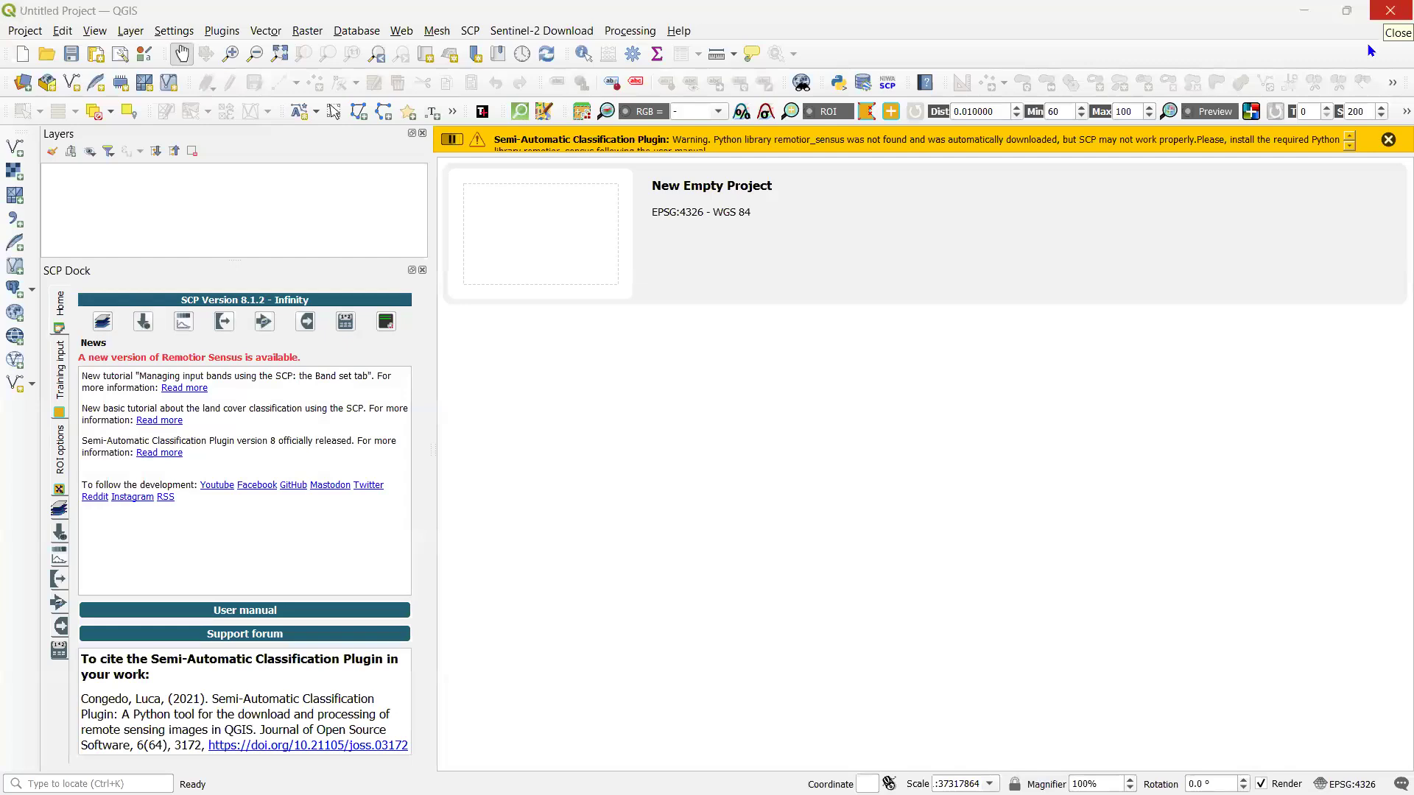
Start a new empty project using the EPSG:4326 - WGS 84 coordinate system
click(565, 262)
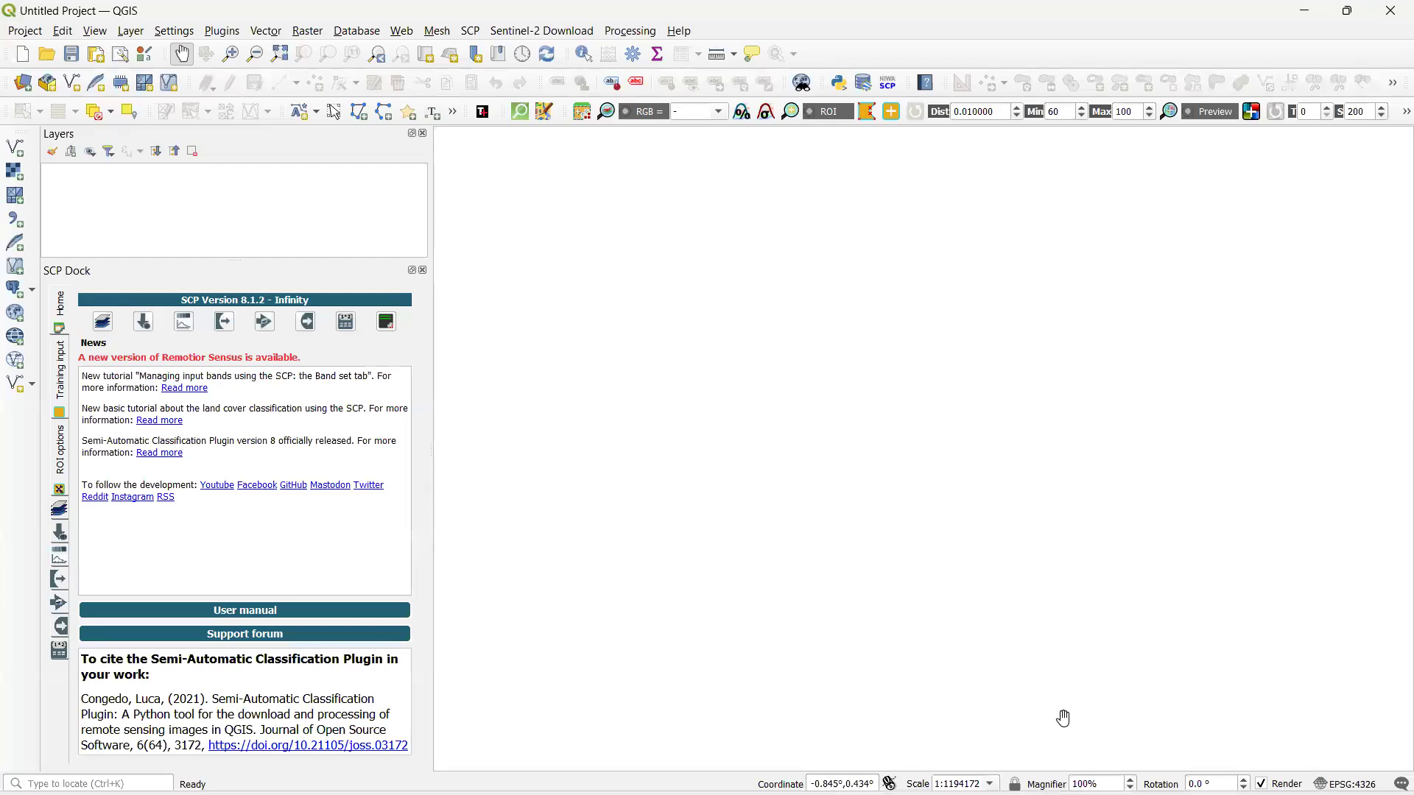
Switch to Adobe Acrobat Reader, review the July to December 2023 counselling schedule for the 4th November session, and return to QGIS
mouse_move(844, 760)
mouse_move(991, 773)
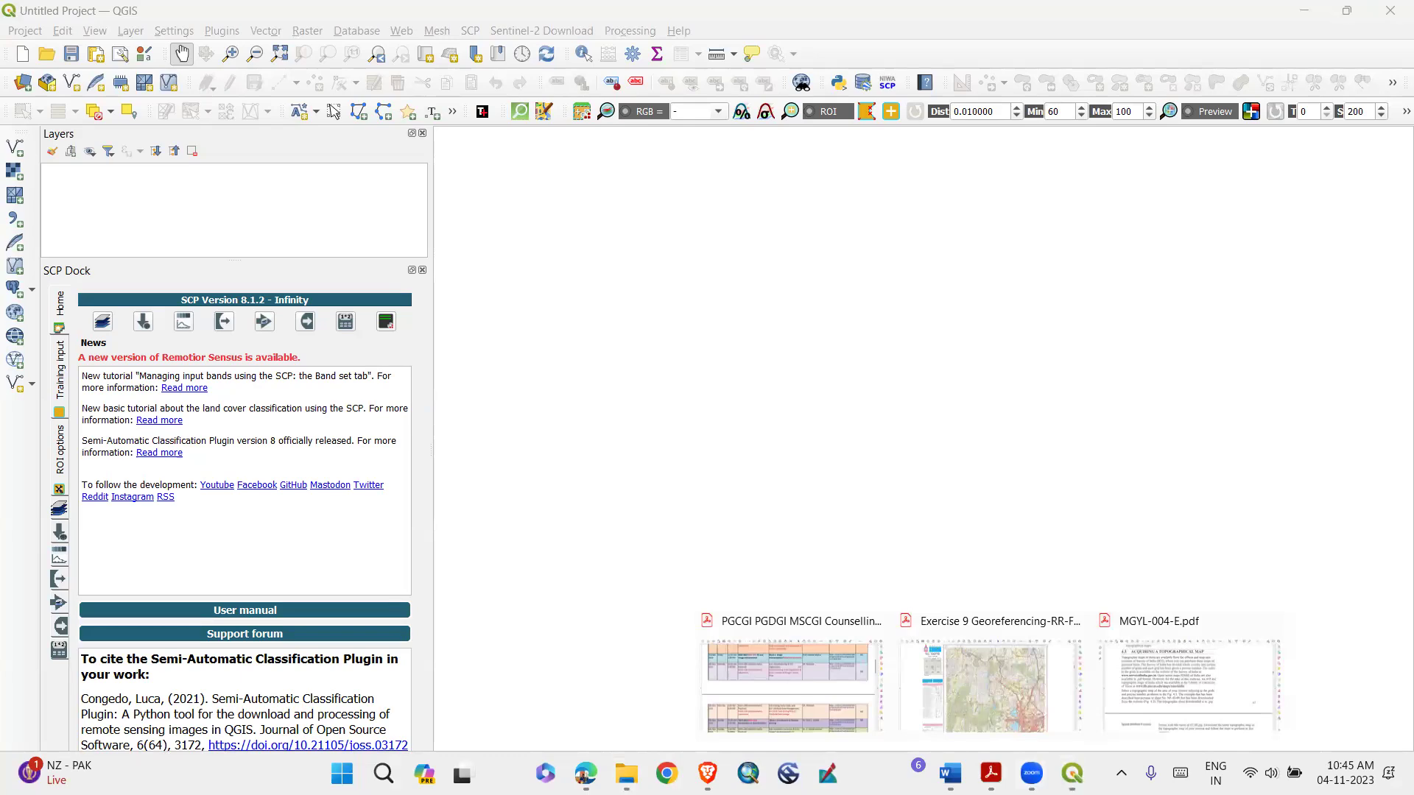
click(791, 685)
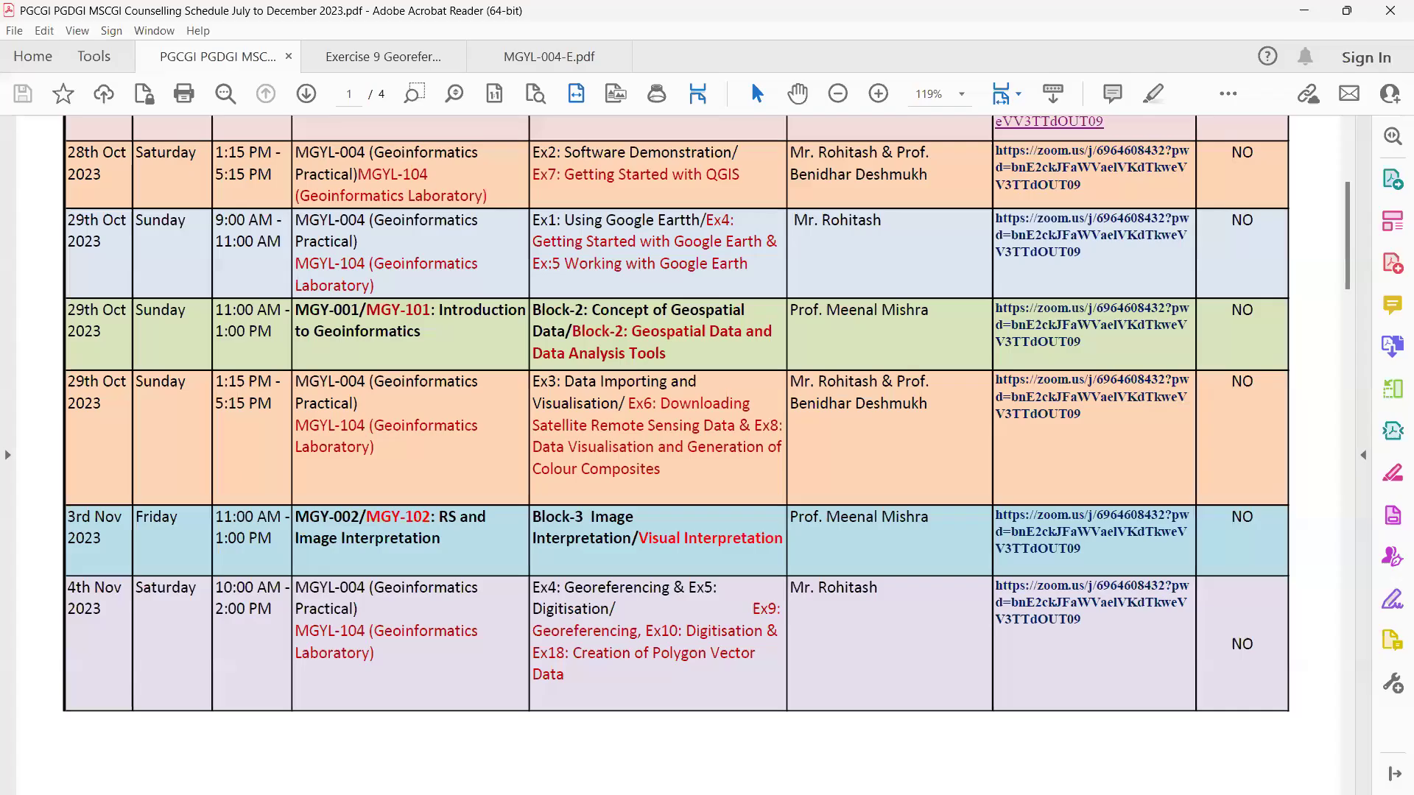
scroll(676, 449, up, 5)
scroll(677, 449, down, 1)
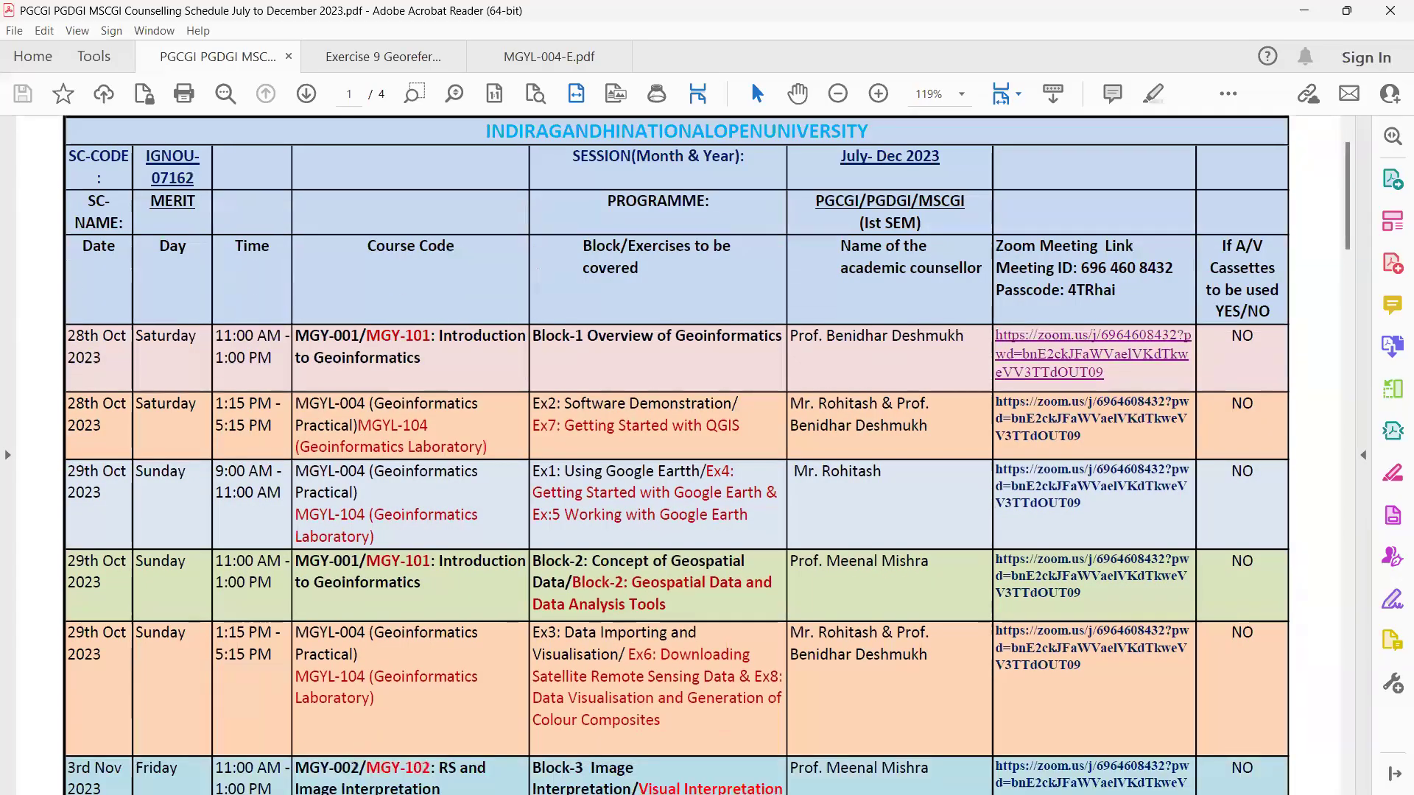
scroll(677, 450, down, 5)
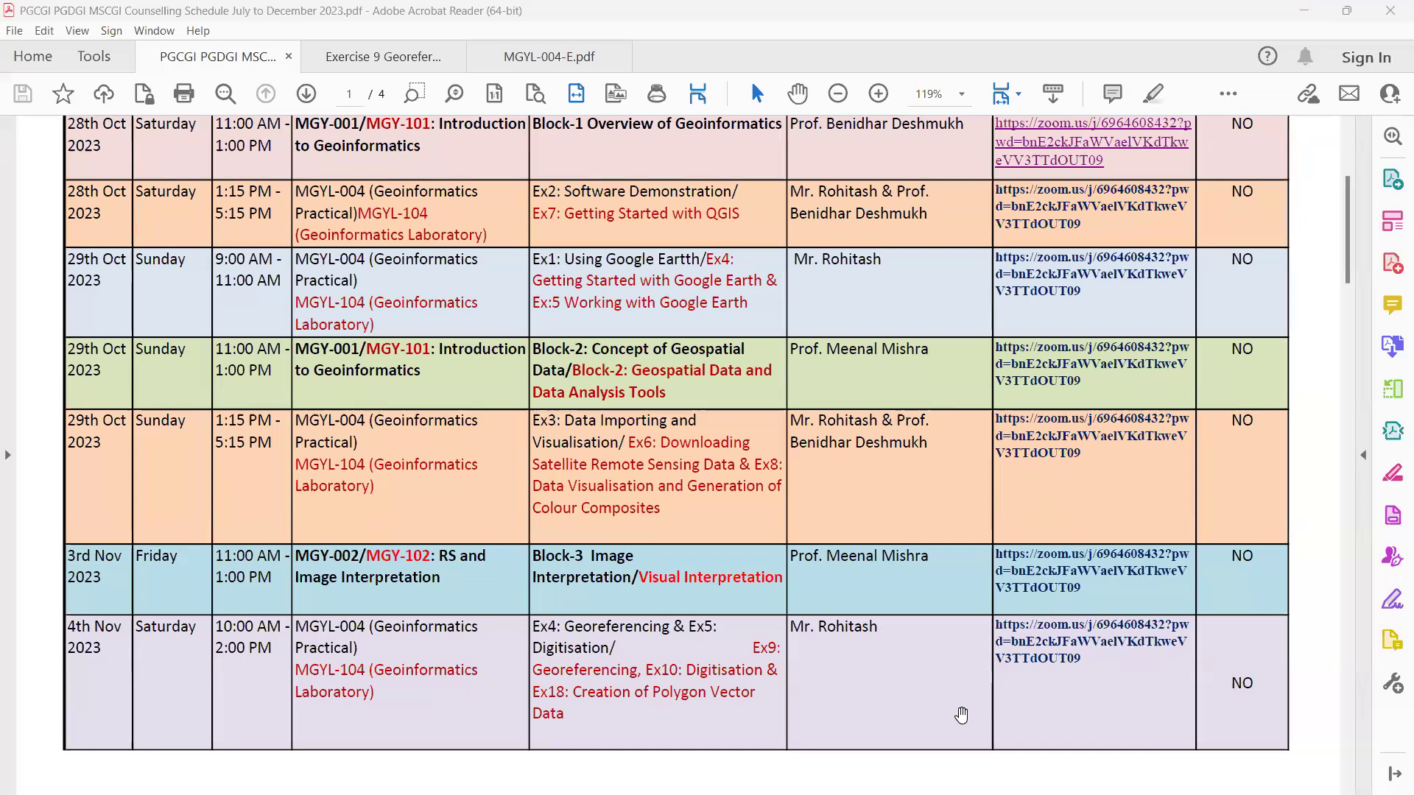
key(alt+Tab)
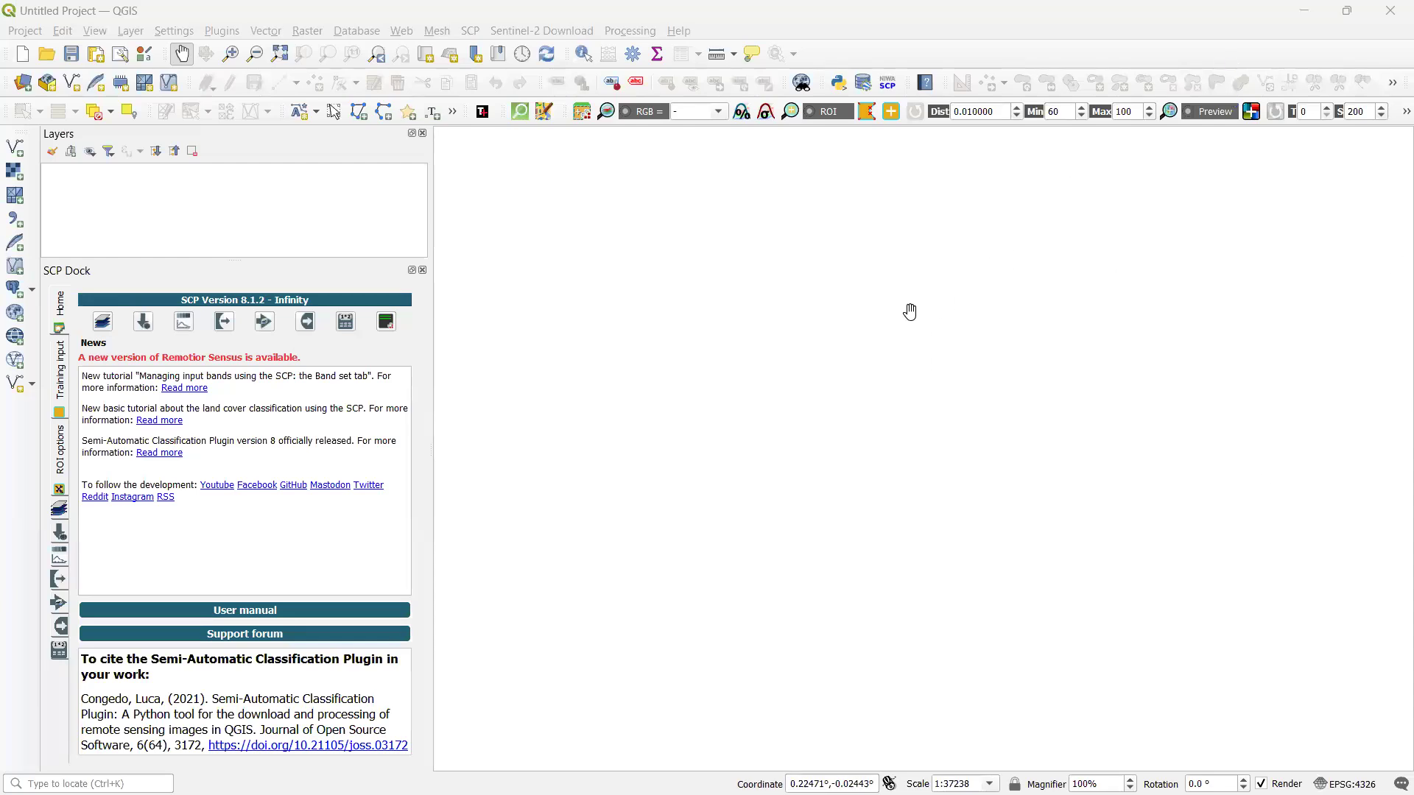
scroll(1351, 216, up, 5)
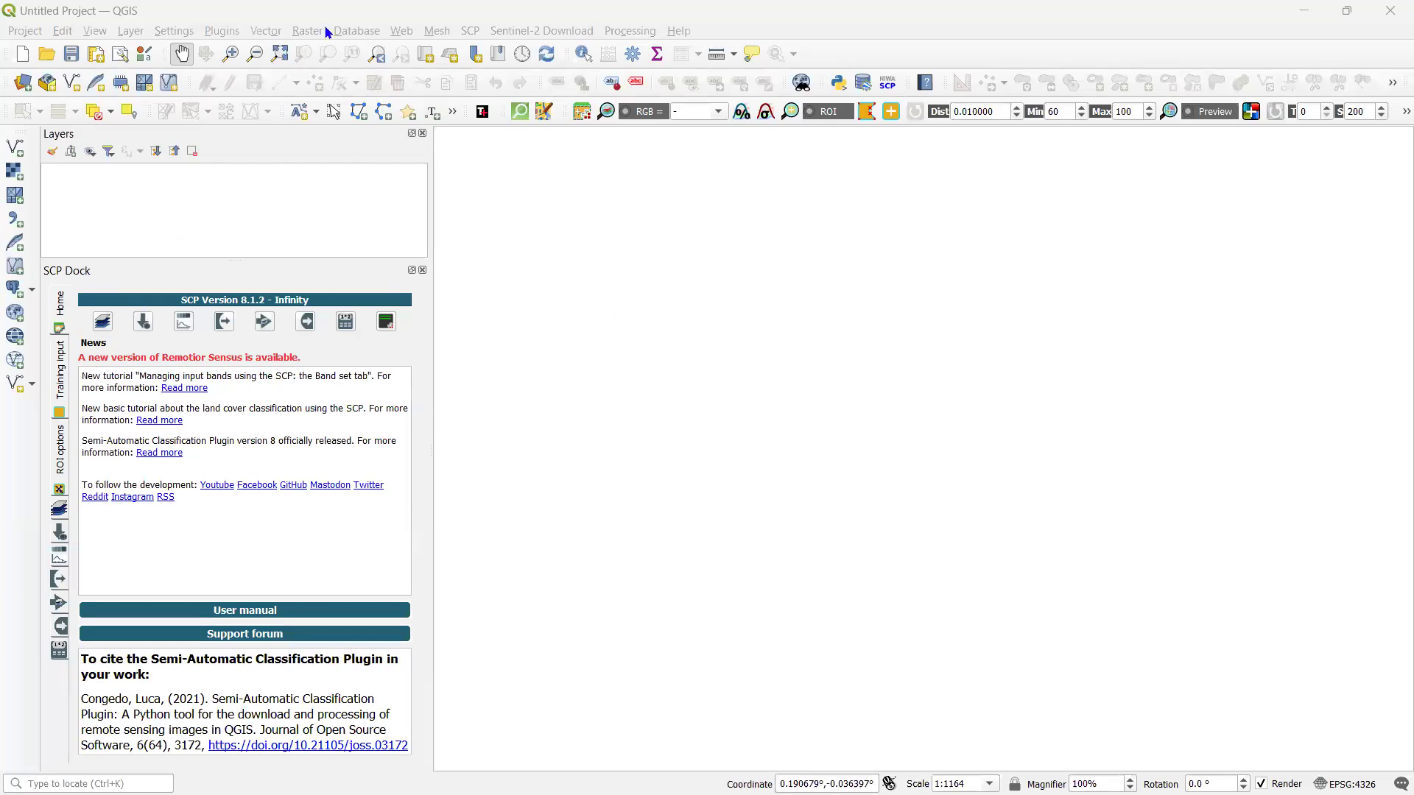
click(131, 31)
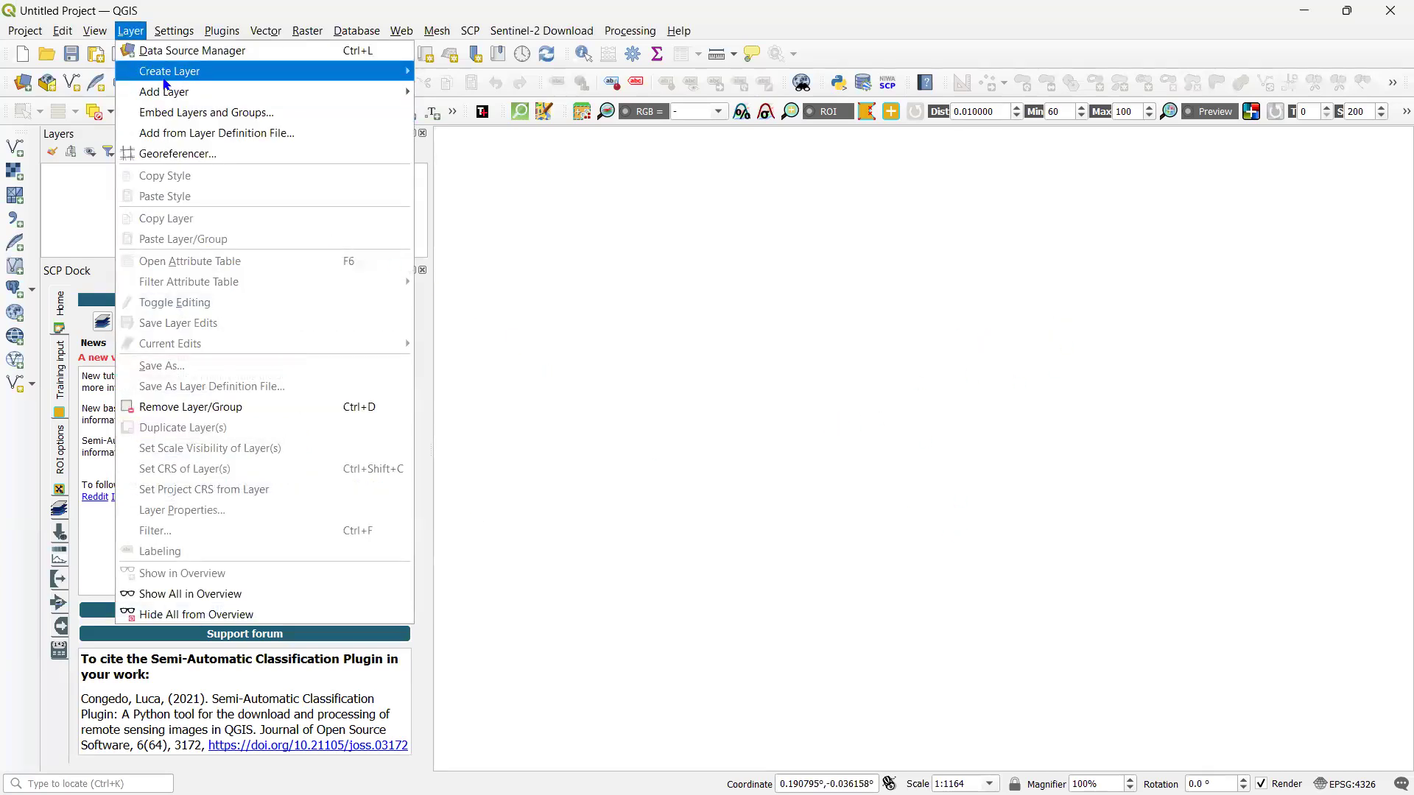
click(168, 157)
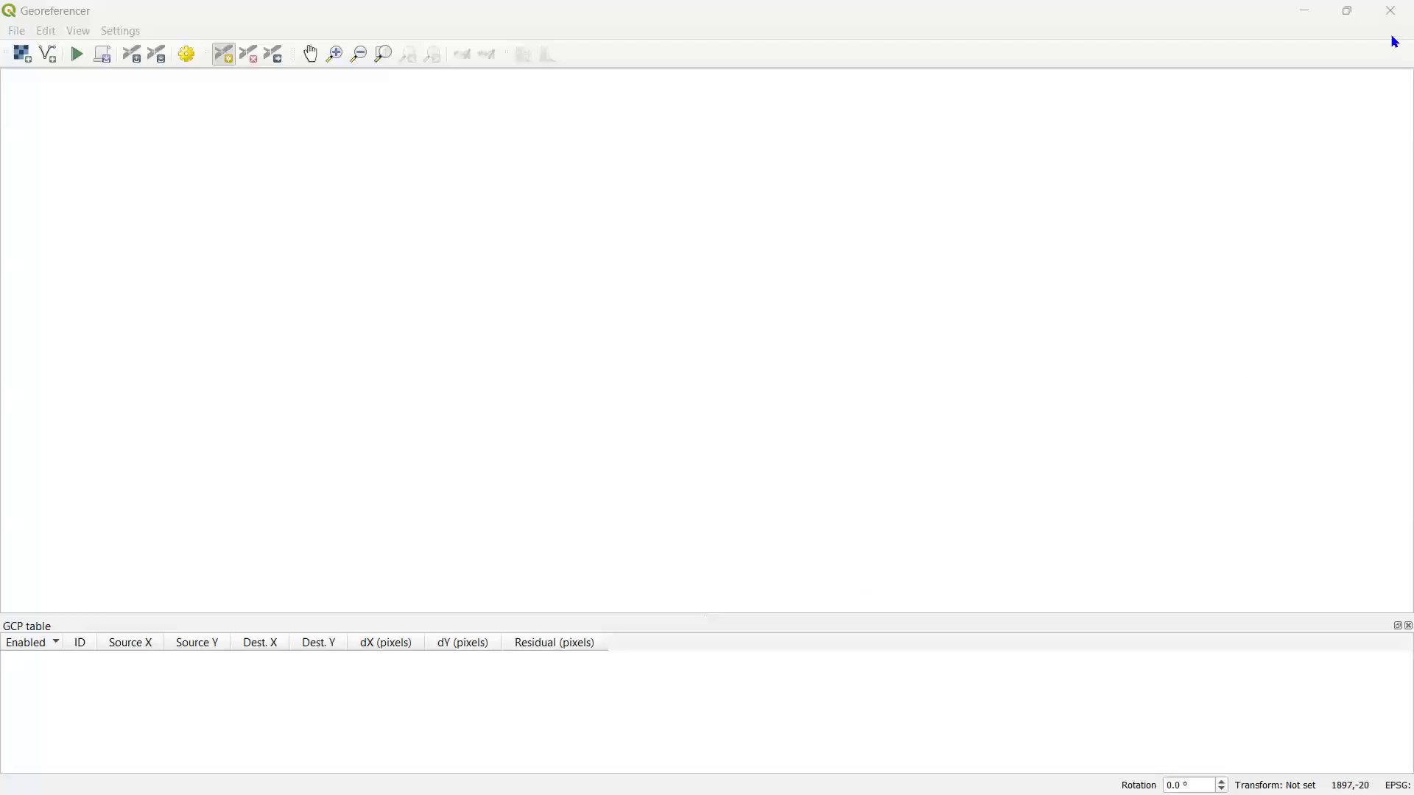
click(1390, 10)
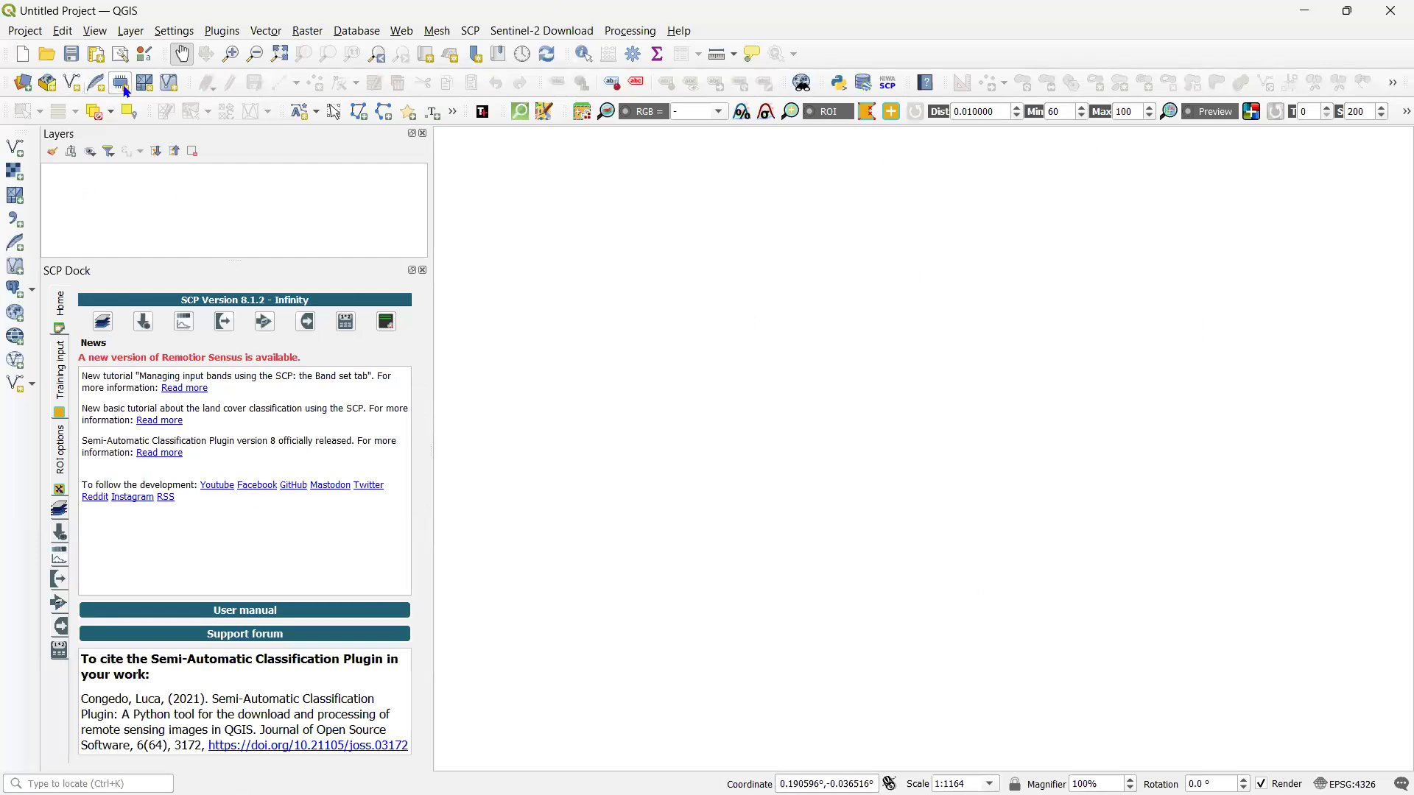
Open the Georeferencer and look over its file commands
click(130, 30)
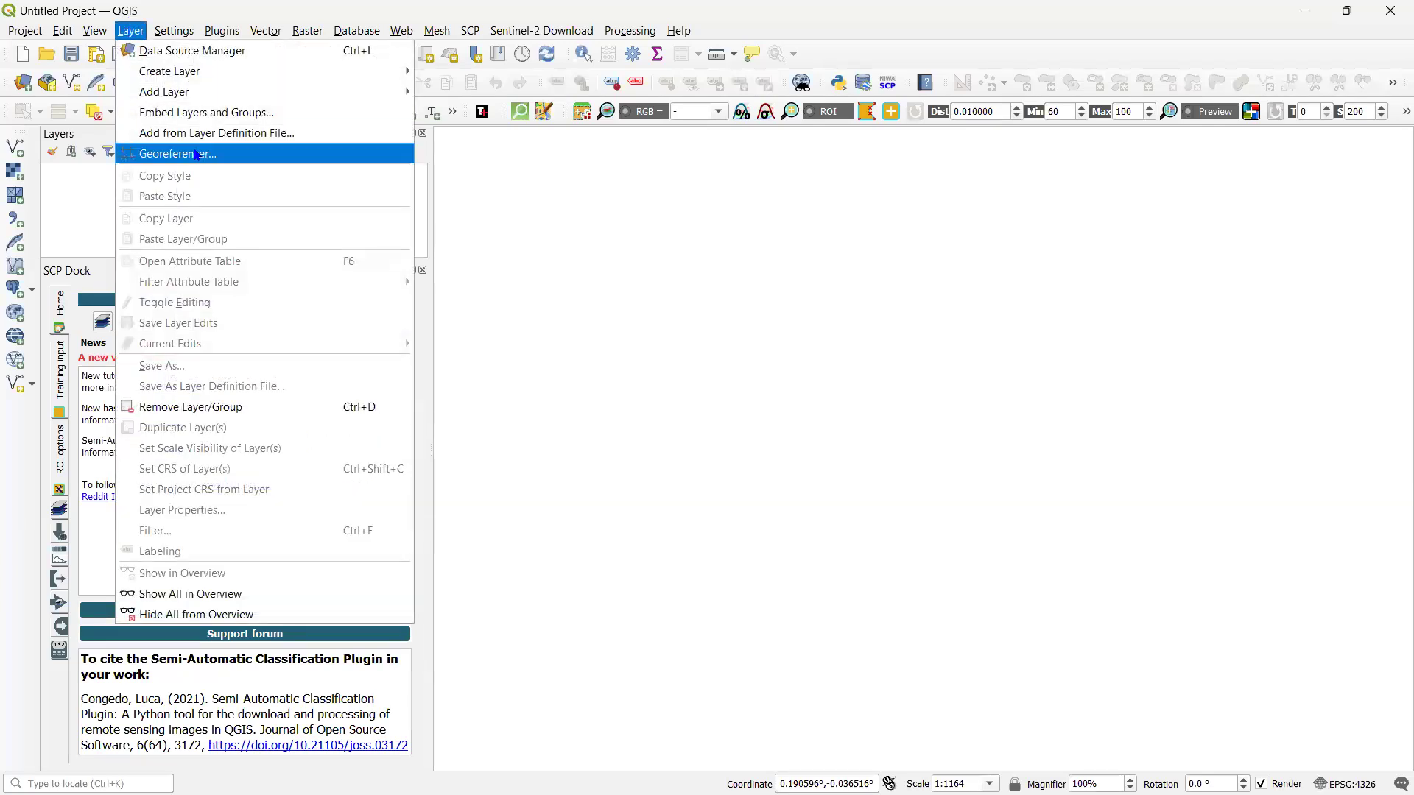
click(197, 154)
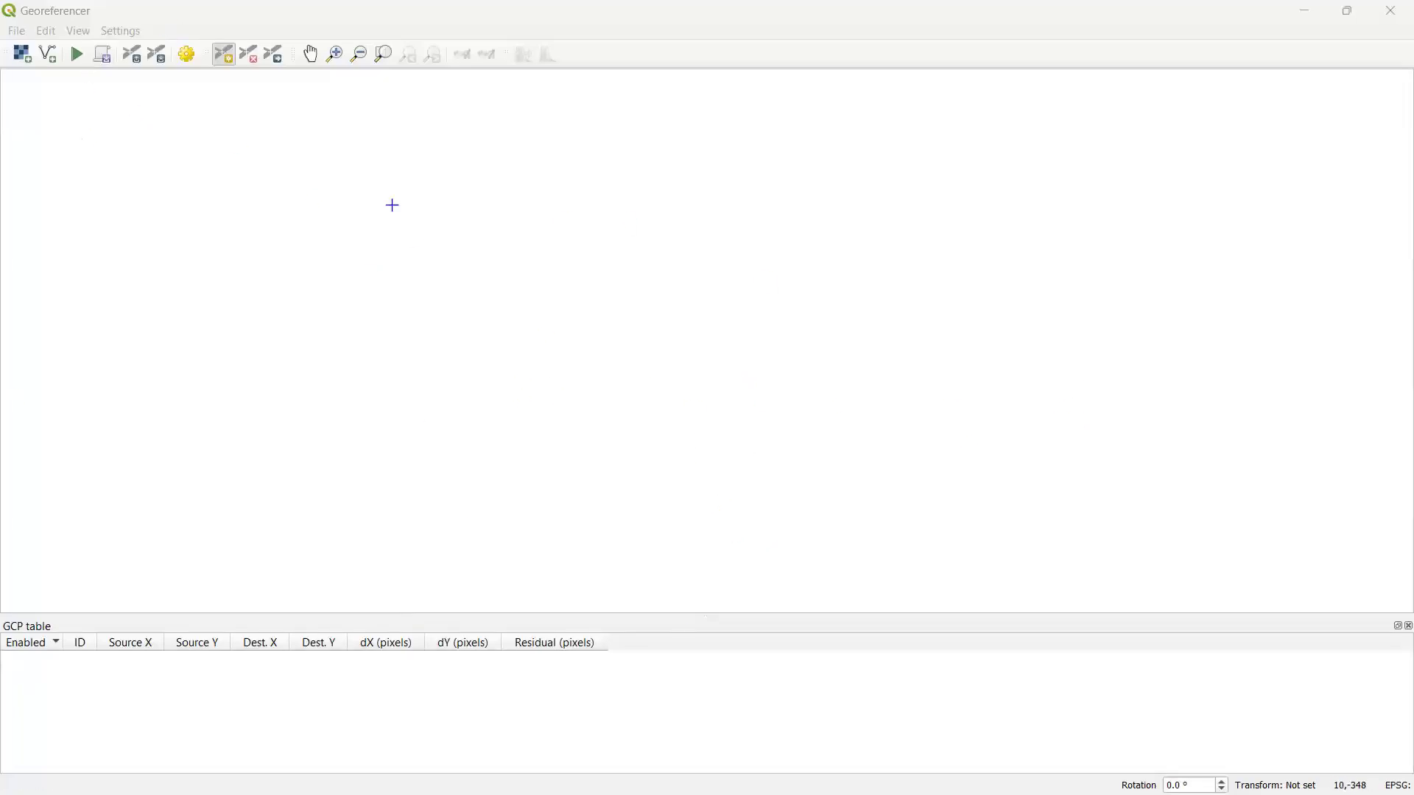
click(16, 33)
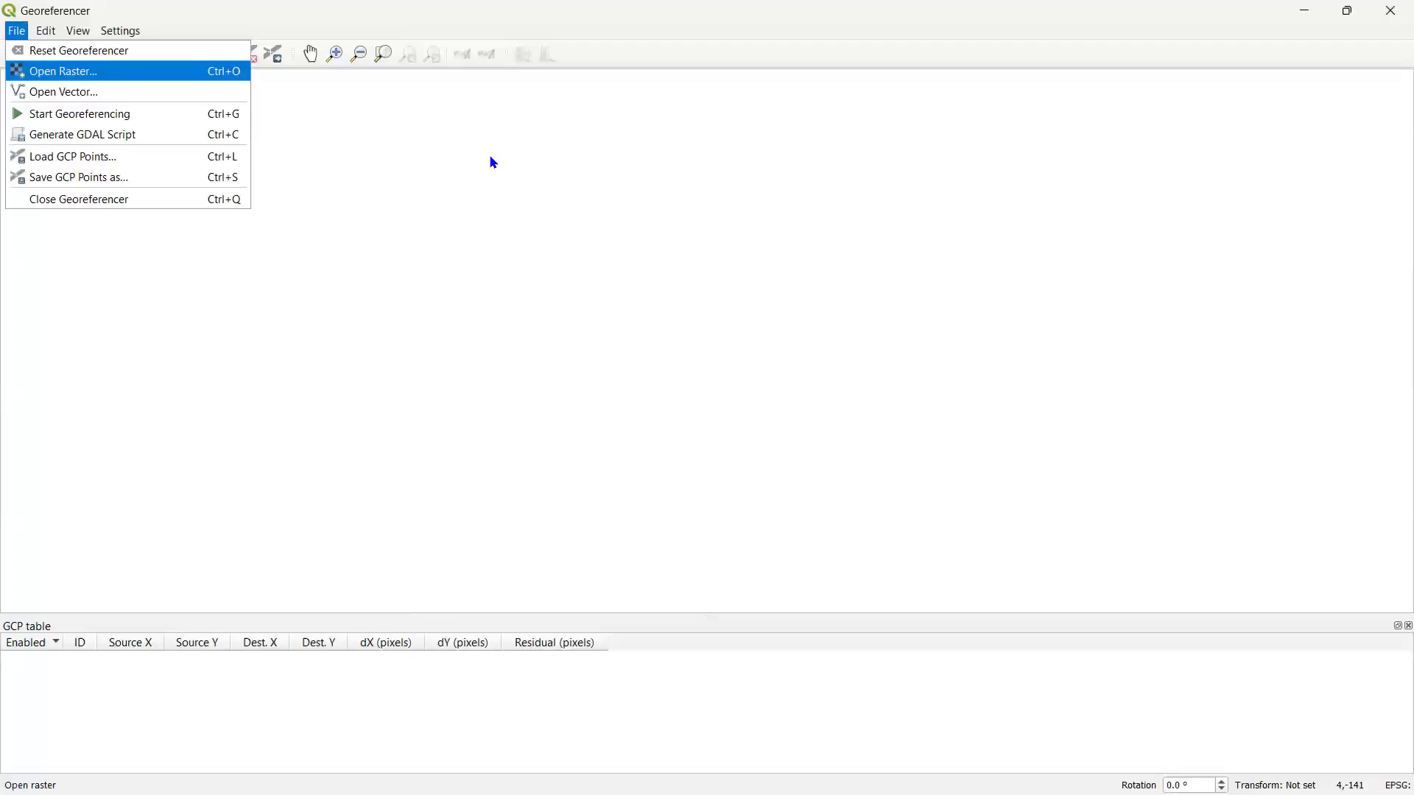
click(118, 134)
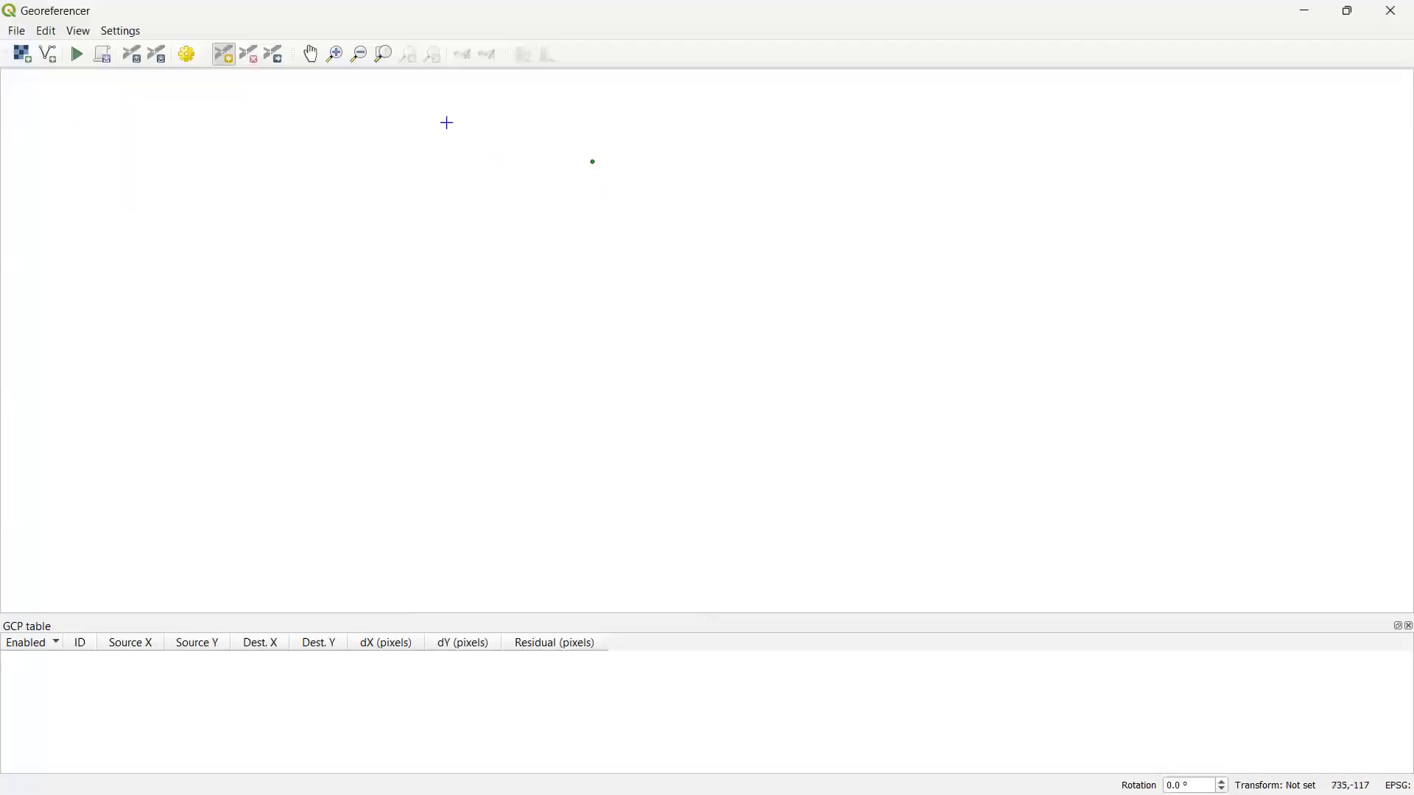
click(249, 56)
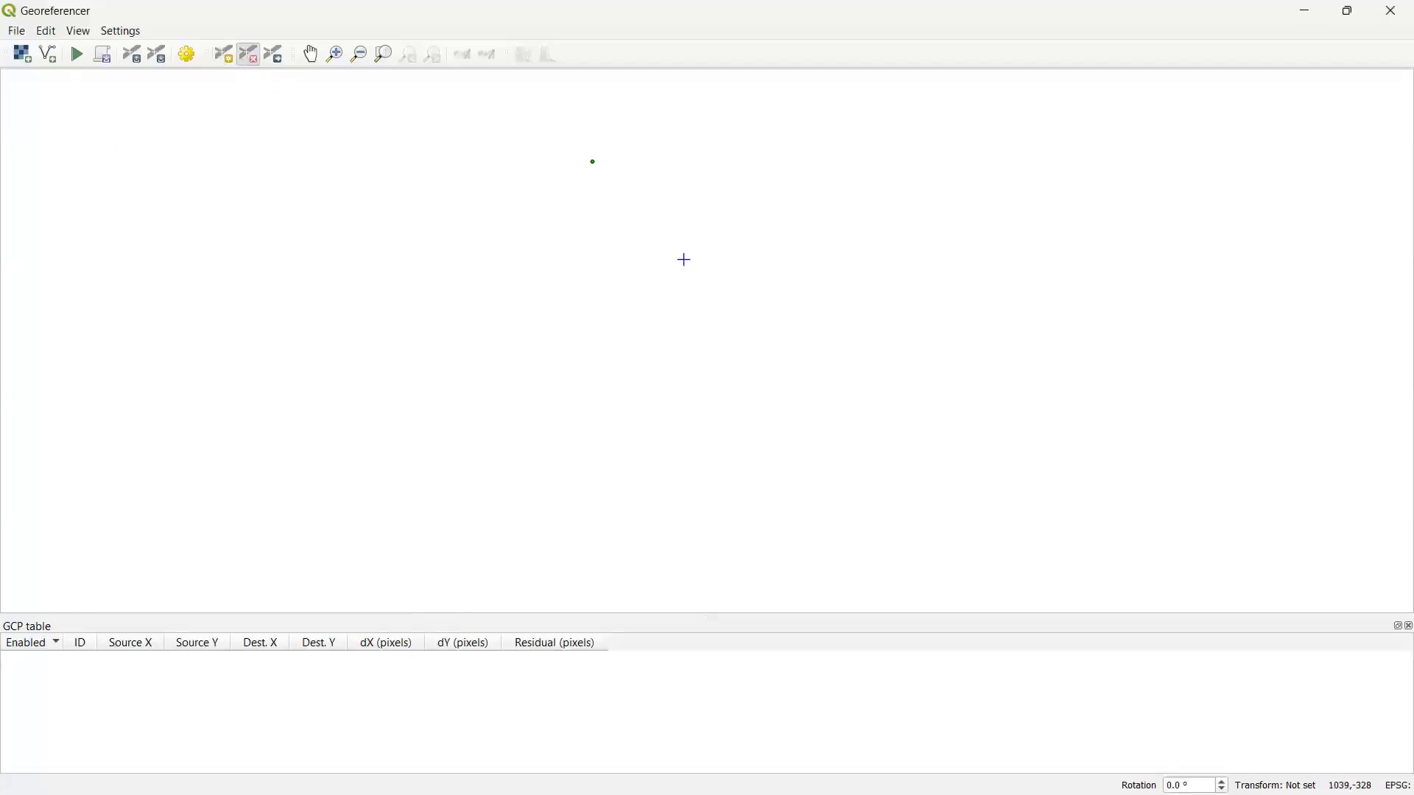
Load the G43T10_45H10 PDF from the PG diploma in geoinformatics folder as the raster to georeference
click(20, 56)
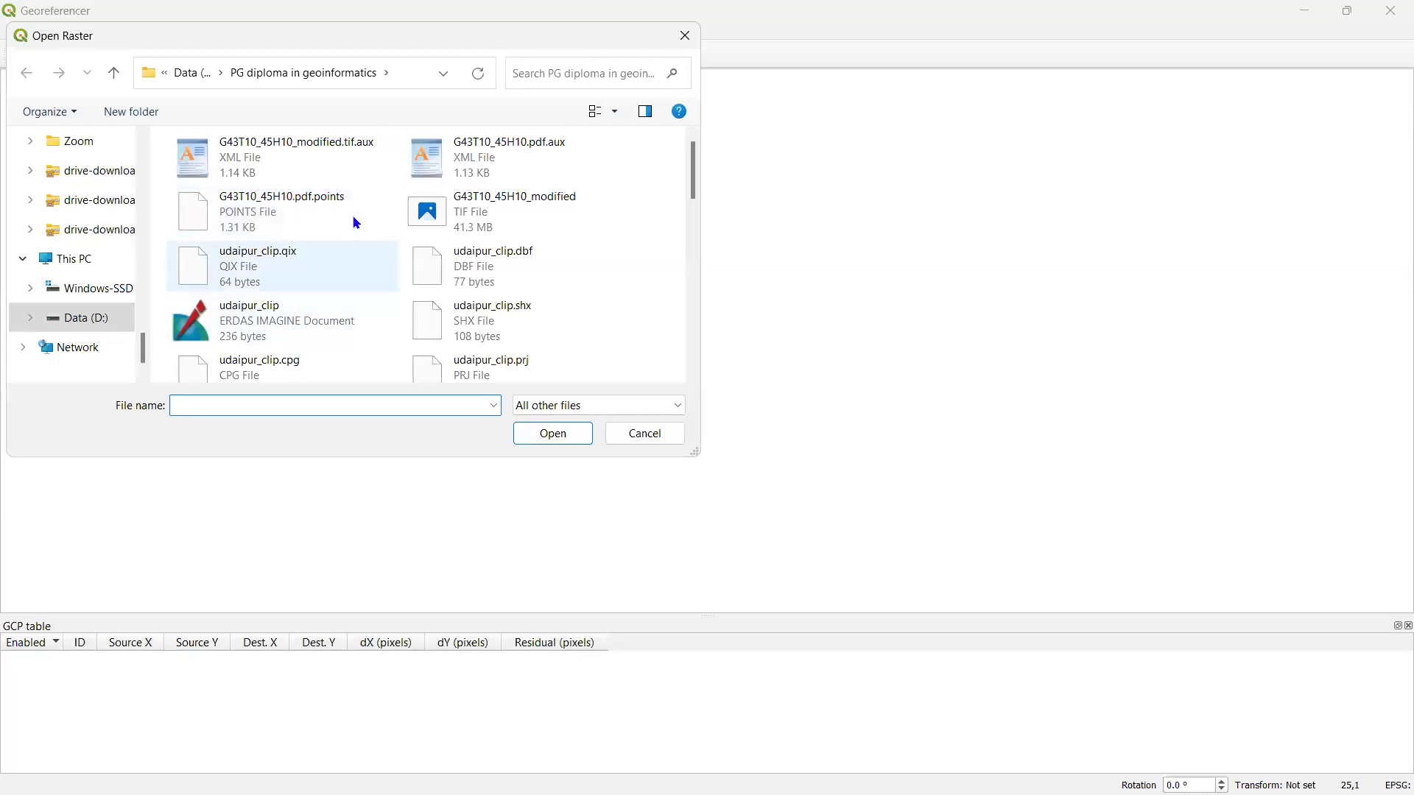
scroll(329, 183, down, 2)
scroll(404, 287, down, 3)
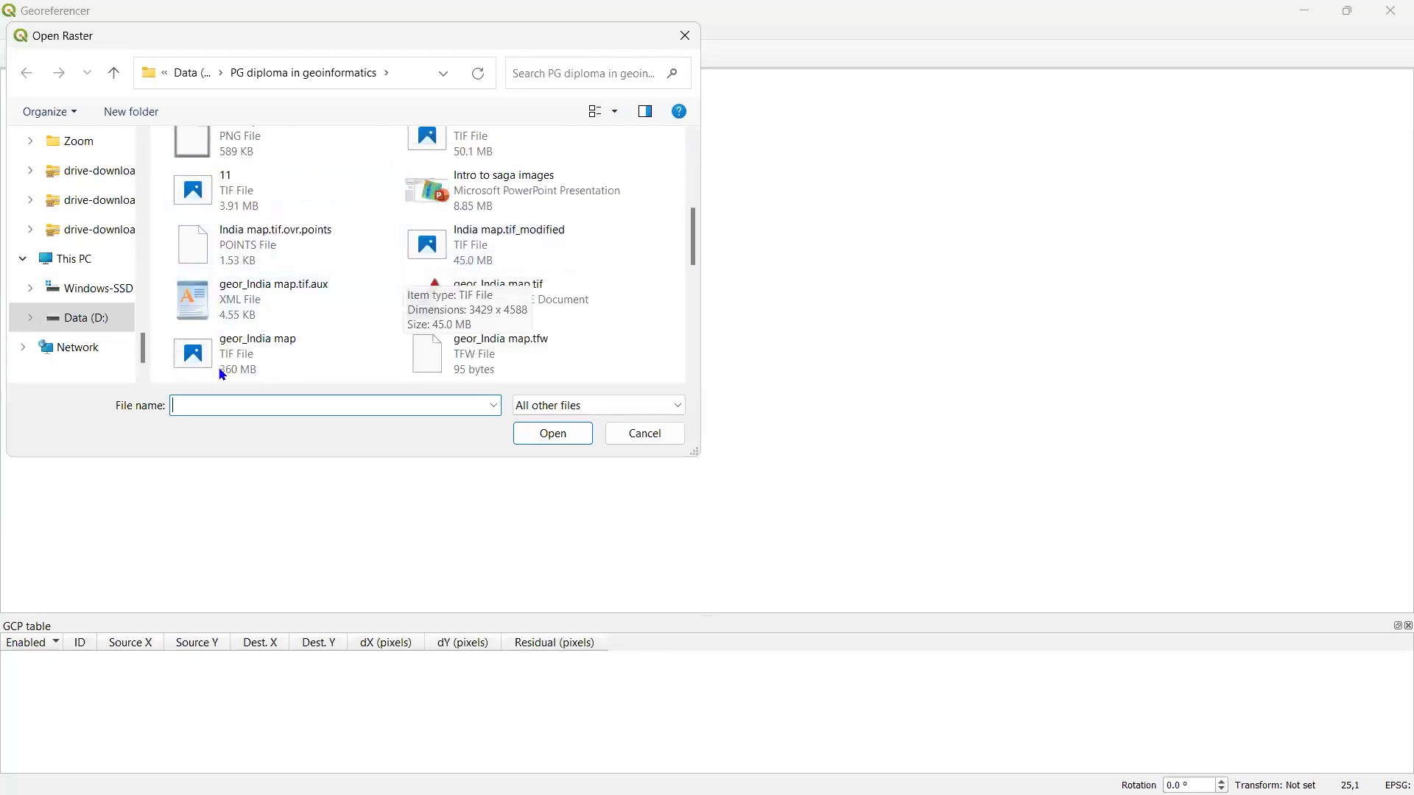
scroll(378, 299, down, 5)
click(496, 339)
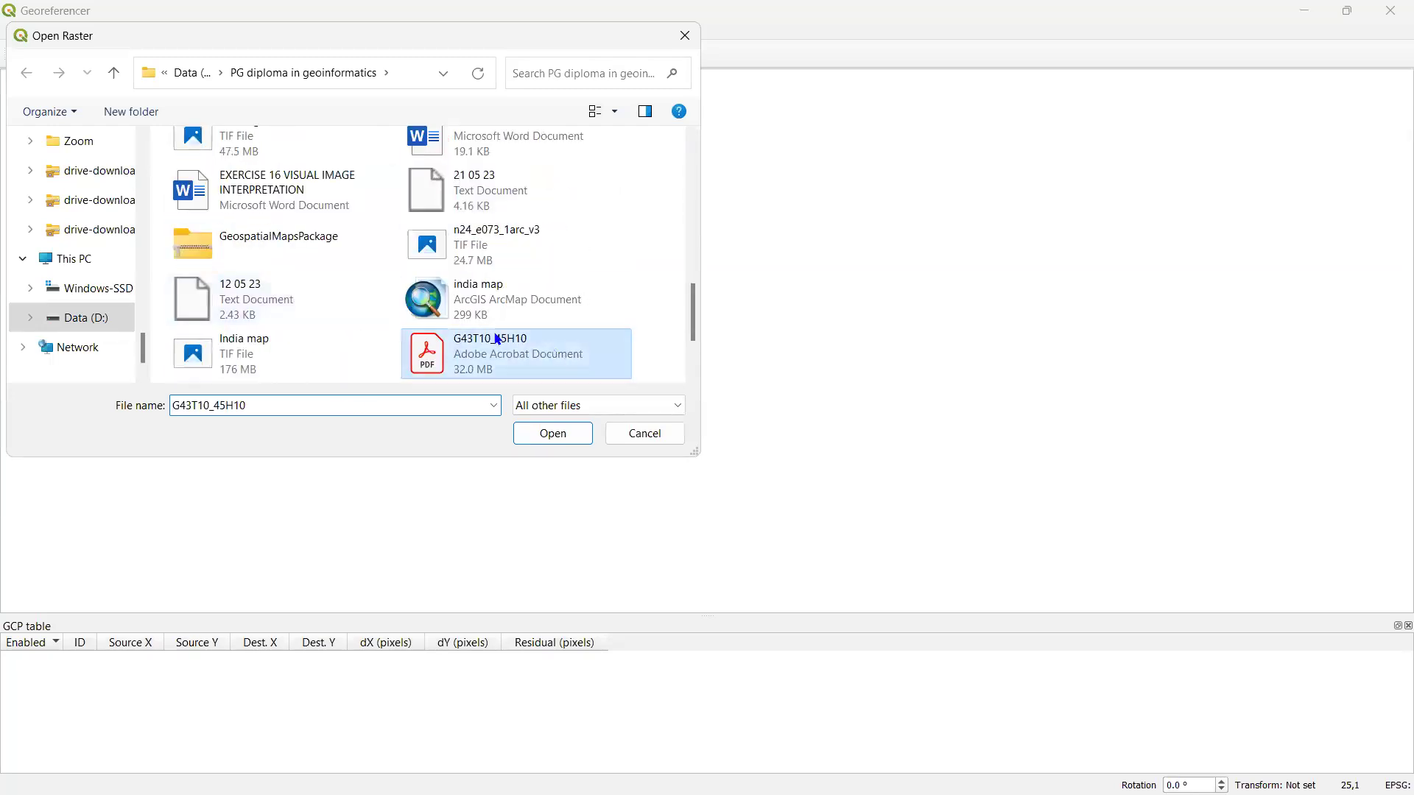
click(554, 435)
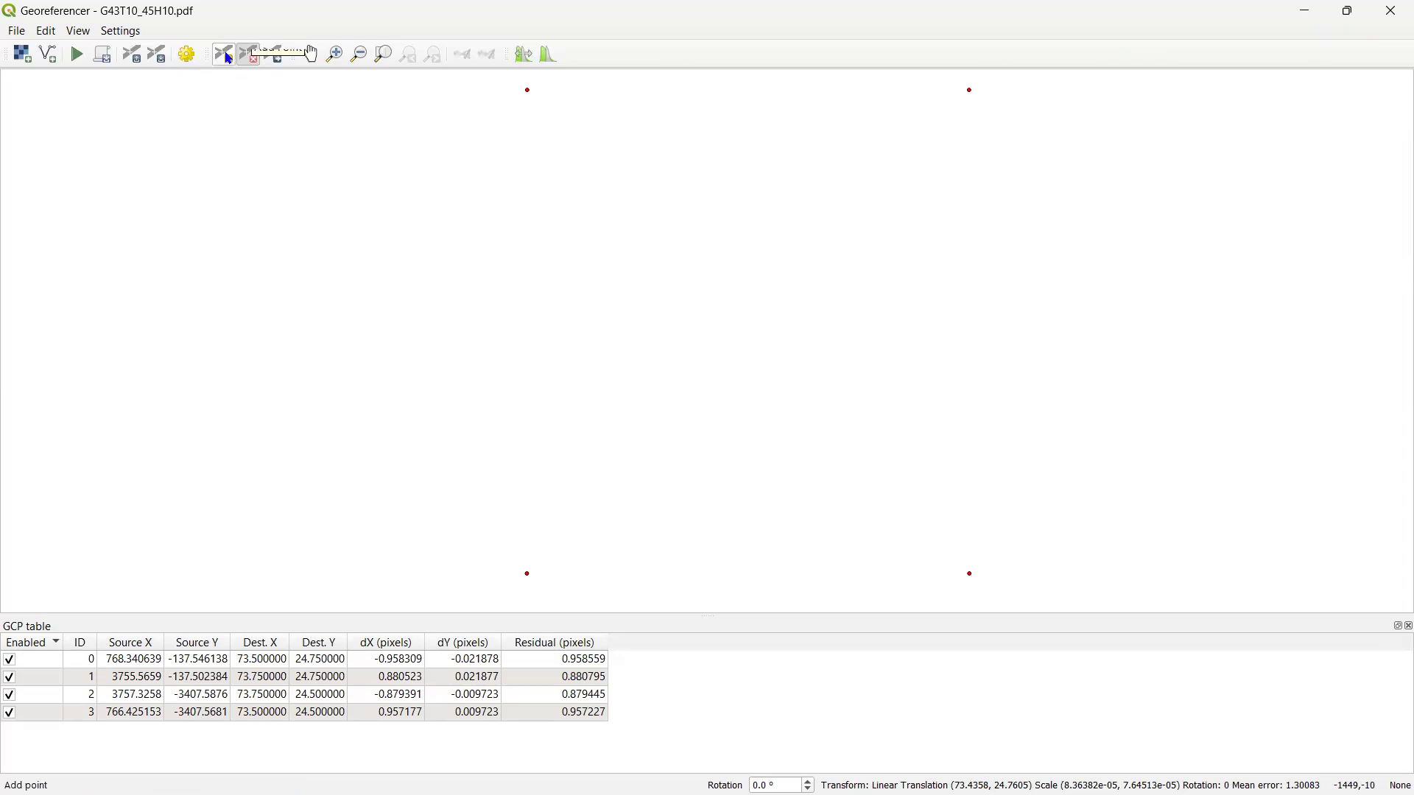
Delete all existing ground control points from the GCP table
click(249, 64)
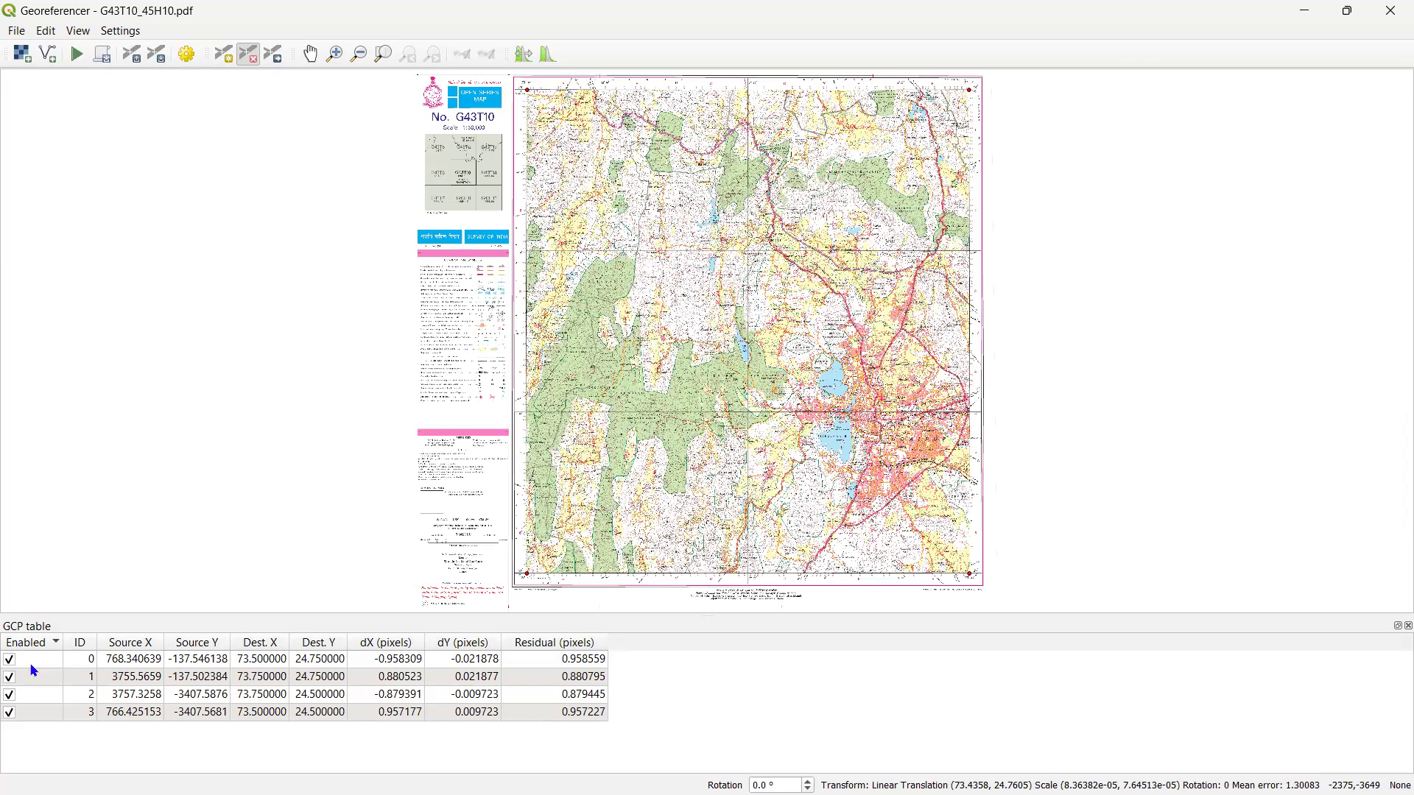
click(65, 729)
shift+click(31, 713)
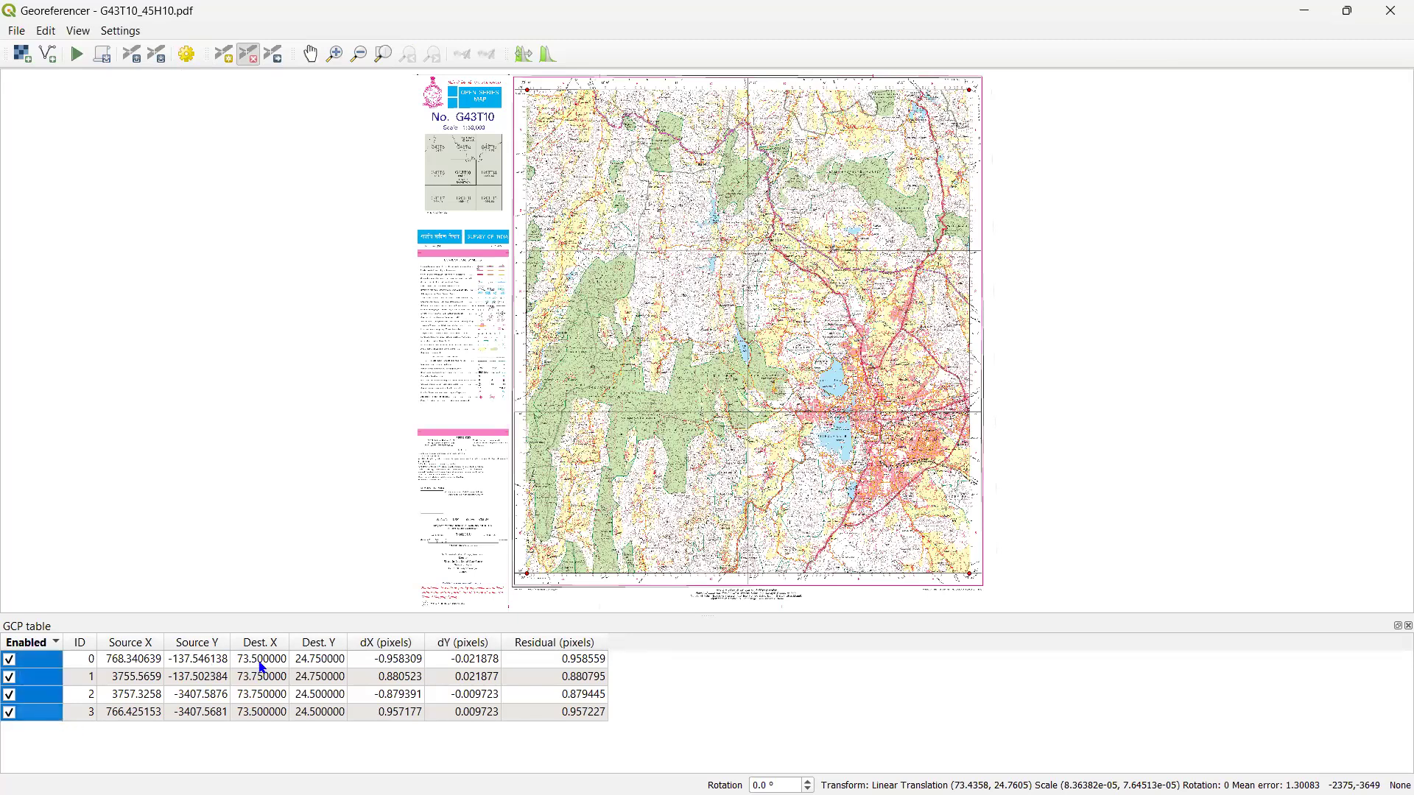
key(Delete)
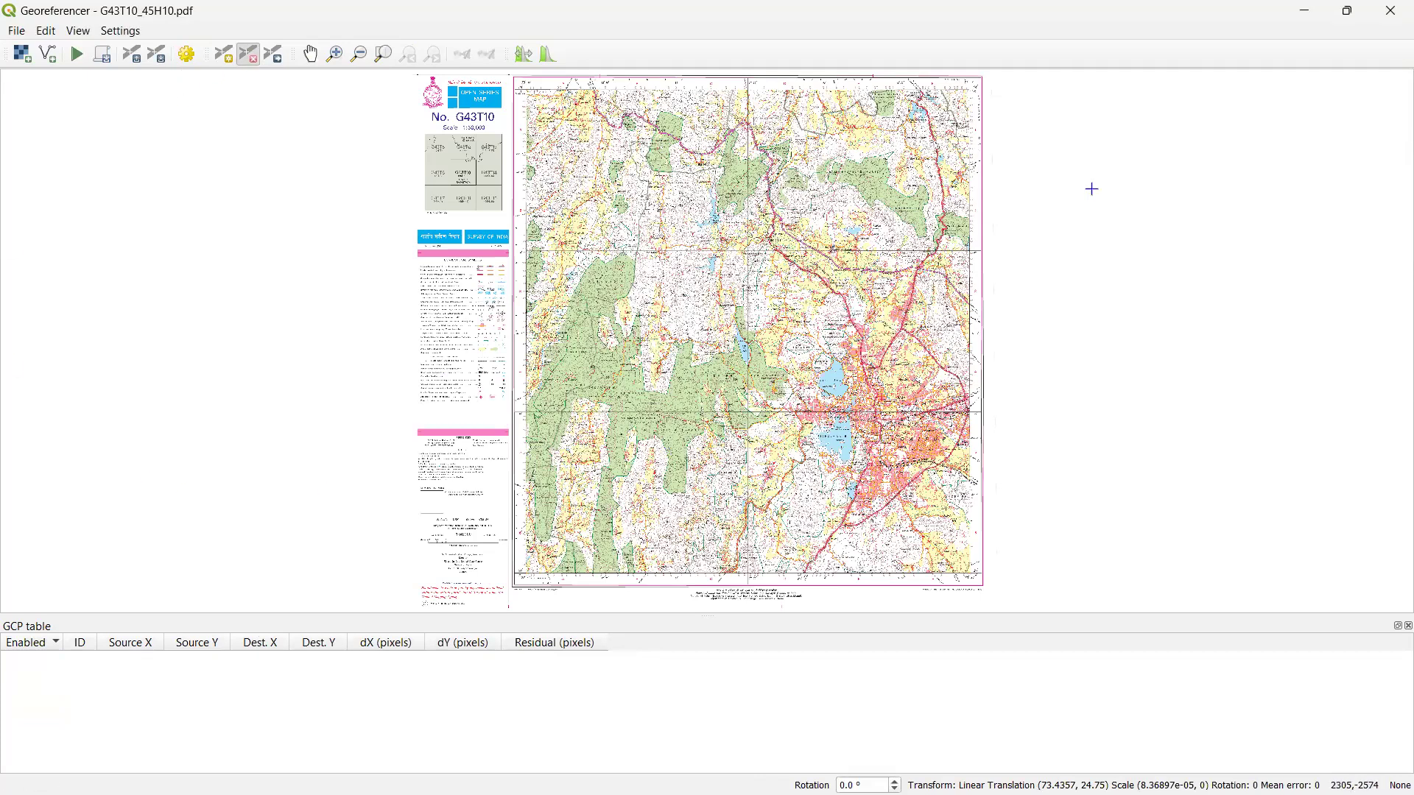
Examine the toposheet's conventional symbols legend and the adjoining map detail along its western margin
scroll(615, 388, up, 1)
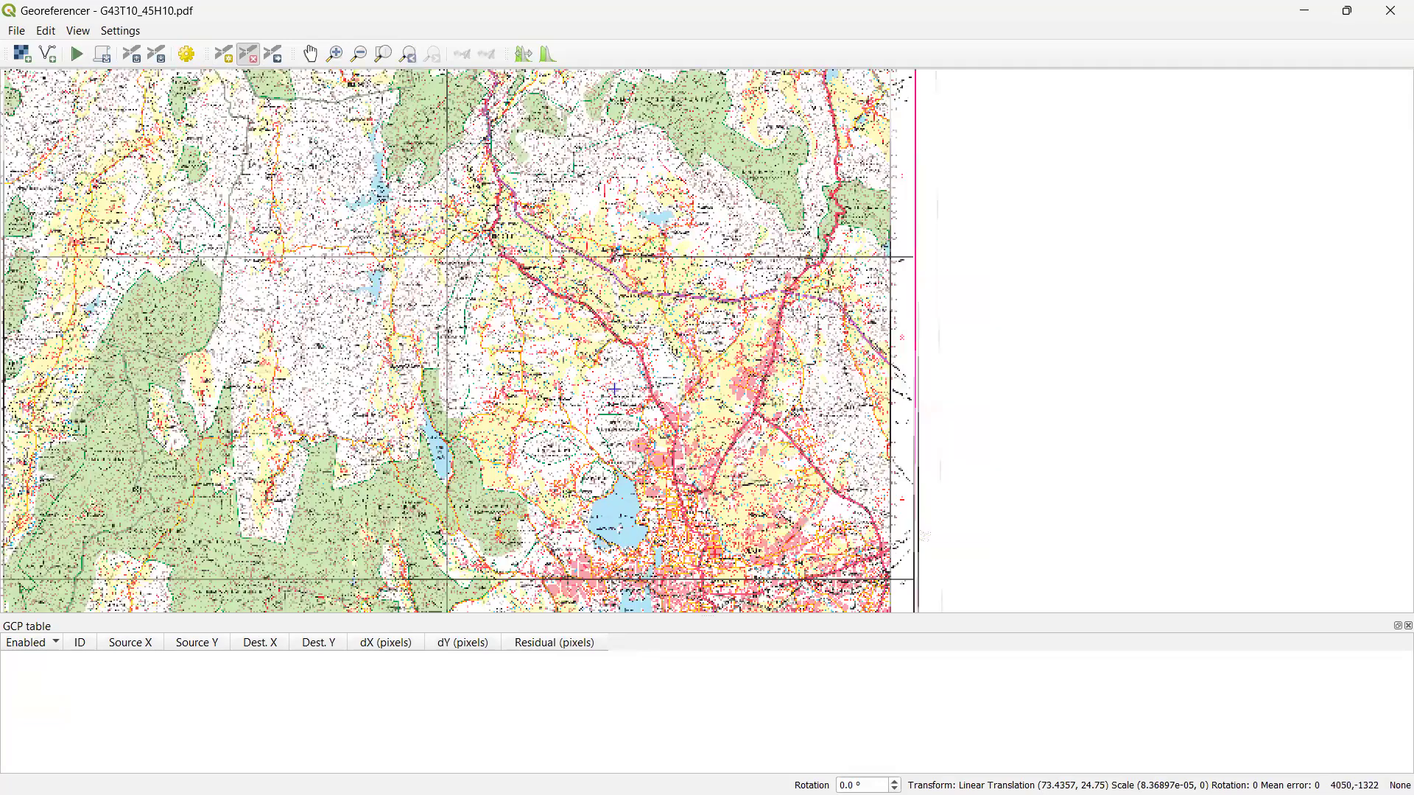
scroll(645, 388, down, 1)
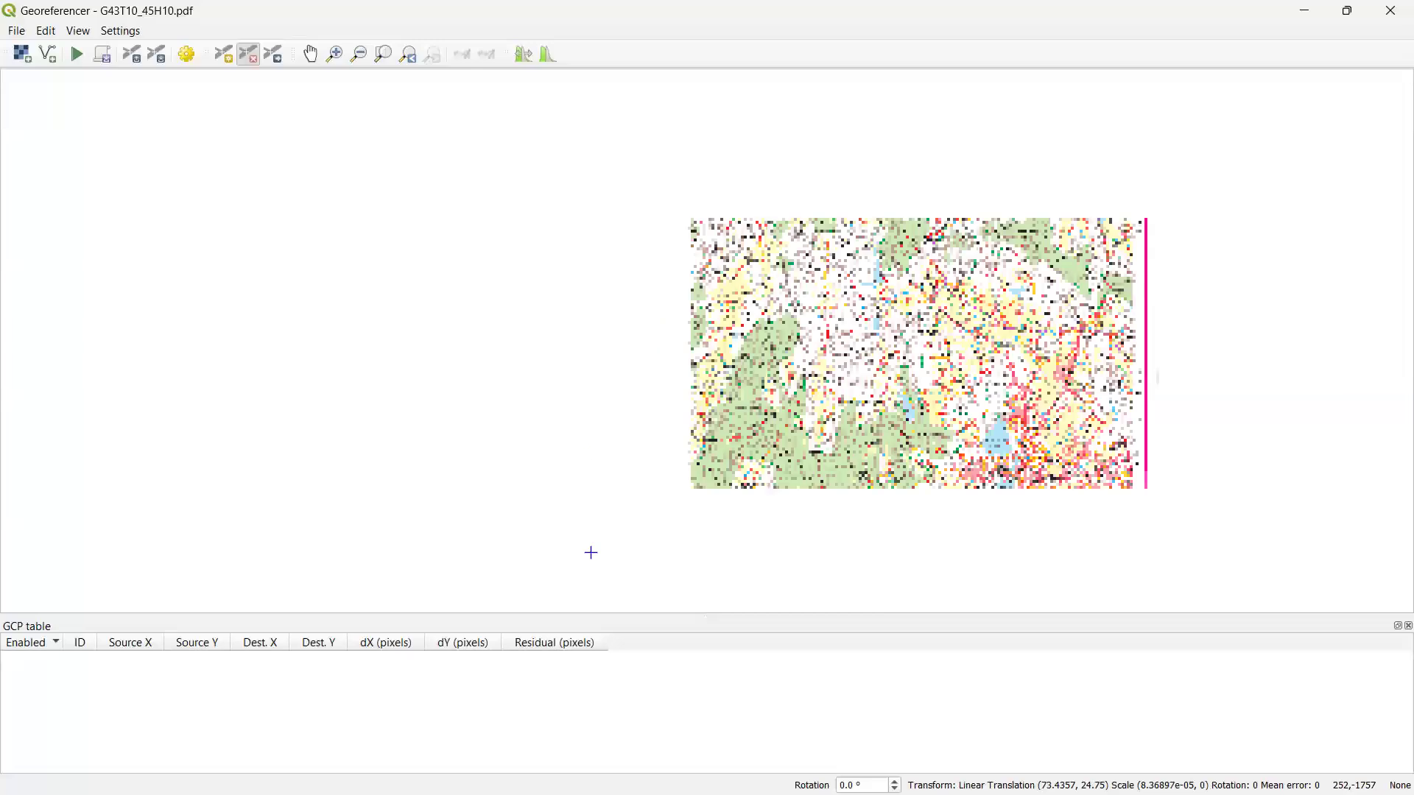
scroll(744, 219, up, 1)
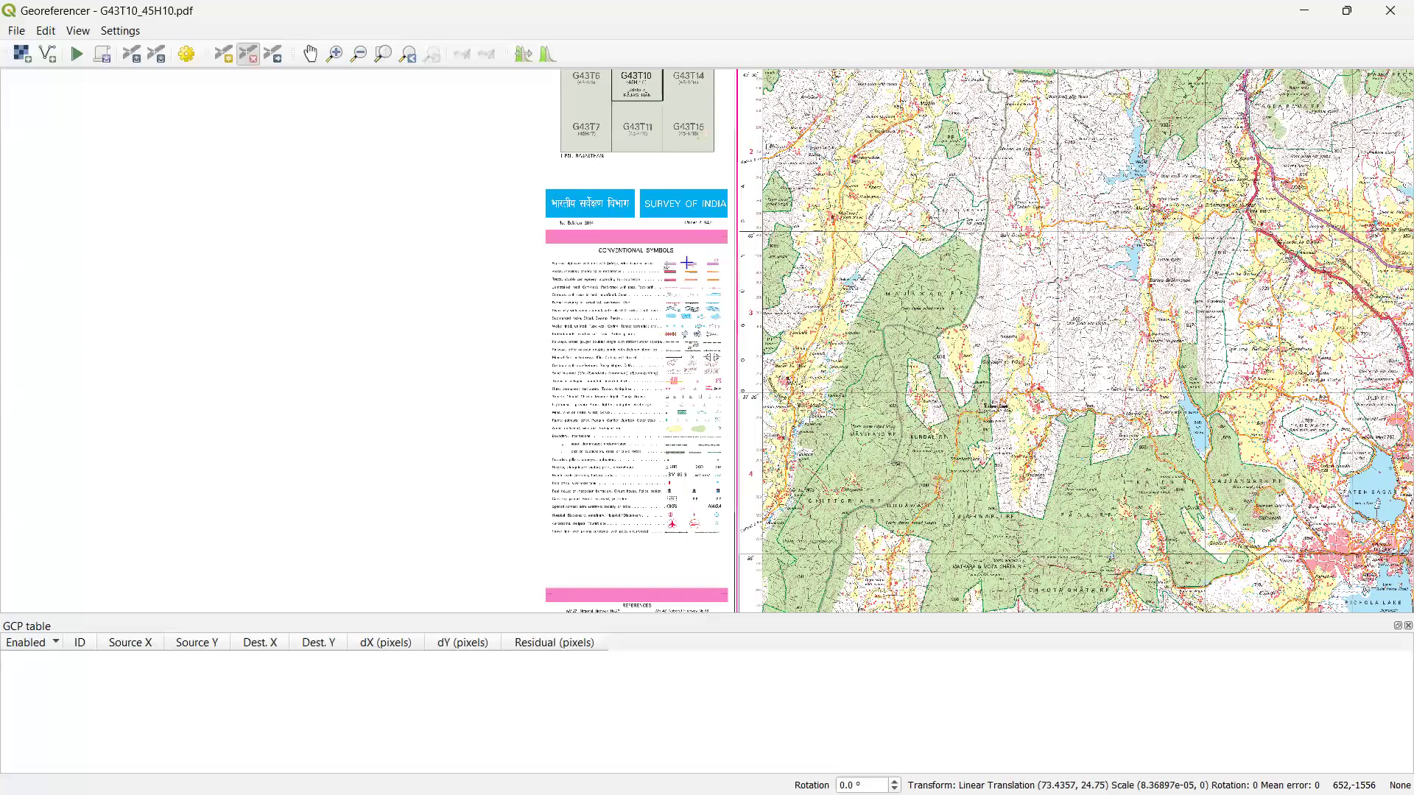
scroll(709, 124, up, 1)
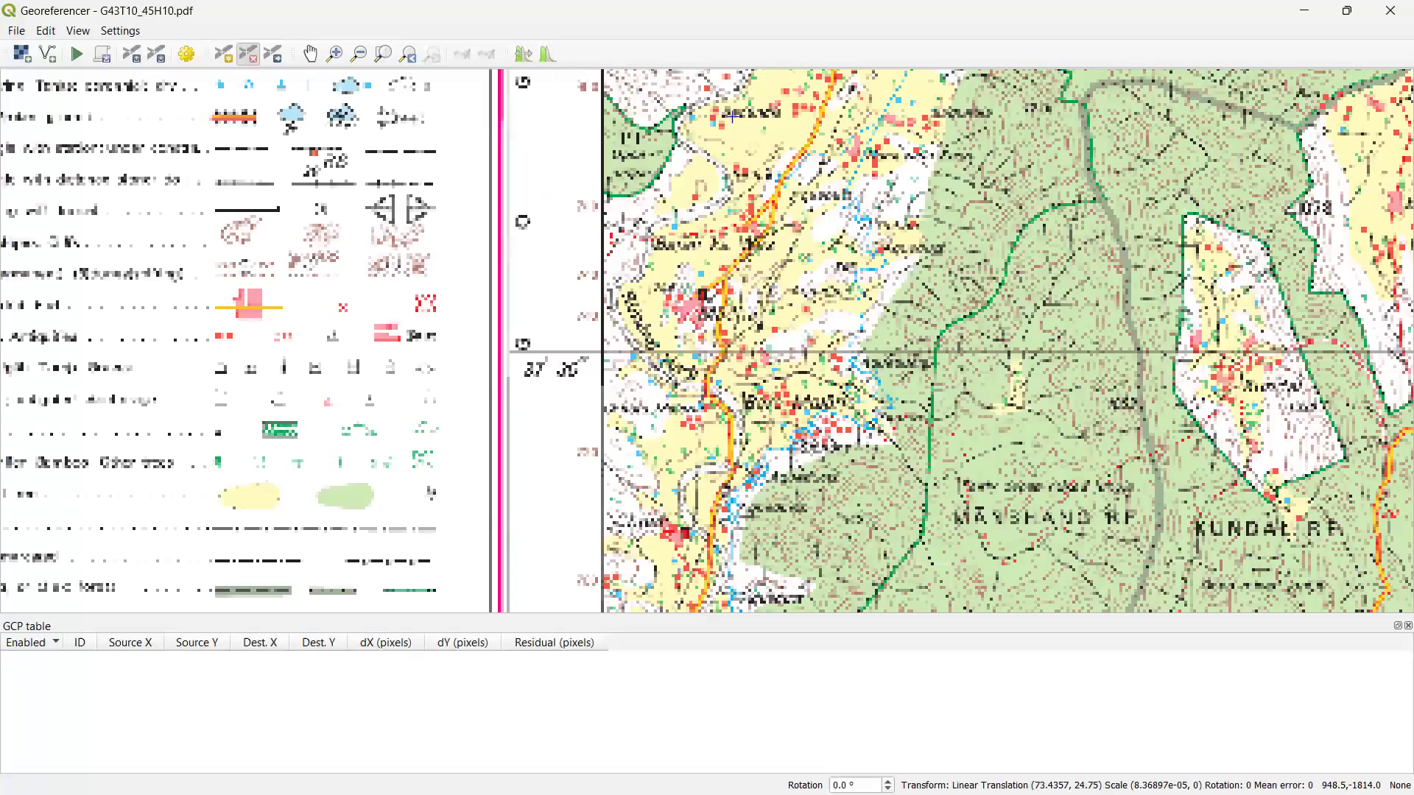
scroll(736, 116, up, 1)
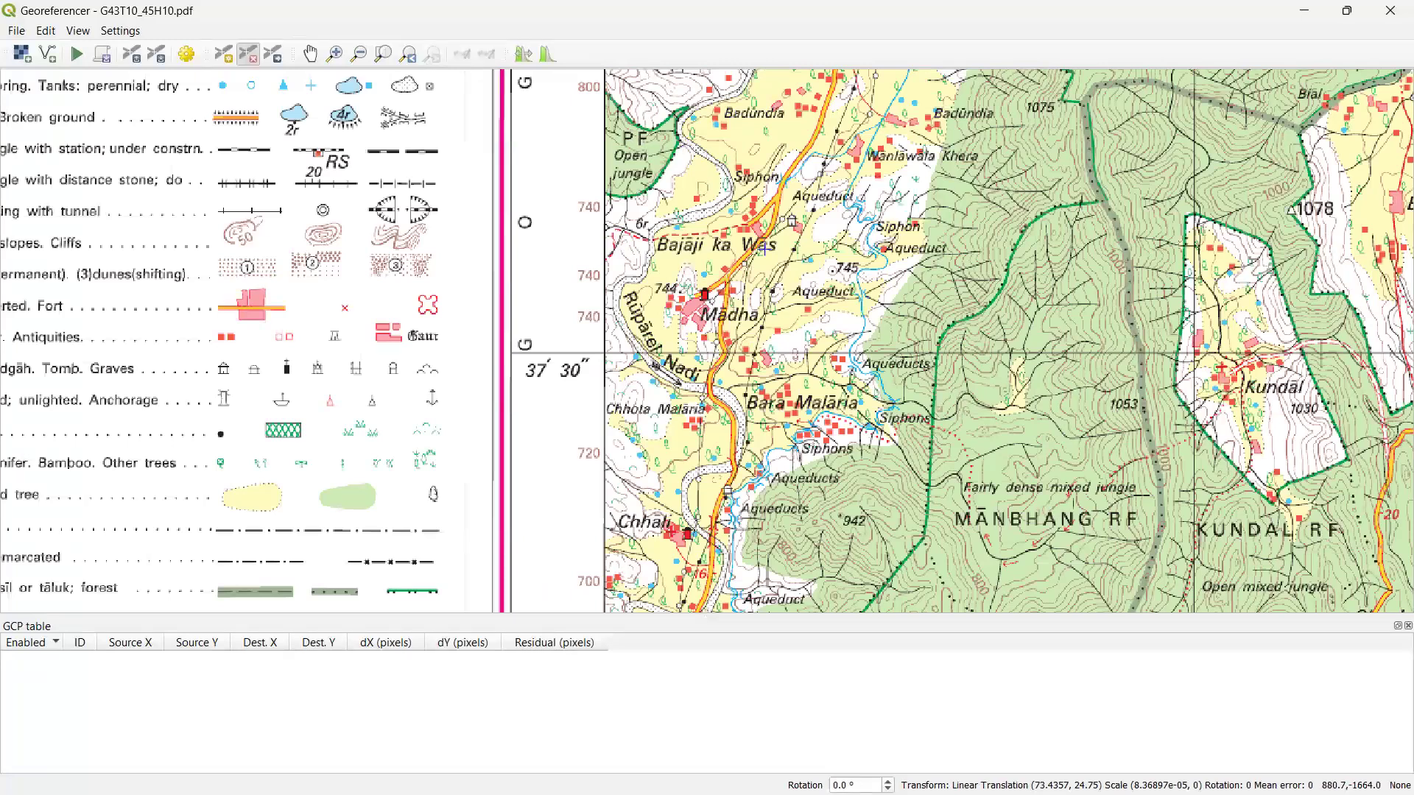
scroll(766, 248, down, 3)
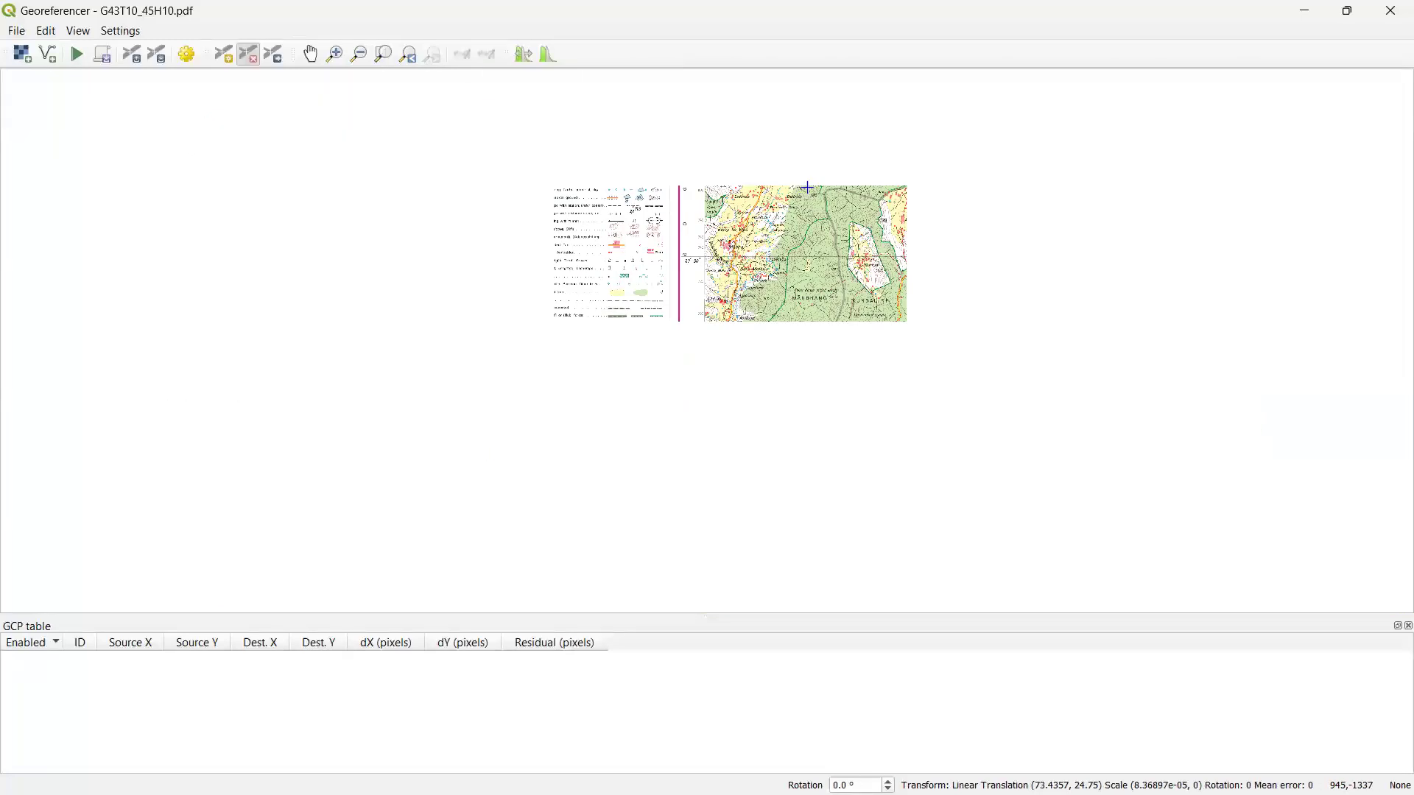
scroll(762, 235, up, 3)
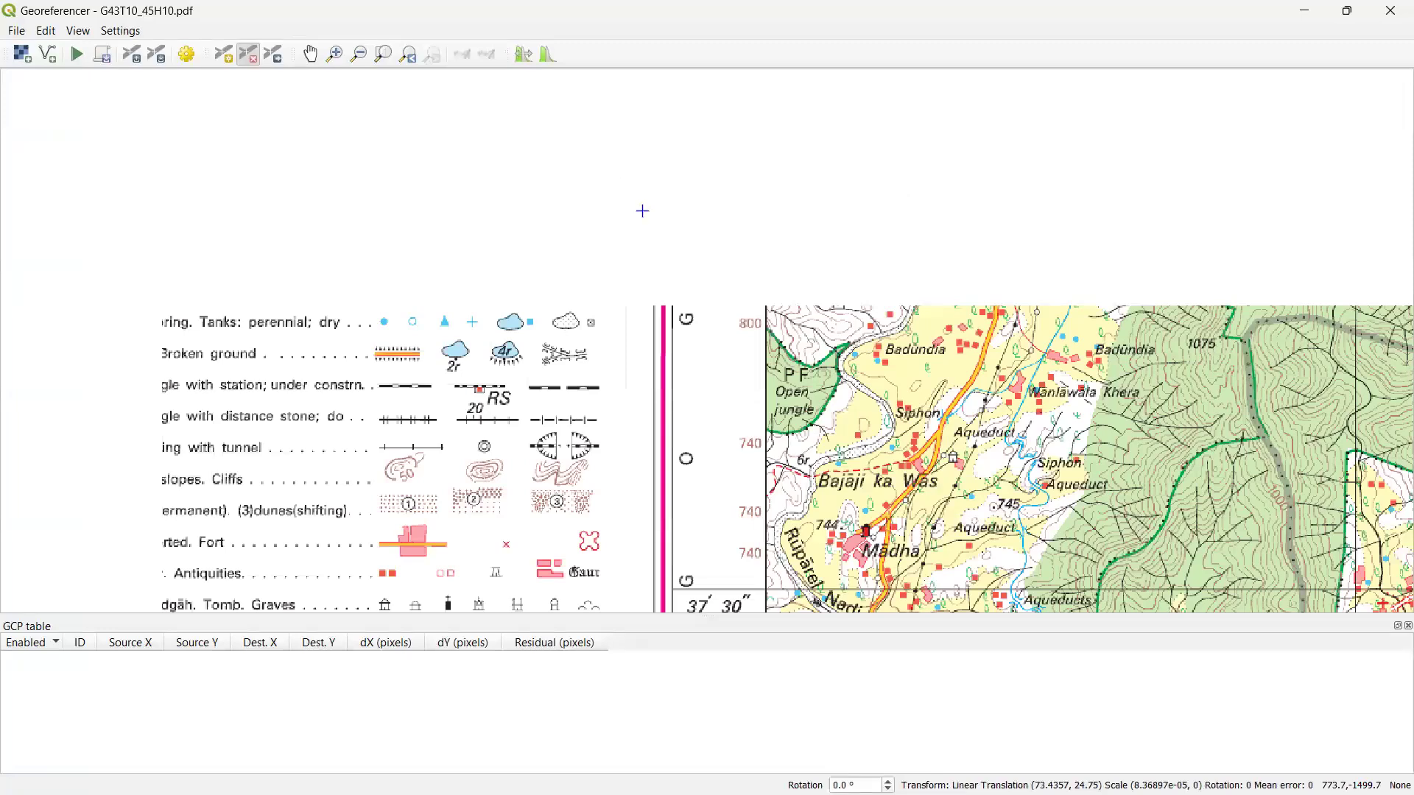
scroll(621, 519, down, 1)
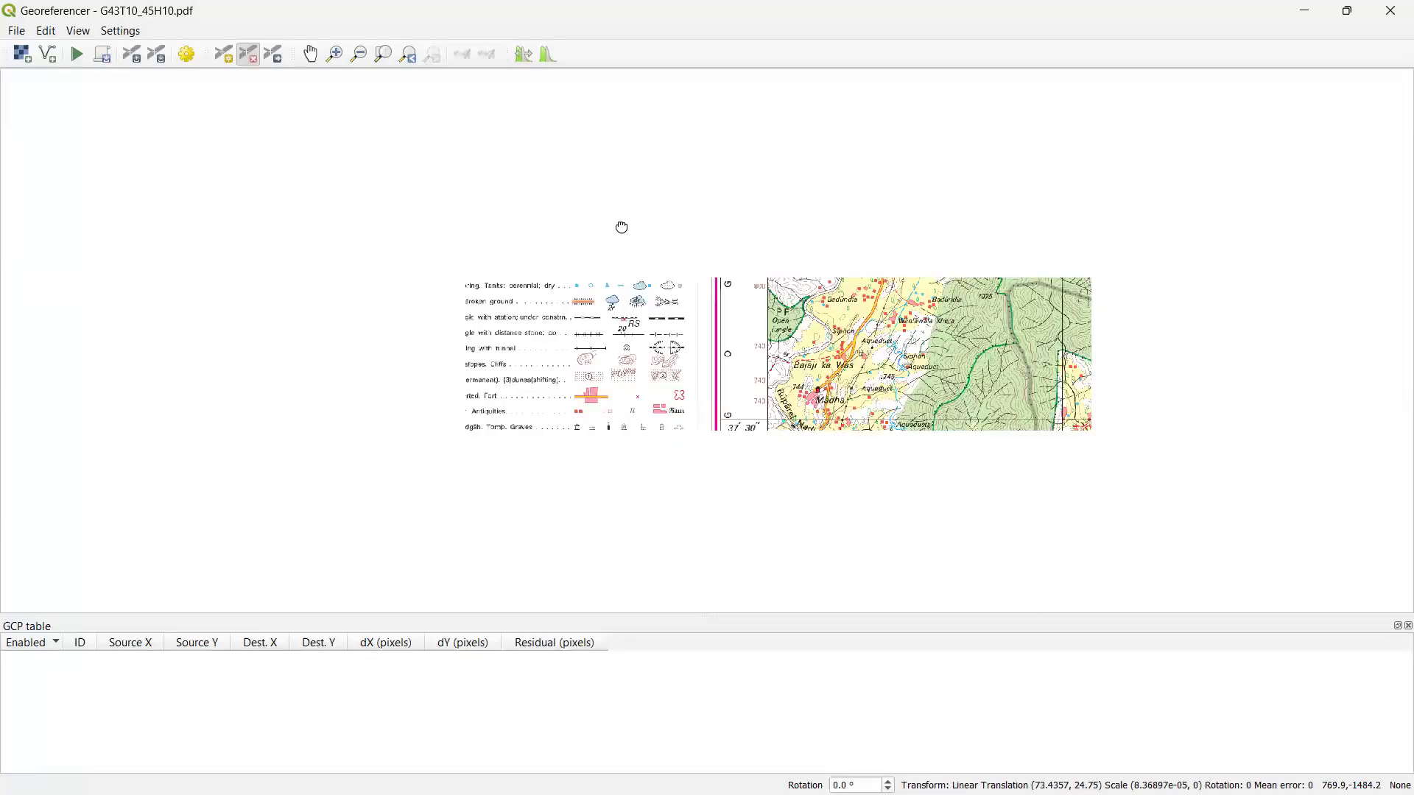
scroll(622, 227, up, 3)
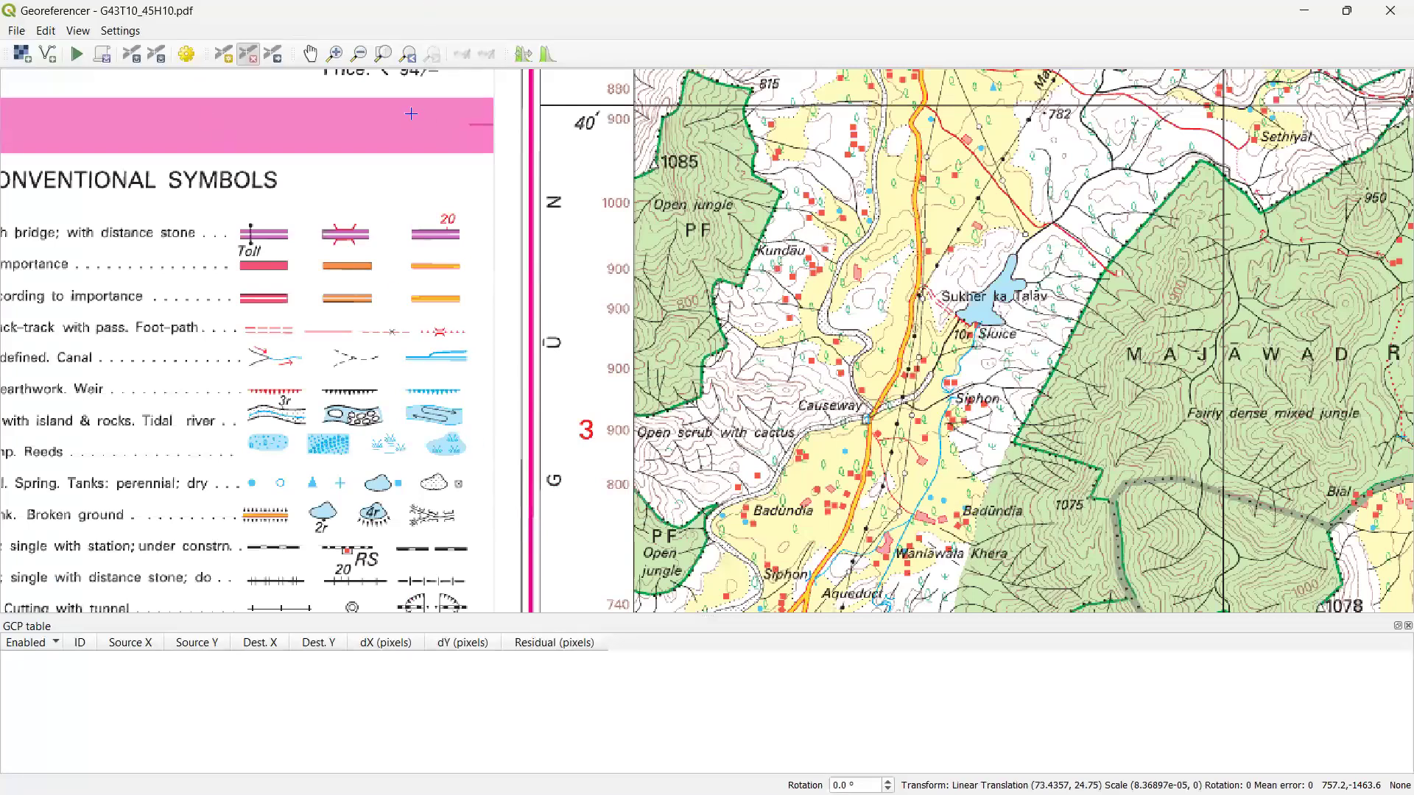
Inspect the latitude and longitude labels at the map frame's northwest corner, where the 73°30′ and 24°45′ lines meet
key(Up)
key(Up)
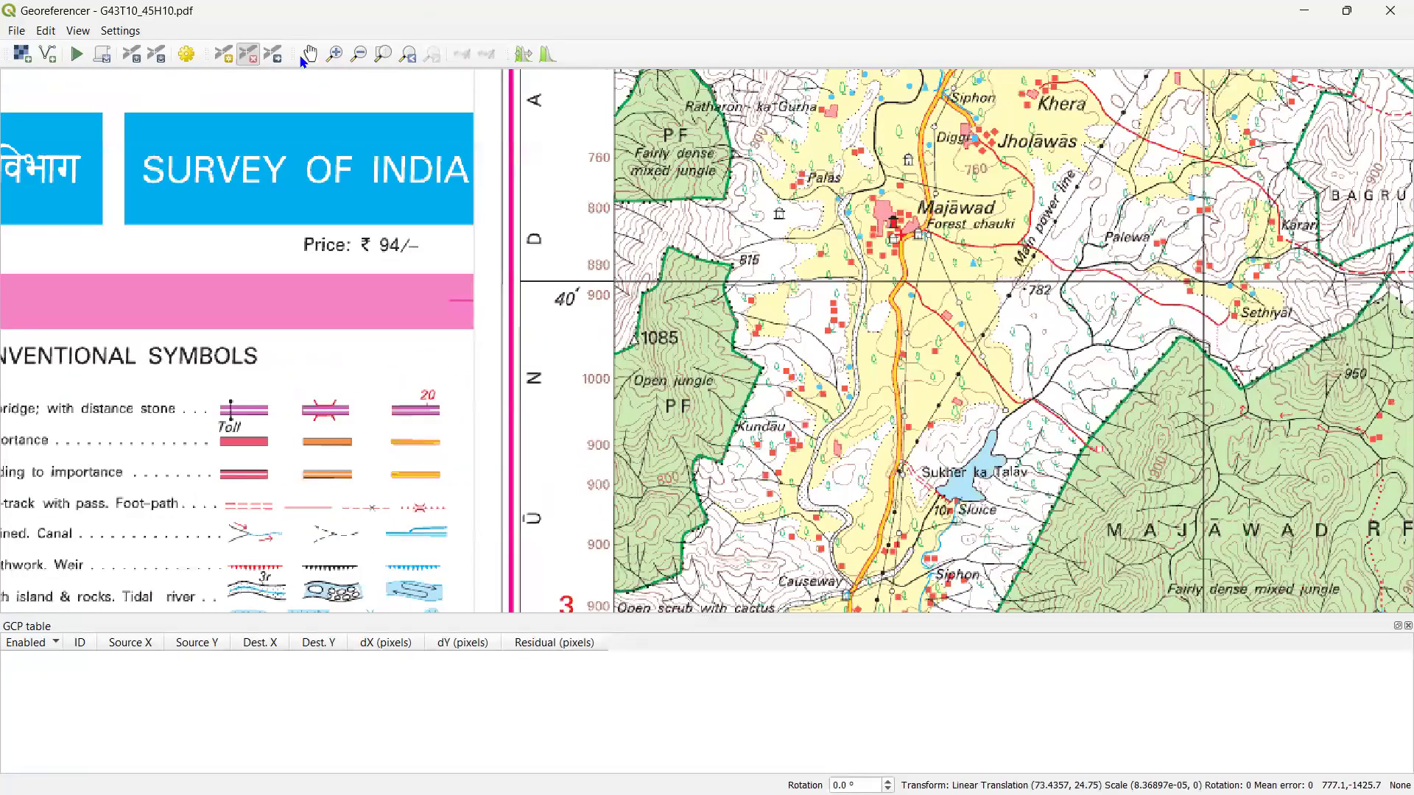
click(375, 51)
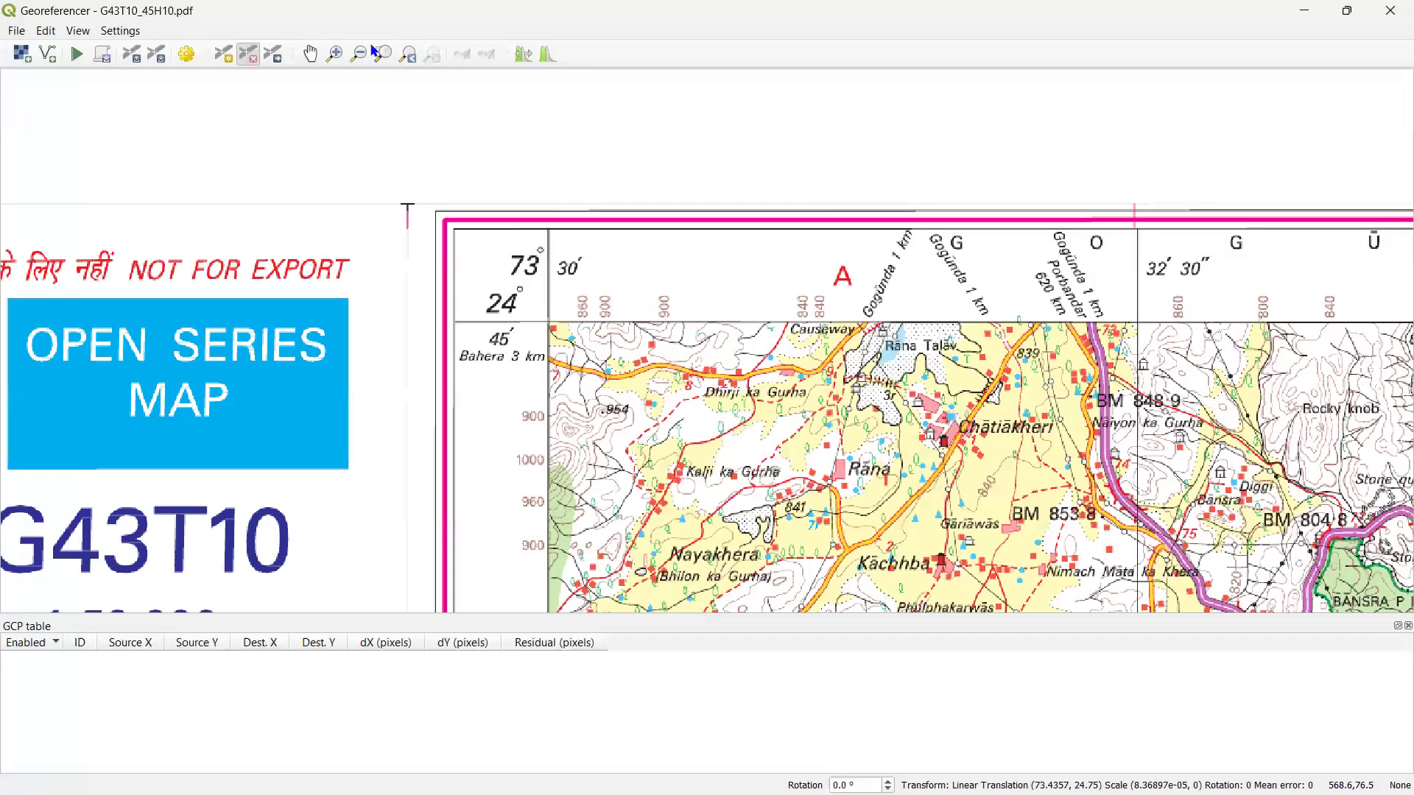
click(334, 55)
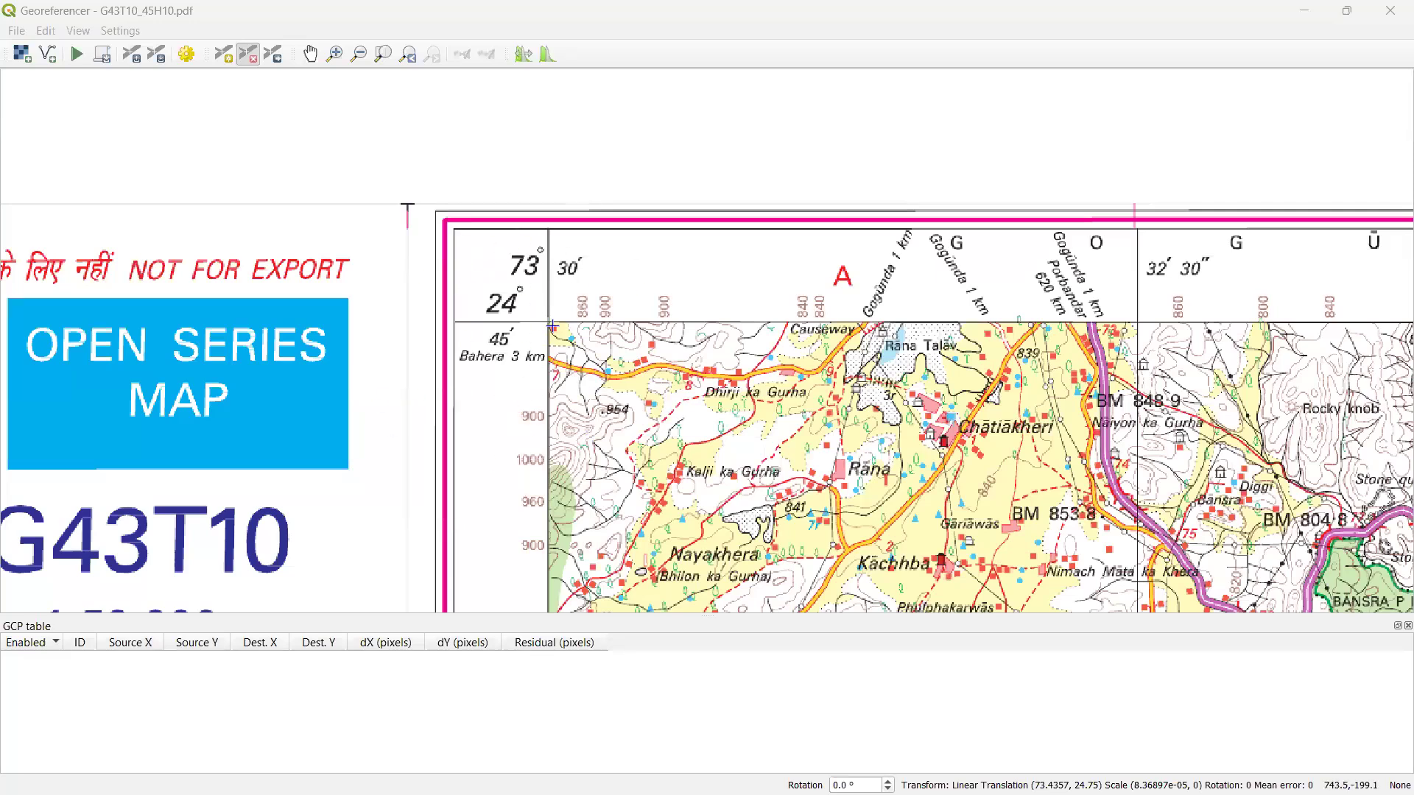
scroll(545, 324, up, 1)
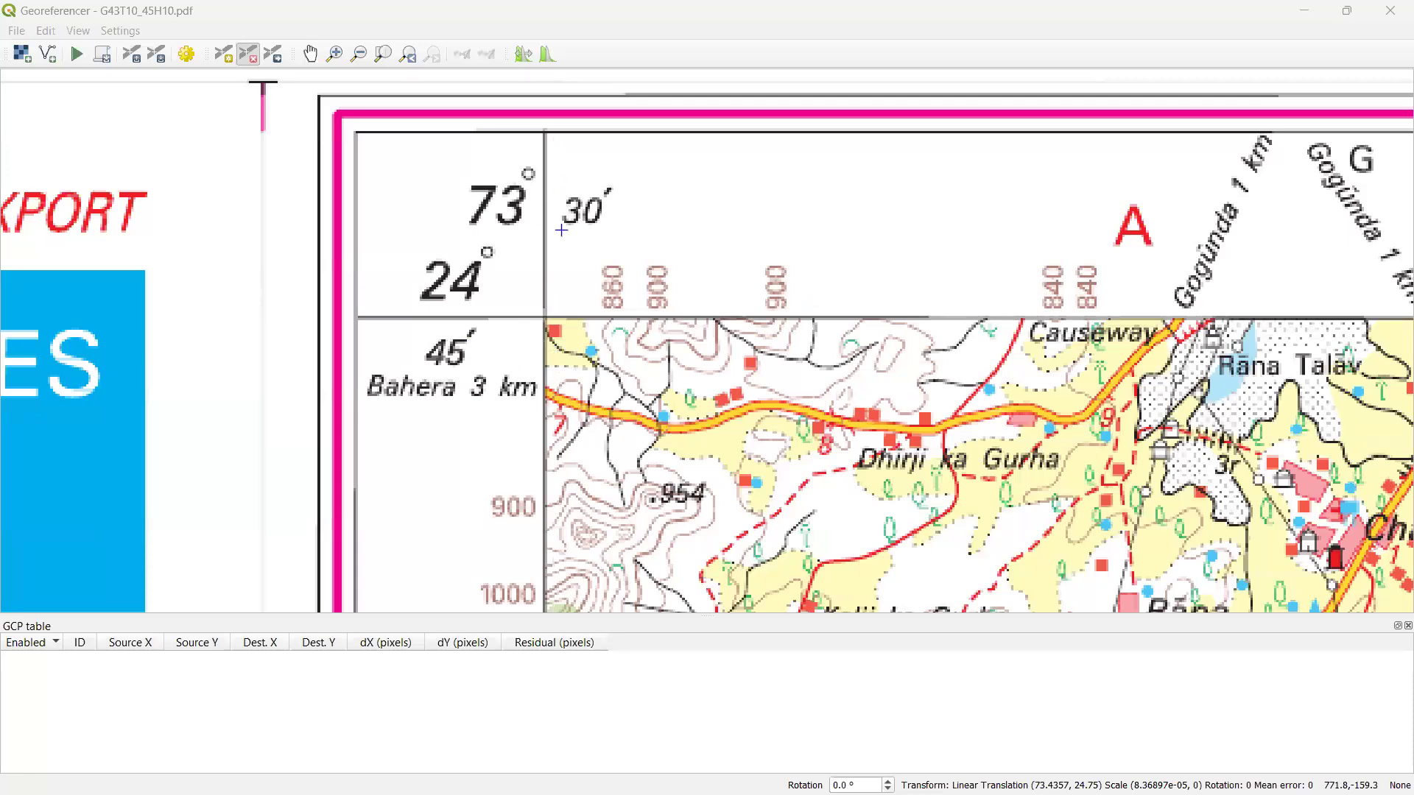
Add a ground control point where the 73°30′ and 24°45′ lines cross at the map frame's northwest corner
scroll(529, 317, up, 2)
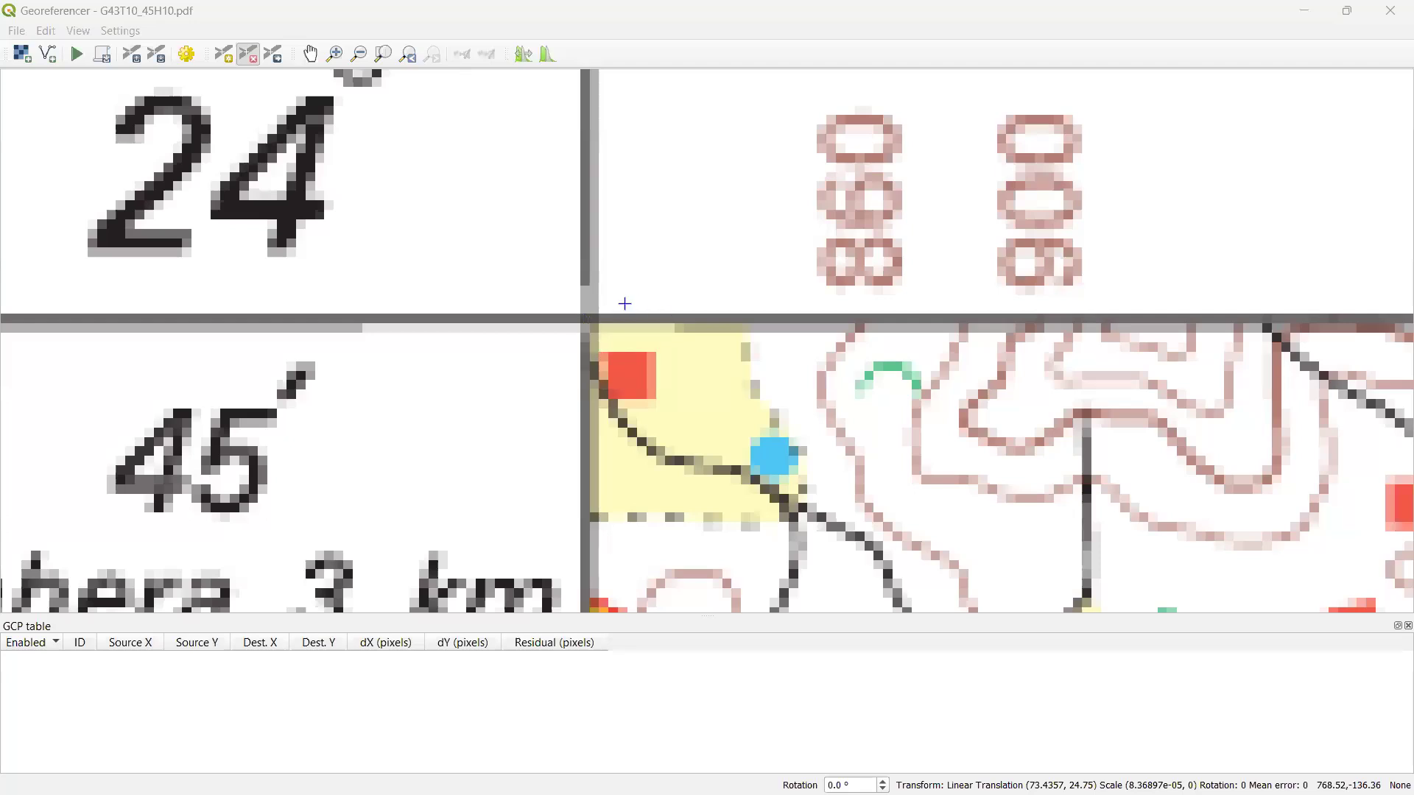
click(223, 54)
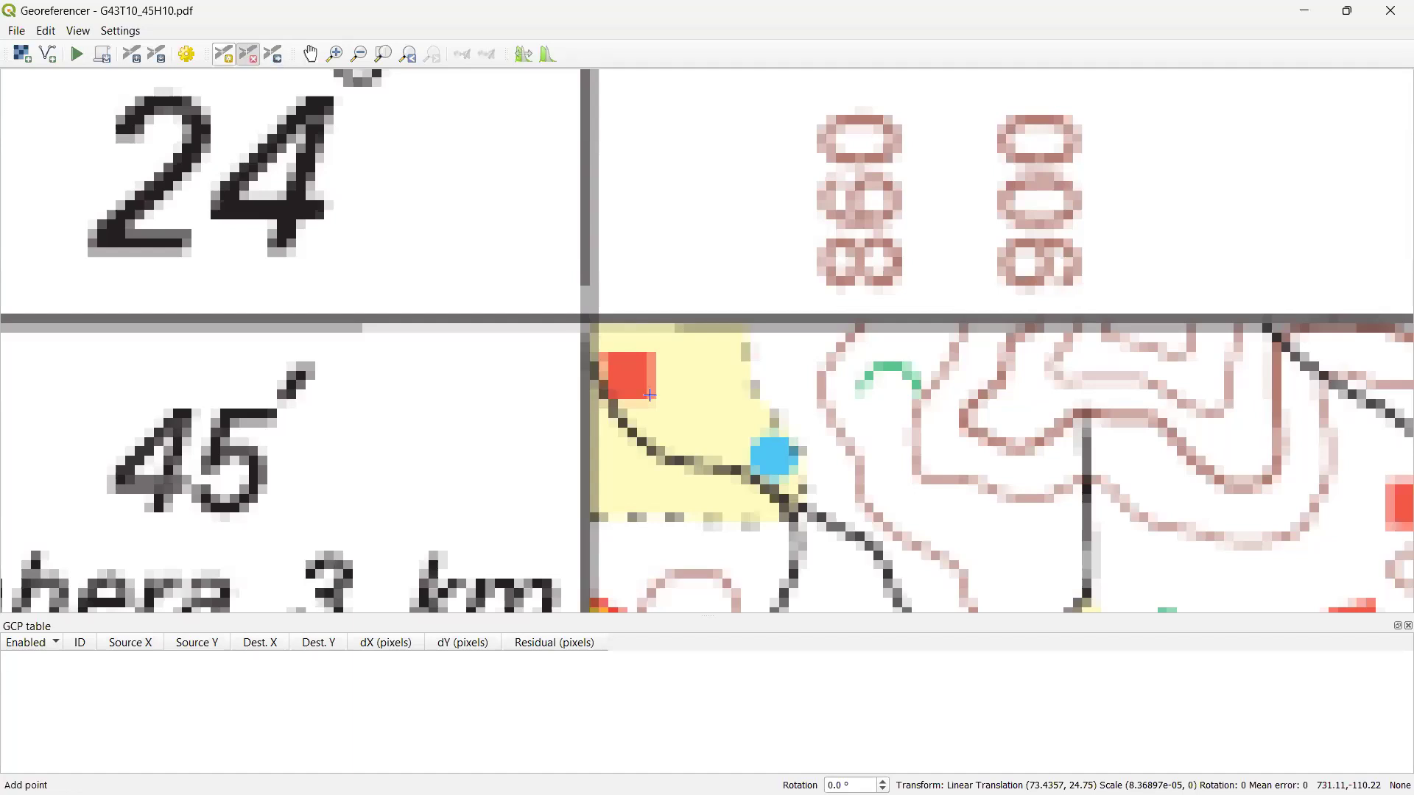
click(584, 316)
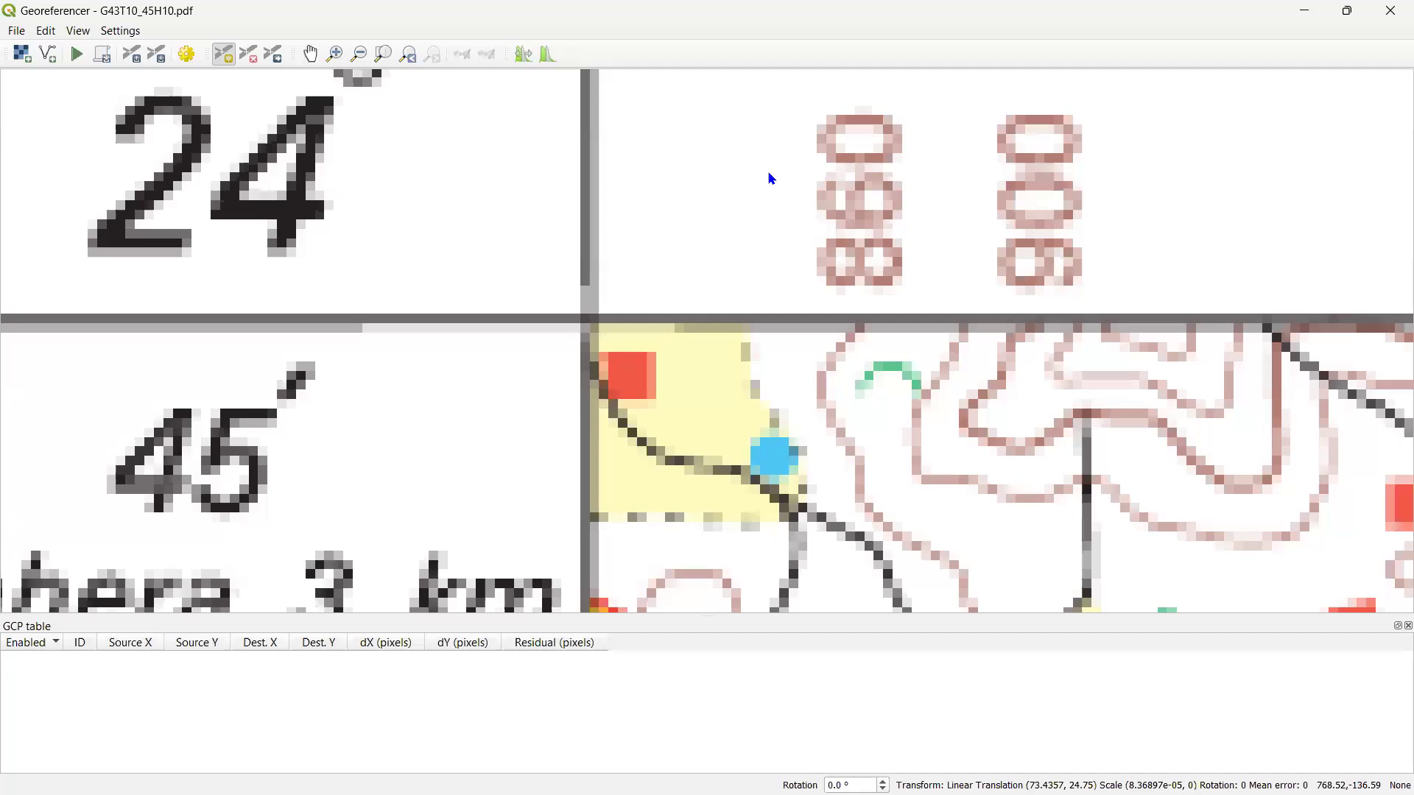
Enter 73 30 as the X / East coordinate of the northwest corner point
scroll(498, 378, down, 1)
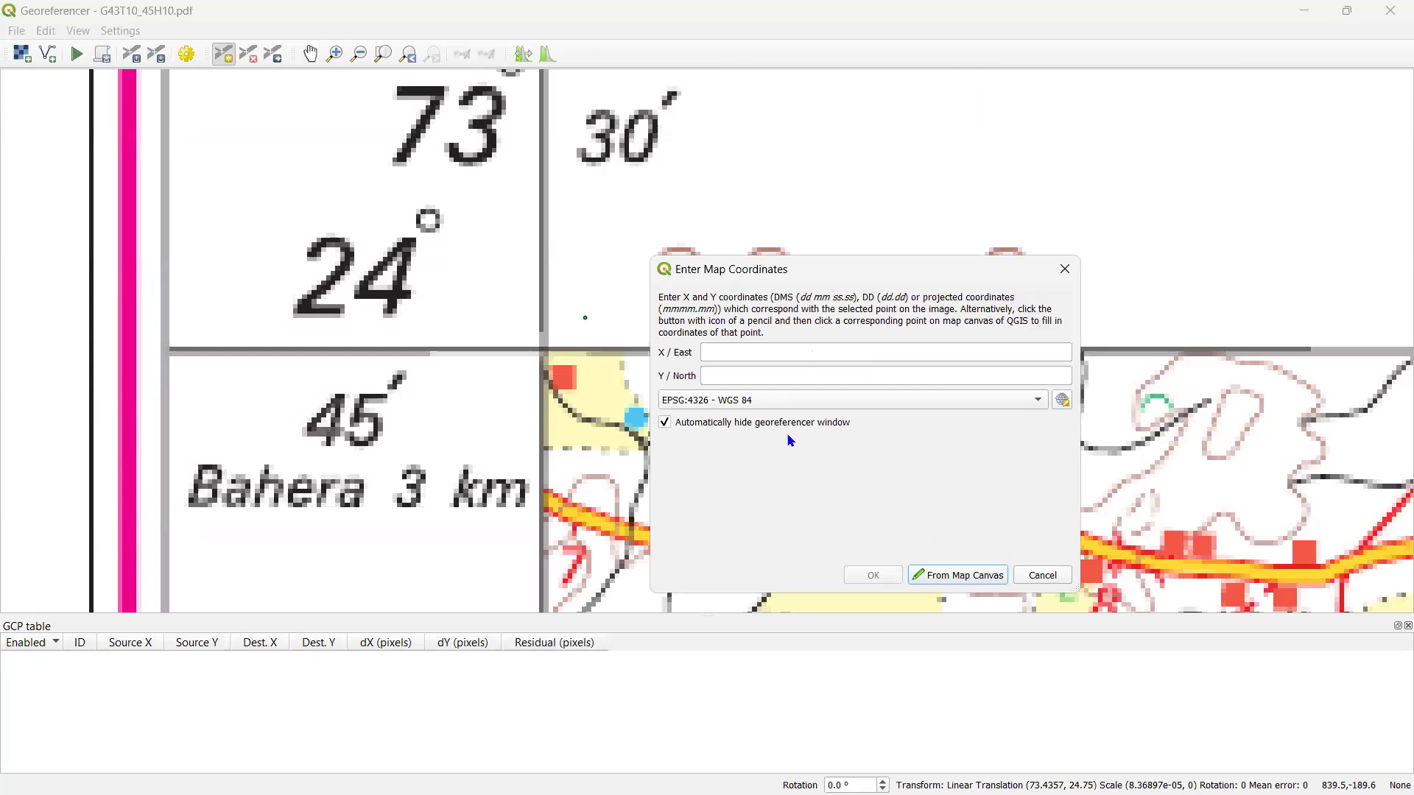
click(747, 354)
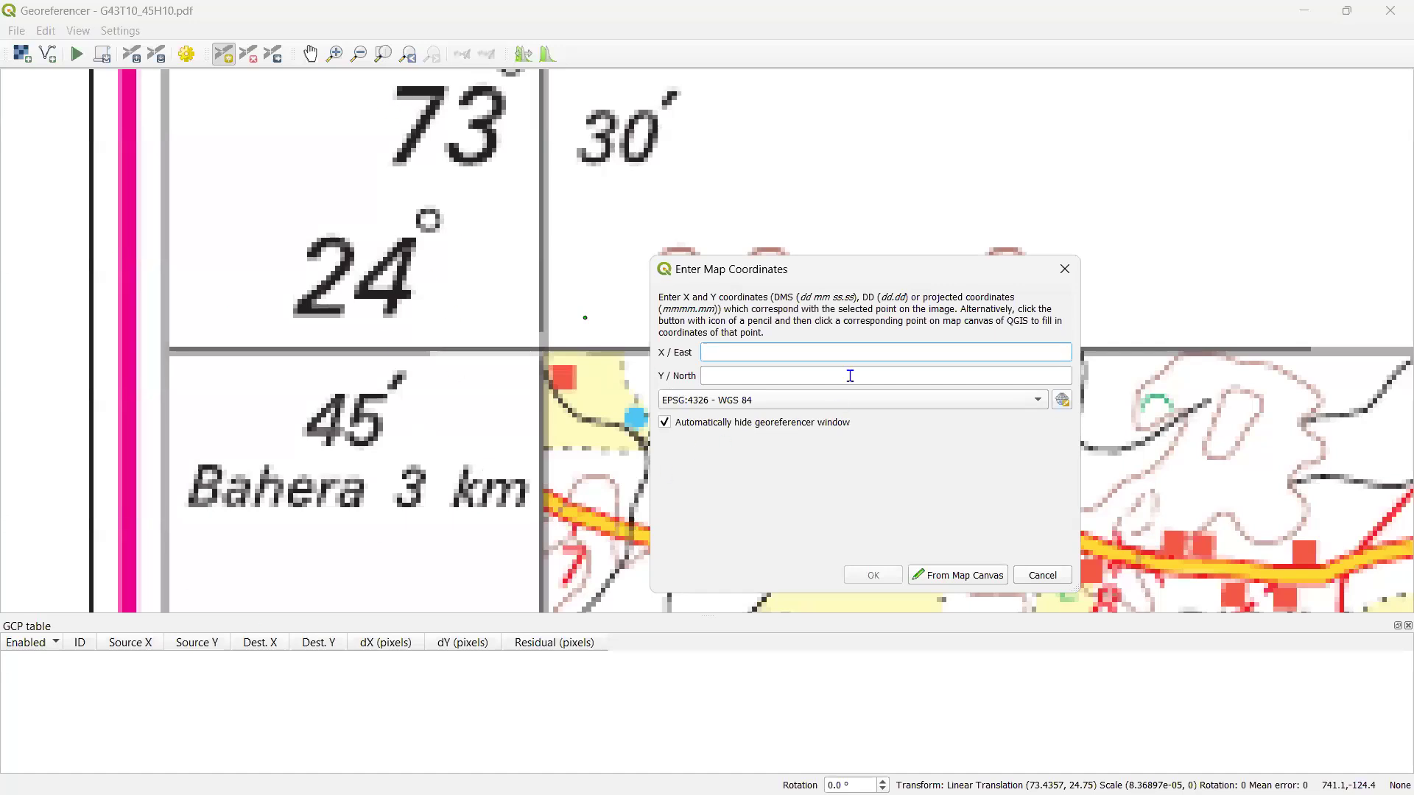
click(751, 374)
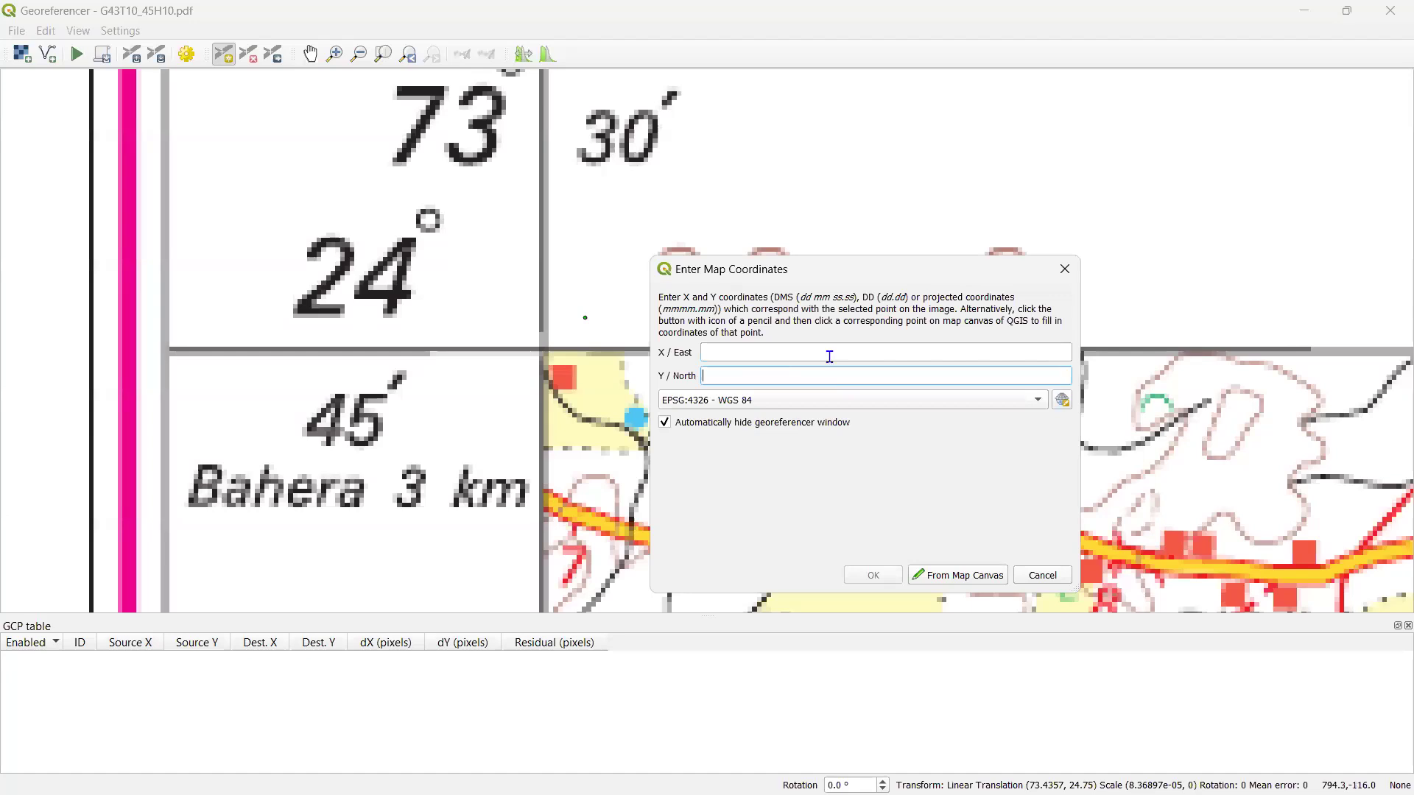
click(915, 346)
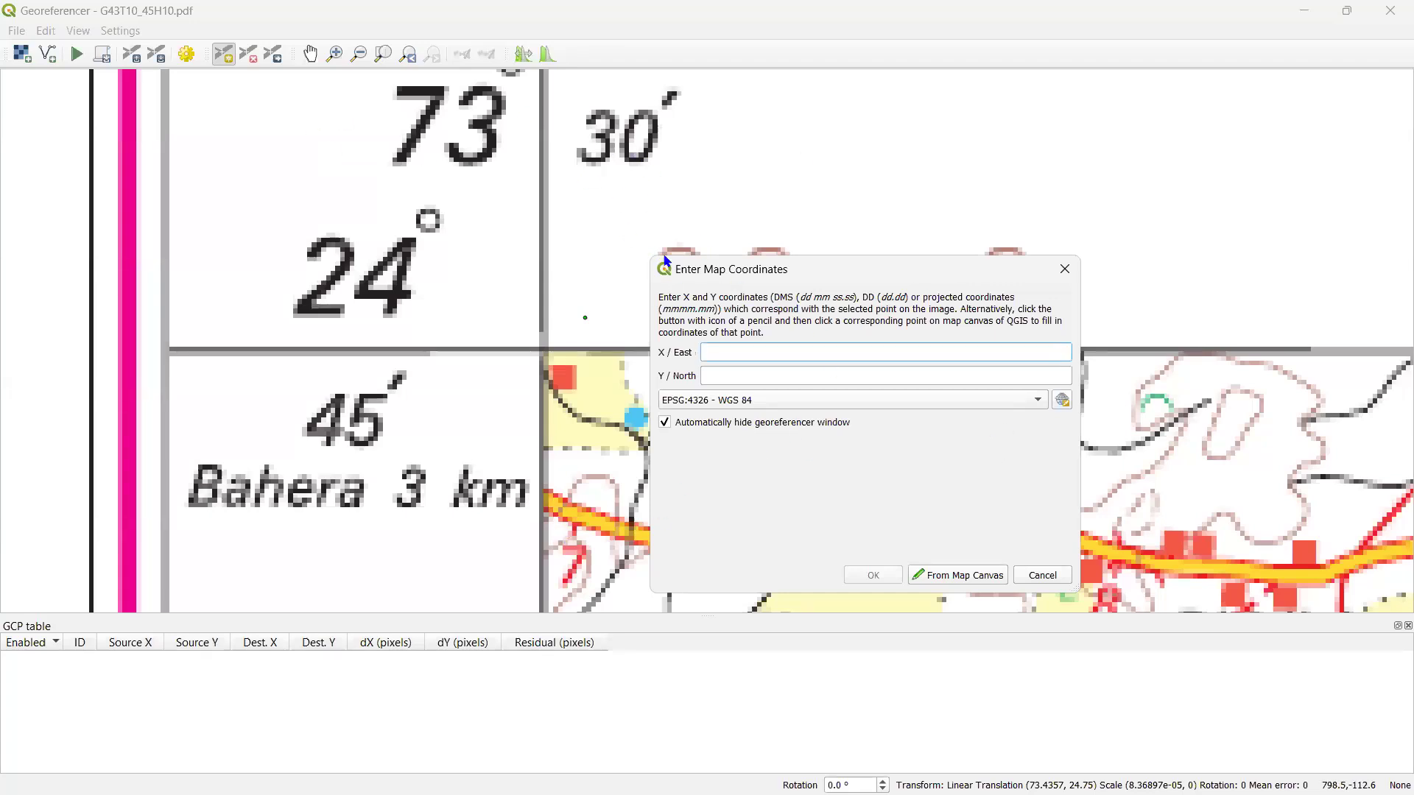
scroll(514, 337, up, 1)
scroll(553, 359, down, 2)
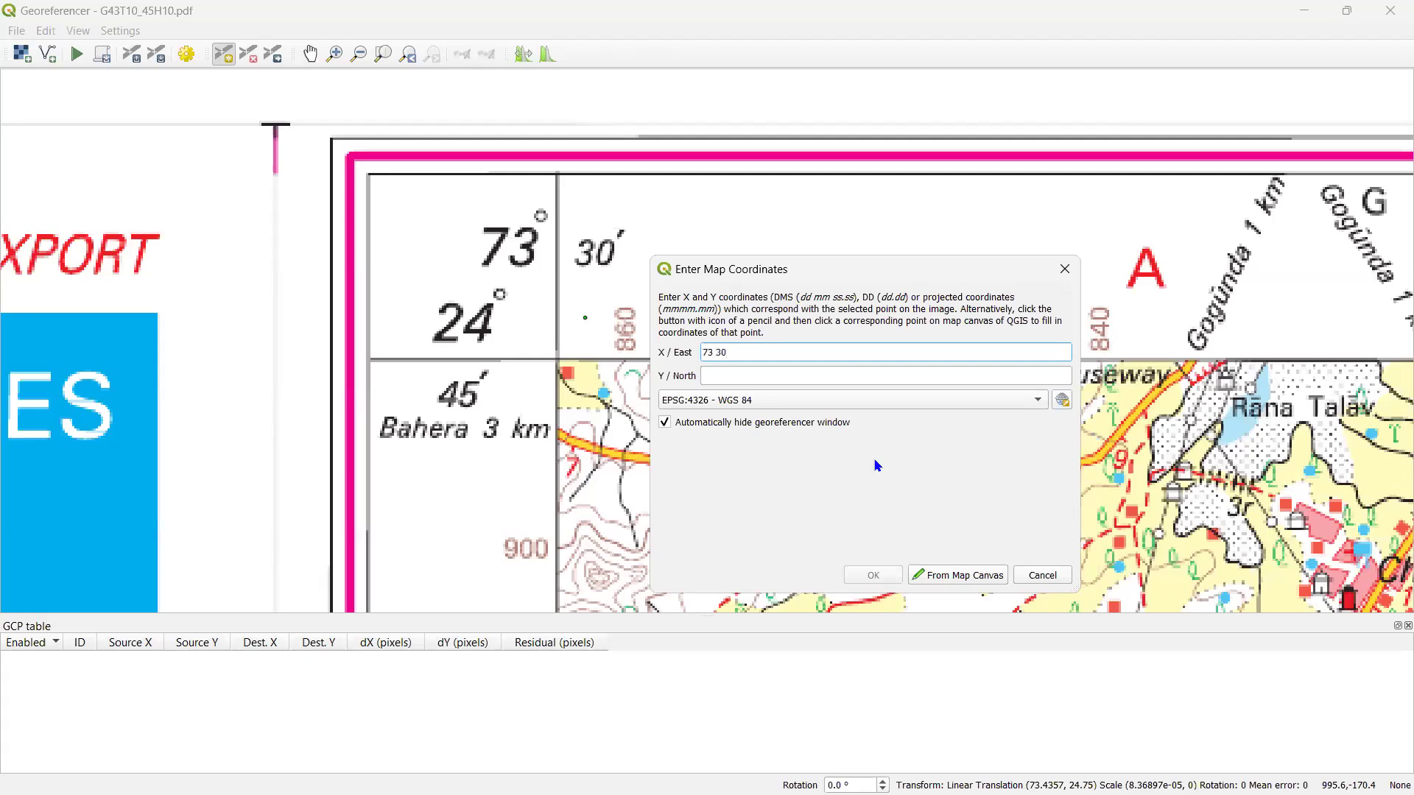
Enter 24 45 as the northwest corner point's Y / North coordinate and accept the point in EPSG:4326 - WGS 84
click(818, 378)
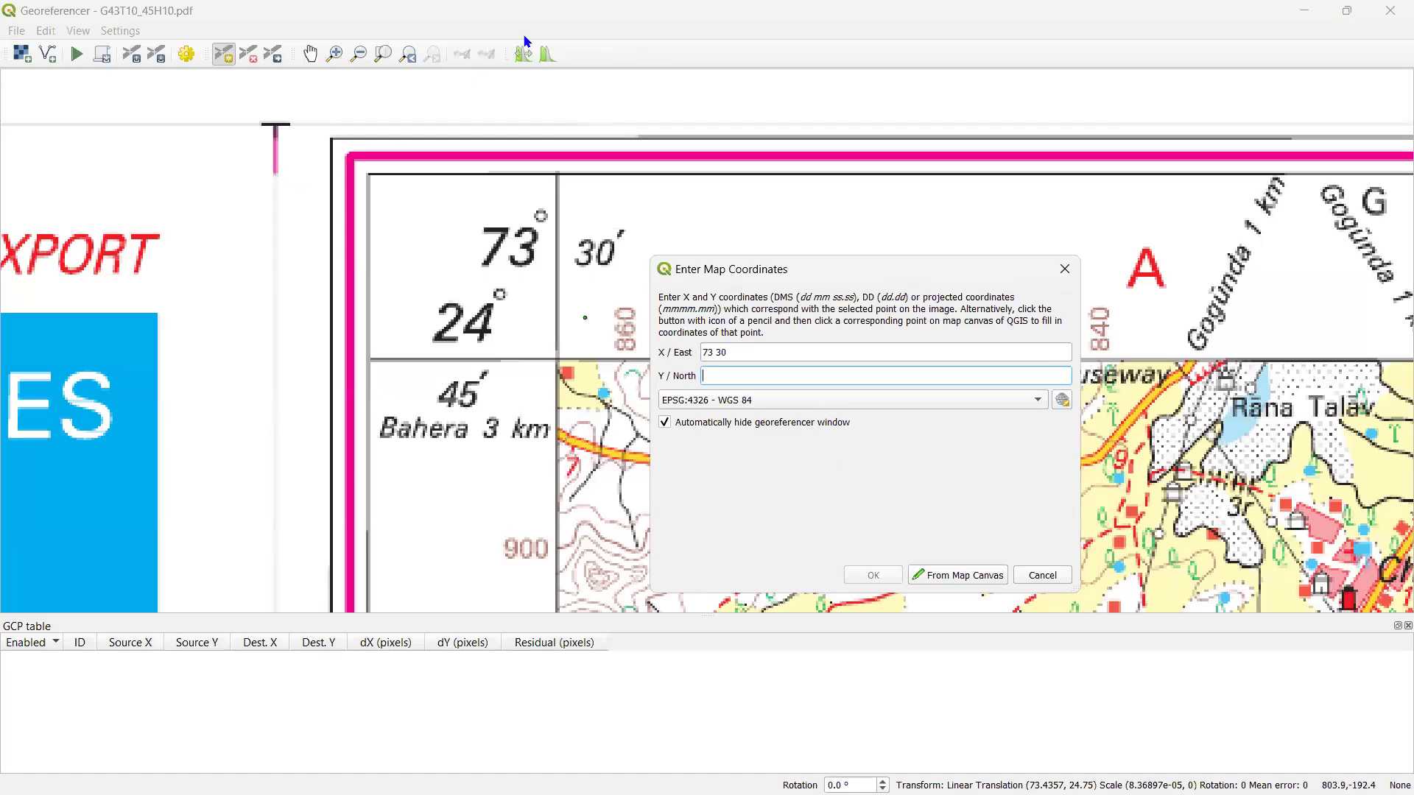
click(752, 69)
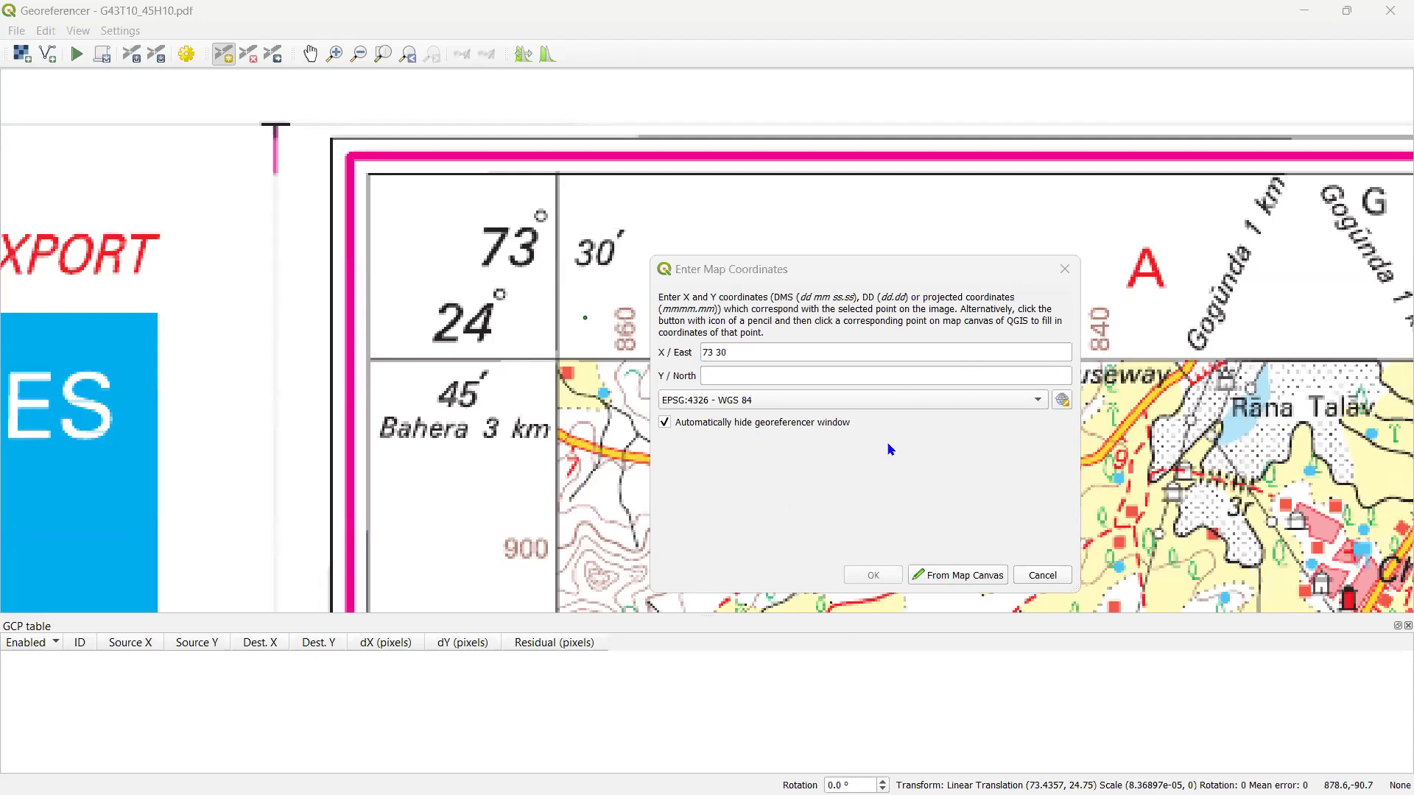
click(787, 378)
click(805, 464)
click(750, 375)
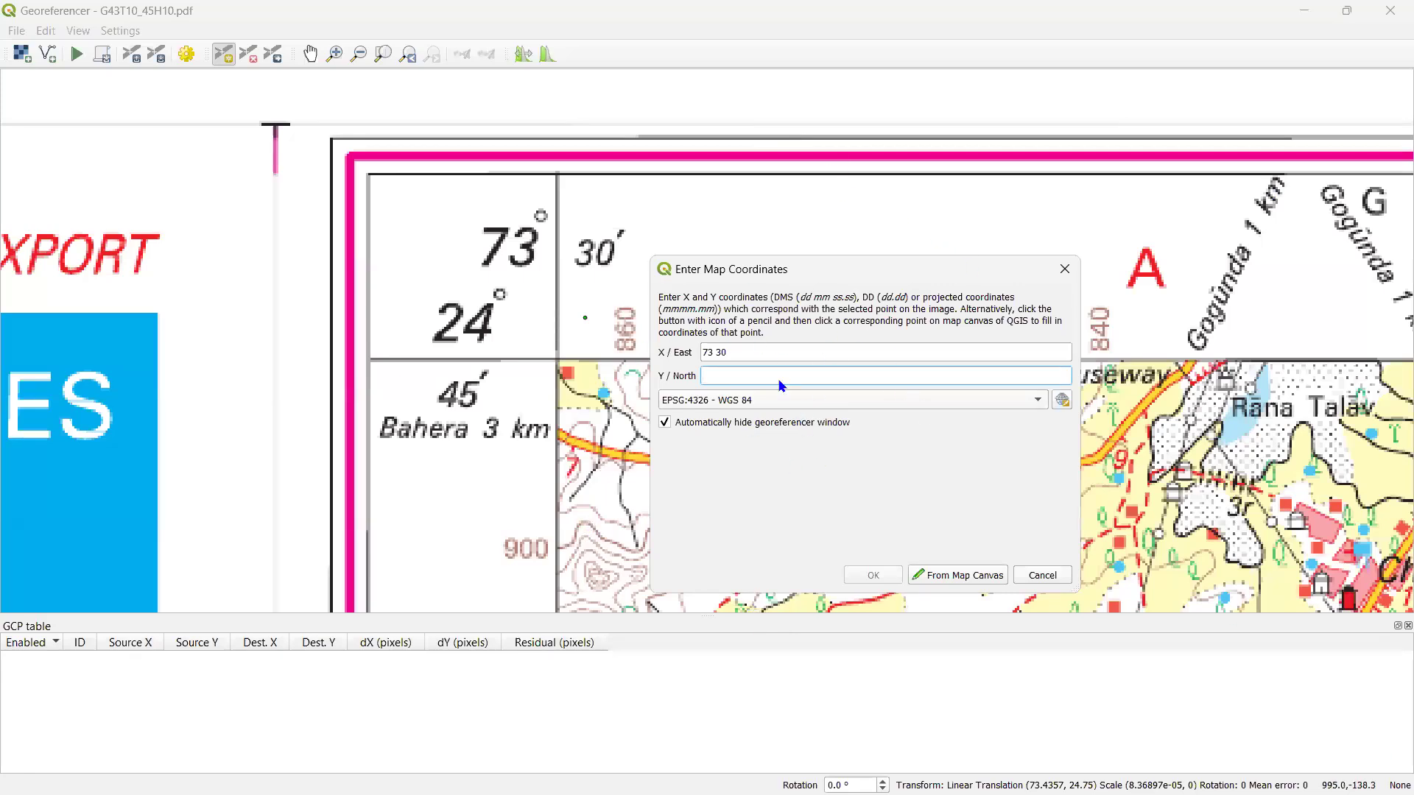
text(24)
key(Return)
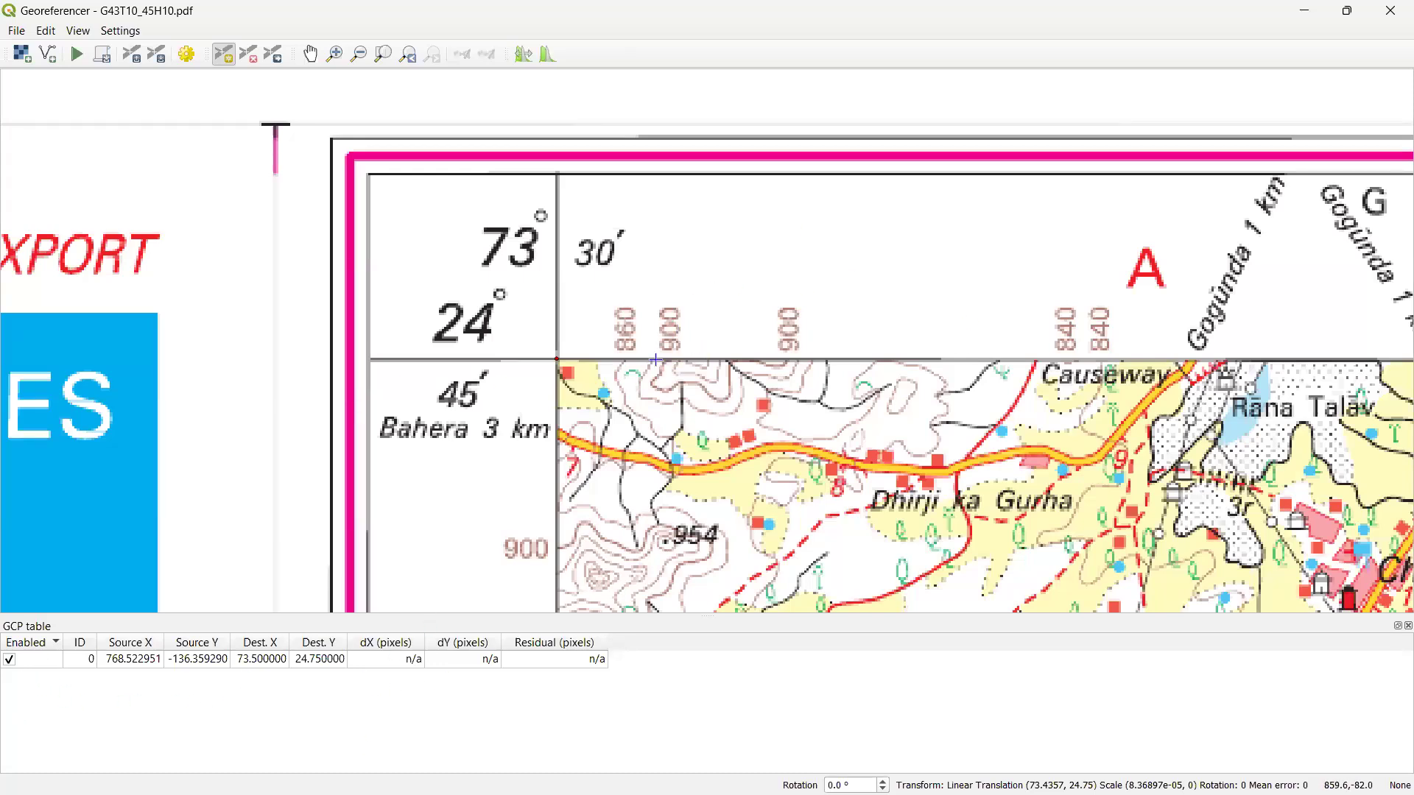
Add a ground control point where the 73°45′ and 24°45′ lines cross at the map frame's northeast corner
scroll(655, 359, down, 2)
scroll(548, 350, up, 1)
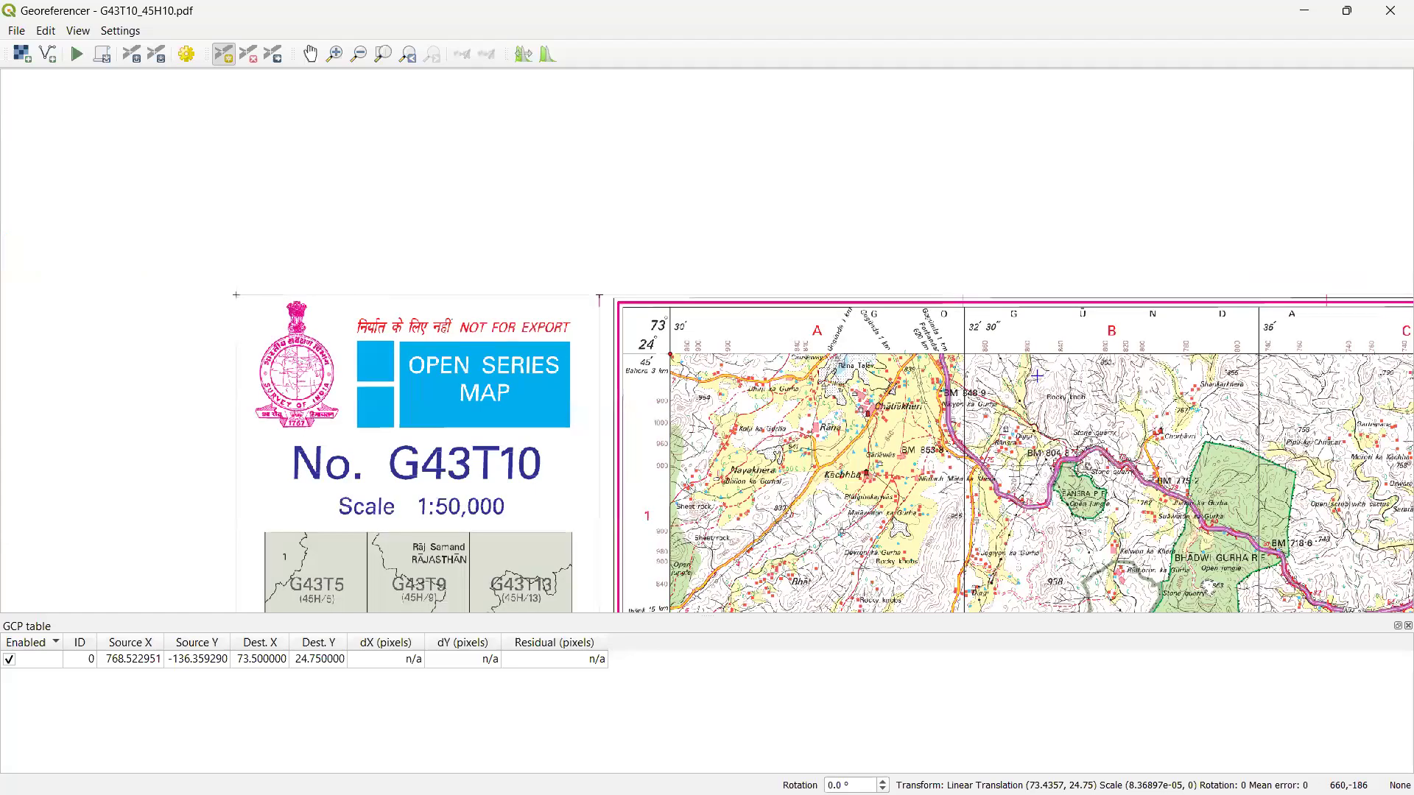
scroll(1037, 377, down, 2)
scroll(1165, 250, up, 1)
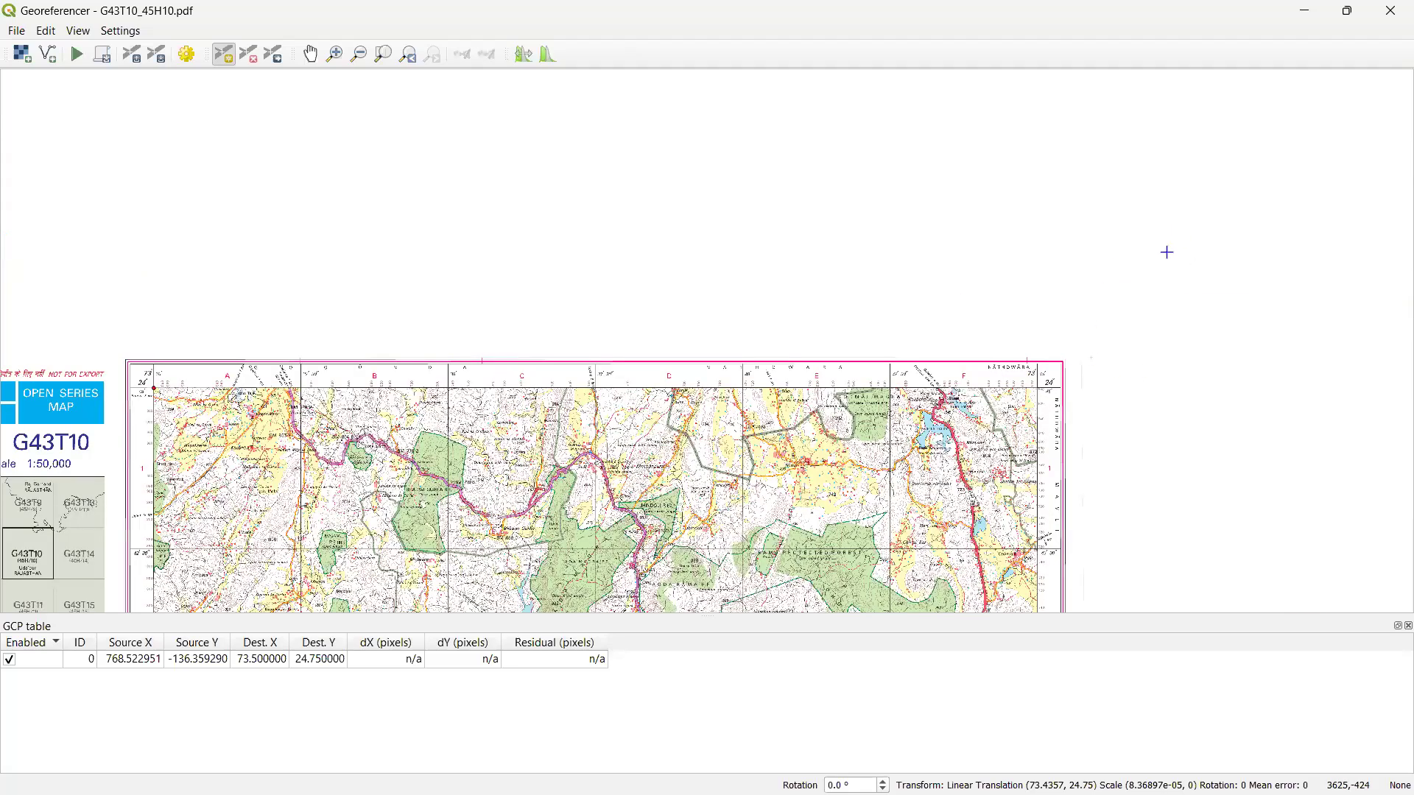
scroll(1089, 316, up, 2)
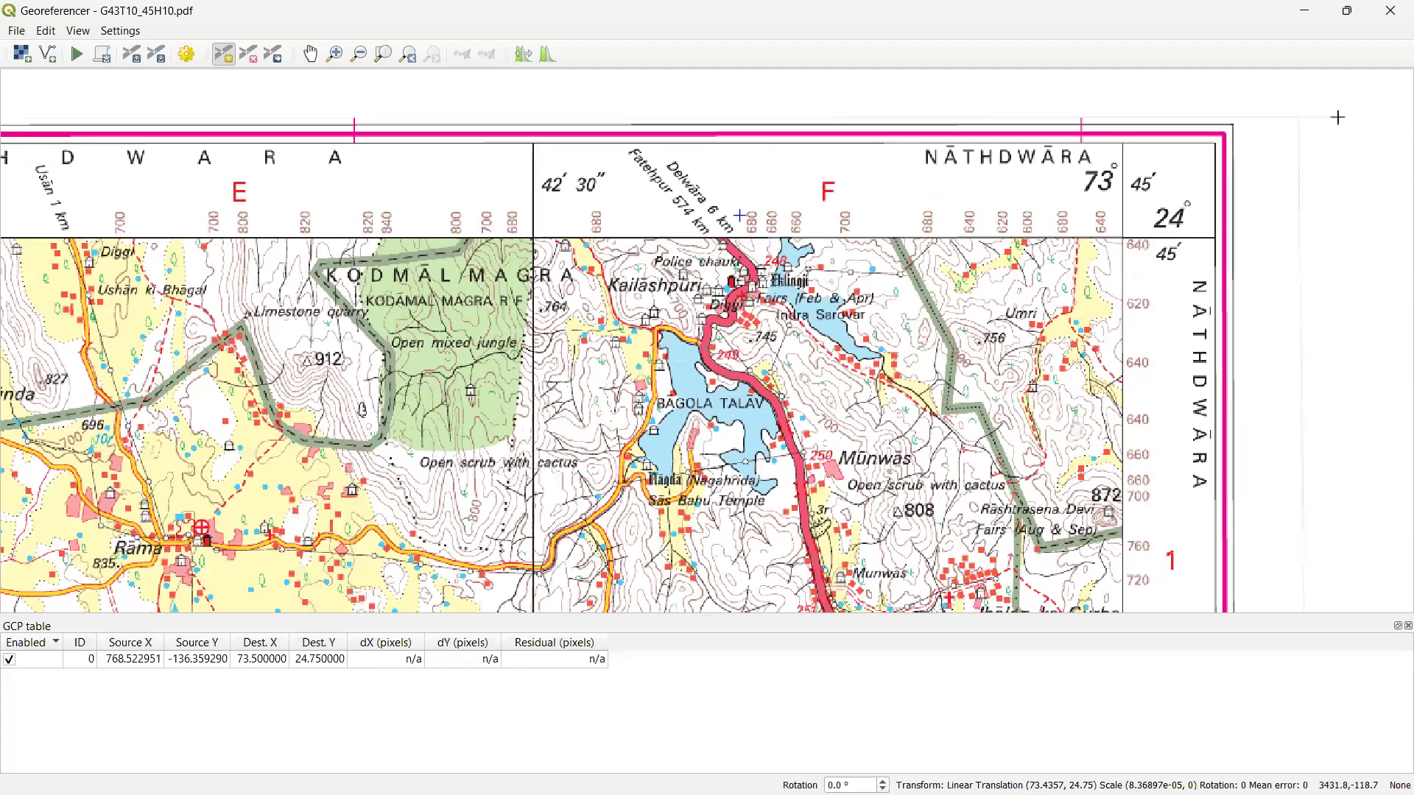
click(784, 131)
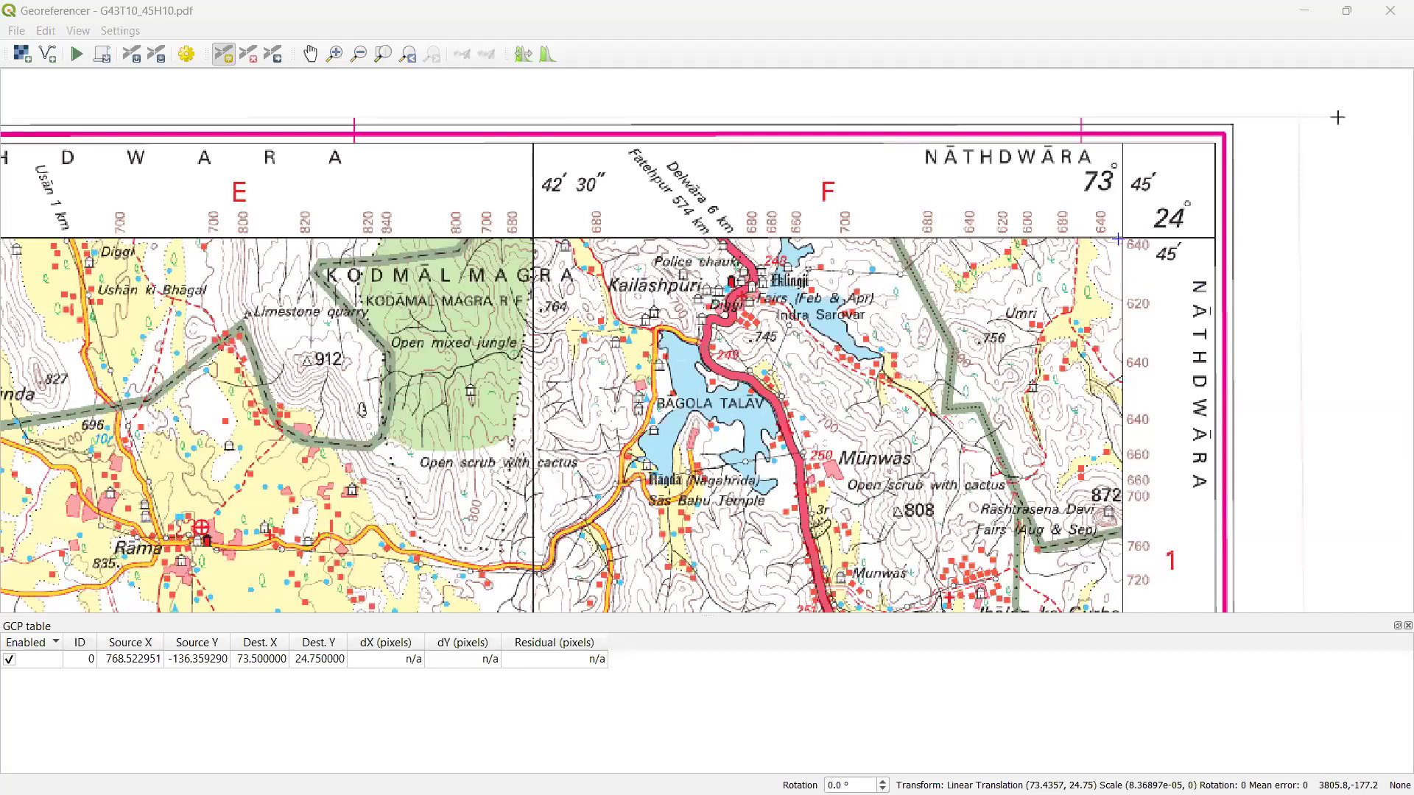
scroll(1135, 231, down, 2)
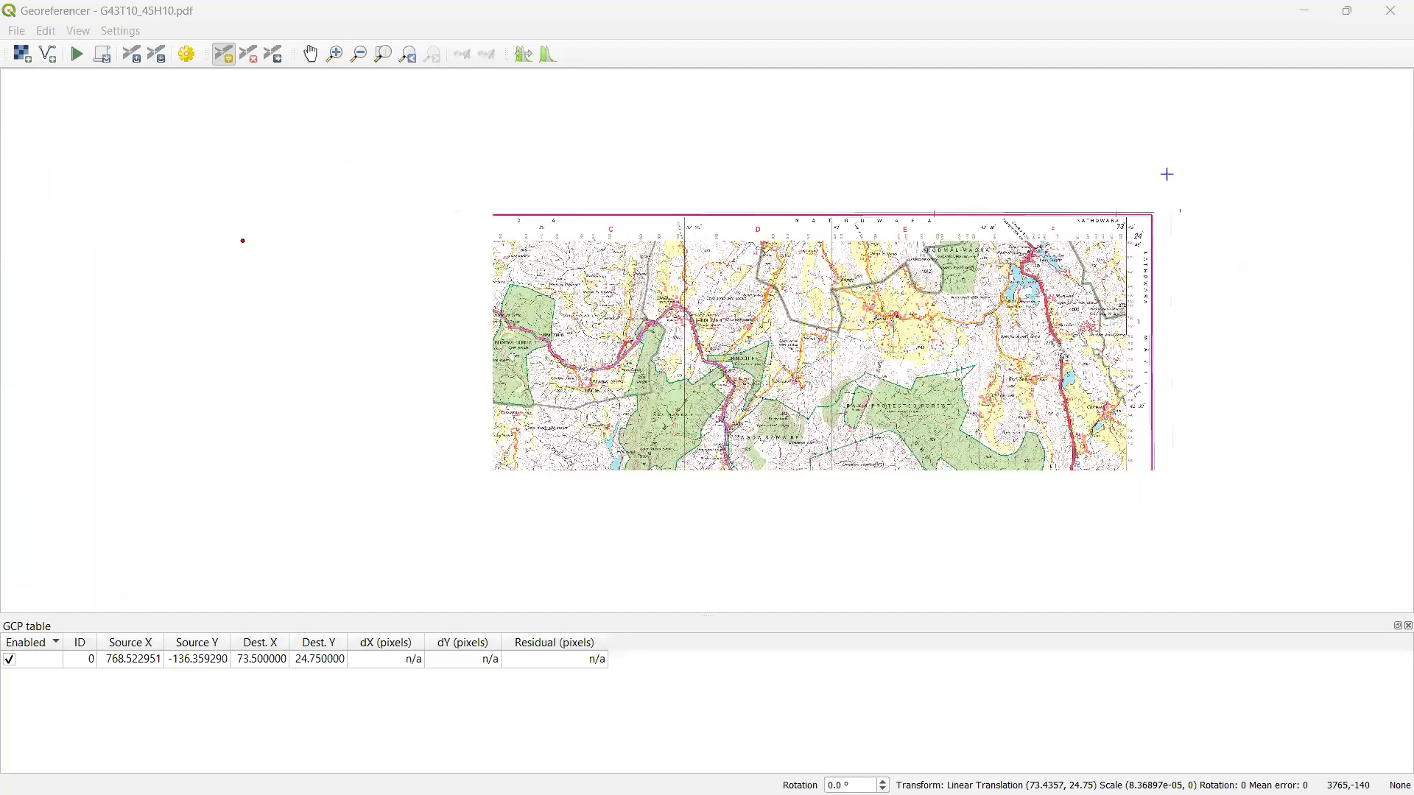
scroll(1054, 396, up, 2)
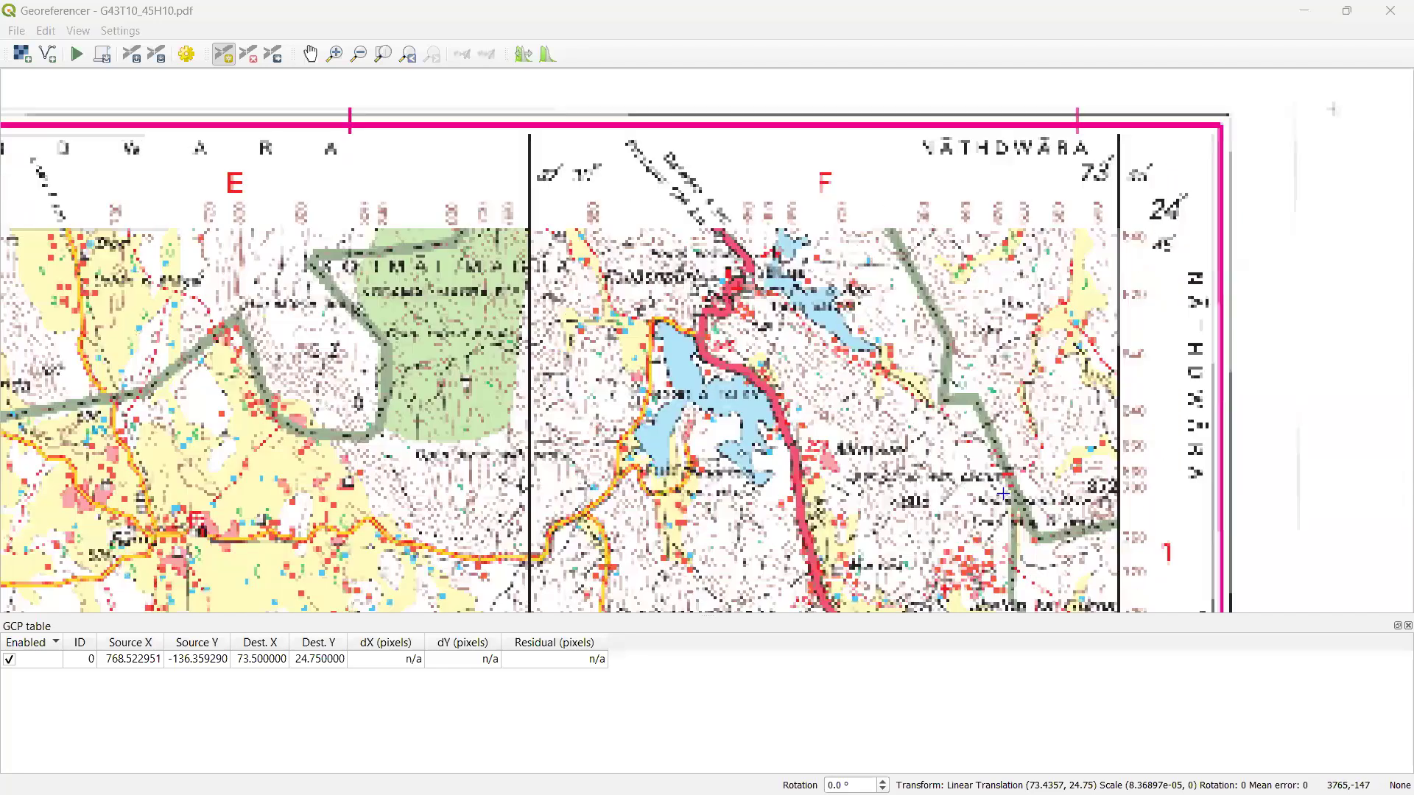
scroll(985, 411, up, 5)
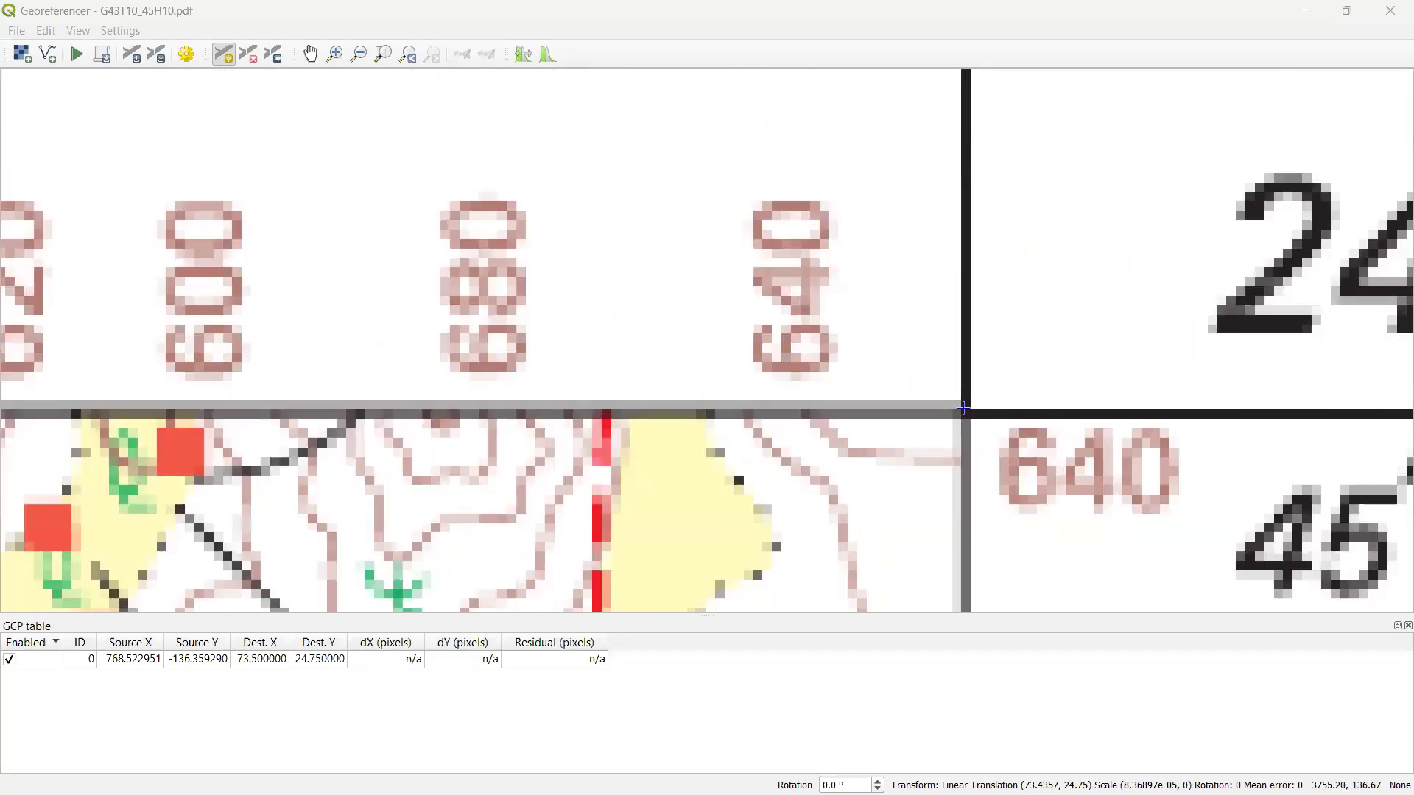
click(965, 413)
Give the northeast corner point the coordinates X / East 73 45 and Y / North 24 45, and accept it
scroll(147, 538, down, 1)
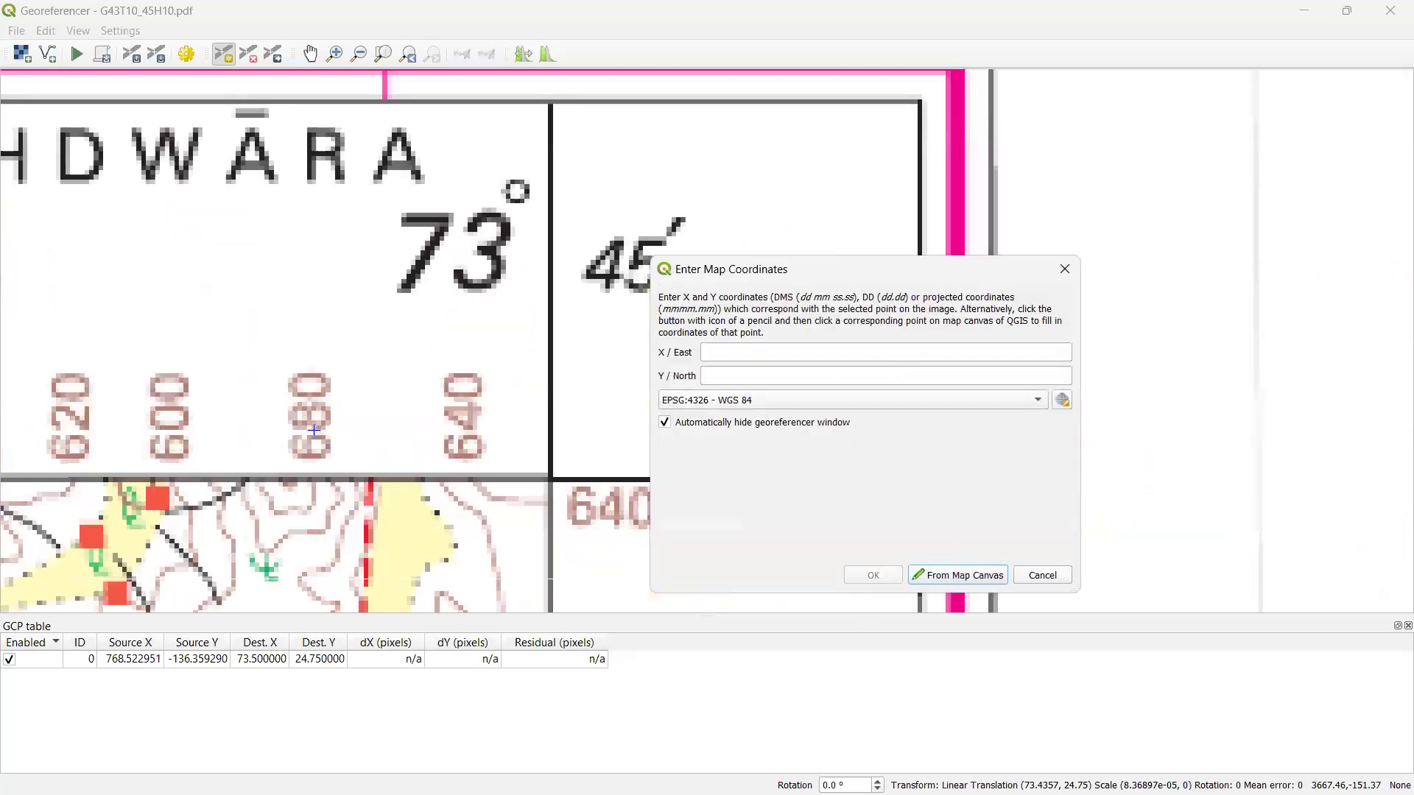
scroll(314, 431, down, 1)
click(804, 357)
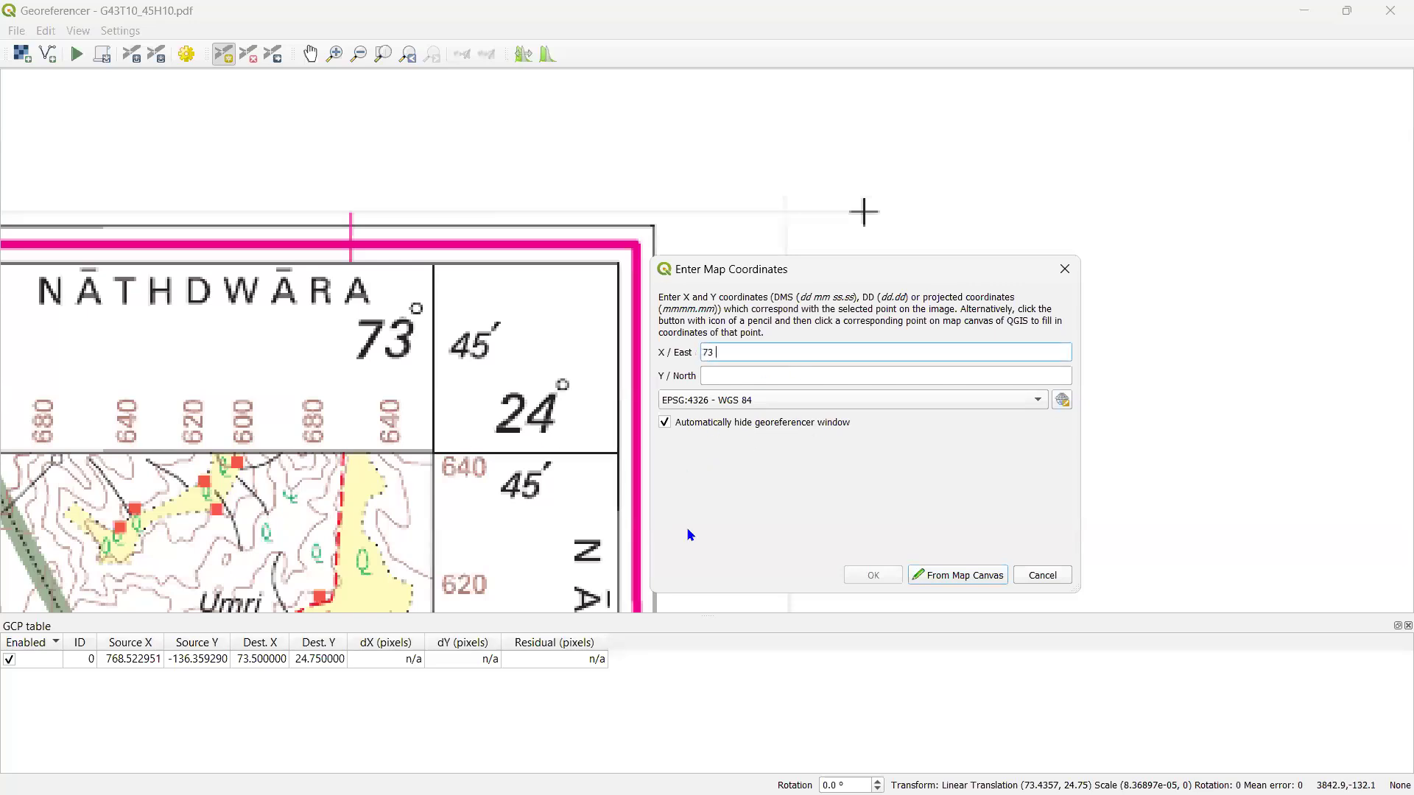
key(Tab)
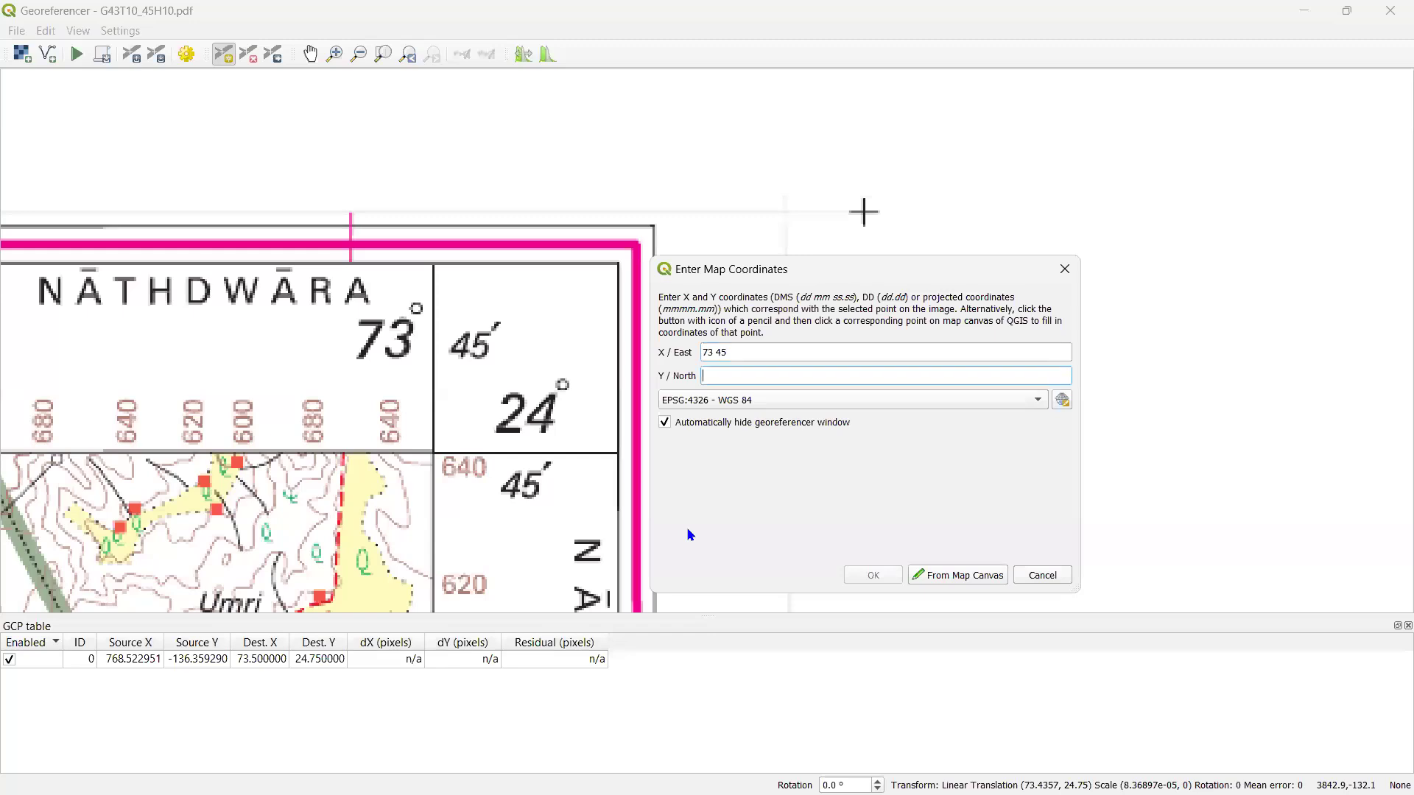
text(24 45)
click(873, 575)
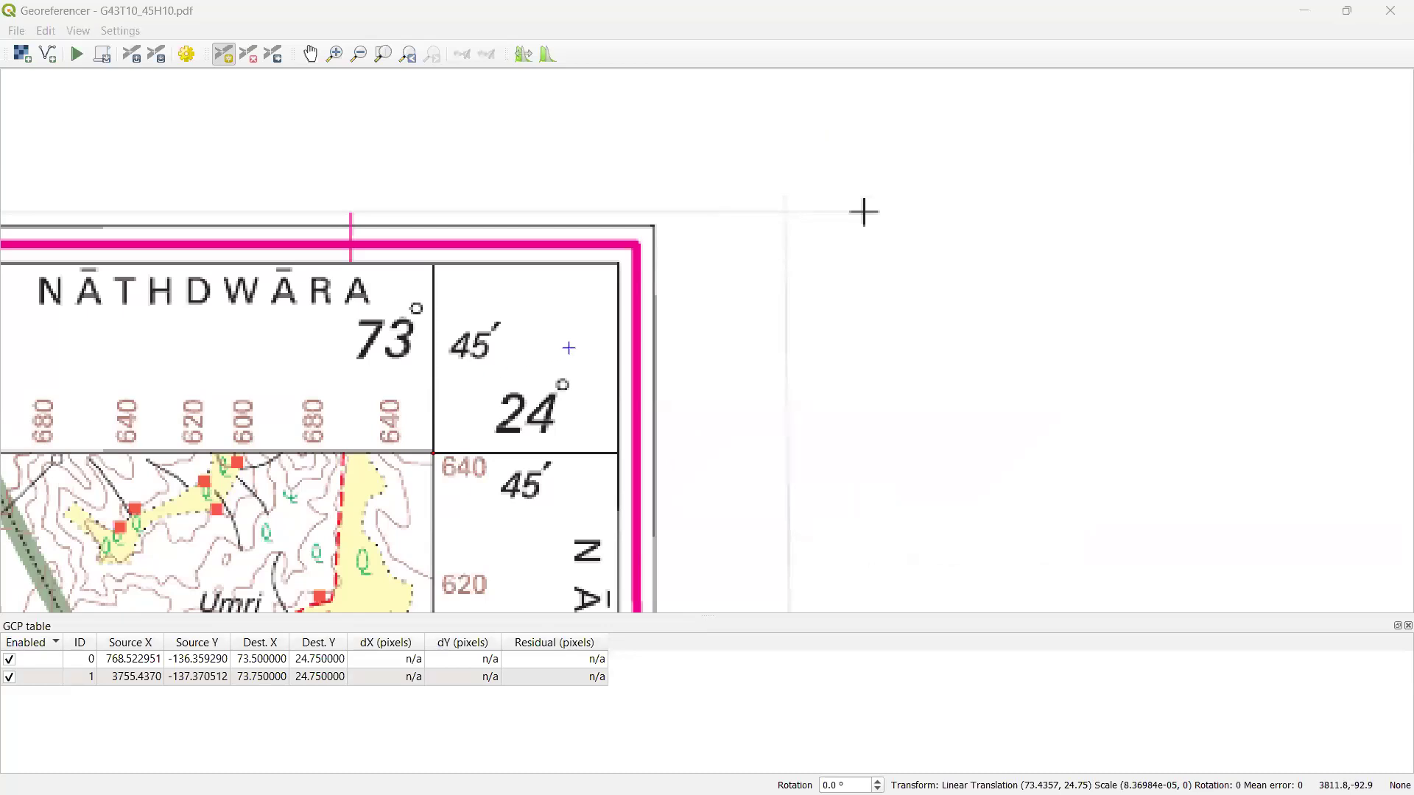
Add a ground control point where the 73°45′ and 24°30′ lines cross at the map frame's southeast corner
scroll(861, 213, down, 3)
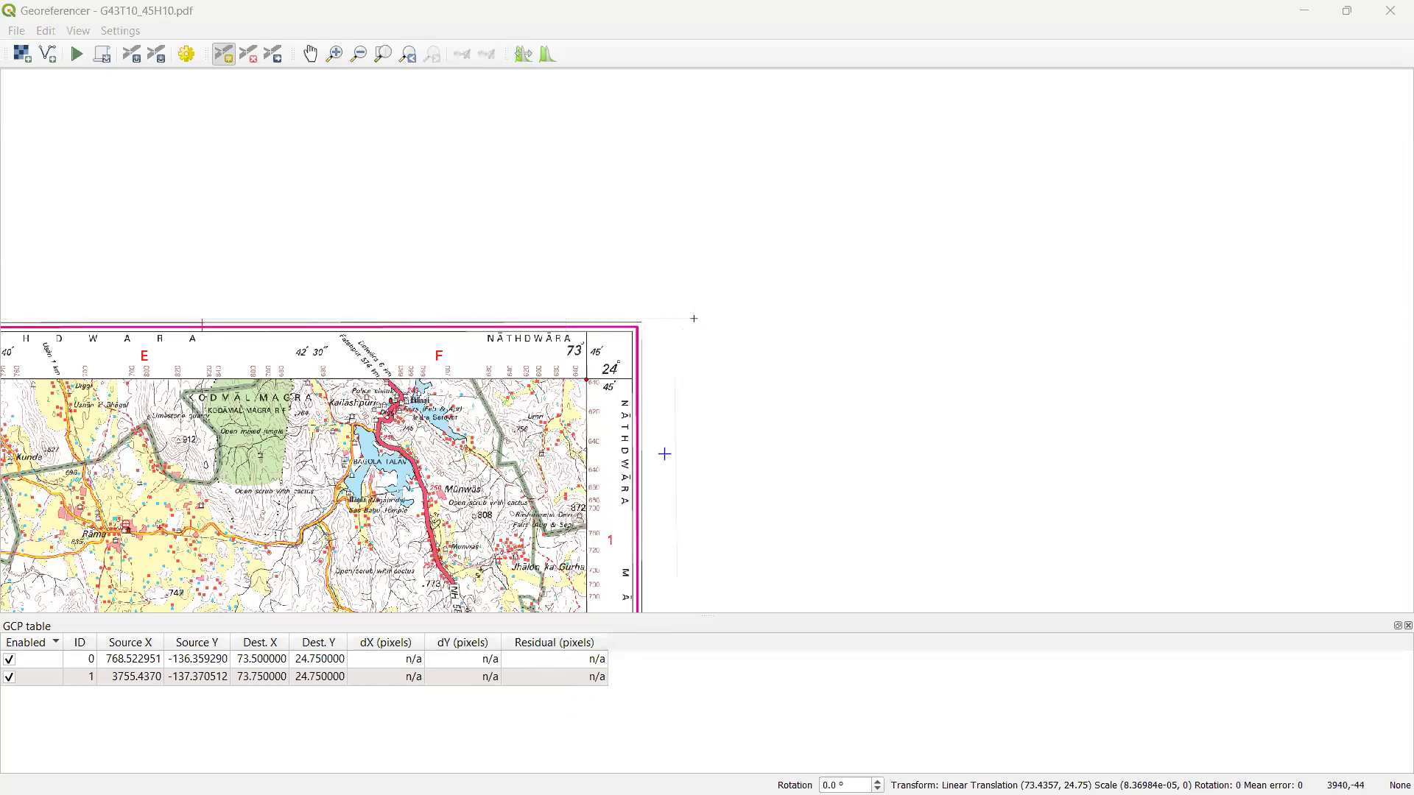
scroll(709, 482, down, 3)
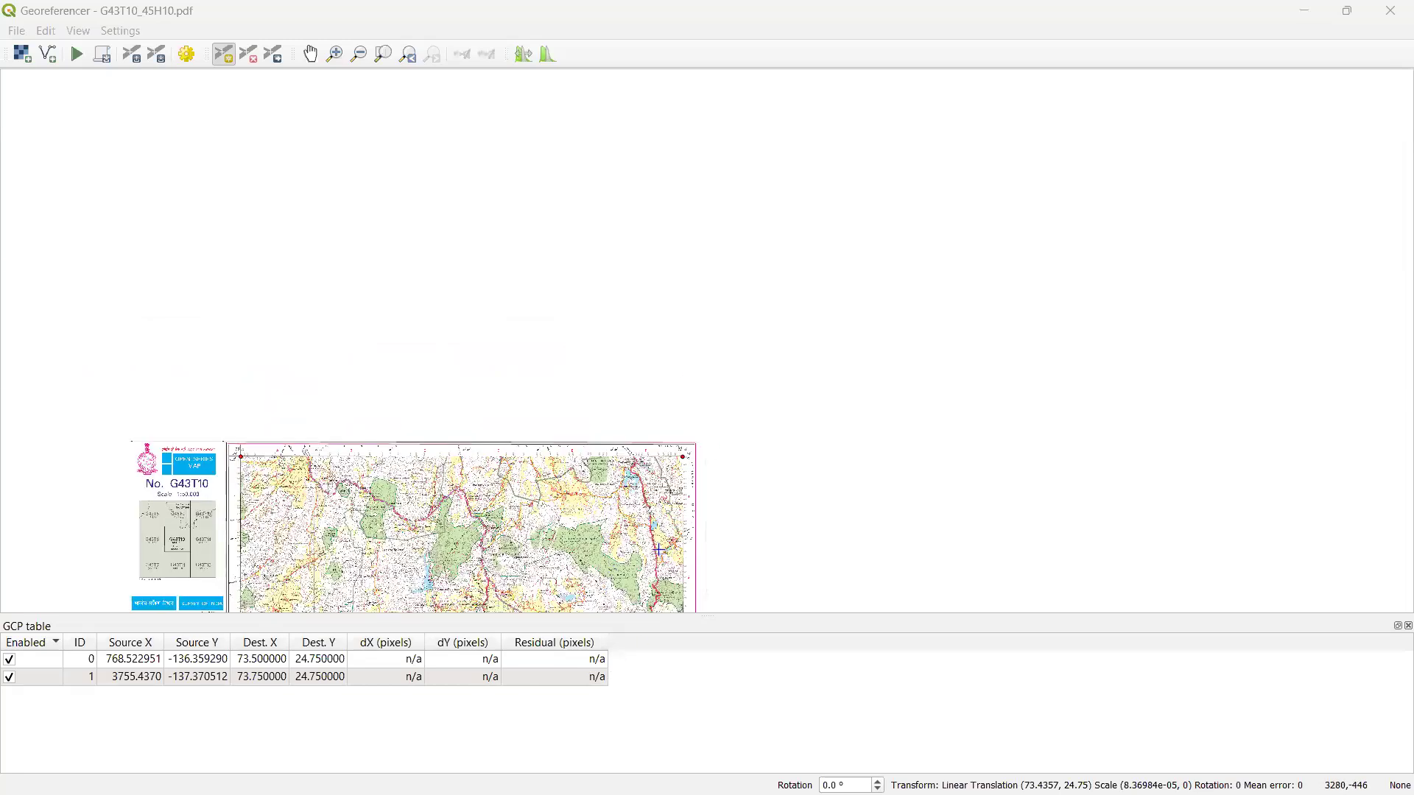
scroll(667, 551, down, 1)
scroll(667, 551, up, 1)
scroll(662, 499, up, 1)
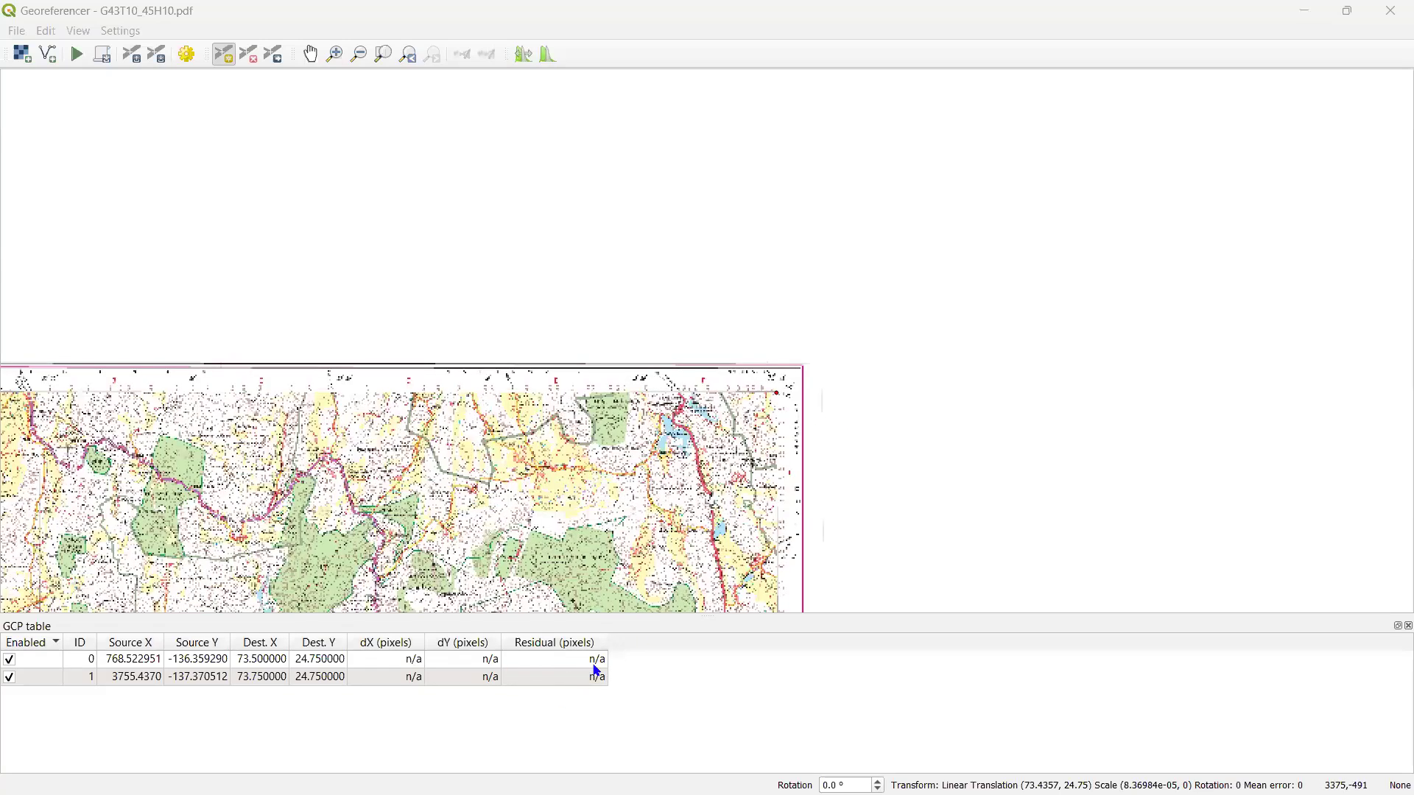
scroll(854, 573, up, 5)
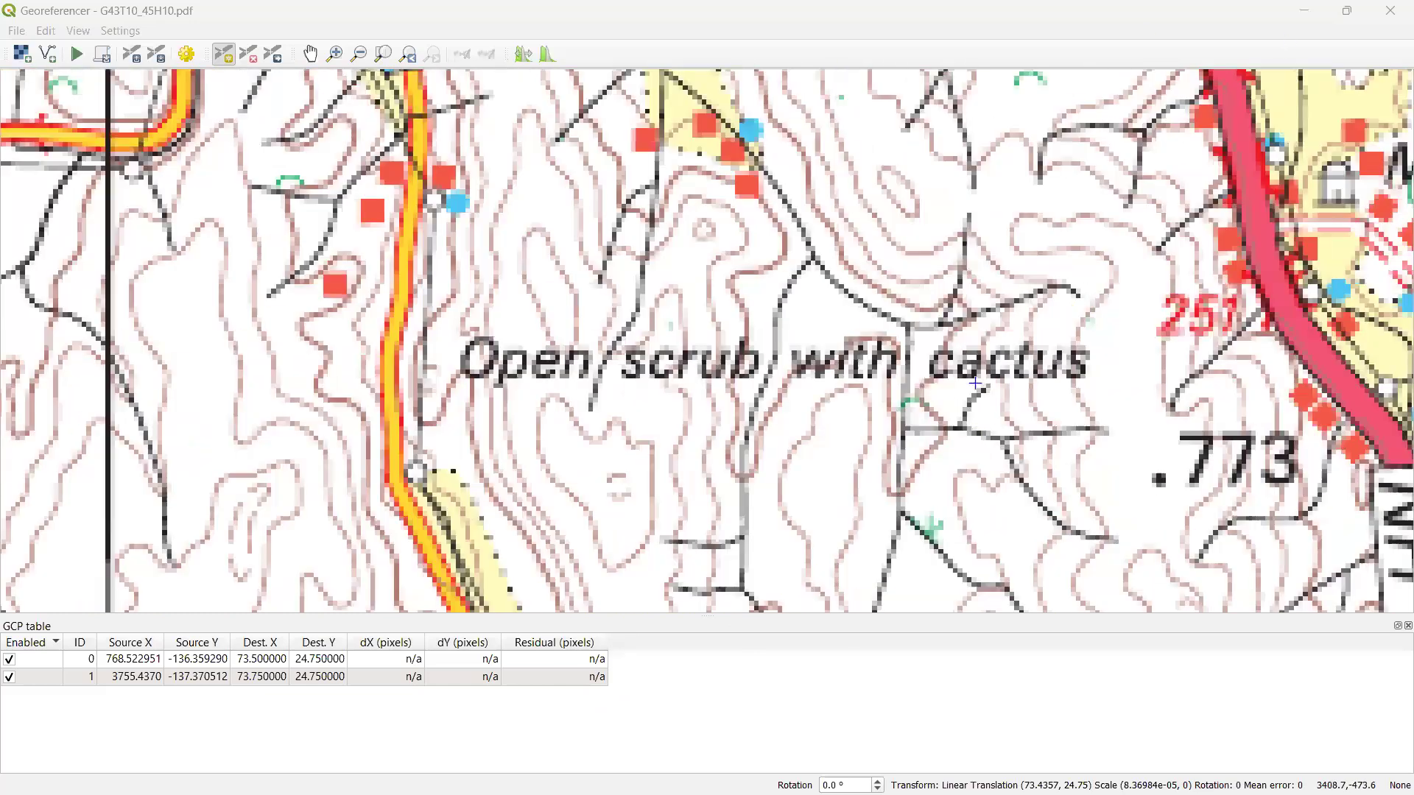
scroll(922, 455, down, 3)
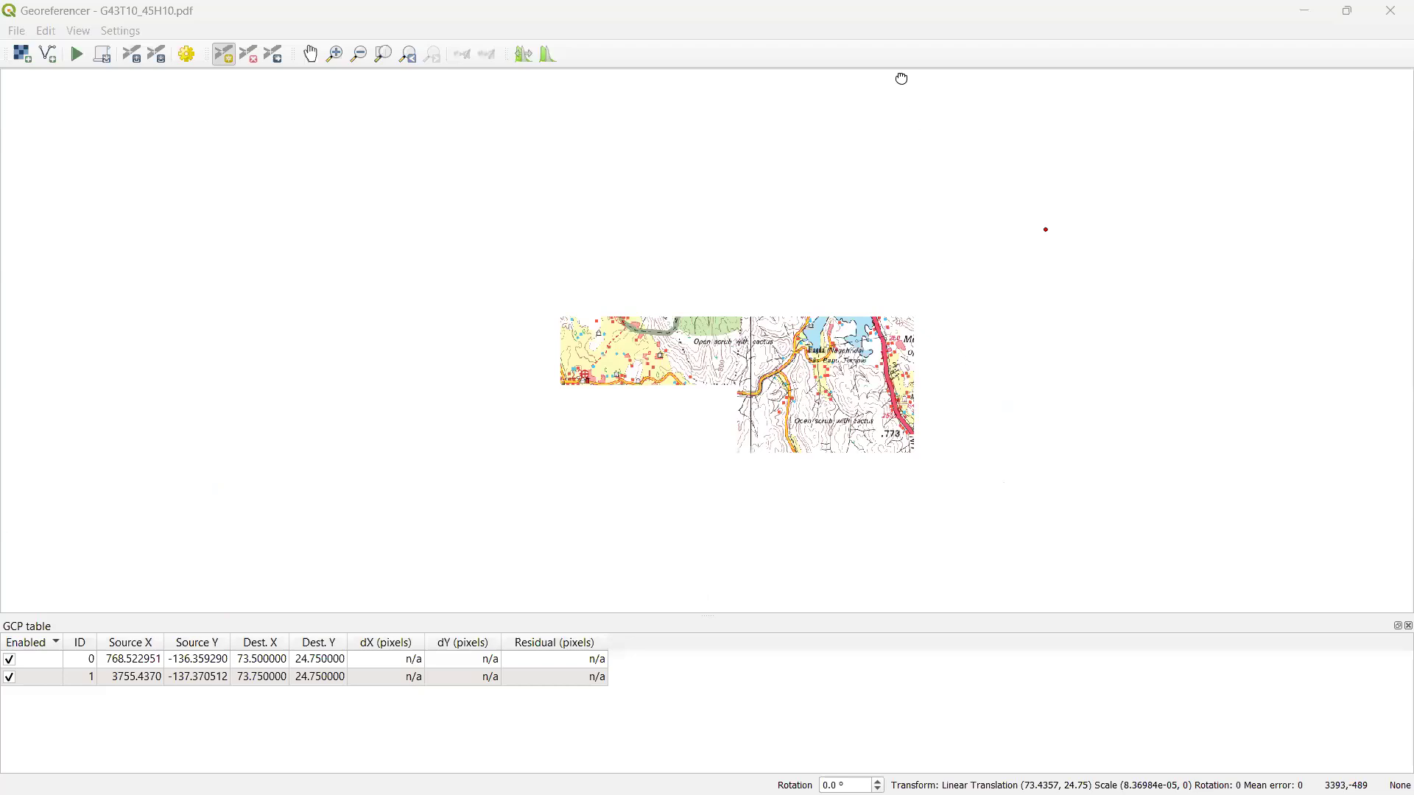
scroll(942, 511, down, 1)
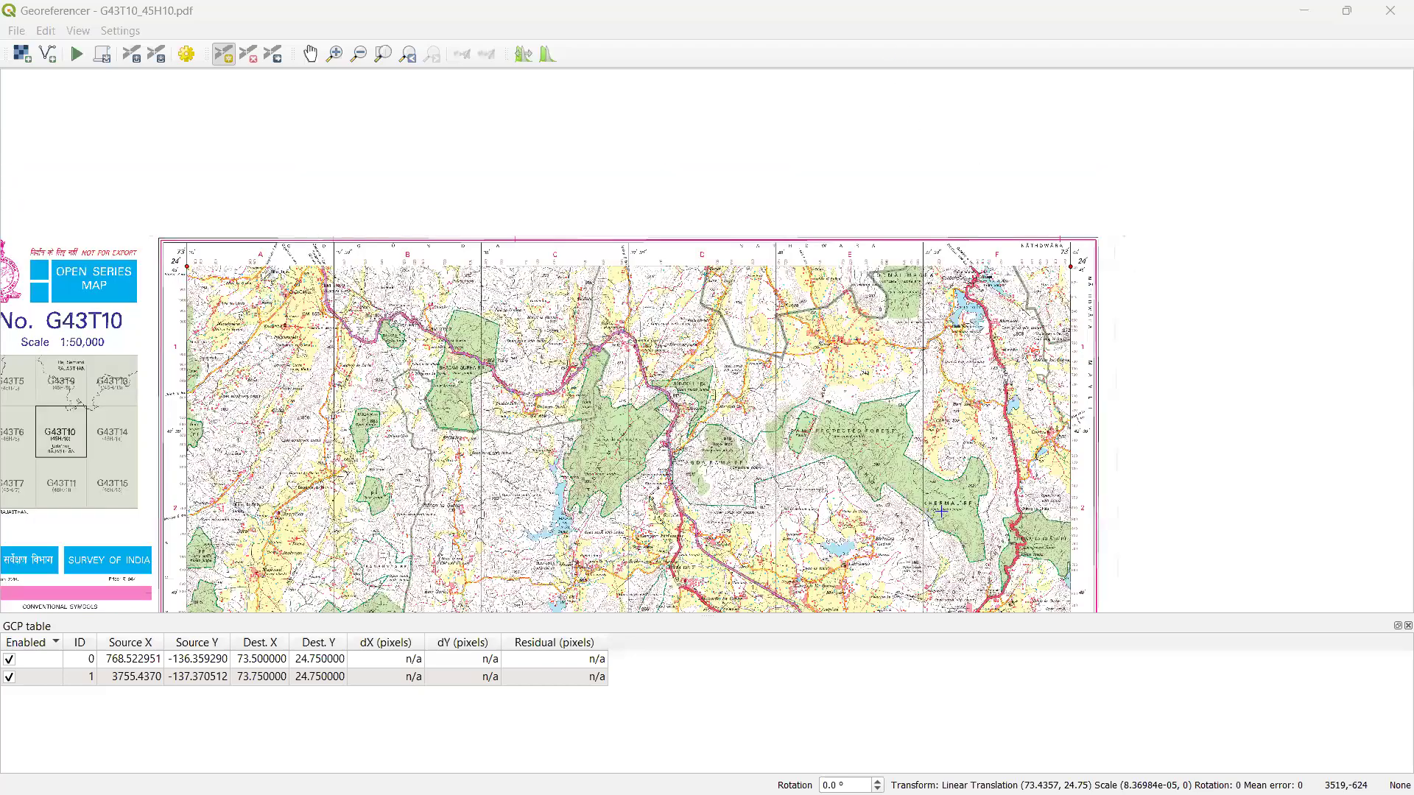
drag(878, 436, 777, 43)
scroll(921, 332, down, 2)
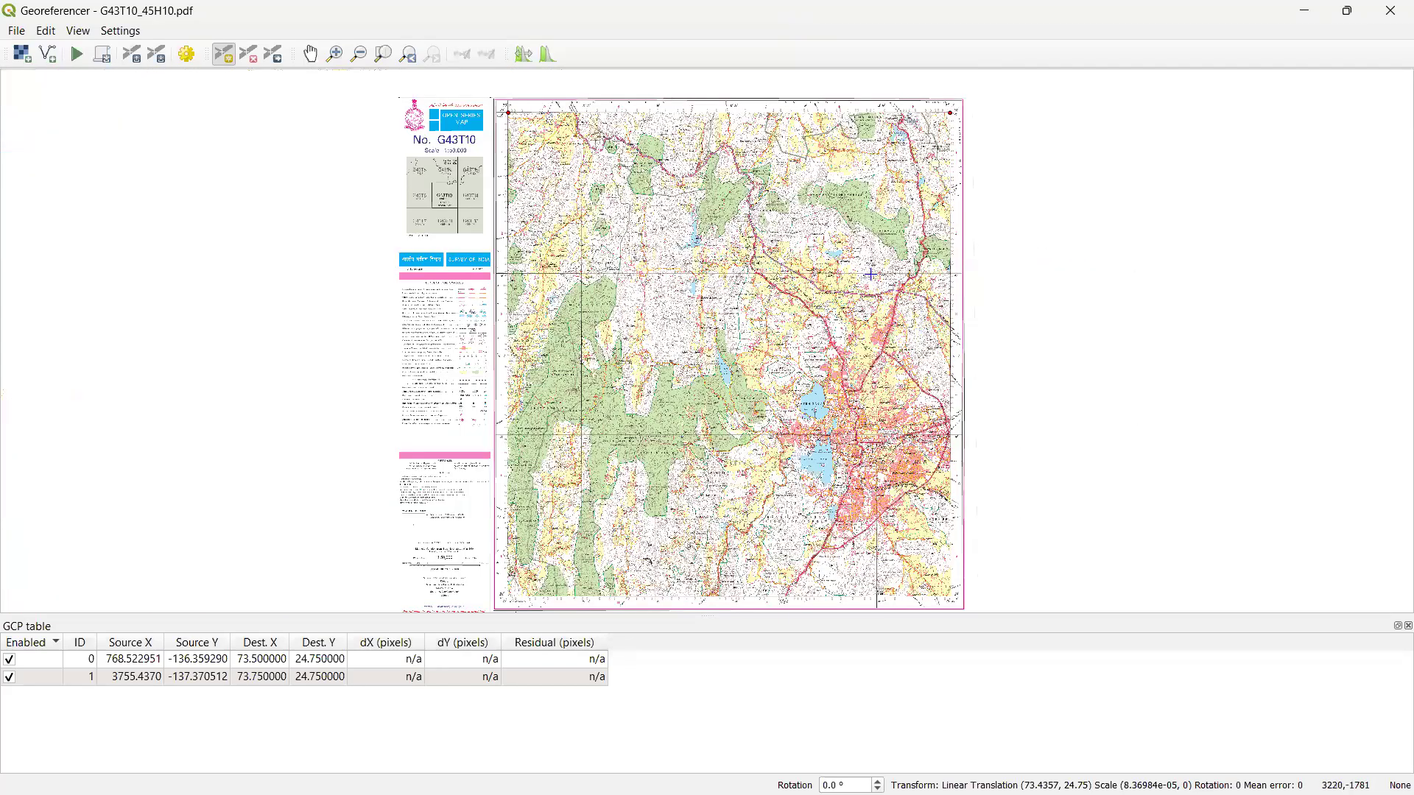
scroll(875, 277, up, 5)
scroll(895, 197, up, 1)
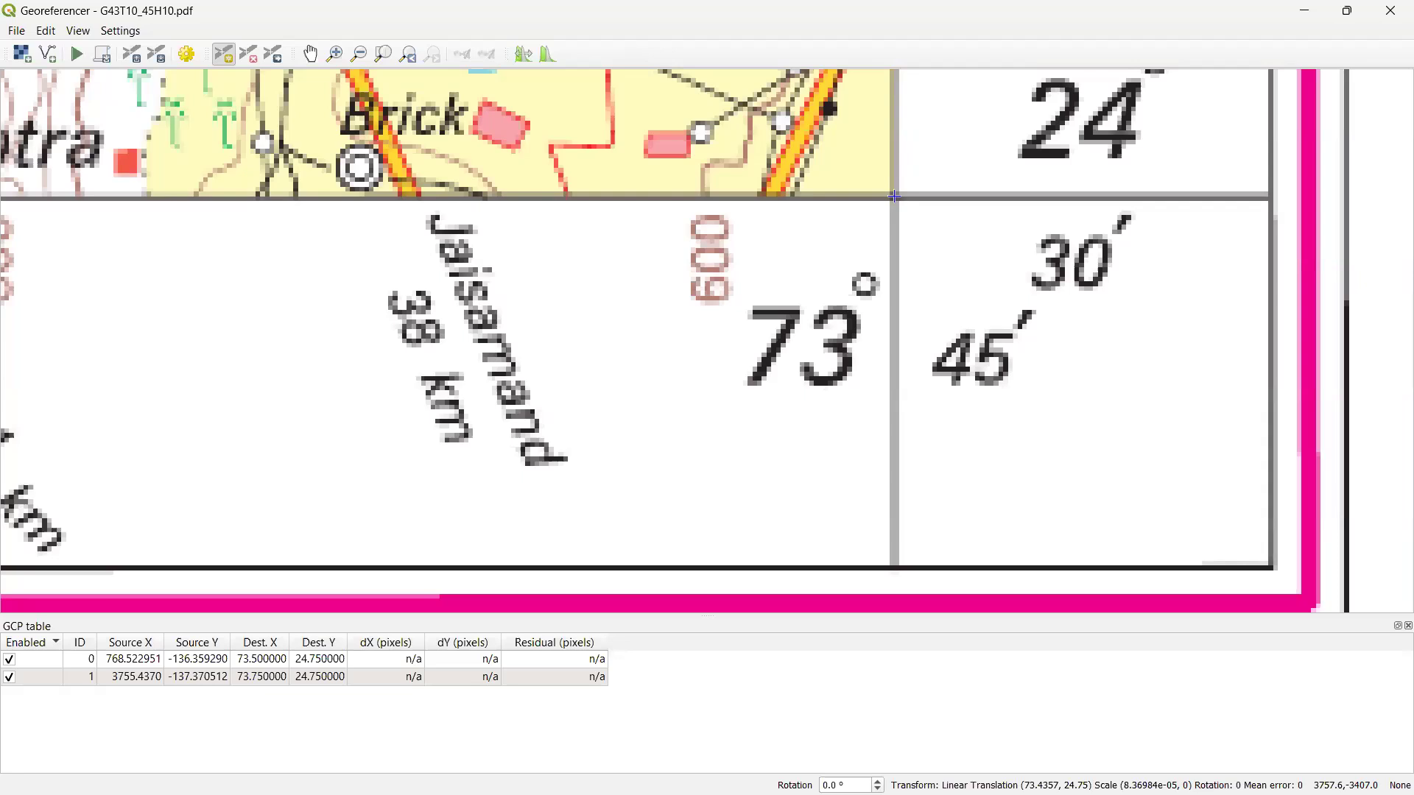
click(894, 196)
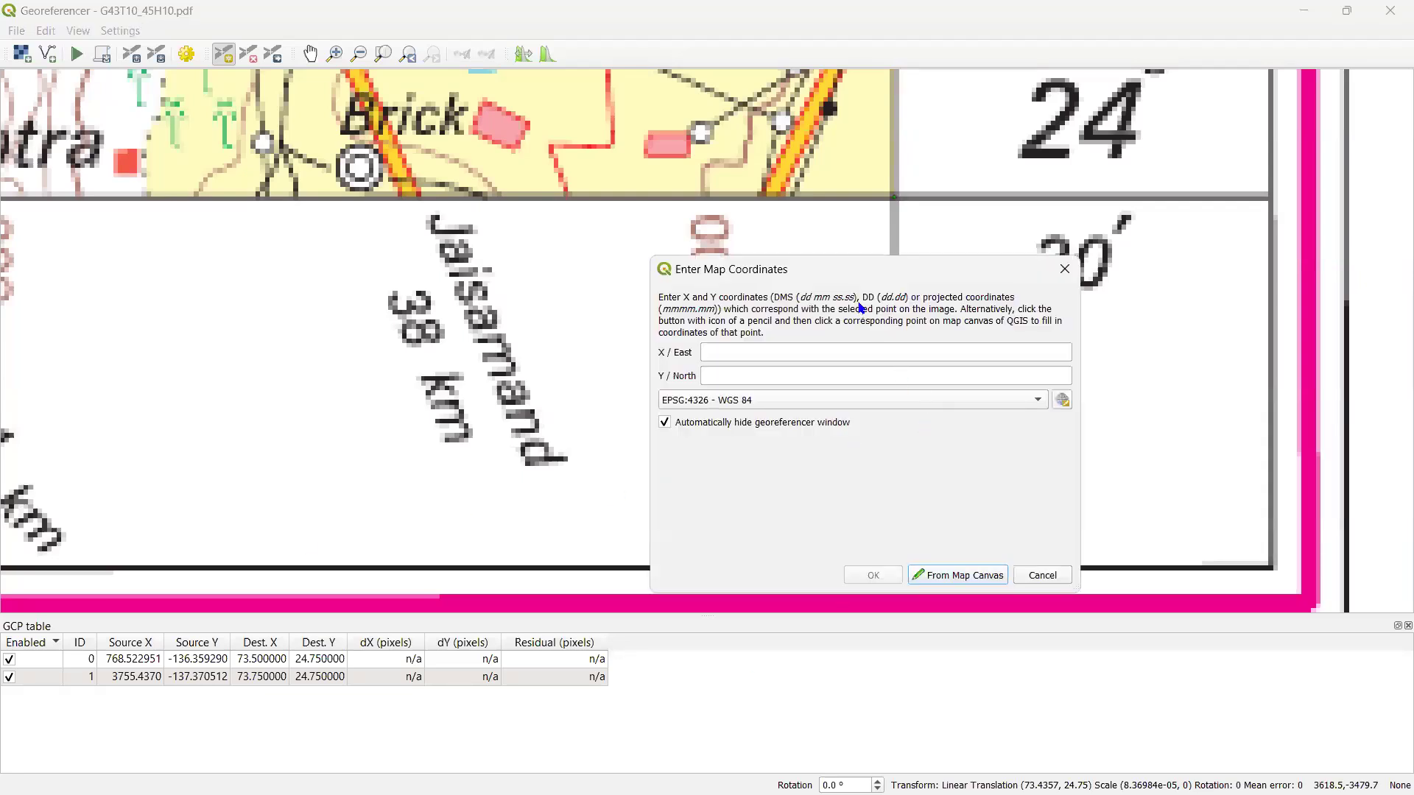
Give the southeast corner point the coordinates X / East 73 45 and Y / North 24 30, and accept it
scroll(422, 310, down, 4)
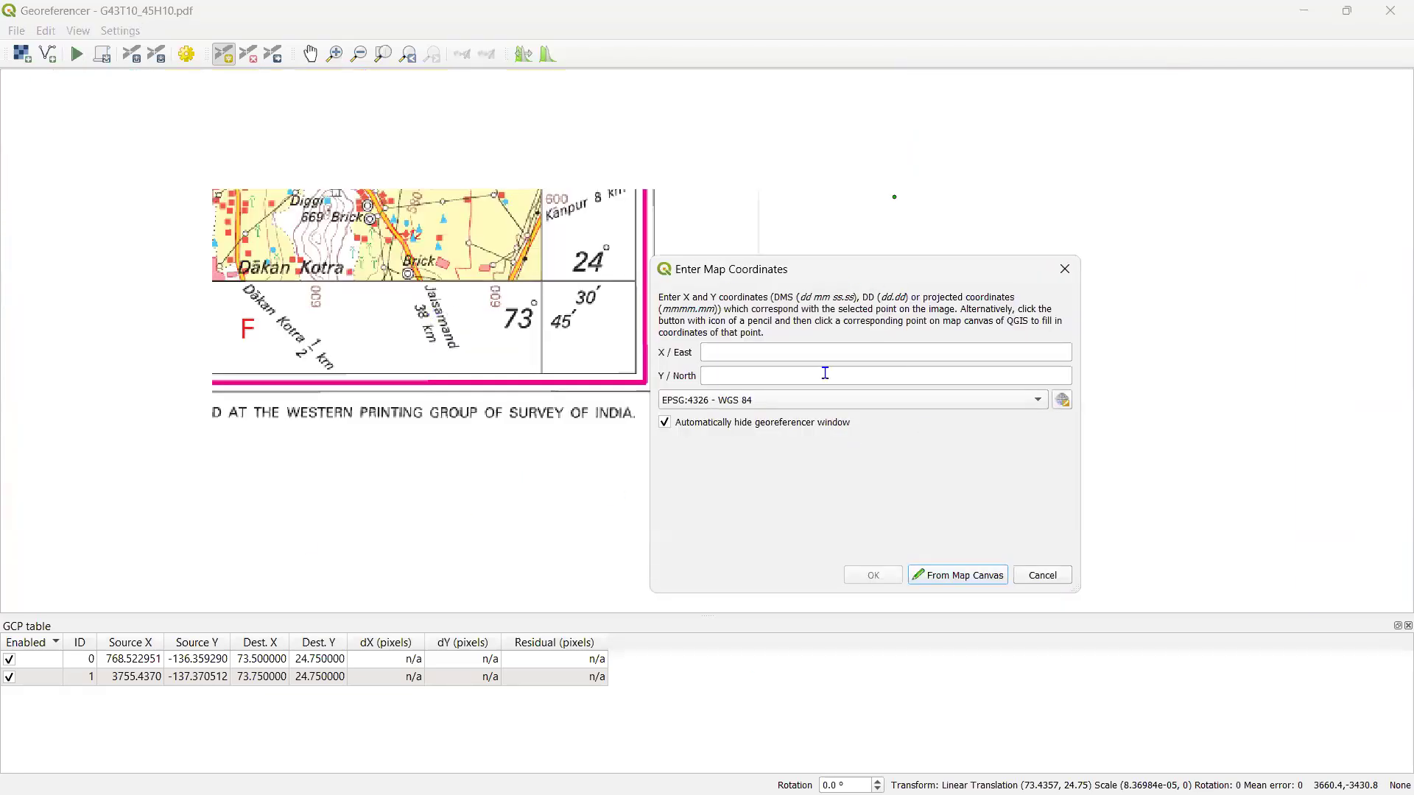
click(754, 564)
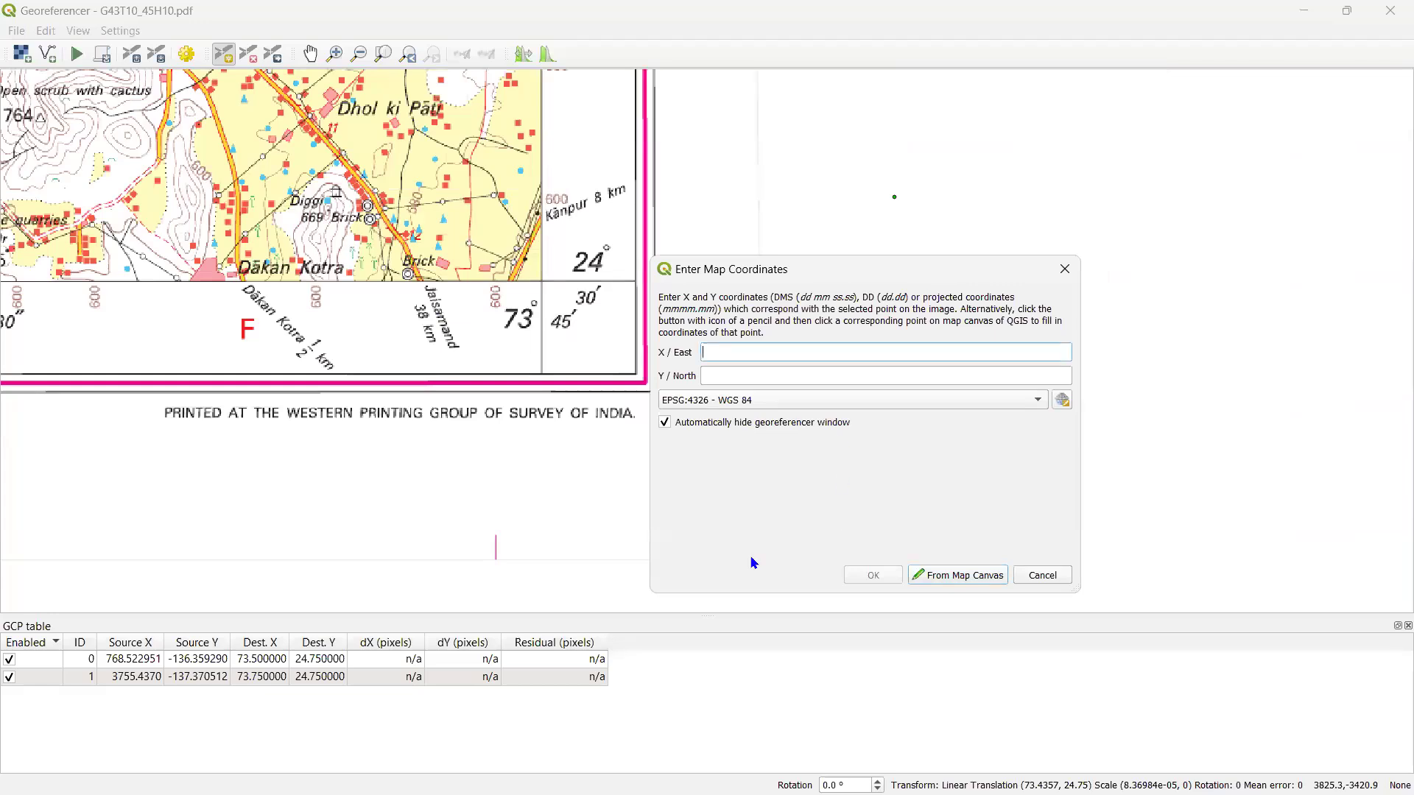
text(73 45)
key(Tab)
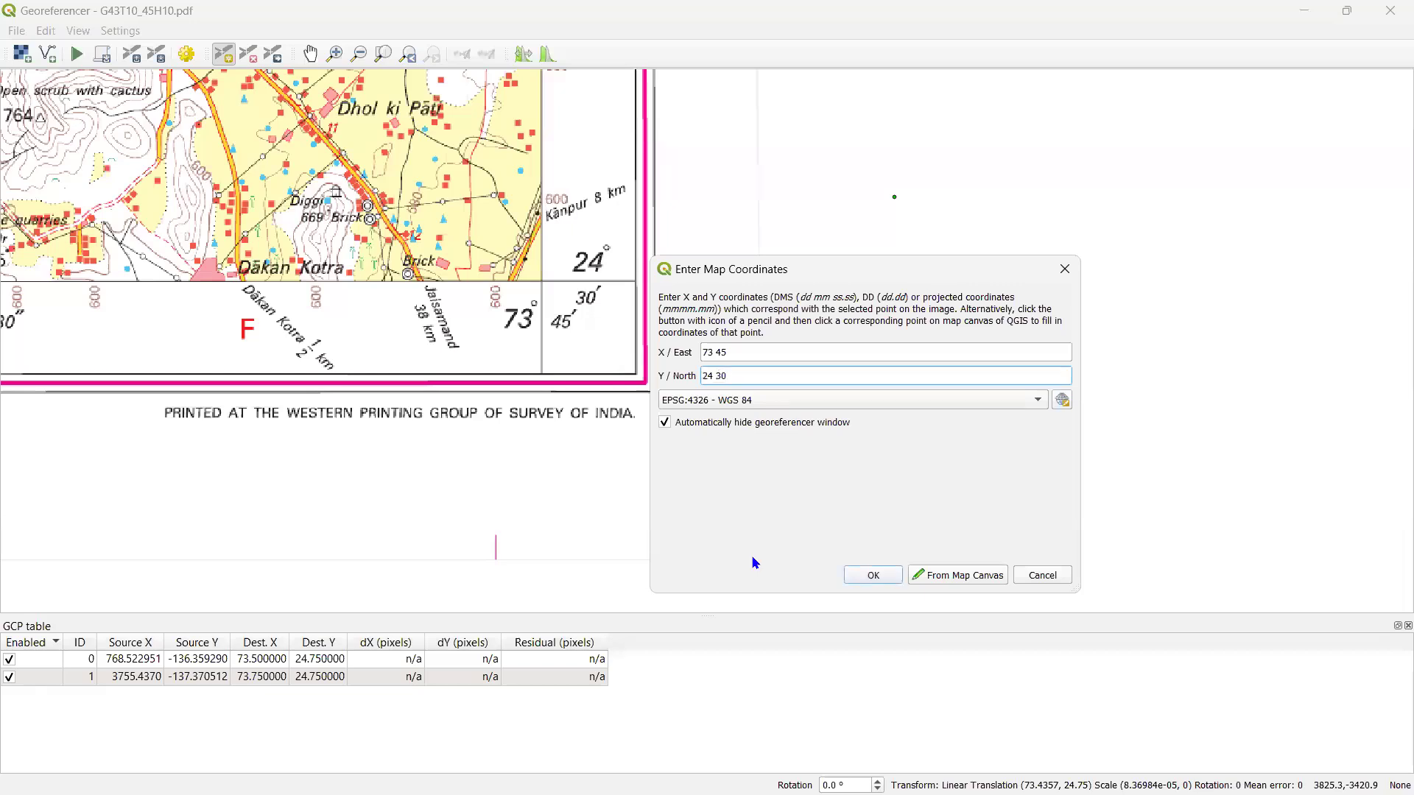
click(871, 575)
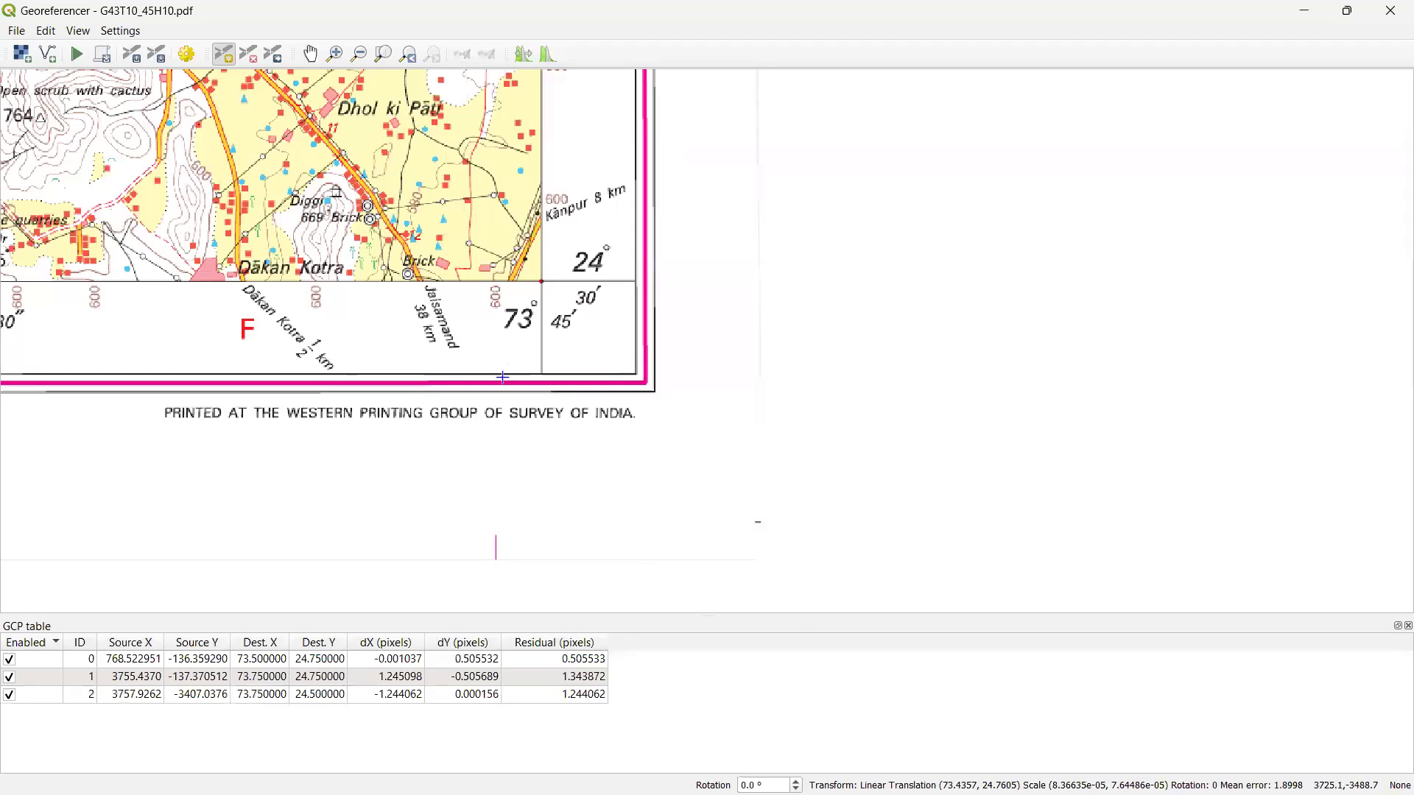
Review the placed corner control points across the whole sheet and inspect the southeast corner point up close
scroll(672, 349, down, 2)
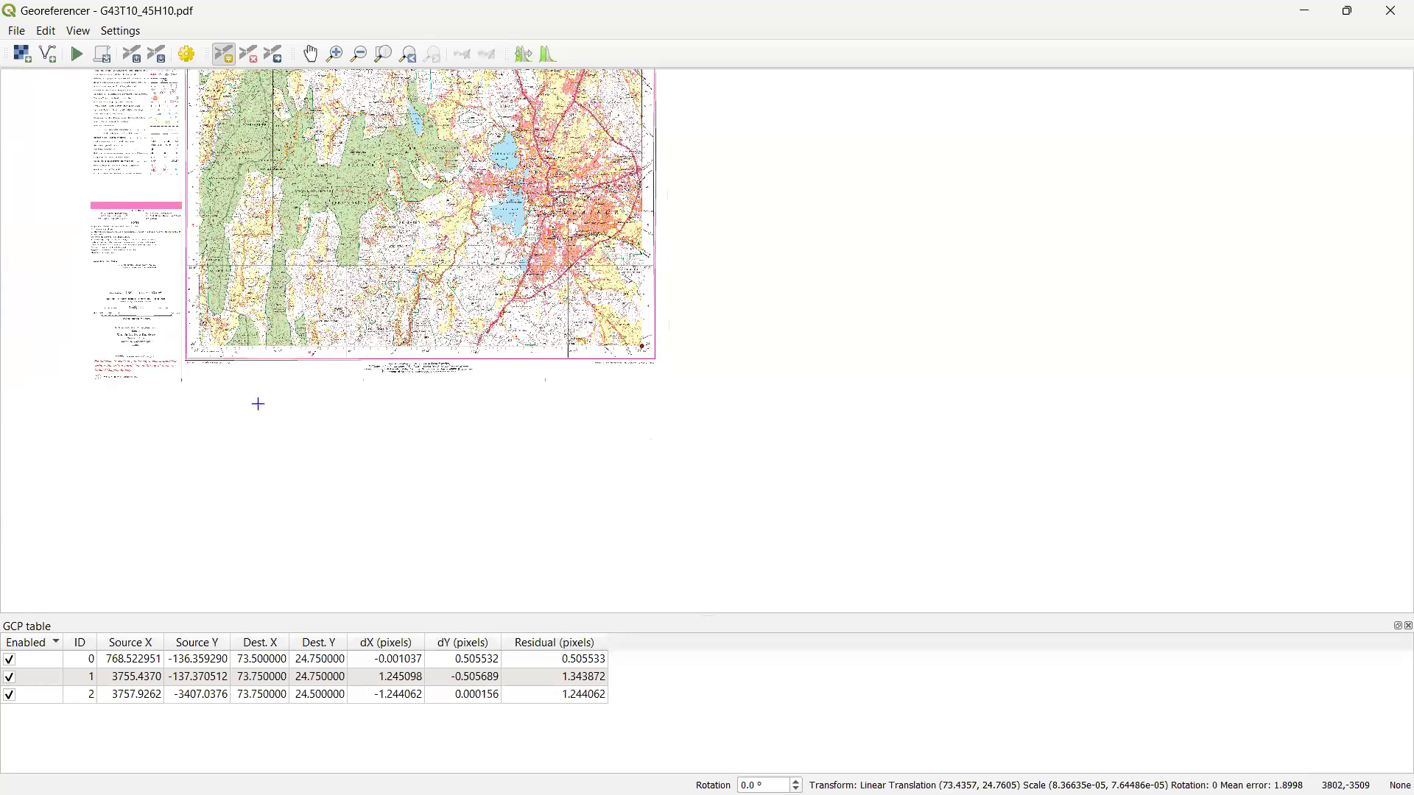
scroll(302, 442, up, 1)
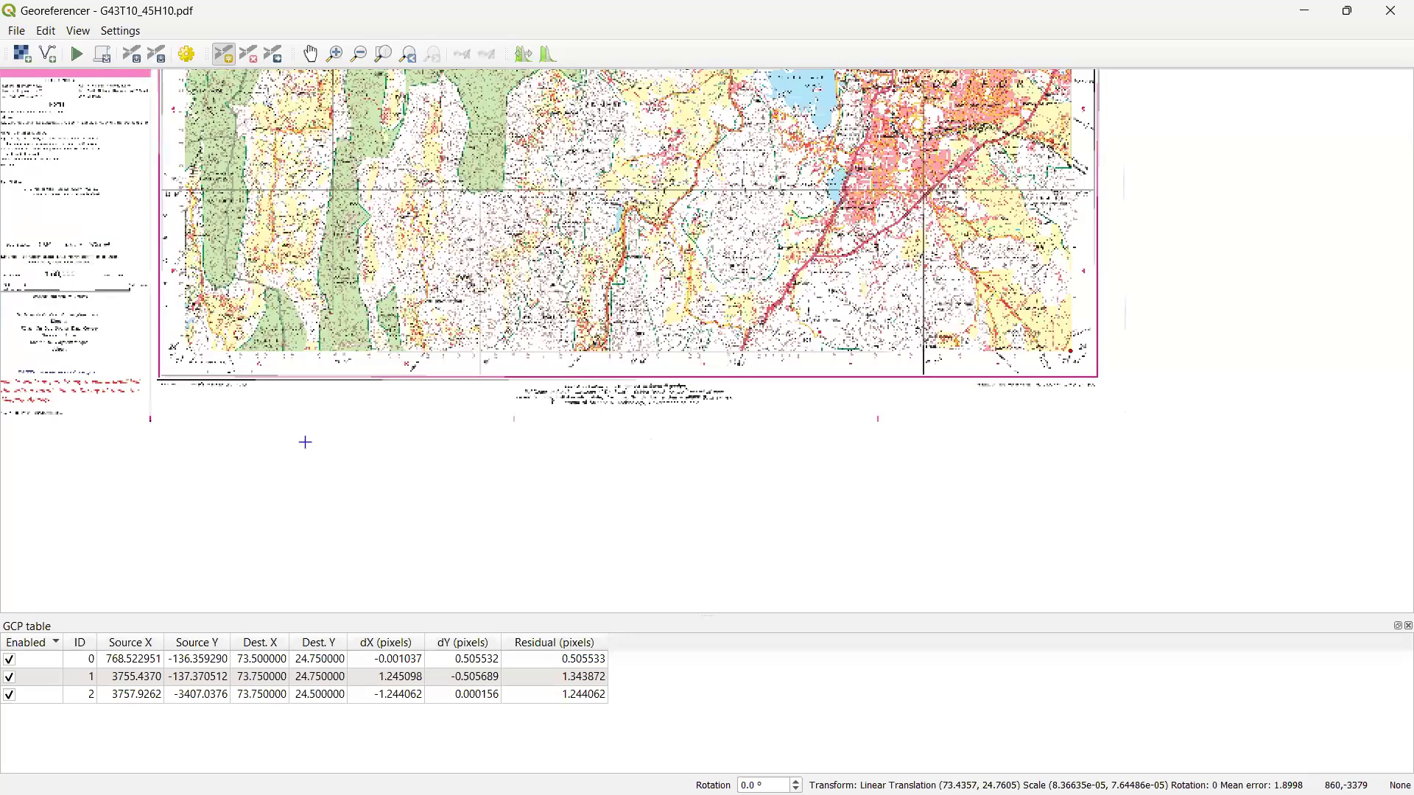
scroll(302, 440, up, 1)
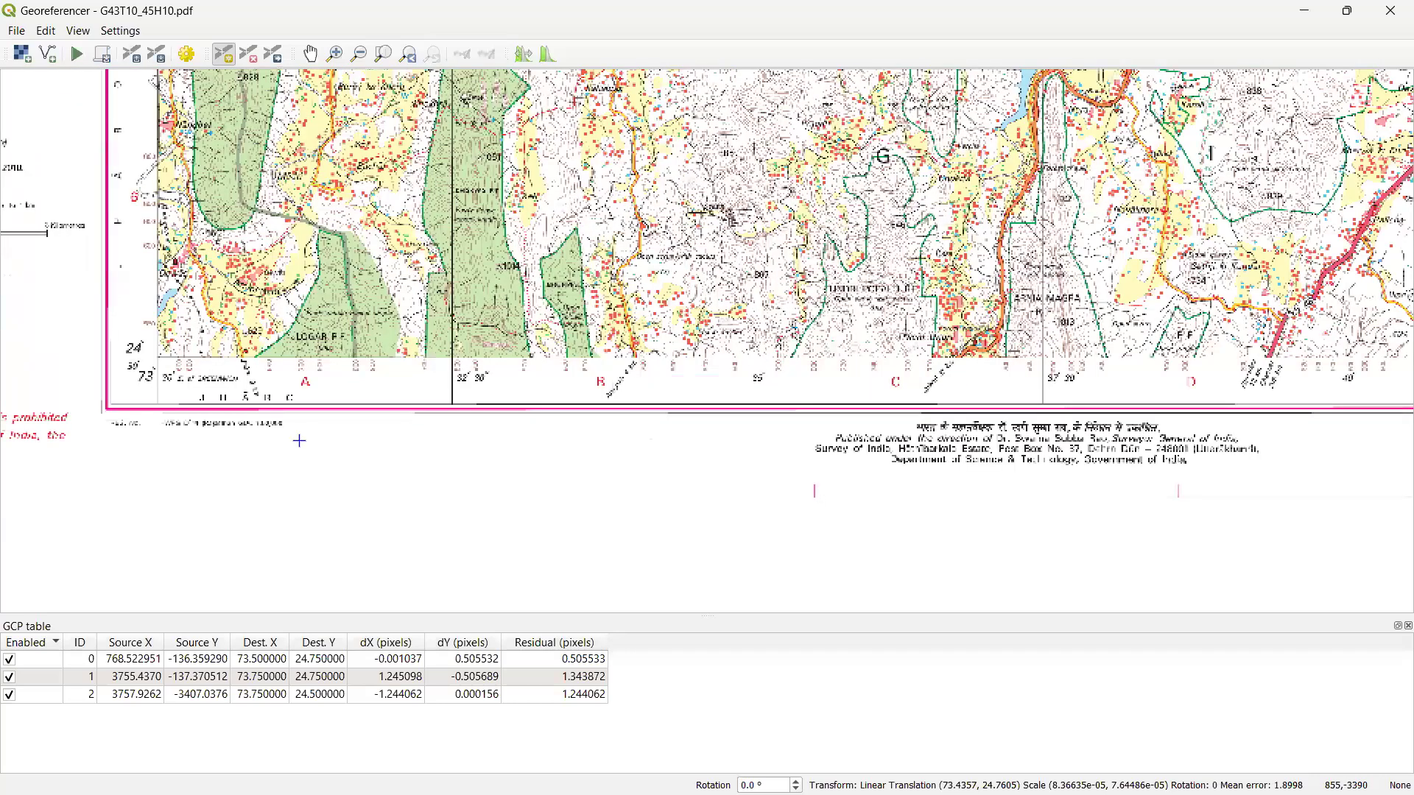
scroll(308, 443, up, 4)
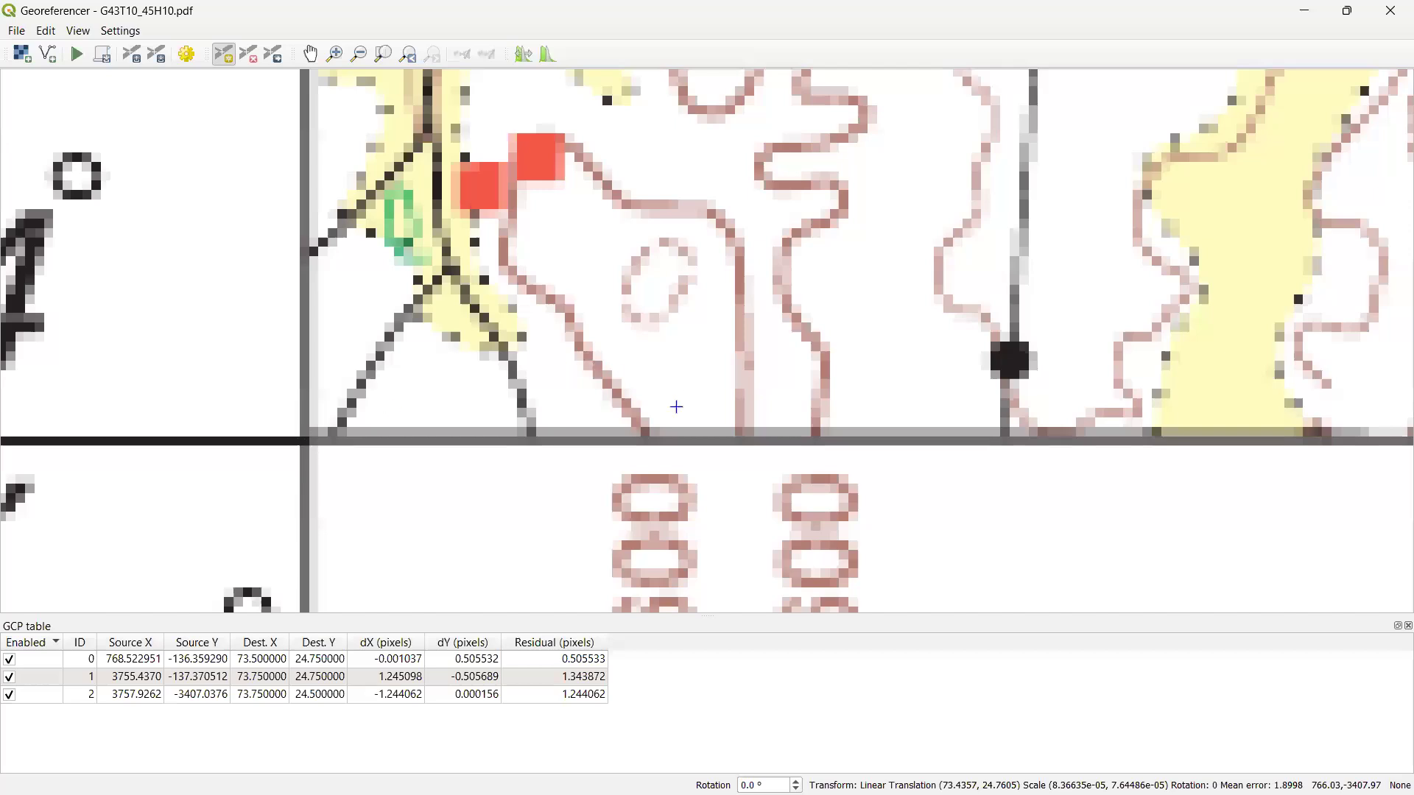
scroll(897, 254, down, 8)
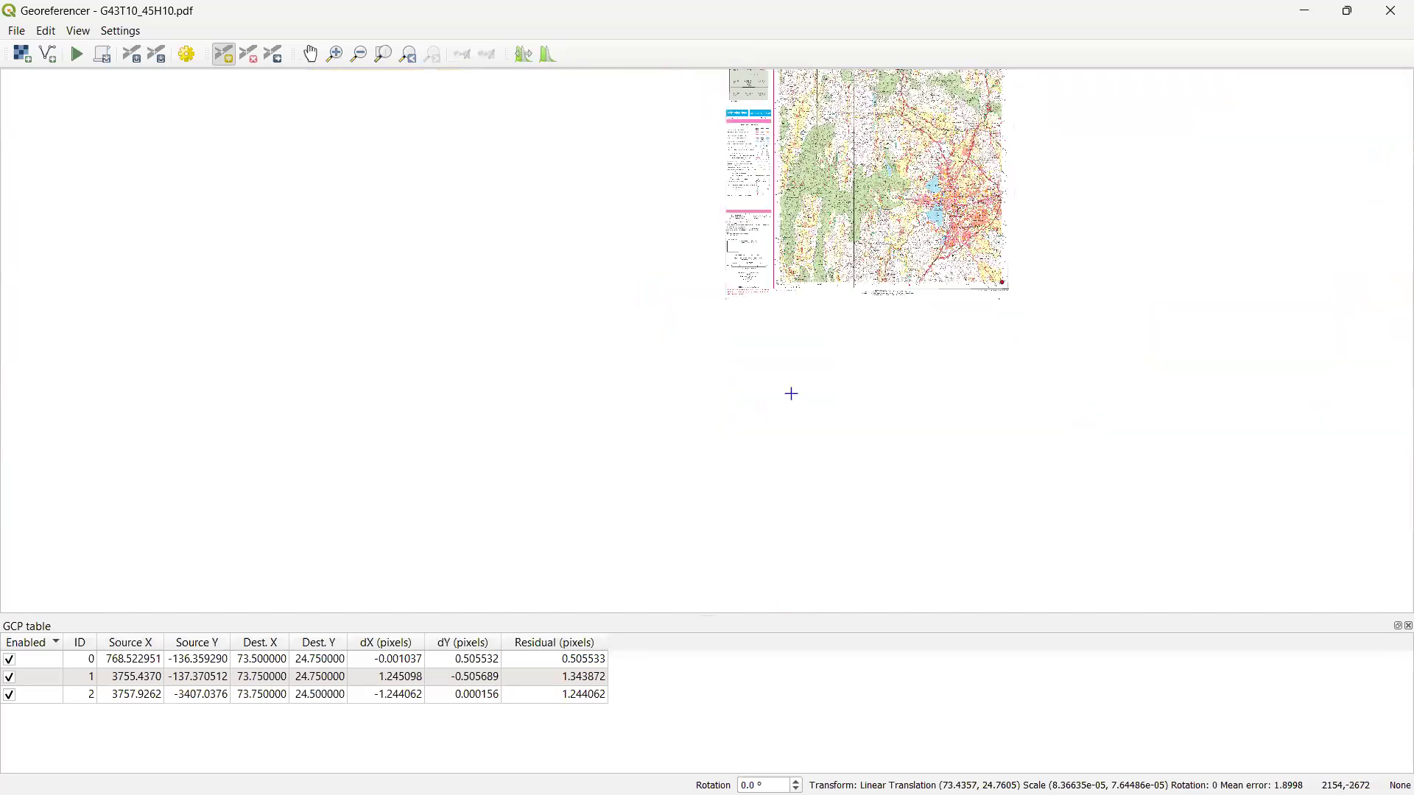
click(315, 55)
click(384, 56)
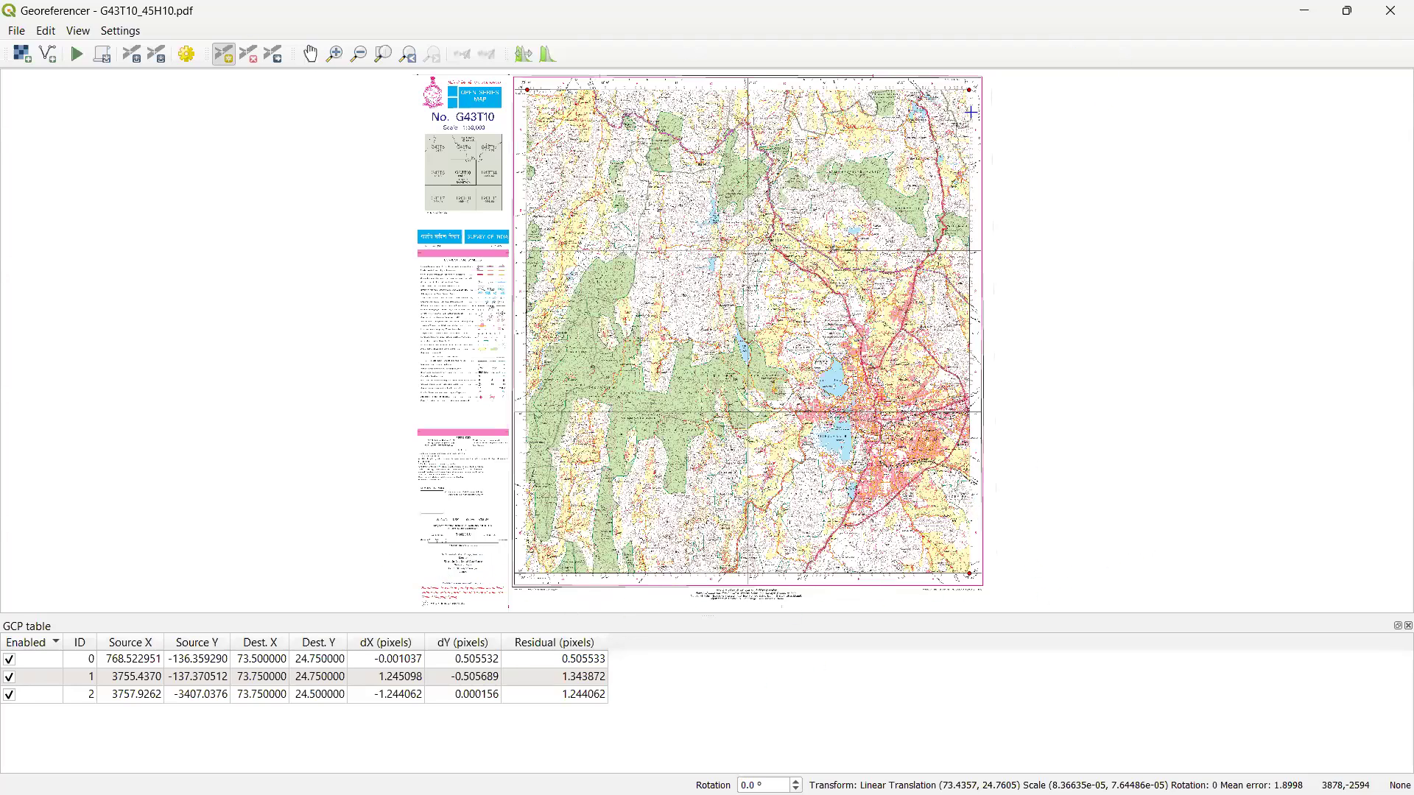
click(685, 267)
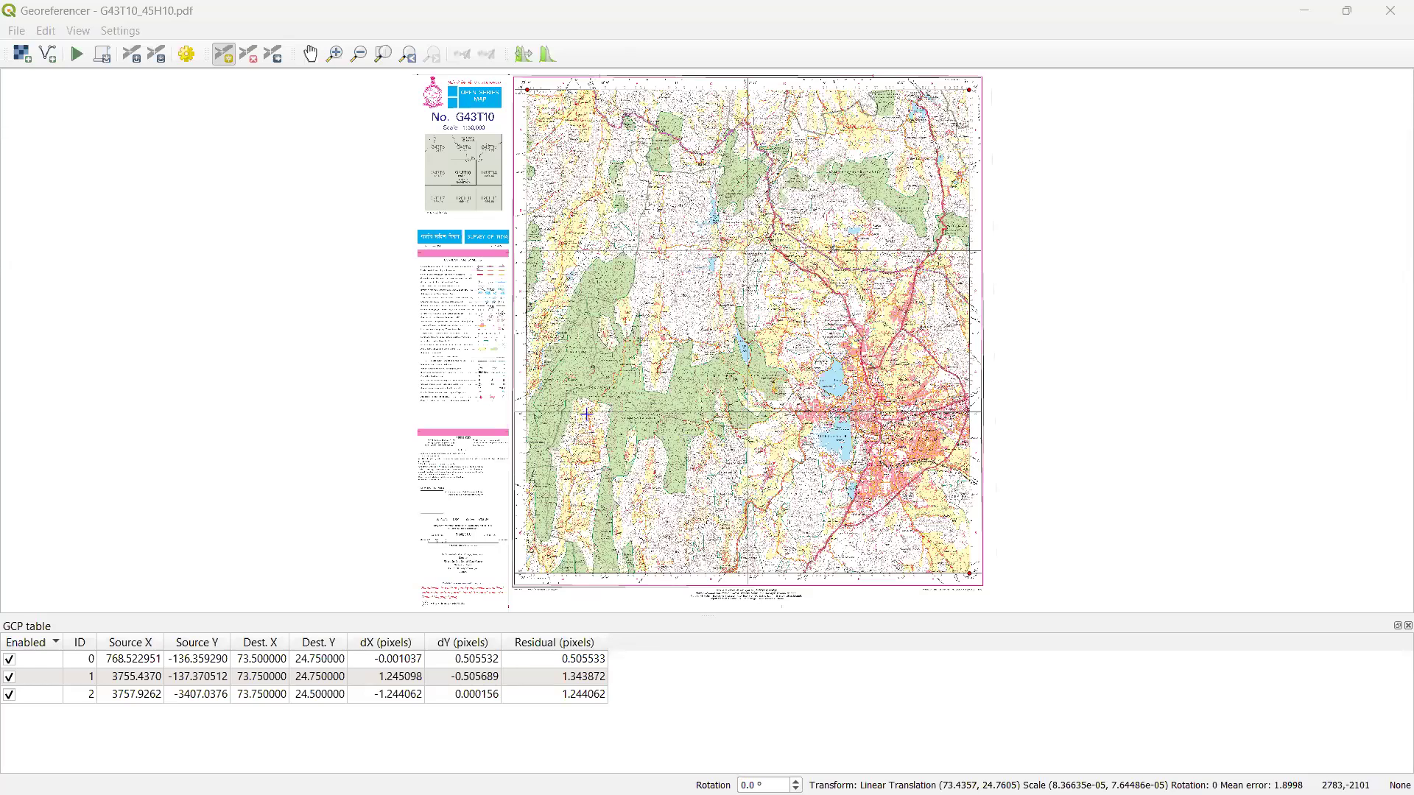
scroll(489, 576, down, 1)
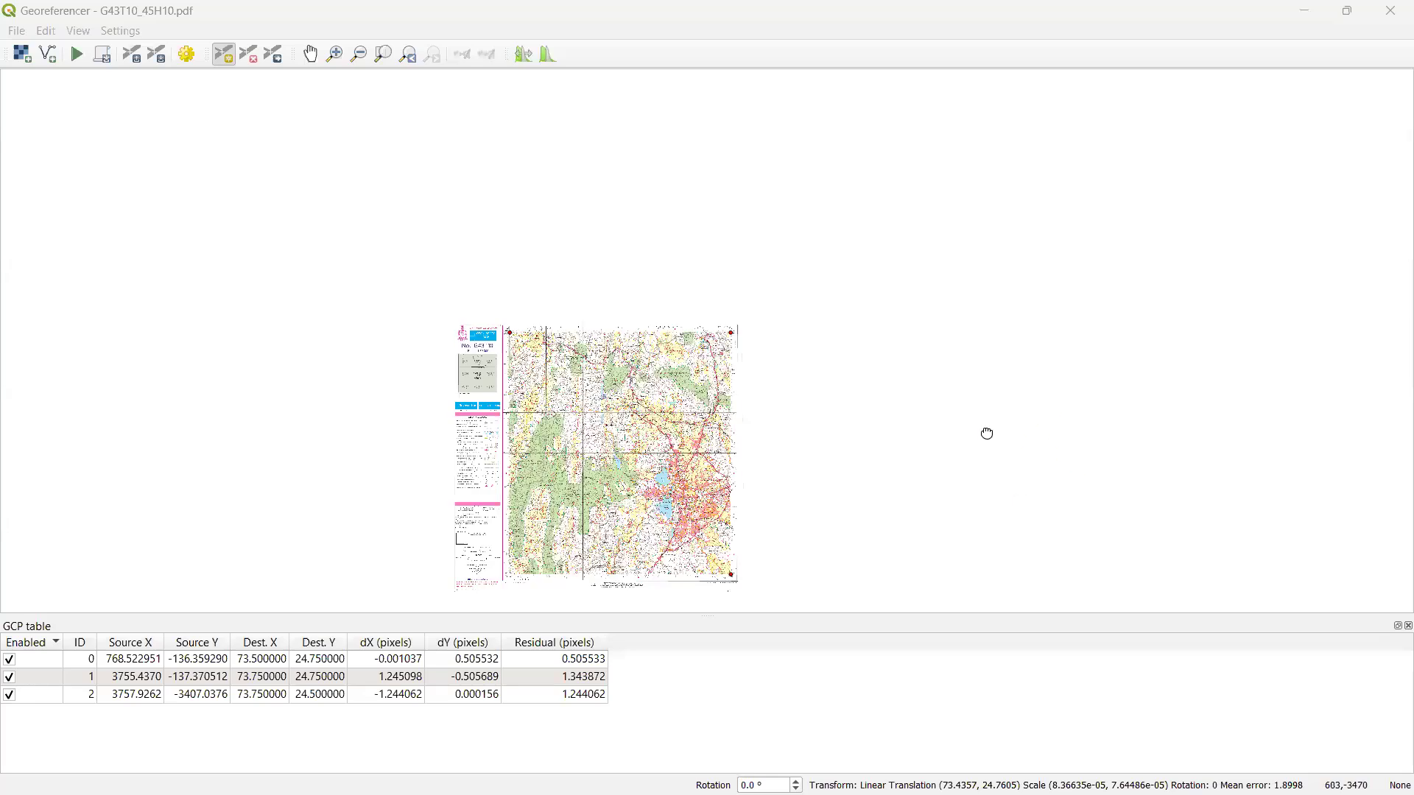
drag(987, 434, 803, 266)
scroll(893, 325, up, 2)
scroll(593, 114, up, 1)
scroll(660, 193, up, 3)
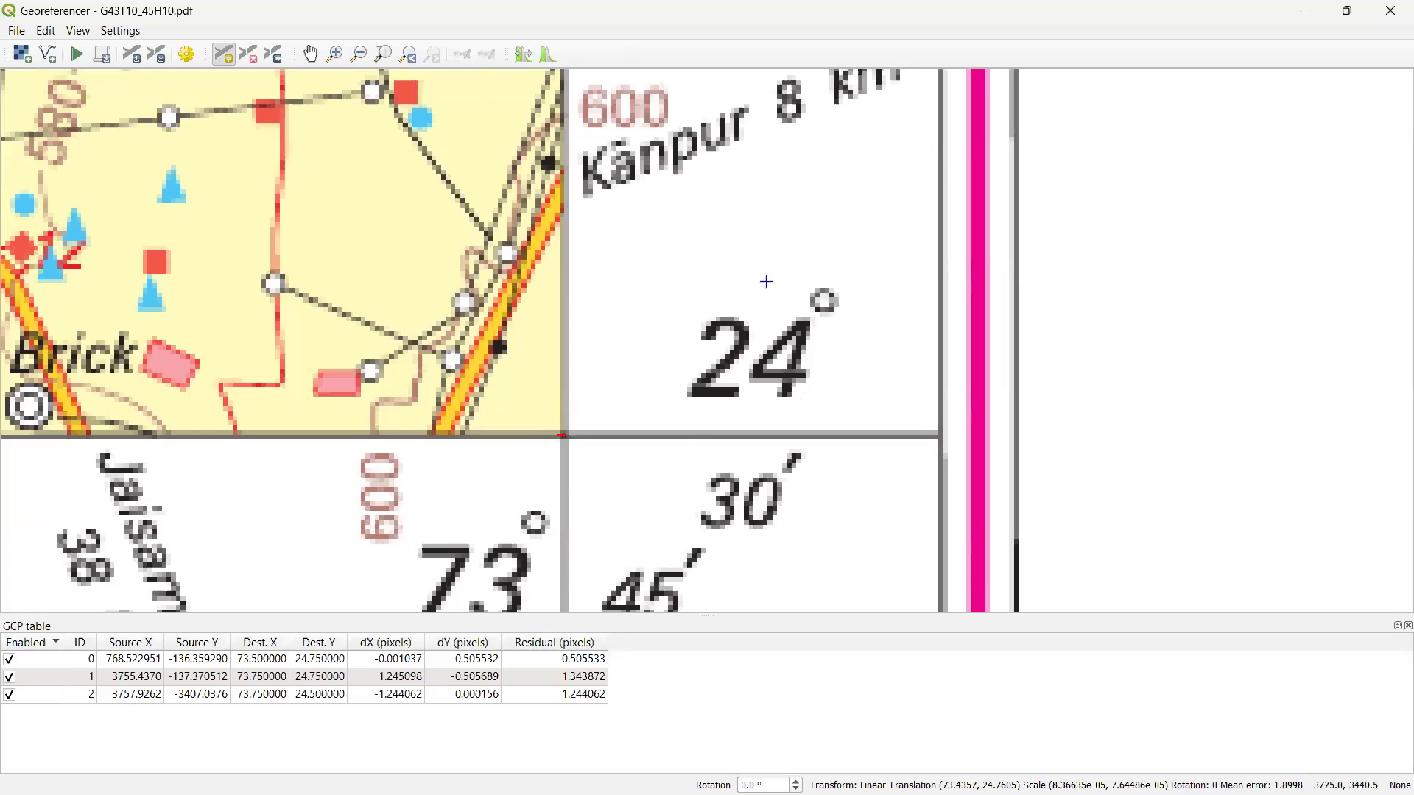
scroll(637, 449, down, 1)
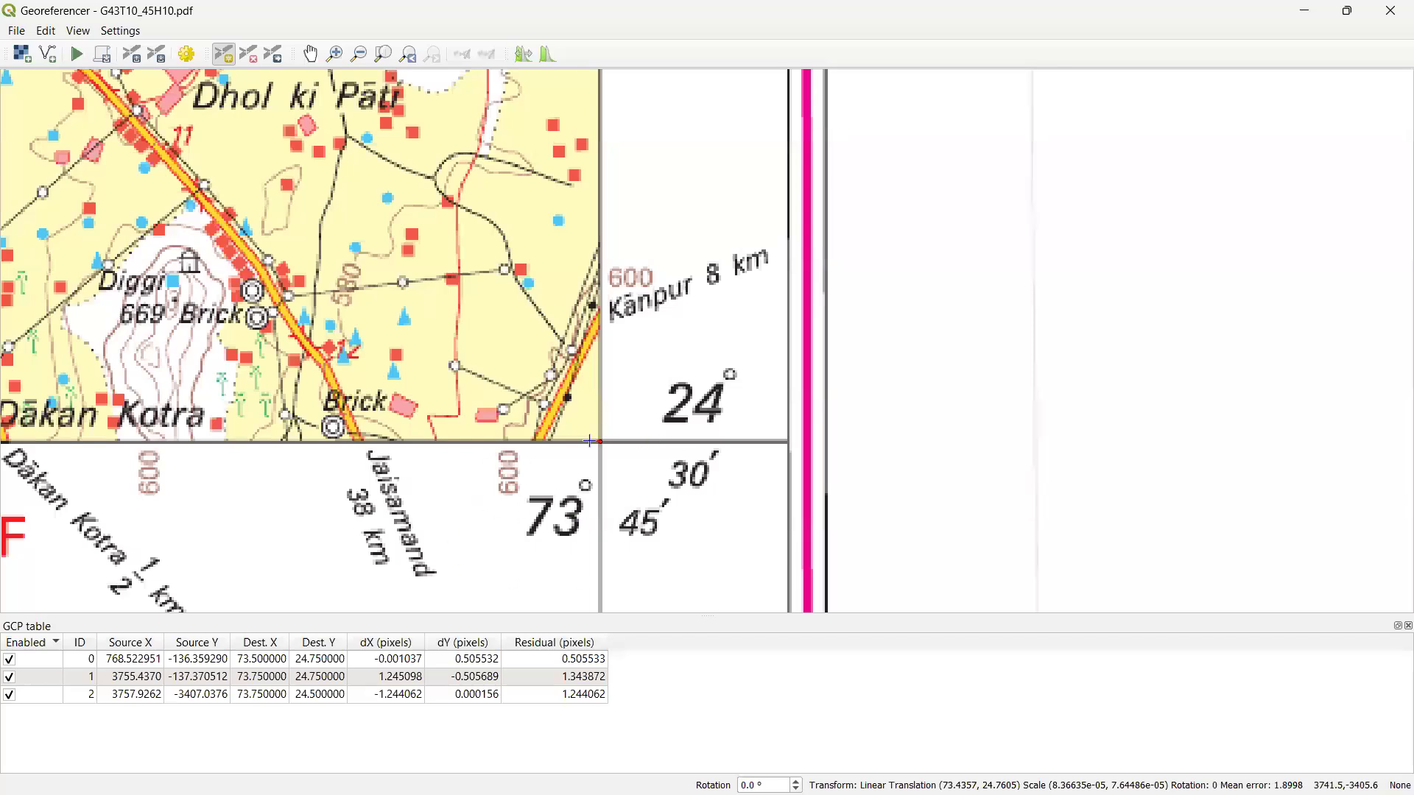
scroll(568, 465, down, 1)
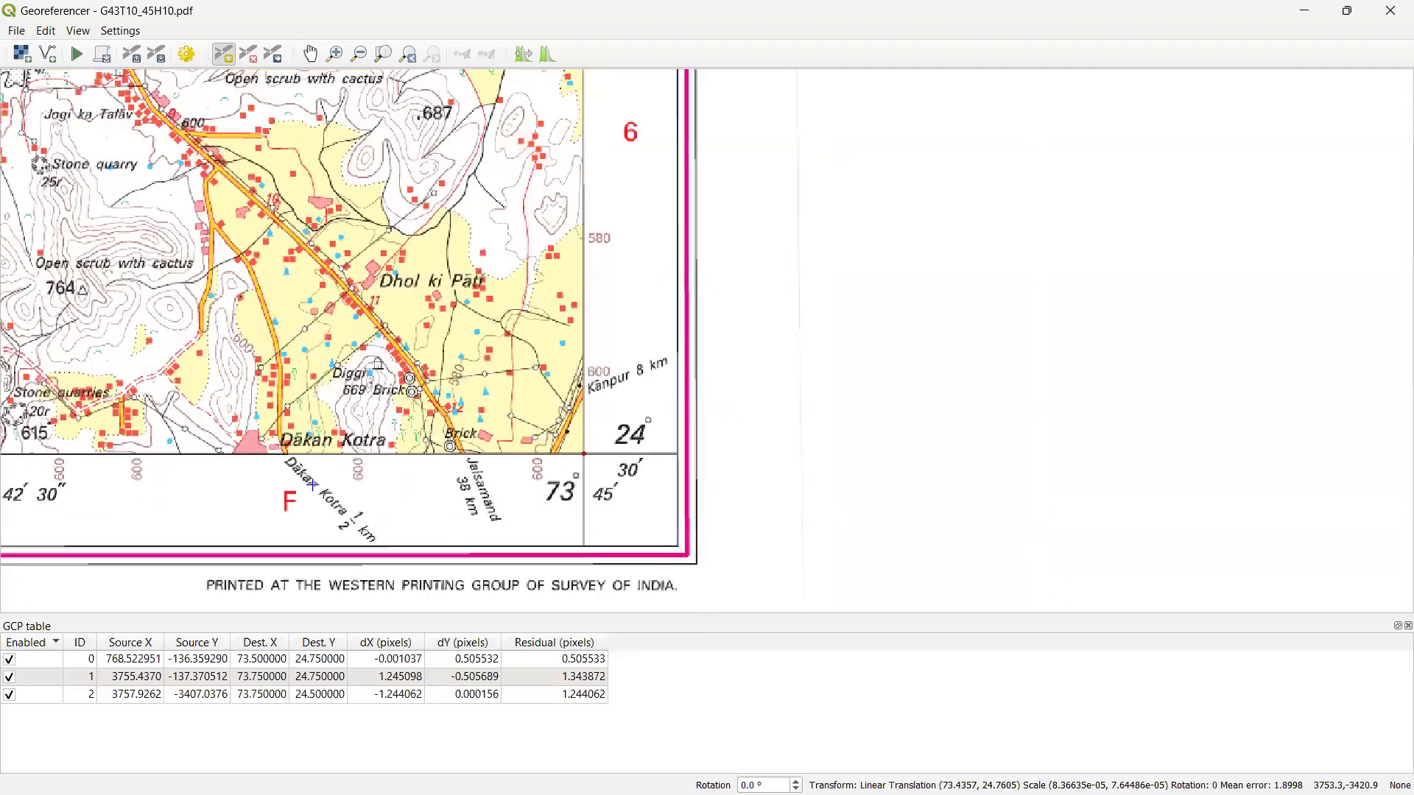
scroll(580, 470, down, 1)
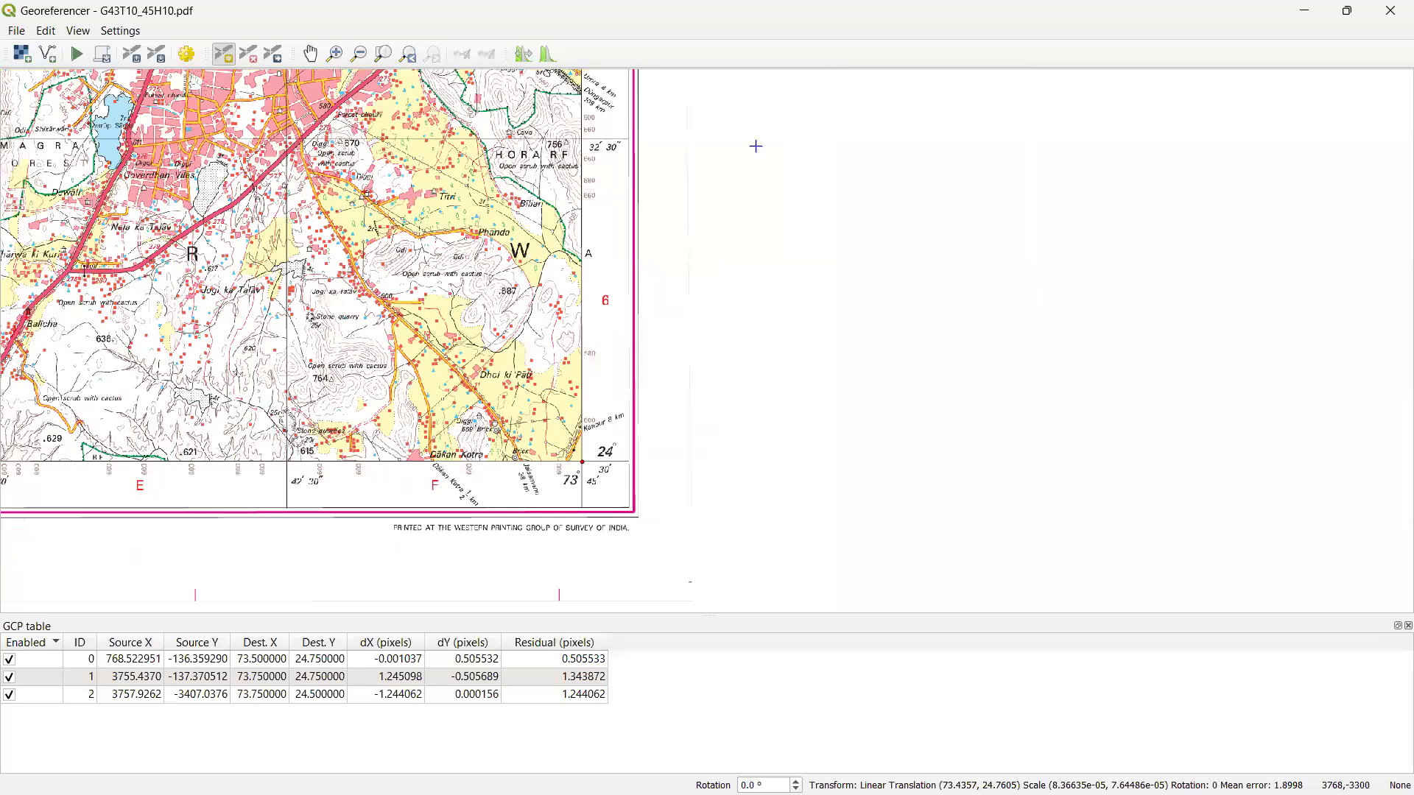
Add a ground control point where the 73°30′ and 24°30′ lines cross at the map frame's southwest corner
scroll(758, 135, up, 1)
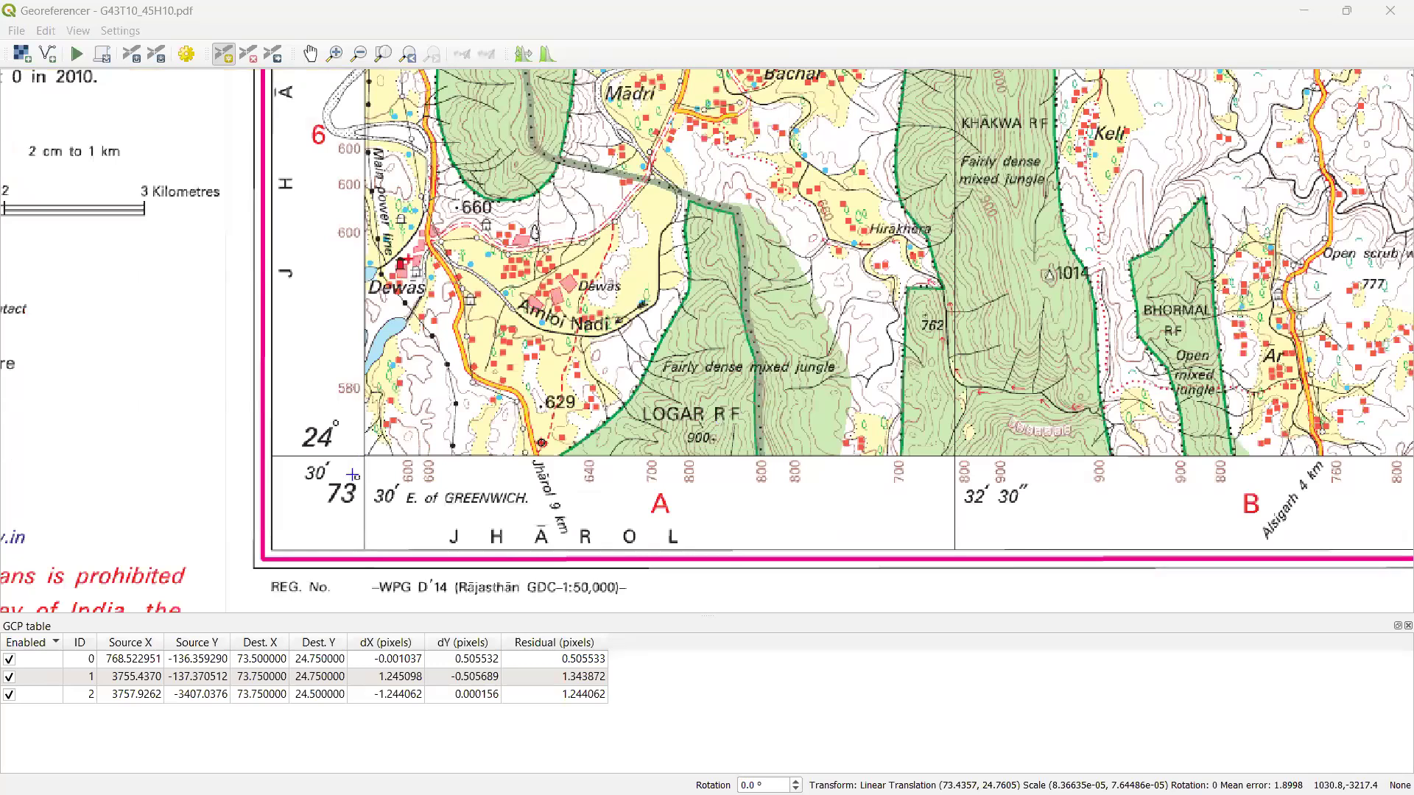
scroll(372, 459, up, 2)
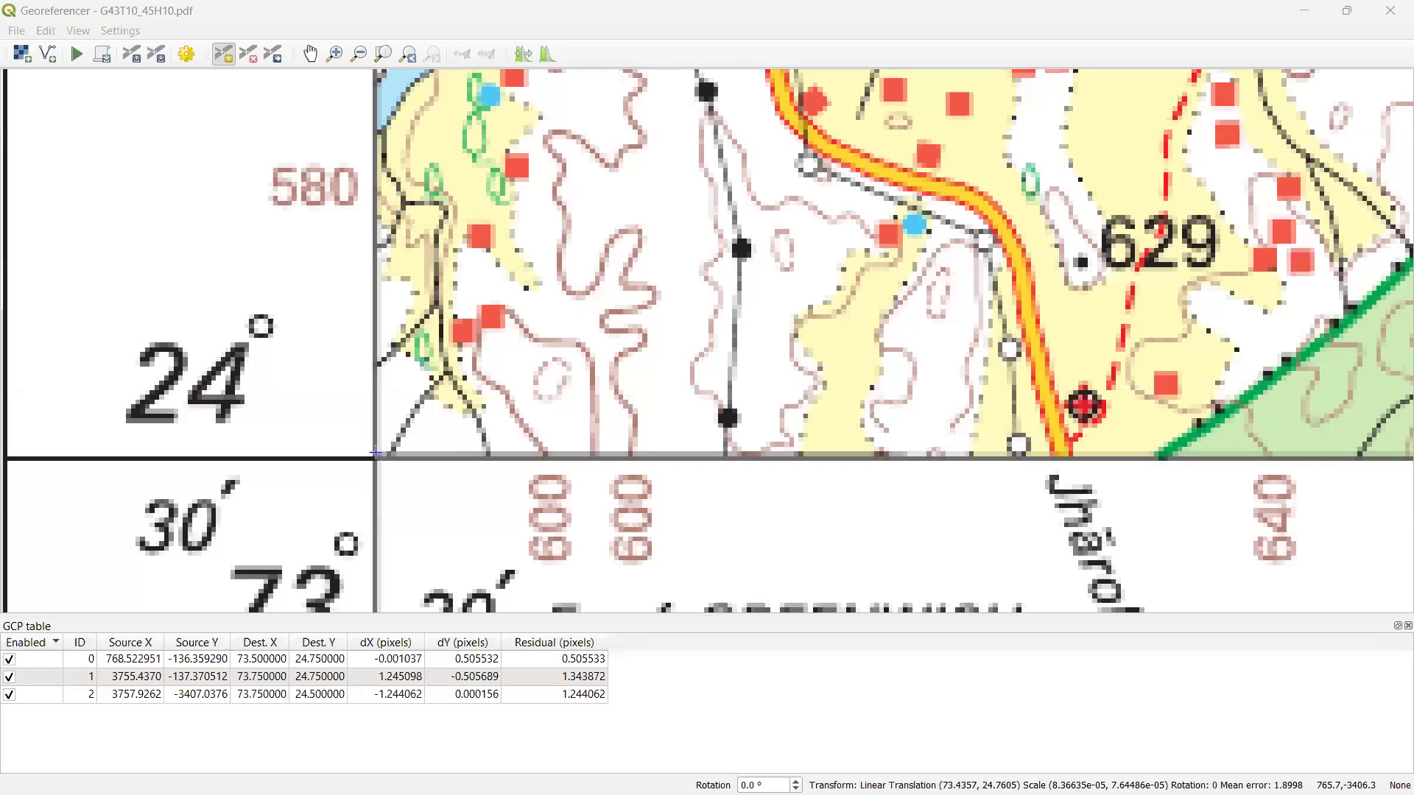
click(374, 458)
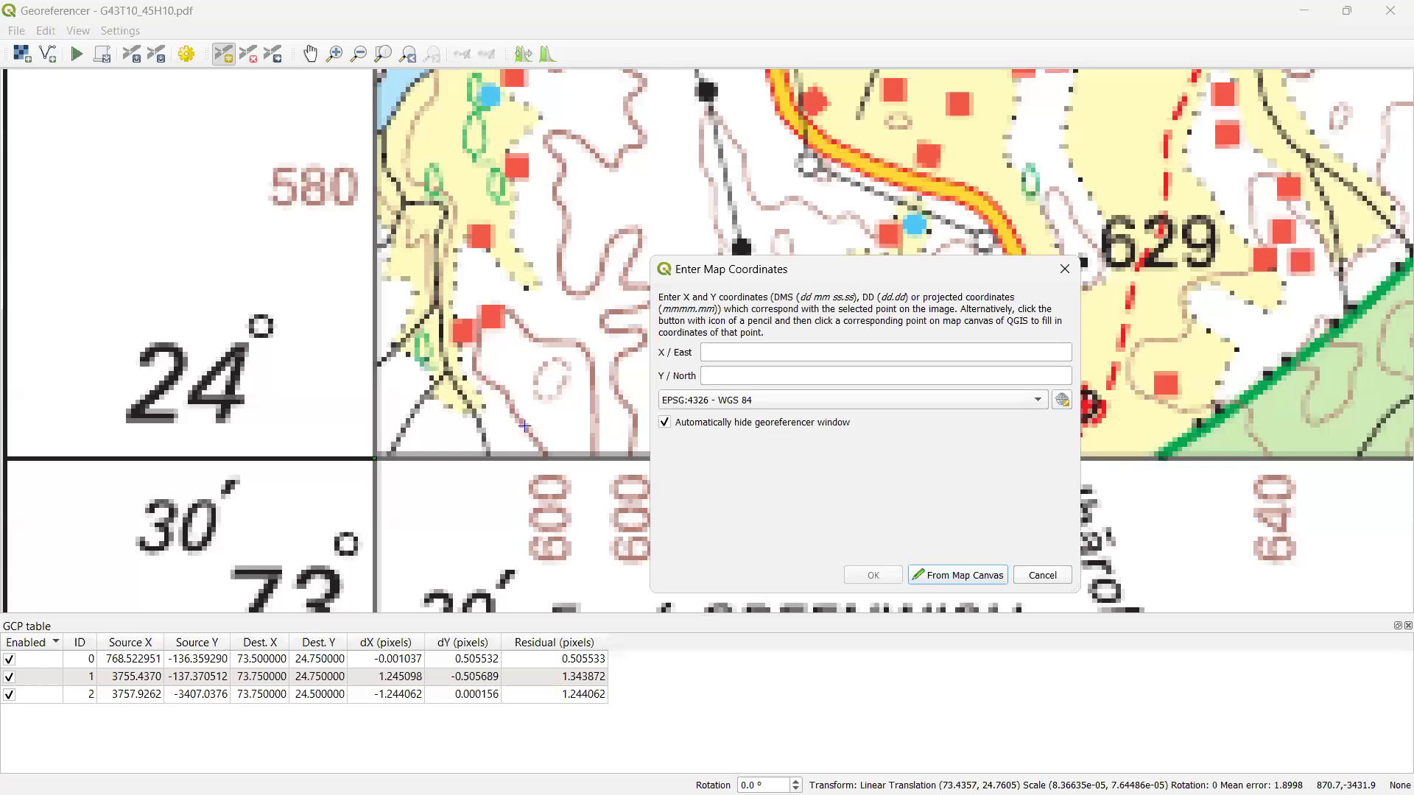
Give the southwest corner point the coordinates X / East 73 30 and Y / North 24 30, and accept it
scroll(840, 422, down, 1)
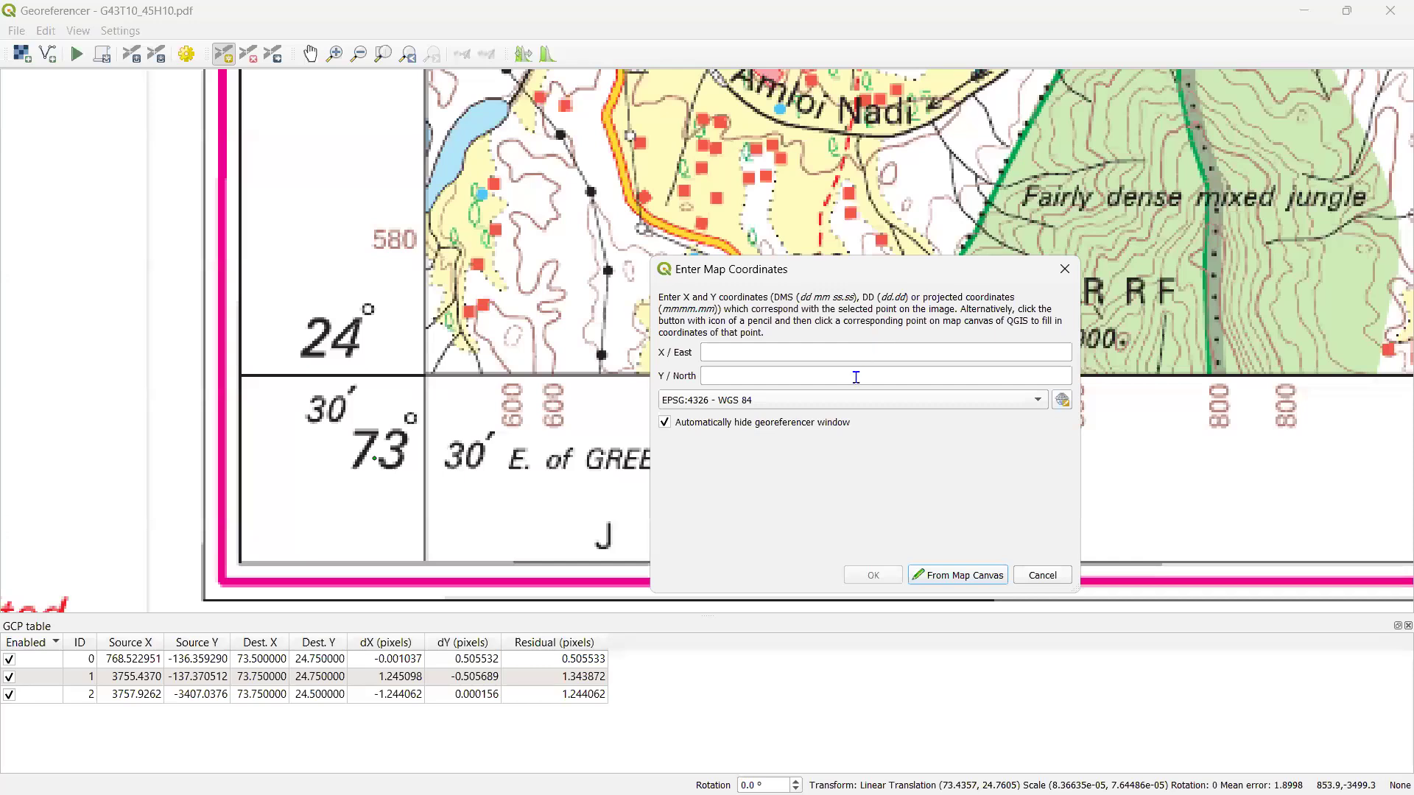
click(958, 347)
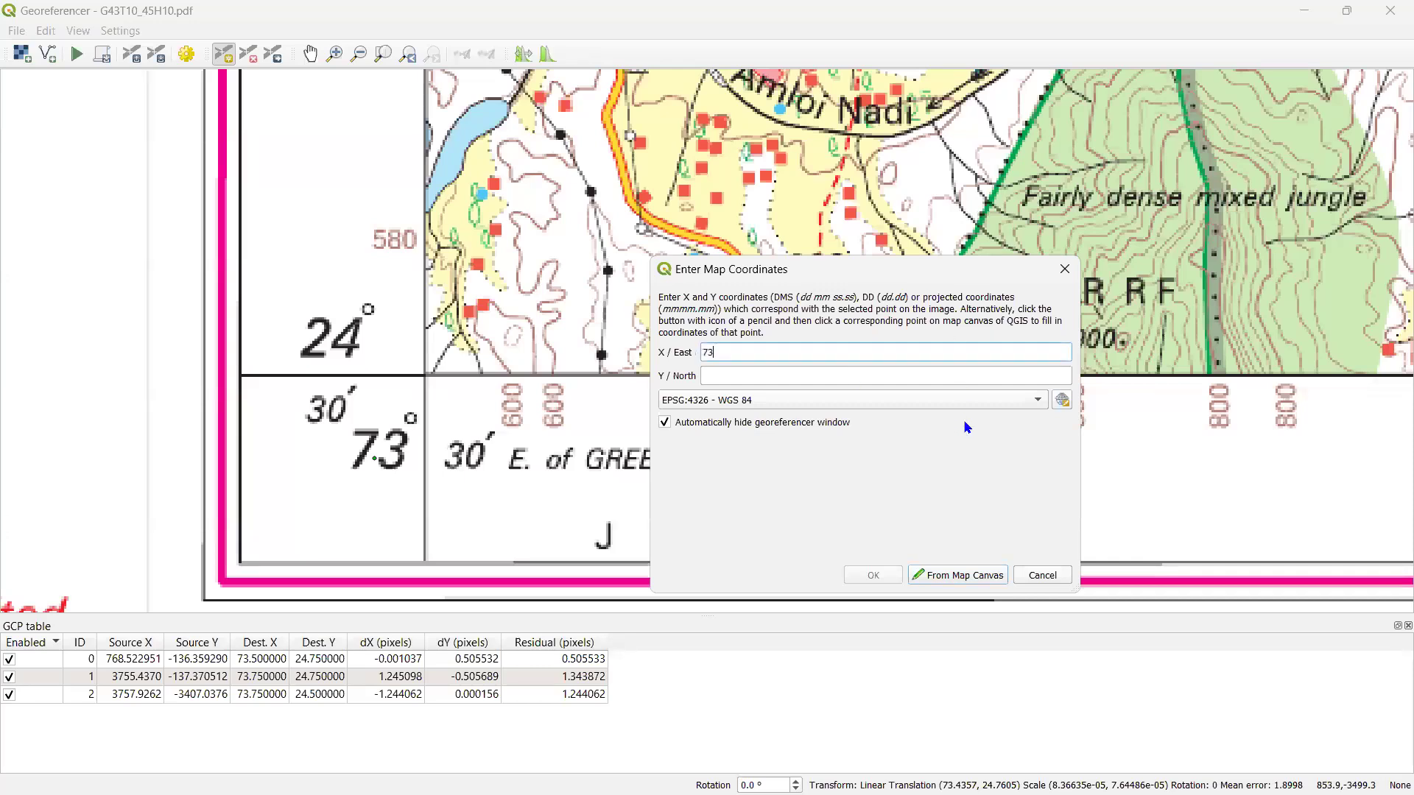
text(73 30)
key(Tab)
text(24)
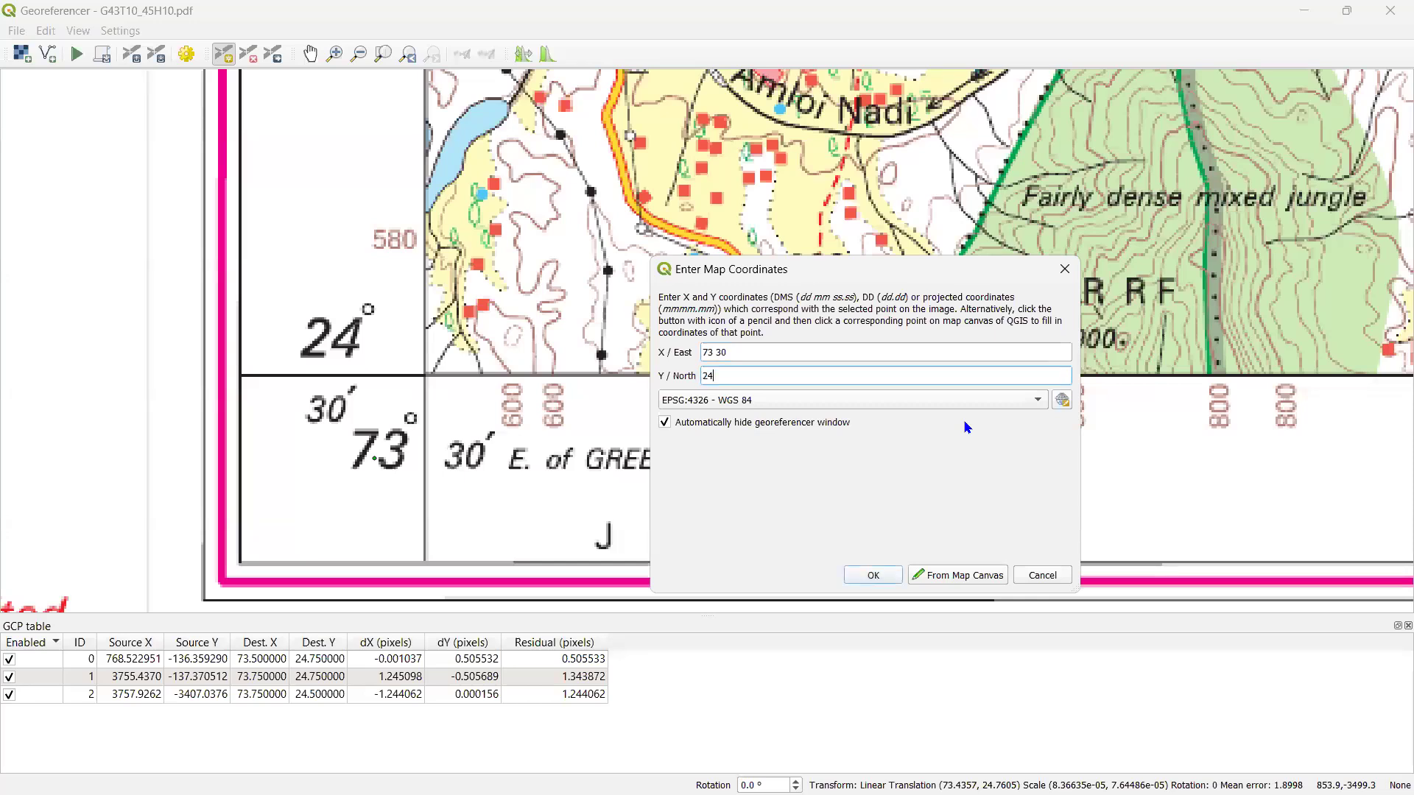
text( 30)
key(Return)
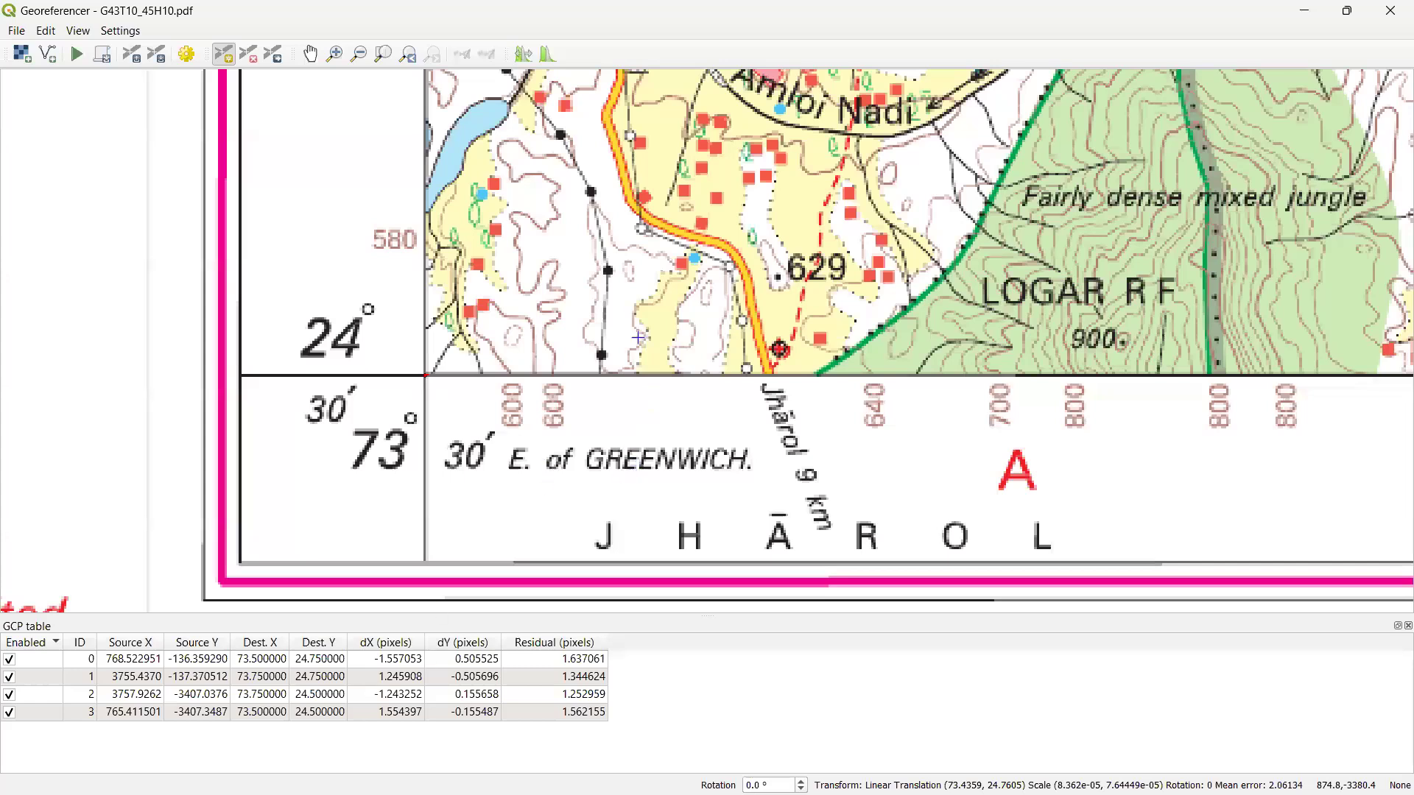
Examine the southwest control point's residual line at pixel level against the crossing of the frame lines
scroll(638, 413, down, 1)
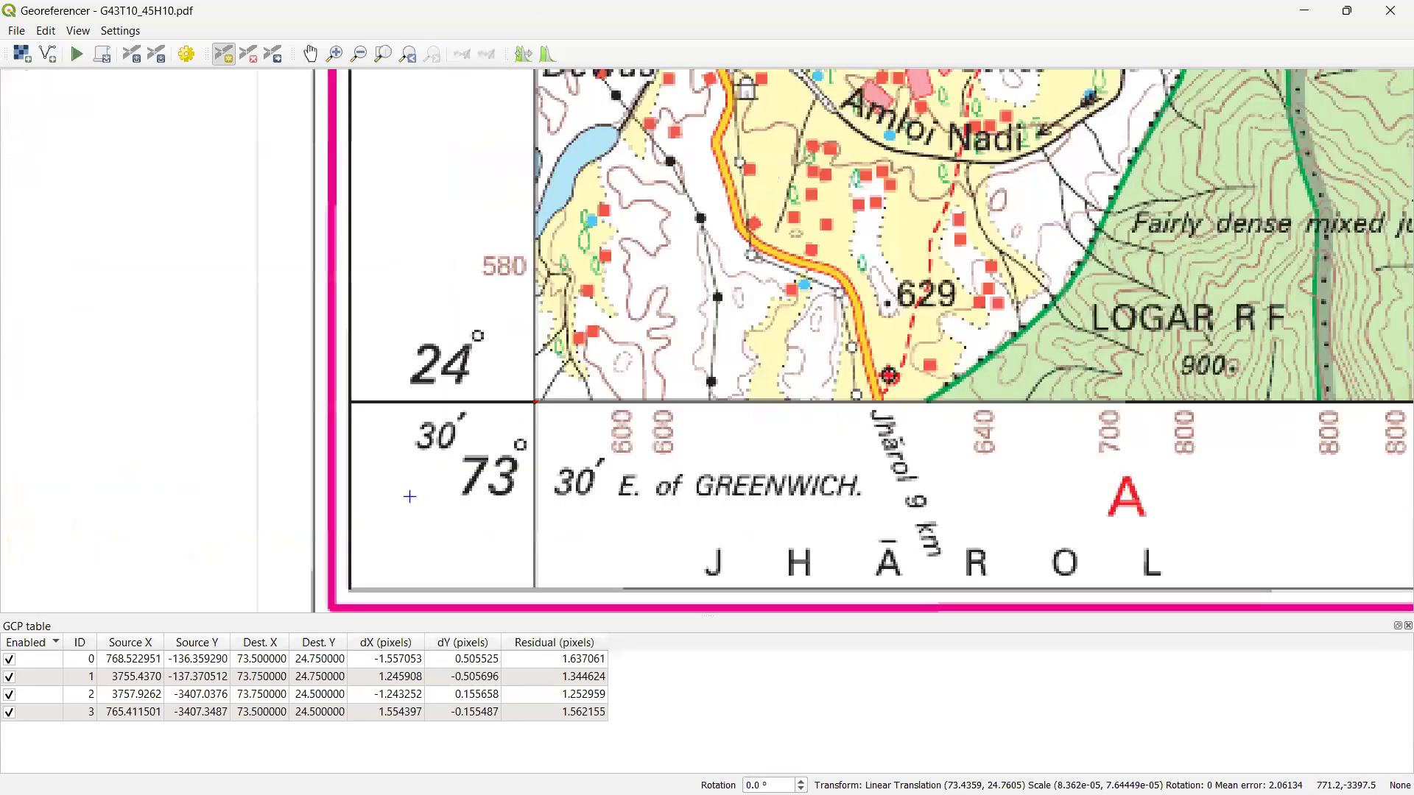
scroll(536, 386, up, 5)
scroll(397, 501, down, 5)
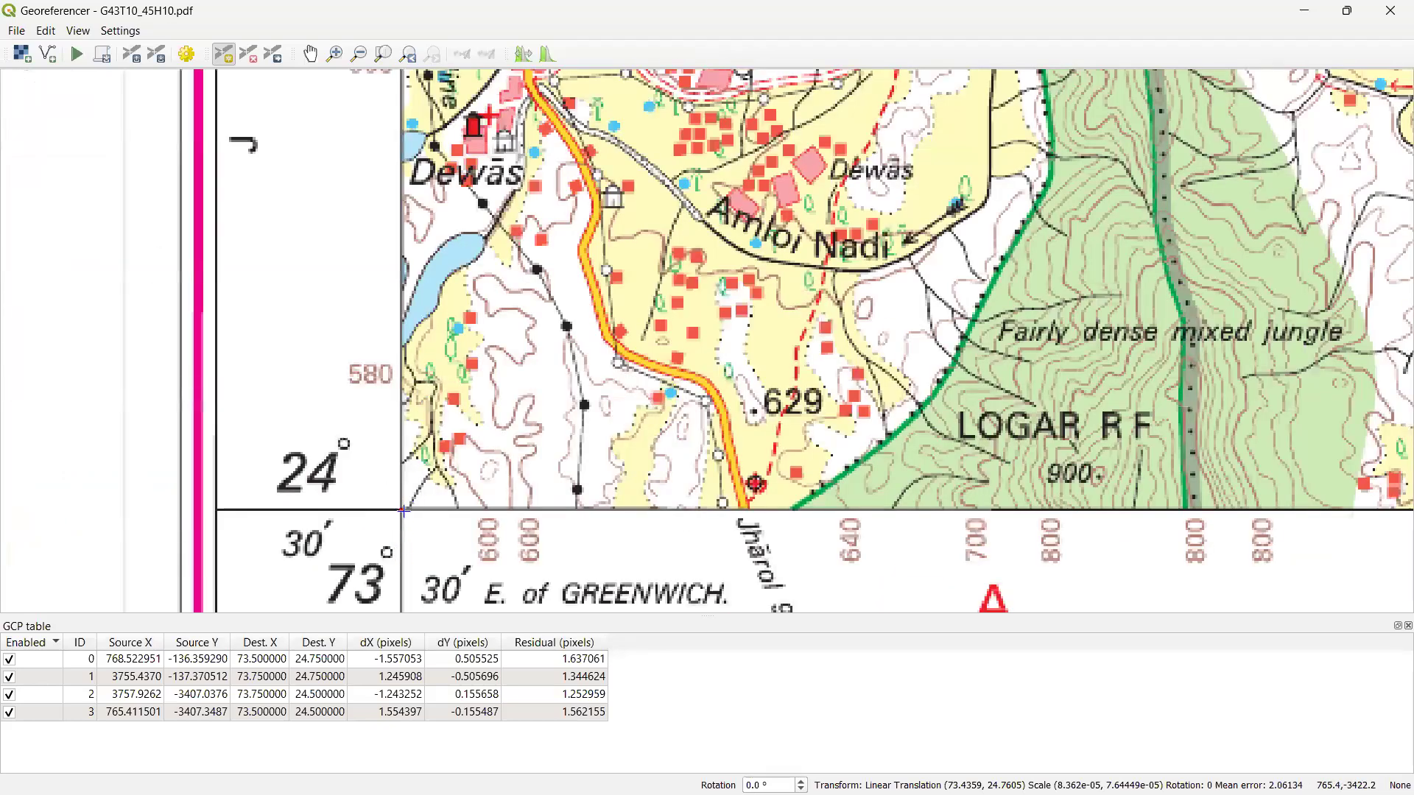
scroll(435, 304, up, 4)
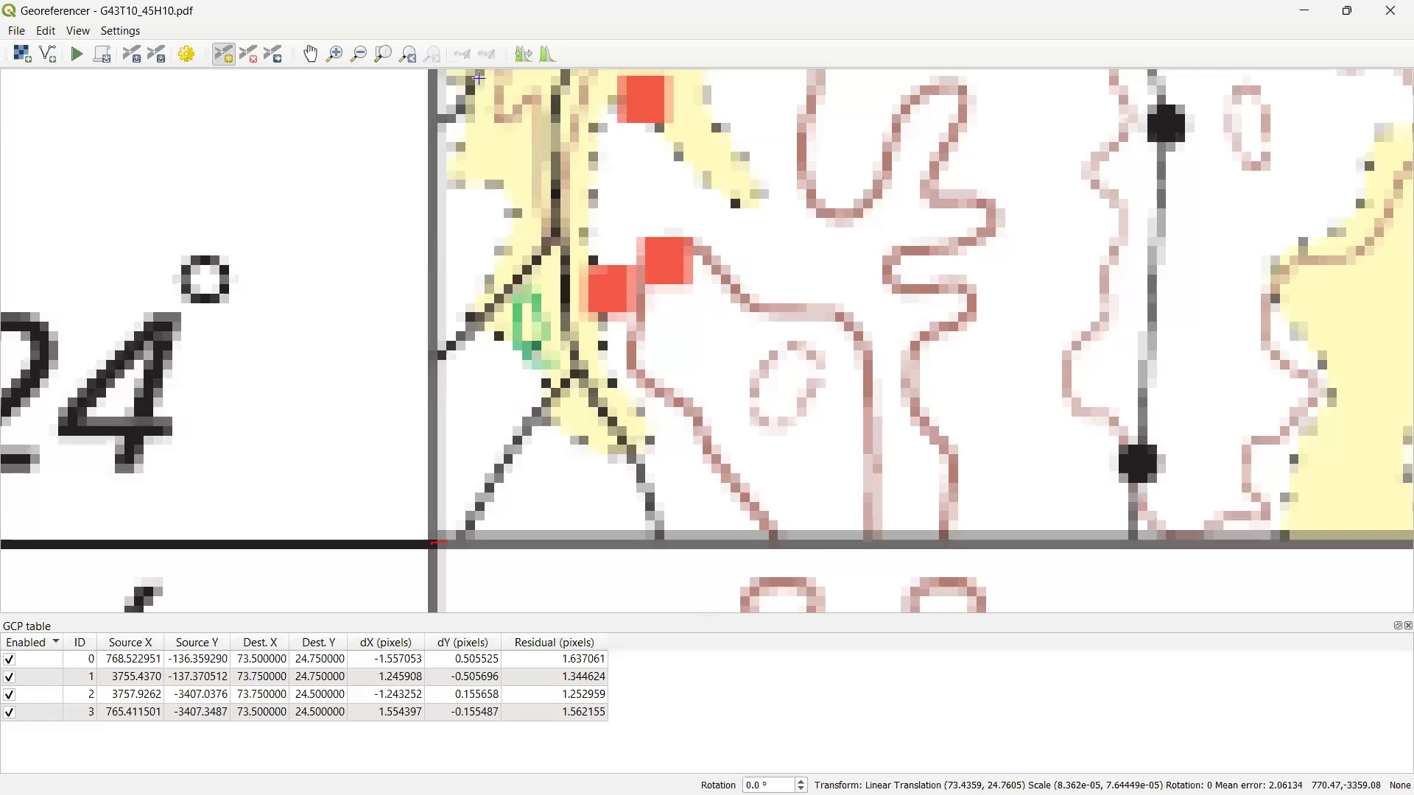
scroll(401, 343, down, 3)
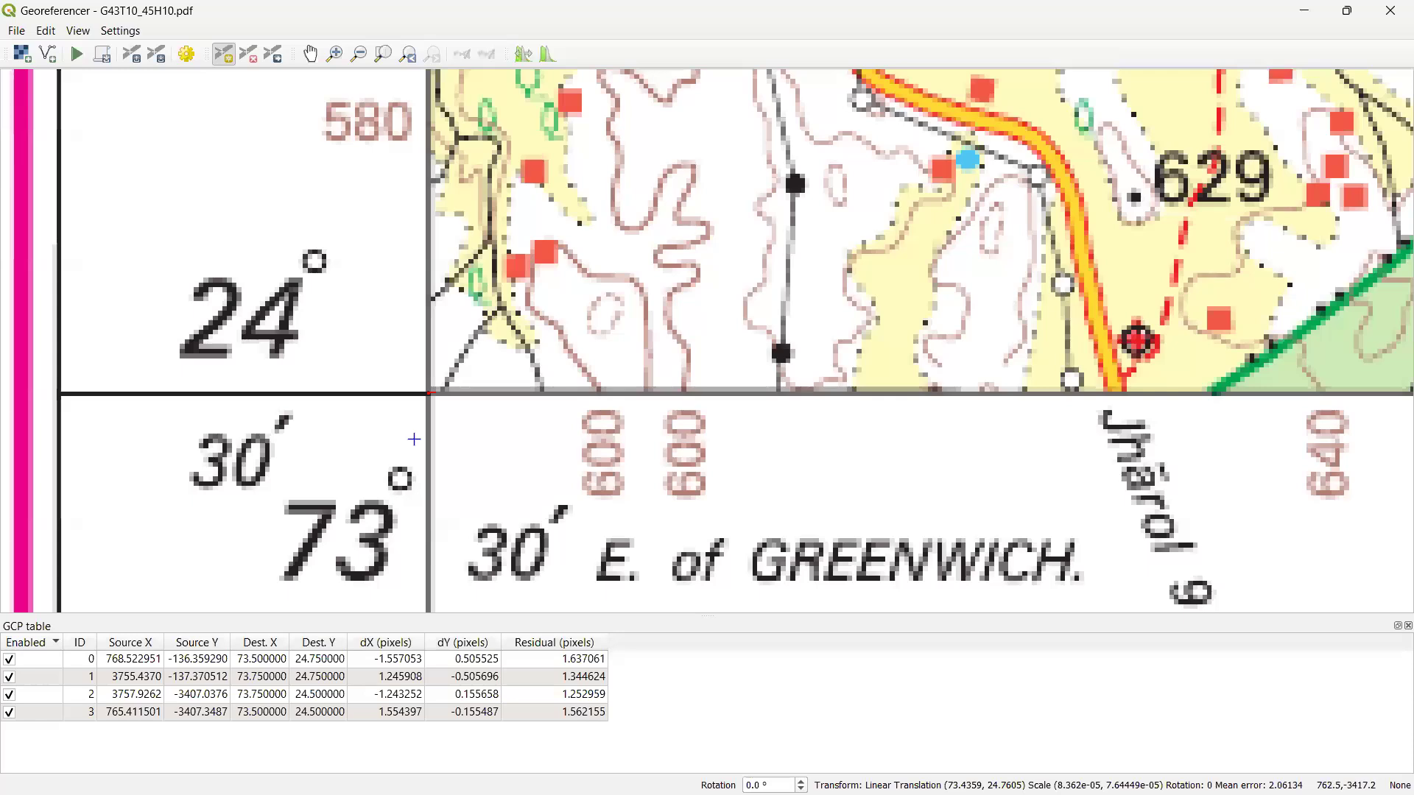
scroll(445, 407, up, 4)
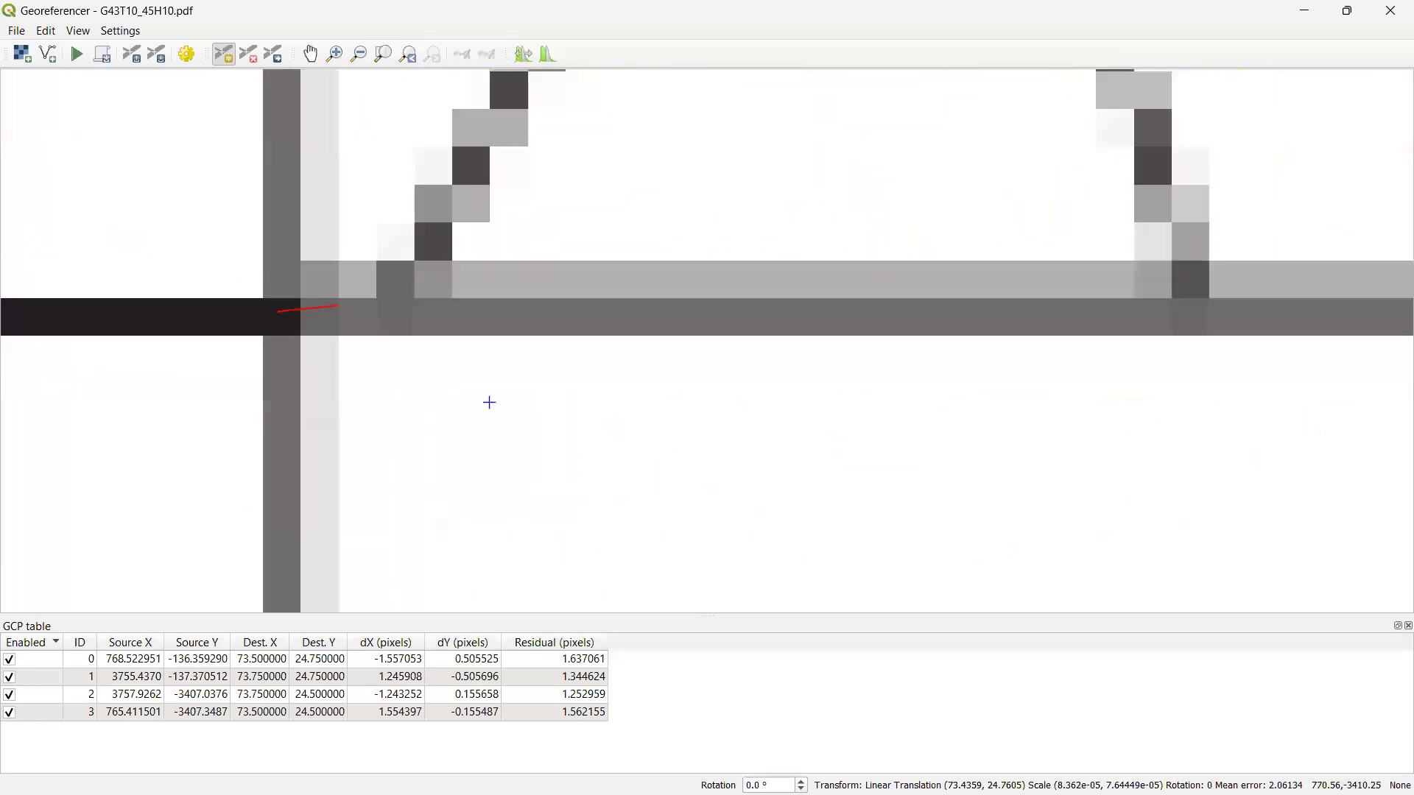
scroll(489, 405, down, 1)
scroll(567, 469, up, 1)
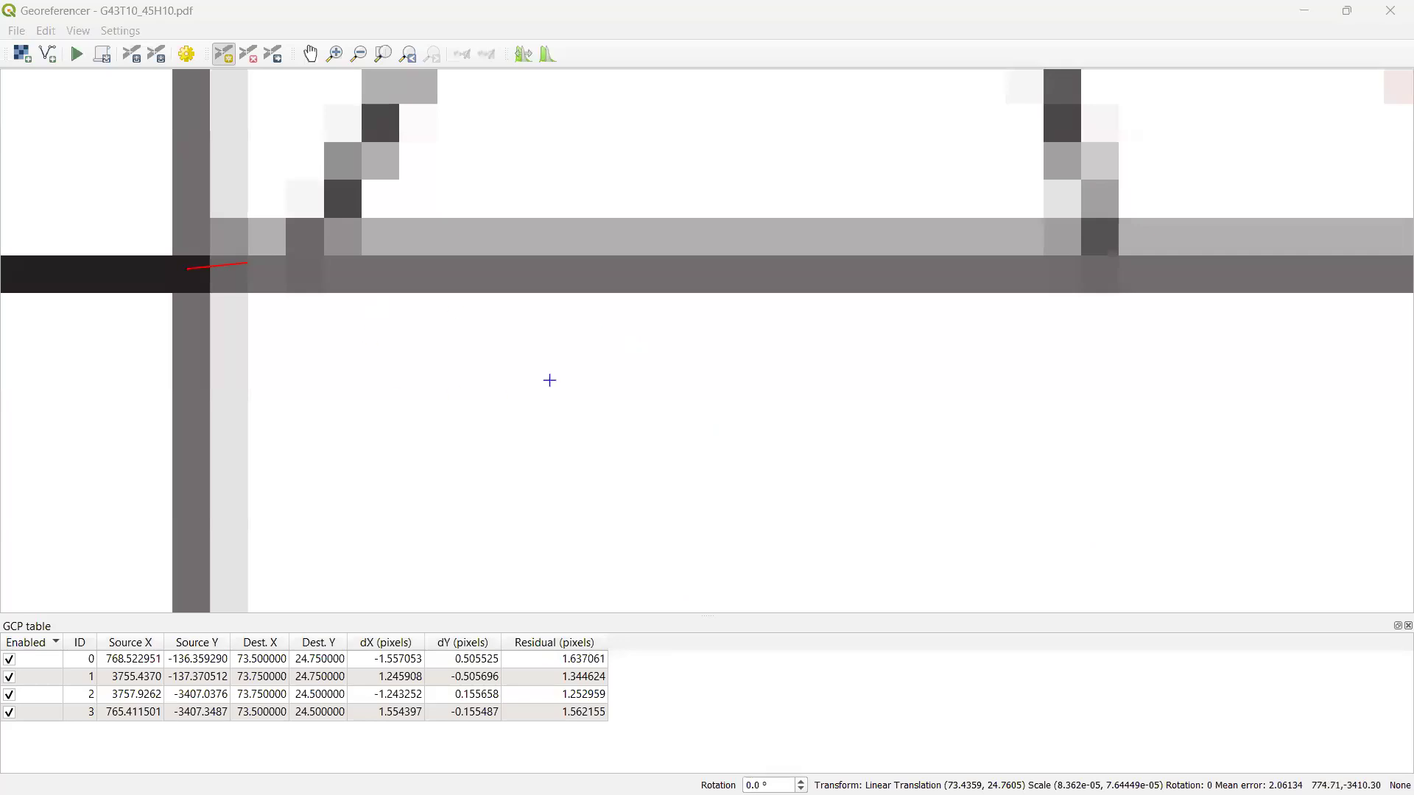
scroll(549, 379, down, 1)
scroll(724, 426, down, 1)
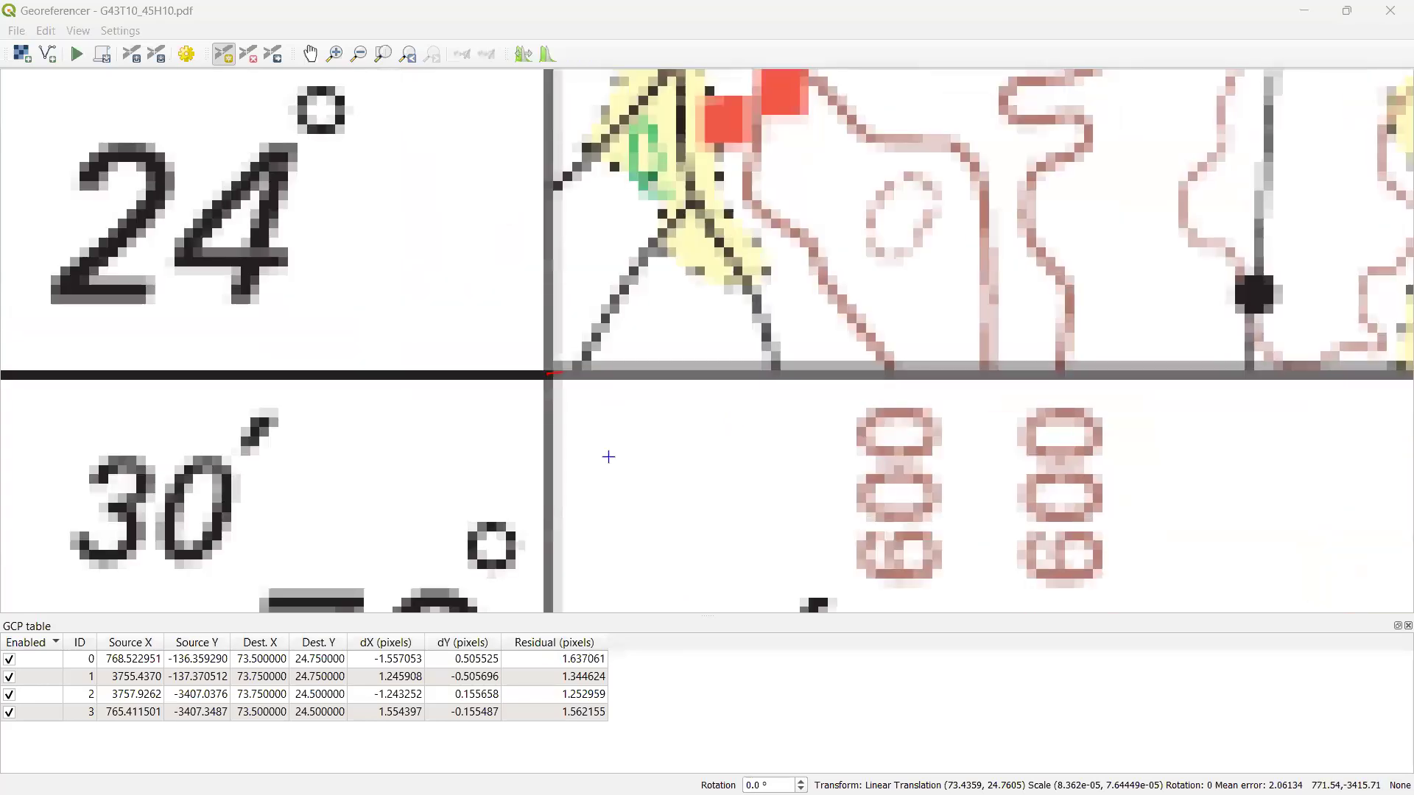
Examine the northwest control point's residual line at pixel level against the crossing of the frame lines
scroll(607, 457, down, 1)
scroll(596, 402, down, 2)
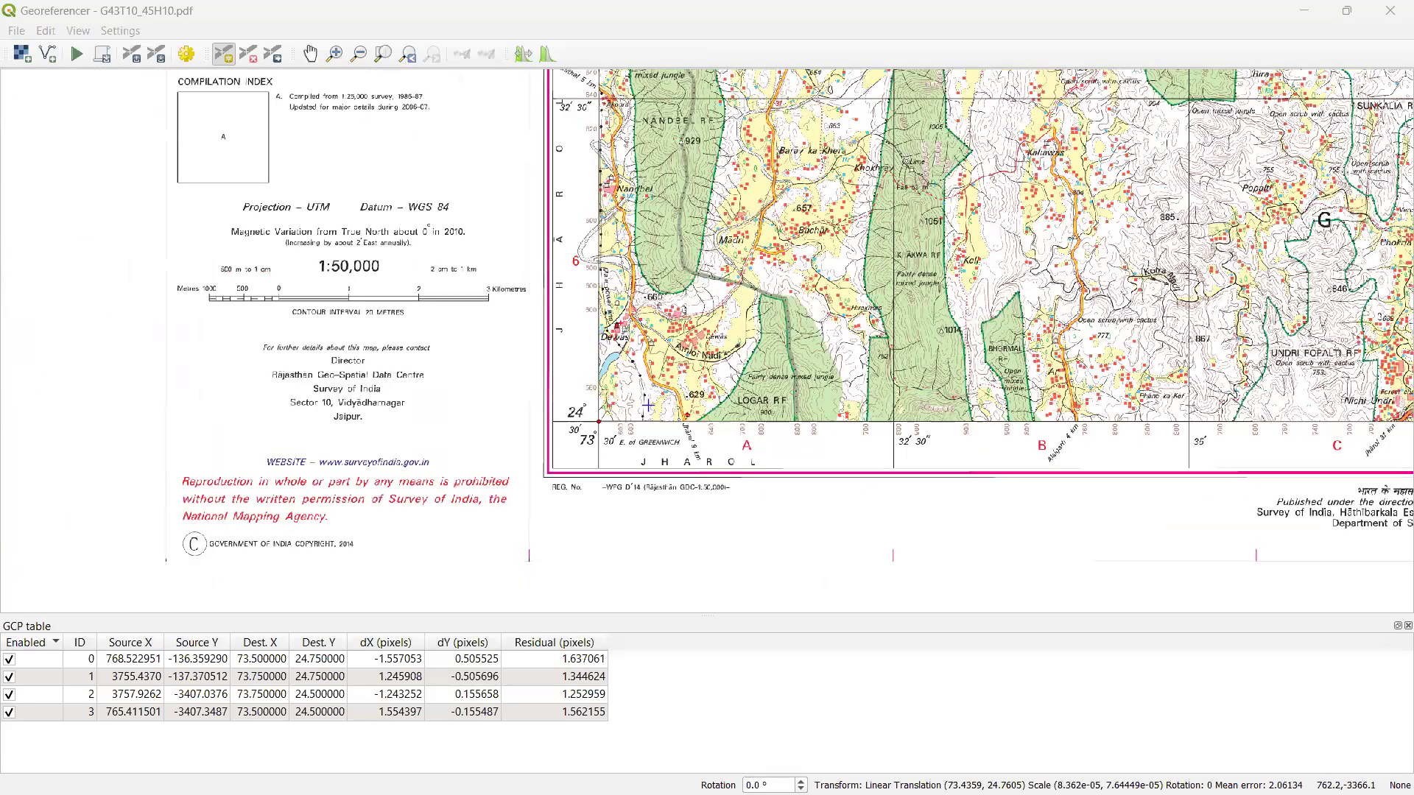
scroll(647, 402, down, 2)
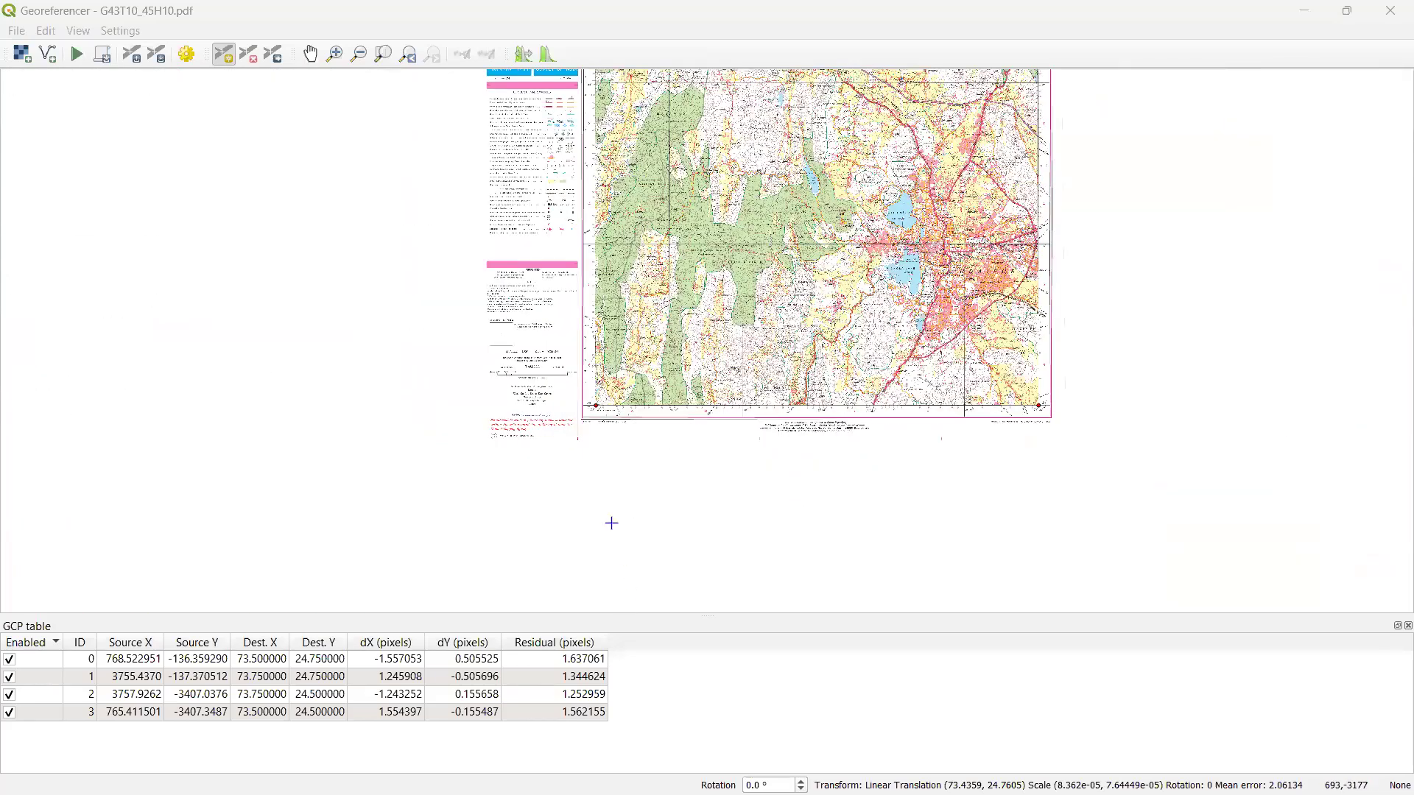
scroll(570, 237, up, 1)
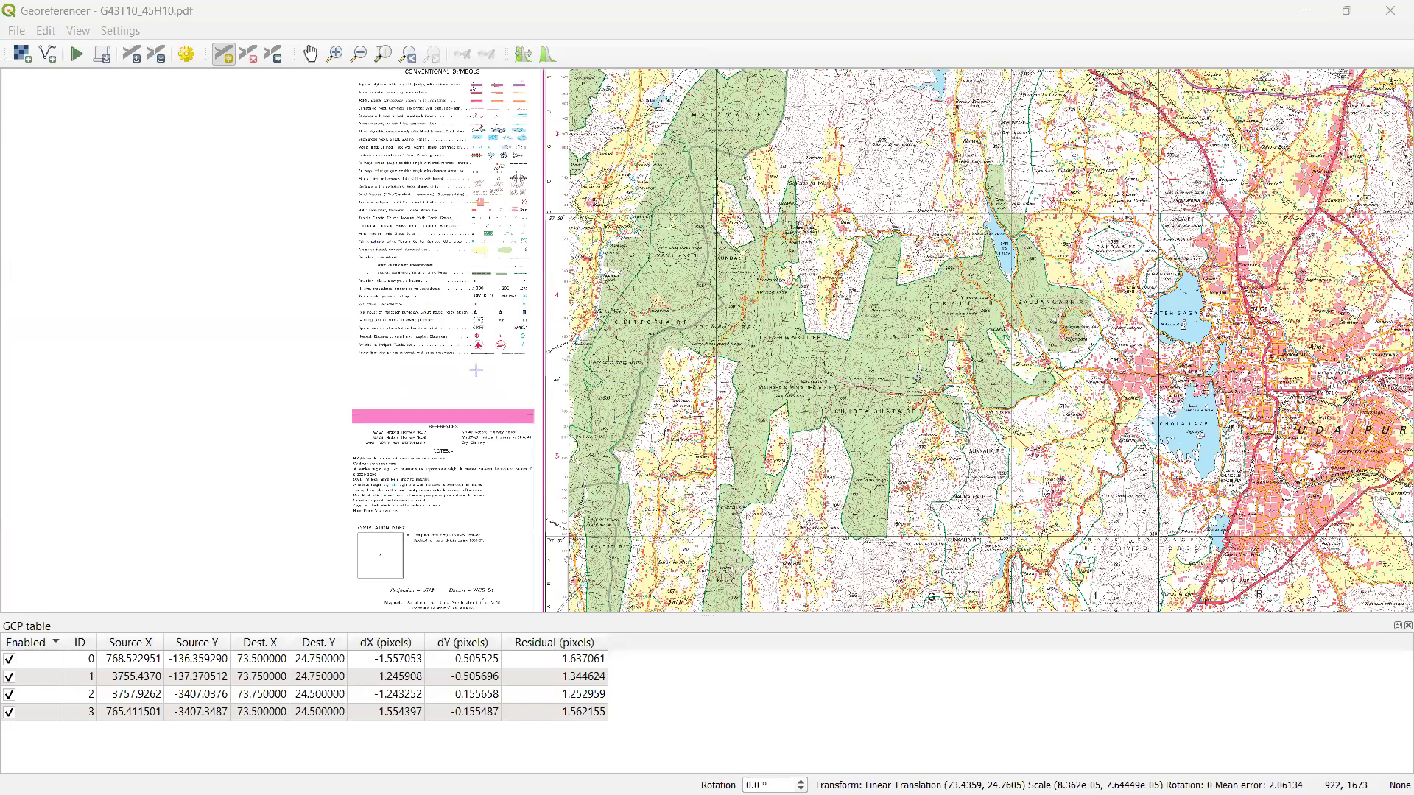
key(Up)
key(Up)
key(Up)
scroll(404, 256, up, 5)
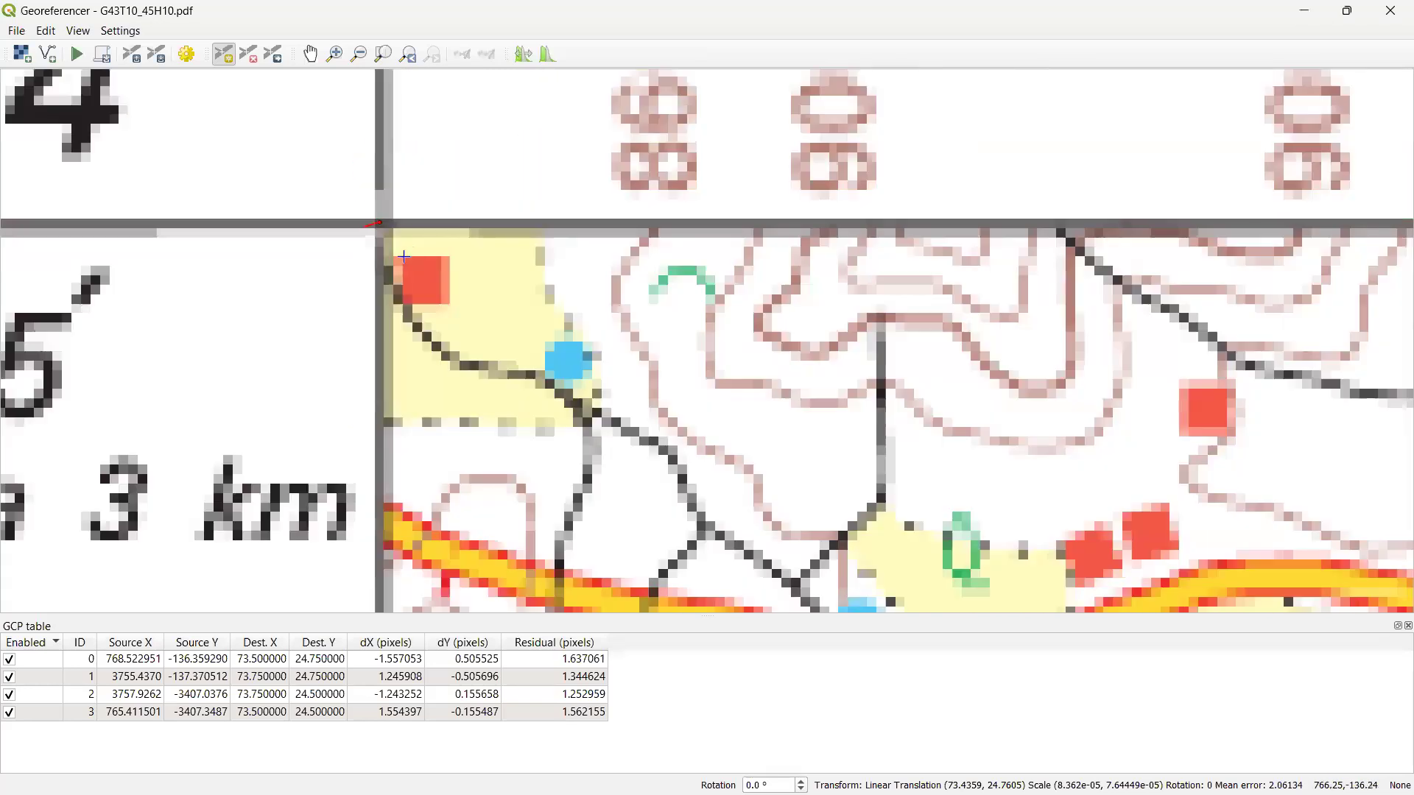
scroll(415, 302, up, 3)
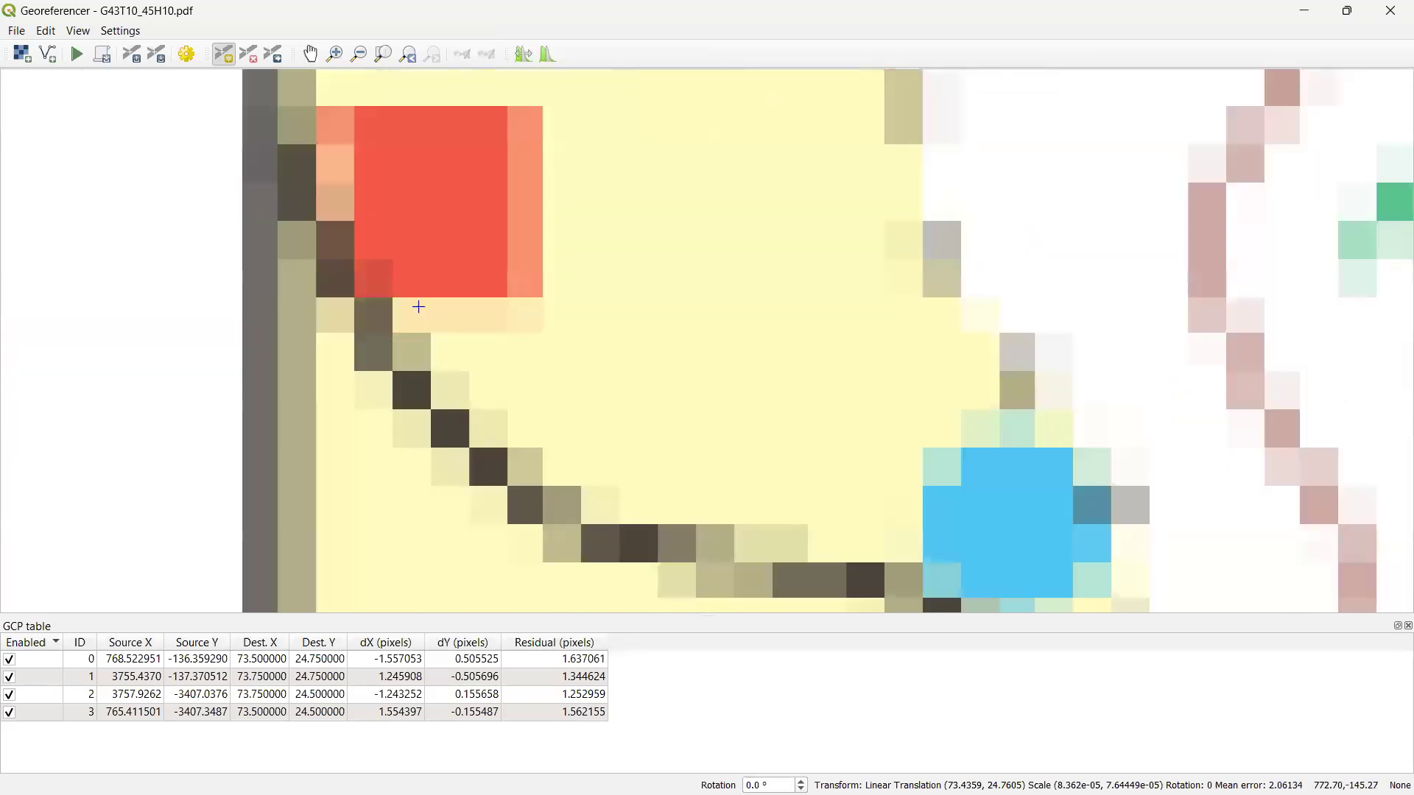
scroll(337, 164, down, 5)
scroll(434, 389, up, 5)
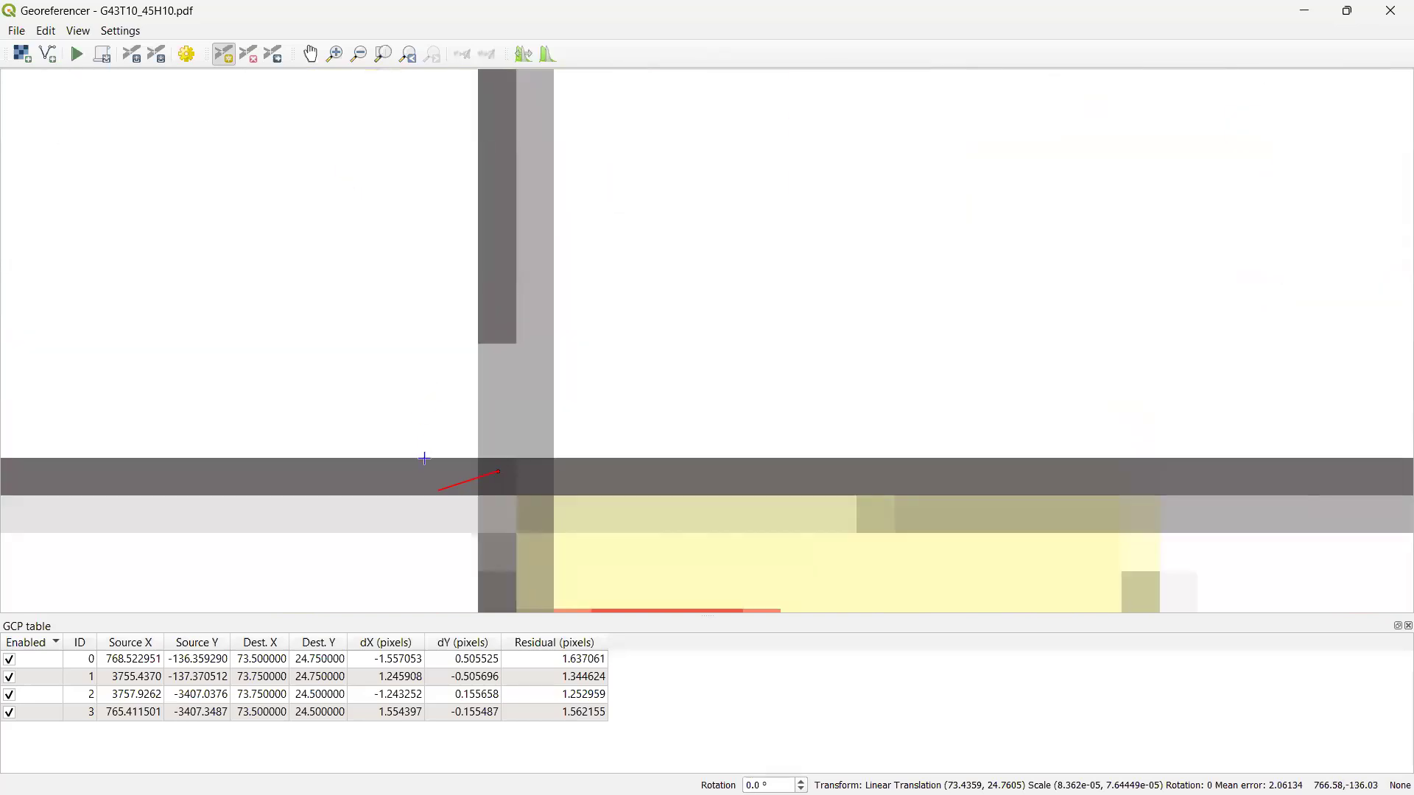
scroll(424, 459, up, 1)
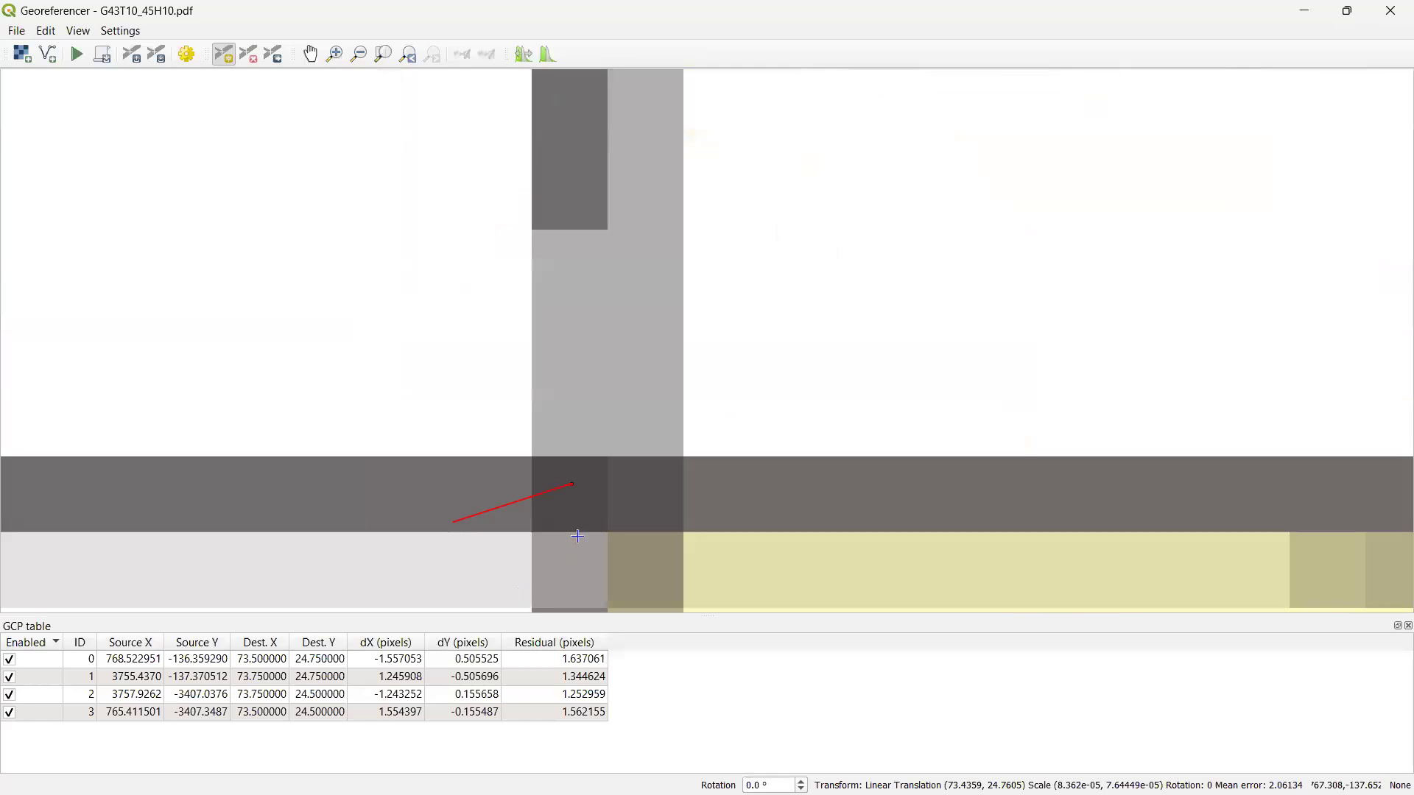
scroll(578, 536, up, 1)
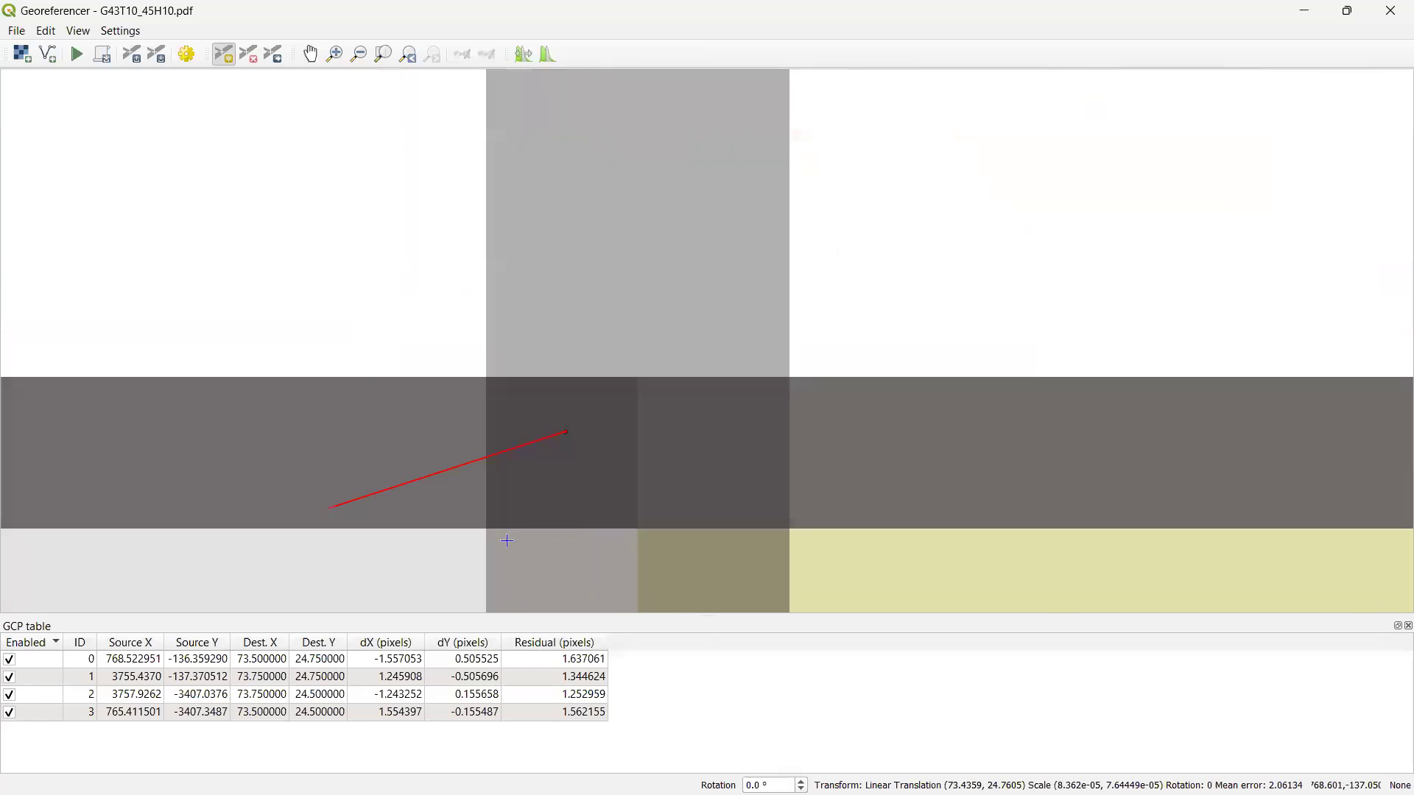
scroll(507, 541, up, 1)
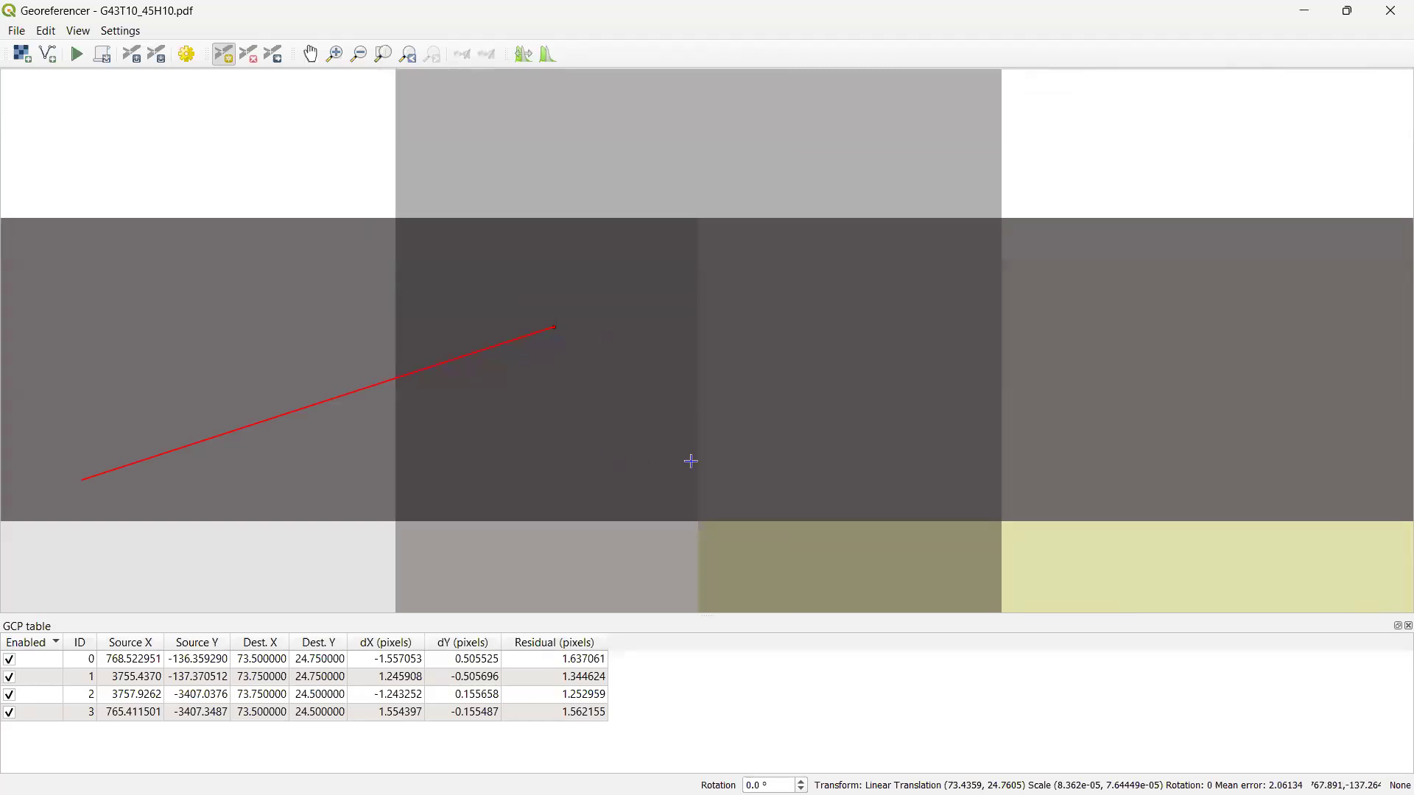
Move the northwest control point to the middle of the darkest crossing pixel, at about source X 768.50, Y -136.52
click(273, 56)
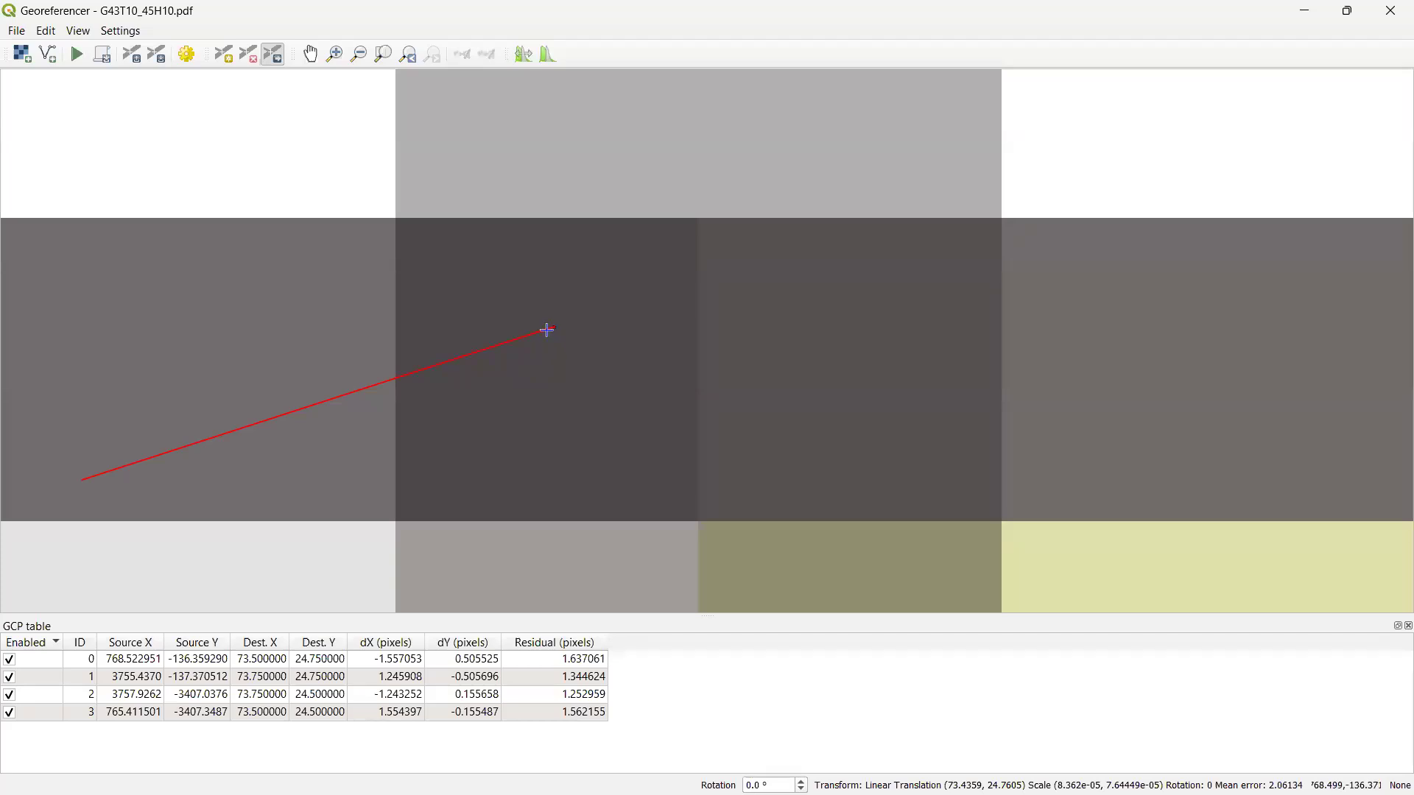
scroll(550, 330, up, 1)
scroll(558, 323, down, 1)
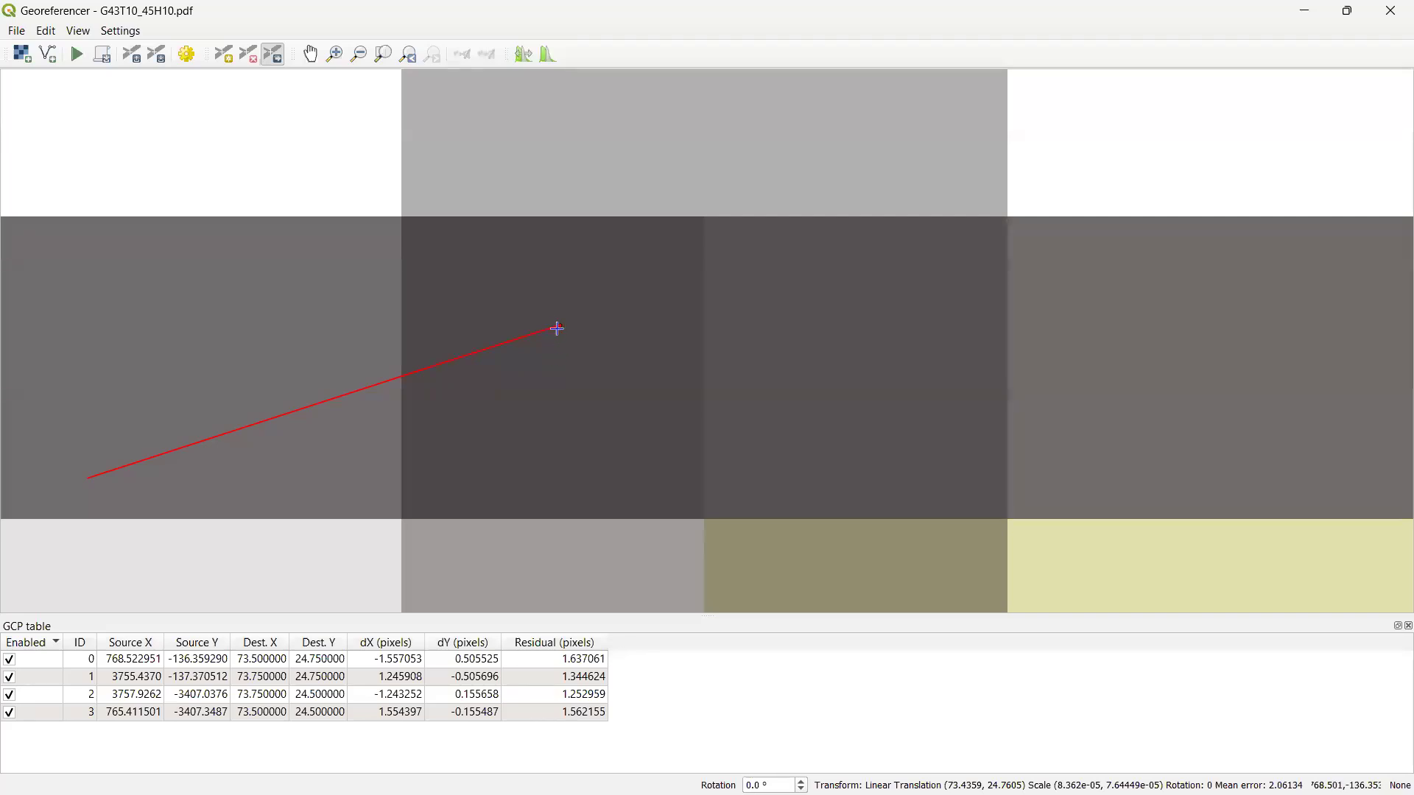
scroll(547, 373, up, 2)
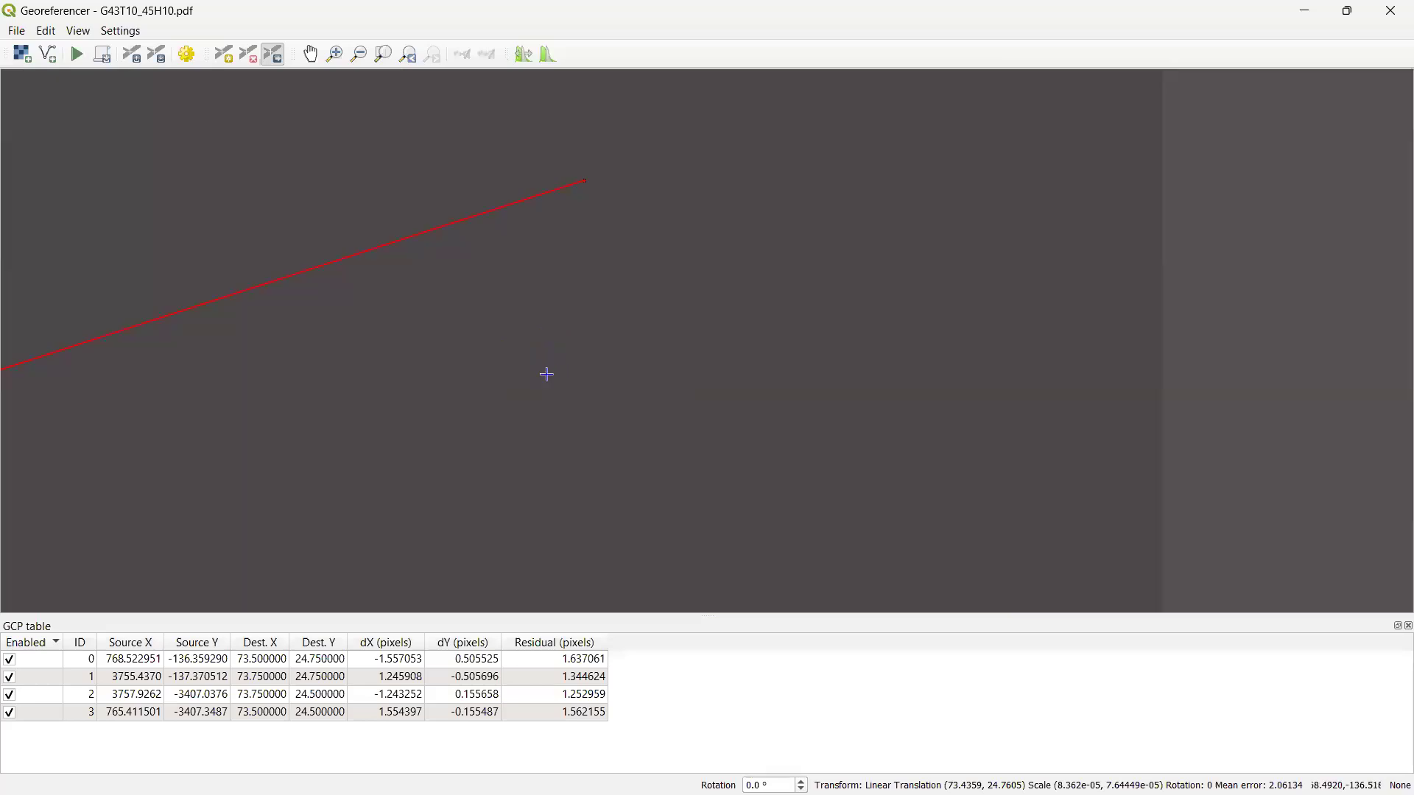
scroll(561, 266, down, 2)
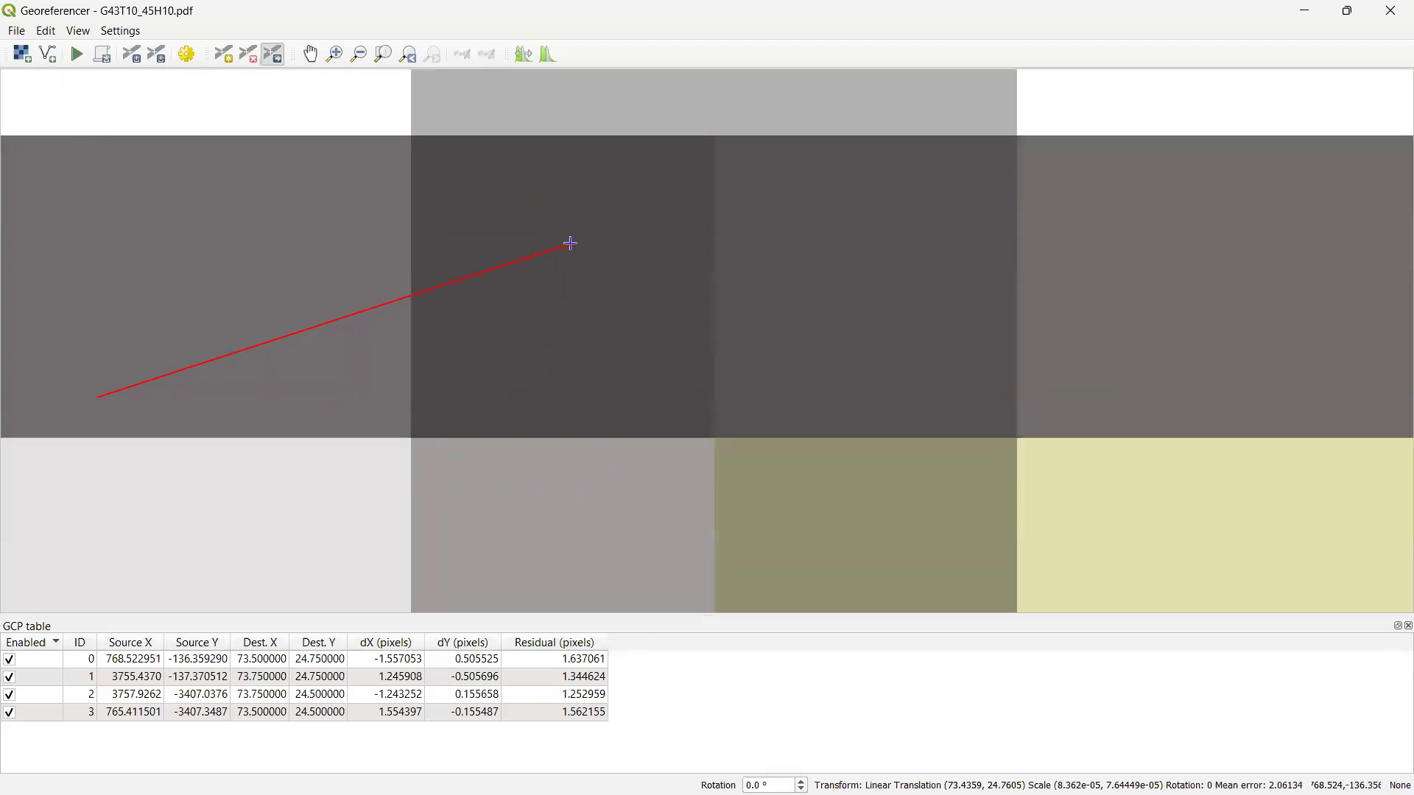
drag(571, 243, 563, 294)
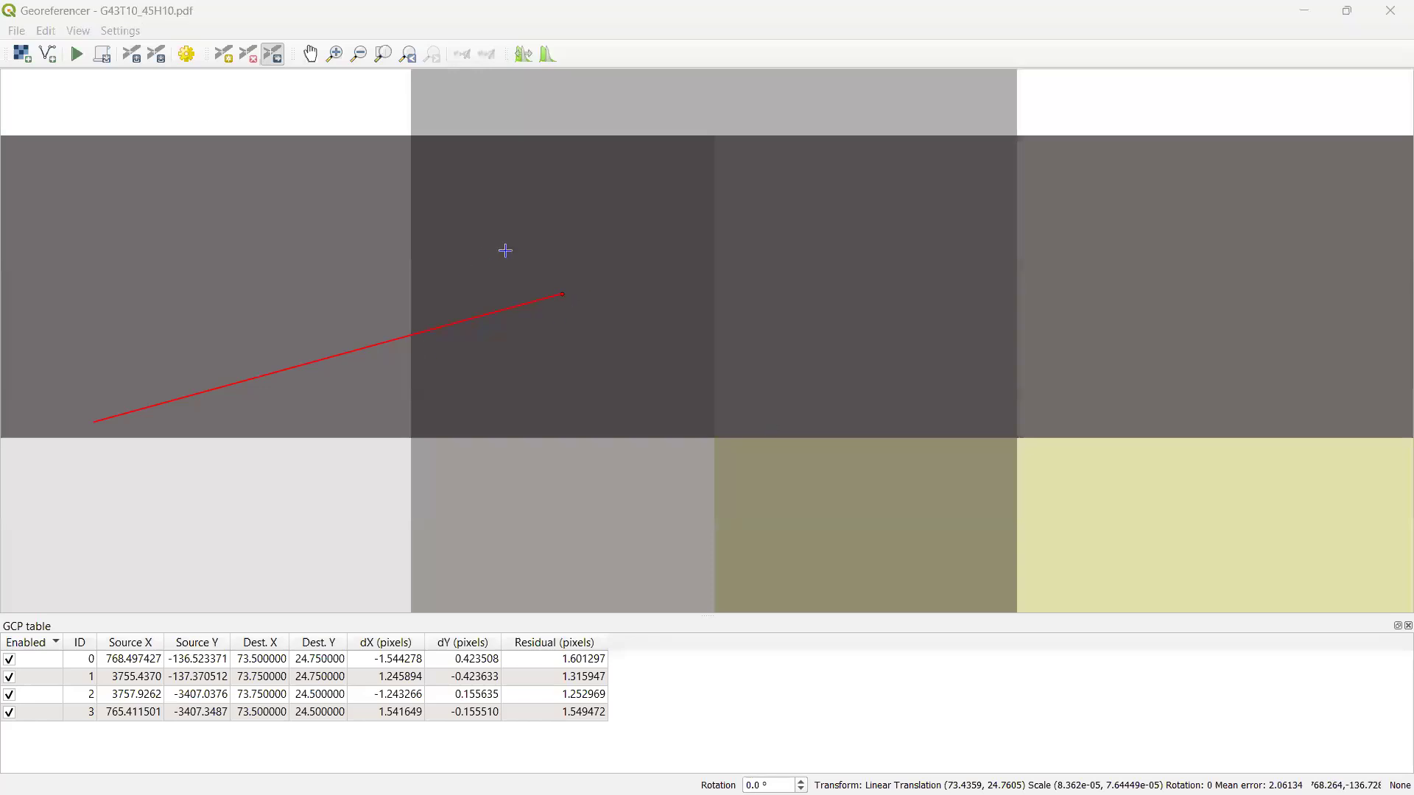
click(575, 298)
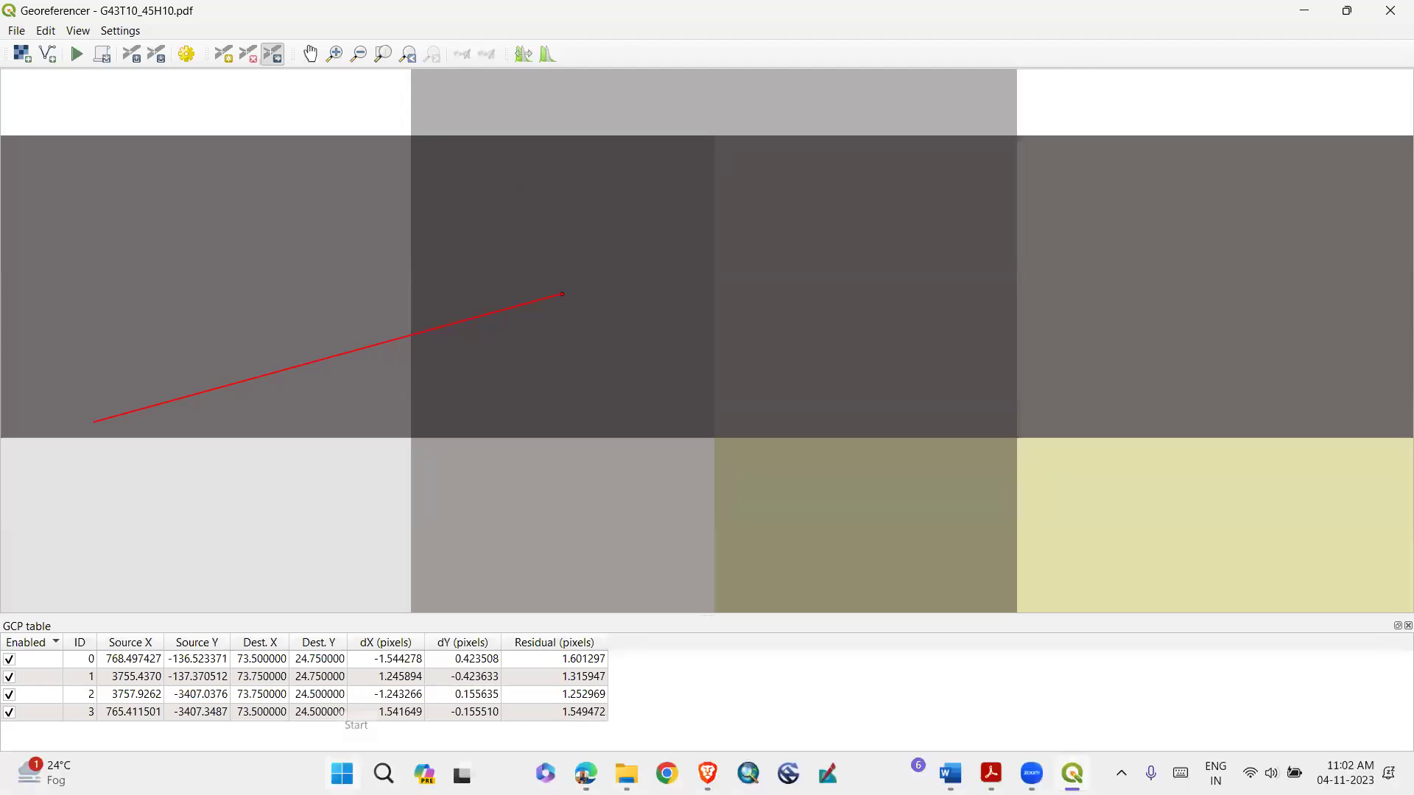
Switch to Windows Settings, reduce the mouse pointer size to its smallest in the accessibility options, and return to the Georeferencer
click(342, 774)
click(930, 233)
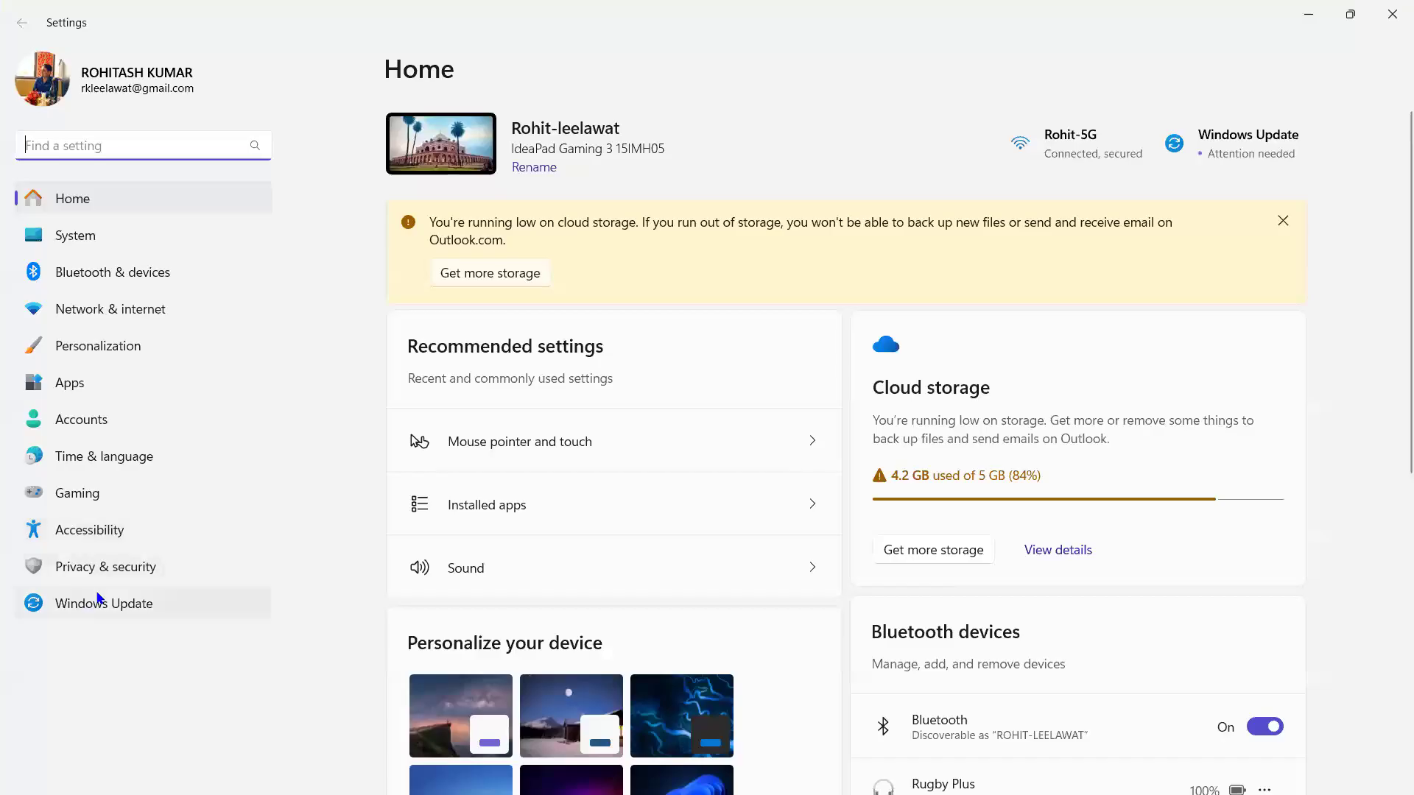
click(118, 346)
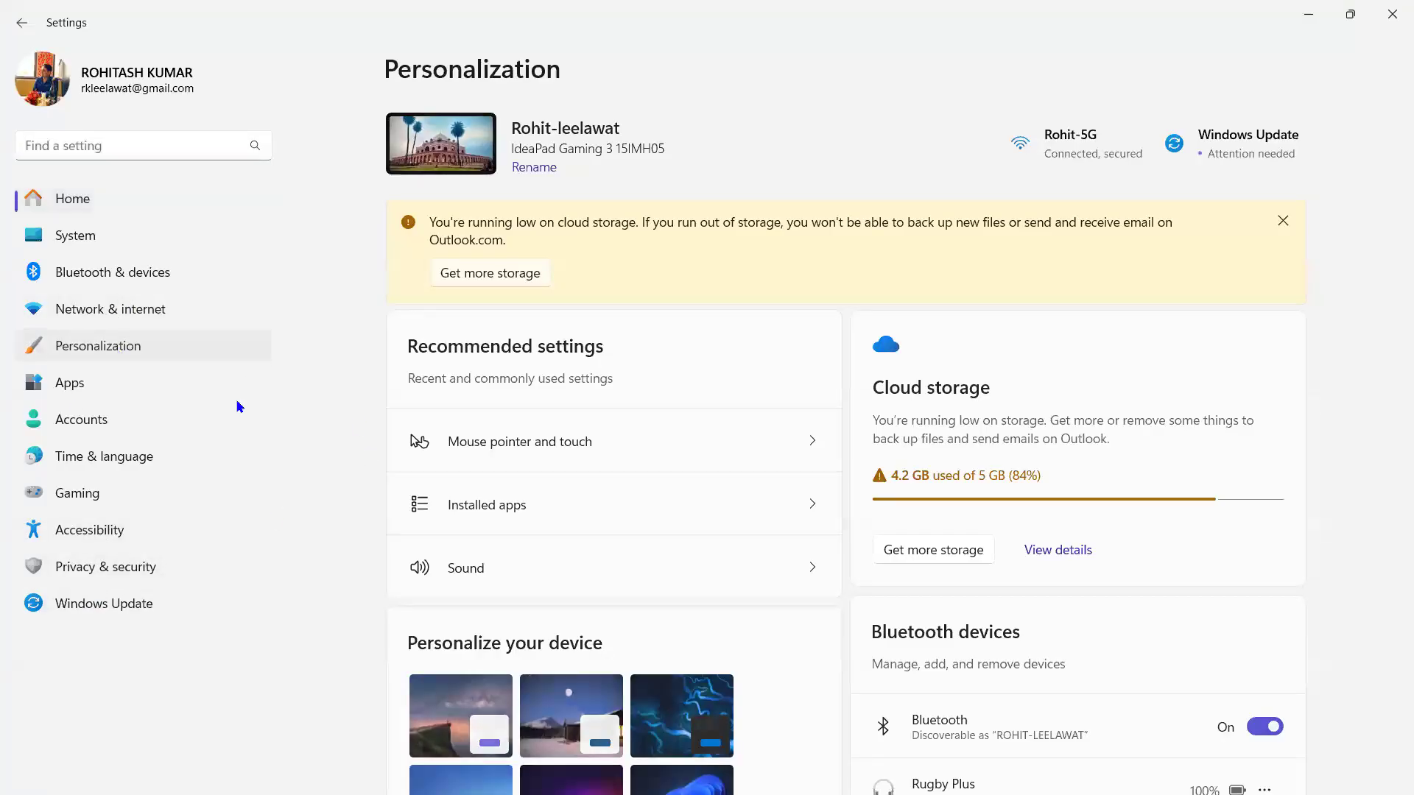
scroll(776, 397, down, 3)
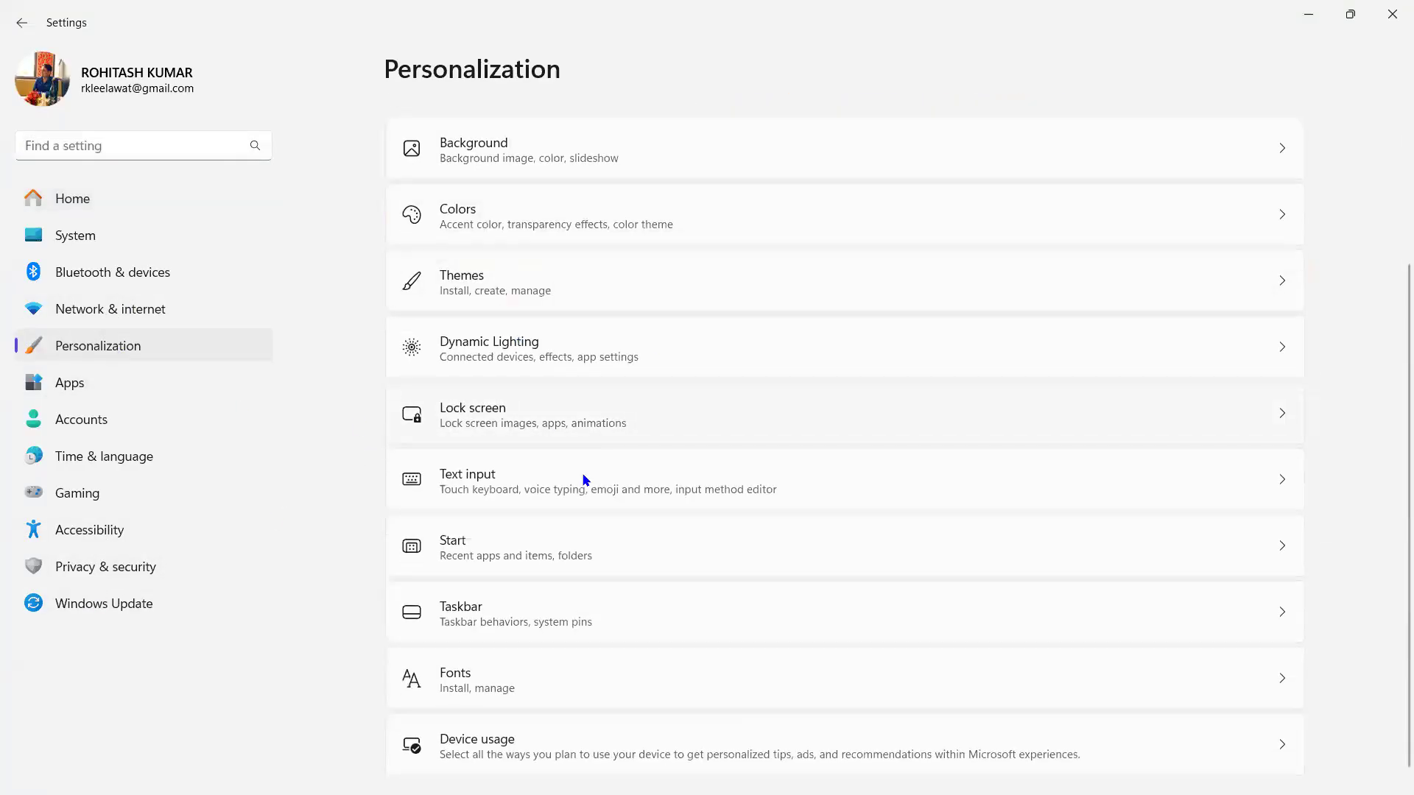
scroll(559, 530, down, 1)
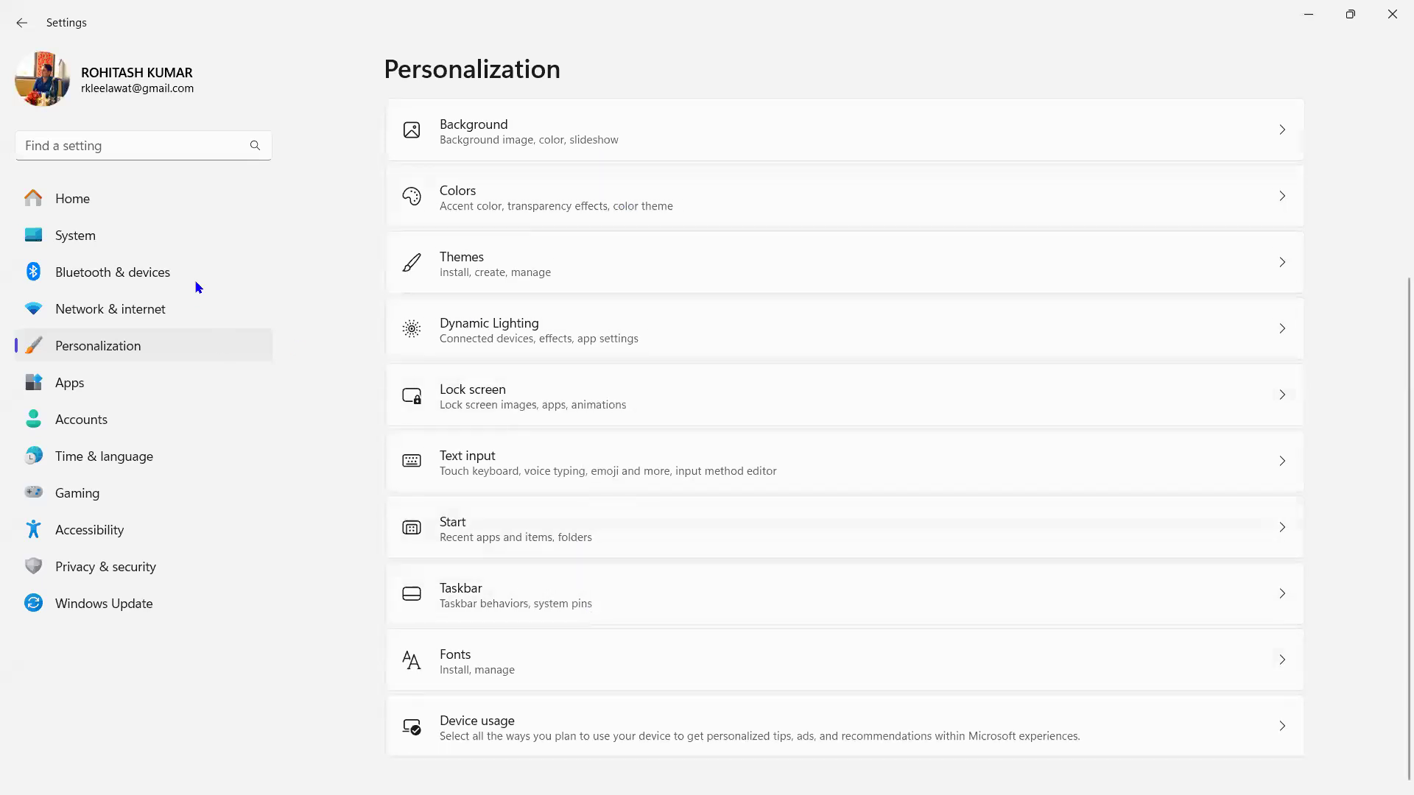
click(122, 538)
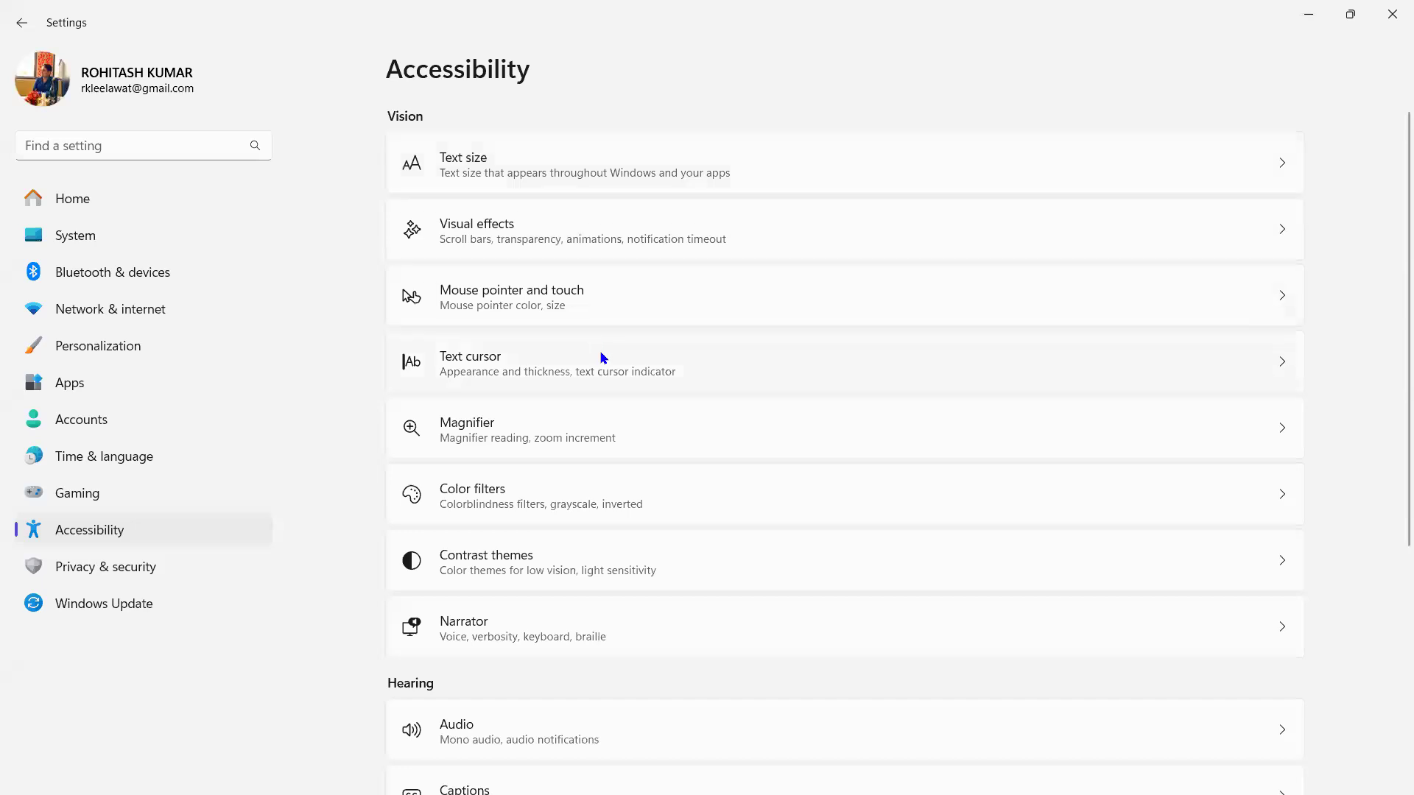
click(1152, 297)
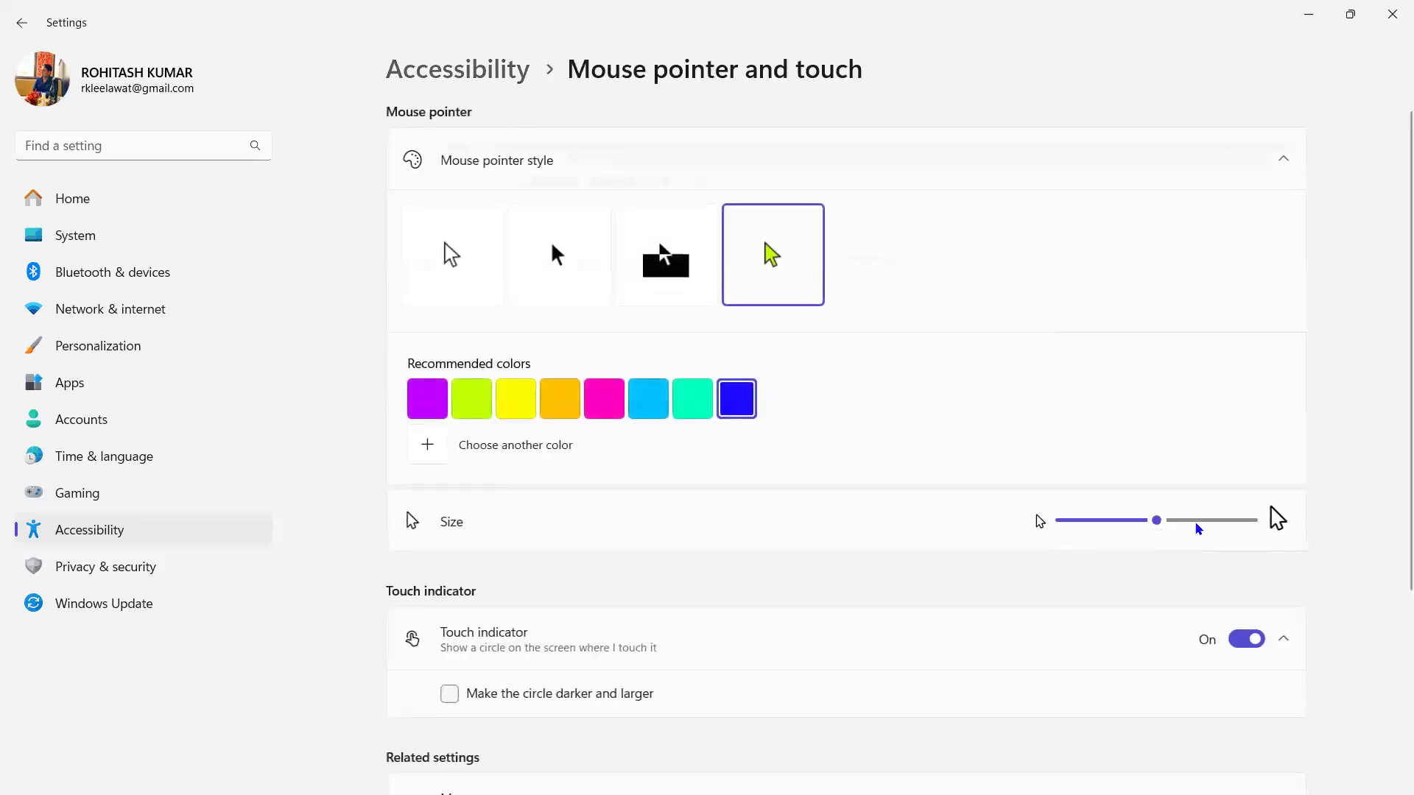
drag(1157, 522, 989, 554)
click(1392, 13)
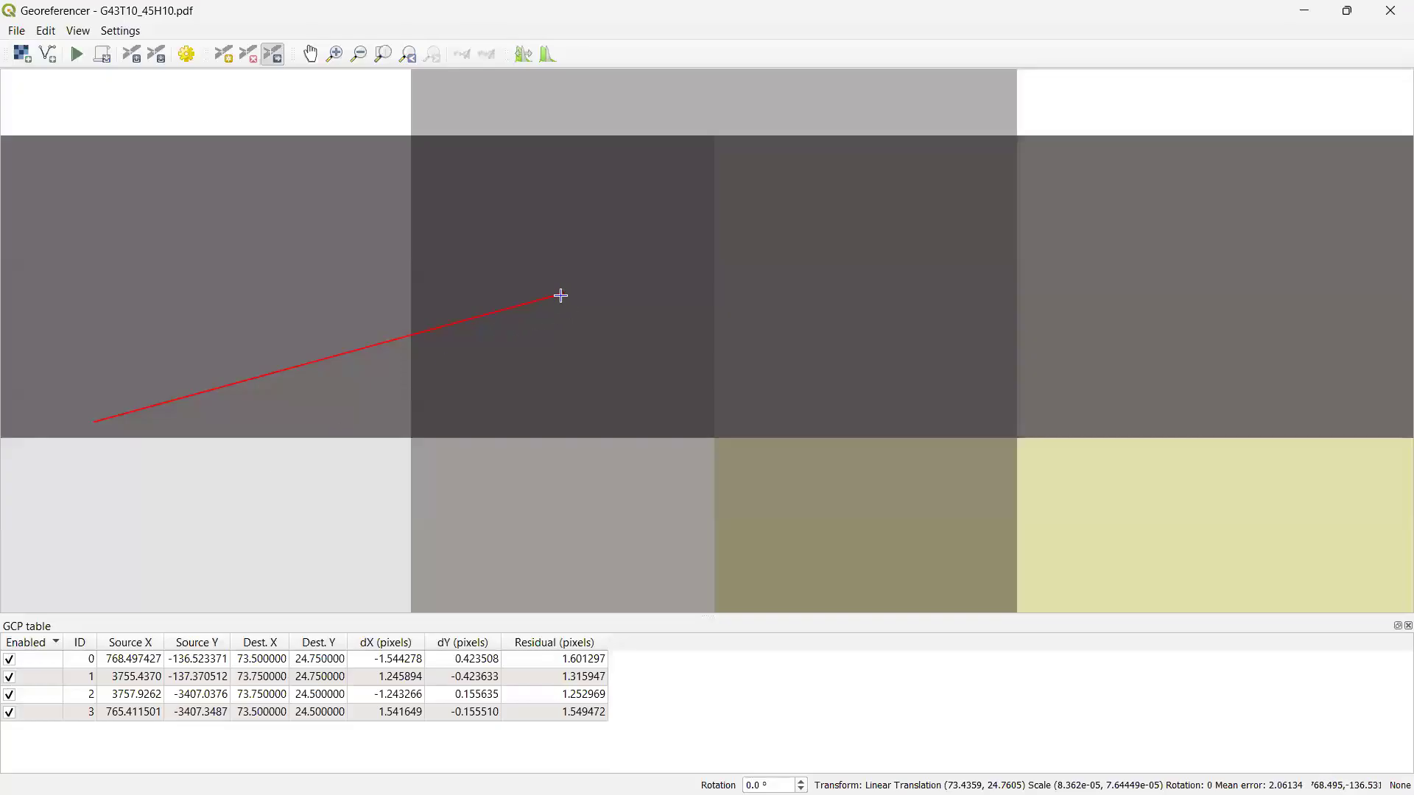
Try the northwest control point one pixel farther east, and put it back near the middle of the darkest crossing pixel
drag(562, 295, 860, 284)
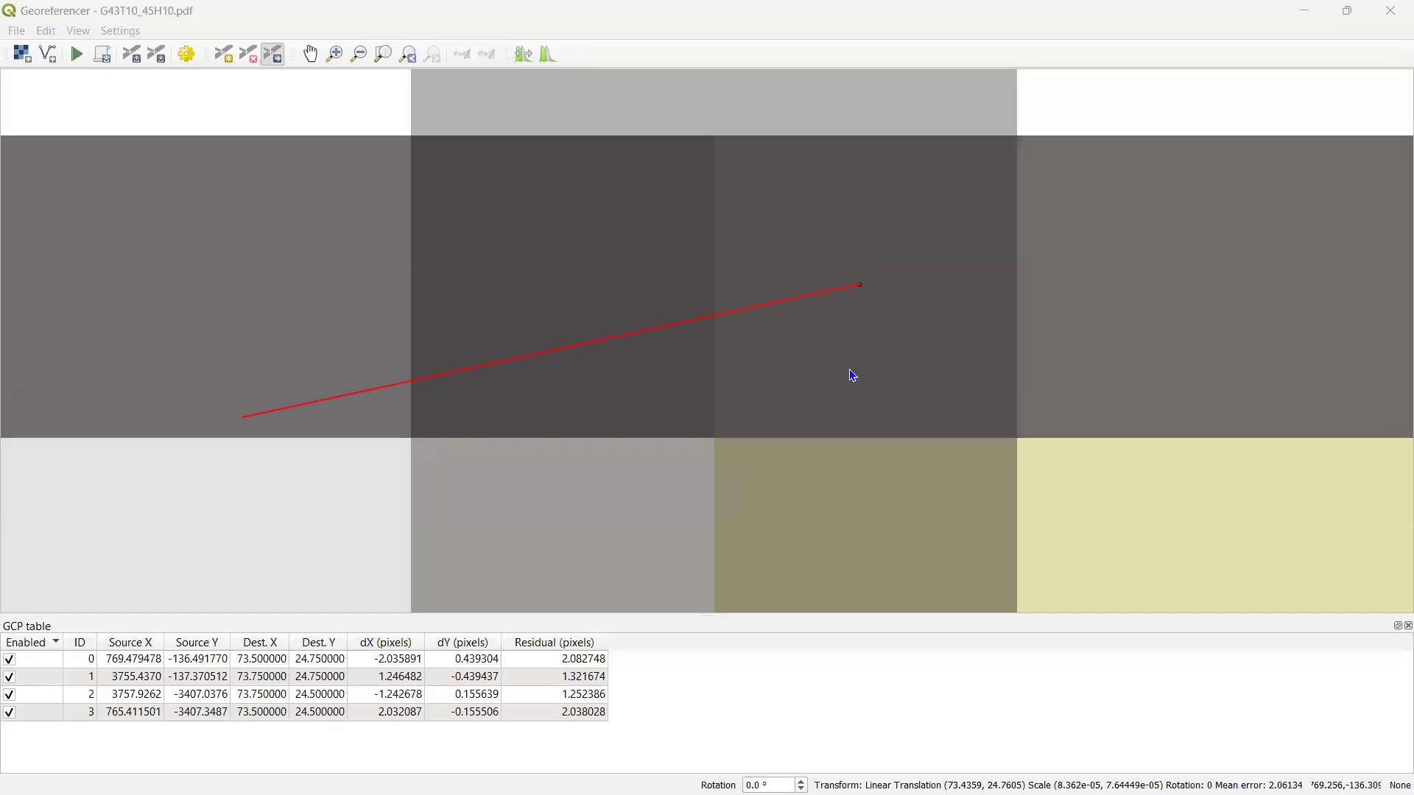
click(861, 285)
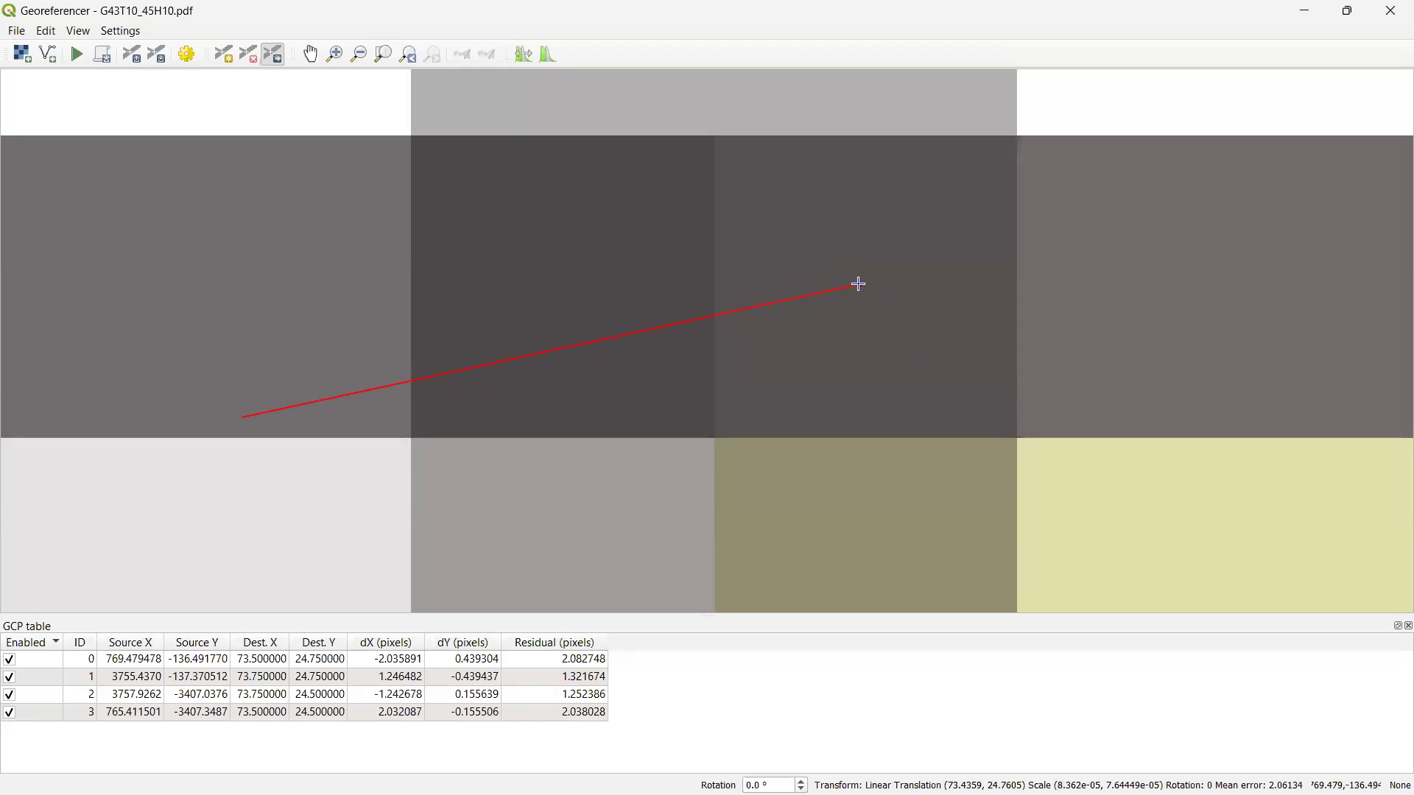
drag(859, 284, 563, 288)
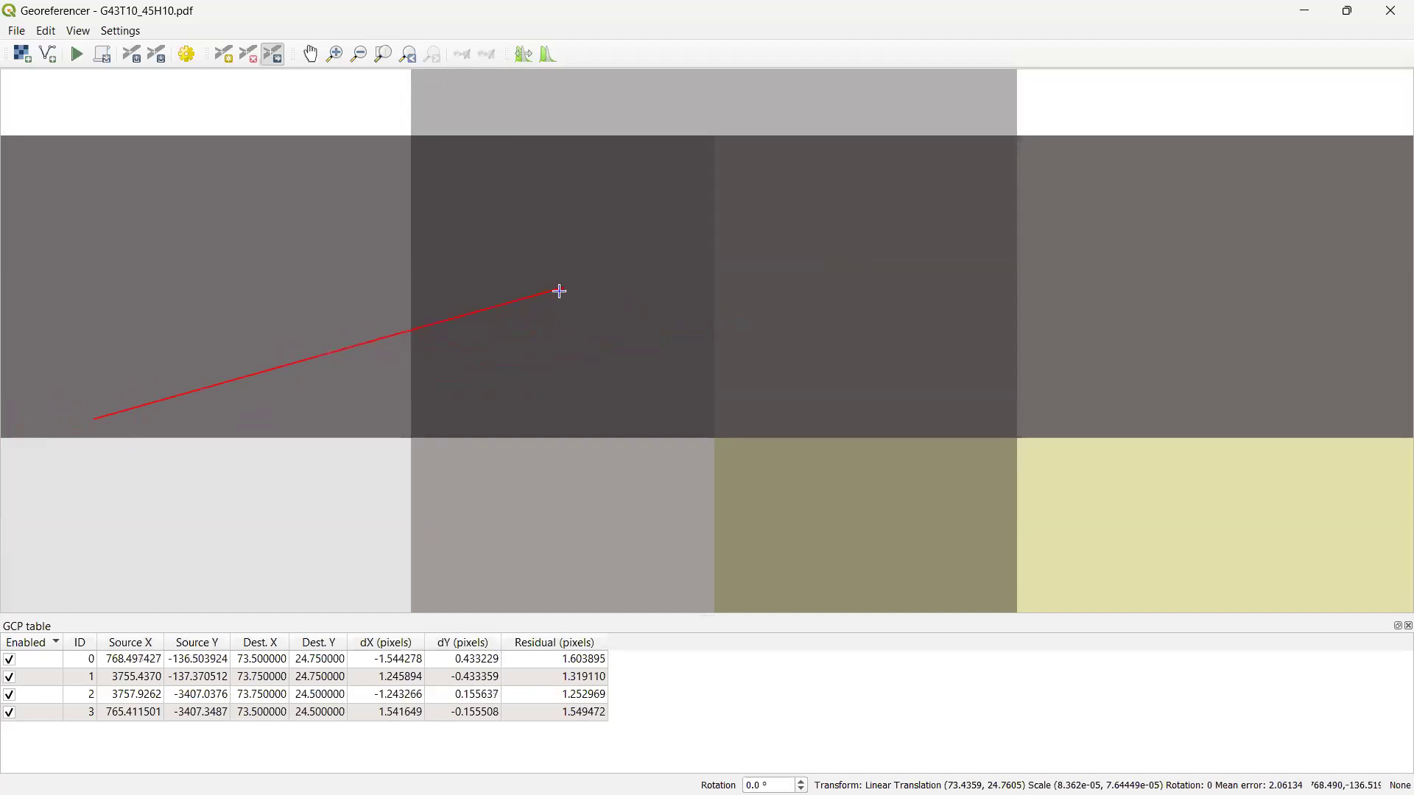
drag(562, 287, 554, 286)
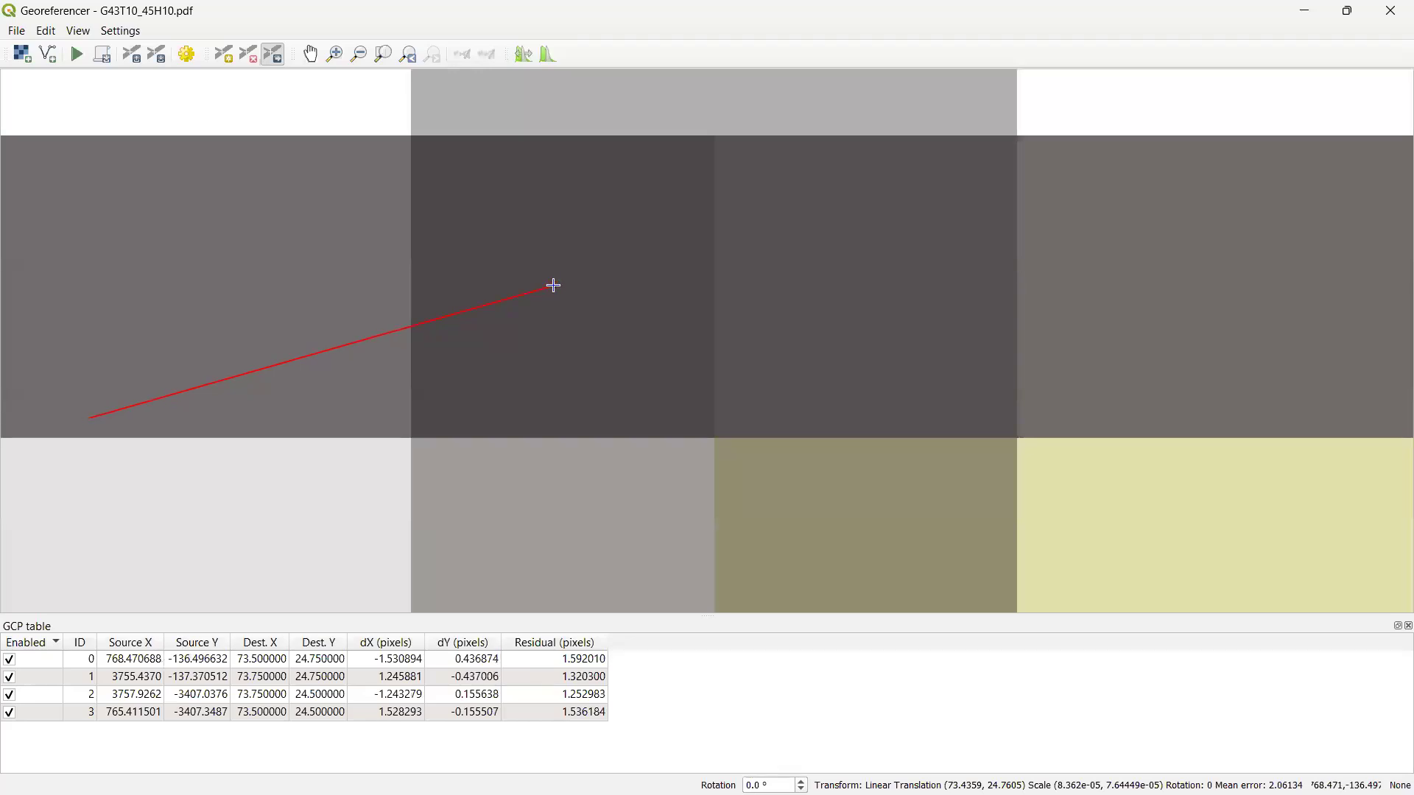
Move the northwest control point just west of the vertical frame line, to about source X 767.75, Y -136.49
drag(554, 286, 380, 298)
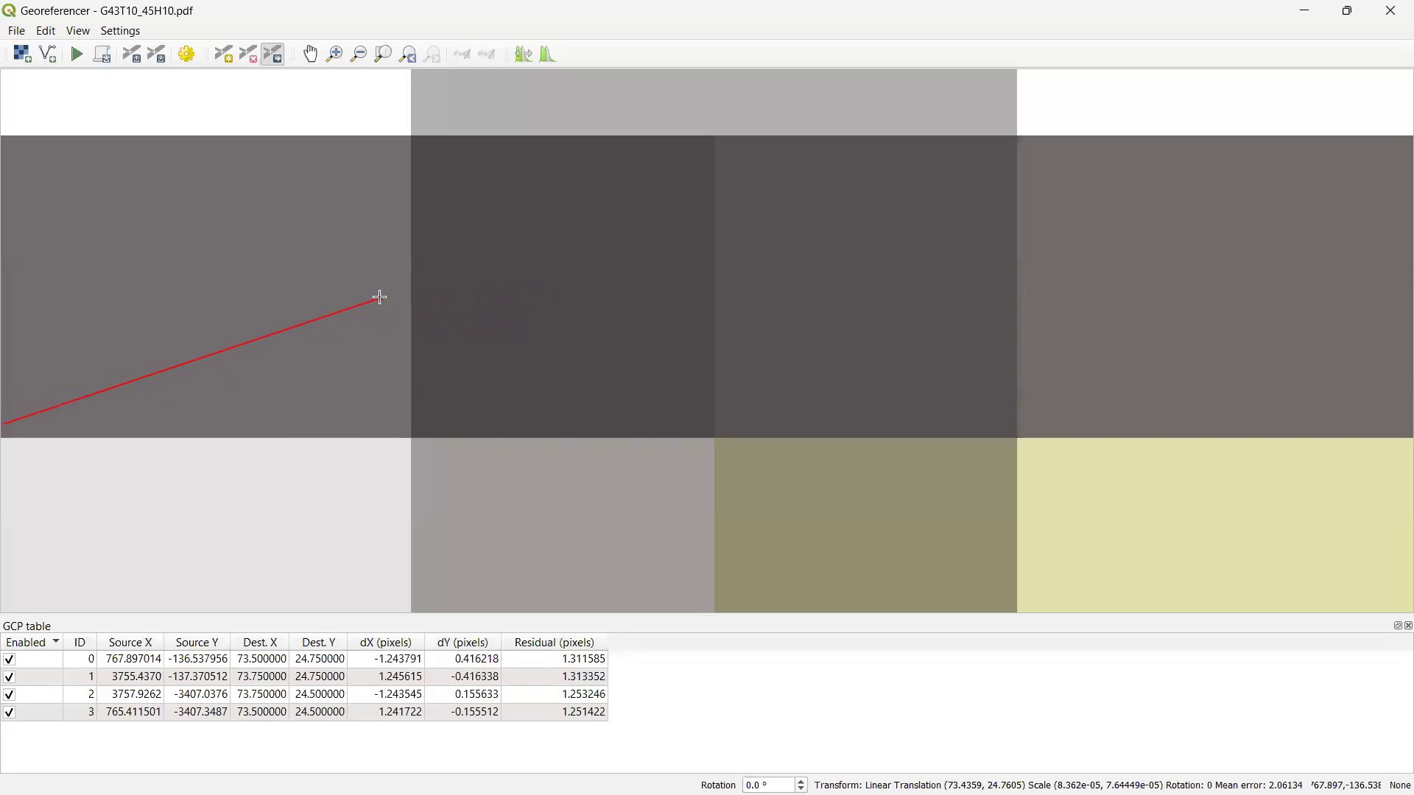
drag(380, 298, 335, 284)
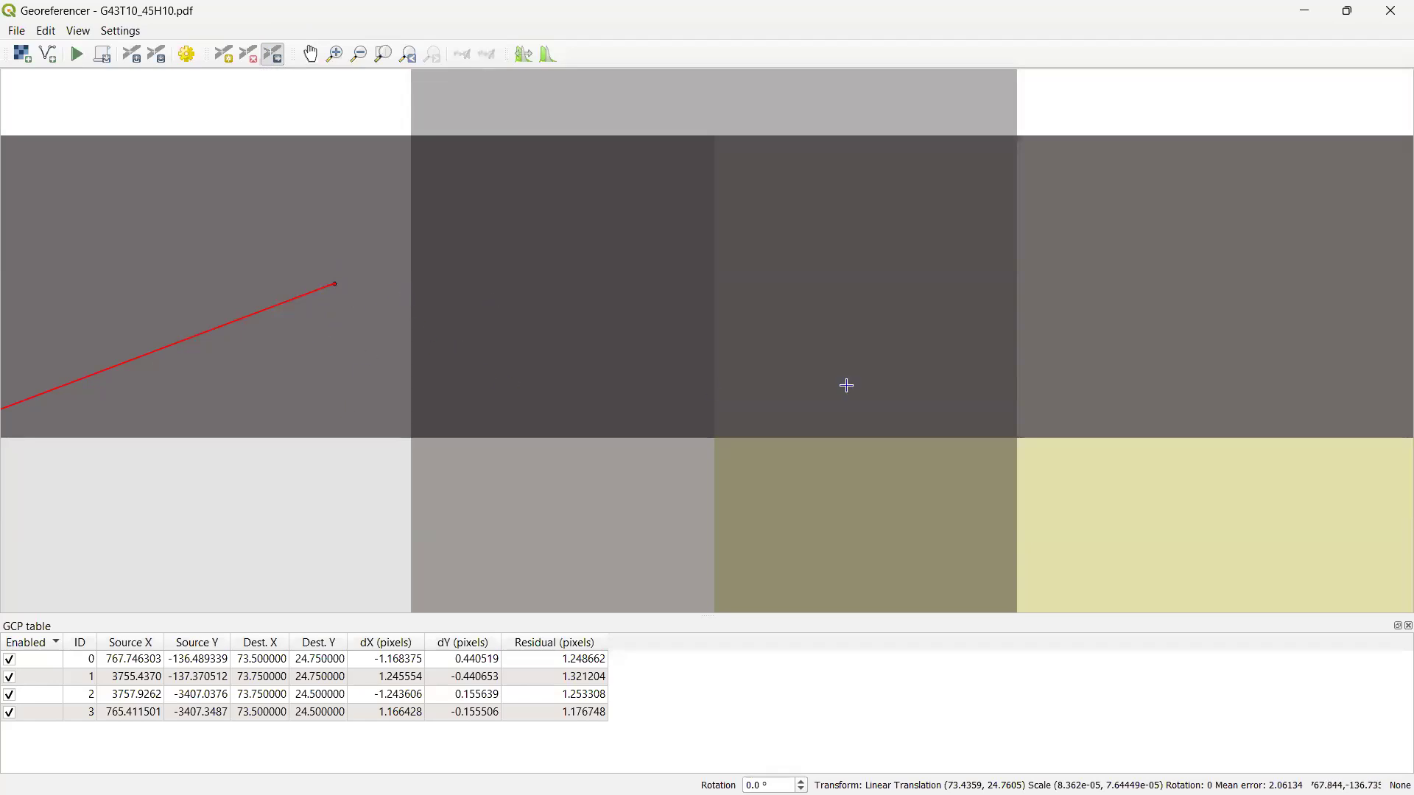
scroll(670, 429, down, 4)
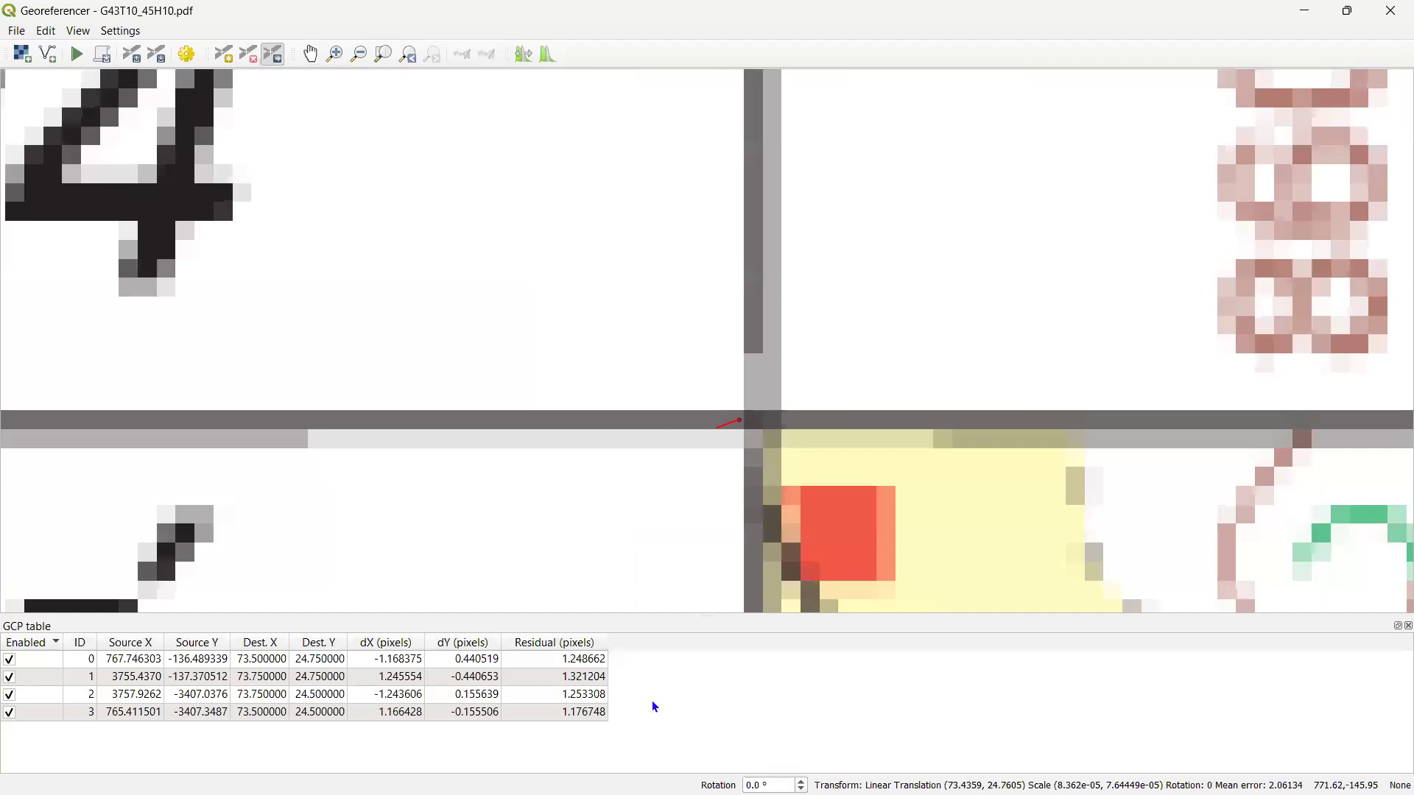
Switch to Windows Settings, enlarge the mouse pointer to size 11, and return to the Georeferencer
mouse_move(428, 792)
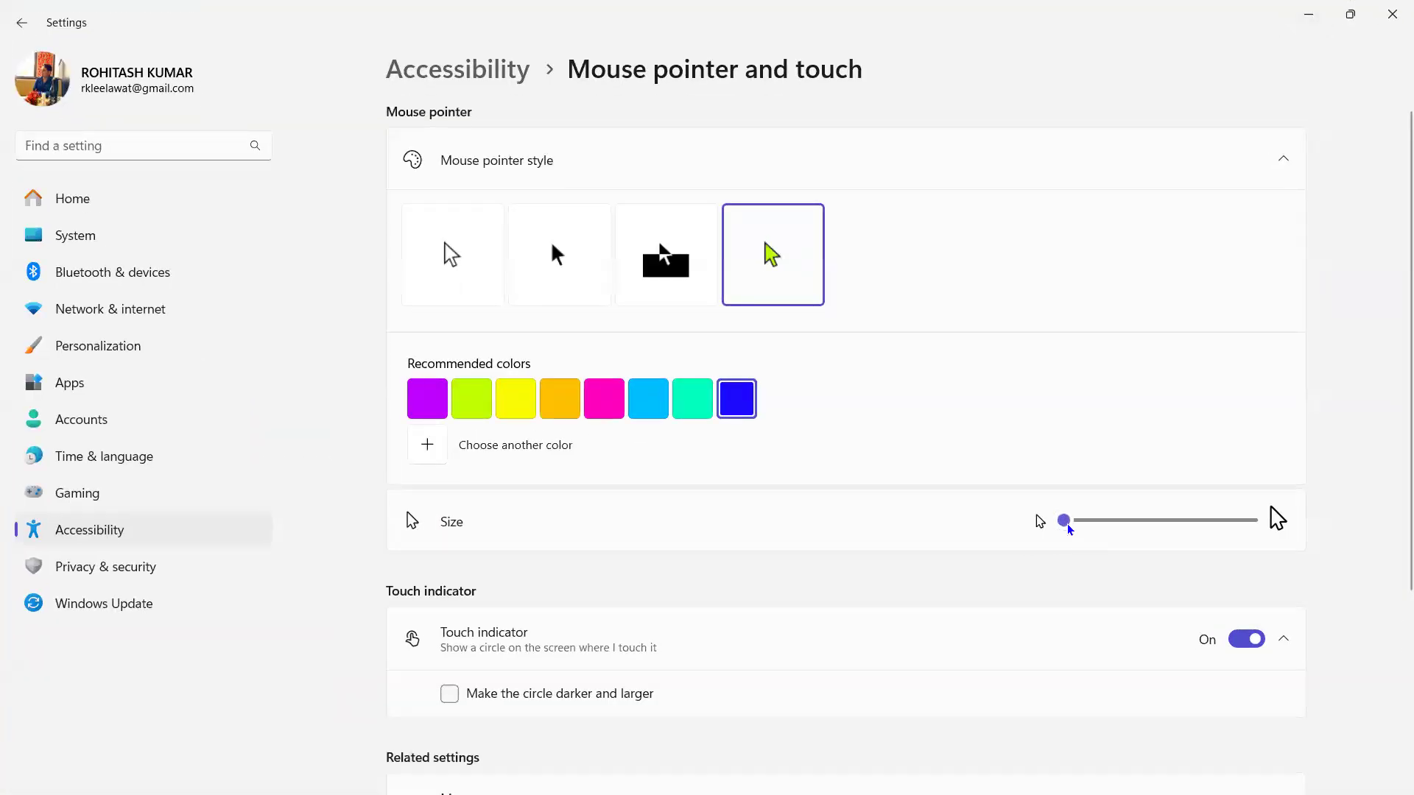
drag(1067, 525, 1198, 529)
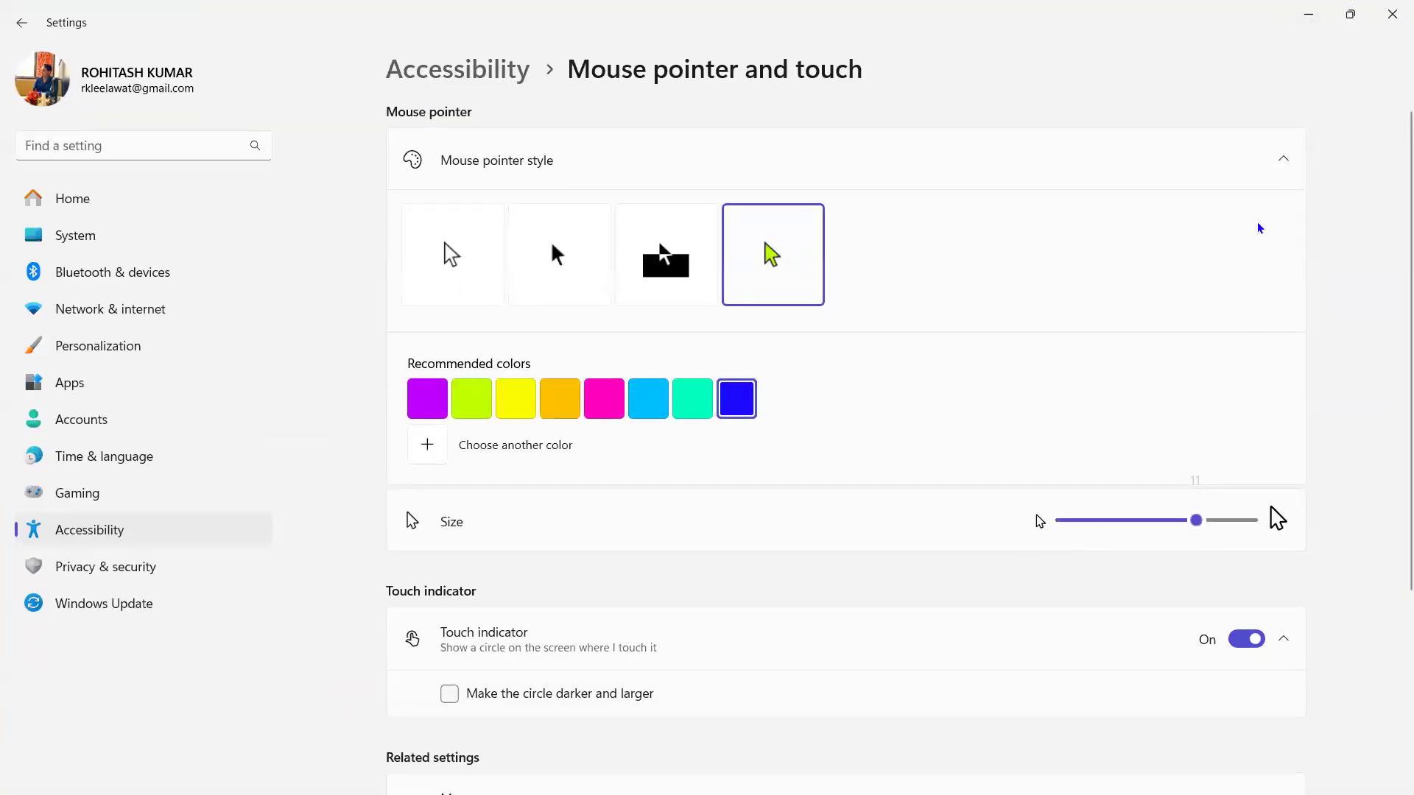
click(1305, 12)
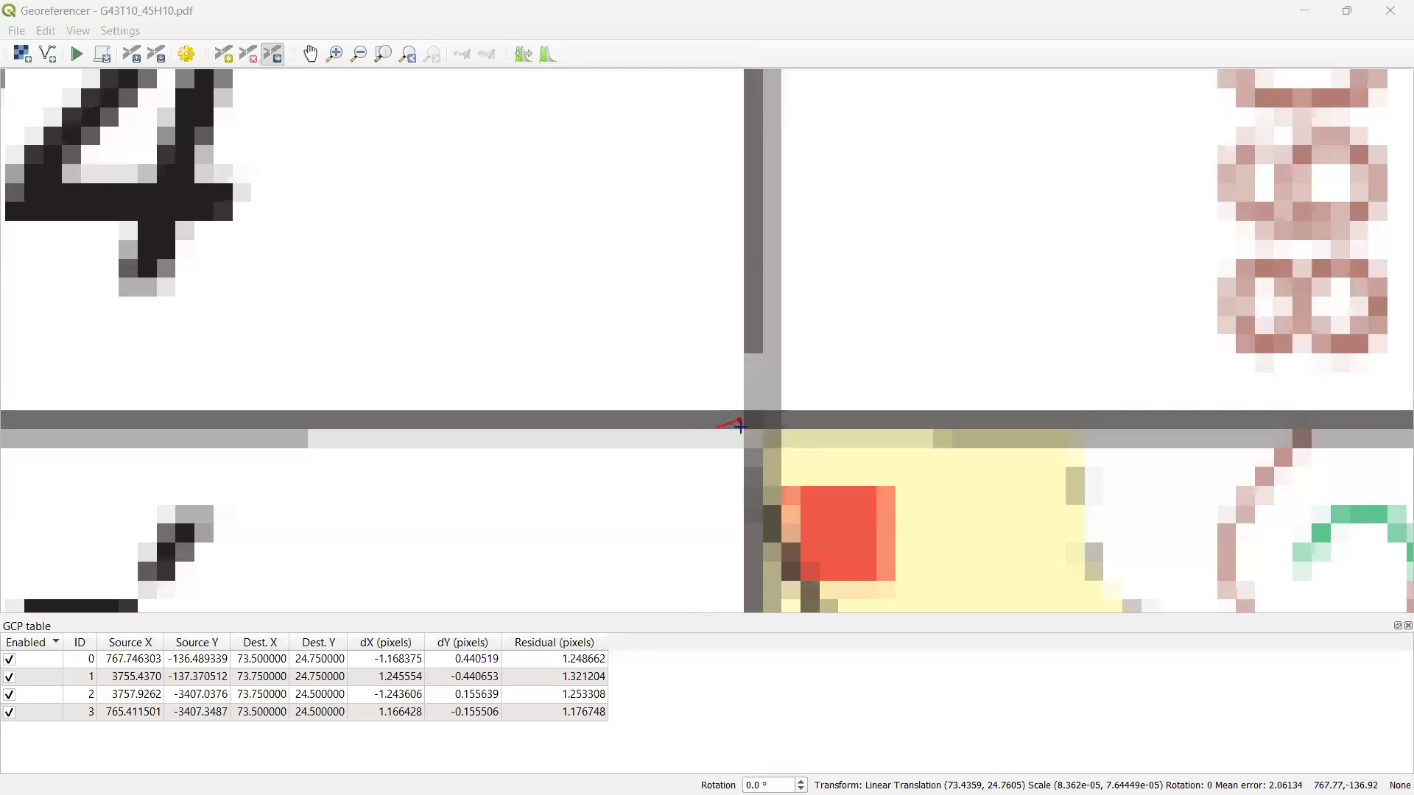
Inspect the repositioned northwest control point and its residual line beside the frame corner
scroll(771, 428, up, 2)
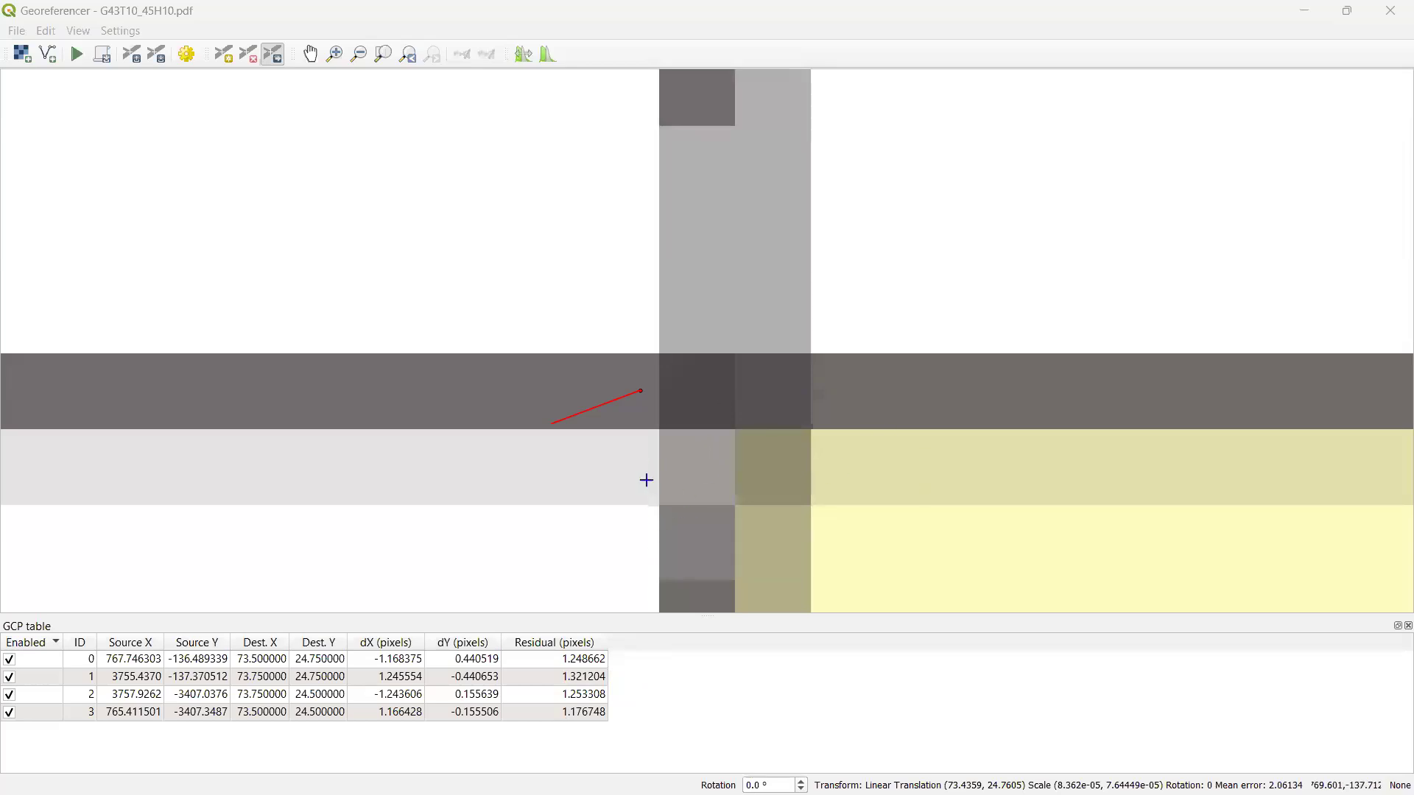
scroll(759, 467, down, 3)
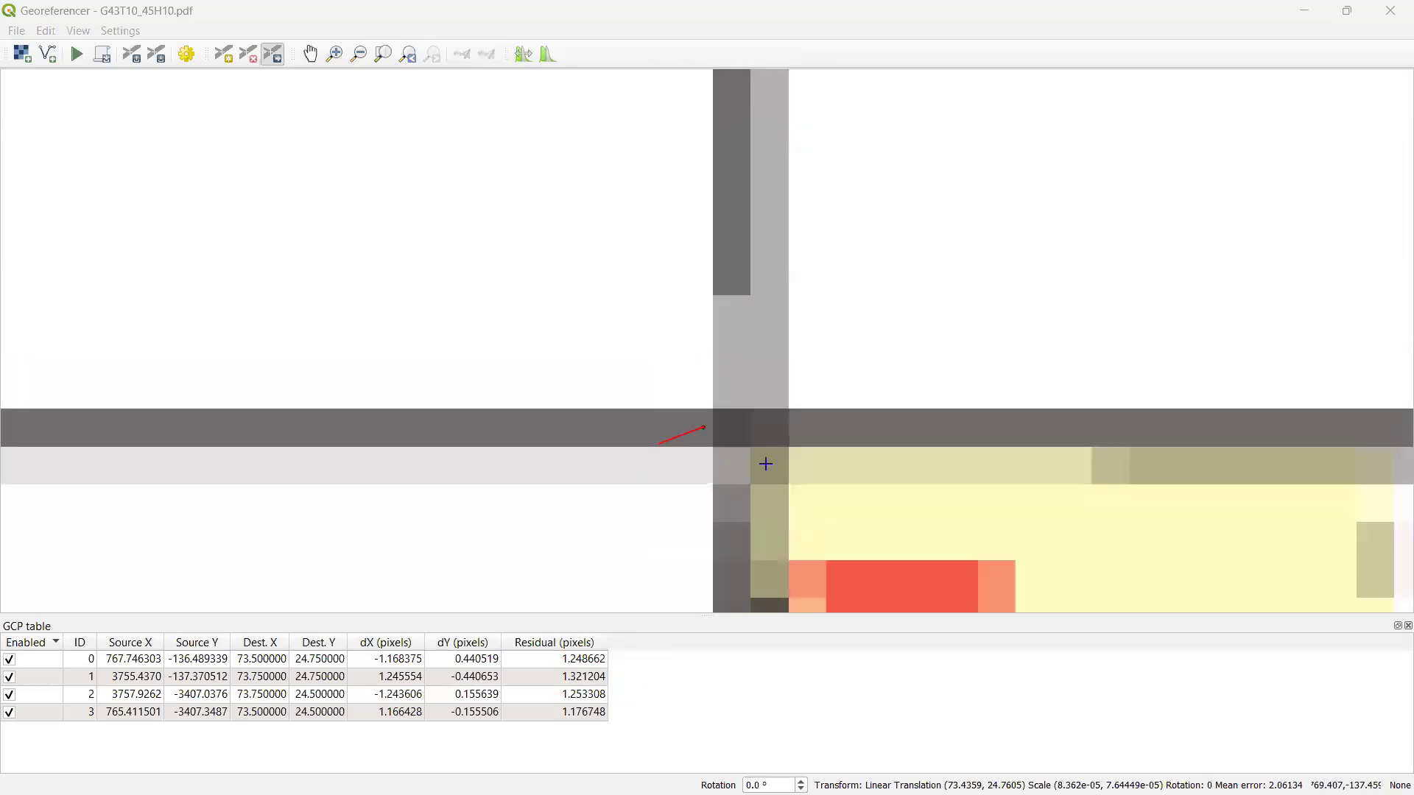
drag(615, 411, 412, 343)
scroll(412, 343, down, 2)
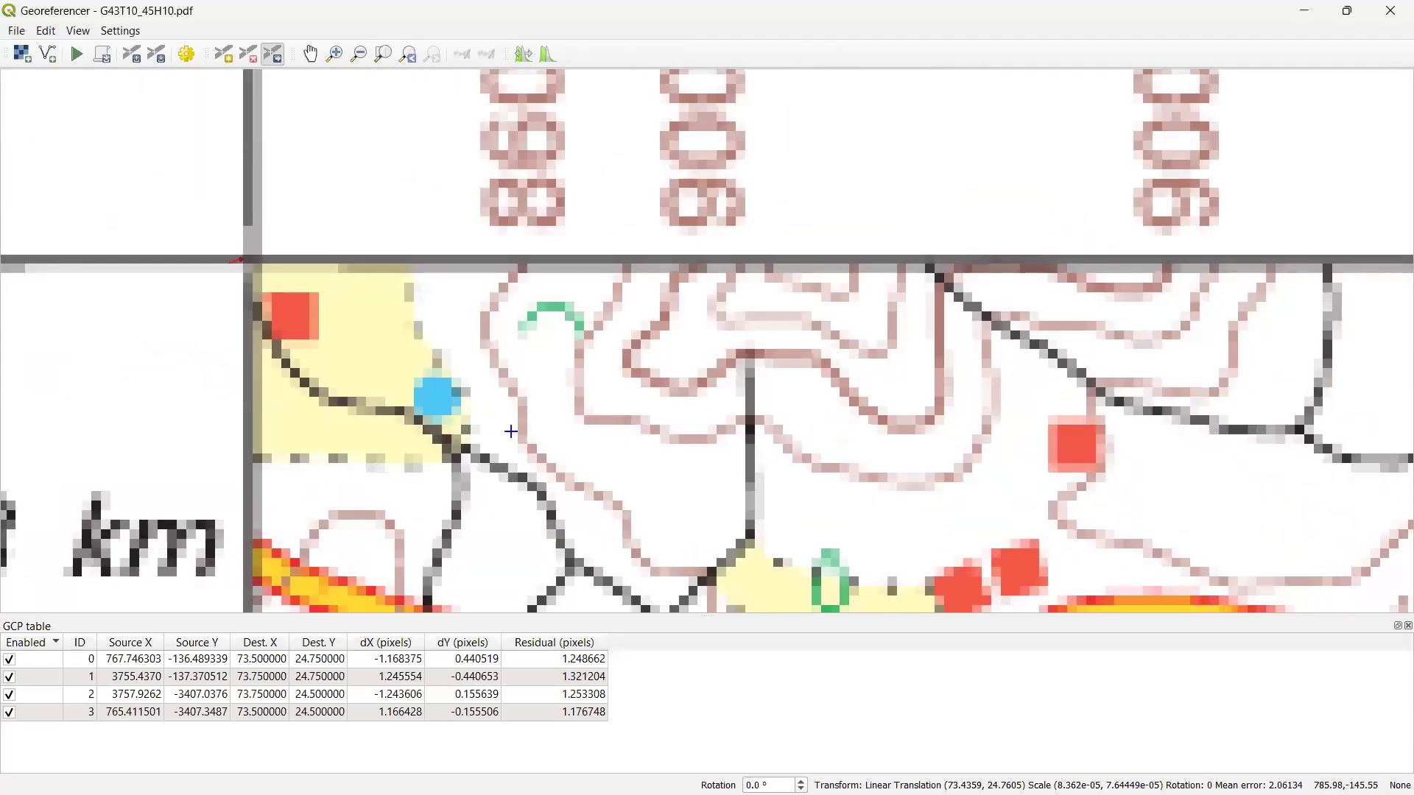
Move the northeast control point within the darkest pixel of the frame crossing, to about source X 3755.50, Y -137.51
scroll(266, 353, down, 2)
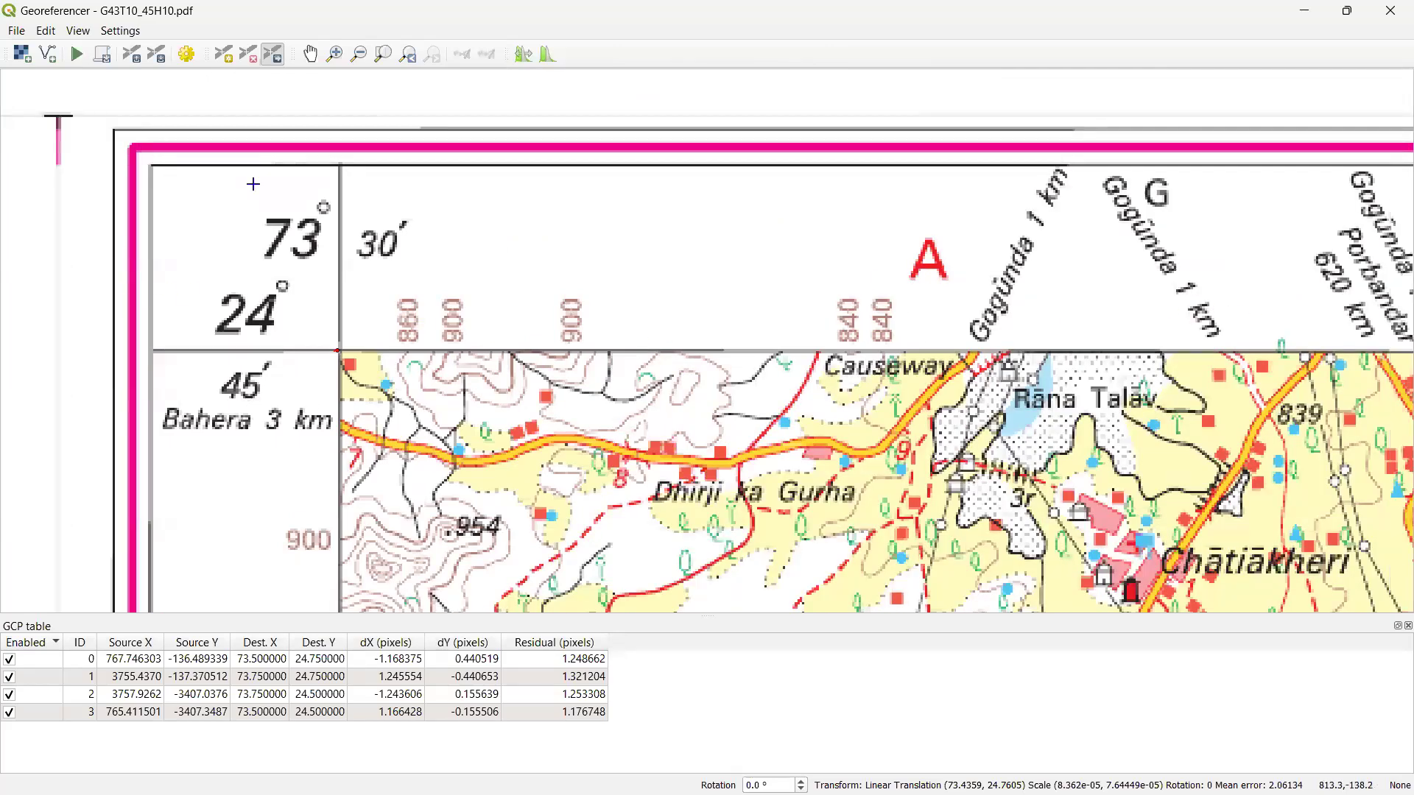
scroll(457, 198, down, 2)
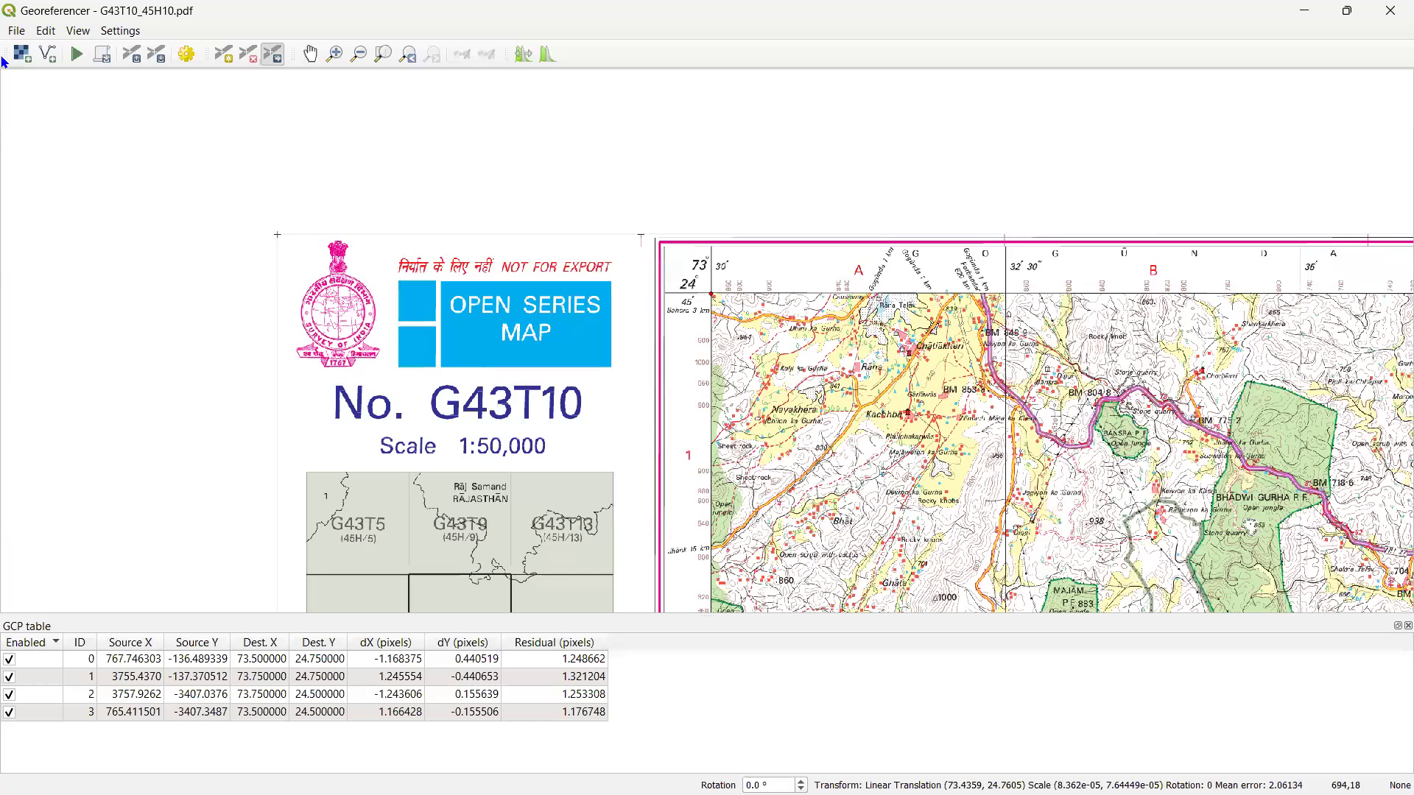
click(251, 55)
click(276, 62)
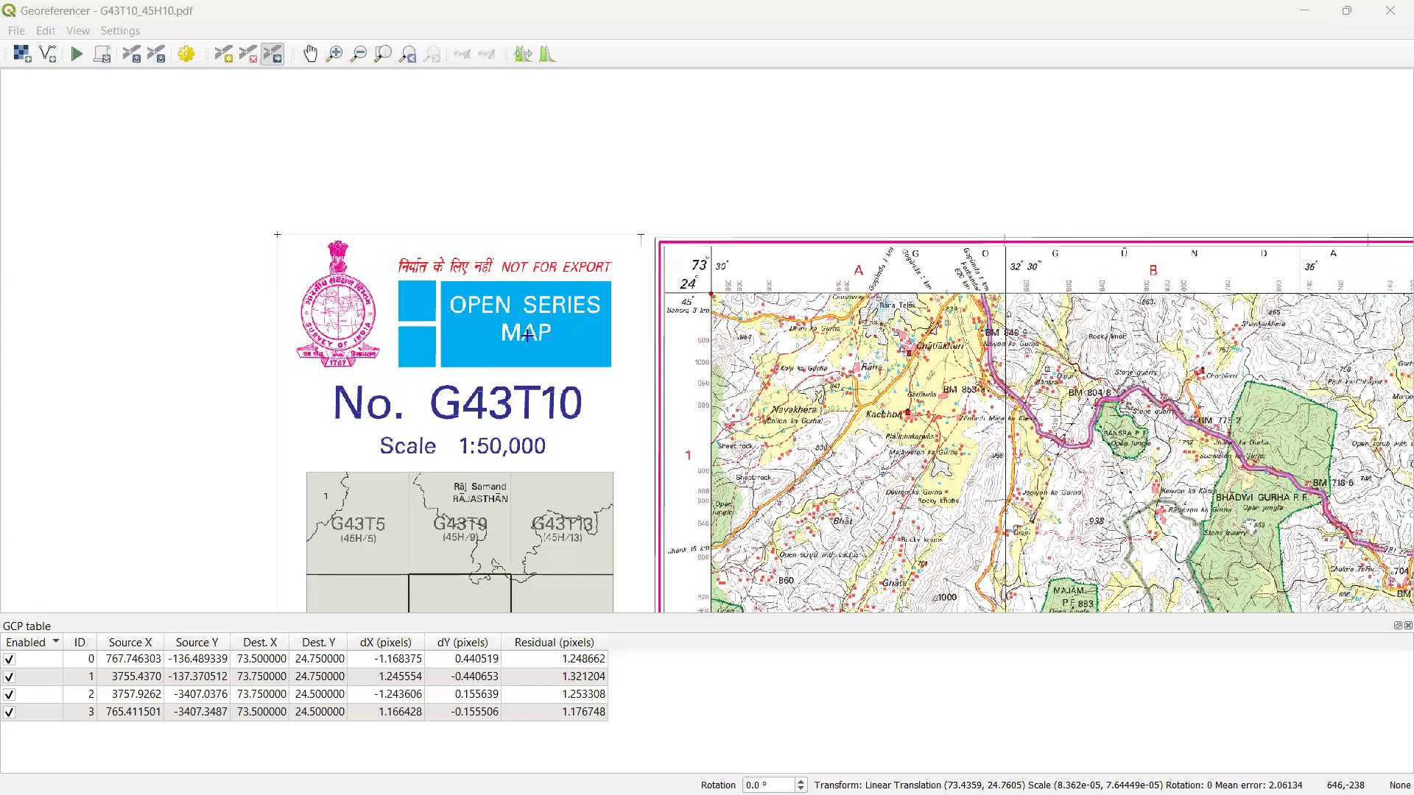
scroll(643, 359, down, 1)
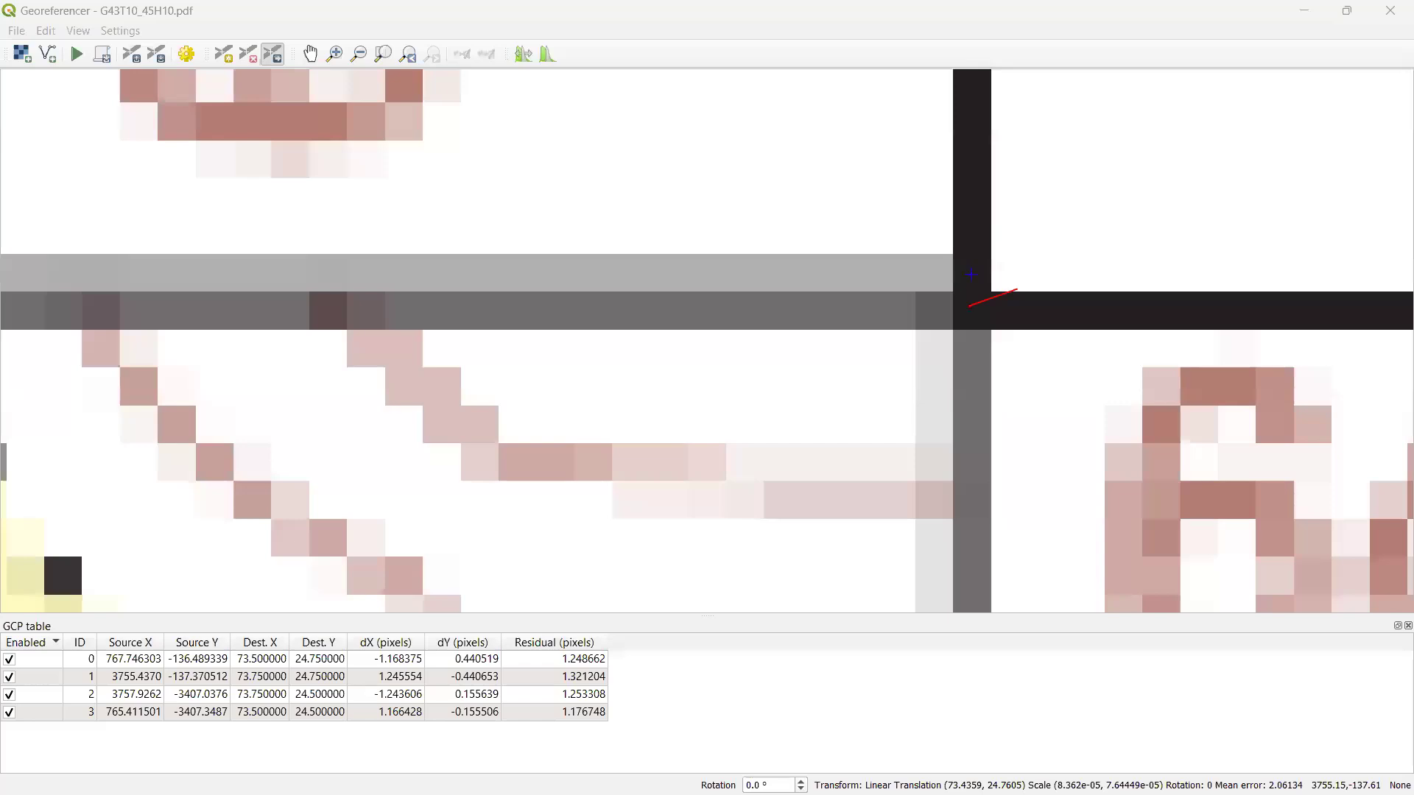
scroll(965, 384, up, 1)
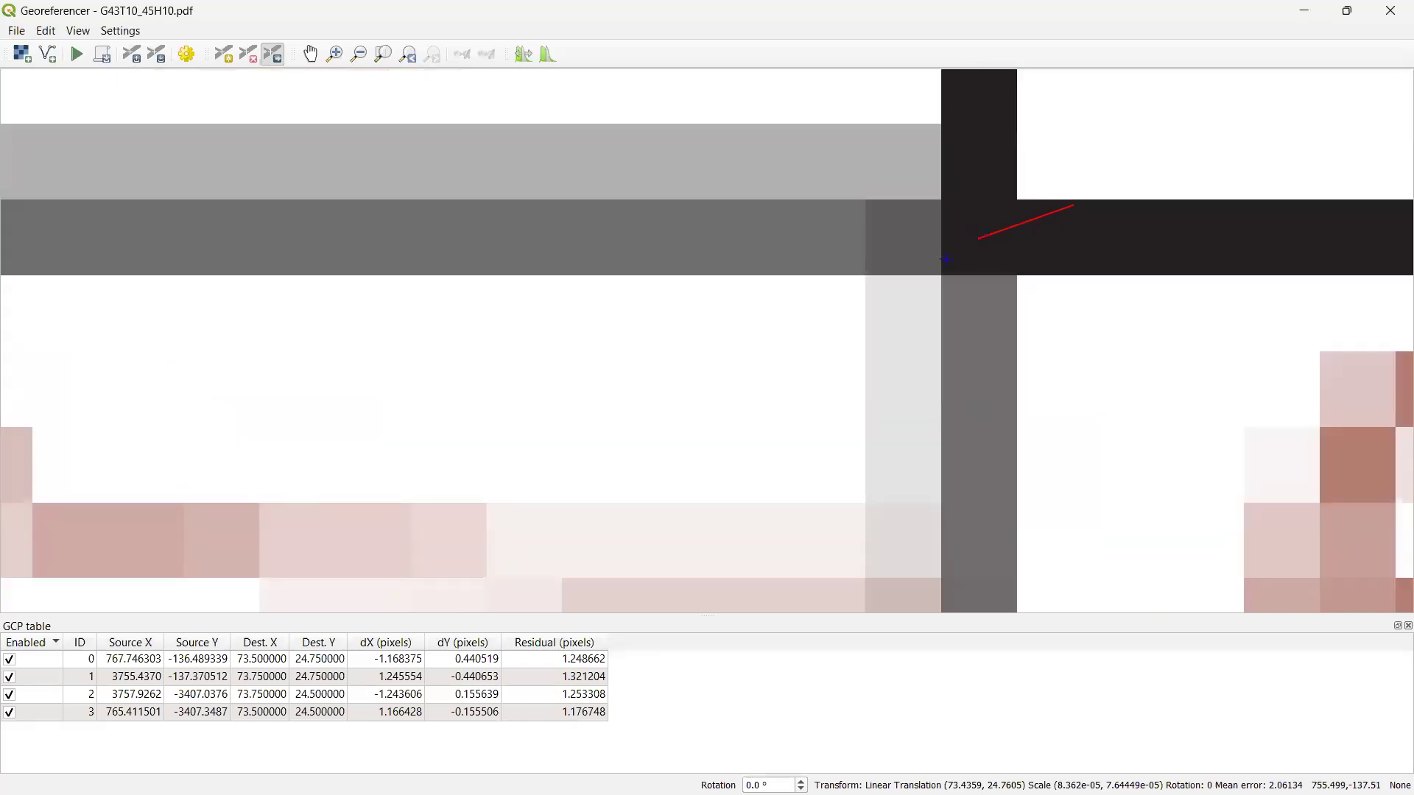
click(994, 284)
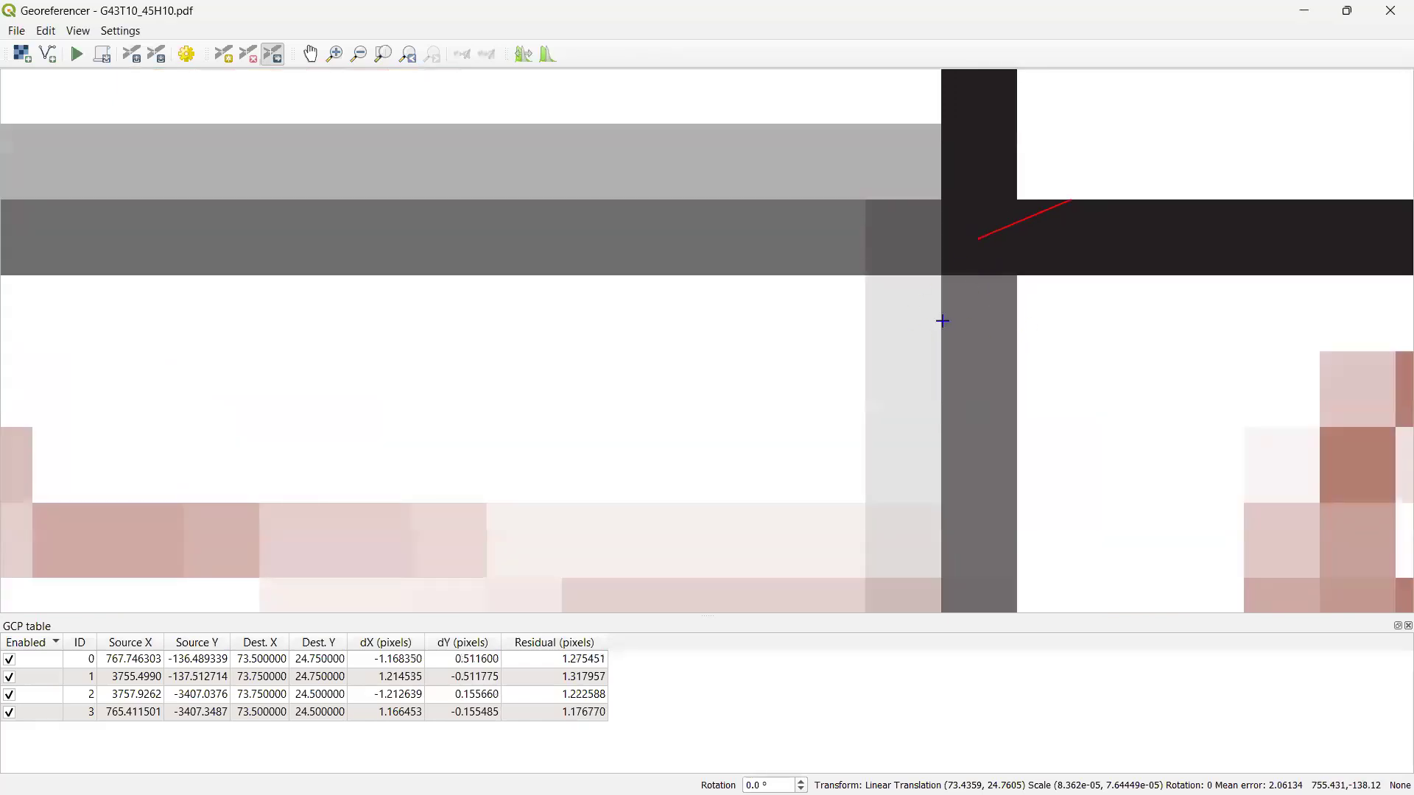
Move the southeast control point to the middle of the crossing's darkest pixel, to about source X 3757.48, Y -3407.54
scroll(941, 320, down, 2)
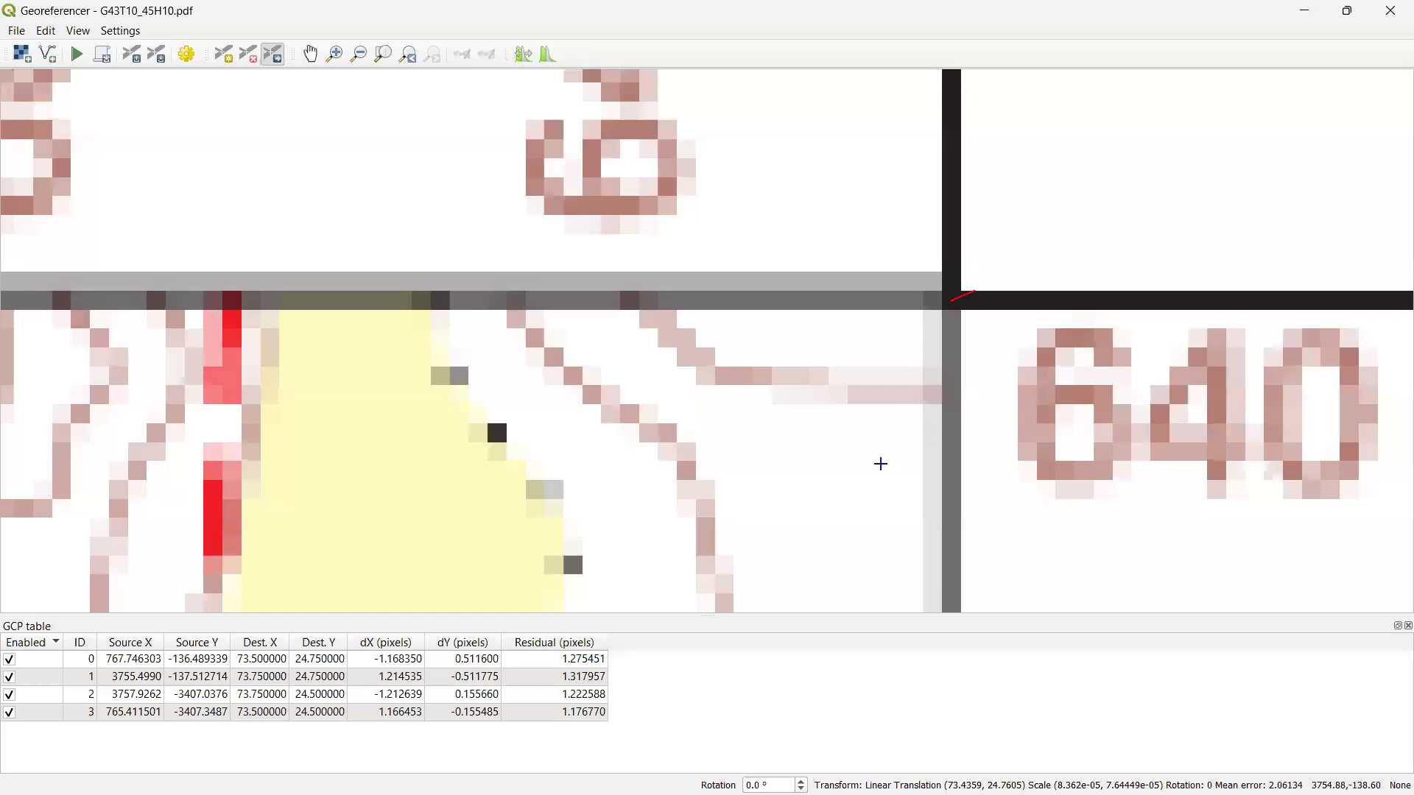
scroll(869, 100, down, 4)
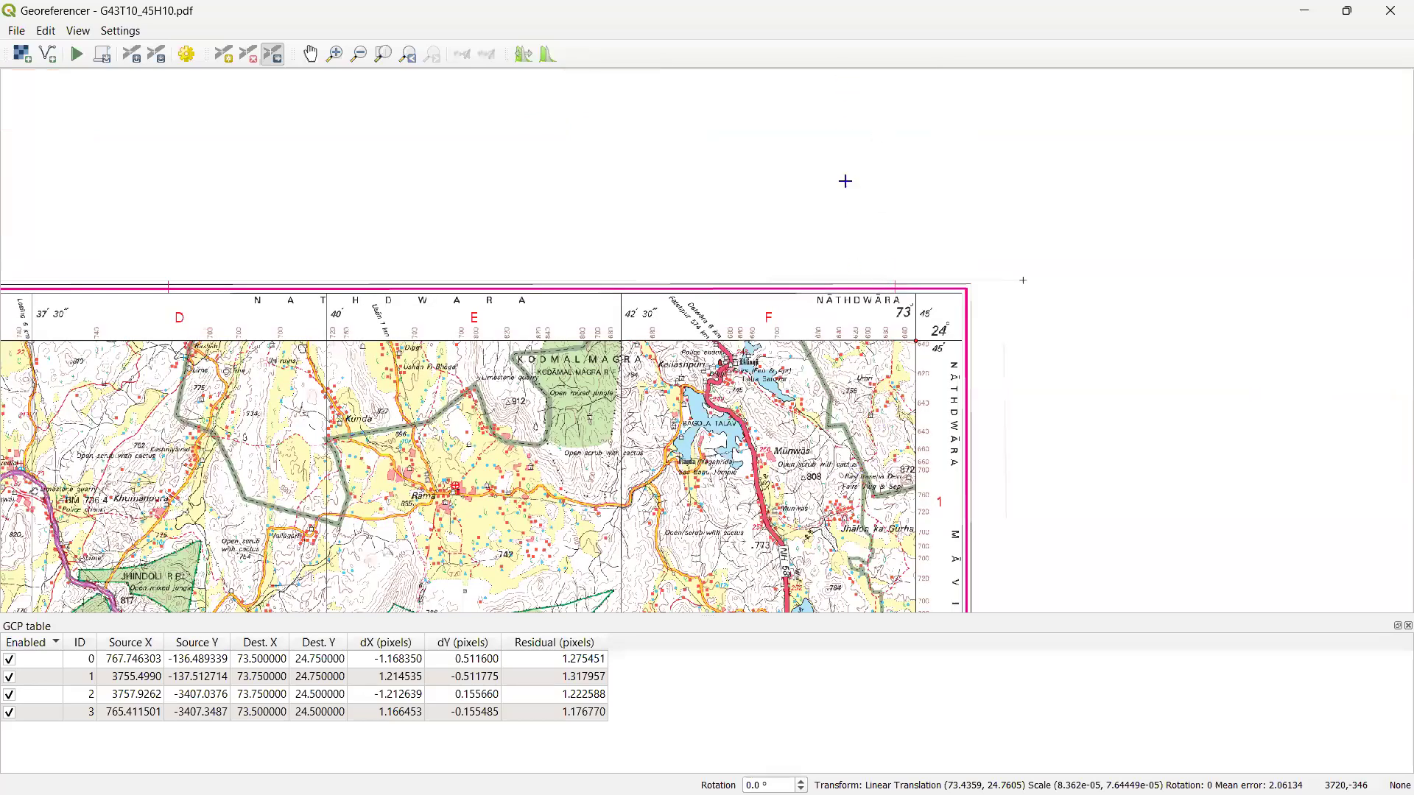
key(Down)
key(Down)
key(Down)
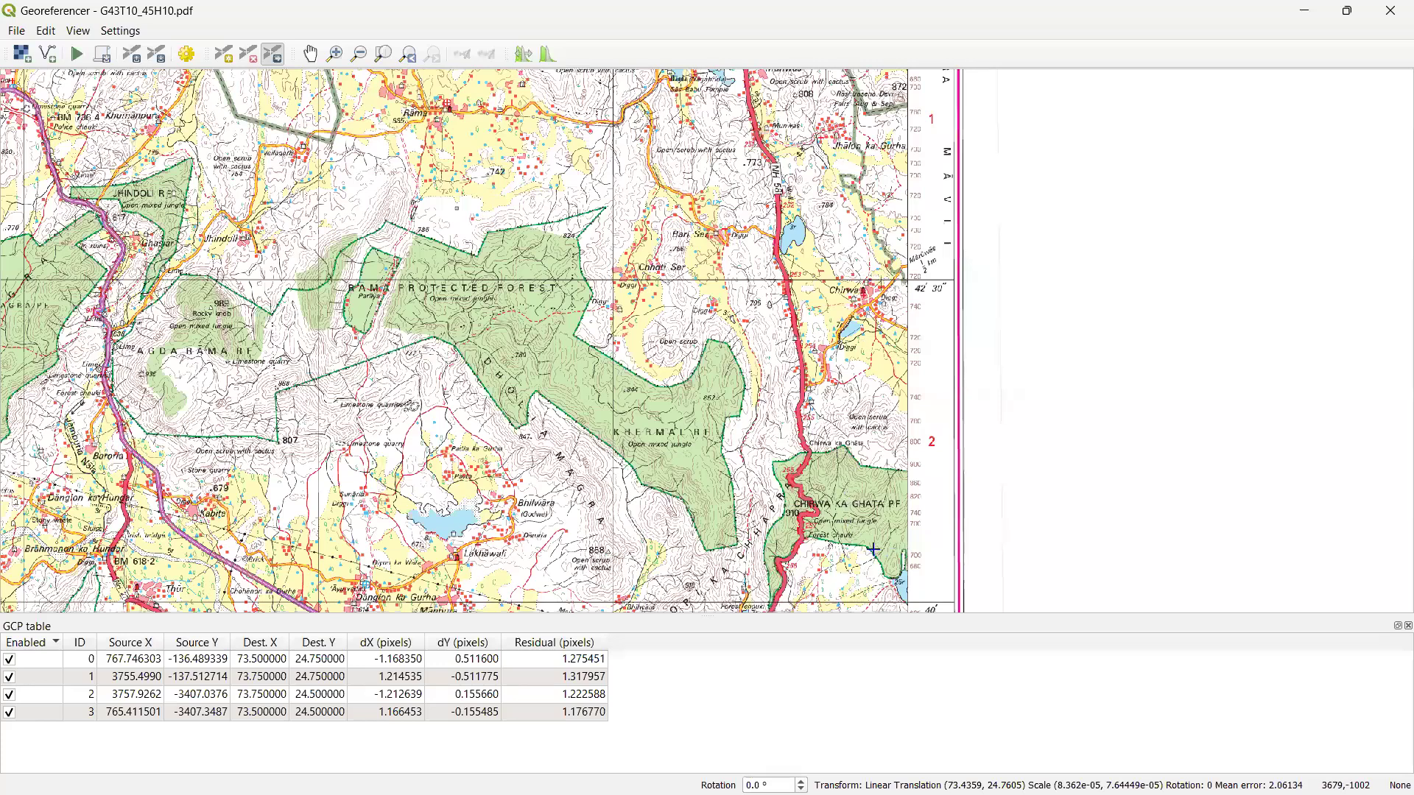
key(Down)
key(Down)
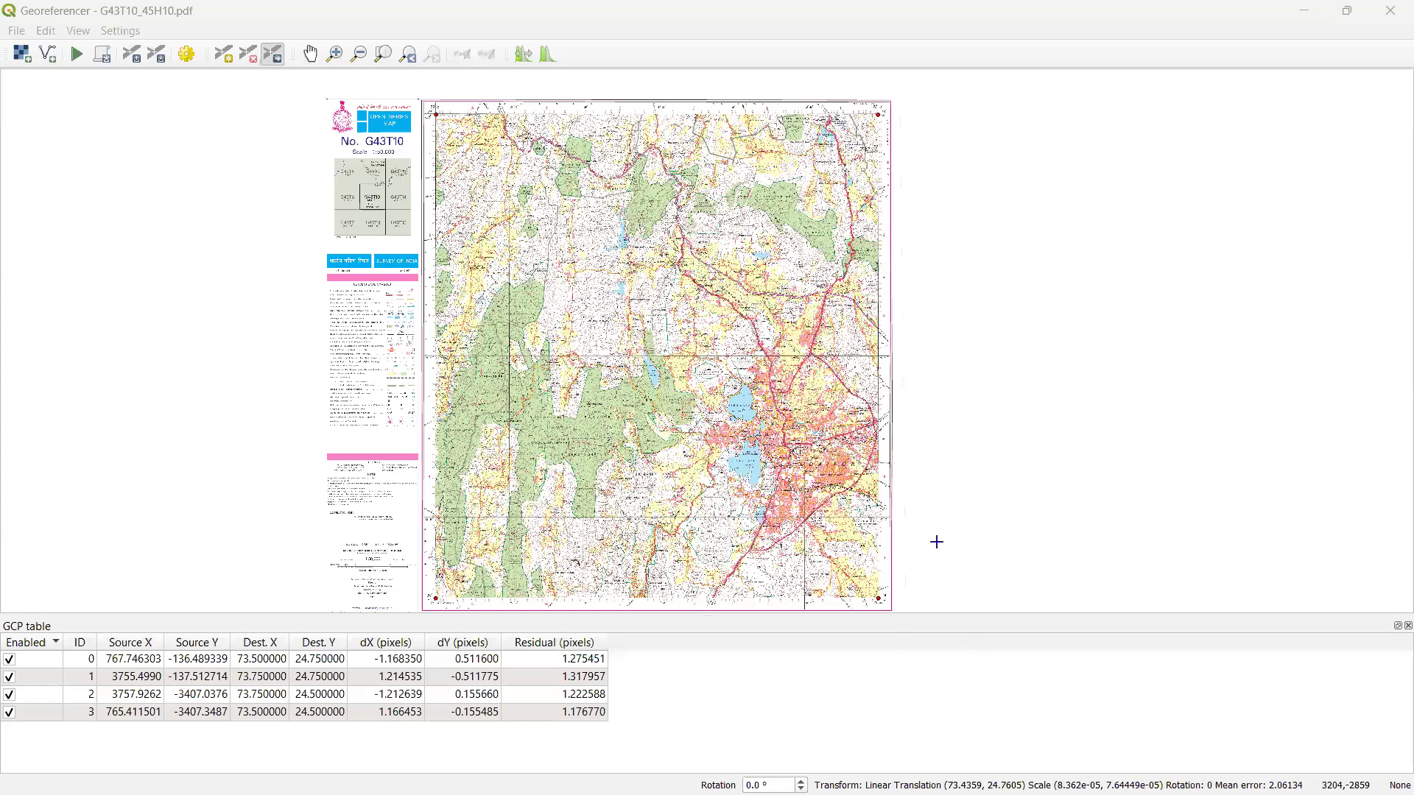
scroll(936, 542, up, 2)
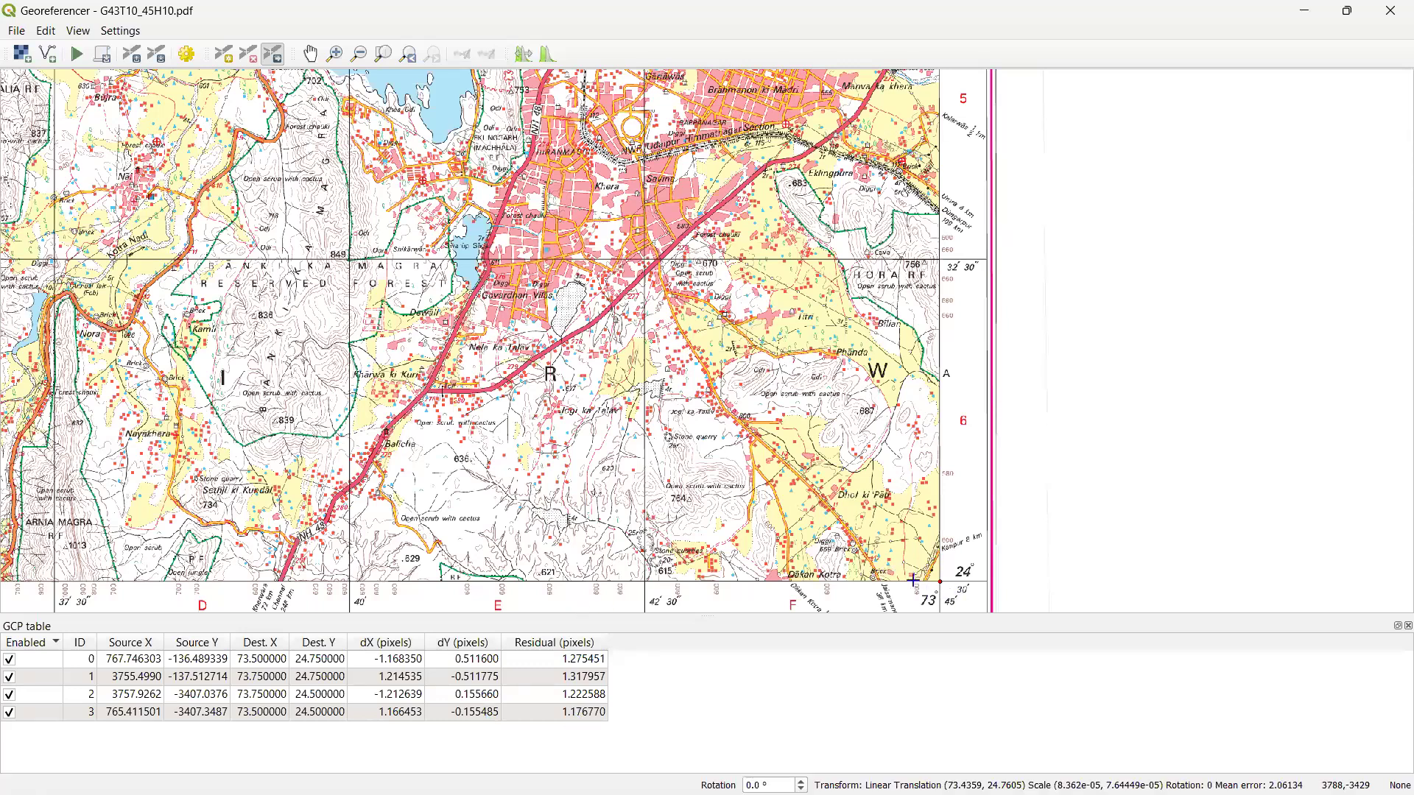
scroll(938, 583, up, 4)
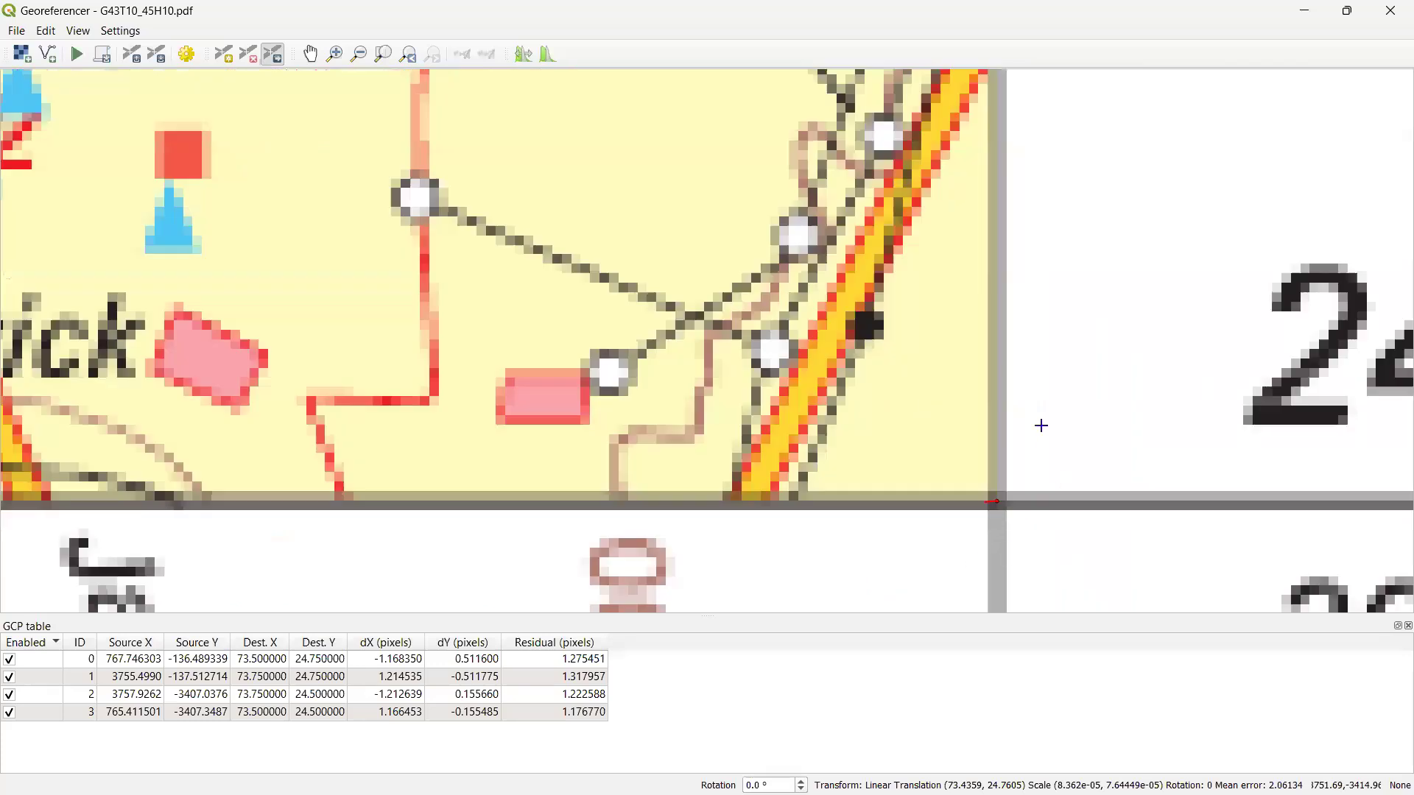
scroll(988, 234, up, 5)
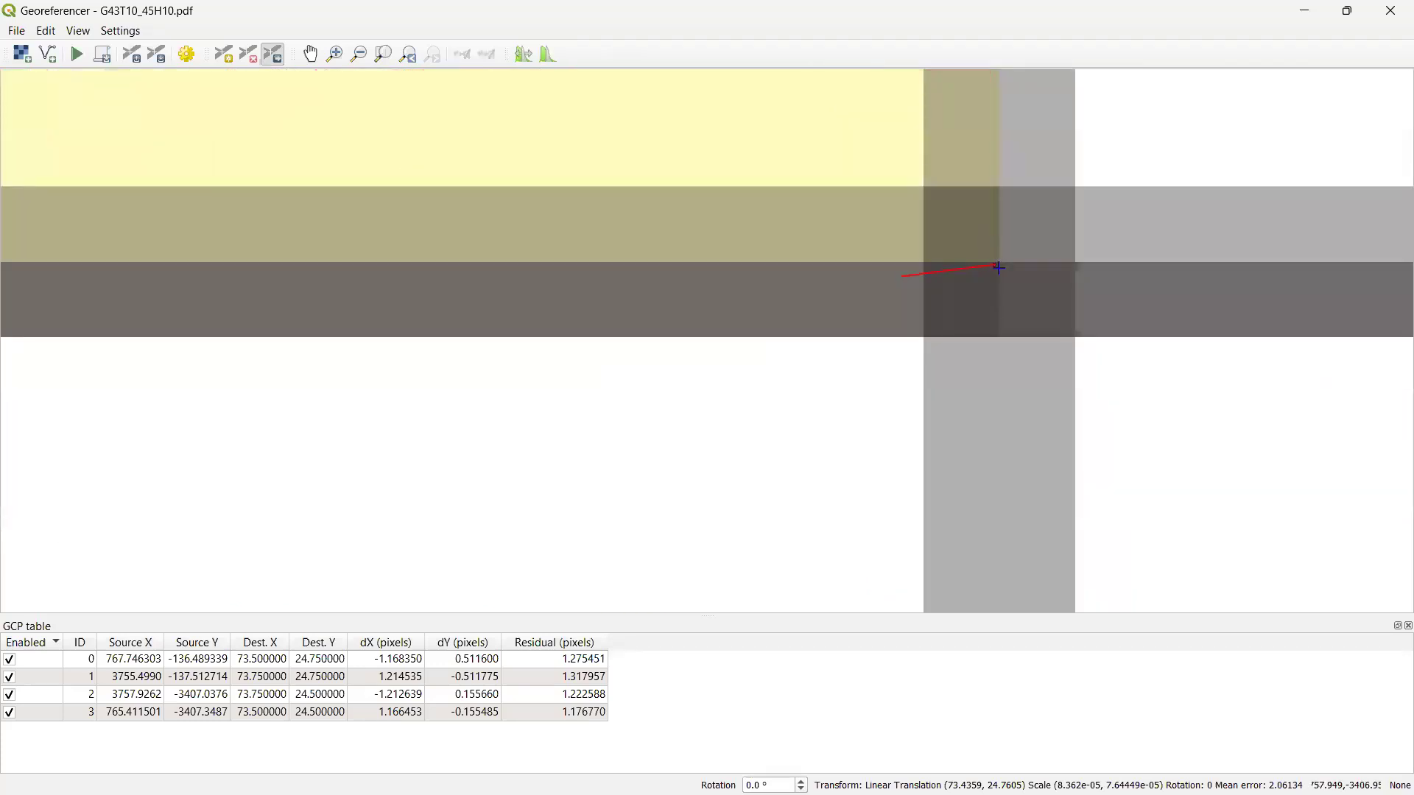
drag(994, 267, 1027, 312)
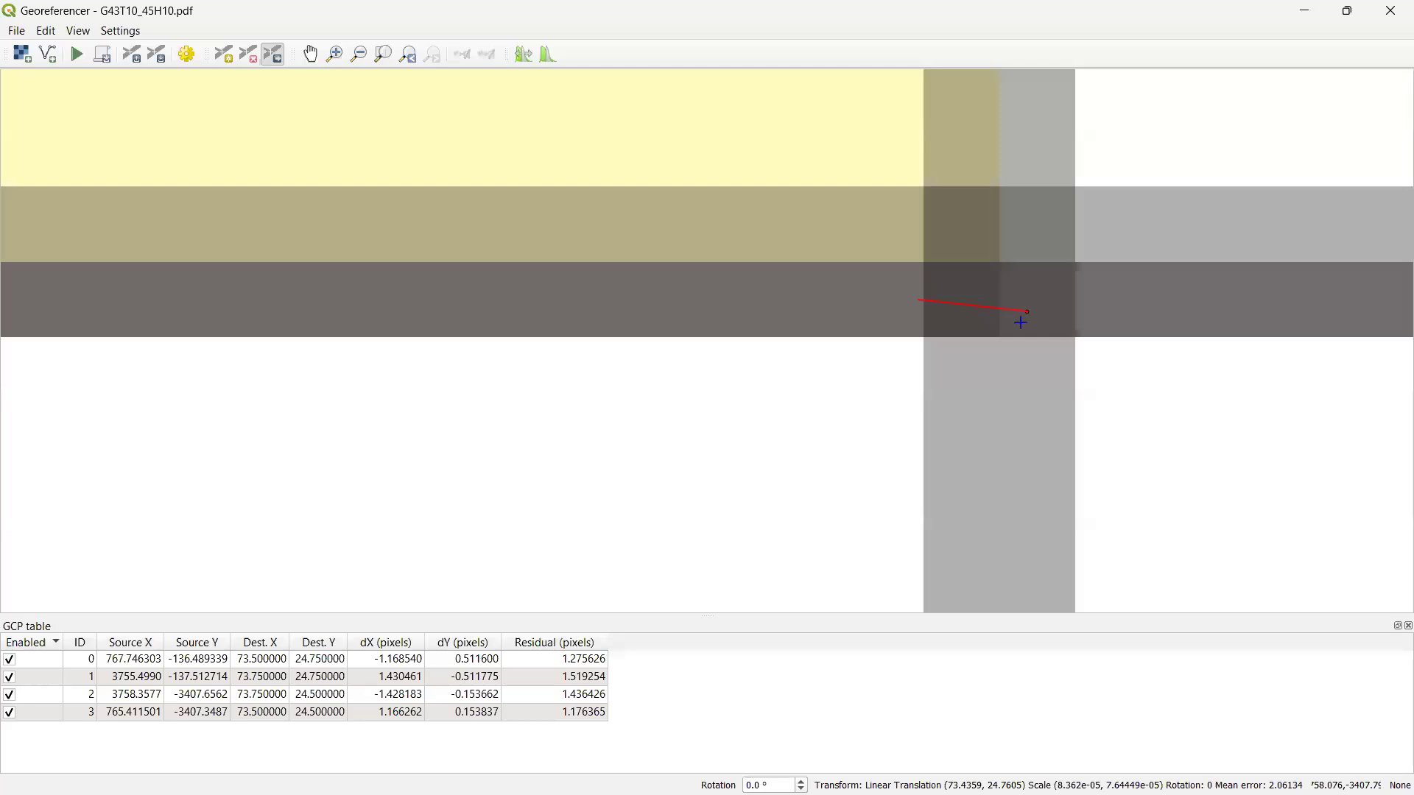
scroll(1036, 313, up, 1)
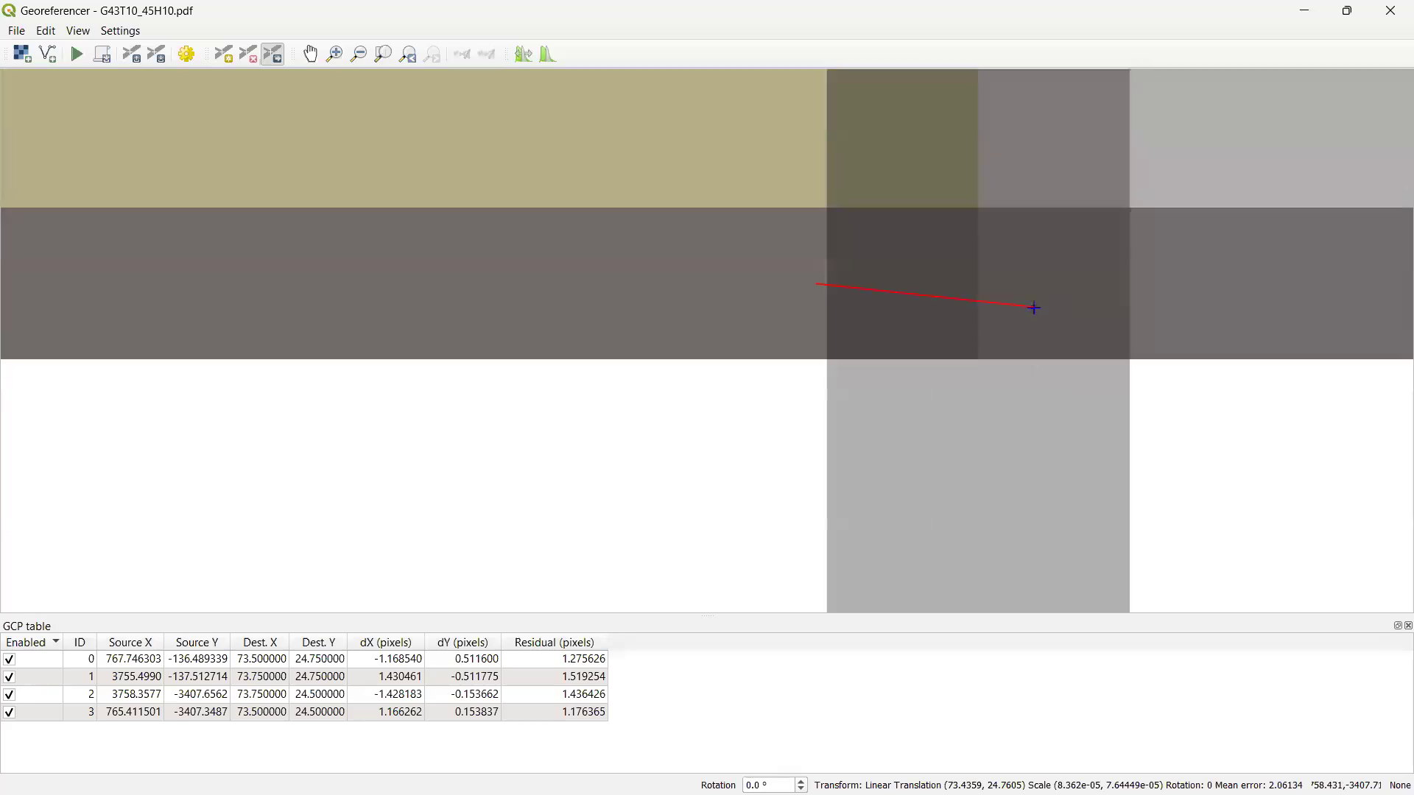
drag(1033, 308, 923, 303)
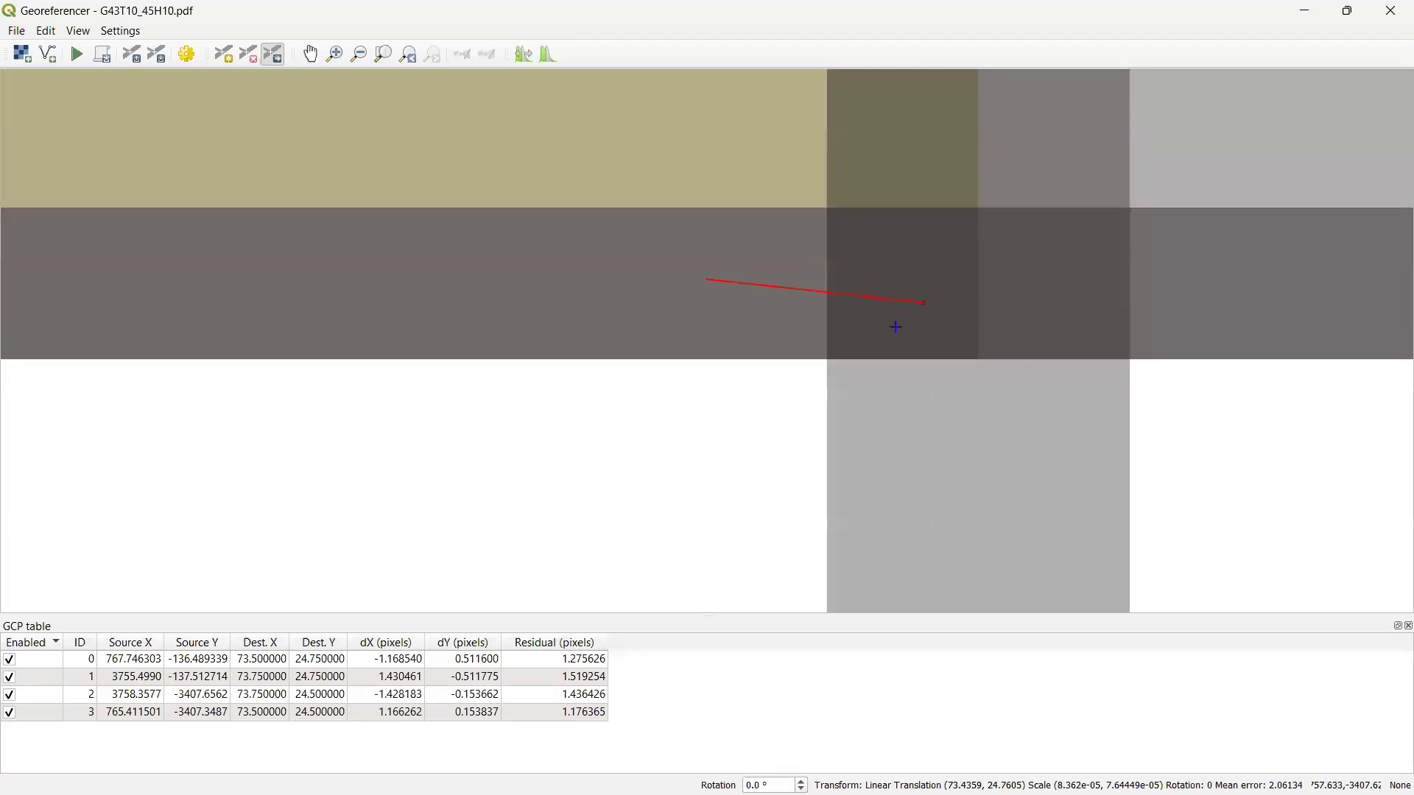
Examine the eastern frame line's pixel columns just north of the southeast corner
scroll(1015, 451, down, 1)
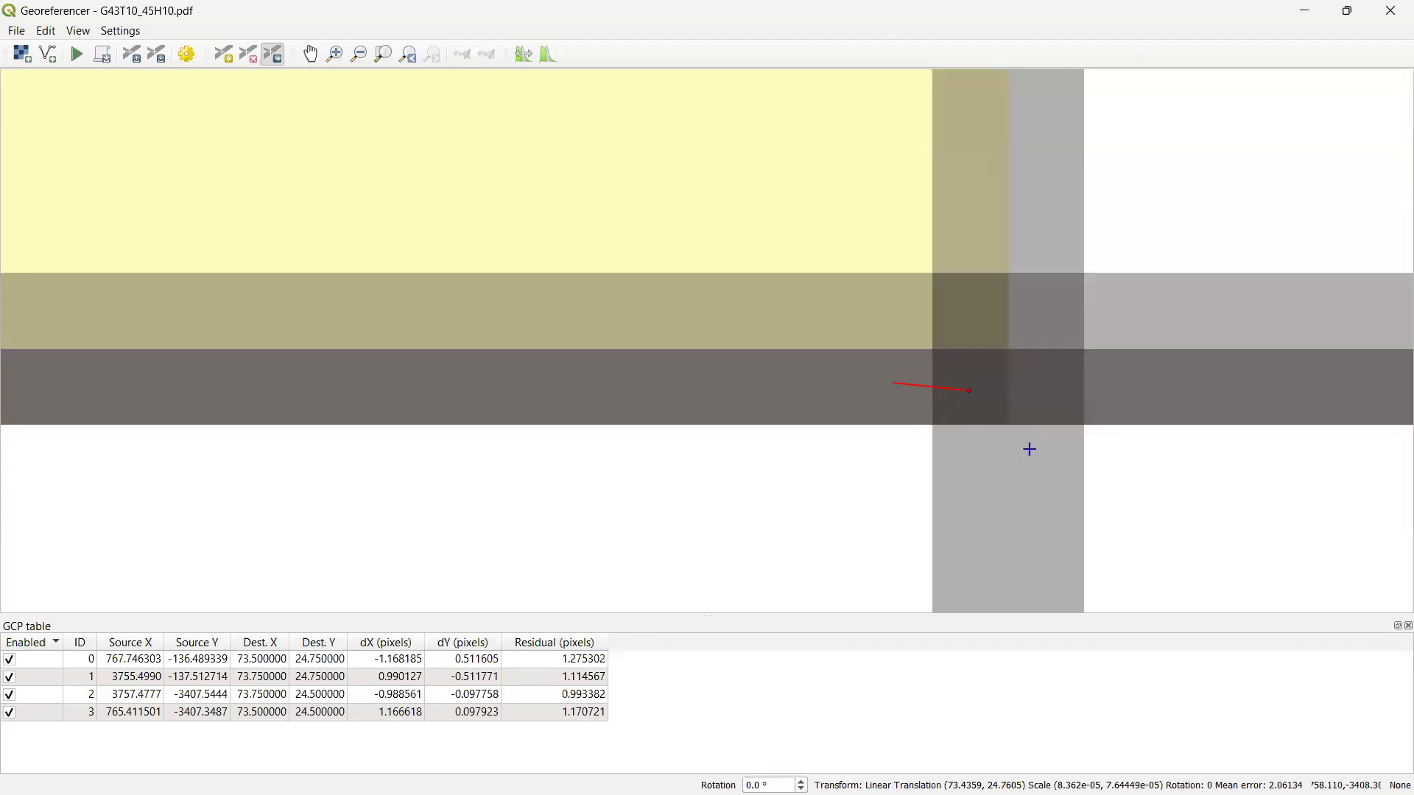
scroll(1018, 431, down, 2)
scroll(1046, 191, down, 2)
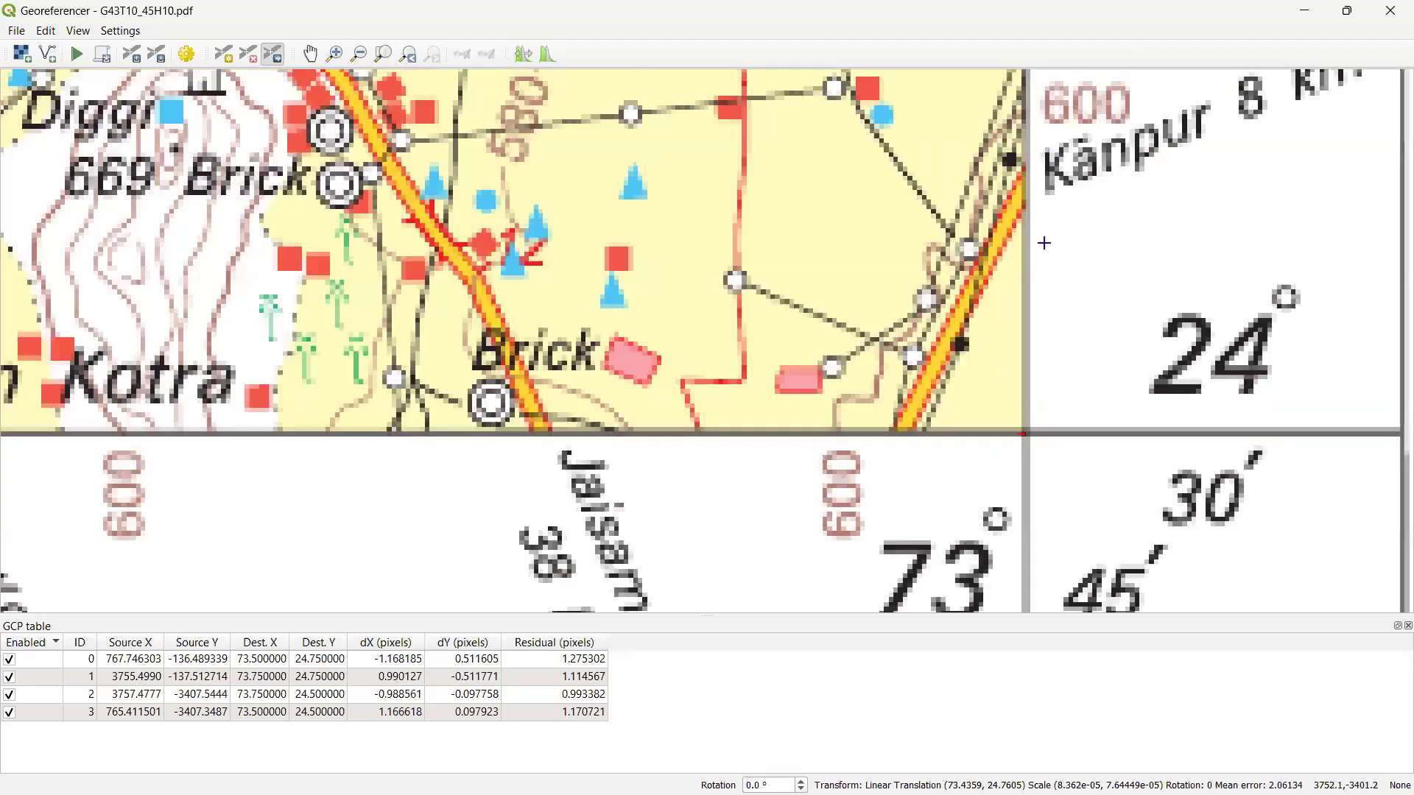
scroll(877, 232, up, 1)
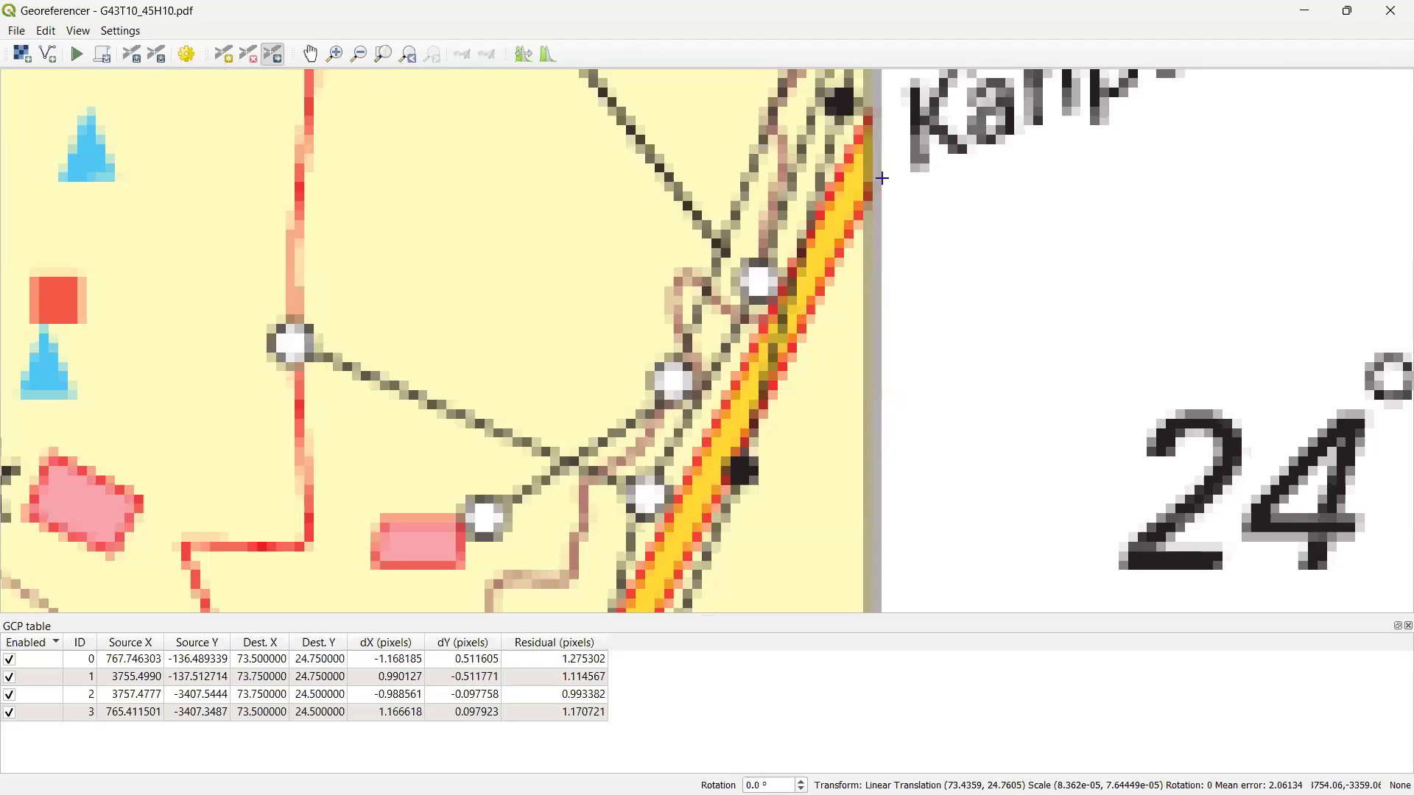
scroll(884, 206, up, 2)
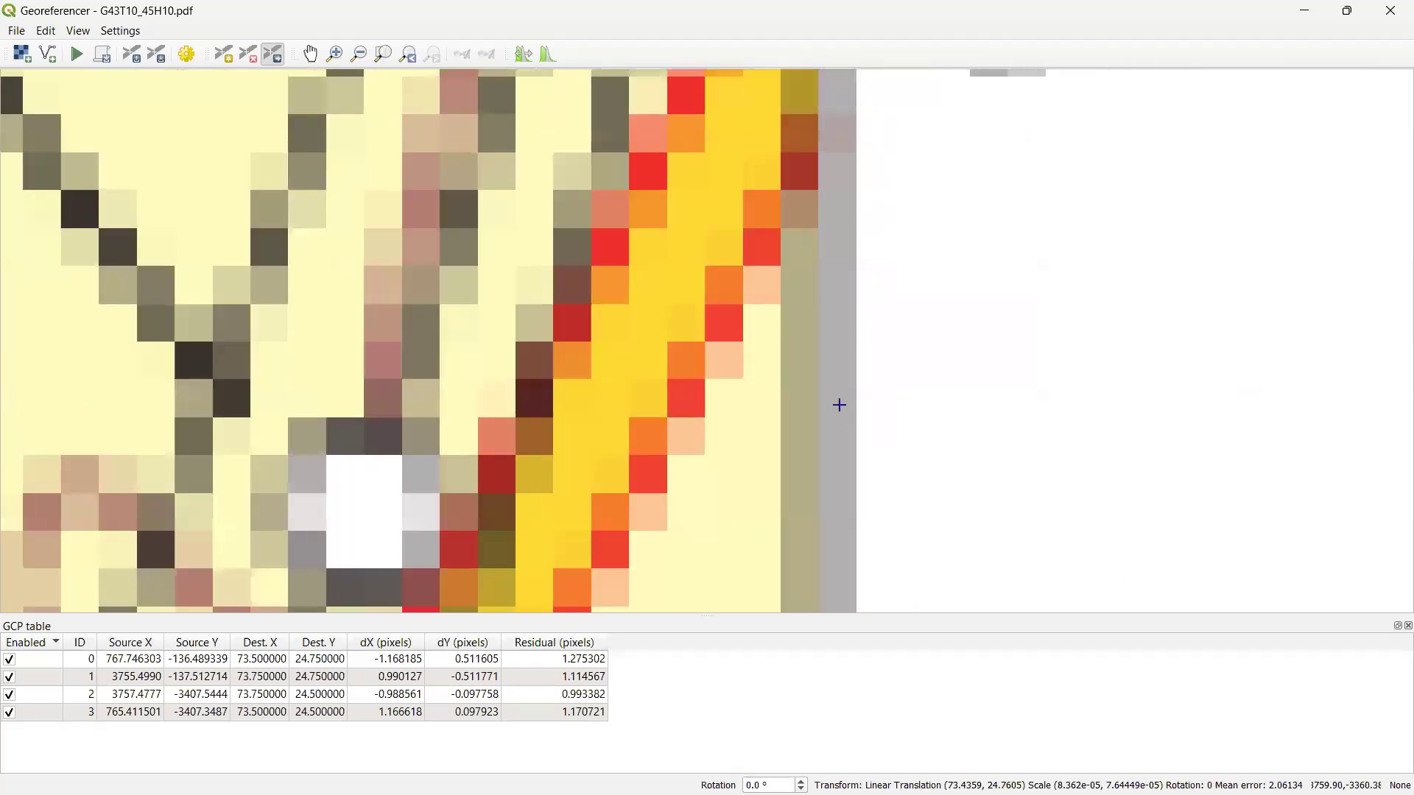
scroll(845, 427, down, 2)
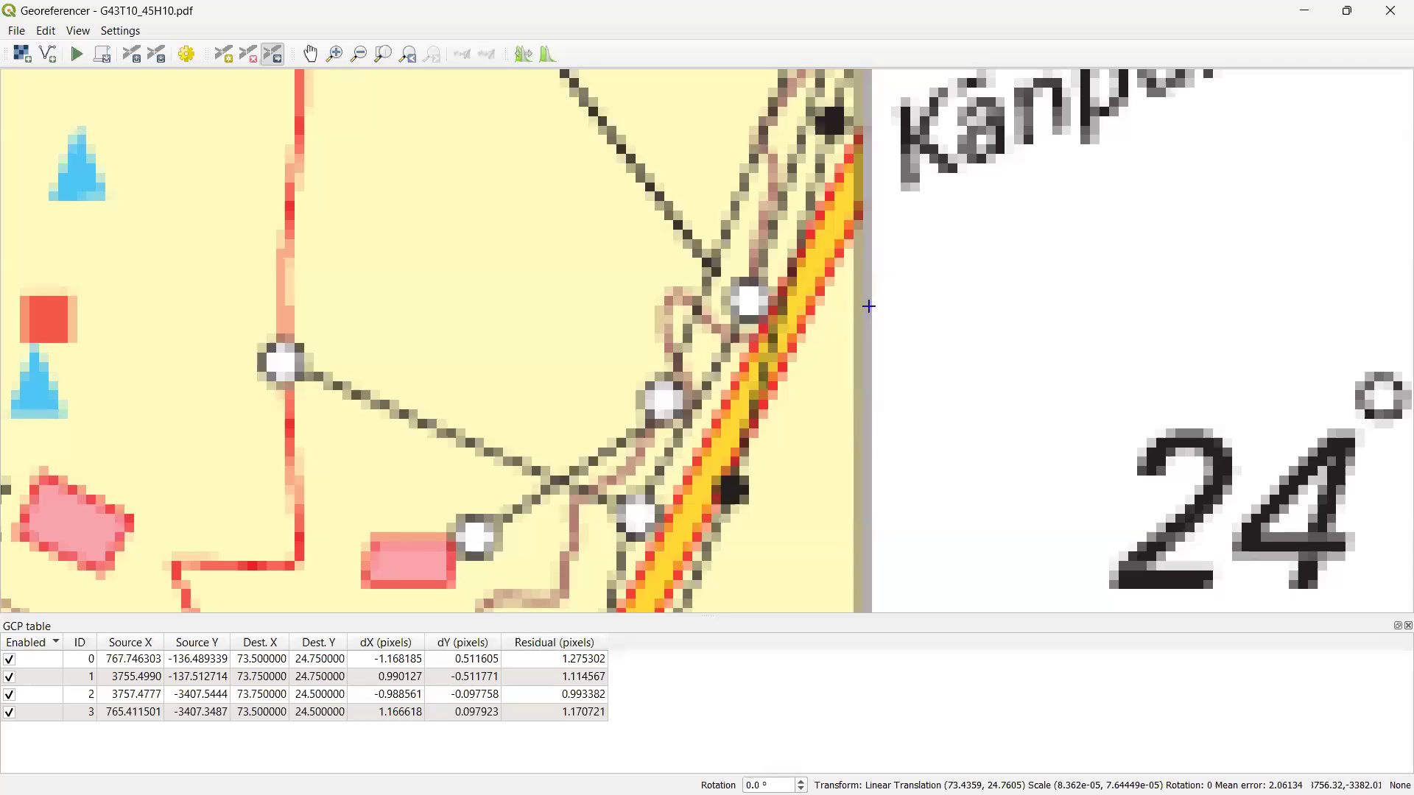
scroll(869, 306, down, 2)
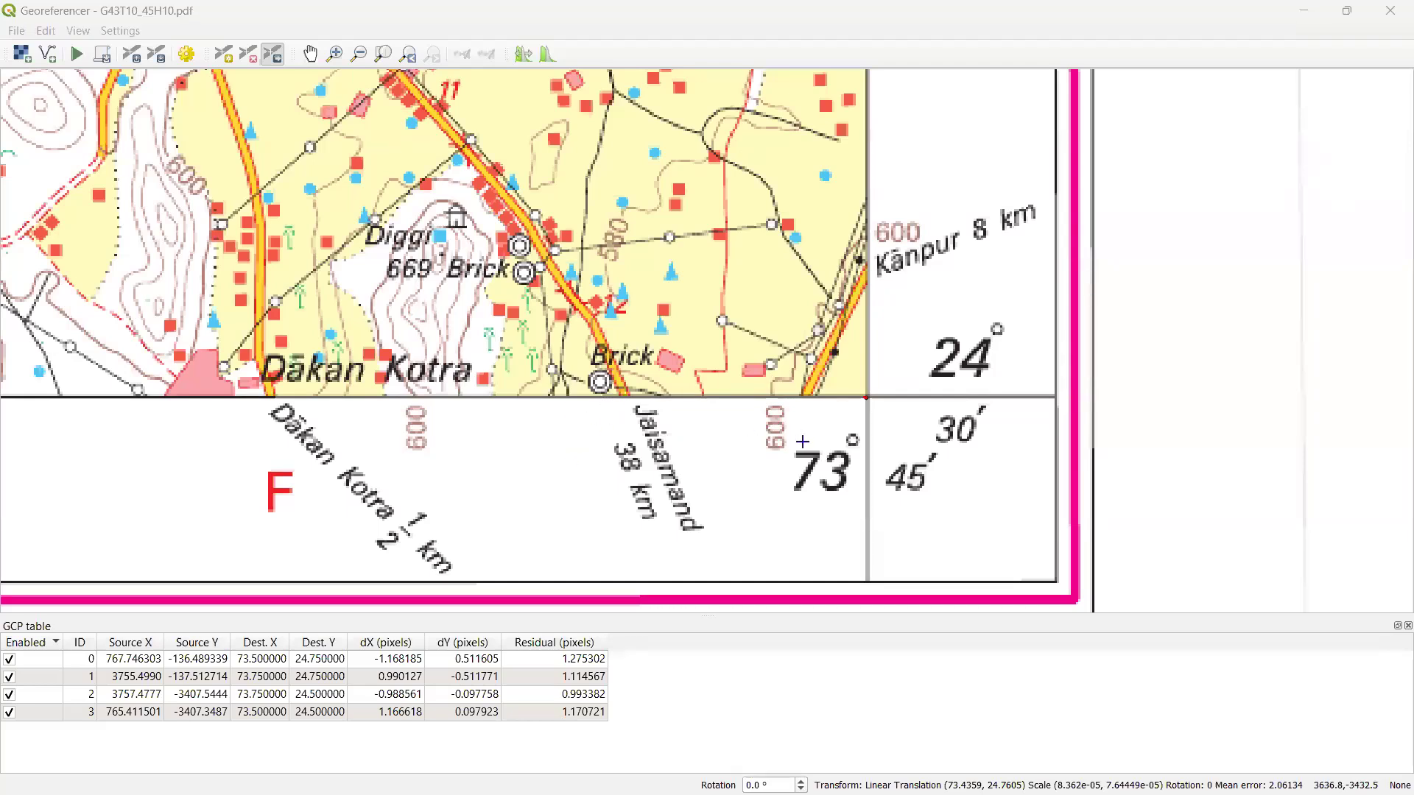
Inspect the southwest control point and its residual line at the 24°30′, 73°30′ frame corner
scroll(523, 413, down, 1)
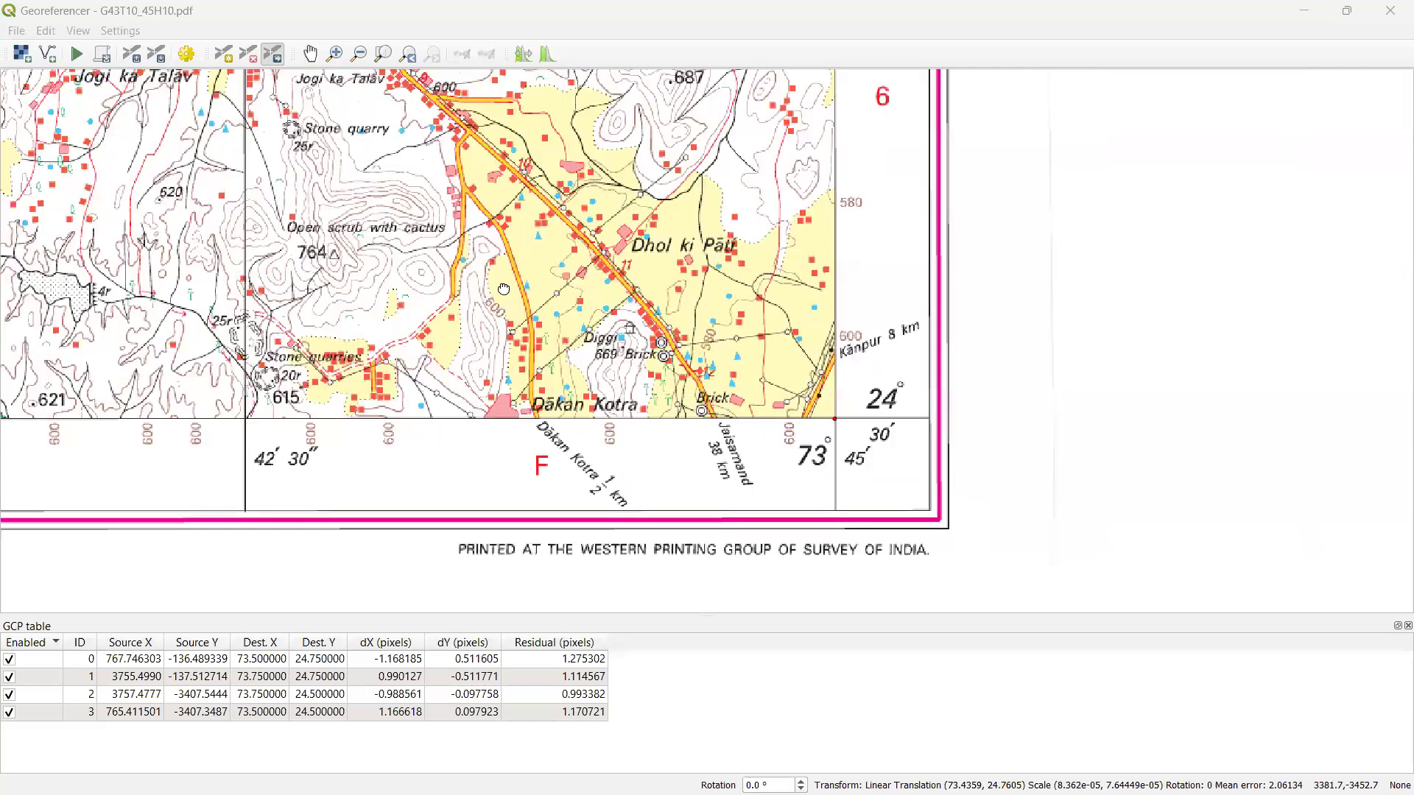
scroll(570, 303, down, 1)
drag(258, 367, 1043, 329)
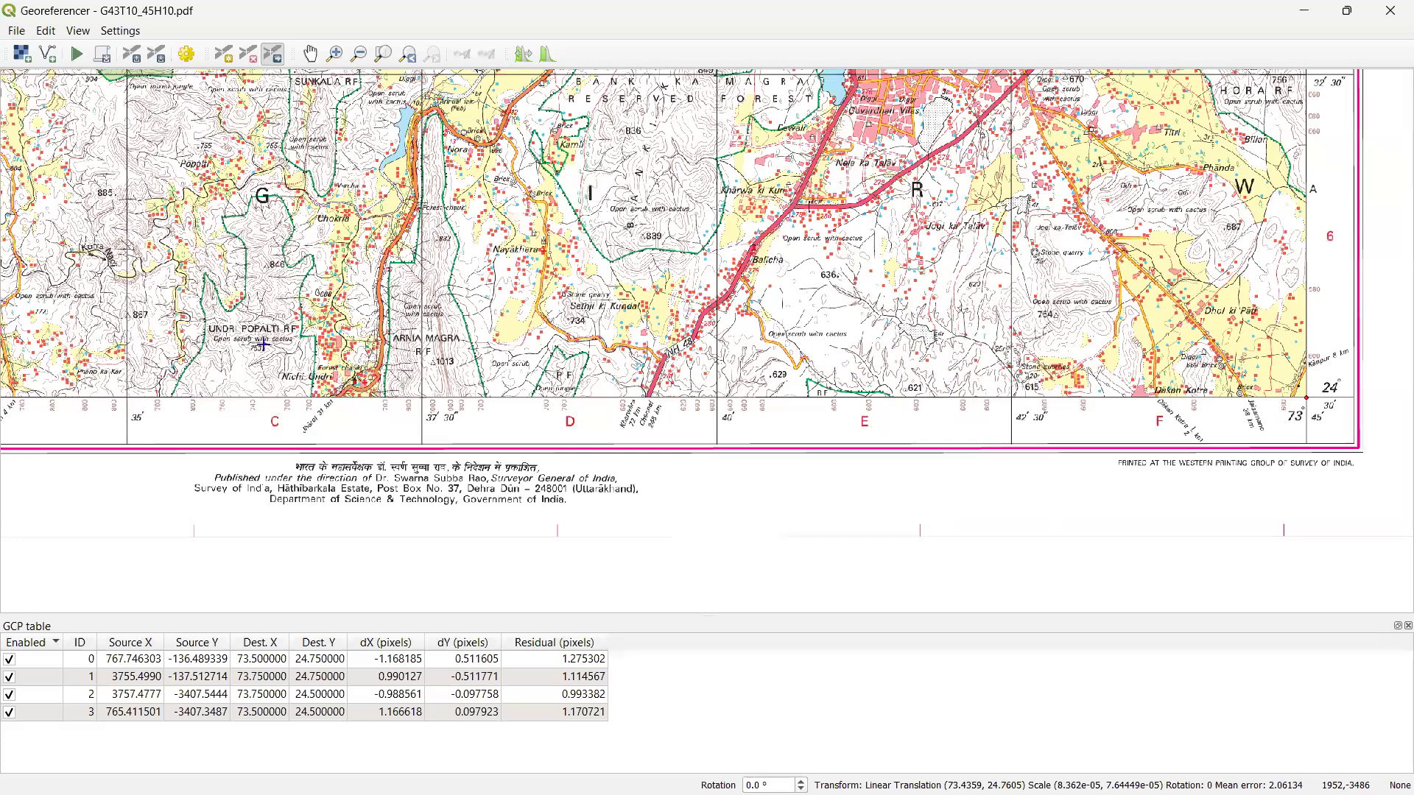
drag(239, 444, 927, 419)
scroll(263, 345, up, 3)
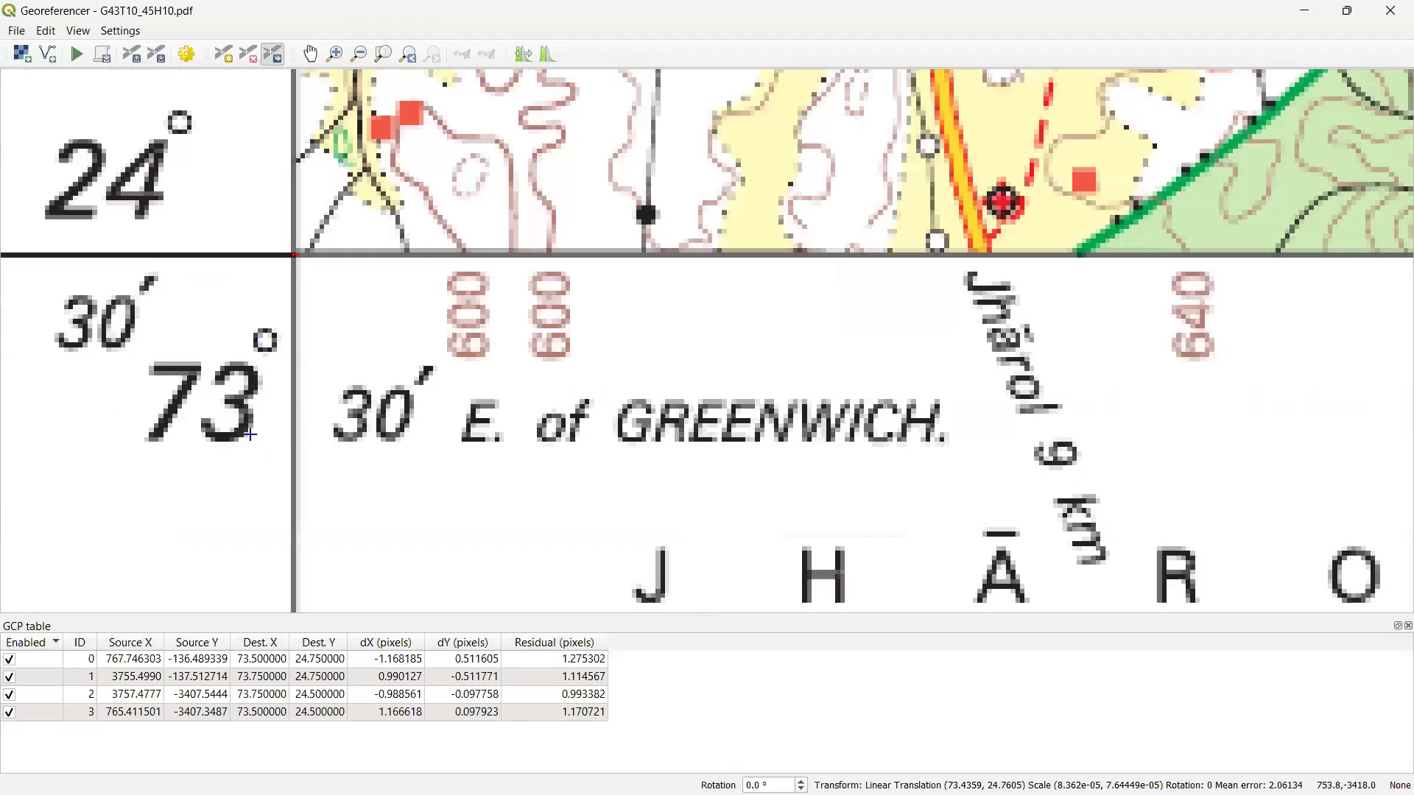
drag(296, 442, 391, 458)
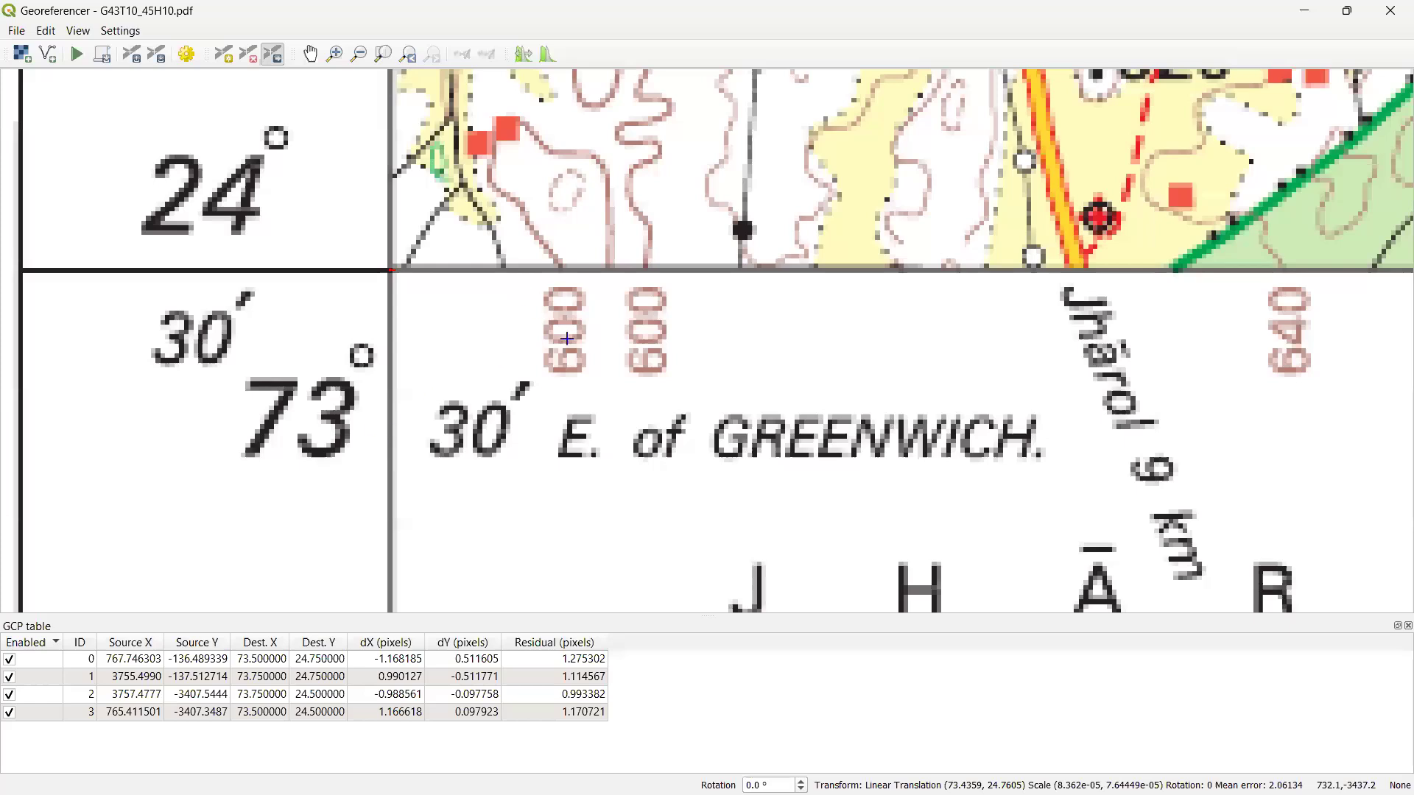
scroll(563, 339, up, 5)
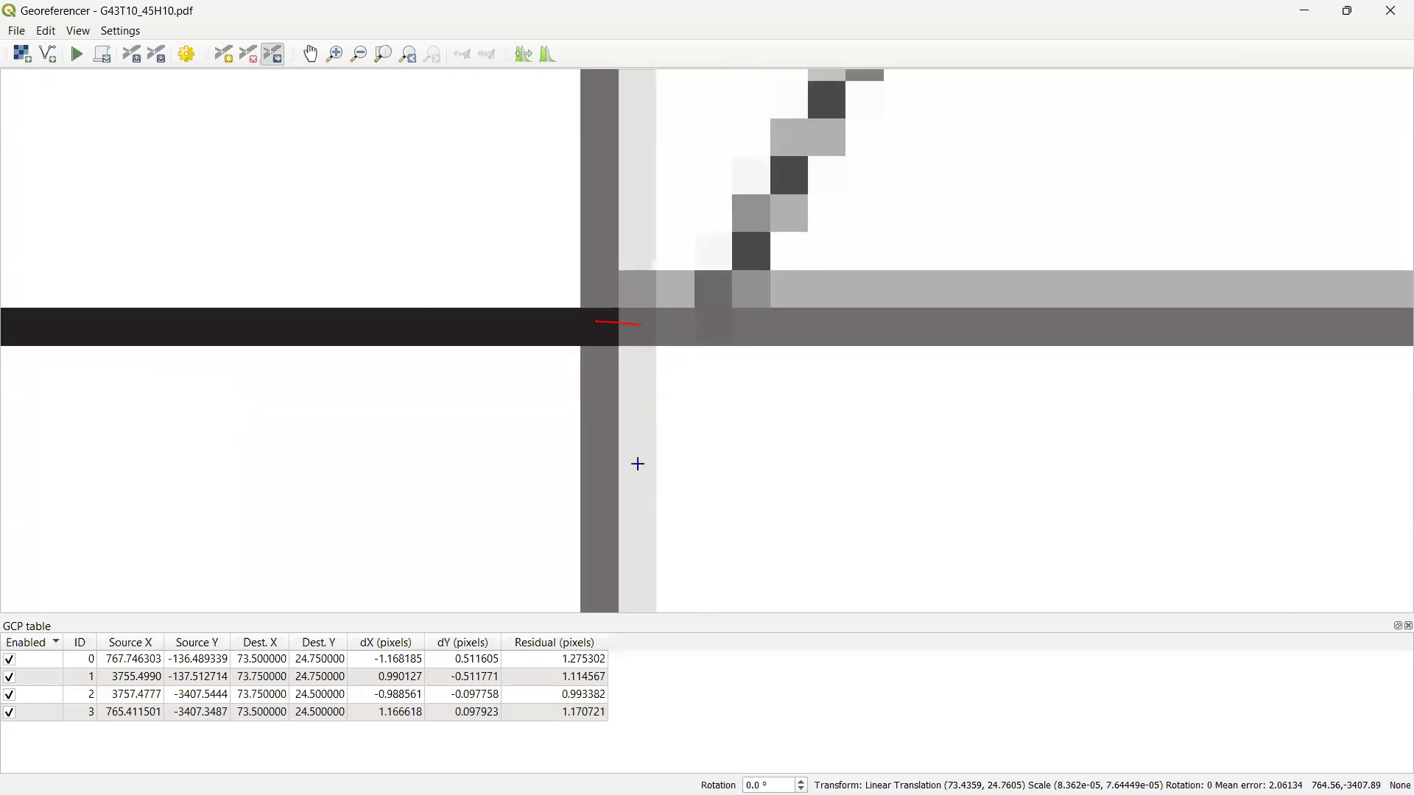
scroll(709, 326, up, 1)
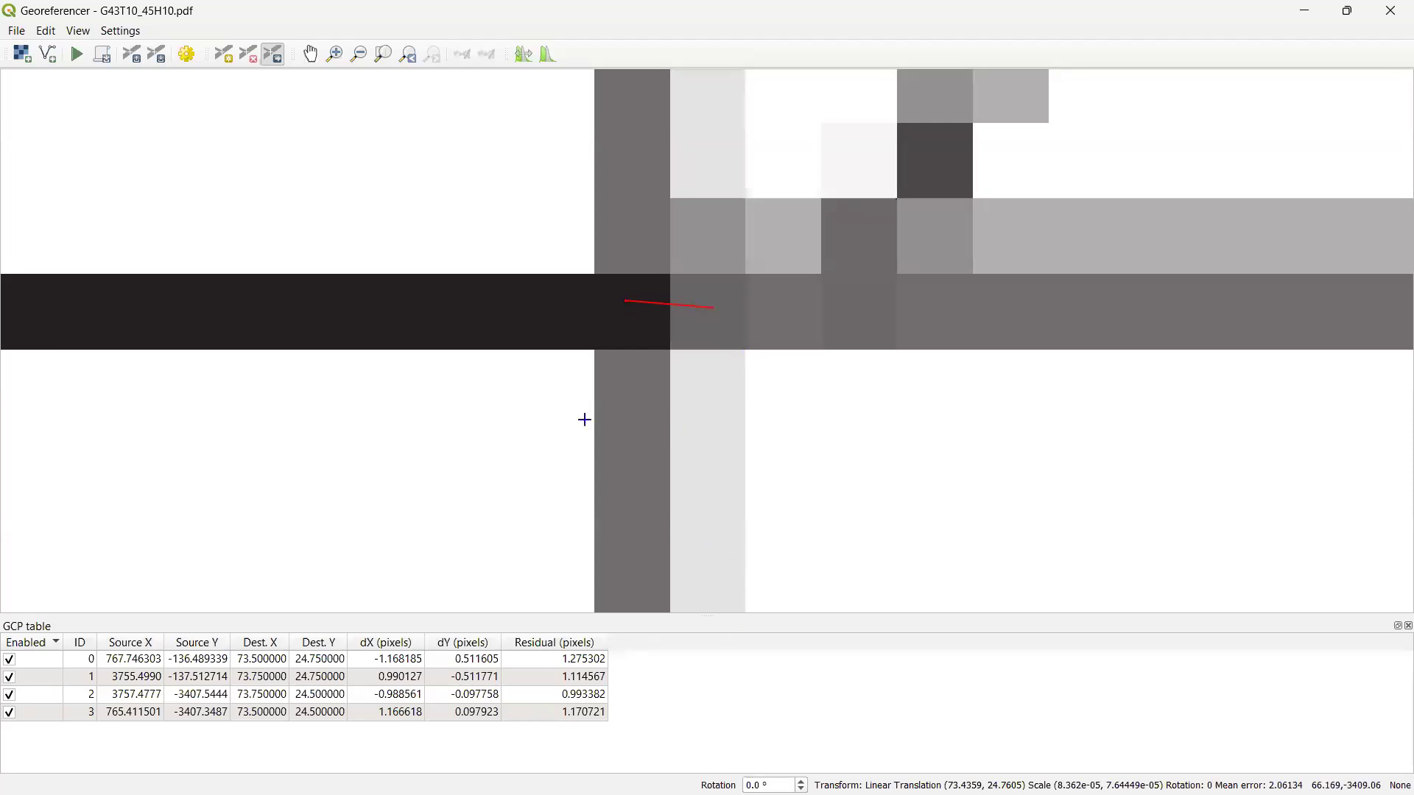
Compare the southwest control point's placement with the frame lines crossing there, both close up and in the wider map
scroll(684, 495, down, 5)
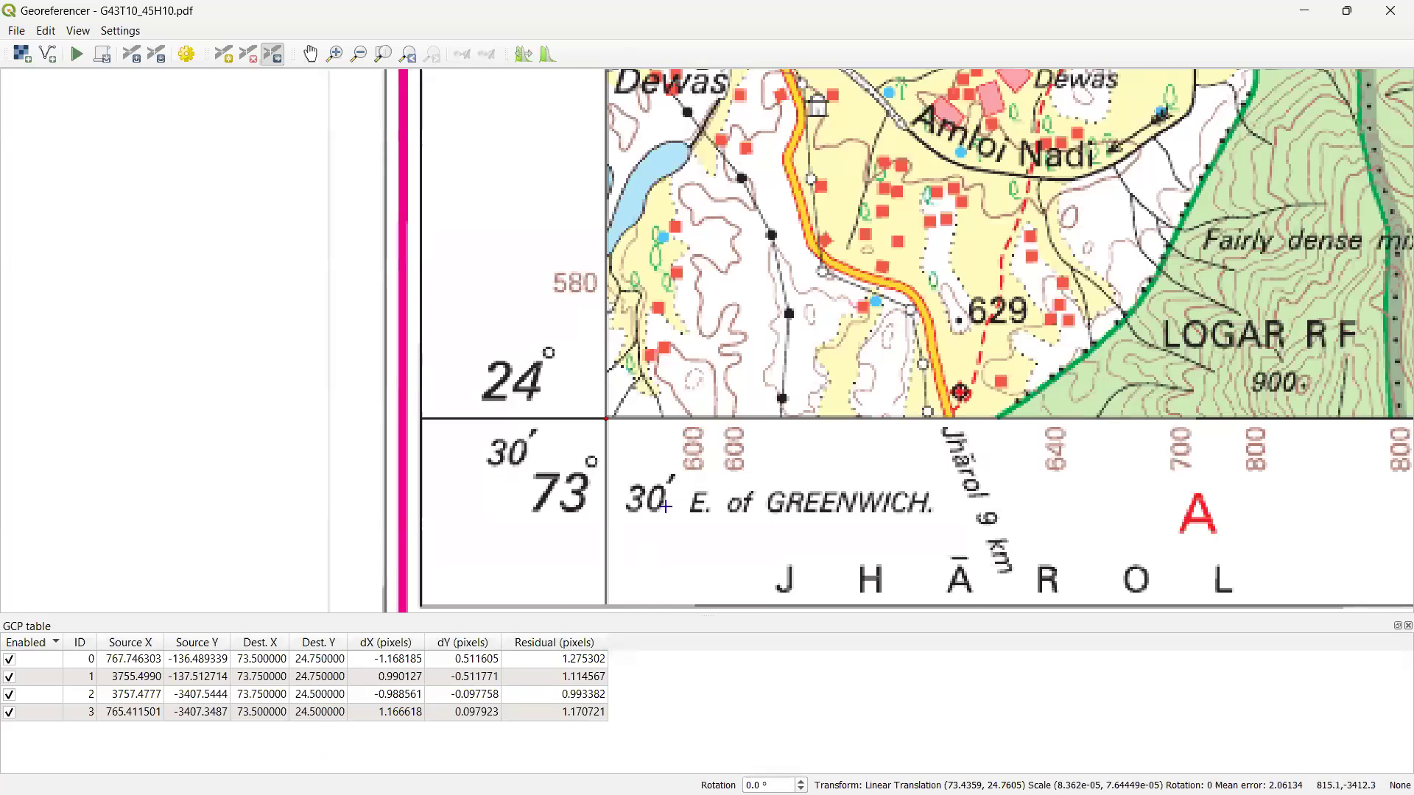
scroll(607, 454, up, 1)
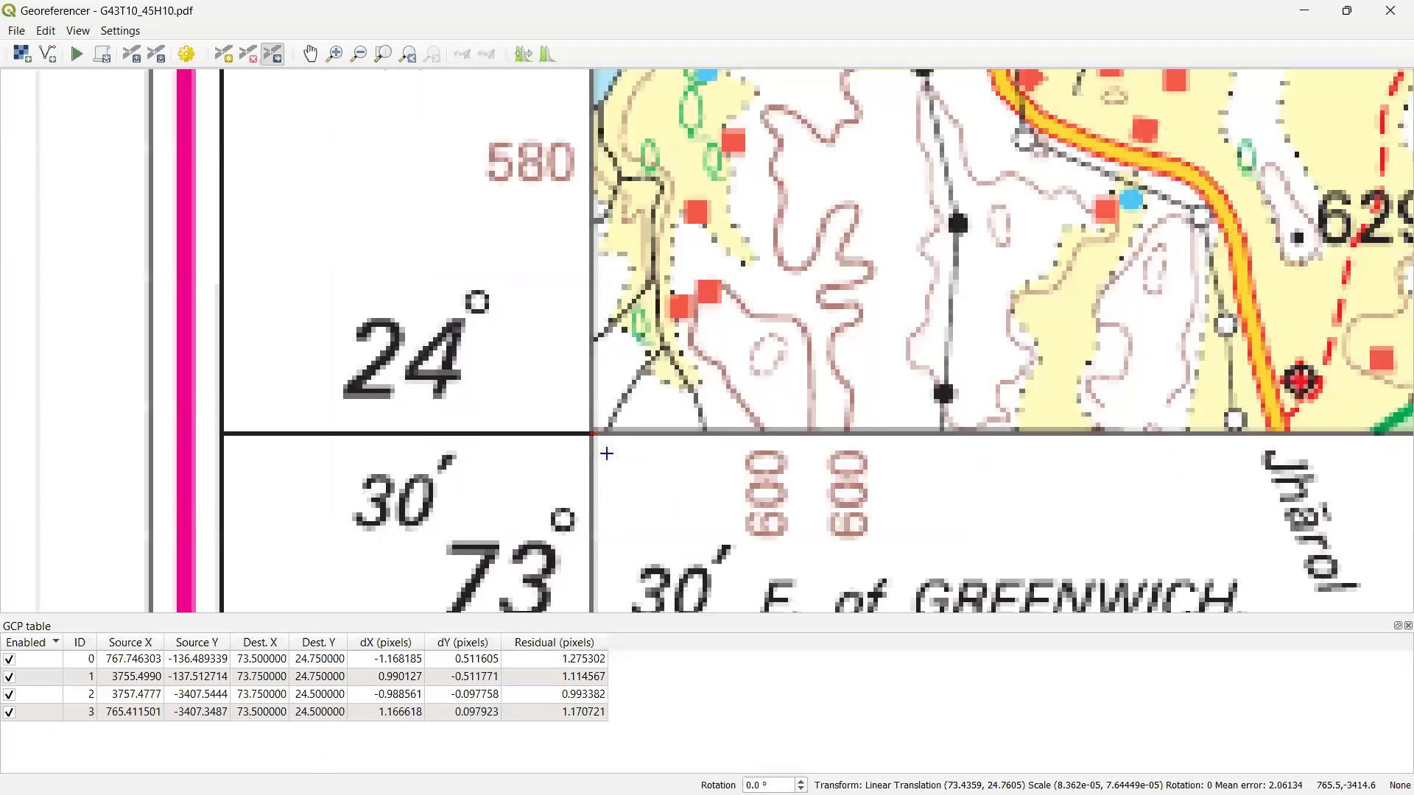
scroll(607, 454, up, 1)
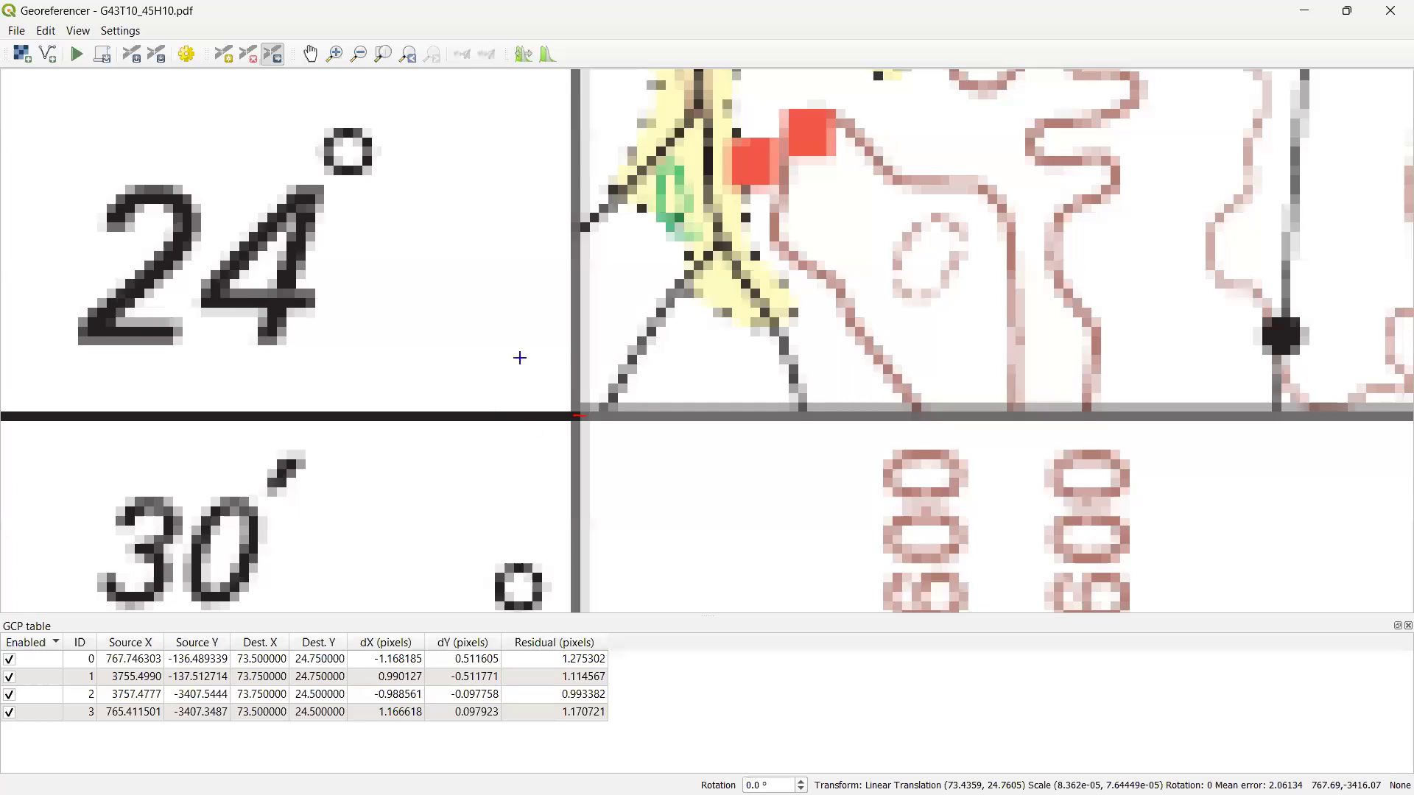
scroll(539, 376, up, 1)
scroll(539, 375, up, 1)
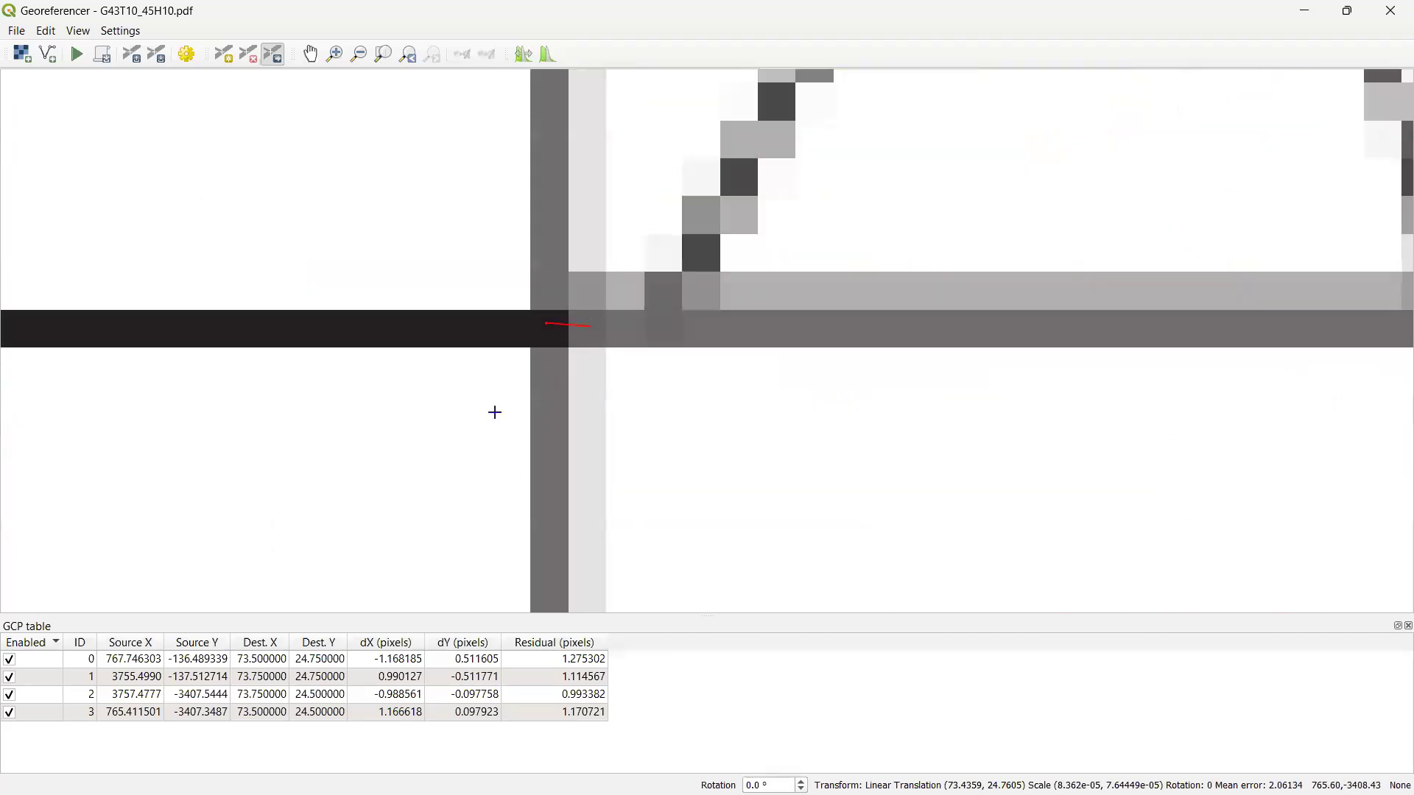
scroll(525, 454, up, 1)
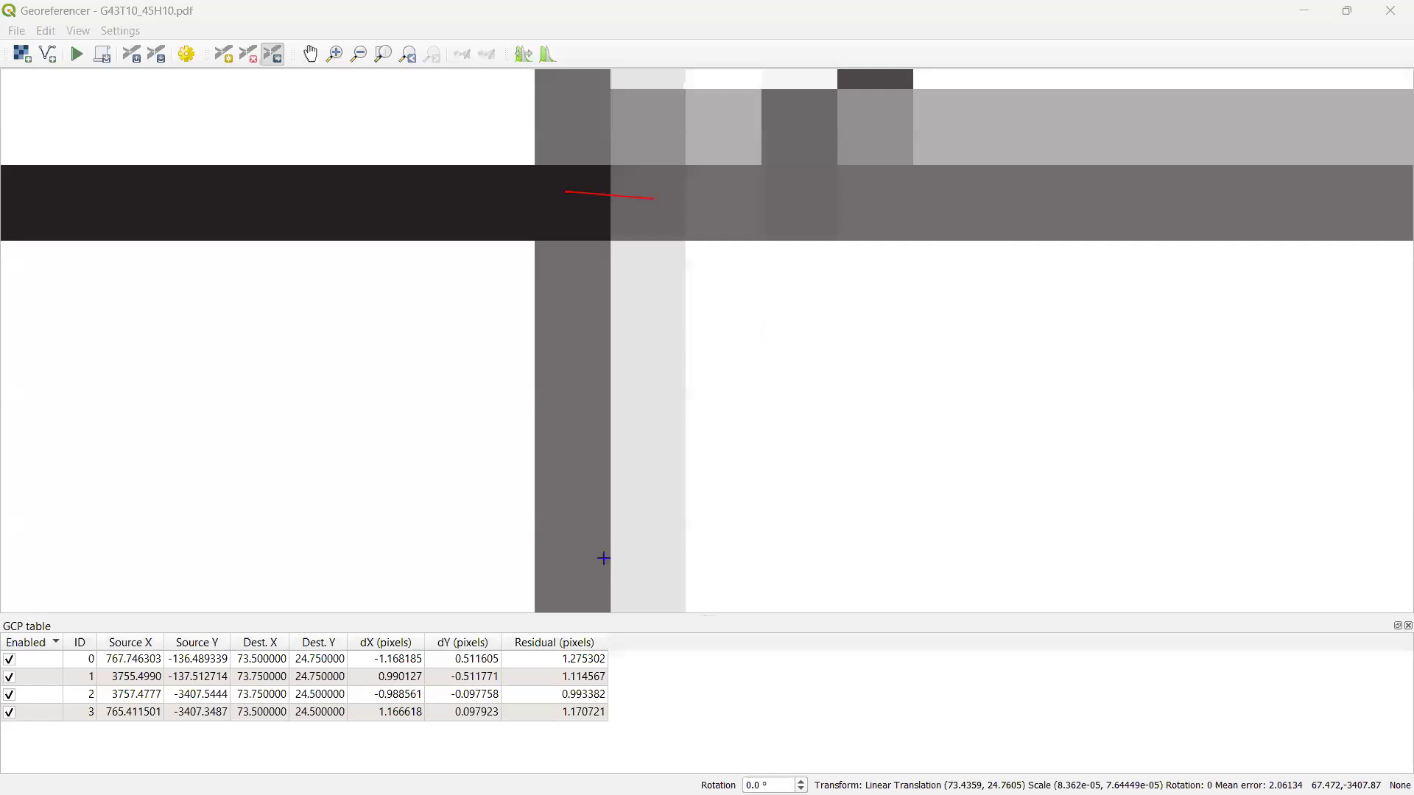
scroll(808, 539, down, 2)
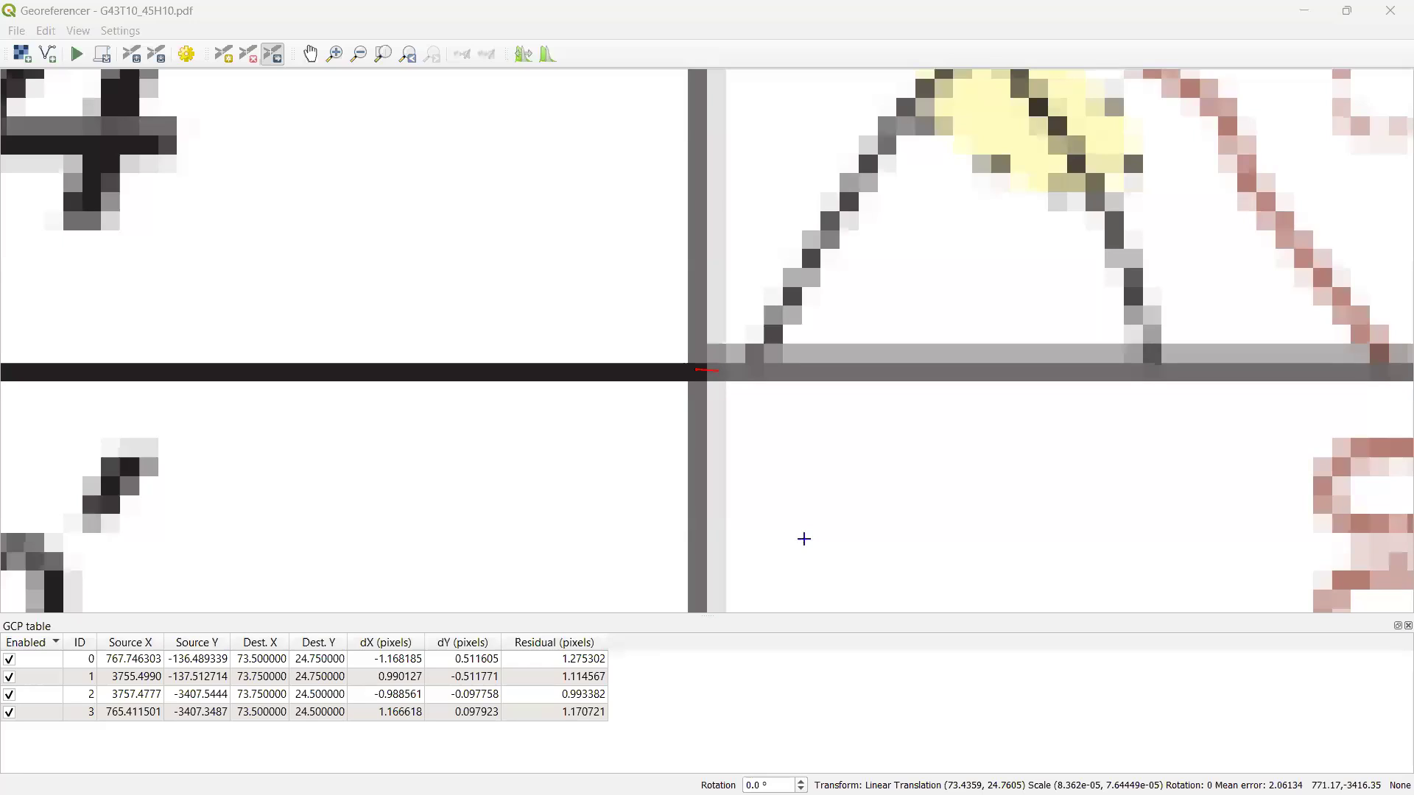
scroll(858, 388, down, 3)
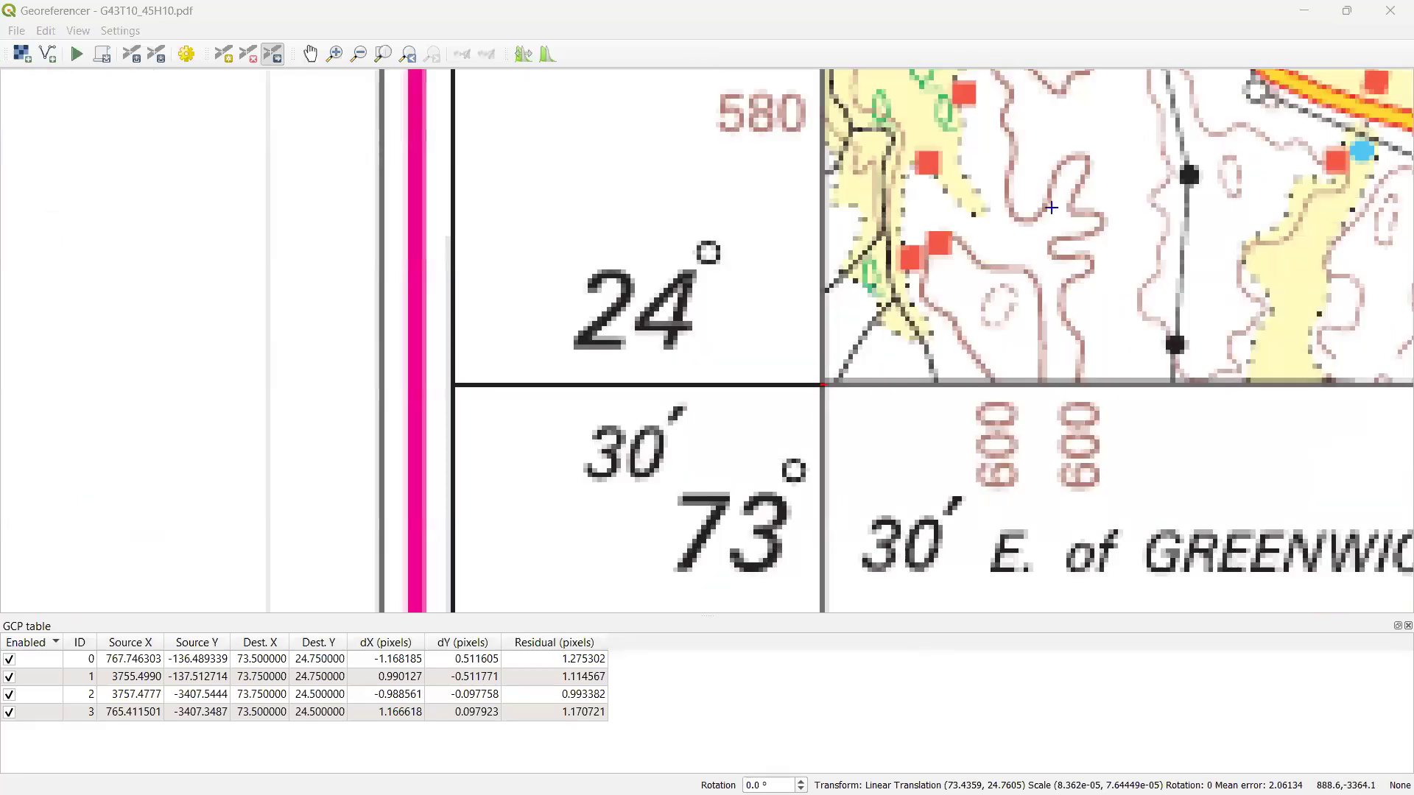
Examine the southwest frame corner and the map detail around it, both close up and in the wider sheet
drag(633, 450, 628, 451)
key(Right)
key(Up)
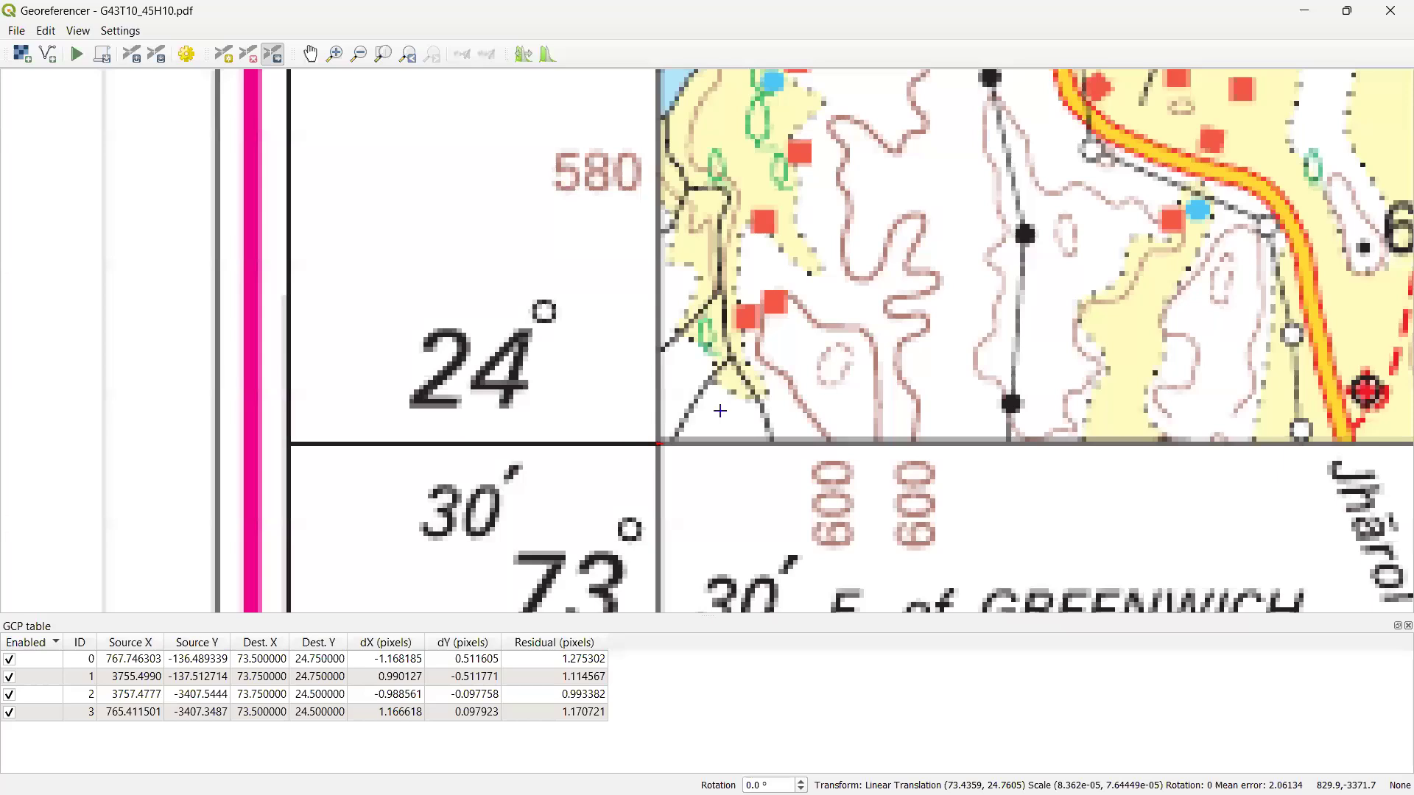
key(Right)
key(Up)
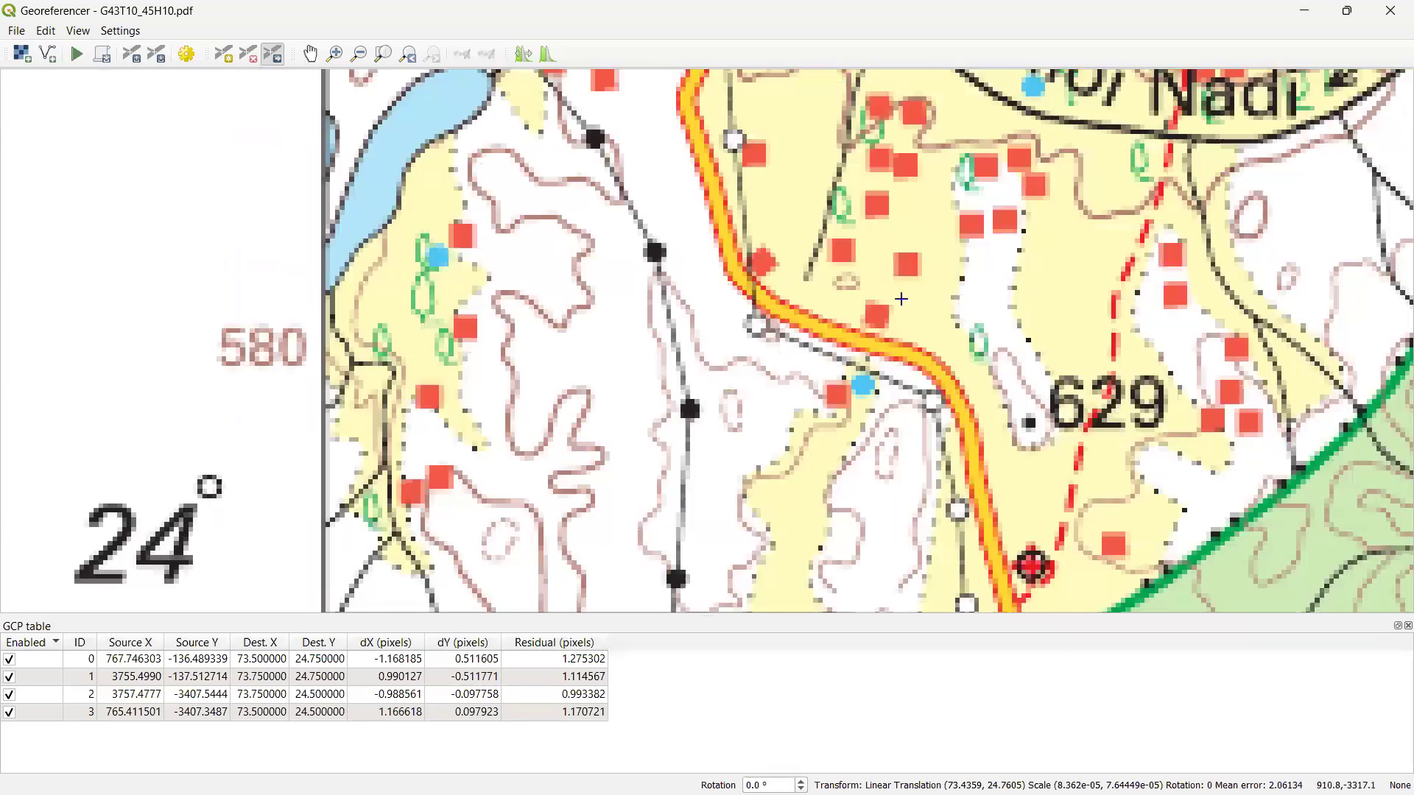
scroll(836, 358, down, 1)
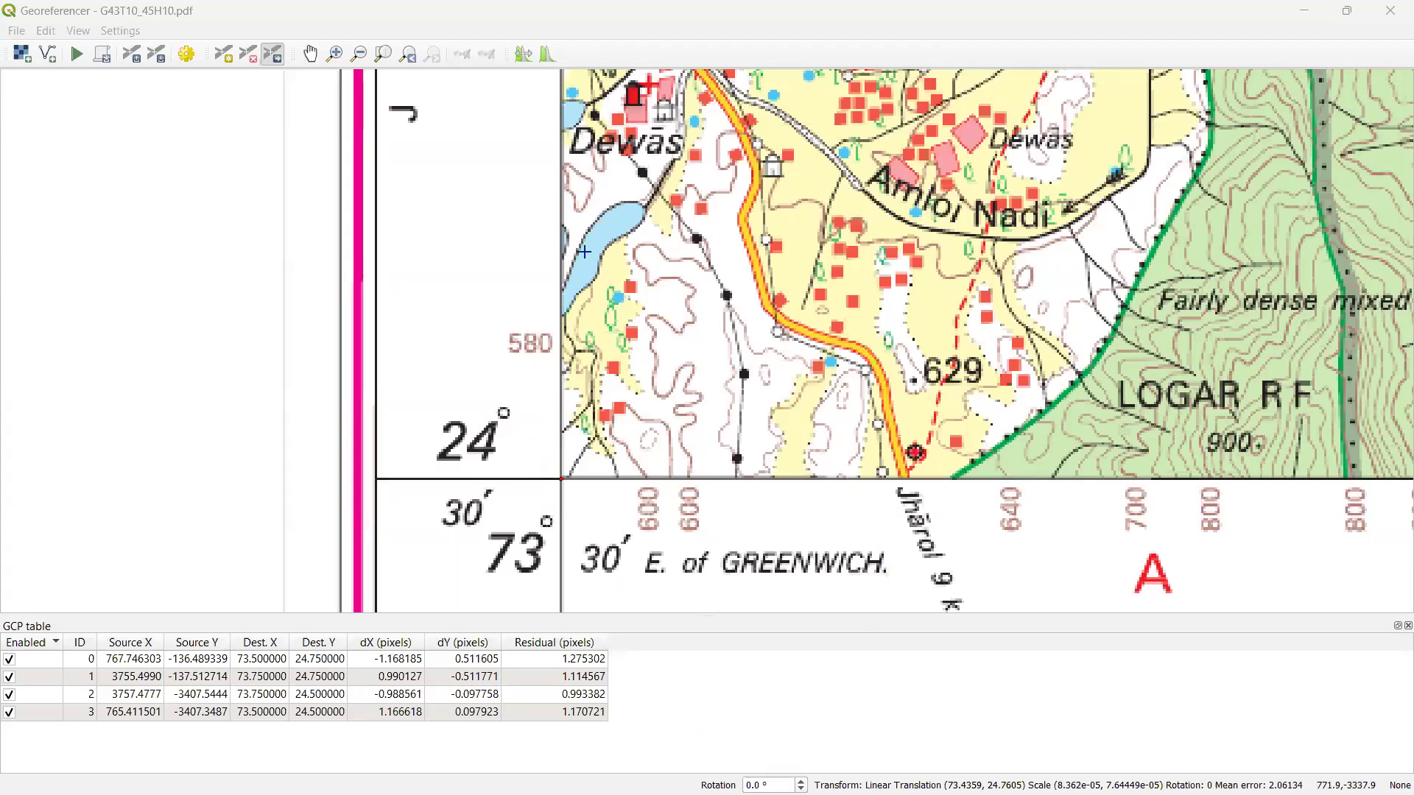
scroll(556, 453, down, 1)
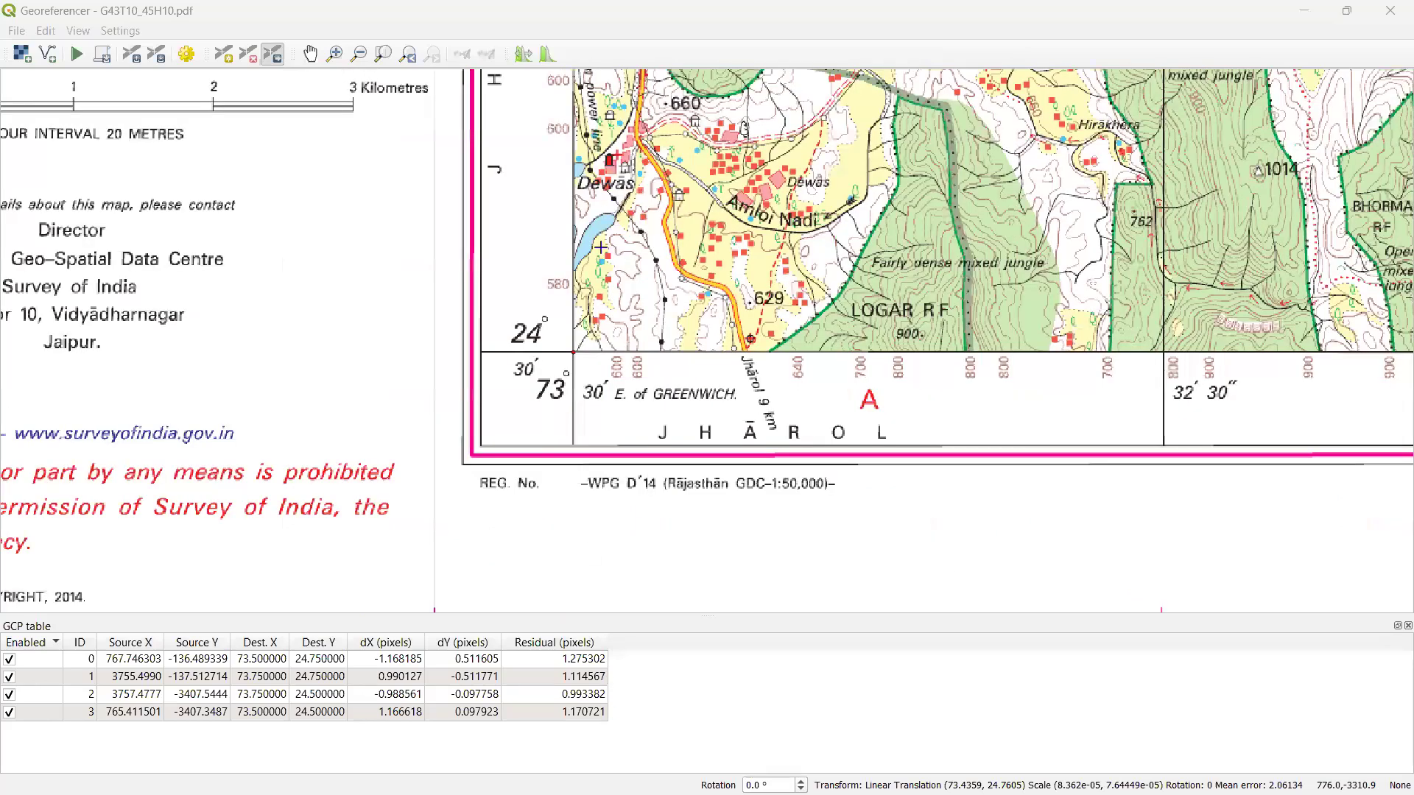
Follow the western frame line north from the southwest corner to the 24°45′, 73°30′ corner
scroll(599, 221, up, 1)
scroll(590, 185, up, 1)
scroll(590, 186, down, 1)
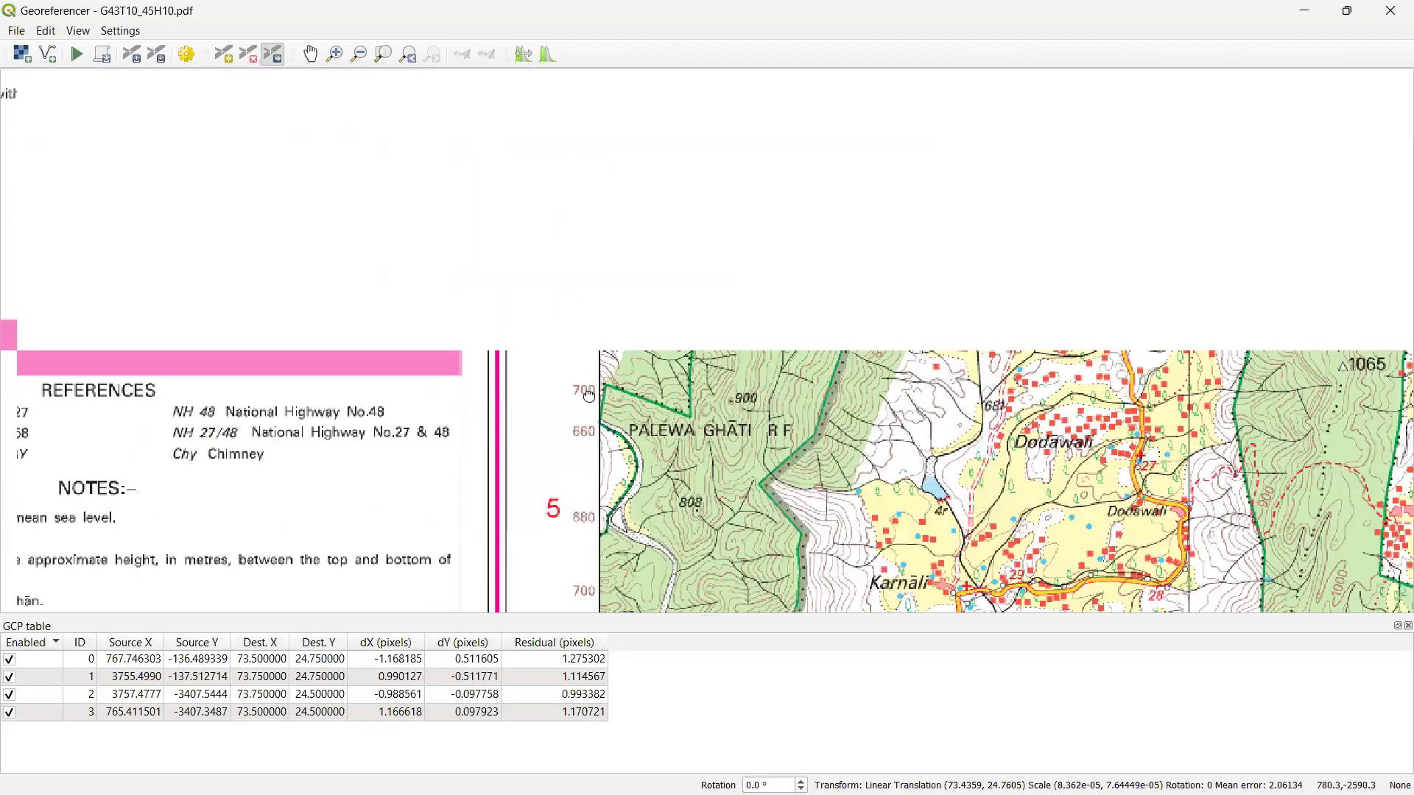
scroll(568, 181, up, 1)
scroll(577, 214, up, 4)
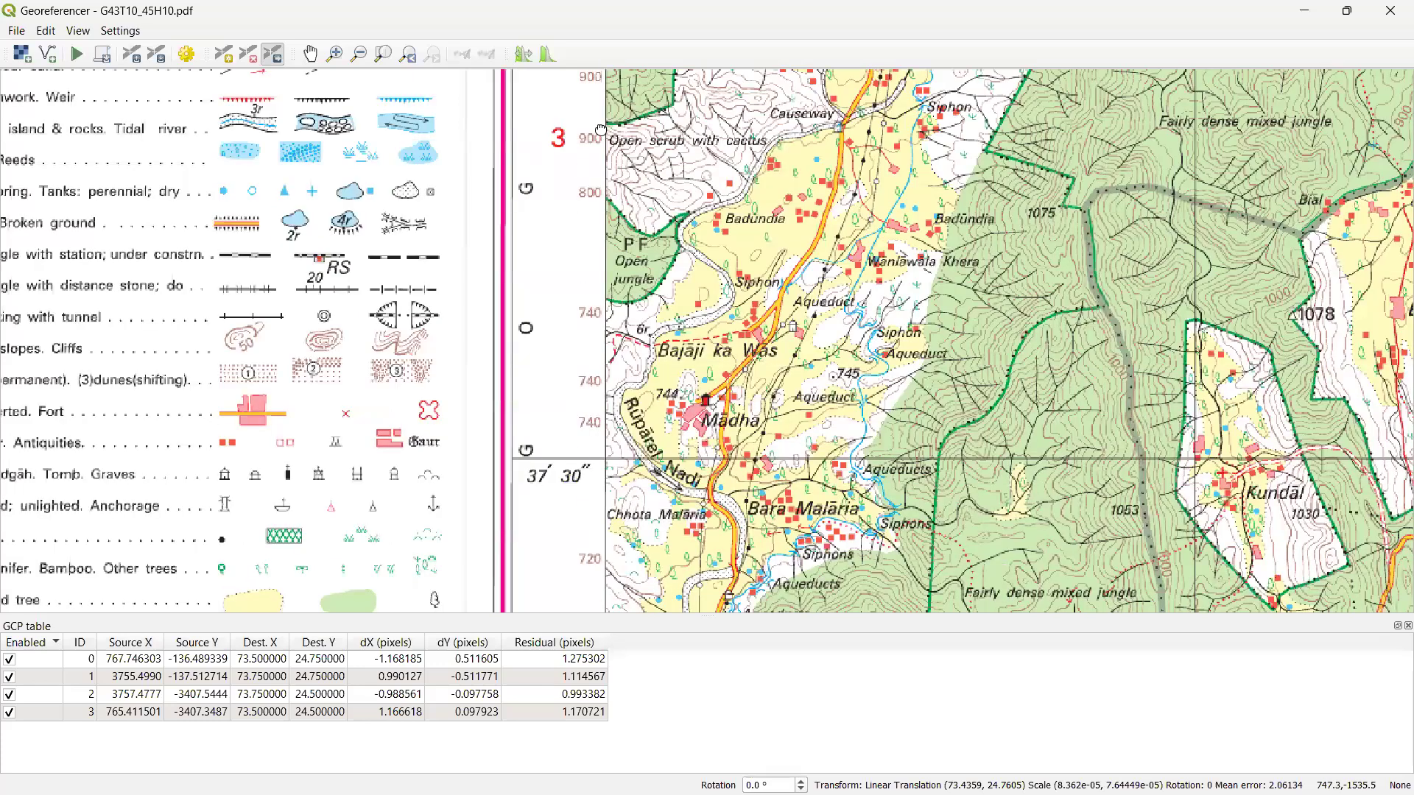
scroll(611, 148, up, 5)
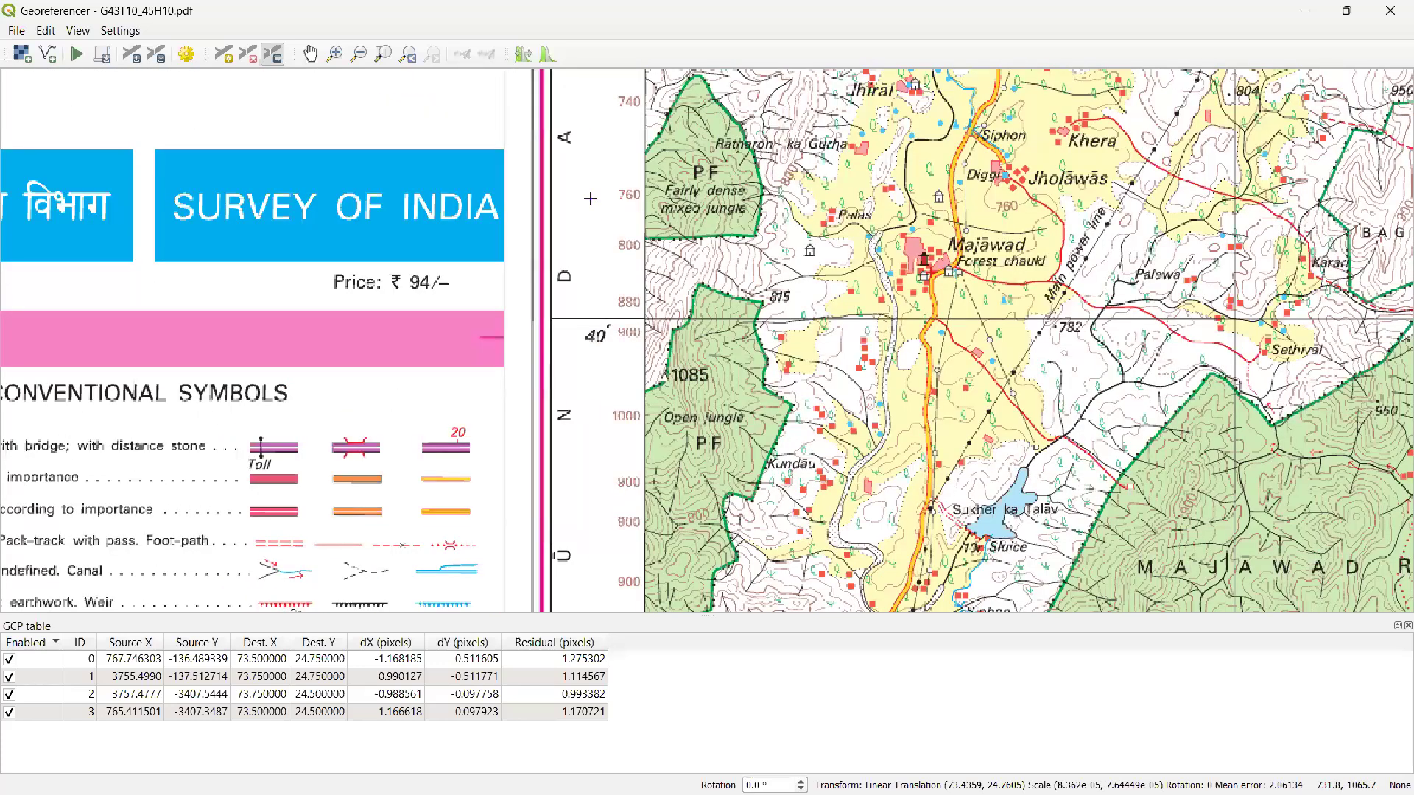
scroll(590, 417, up, 4)
scroll(647, 280, up, 2)
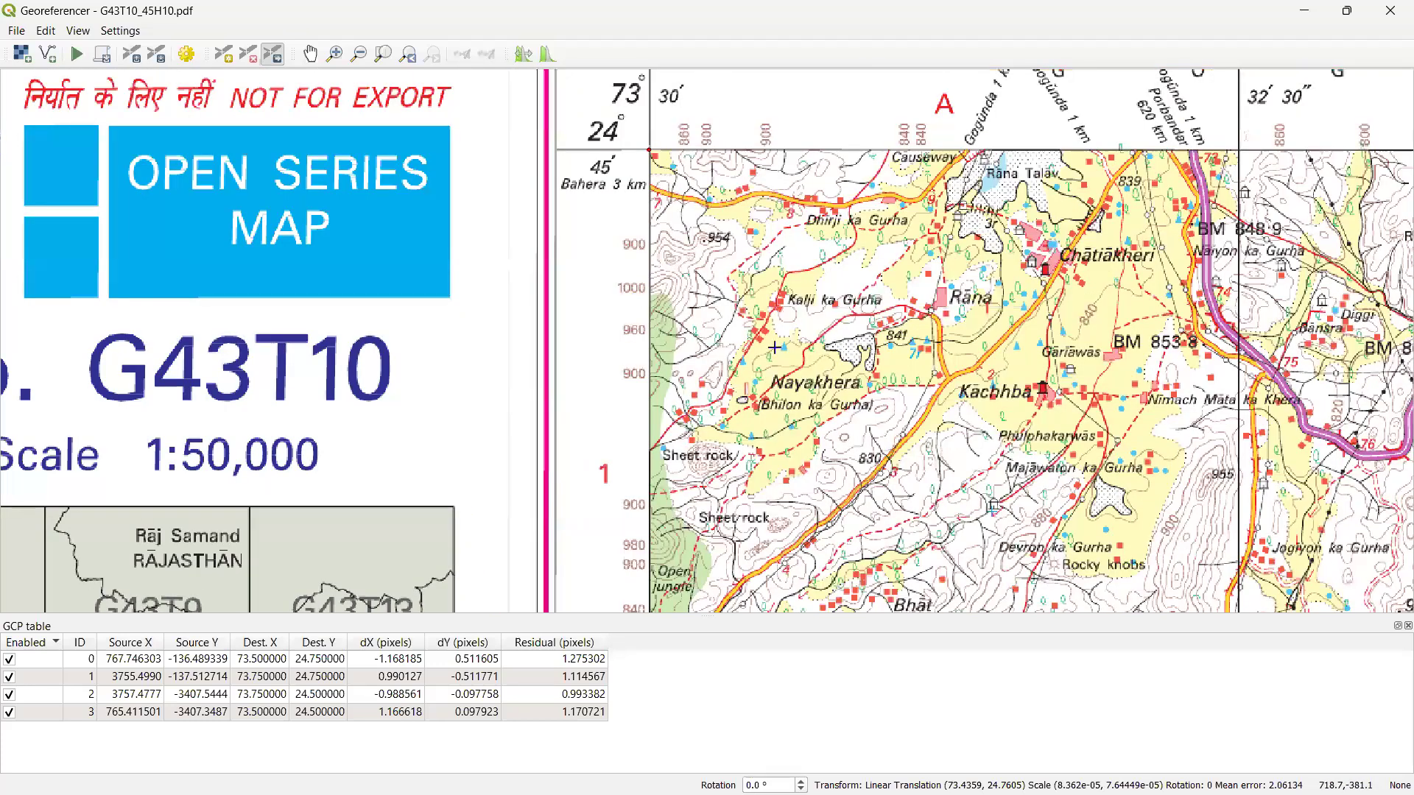
scroll(775, 347, up, 2)
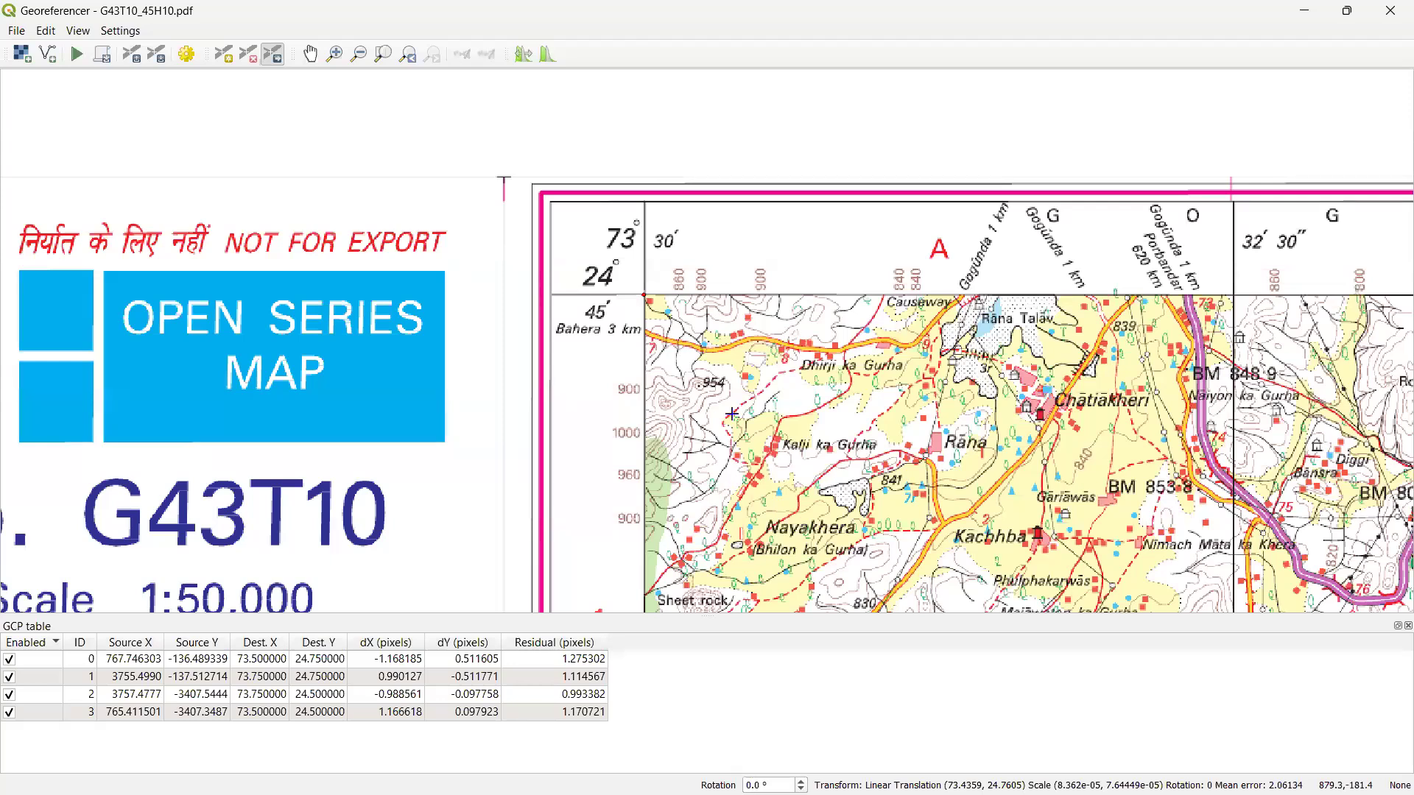
Inspect the northwest control point and its residual line against the pixels where the frame lines cross
scroll(644, 295, up, 3)
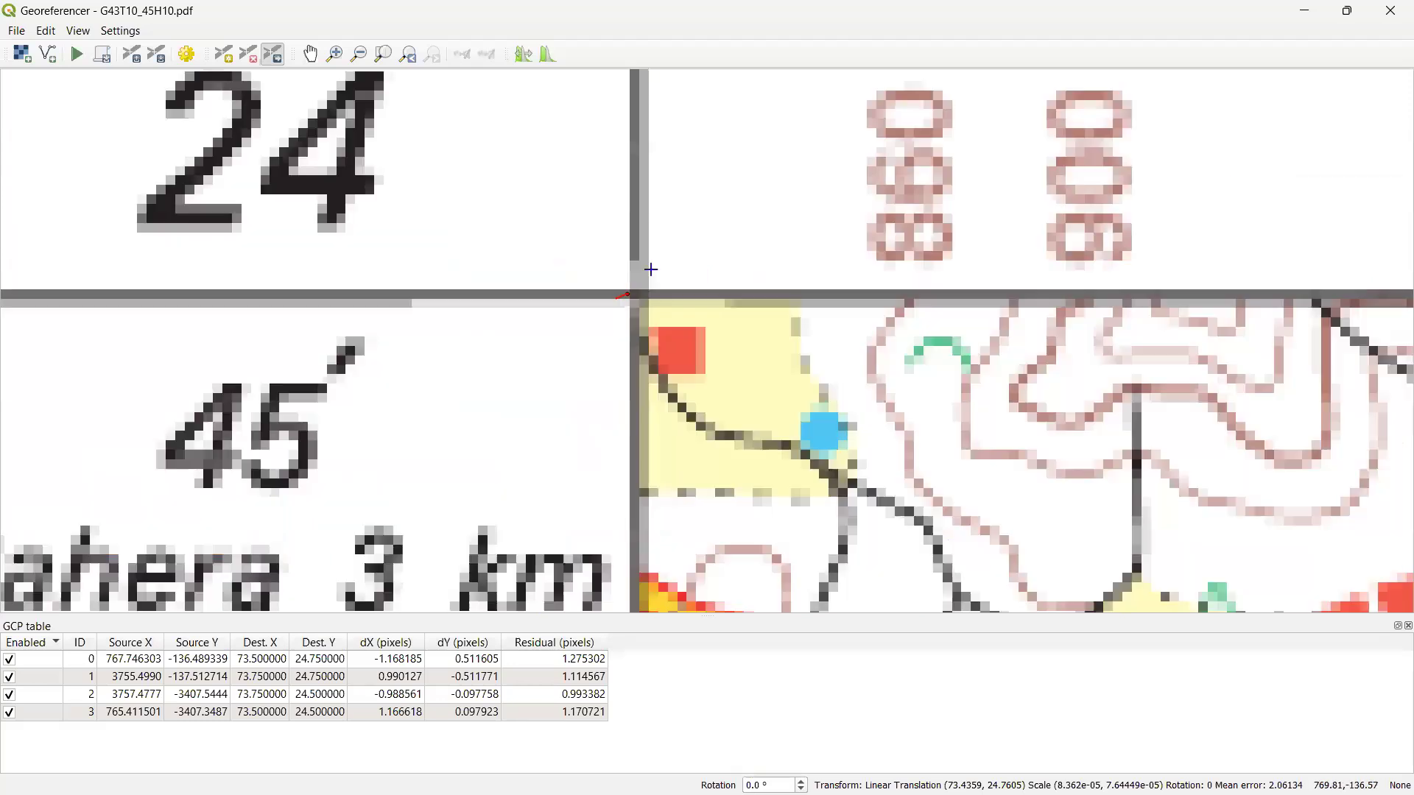
scroll(598, 308, up, 2)
scroll(611, 310, up, 2)
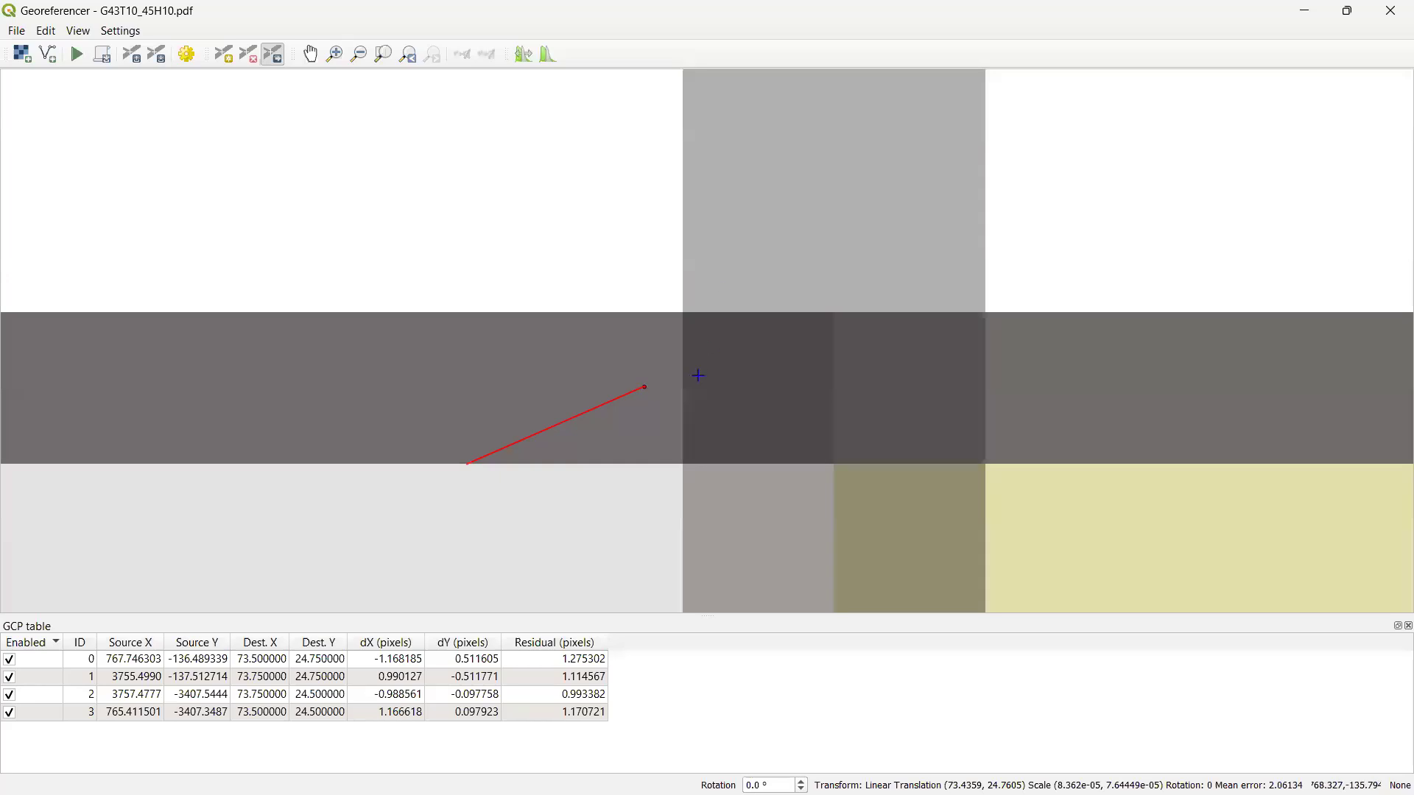
scroll(696, 376, up, 1)
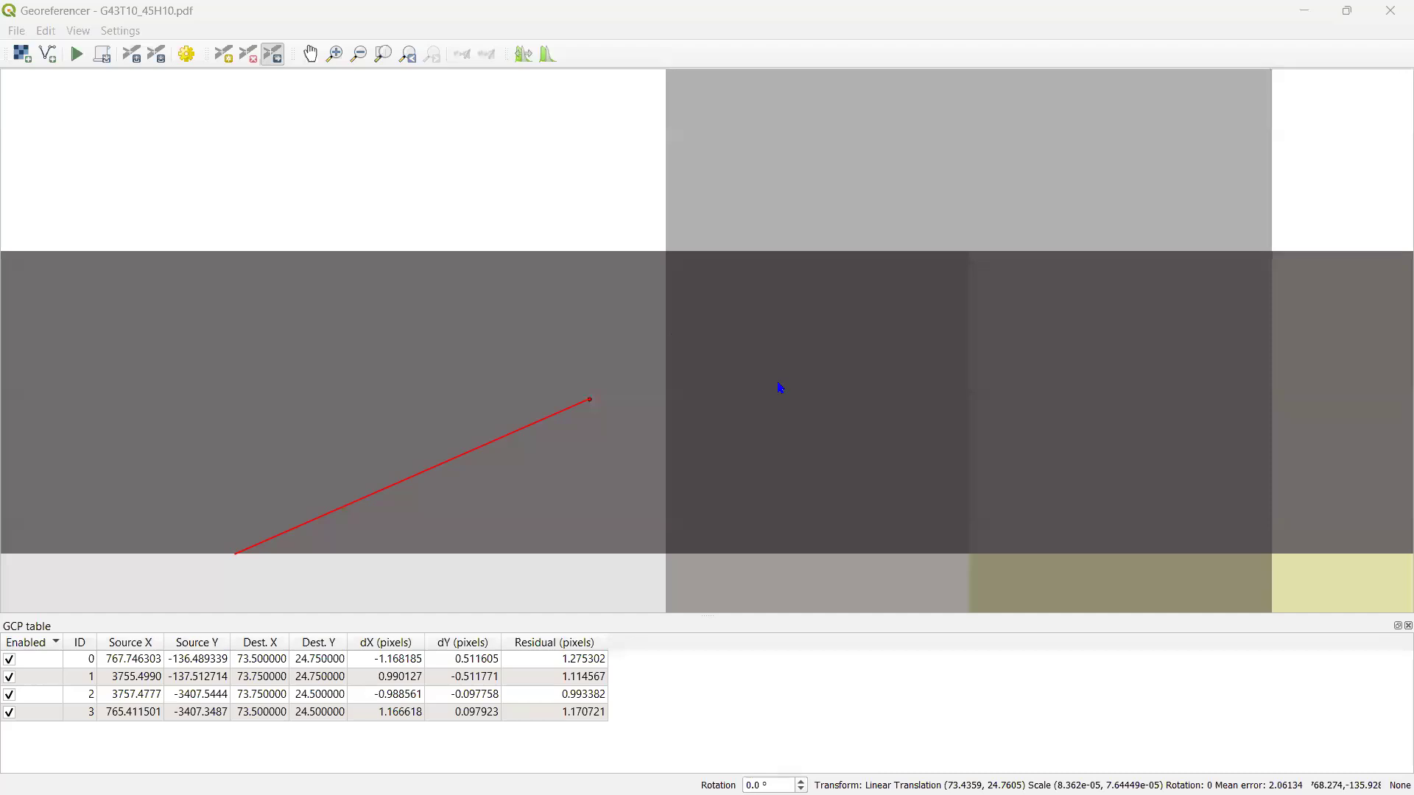
click(589, 423)
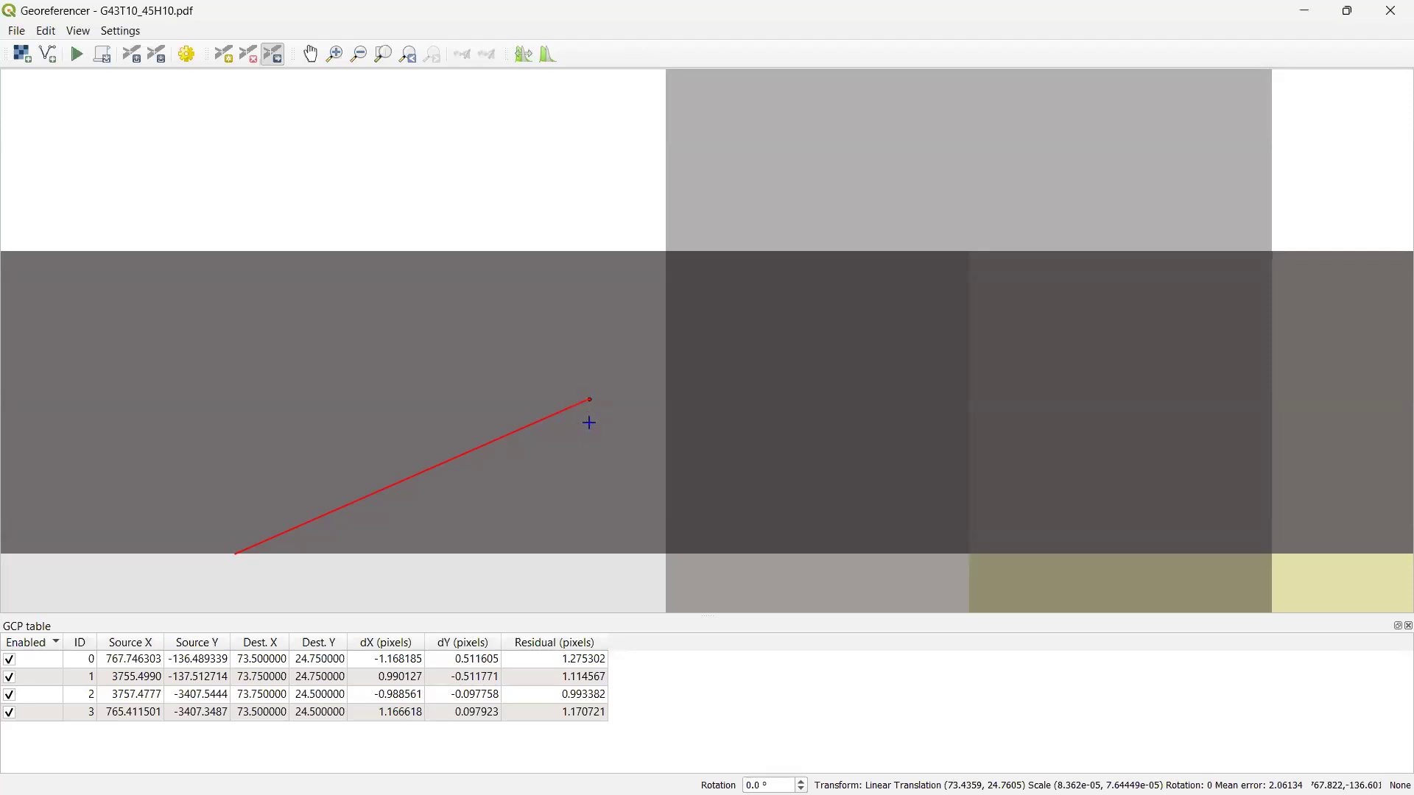
scroll(589, 423, up, 1)
scroll(596, 382, down, 1)
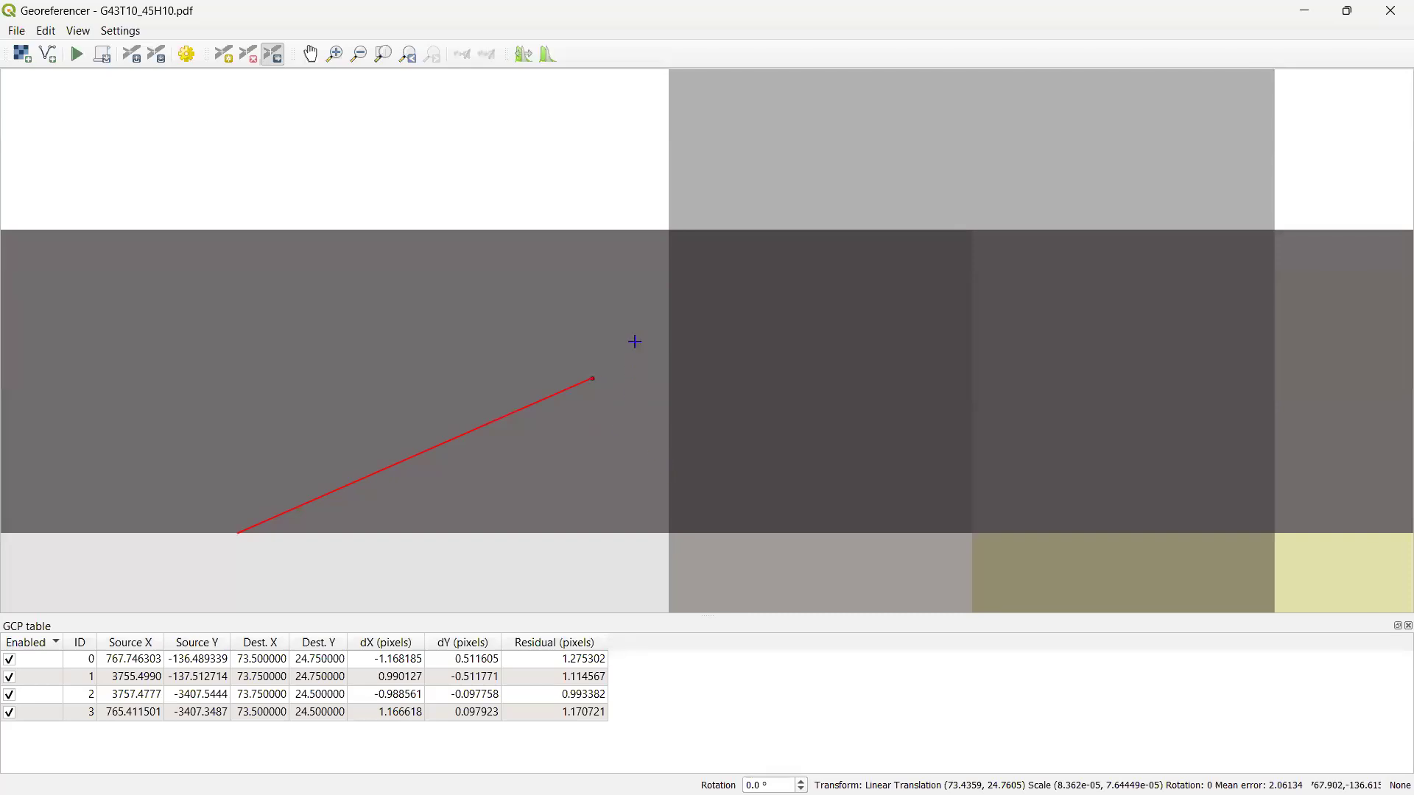
scroll(619, 390, down, 4)
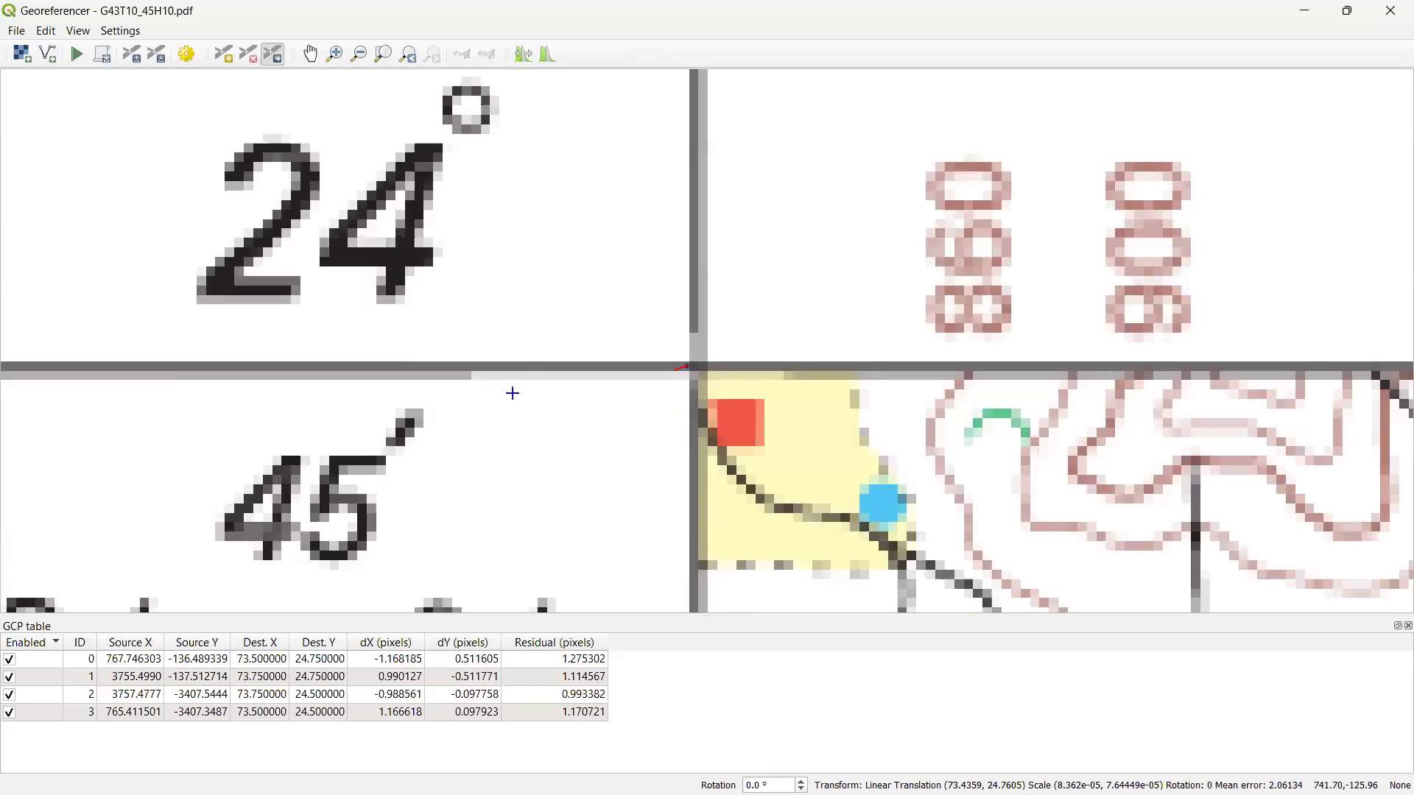
scroll(513, 394, down, 2)
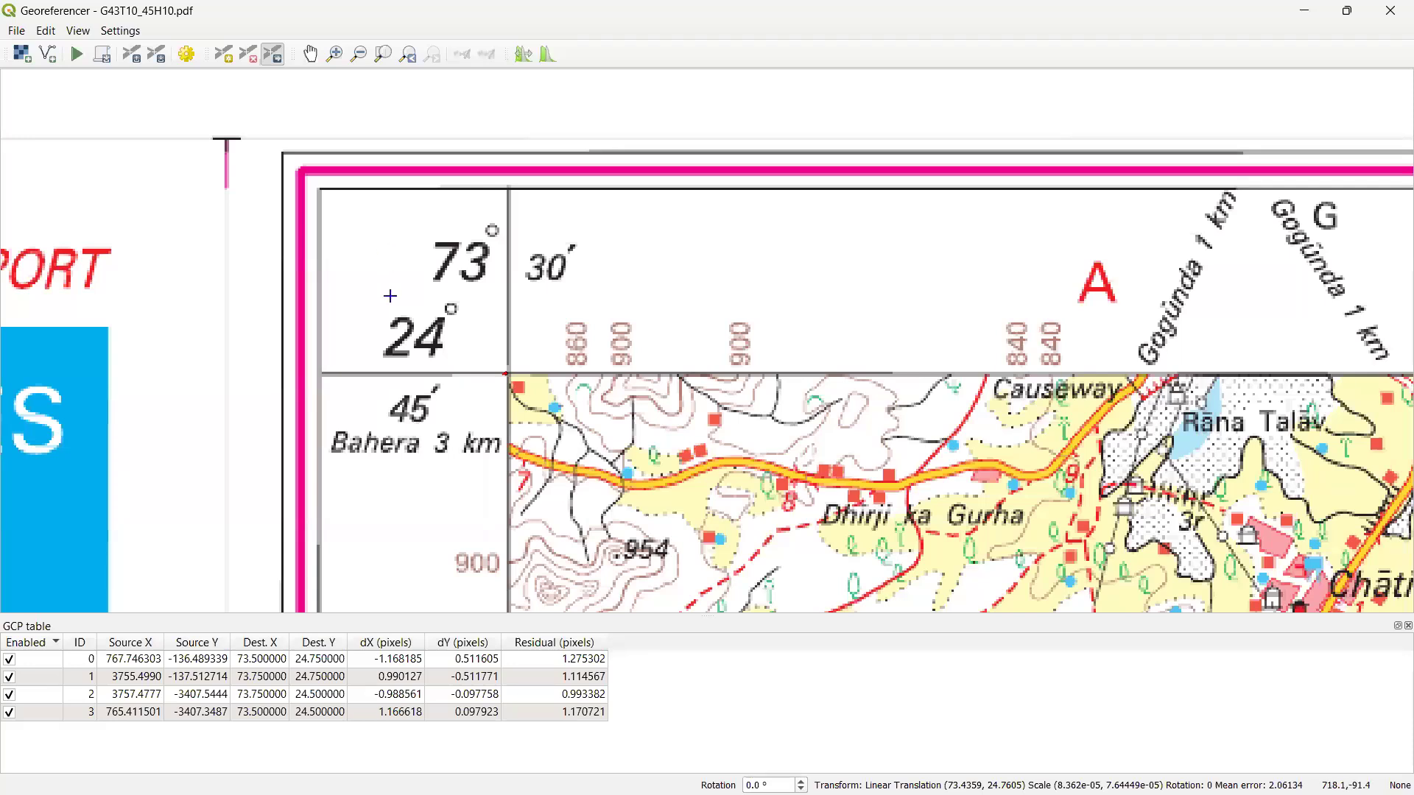
Move the northwest control point into the crossing's darkest pixel, to about source X 768.37, Y -136.48
scroll(394, 322, up, 1)
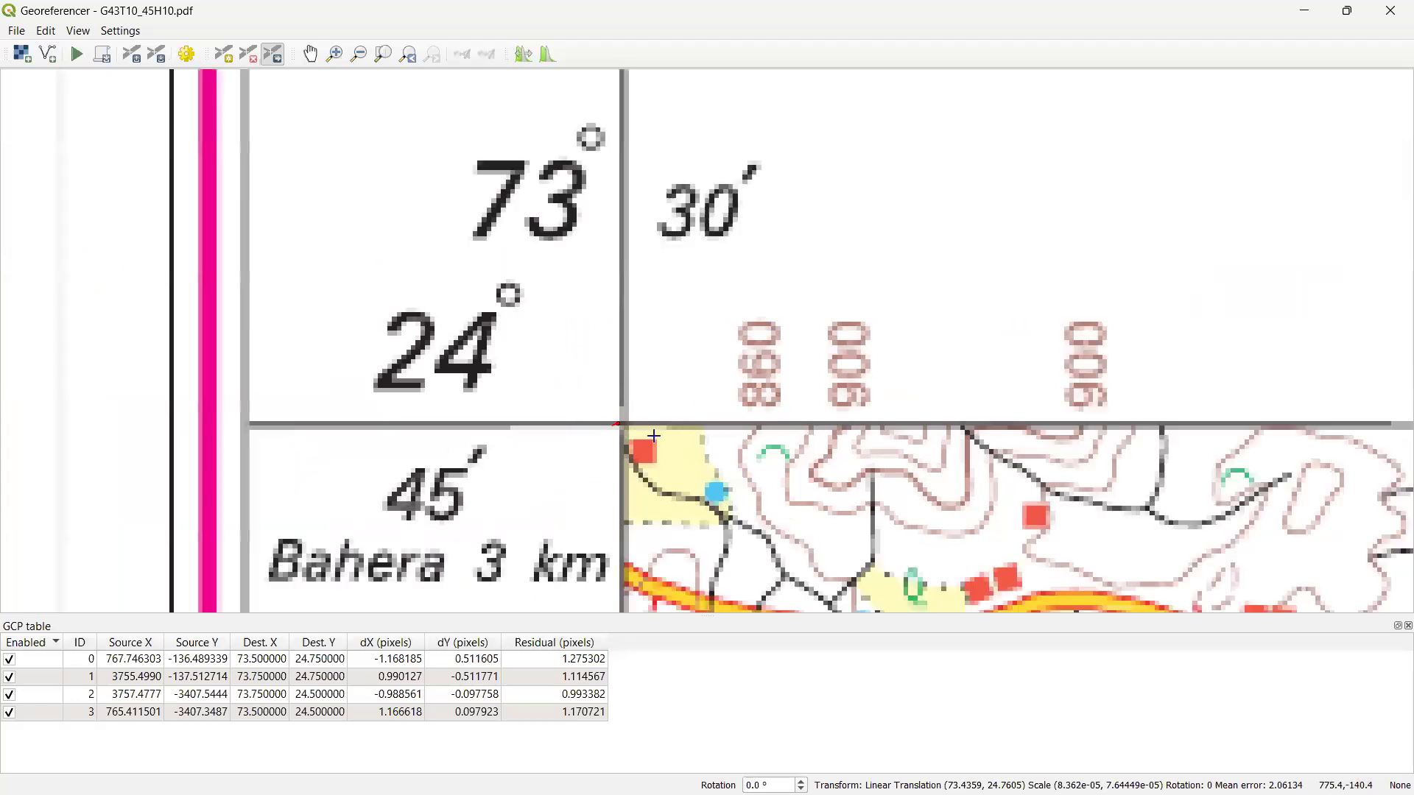
scroll(648, 442, up, 1)
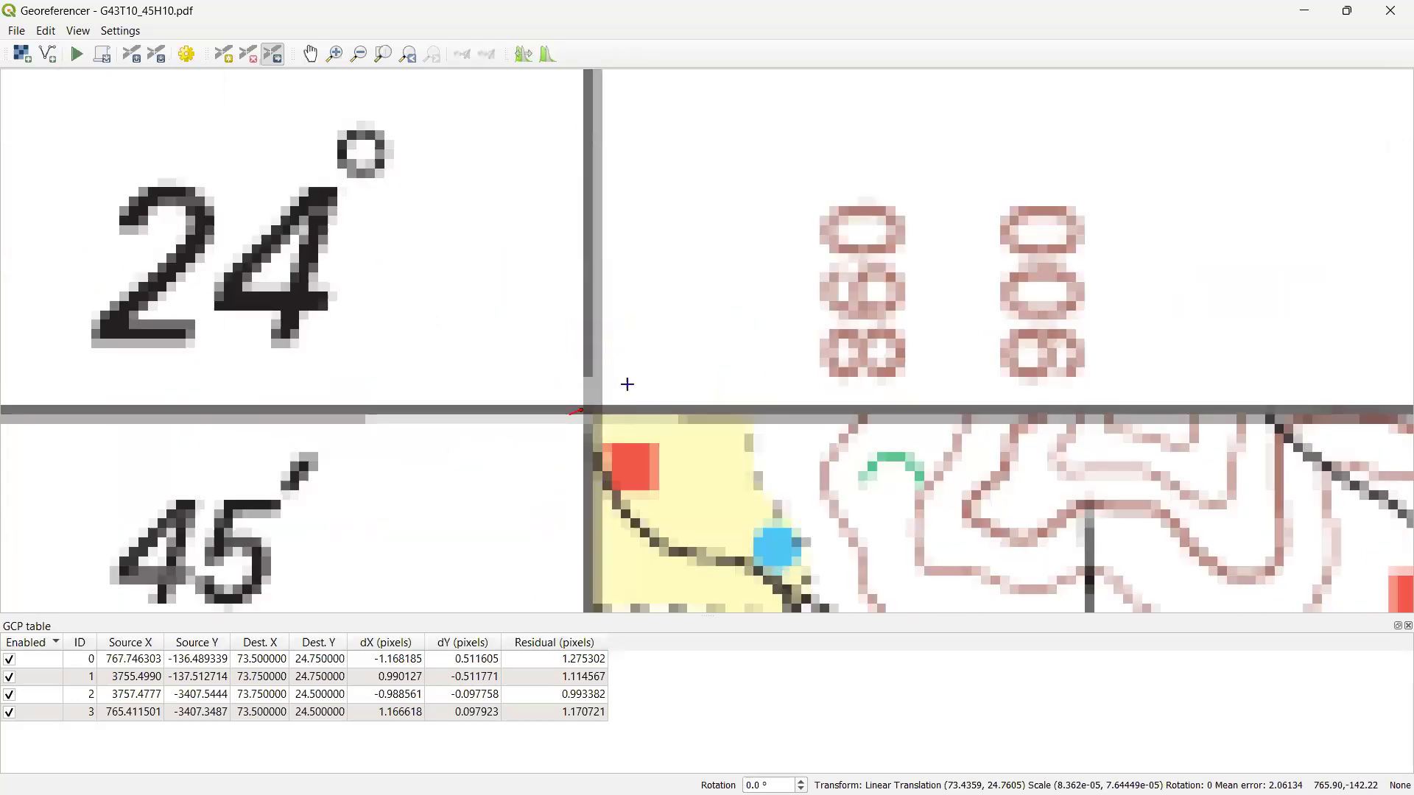
scroll(625, 385, up, 1)
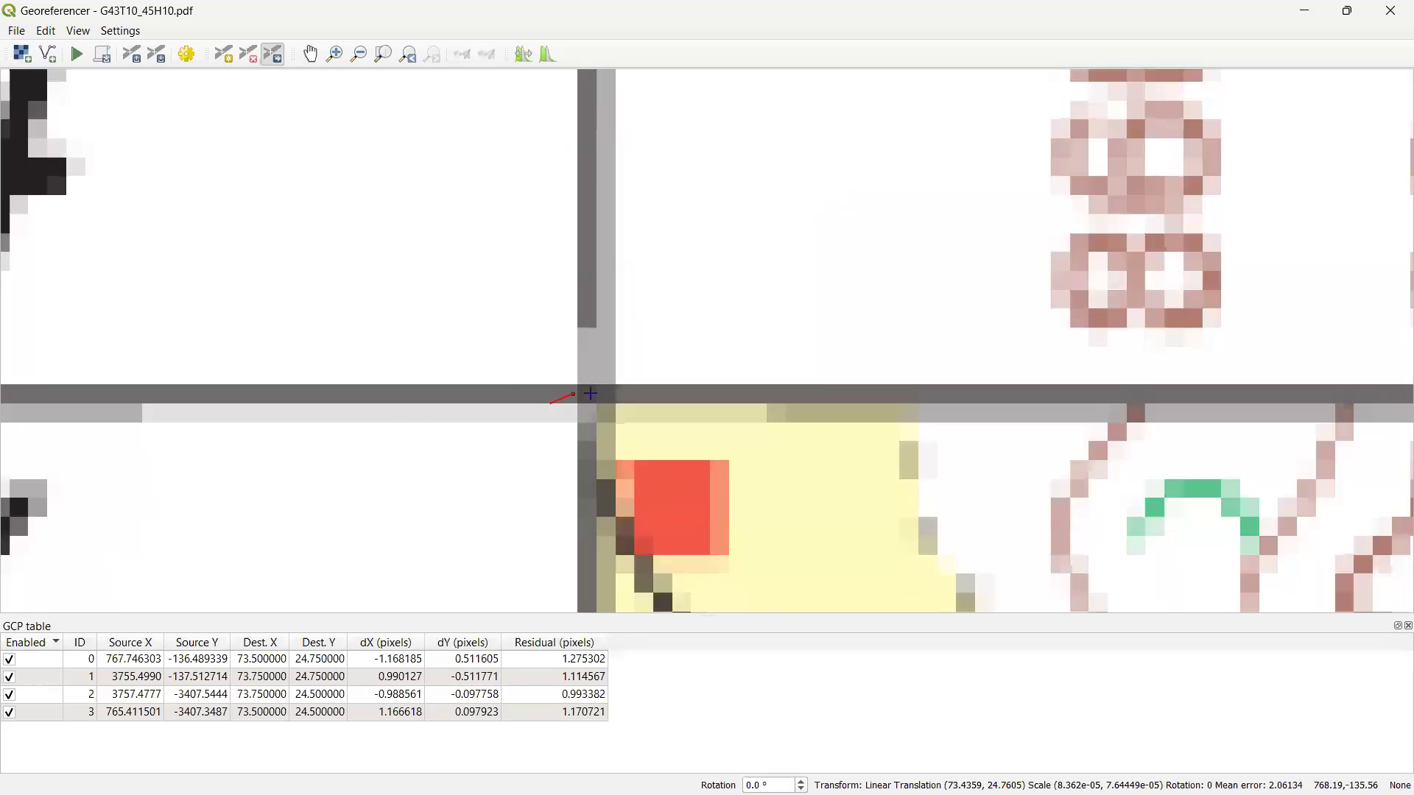
scroll(581, 397, up, 1)
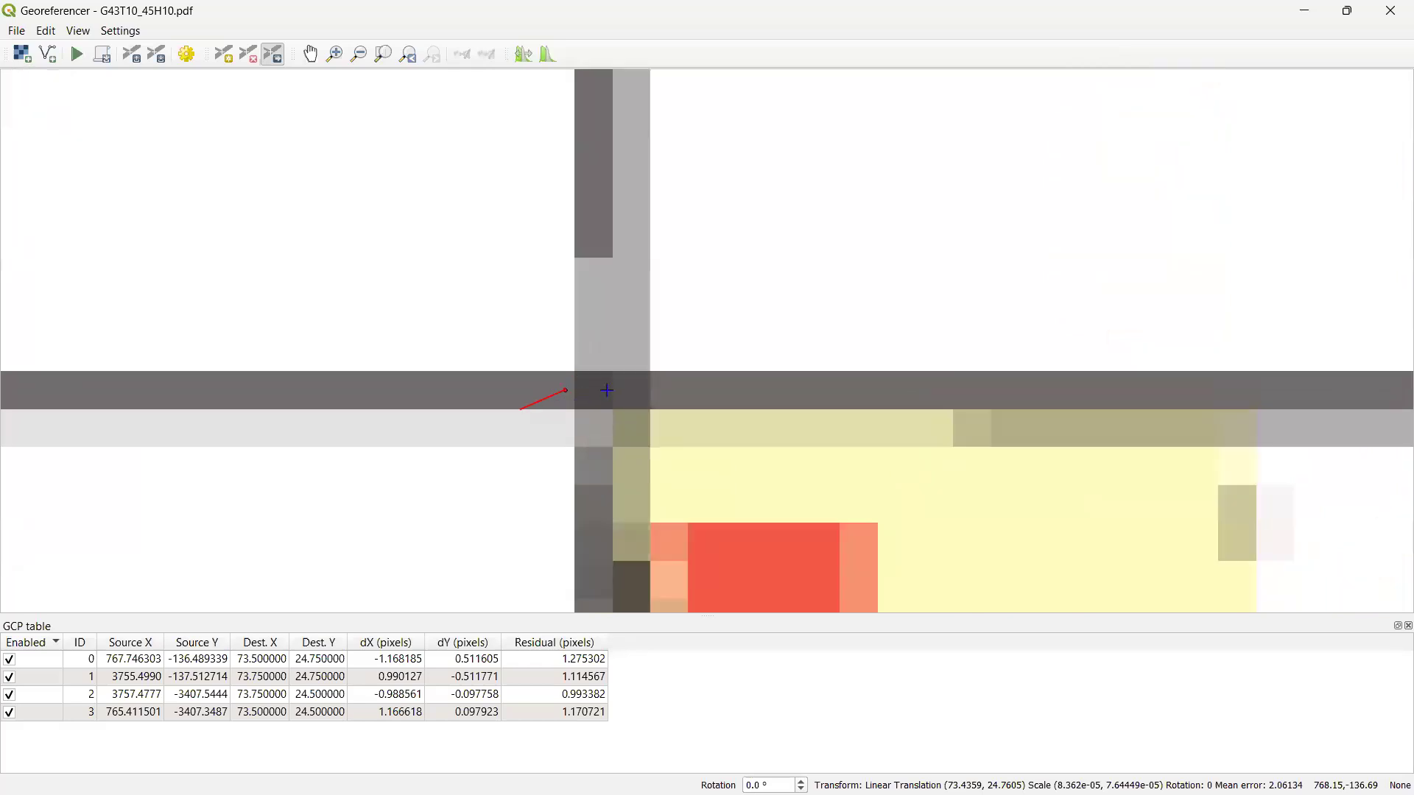
scroll(567, 394, up, 1)
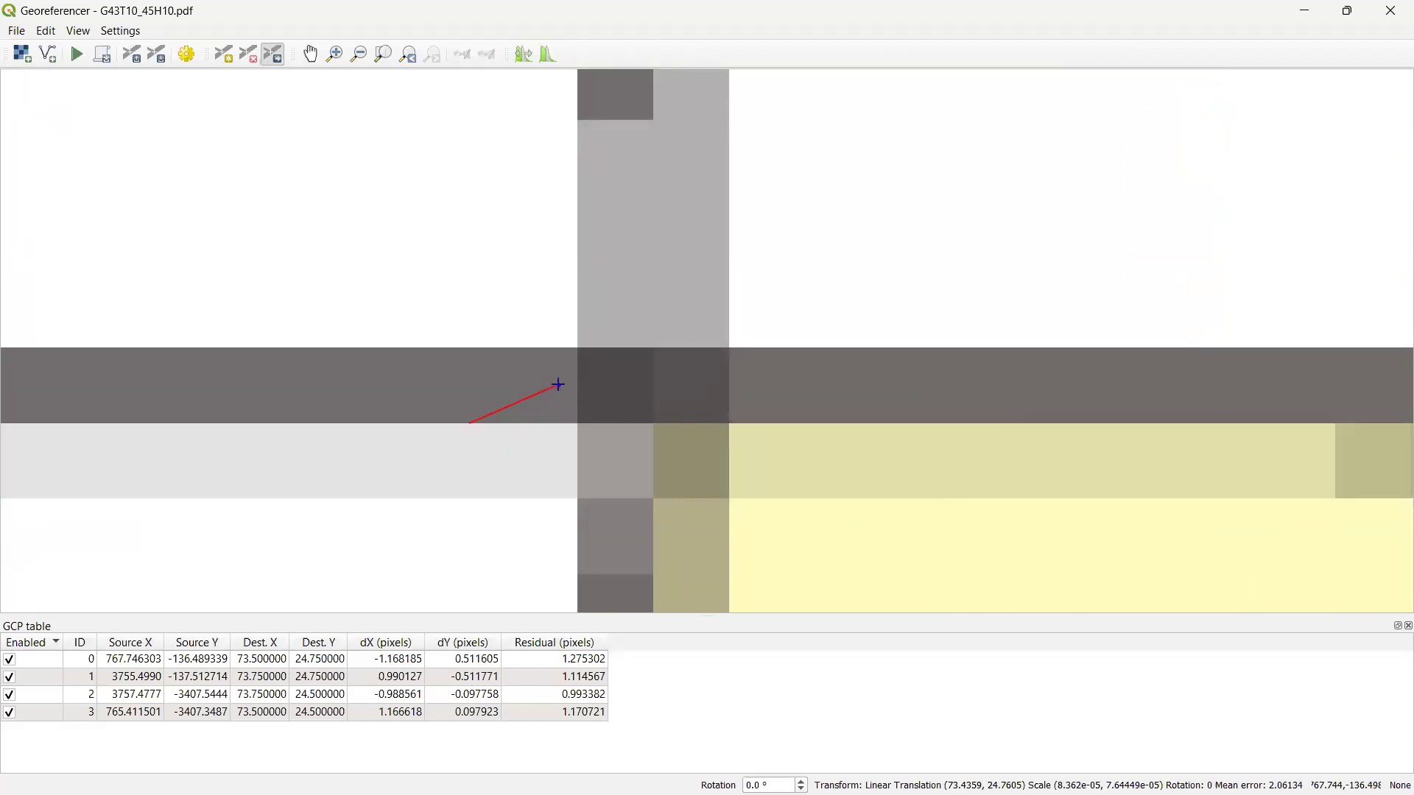
drag(556, 383, 605, 383)
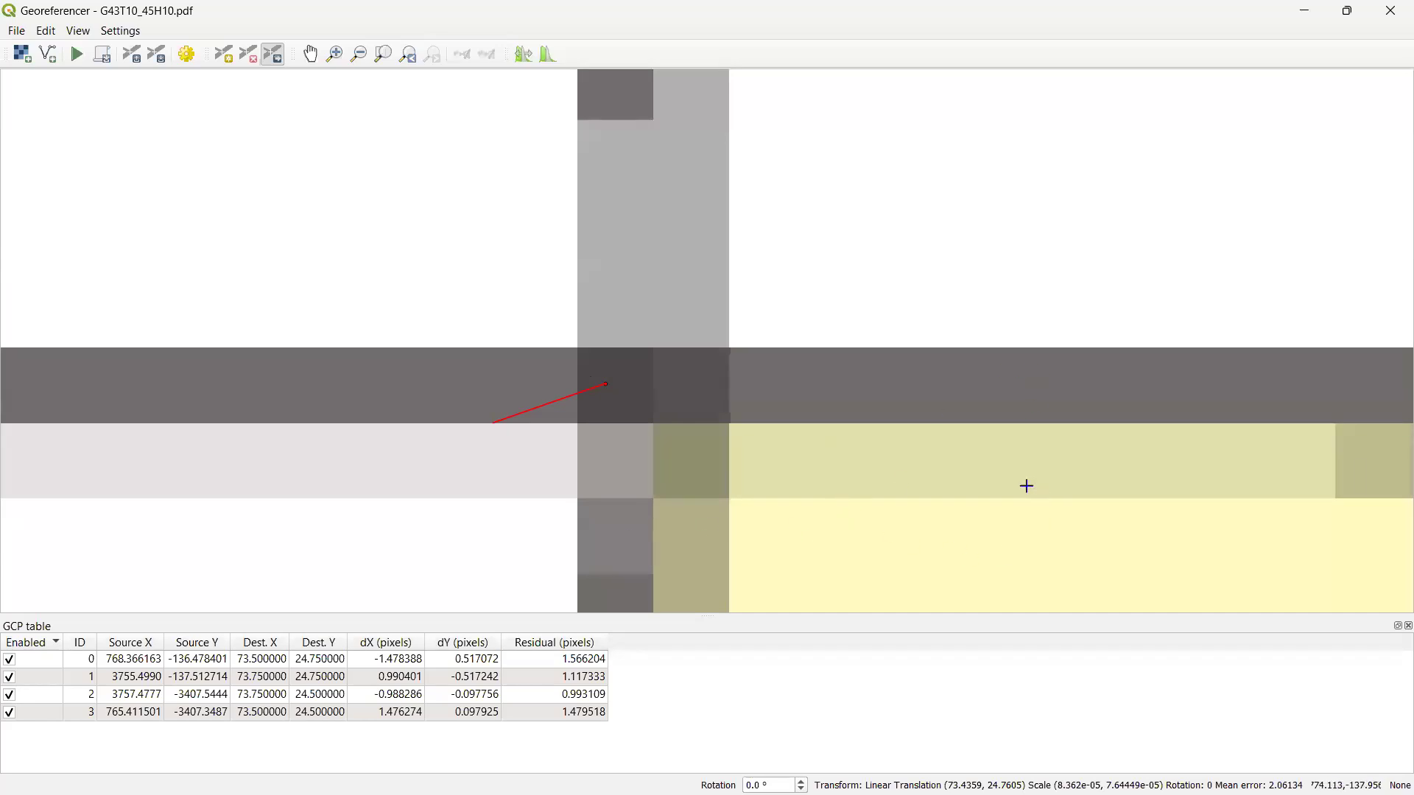
Check the northwest control point's new placement and residual line against the frame crossing, close up and in the wider map
scroll(897, 373, down, 1)
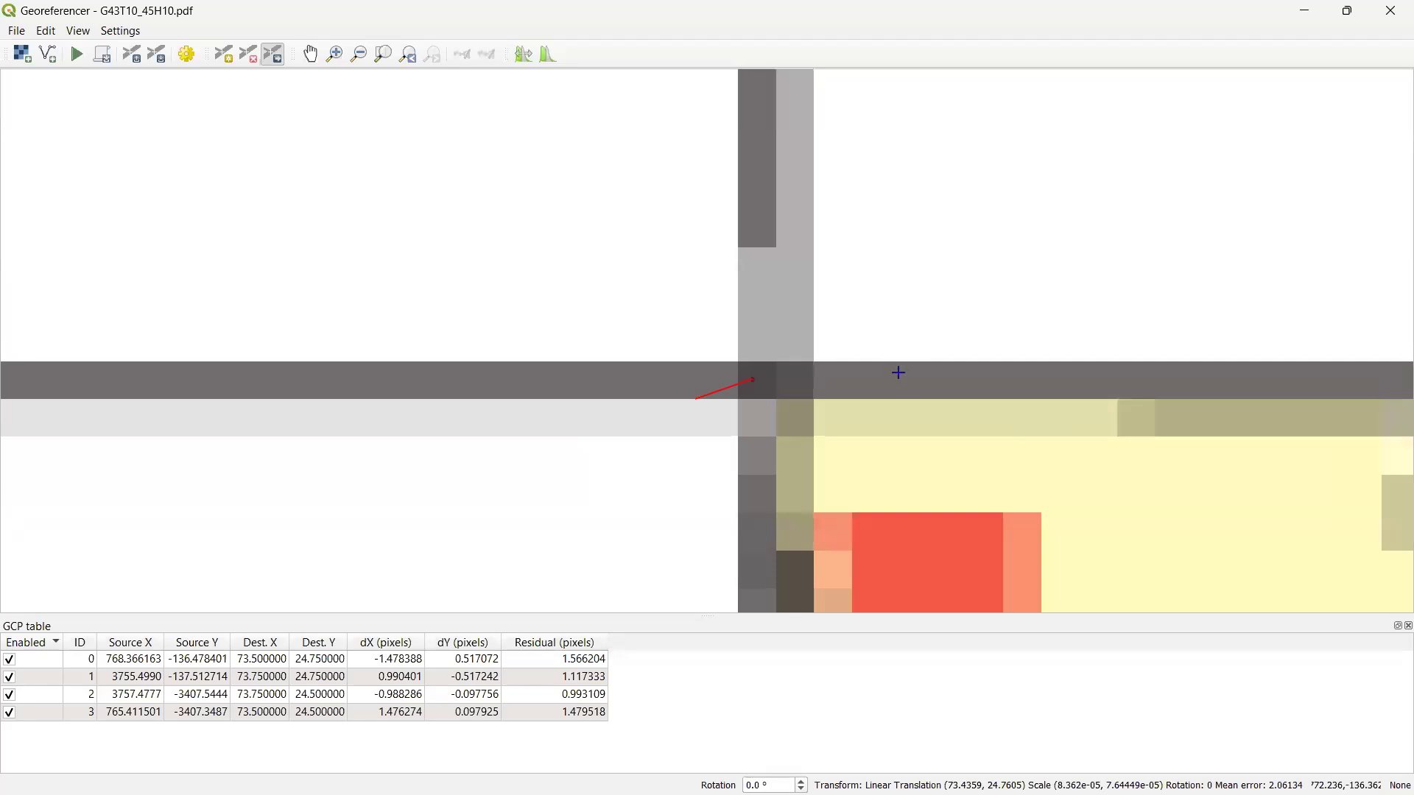
scroll(938, 338, down, 1)
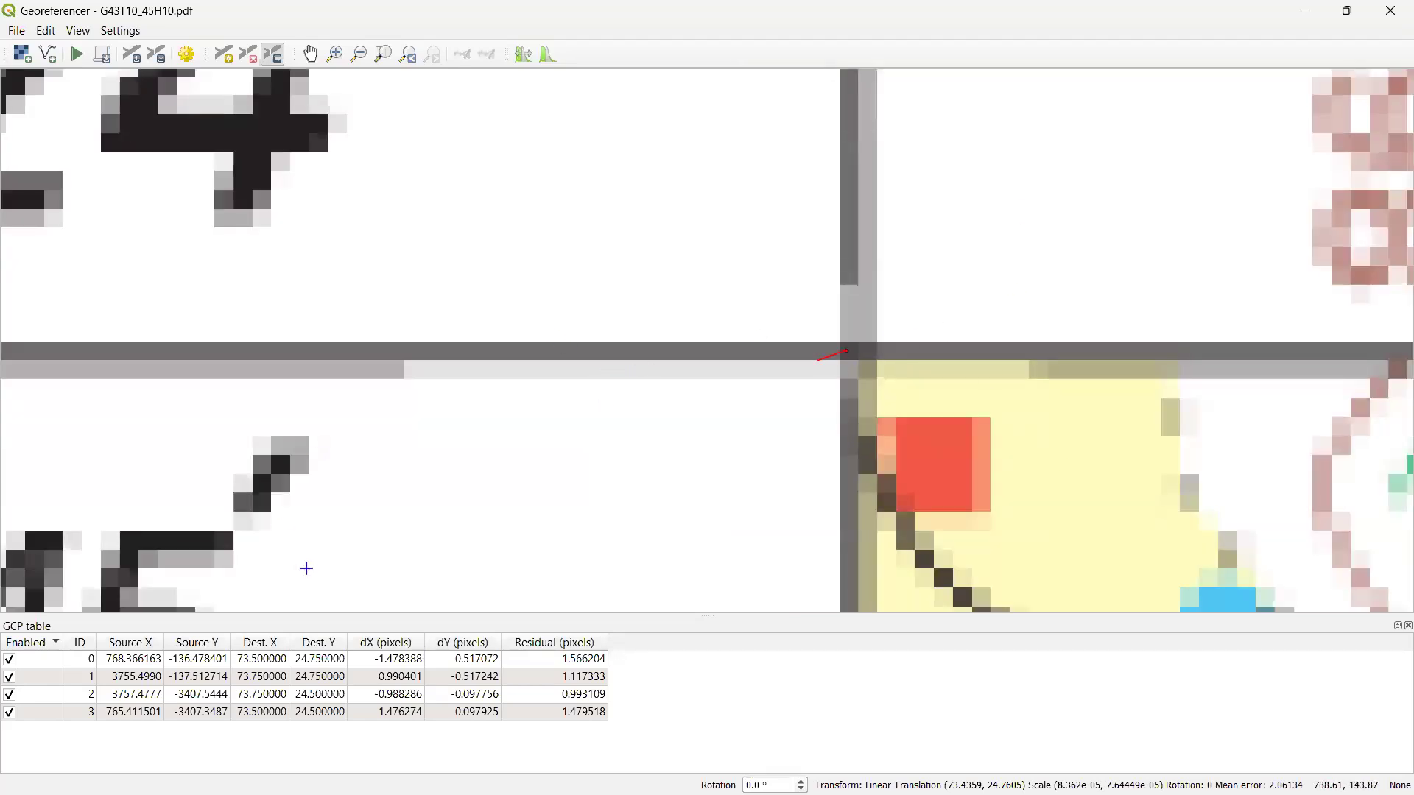
click(223, 56)
scroll(618, 385, down, 5)
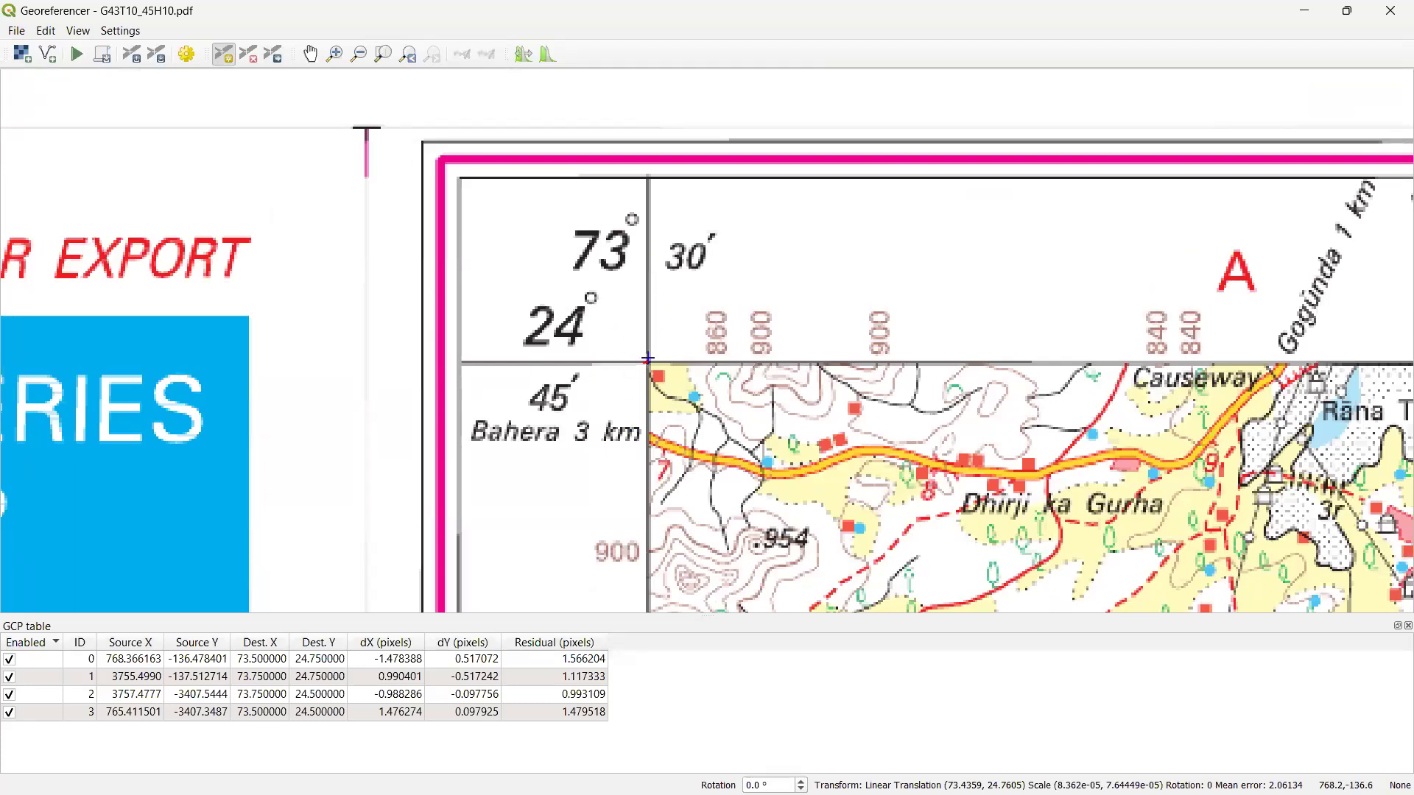
scroll(647, 359, up, 2)
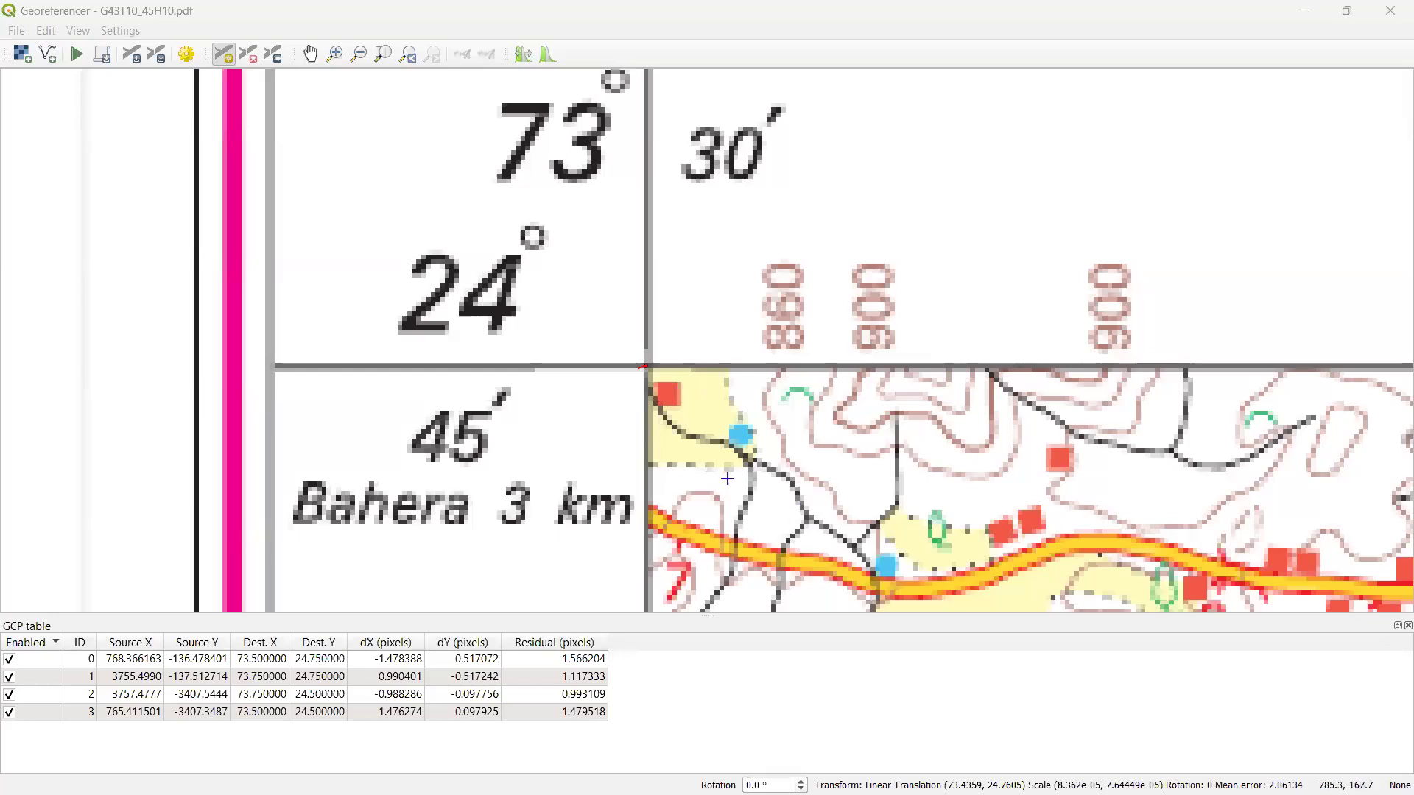
scroll(633, 353, up, 1)
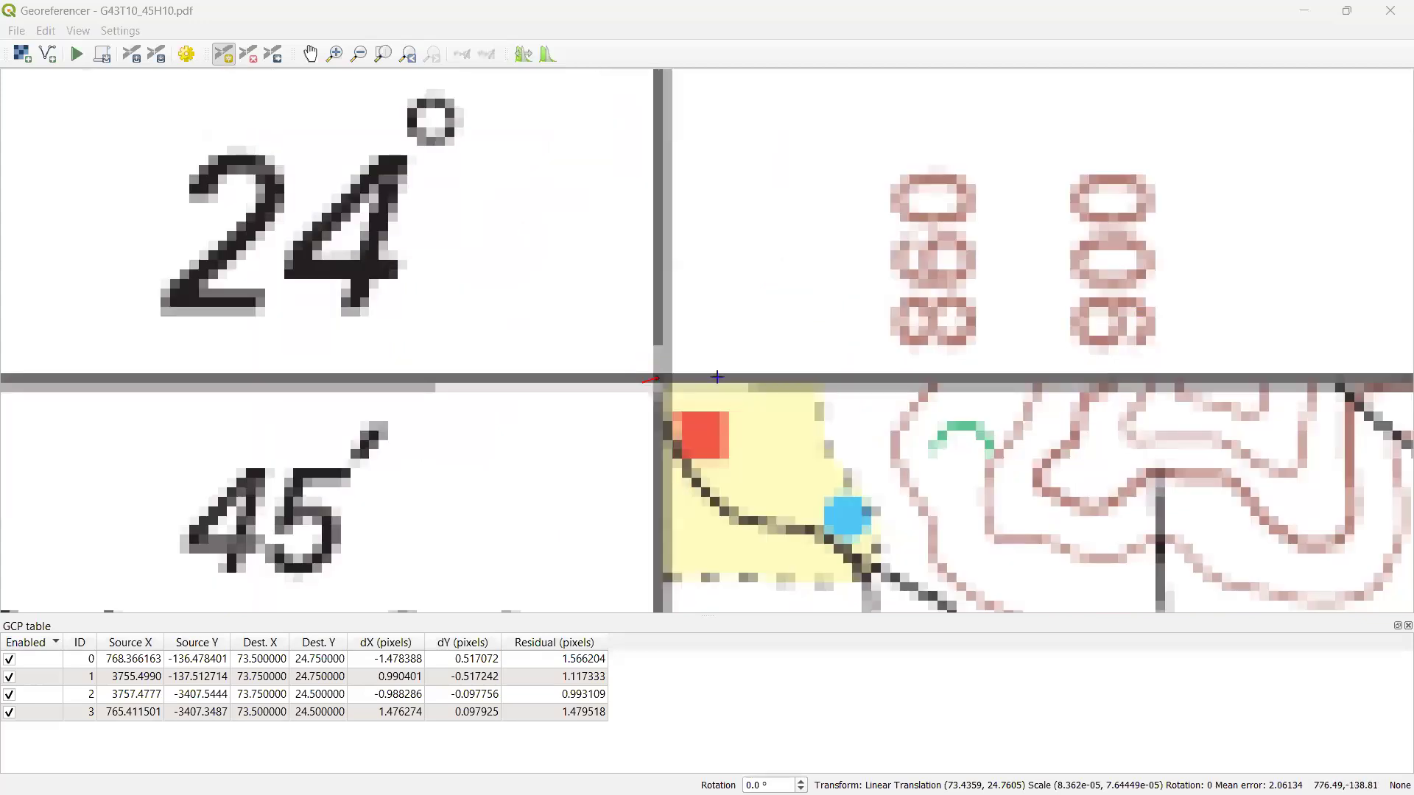
scroll(661, 295, up, 1)
scroll(635, 341, up, 1)
scroll(637, 392, down, 1)
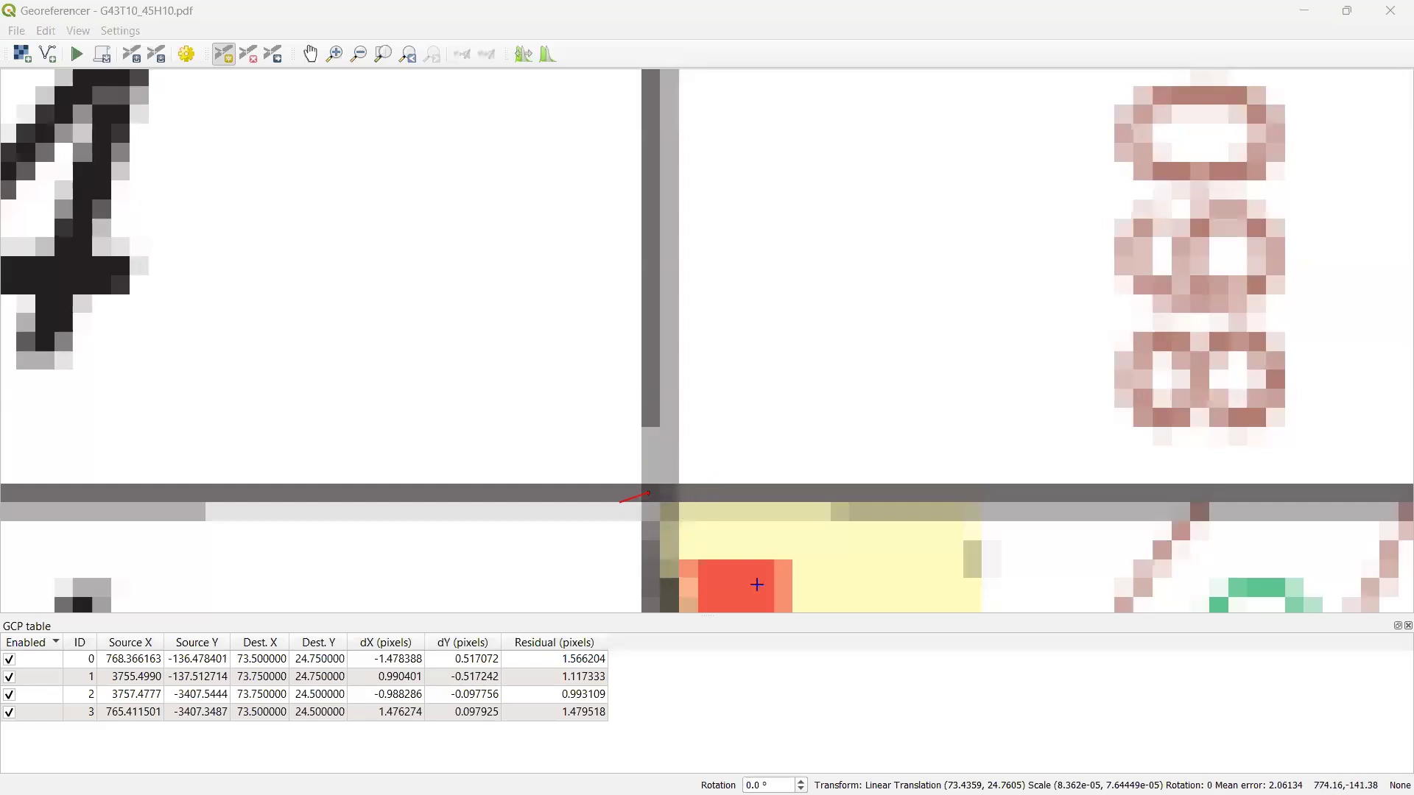
scroll(597, 574, up, 1)
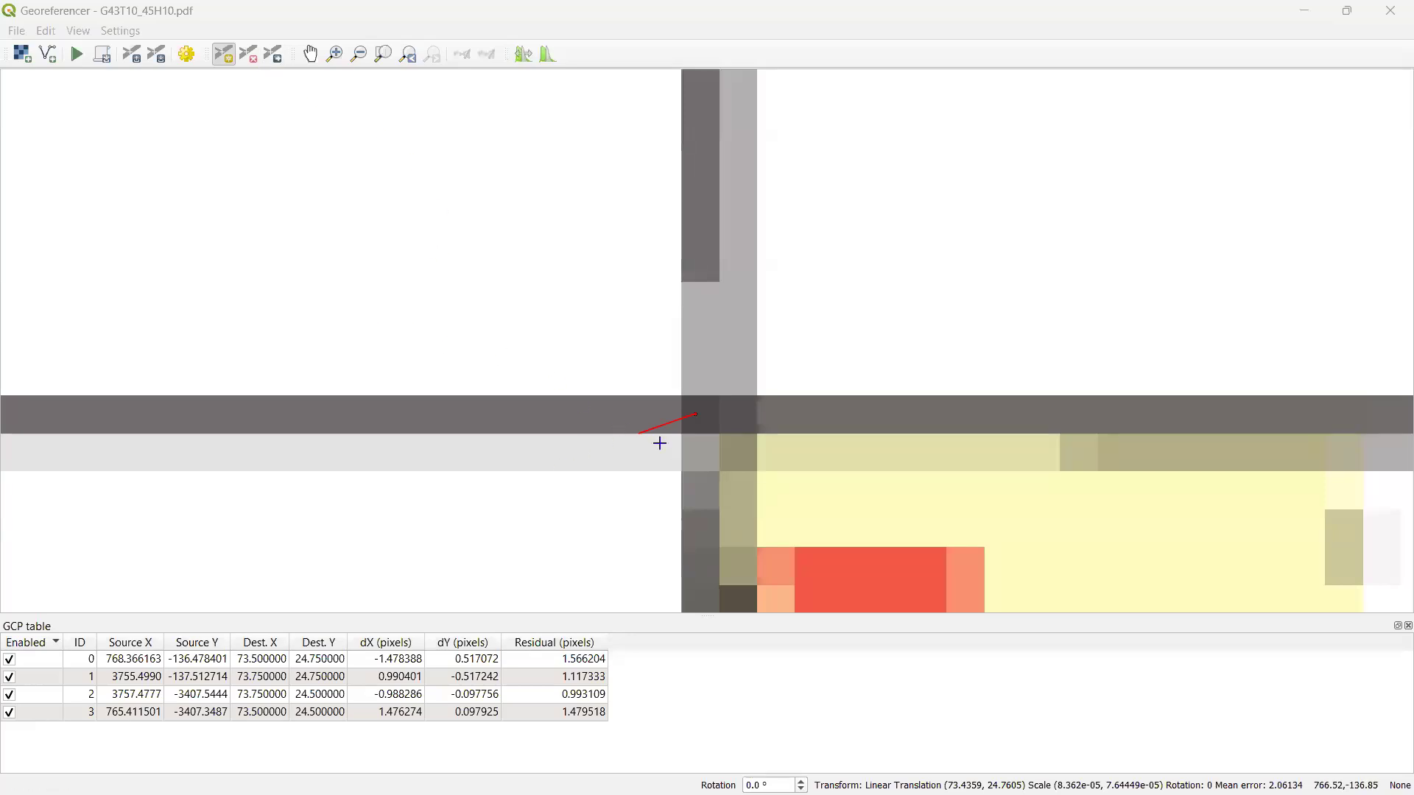
scroll(721, 410, down, 10)
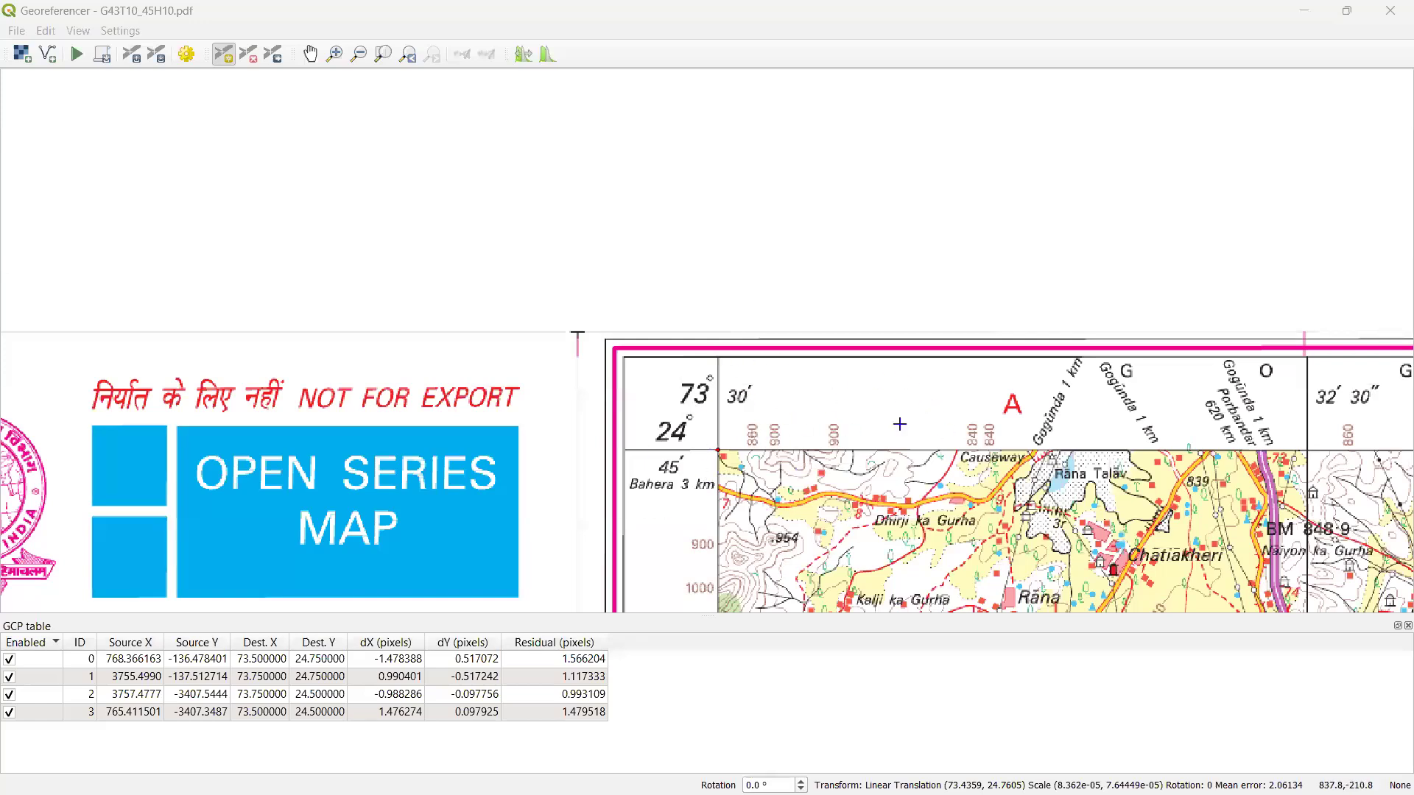
scroll(775, 471, down, 2)
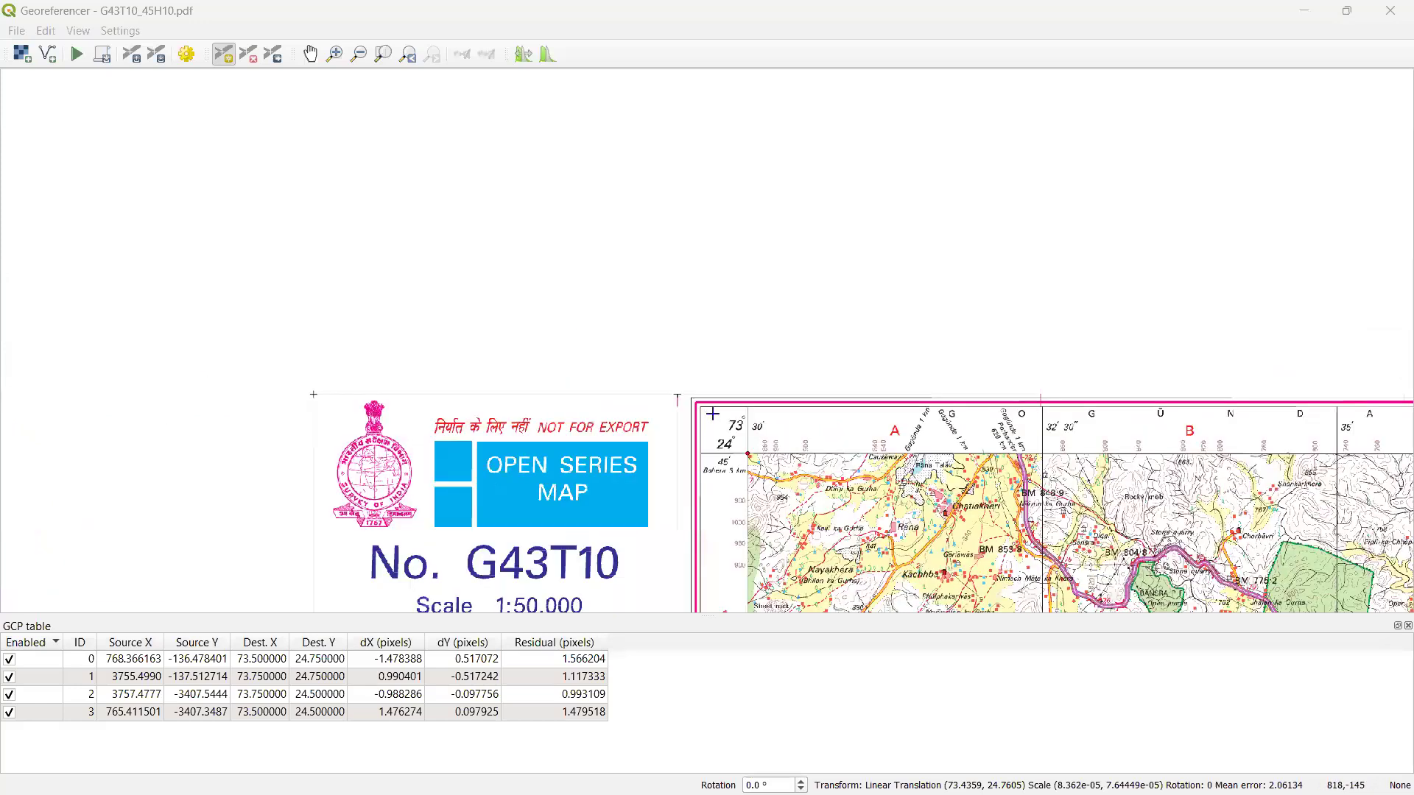
View the whole toposheet, then examine the southwest control point and its residual line at the 24°30′, 73°30′ corner
click(383, 62)
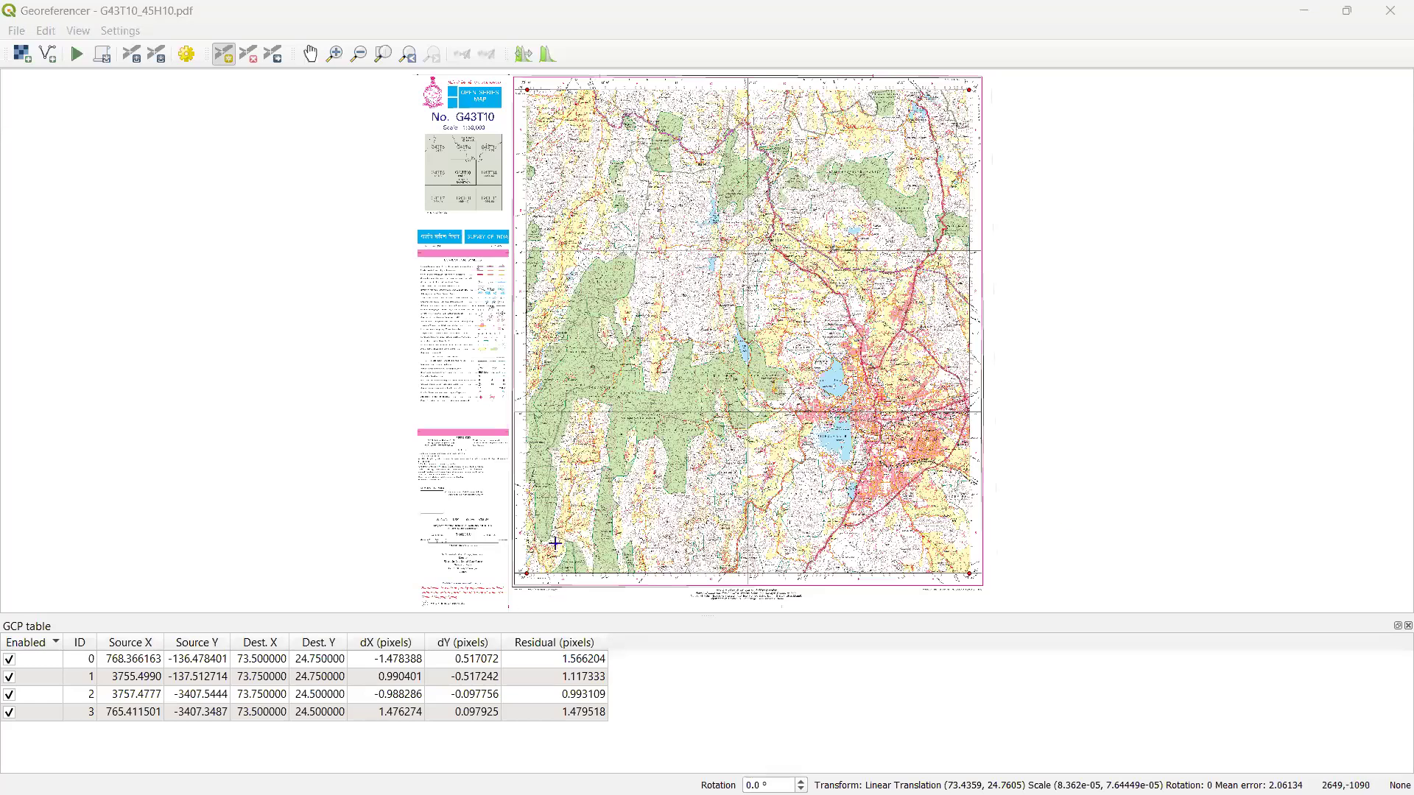
scroll(479, 376, up, 10)
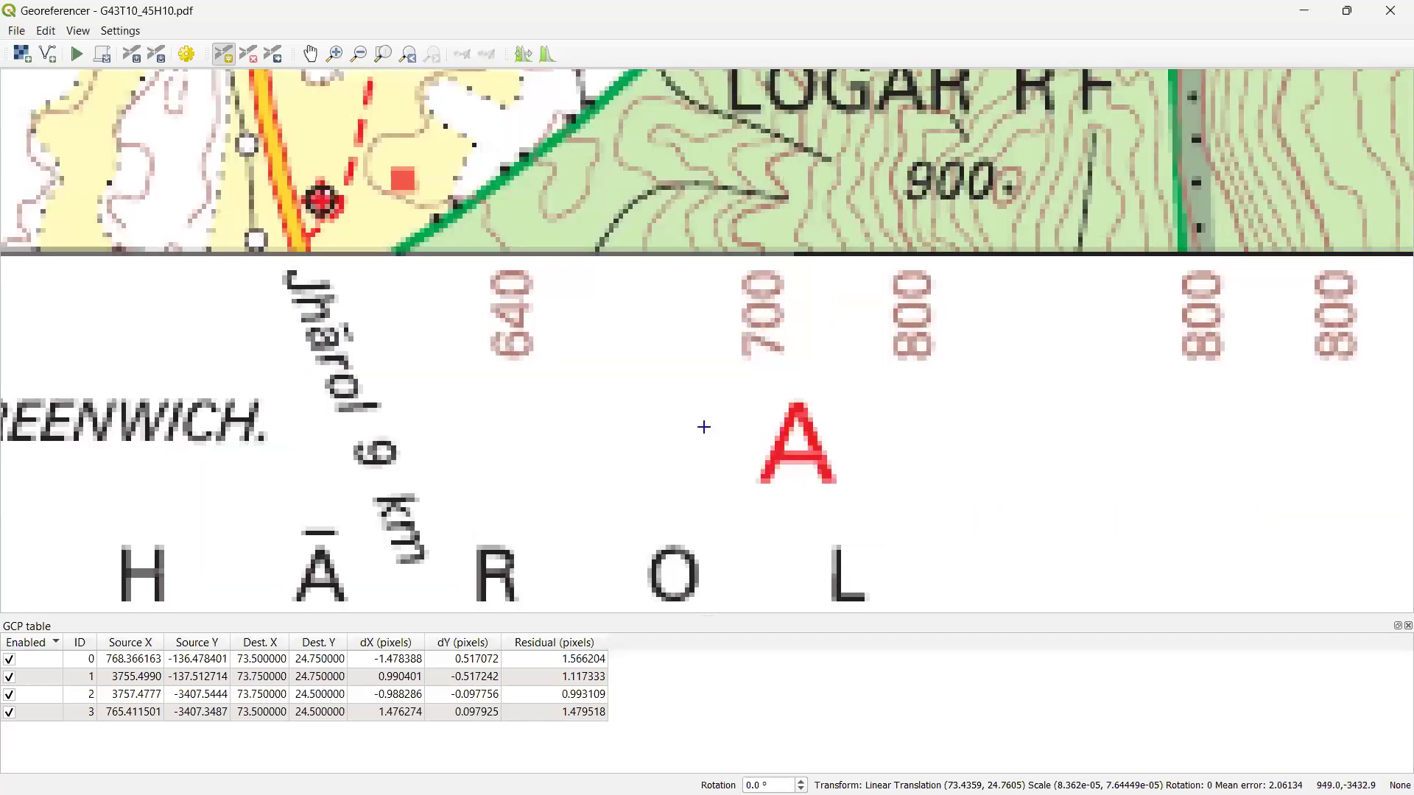
scroll(703, 424, down, 1)
scroll(669, 422, up, 1)
scroll(669, 422, down, 1)
scroll(678, 332, up, 4)
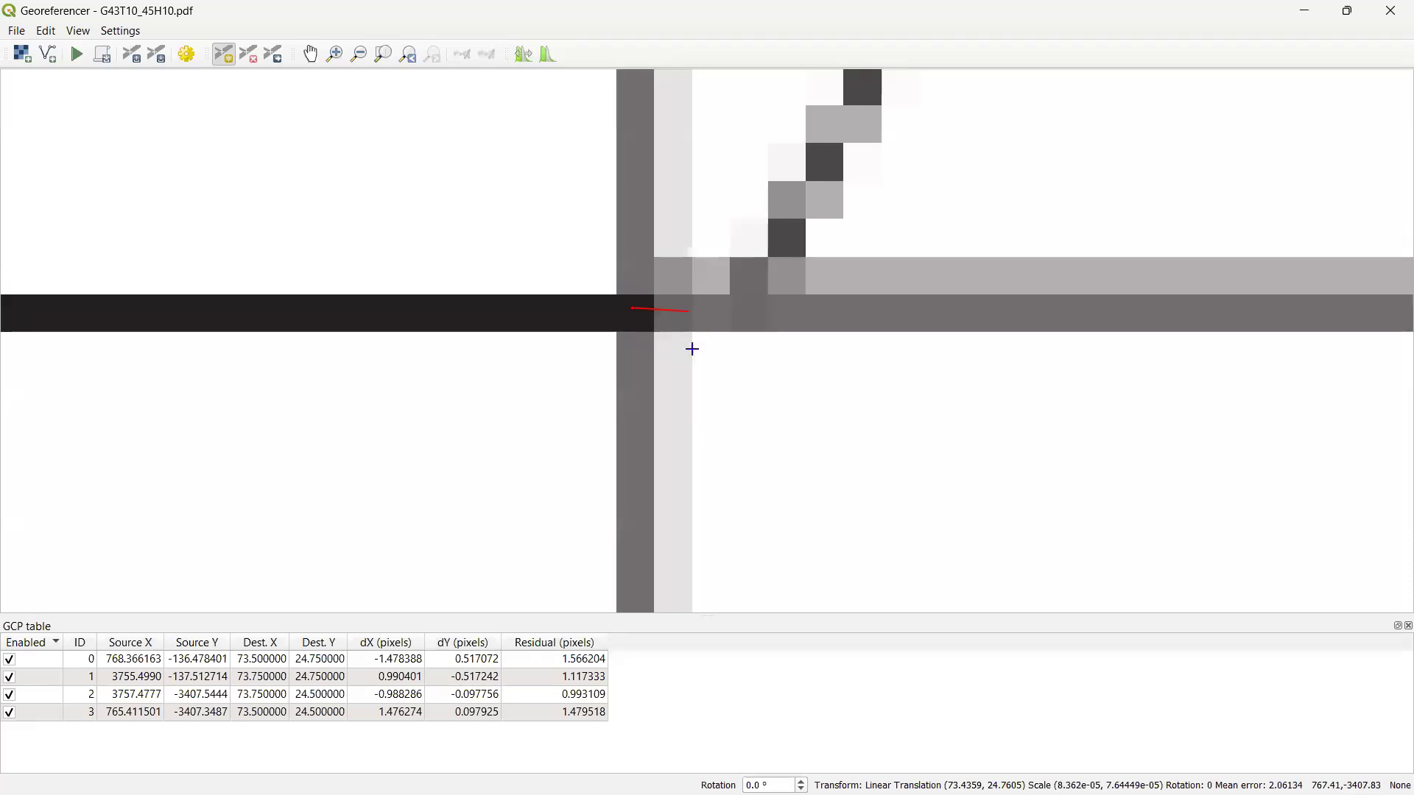
click(272, 54)
scroll(593, 380, down, 5)
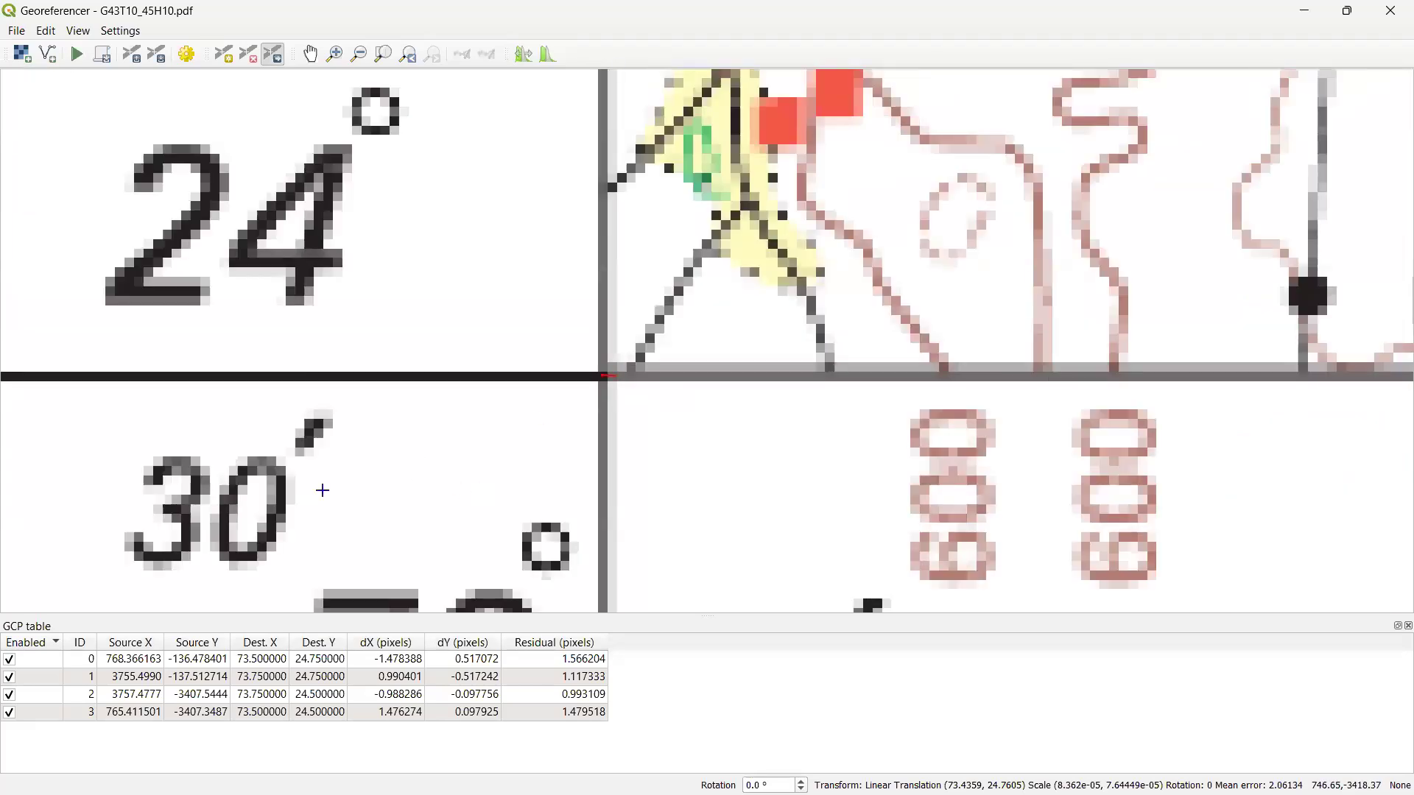
View the toposheet's southern edge and examine the southeast control point and its residual line at the 24°30′, 73°45′ corner
scroll(412, 483, down, 2)
scroll(1402, 413, down, 5)
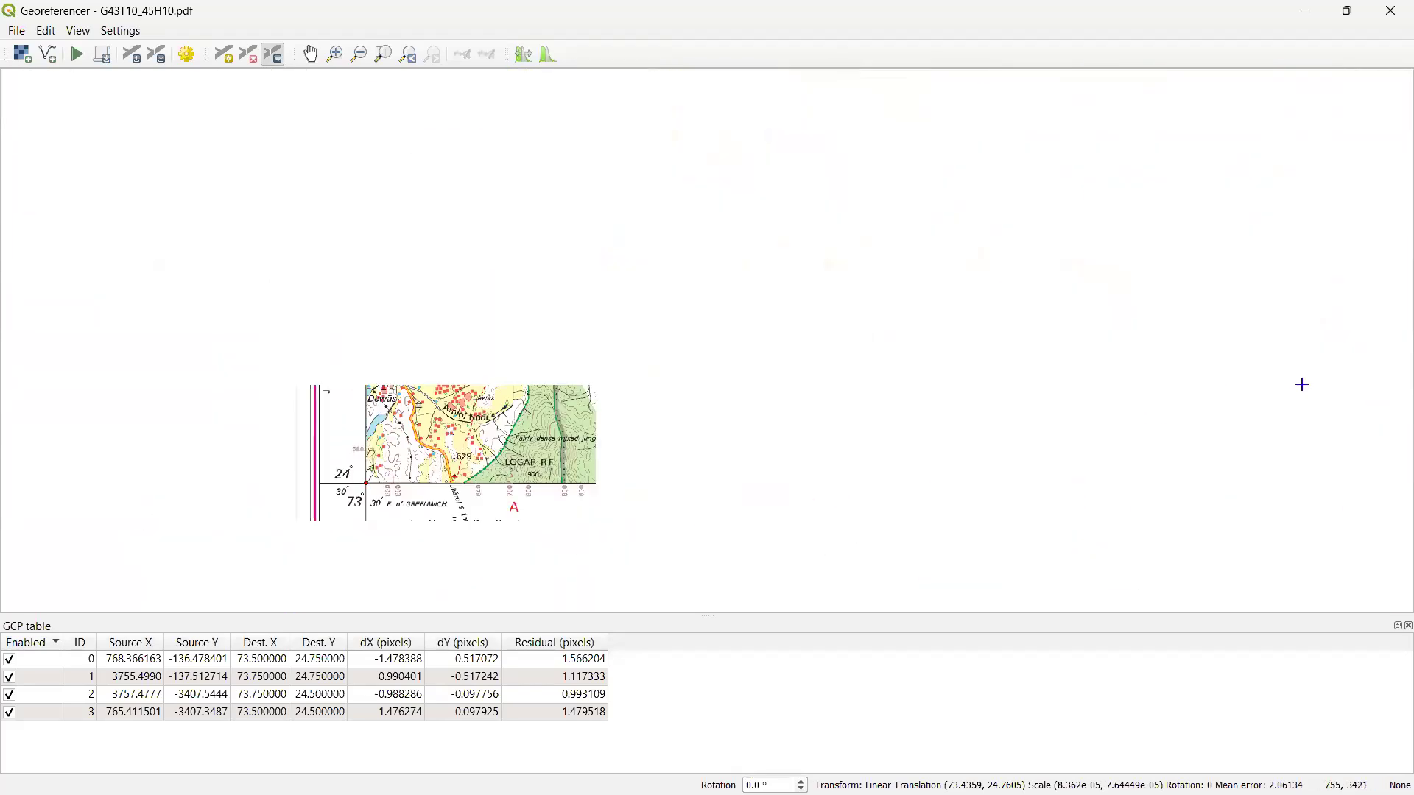
scroll(1362, 383, up, 1)
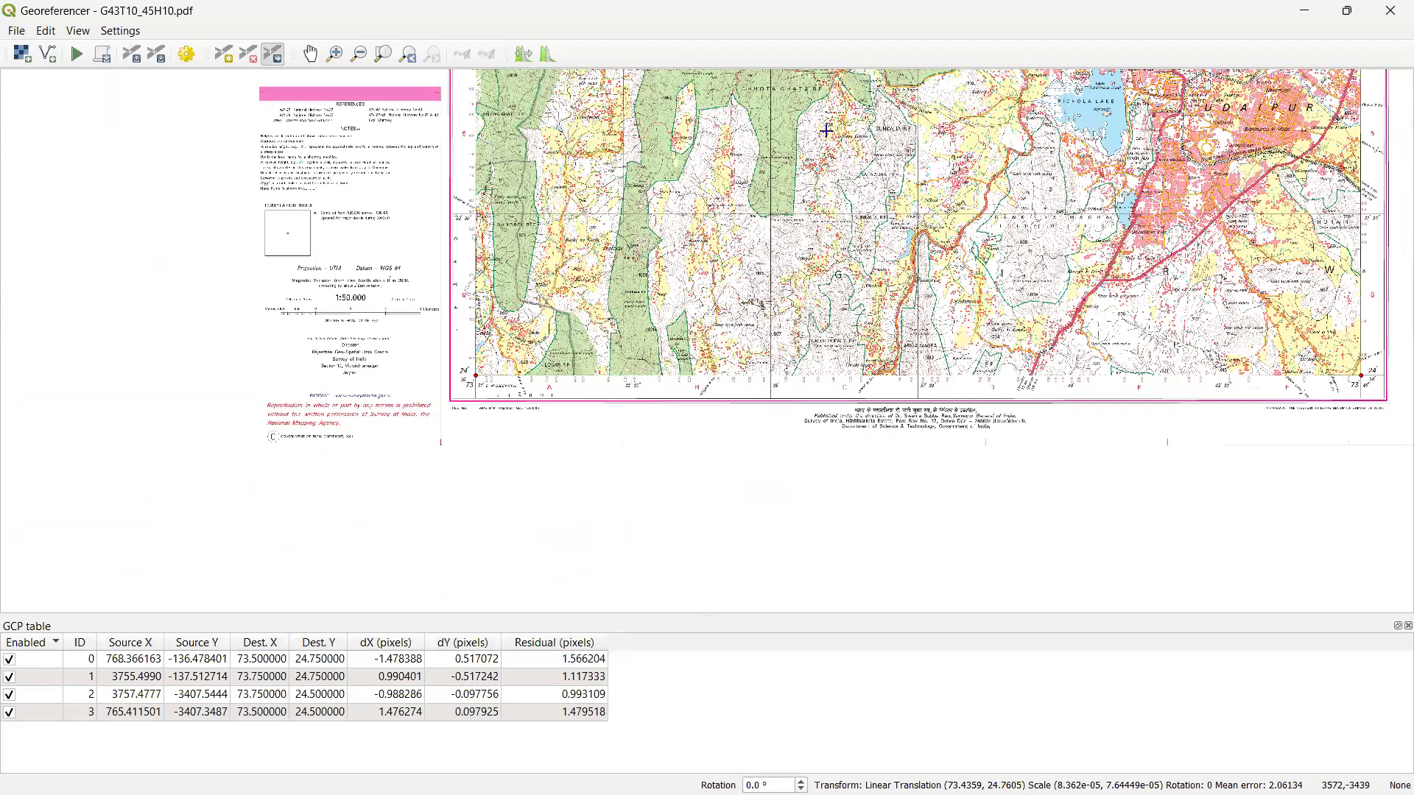
scroll(705, 376, up, 1)
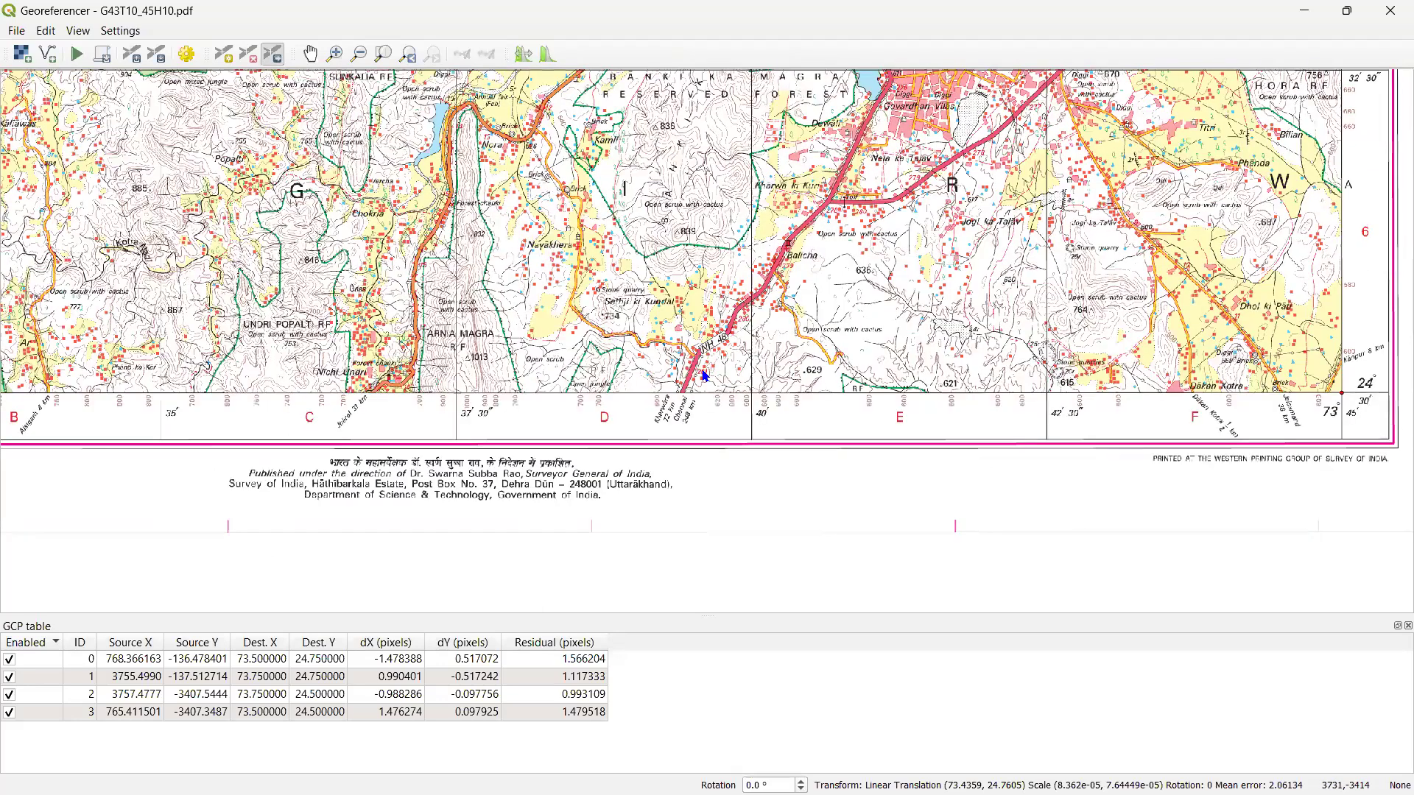
scroll(704, 376, up, 2)
scroll(705, 375, up, 2)
scroll(730, 339, down, 2)
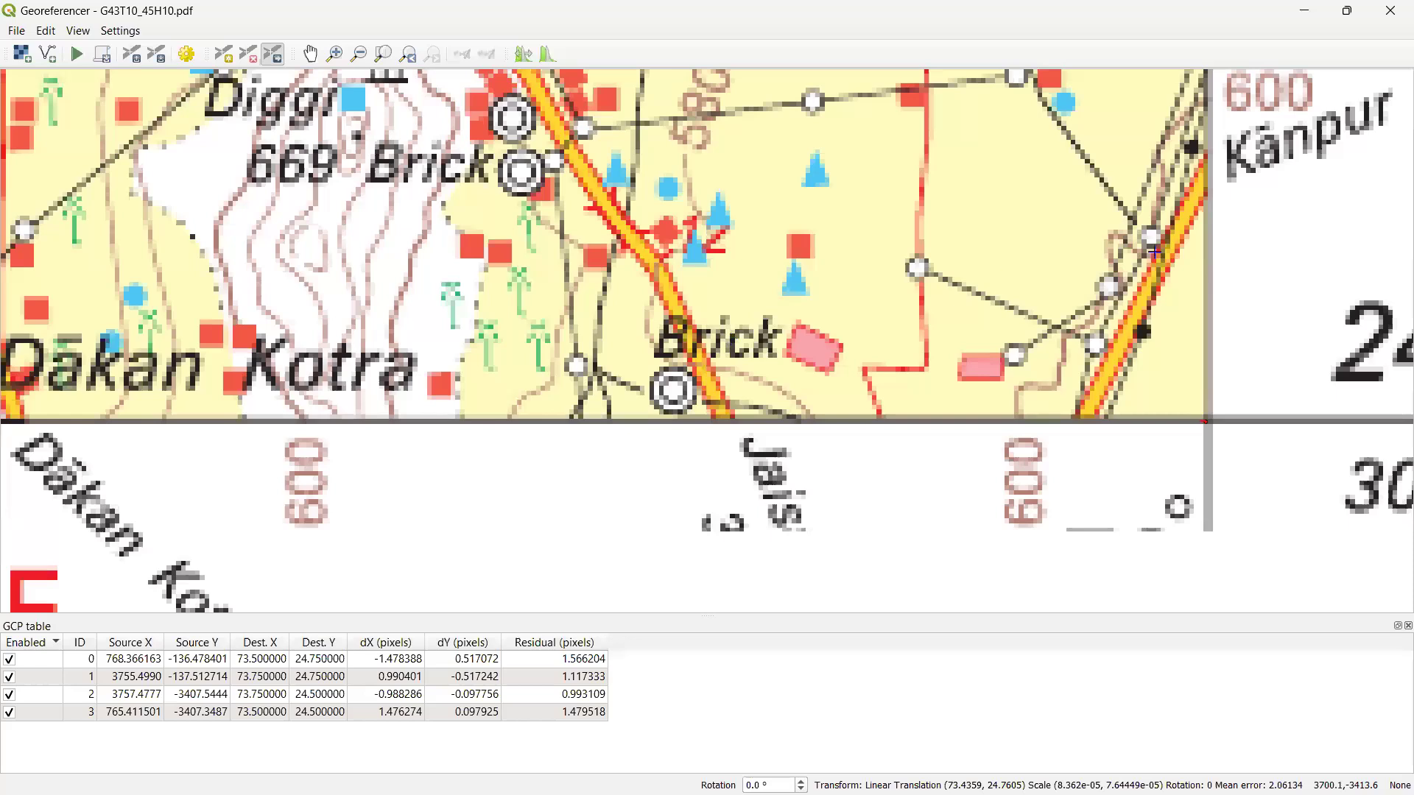
scroll(1051, 391, up, 2)
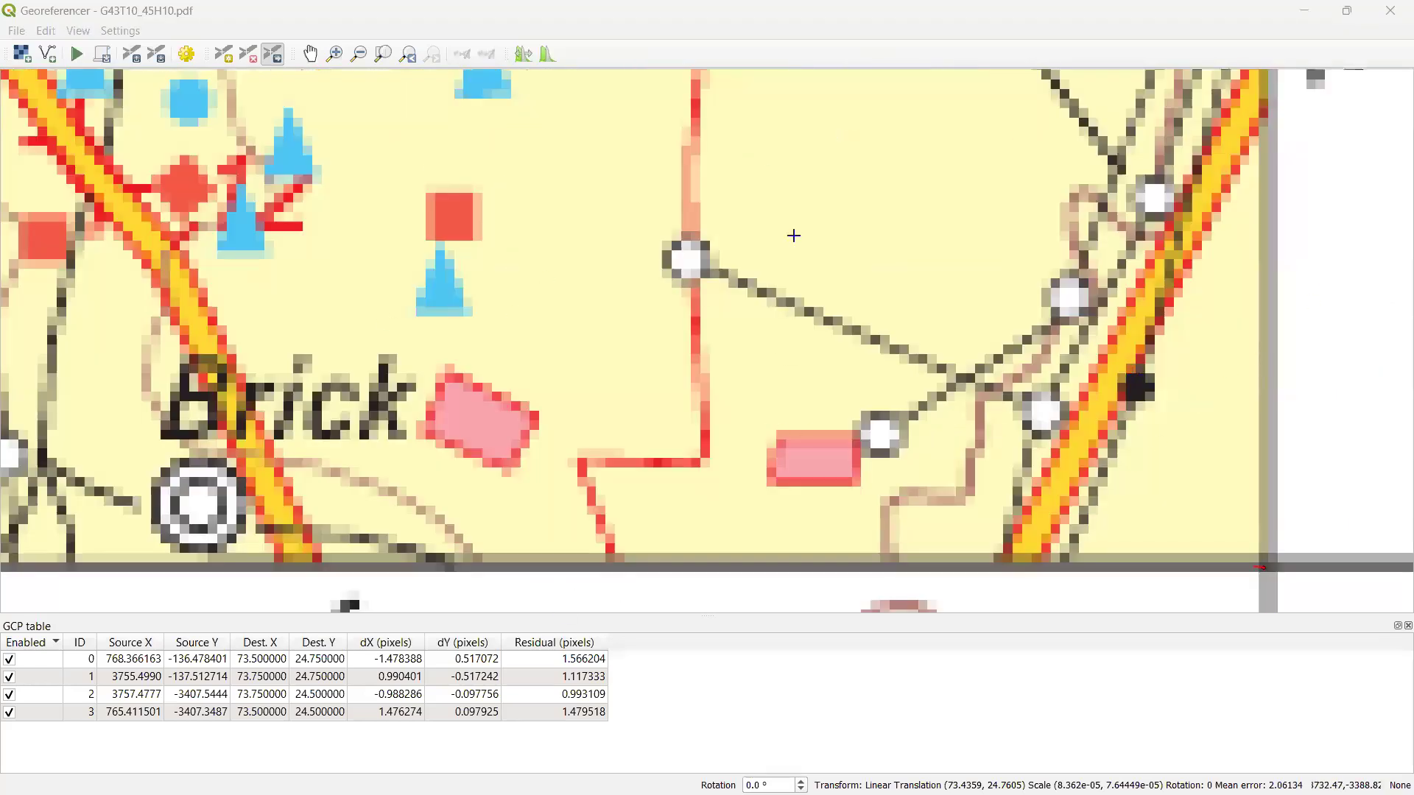
scroll(792, 234, down, 1)
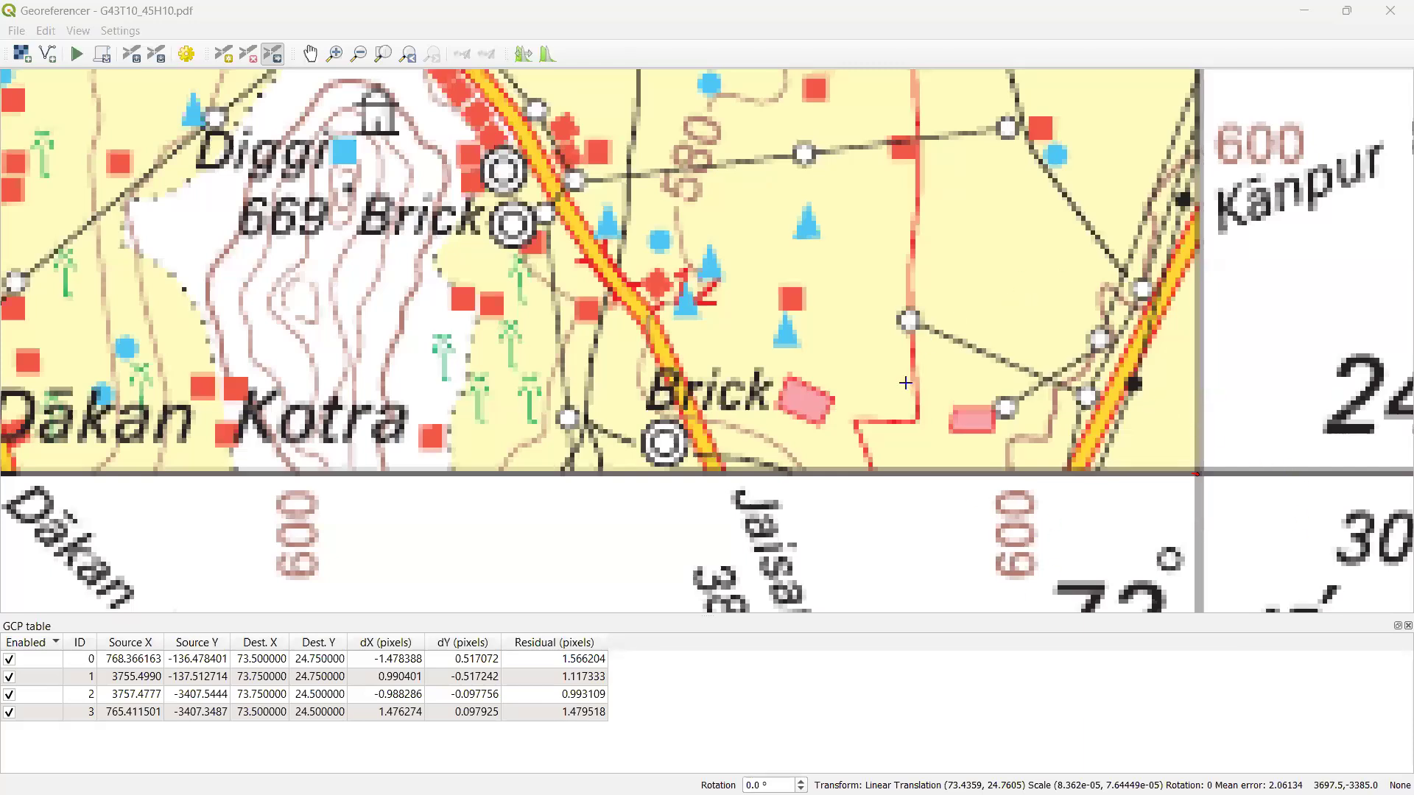
scroll(898, 369, down, 2)
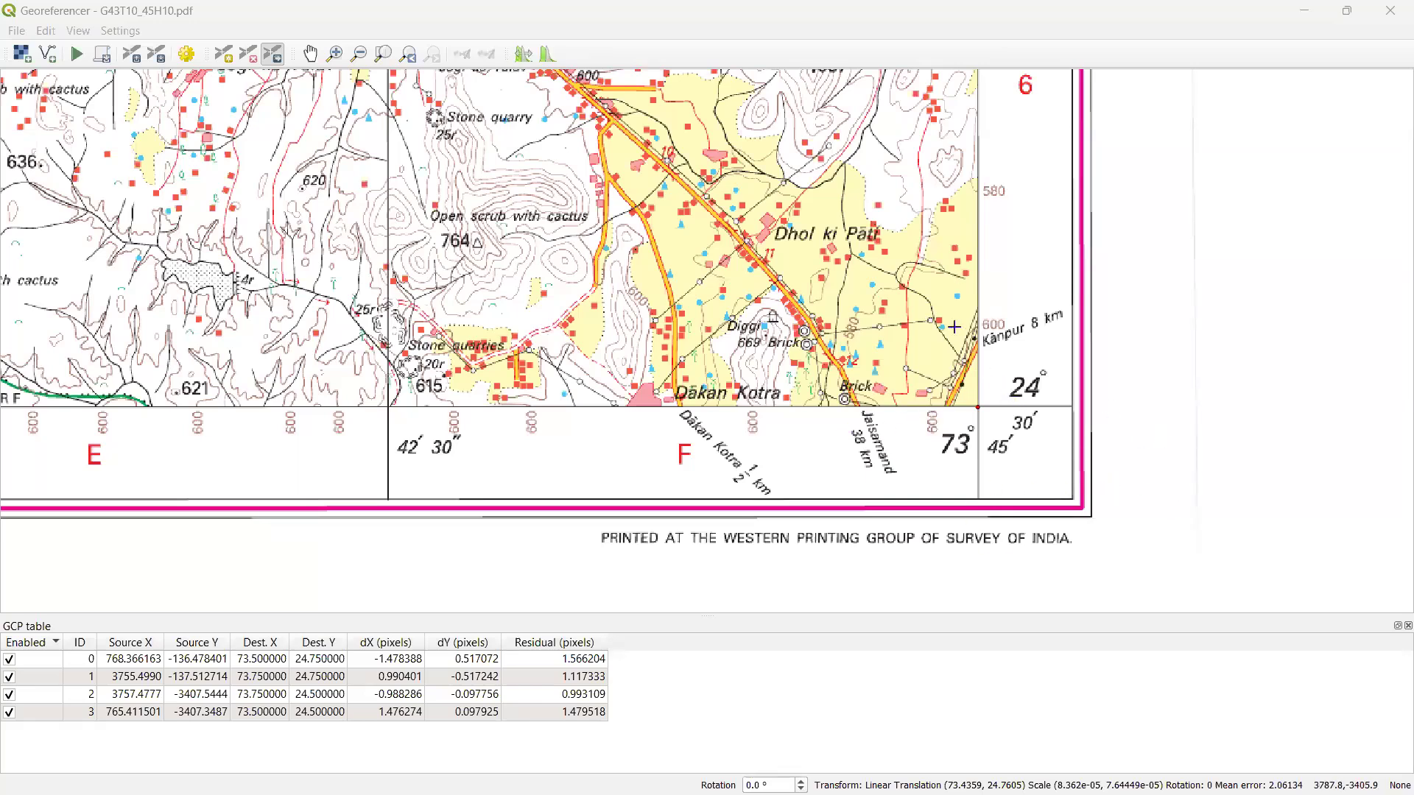
scroll(1120, 581, up, 1)
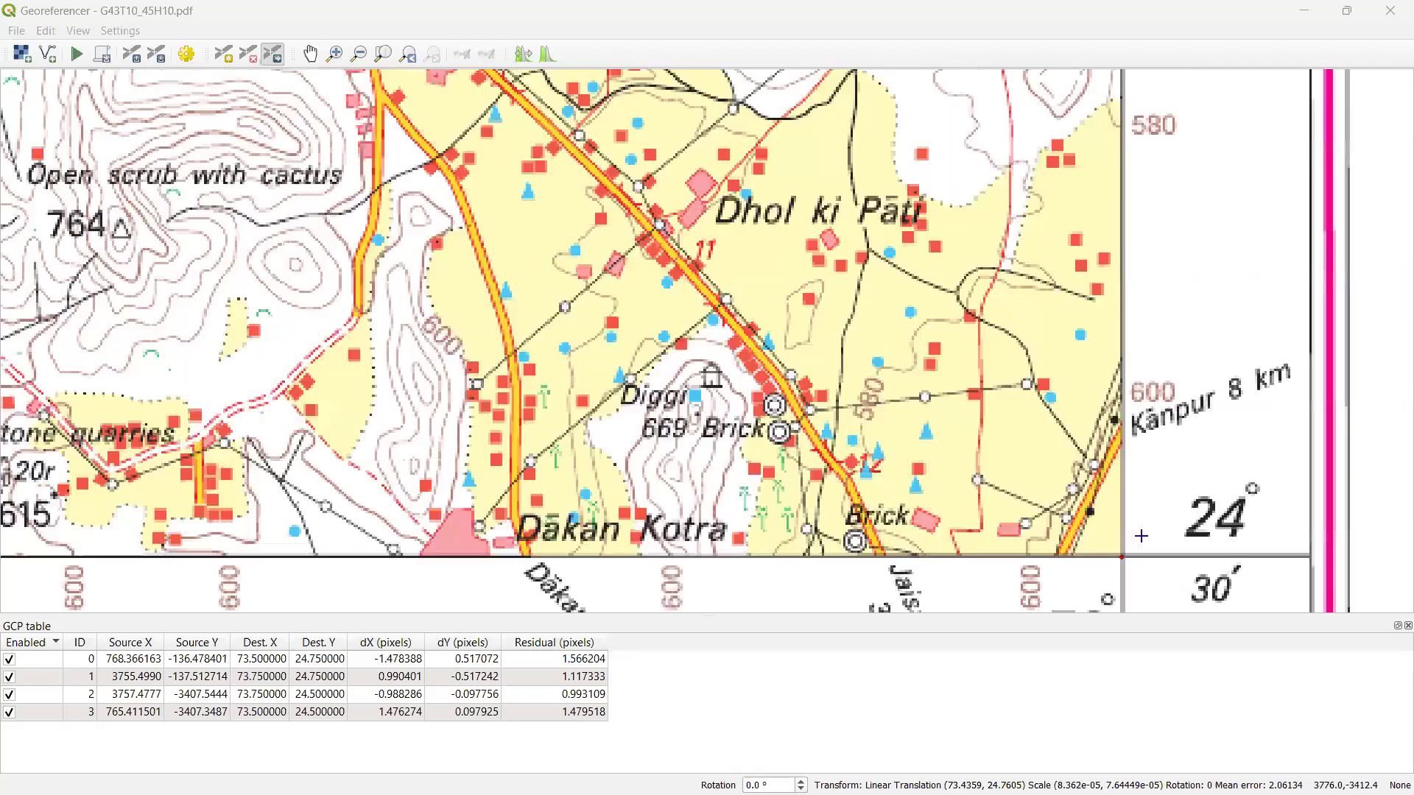
Move the southeast control point slightly east within the frame-line crossing, to about source X 3757.95, Y -3407.52
scroll(1101, 516, up, 5)
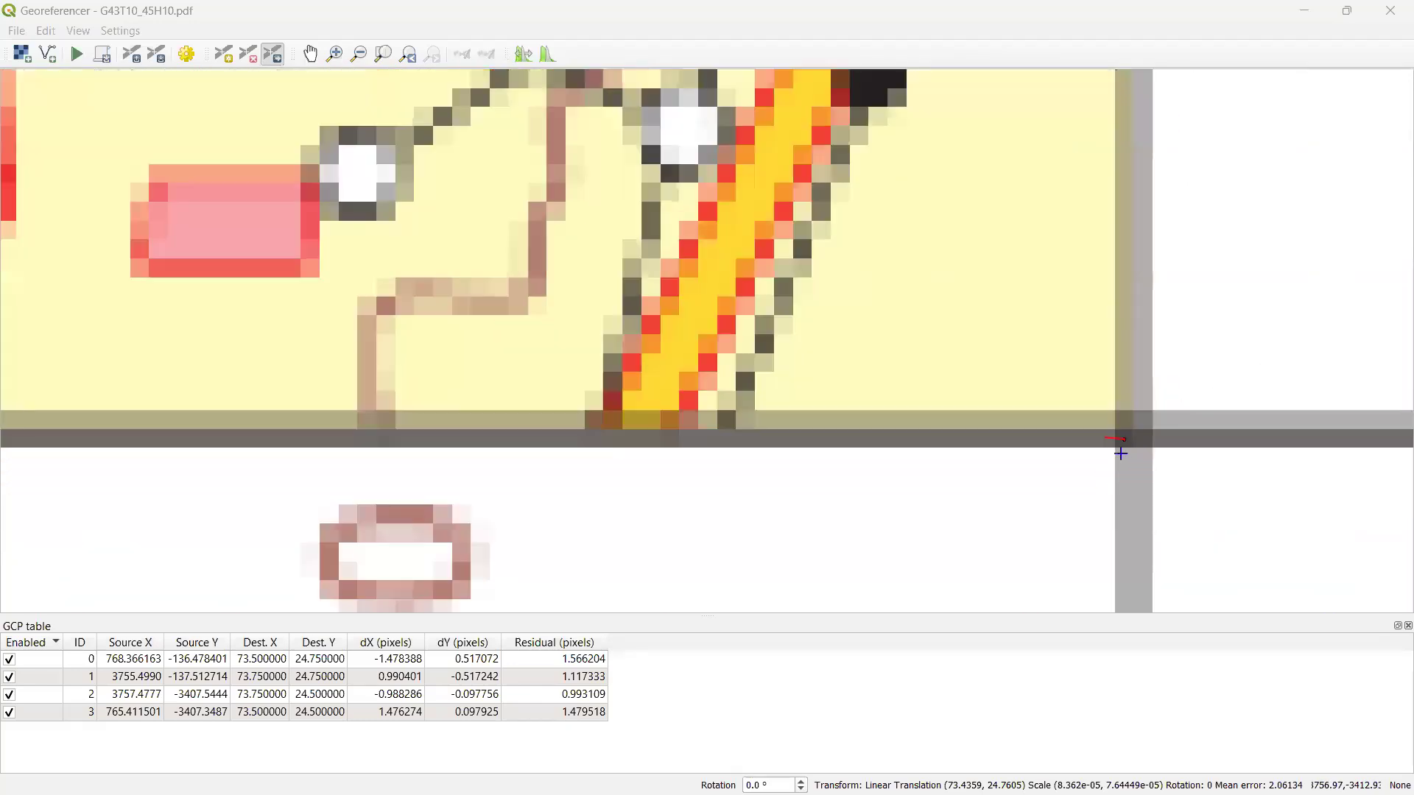
scroll(1123, 453, up, 1)
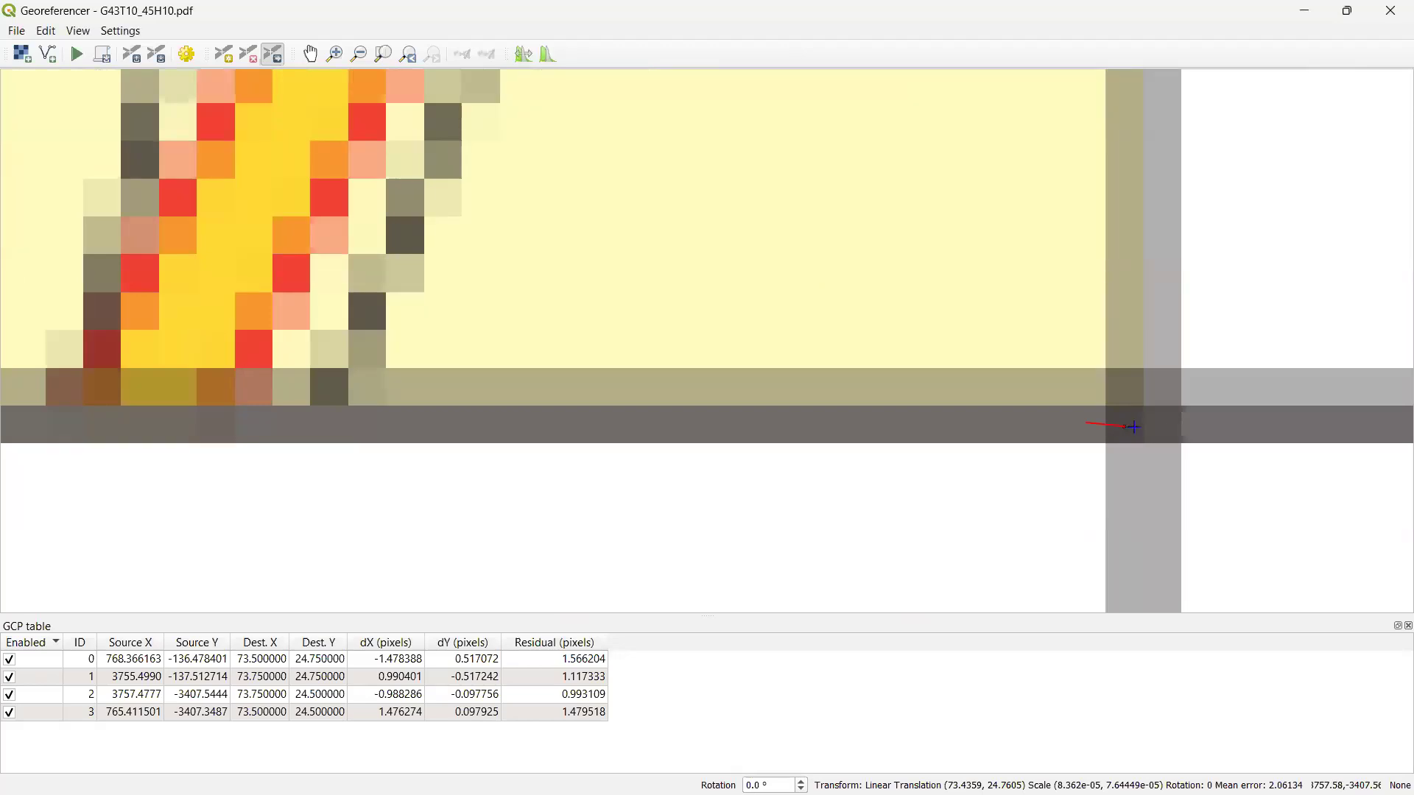
click(1131, 445)
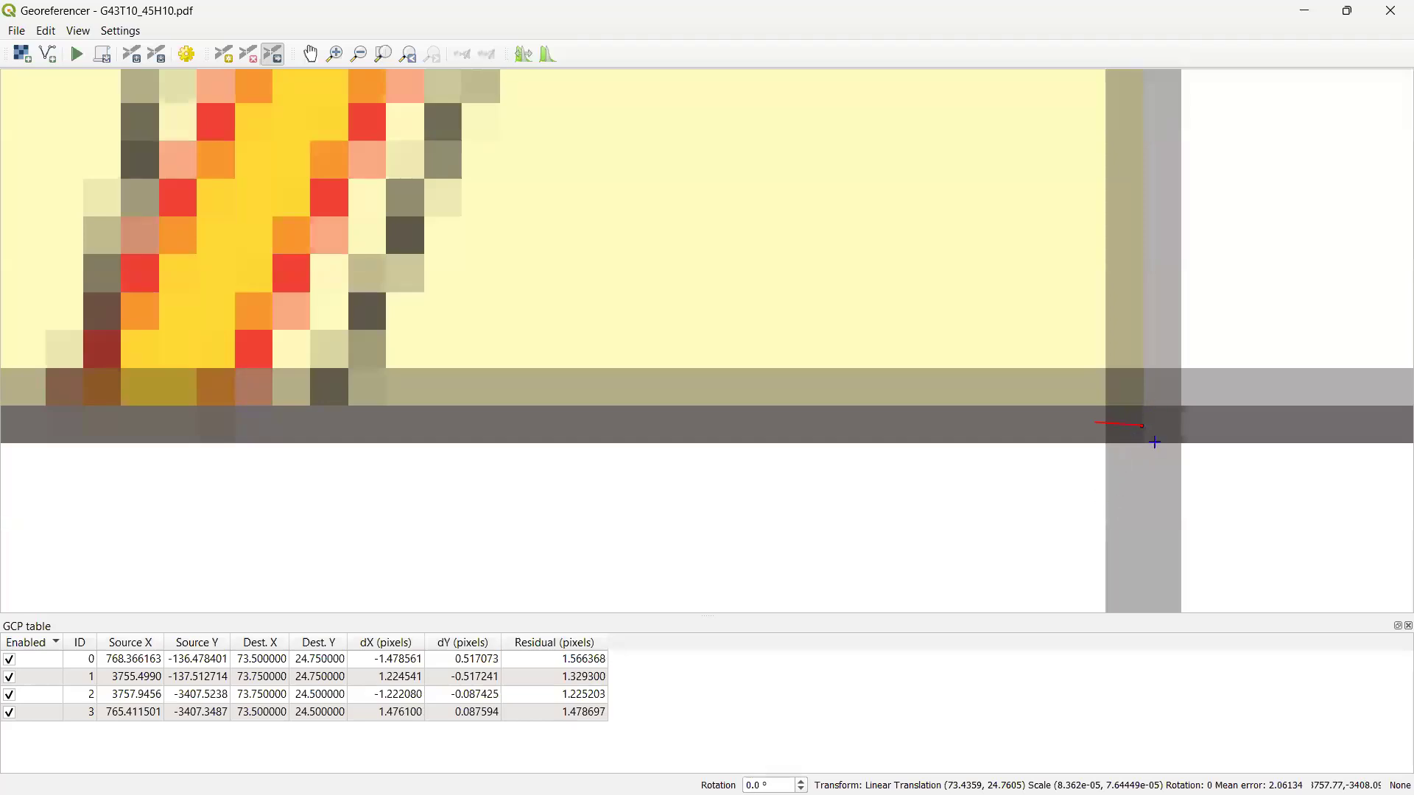
Move the southeast control point to the middle of the crossing's darkest pixel, to about source X 3757.52, Y -3407.51
scroll(1154, 442, up, 1)
scroll(1109, 374, up, 1)
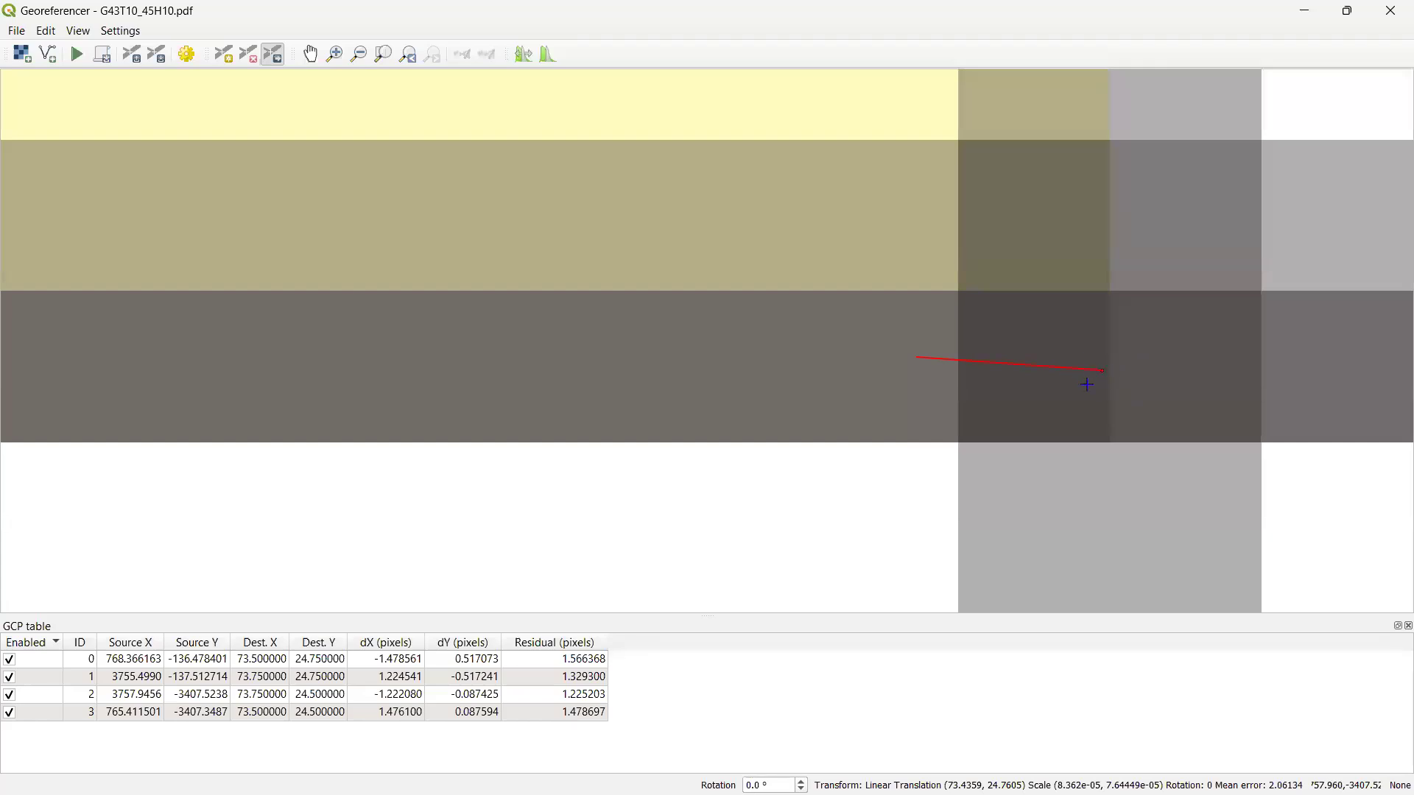
scroll(1116, 369, up, 1)
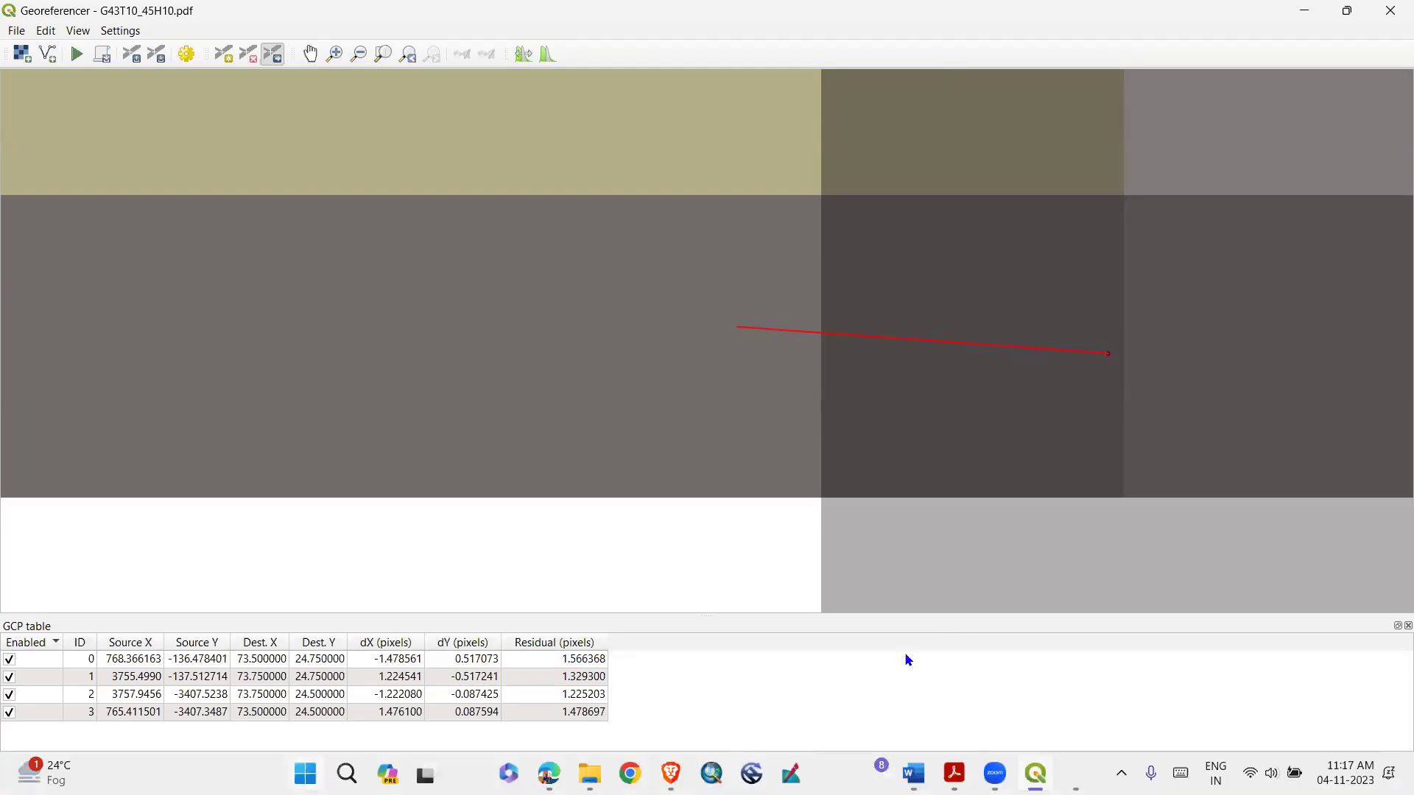
click(1075, 772)
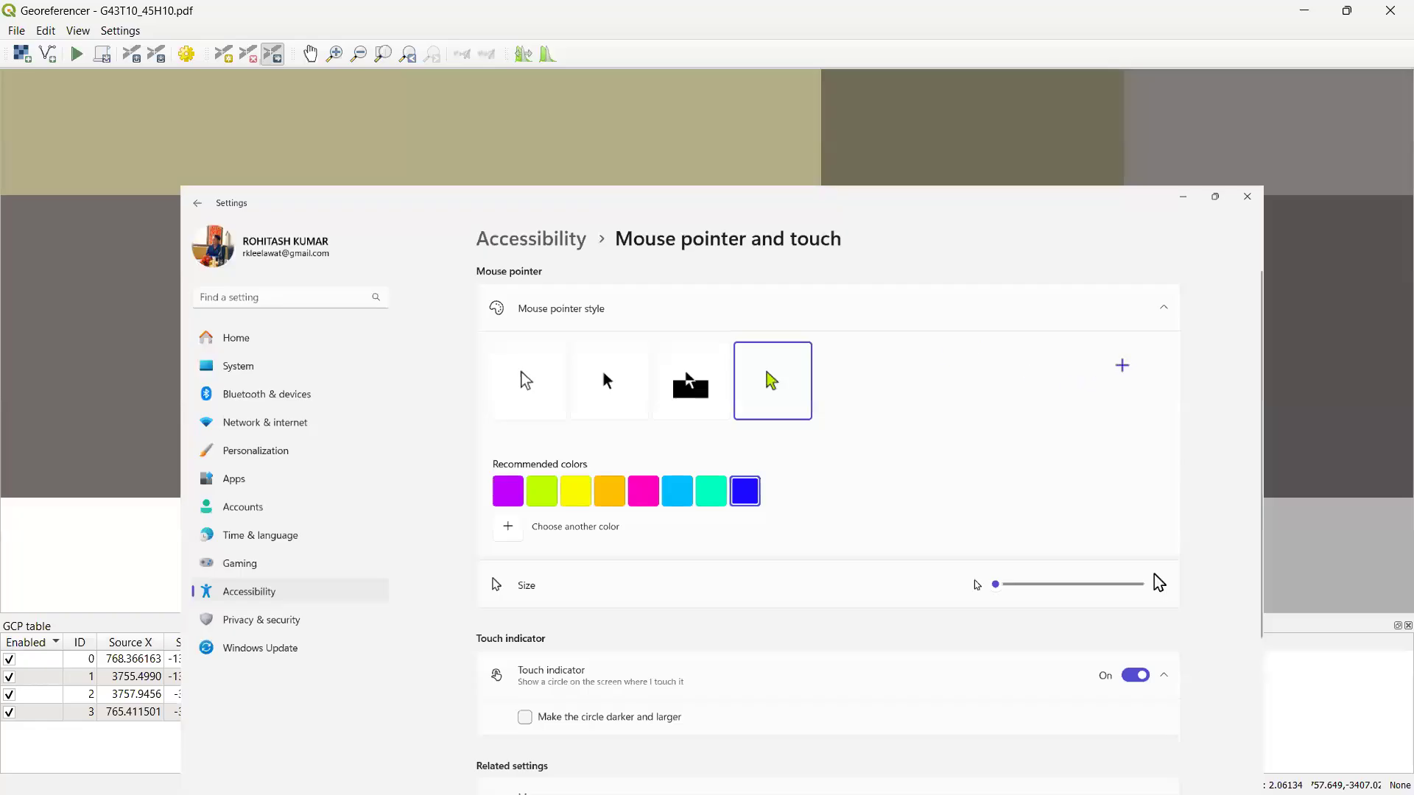
click(1208, 224)
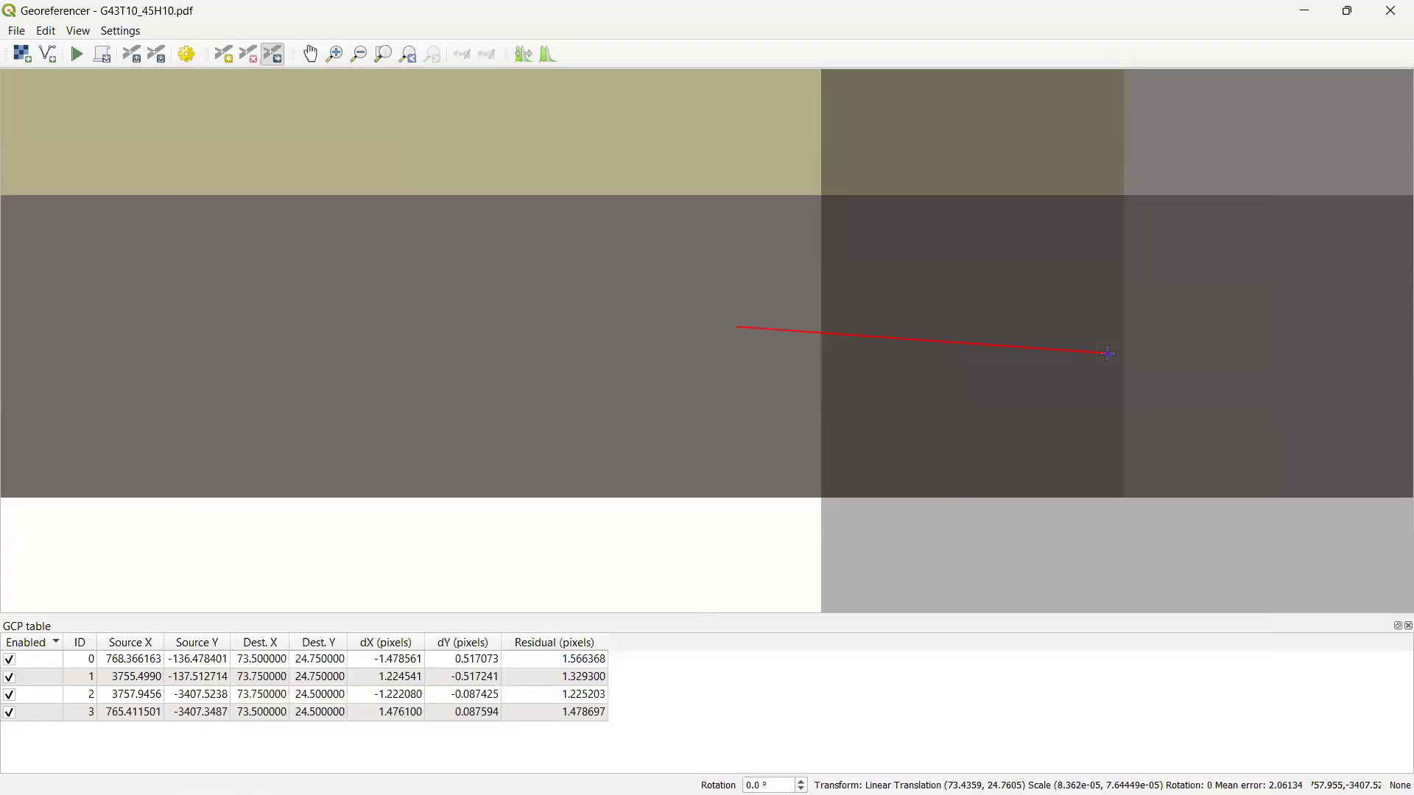
drag(981, 358, 982, 358)
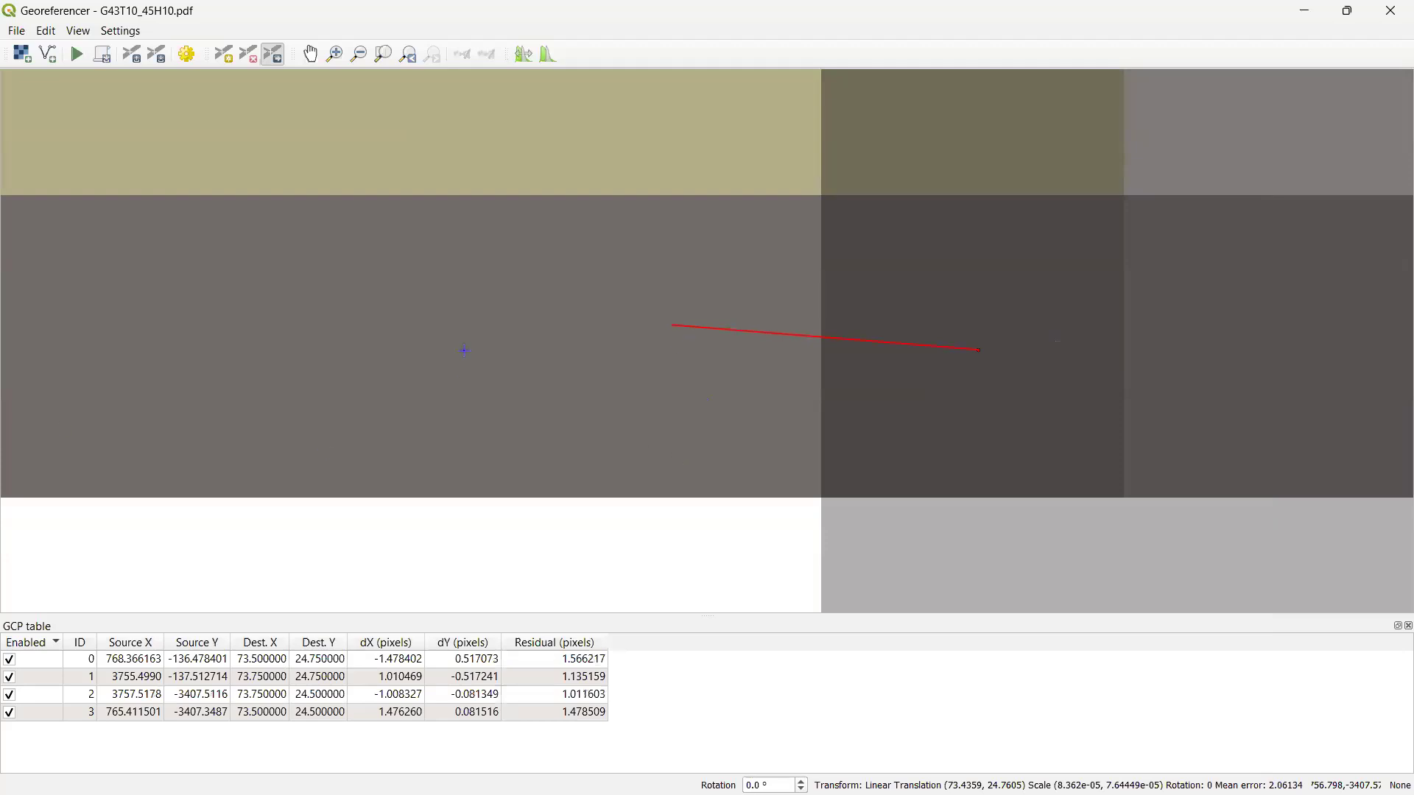
Check the southeast control point's new placement at the 24°30′, 73°45′ corner and in the wider map
scroll(464, 350, down, 5)
scroll(734, 269, down, 1)
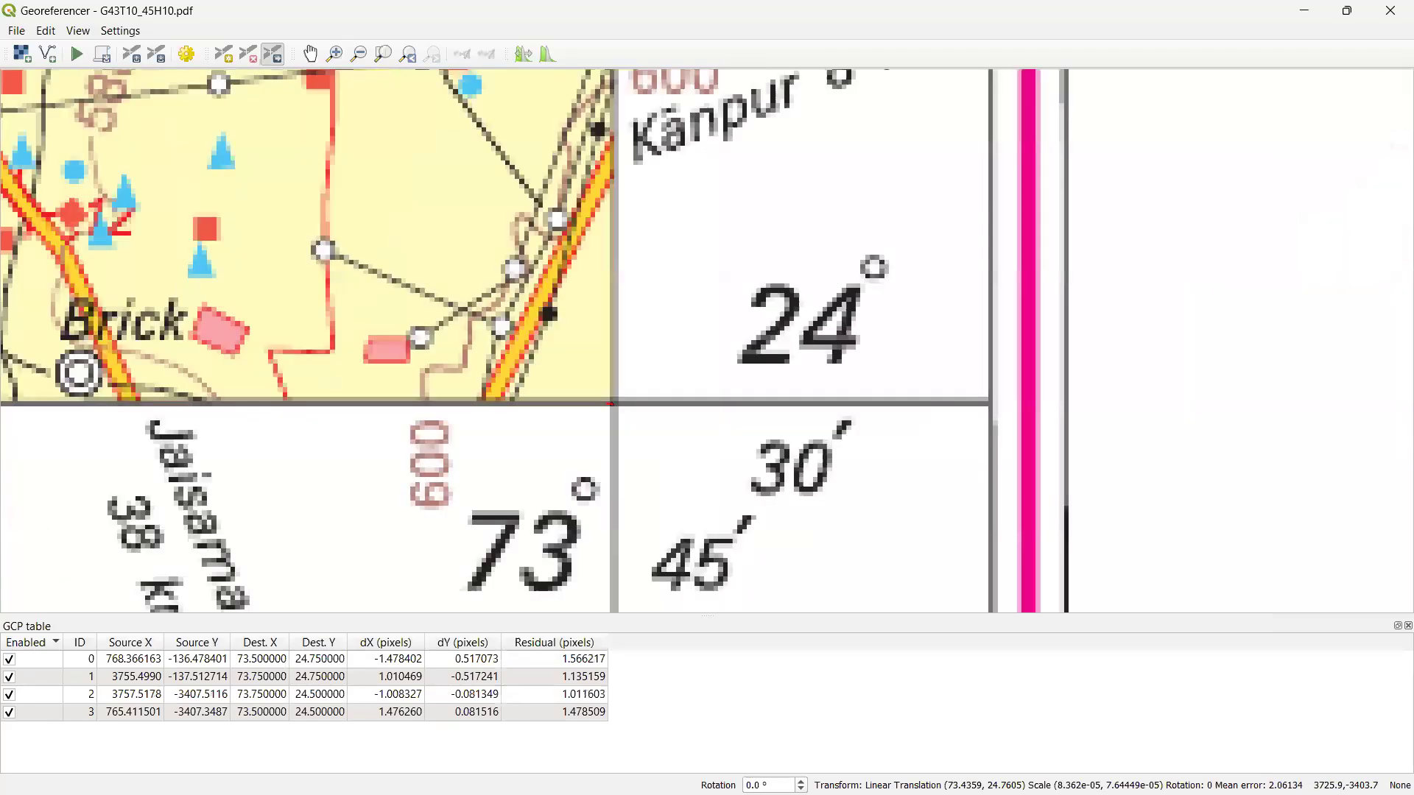
mouse_move(1180, 794)
scroll(478, 493, down, 5)
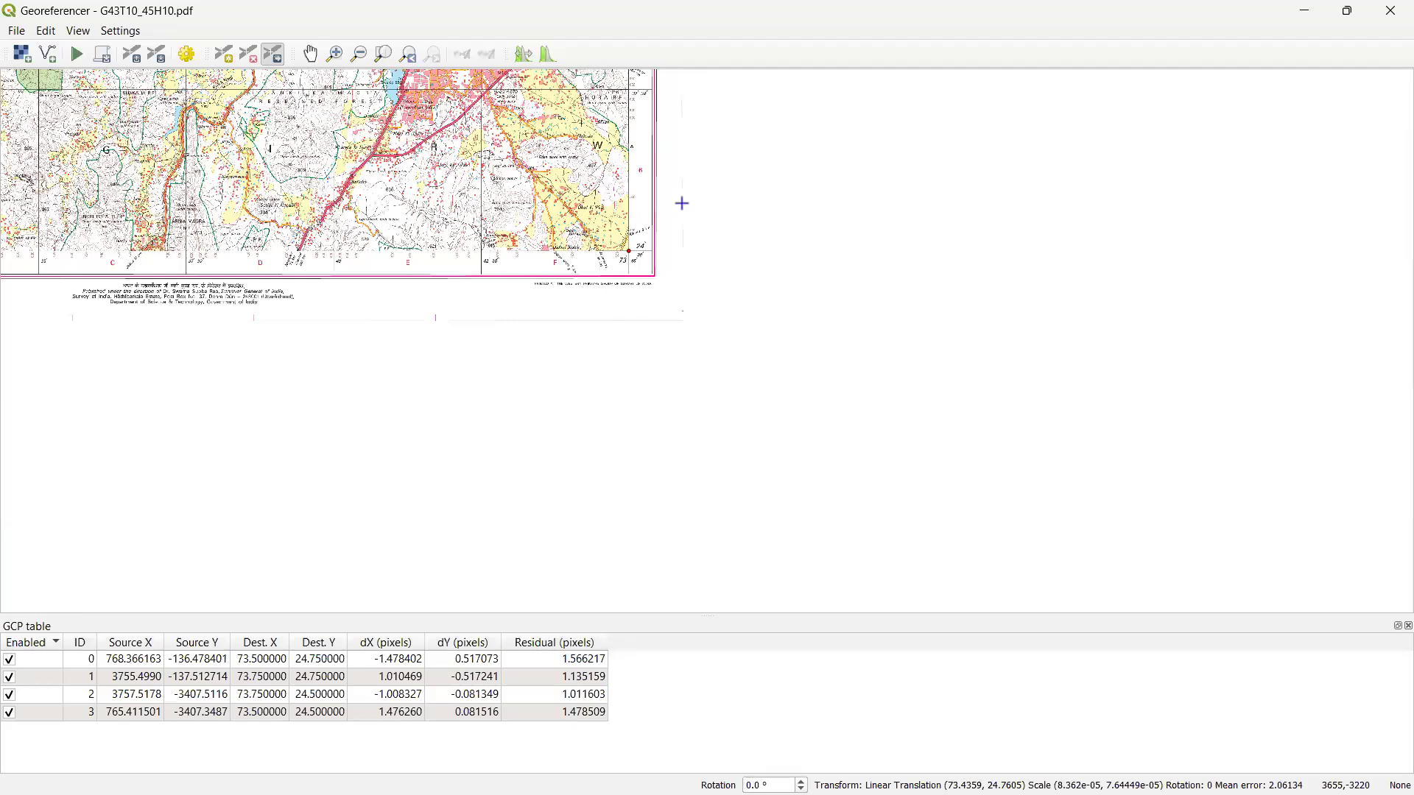
scroll(622, 249, down, 1)
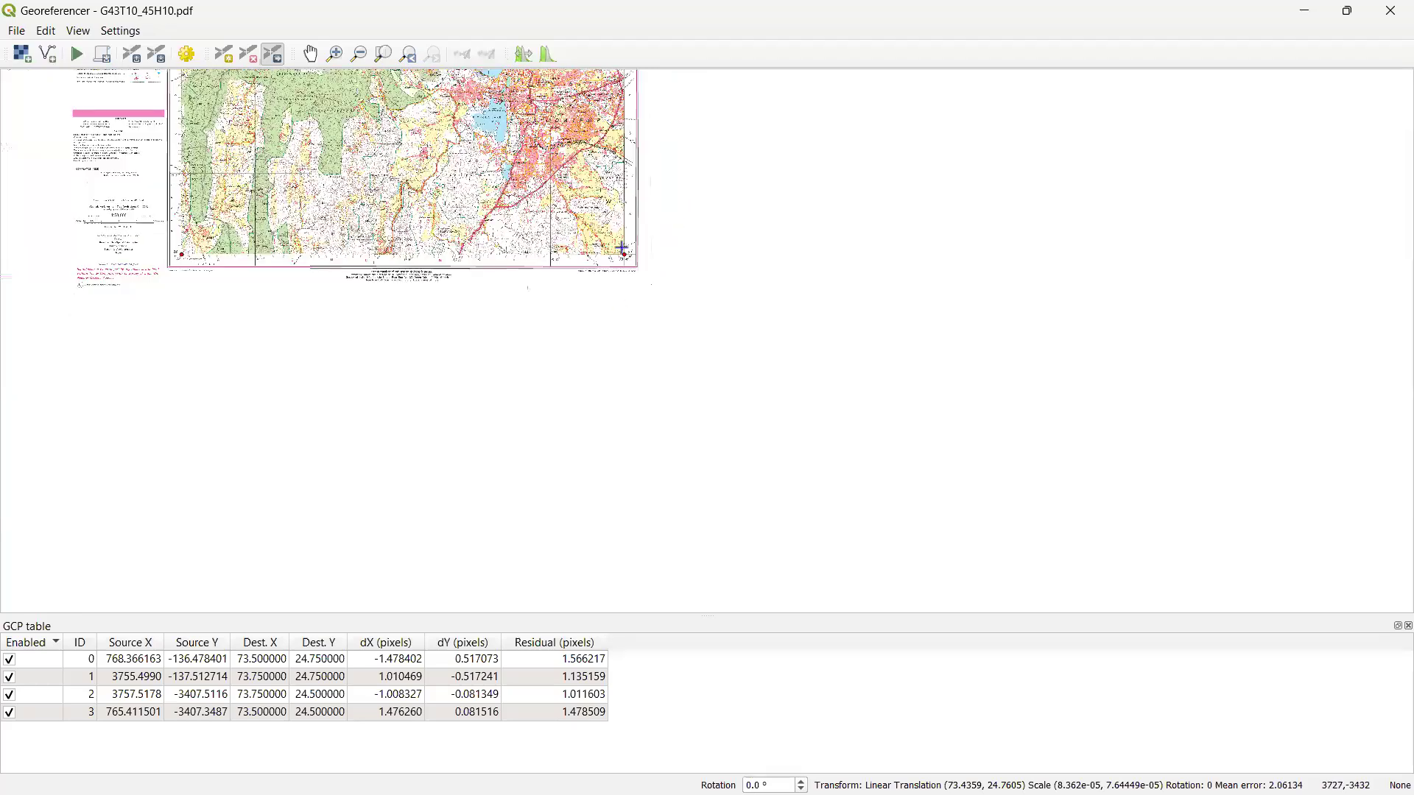
scroll(589, 254, up, 2)
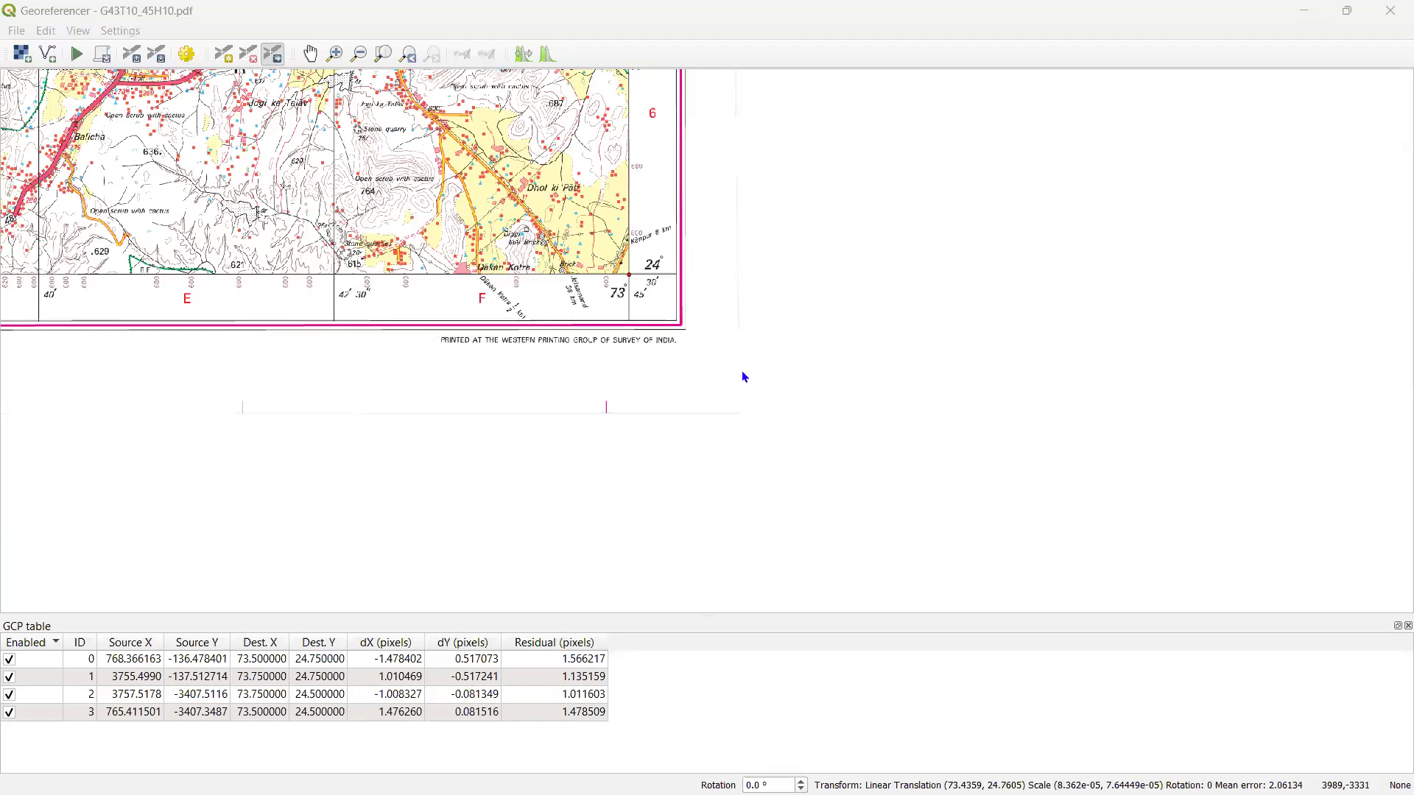
scroll(697, 259, down, 2)
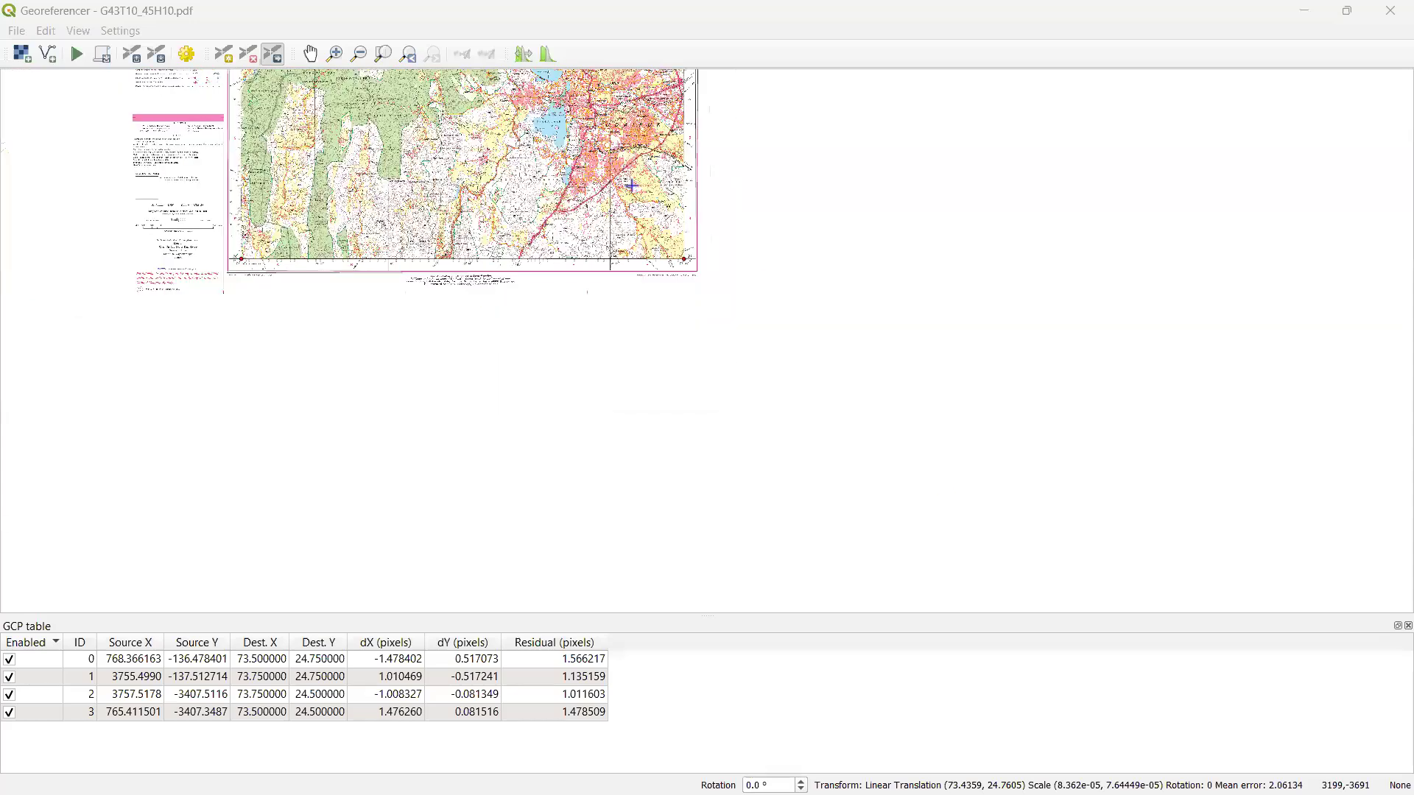
scroll(472, 330, down, 1)
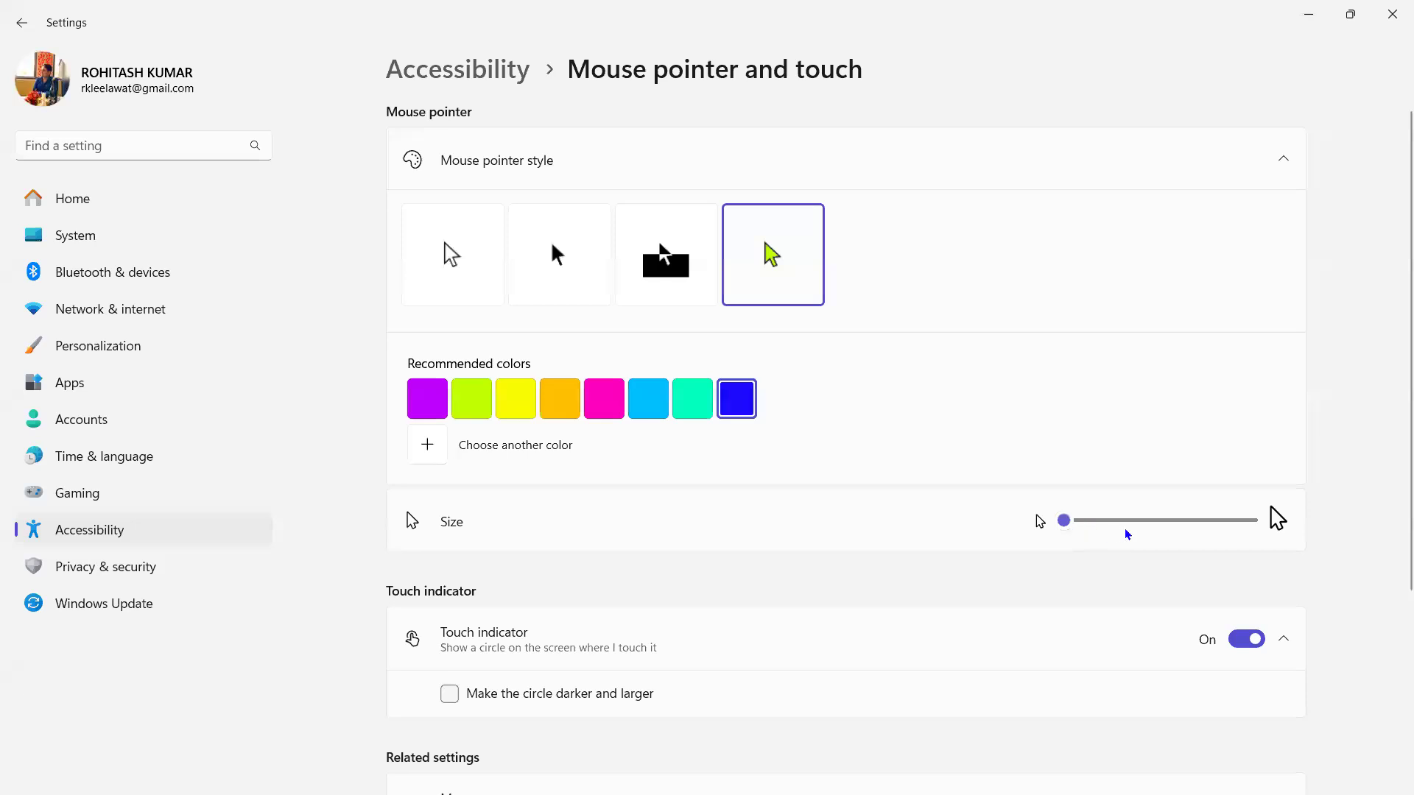
Increase the mouse pointer size in Windows Settings, and return to the Georeferencer to view the whole toposheet
click(1179, 525)
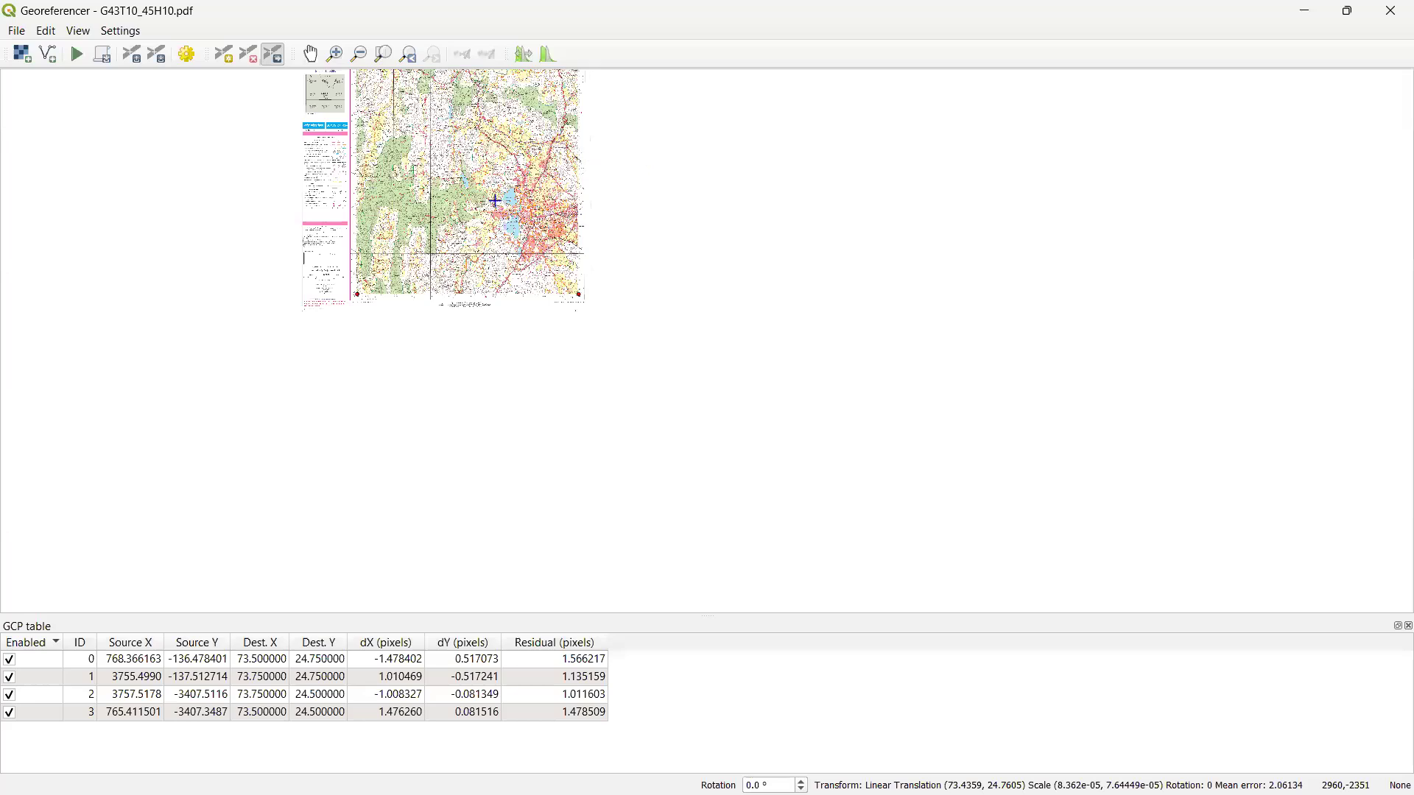
scroll(427, 151, down, 1)
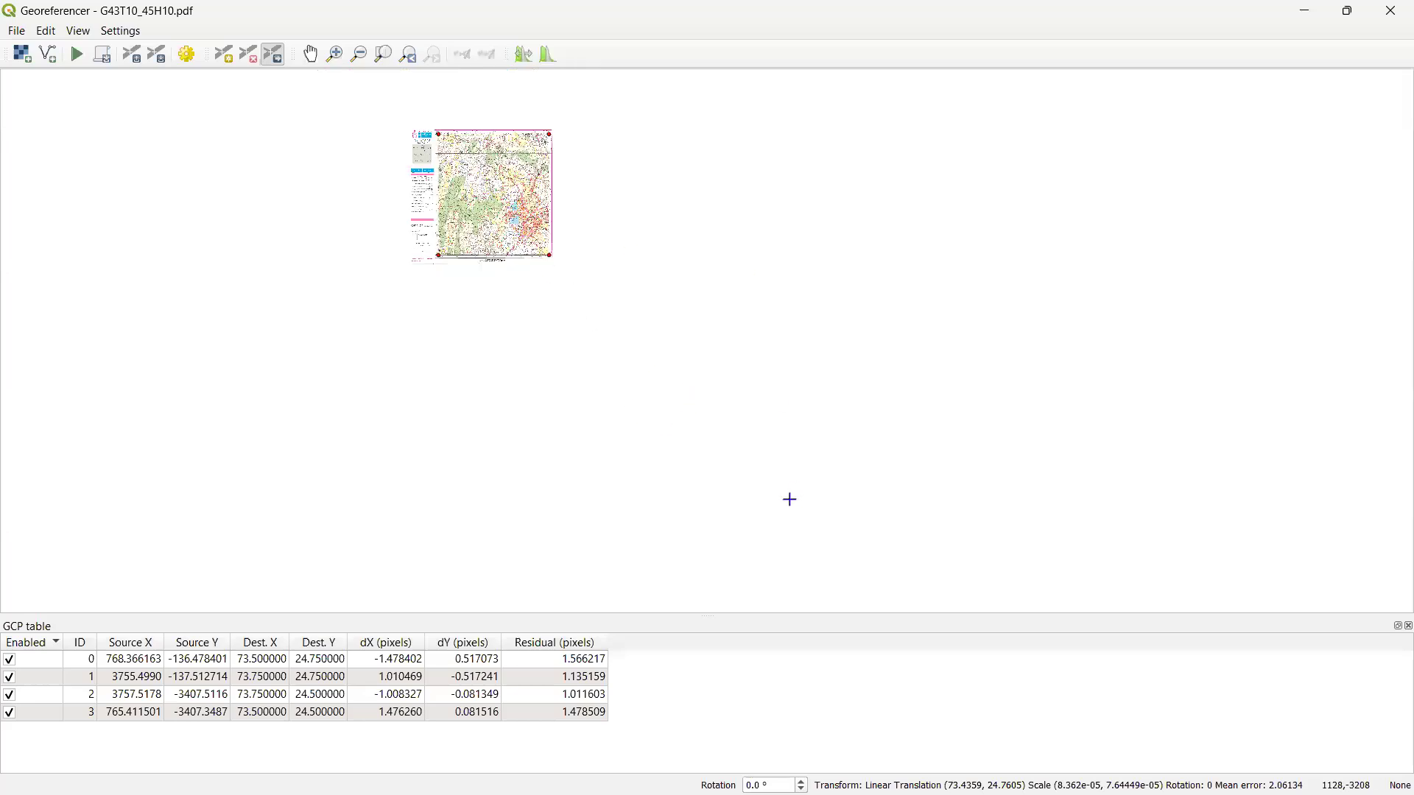
scroll(484, 224, up, 2)
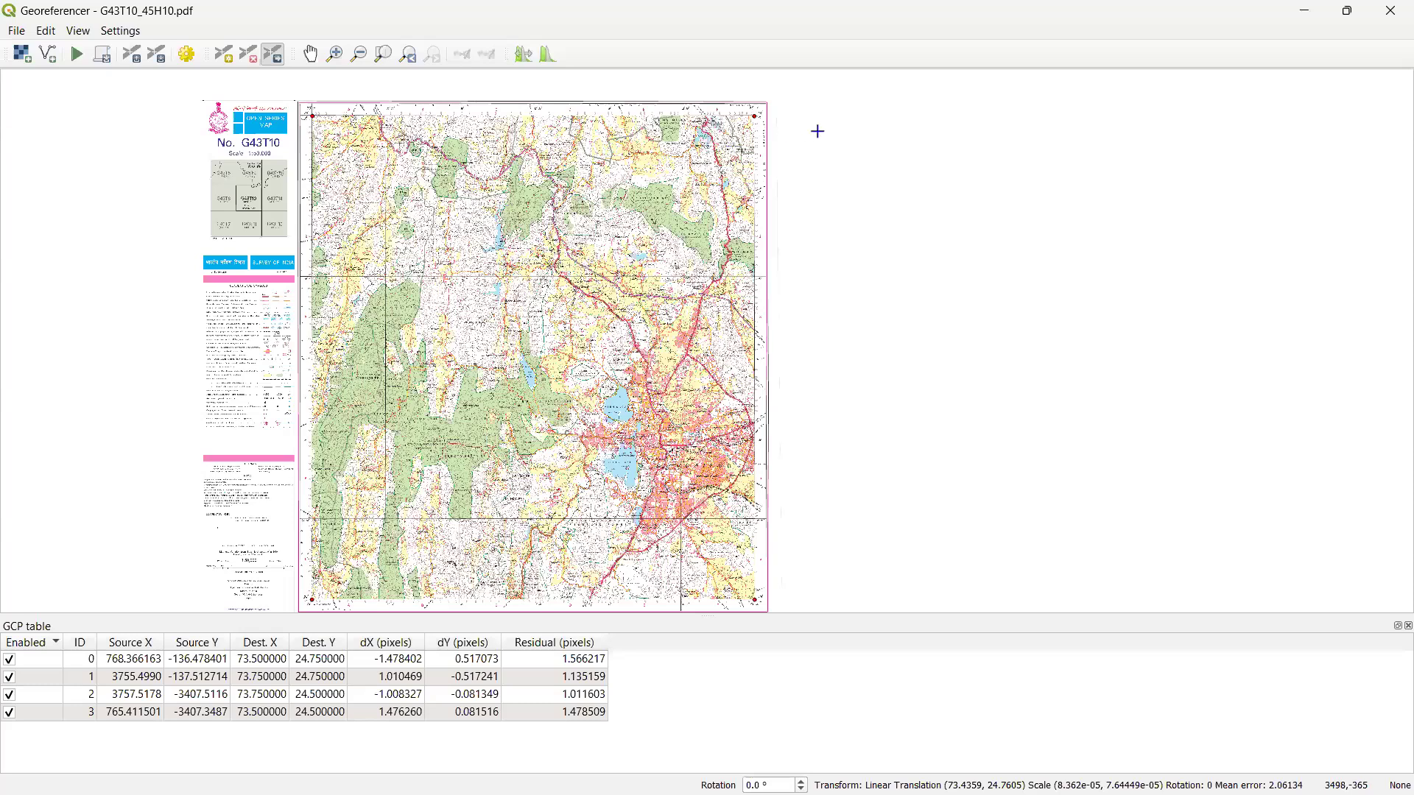
Examine the northwest control point at the 24°45′, 73°30′ corner and the interior grid-line crossing near Bari Gorān
key(alt+Tab)
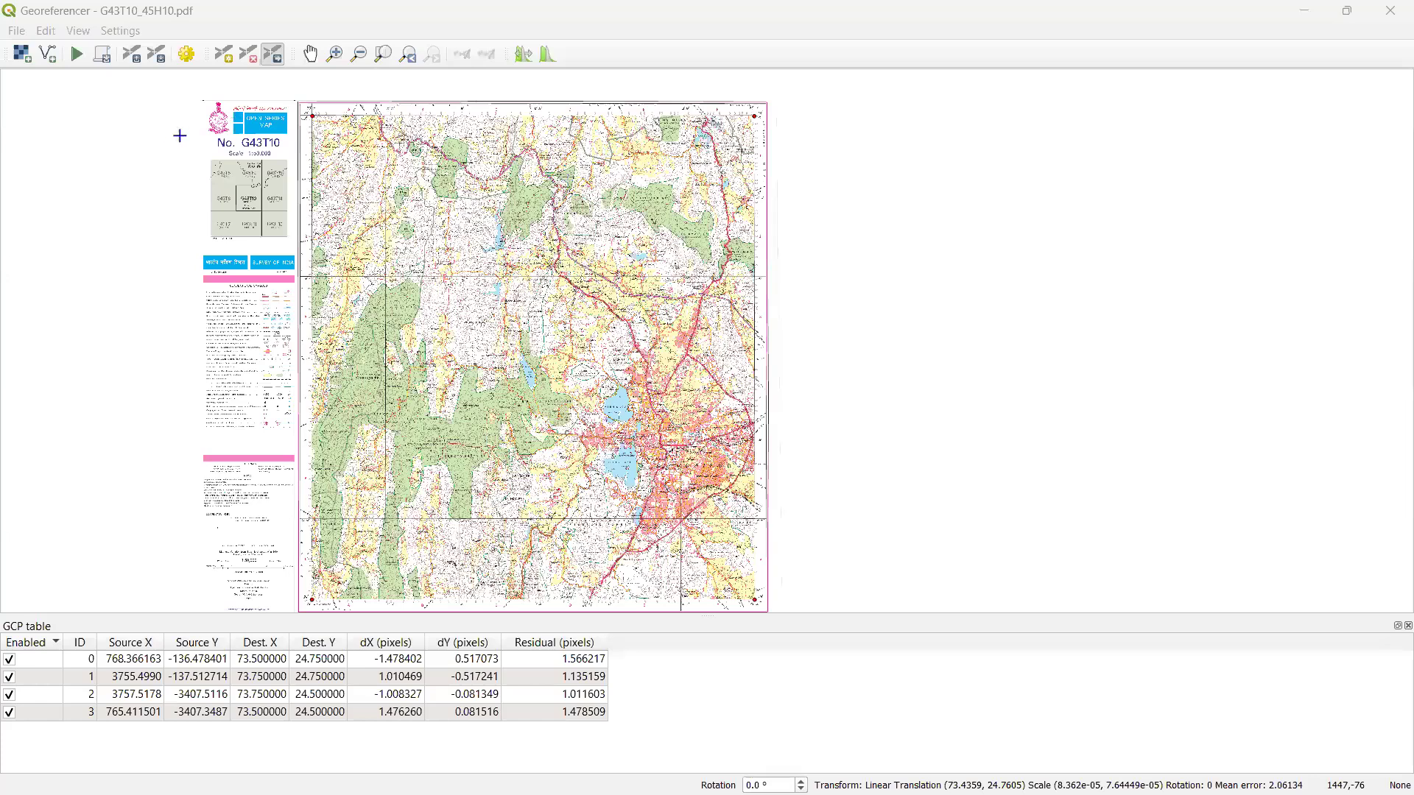
scroll(526, 304, up, 4)
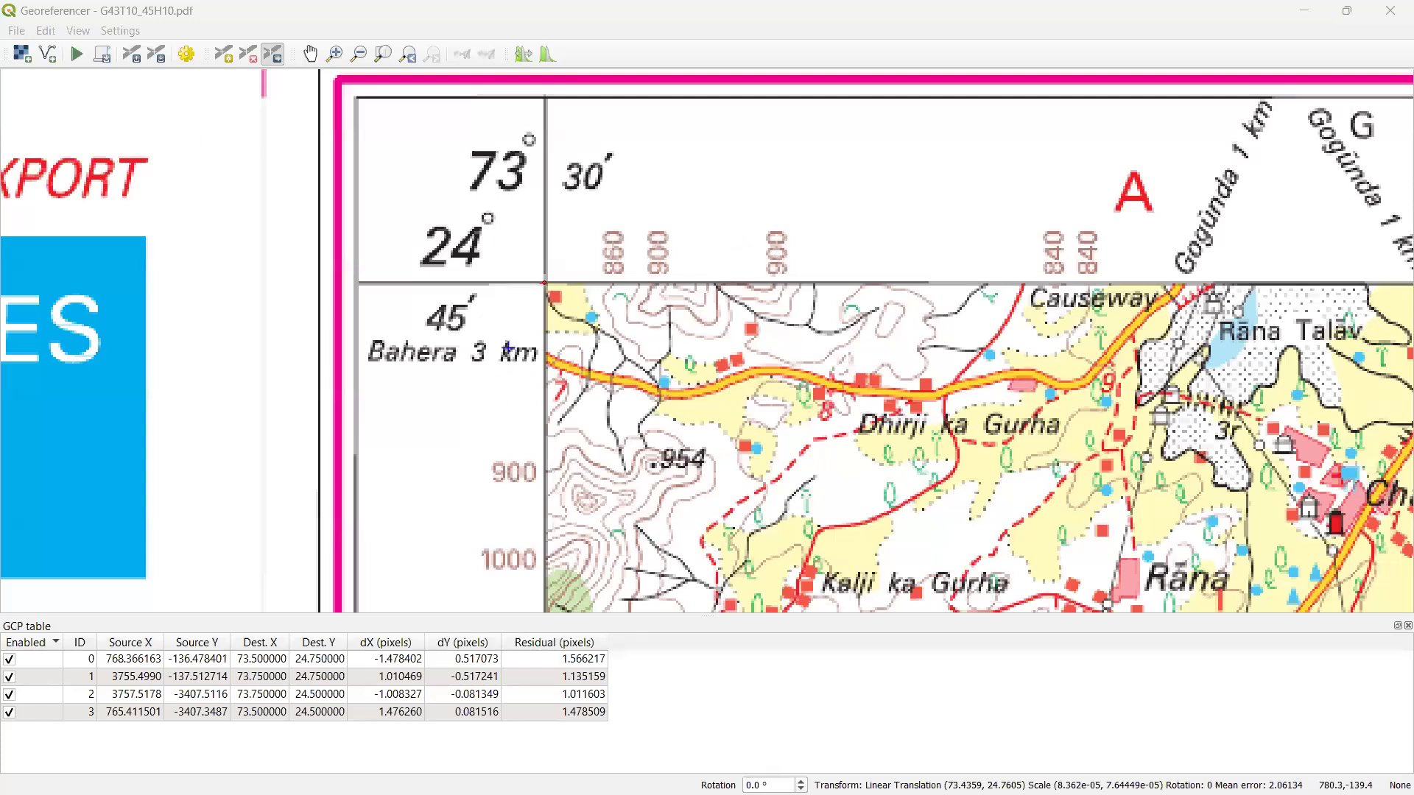
scroll(509, 347, down, 4)
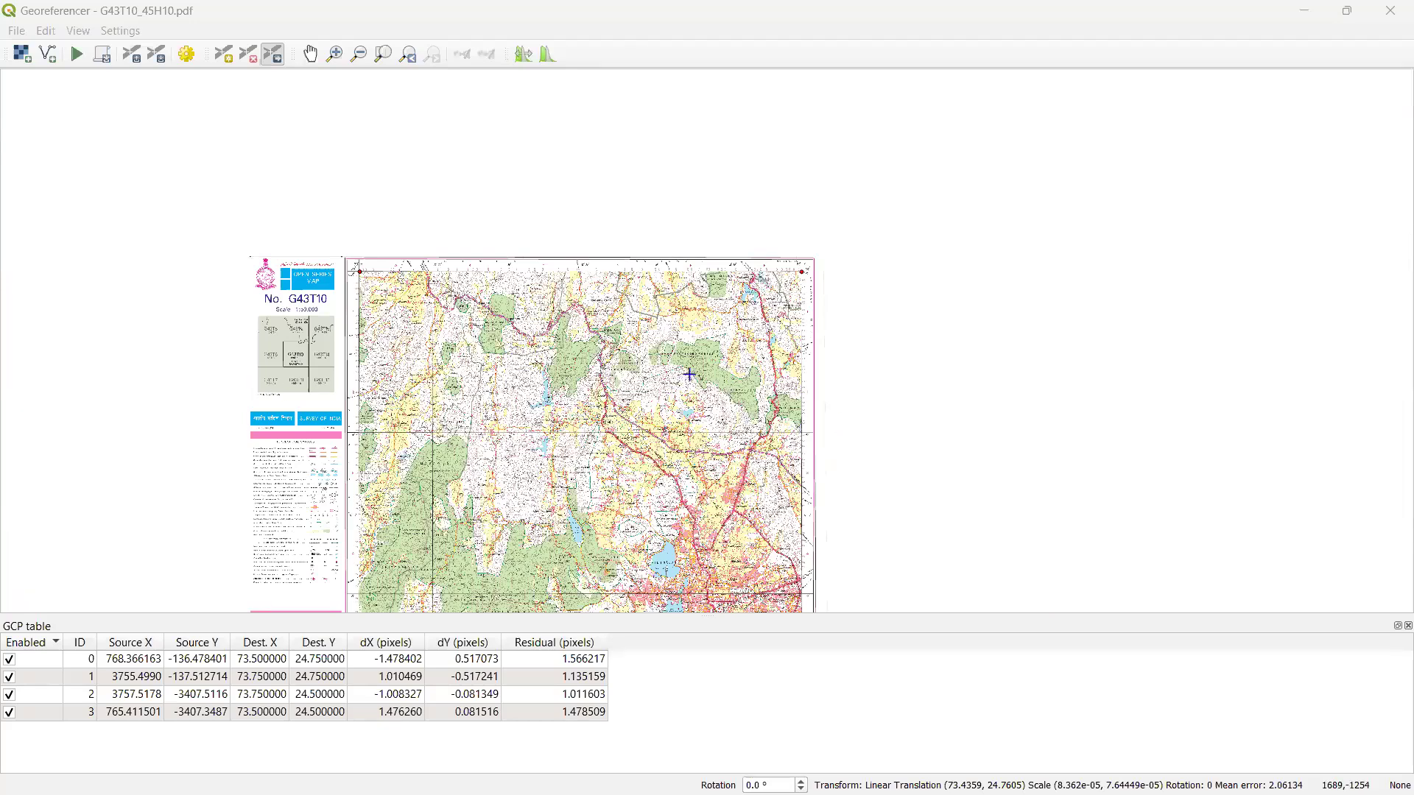
scroll(731, 373, up, 5)
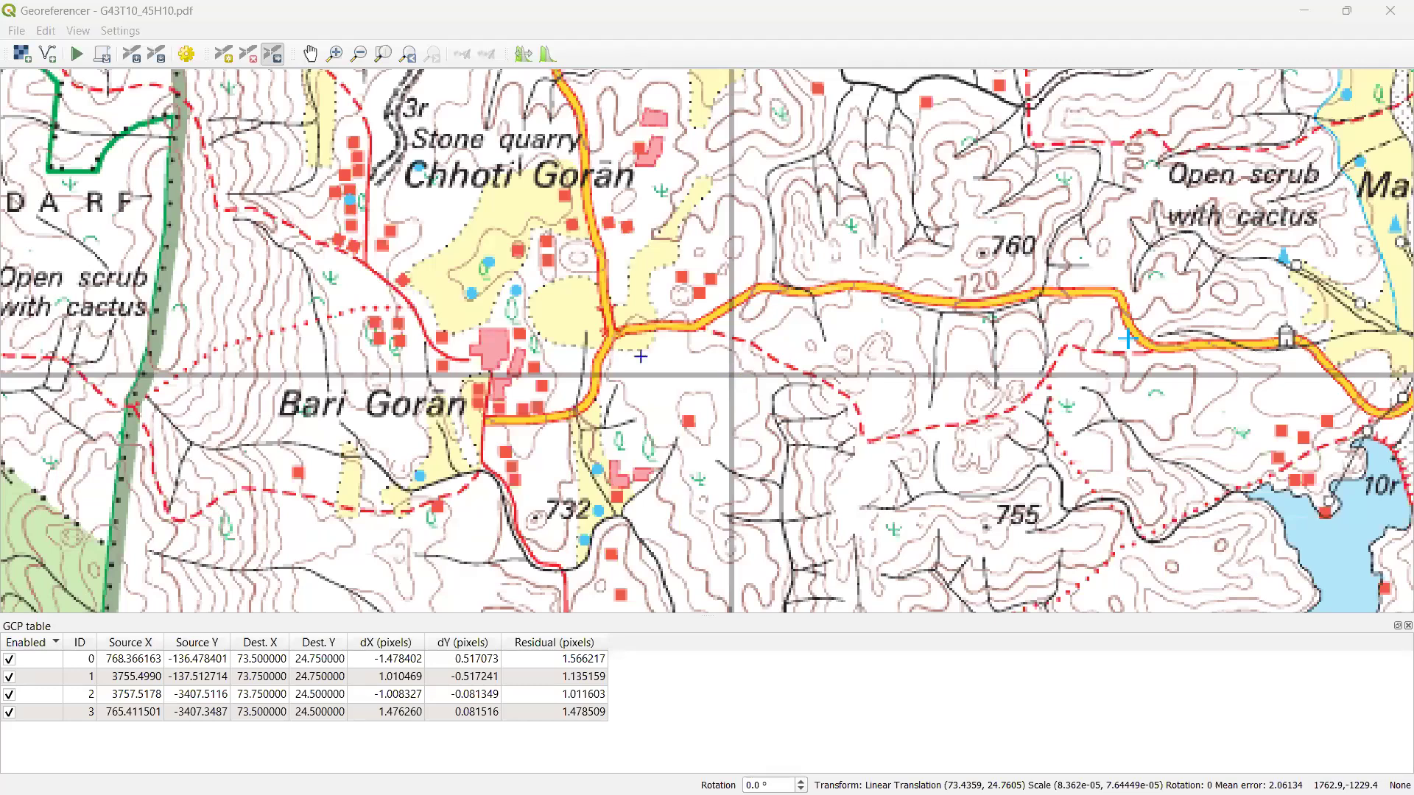
scroll(456, 383, down, 6)
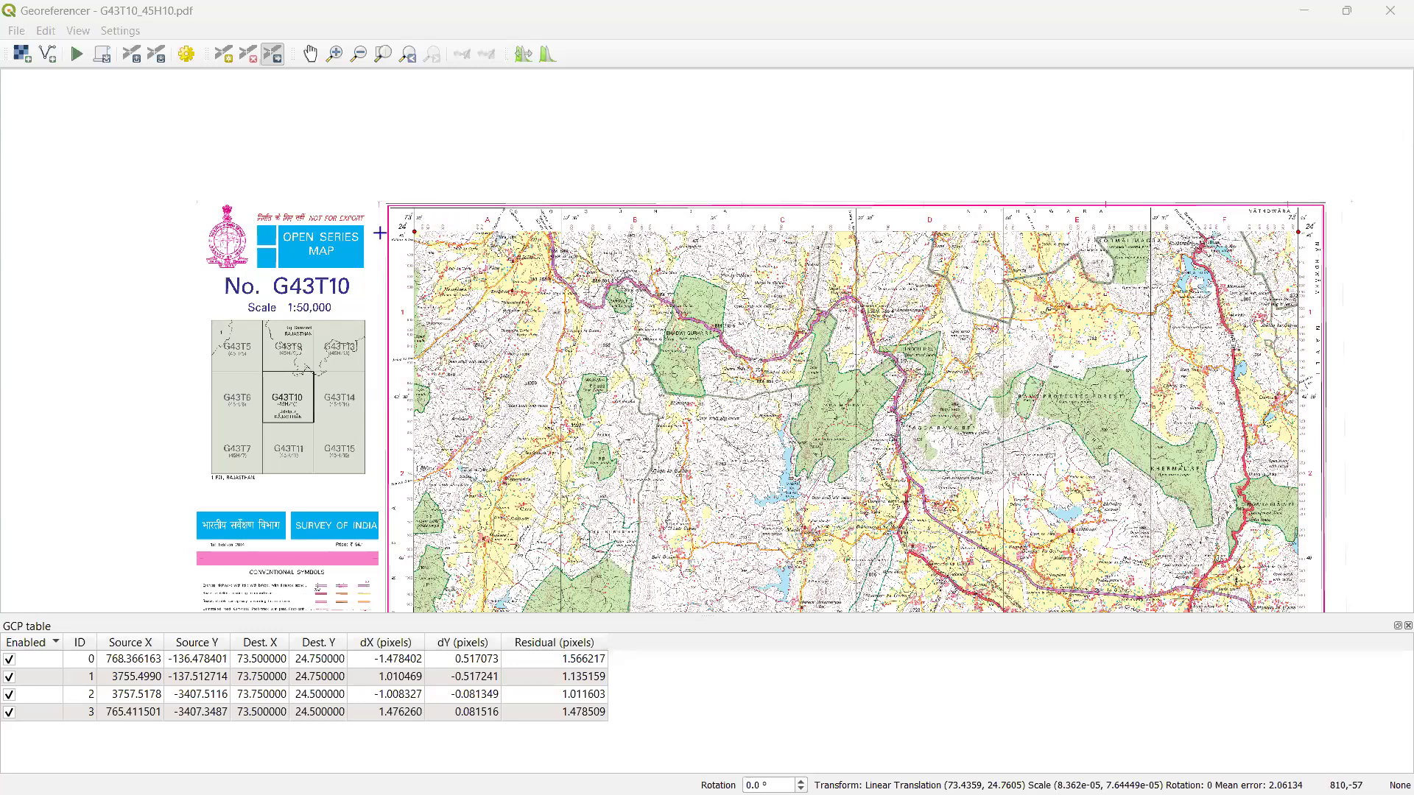
scroll(400, 227, up, 5)
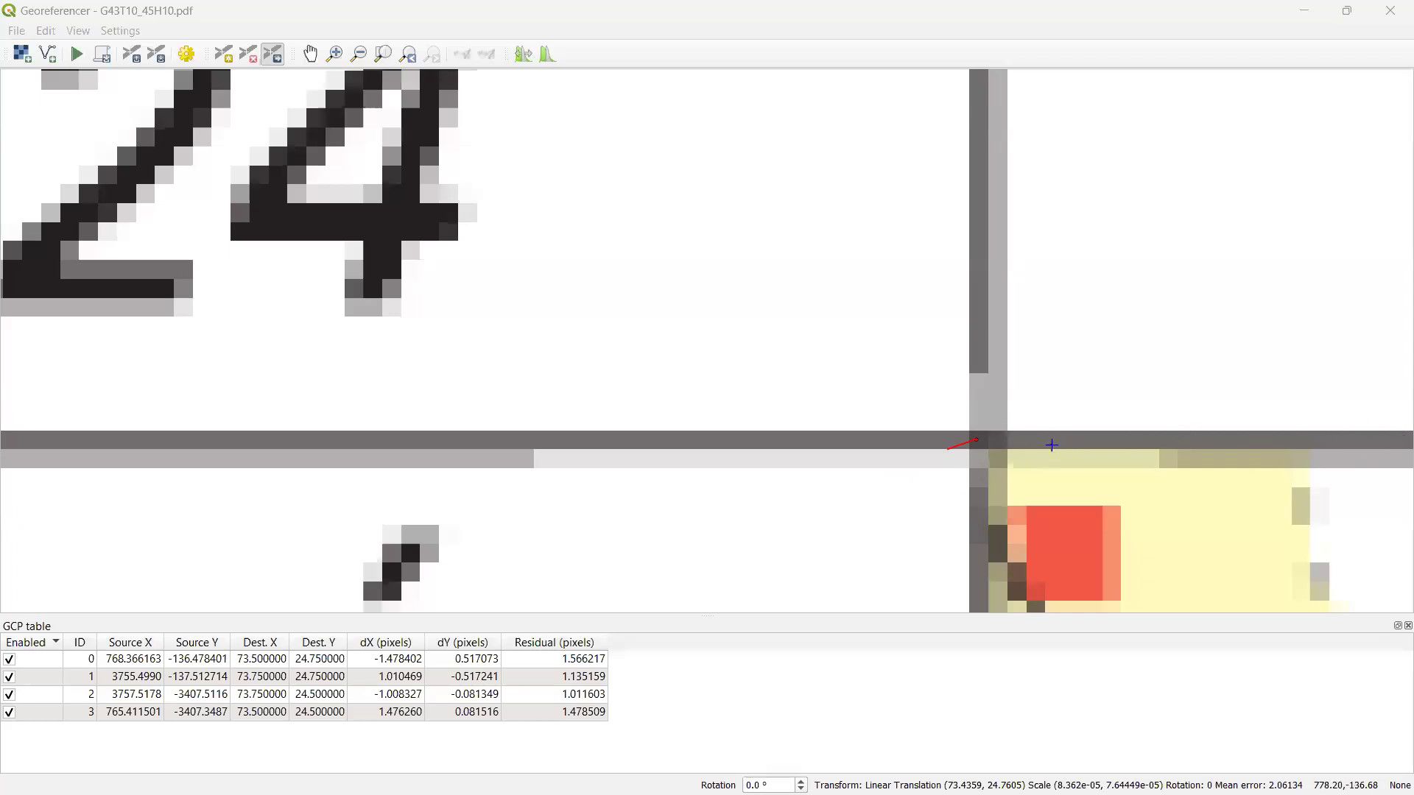
scroll(929, 441, down, 2)
scroll(997, 467, down, 2)
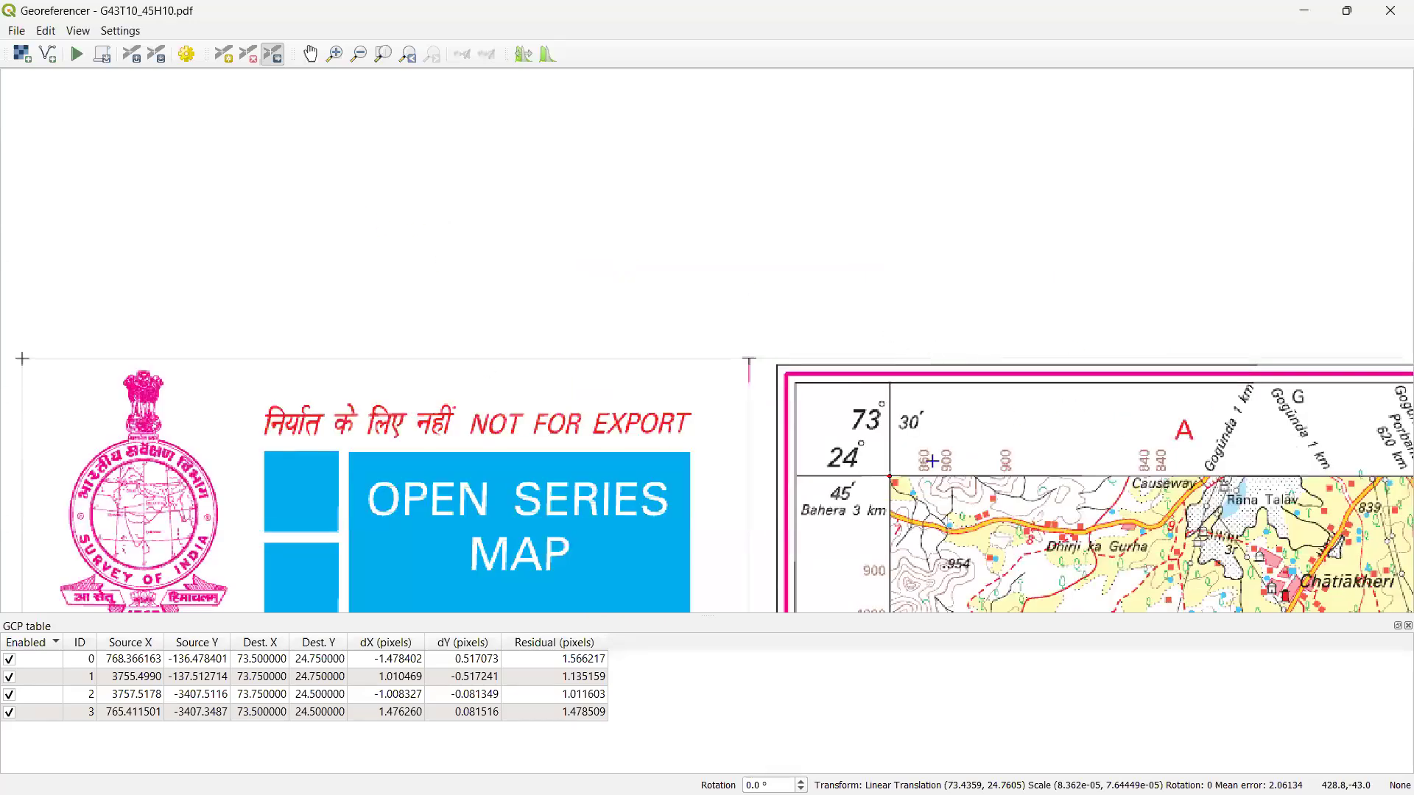
scroll(987, 539, down, 1)
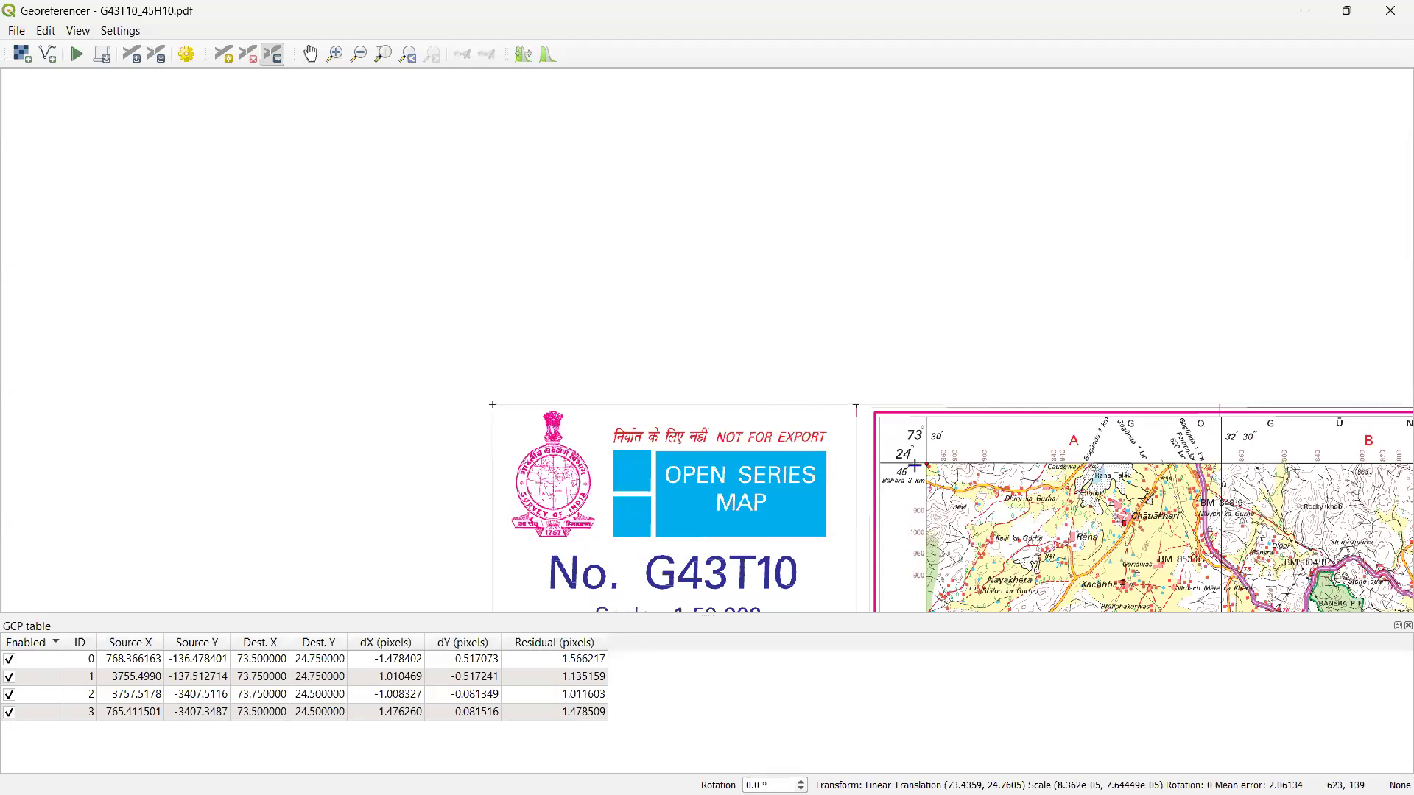
scroll(914, 466, up, 2)
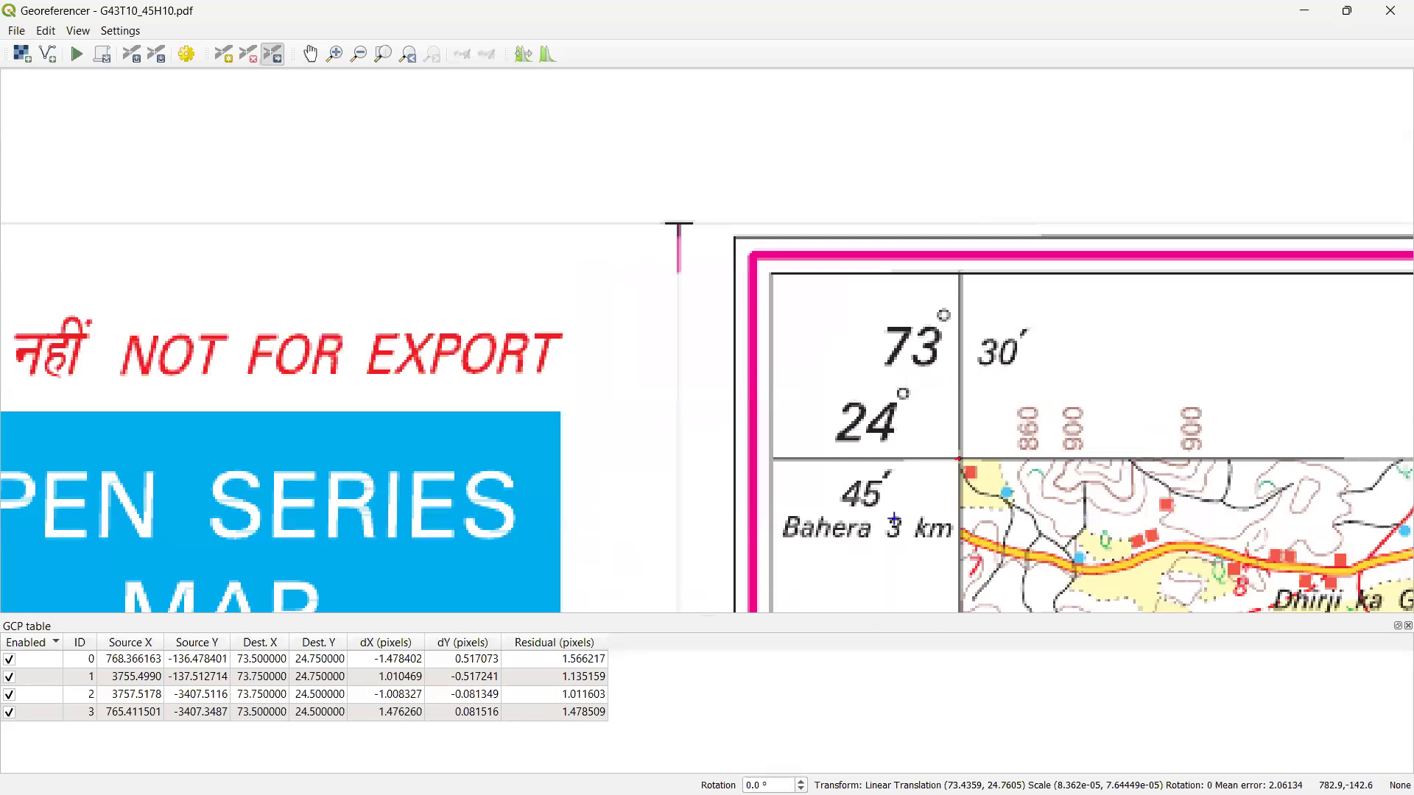
scroll(972, 448, up, 1)
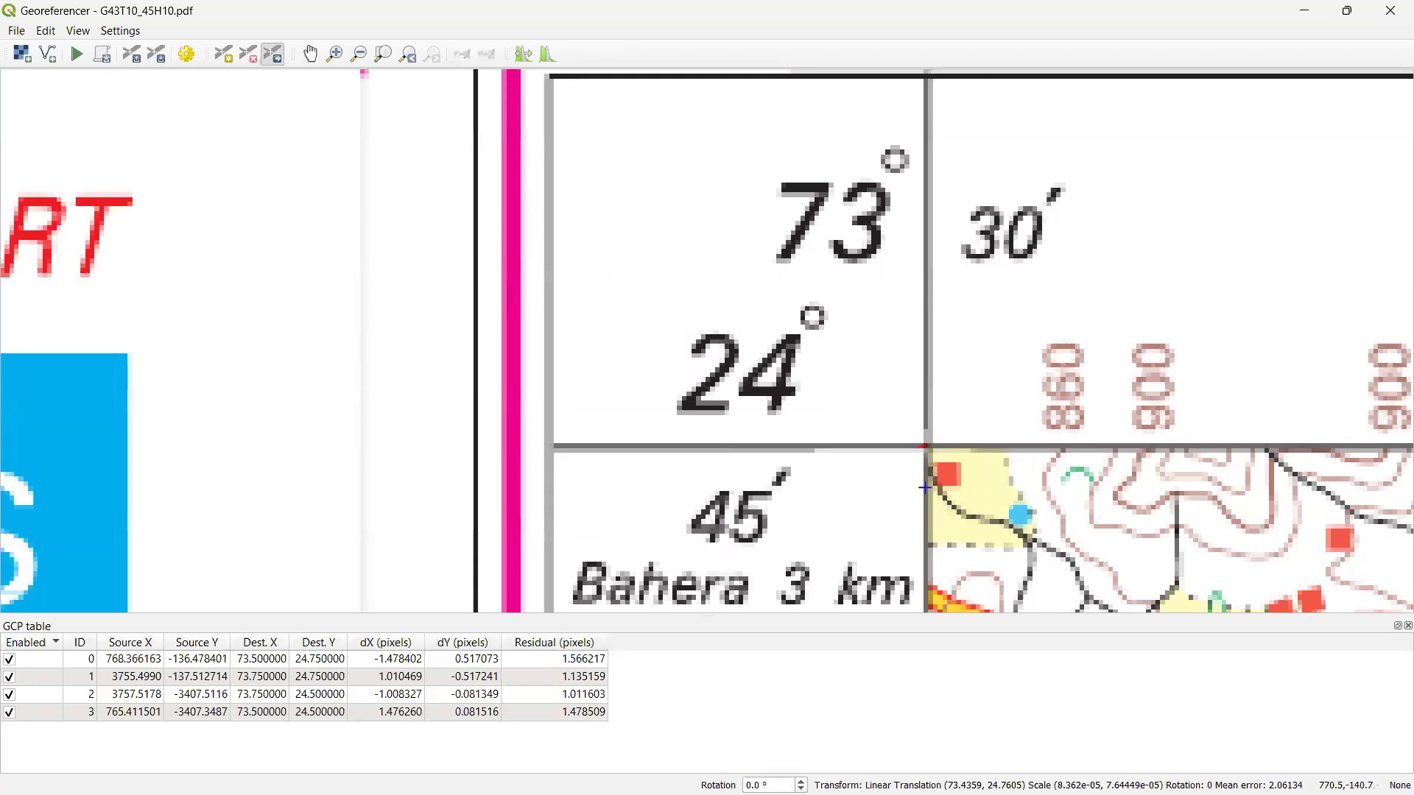
View the whole toposheet with its four control points and check the current transformation settings
scroll(925, 487, down, 1)
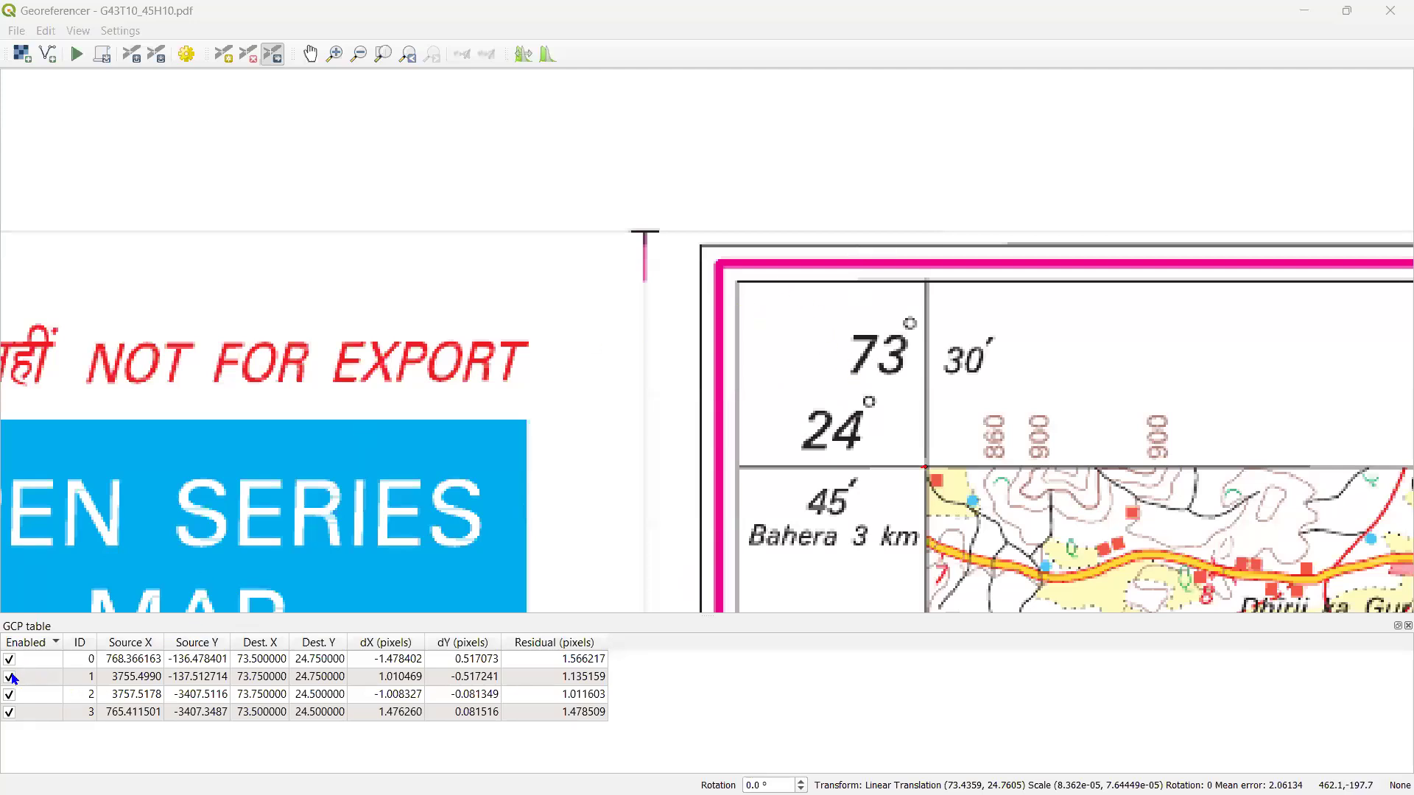
click(39, 662)
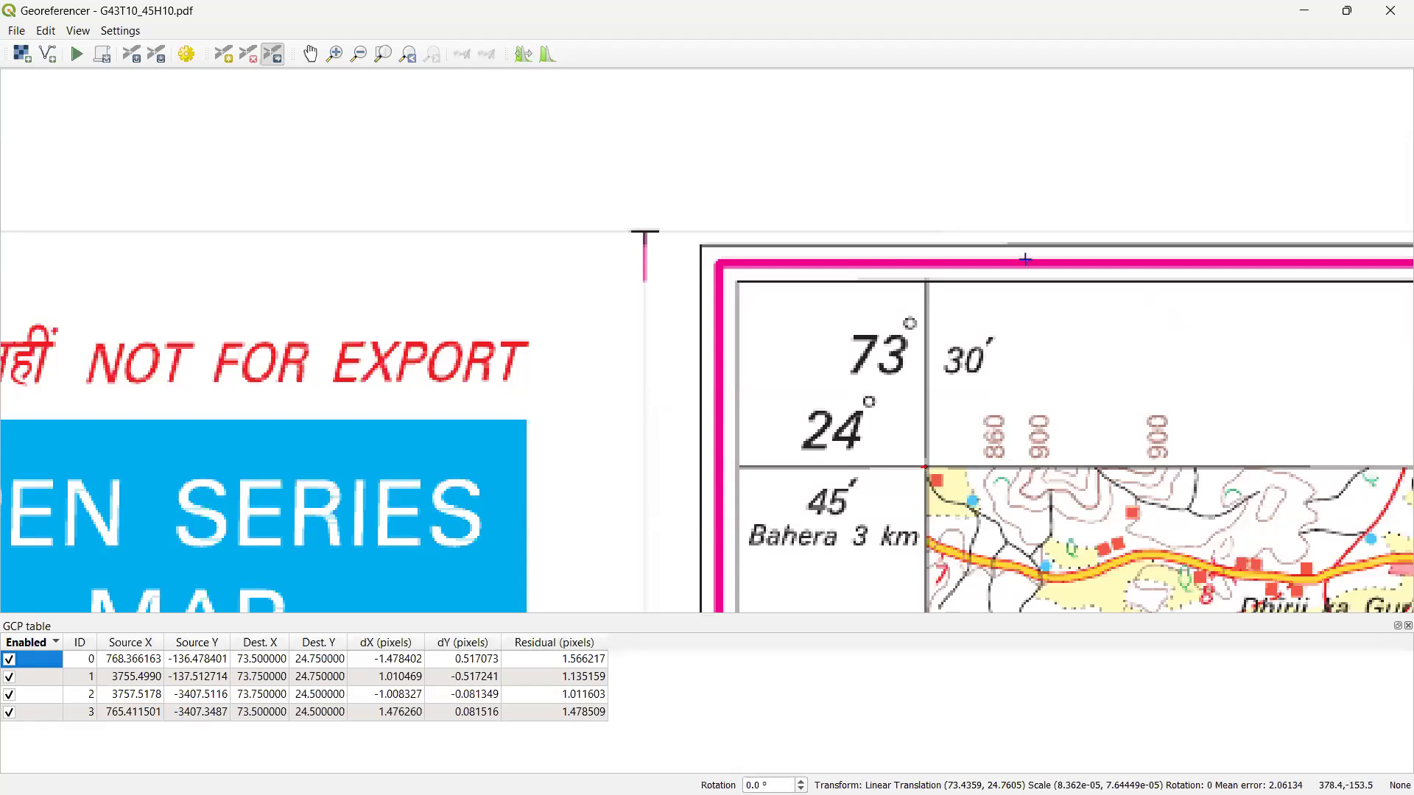
scroll(868, 224, down, 3)
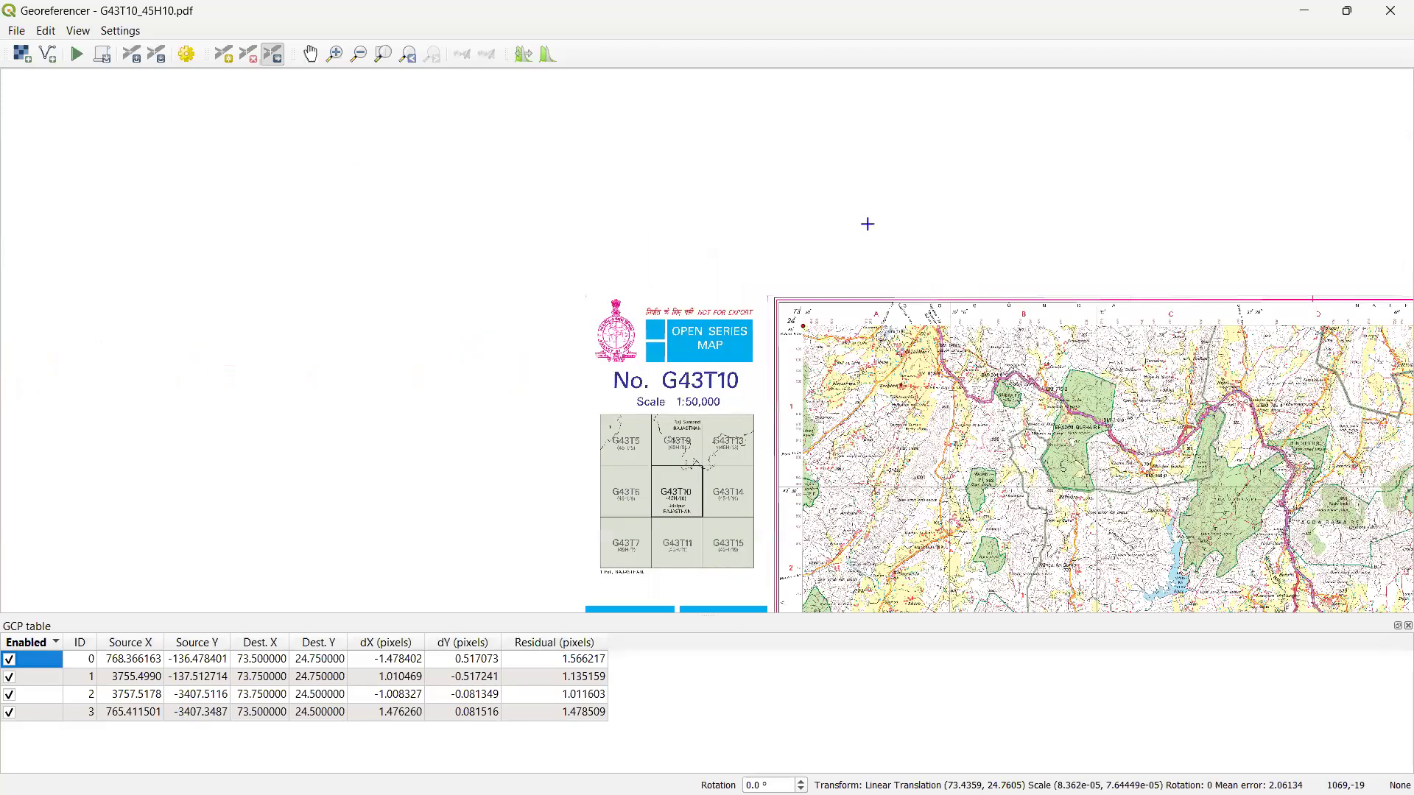
scroll(884, 295, down, 2)
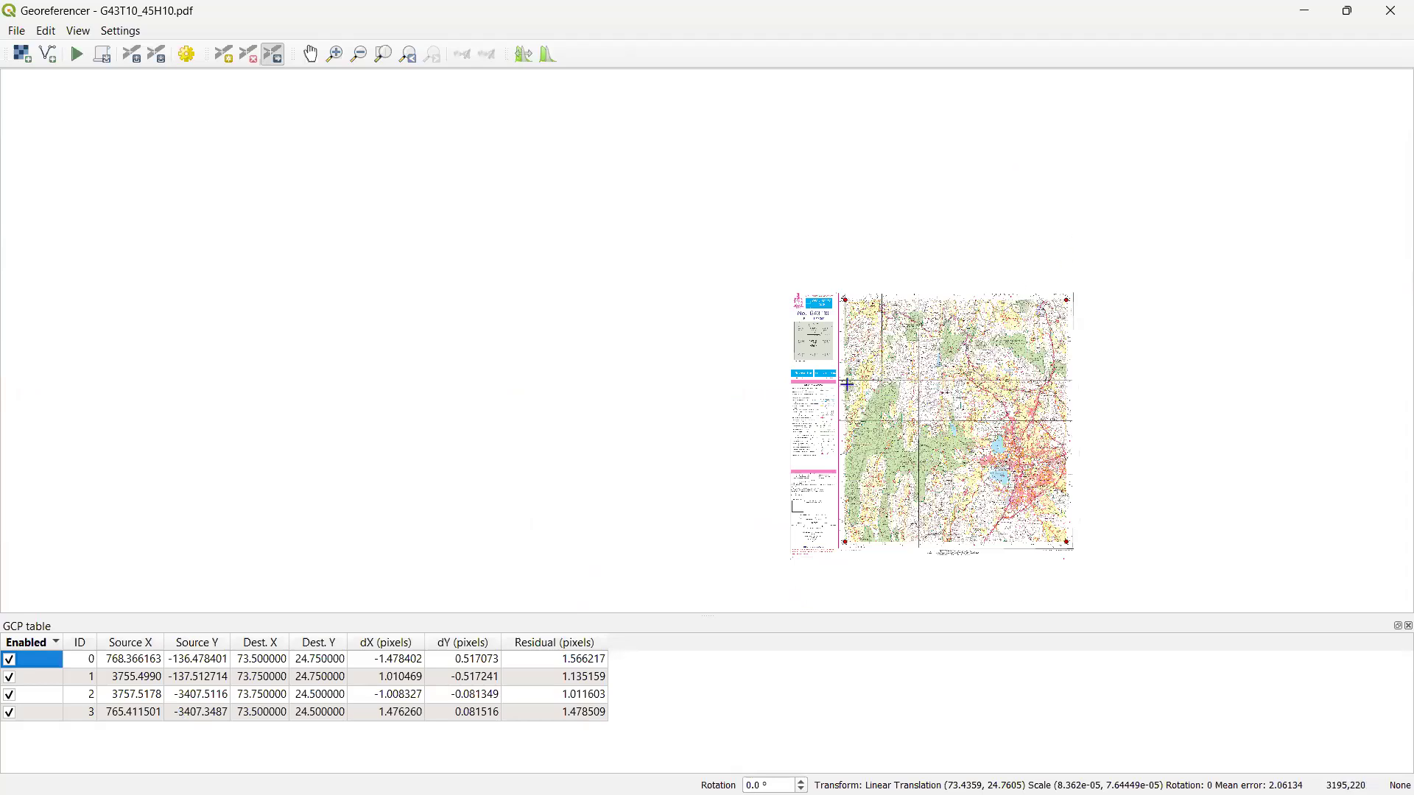
click(187, 57)
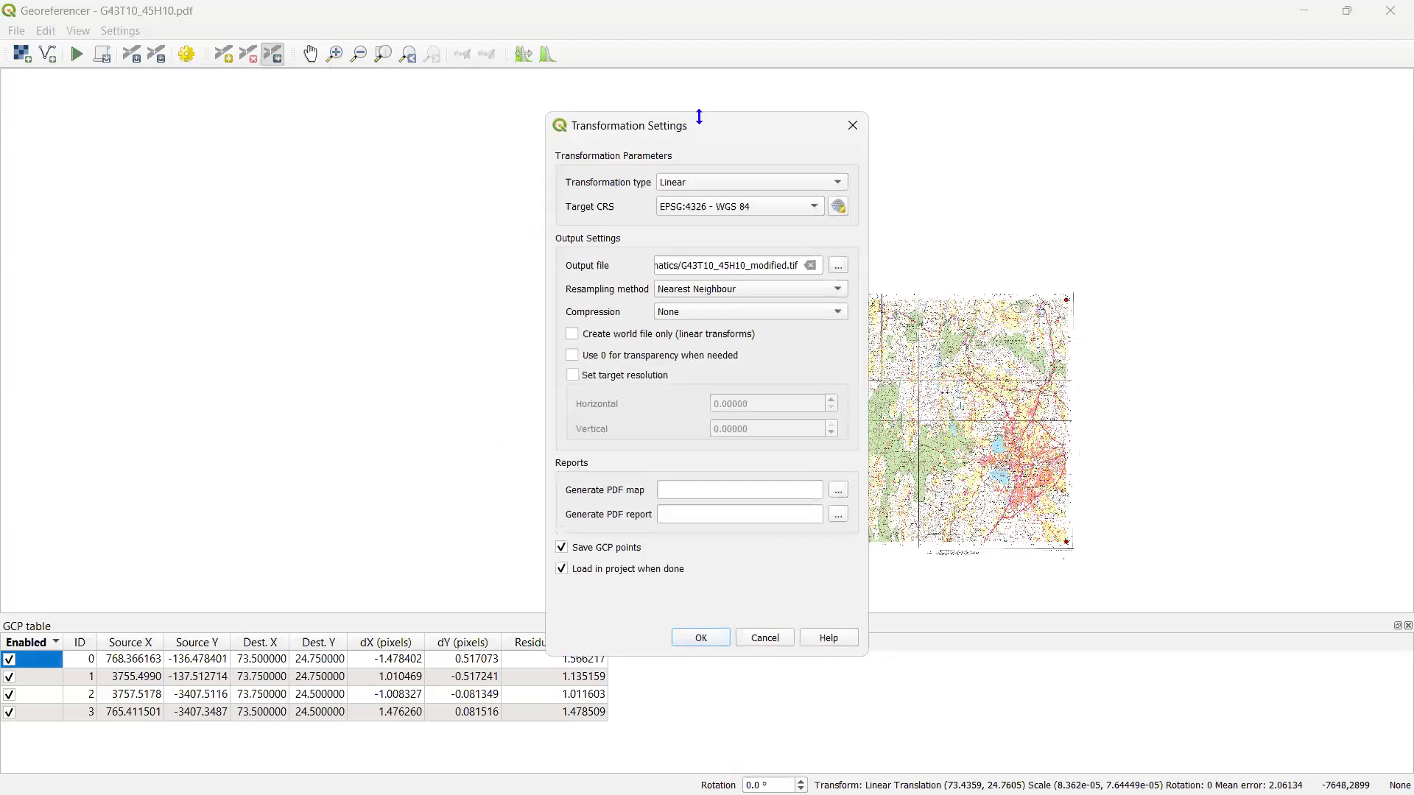
drag(700, 117, 780, 100)
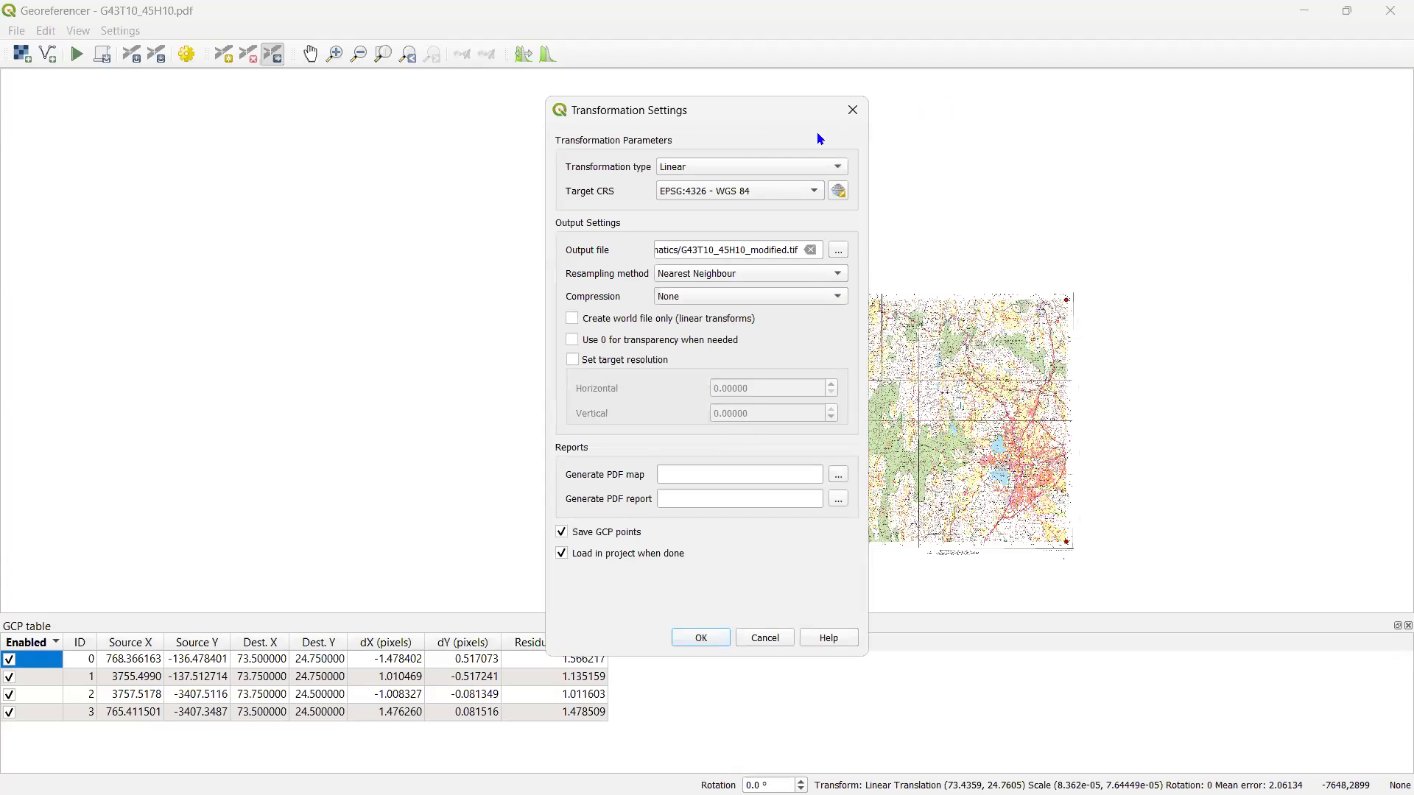
key(Escape)
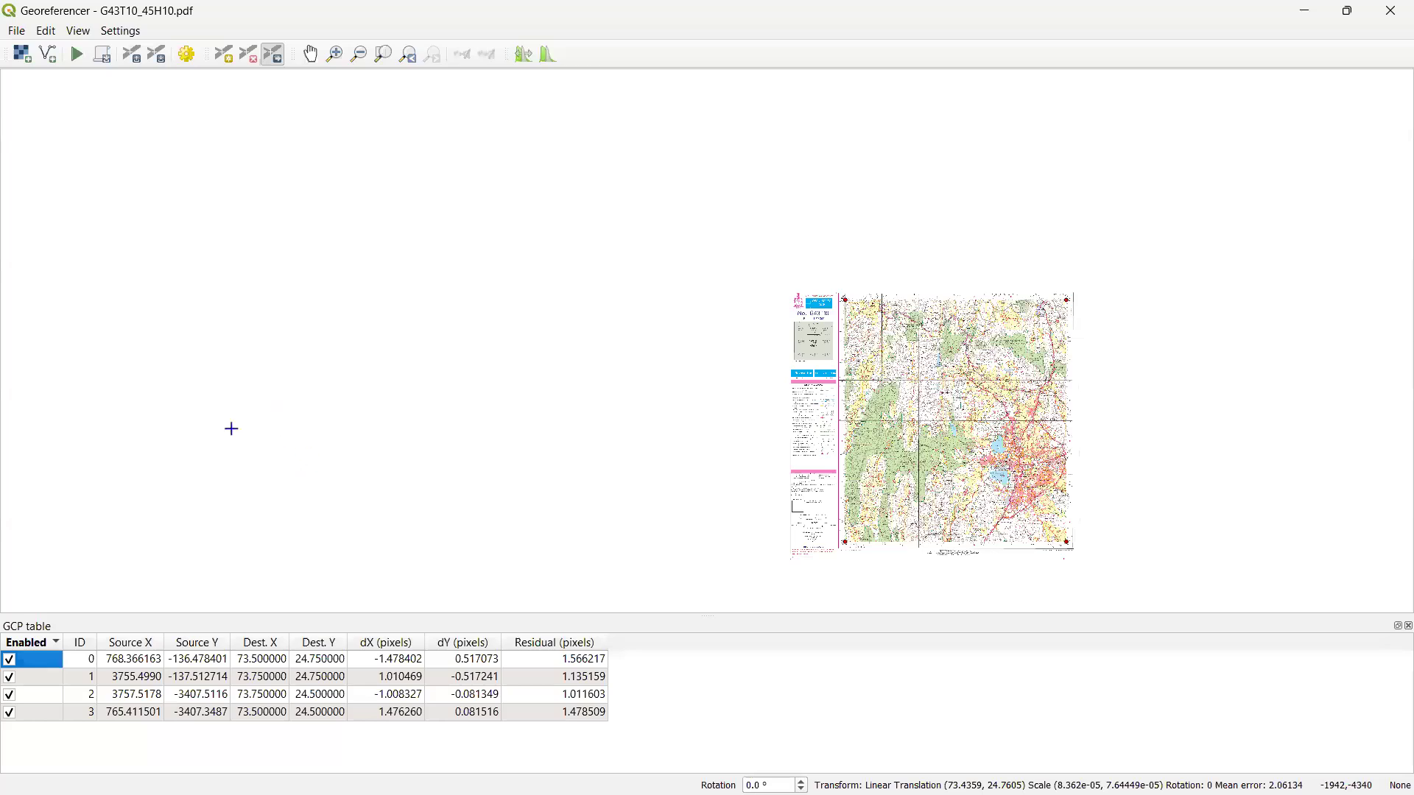
click(186, 54)
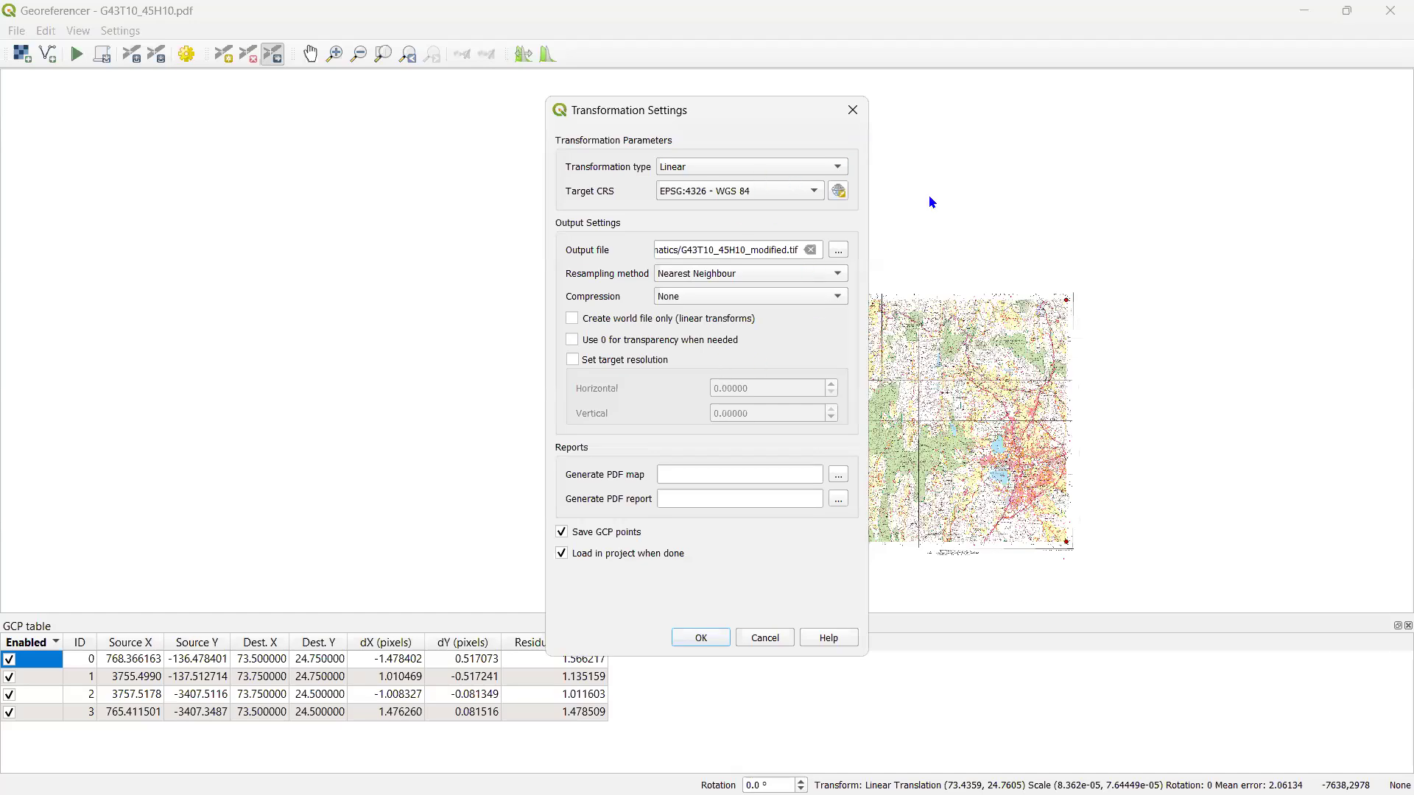
click(819, 197)
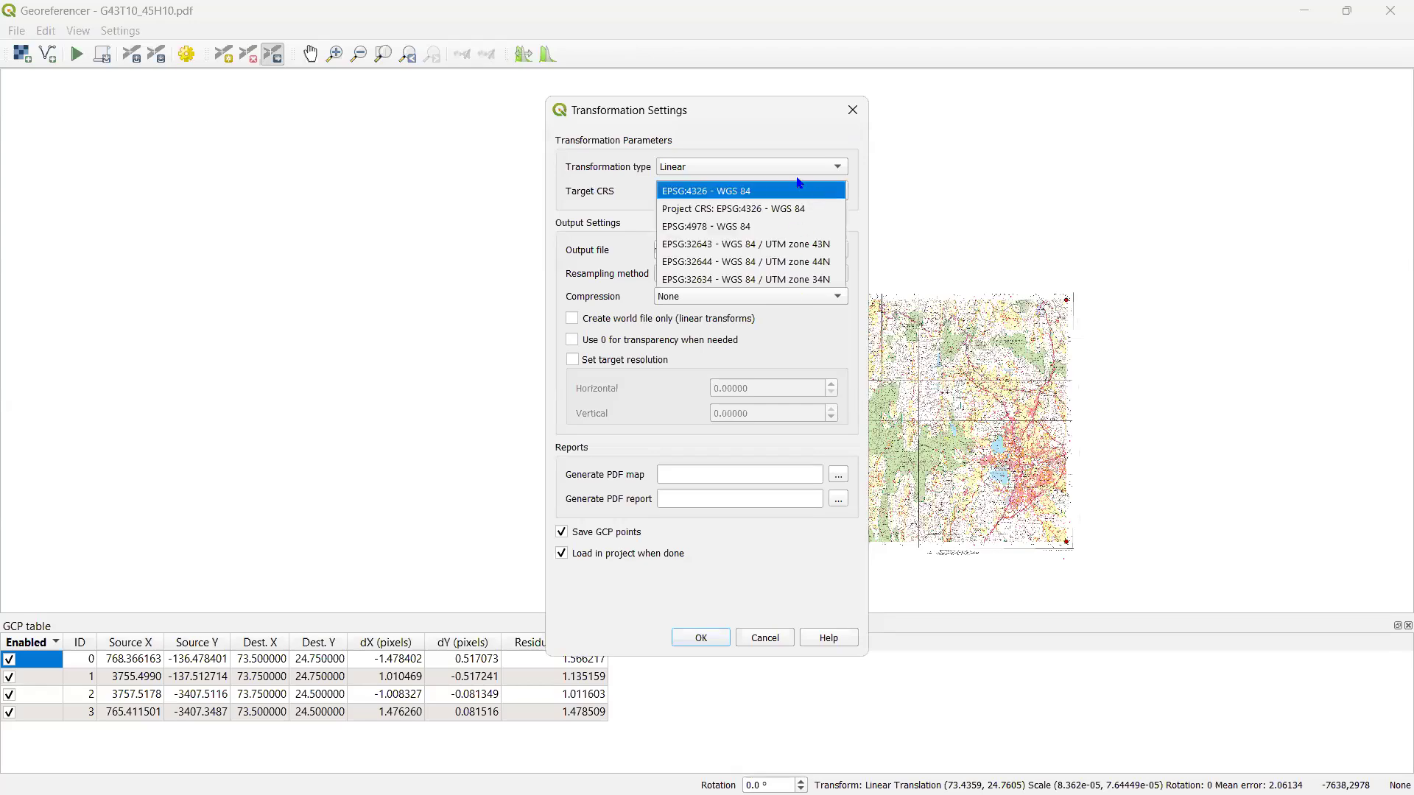
click(841, 192)
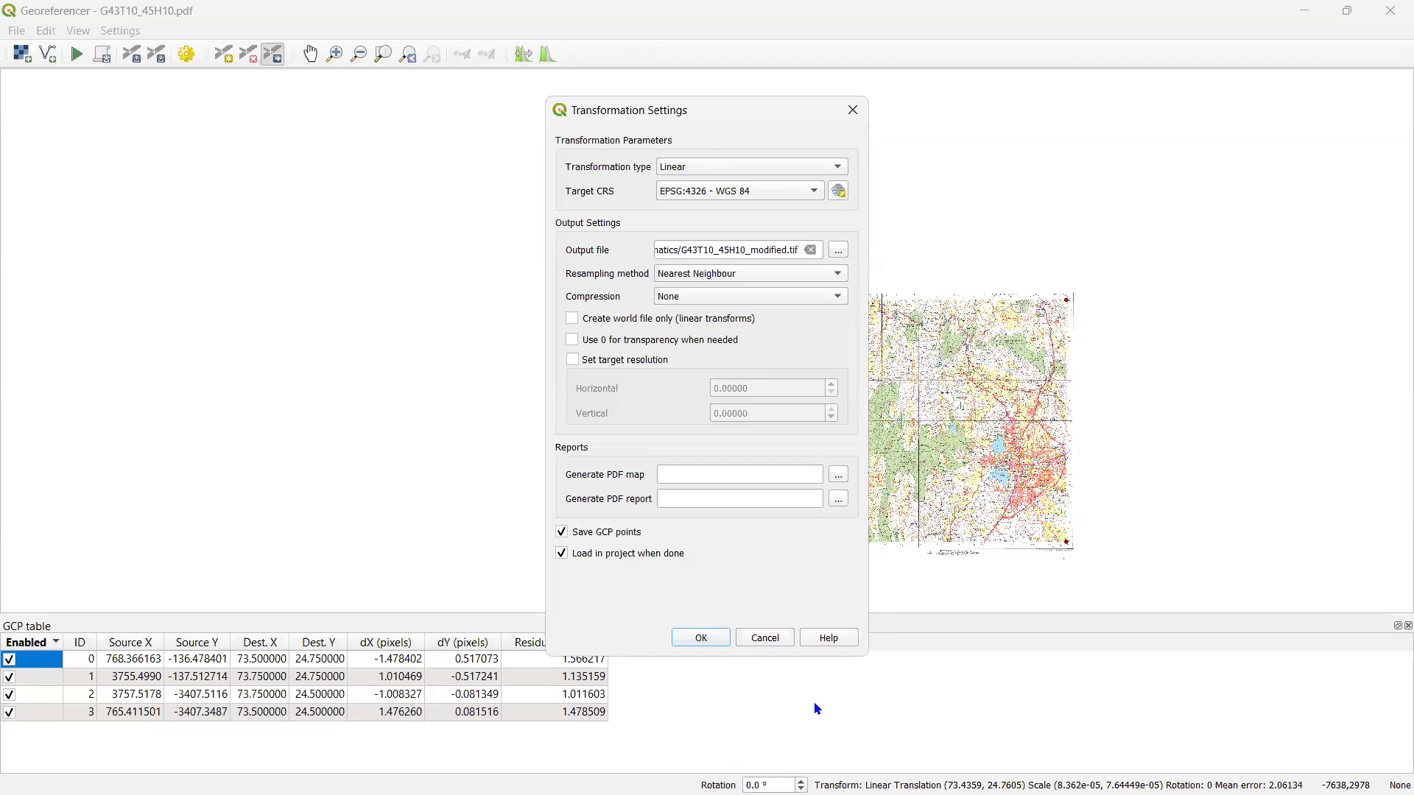
click(838, 191)
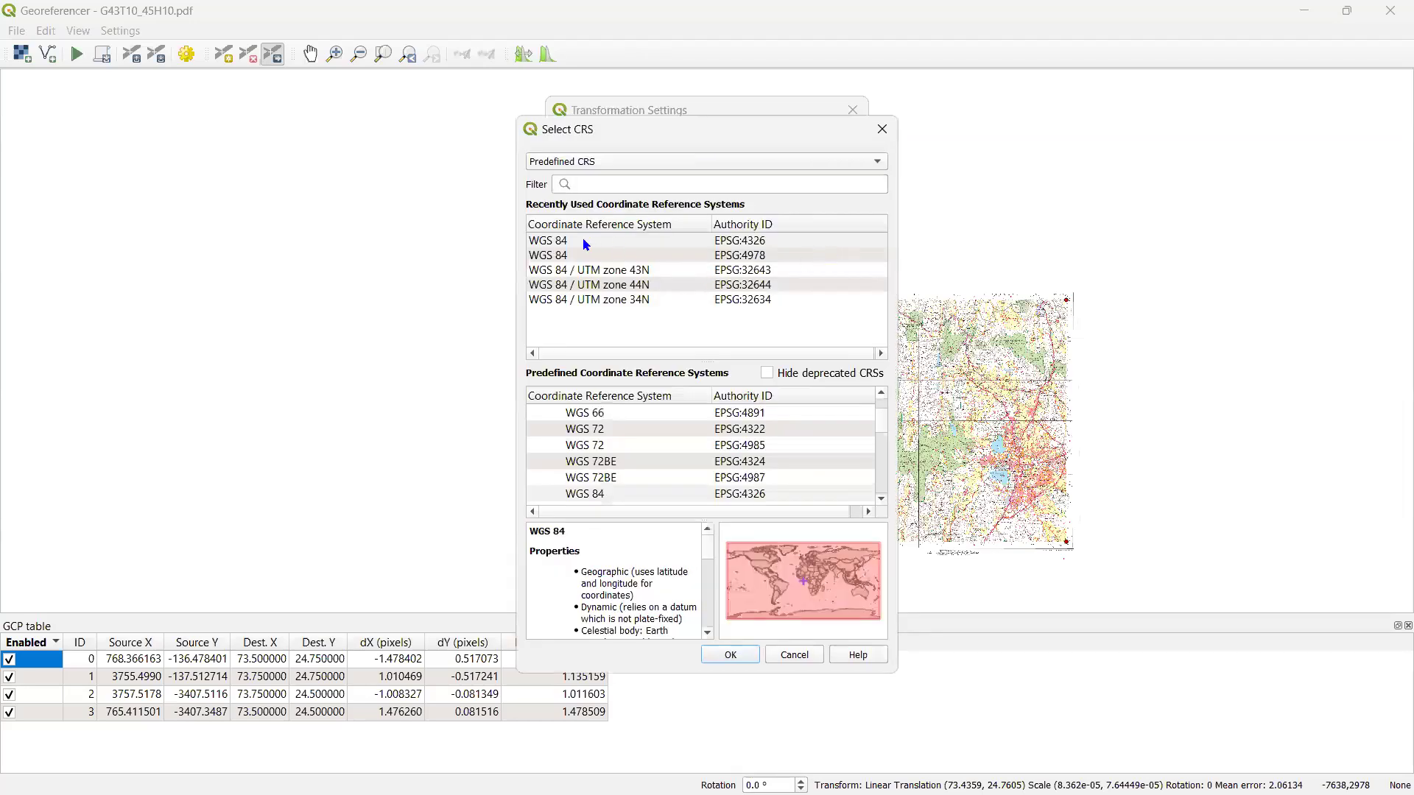
click(762, 248)
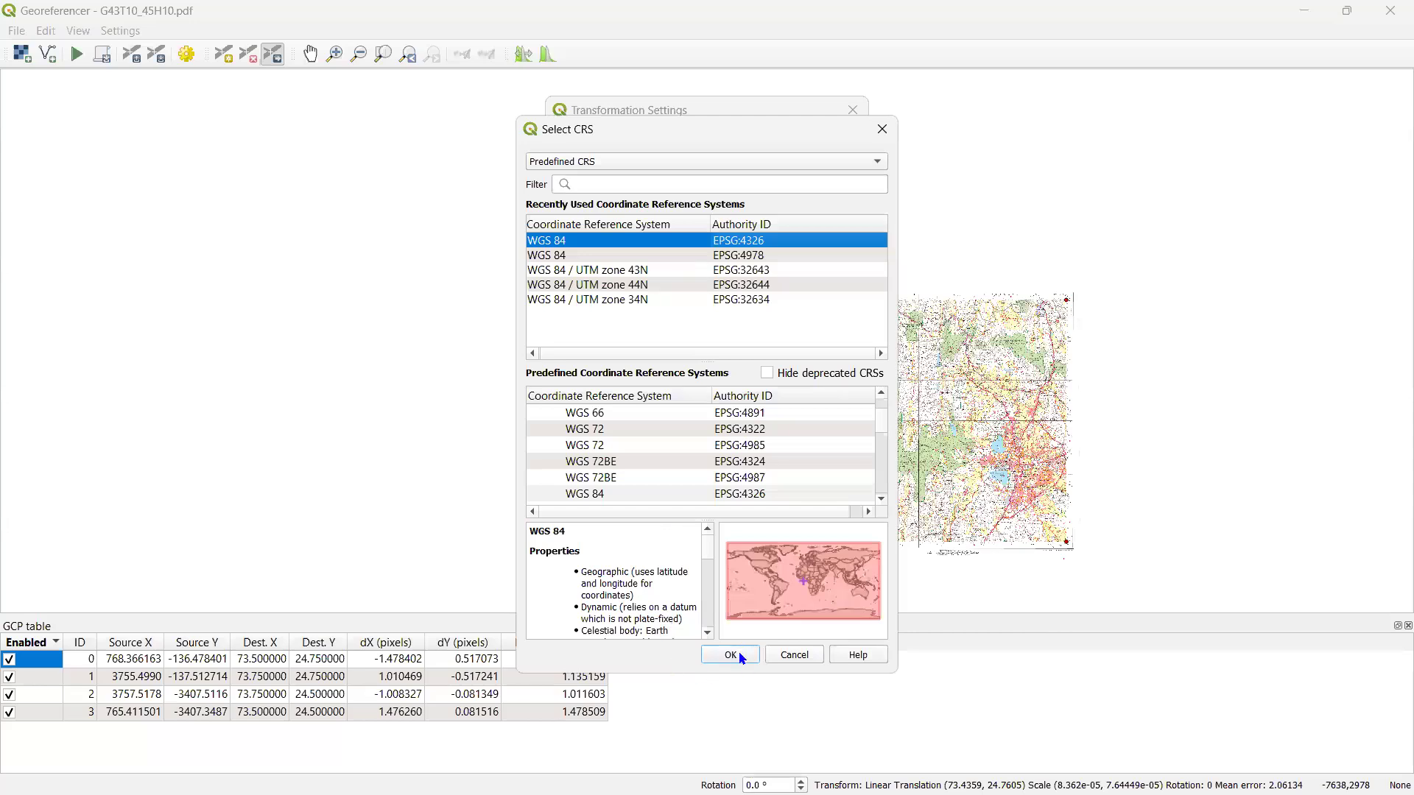
click(730, 654)
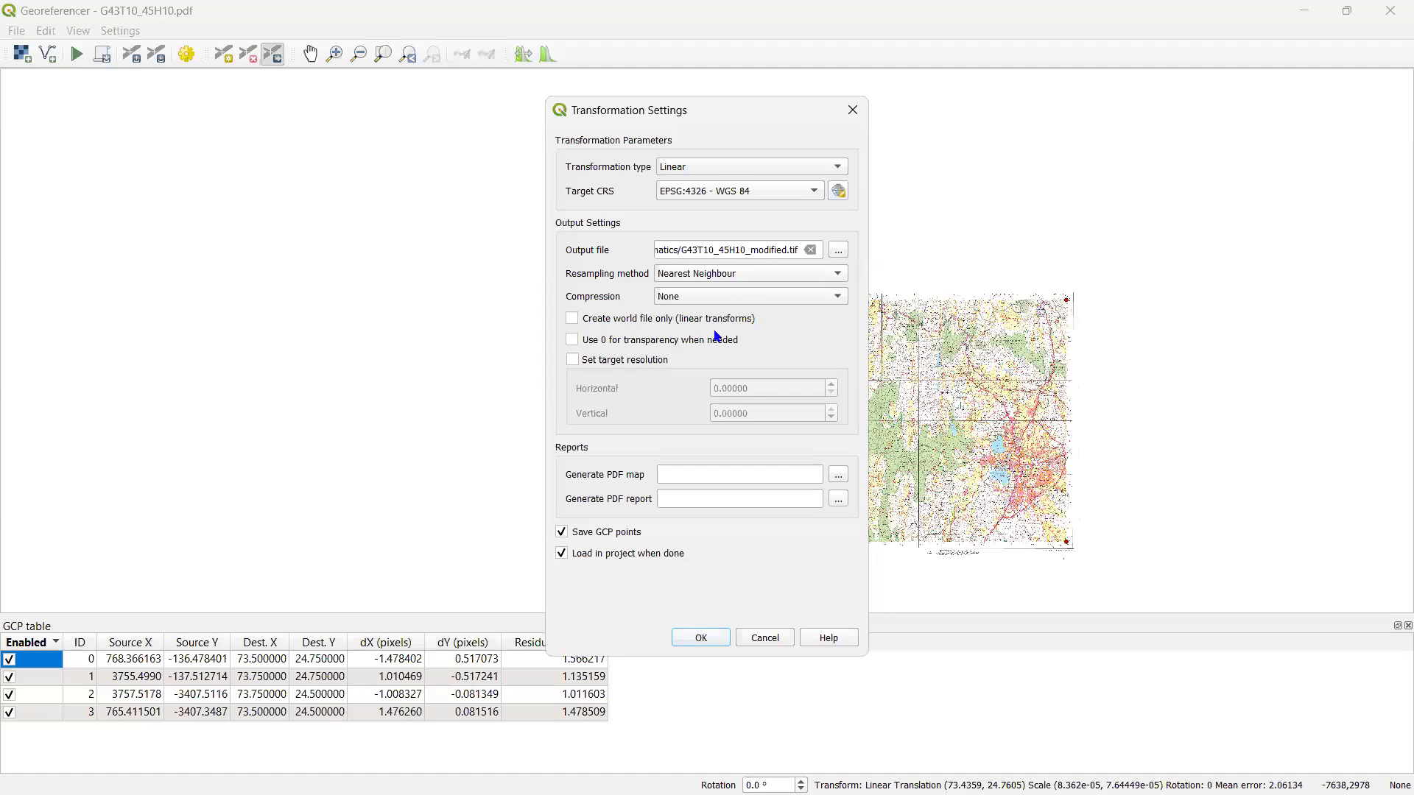
click(853, 110)
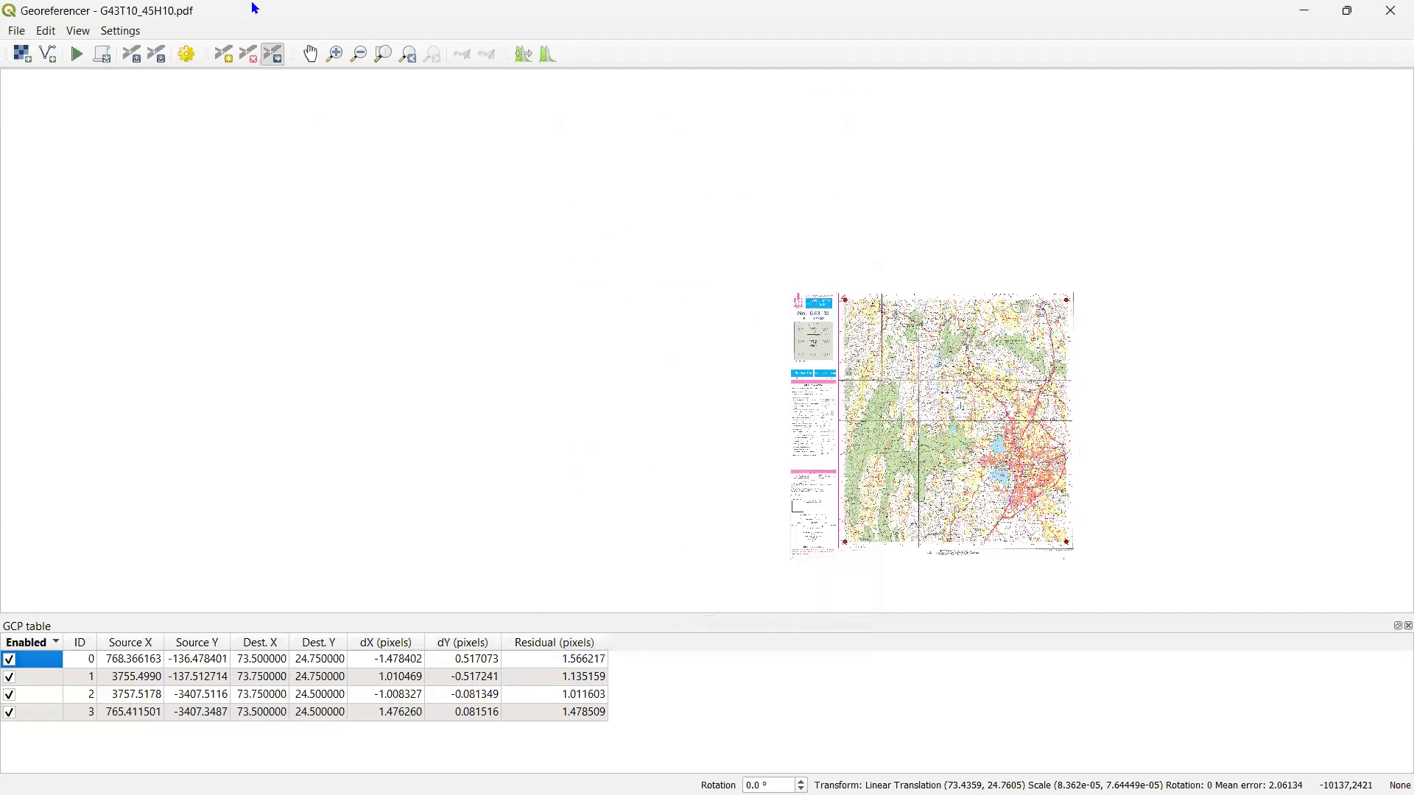
Set the transformation's target CRS to EPSG:4326 - WGS 84 and apply the settings
click(190, 56)
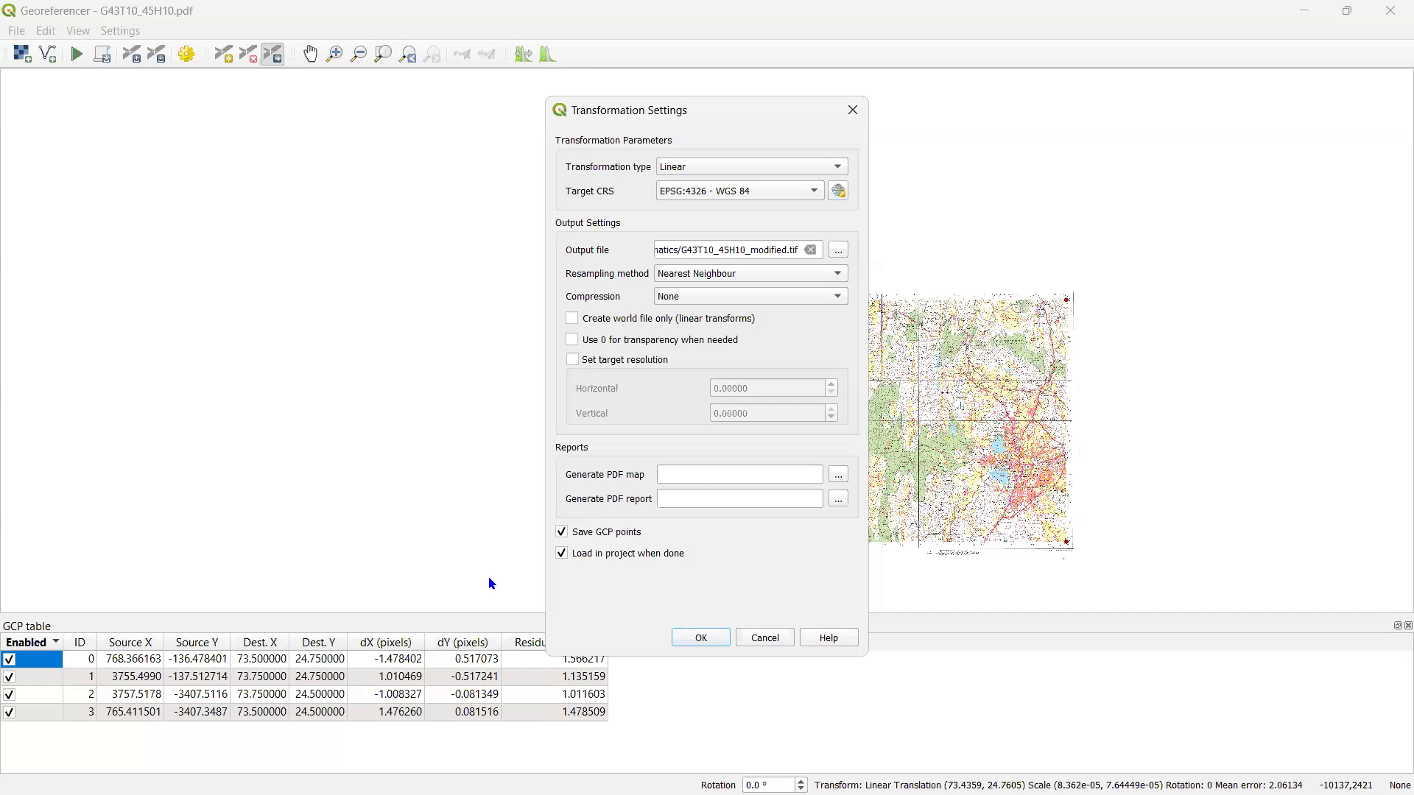
click(811, 194)
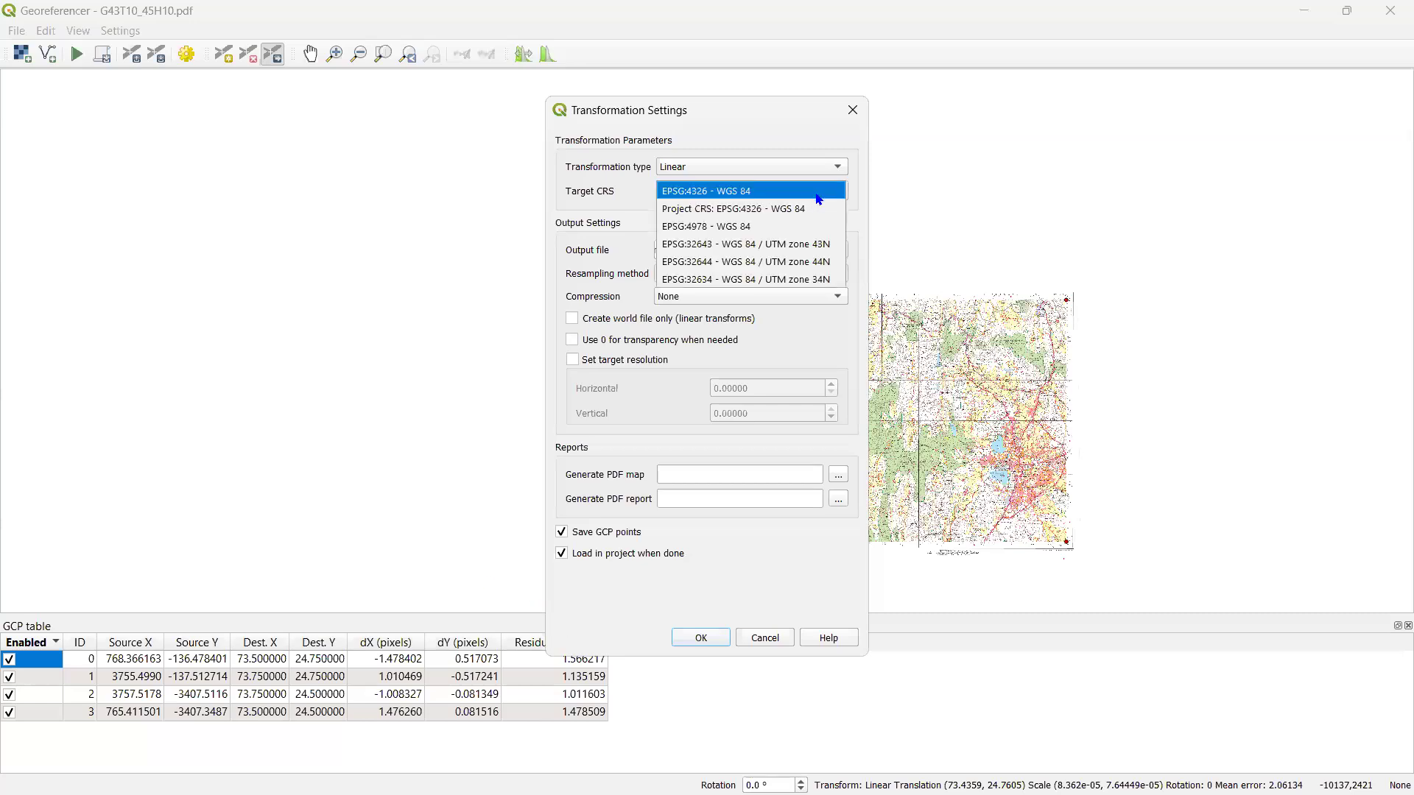
click(768, 194)
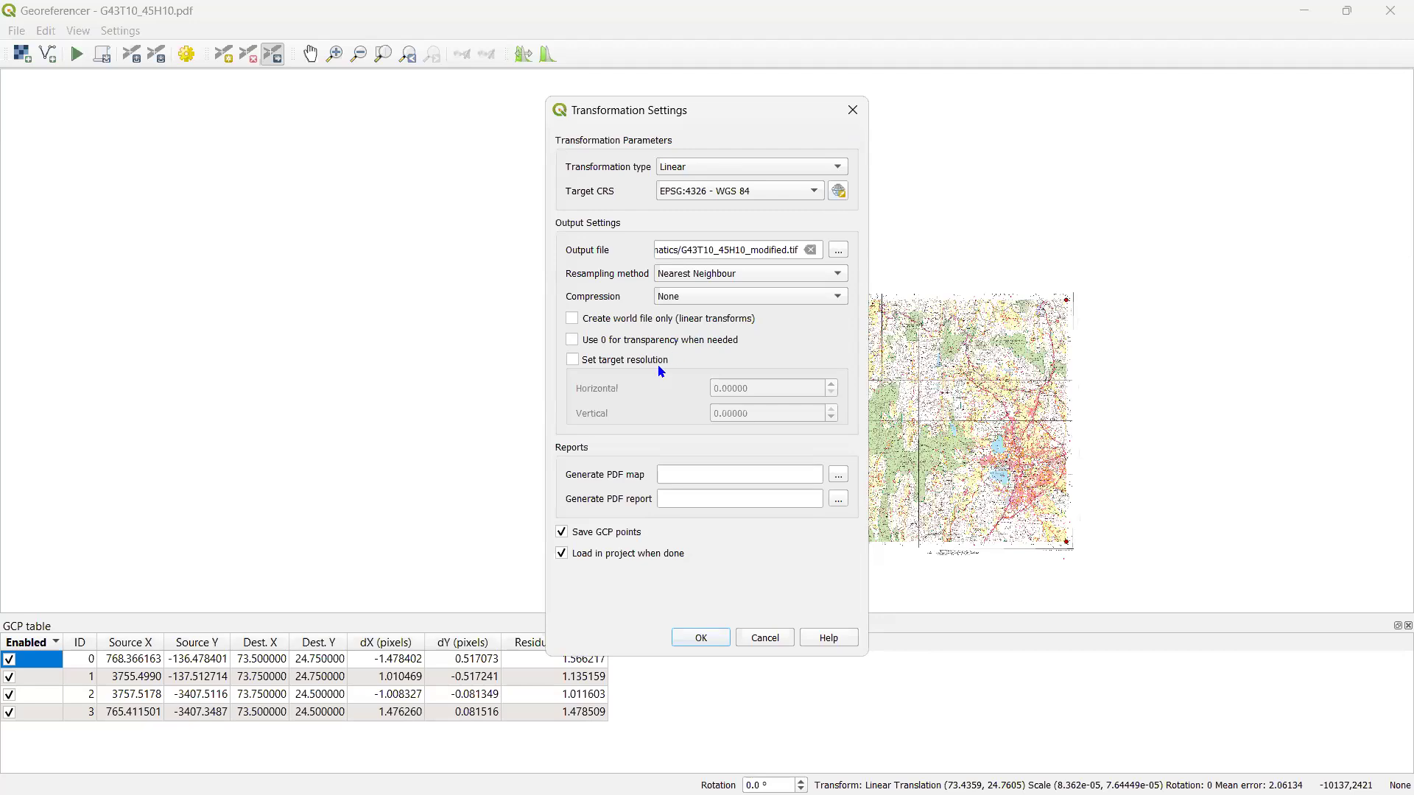
click(813, 191)
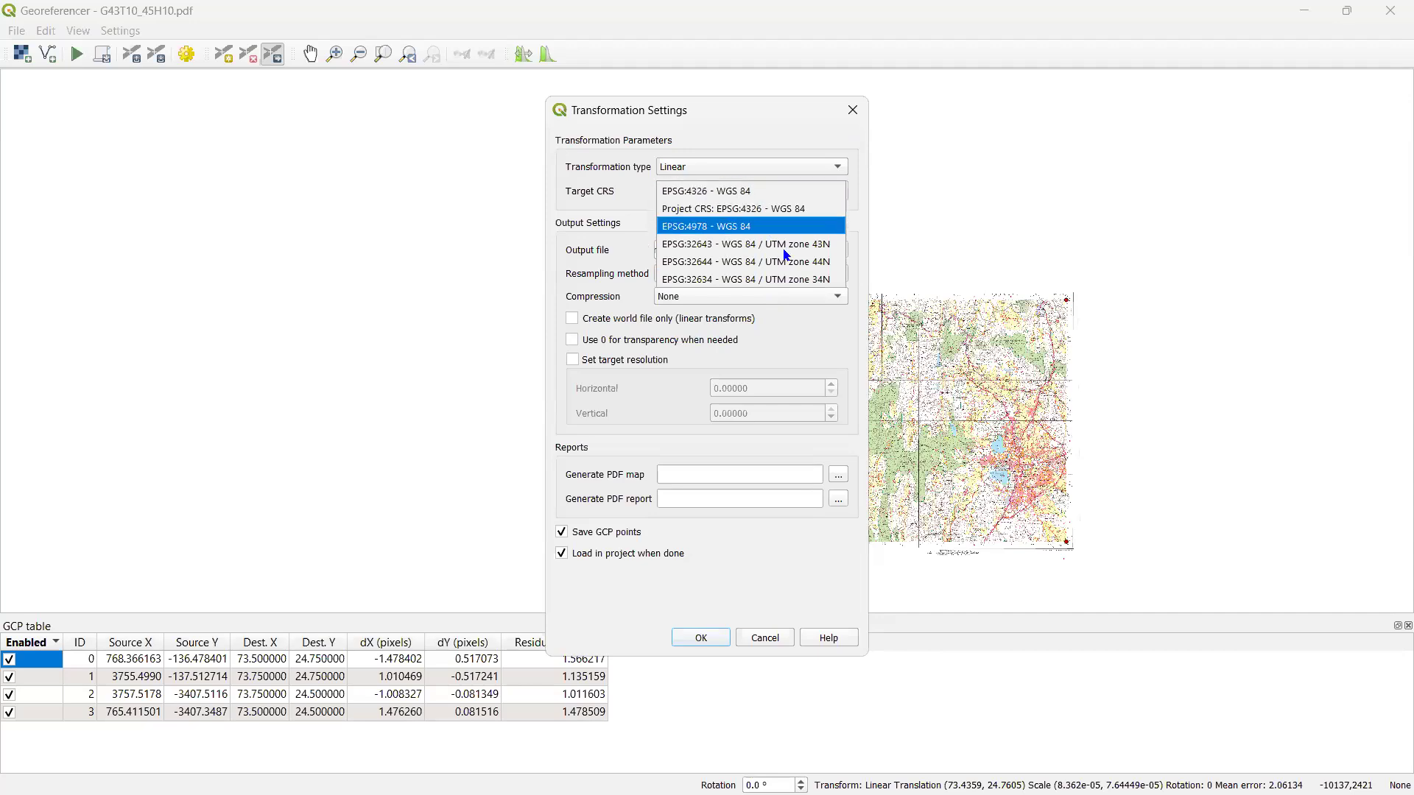
click(769, 190)
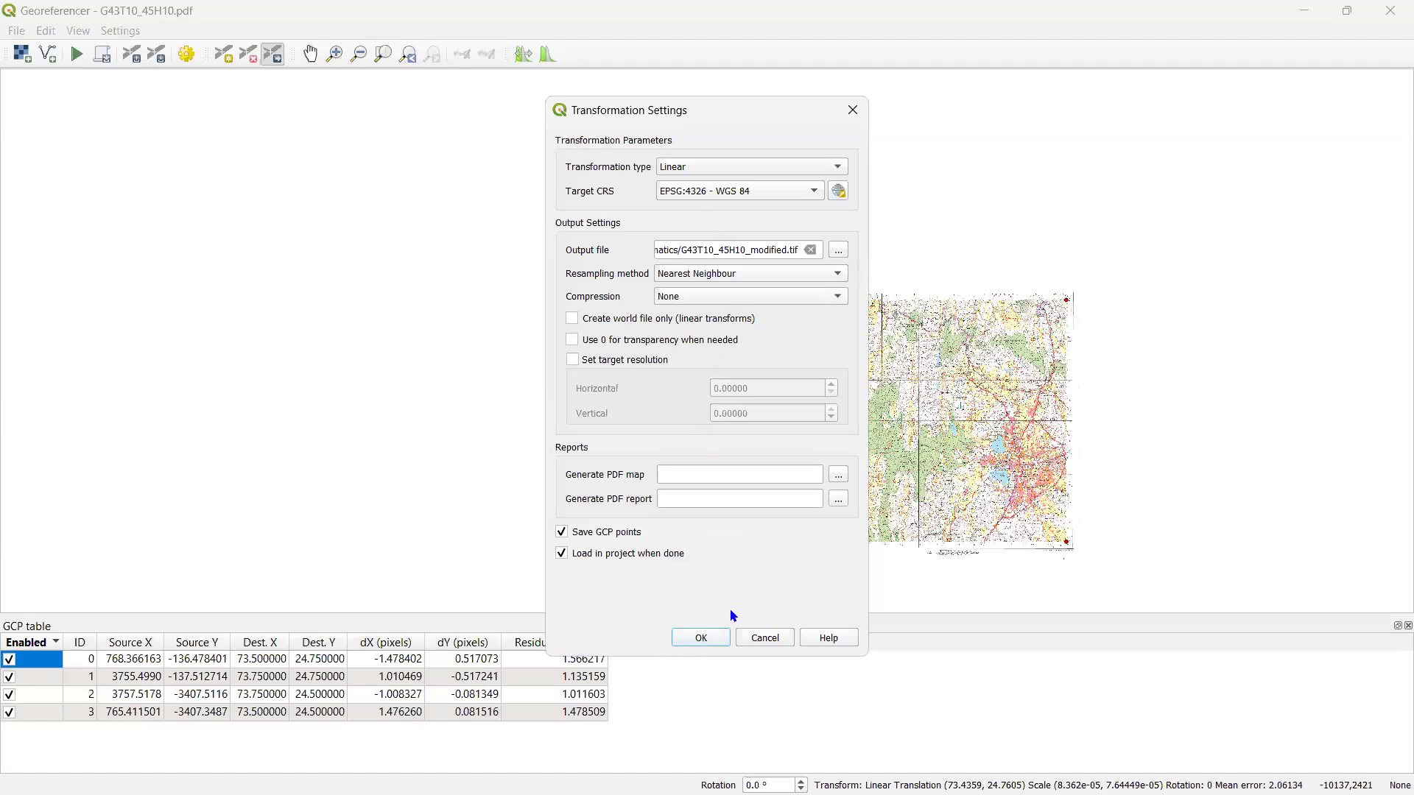
click(718, 636)
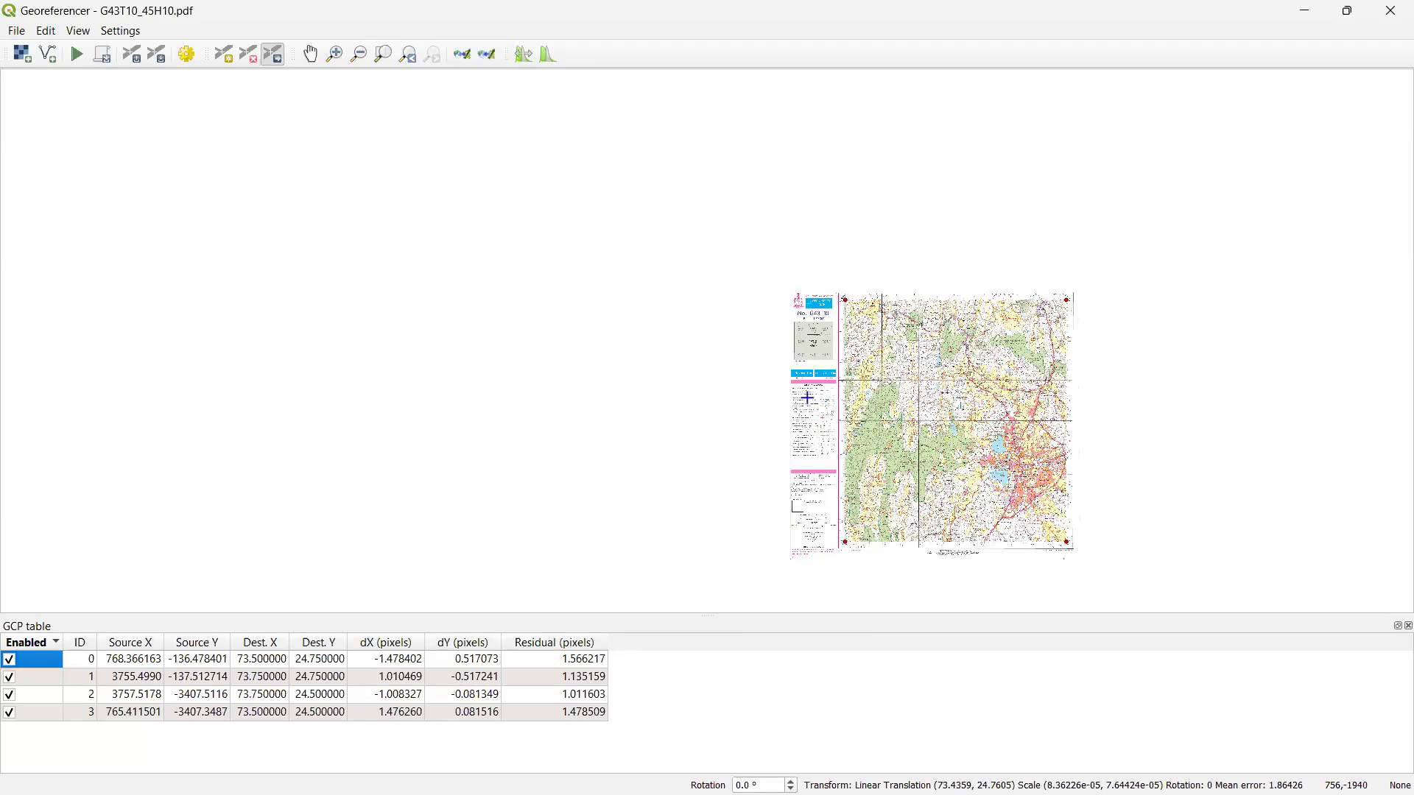
Review the available transformation types, keep Linear, and confirm the transformation settings
click(187, 54)
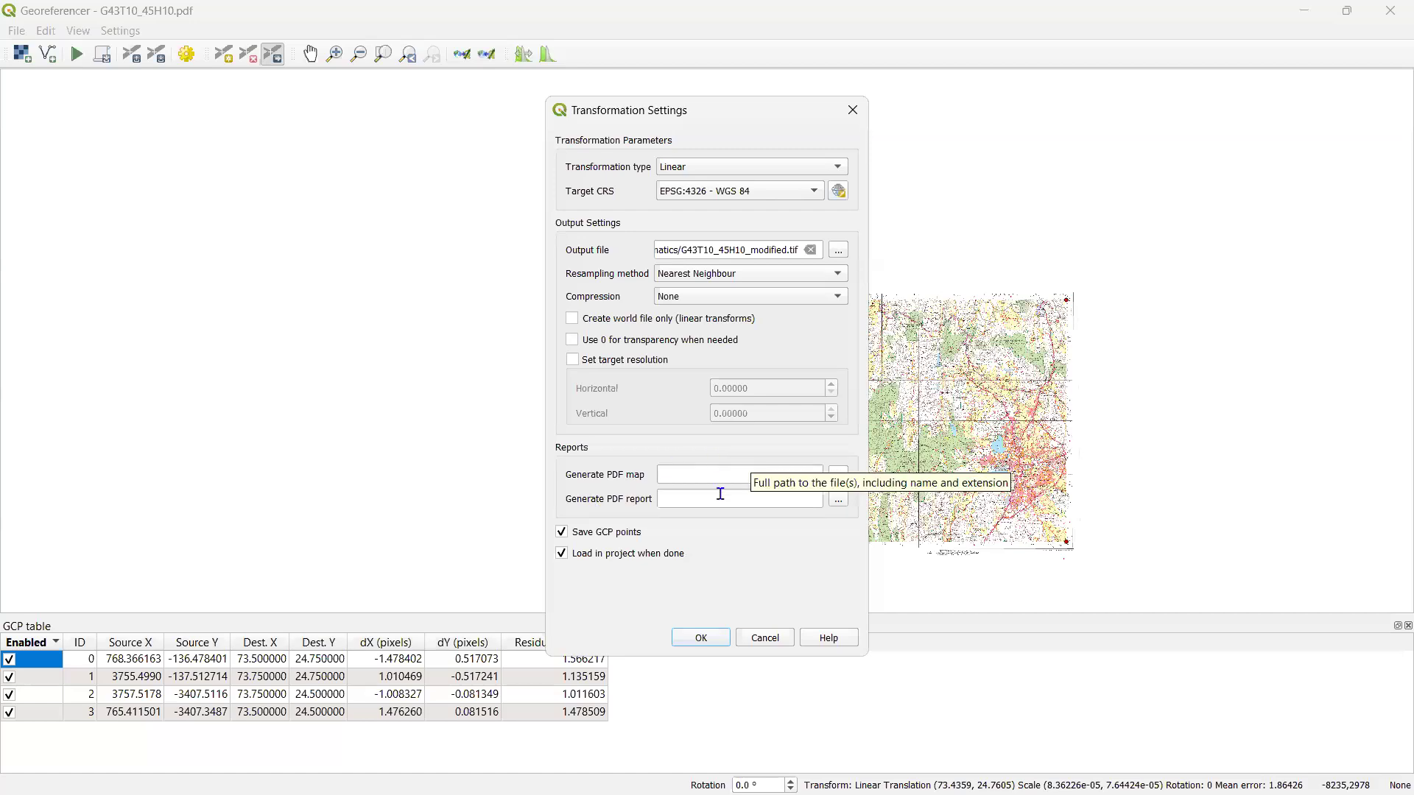
click(838, 167)
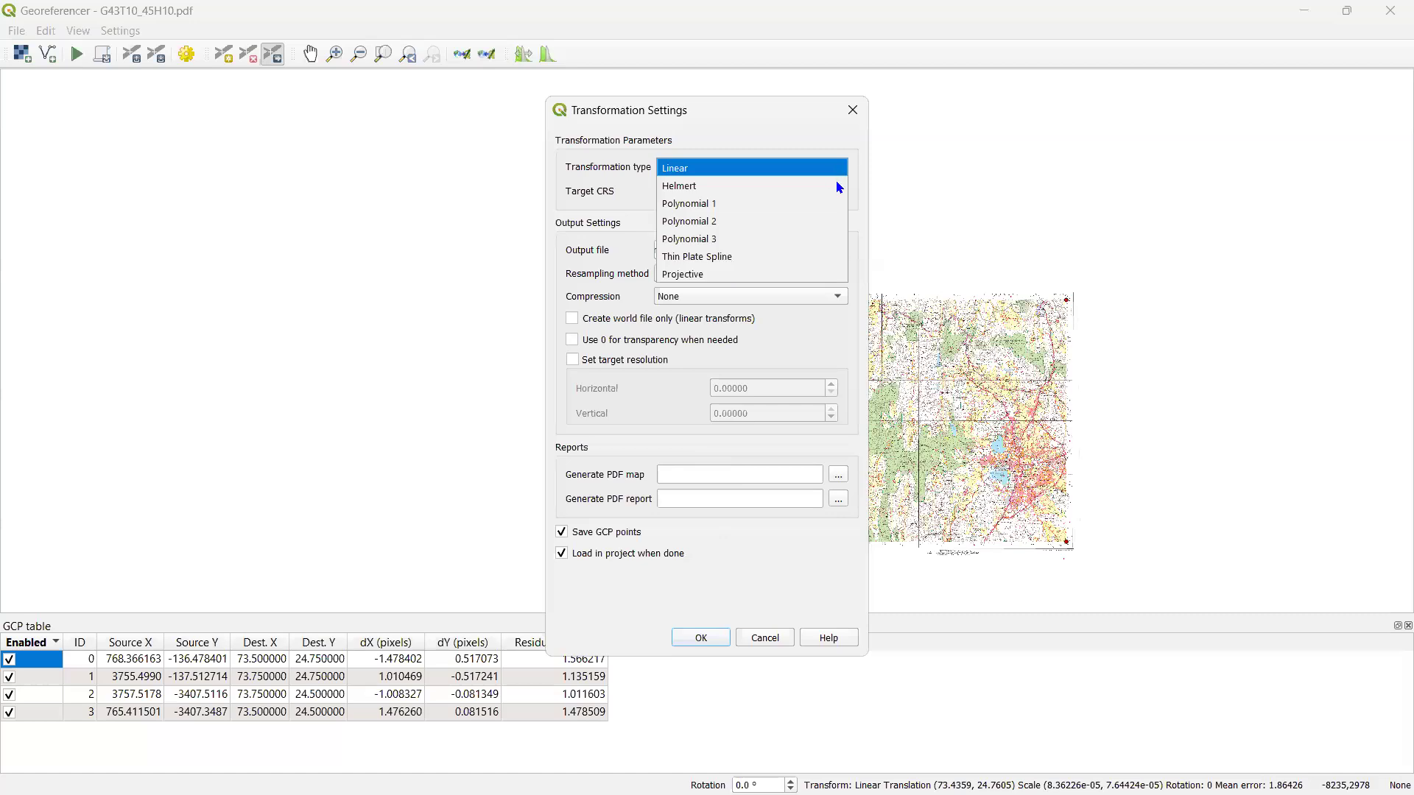
click(781, 145)
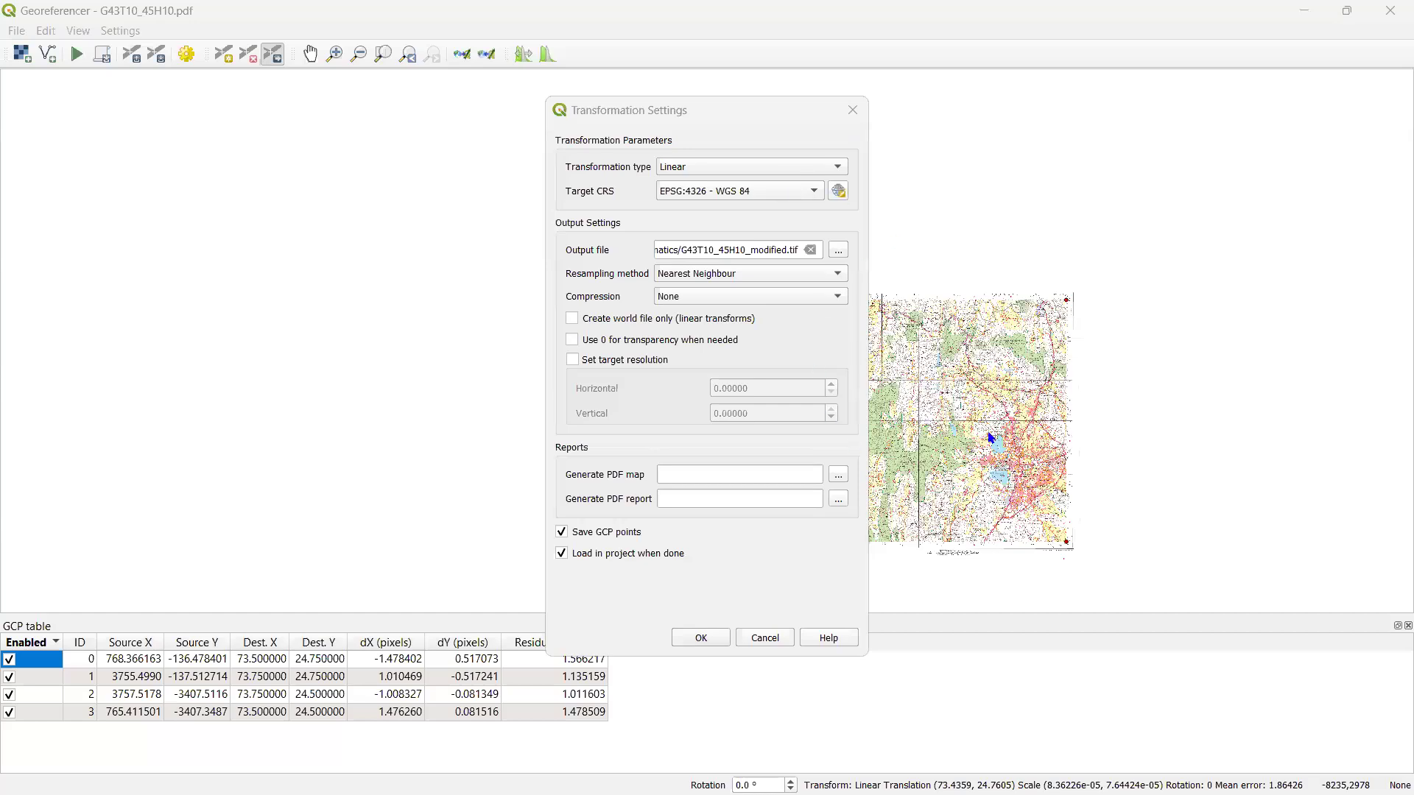
click(748, 138)
click(735, 82)
click(673, 113)
drag(672, 113, 669, 66)
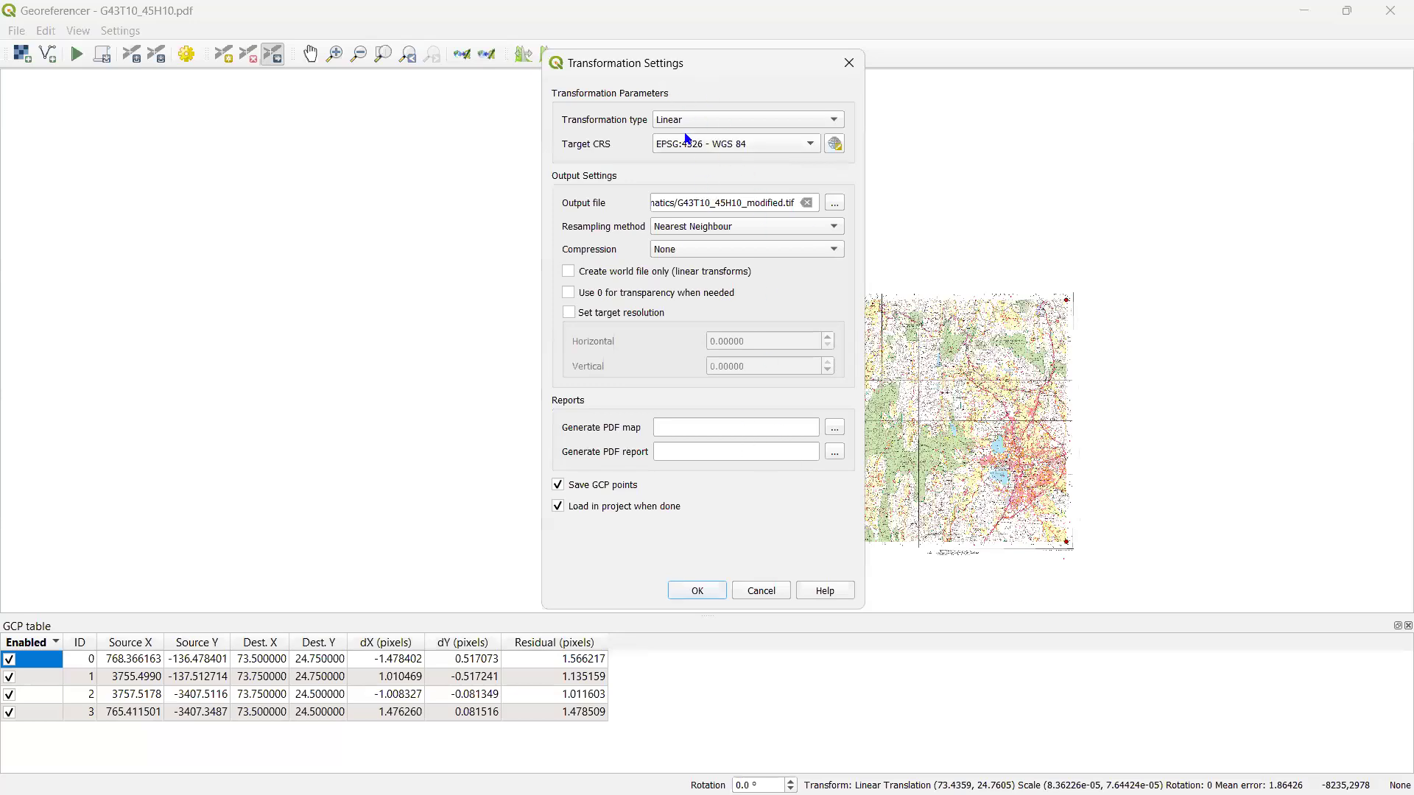
click(697, 590)
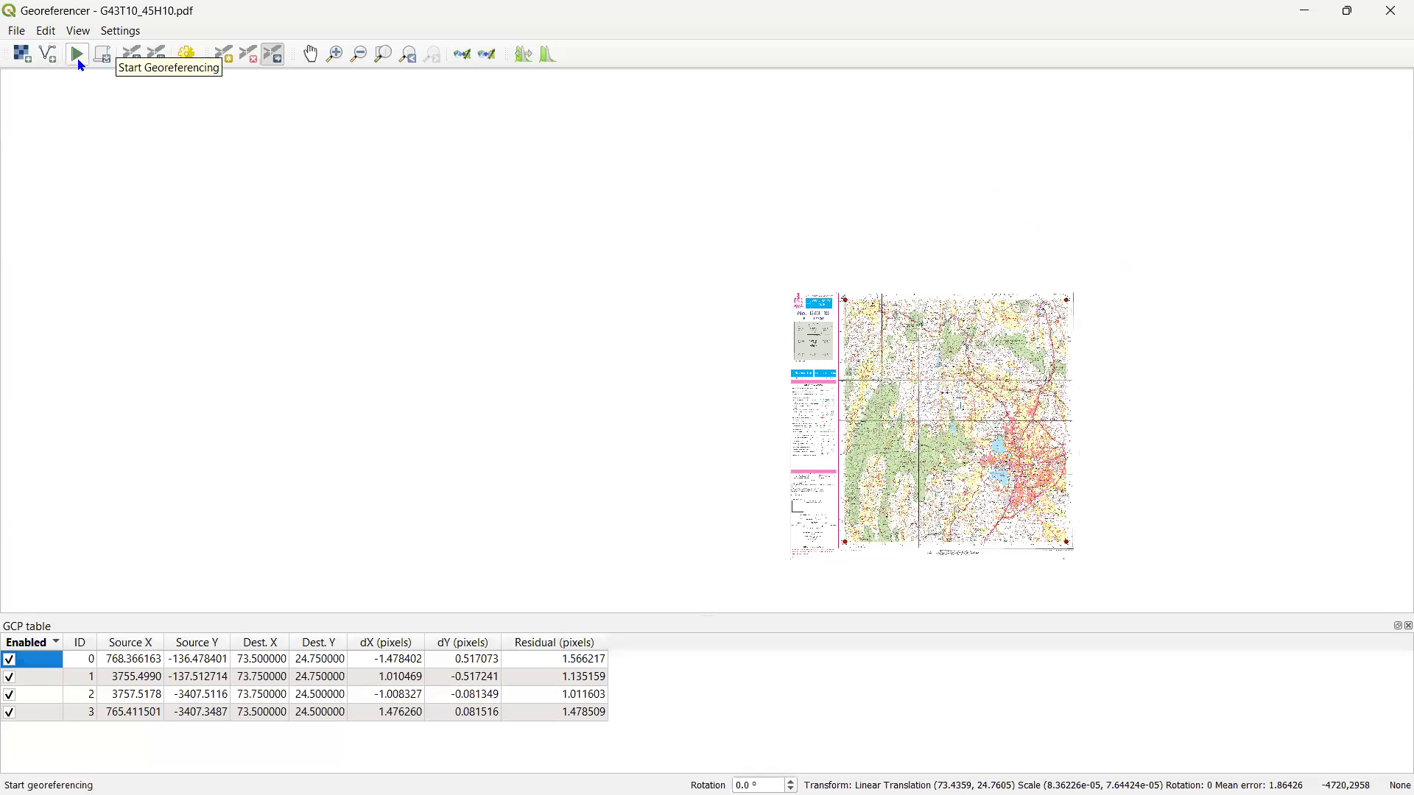
Run the georeferencing of the toposheet and switch to the main QGIS window showing the output raster
click(78, 57)
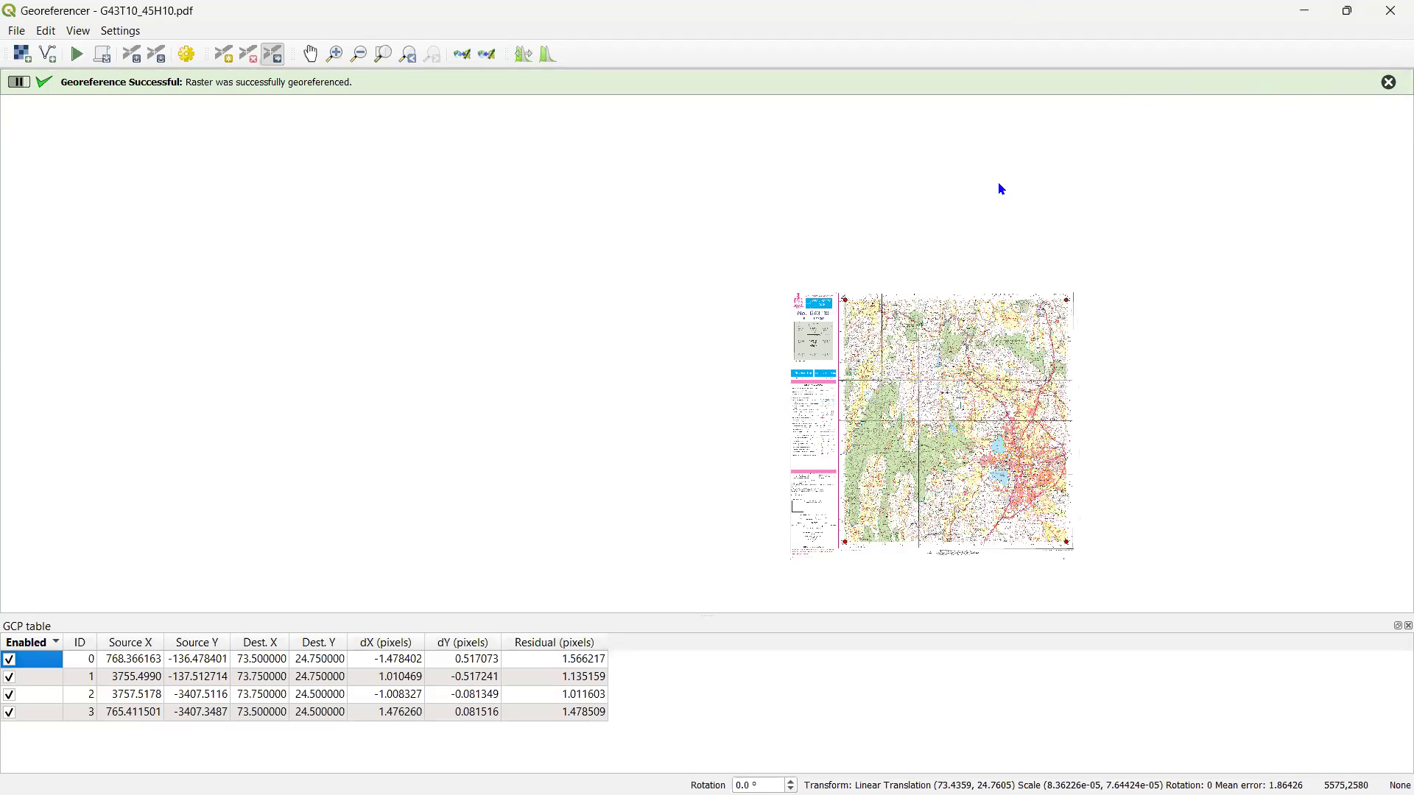
key(alt+Tab)
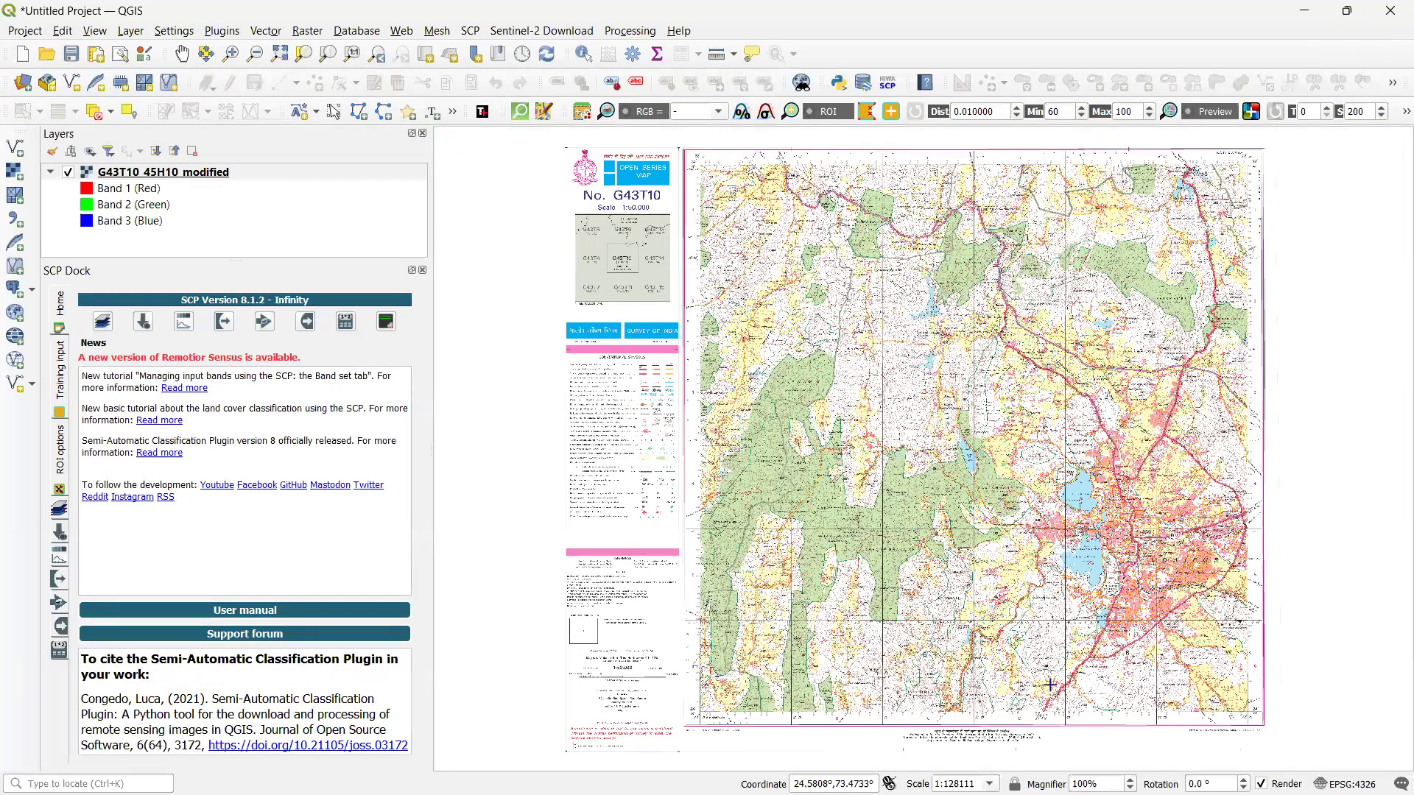
mouse_move(1105, 794)
click(91, 33)
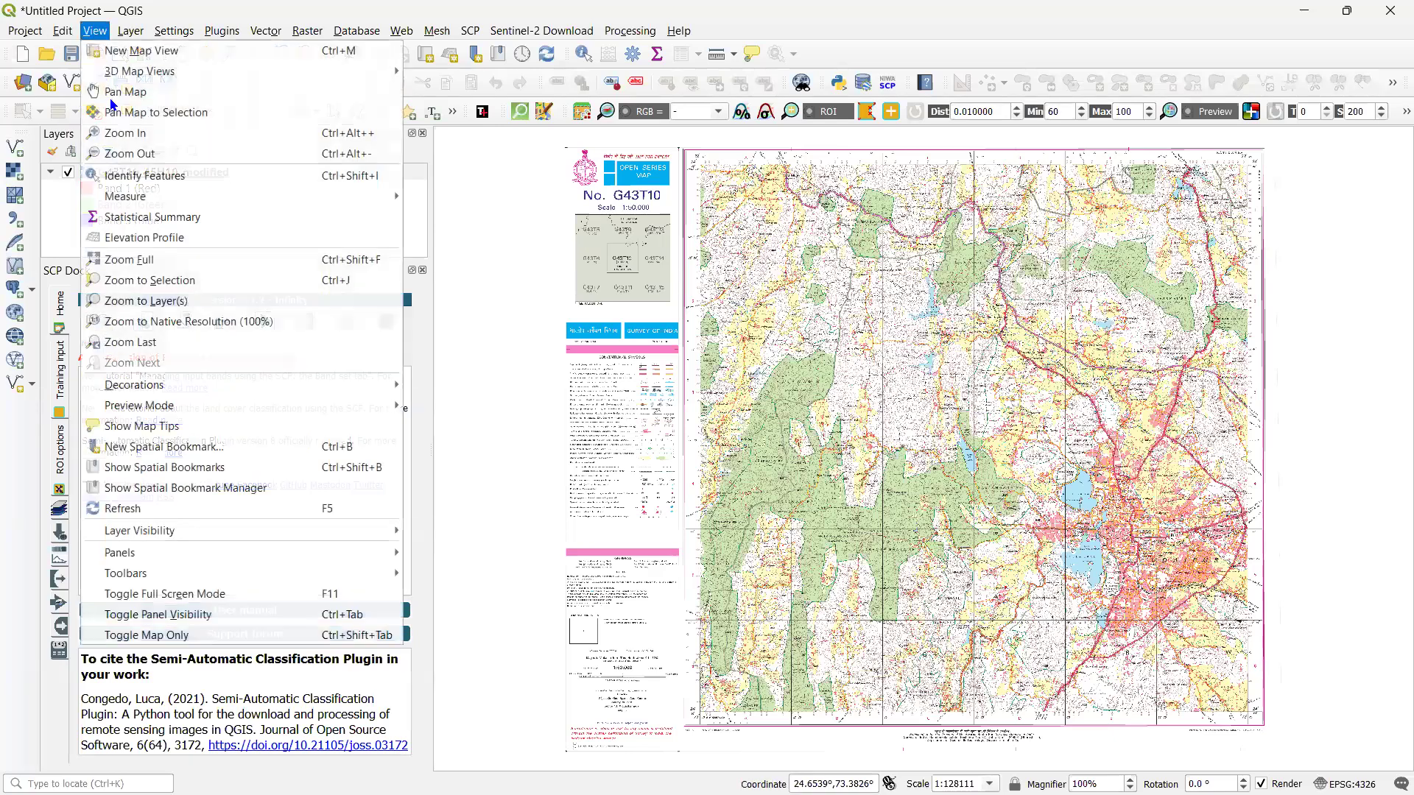
click(130, 31)
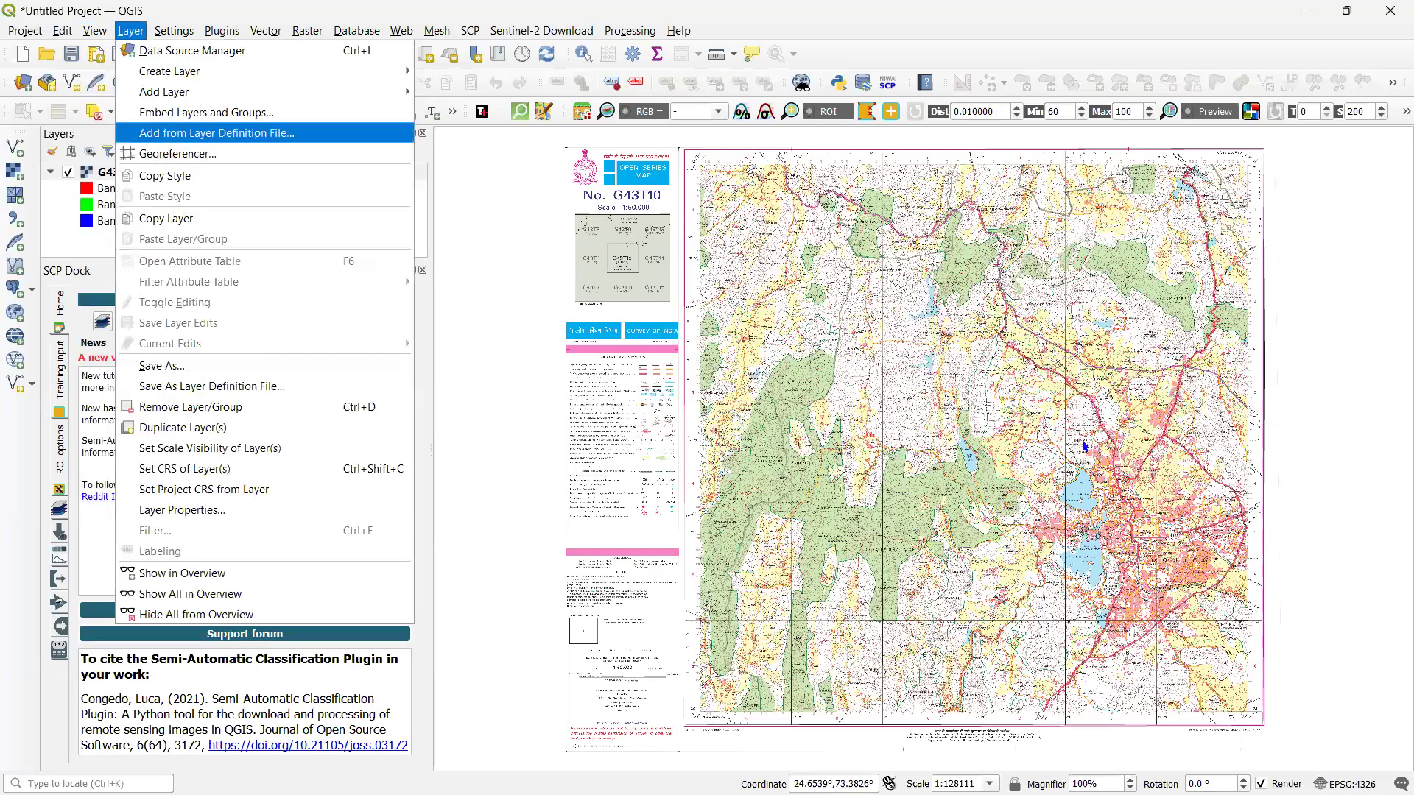
key(Down)
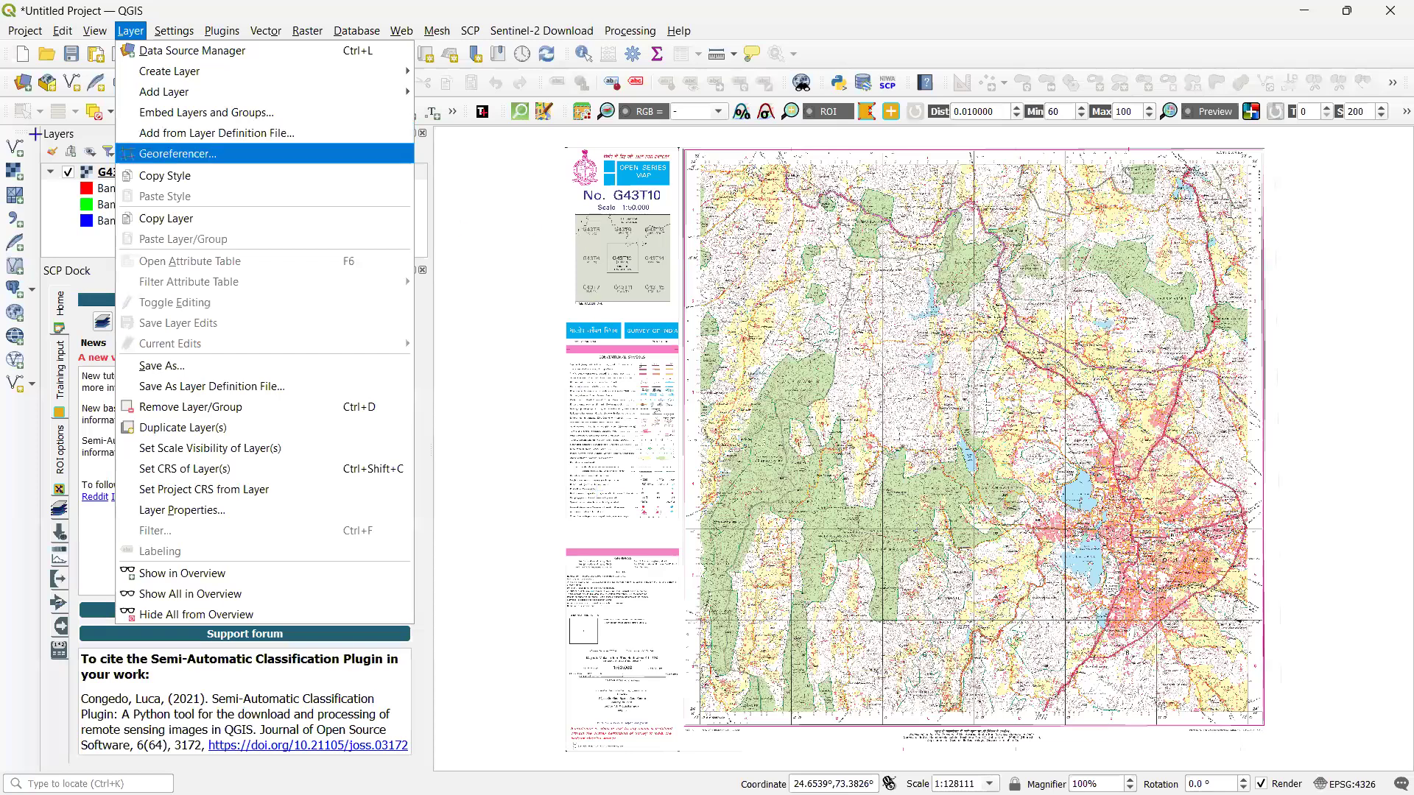
key(Return)
click(81, 64)
key(Escape)
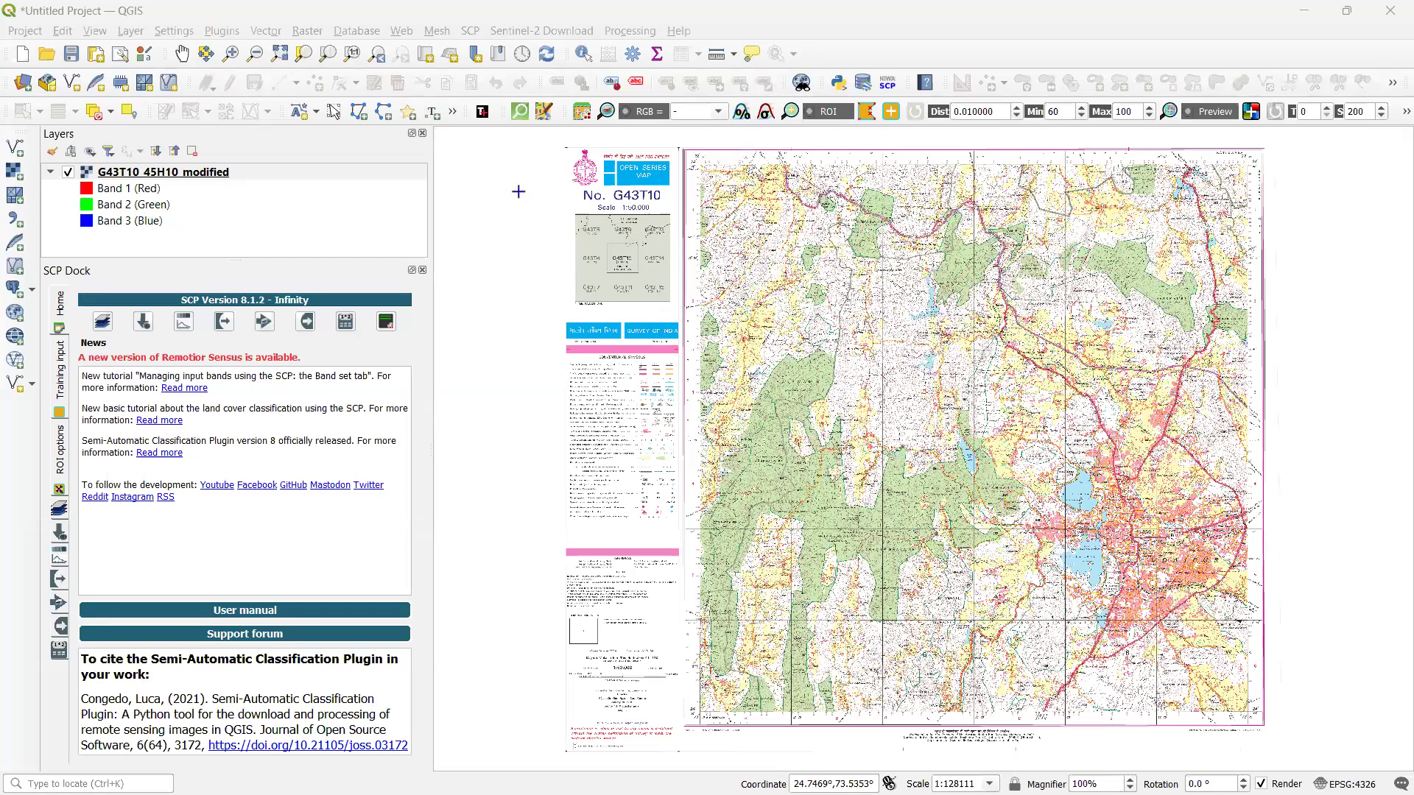
Examine the georeferenced G43T10_45H10_modified layer close up at its northwest corner and in the wider map
scroll(529, 193, up, 2)
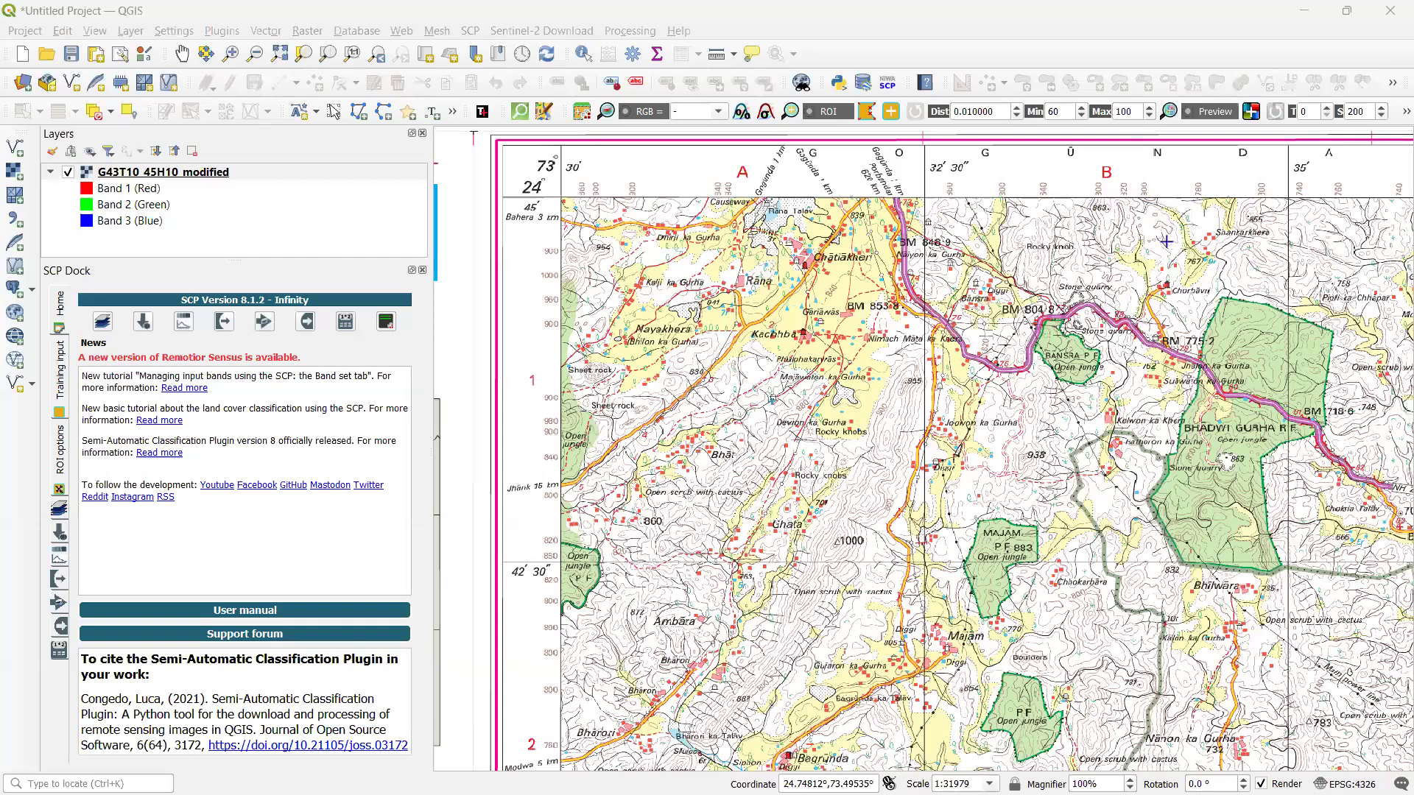
scroll(1115, 199, down, 1)
scroll(1178, 590, down, 2)
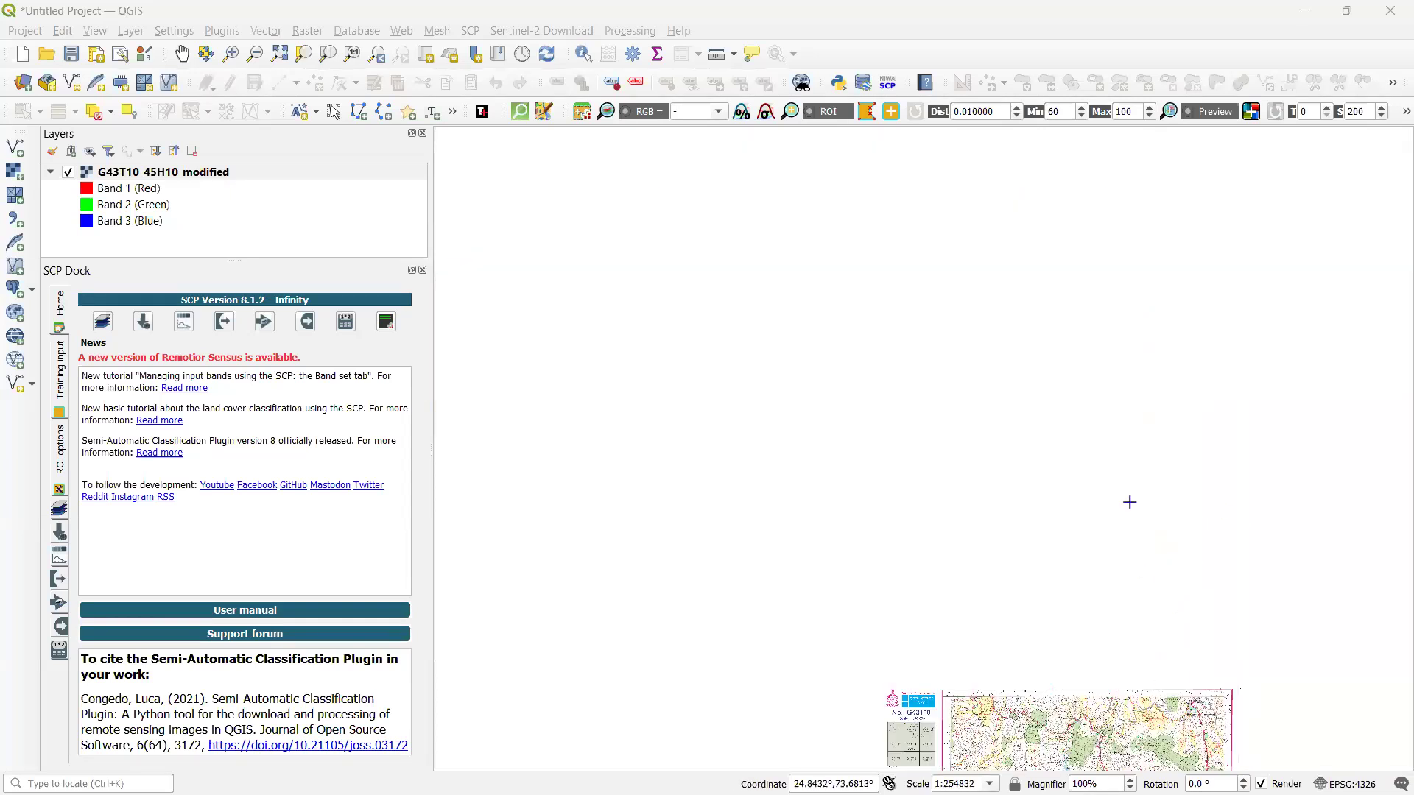
scroll(1118, 707, down, 1)
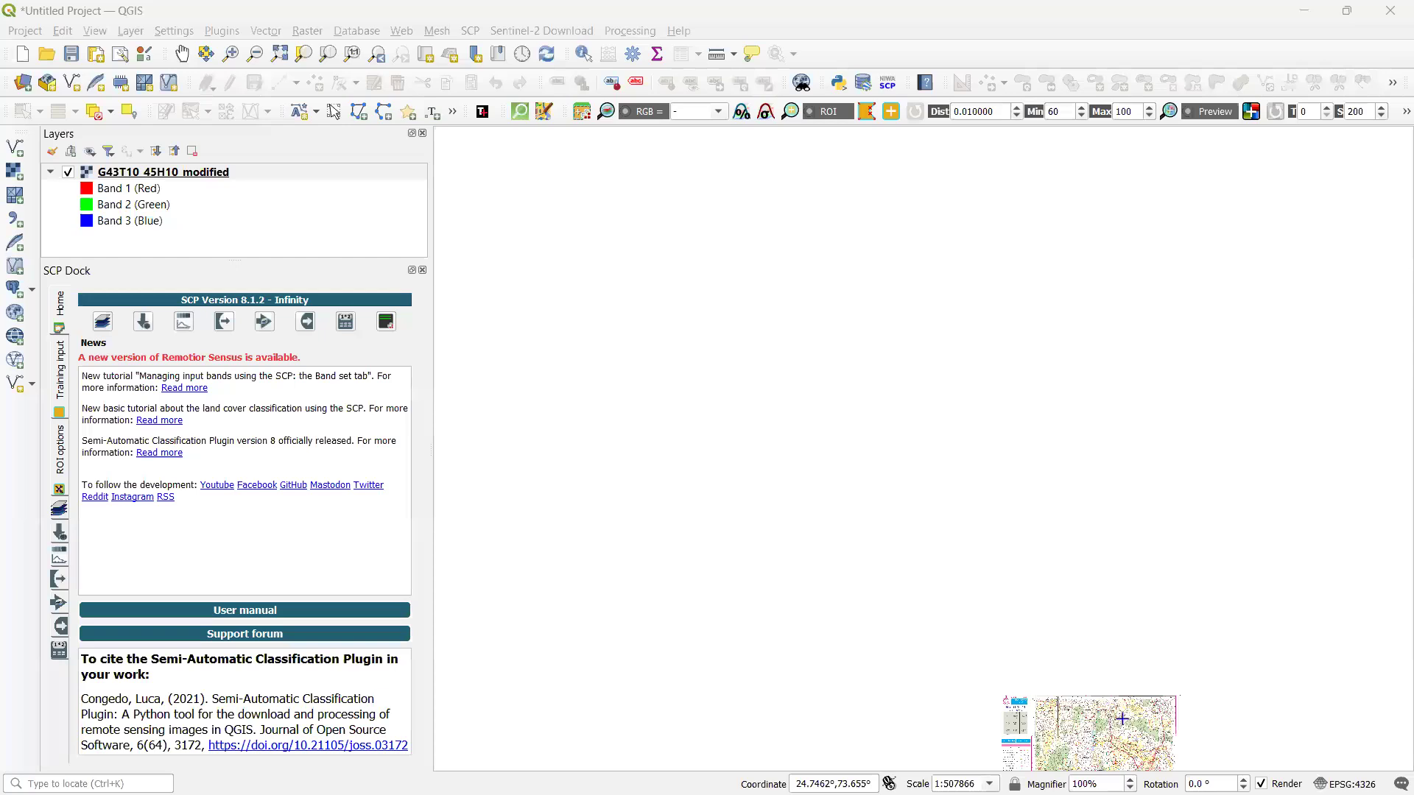
scroll(1117, 696, up, 1)
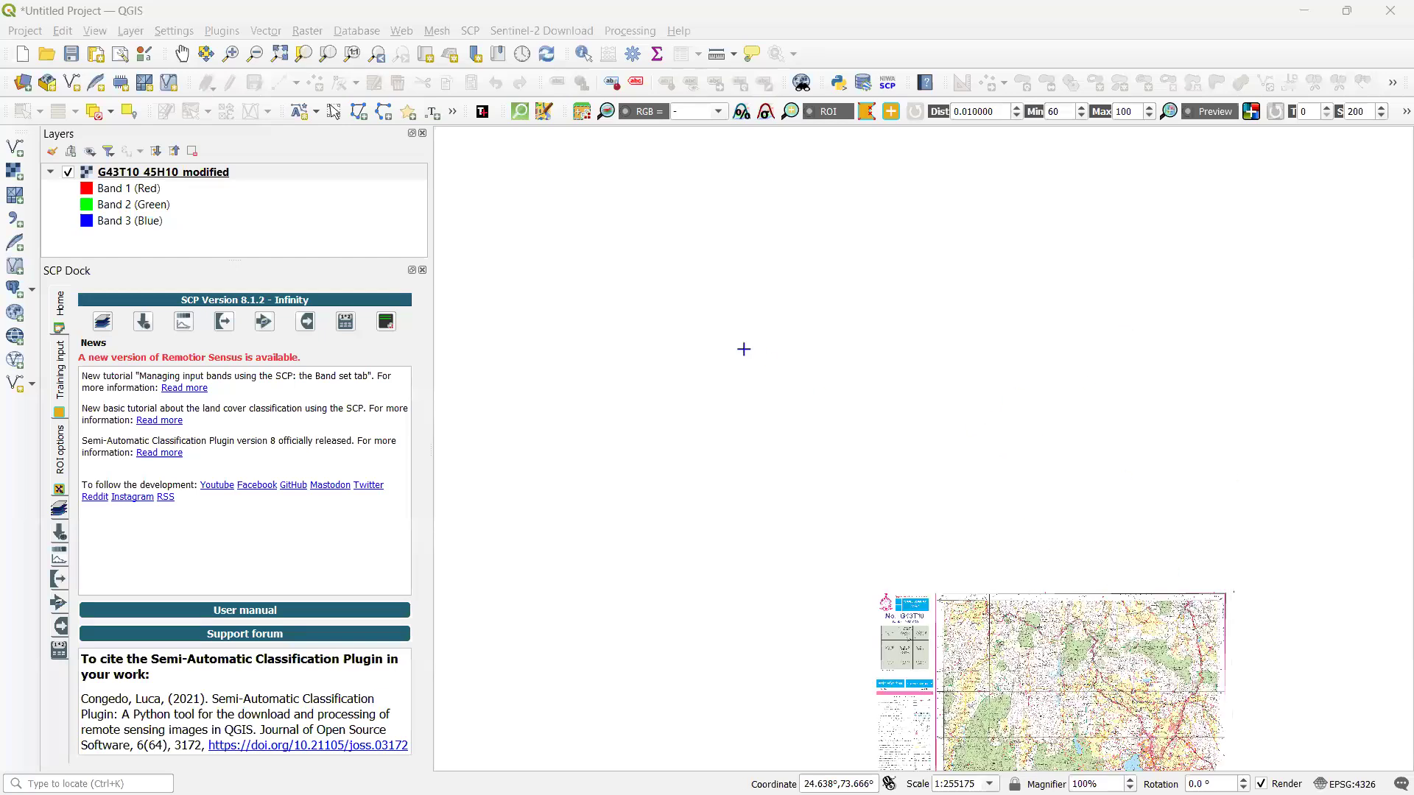
Examine the georeferenced toposheet's northern part and northwest corner at several scales, comparing the map detail with the coordinate read-out
scroll(1116, 666, up, 2)
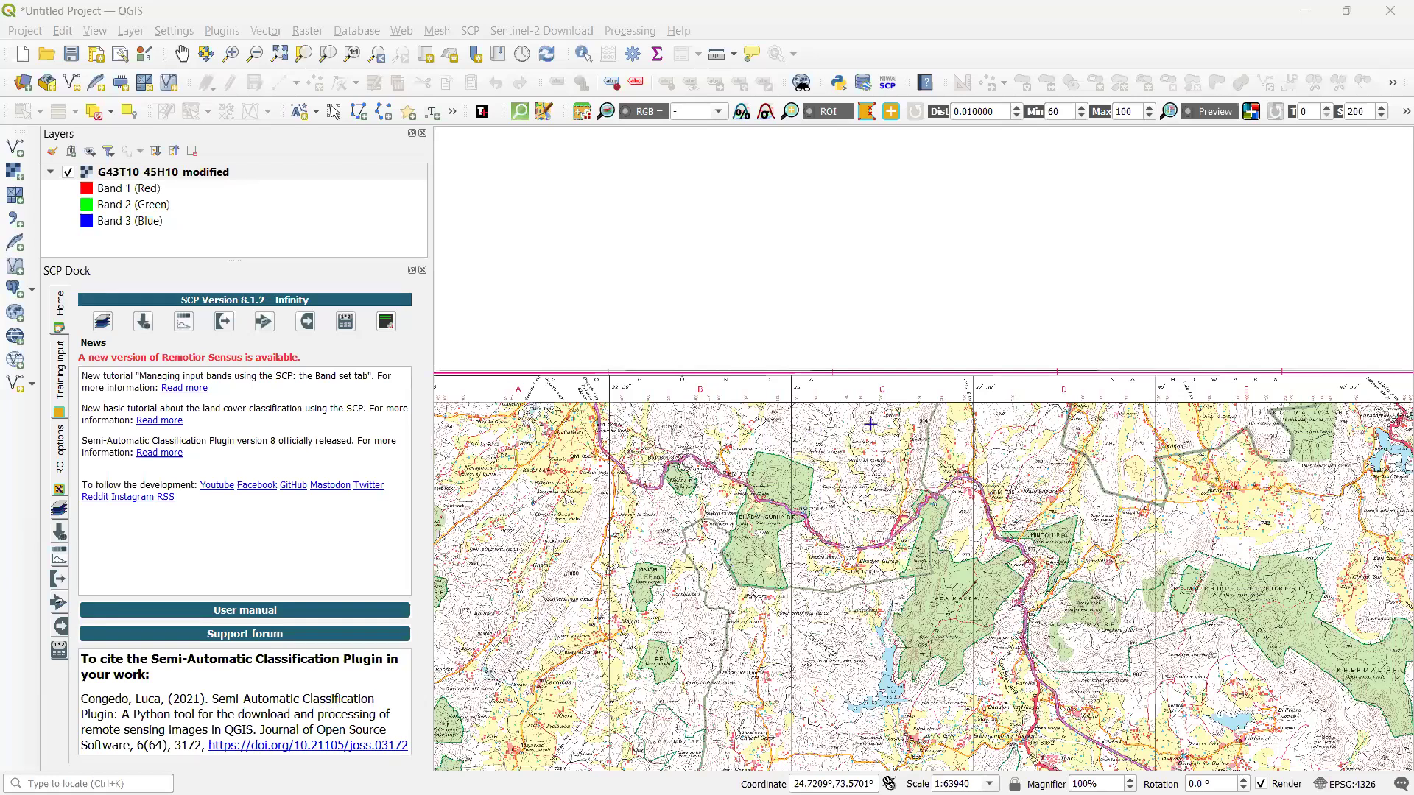
scroll(902, 507, down, 1)
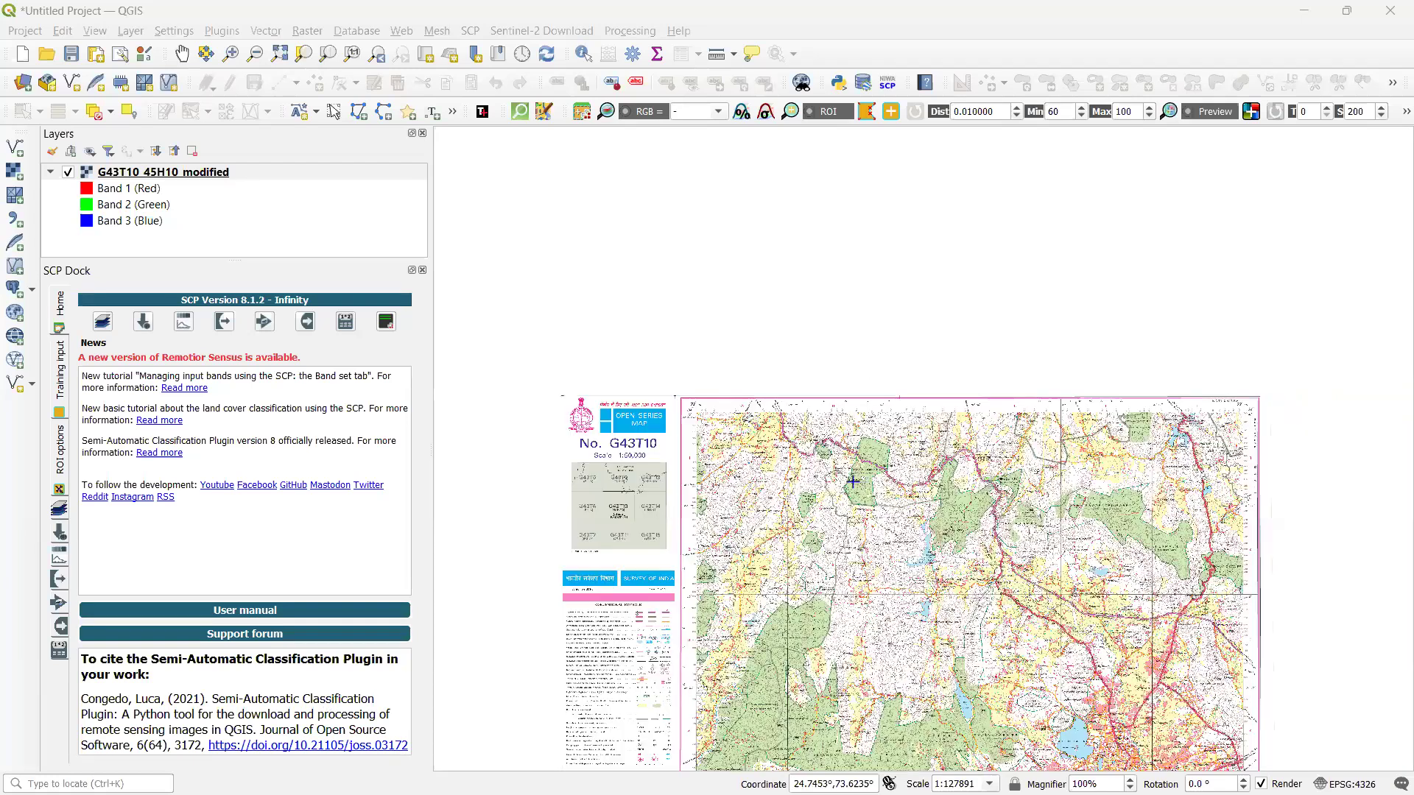
drag(716, 435, 682, 427)
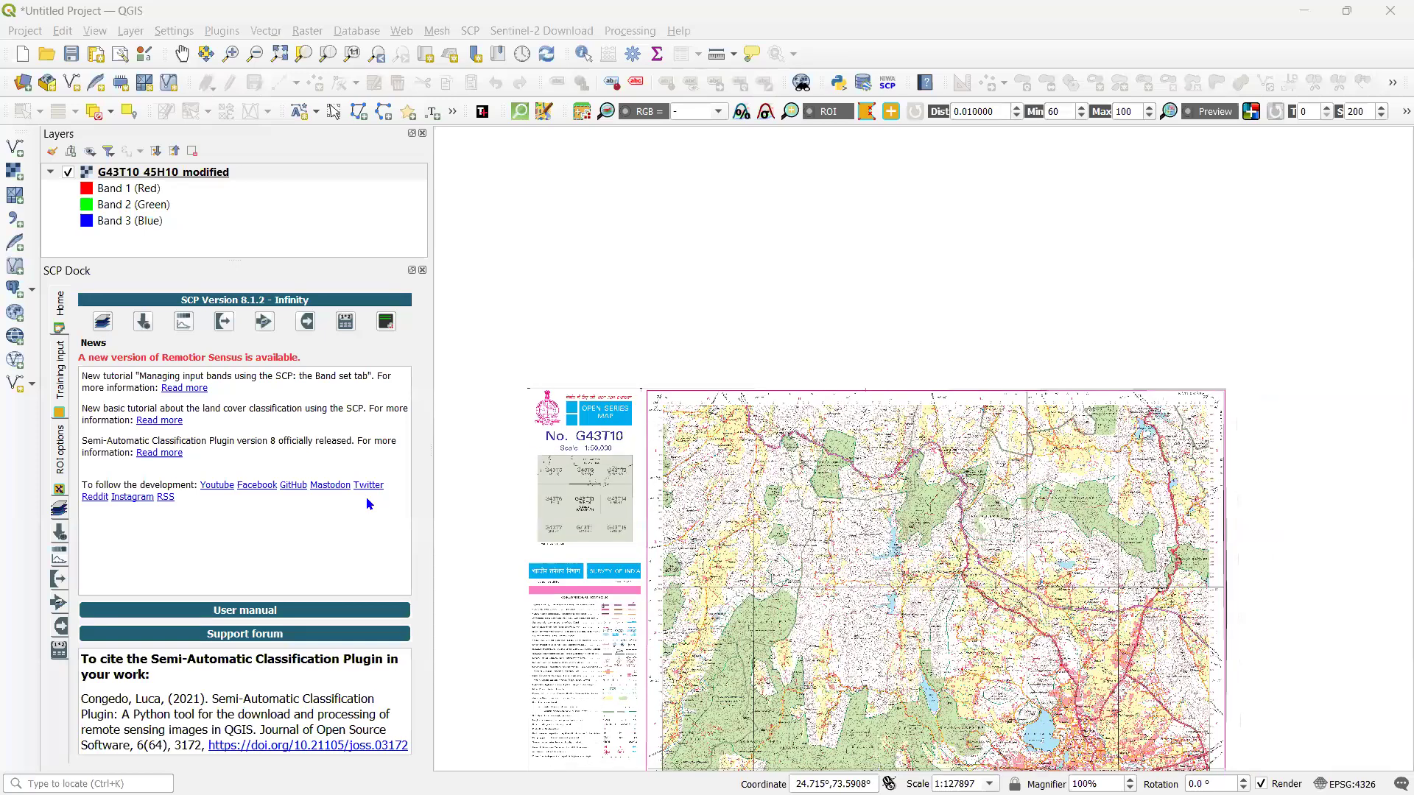
scroll(739, 396, up, 1)
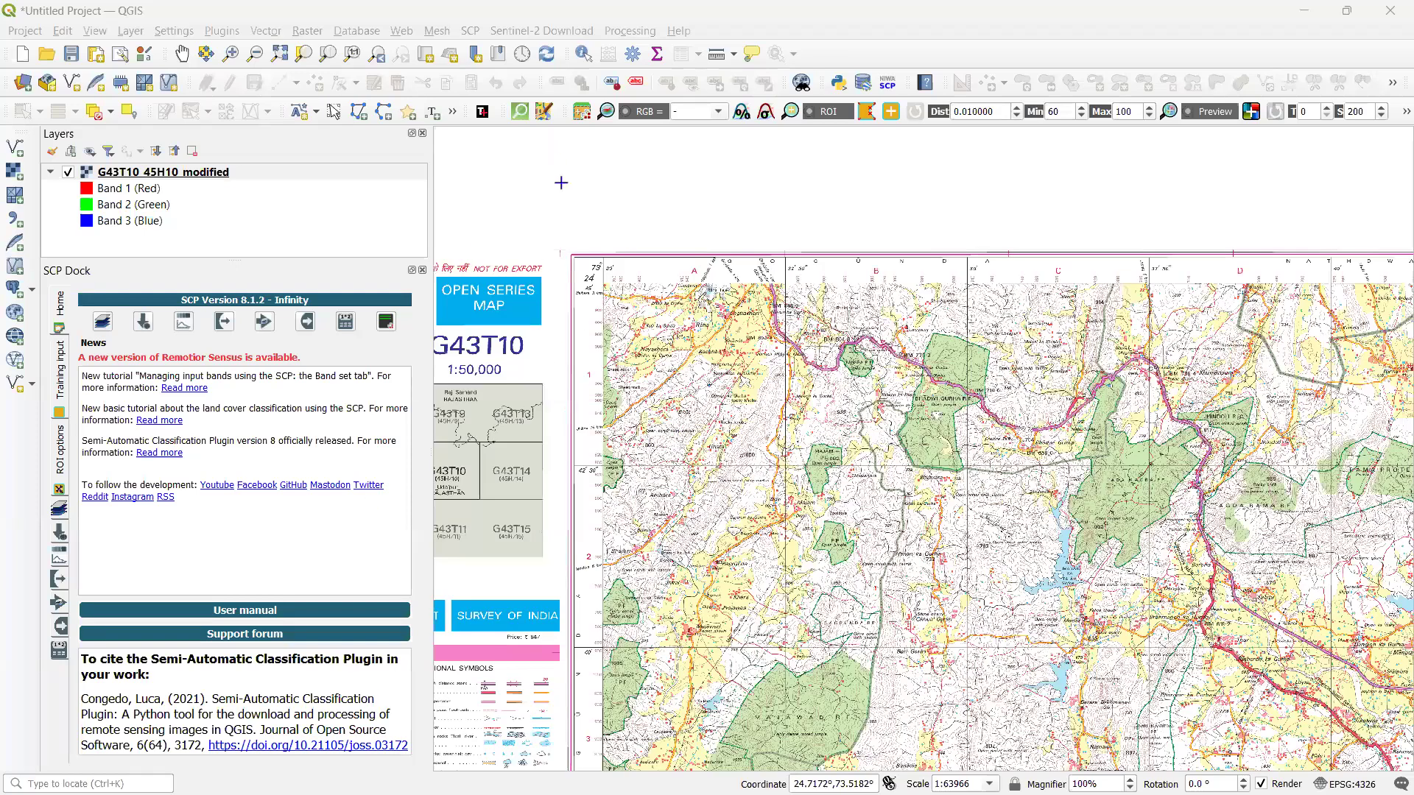
scroll(581, 196, down, 1)
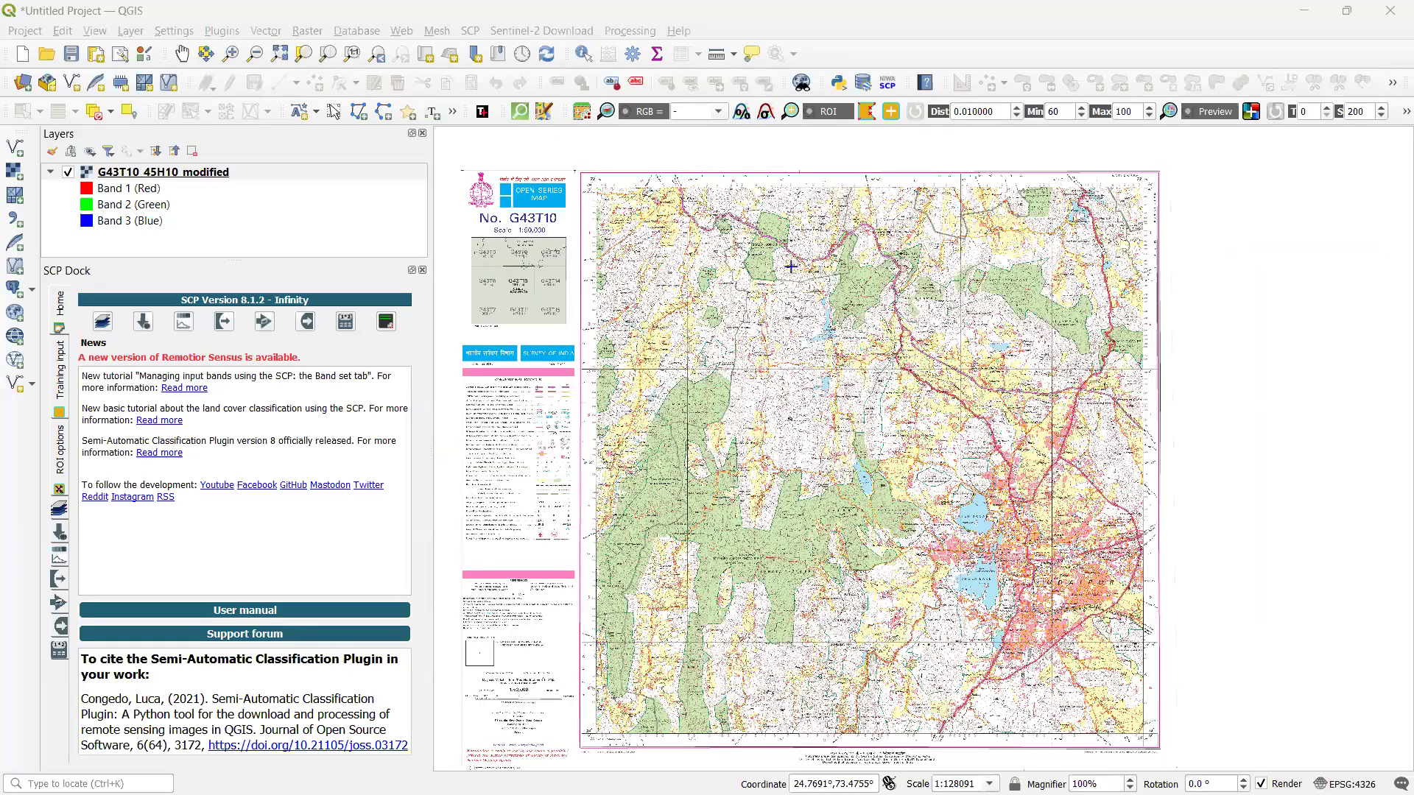
scroll(792, 266, up, 2)
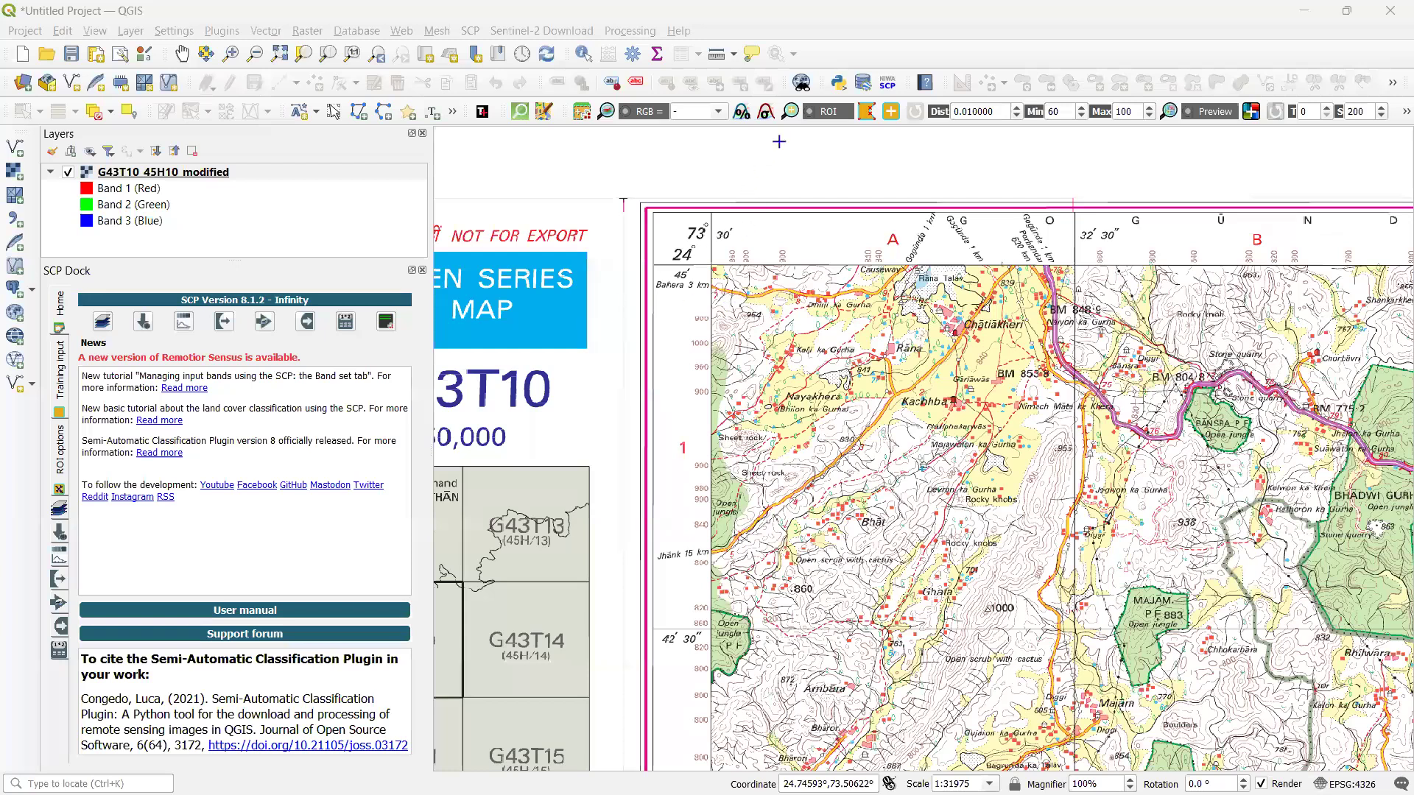
scroll(778, 141, up, 1)
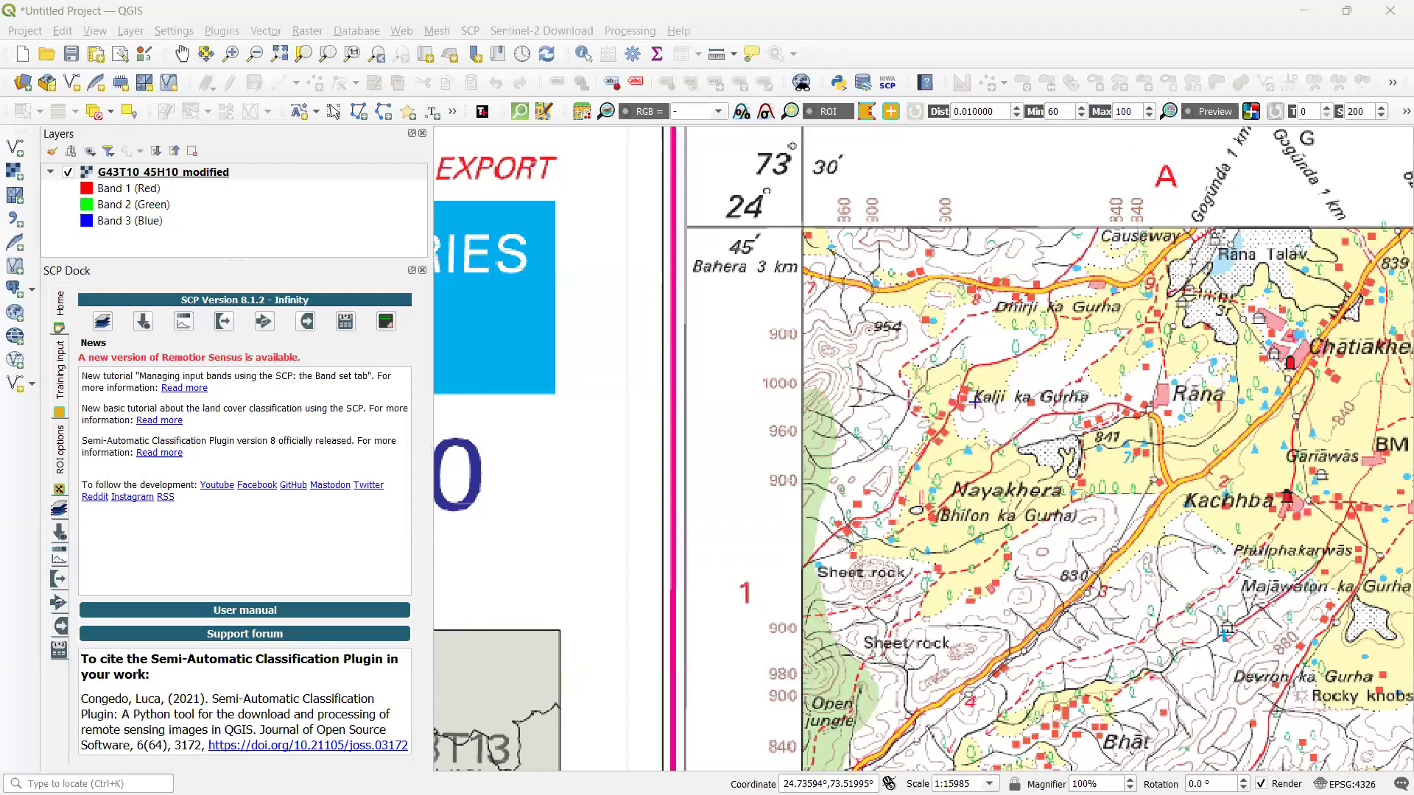
scroll(950, 553, down, 2)
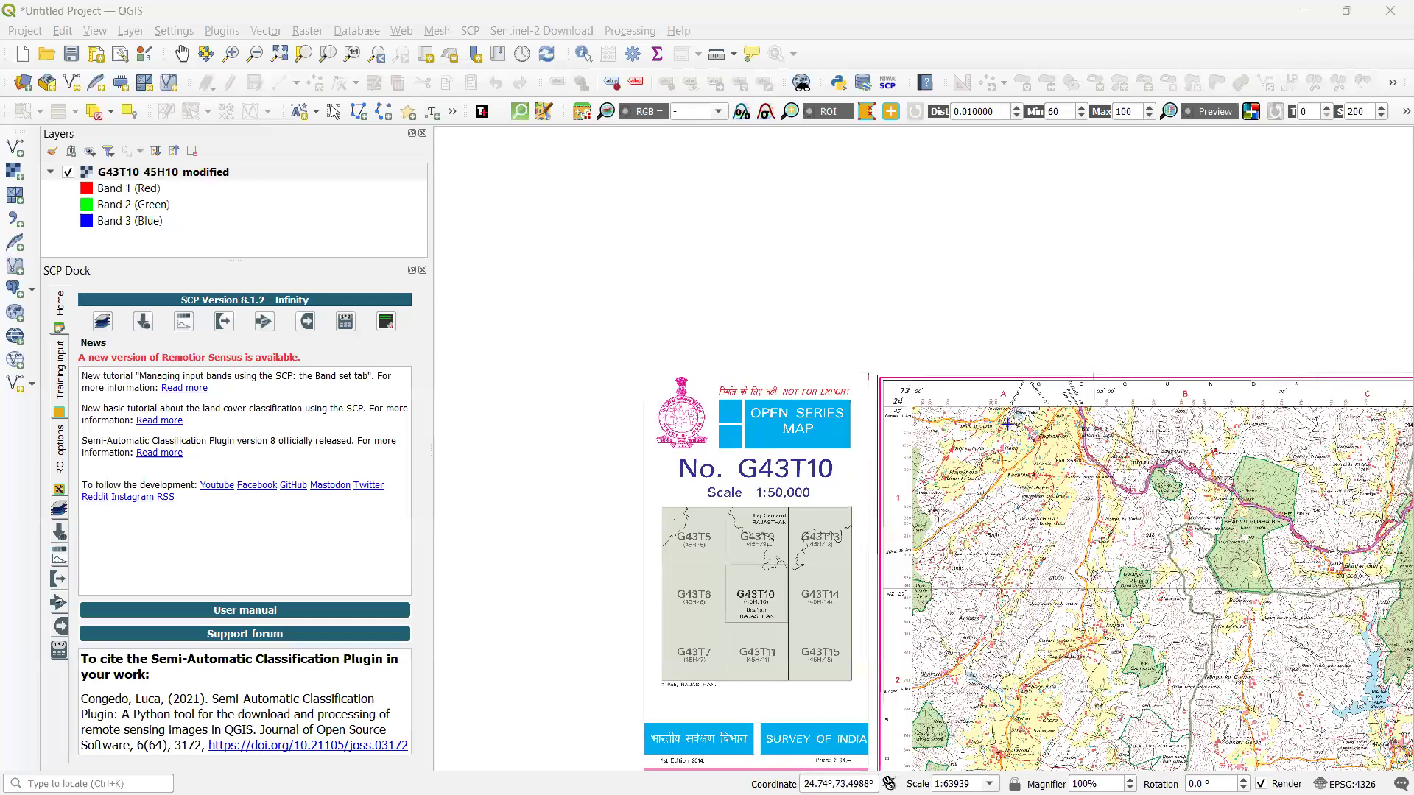
scroll(1022, 477, down, 1)
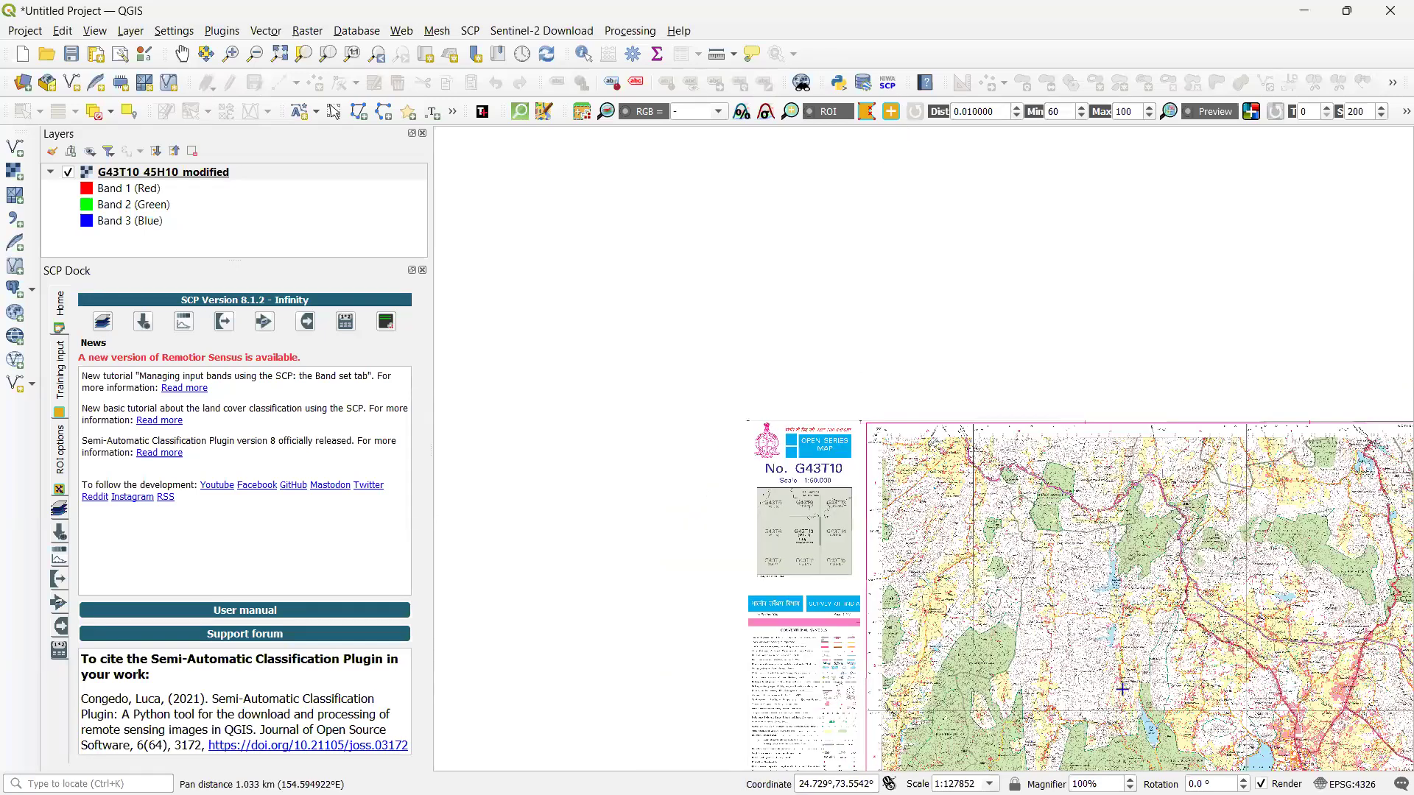
Examine the toposheet's southern half, the western forest areas and the 37' 30" latitude mark beside the legend
drag(1255, 602, 1147, 203)
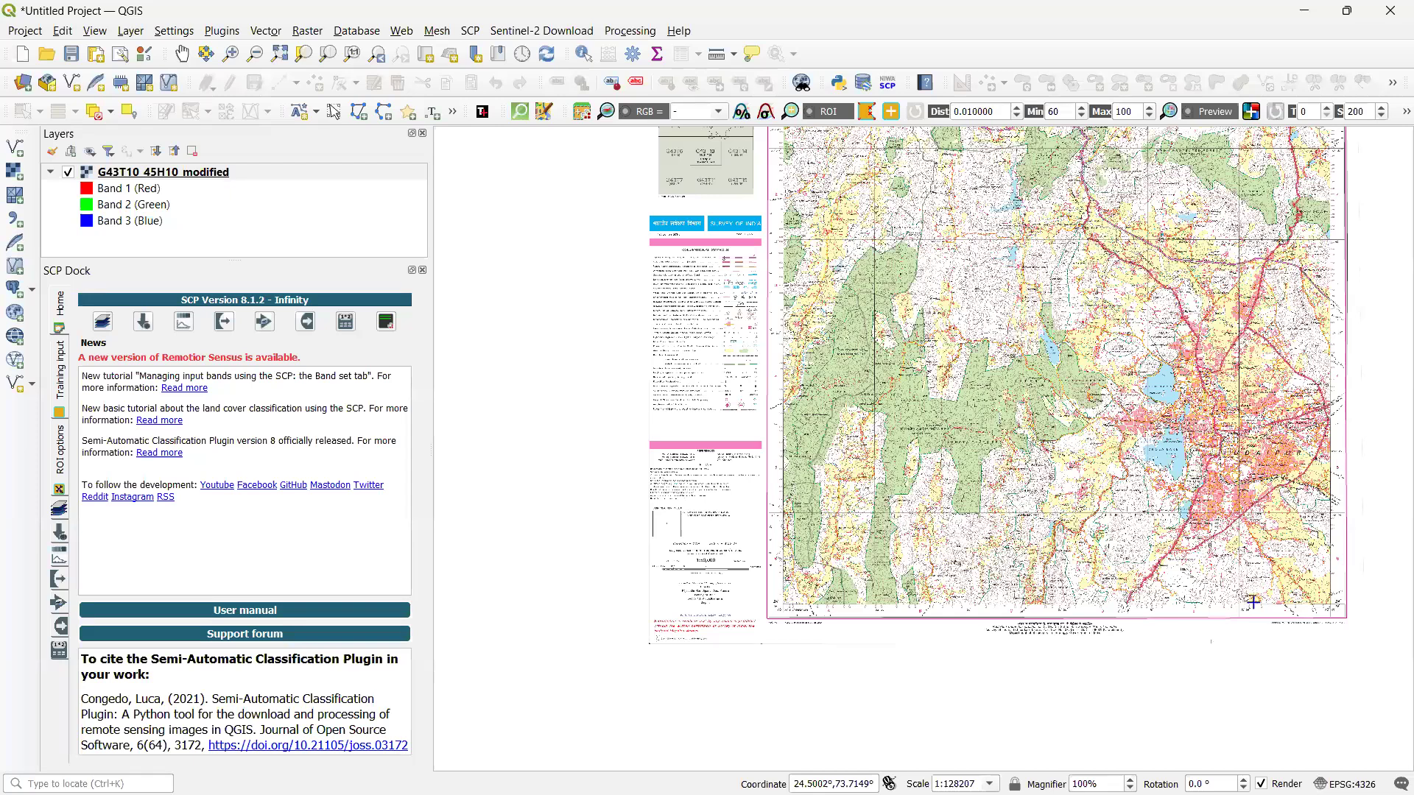
scroll(867, 444, up, 3)
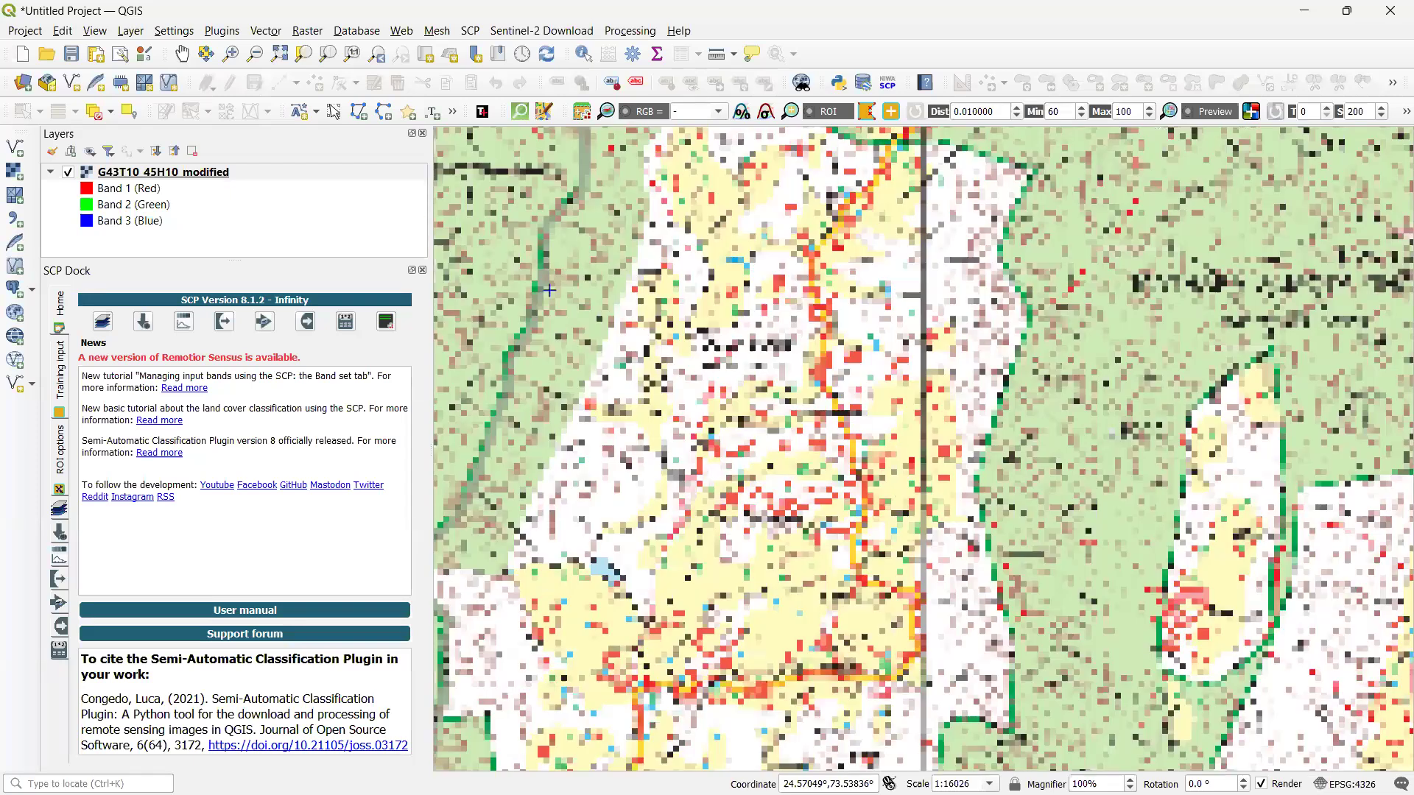
scroll(911, 517, down, 2)
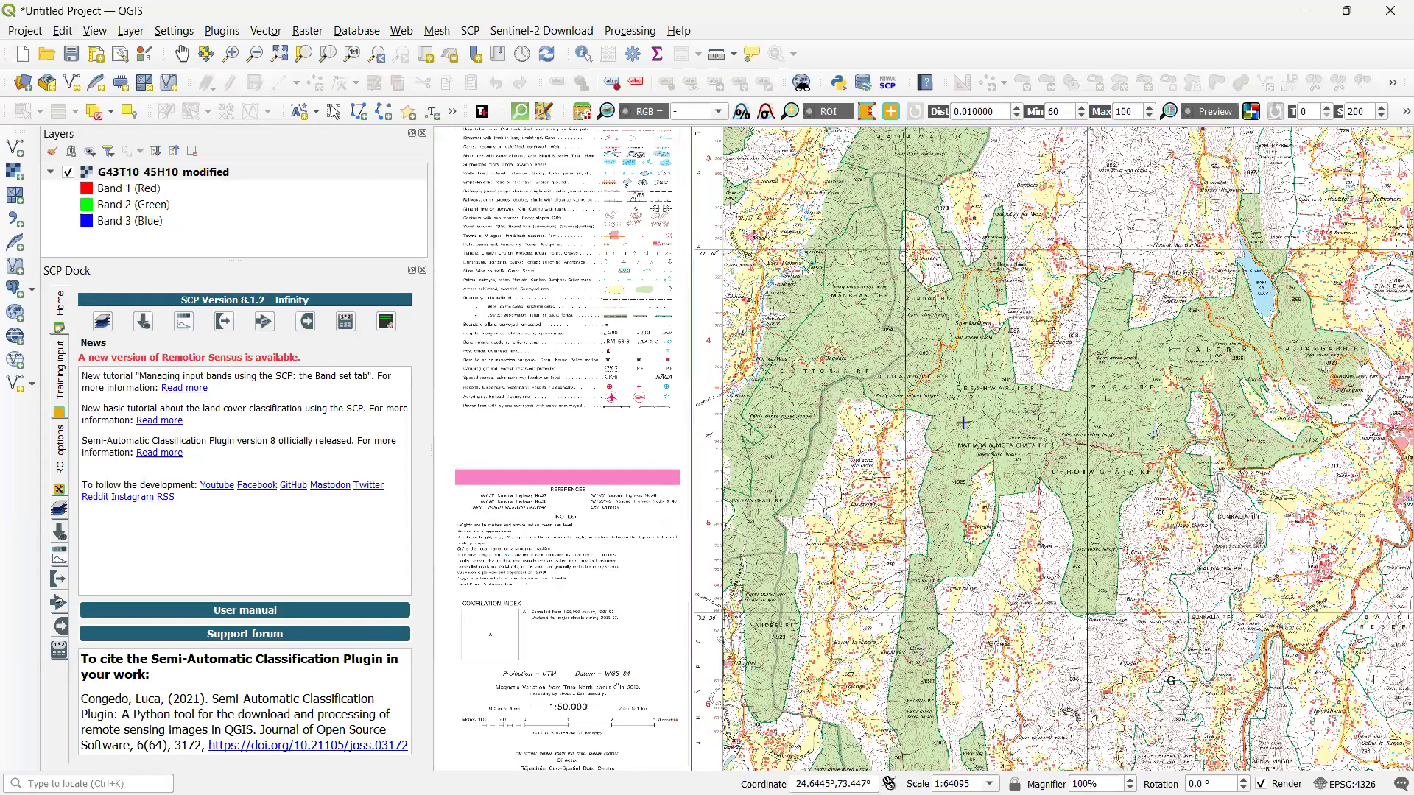
scroll(963, 423, up, 3)
scroll(1171, 325, down, 1)
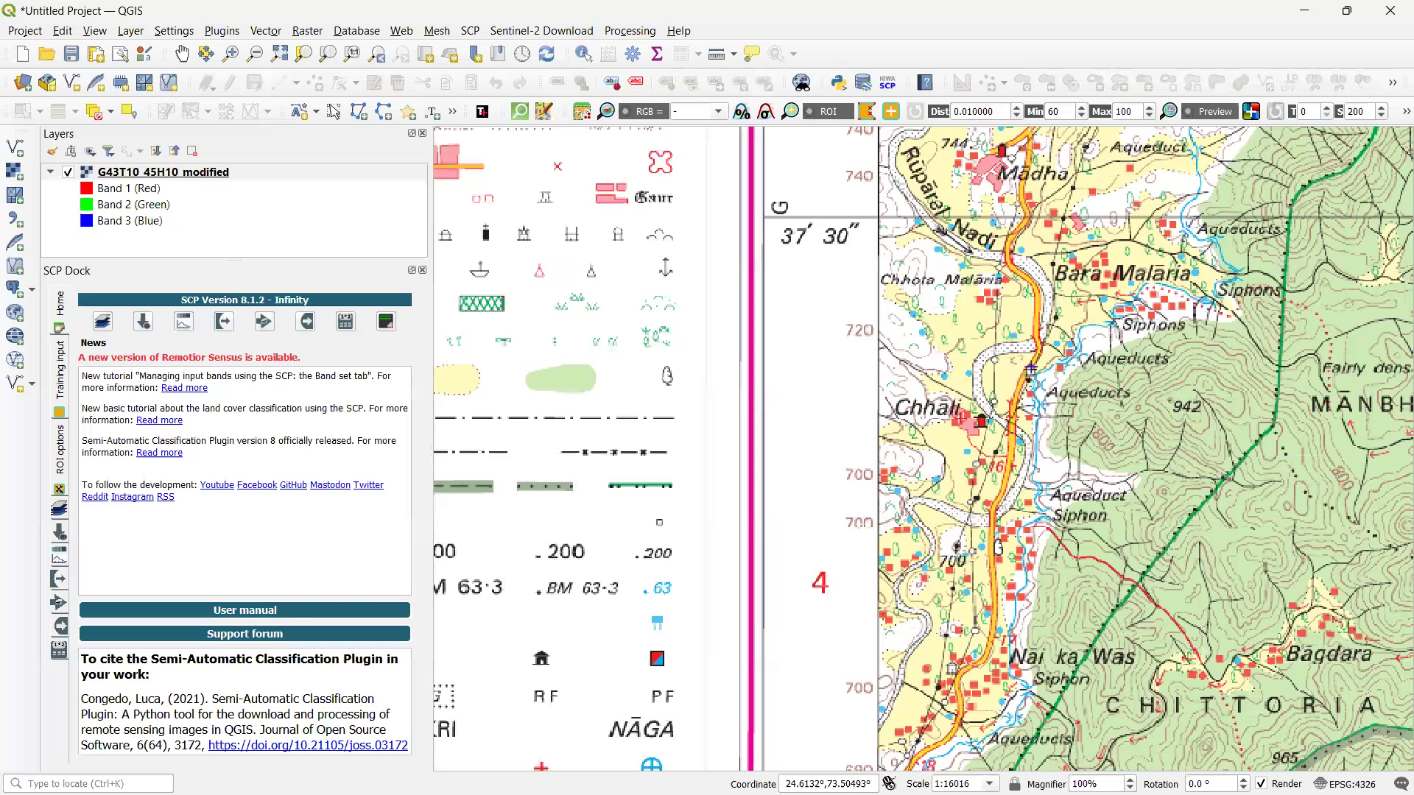
scroll(962, 423, down, 1)
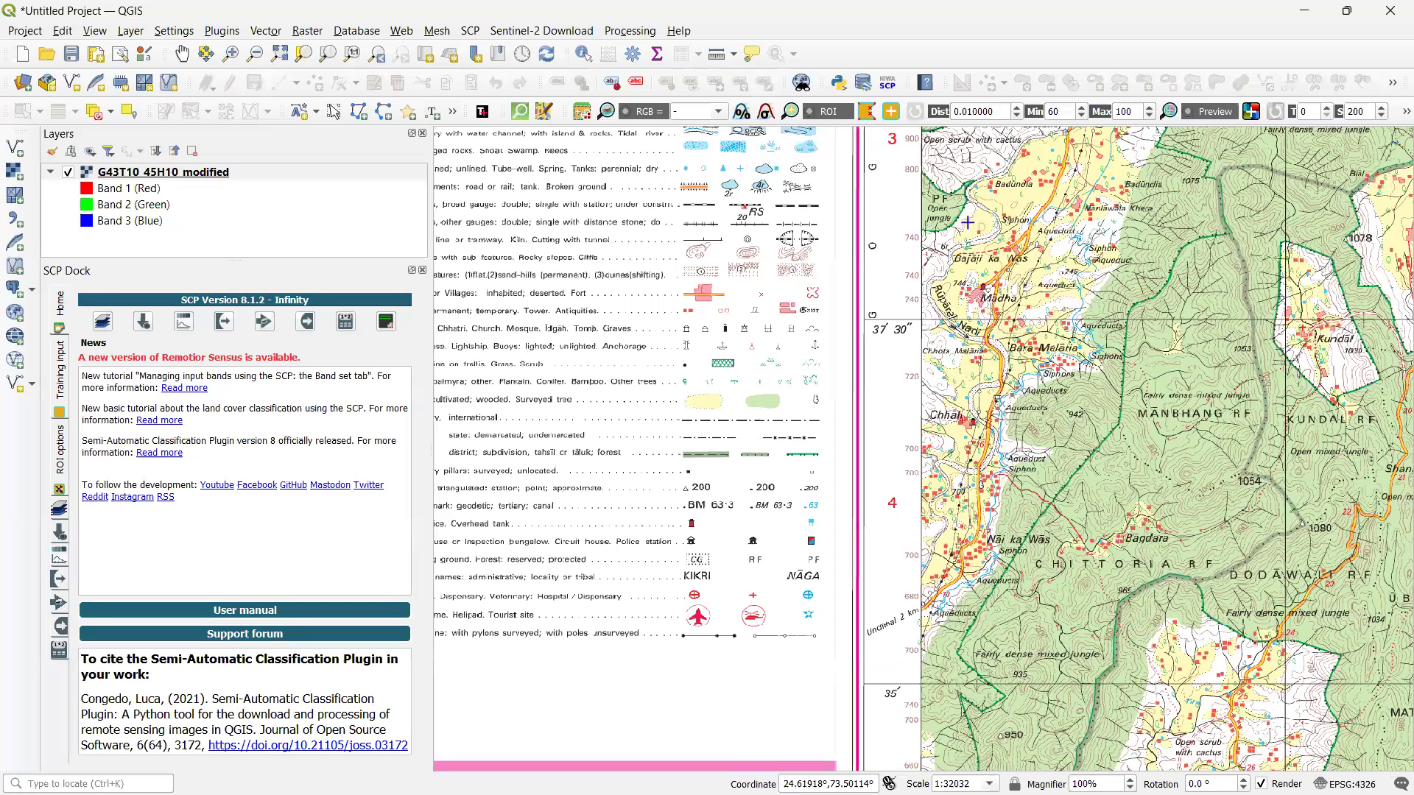
Inspect the printed longitude and latitude labels at the toposheet's northwest corner against the cursor coordinates
scroll(841, 317, down, 3)
scroll(789, 354, up, 5)
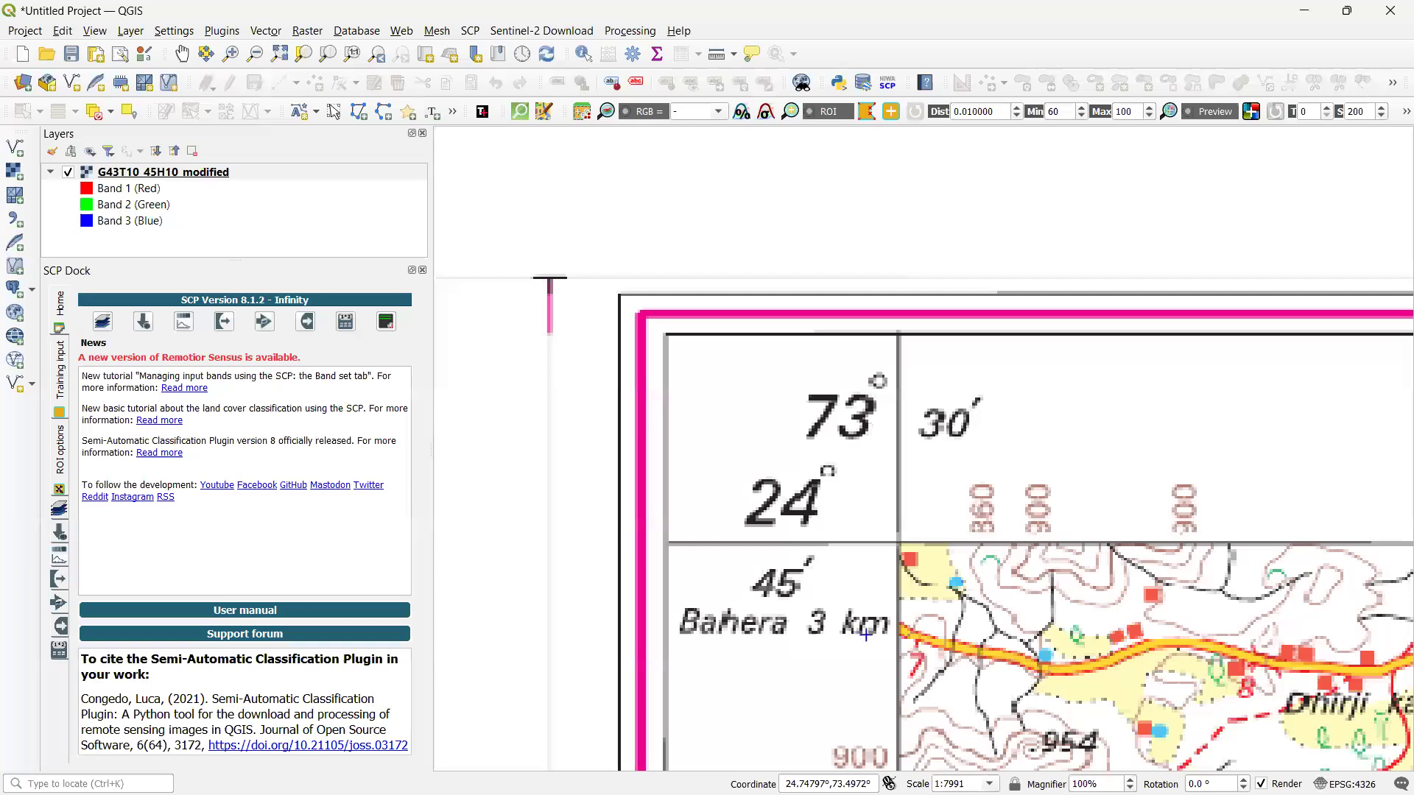
scroll(825, 633, down, 1)
scroll(867, 637, up, 1)
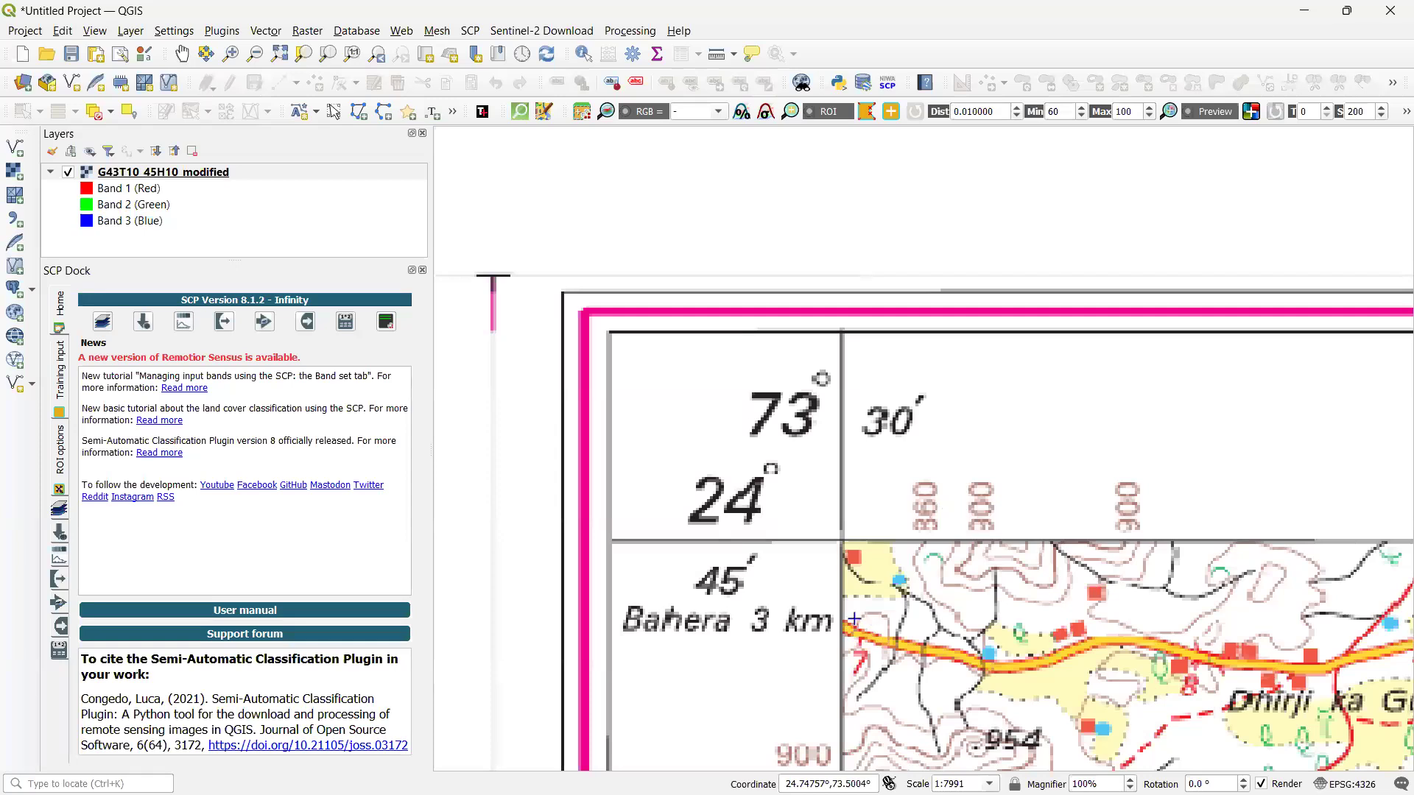
scroll(869, 575, up, 1)
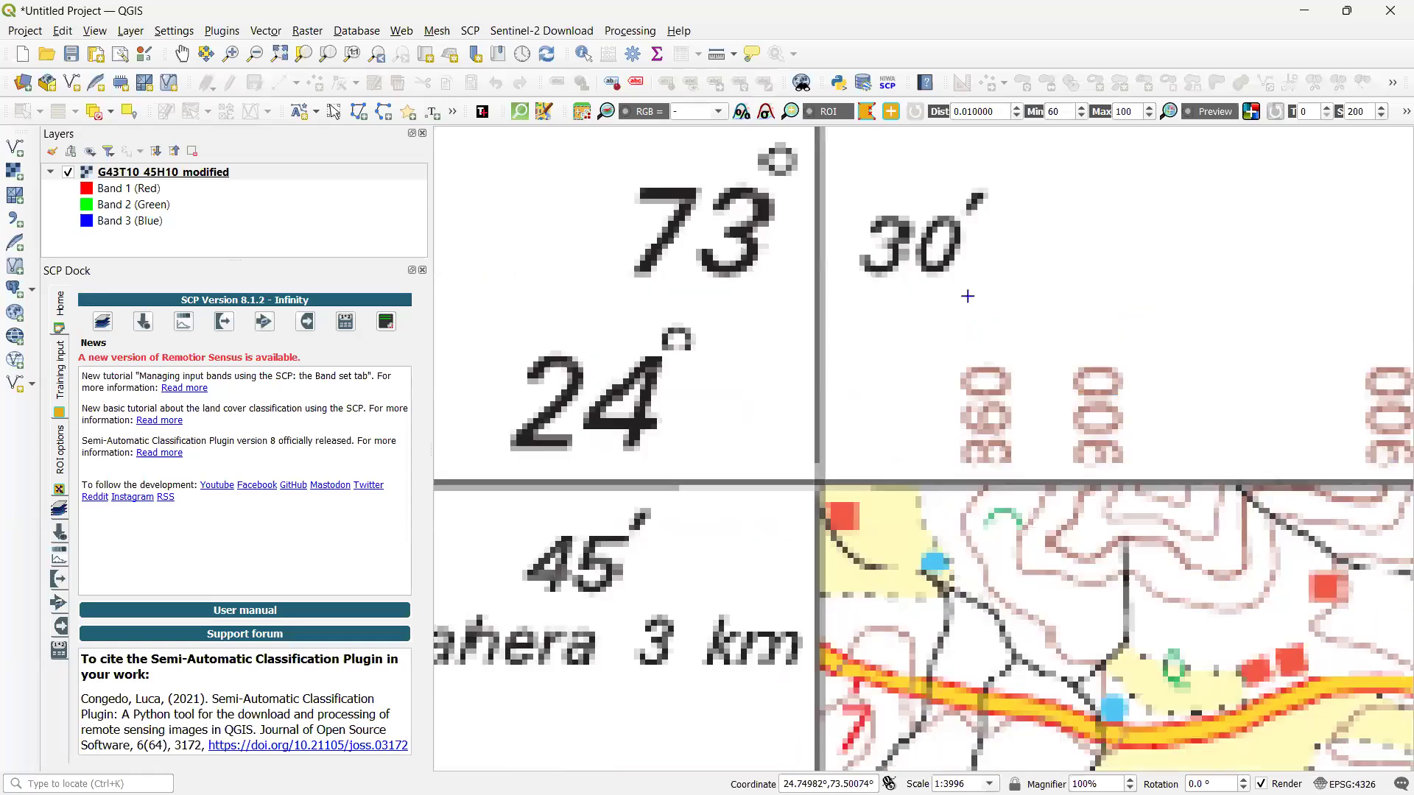
scroll(994, 317, down, 1)
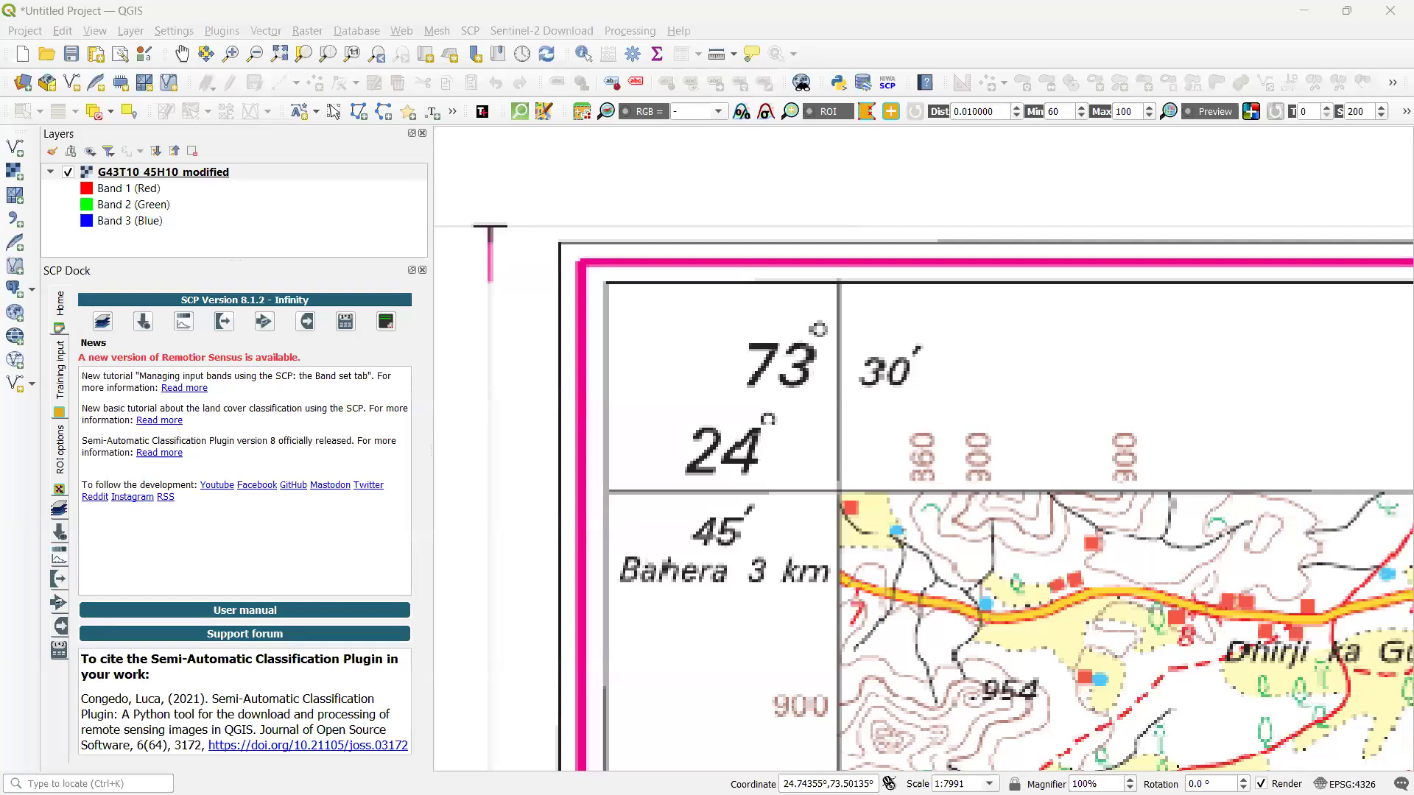
Switch to the Exercise 9 Georeferencing PDF in Acrobat Reader, review the final steps through sections 9.5 and 9.6, and return to QGIS
mouse_move(954, 773)
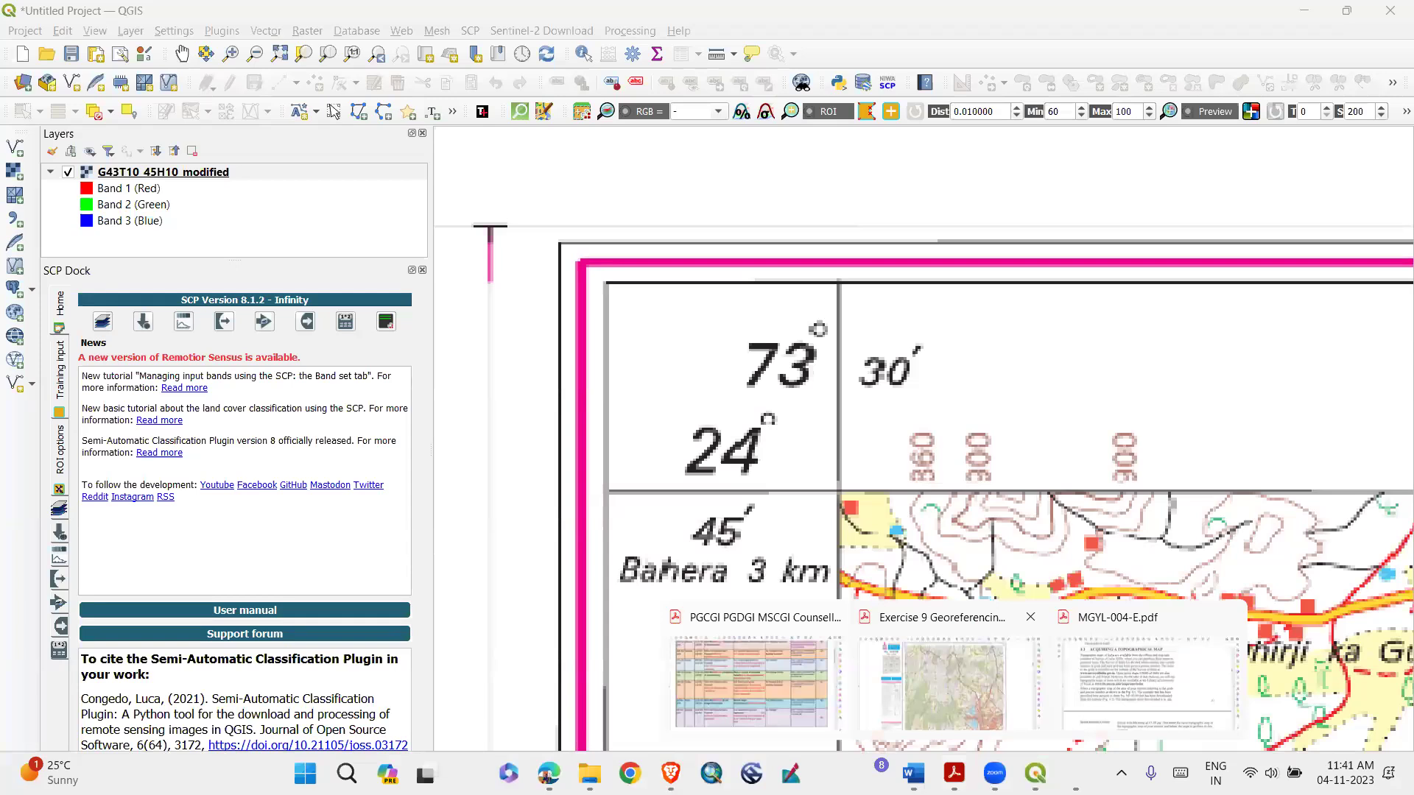
click(950, 685)
scroll(1321, 485, down, 8)
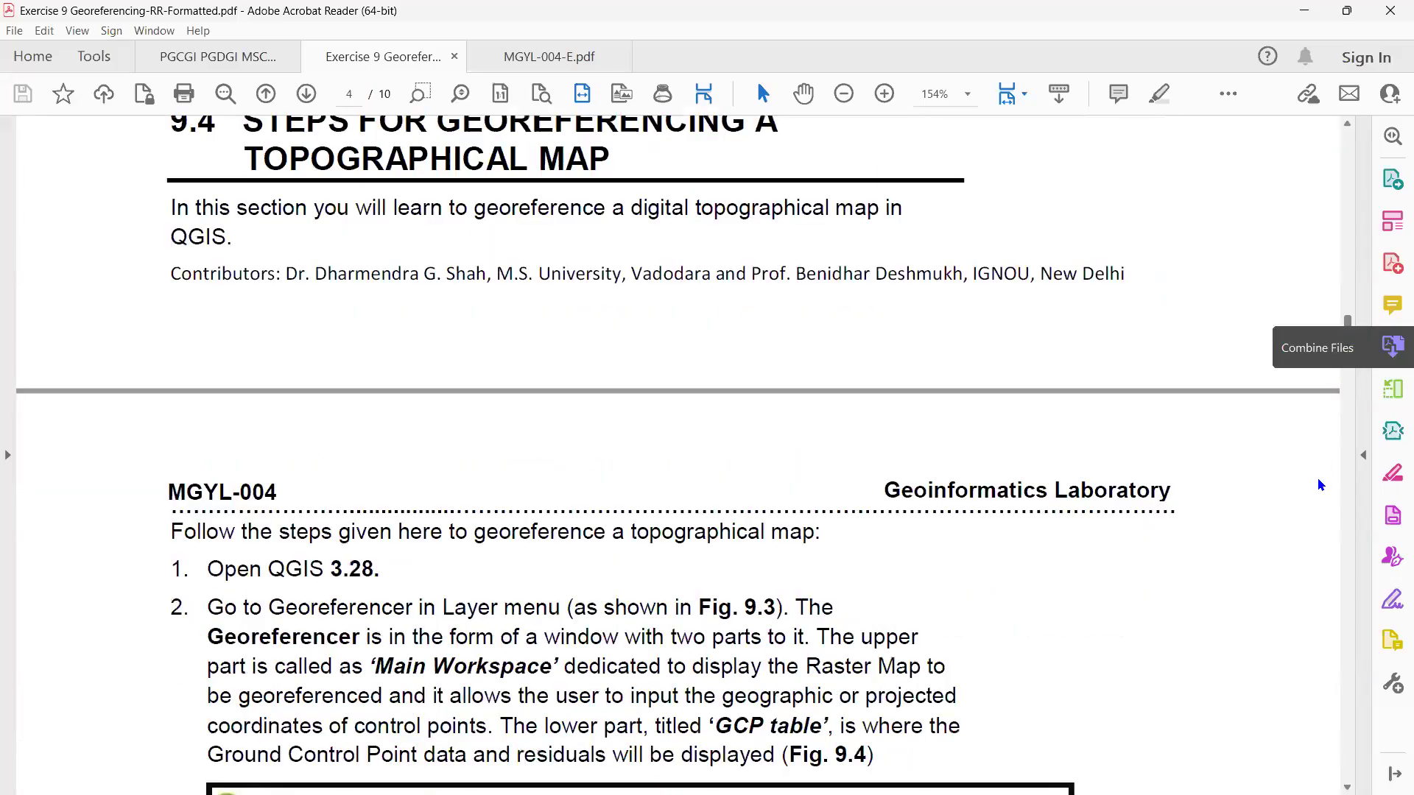
scroll(1318, 516, down, 5)
scroll(1315, 674, down, 20)
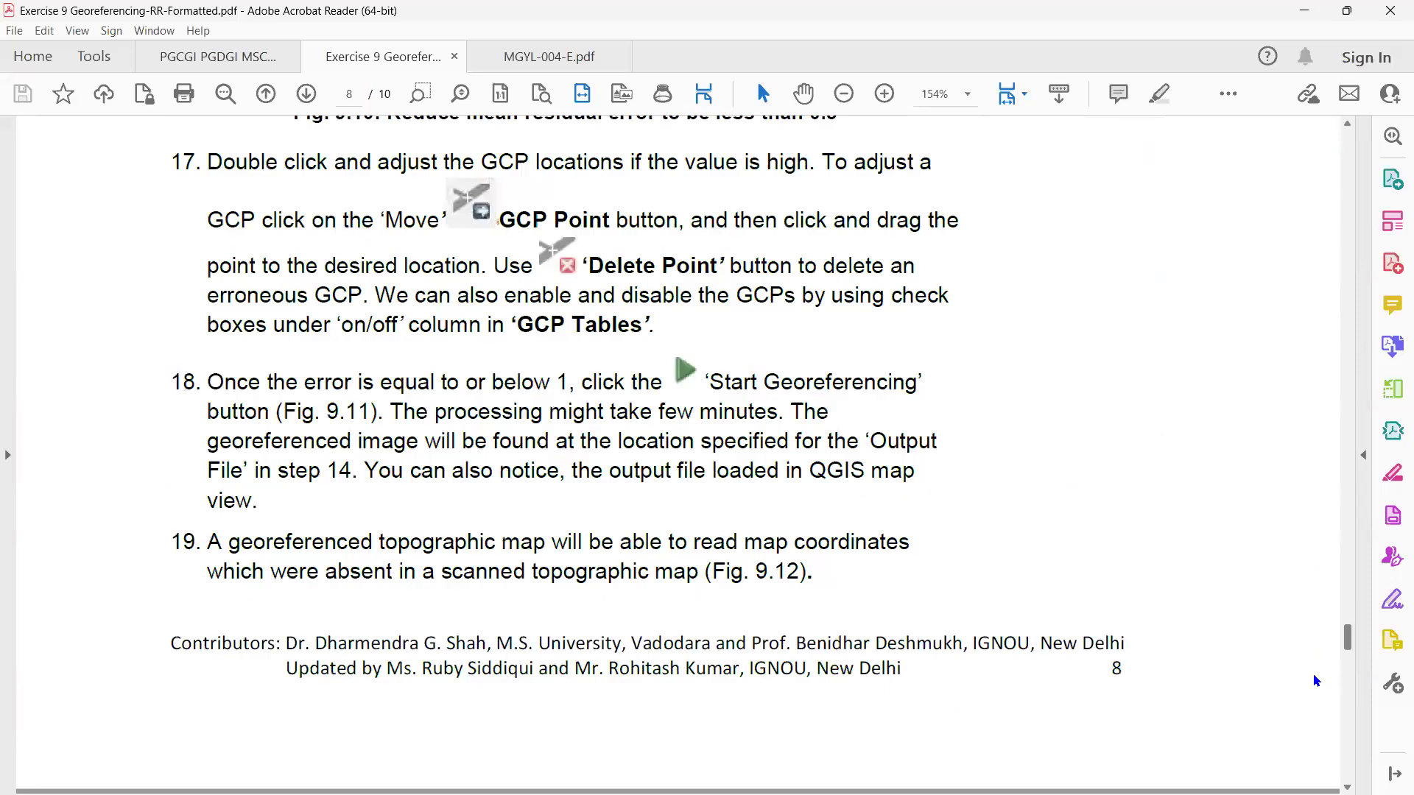
scroll(1318, 718, down, 5)
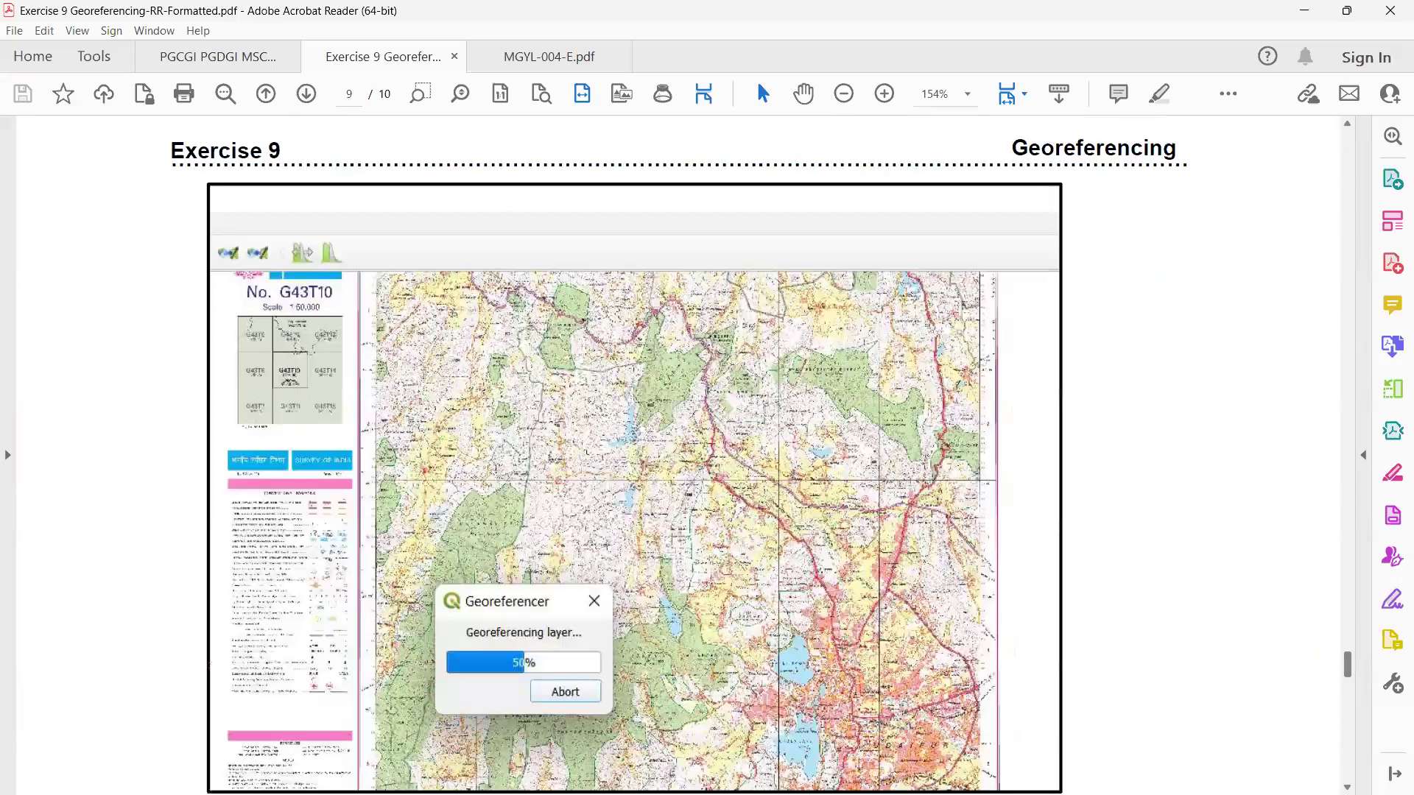
scroll(679, 455, down, 15)
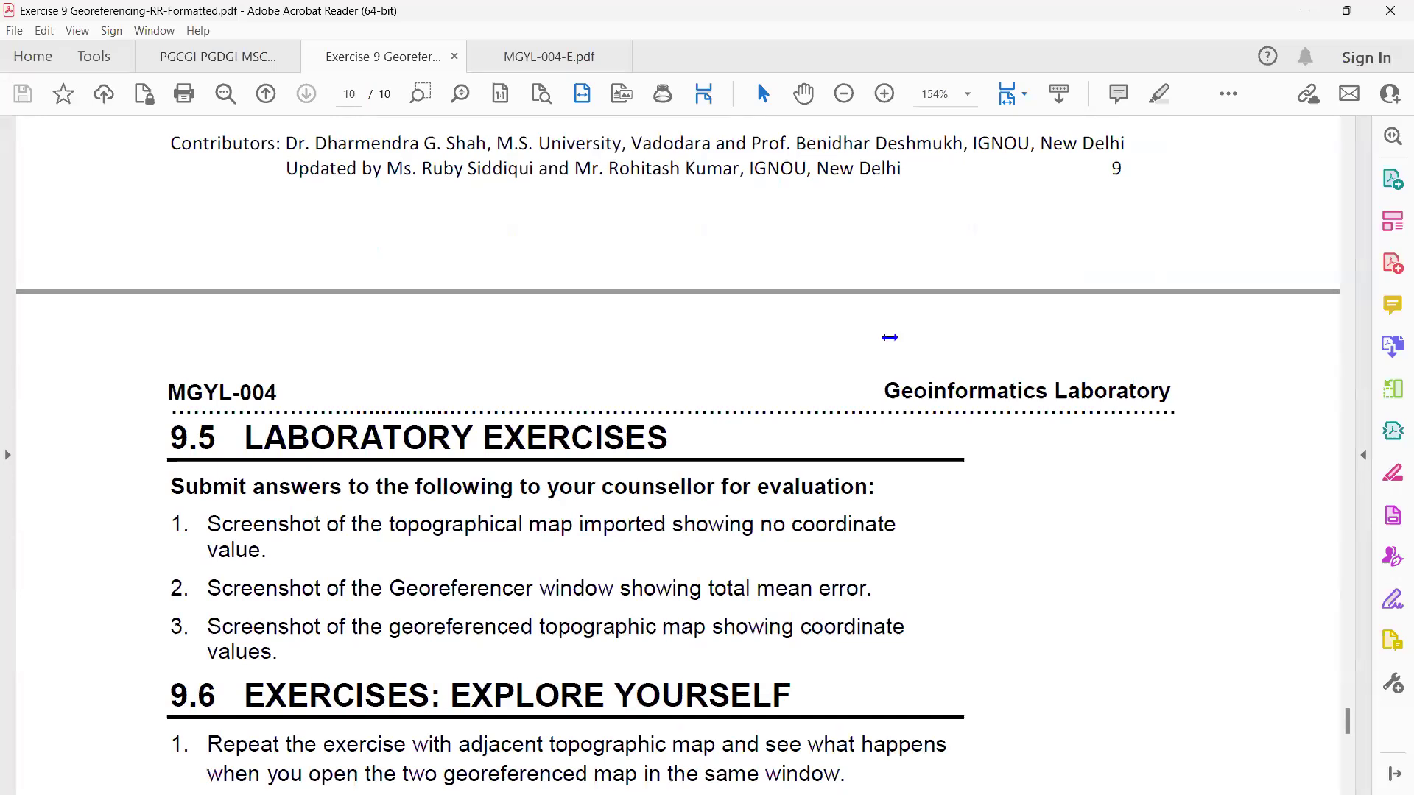
scroll(889, 337, down, 1)
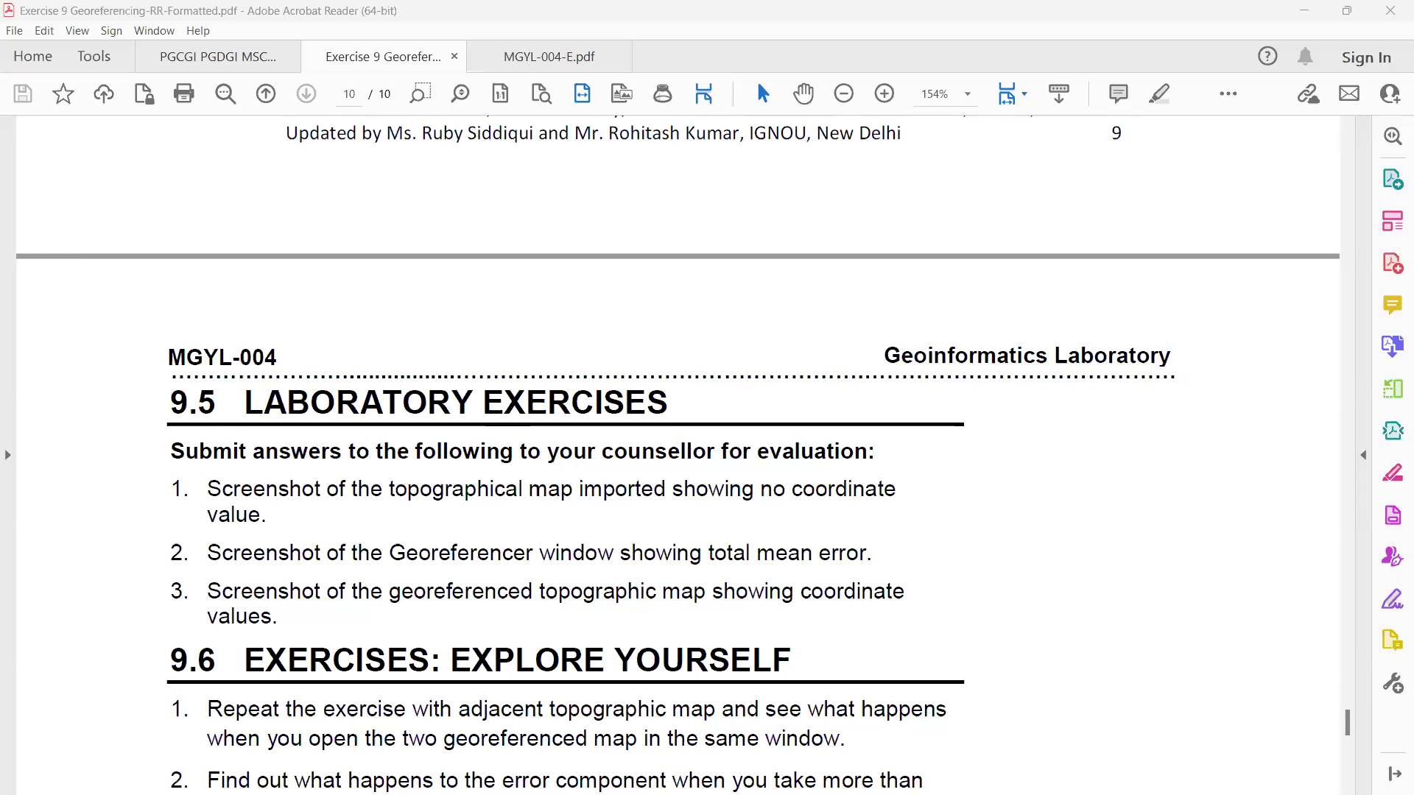
scroll(678, 453, down, 3)
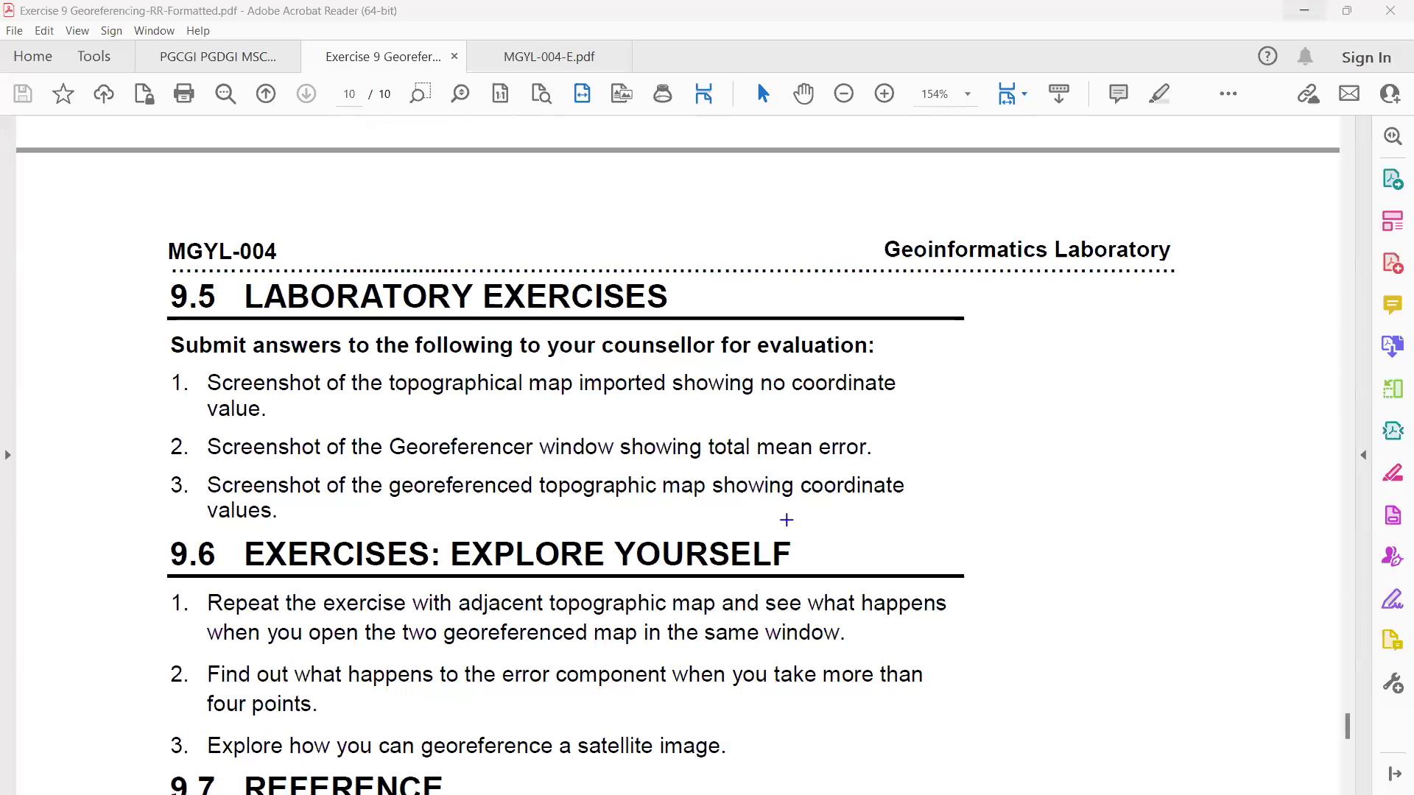
key(alt+Tab)
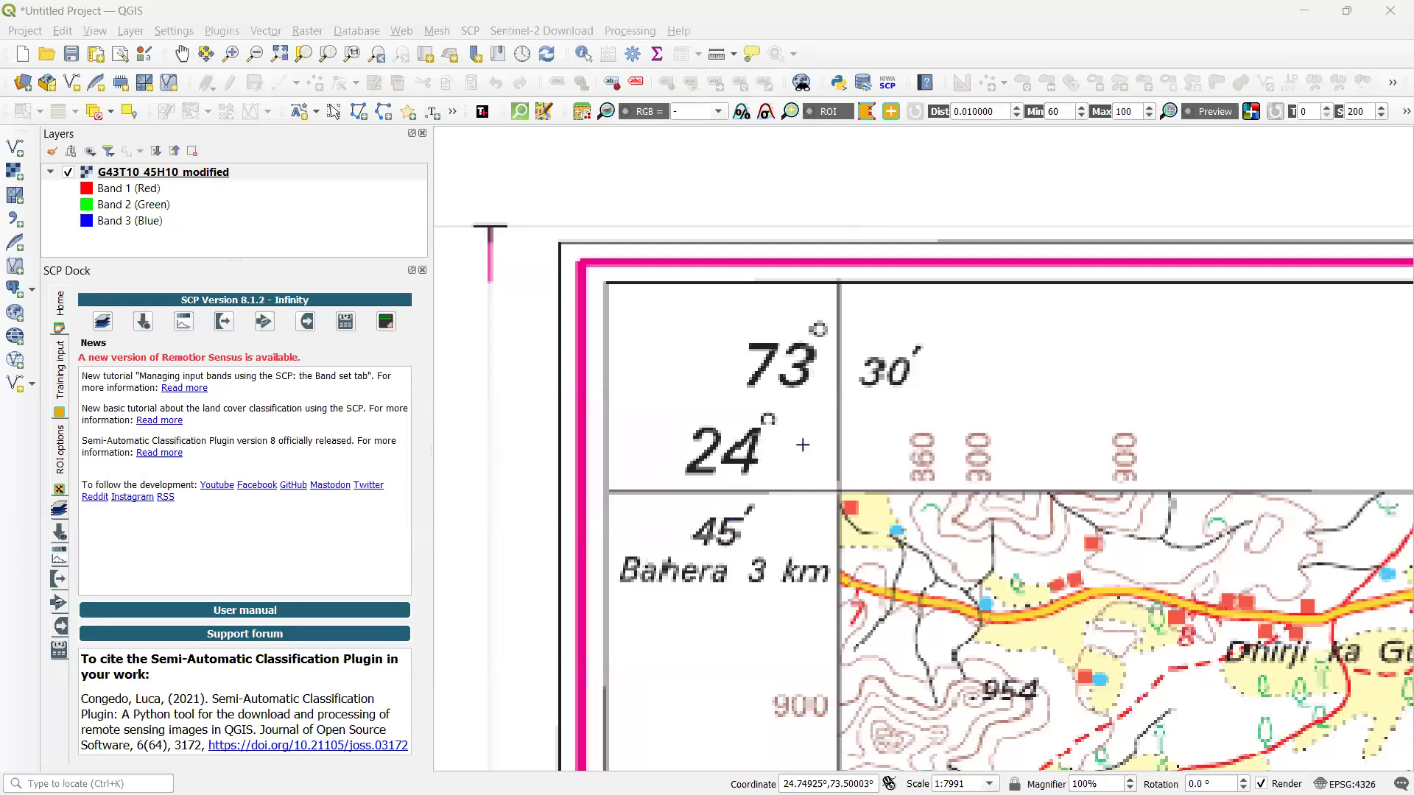
Open the Georeferencer window and hide its GCP table panel
scroll(795, 444, up, 1)
scroll(863, 451, down, 1)
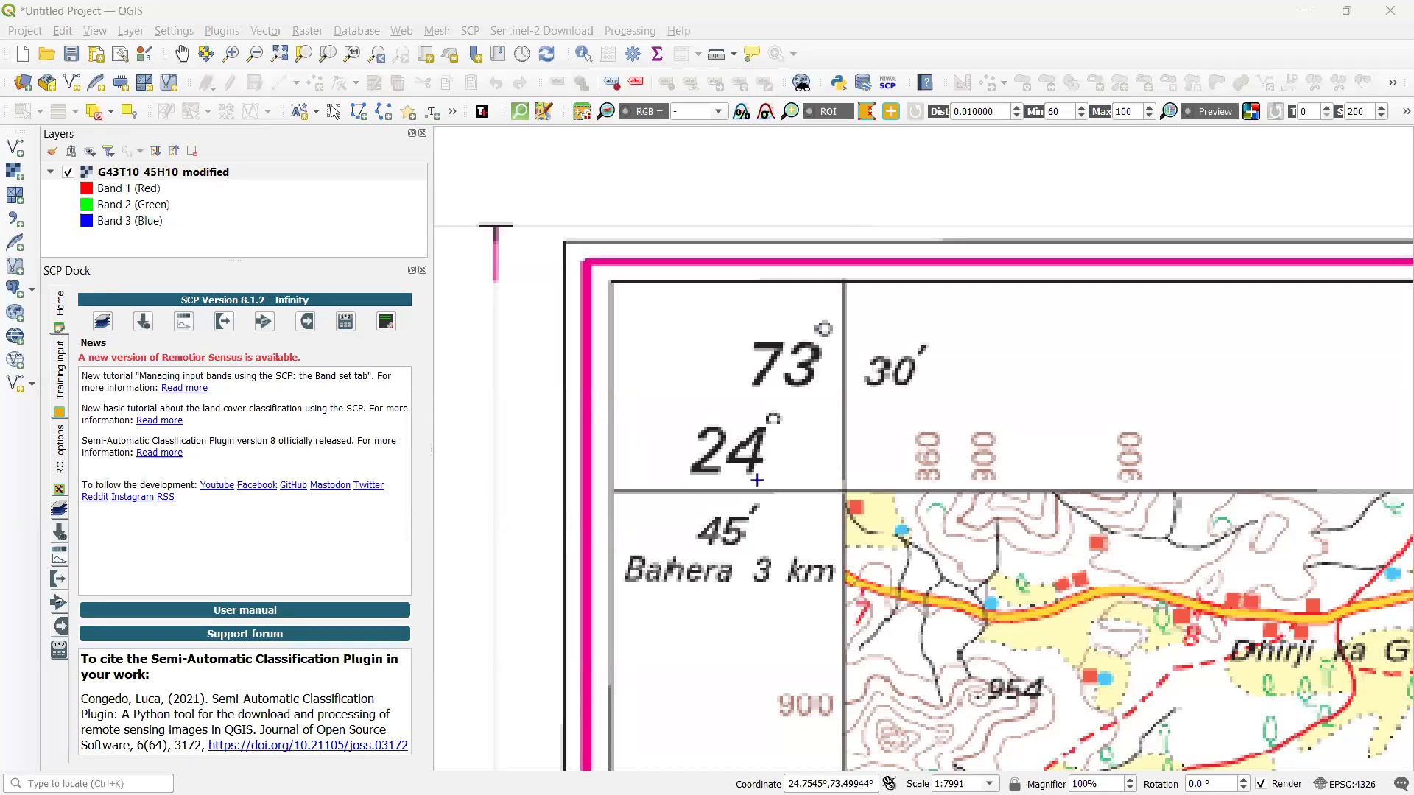
click(137, 34)
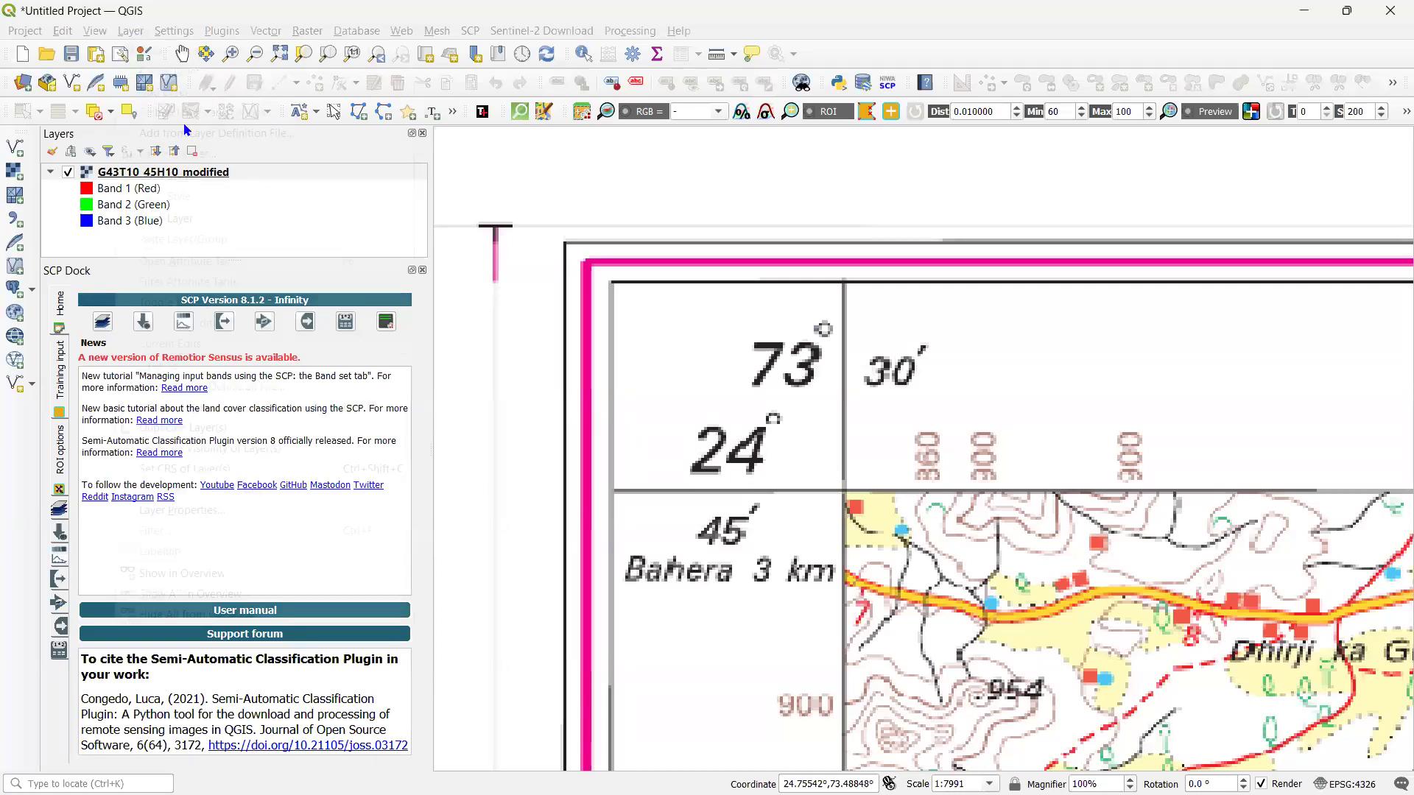
click(177, 154)
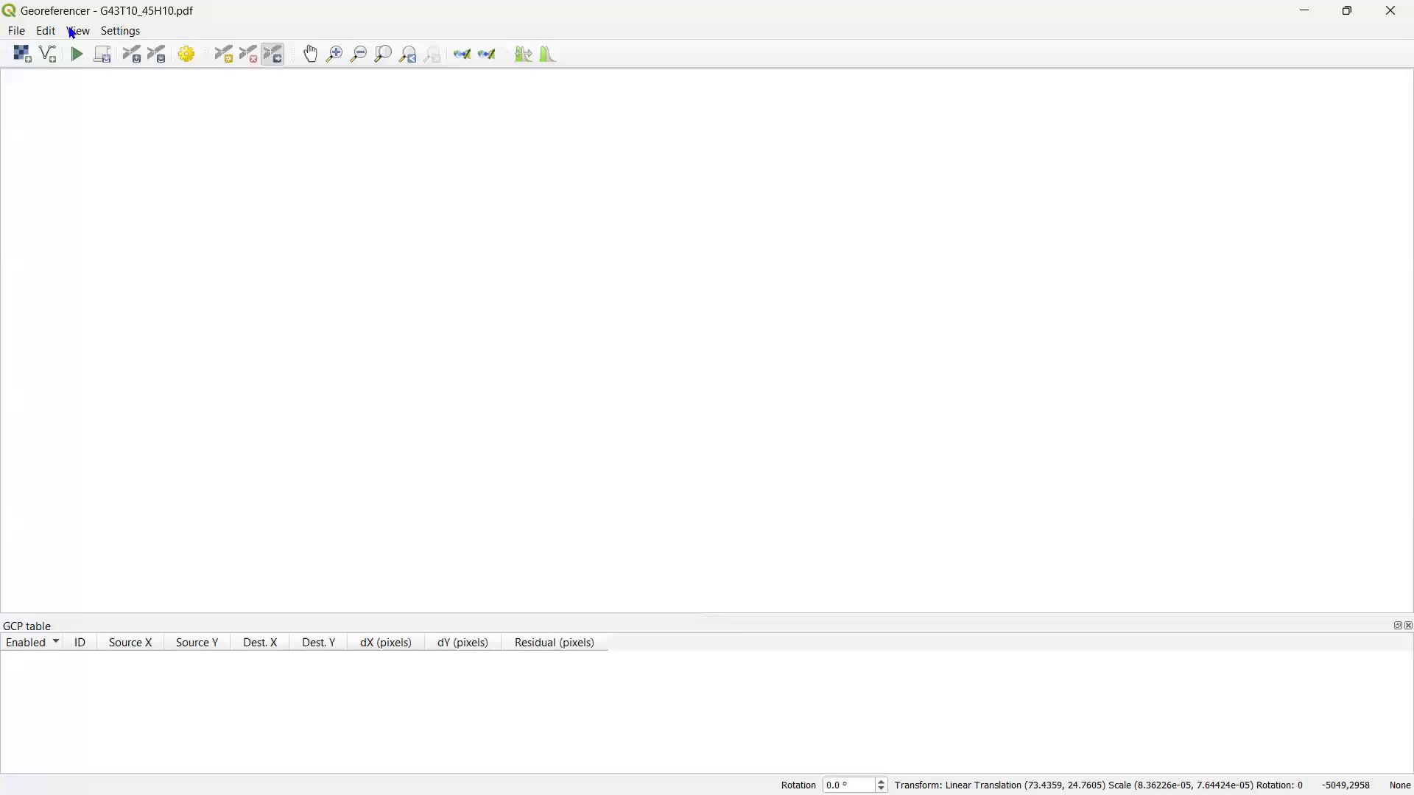
key(alt+v)
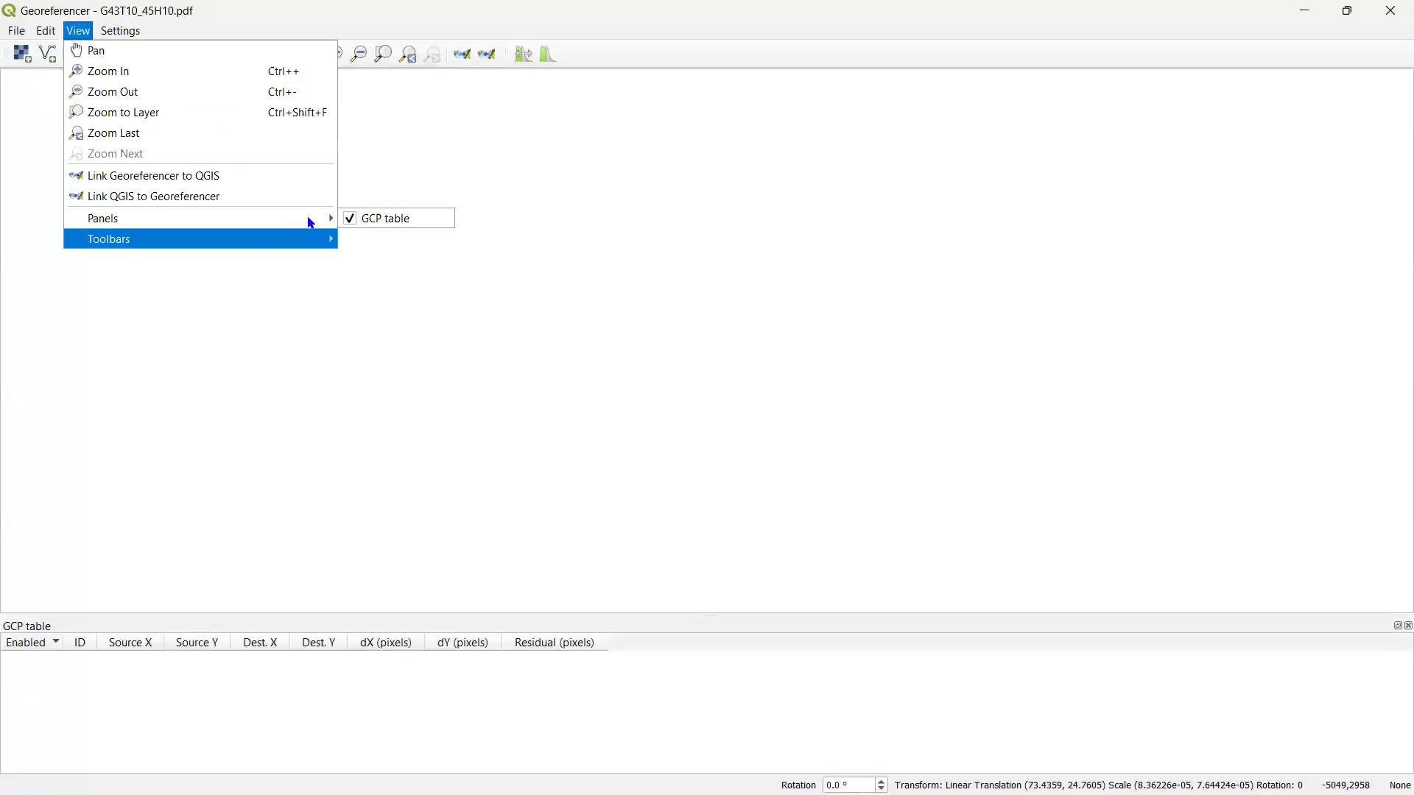
mouse_move(311, 222)
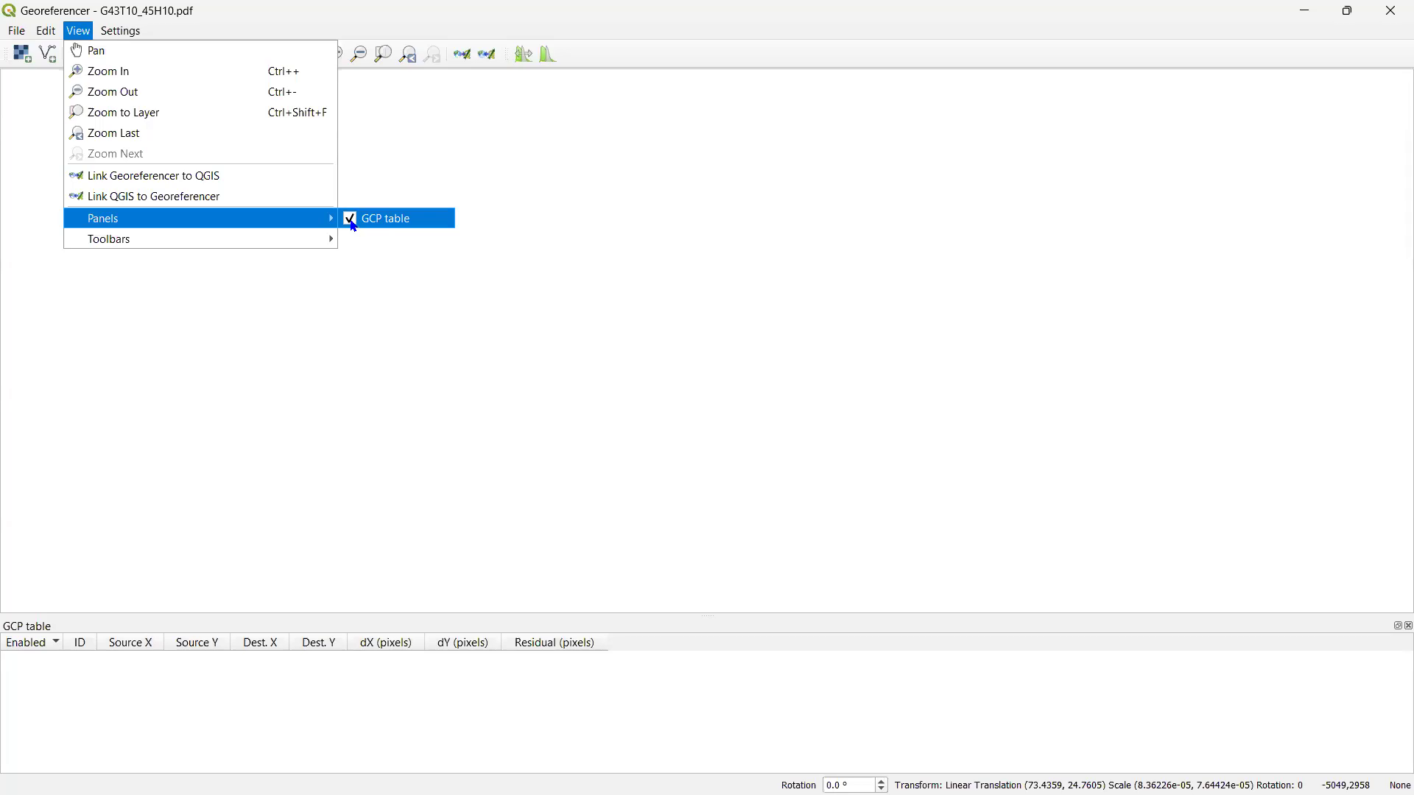
click(353, 226)
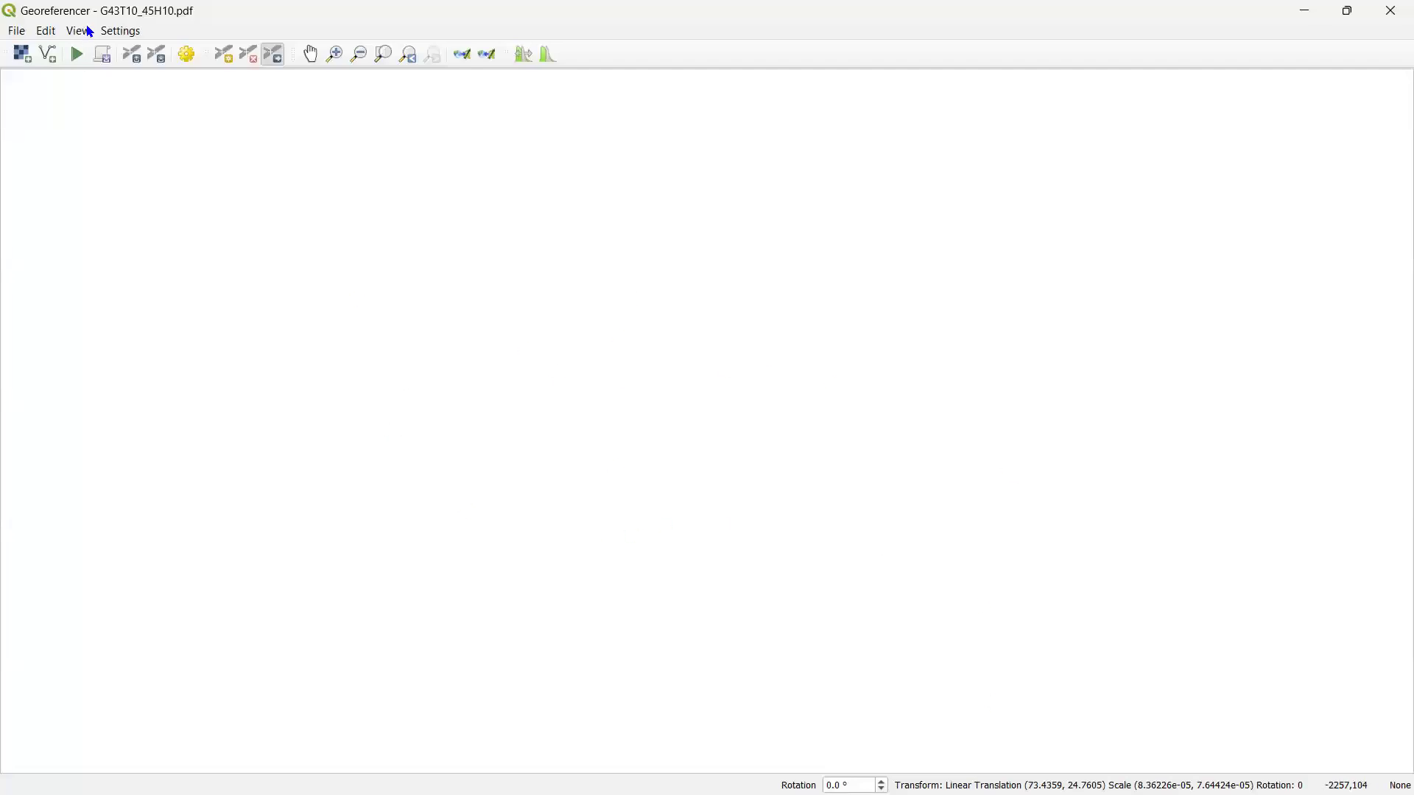
Turn the GCP table panel back on and close the Georeferencer window
click(79, 31)
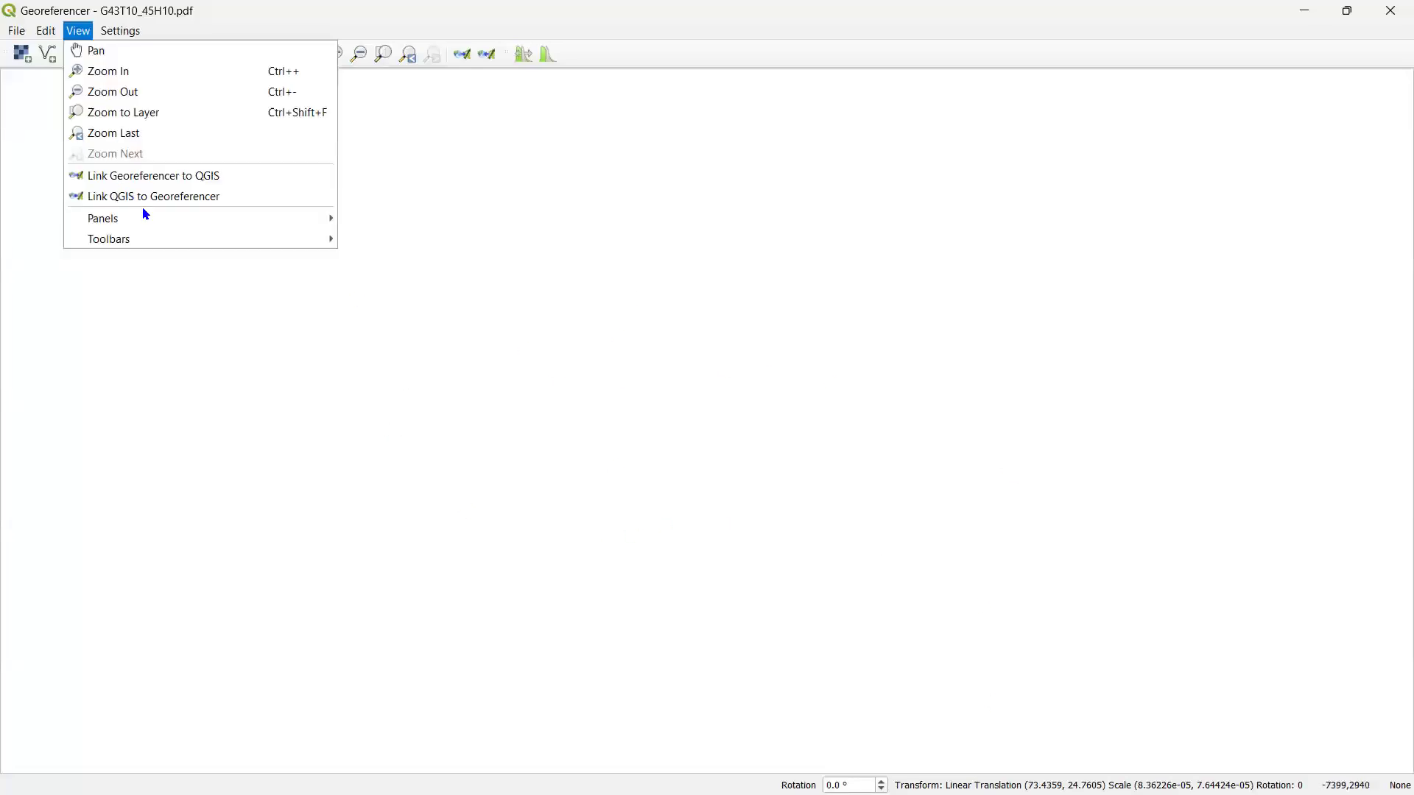
mouse_move(146, 218)
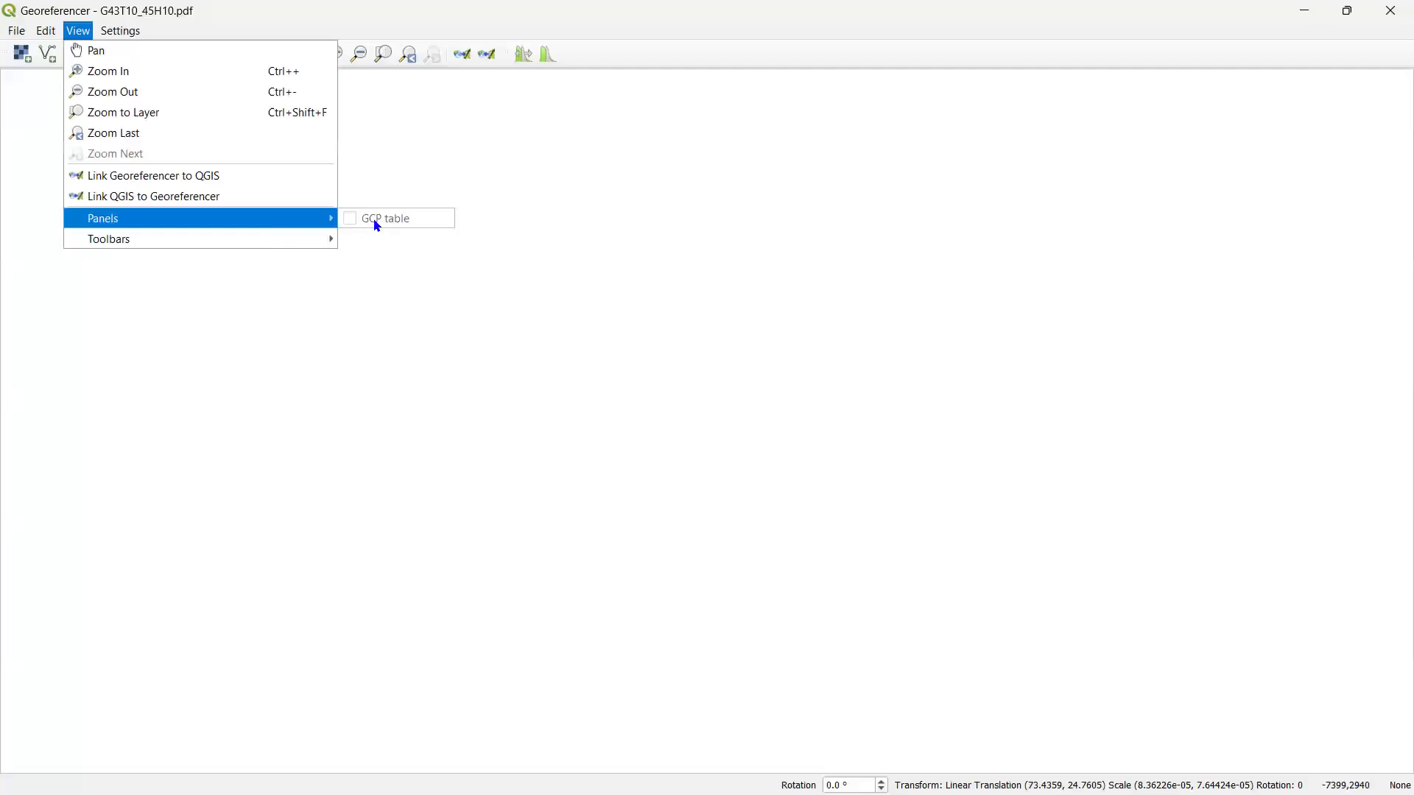
click(355, 223)
click(1382, 8)
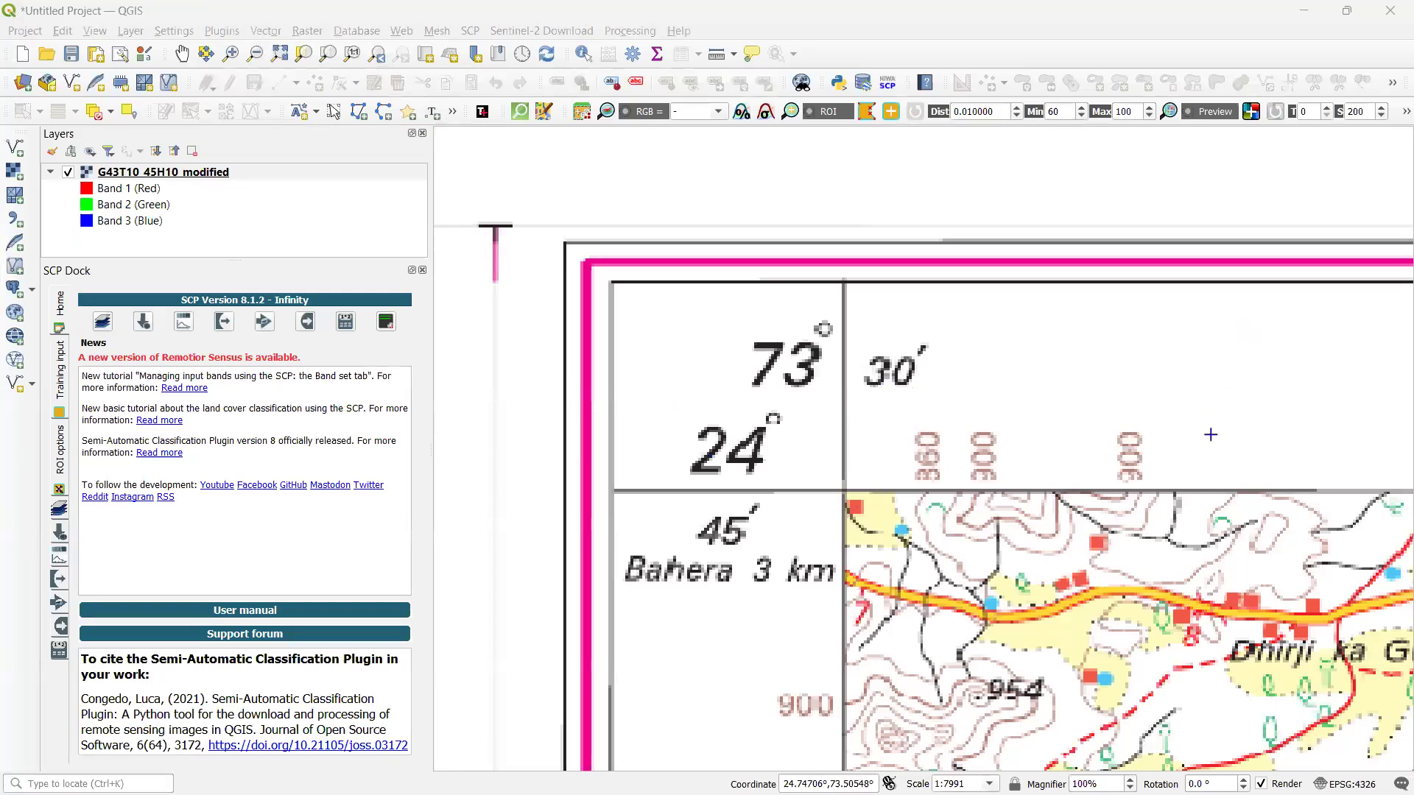
Switch to the PGCGI PGDGI MSCGI counselling PDF in Acrobat Reader to consult it, and return to QGIS
scroll(928, 549, down, 1)
scroll(950, 560, down, 1)
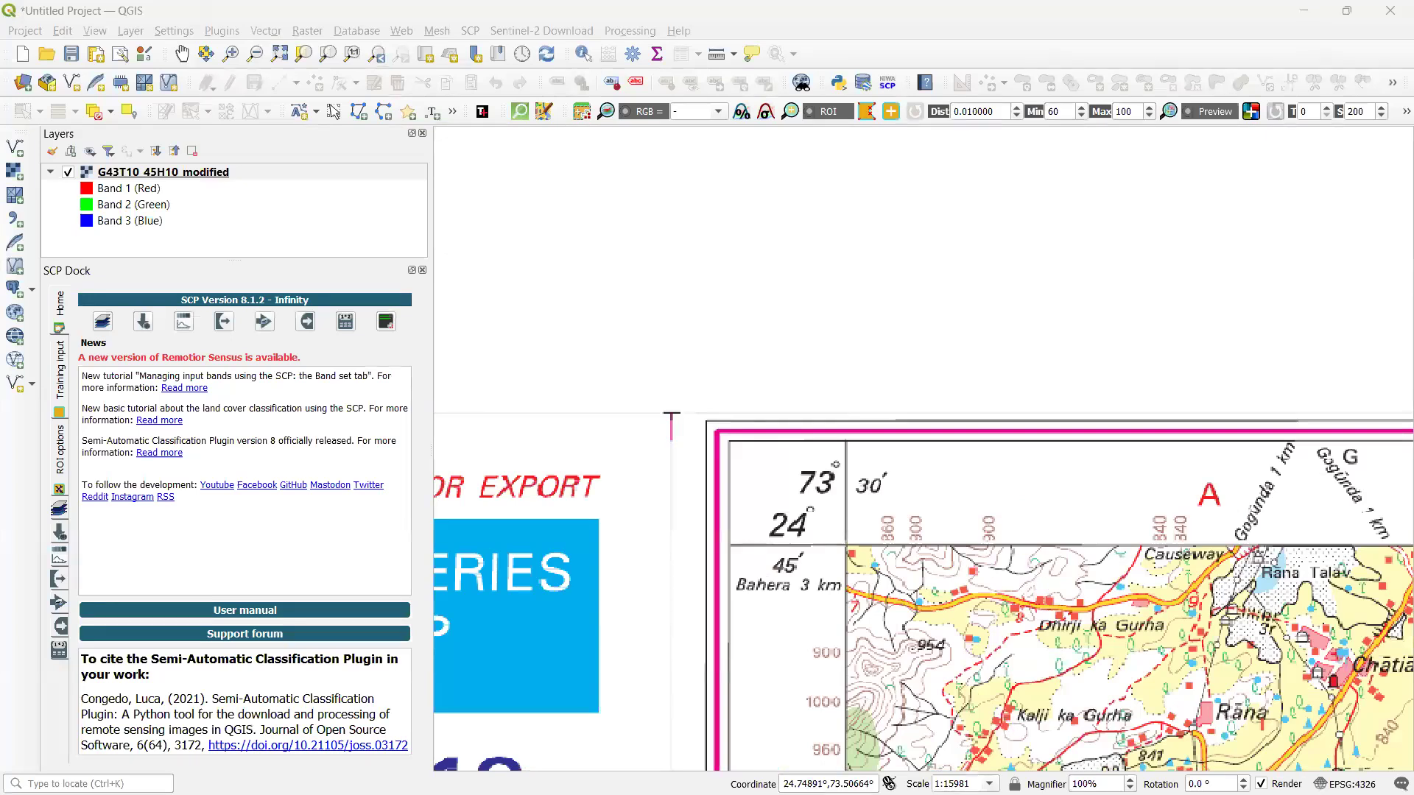
mouse_move(954, 773)
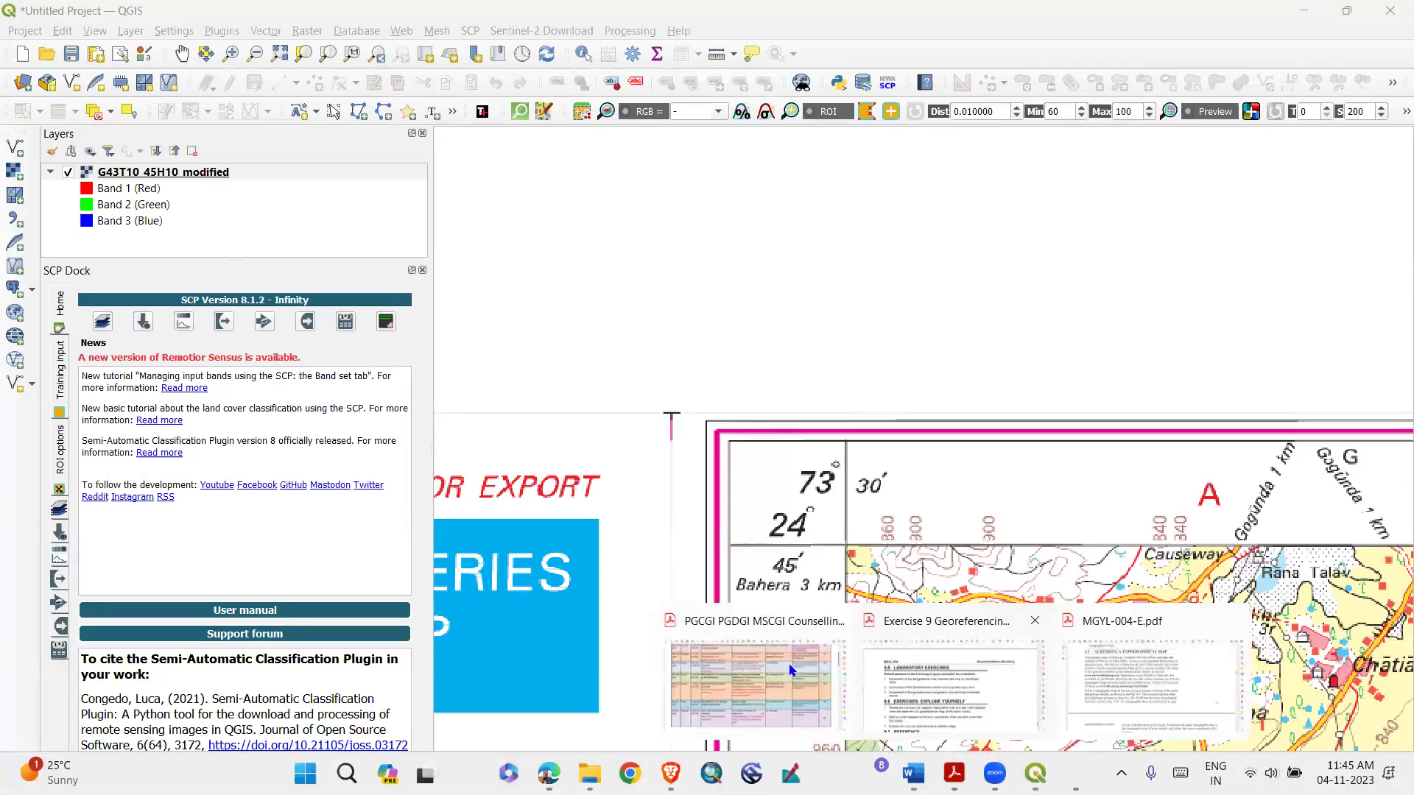
click(751, 682)
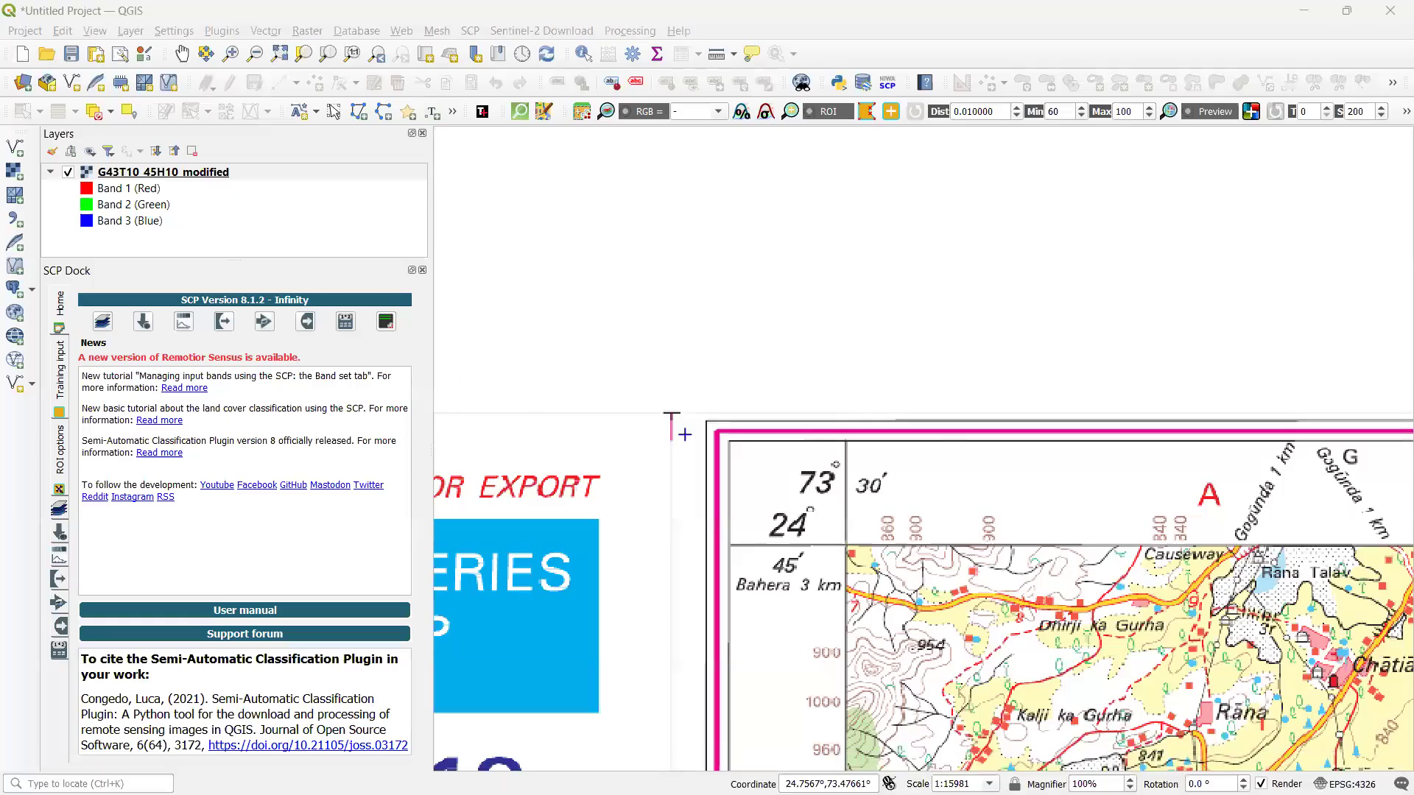
scroll(663, 431, down, 2)
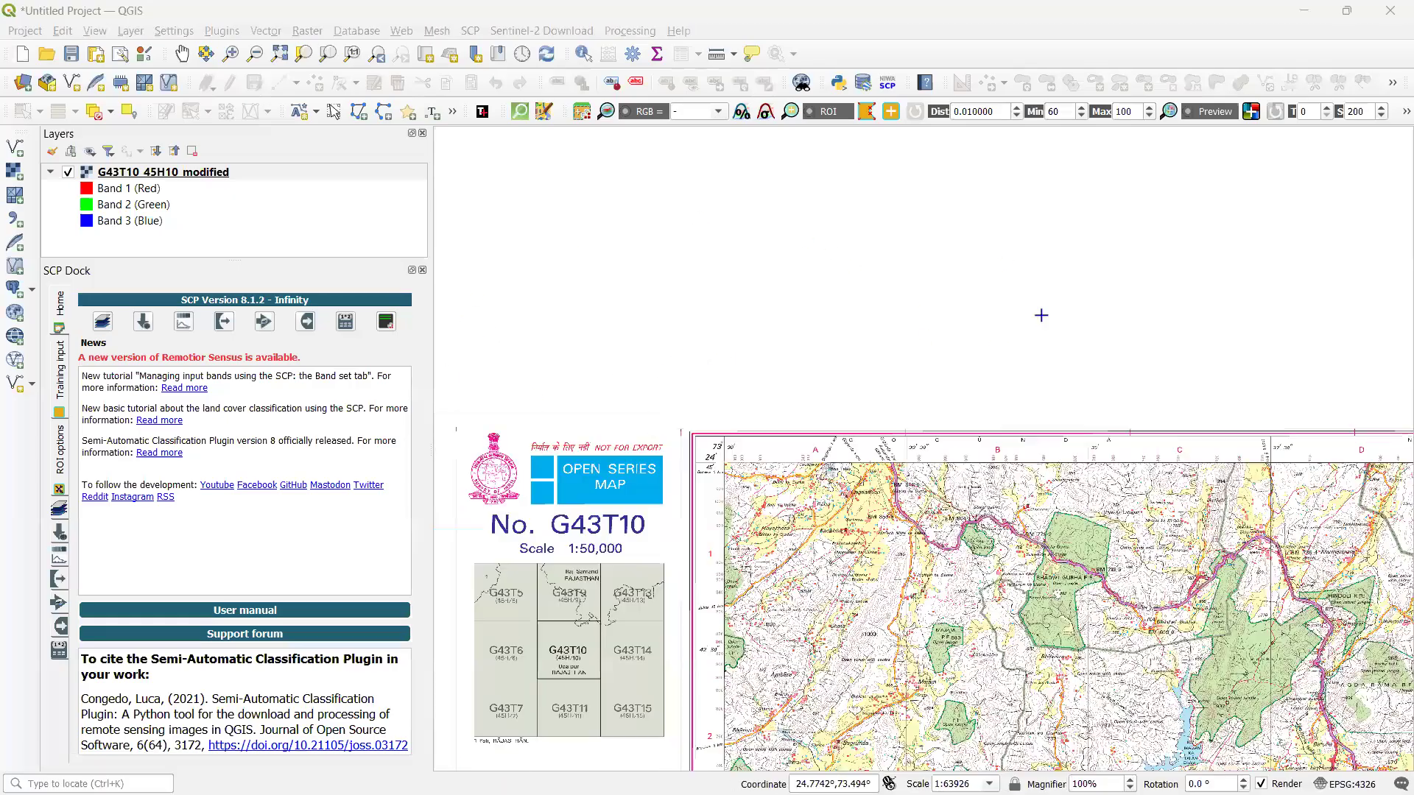
scroll(1259, 547, up, 2)
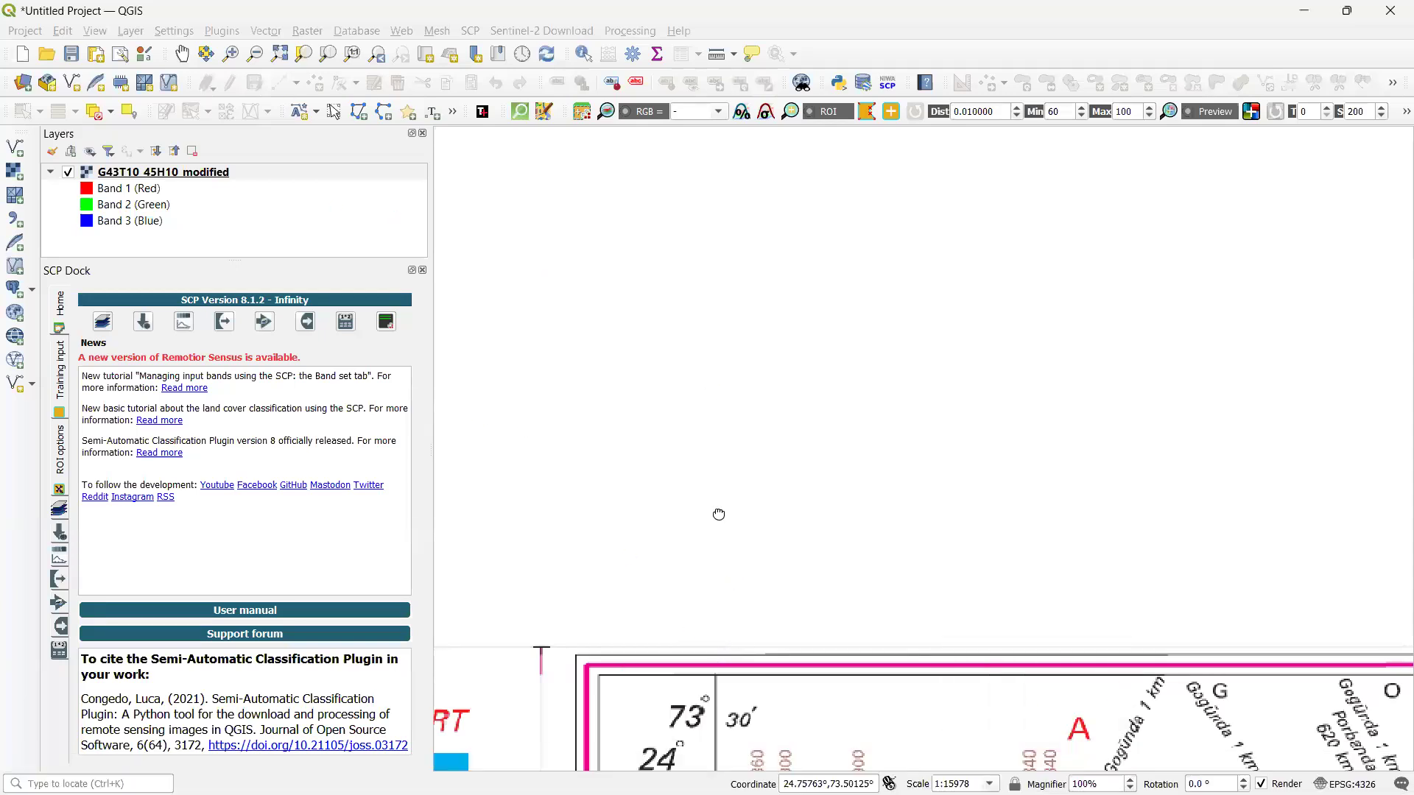
drag(838, 634, 785, 176)
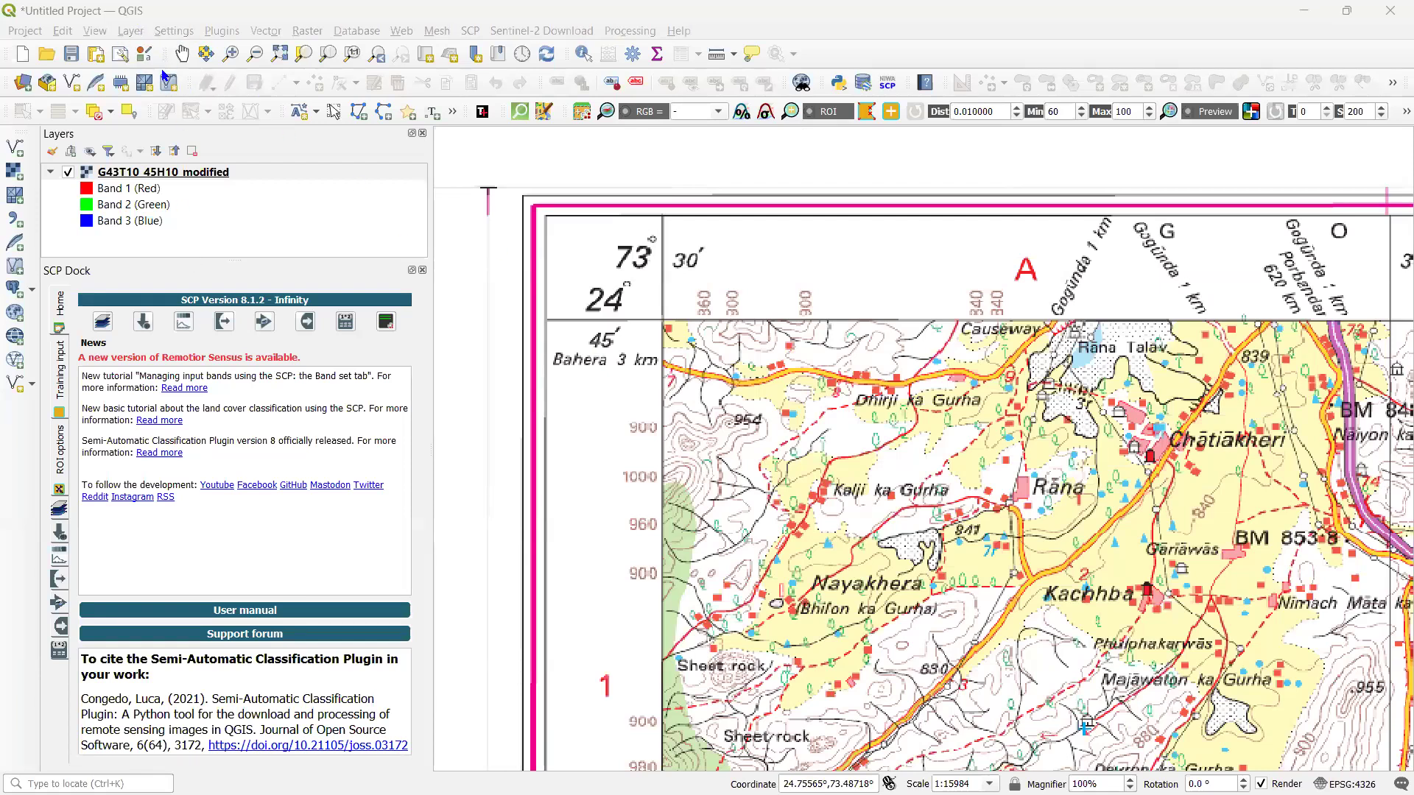
click(131, 30)
mouse_move(288, 73)
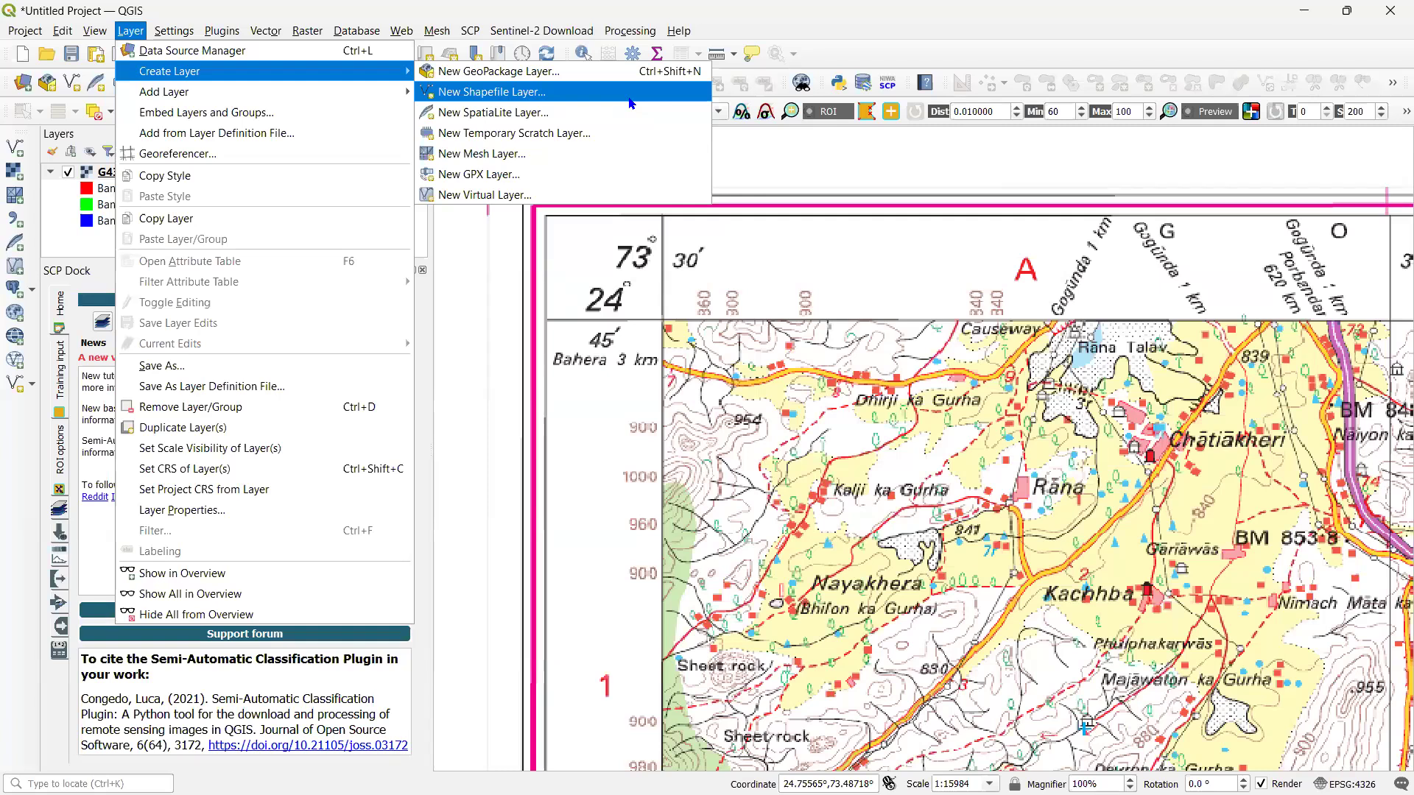
click(360, 38)
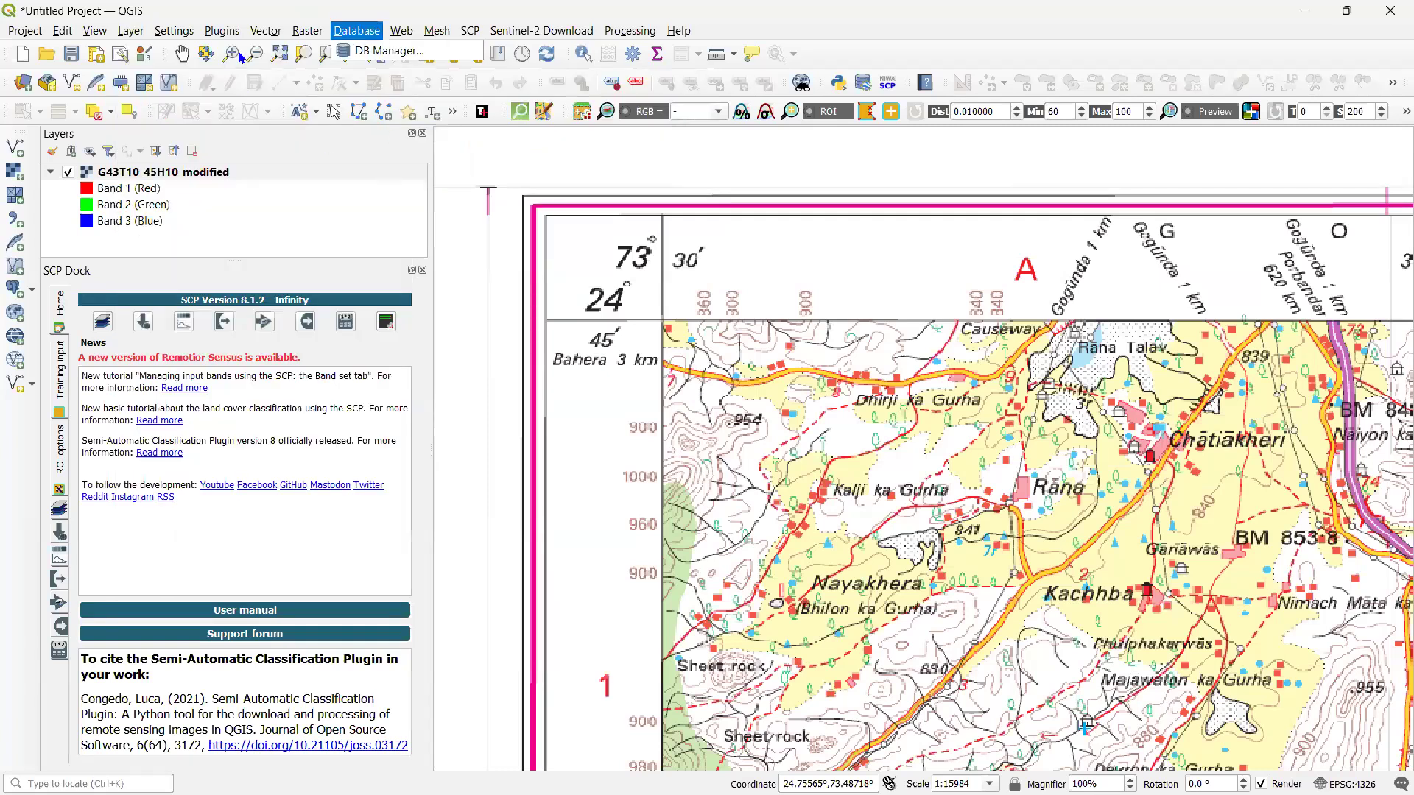
click(266, 30)
mouse_move(130, 35)
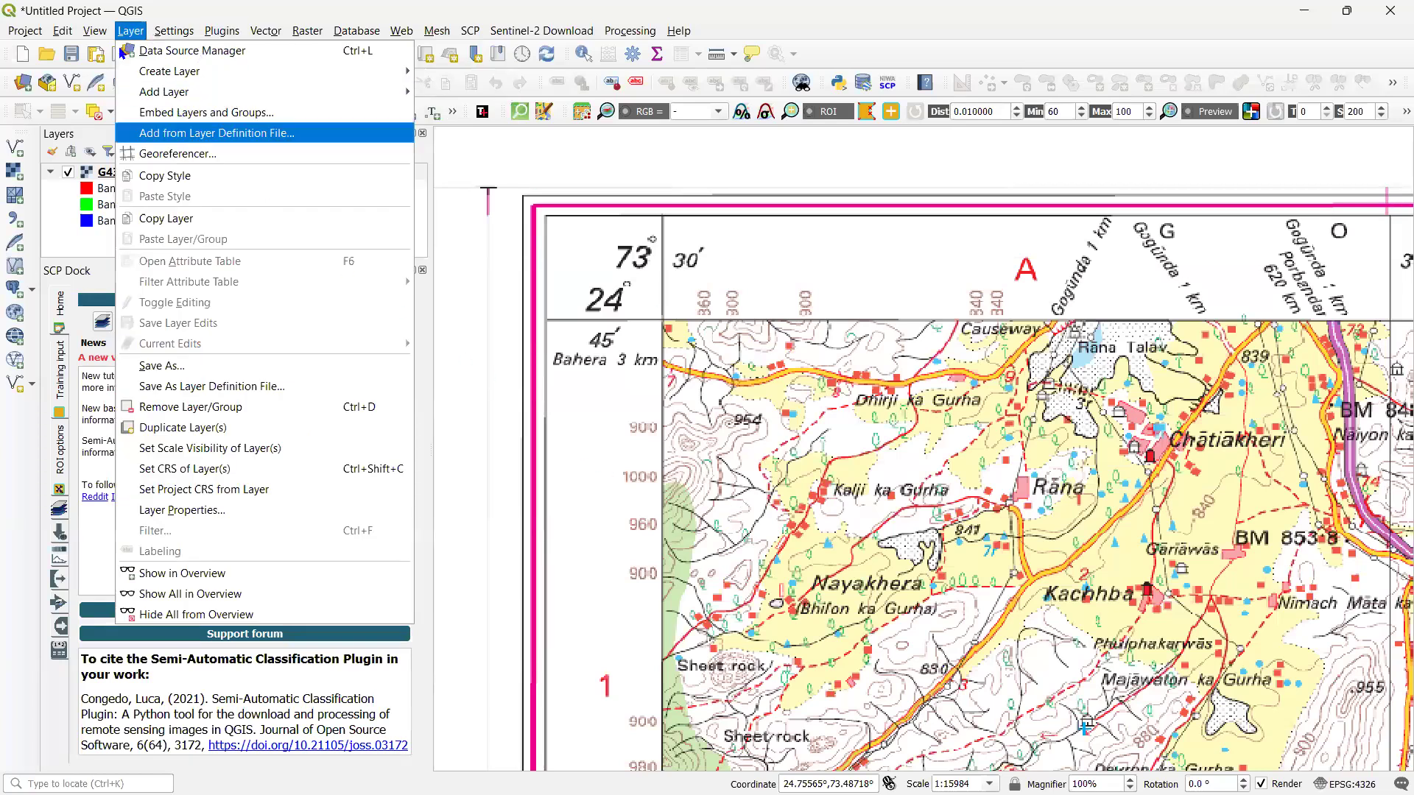
Start a new shapefile layer and set its file name to udaipur_point
key(Right)
key(Left)
mouse_move(176, 73)
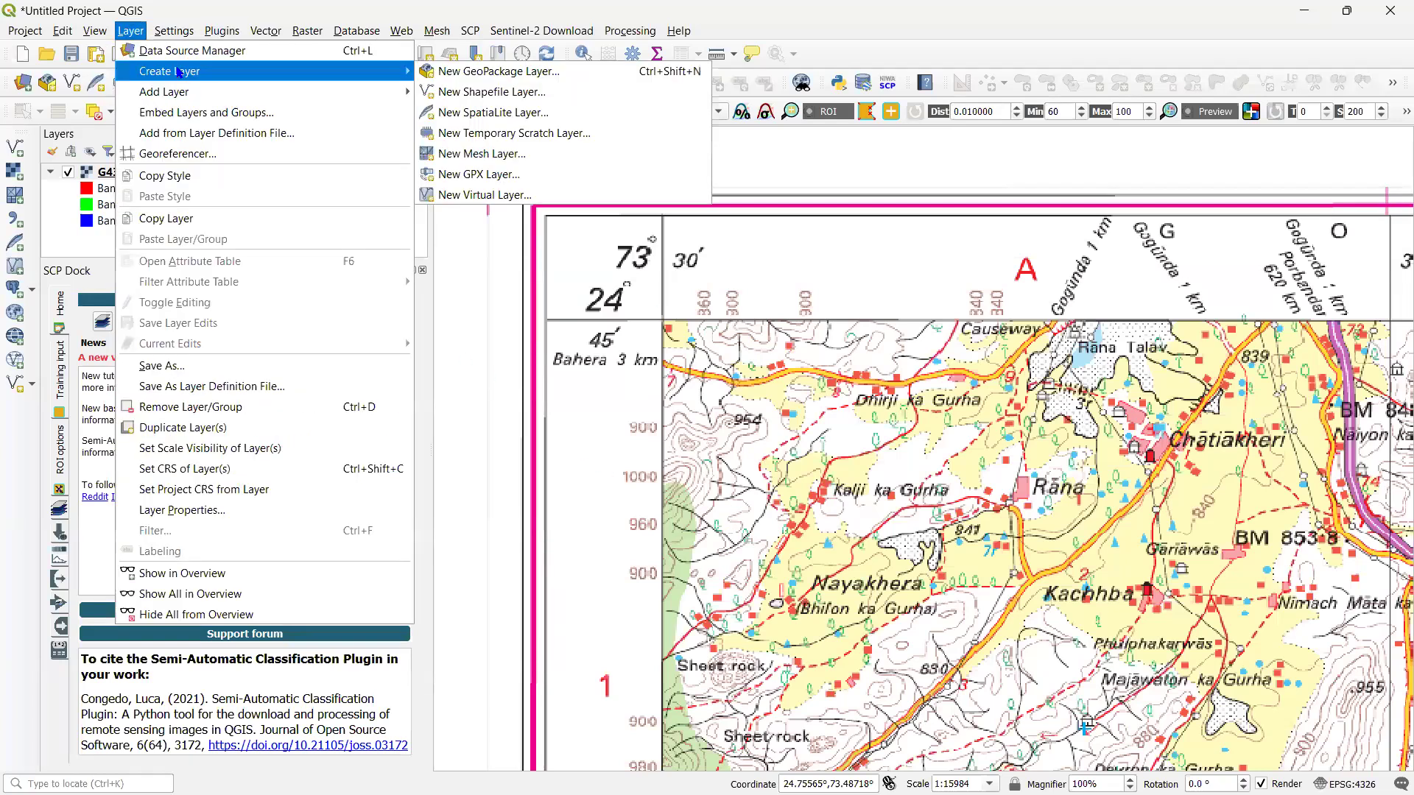
click(540, 96)
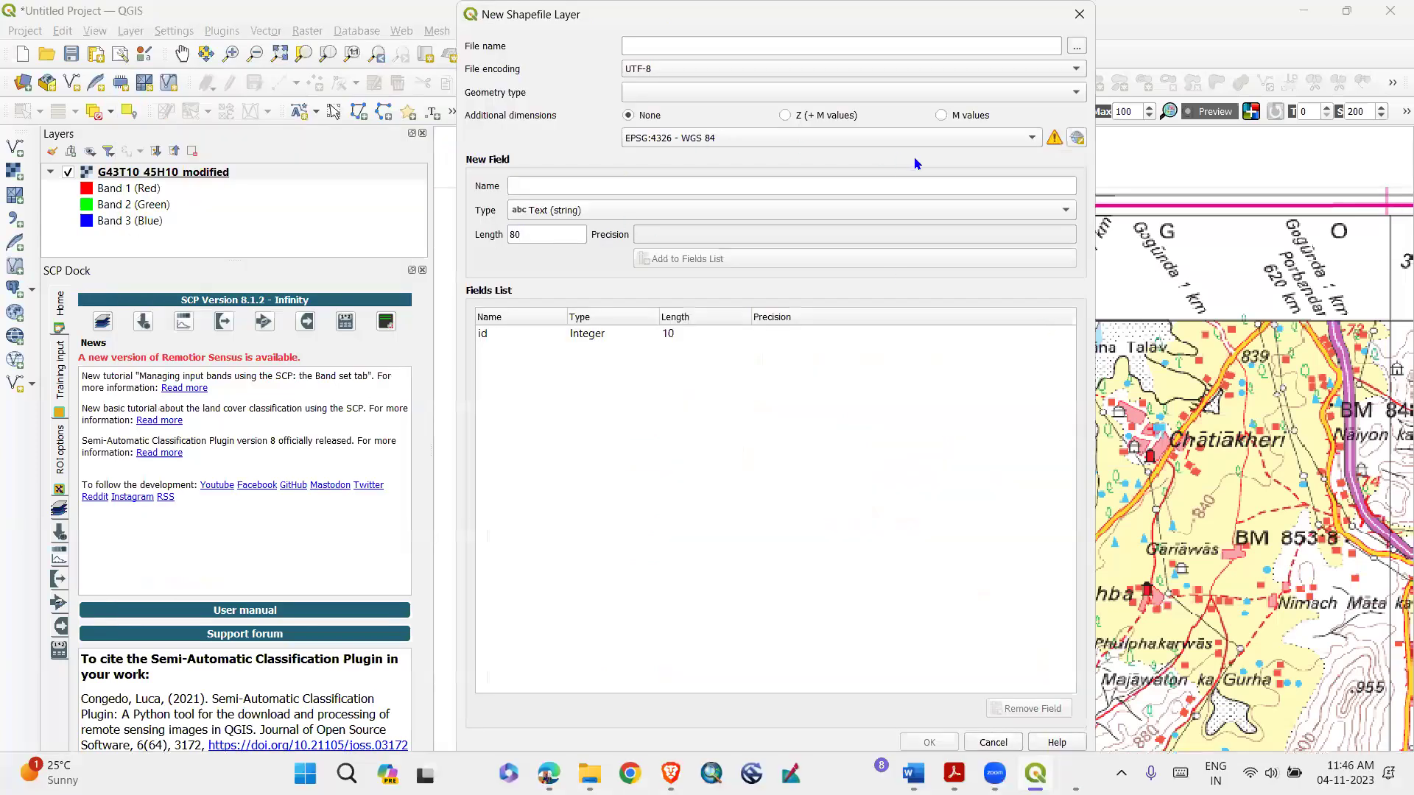
click(787, 41)
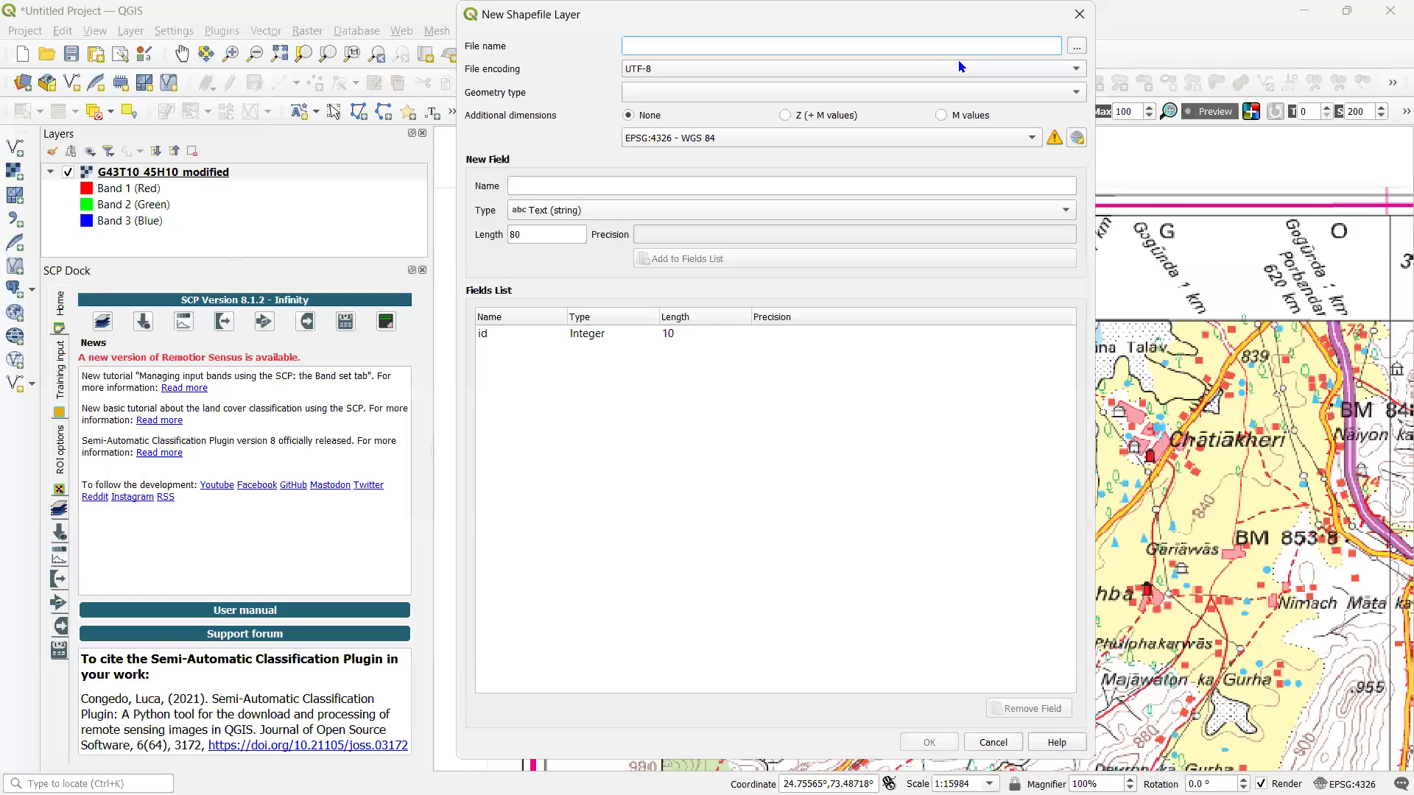
text(udaipur)
text(point)
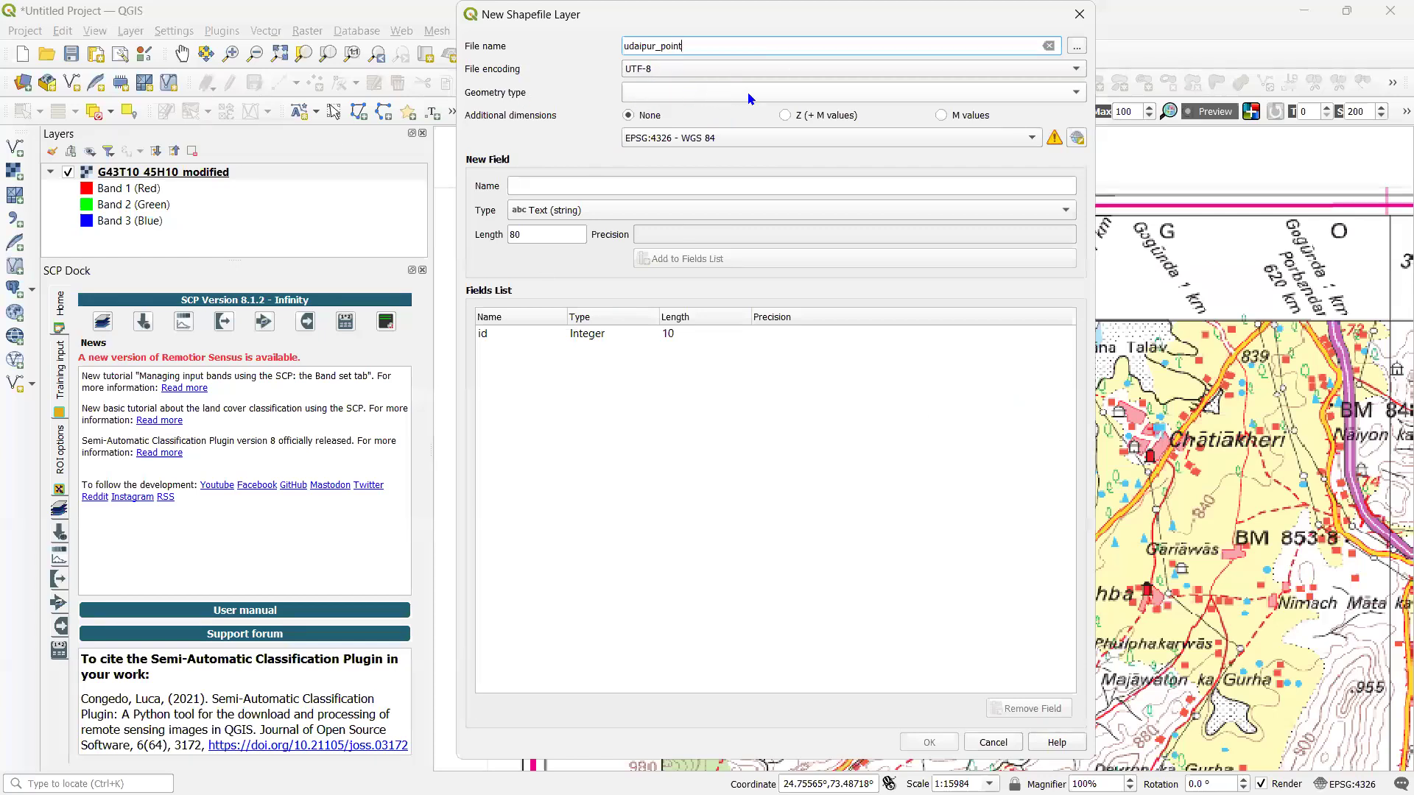
Create the shapefile with Point geometry and the EPSG:4326 - WGS 84 coordinate system, and enlarge the layer list
click(722, 94)
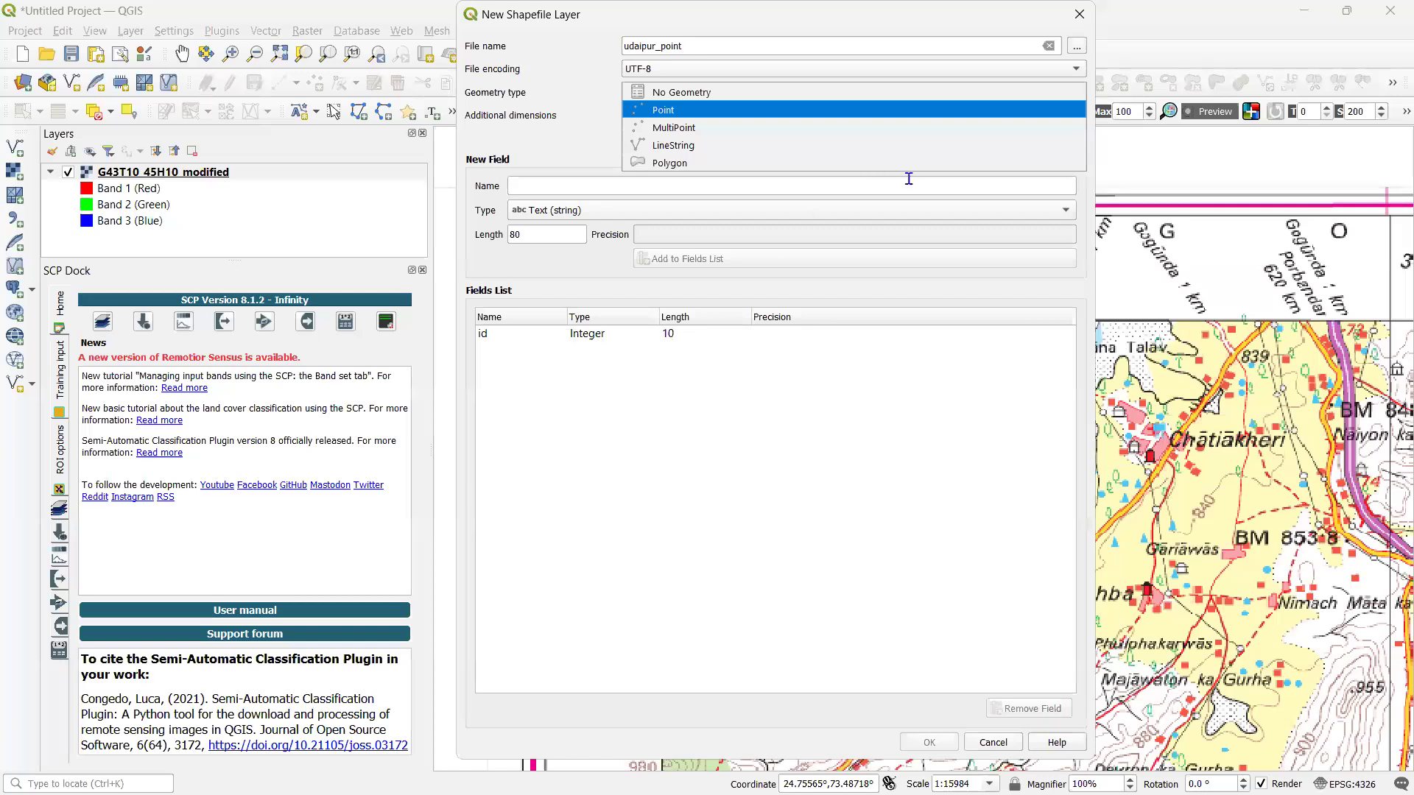
key(Return)
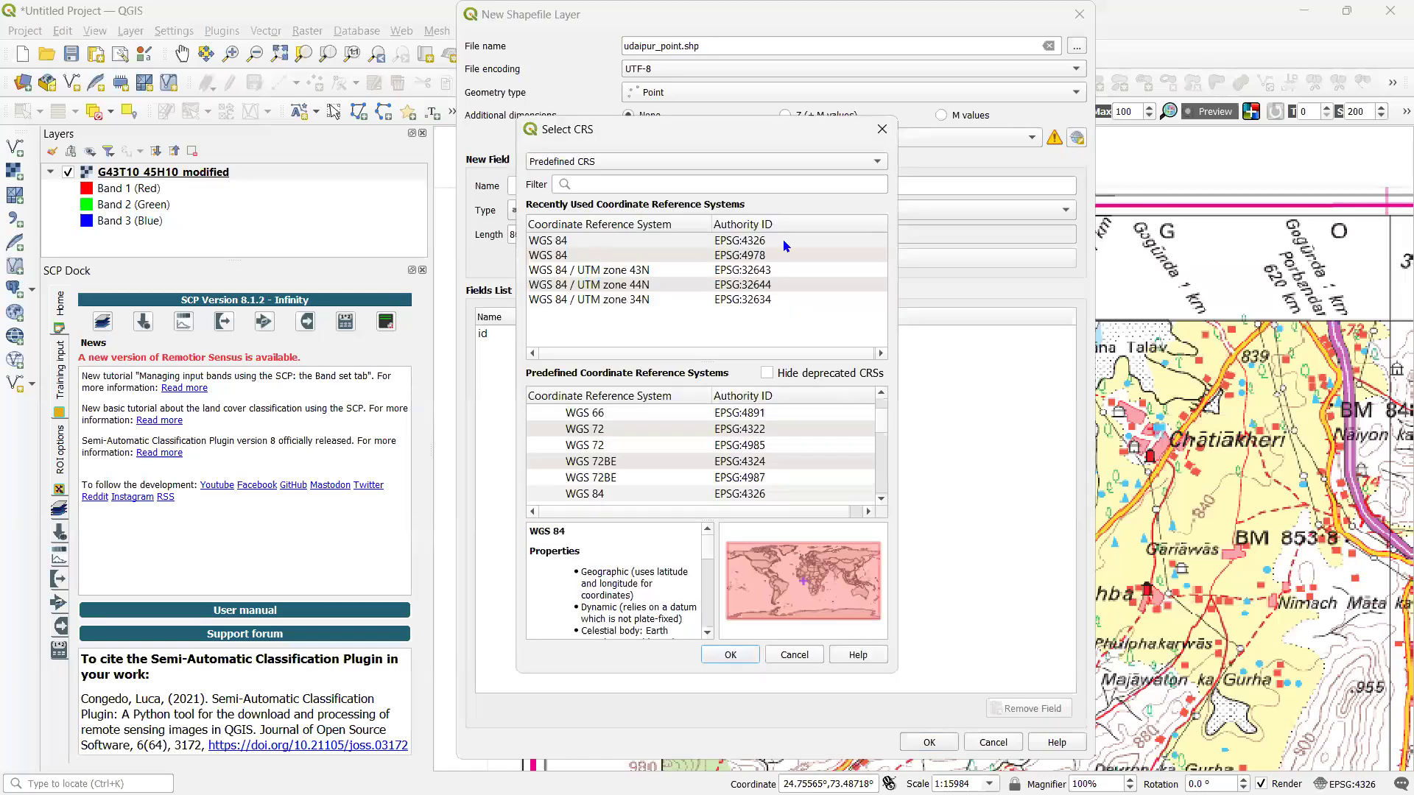
click(760, 244)
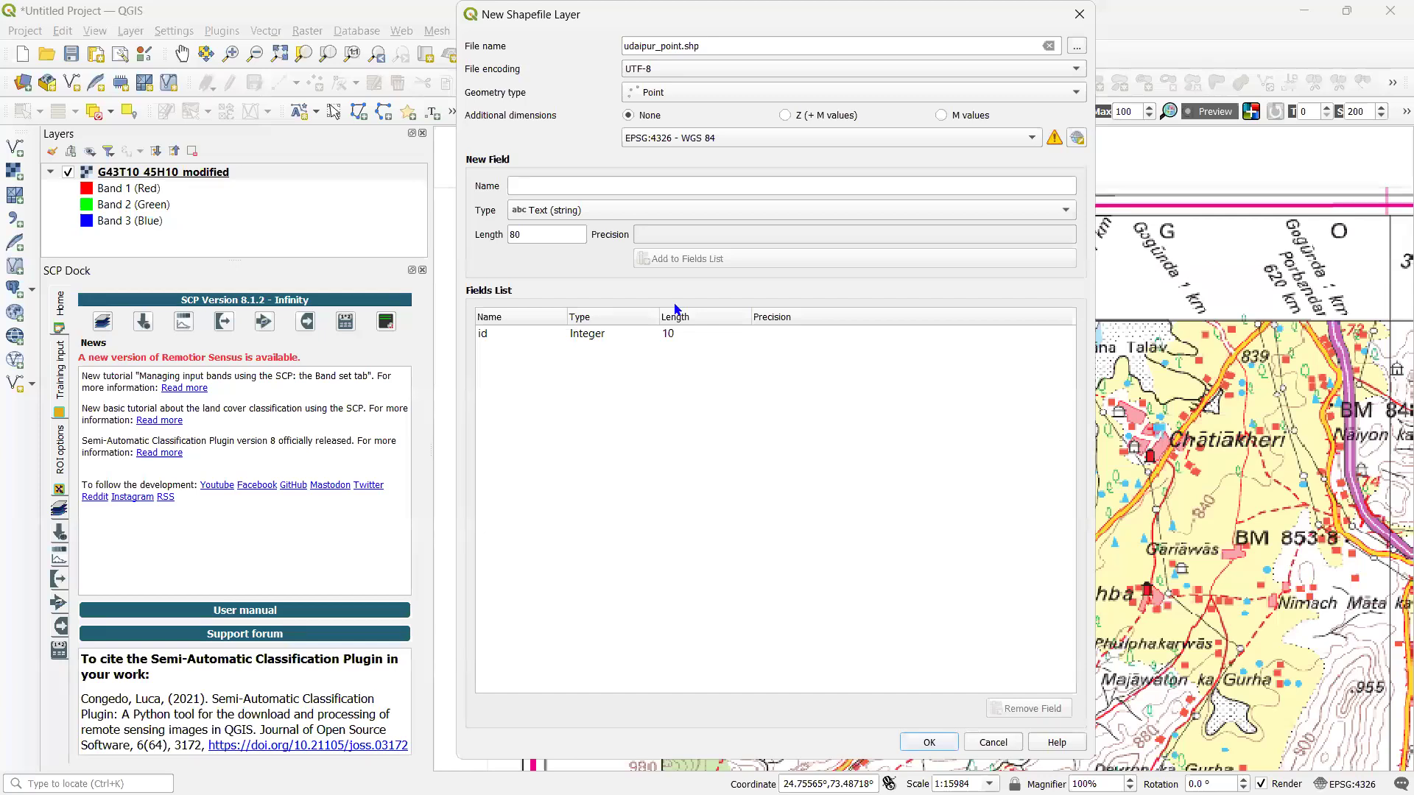
click(1052, 742)
click(929, 743)
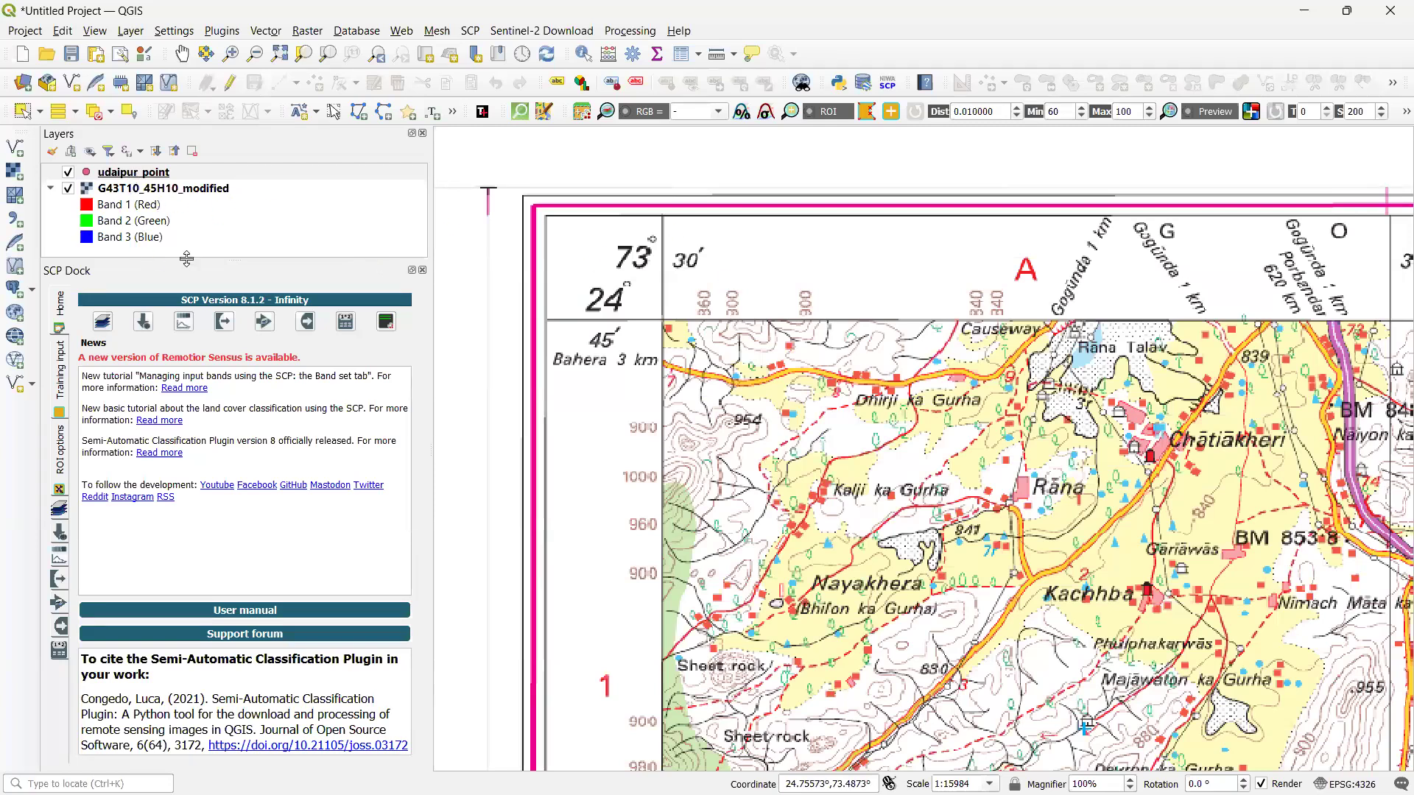
drag(230, 263, 217, 410)
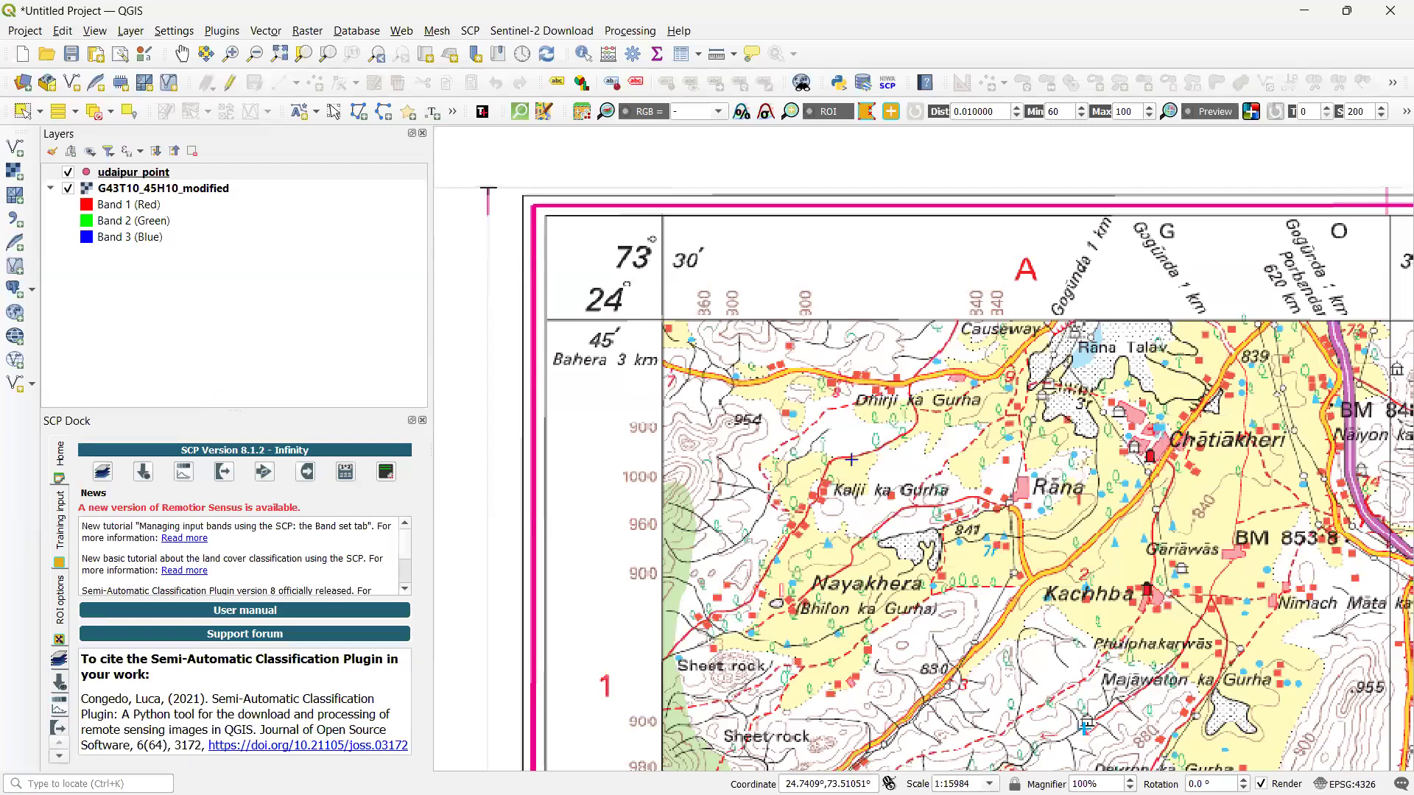
Examine the toposheet's conventional symbols legend and the map's north-west corner for point features
scroll(1065, 434, down, 1)
scroll(707, 594, down, 1)
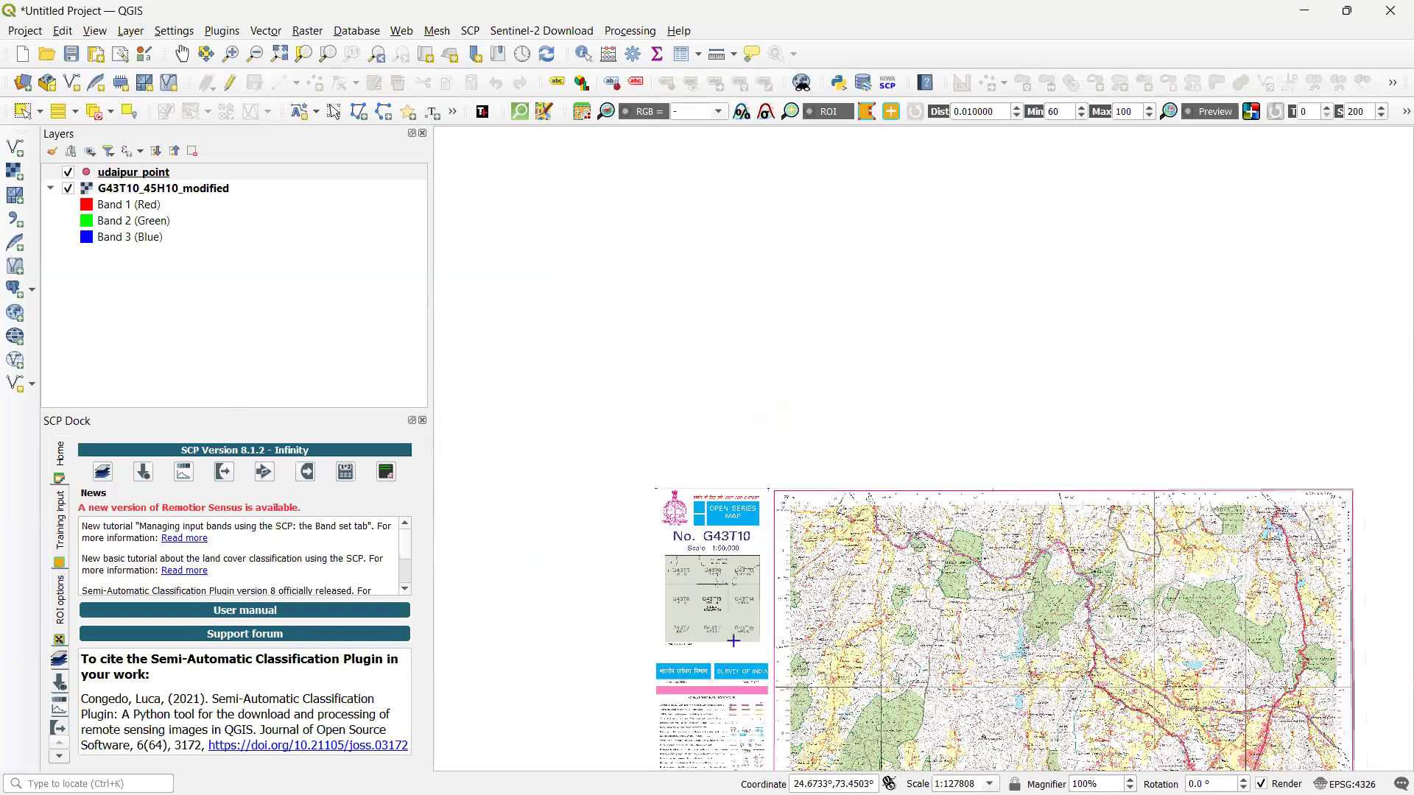
scroll(769, 596, down, 1)
scroll(769, 597, up, 2)
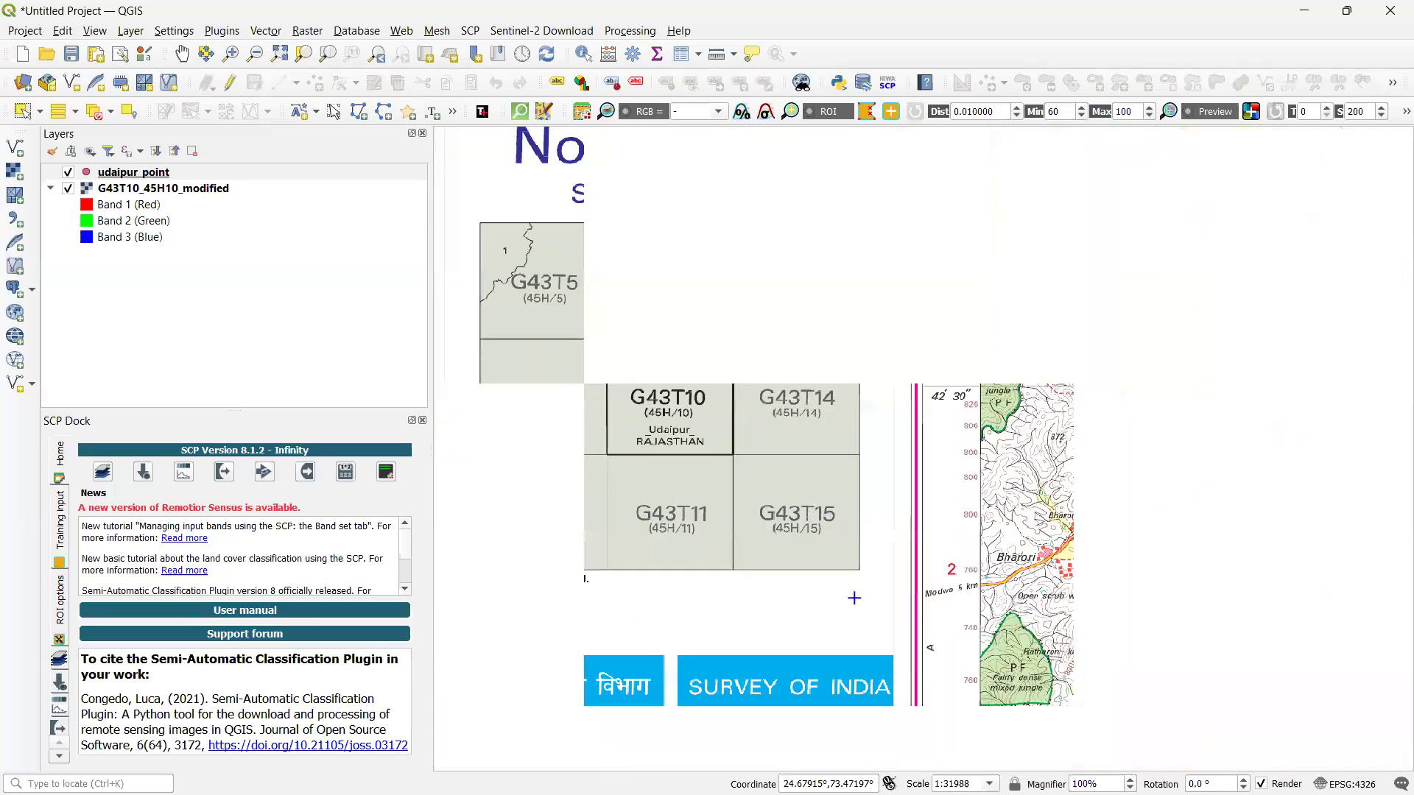
scroll(854, 652, down, 1)
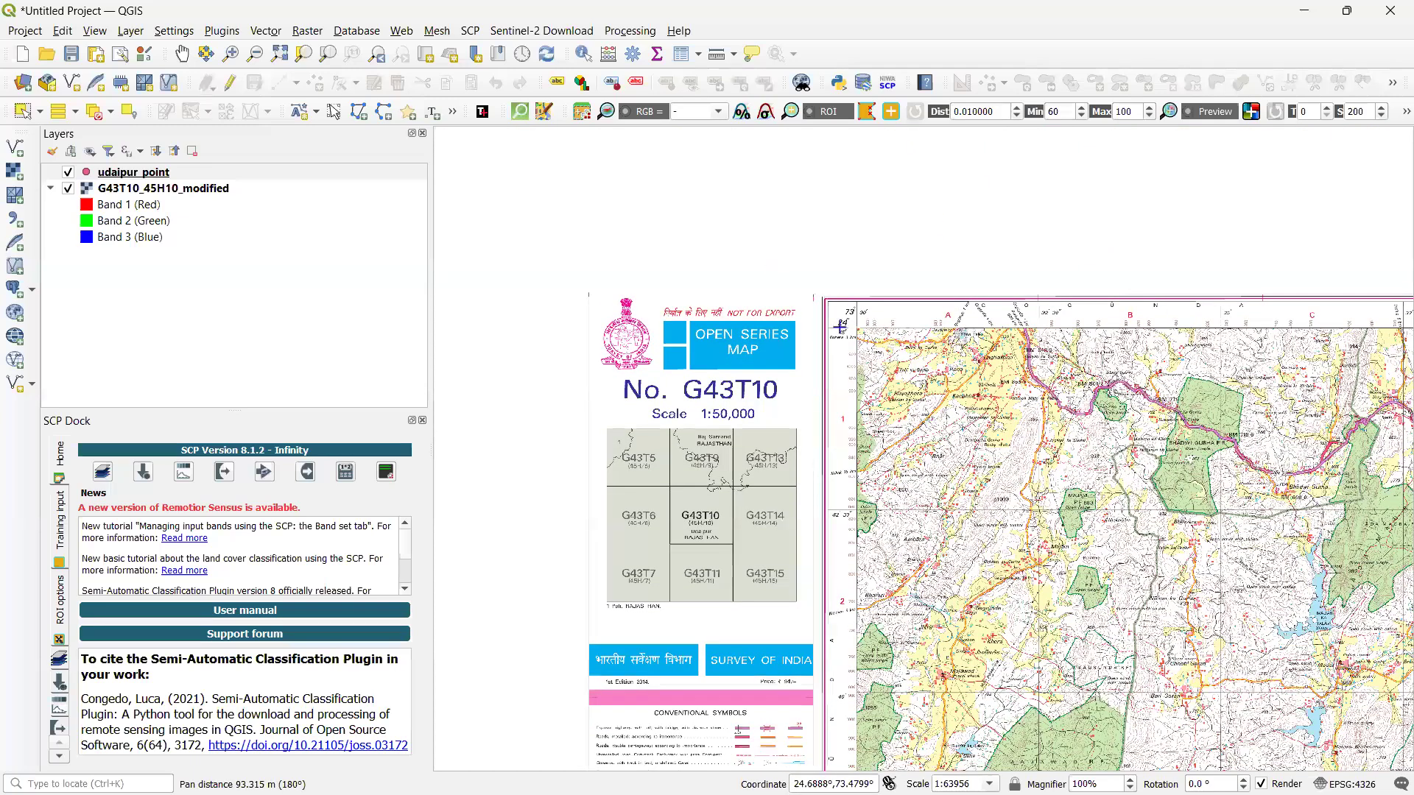
scroll(839, 327, up, 2)
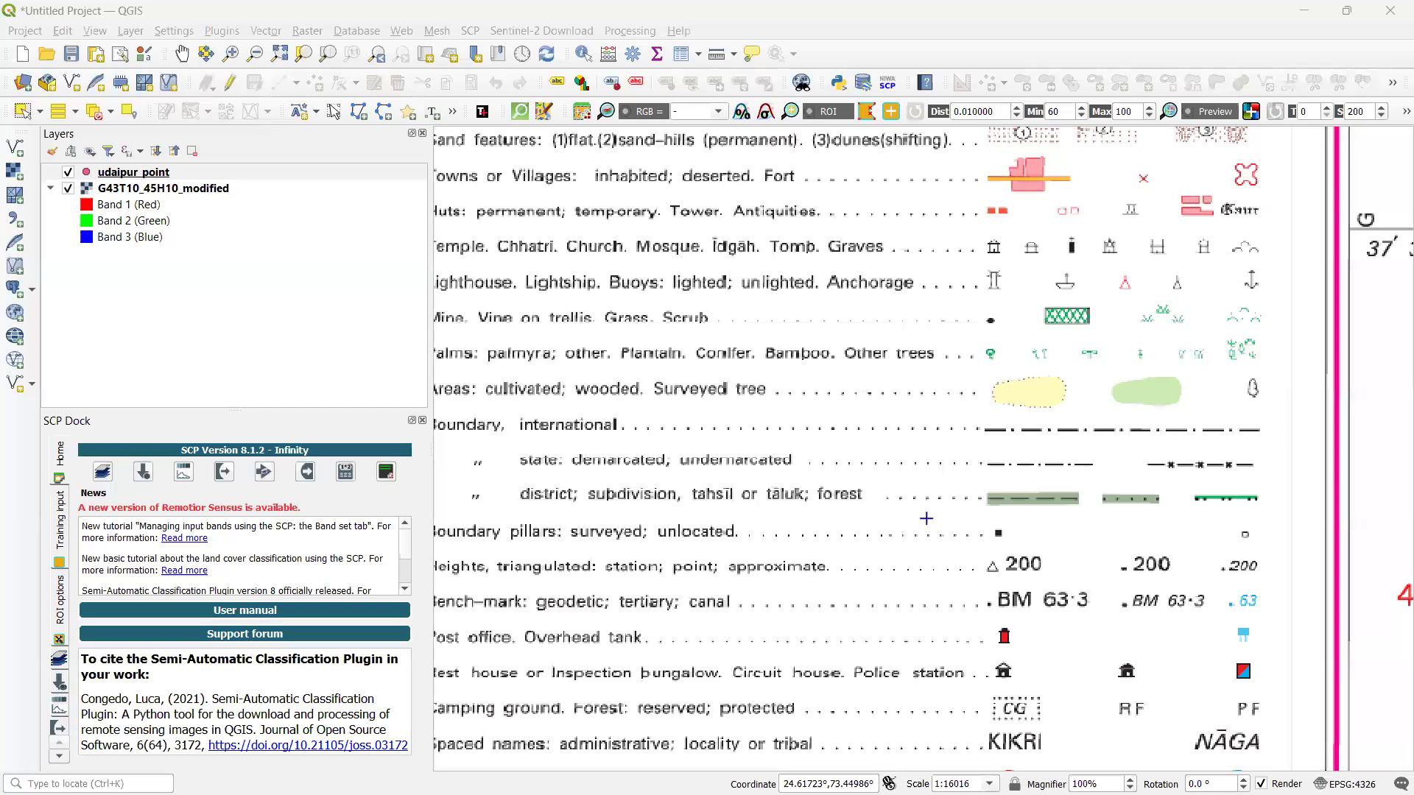
scroll(973, 435, down, 4)
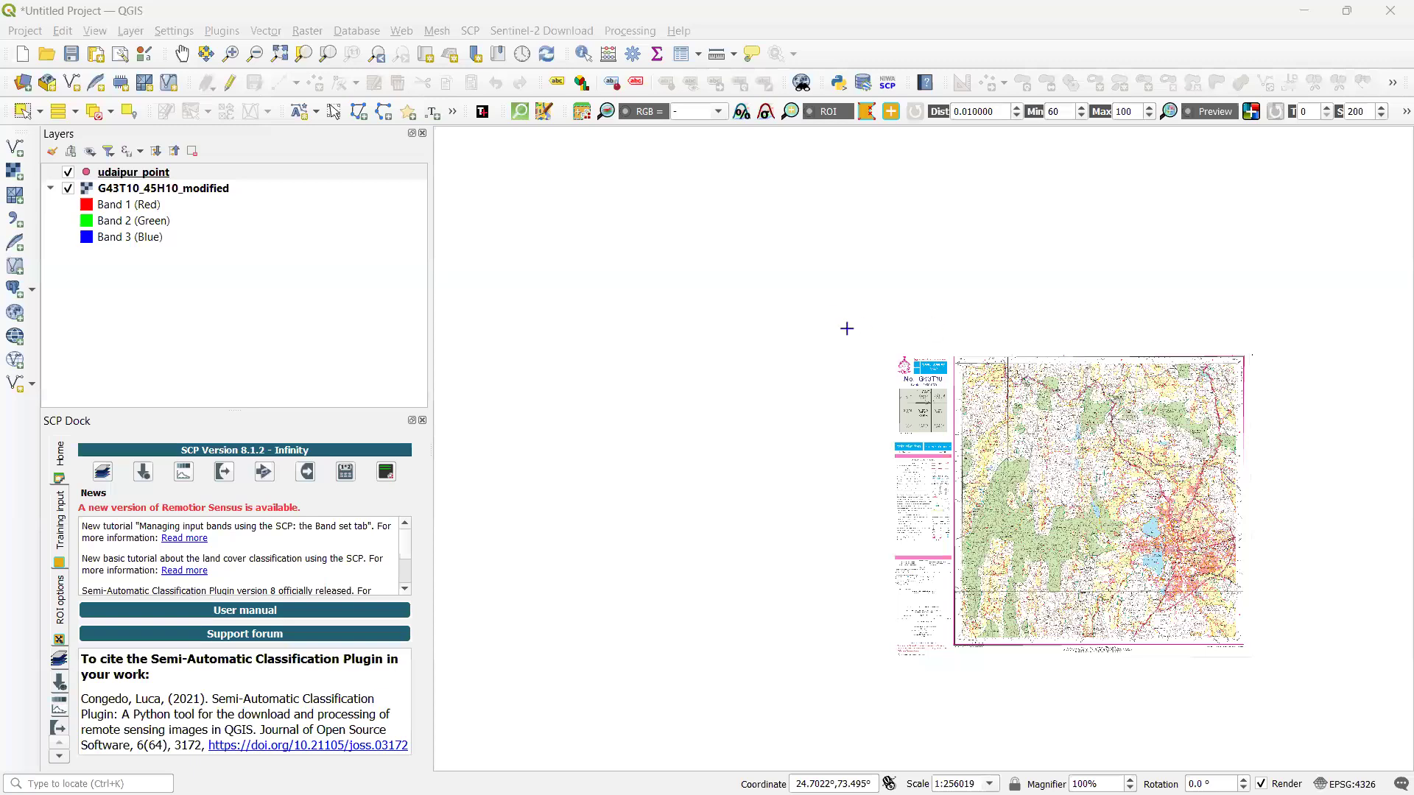
scroll(881, 359, up, 1)
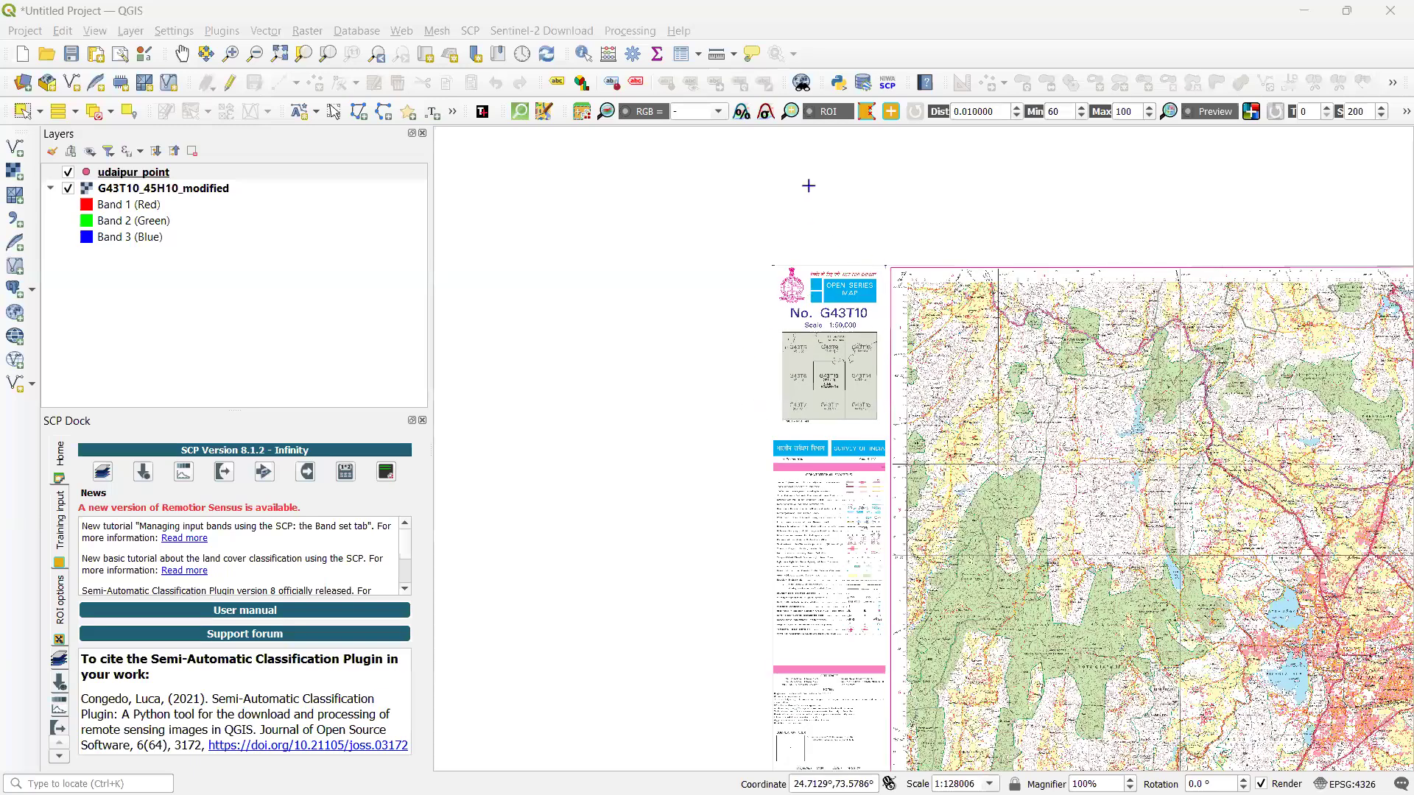
scroll(732, 331, up, 1)
scroll(969, 352, up, 2)
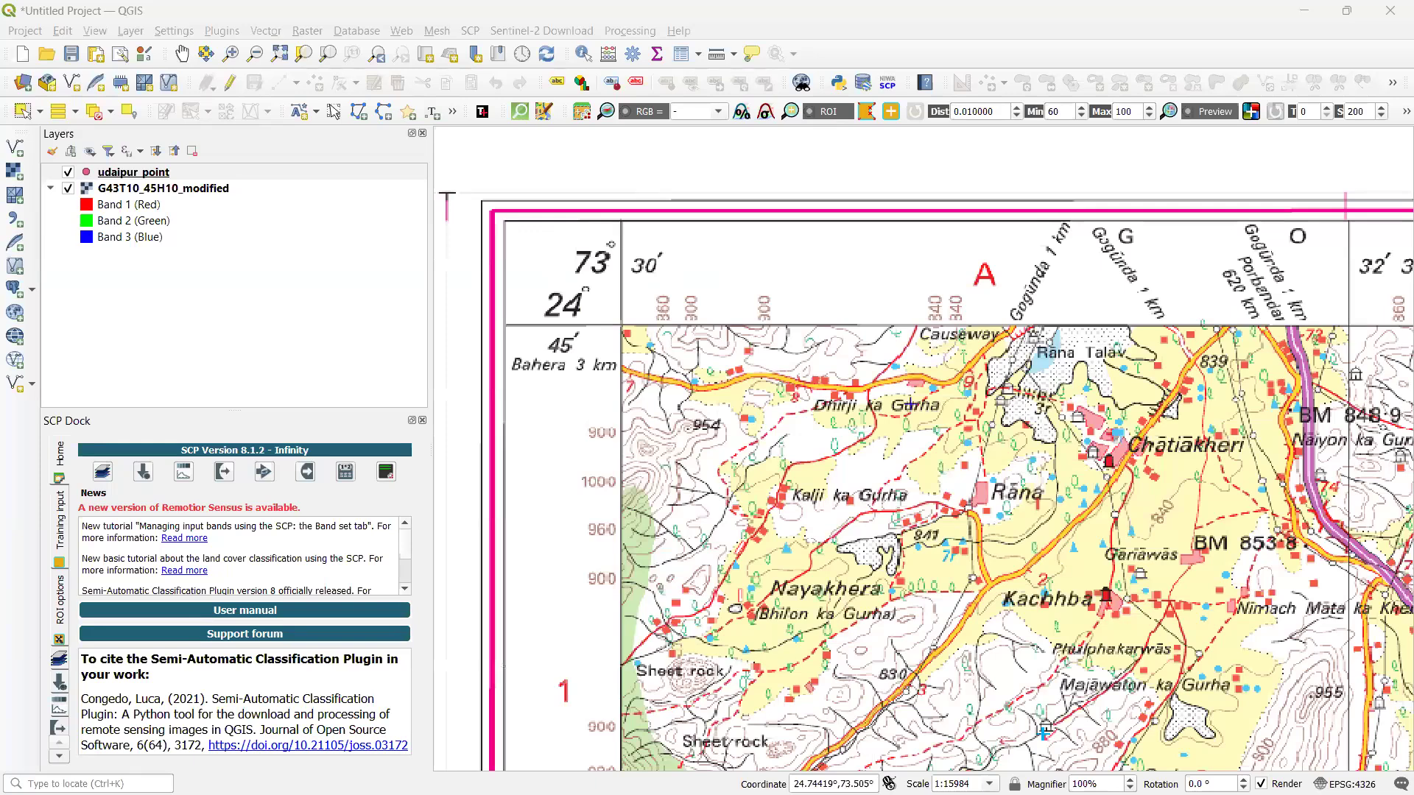
scroll(876, 394, up, 2)
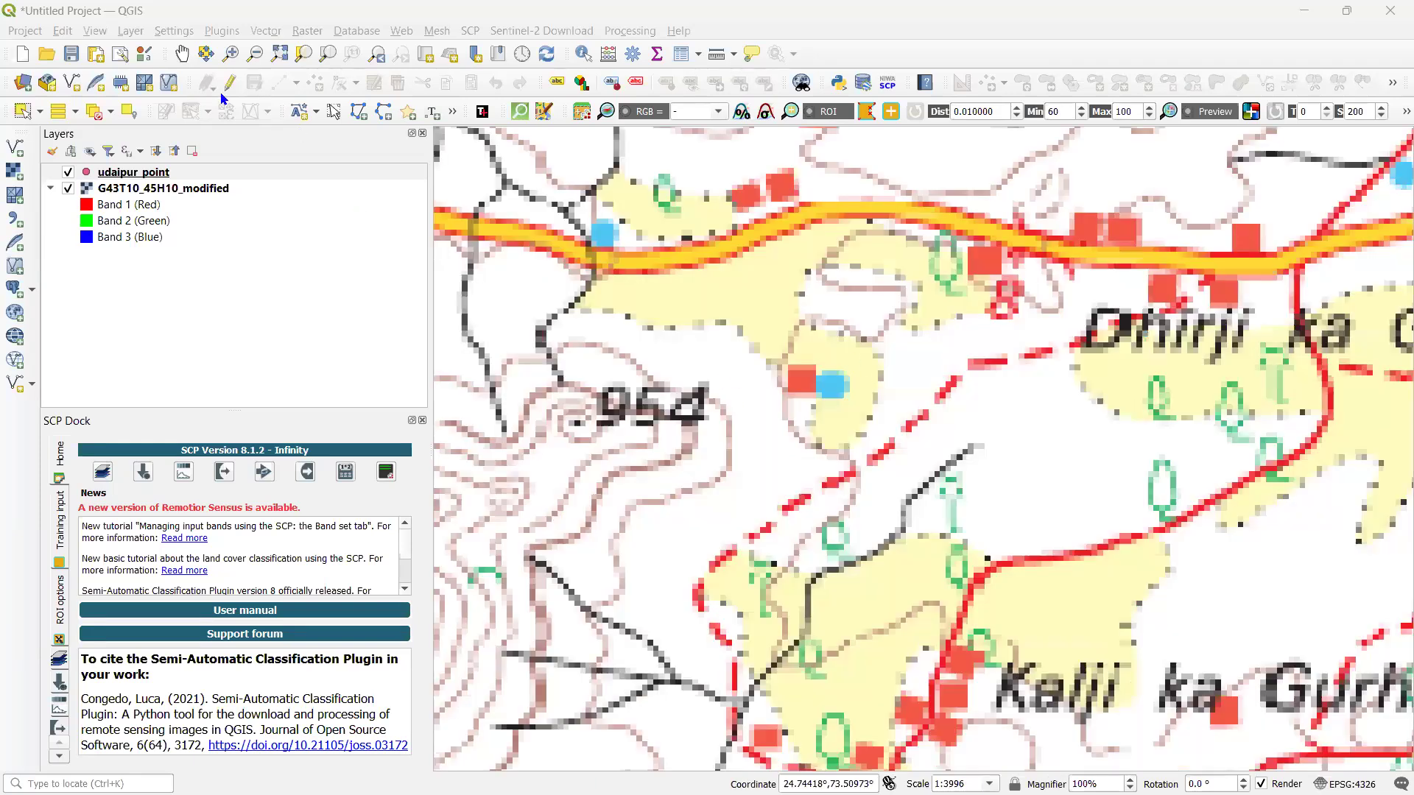
scroll(593, 452, down, 3)
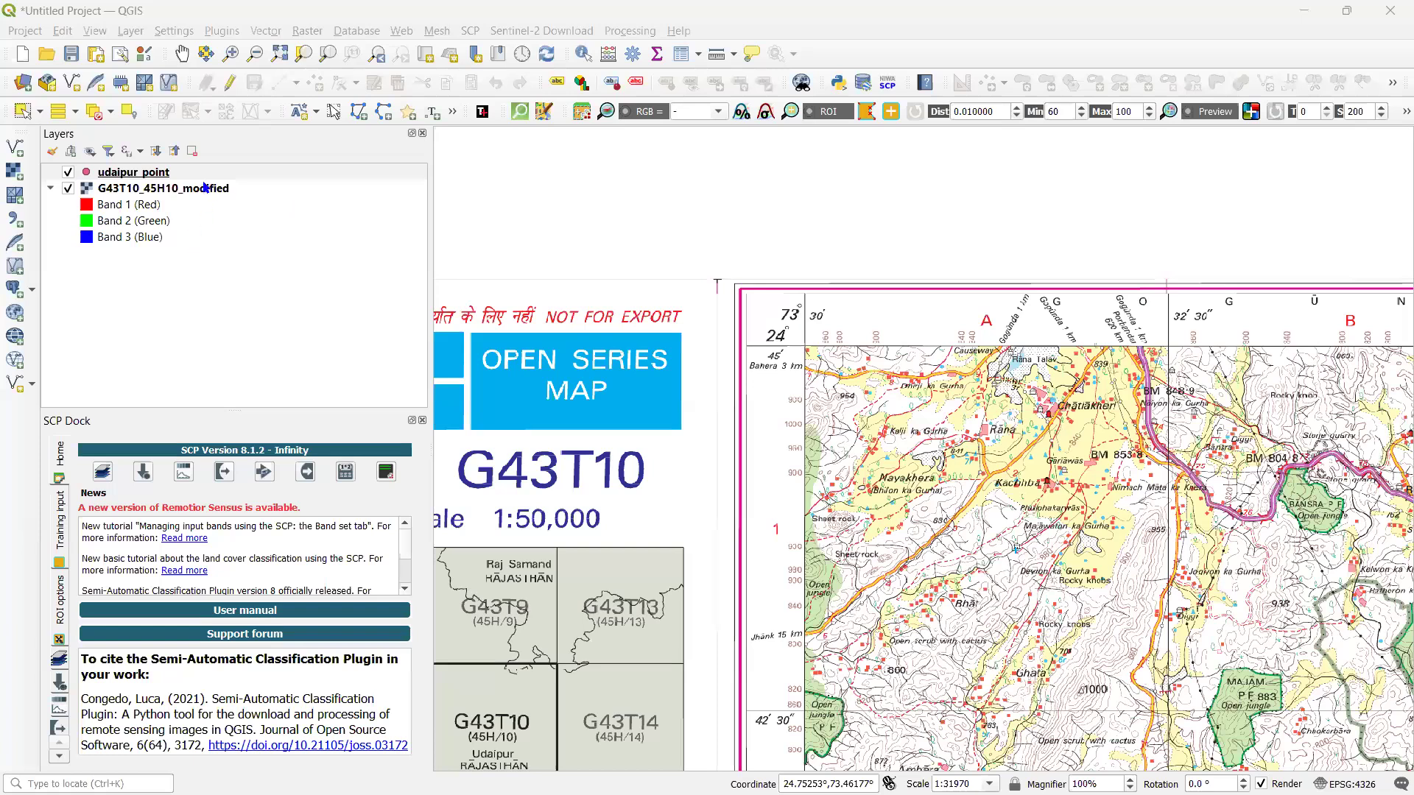
Start editing udaipur_point and add a point with id 1 on the red post office symbol at Chātiākheri
click(229, 86)
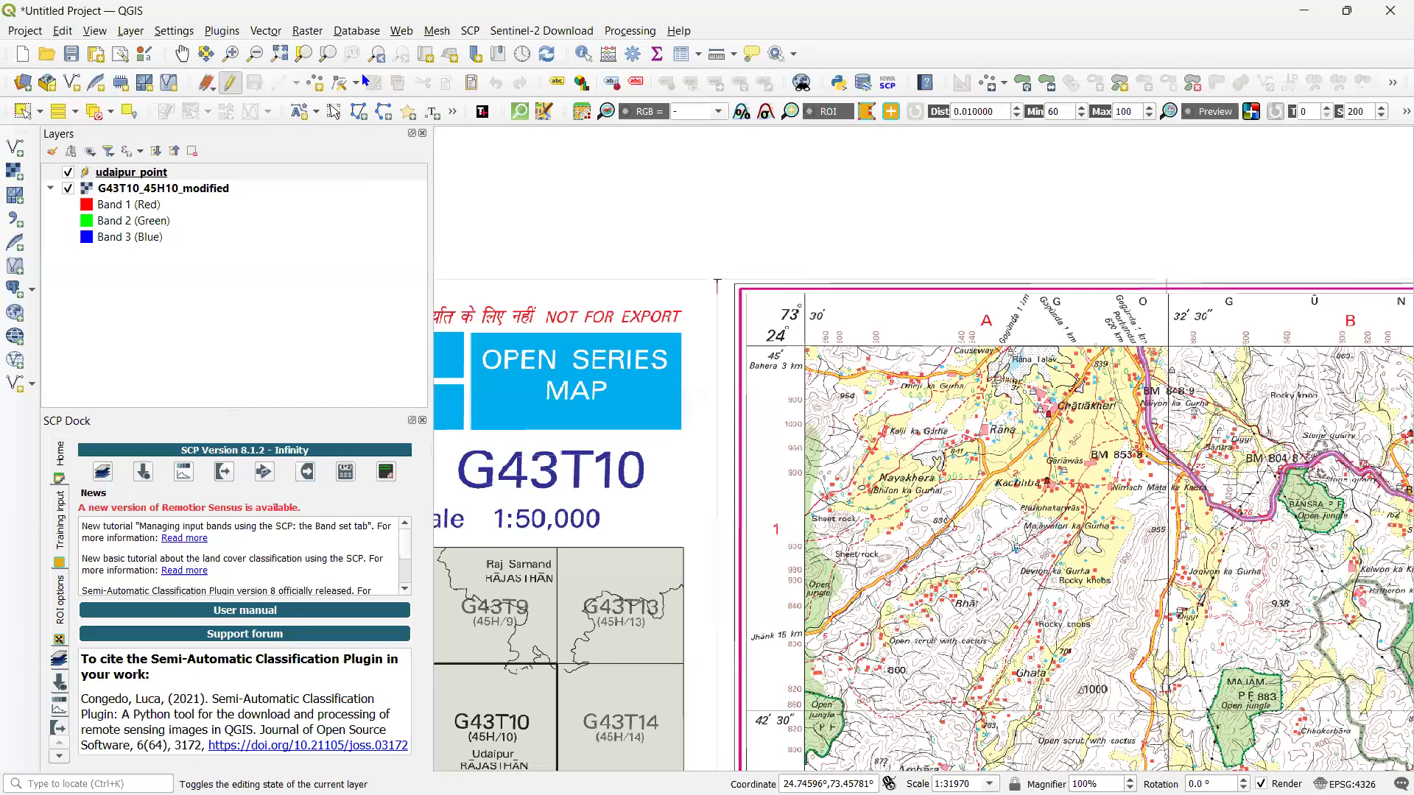
click(339, 81)
click(315, 84)
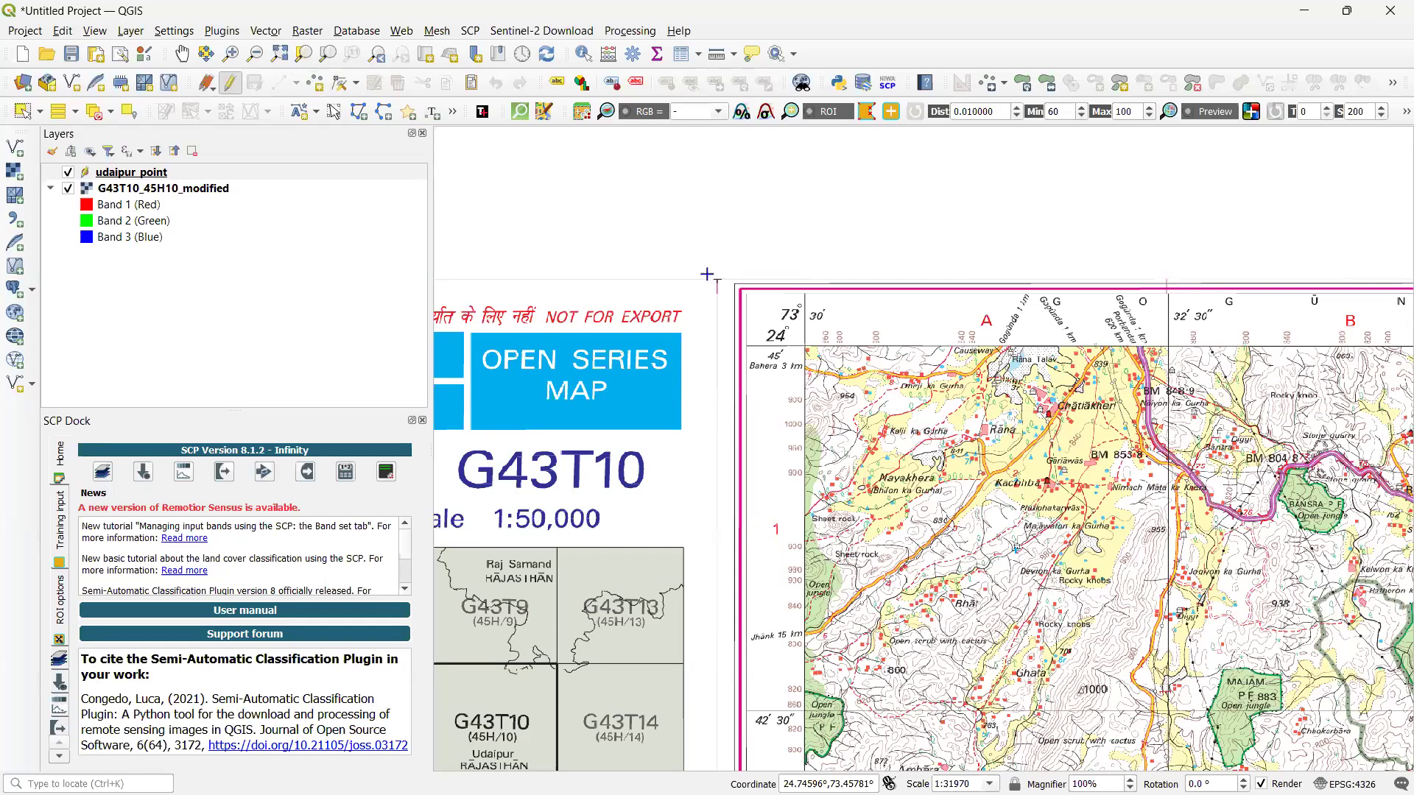
click(315, 84)
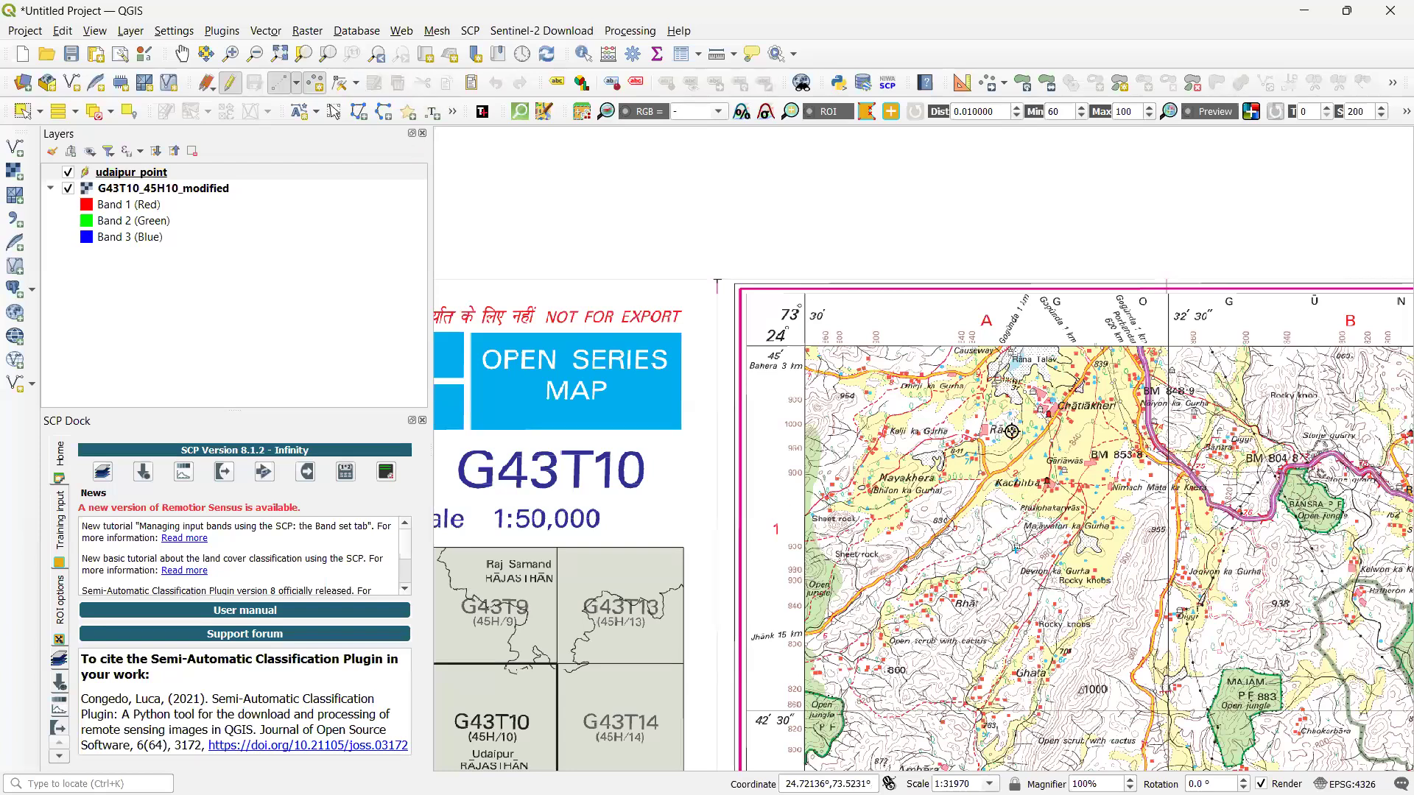
scroll(1127, 461, up, 4)
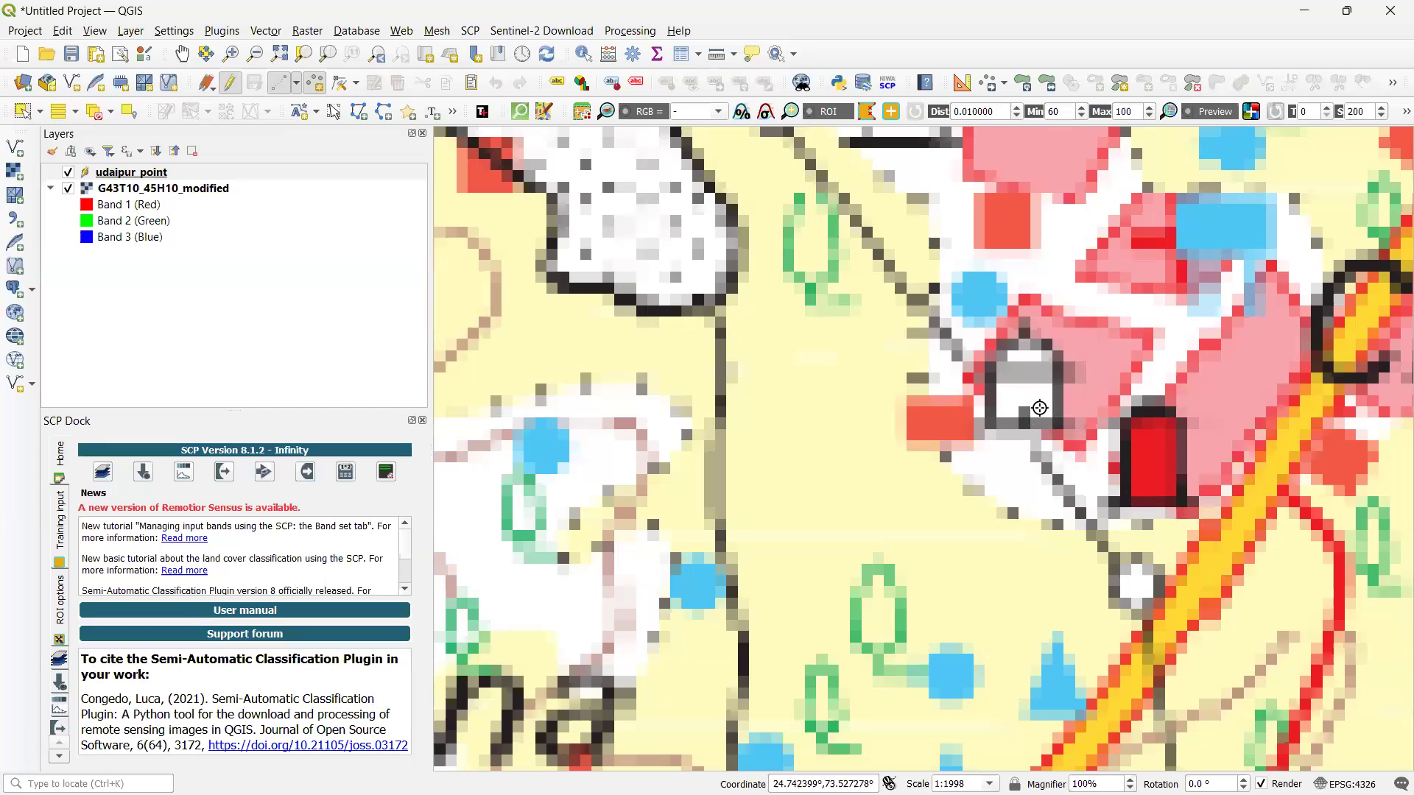
scroll(1039, 411, down, 1)
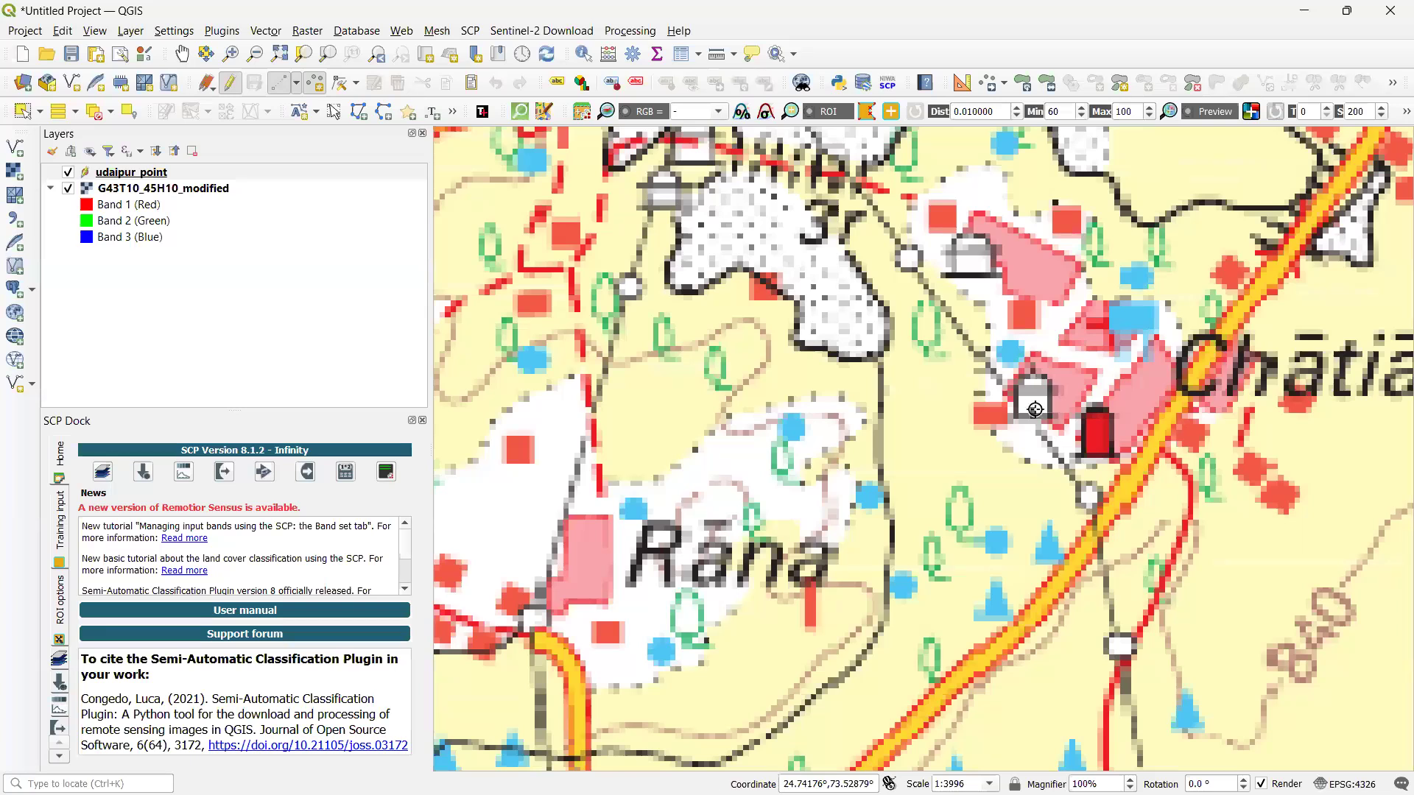
click(1095, 444)
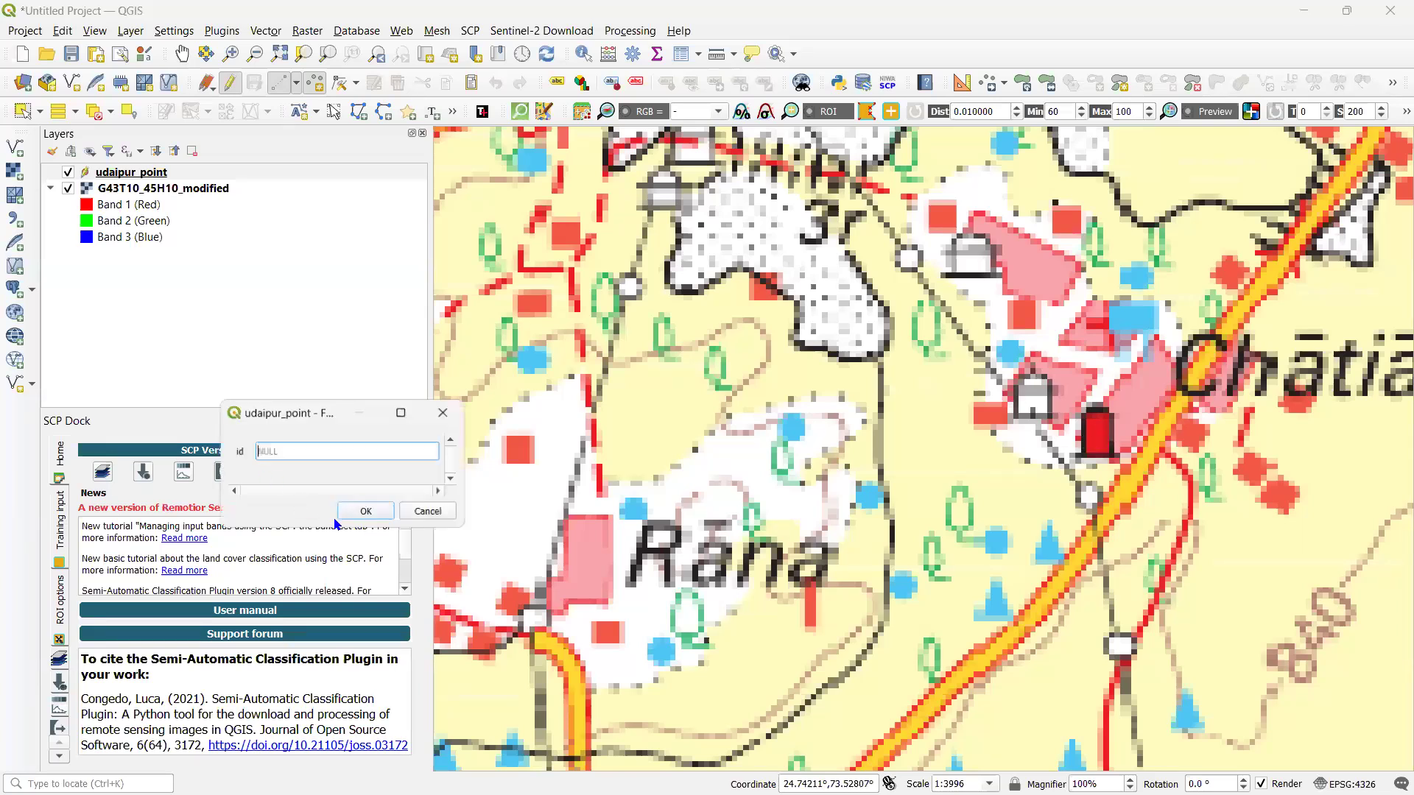
text(1)
click(368, 513)
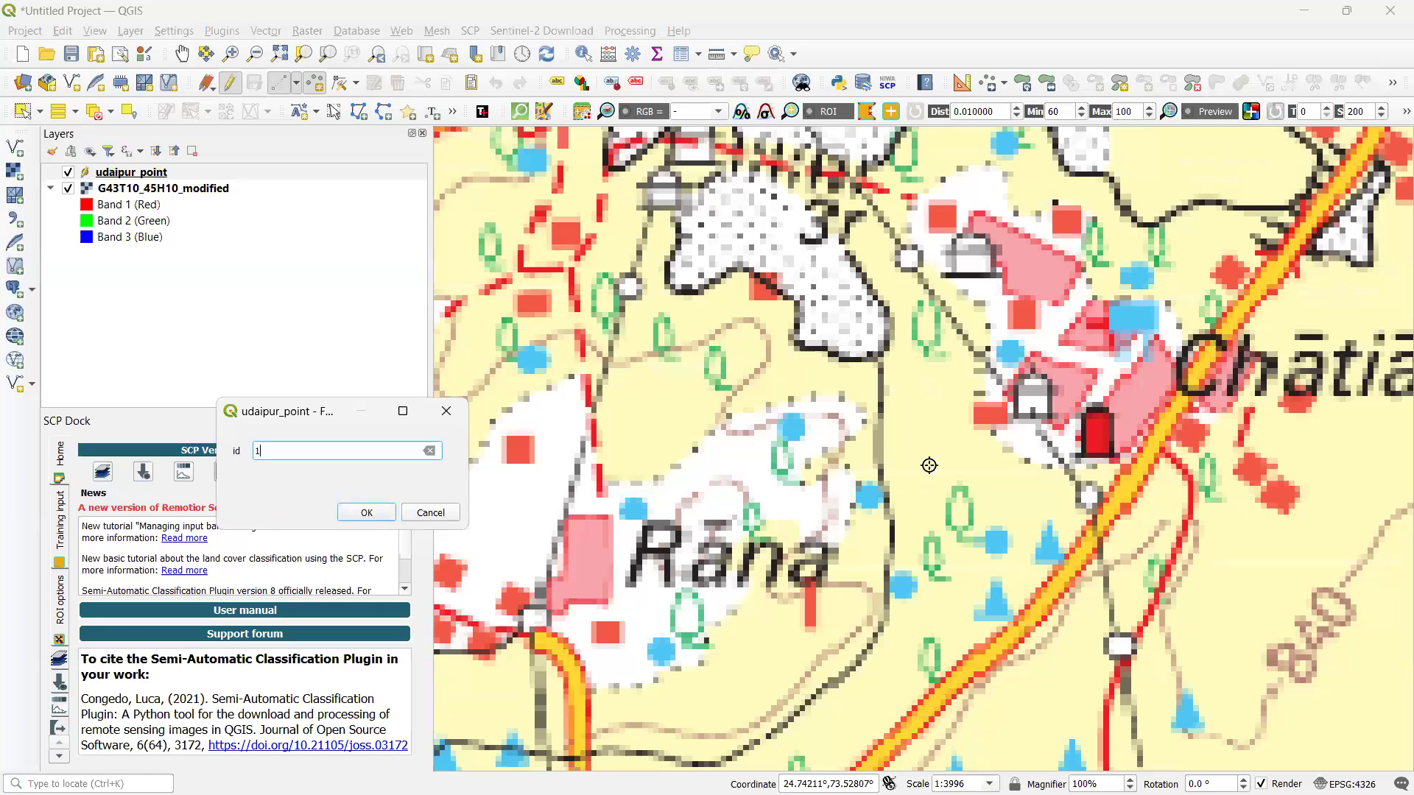
Add a point with id 2 on the white domed symbol just west of Chātiākheri's post office
click(1031, 390)
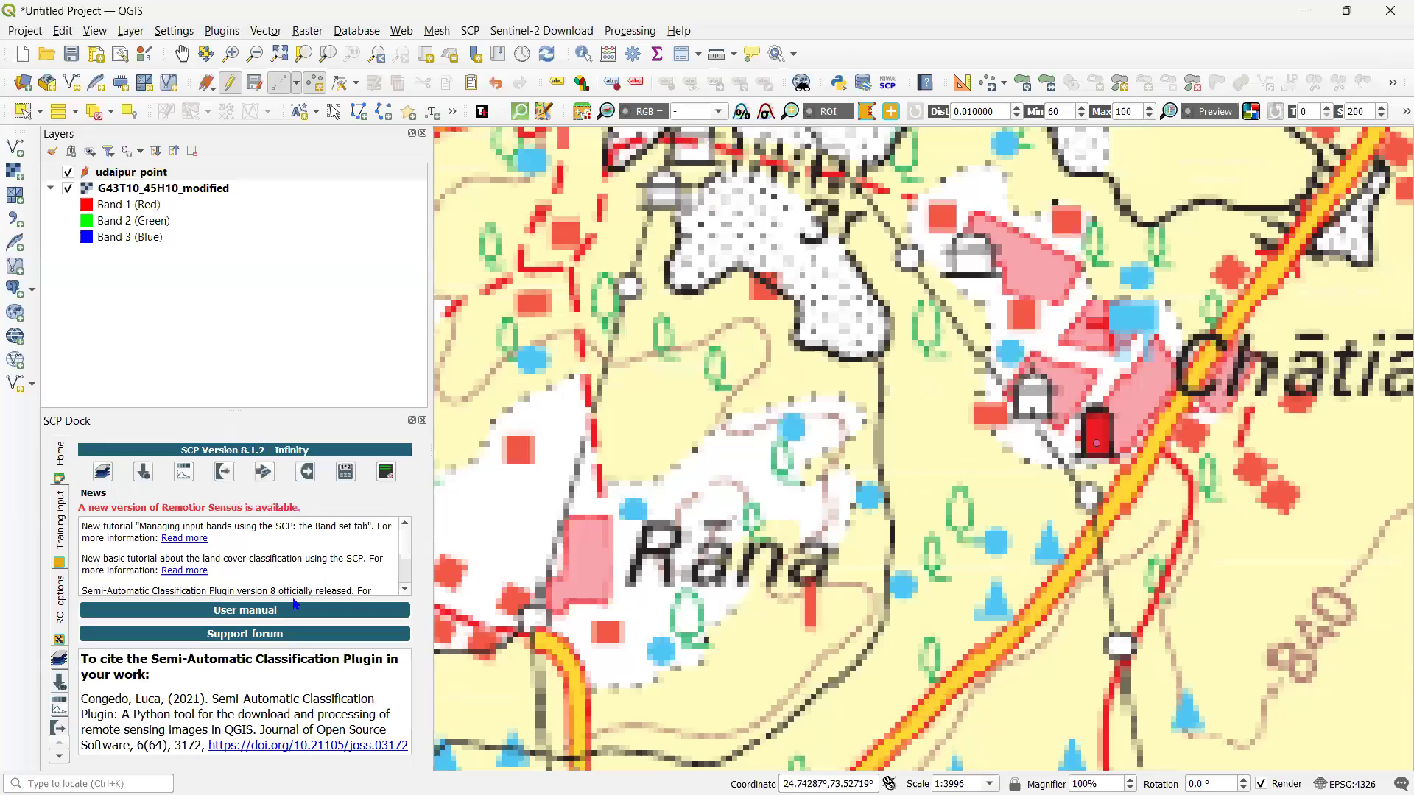
text(2)
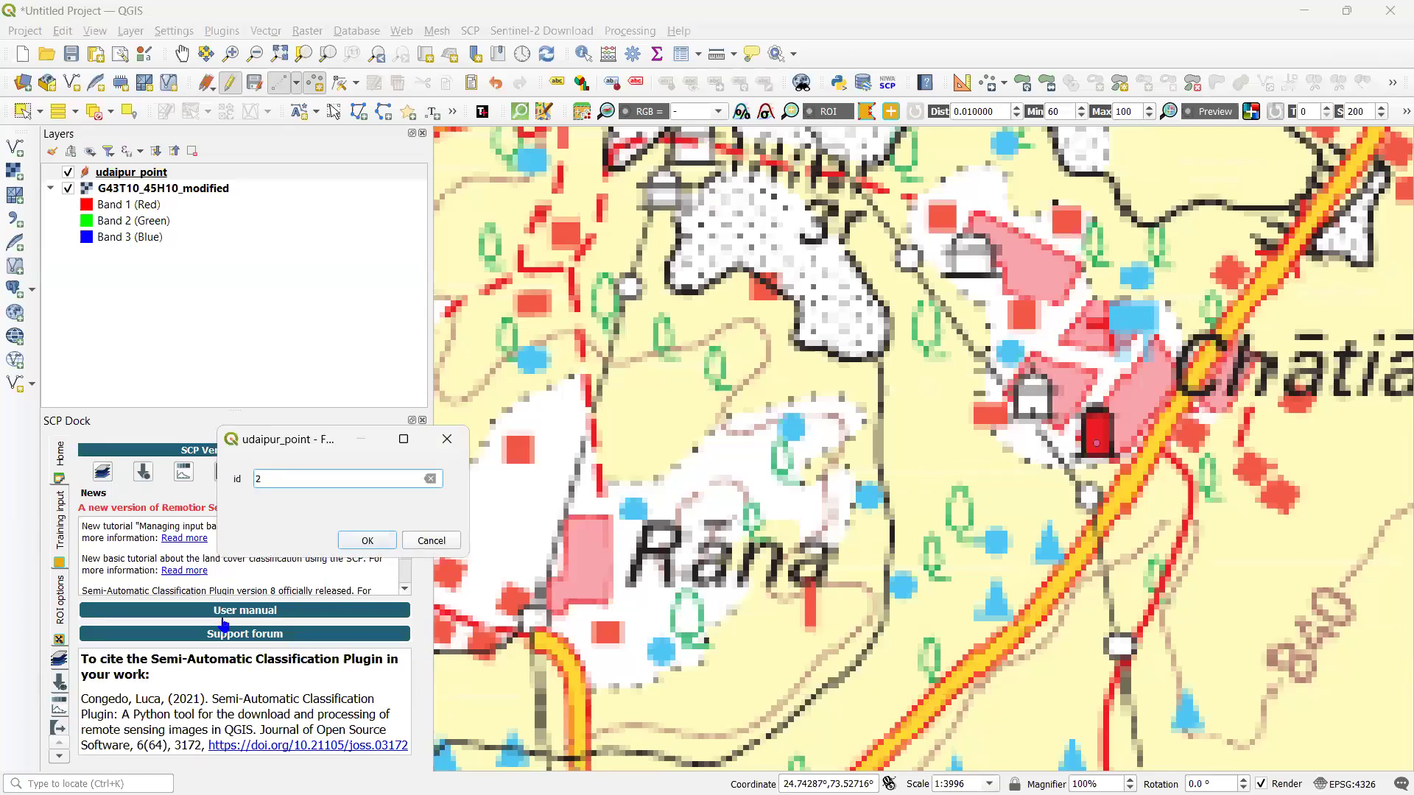
click(367, 542)
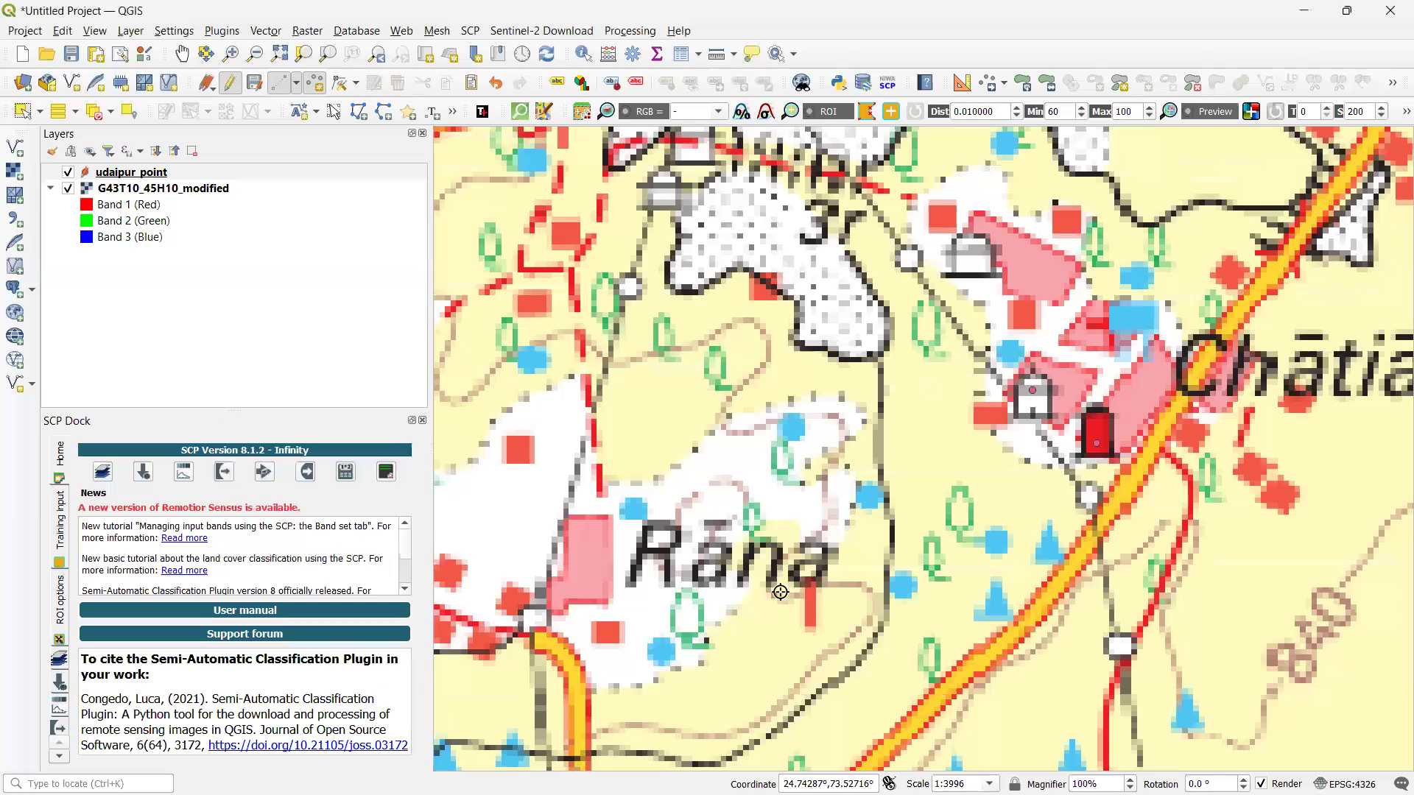
Add a point with id 3 on the white domed symbol just south of Gāriāwās
scroll(766, 586, down, 4)
scroll(957, 328, up, 2)
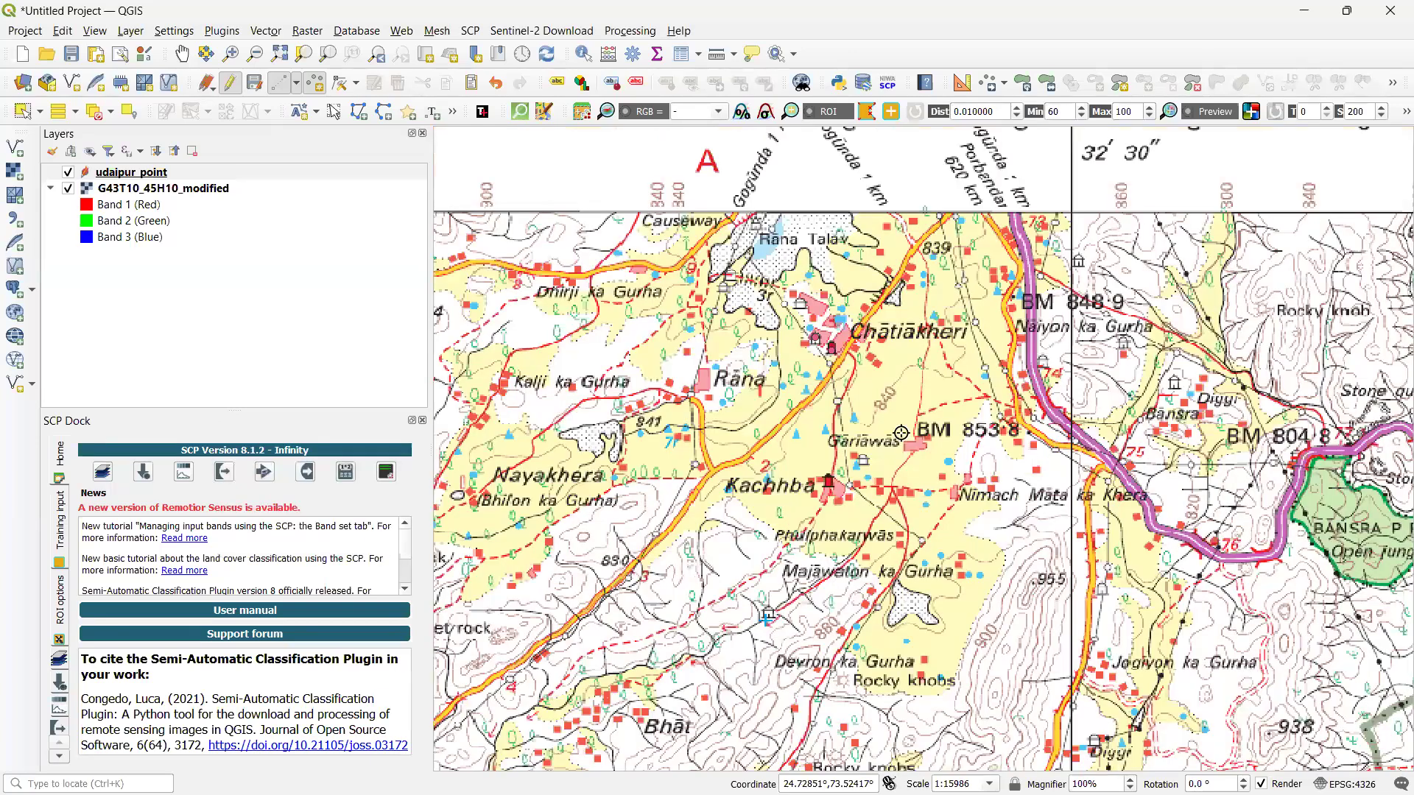
drag(902, 433, 935, 398)
scroll(913, 412, up, 2)
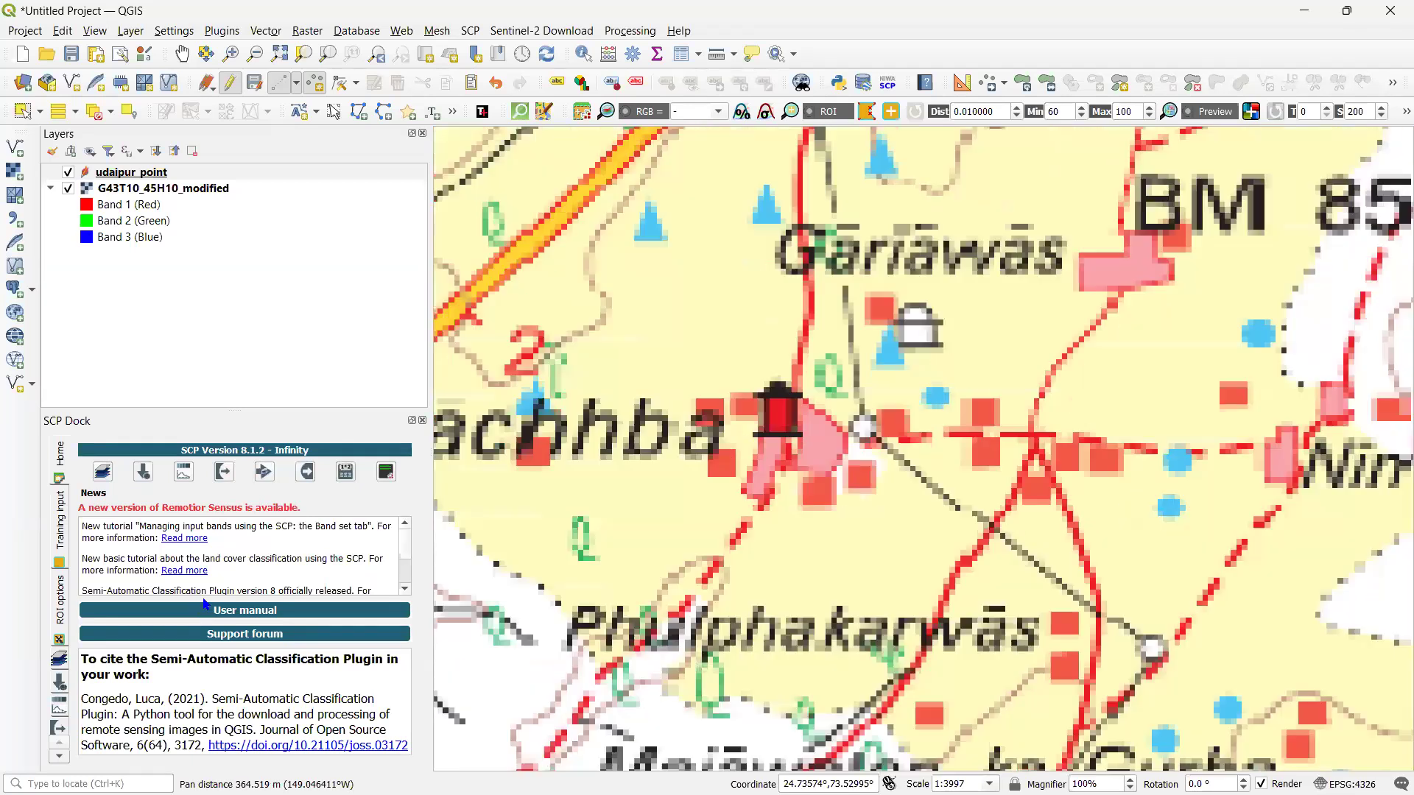
text(3)
click(368, 569)
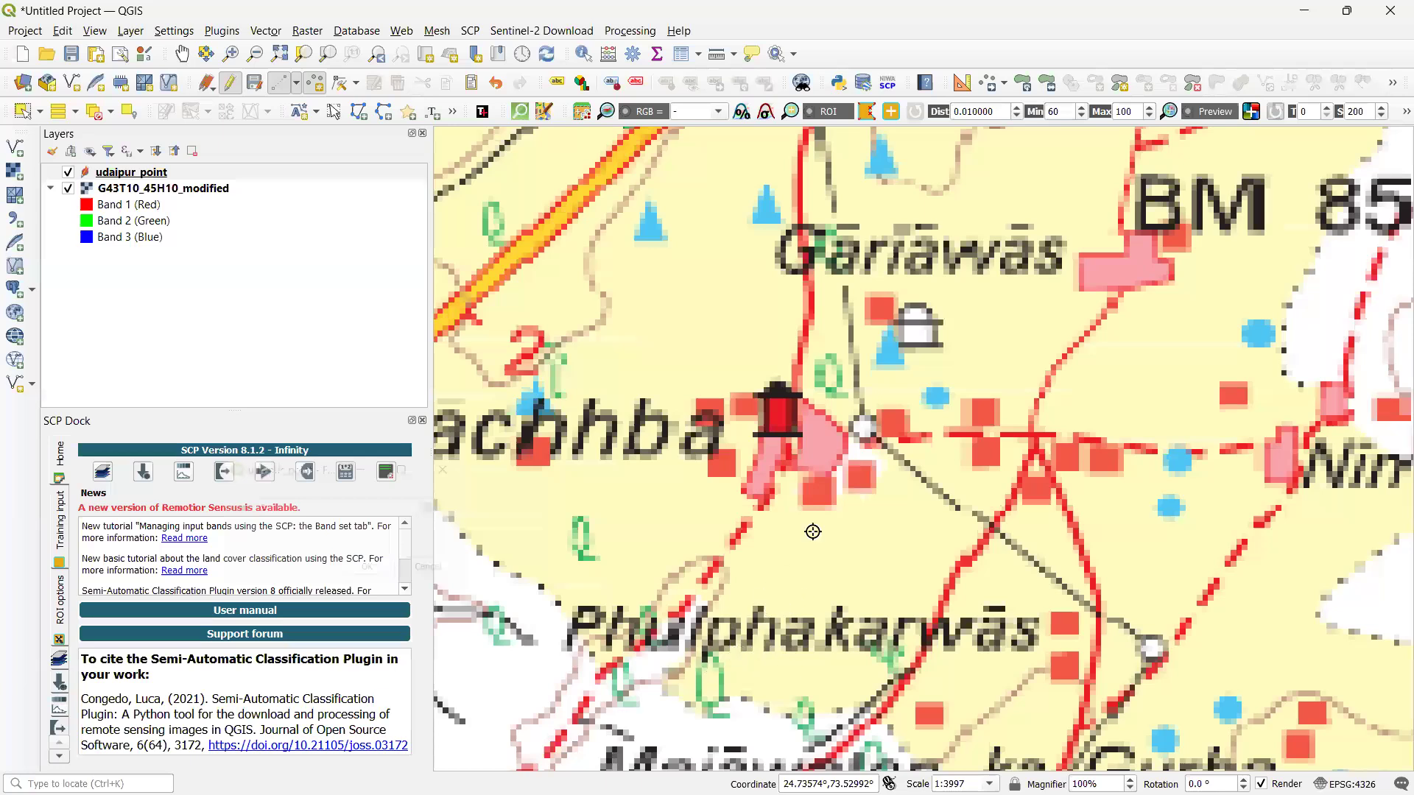
Add a point with id 4 on the red post office symbol at Kachhba
scroll(789, 607, down, 2)
scroll(819, 483, up, 2)
click(820, 486)
text(4)
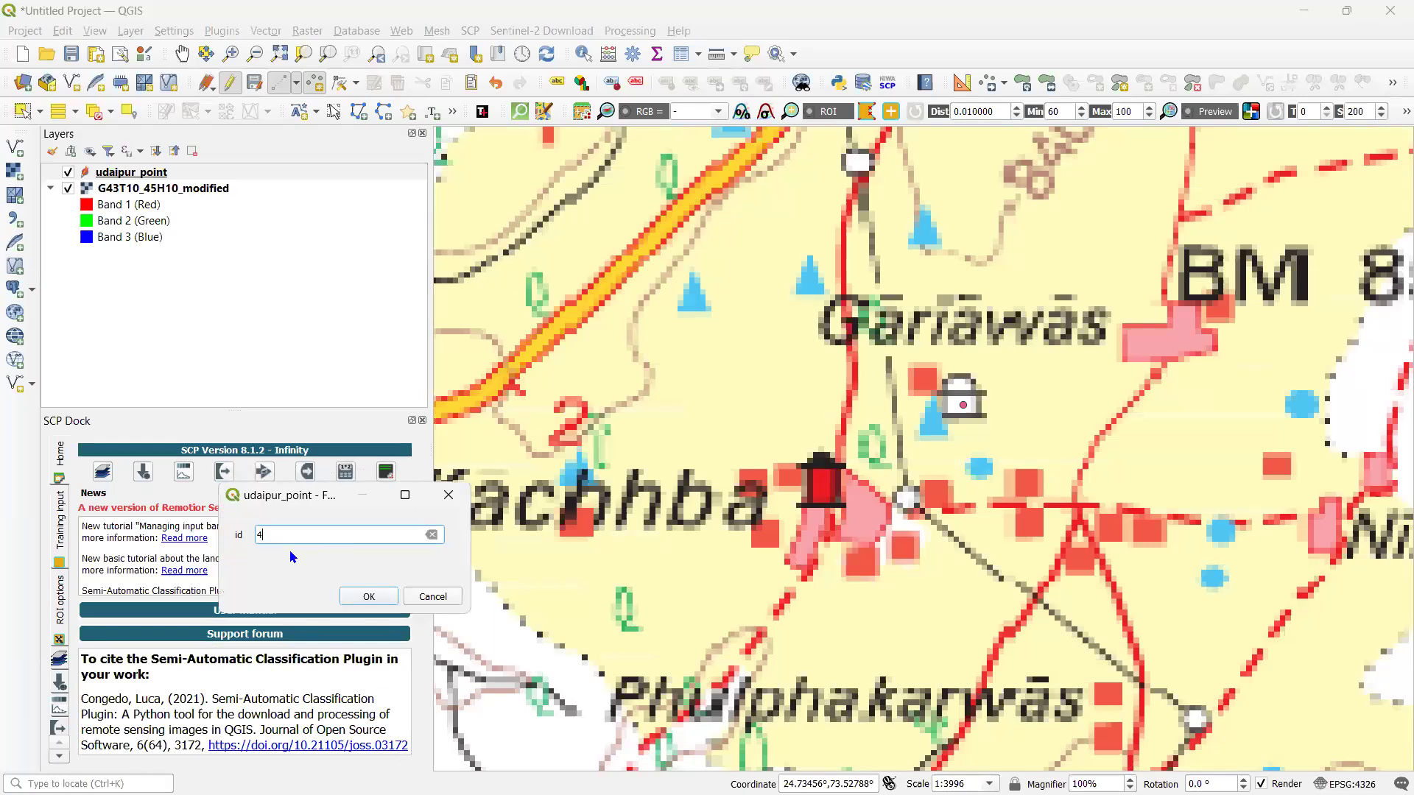
click(366, 596)
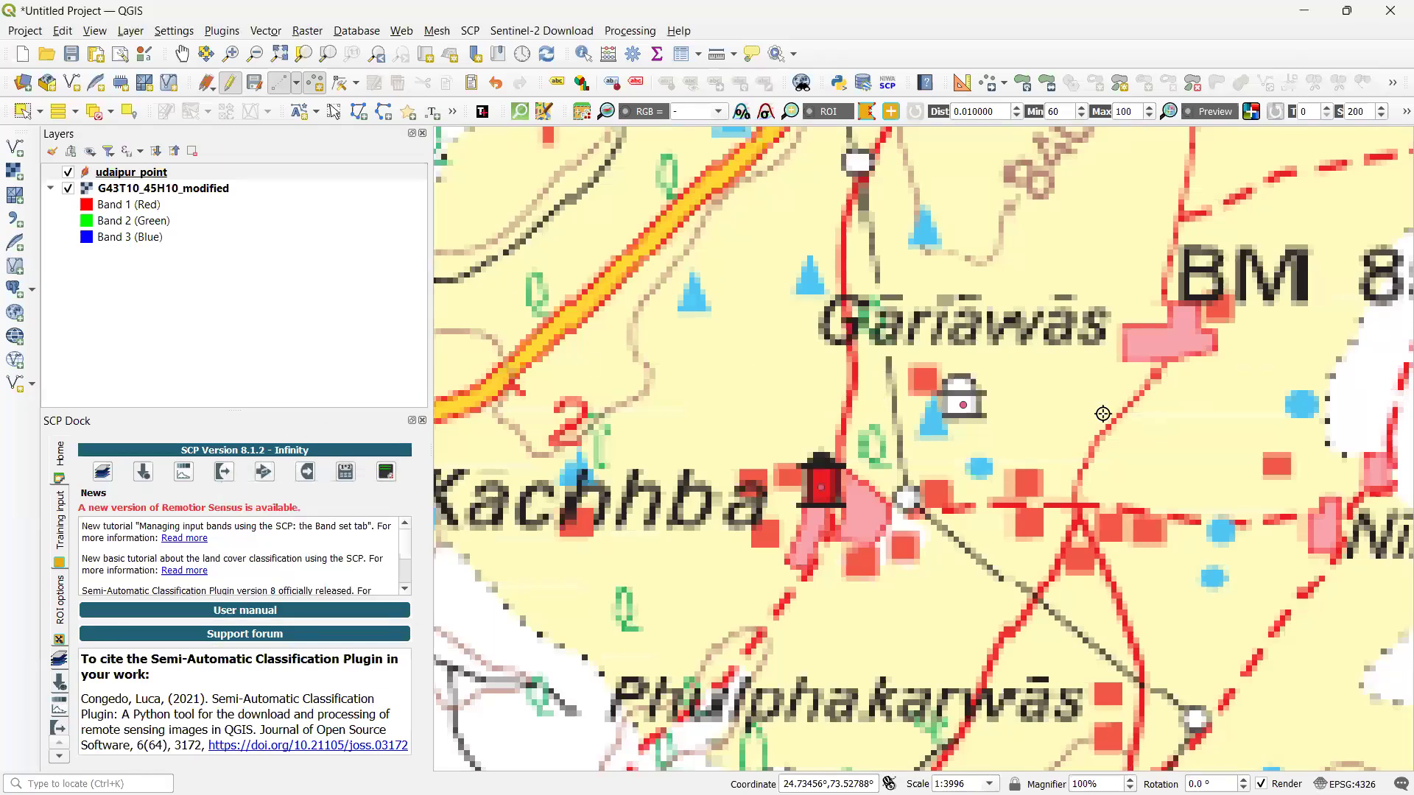
scroll(1089, 421, down, 1)
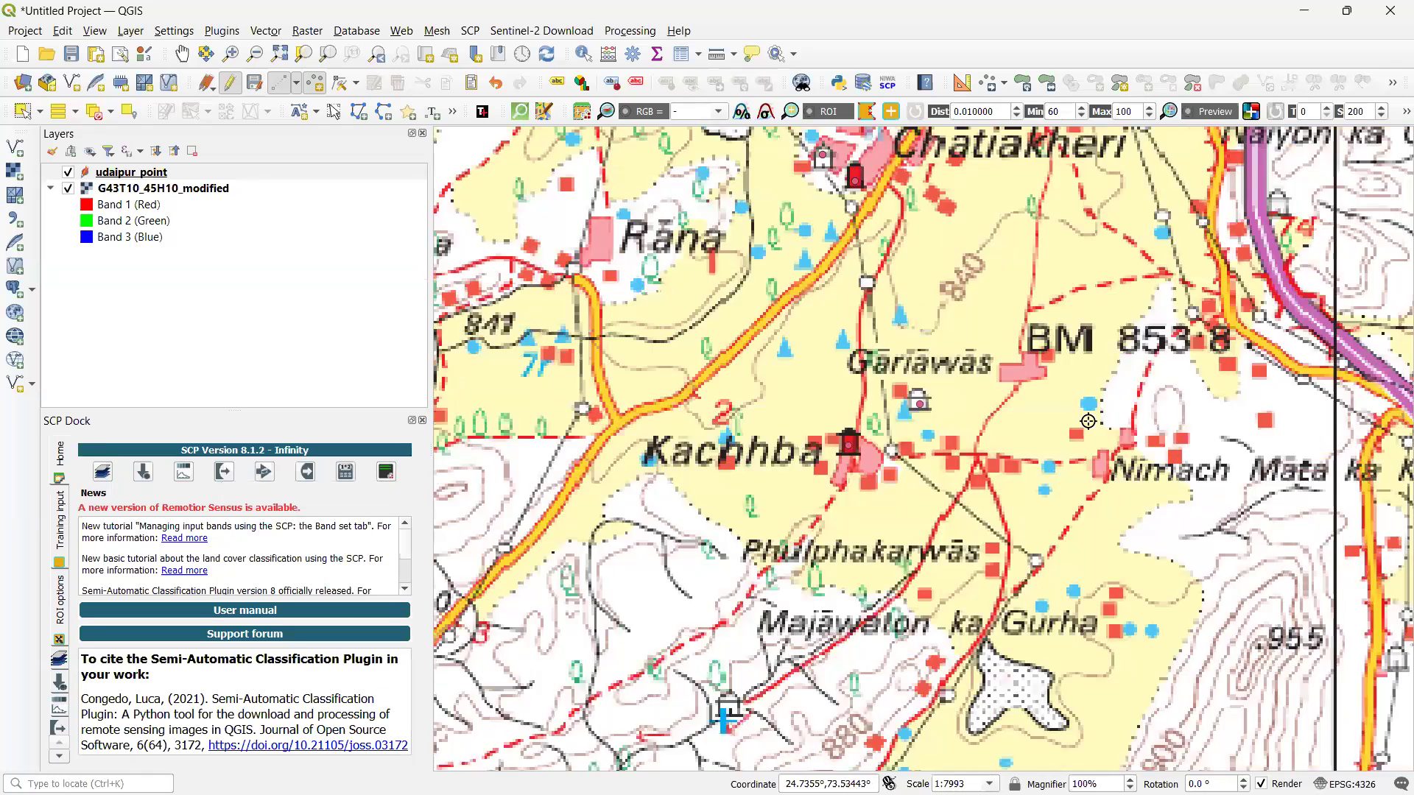
scroll(1088, 422, down, 2)
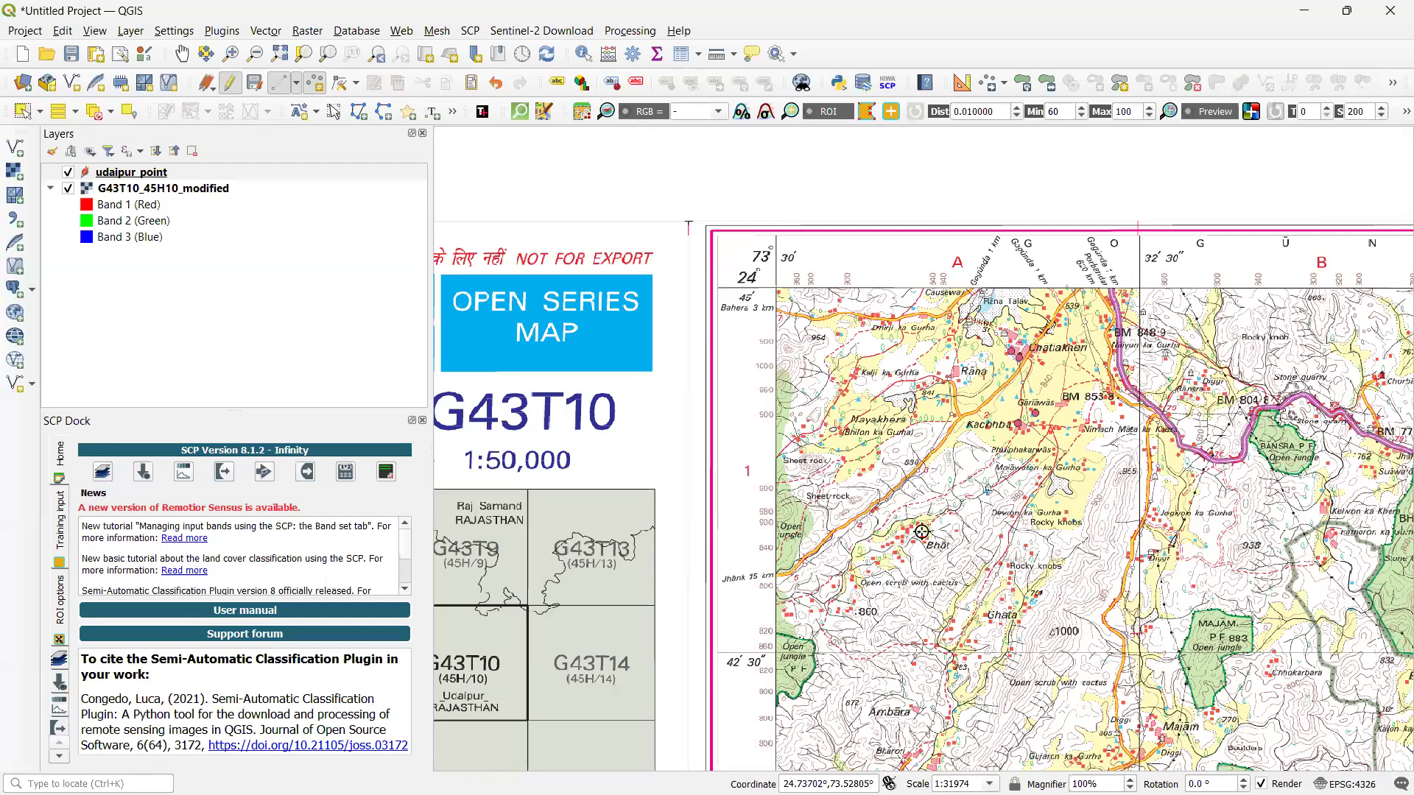
Add a point with id 4 to udaipur_point in the Chātiākheri–Kachhba area of the toposheet
scroll(1021, 379, up, 2)
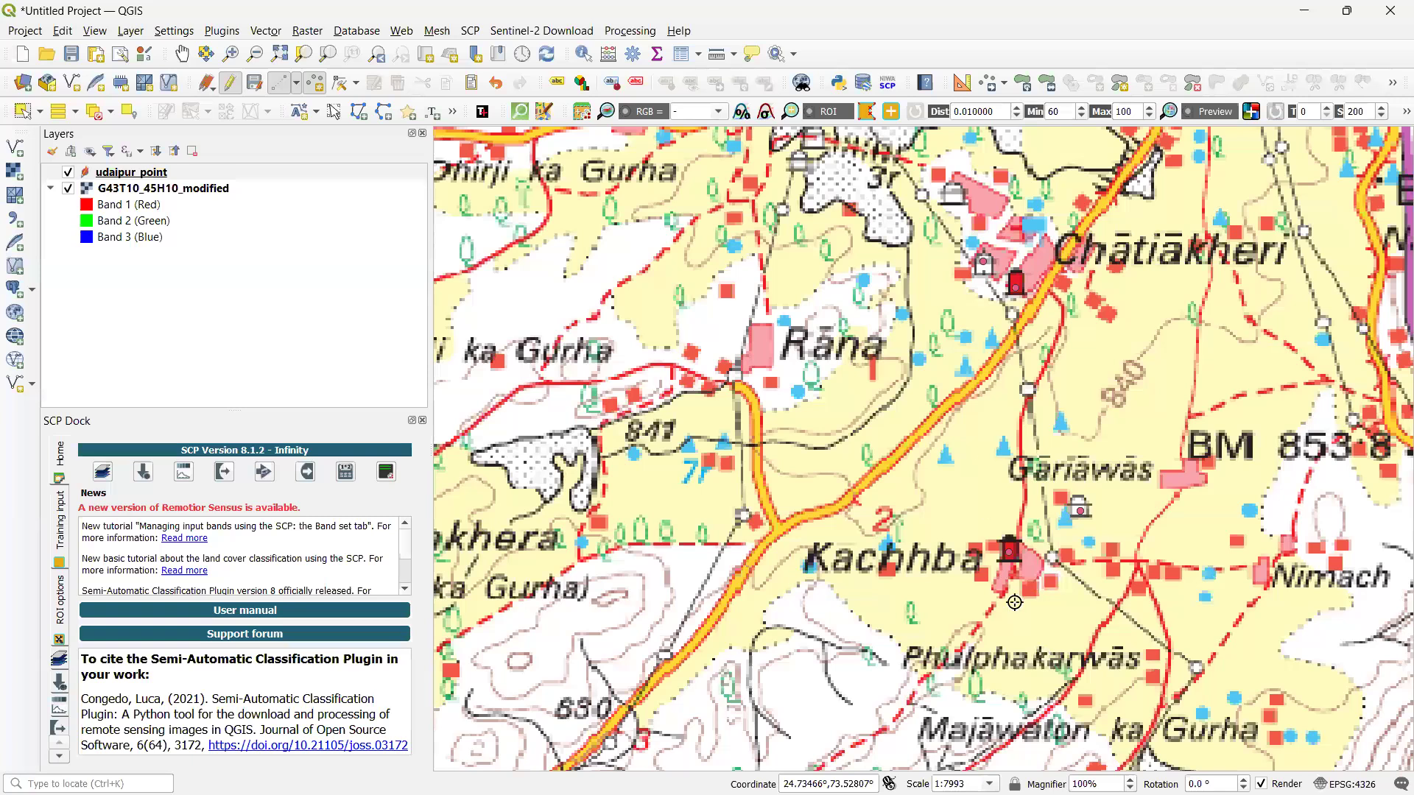
scroll(1006, 443, down, 1)
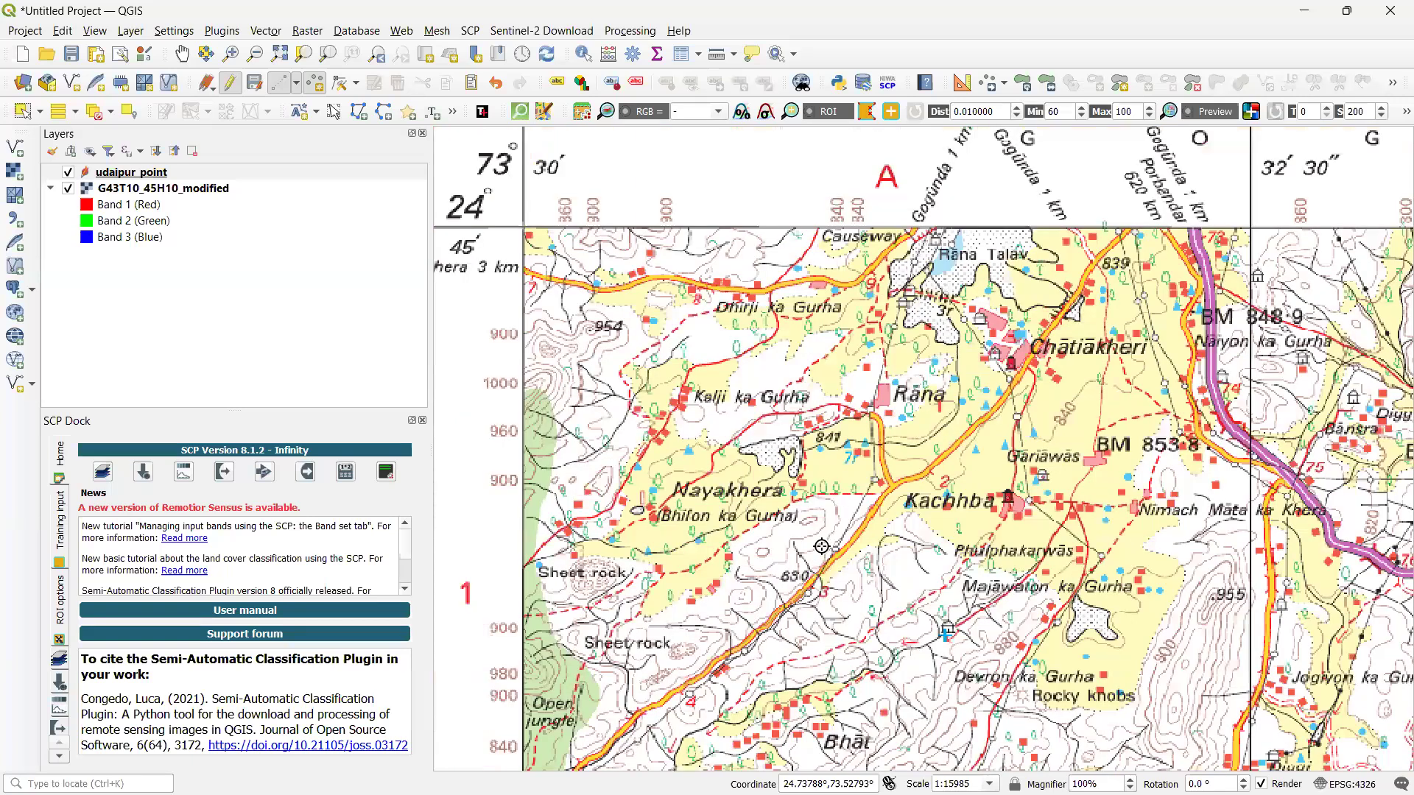
scroll(822, 547, down, 1)
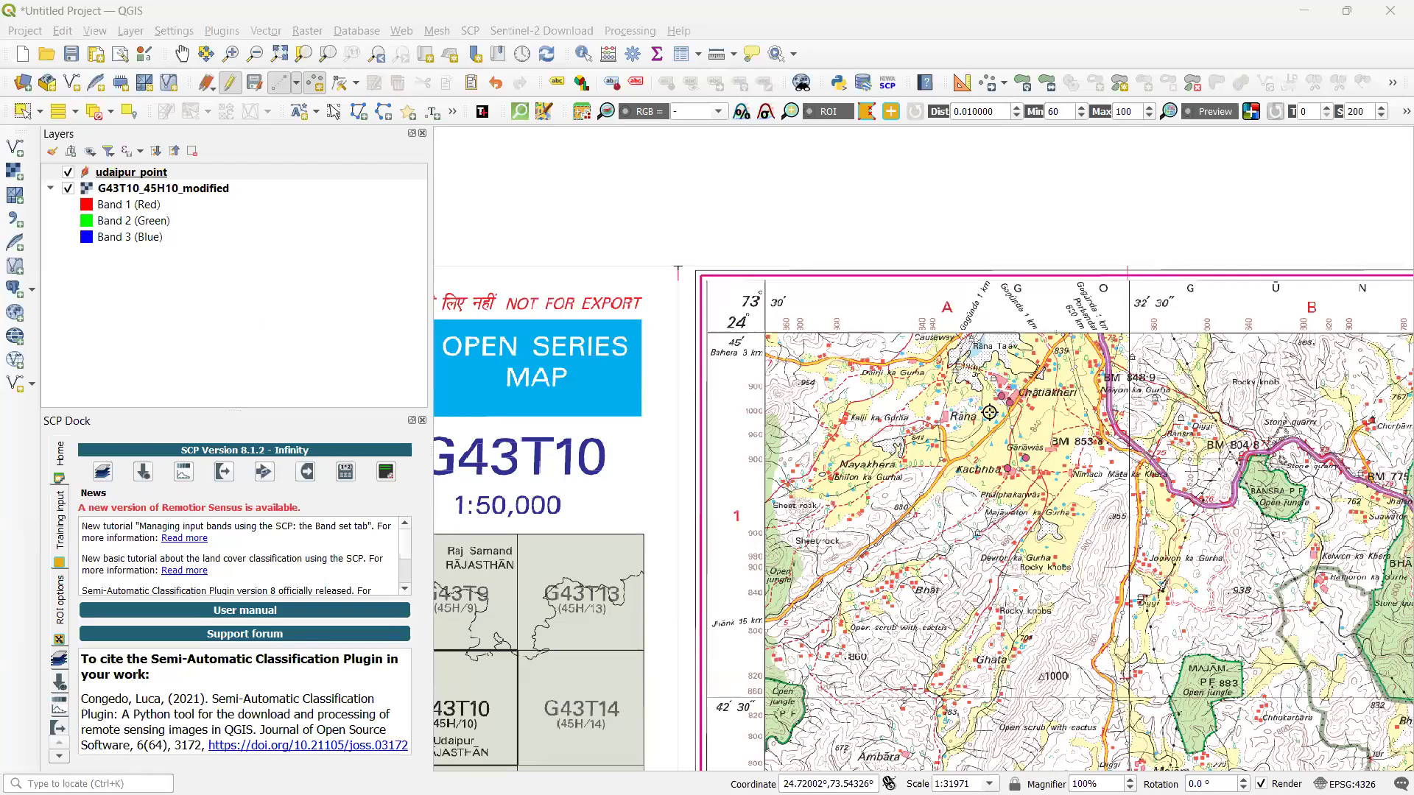
scroll(989, 412, up, 2)
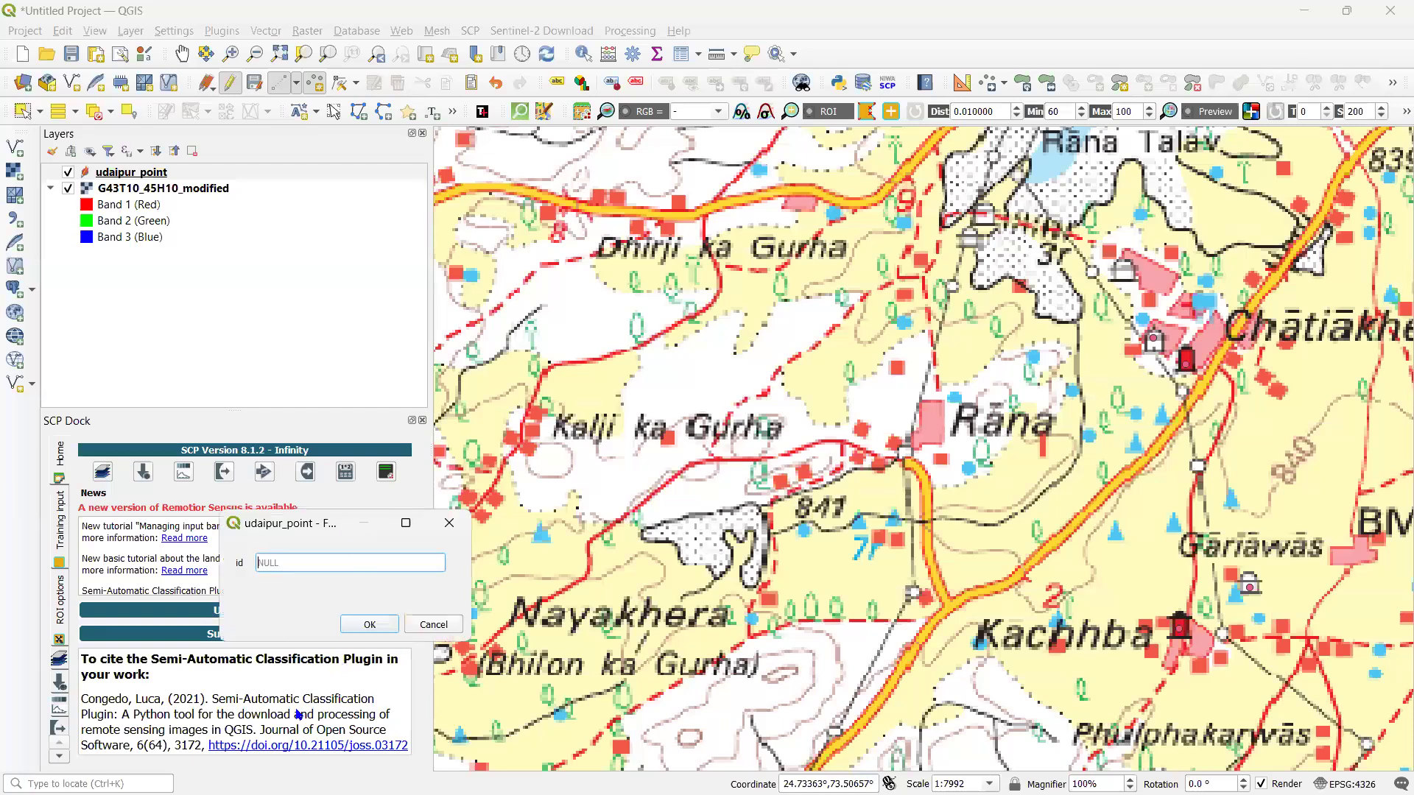
text(4)
click(375, 623)
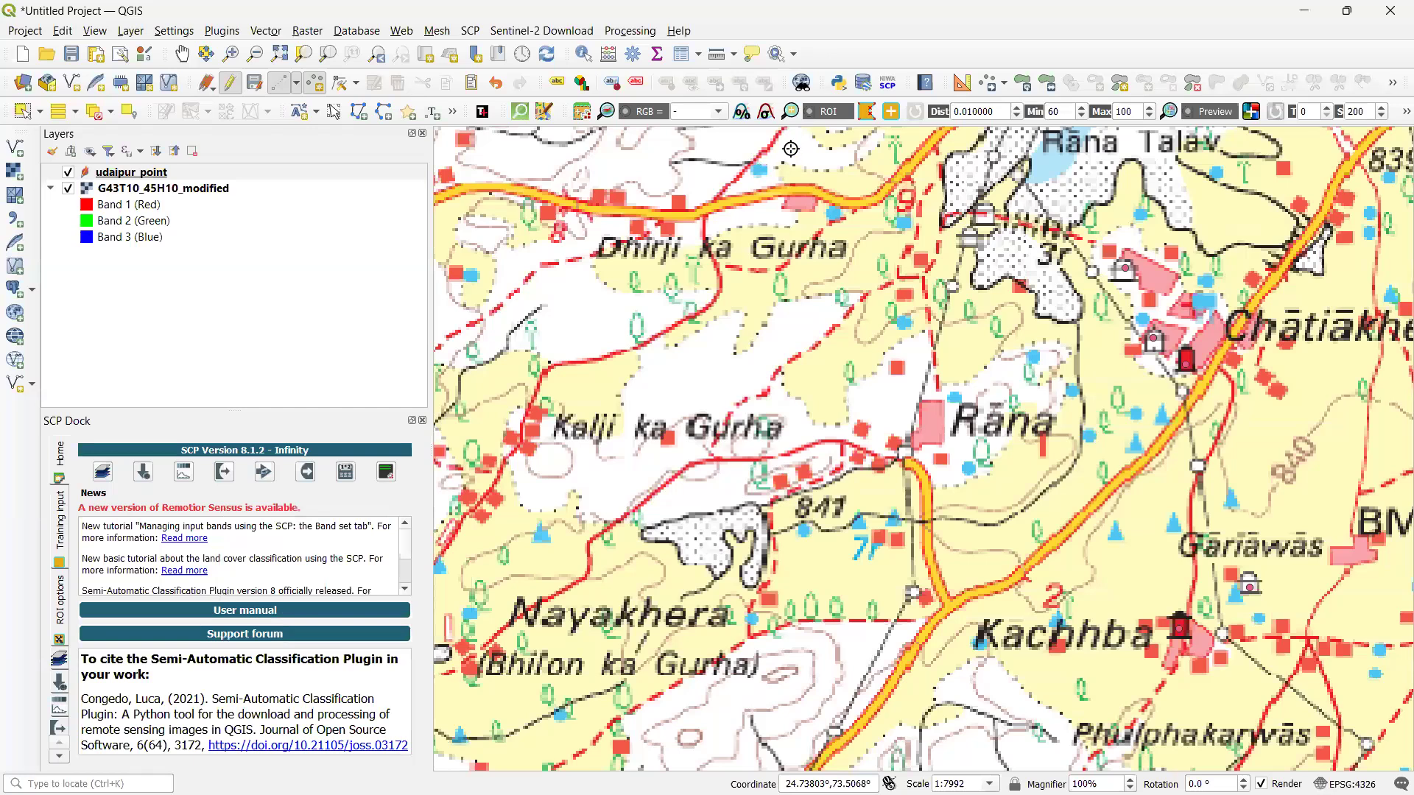
click(694, 417)
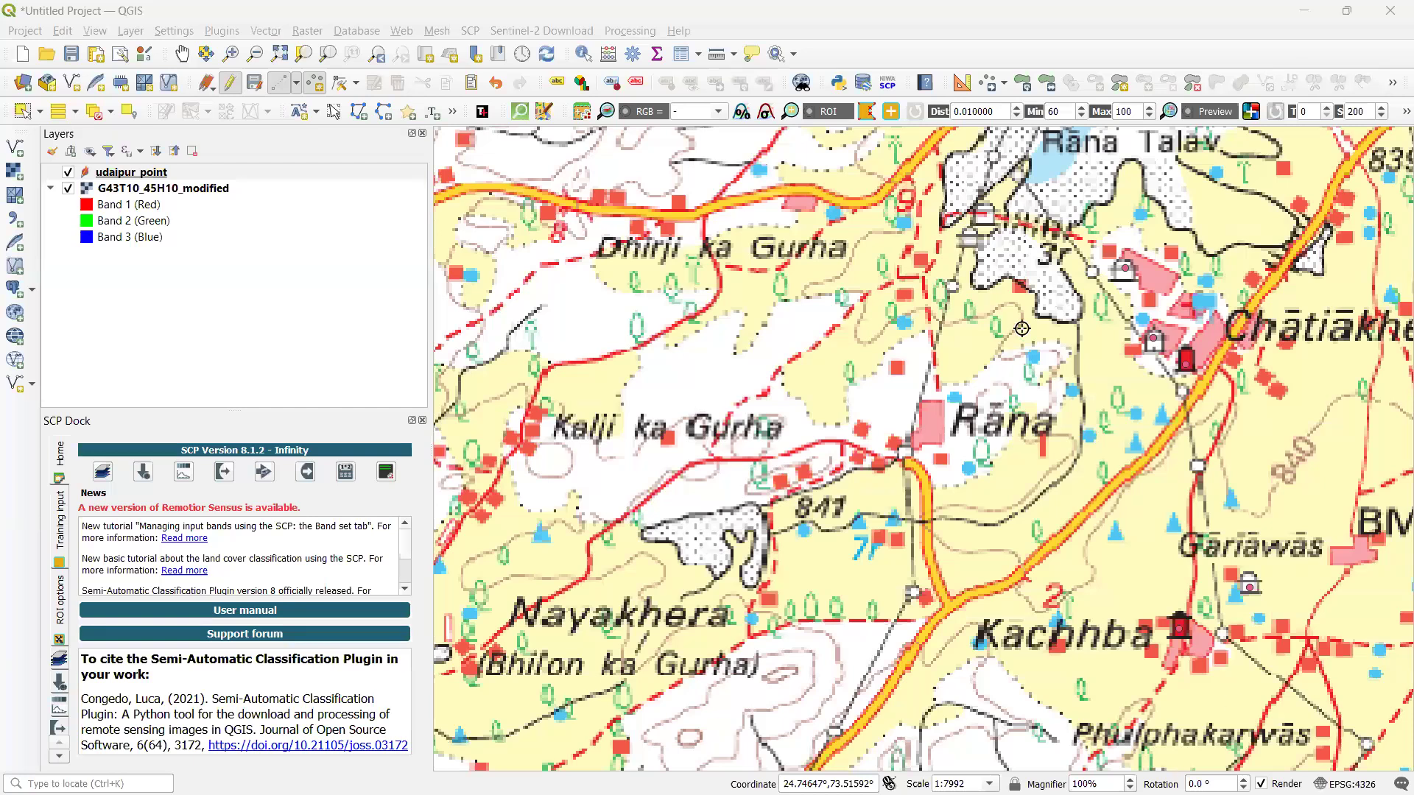
scroll(1176, 671, down, 4)
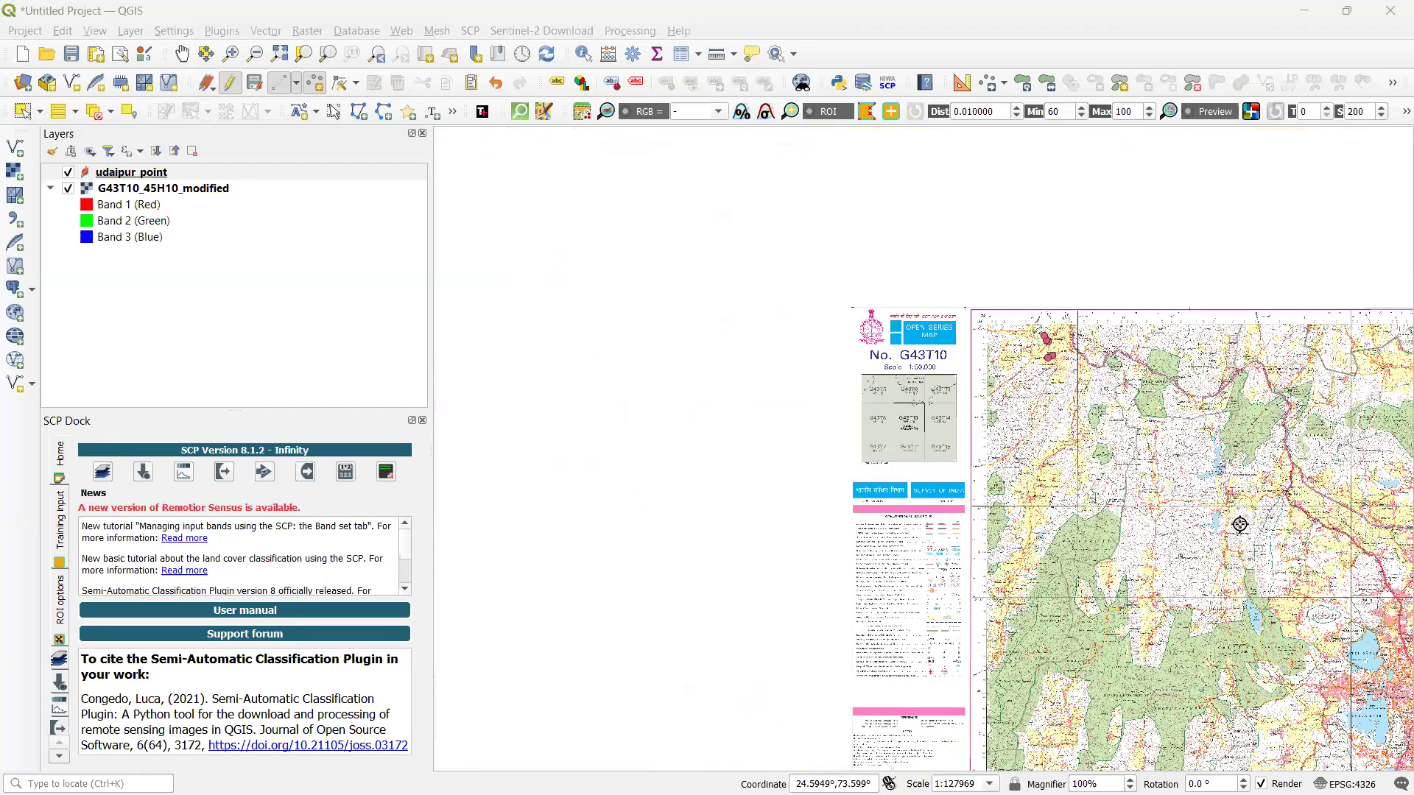
scroll(1189, 386, up, 1)
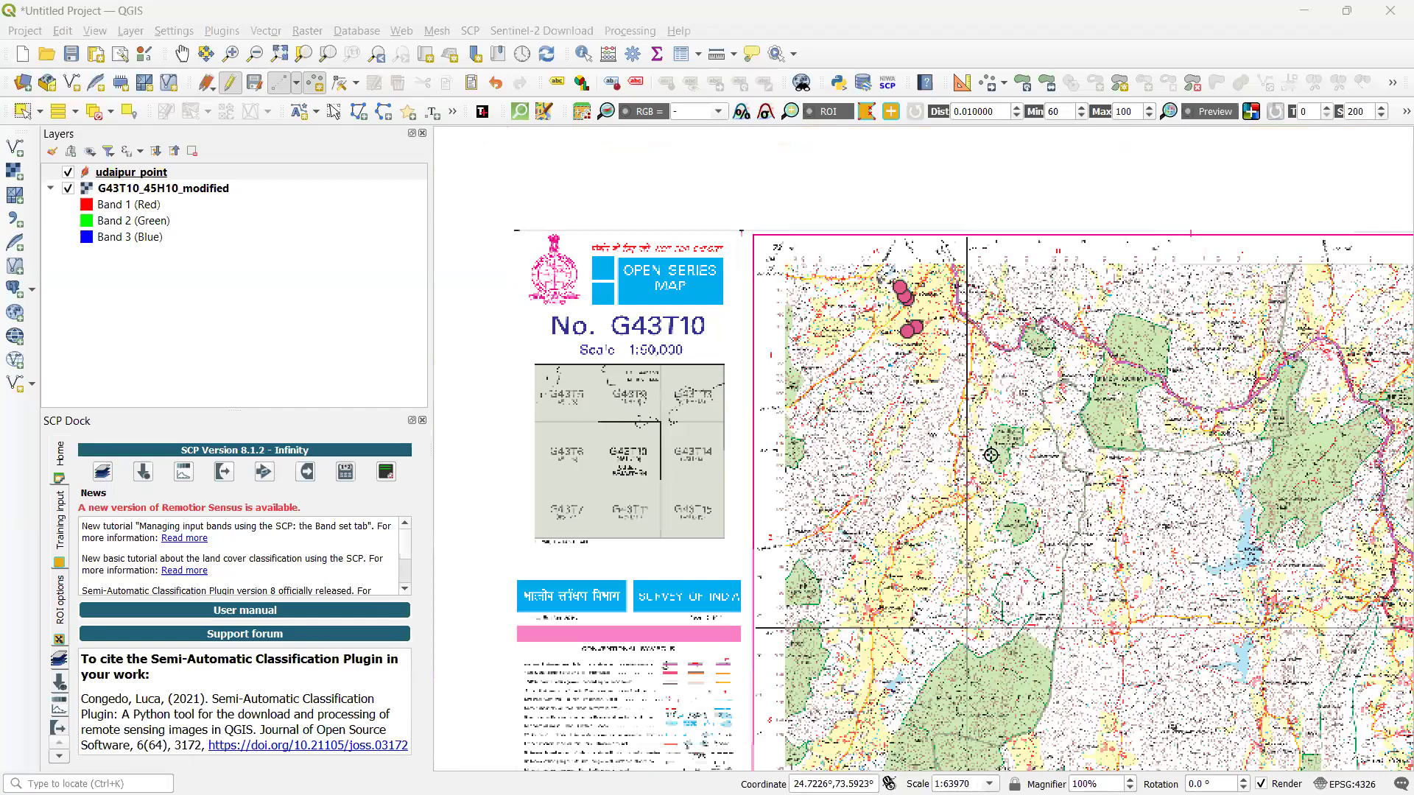
scroll(1193, 385, up, 1)
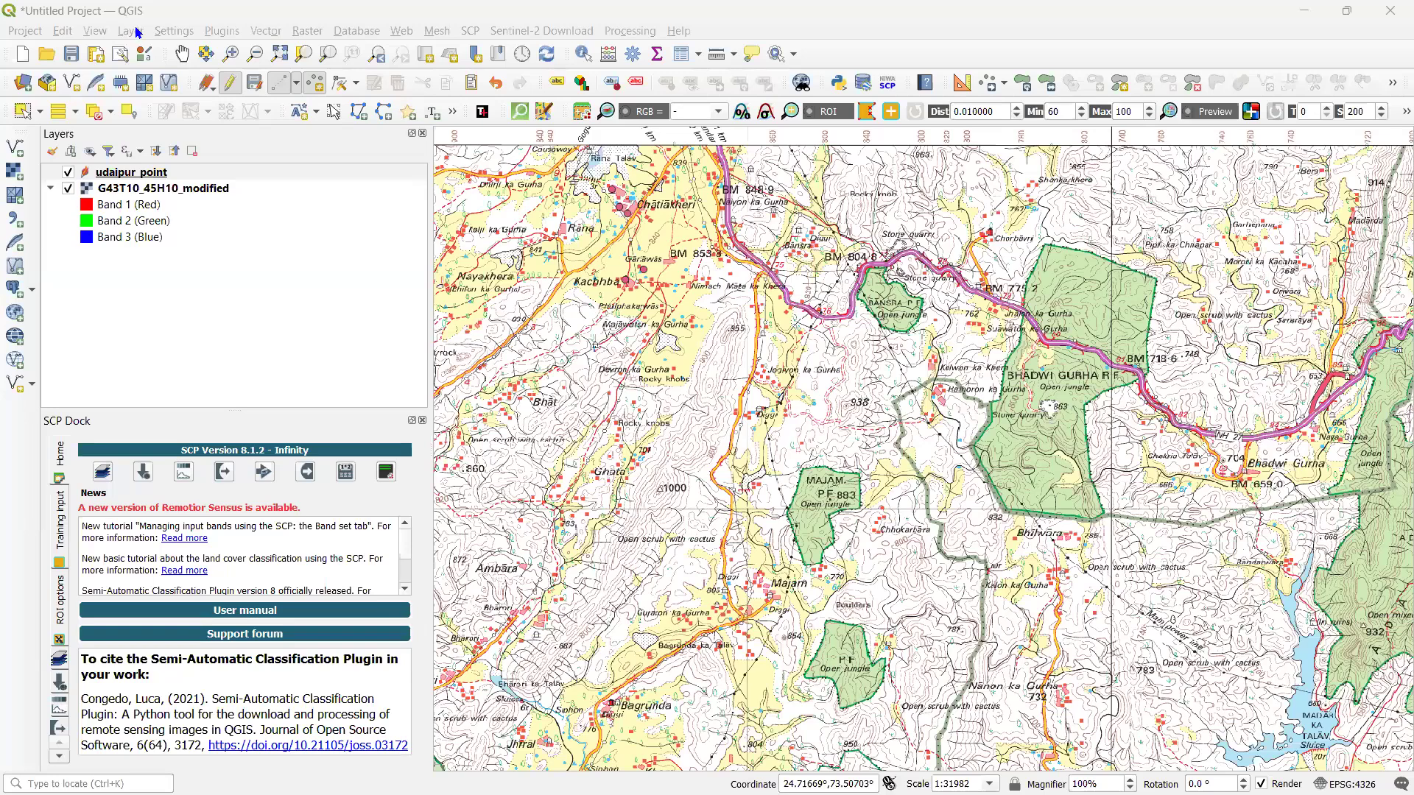
Open the Georeferencer and load the raster G43T10_45H10.pdf with its ground control points
key(alt+l)
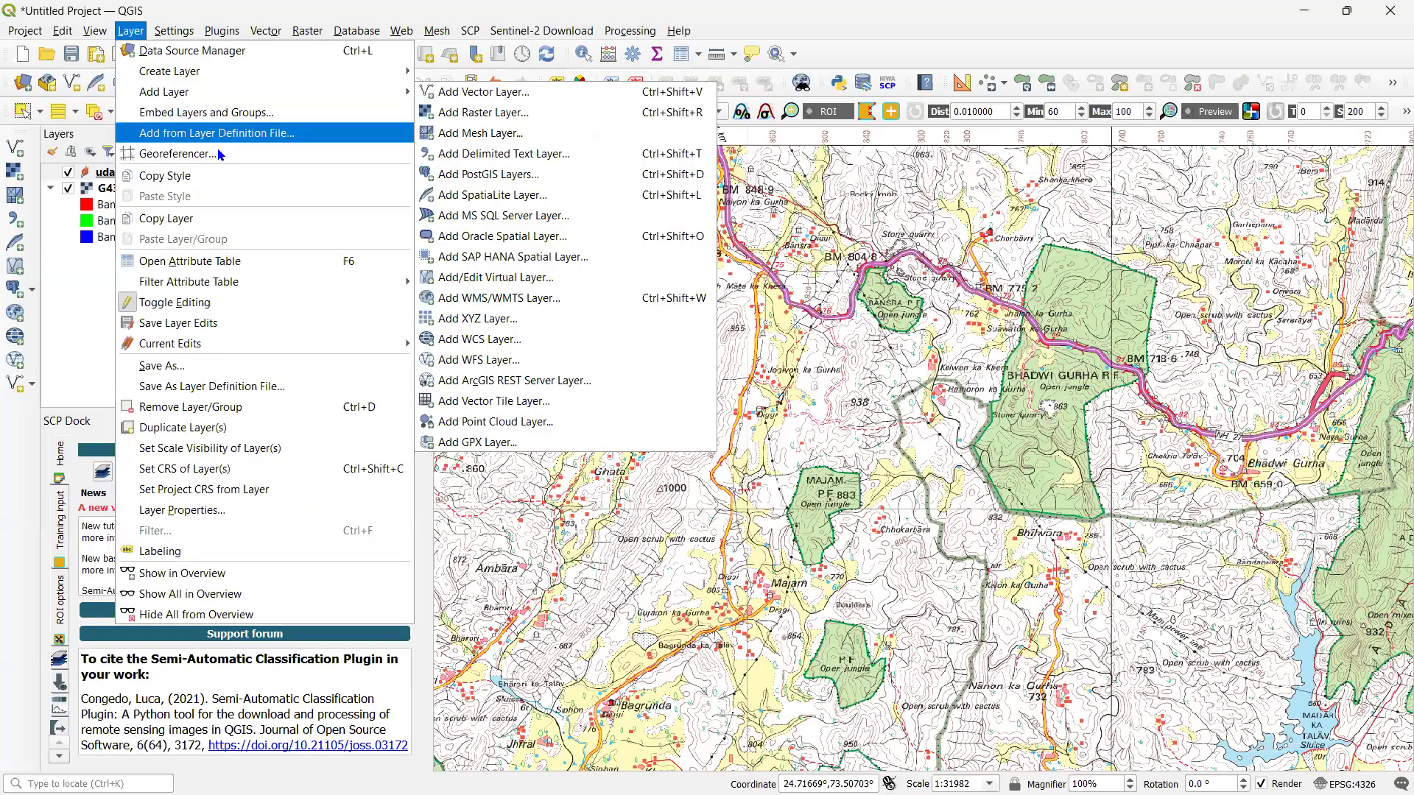
click(219, 154)
click(18, 56)
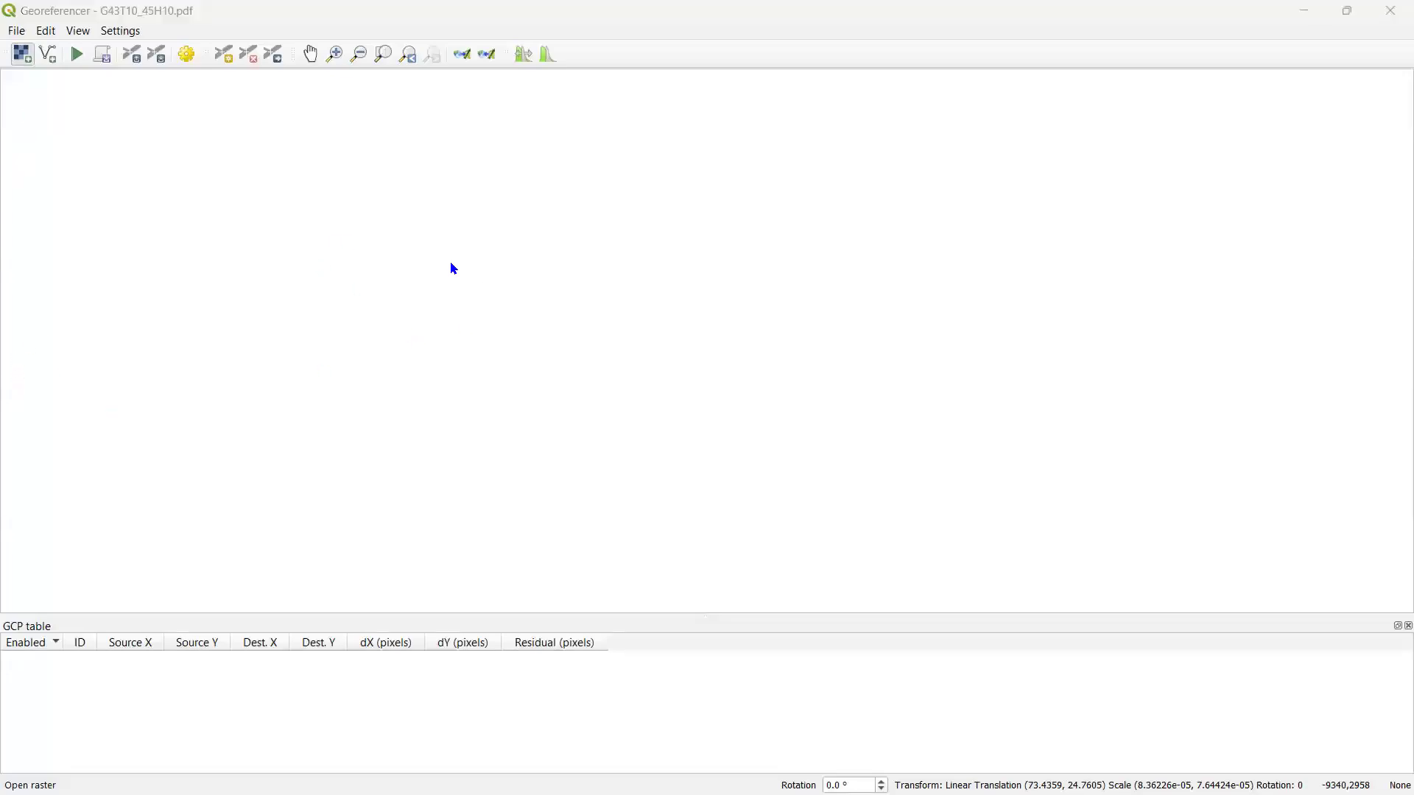
scroll(516, 350, down, 5)
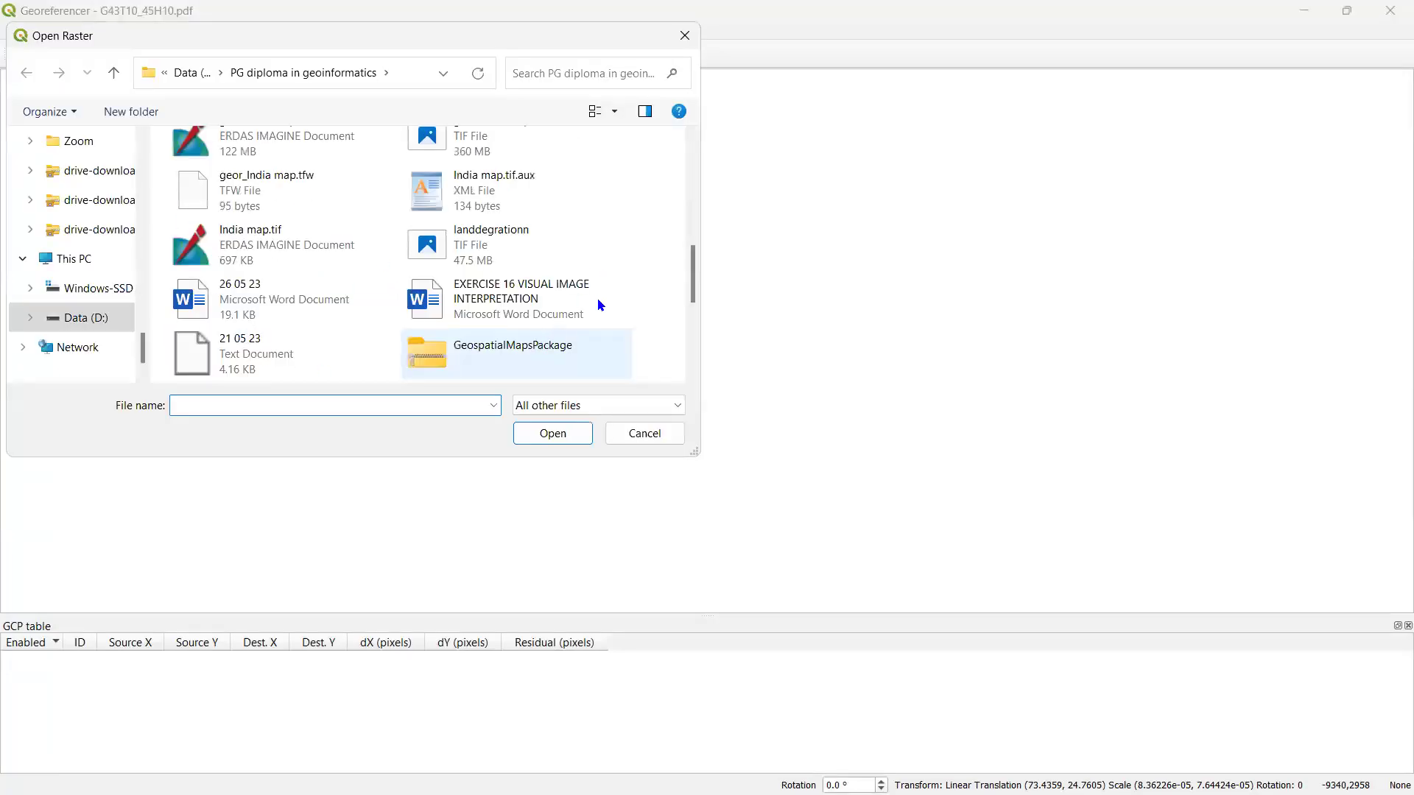
scroll(601, 304, down, 3)
click(289, 277)
click(538, 441)
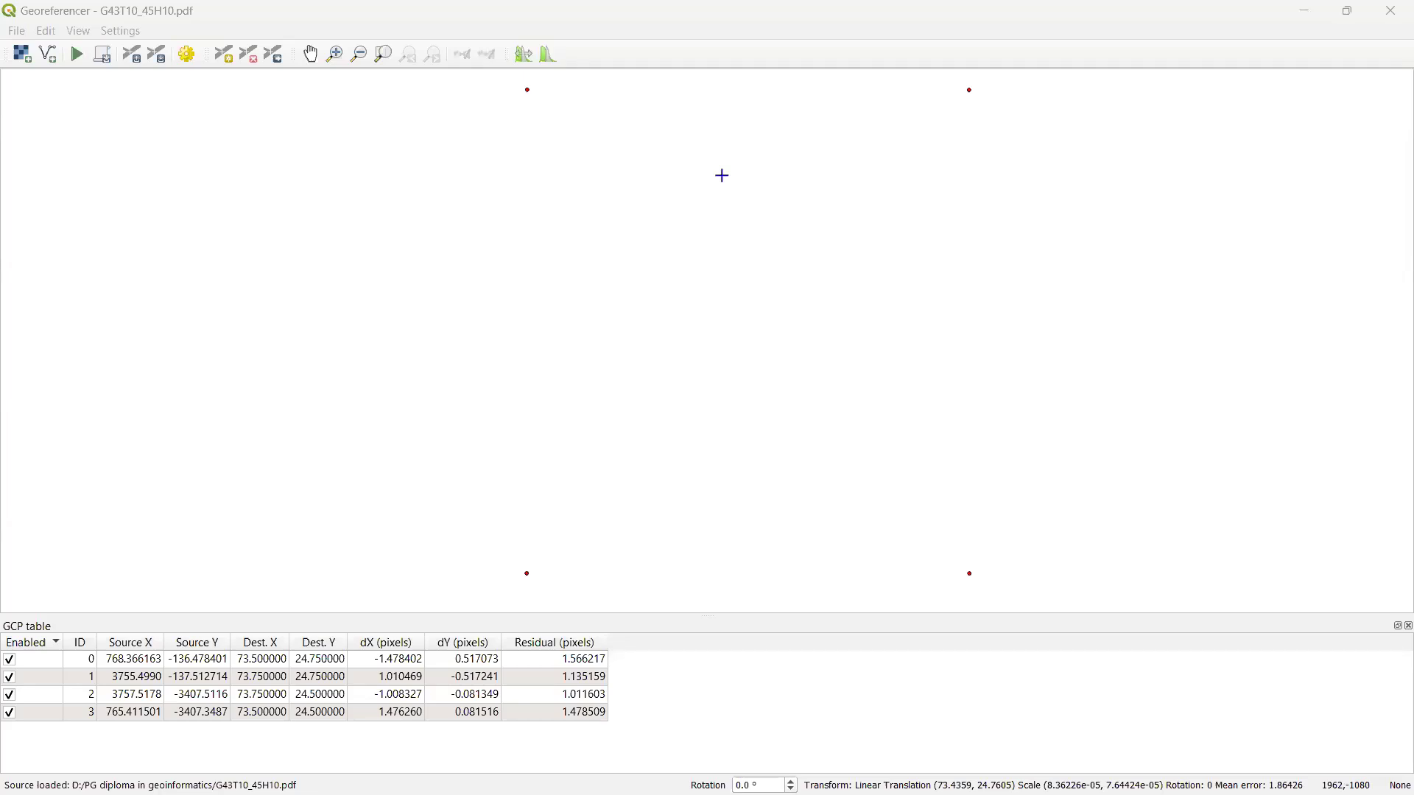
scroll(847, 285, down, 1)
key(alt+Tab)
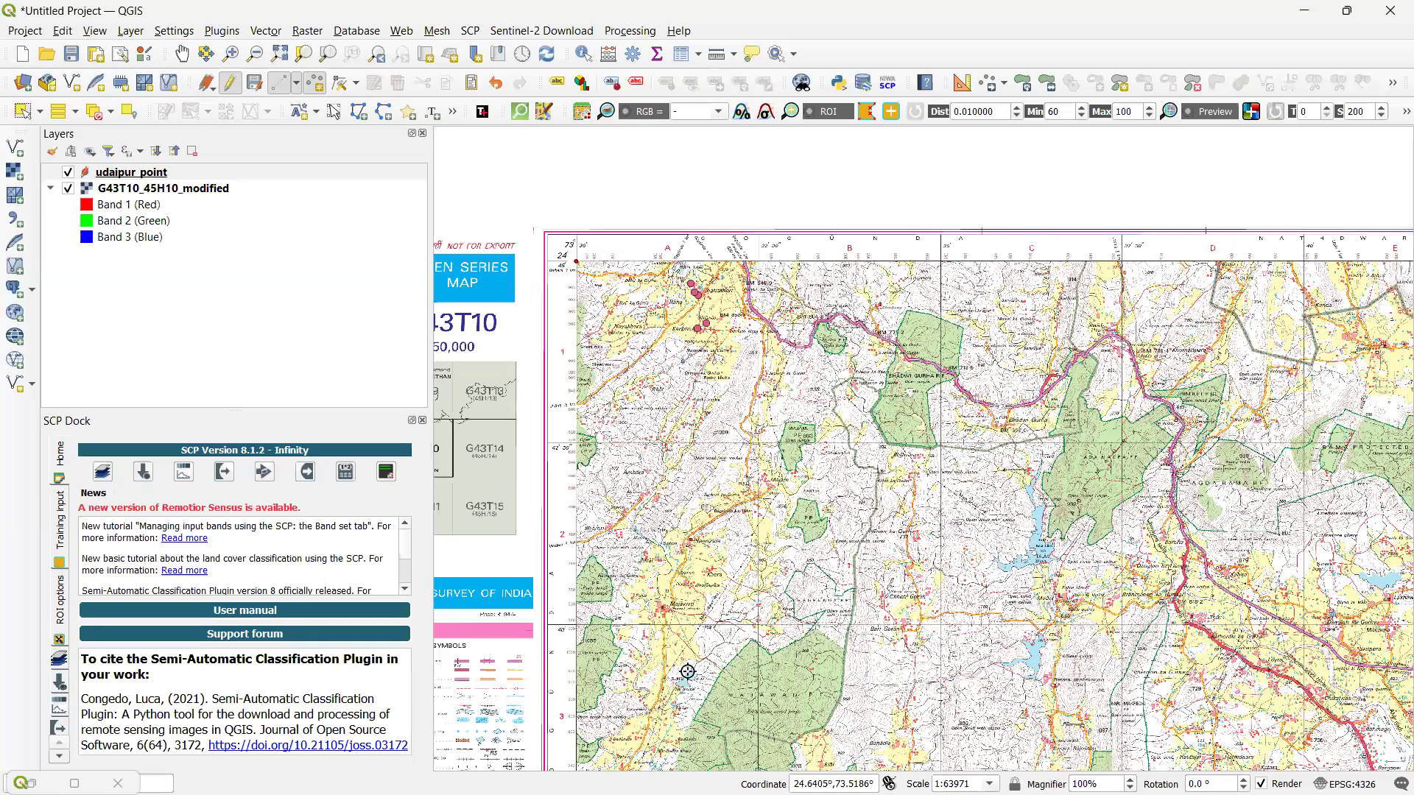
click(136, 30)
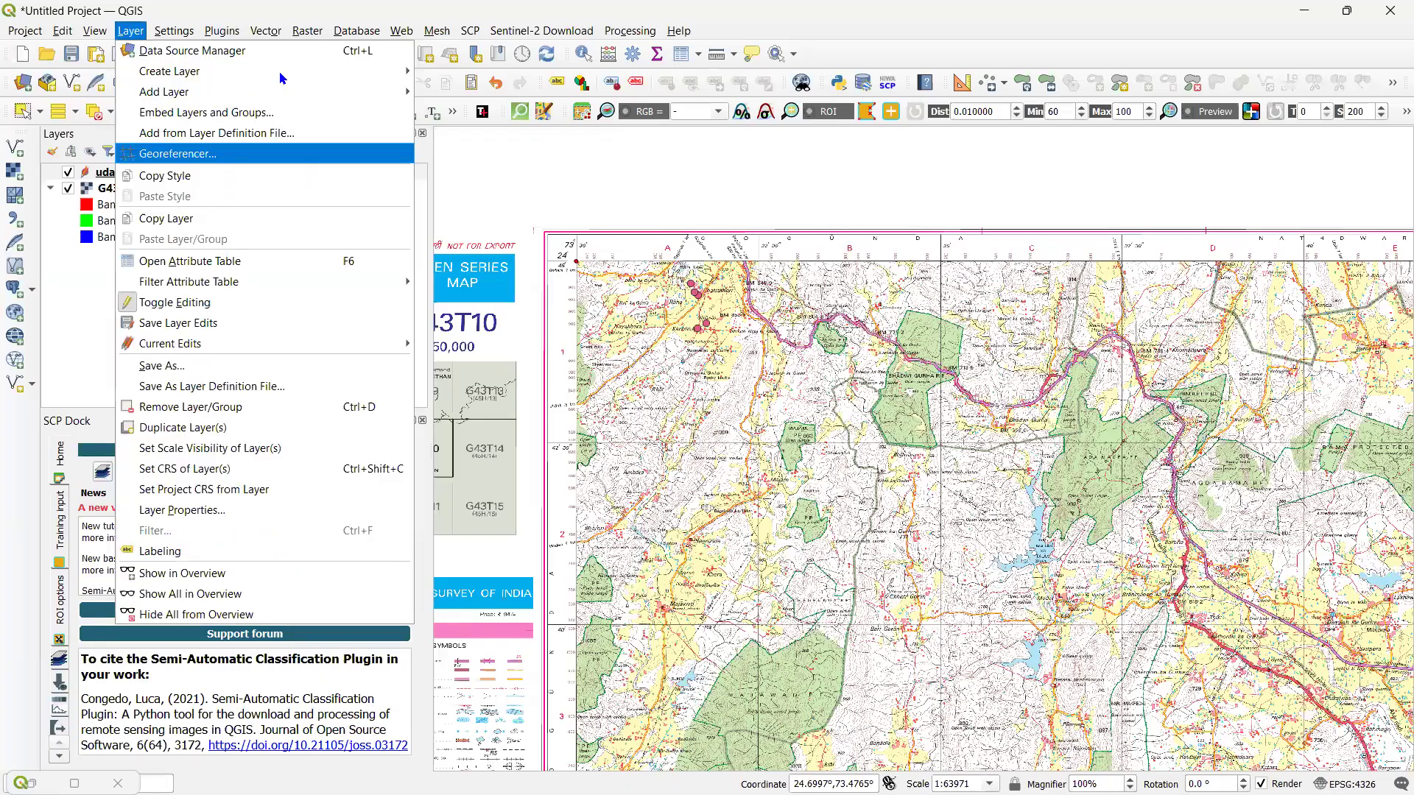
key(Escape)
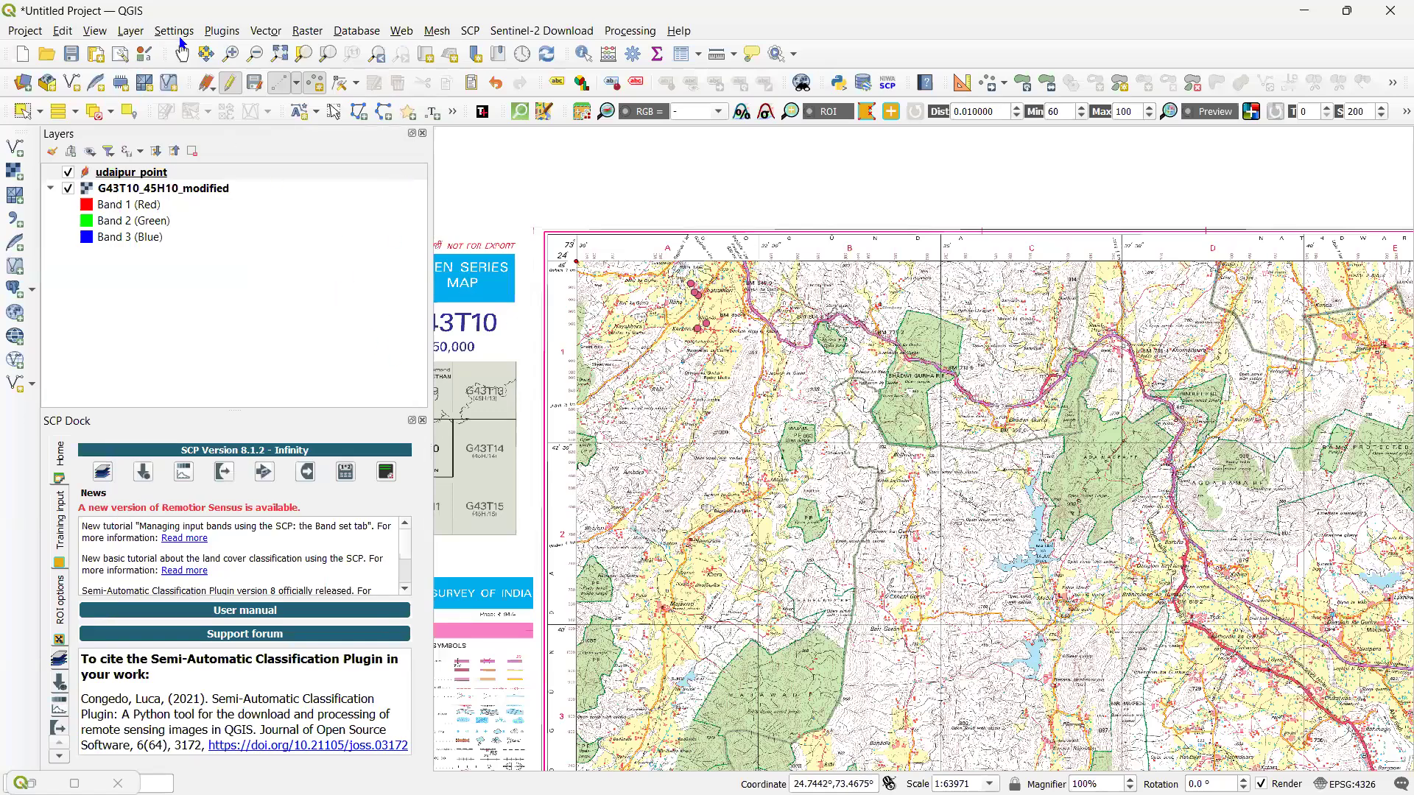
click(130, 31)
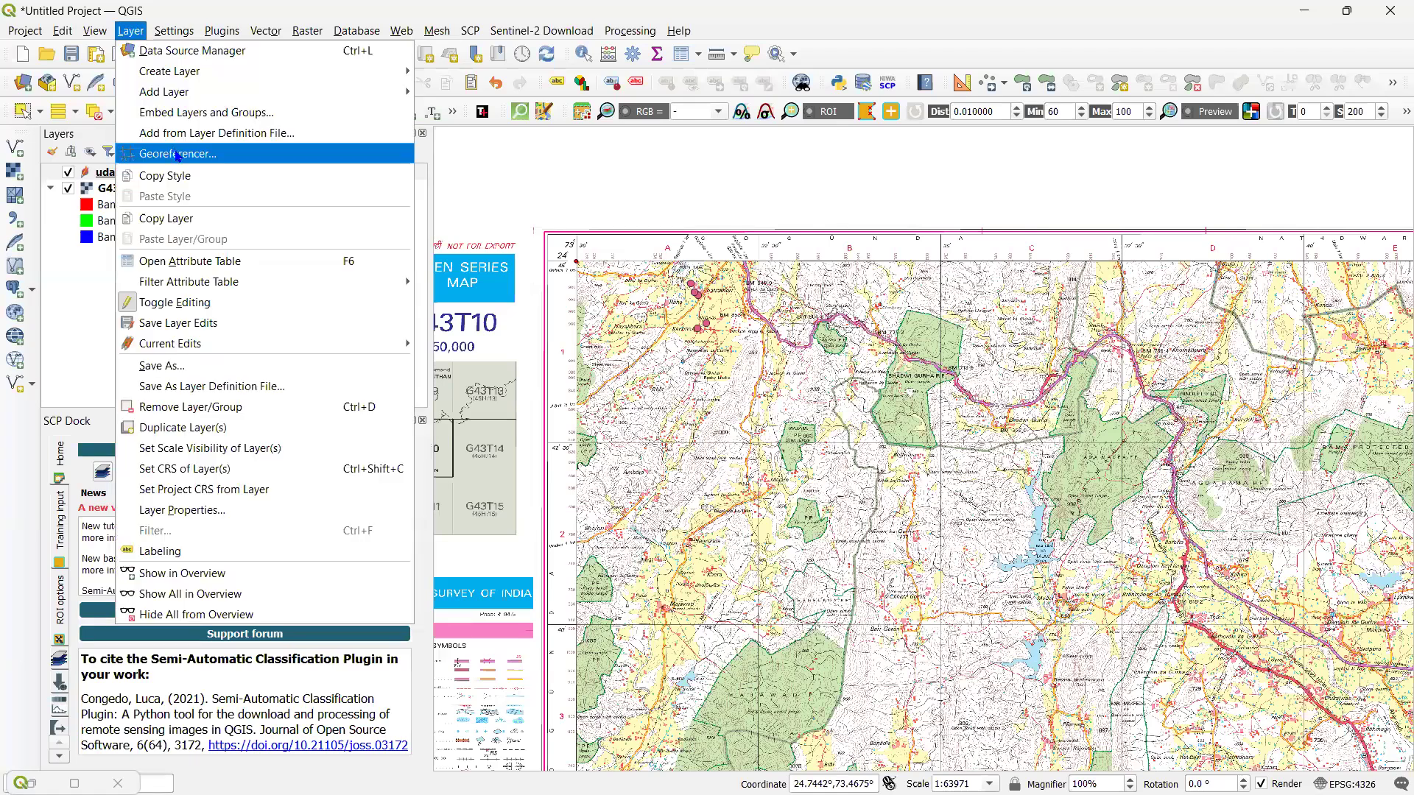
click(552, 250)
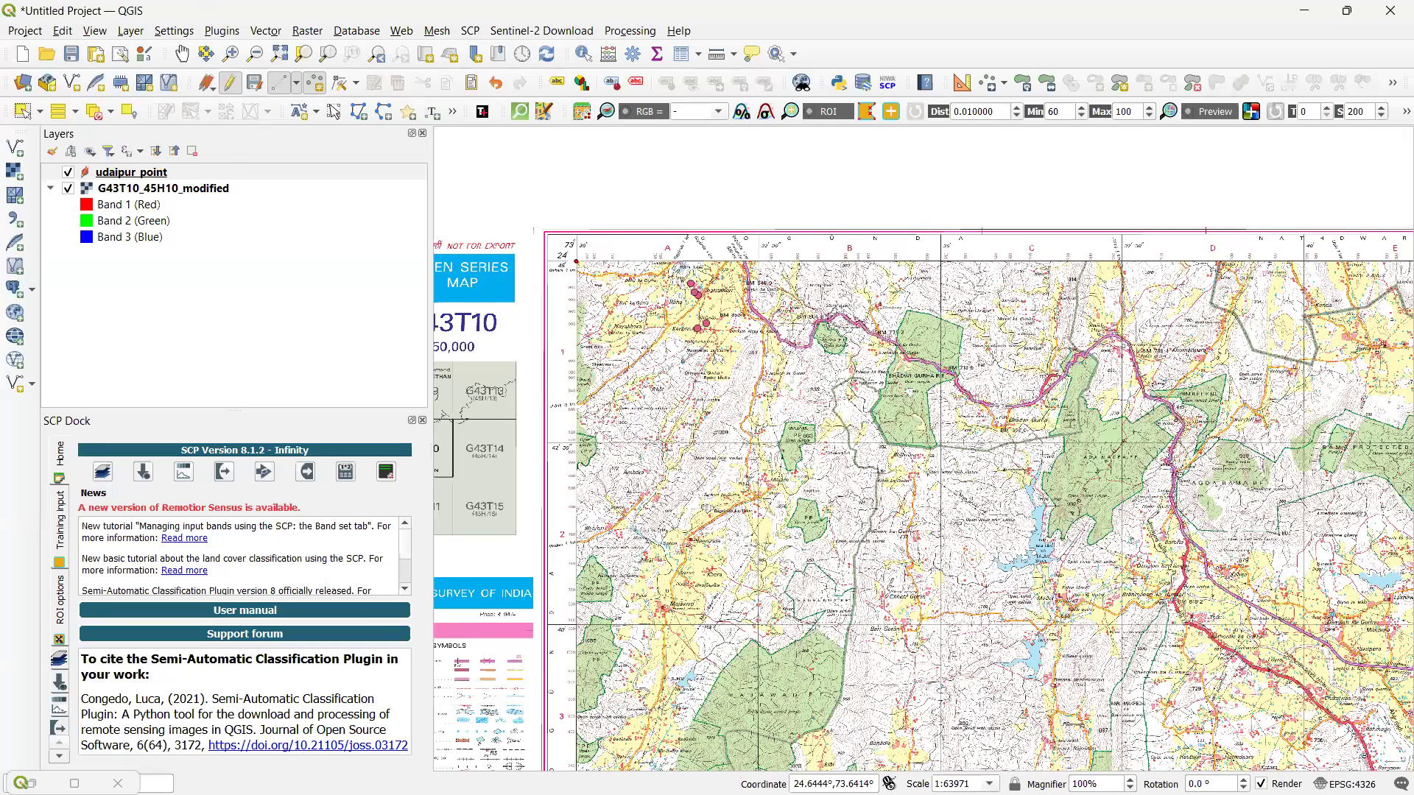
mouse_move(1075, 773)
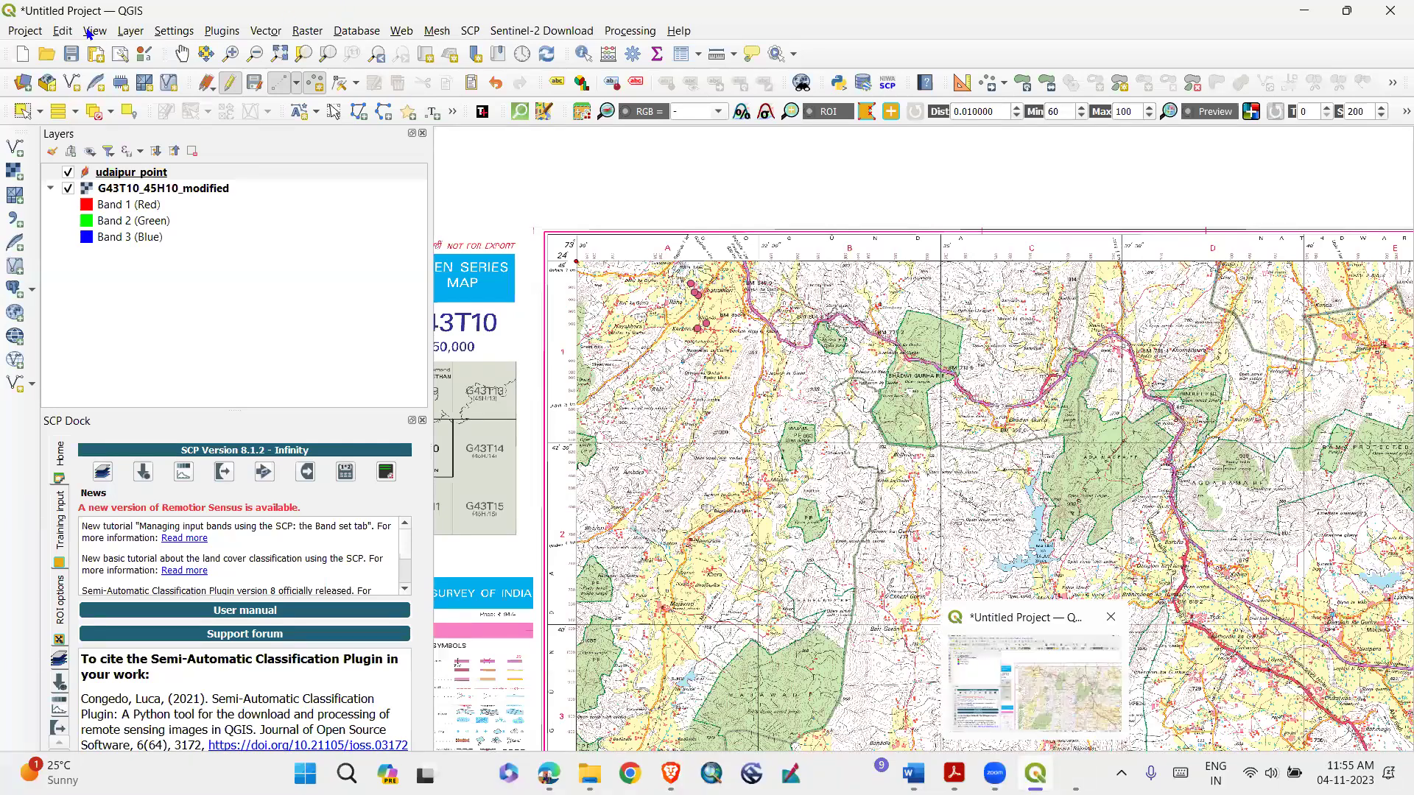
key(alt+l)
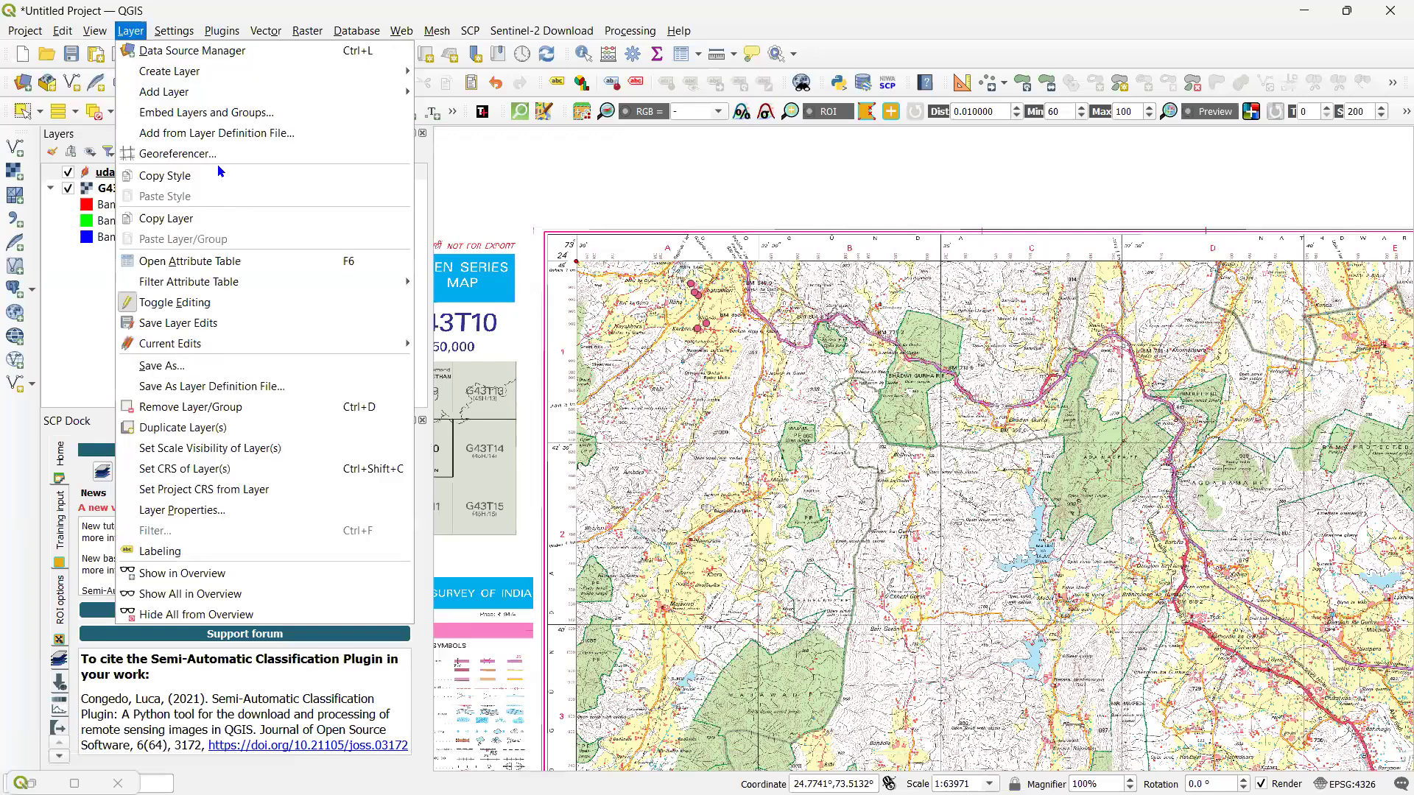
key(Escape)
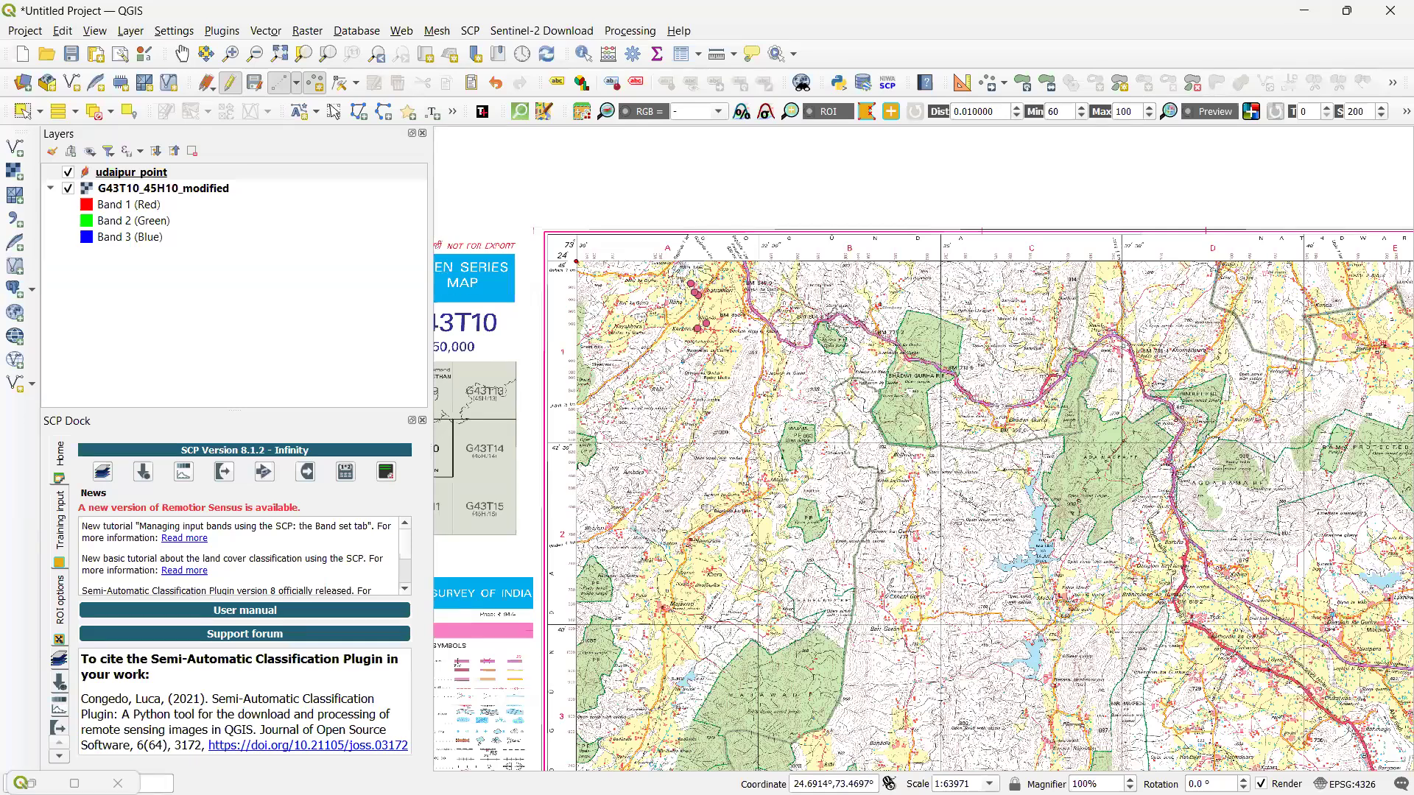
Switch to the Exercise 9 Georeferencing PDF in Acrobat Reader and examine section 9.5 and the map coordinates and transformation settings figures
mouse_move(995, 773)
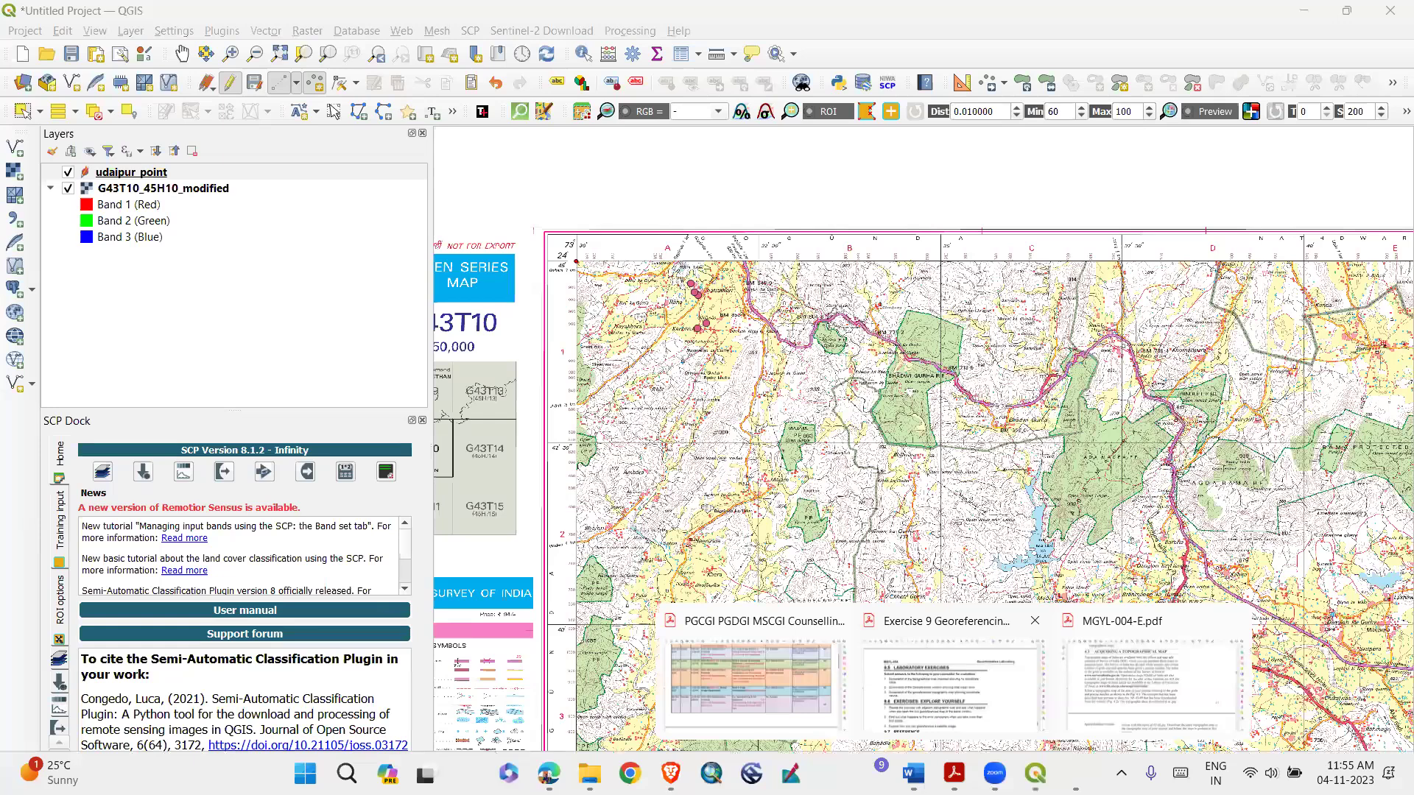
click(951, 670)
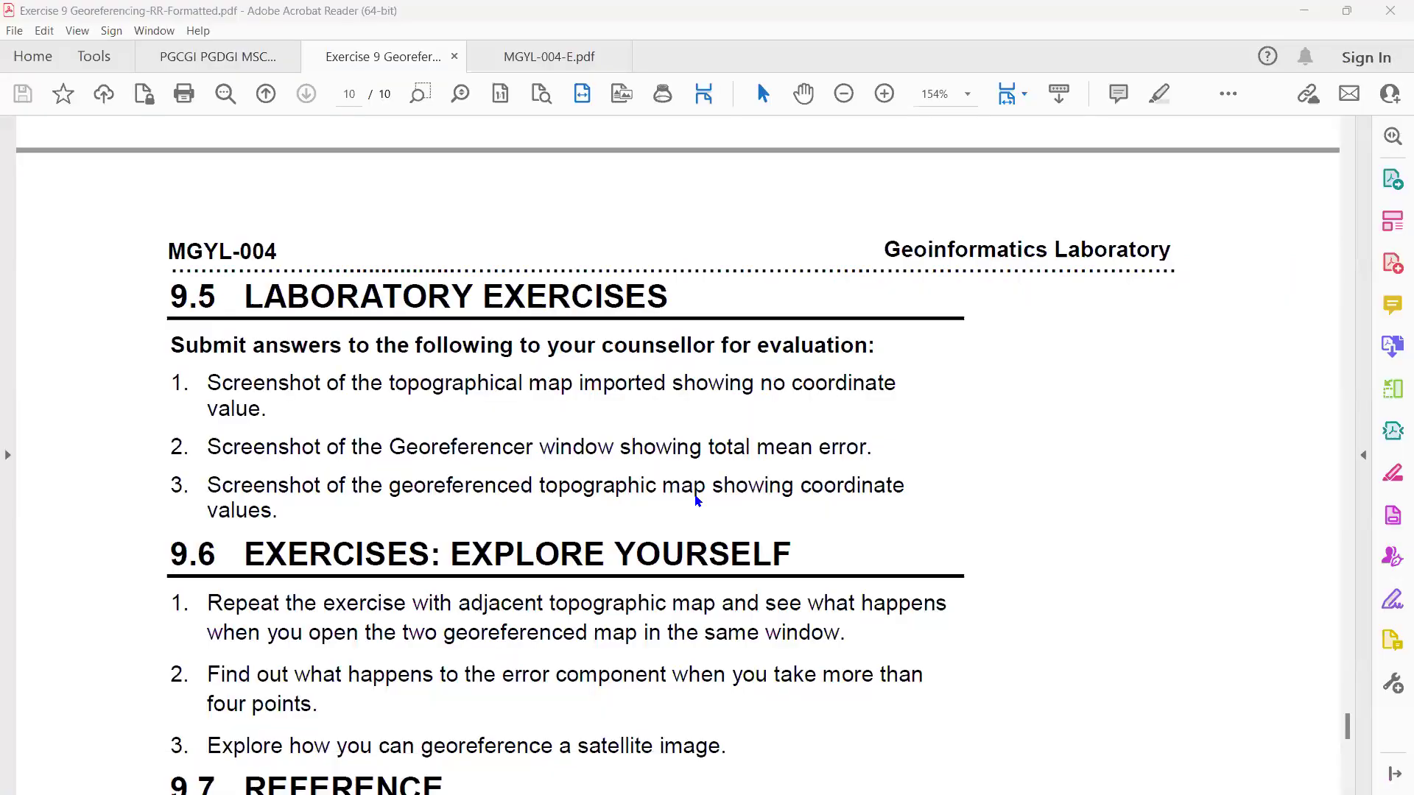
scroll(697, 501, up, 3)
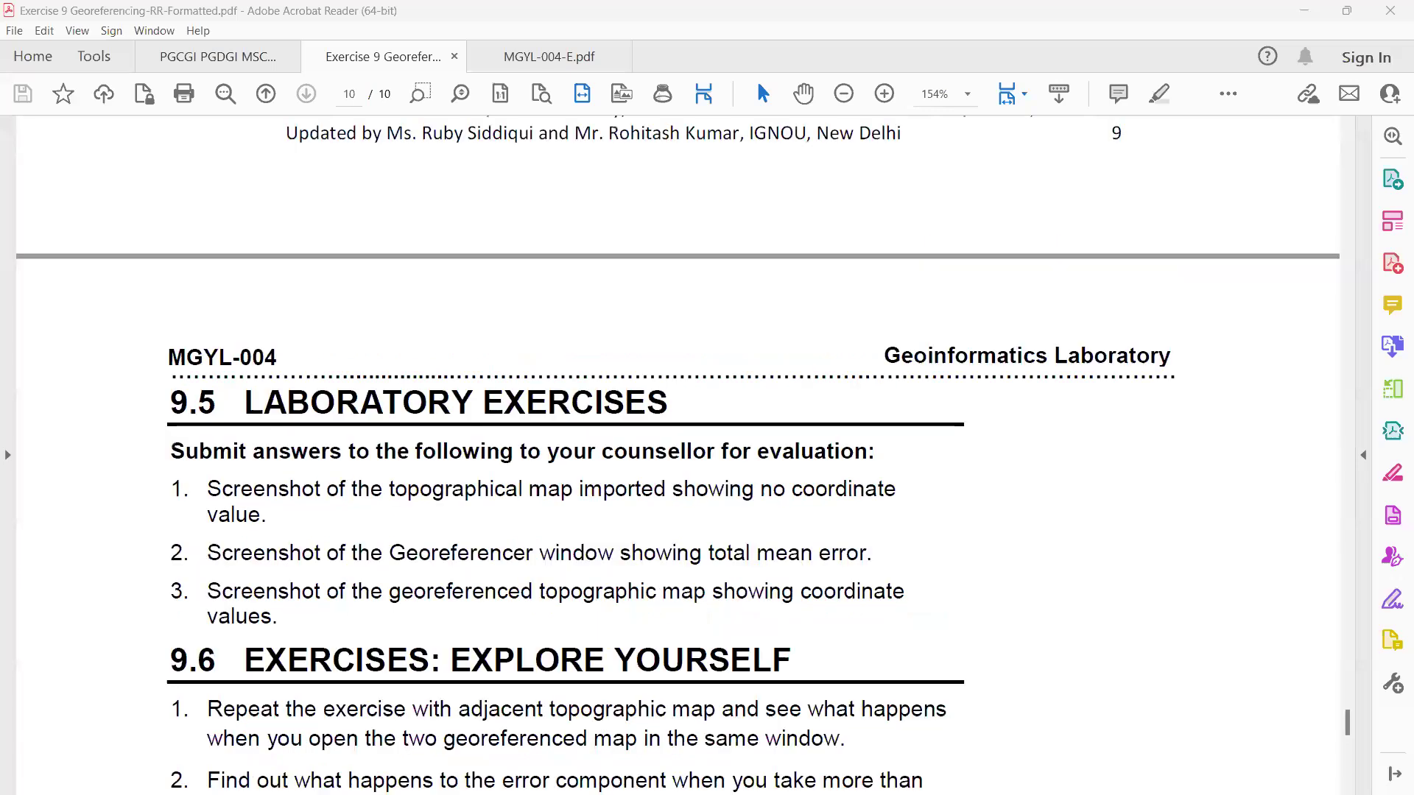
drag(1348, 723, 1348, 562)
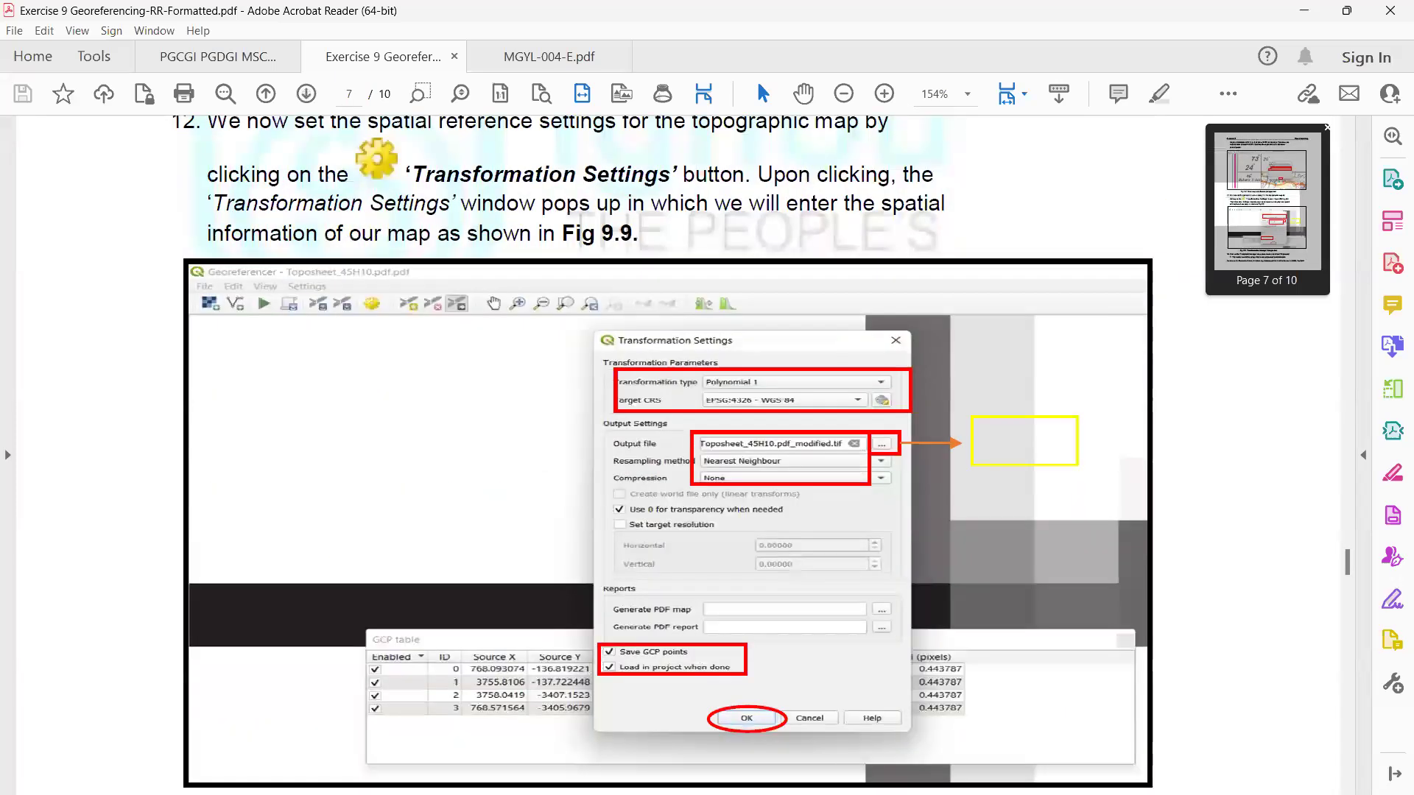
scroll(1348, 562, down, 2)
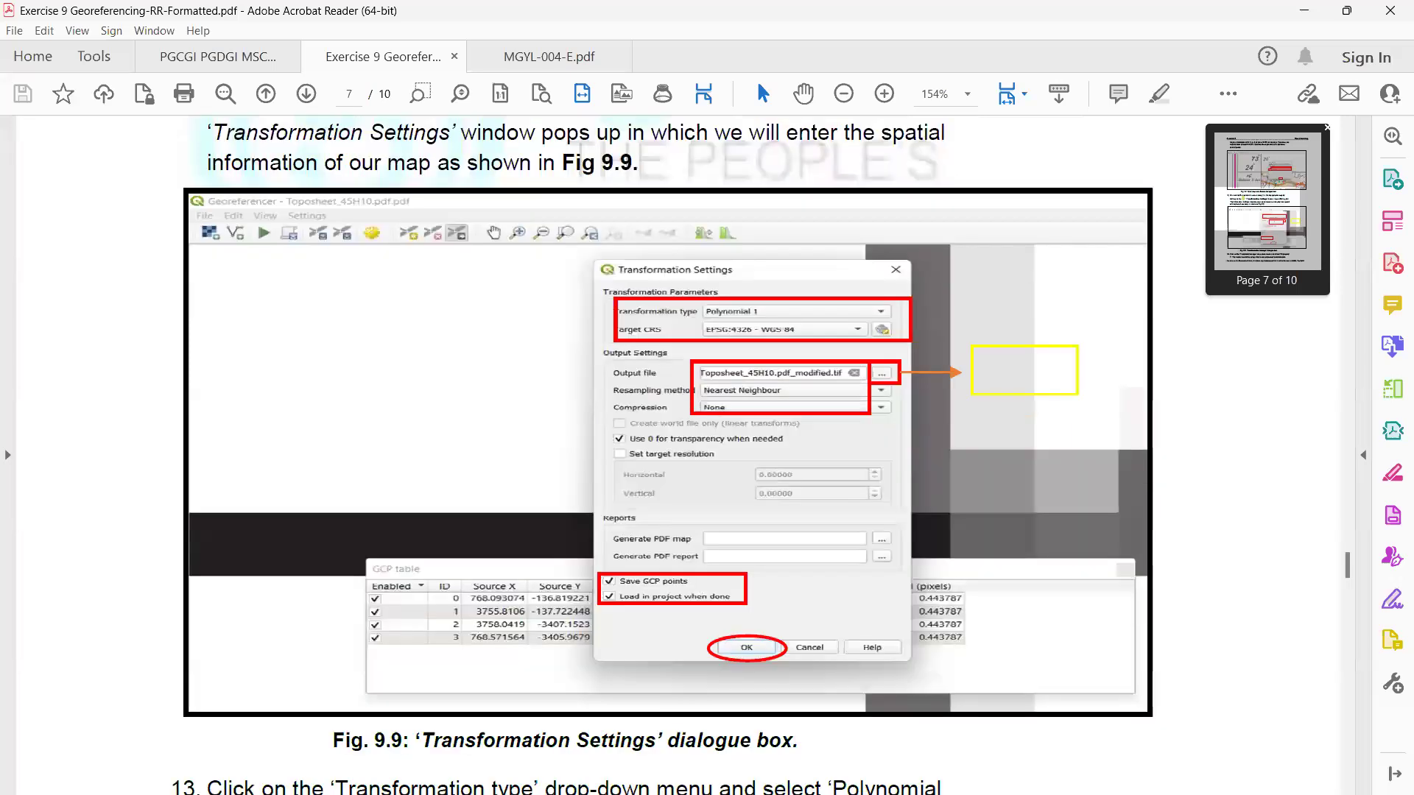
scroll(665, 455, up, 4)
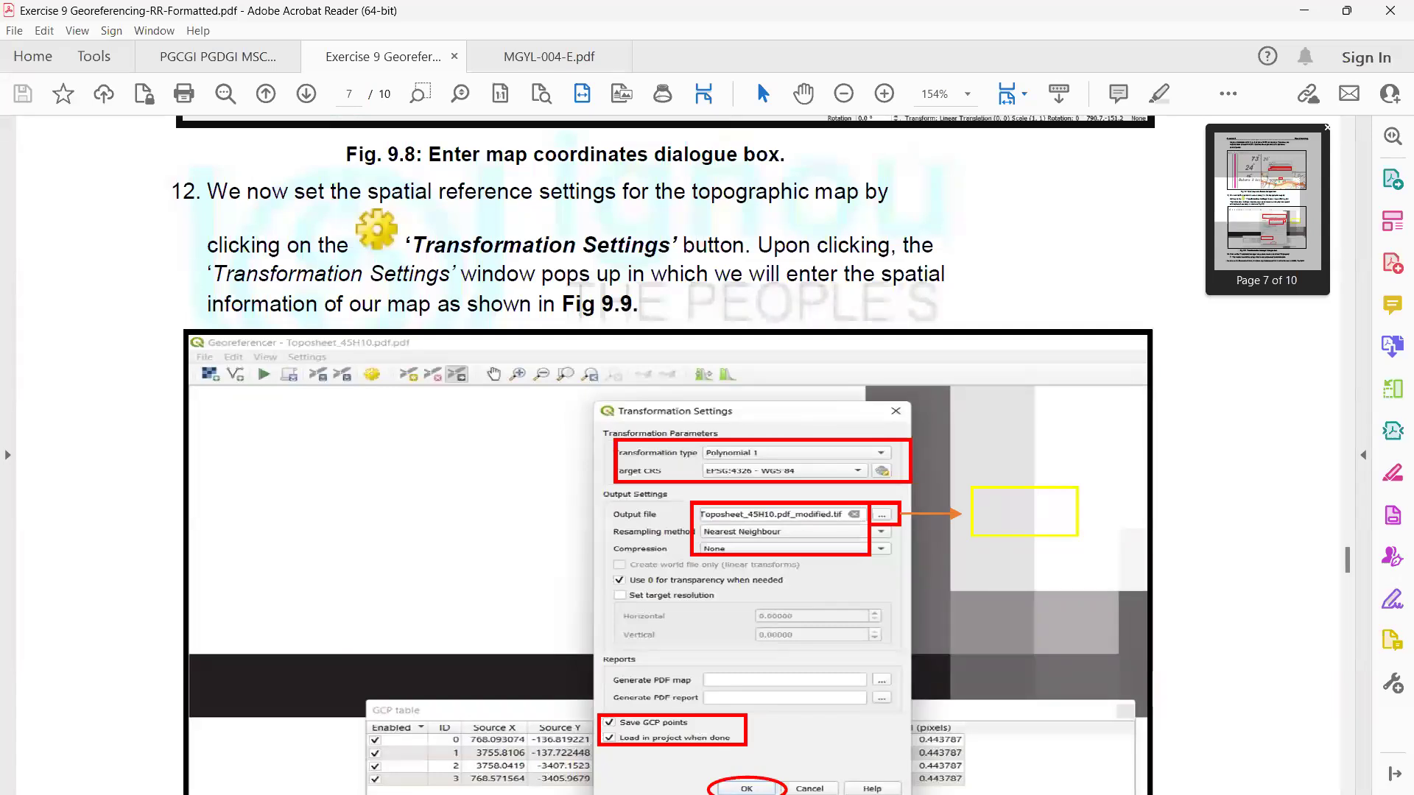
scroll(665, 456, up, 15)
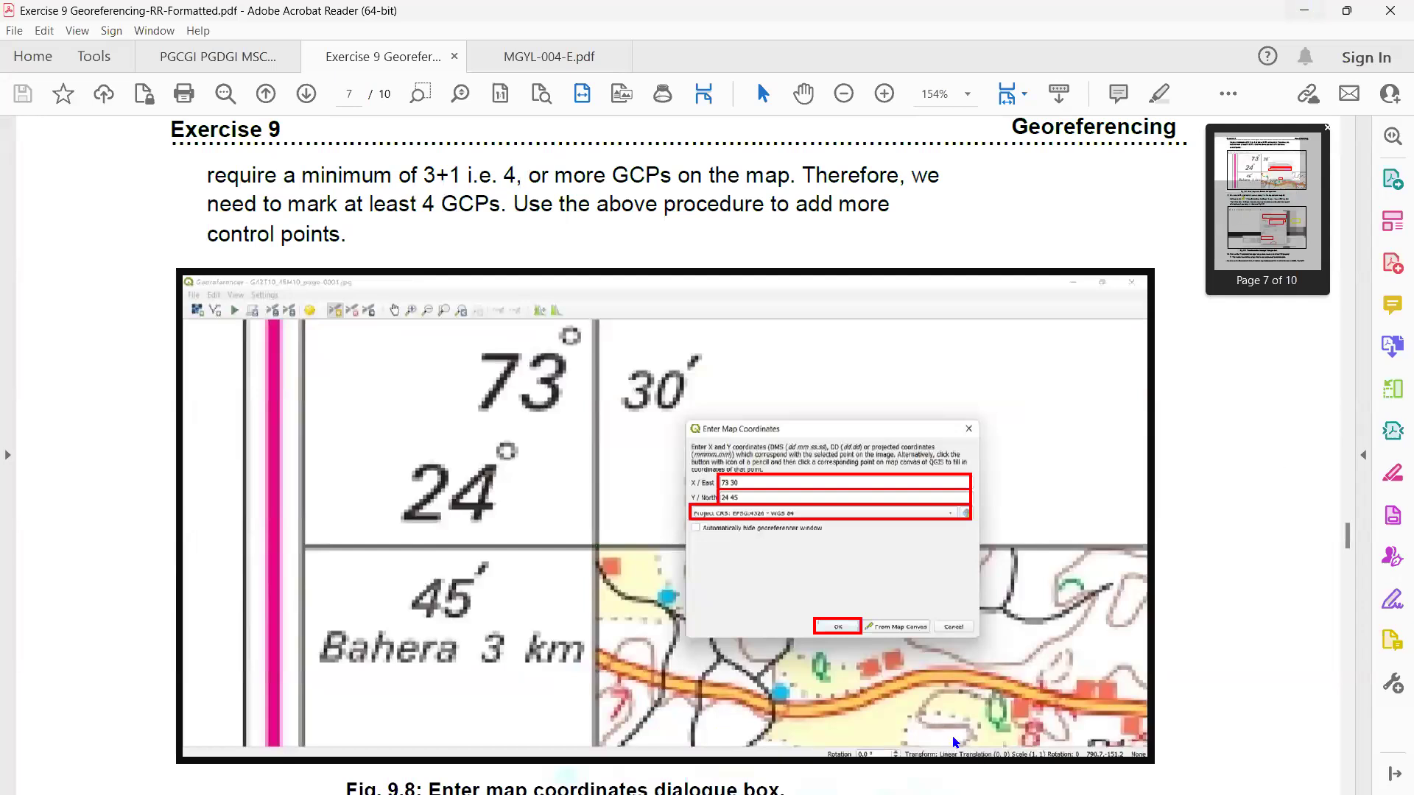
key(alt+Tab)
click(954, 774)
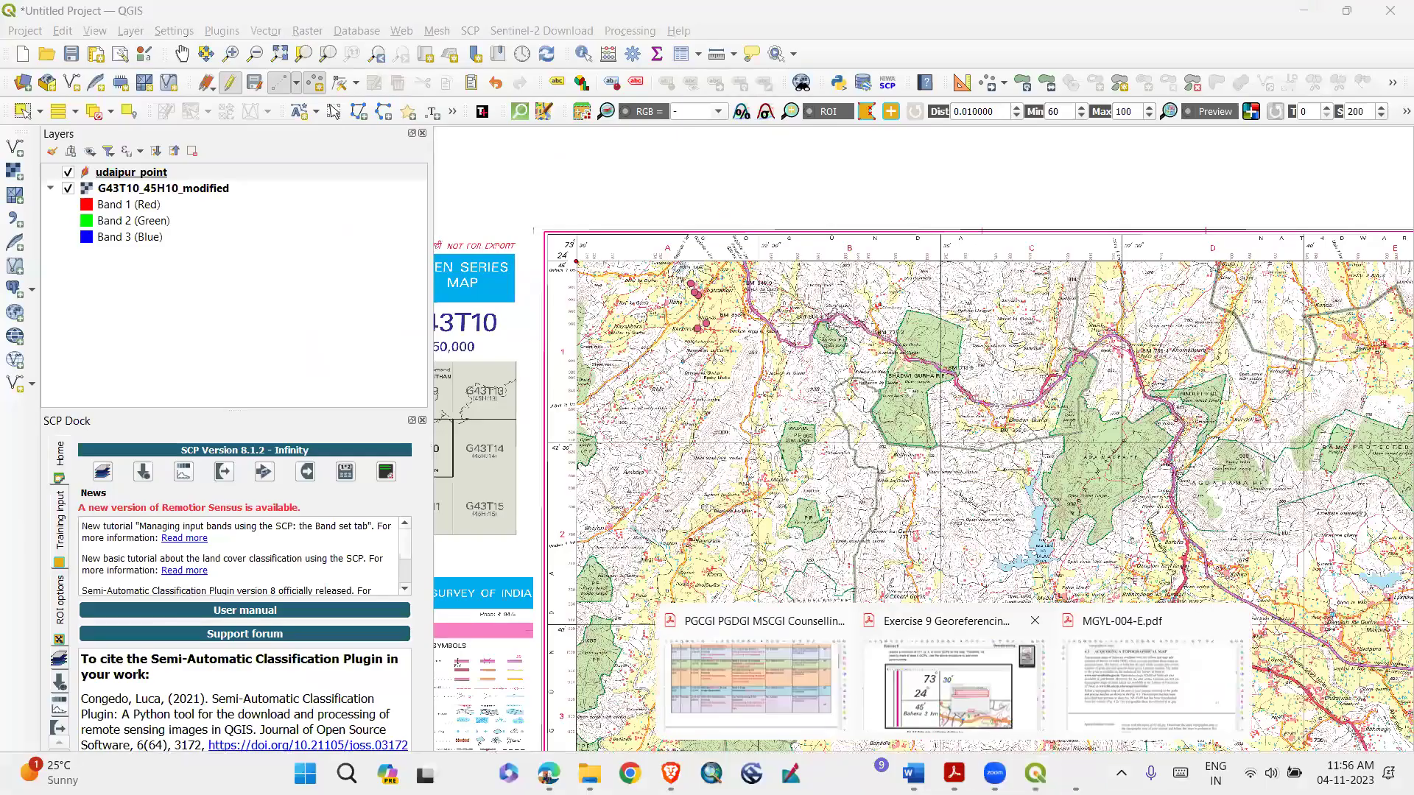
click(950, 682)
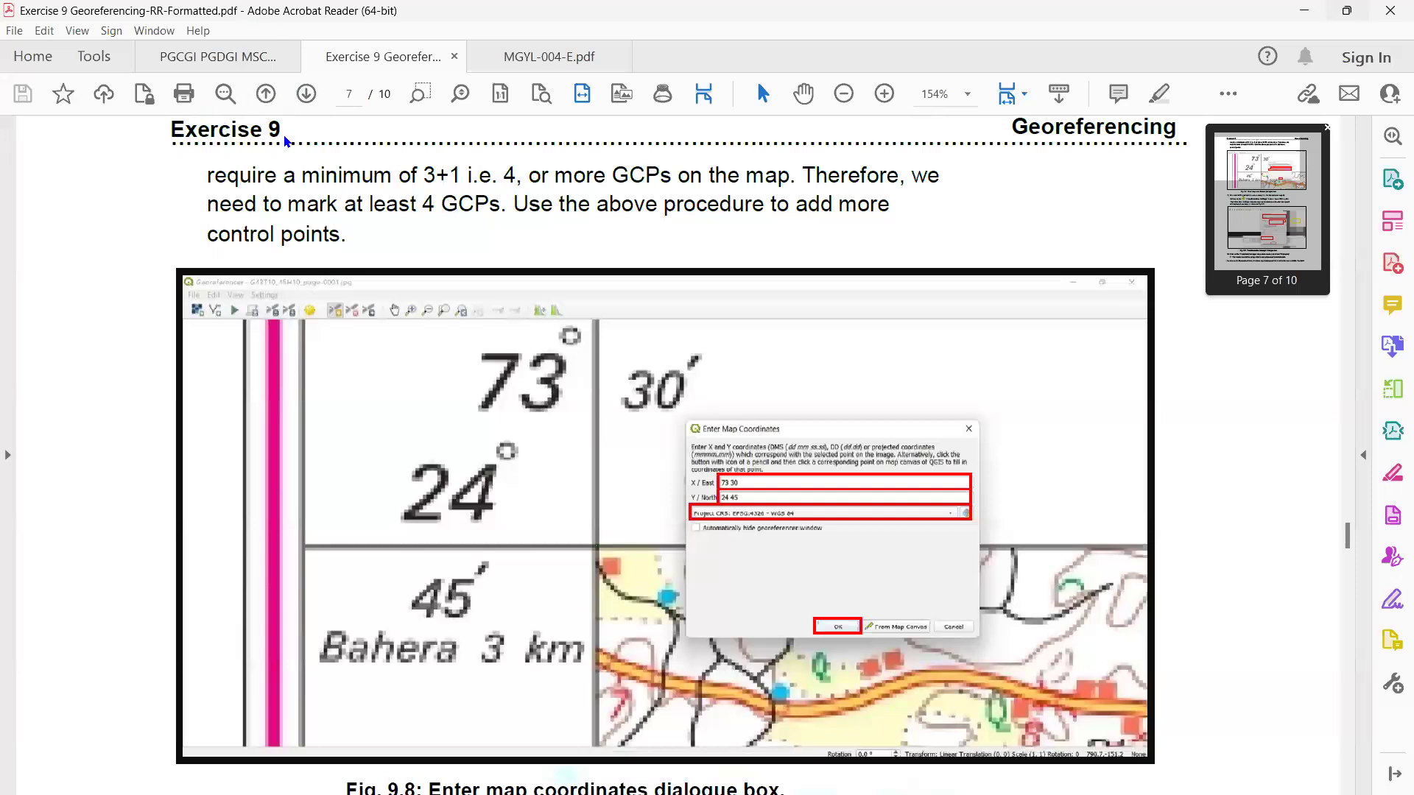
key(alt+Tab)
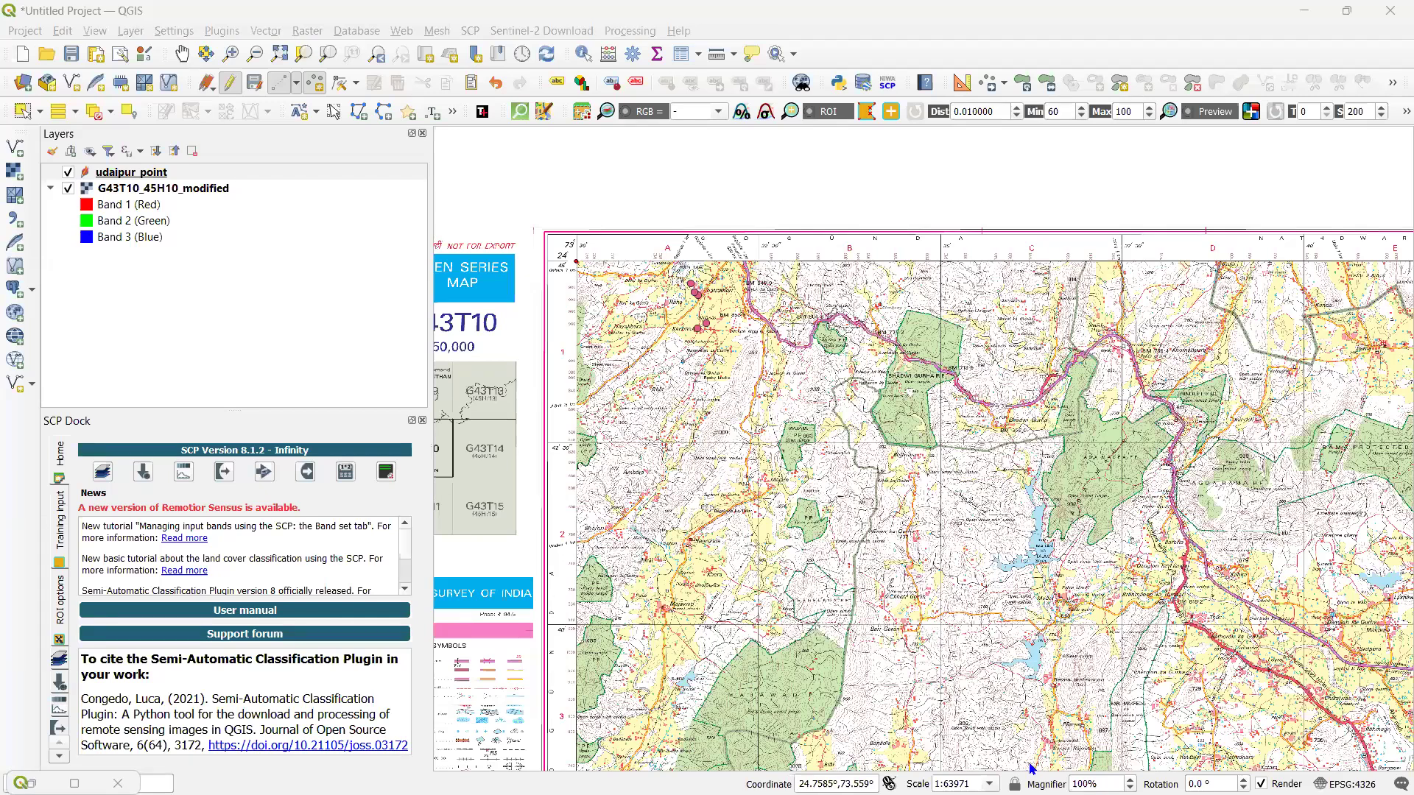
Return to the Exercise 9 PDF and read step 12 with Fig. 9.9 on the Transformation Settings
mouse_move(955, 774)
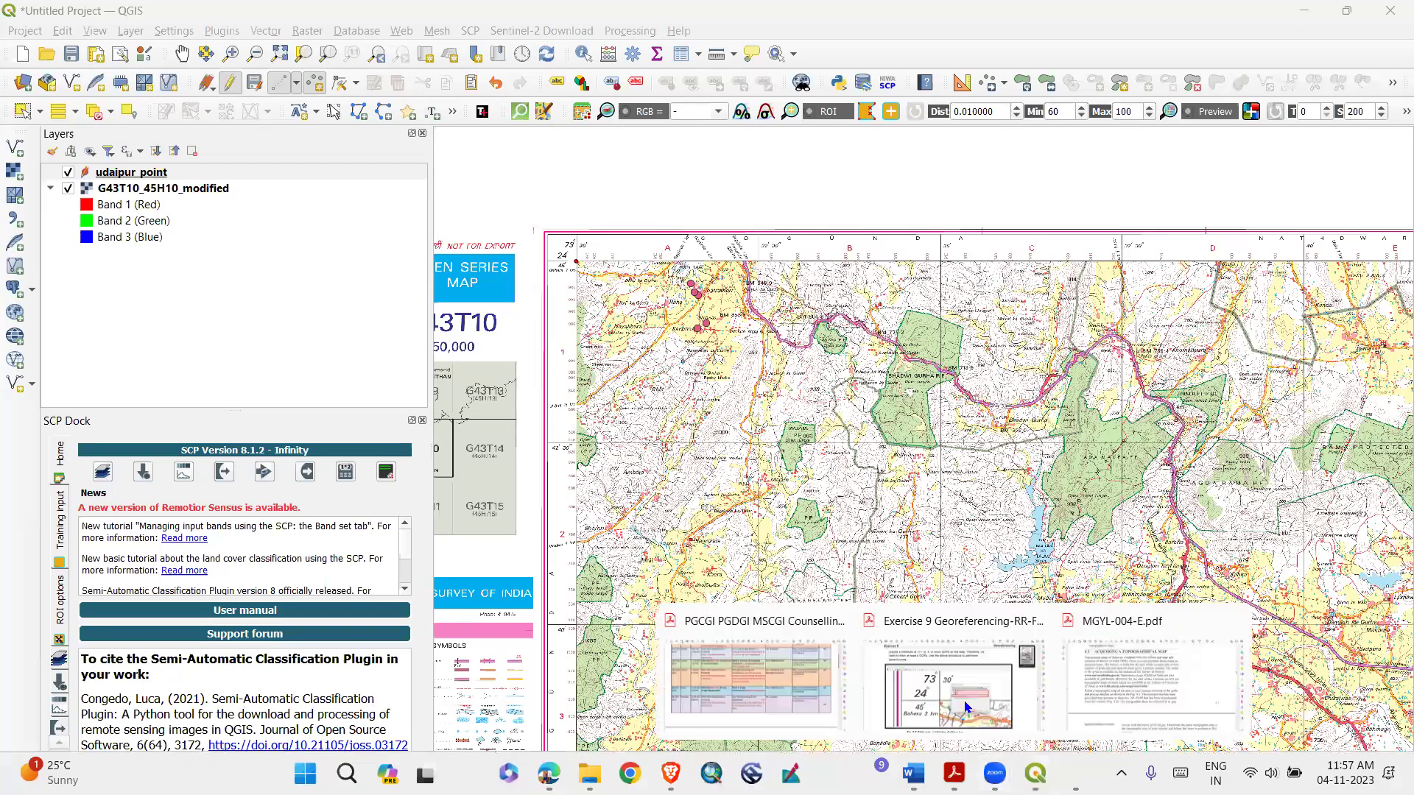
click(954, 685)
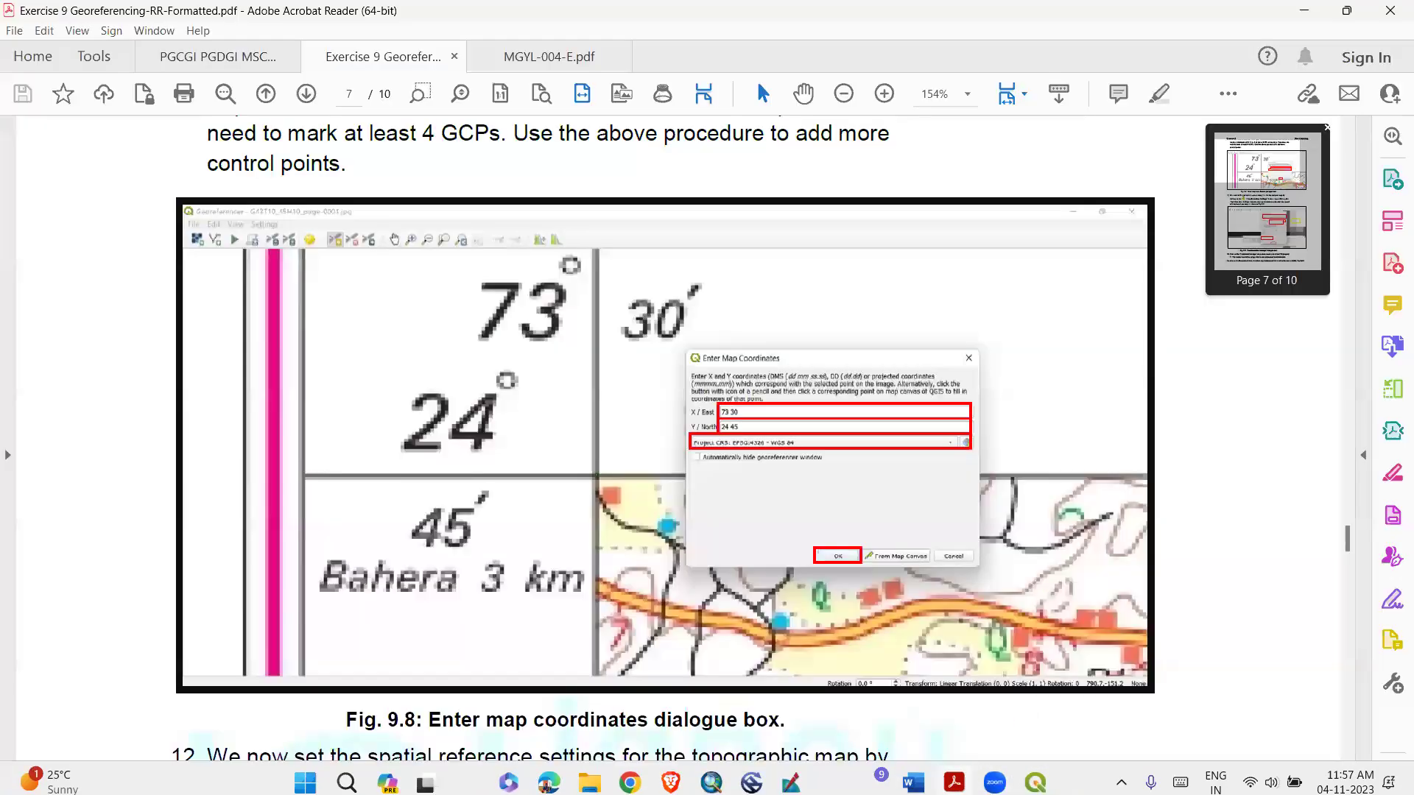
scroll(663, 442, down, 2)
scroll(663, 442, down, 5)
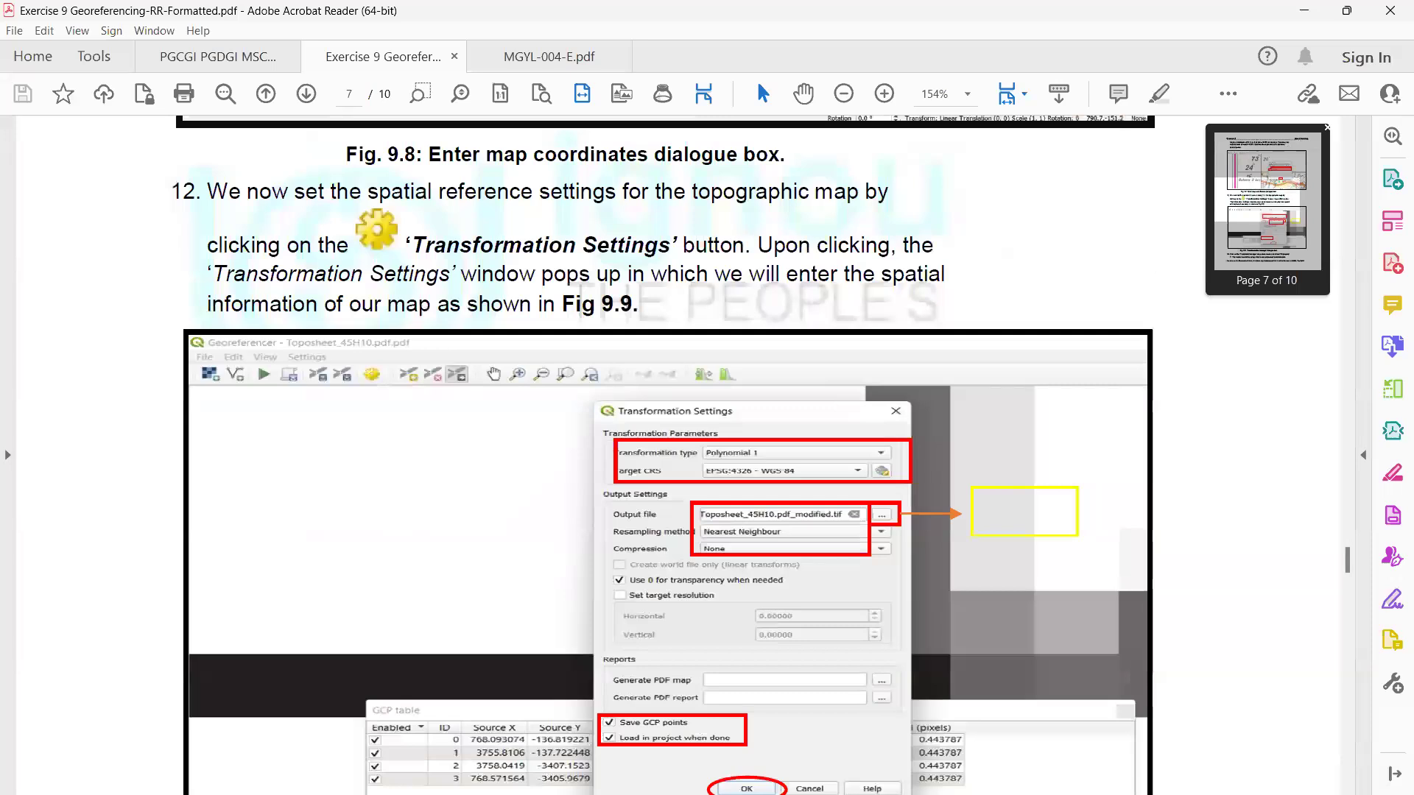
scroll(663, 442, down, 2)
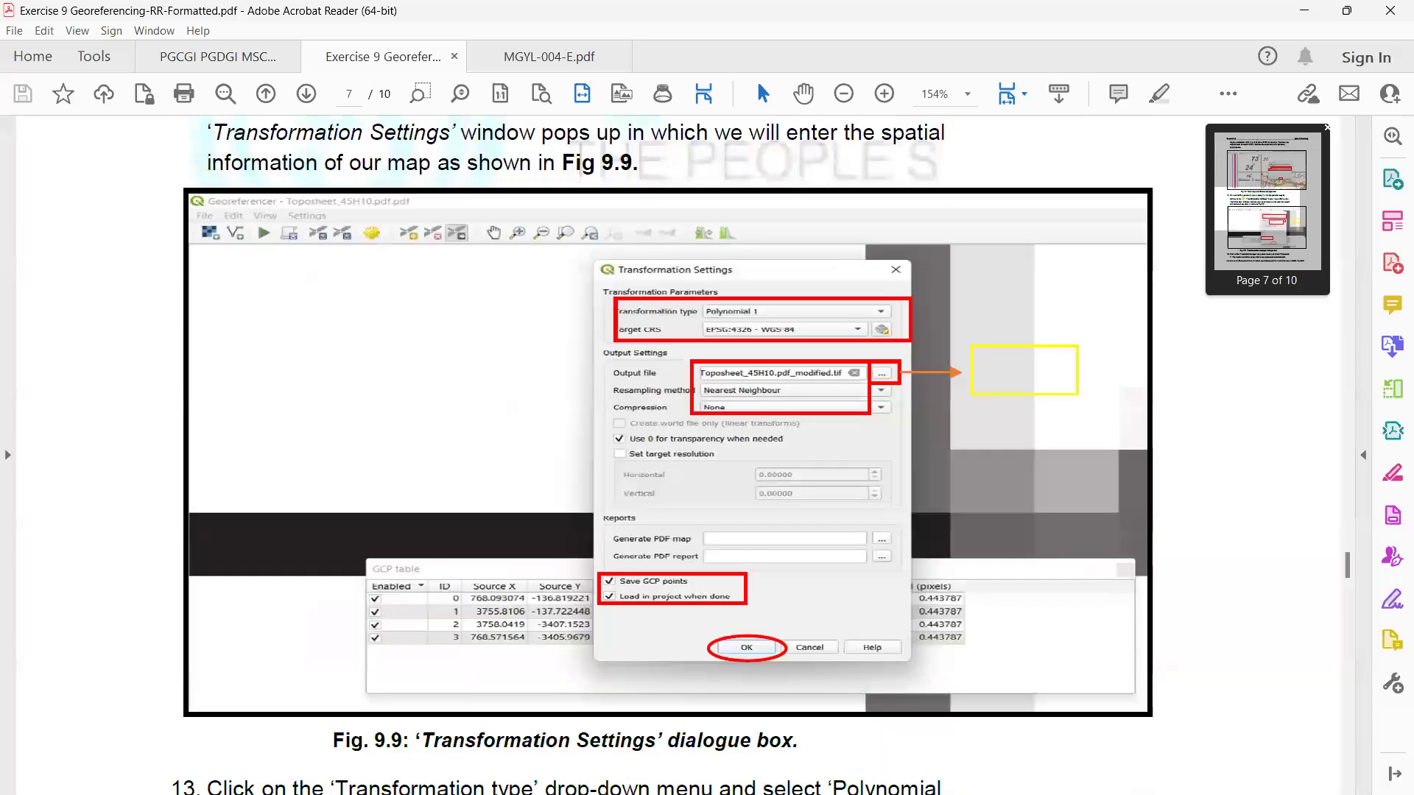
Read step 13 below Fig. 9.9 in the Exercise 9 PDF and examine the Transformation Settings figure
scroll(736, 455, down, 1)
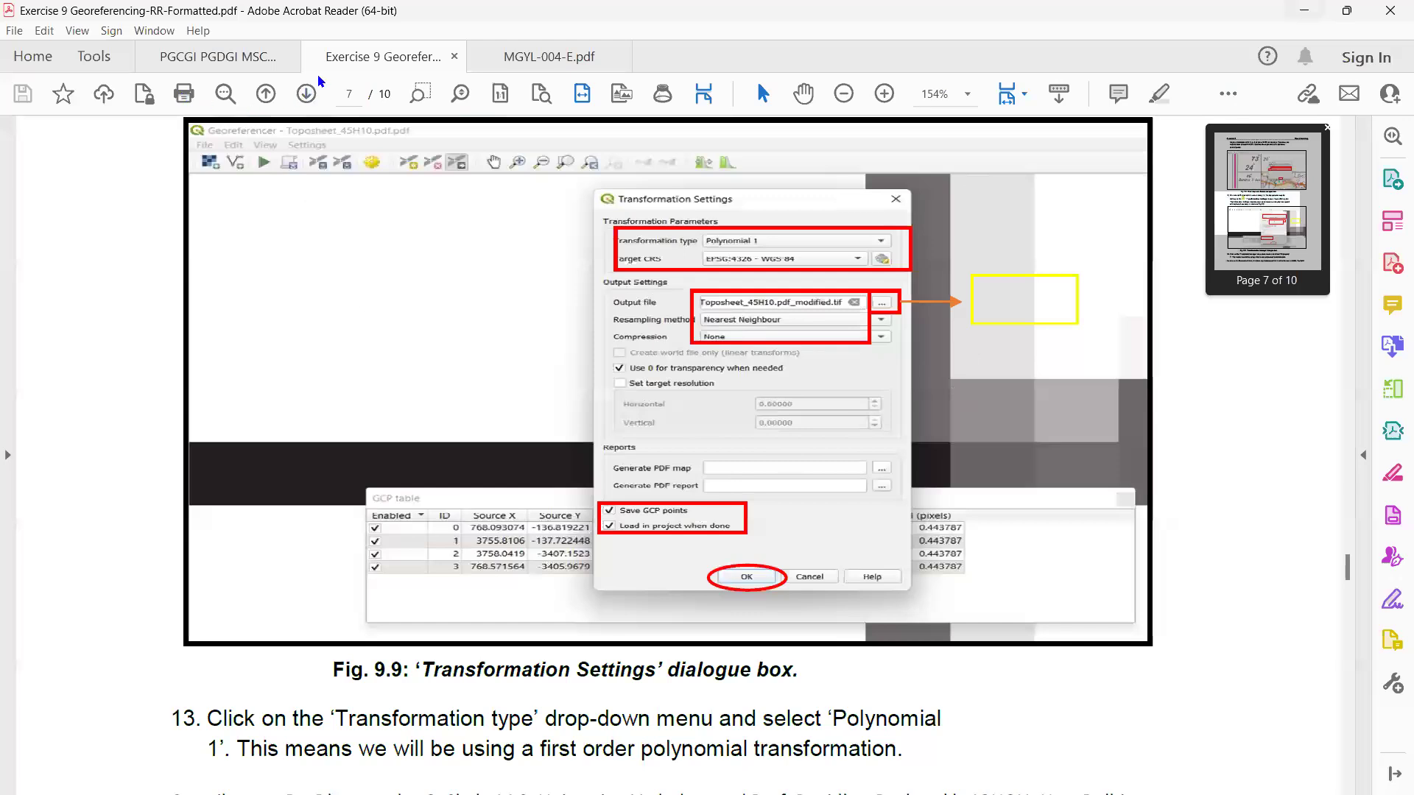
key(alt+Tab)
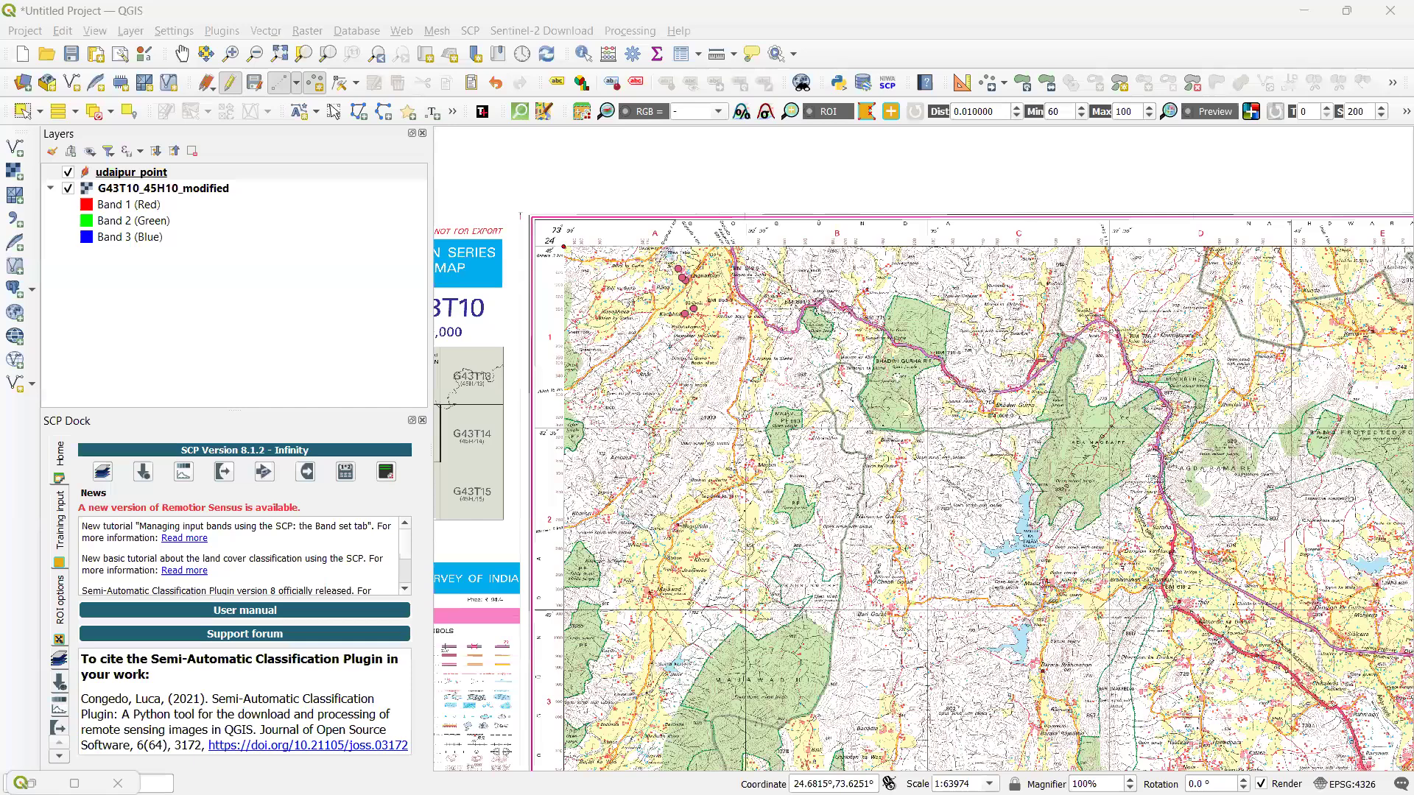
mouse_move(1047, 774)
key(alt+Tab)
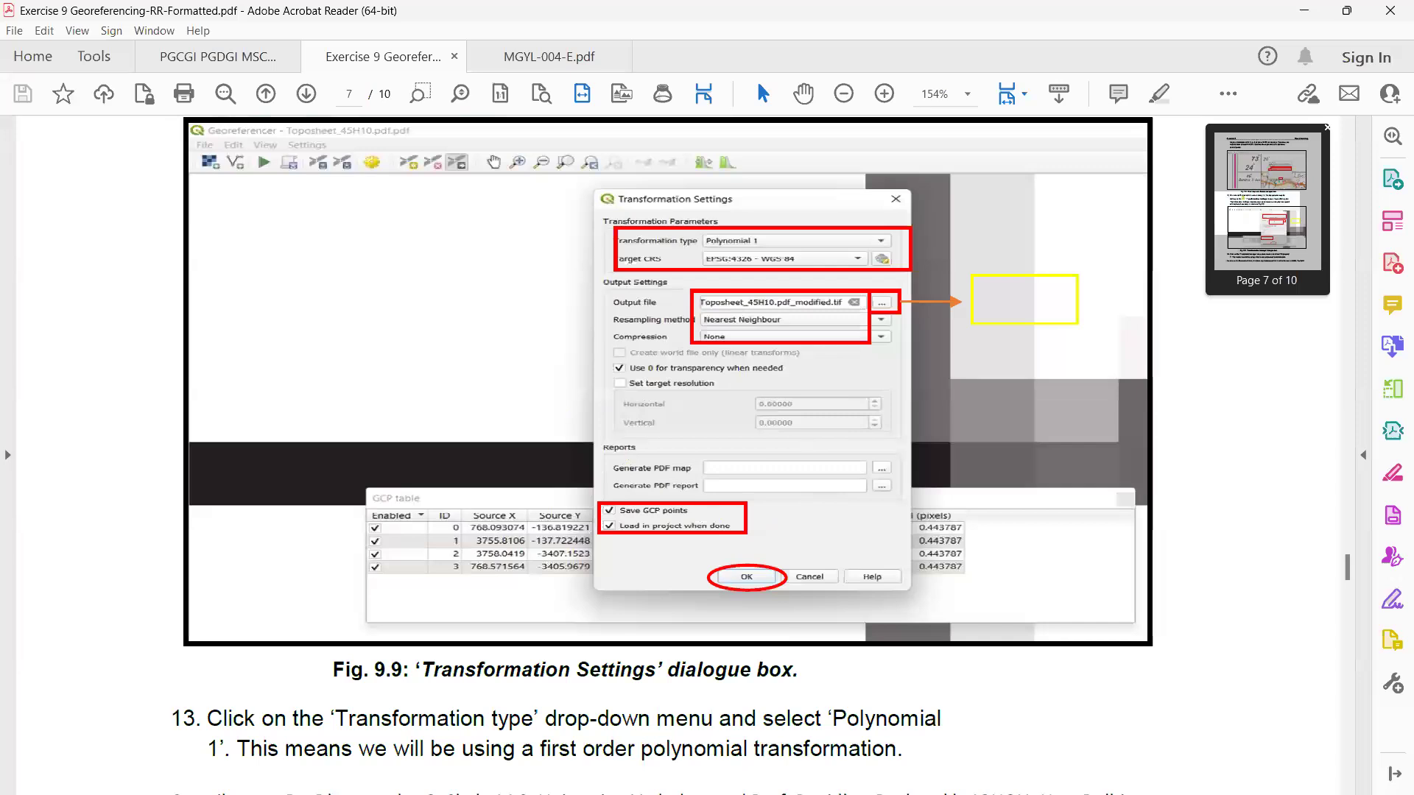
scroll(736, 455, up, 1)
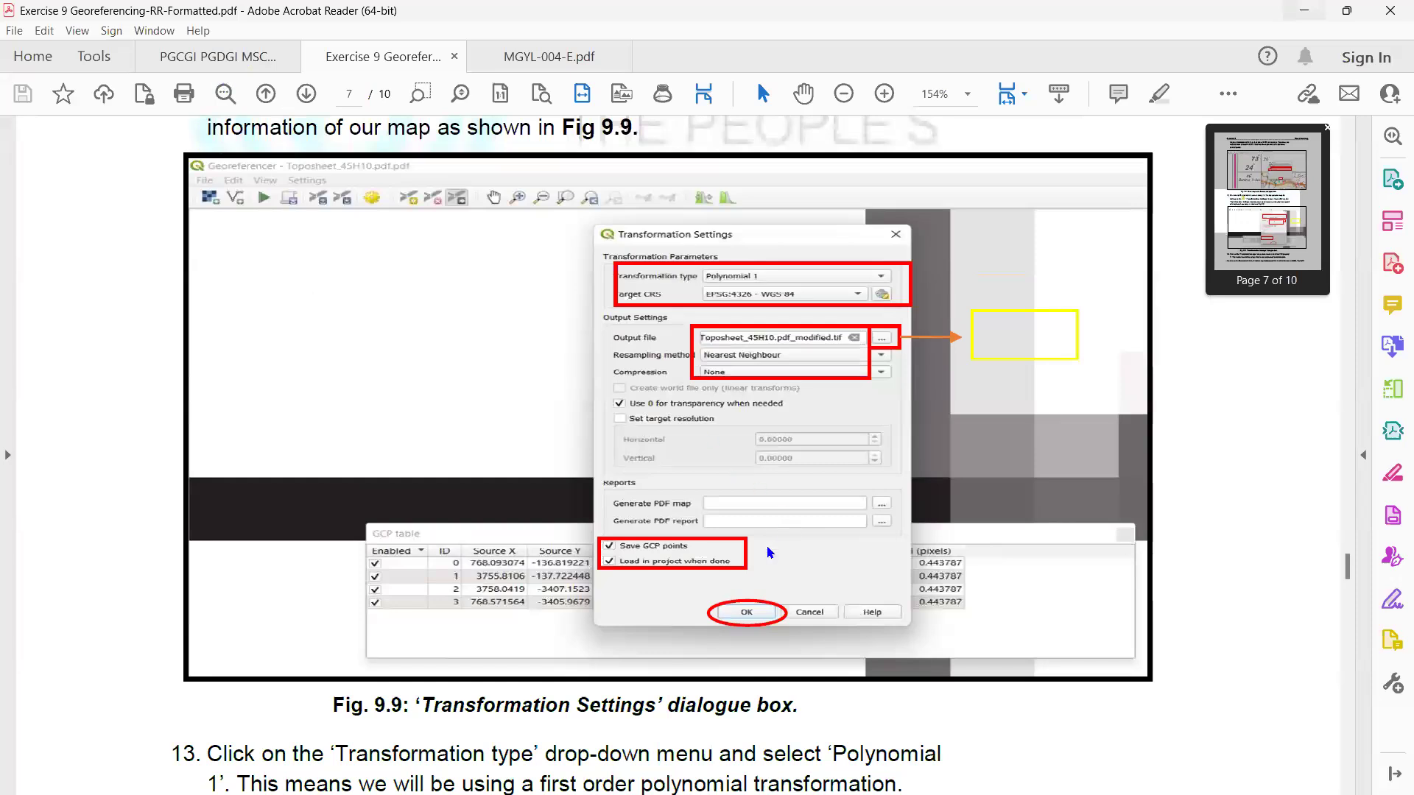
Switch to QGIS and stop editing the udaipur_point layer, saving its changes
key(alt+Tab)
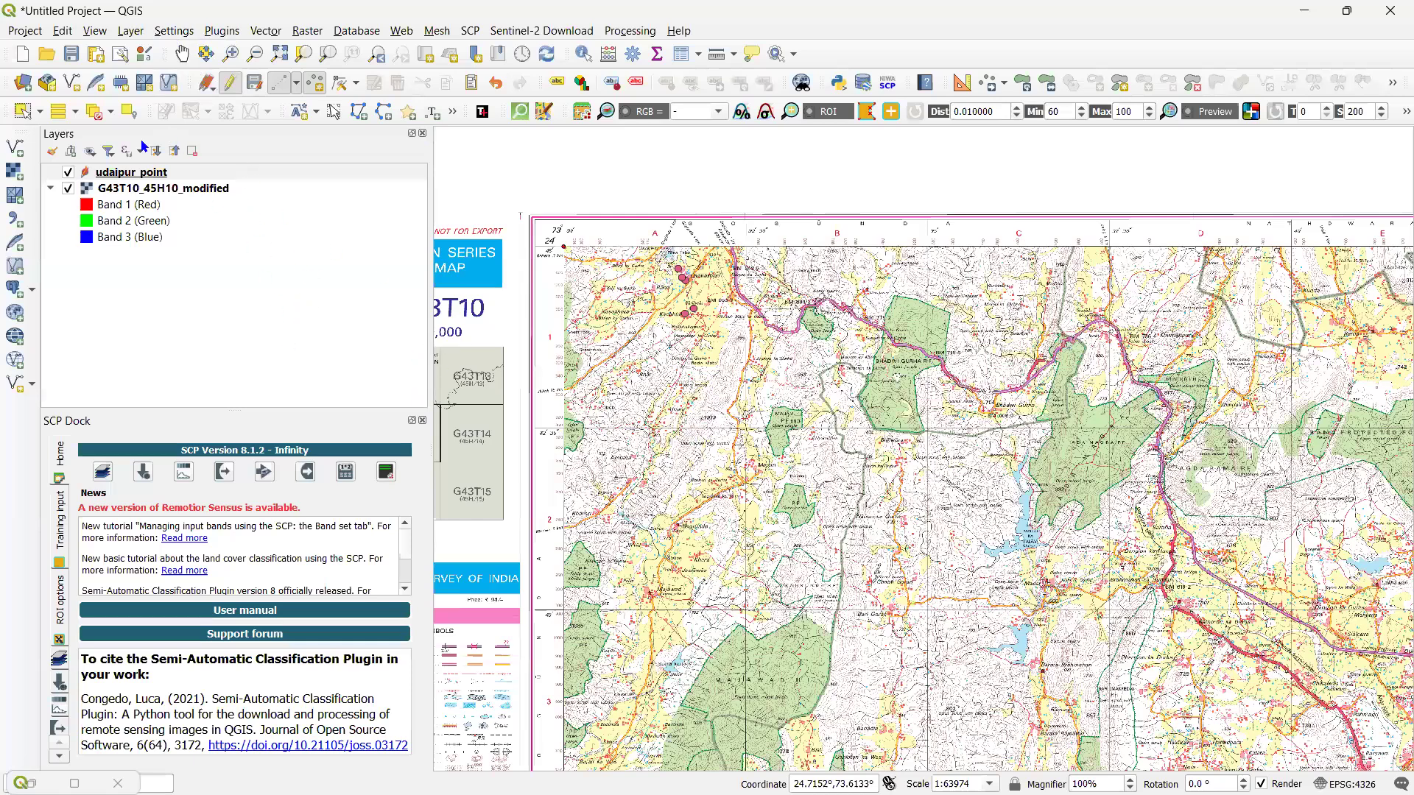
click(230, 83)
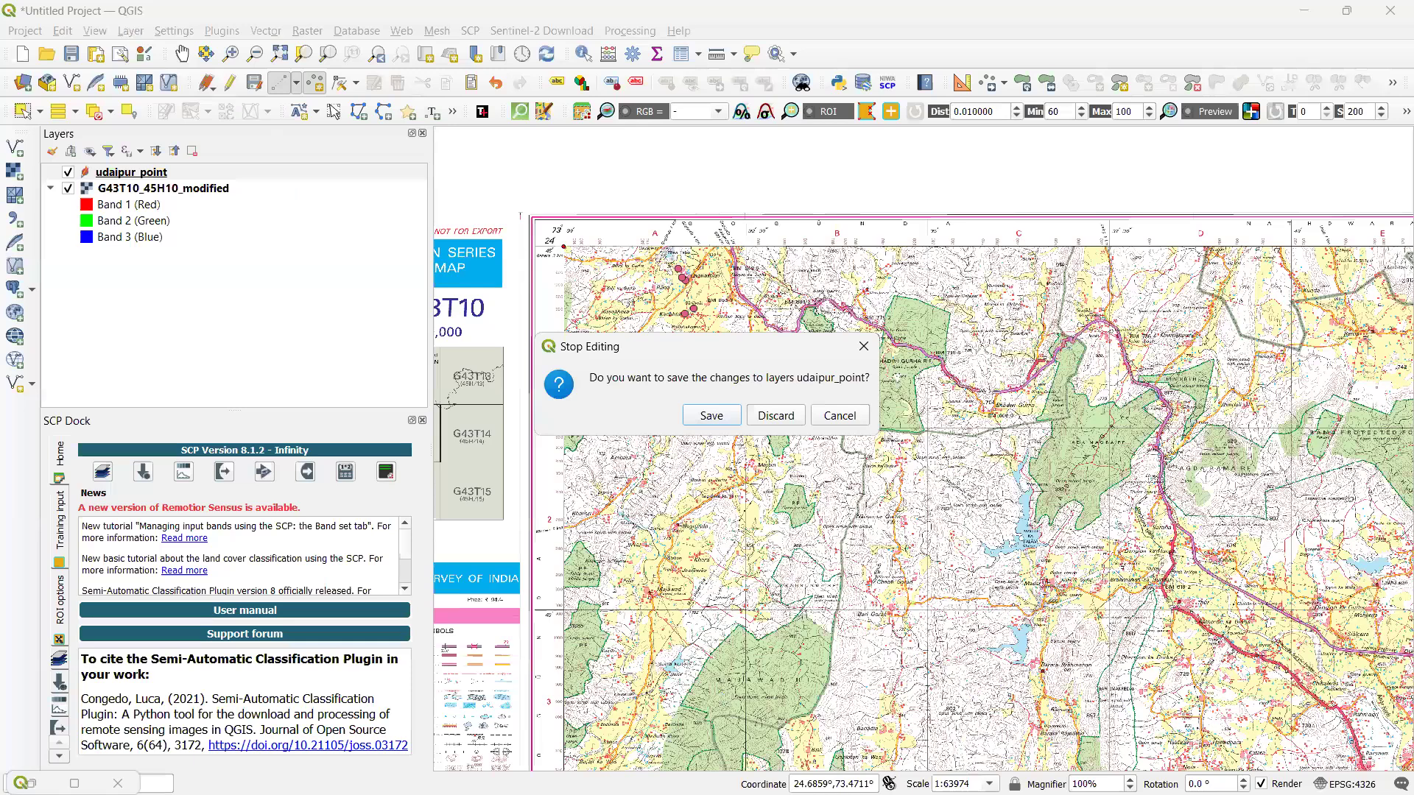
key(Return)
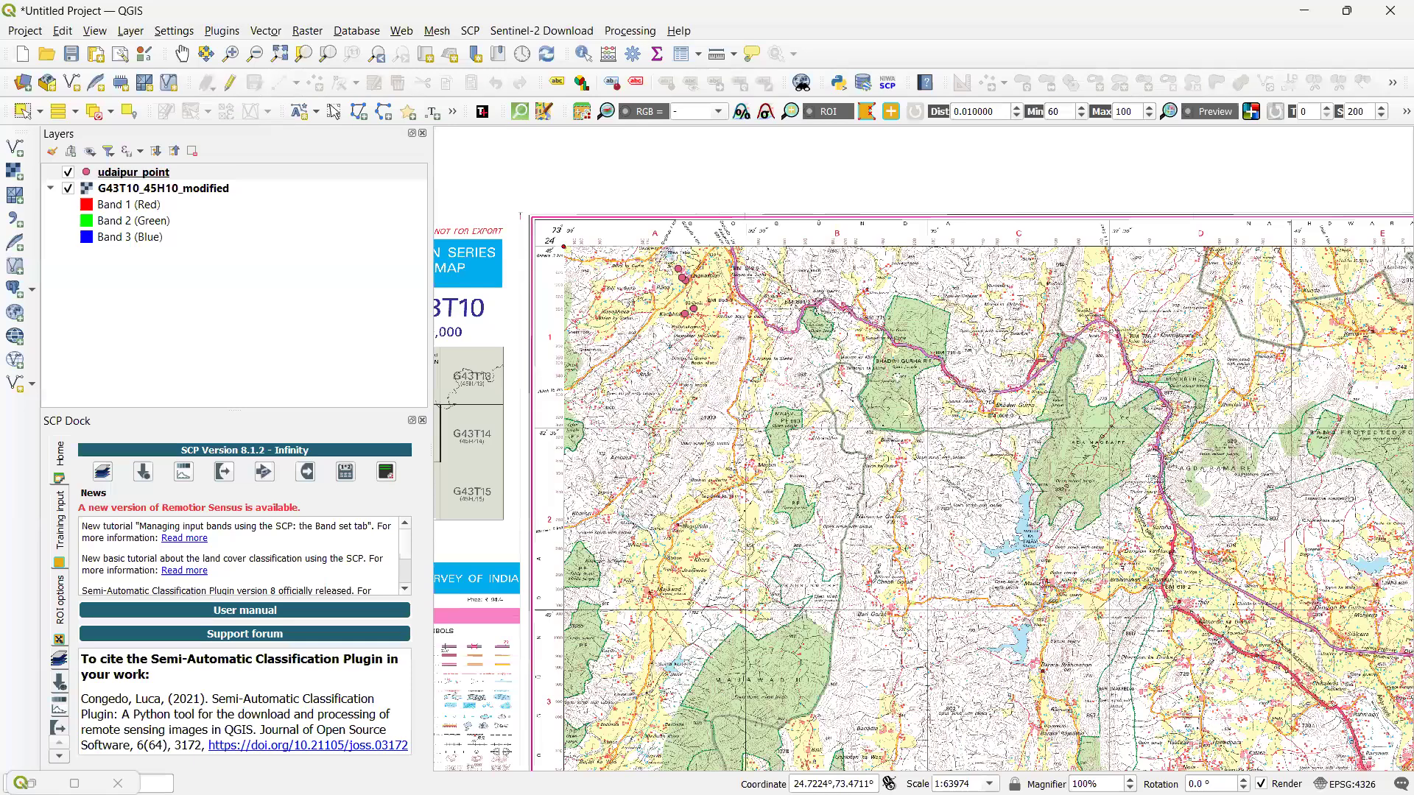
key(alt+Tab)
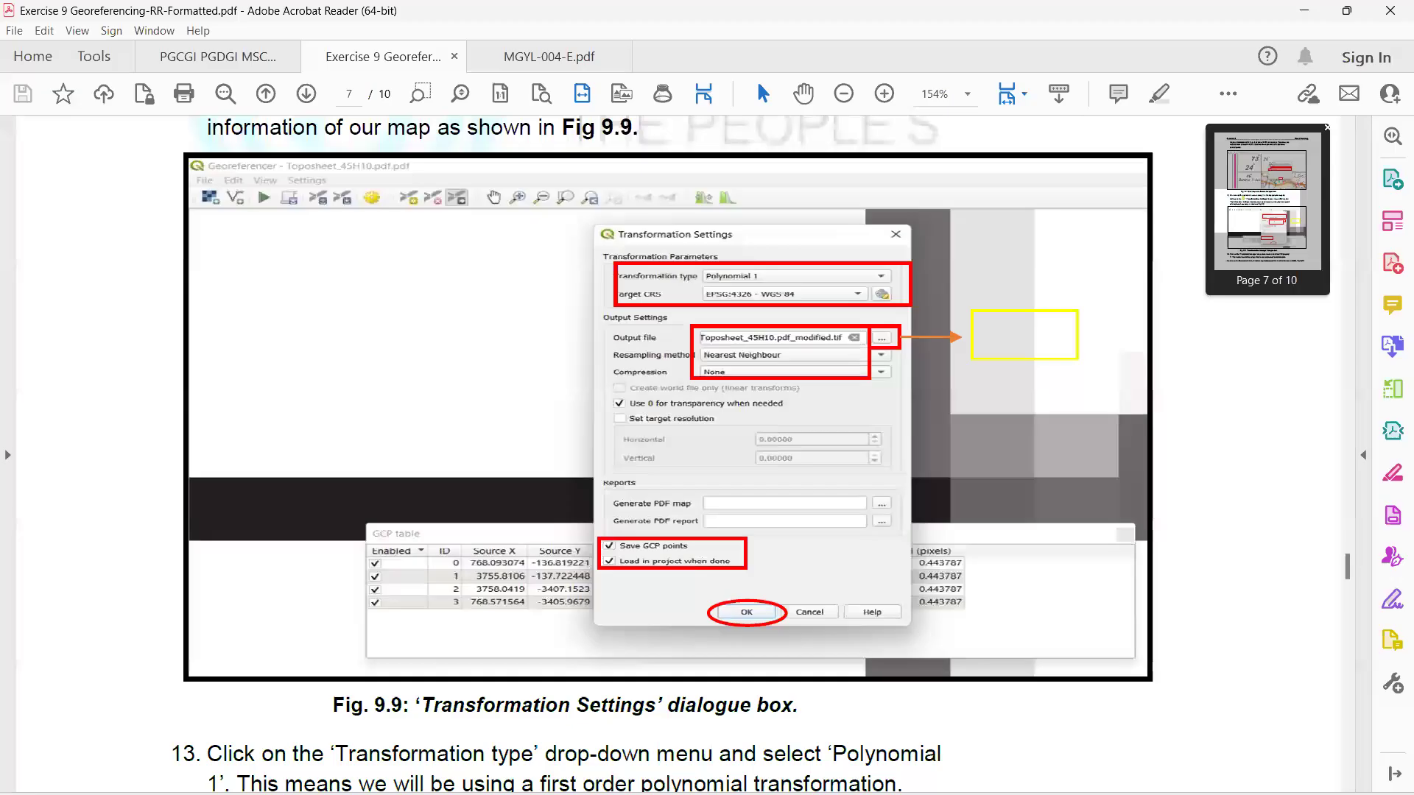
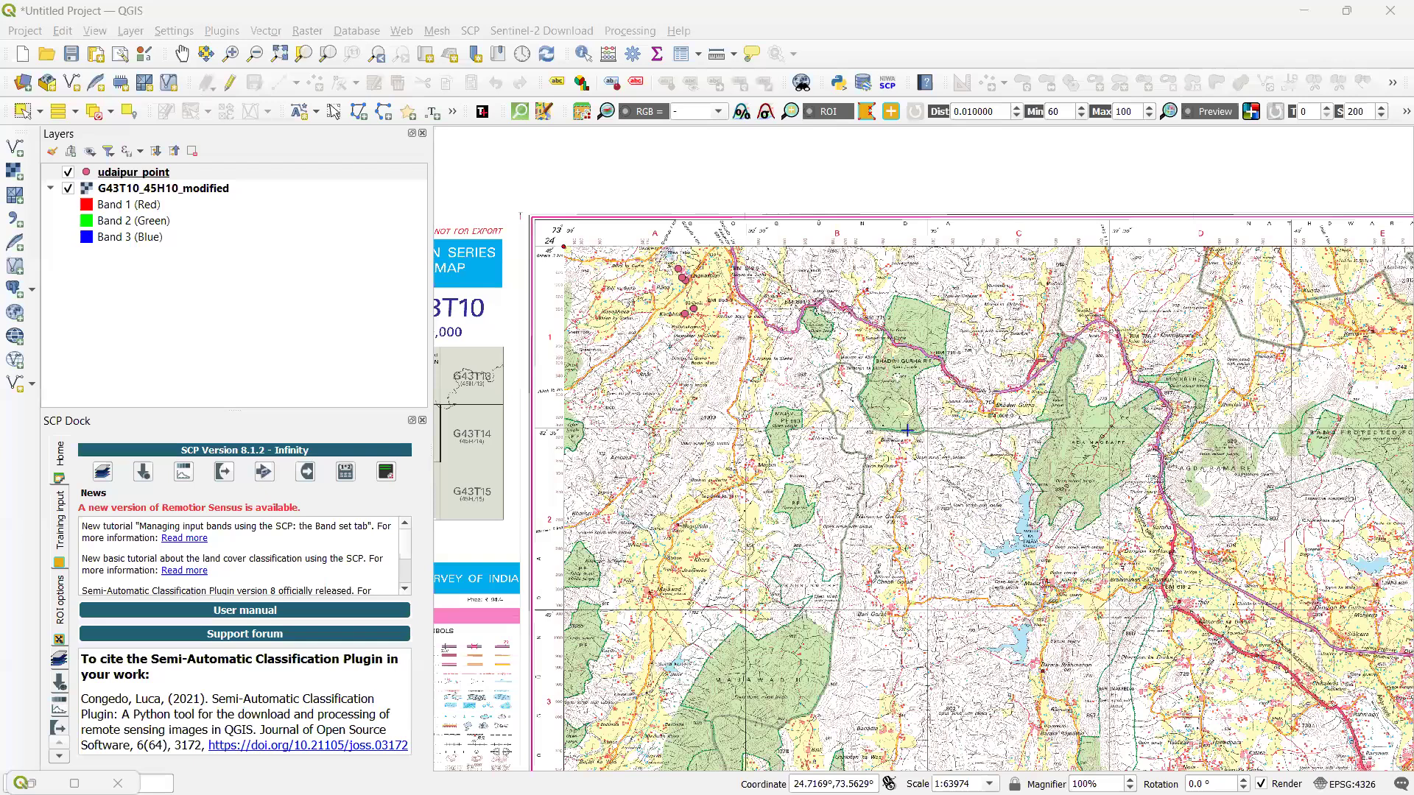
Examine the Conventional Symbols legend of the G43T10 toposheet, including the area, boundary and bench-mark symbols
scroll(972, 391, up, 1)
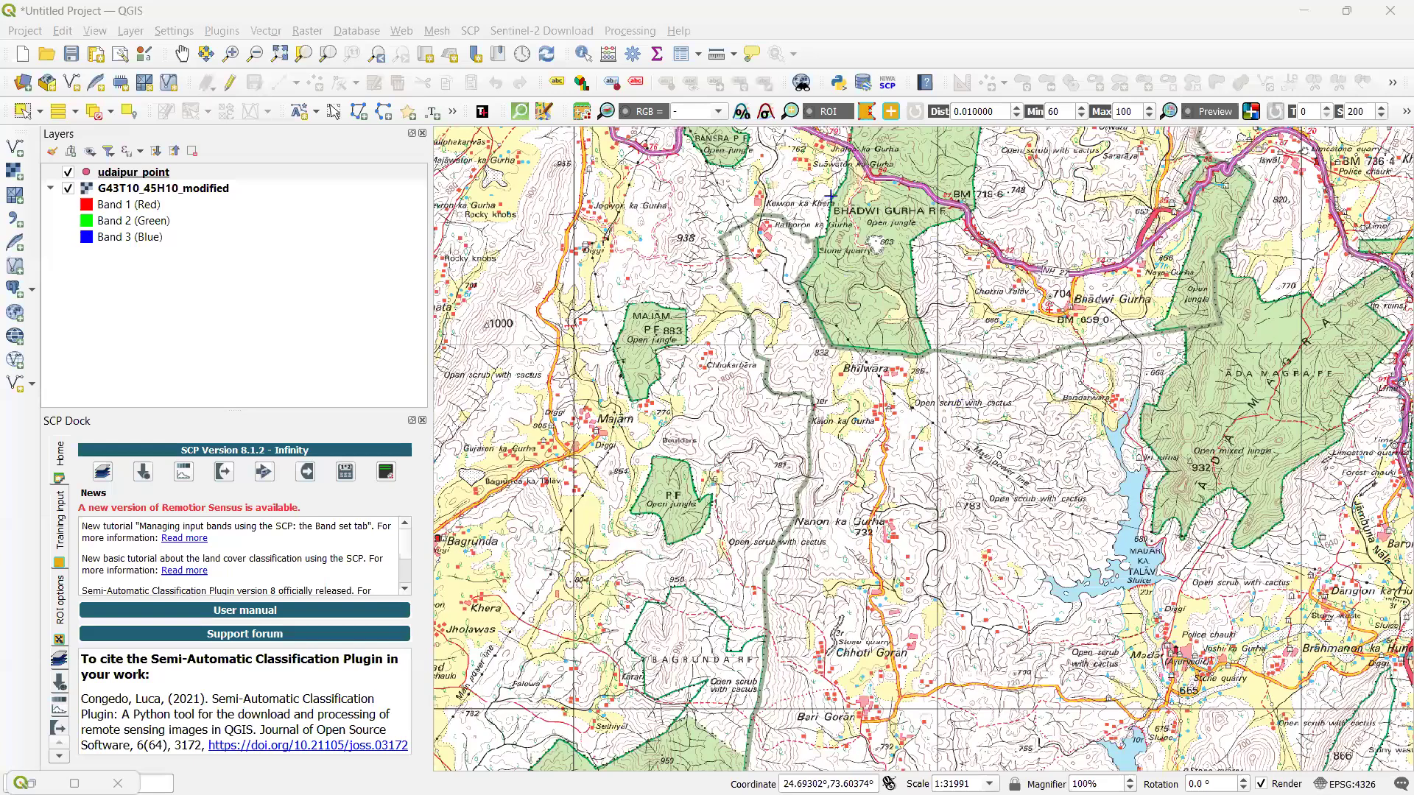
scroll(830, 196, down, 1)
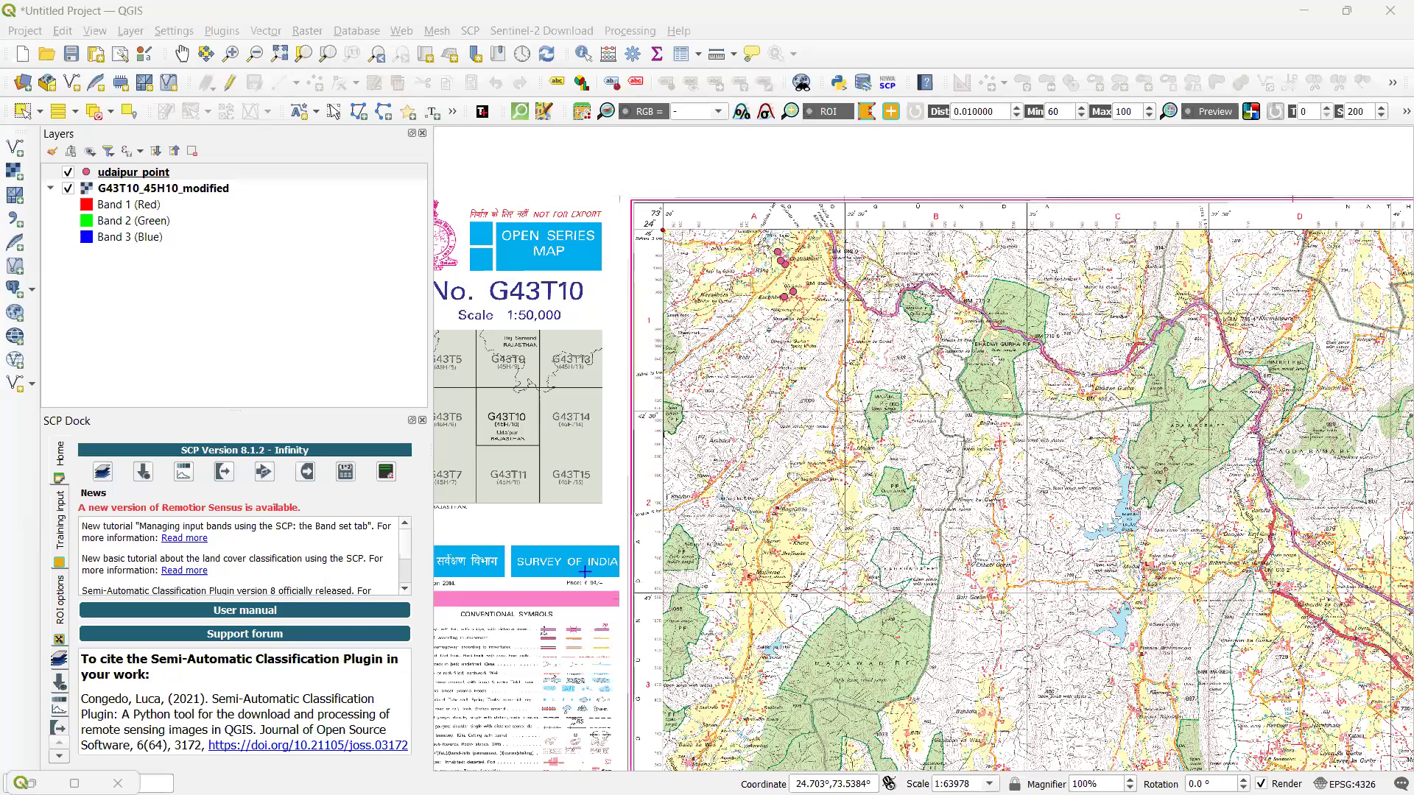
scroll(959, 321, up, 1)
drag(486, 737, 1226, 489)
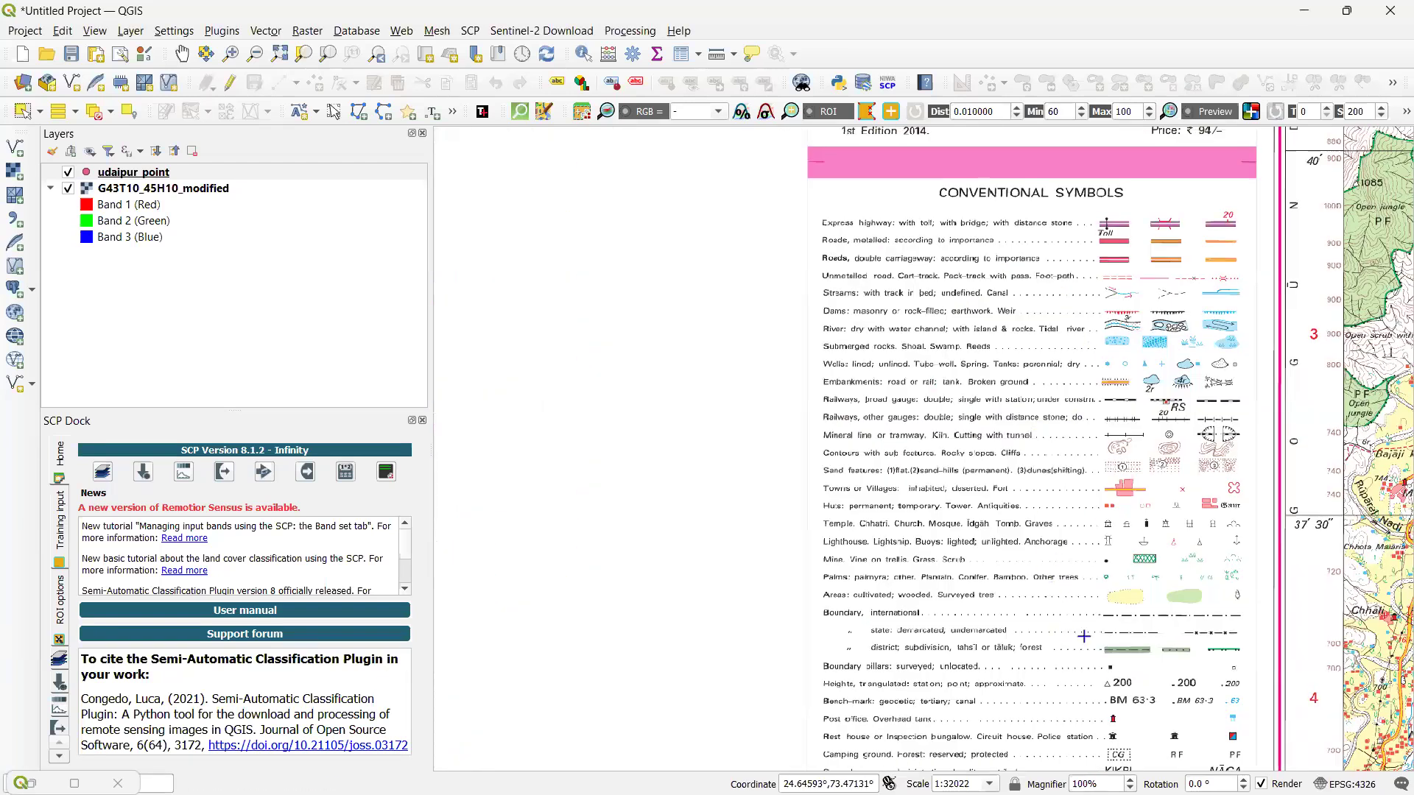
drag(1120, 684, 1138, 457)
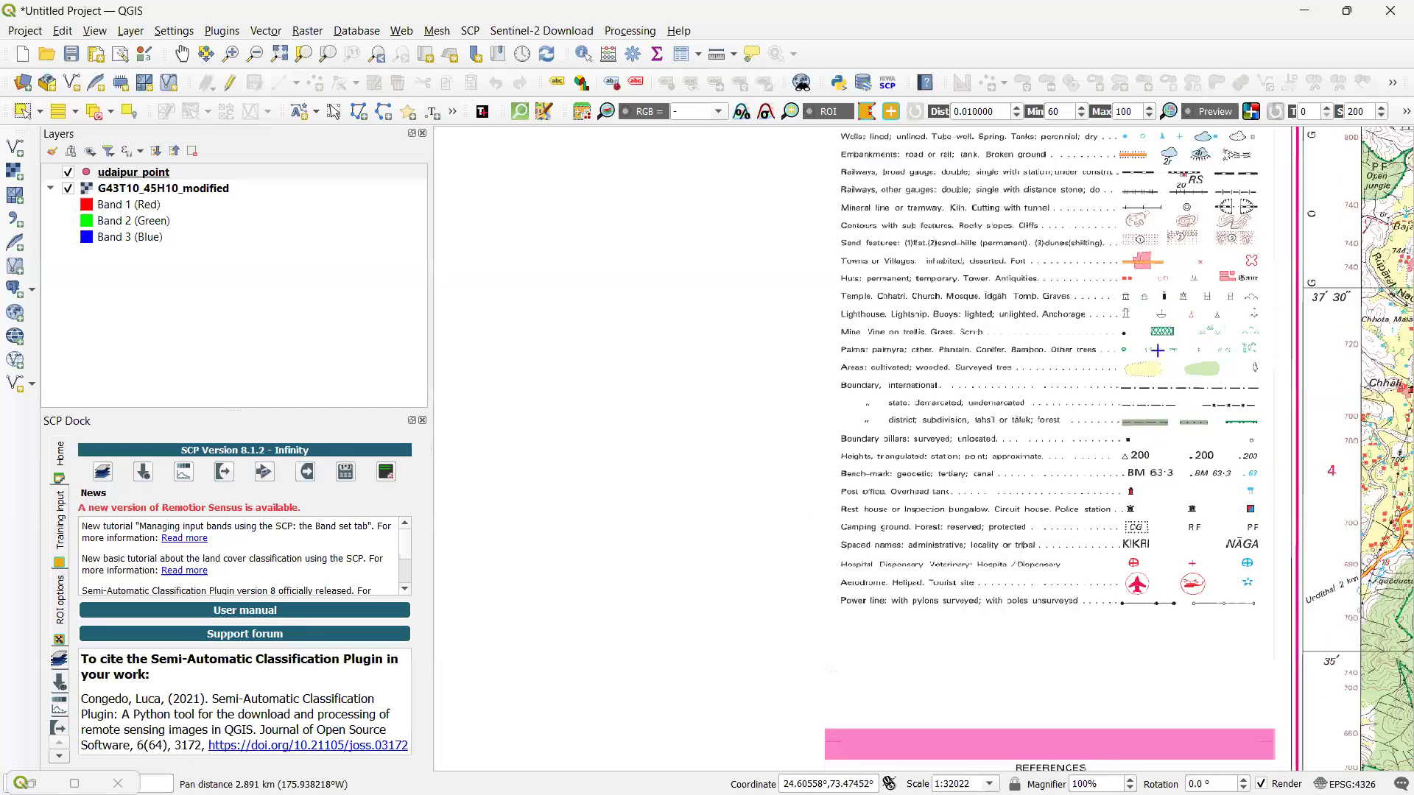
drag(1127, 343, 1119, 335)
scroll(1116, 332, up, 1)
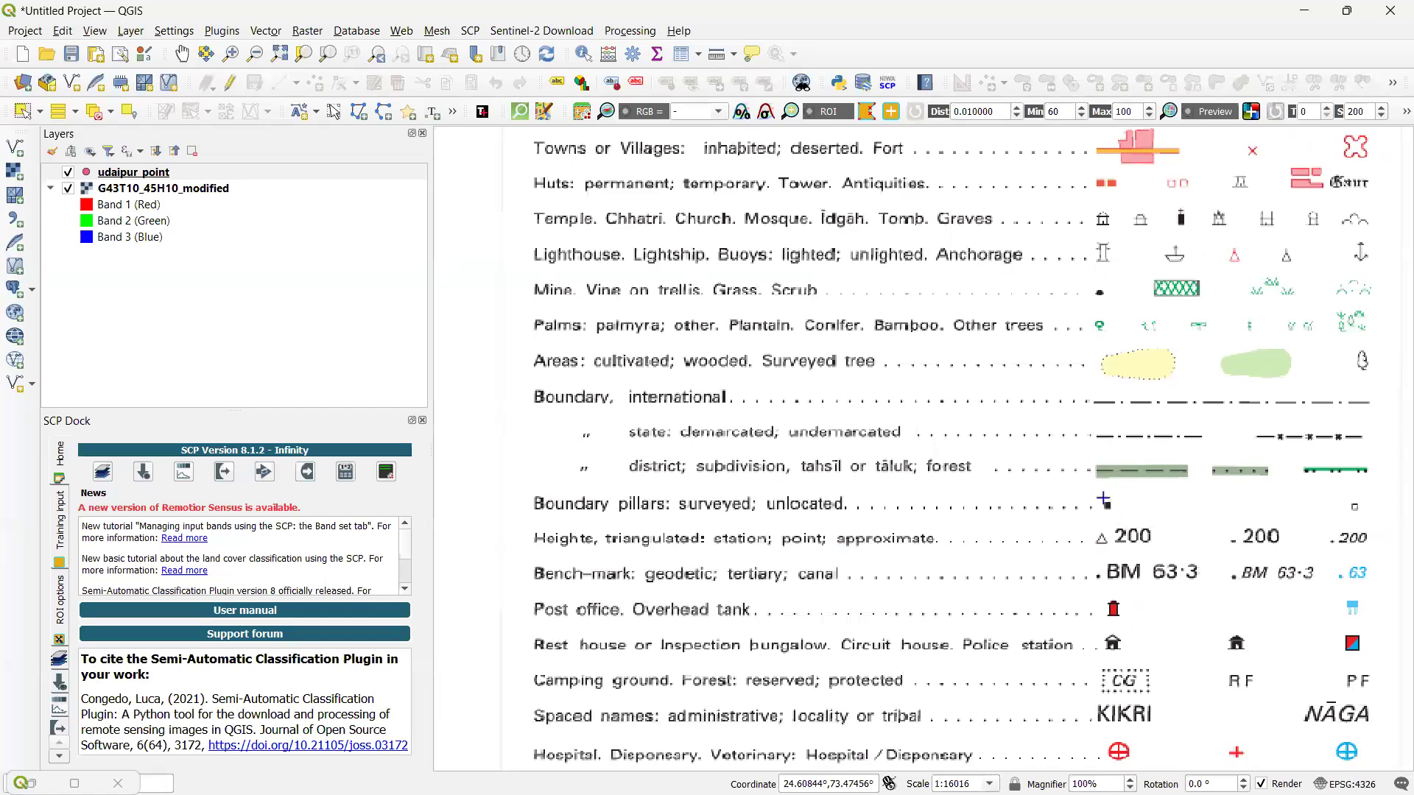
scroll(1090, 458, down, 1)
scroll(1073, 504, up, 1)
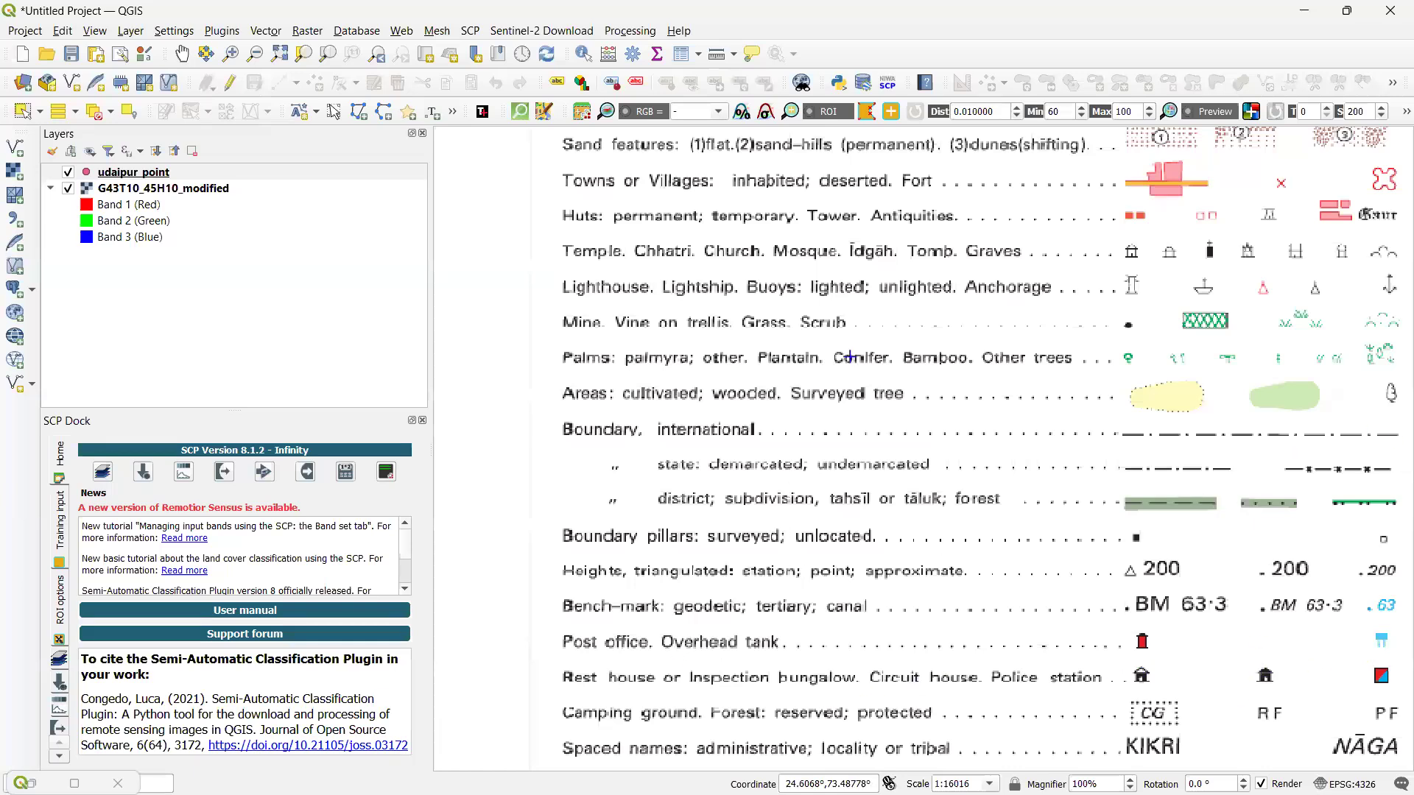
drag(1316, 409, 855, 453)
drag(988, 439, 1050, 248)
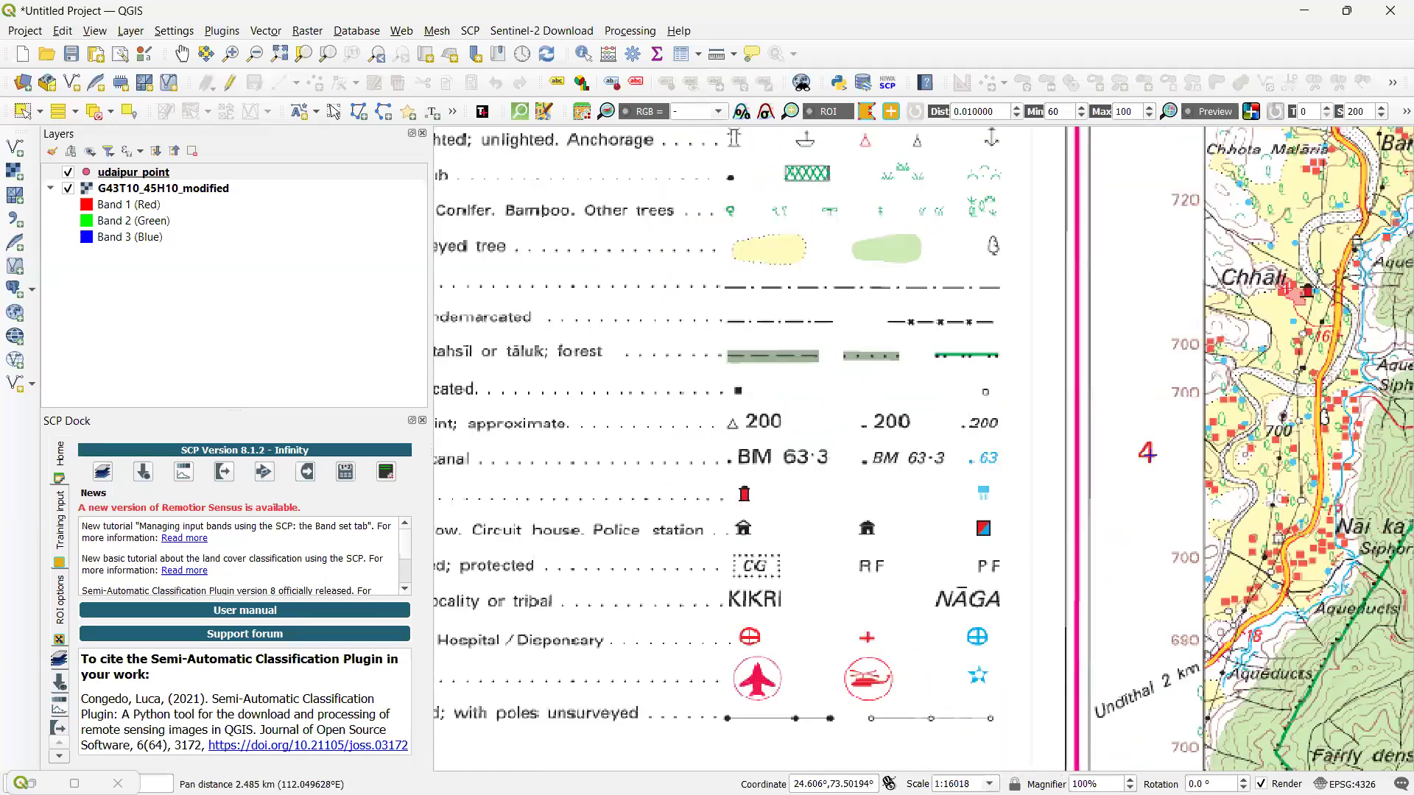
Return to the toposheet's northwest corner and examine the mapped features around Chātiākheri, Rāna and Kachhba
drag(1242, 362, 721, 612)
scroll(707, 531, down, 2)
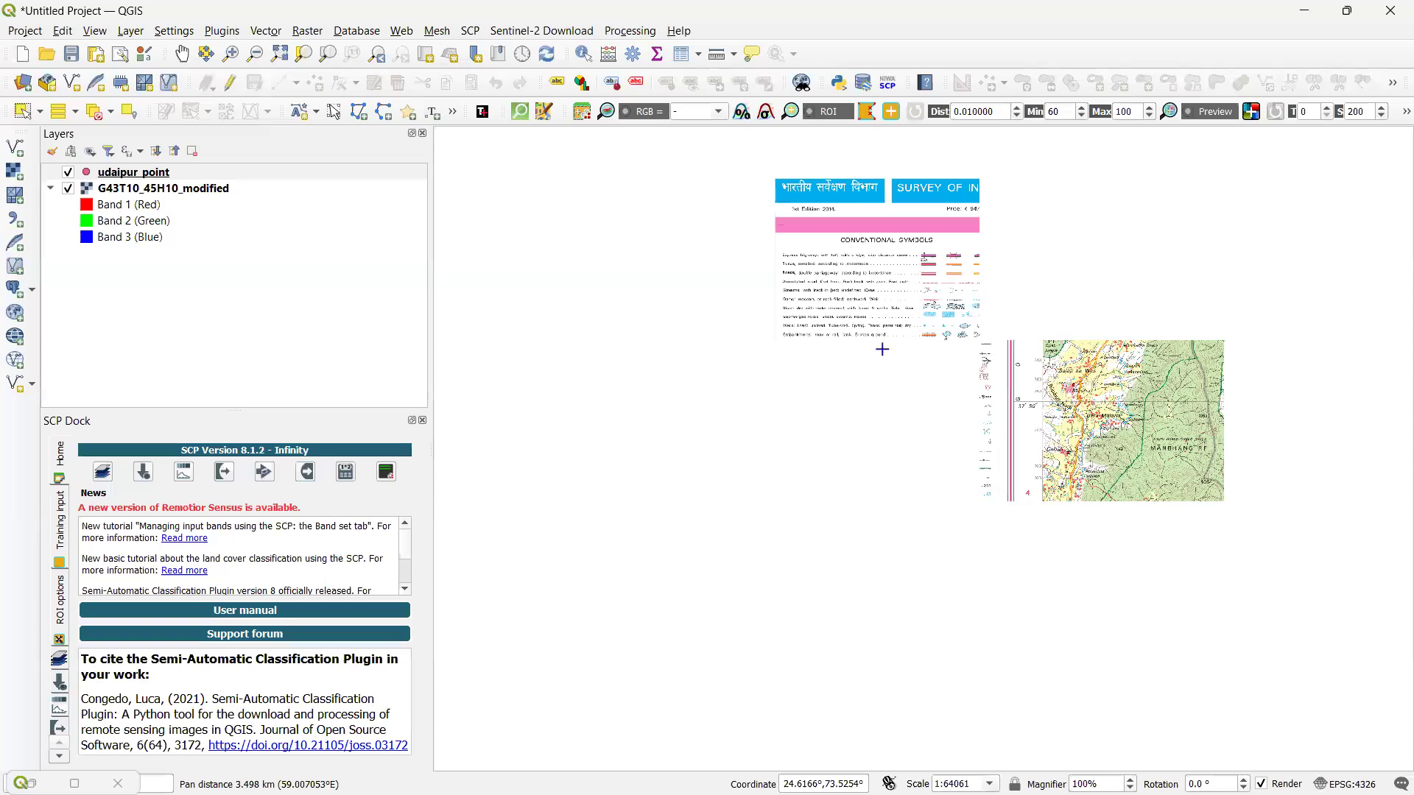
drag(1096, 713, 595, 635)
scroll(944, 400, up, 2)
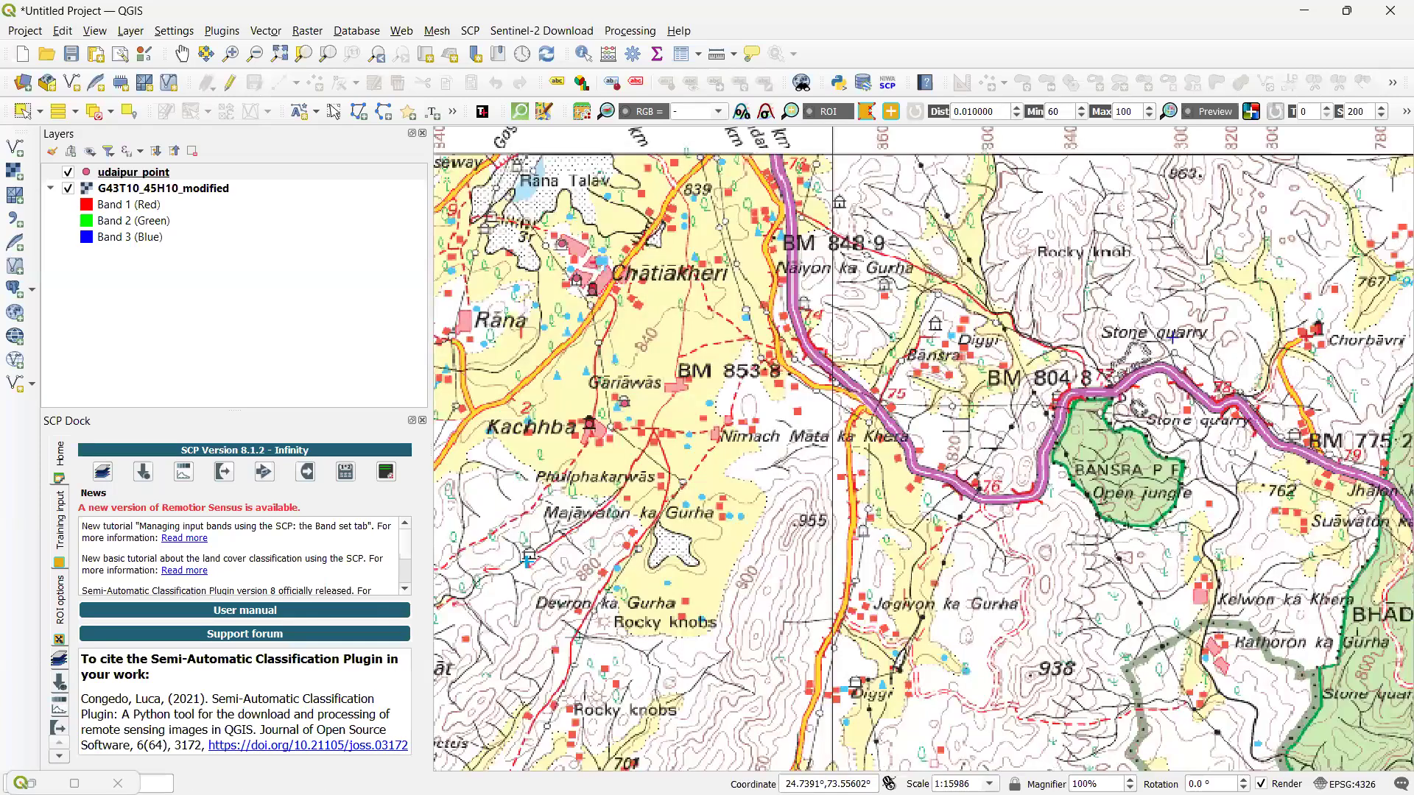
drag(1197, 506, 1362, 553)
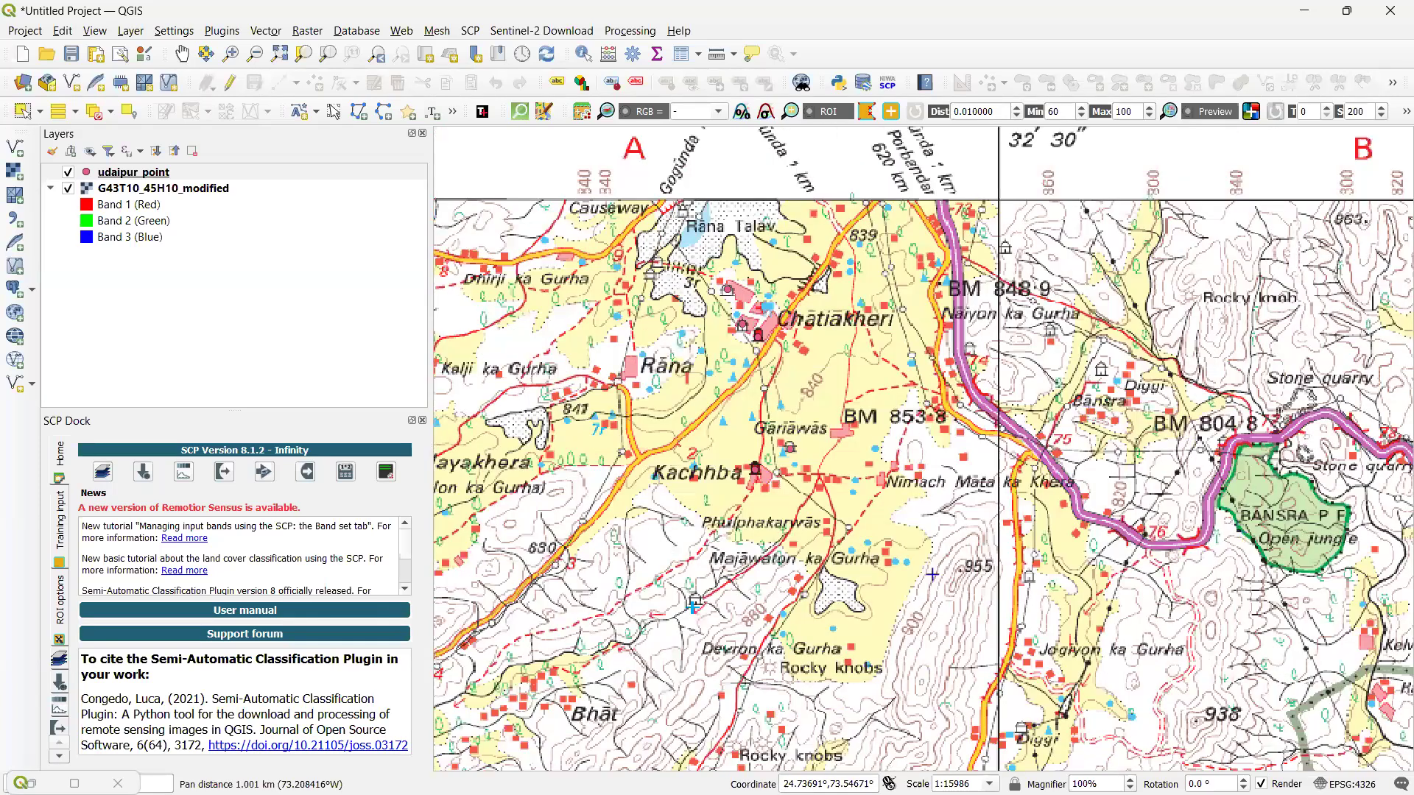
drag(995, 484, 974, 457)
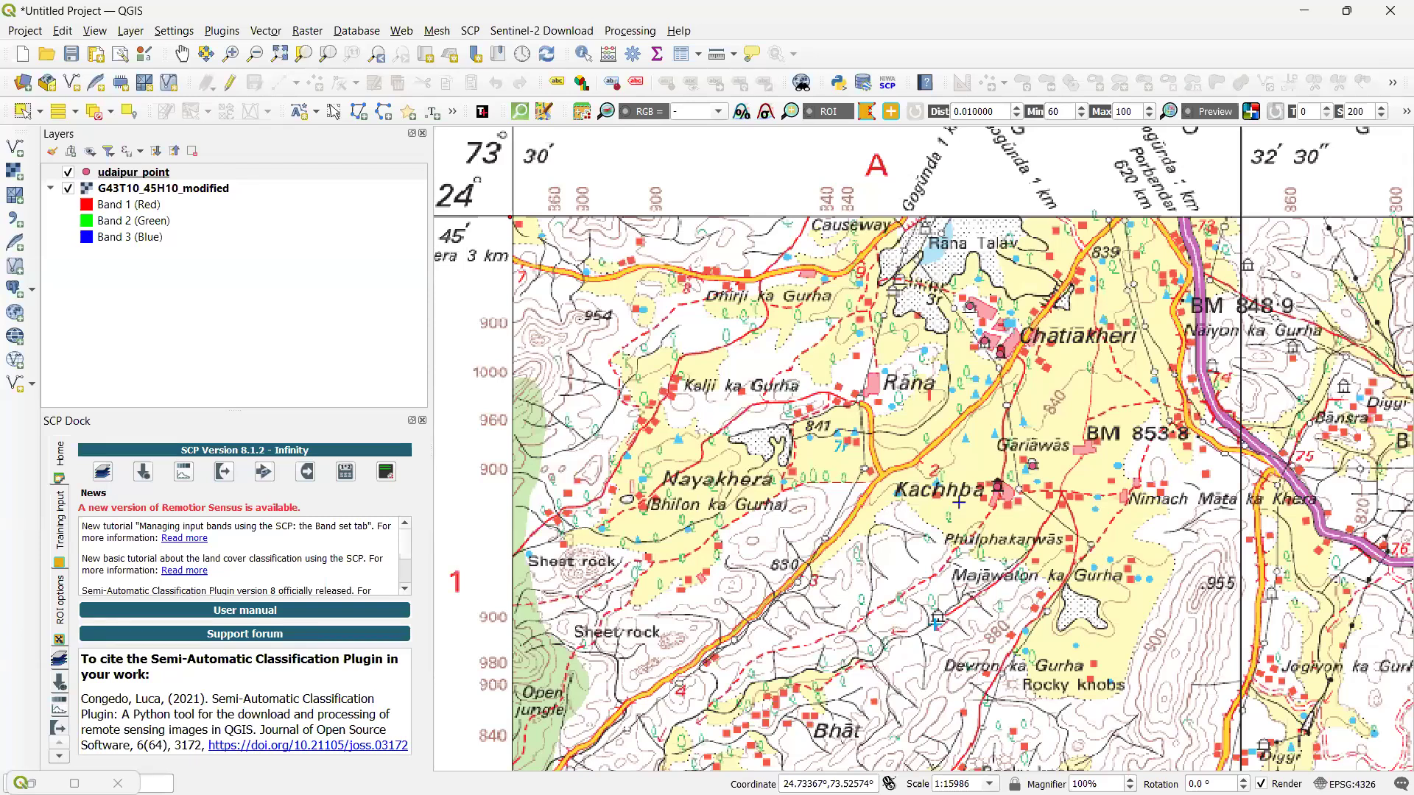
click(131, 30)
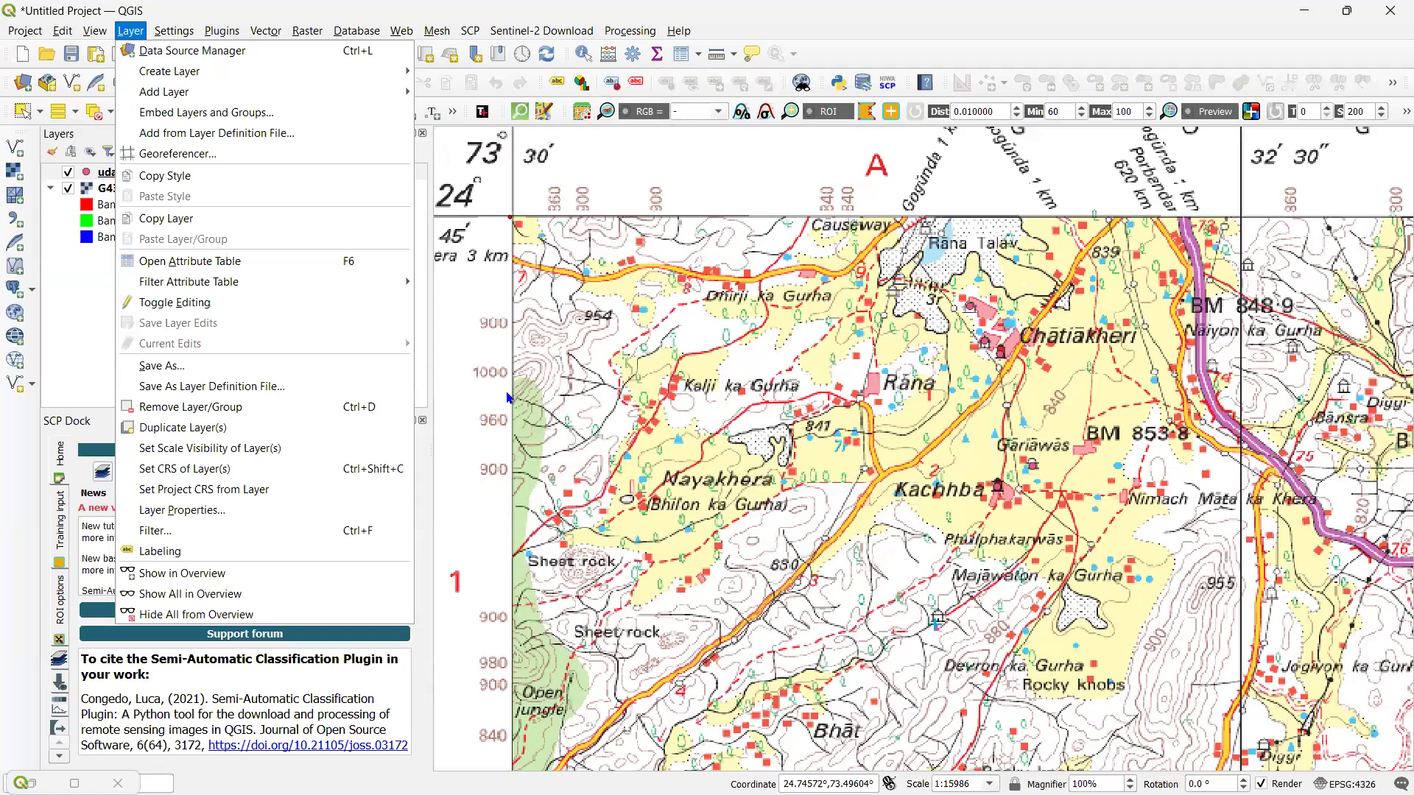
click(214, 173)
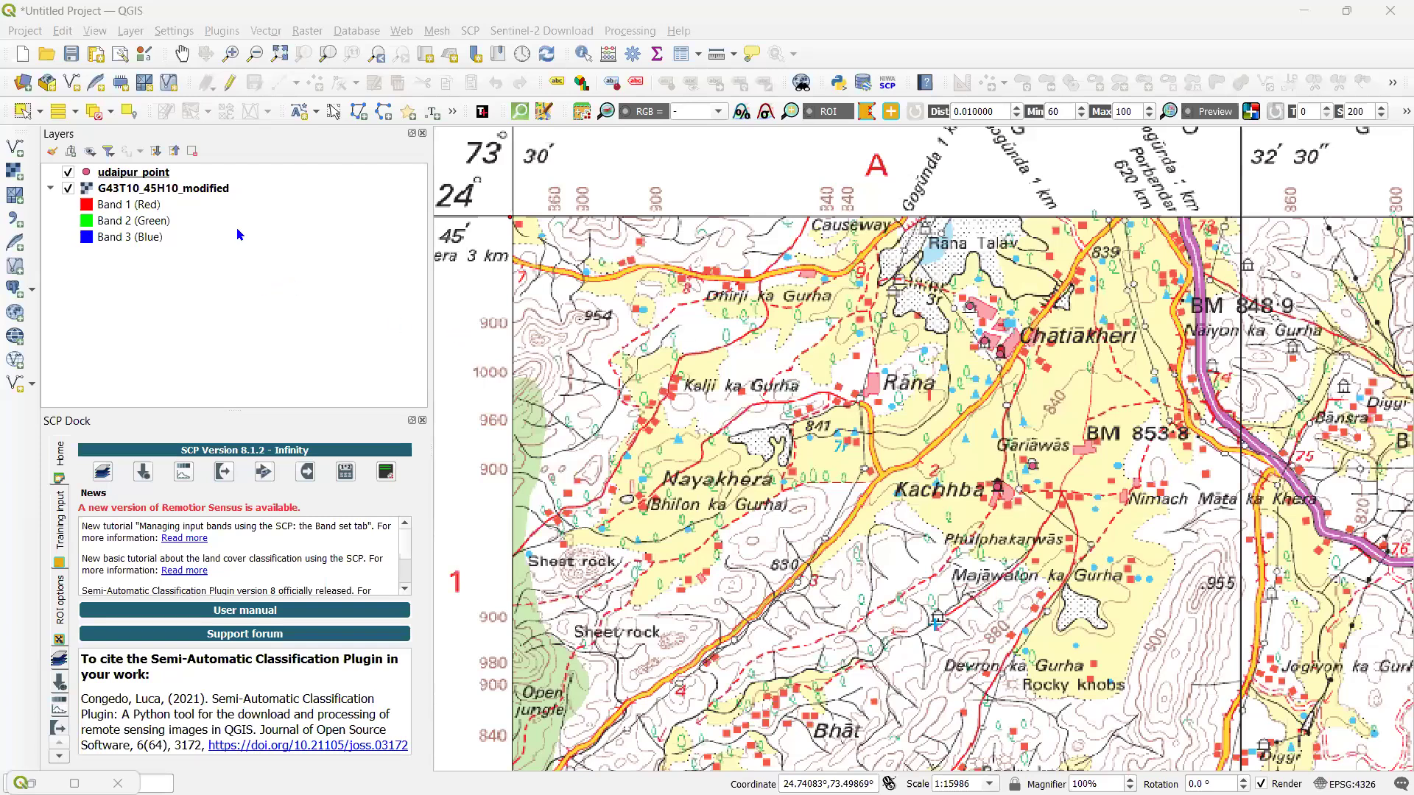
Toggle editing of the udaipur_point layer on, off and on again, leaving it in edit mode
click(231, 87)
click(312, 87)
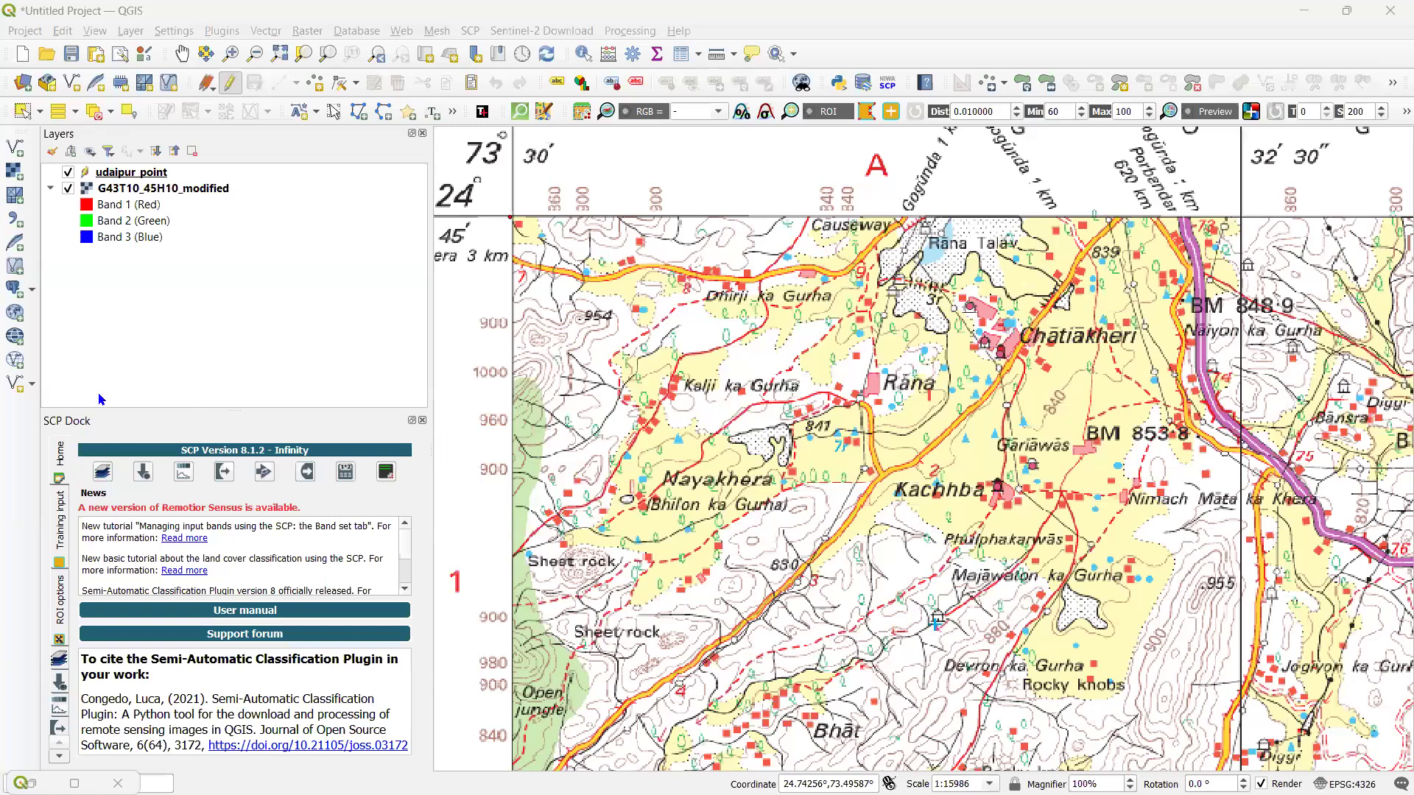
click(231, 86)
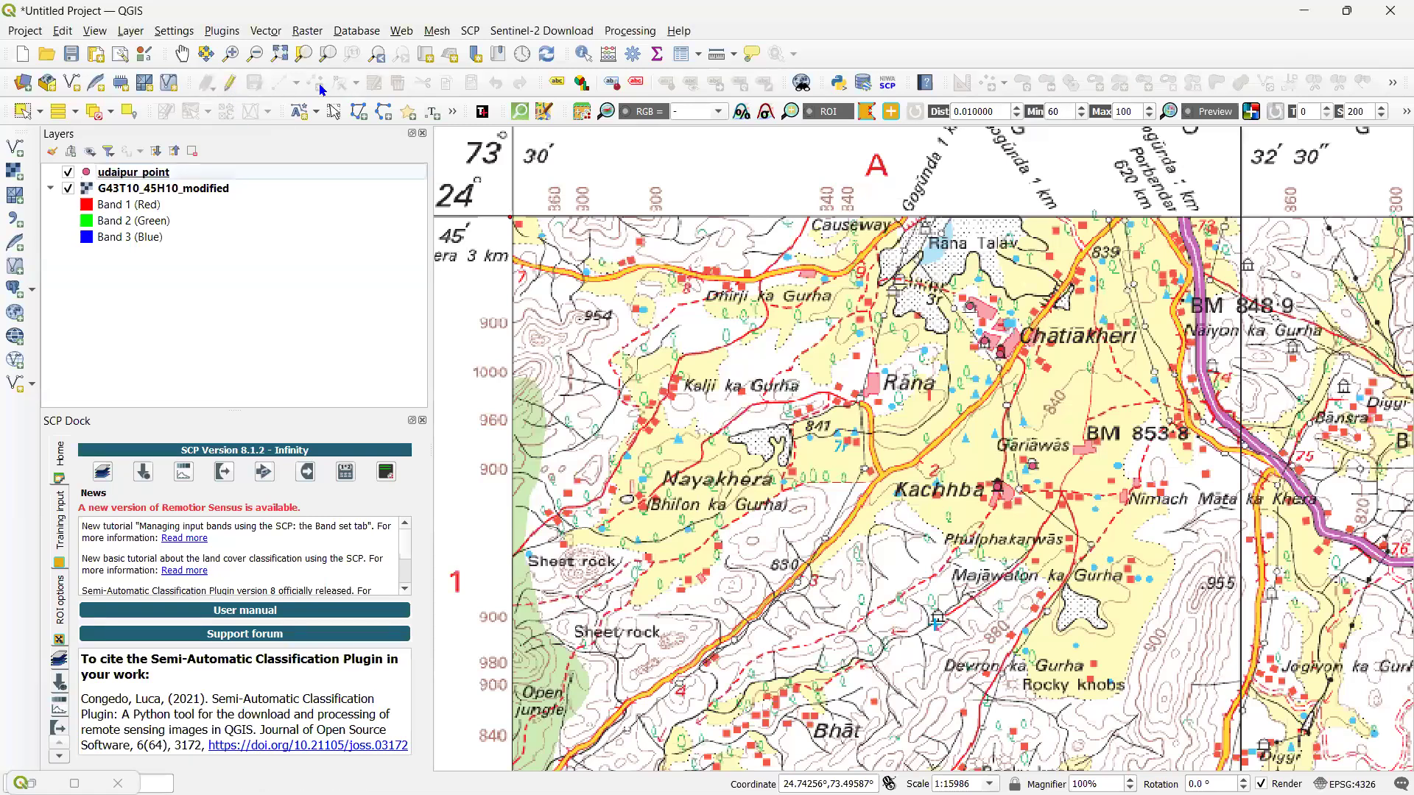
click(231, 86)
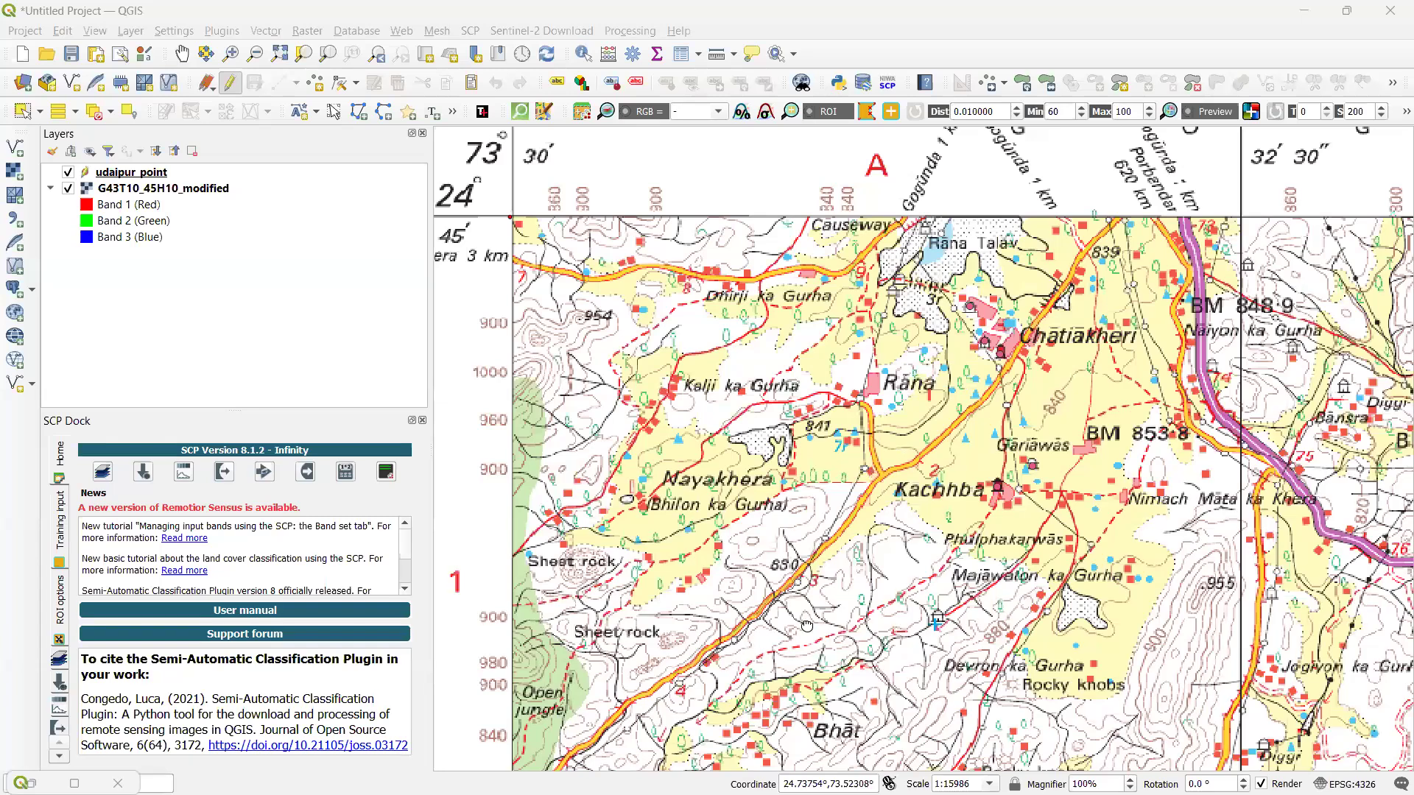
Examine the settlements, roads and point symbols around Bhāt, Kachhba and Rāna on the toposheet
drag(839, 608, 1100, 489)
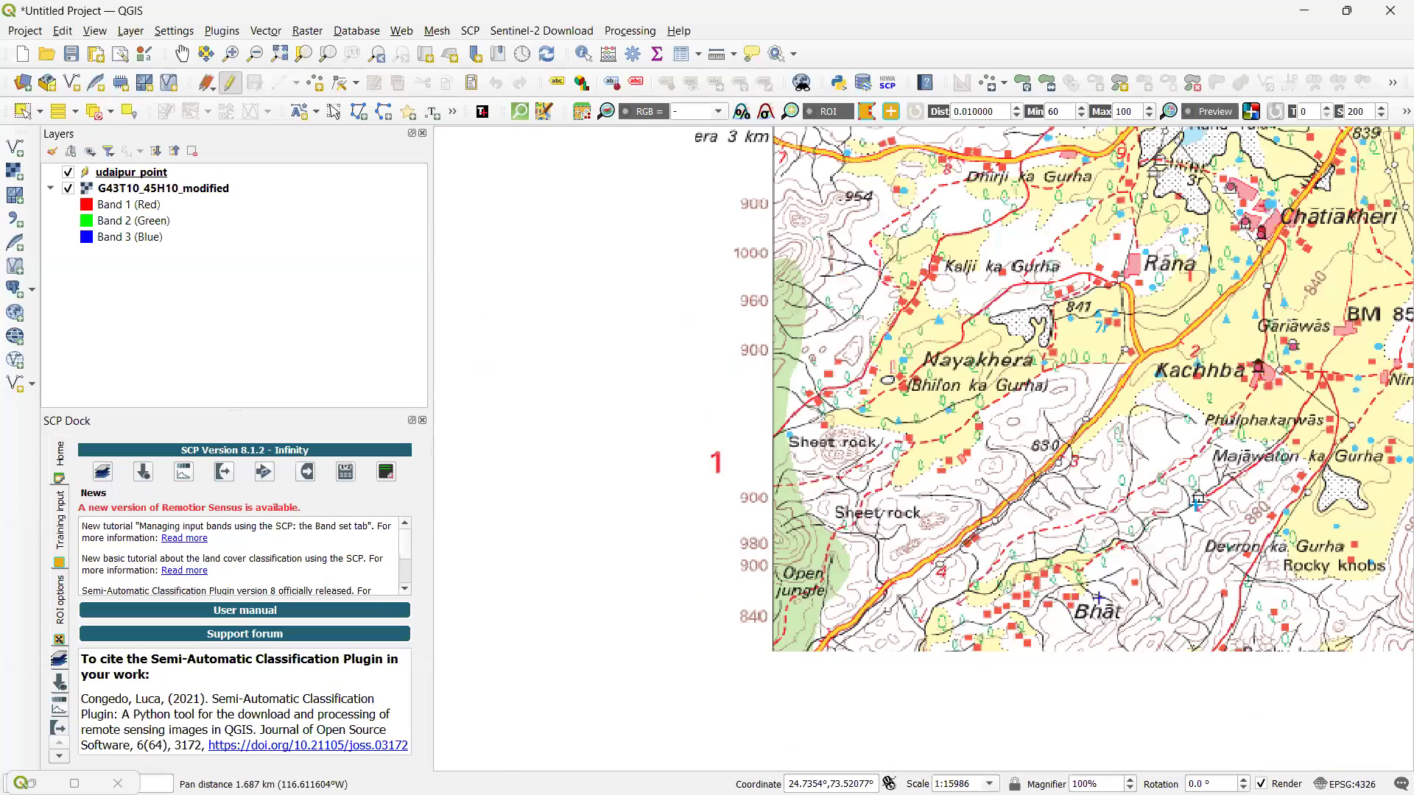
drag(1246, 530, 1105, 483)
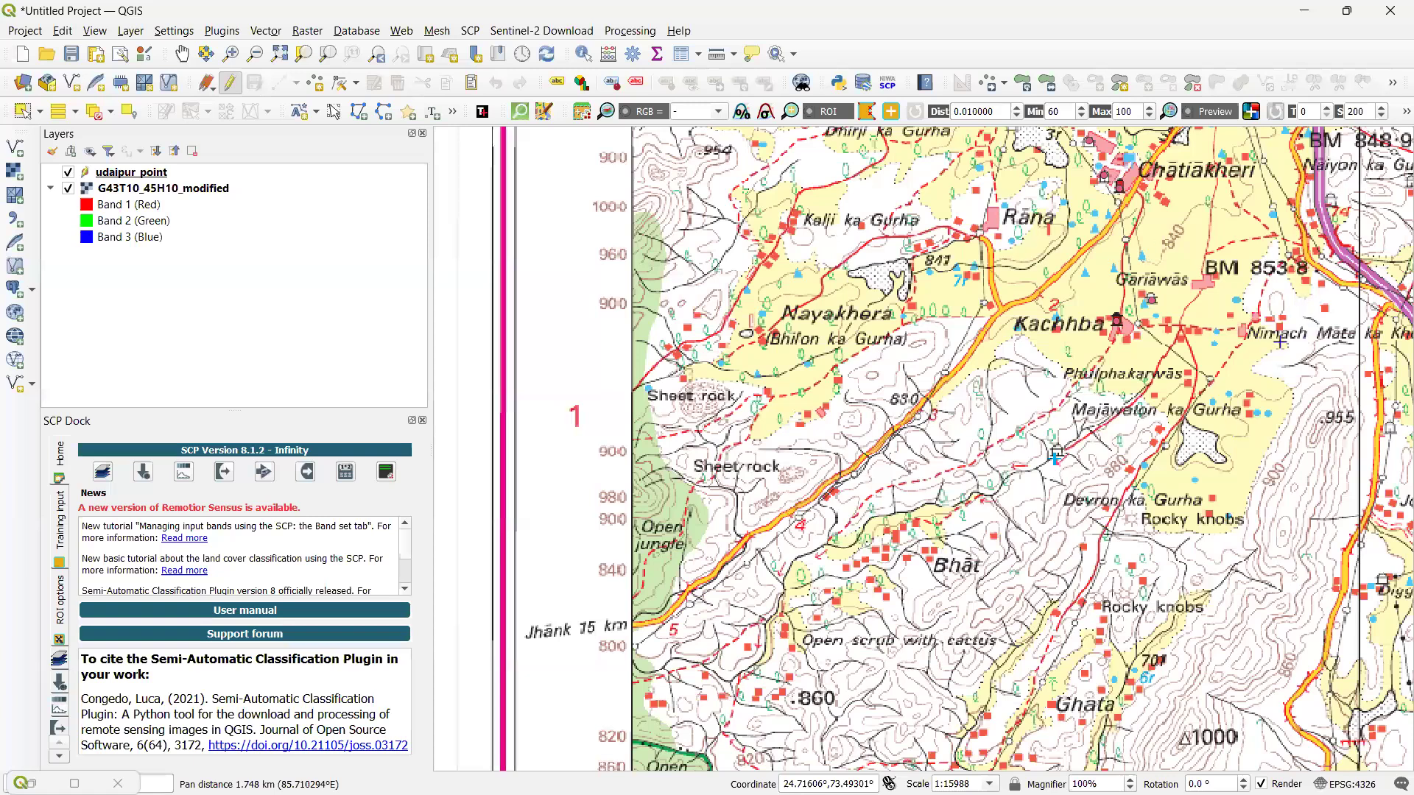
click(1316, 379)
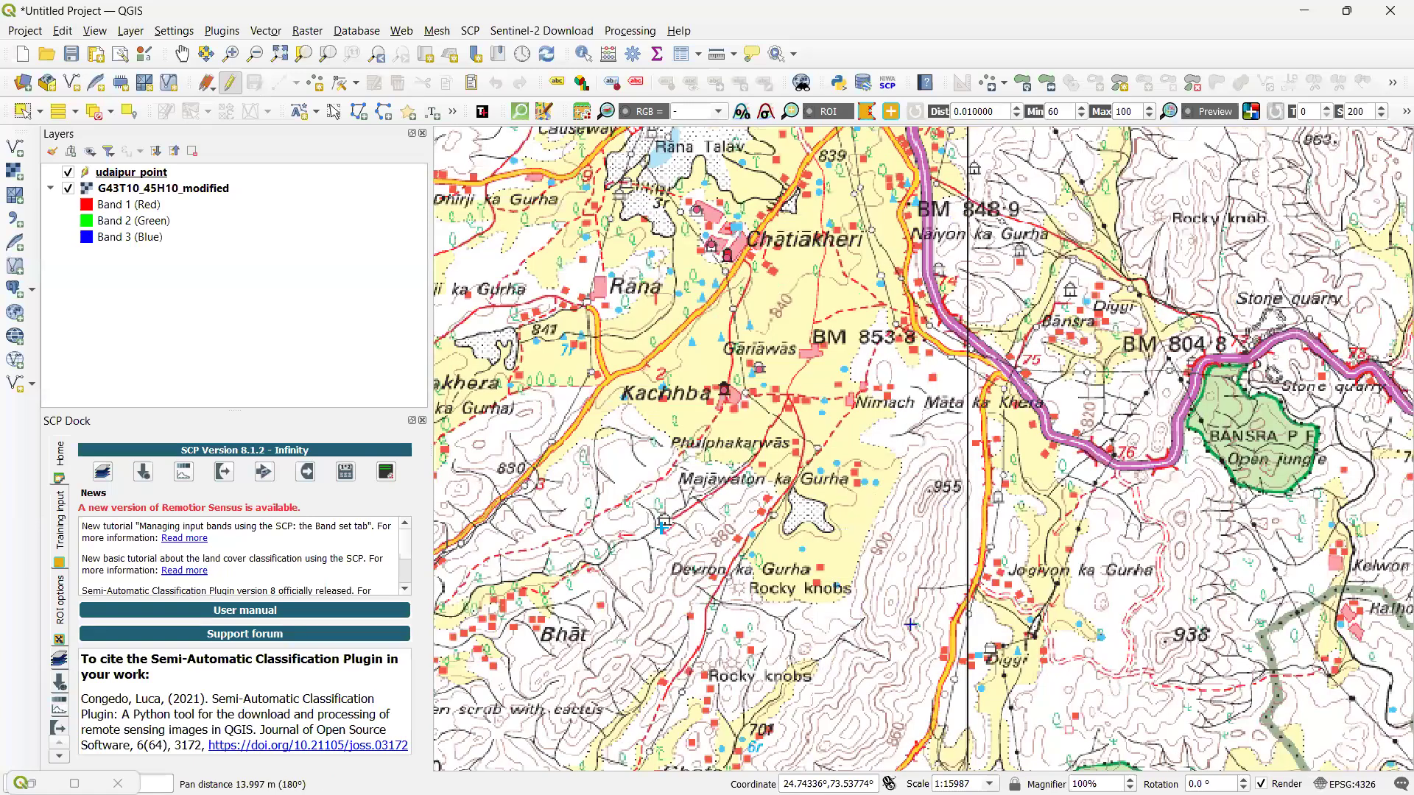
scroll(912, 611, up, 2)
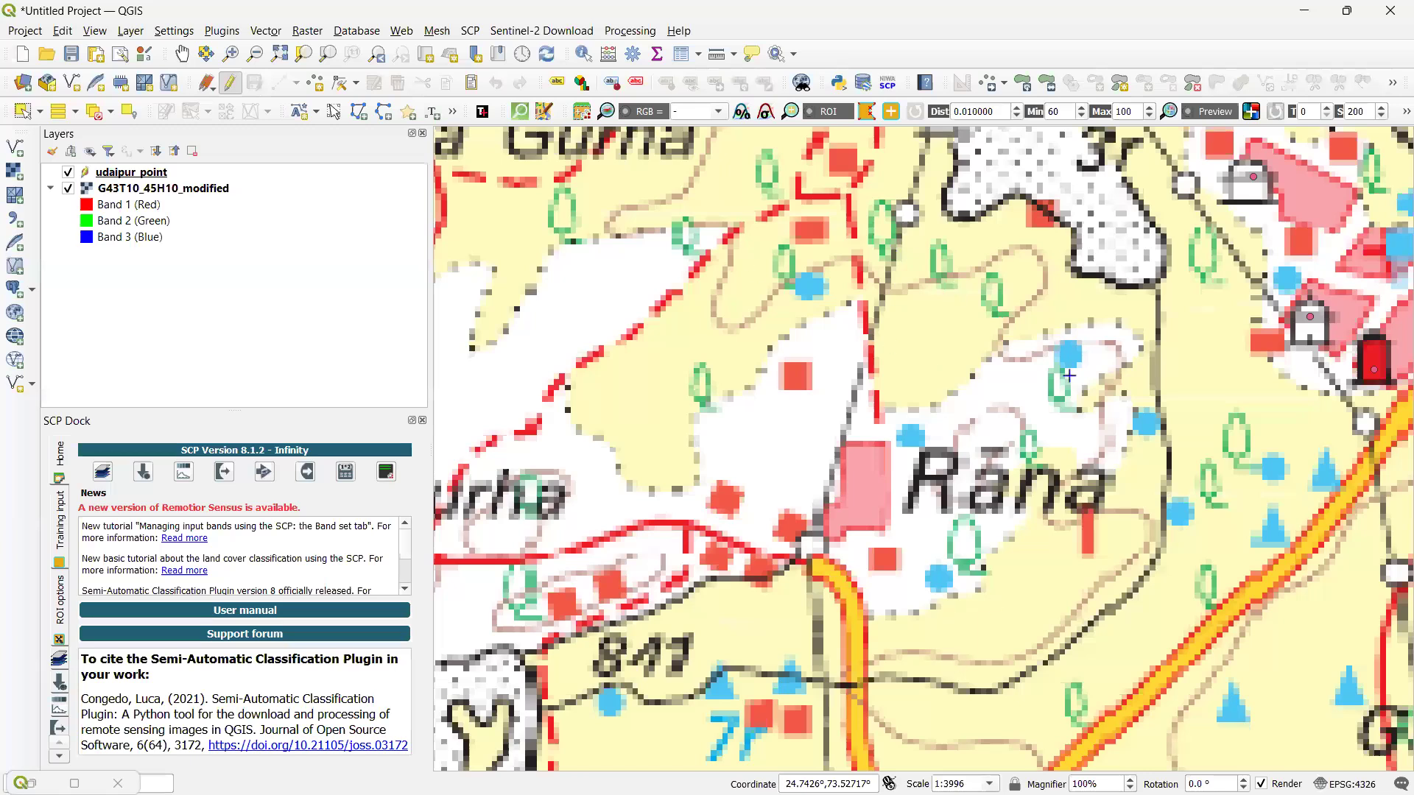
Review the full Conventional Symbols list of the toposheet, from express highways to power lines, along with its References and Notes
scroll(942, 623, down, 4)
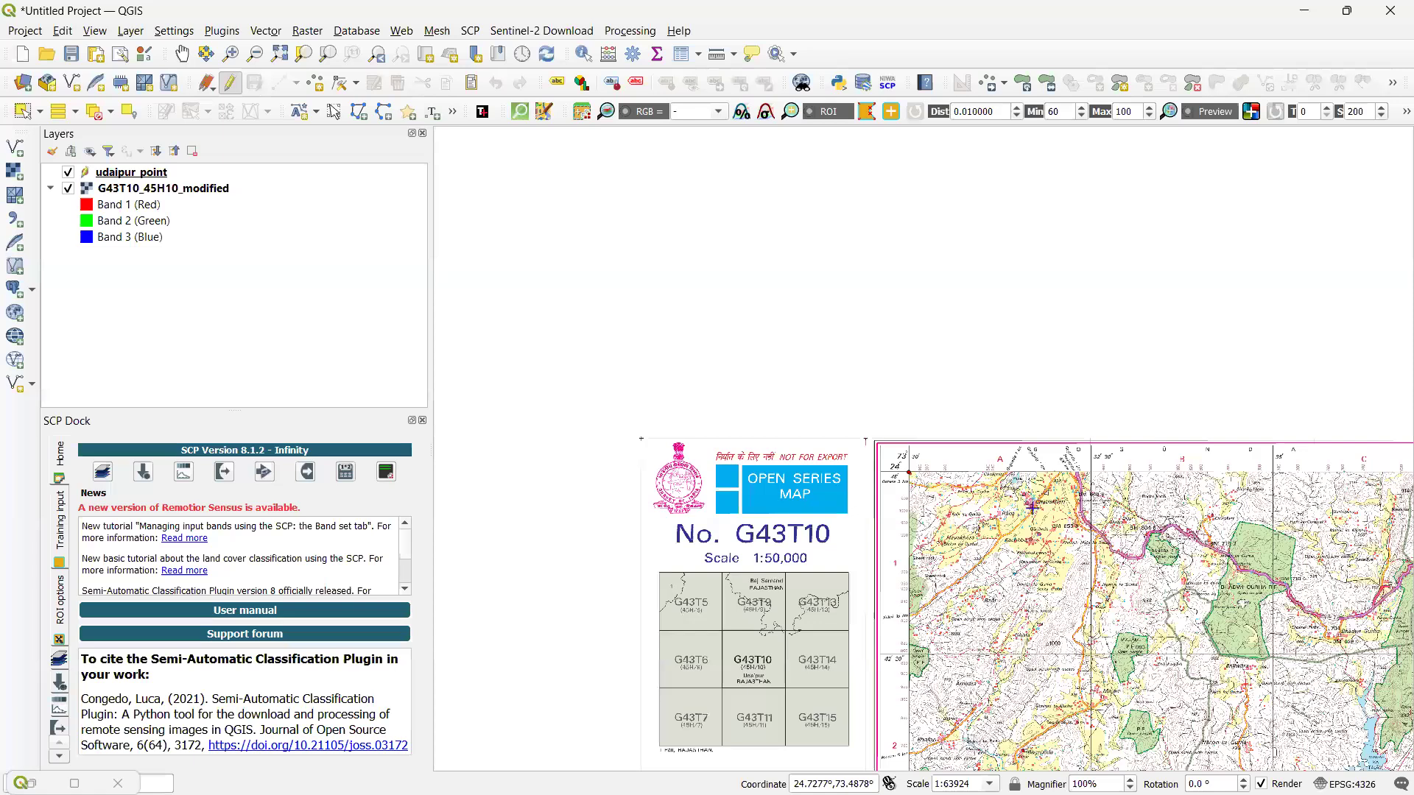
scroll(942, 468, up, 1)
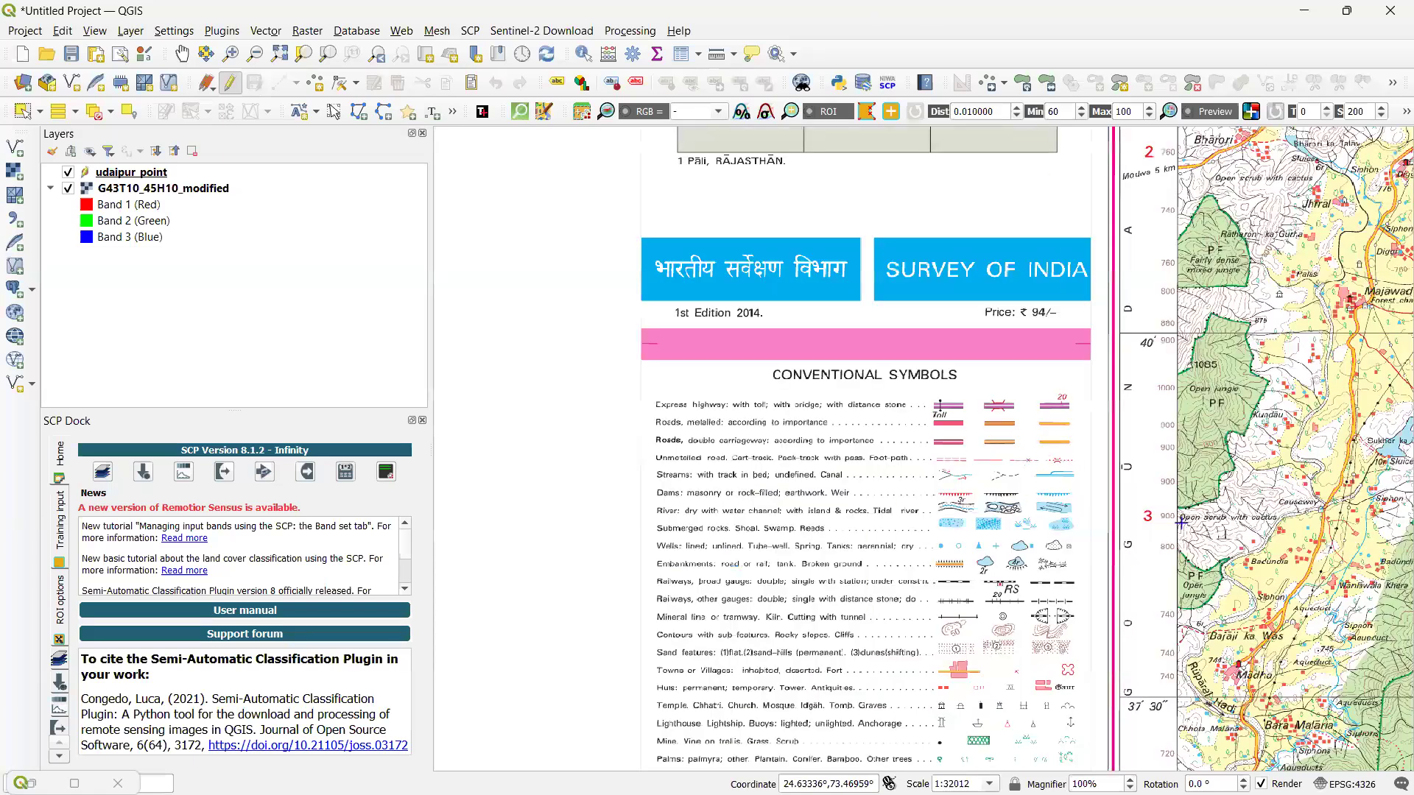
drag(1053, 736, 1175, 313)
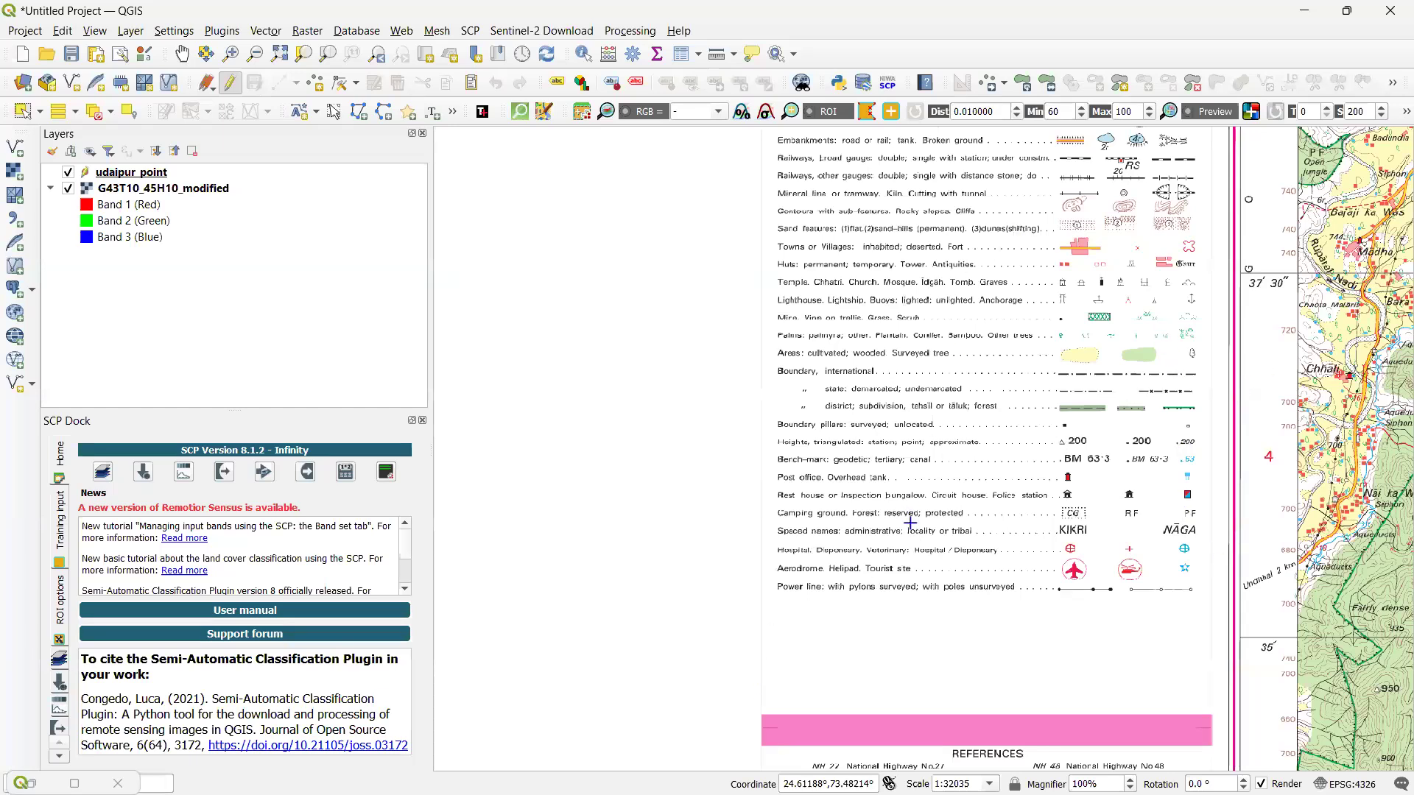
drag(1019, 257, 978, 554)
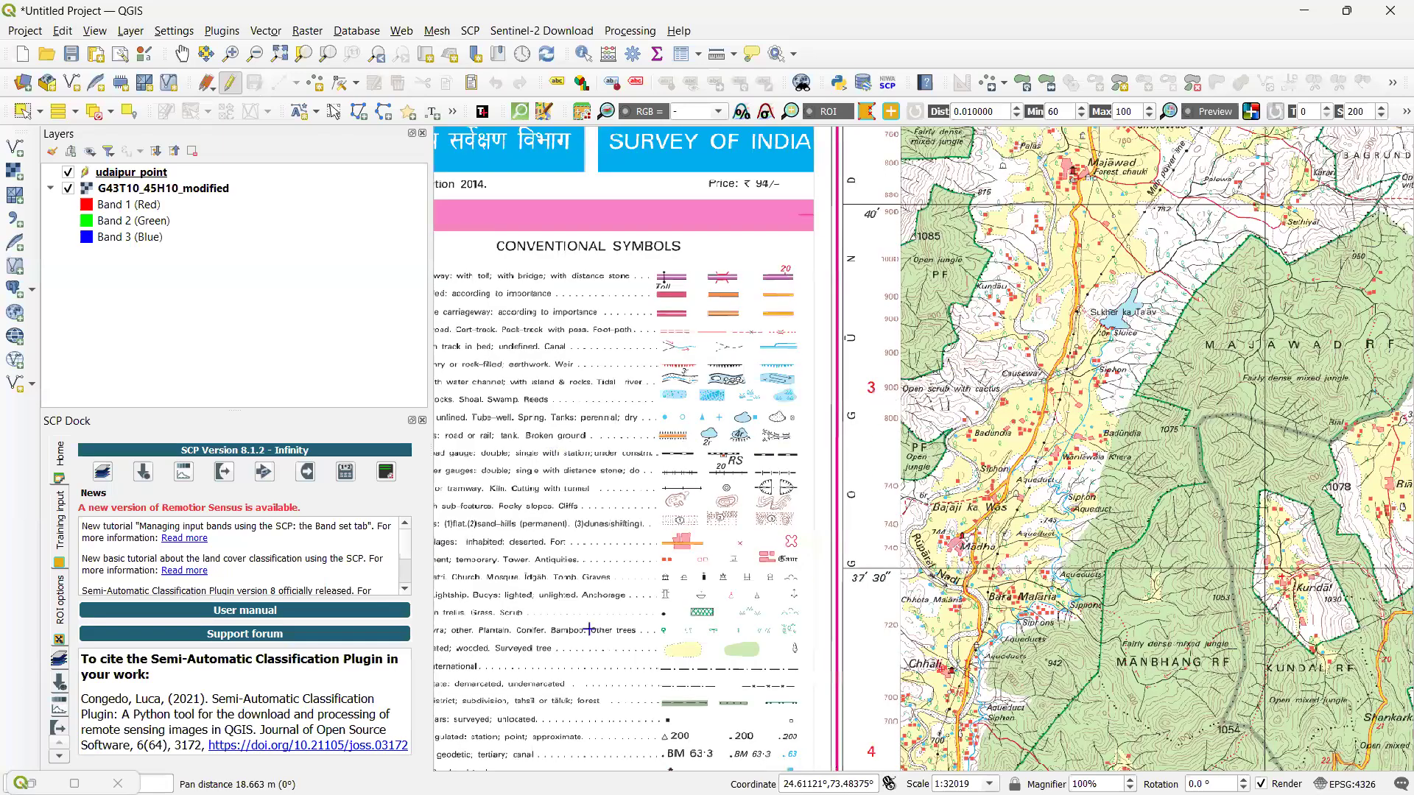
drag(588, 629, 845, 189)
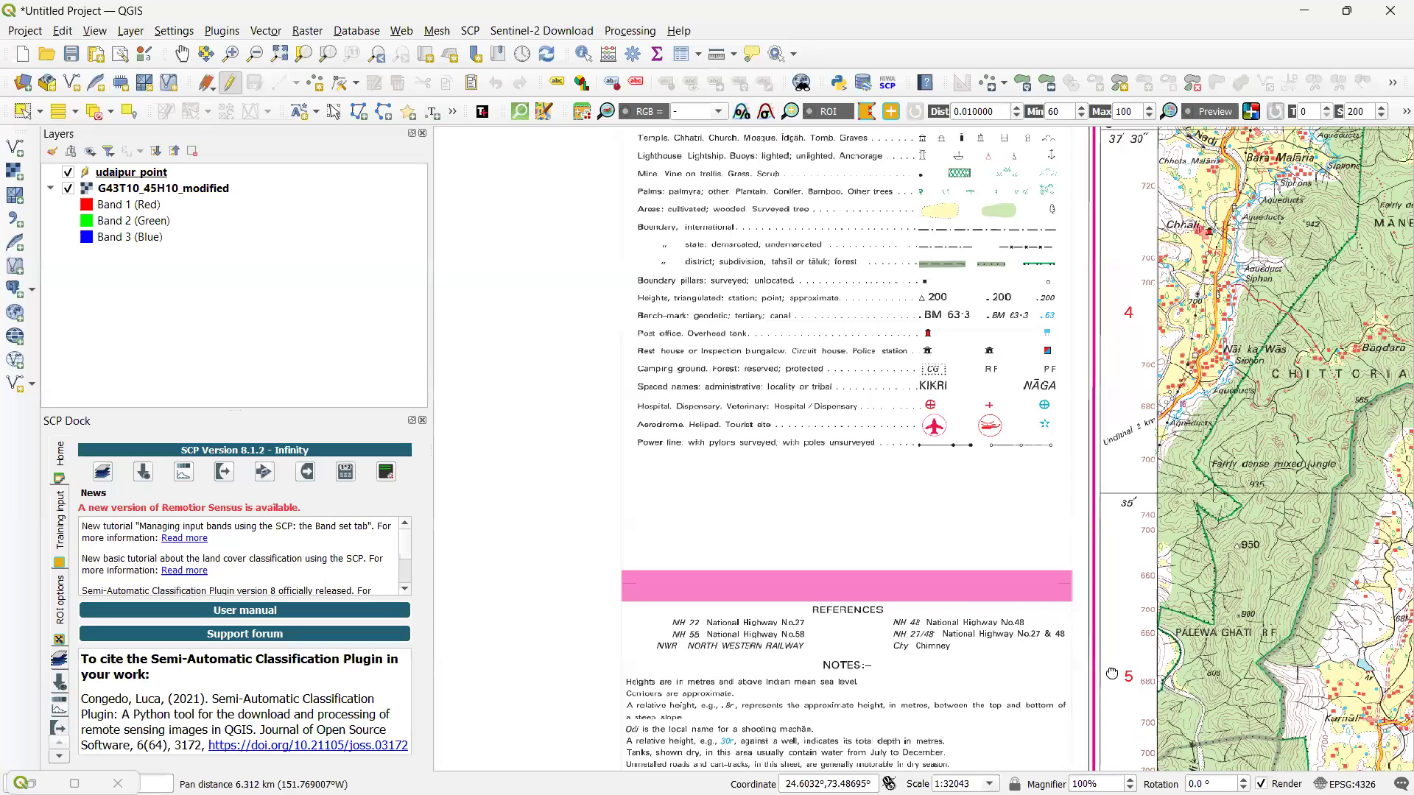
drag(1264, 310, 1266, 617)
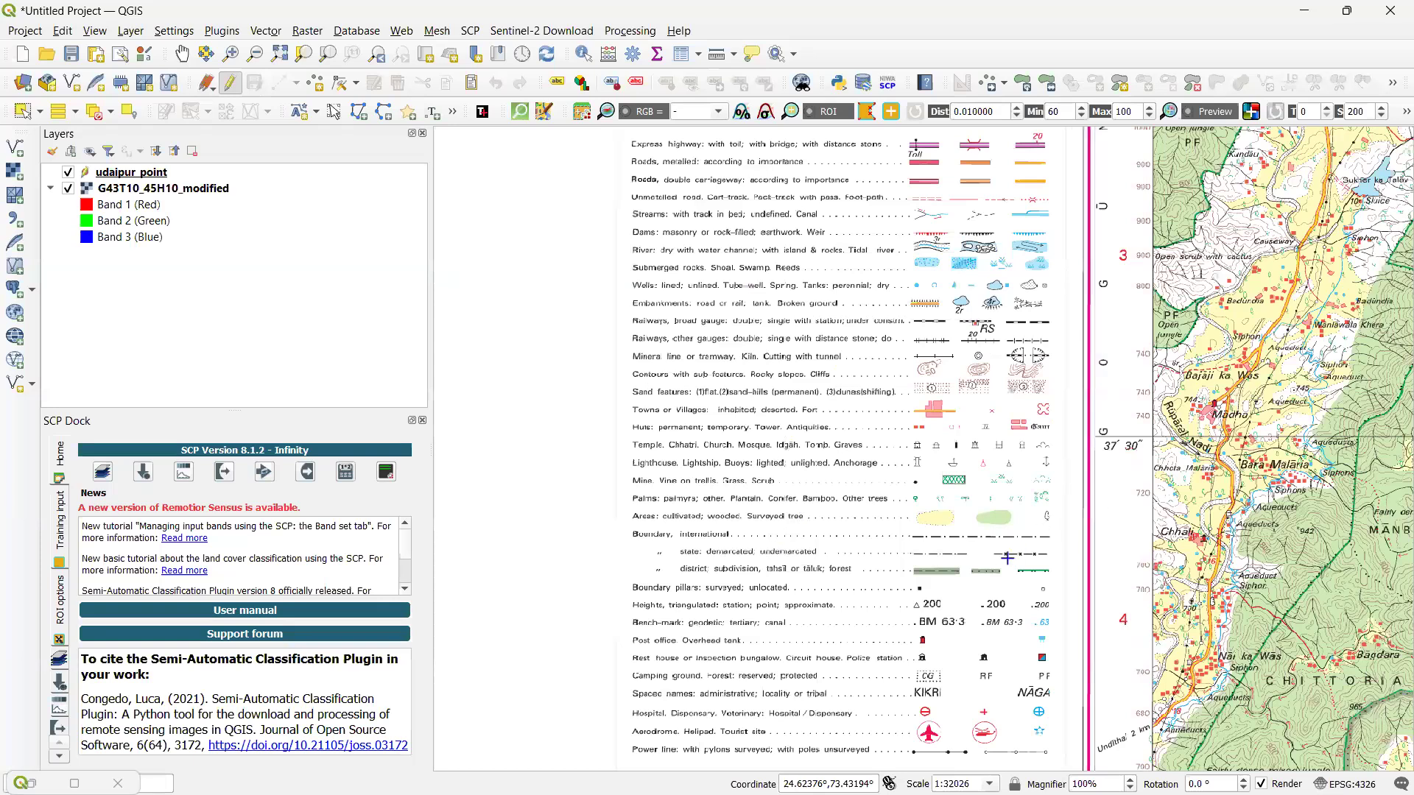
Return from the Conventional Symbols list to the toposheet's northwest corner and take a closer look around Chātiākheri, Rāna and Kachhba
drag(1043, 511, 678, 794)
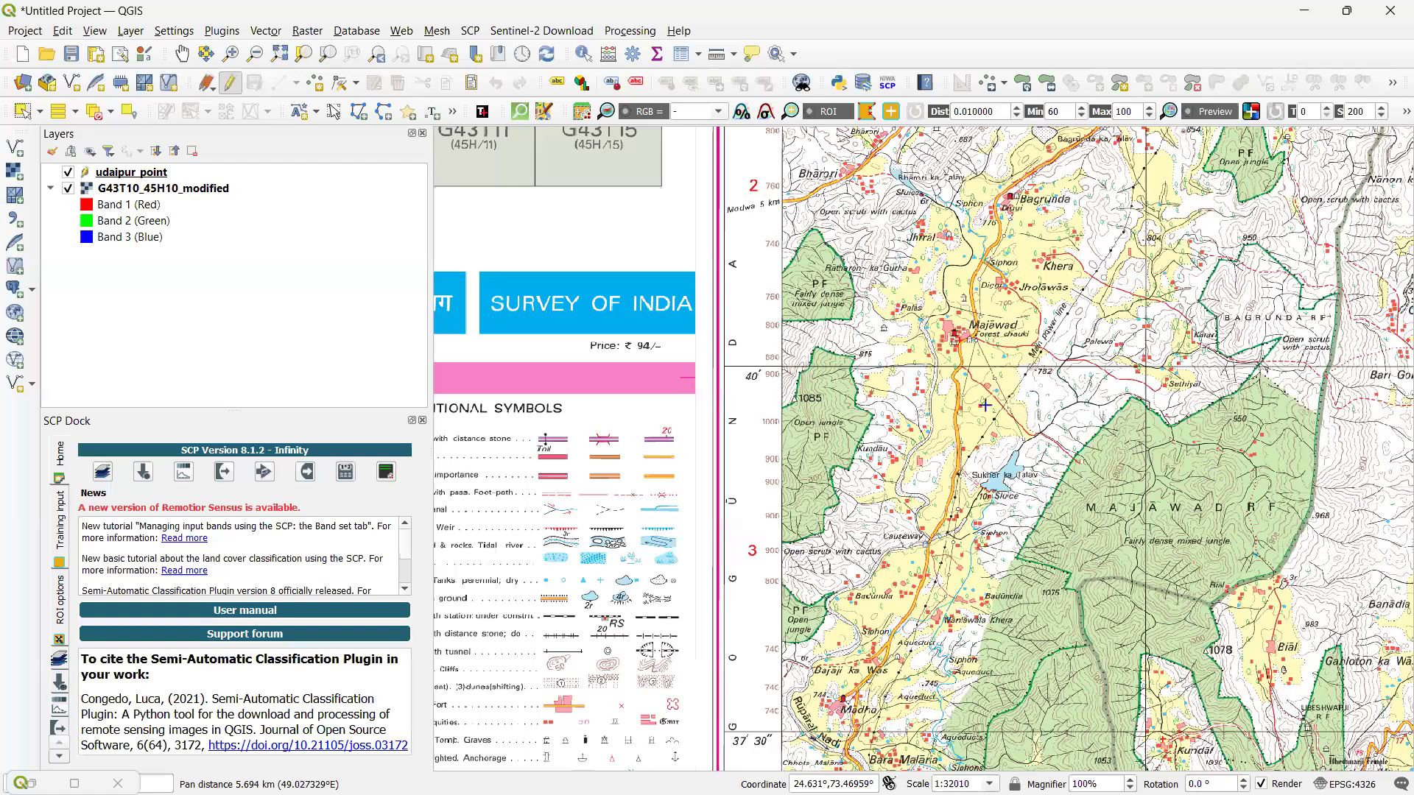
drag(1069, 465, 993, 681)
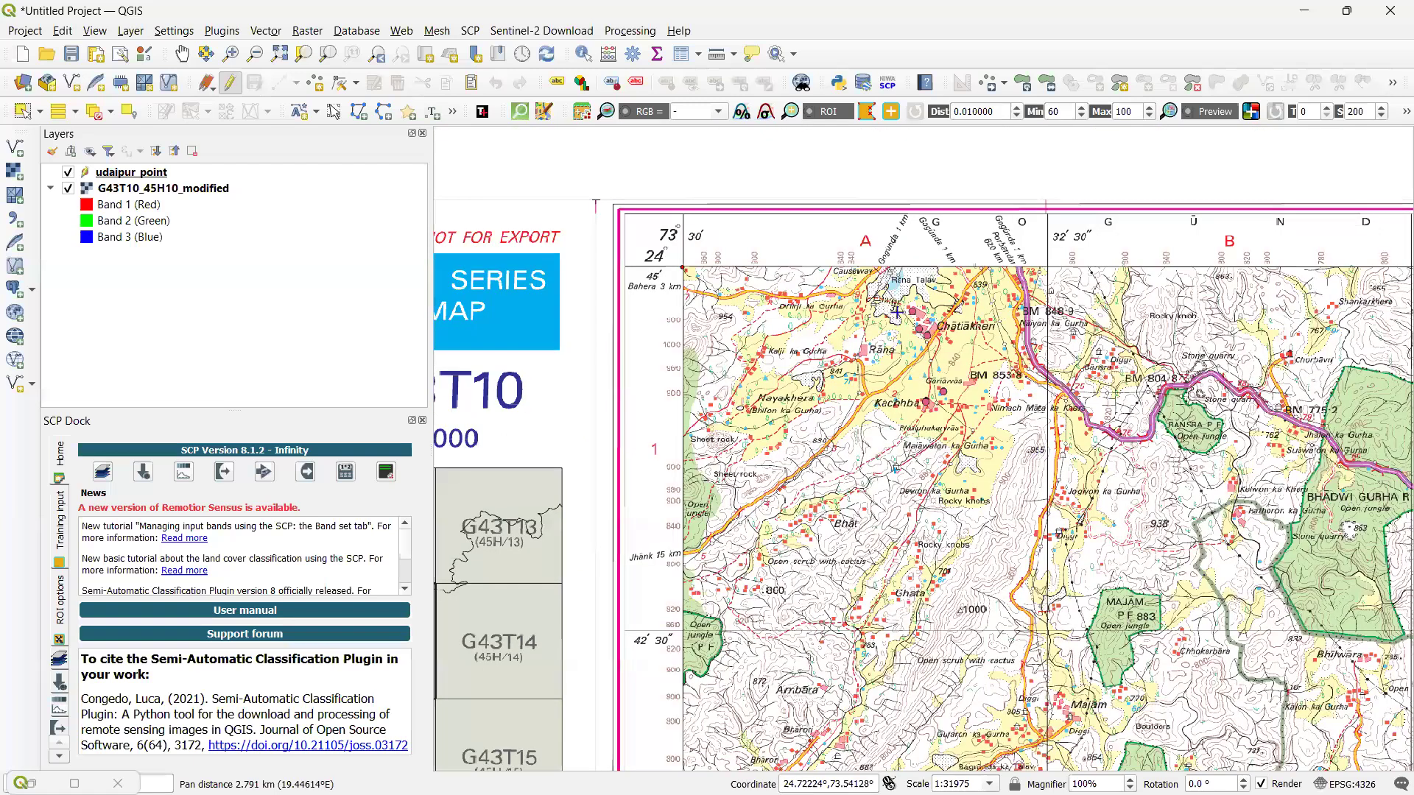
drag(899, 273, 900, 274)
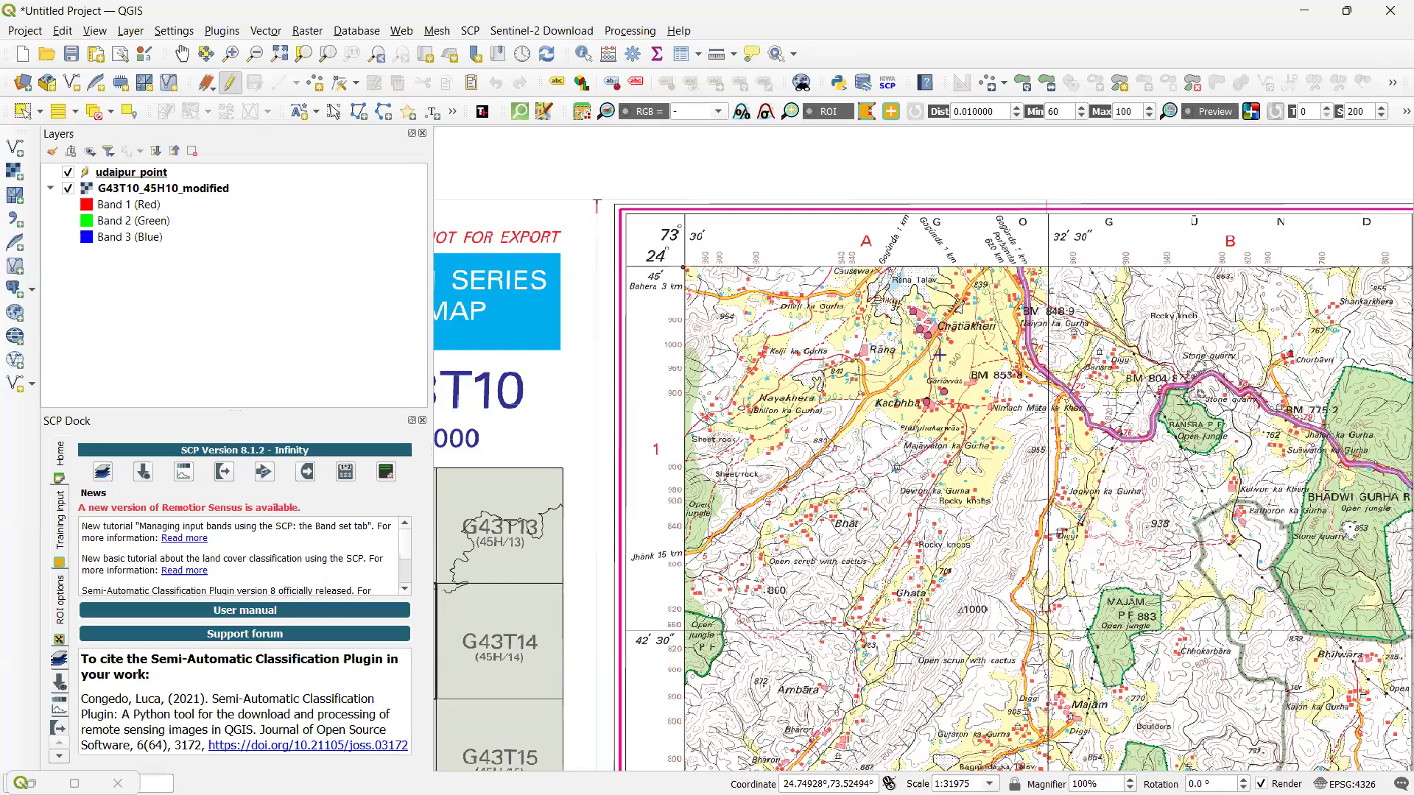
scroll(902, 272, up, 1)
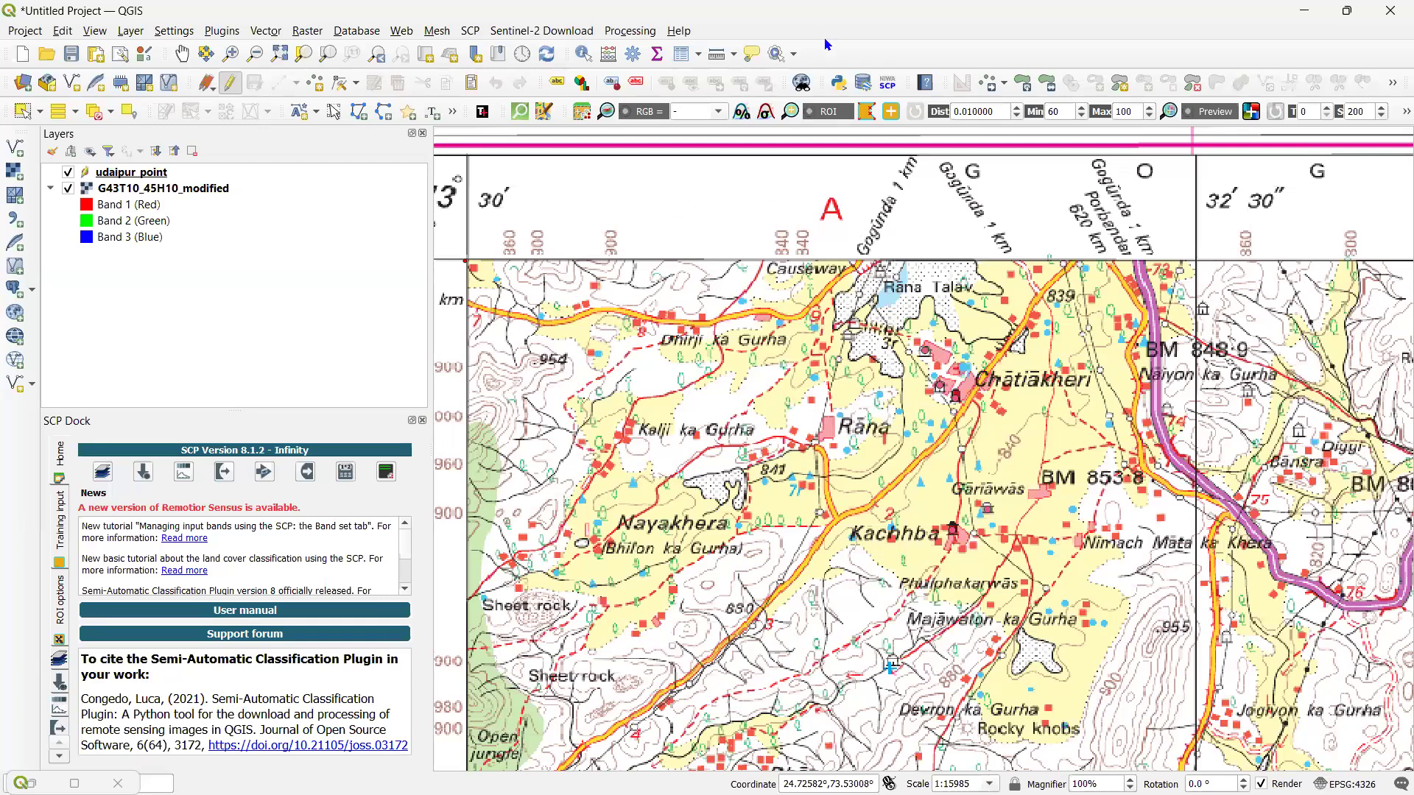
View the udaipur_point features without the toposheet, end the layer's editing, and display only the G43T10_45H10_modified toposheet instead
click(68, 188)
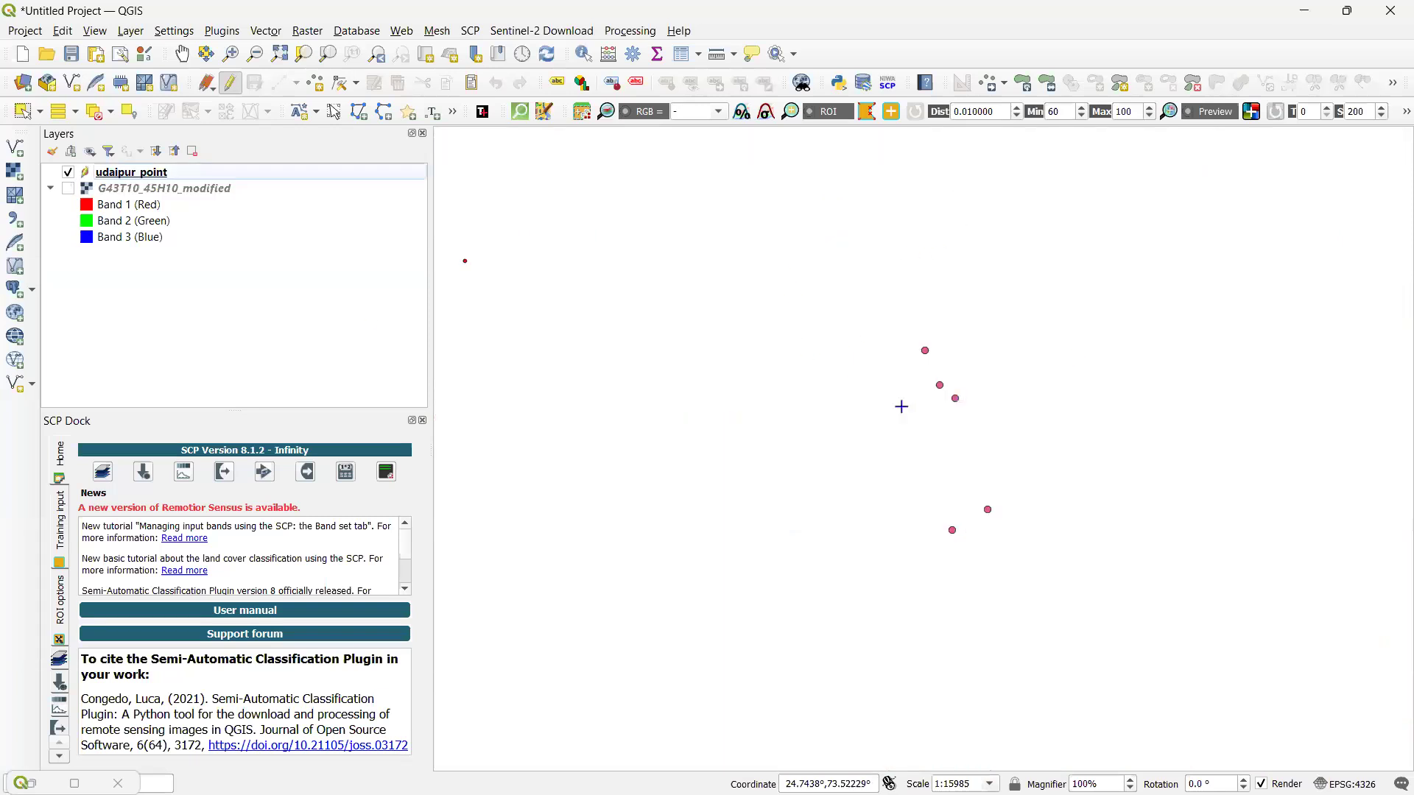
scroll(855, 371, down, 1)
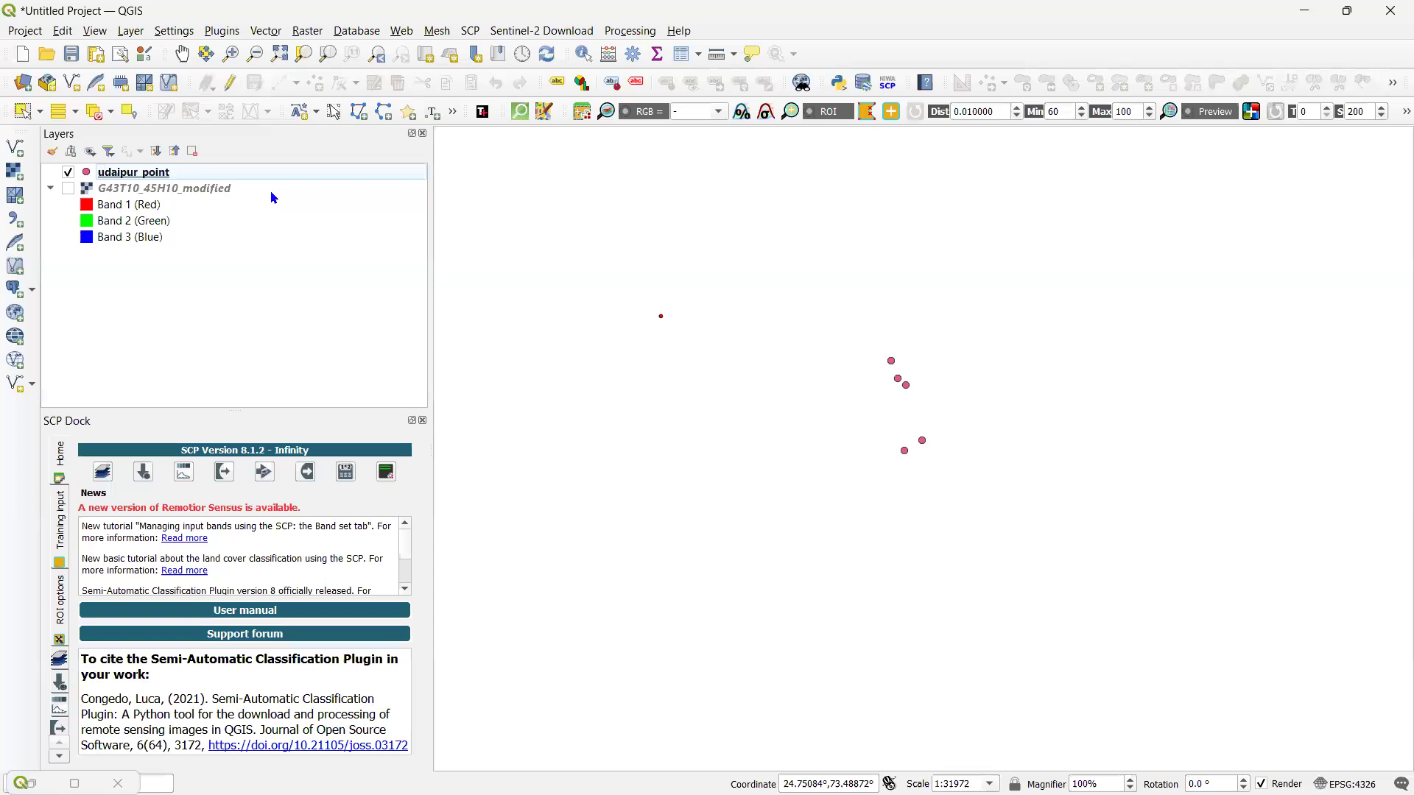
key(space)
click(68, 188)
Examine the printed point symbols, settlements and roads around Kachhba, Gariāwās, Chātiākheri and Rāna on the toposheet without the digitized points
scroll(780, 258, up, 3)
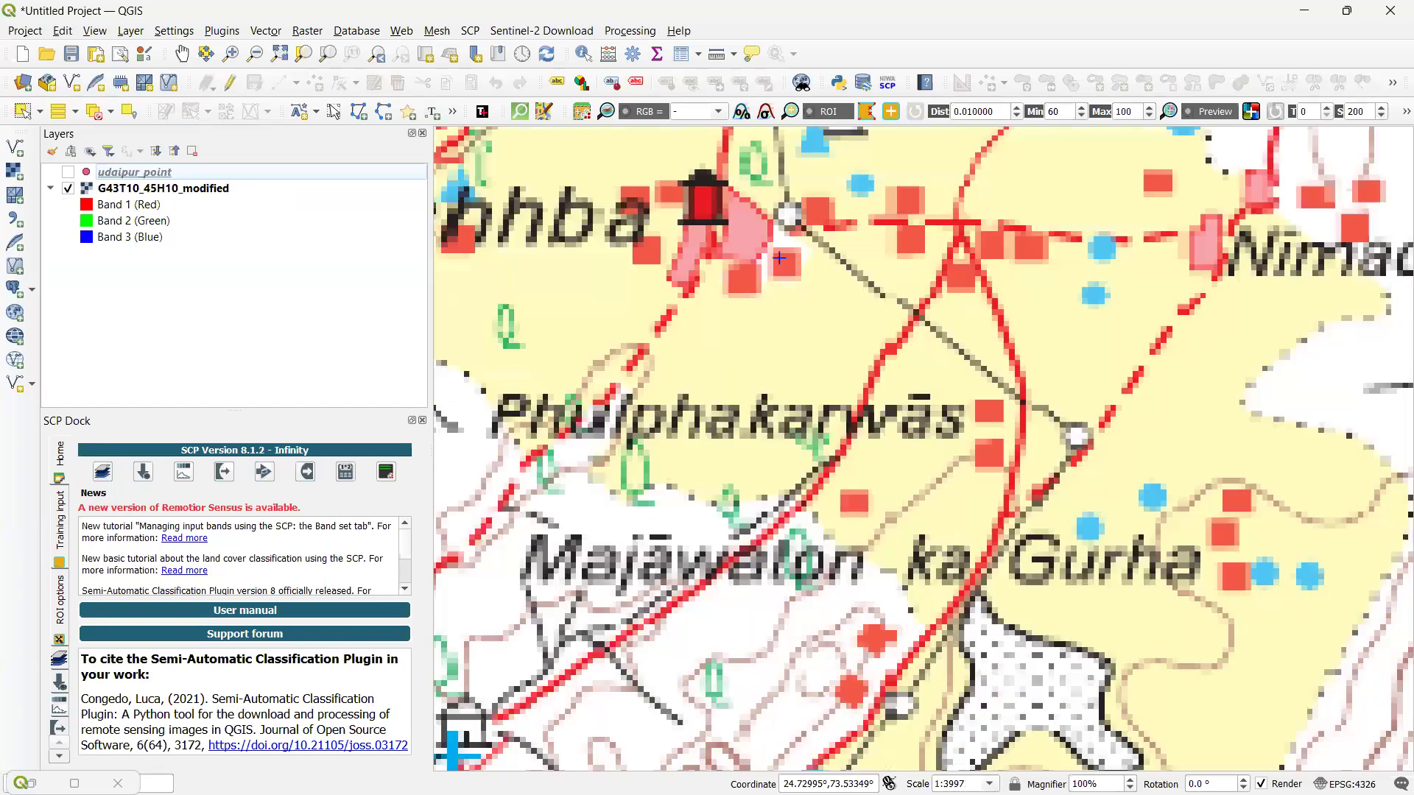
drag(988, 644, 1011, 479)
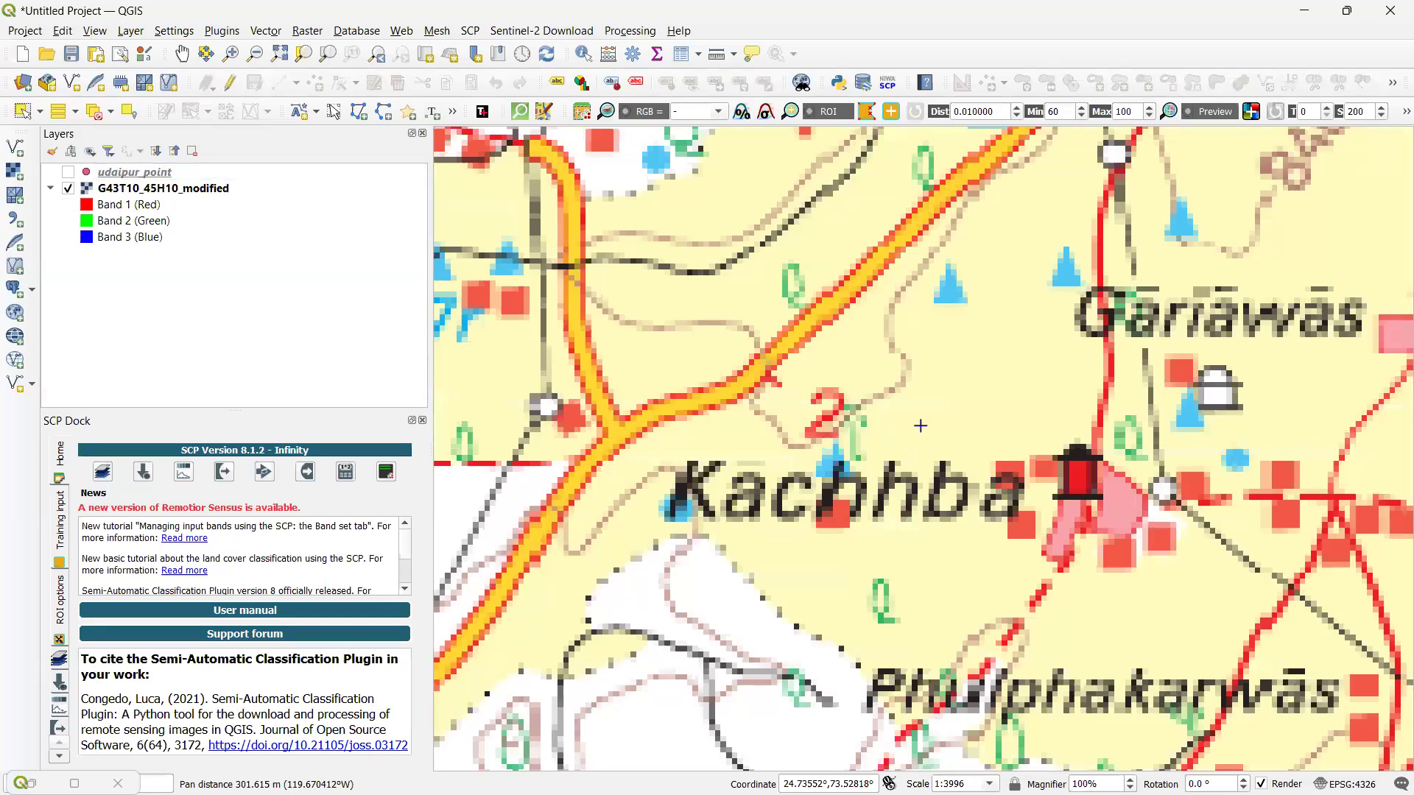
drag(1113, 476, 930, 449)
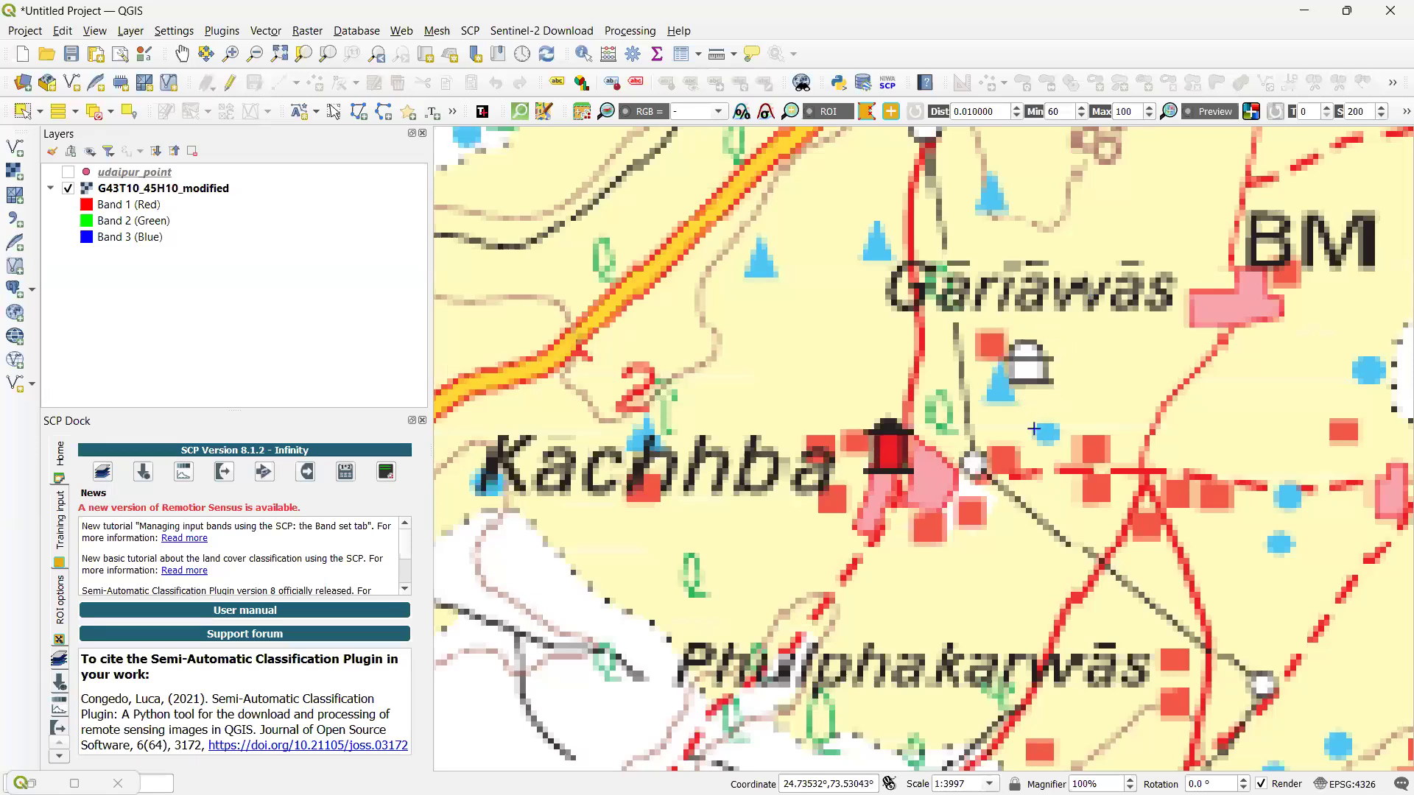
scroll(1034, 428, down, 1)
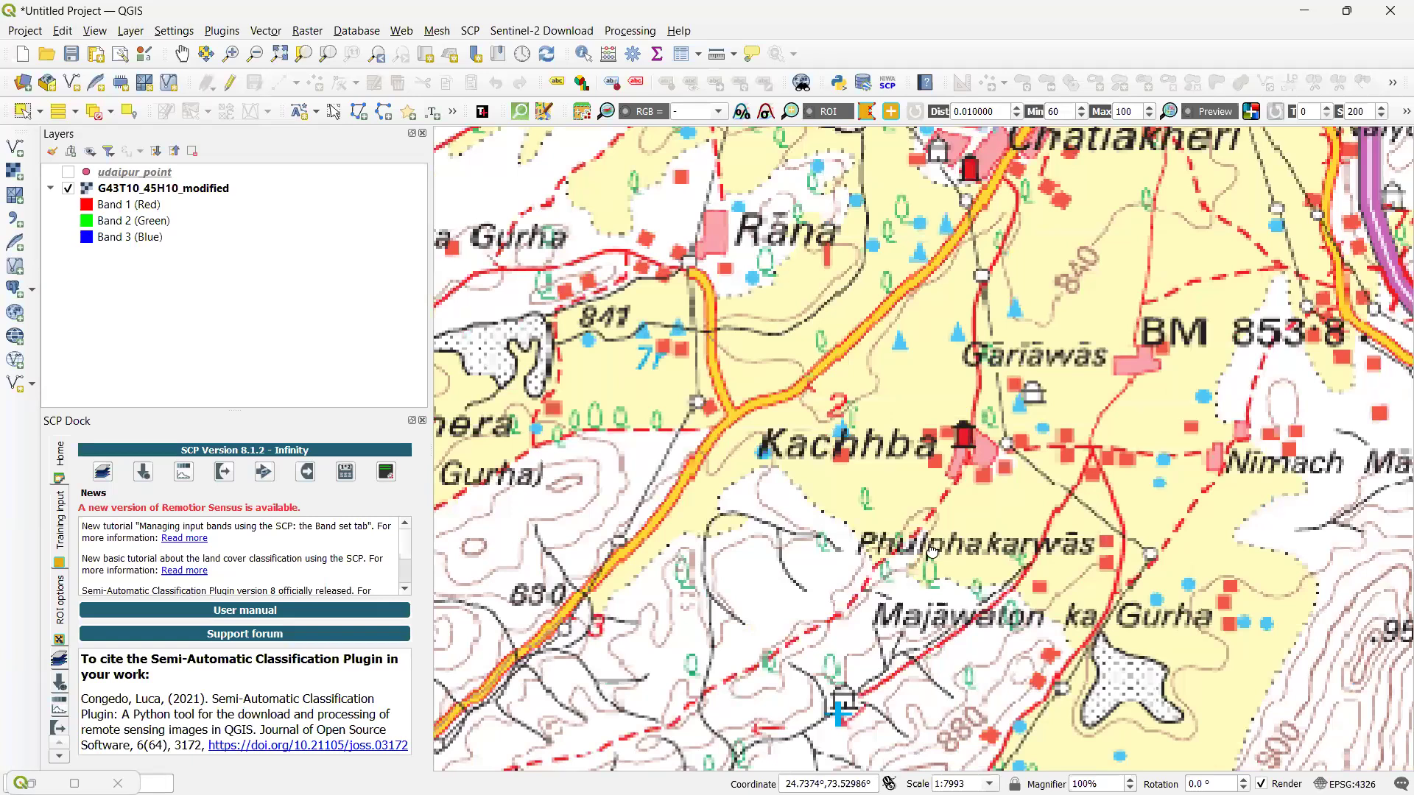
drag(865, 324, 765, 538)
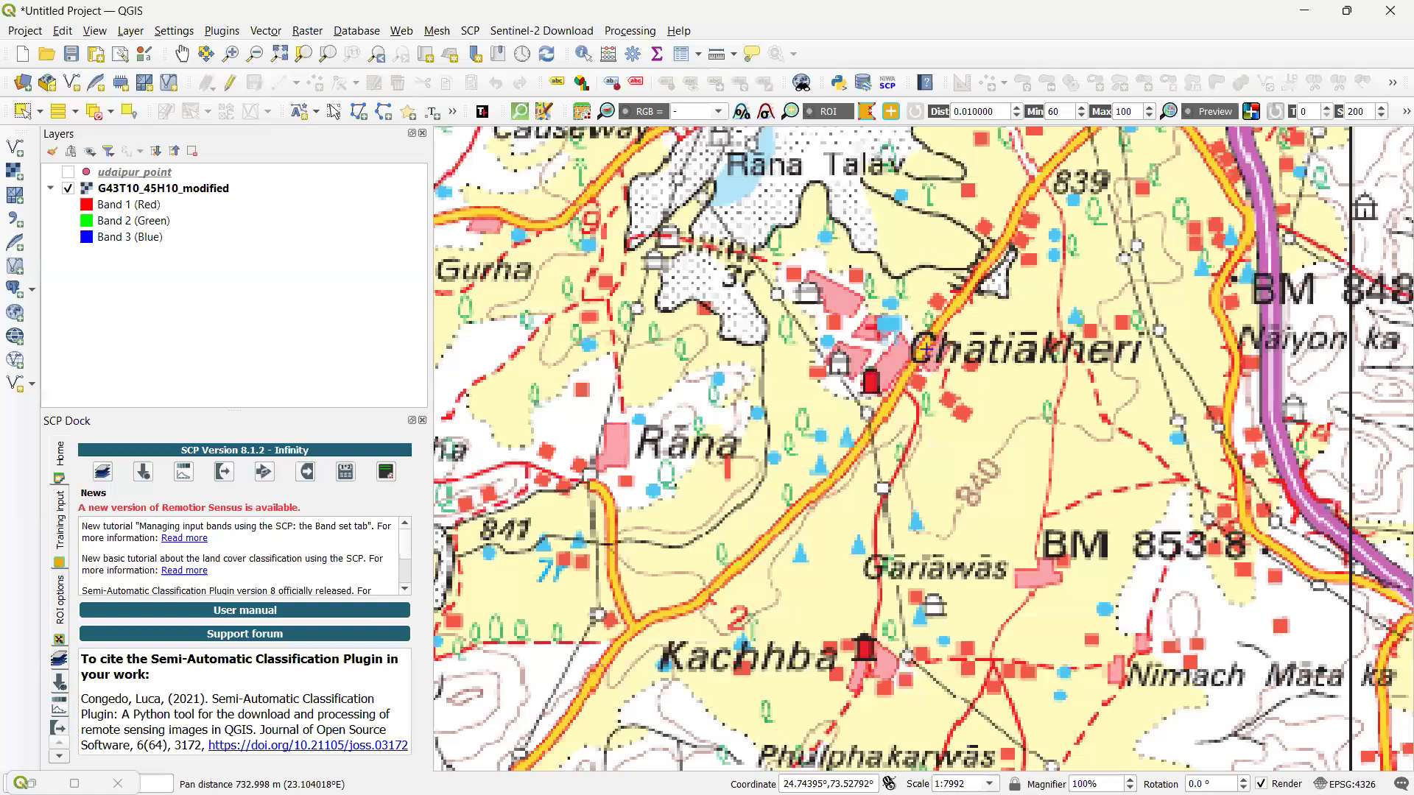
drag(834, 463, 987, 457)
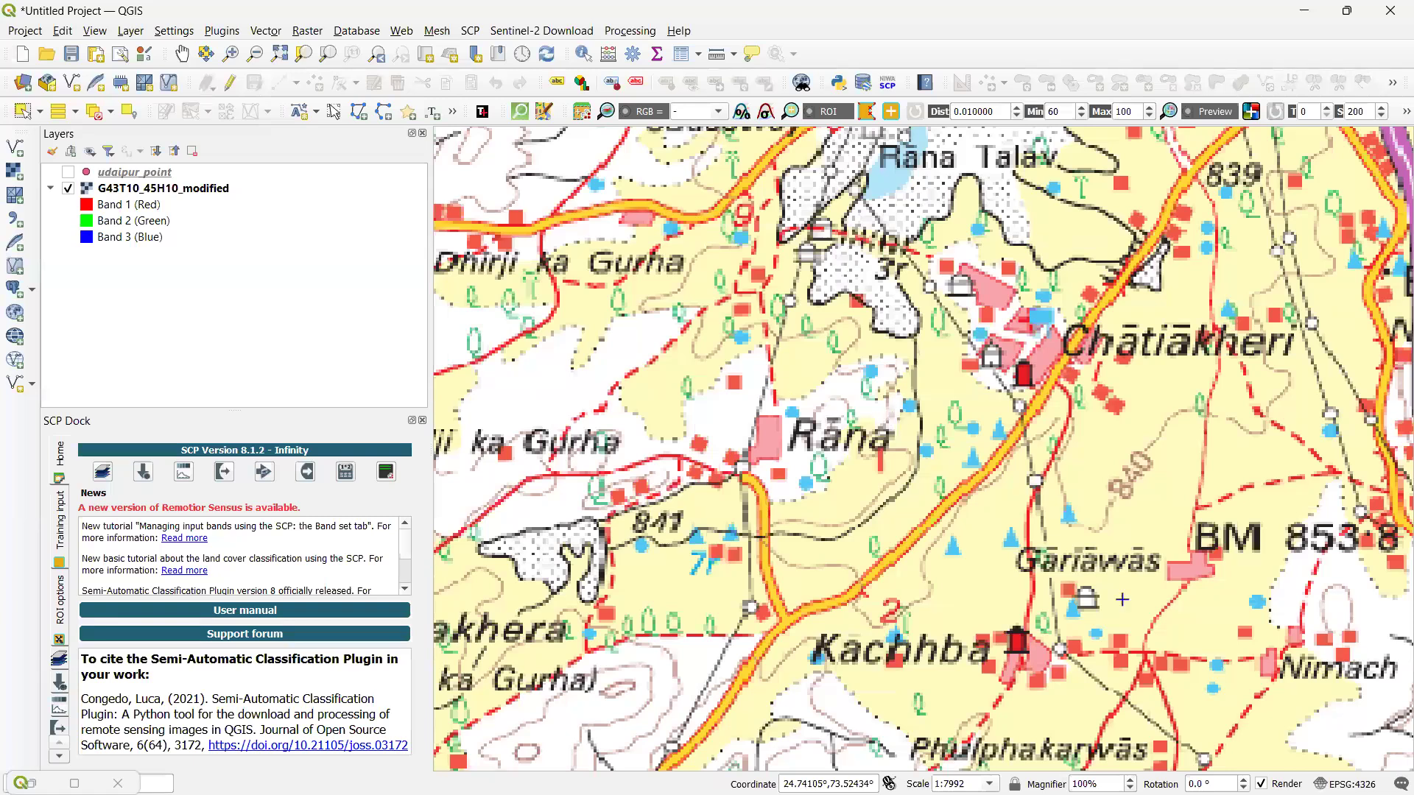
scroll(1121, 599, down, 2)
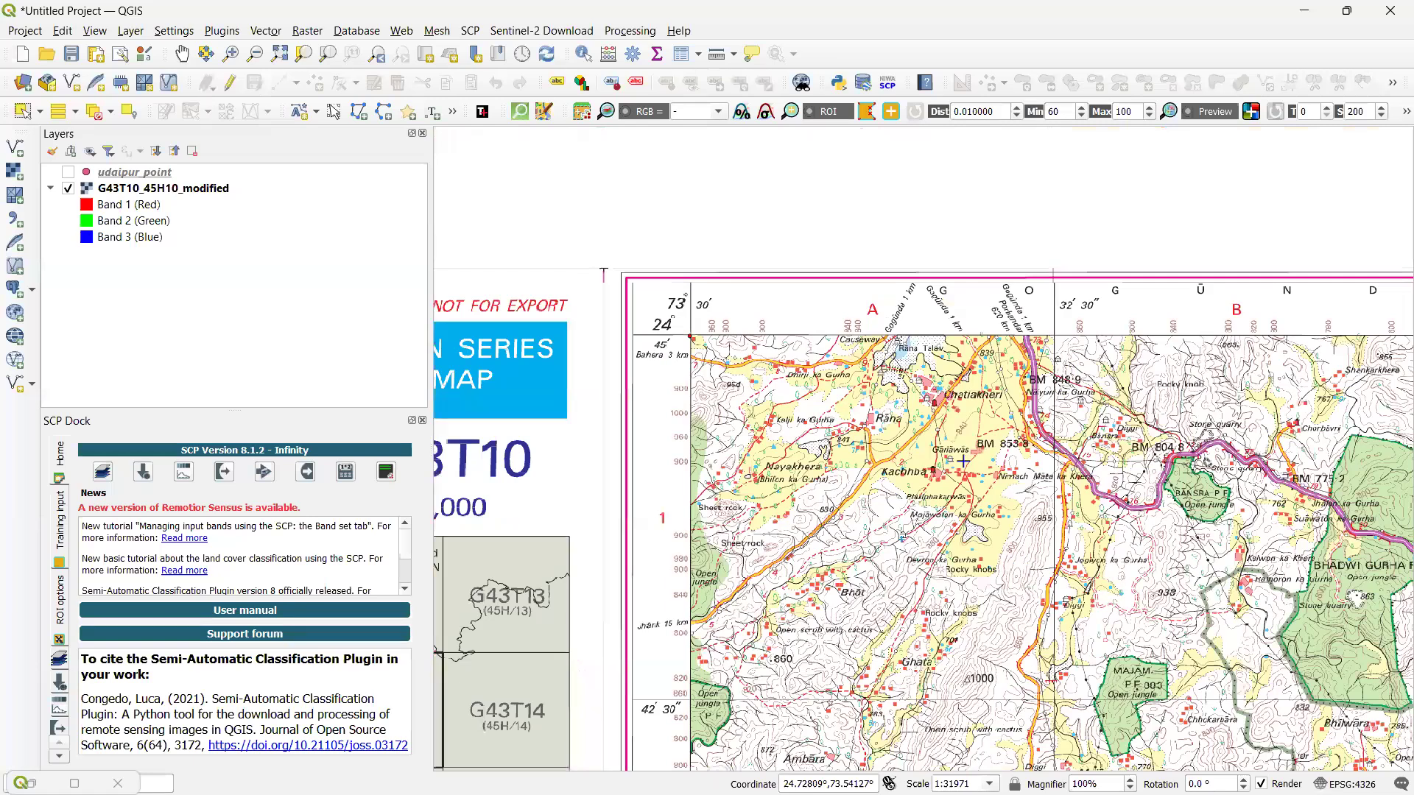
scroll(977, 433, down, 1)
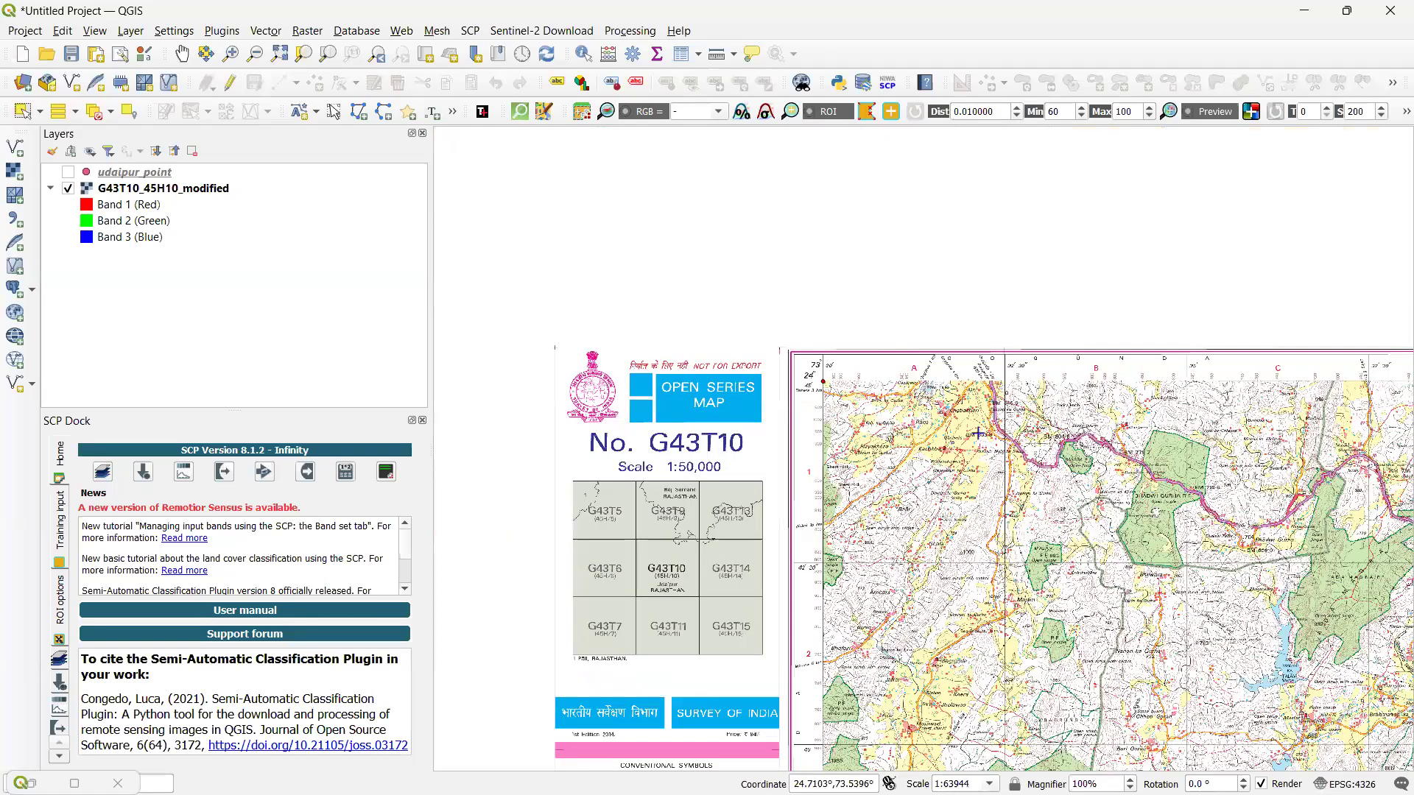
scroll(1005, 554, up, 1)
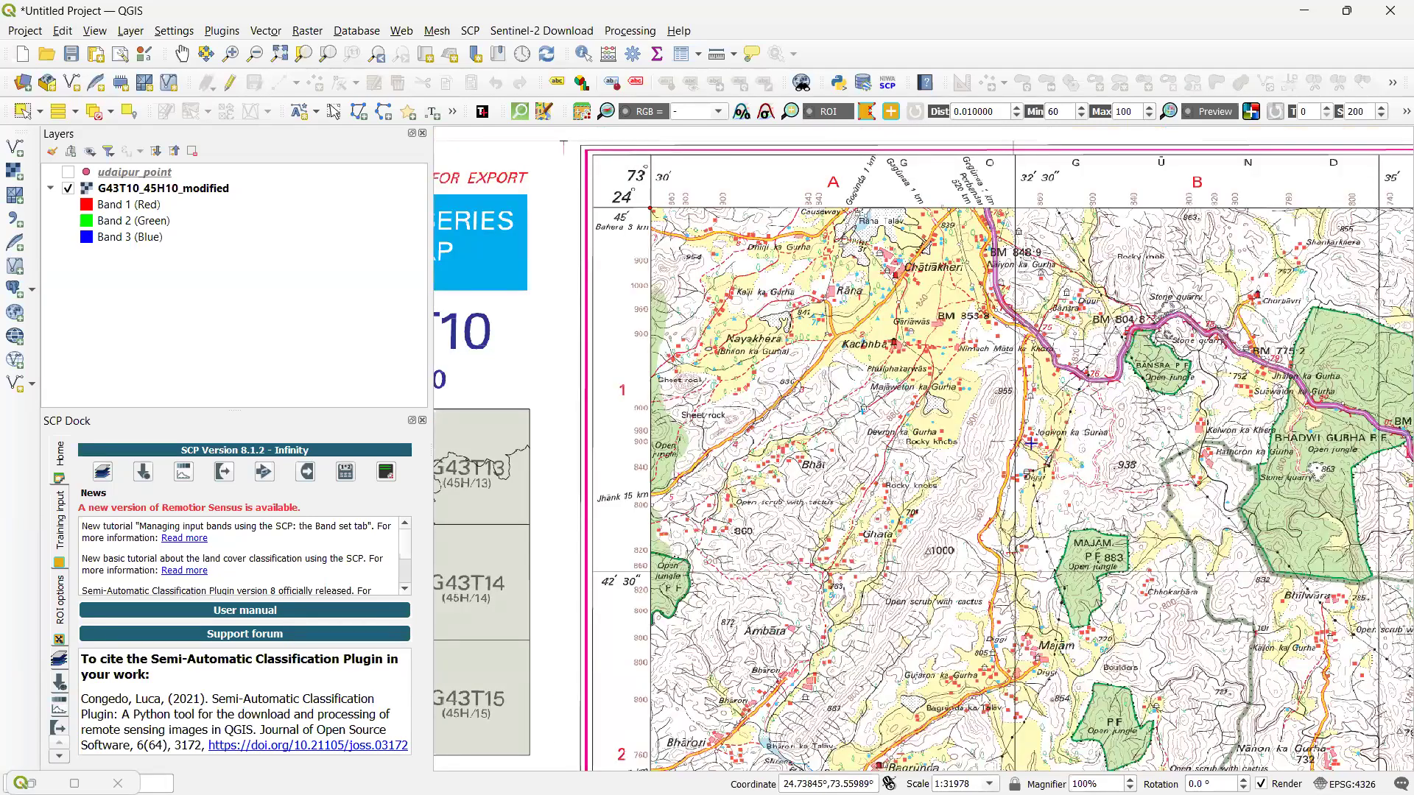
scroll(1176, 309, up, 1)
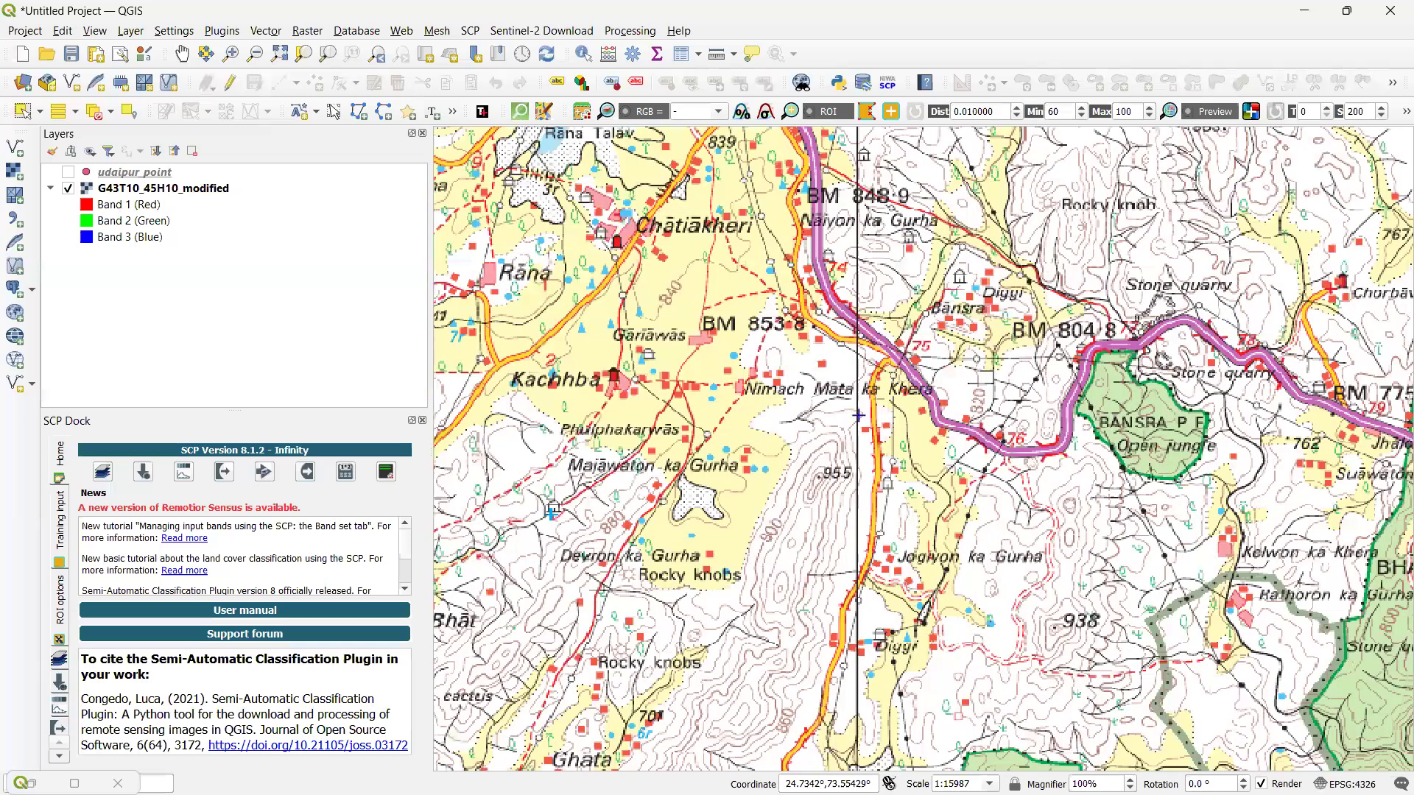
Show the udaipur_point layer again, open its attribute table beside the map, and select the fifth record
click(67, 173)
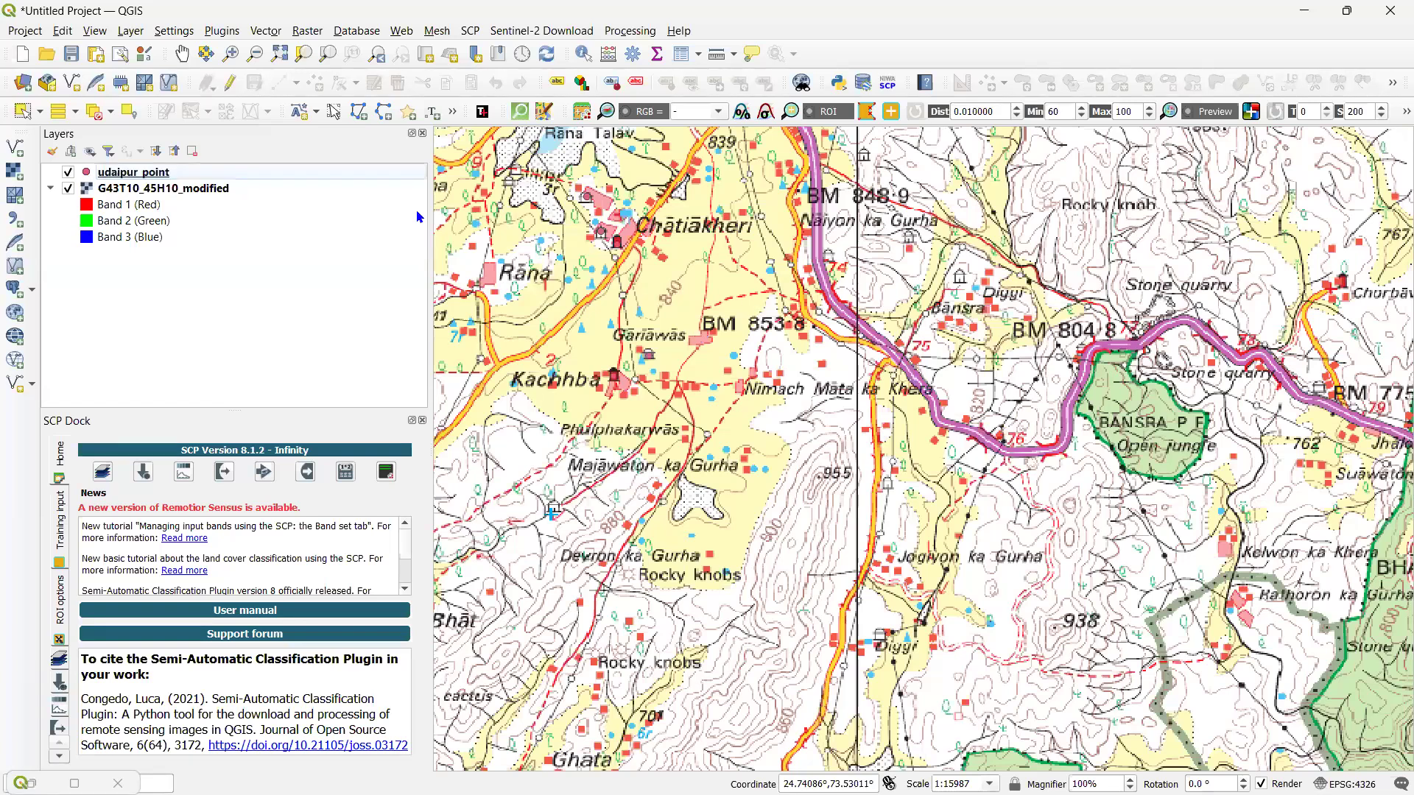
right_click(128, 174)
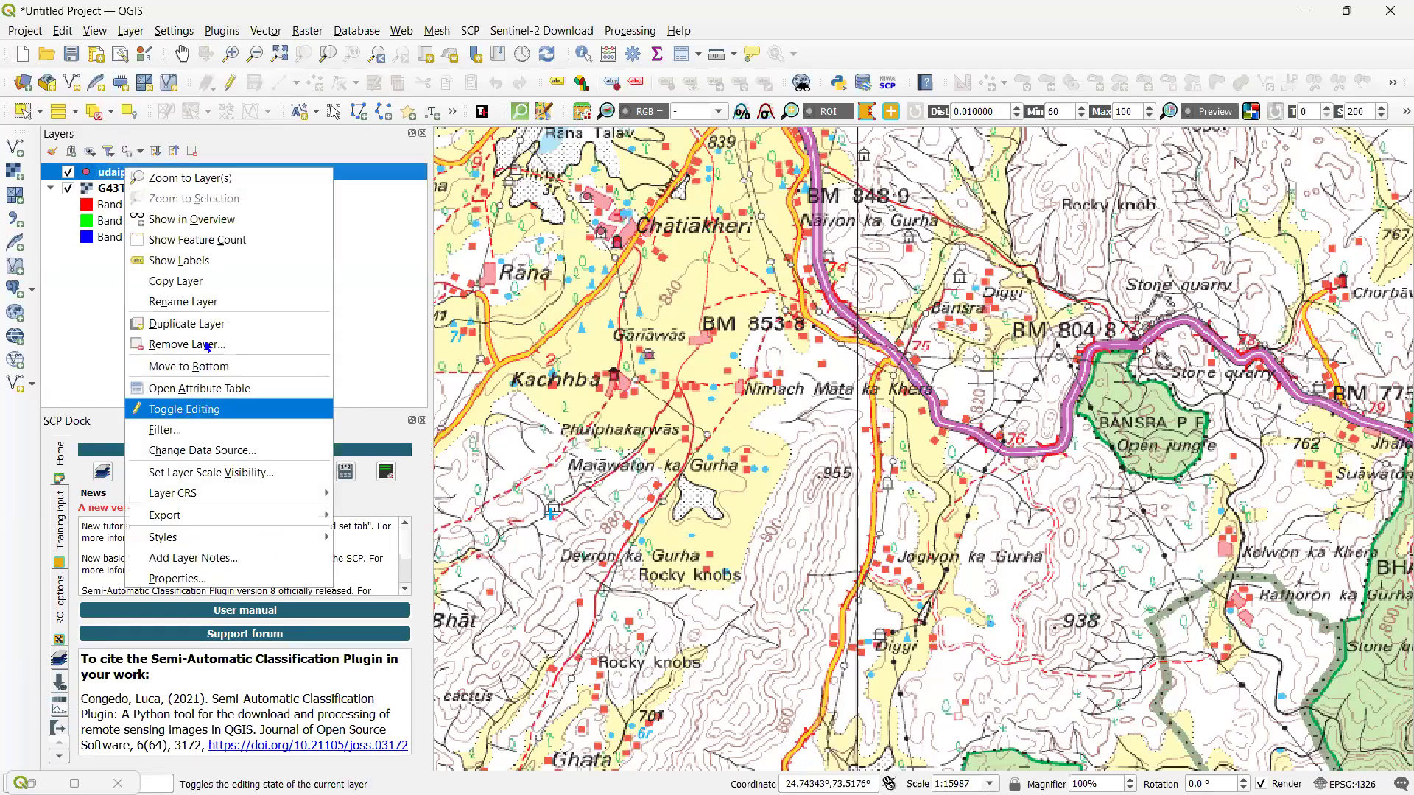
click(210, 389)
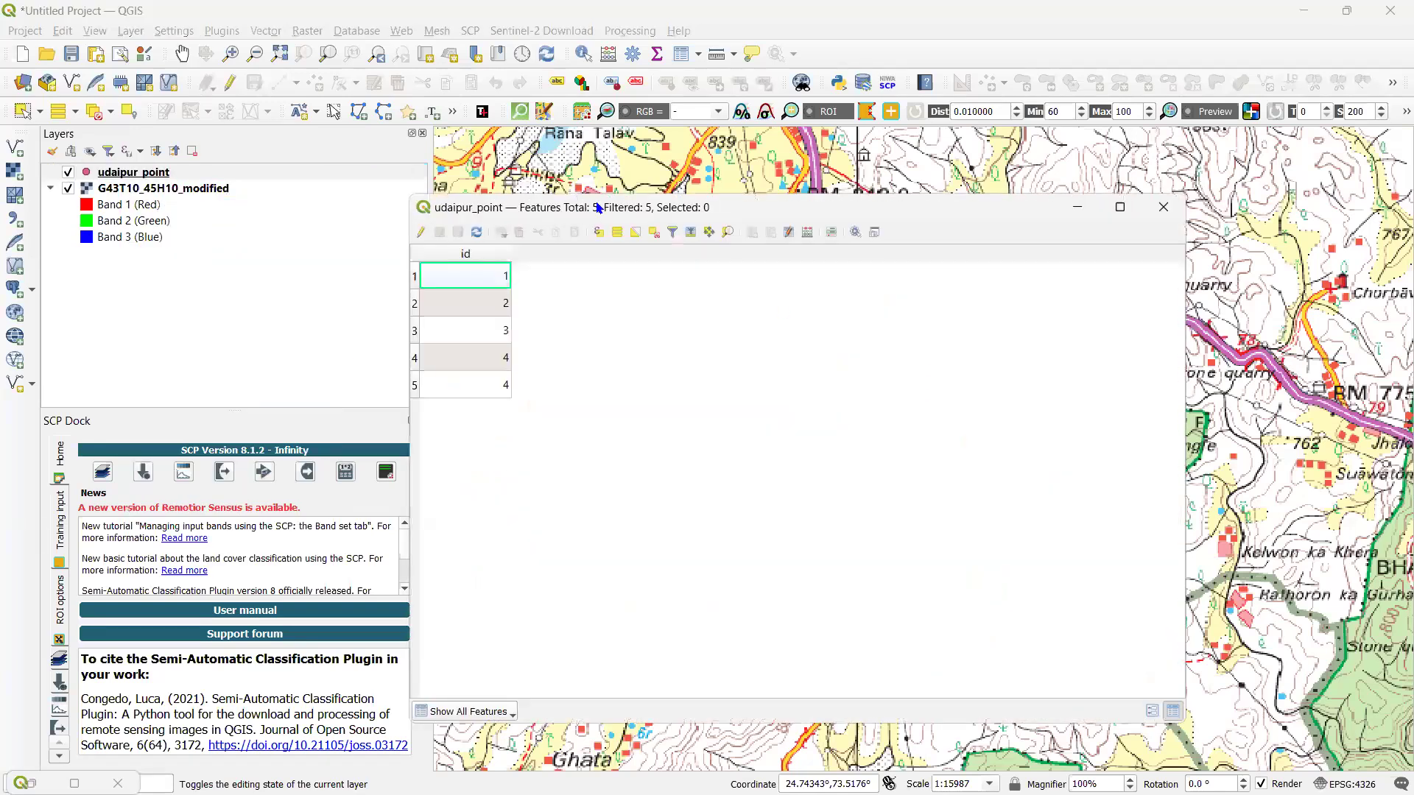
drag(412, 391, 929, 489)
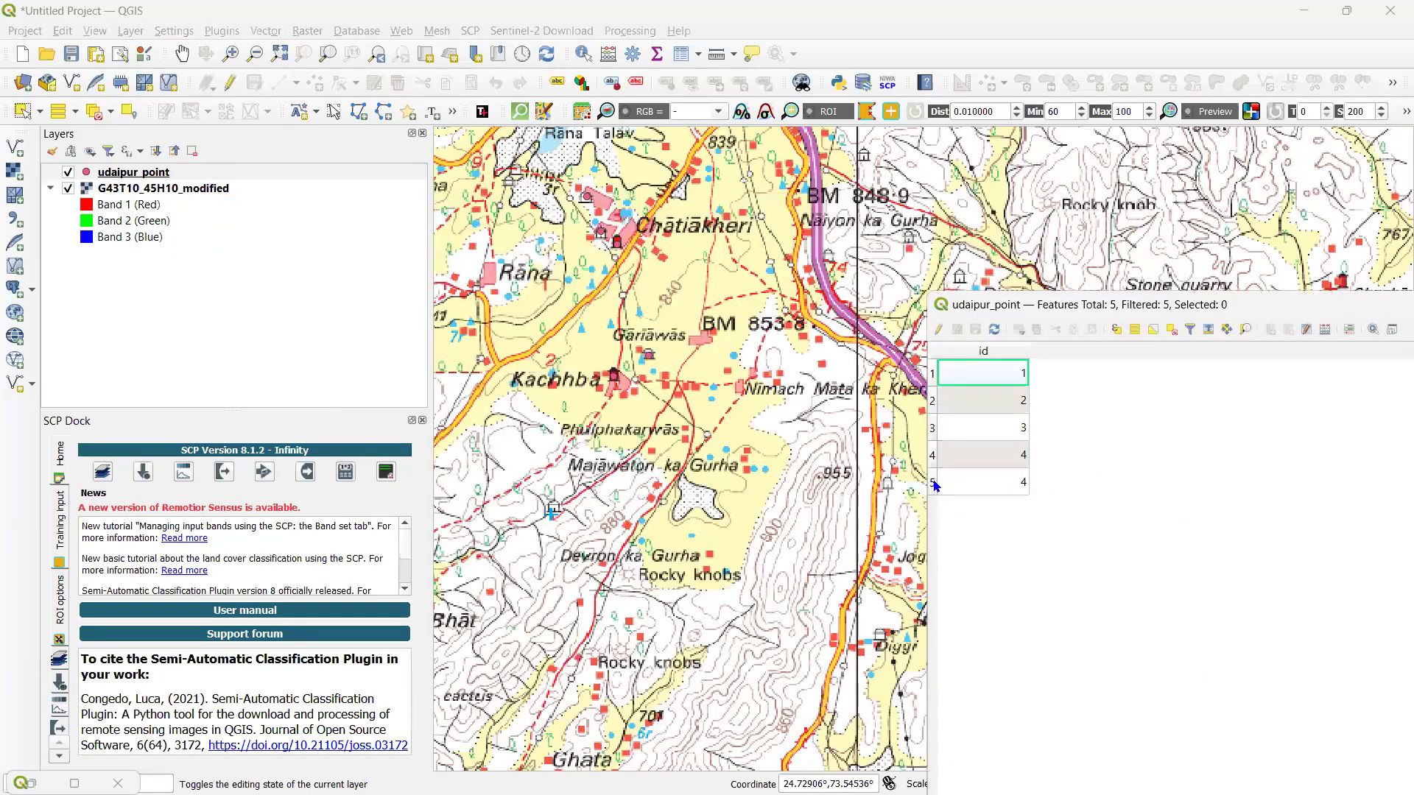
click(981, 482)
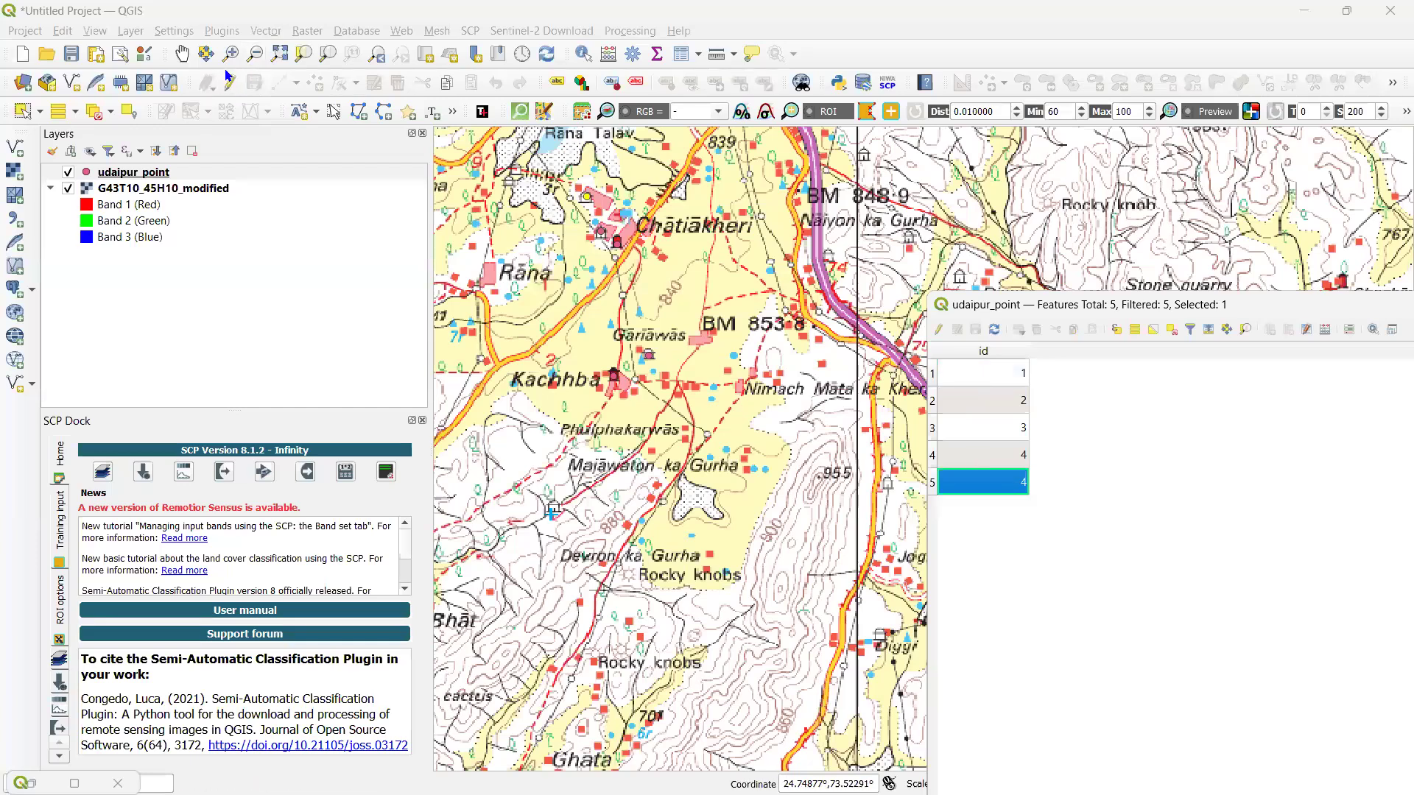
Turn on editing for udaipur_point and reopen its attribute table beside the map, keeping the fifth record selected
click(417, 223)
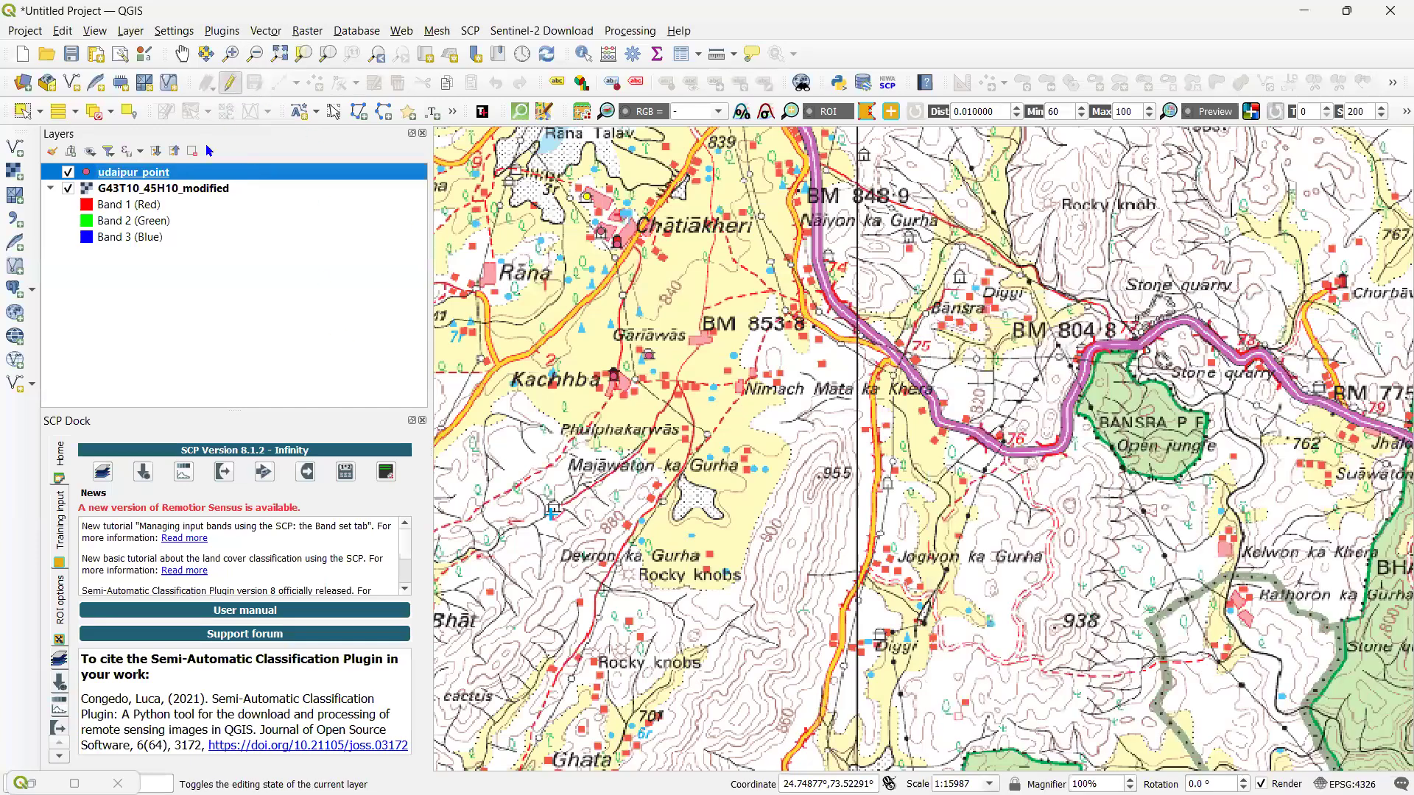
right_click(169, 171)
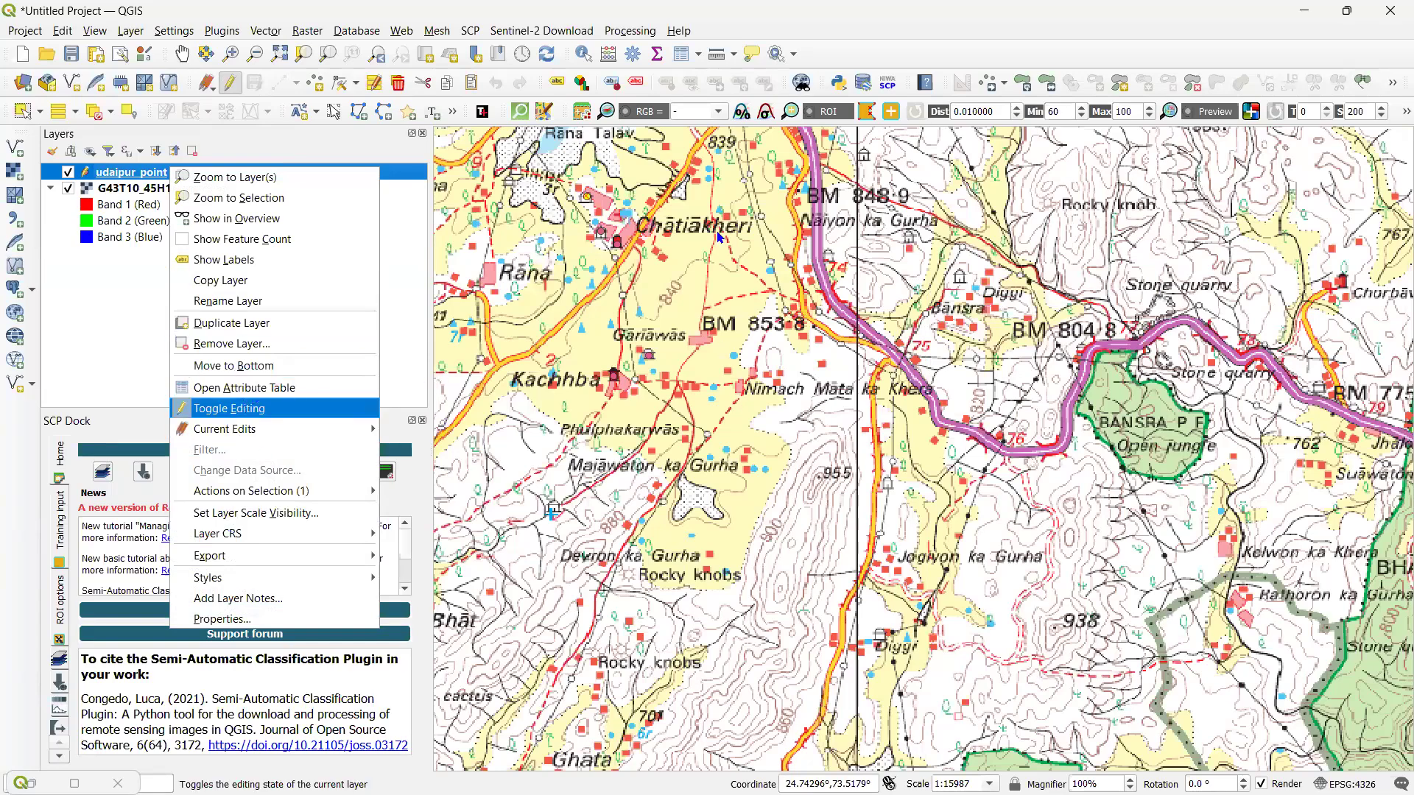
click(788, 223)
key(F6)
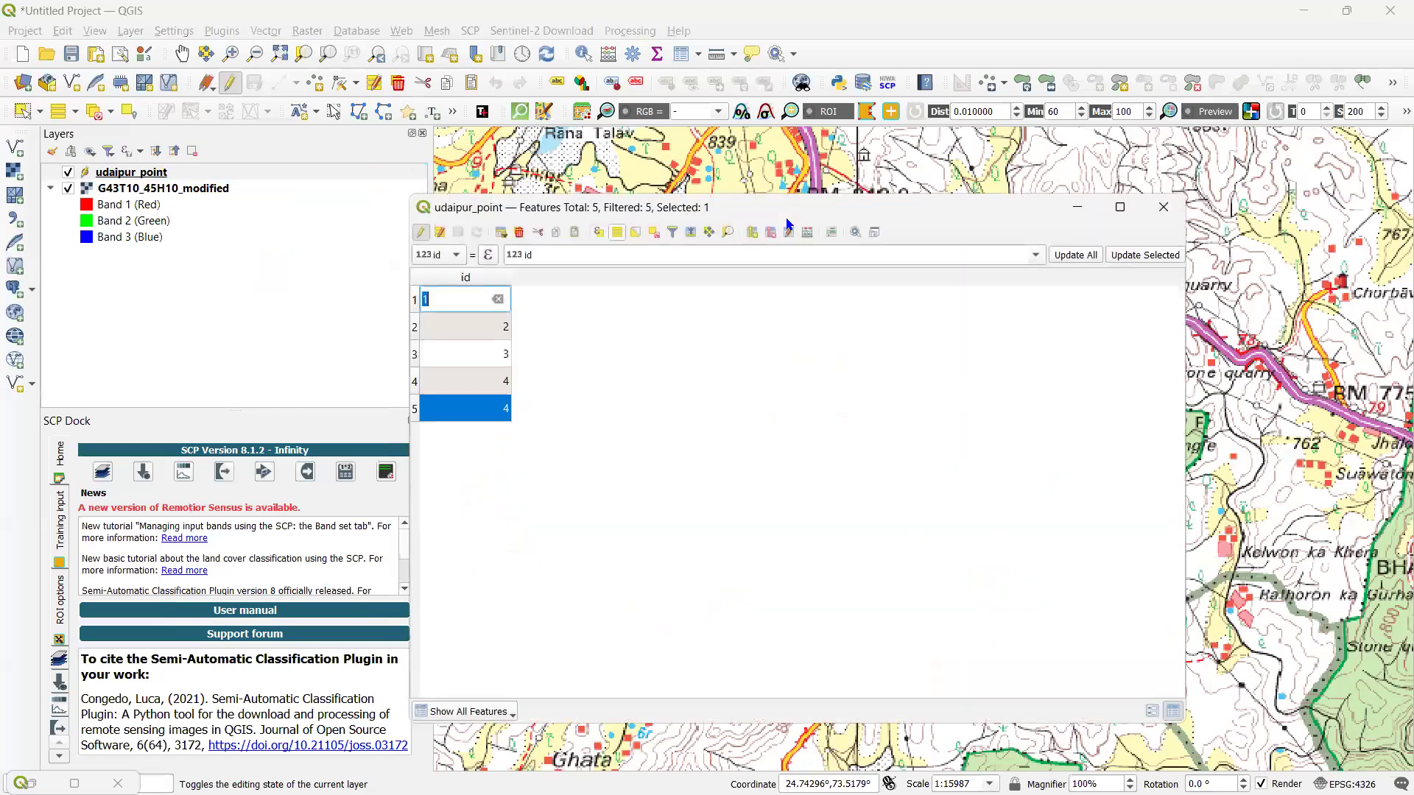
click(917, 544)
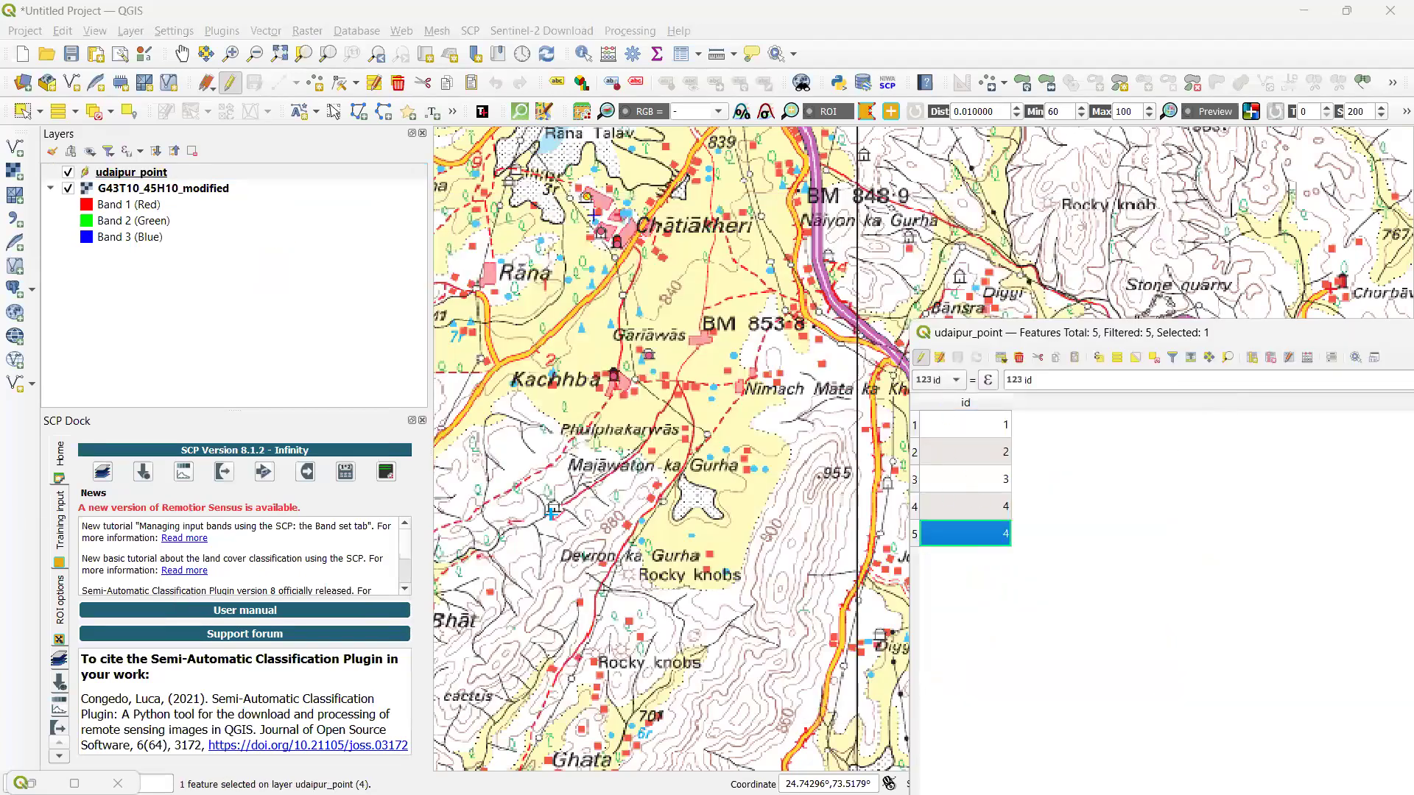
Hide the toposheet, locate the fifth record's highlighted point on the map, and bring the attribute table back into view
click(67, 188)
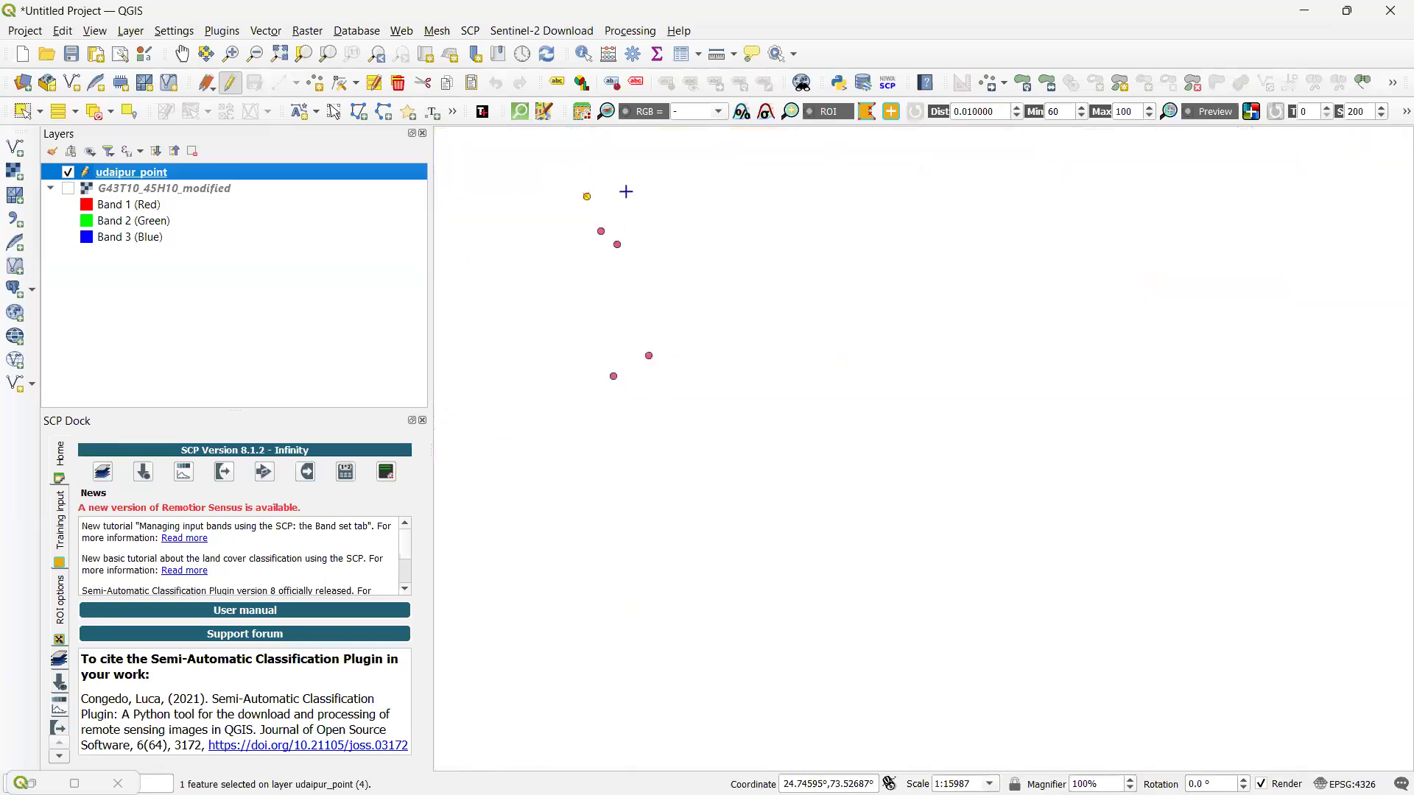
scroll(513, 210, up, 1)
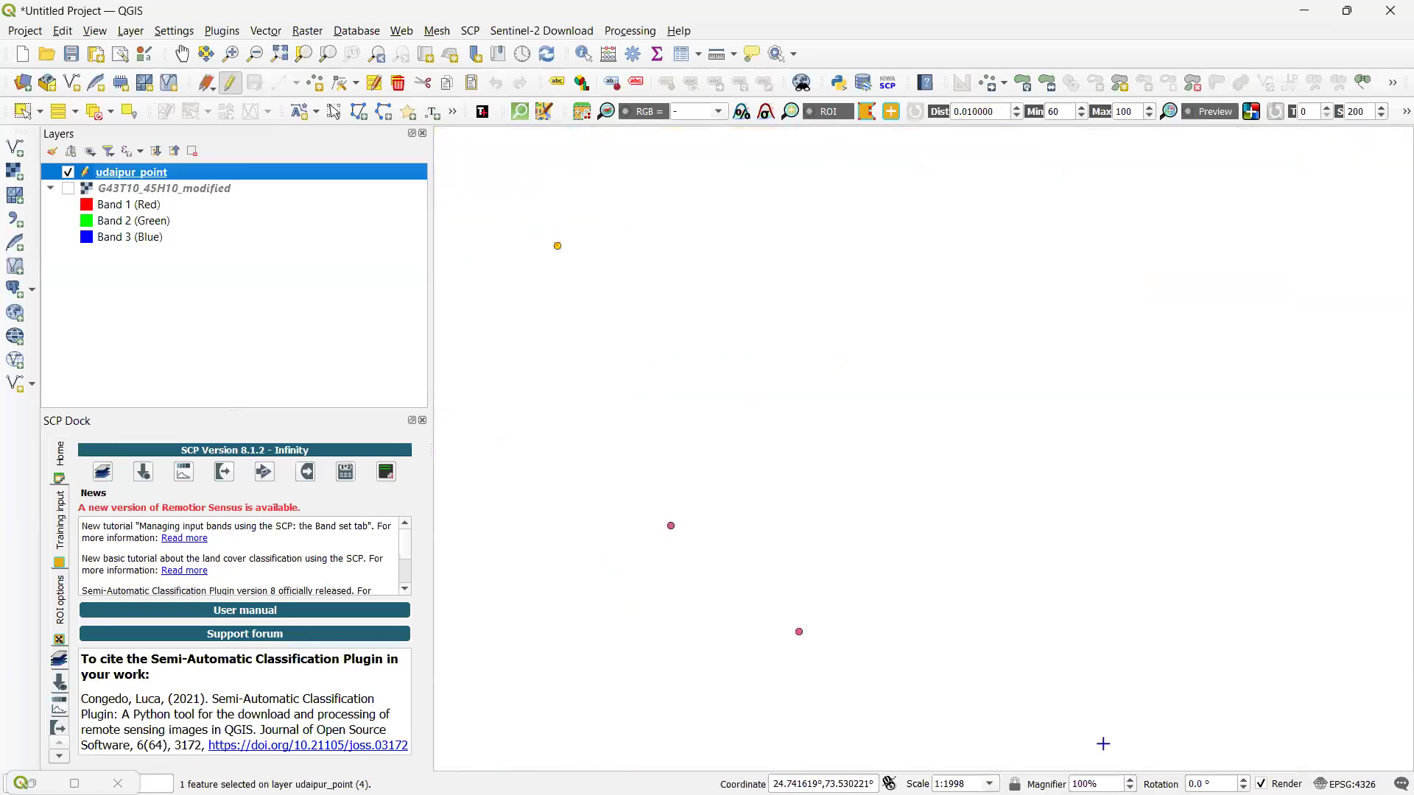
mouse_move(1035, 773)
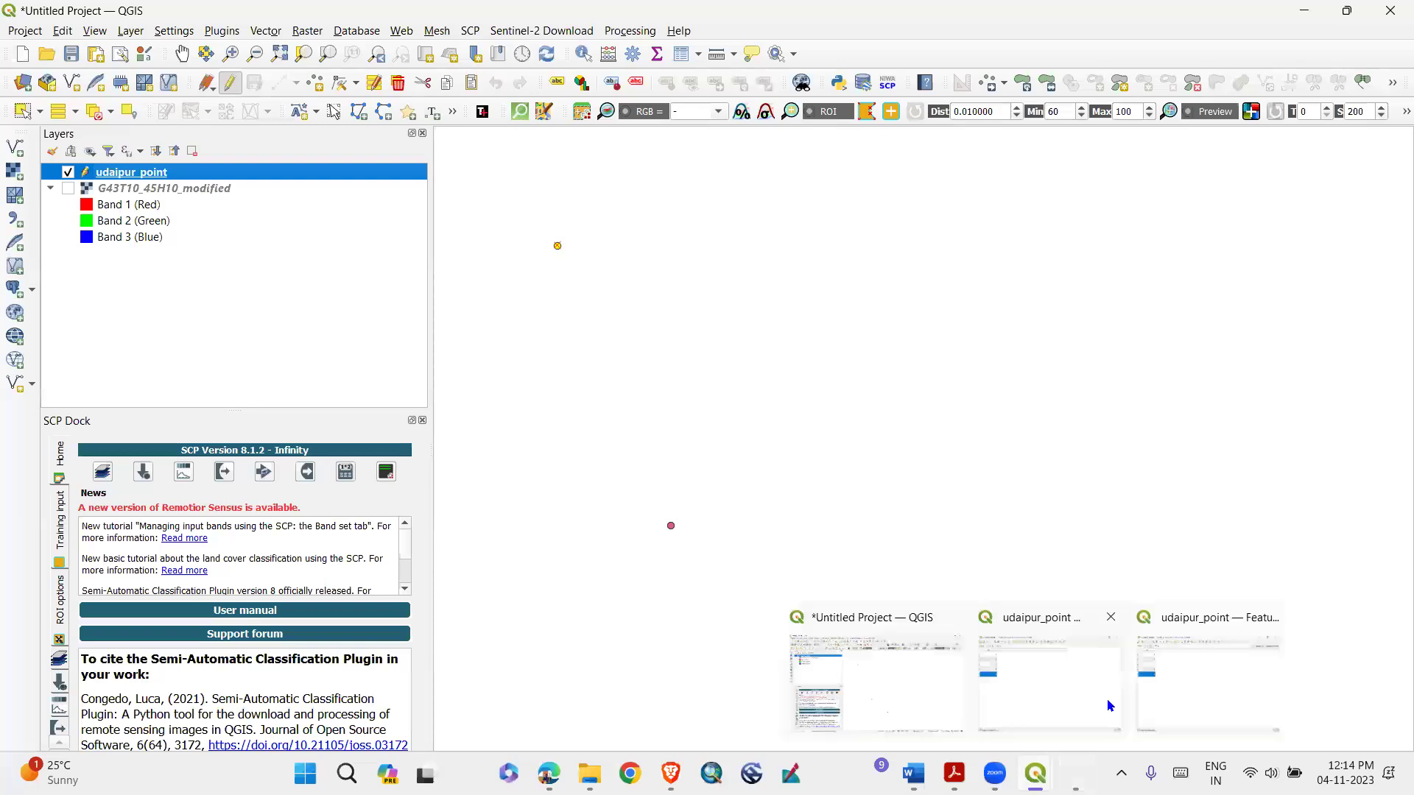
click(1259, 684)
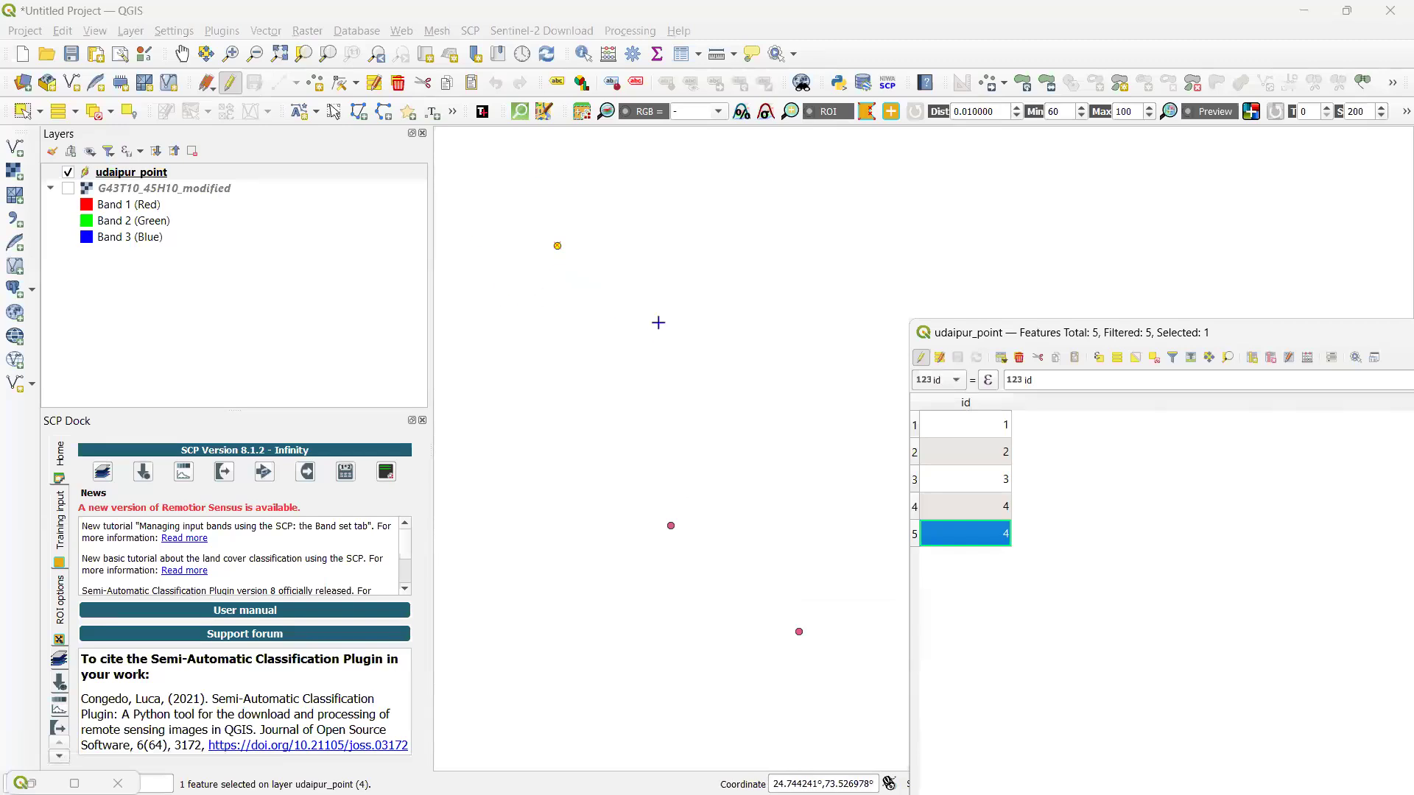
Select the fourth record in the attribute table and locate its highlighted point on the map
double_click(918, 510)
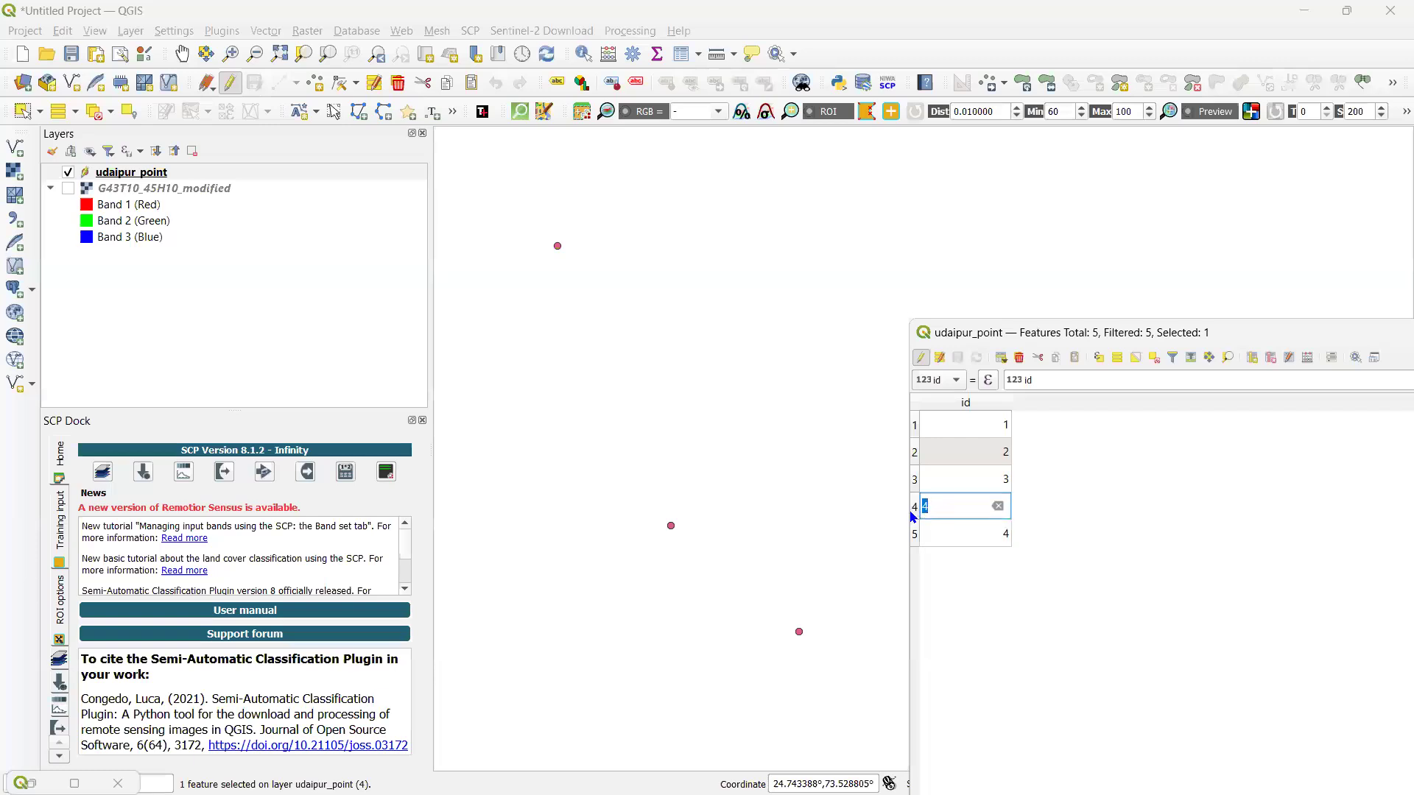
key(Return)
scroll(571, 433, down, 3)
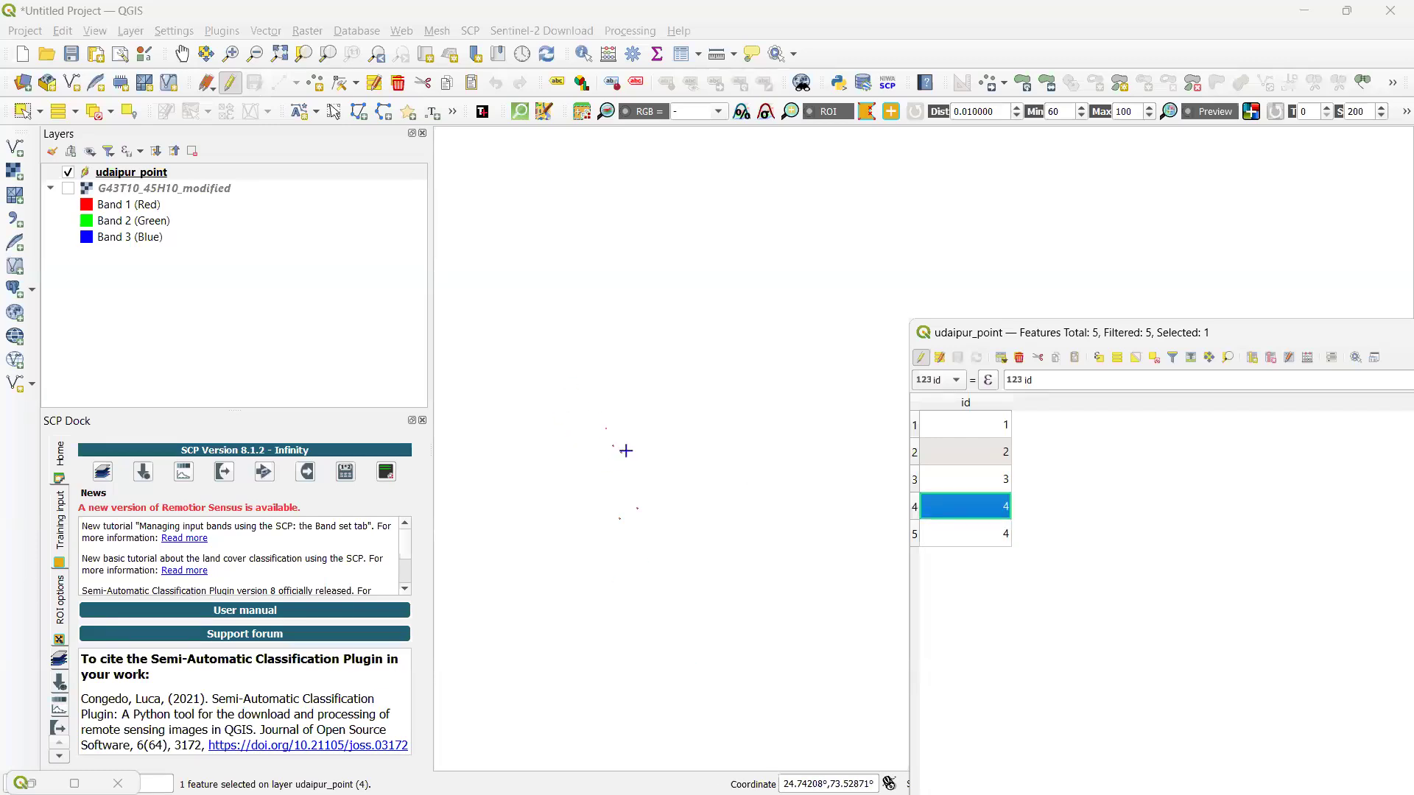
scroll(793, 273, up, 3)
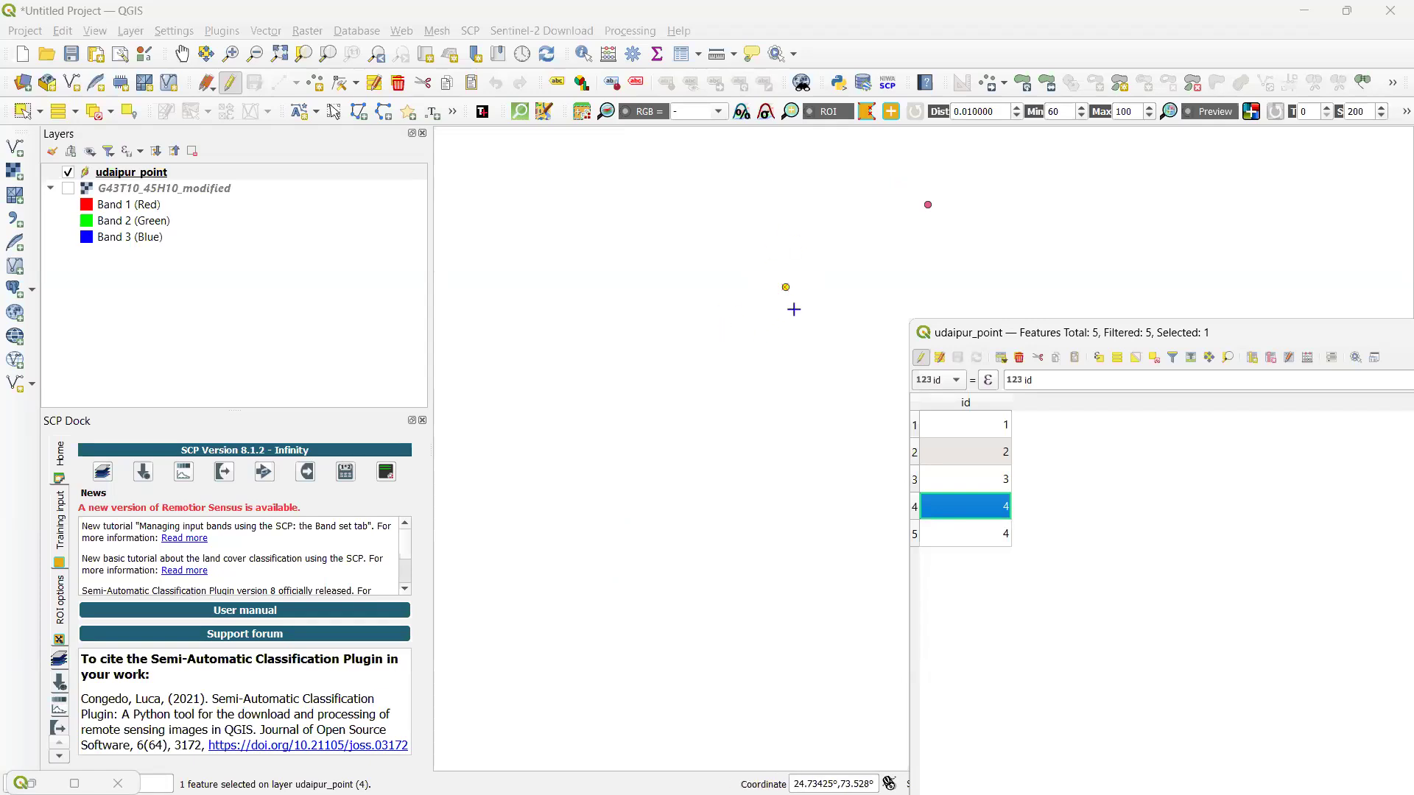
Show the G43T10 toposheet again and delete the udaipur_point feature on the white building symbol beside Gāriāwās
click(68, 190)
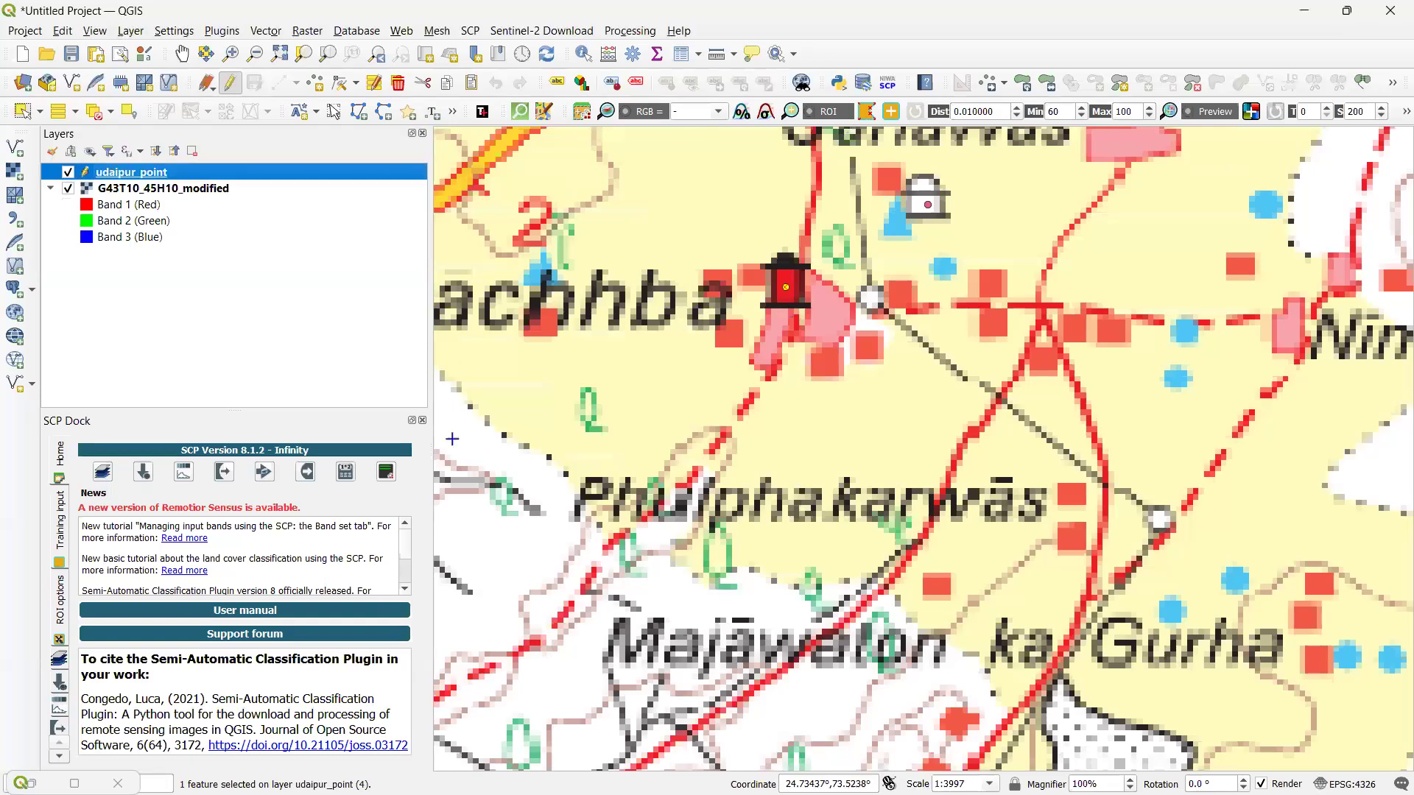
click(22, 113)
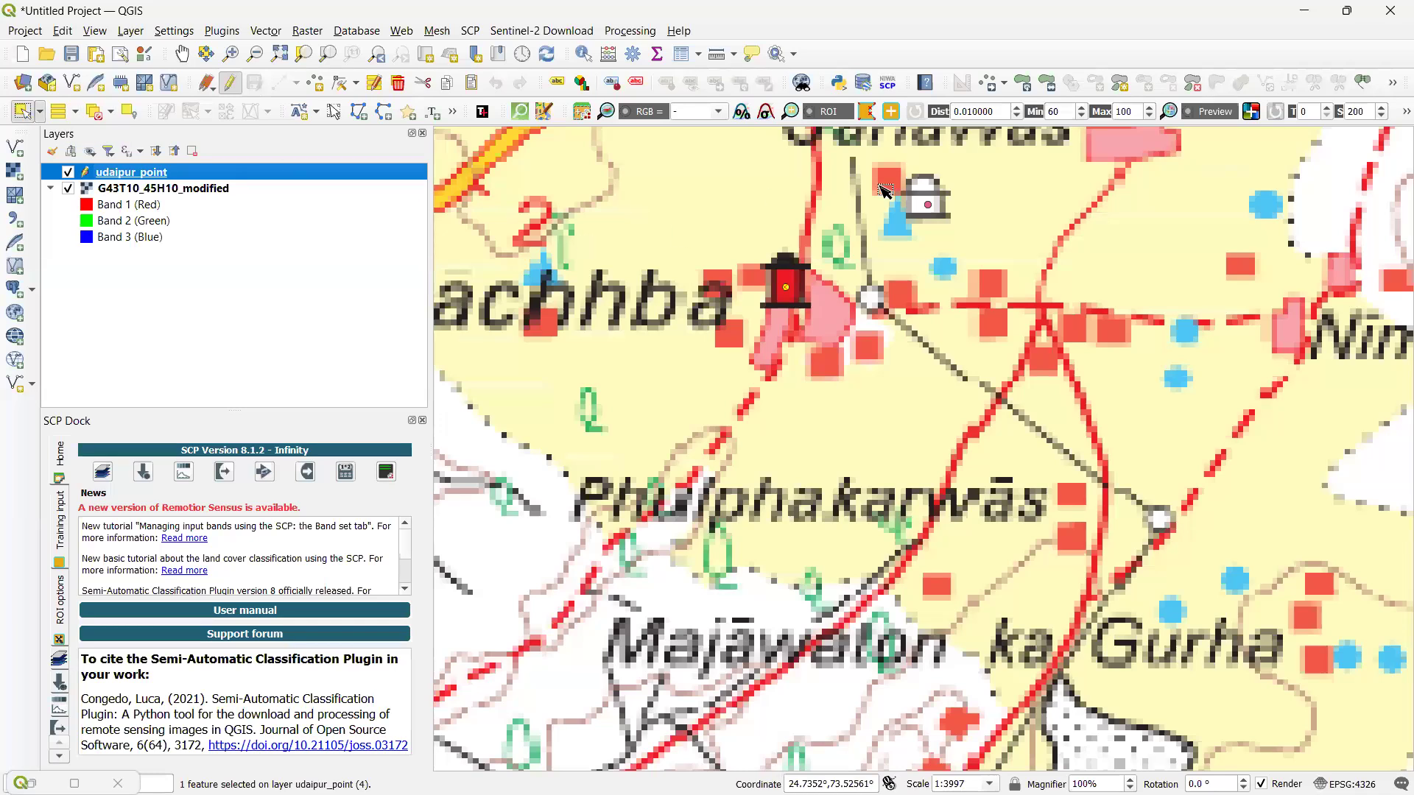
scroll(910, 206, up, 2)
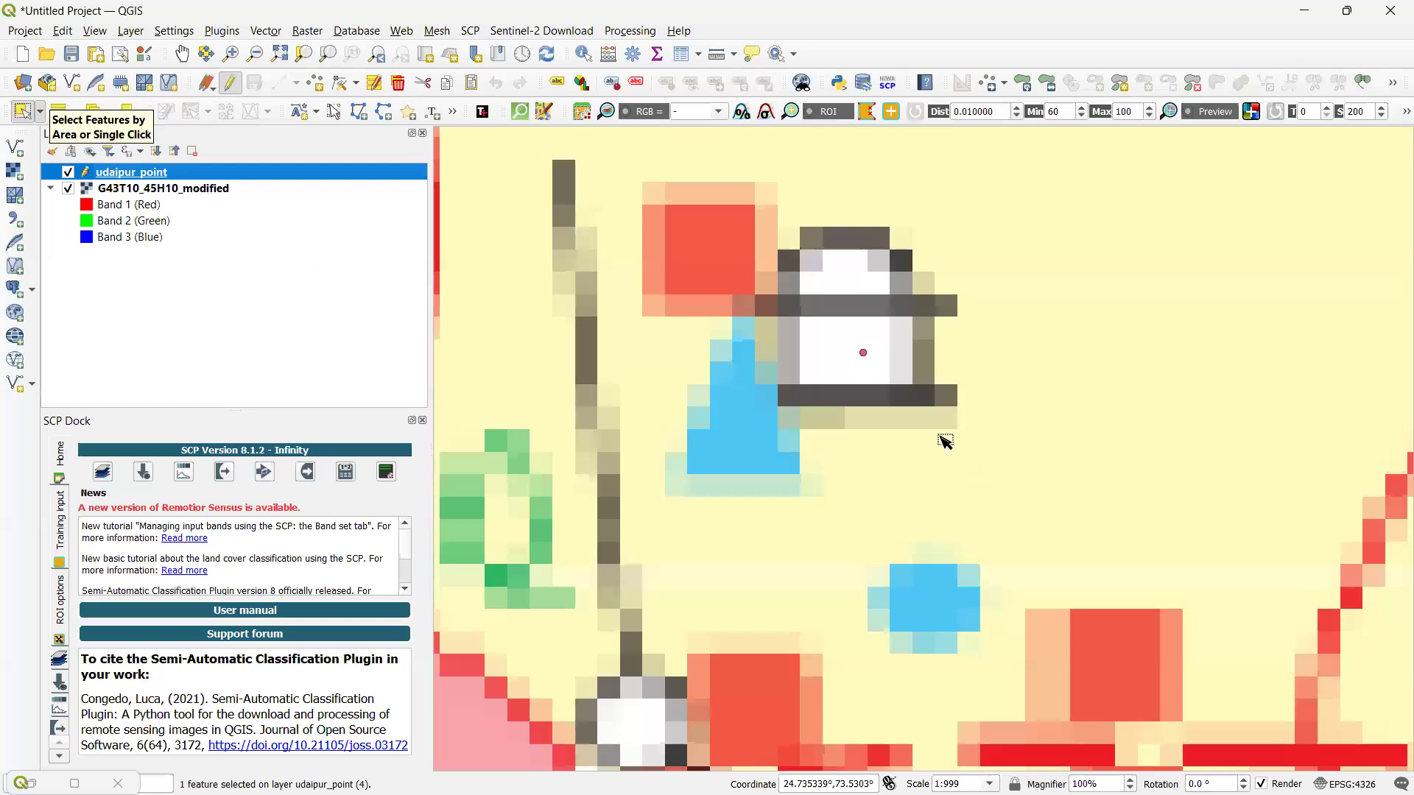
drag(782, 269, 971, 430)
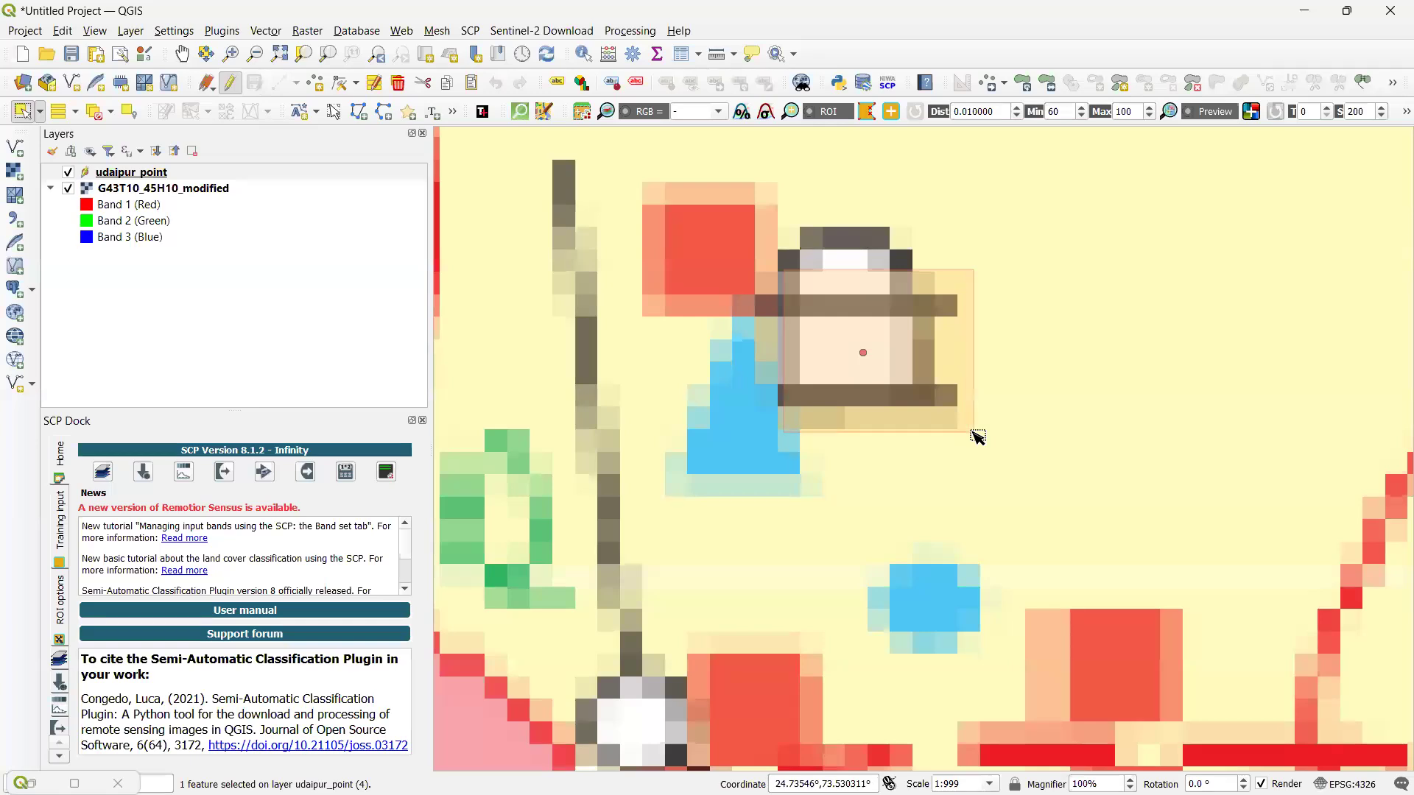
drag(973, 432, 974, 433)
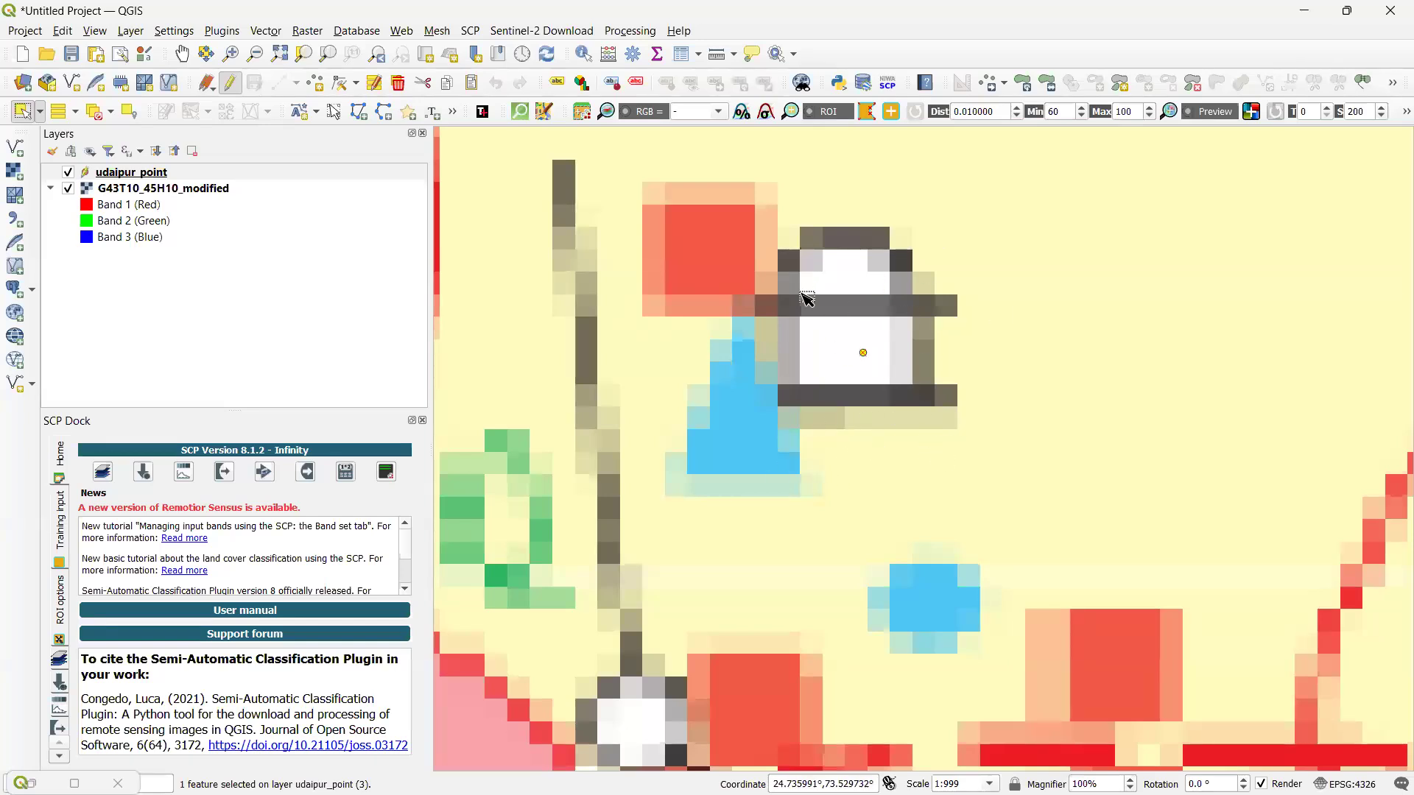
click(400, 84)
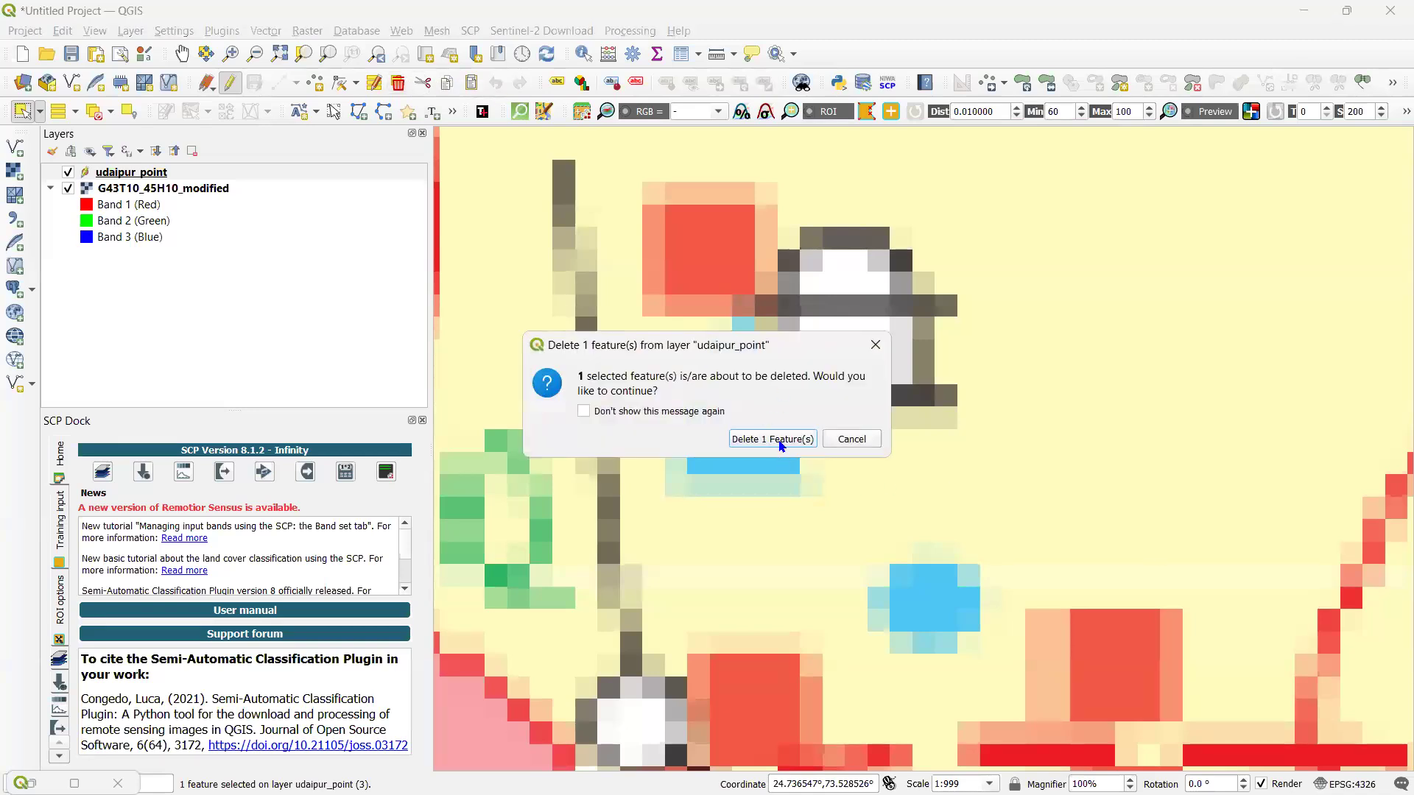
click(764, 439)
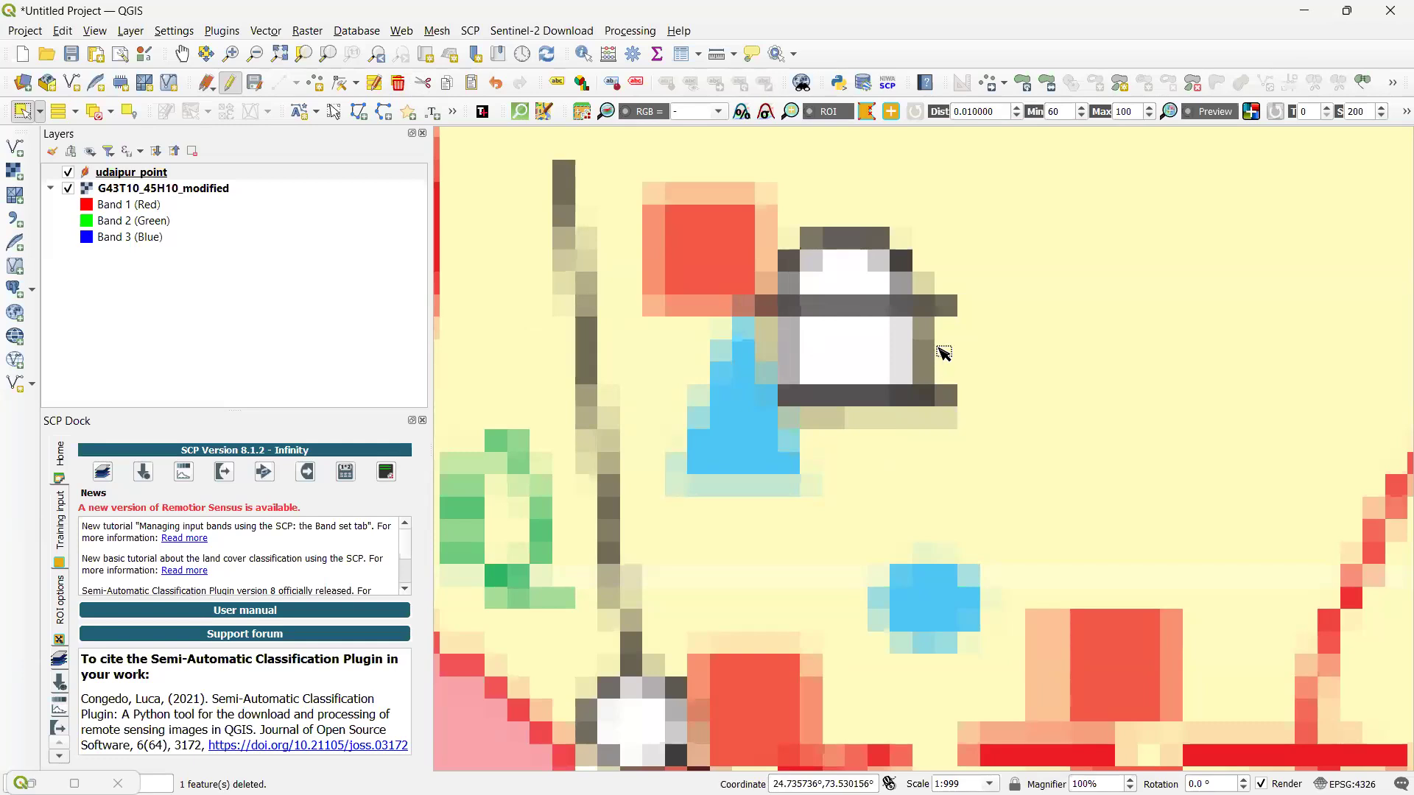
scroll(819, 360, down, 3)
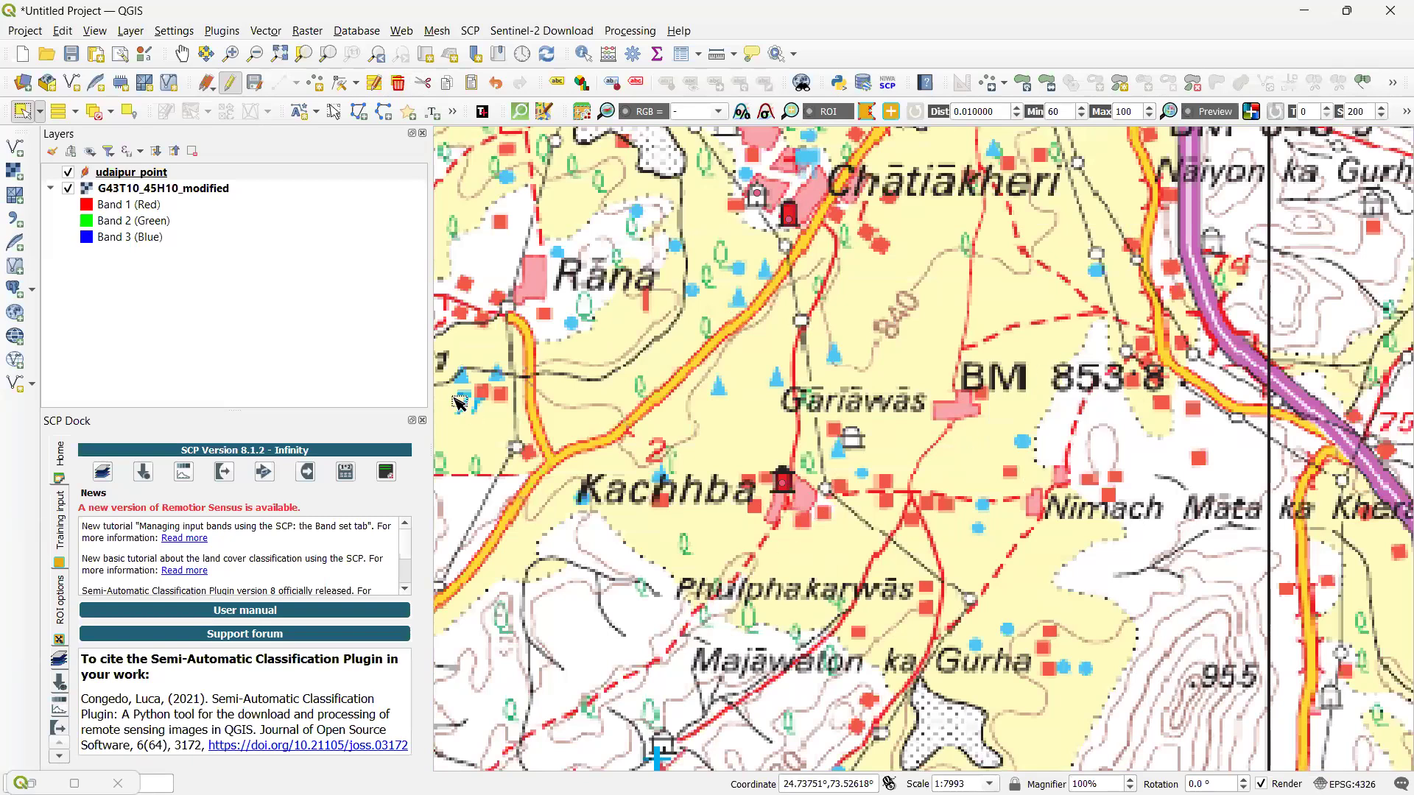
scroll(699, 381, down, 1)
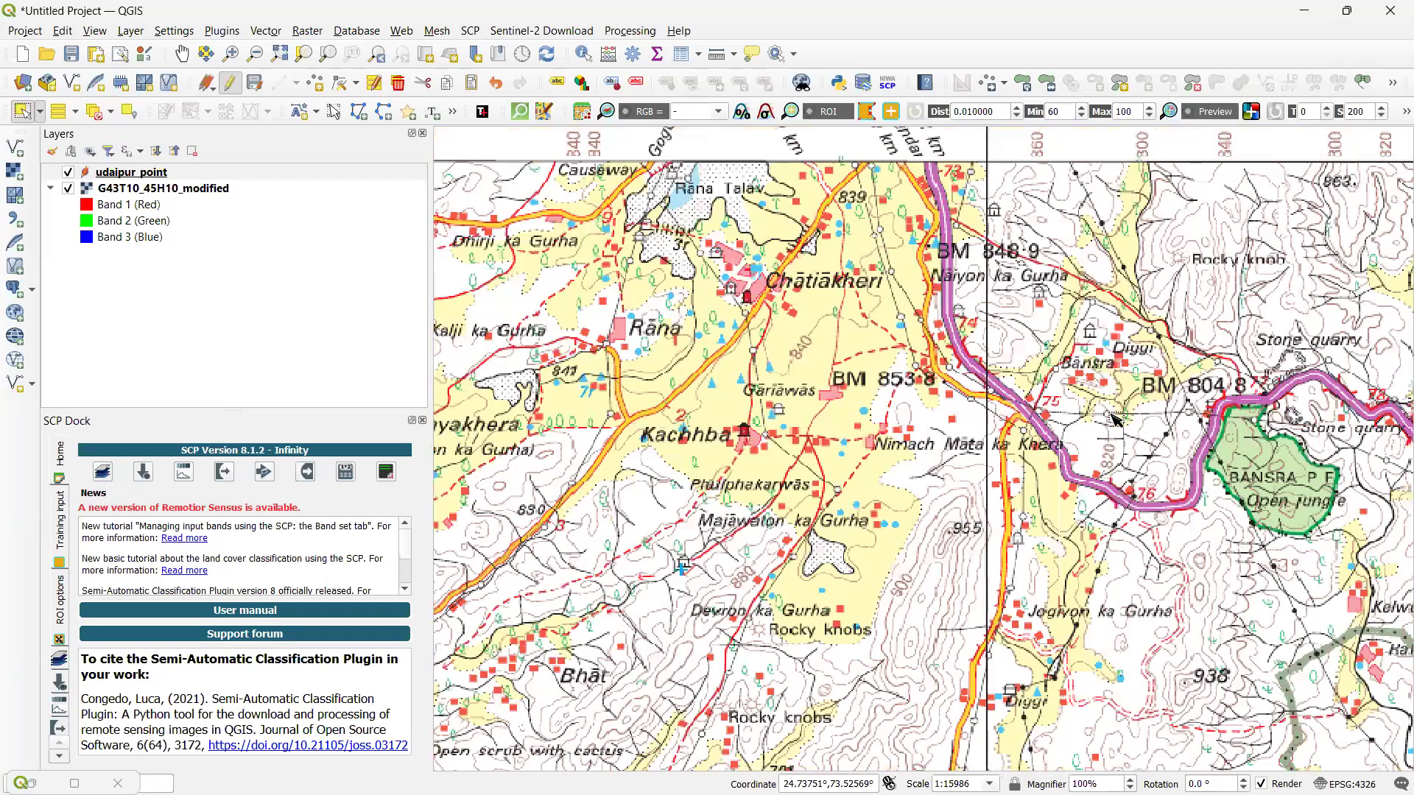
scroll(1146, 537, down, 1)
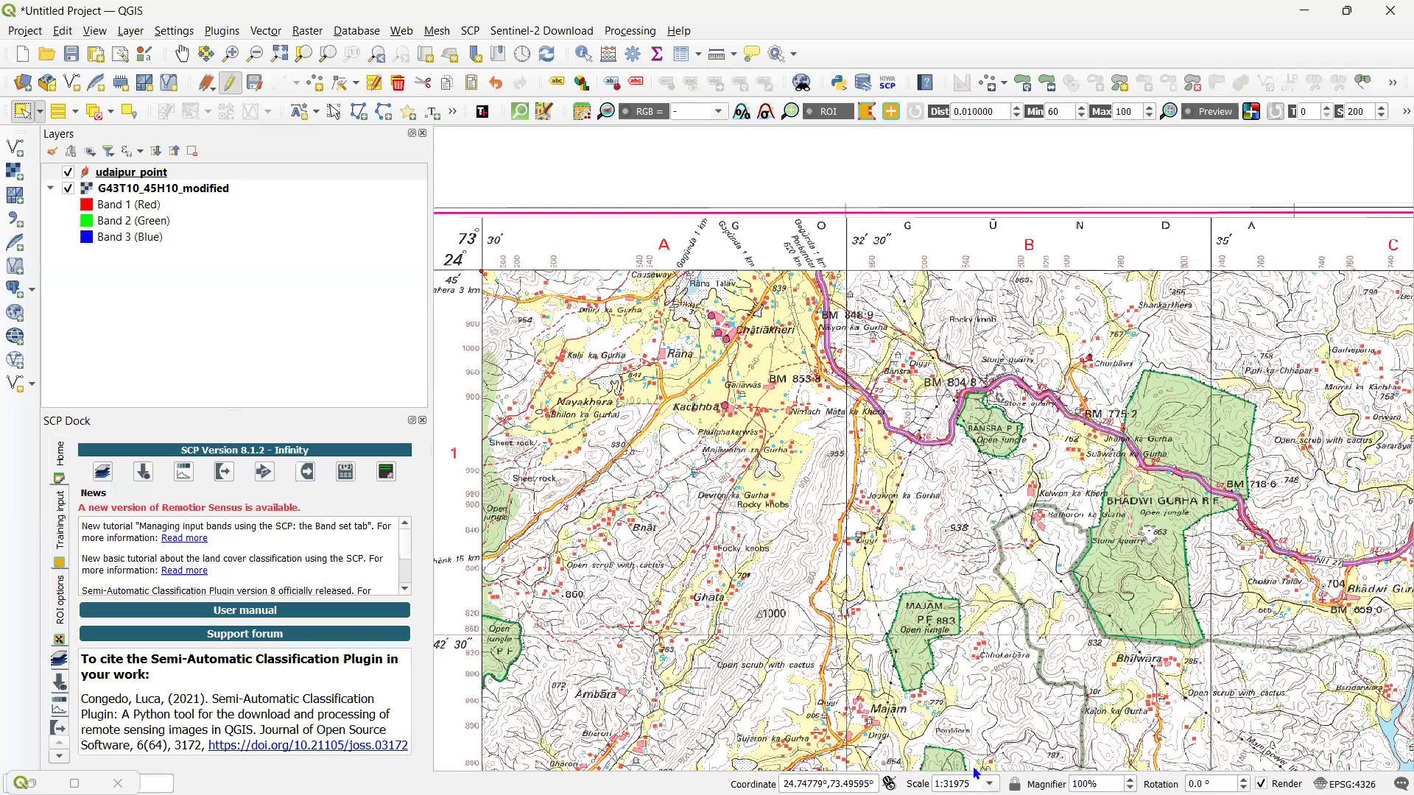
Stop editing udaipur_point and save the changes to the layer
right_click(851, 110)
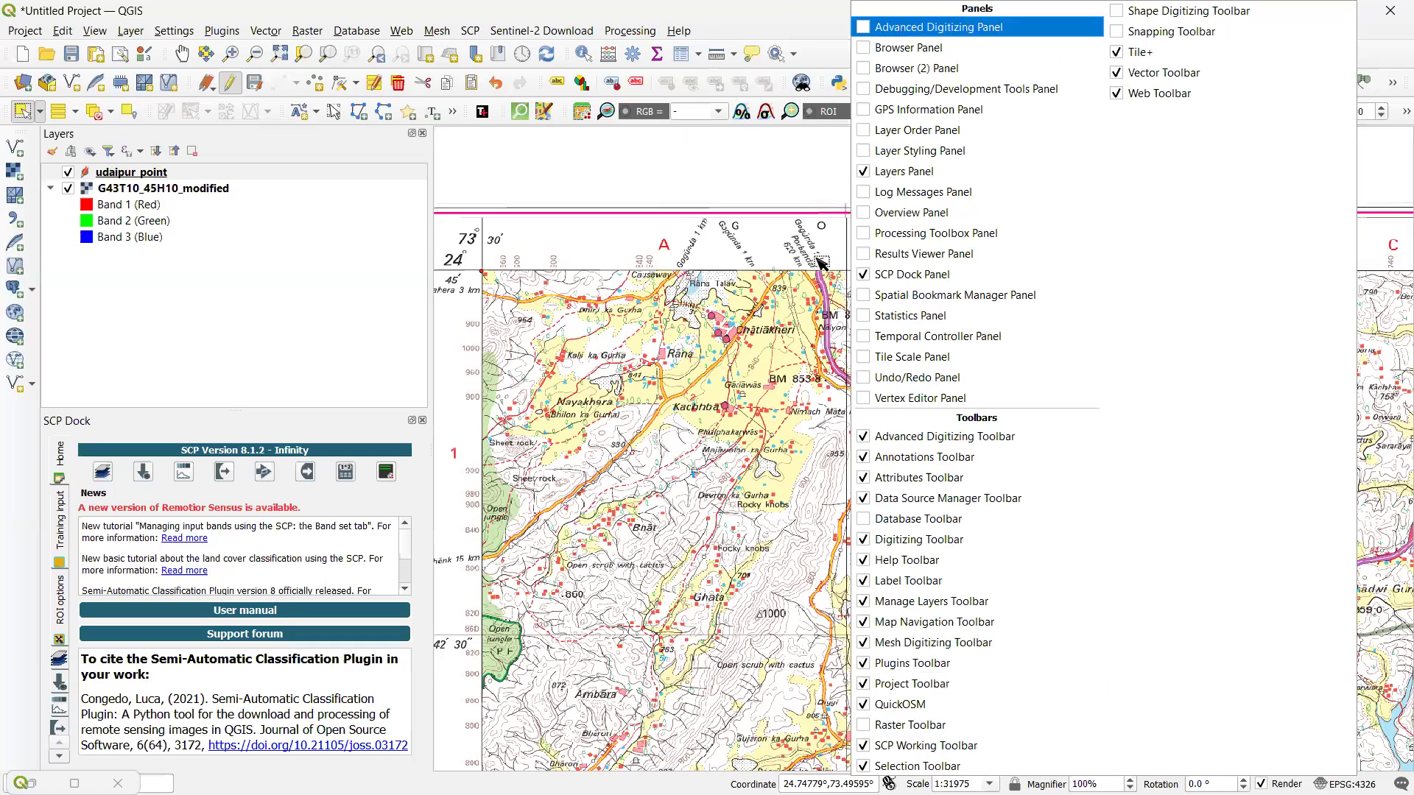
click(501, 201)
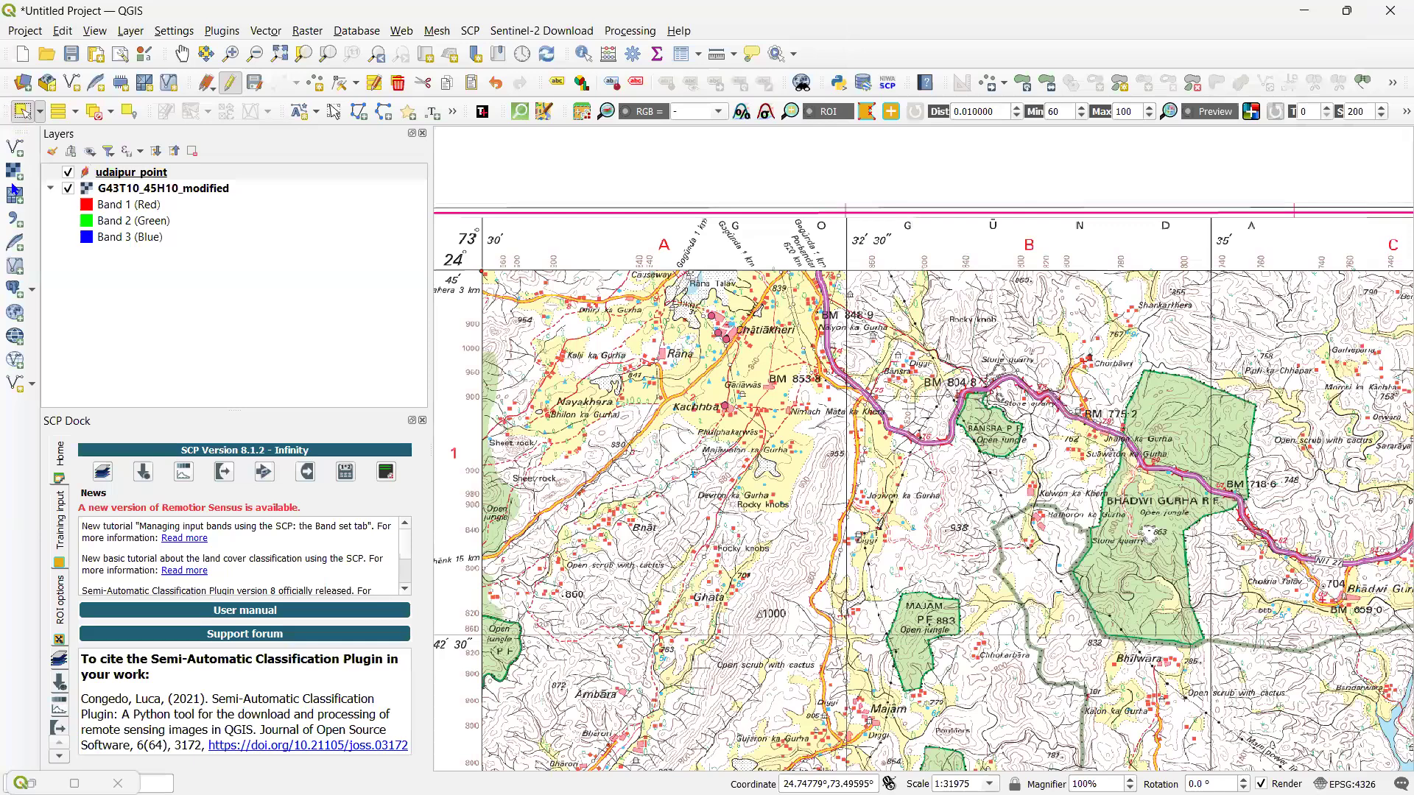
drag(6, 111, 4, 450)
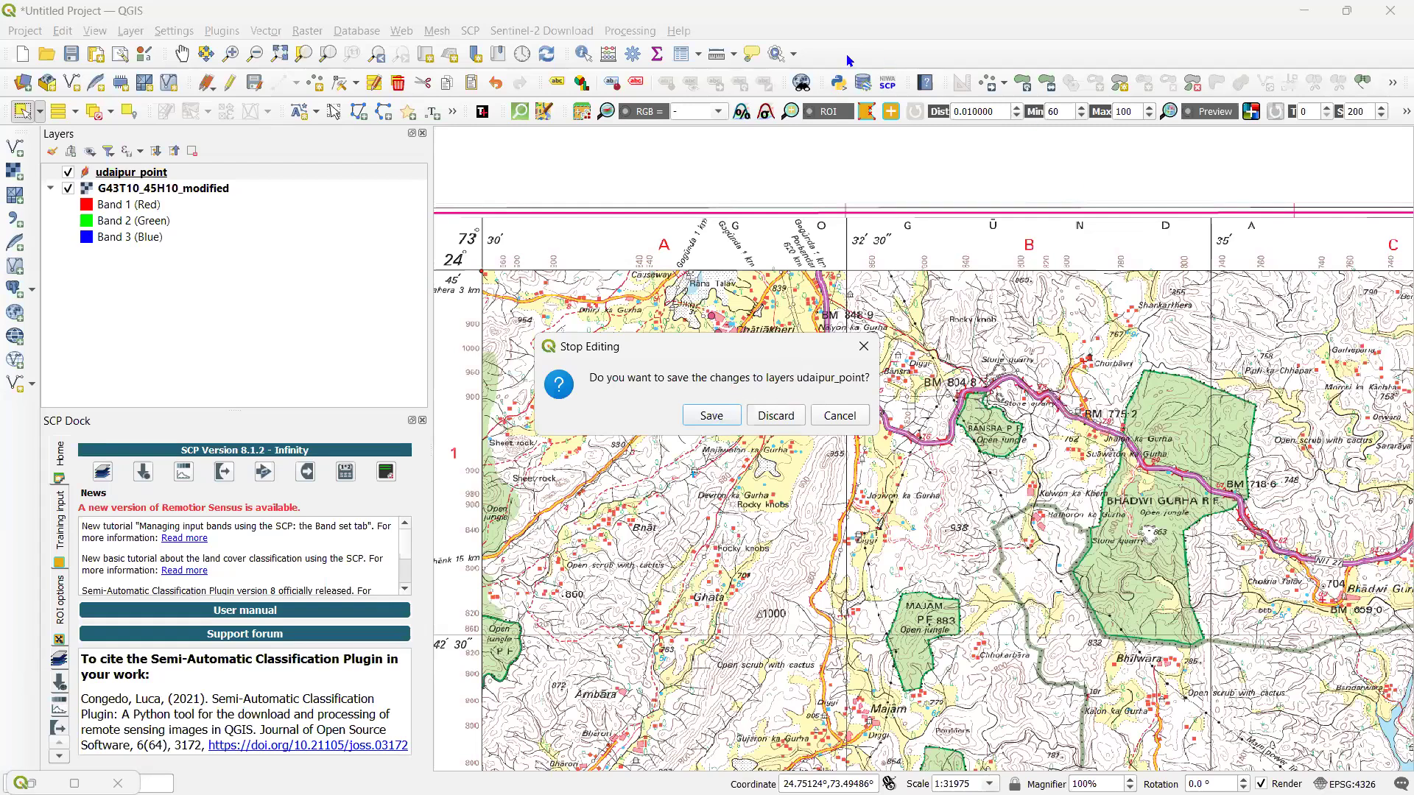
key(Return)
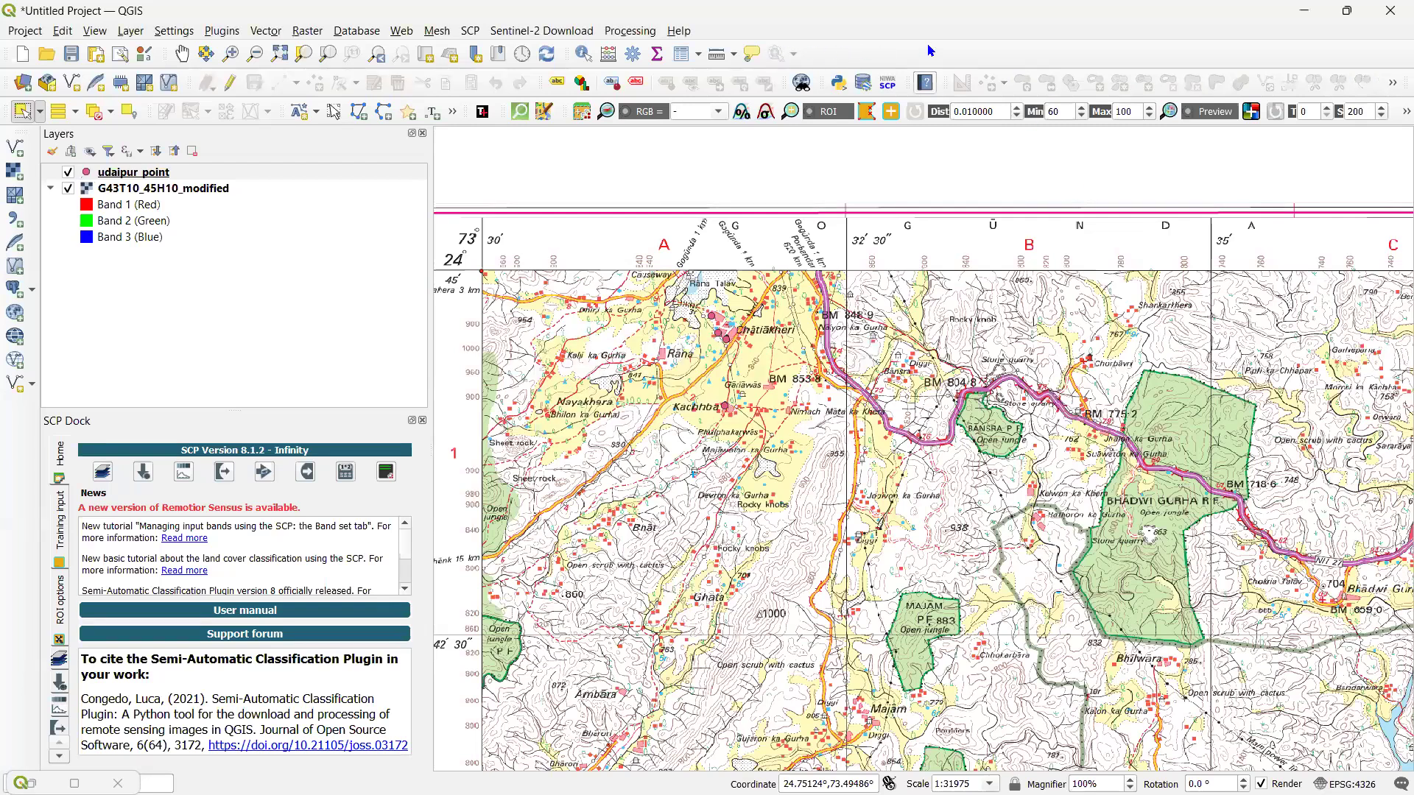
right_click(915, 79)
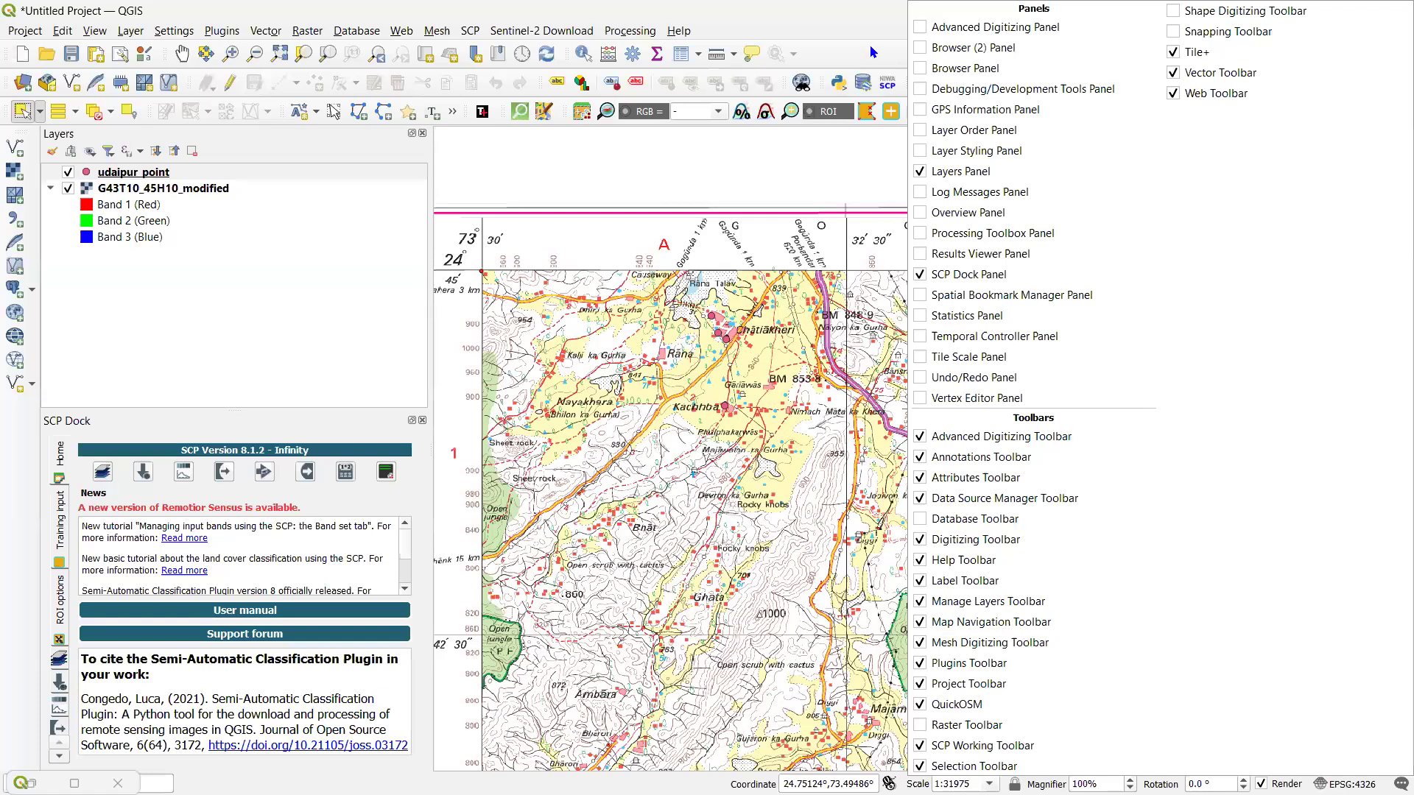
key(Escape)
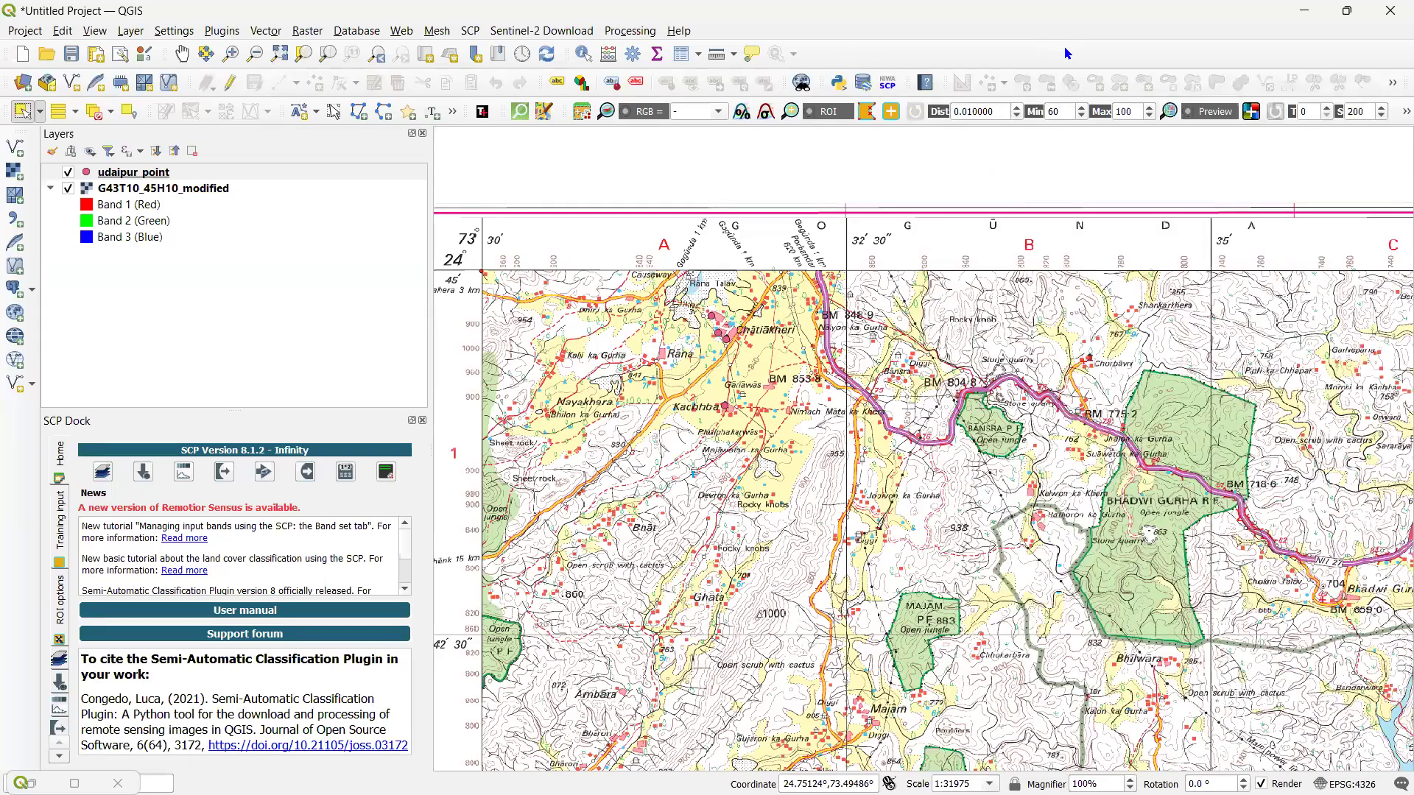
right_click(1067, 53)
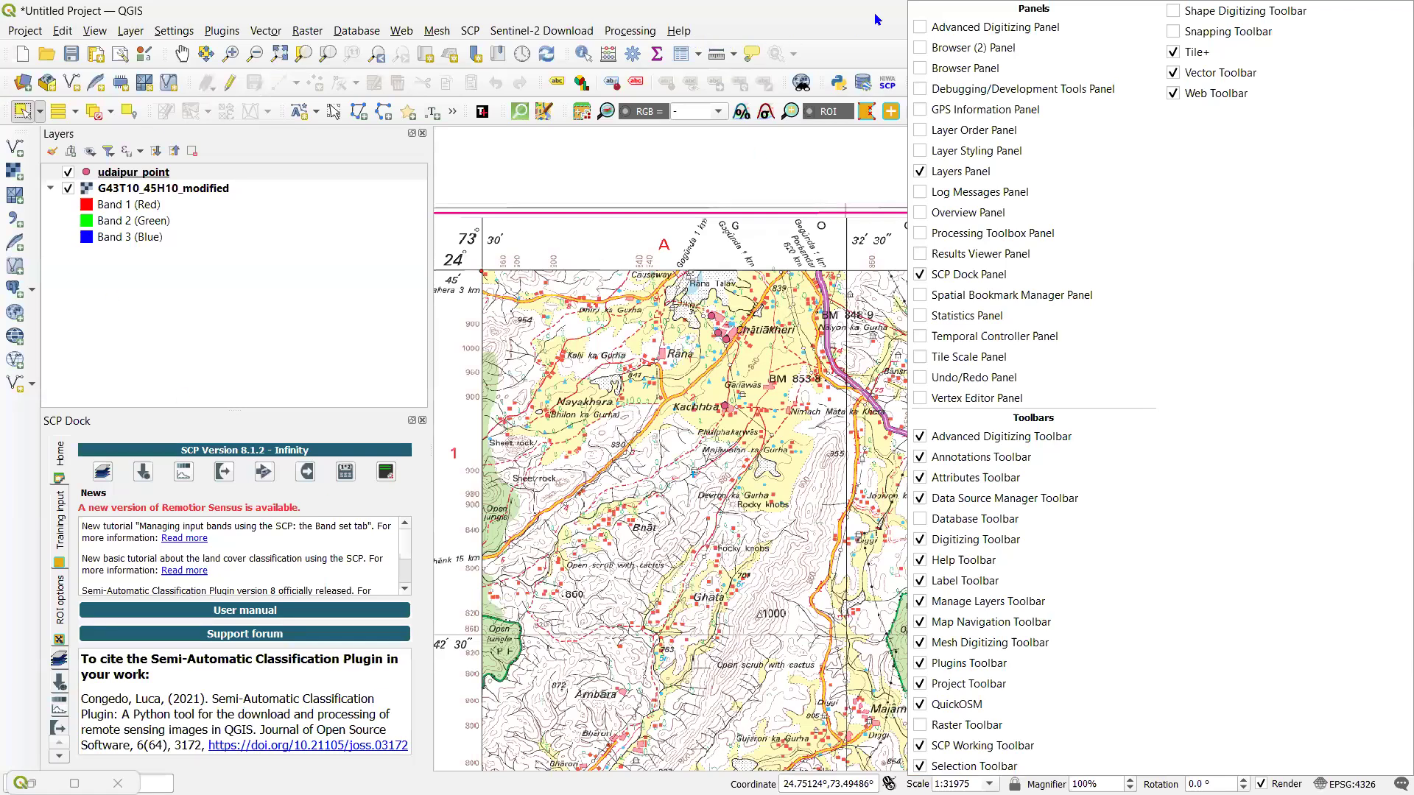
click(891, 261)
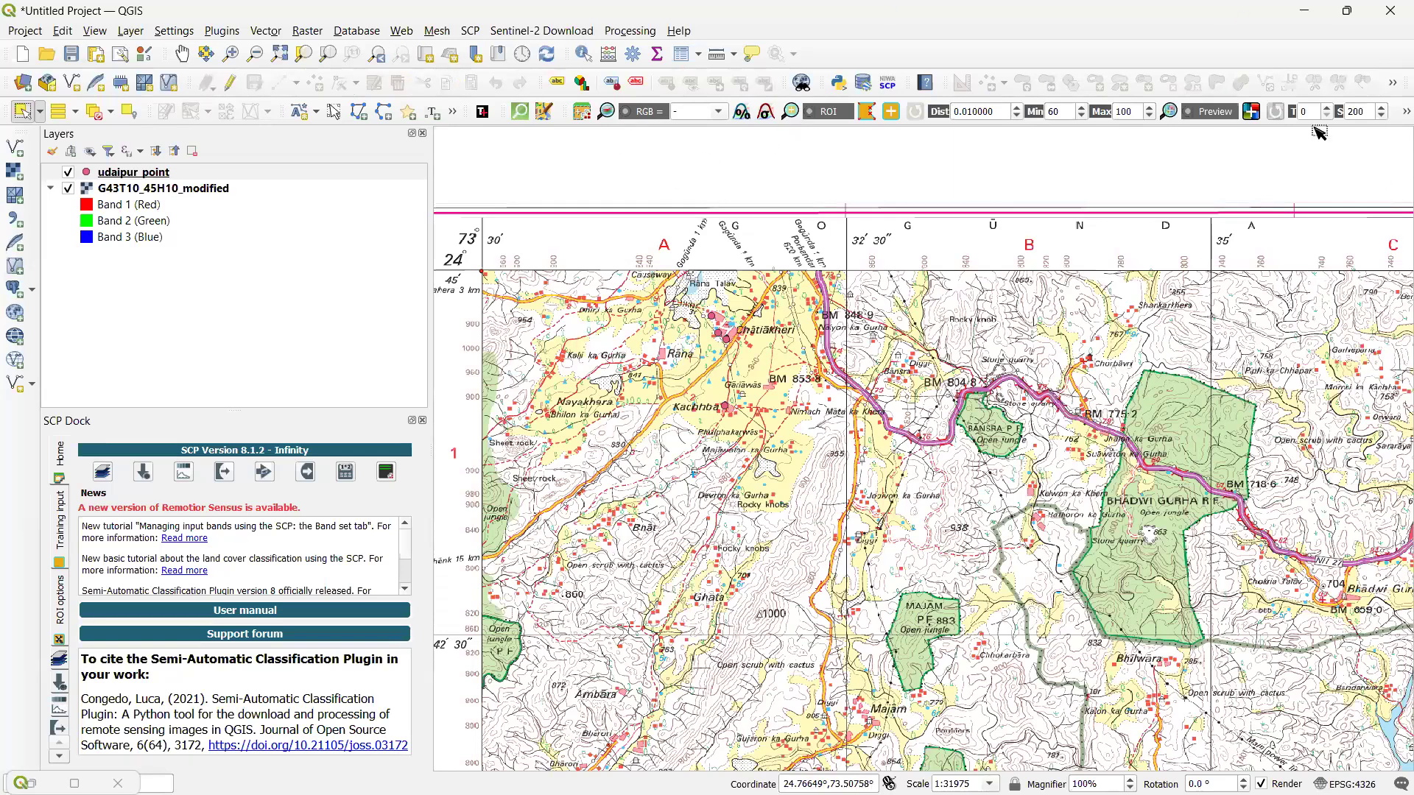
click(22, 112)
right_click(969, 729)
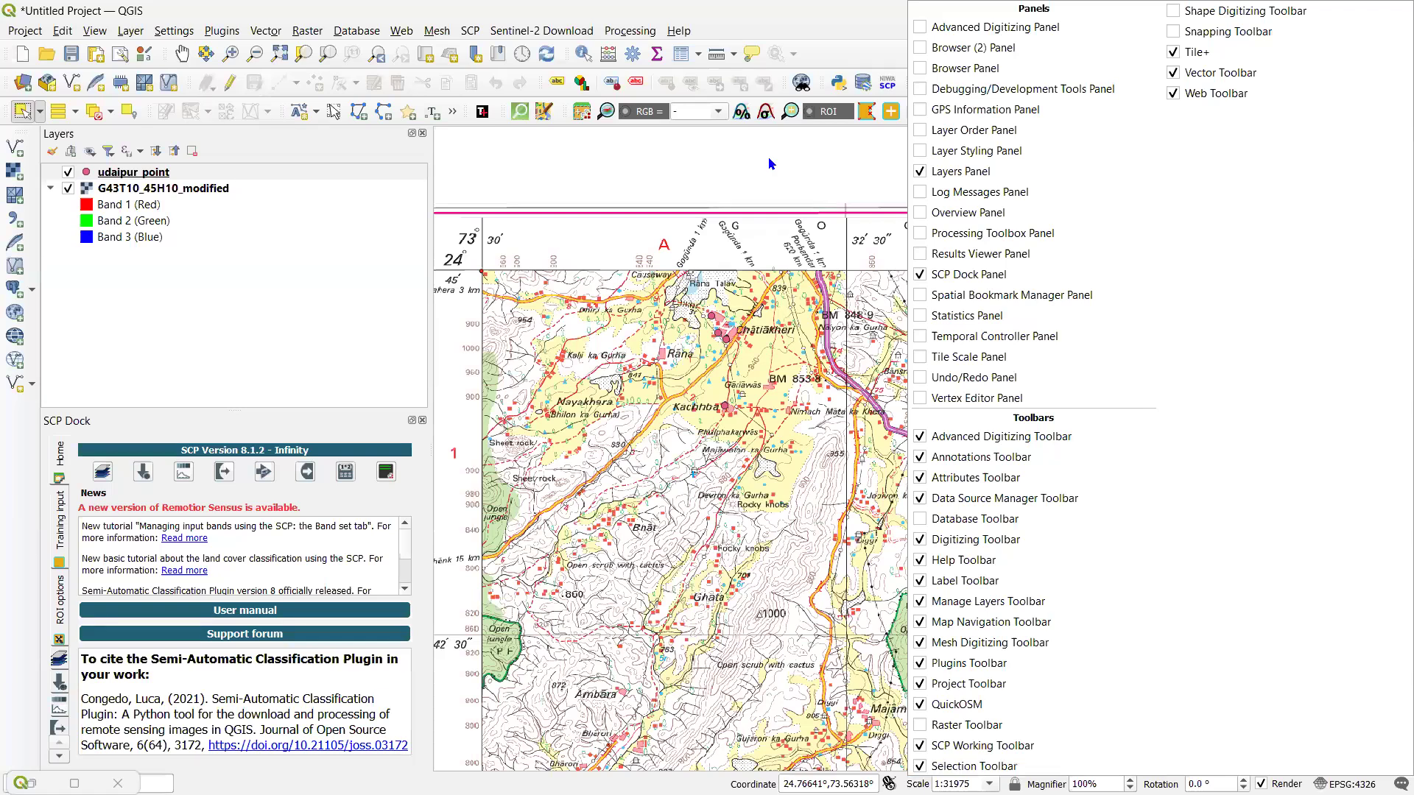
click(772, 451)
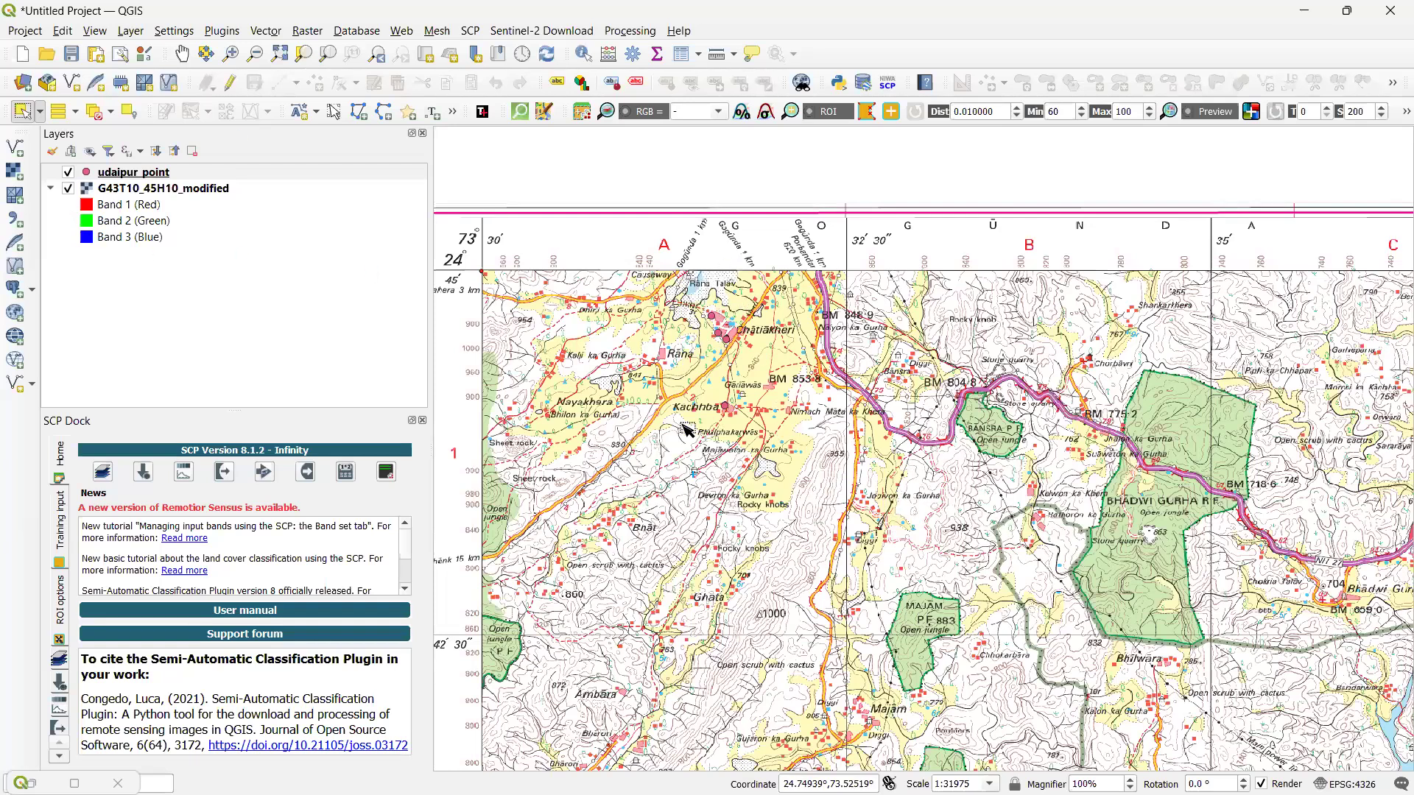
Select the udaipur_point feature on the northernmost building symbol at Chātiākheri, and switch the layer's editing on and off again
scroll(685, 431, up, 1)
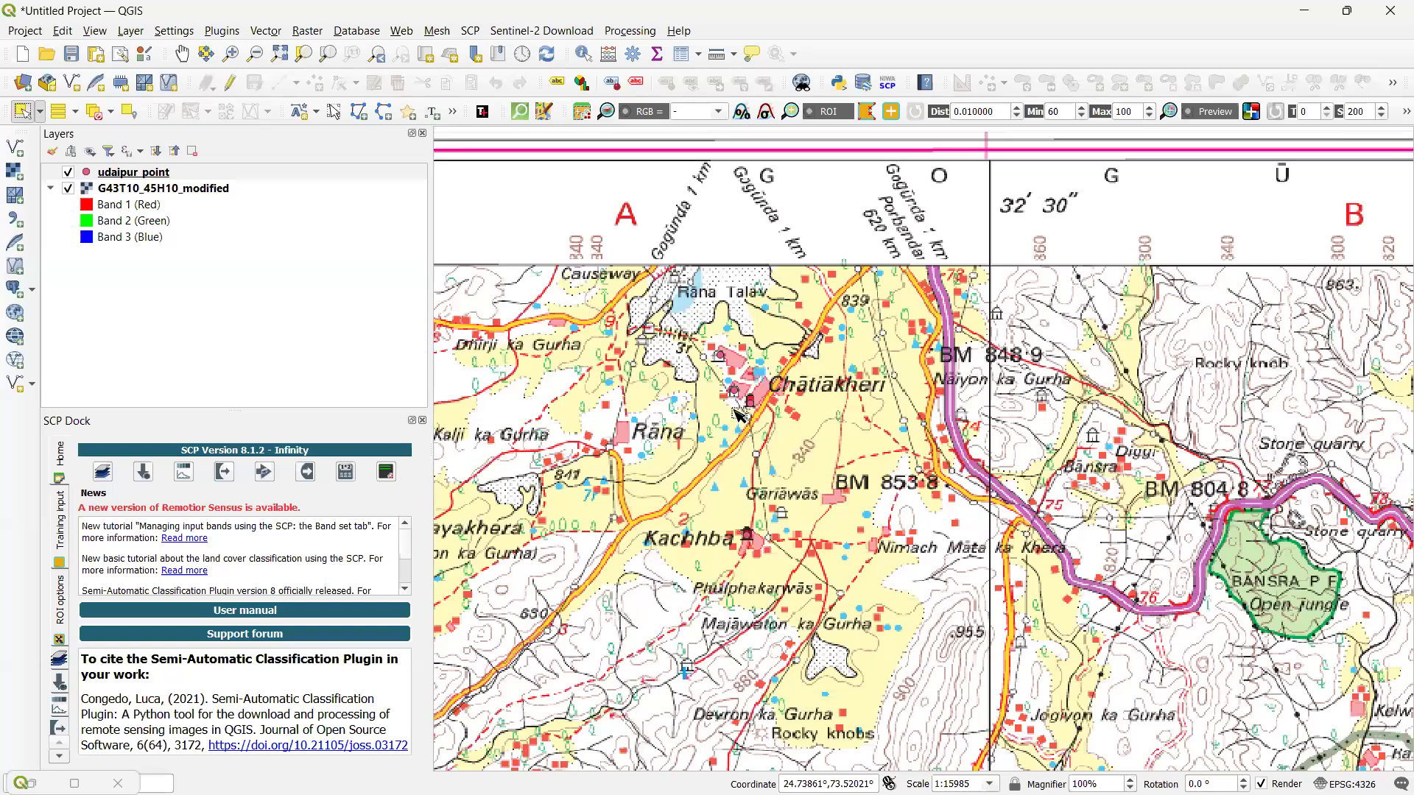
scroll(882, 340, up, 1)
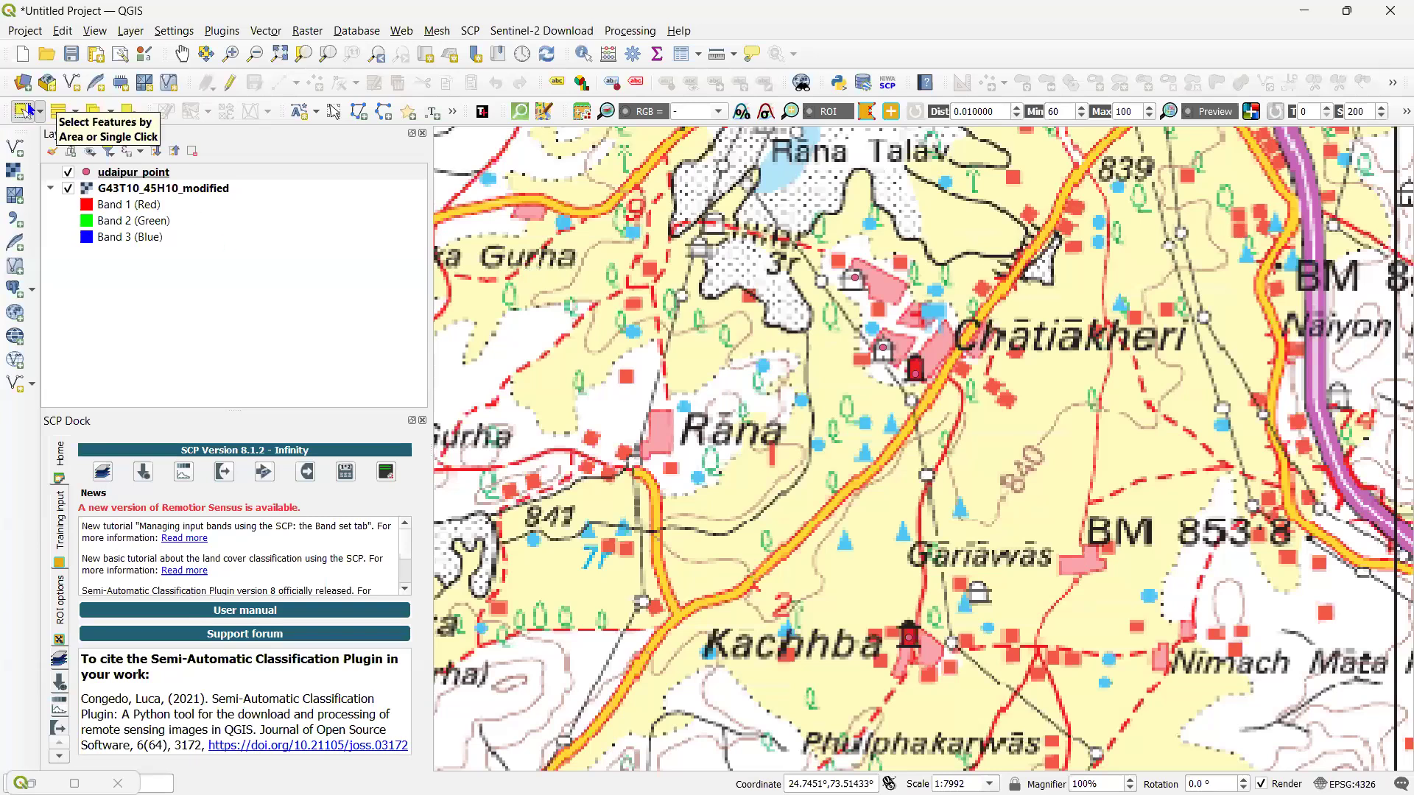
drag(818, 244, 886, 300)
scroll(894, 258, up, 2)
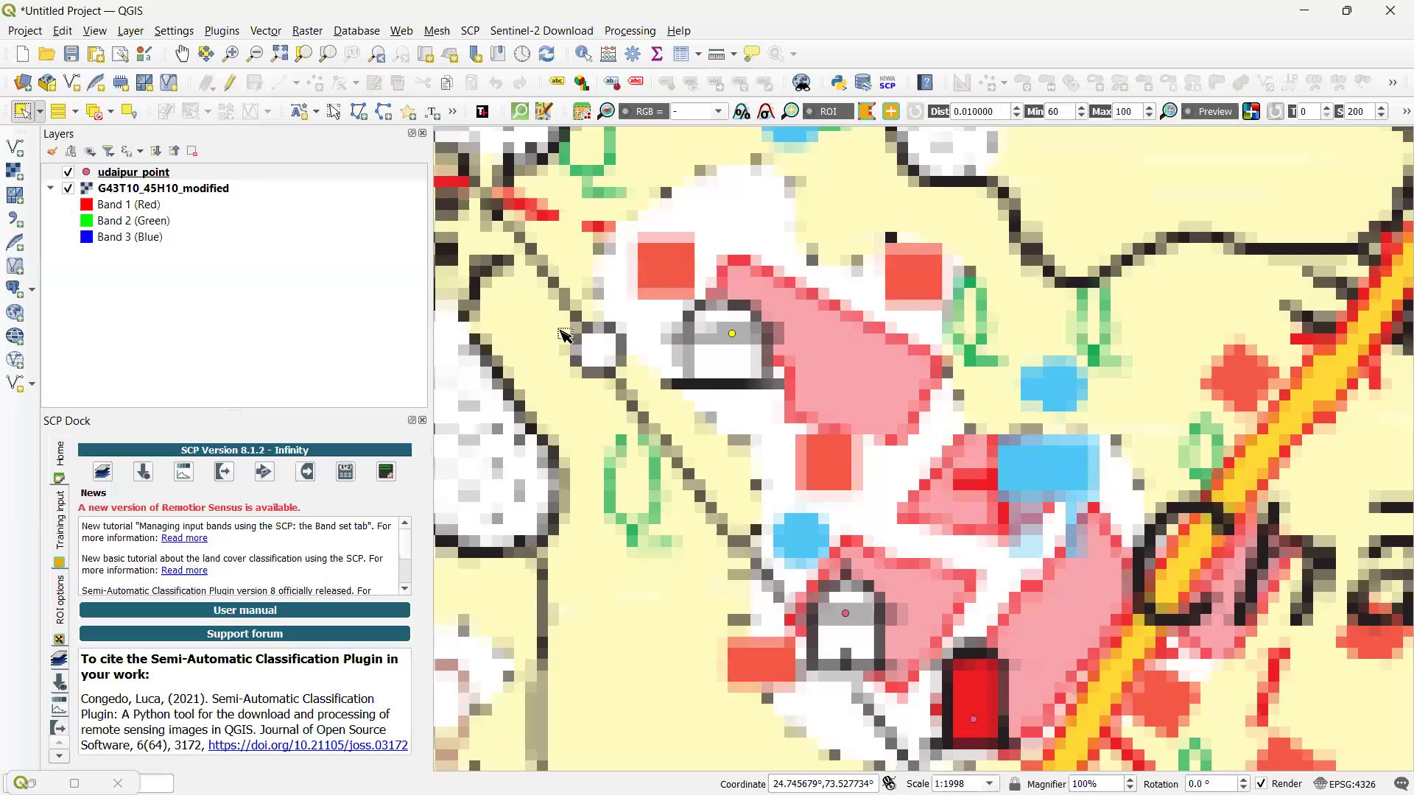
scroll(721, 235, down, 2)
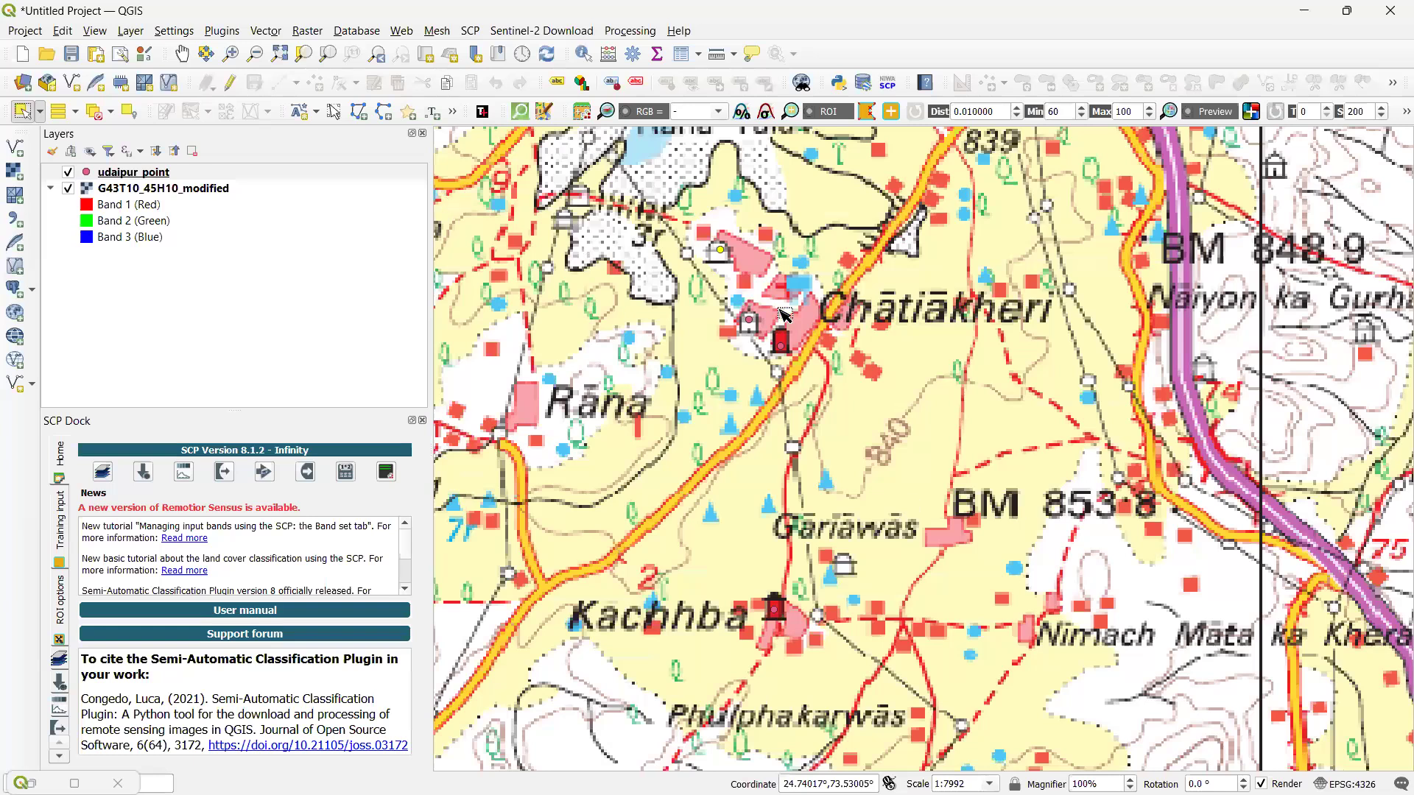
click(230, 83)
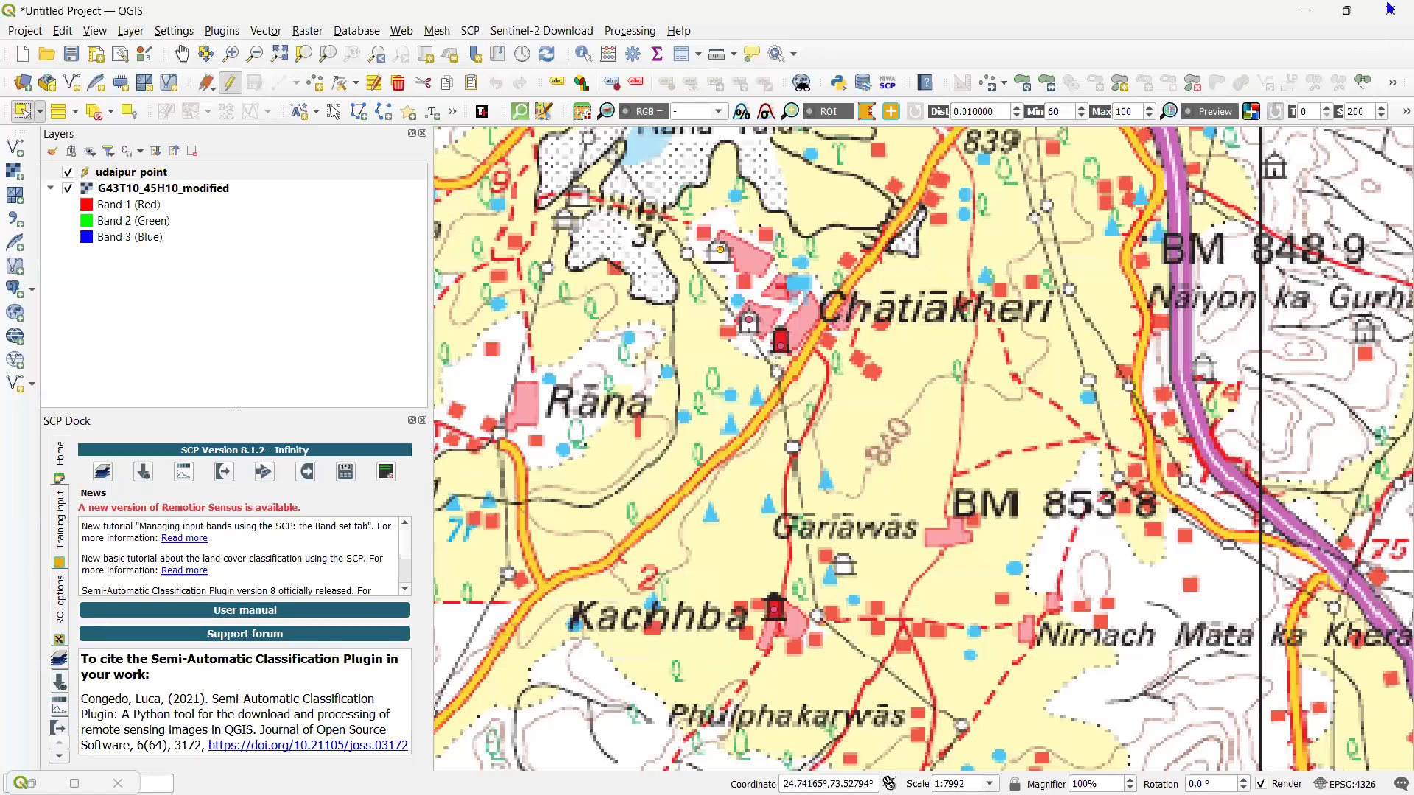
click(228, 86)
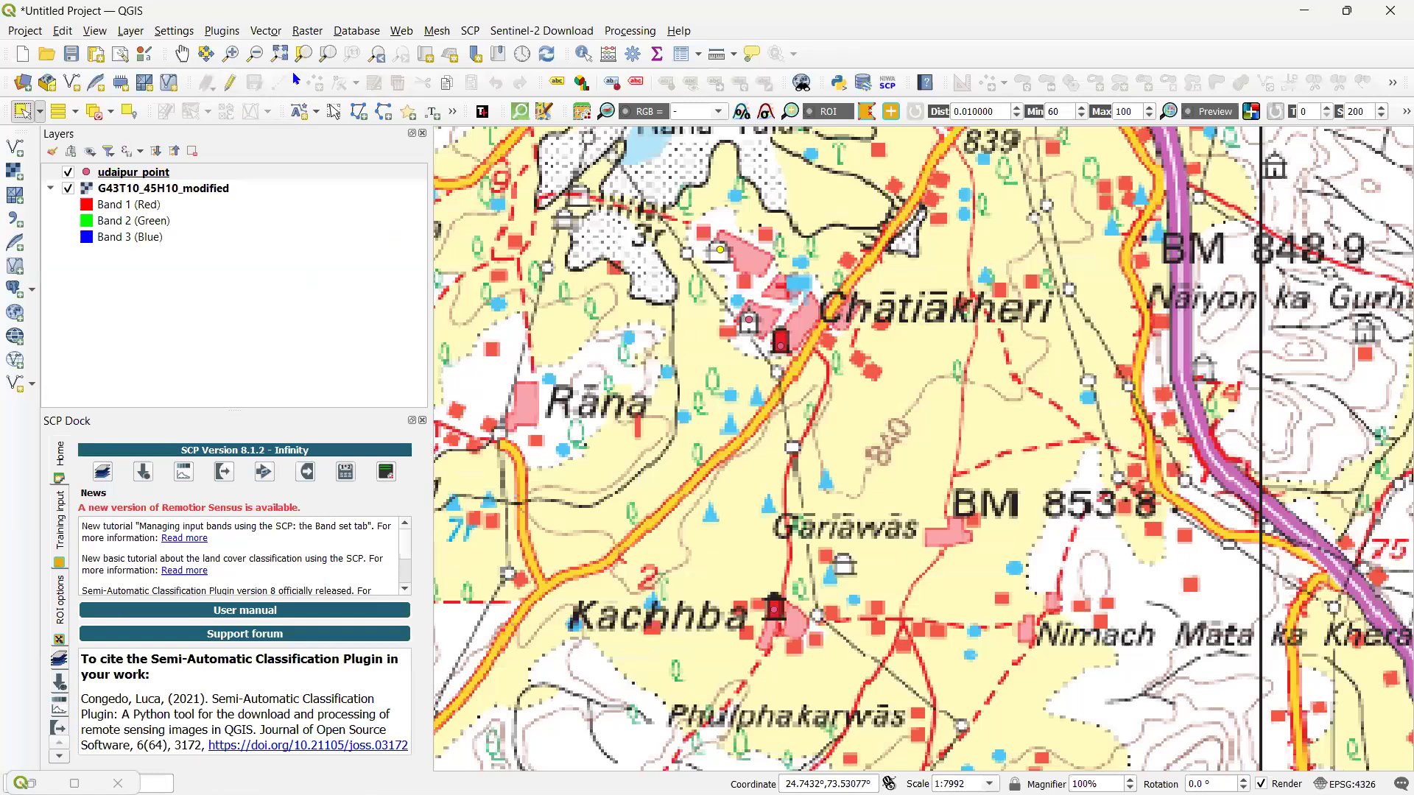
Create a new shapefile layer named udaipur_line with LineString geometry
click(130, 30)
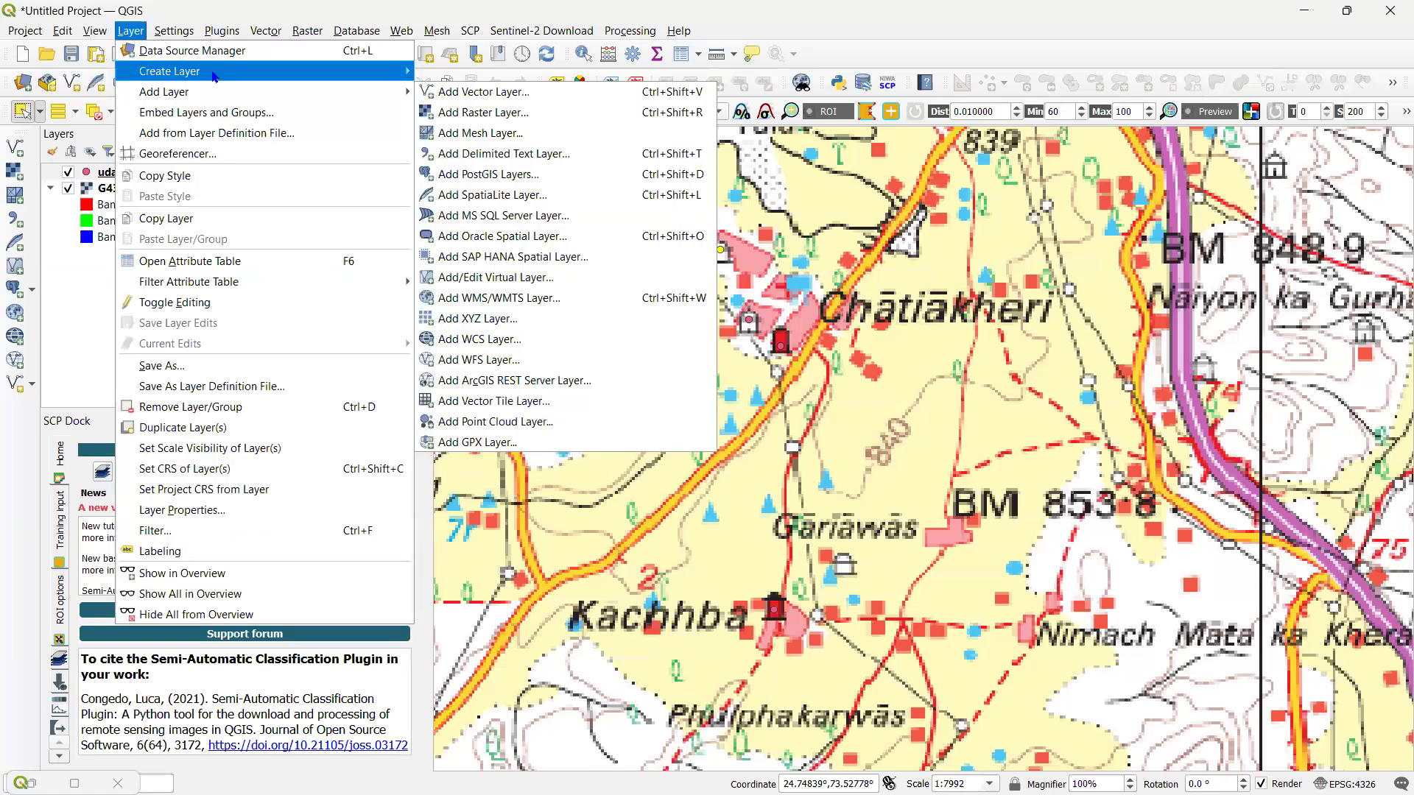
mouse_move(283, 74)
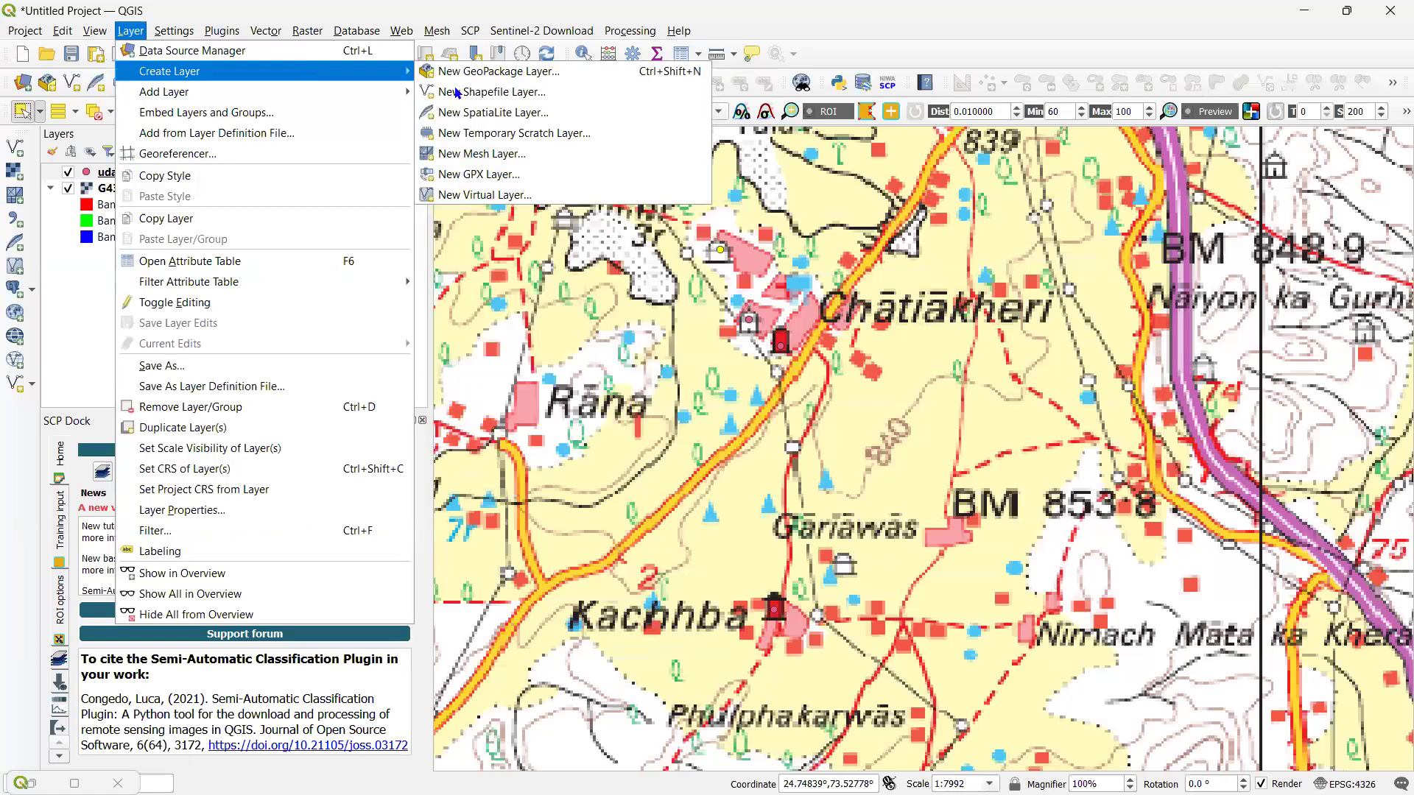
click(541, 93)
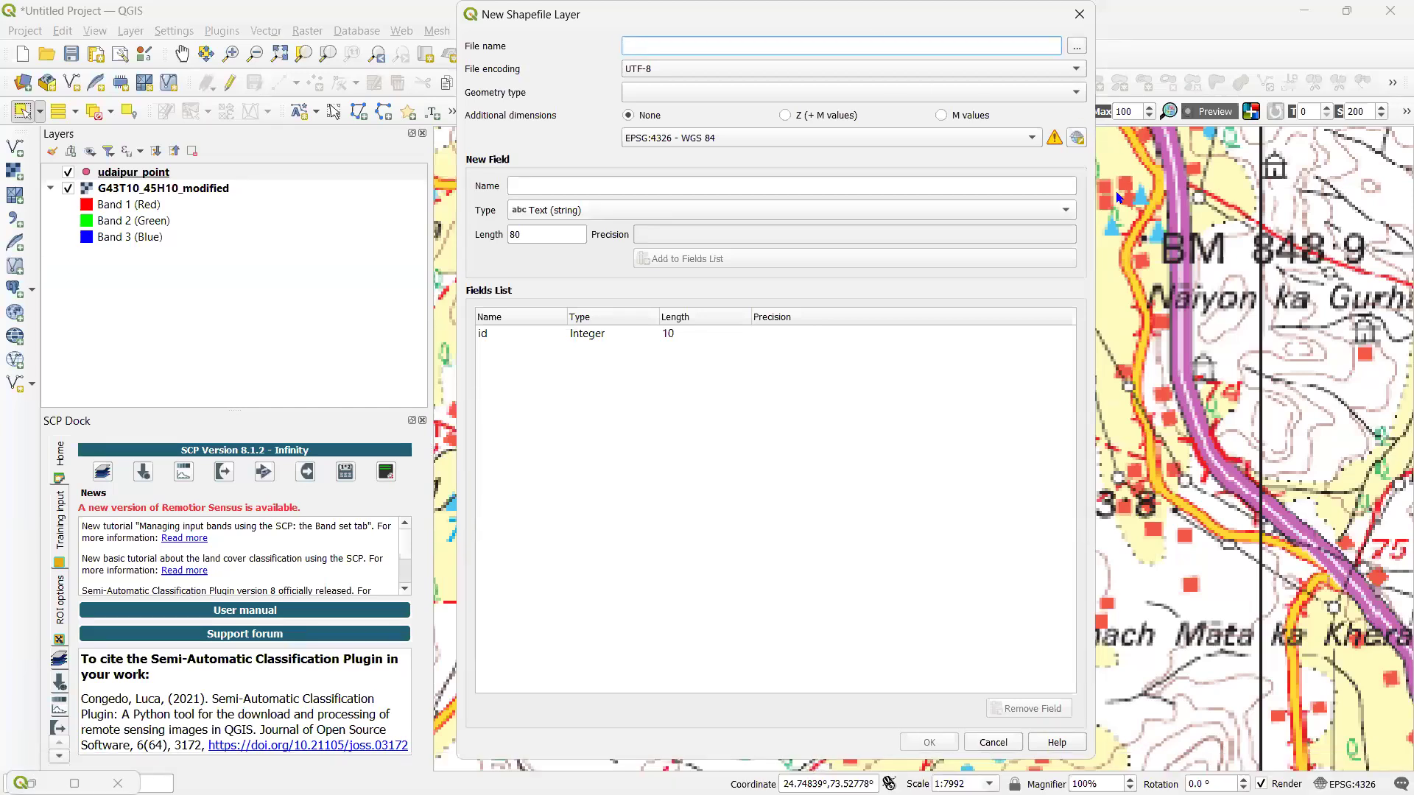
text(udaipur_line)
click(811, 97)
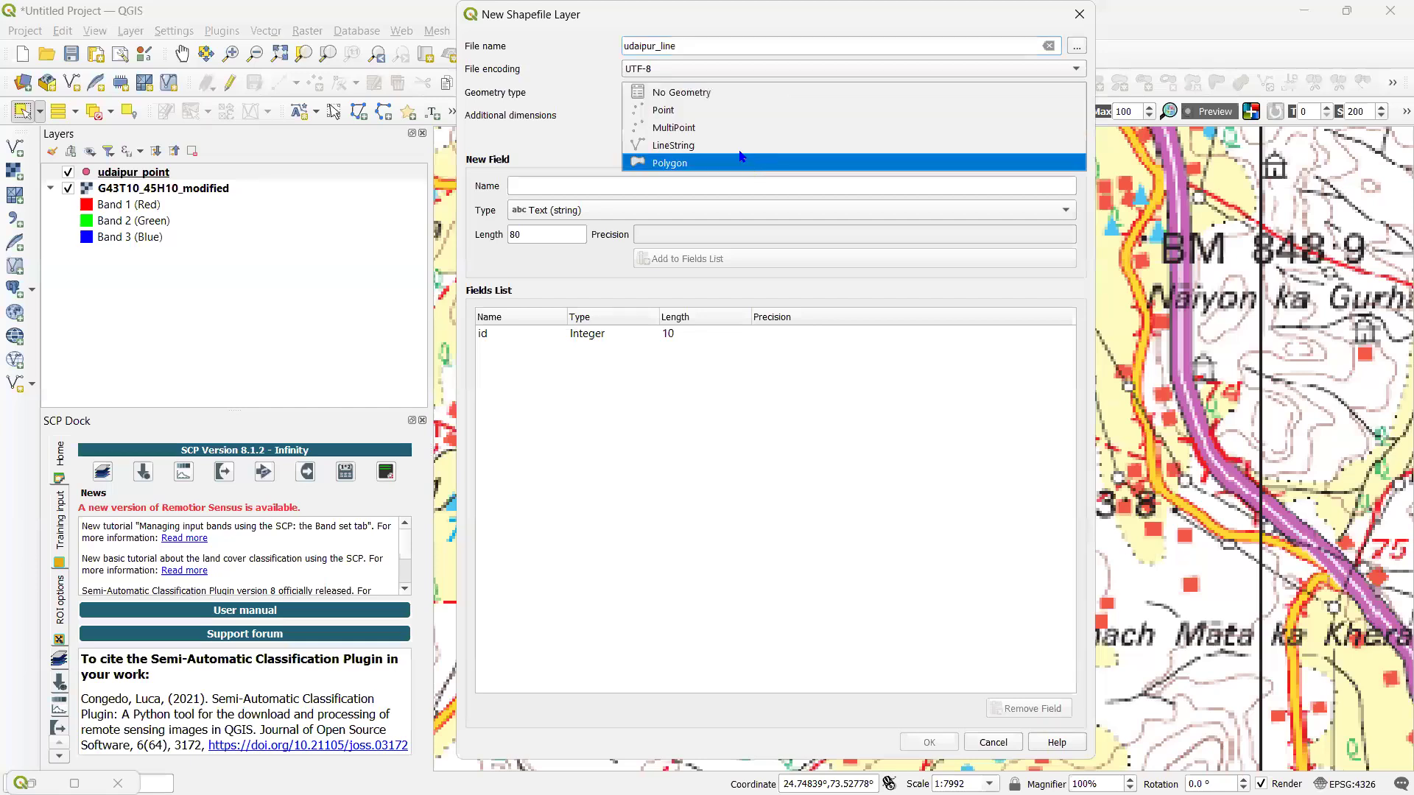
click(819, 154)
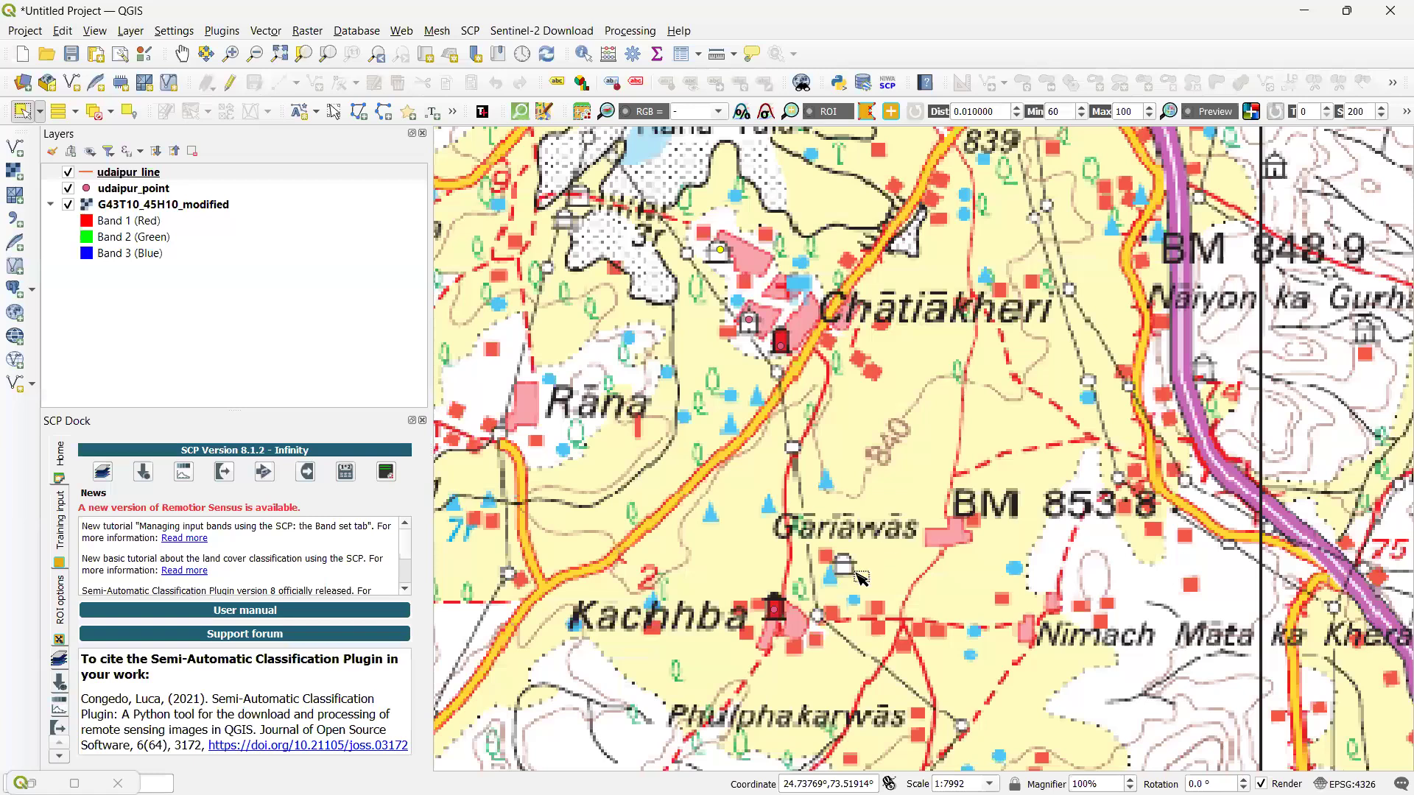
Examine the roads on the toposheet from Bānsra to BM 848.9 near Naiyon ka Gurha
scroll(858, 541, up, 1)
drag(899, 446, 818, 607)
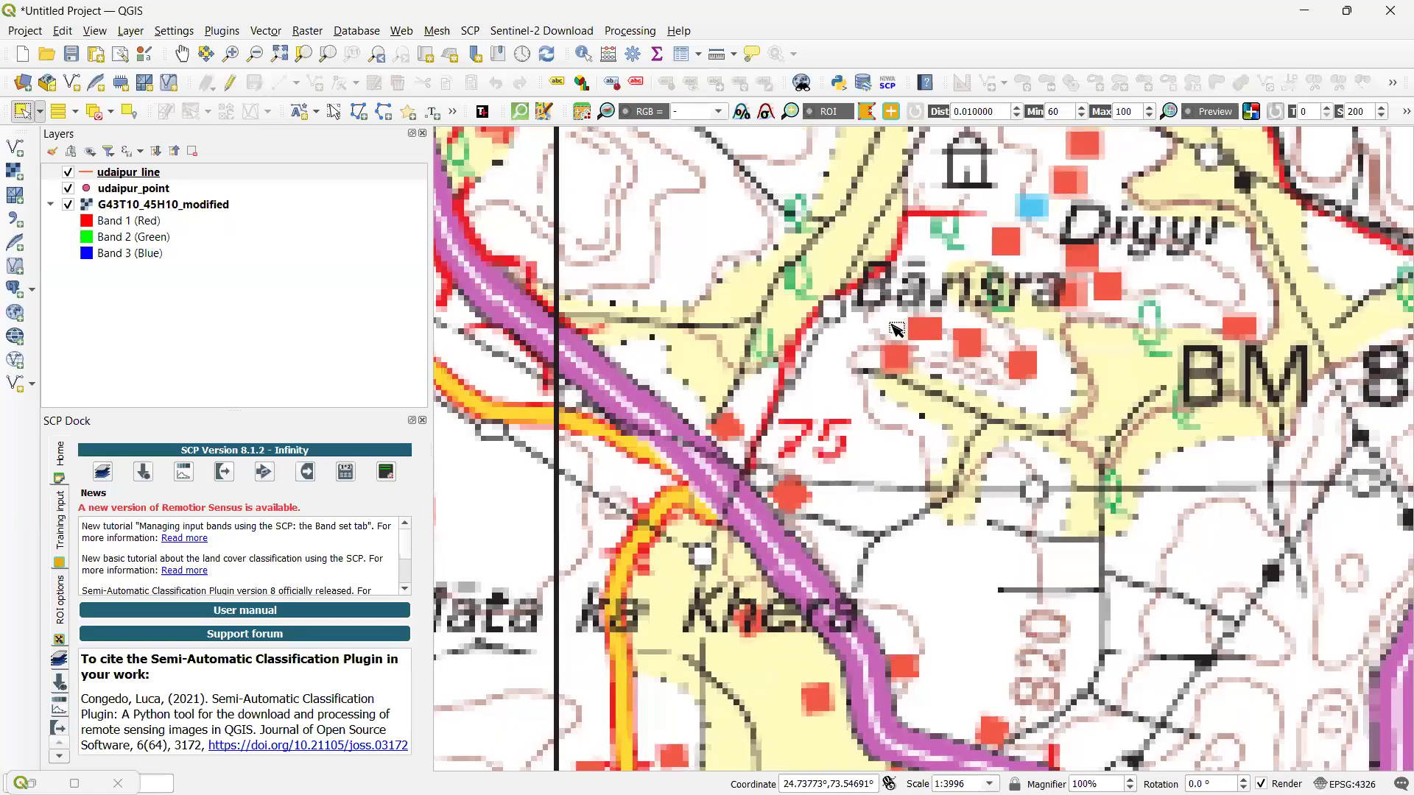
scroll(906, 394, down, 2)
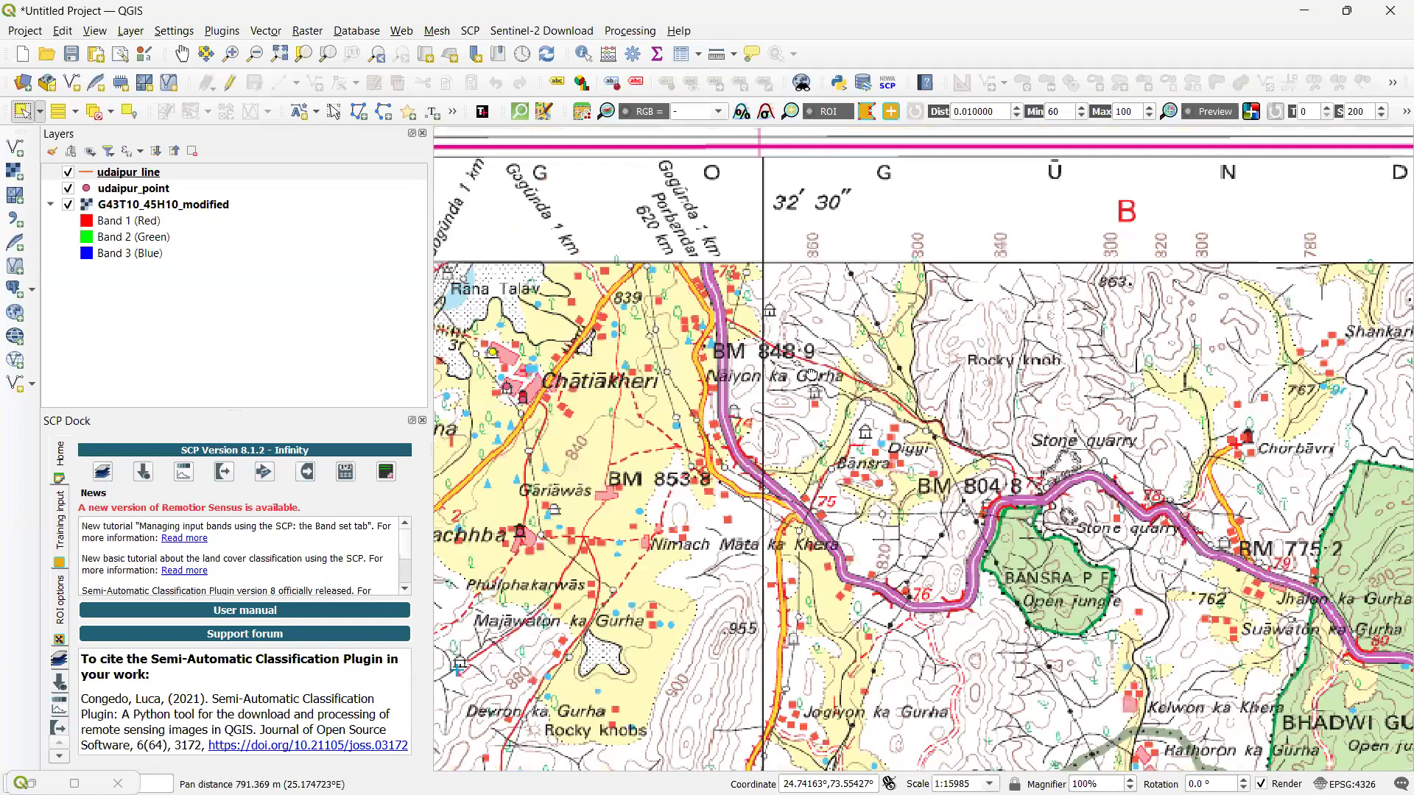
scroll(907, 309, up, 2)
drag(819, 528, 1274, 439)
drag(828, 438, 1067, 347)
drag(917, 528, 951, 497)
drag(572, 627, 777, 564)
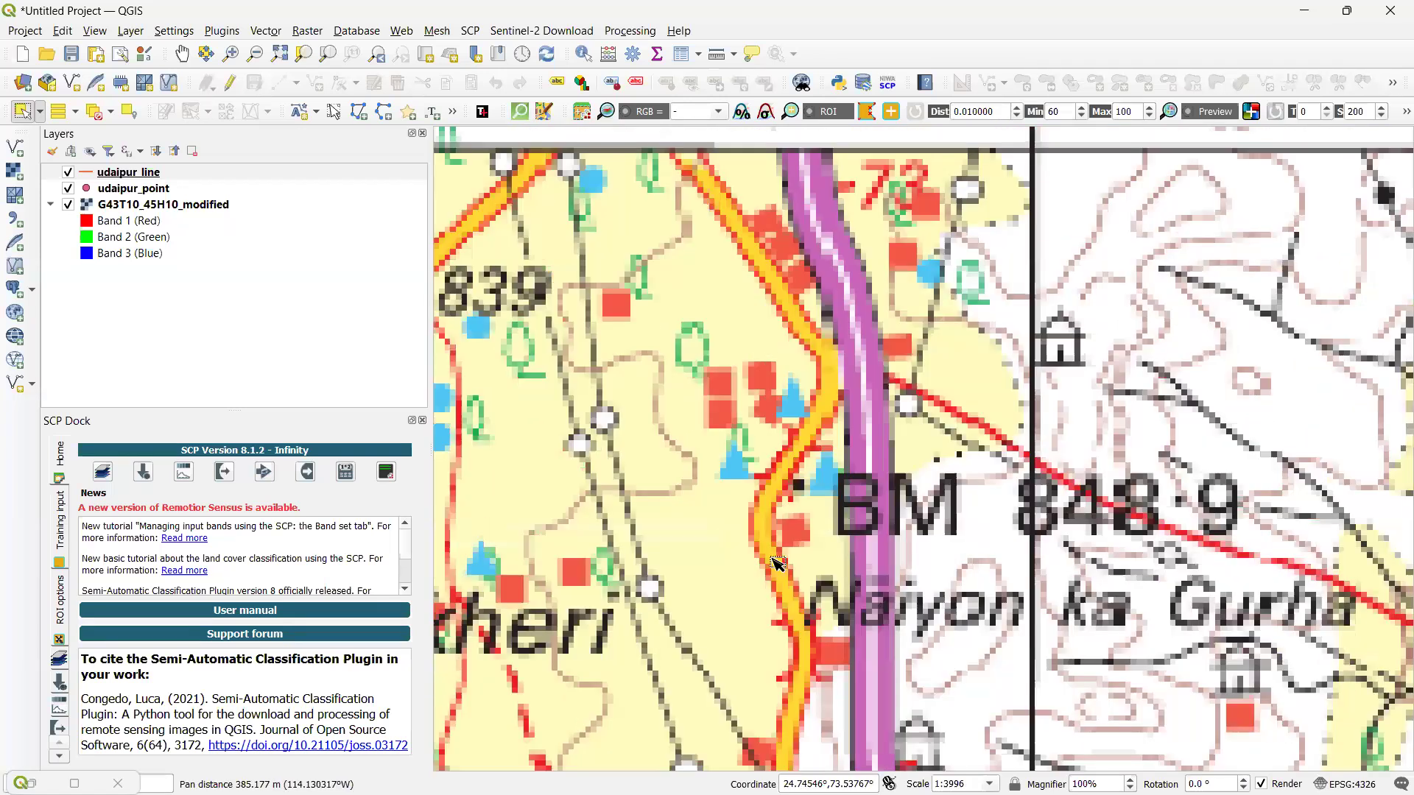
drag(947, 366, 947, 470)
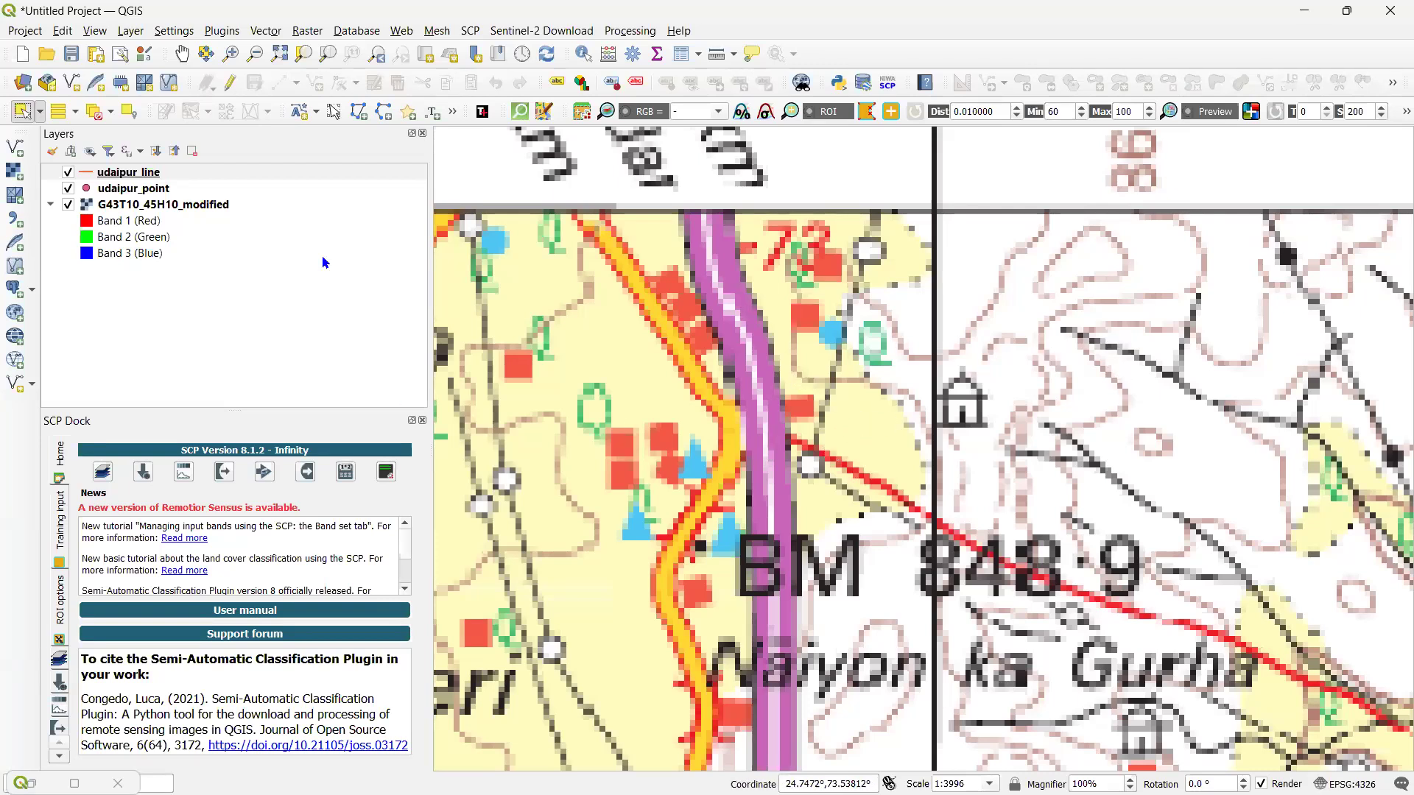
click(130, 31)
mouse_move(279, 73)
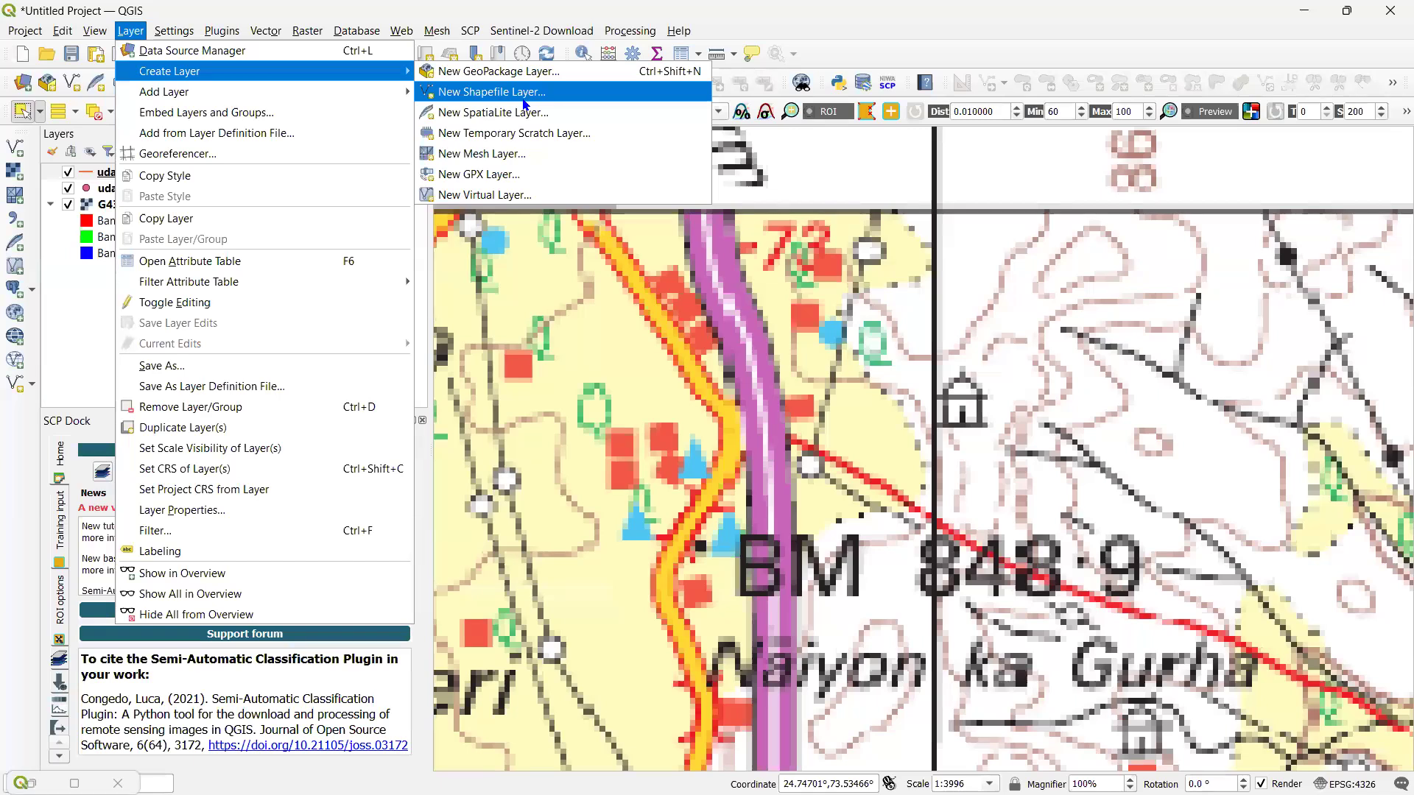
click(576, 100)
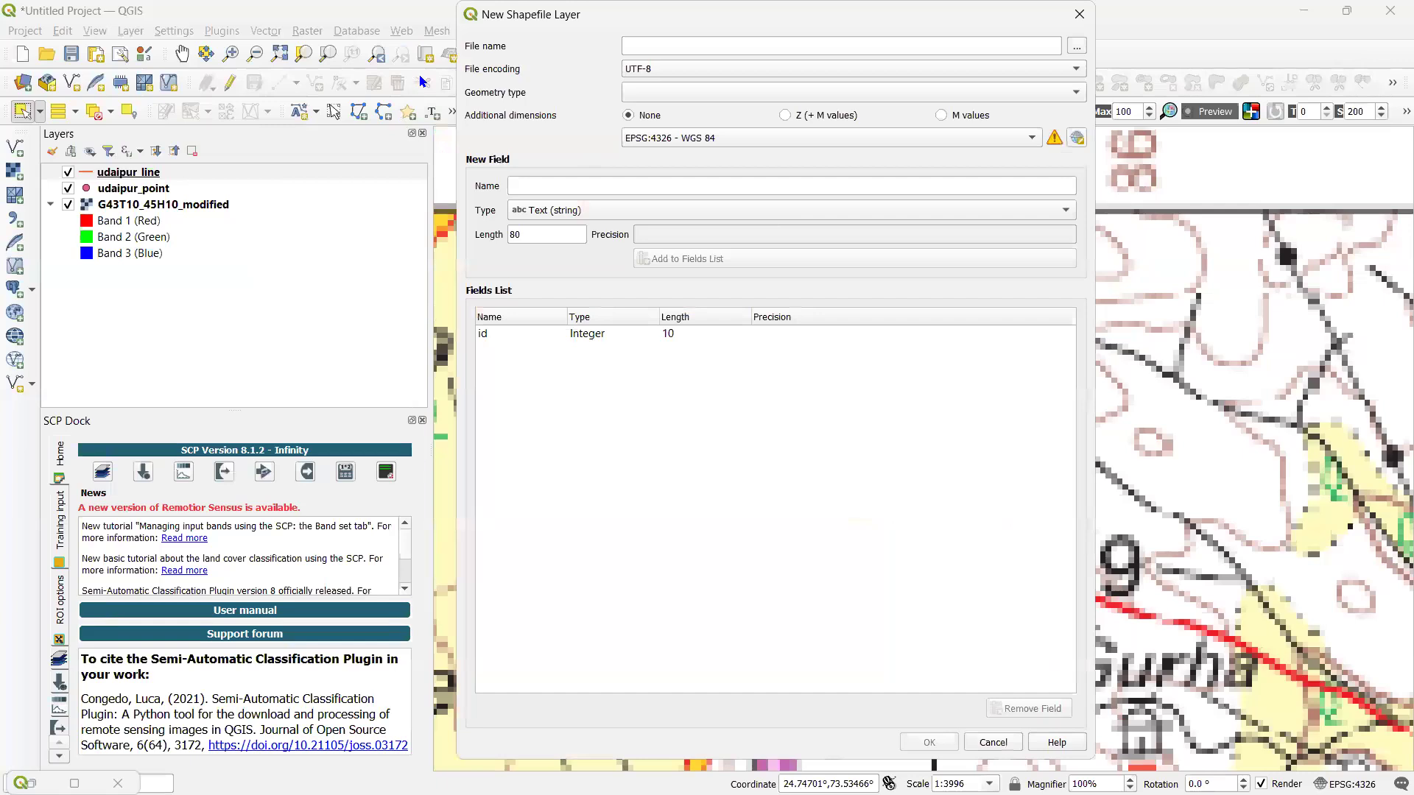
click(717, 45)
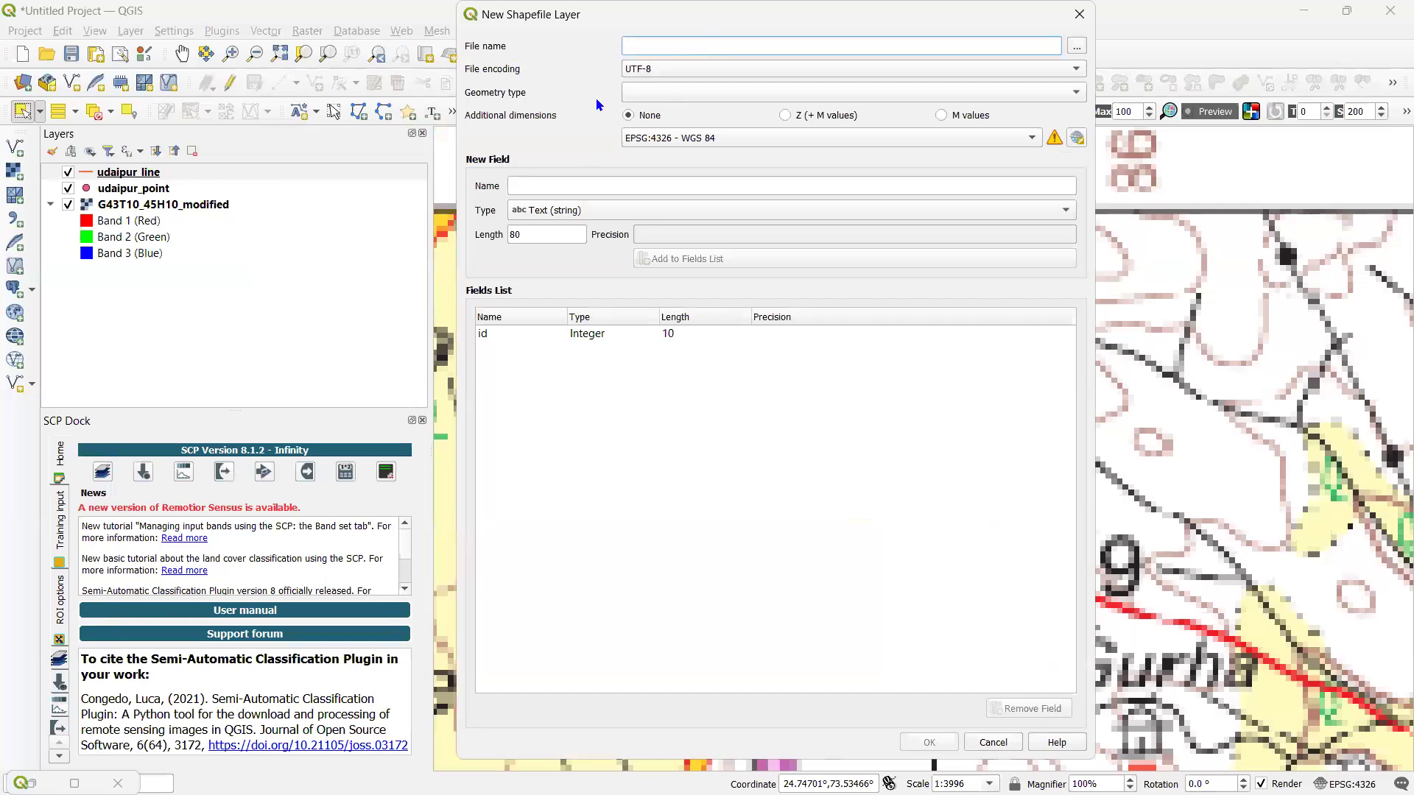
click(953, 100)
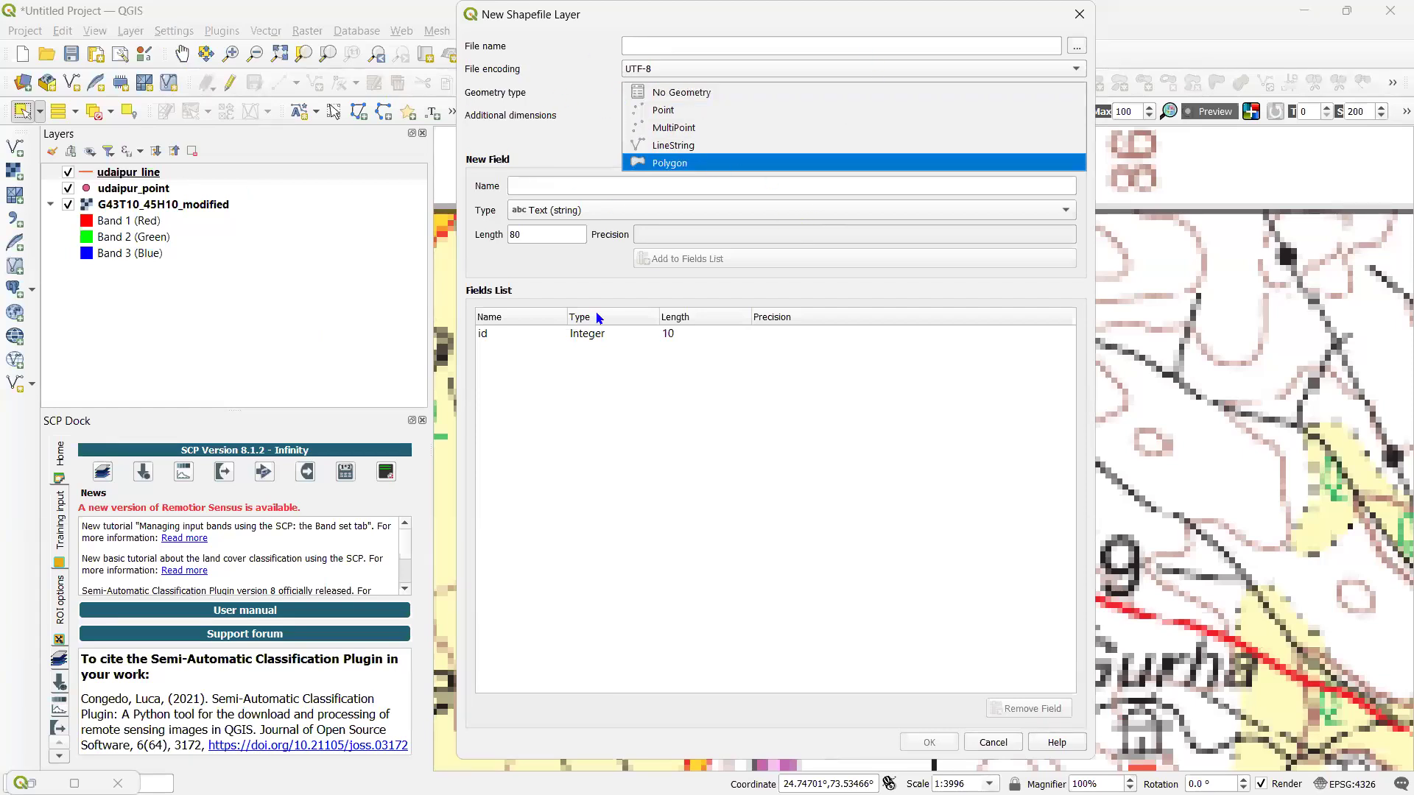
click(987, 737)
click(994, 742)
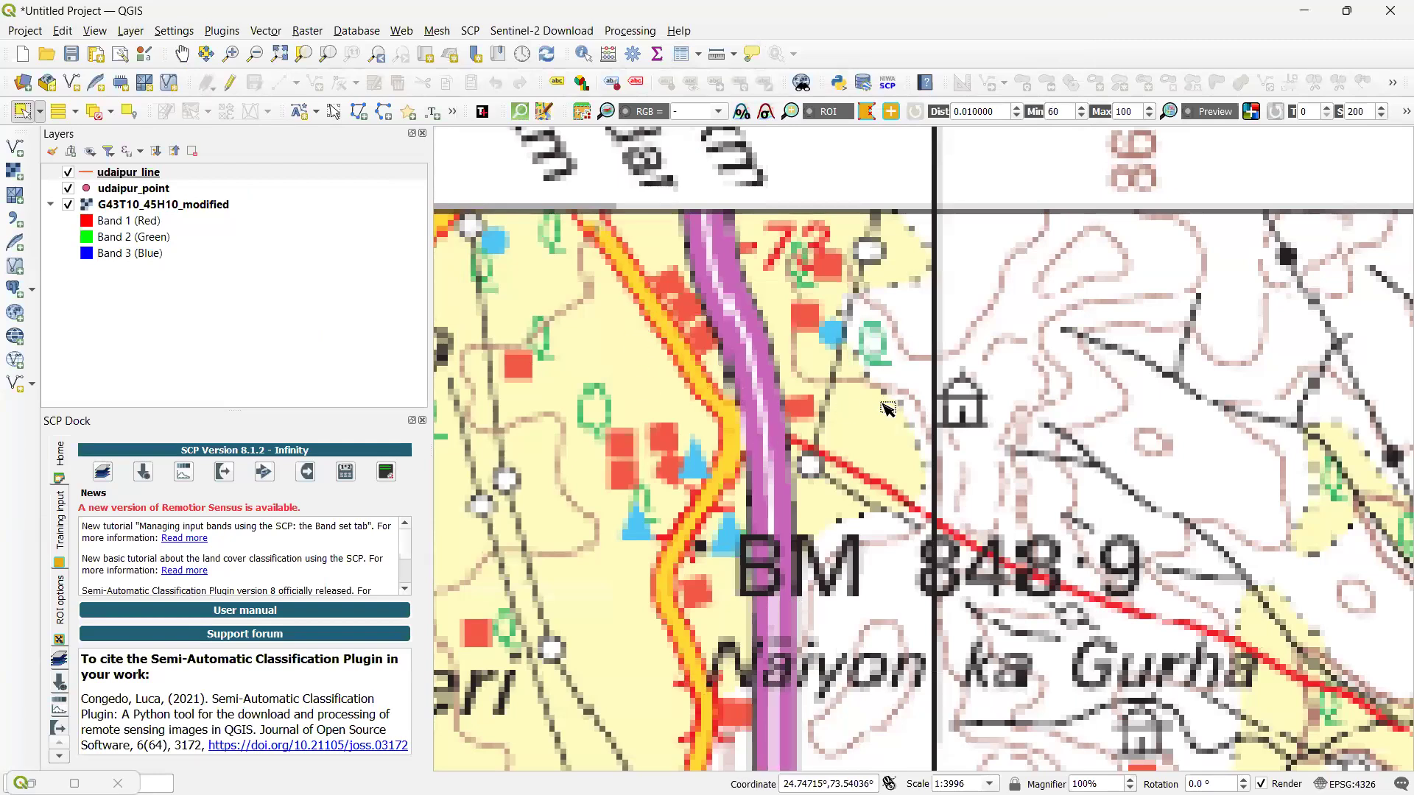
Turn on editing for the udaipur_line layer
scroll(1045, 478, up, 1)
scroll(961, 422, down, 1)
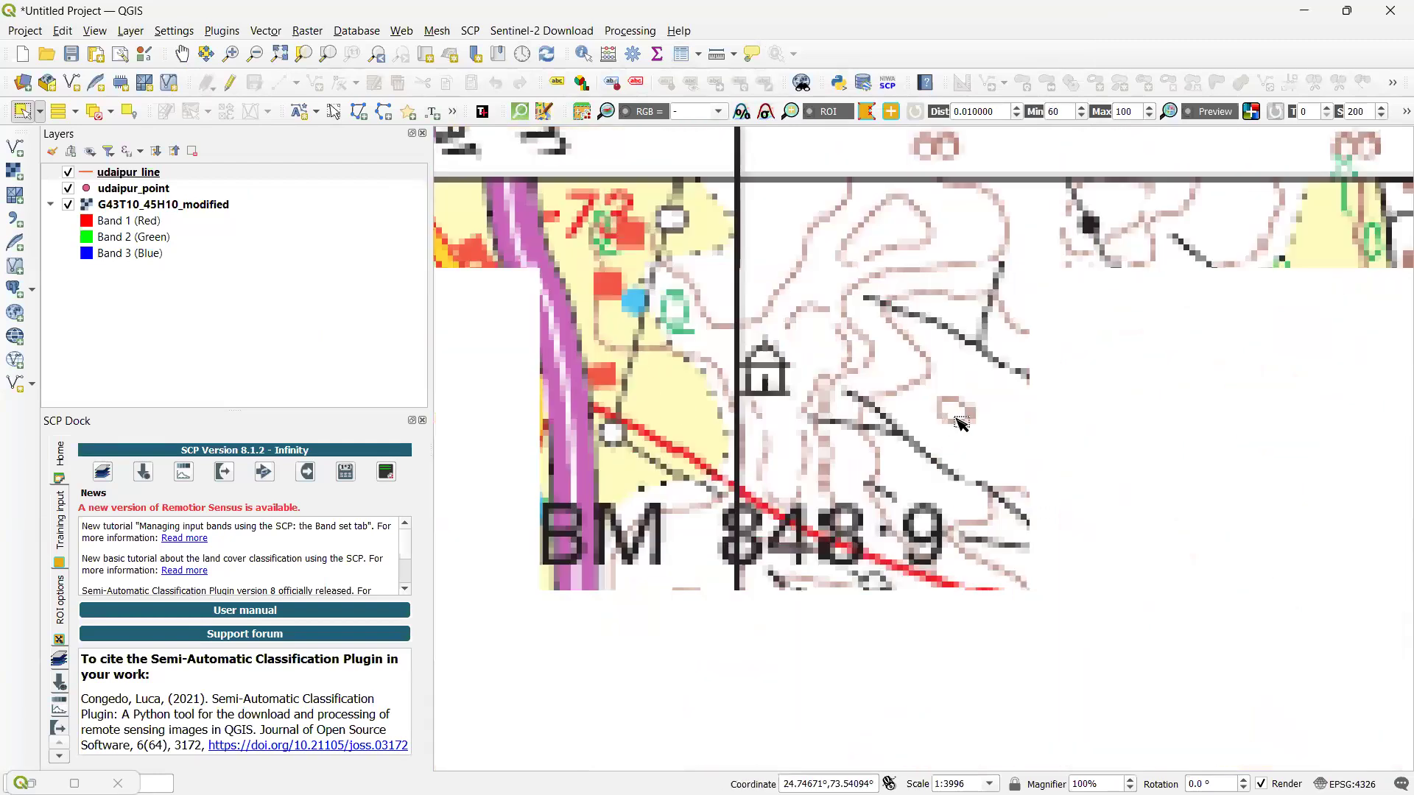
scroll(961, 422, down, 1)
scroll(1008, 467, down, 1)
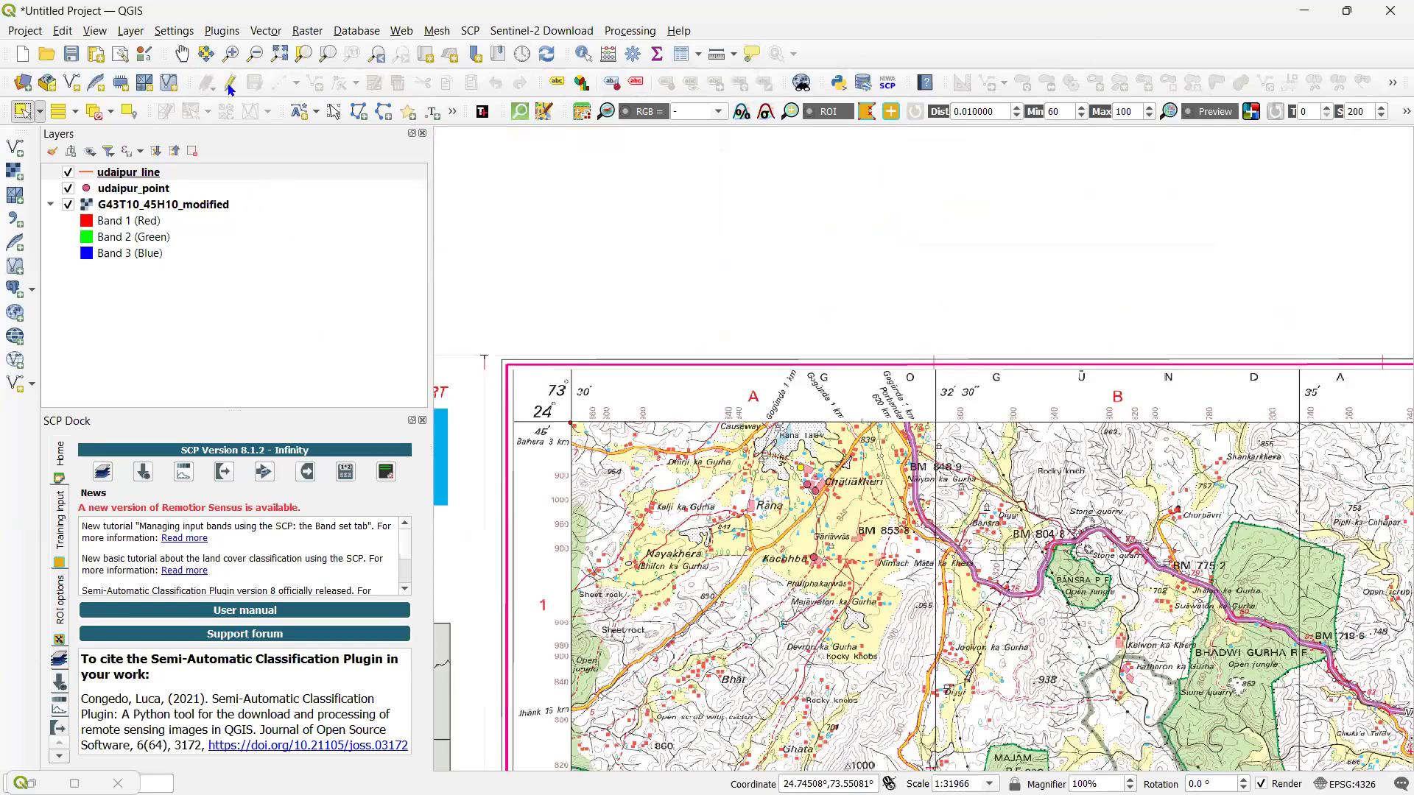
scroll(589, 453, up, 1)
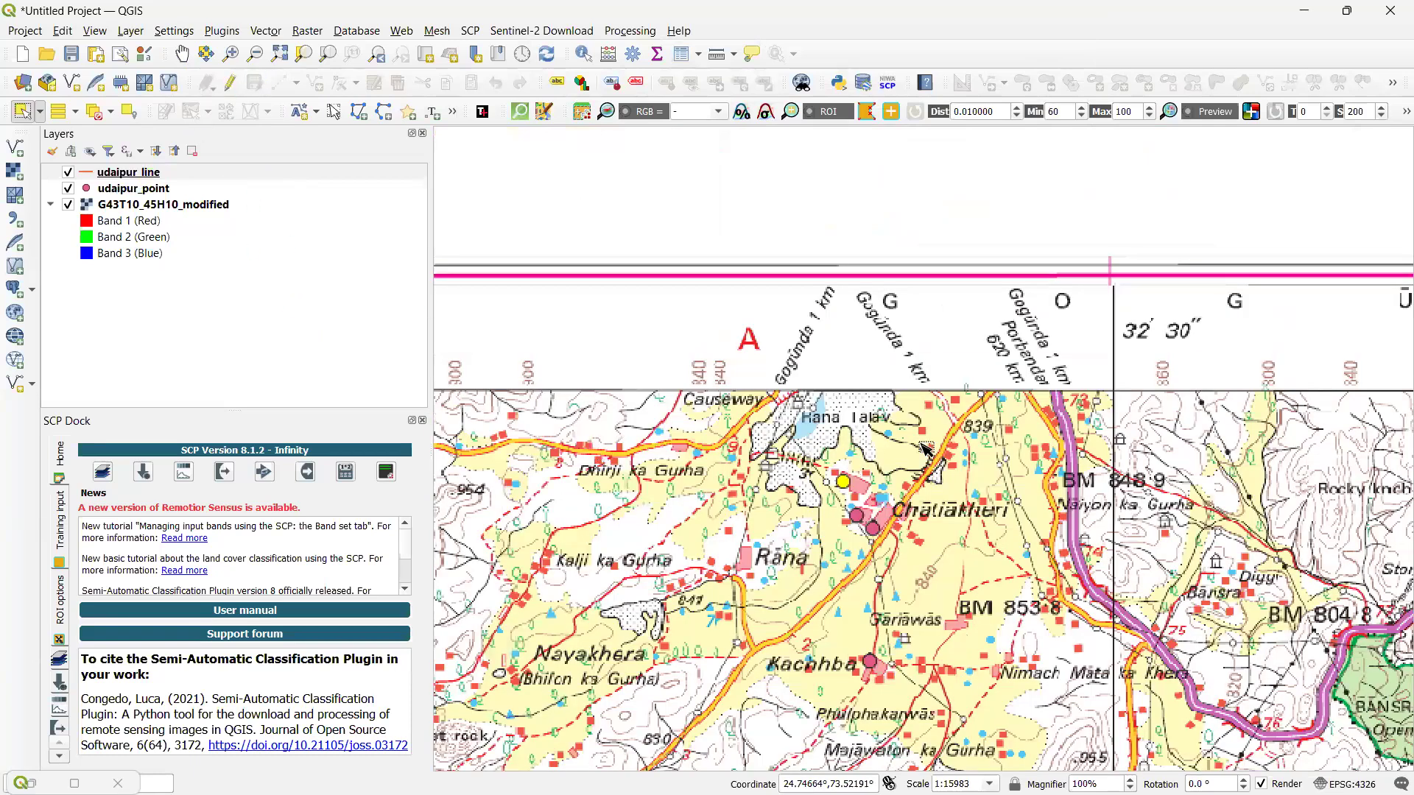
scroll(873, 482, up, 1)
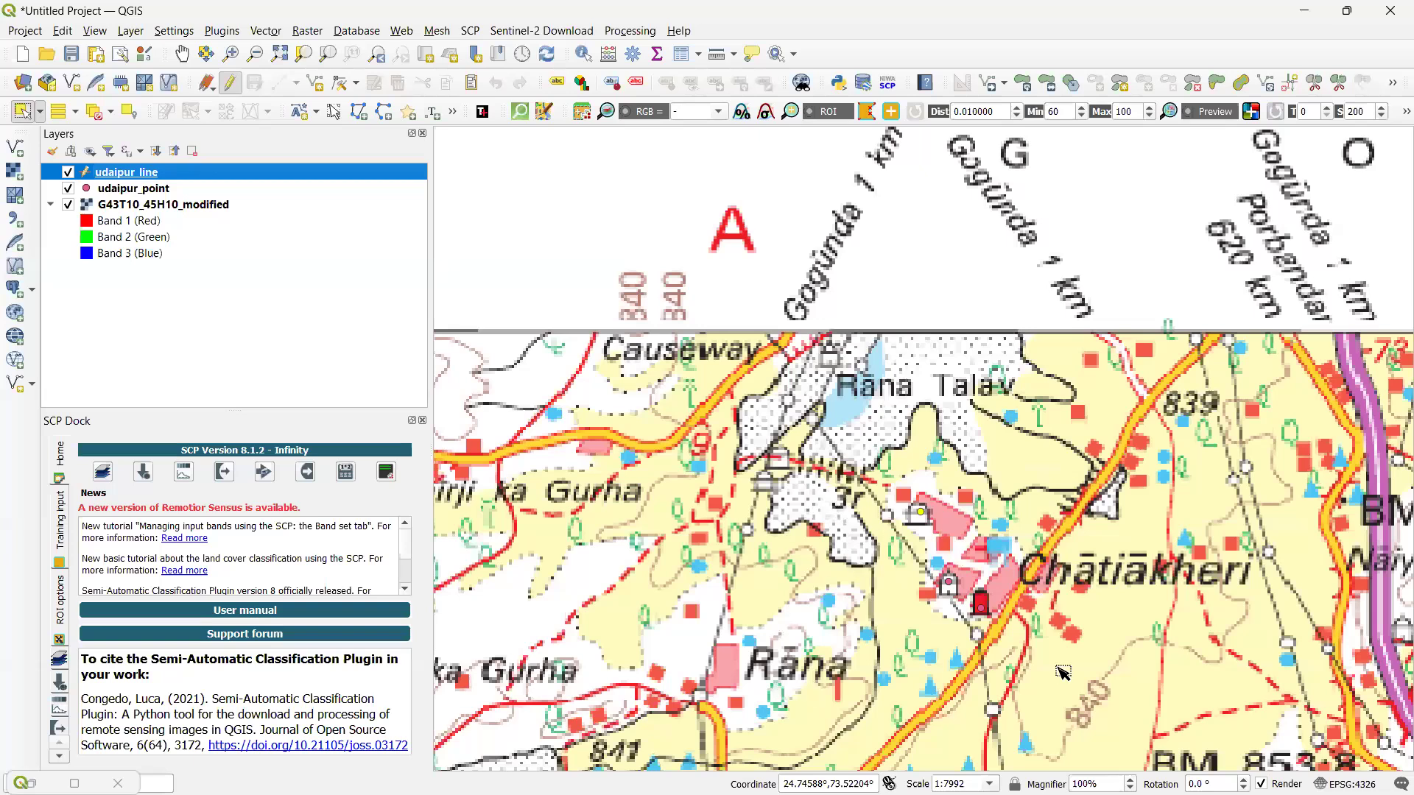
Activate the Add Line Feature tool at the line junction on the sheet's western edge near Sheet rock
scroll(1096, 420, down, 1)
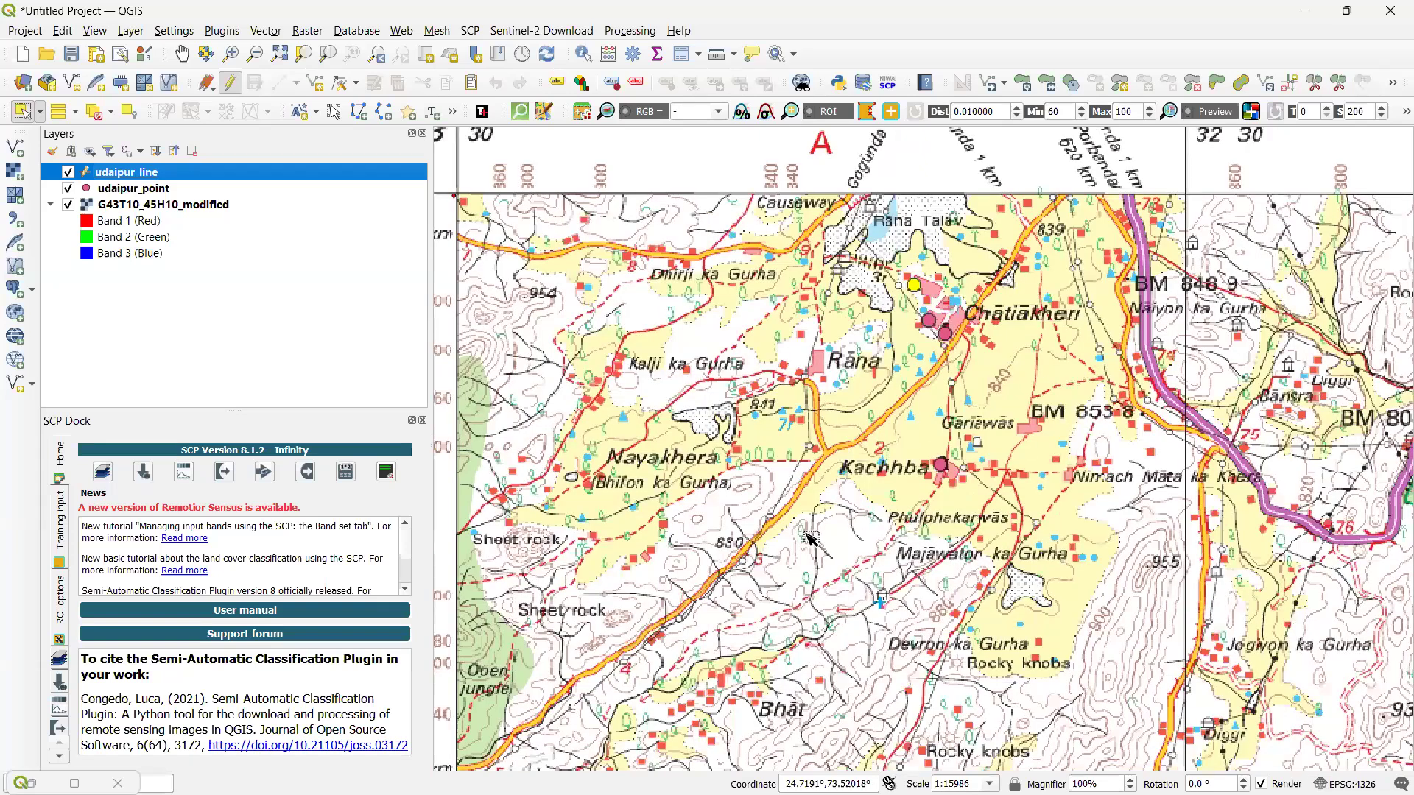
scroll(808, 540, up, 1)
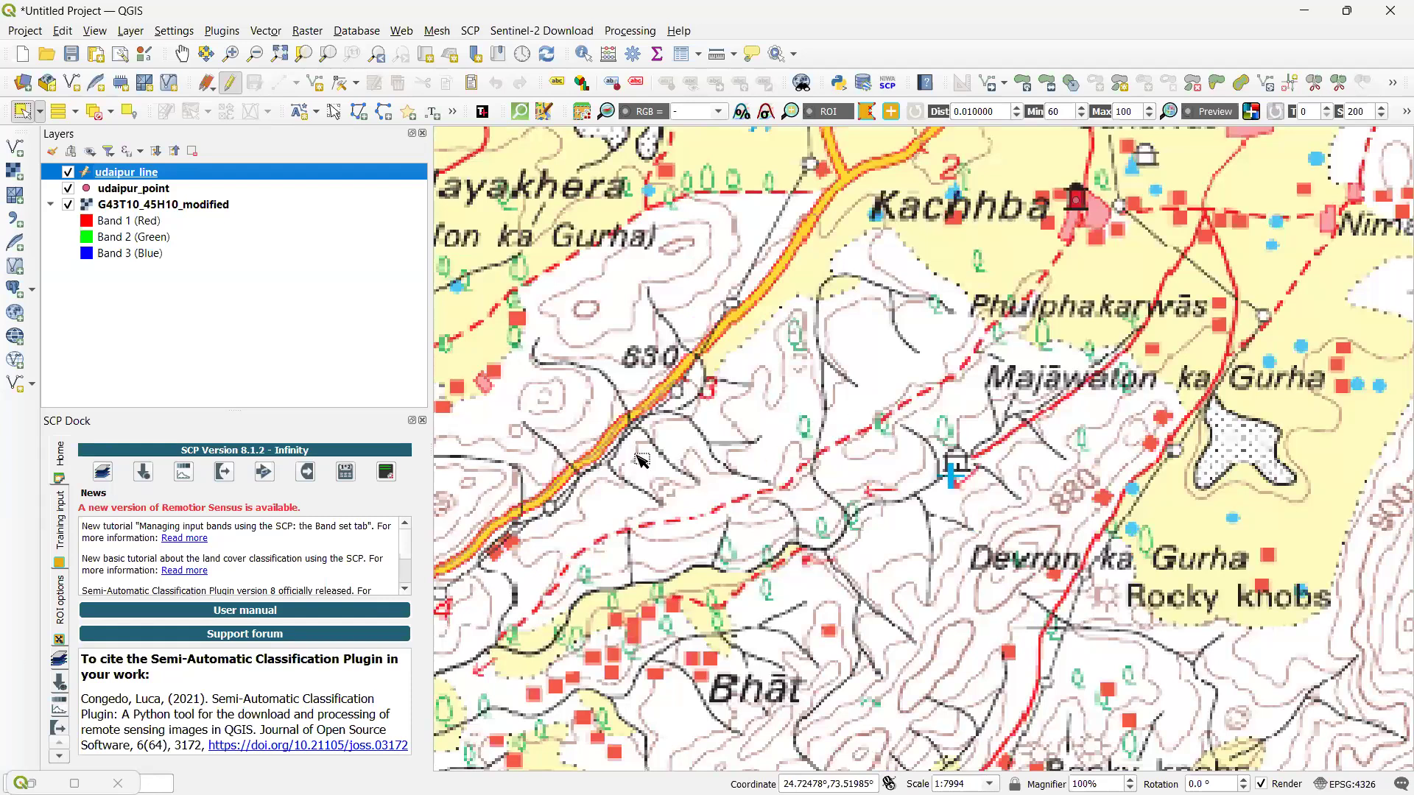
scroll(598, 307, down, 1)
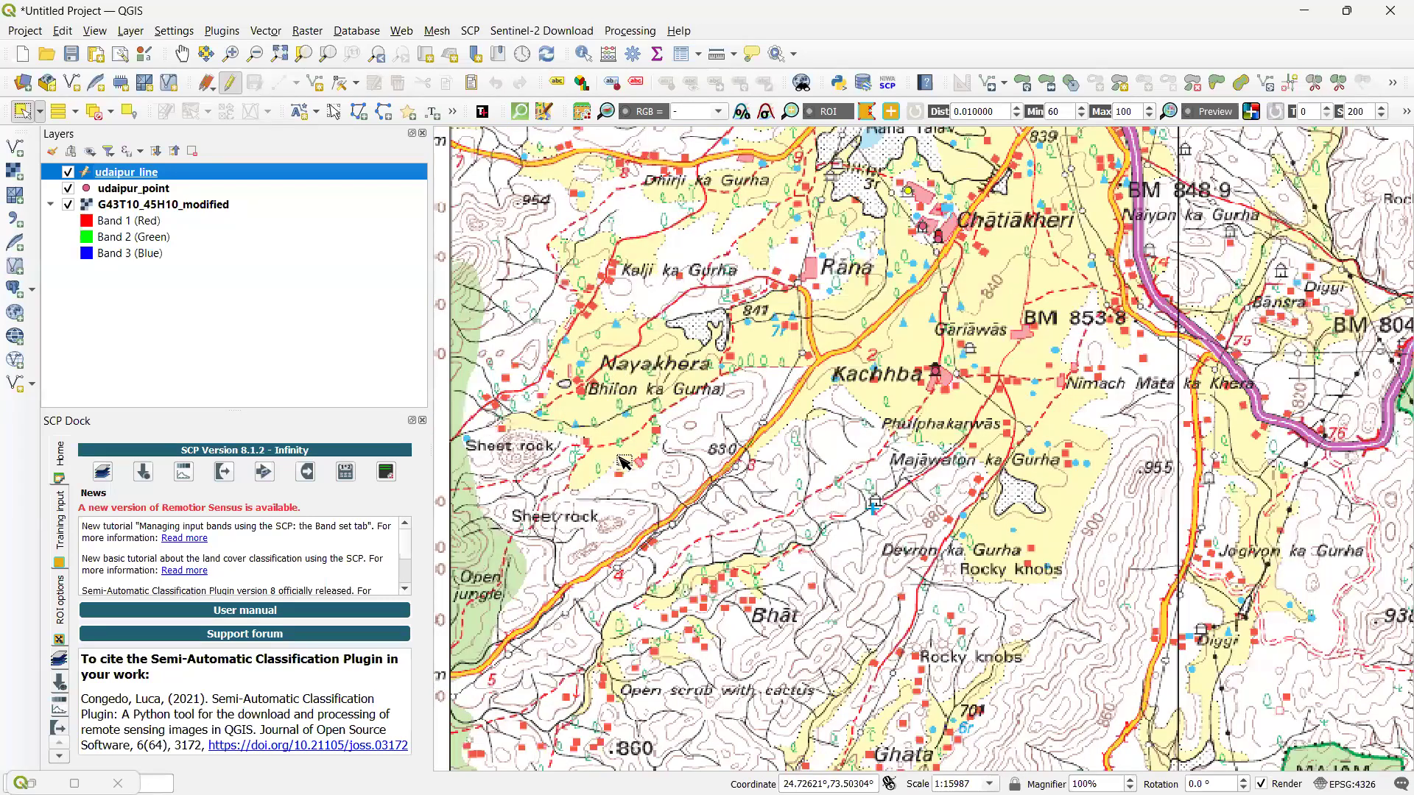
scroll(911, 393, up, 1)
scroll(935, 345, up, 1)
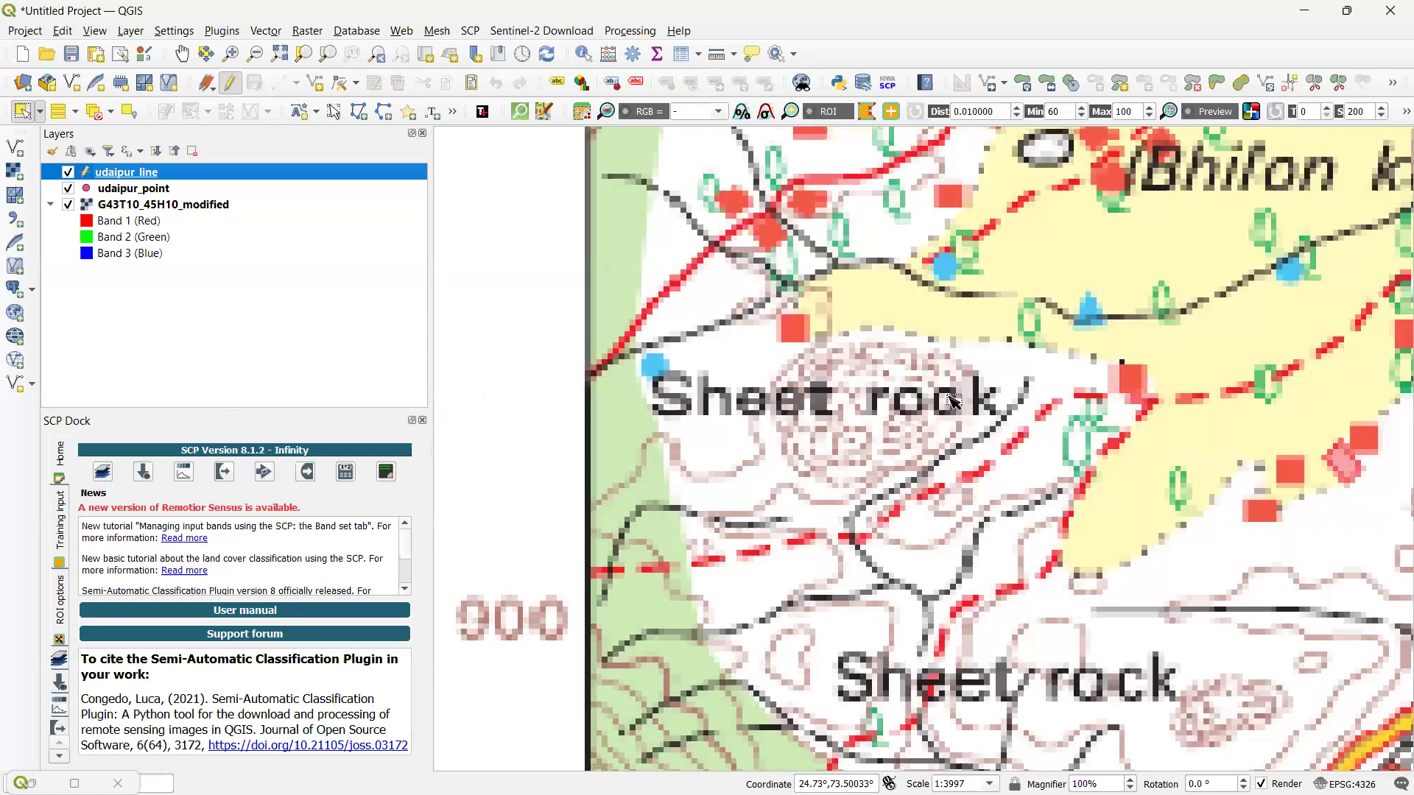
drag(881, 309, 1000, 384)
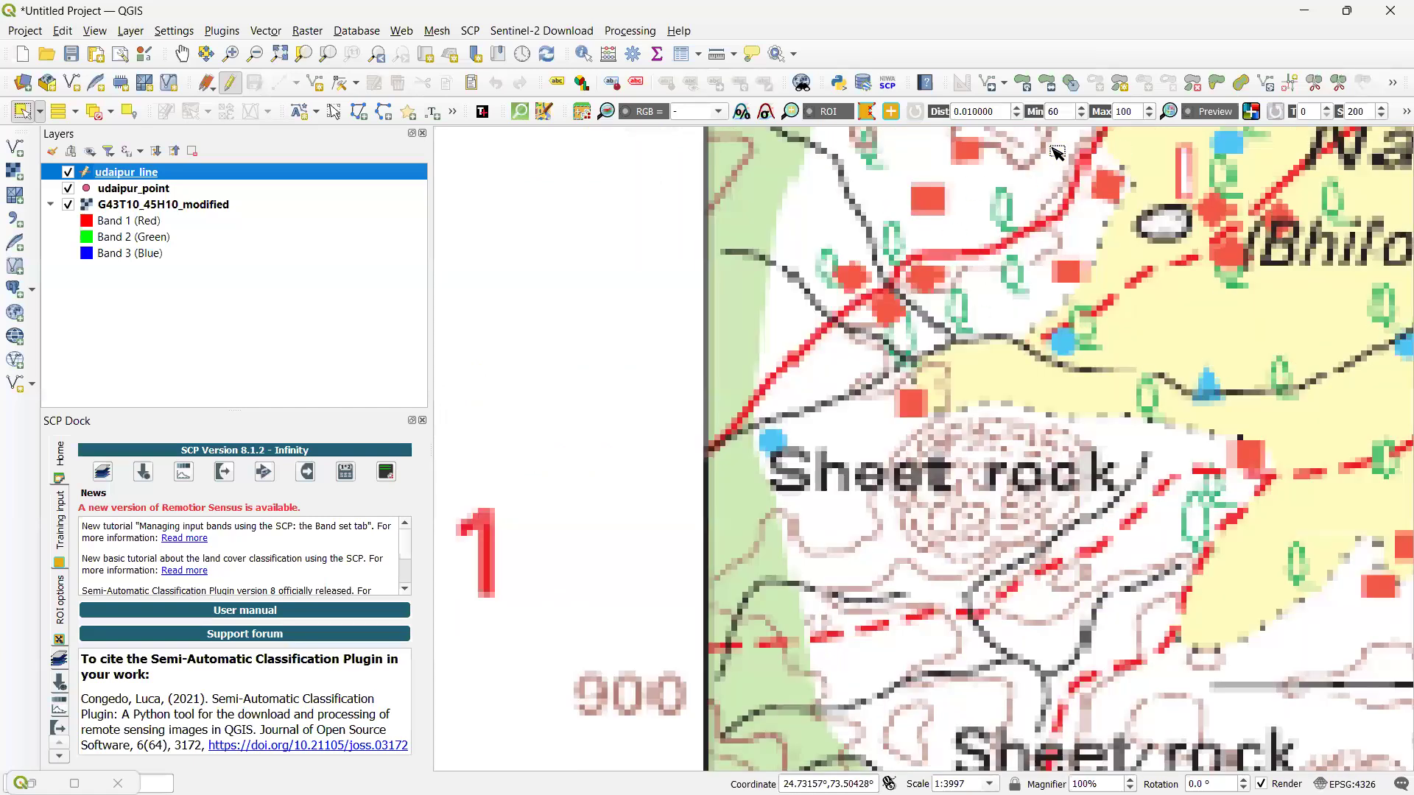
scroll(935, 341, down, 2)
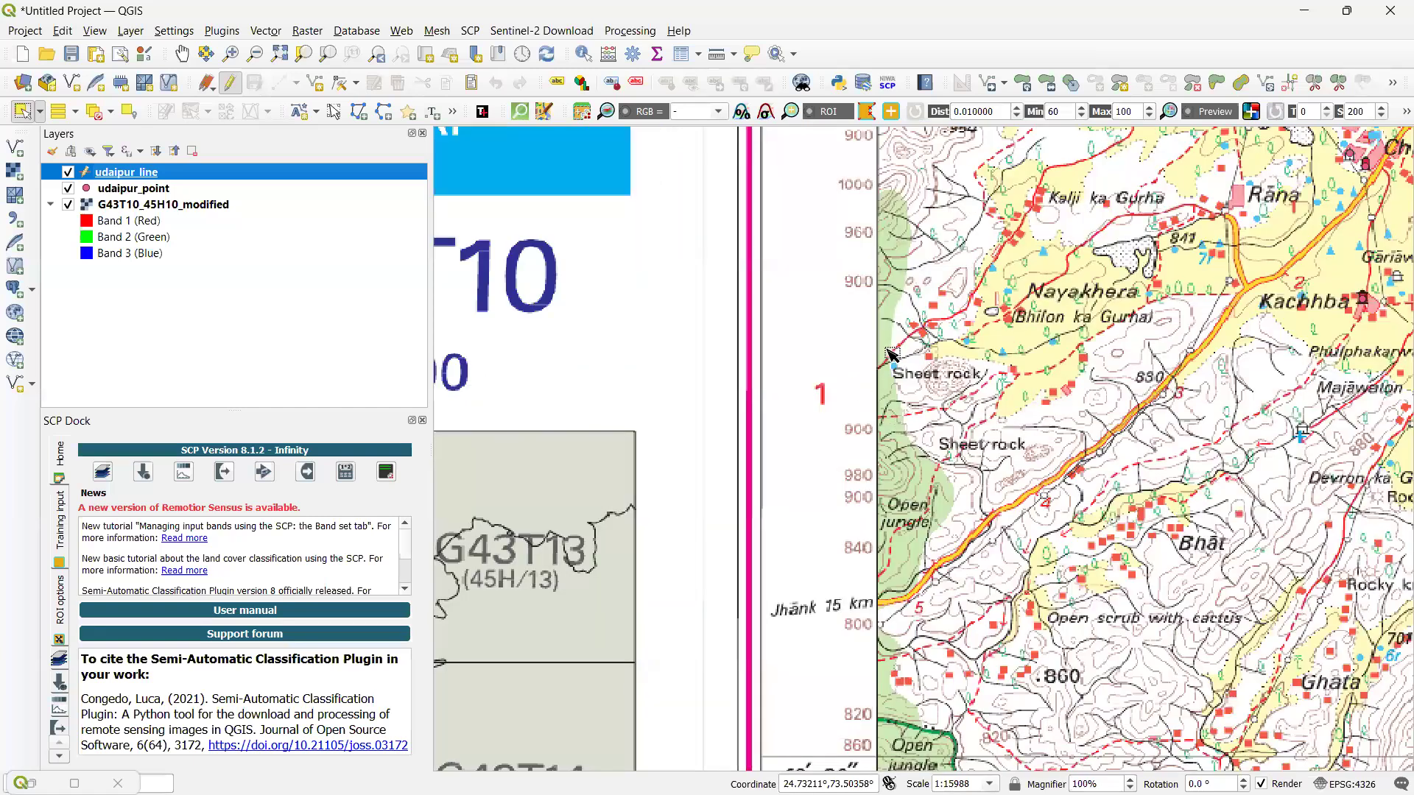
scroll(890, 355, up, 4)
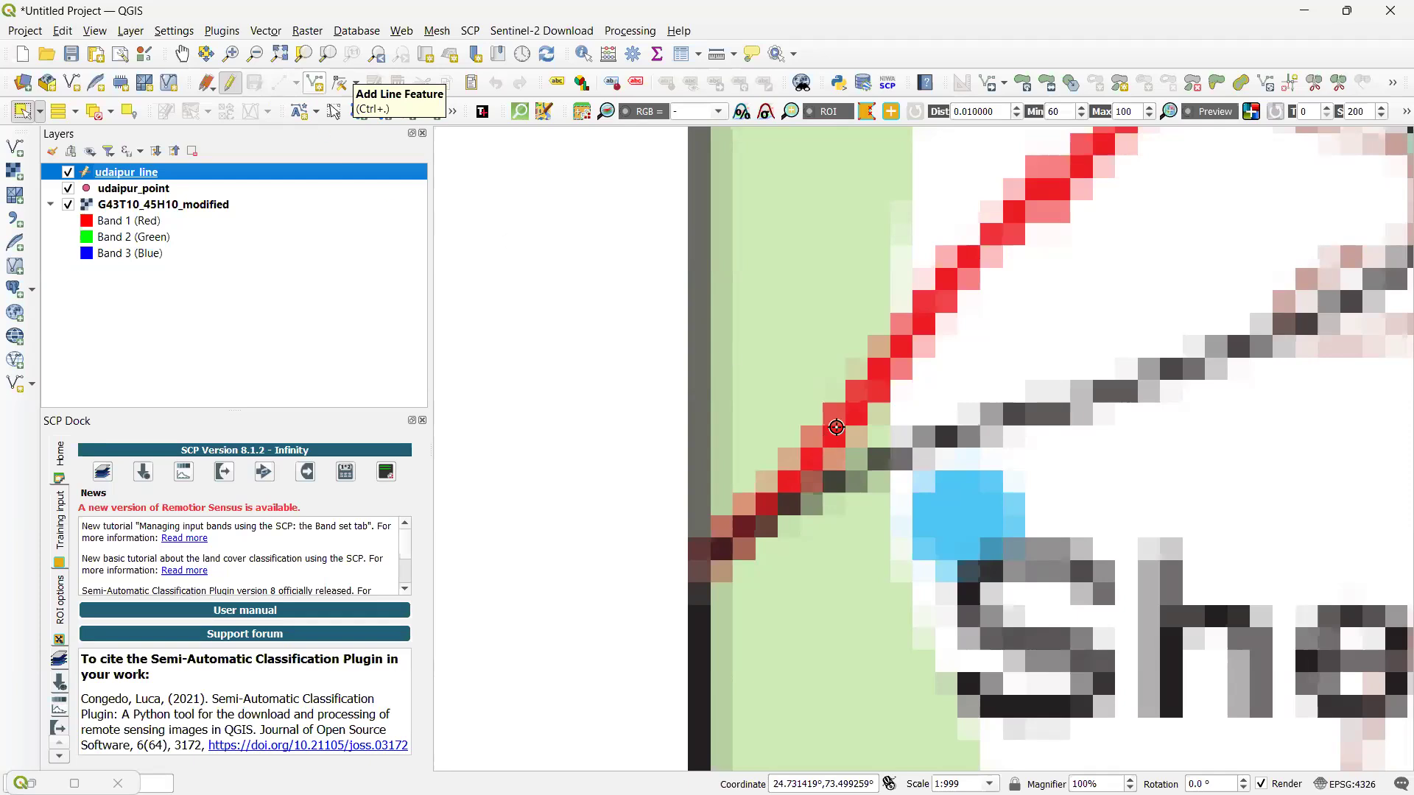
click(316, 83)
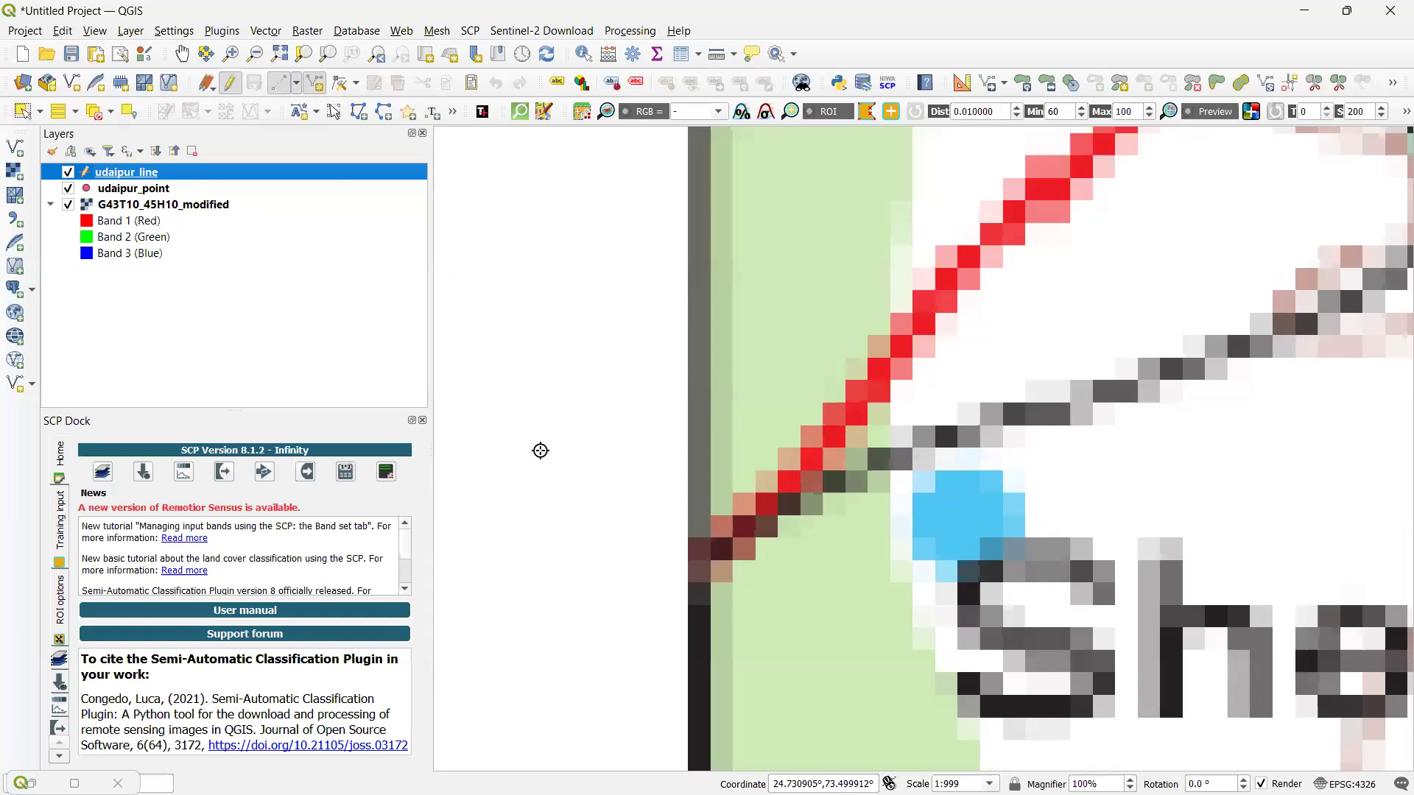
click(711, 553)
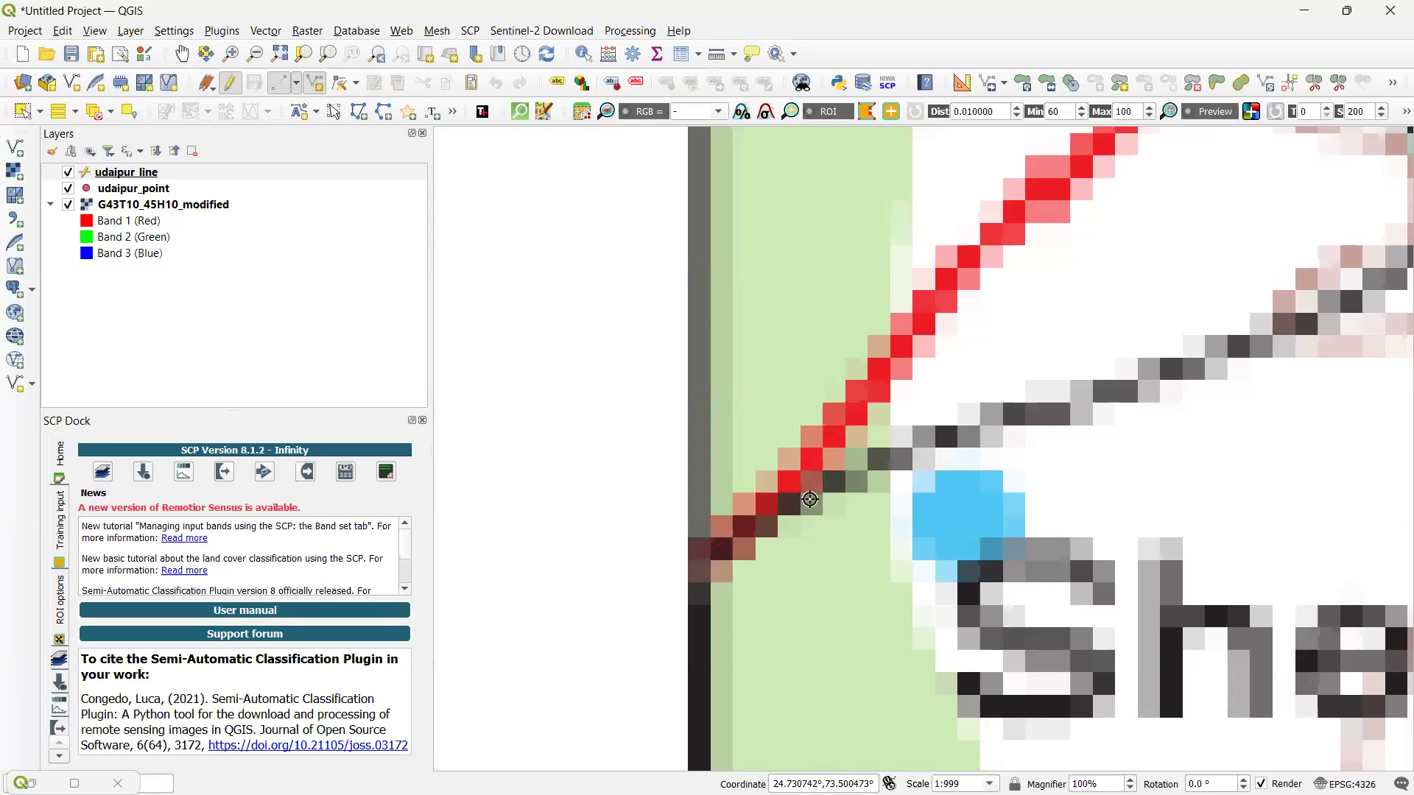
click(913, 452)
click(997, 426)
click(1128, 384)
click(1188, 367)
click(1274, 333)
drag(1277, 304, 455, 492)
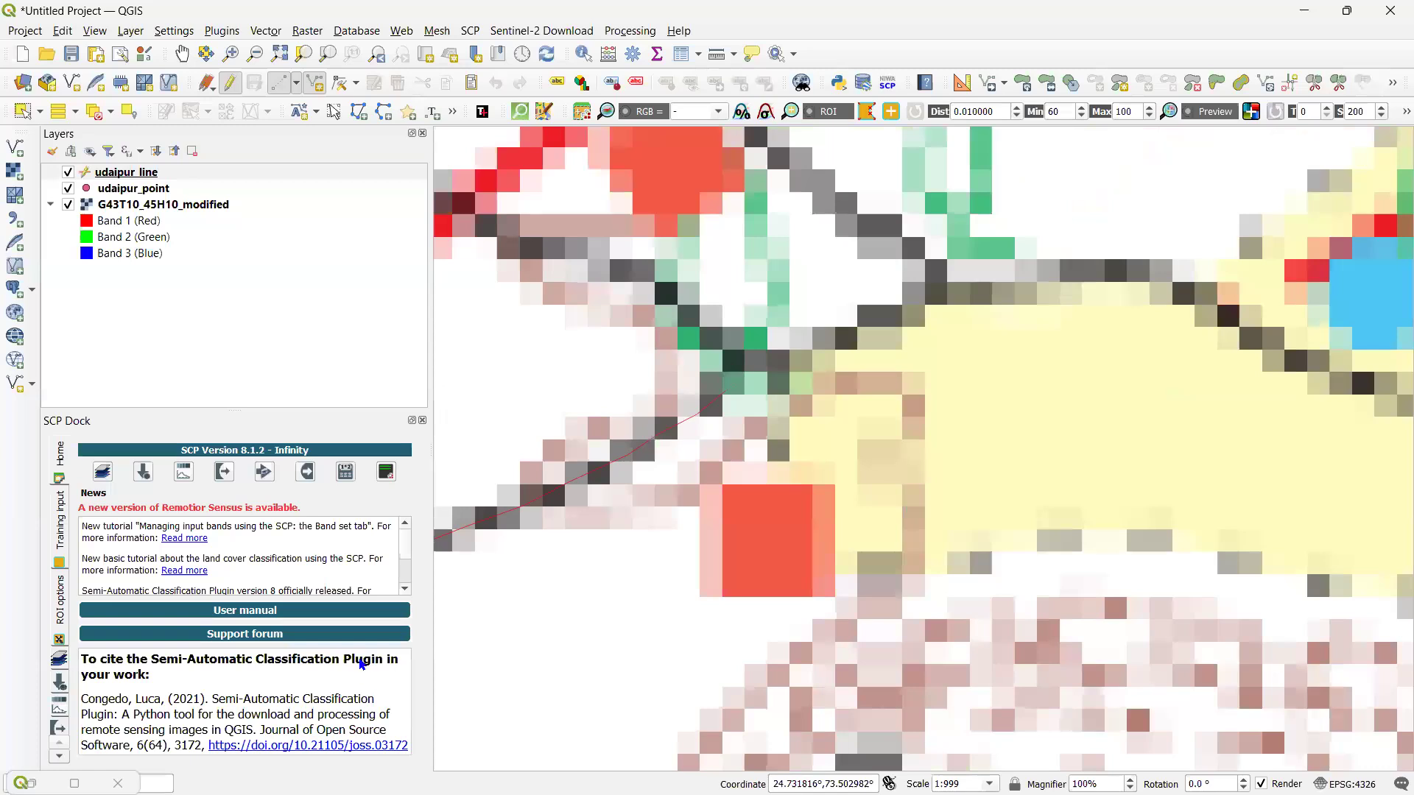
key(Return)
click(433, 653)
Trace the black line from the sheet's western edge above Sheet rock eastward to the gap just before the blue triangle
key(Left)
click(592, 488)
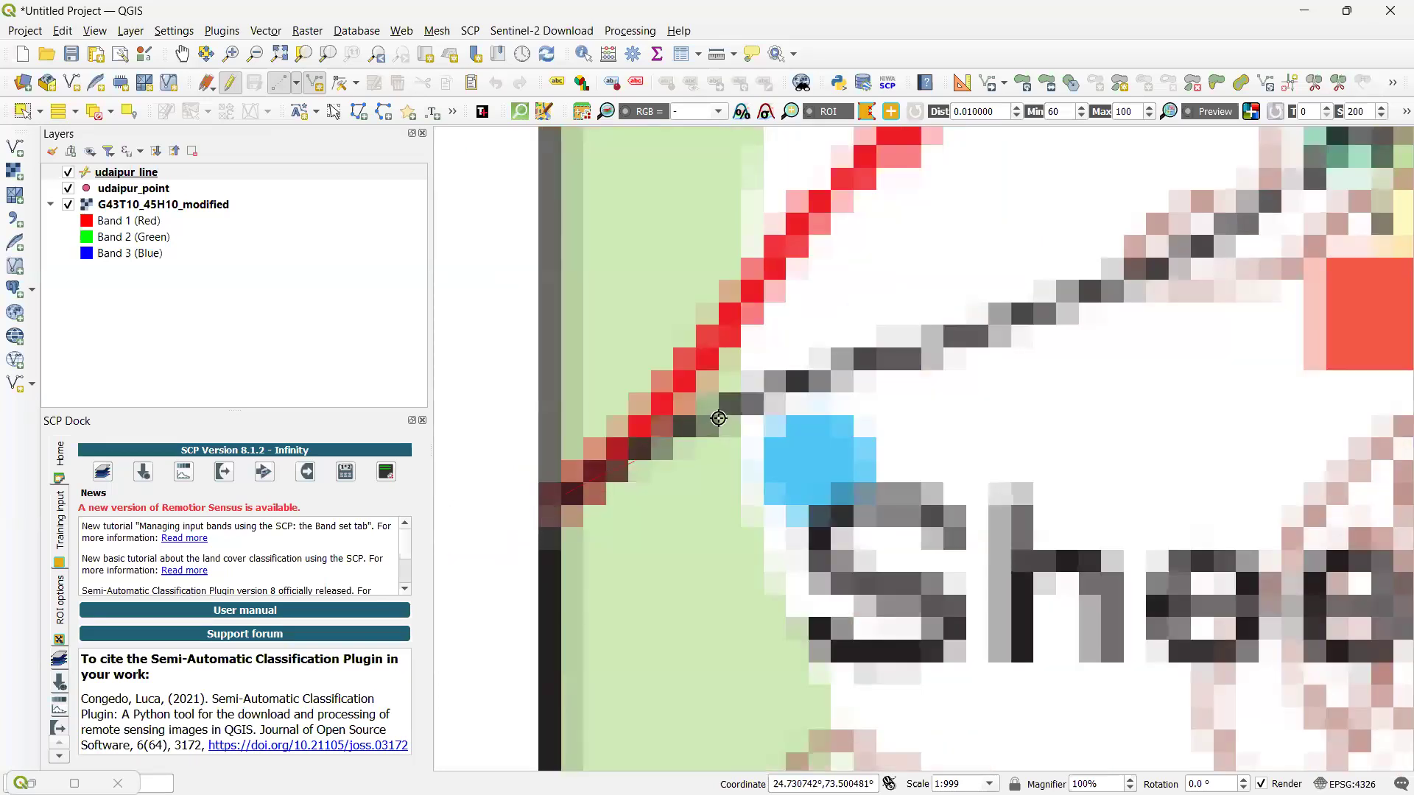
click(1010, 323)
click(1179, 261)
drag(660, 612, 682, 581)
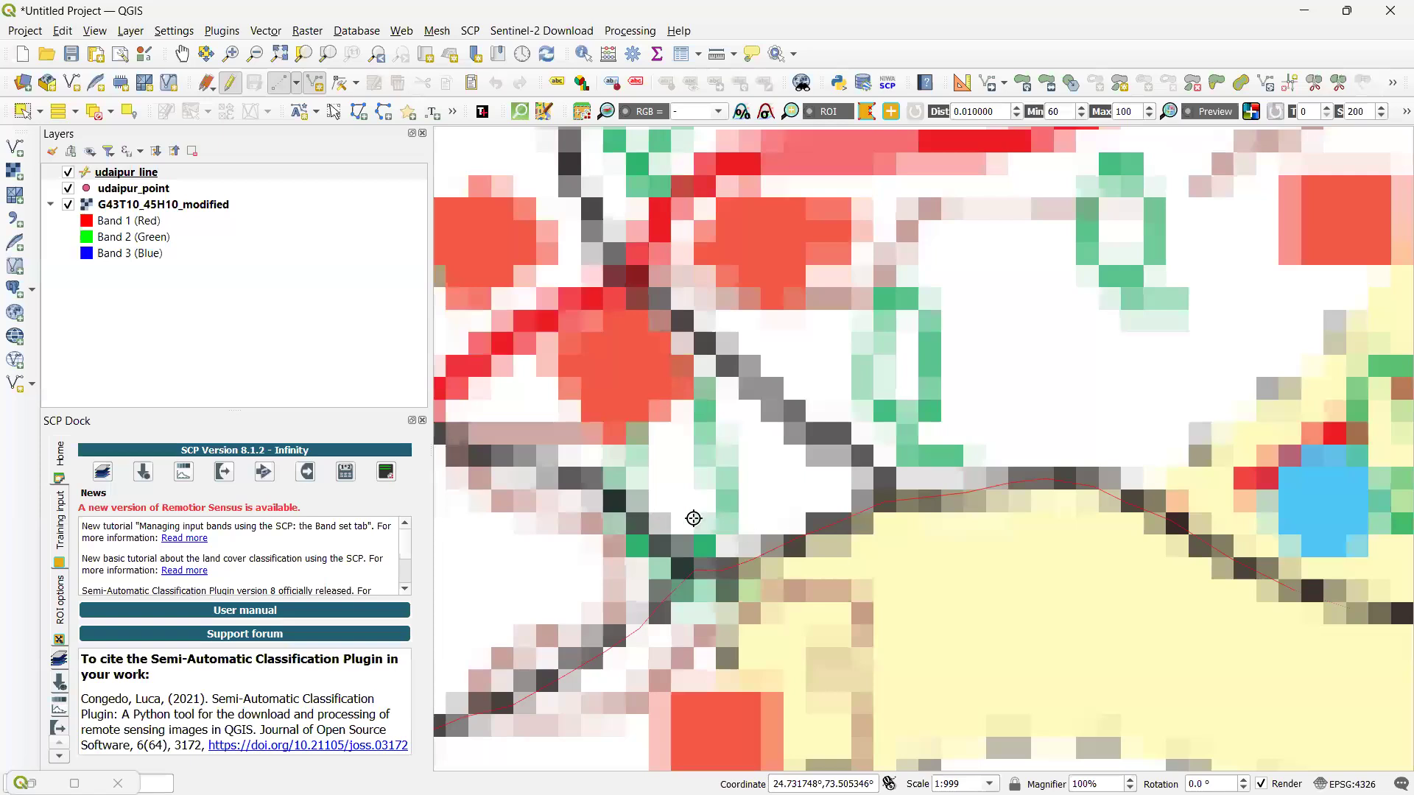
drag(1337, 634, 694, 518)
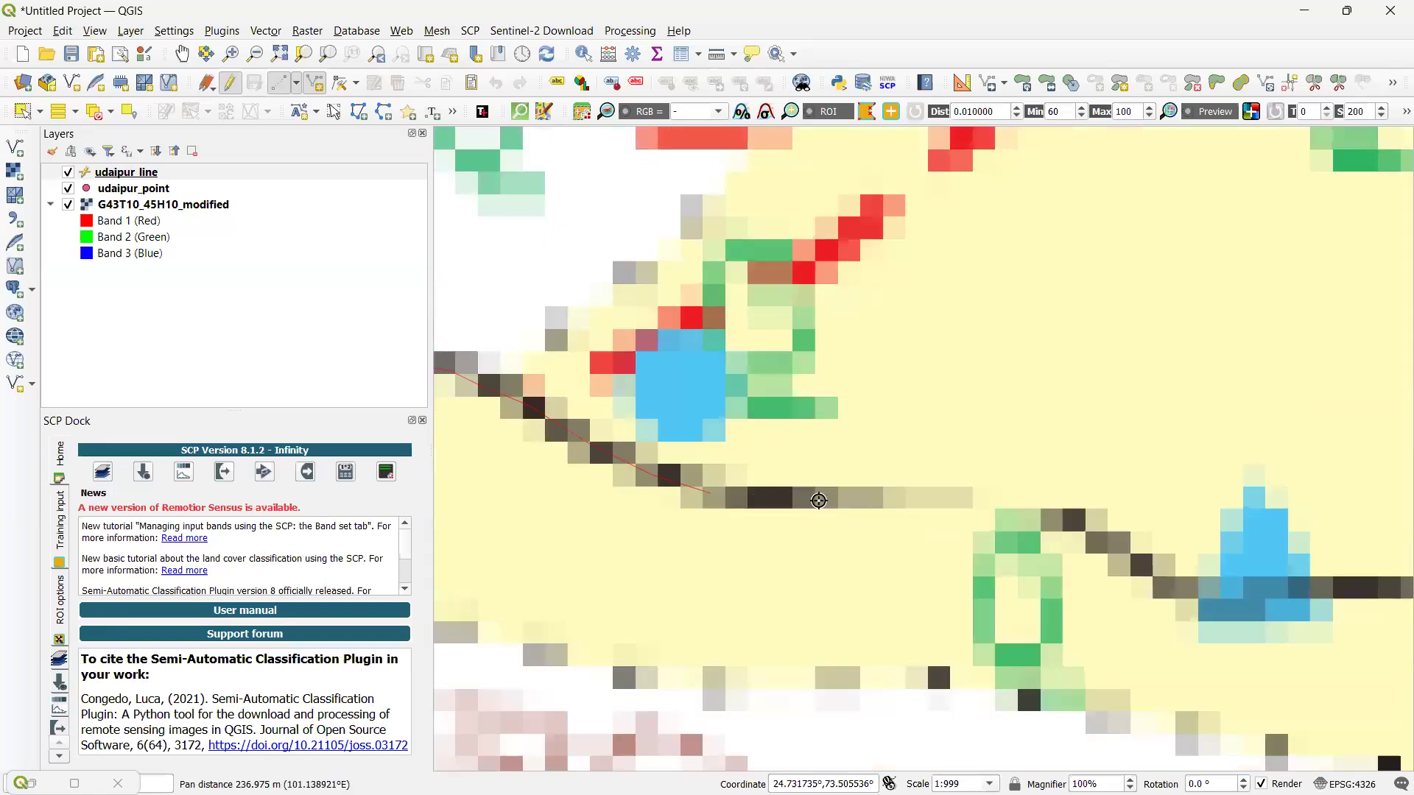
click(819, 501)
click(896, 497)
click(958, 500)
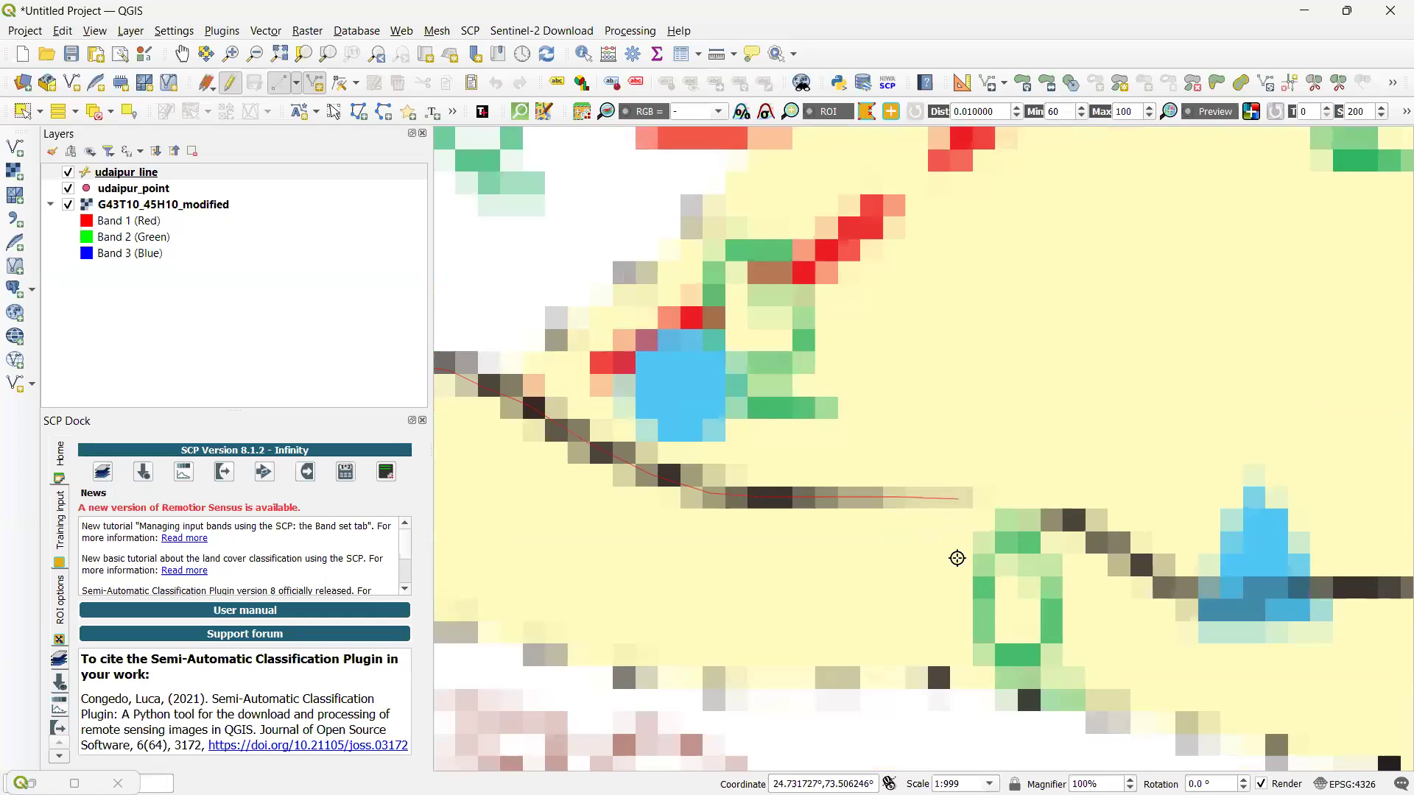
Finish the traced line and save it as a udaipur_line feature with id 1
right_click(966, 515)
right_click(1003, 407)
text(1)
click(364, 682)
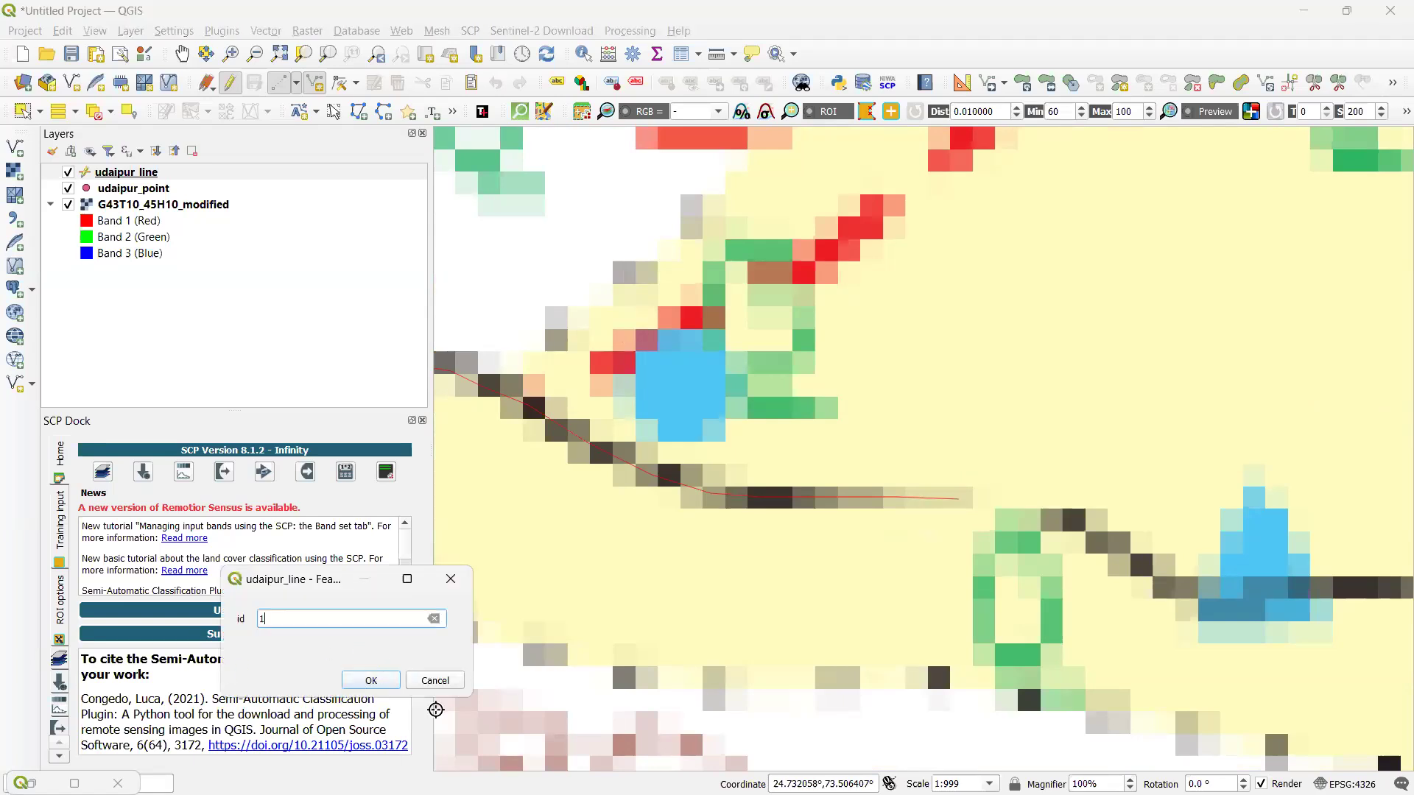
Trace the black branch from the junction above Sheet rock northwest to its end in the green strip, and give it id 2
scroll(920, 402, down, 1)
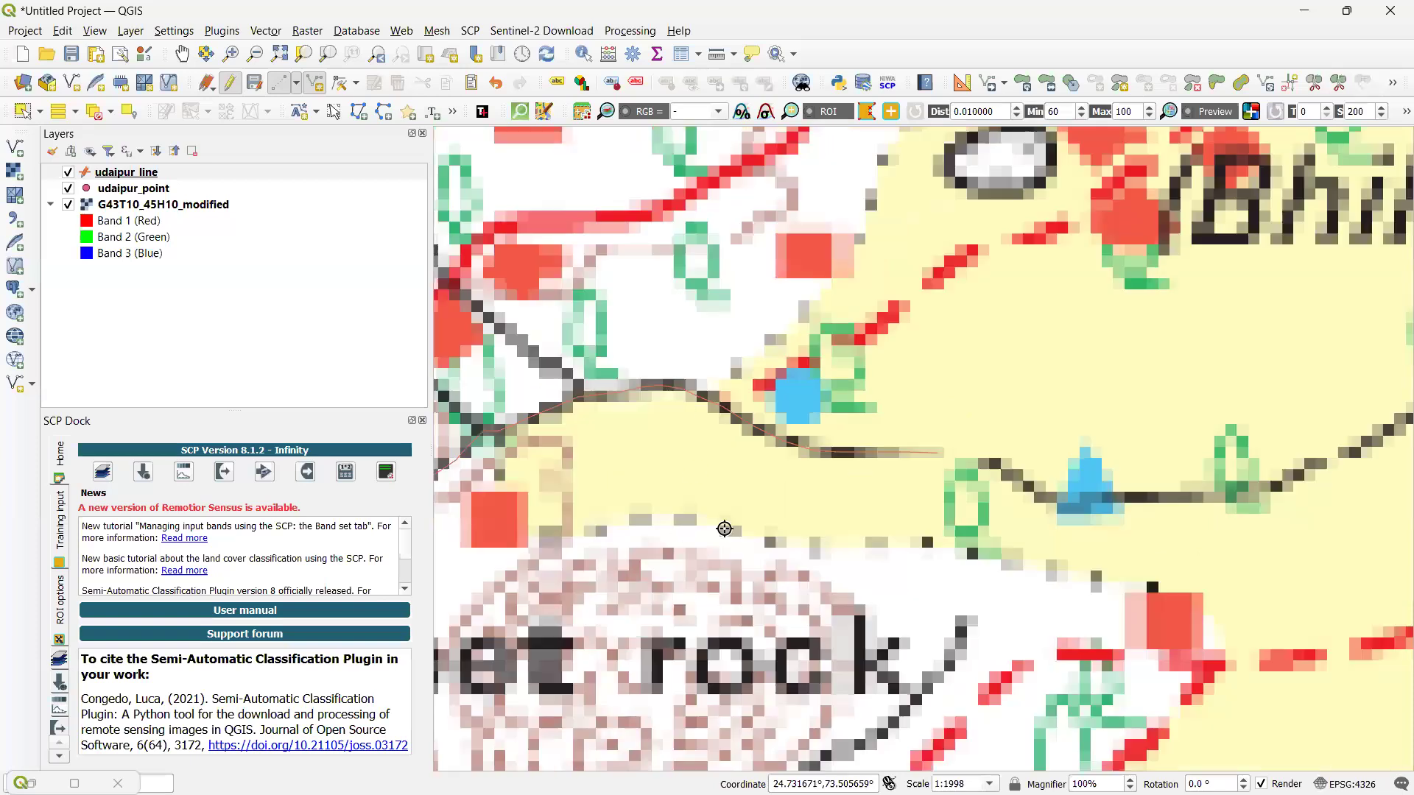
scroll(692, 464, down, 1)
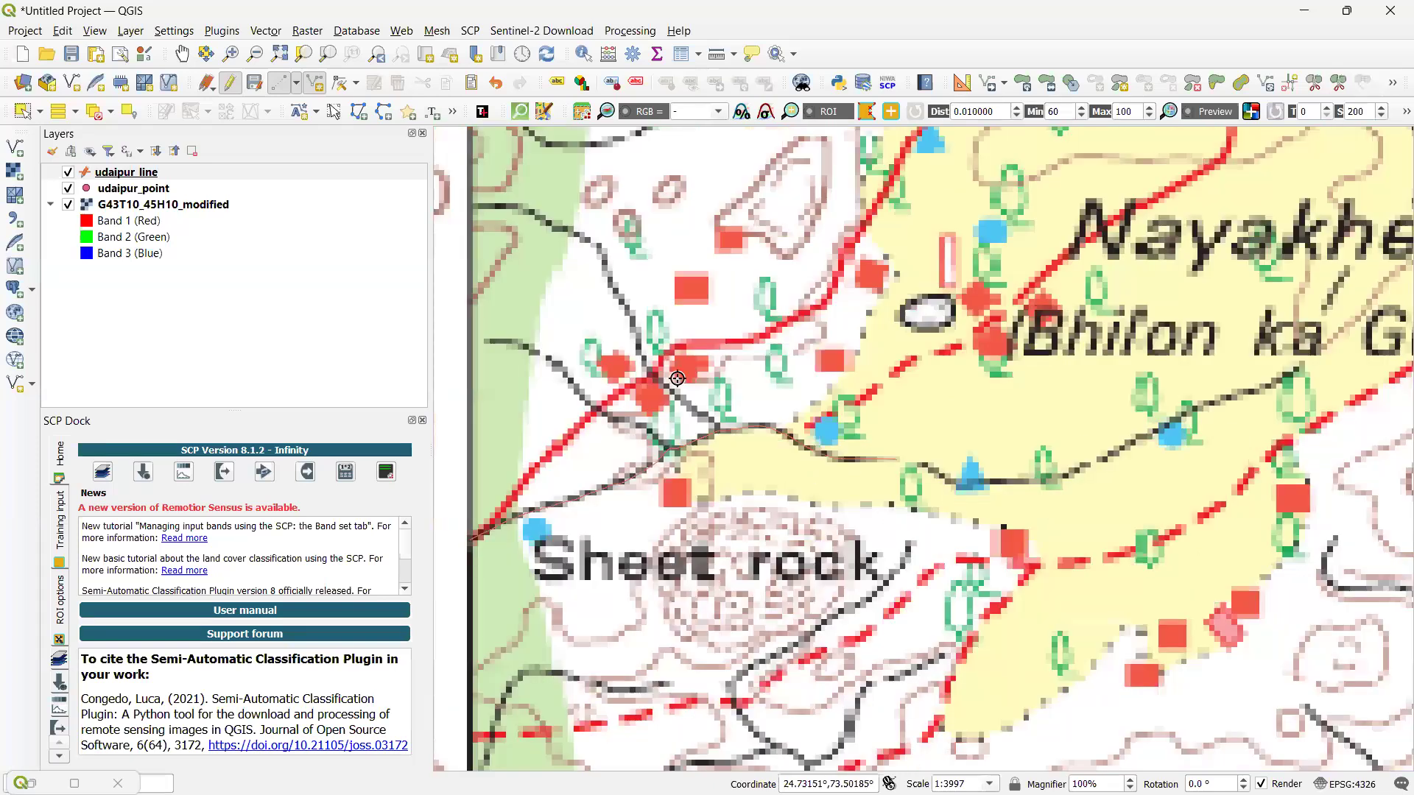
drag(693, 464, 913, 464)
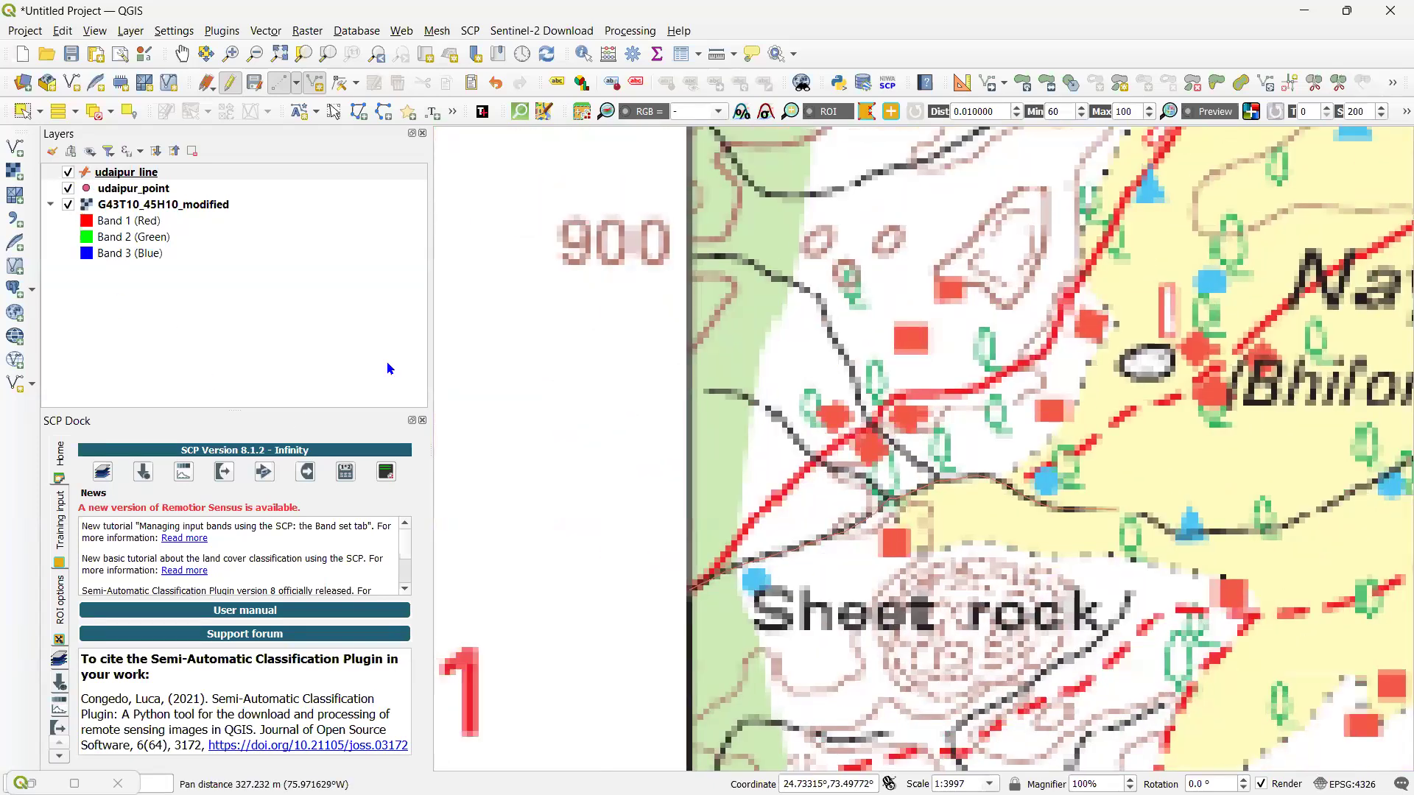
key(space)
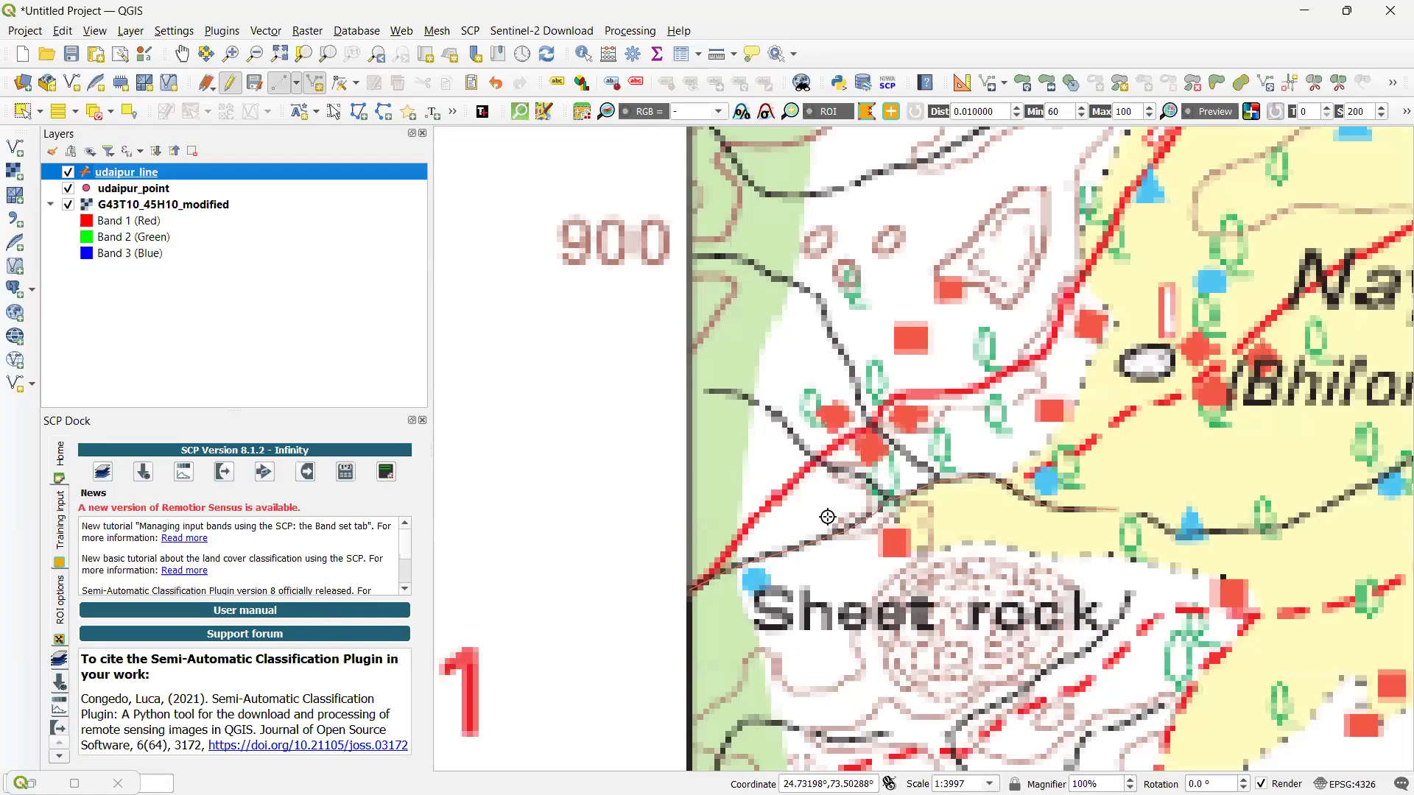
scroll(856, 447, up, 1)
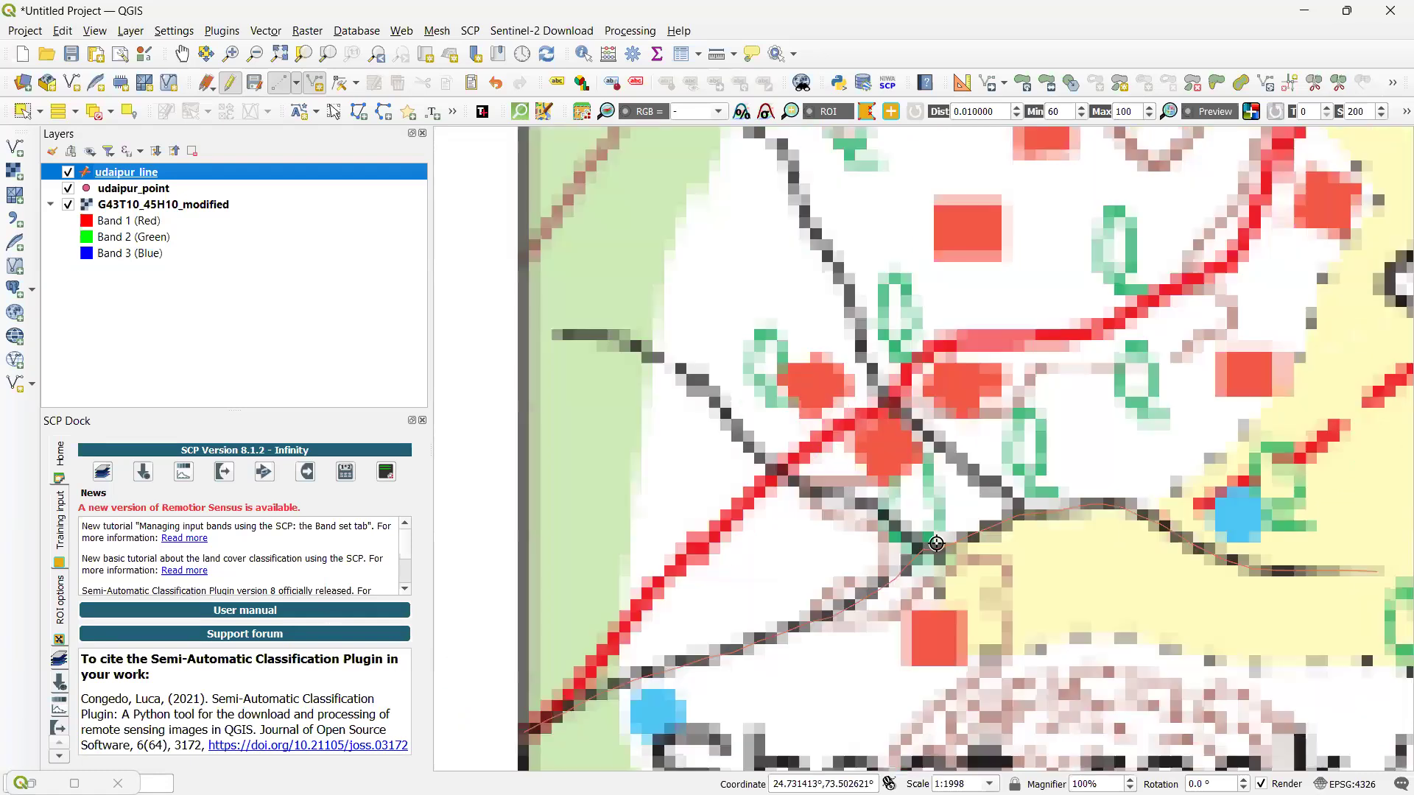
click(920, 551)
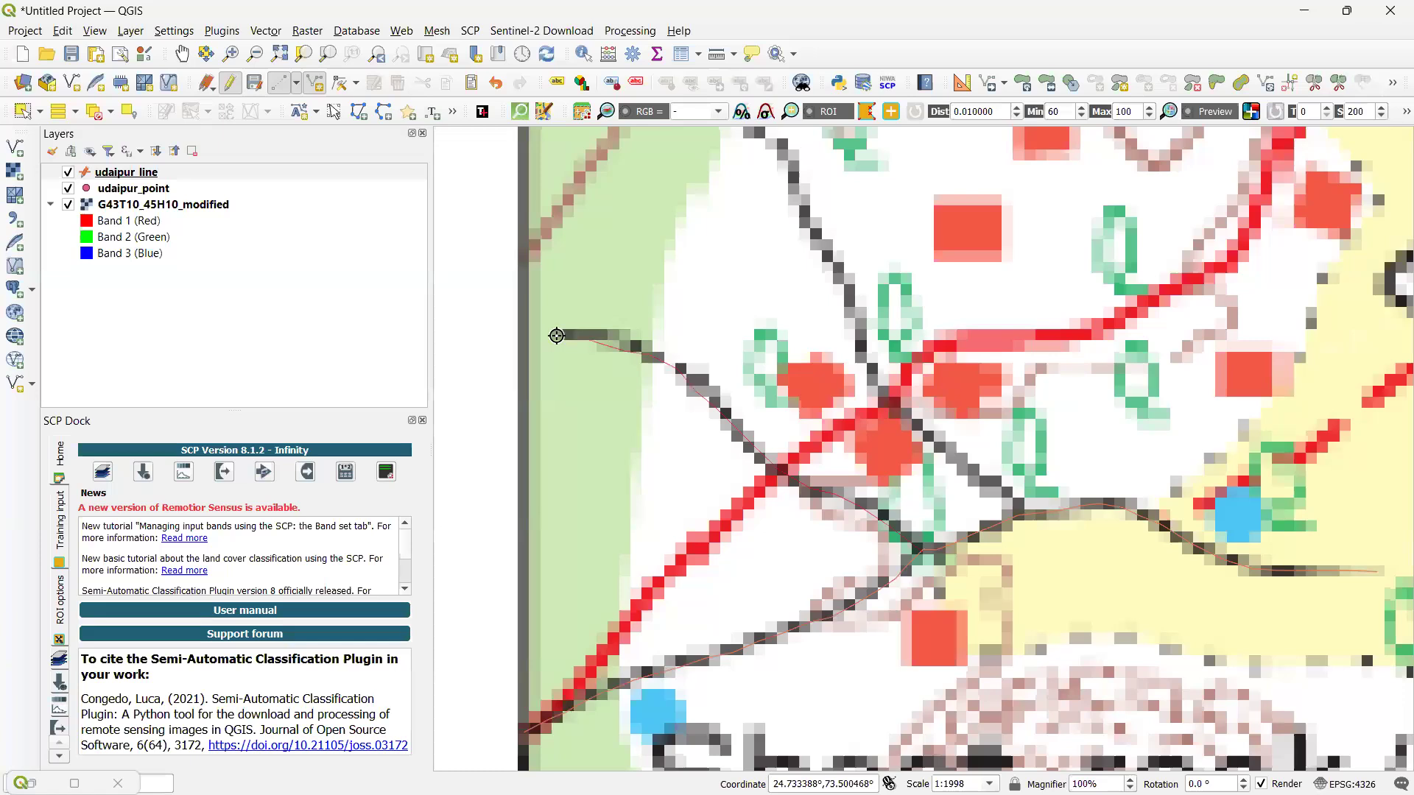
key(Return)
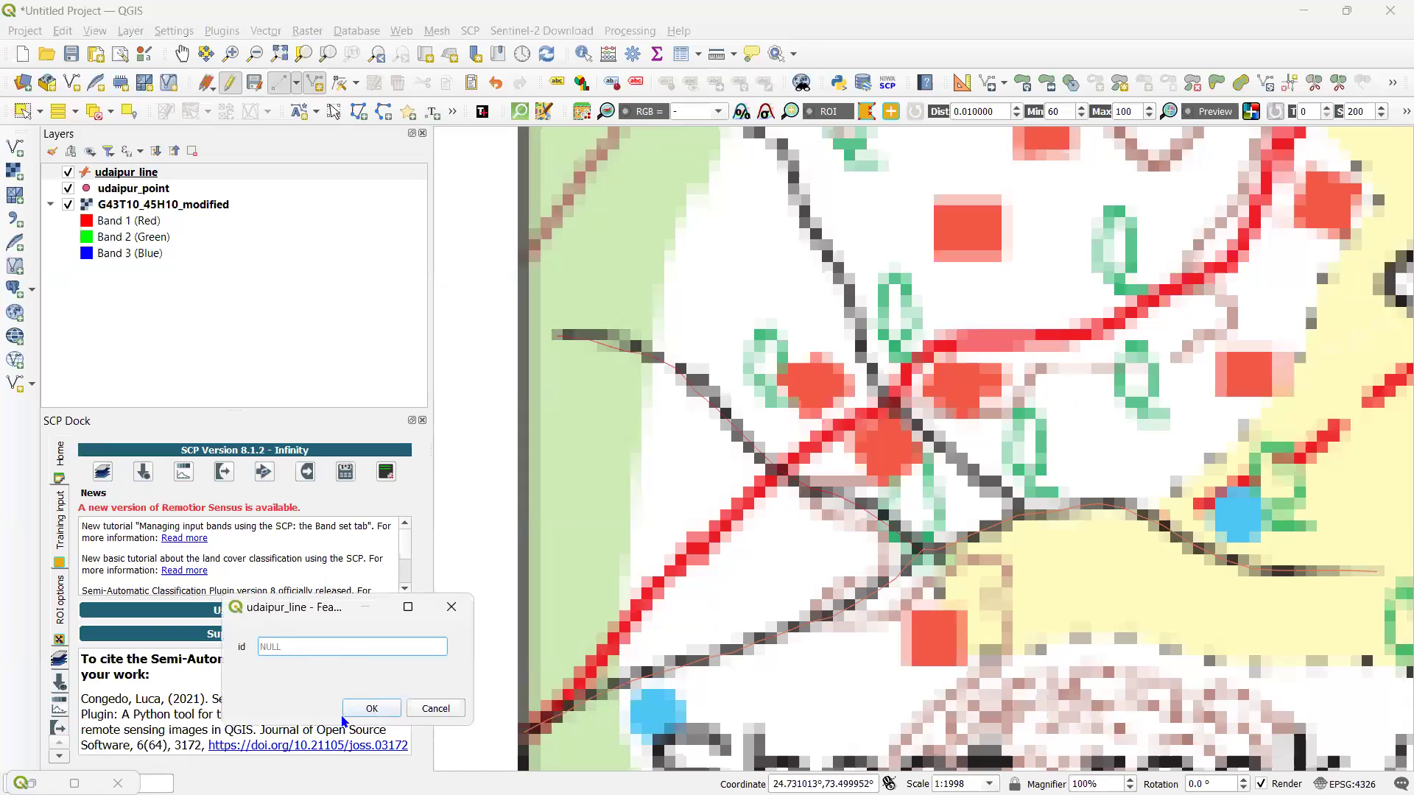
text(2)
scroll(987, 528, down, 1)
key(Return)
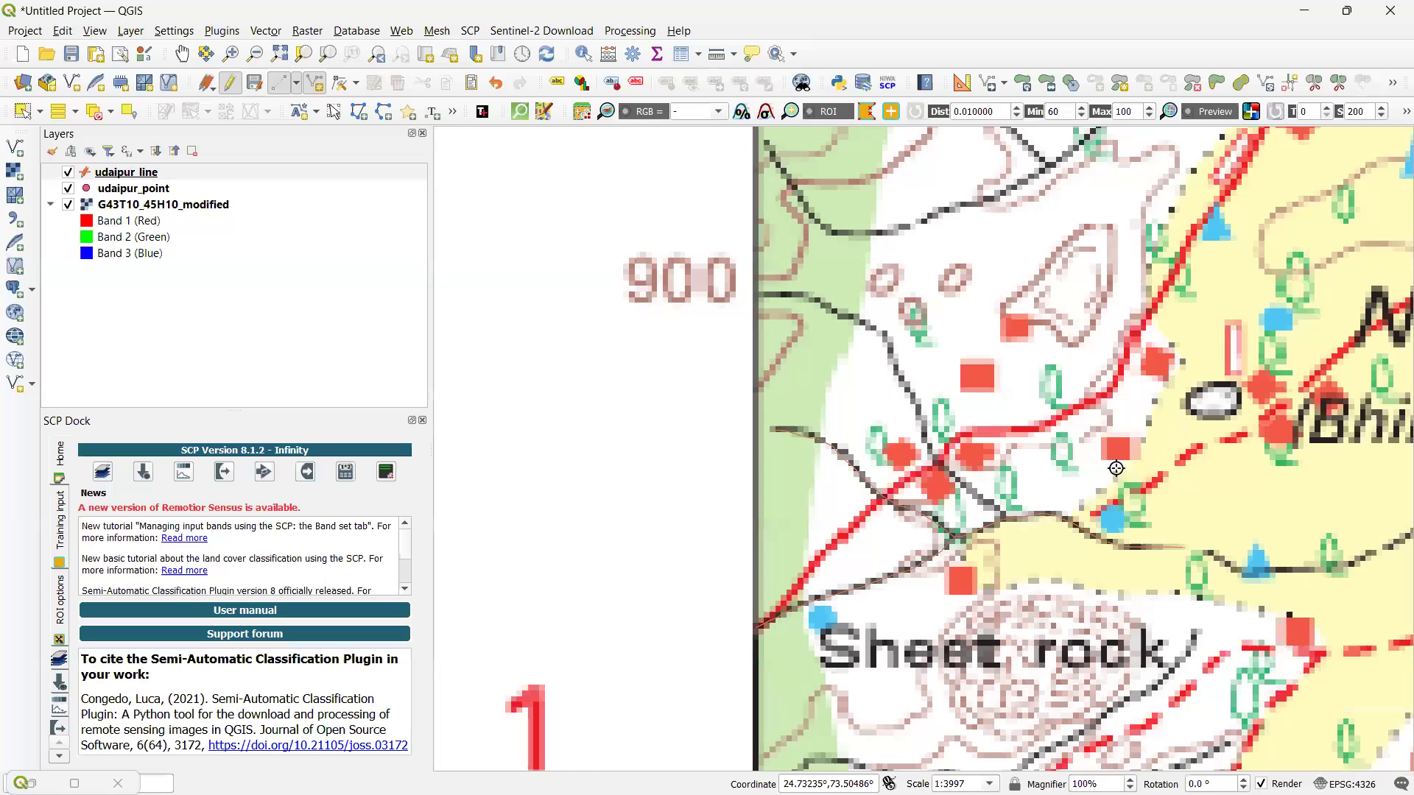
Inspect the junction of the two traced lines above Sheet rock and the surrounding line features
scroll(1048, 483, down, 1)
scroll(786, 521, up, 3)
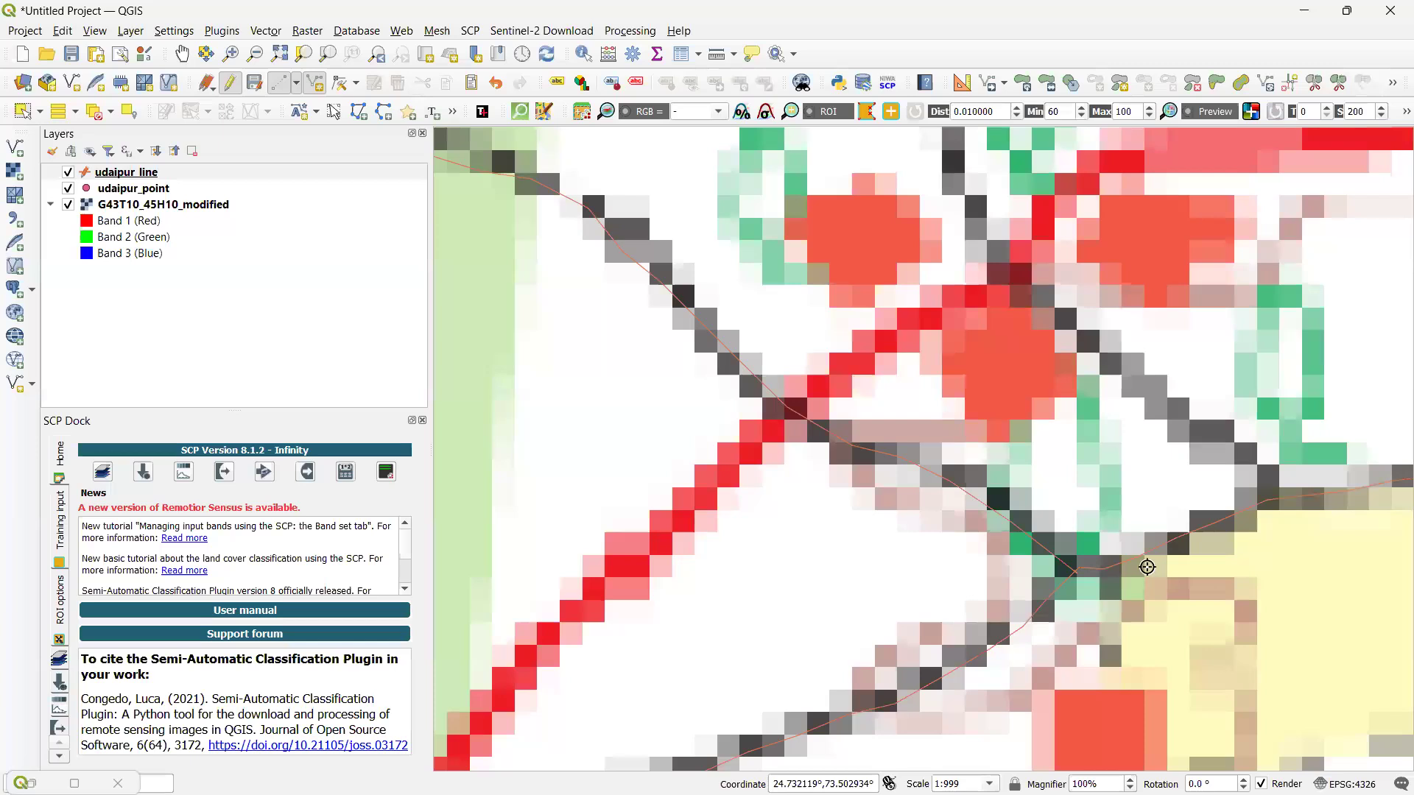
scroll(1101, 589, down, 2)
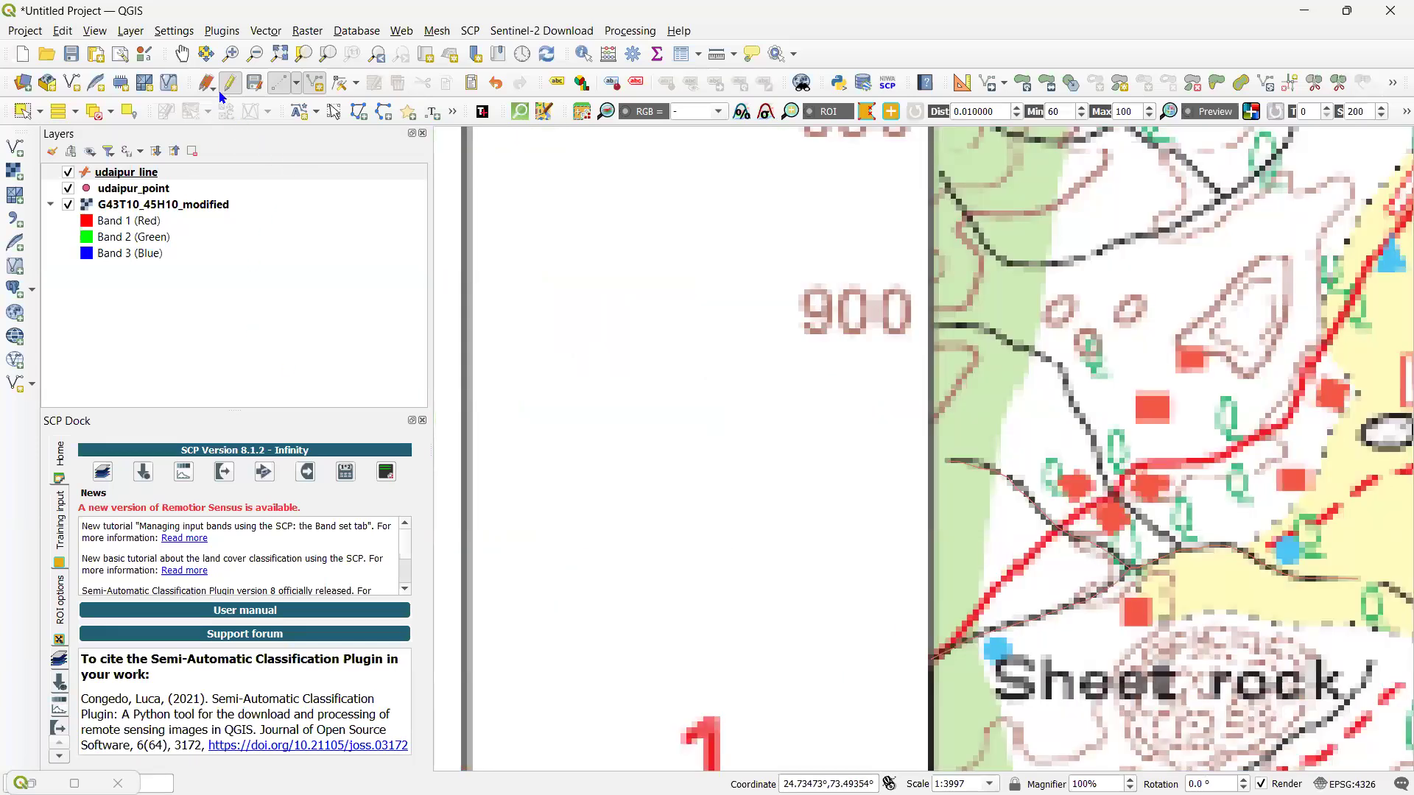
click(315, 86)
scroll(891, 449, down, 1)
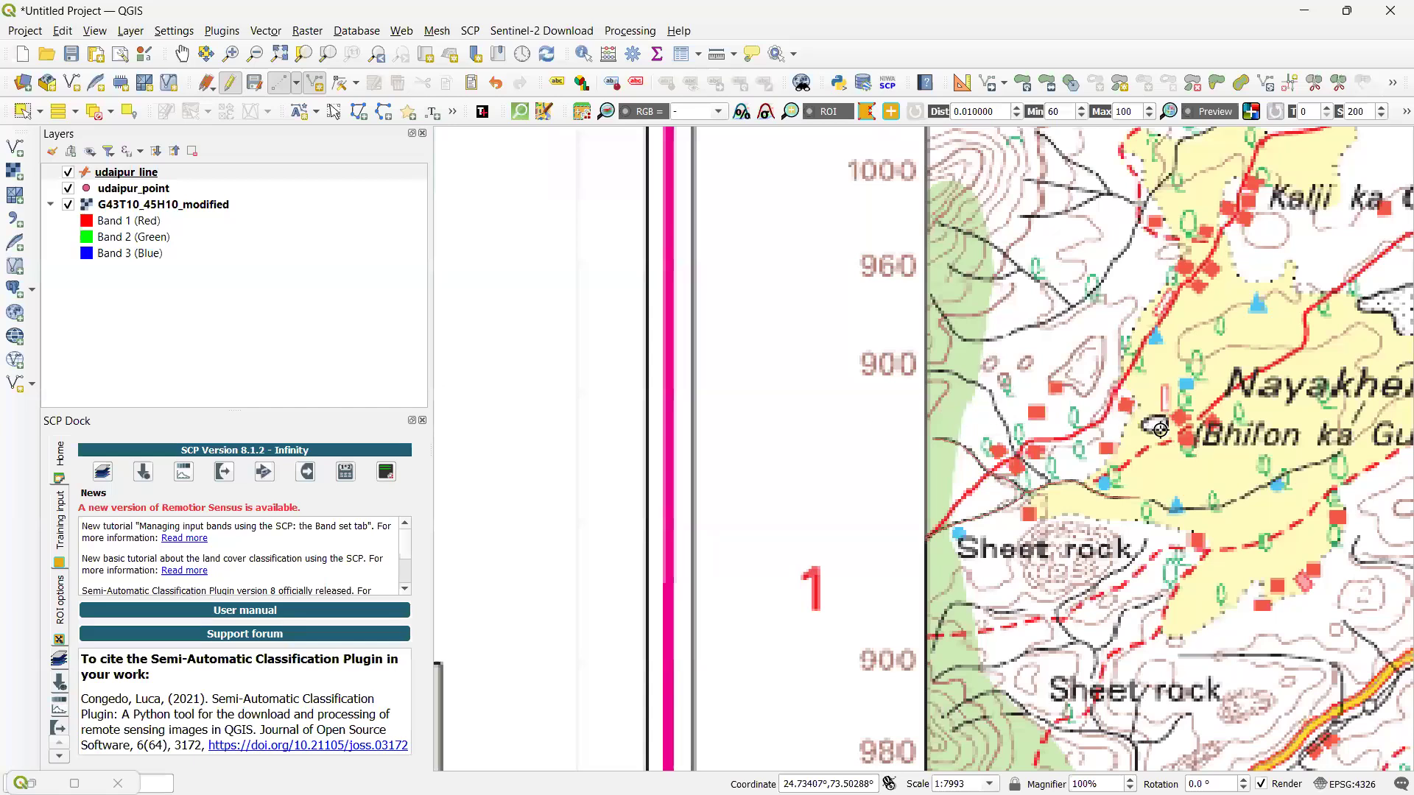
Examine the two traced lines above Sheet rock, their junctions with neighbouring black lines, and the gap before the blue triangle
scroll(1039, 464, down, 1)
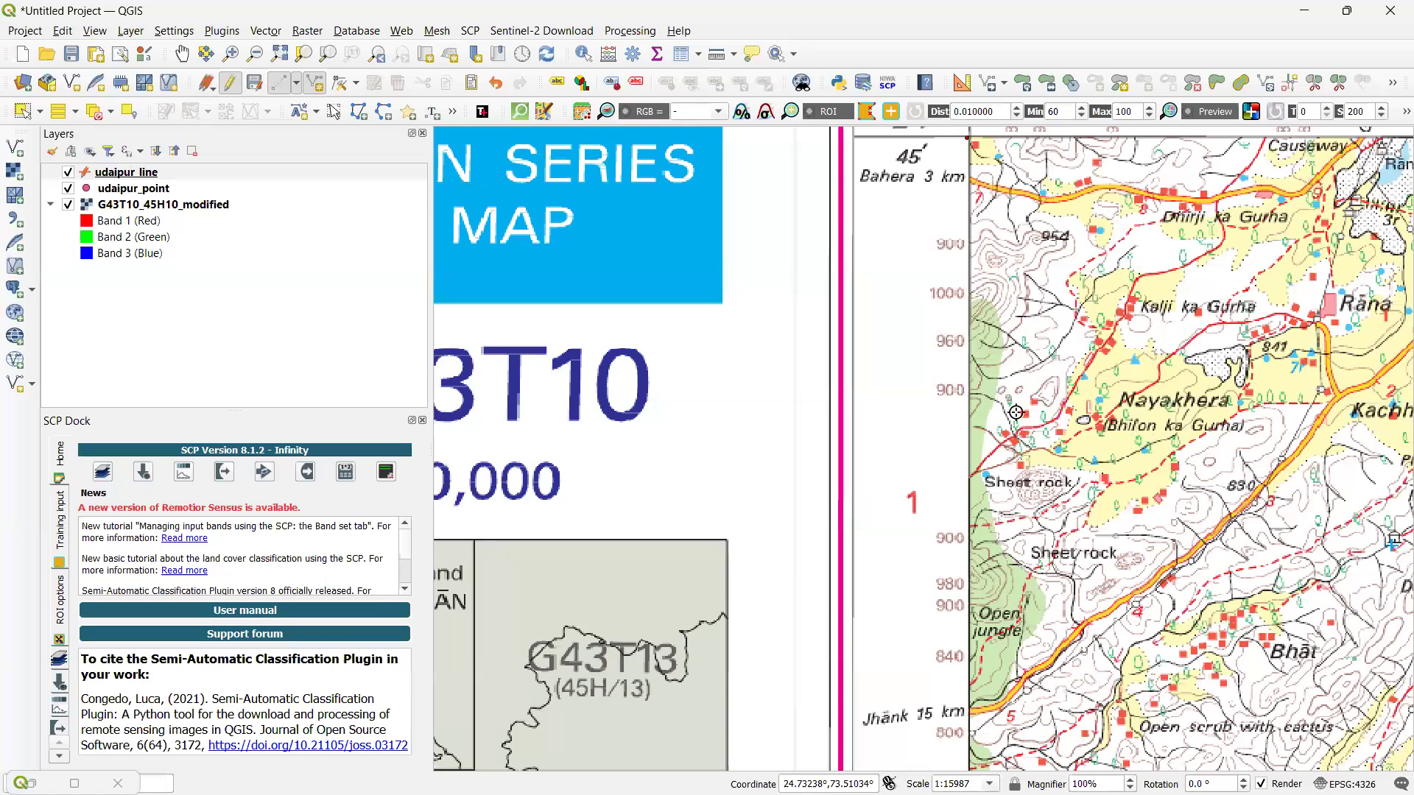
scroll(1004, 477, up, 1)
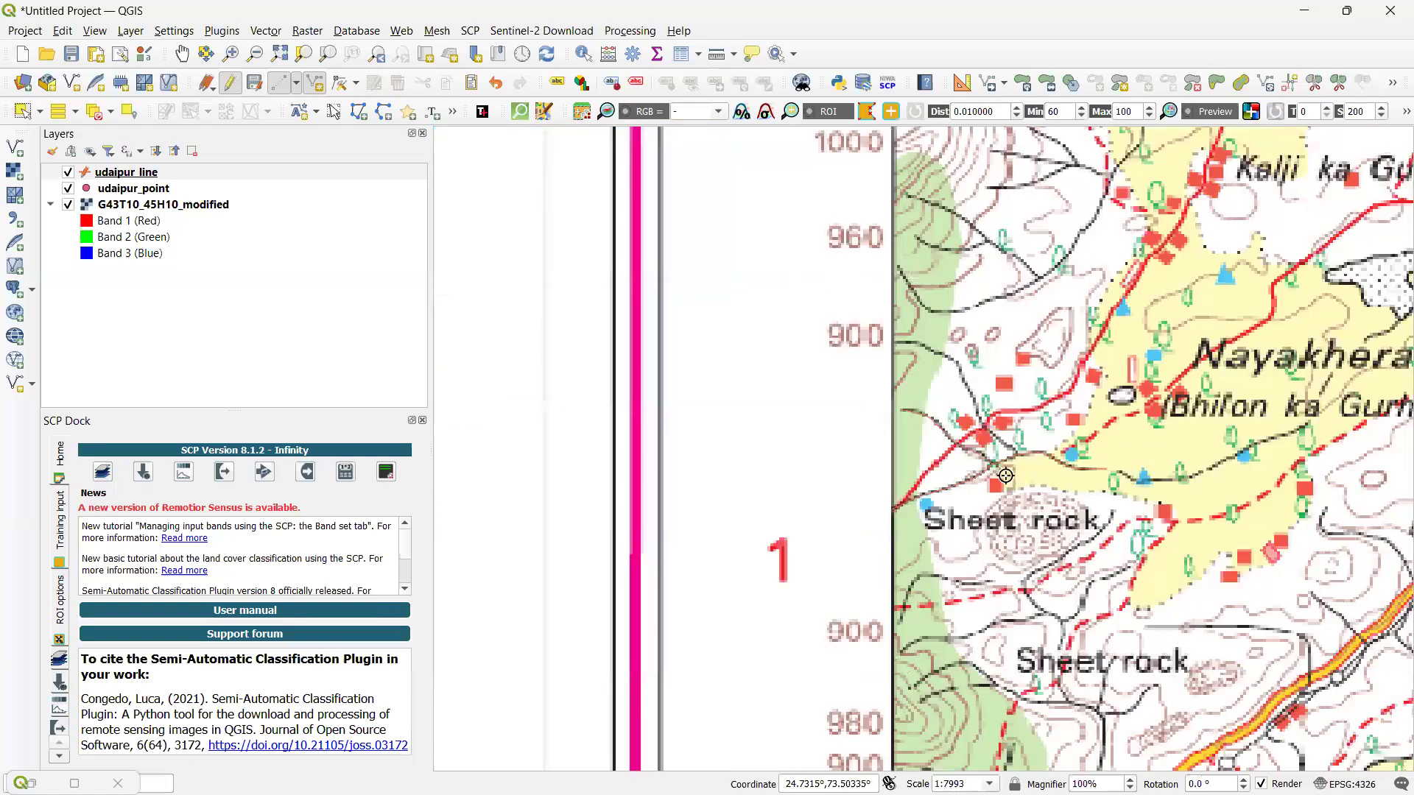
scroll(1006, 476, up, 2)
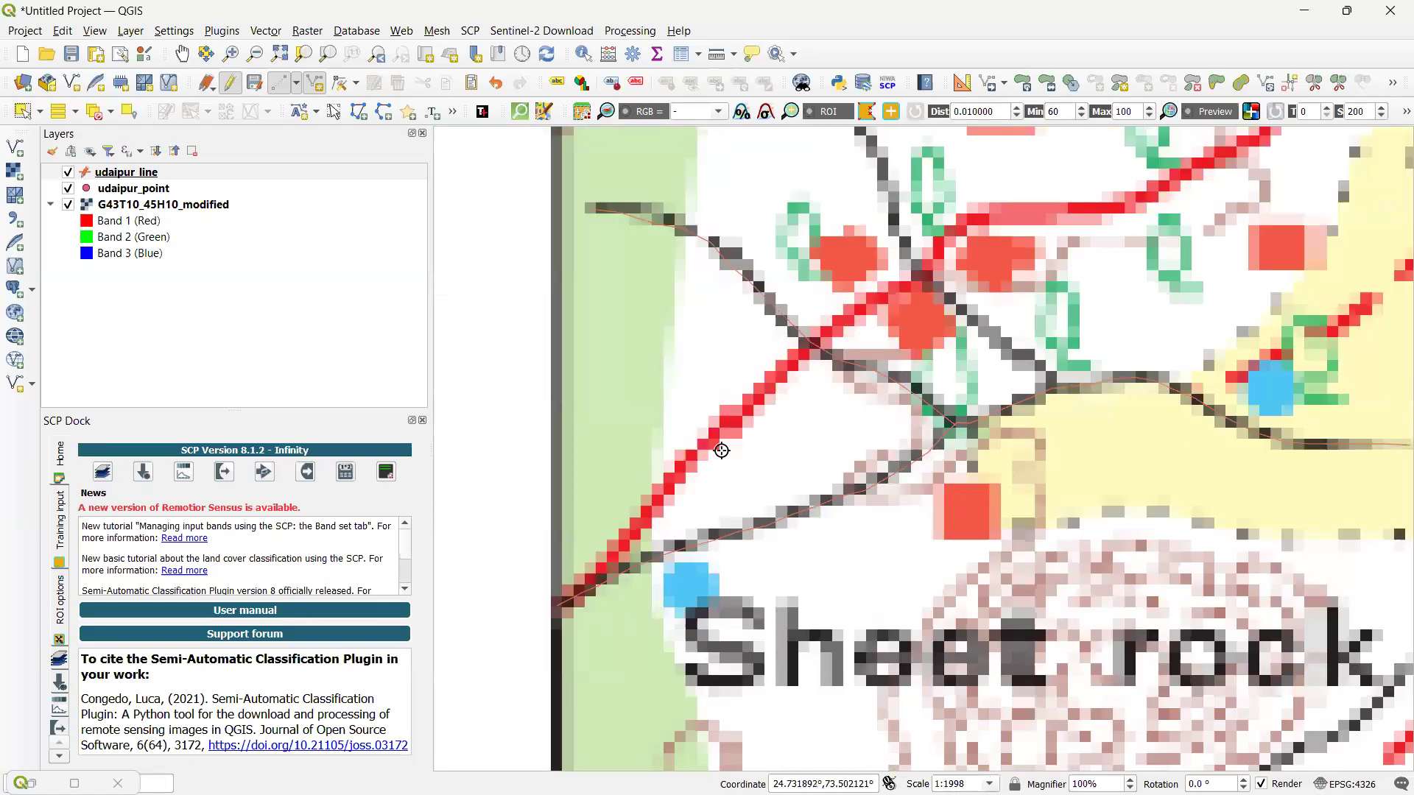
drag(857, 607, 848, 637)
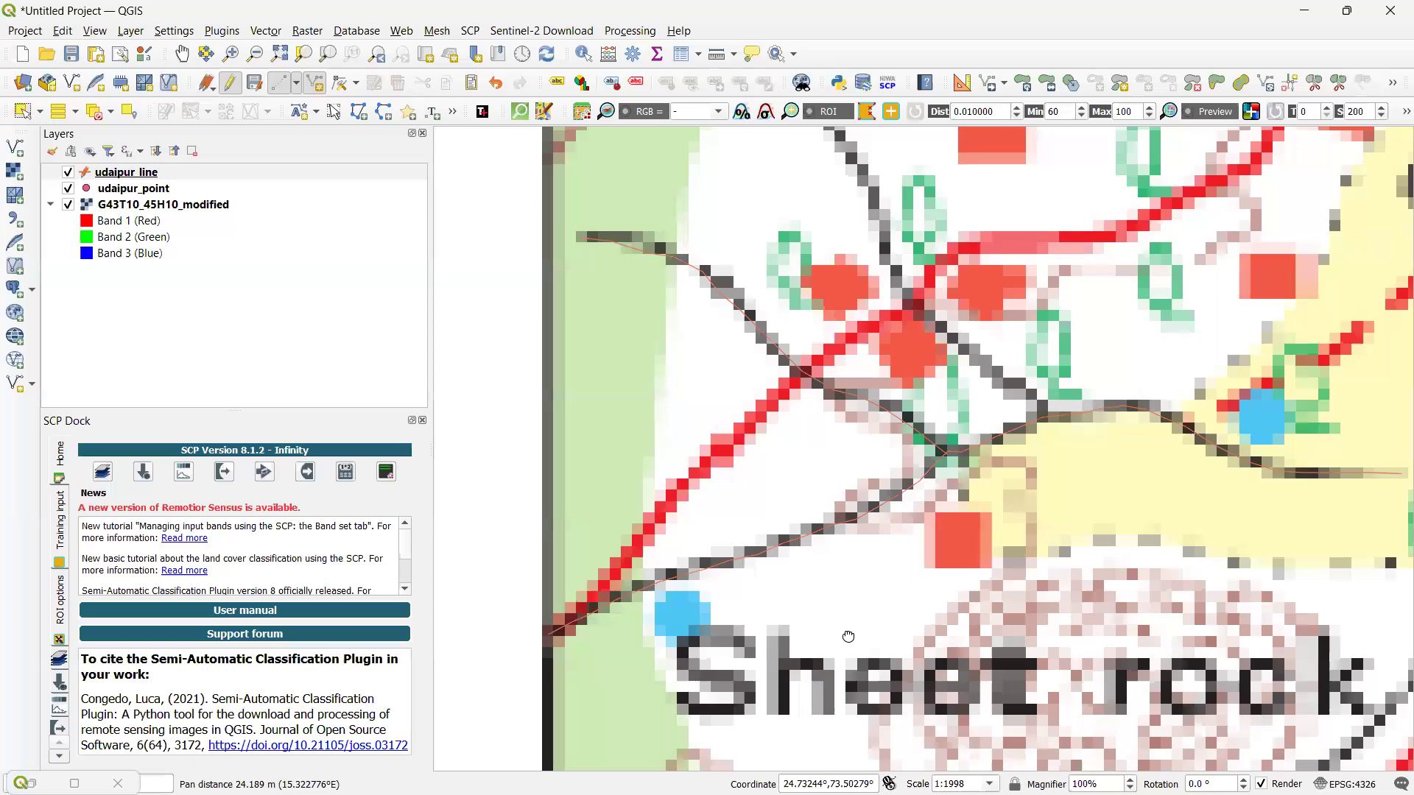
drag(1042, 485, 995, 754)
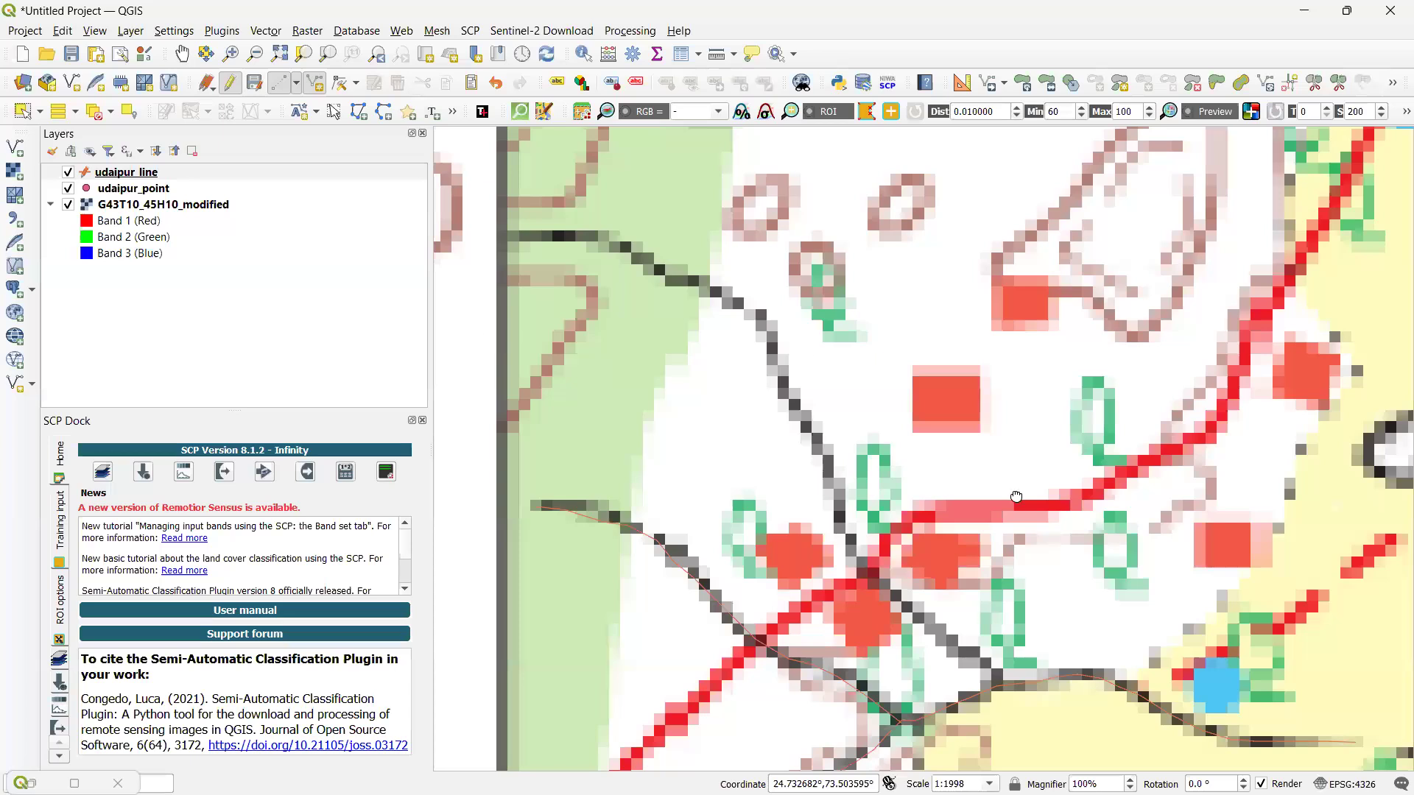
drag(1017, 498, 938, 452)
drag(1345, 599, 1076, 467)
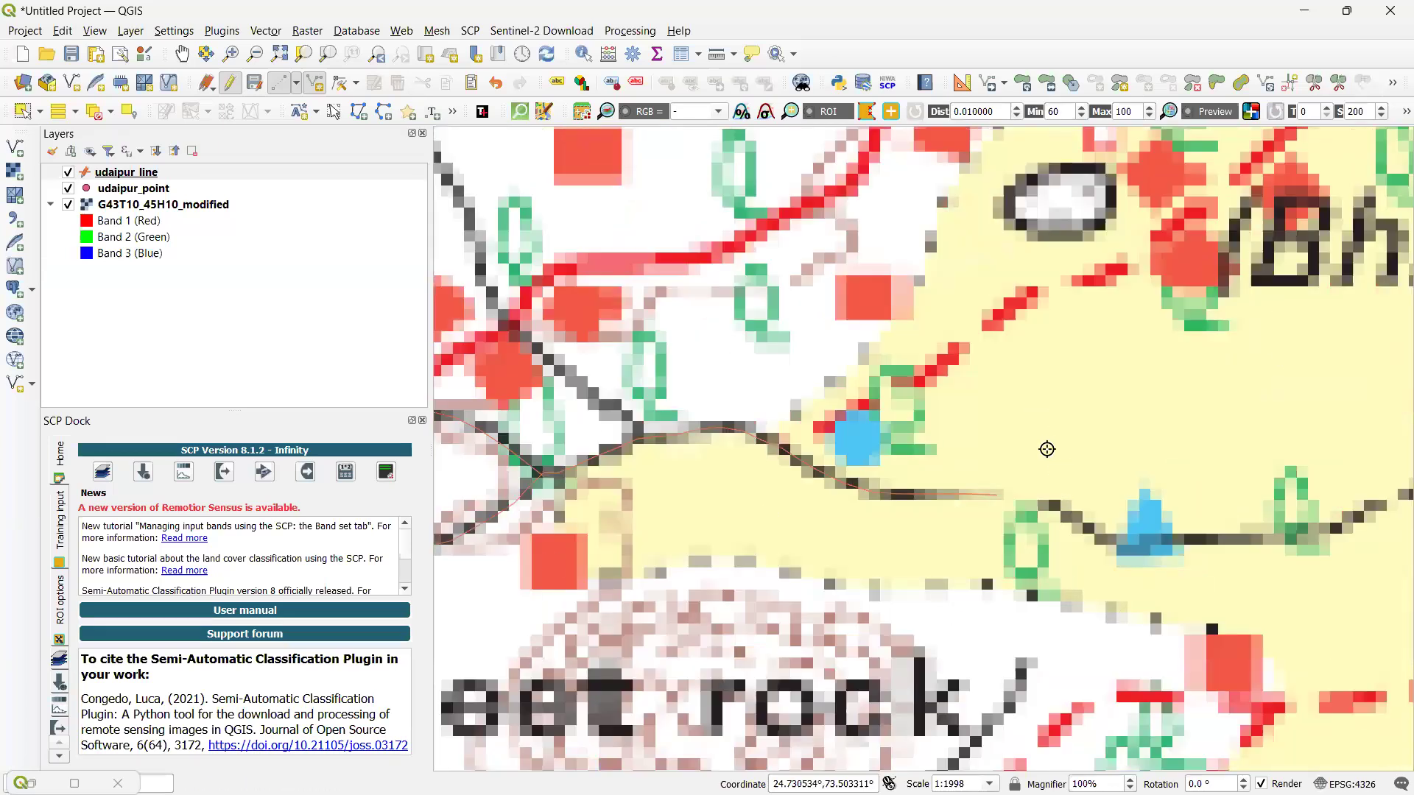
scroll(1040, 510, down, 1)
scroll(913, 604, down, 1)
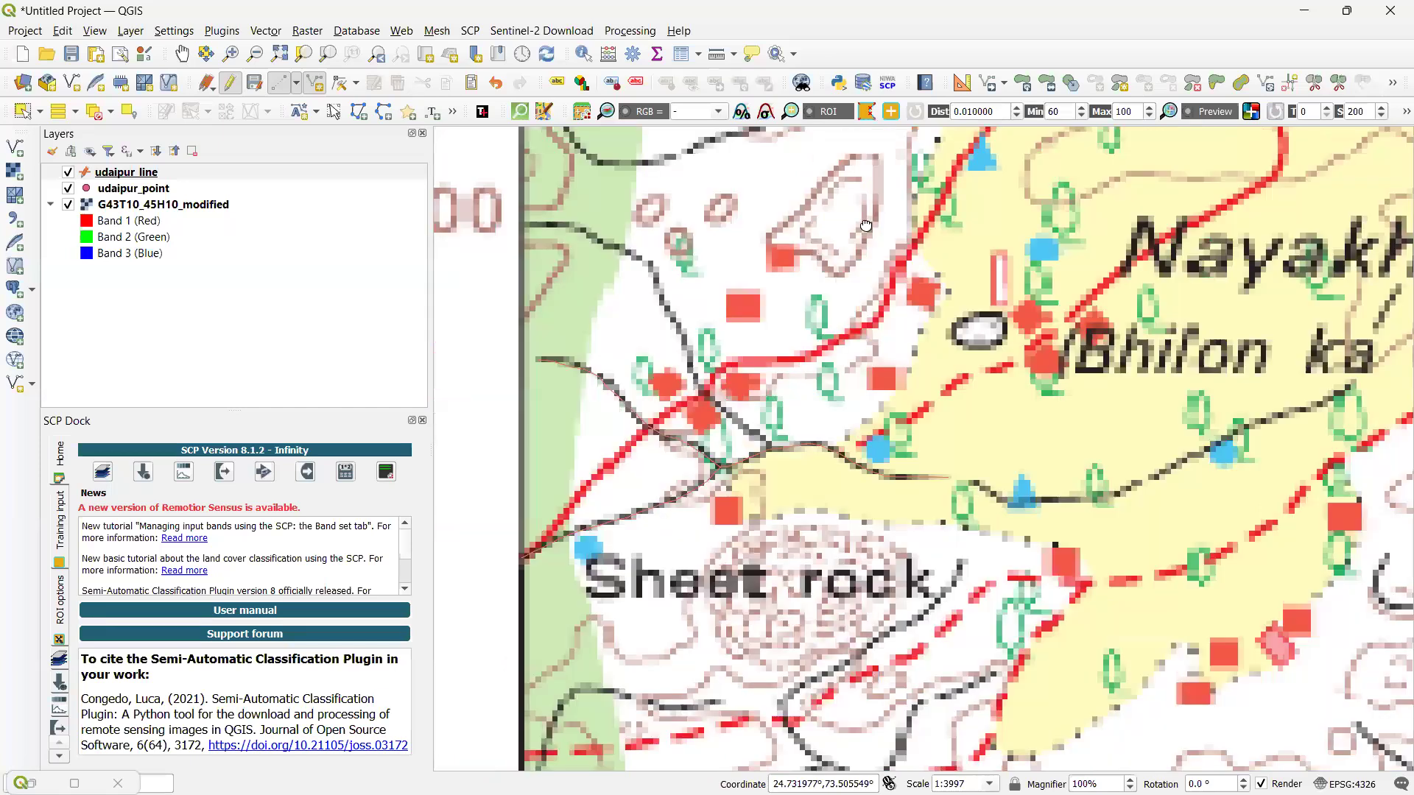
Examine the black lines from Sheet rock south to the orange road and railway line near Open jungle and the Jhānk 15 km label
drag(914, 589, 891, 265)
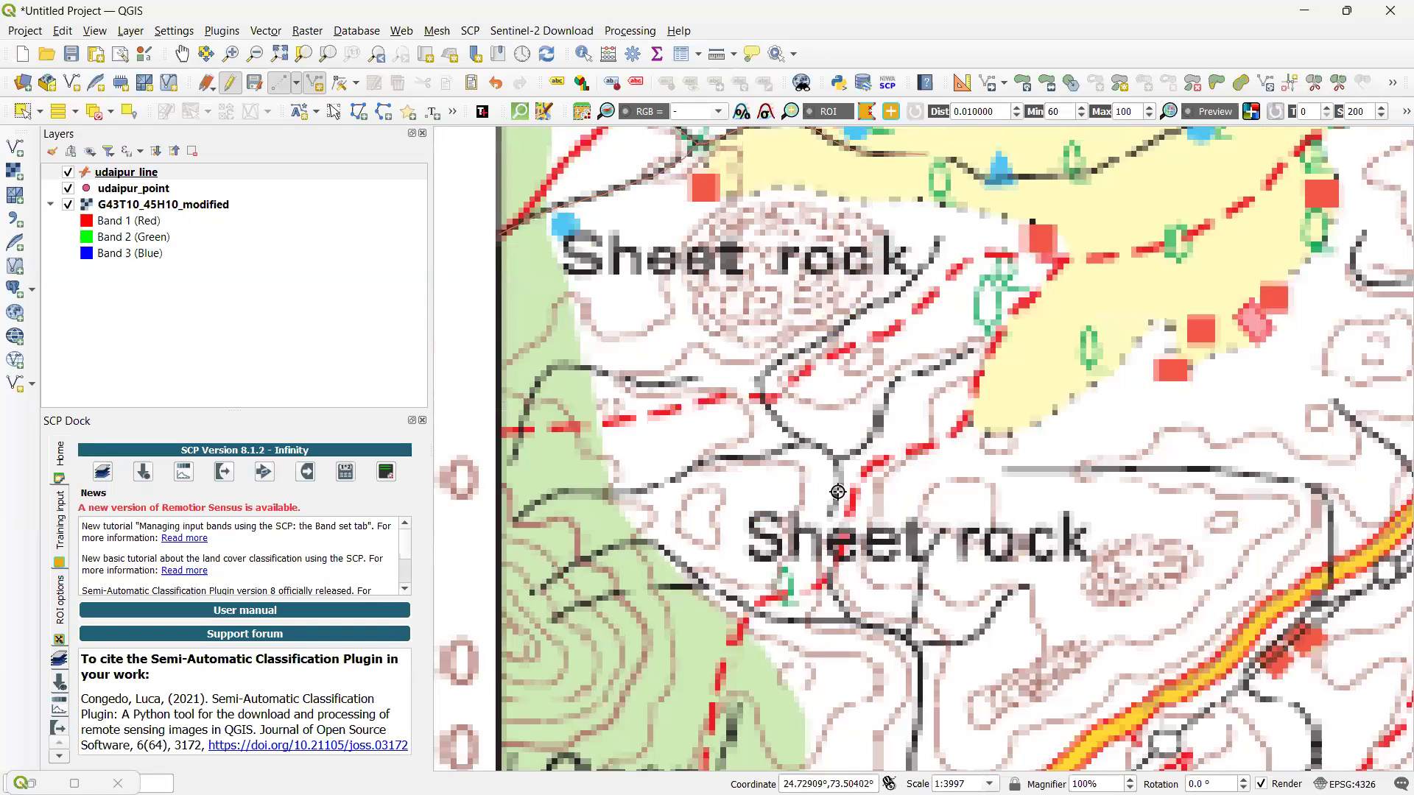
drag(894, 415, 903, 295)
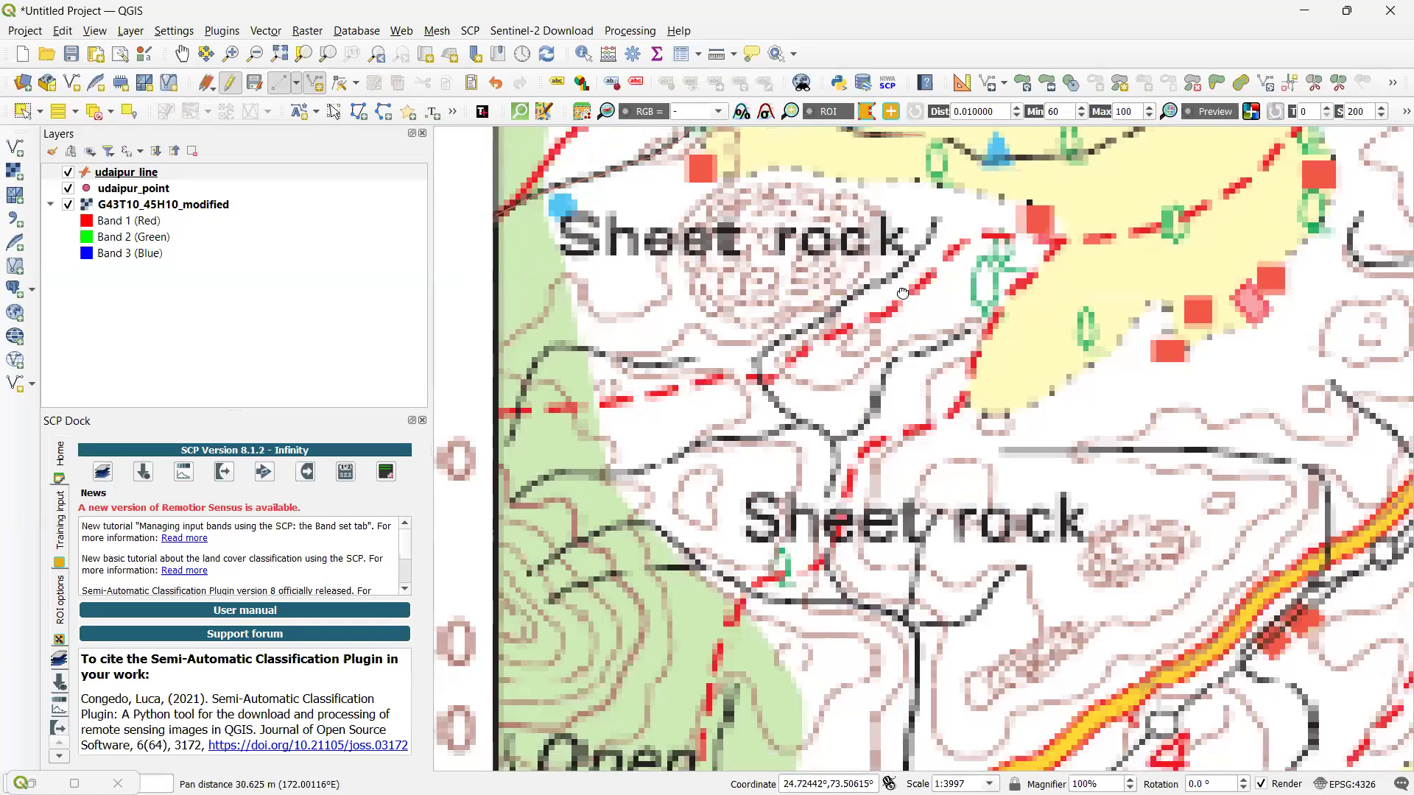
drag(928, 481, 931, 229)
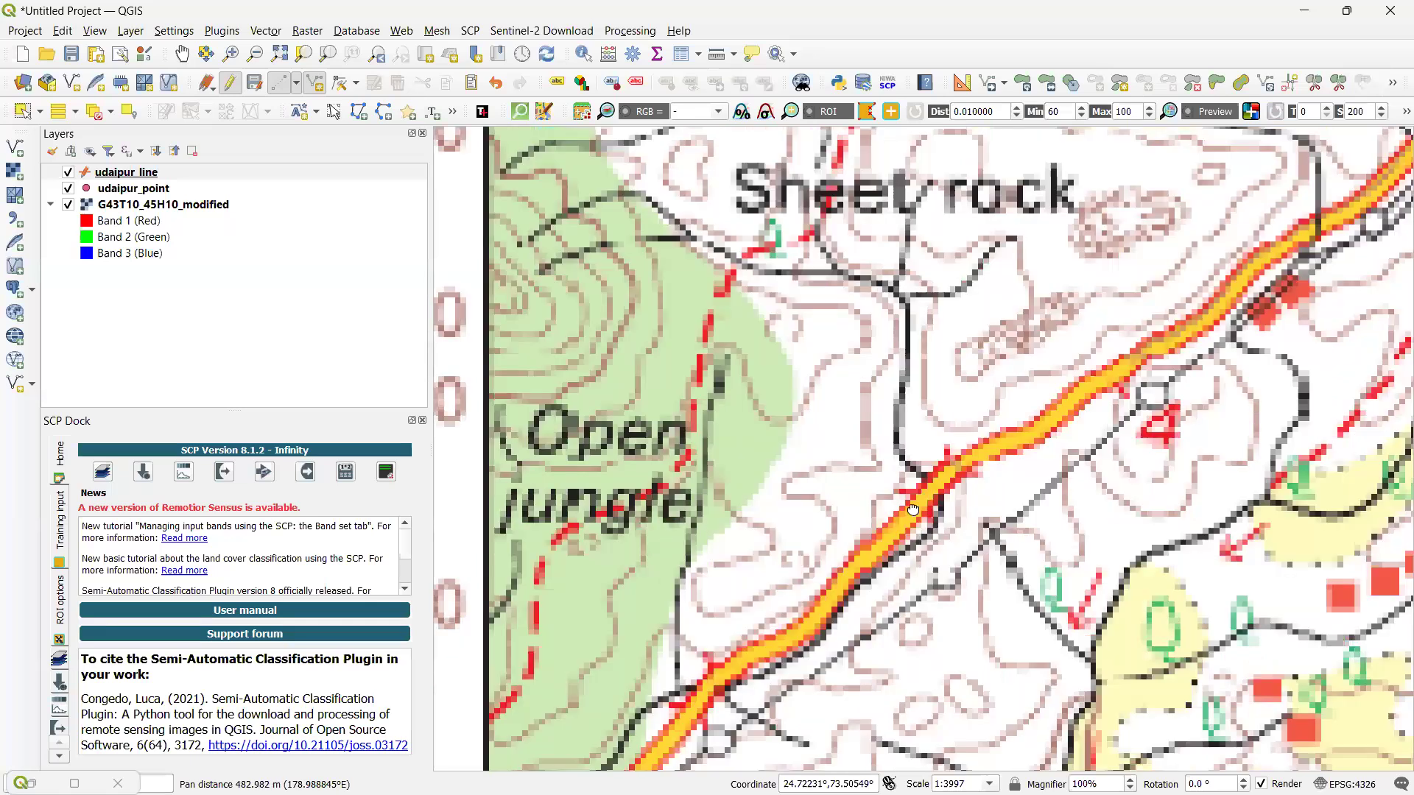
drag(947, 539, 947, 377)
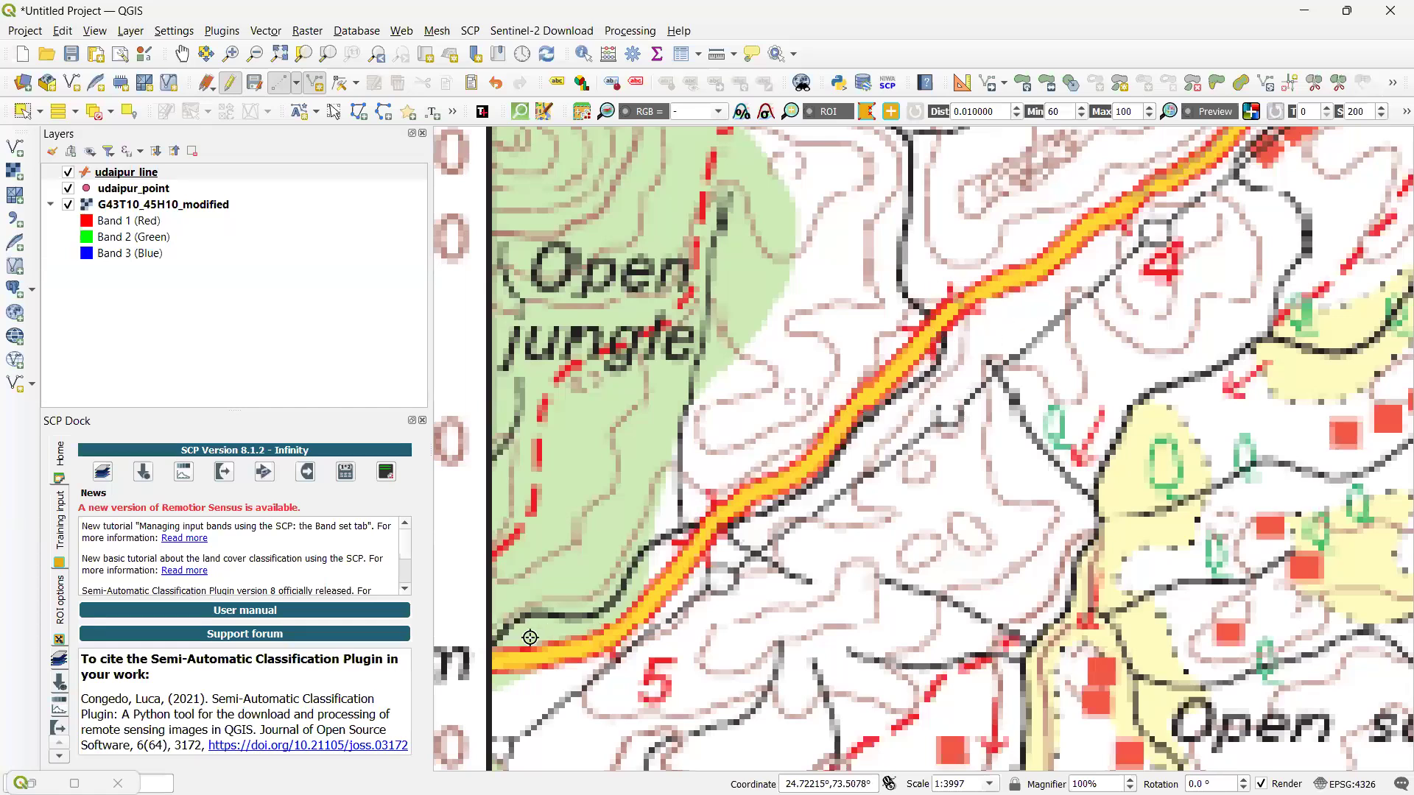
scroll(460, 681, down, 1)
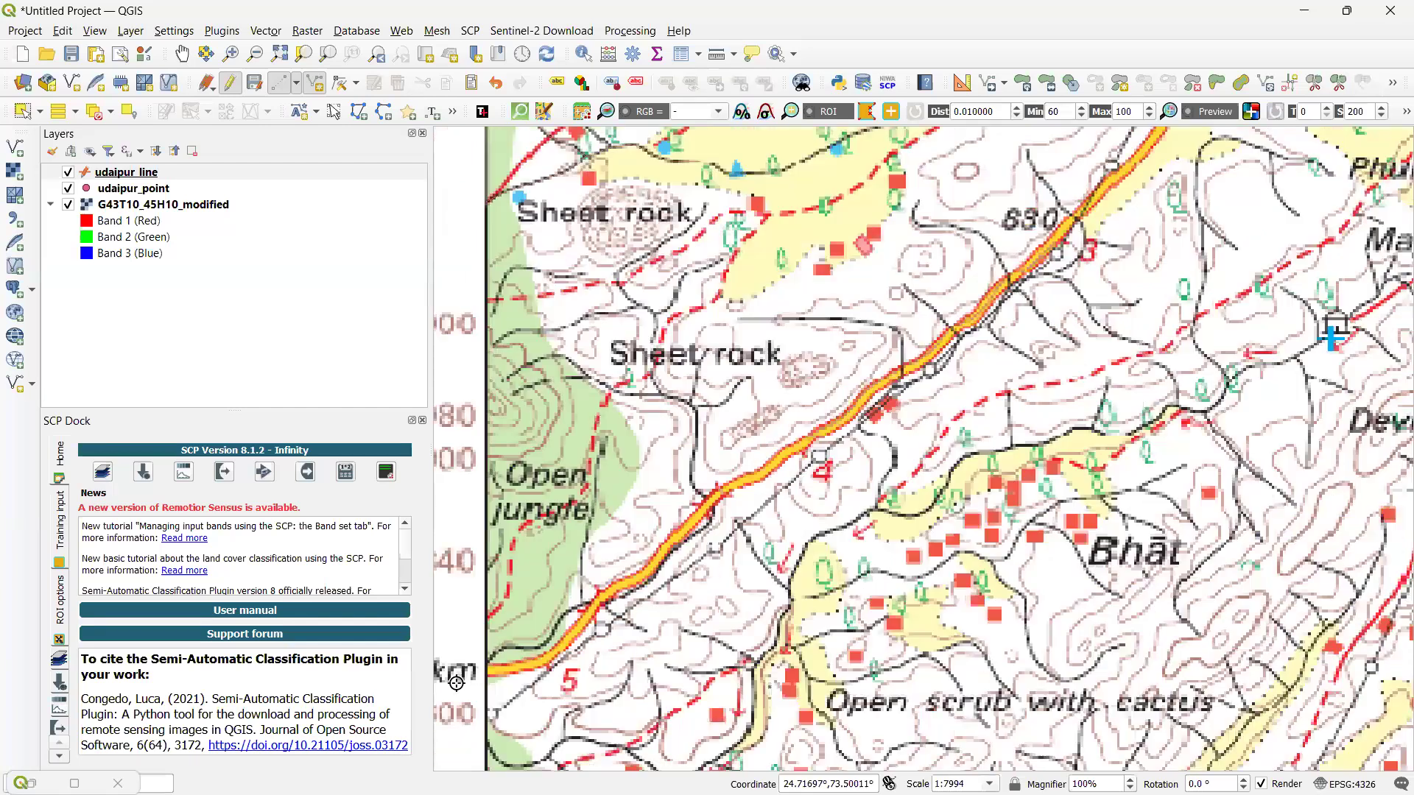
scroll(464, 685, down, 1)
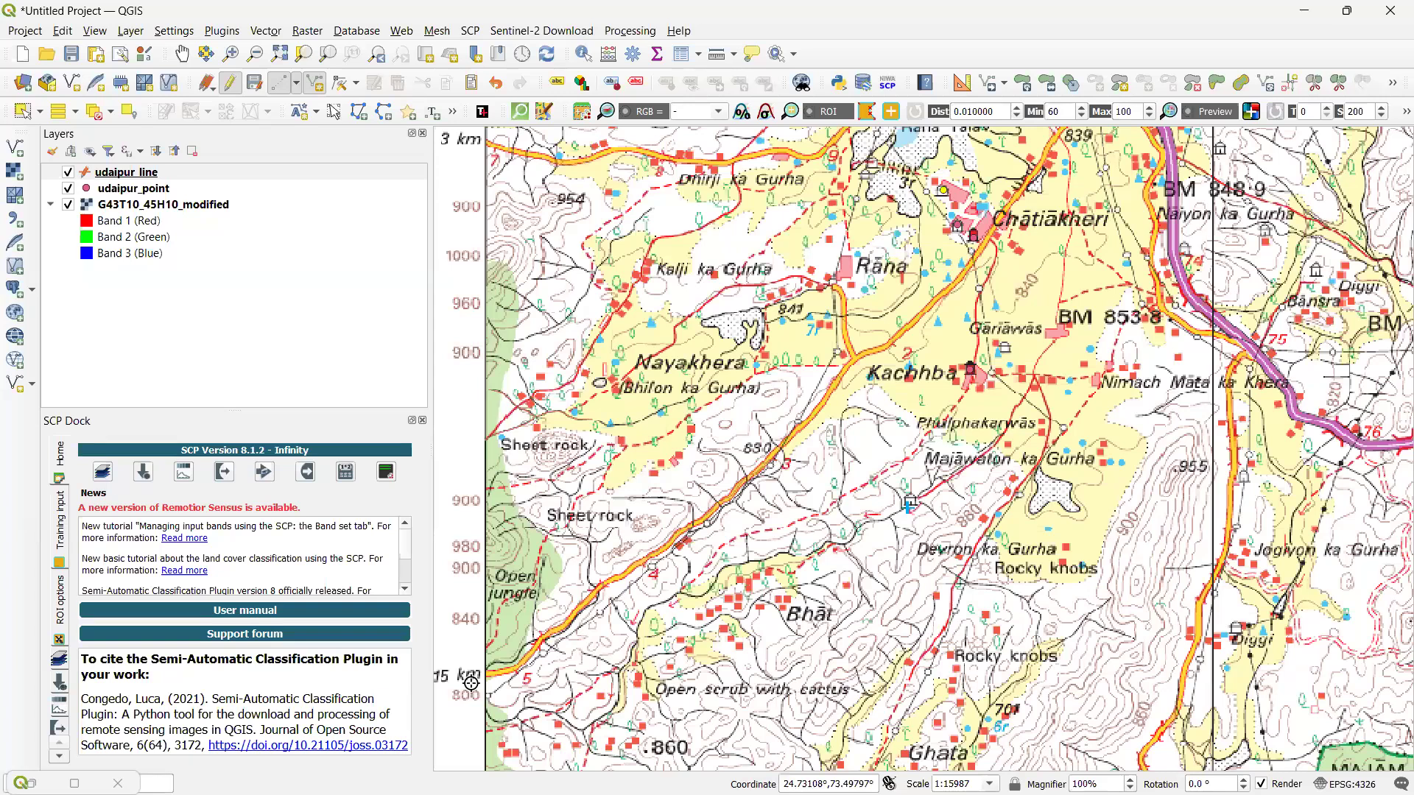
scroll(474, 685, up, 2)
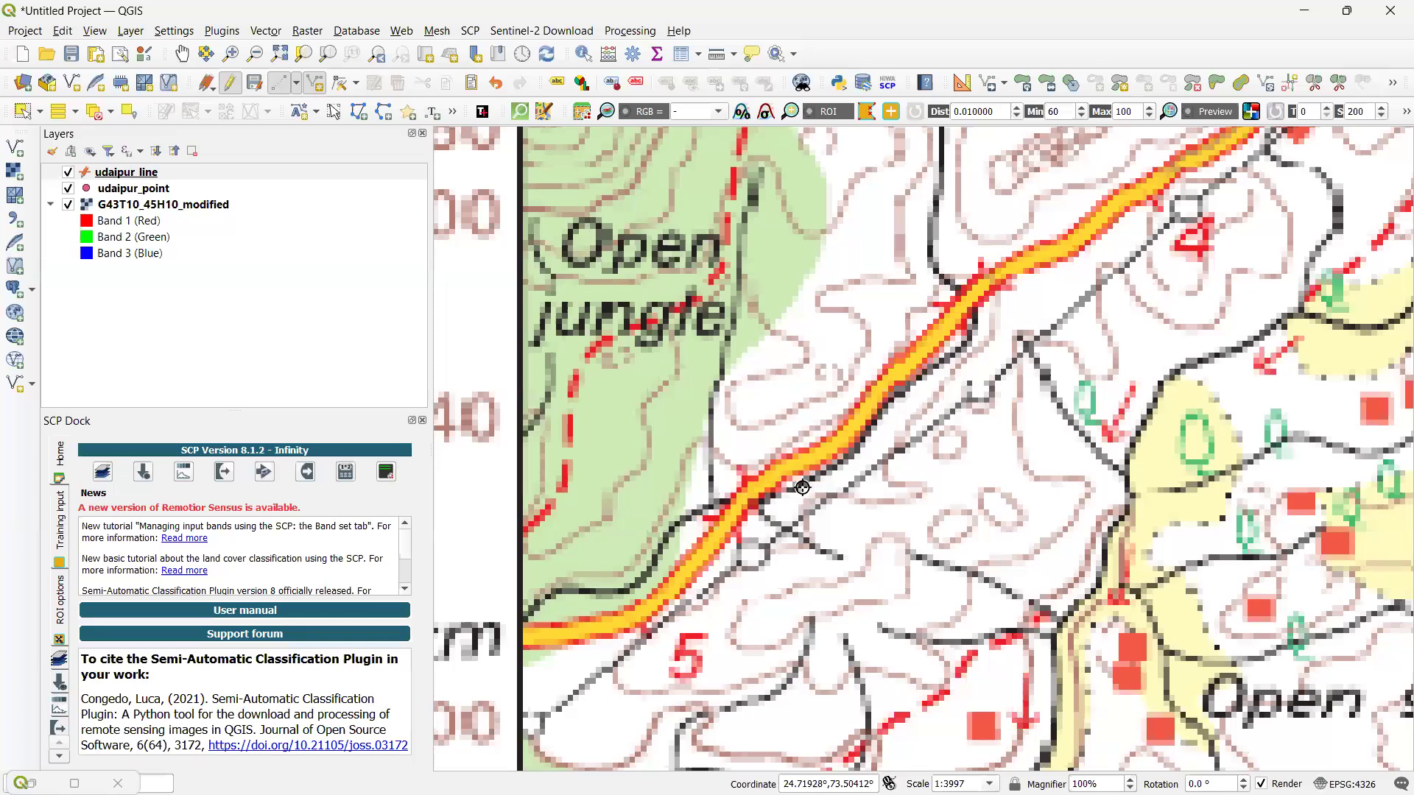
drag(1024, 390, 1216, 542)
drag(1098, 294, 1029, 275)
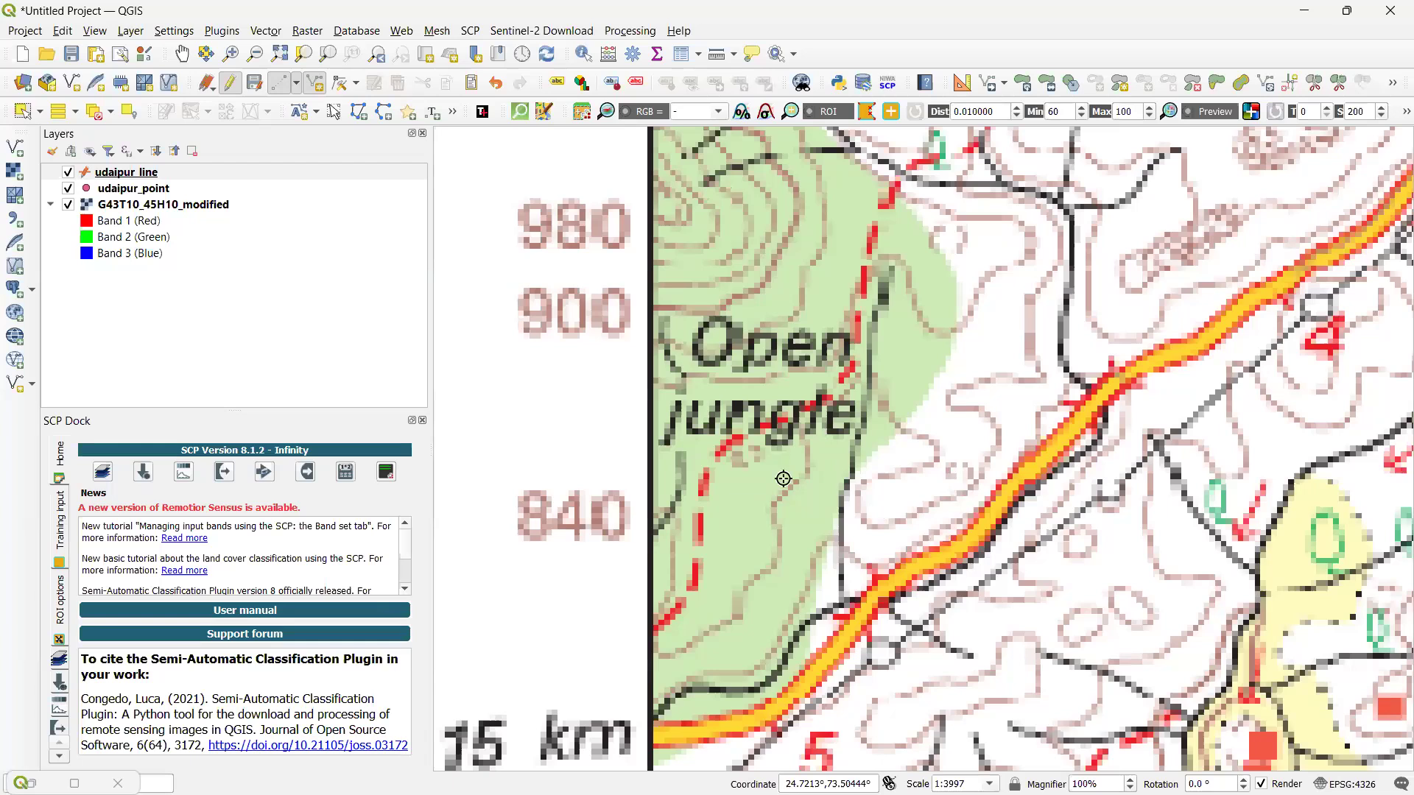
drag(1152, 410, 1056, 381)
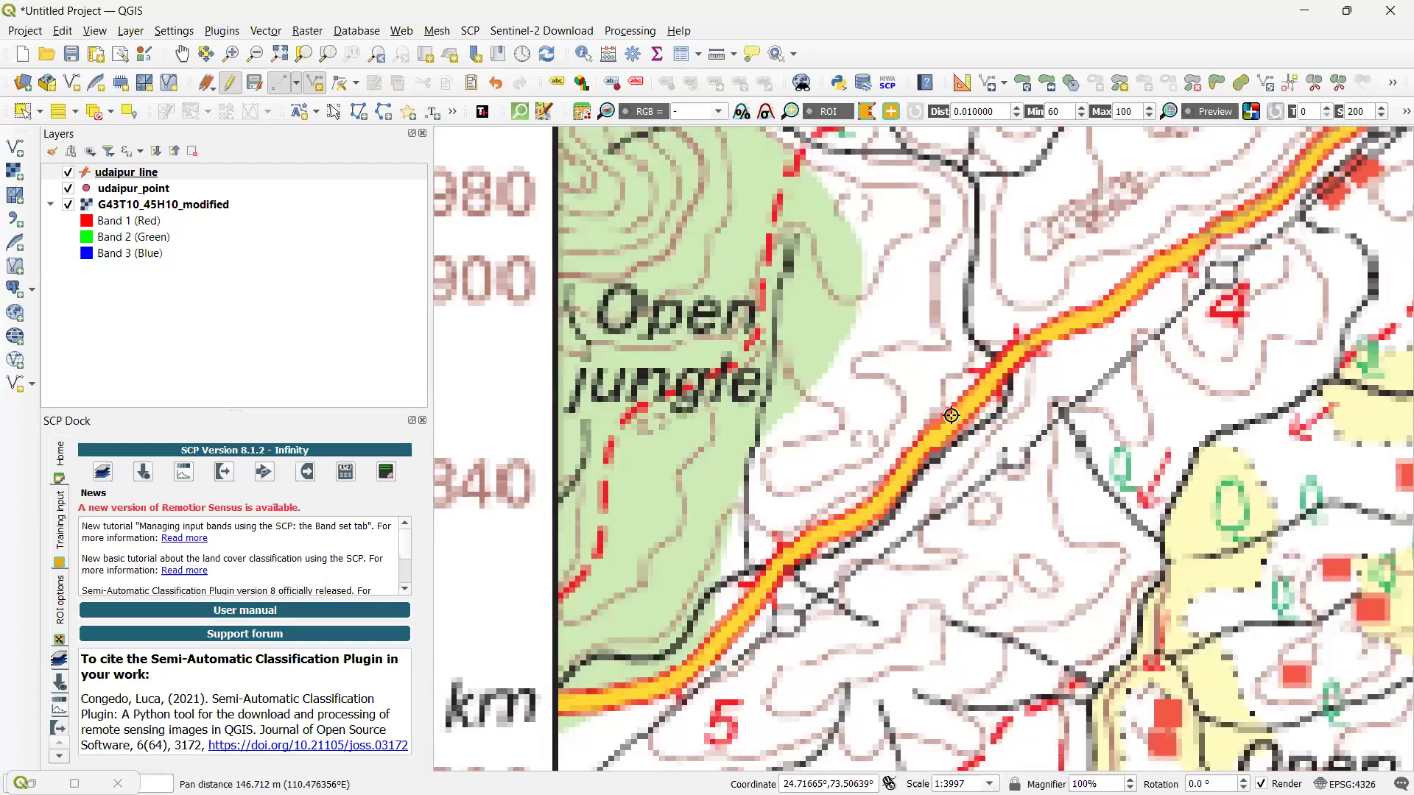
scroll(951, 416, up, 1)
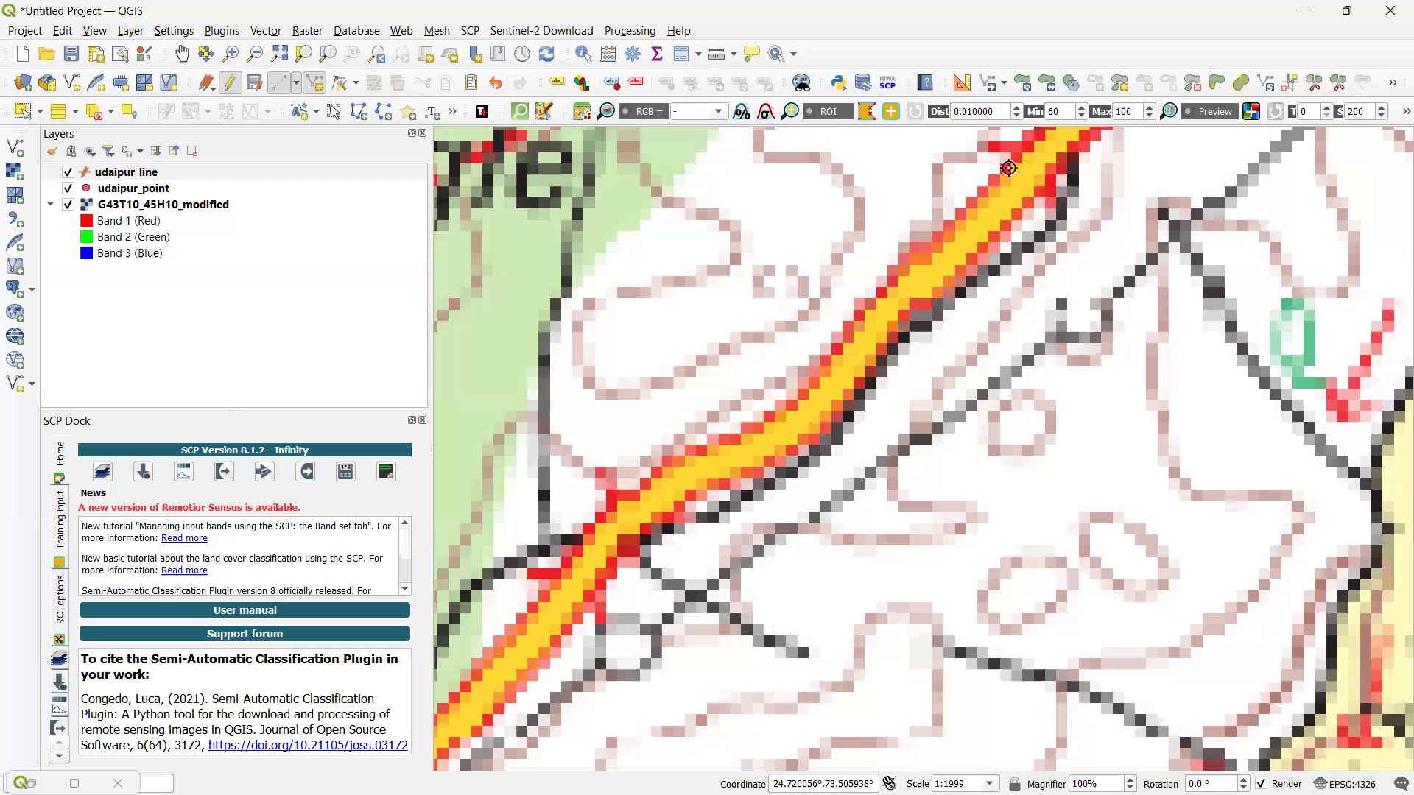
scroll(1008, 168, down, 1)
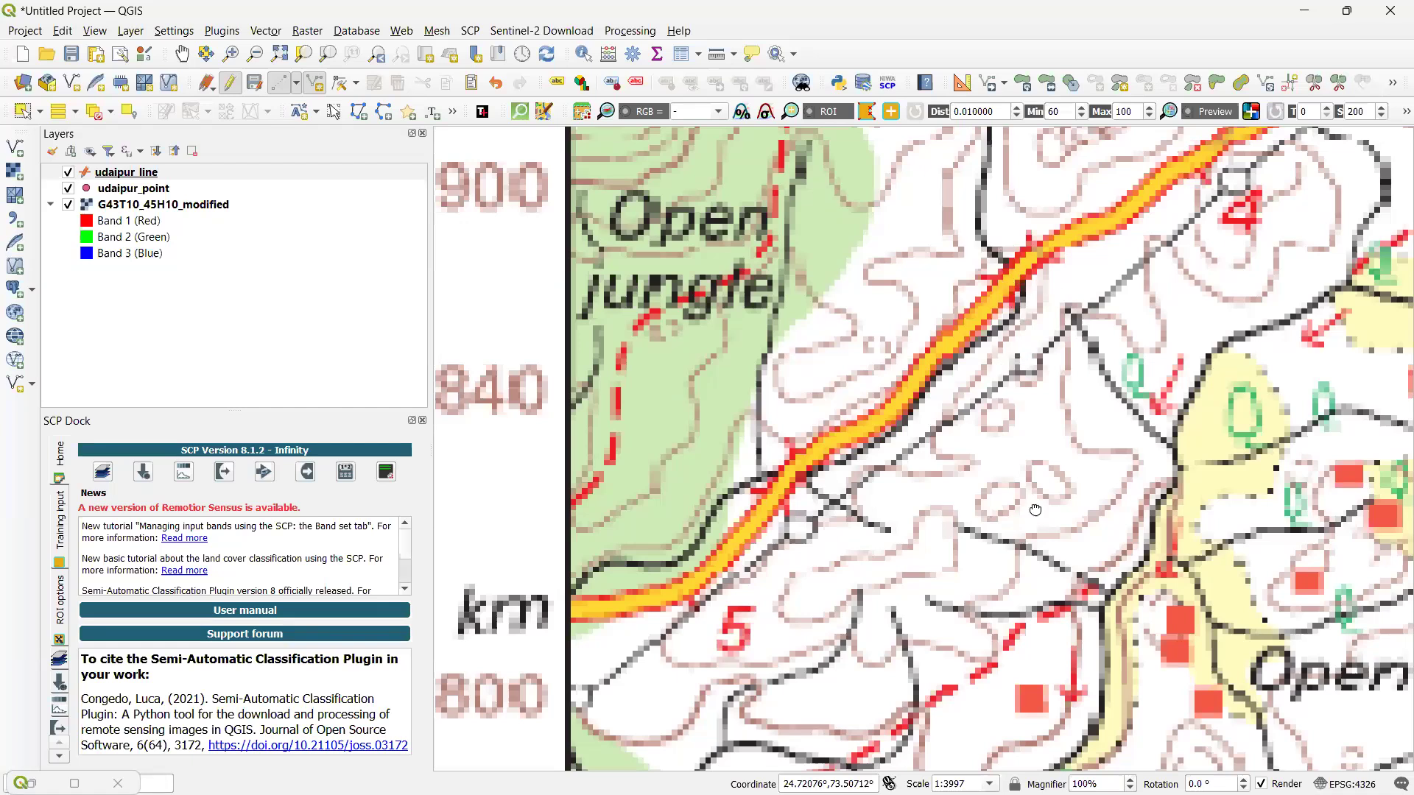
Review the black line network between both Sheet rock labels and the orange road, including where its branches meet the road
drag(990, 223, 1088, 587)
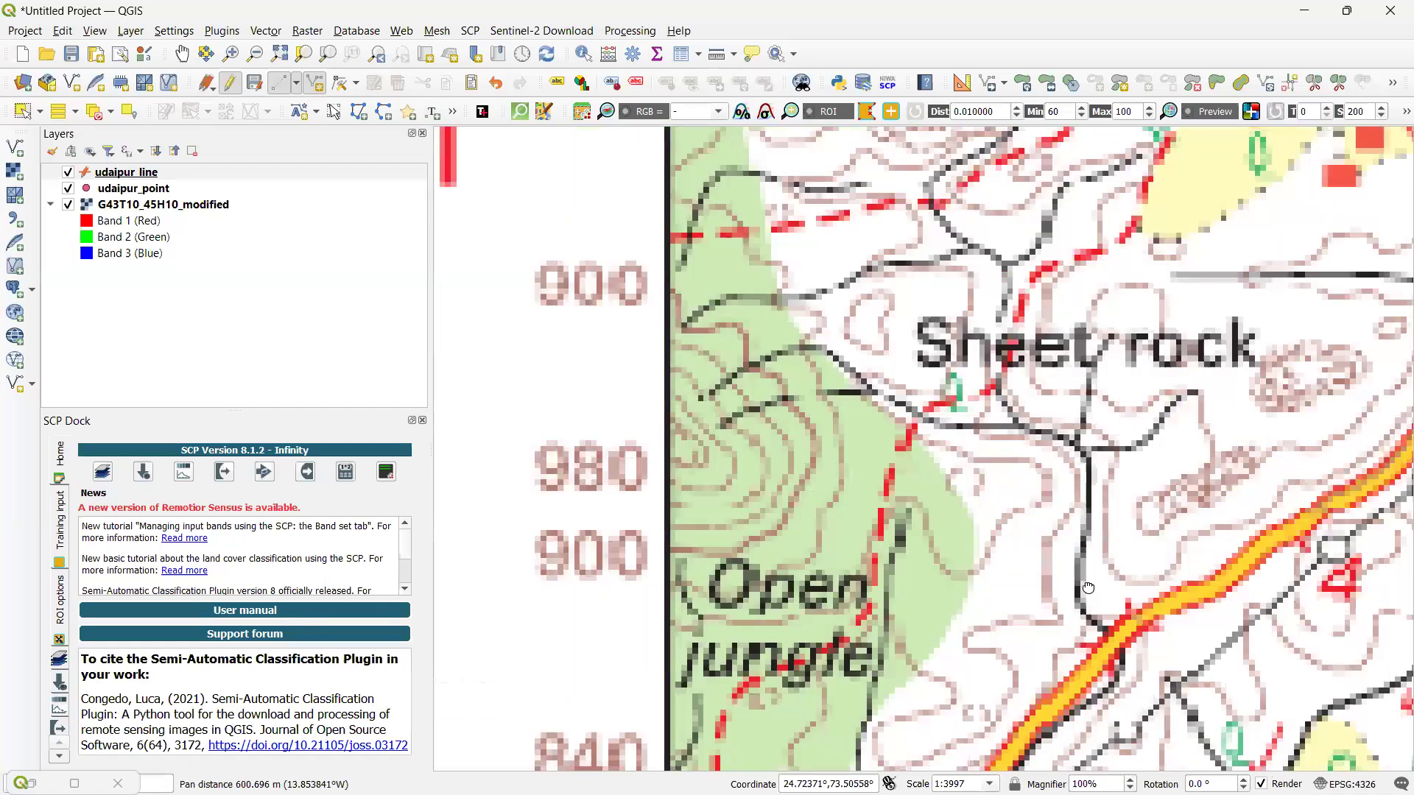
drag(821, 378, 913, 522)
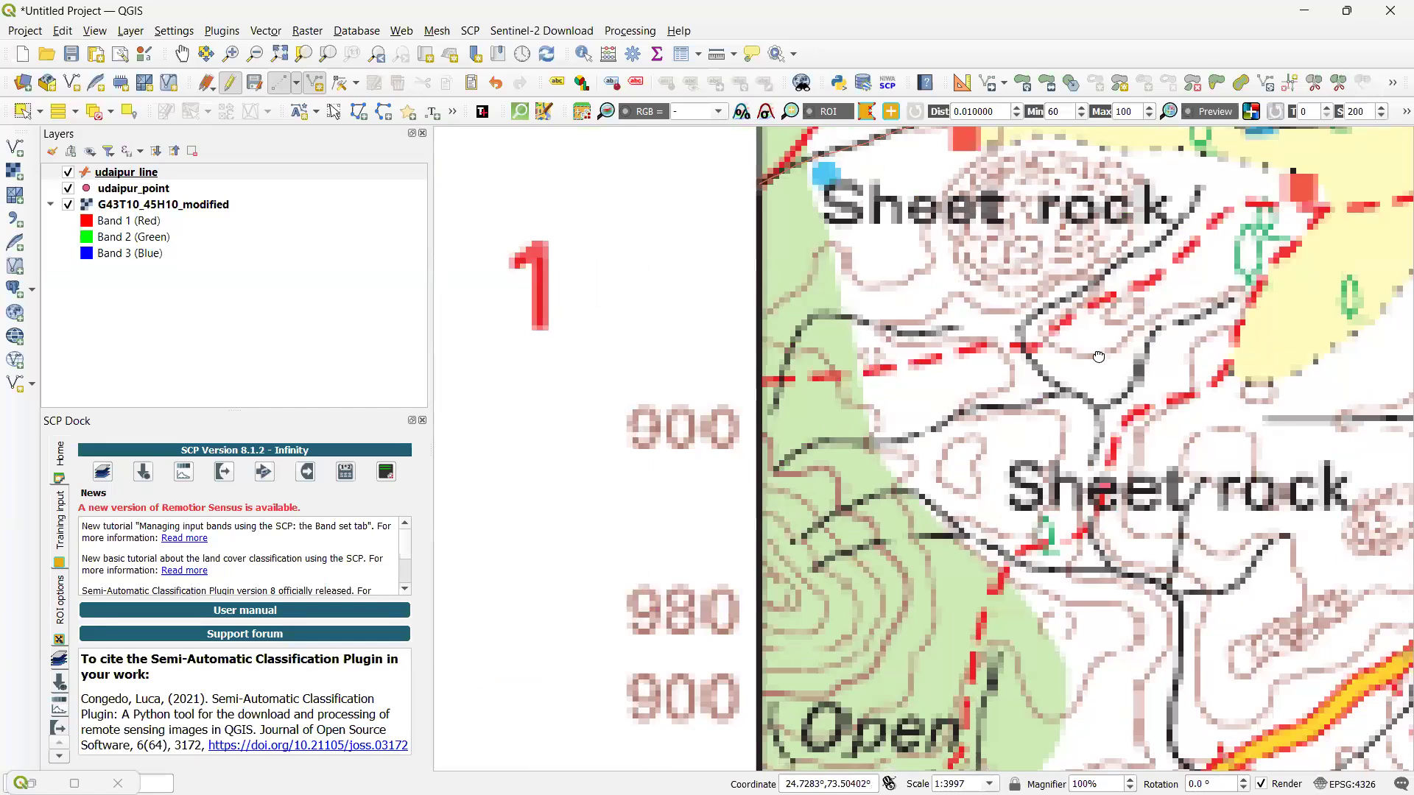
drag(1184, 216, 1230, 437)
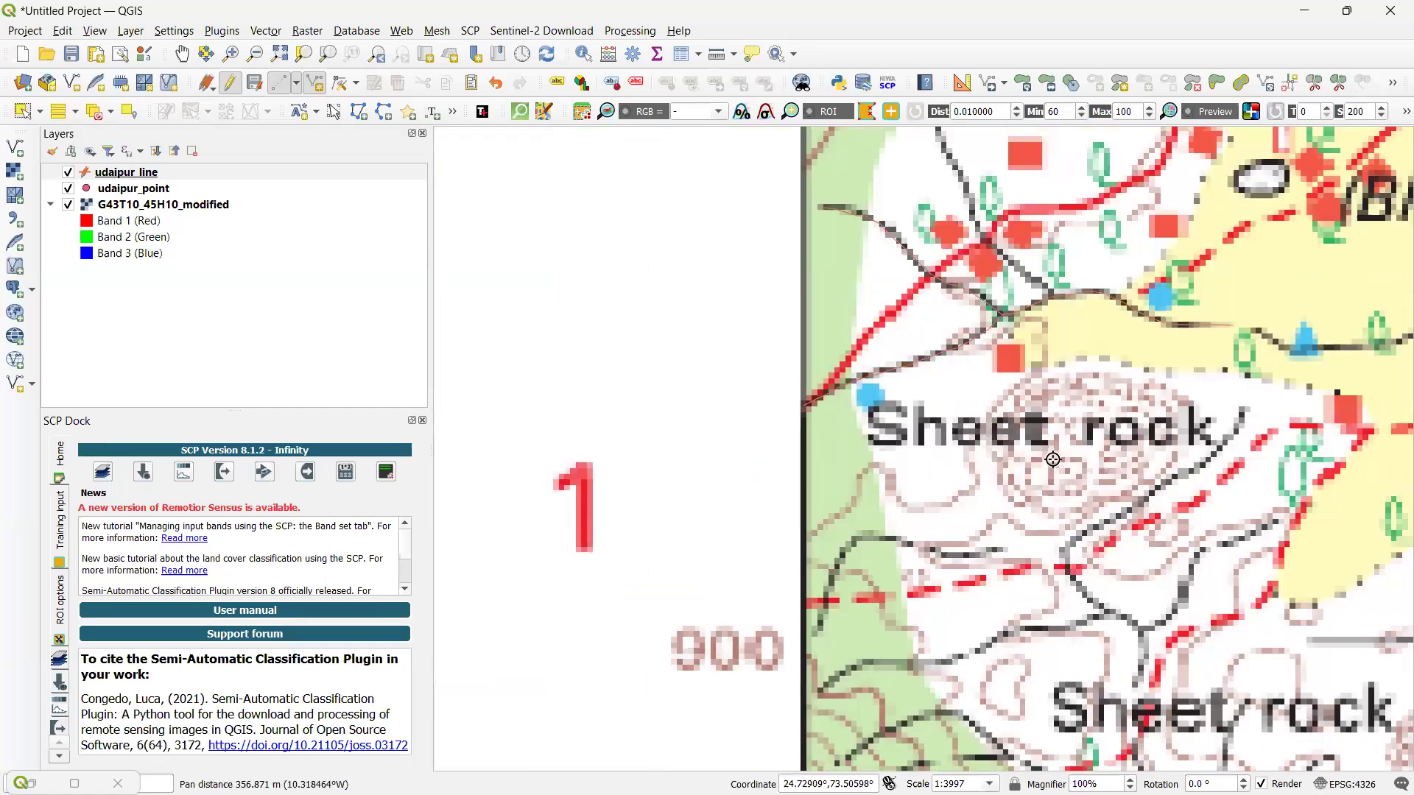
drag(1043, 462, 982, 334)
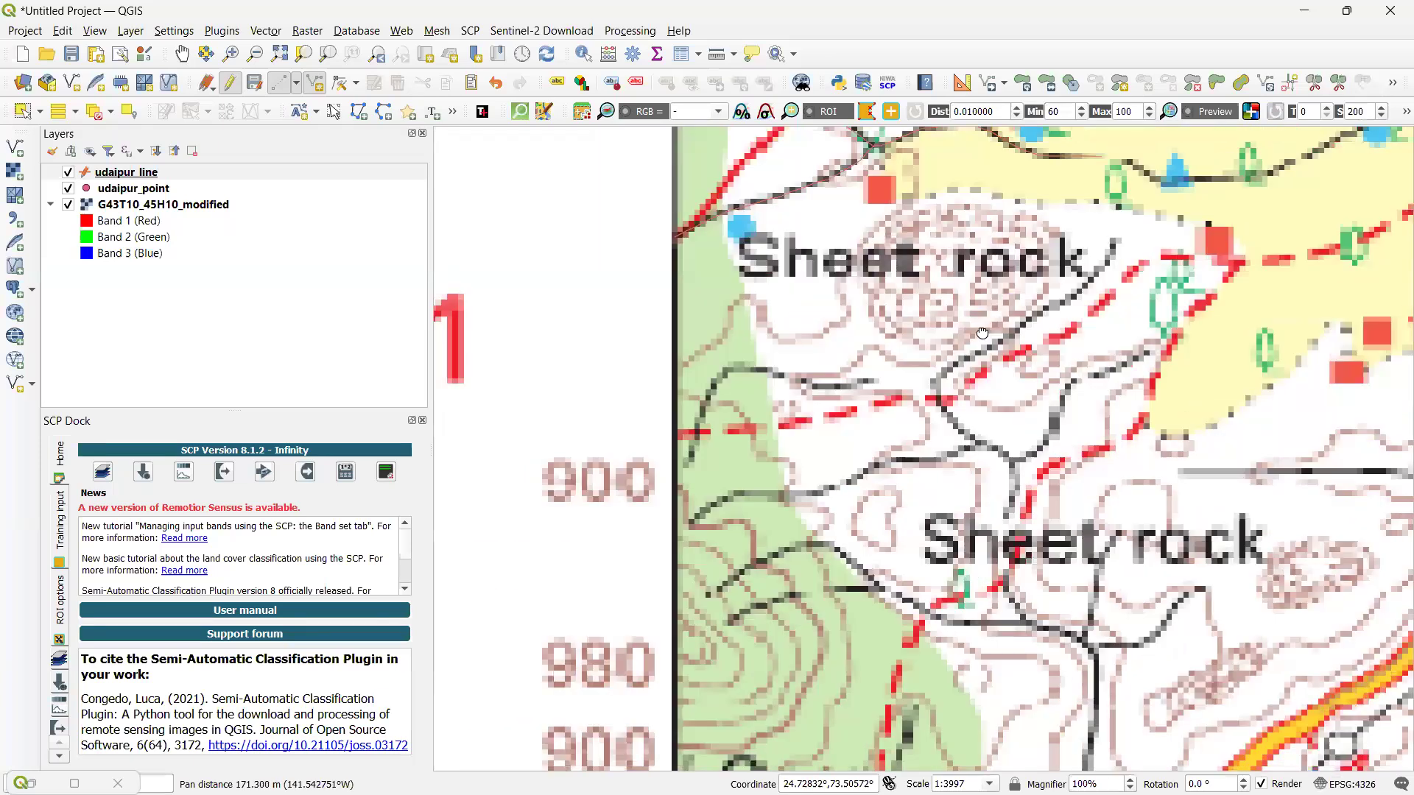
drag(1140, 676, 922, 384)
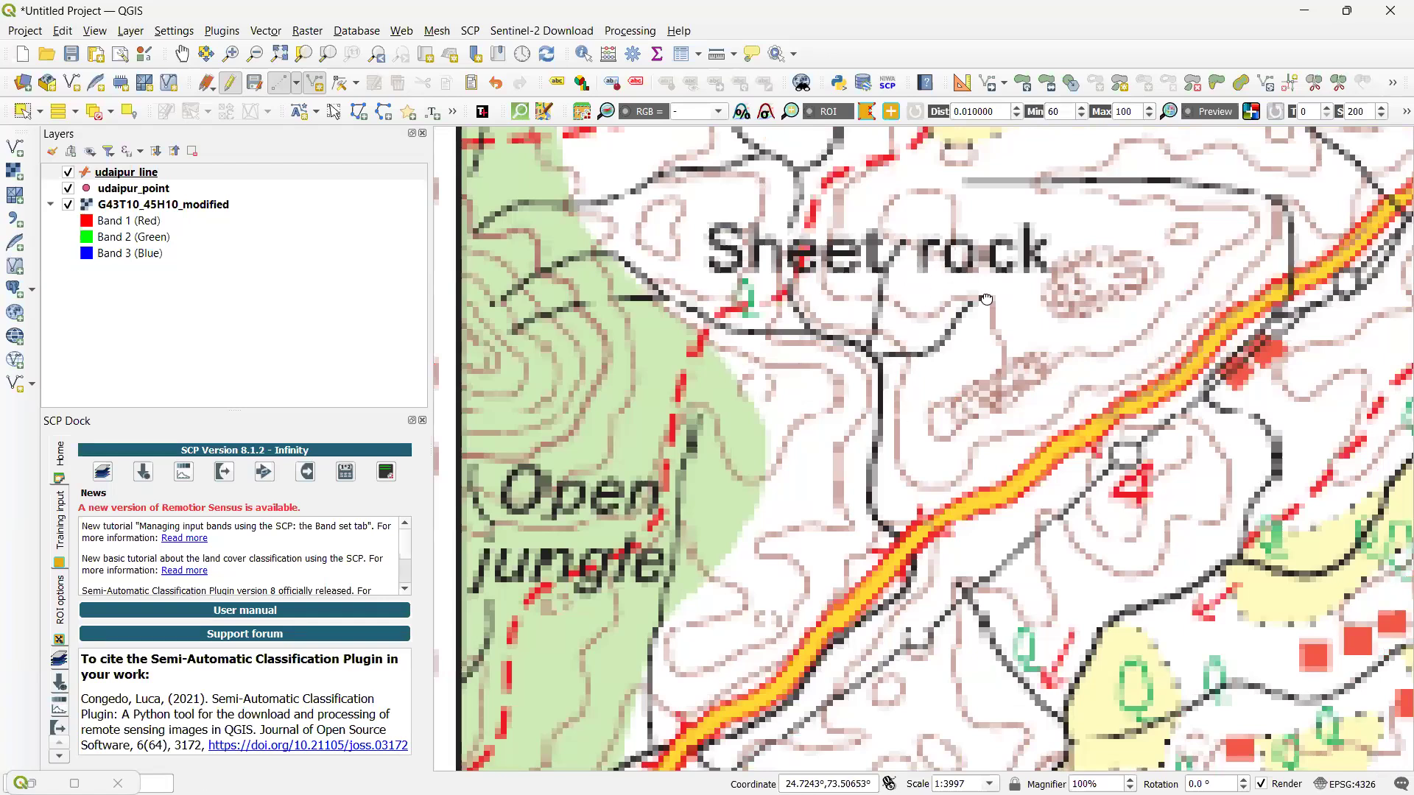
drag(994, 531, 1037, 346)
drag(1023, 395, 1109, 471)
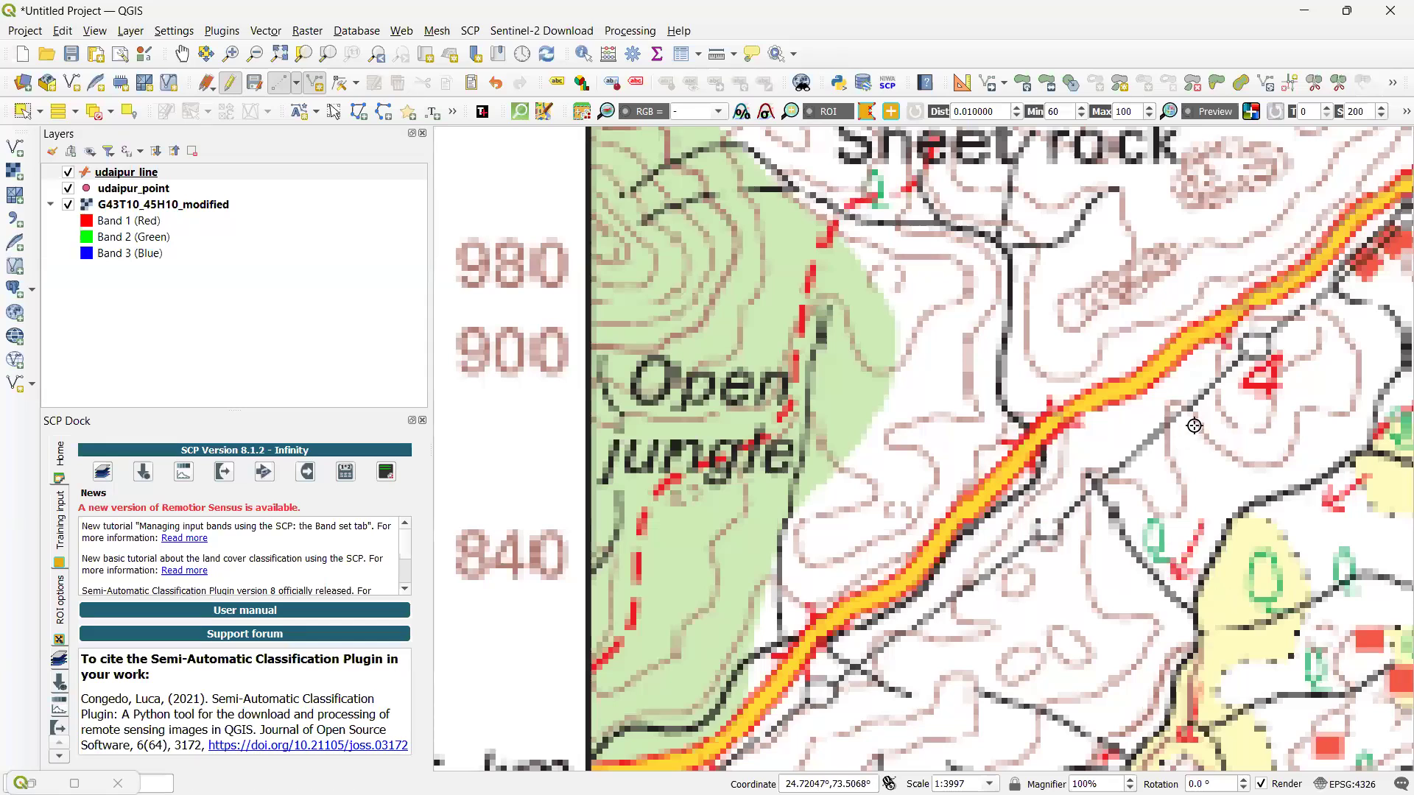
drag(1086, 224, 1198, 132)
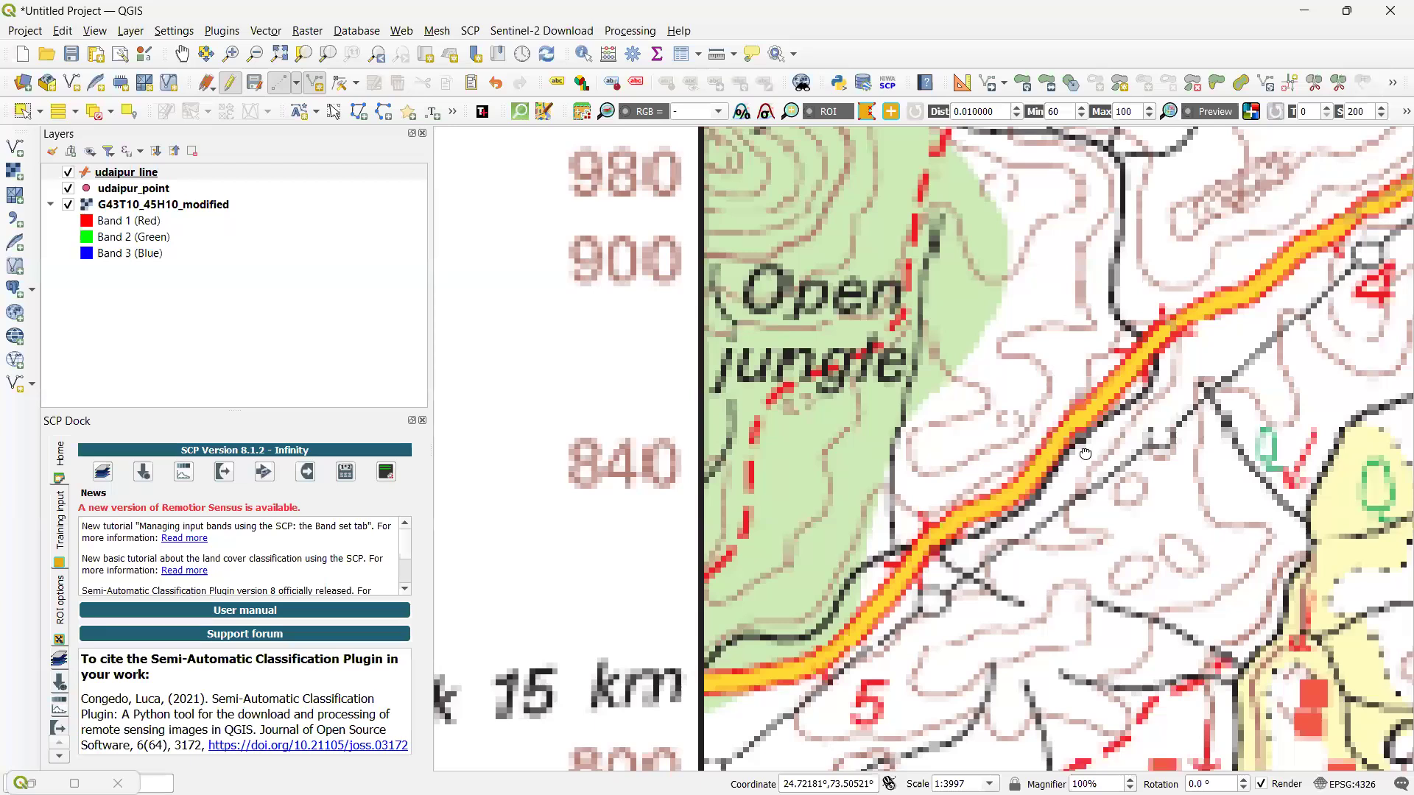
drag(744, 405, 803, 229)
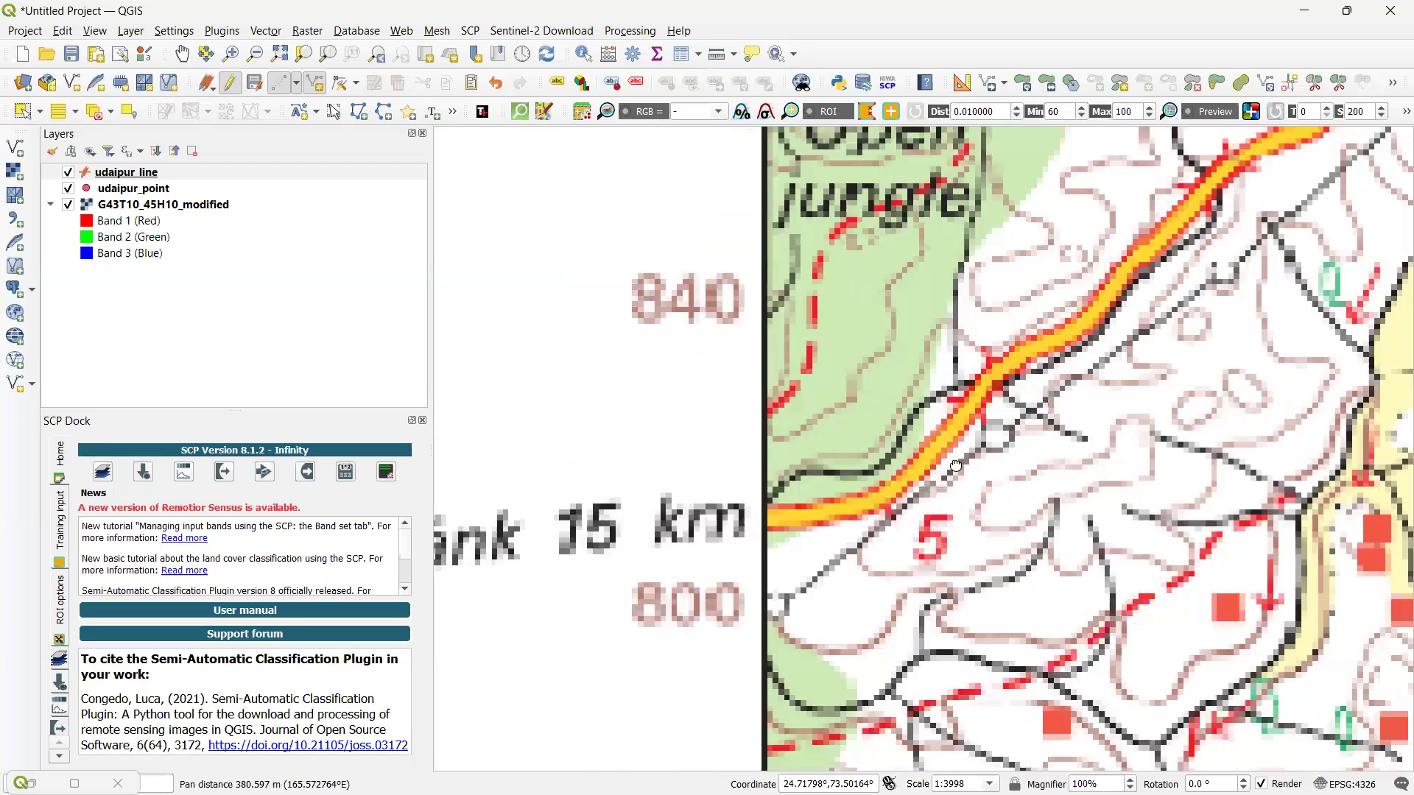
scroll(955, 466, down, 2)
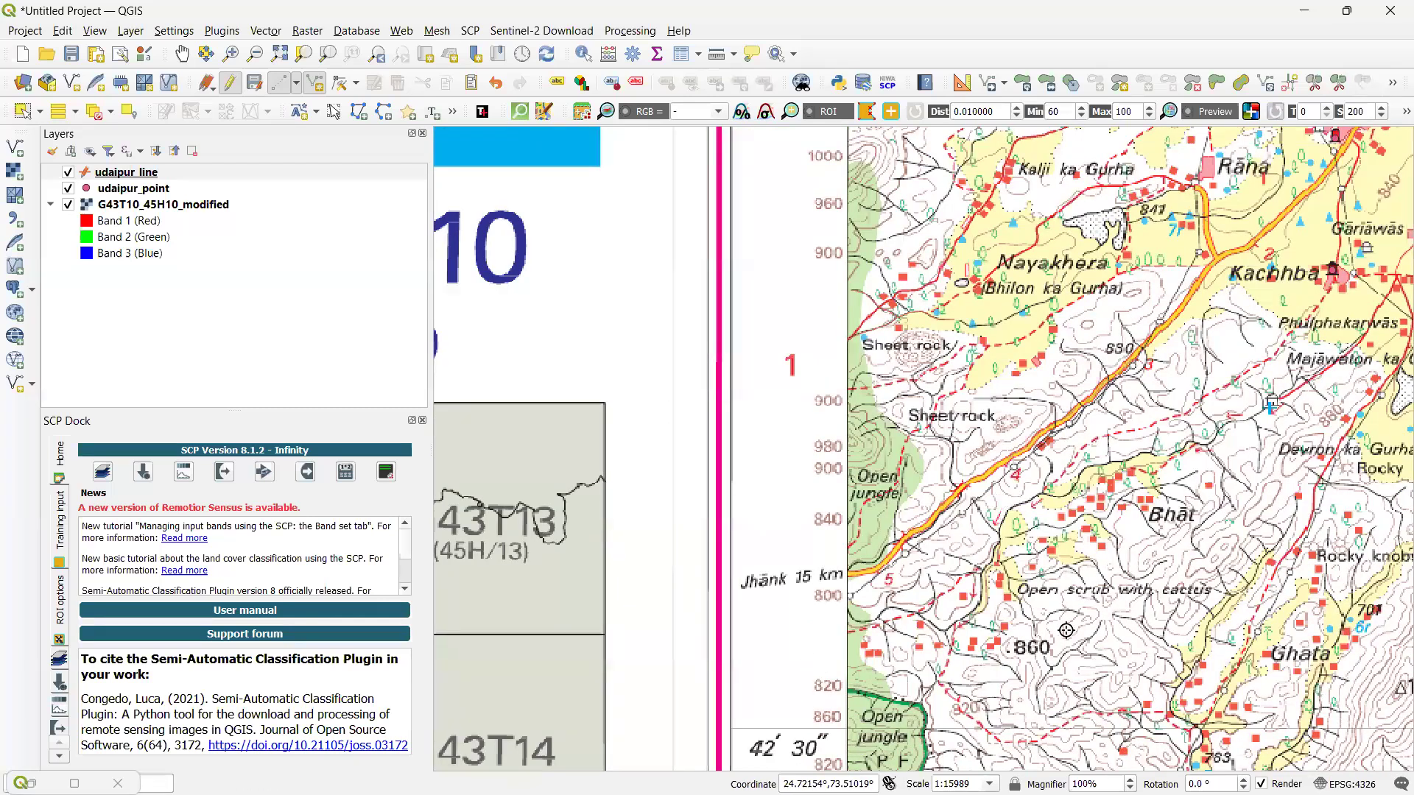
scroll(1034, 541, up, 1)
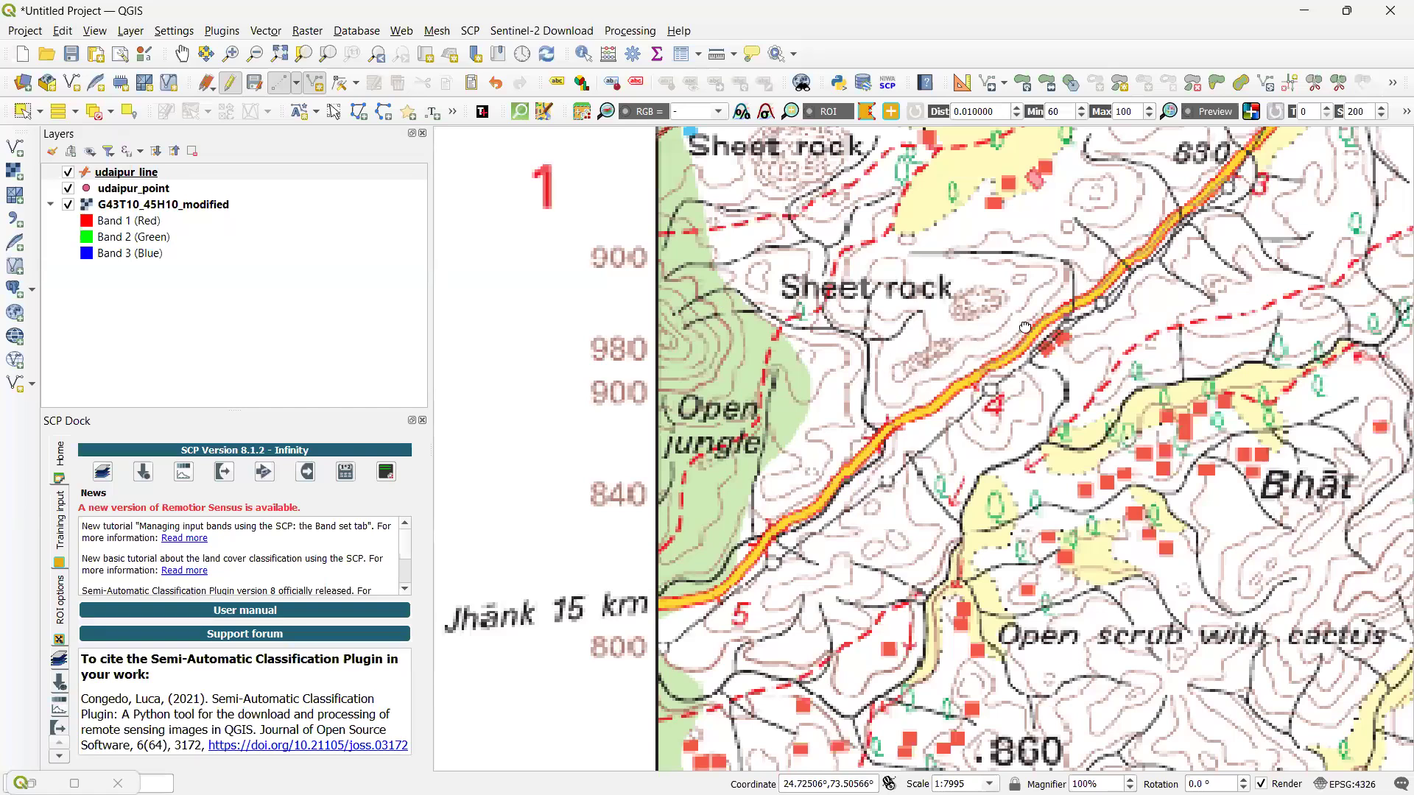
drag(841, 431, 974, 420)
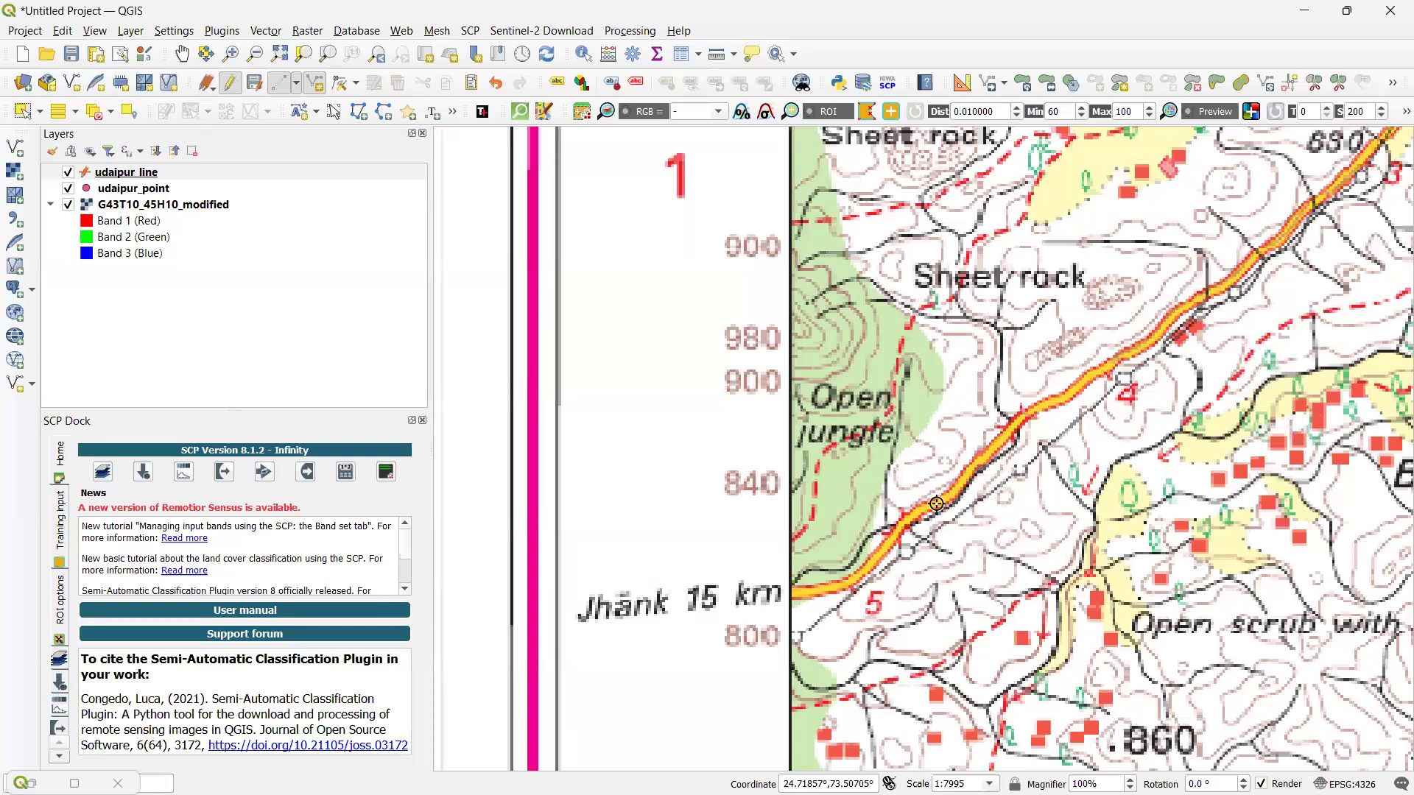
drag(813, 629, 816, 668)
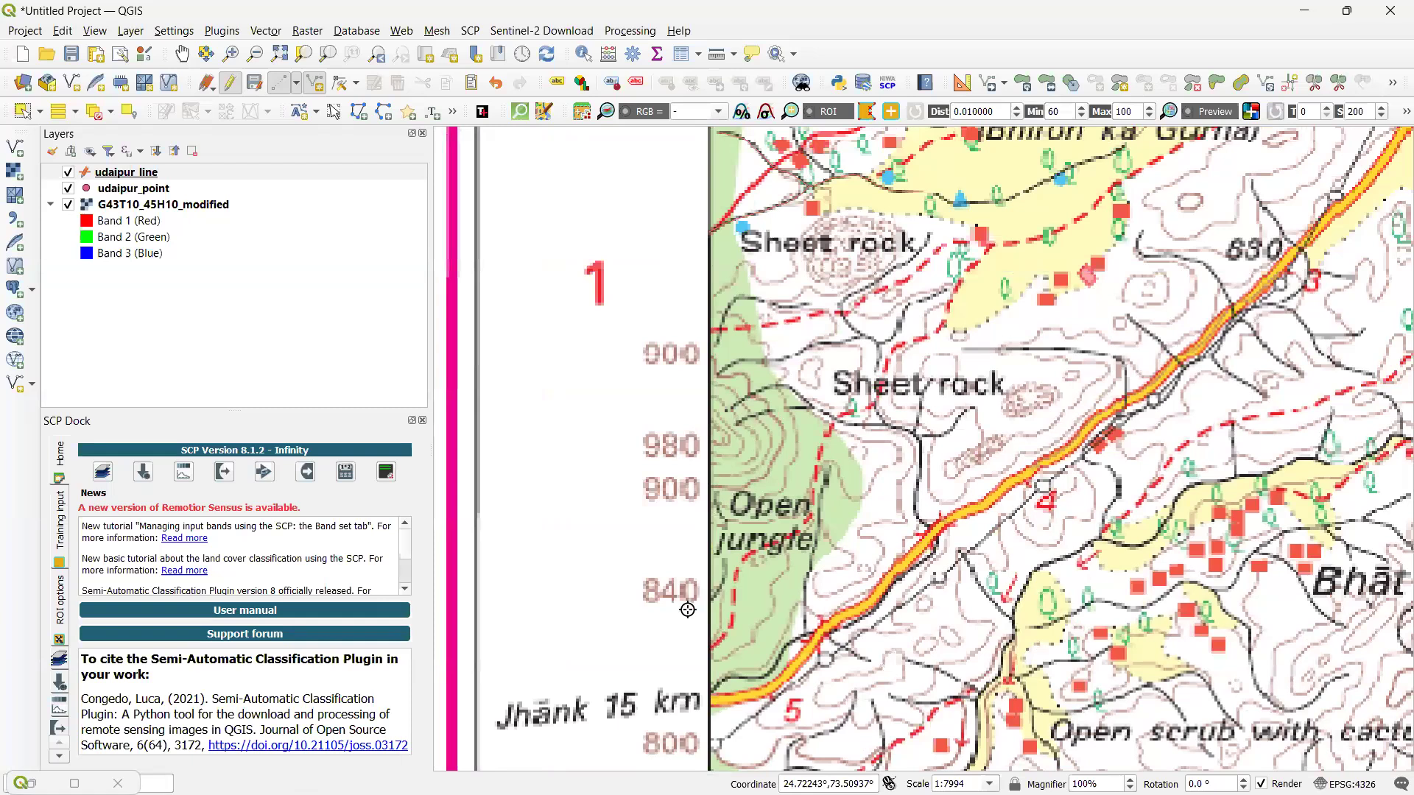
drag(792, 682, 705, 579)
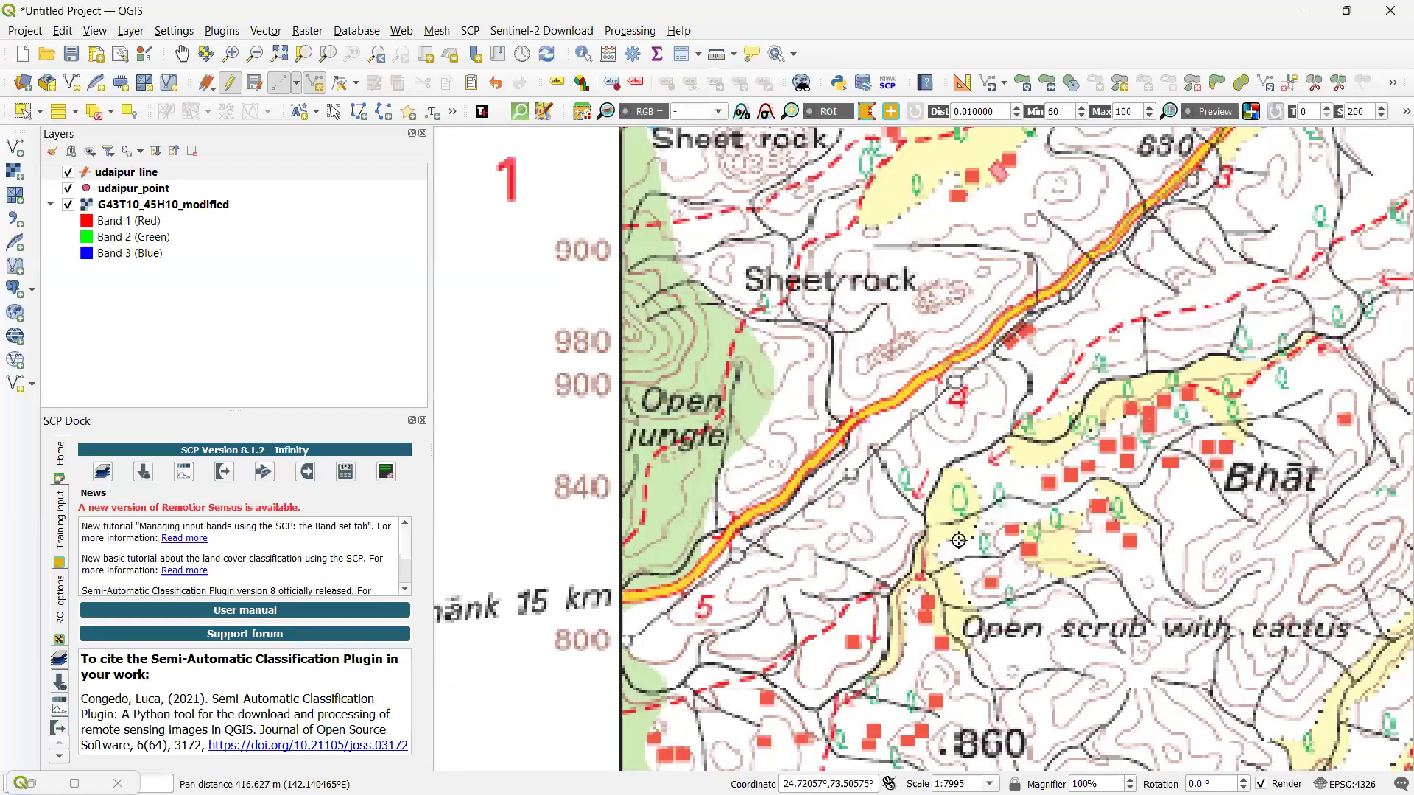
View the toposheet's overall layout and inspect the green-bordered Open jungle P F area at the map's western edge
scroll(975, 460, down, 3)
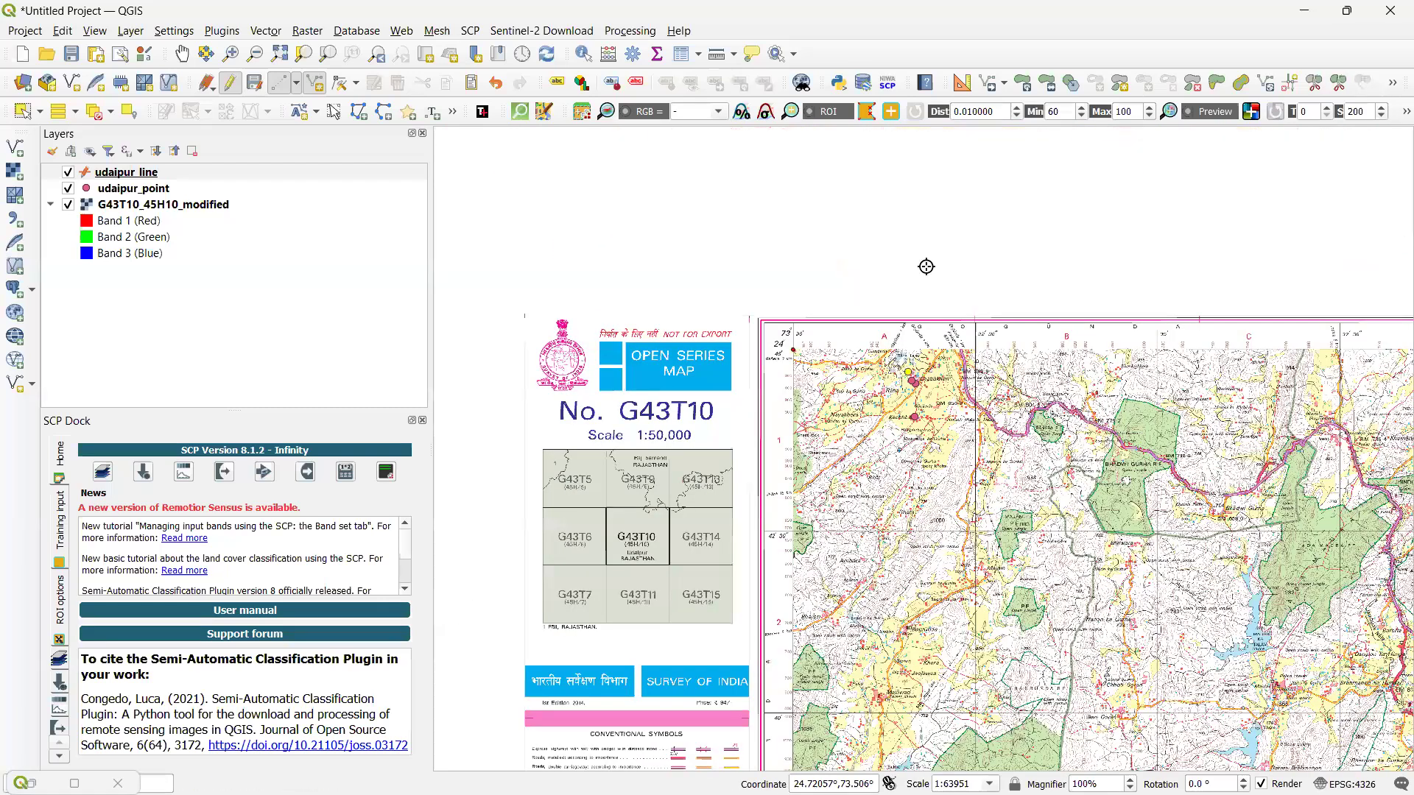
drag(771, 338, 758, 275)
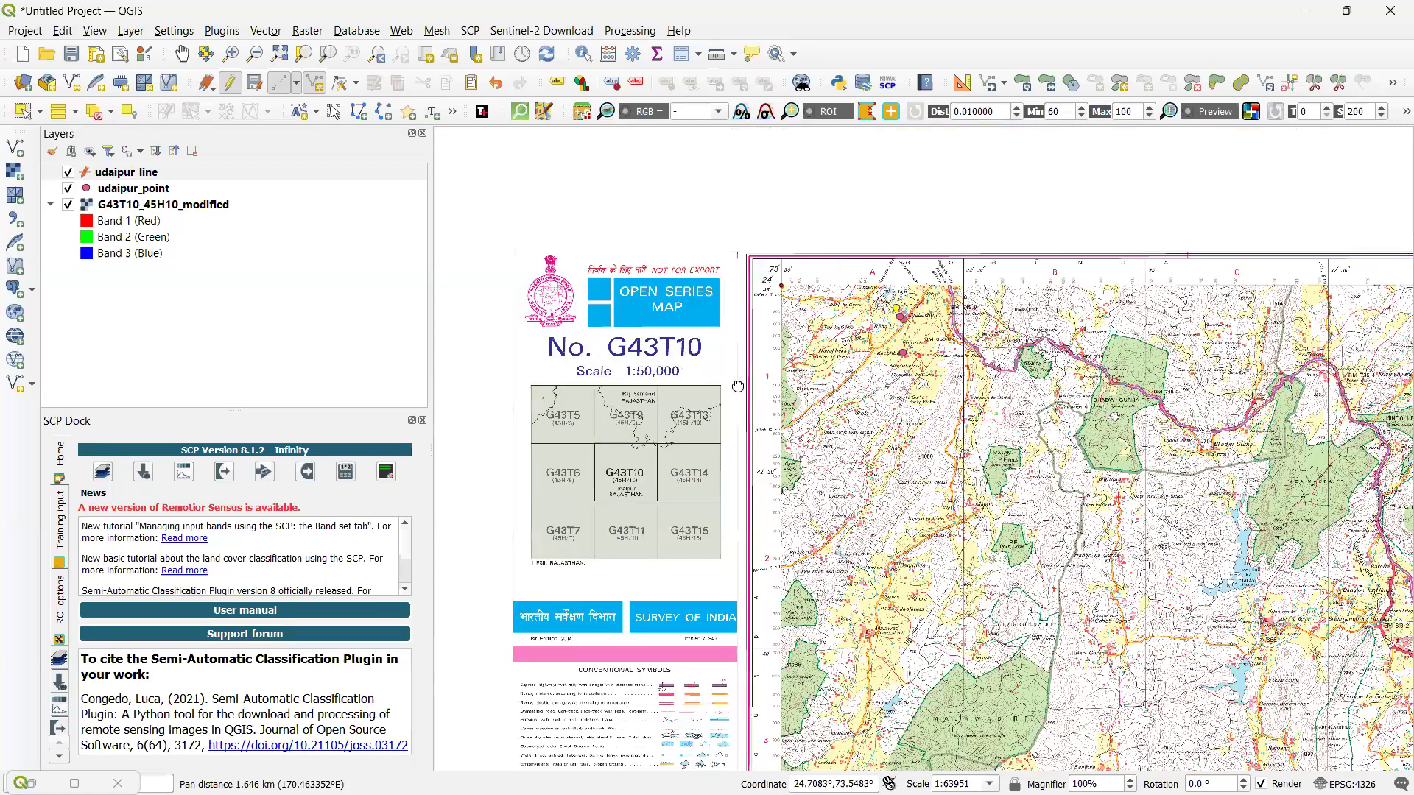
drag(954, 730, 913, 526)
scroll(858, 404, up, 2)
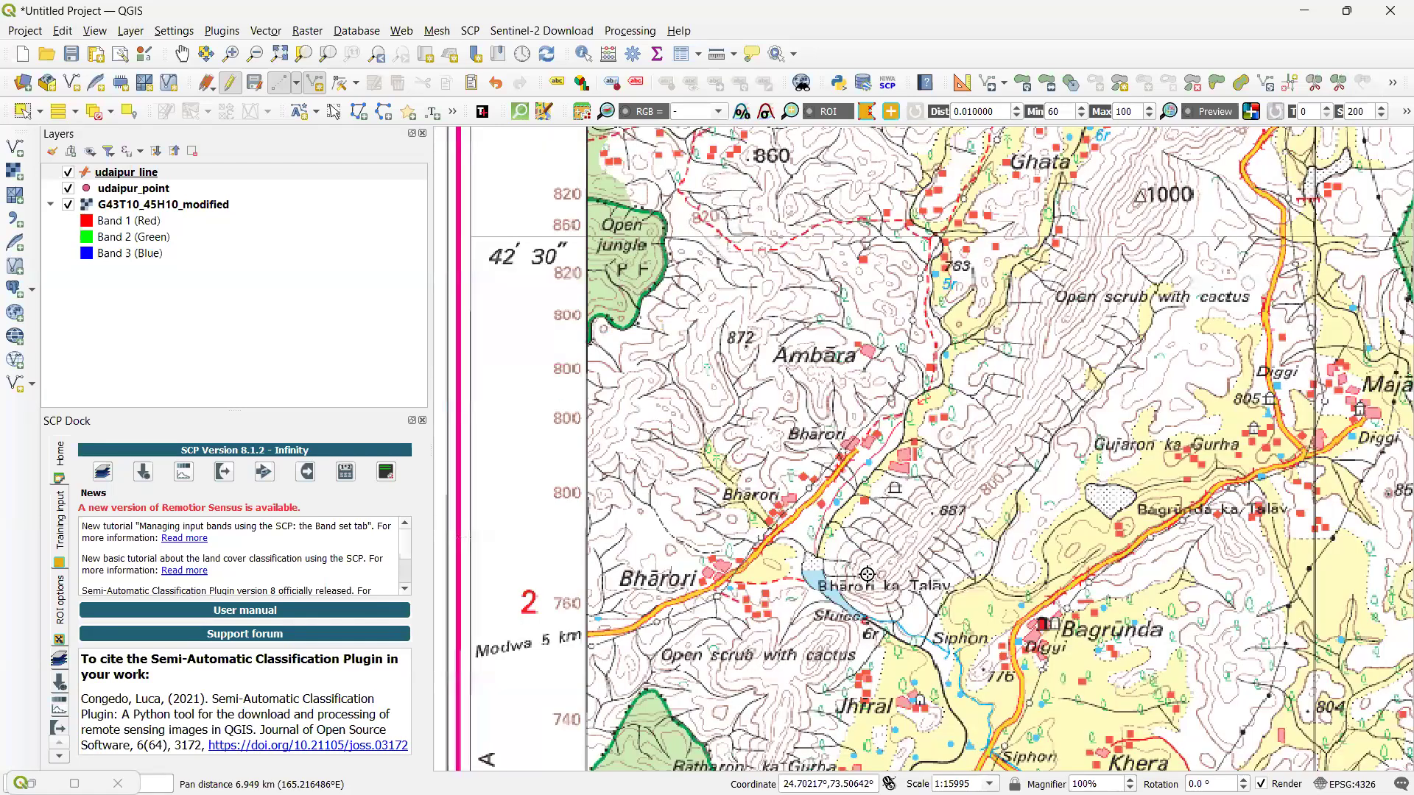
scroll(554, 183, up, 2)
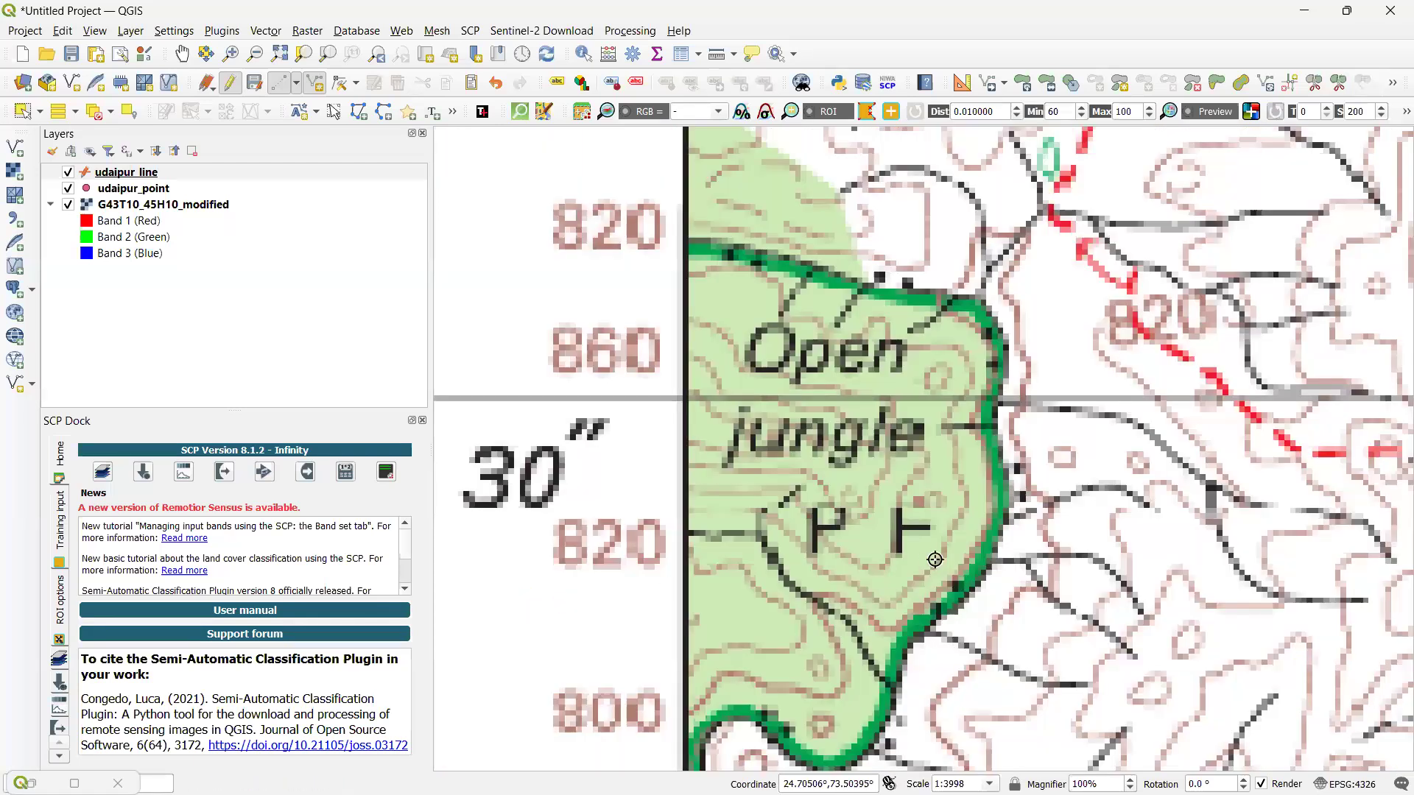
Examine the Open jungle P F area at the map's western edge, including its green boundary and the adjoining black lines
scroll(958, 564, up, 1)
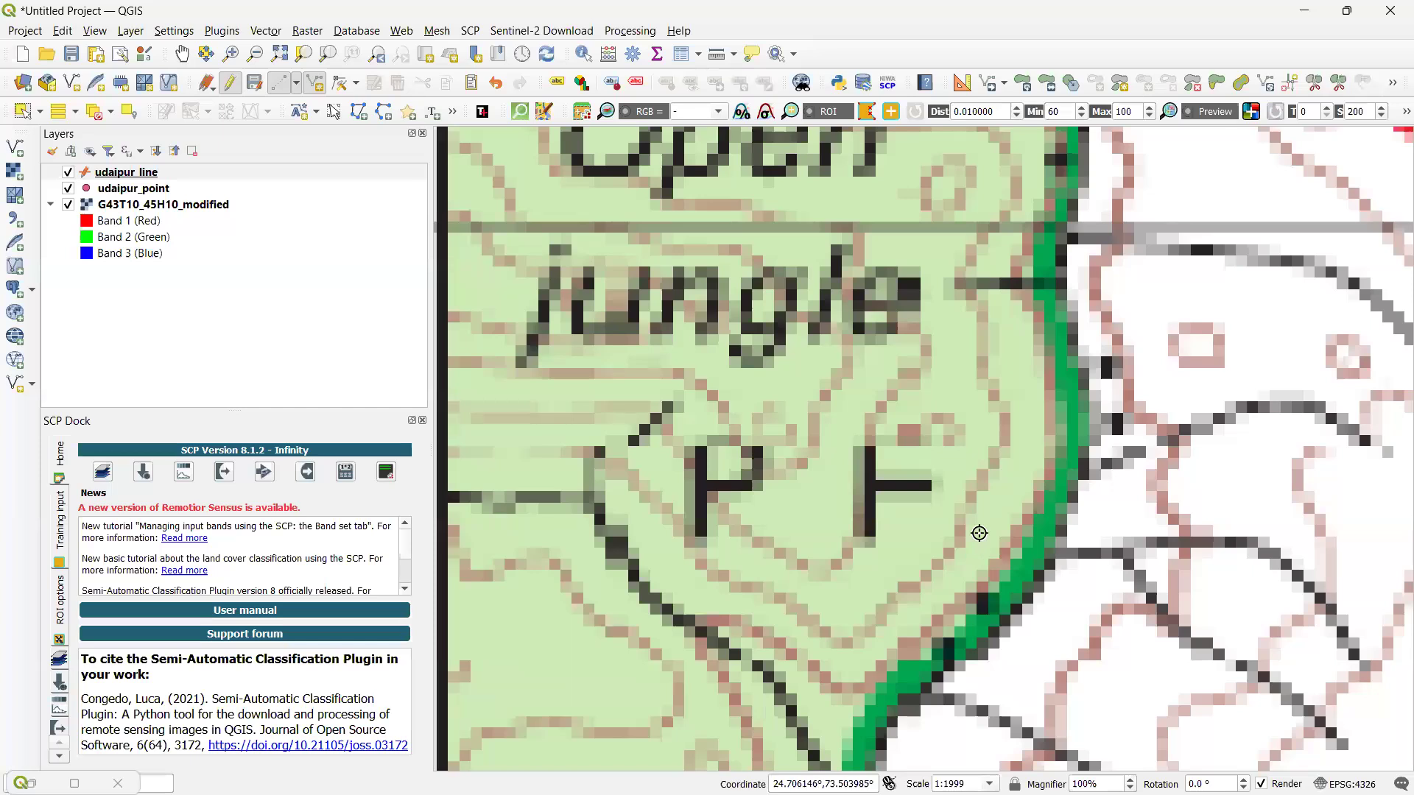
scroll(983, 540, down, 1)
drag(958, 670, 947, 435)
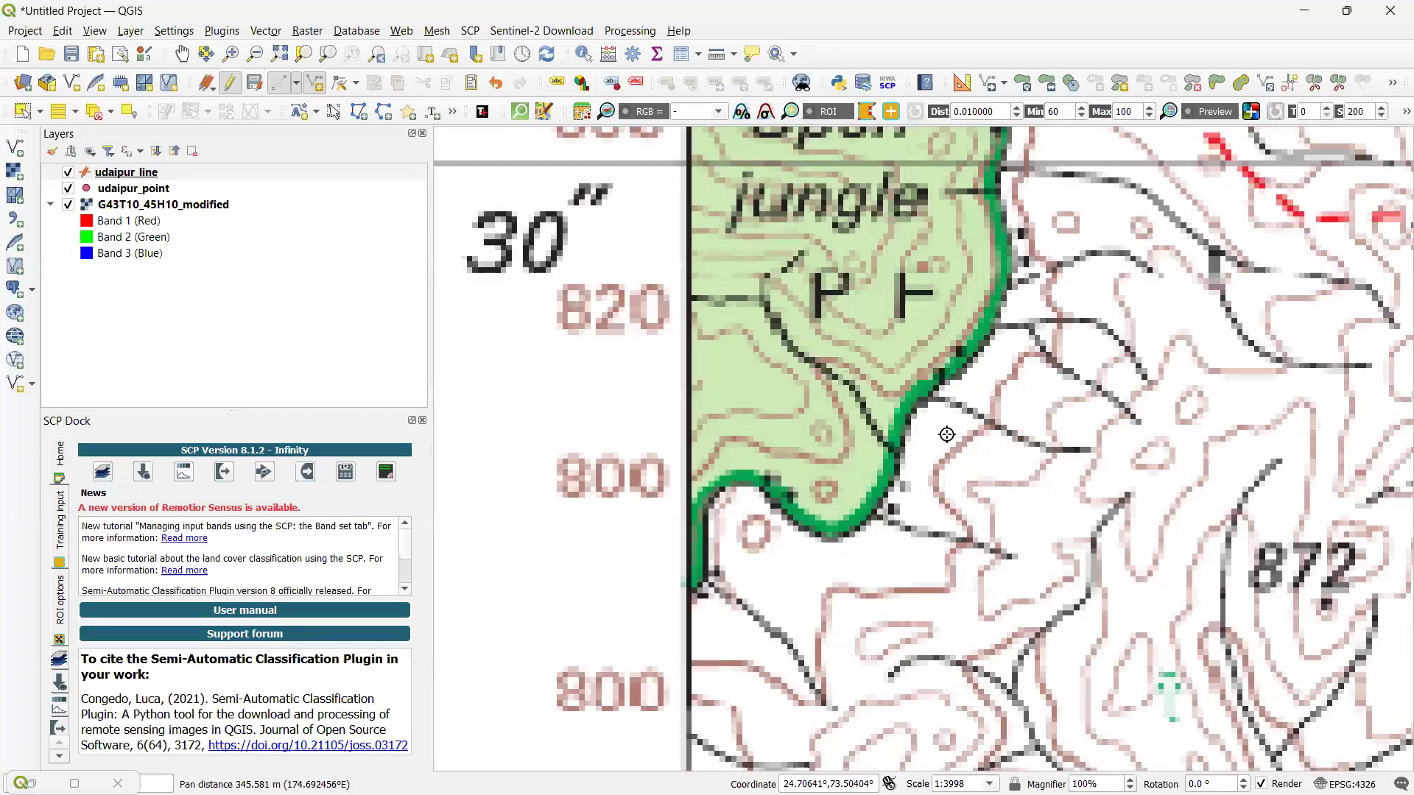
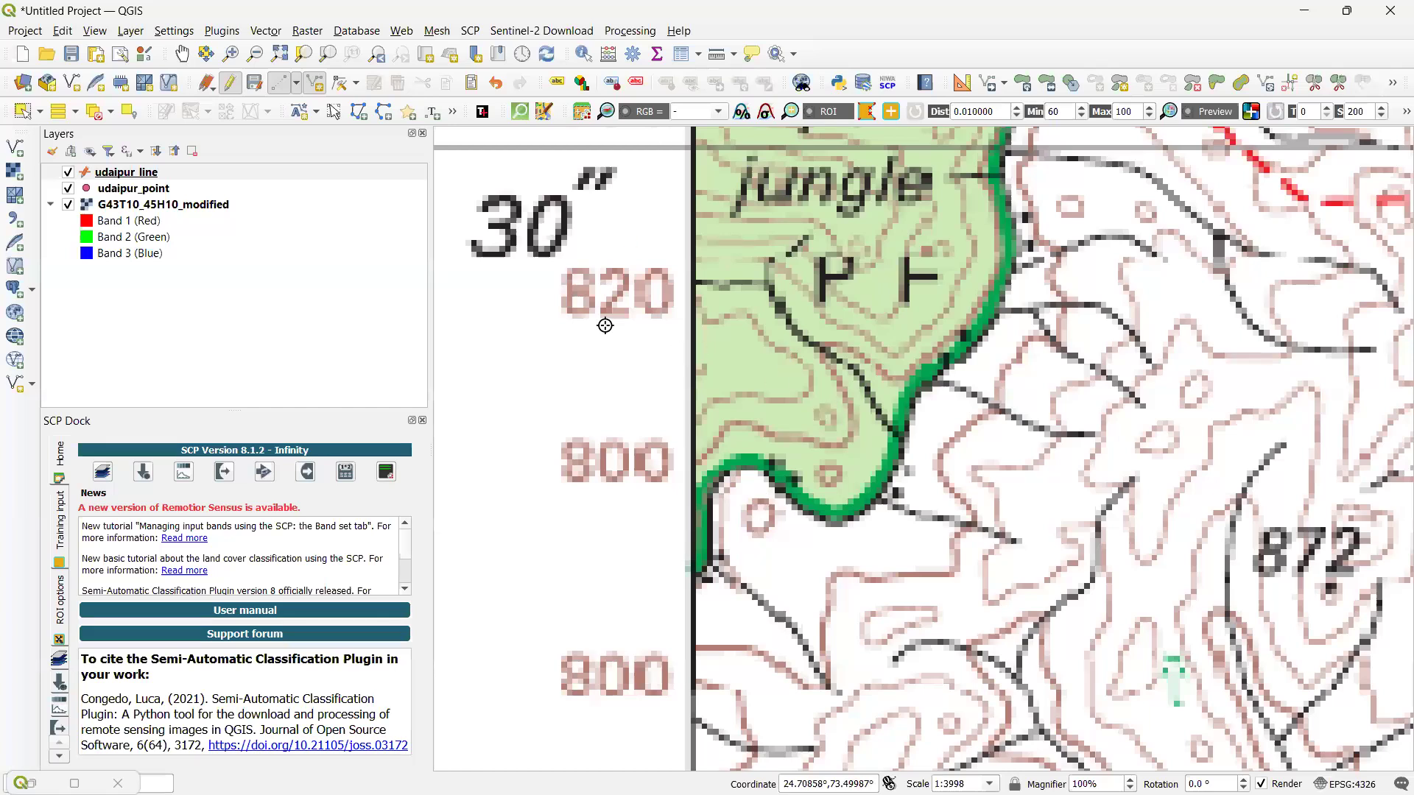
scroll(794, 430, down, 5)
scroll(820, 536, up, 5)
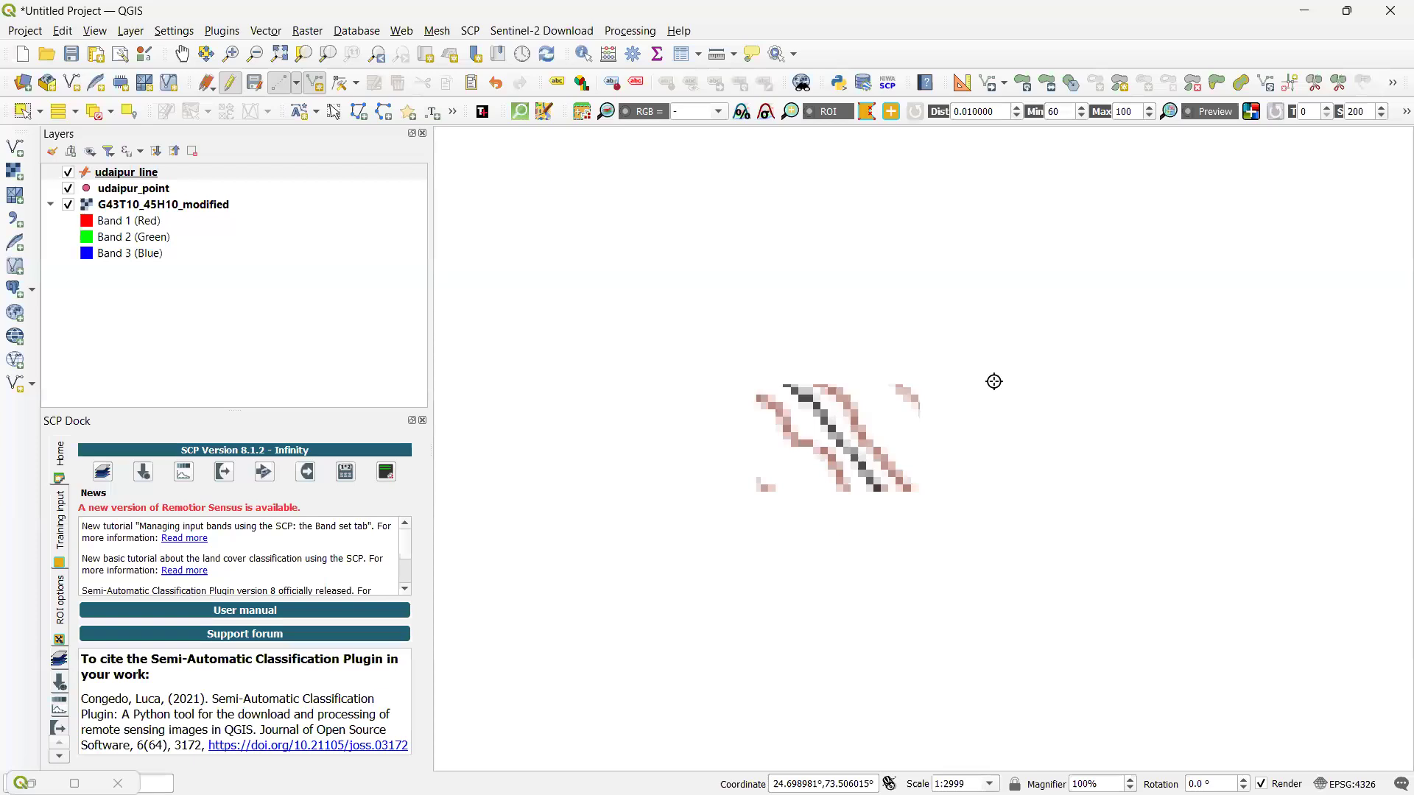
scroll(854, 296, down, 4)
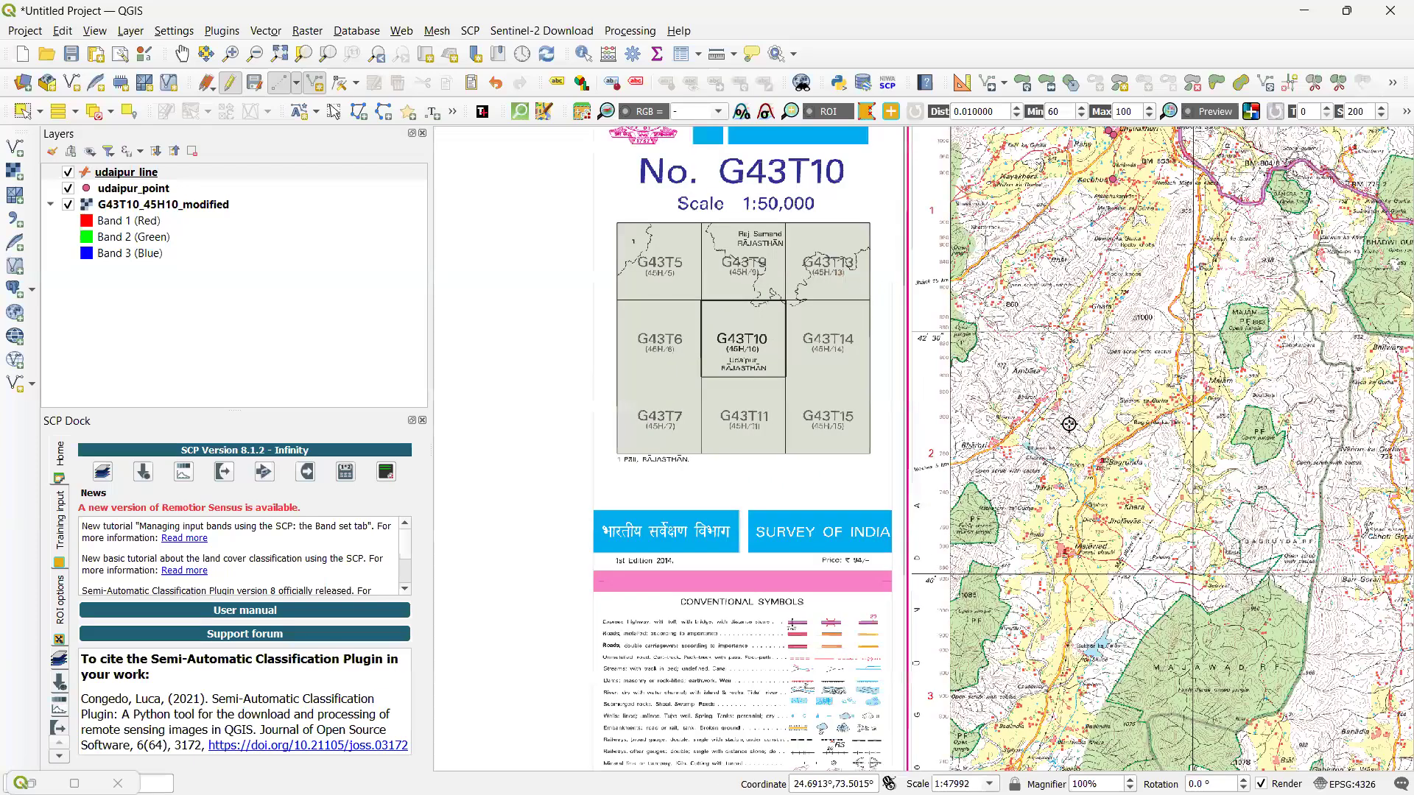
scroll(751, 140, up, 4)
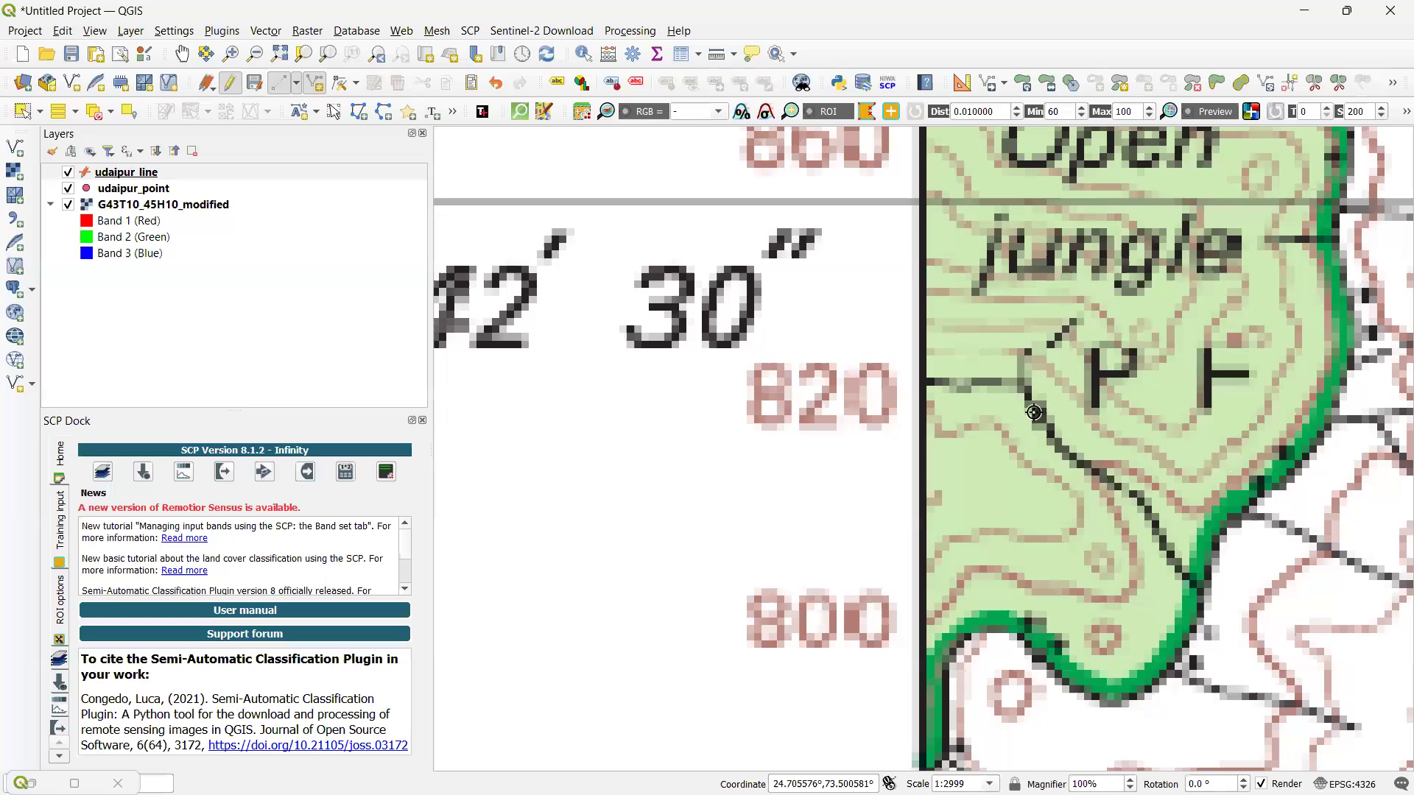
scroll(1068, 266, down, 2)
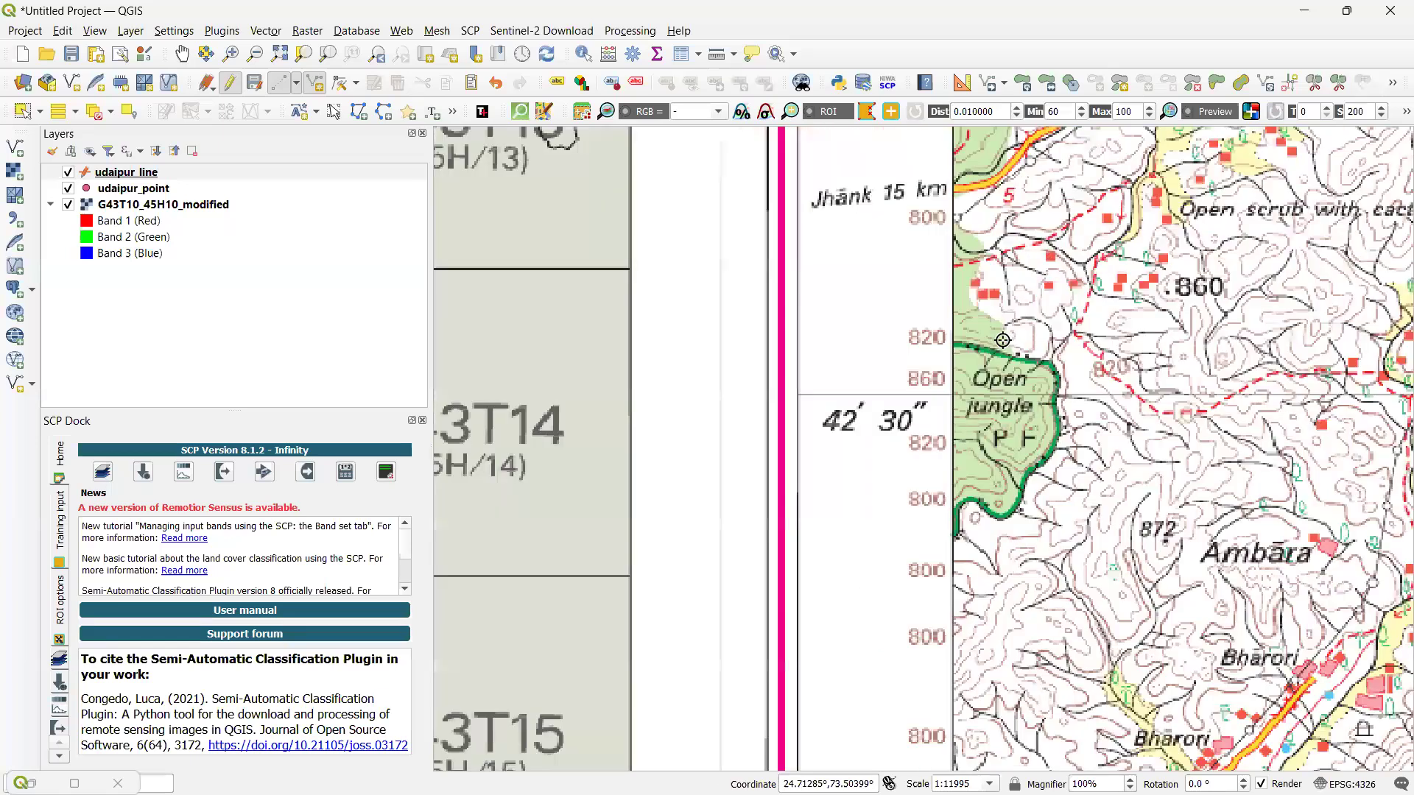
scroll(1003, 340, up, 2)
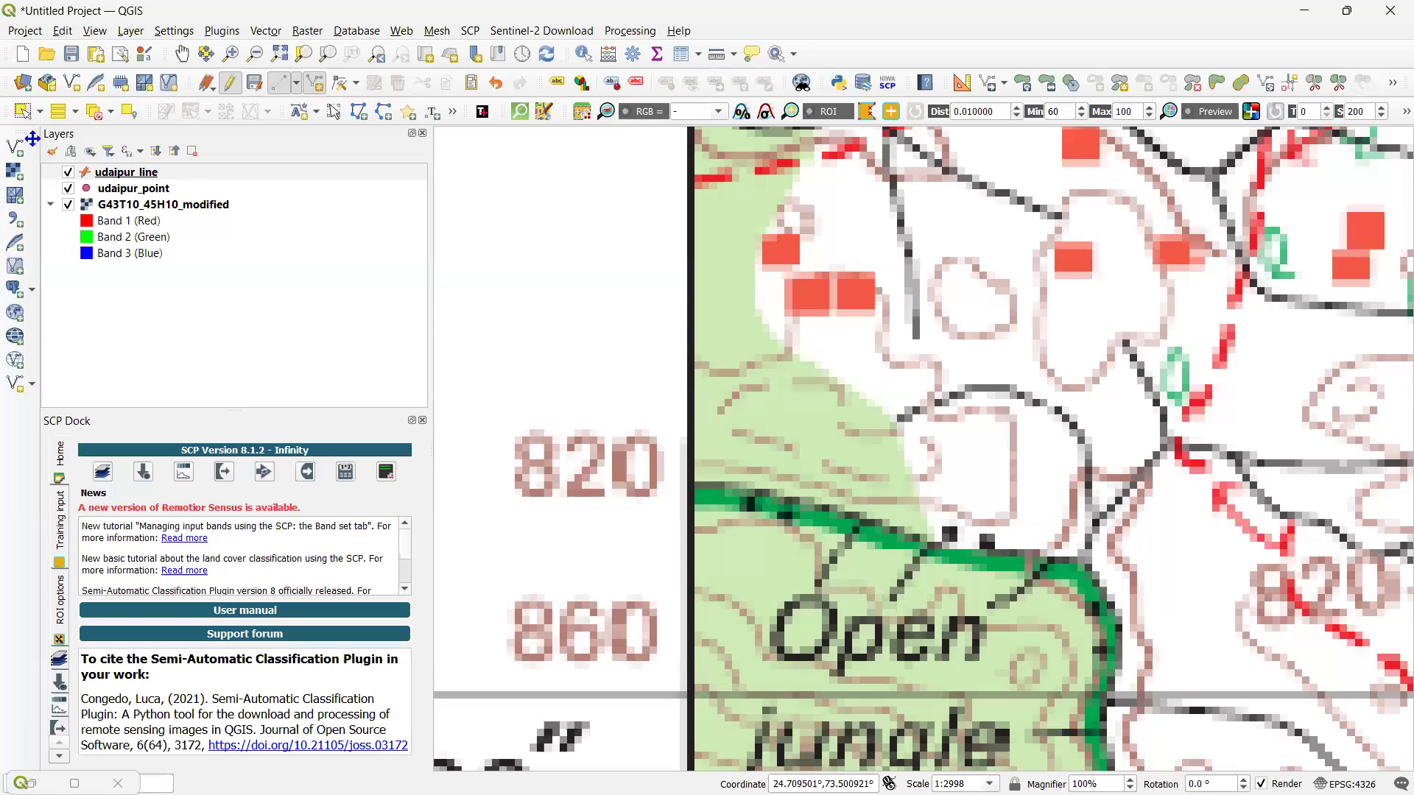
Switch to feature selection and inspect the orange road near the Jhānk 15 km label and beside the Bhārori settlements
click(23, 116)
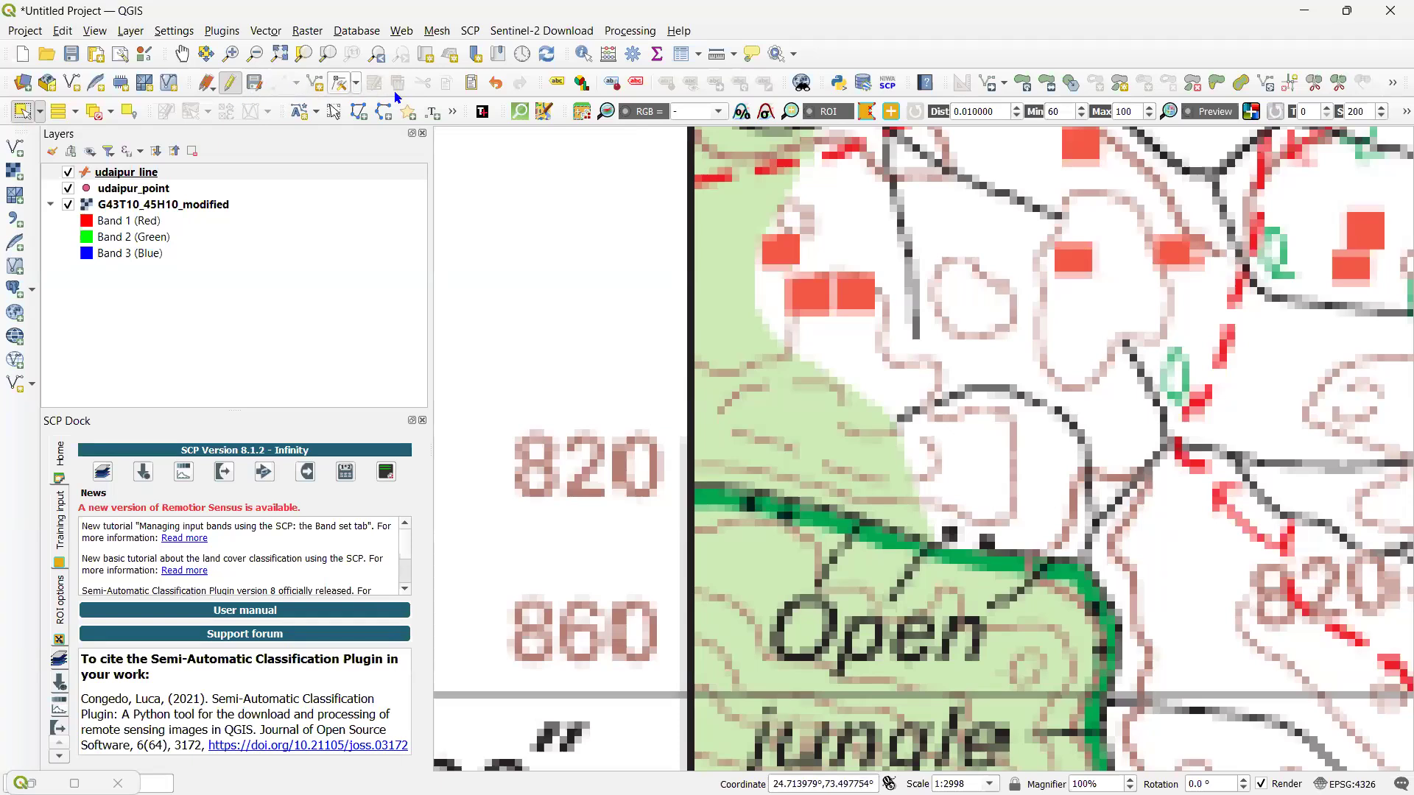
scroll(863, 276, down, 2)
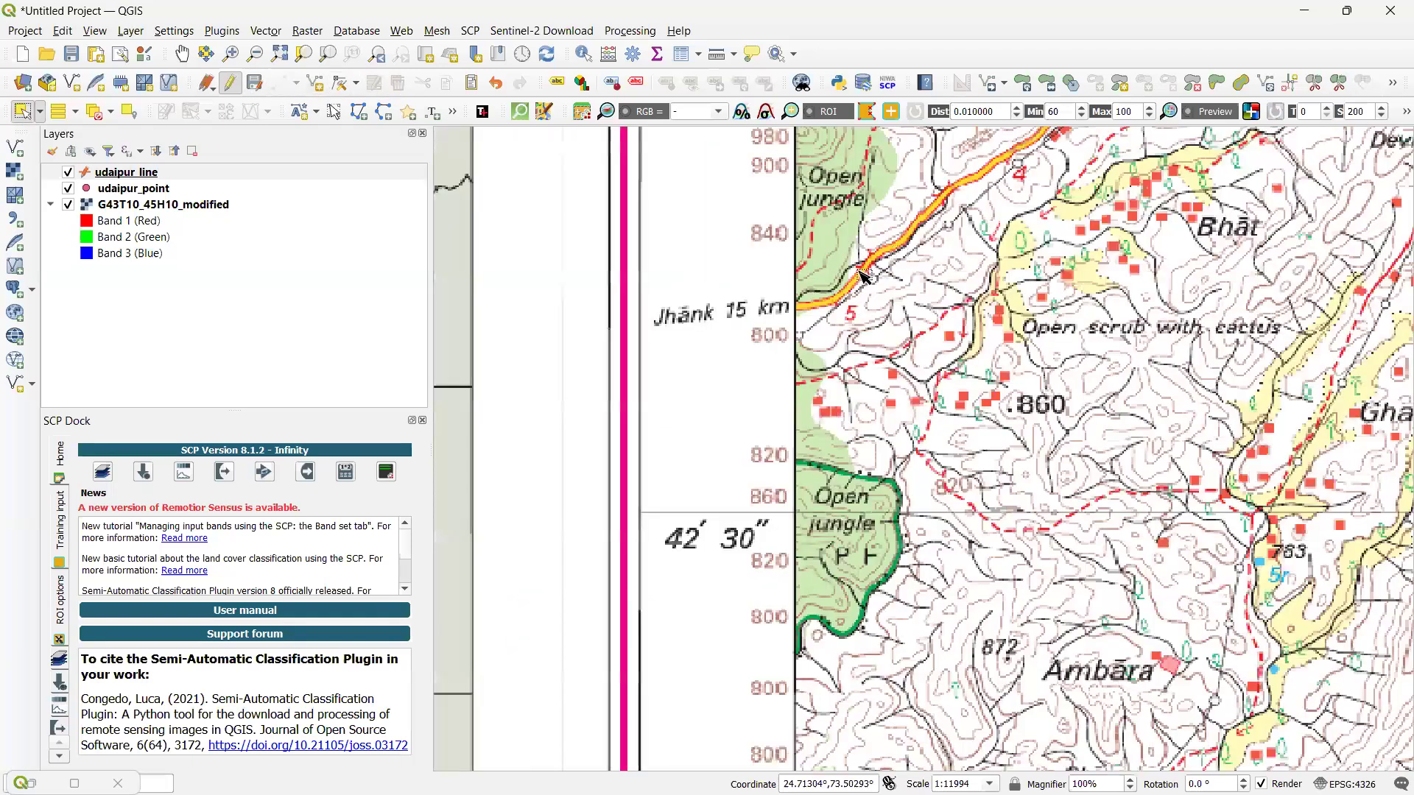
scroll(867, 278, up, 2)
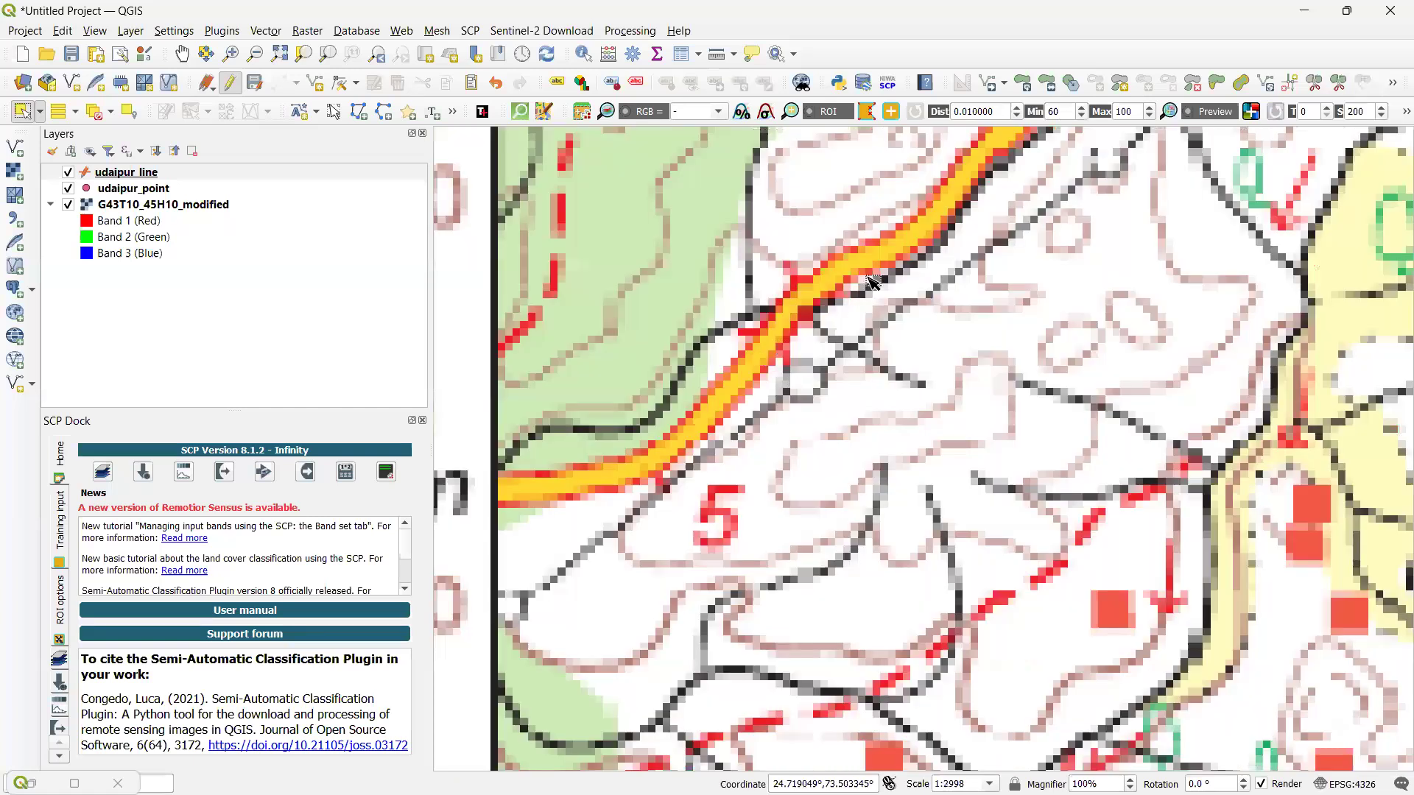
scroll(732, 450, down, 5)
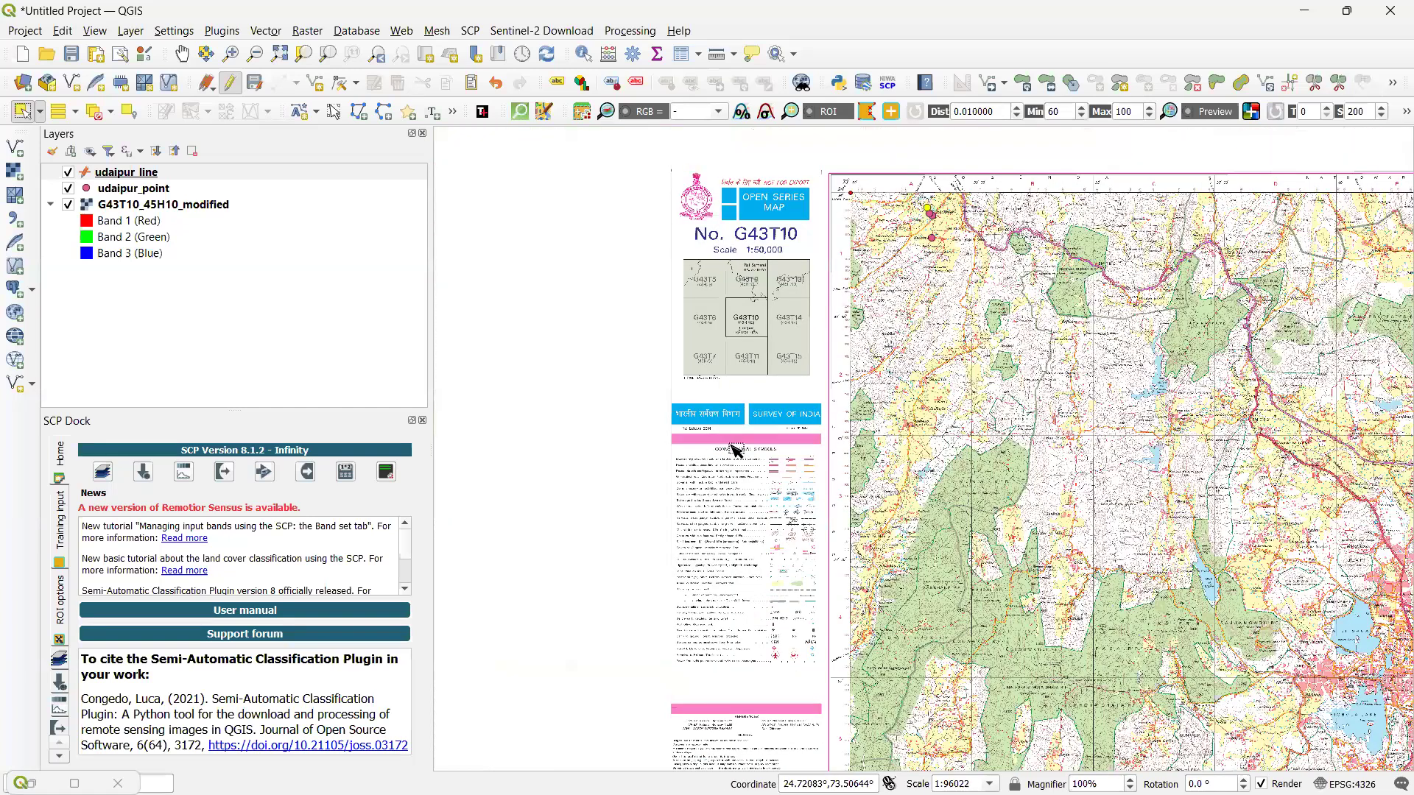
scroll(582, 483, up, 2)
scroll(706, 541, up, 2)
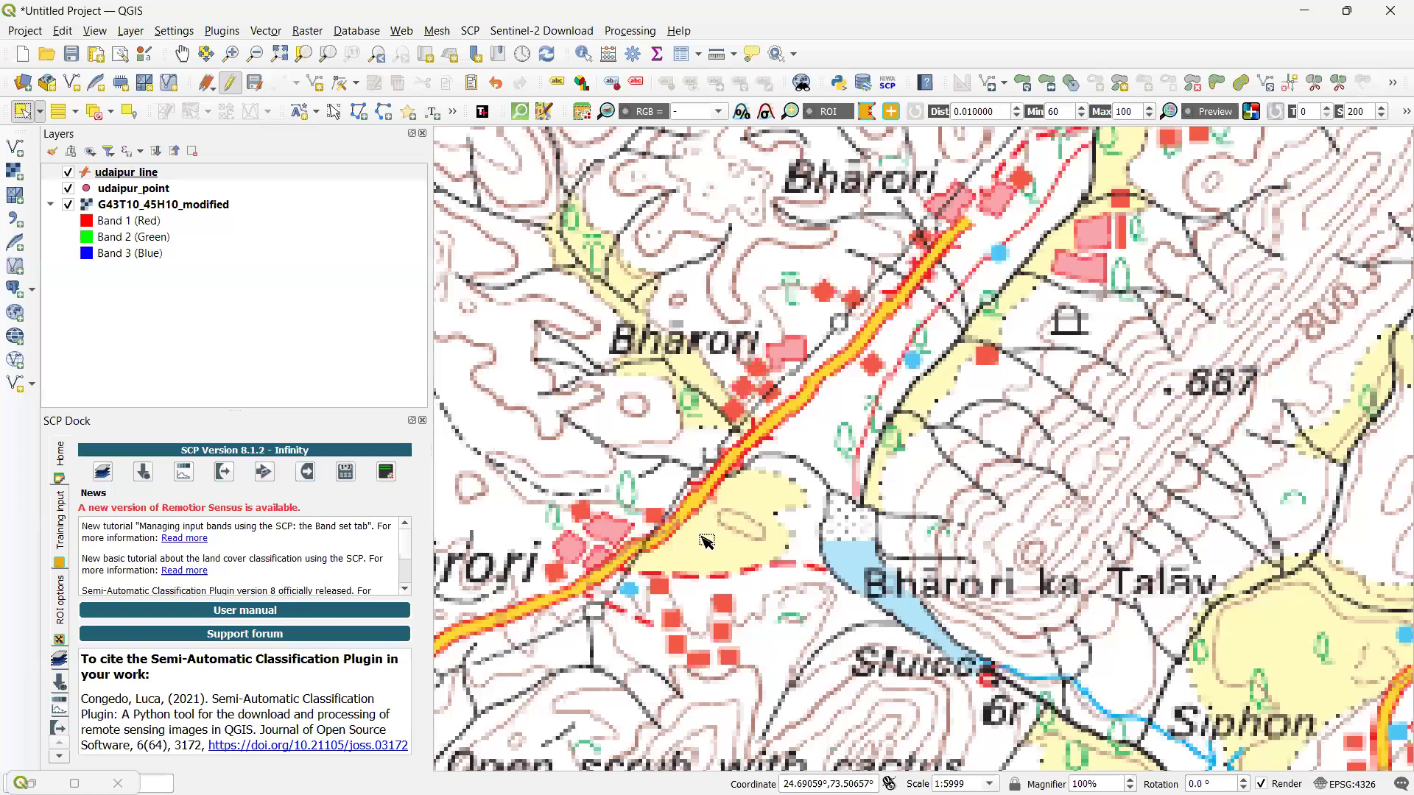
scroll(582, 480, up, 1)
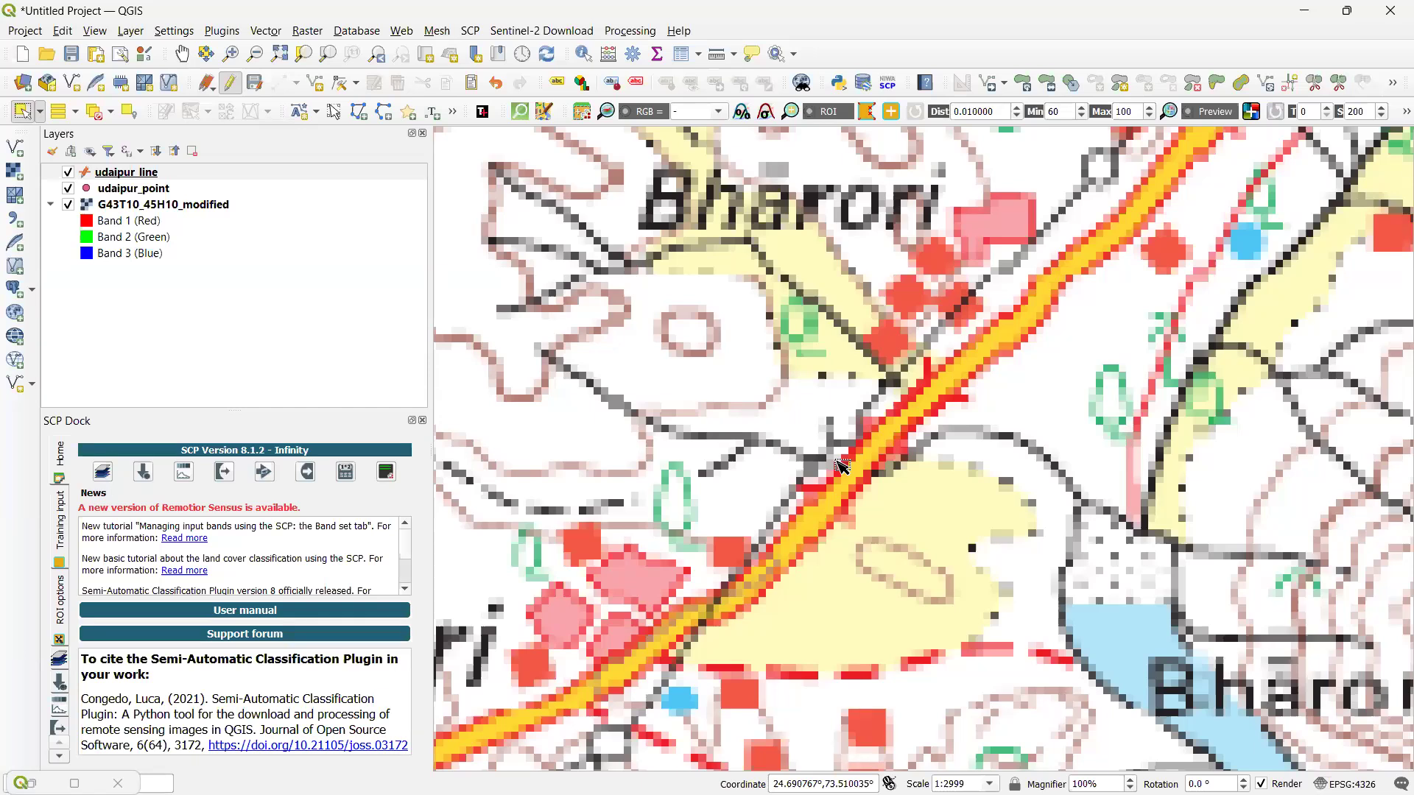
Hide the G43T10_45H10_modified raster and select the short upper branch and the long main line of udaipur_line one after the other
click(68, 204)
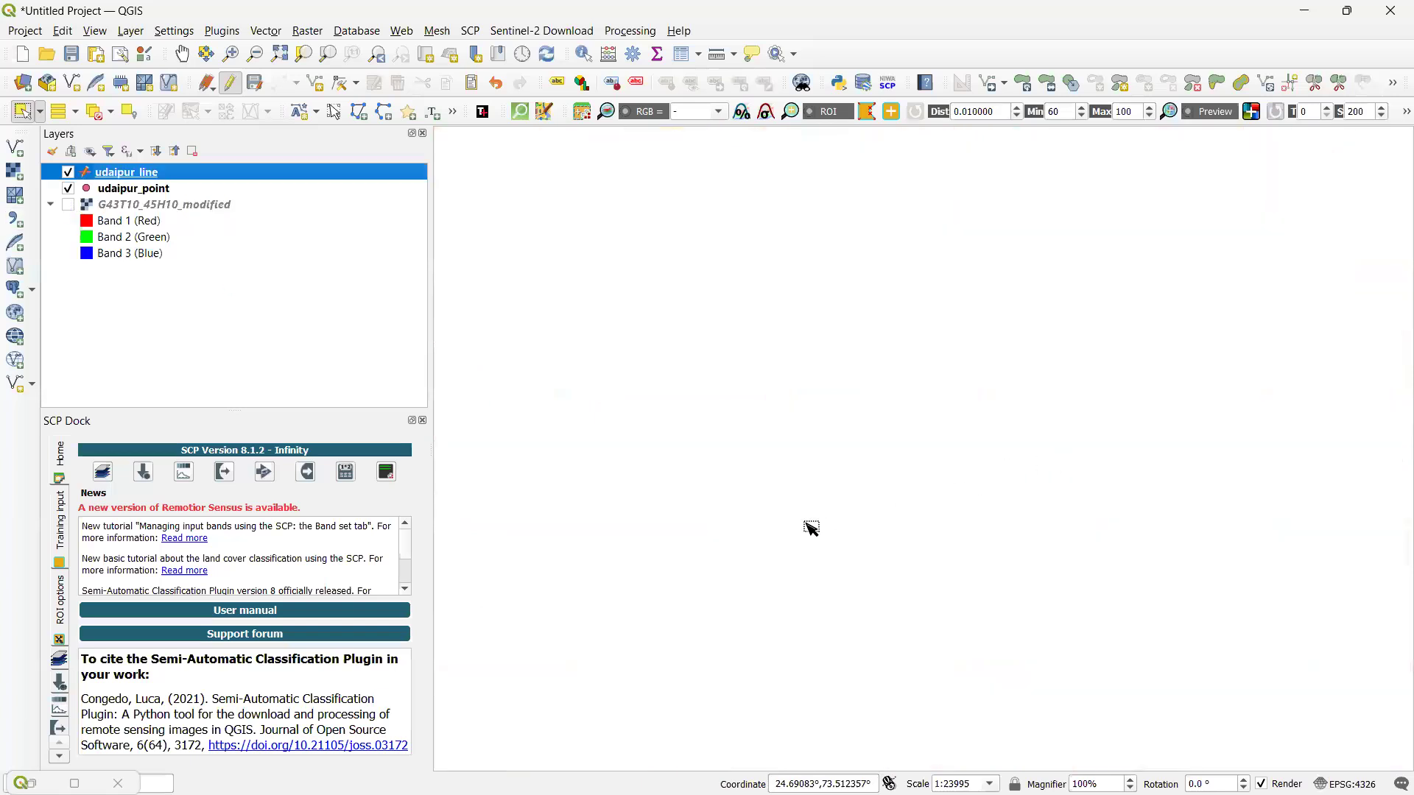
scroll(838, 466, up, 1)
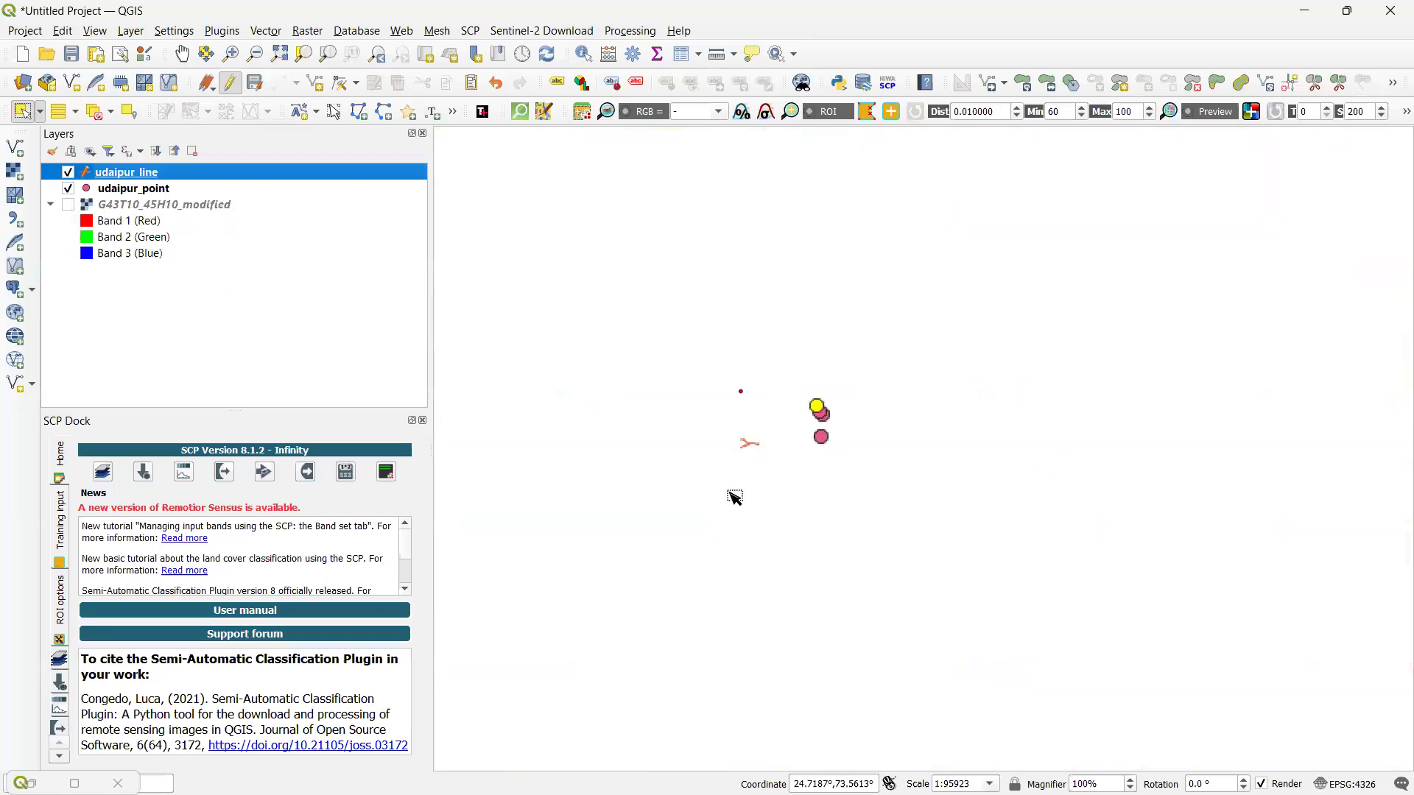
scroll(733, 482, up, 2)
scroll(678, 410, up, 2)
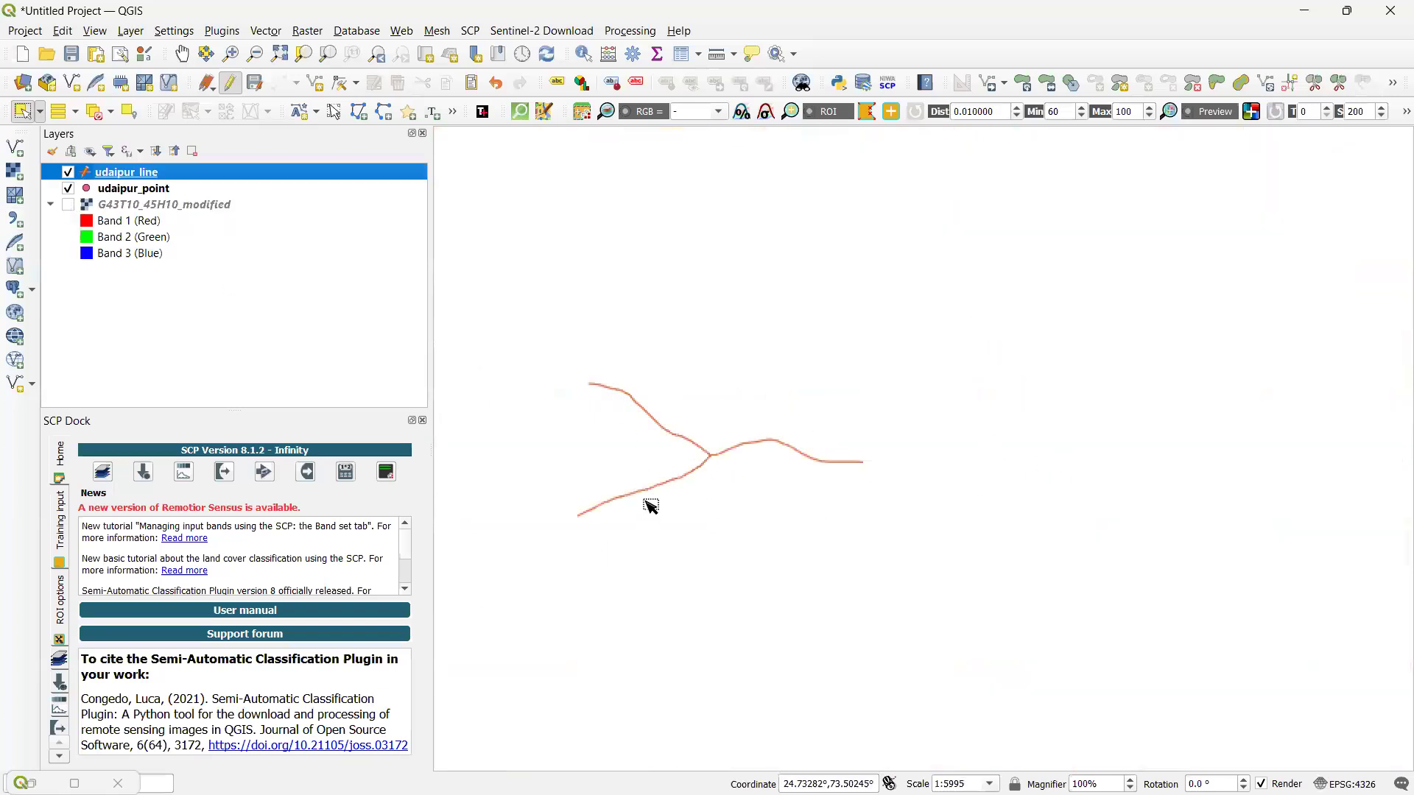
click(589, 383)
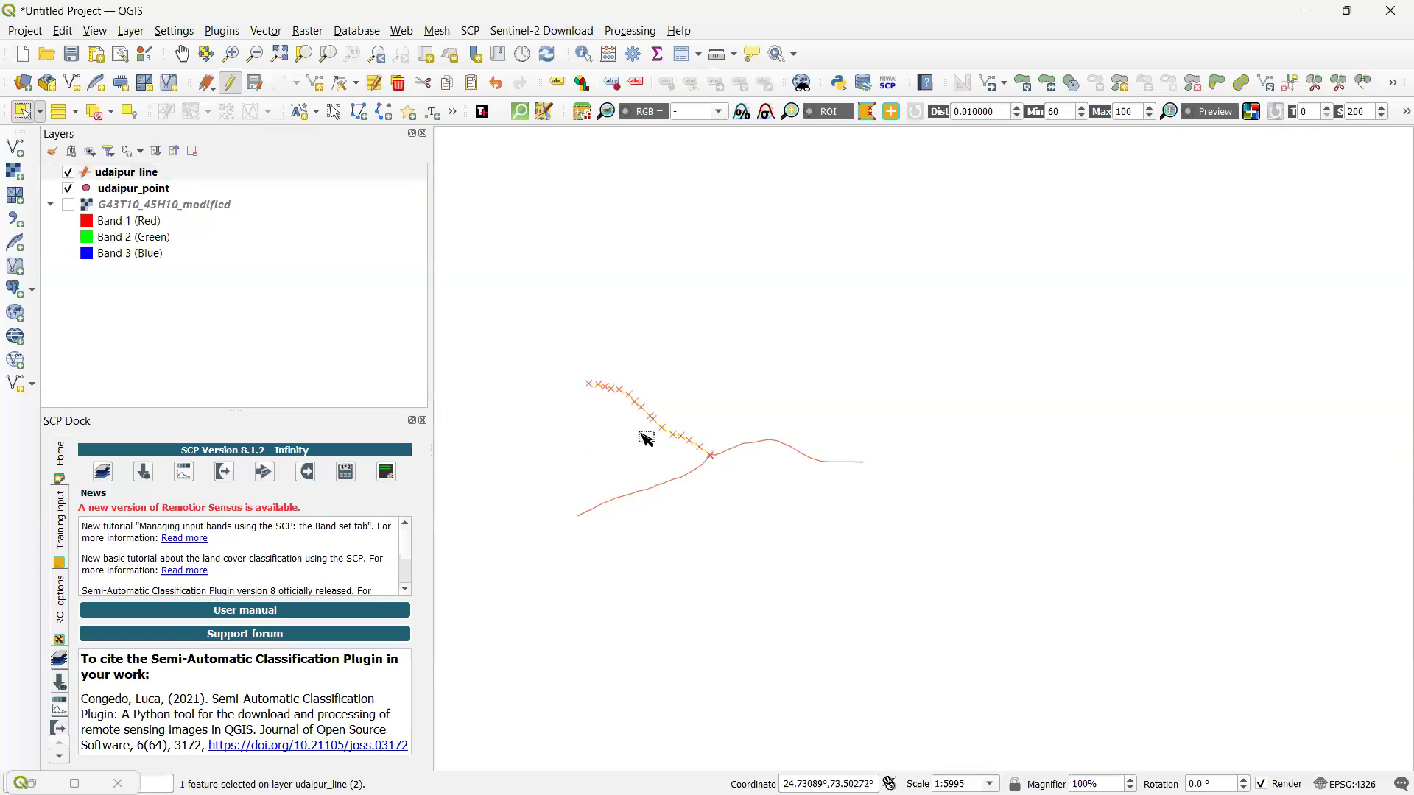
scroll(654, 432, up, 1)
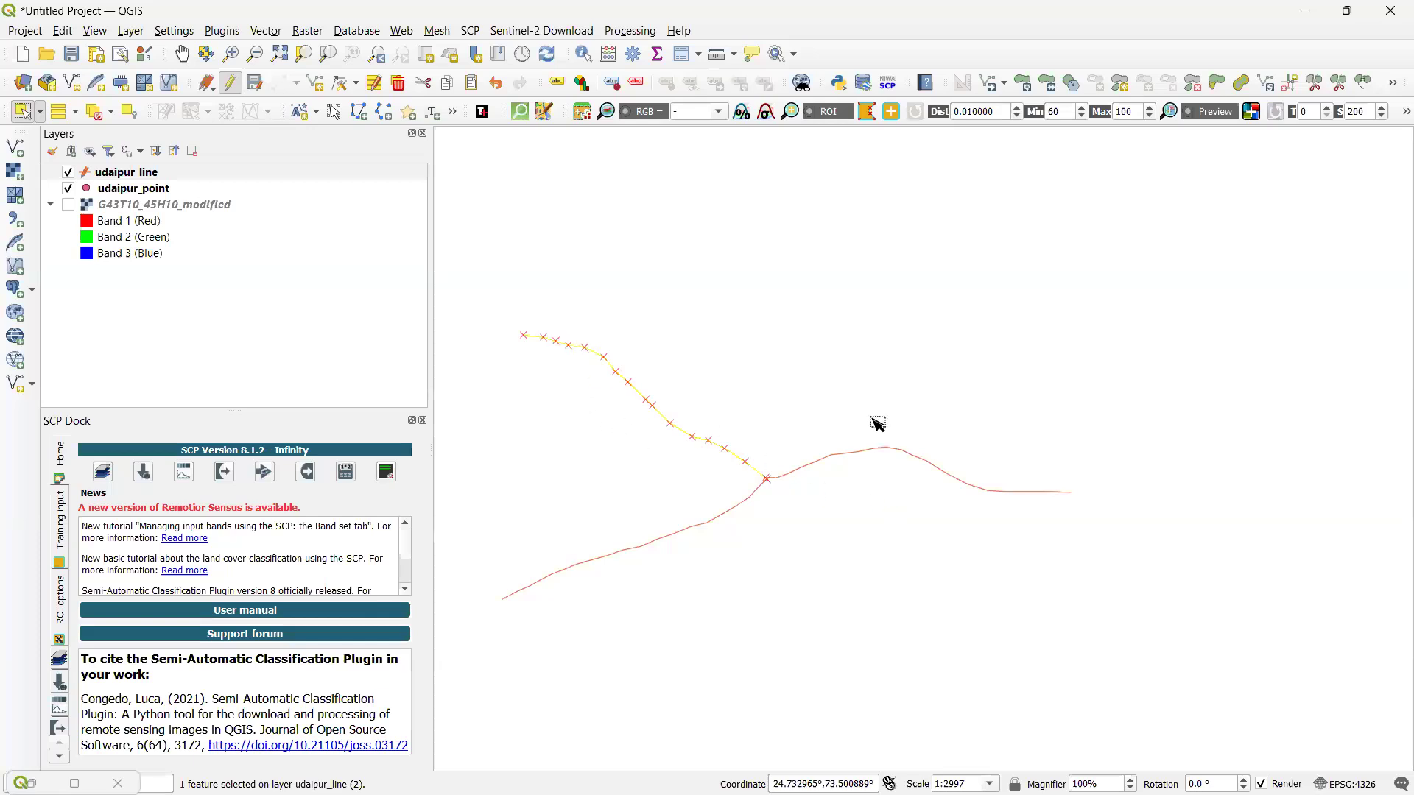
click(810, 465)
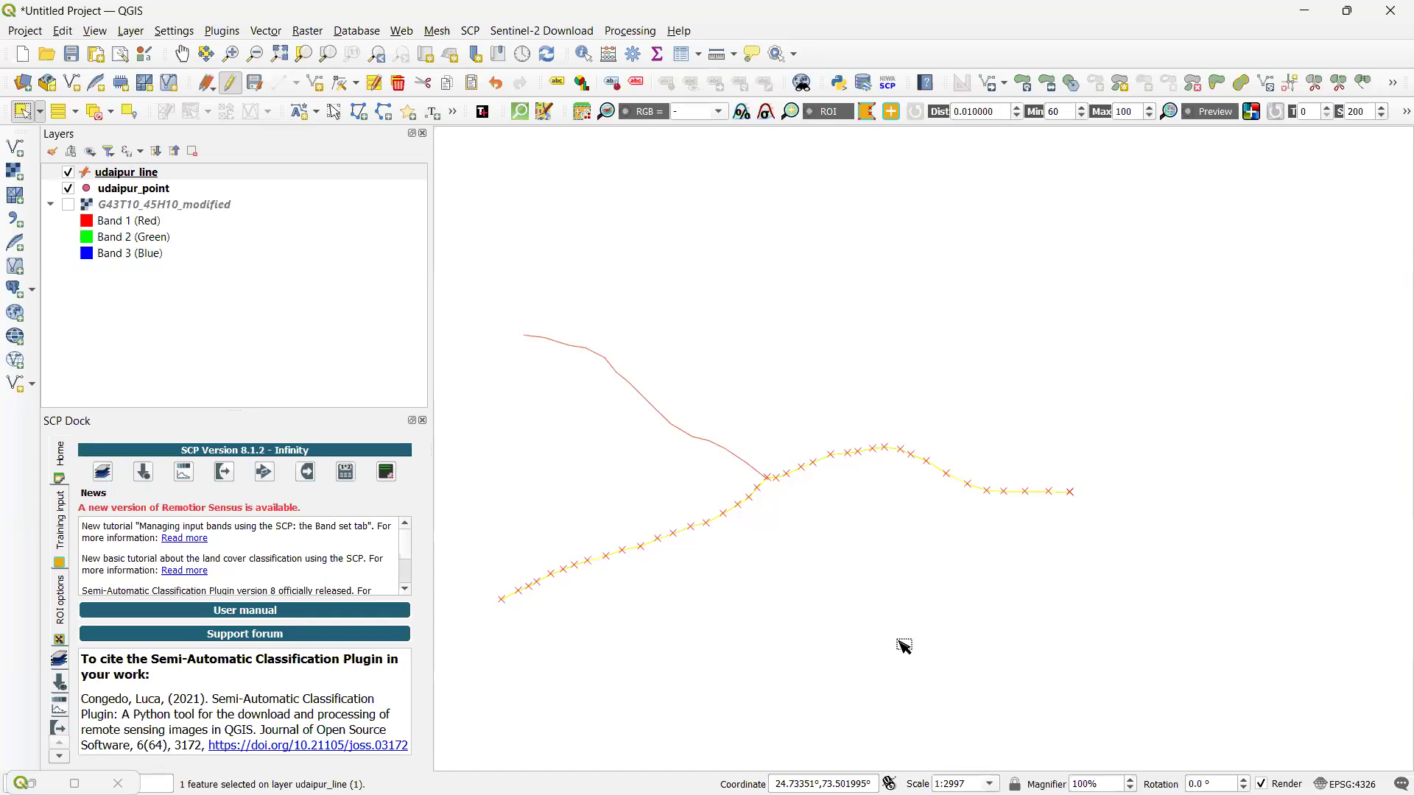
Select both udaipur_line features together with a box around their junction and clear the selection
drag(903, 646, 671, 325)
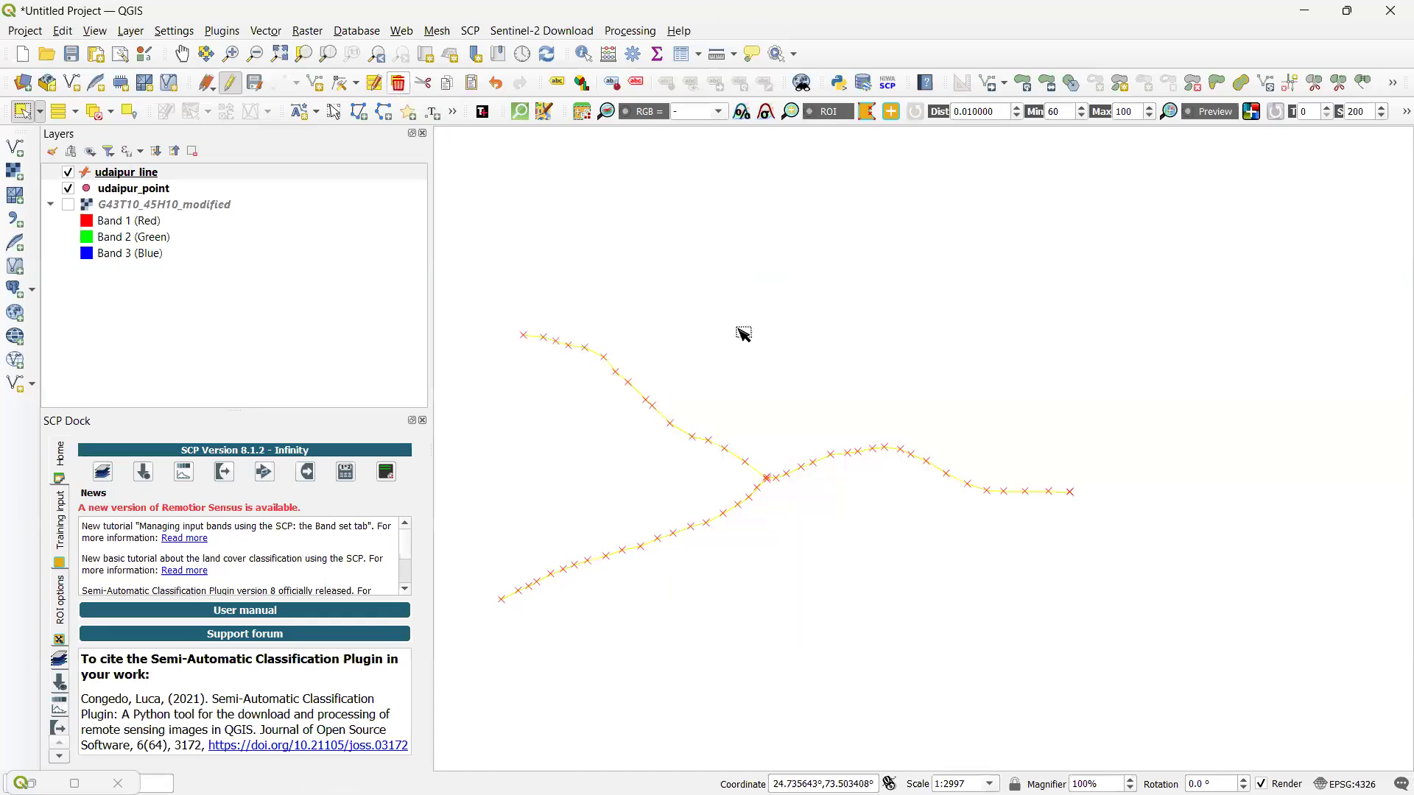
click(1050, 552)
scroll(1049, 553, down, 2)
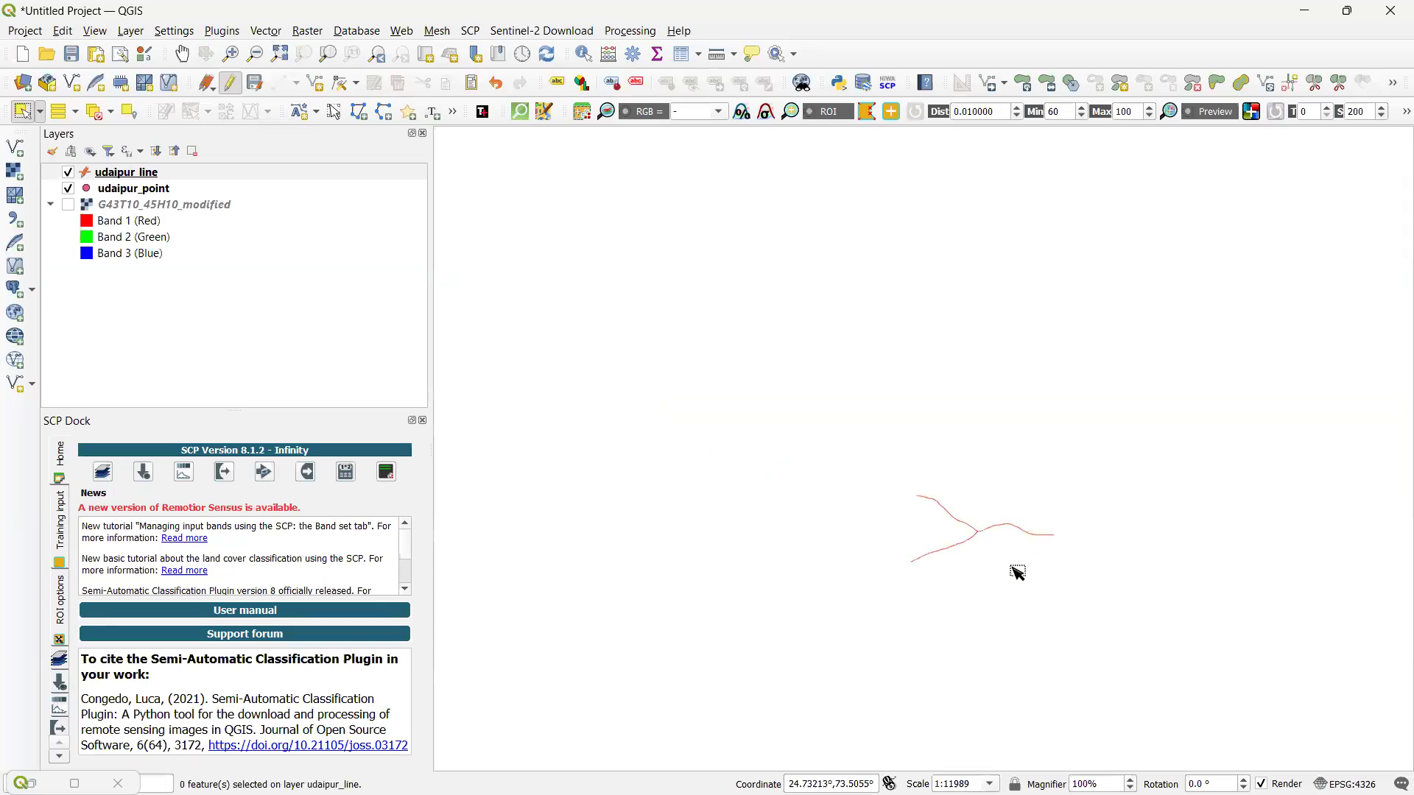
Select the long main line of udaipur_line again, followed by only the short upper branch, to check them as separate features
click(20, 115)
scroll(970, 601, up, 1)
drag(993, 444, 1051, 466)
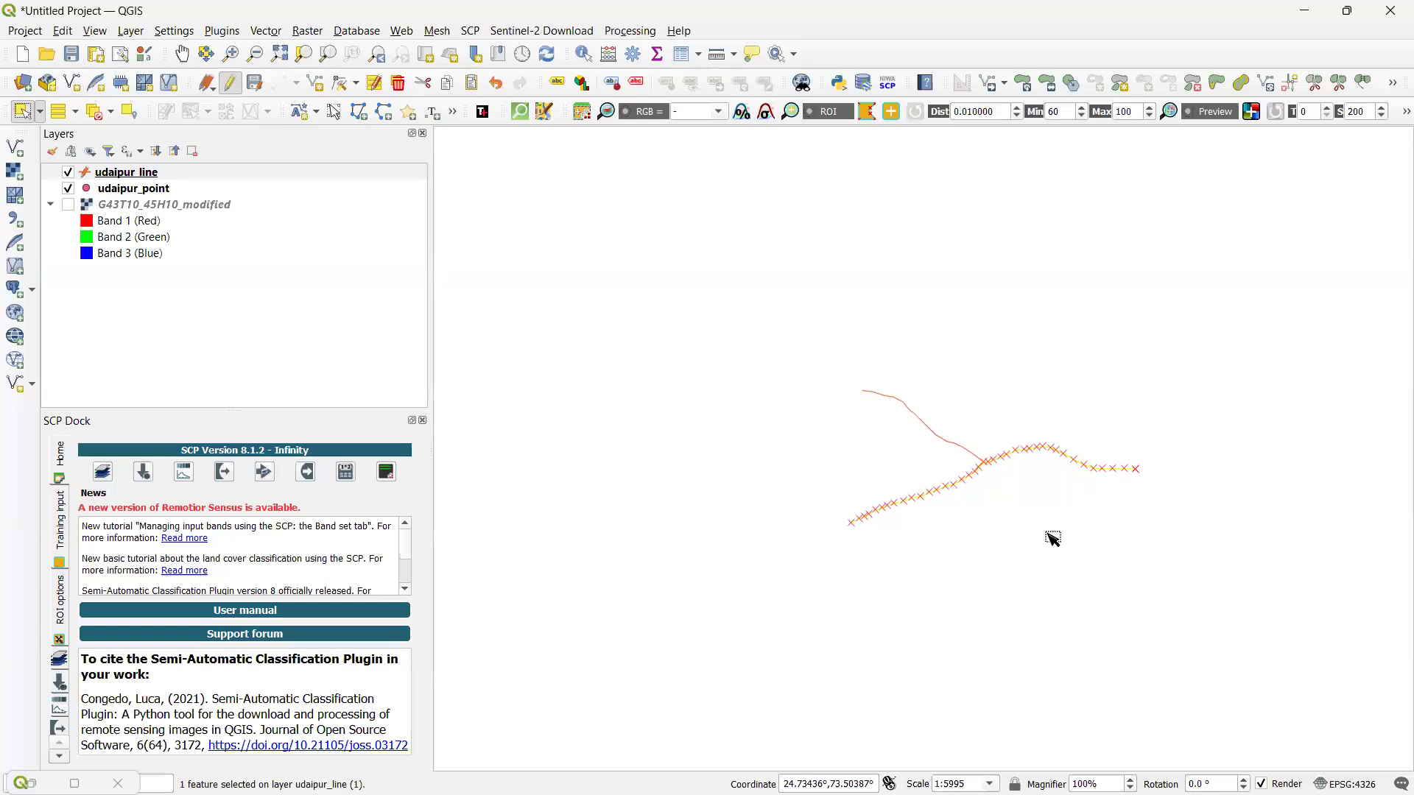
click(925, 418)
scroll(984, 495, up, 1)
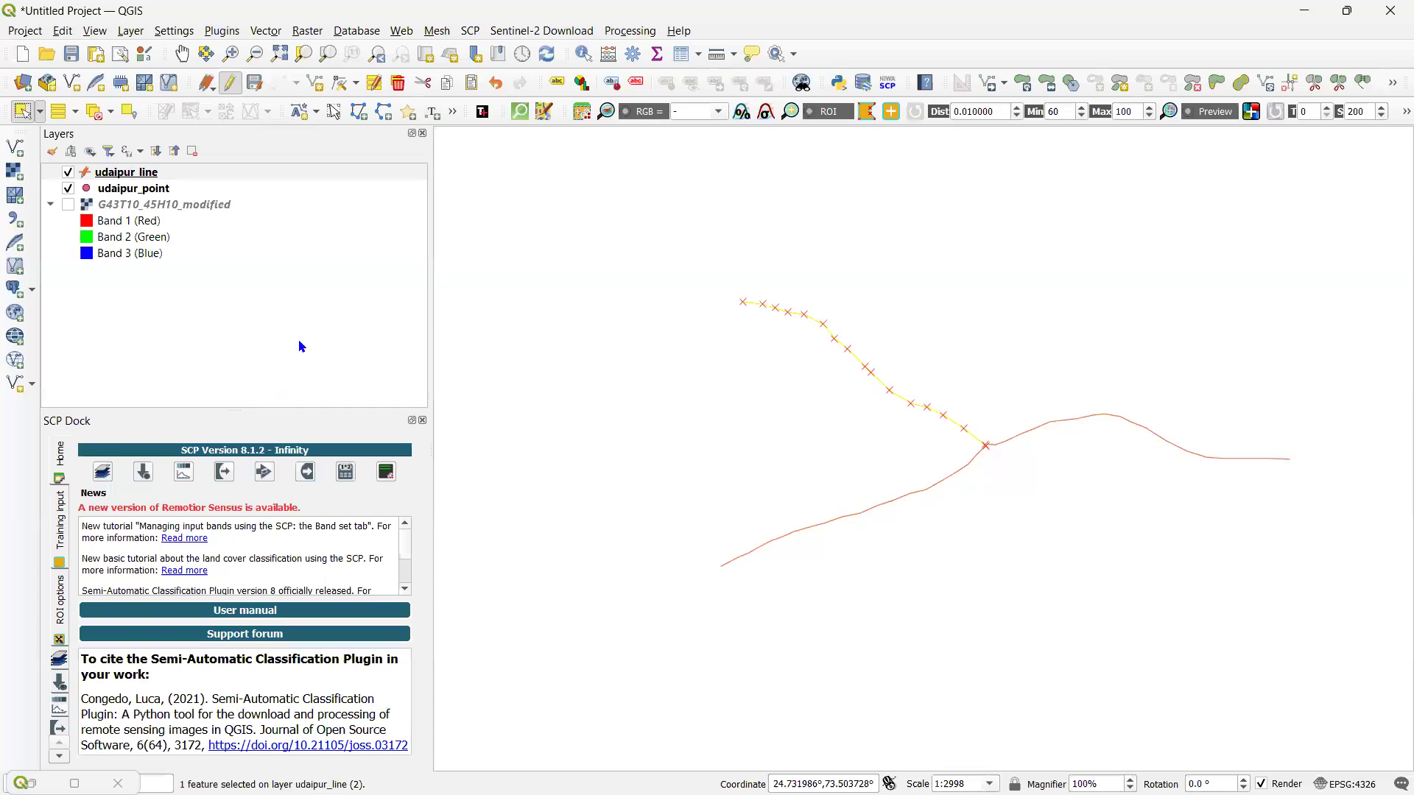
Show the G43T10_45H10_modified raster again and clear the selection in udaipur_line
click(68, 205)
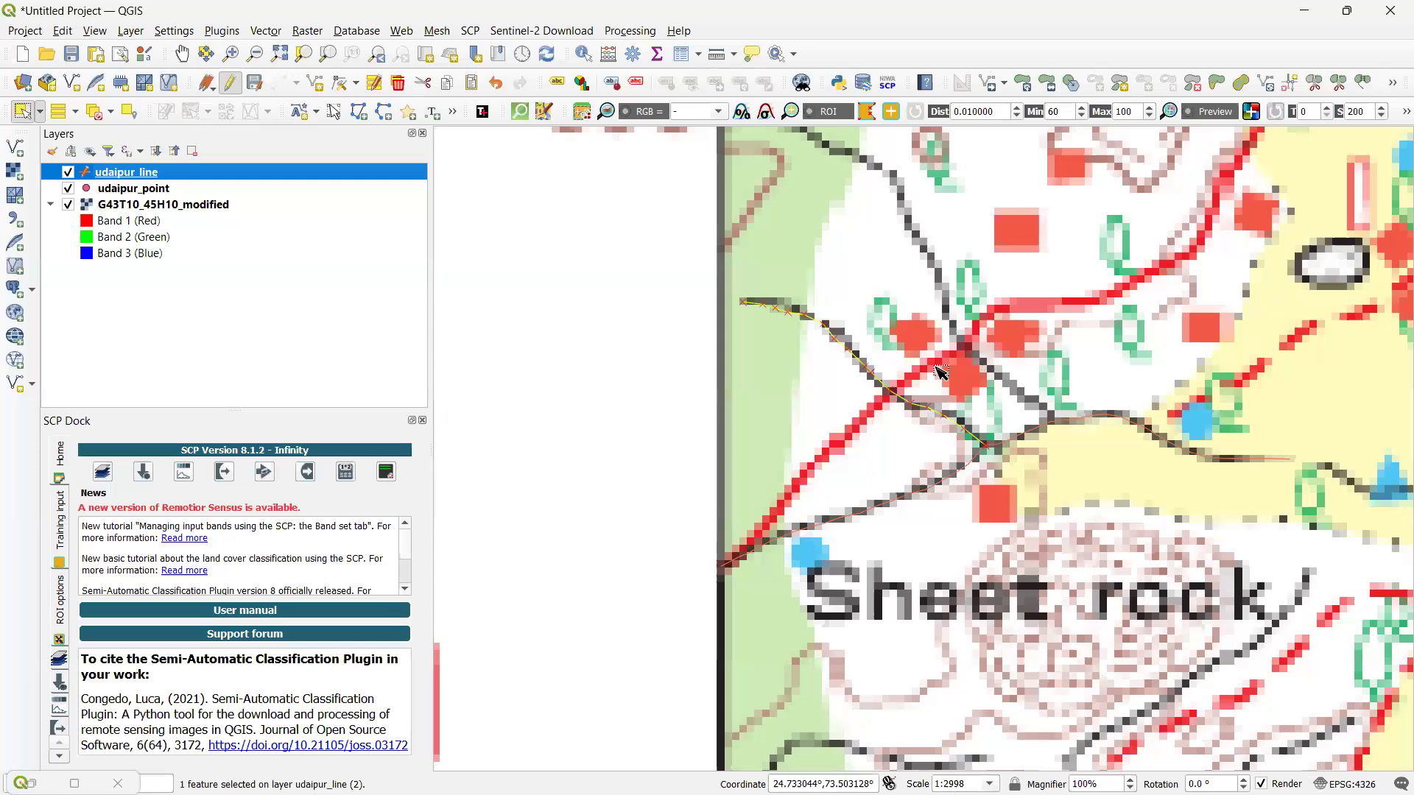
click(959, 414)
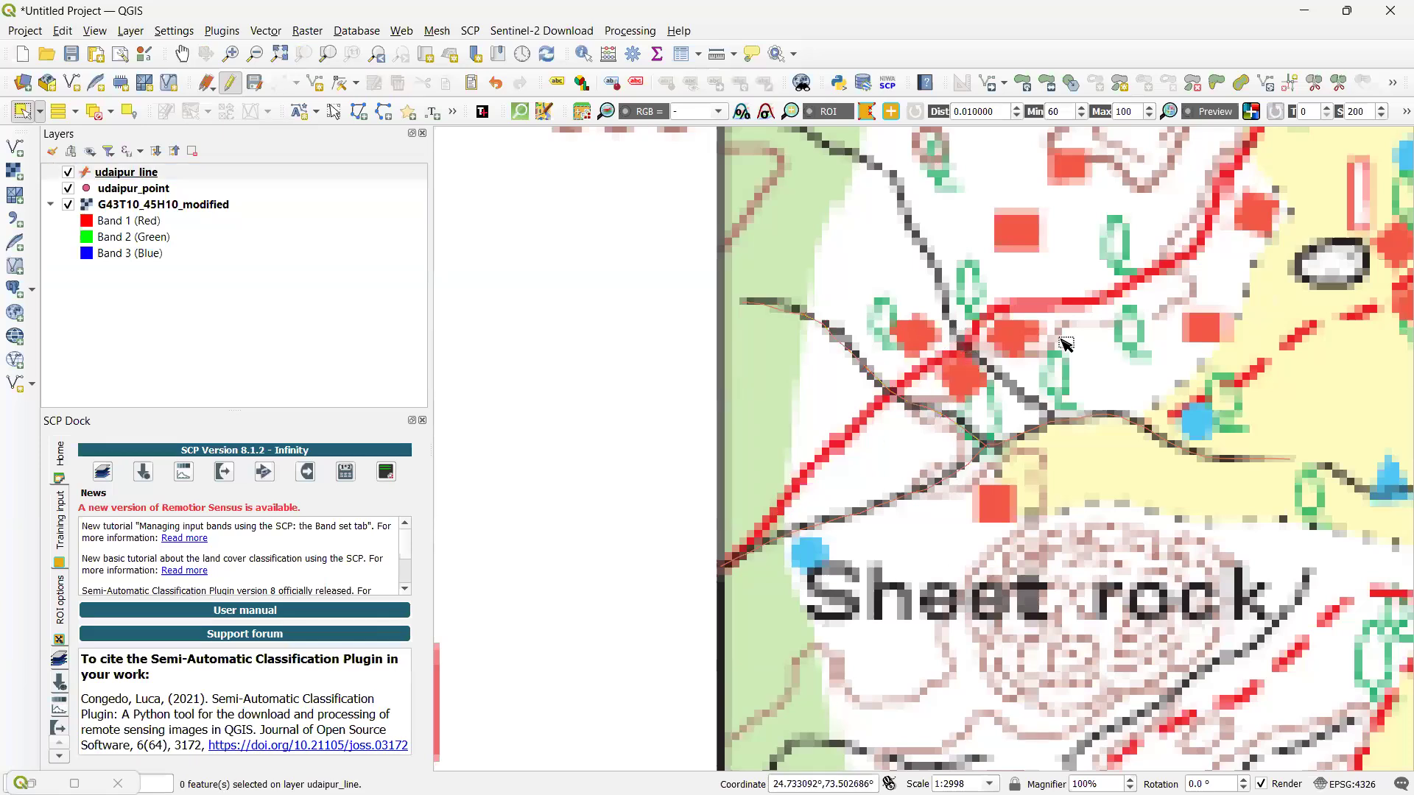
drag(1134, 393, 742, 375)
Examine the black line network and its junctions north of Sheet rock, between the green forest edge and the Kalji ka Gurha area
scroll(600, 230, down, 3)
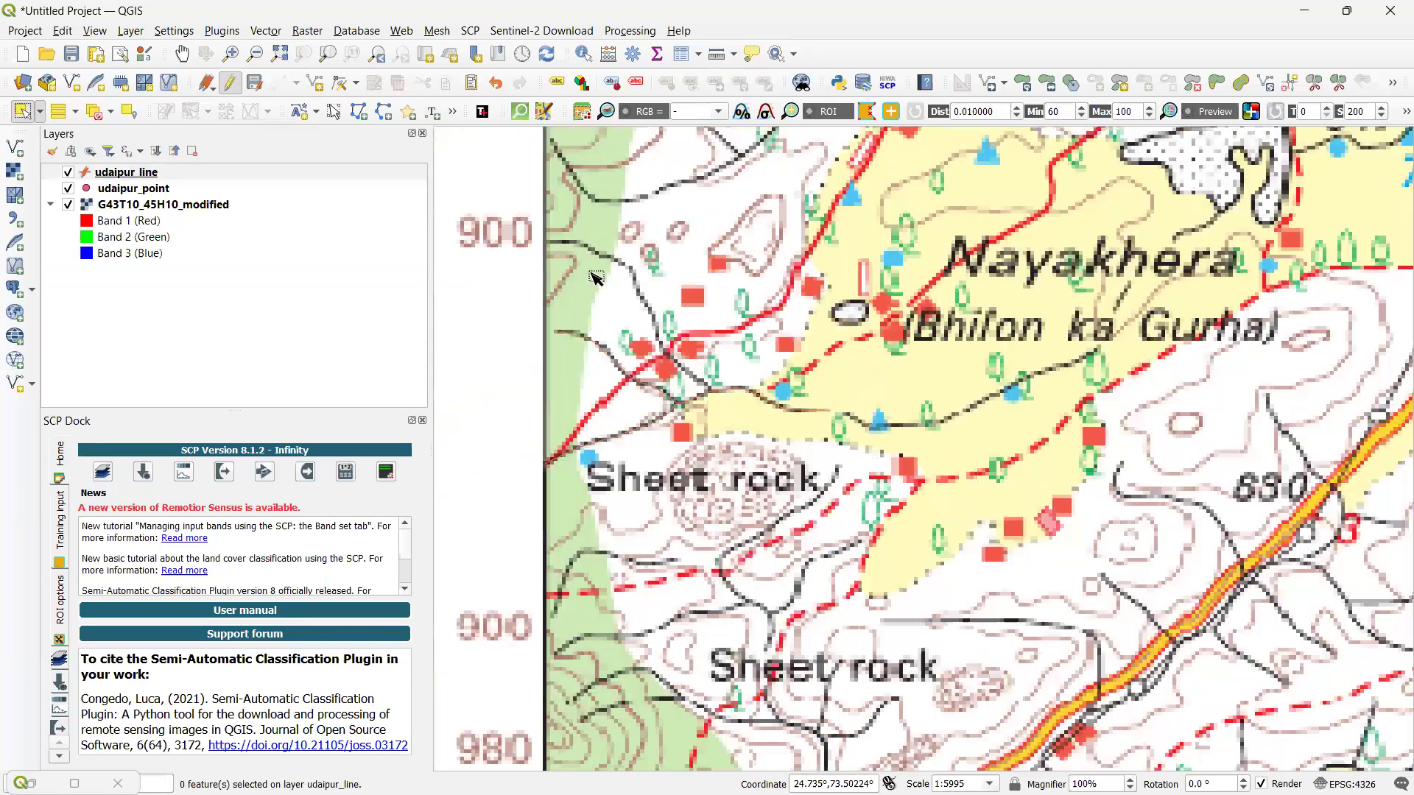
scroll(594, 275, up, 4)
scroll(733, 372, down, 1)
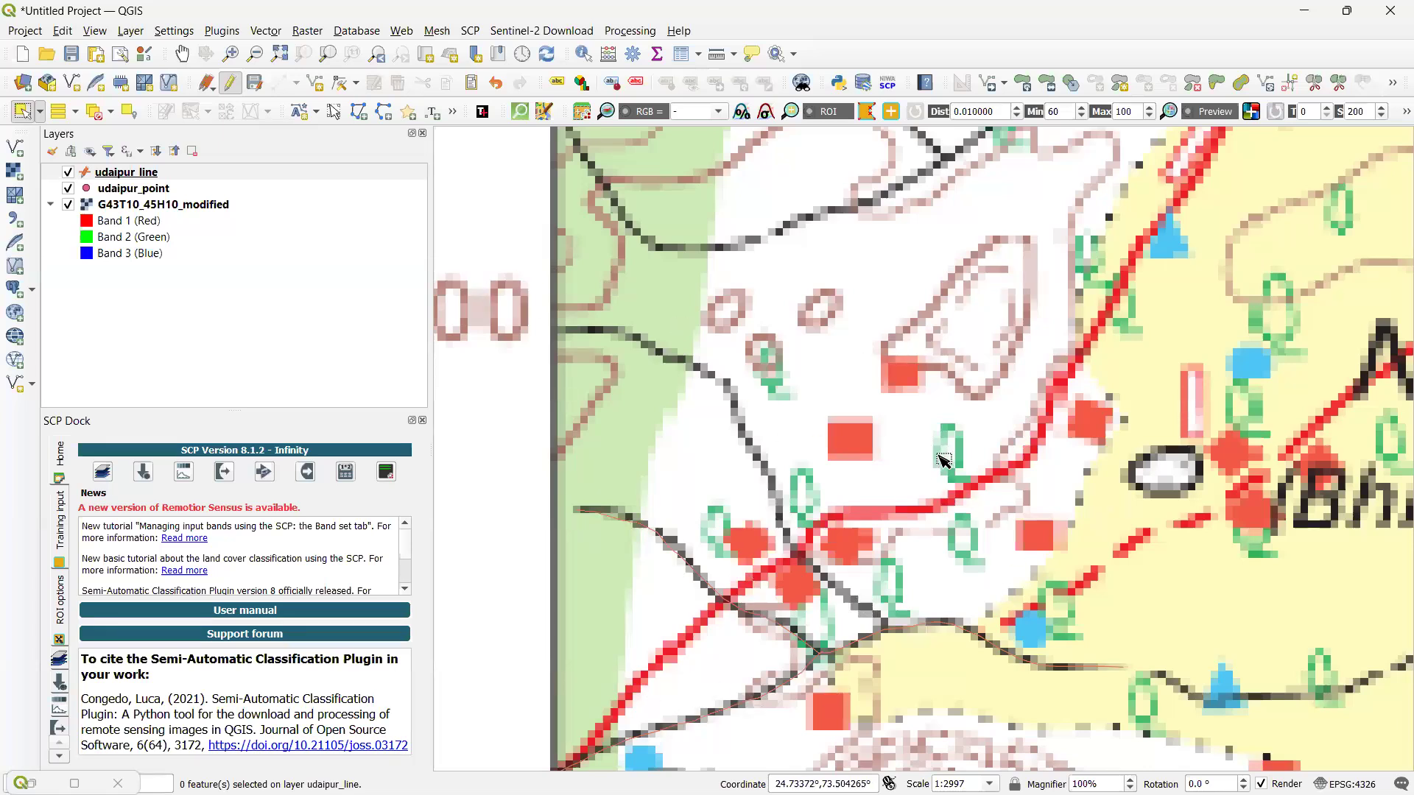
scroll(939, 343, down, 2)
scroll(938, 302, up, 2)
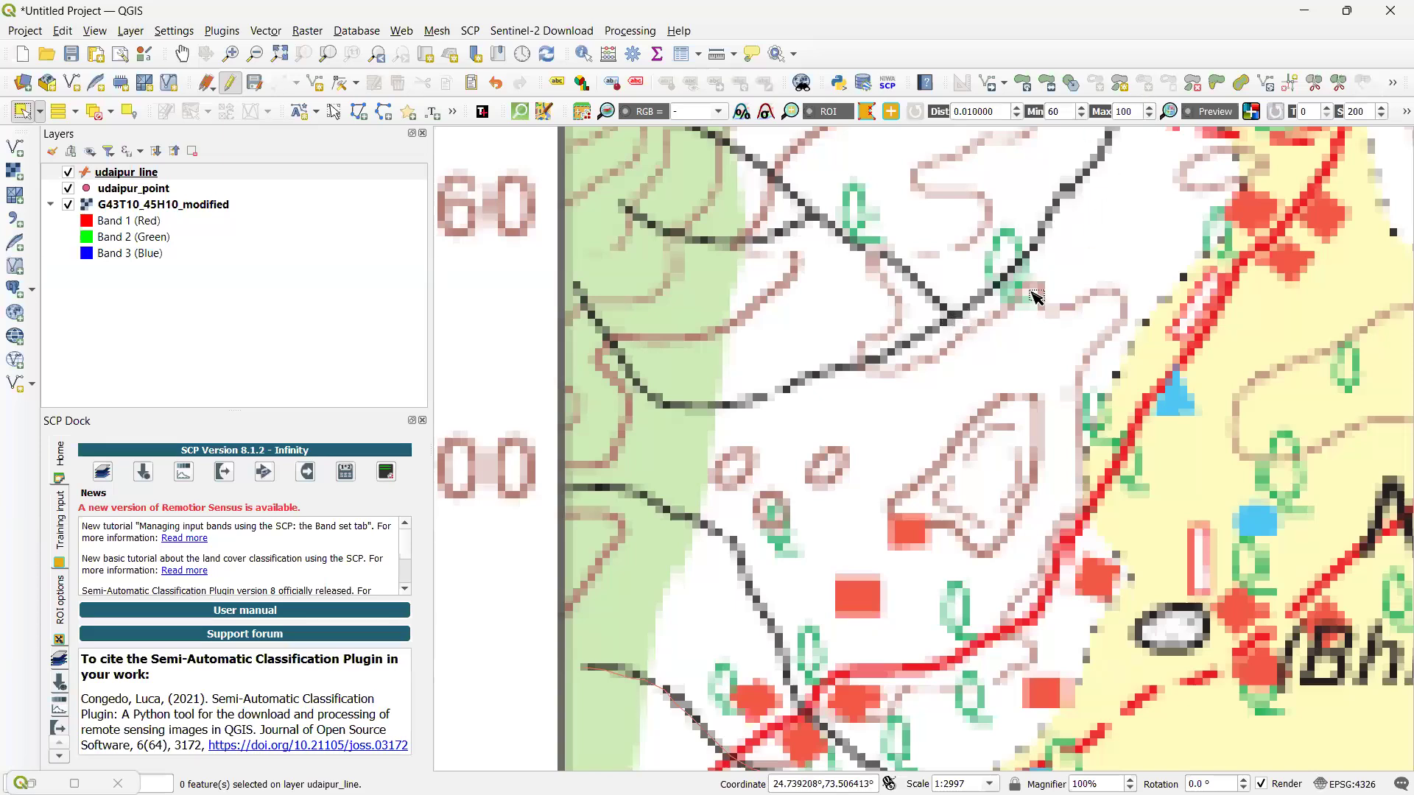
scroll(1035, 297, up, 2)
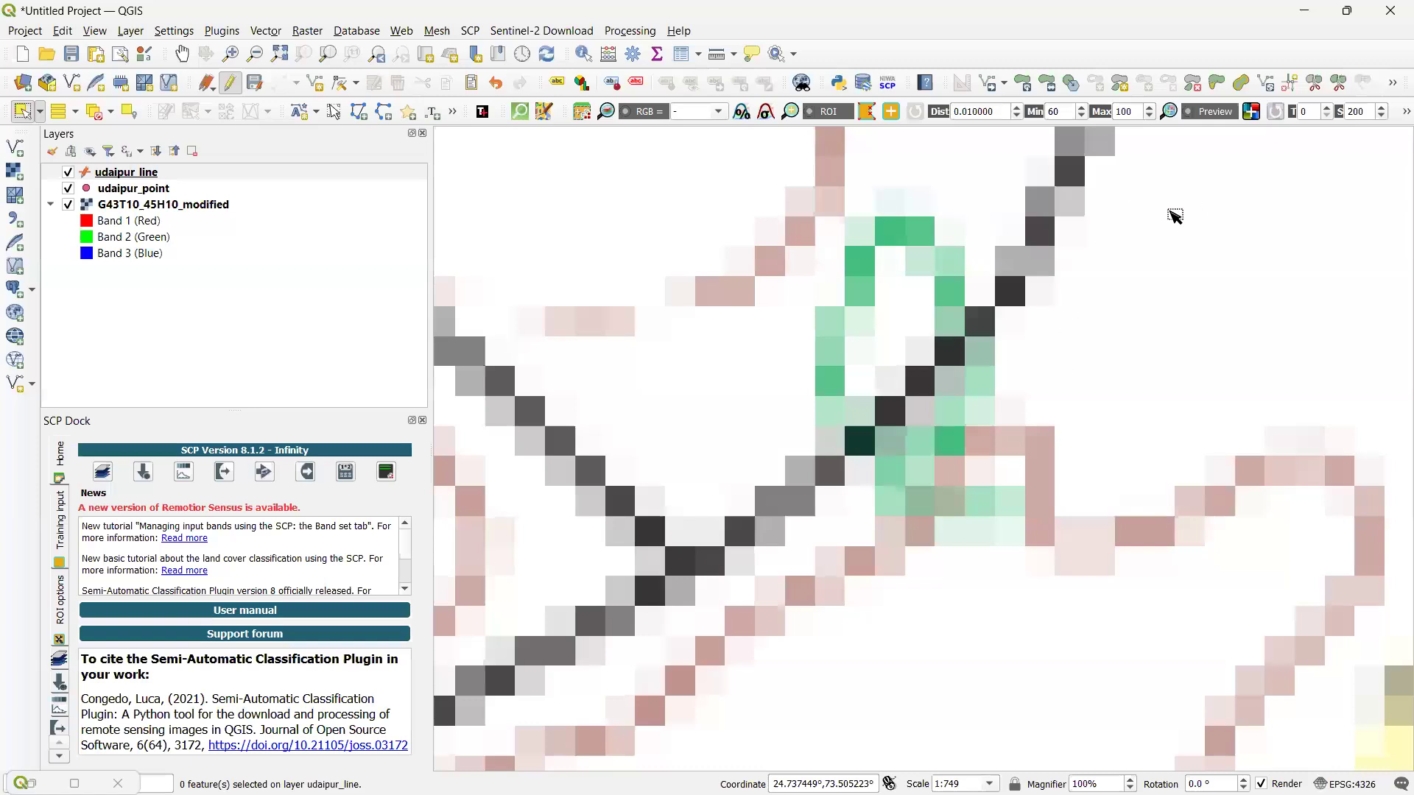
scroll(1174, 216, down, 4)
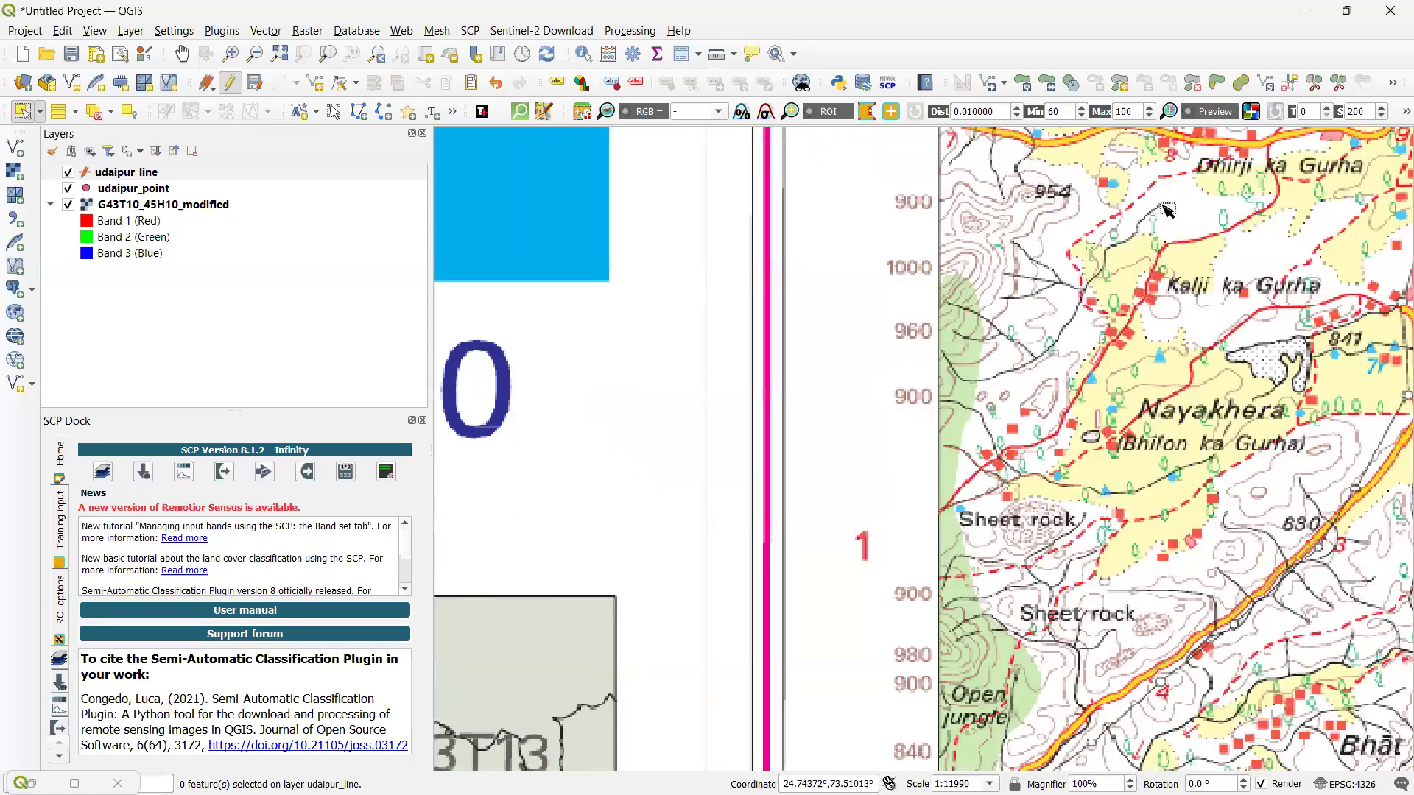
scroll(1083, 288, up, 1)
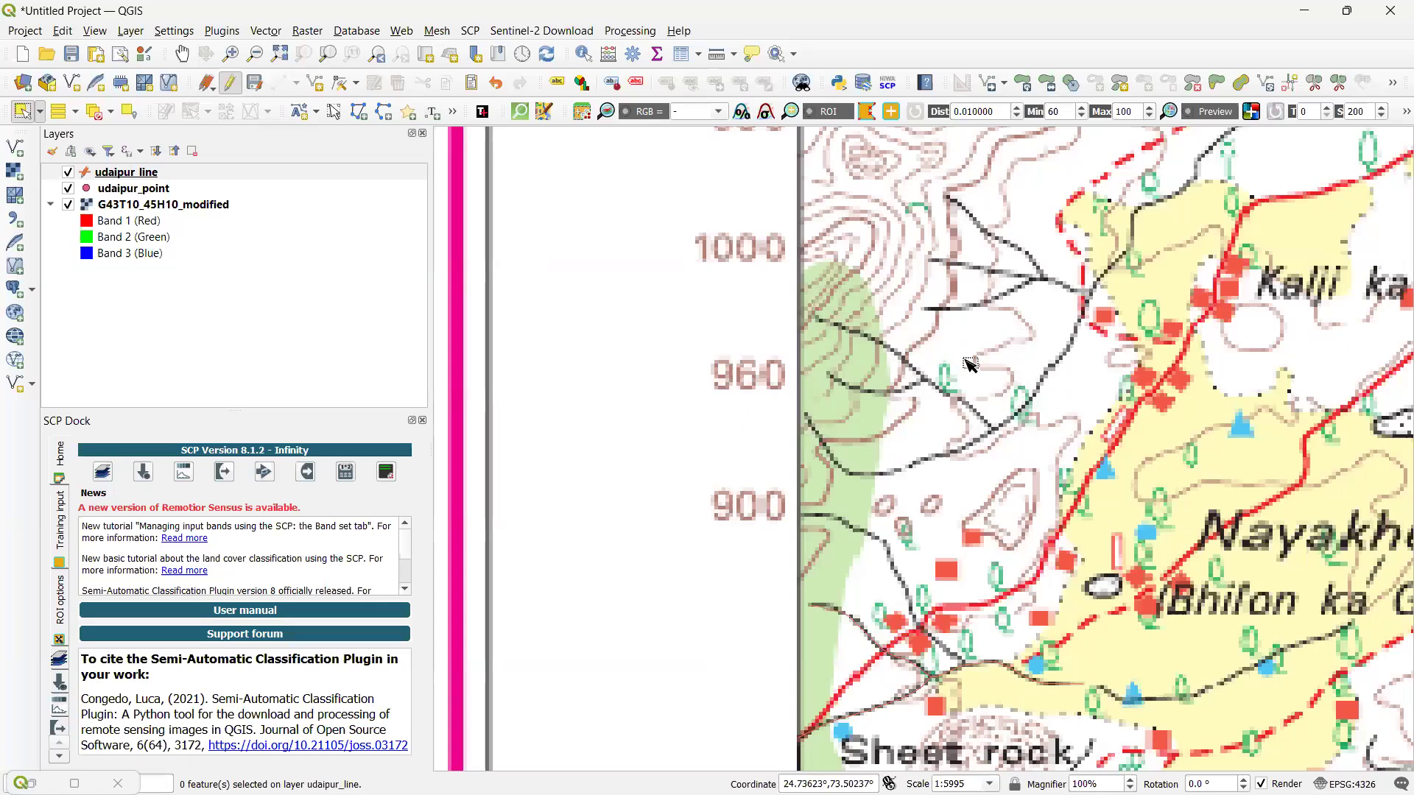
scroll(898, 221, up, 1)
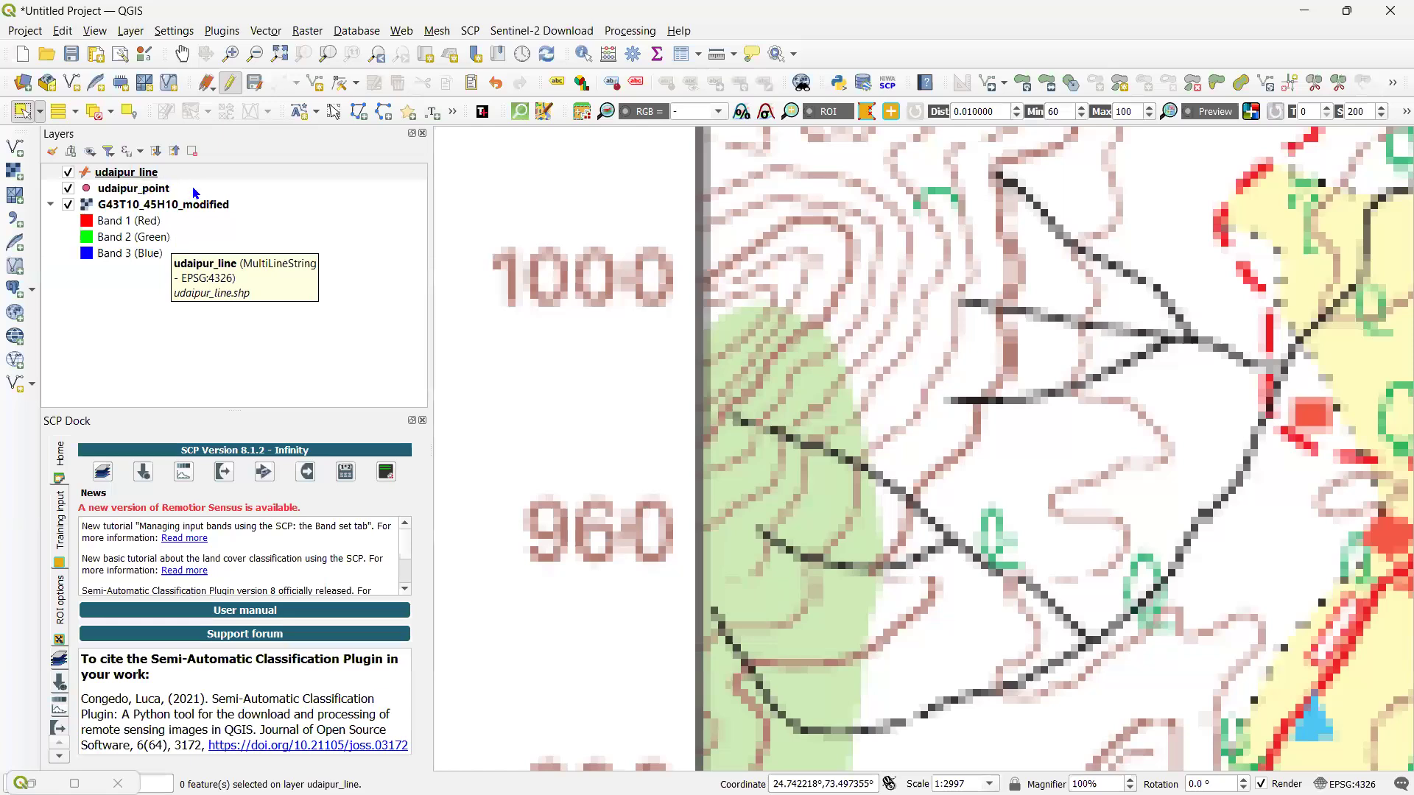
Make udaipur_point the active layer
drag(409, 175, 438, 166)
drag(486, 375, 330, 265)
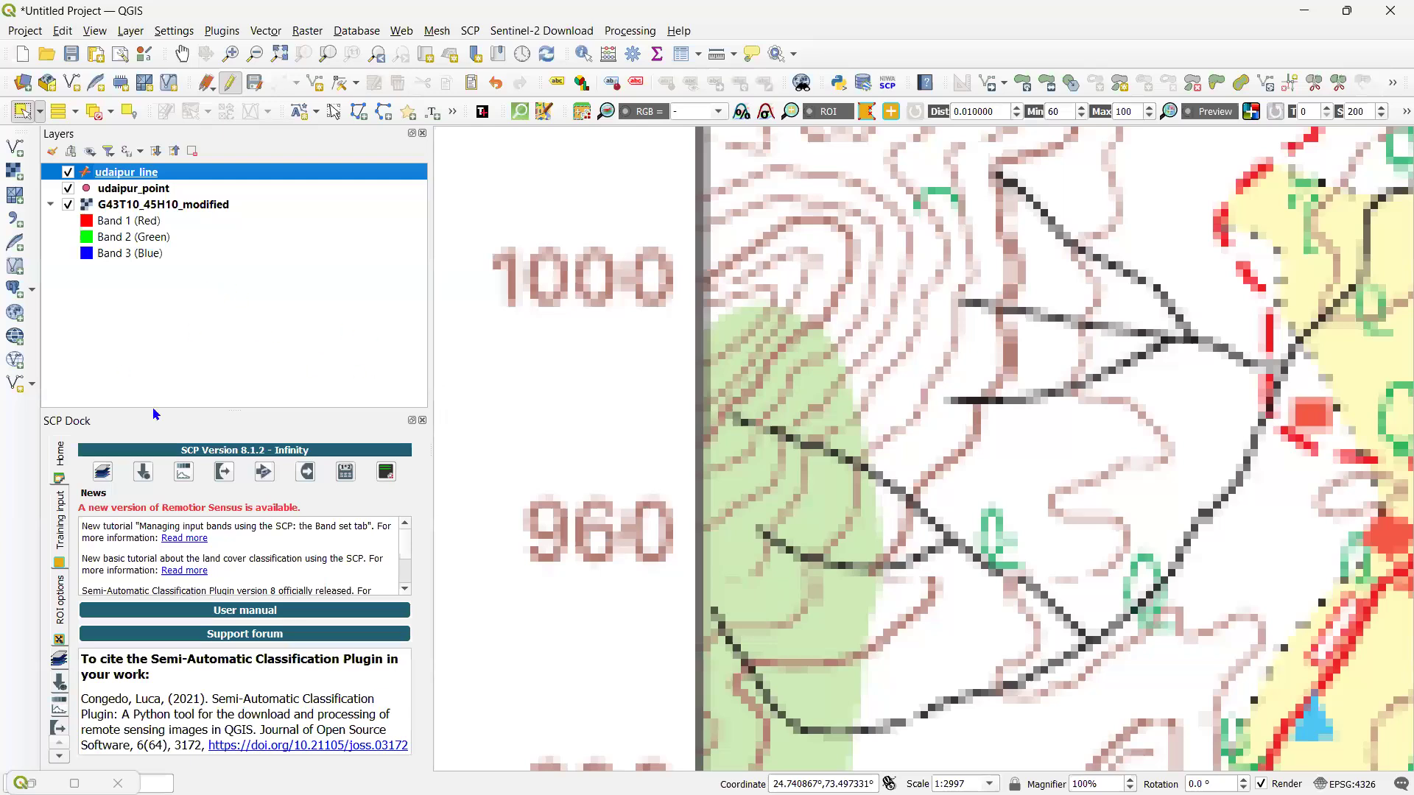
click(143, 191)
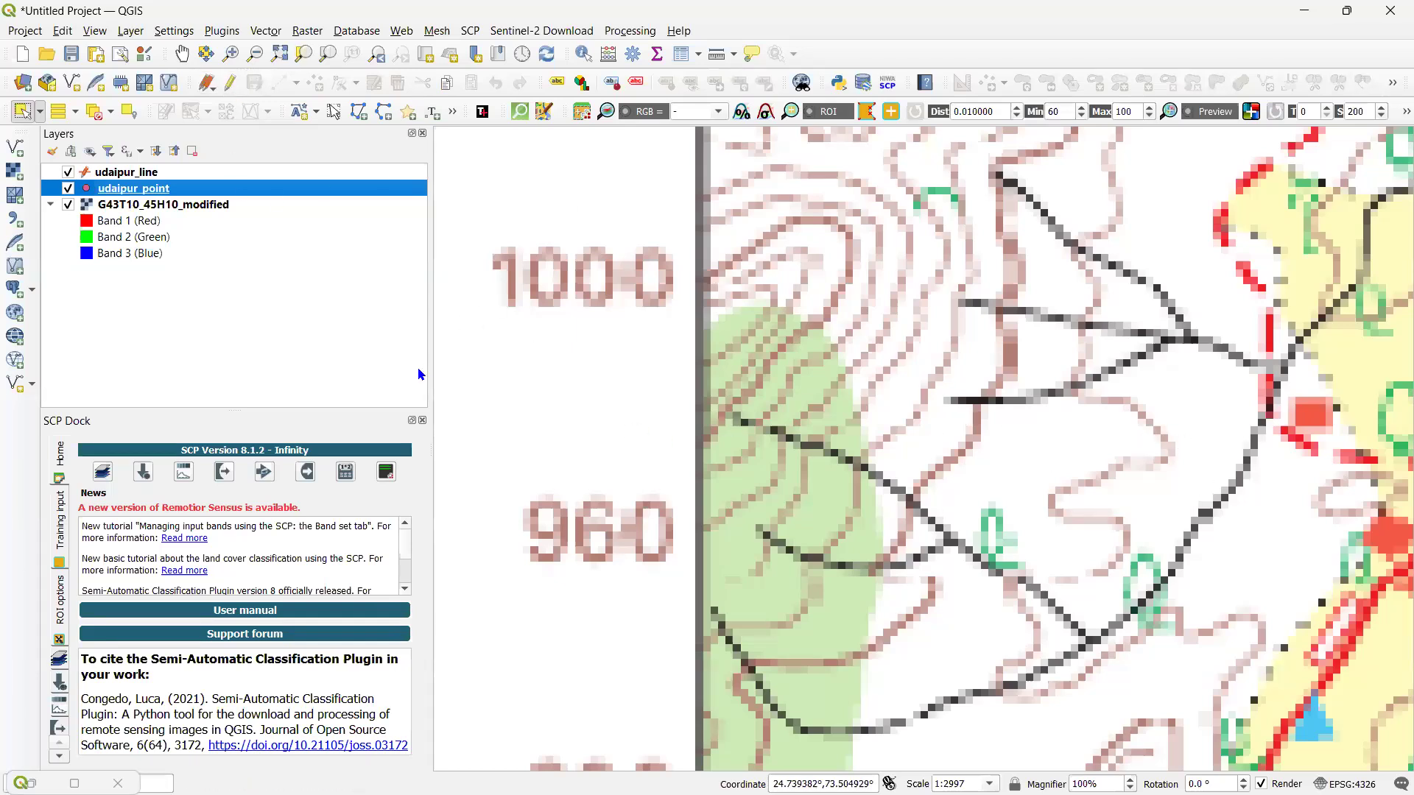
Make udaipur_line the active layer and end its editing session
click(122, 174)
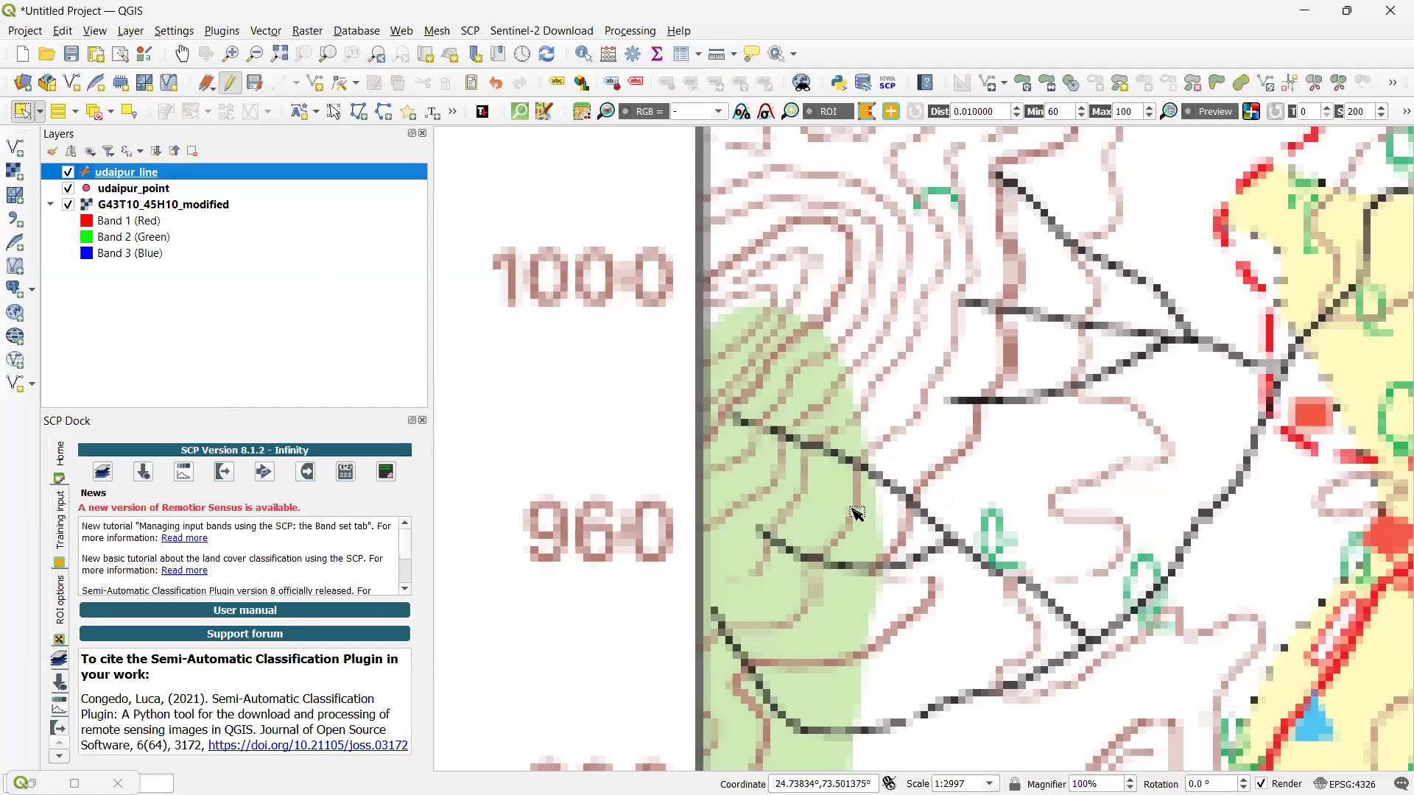
scroll(1107, 361, down, 2)
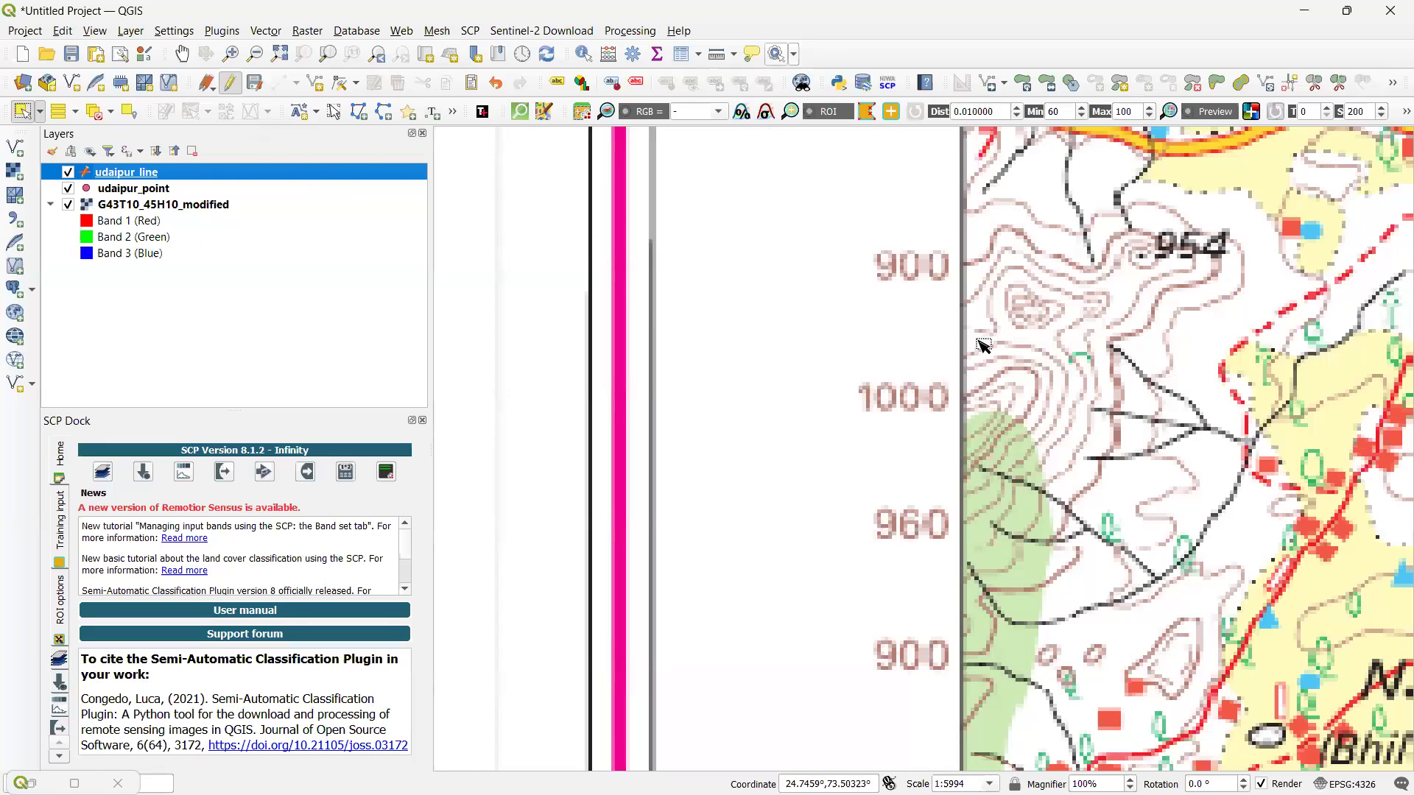
scroll(1113, 292, down, 1)
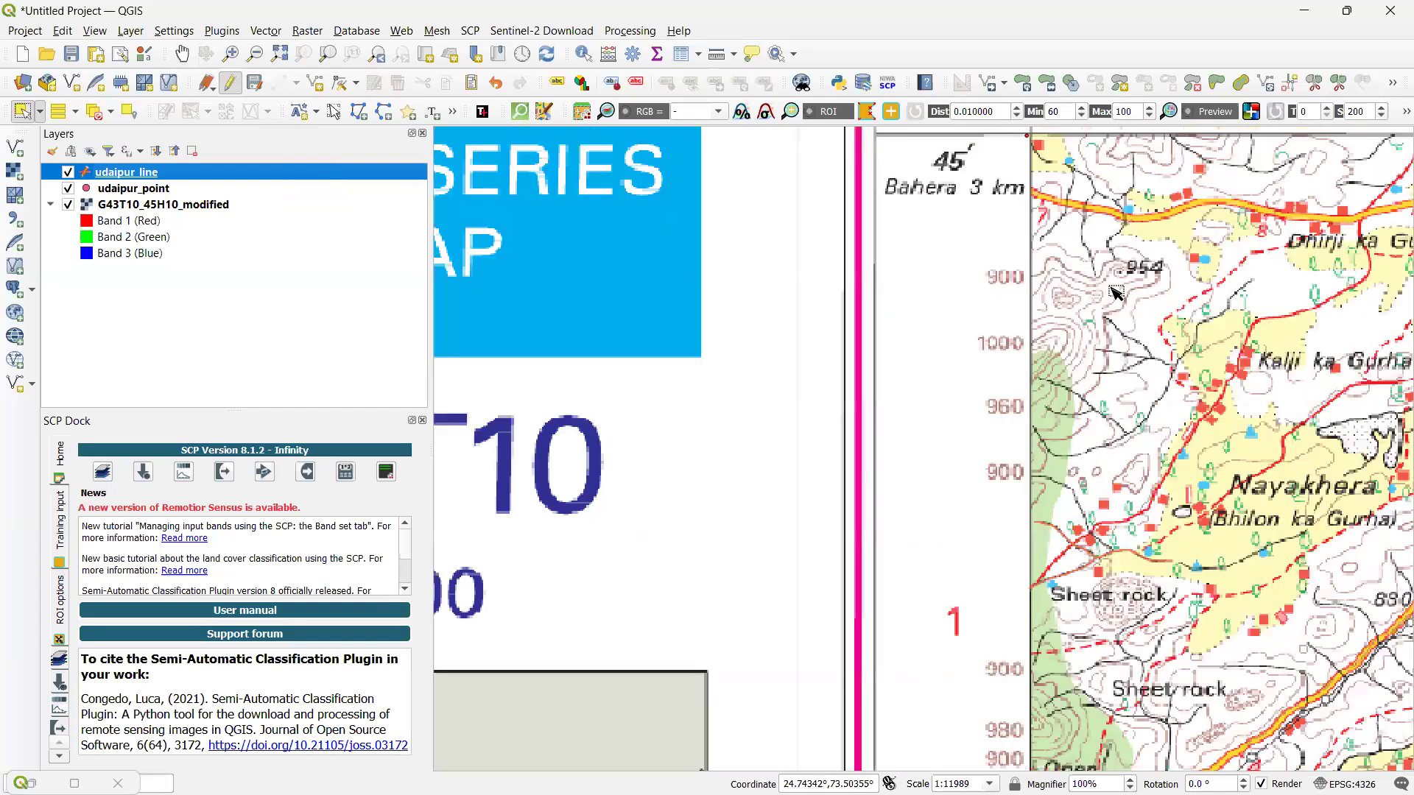
scroll(1114, 292, up, 2)
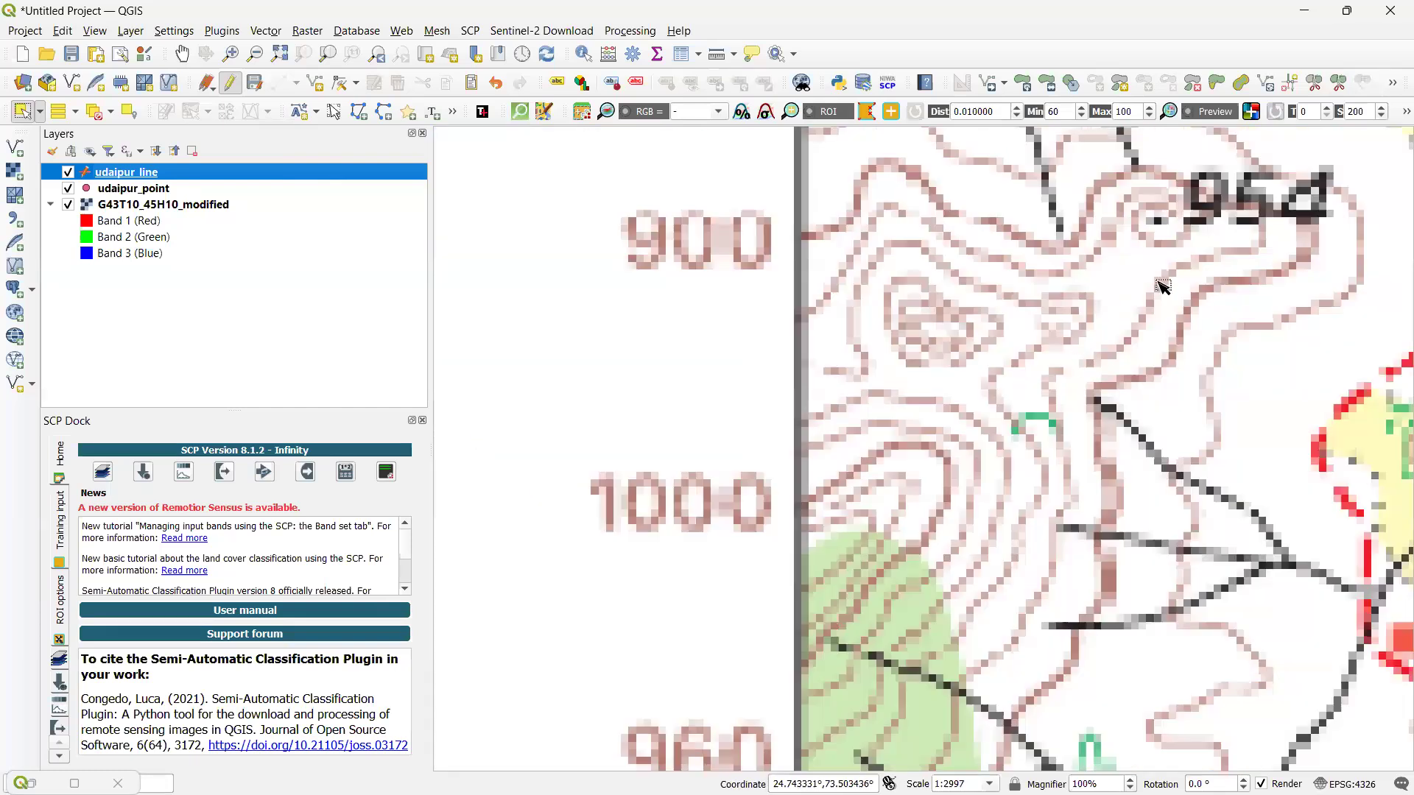
scroll(1164, 286, down, 2)
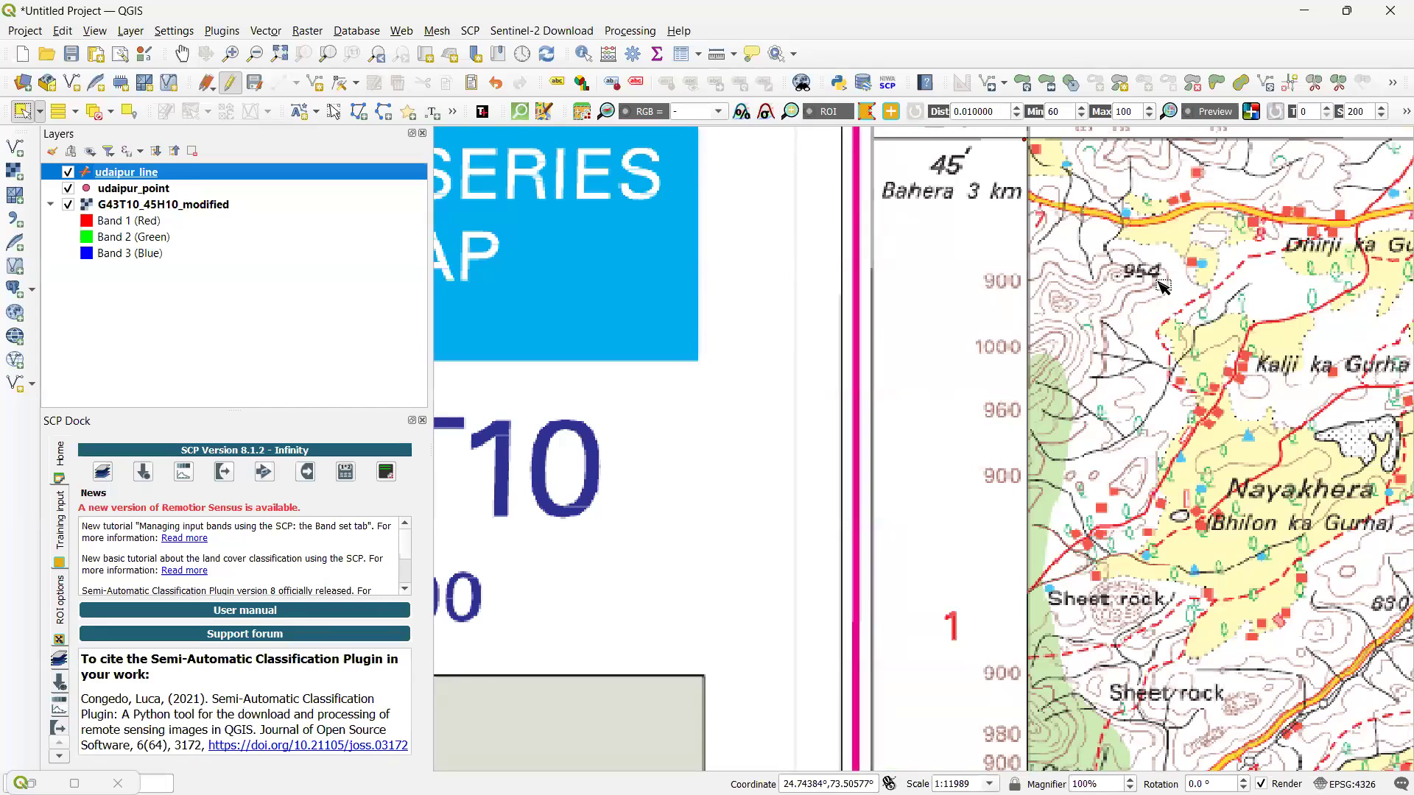
click(230, 82)
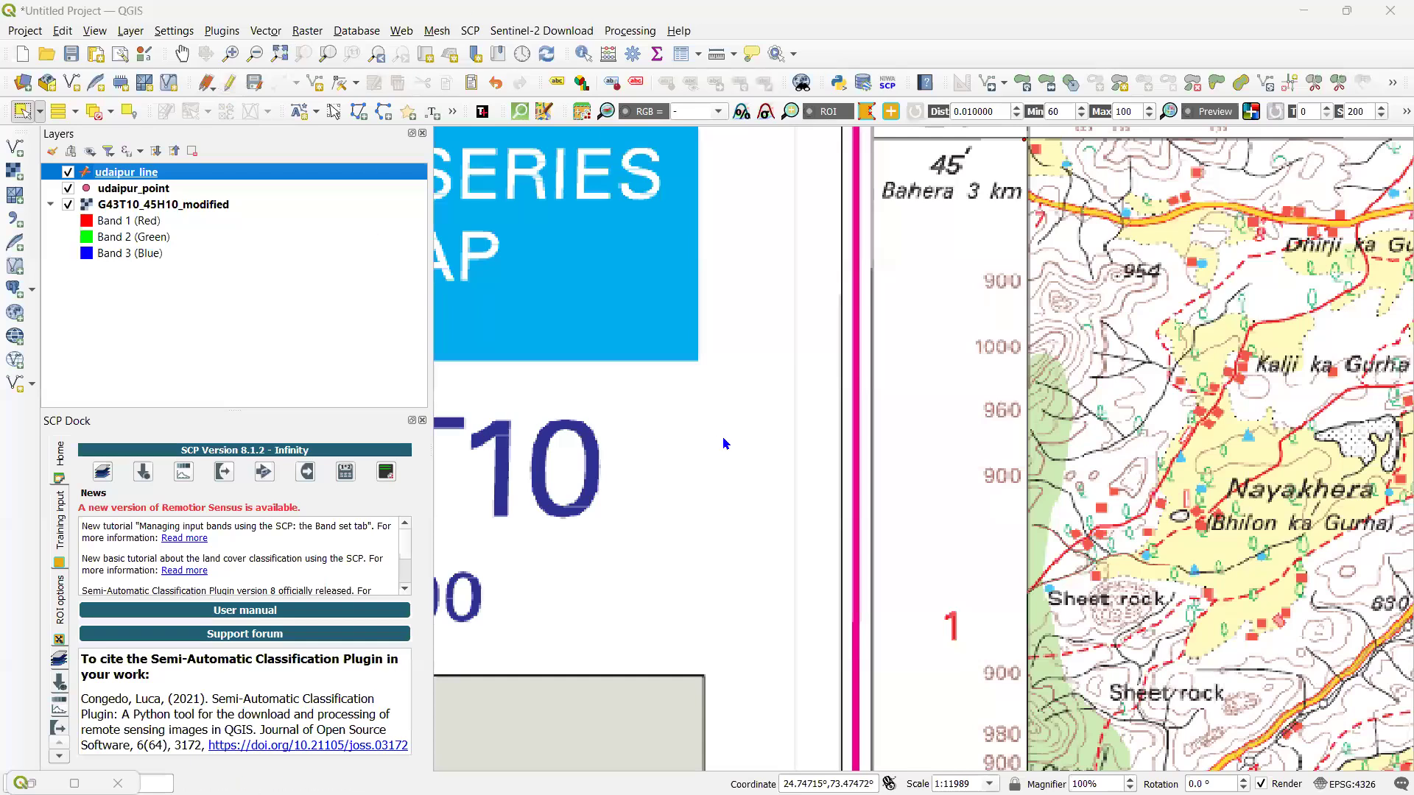
click(708, 414)
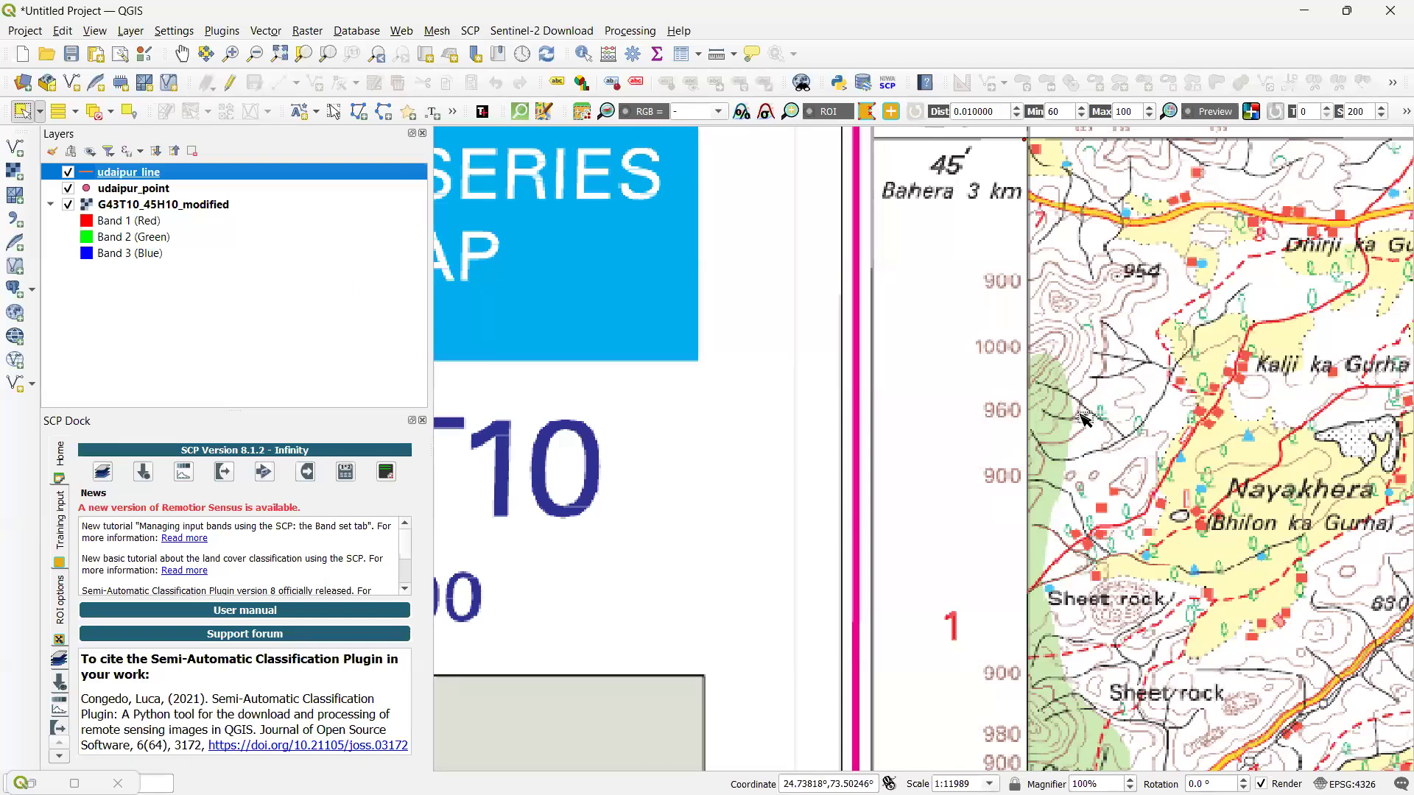
Examine the black line network near spot height 954 and the toposheet's western edge down to Sheet rock and Bhat
scroll(1084, 418, up, 1)
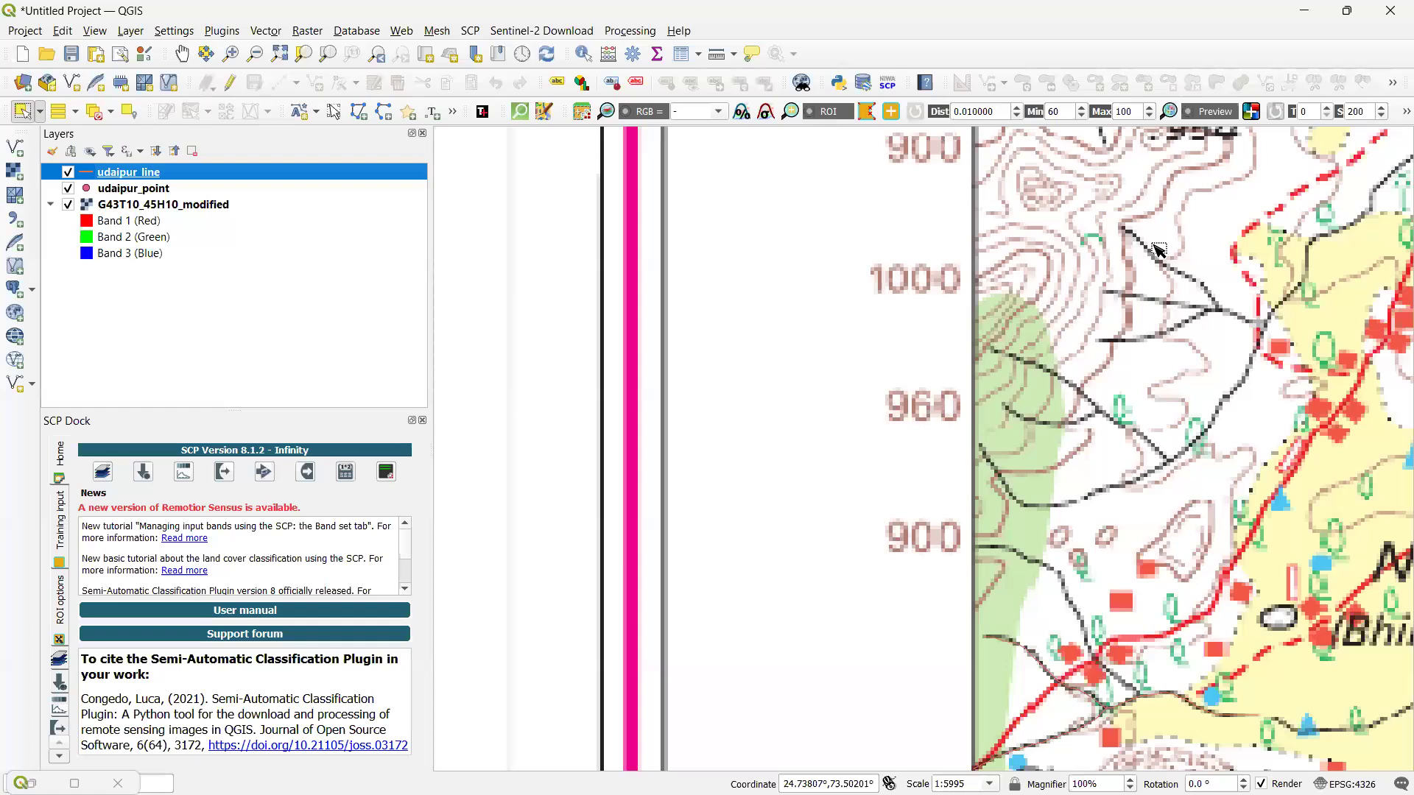
scroll(1158, 250, up, 2)
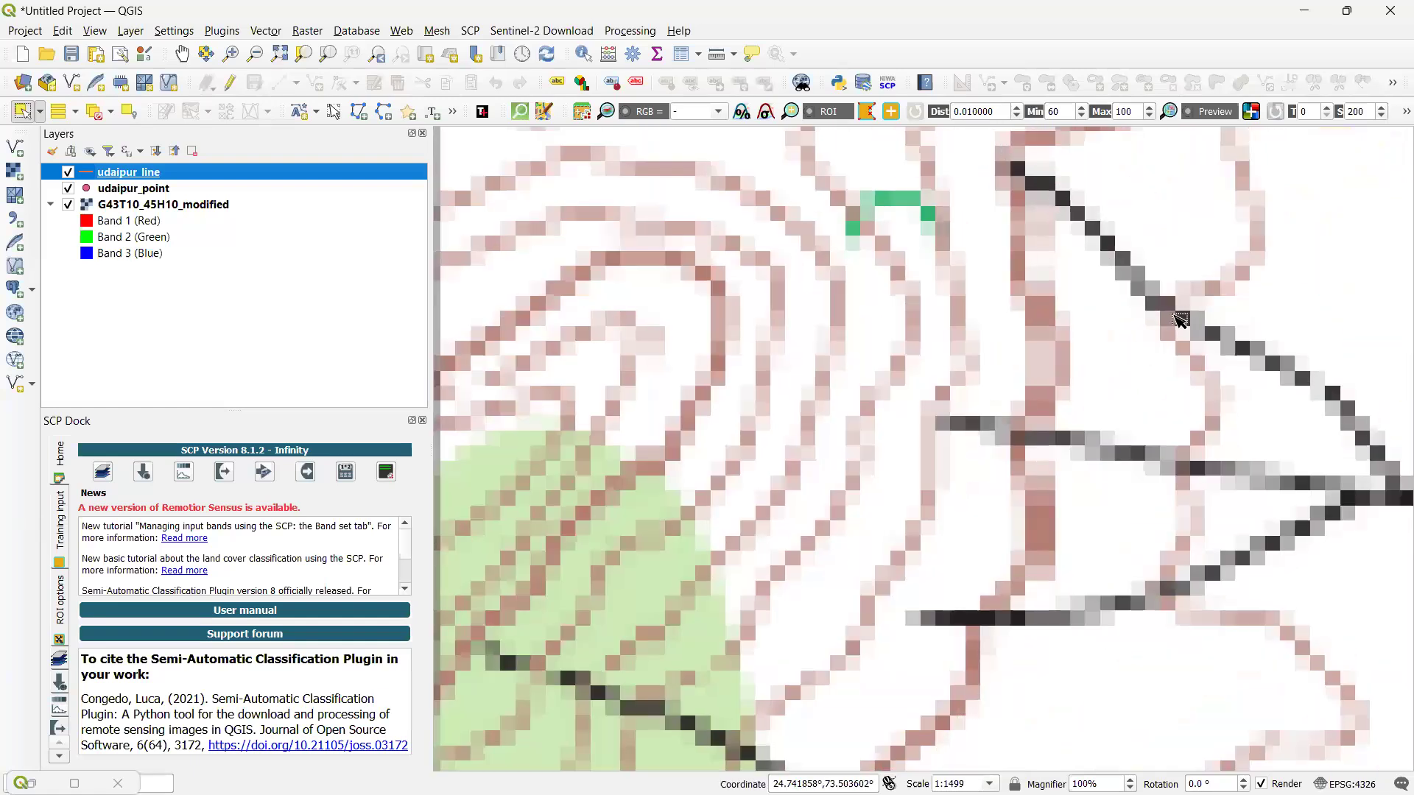
scroll(1178, 319, down, 5)
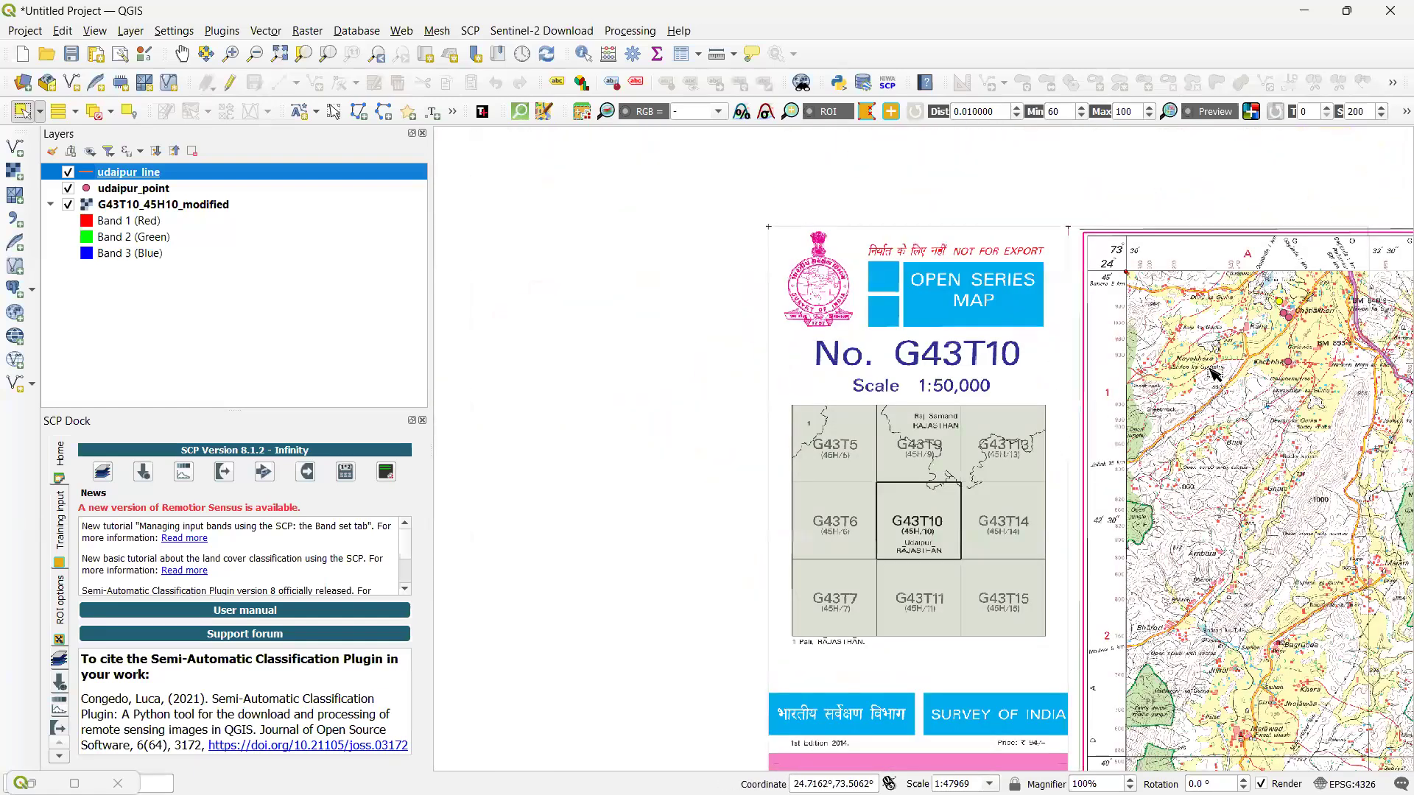
scroll(1208, 339, up, 1)
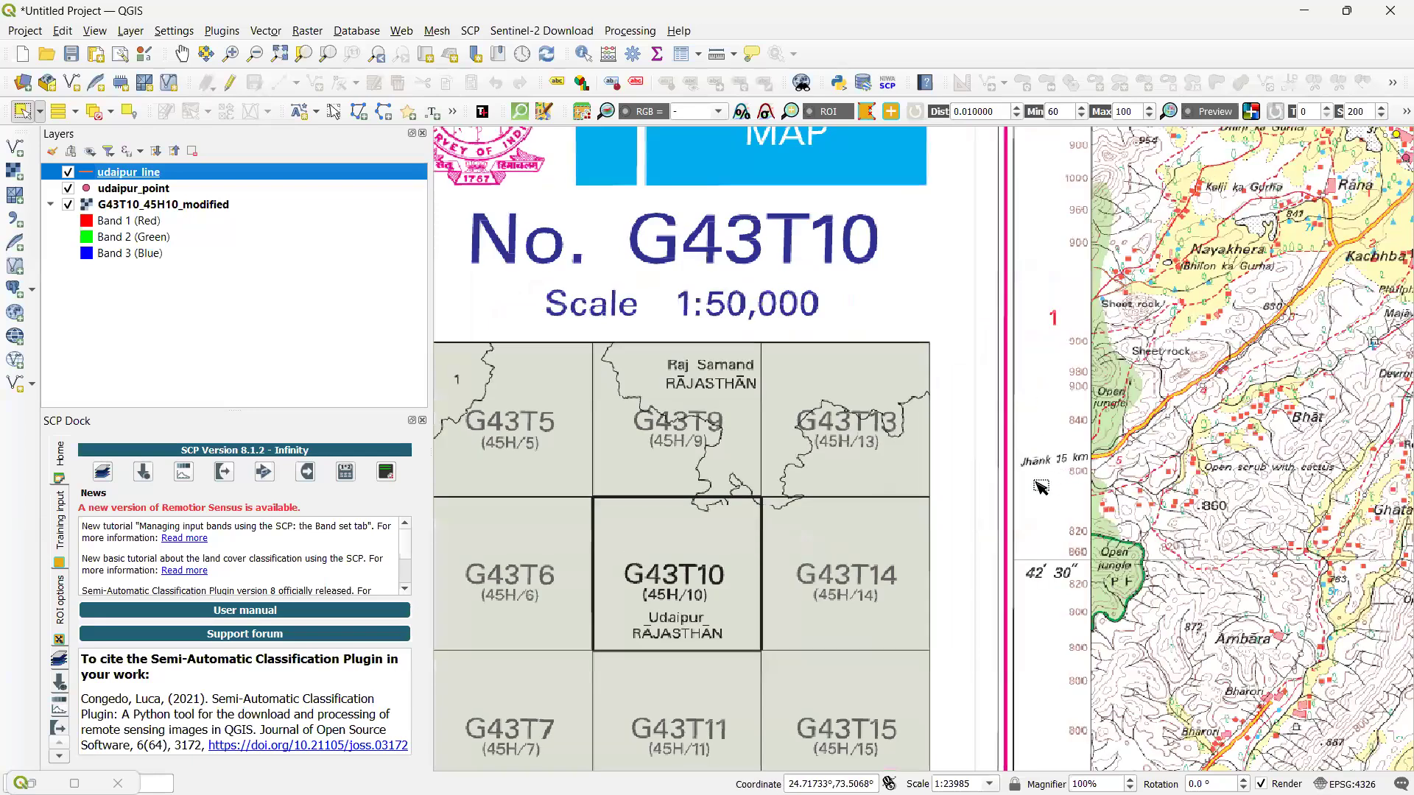
scroll(970, 386, up, 1)
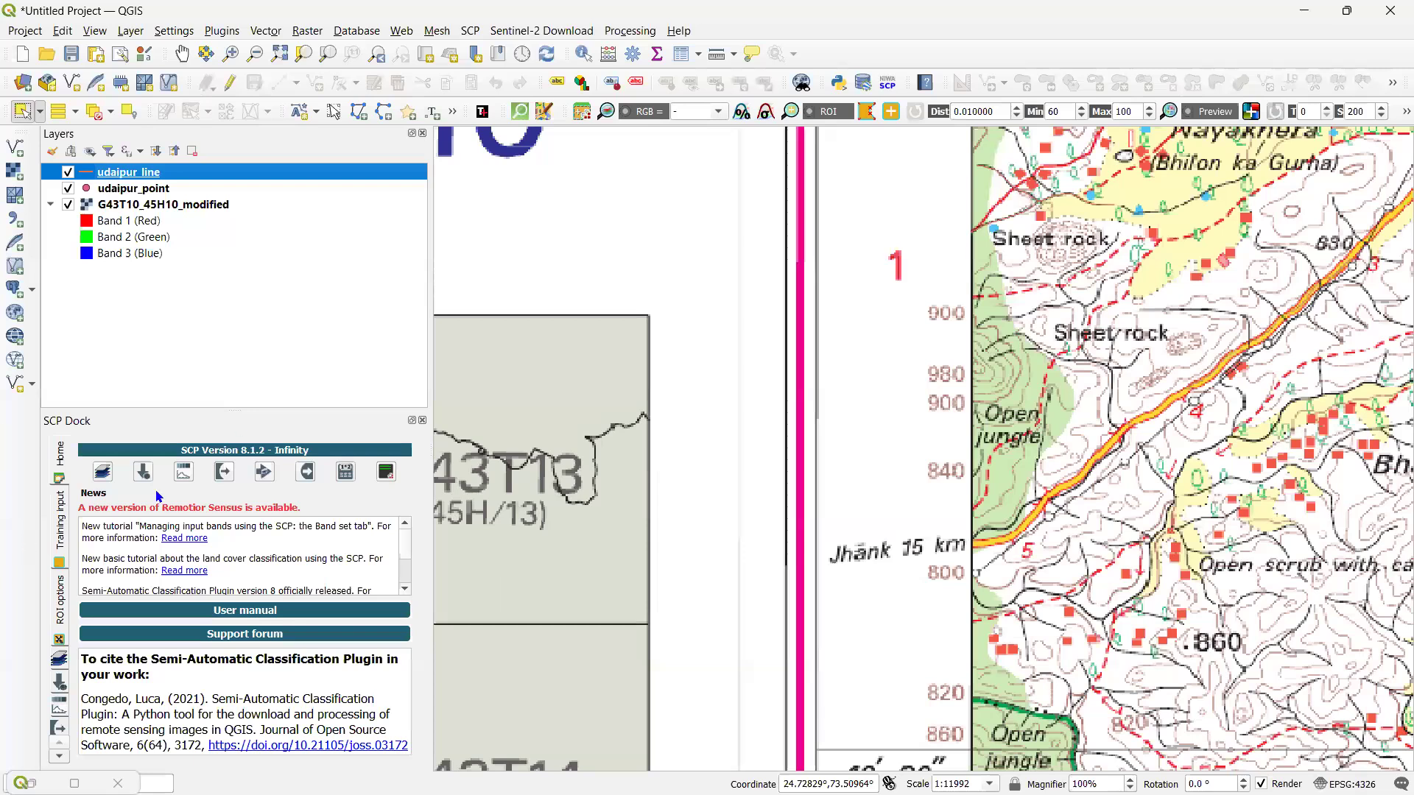
scroll(747, 467, up, 1)
scroll(972, 377, down, 1)
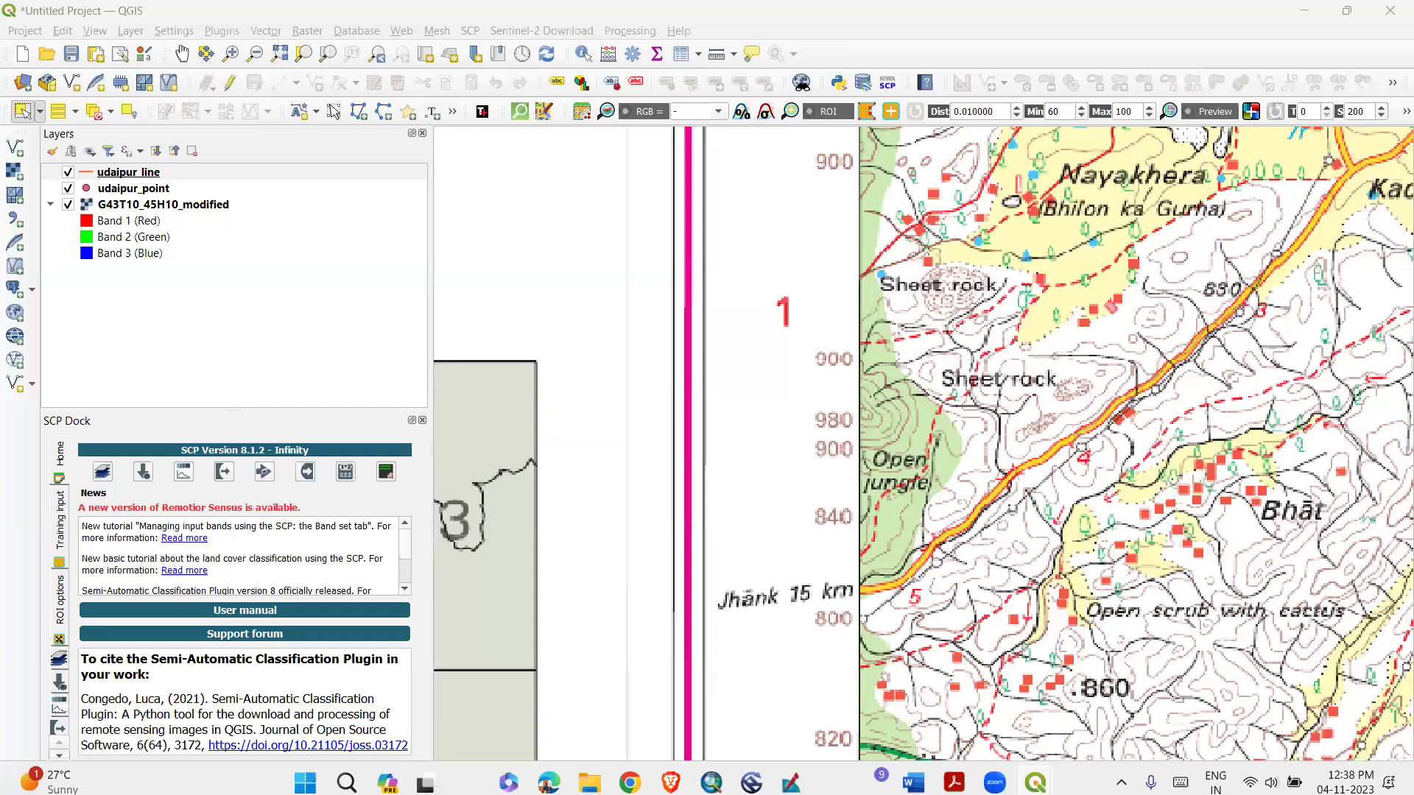
Close the Windows mouse pointer settings and examine the roads, settlements and contours around Nayakhera, Sheet rock and Kalji ka Gurha
mouse_move(1034, 779)
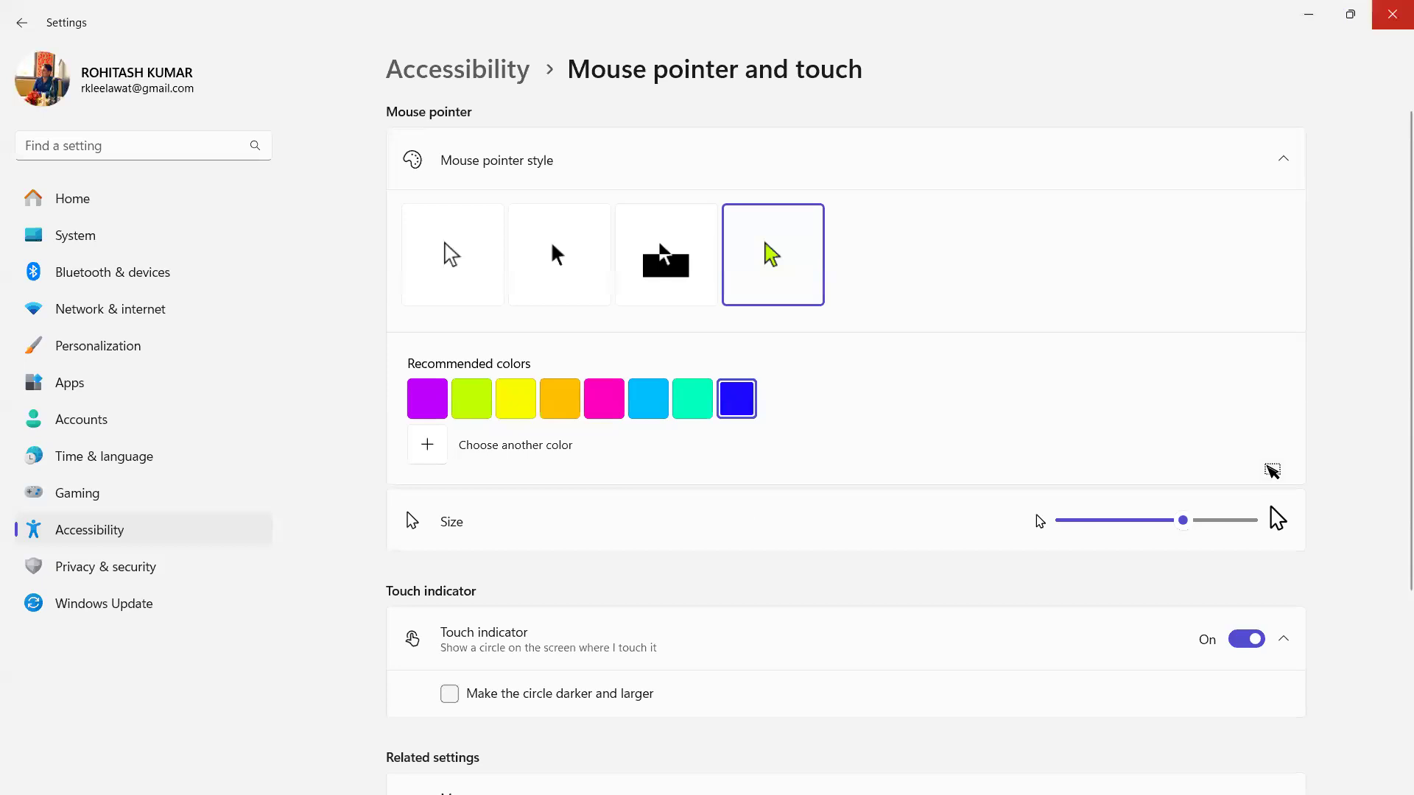
click(1392, 14)
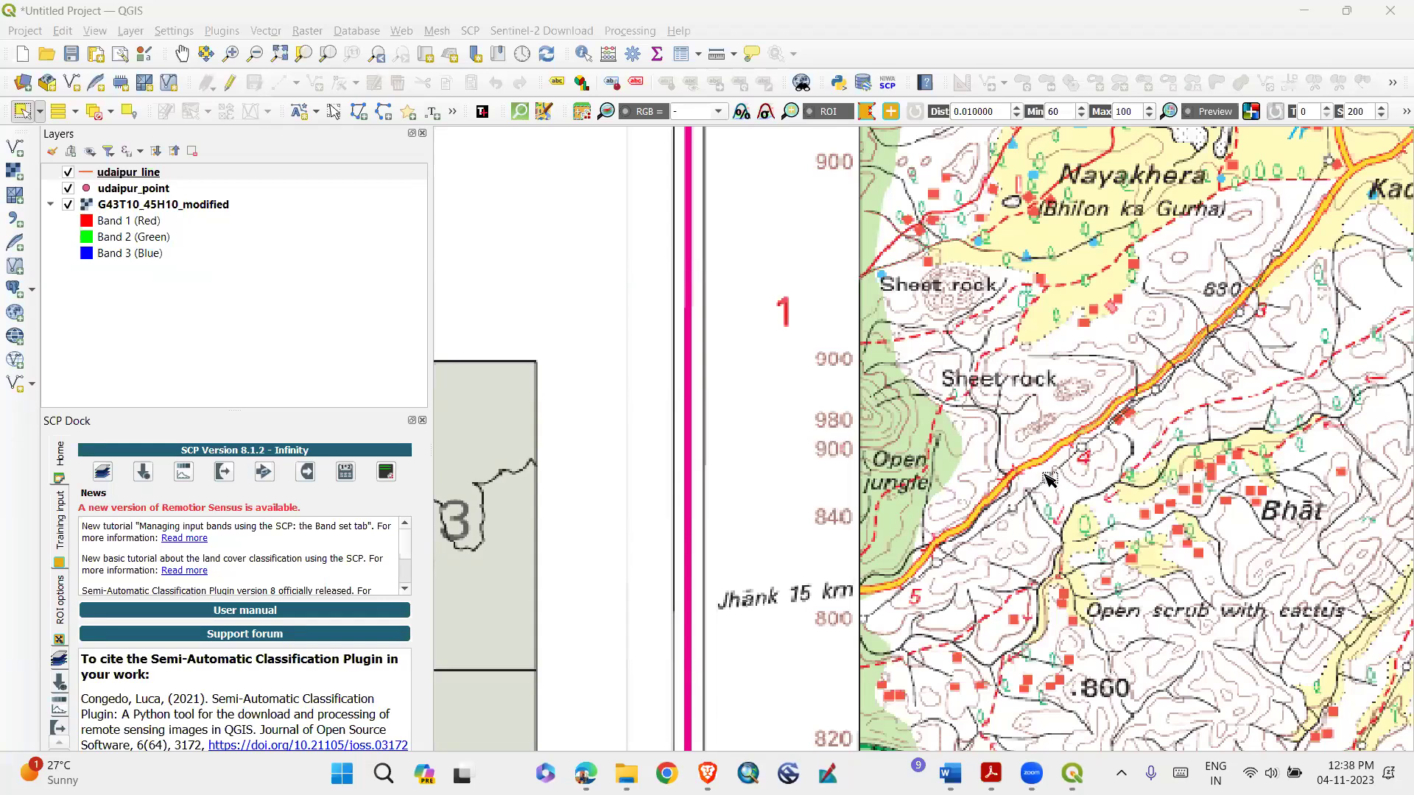
scroll(1050, 479, down, 1)
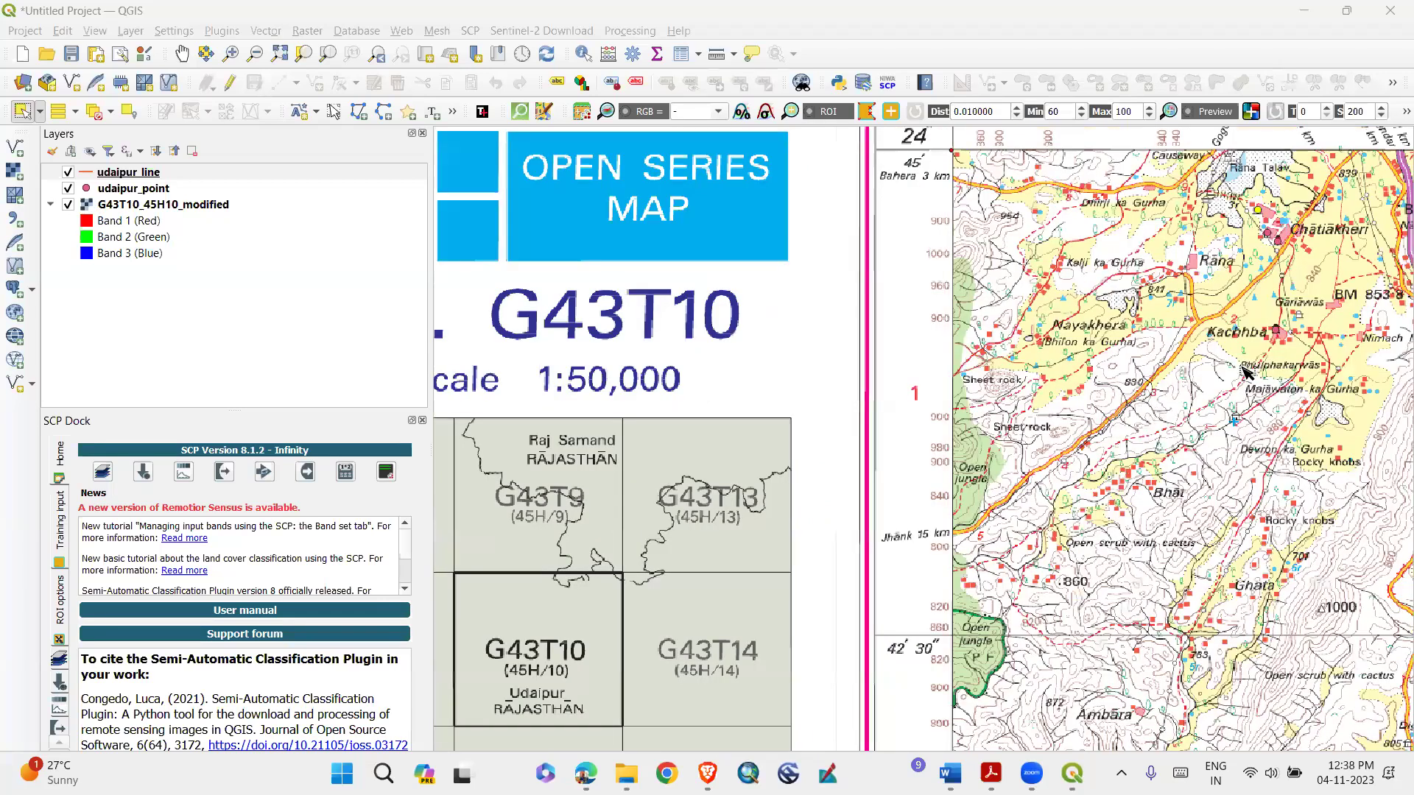
scroll(1141, 383, up, 1)
scroll(1055, 521, up, 1)
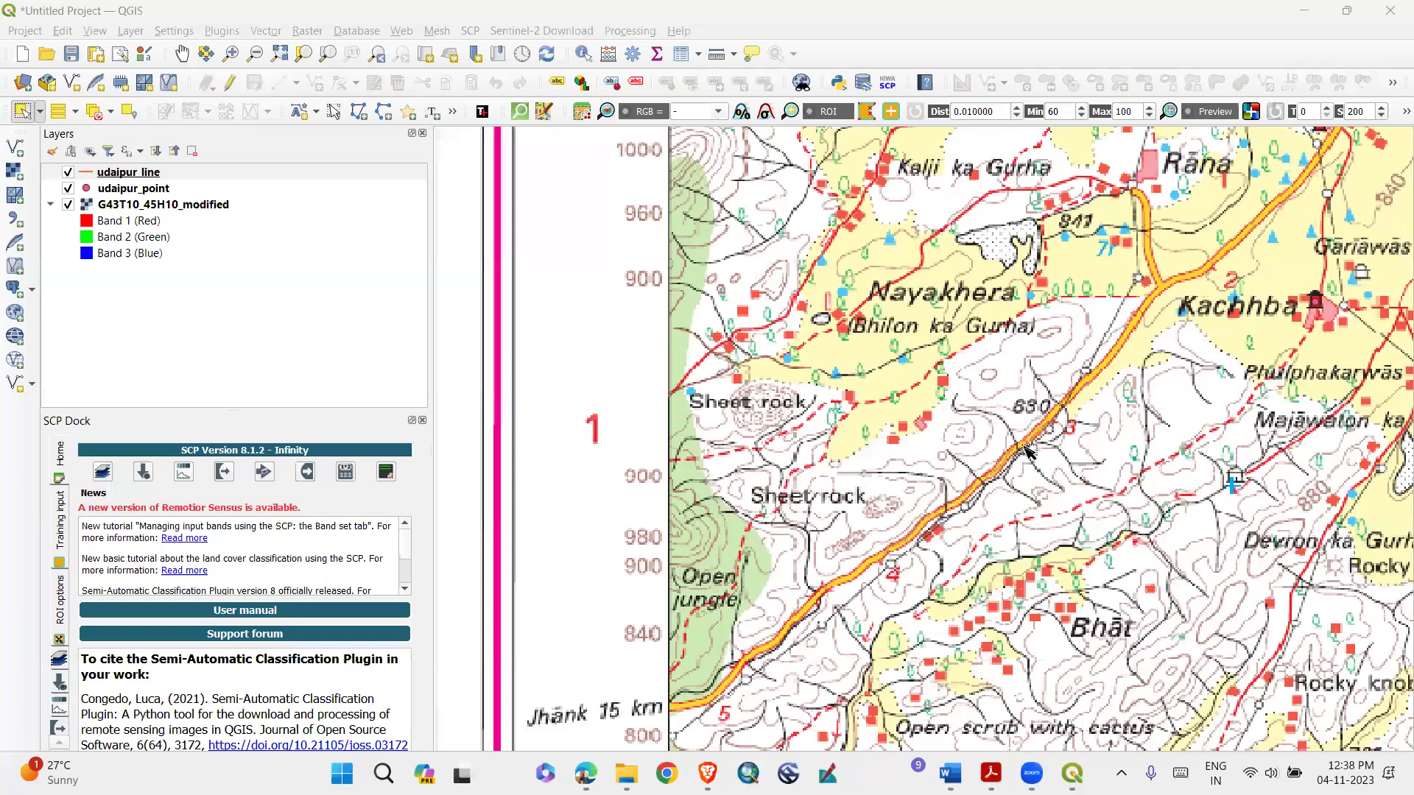
scroll(762, 418, up, 1)
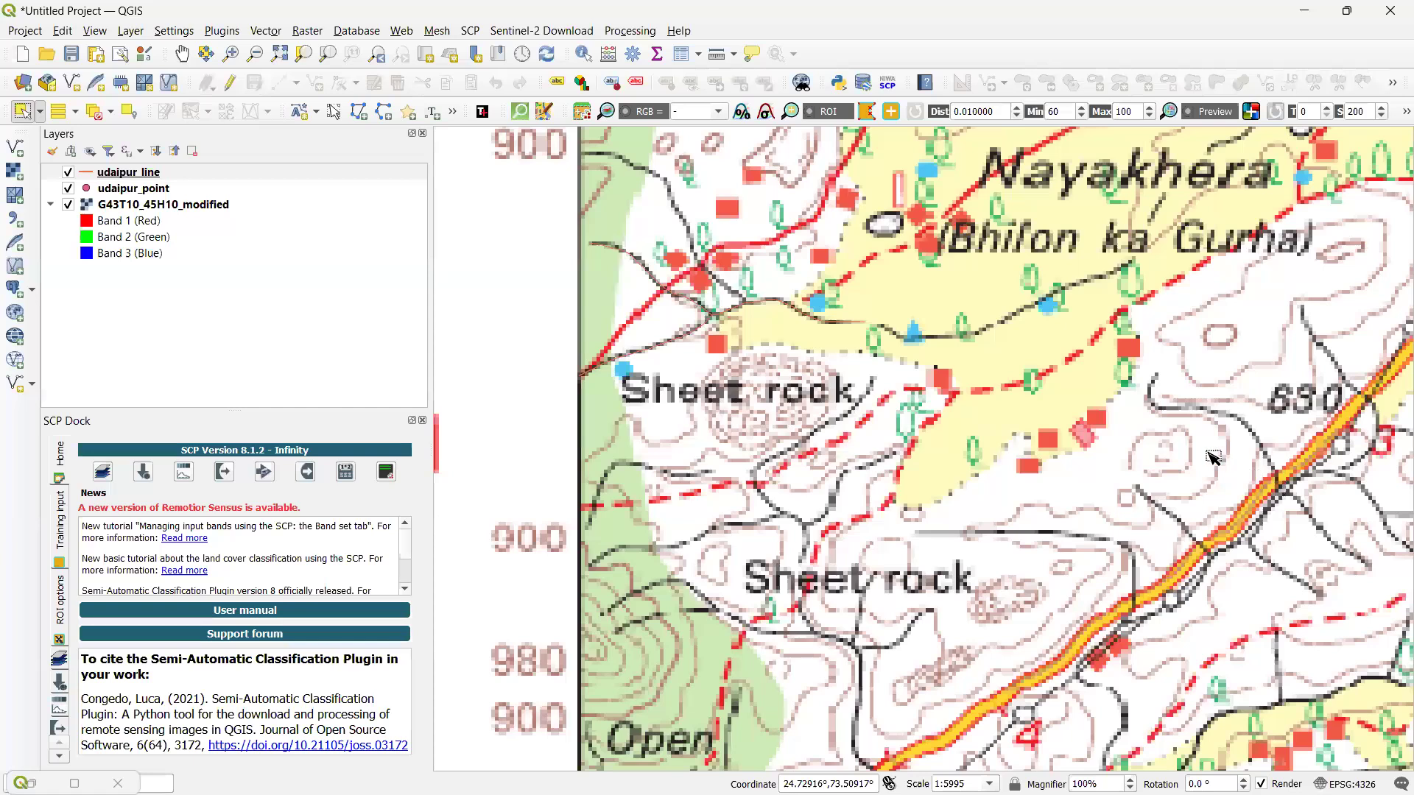
scroll(1214, 458, down, 1)
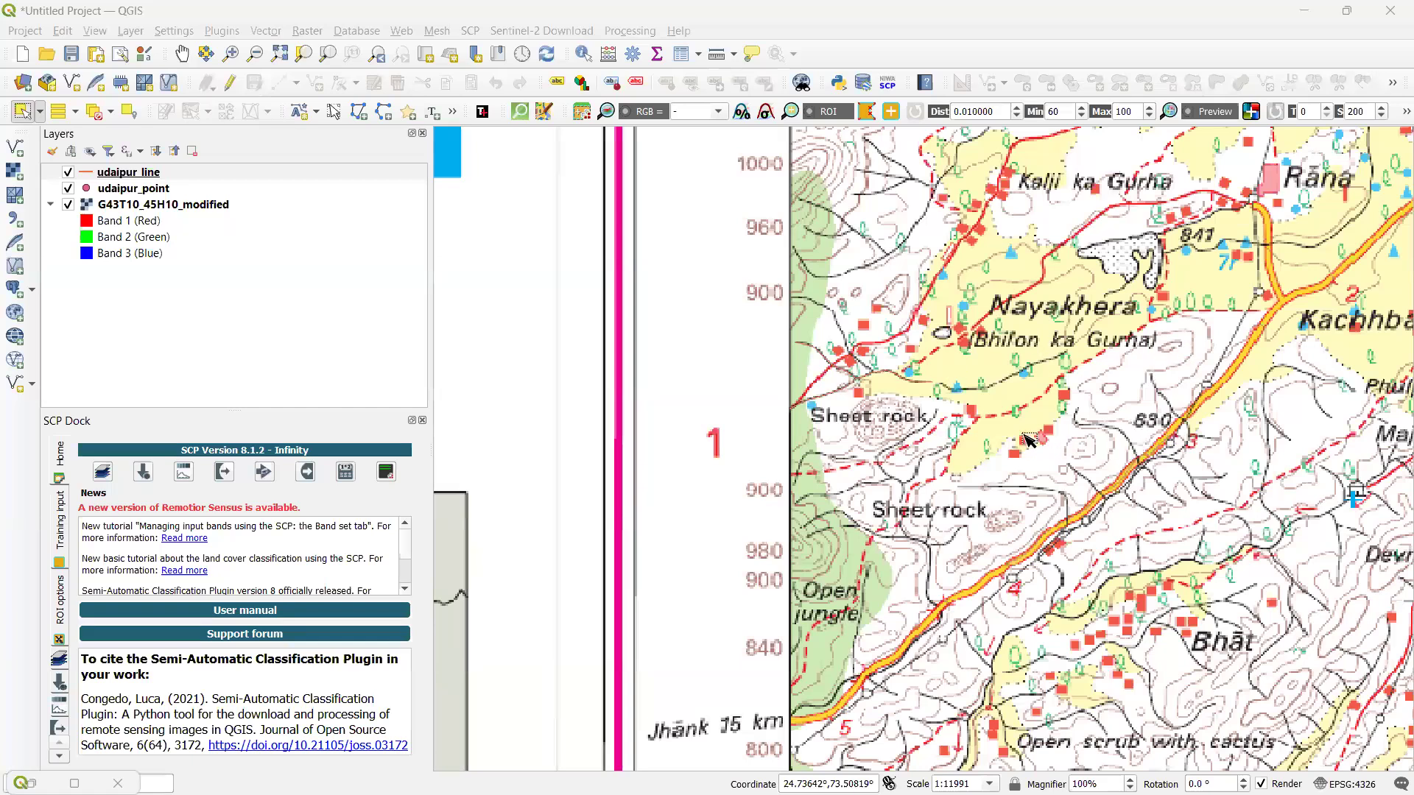
scroll(982, 447, up, 1)
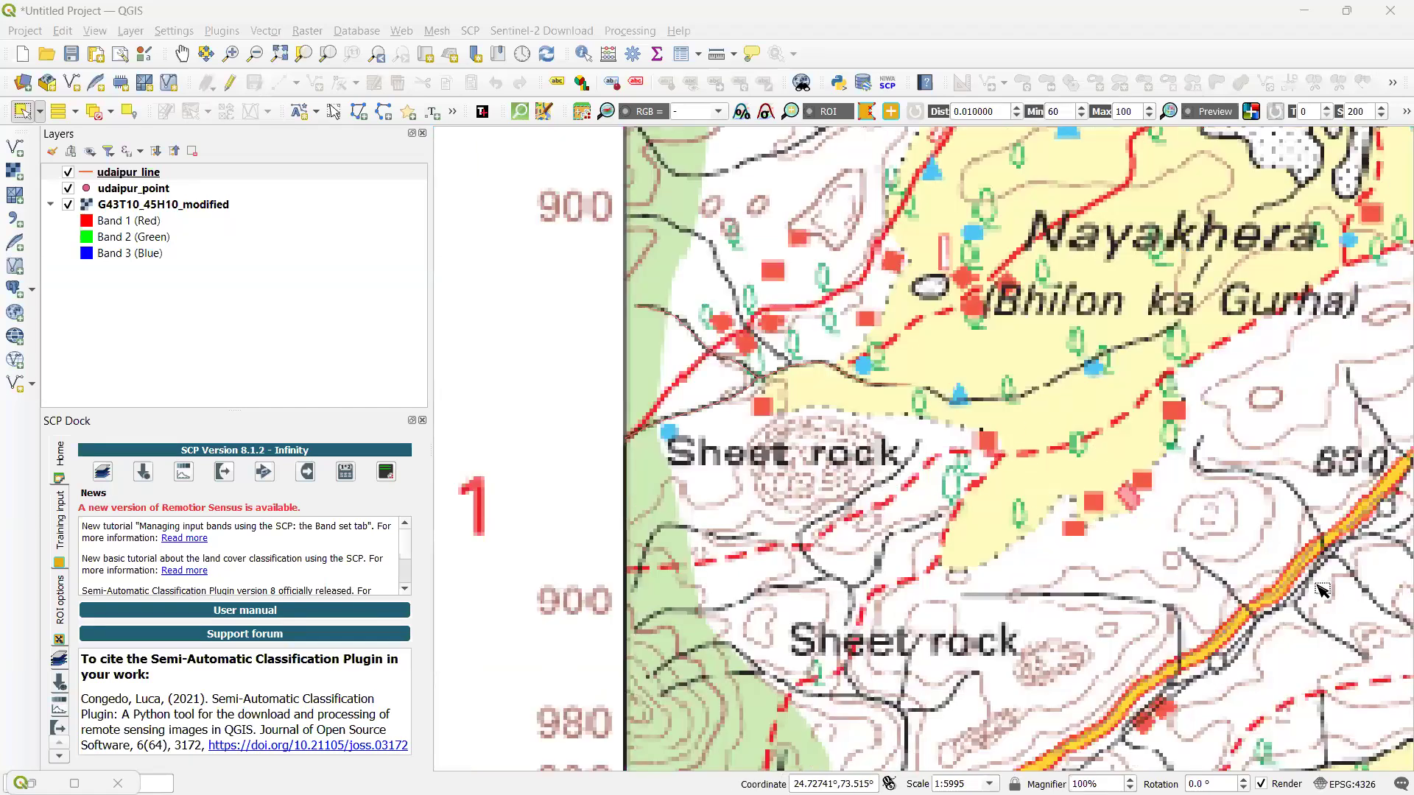
scroll(1153, 427, down, 1)
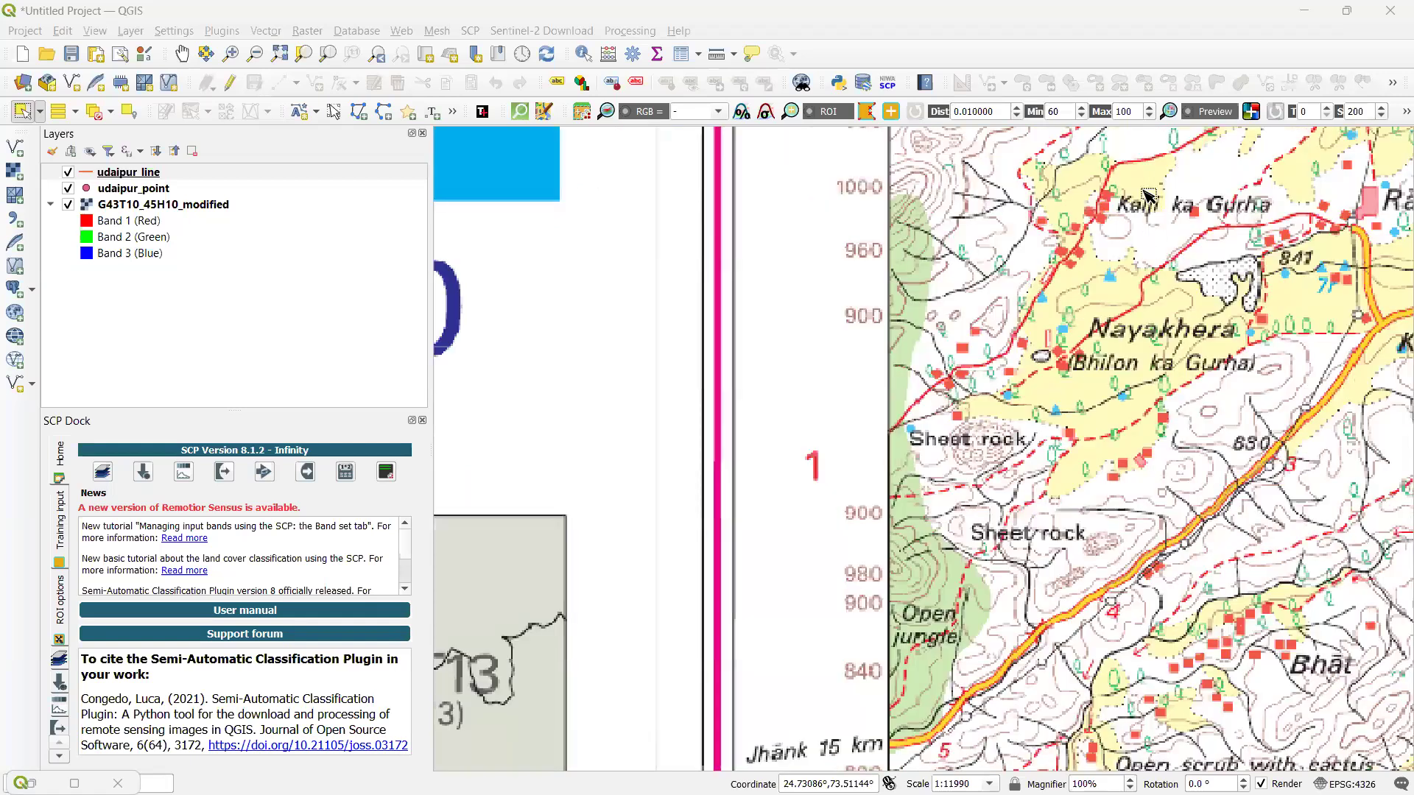
scroll(994, 294, down, 1)
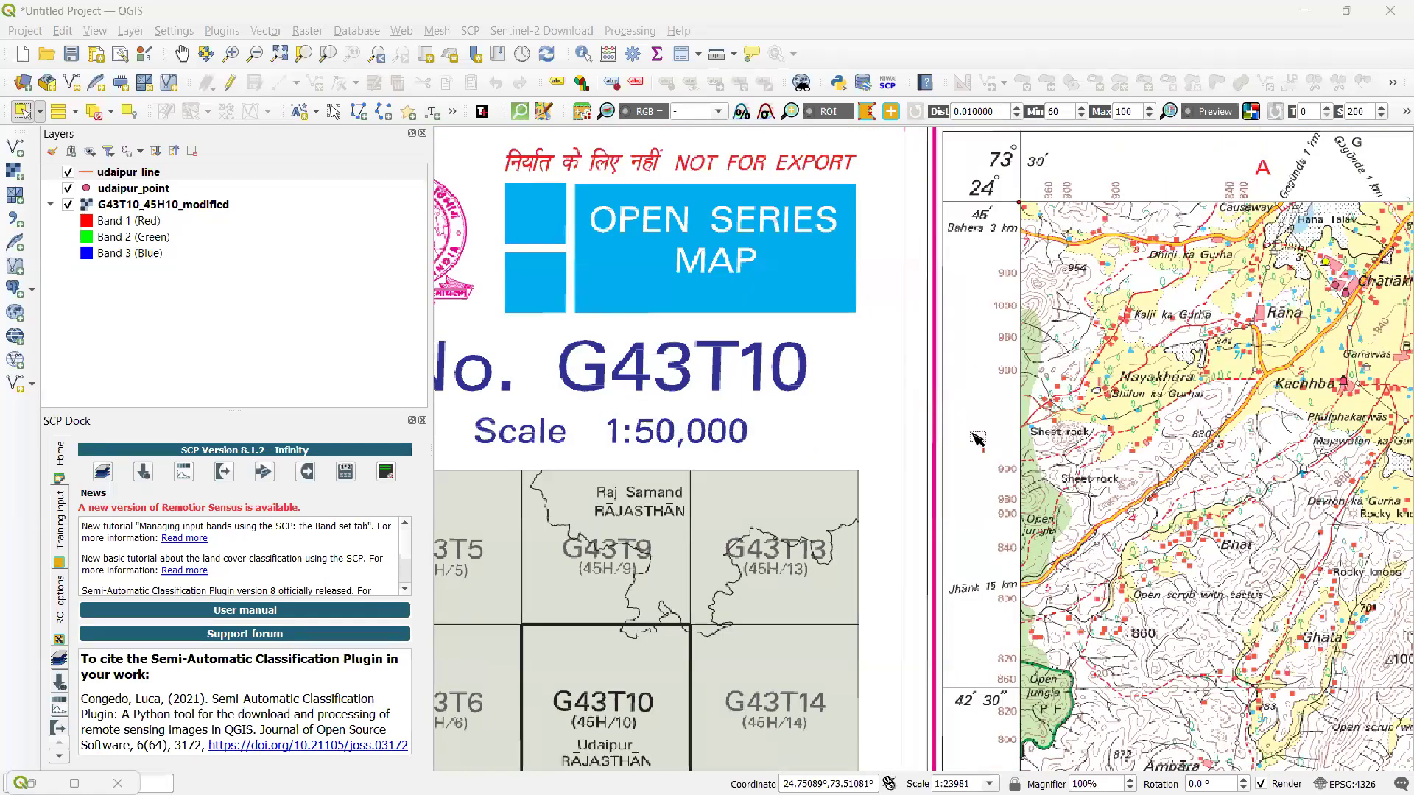
scroll(978, 438, up, 2)
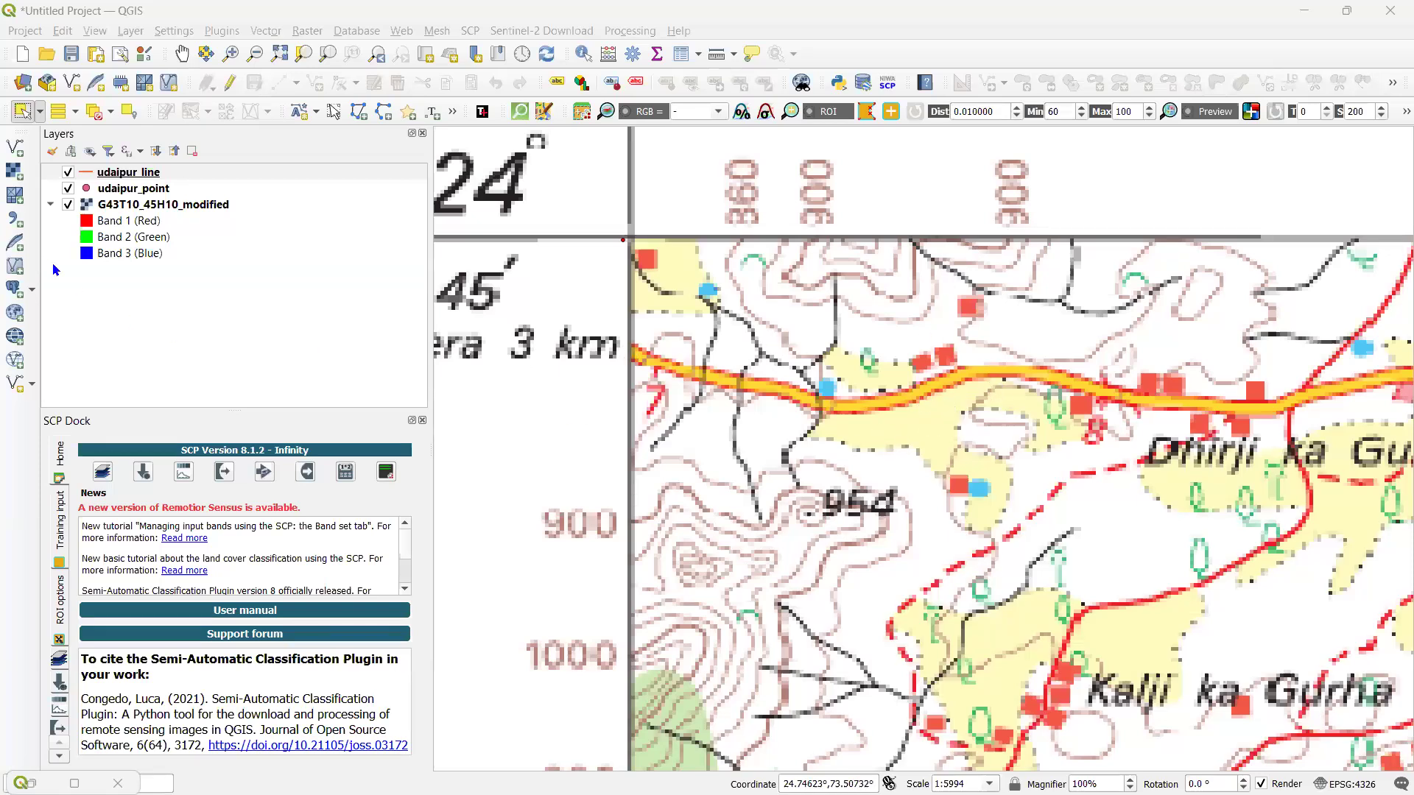
Open the attribute table of udaipur_point and select the feature with id 1
right_click(129, 190)
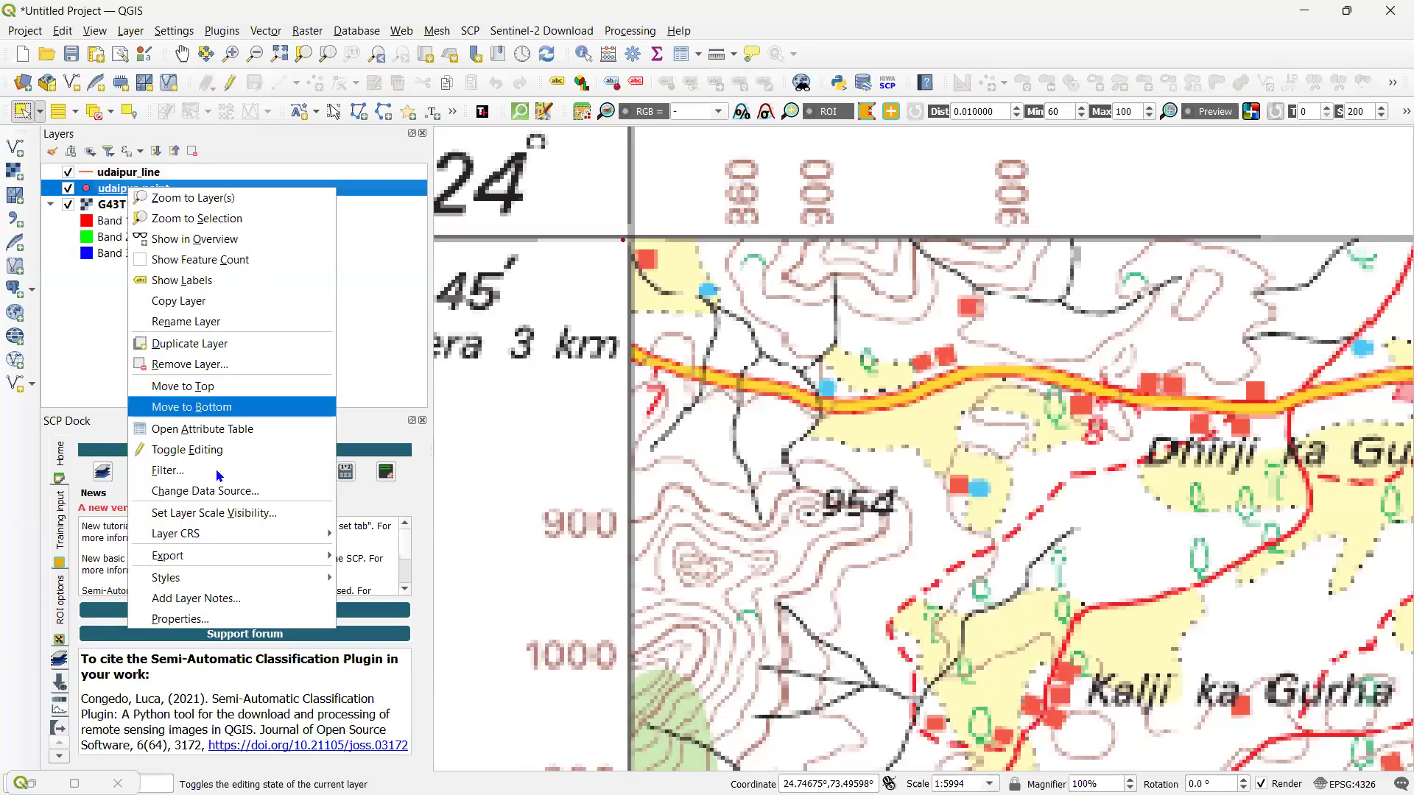
click(248, 433)
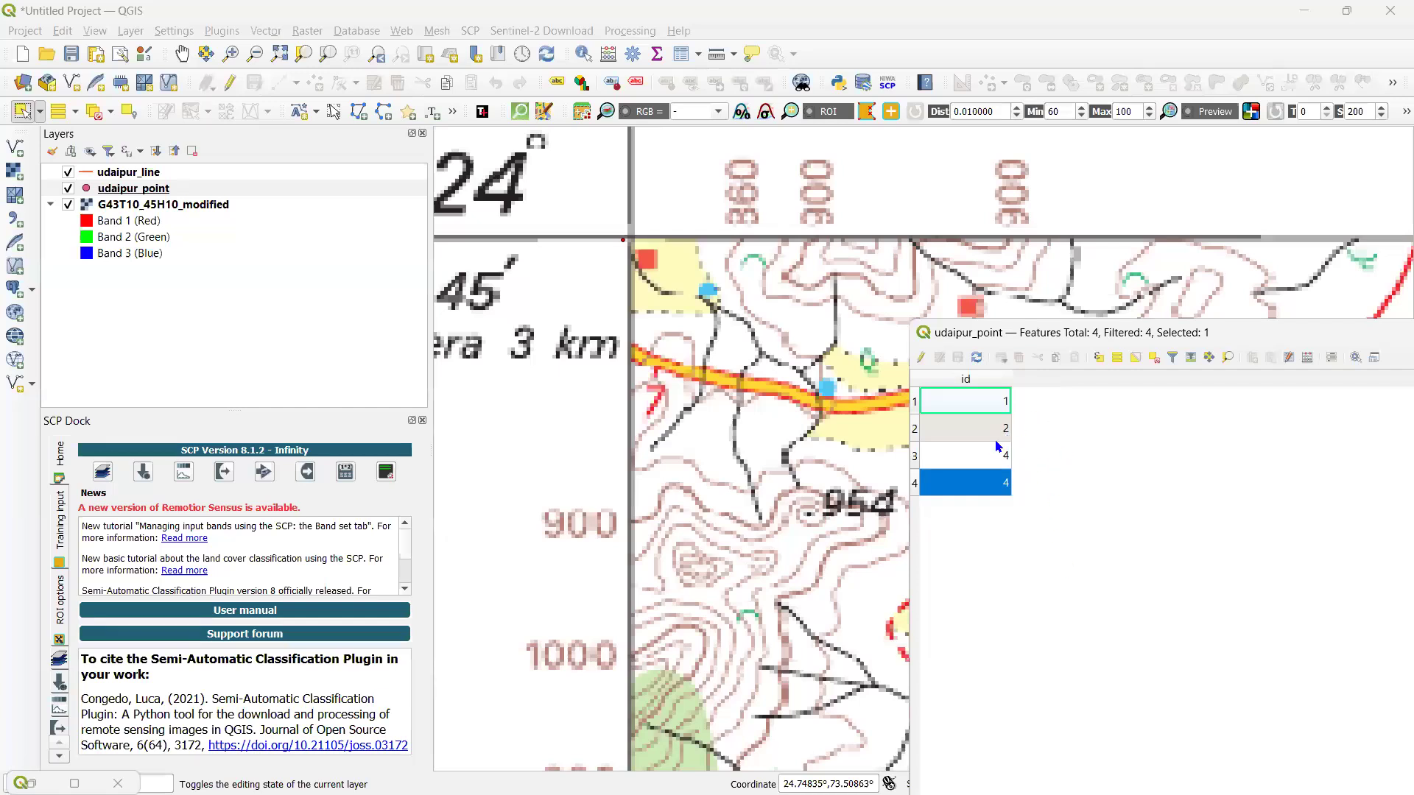
click(916, 404)
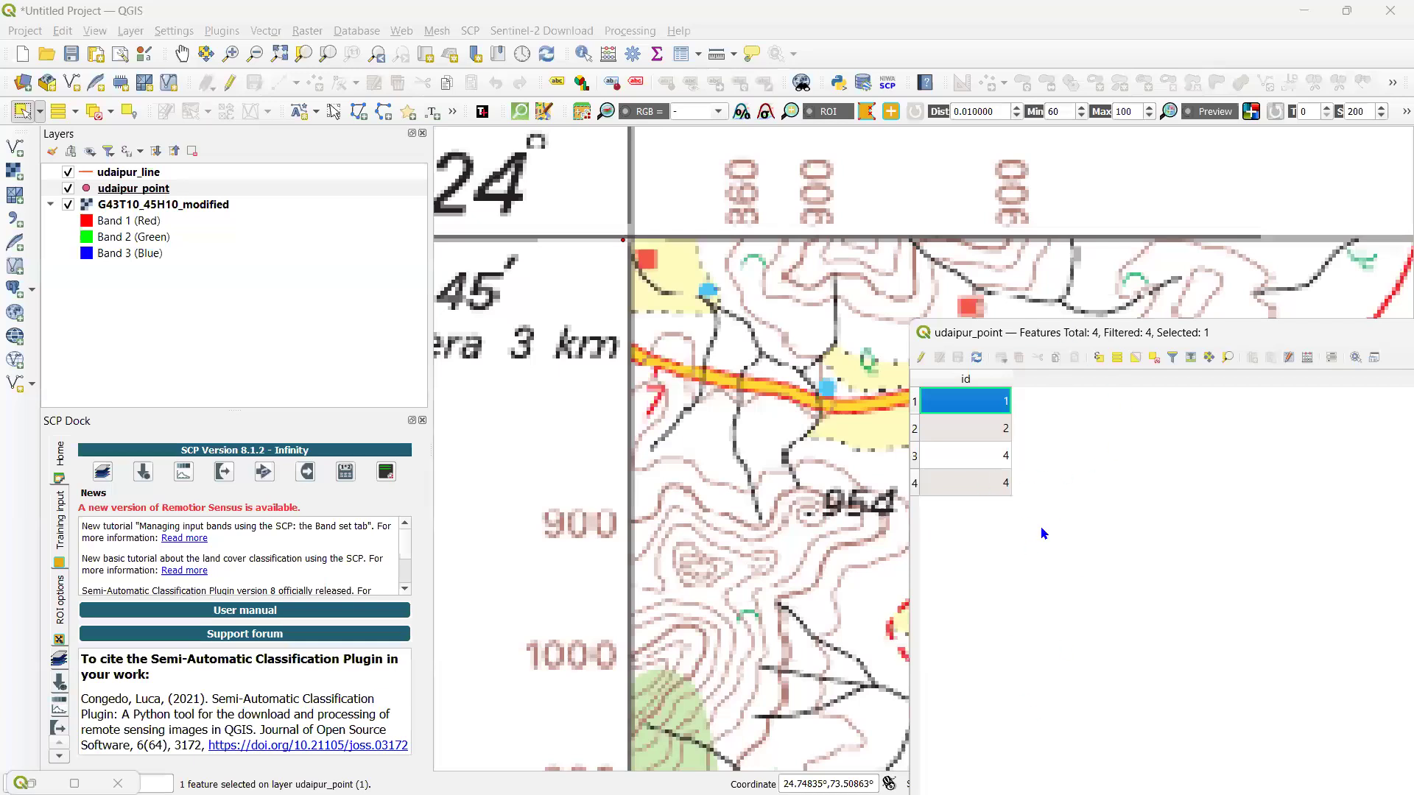
double_click(1300, 343)
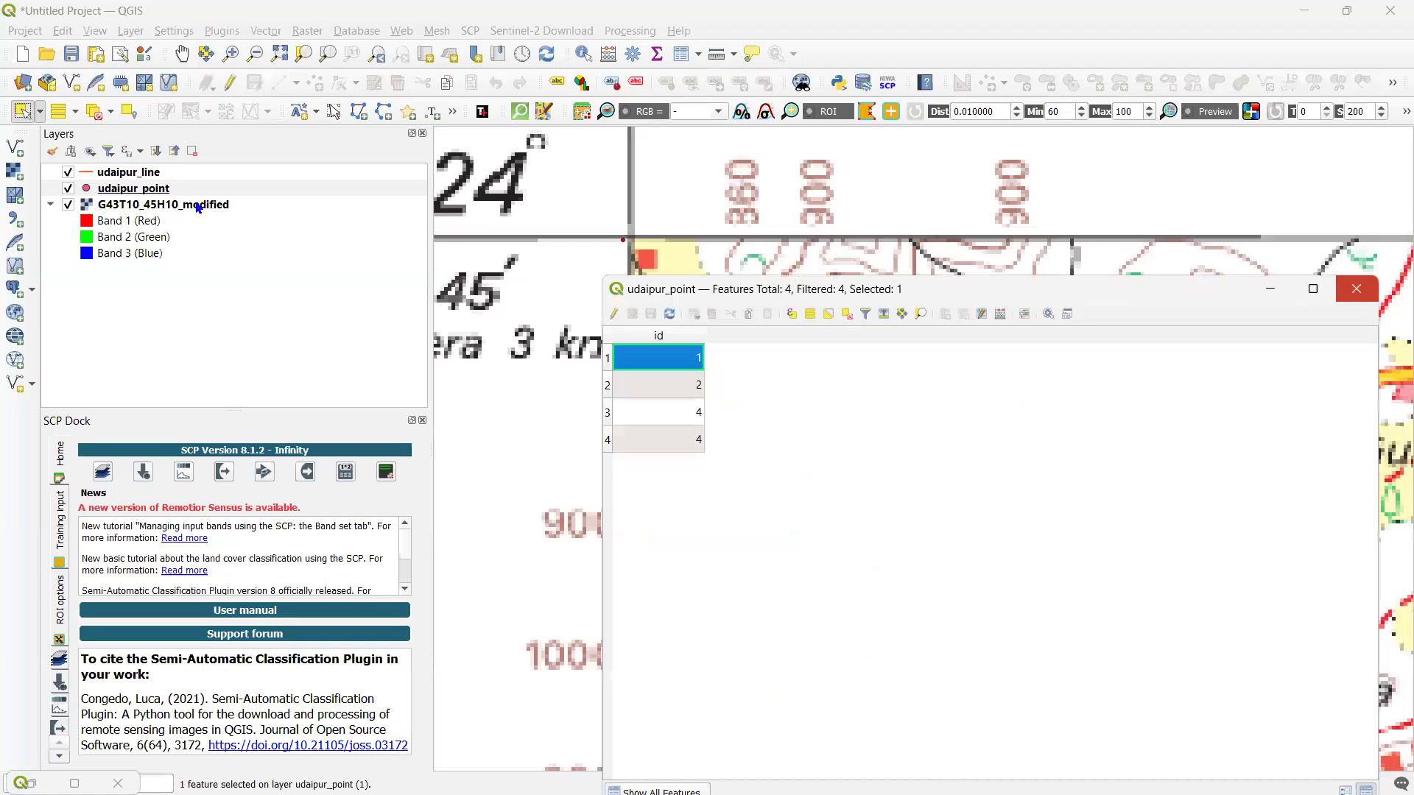
Set the symbology of udaipur_point to Categorized with id as the value field and accept the layer properties
click(152, 192)
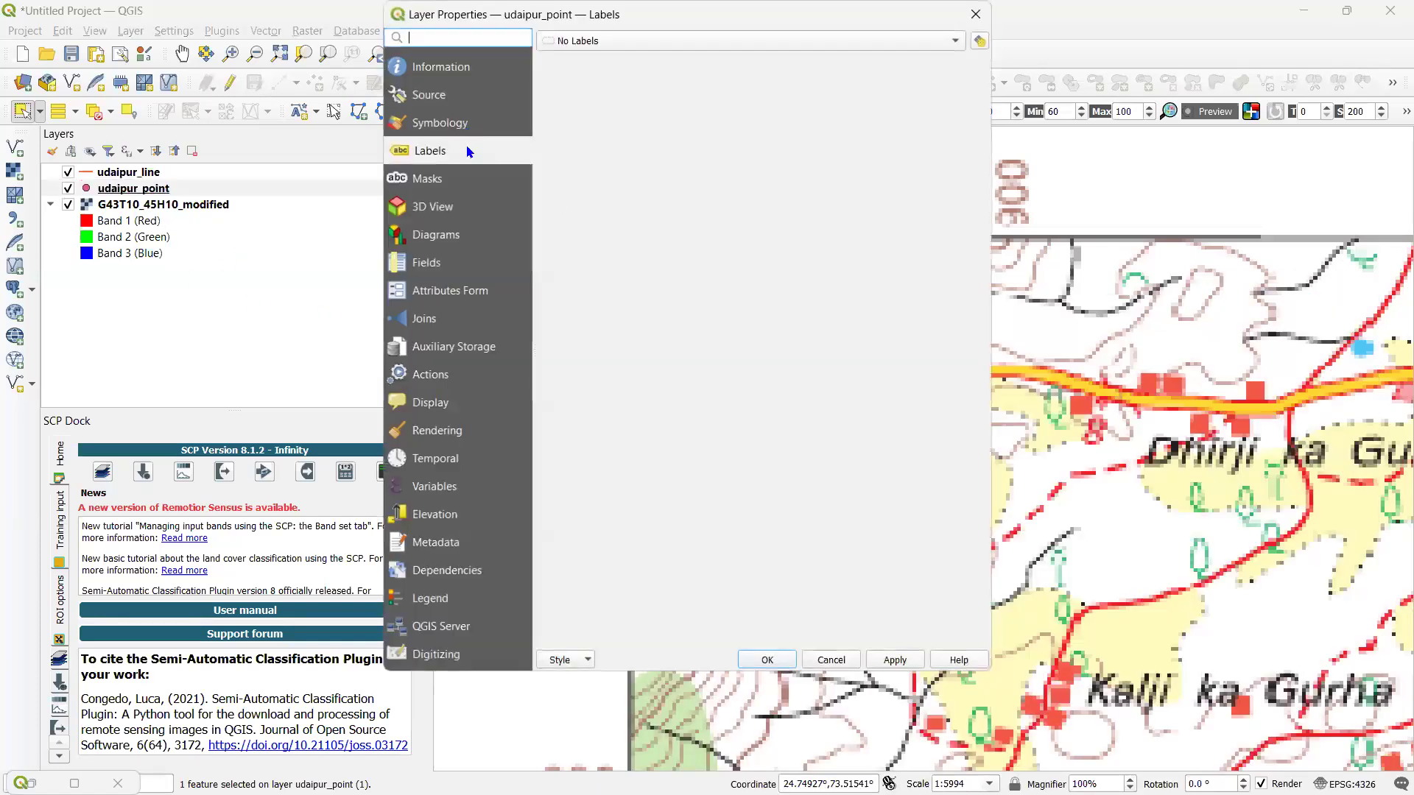
click(440, 123)
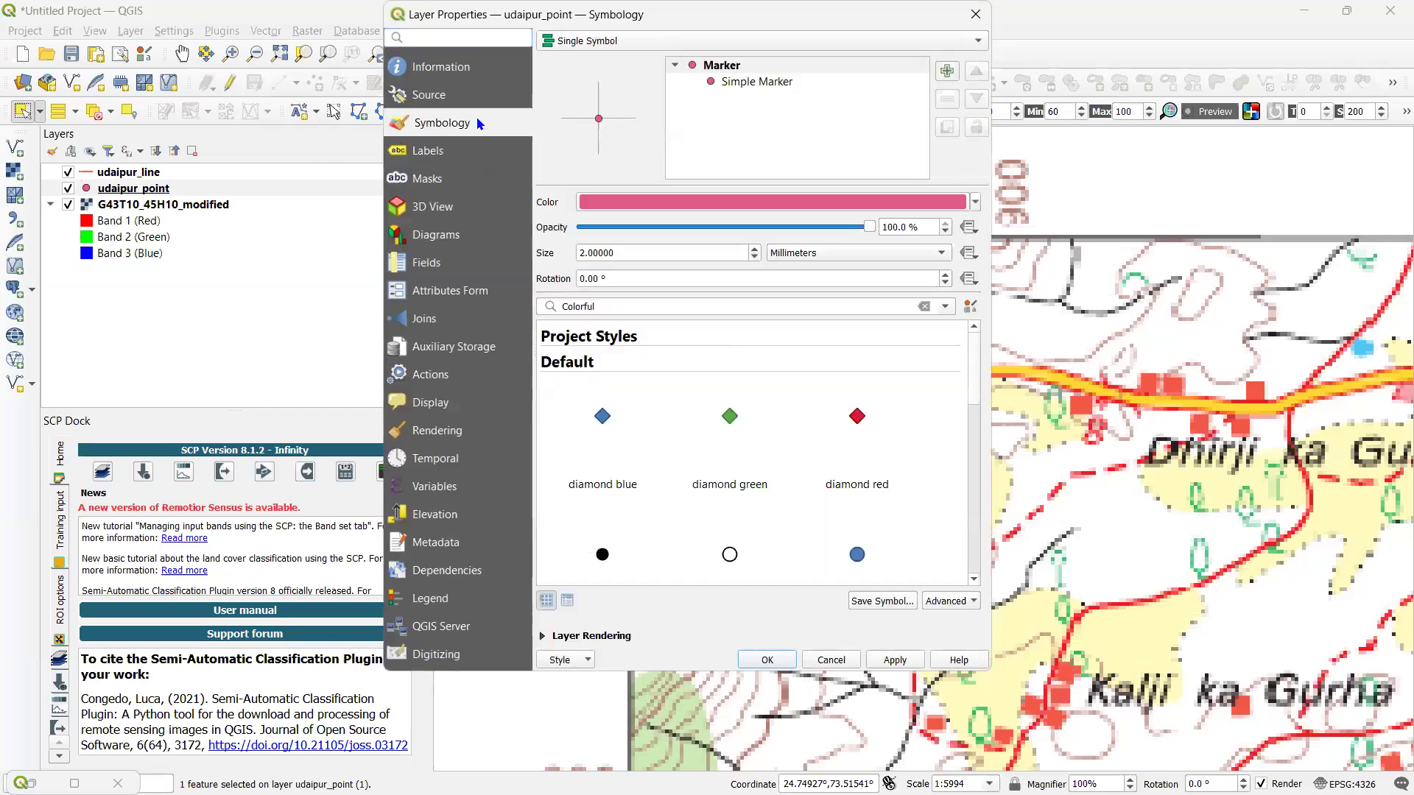
click(692, 42)
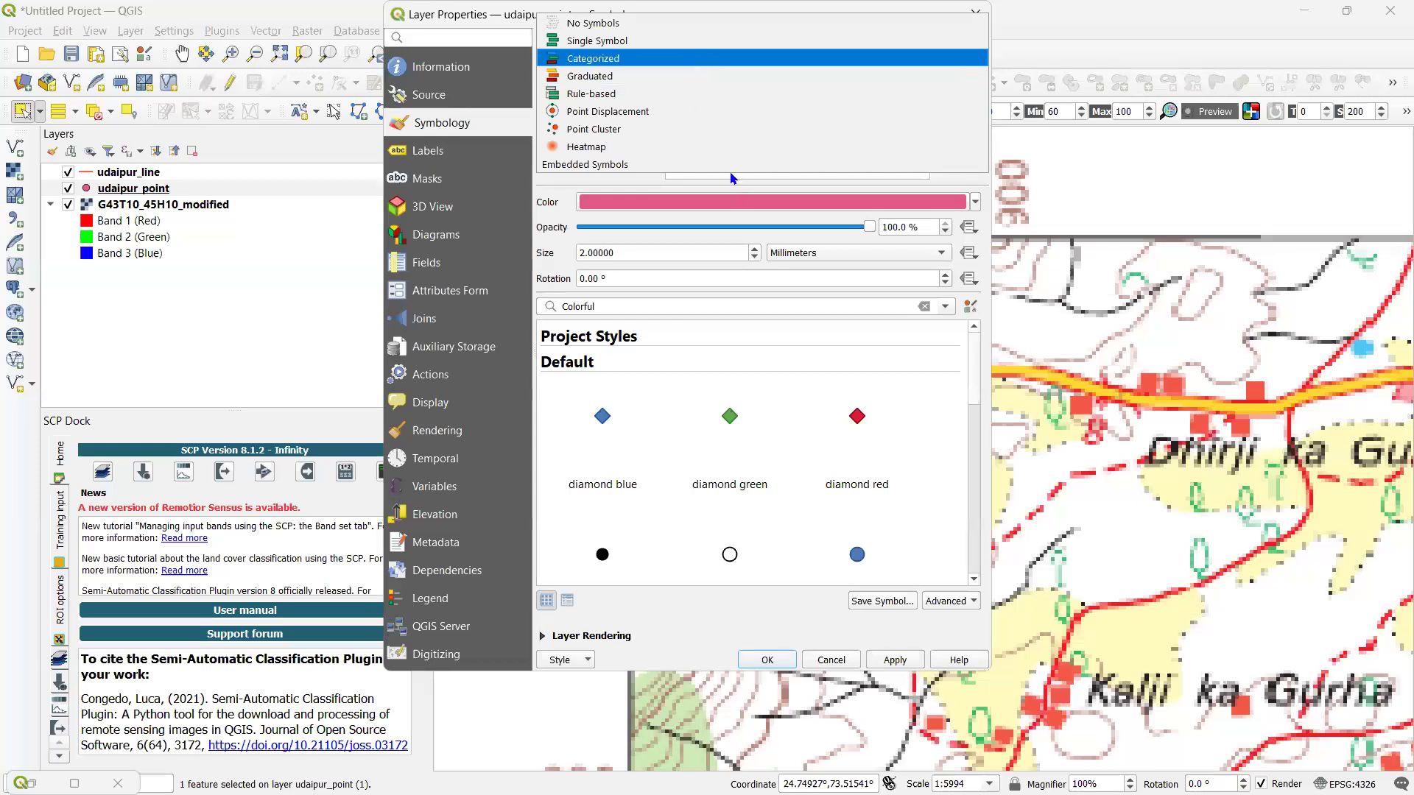
click(696, 60)
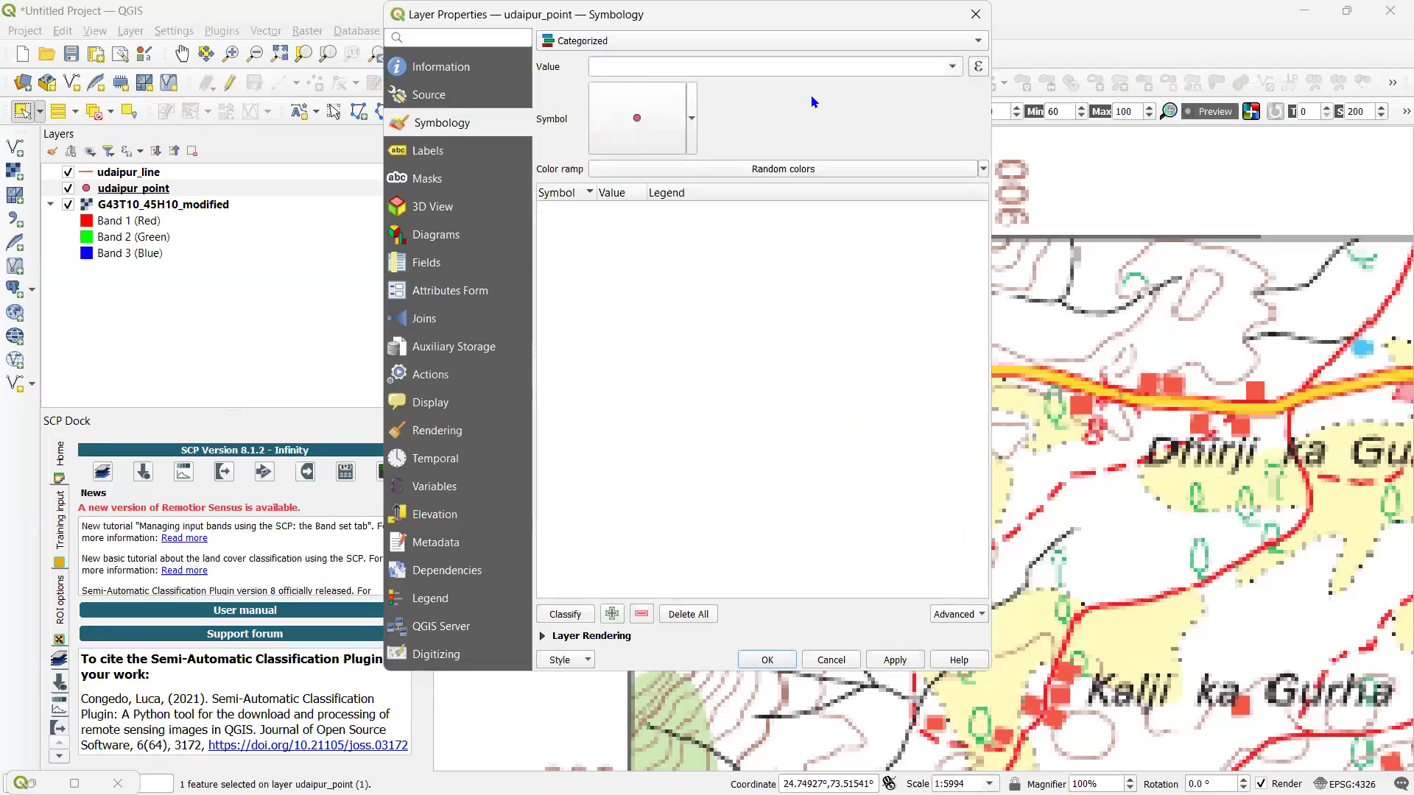
click(822, 68)
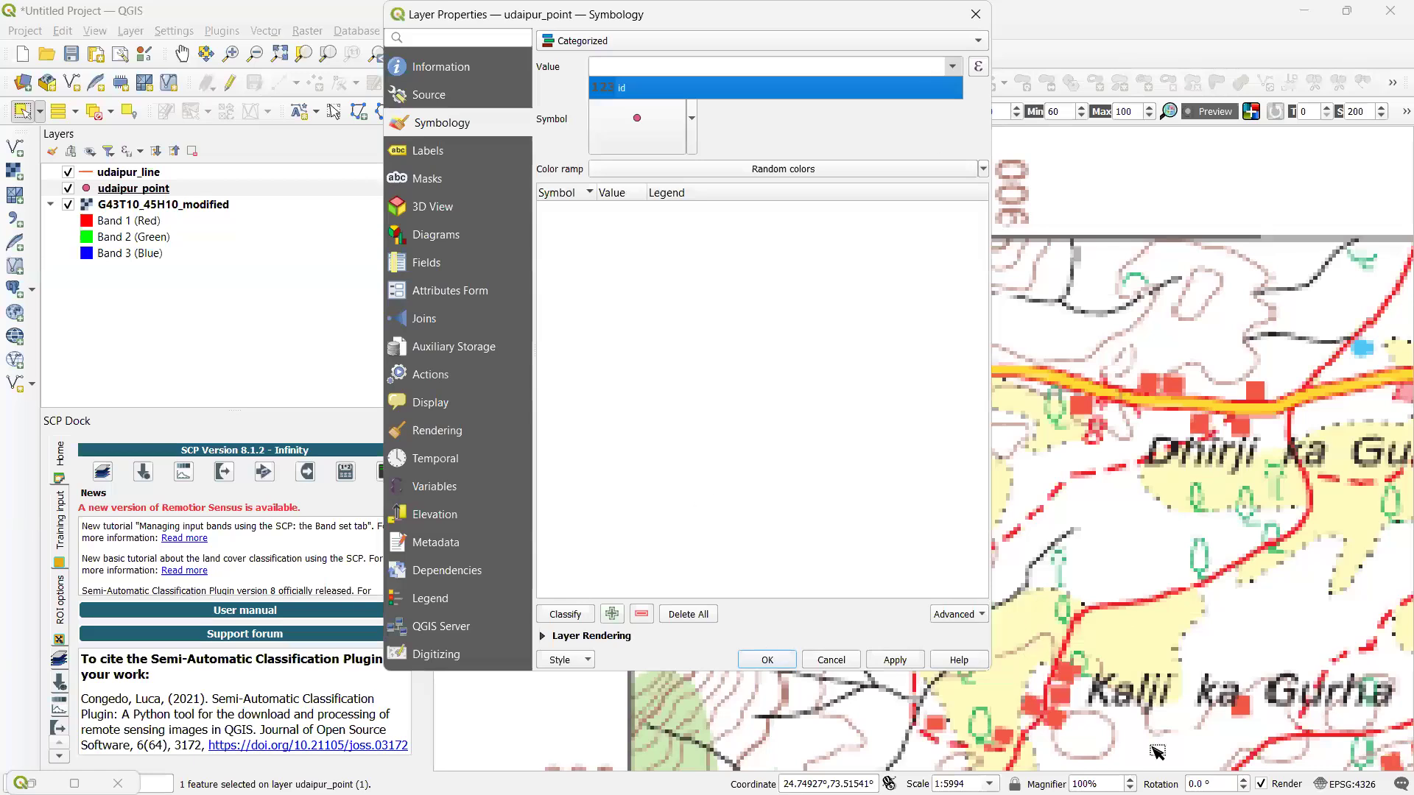
key(Return)
key(Return)
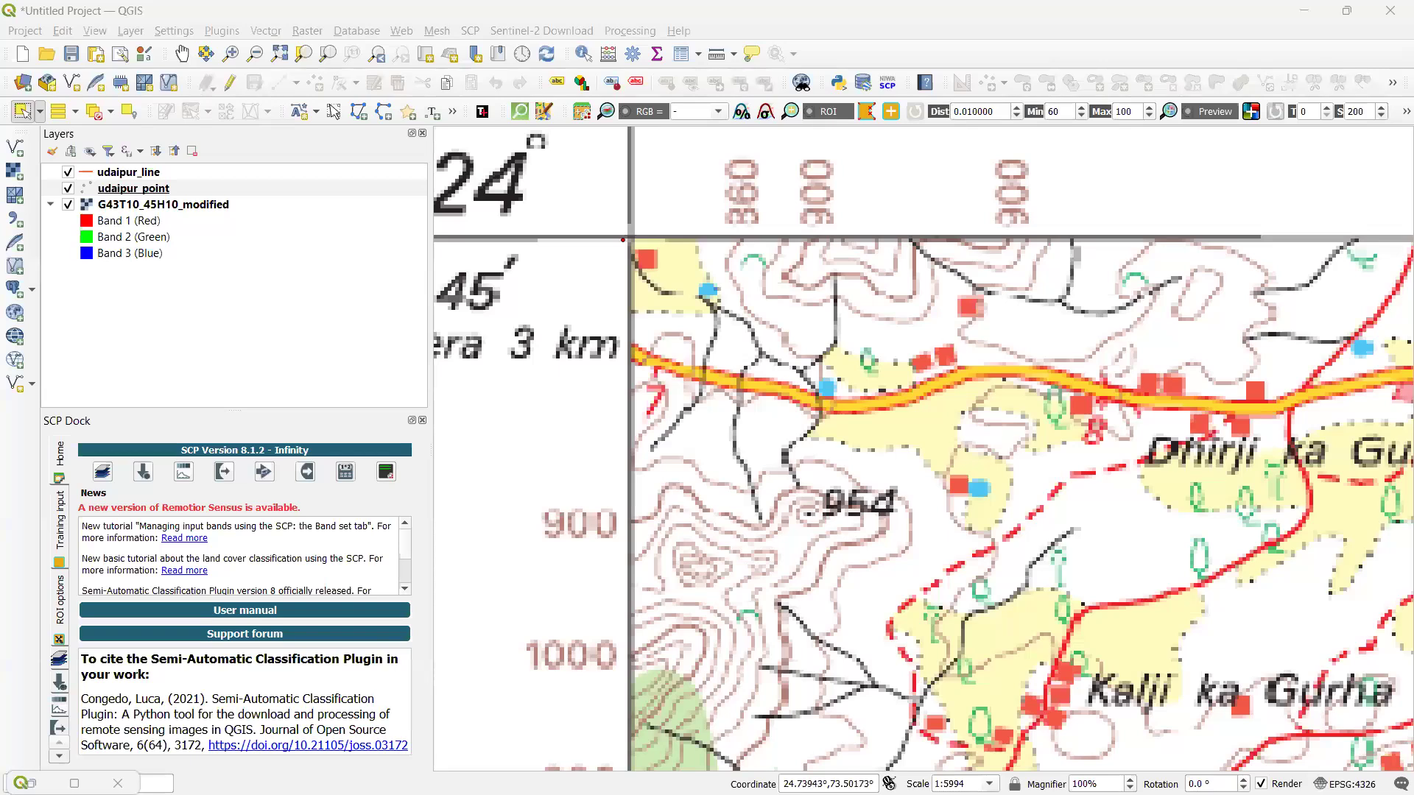
Switch to MGYL-004-E.pdf in Adobe Acrobat Reader and read sections 4.3 and 4.4 on acquiring a topographical map and importing it into ILWIS
mouse_move(979, 792)
mouse_move(815, 792)
mouse_move(987, 792)
mouse_move(1355, 794)
mouse_move(992, 773)
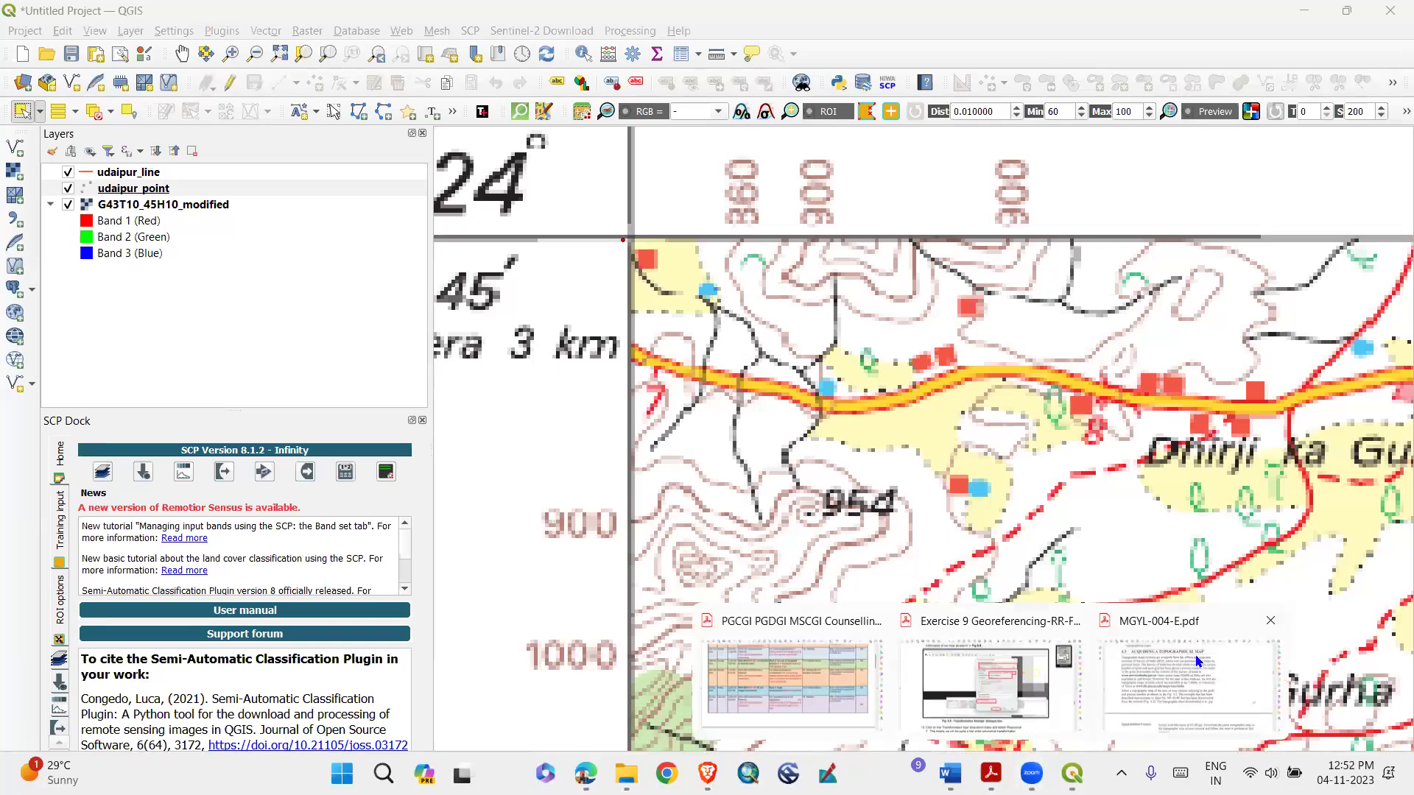
click(1176, 688)
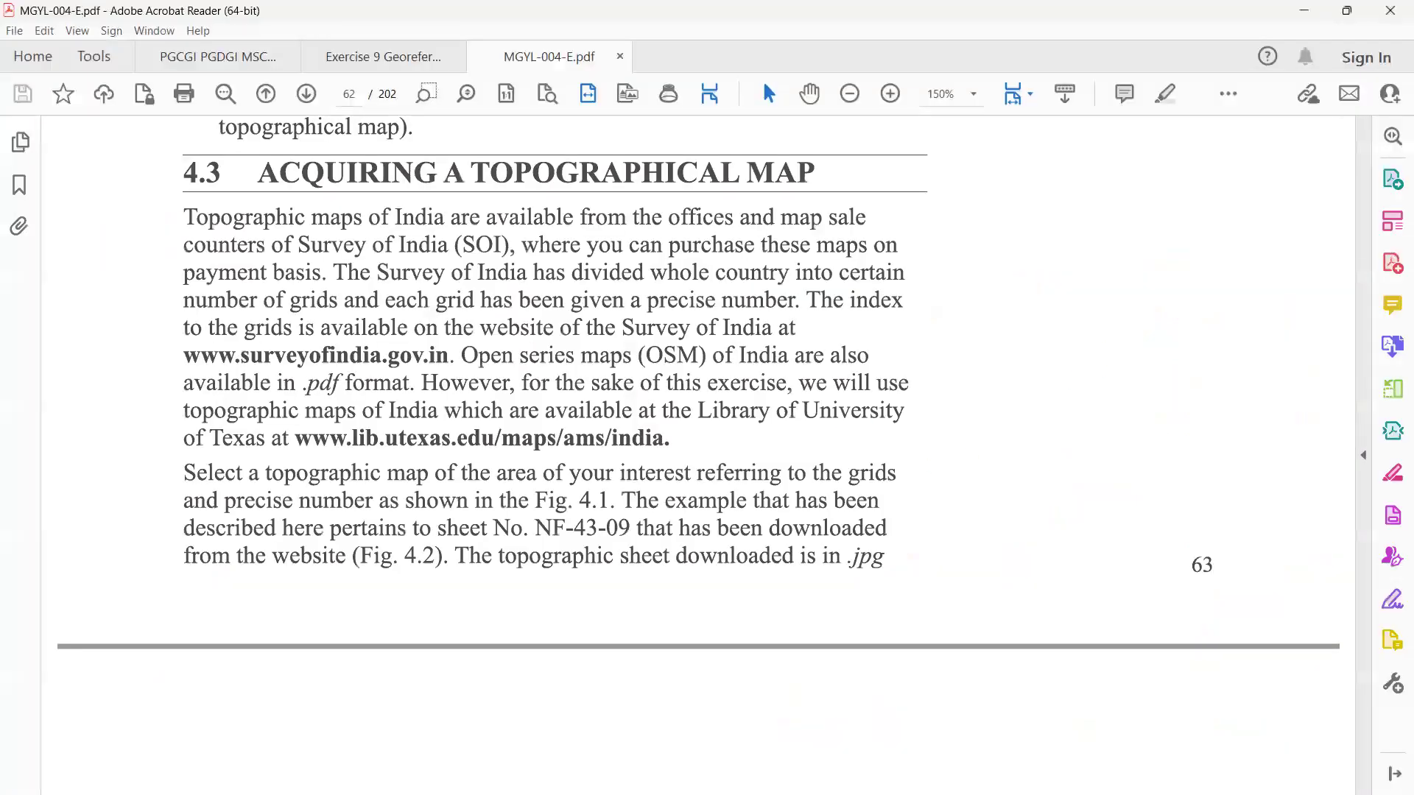
scroll(700, 457, up, 2)
scroll(700, 457, down, 5)
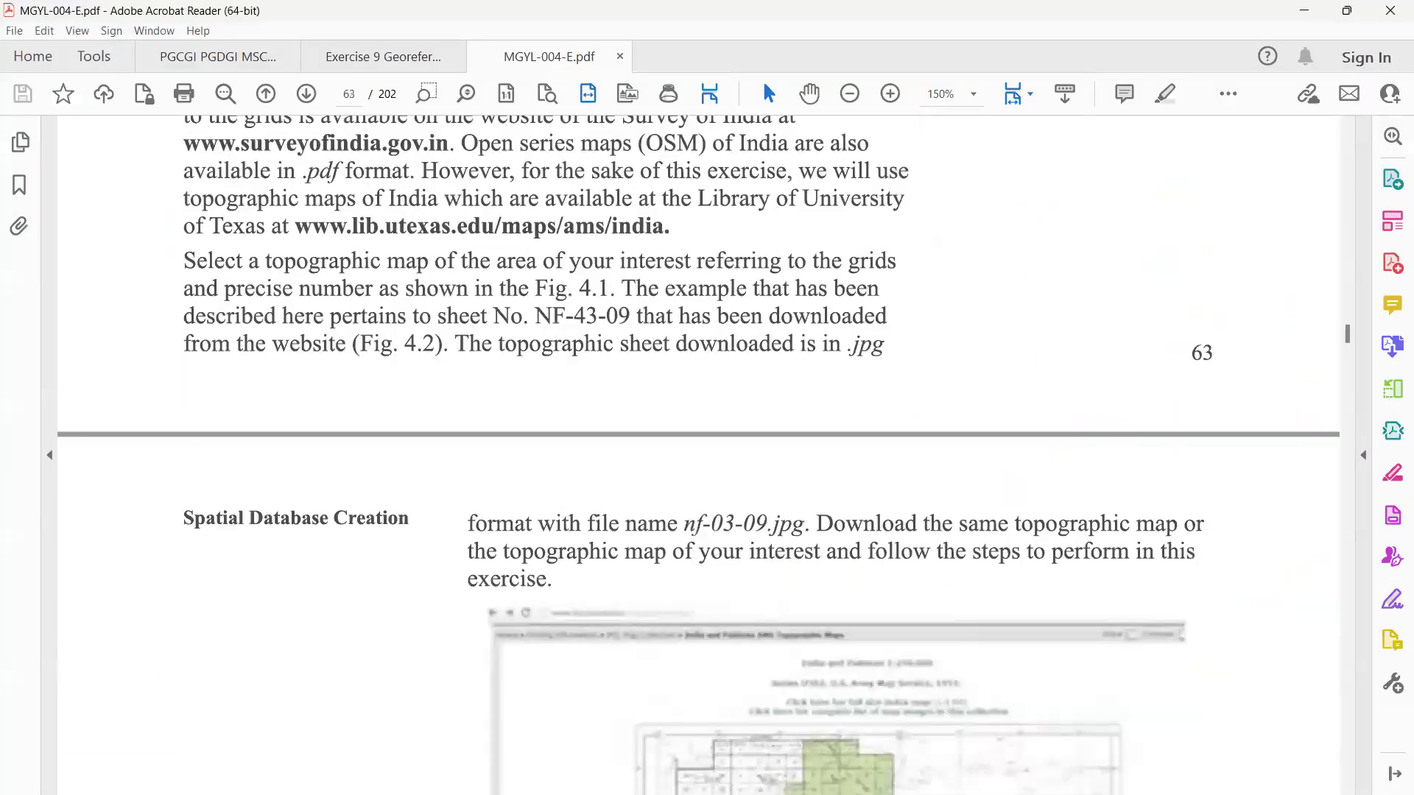
scroll(699, 457, down, 15)
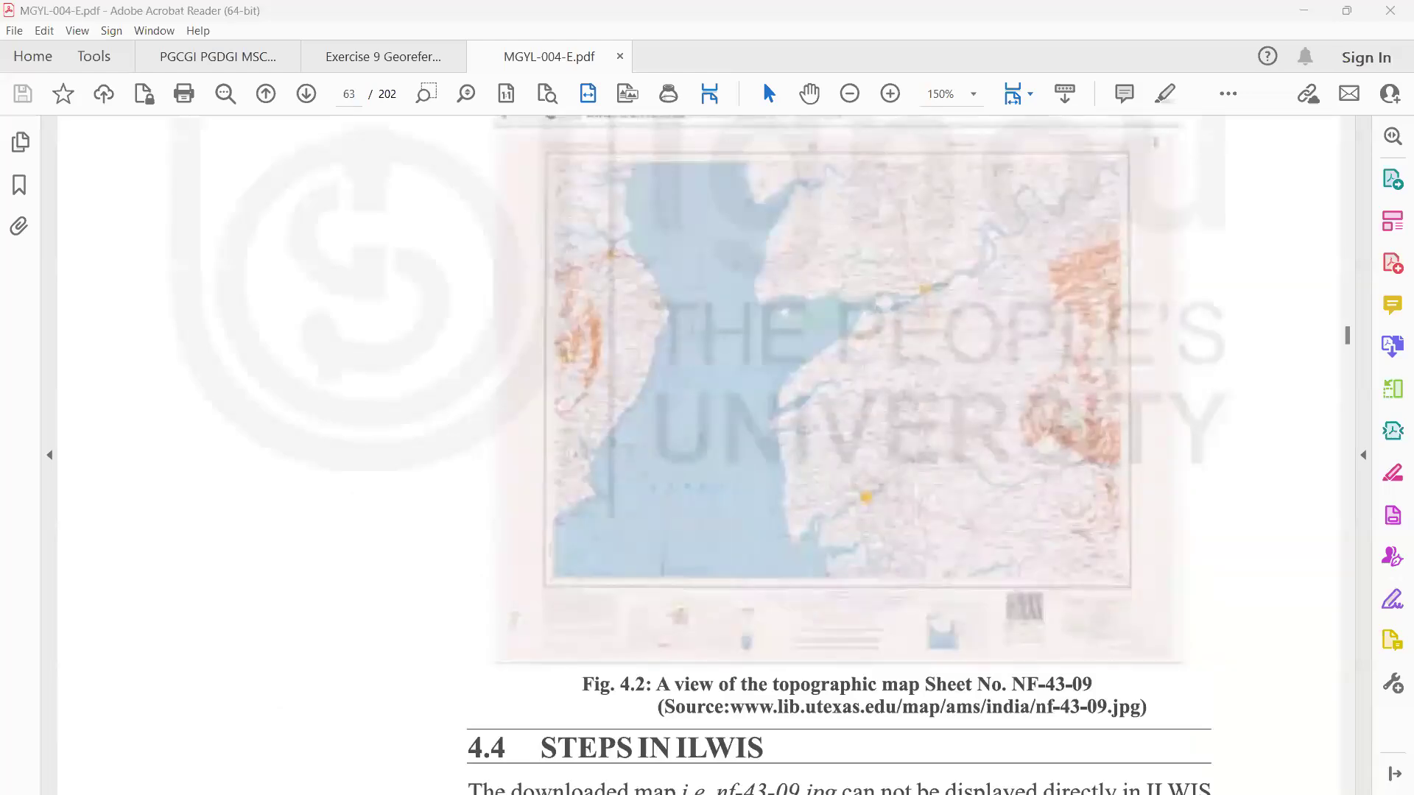
scroll(699, 457, down, 5)
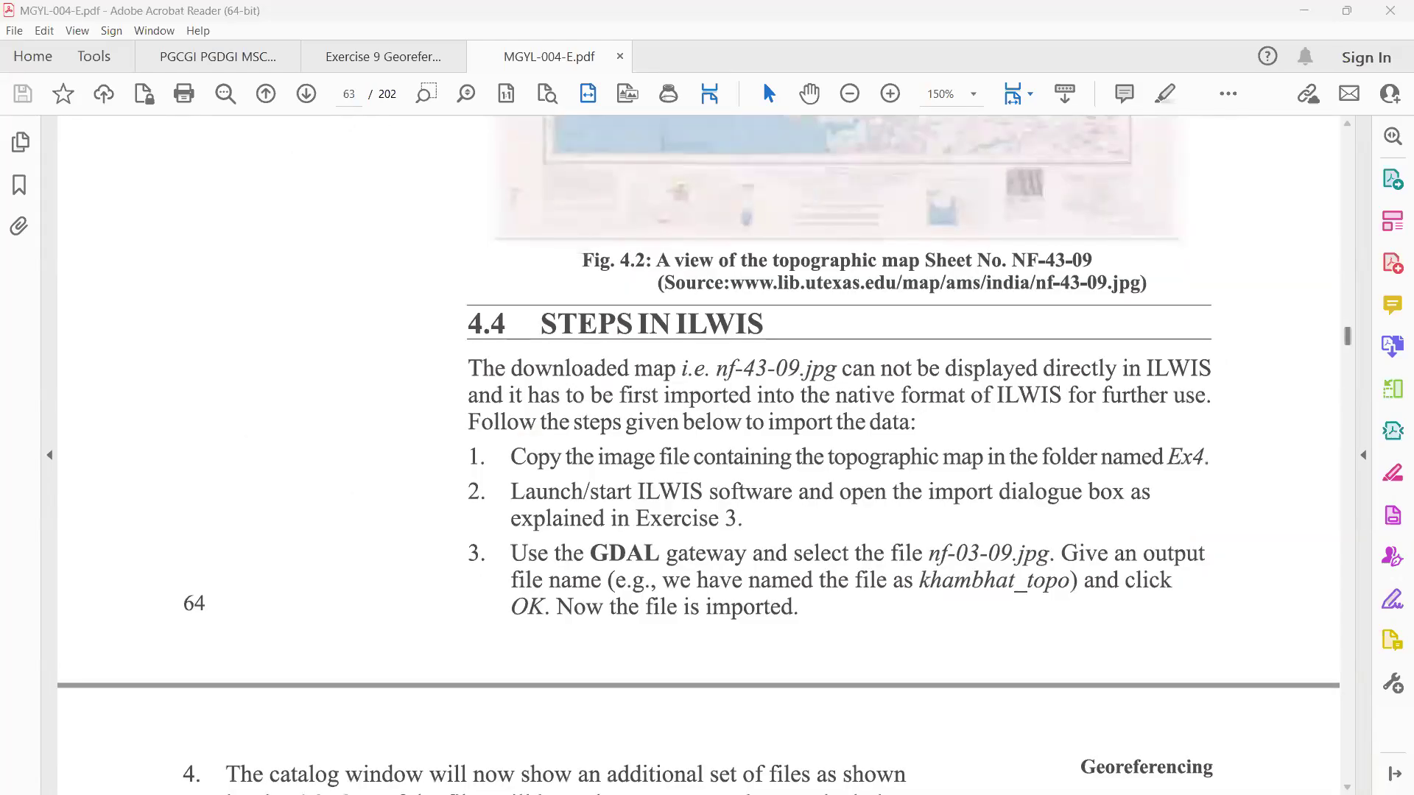
scroll(700, 457, down, 1)
scroll(700, 456, down, 8)
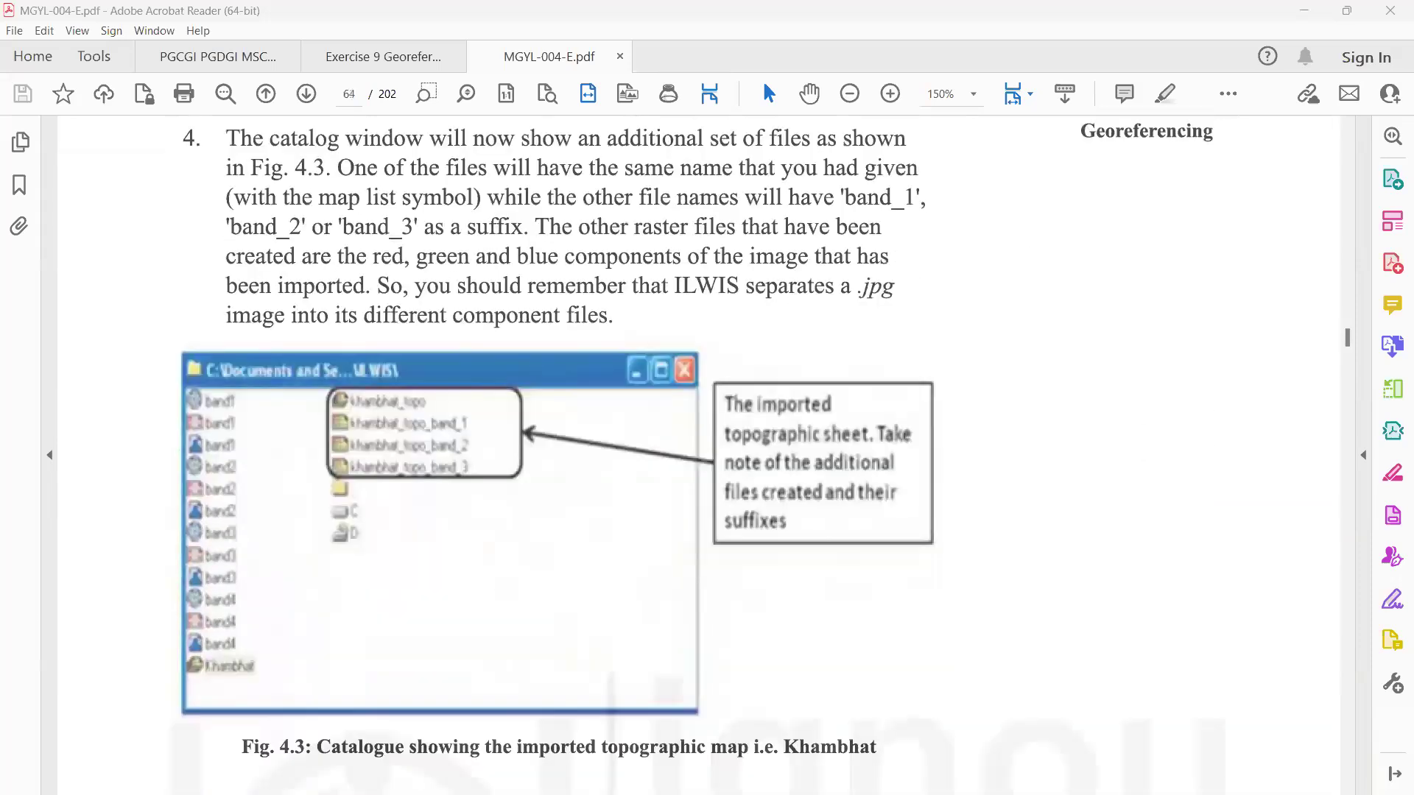
Read through the georeferencing exercise in MGYL-004-E.pdf, from the imported topographic map figure to the QGIS Georeferencer plugin instructions
scroll(563, 455, down, 8)
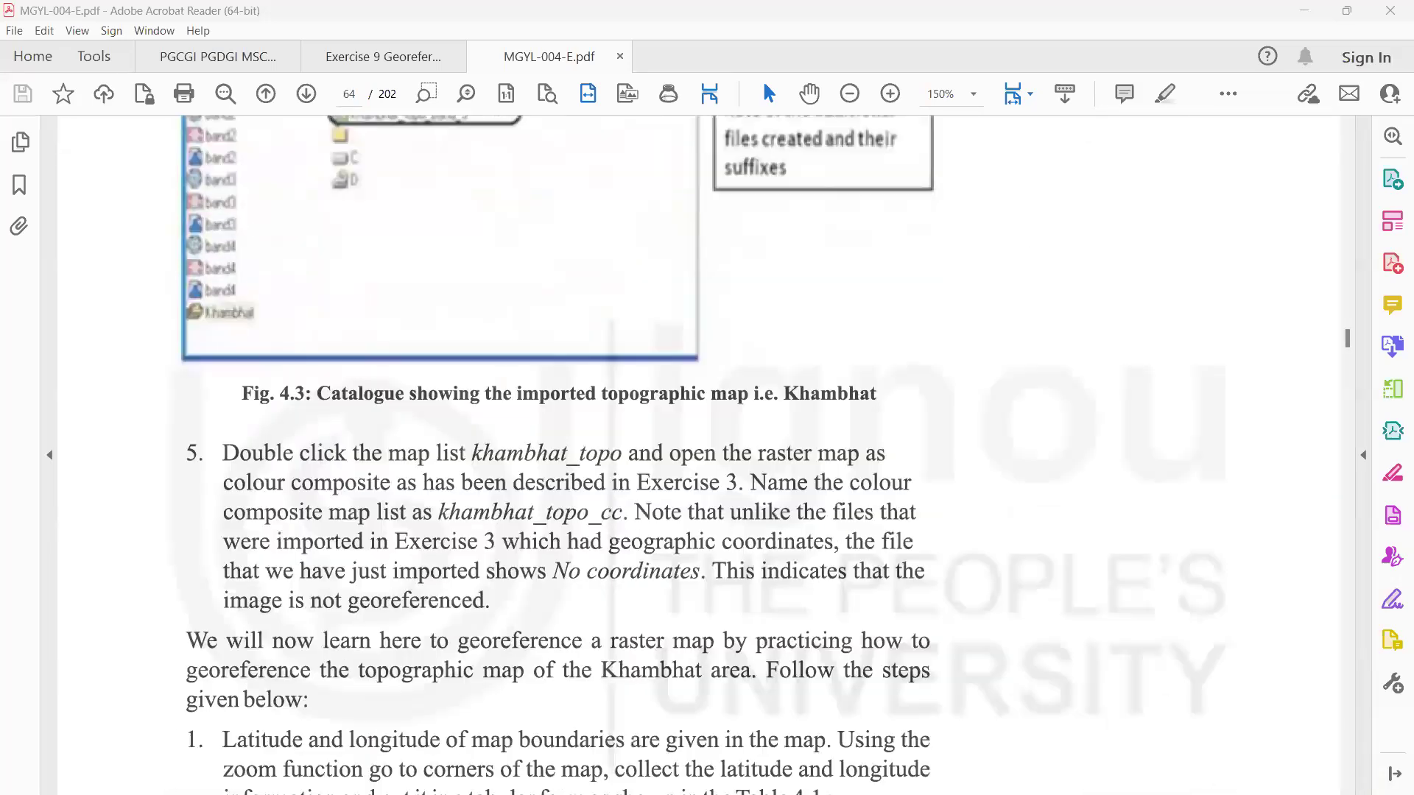
scroll(699, 457, down, 10)
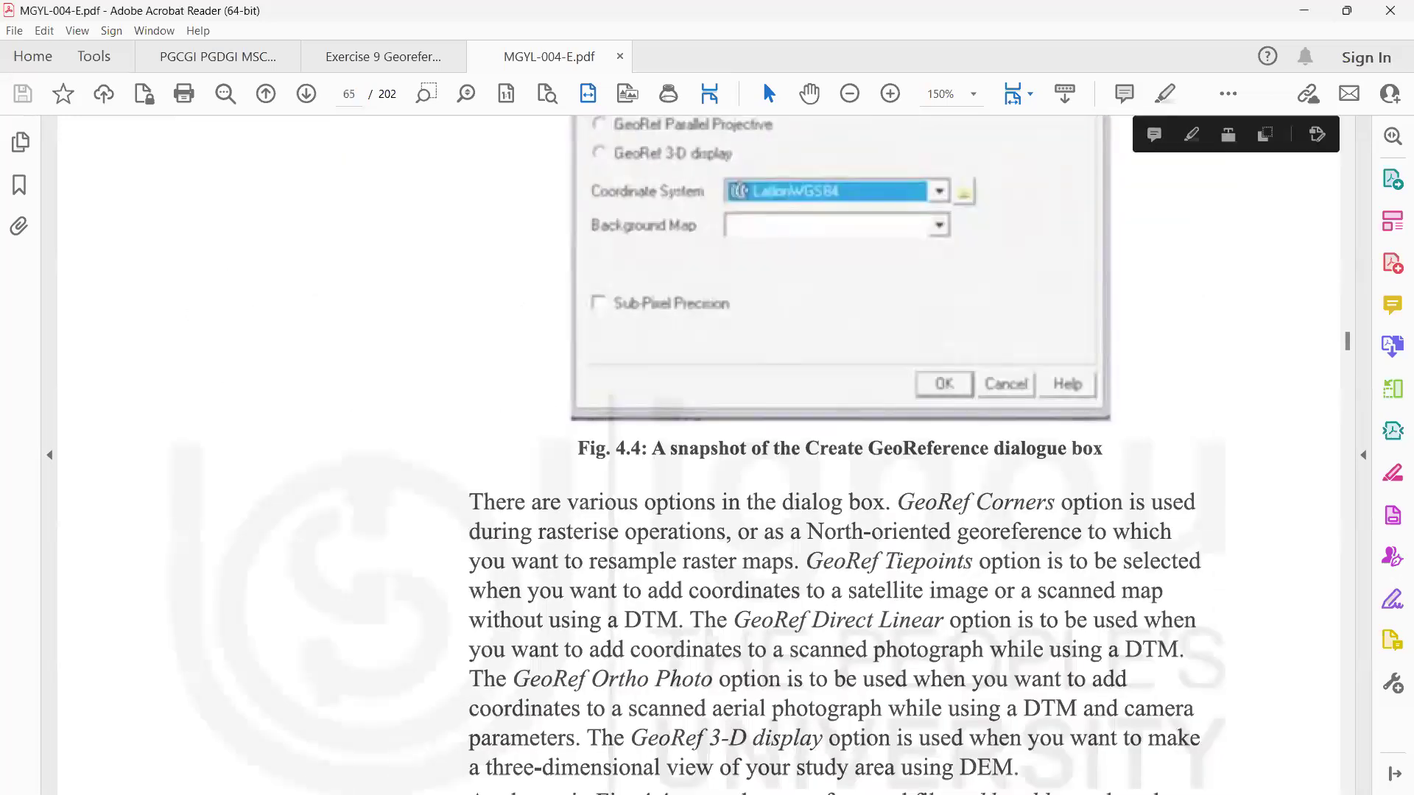
key(ctrl+a)
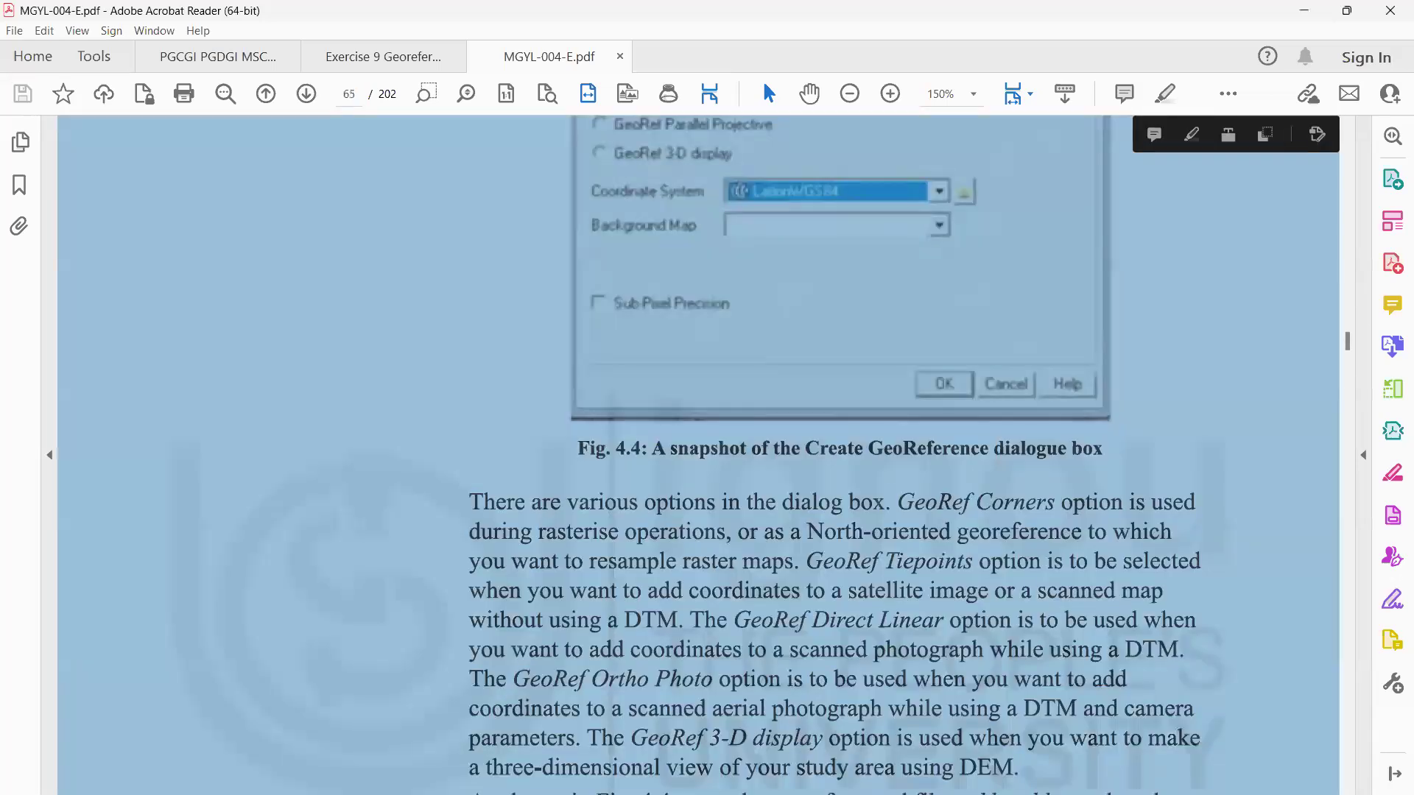
key(Escape)
scroll(700, 457, down, 15)
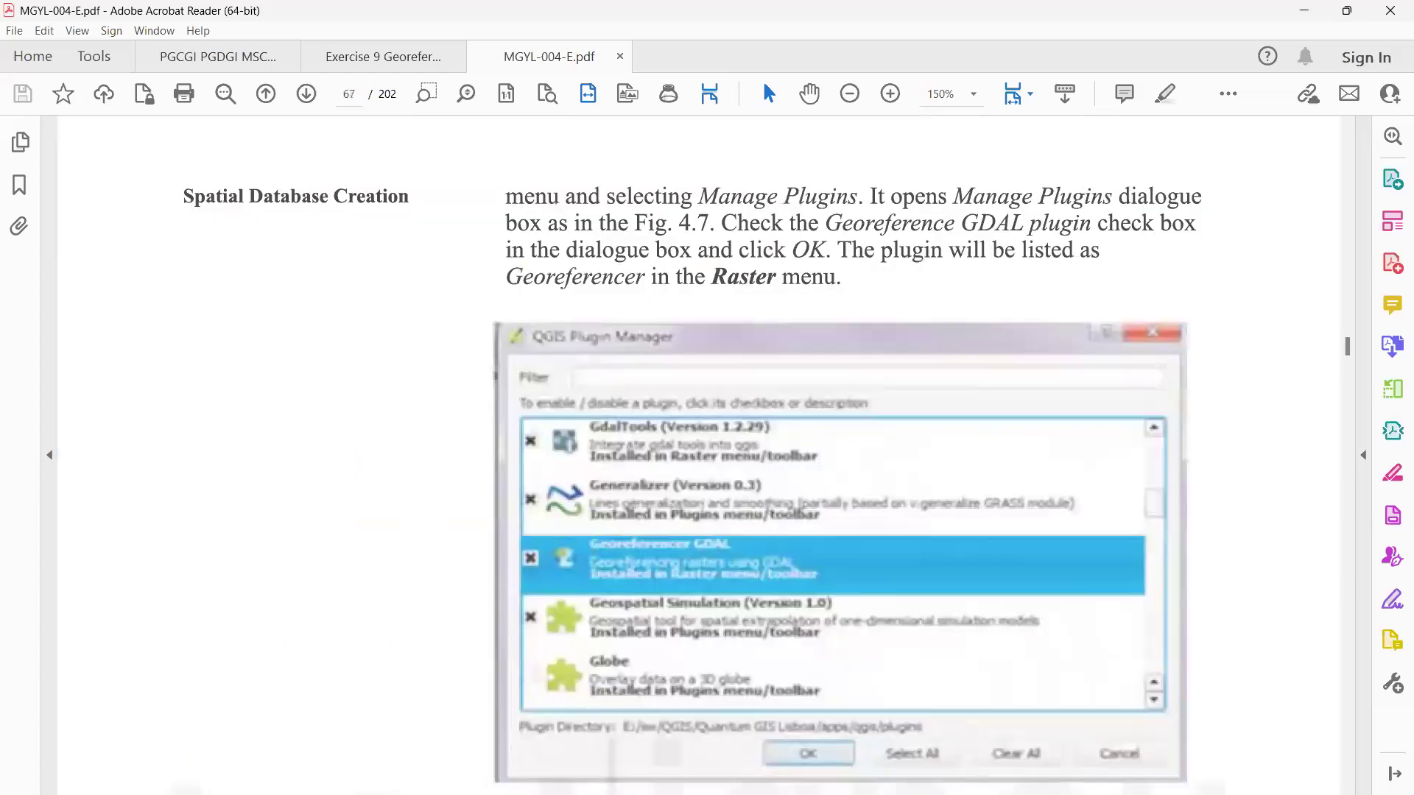
scroll(699, 457, down, 5)
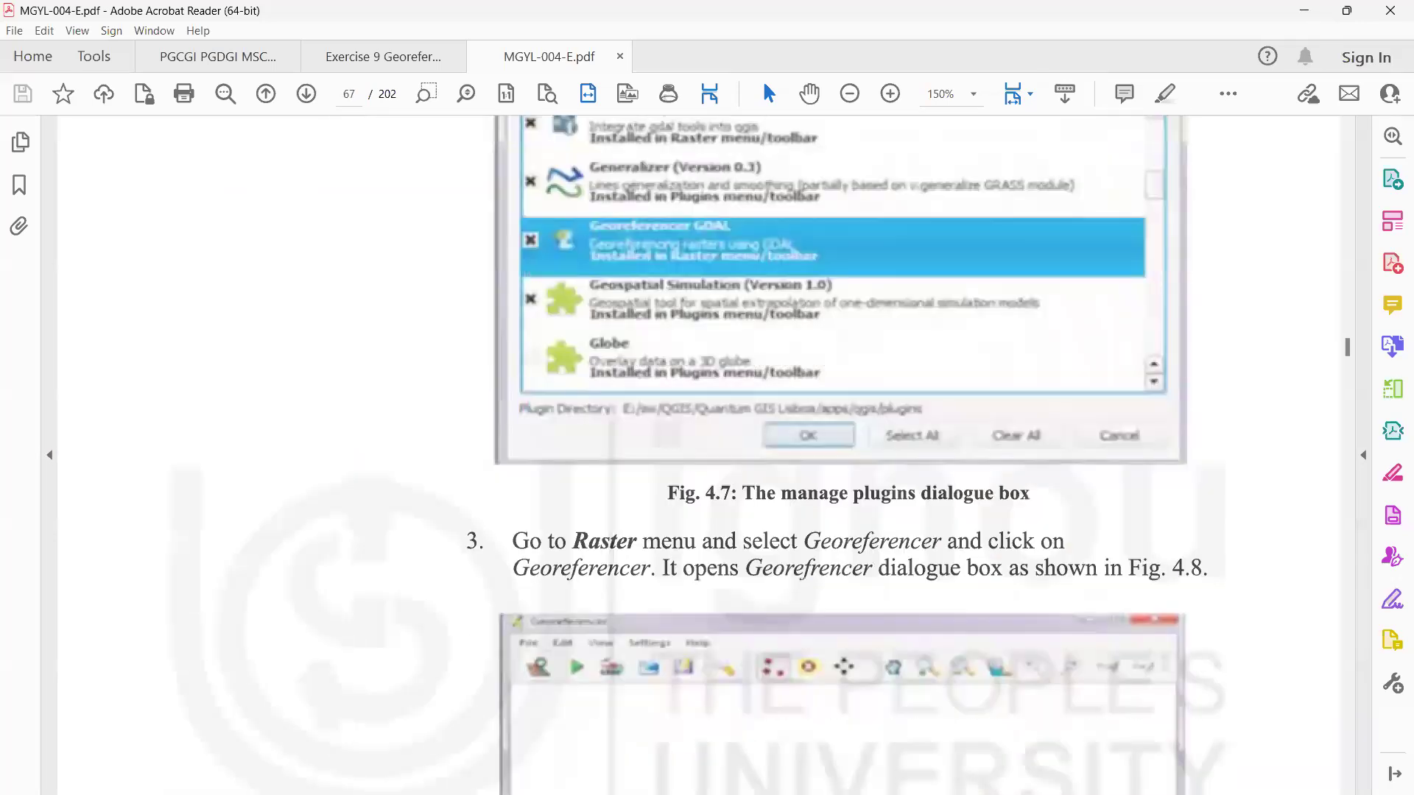
scroll(699, 457, up, 5)
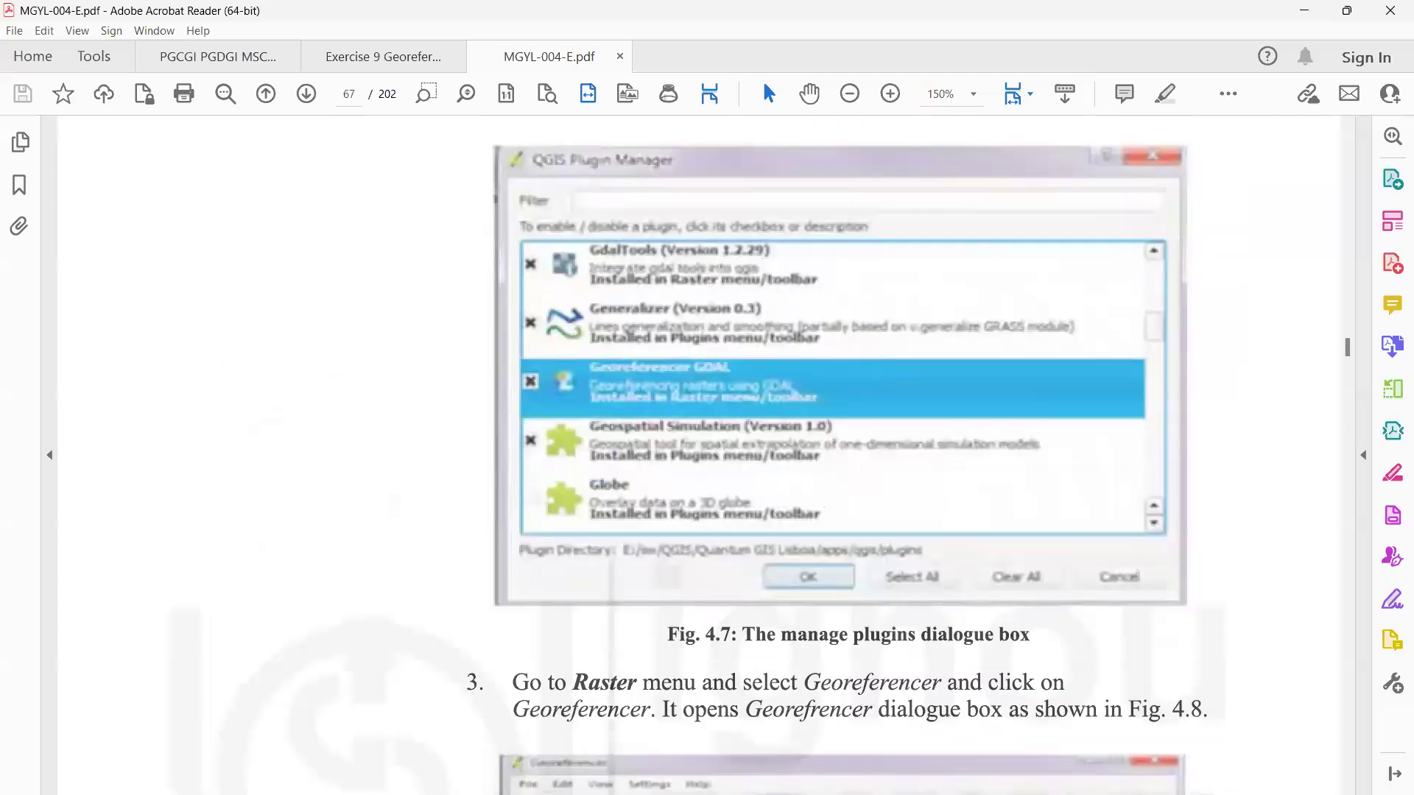
scroll(700, 457, down, 1)
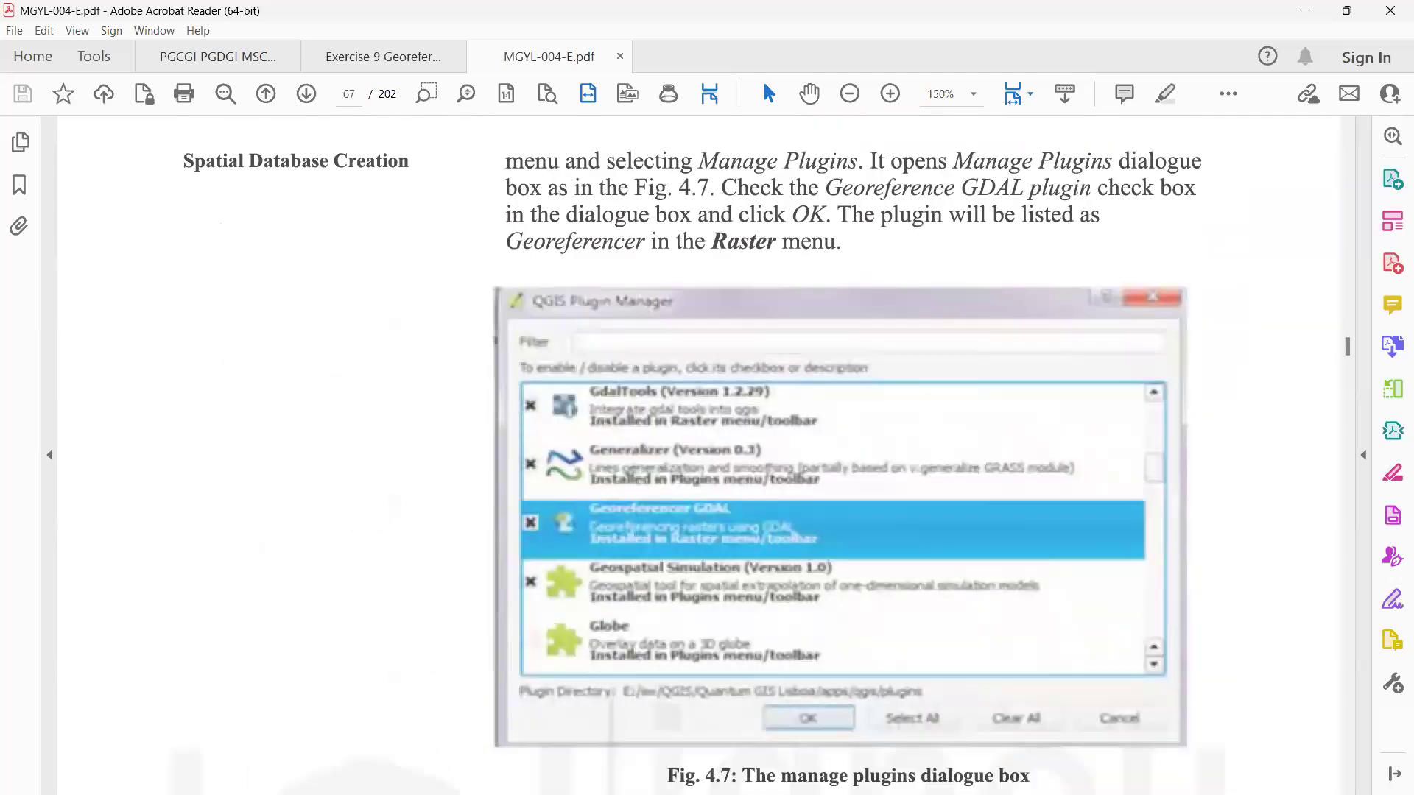
scroll(700, 456, up, 1)
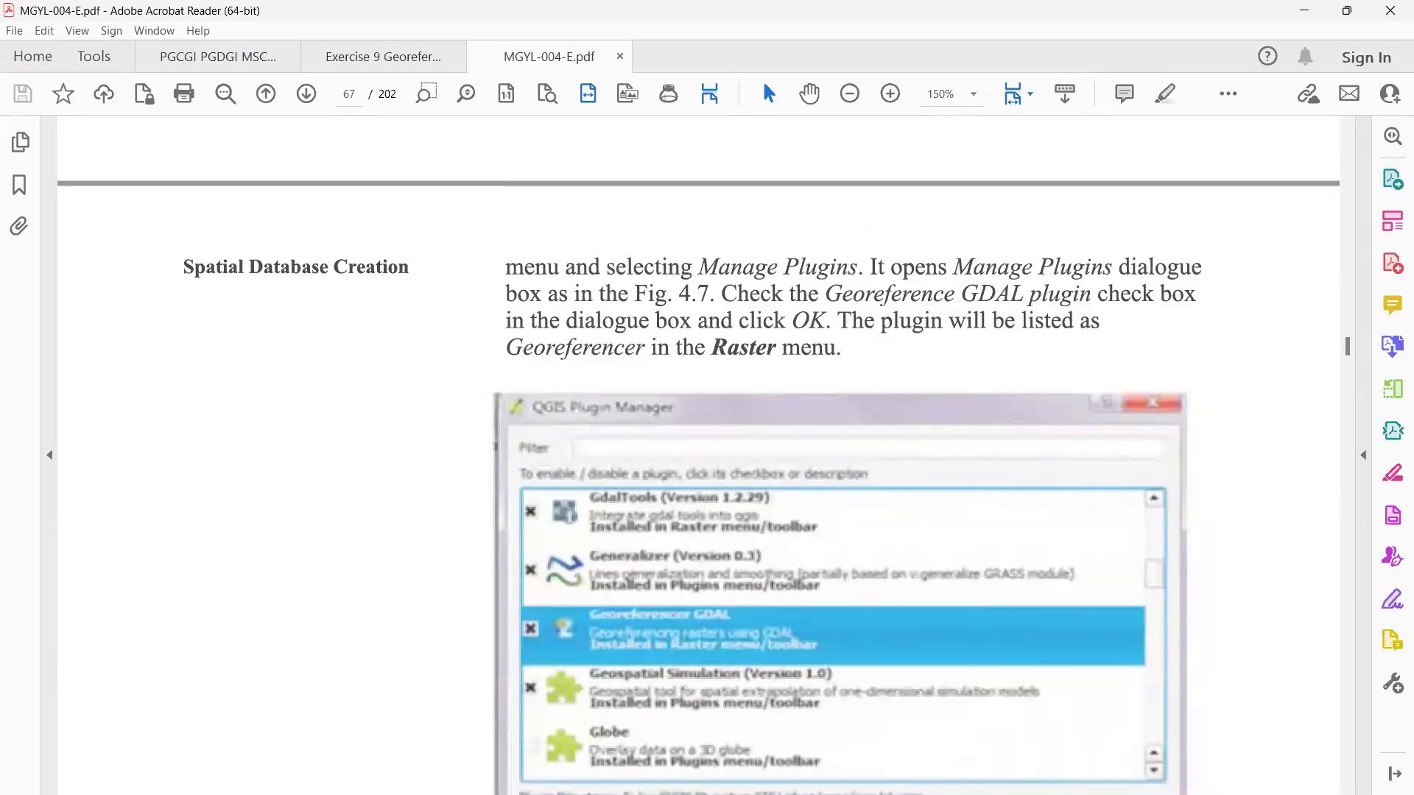
scroll(699, 457, down, 1)
scroll(700, 456, down, 2)
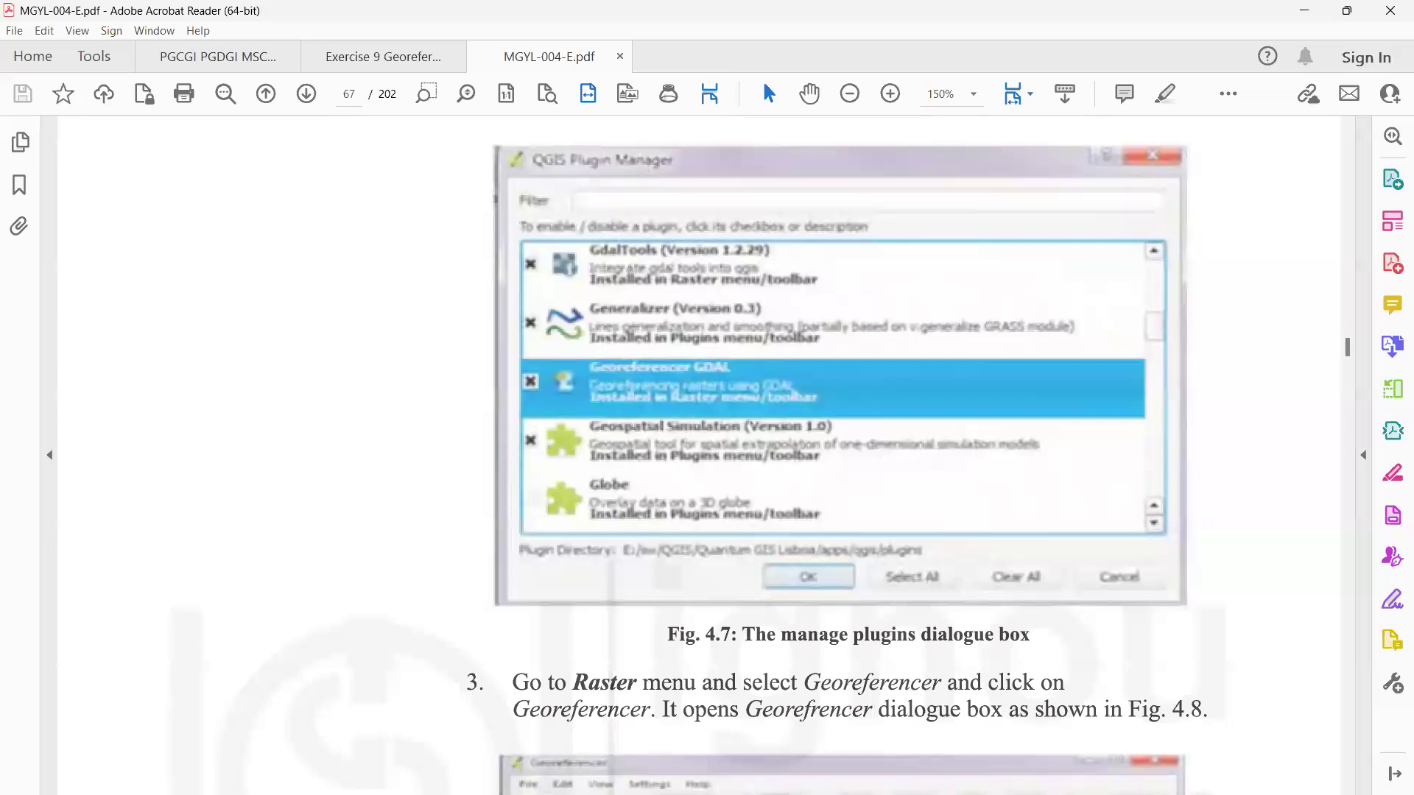
scroll(707, 456, down, 6)
scroll(707, 455, down, 1)
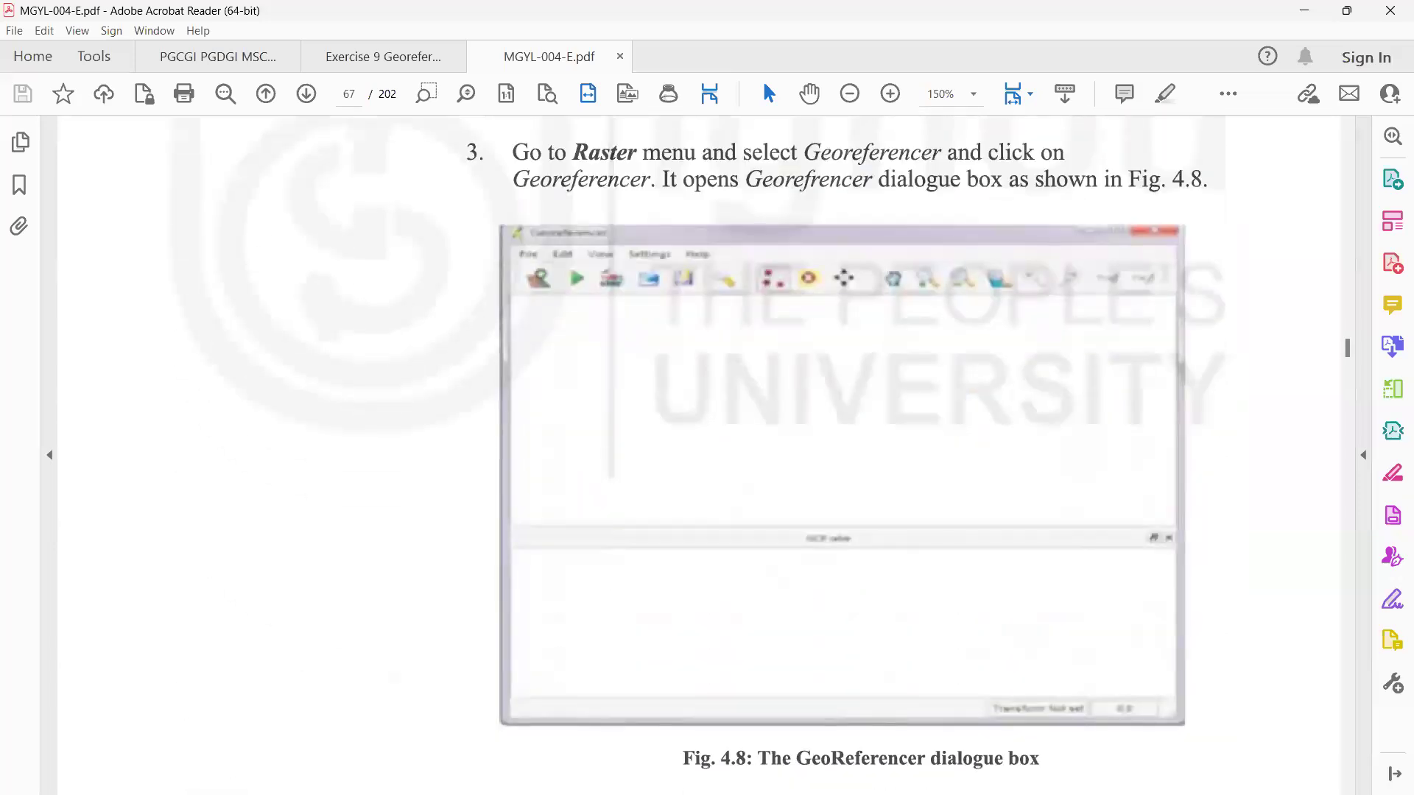
scroll(707, 455, up, 4)
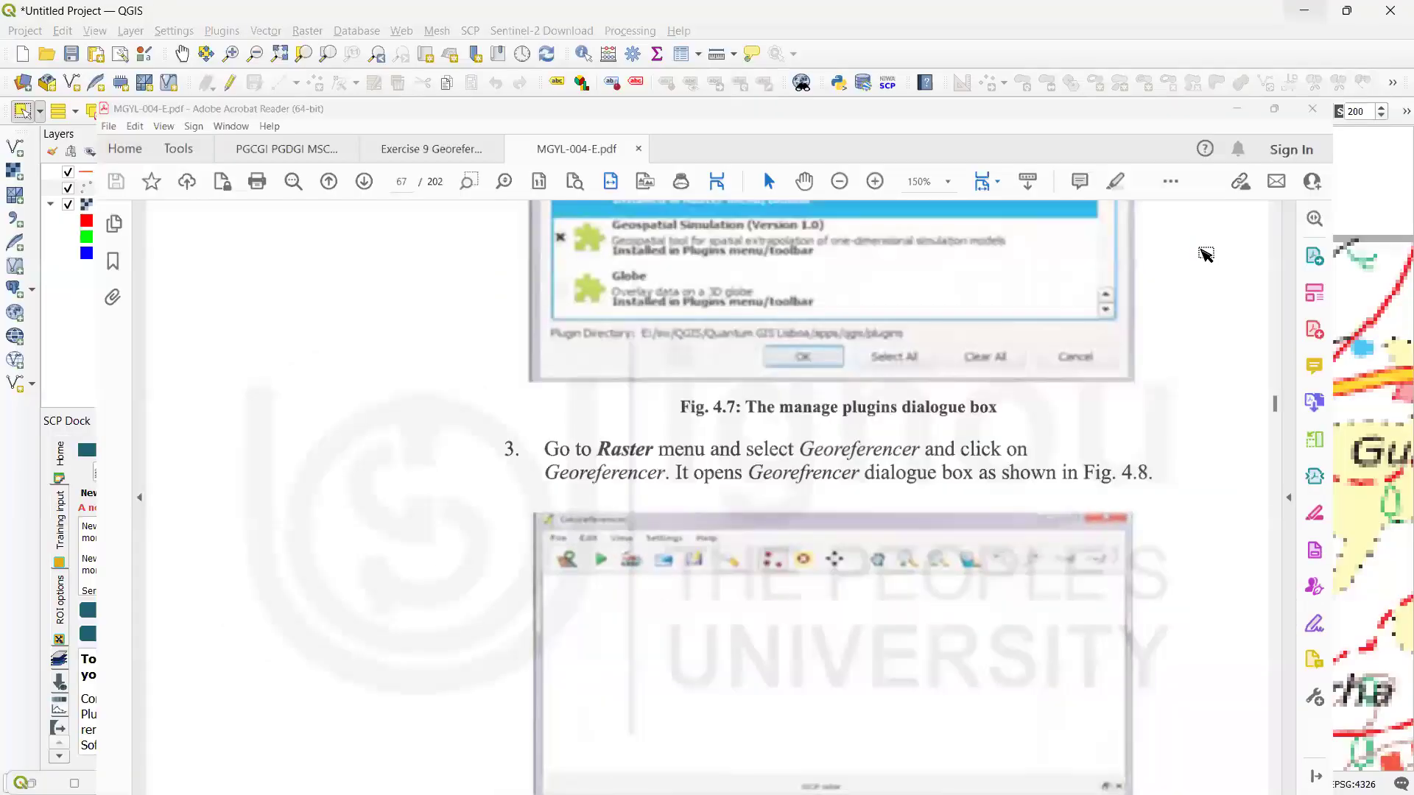
Switch to QGIS and create a new shapefile layer named udaipur_polygon with Polygon geometry type
key(alt+Tab)
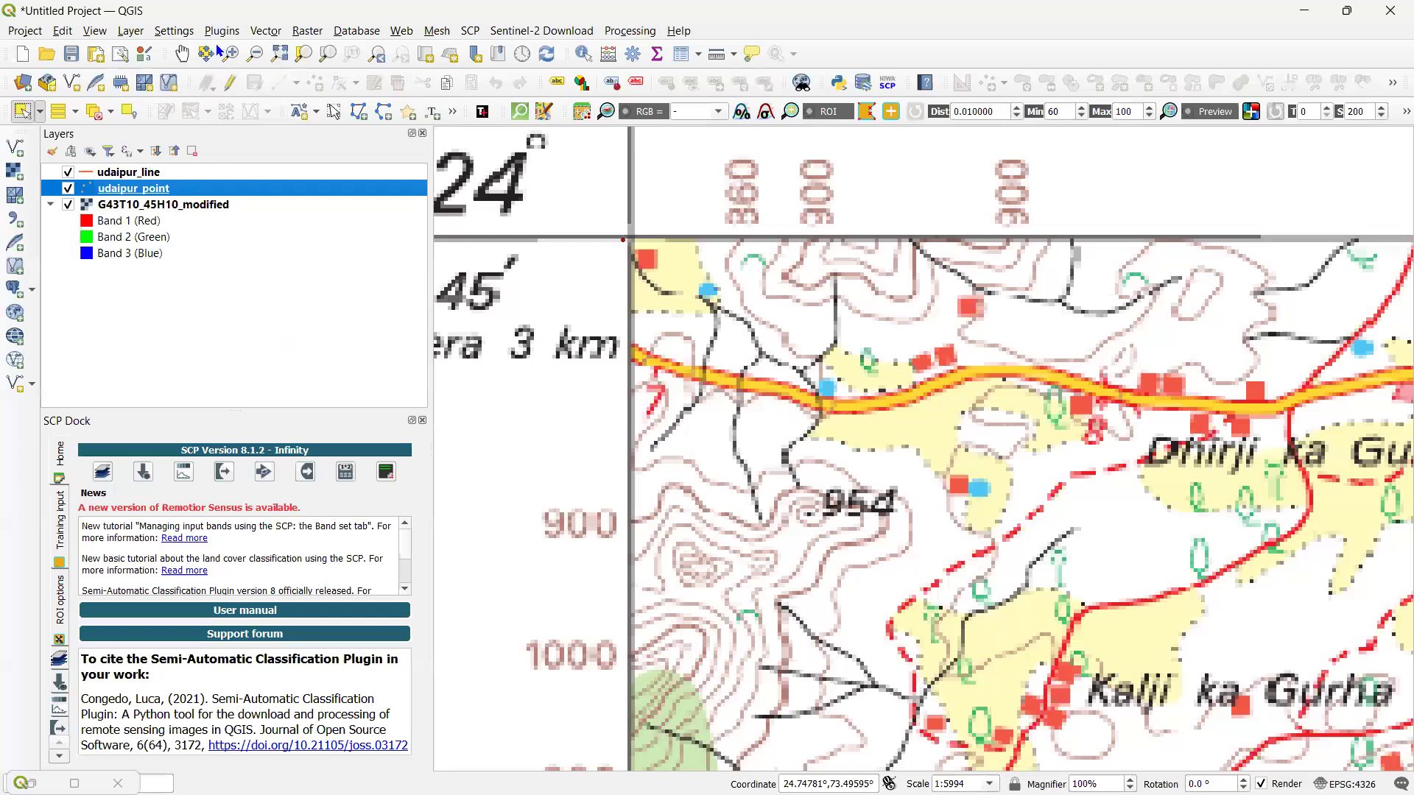
click(126, 33)
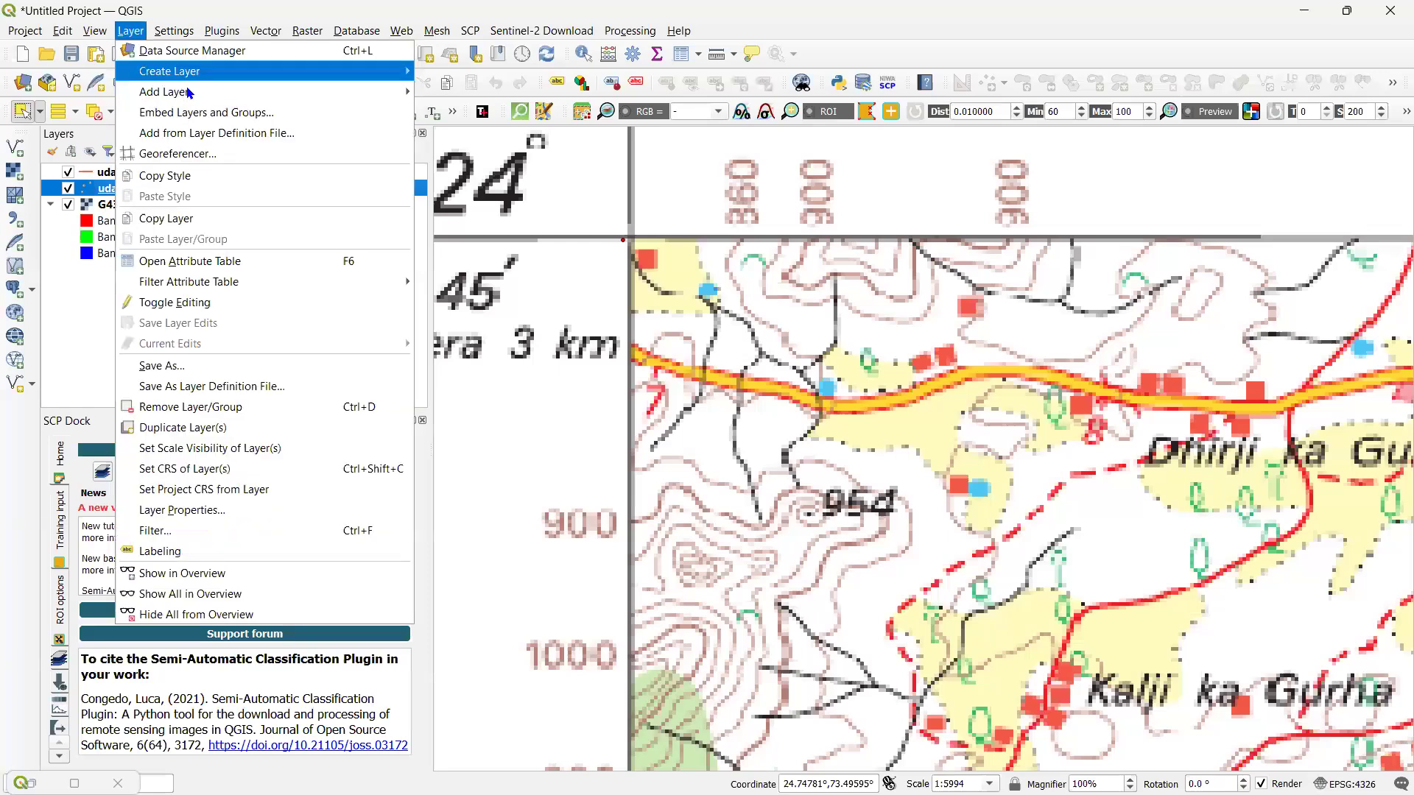
key(Down)
key(Up)
key(Right)
key(Down)
key(Return)
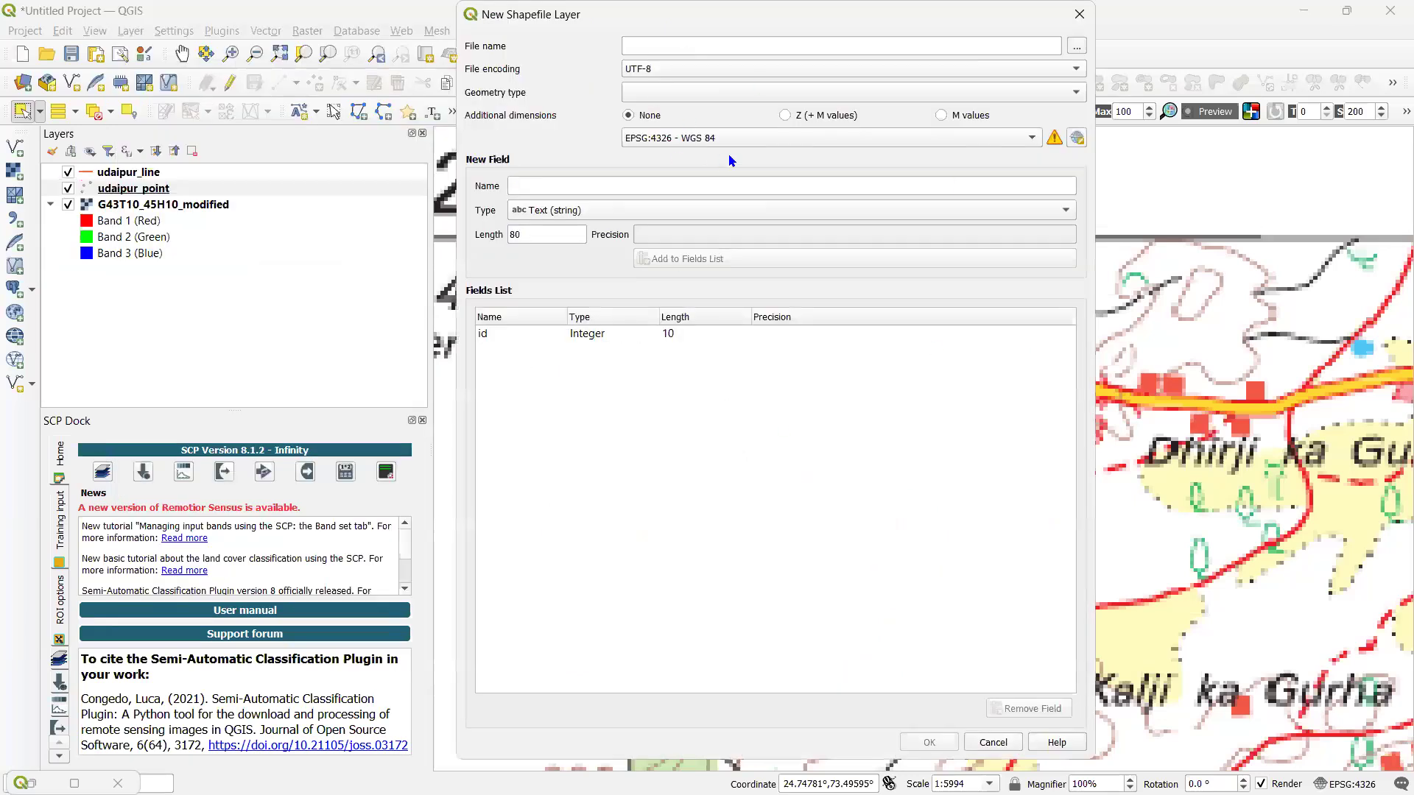
click(759, 93)
click(757, 164)
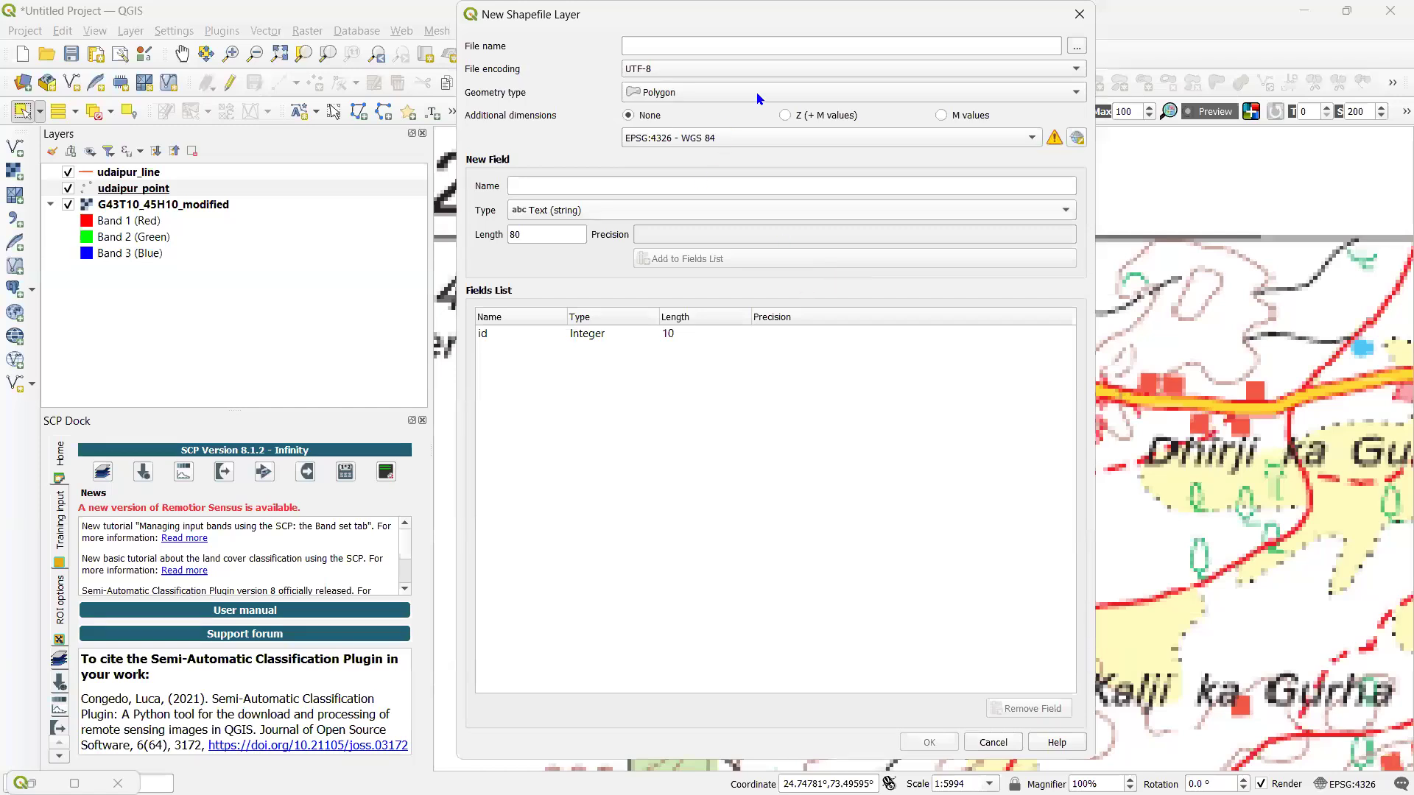
click(801, 45)
text(ud)
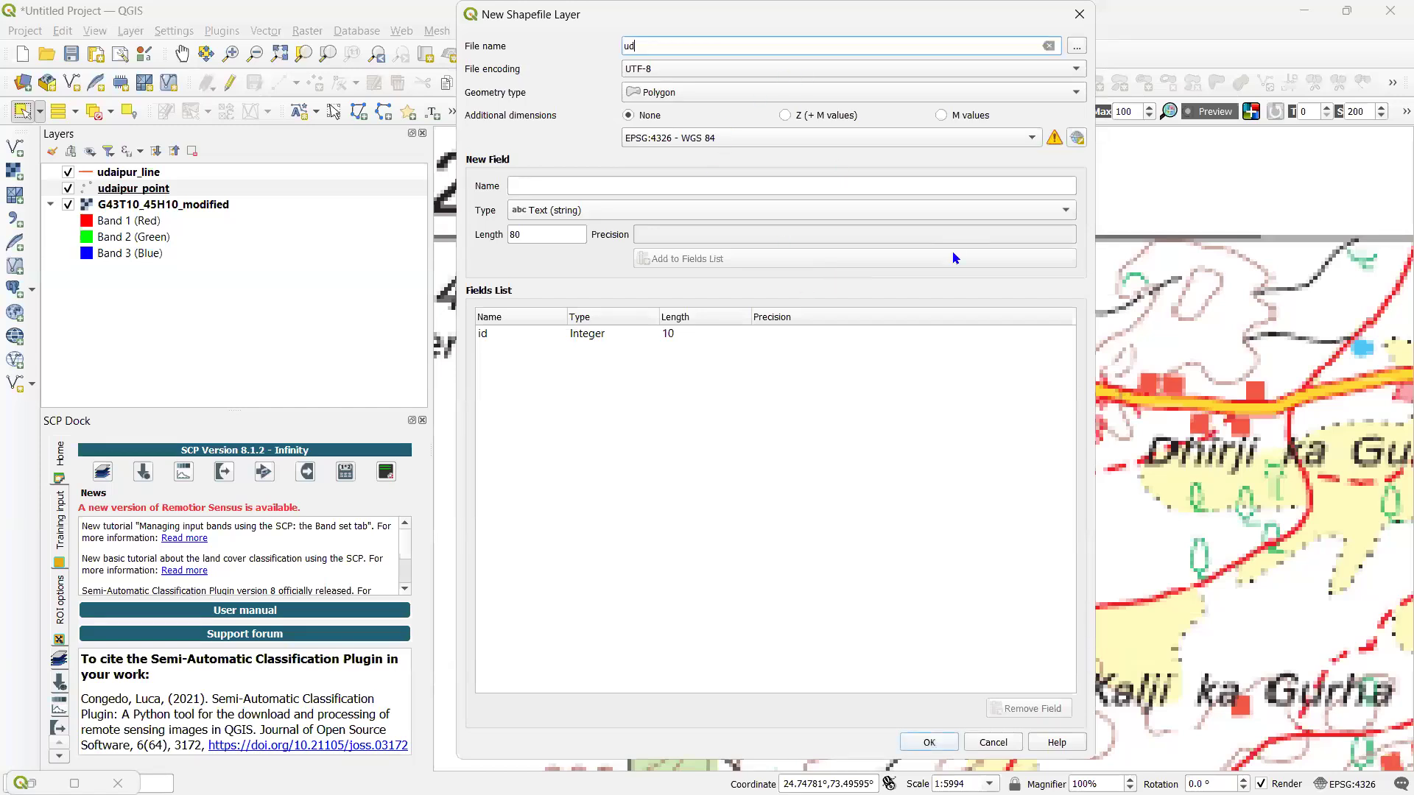
text(aipur _polygon)
key(Return)
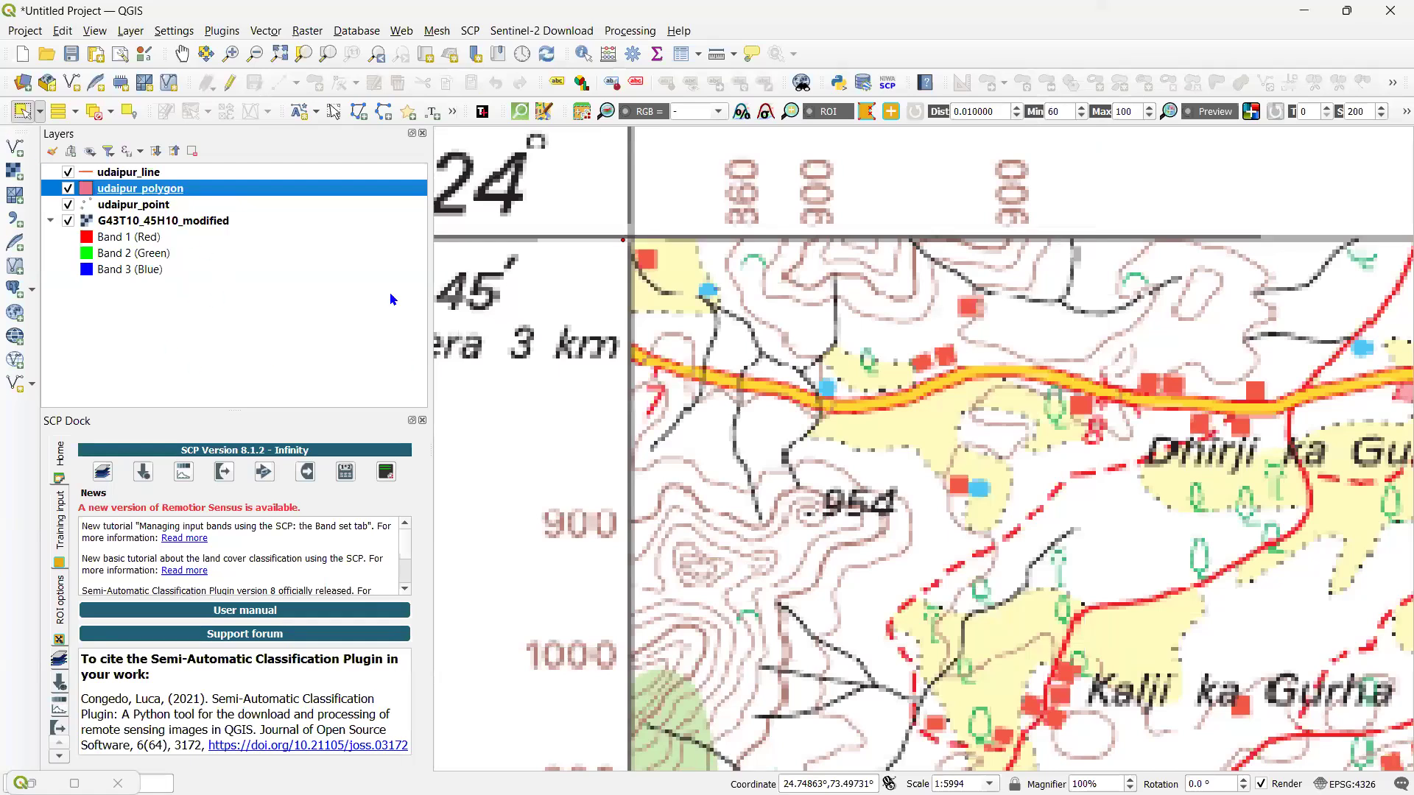
Start editing the udaipur_polygon layer and activate the Add Polygon Feature tool
click(230, 87)
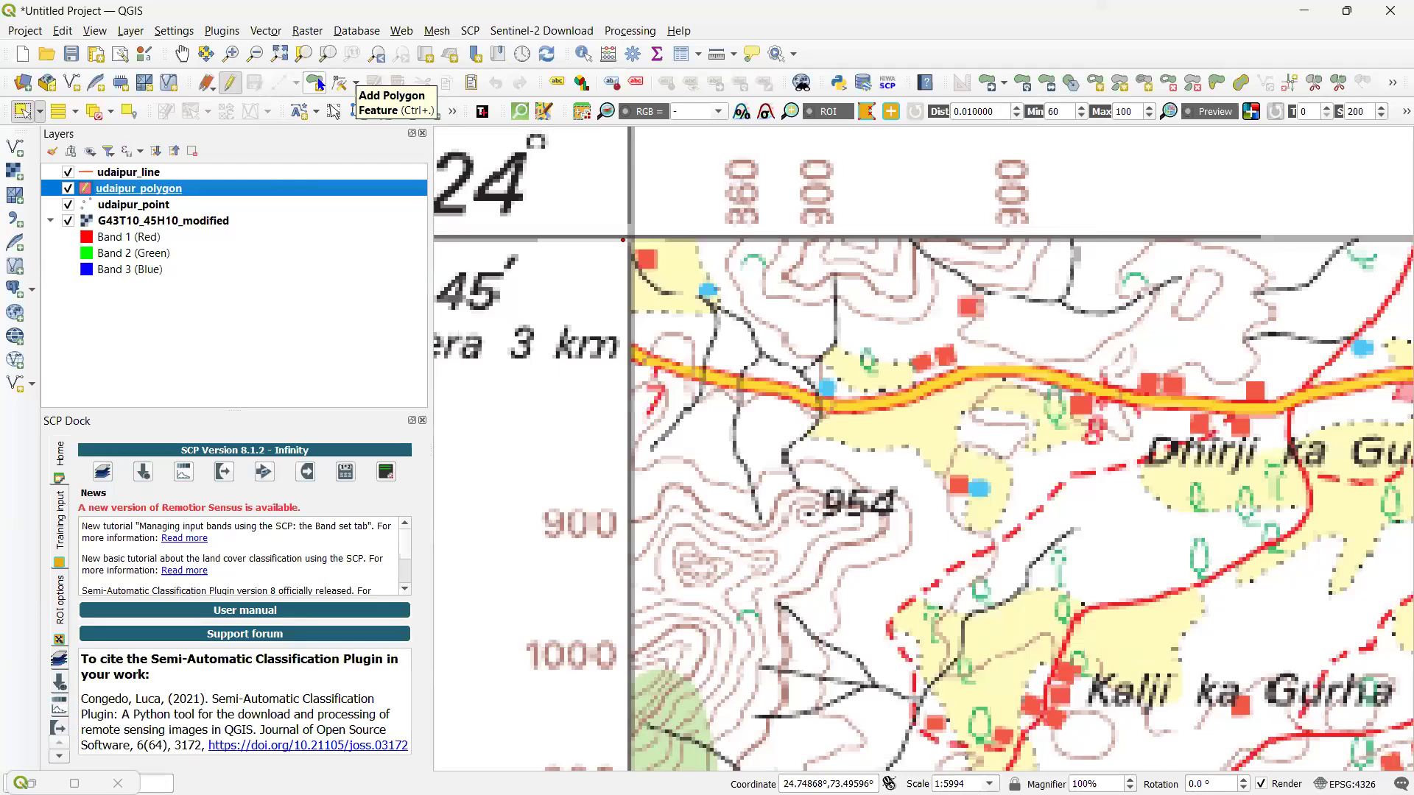
click(319, 85)
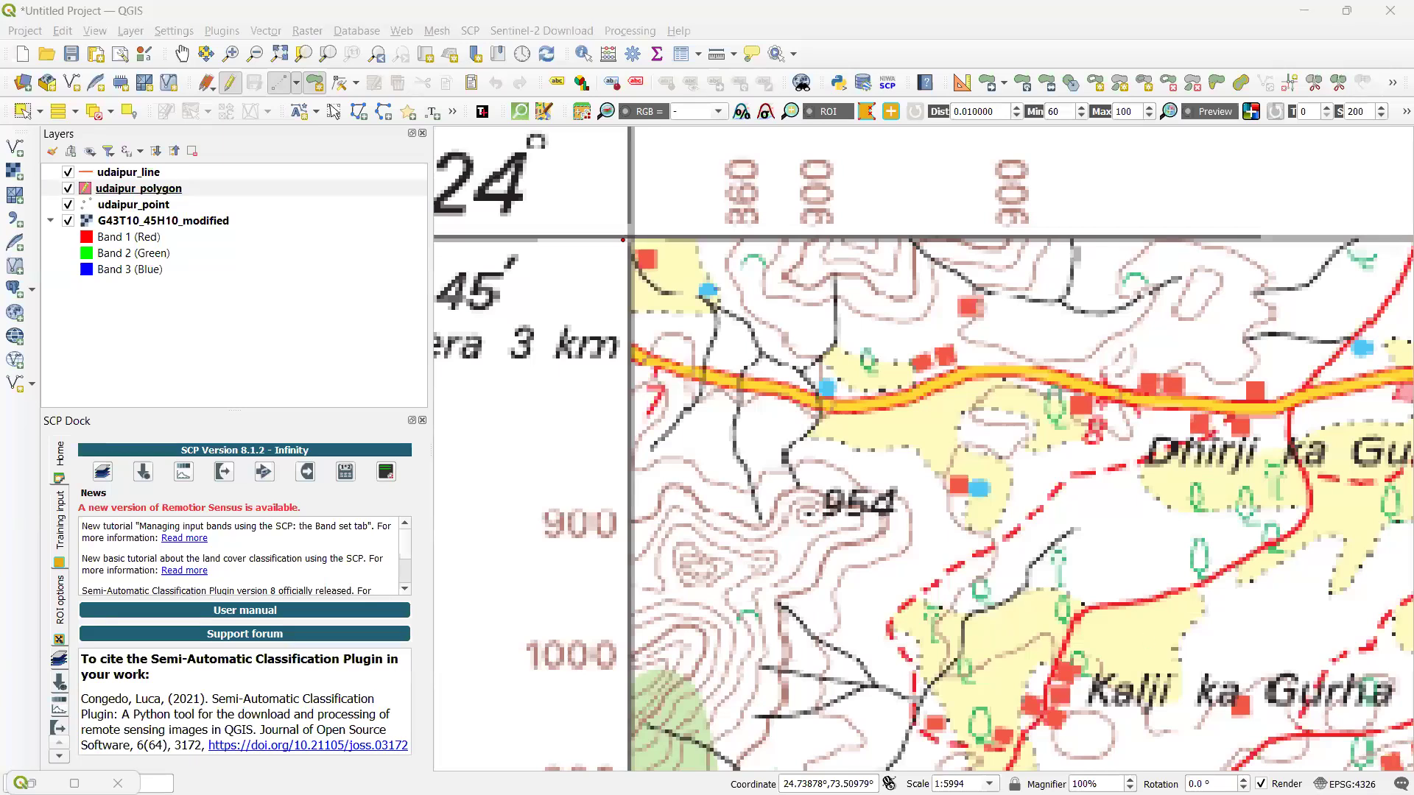
Switch to the Exercise 9 Georeferencing PDF and look through its map coordinates and Transformation Settings instructions
mouse_move(991, 774)
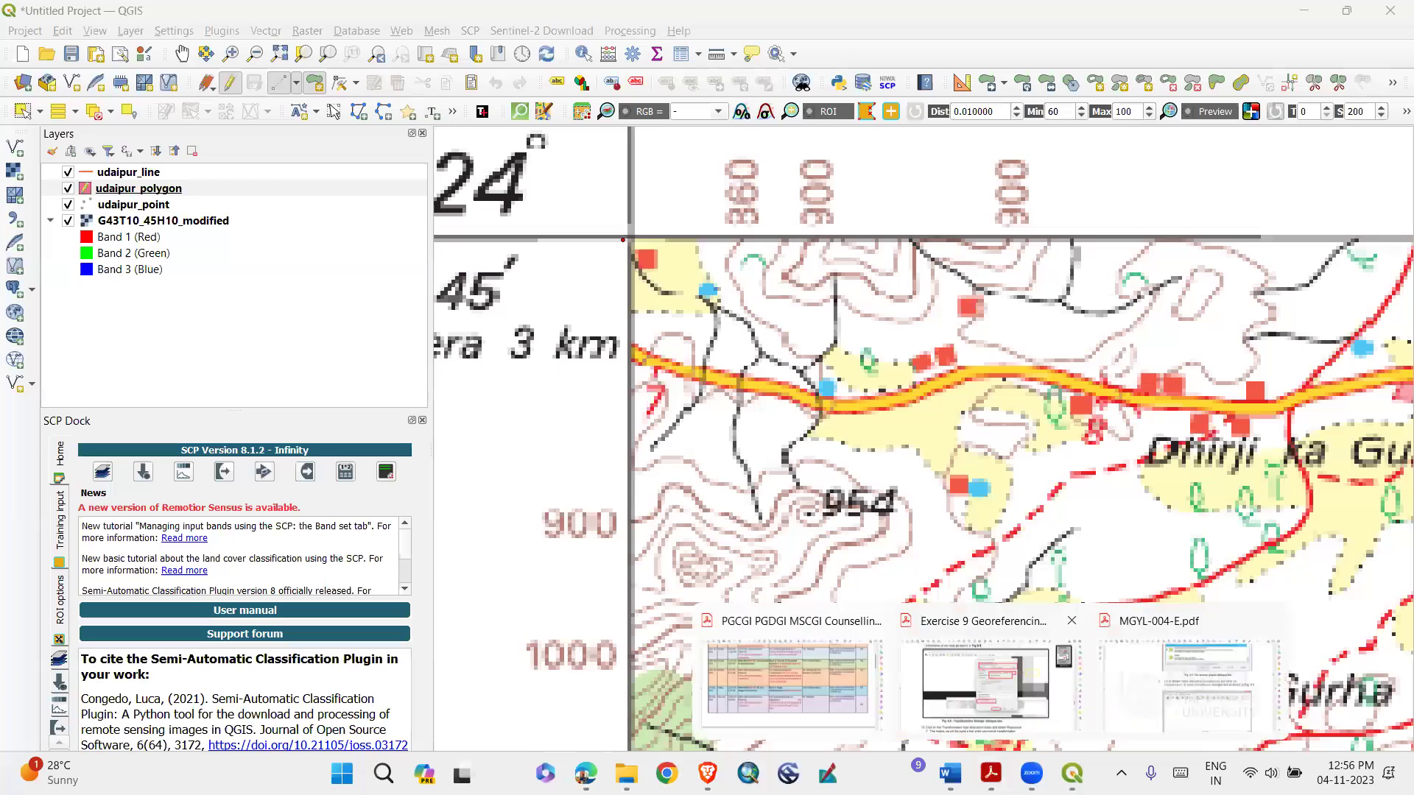
click(987, 674)
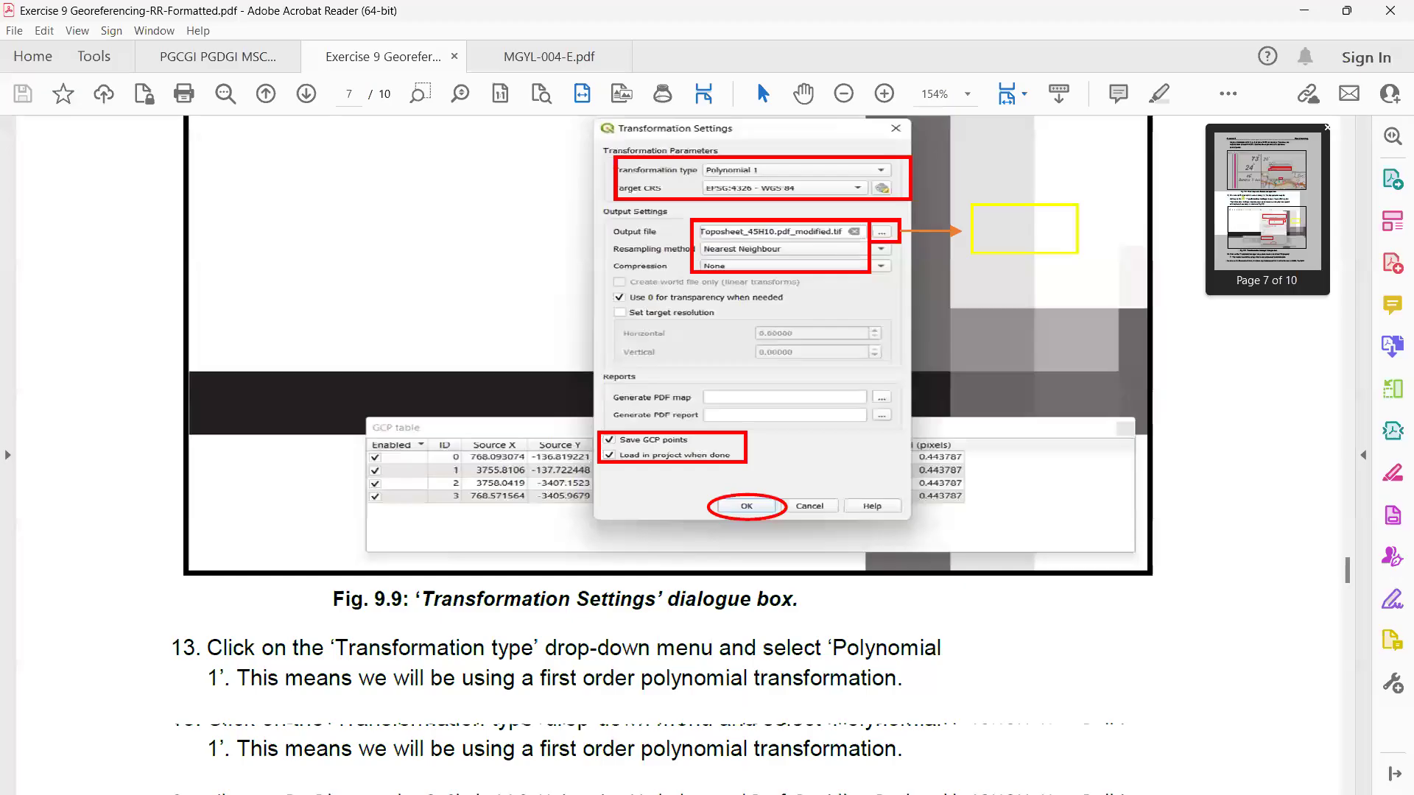
scroll(678, 441, down, 10)
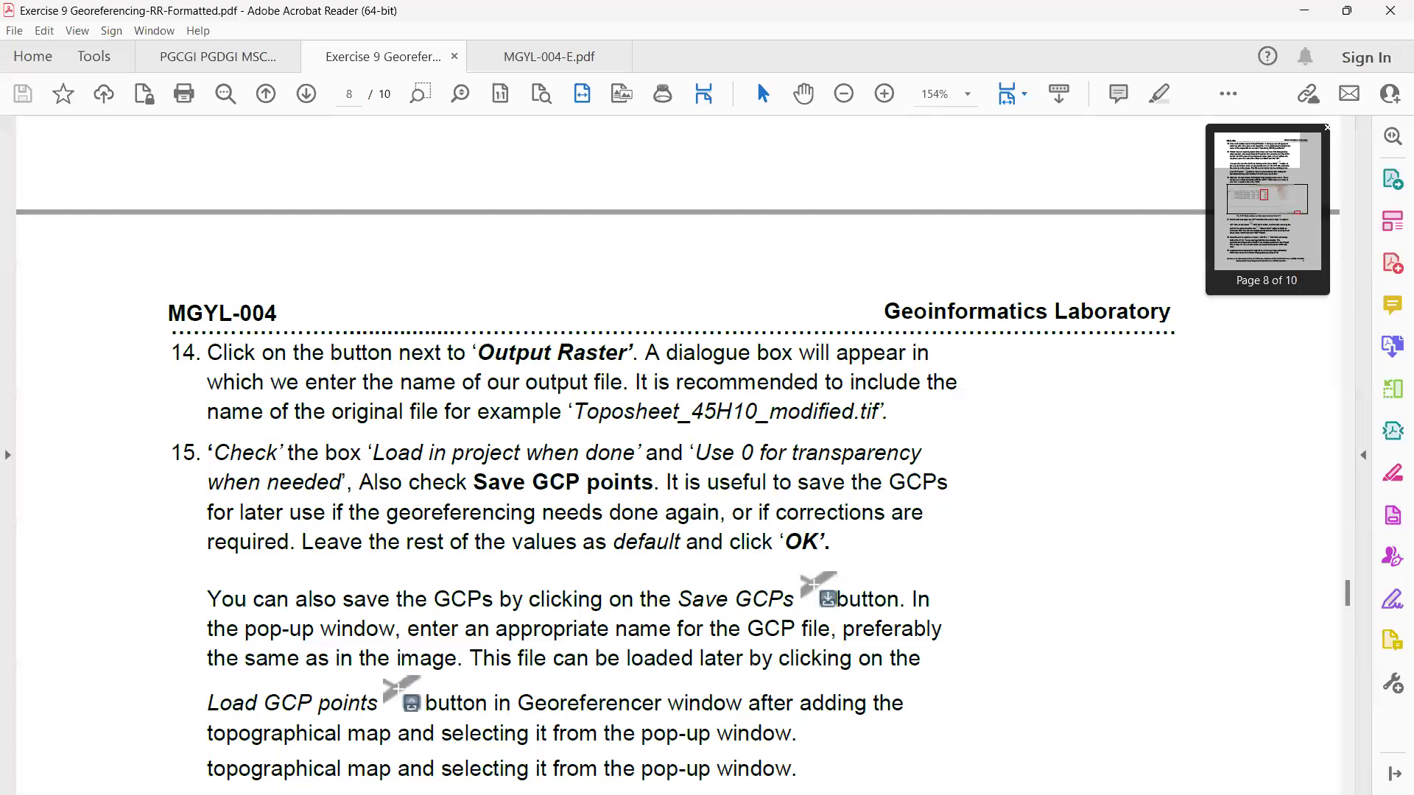
scroll(678, 442, down, 5)
scroll(678, 442, down, 8)
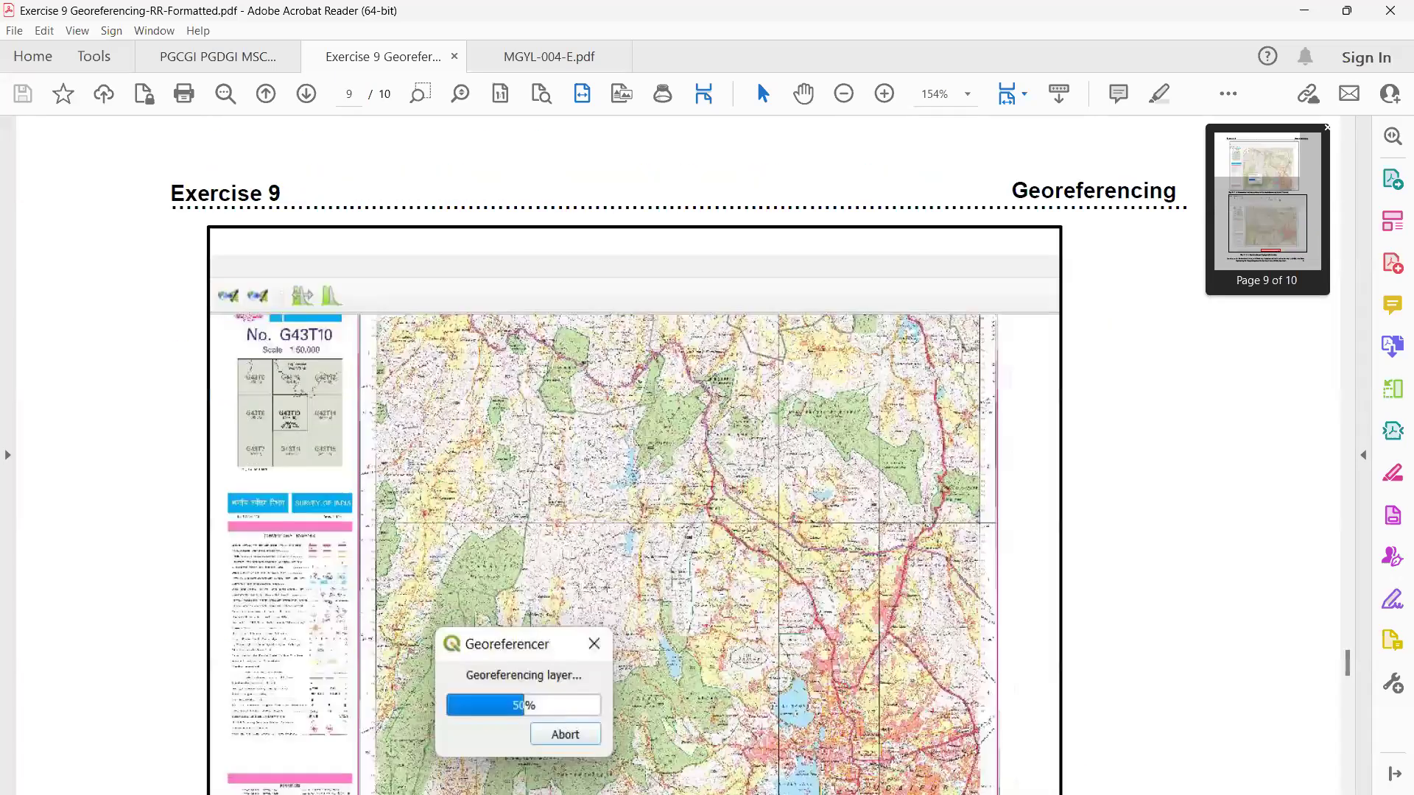
scroll(678, 442, up, 15)
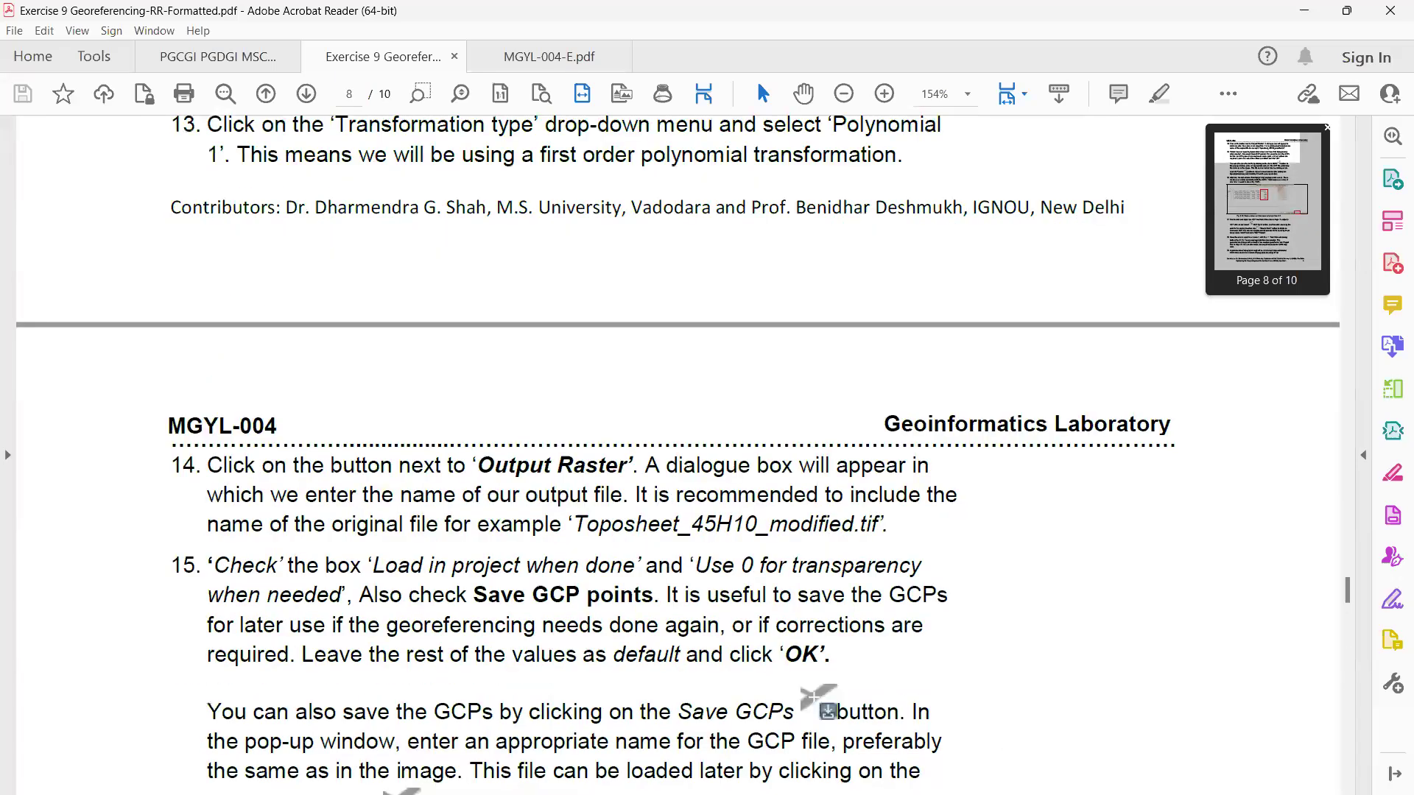
scroll(677, 442, up, 8)
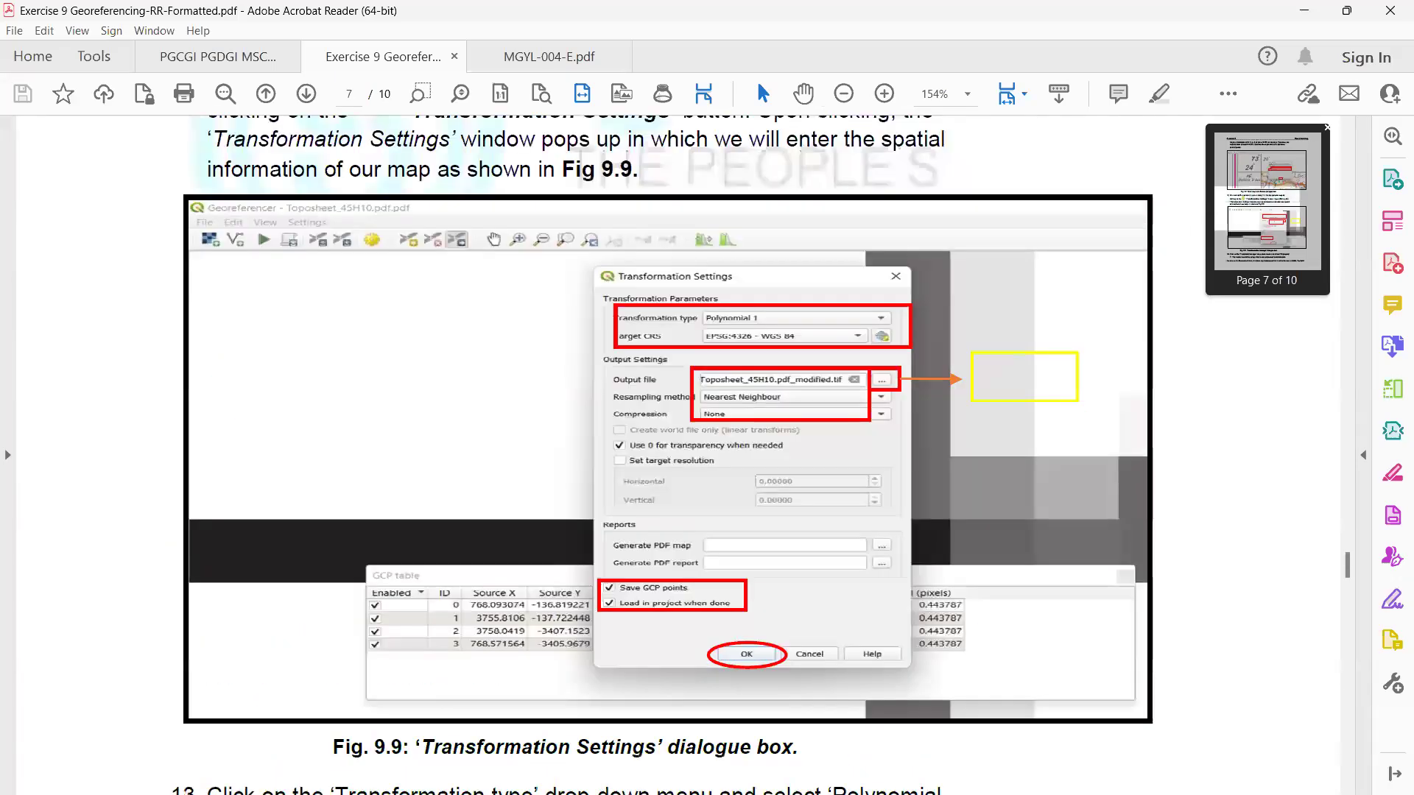
scroll(678, 442, up, 7)
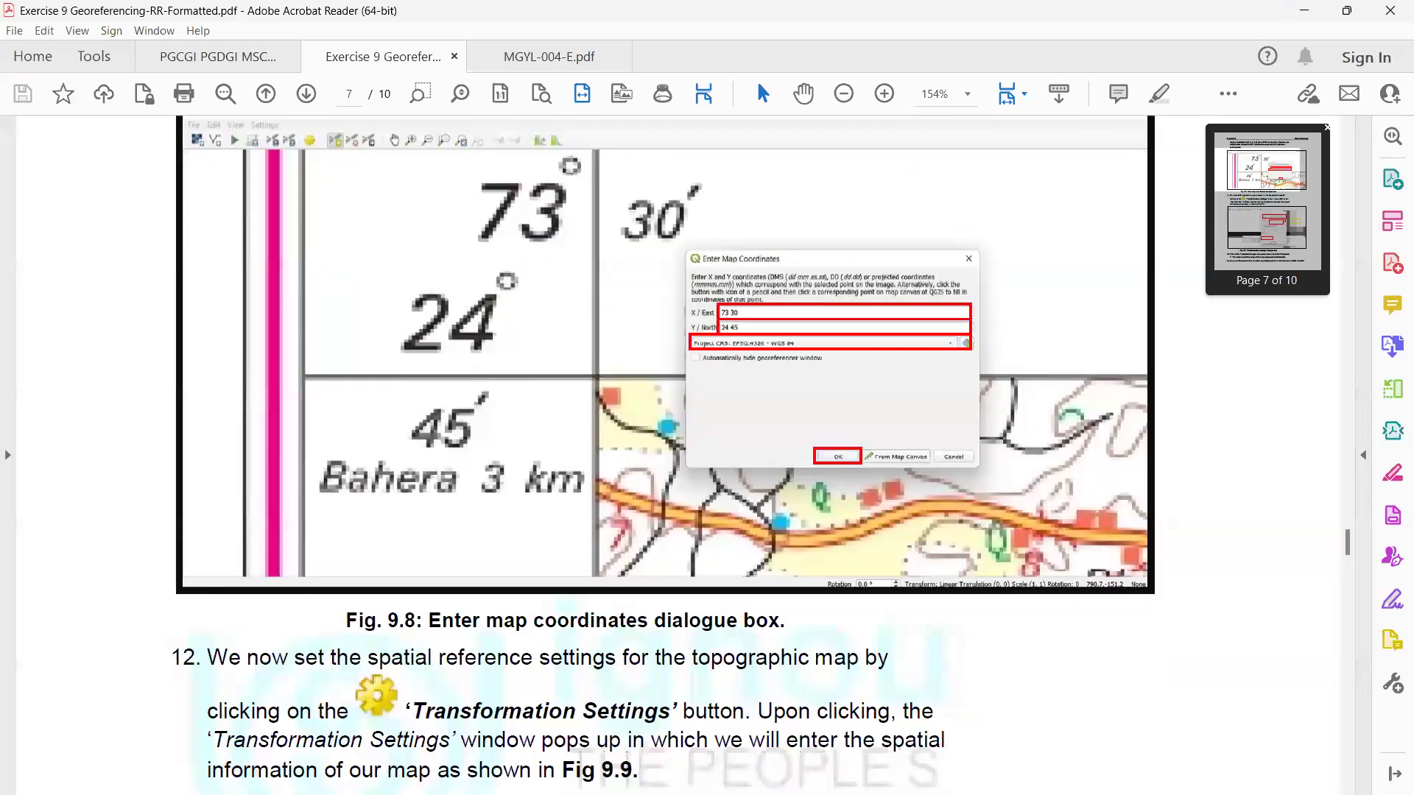
Open the Exercise 10 Digitisation-Formatted PDF from the MGYL-104 PDF folder and view its outline and introduction
key(alt+Tab)
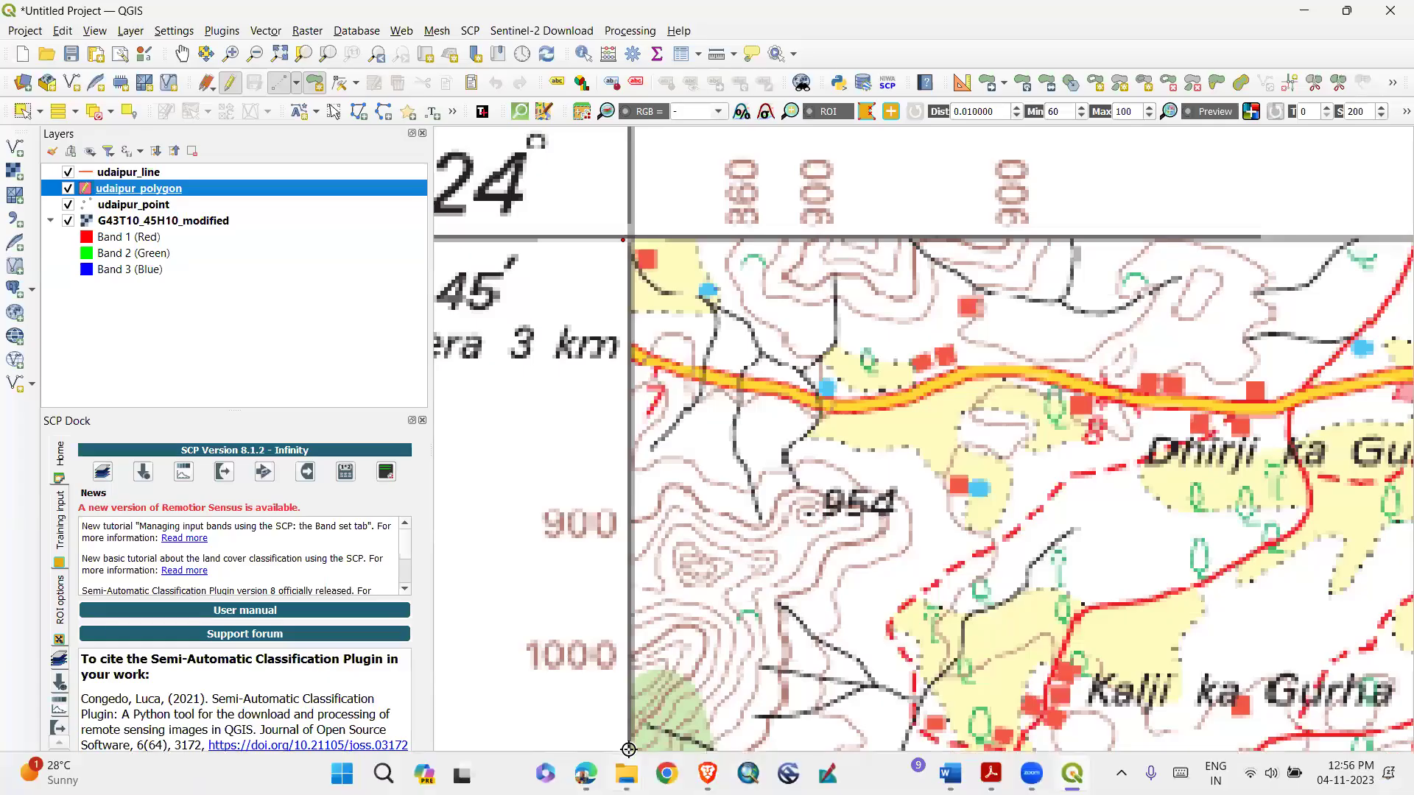
click(626, 773)
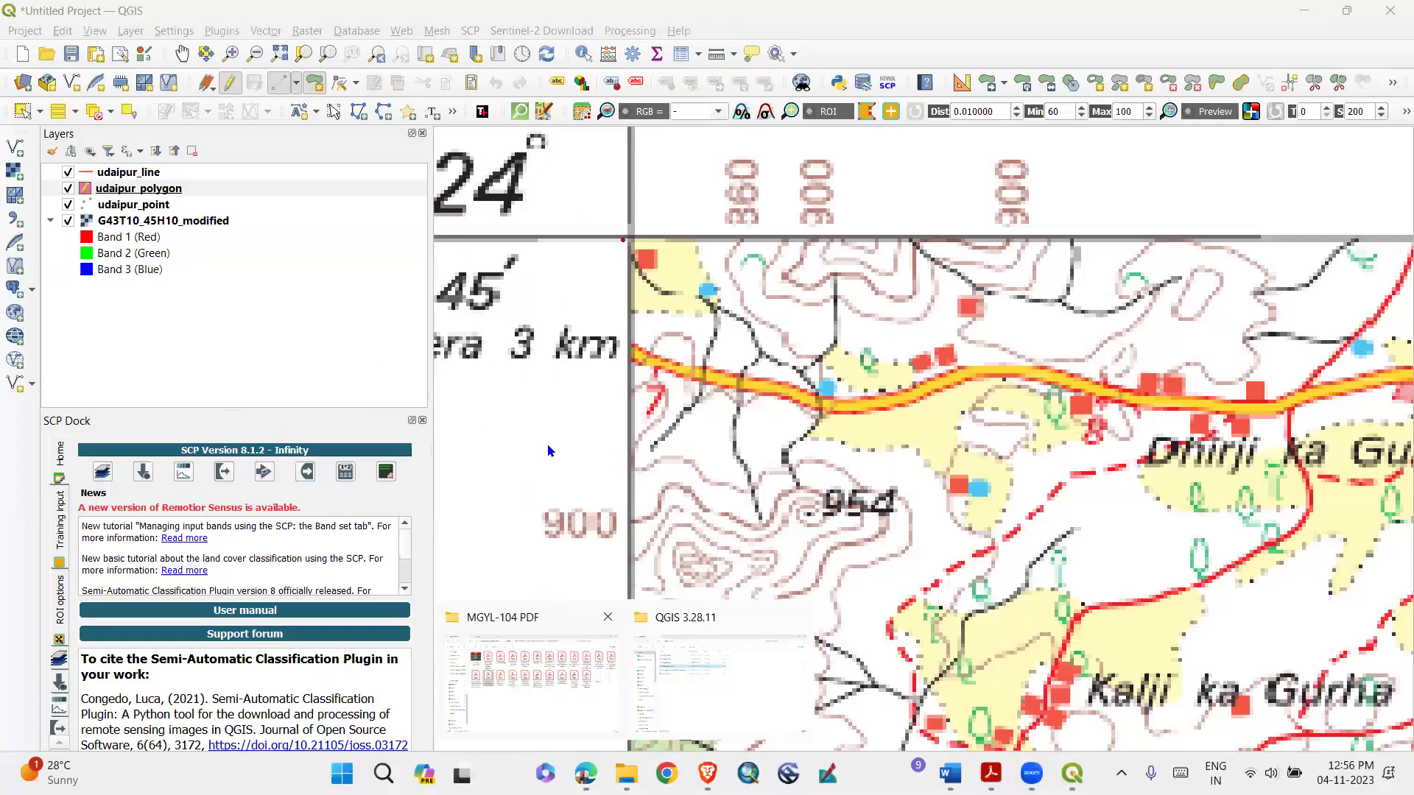
click(530, 663)
click(440, 315)
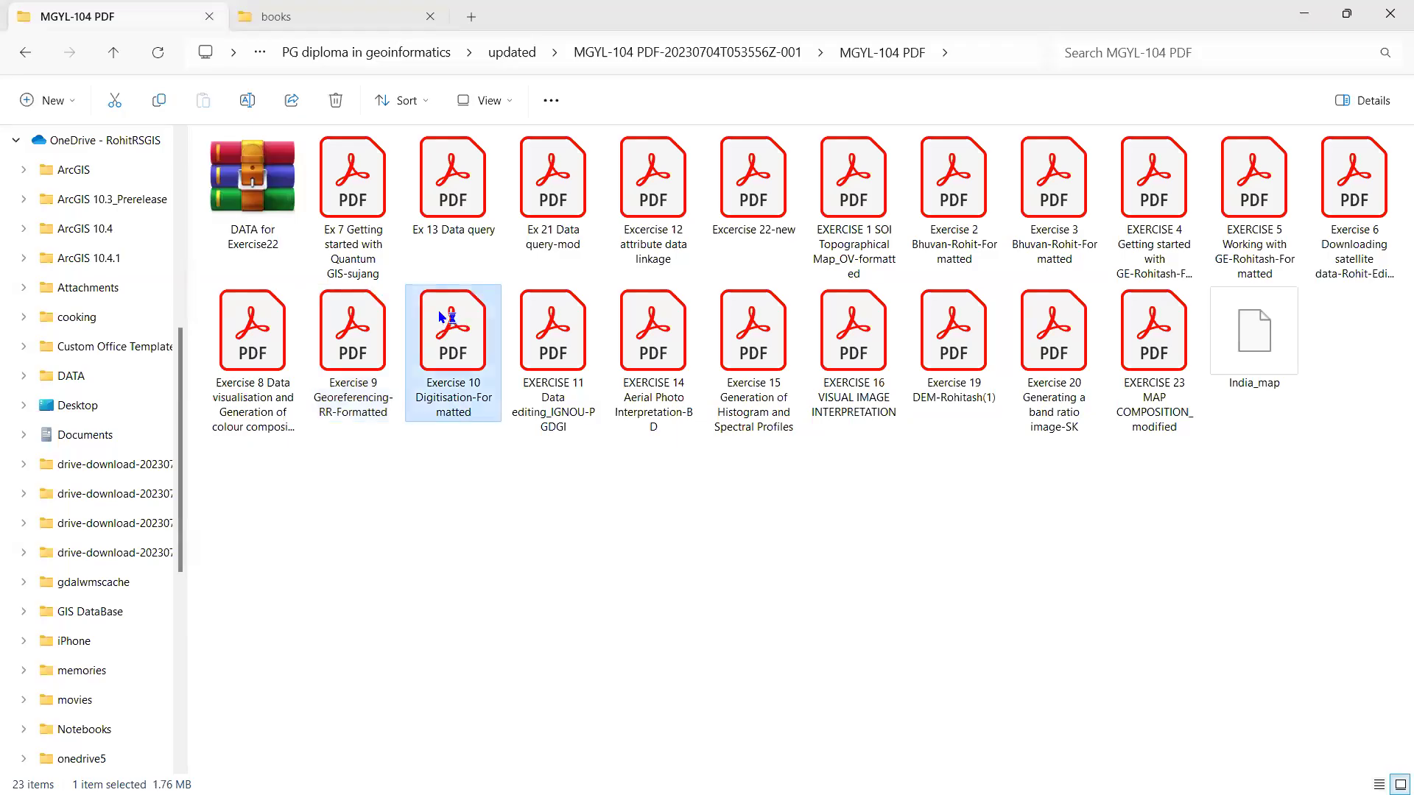
key(Return)
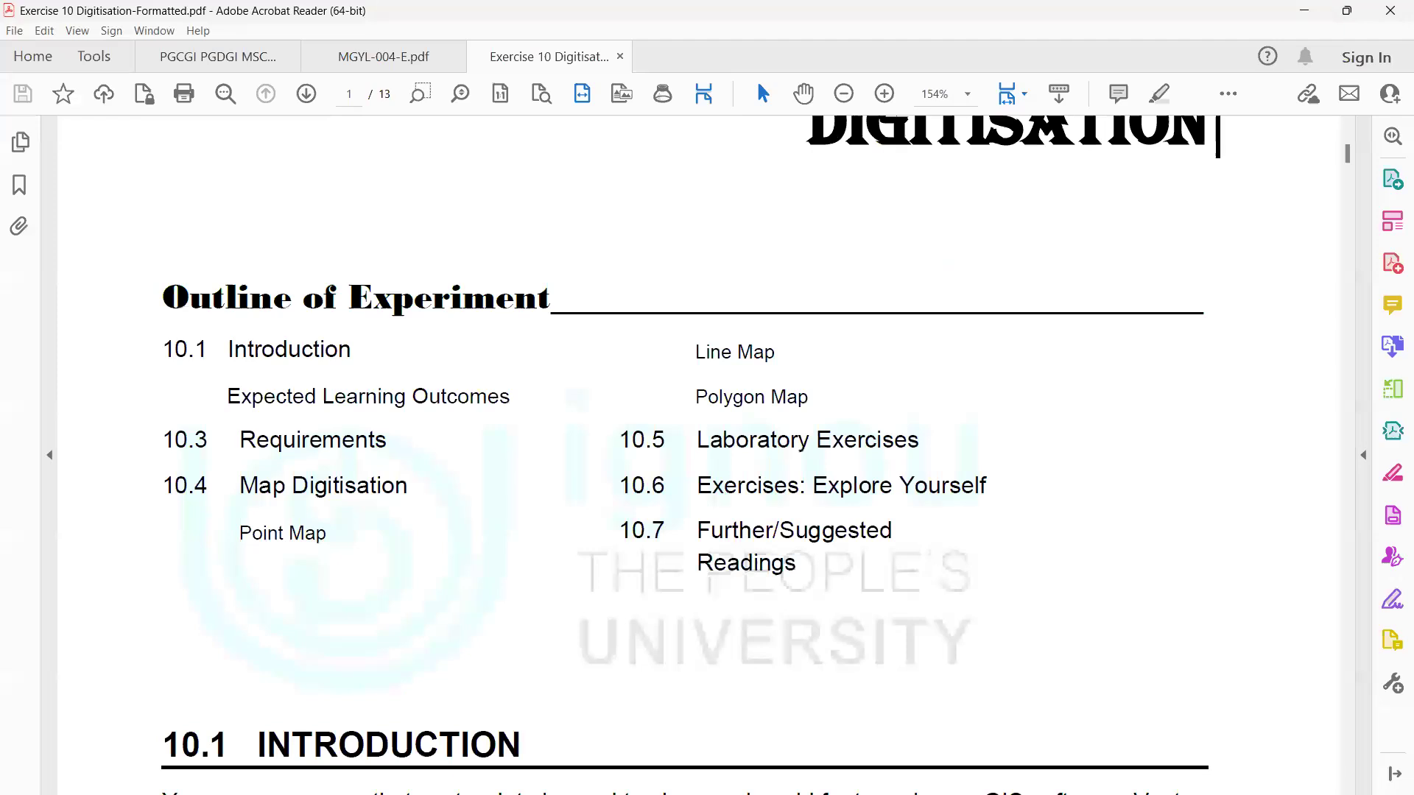
scroll(707, 442, down, 2)
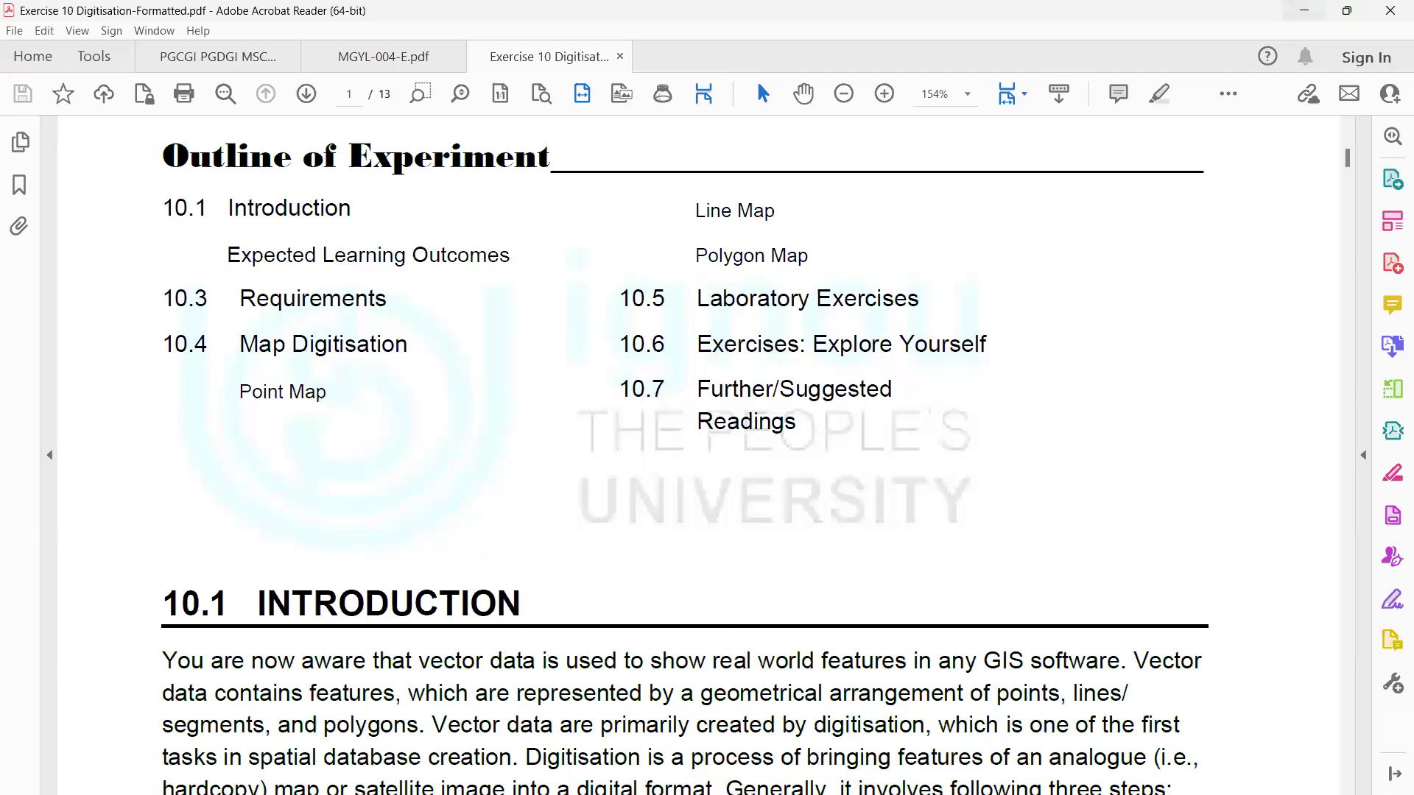
Switch to QGIS and start tracing a polygon down the eastern edge of the dotted area north of Nayakhera
key(alt+Tab)
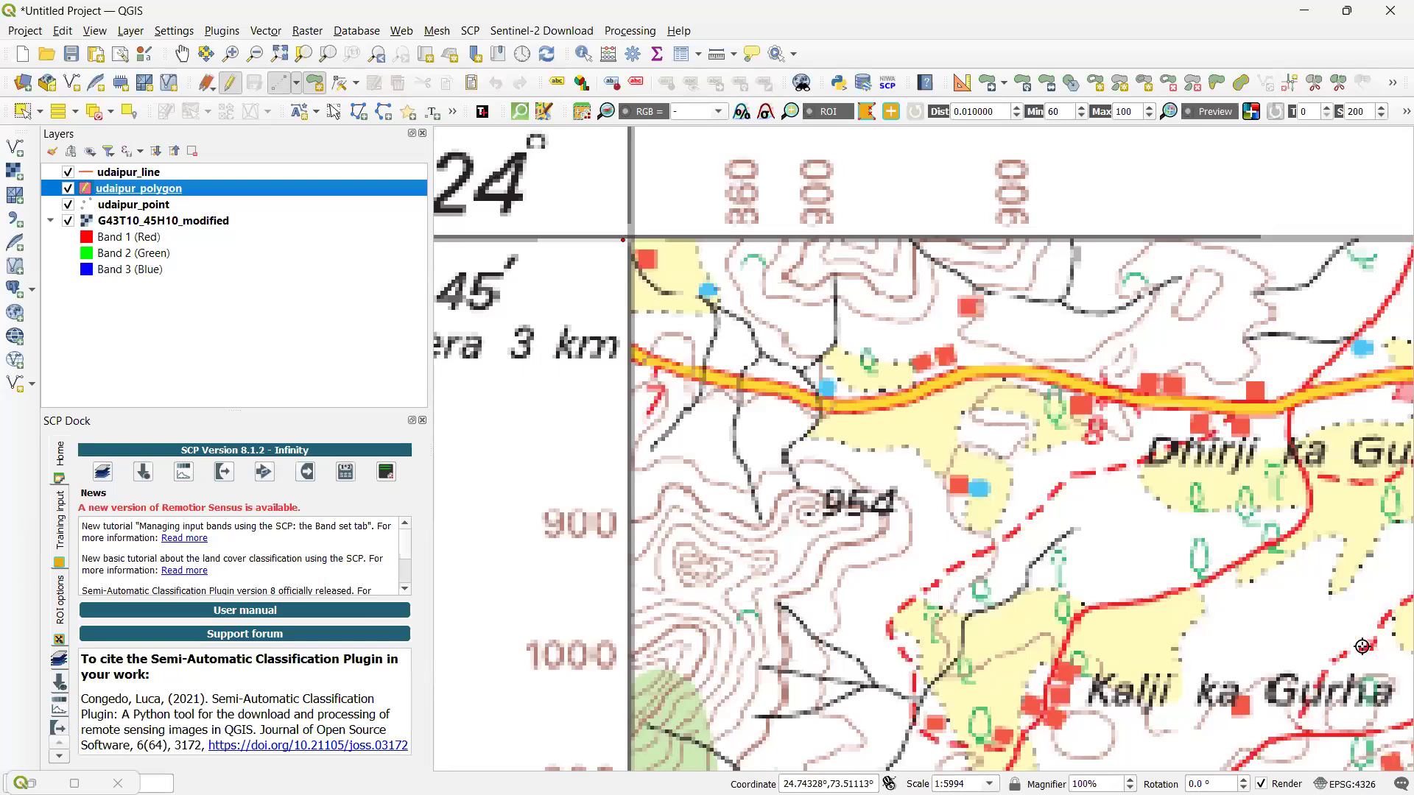
scroll(1367, 651, up, 1)
scroll(1020, 399, down, 1)
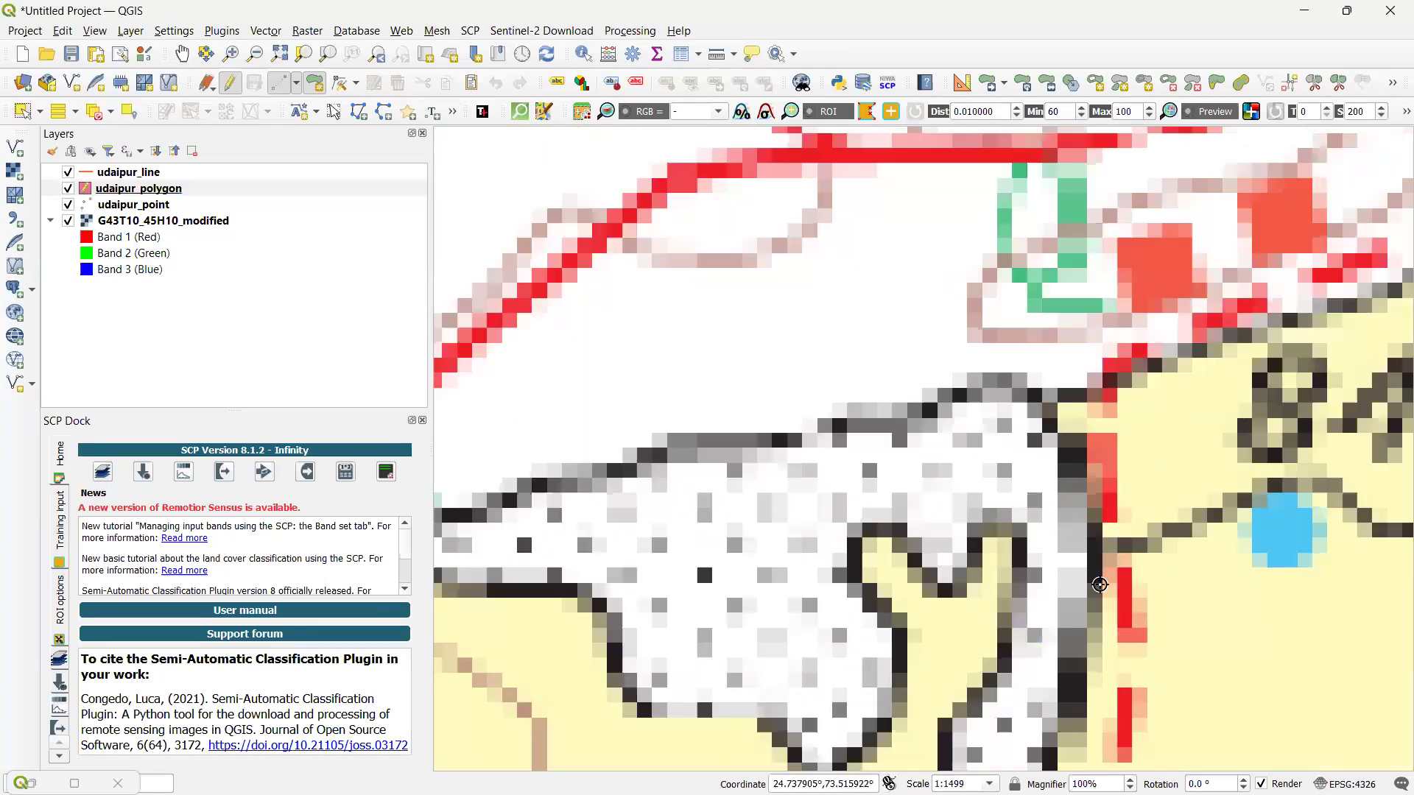
scroll(1101, 574, up, 2)
click(1089, 631)
right_click(1053, 749)
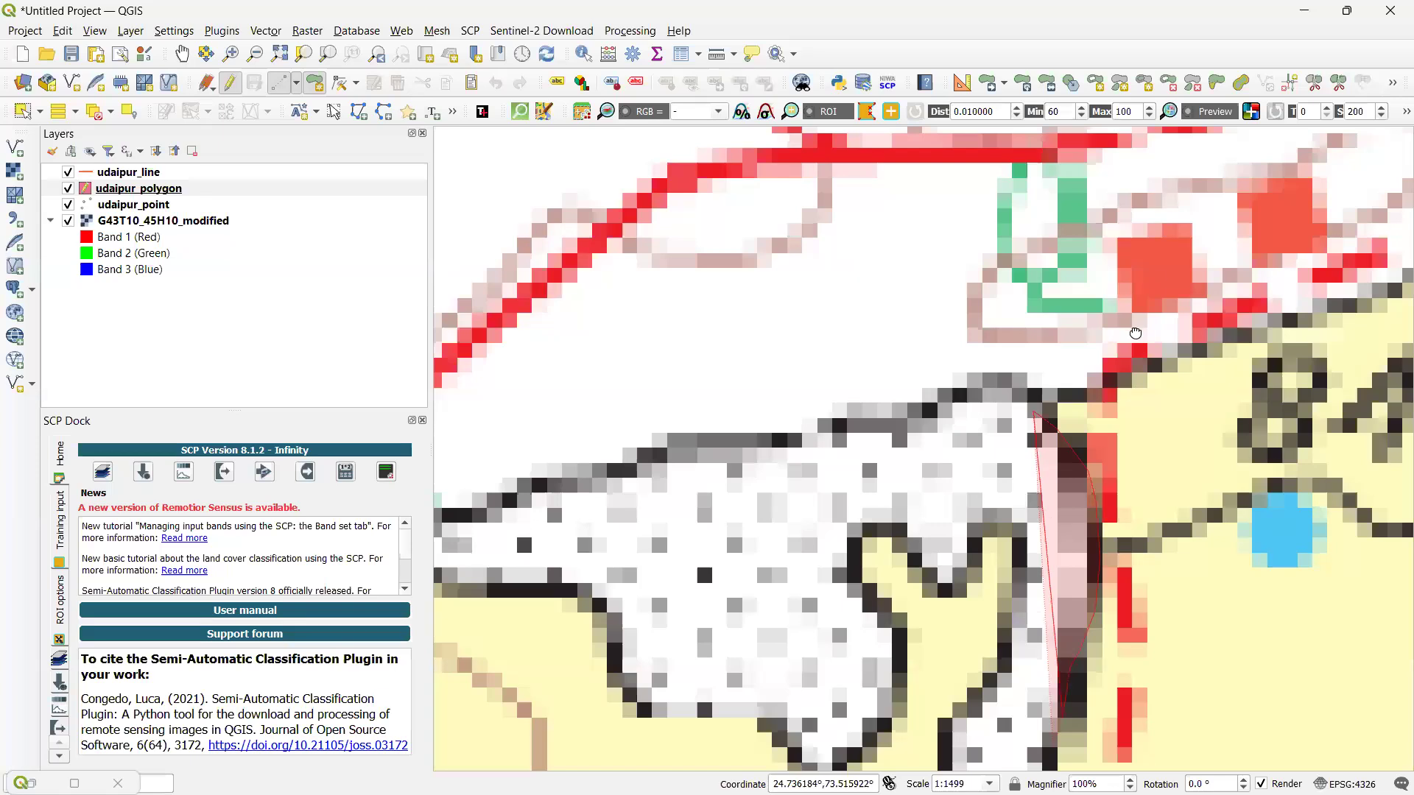
drag(1051, 758, 1112, 441)
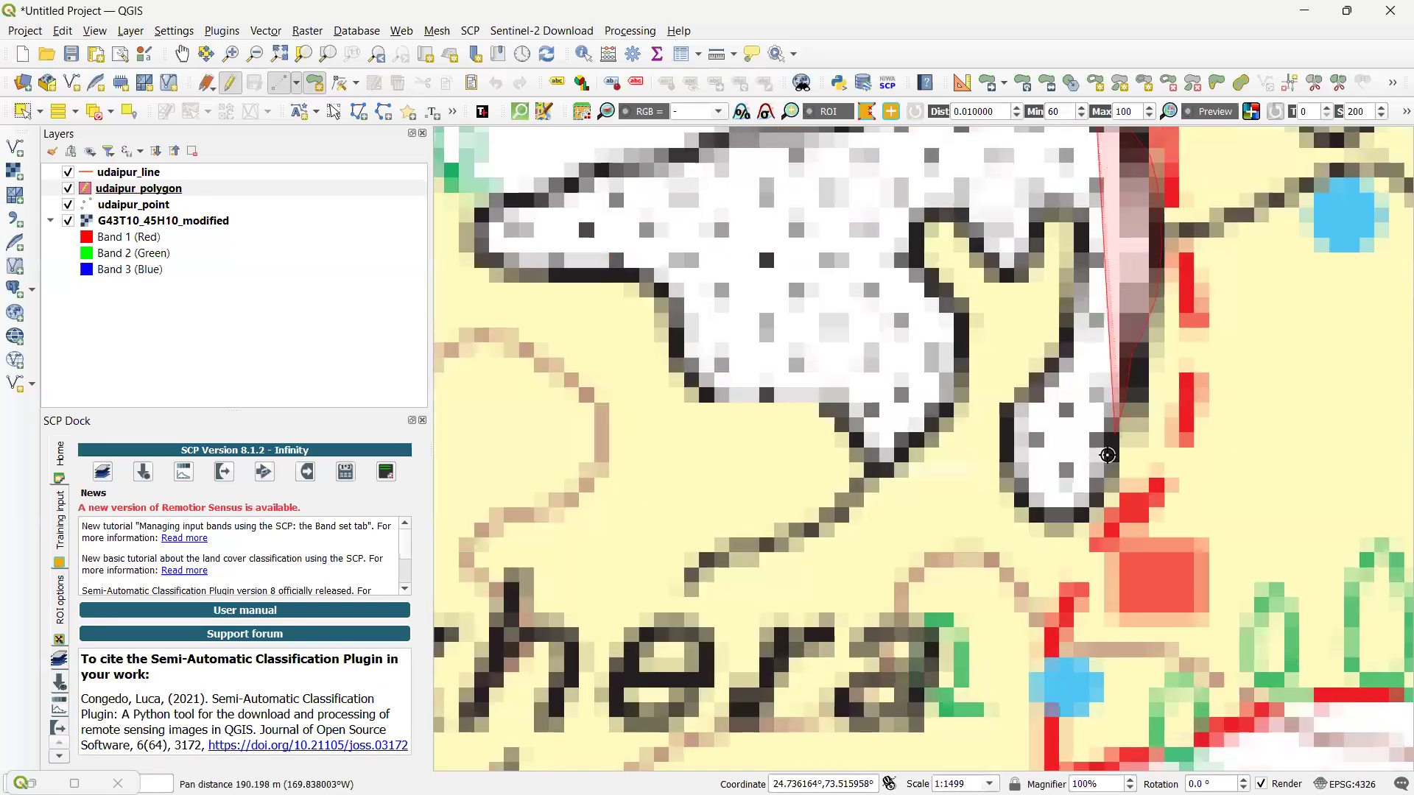
Continue the polygon outline around the southern tip of the dotted area's eastern arm and up its inner edge
click(1107, 455)
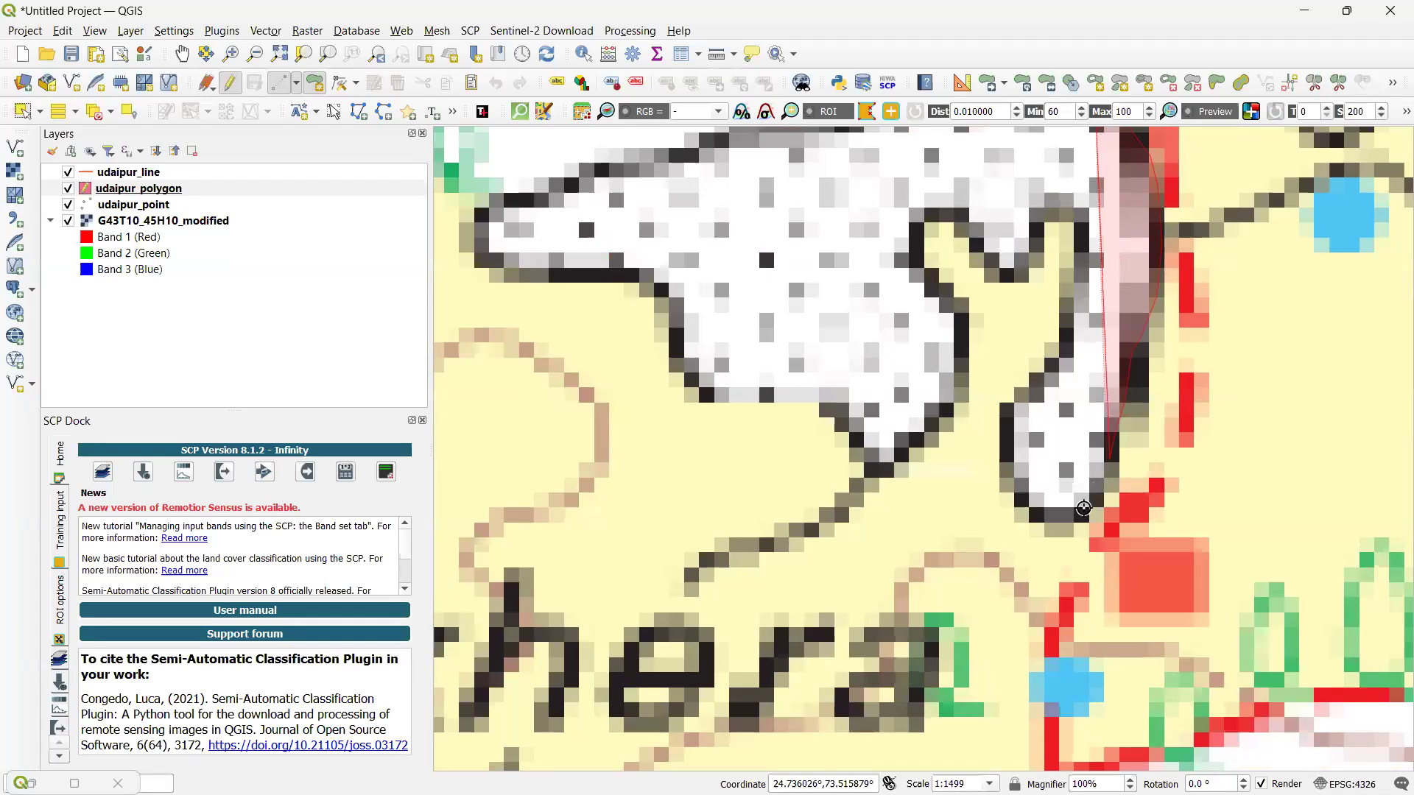
click(1056, 511)
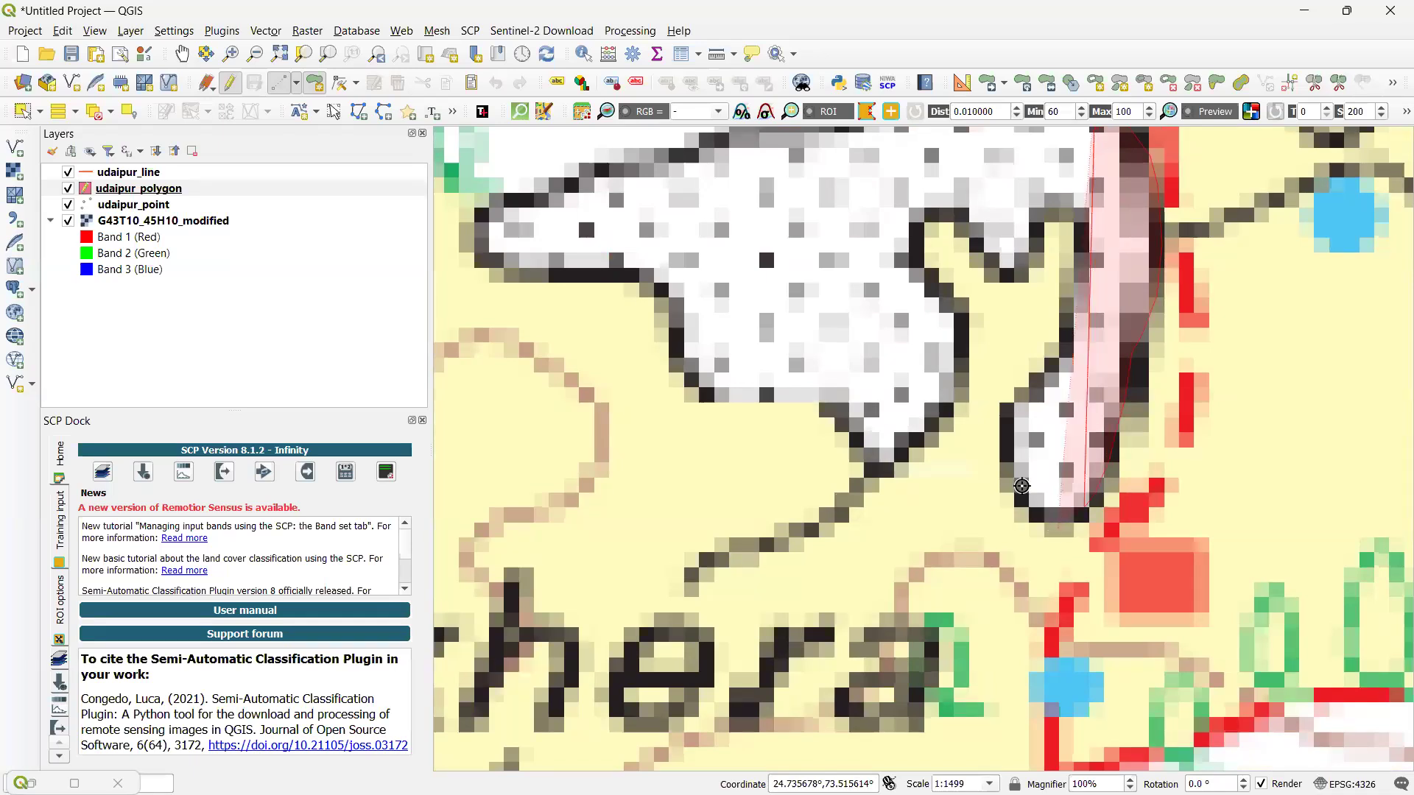
click(1021, 486)
click(1012, 406)
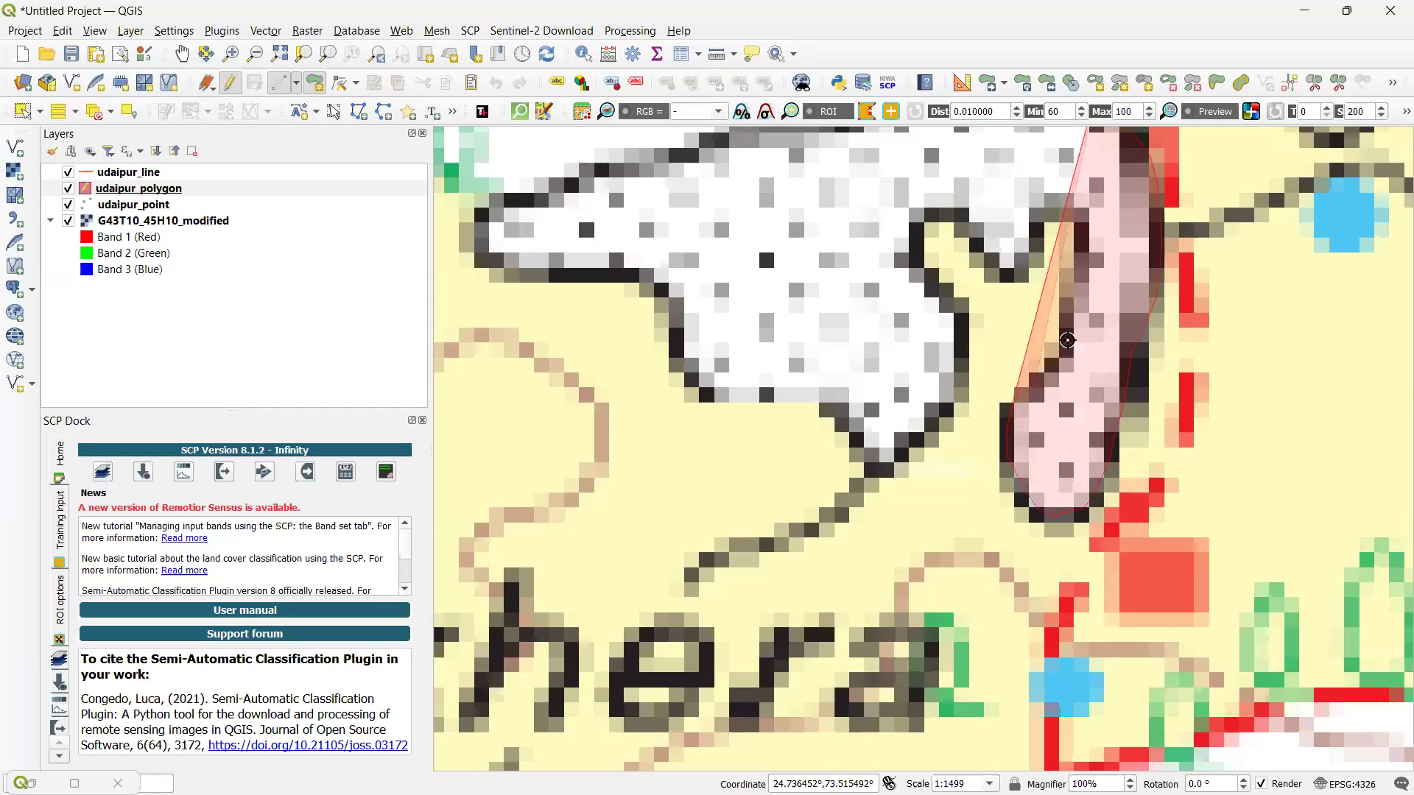
click(1073, 315)
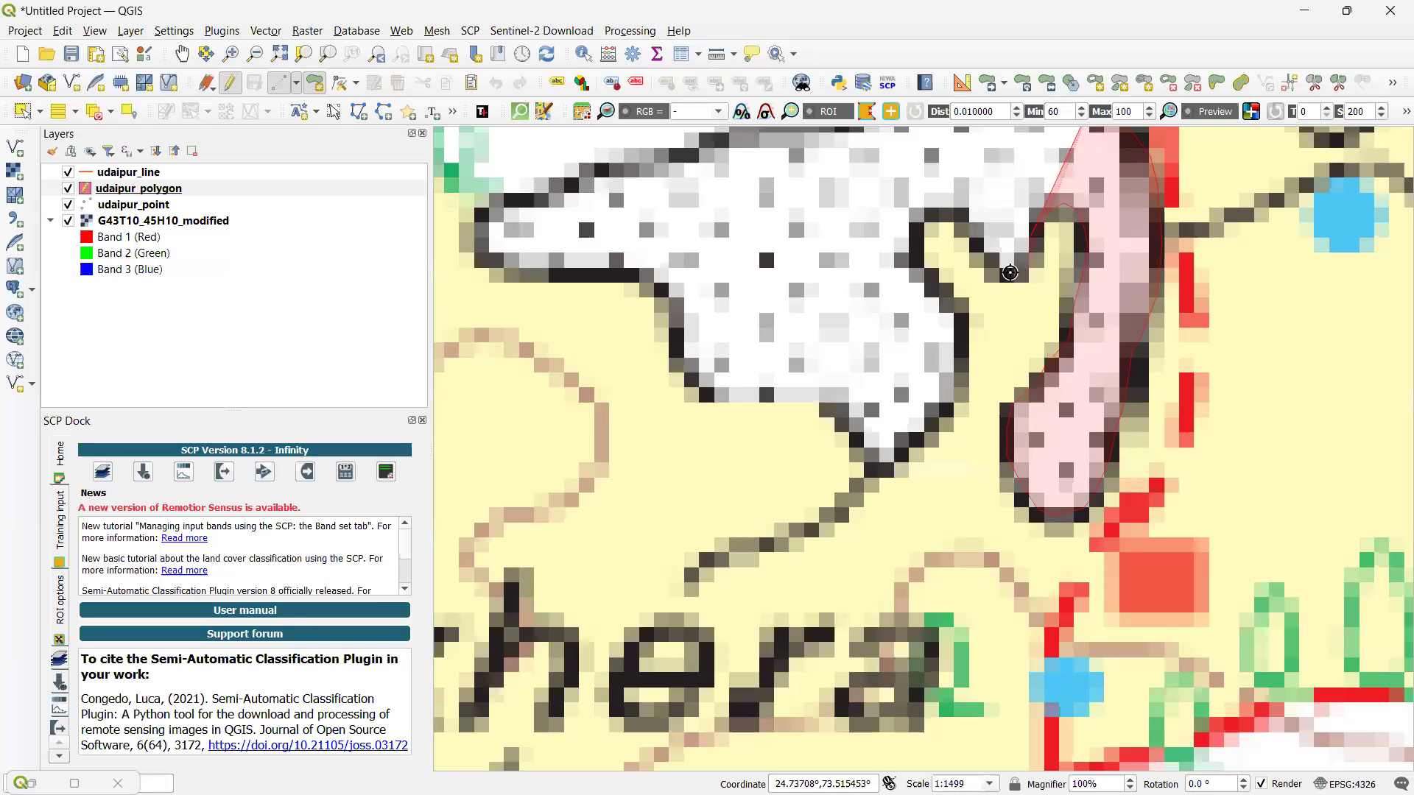
Trace the rest of the dotted area's outline around the inner notch, the western part and along the northern edge
click(985, 264)
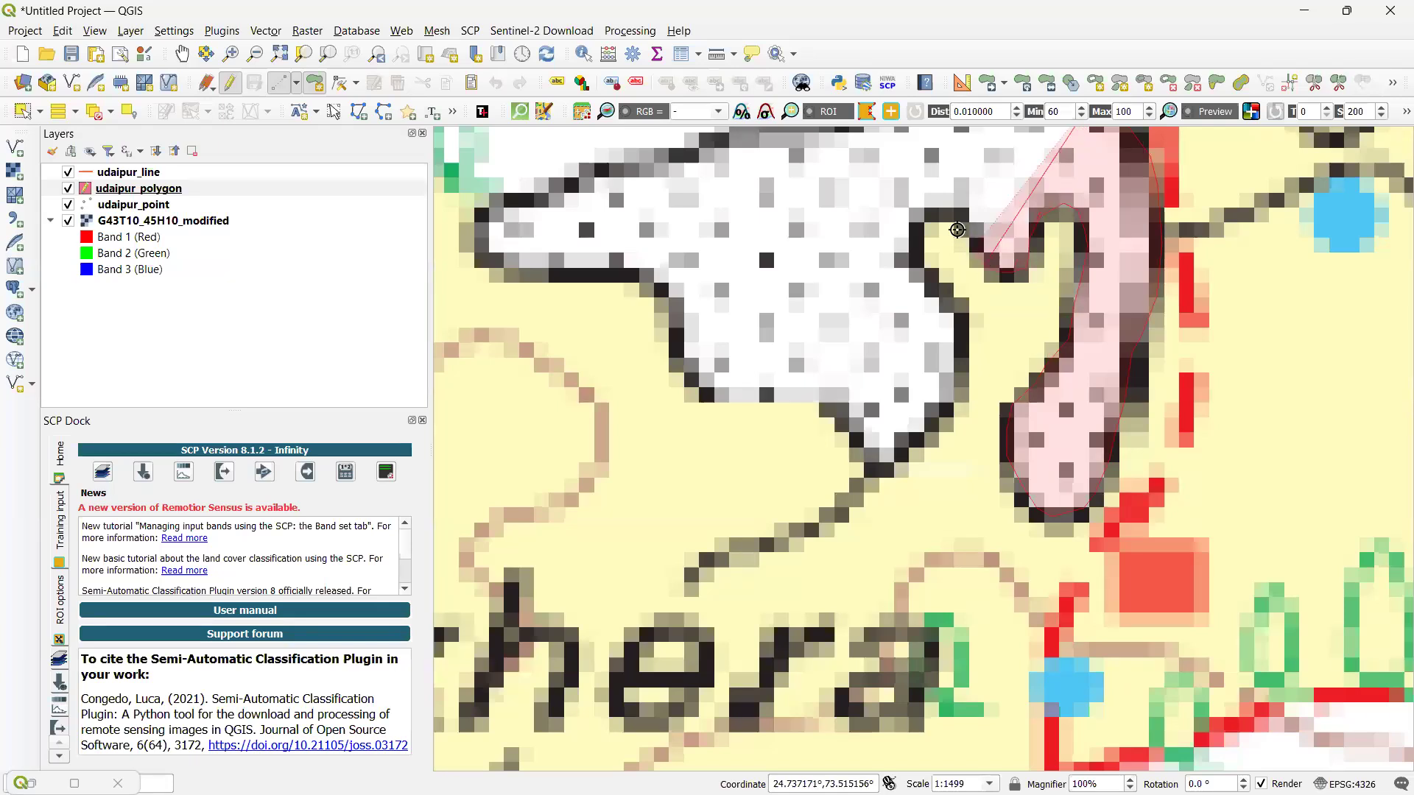
click(937, 214)
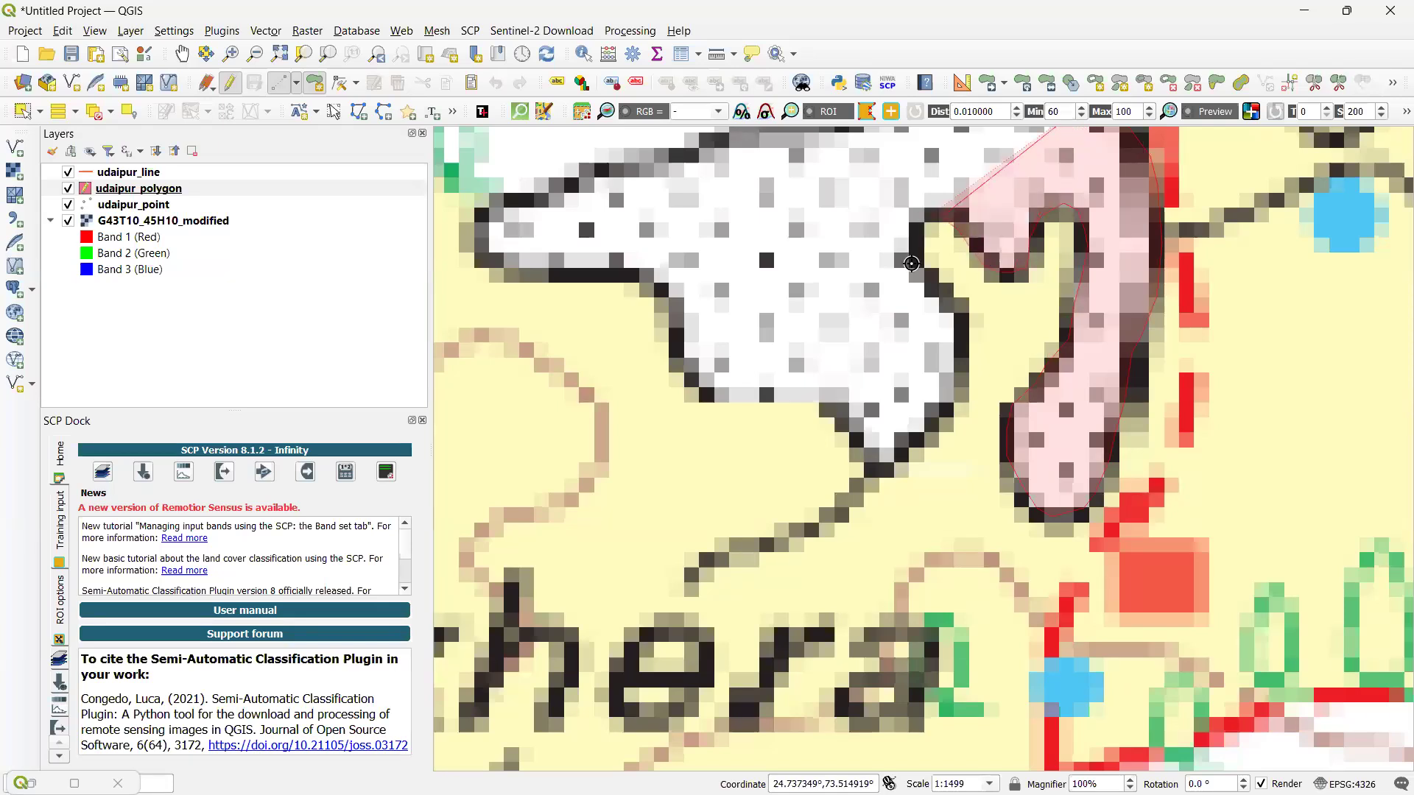
click(929, 288)
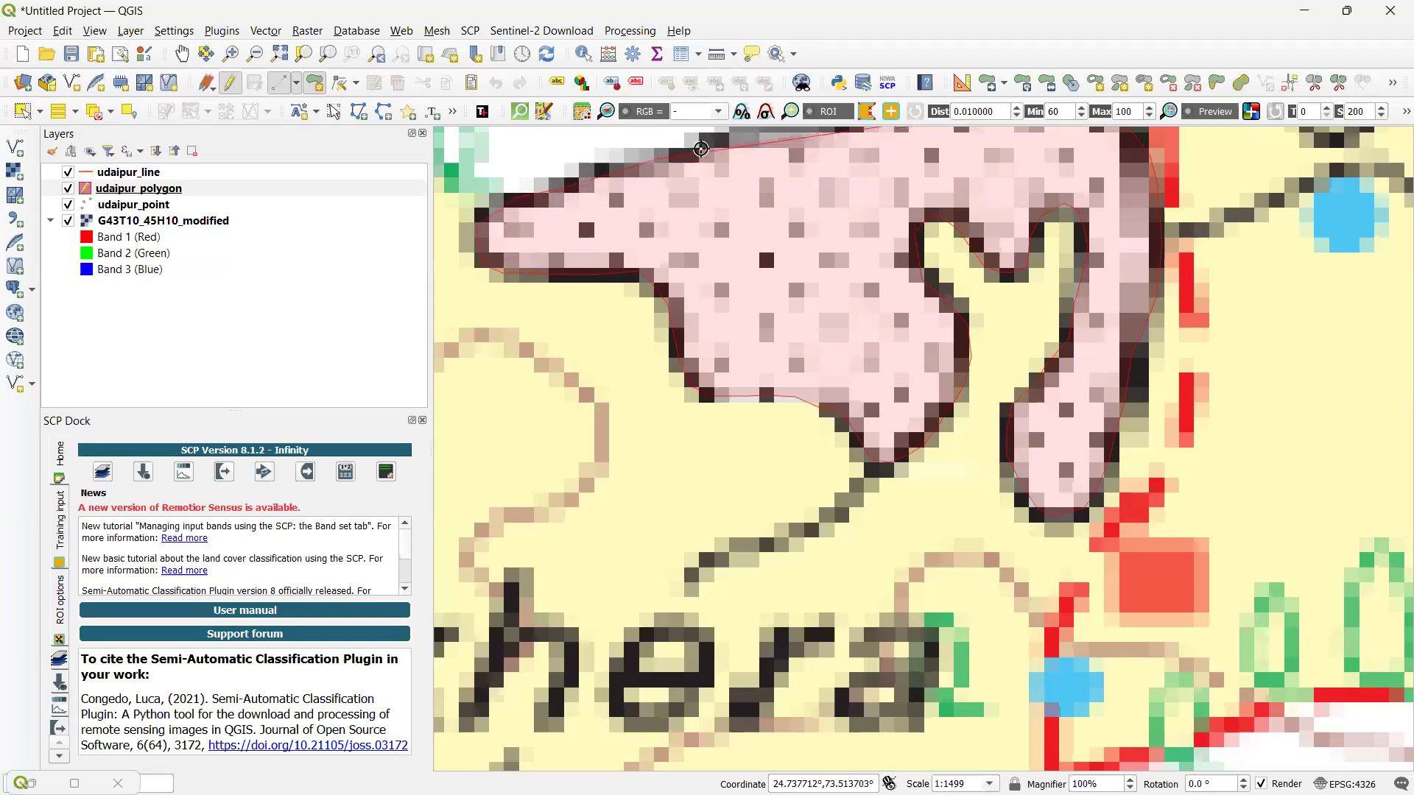
drag(694, 613, 629, 492)
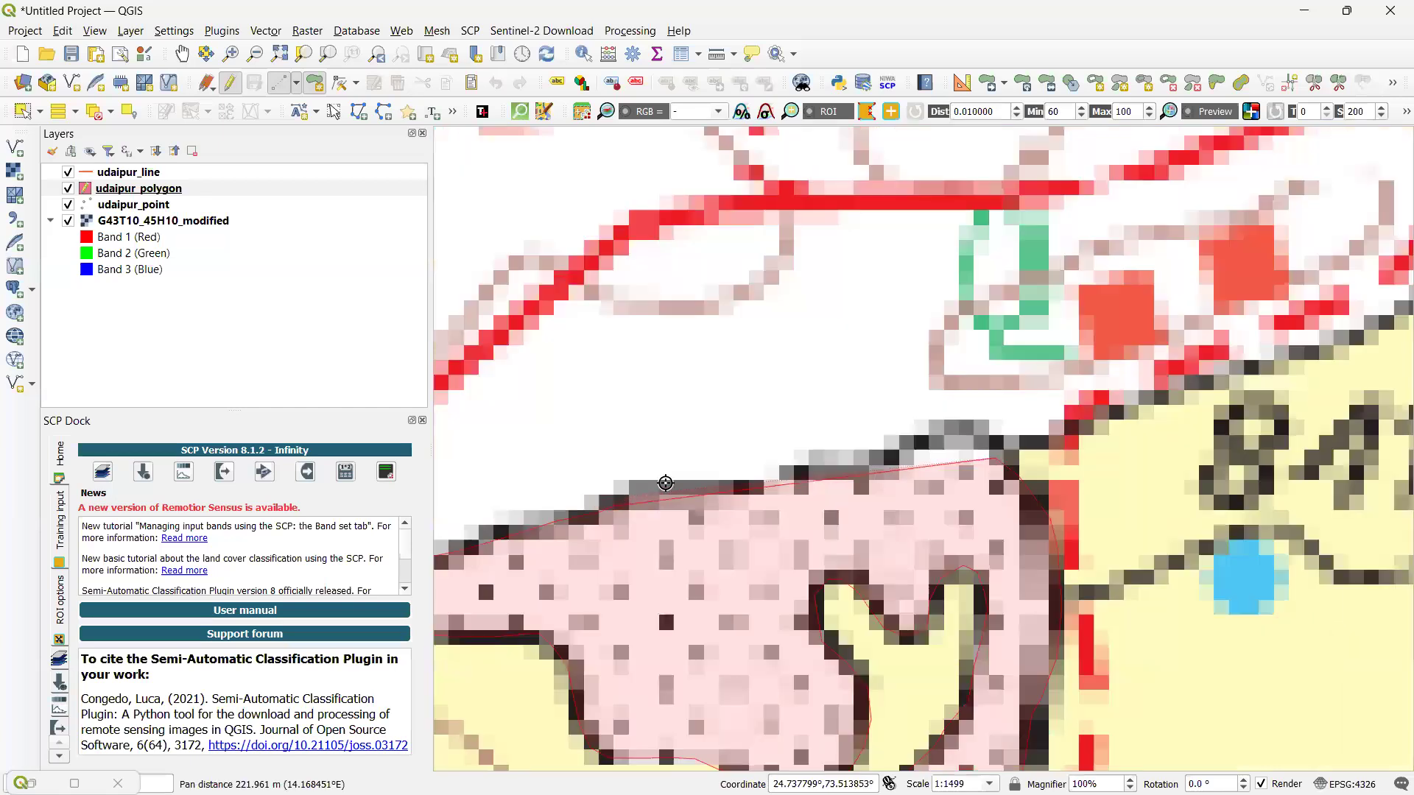
click(766, 487)
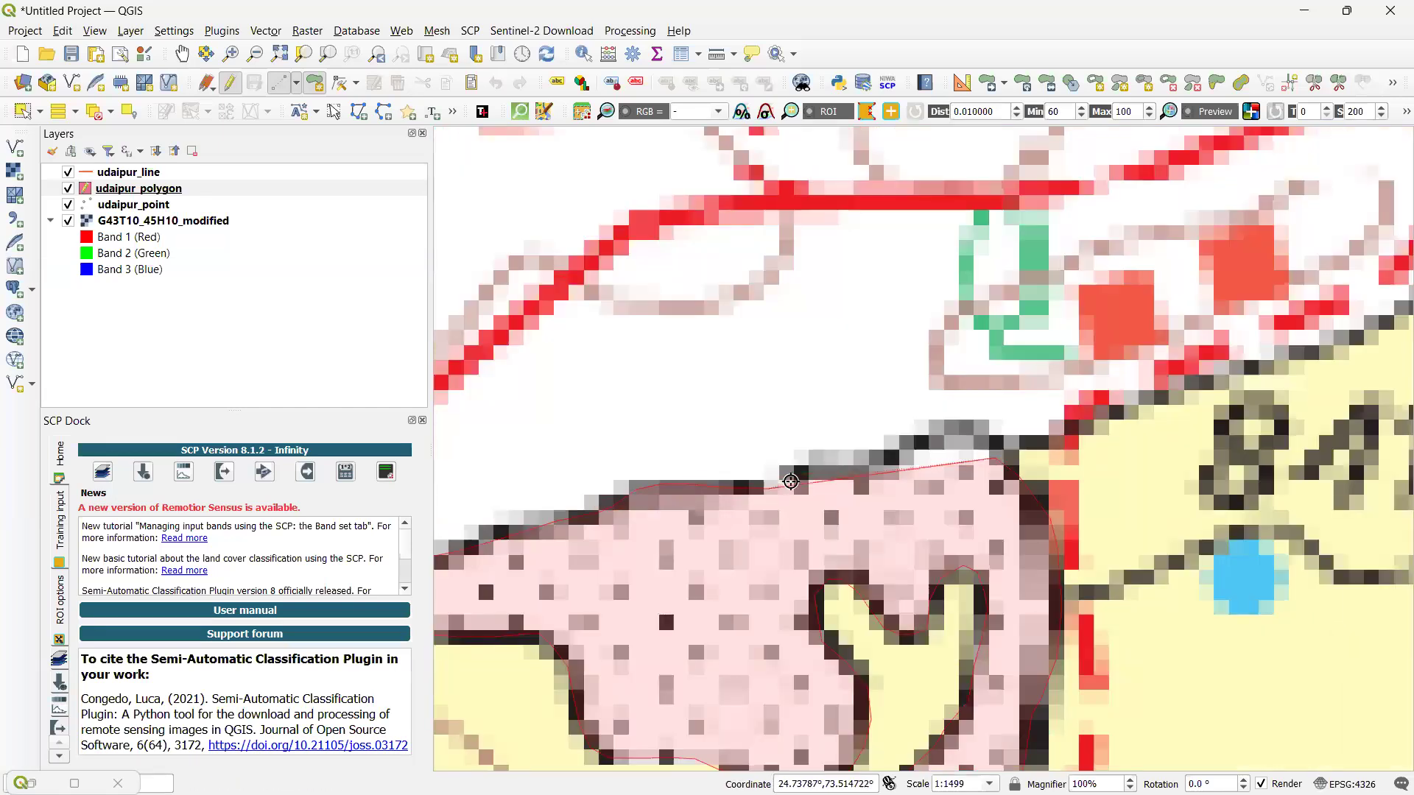
click(840, 462)
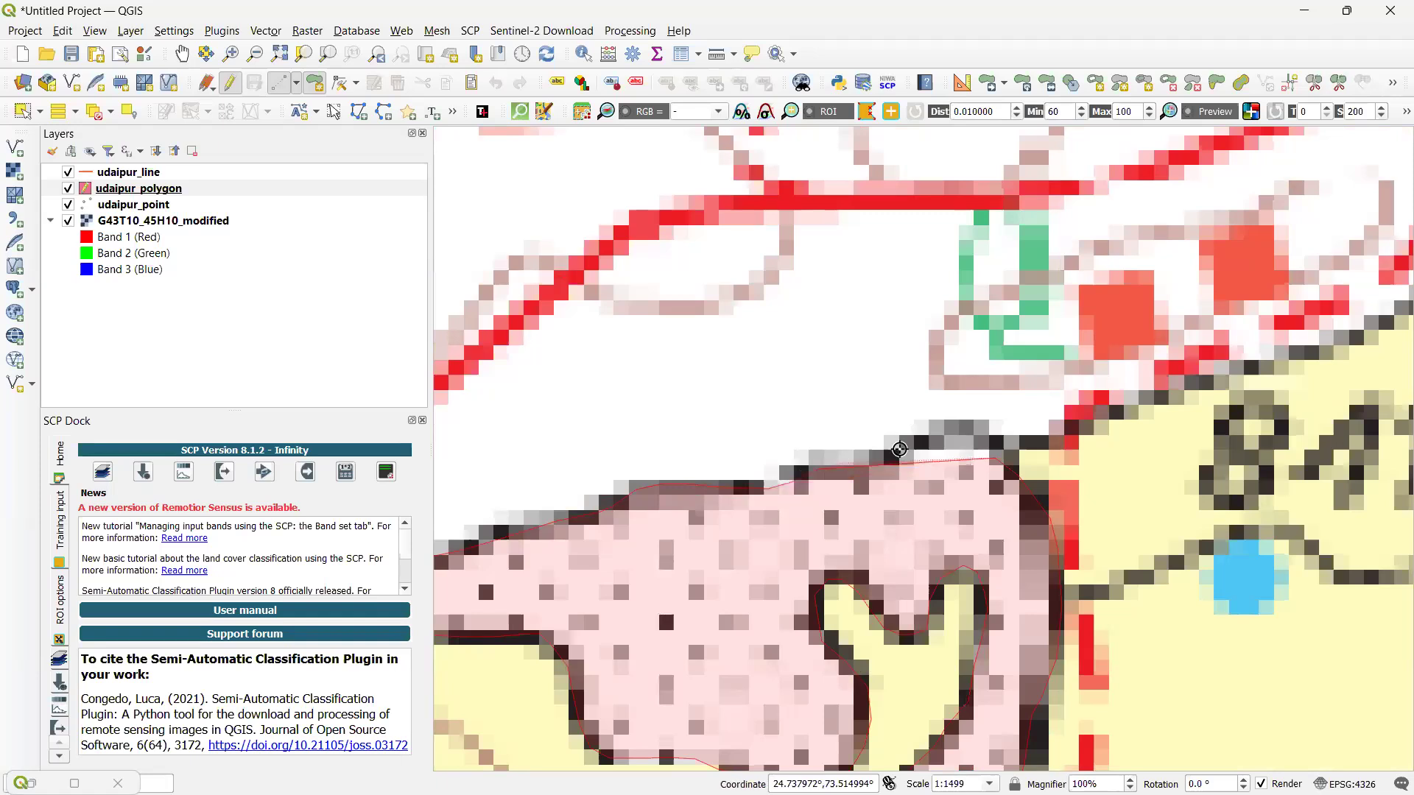
click(941, 434)
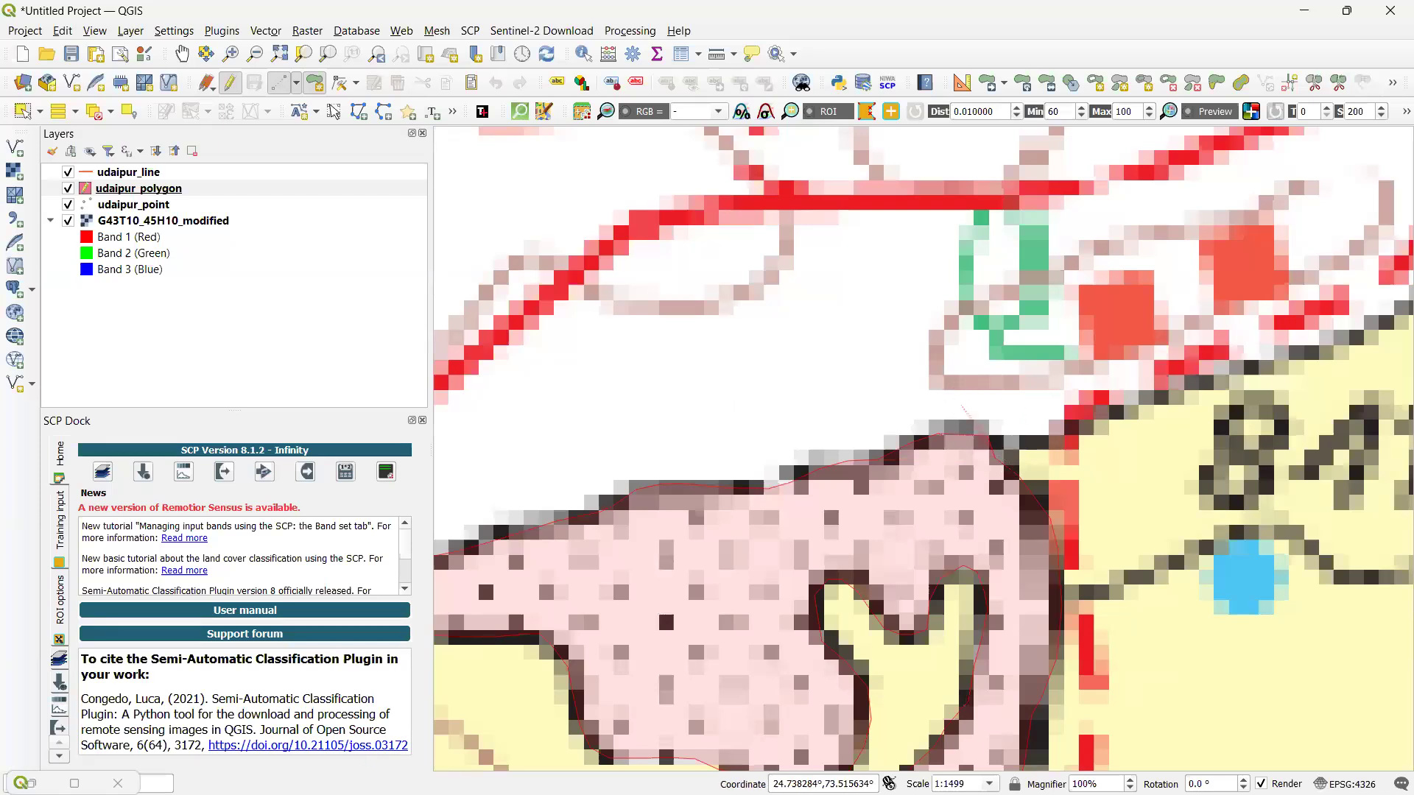
Complete the traced polygon feature and assign it id 1
right_click(480, 737)
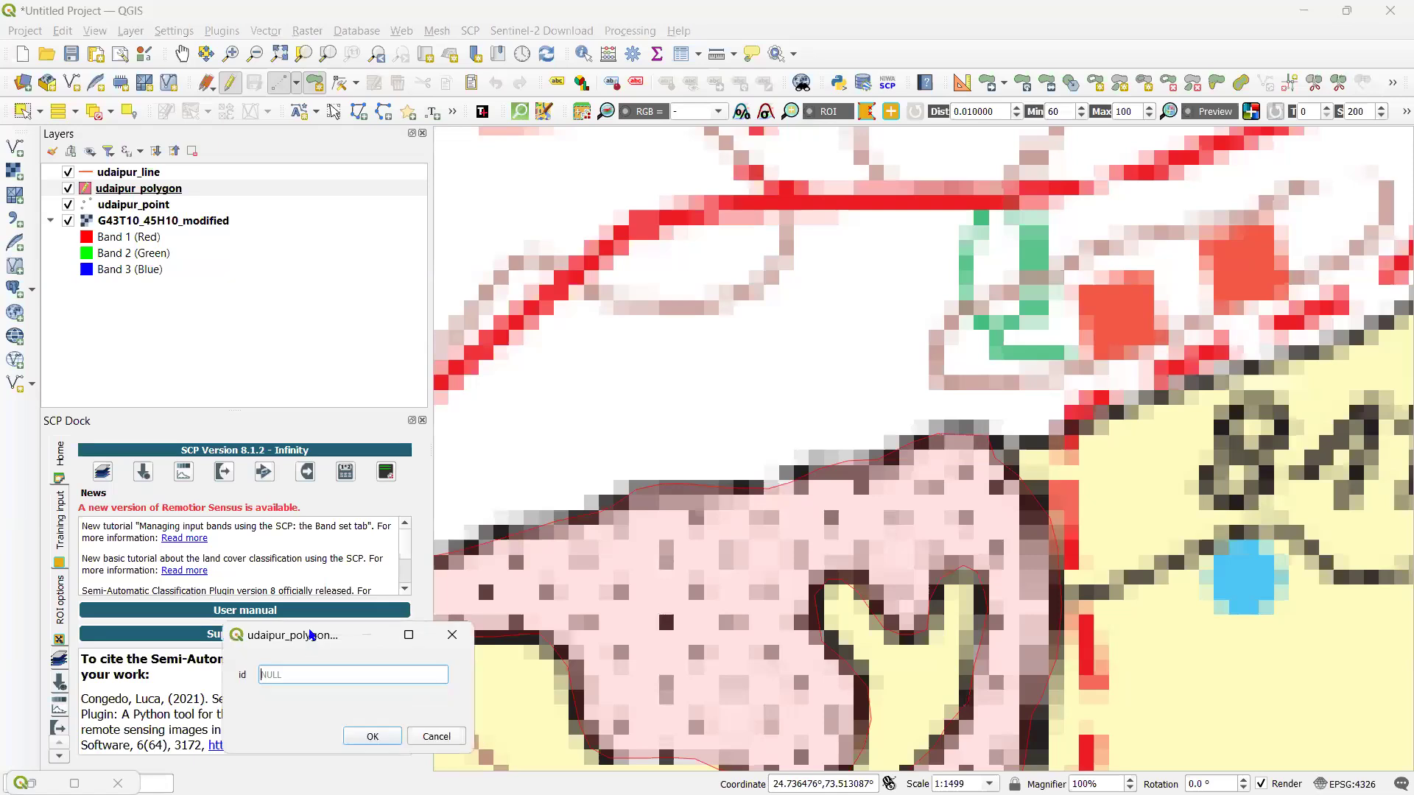
text(1)
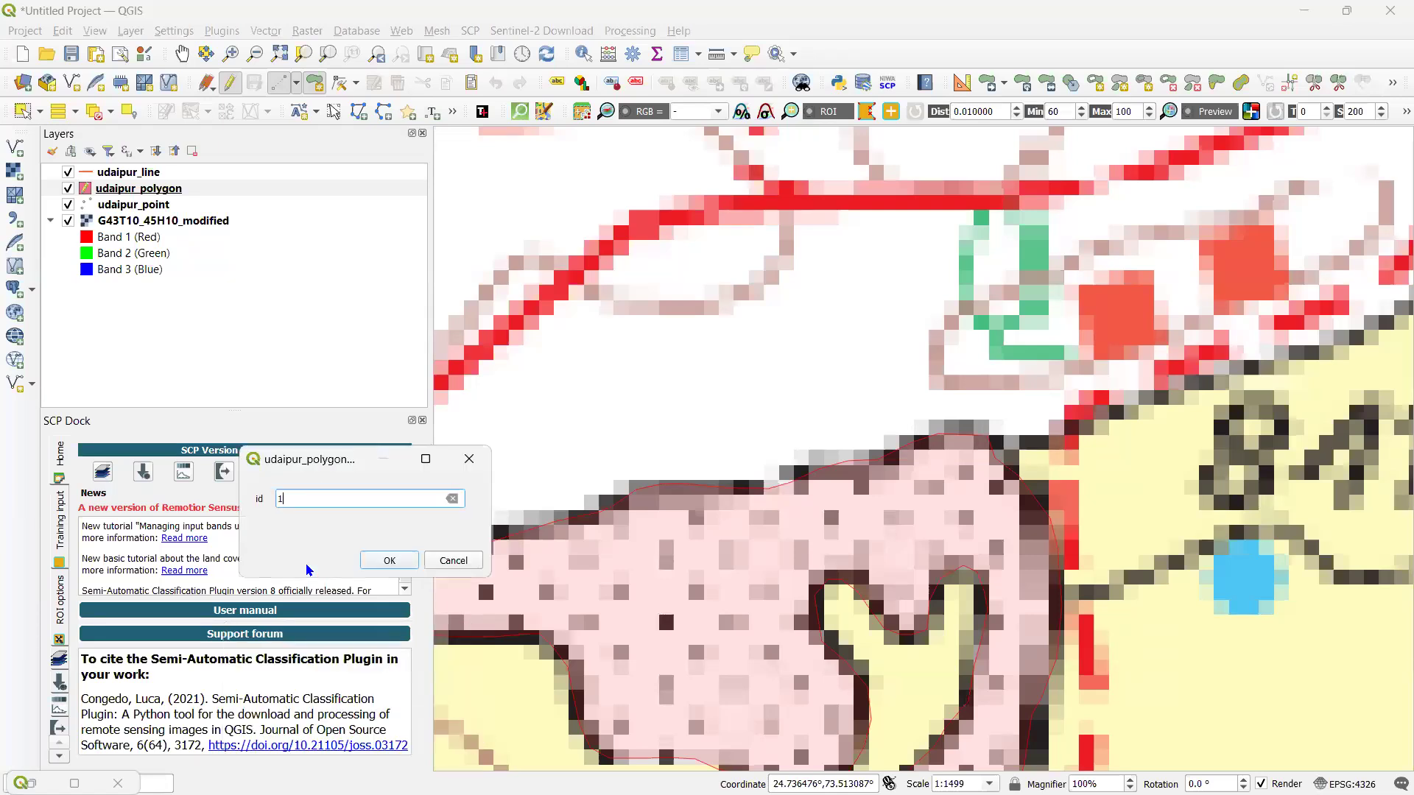
click(388, 560)
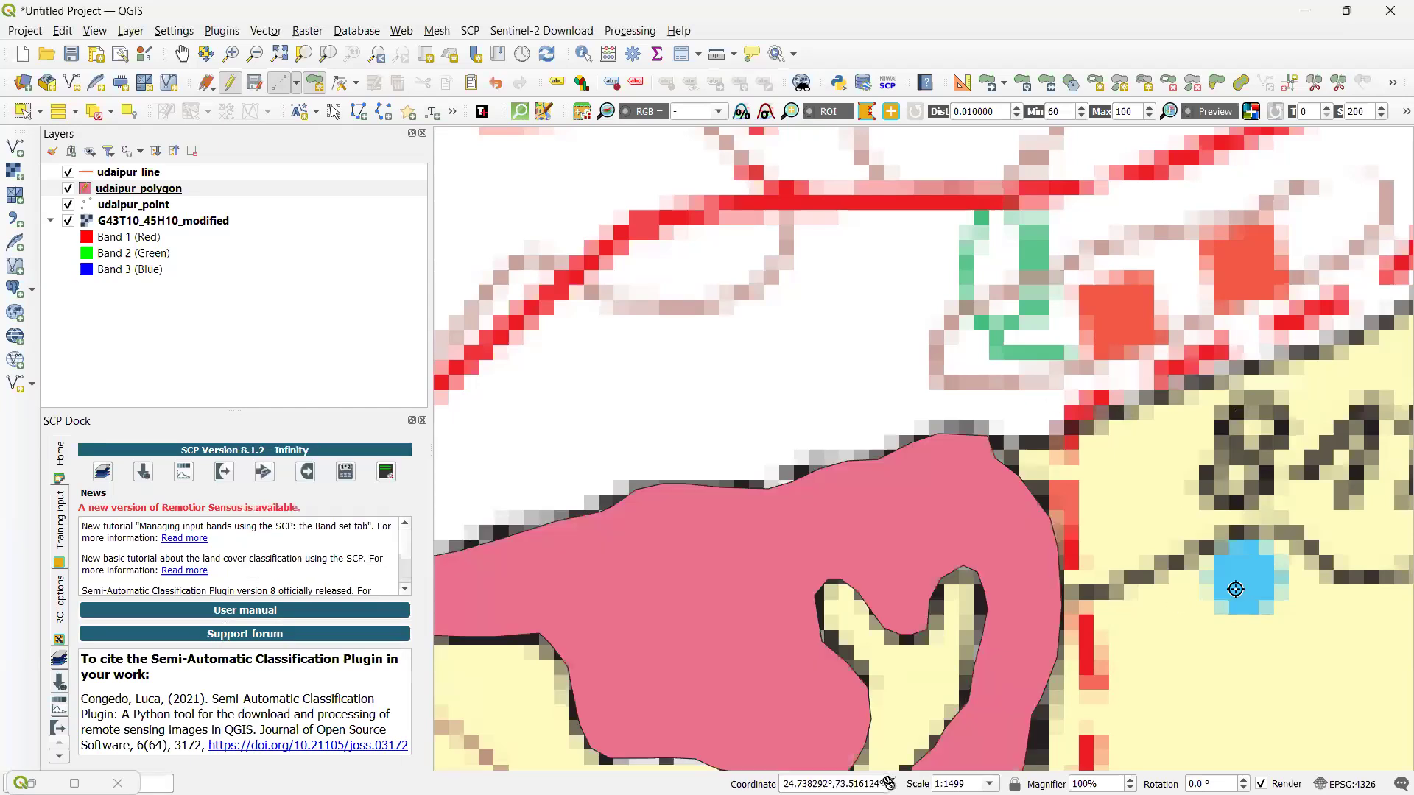
Stop editing the udaipur_polygon layer and save its changes
scroll(1070, 417, down, 2)
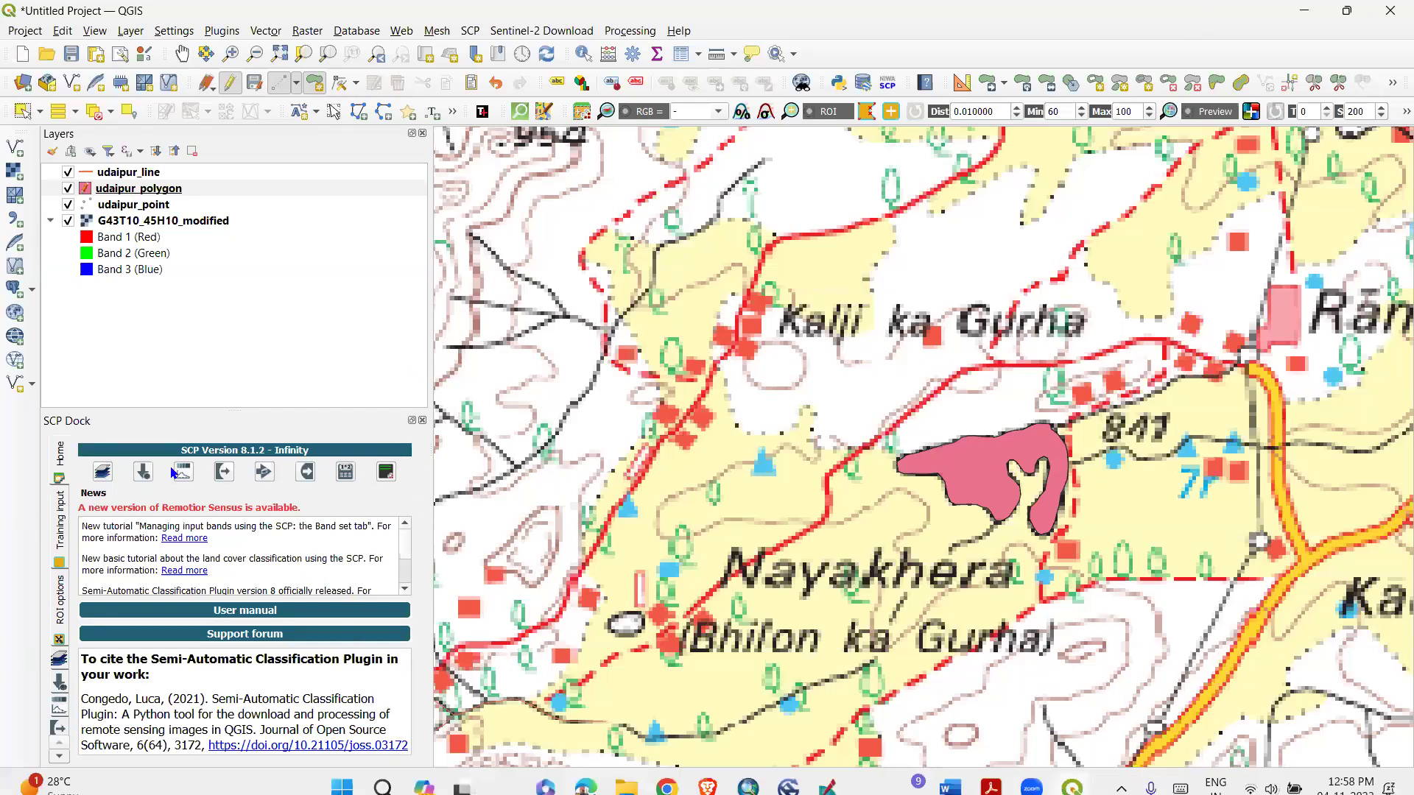
click(231, 83)
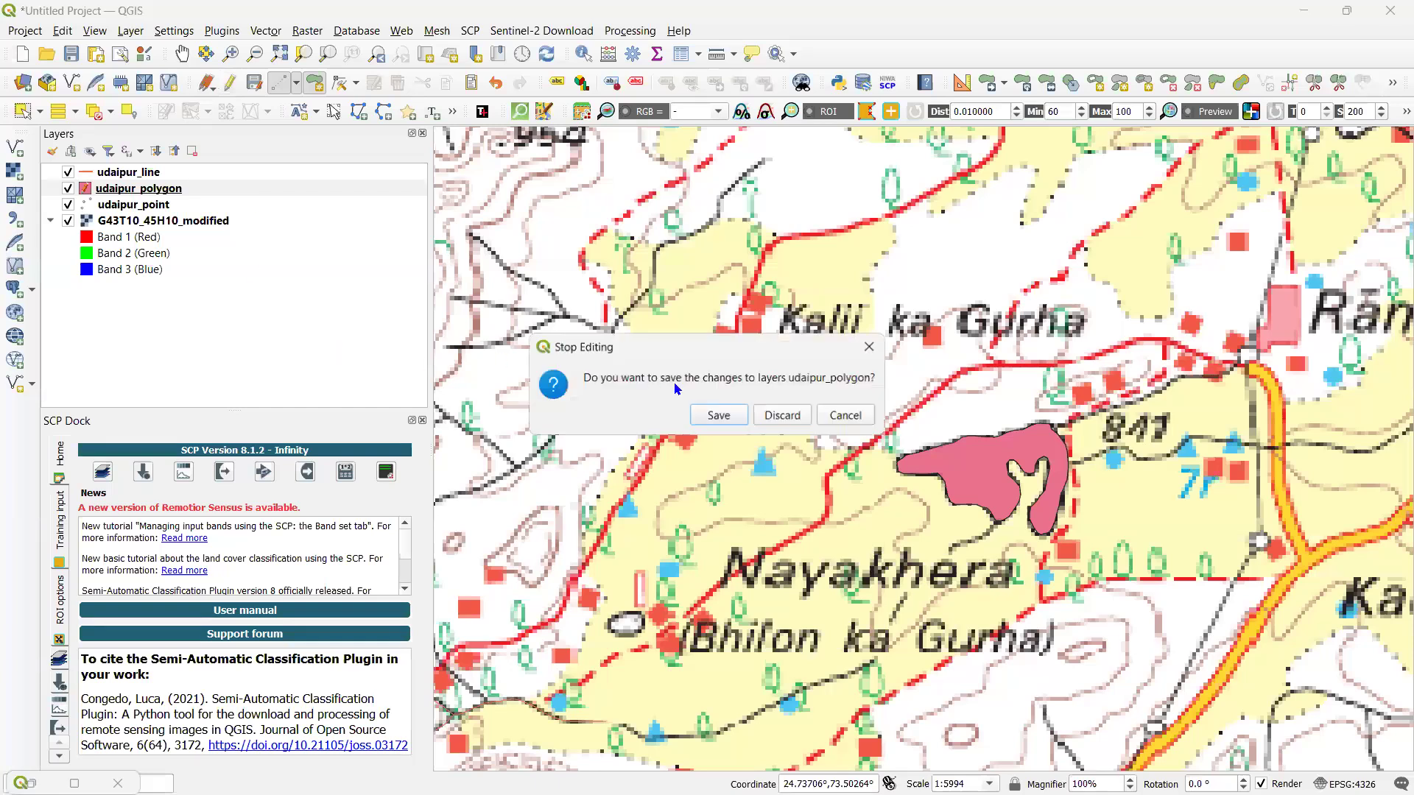
click(718, 417)
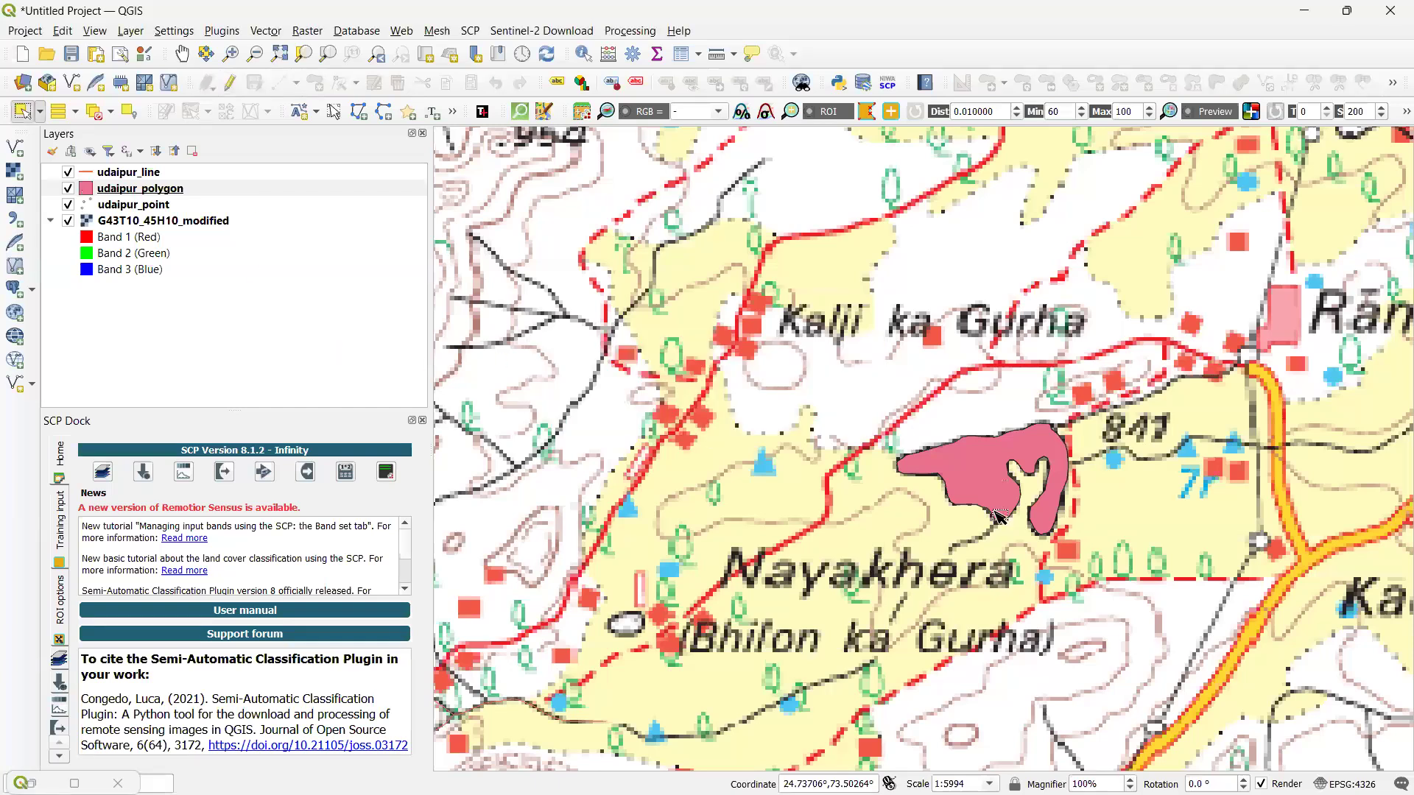
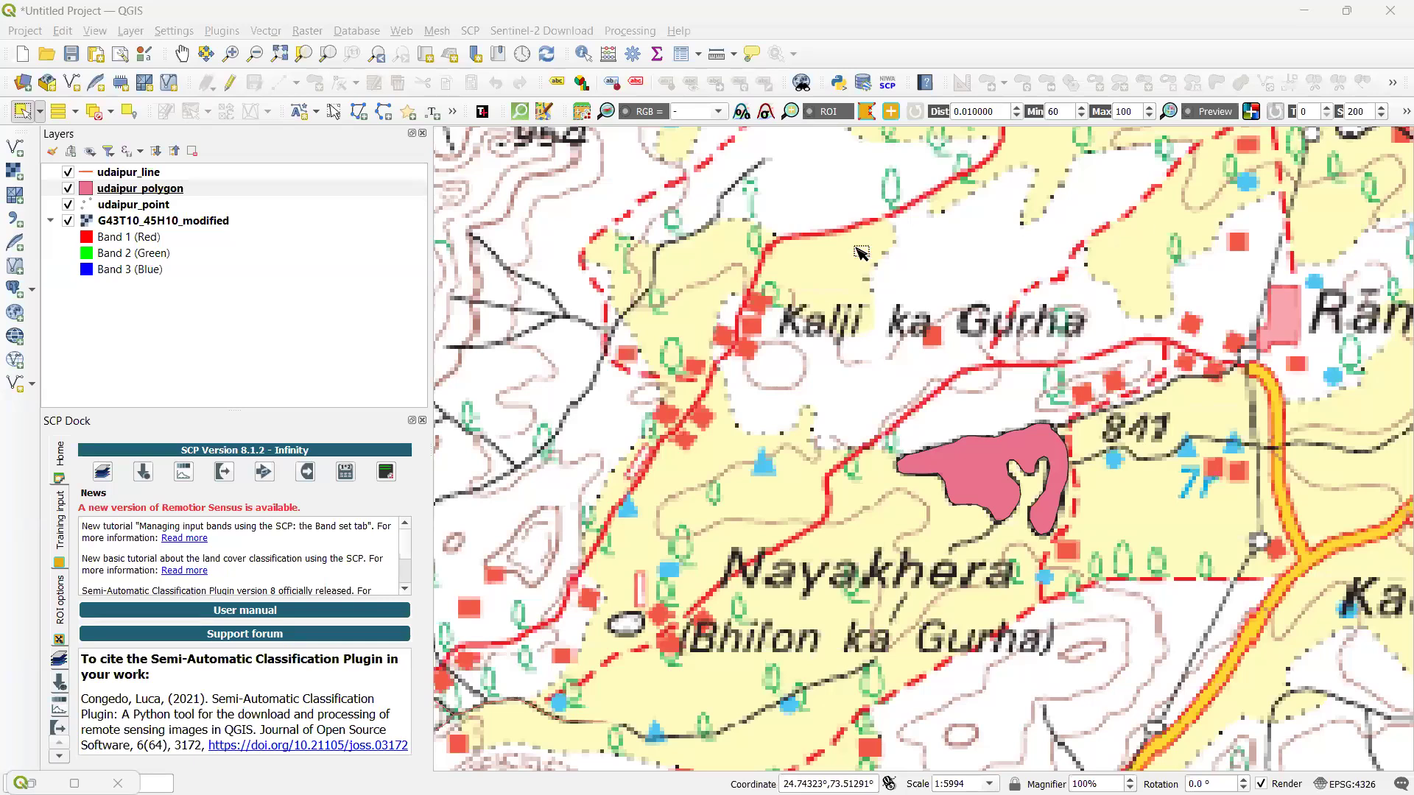
scroll(810, 428, down, 1)
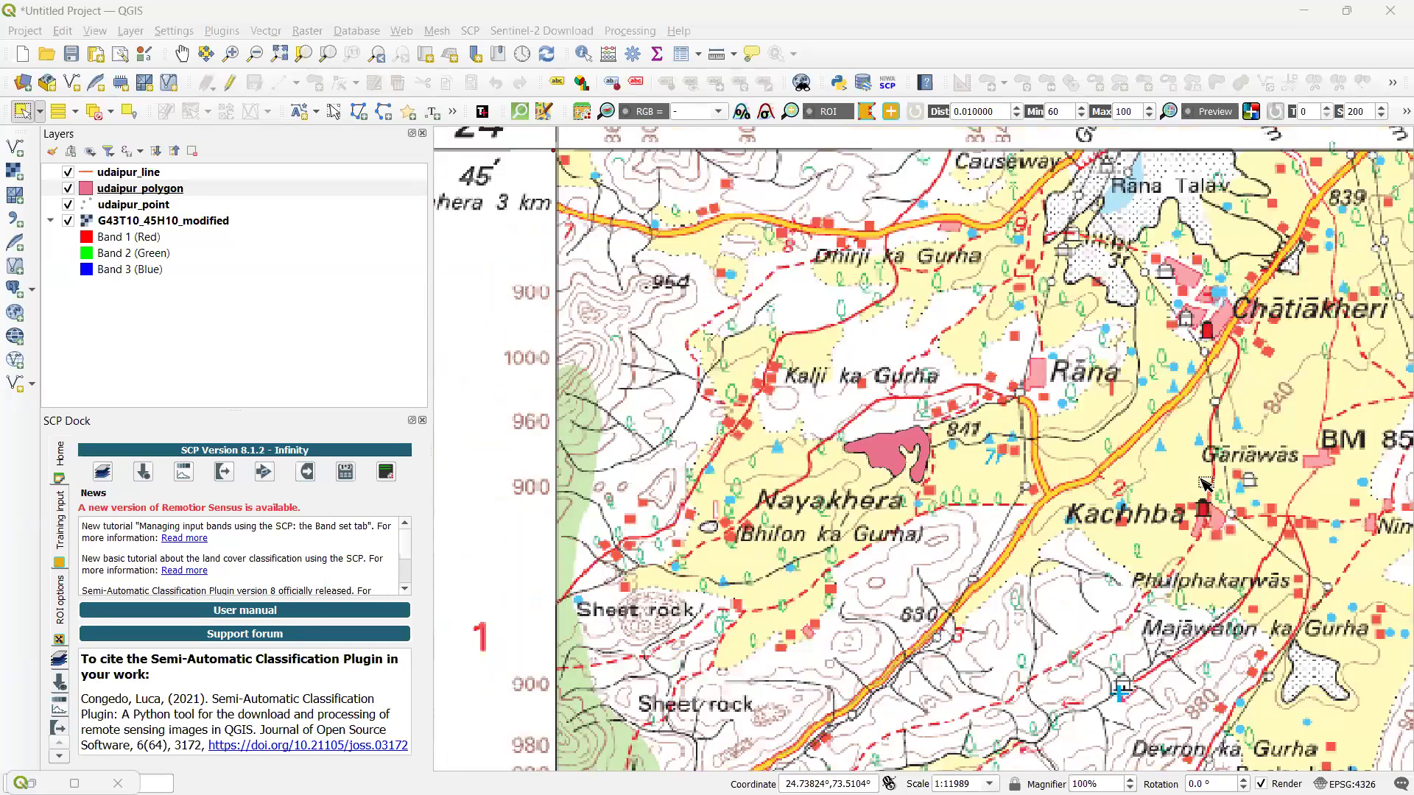
scroll(1002, 595, down, 1)
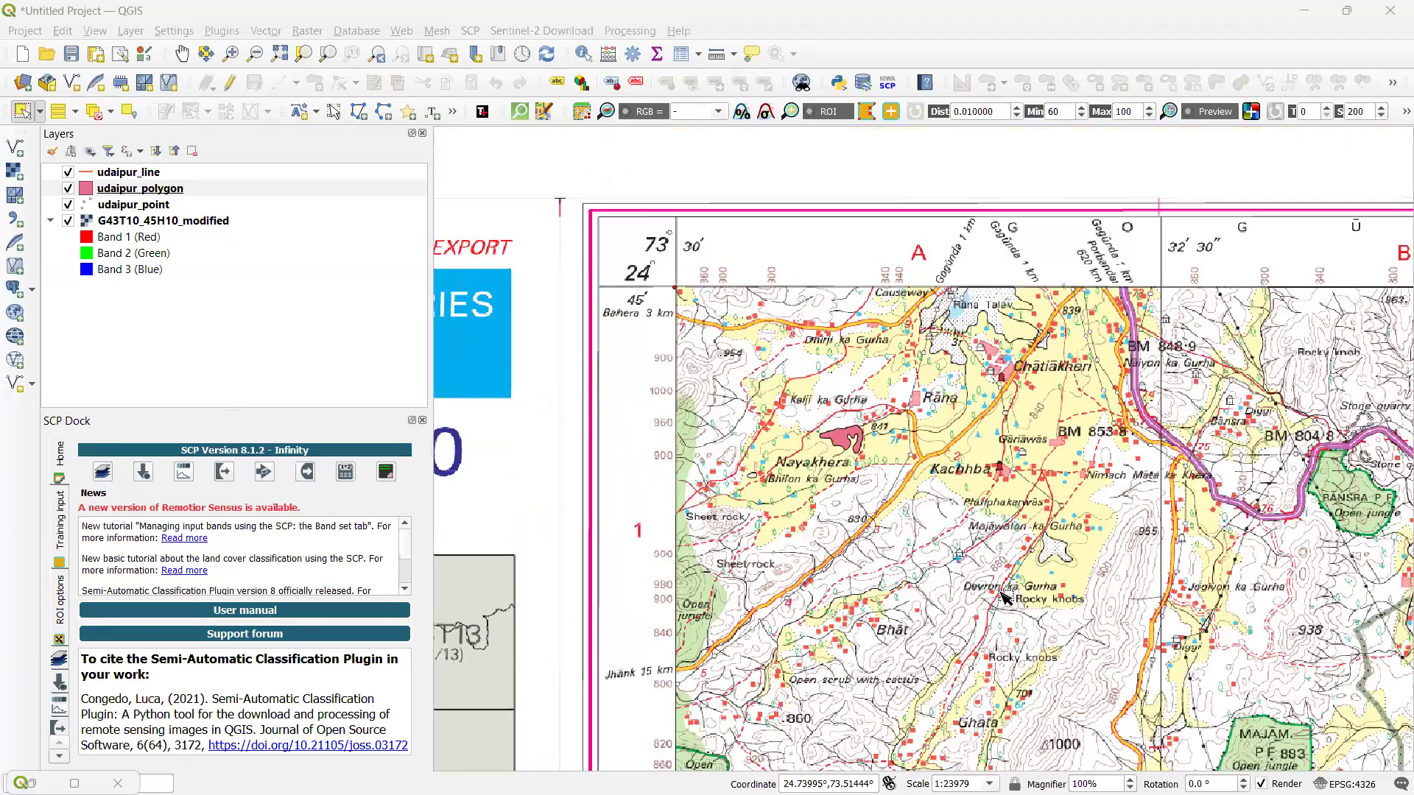
scroll(1003, 595, up, 1)
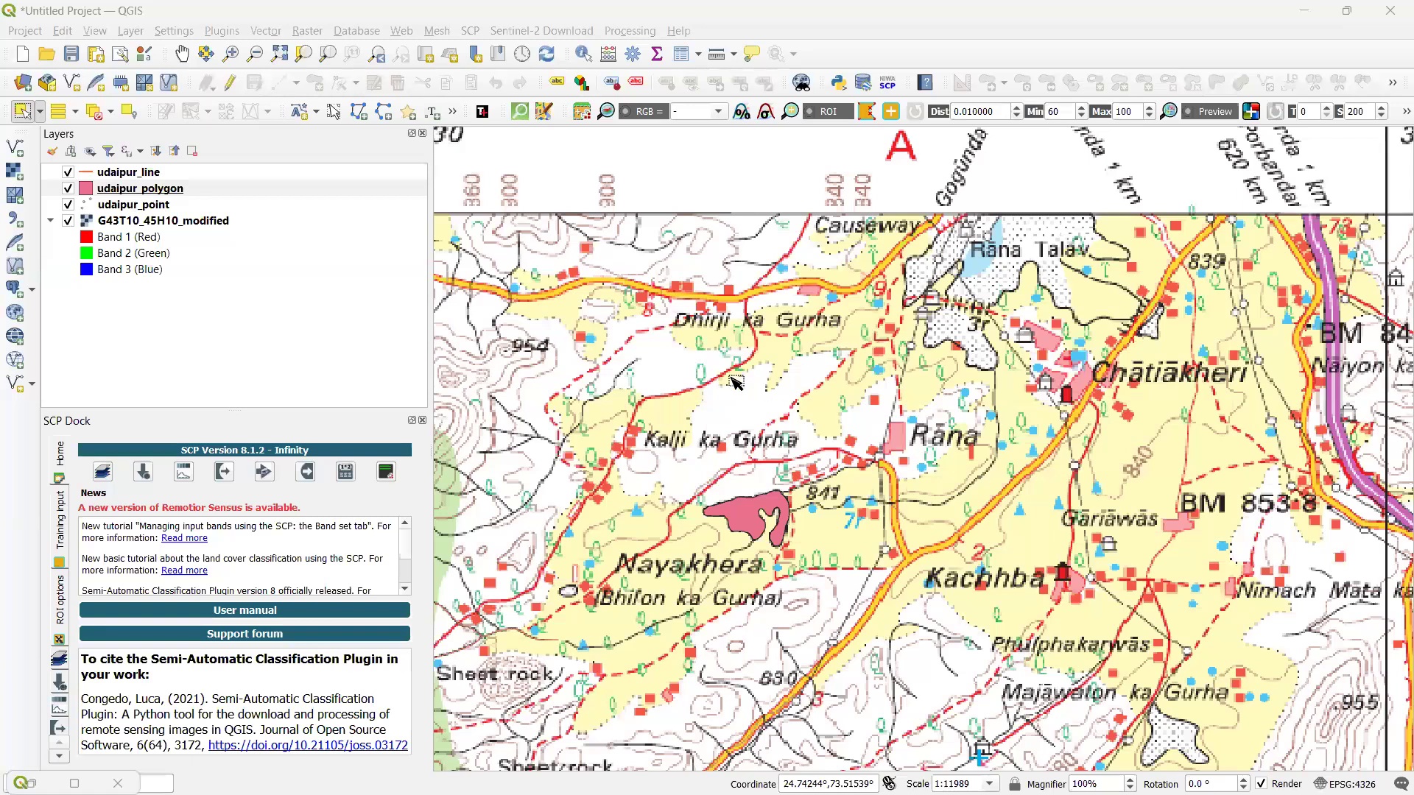
middle_click(901, 354)
drag(902, 354, 989, 348)
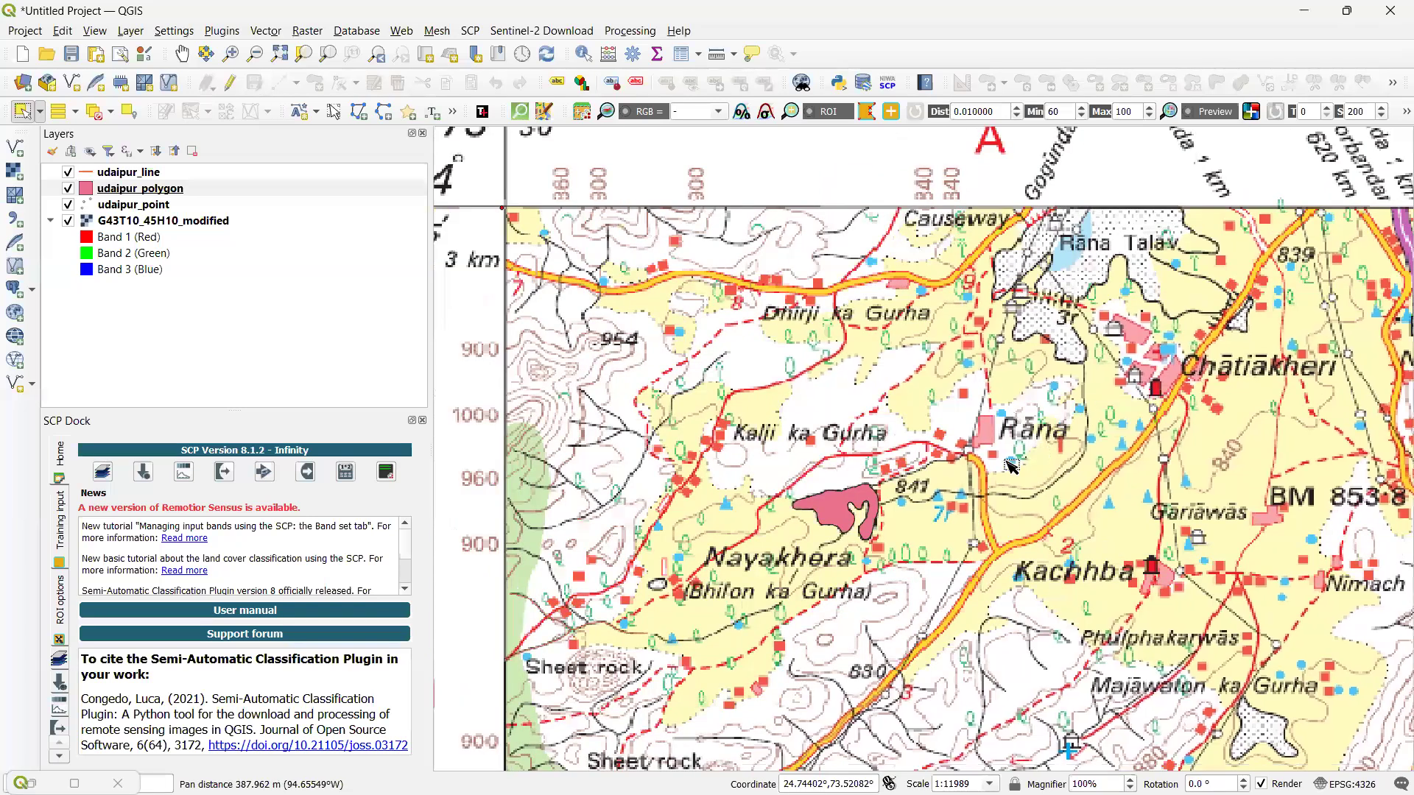
drag(1011, 465, 1012, 466)
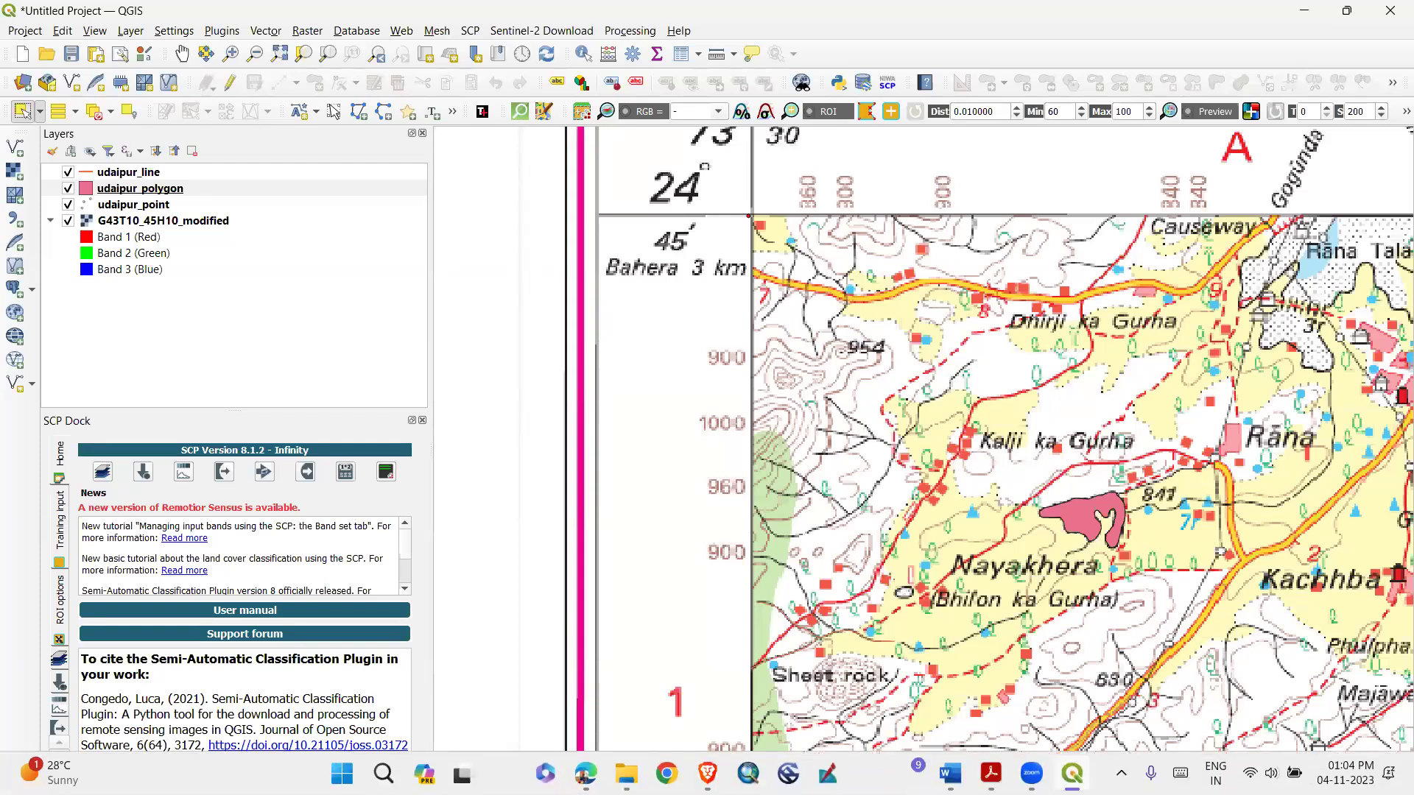
mouse_move(1073, 773)
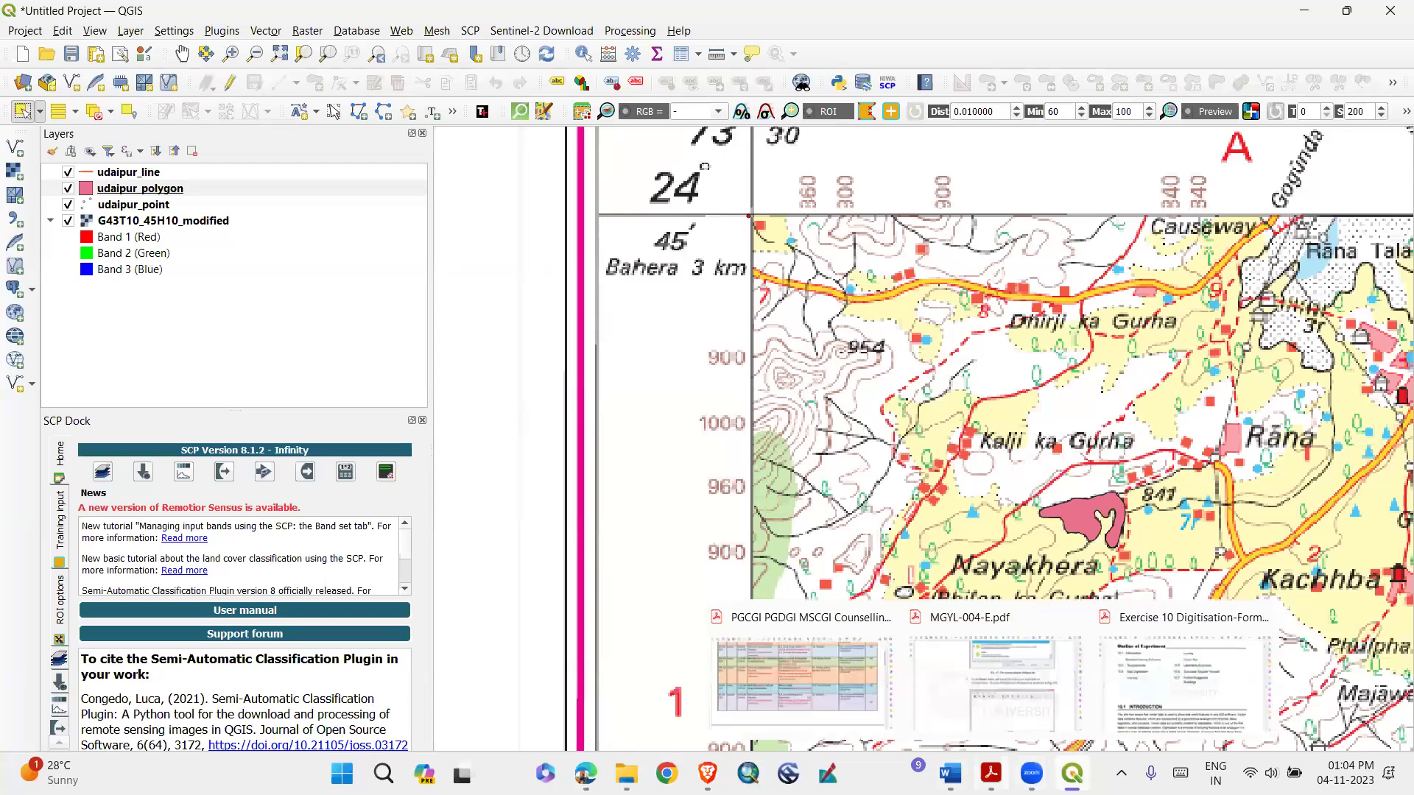
mouse_move(991, 773)
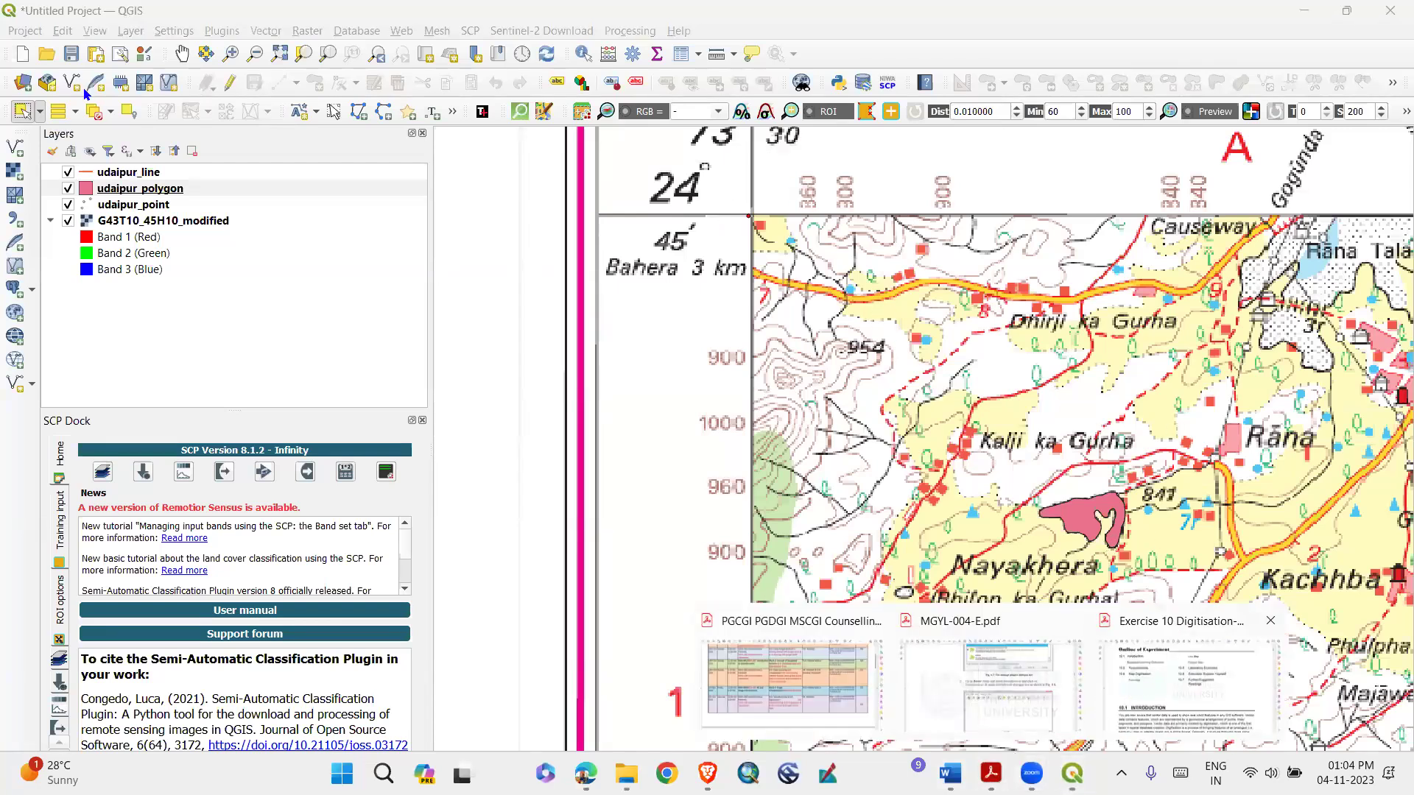
Open the New Shapefile Layer dialog to review its settings, and close it without creating a layer
click(131, 31)
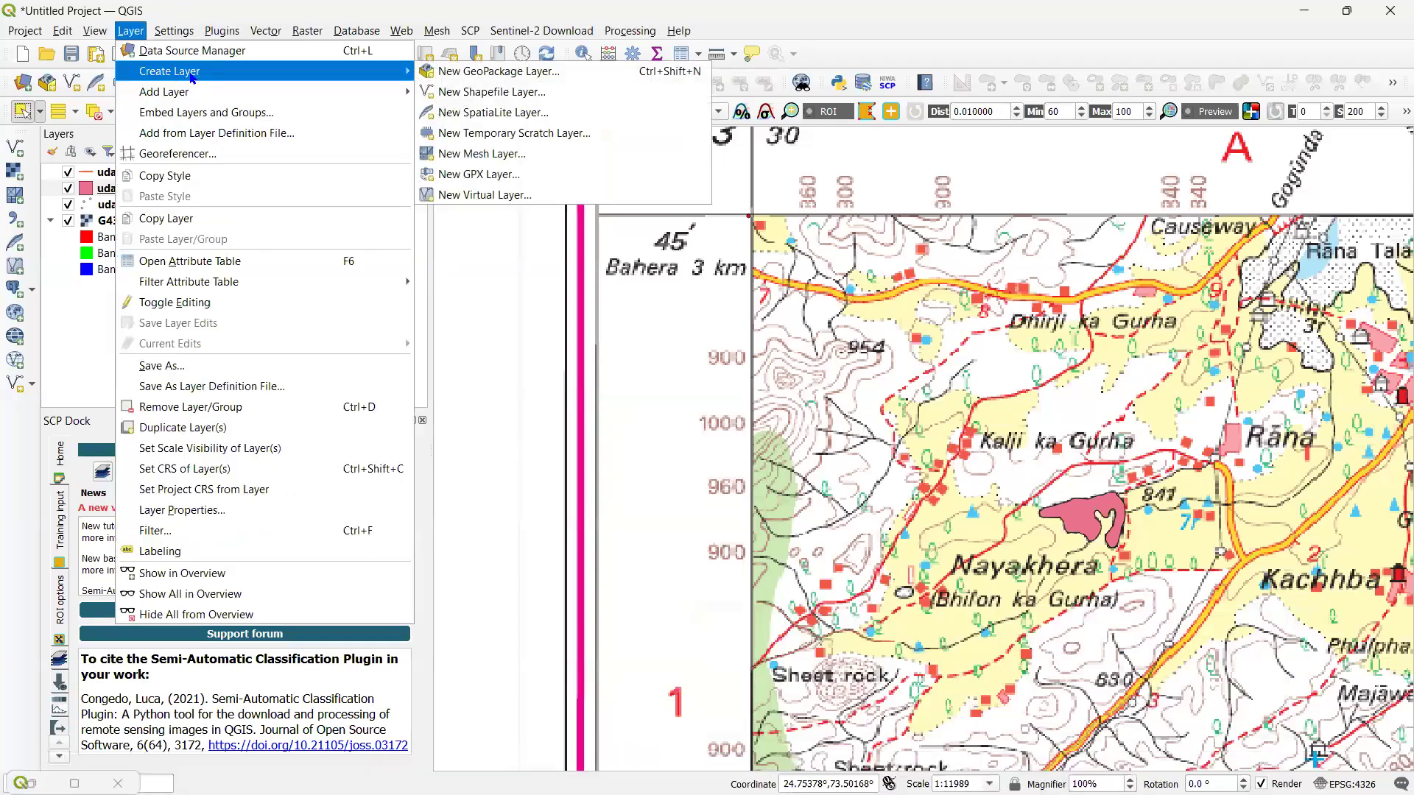
mouse_move(293, 80)
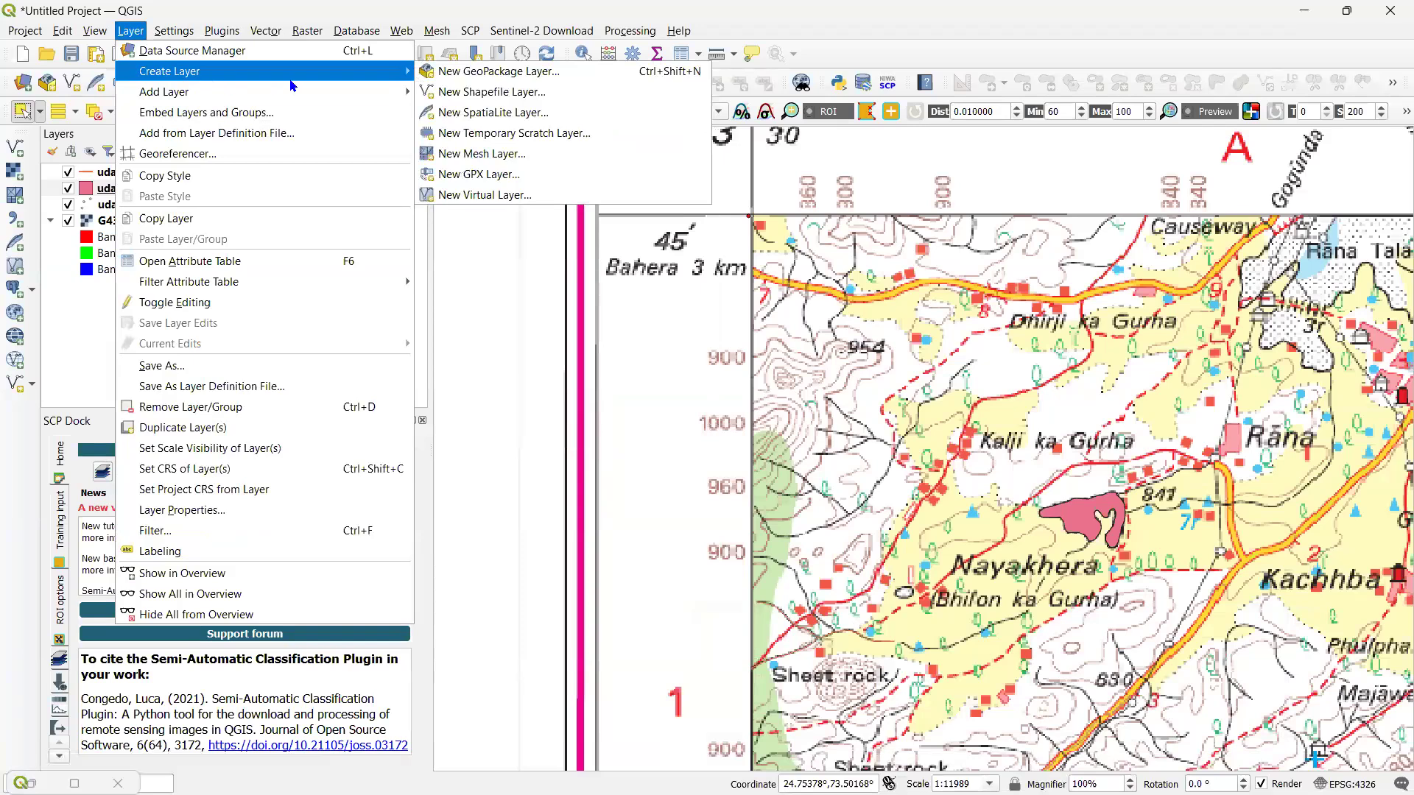
click(572, 93)
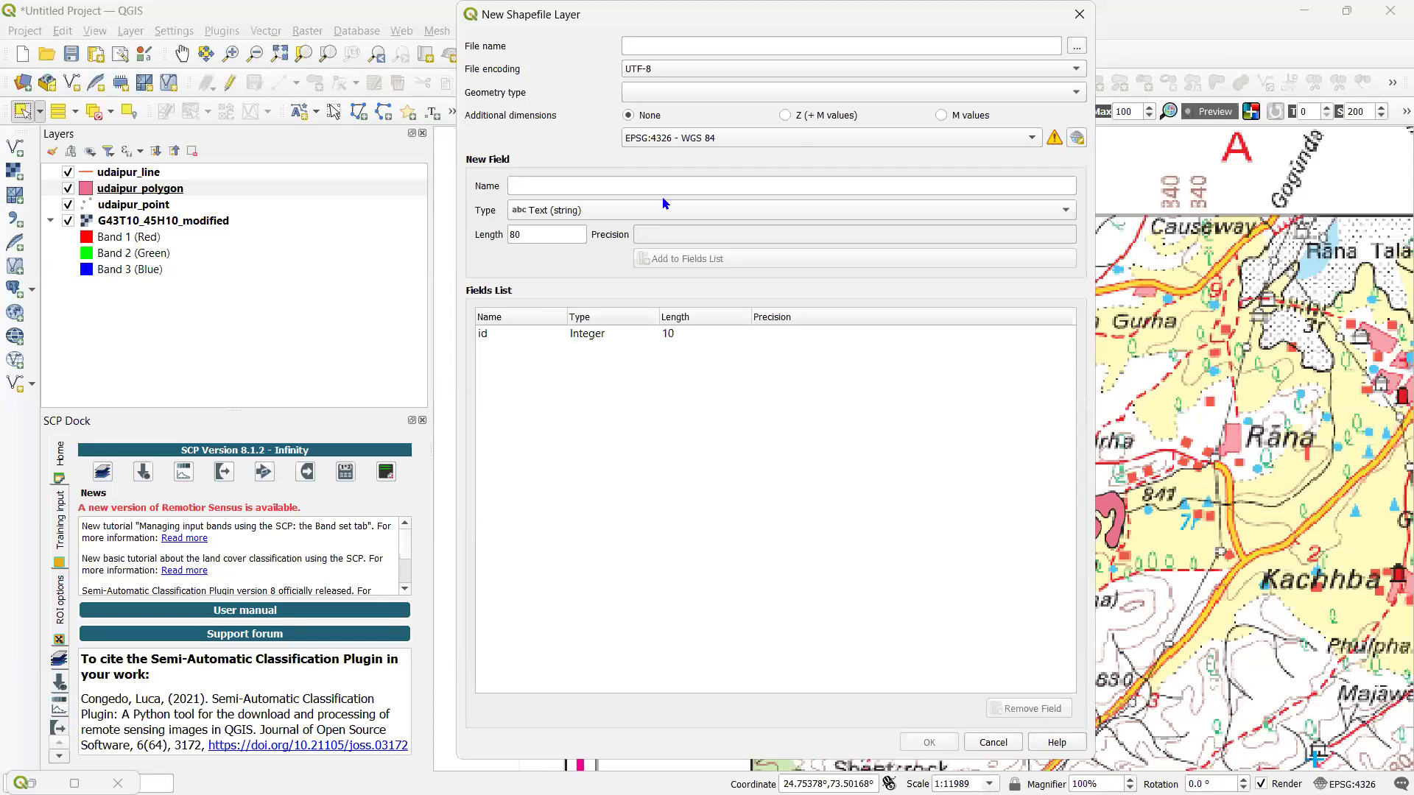
click(1079, 14)
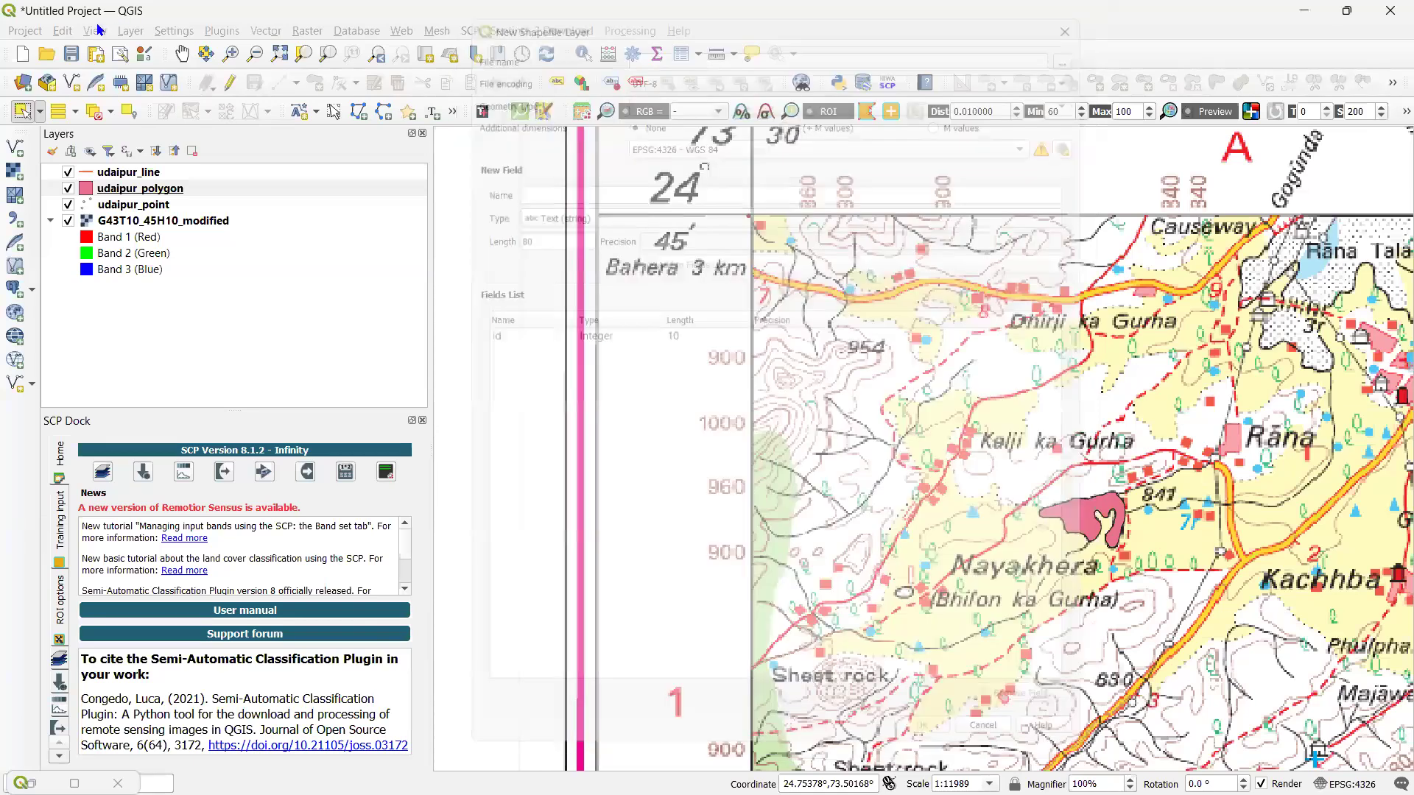
Review the list of available panels and the commands offered for layers, leaving the project's panels and layers as they are
click(99, 36)
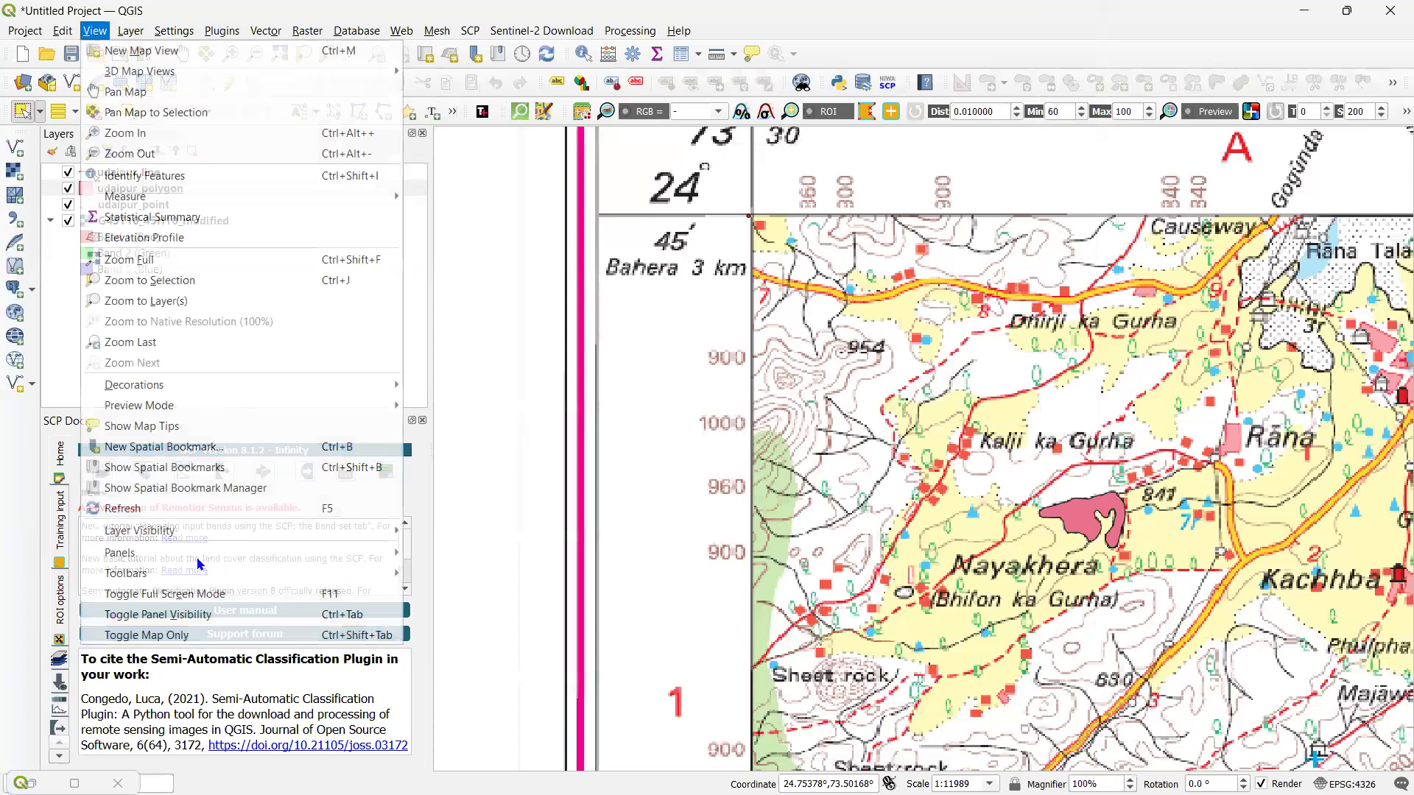
mouse_move(211, 561)
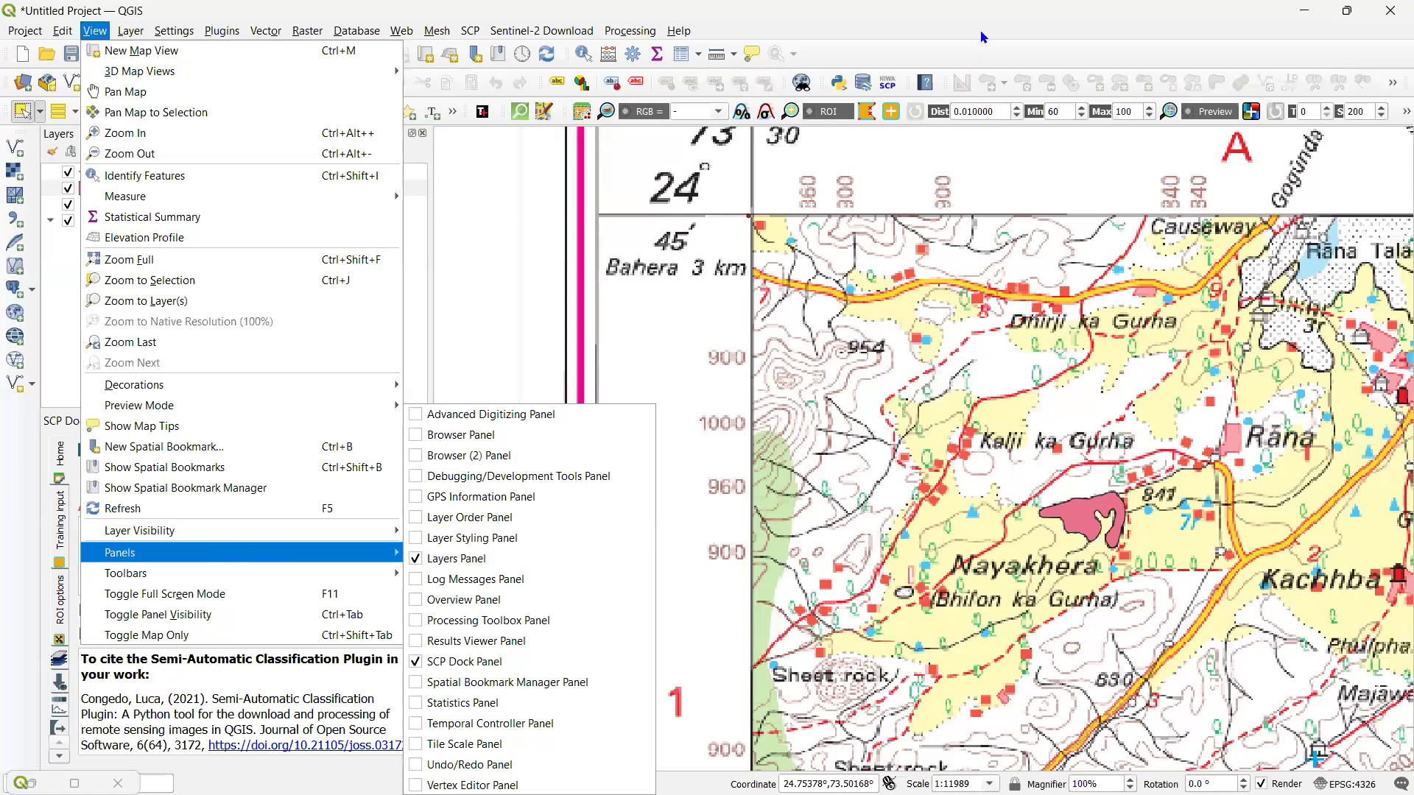
click(970, 7)
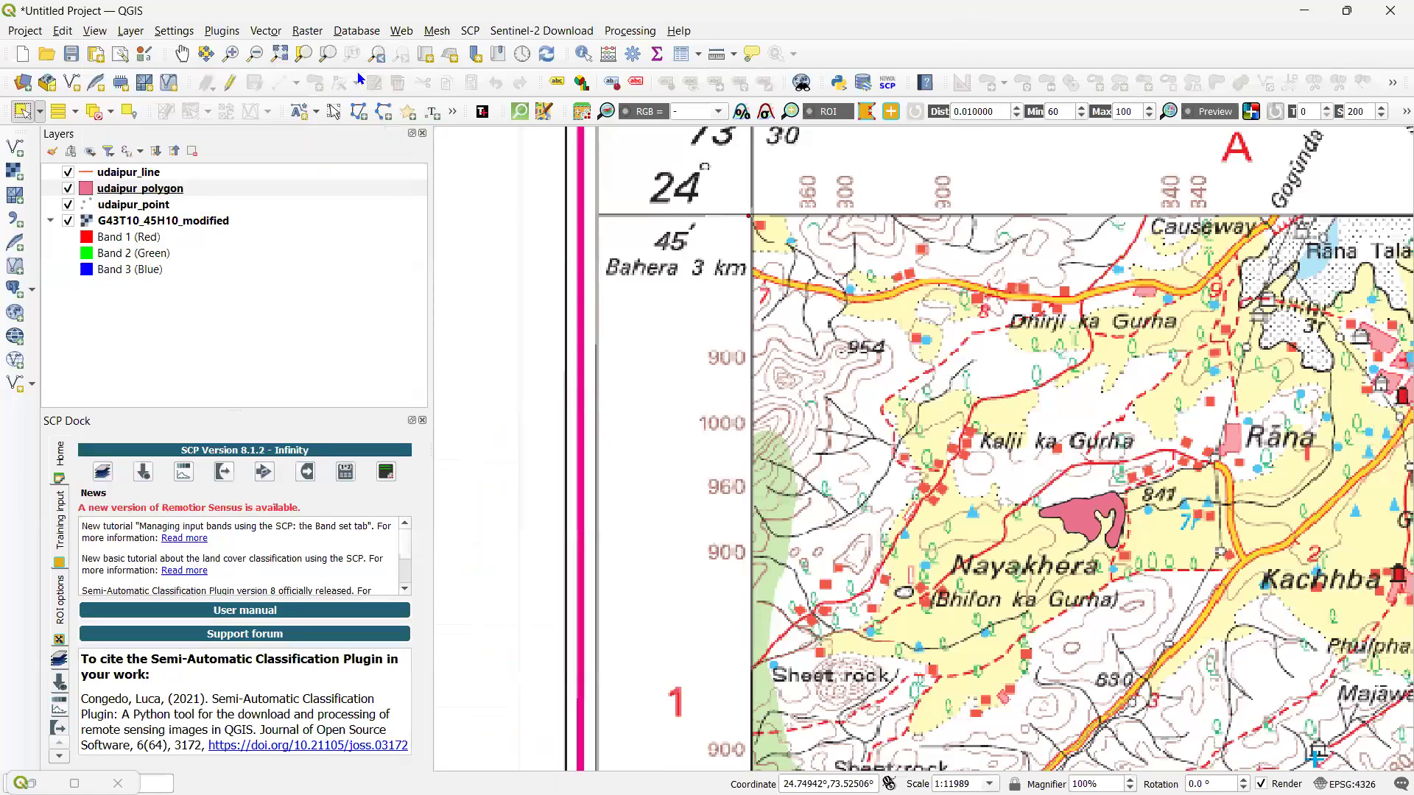
click(130, 30)
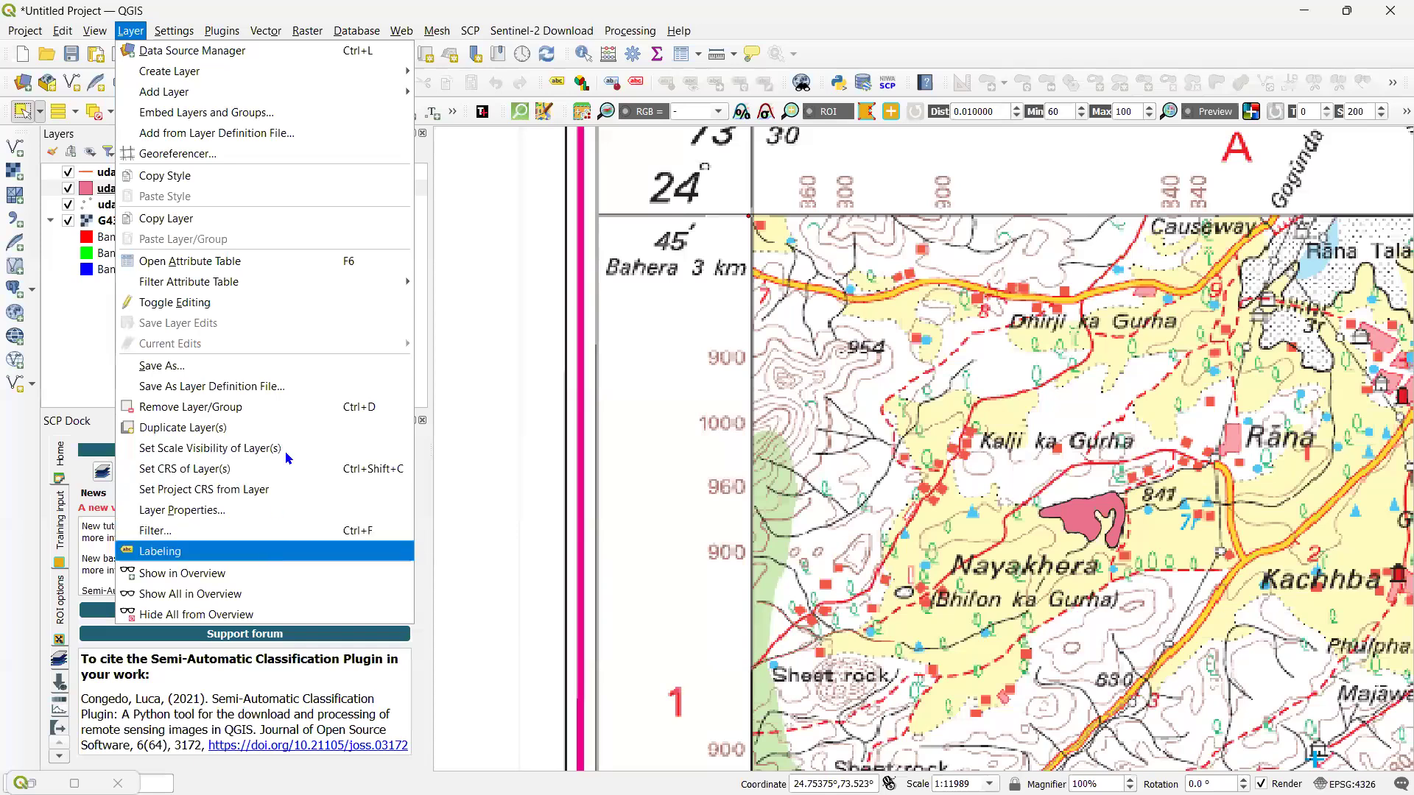
click(65, 327)
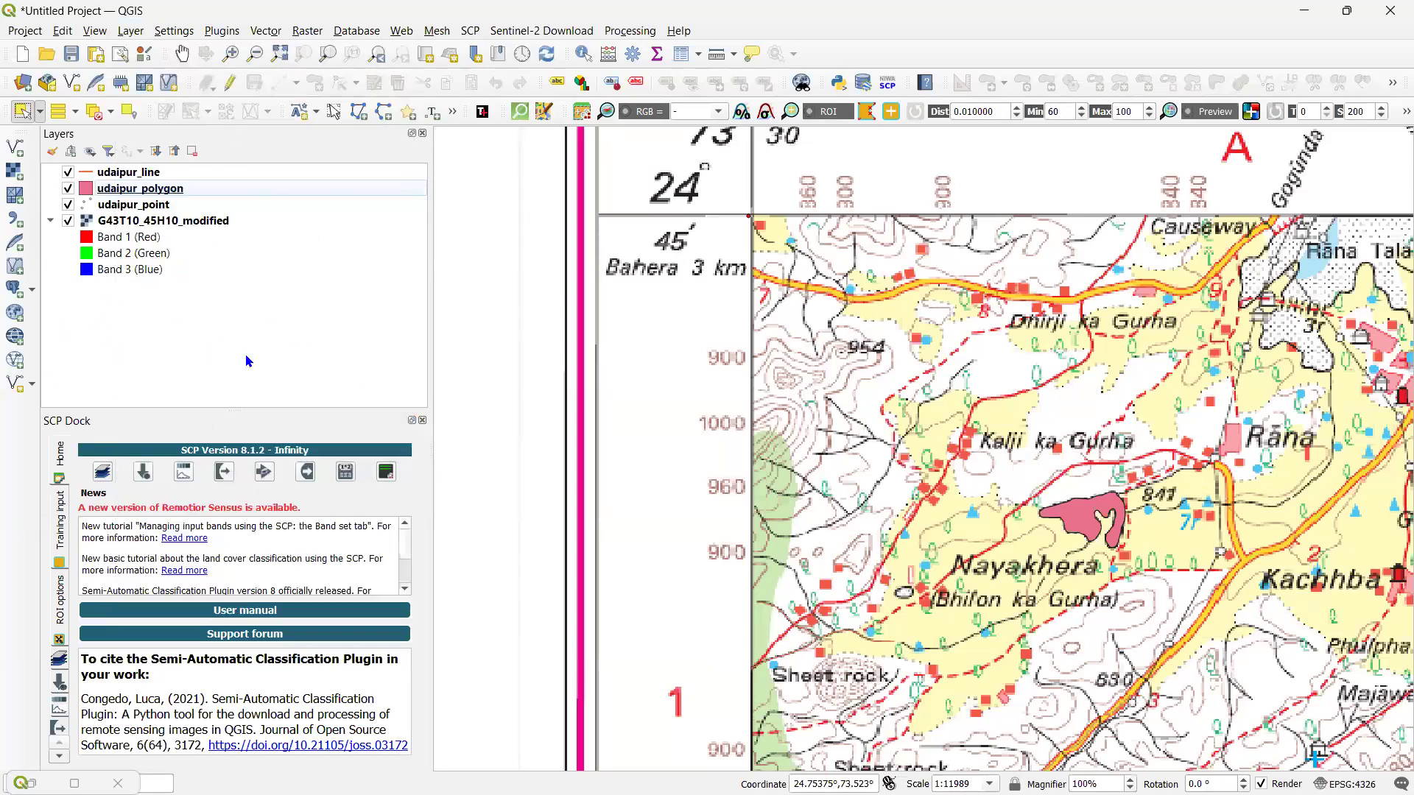
click(94, 30)
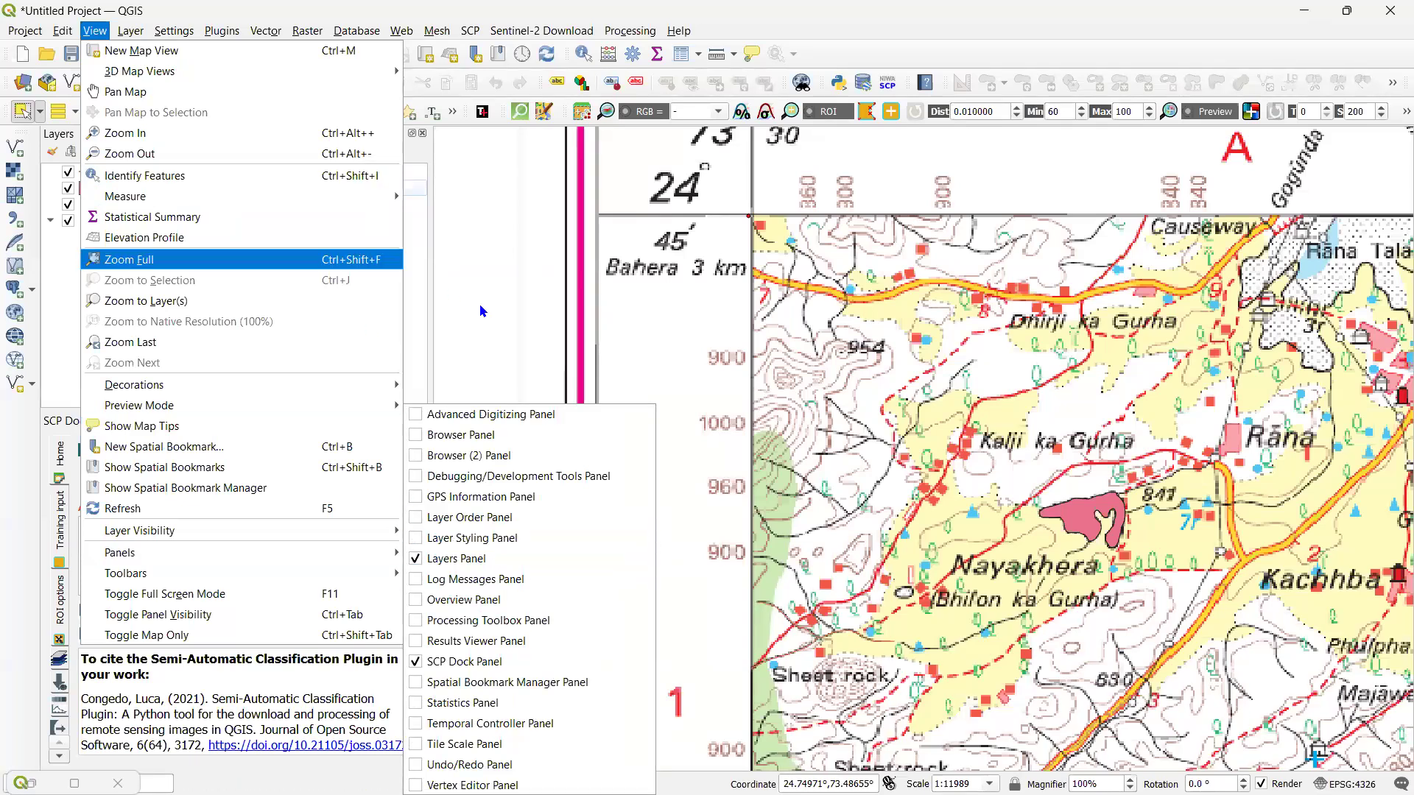
click(503, 419)
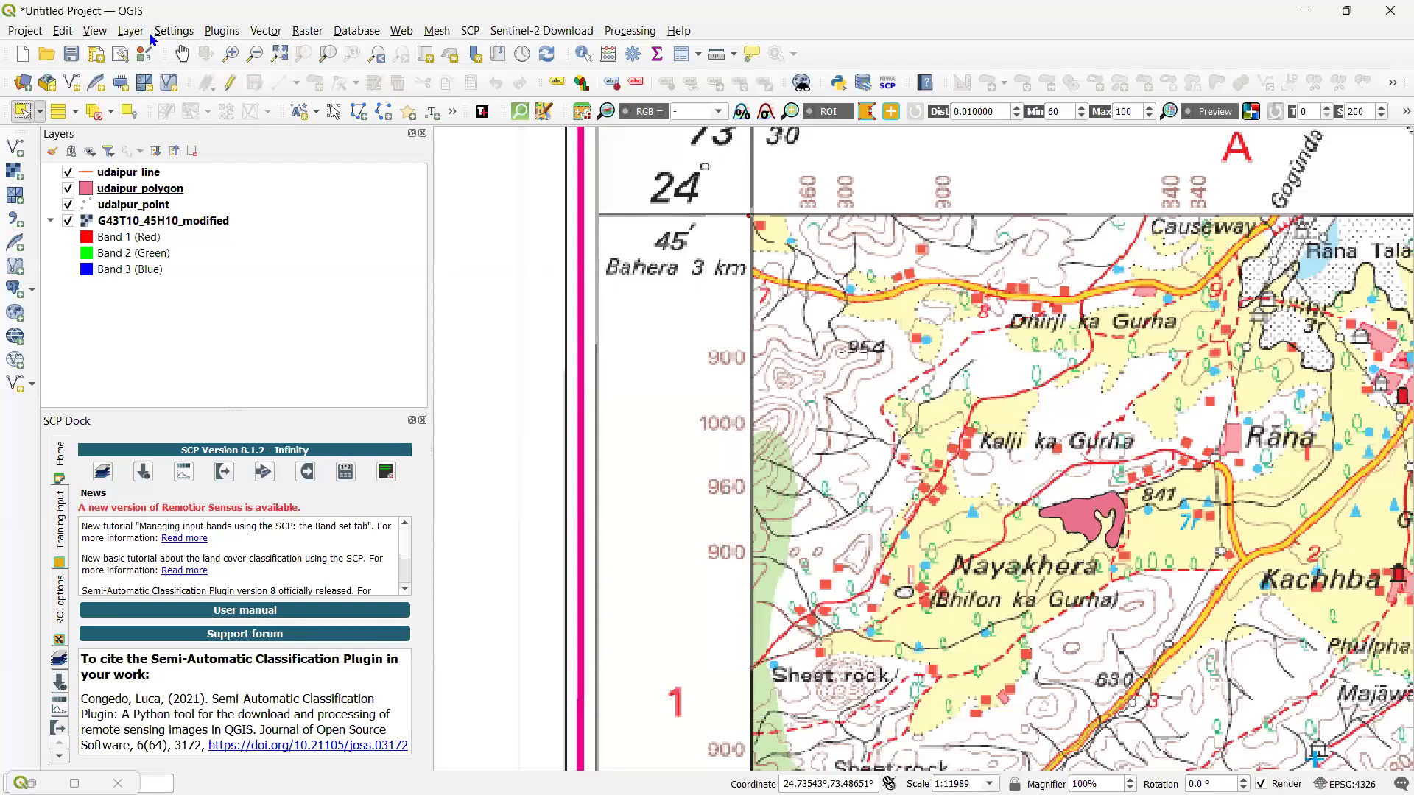
Inspect the file name, geometry type, CRS and field options for a new shapefile layer, and dismiss the dialog
click(131, 30)
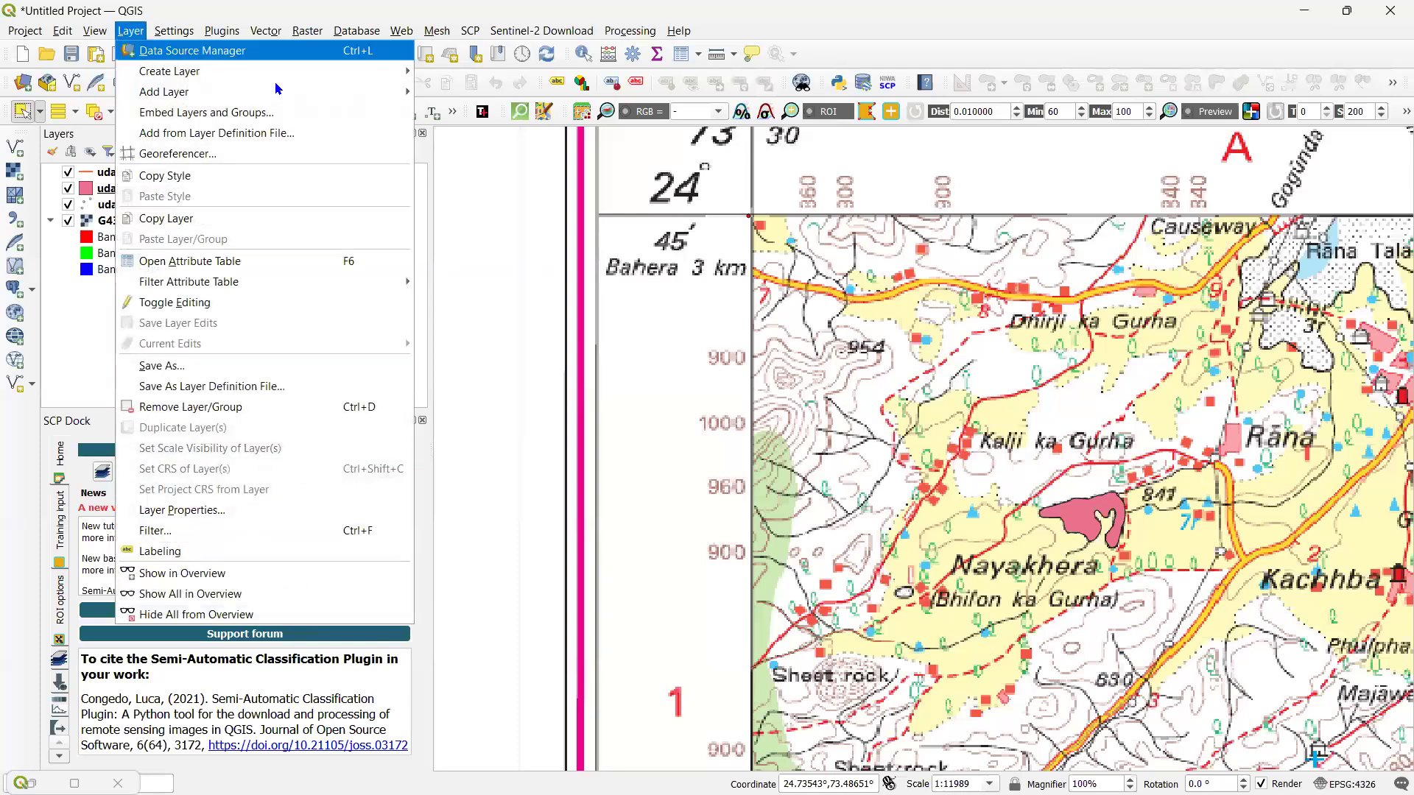
mouse_move(279, 92)
mouse_move(169, 70)
click(486, 91)
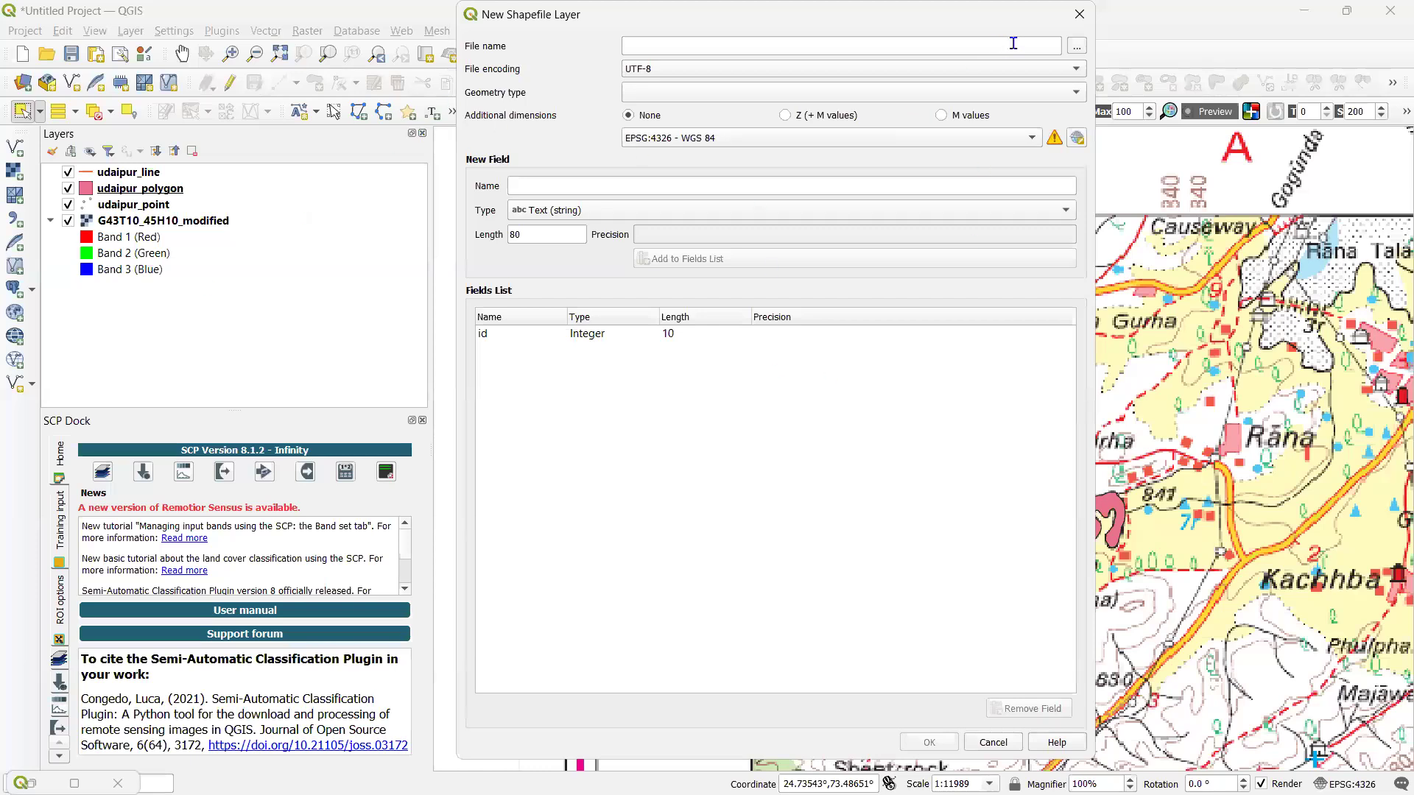
key(Escape)
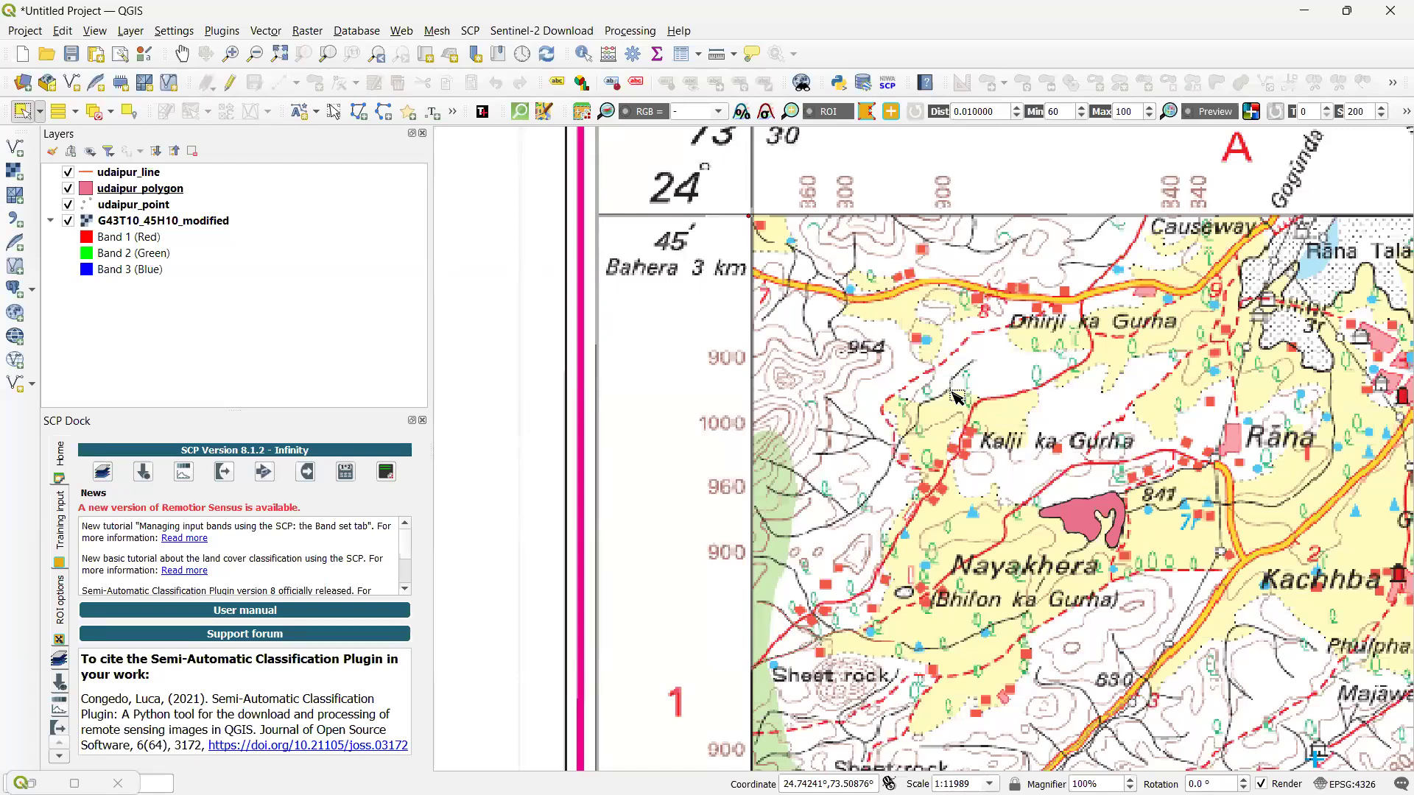
Examine the green forest areas and their boundaries around Rama Protected Forest on the toposheet
scroll(874, 514, down, 1)
scroll(869, 509, down, 4)
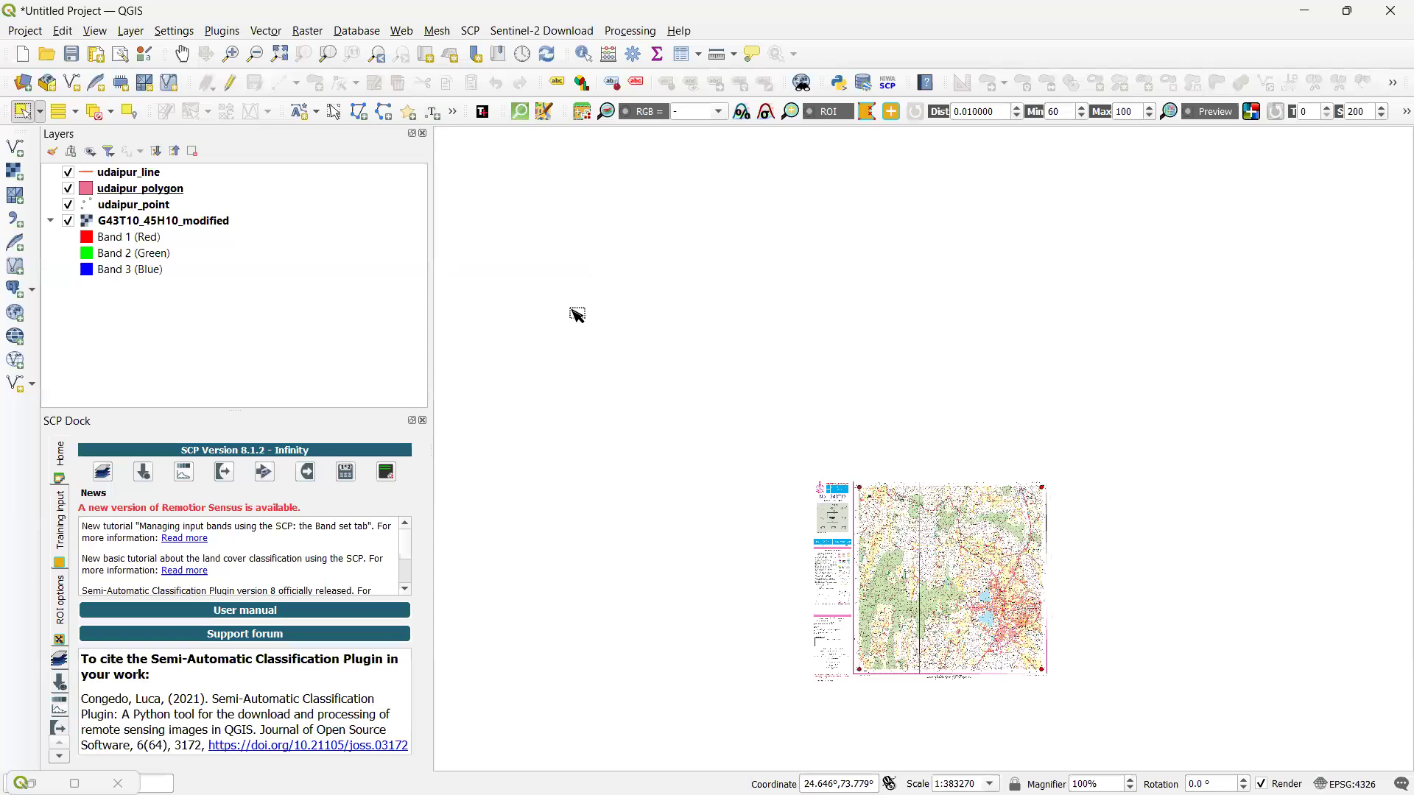
scroll(595, 378, up, 3)
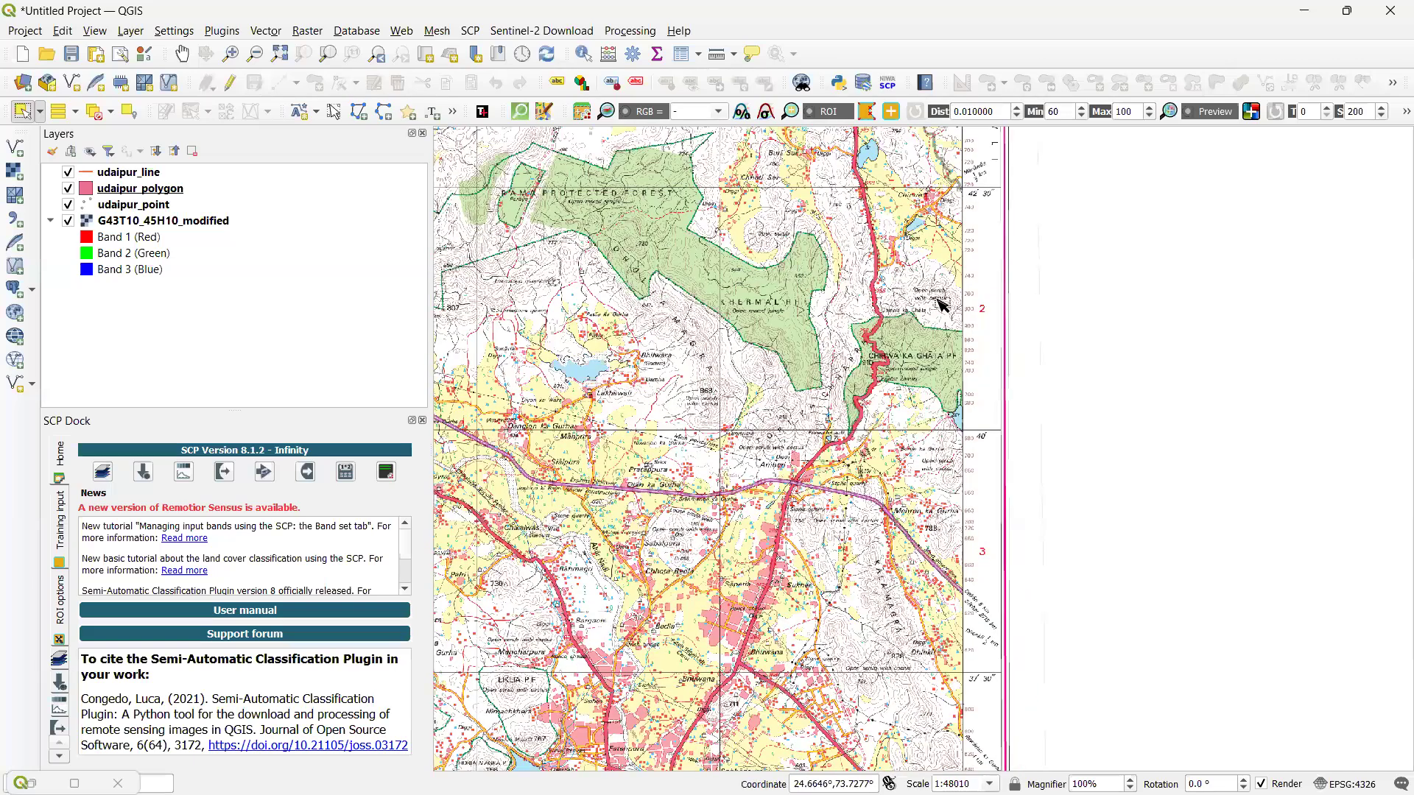
scroll(946, 313, down, 1)
scroll(1041, 506, up, 3)
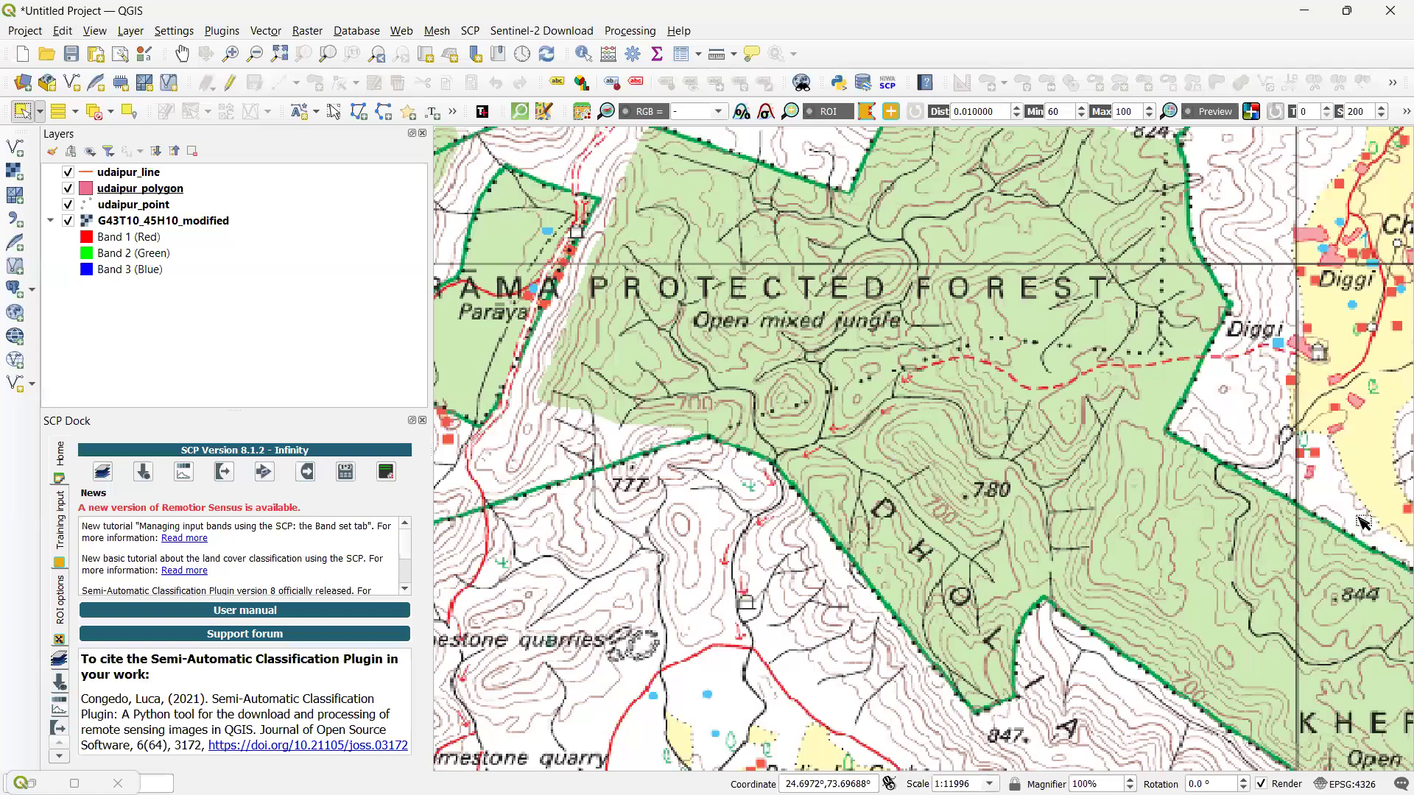
scroll(1061, 419, down, 1)
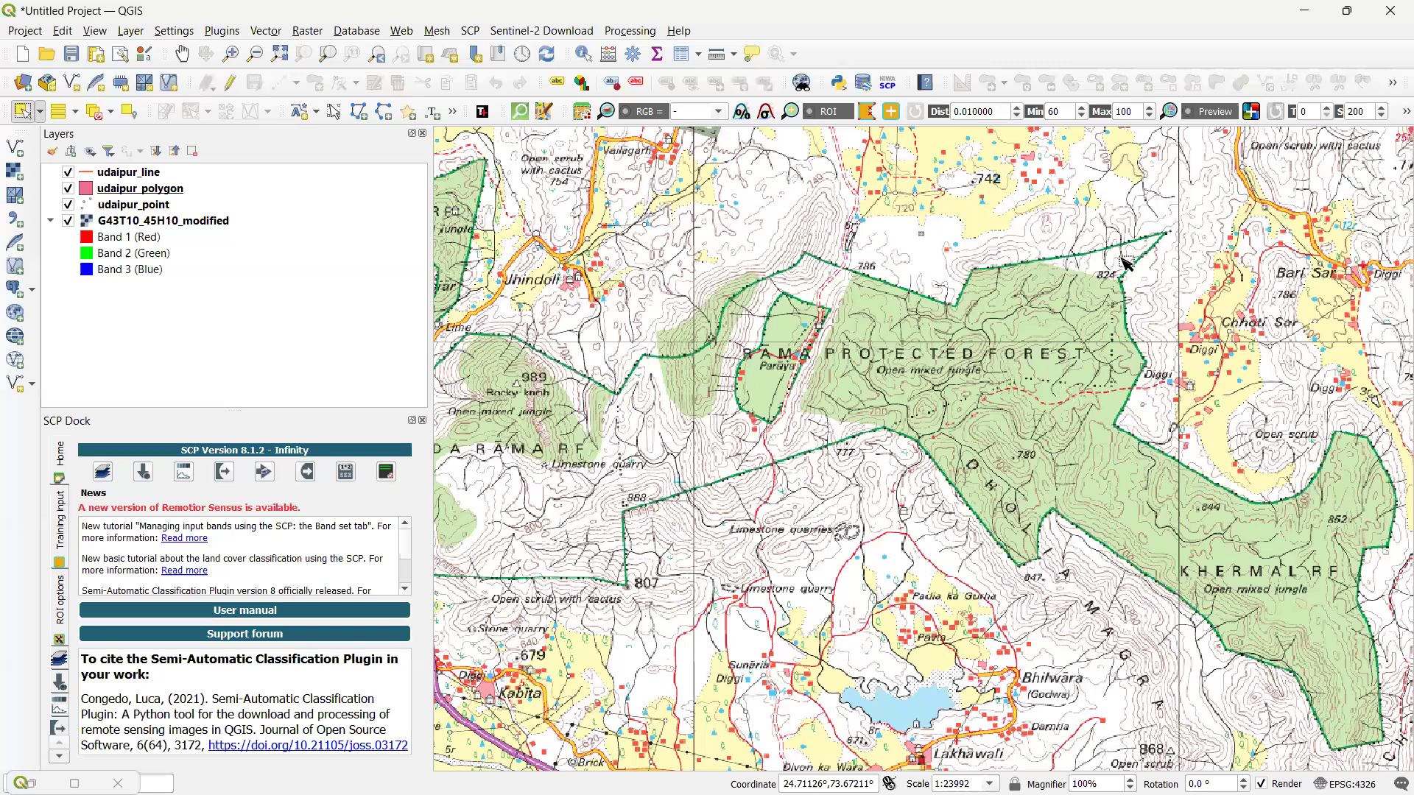
scroll(1090, 332, up, 1)
scroll(810, 405, up, 1)
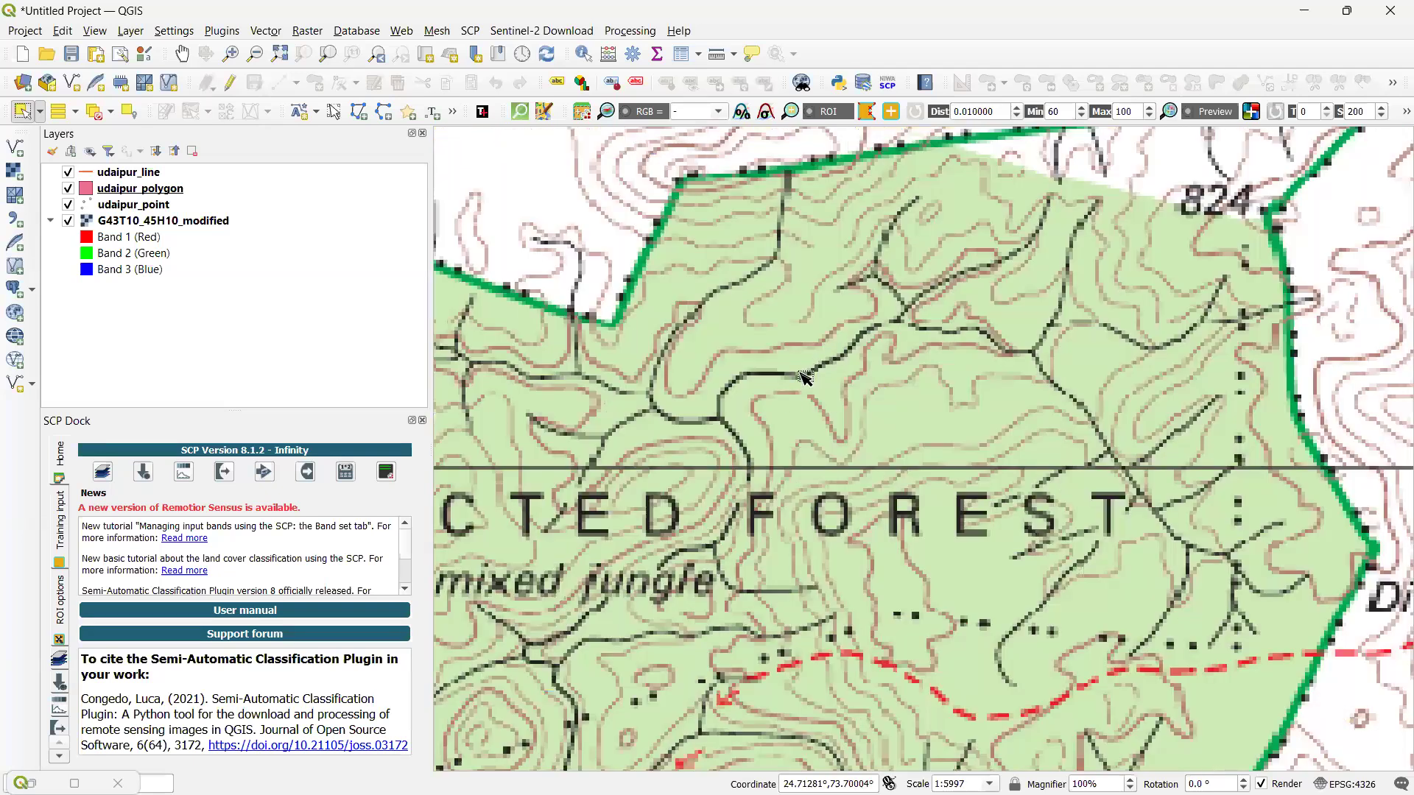
scroll(807, 379, down, 1)
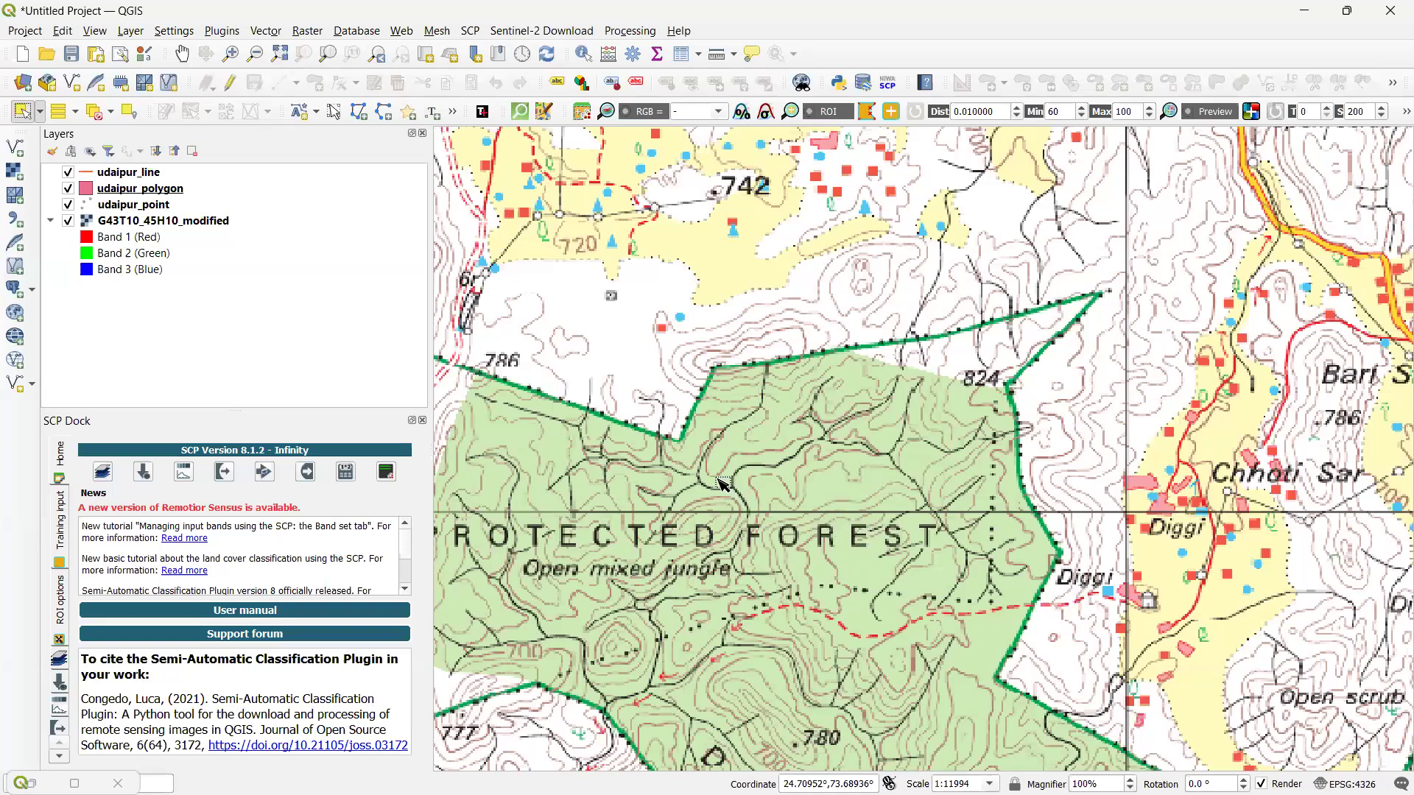
scroll(892, 475, down, 2)
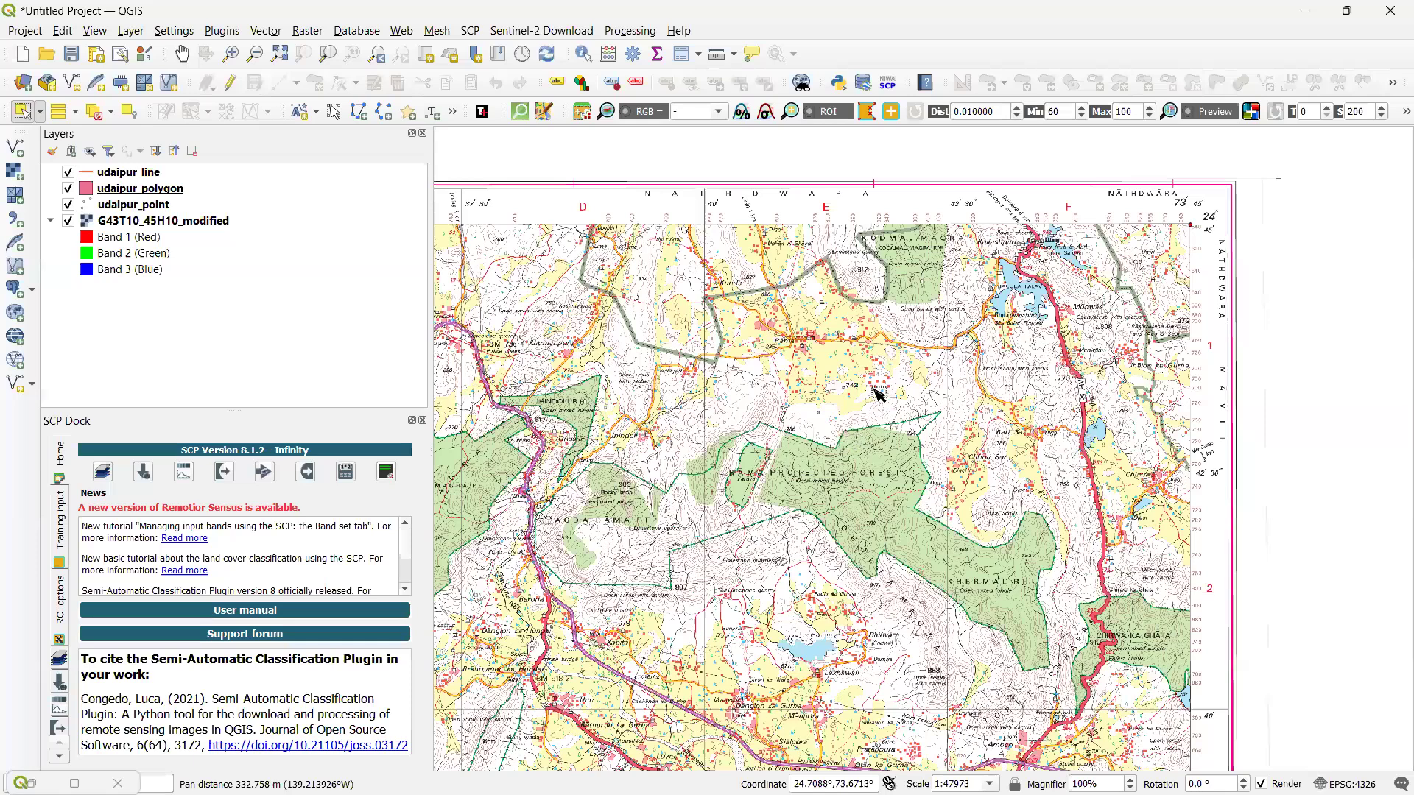
Examine the toposheet's northwestern corner around the traced polygon, Nayakhera and Bhat
scroll(872, 393, down, 2)
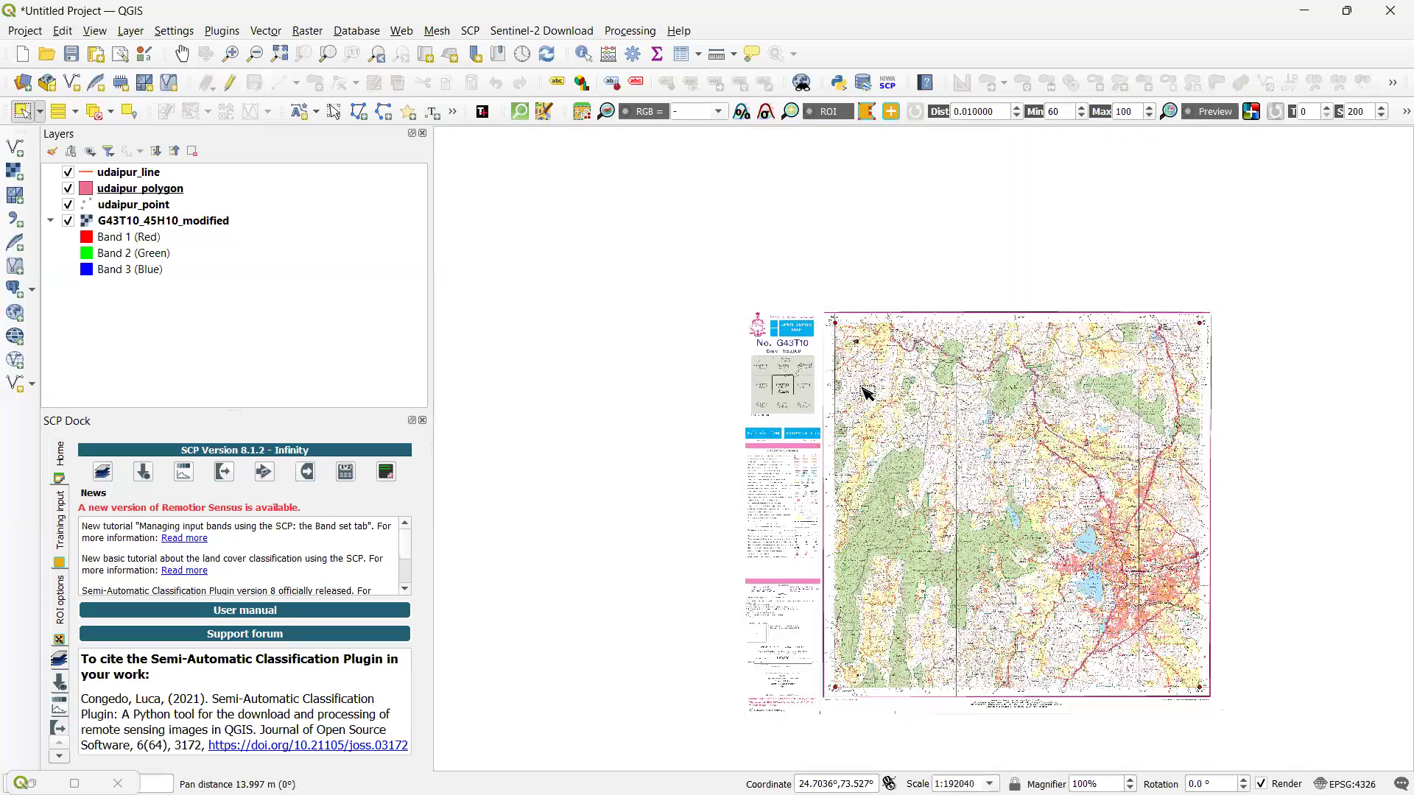
scroll(864, 388, up, 1)
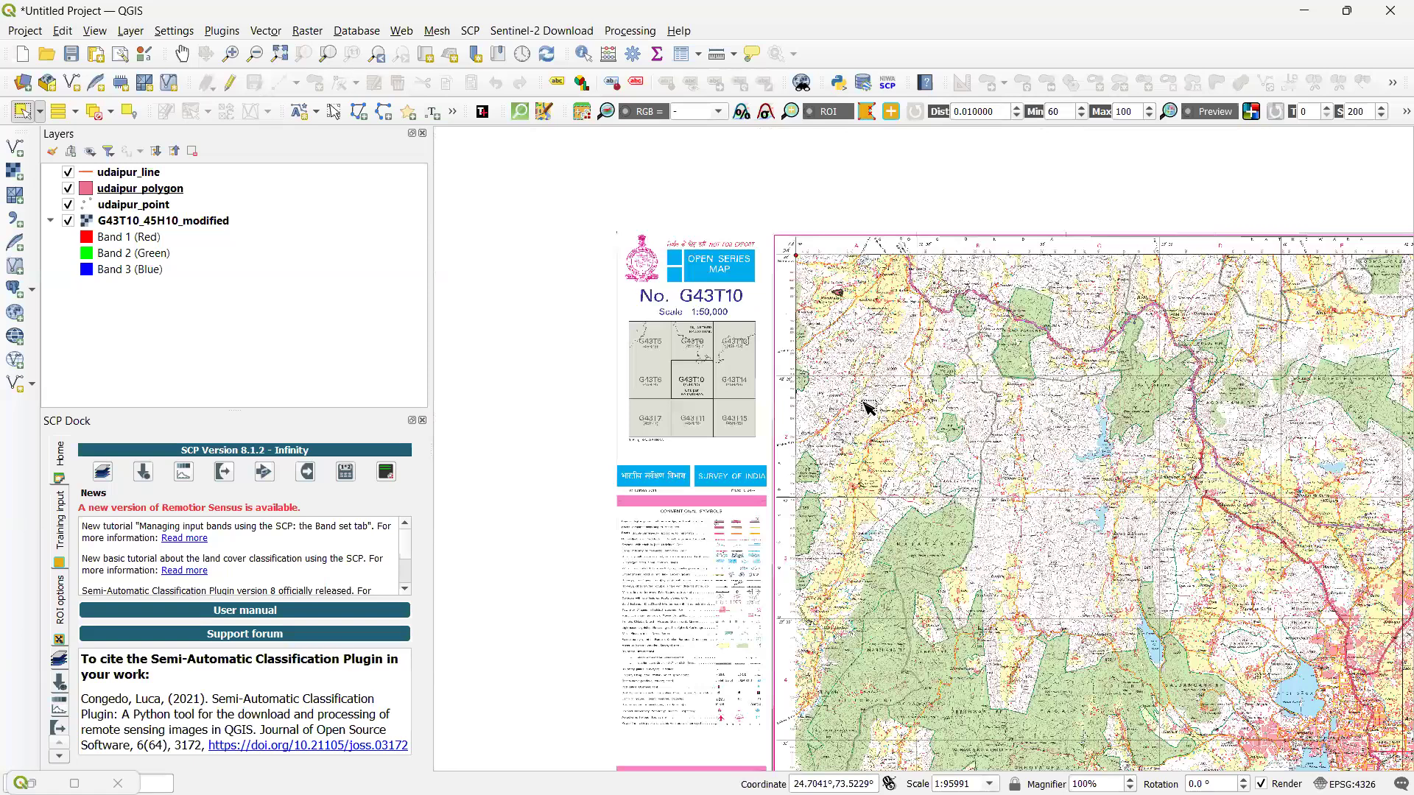
scroll(868, 410, up, 1)
scroll(865, 407, up, 1)
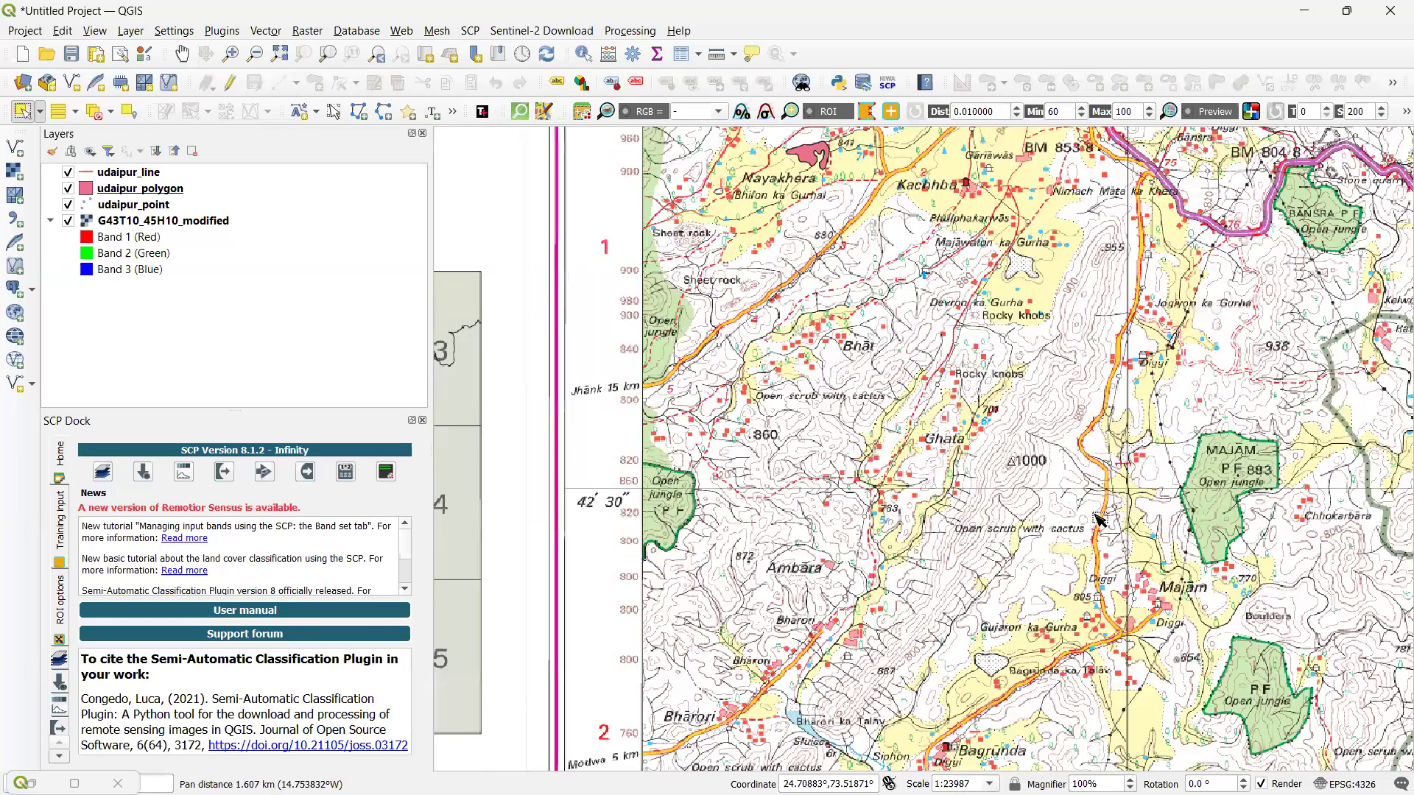
drag(844, 524, 891, 687)
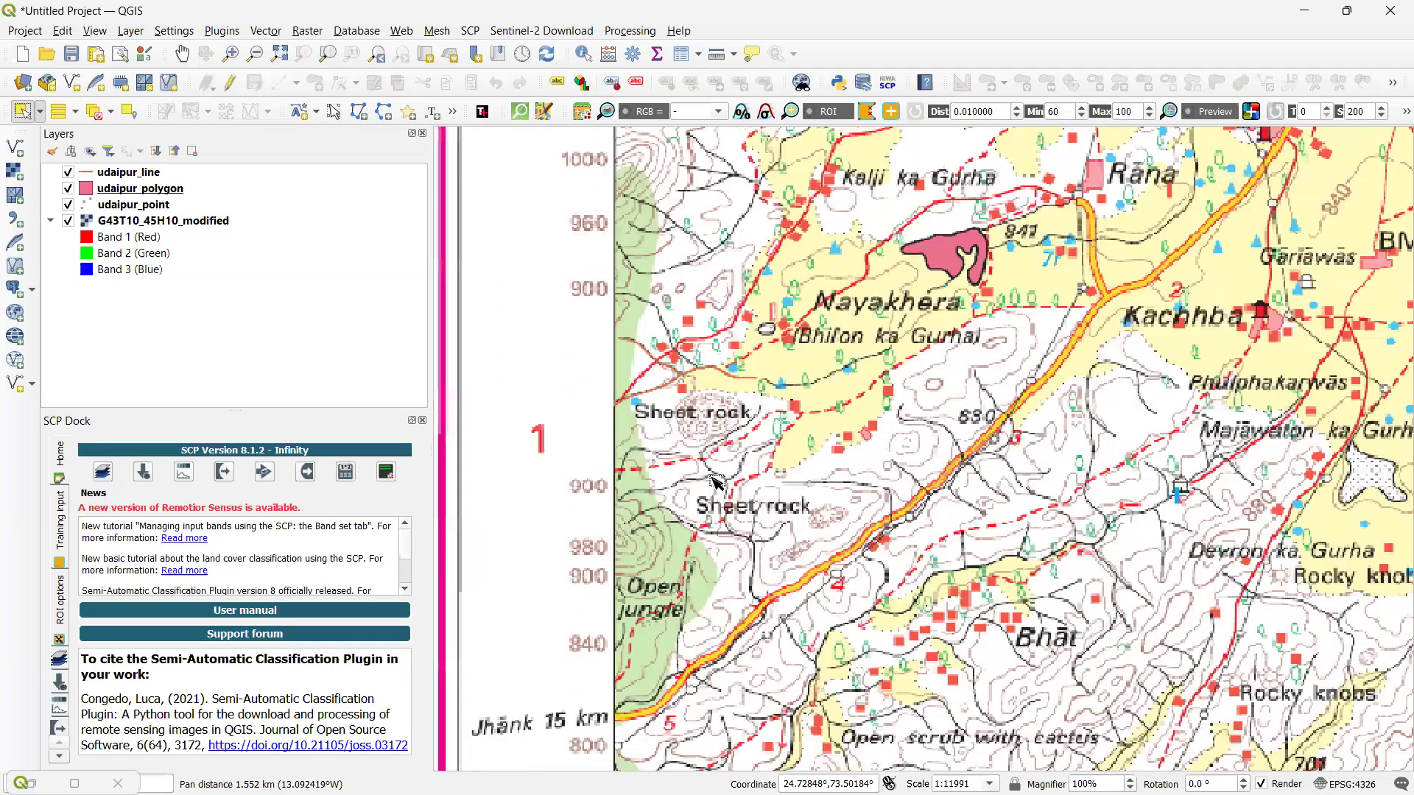
scroll(629, 490, up, 1)
drag(688, 544, 722, 526)
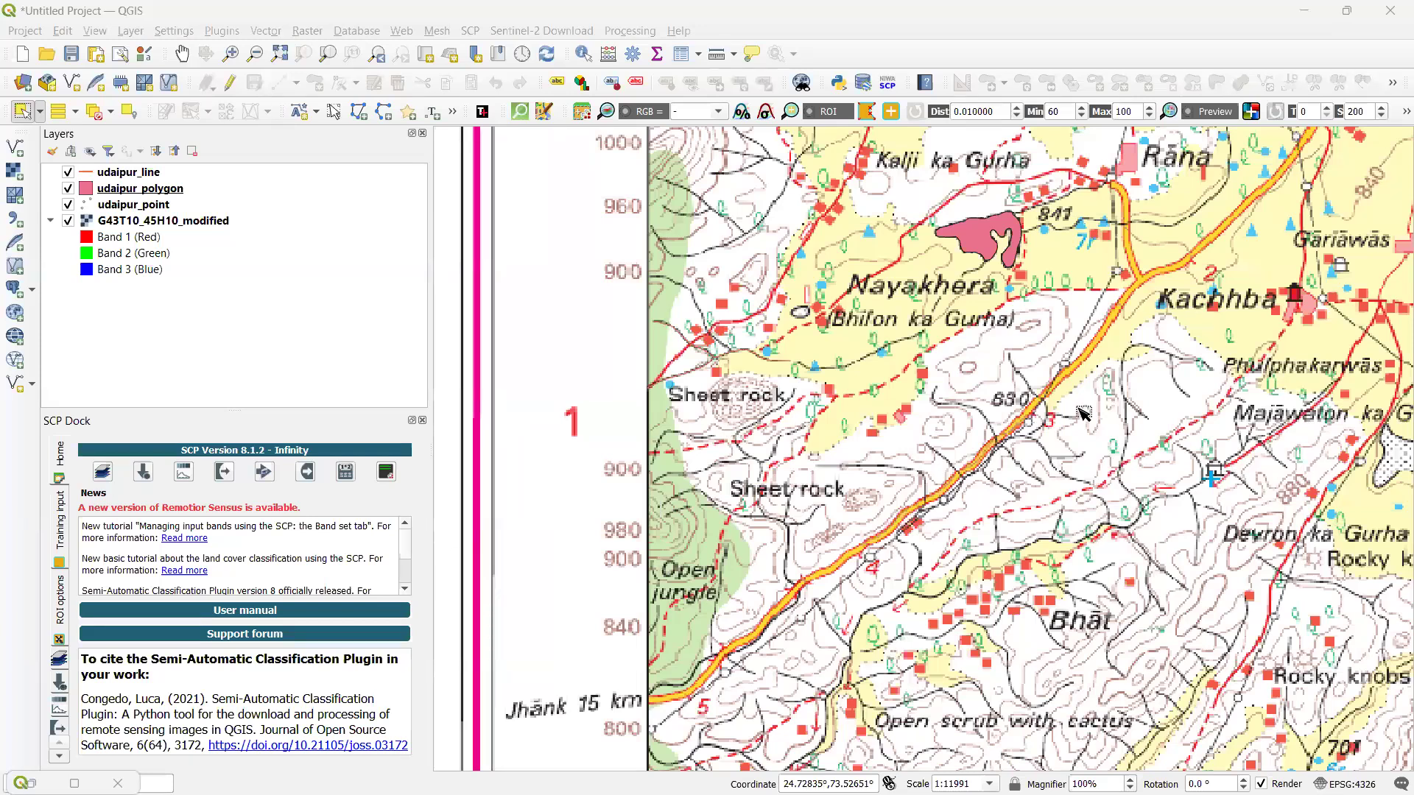
Examine the settlements, dotted areas and roads around Rana Talav and Chatiakheri at different scales
scroll(975, 569, down, 1)
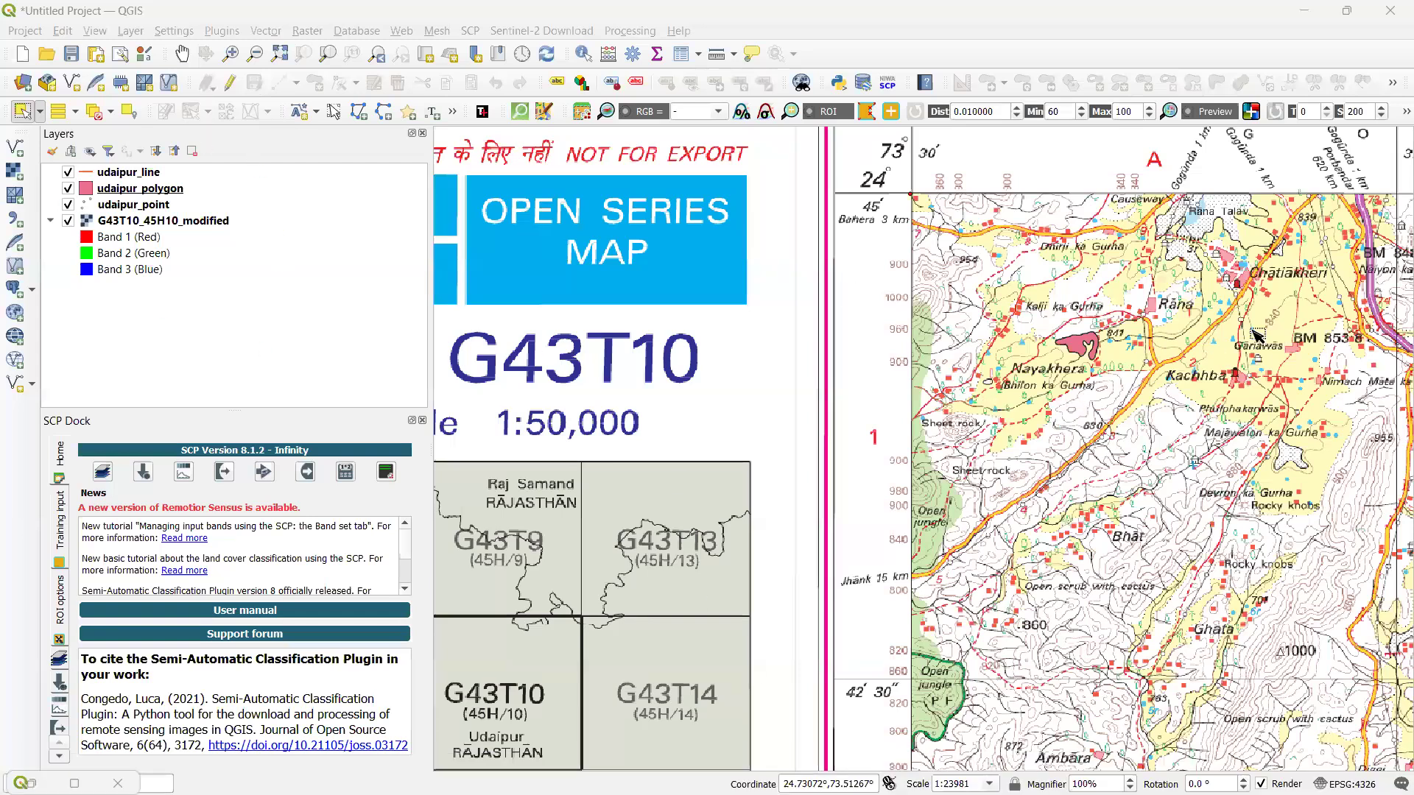
scroll(1289, 346, down, 1)
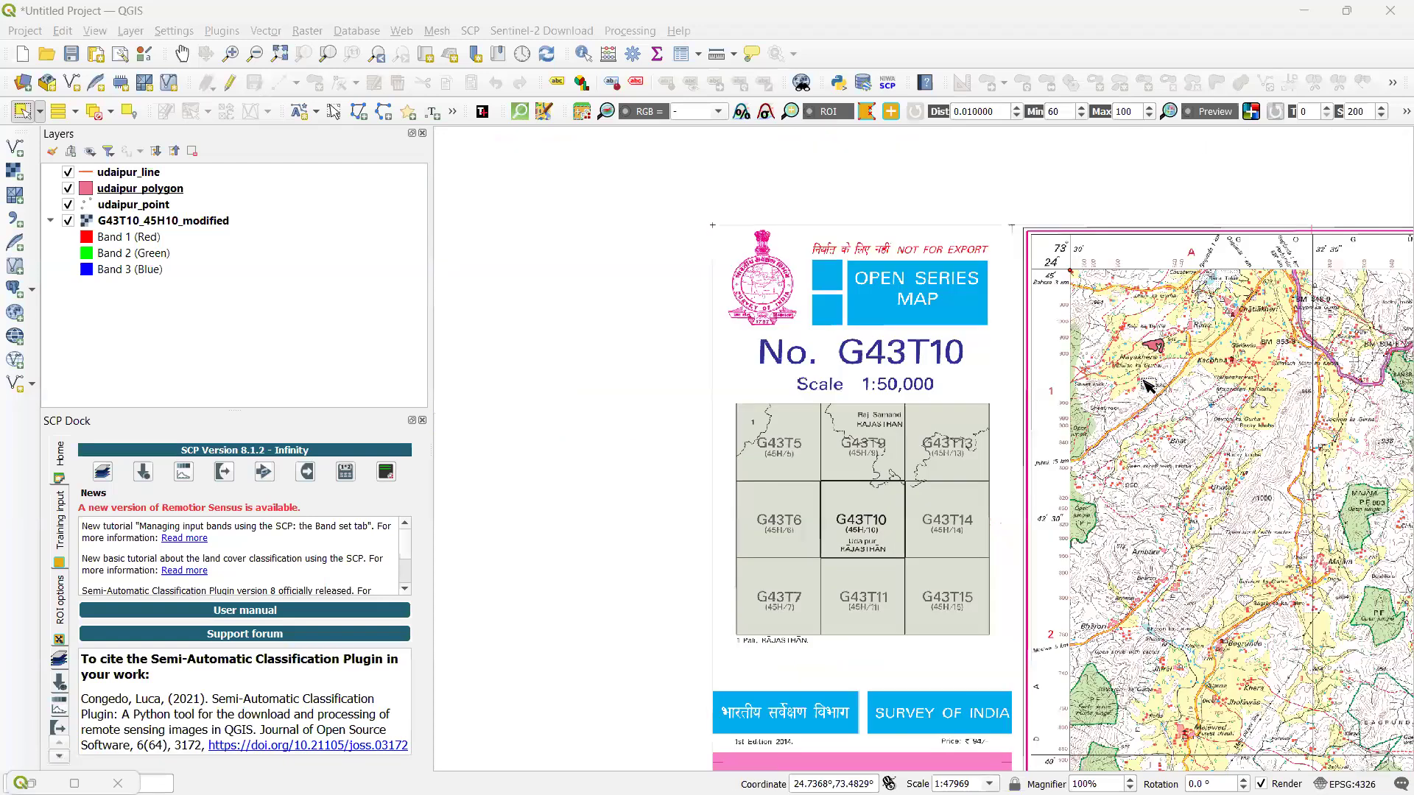
scroll(1300, 268, up, 1)
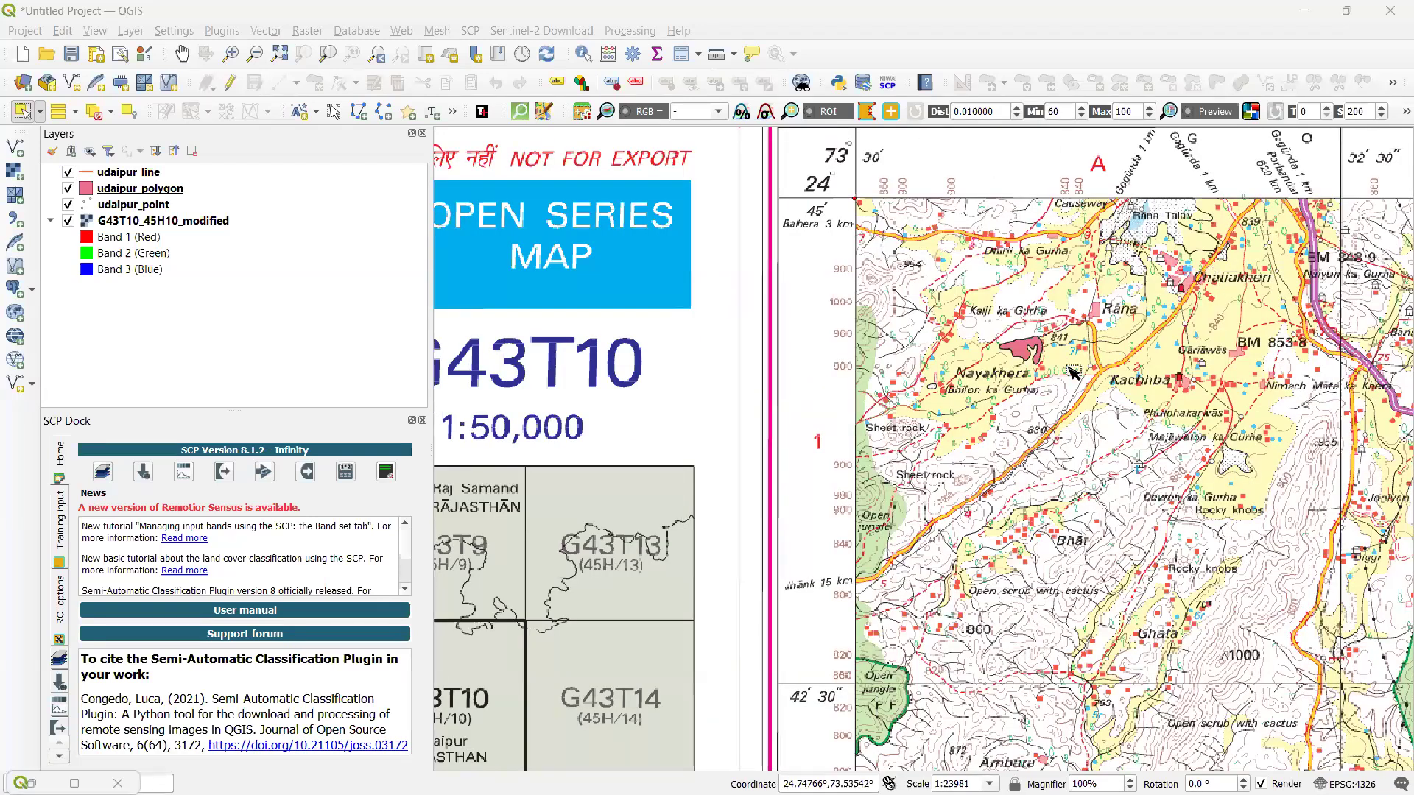
scroll(1188, 248, up, 3)
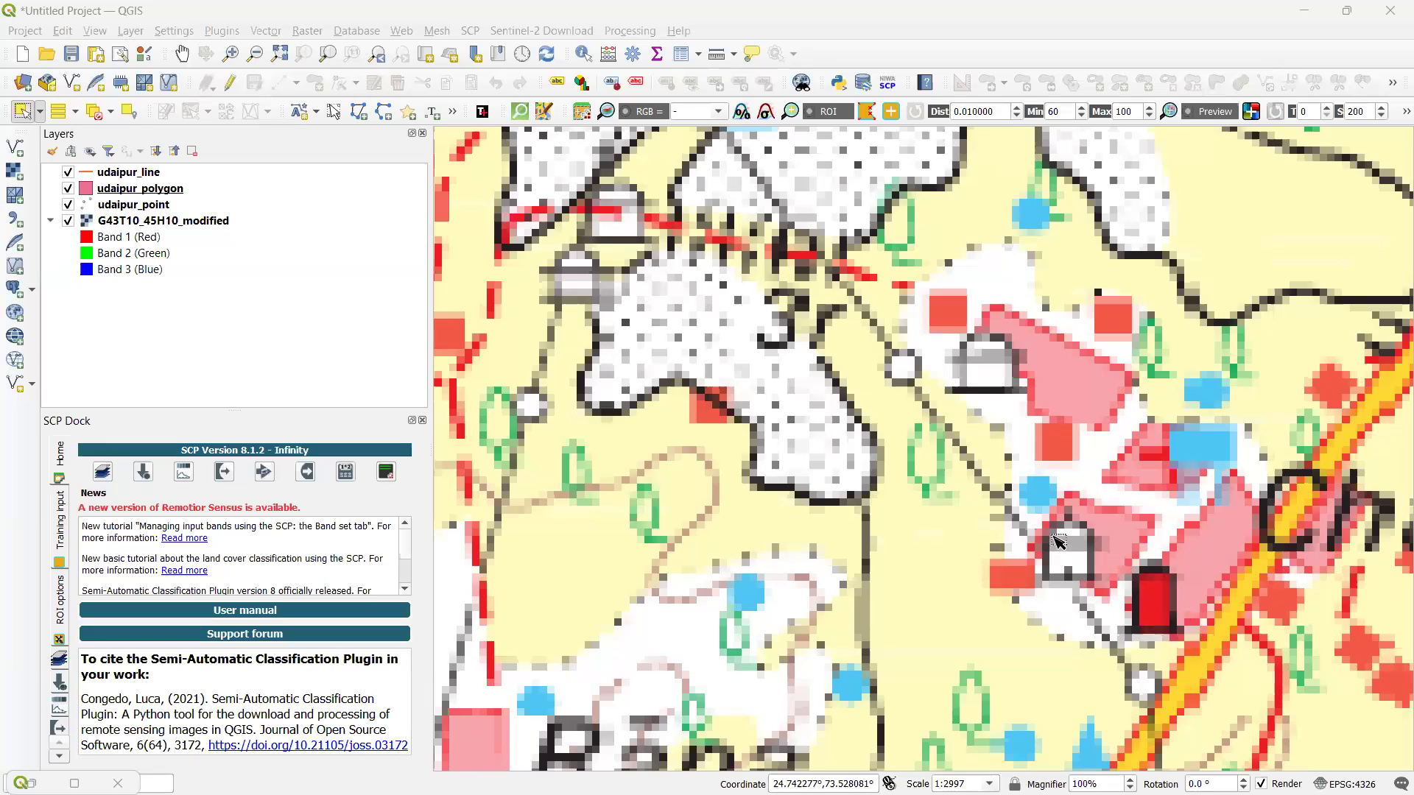
scroll(1088, 589, down, 1)
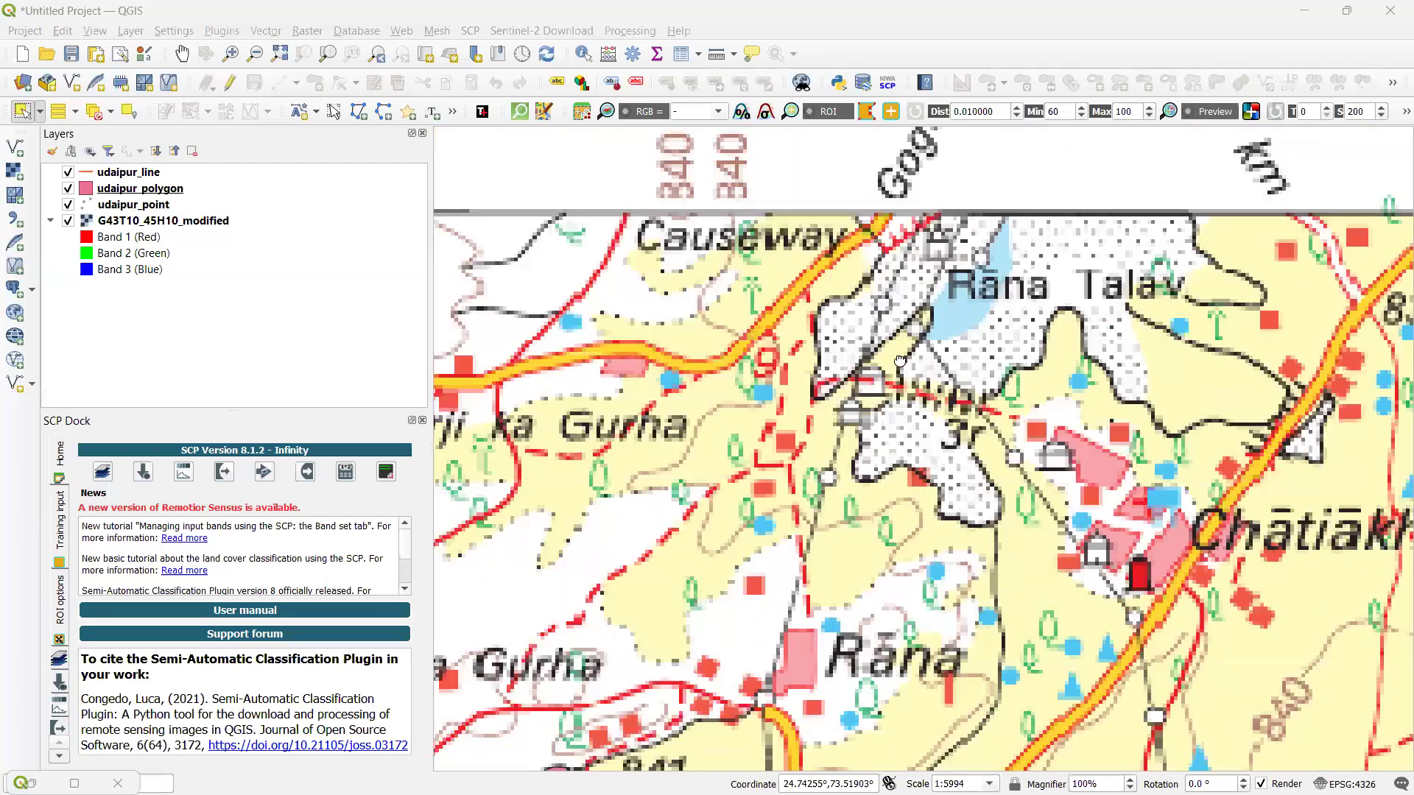
scroll(896, 362, down, 2)
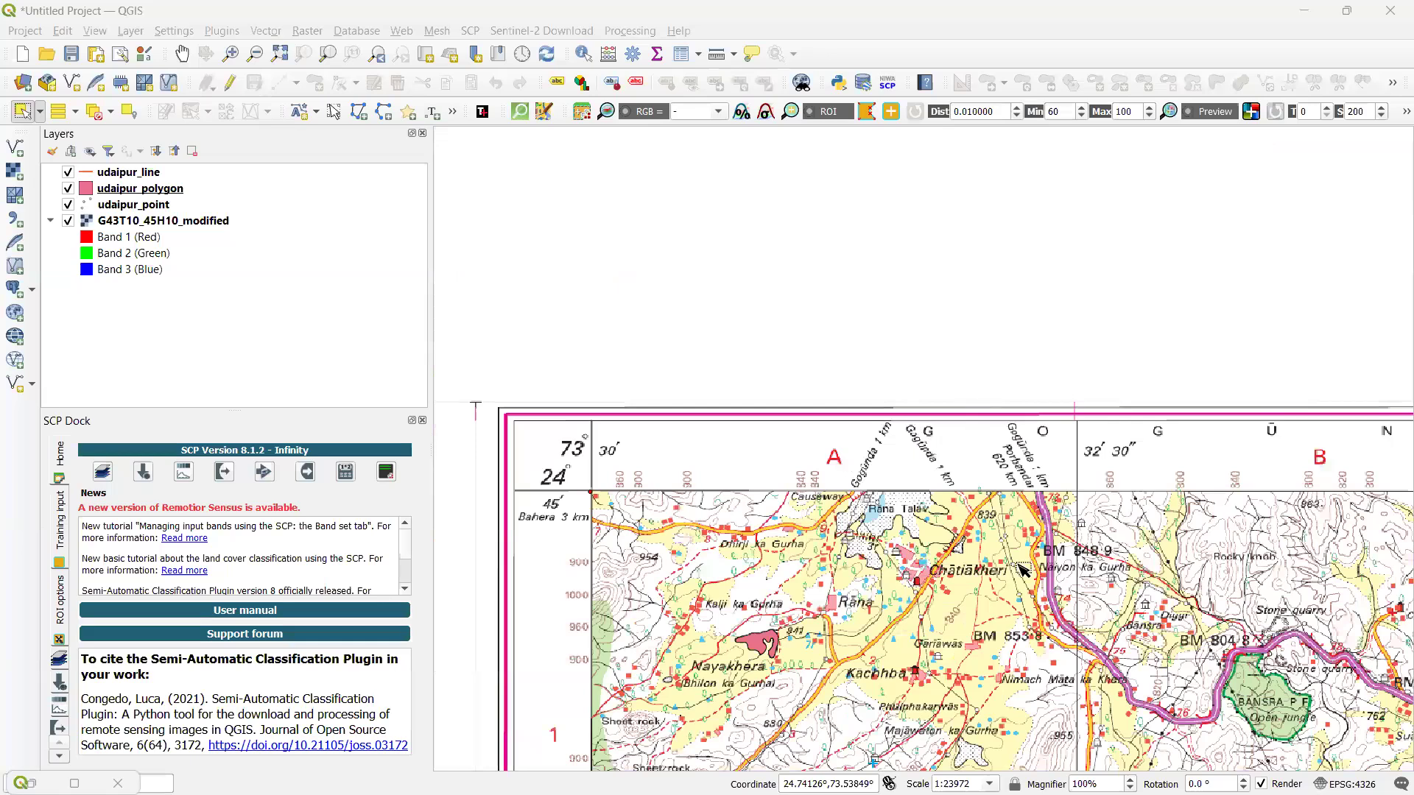
drag(1023, 572, 971, 340)
drag(1016, 569, 1032, 577)
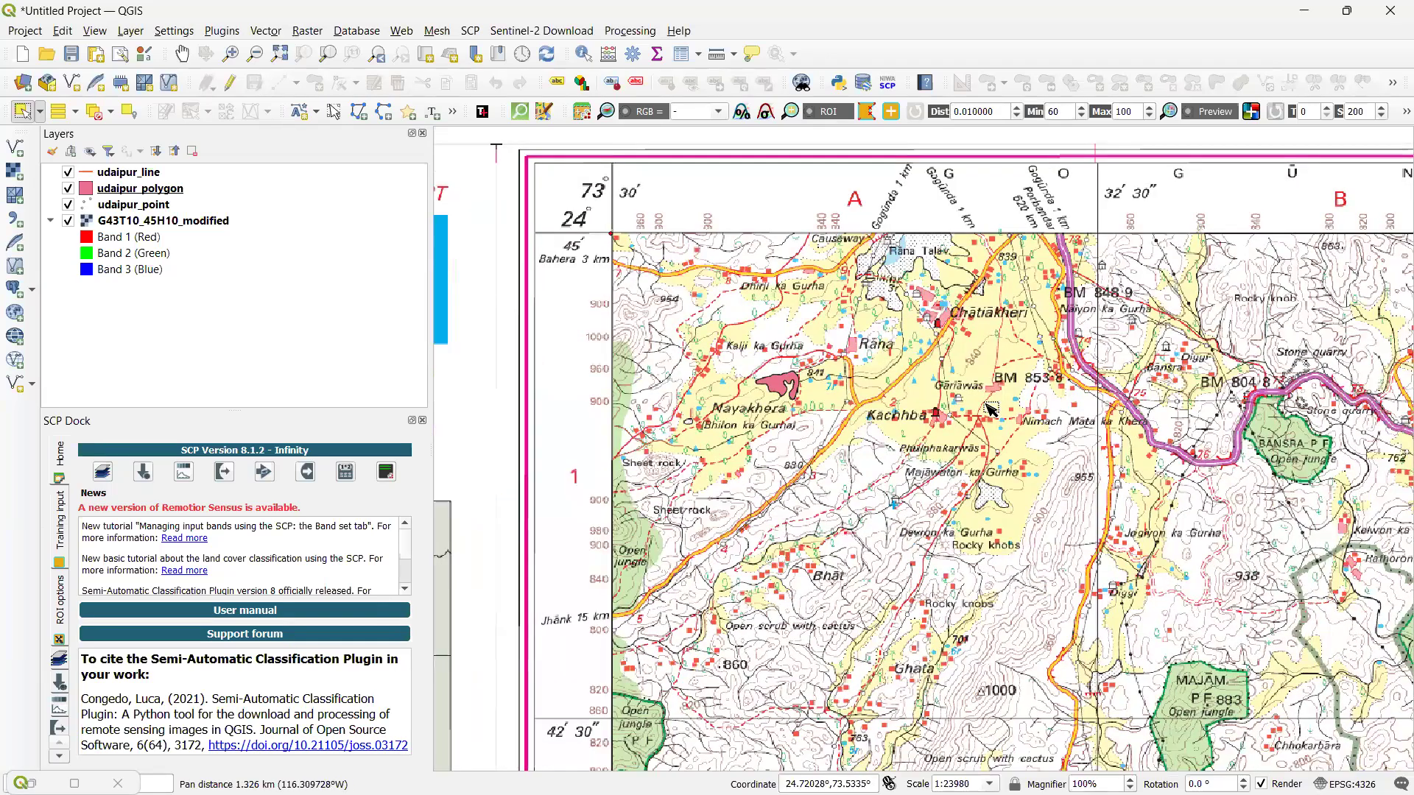
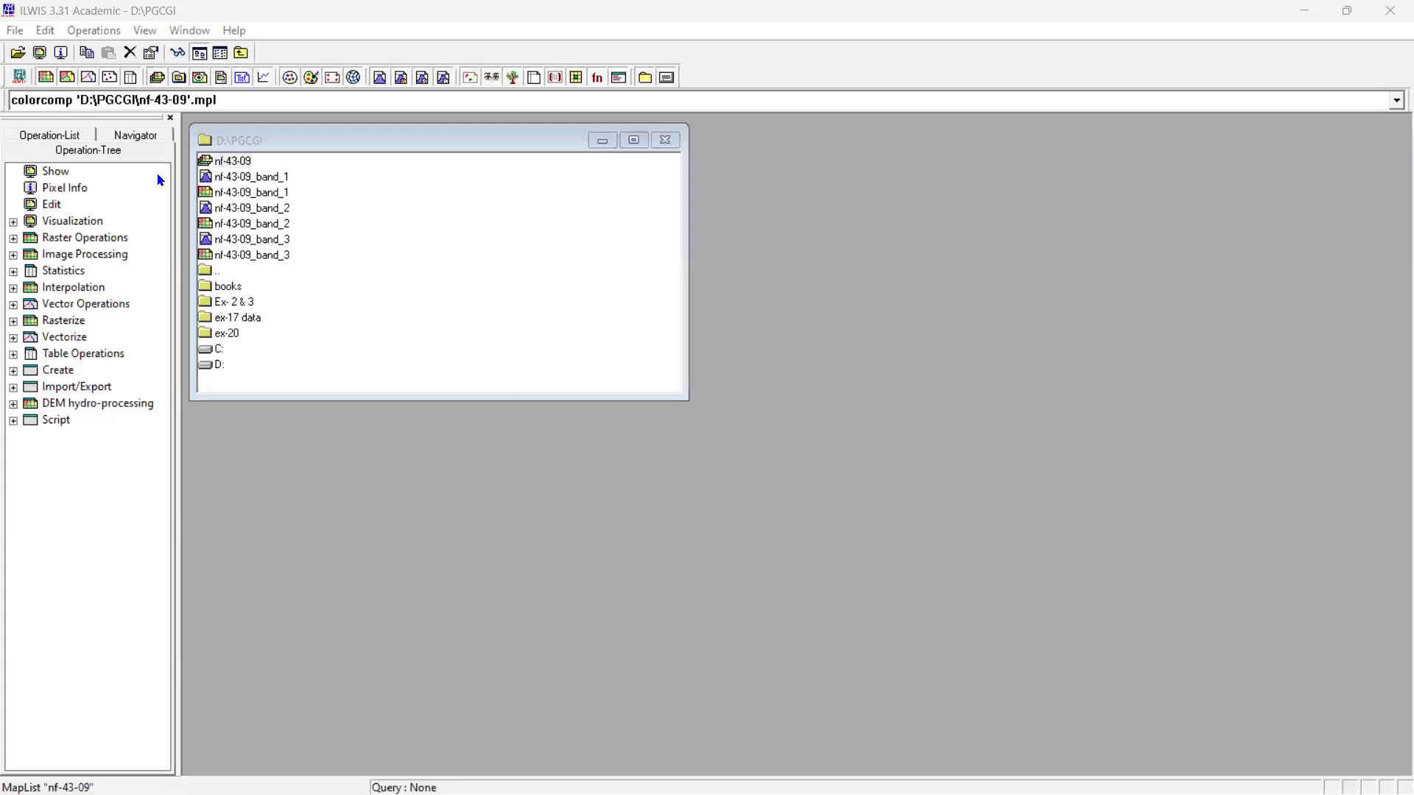
Display the nf-43-09 map list as an RGB colour composite with band_1 as red, band_2 green and band_3 blue, and enlarge its window
double_click(221, 162)
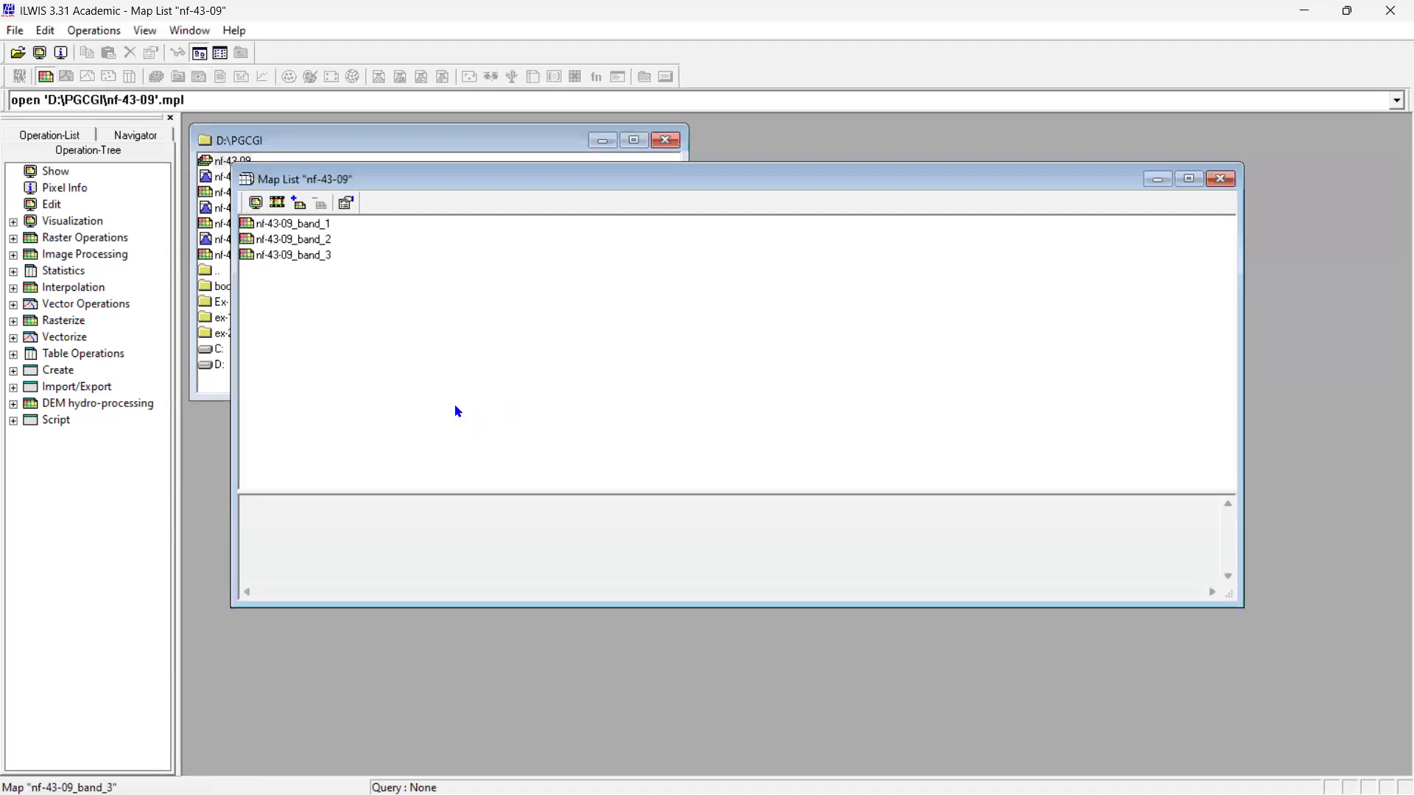
click(277, 202)
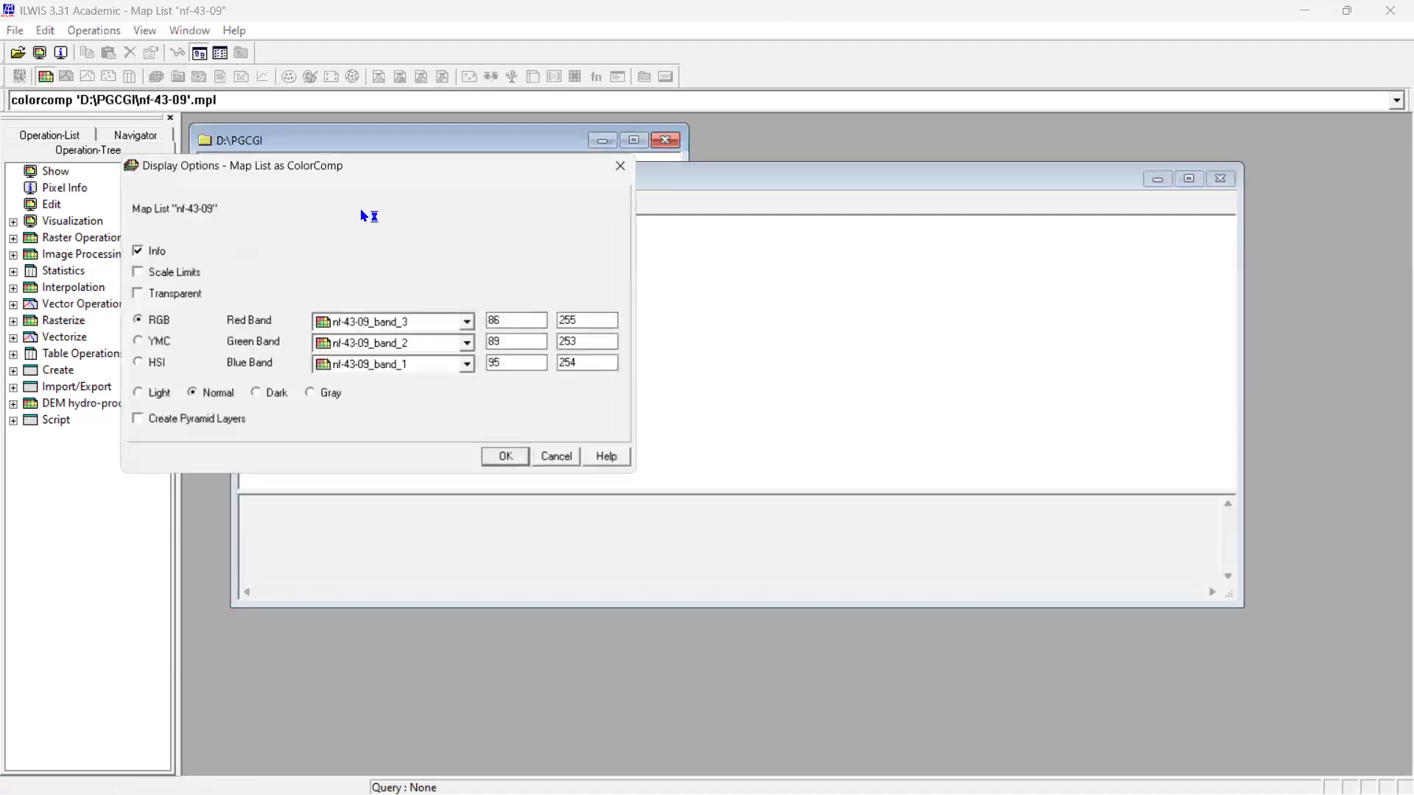
click(467, 321)
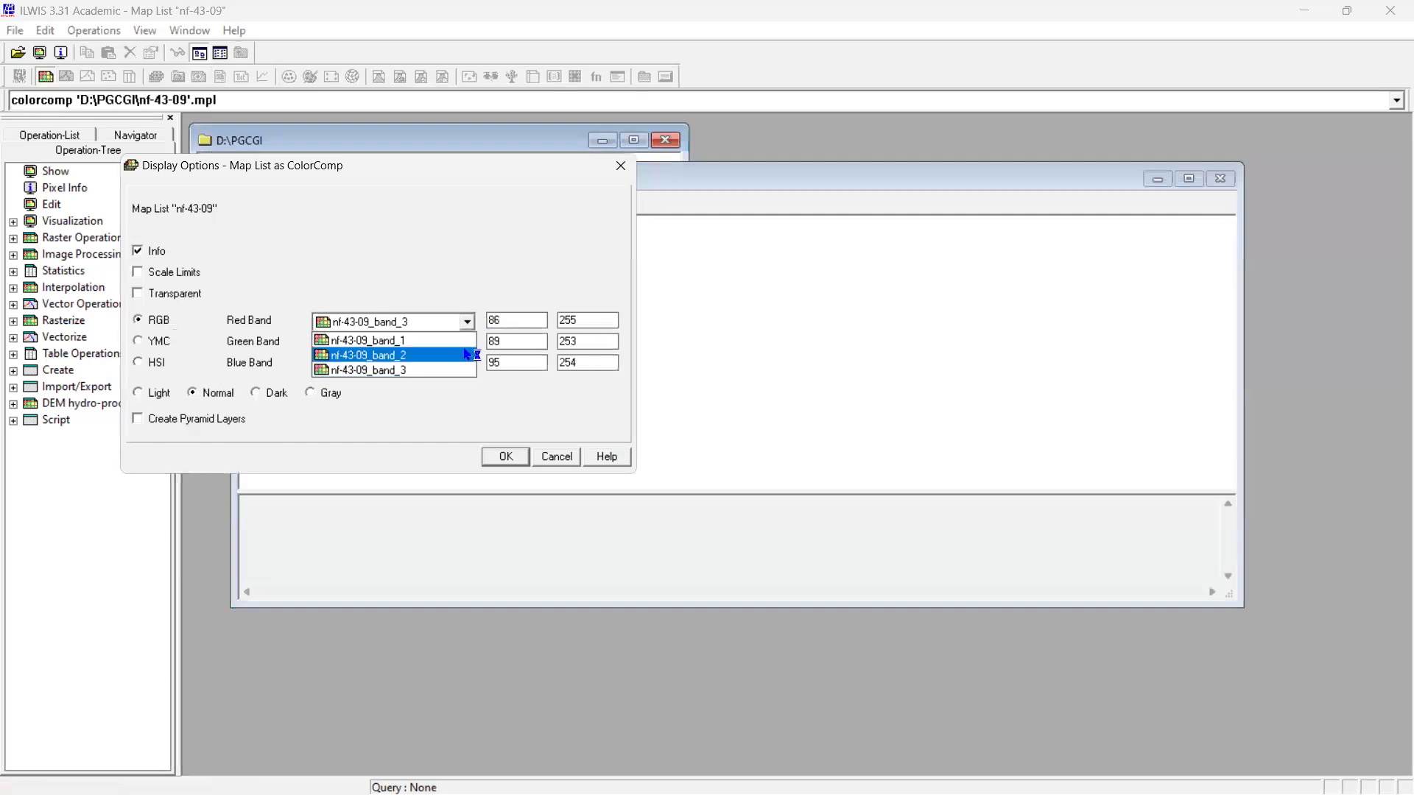
click(462, 339)
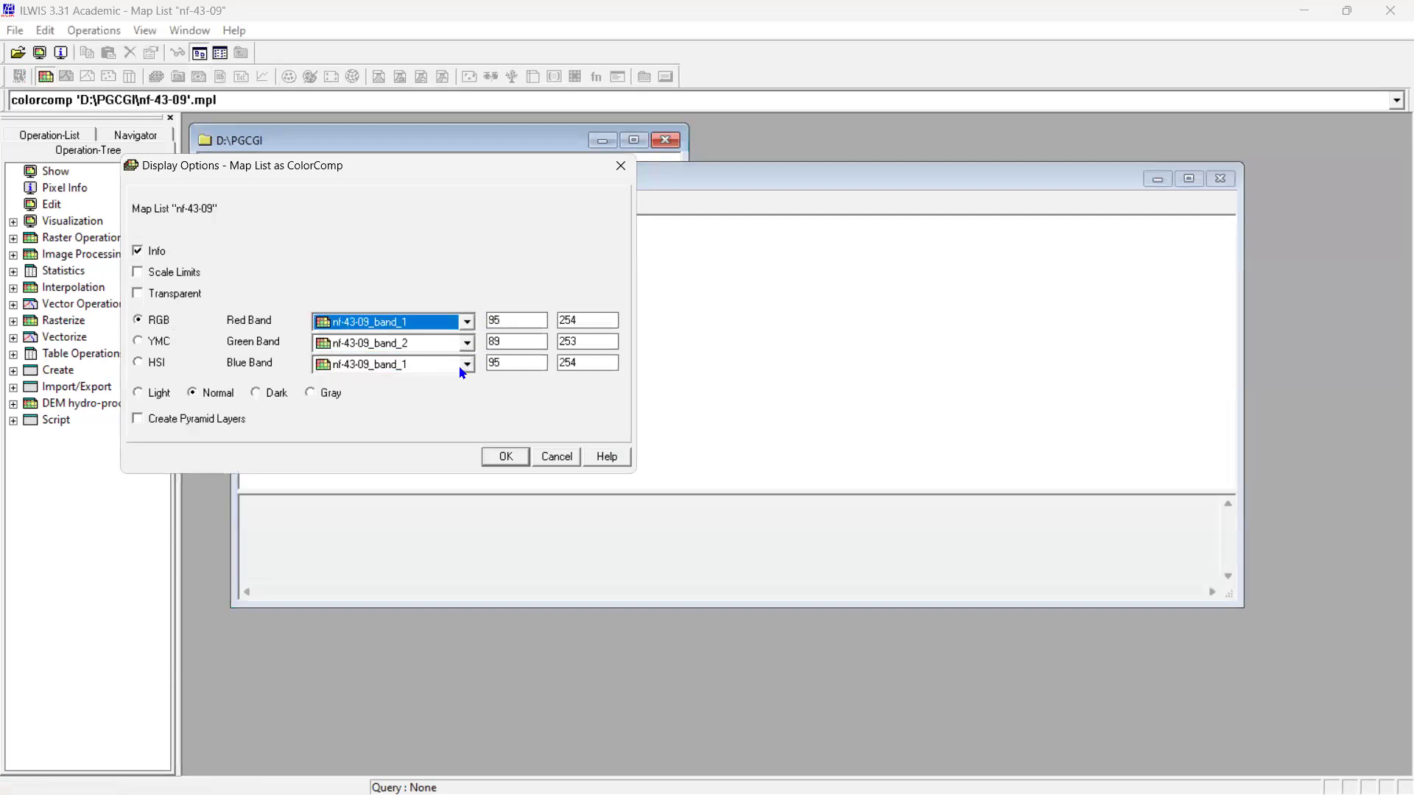
click(467, 364)
click(414, 413)
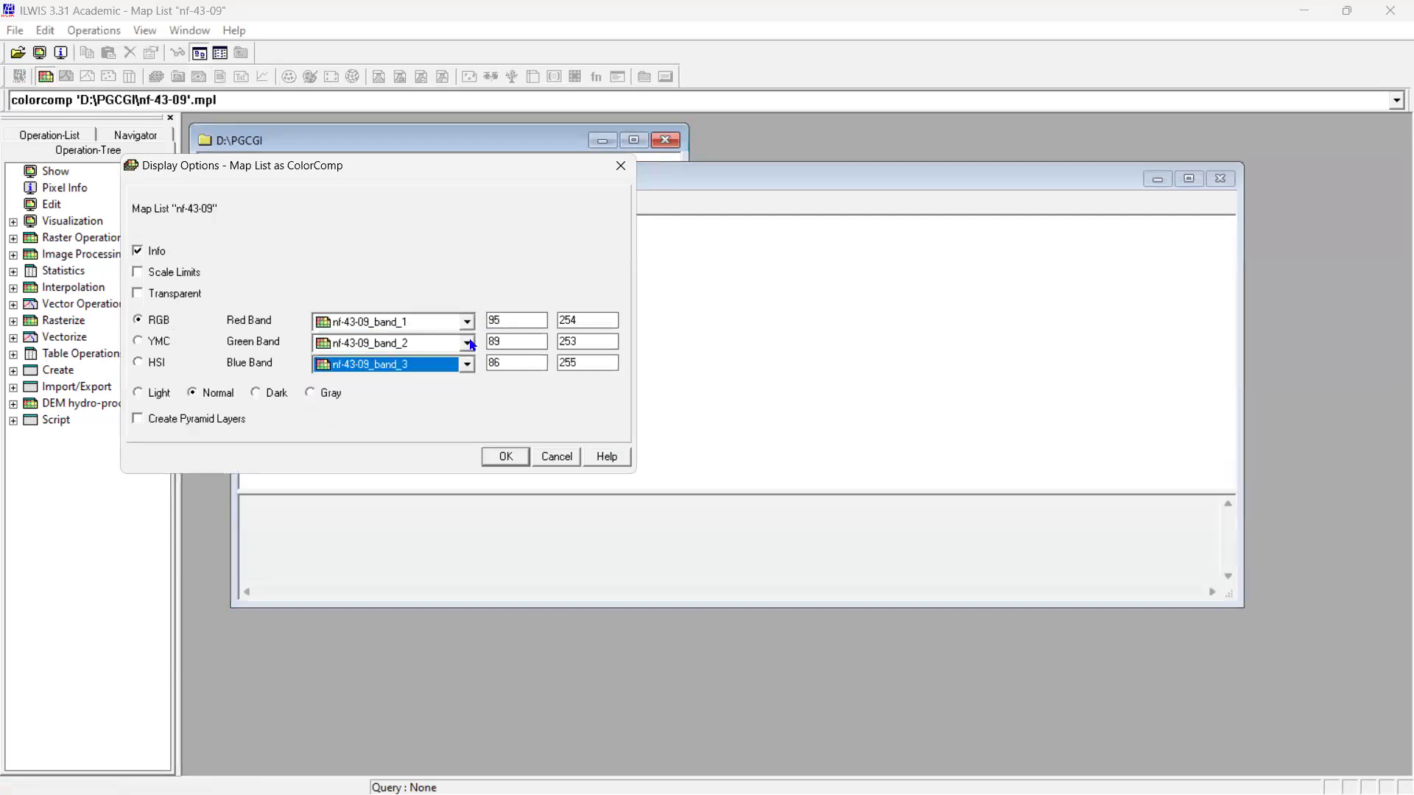
click(500, 456)
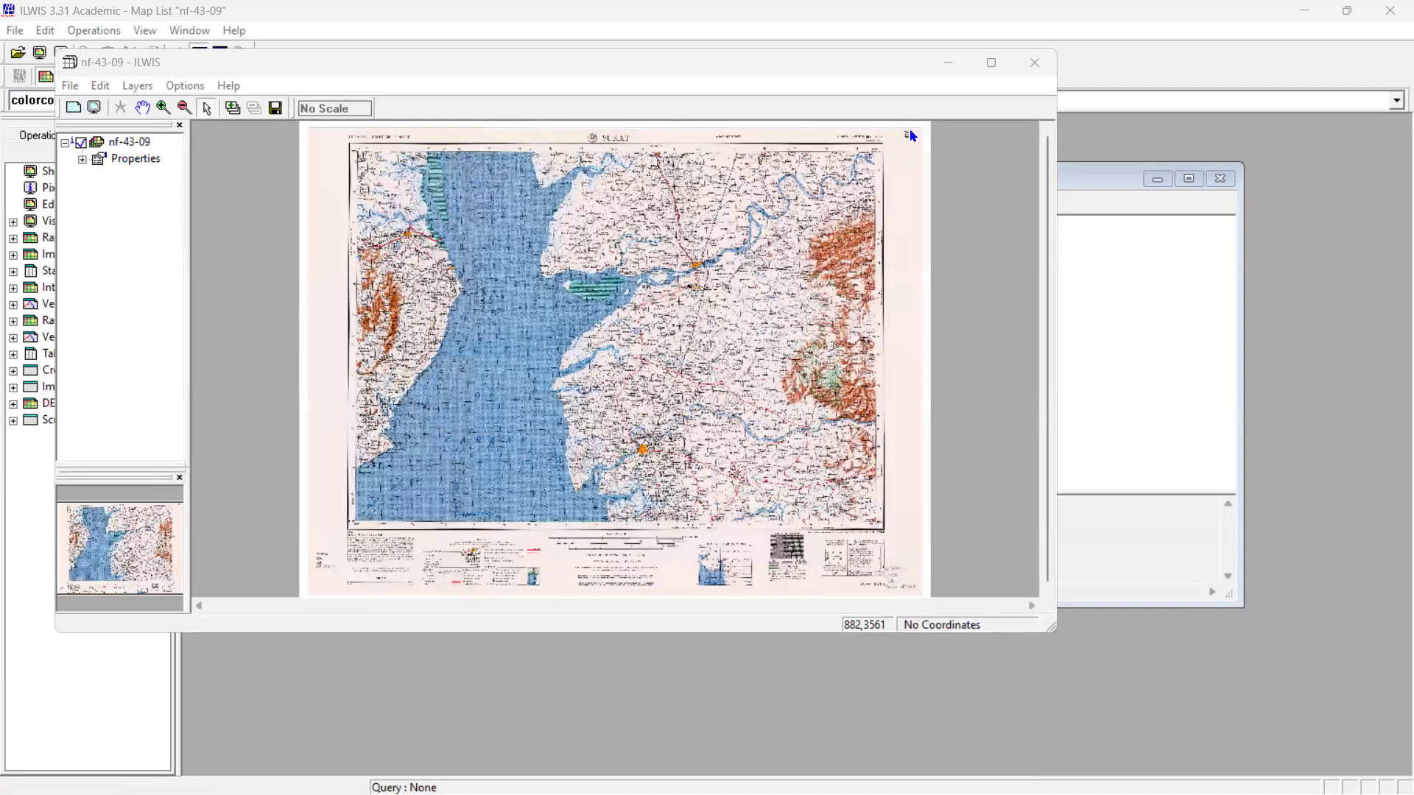
click(991, 63)
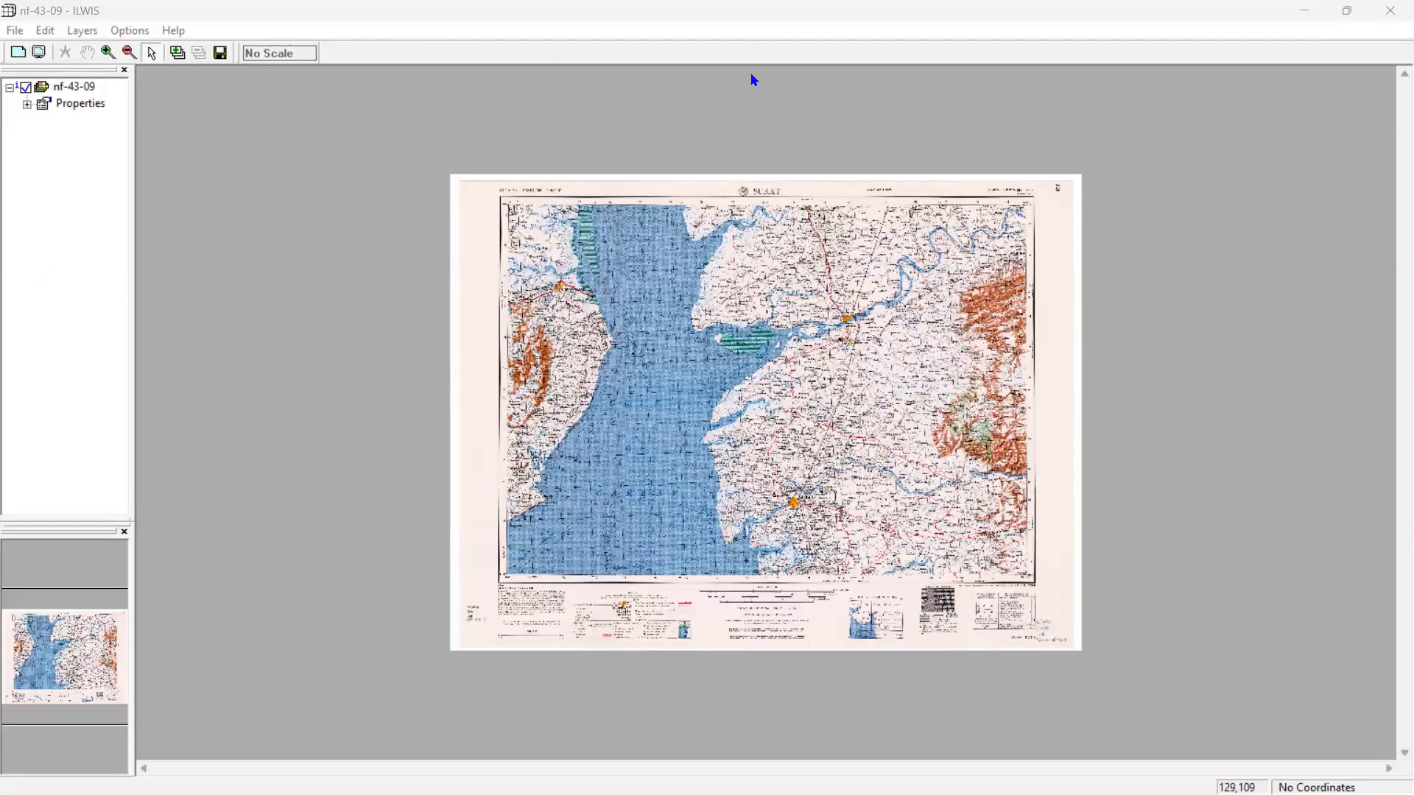
Start creating a new georeference for the displayed nf-43-09 map
click(16, 31)
mouse_move(15, 30)
mouse_move(46, 51)
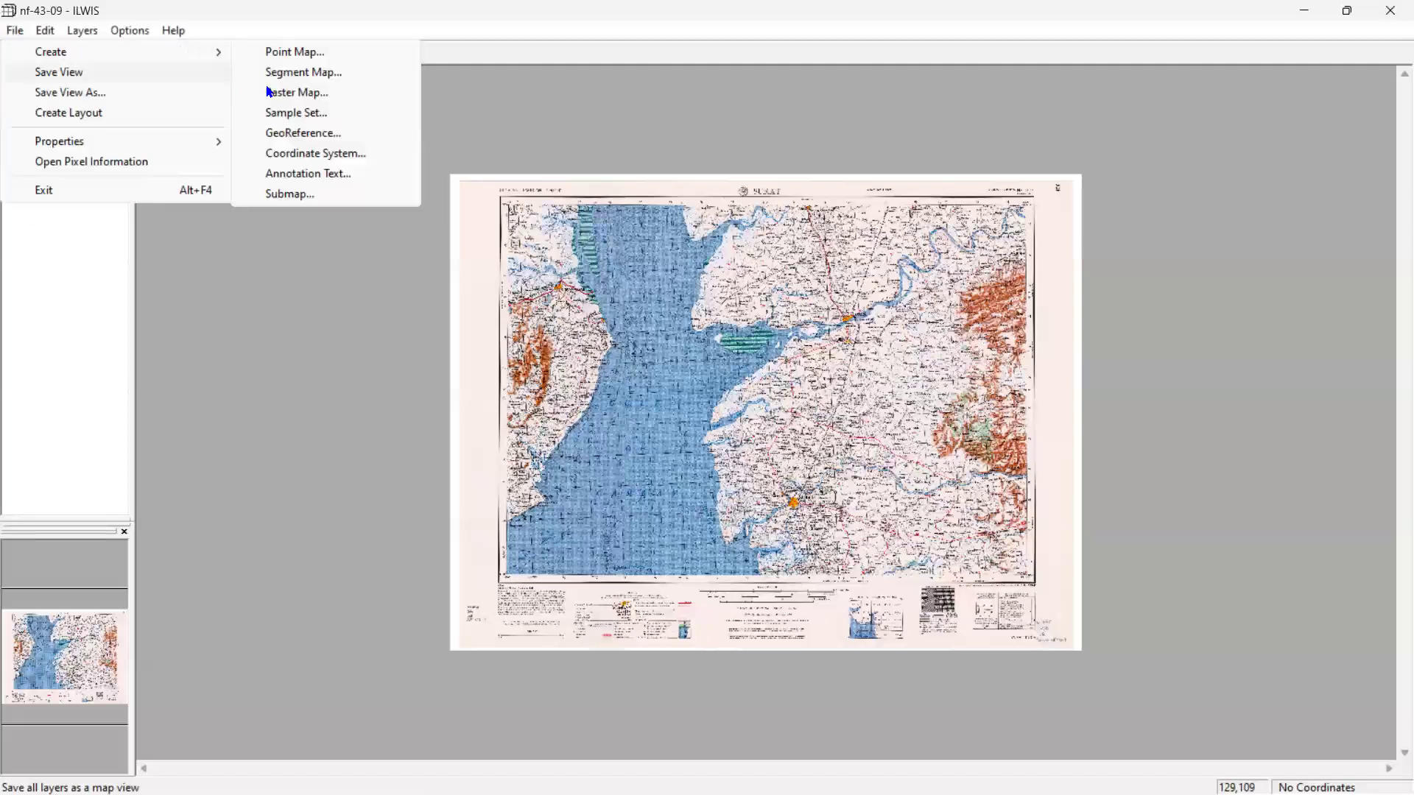
click(359, 139)
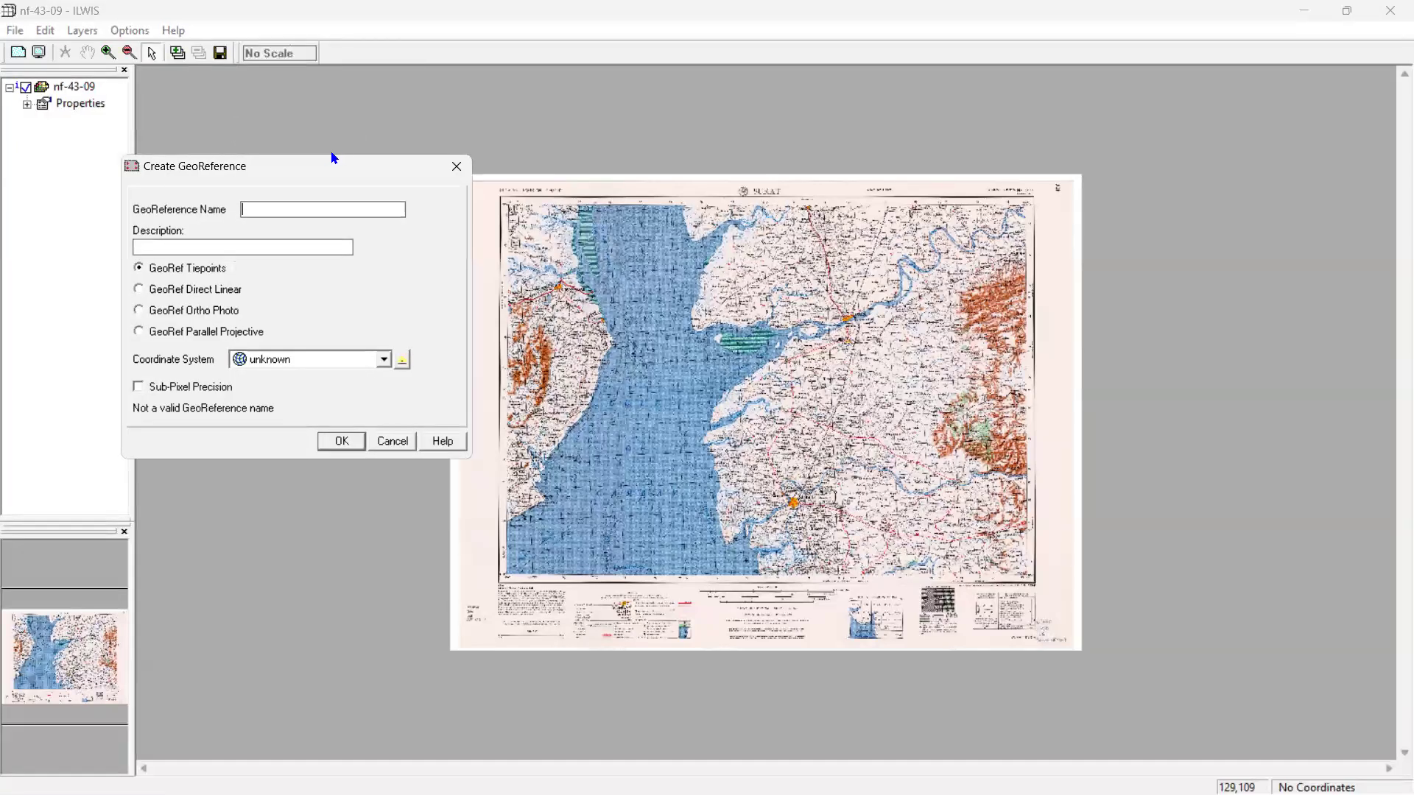
Switch to MGYL-004-E.pdf in Acrobat Reader and look back through the georeferencing unit to section 4.5 on the QGIS steps
mouse_move(1042, 794)
mouse_move(914, 794)
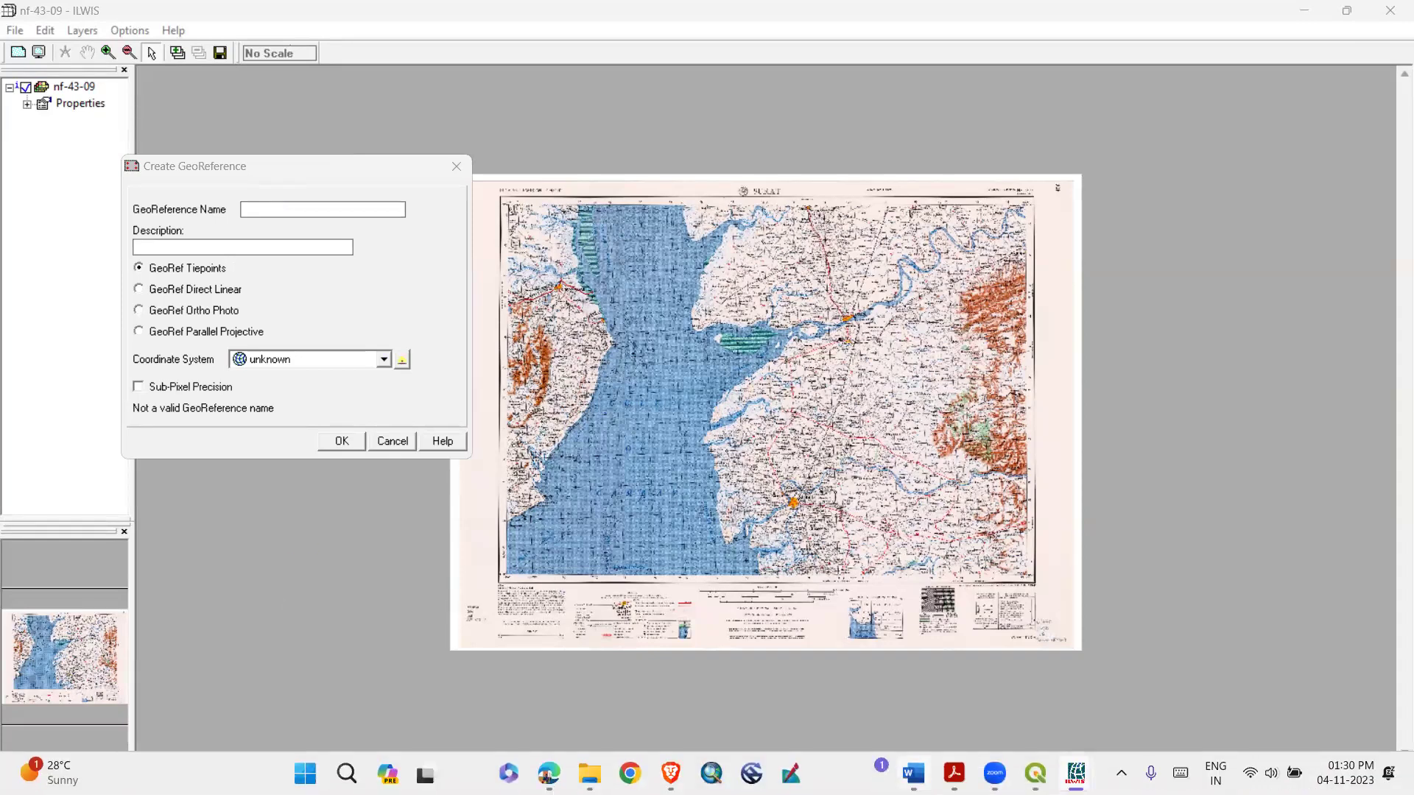
click(955, 774)
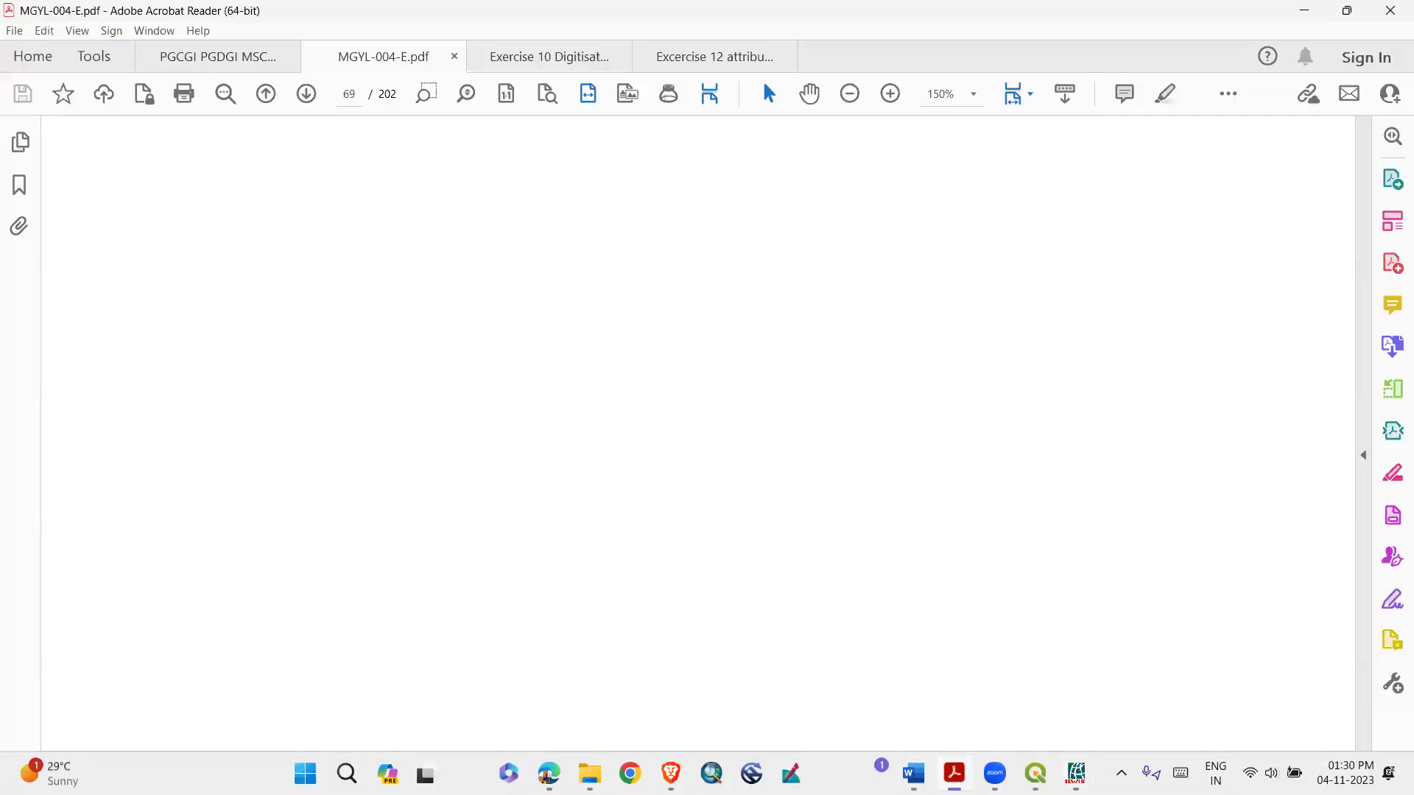
scroll(763, 80, up, 10)
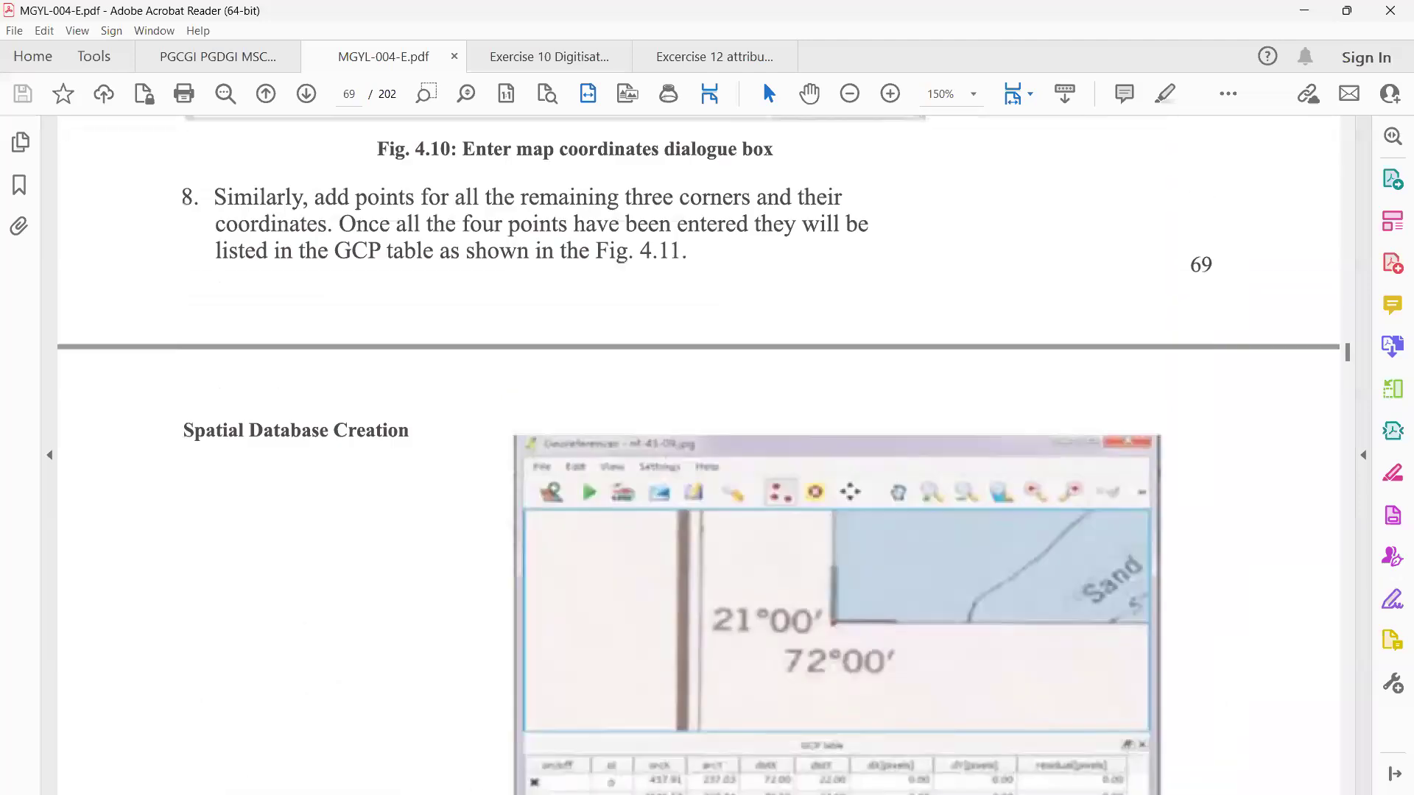
scroll(763, 80, up, 10)
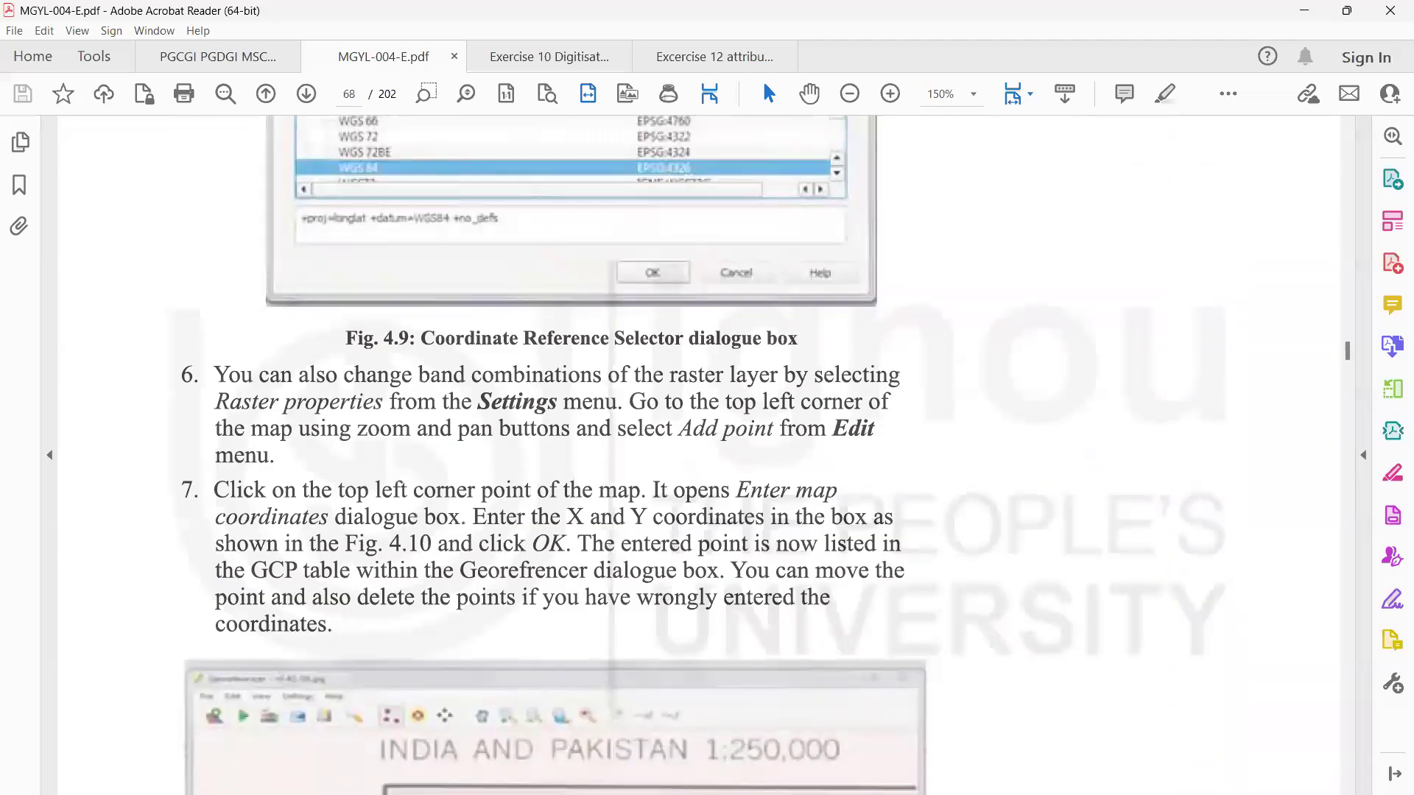
scroll(700, 457, up, 8)
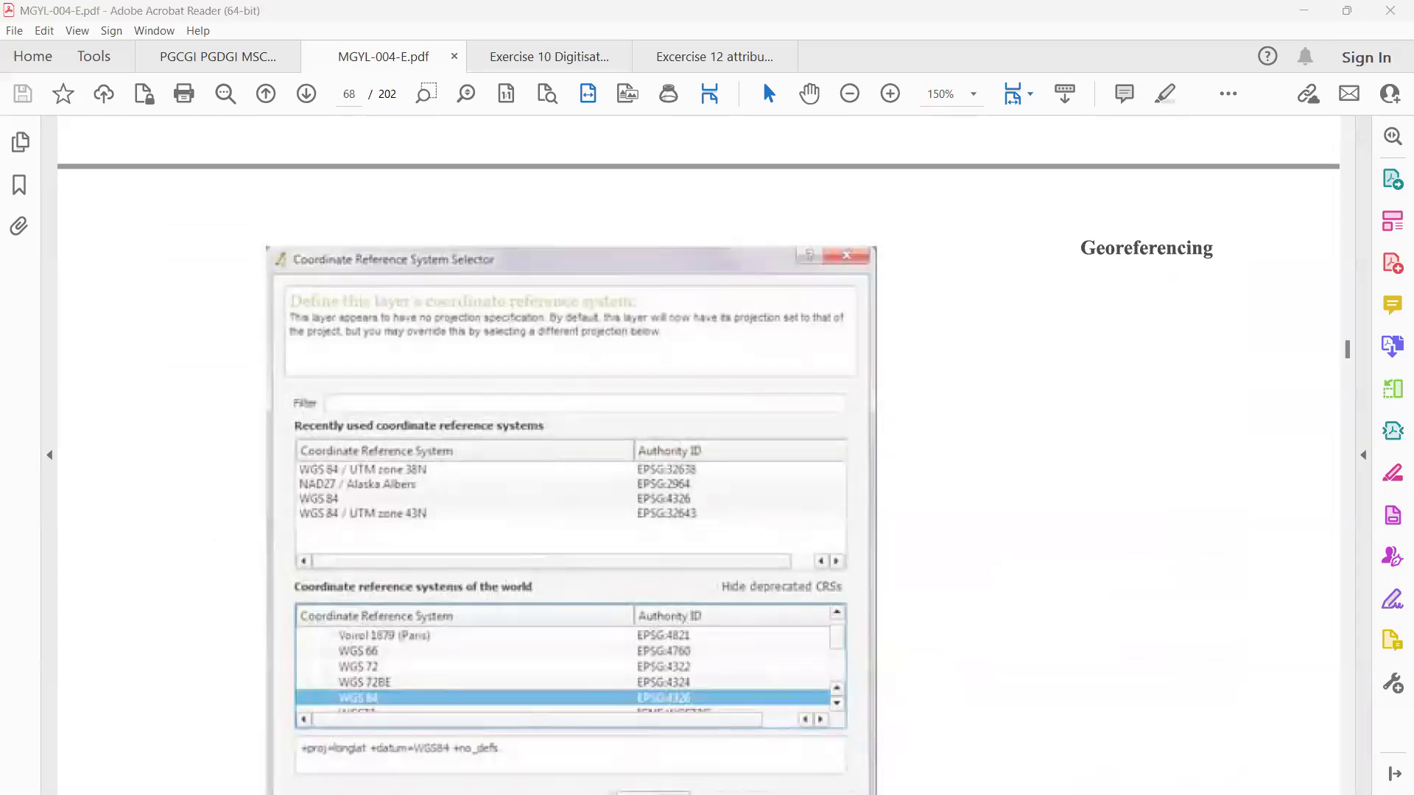
scroll(731, 398, up, 12)
scroll(732, 399, up, 10)
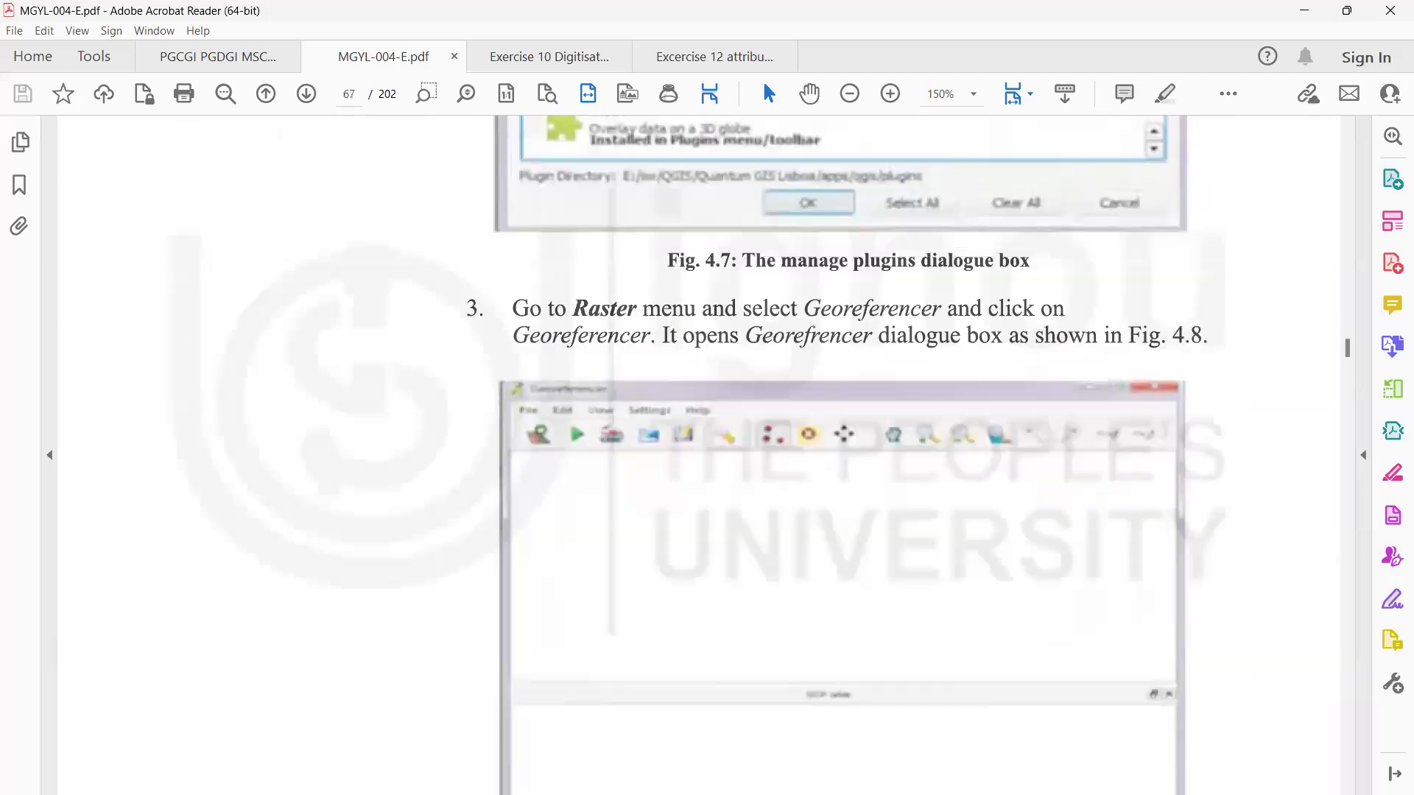
scroll(731, 398, up, 6)
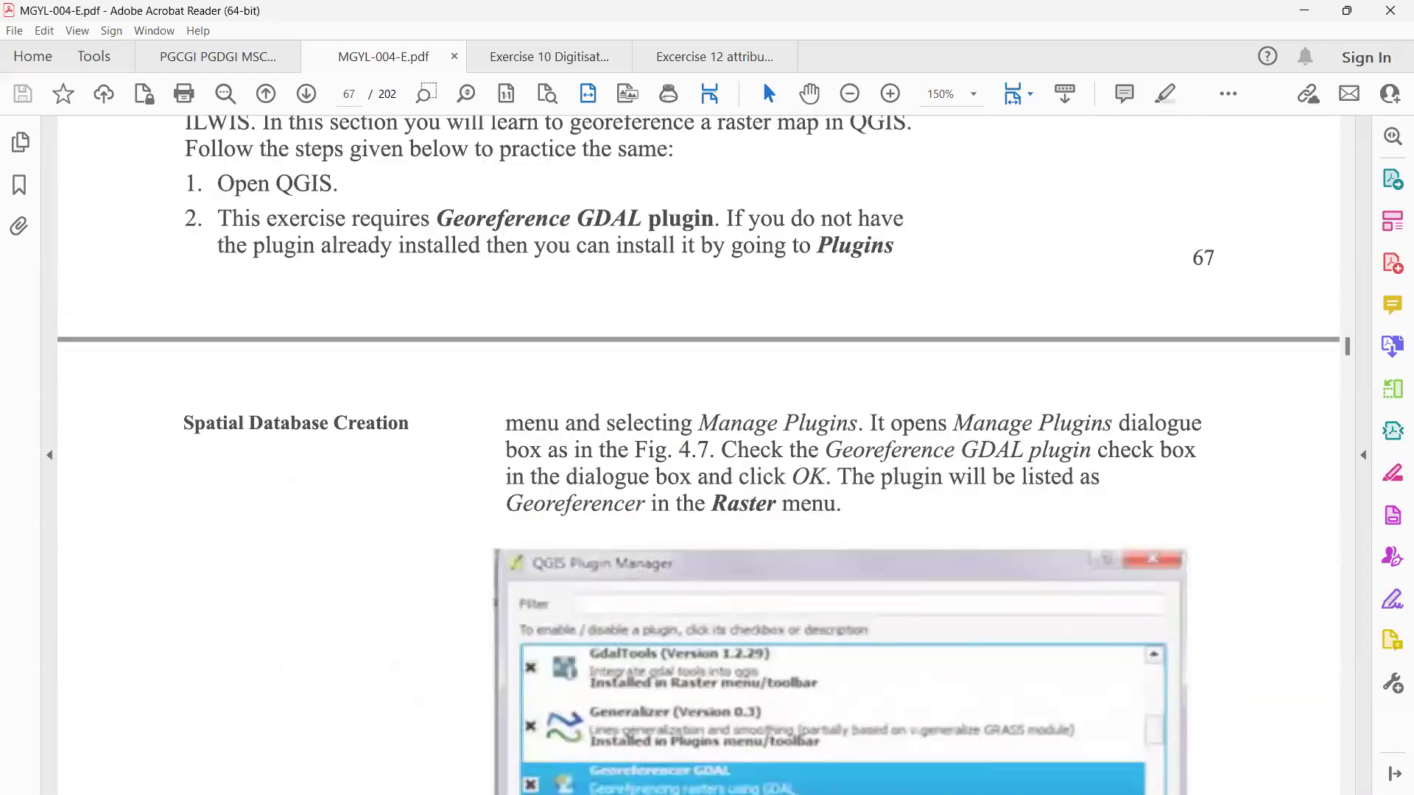
scroll(1374, 363, down, 2)
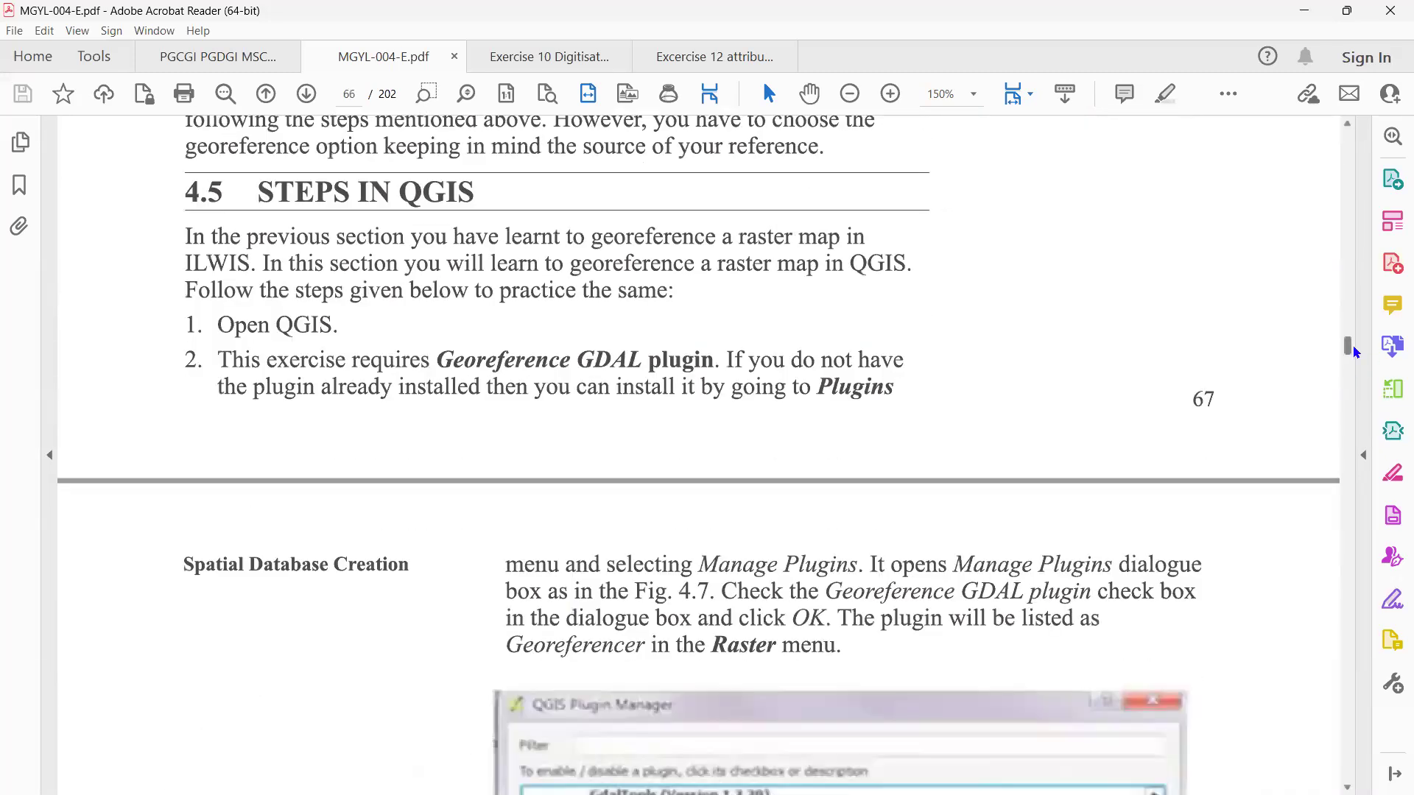
Look through the digitisation unit from section 5.4.3 Polygon Map back past section 5.3 Map Digitisation
drag(1348, 350, 1351, 383)
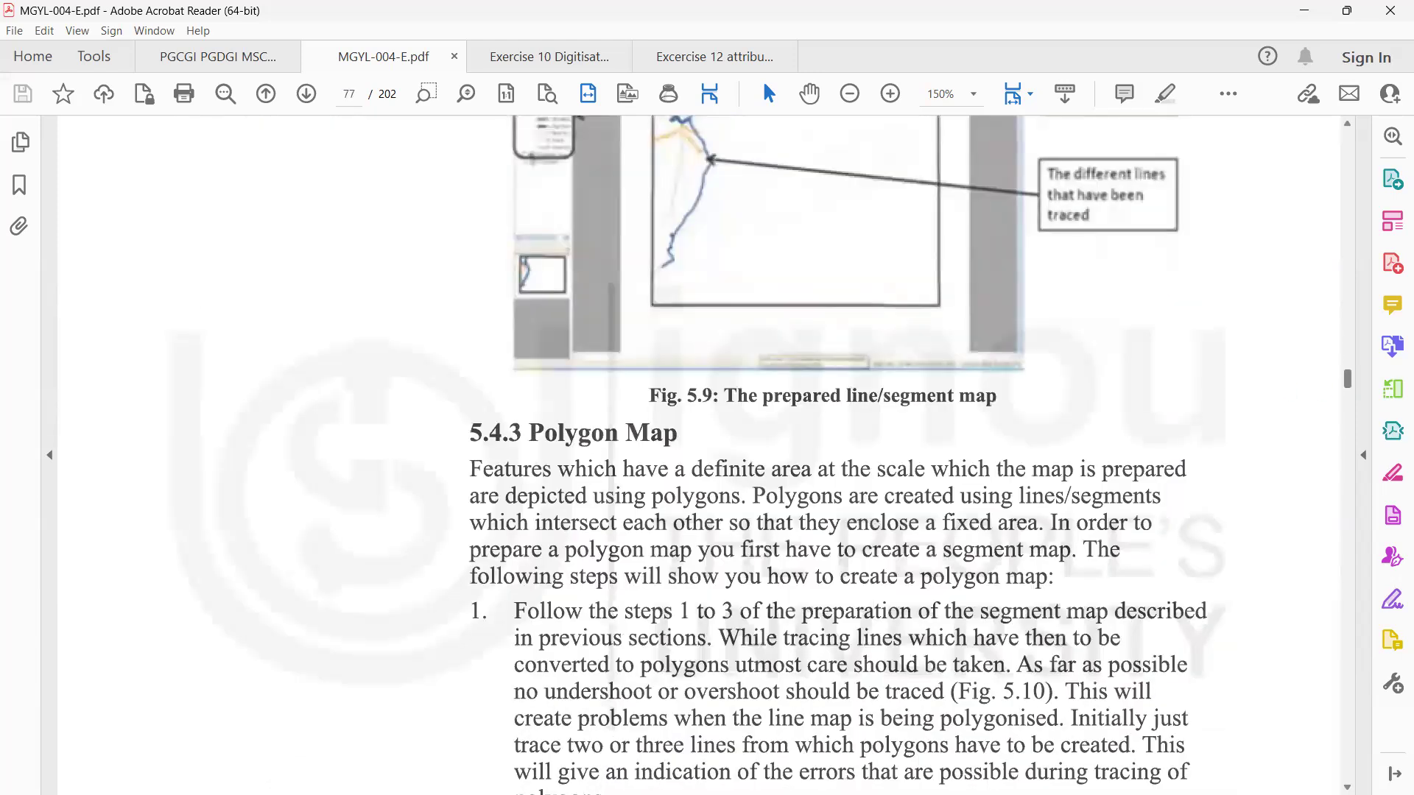
scroll(737, 455, up, 5)
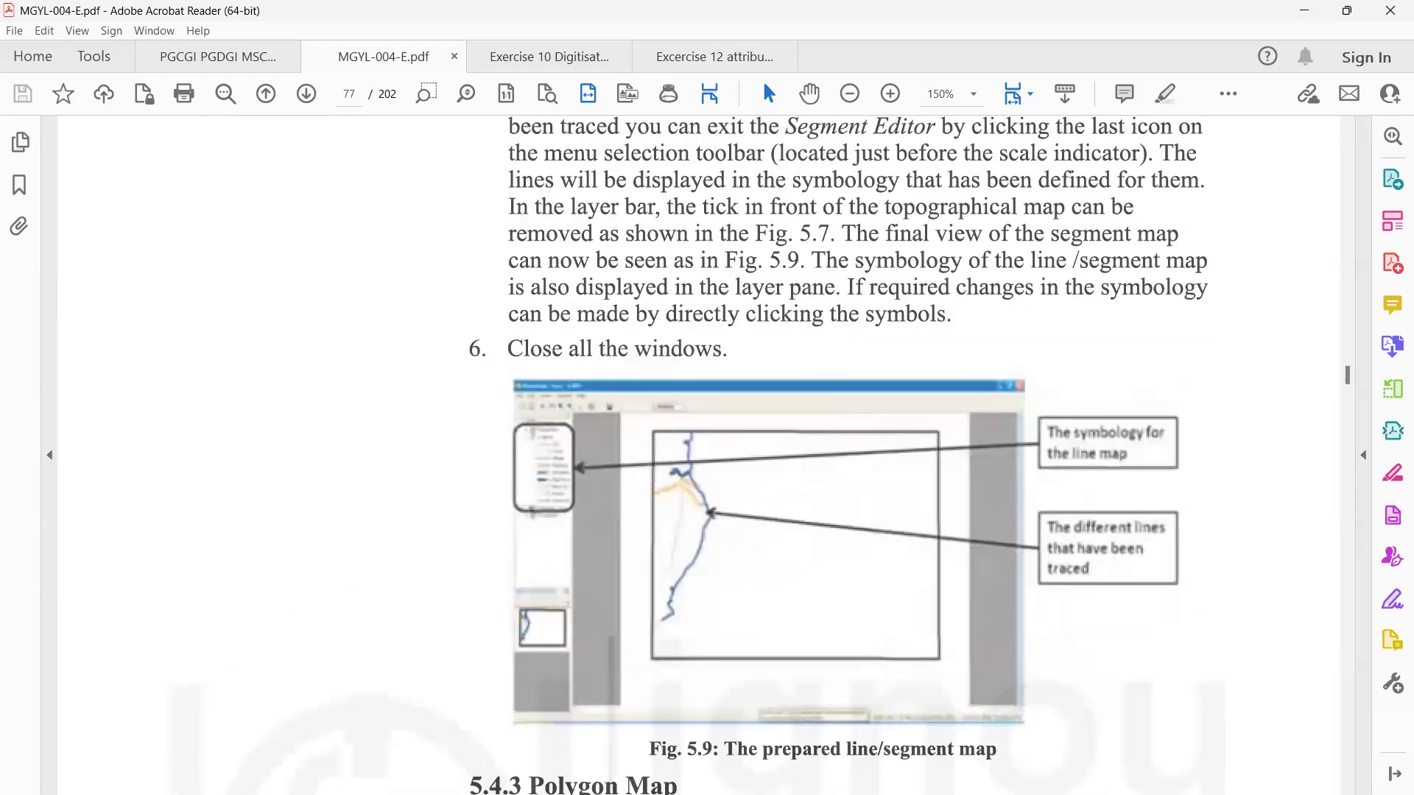
scroll(737, 455, up, 15)
scroll(737, 455, up, 5)
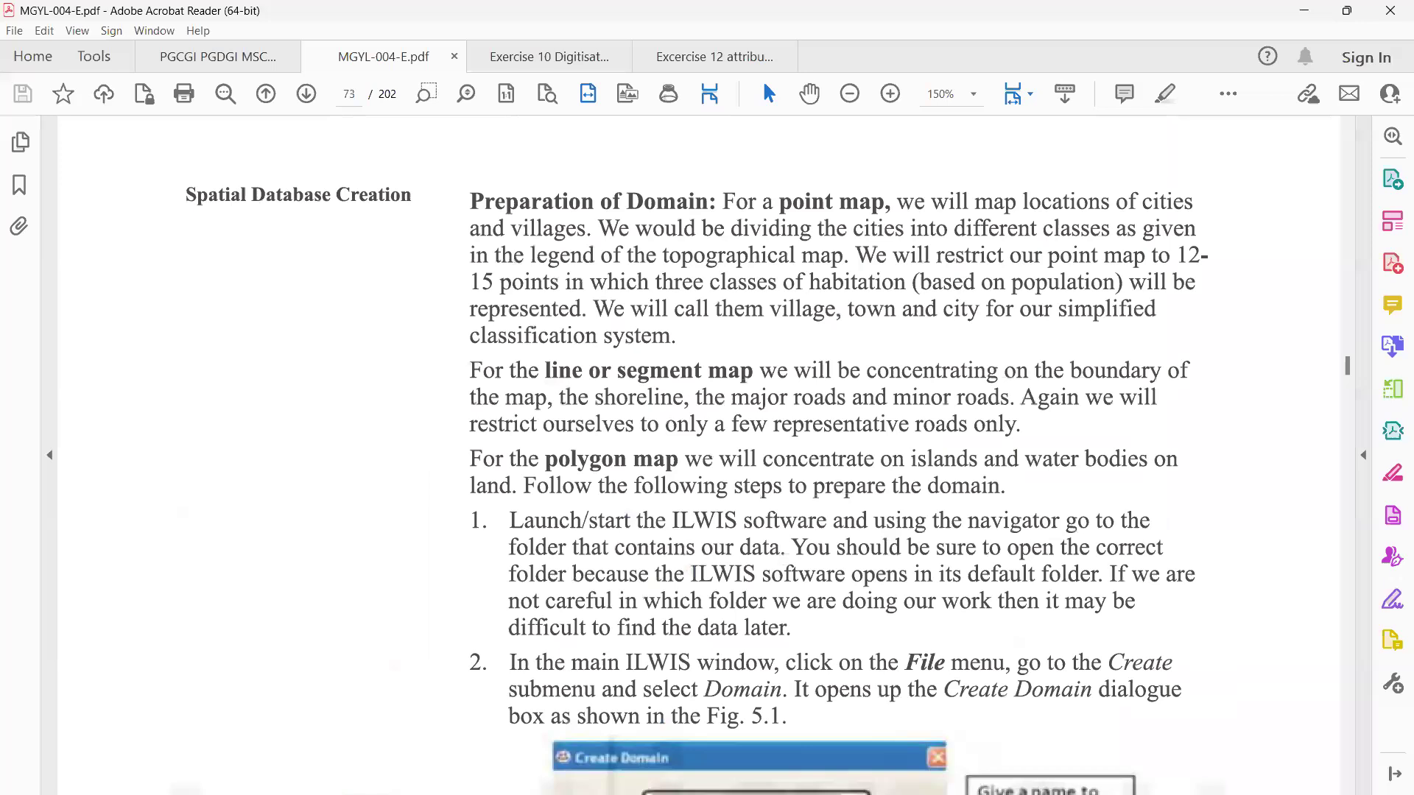
scroll(736, 455, up, 5)
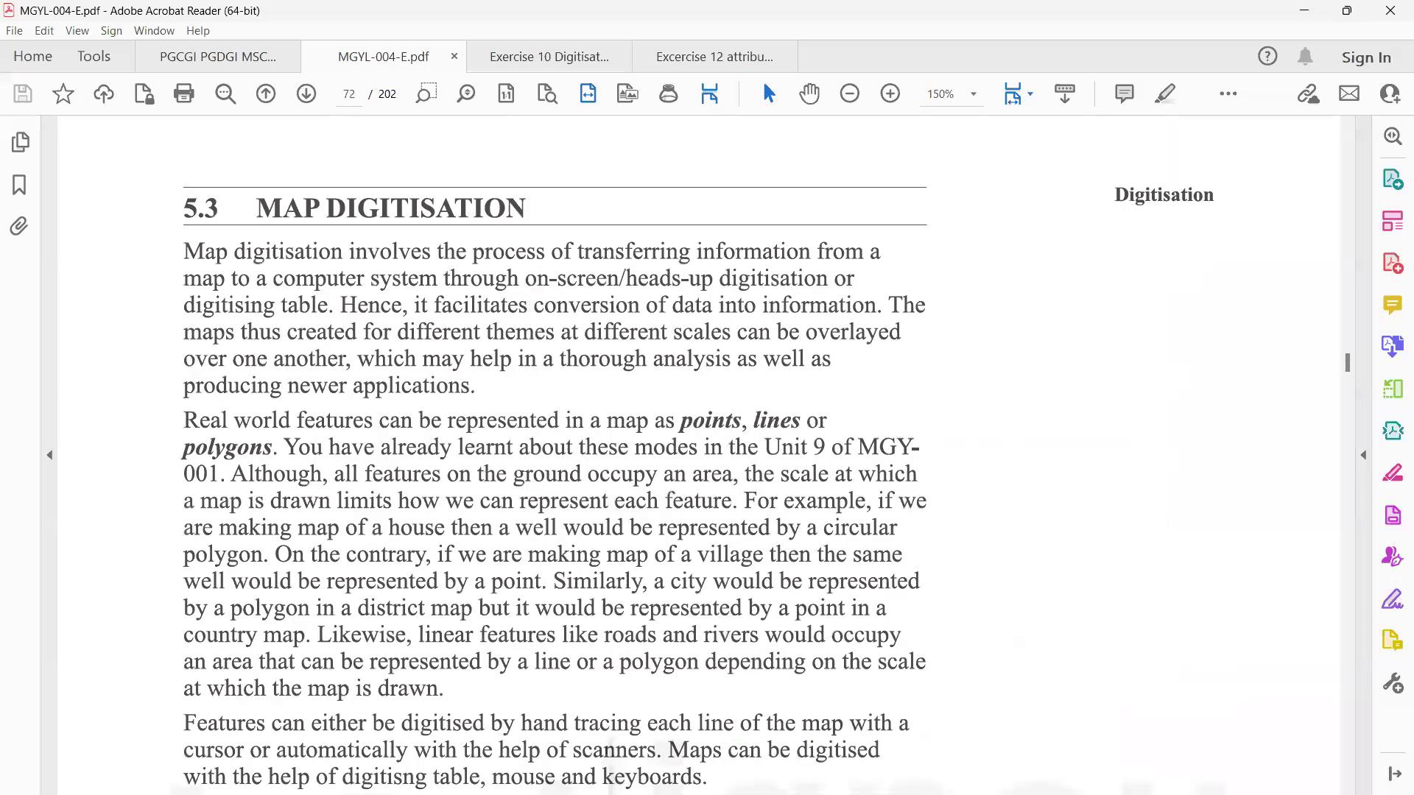
scroll(736, 455, up, 15)
scroll(736, 455, up, 10)
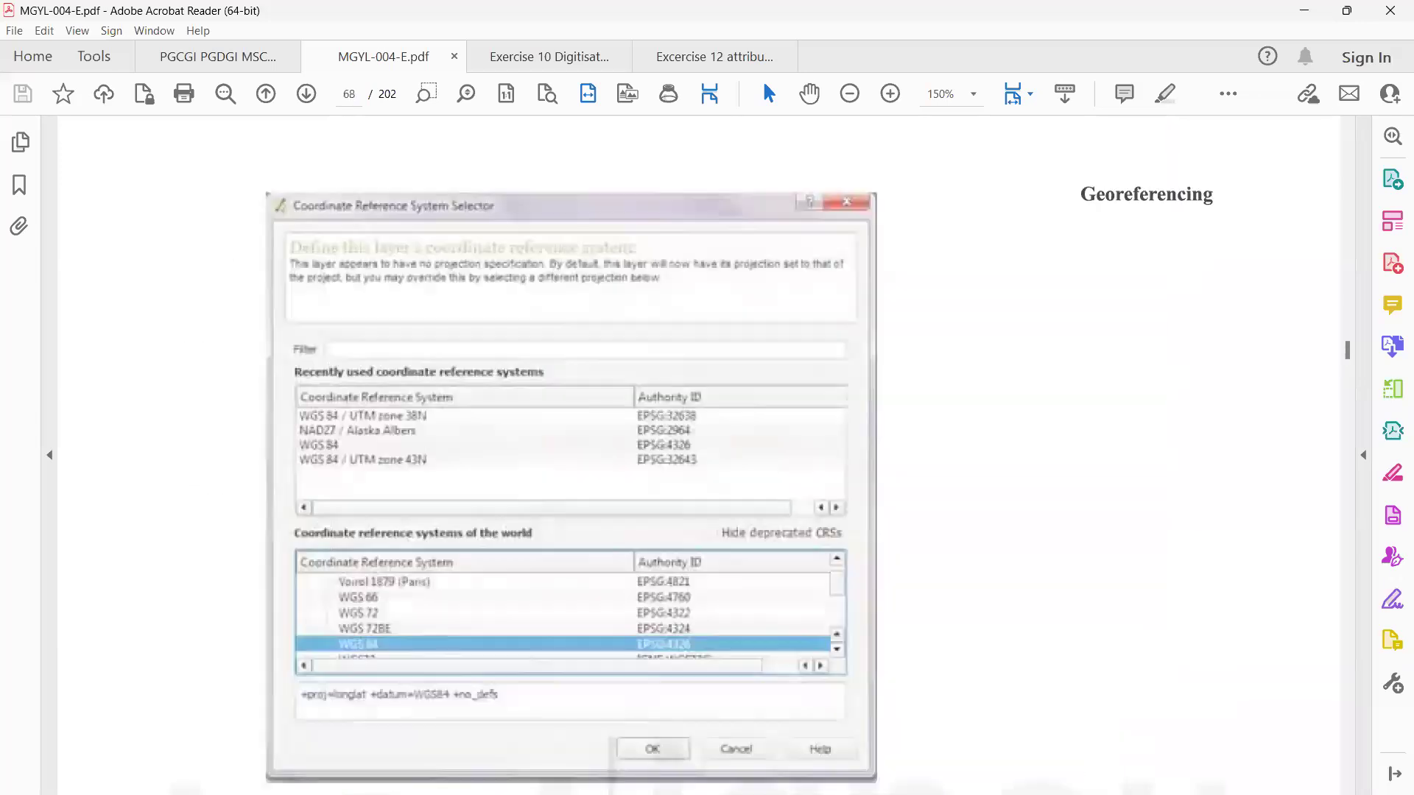
Review the QGIS georeferencing instructions from the plugin manager figure through the transformation settings to section 4.6 Home Work
scroll(736, 455, up, 10)
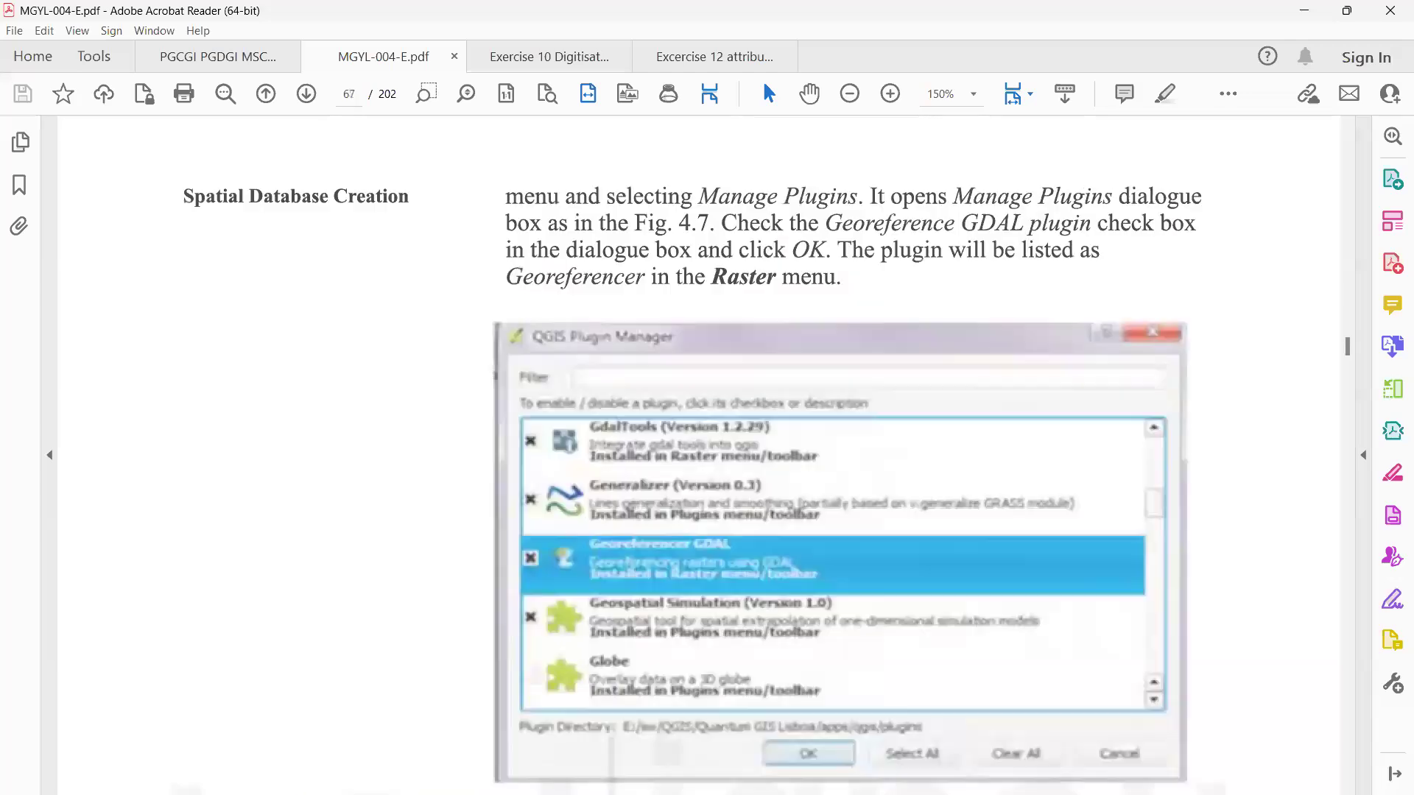
scroll(736, 455, down, 15)
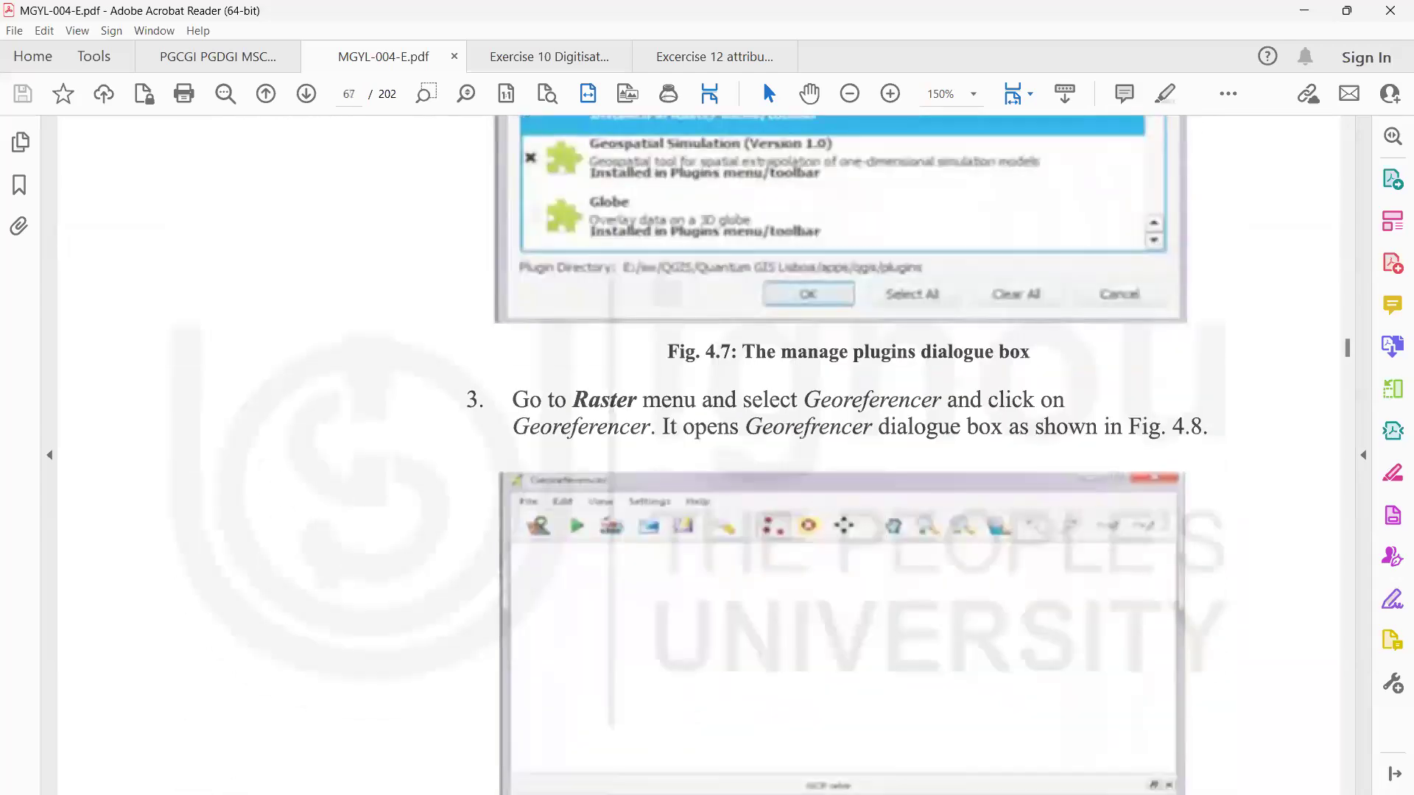
scroll(736, 456, down, 15)
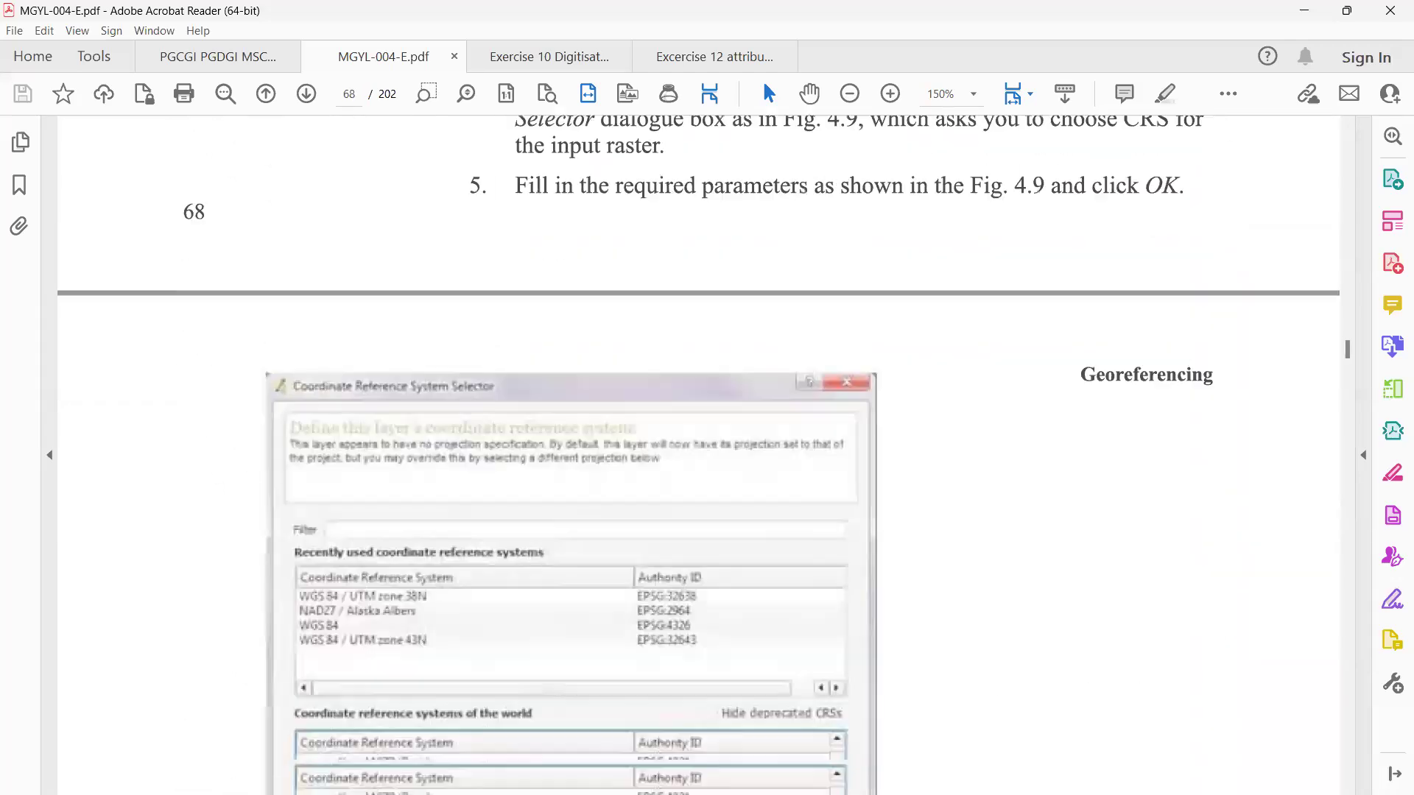
scroll(1058, 514, down, 15)
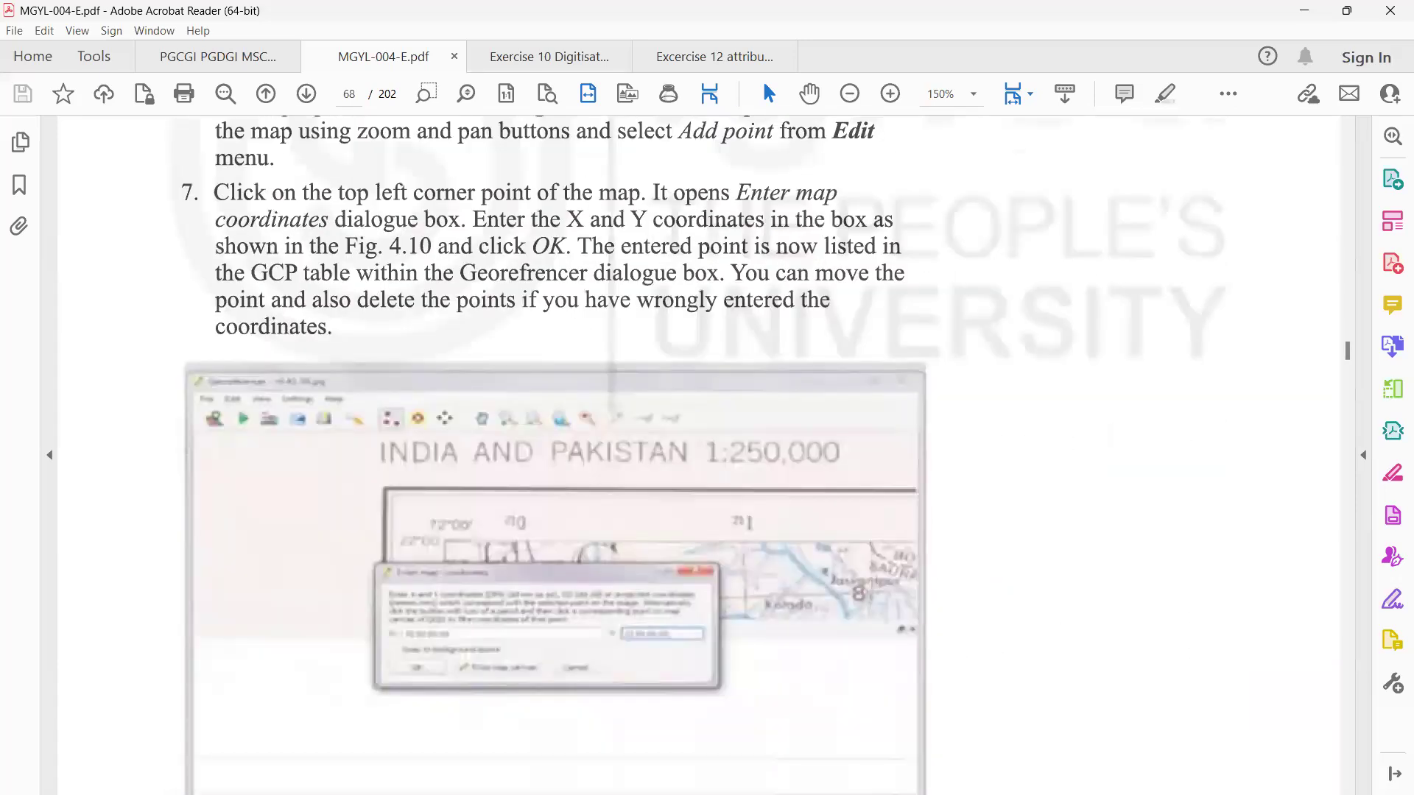
scroll(1058, 514, down, 15)
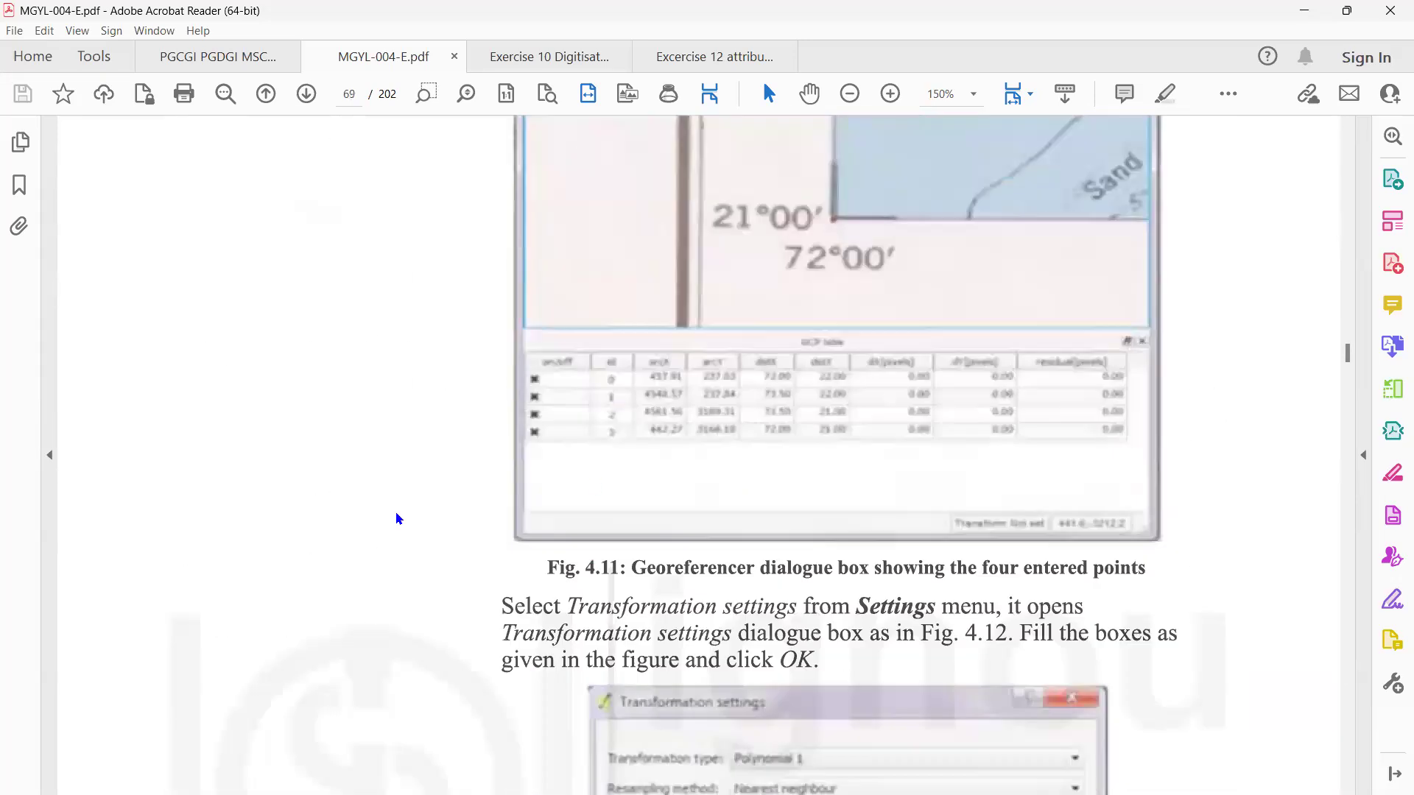
scroll(900, 519, down, 15)
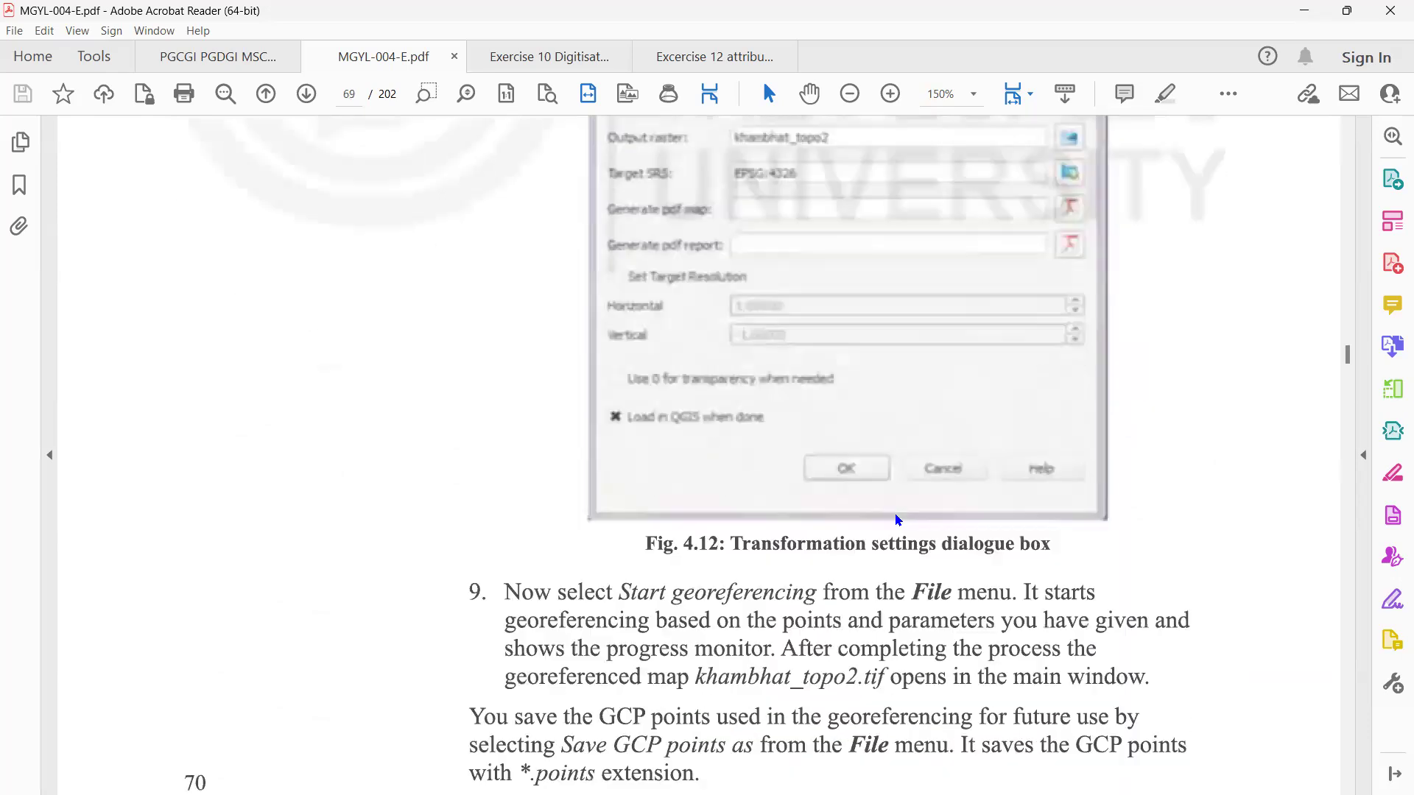
scroll(957, 486, down, 10)
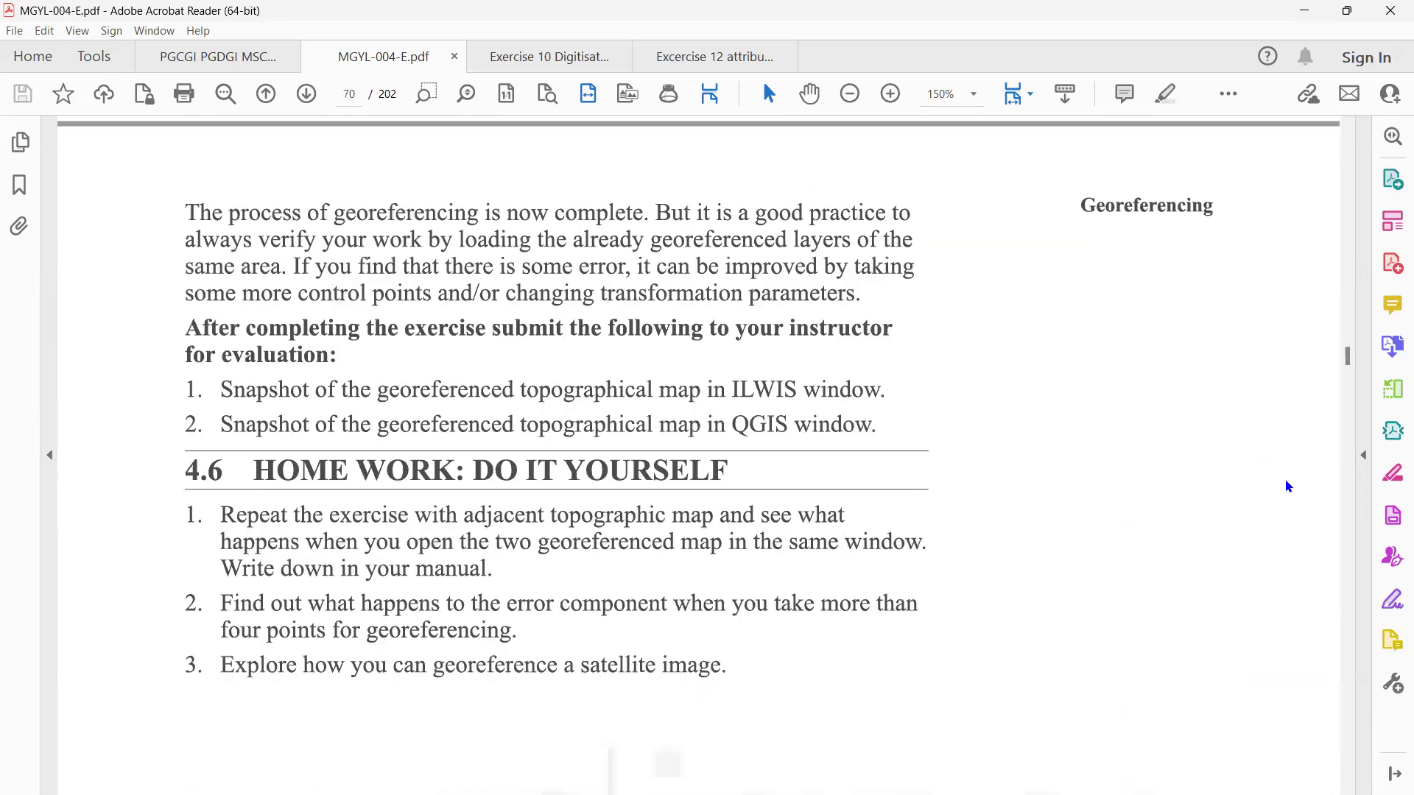
scroll(1242, 384, up, 2)
scroll(1242, 384, up, 2)
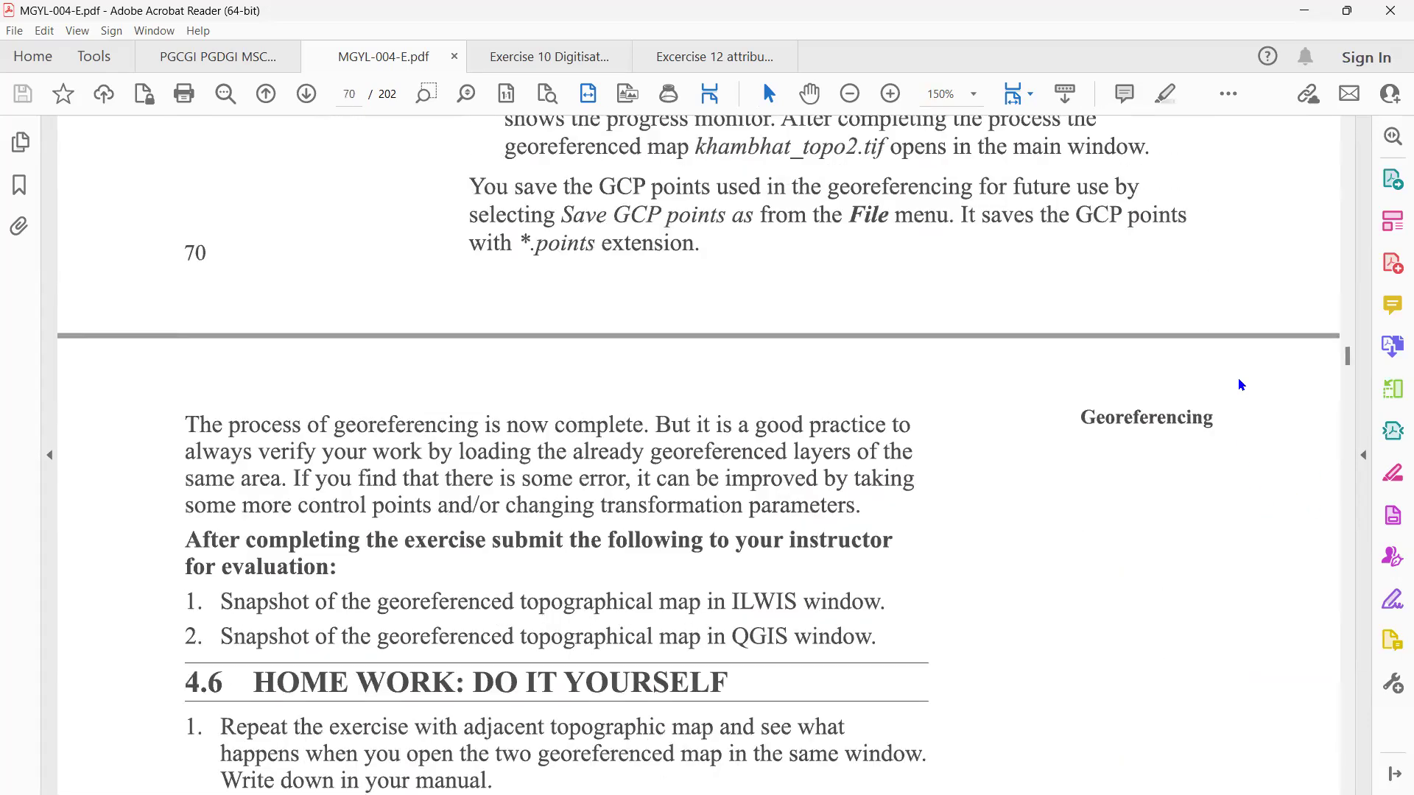
Consult the manual's ILWIS georeferencing instructions, examining the Create GeoReference figure 4.4, its option descriptions and the corner coordinates table
scroll(1242, 384, up, 20)
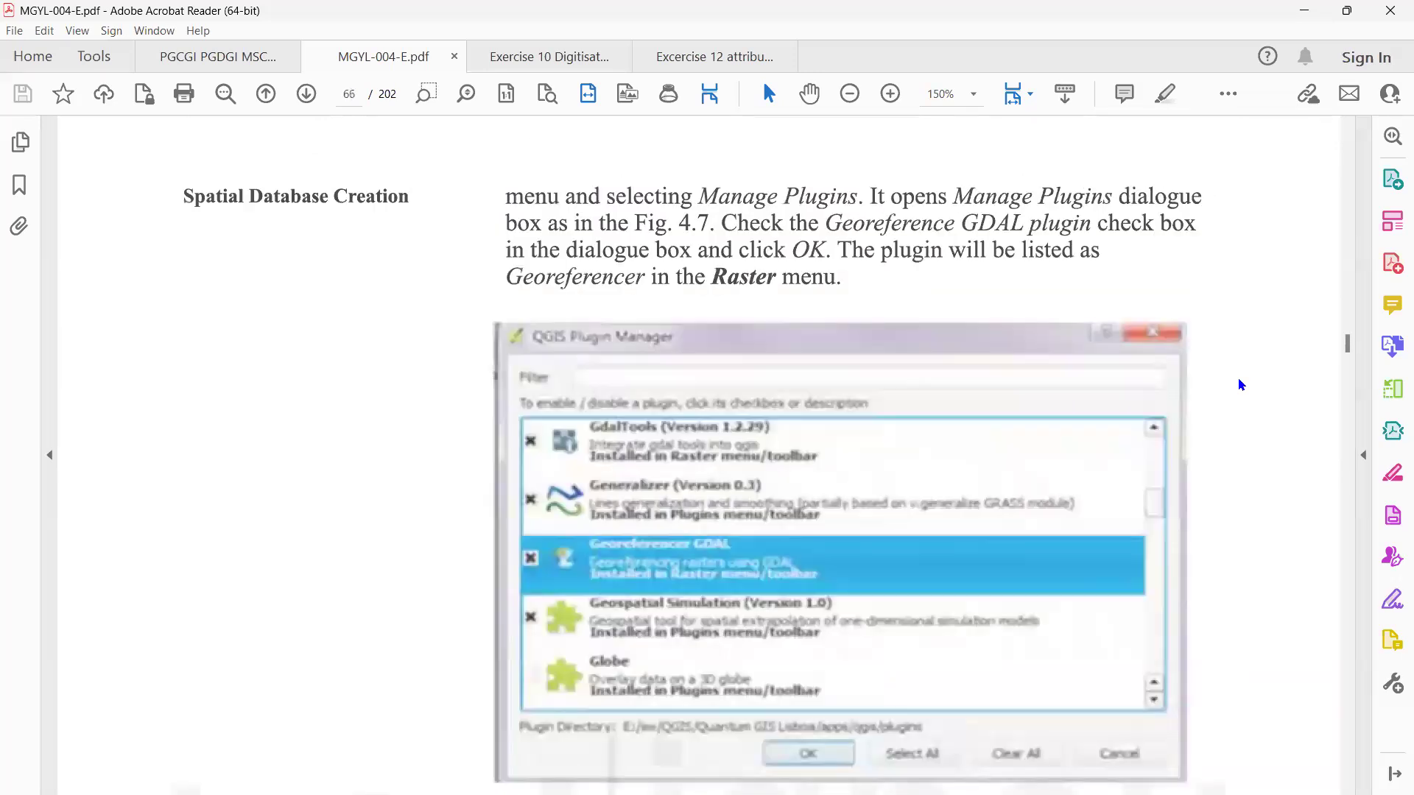
scroll(1241, 385, up, 10)
scroll(1241, 384, up, 10)
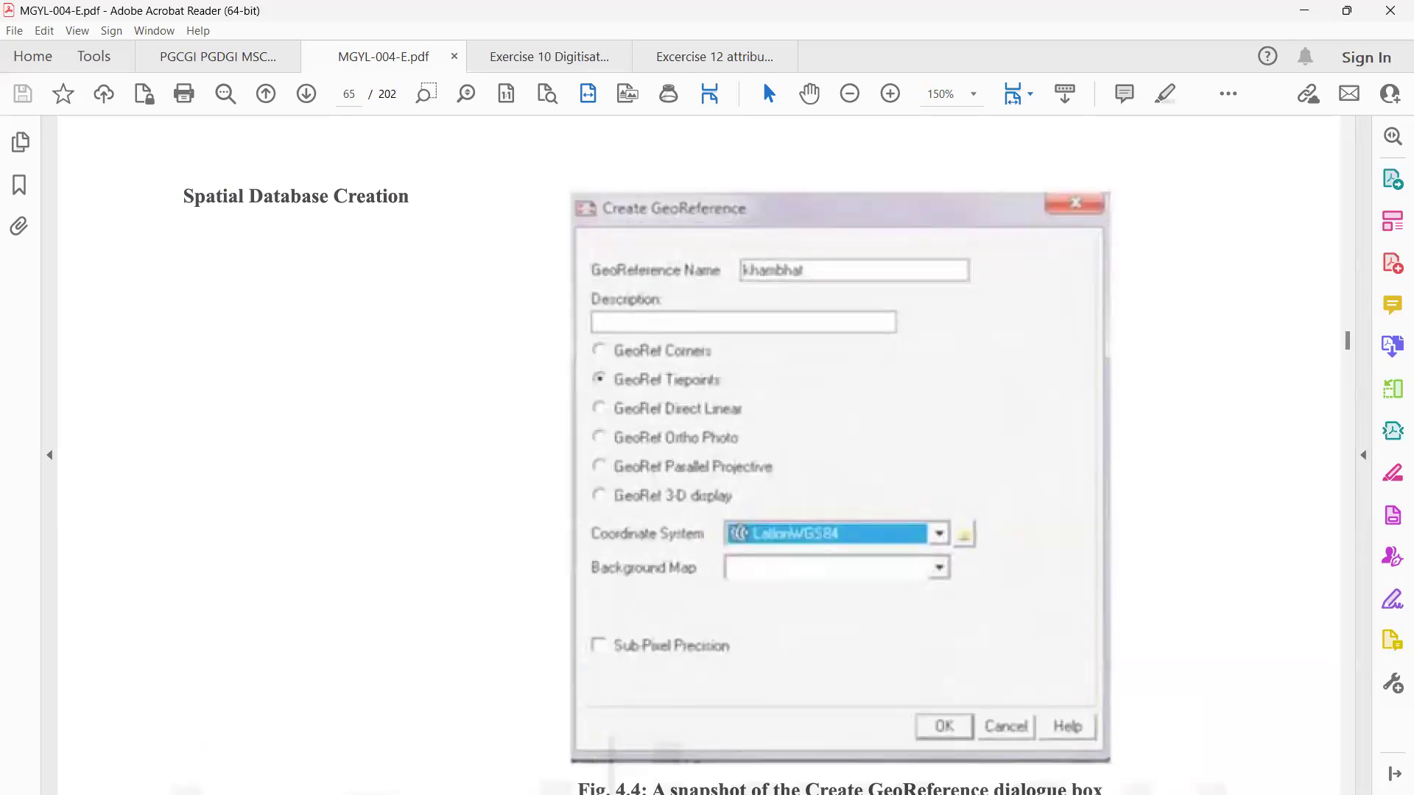
scroll(698, 456, down, 3)
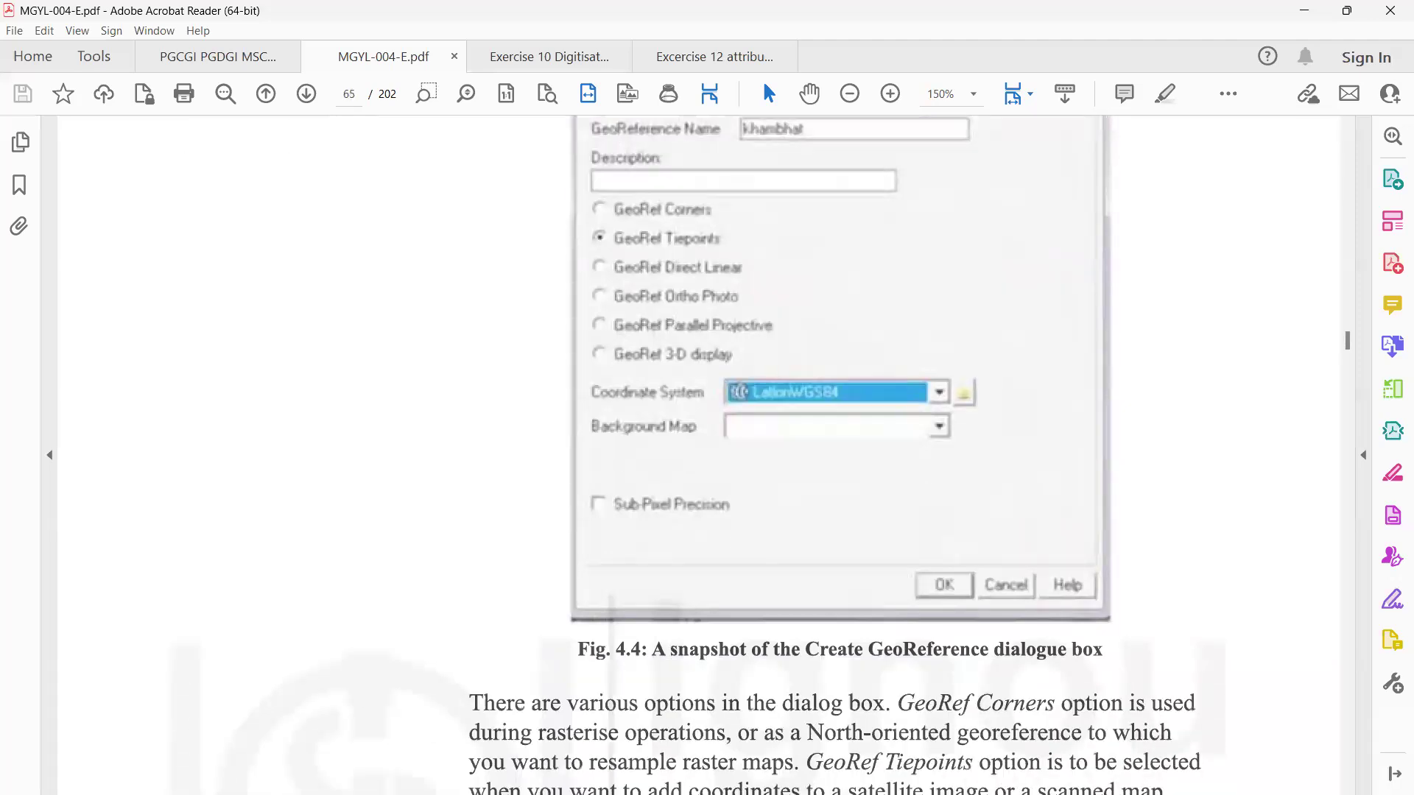
scroll(699, 456, down, 3)
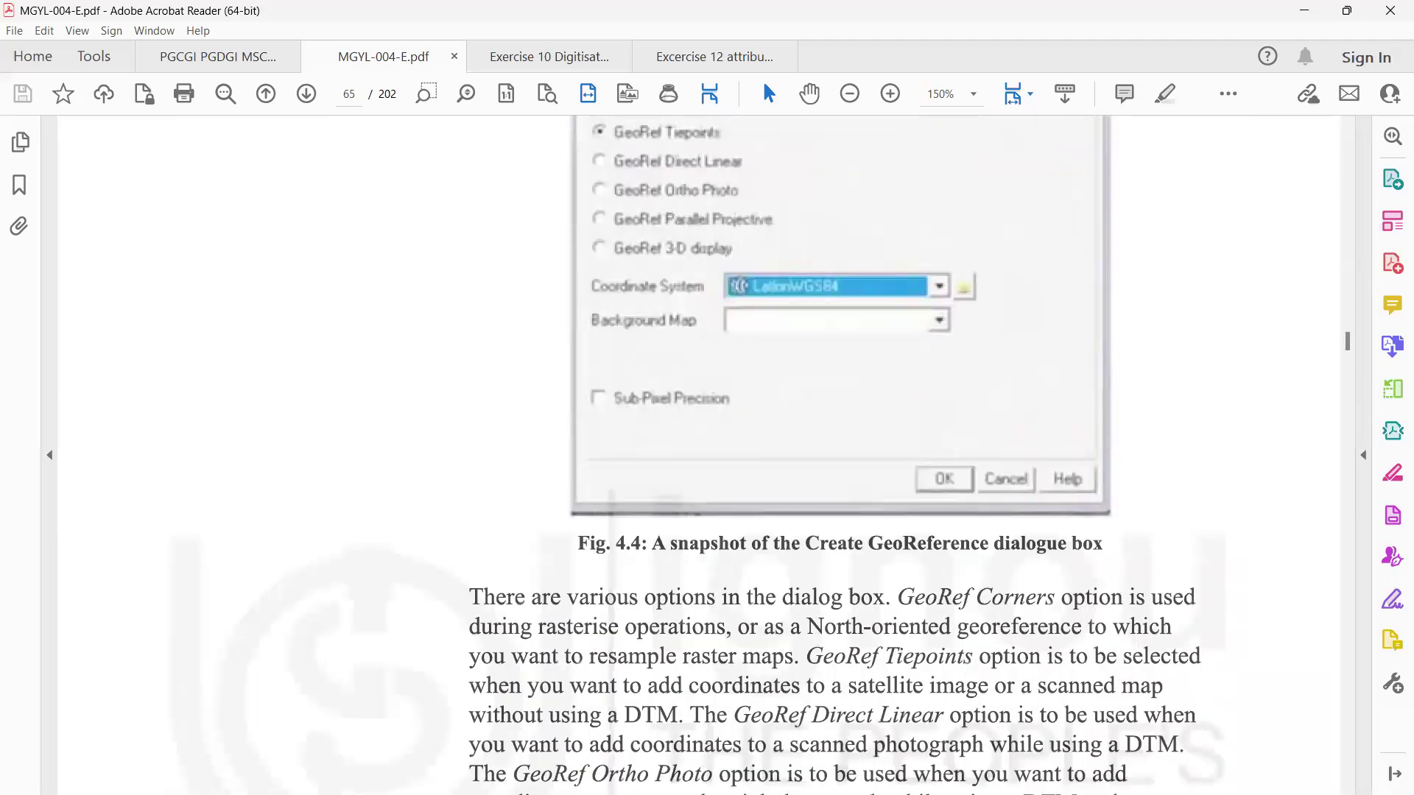
scroll(698, 457, up, 4)
scroll(698, 457, down, 2)
scroll(698, 456, up, 1)
scroll(698, 457, up, 10)
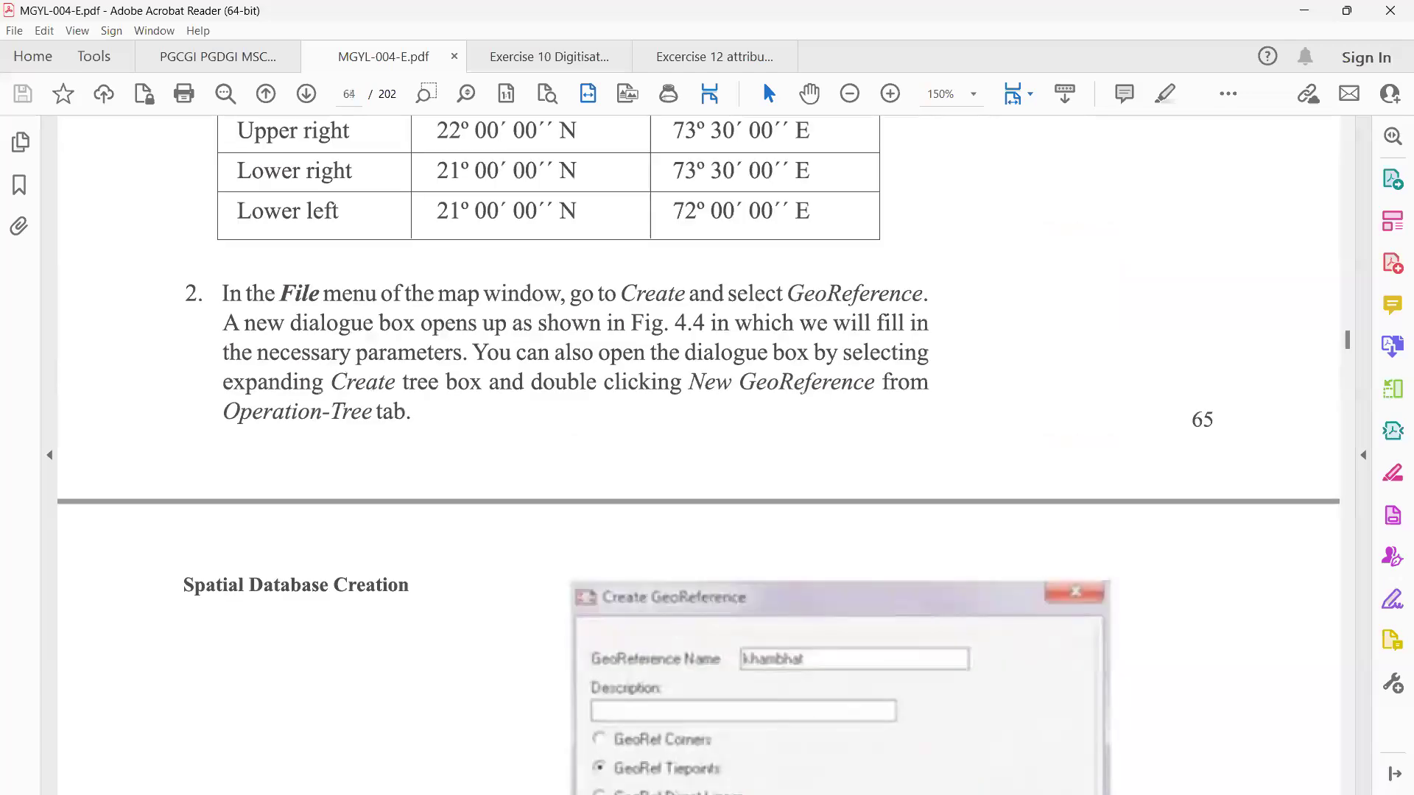
Review the manual's ILWIS georeferencing steps from Fig. 4.3 through the Table 4.1 corner coordinates to the Create GeoReference figure
scroll(698, 457, up, 13)
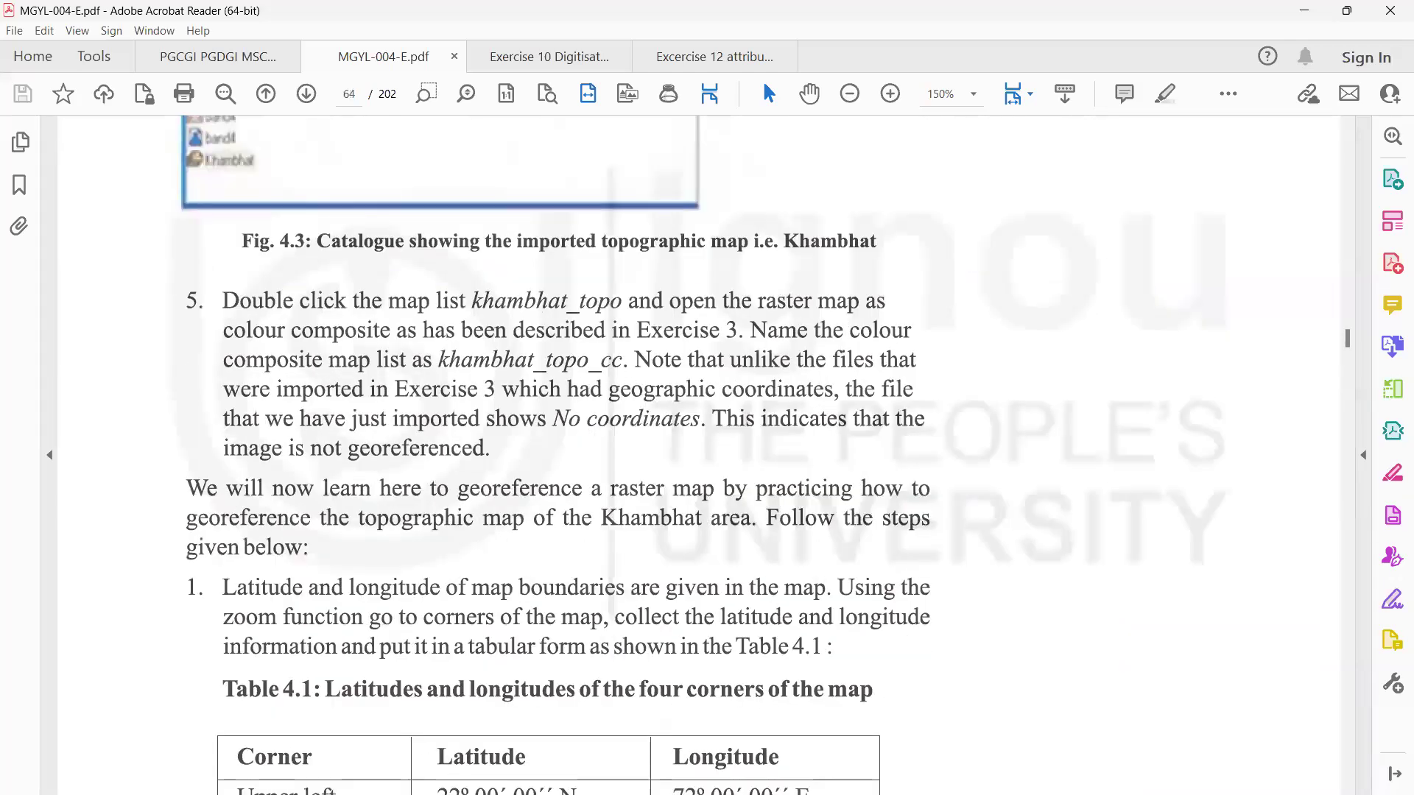
scroll(698, 457, down, 2)
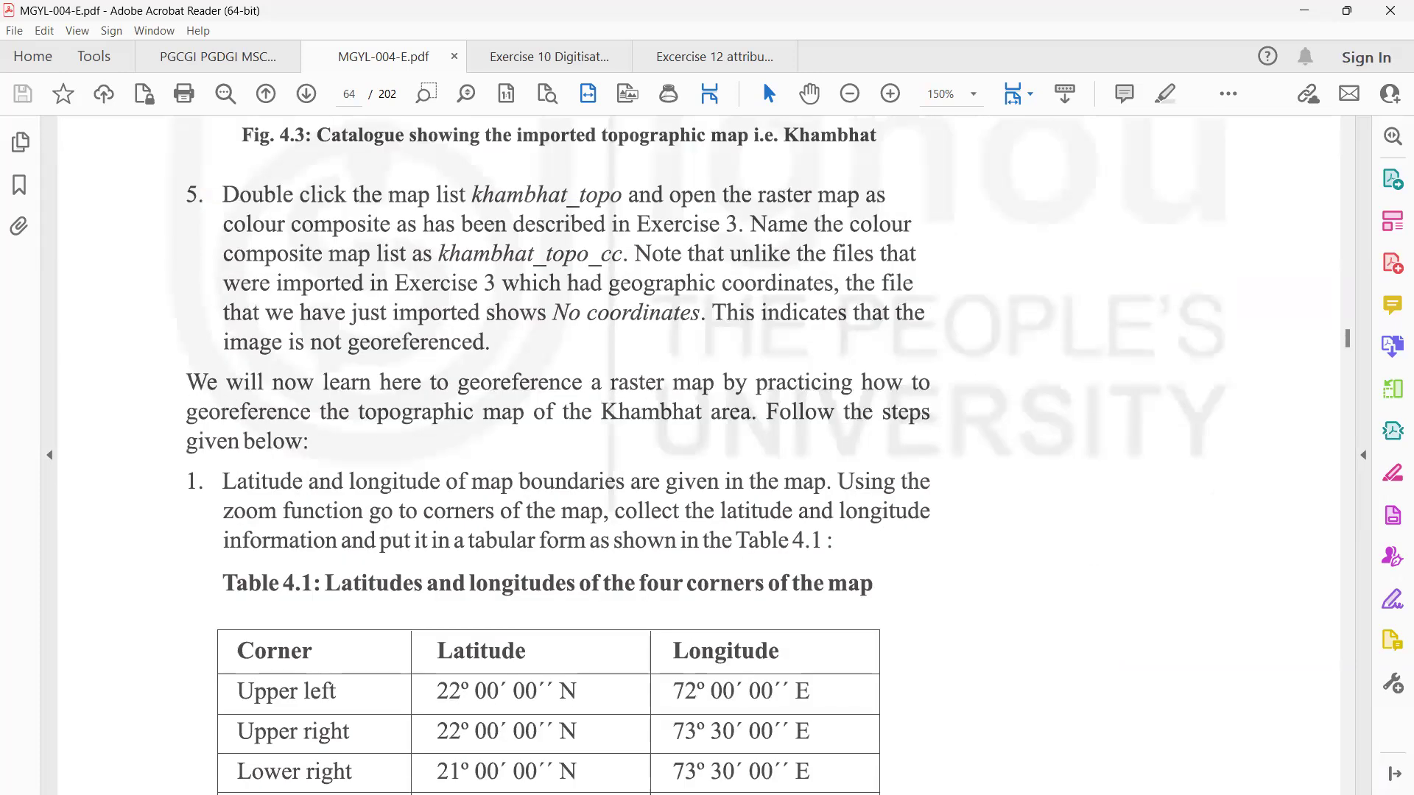
scroll(698, 456, down, 3)
scroll(698, 456, up, 2)
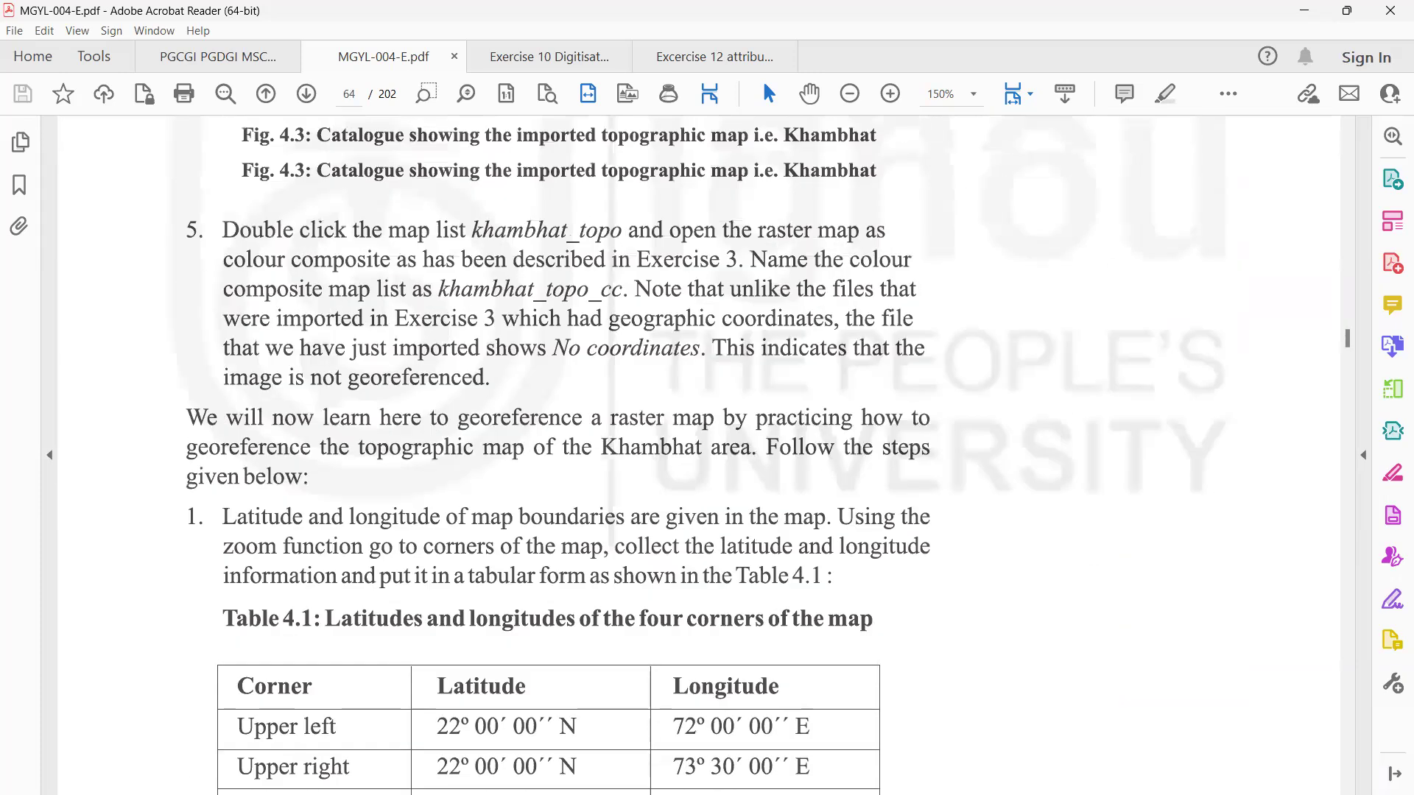
scroll(698, 456, down, 2)
scroll(698, 456, up, 5)
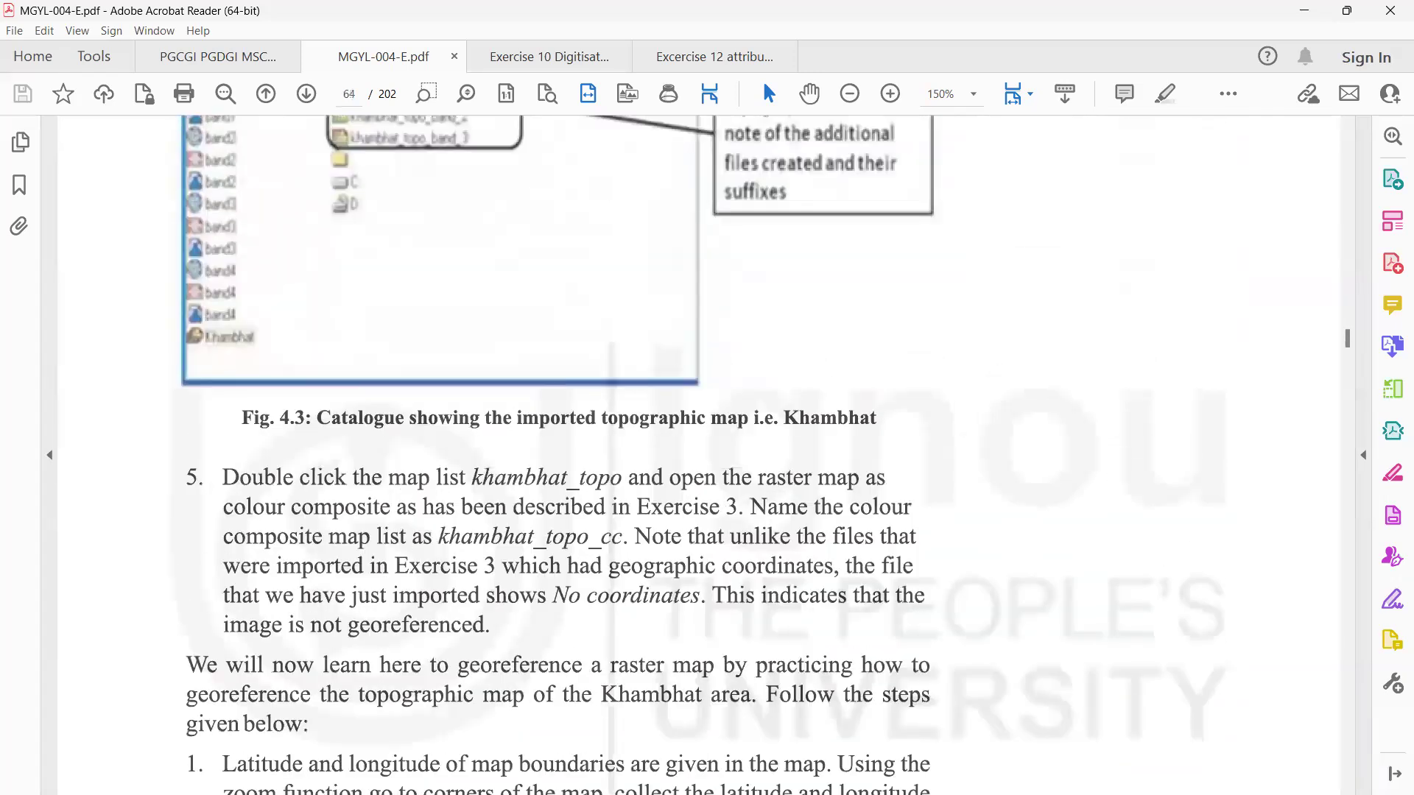
scroll(698, 457, down, 10)
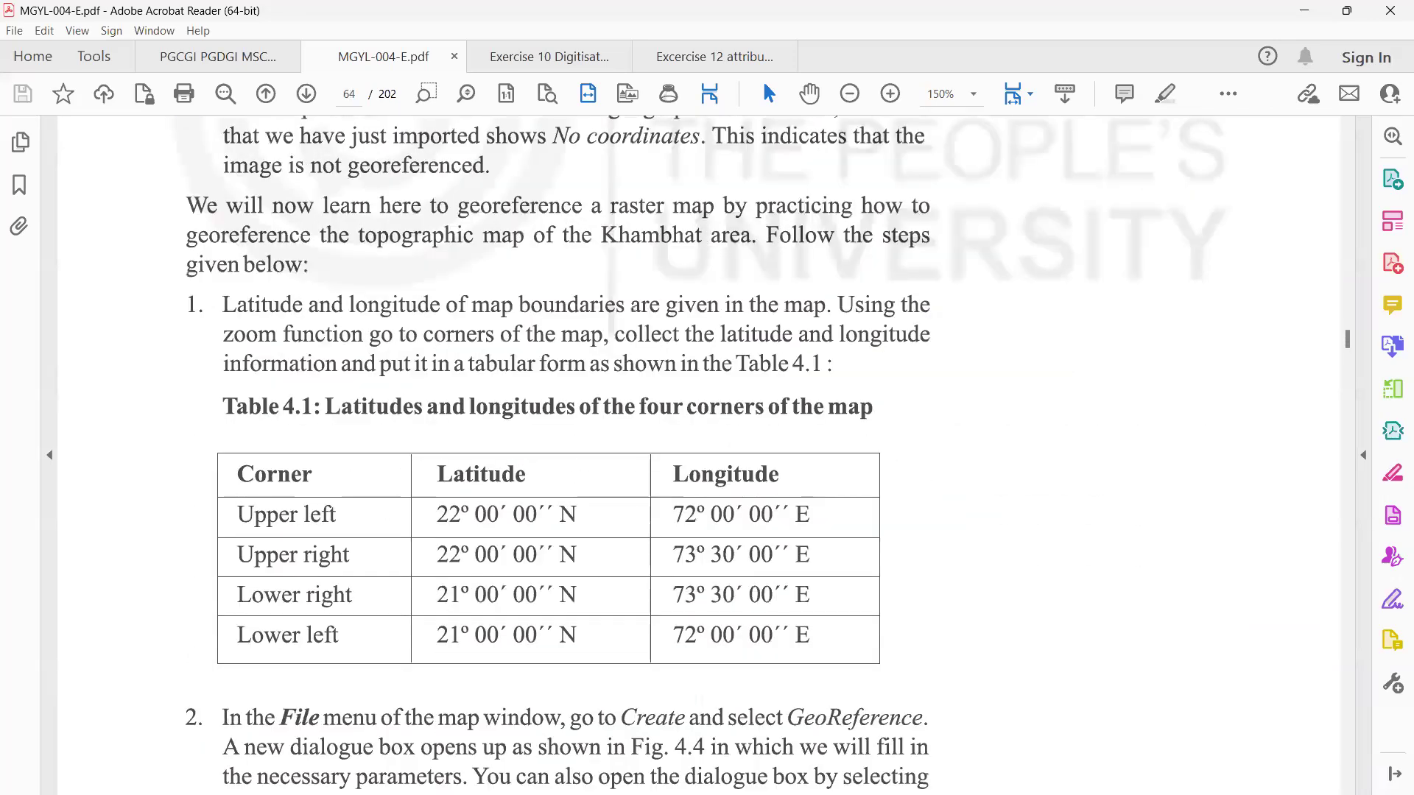
scroll(698, 457, down, 7)
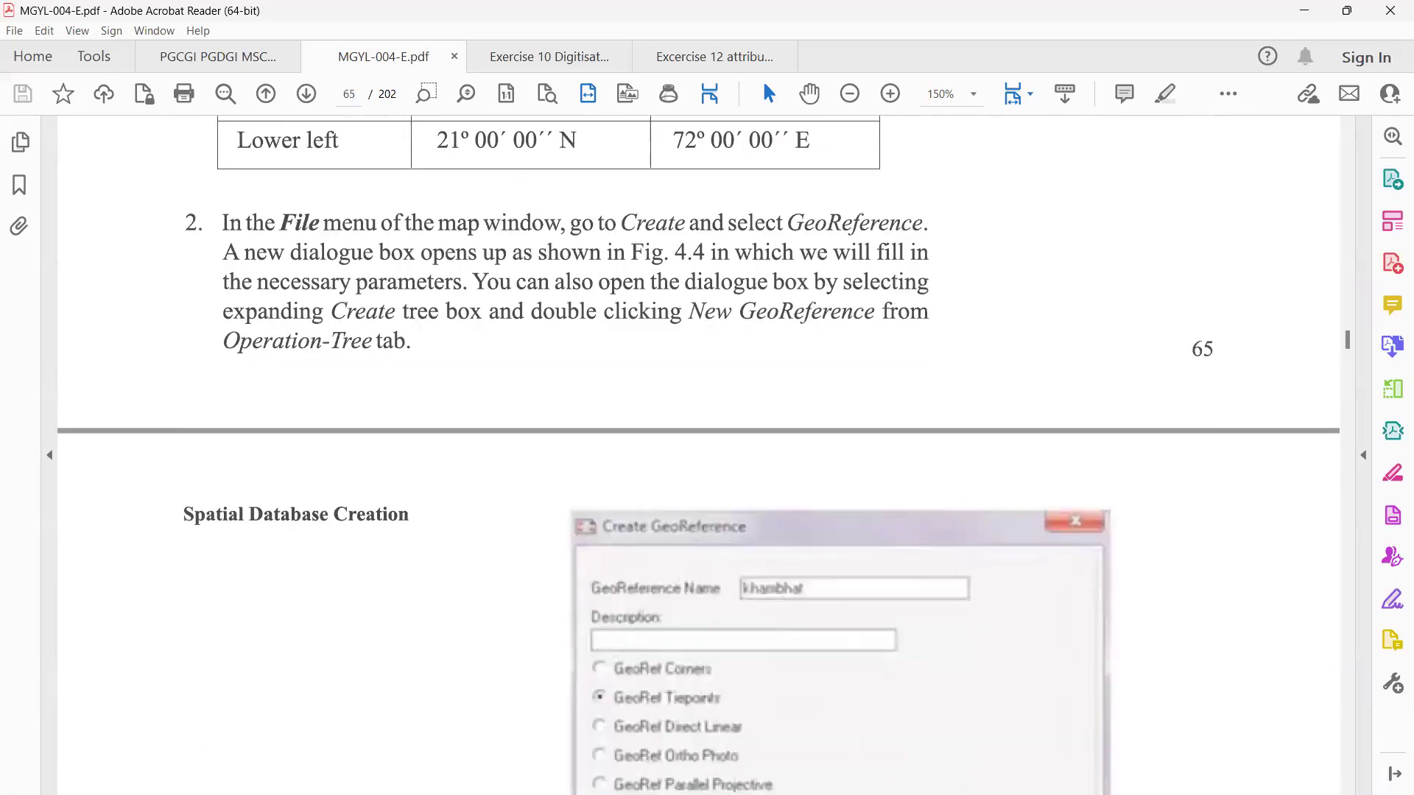
scroll(698, 457, down, 3)
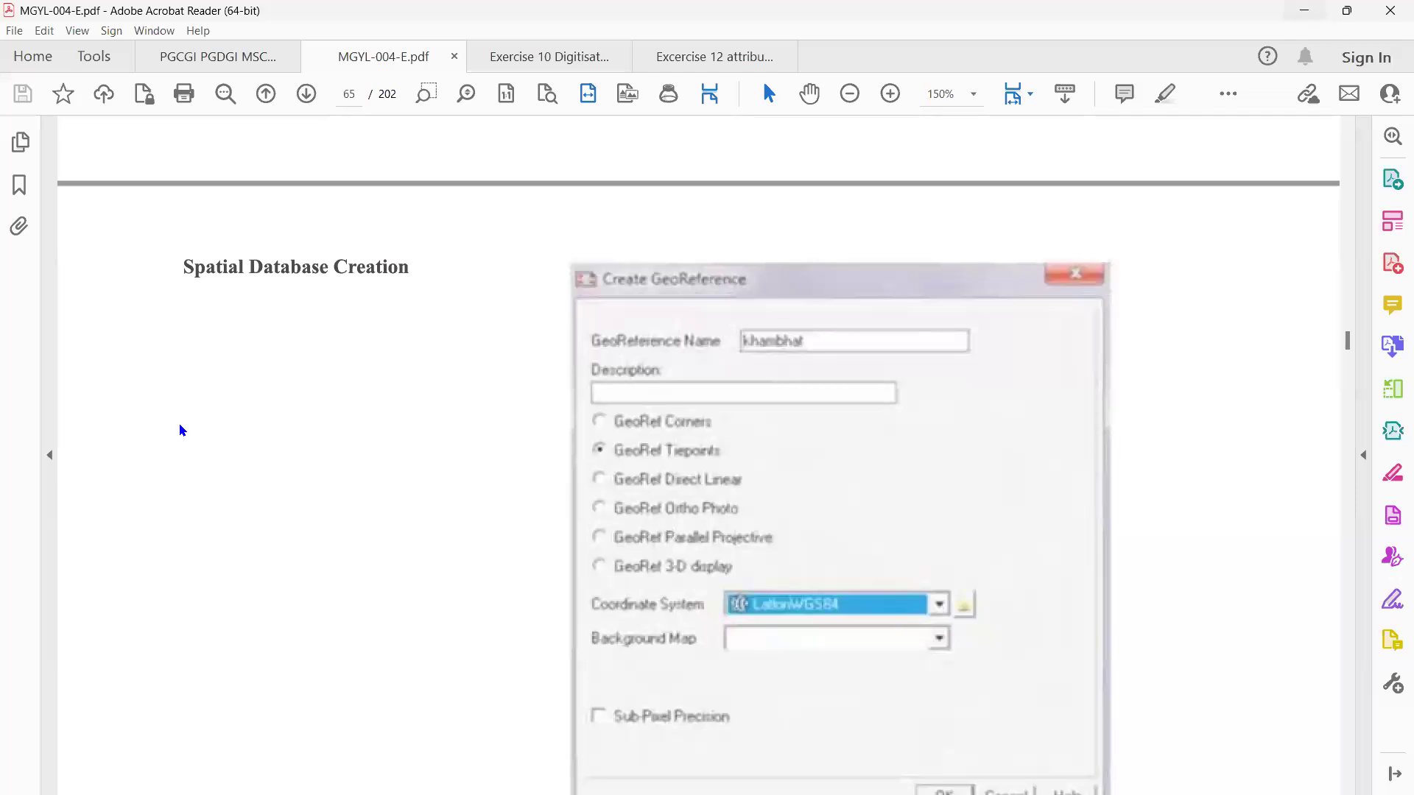
Switch to ILWIS and create a tiepoints georeference named Khambhat for nf-43-09 with the LatlonWGS84 coordinate system
key(super+Down)
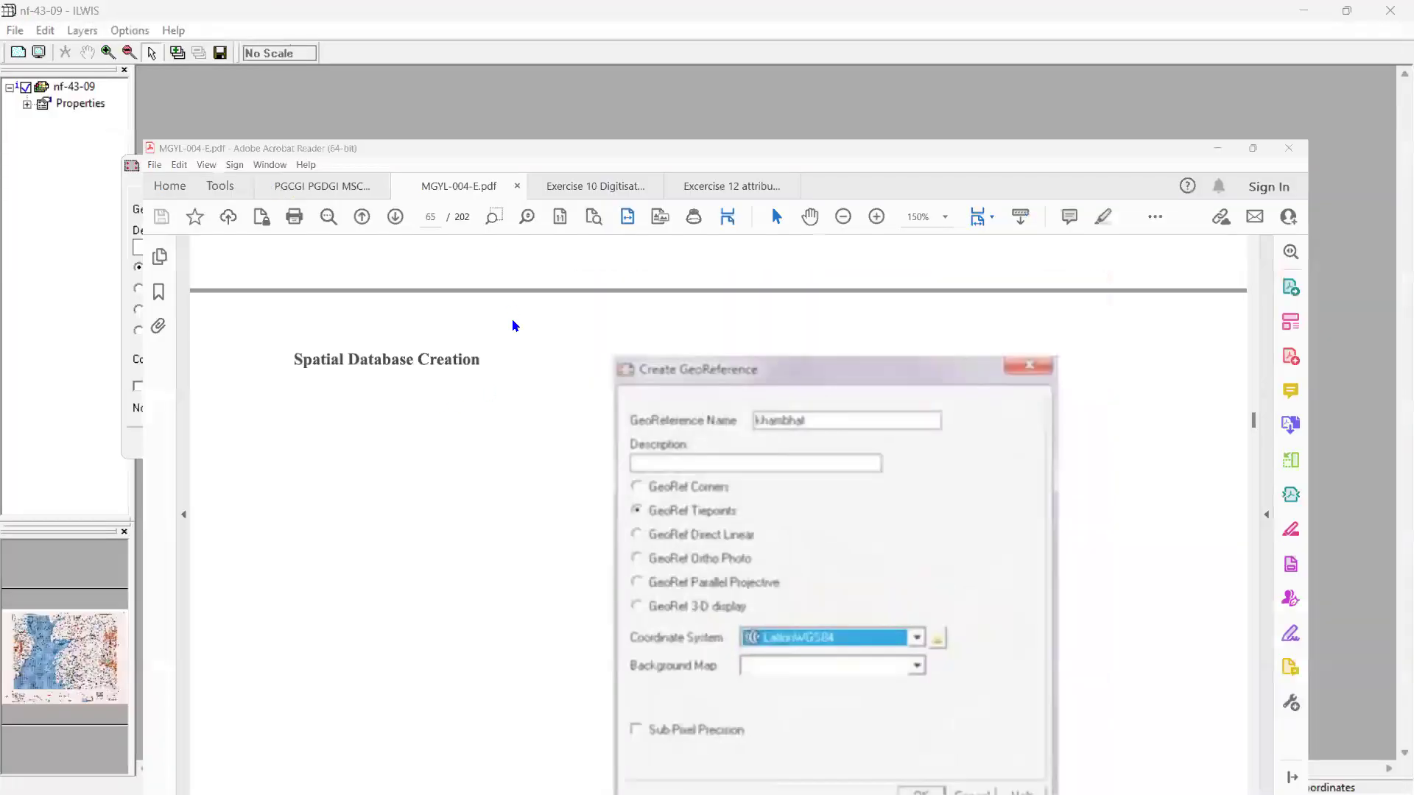
key(super+Down)
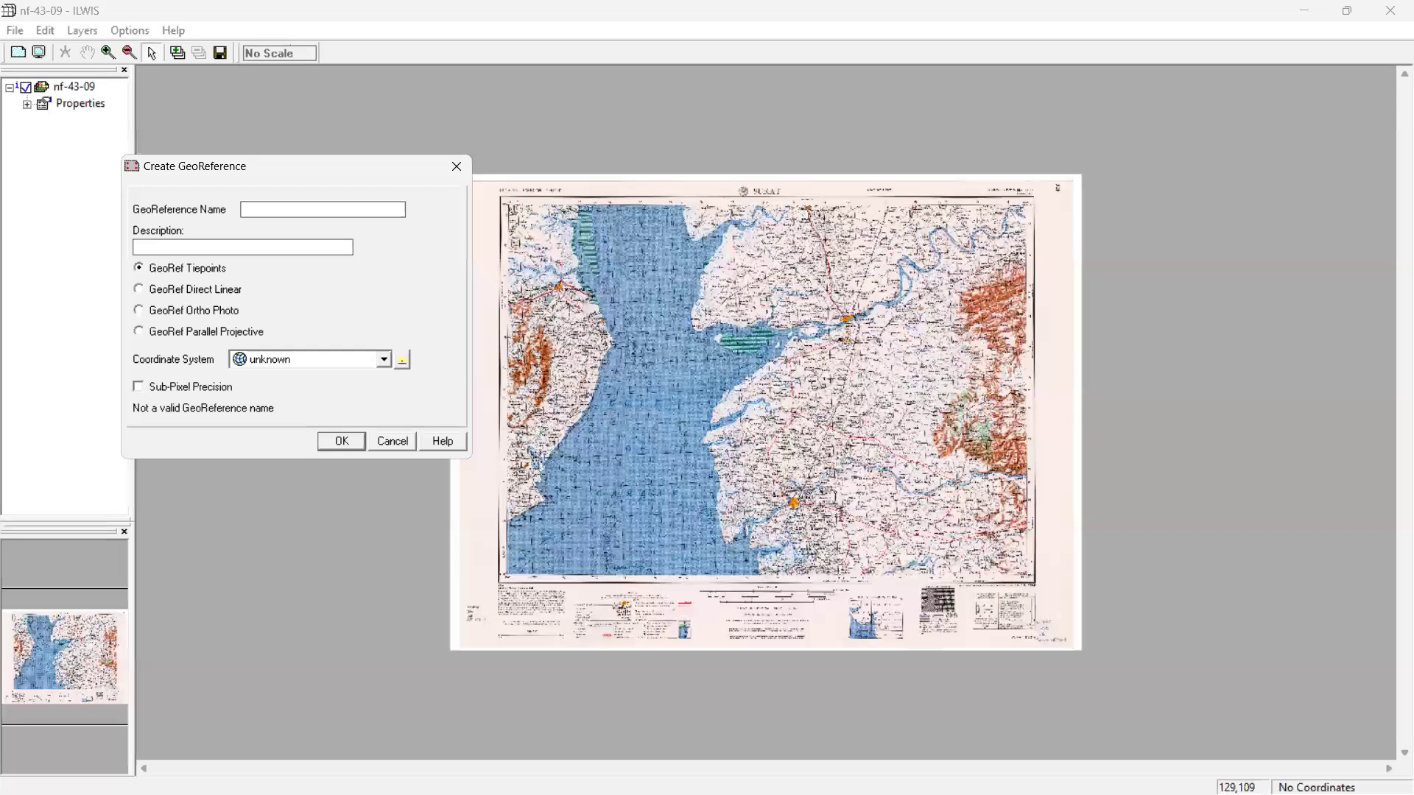
text(Khambhat)
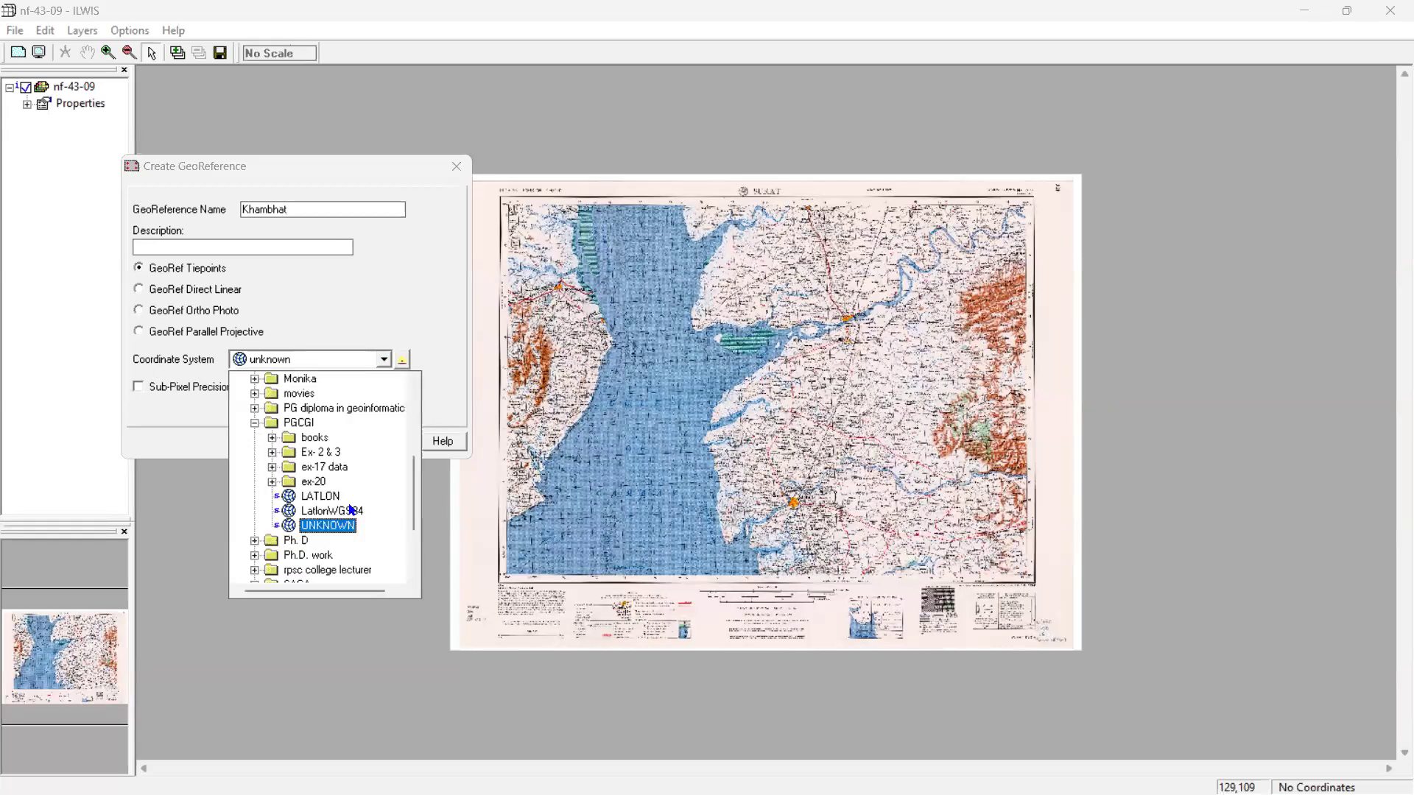
click(384, 362)
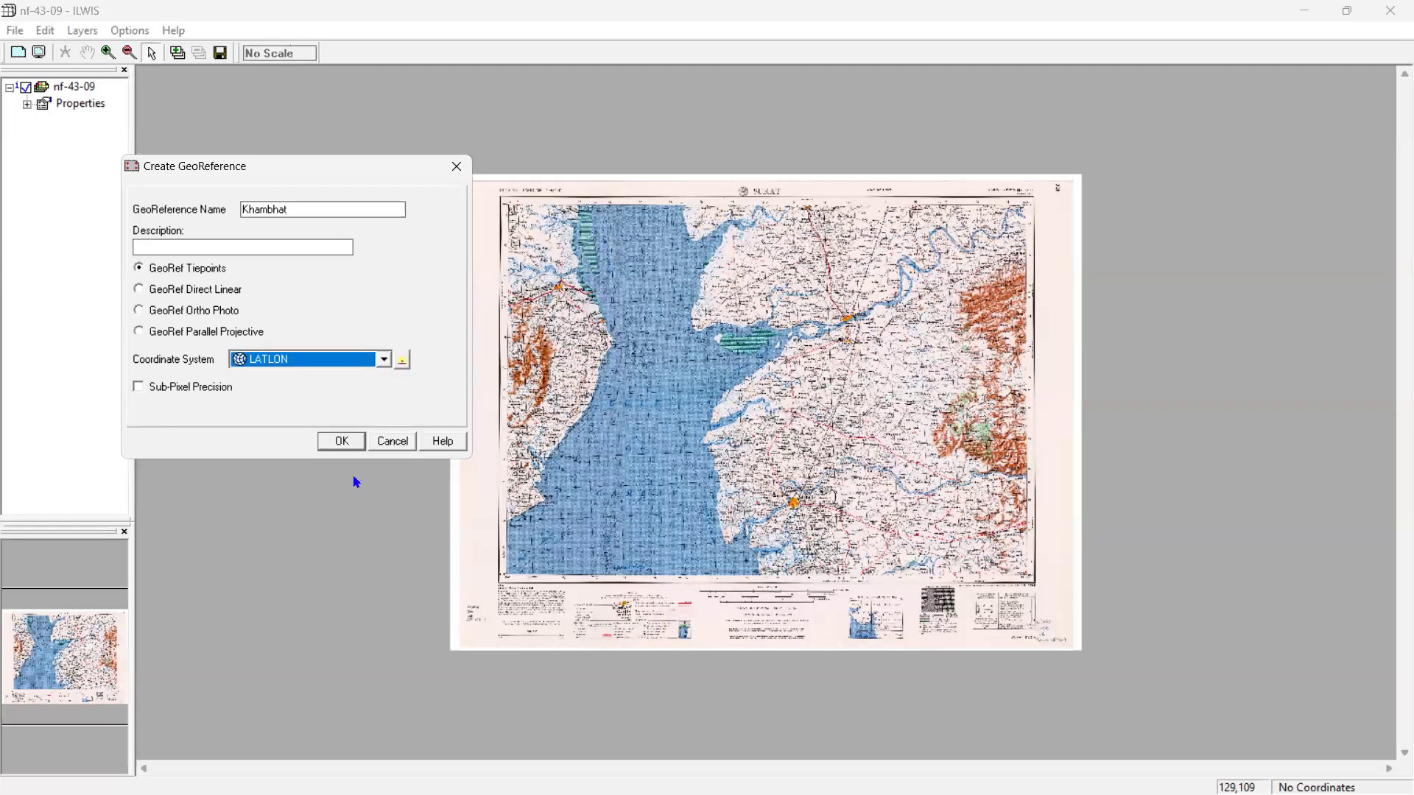
click(281, 362)
click(324, 462)
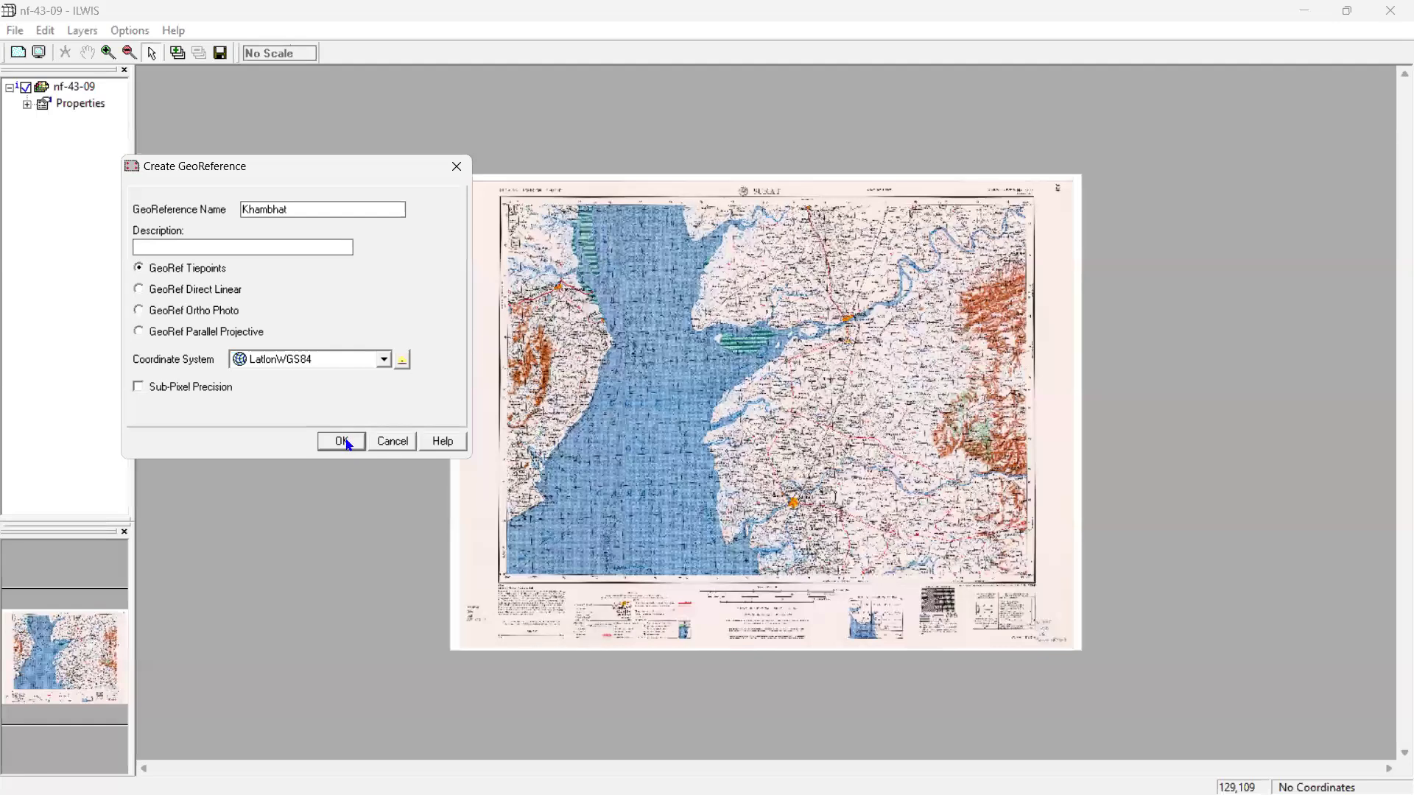
click(349, 445)
click(247, 439)
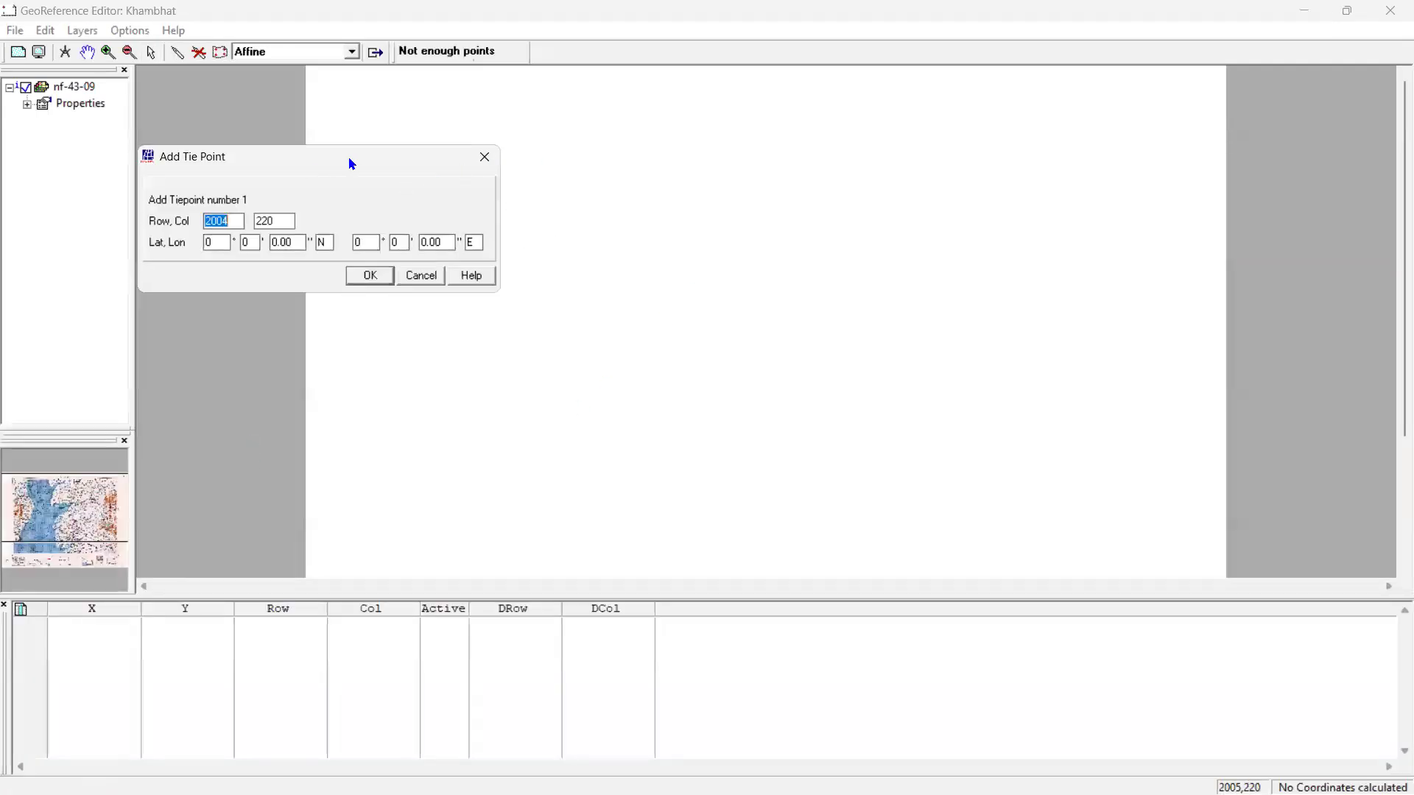
key(Escape)
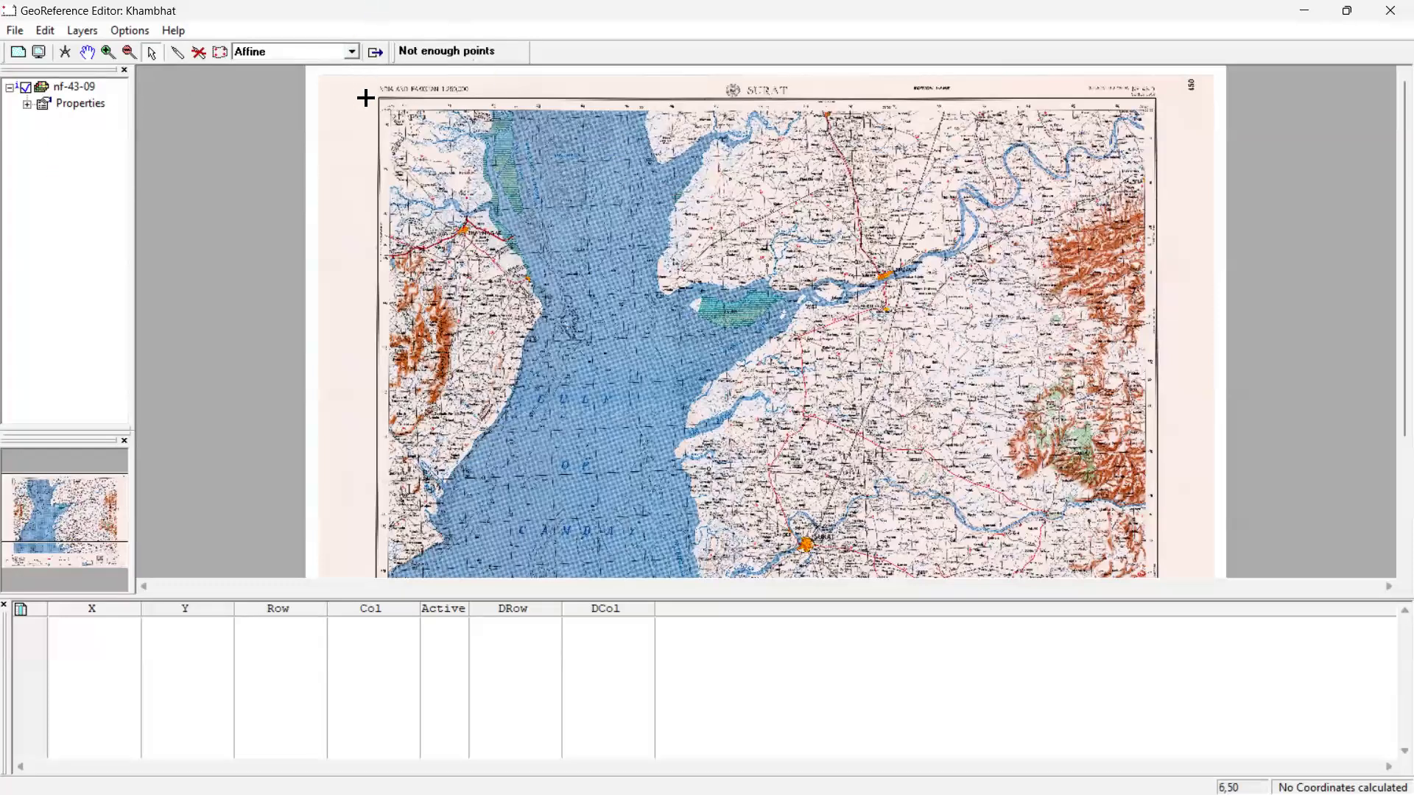
Zoom in closely on the upper-left corner of the map frame, labelled 72°00' and 22°00'
click(108, 51)
drag(354, 89, 453, 128)
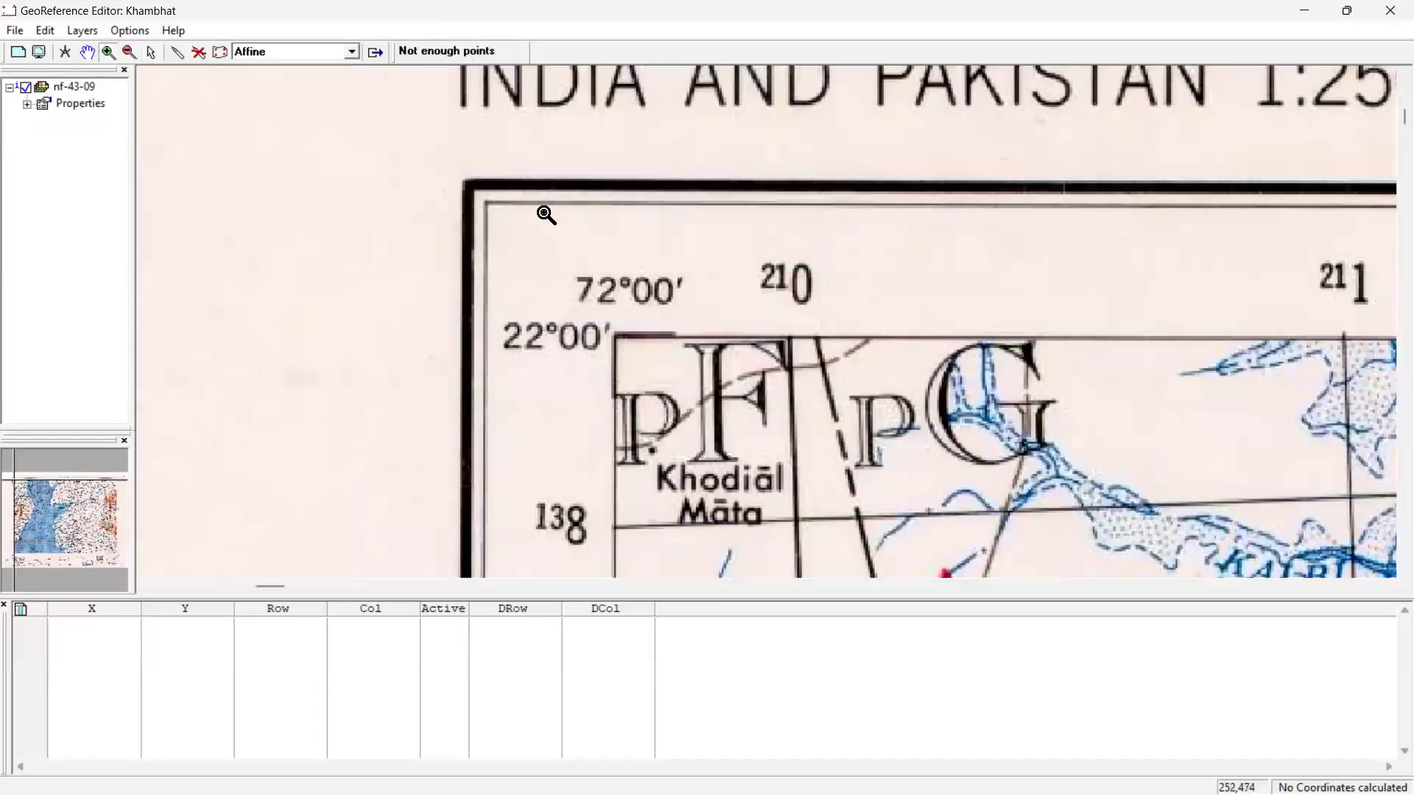
click(512, 327)
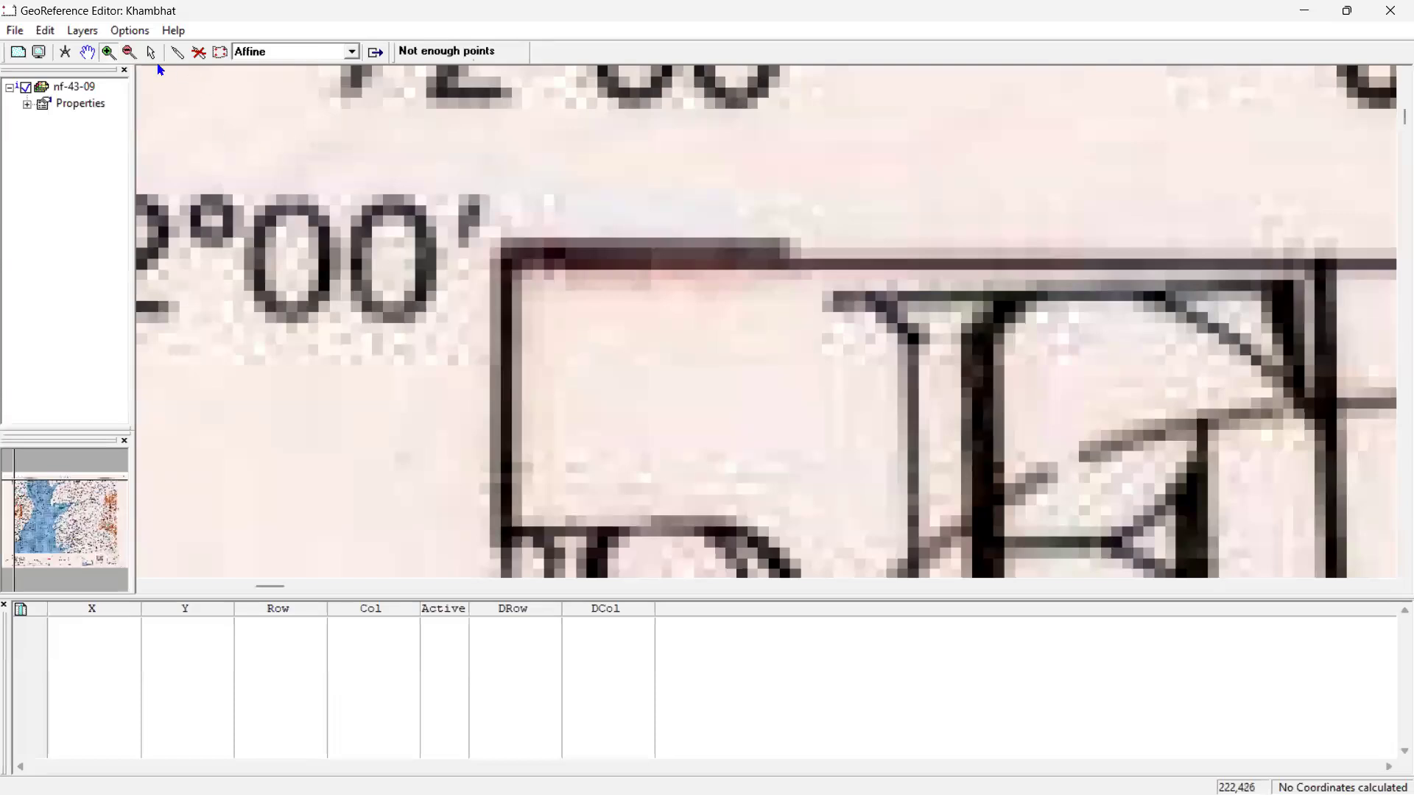
click(177, 52)
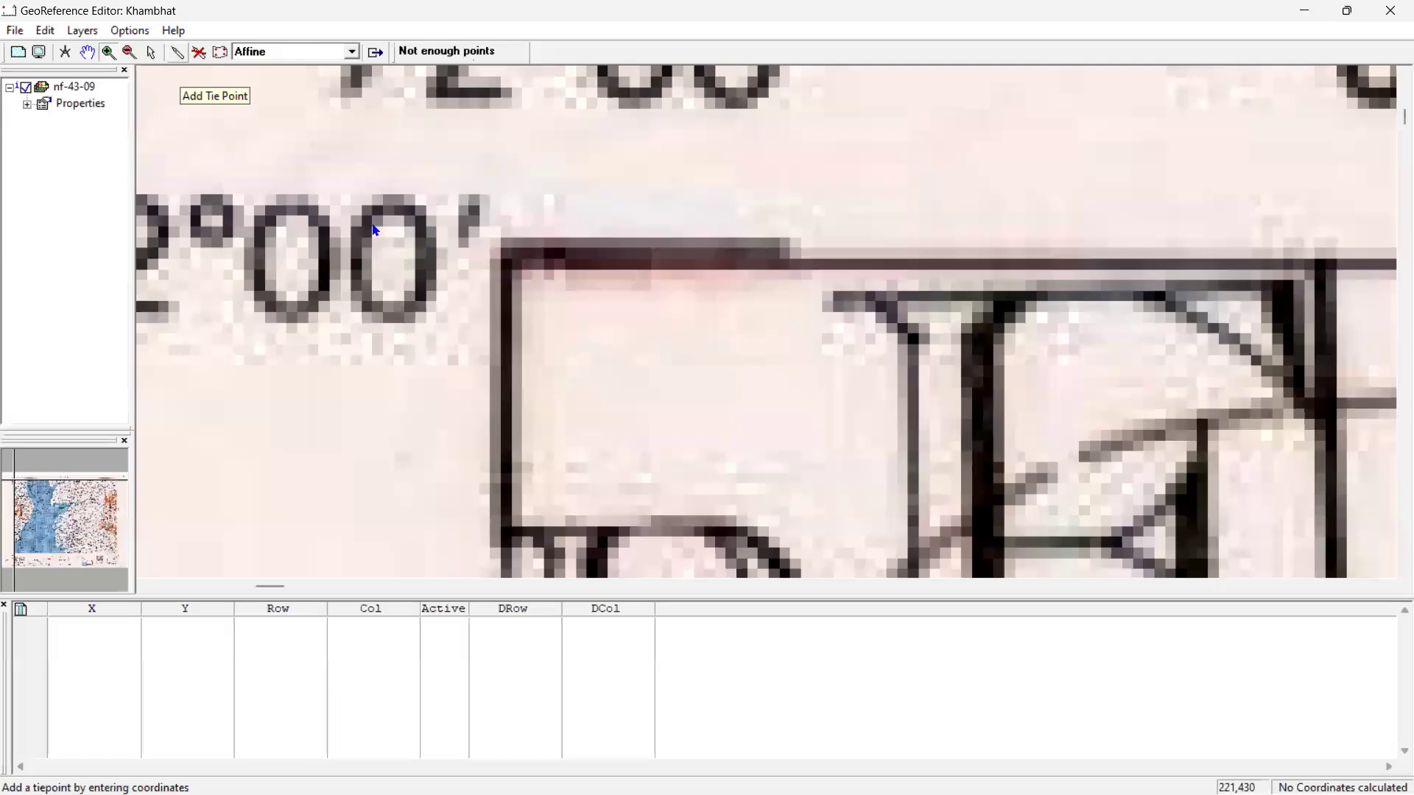
click(505, 268)
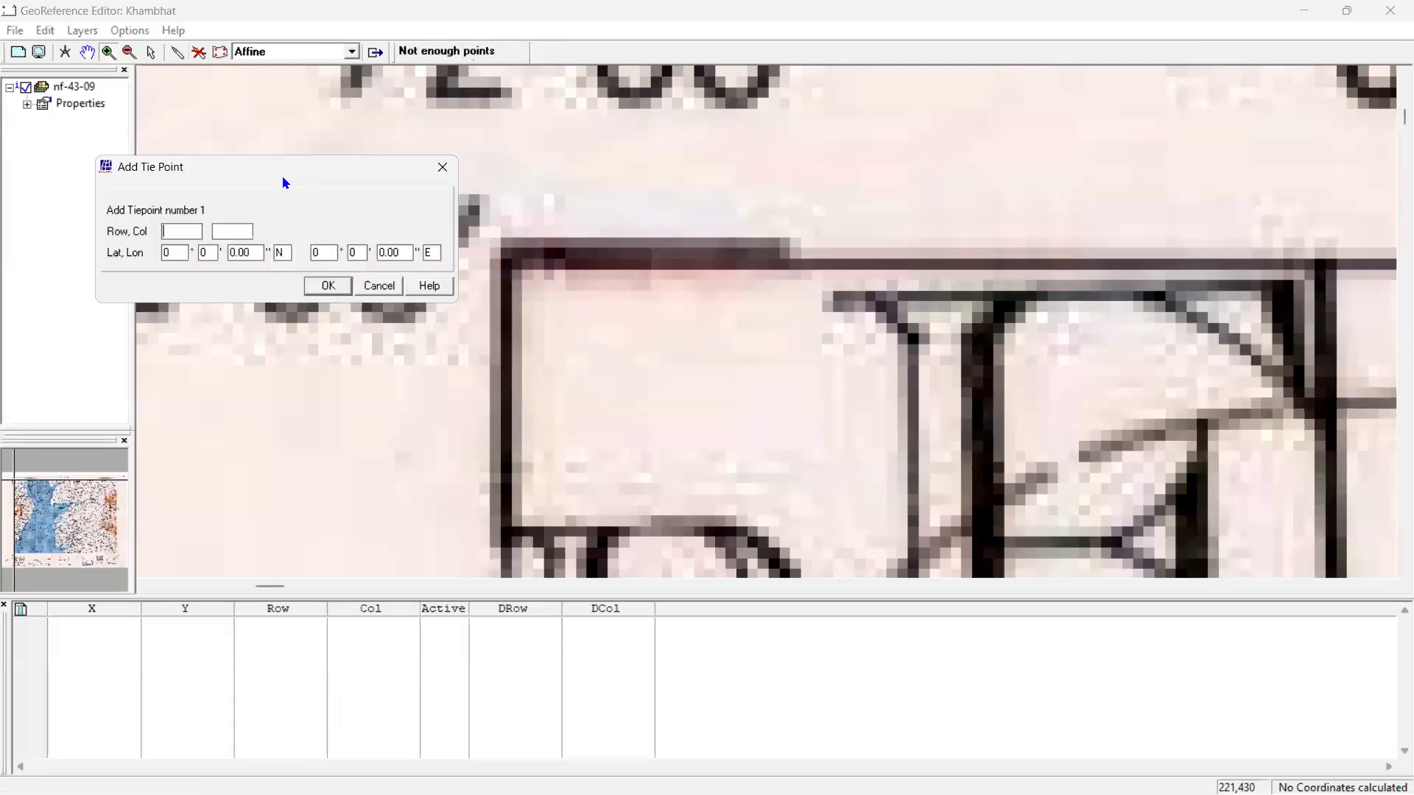
drag(282, 164, 174, 172)
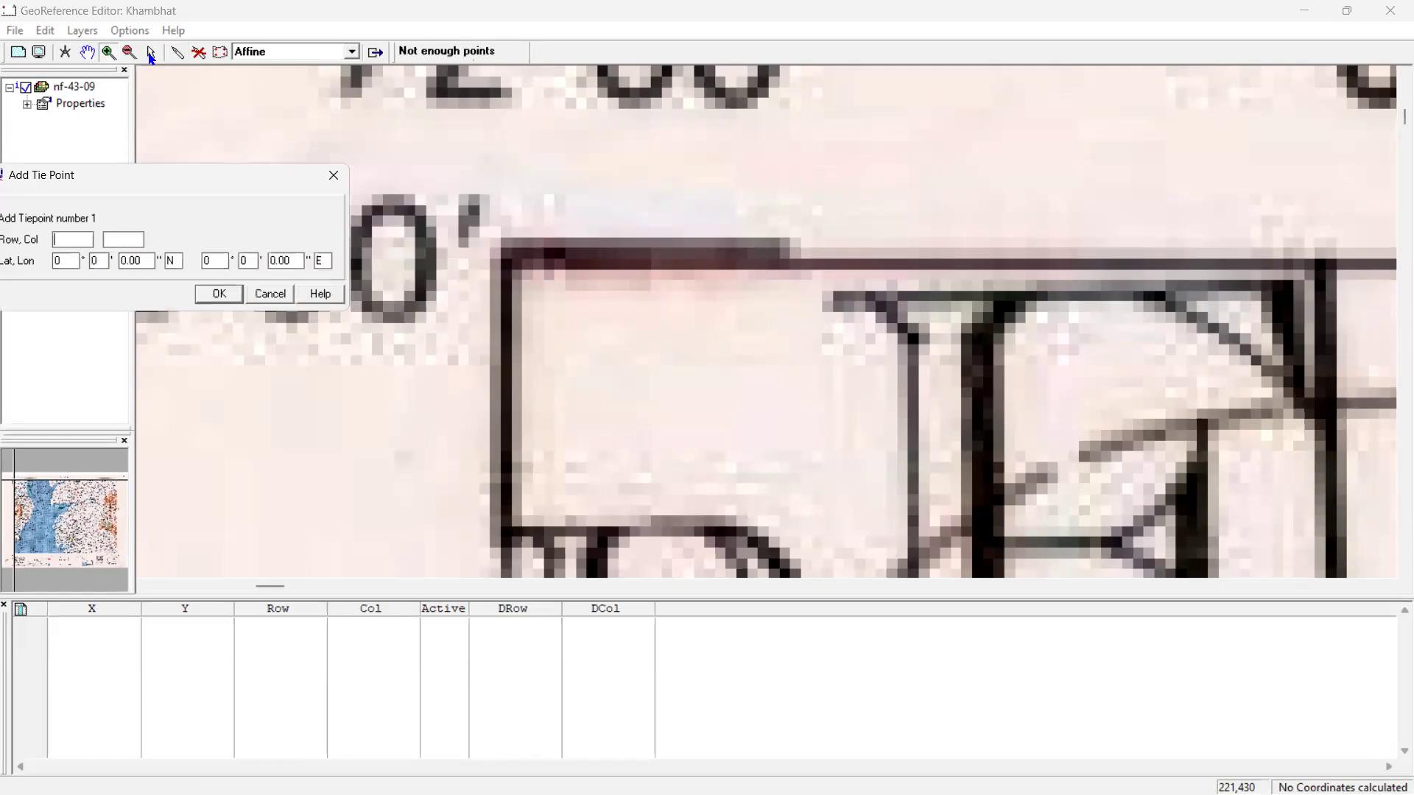
click(263, 292)
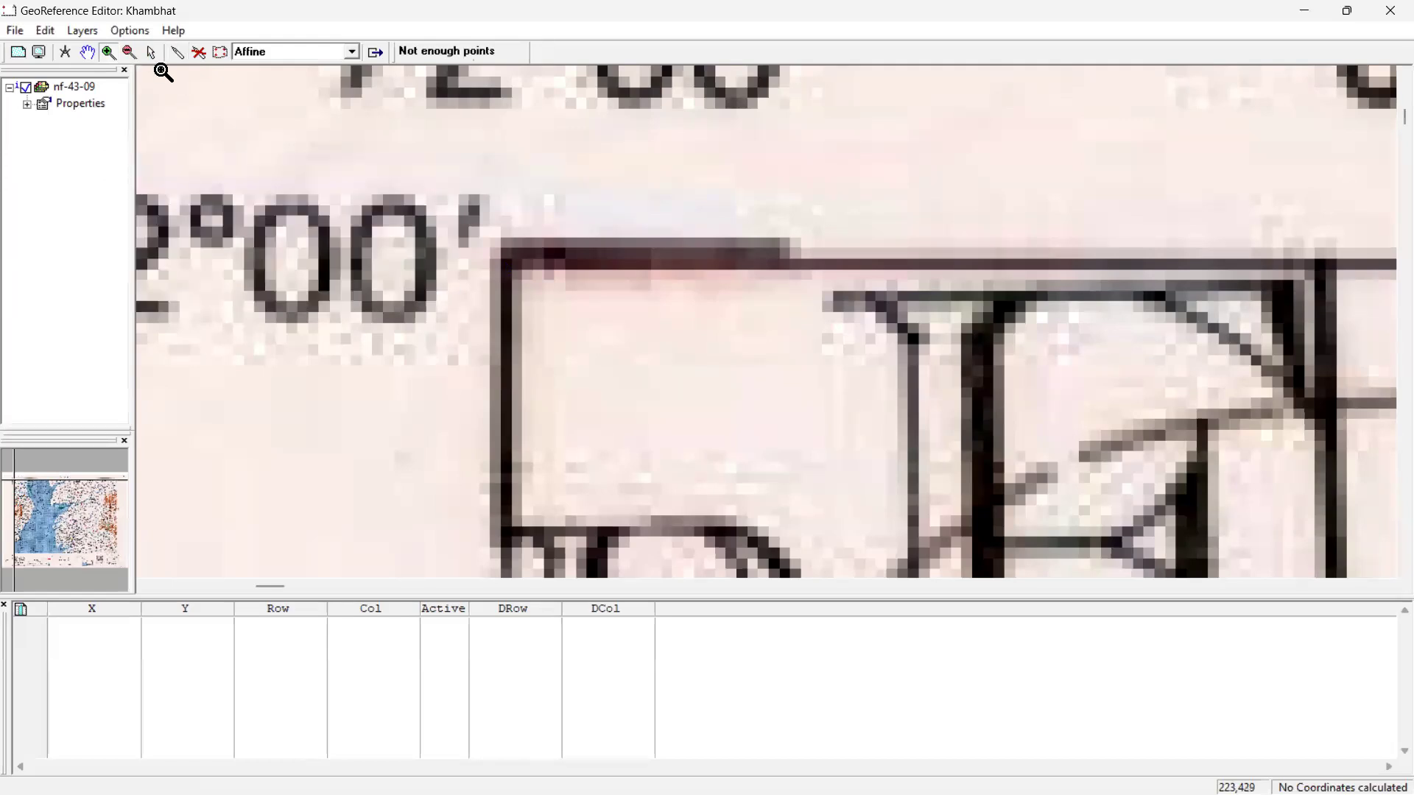
Pick the upper-left corner of the map frame as tiepoint 1, at about row 239, column 459
click(154, 53)
click(507, 272)
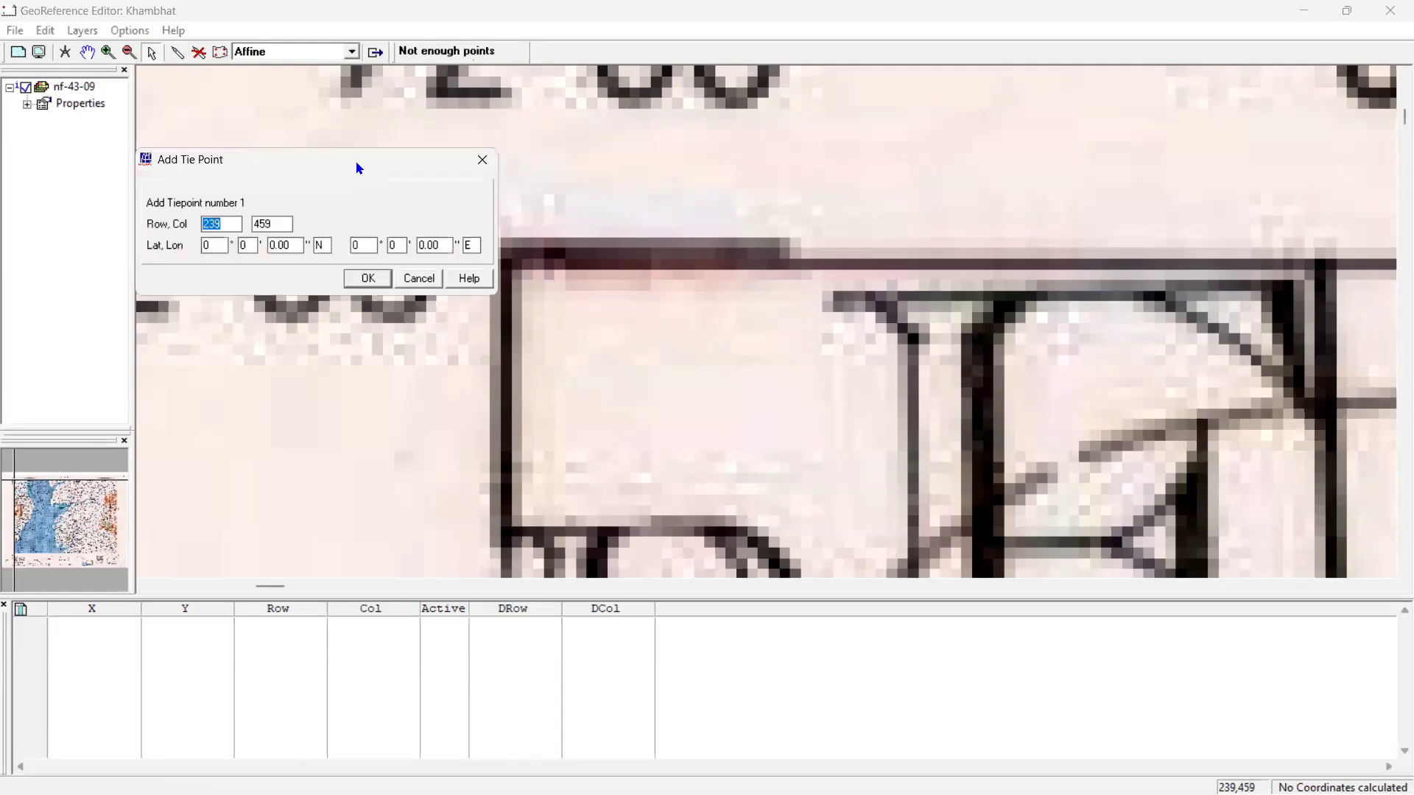
drag(359, 171, 910, 255)
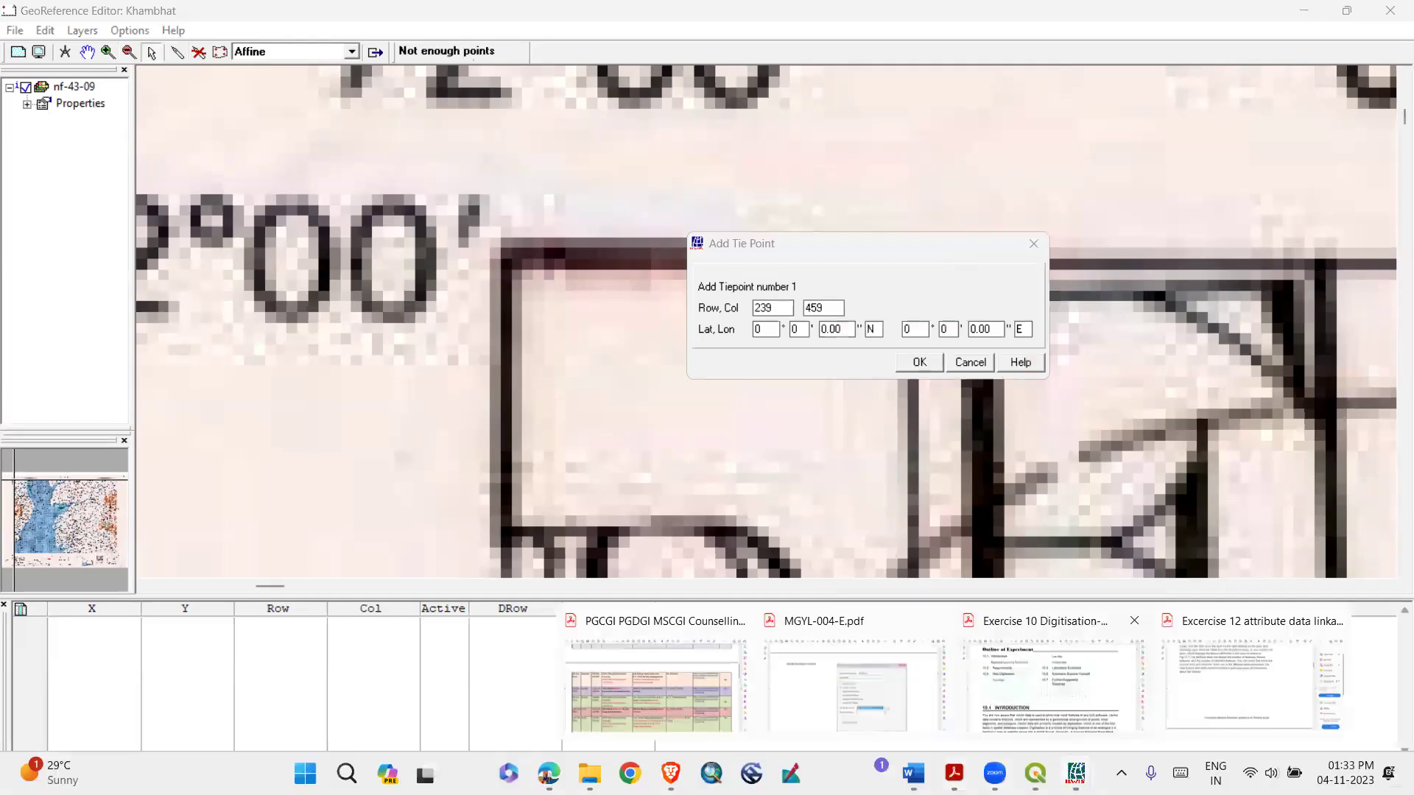
Switch to MGYL-004-E.pdf and consult the tiepoint instructions with Figs. 4.5 and 4.6 and the corner coordinates in Table 4.1
click(855, 685)
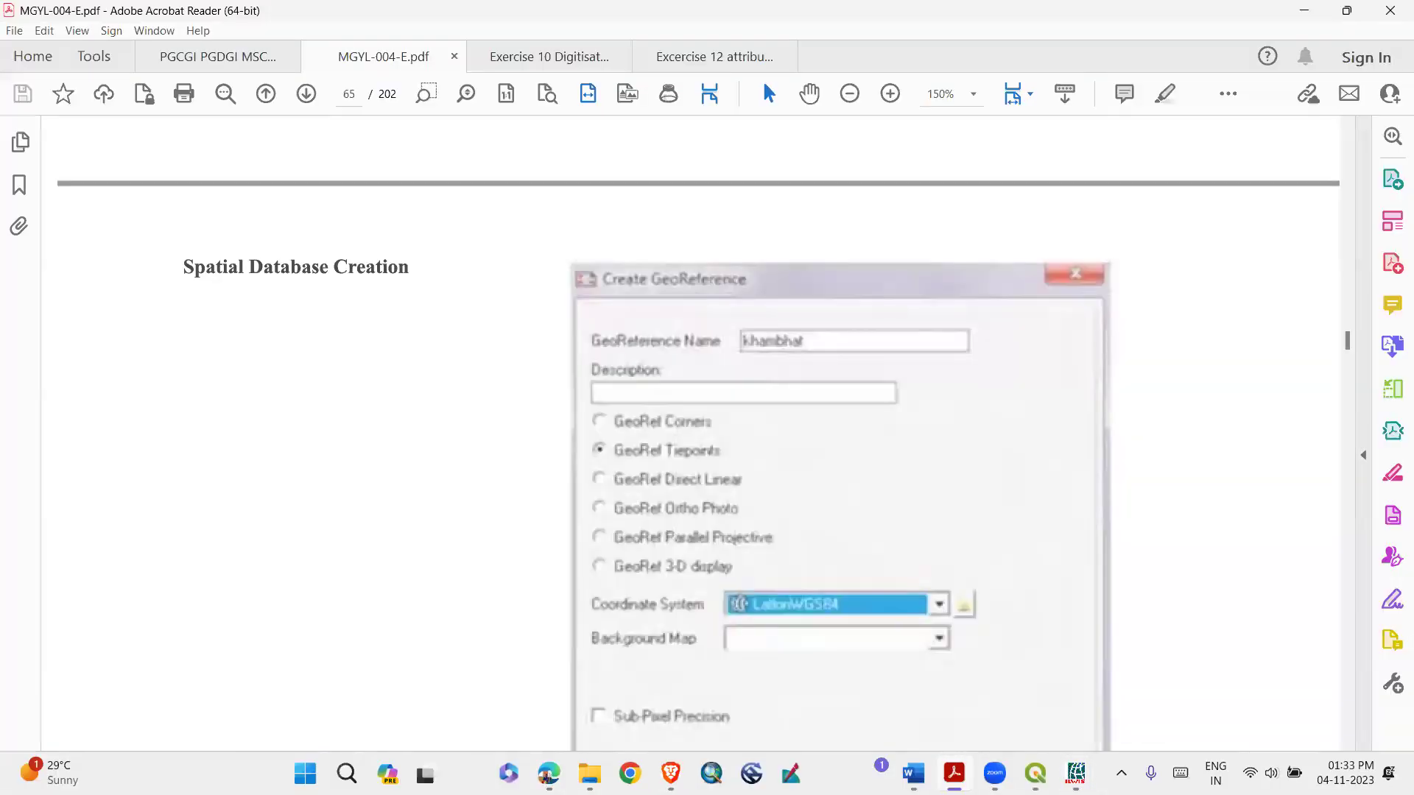
scroll(707, 455, down, 5)
scroll(707, 455, down, 3)
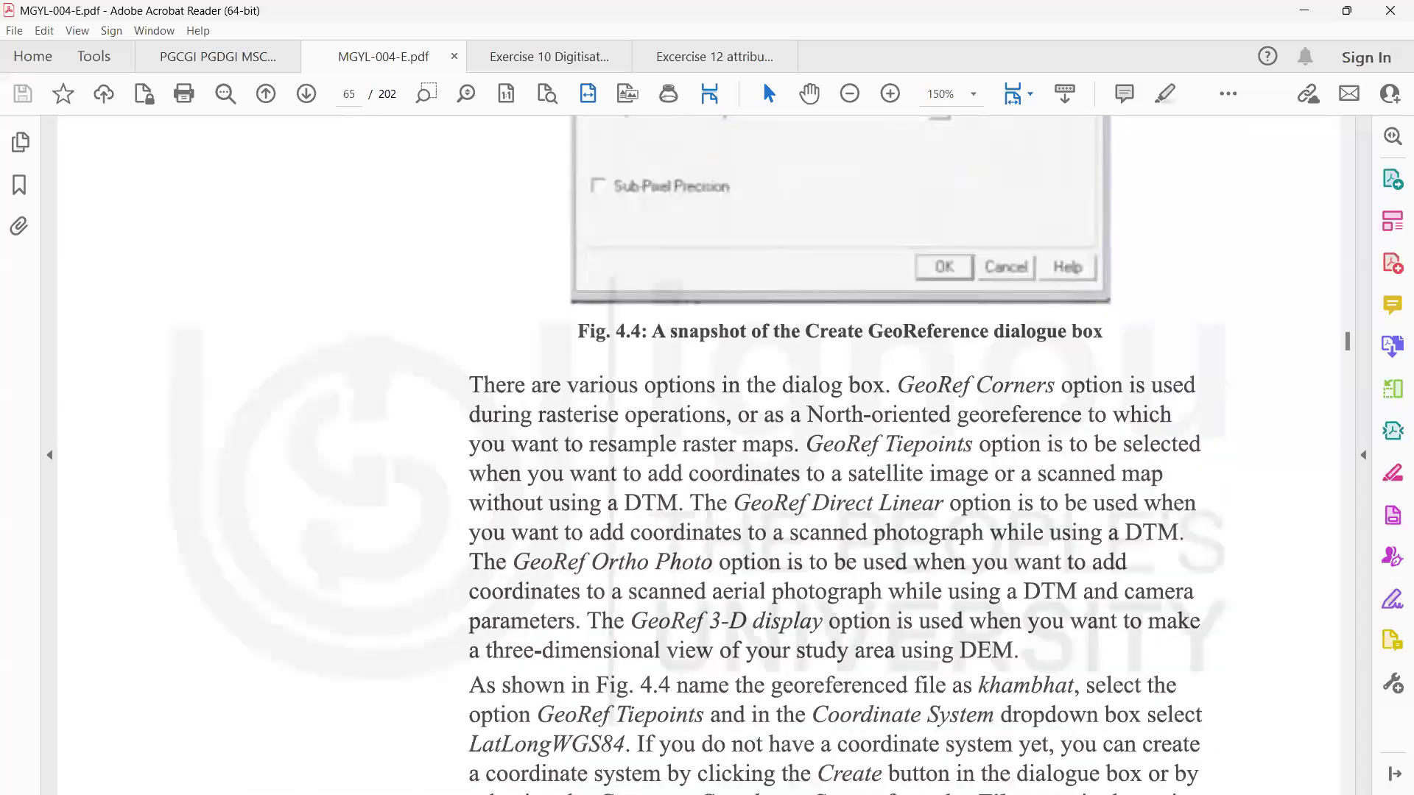
scroll(707, 455, down, 8)
scroll(707, 455, down, 14)
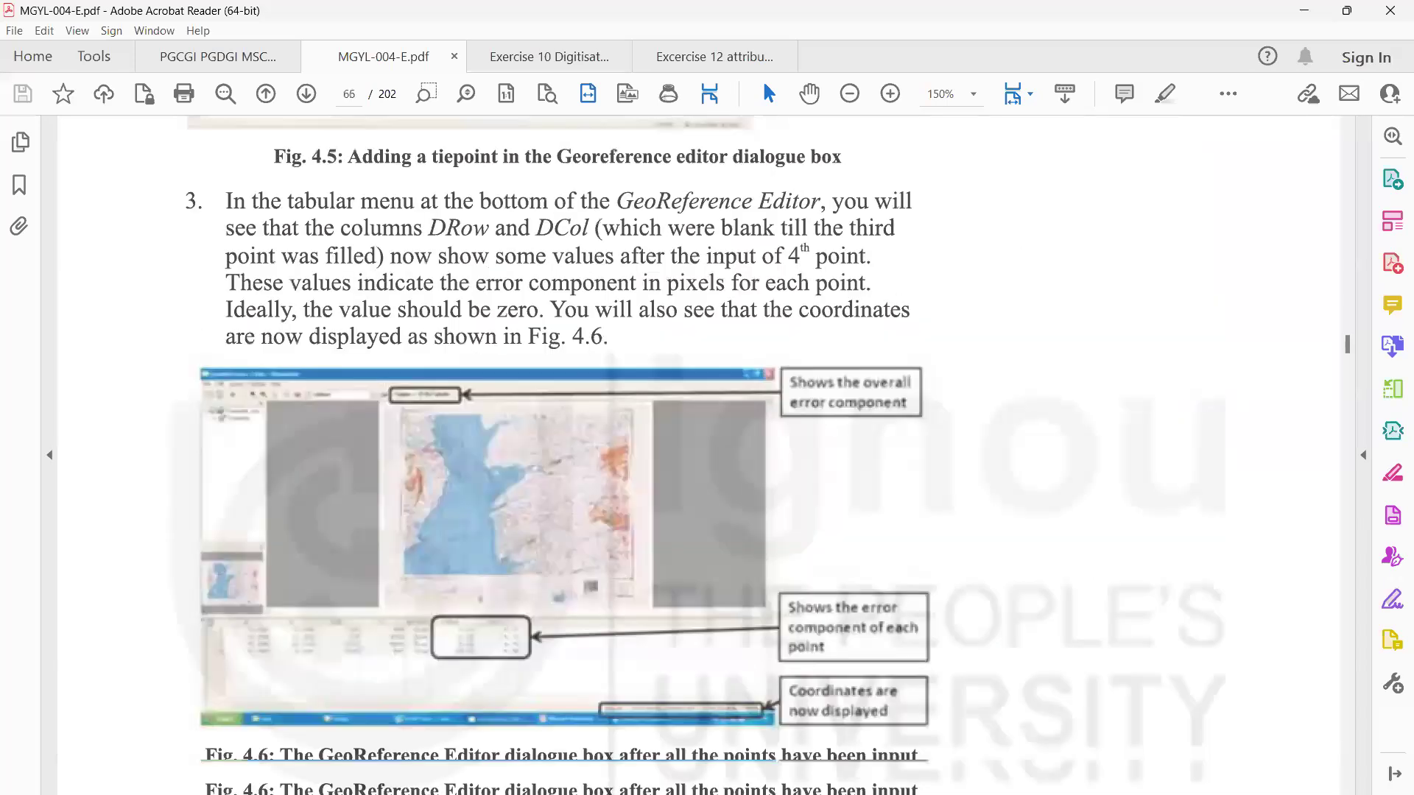
scroll(707, 456, down, 7)
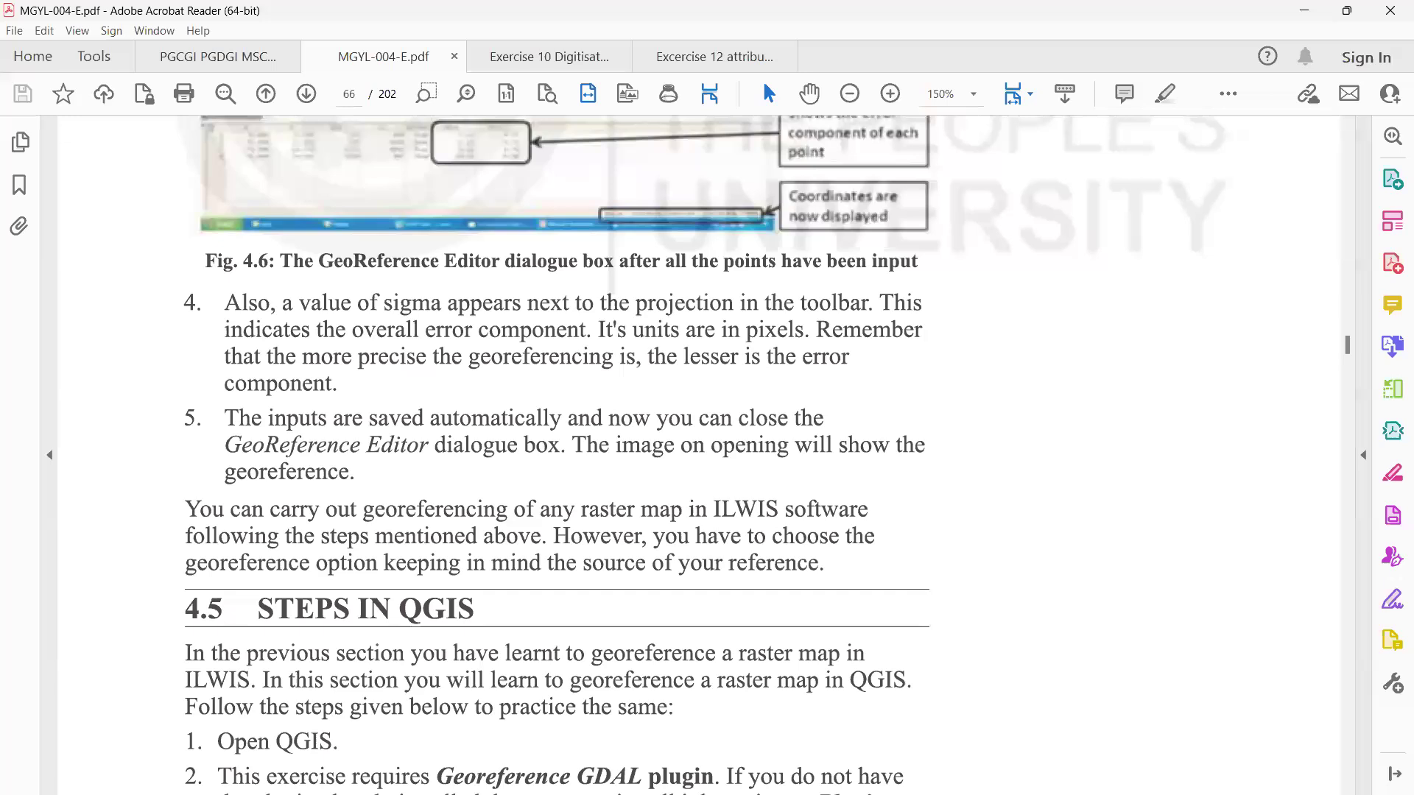
scroll(707, 455, up, 20)
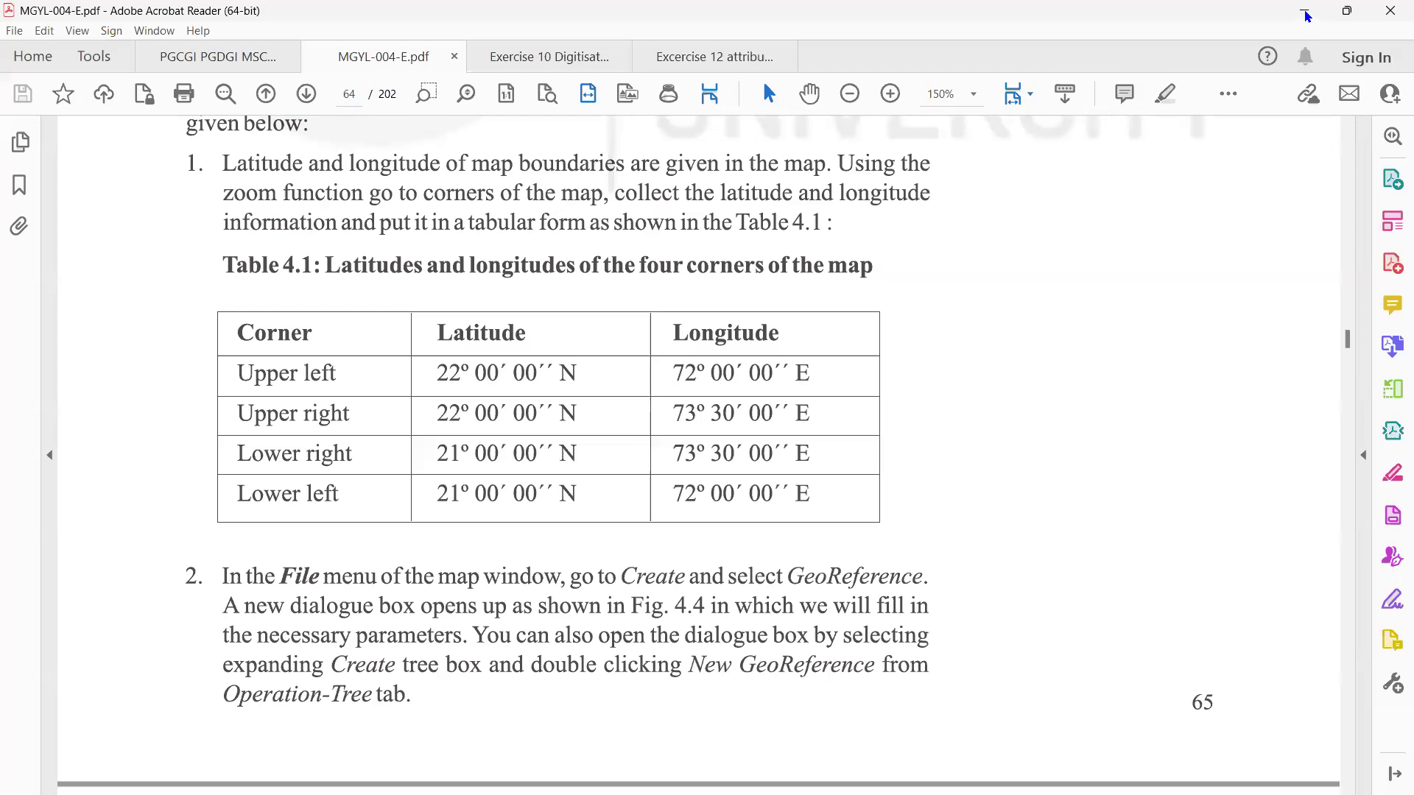
key(alt+Tab)
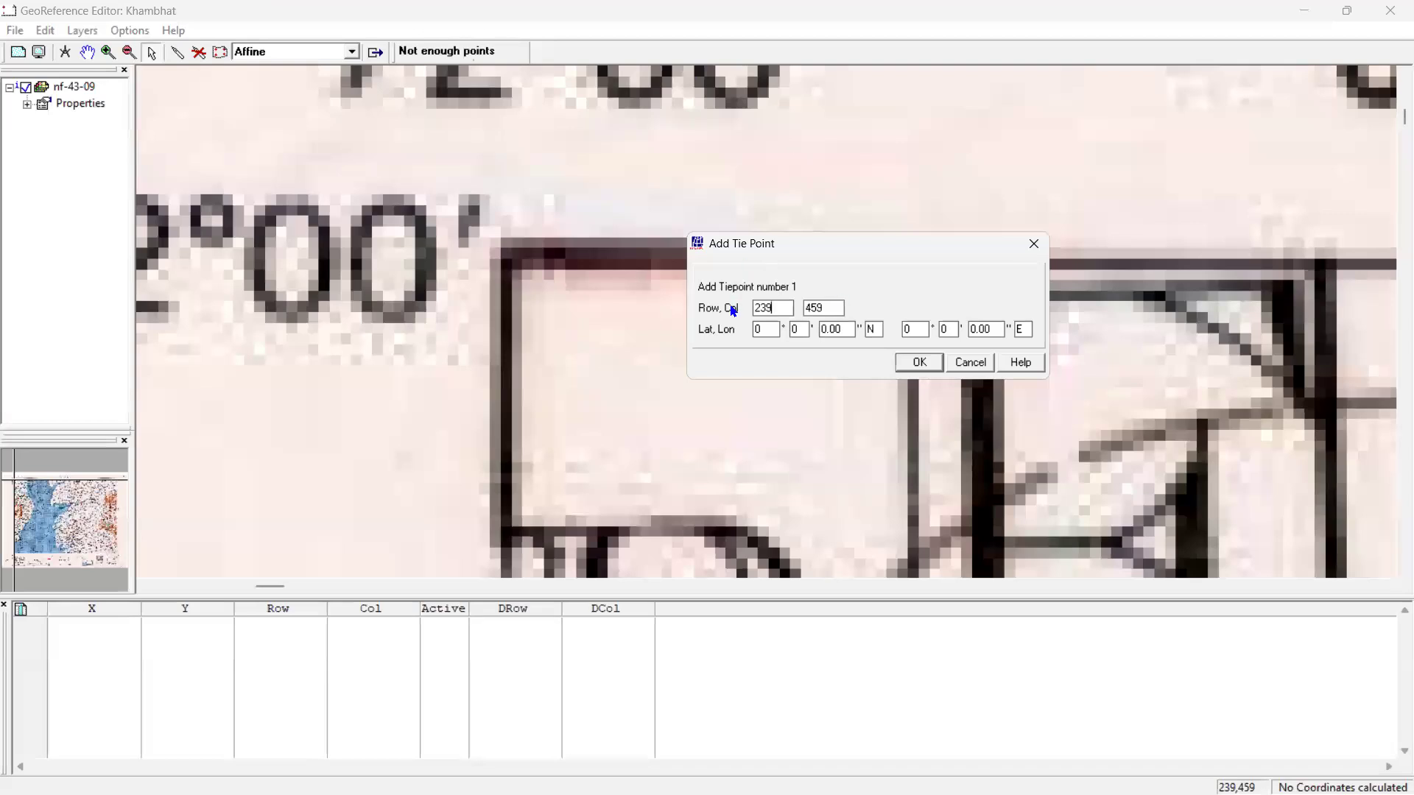
Look up the upper-left corner in Table 4.1 of MGYL-004-E.pdf and set tiepoint 1 in ILWIS to latitude 22° N, longitude 72° E
double_click(766, 328)
mouse_move(1076, 773)
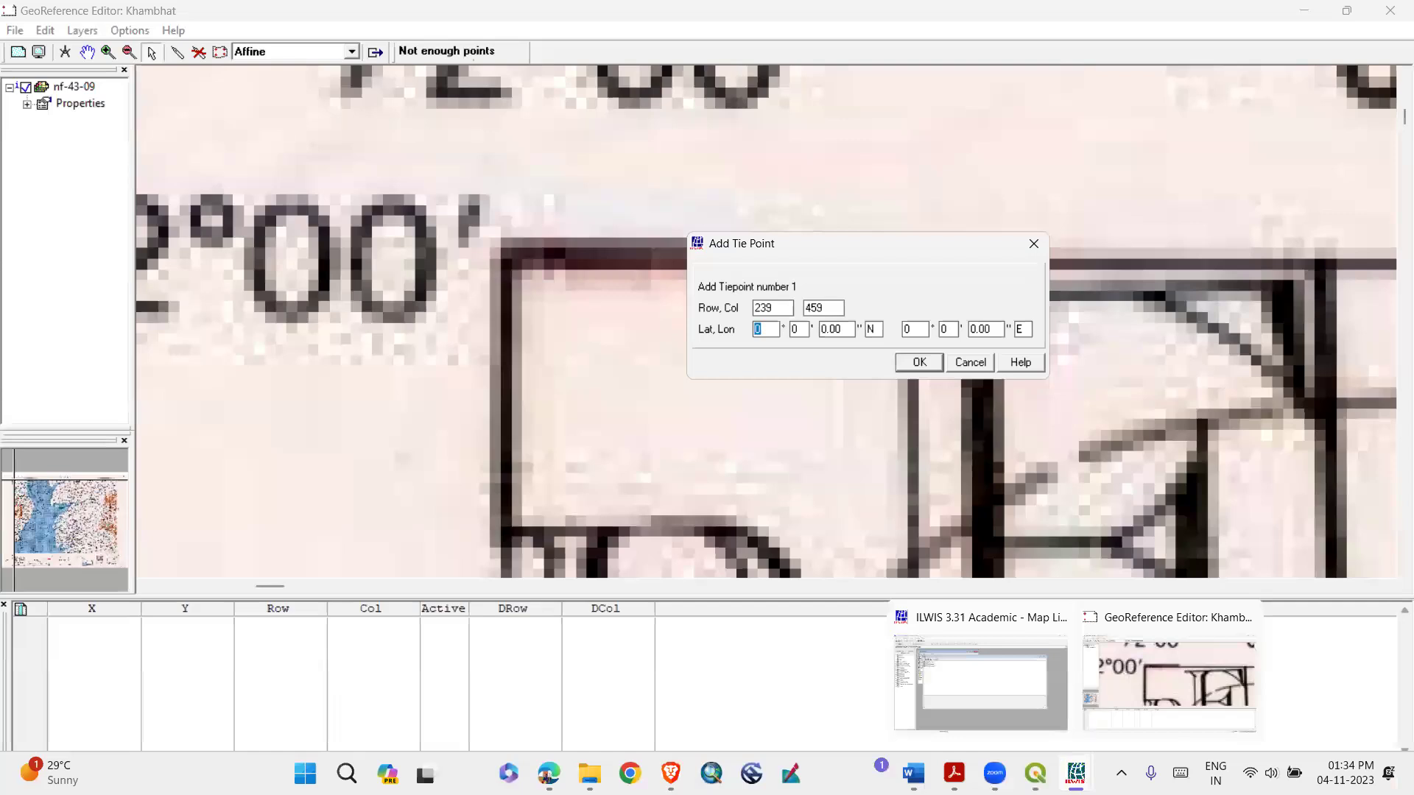
mouse_move(955, 773)
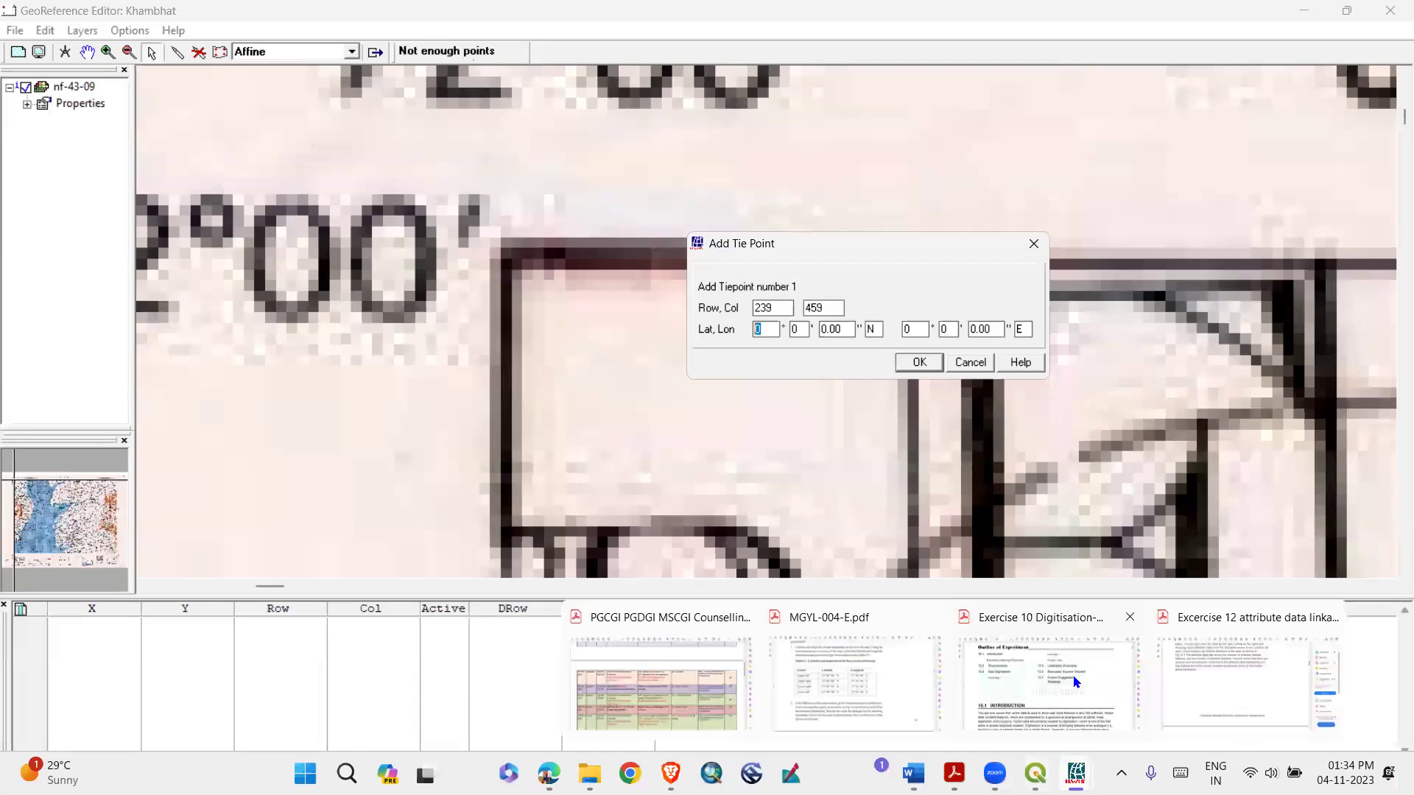
click(1075, 682)
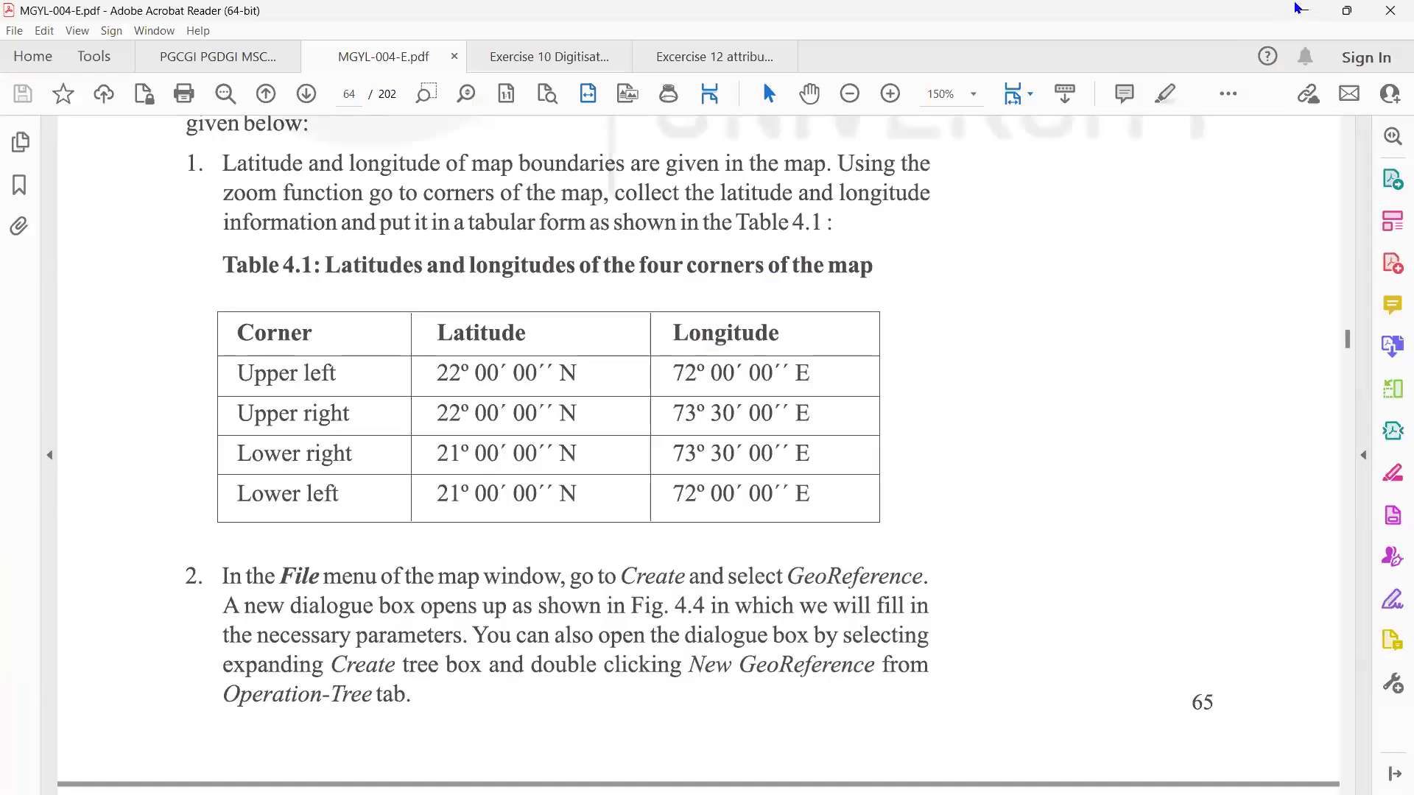
key(alt+Tab)
click(768, 327)
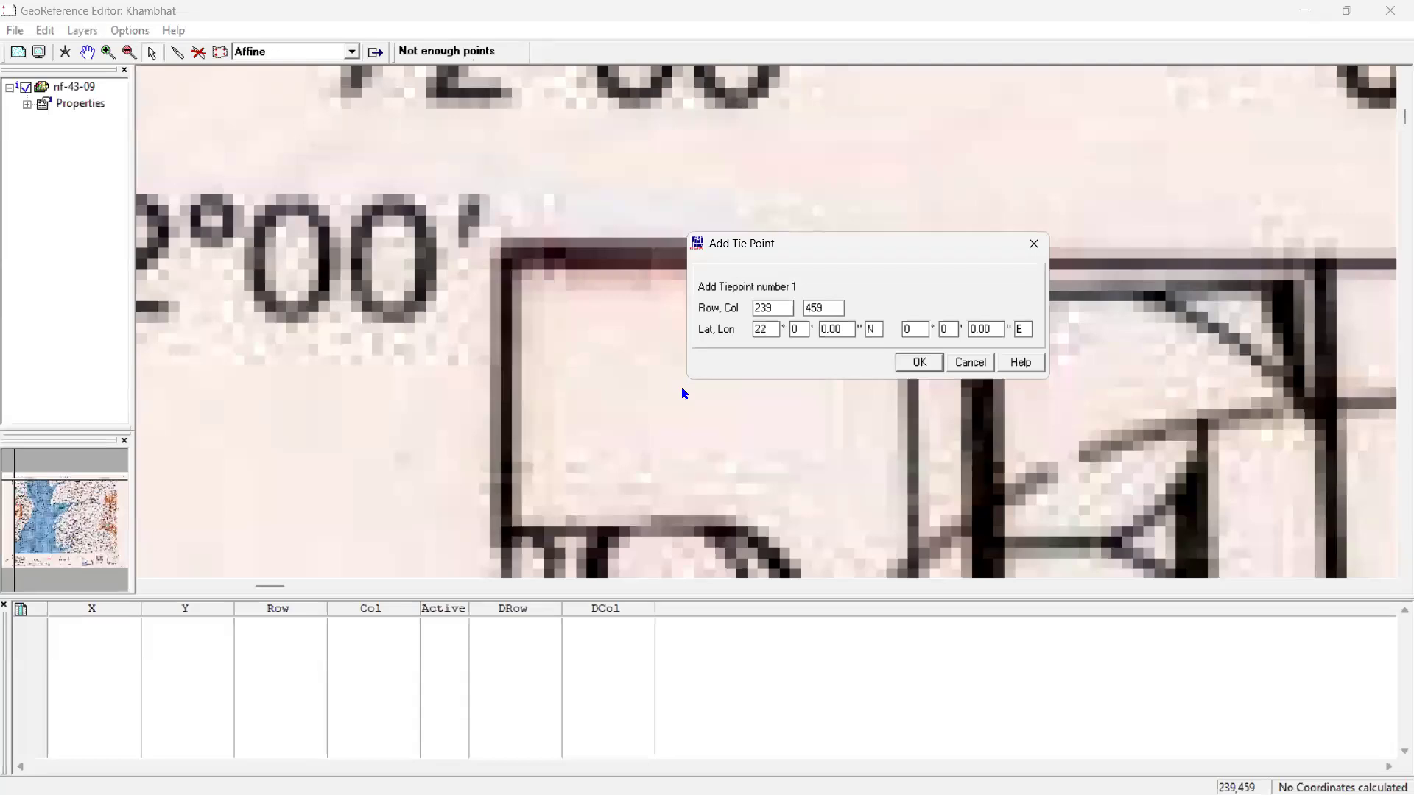
text(72)
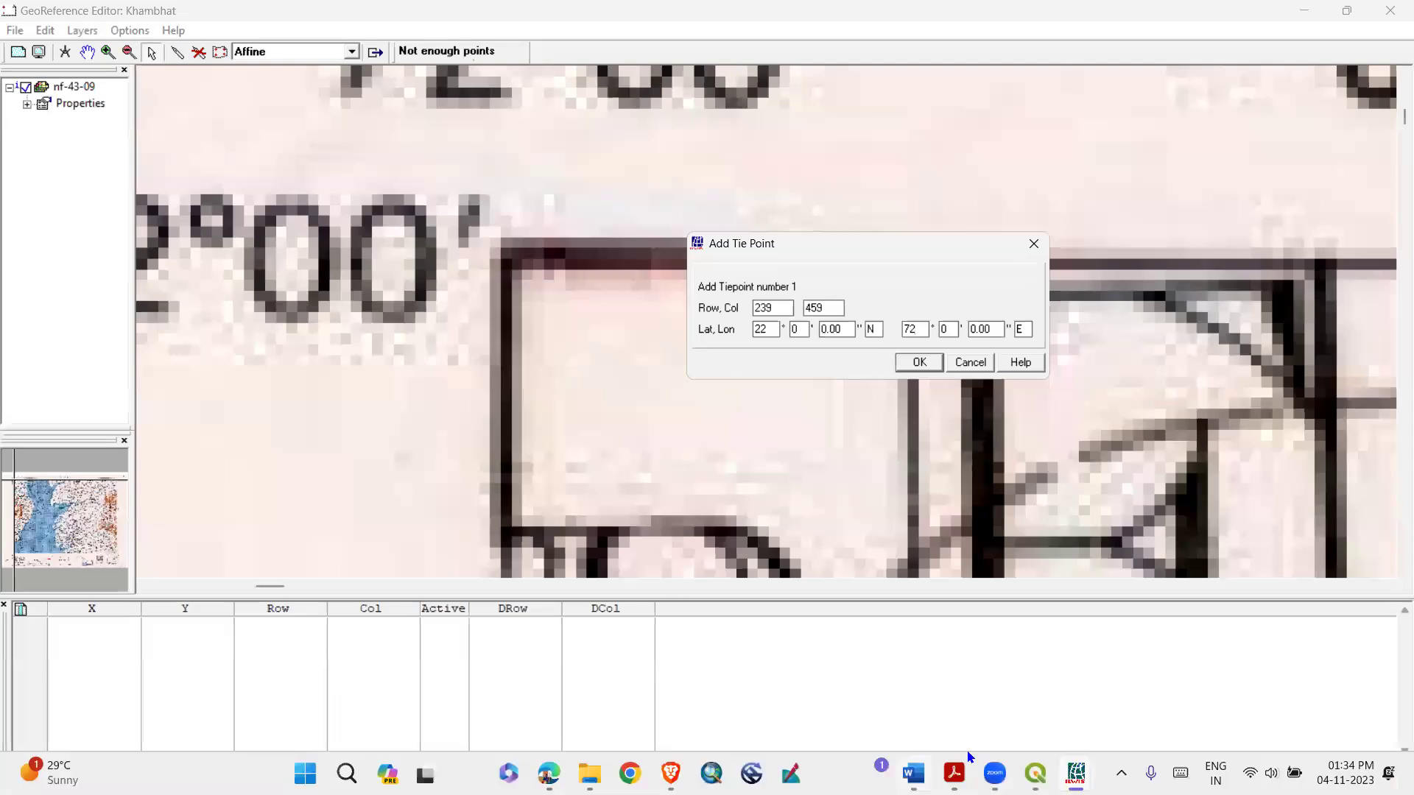
Recheck the corner coordinates in Table 4.1 of MGYL-004-E.pdf, then return to ILWIS and accept tiepoint 1
click(956, 769)
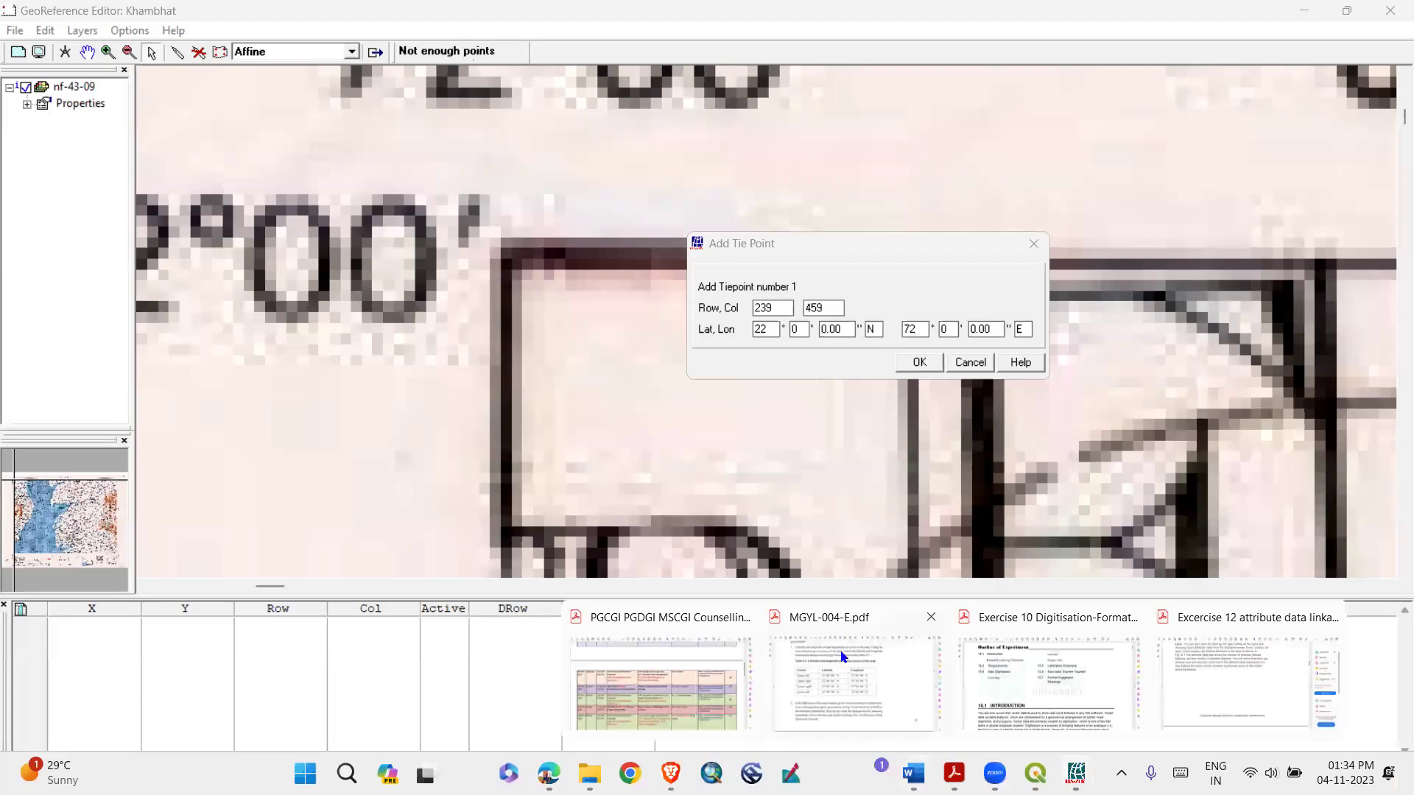
click(844, 656)
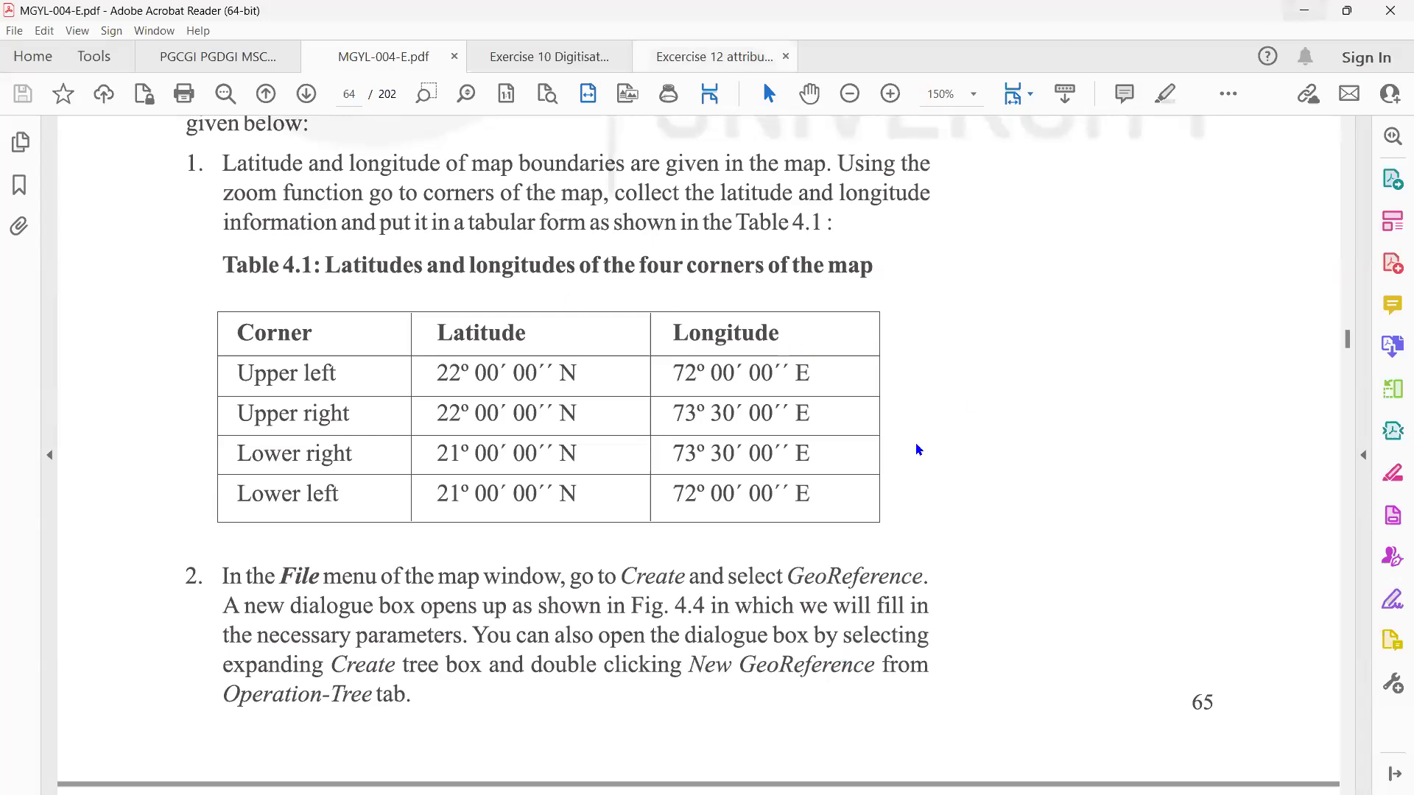
key(alt+Tab)
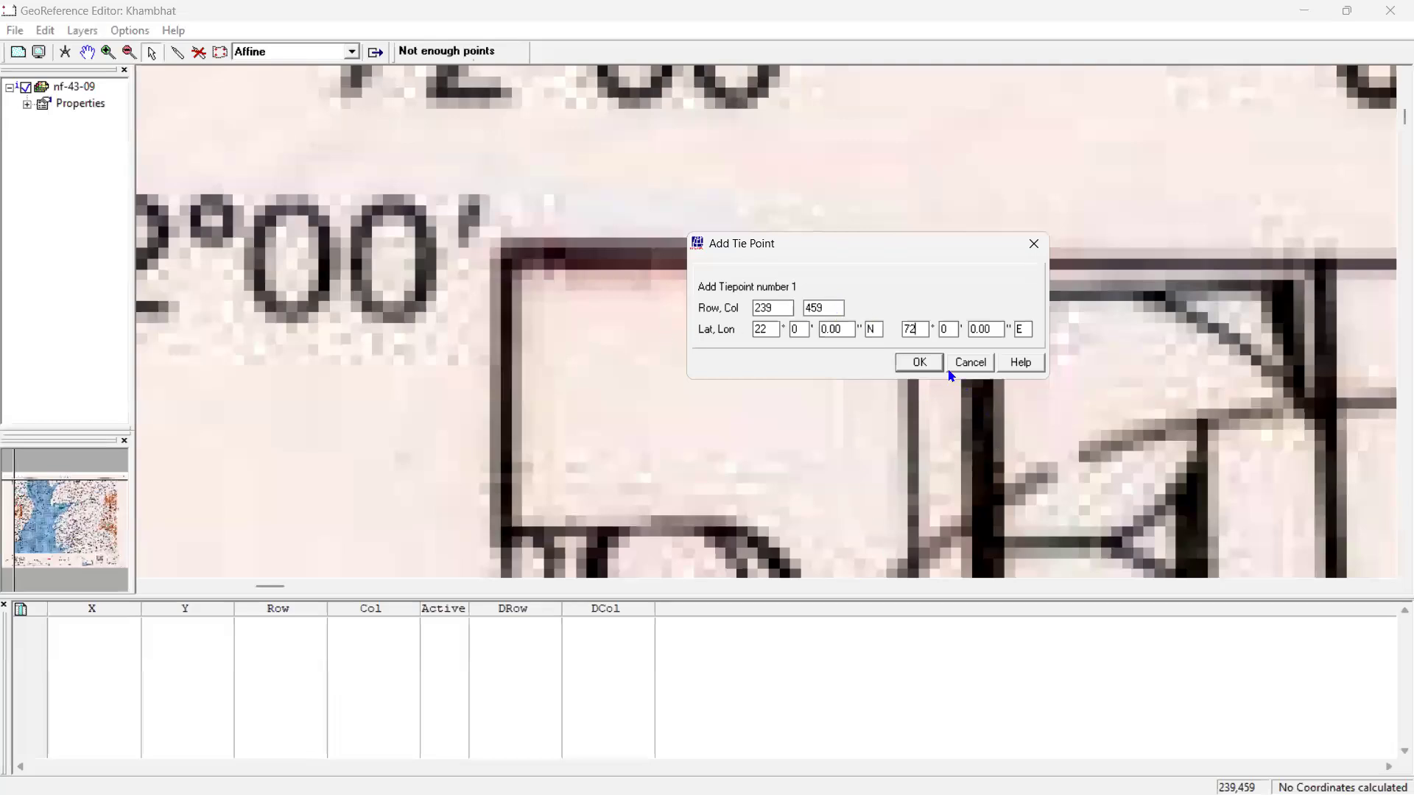
click(913, 362)
key(Return)
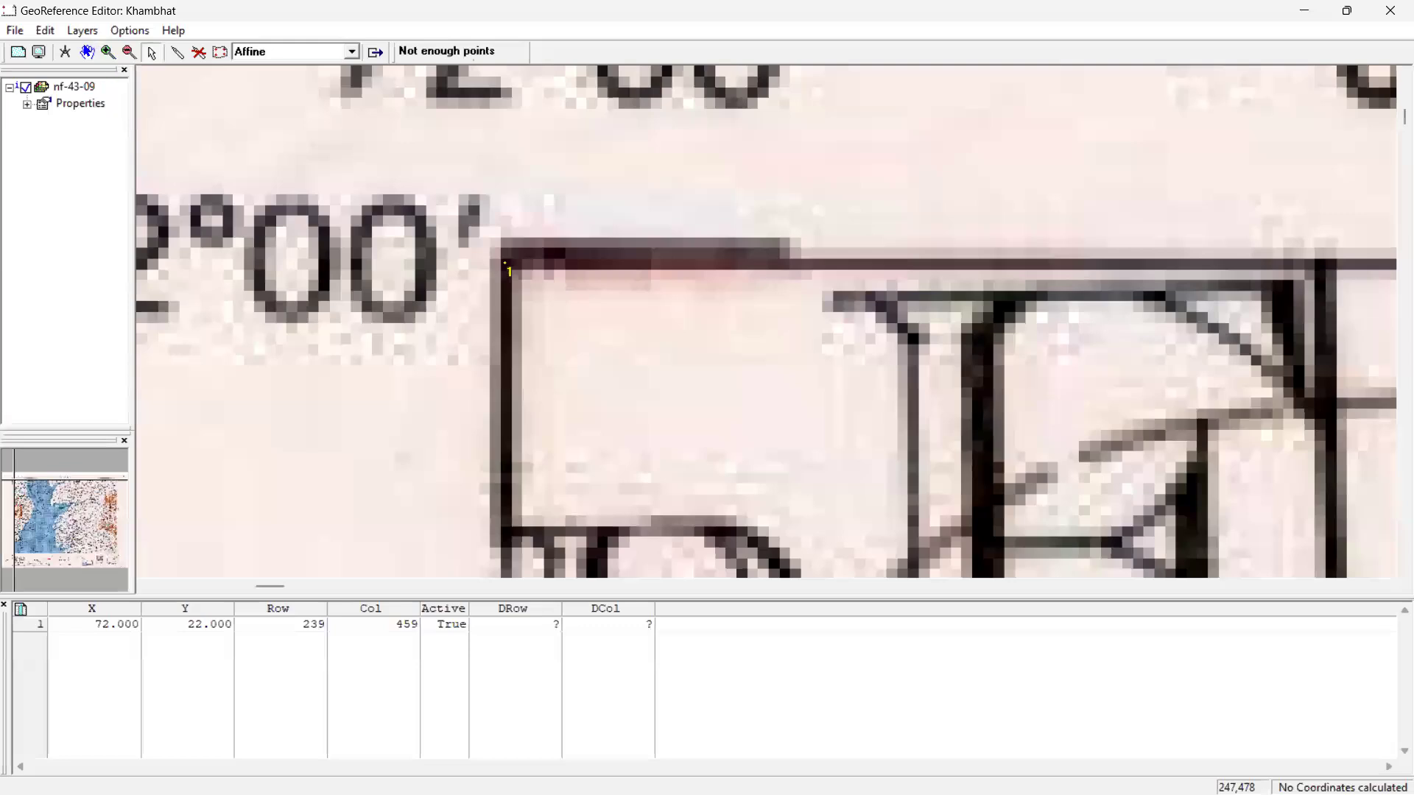
Show the entire map and zoom in closely on the upper-right corner of the map frame, labelled 73°30' and 22°00'
click(18, 53)
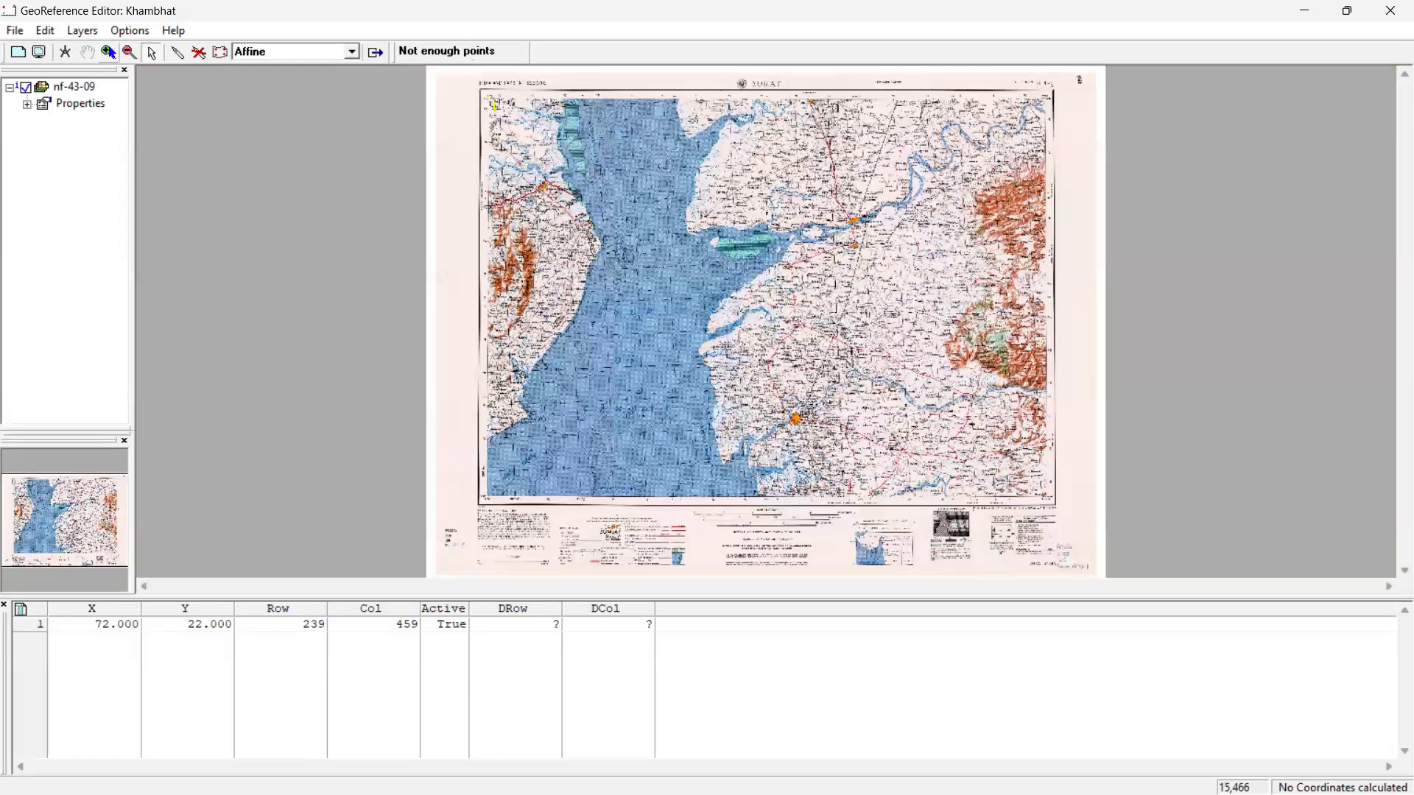
click(107, 52)
right_click(1009, 79)
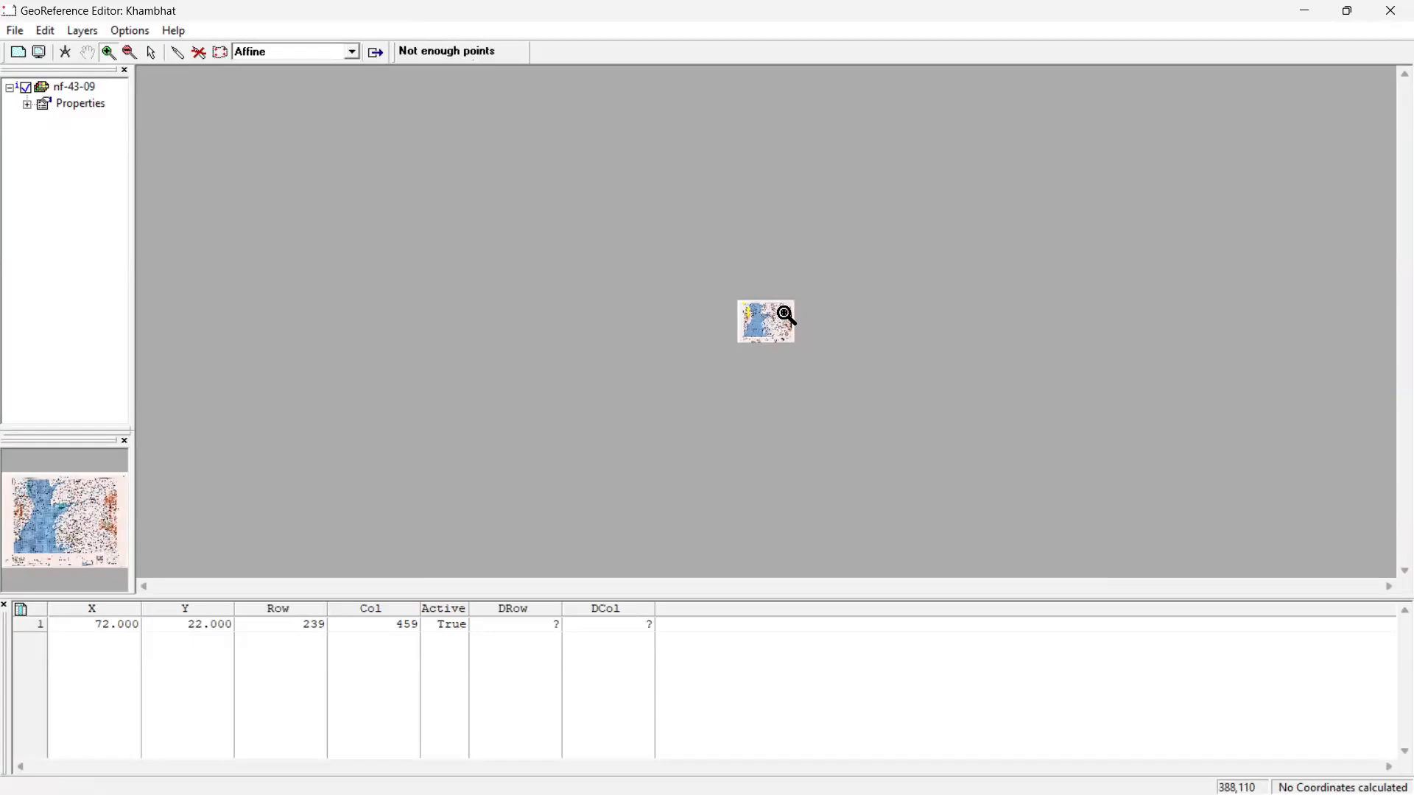
click(1233, 261)
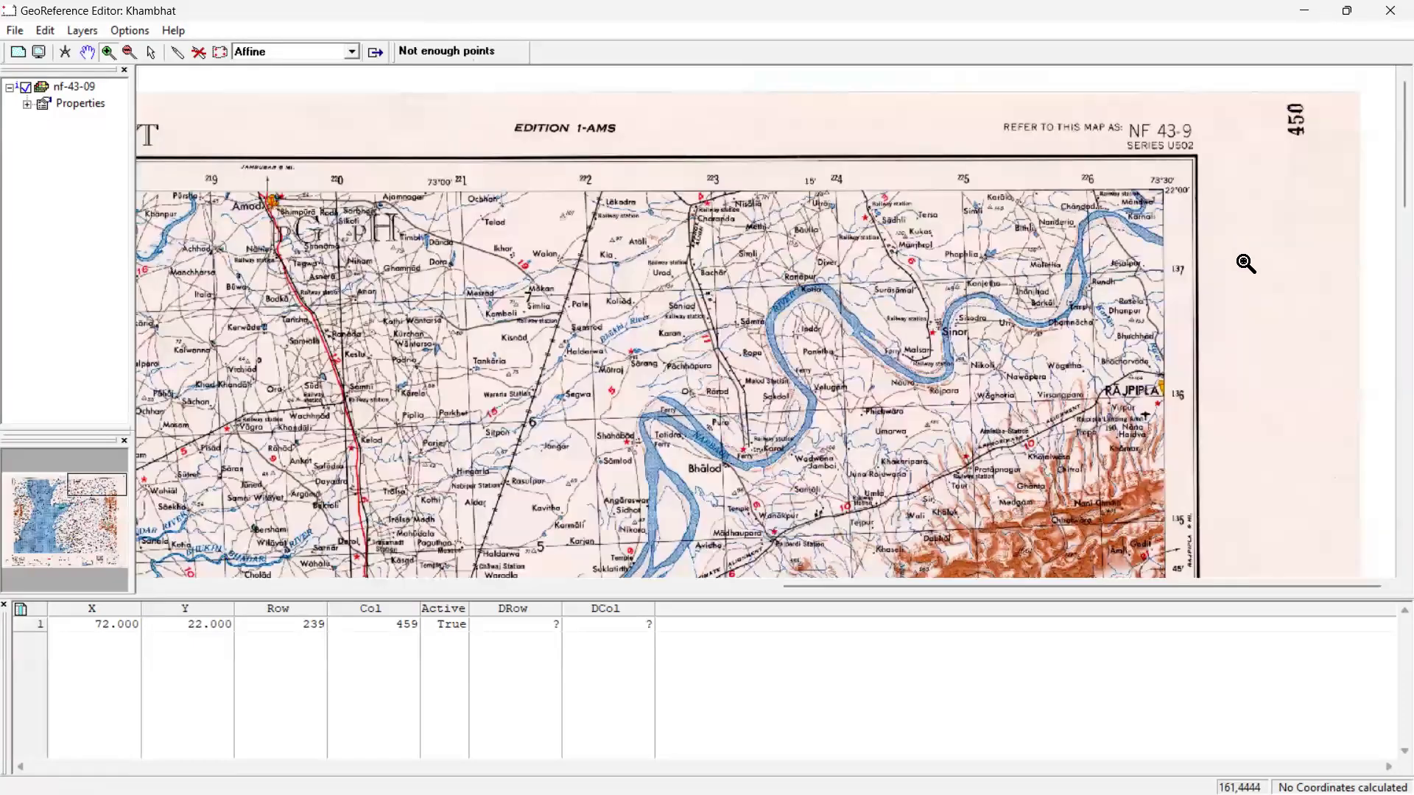
click(862, 270)
drag(312, 220, 590, 331)
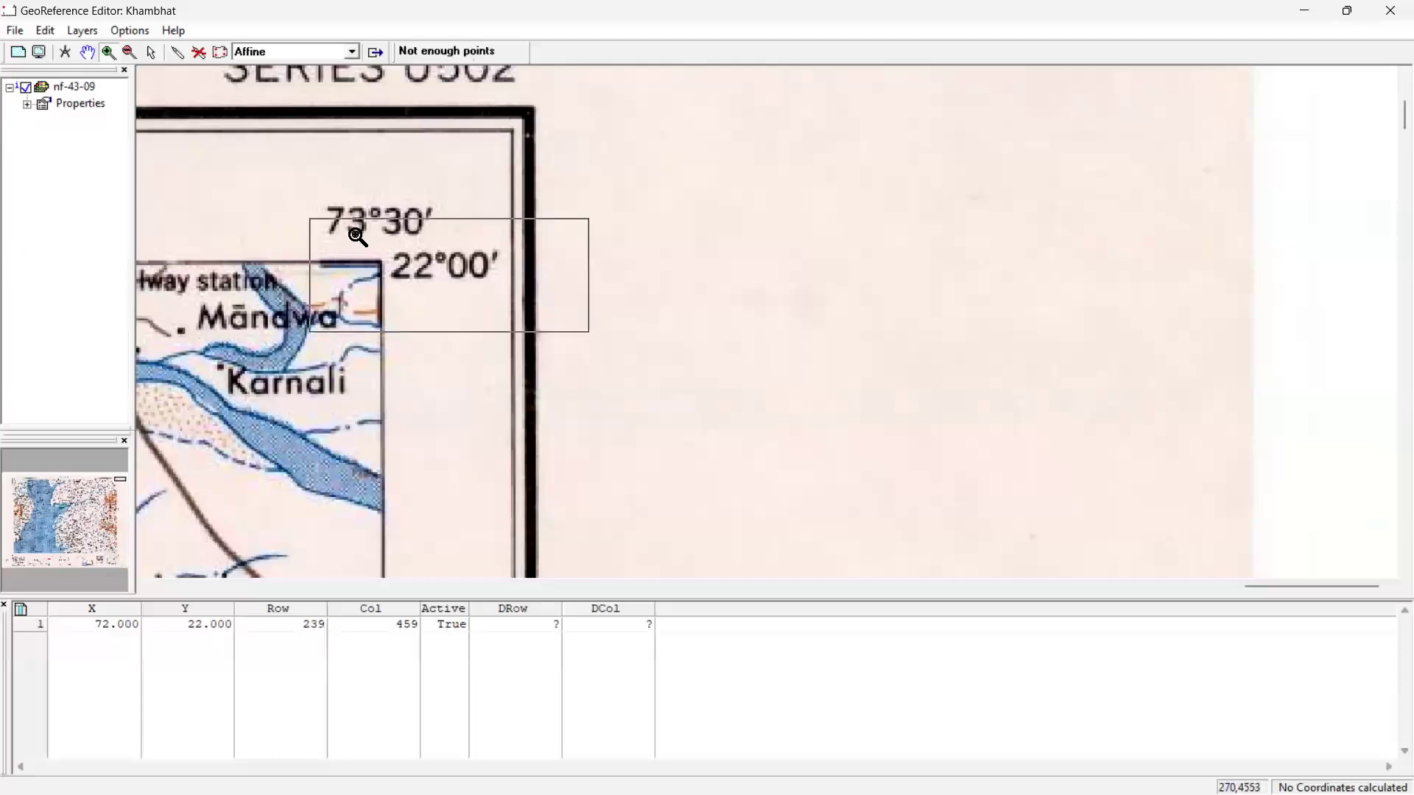
Add the upper-right map frame corner as tiepoint 2 at row 239, column 4550, with latitude 22°00' N and longitude 73°30' E
click(151, 53)
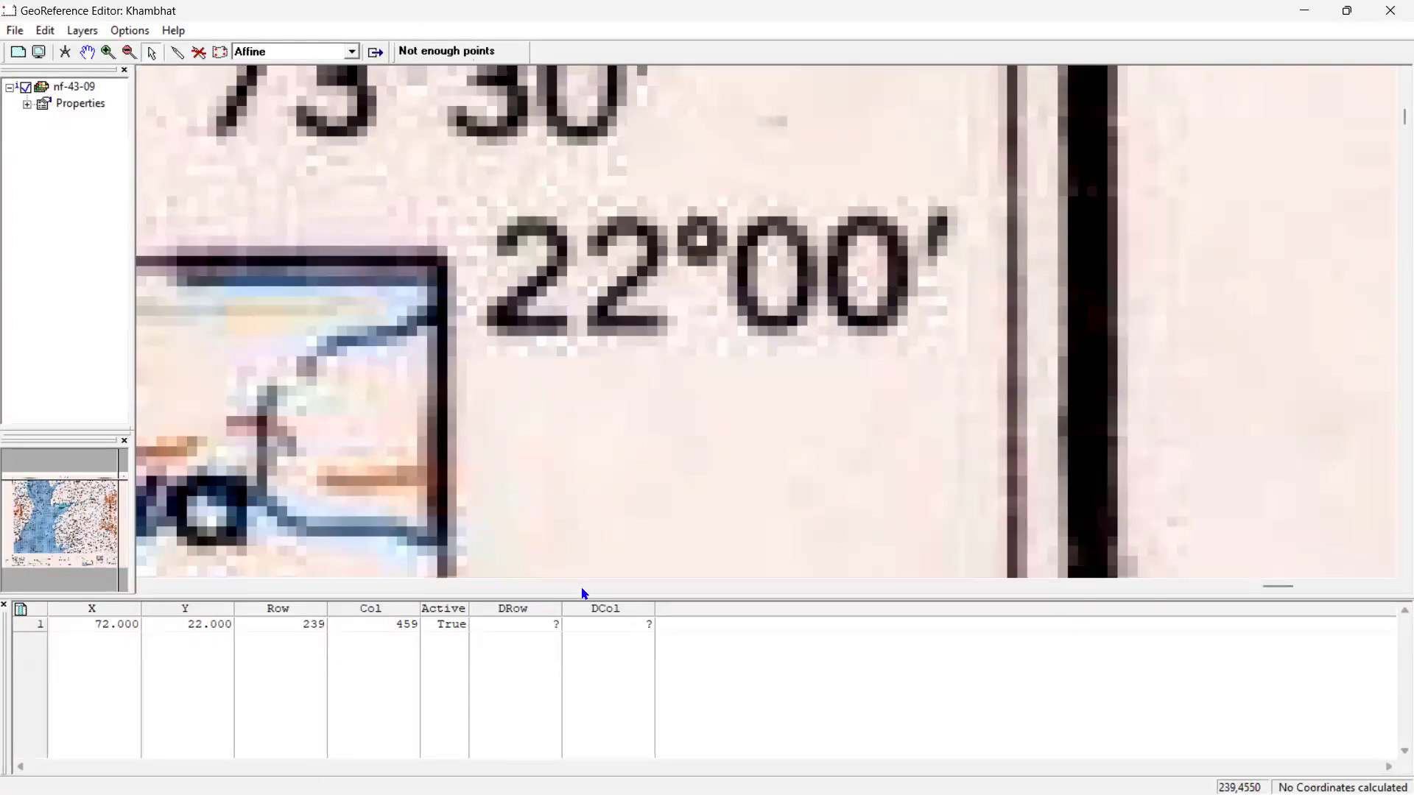
click(235, 241)
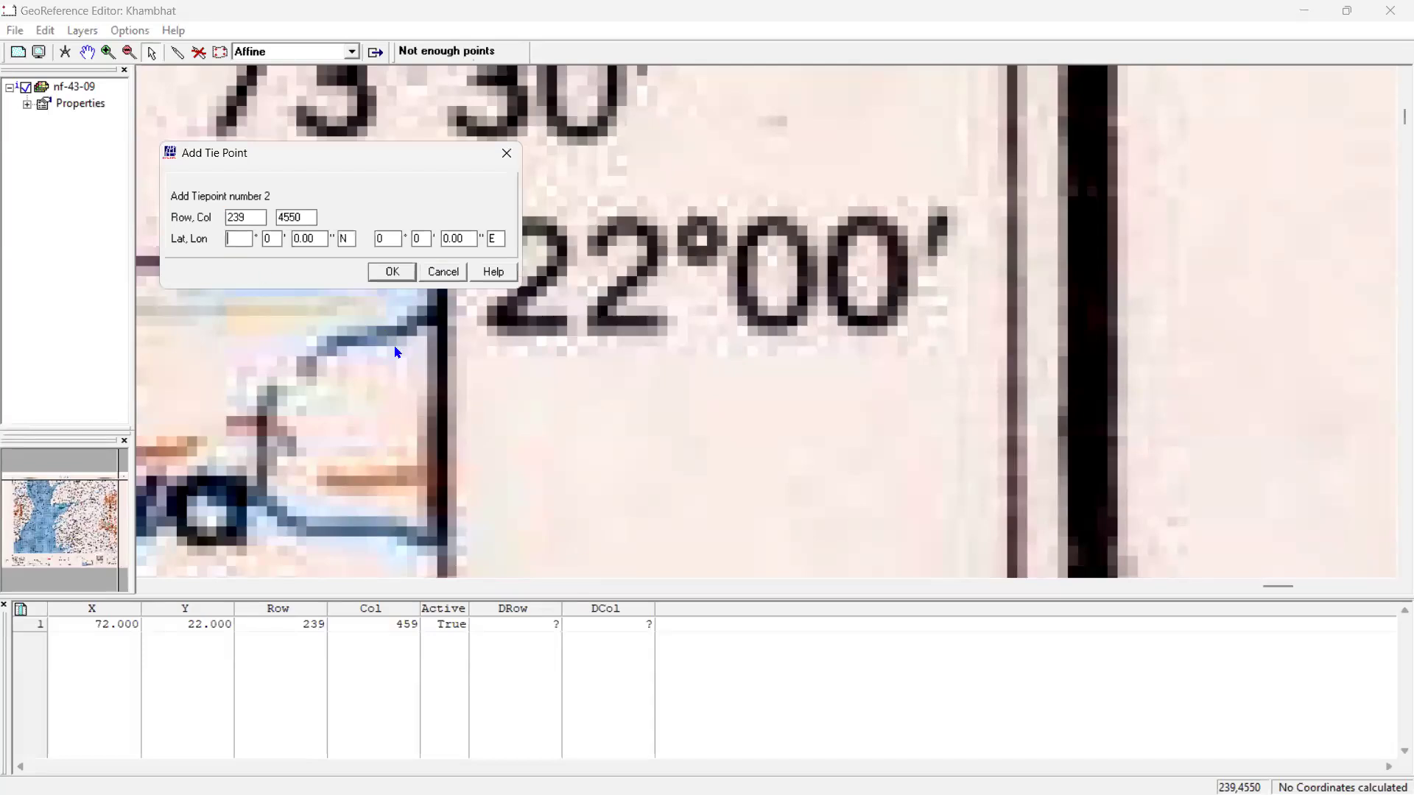
key(Tab)
key(Tab)
key(Tab)
click(383, 274)
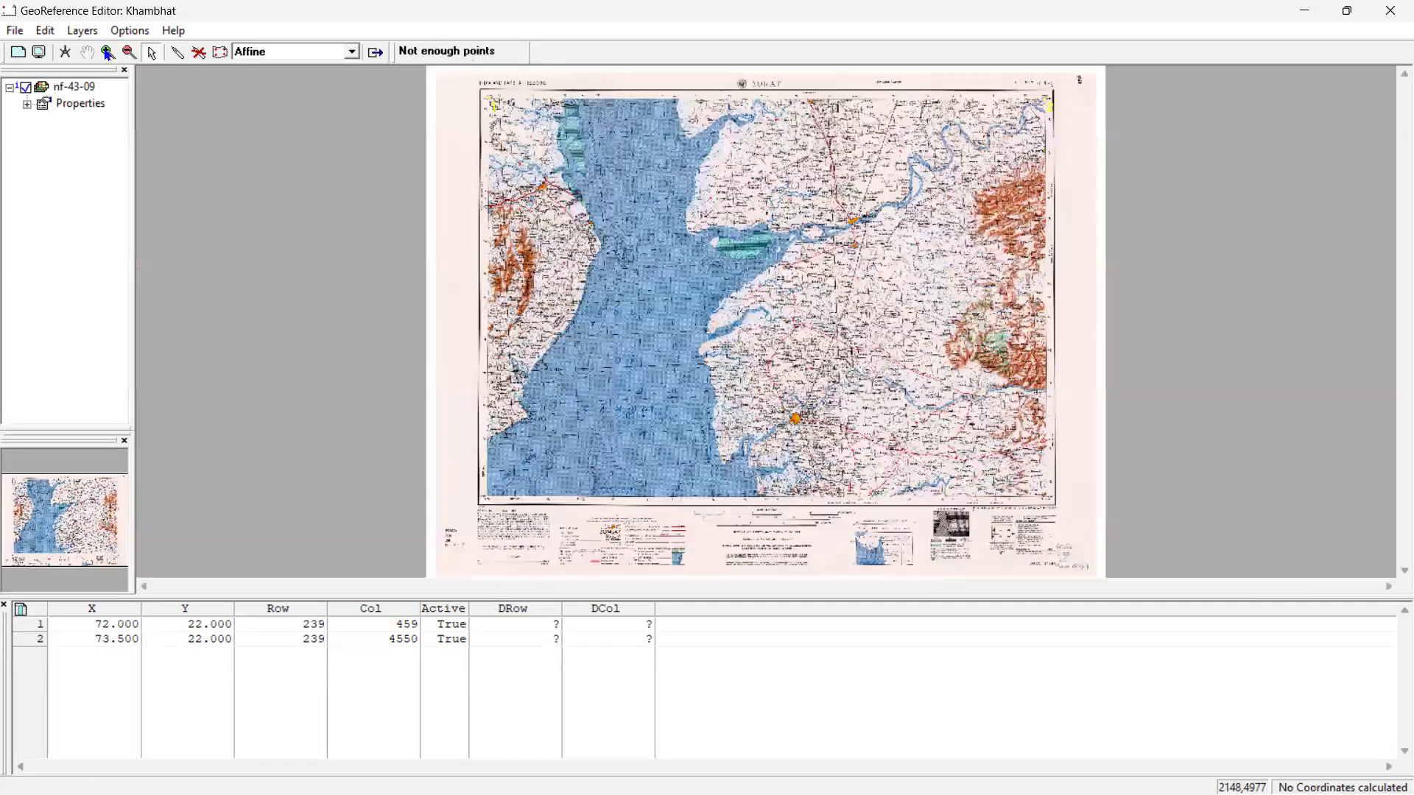
Pick the lower-right corner of the map frame, labelled 21°00' and 73°30', as tiepoint 3 at about row 3170, column 4561
click(108, 52)
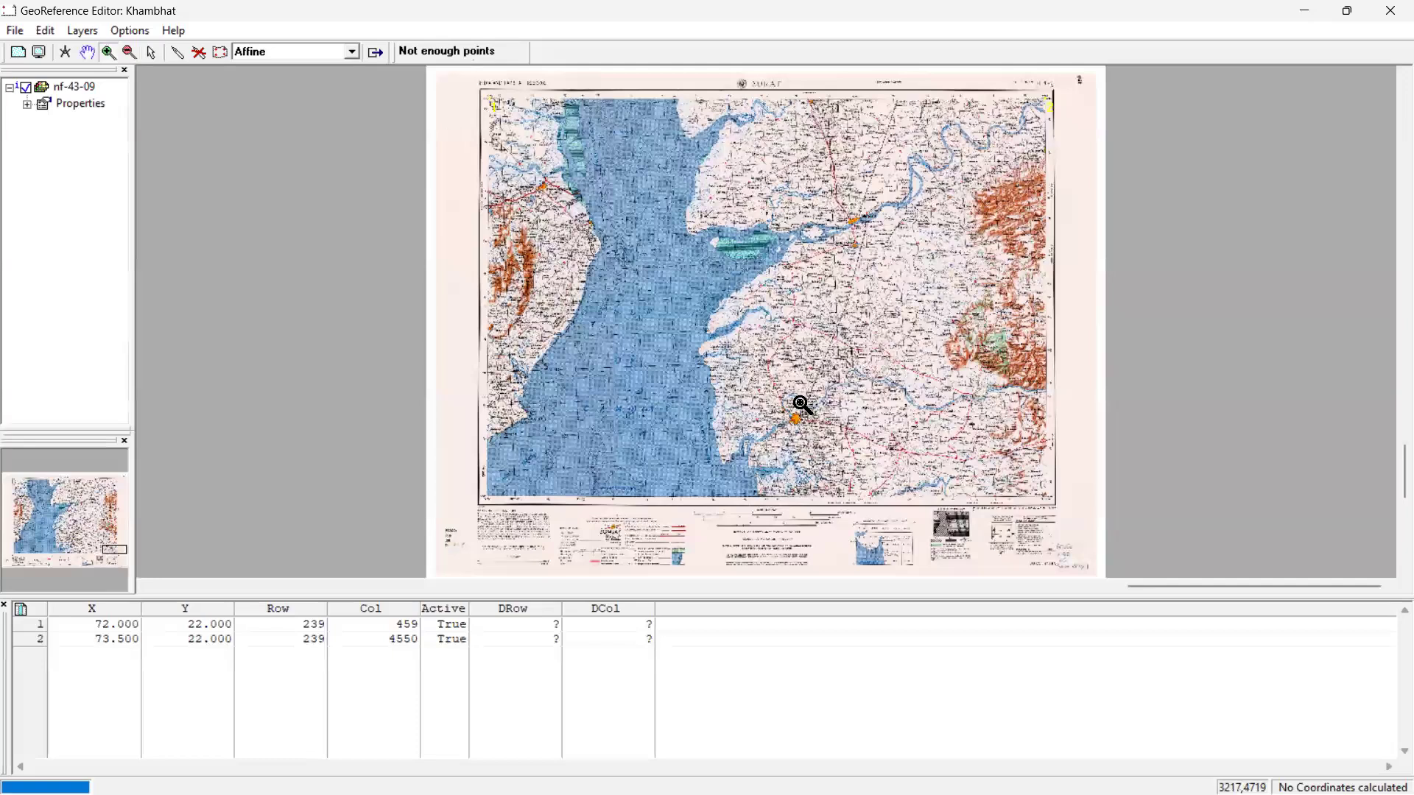
drag(1001, 471, 1083, 507)
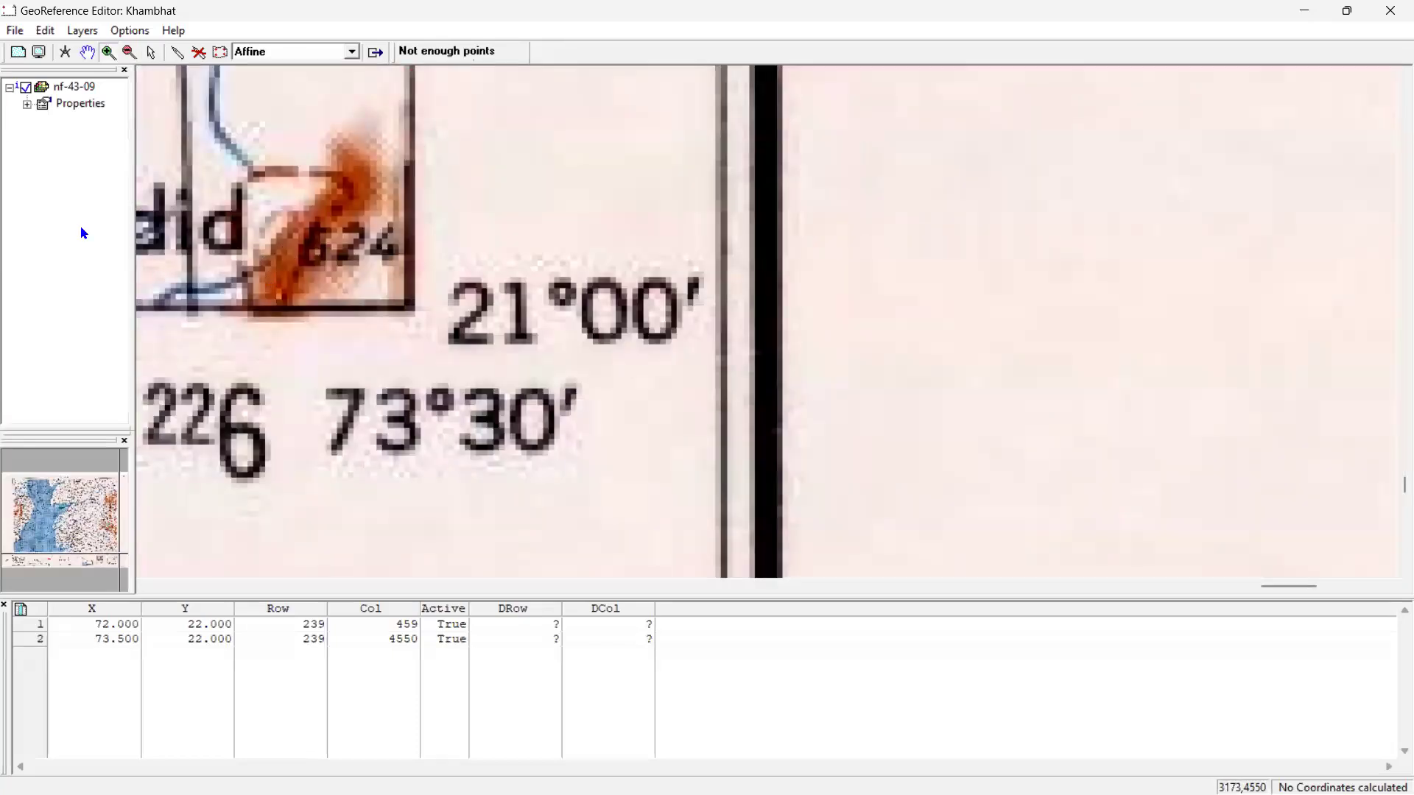
click(149, 53)
click(410, 308)
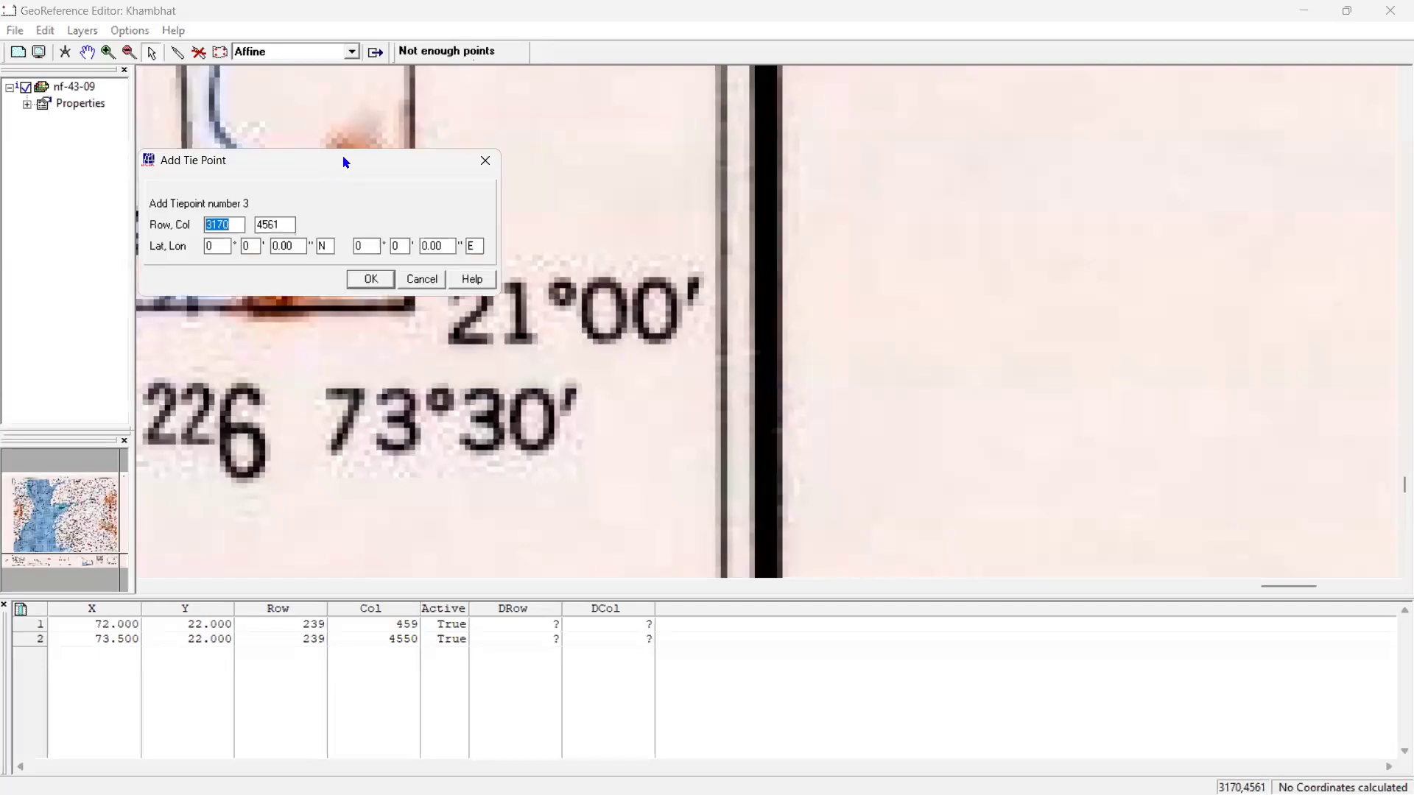
Set tiepoint 3 to latitude 21°00' N and longitude 73°30' E and accept it
drag(345, 162, 398, 157)
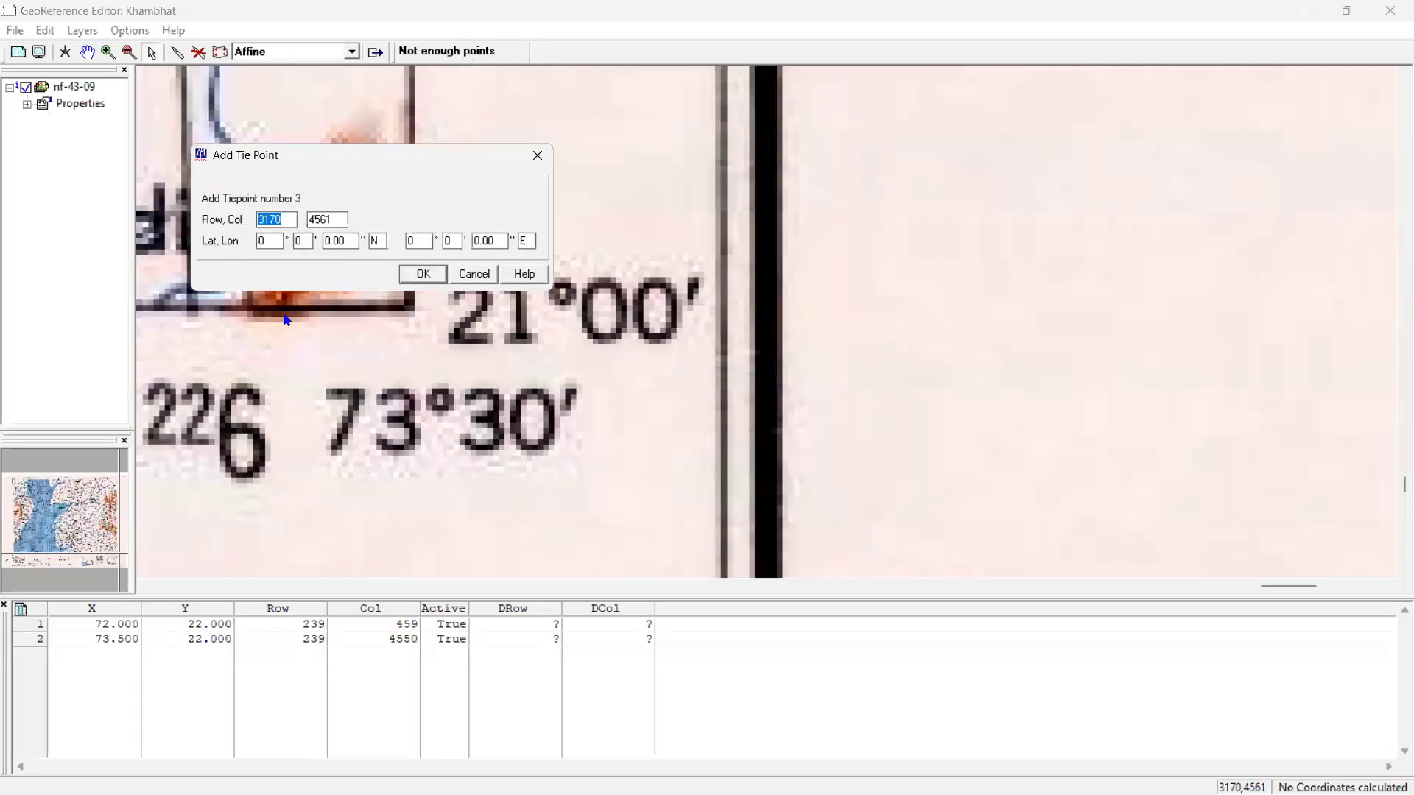
key(Tab)
text(21)
key(Tab)
key(Tab)
key(Tab)
key(Tab)
text(73)
click(417, 274)
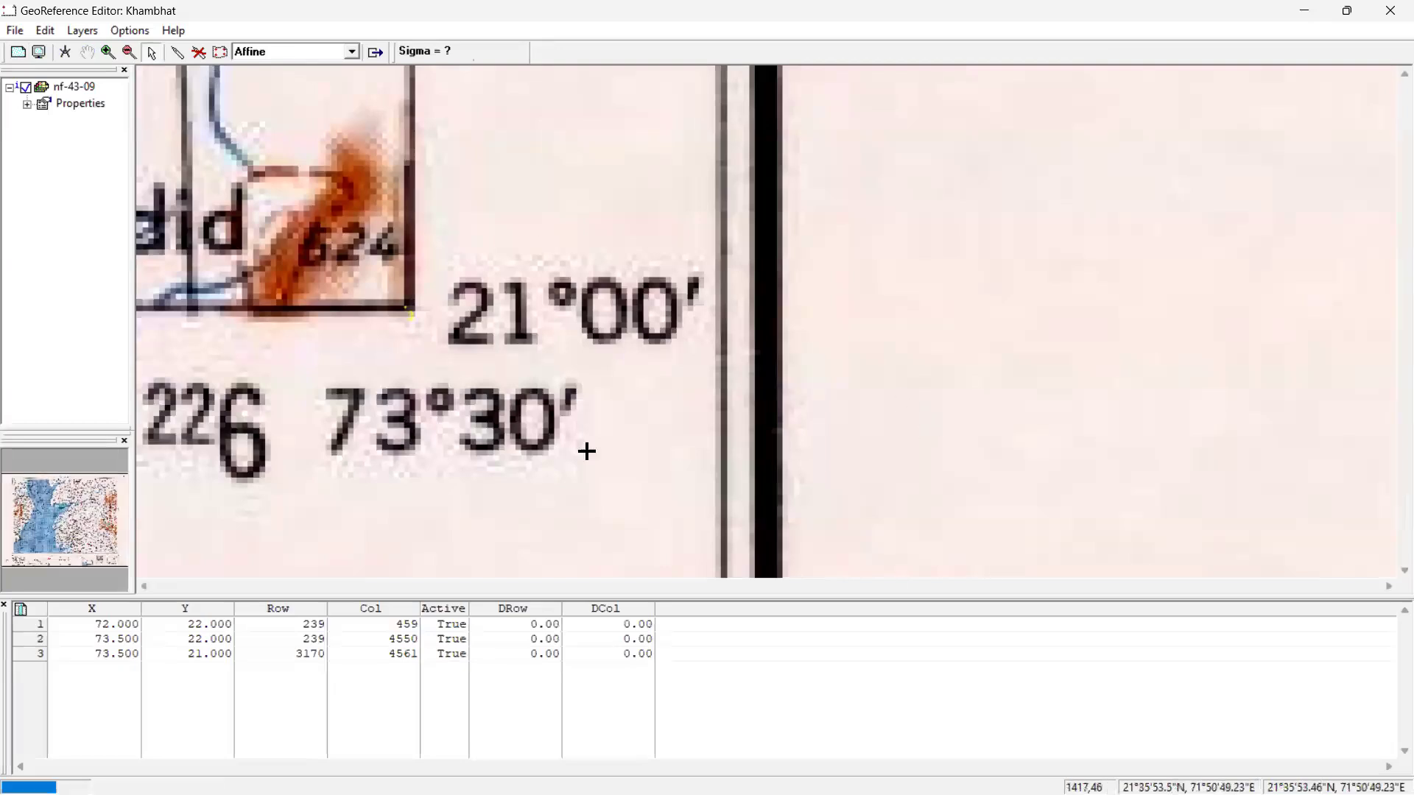
Zoom in on the lower-left corner of the map frame, labelled 21°00' and 72°00', until its pixels are clearly distinguishable
click(108, 56)
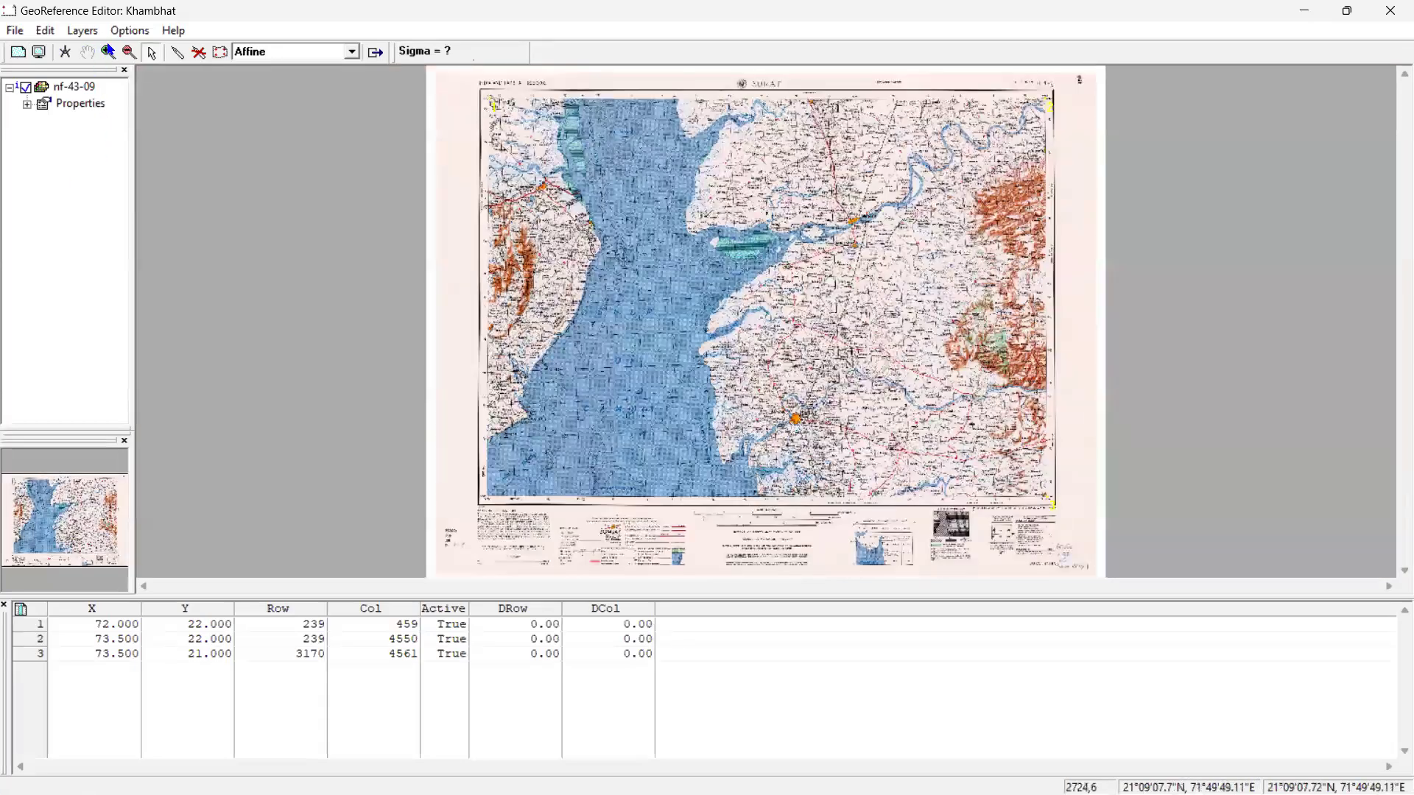
click(111, 56)
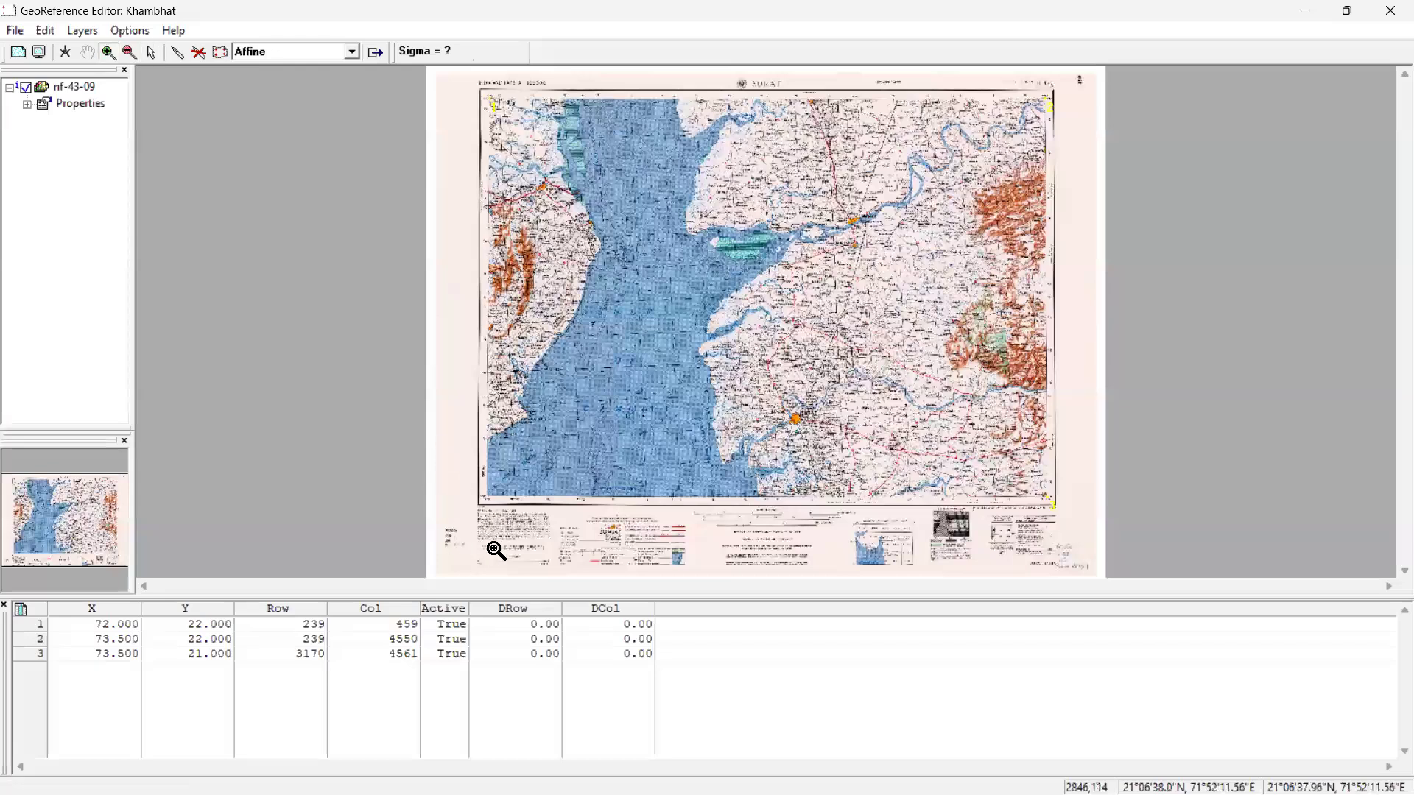
click(414, 479)
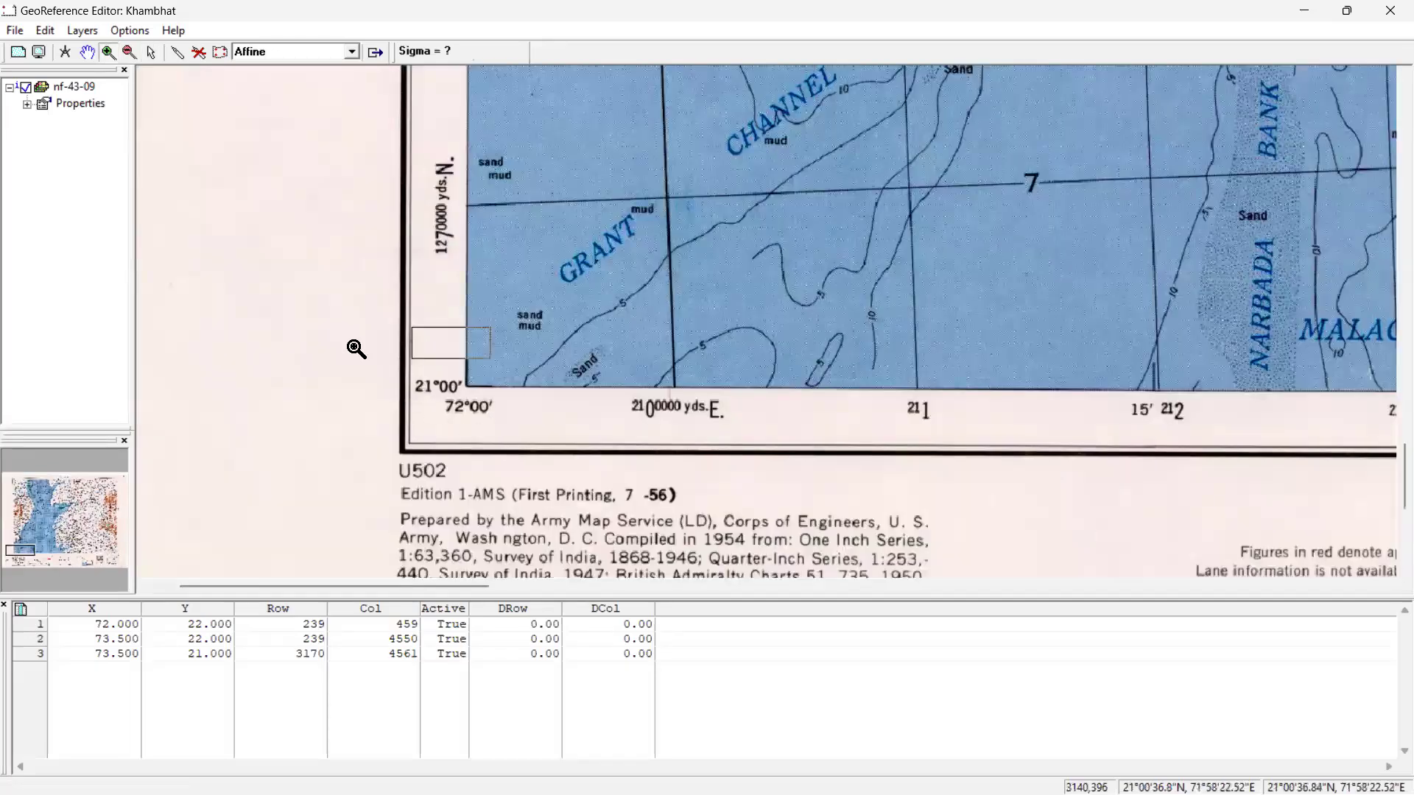
click(472, 431)
click(392, 263)
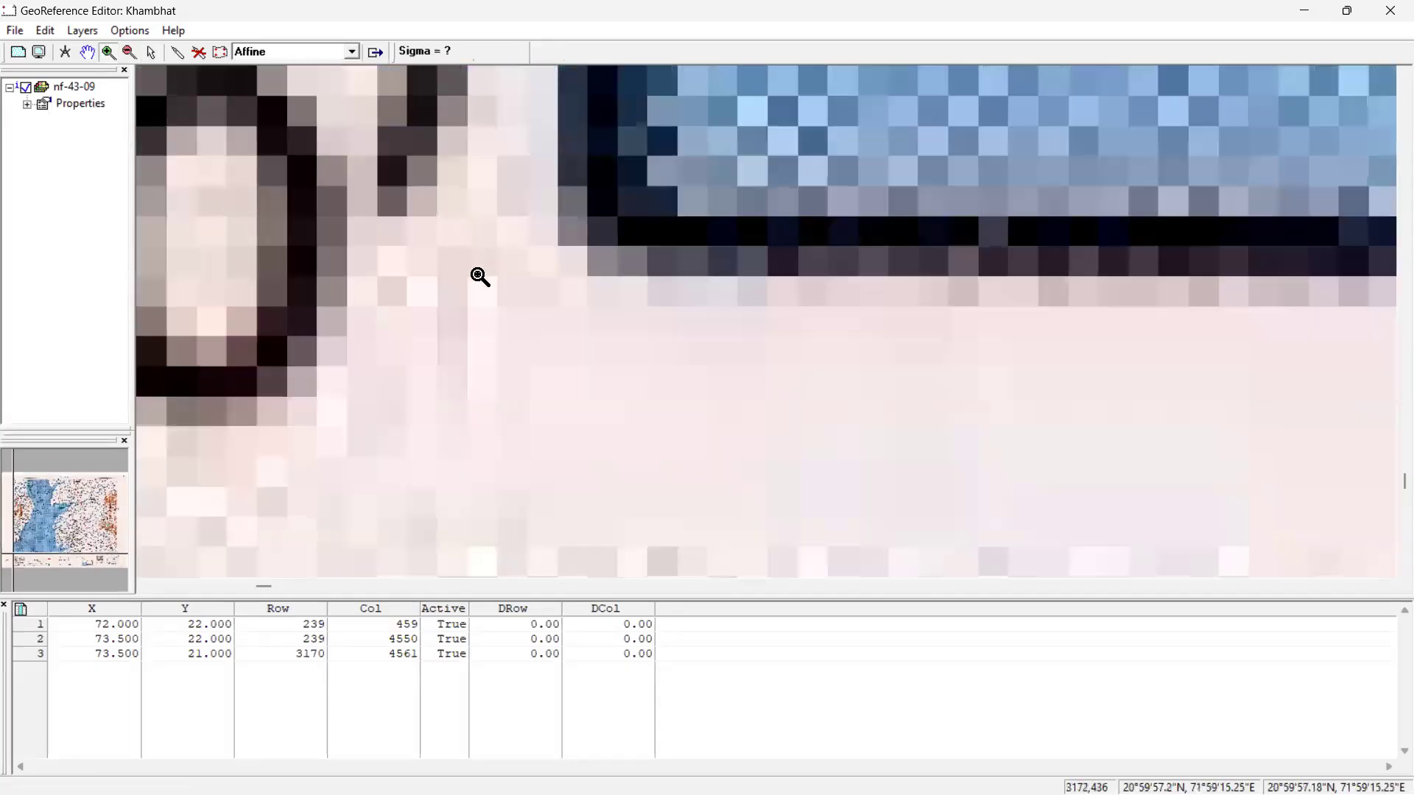
scroll(458, 324, down, 1)
scroll(412, 265, up, 2)
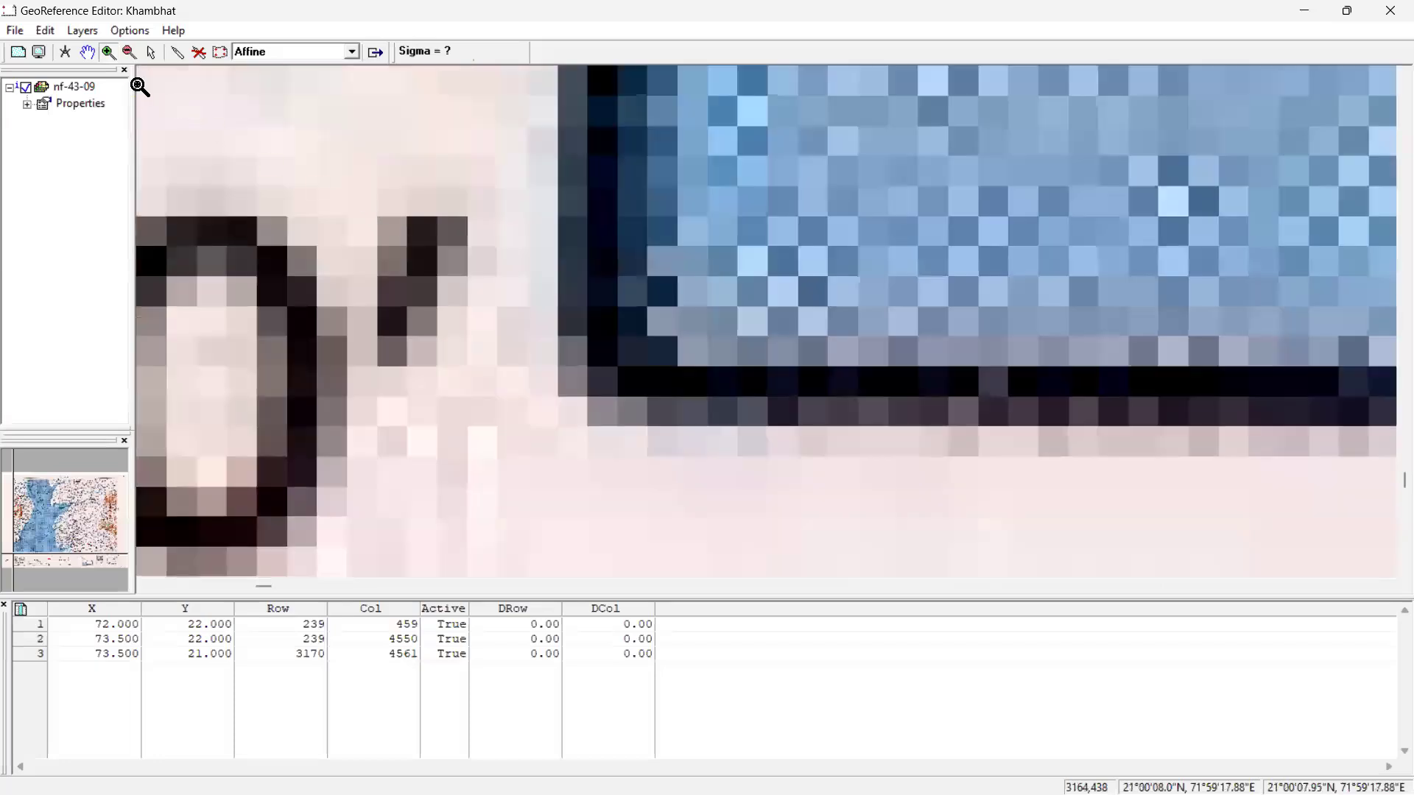
click(130, 52)
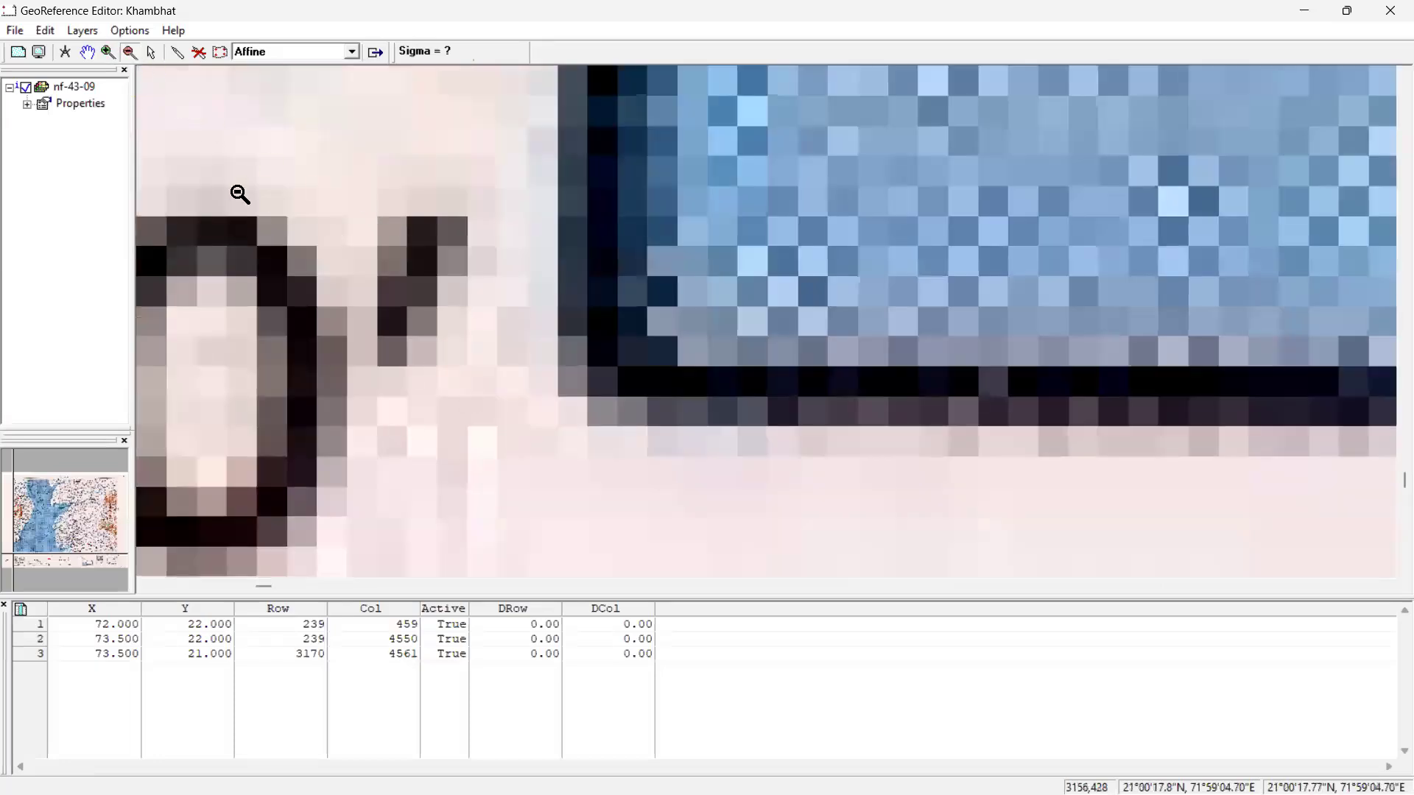
click(230, 120)
click(154, 54)
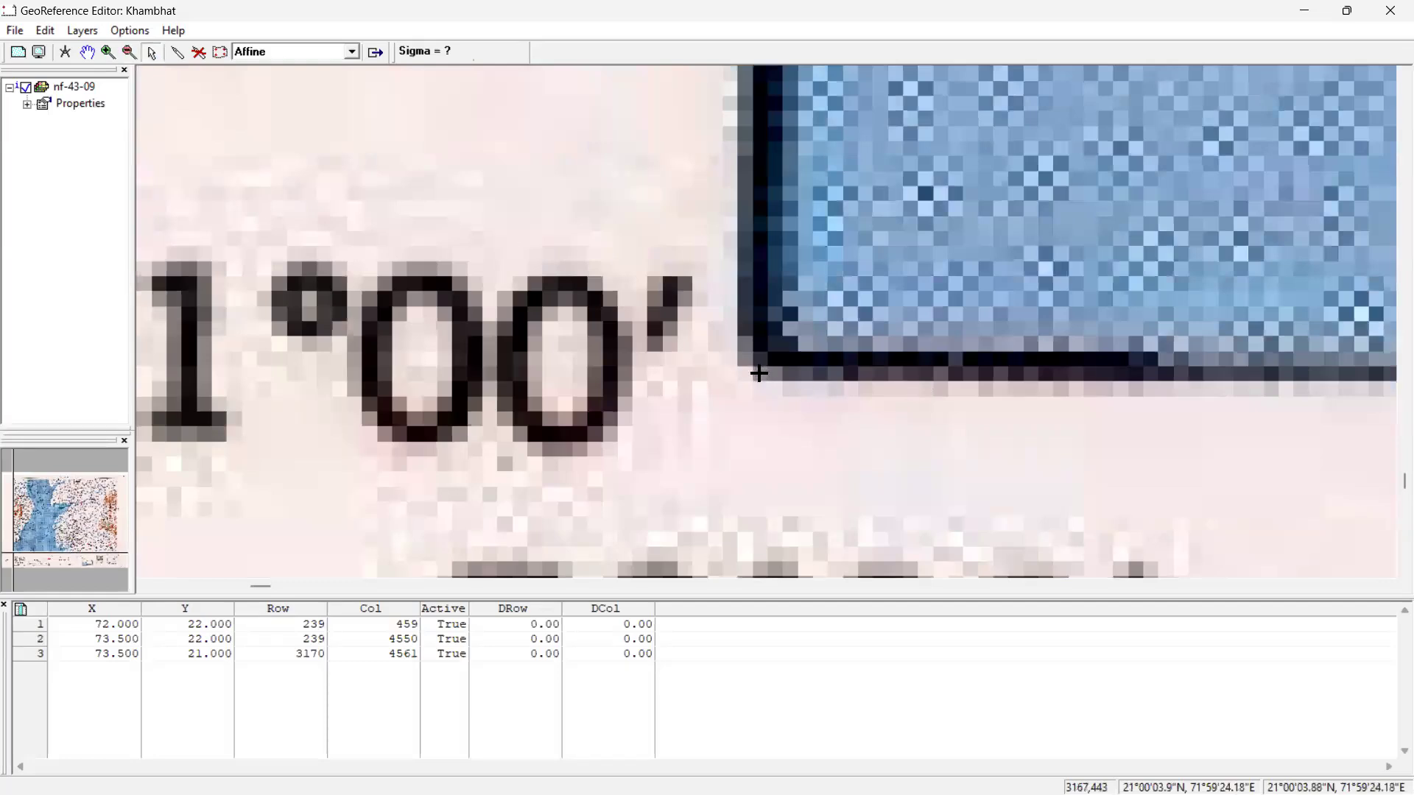
click(758, 371)
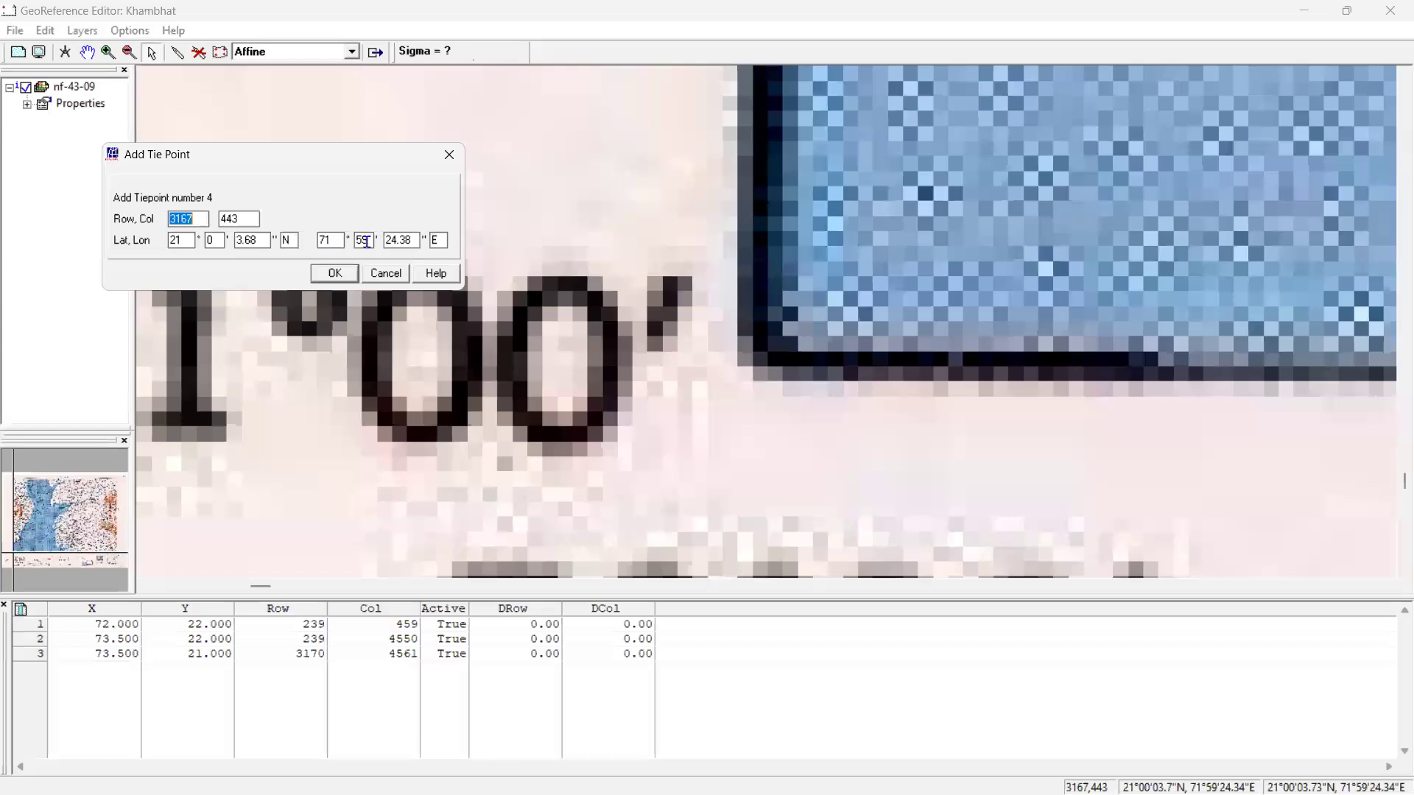
drag(368, 242, 355, 251)
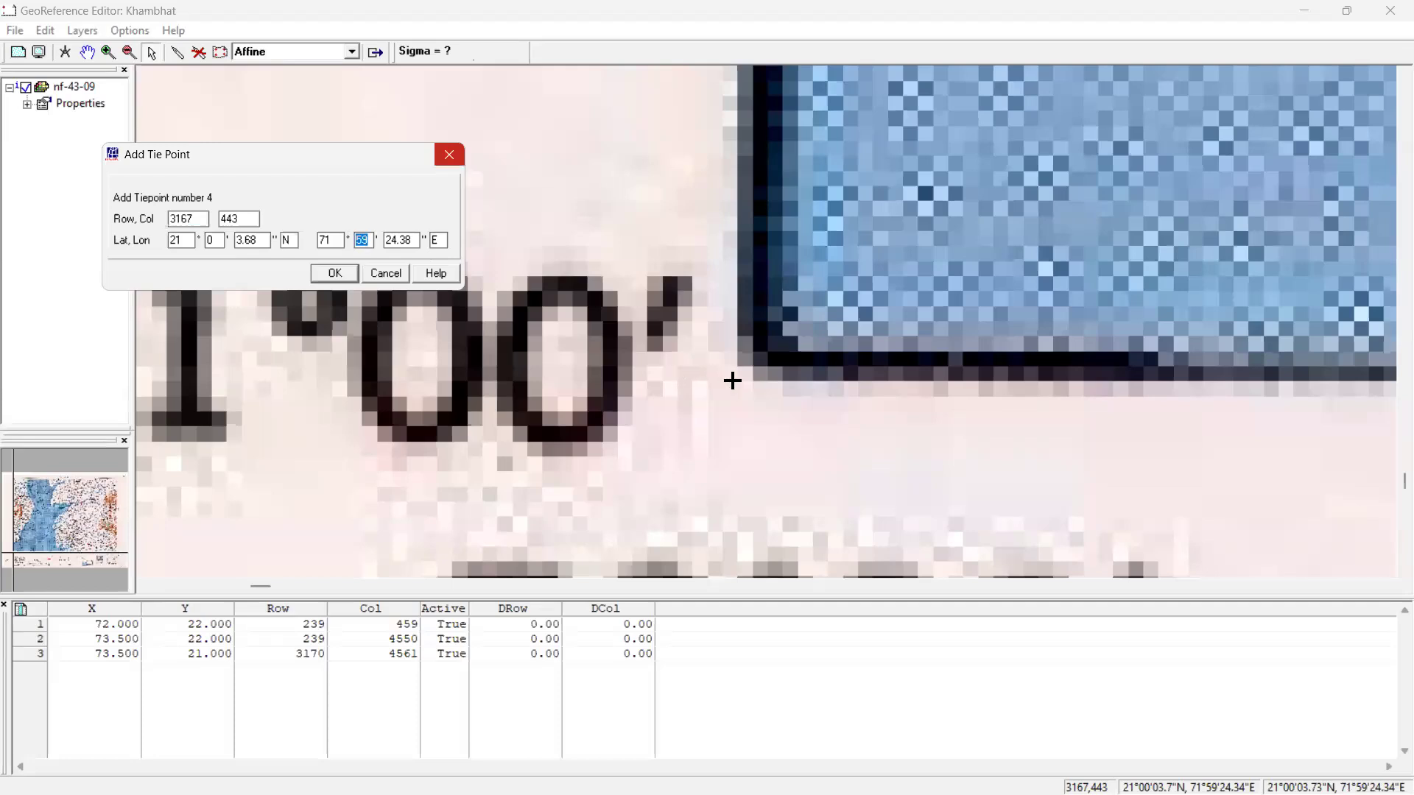
key(Escape)
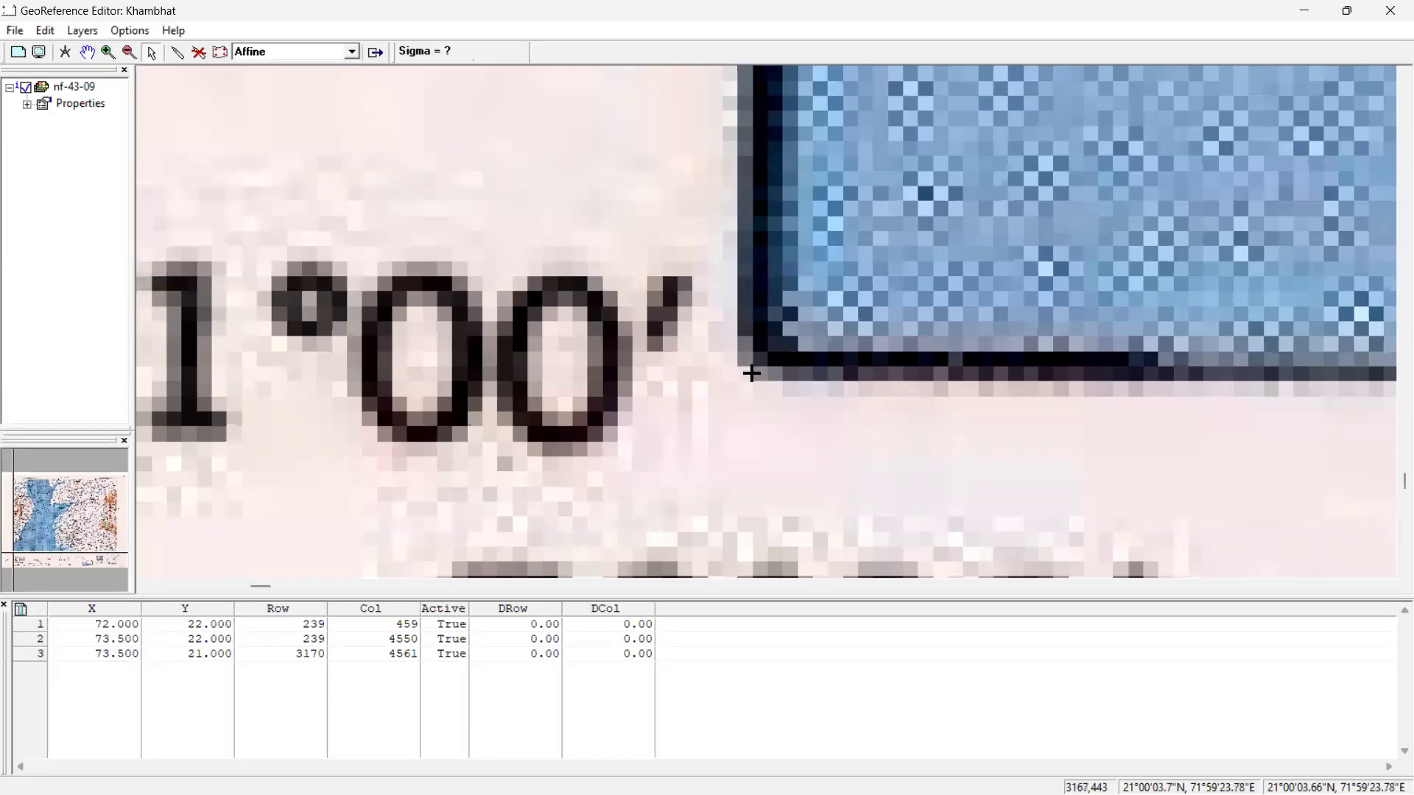
Add the lower-left map frame corner as tiepoint 4 at row 3167, column 442, setting only its longitude to 72°00'00" E
click(736, 378)
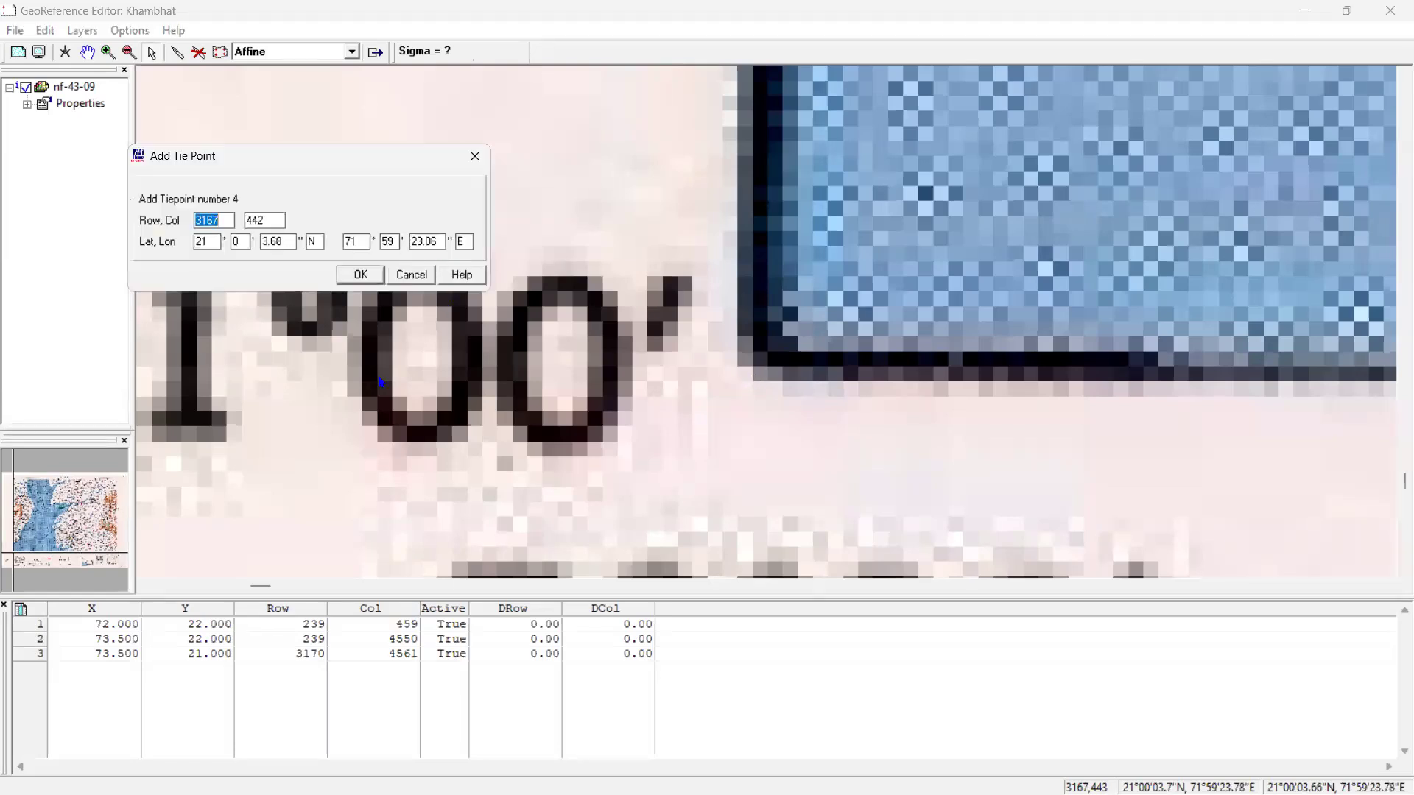
click(361, 240)
text(2)
key(Tab)
text(00)
key(Tab)
text(0)
click(366, 274)
key(Return)
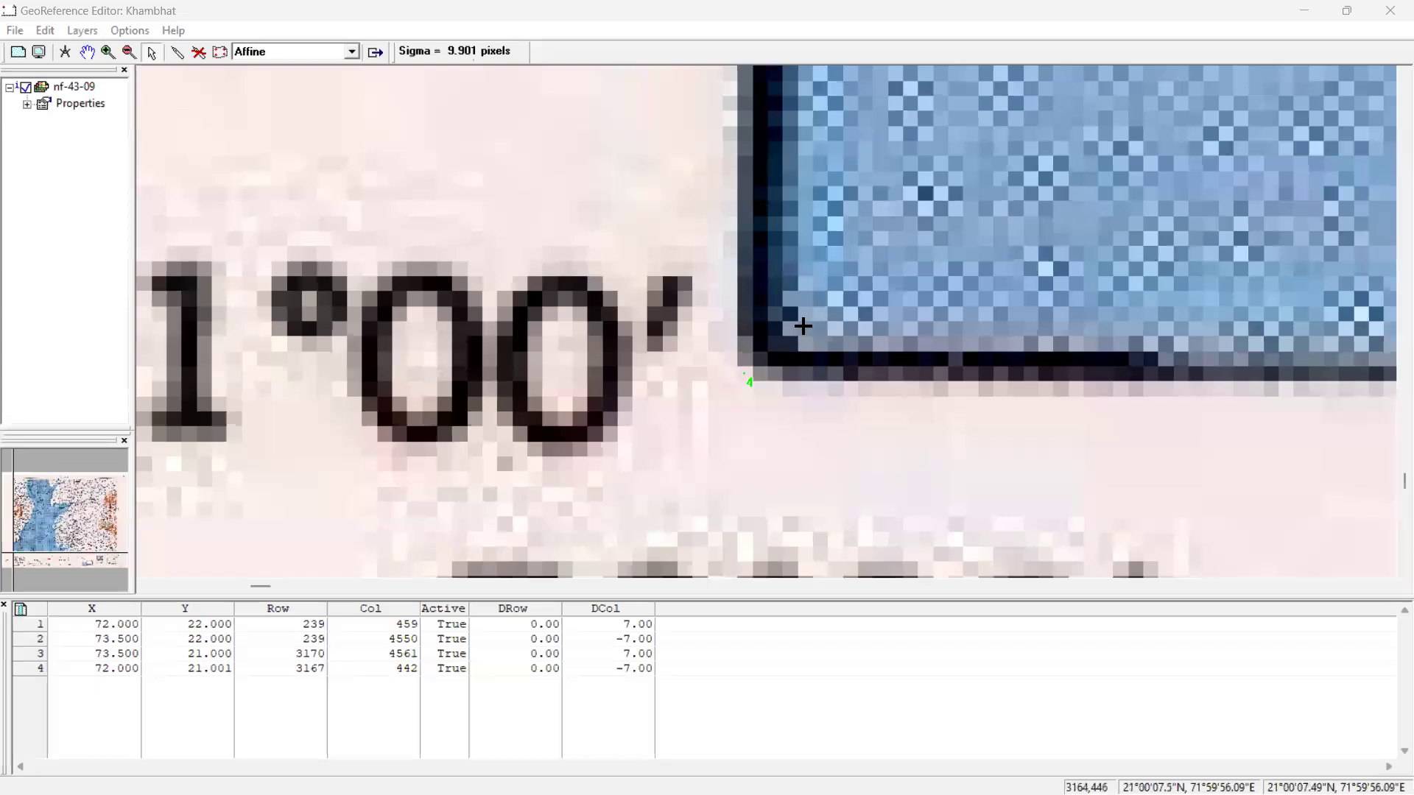
Delete the imprecise tiepoint 4 from the Khambhat tiepoint table
scroll(822, 354, up, 3)
scroll(494, 316, down, 3)
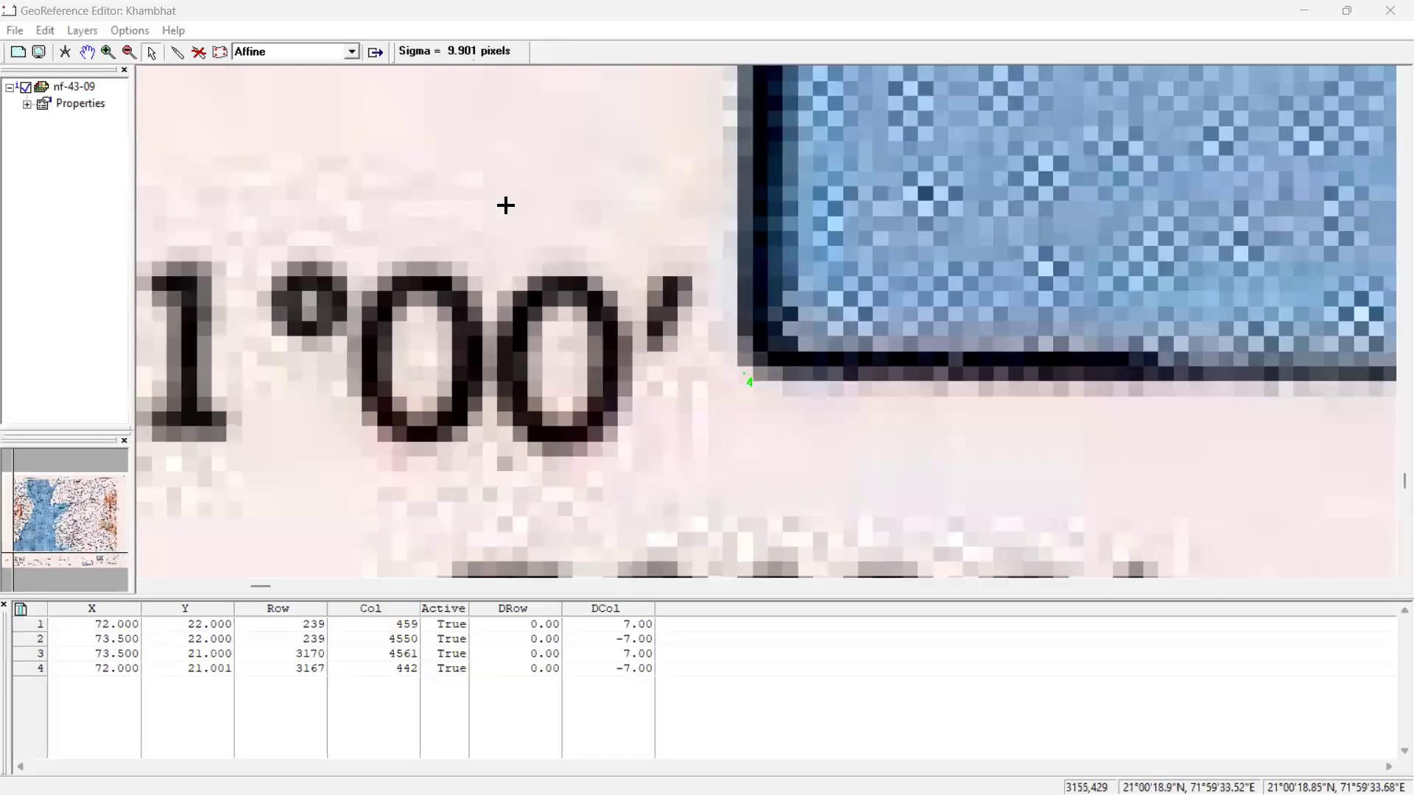
click(18, 670)
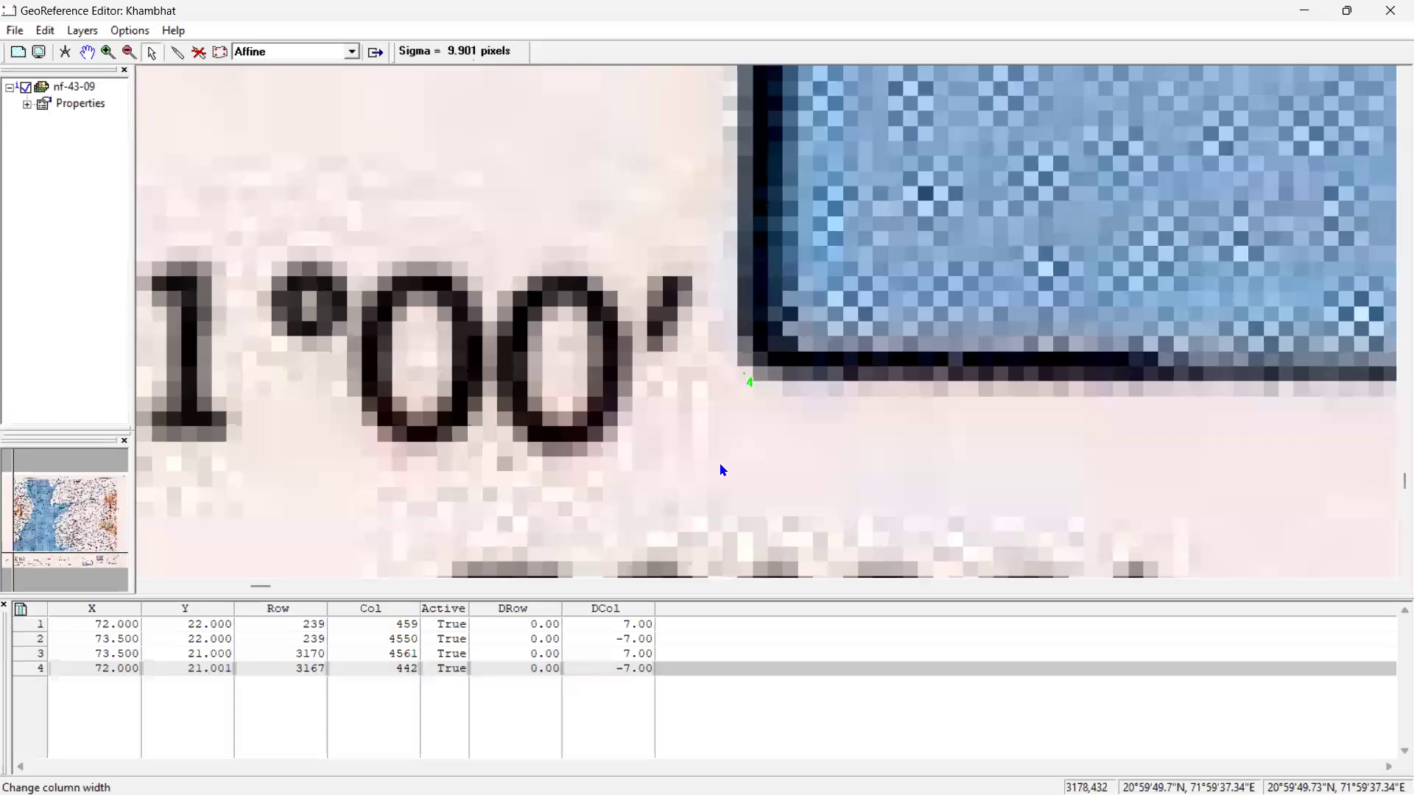
key(Delete)
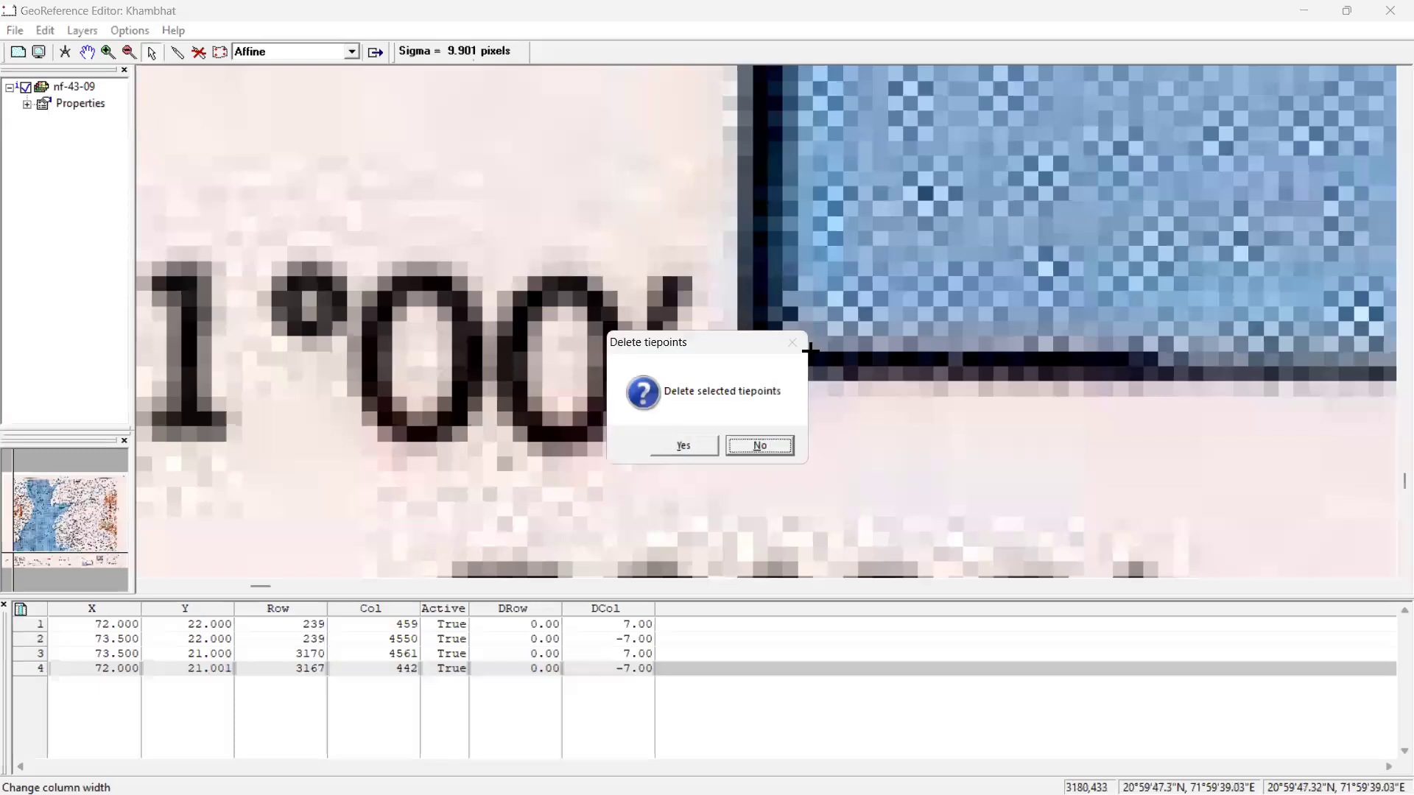
key(Return)
scroll(791, 355, down, 2)
scroll(749, 206, up, 1)
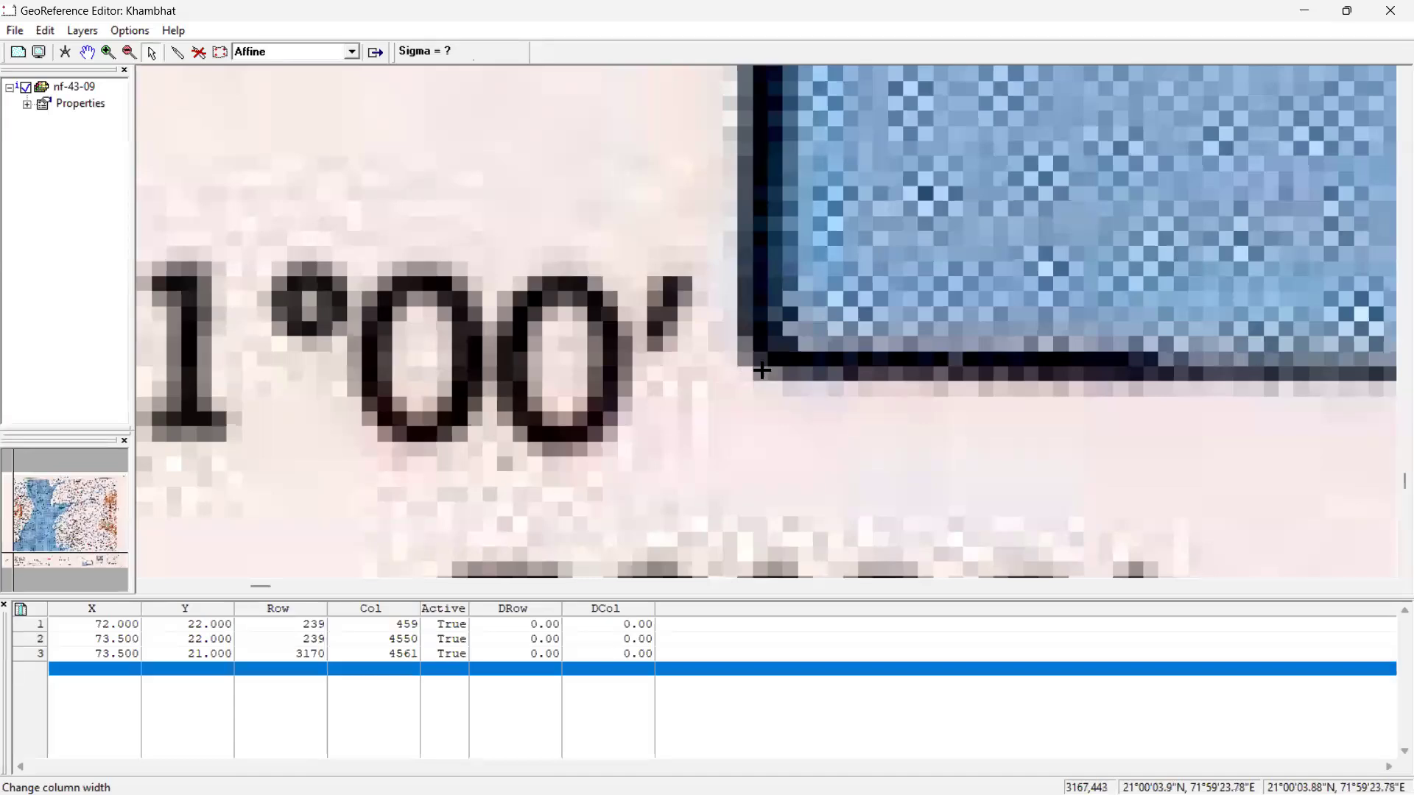
Try adding the lower-left frame corner as tiepoint 4 at row 3167, column 443, with longitude 72°00', and delete it again
click(759, 370)
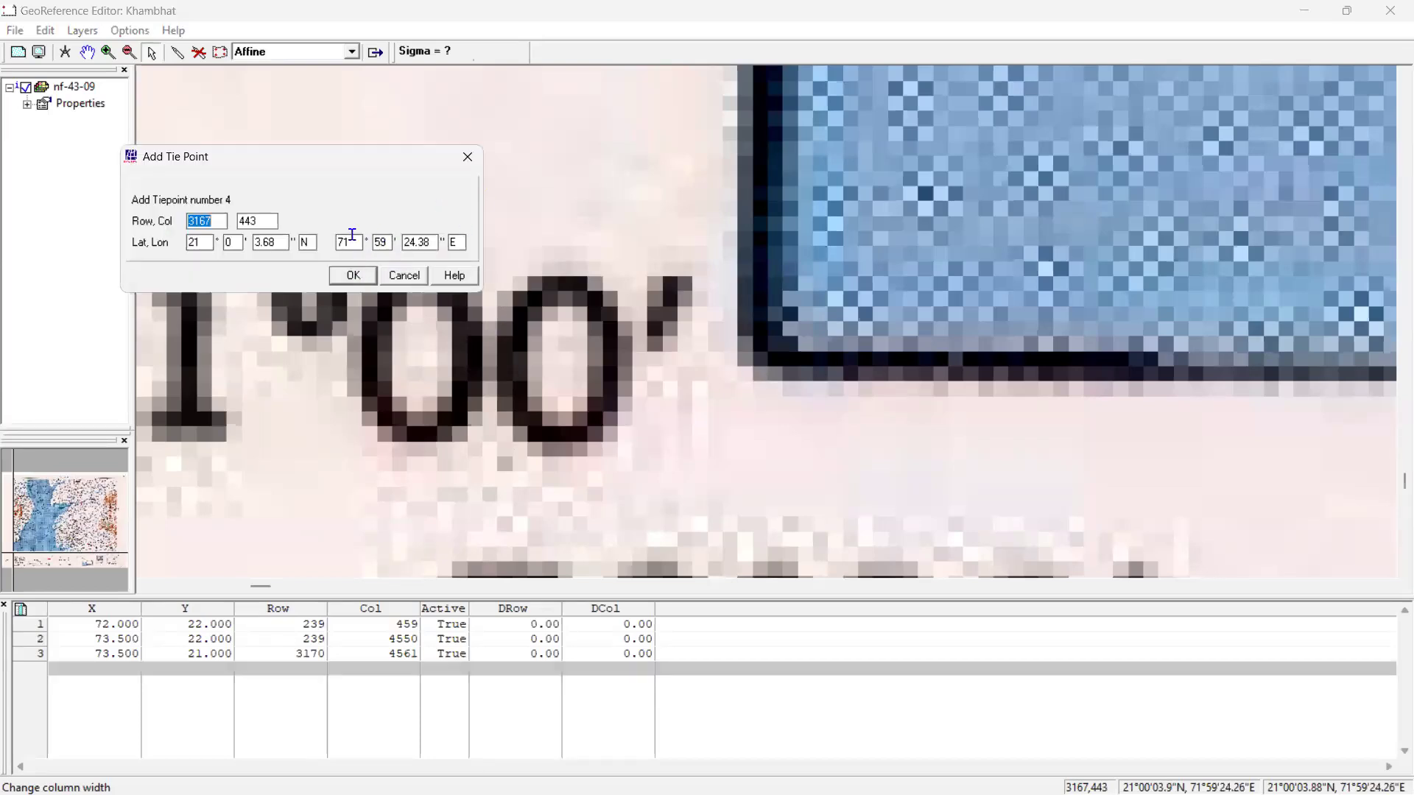
click(364, 244)
key(Tab)
text(00)
key(Tab)
key(Return)
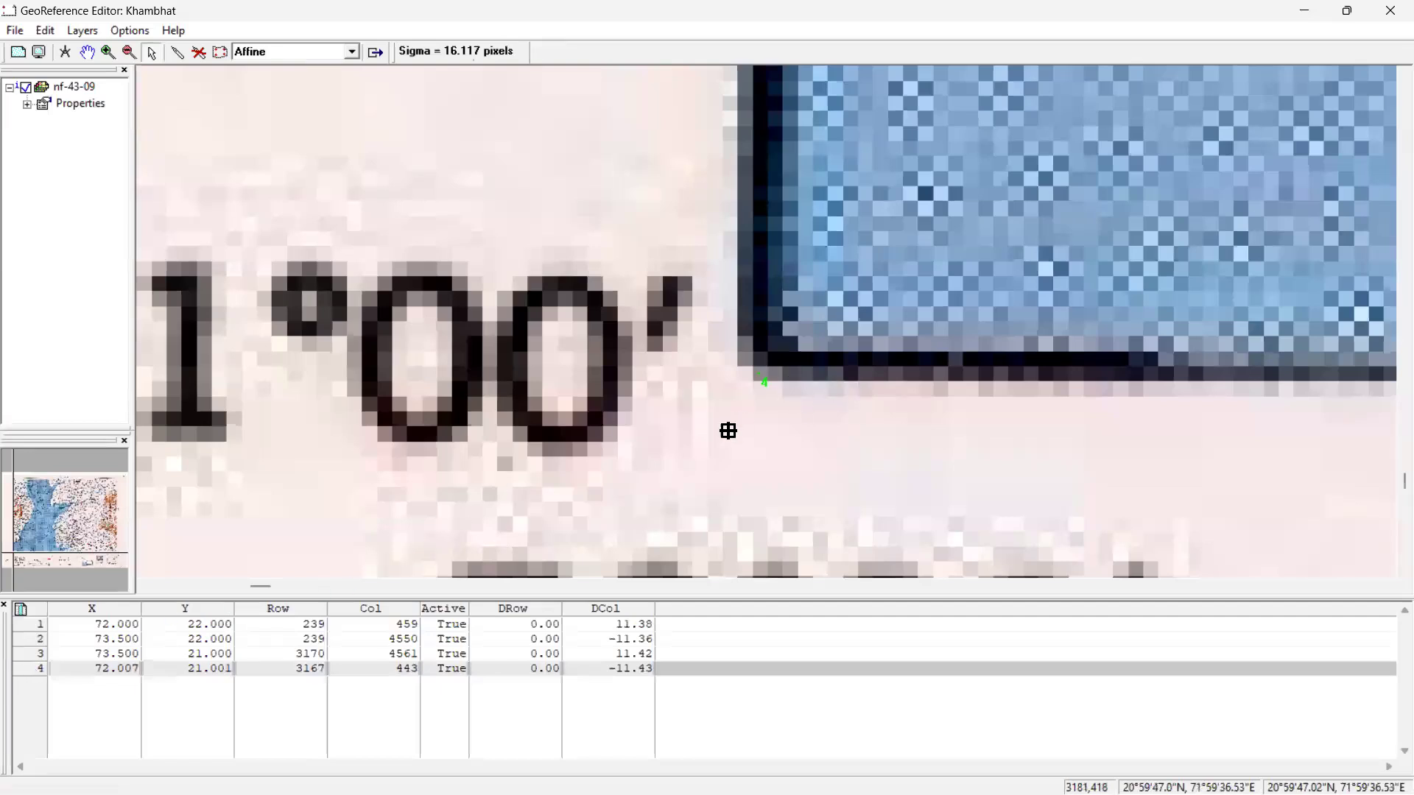
key(Delete)
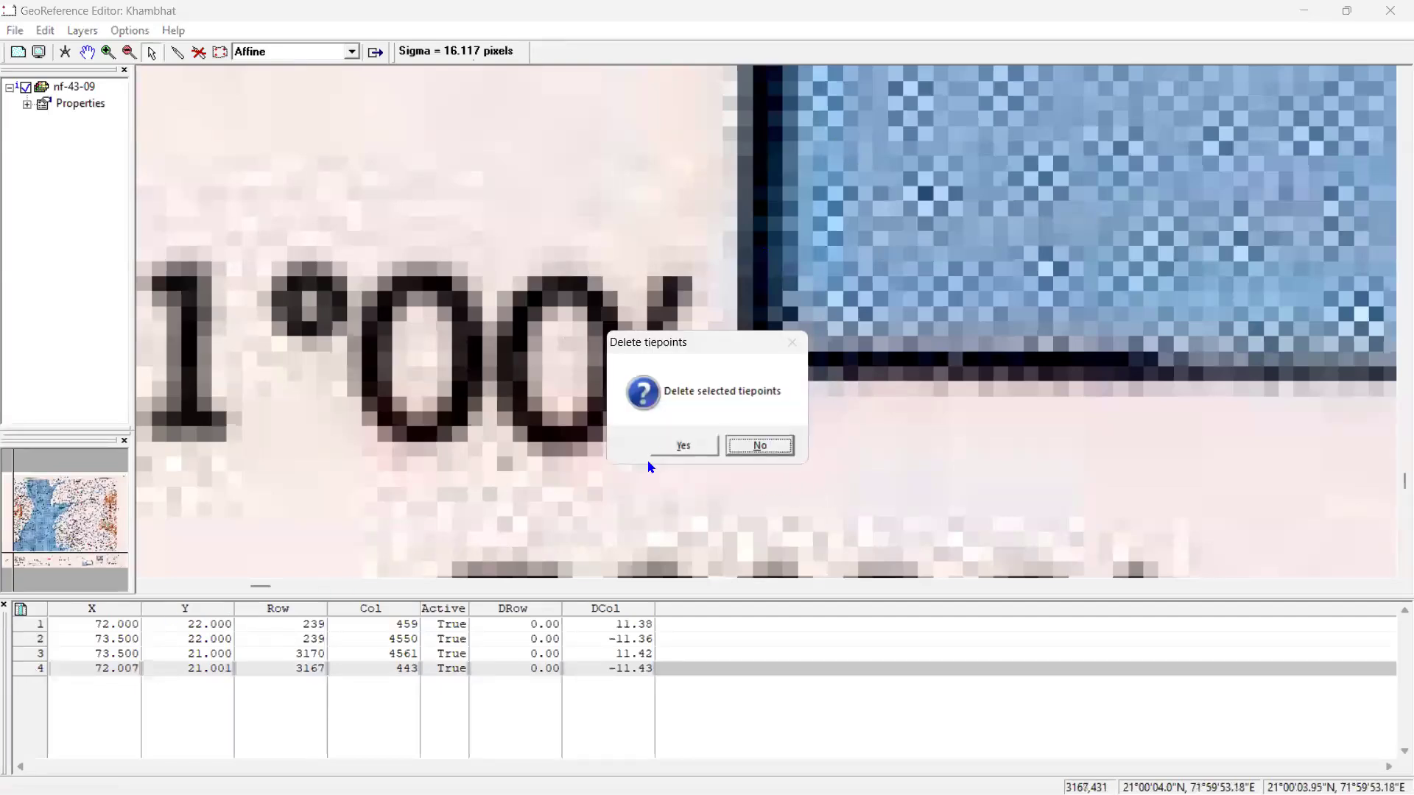
click(683, 445)
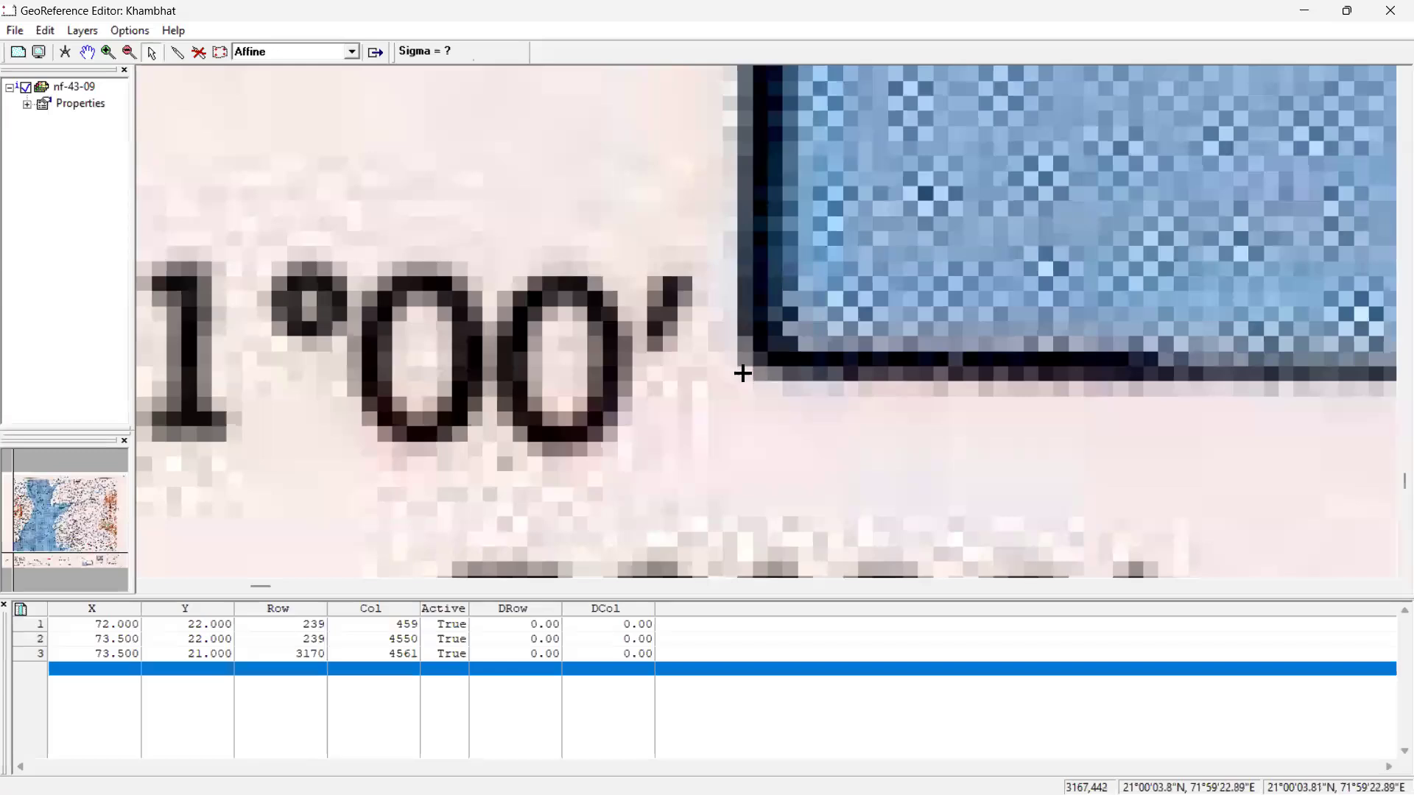
Add the lower-left map frame corner as tiepoint 4 at row 3167, column 442, setting its longitude to 72°00'00" E
click(752, 381)
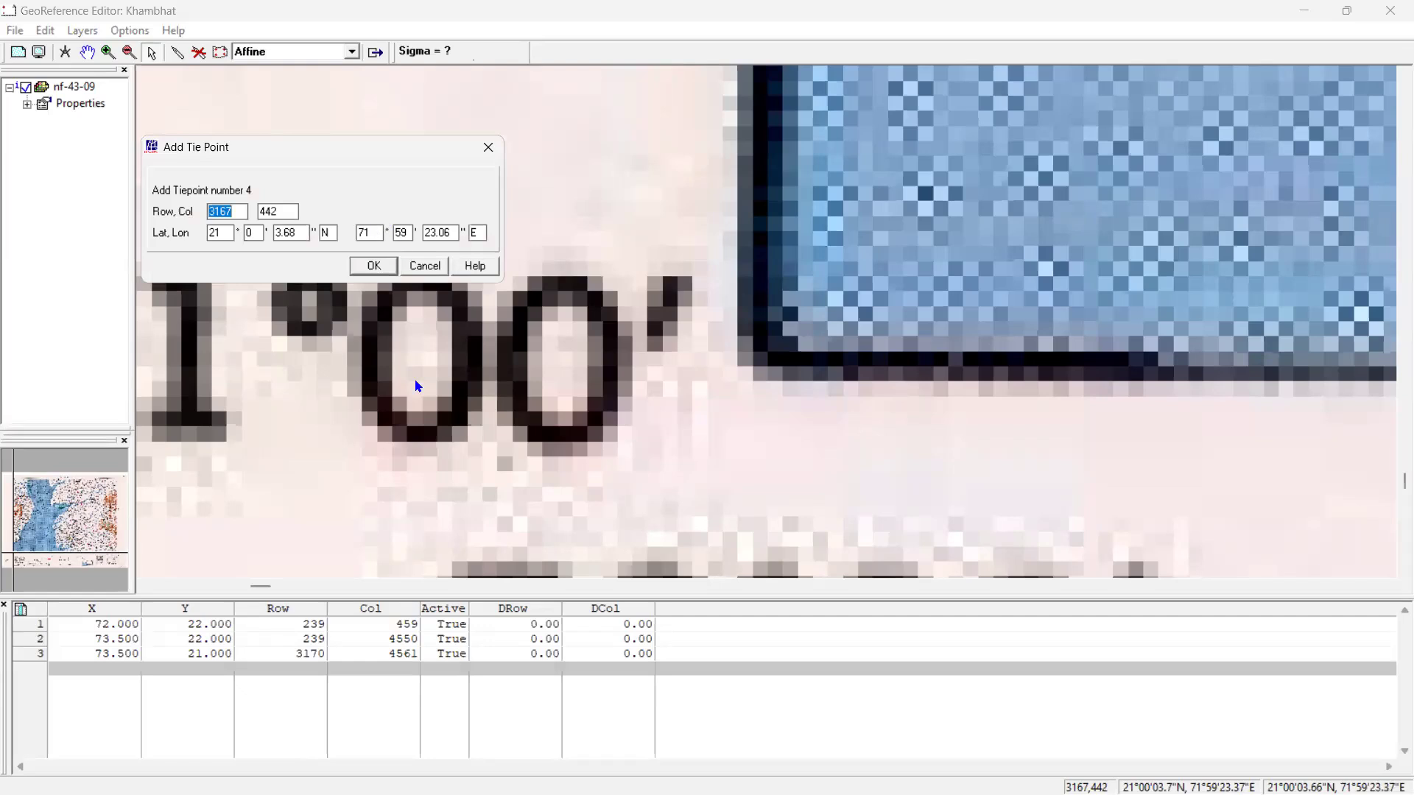
click(366, 233)
key(BackSpace)
key(Tab)
text(00)
key(Tab)
text(0)
click(370, 268)
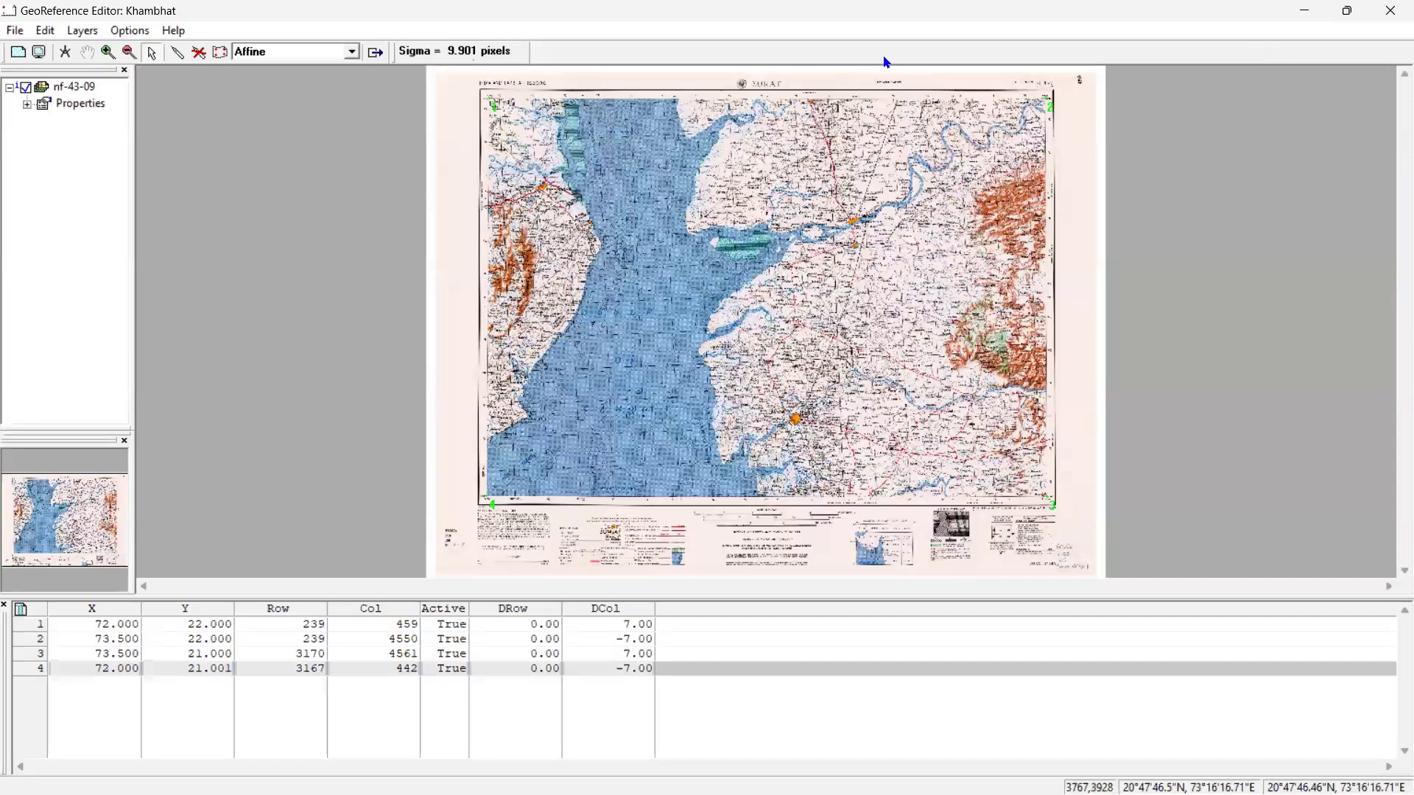
Exit the georeference editor and fit the entire nf-43-09 map in its window
click(15, 31)
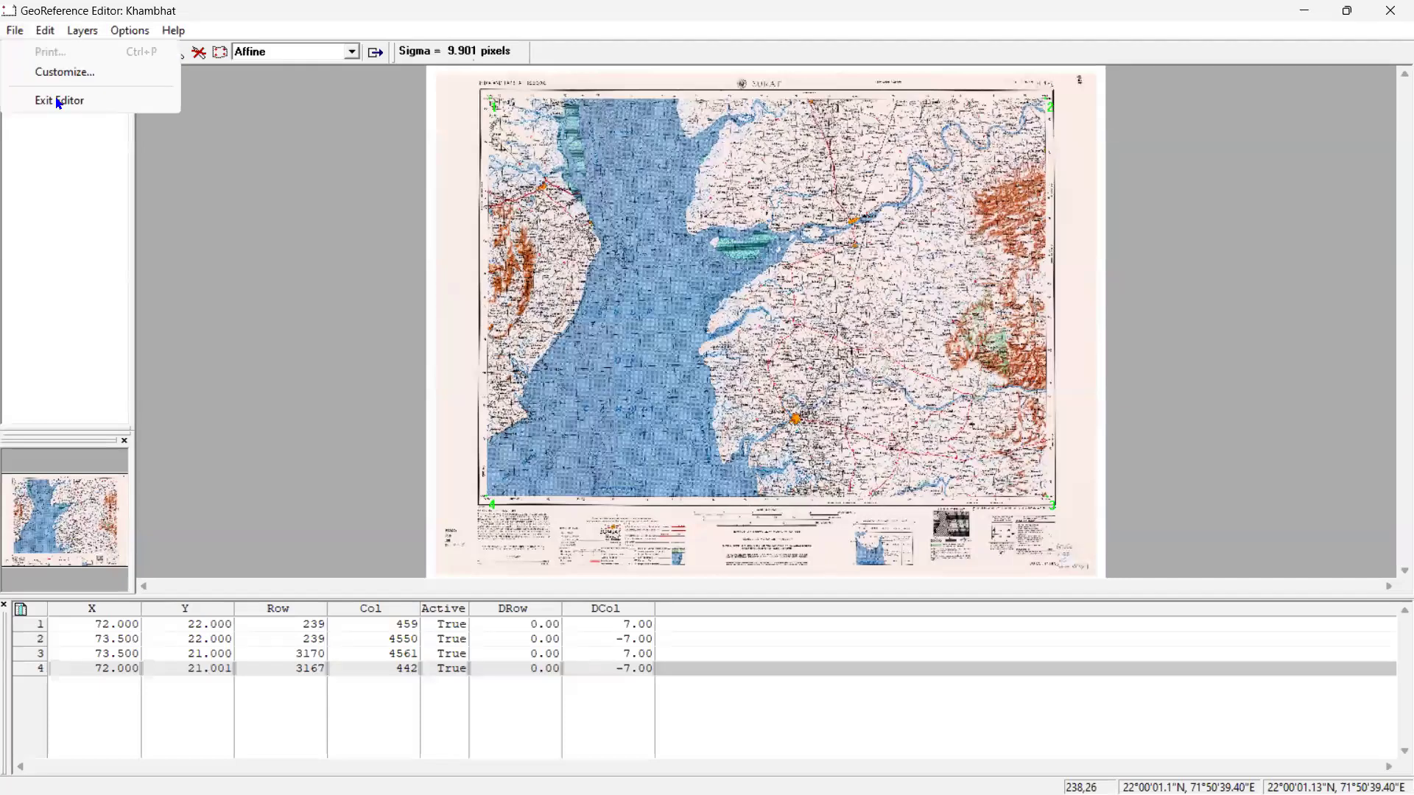
click(52, 163)
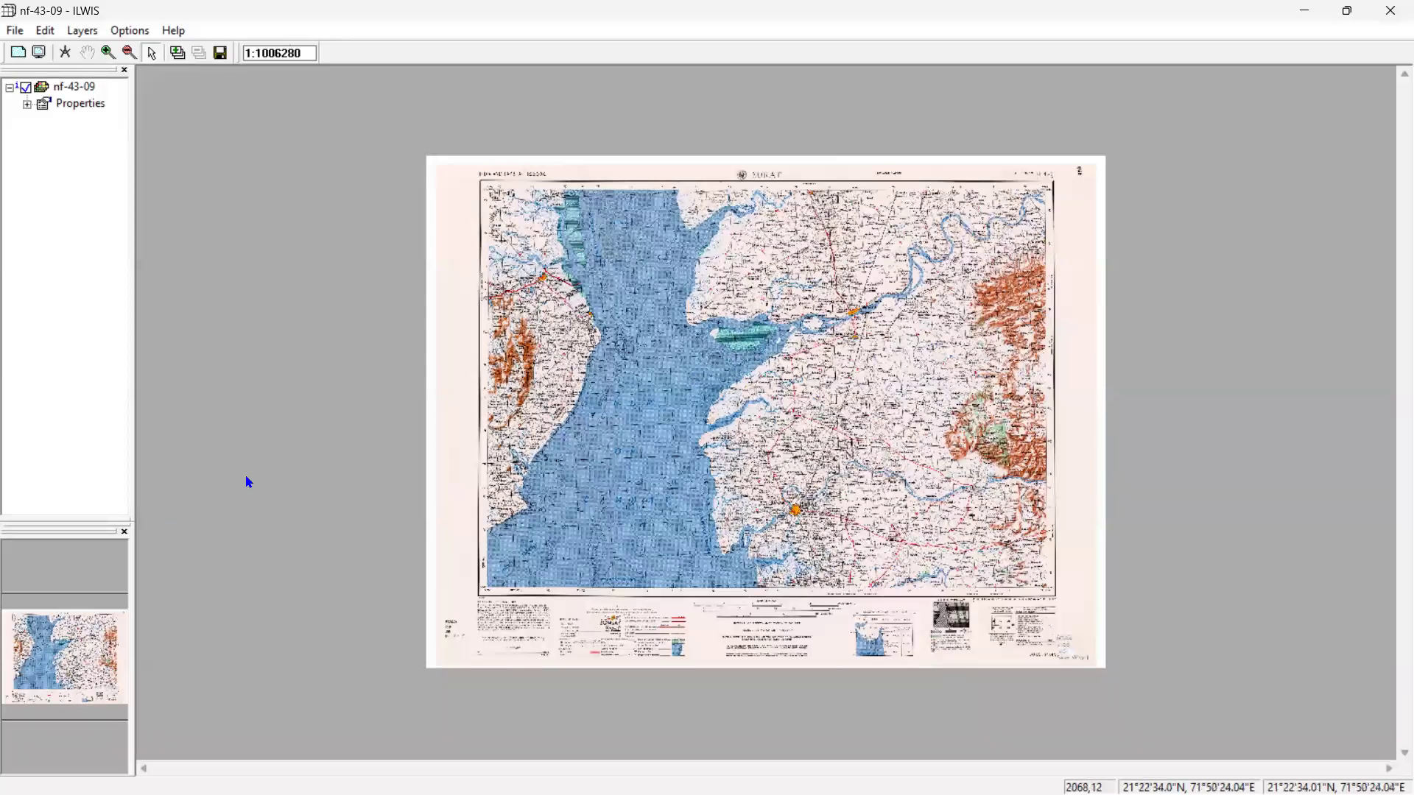
click(19, 52)
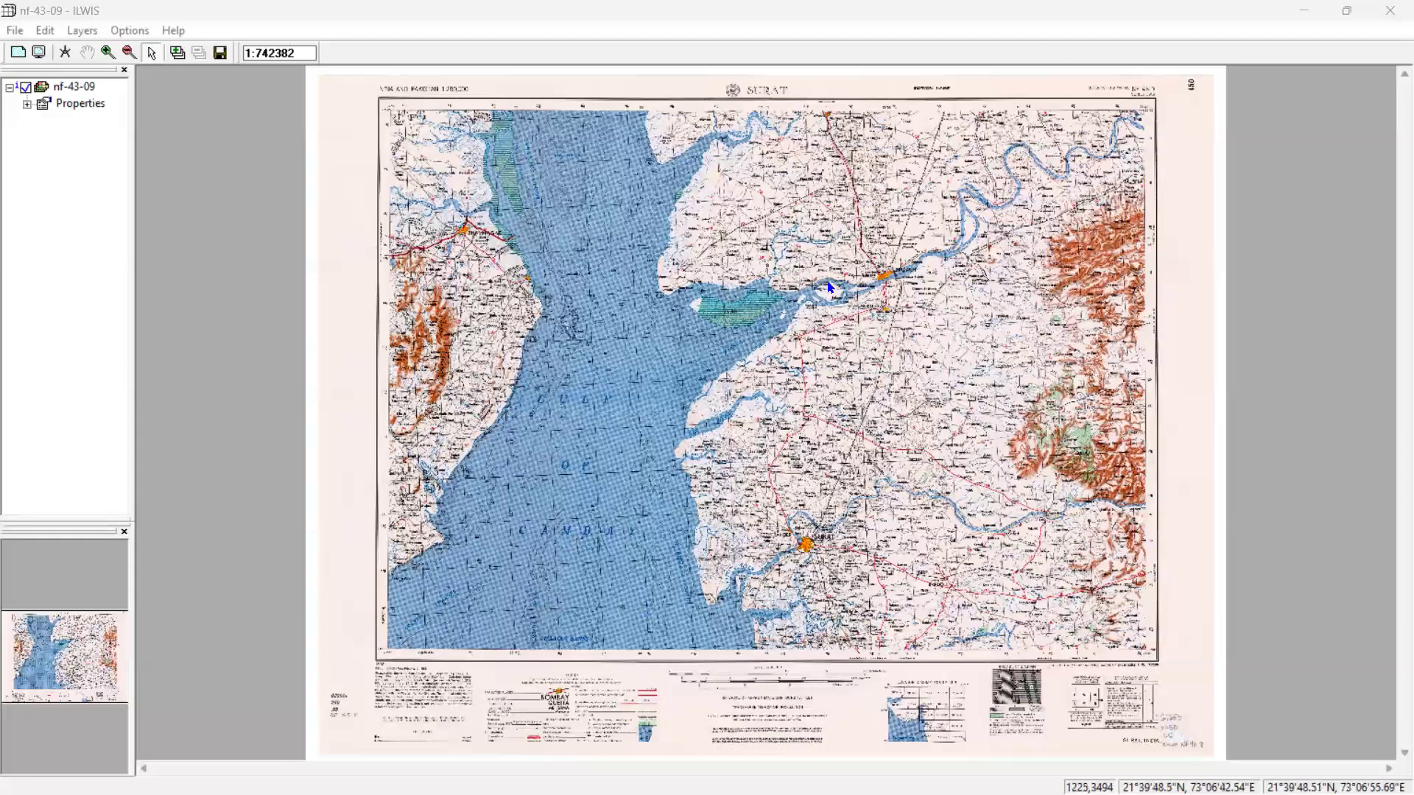
Switch to the MGYL-004-E manual in Acrobat Reader and go past the georeferencing exercise to Exercise 5, Digitisation
mouse_move(954, 772)
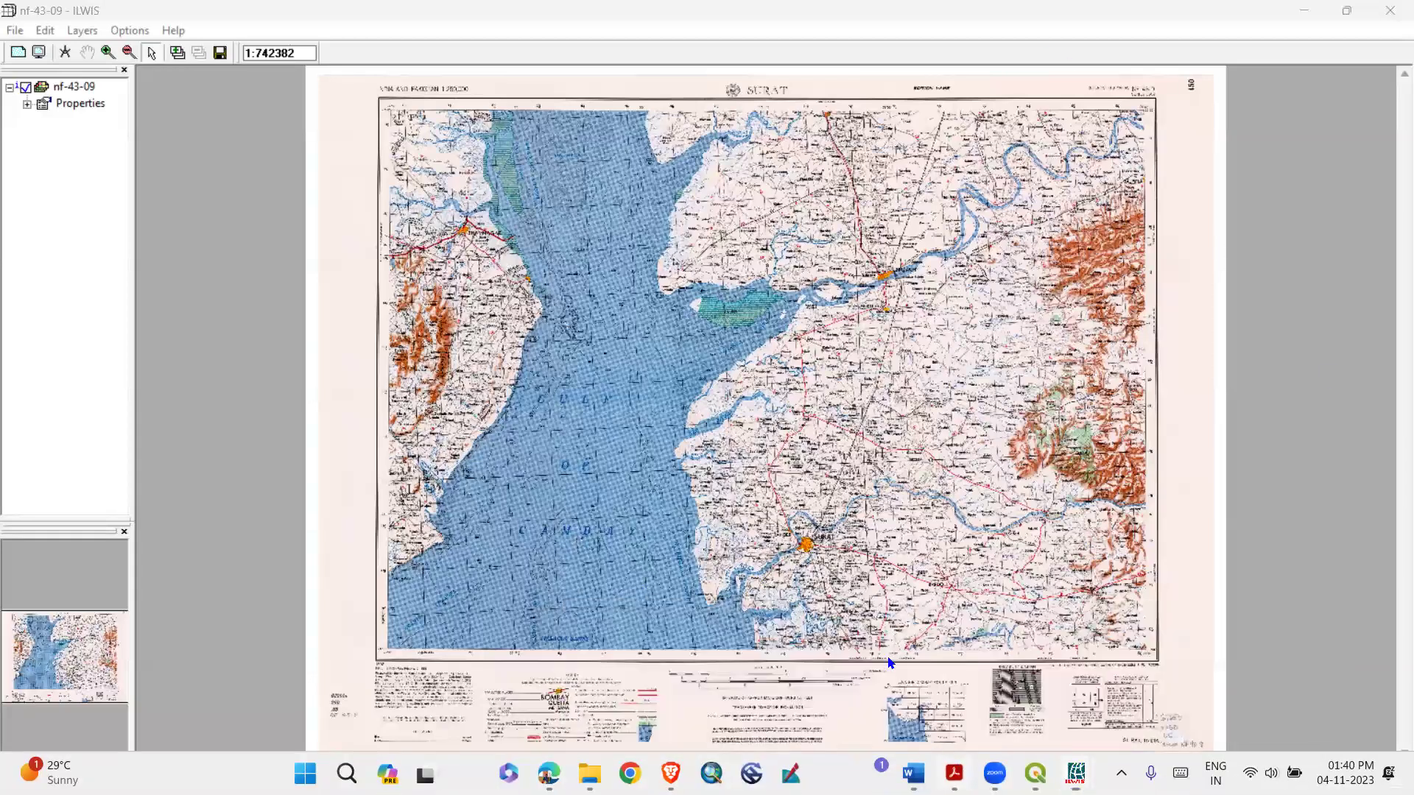
click(855, 682)
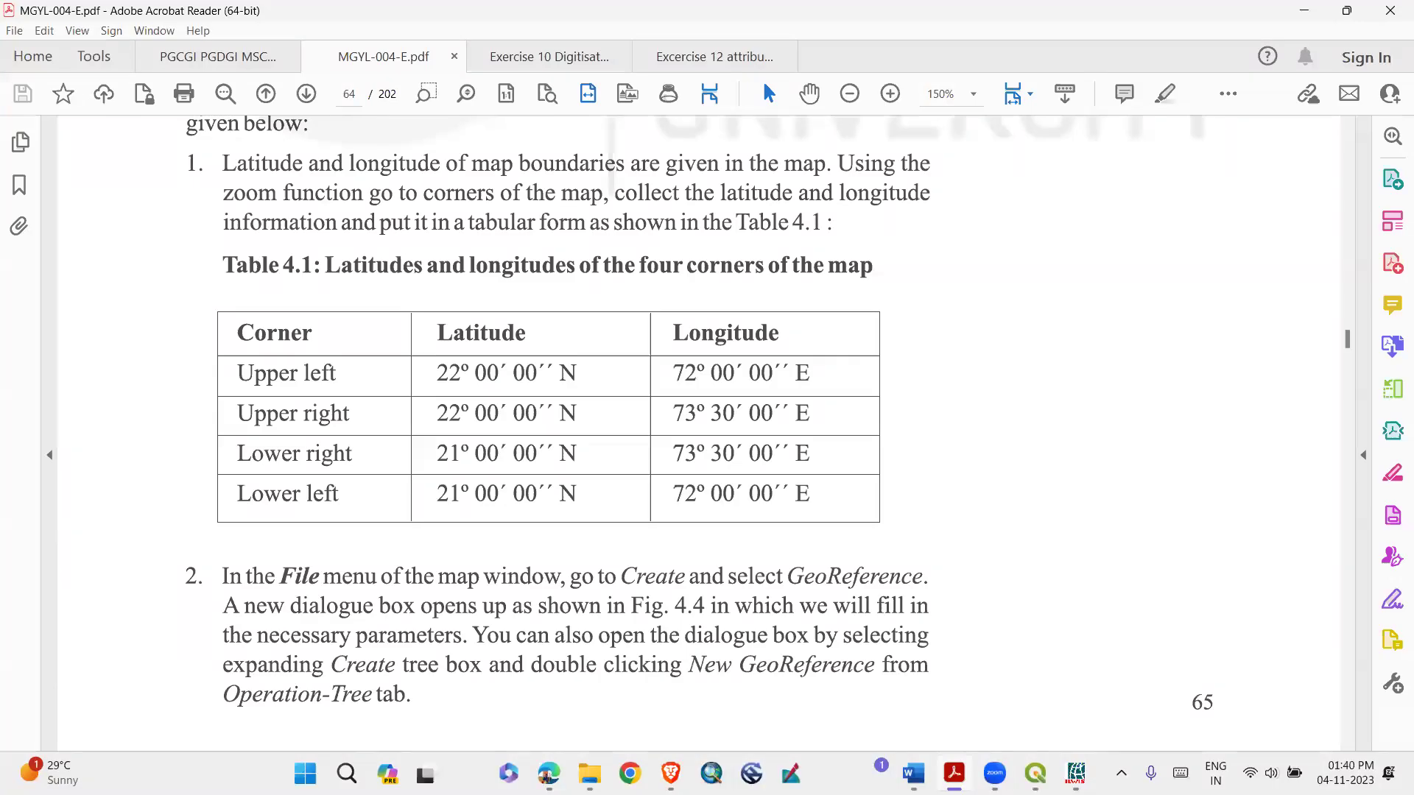
scroll(700, 442, down, 8)
scroll(700, 442, down, 8)
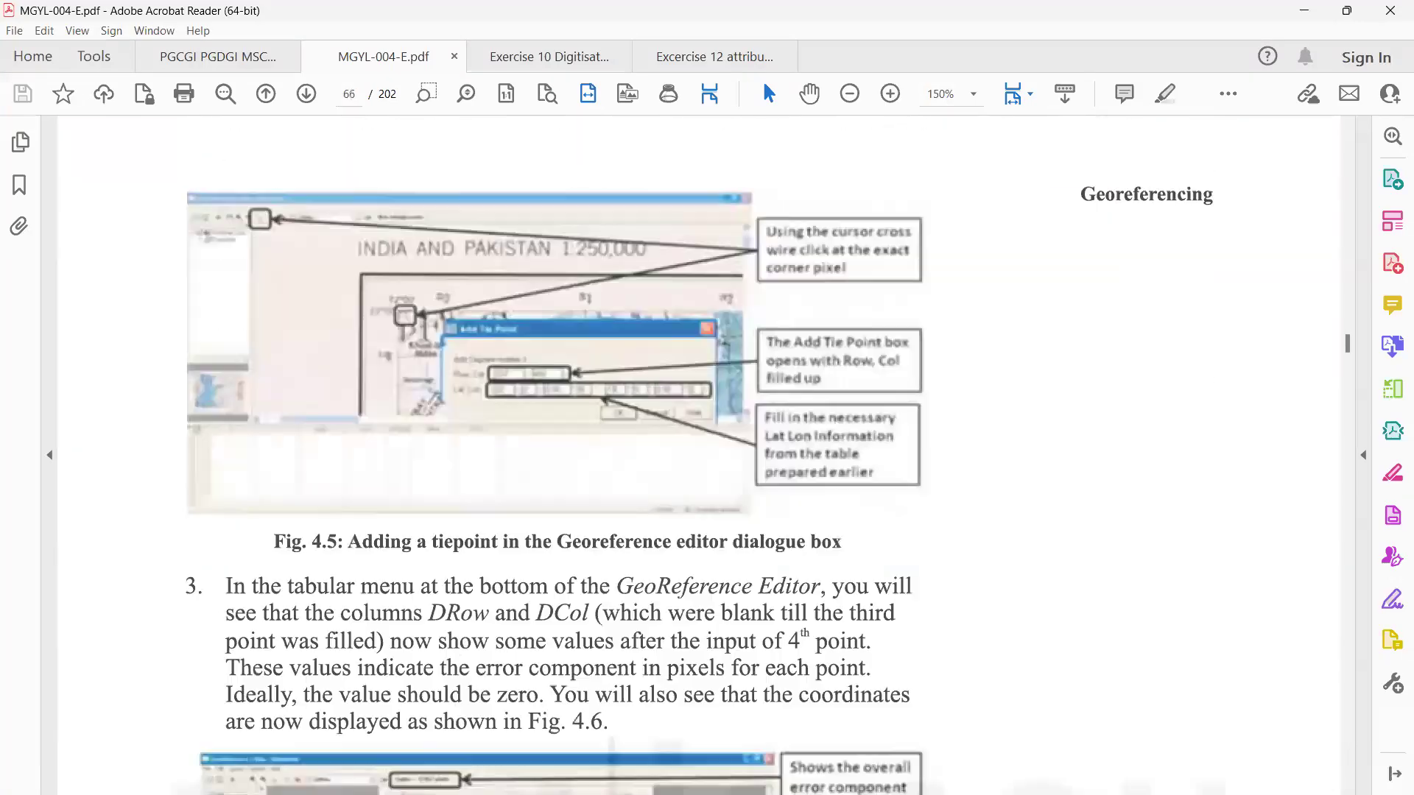
scroll(700, 442, down, 3)
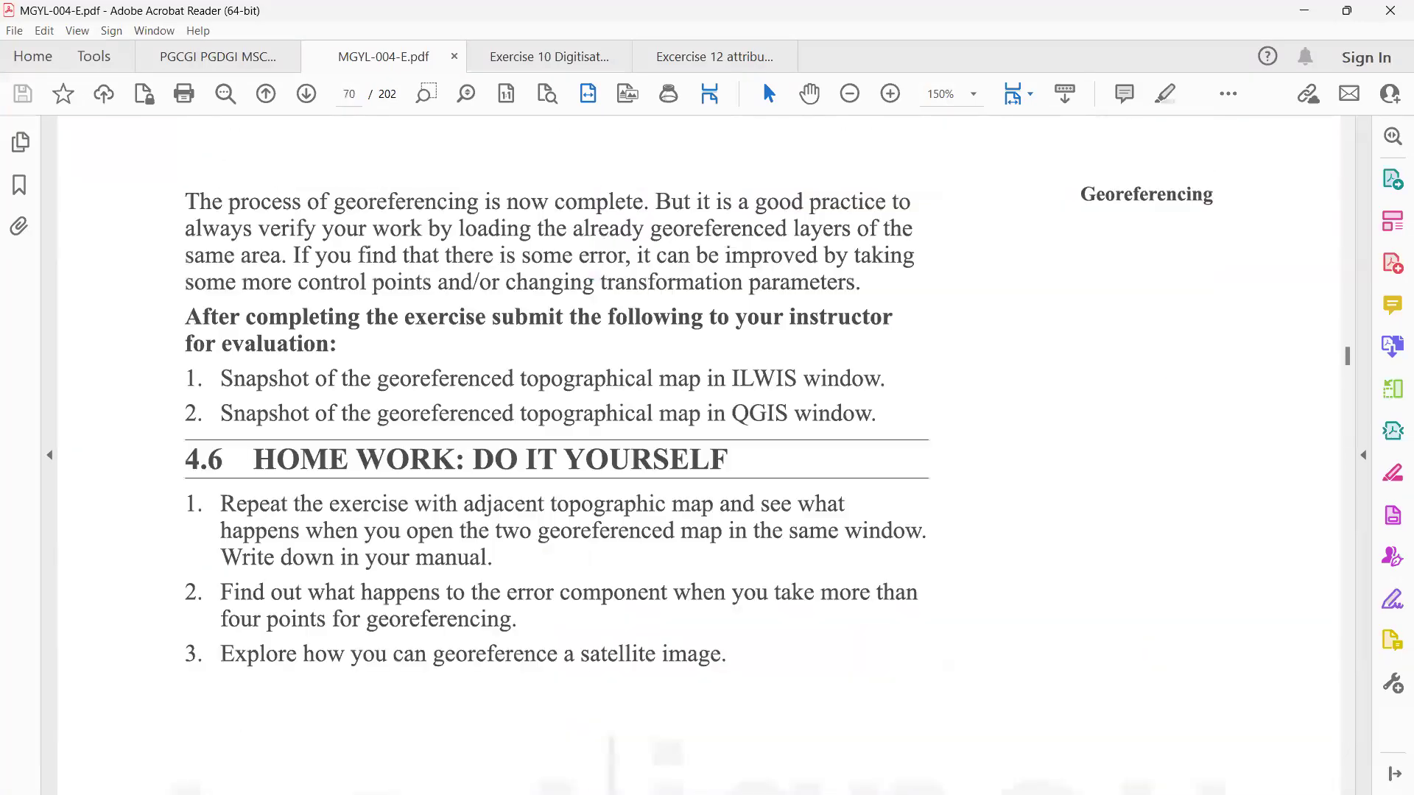
scroll(700, 442, down, 3)
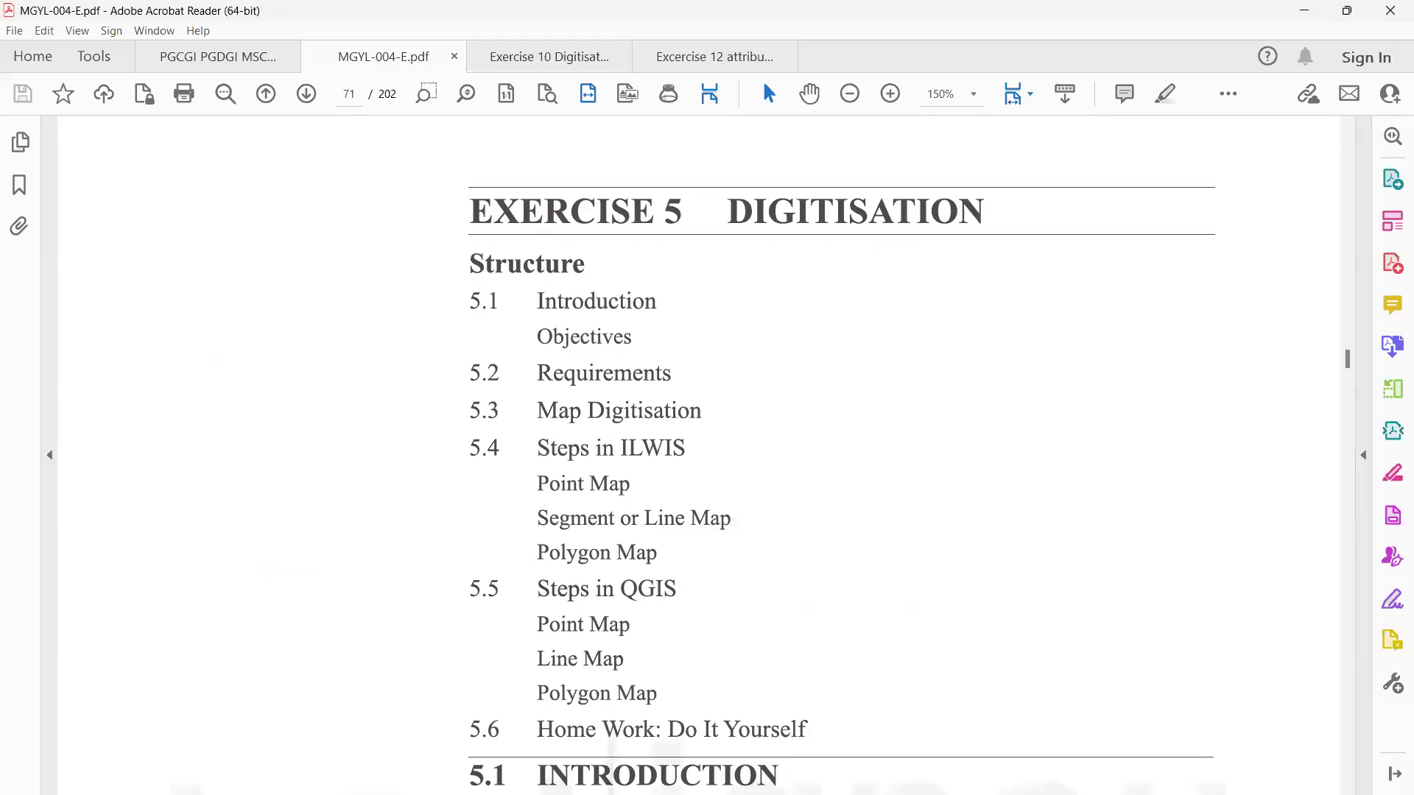
scroll(700, 442, down, 10)
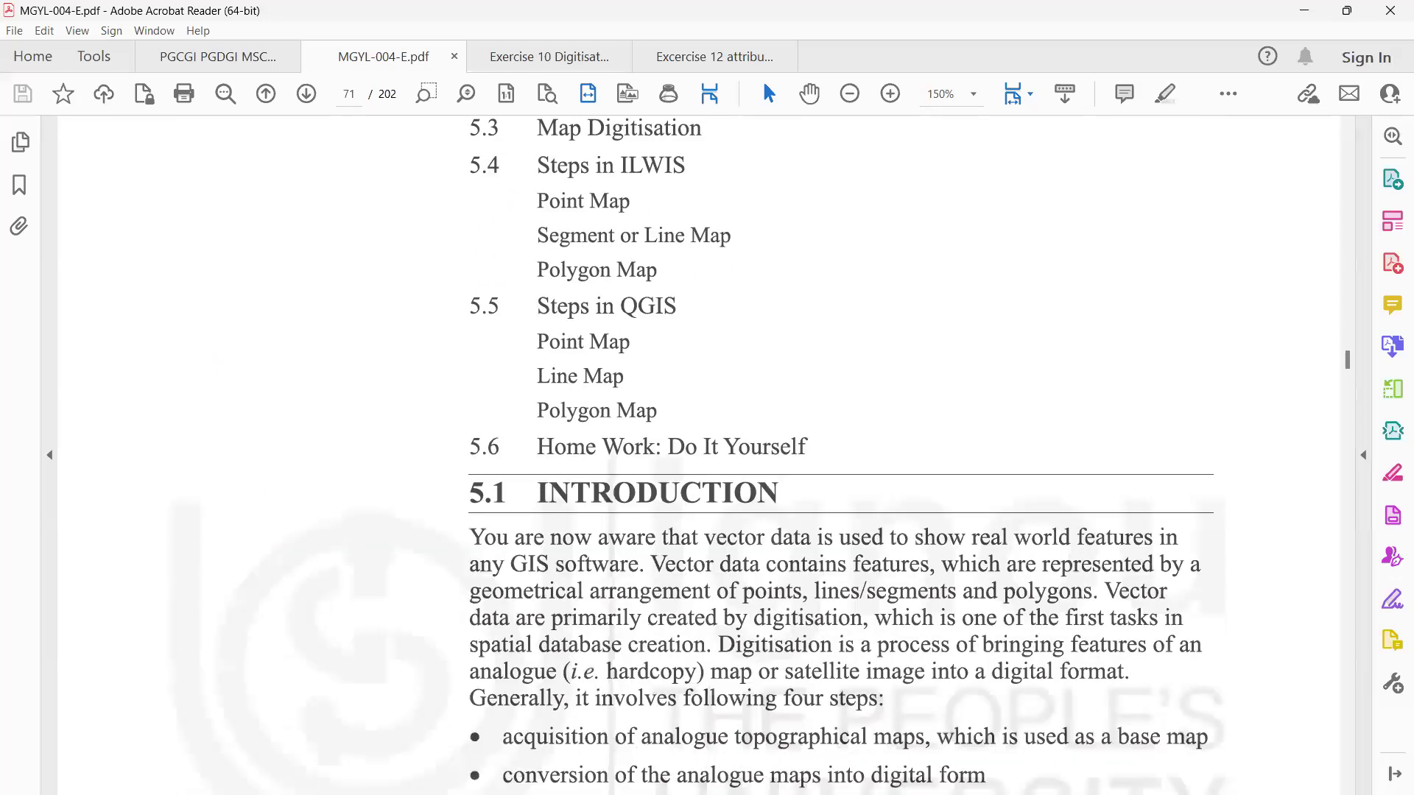
Read the ILWIS digitisation section of Exercise 5 up to the instructions for creating the Khambhat_classes domain
scroll(699, 442, down, 10)
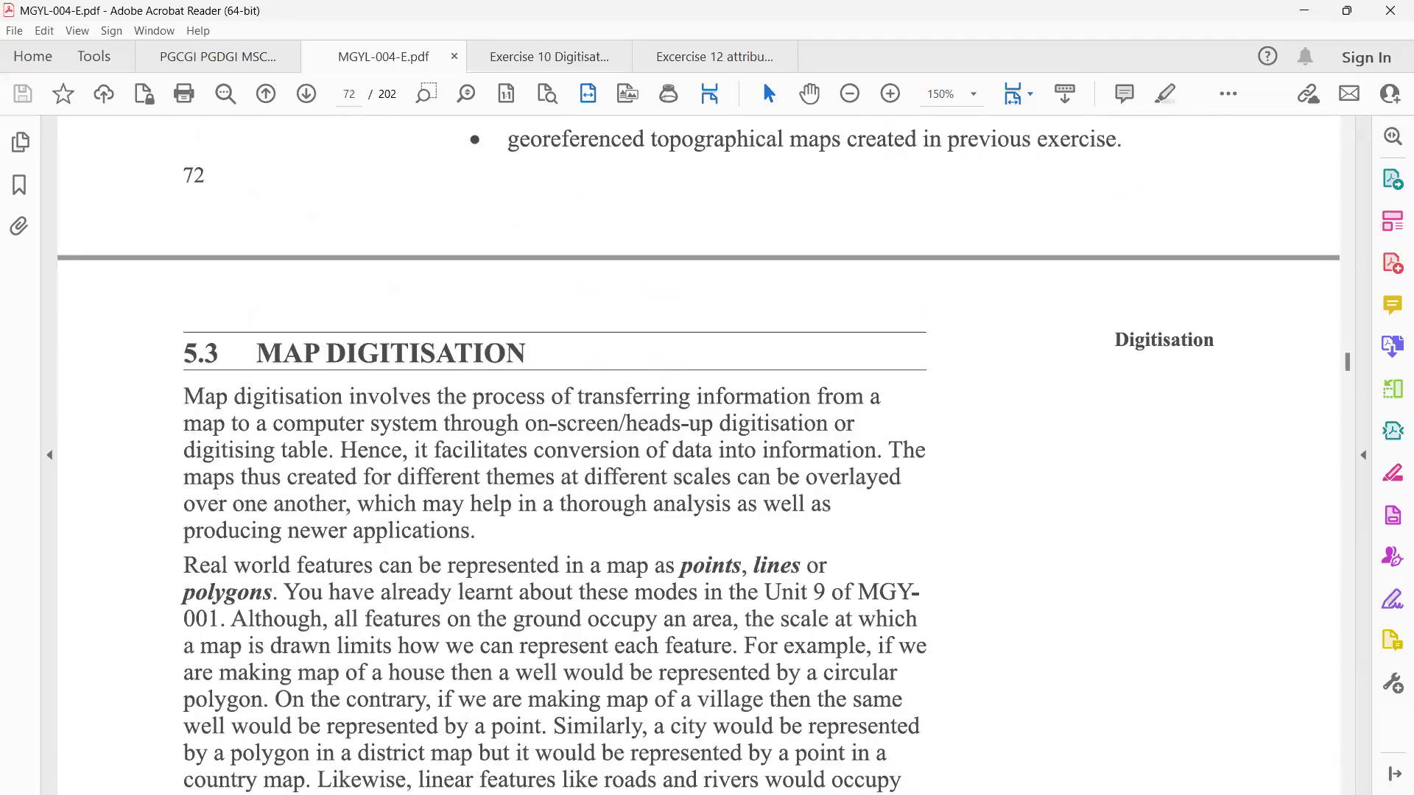
scroll(700, 442, down, 10)
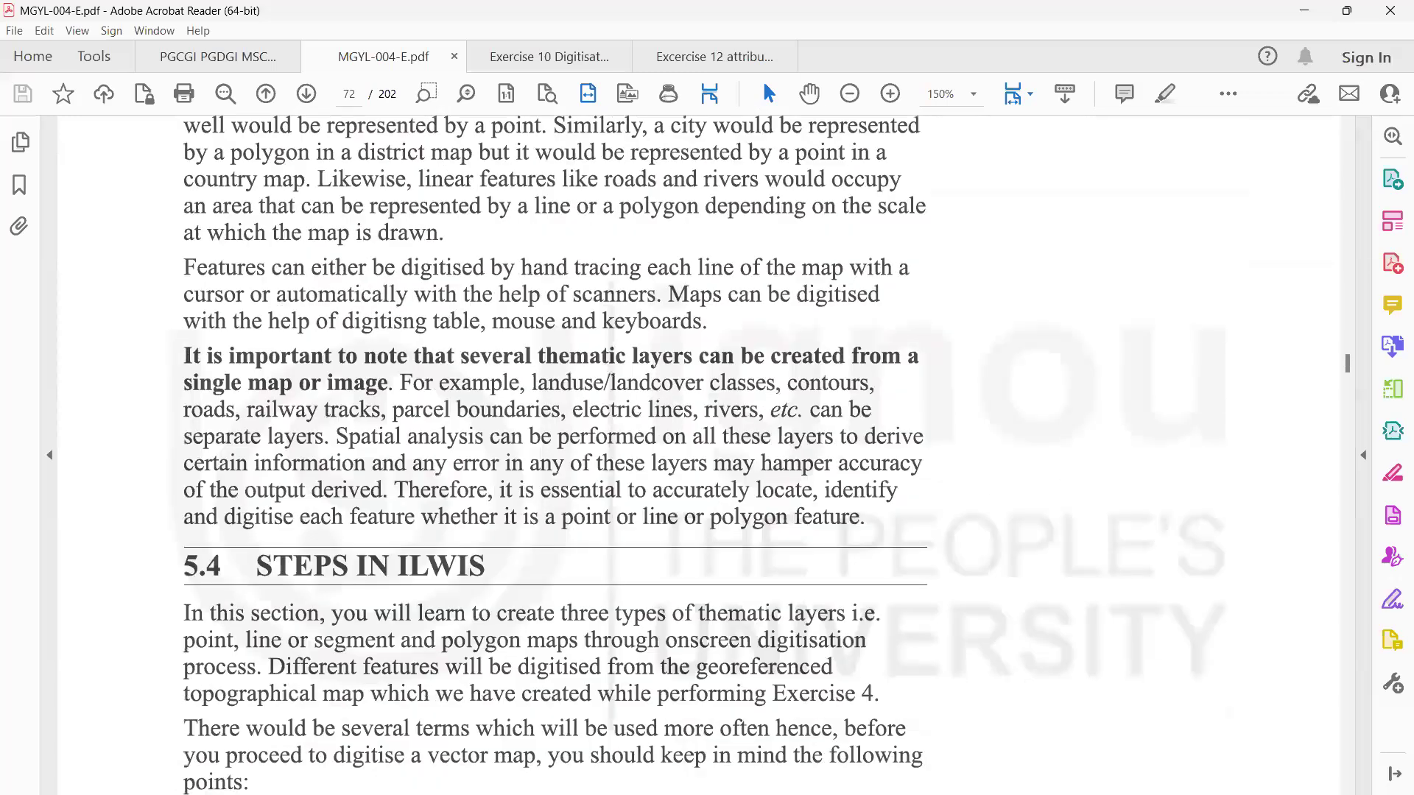
scroll(700, 442, down, 4)
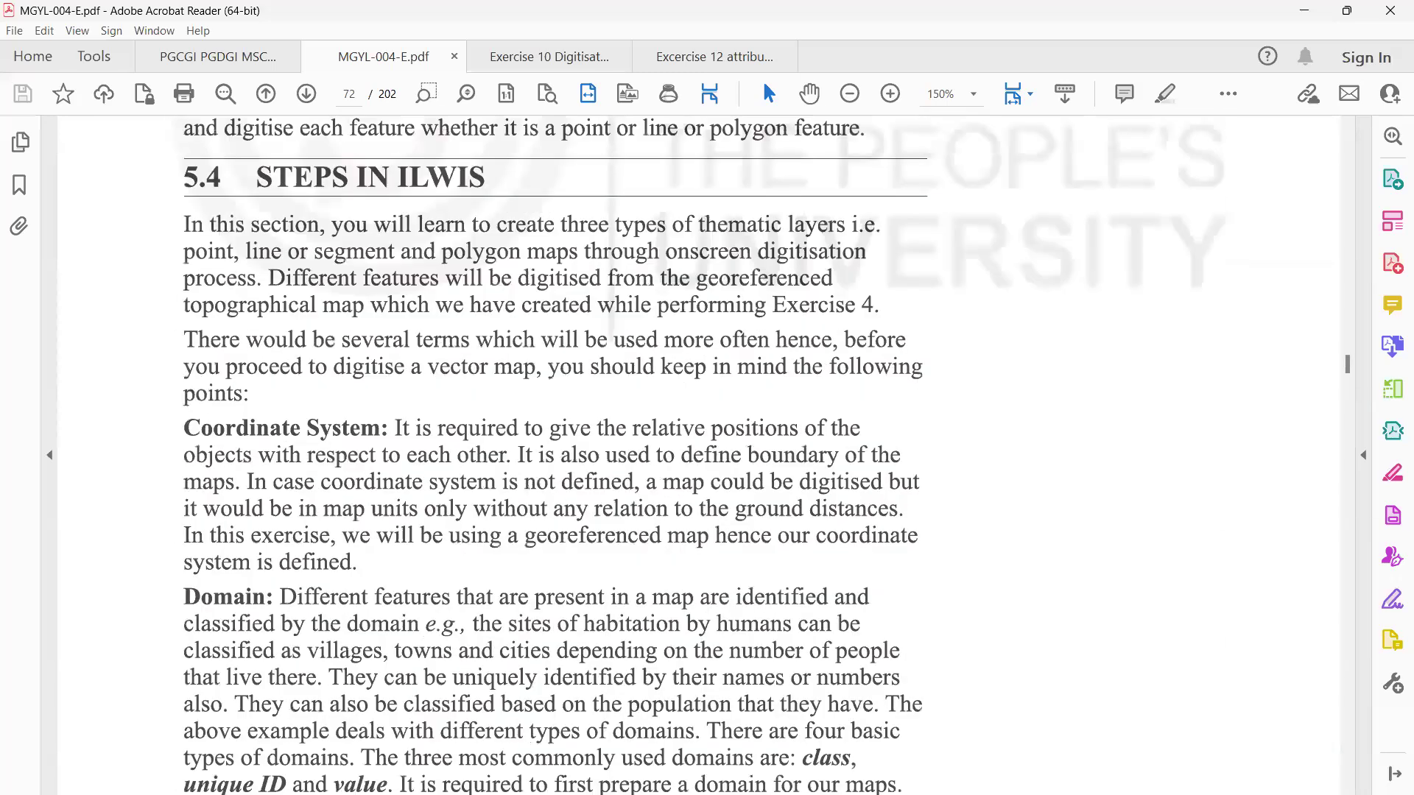
scroll(700, 442, down, 10)
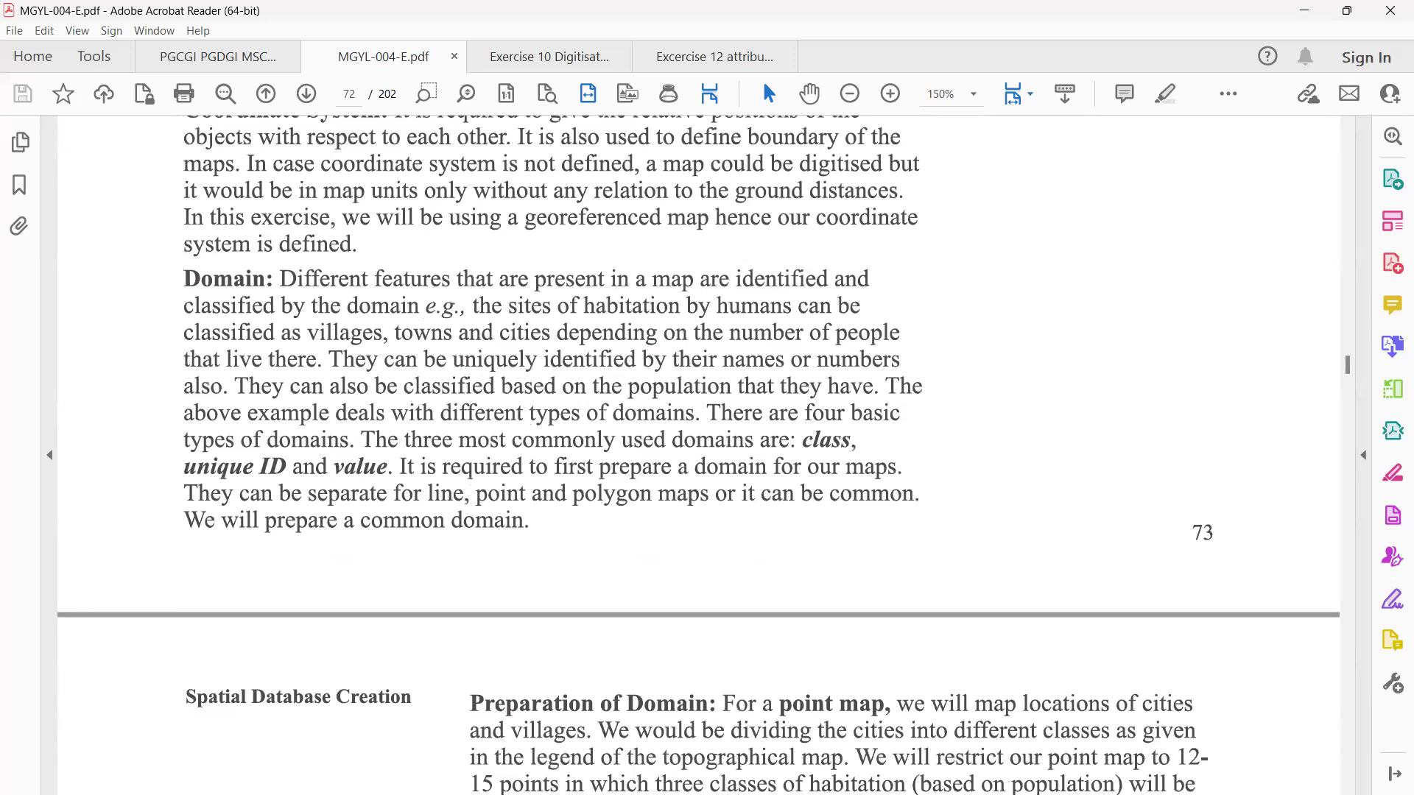
scroll(699, 442, down, 10)
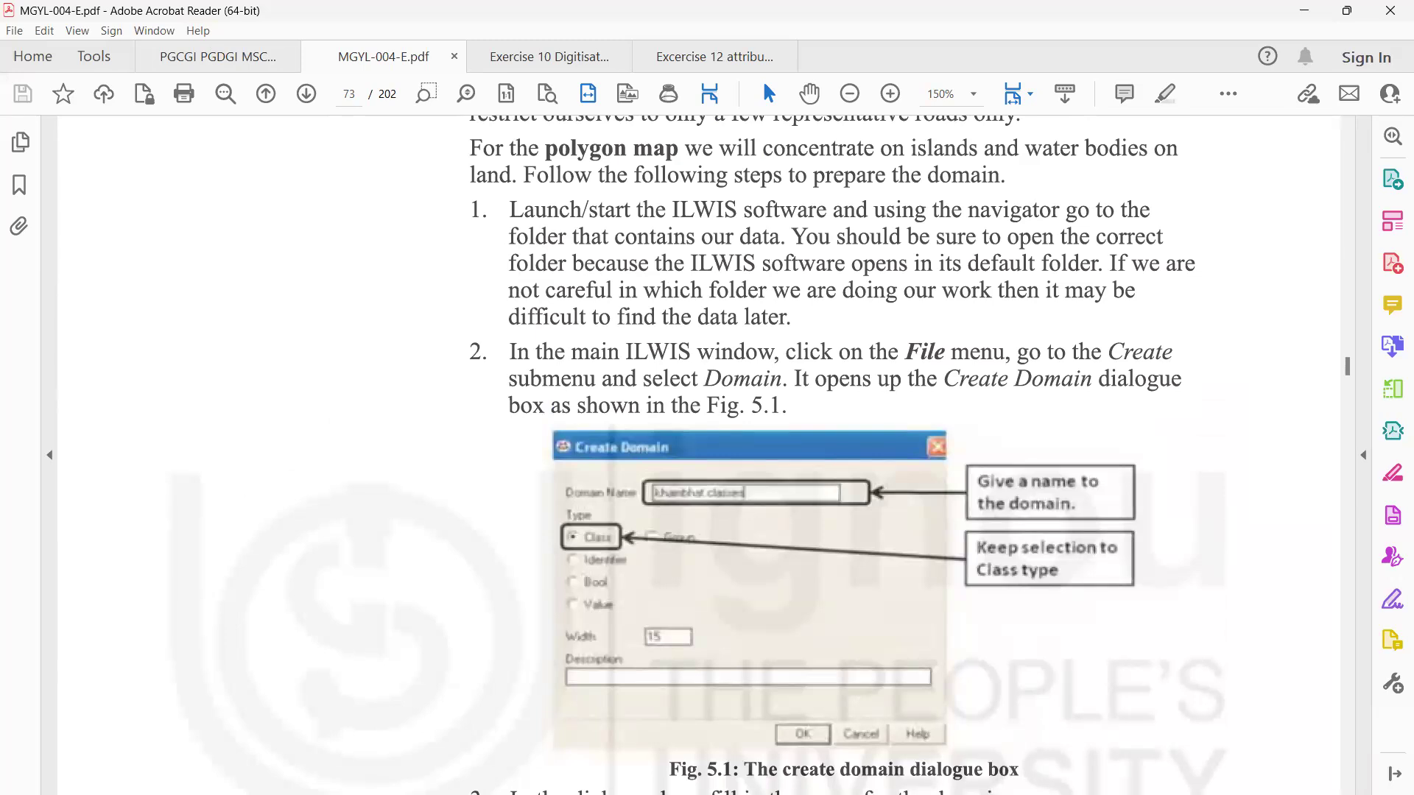
scroll(700, 457, down, 1)
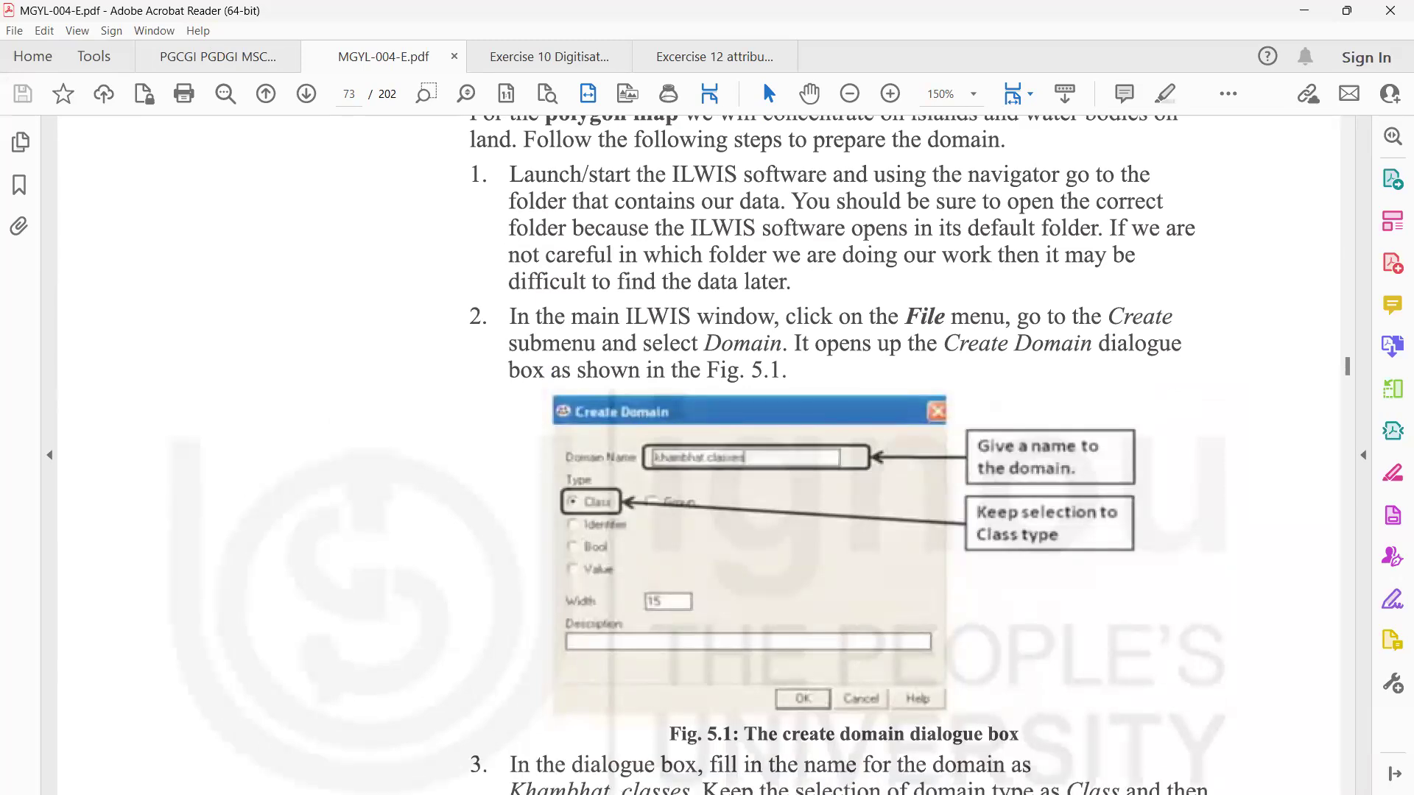
scroll(700, 457, down, 4)
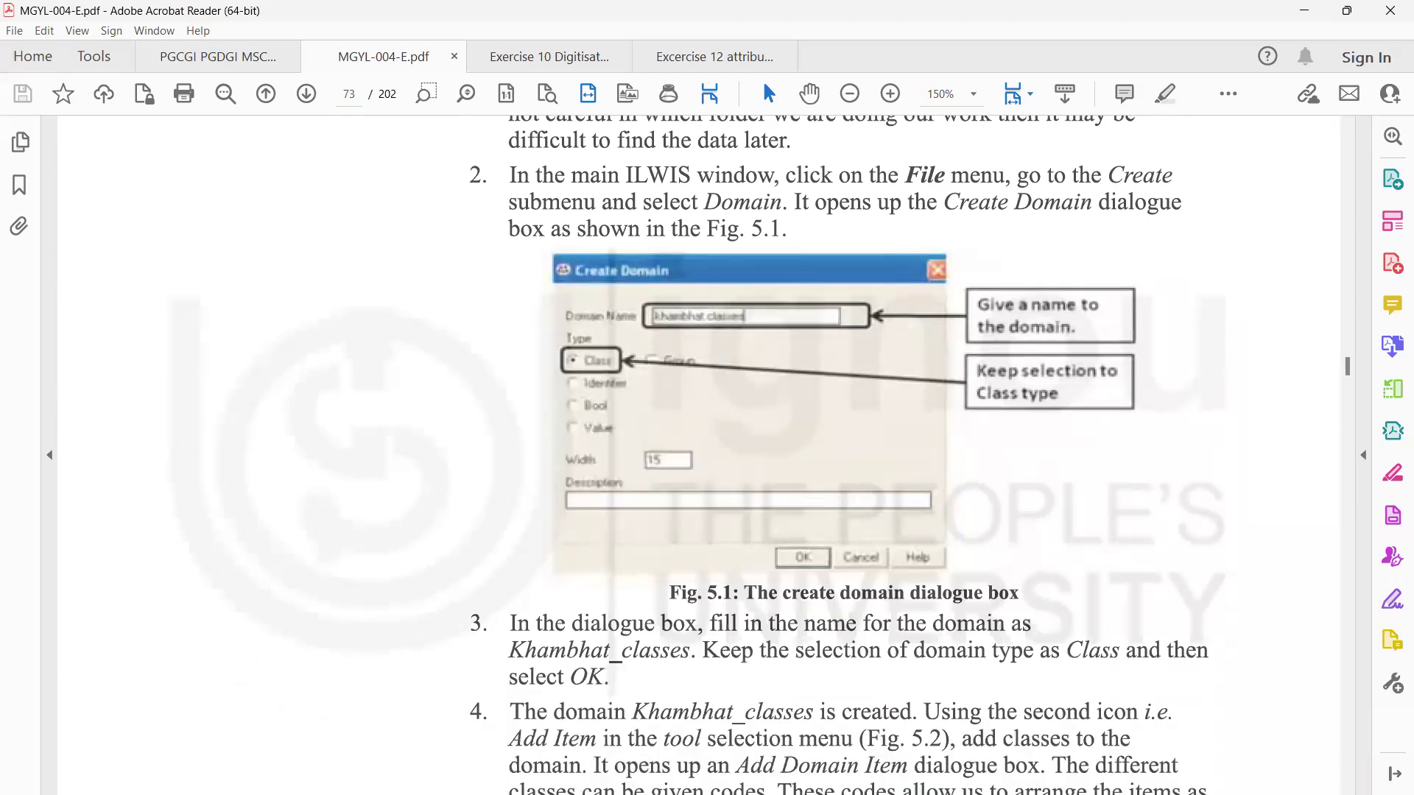
scroll(700, 456, down, 3)
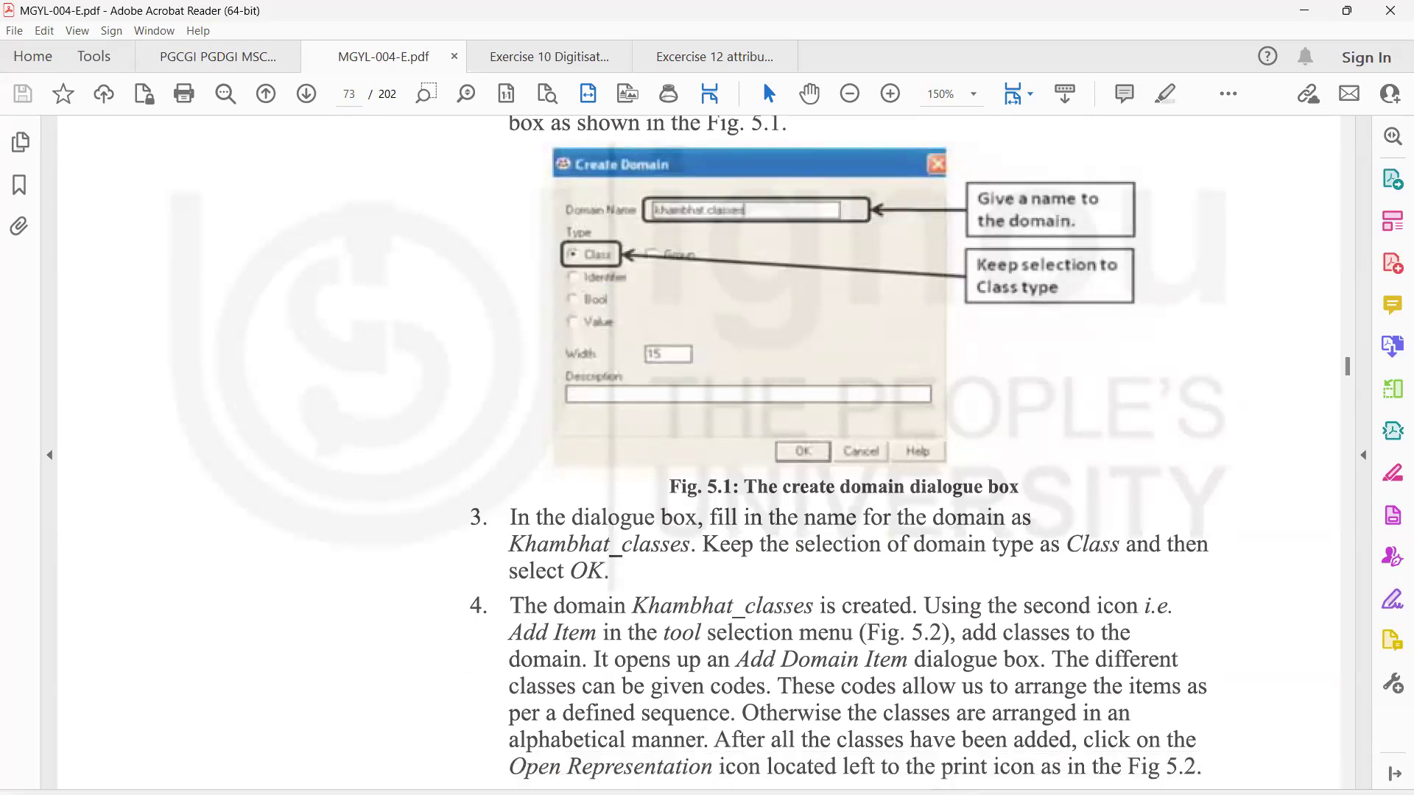
scroll(700, 442, up, 3)
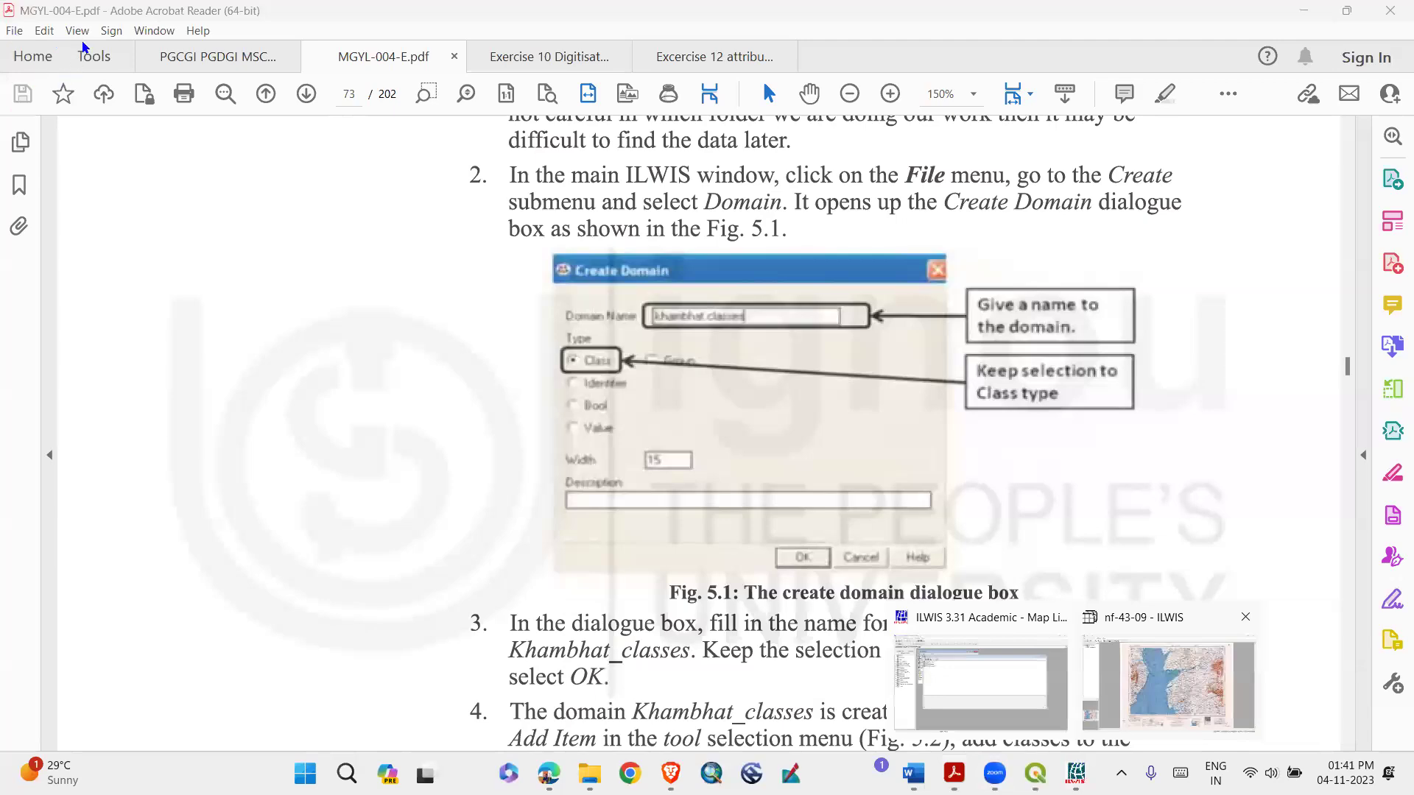
Return to the nf-43-09 map window in ILWIS and check which object types can be created from it
key(alt+Tab)
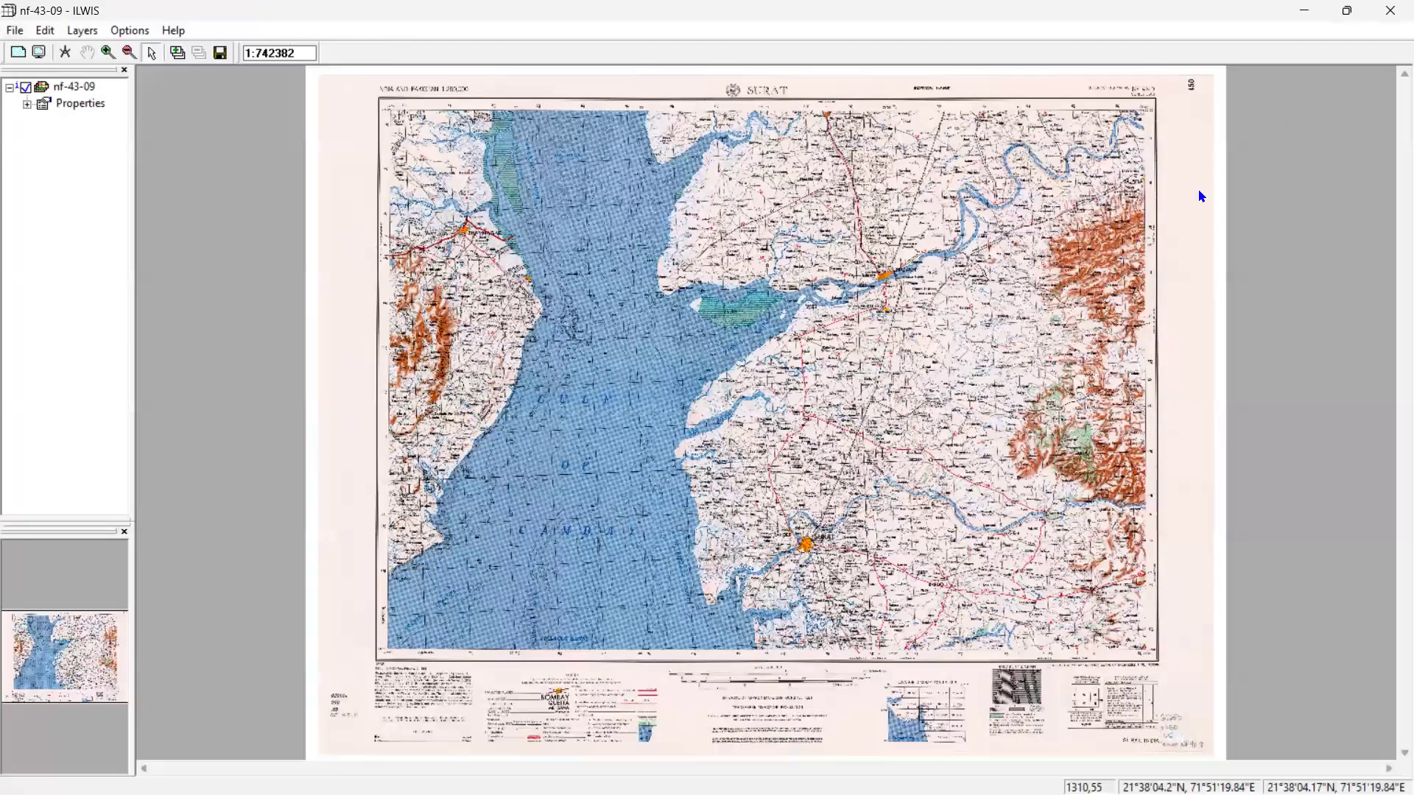
key(alt+f)
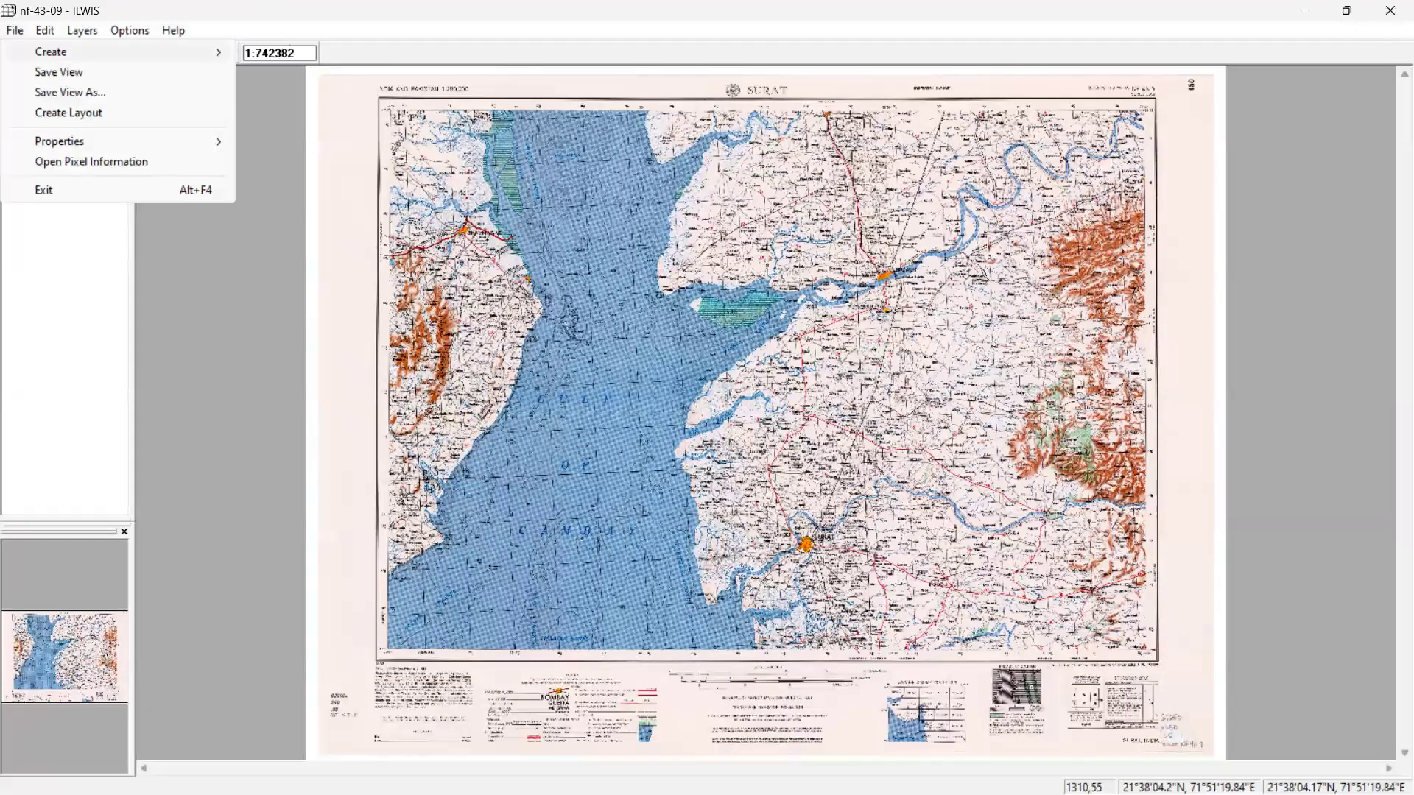
key(Right)
key(Down)
key(Down)
key(Down)
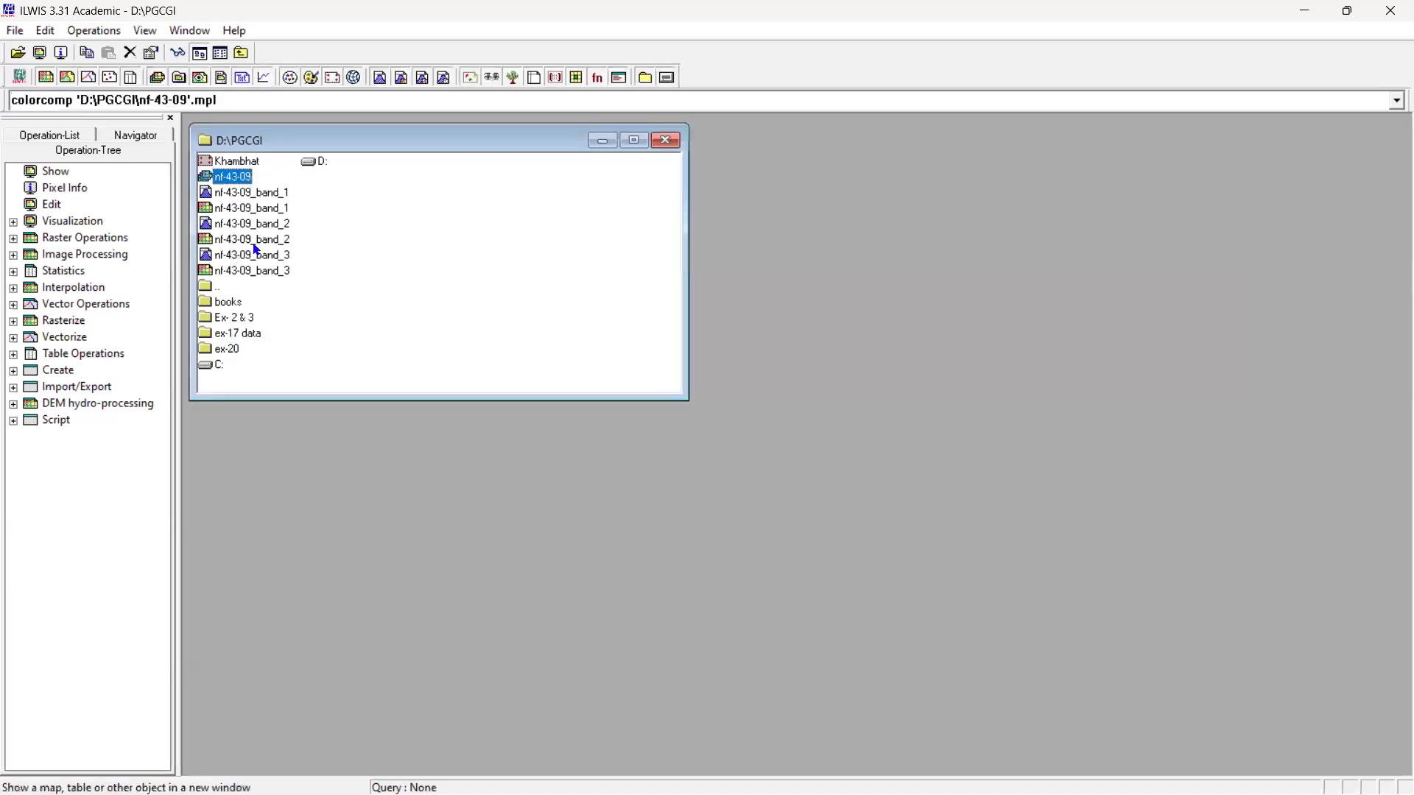
Open the nf-43-09 map list, display it as an RGB colour composite and minimise the resulting map window
double_click(231, 177)
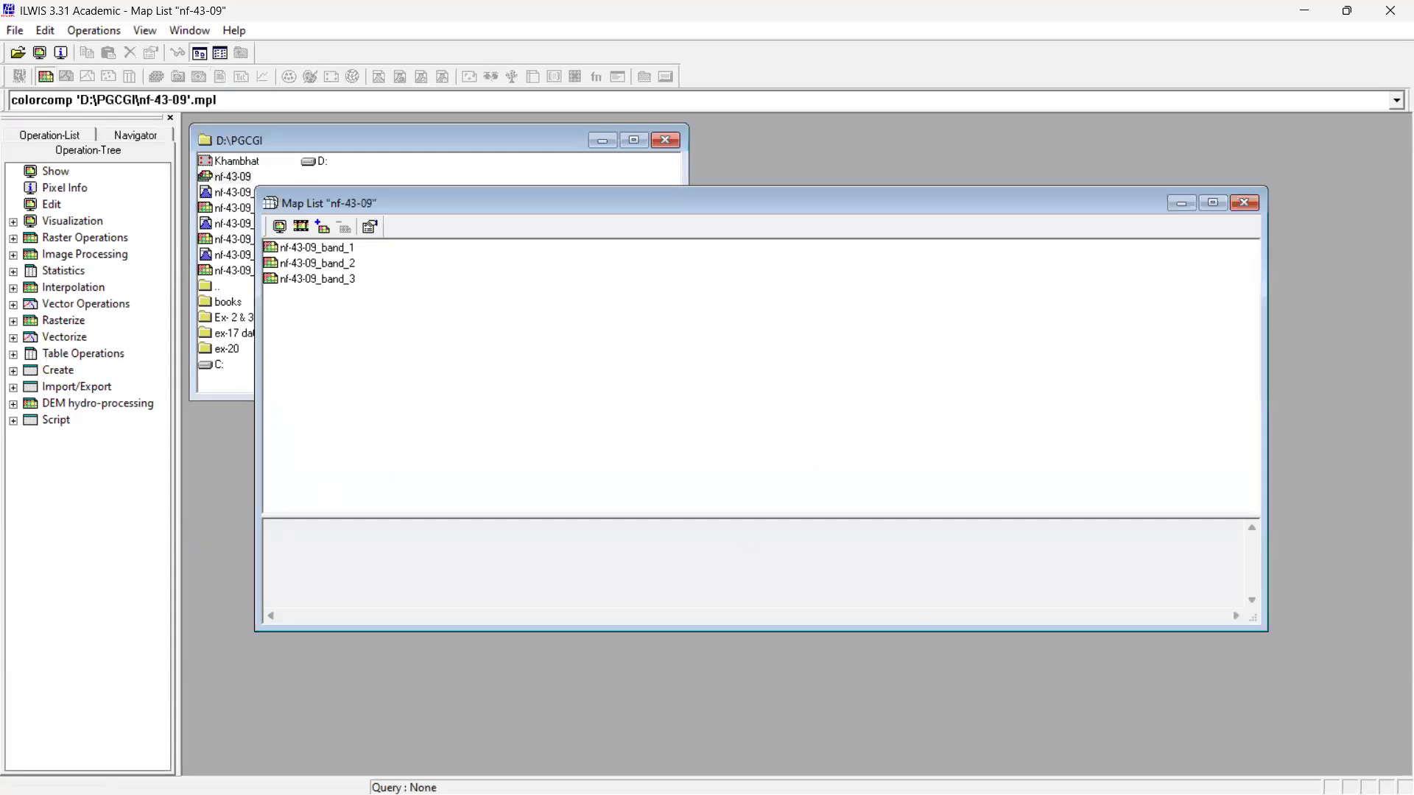
mouse_move(1121, 772)
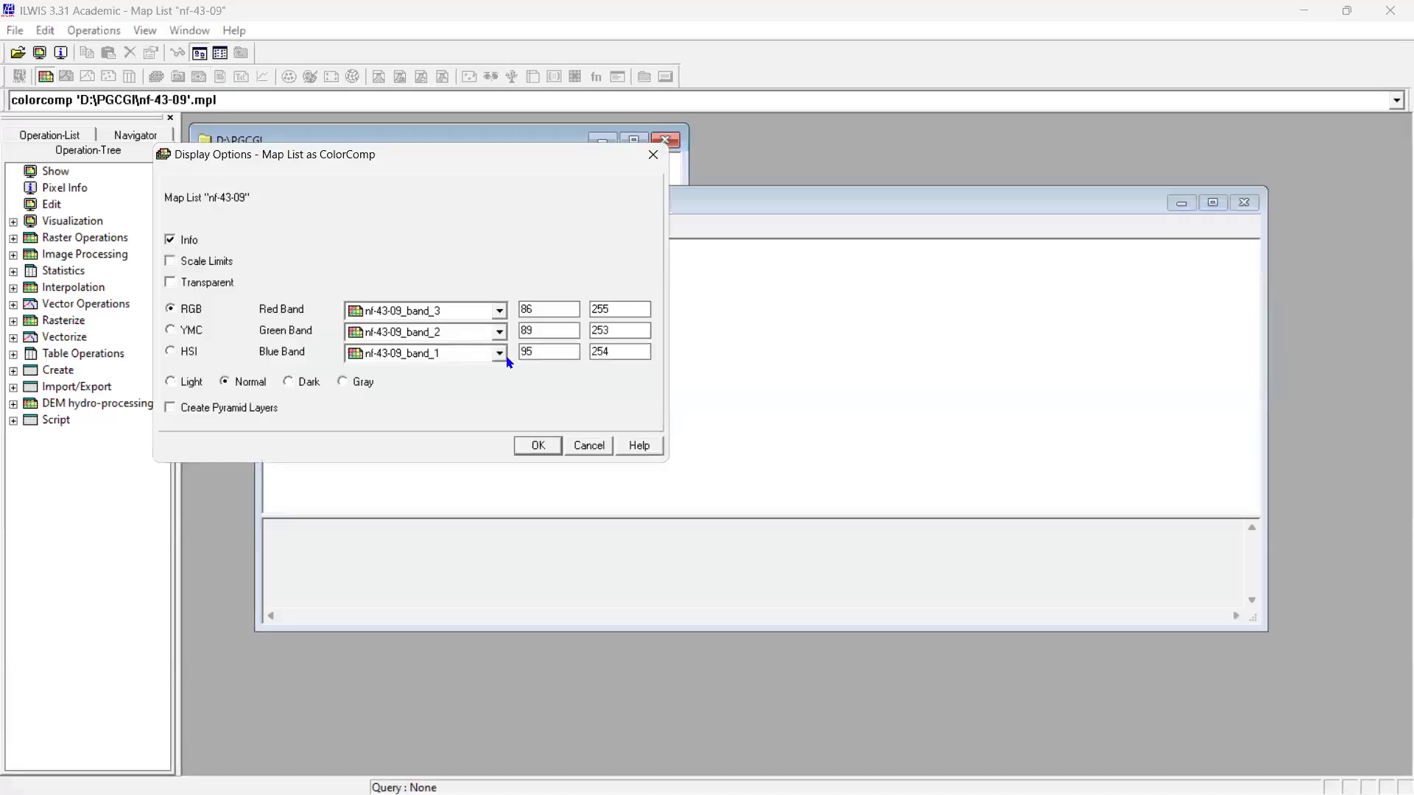
click(499, 353)
click(427, 410)
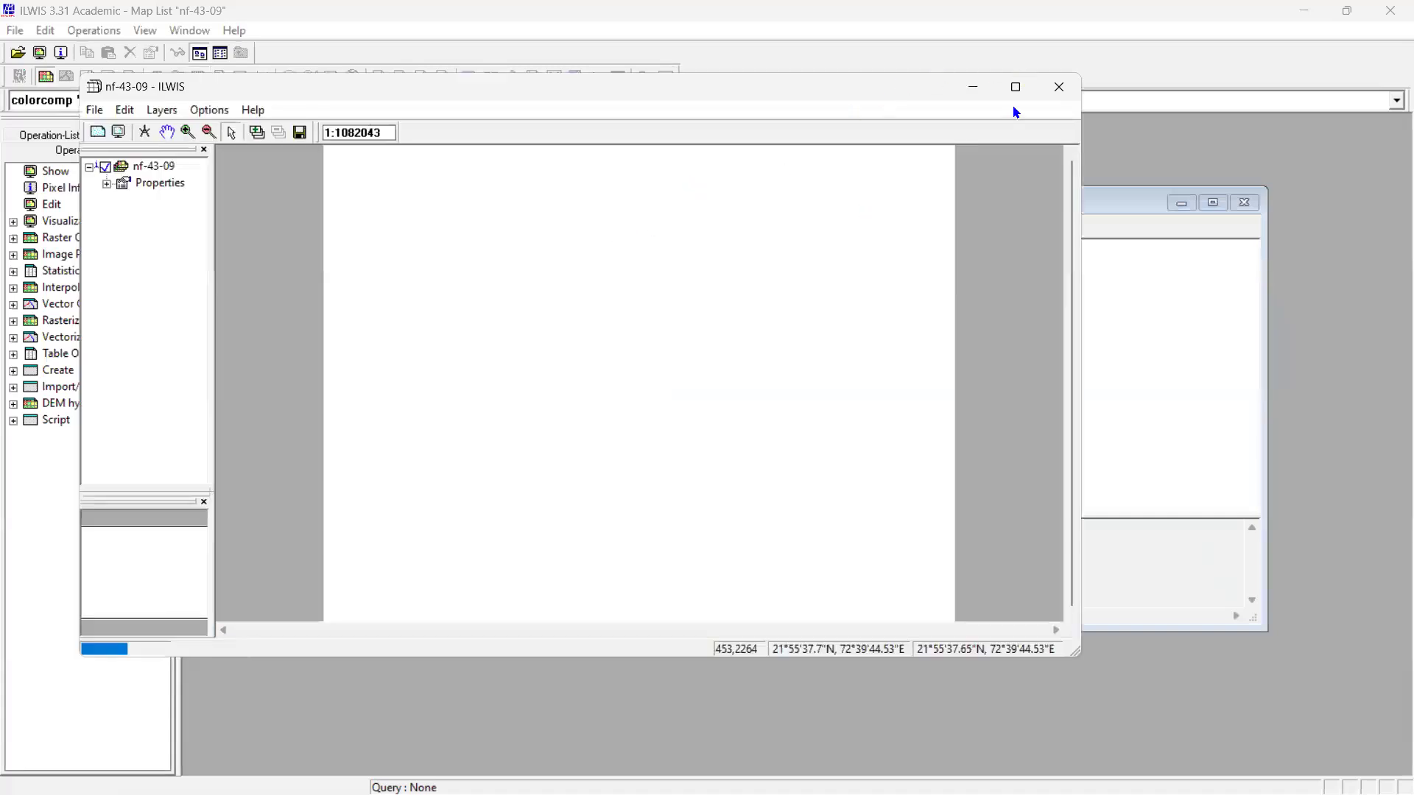
click(975, 93)
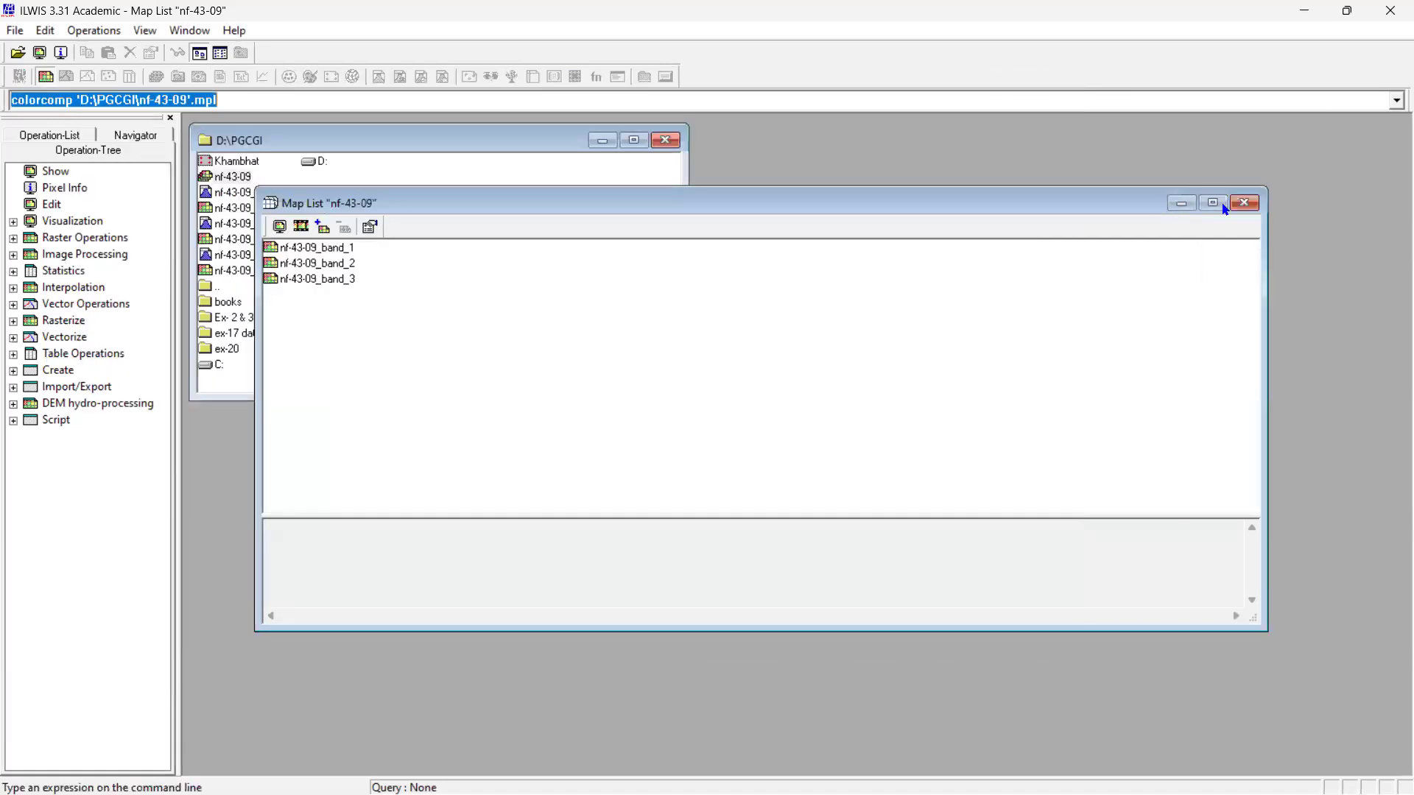
Close the nf-43-09 map list and start creating a new domain
click(1244, 204)
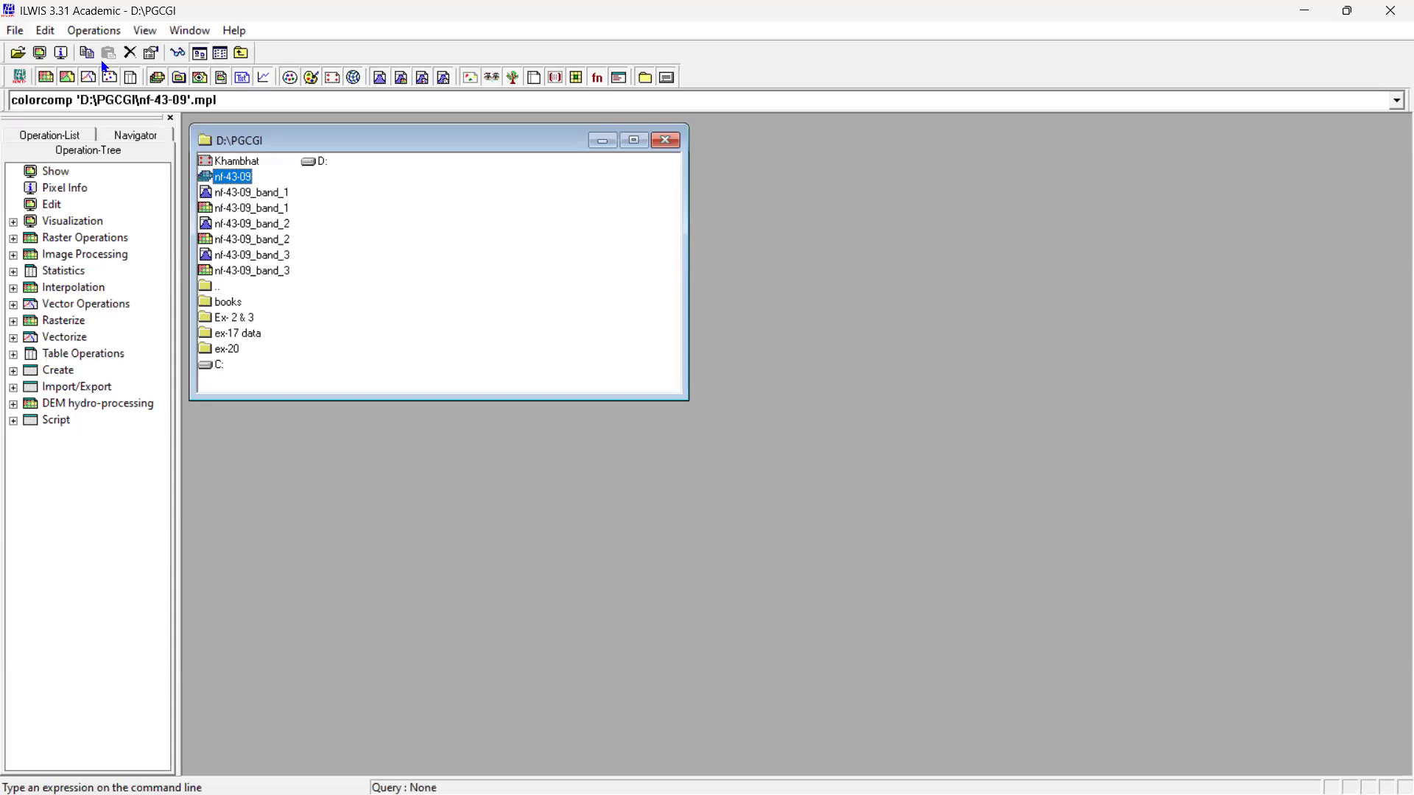
click(15, 31)
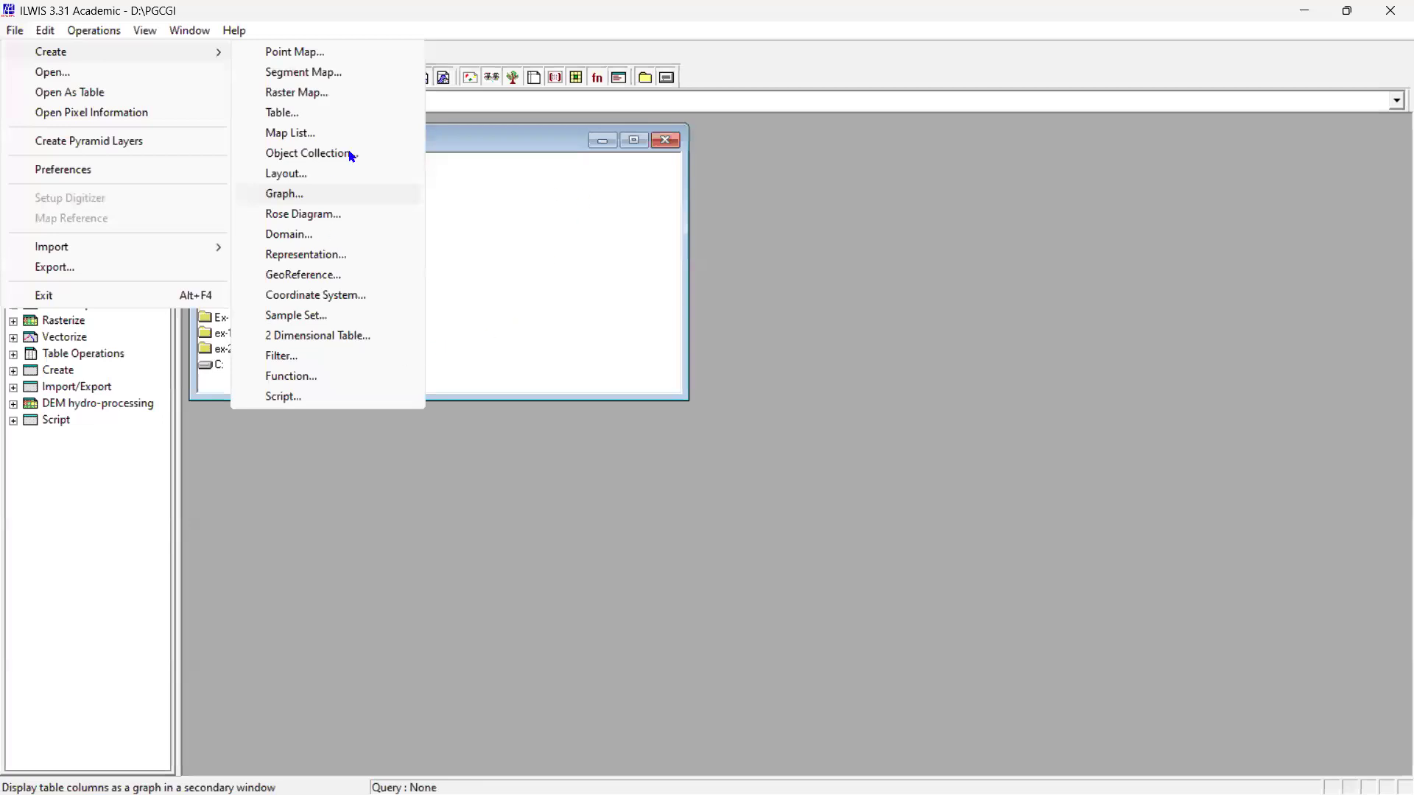
click(380, 189)
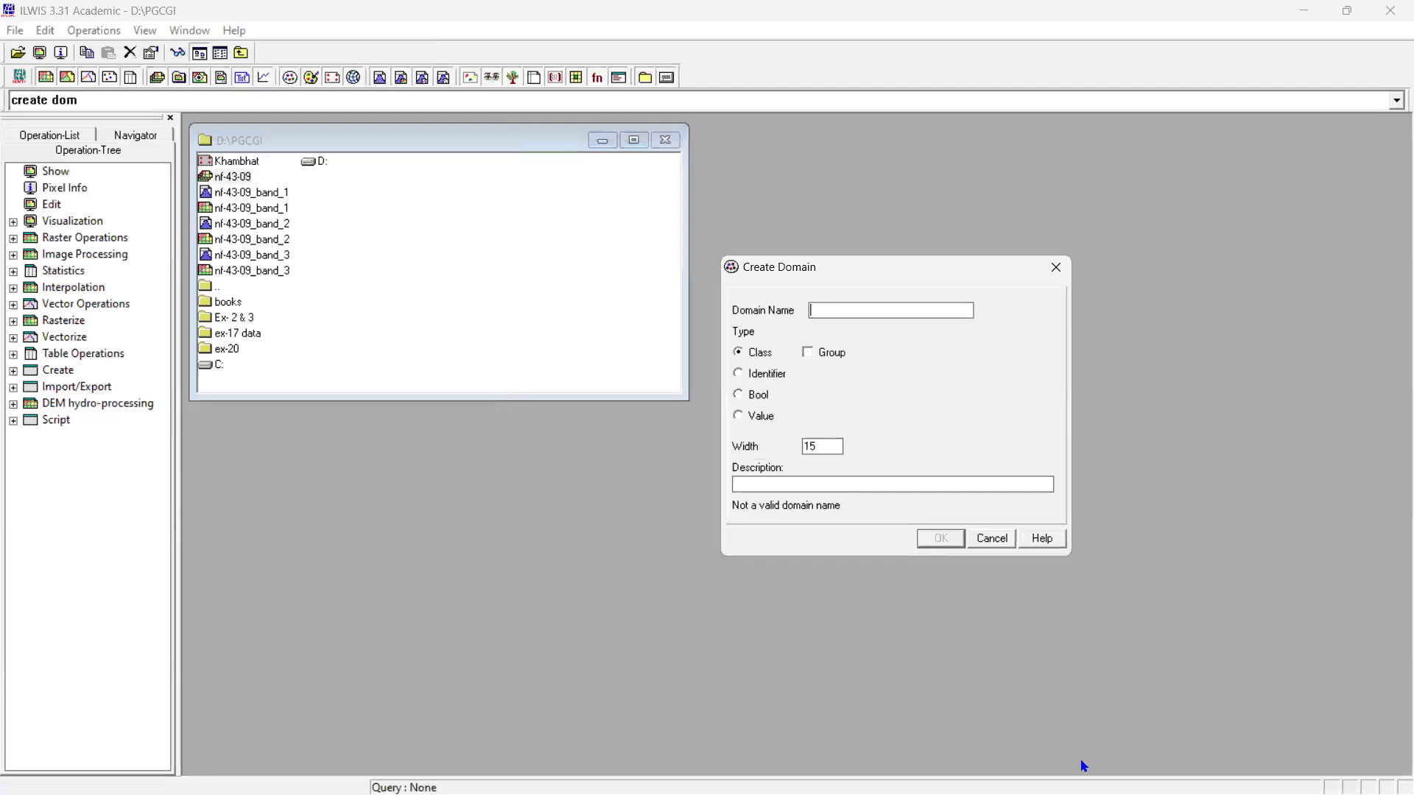
Switch to the MGYL-004-E manual in Acrobat Reader, read the domain naming and class-adding instructions, and return to the Create Domain dialog in ILWIS
mouse_move(1082, 791)
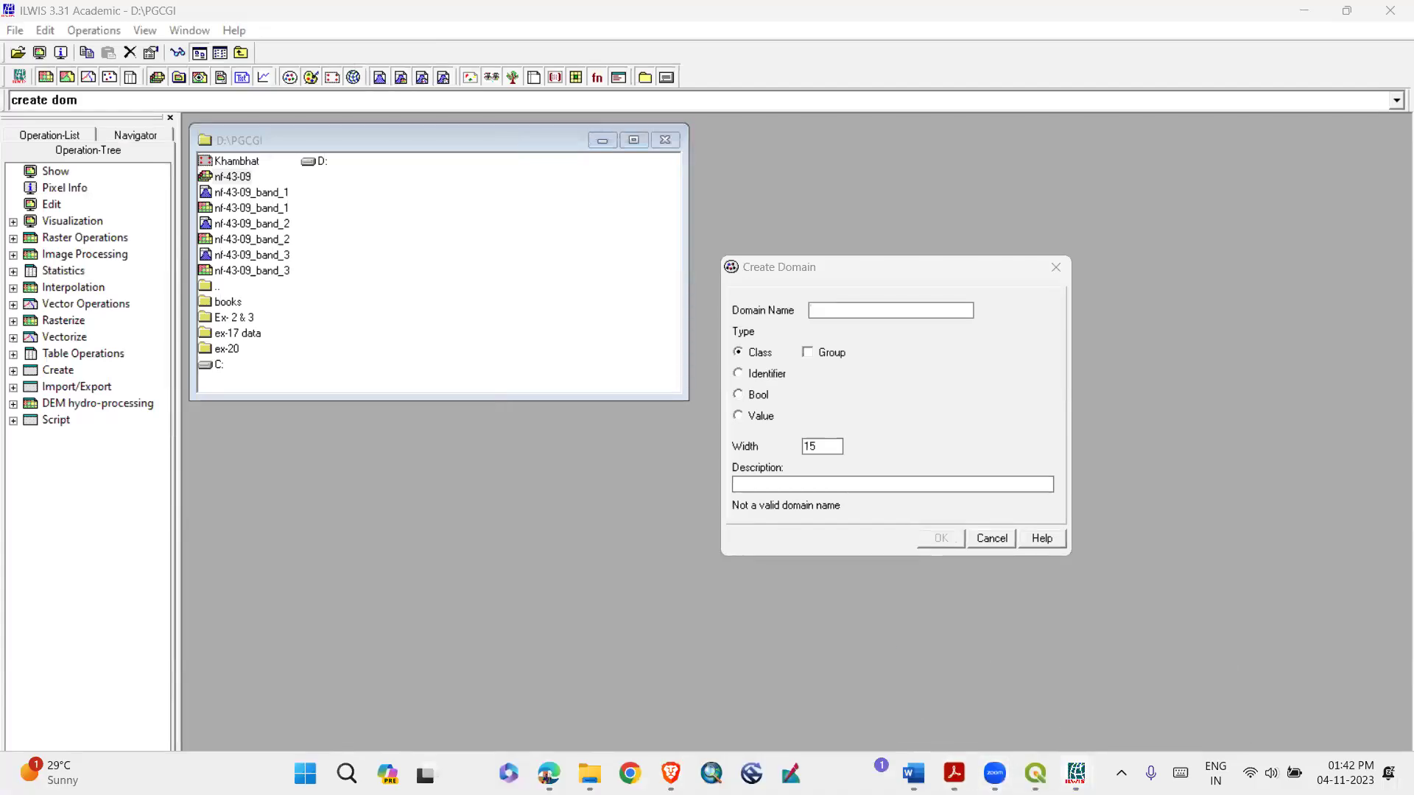
key(alt+Tab)
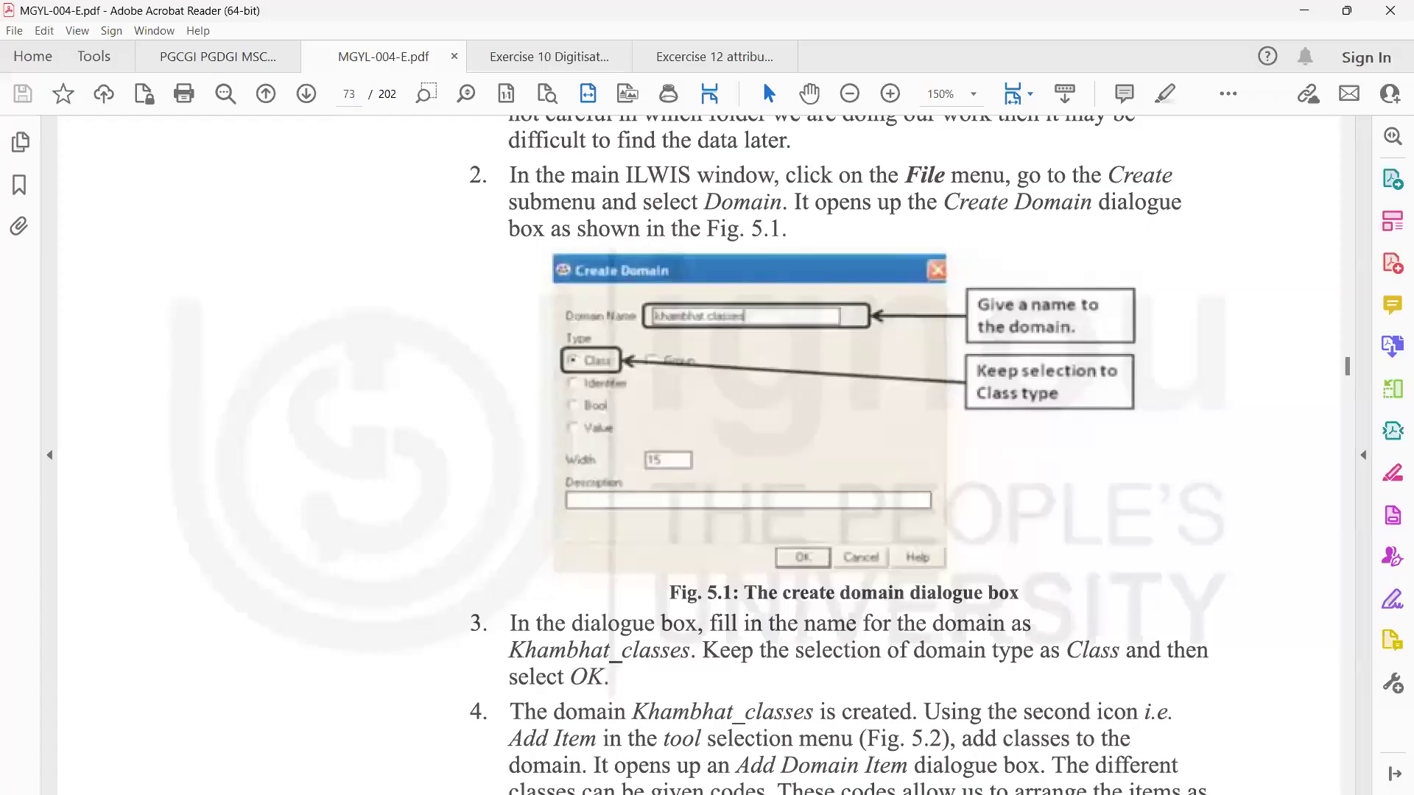
scroll(707, 455, down, 3)
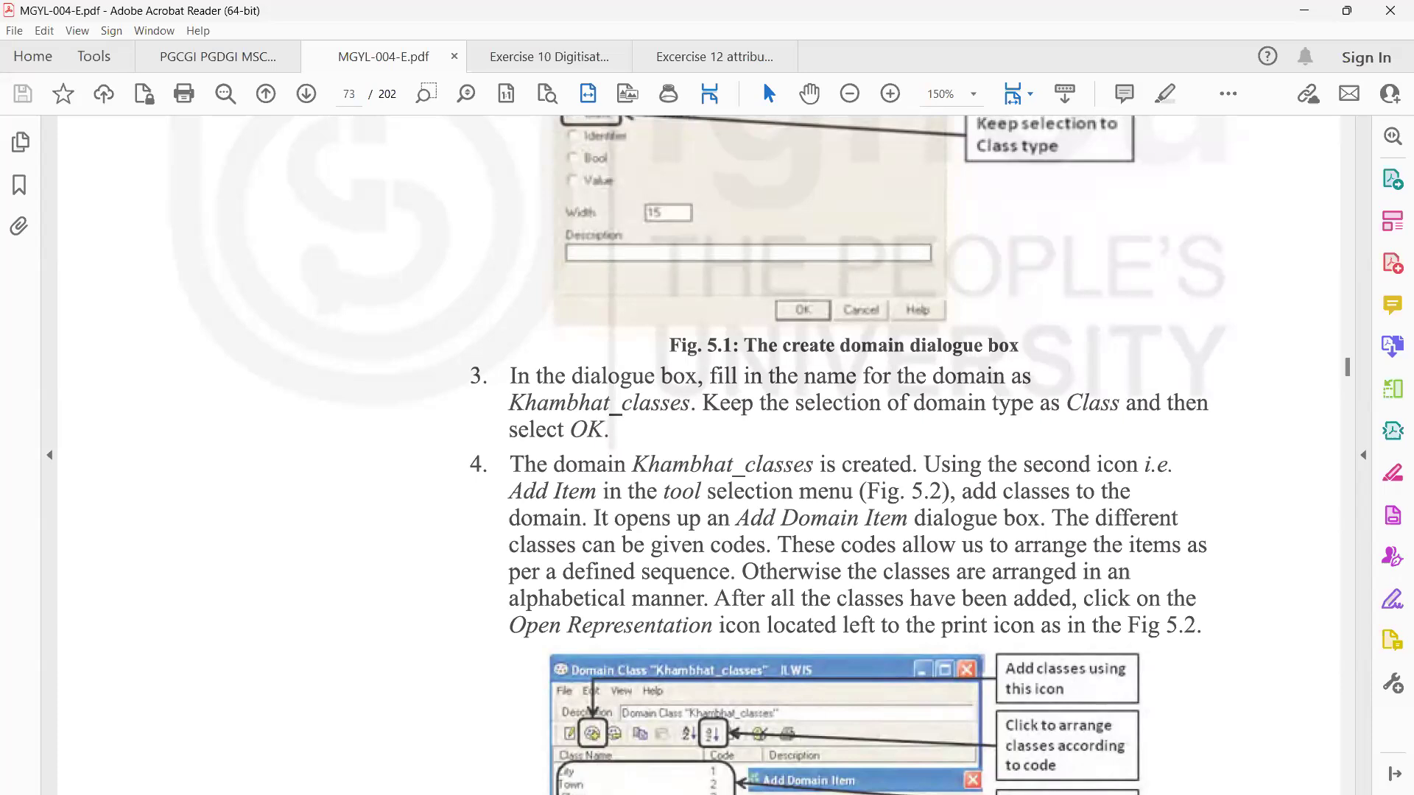
scroll(700, 455, down, 4)
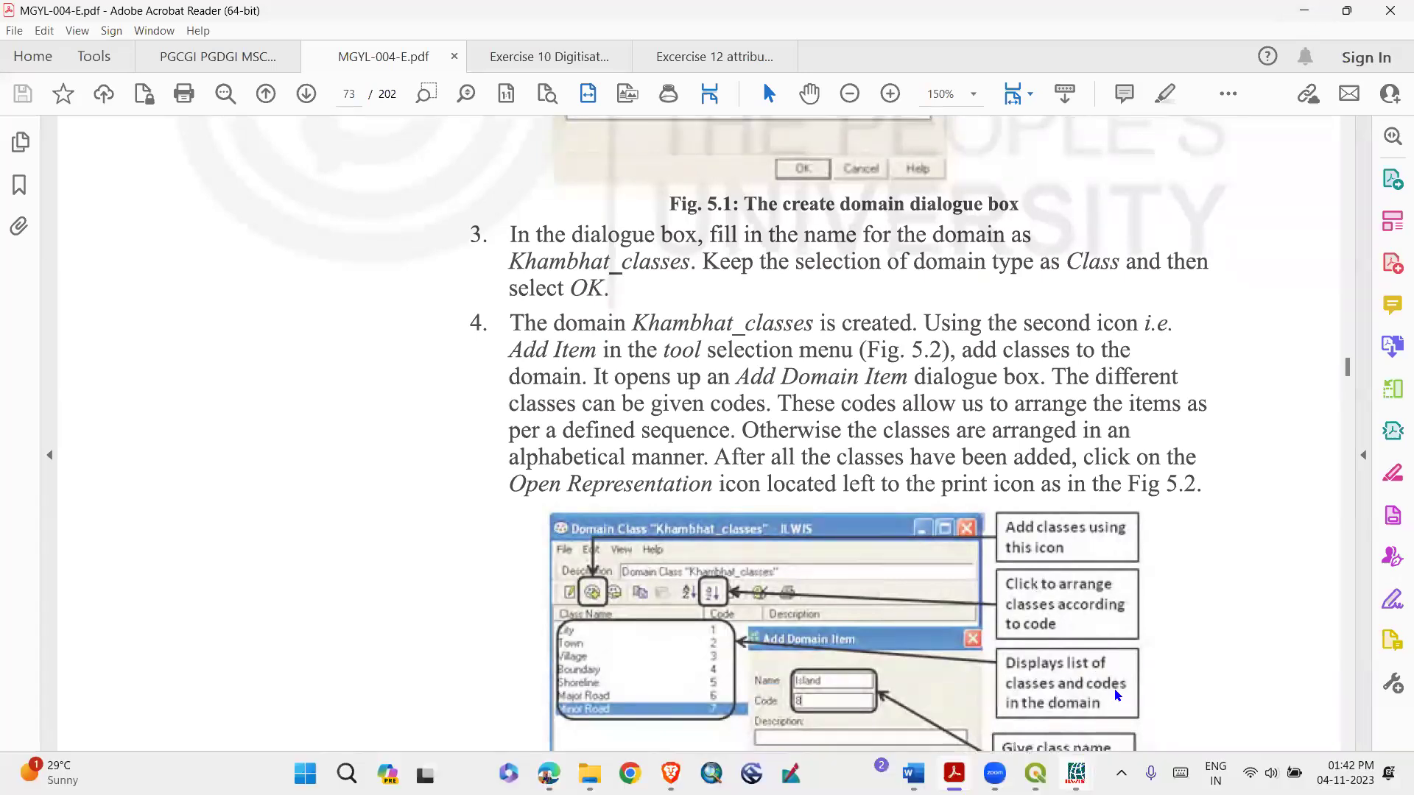
click(1029, 669)
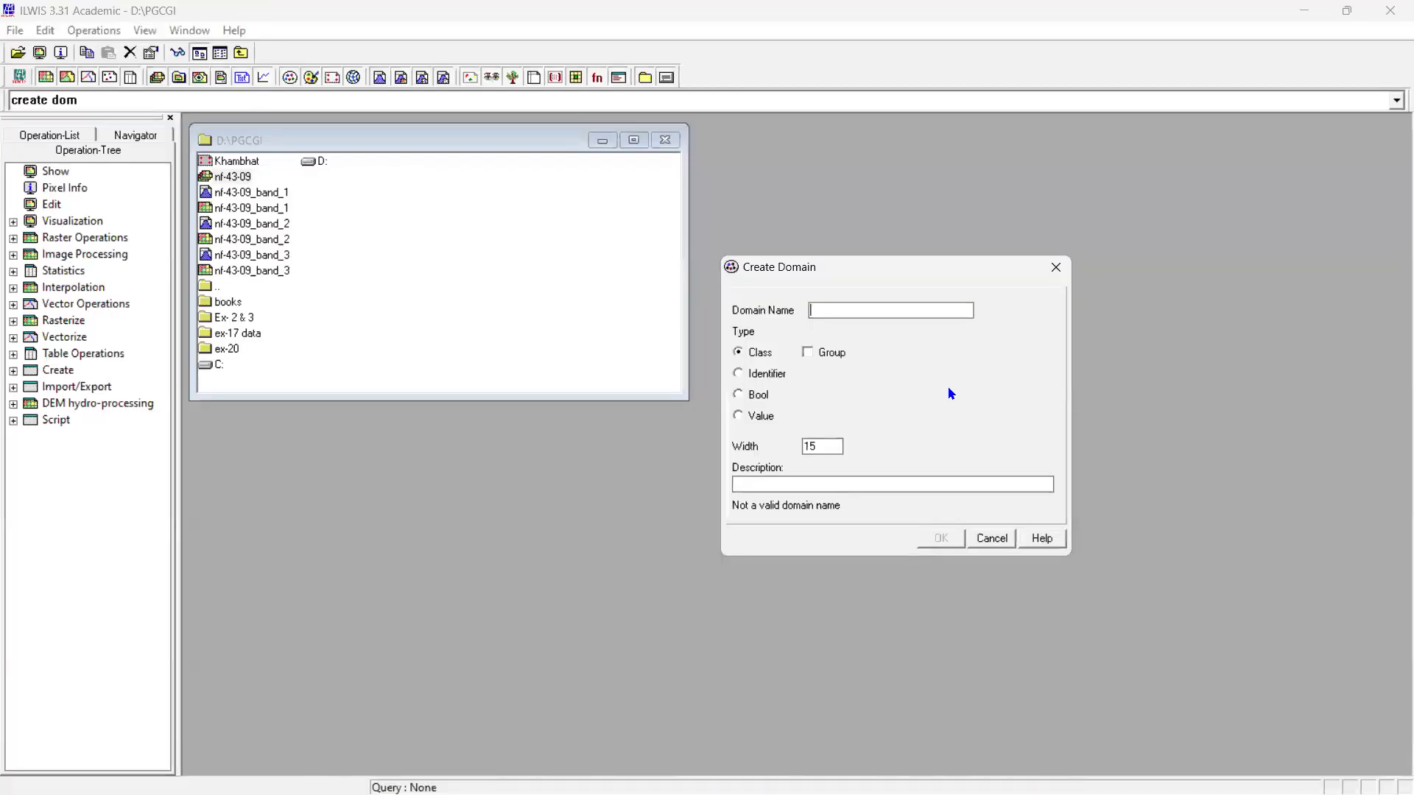
Create a Class-type domain named Khmabhat_classes, then enlarge and reposition its window
text(Khmabhat)
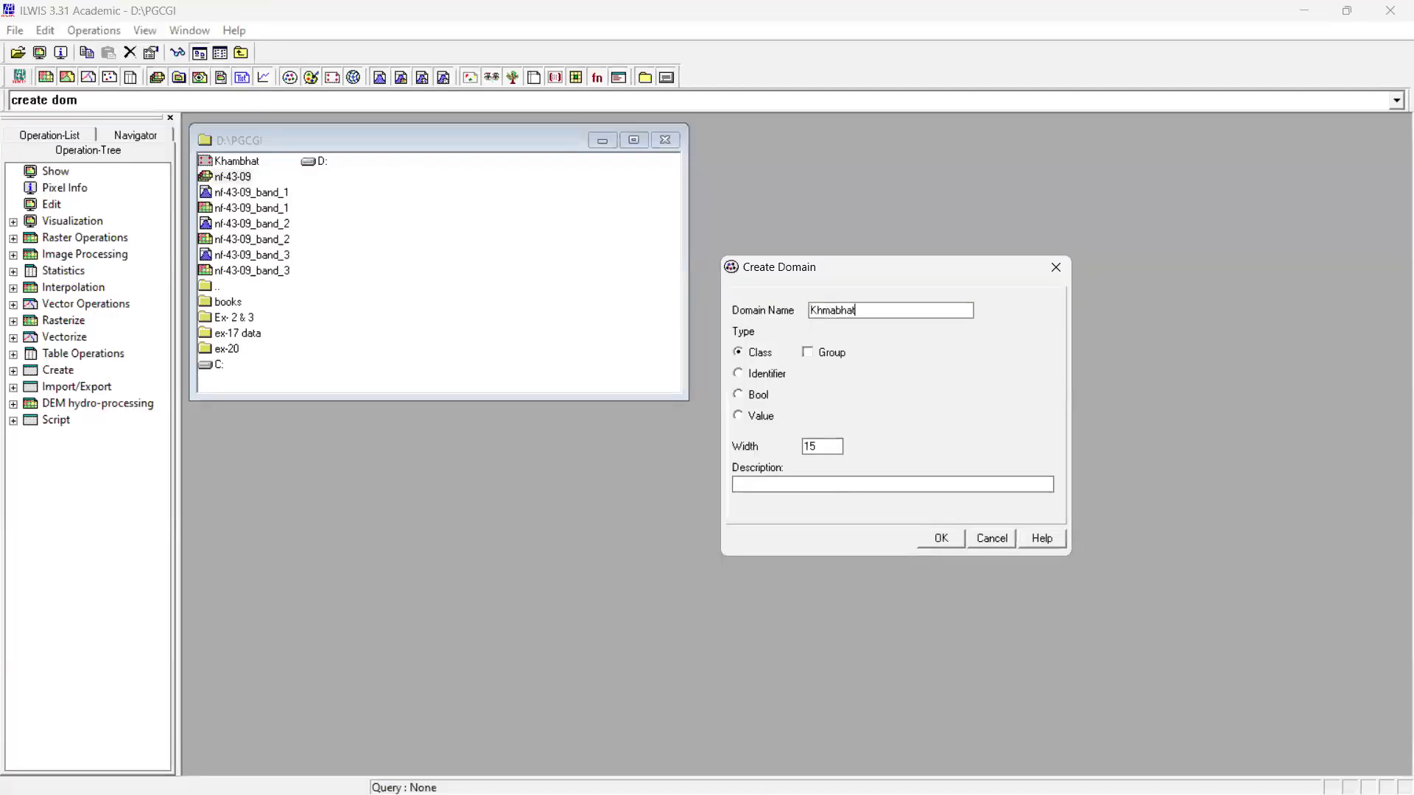
text(_classes)
key(Return)
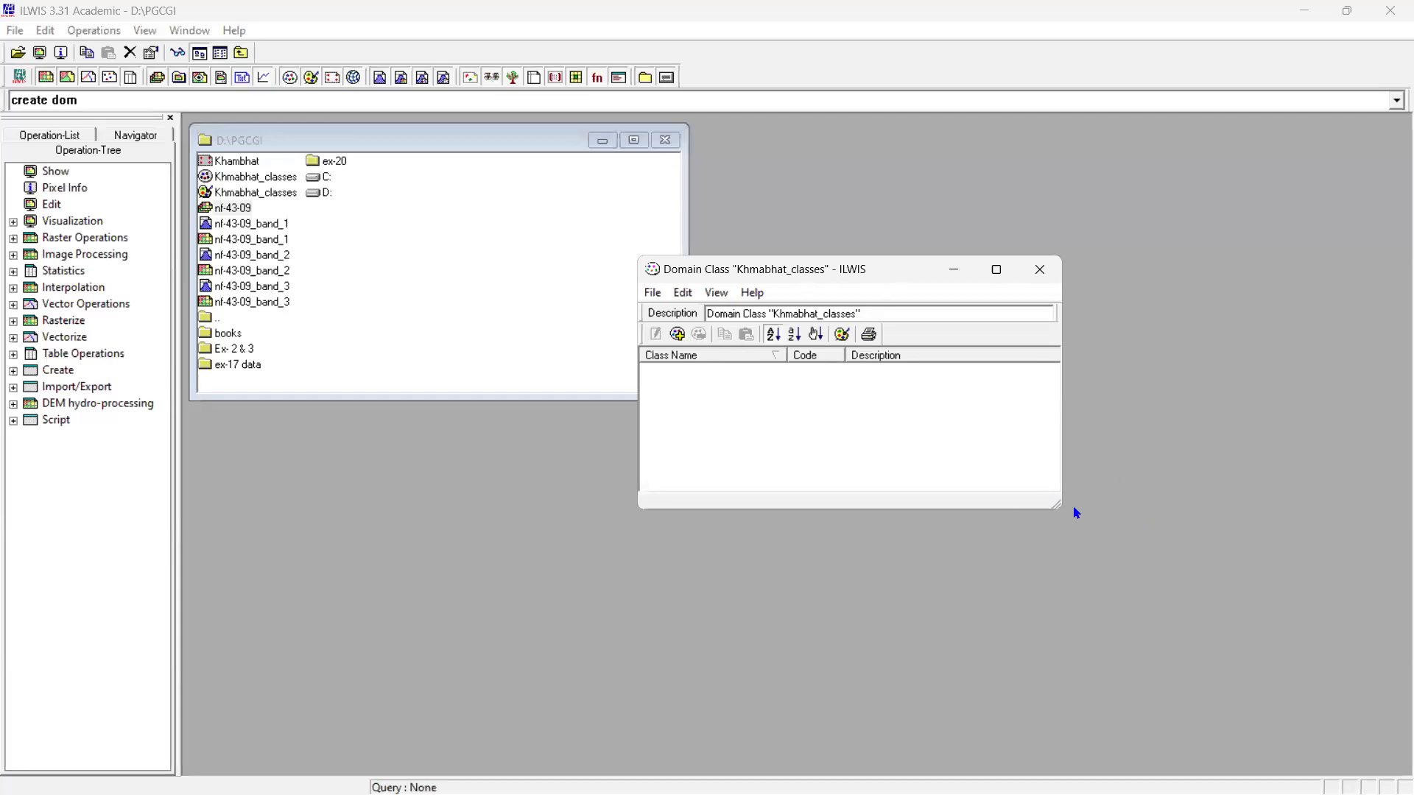
drag(1058, 502, 1154, 595)
drag(921, 268, 889, 150)
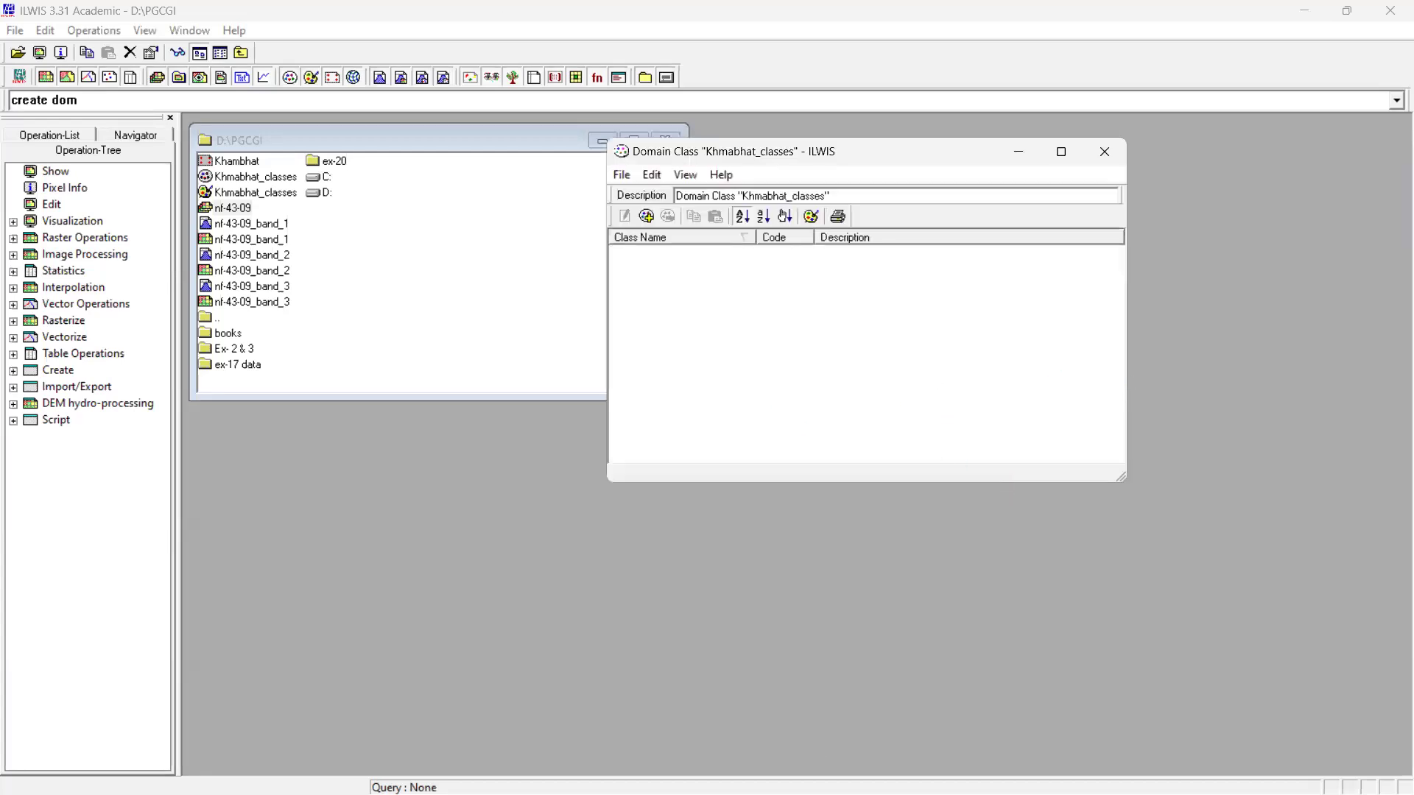
Look at the nf-43-09 map, review Fig. 5.2 on adding classes in the Acrobat Reader manual, and return to the ILWIS domain window
mouse_move(888, 794)
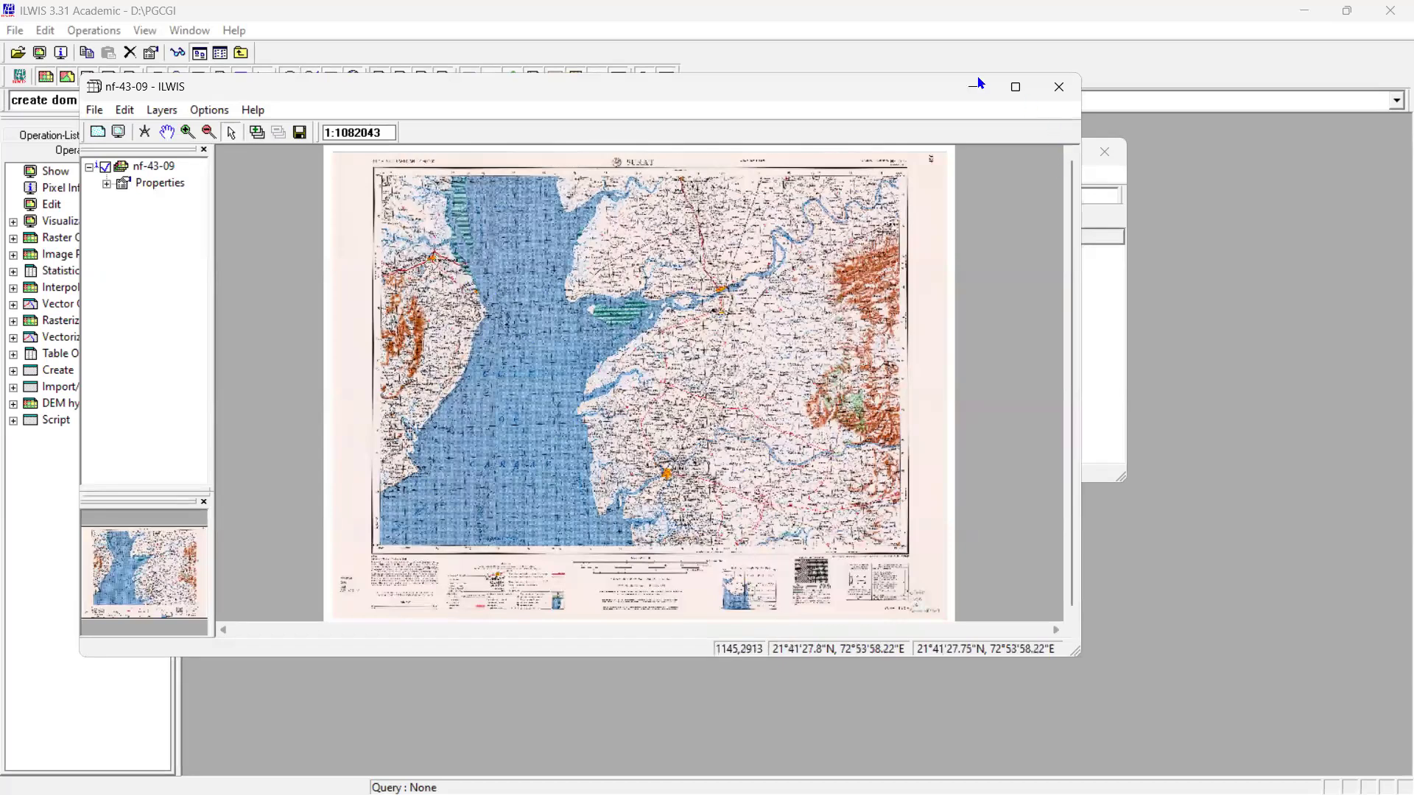
click(1117, 84)
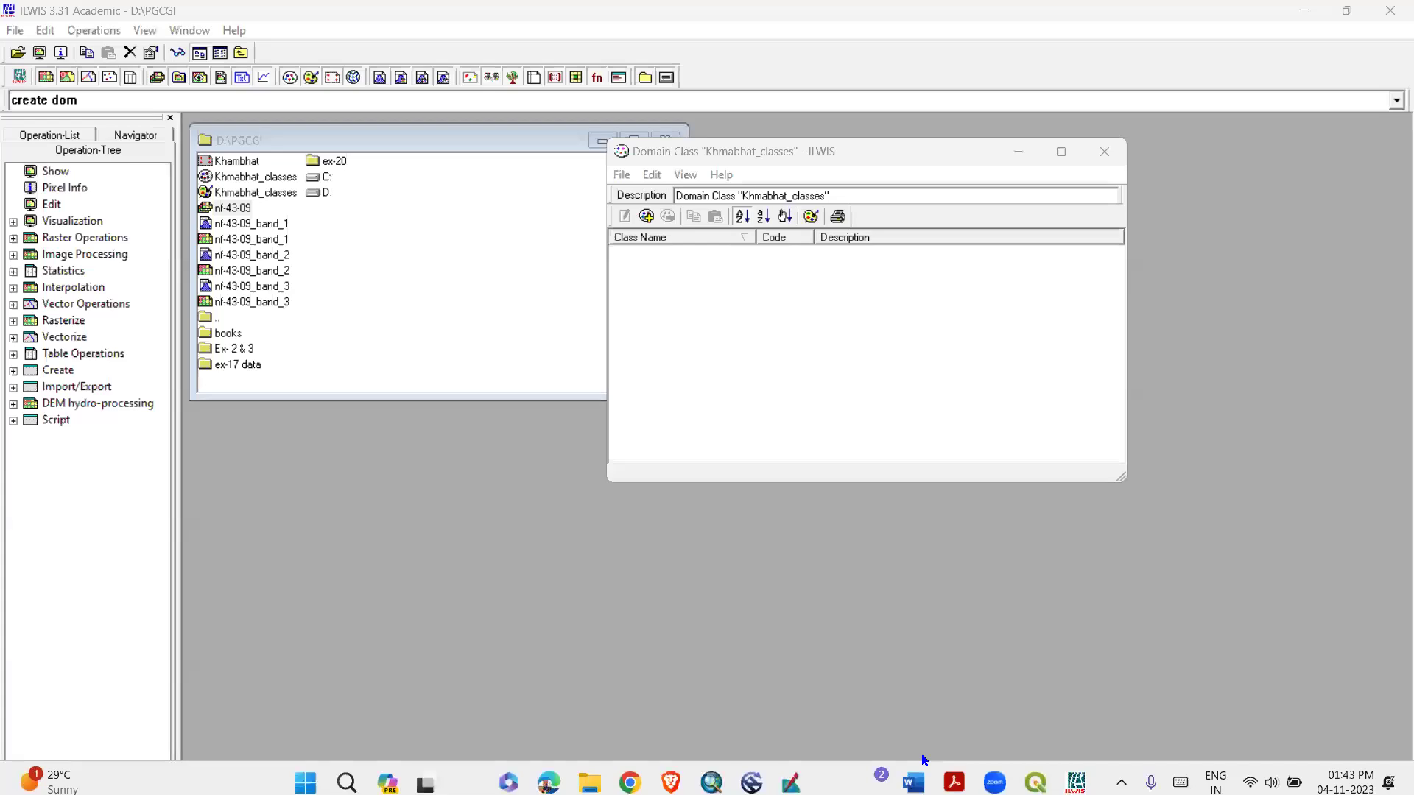
key(alt+Tab)
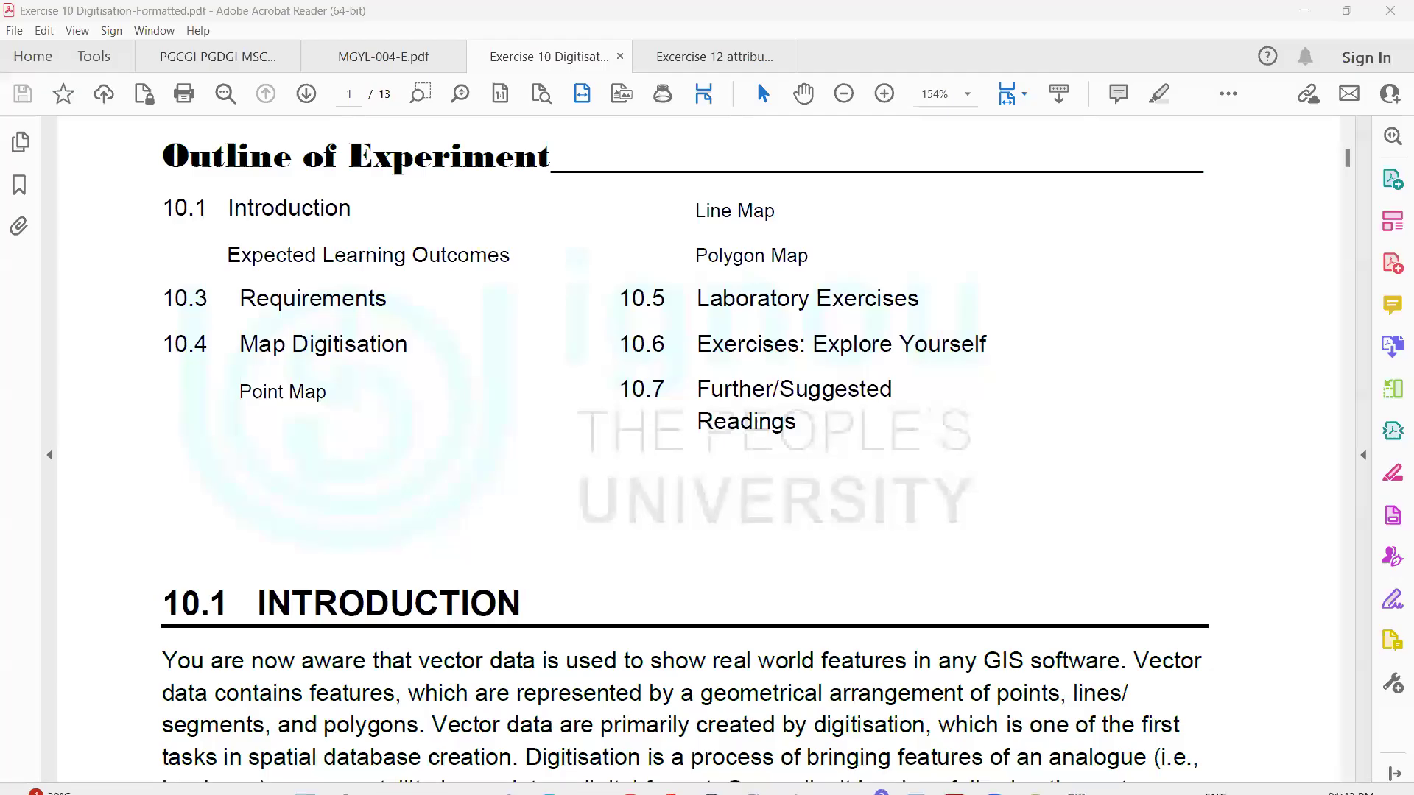
key(ctrl+shift+Tab)
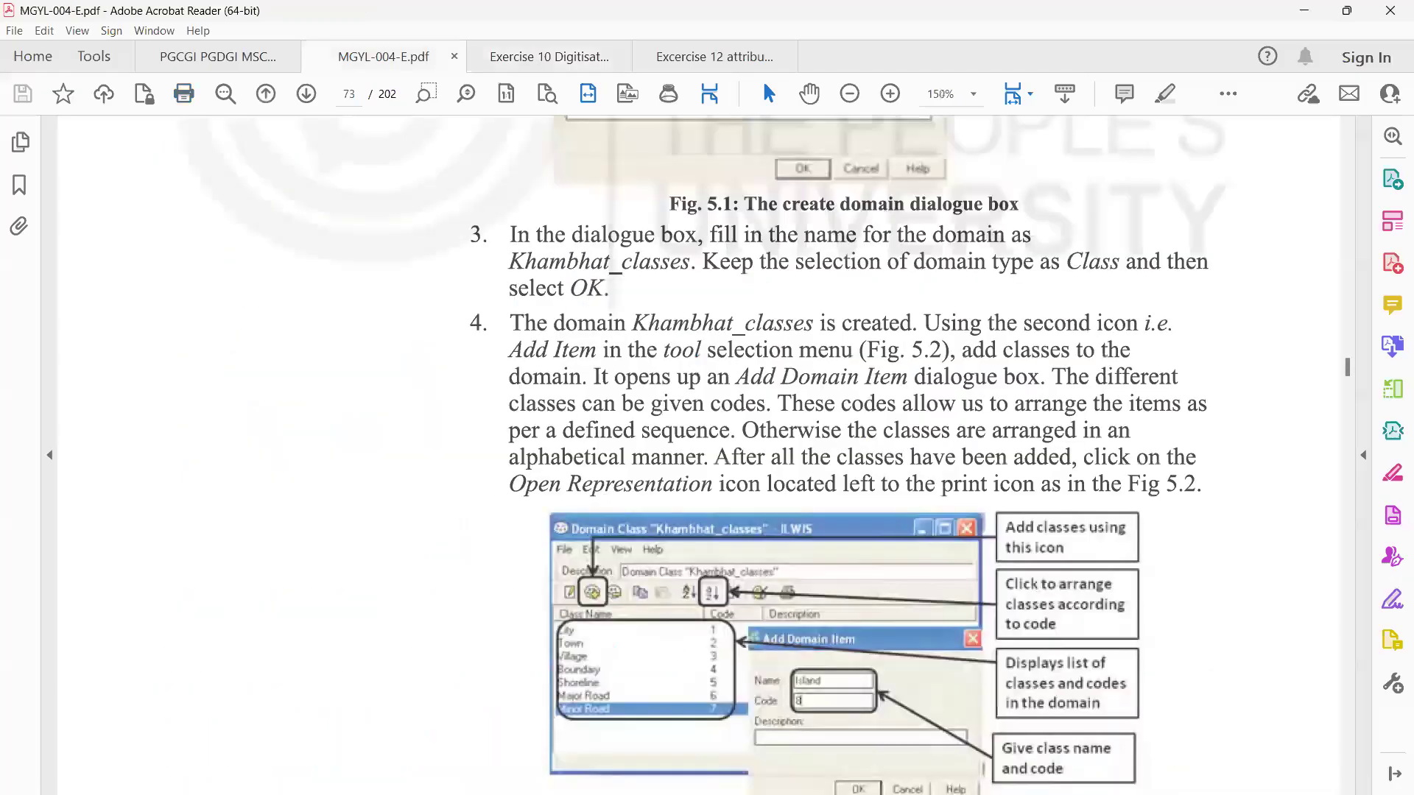
scroll(699, 455, down, 3)
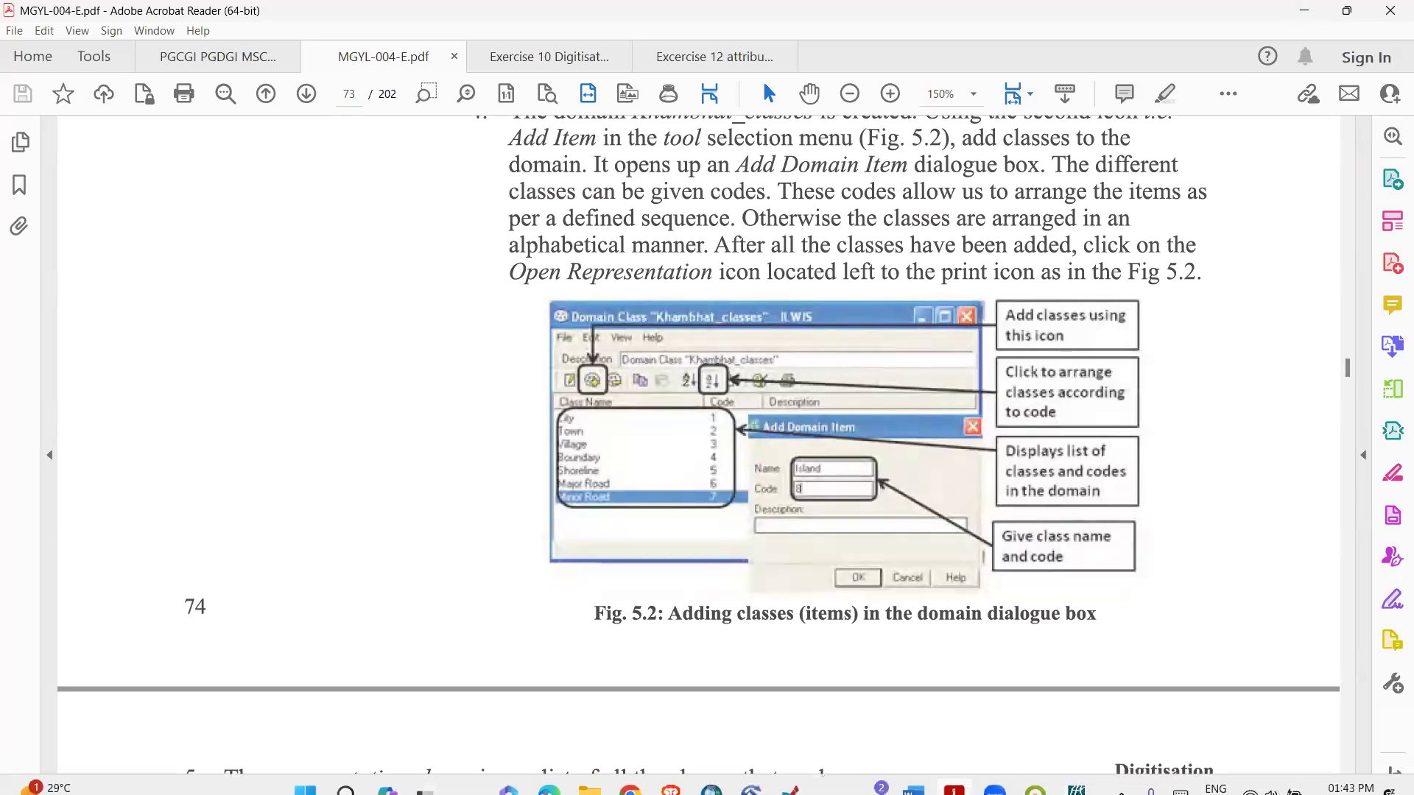
mouse_move(1076, 773)
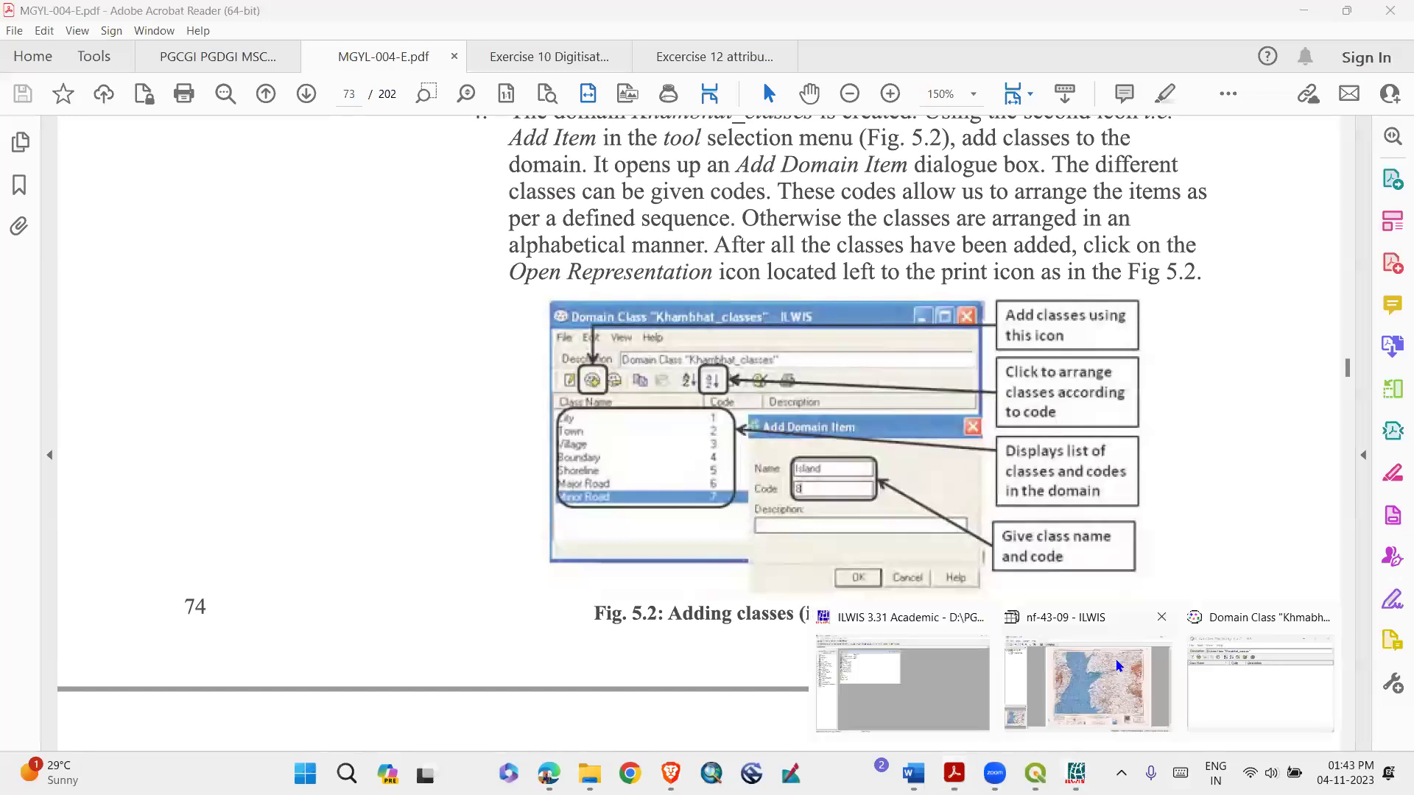
click(1237, 682)
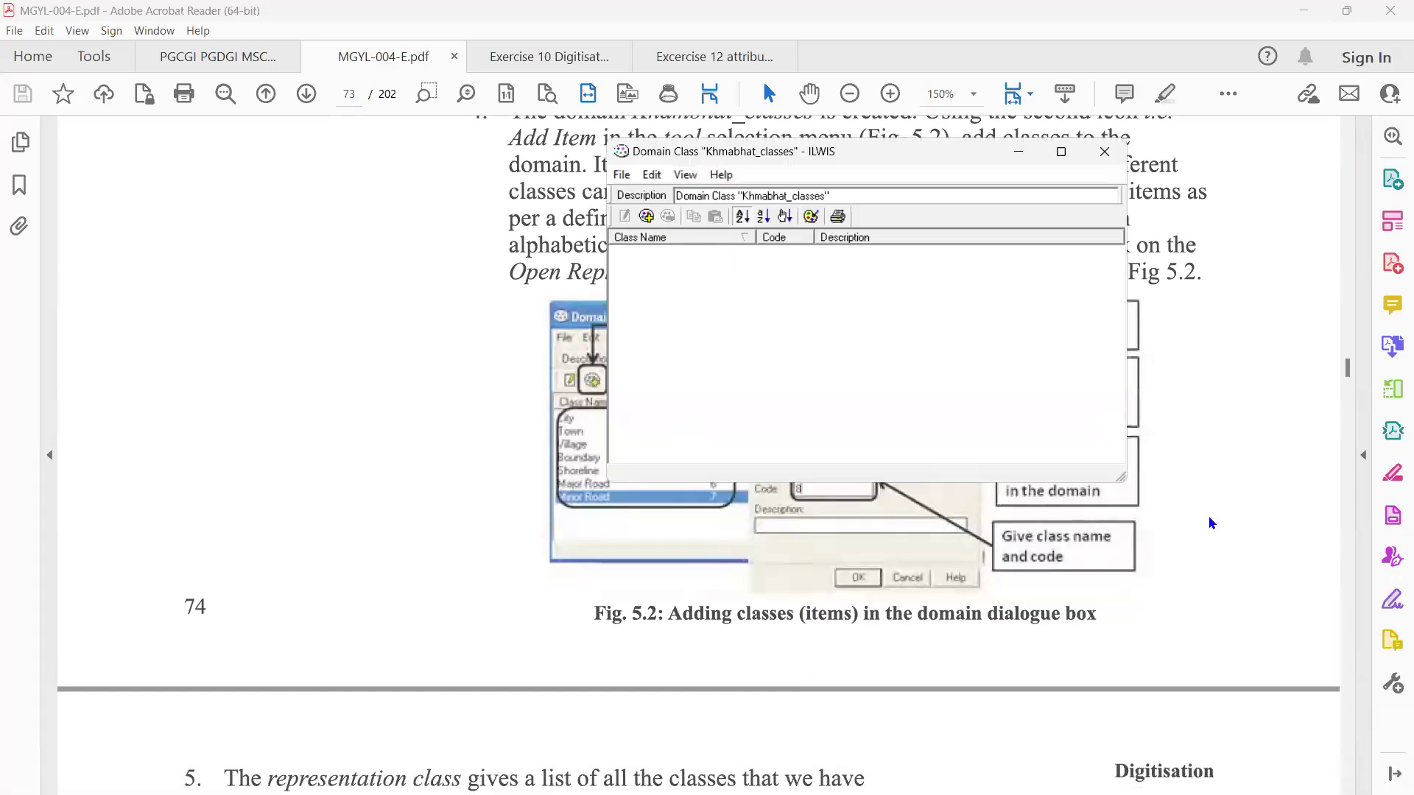
click(1298, 20)
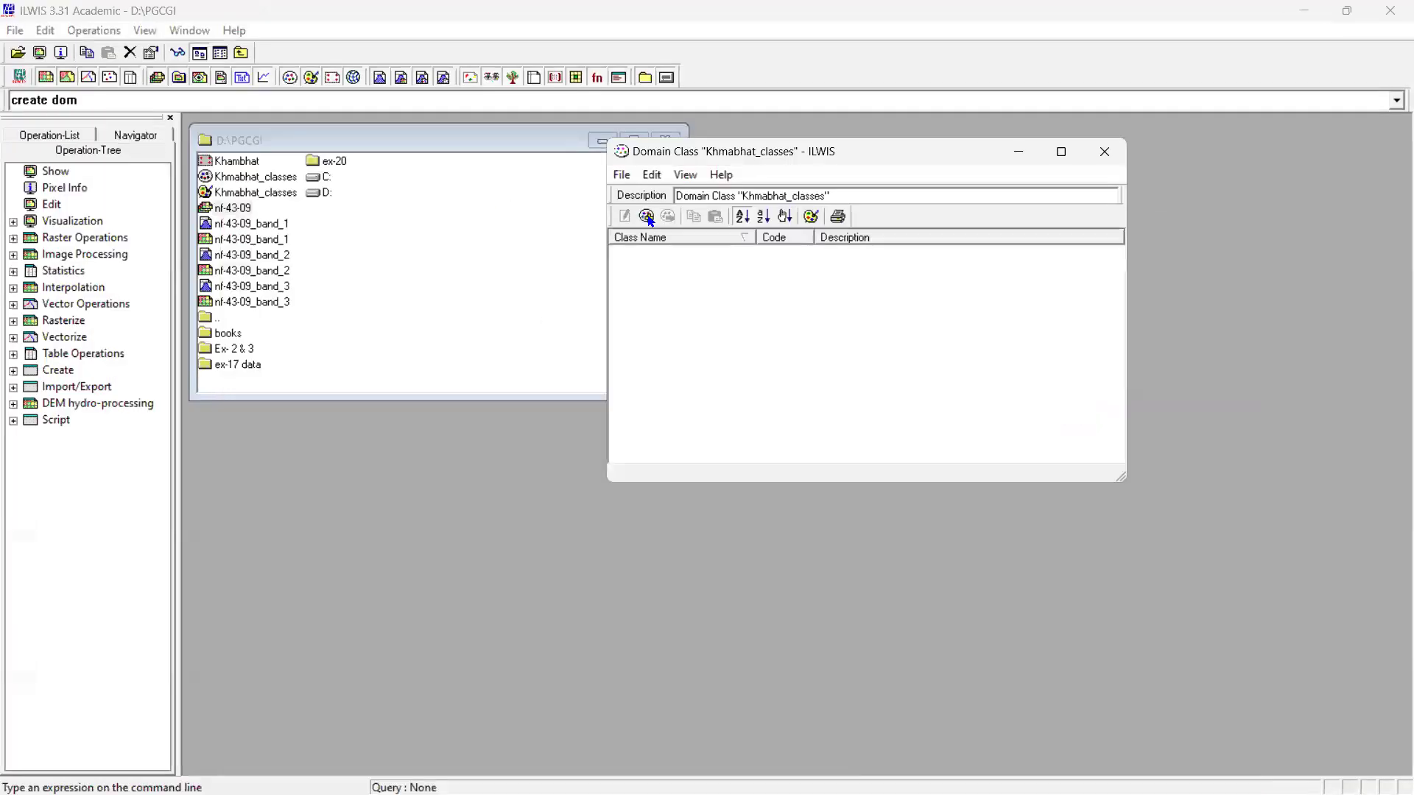
Add a class named Temple with code 1 to the Khmabhat_classes domain
click(648, 217)
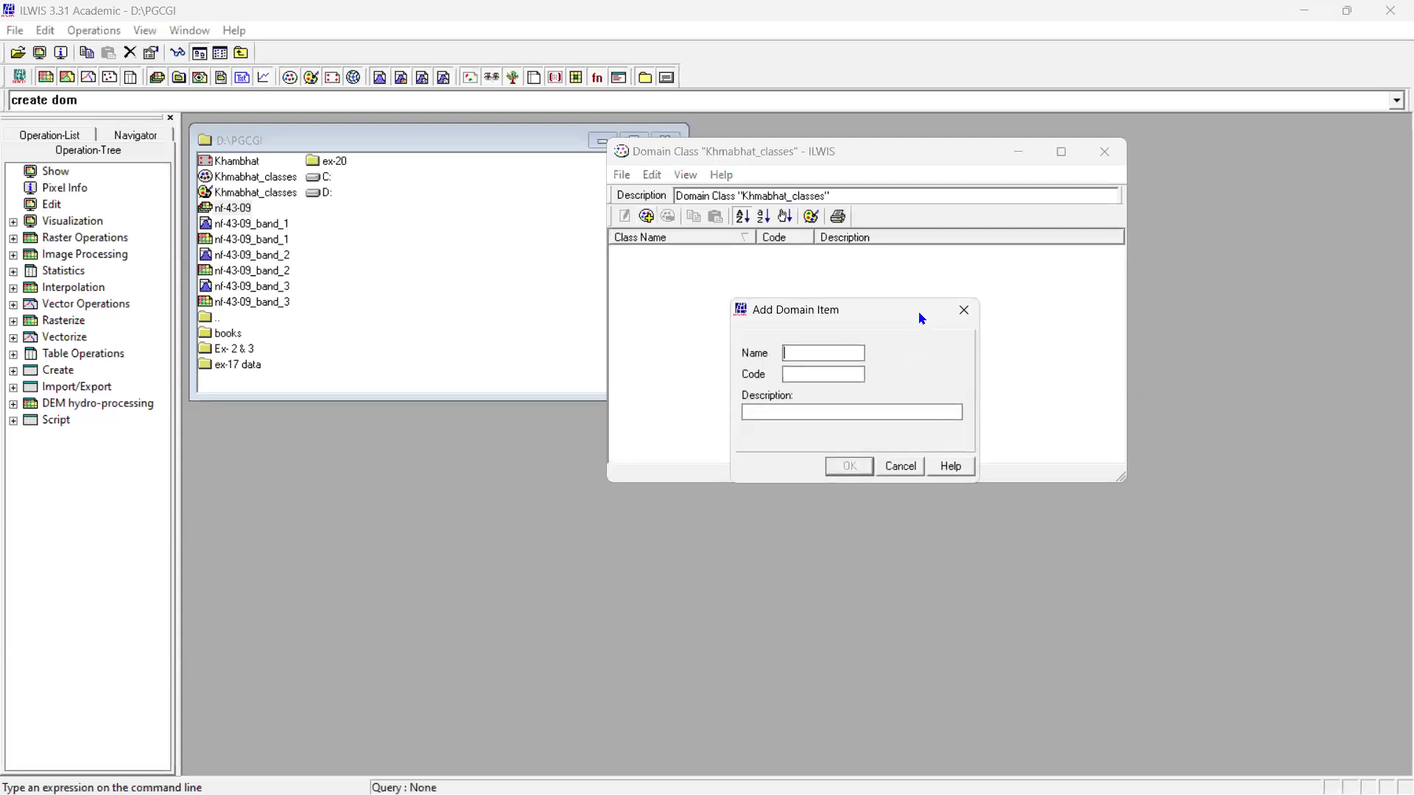
drag(920, 318, 908, 306)
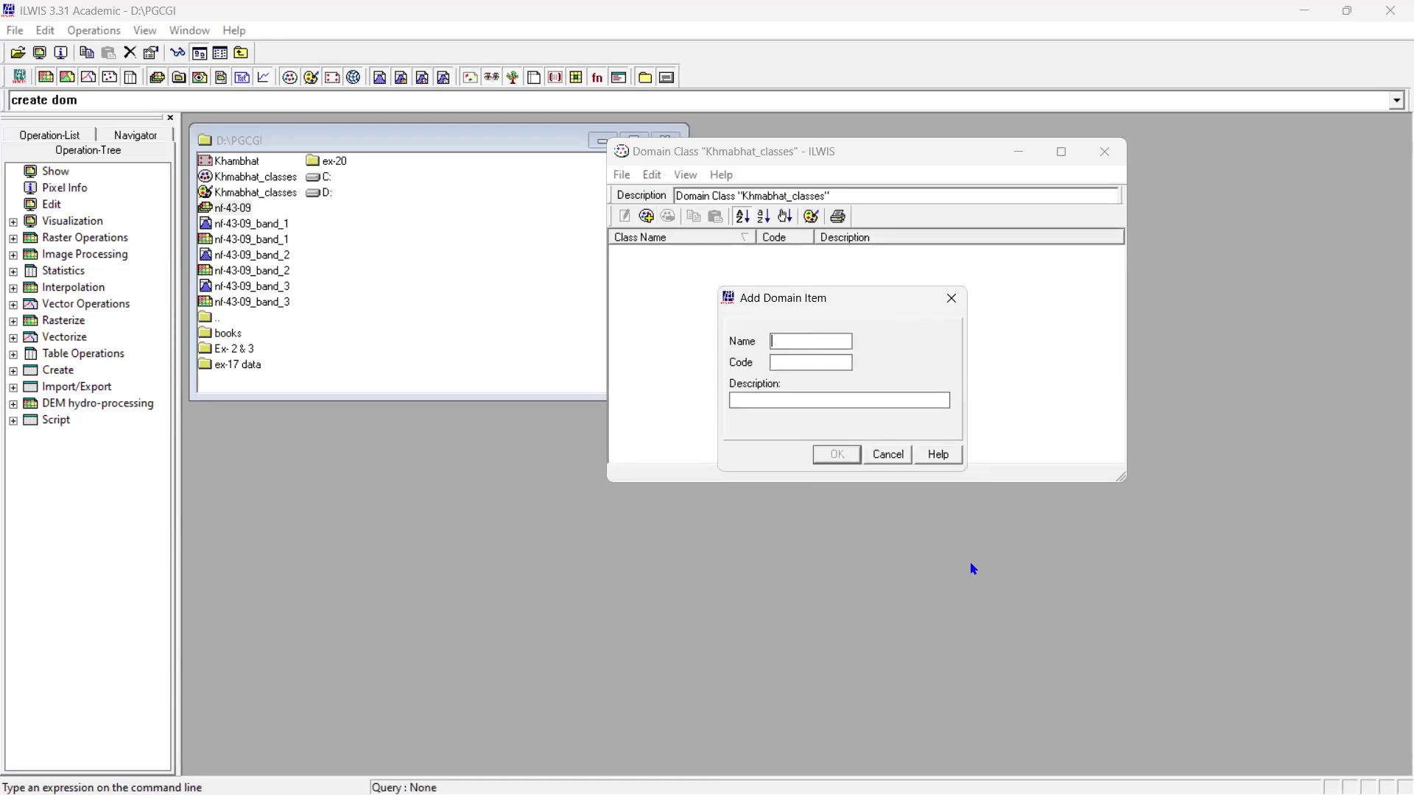
click(802, 140)
text(Temple)
click(816, 363)
text(1)
click(833, 453)
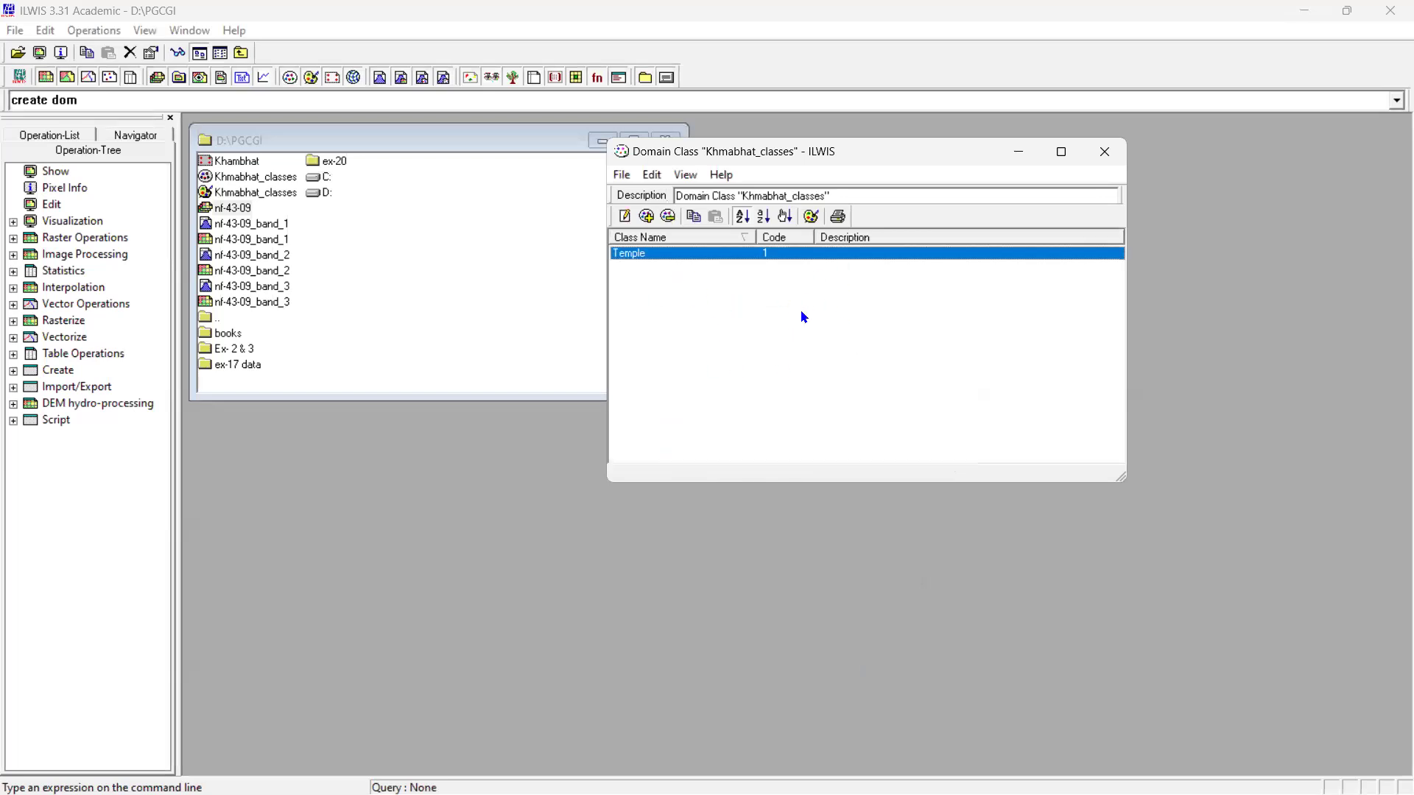
Add a class named Railway station with code 2 to the domain
click(647, 217)
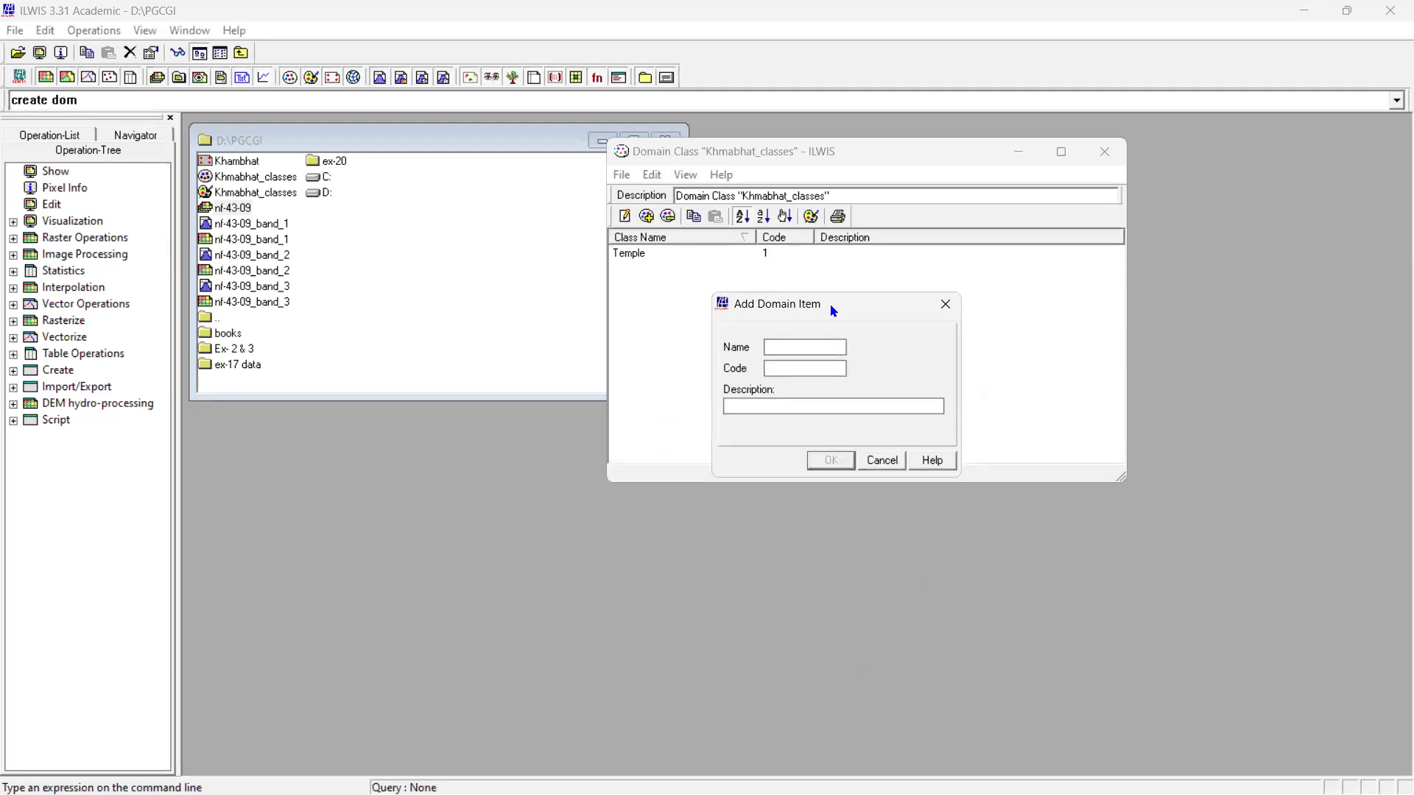
text(Railwa)
text(y station)
text(2)
click(831, 460)
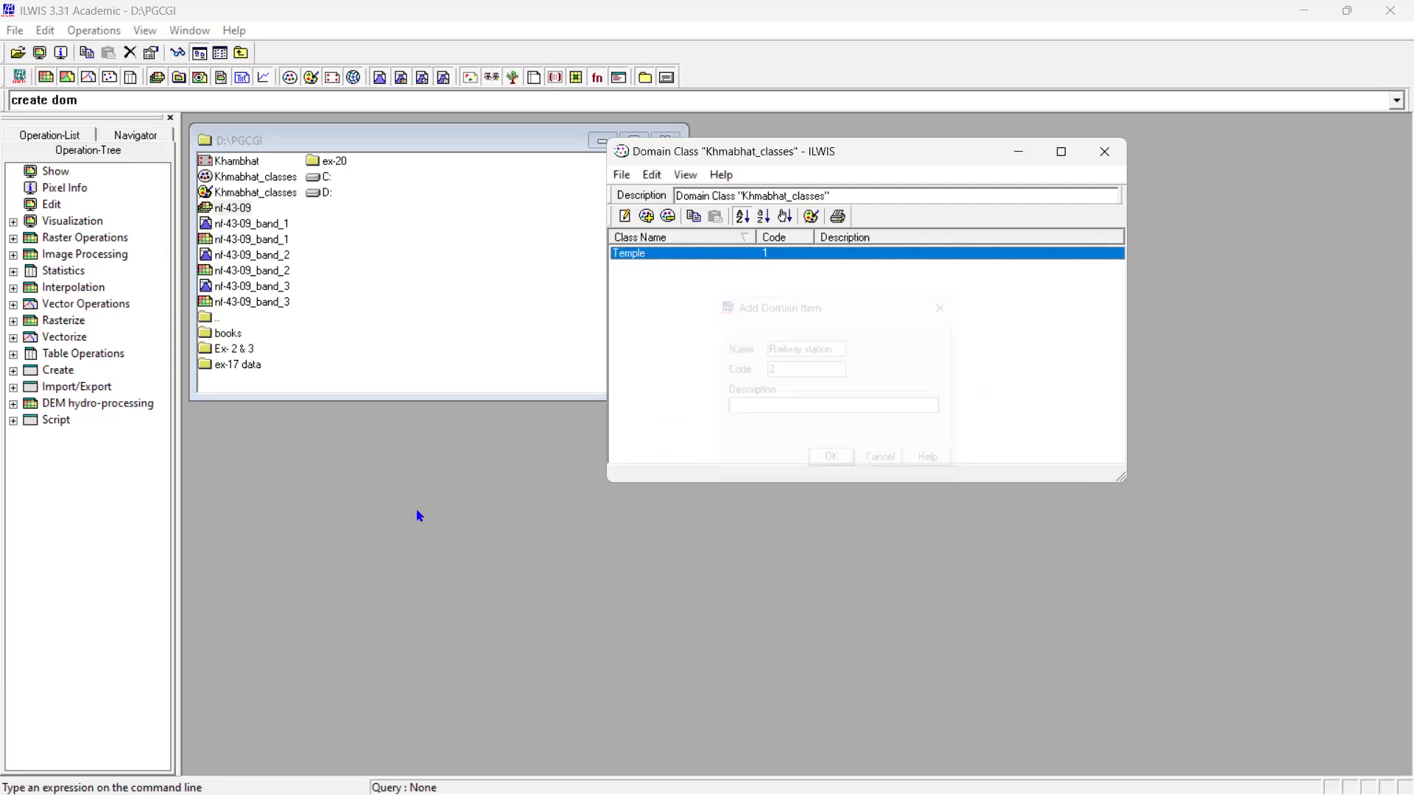
Add a class named Road with code 3 to the domain
click(647, 216)
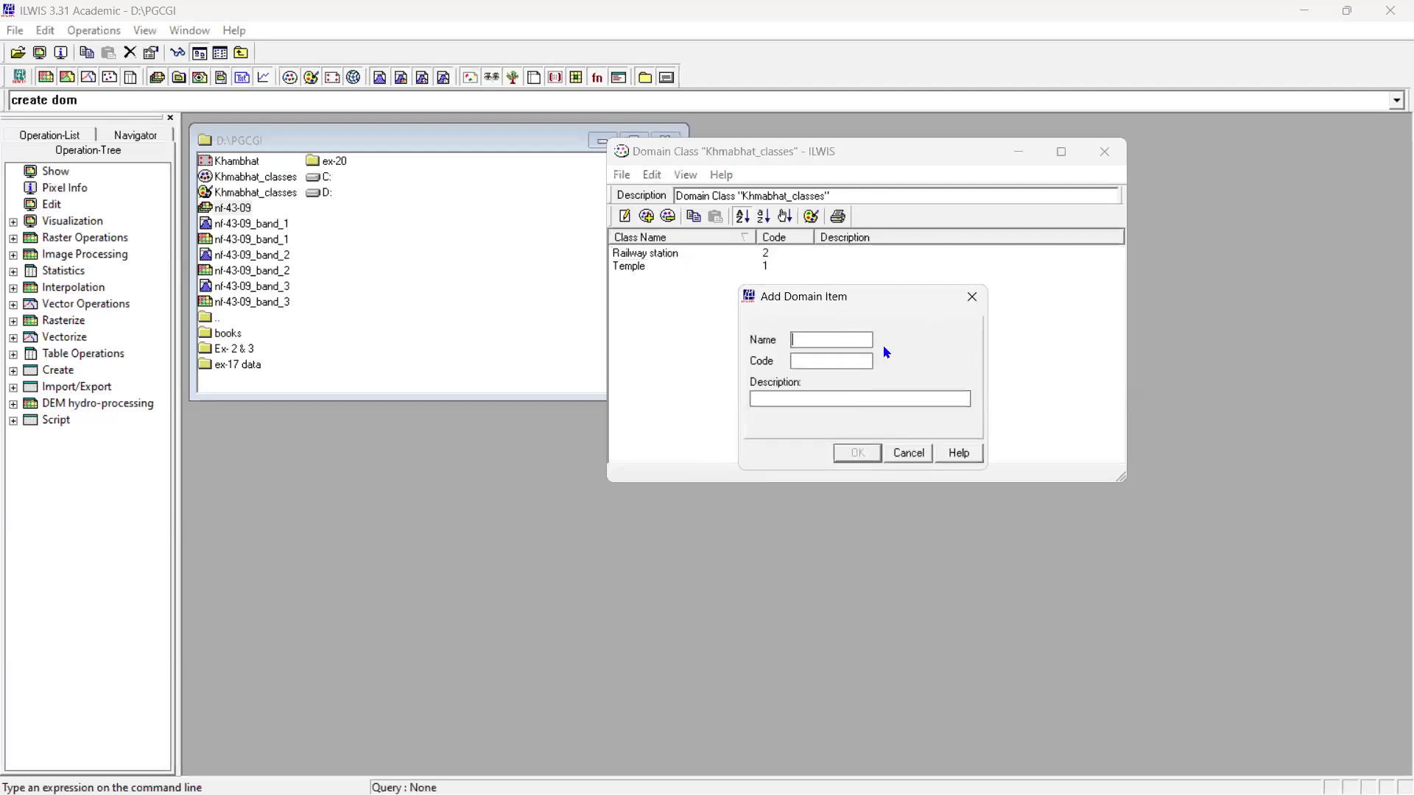
text(Road)
click(844, 363)
text(3)
click(859, 452)
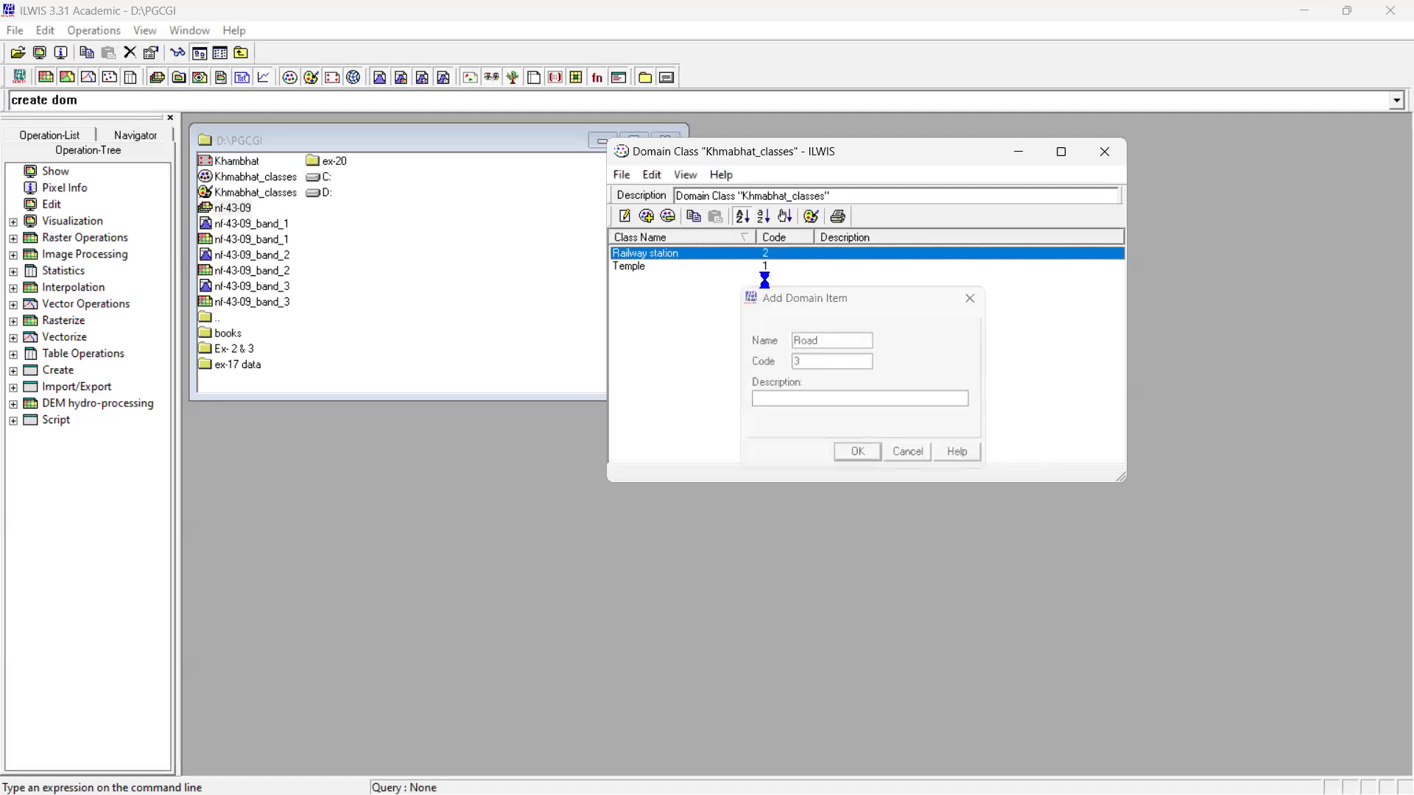
Add a class named Railway track with code 4 to the domain
click(647, 216)
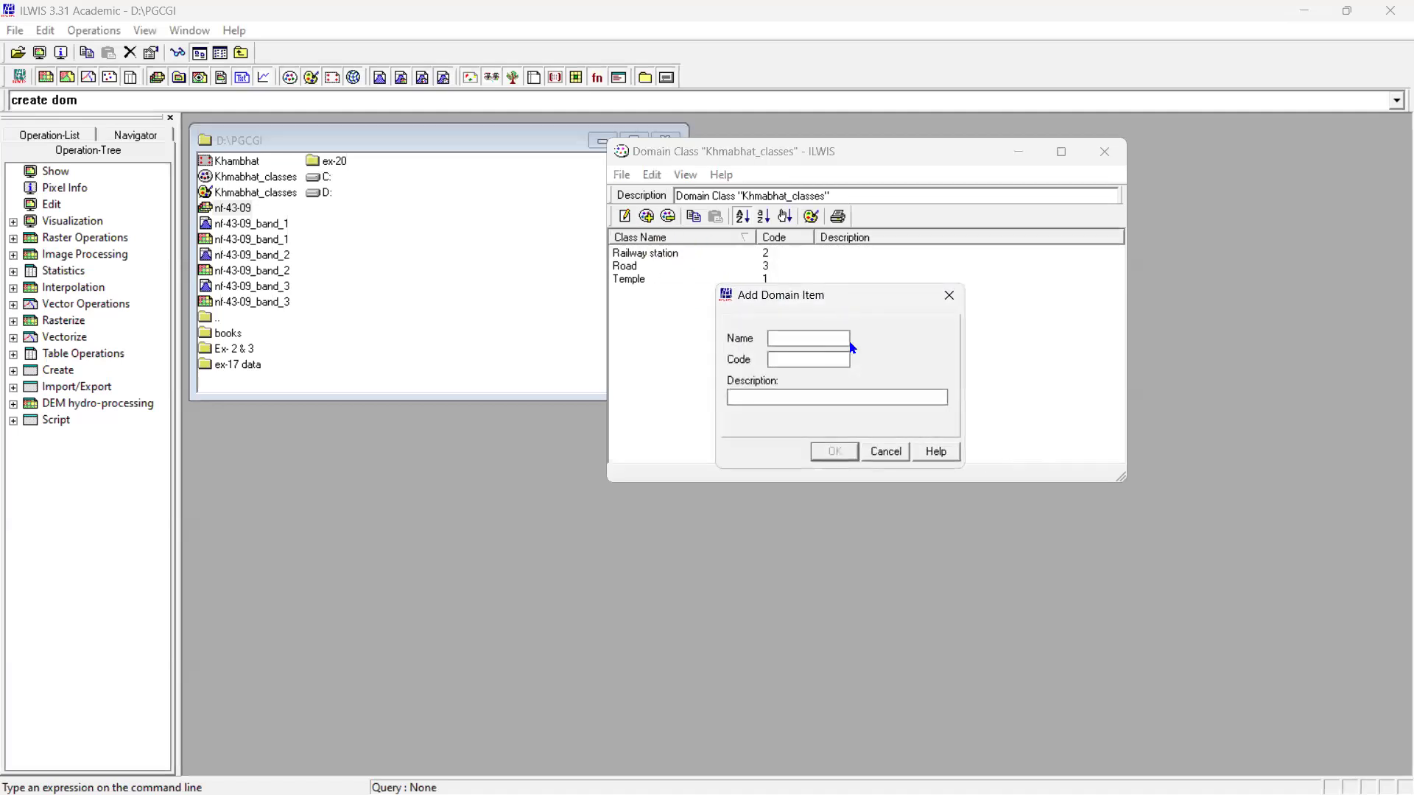
text(Railway track)
click(776, 358)
text(4)
click(833, 450)
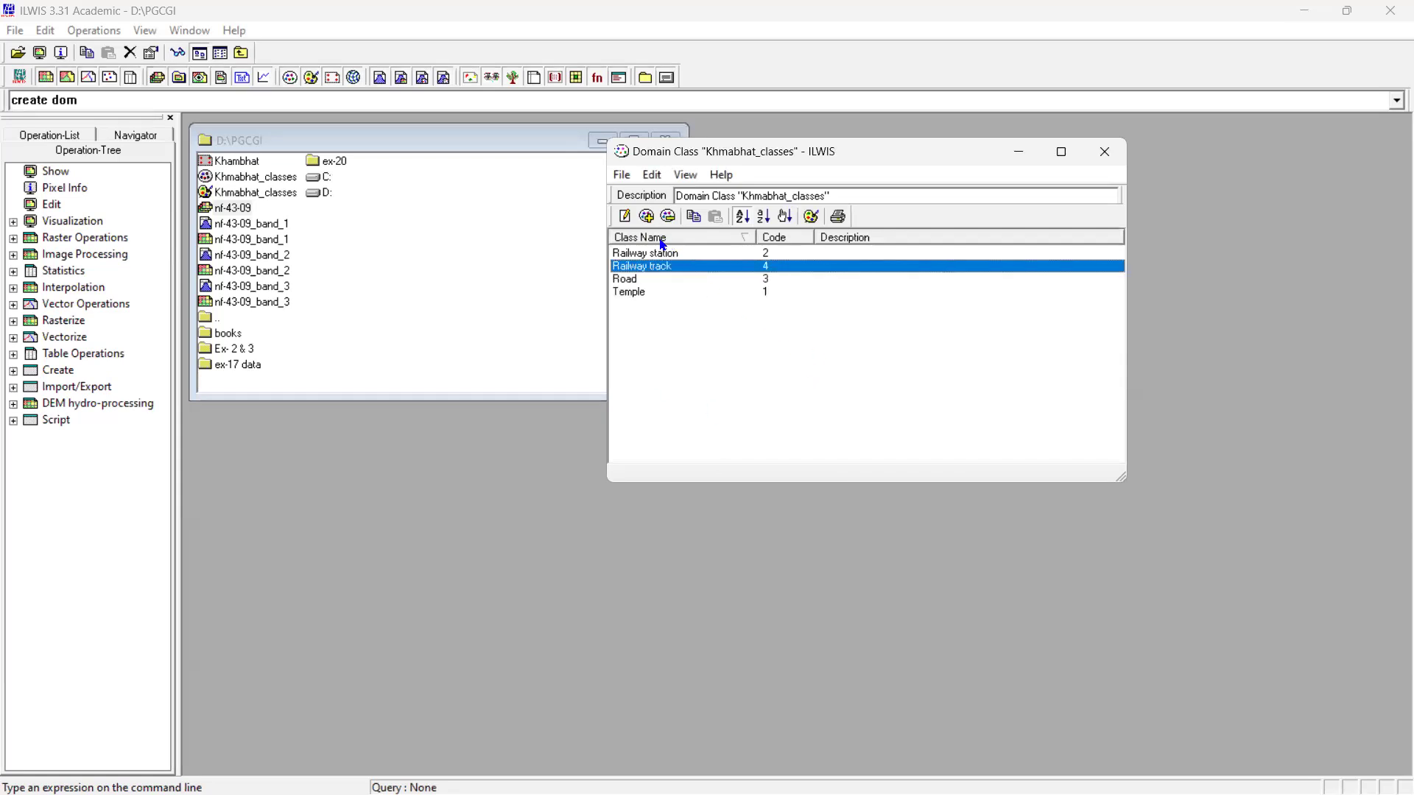
Start a new class in the Khmabhat_classes domain and name it waterbody
click(647, 216)
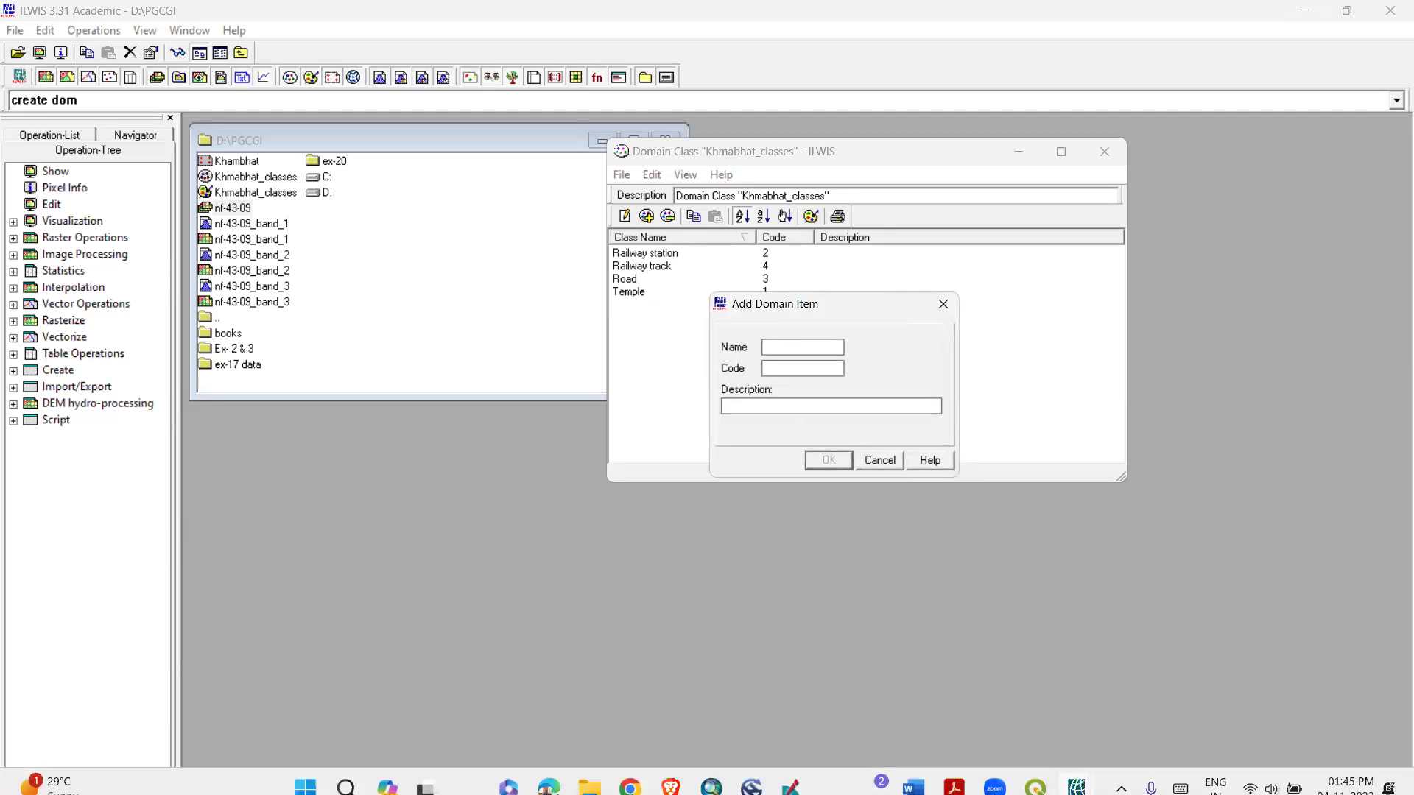
mouse_move(1074, 766)
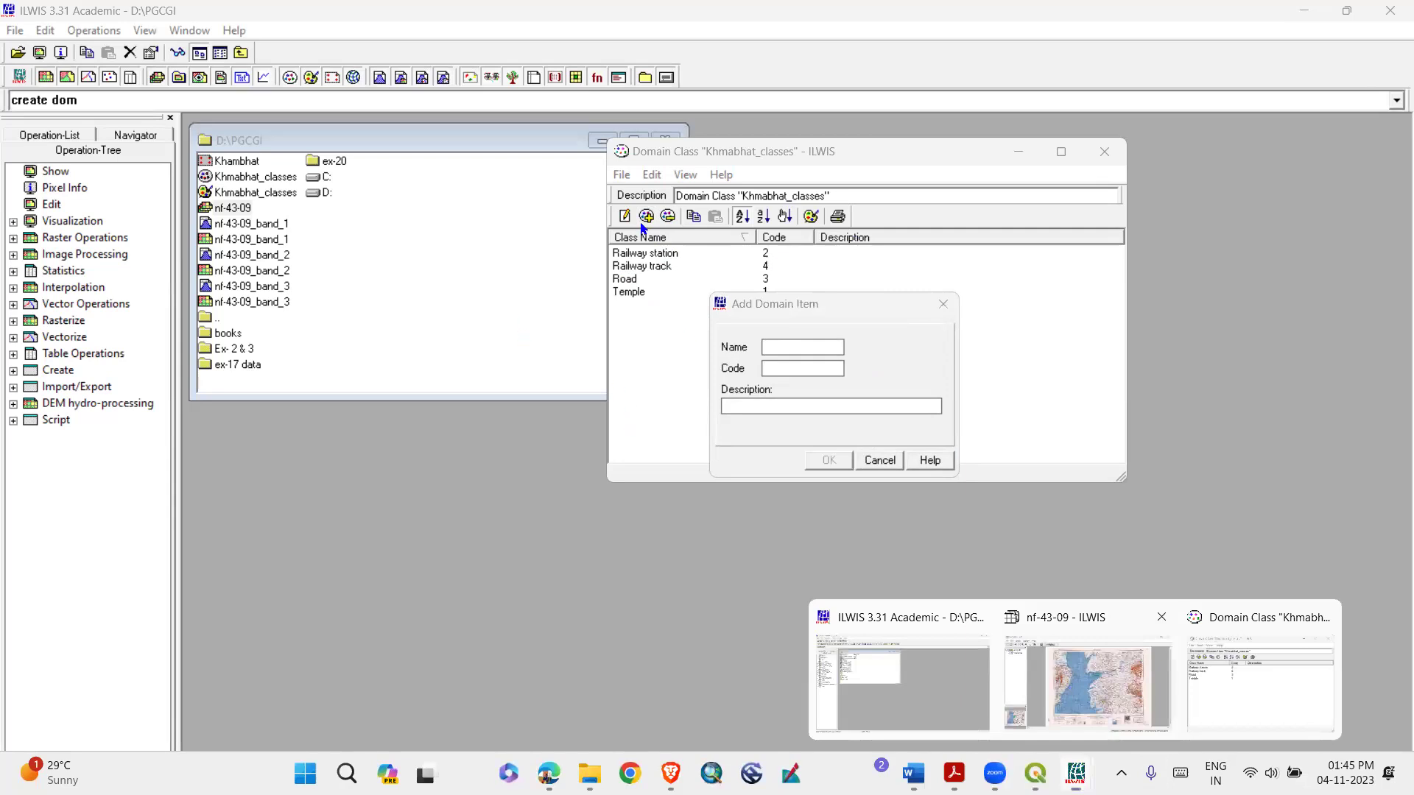
click(1072, 689)
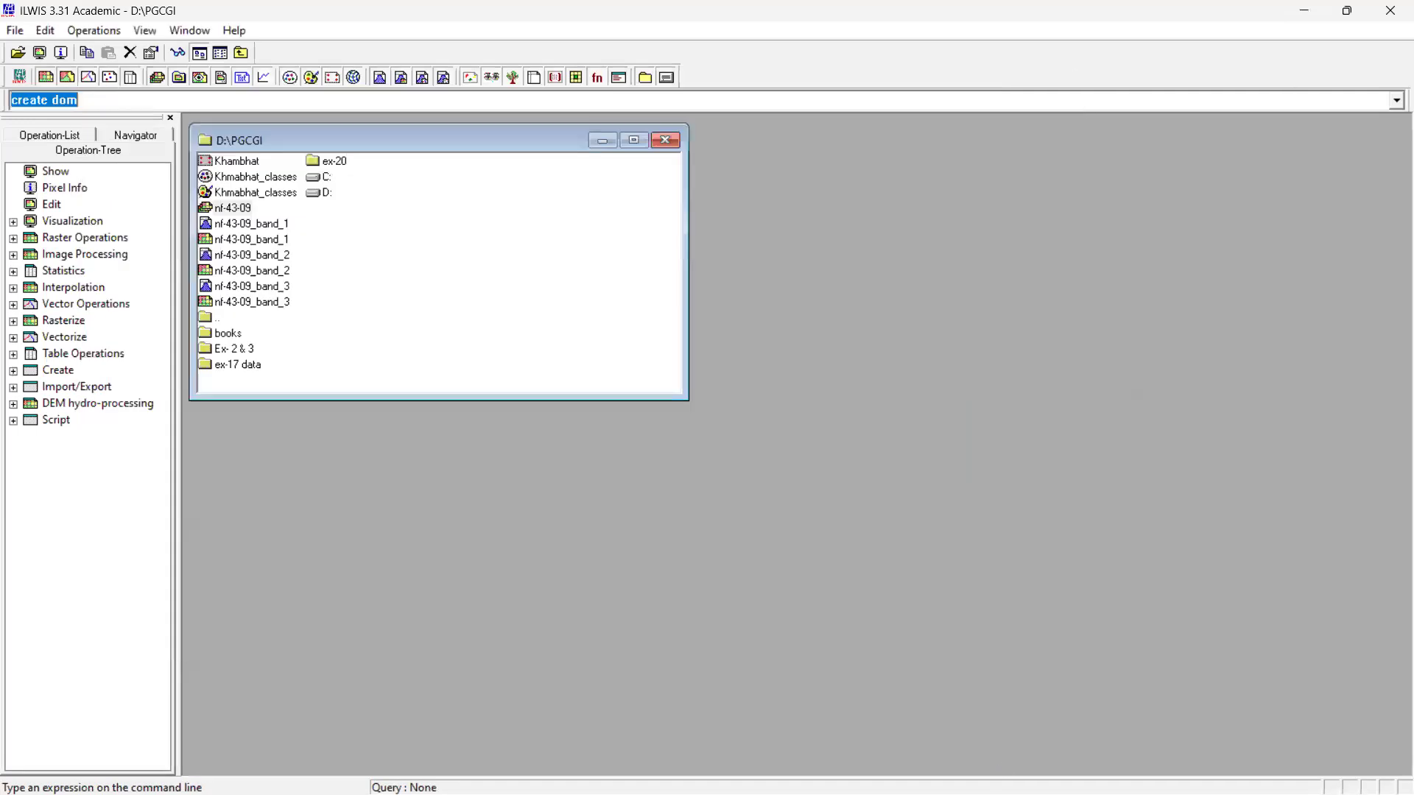
mouse_move(1076, 778)
click(1228, 684)
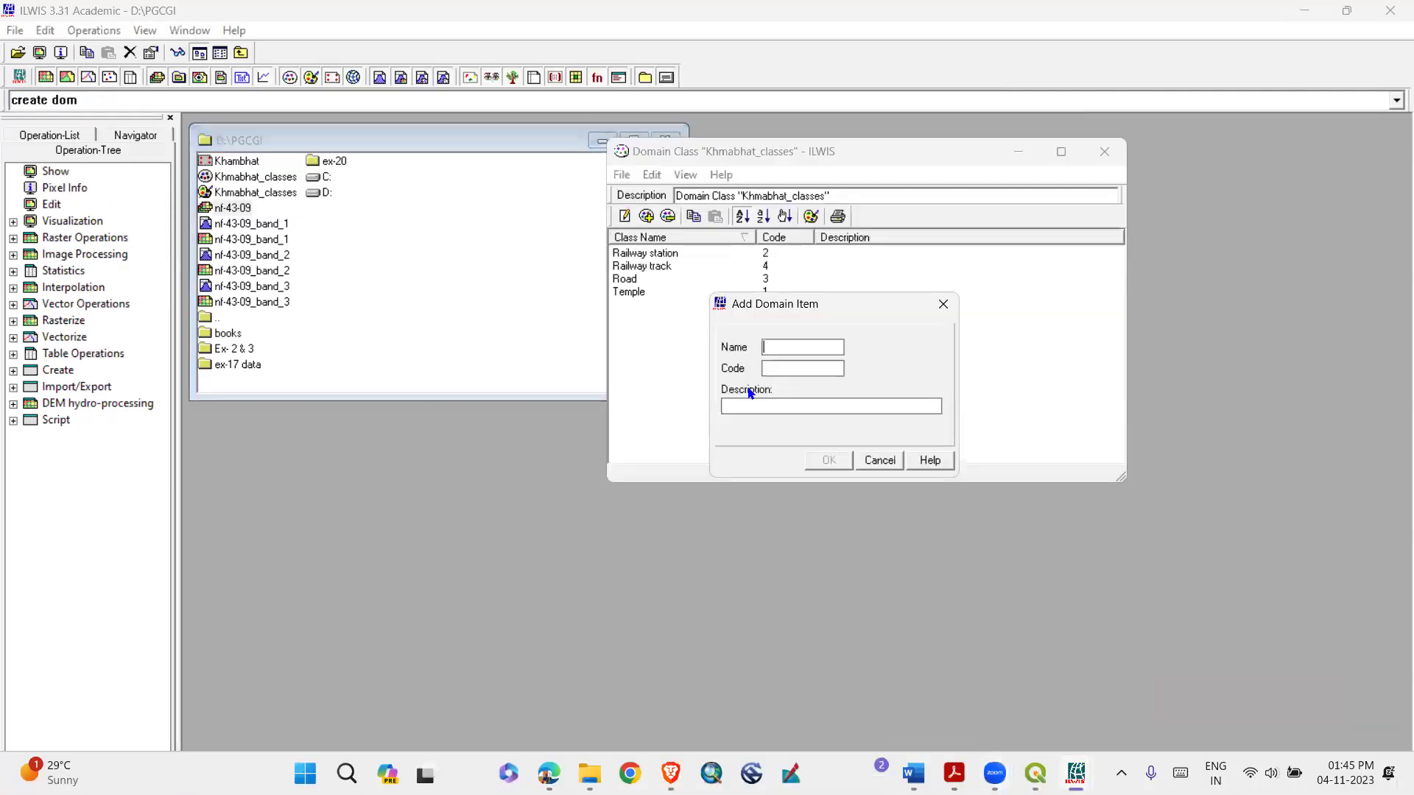
text(w)
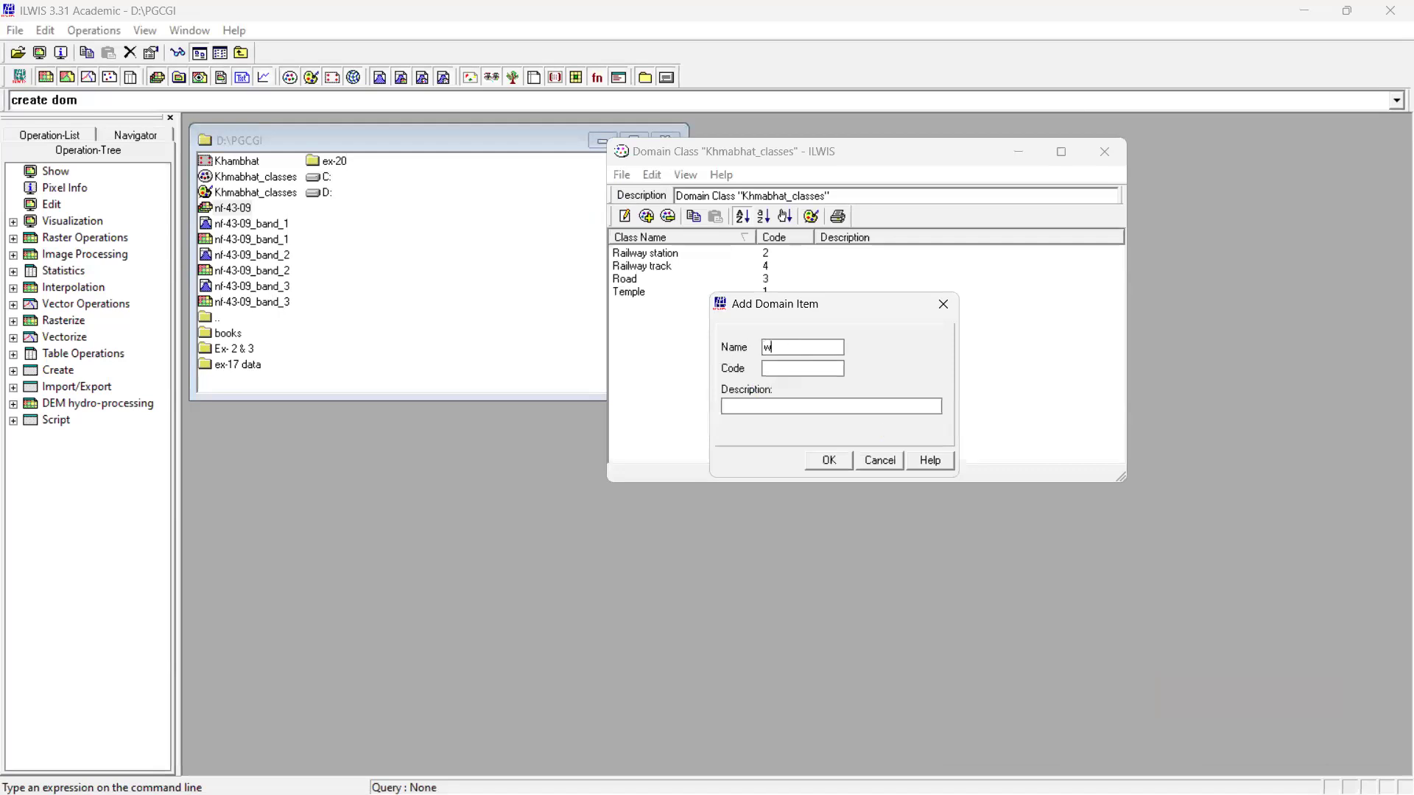
text(aterbody)
click(809, 367)
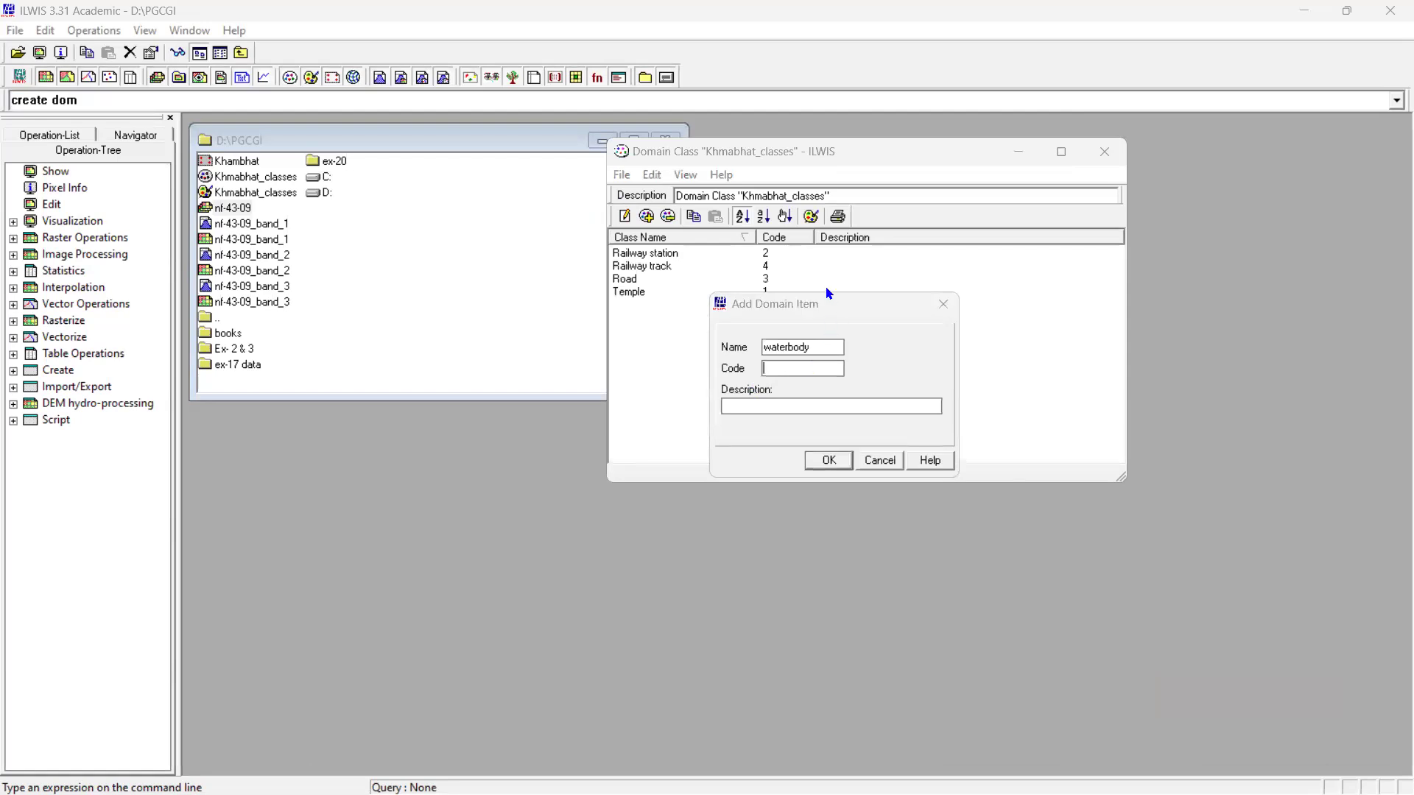
drag(836, 310, 1024, 308)
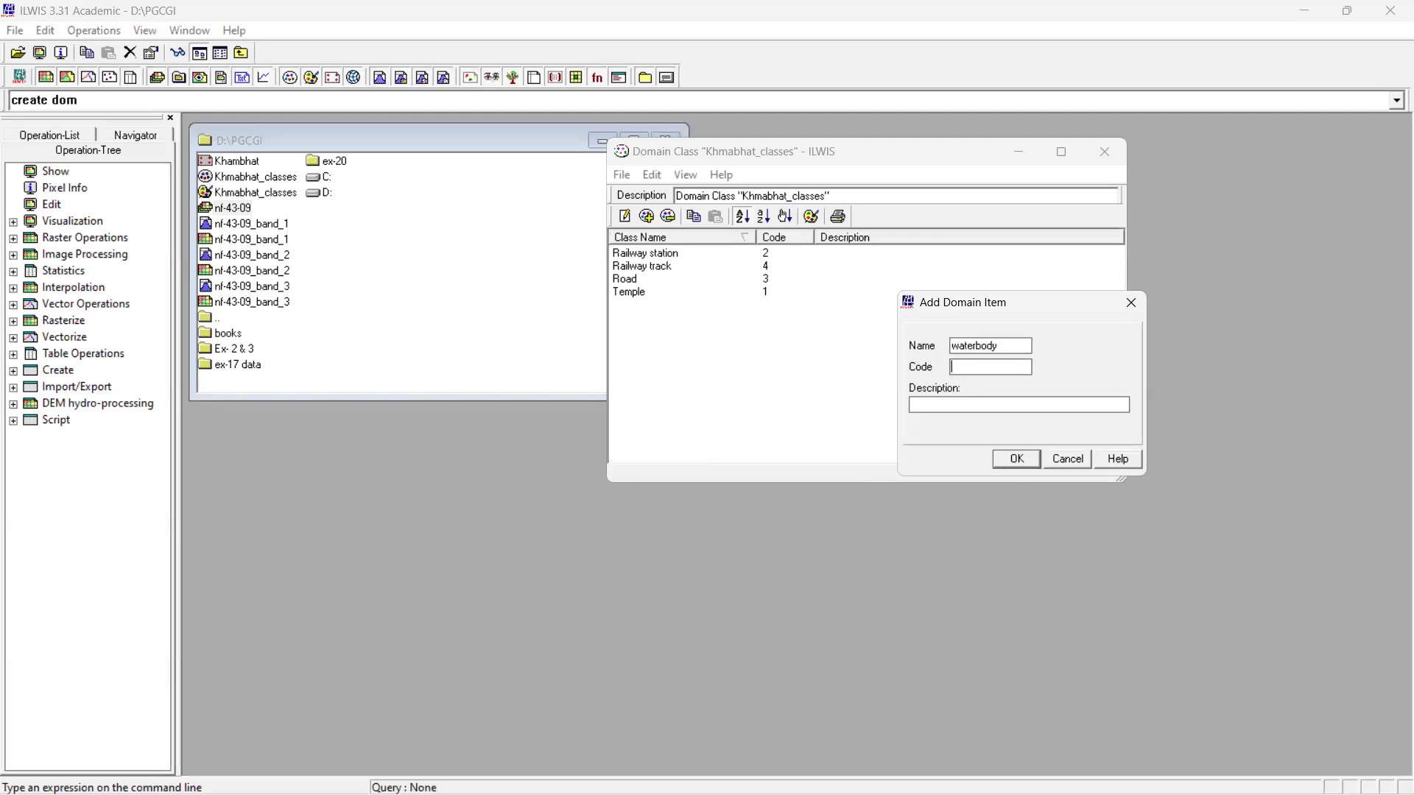
Switch to MGYL-004-E.pdf in Acrobat Reader and review the digitisation exercise's instructions on preparing the domain and adding classes
mouse_move(1036, 774)
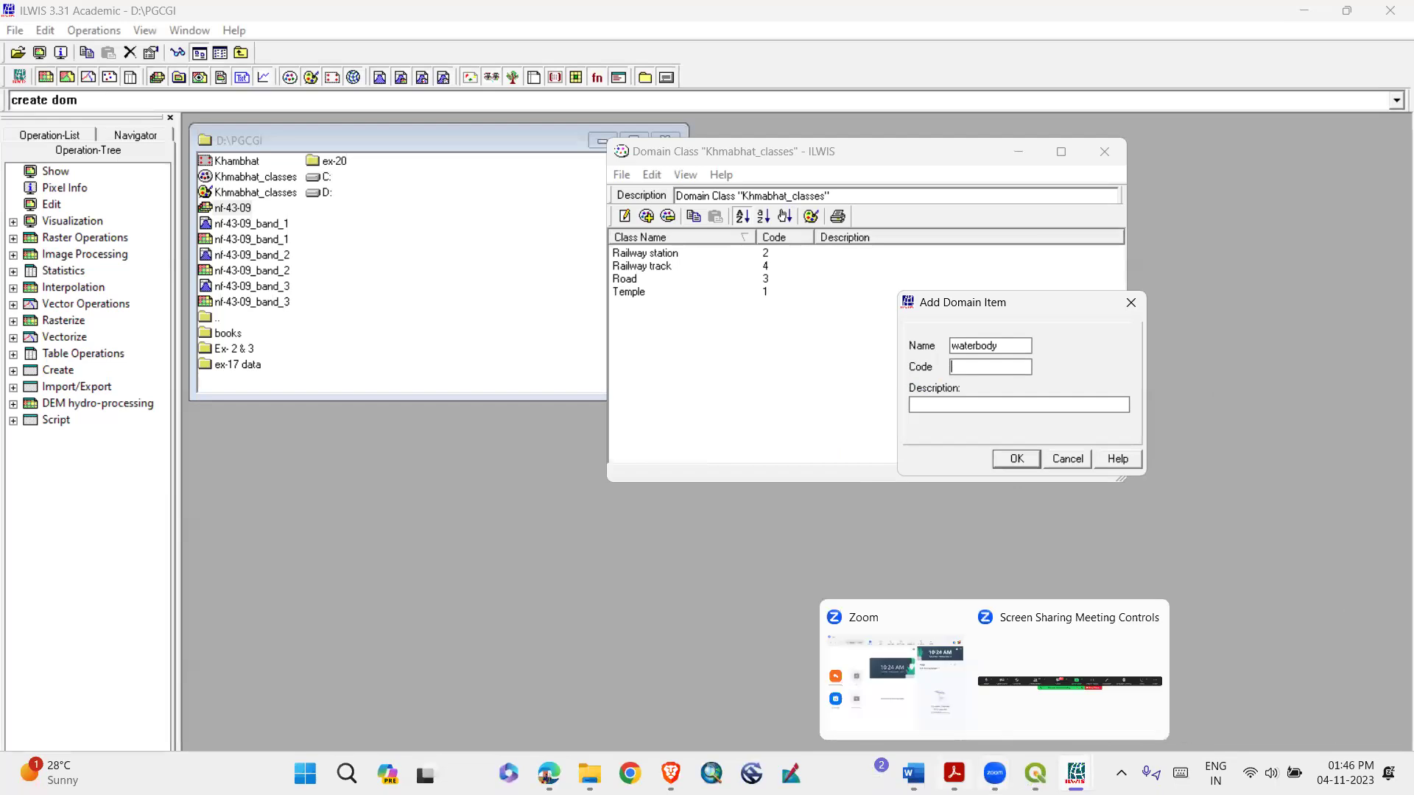
click(958, 772)
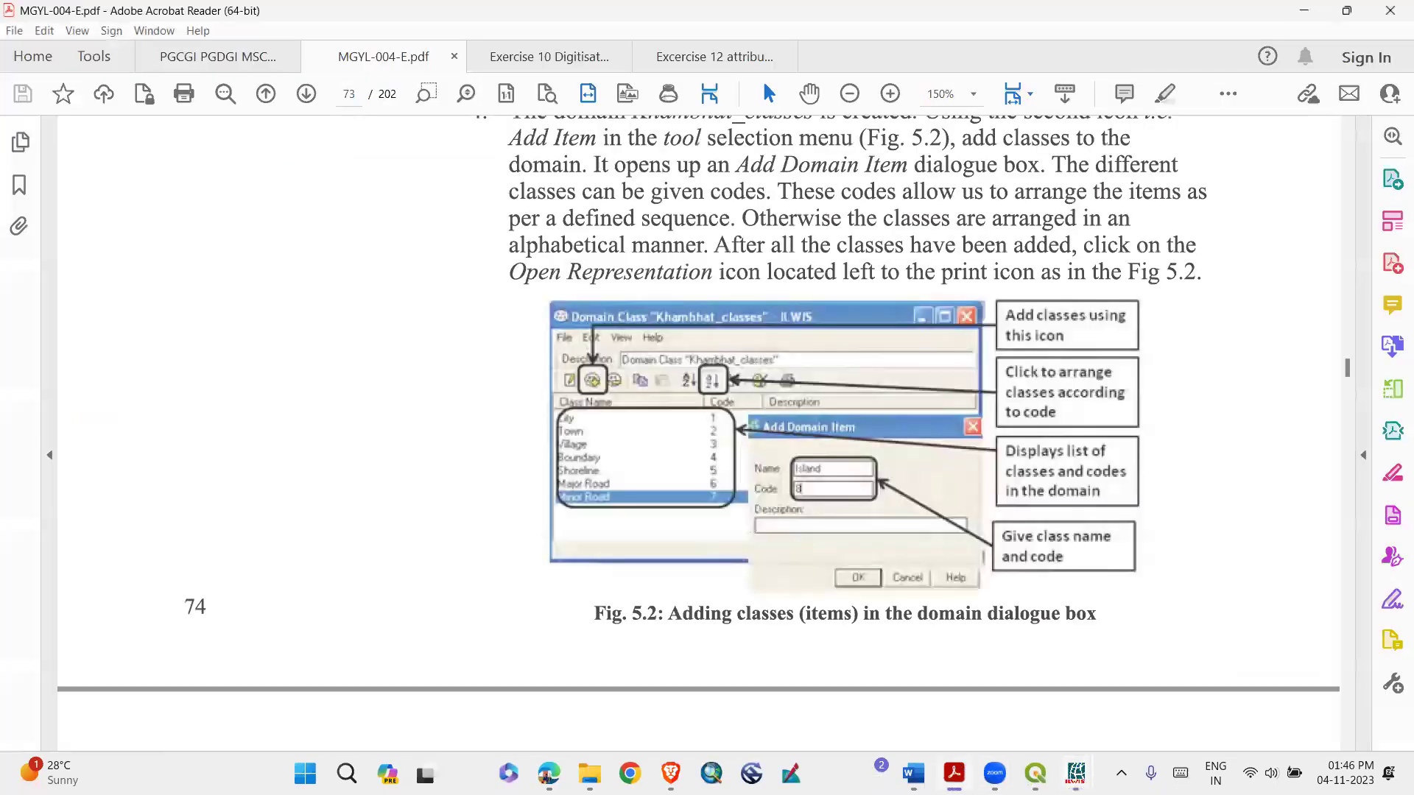
scroll(705, 442, up, 8)
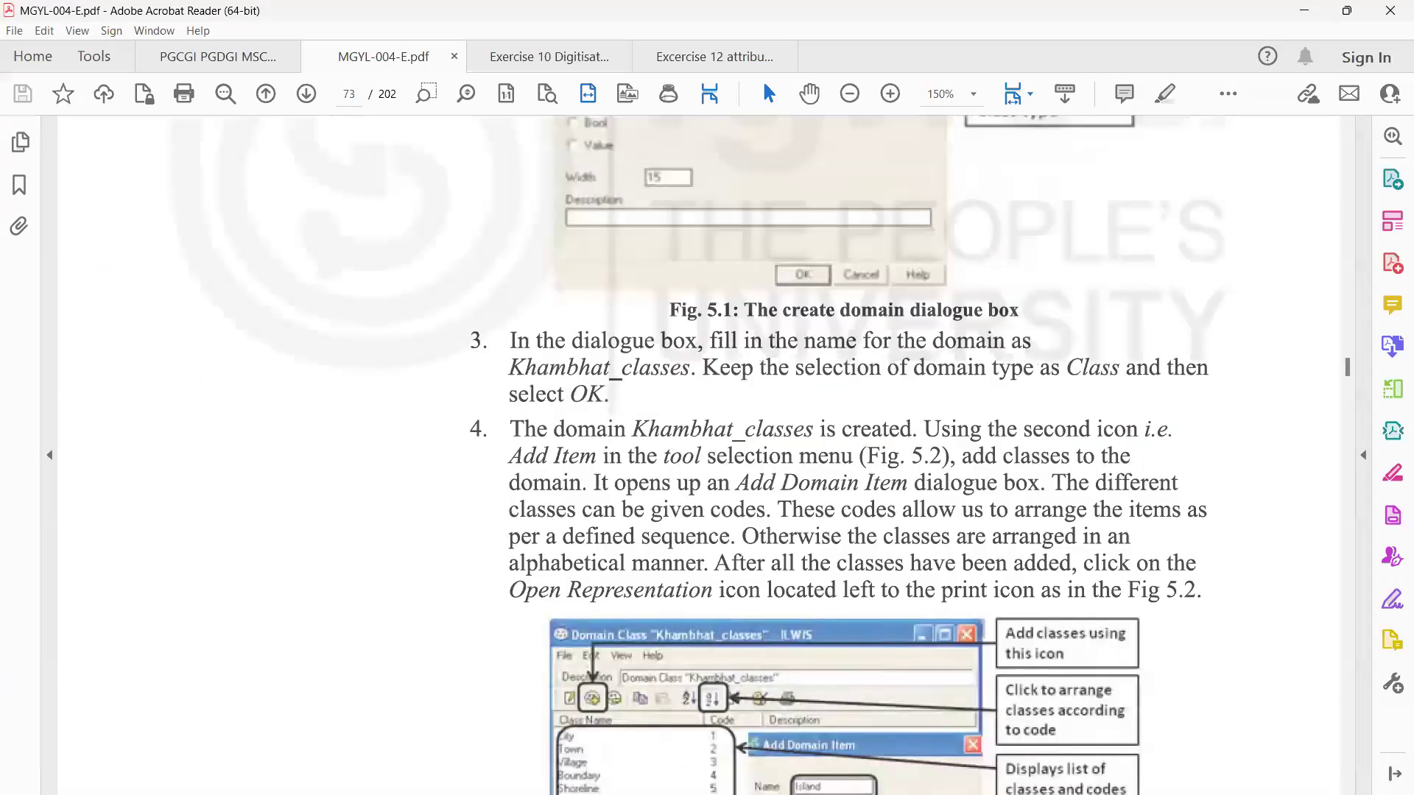
scroll(705, 442, up, 14)
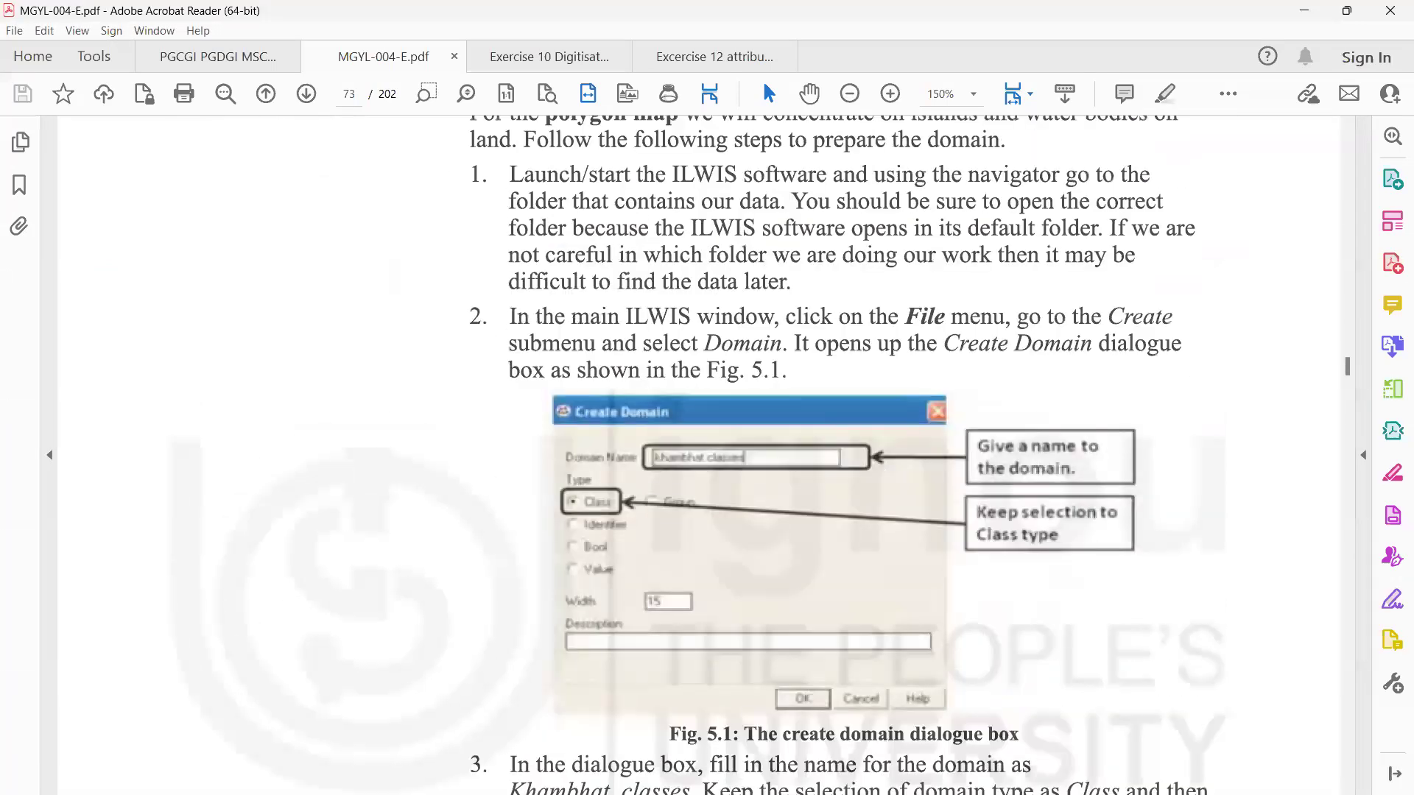
scroll(705, 441, up, 9)
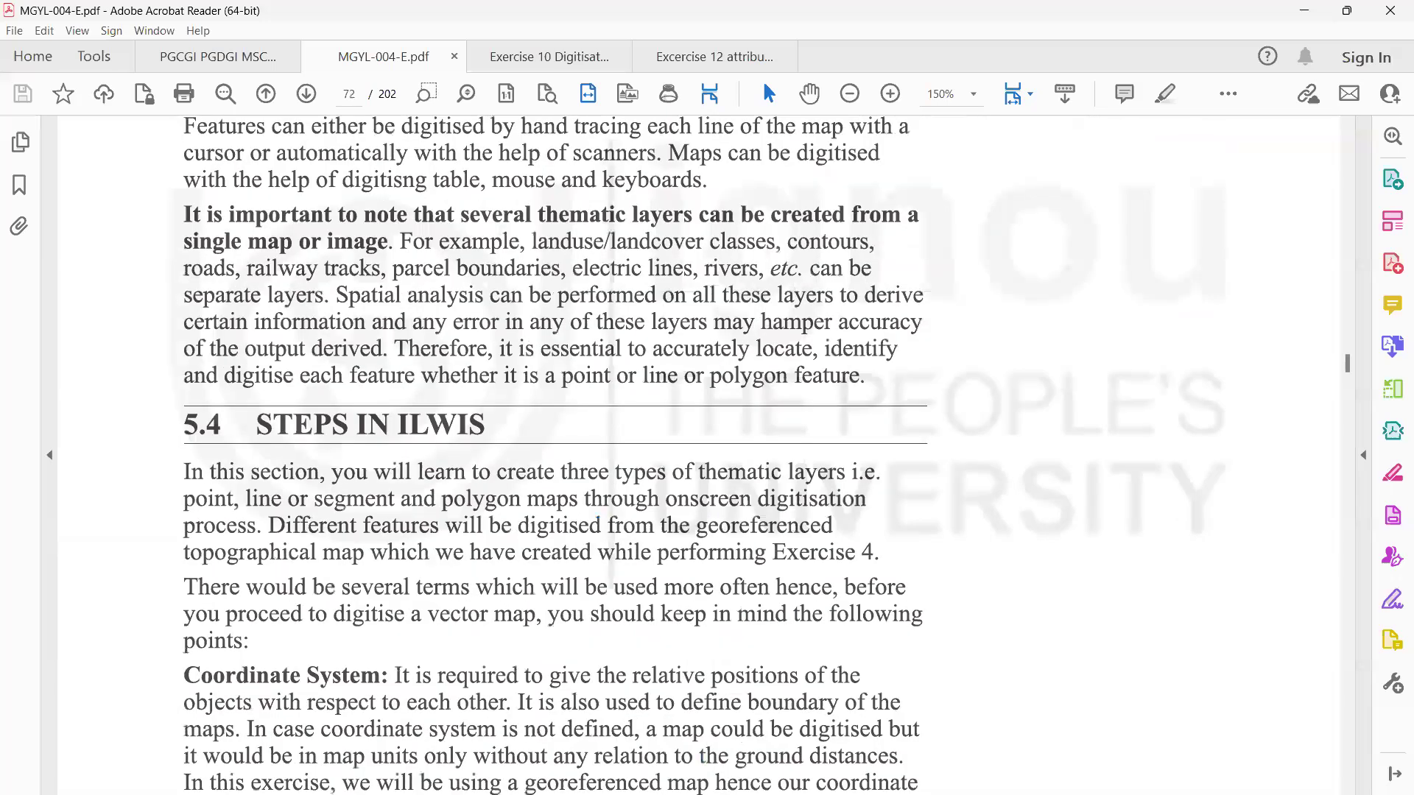
scroll(705, 442, up, 10)
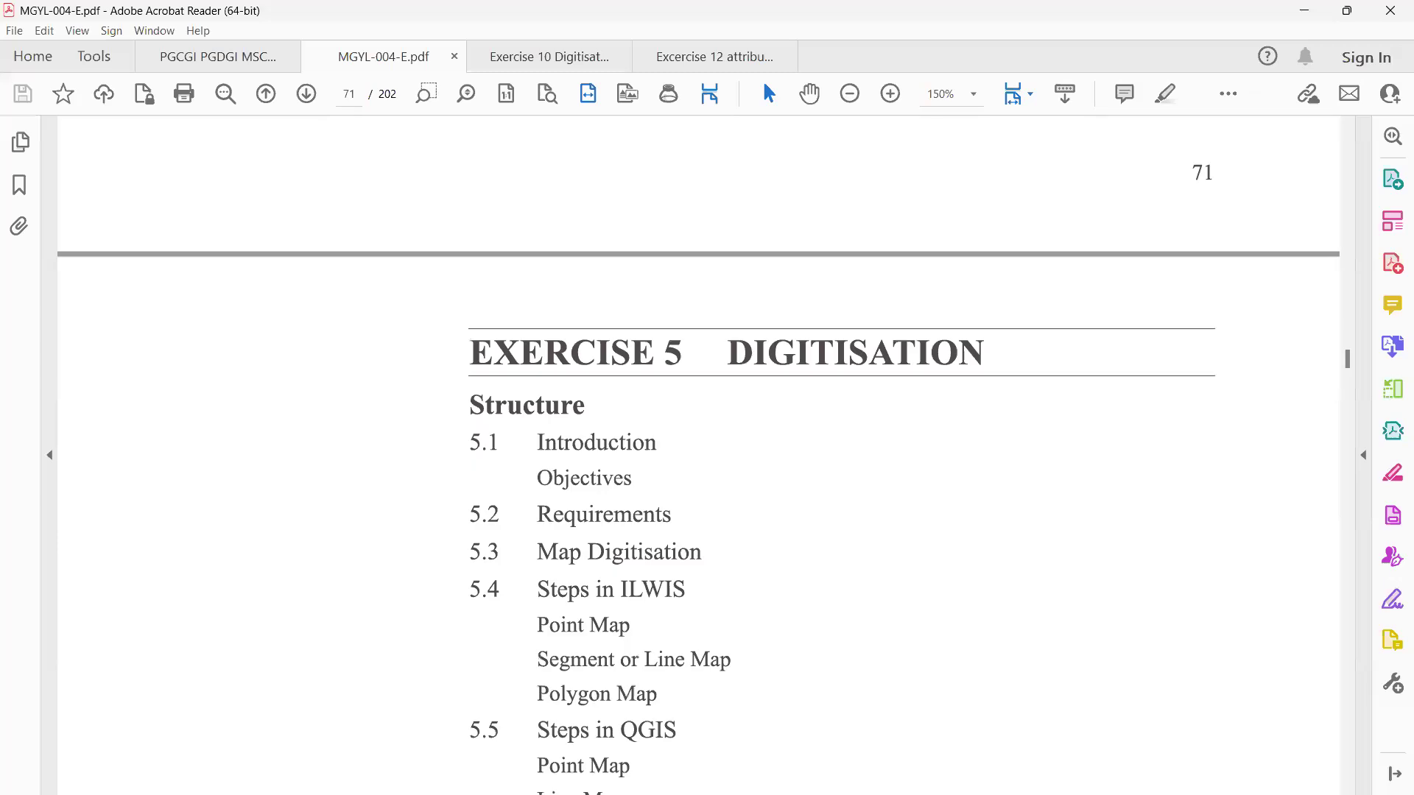
scroll(704, 442, down, 10)
scroll(705, 442, down, 10)
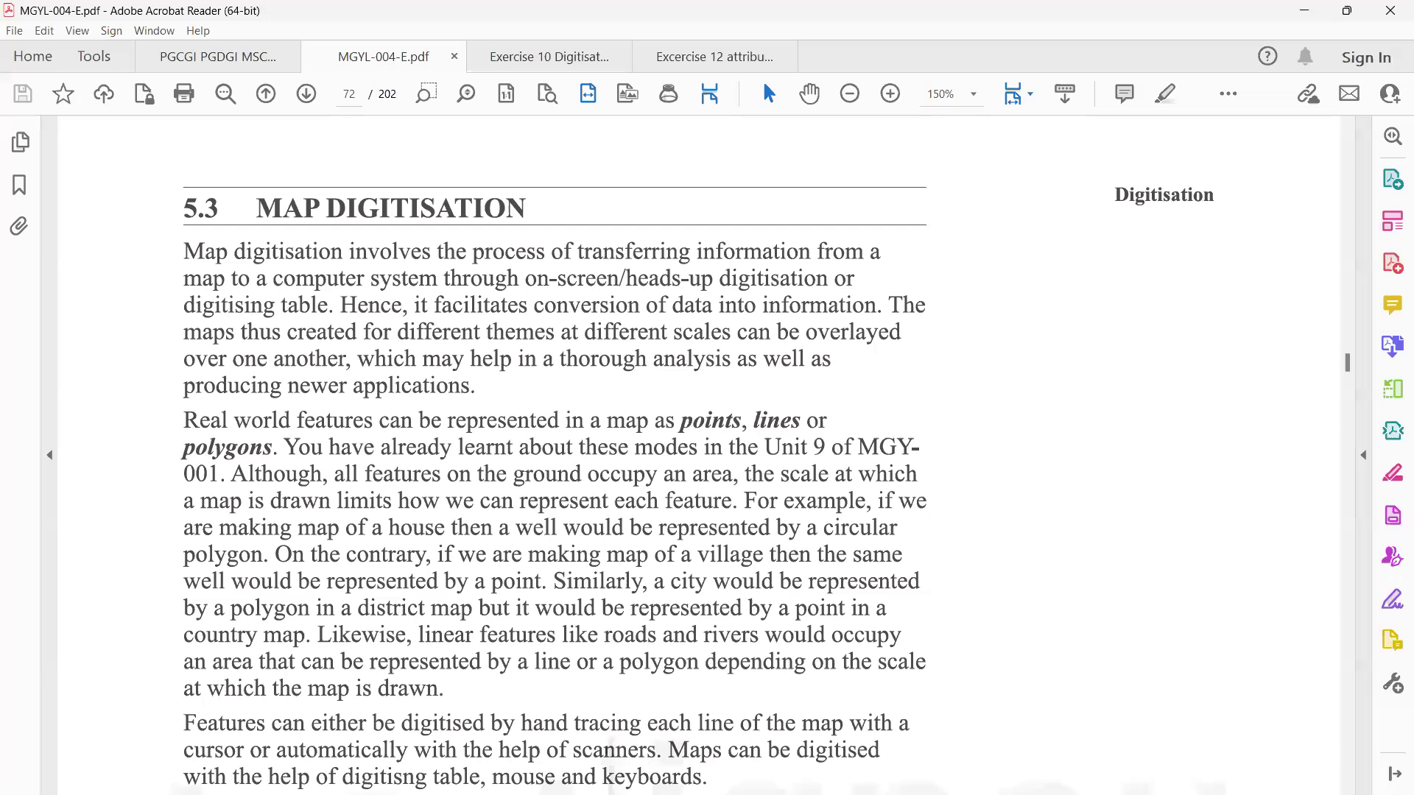
scroll(705, 442, down, 10)
scroll(705, 442, down, 10)
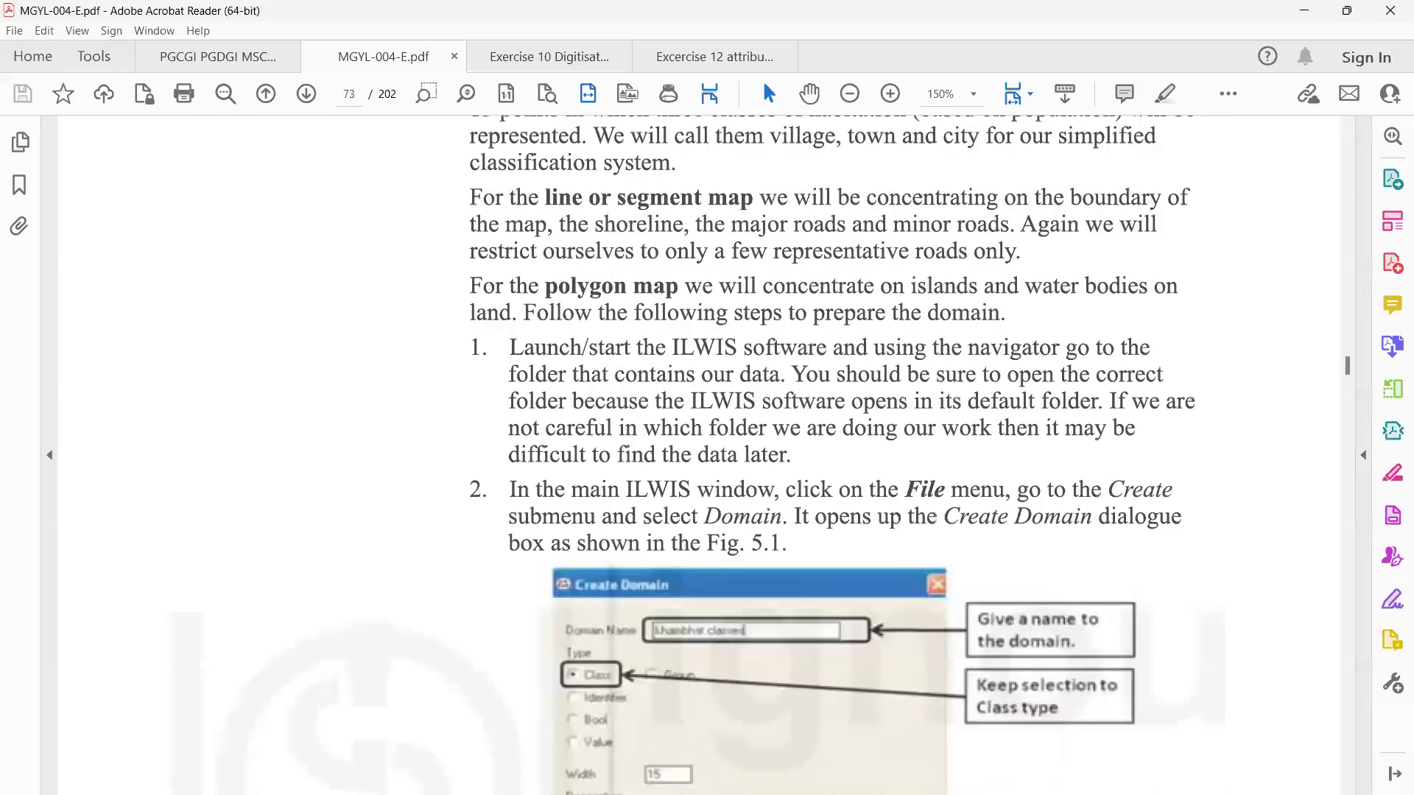
scroll(705, 442, down, 15)
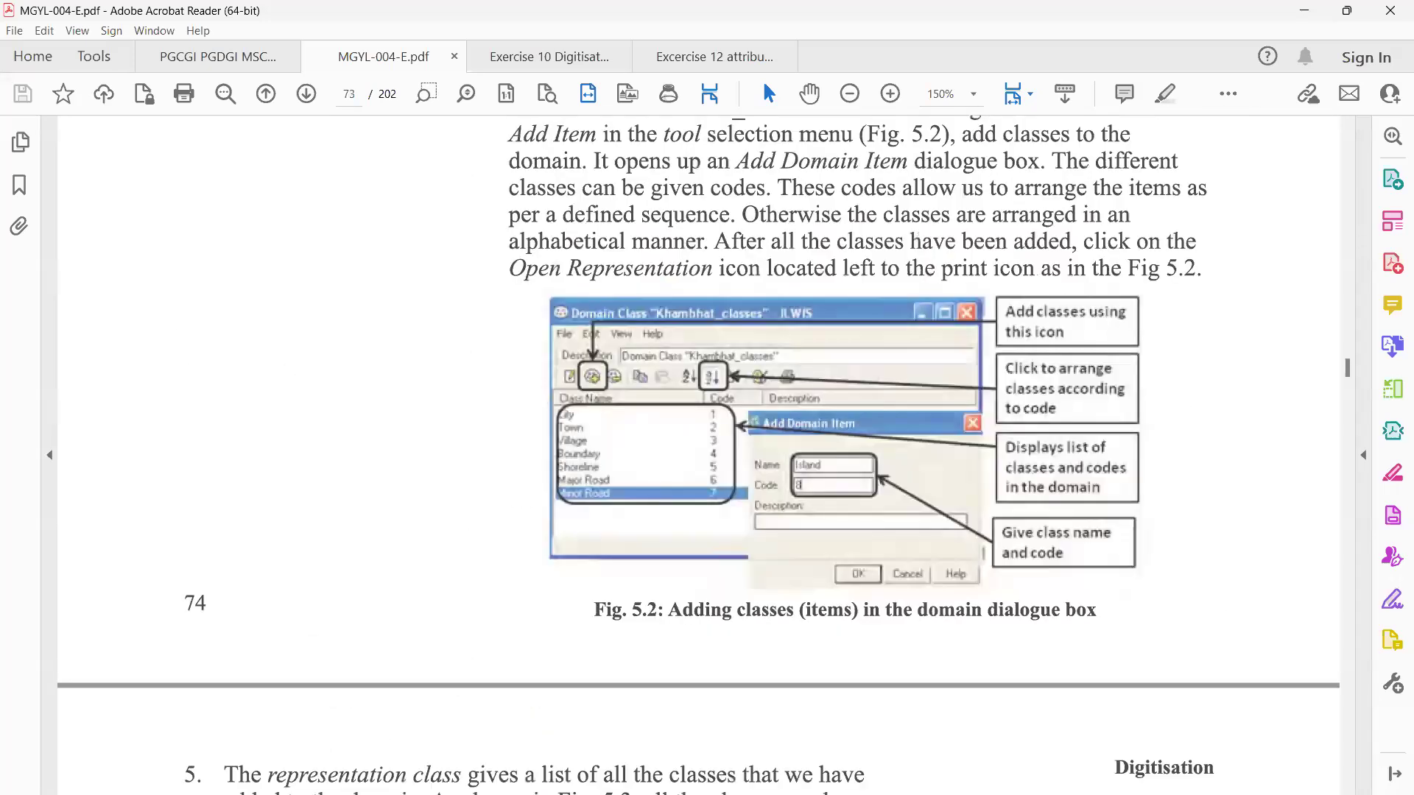
scroll(705, 442, down, 2)
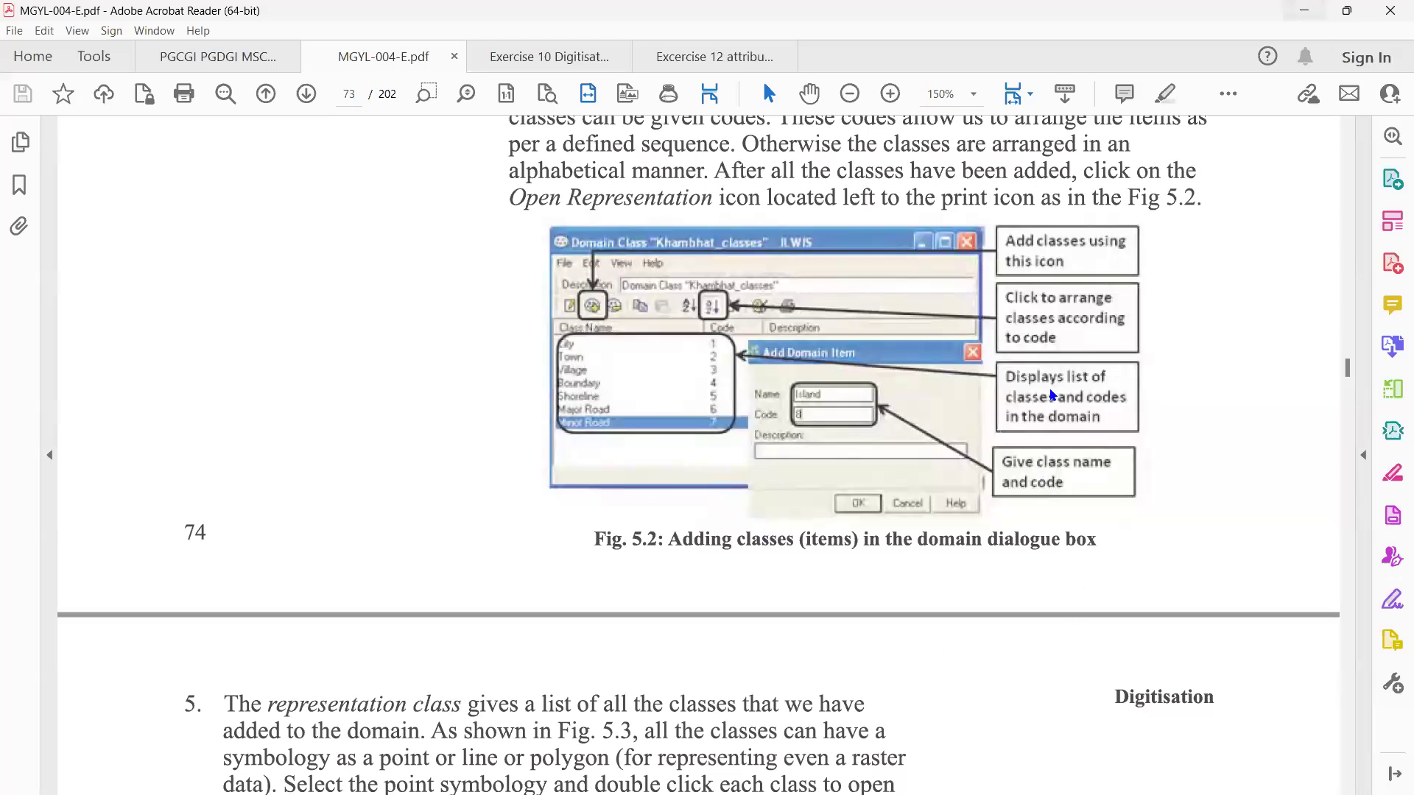
Return to ILWIS, give the waterbody class code 5 and add it to the domain
key(alt+Tab)
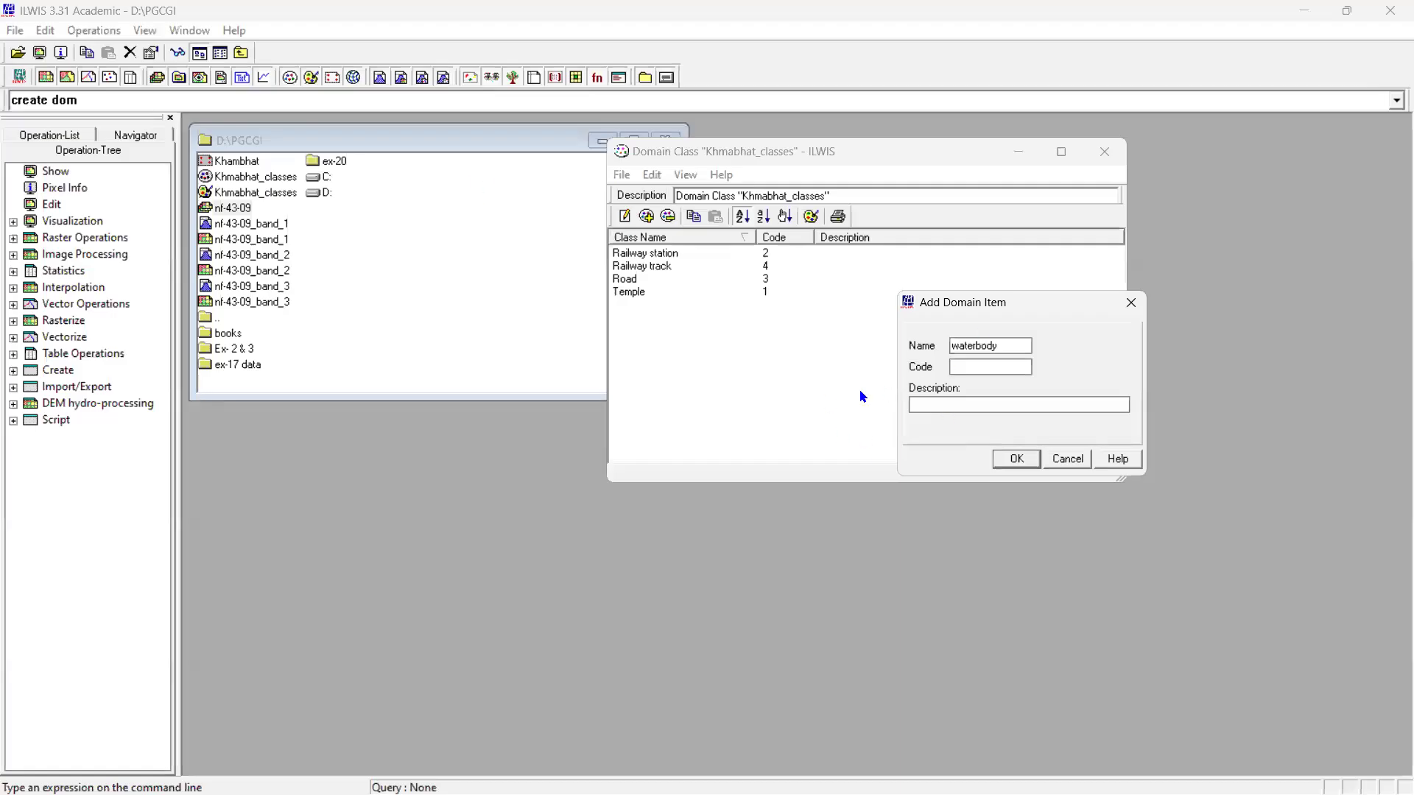
text(5)
key(Return)
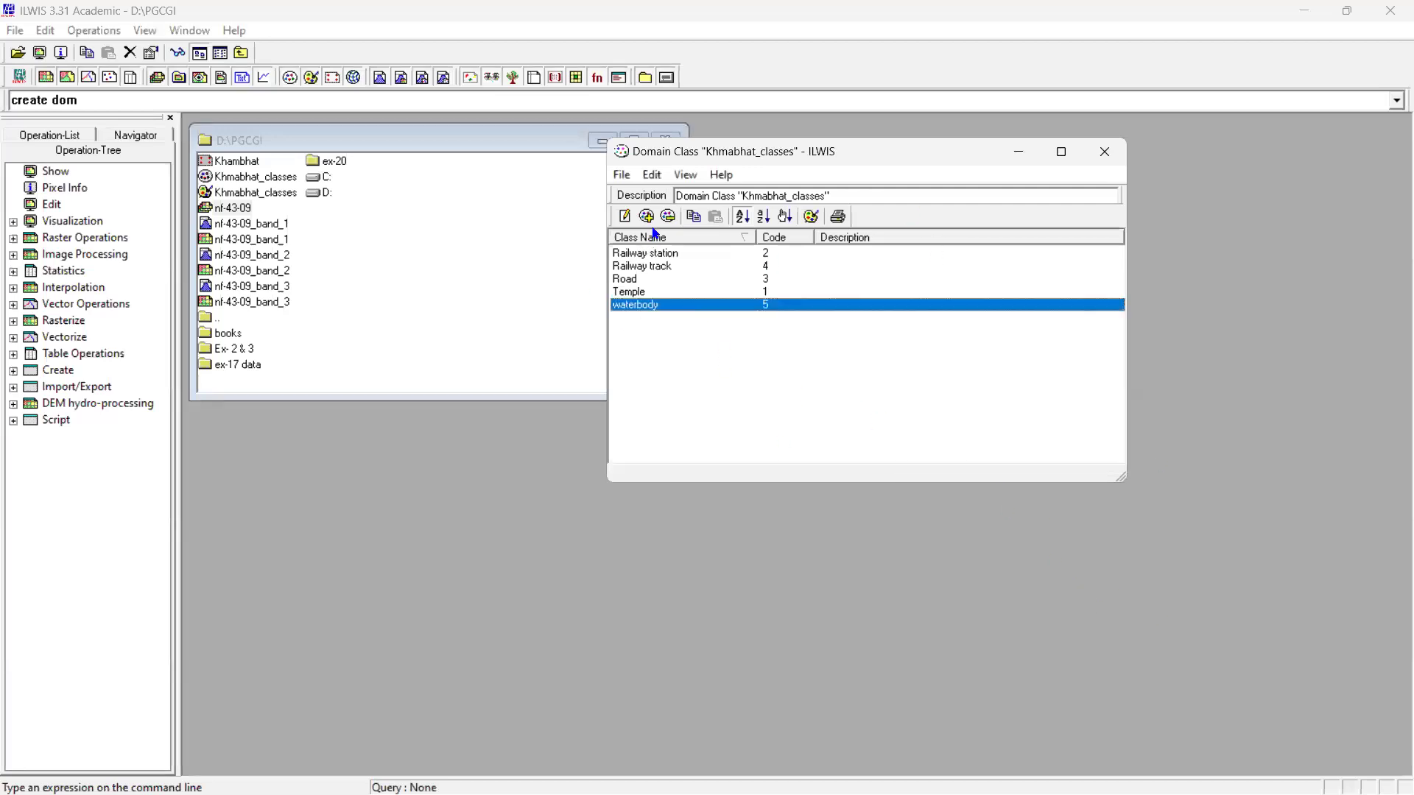
Add a class named island with code 6 to the domain
key(Insert)
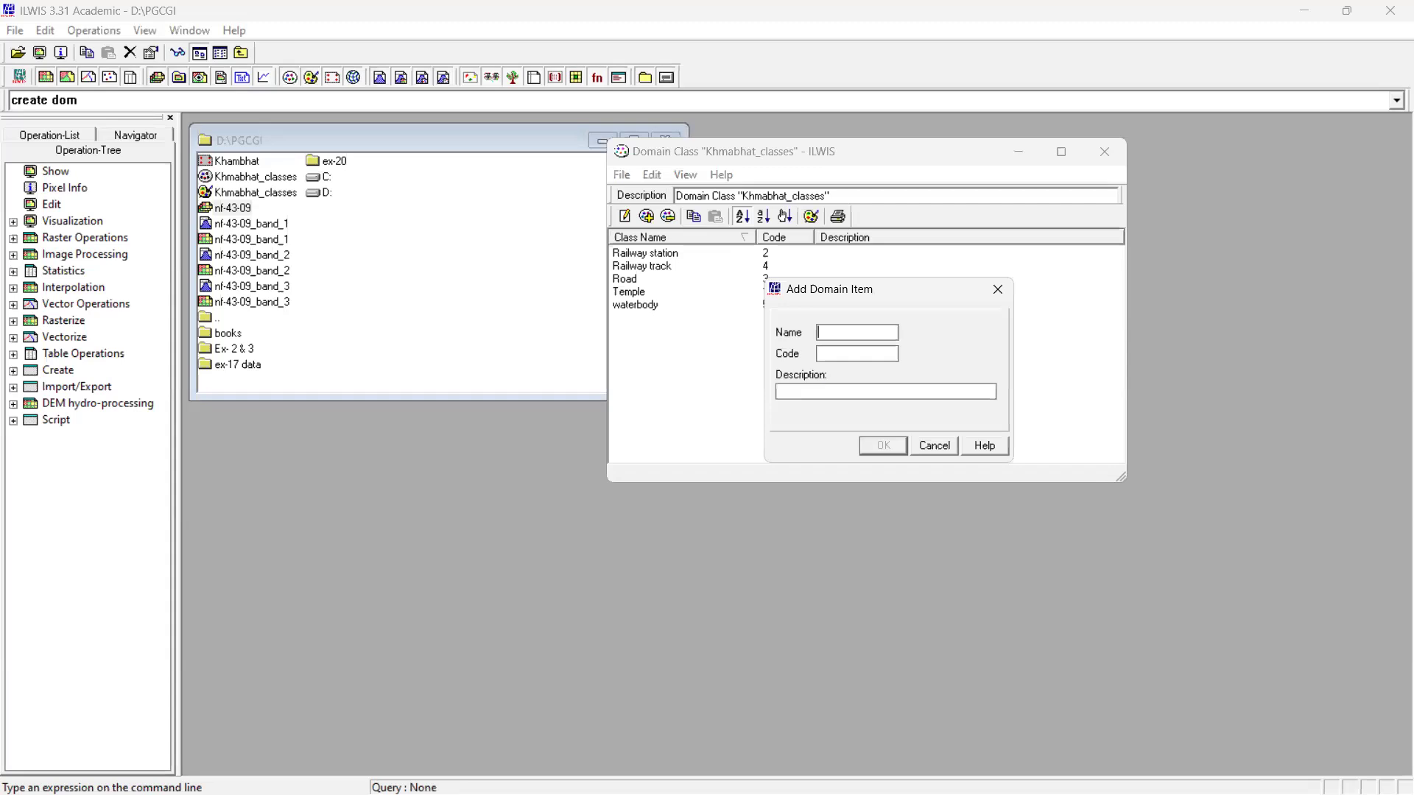
text(islands)
key(BackSpace)
text(6)
click(881, 446)
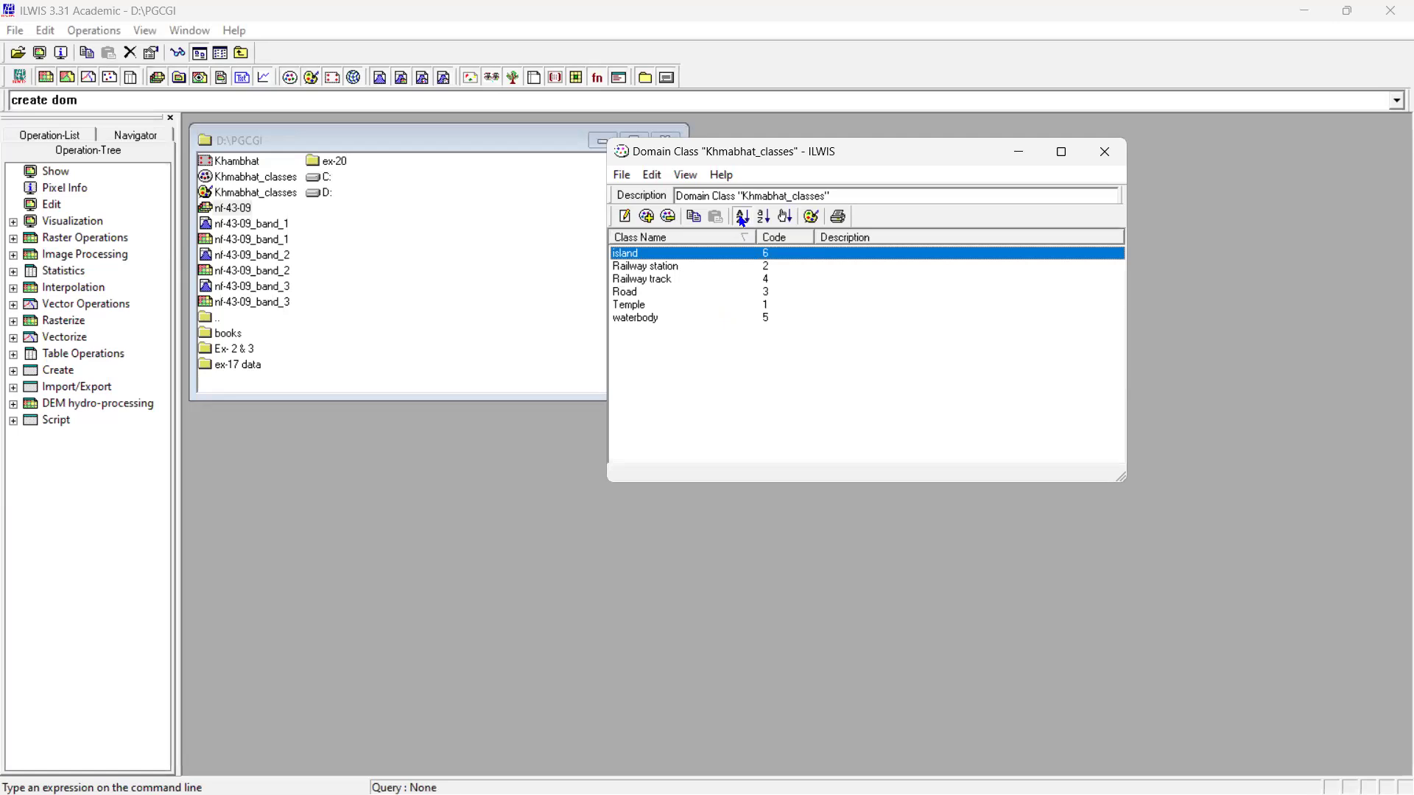
click(729, 324)
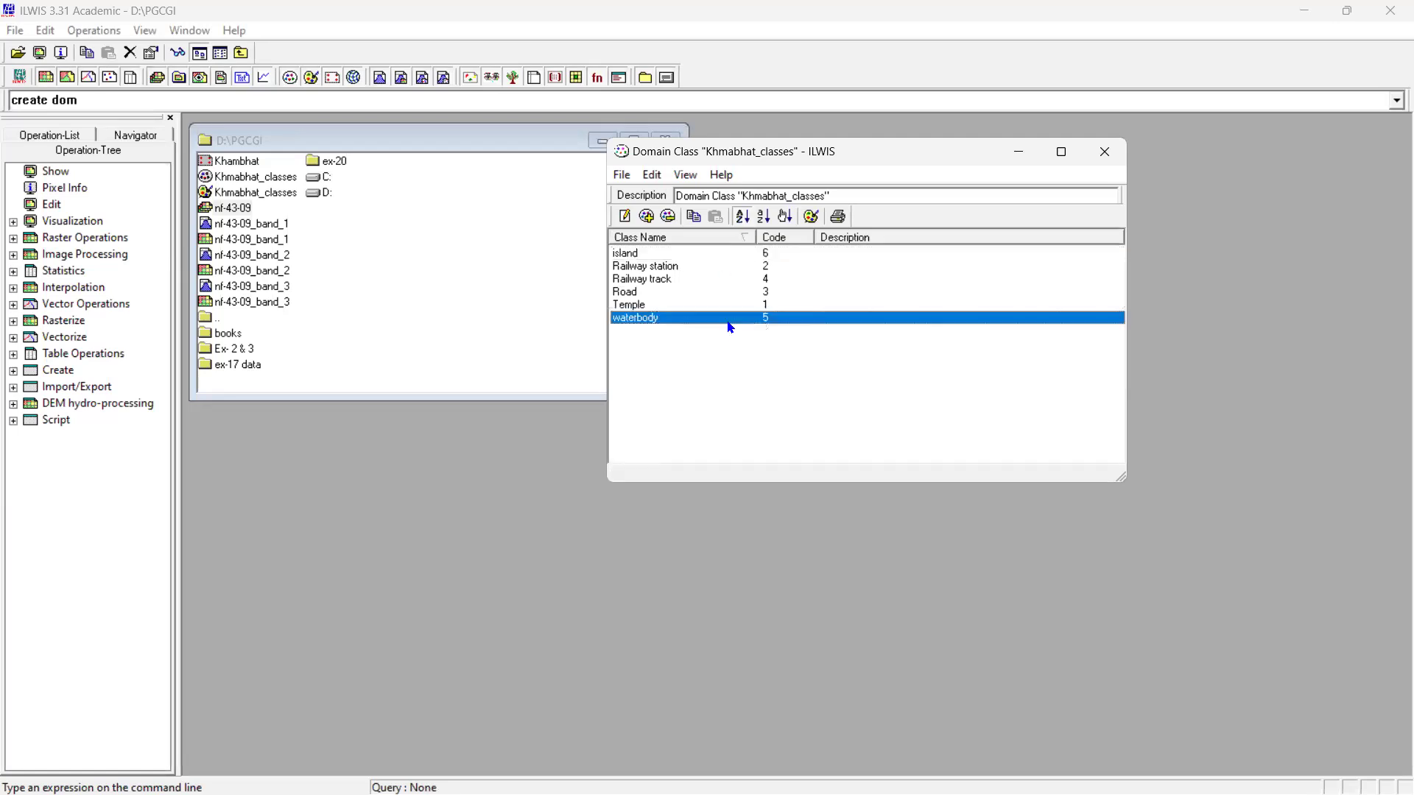
key(ctrl+a)
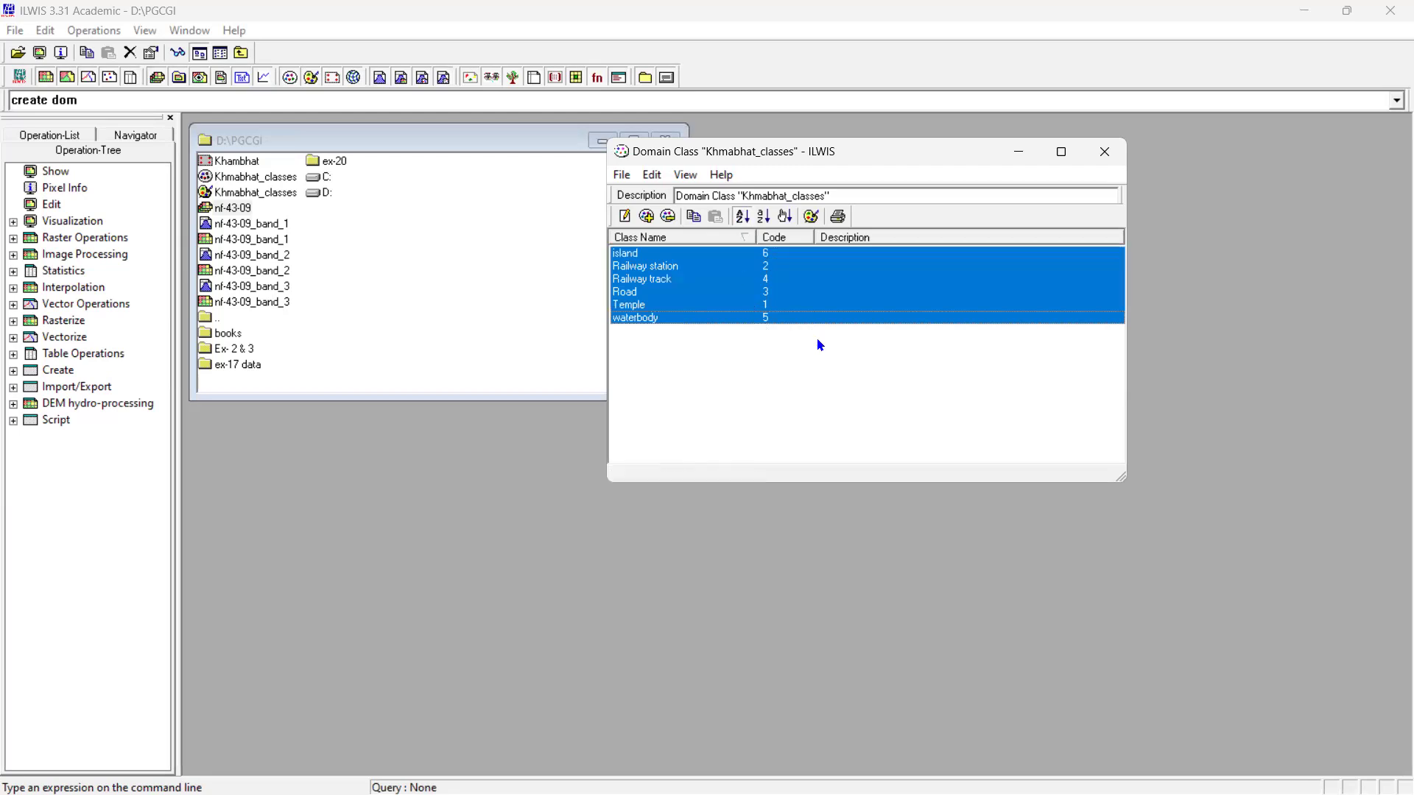
click(818, 341)
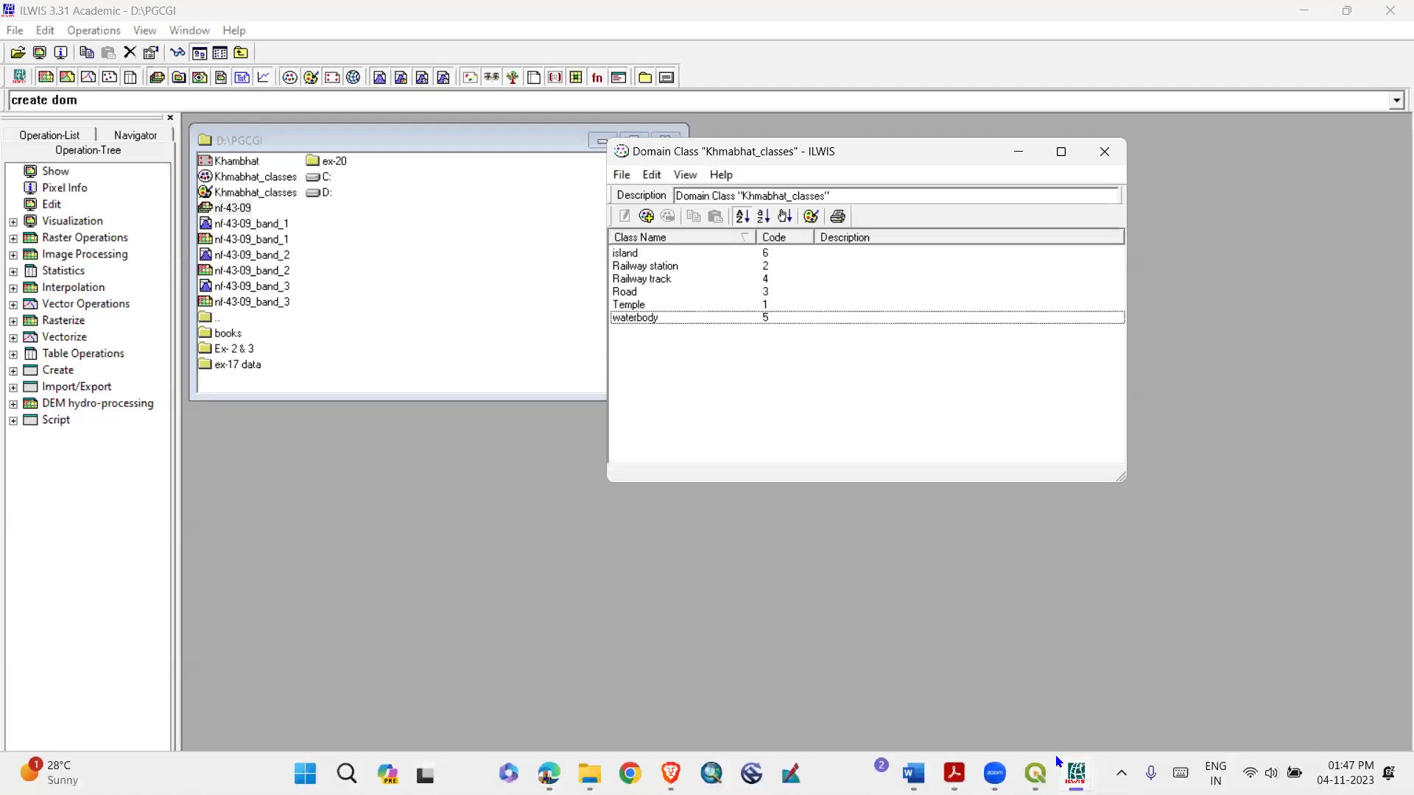
Switch to MGYL-004-E.pdf in Acrobat Reader and read steps 5 and 6 with Fig. 5.3 on editing class symbology
click(955, 773)
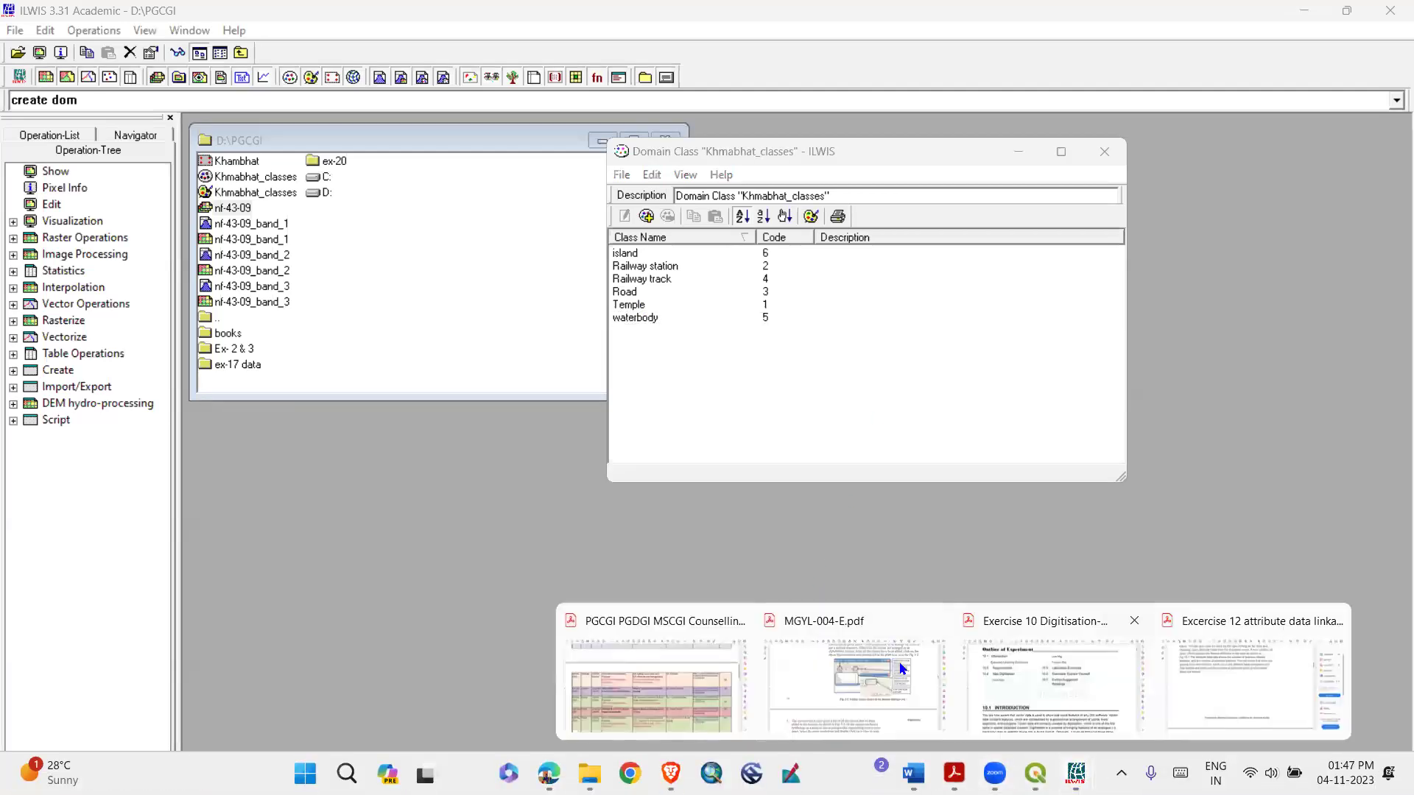
click(903, 670)
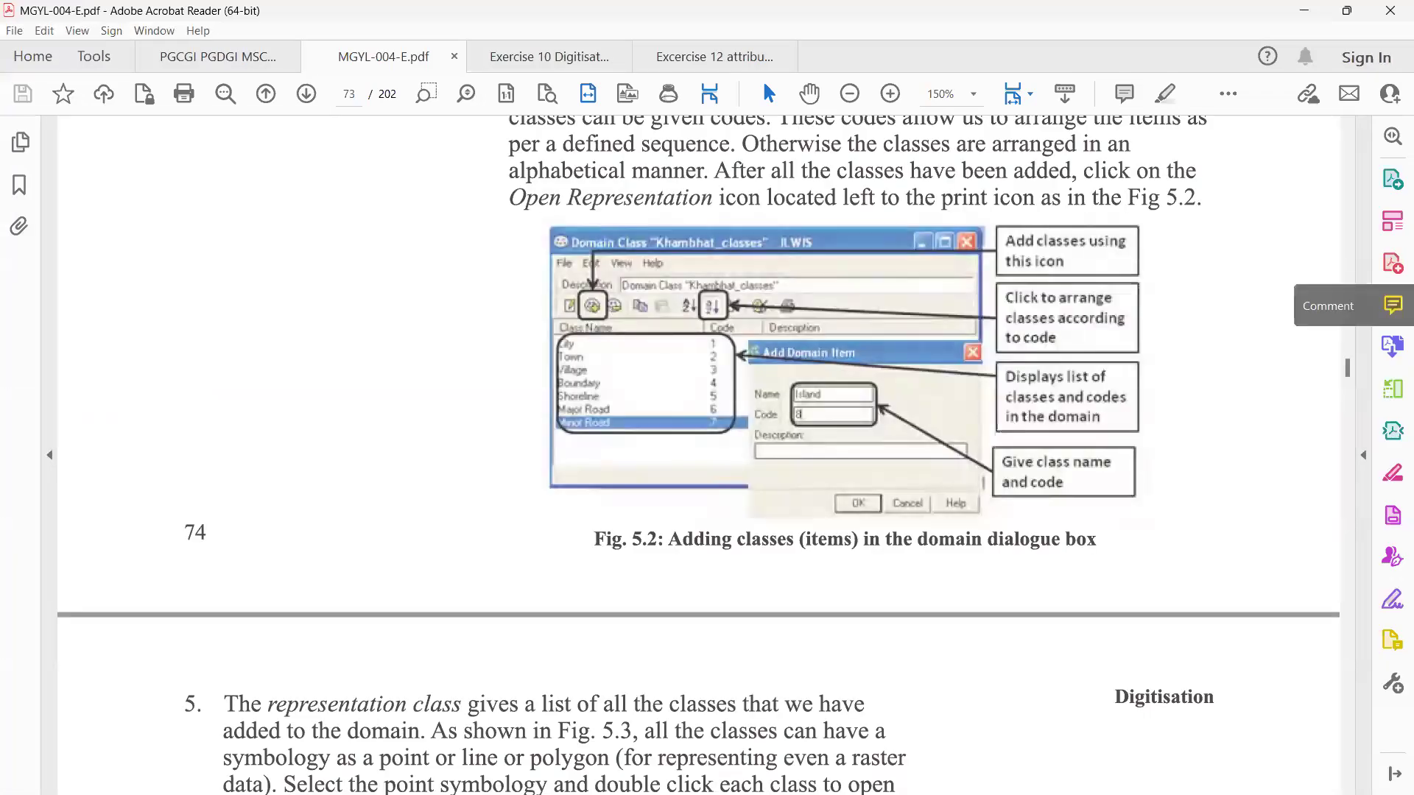
scroll(699, 442, down, 3)
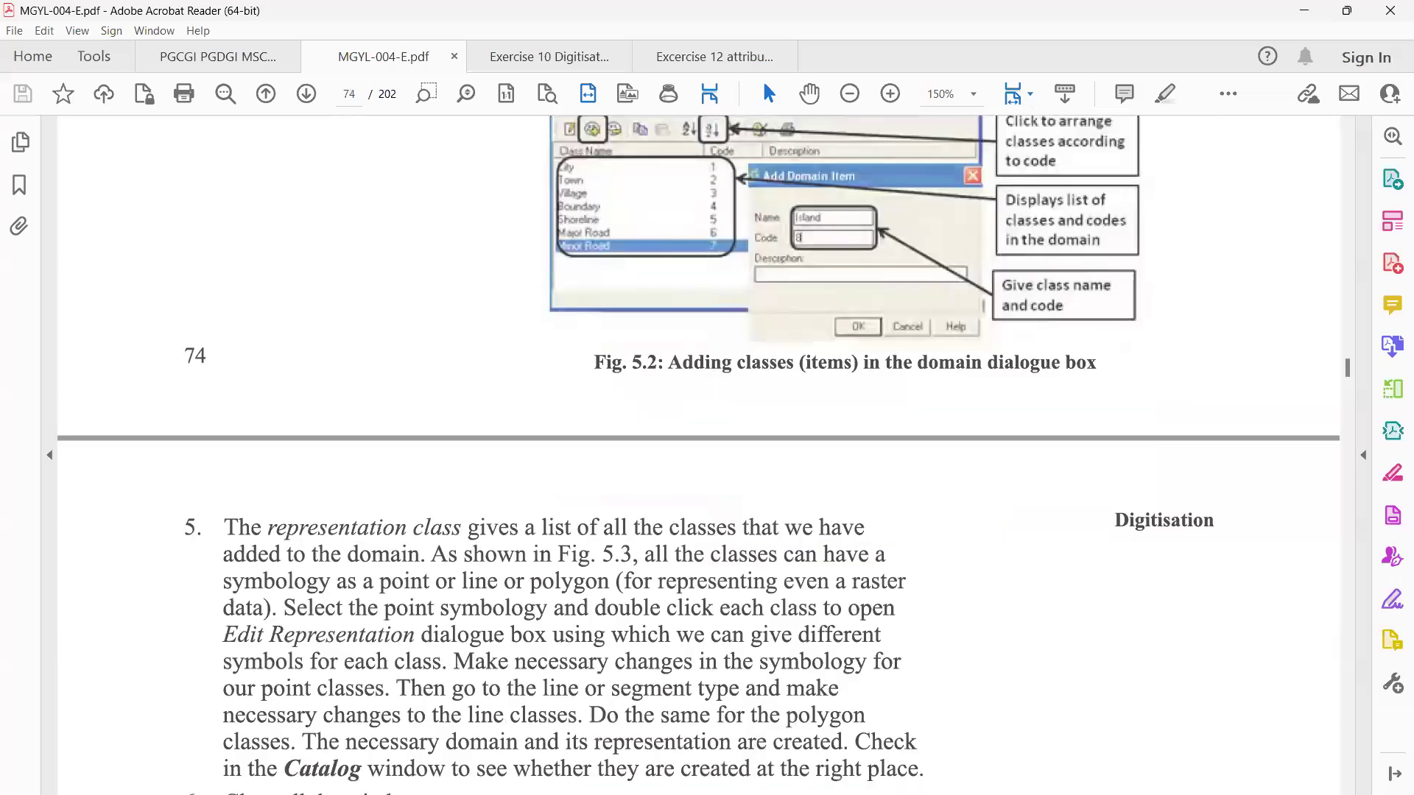
scroll(700, 442, down, 9)
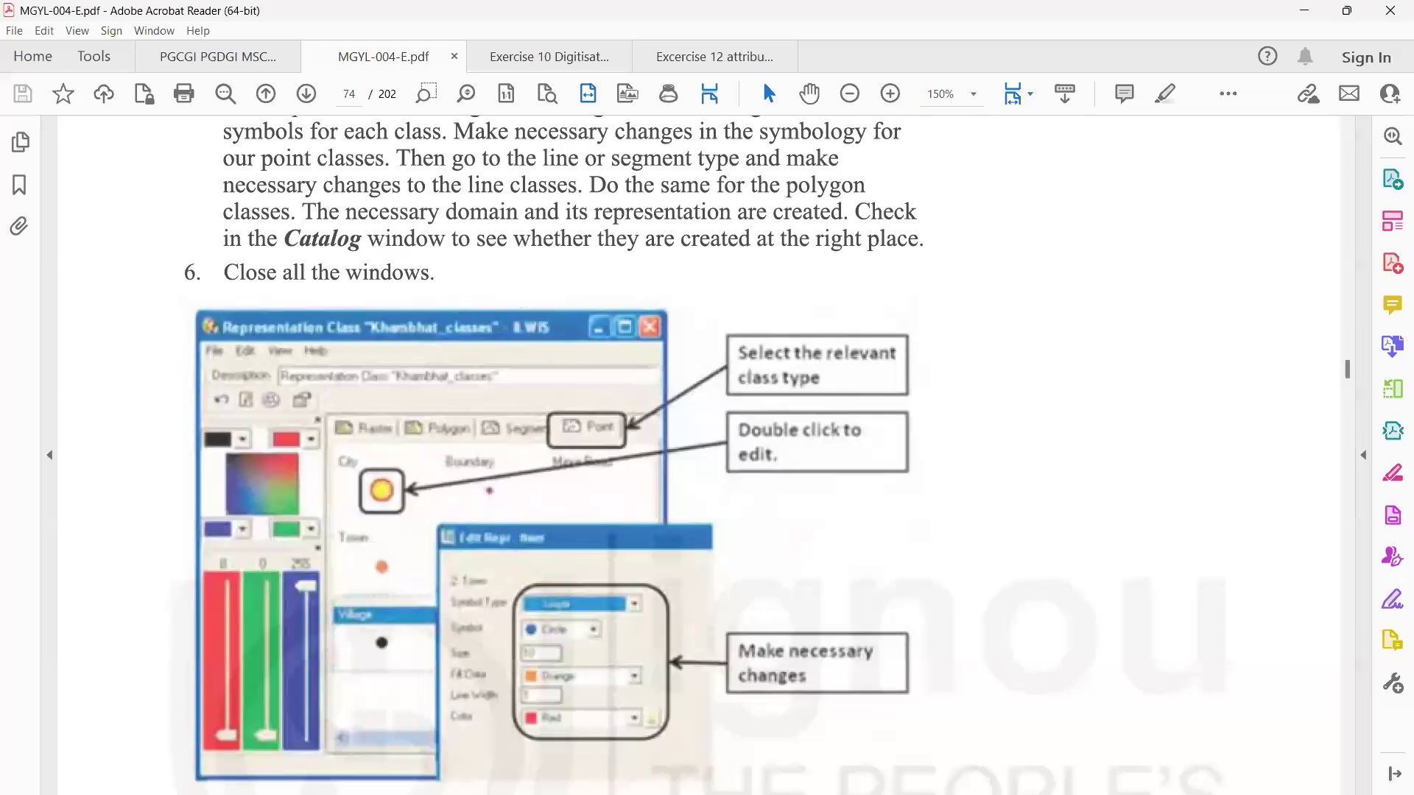
scroll(699, 441, up, 3)
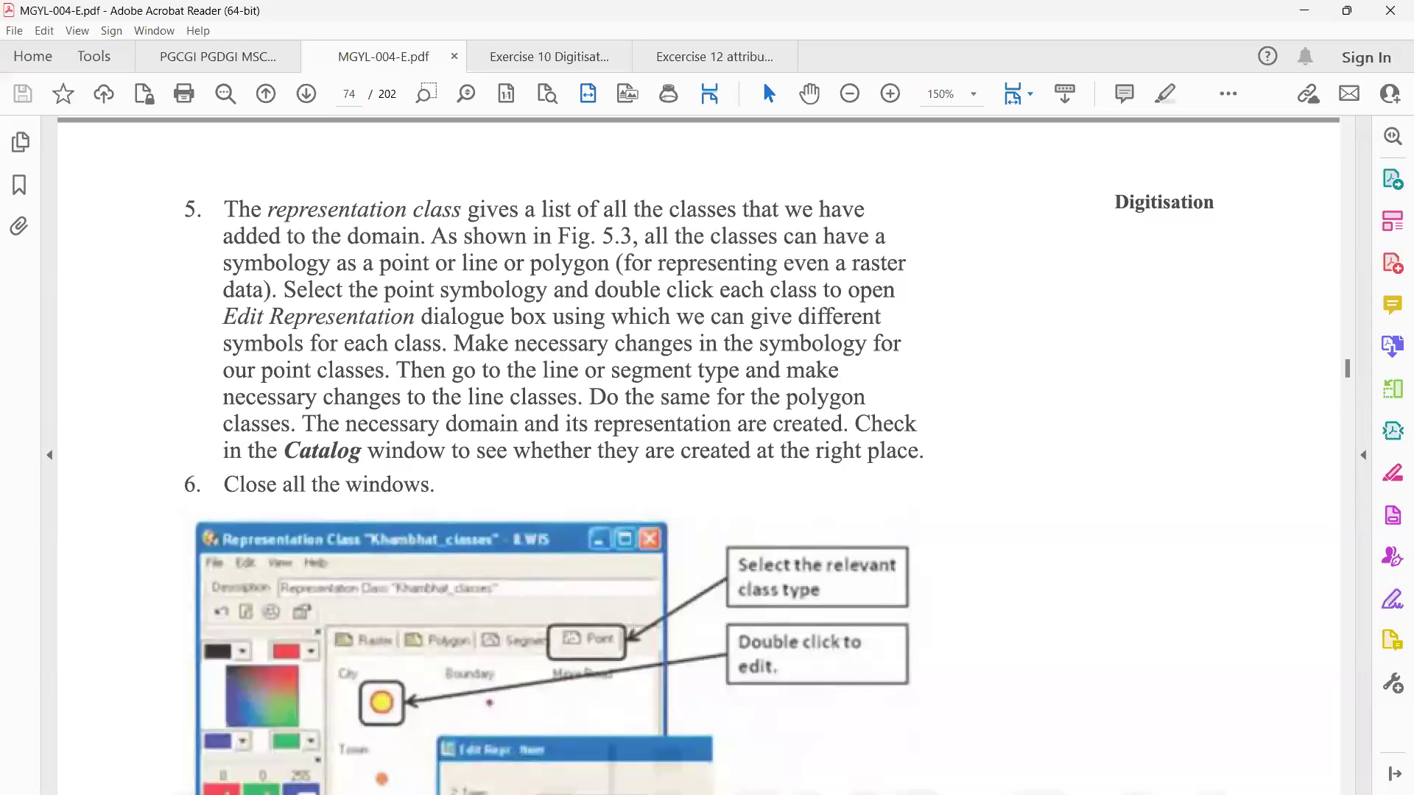
scroll(707, 442, down, 4)
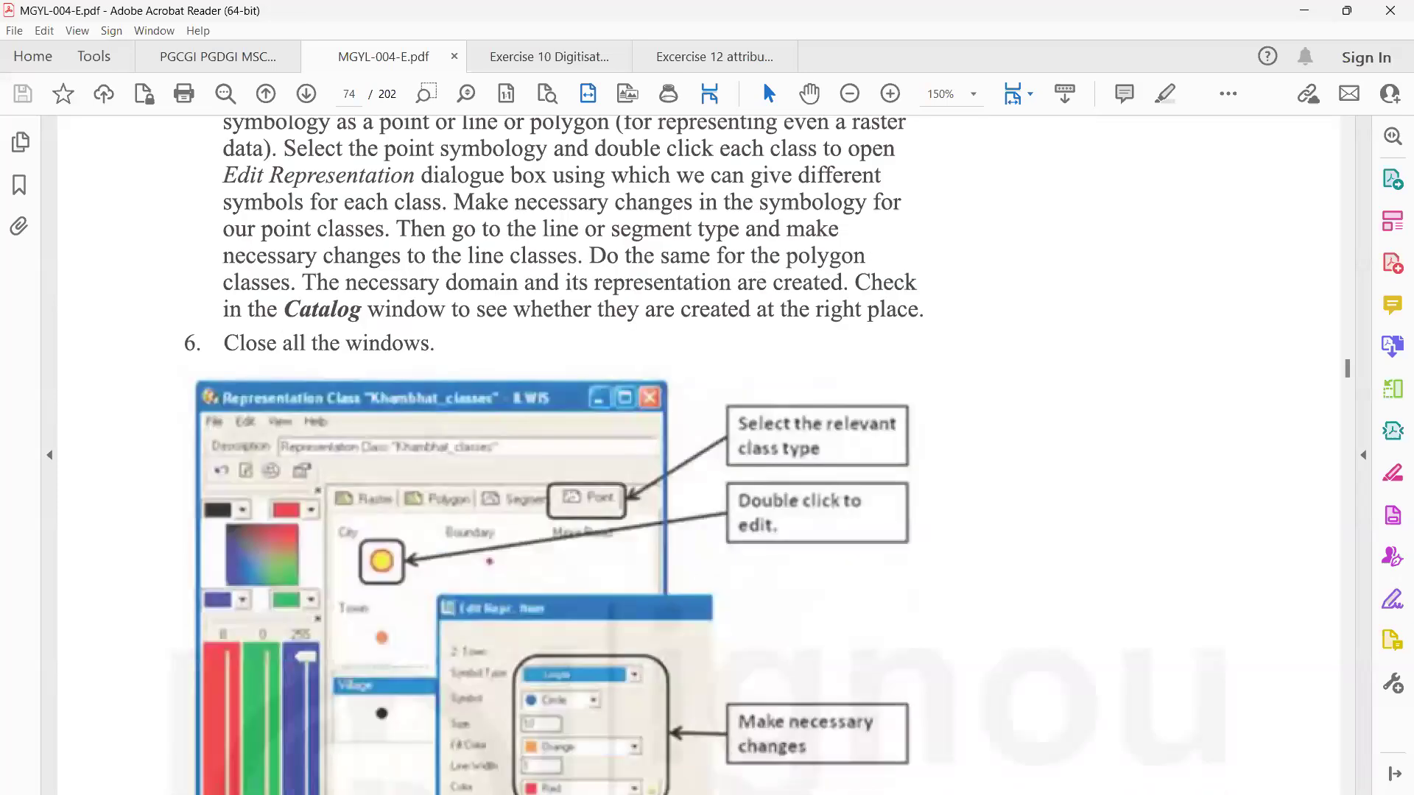
scroll(707, 442, down, 4)
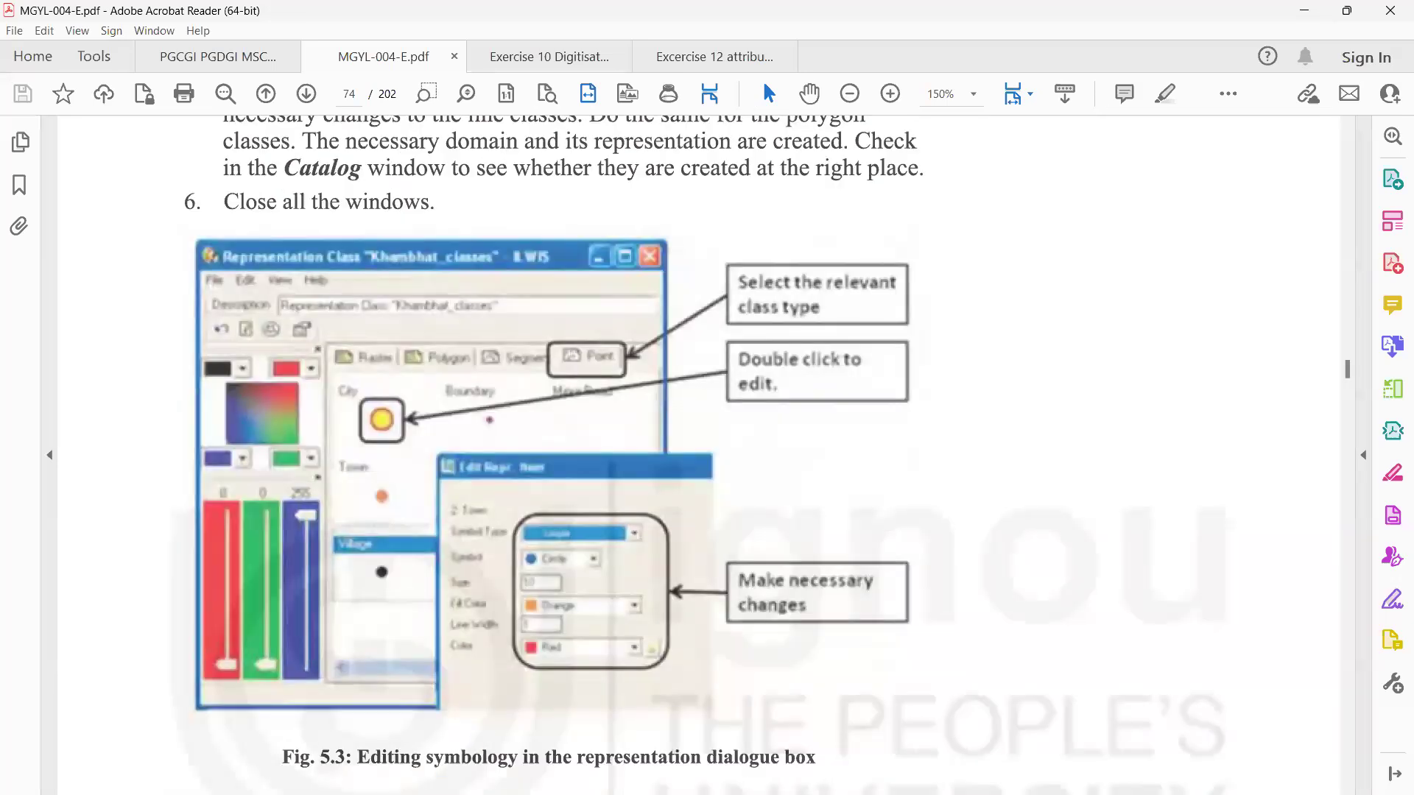
scroll(707, 441, down, 3)
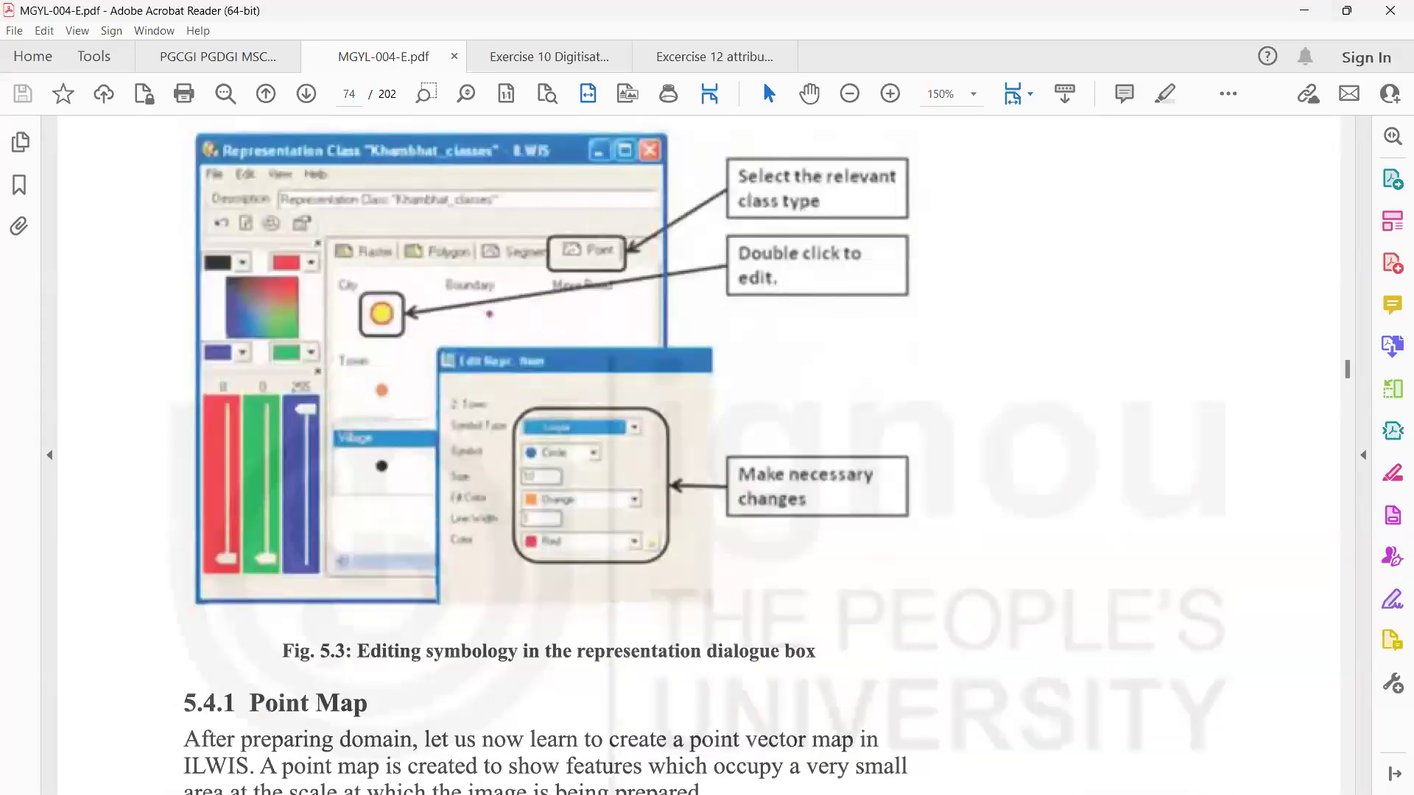
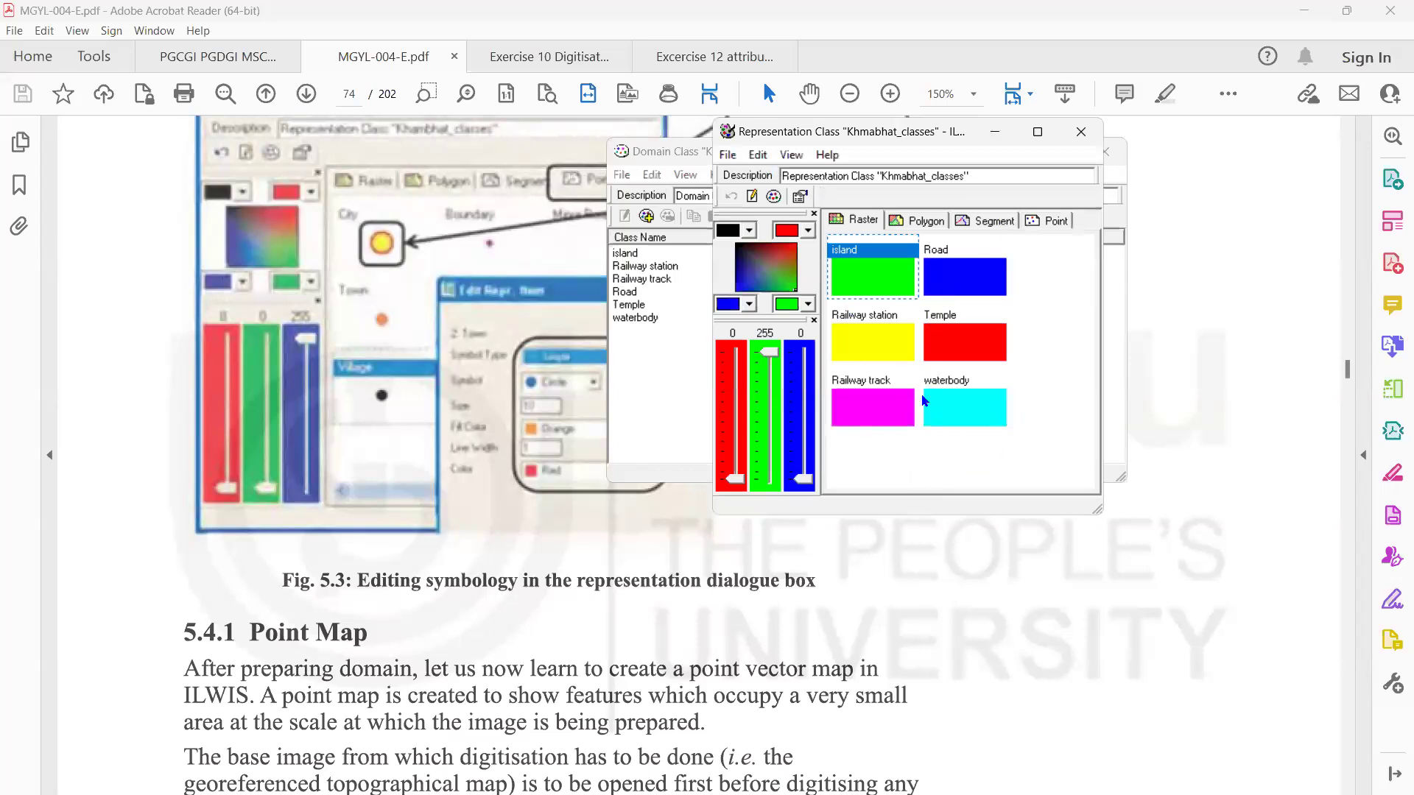
Set the raster colour of the waterbody class to Blue and of the Road class to Black in the representation
click(980, 409)
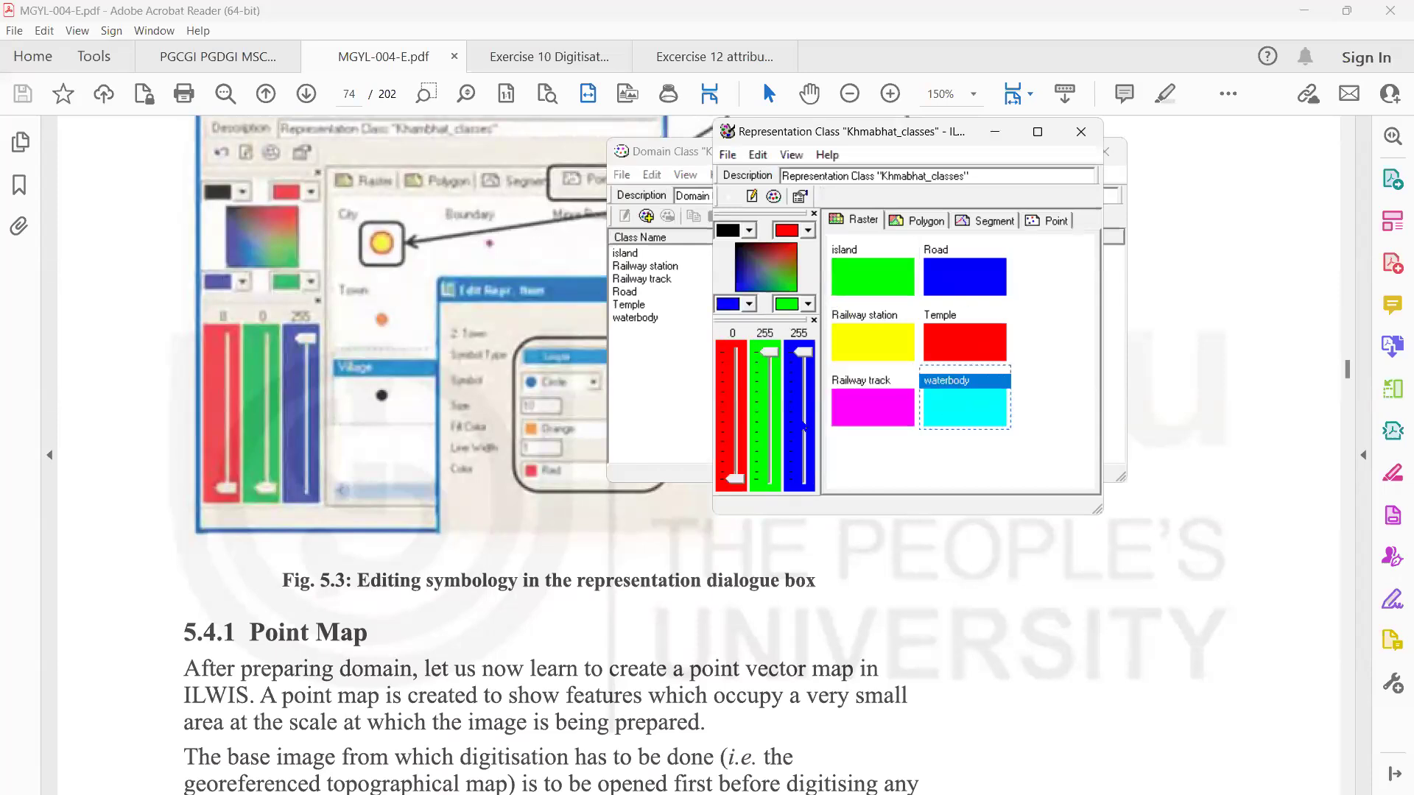
double_click(958, 407)
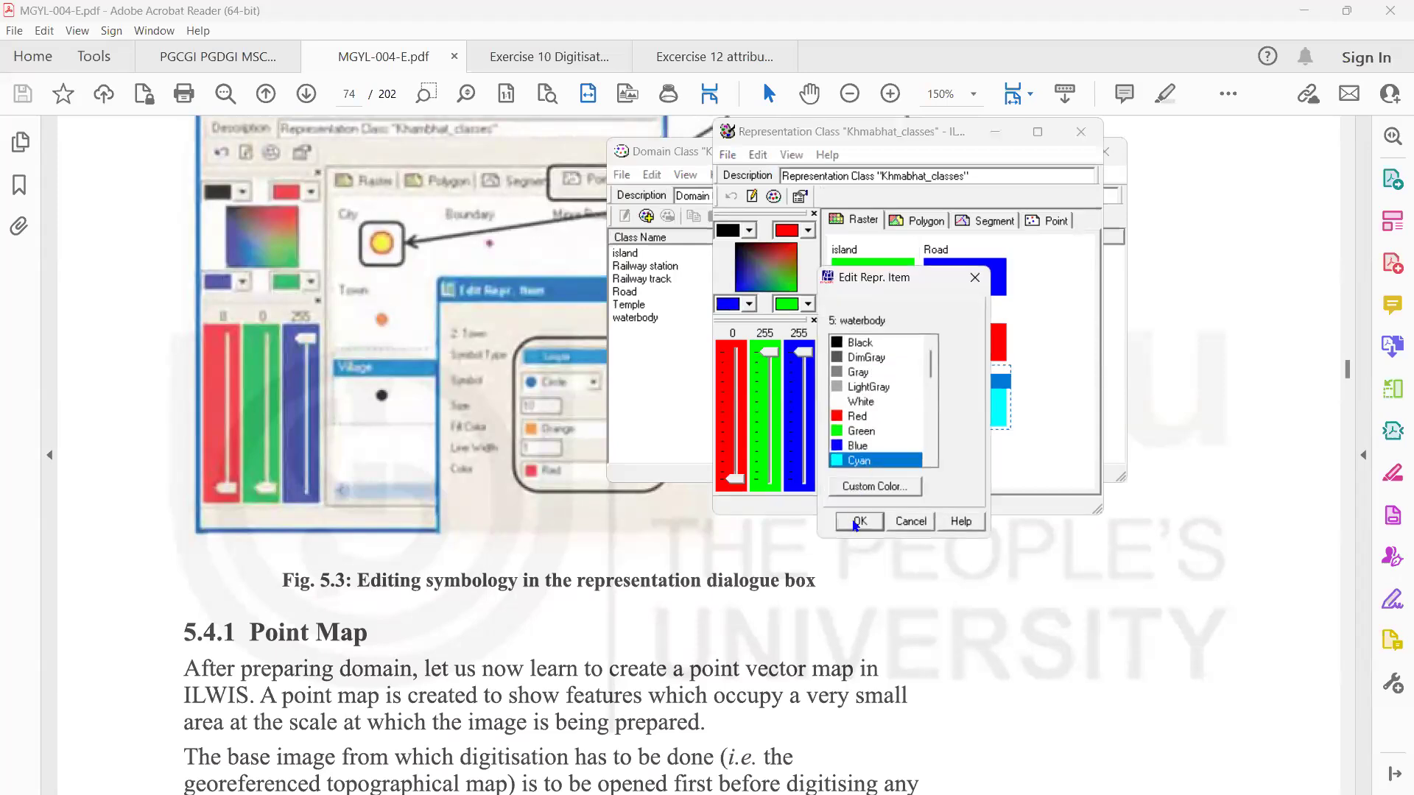
key(Up)
key(Return)
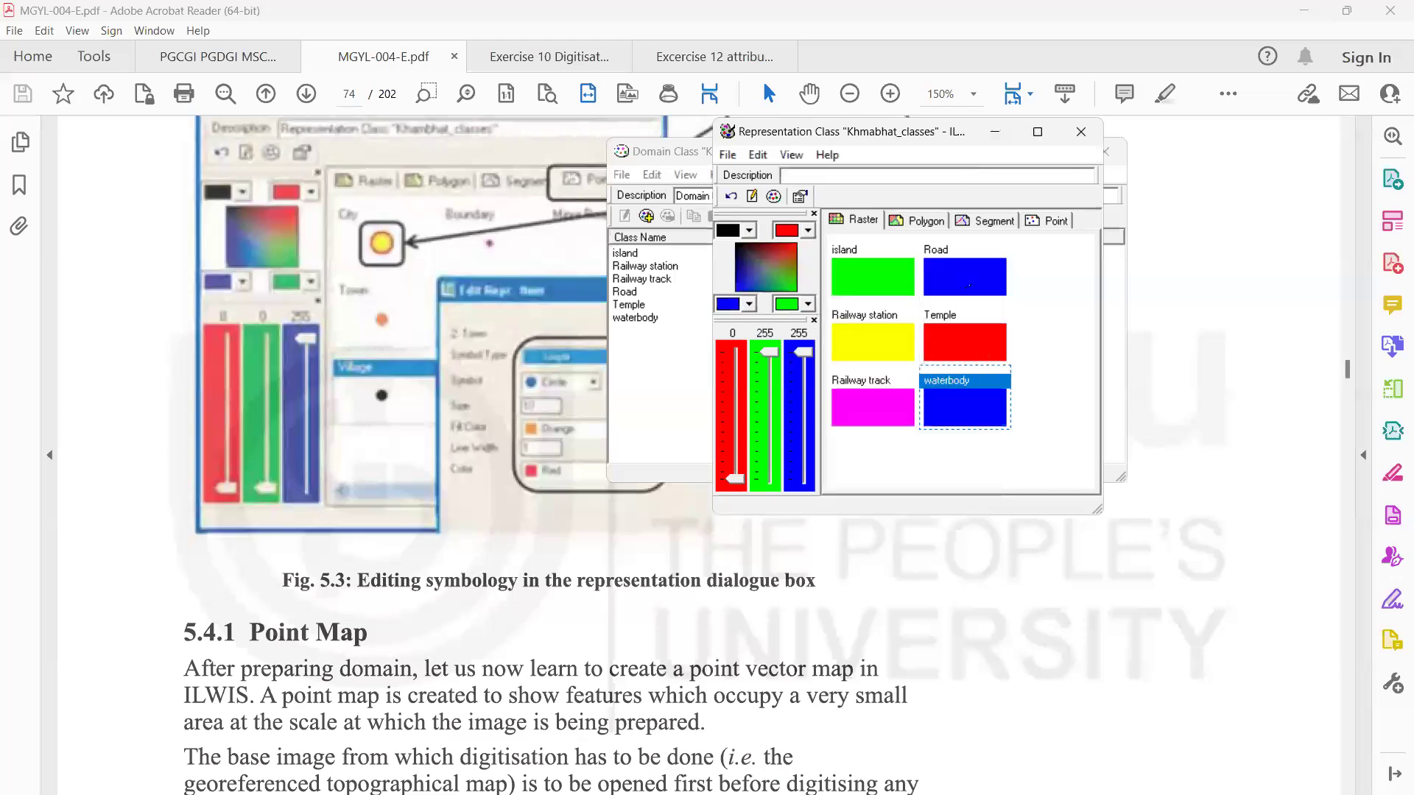
double_click(968, 286)
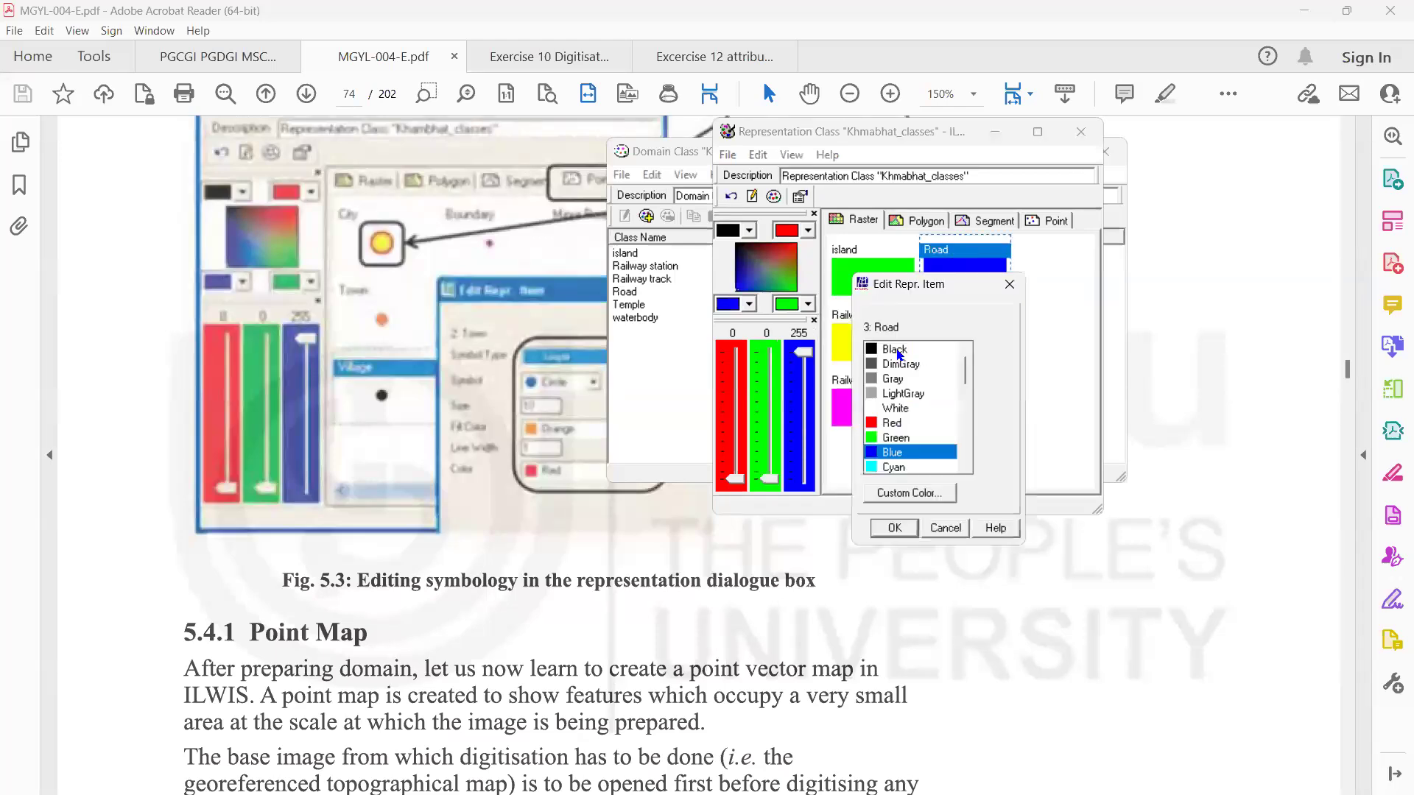
key(Home)
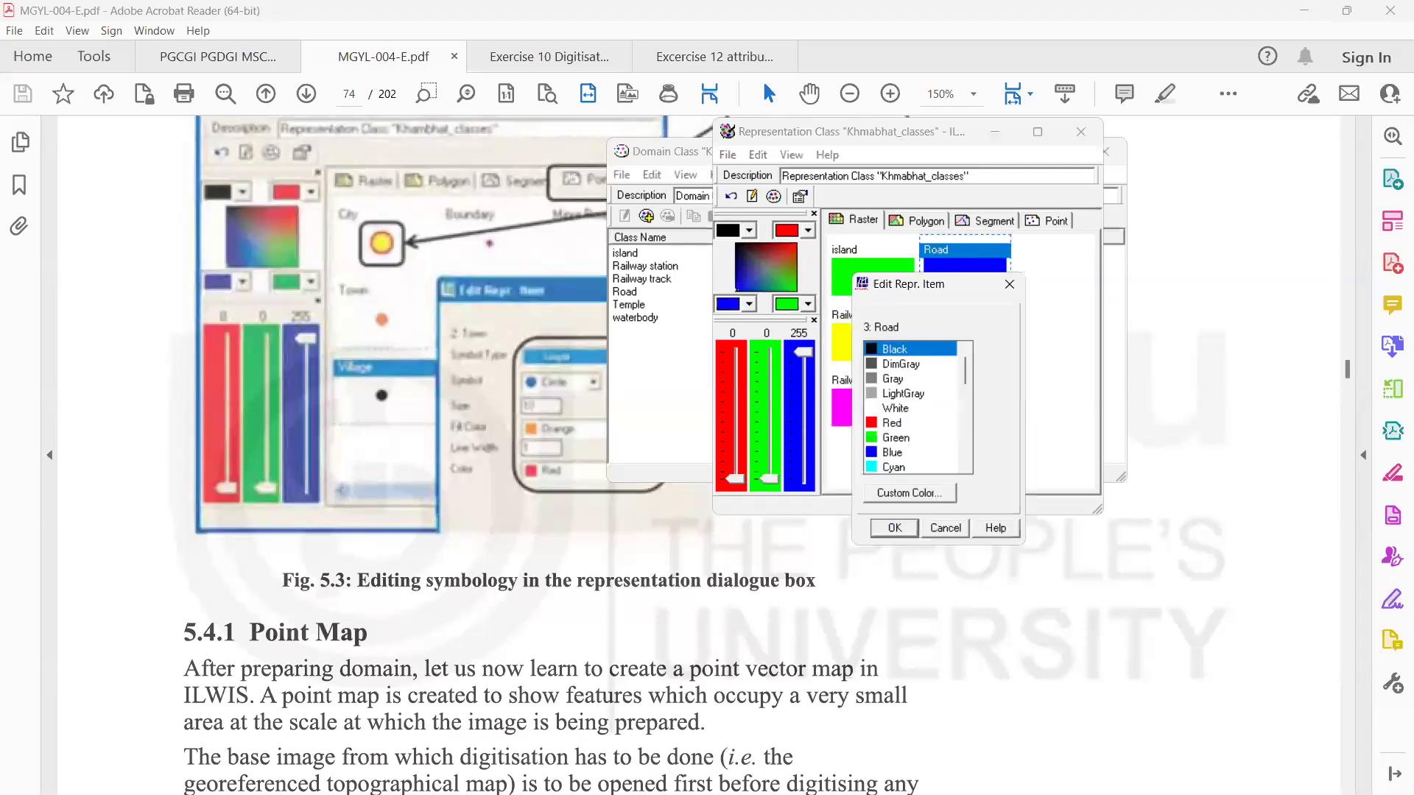
key(Return)
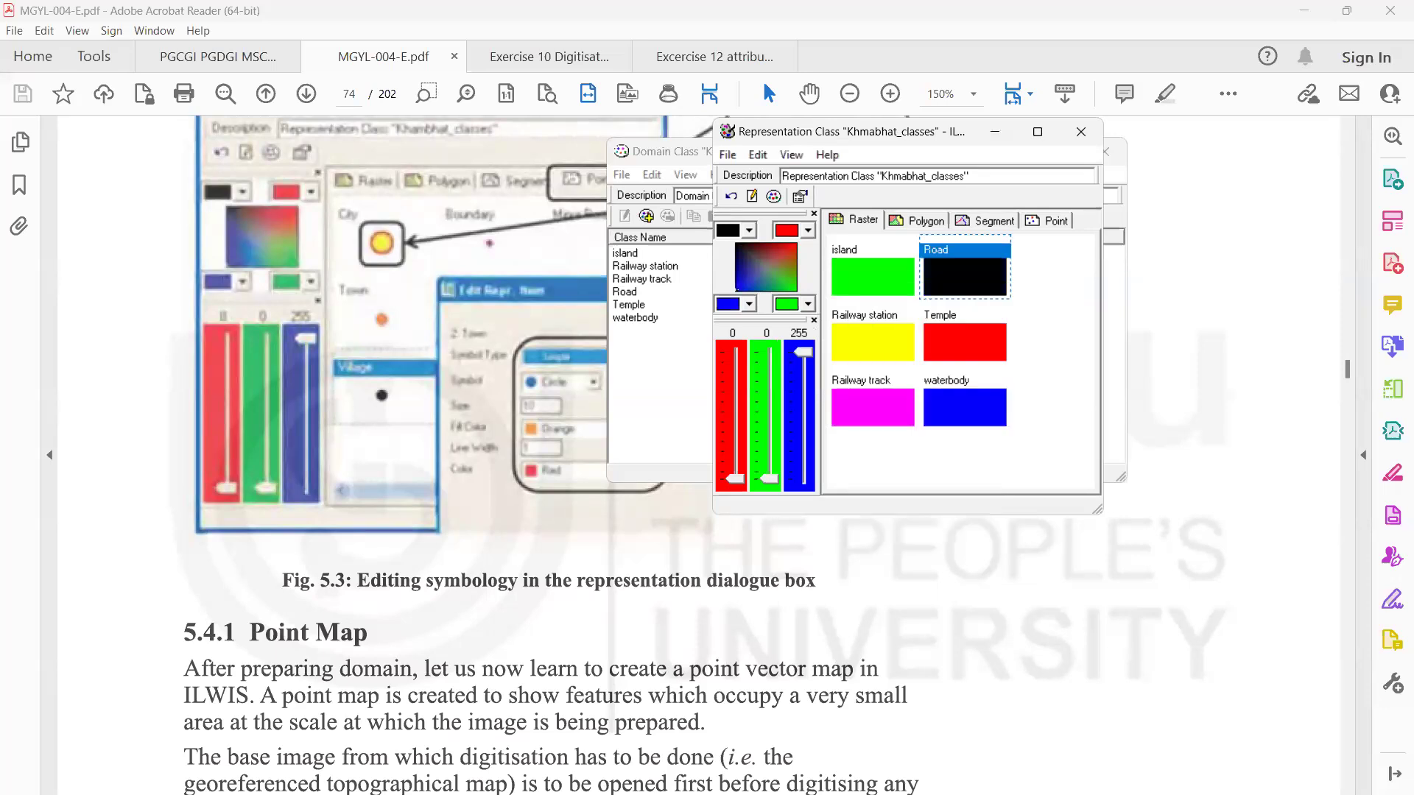
Change the raster colour of the island class to Orange
key(Left)
key(Return)
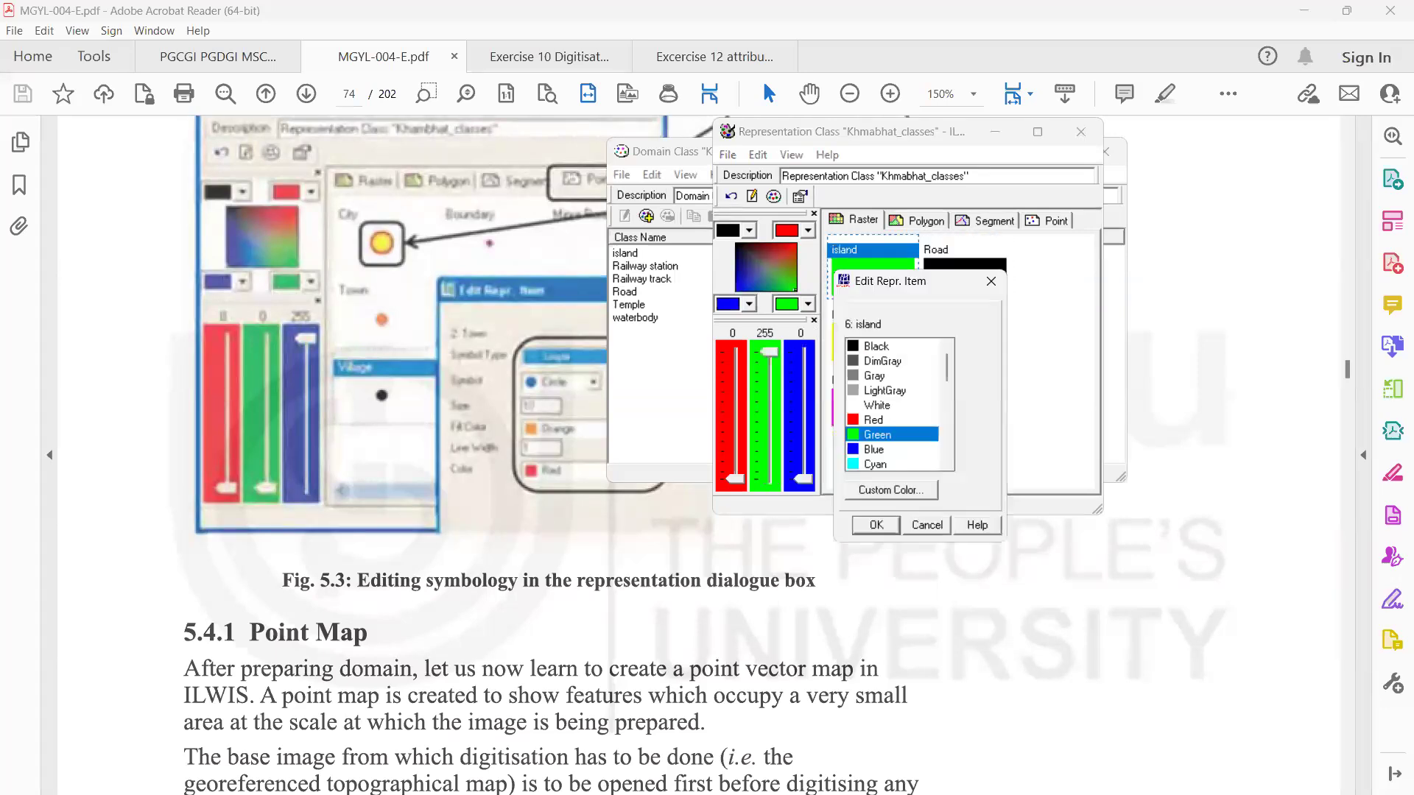
scroll(899, 405, down, 2)
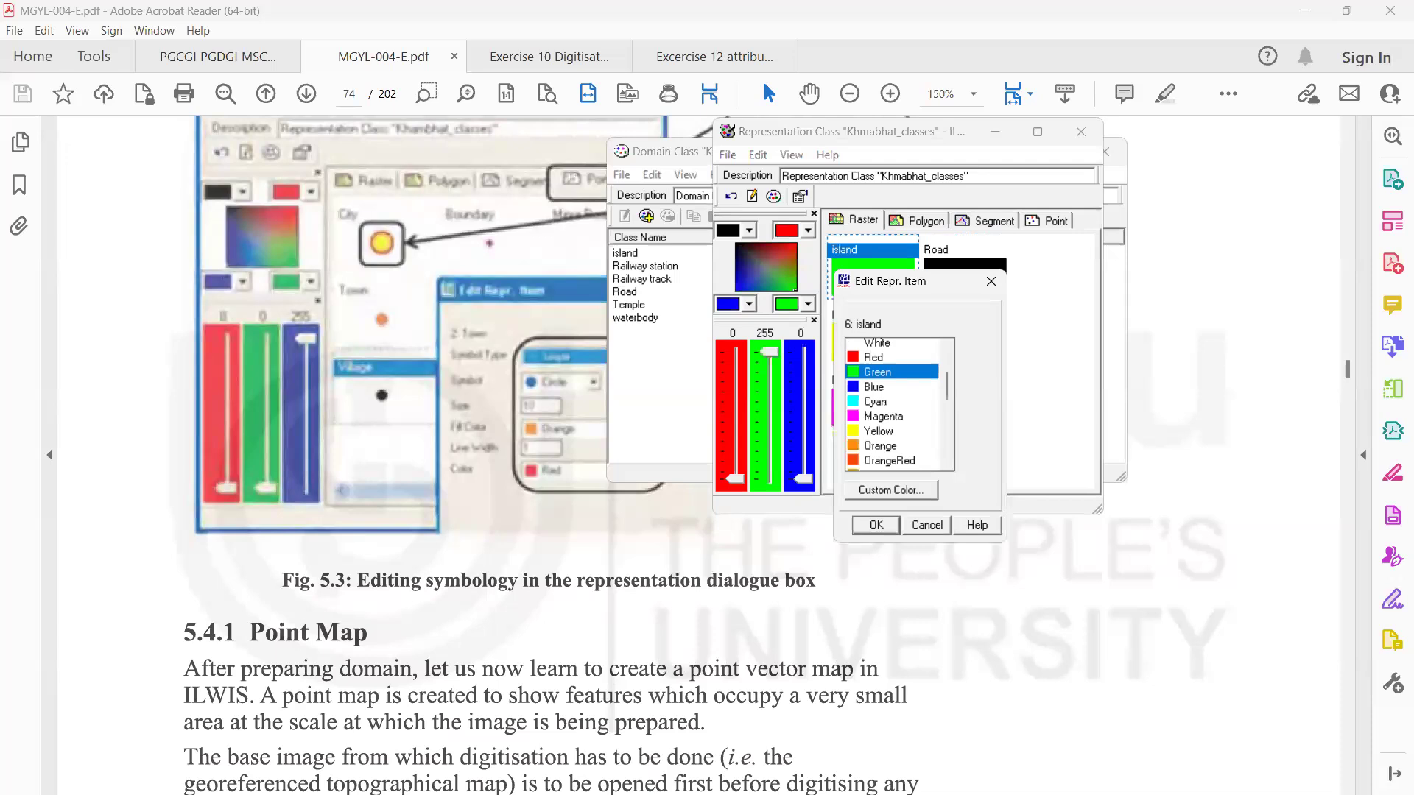
scroll(898, 405, down, 1)
click(891, 420)
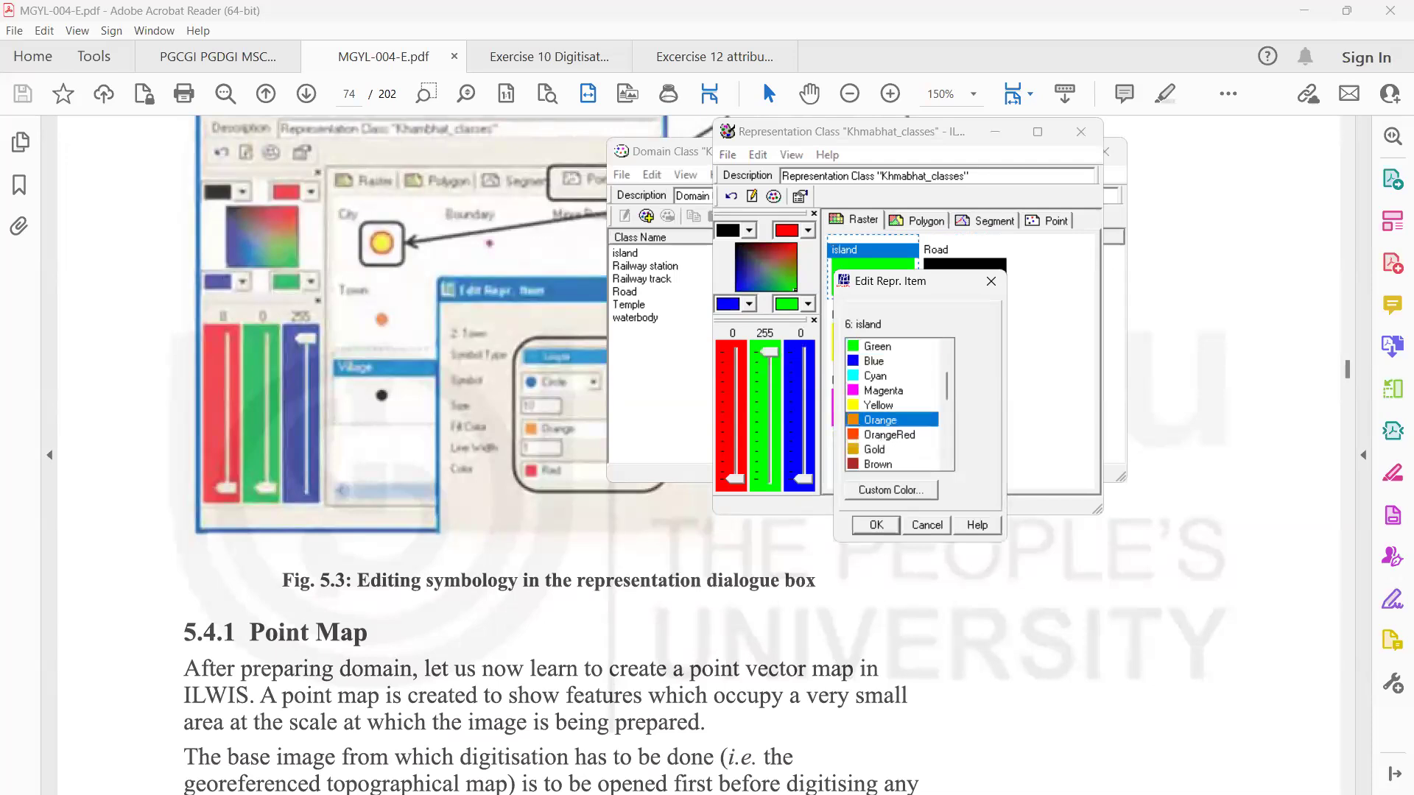
click(876, 524)
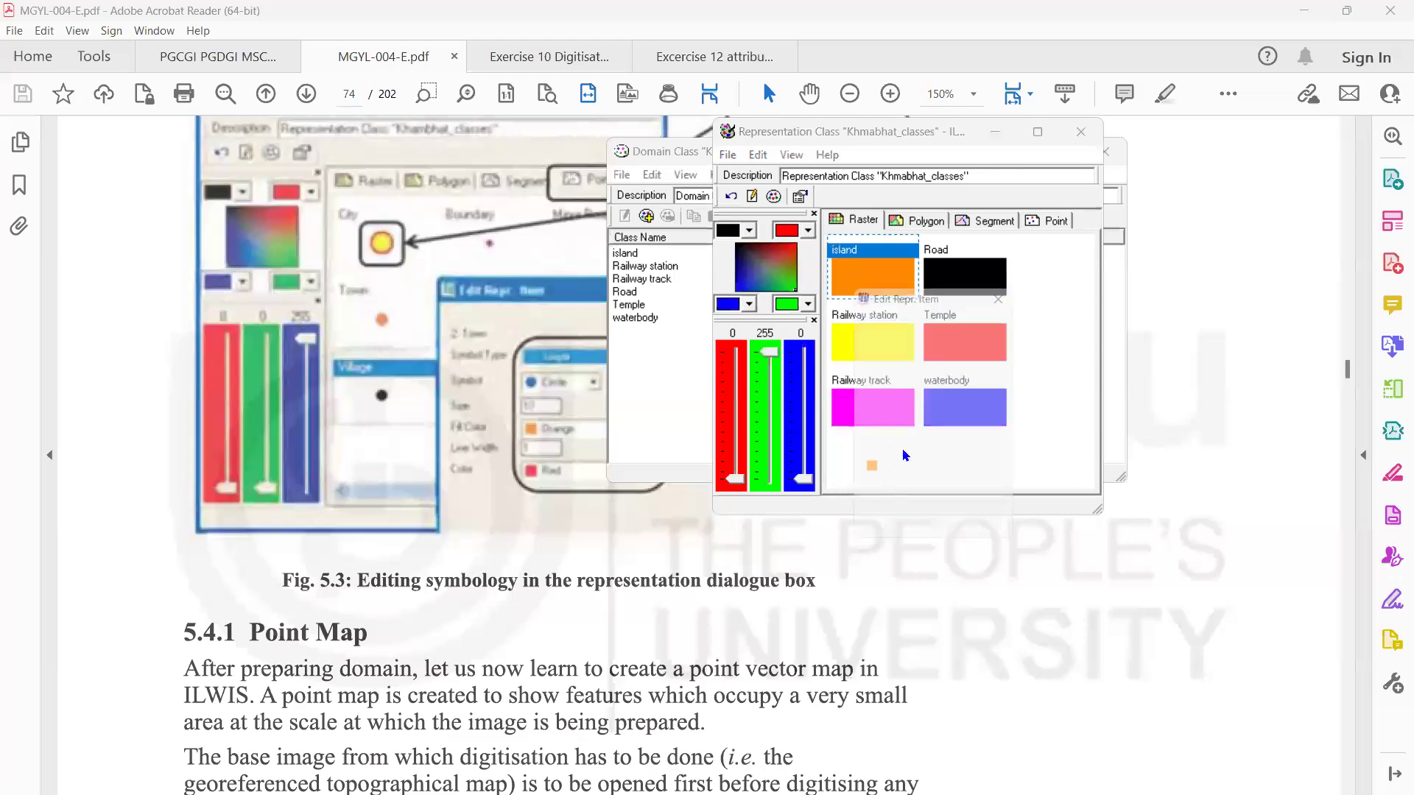
Set the raster colour of the island class to Brown
scroll(892, 471, down, 1)
click(895, 474)
click(888, 534)
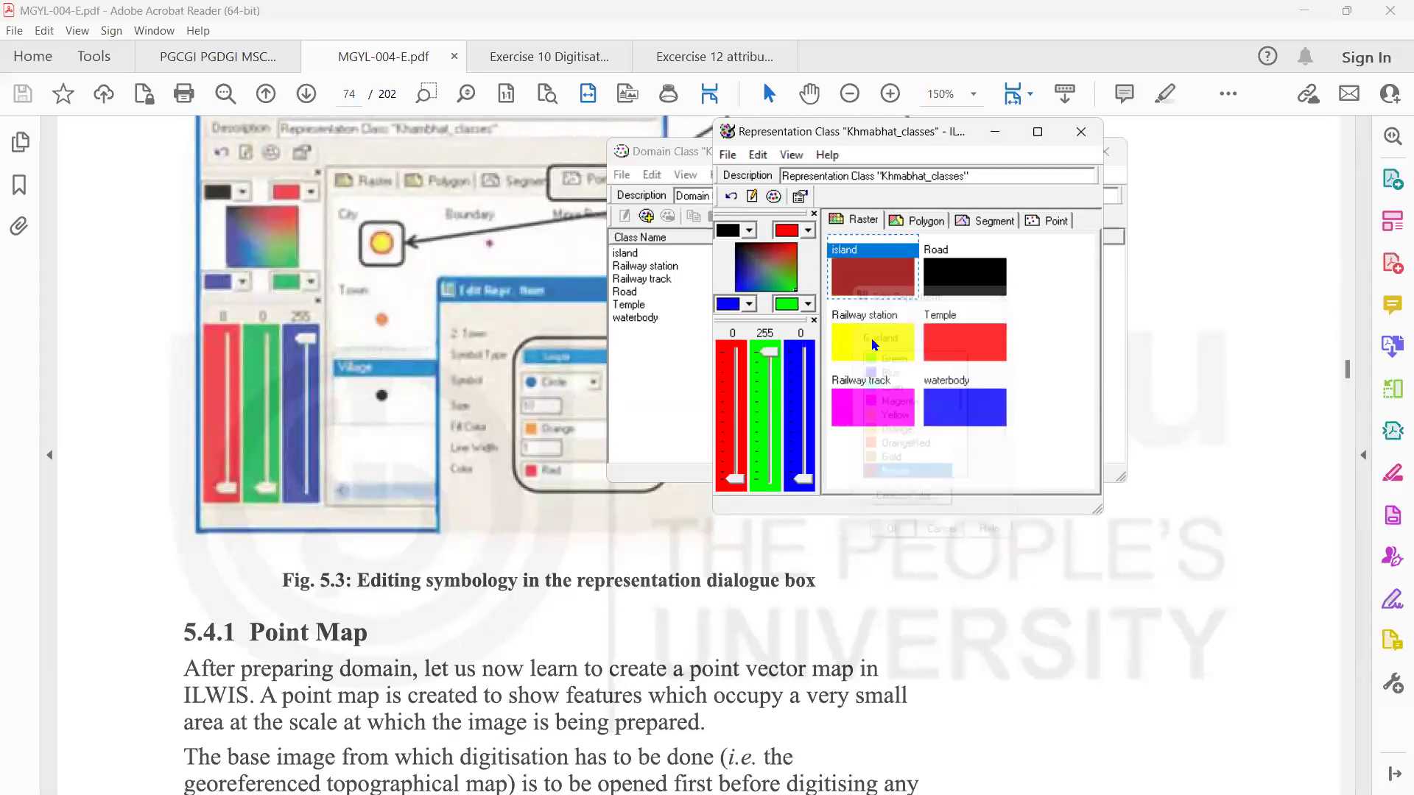
Set the raster colour of the Railway station class to Green
double_click(899, 312)
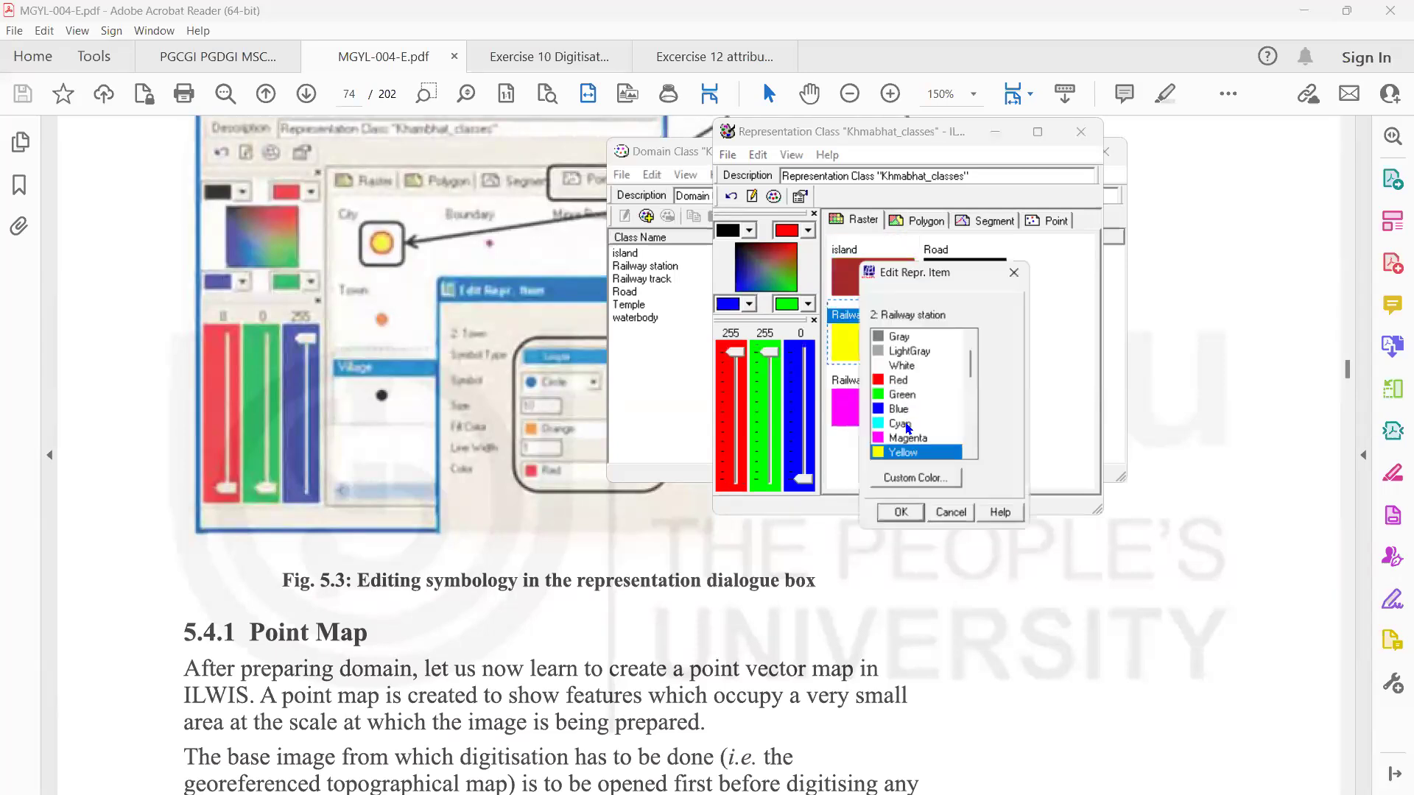
scroll(912, 430, down, 1)
scroll(929, 427, down, 1)
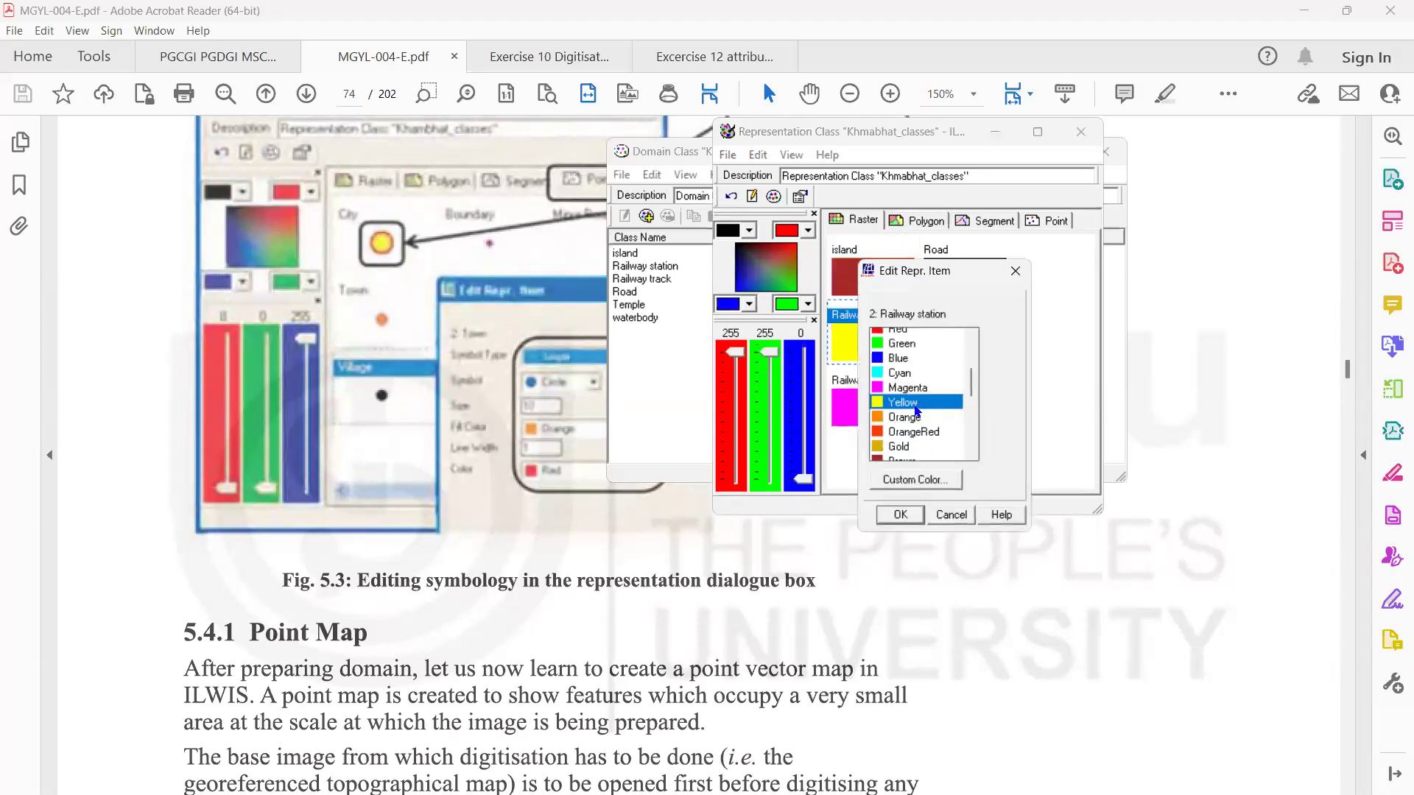
scroll(919, 411, down, 1)
scroll(897, 435, up, 3)
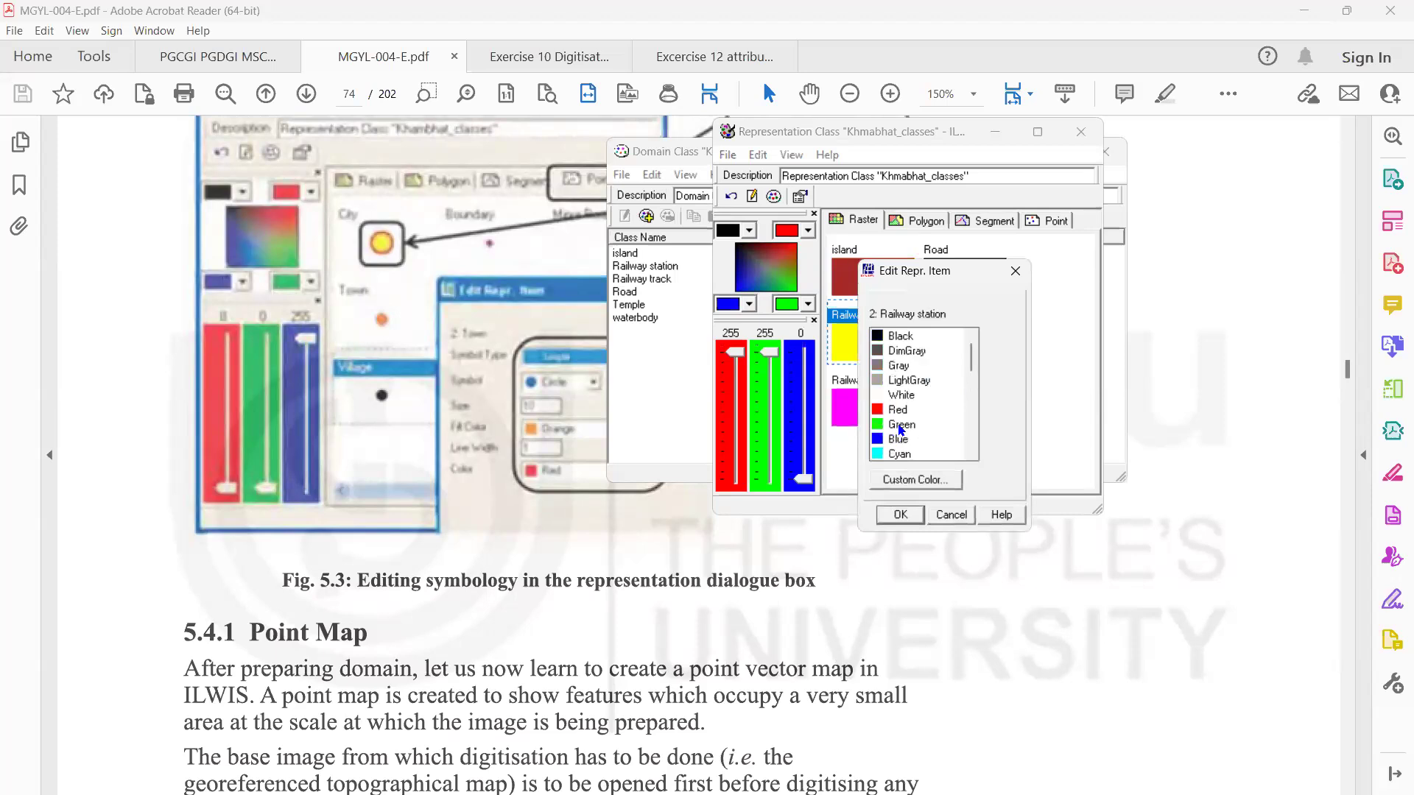
click(900, 427)
scroll(926, 435, down, 1)
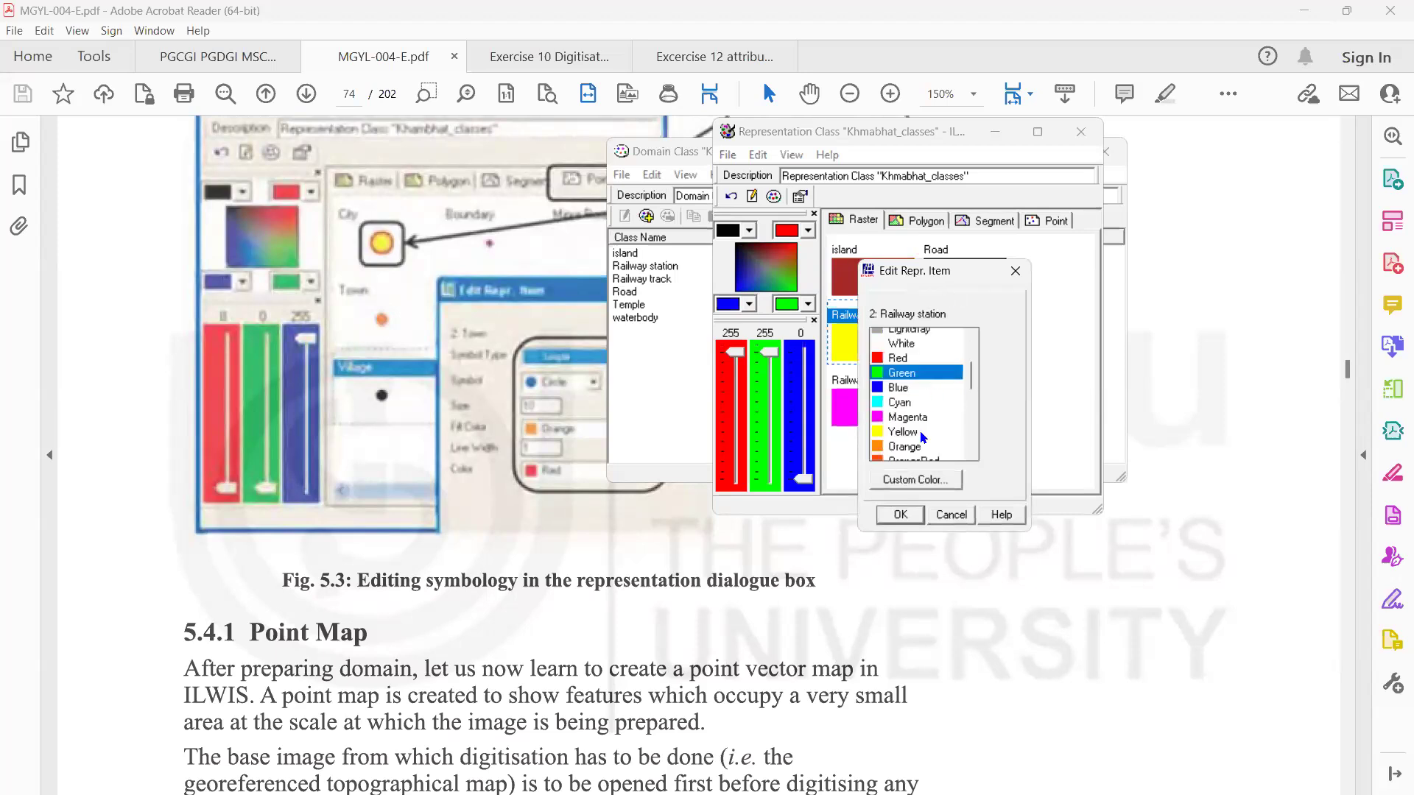
scroll(921, 431, down, 3)
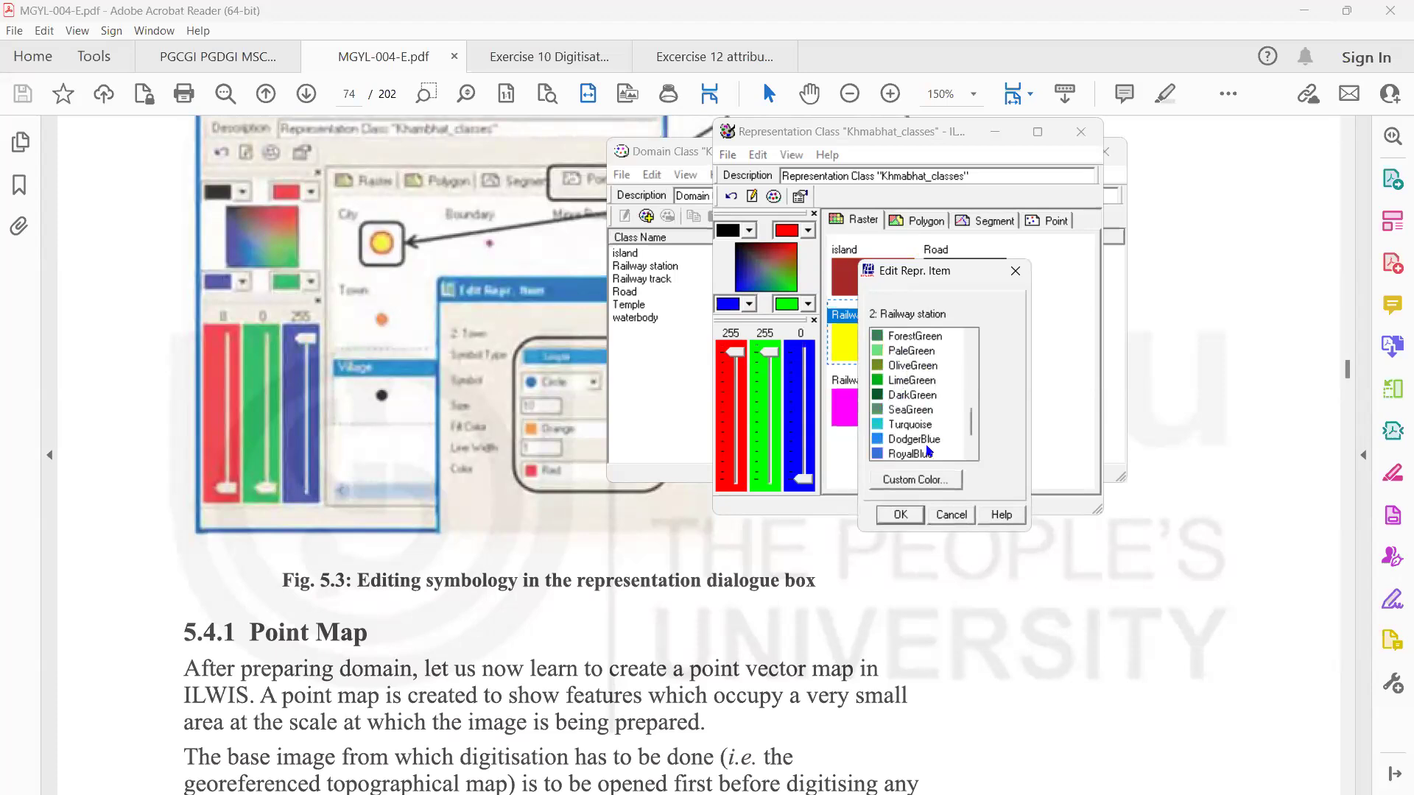
scroll(893, 491, down, 1)
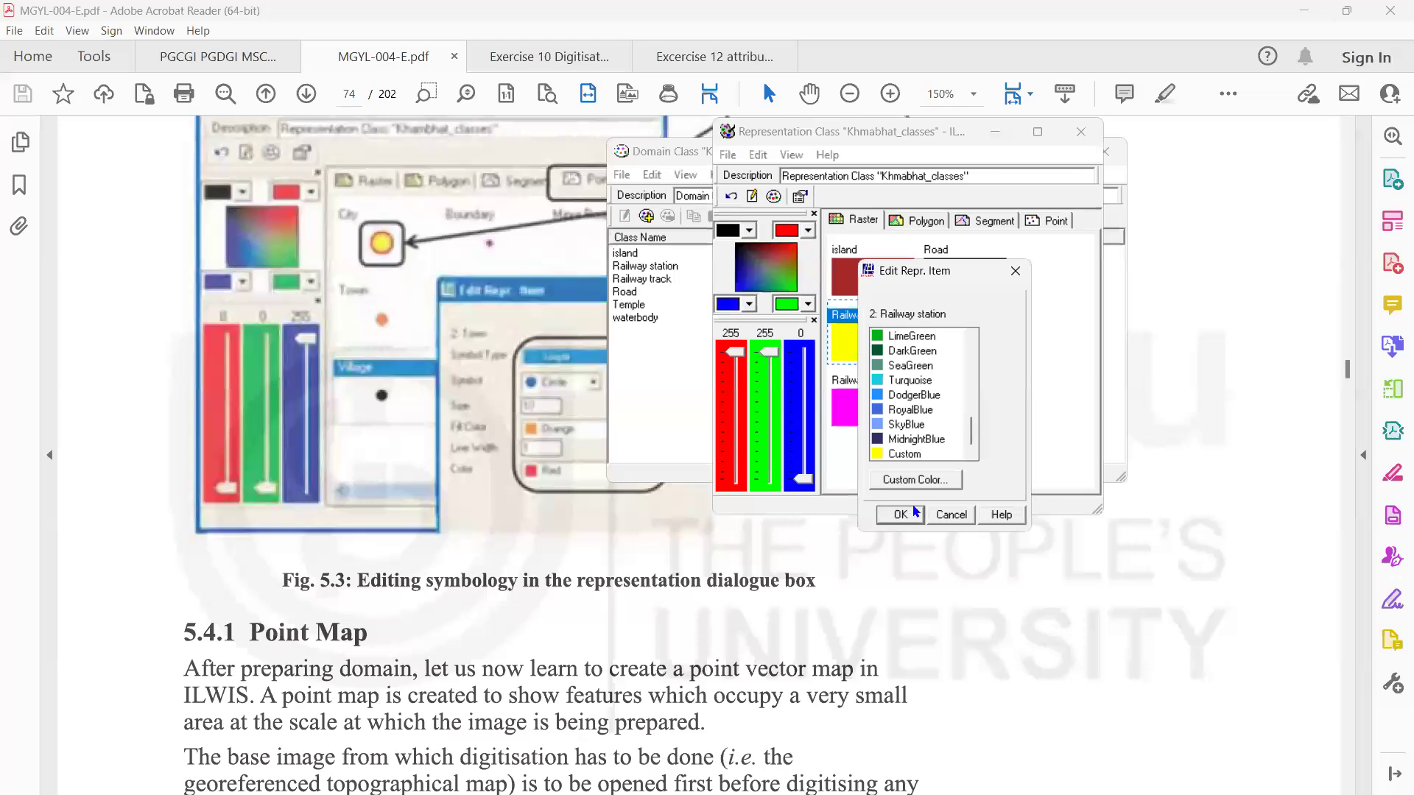
click(916, 511)
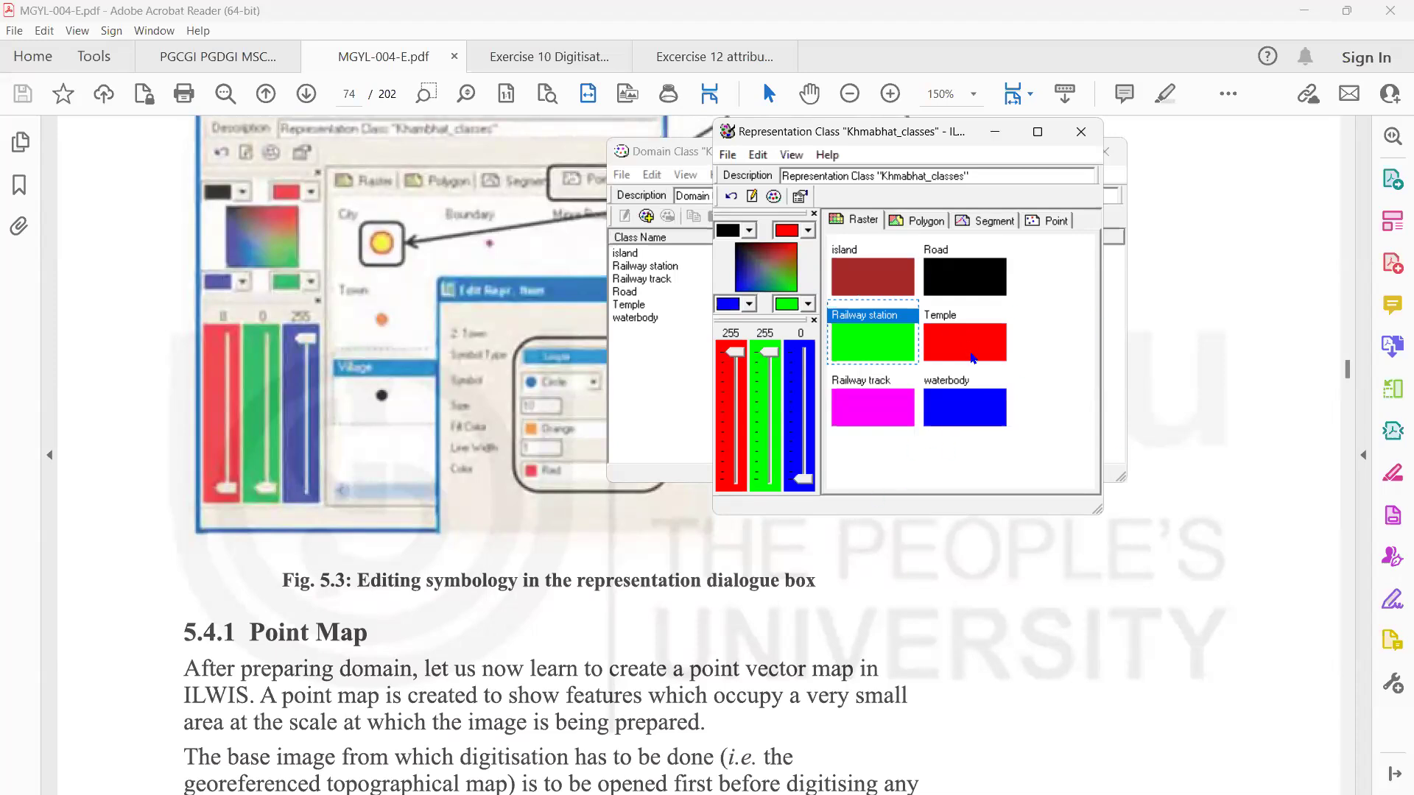
Set the raster colour of the Railway track class to Purple and close the Khmabhat_classes representation
double_click(873, 421)
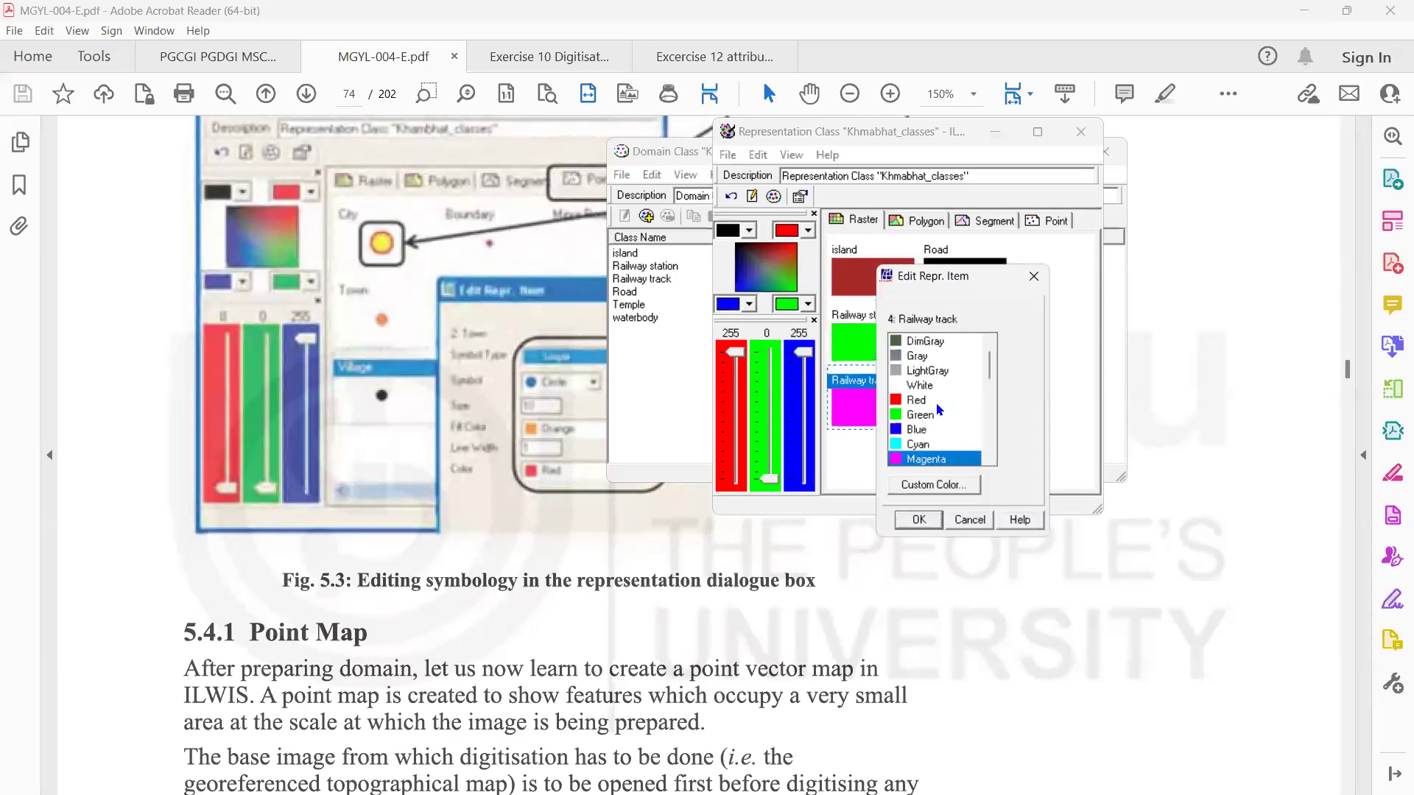
scroll(930, 383, up, 2)
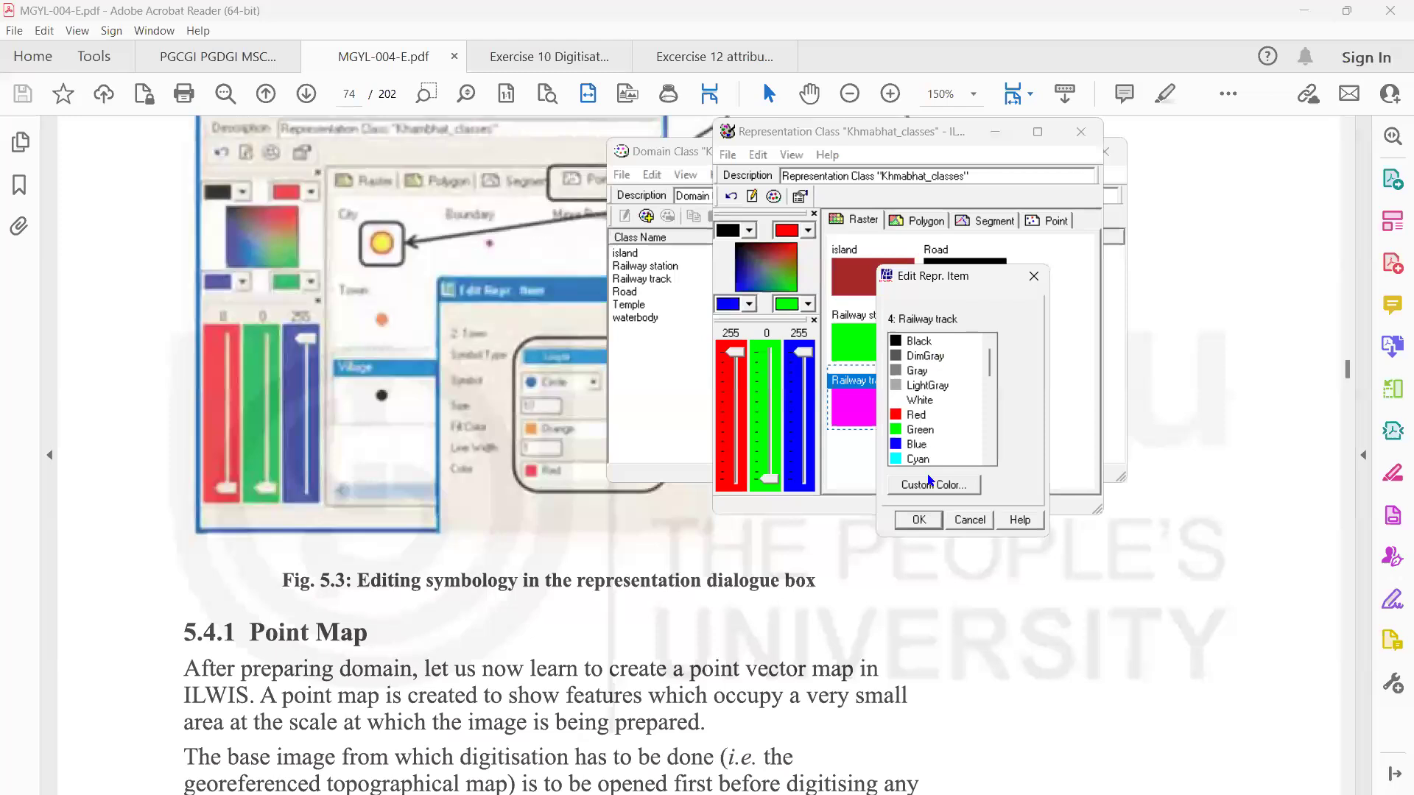
scroll(934, 431, down, 2)
scroll(935, 439, down, 2)
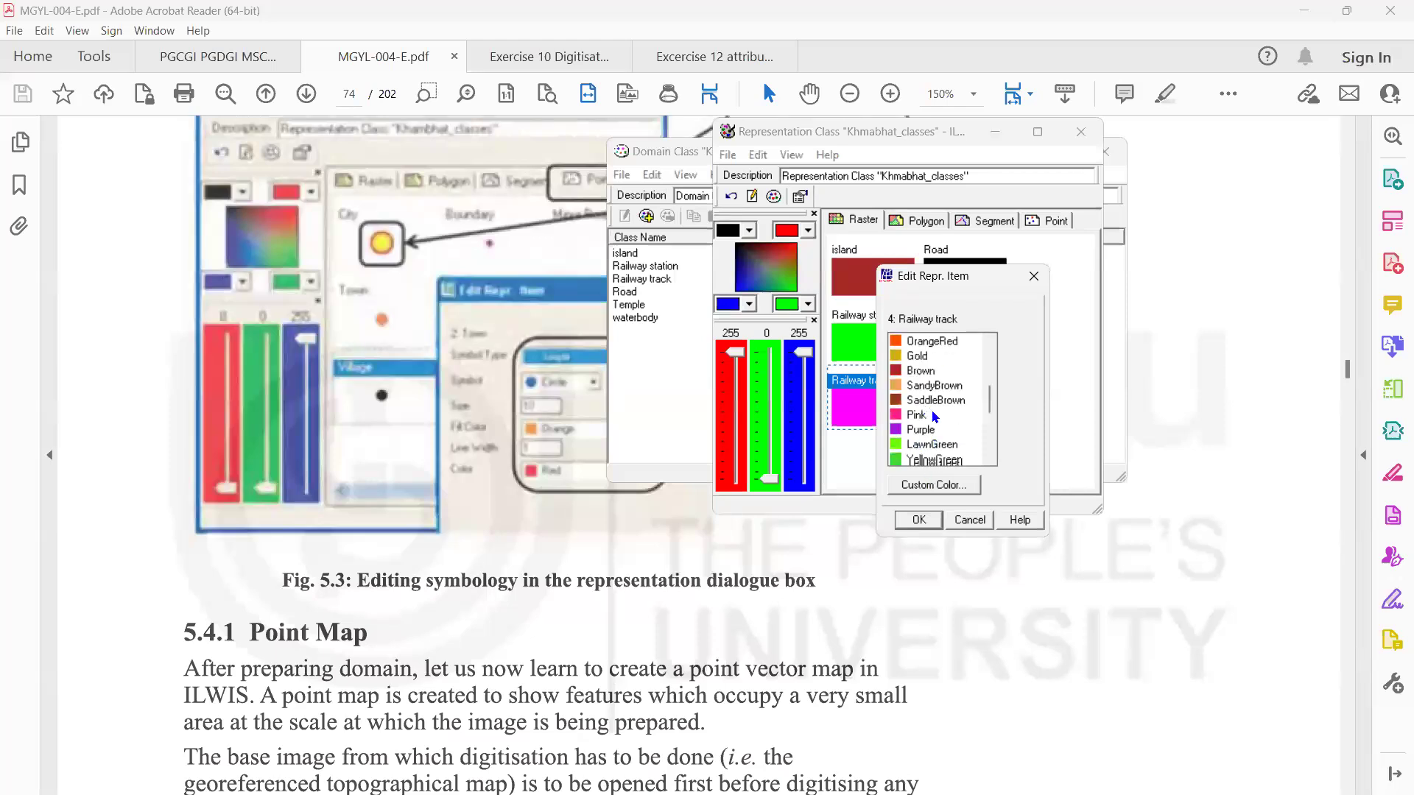
scroll(945, 429, down, 1)
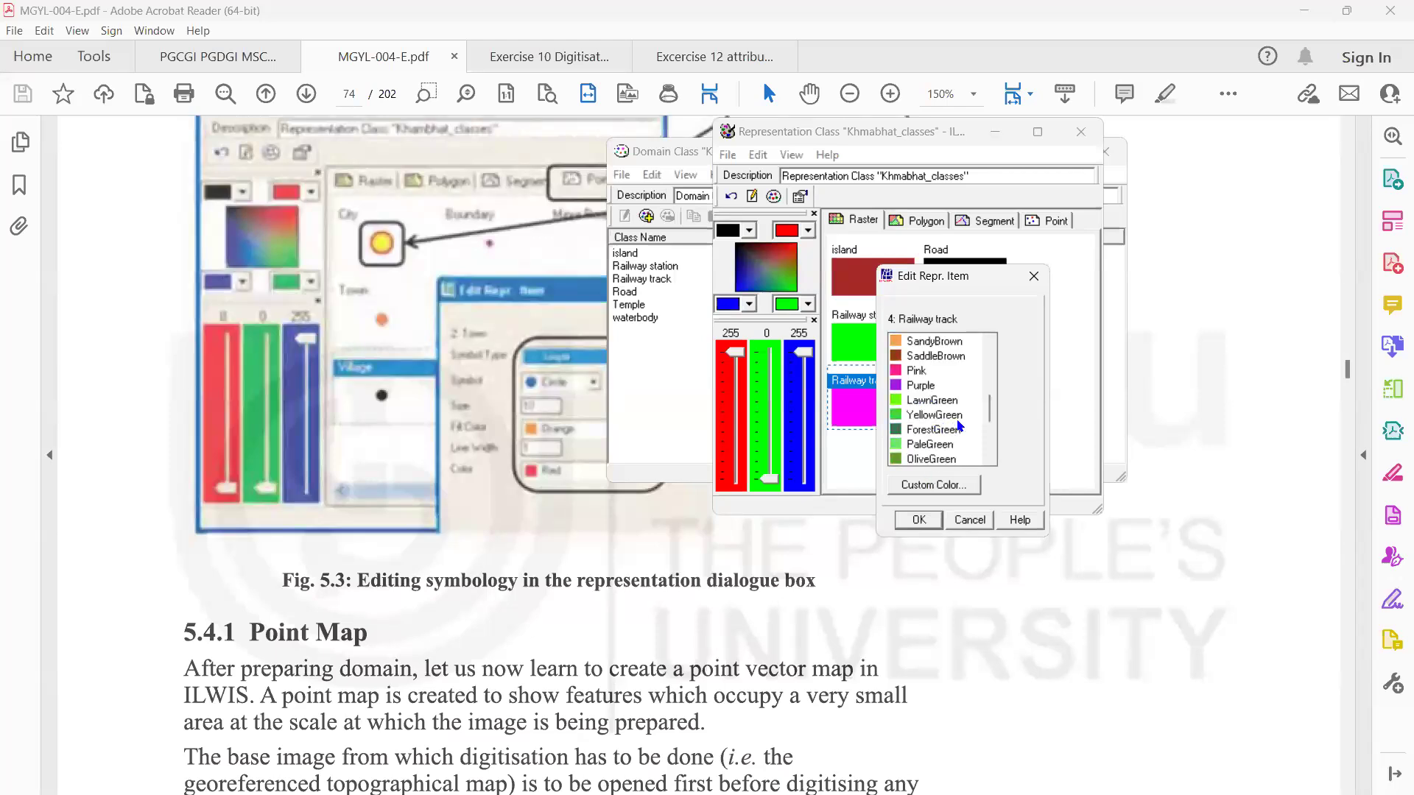
scroll(950, 438, down, 2)
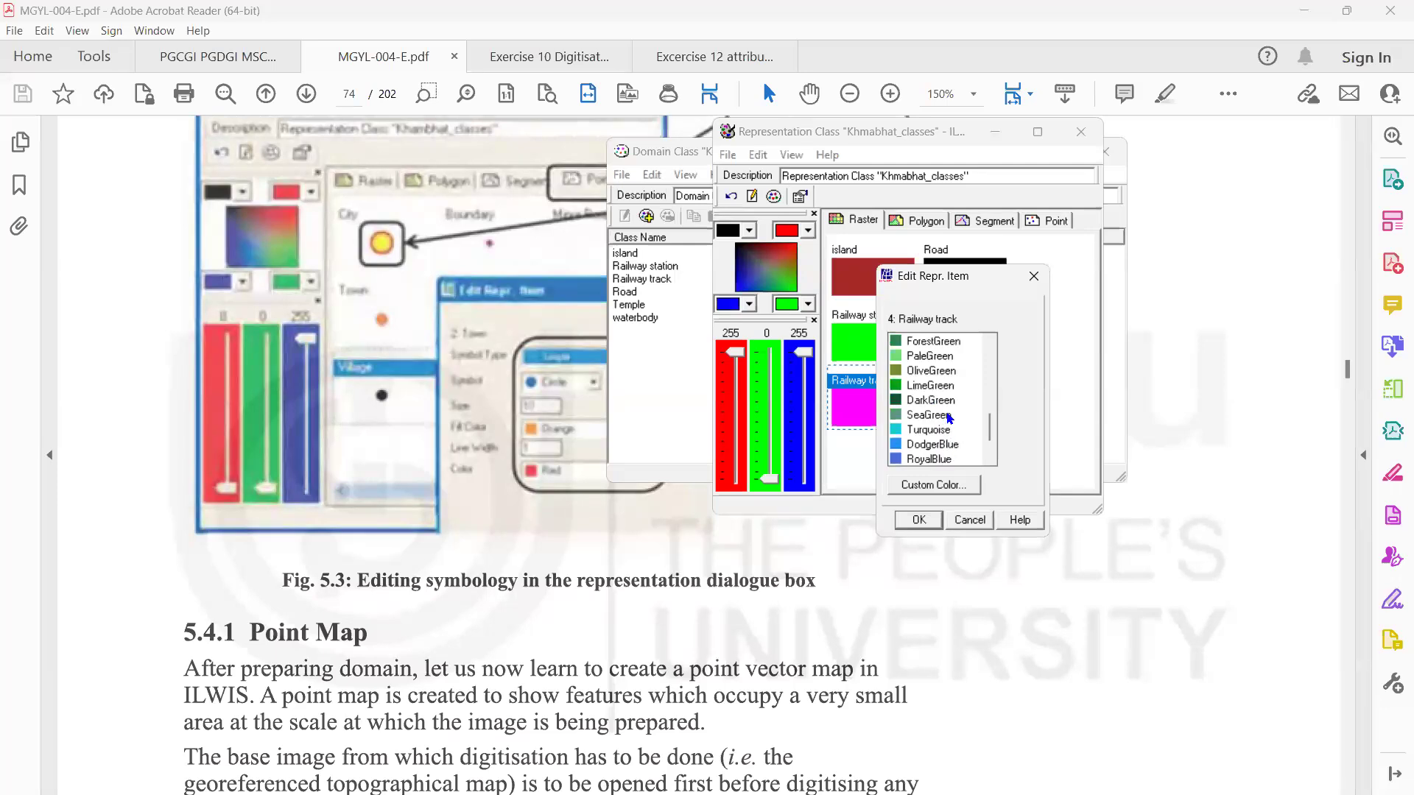
scroll(950, 427, down, 1)
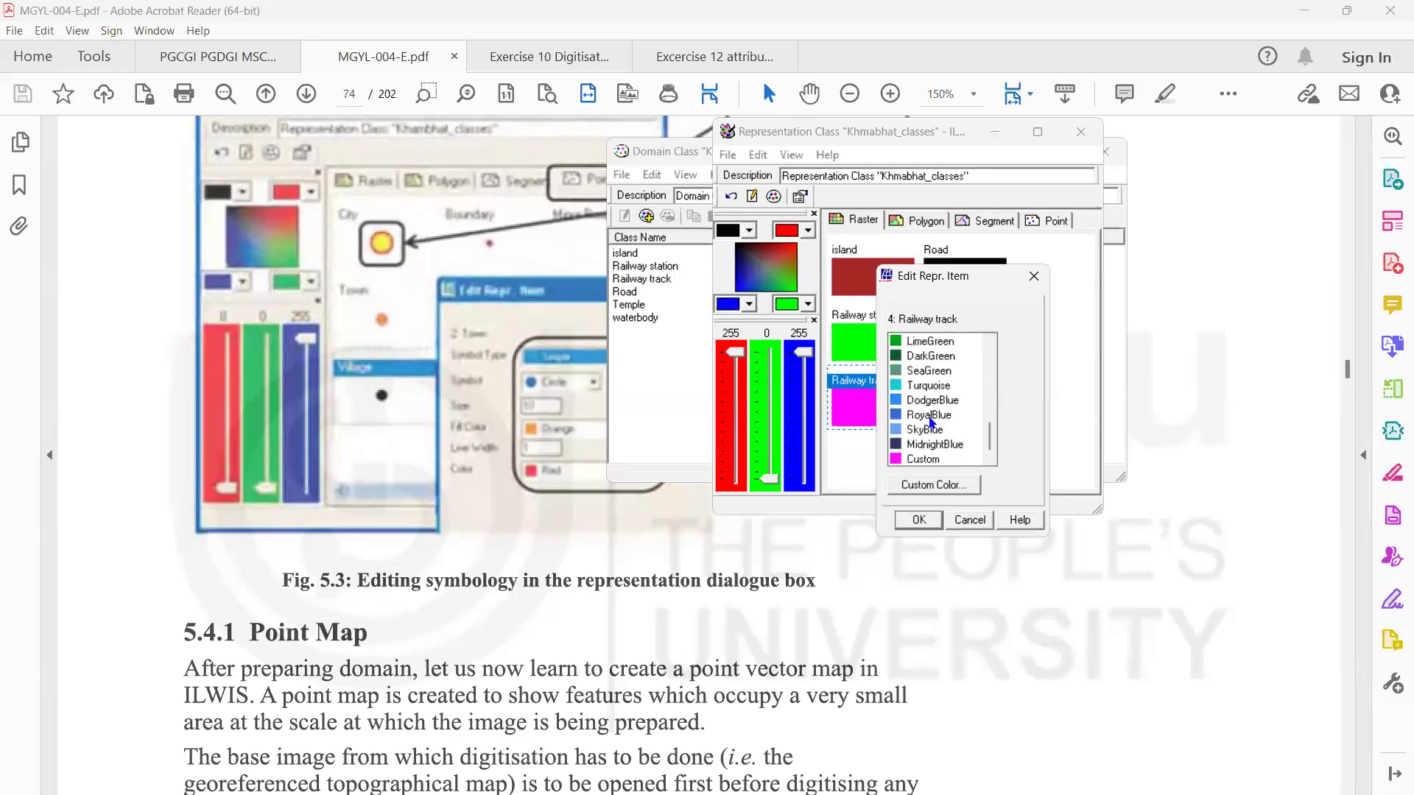
scroll(935, 396, up, 2)
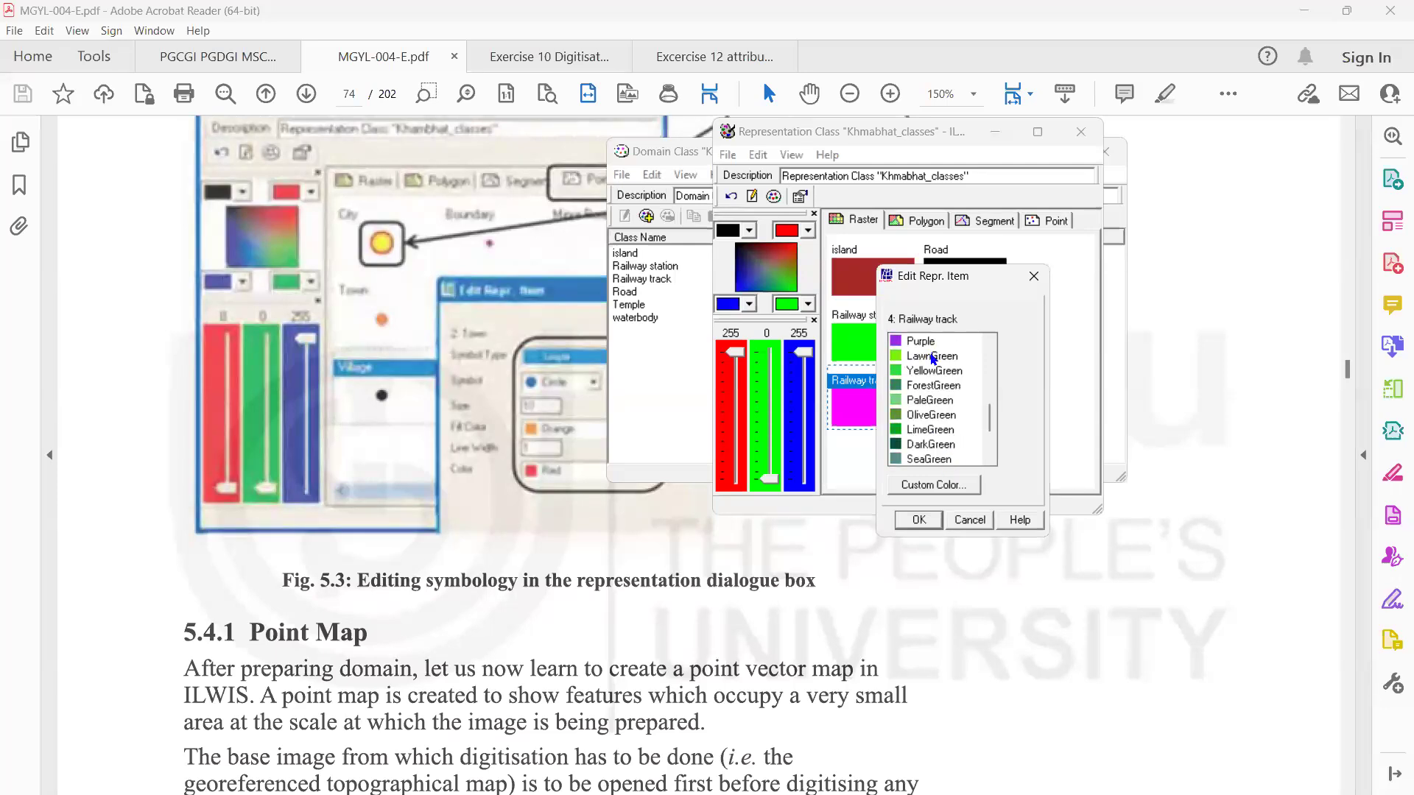
scroll(915, 384, up, 1)
click(915, 384)
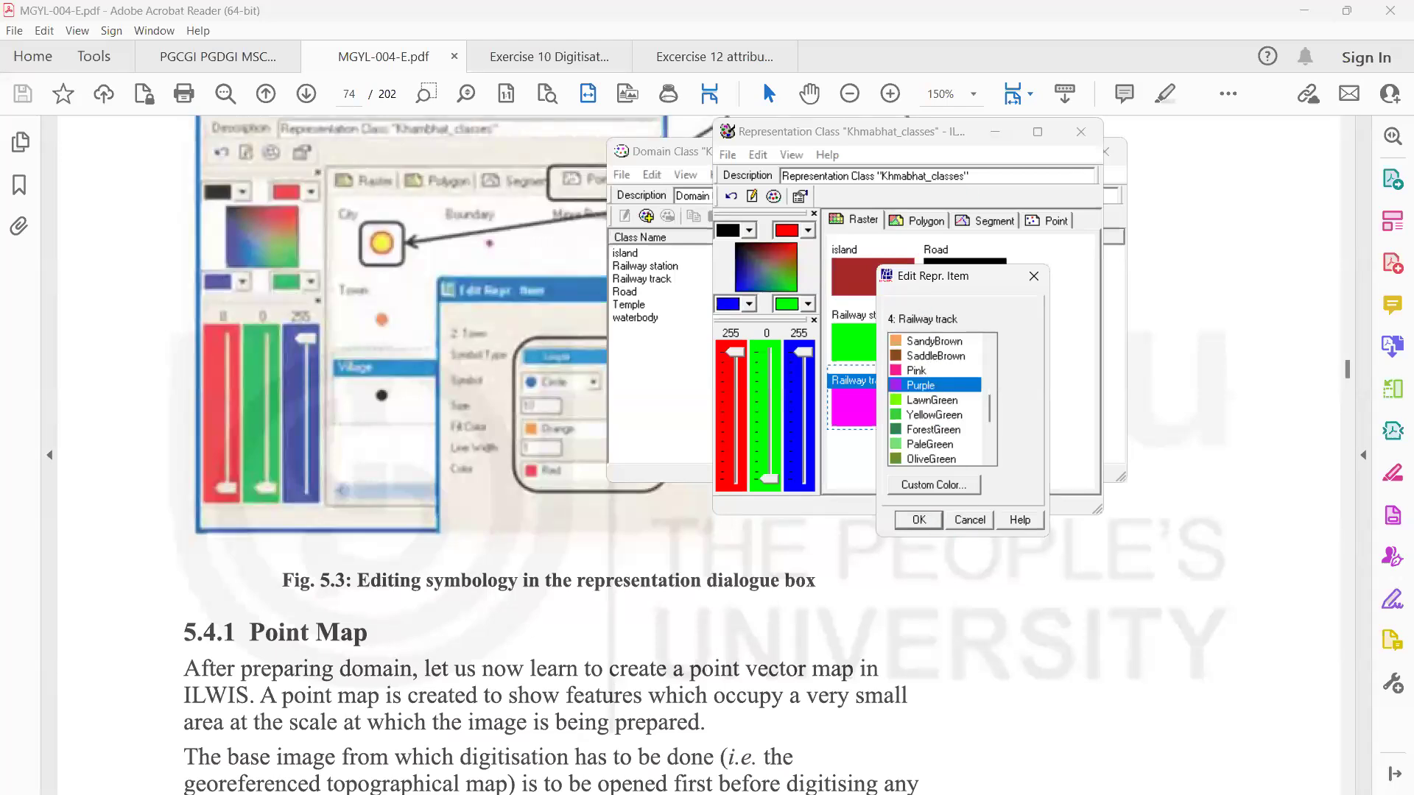
key(Return)
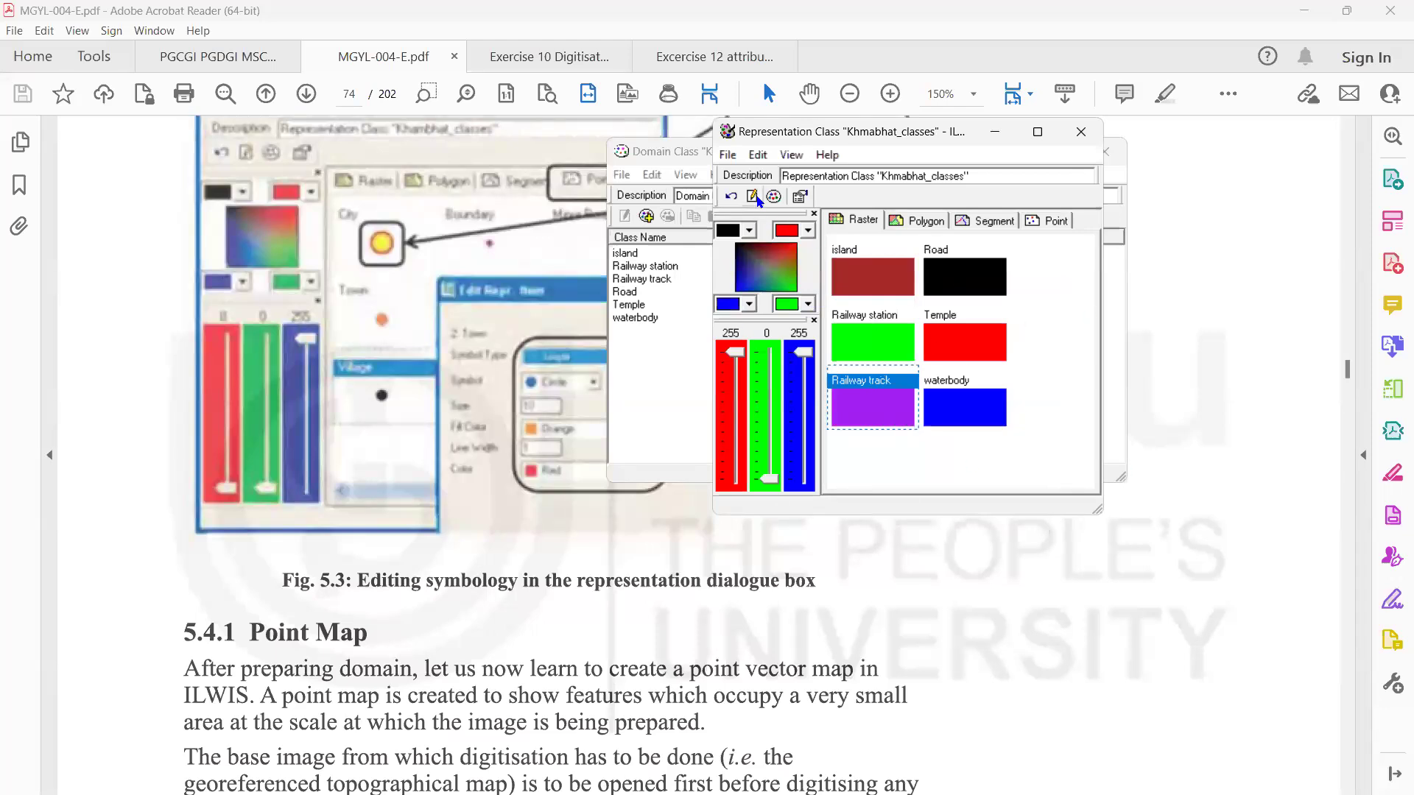
click(733, 156)
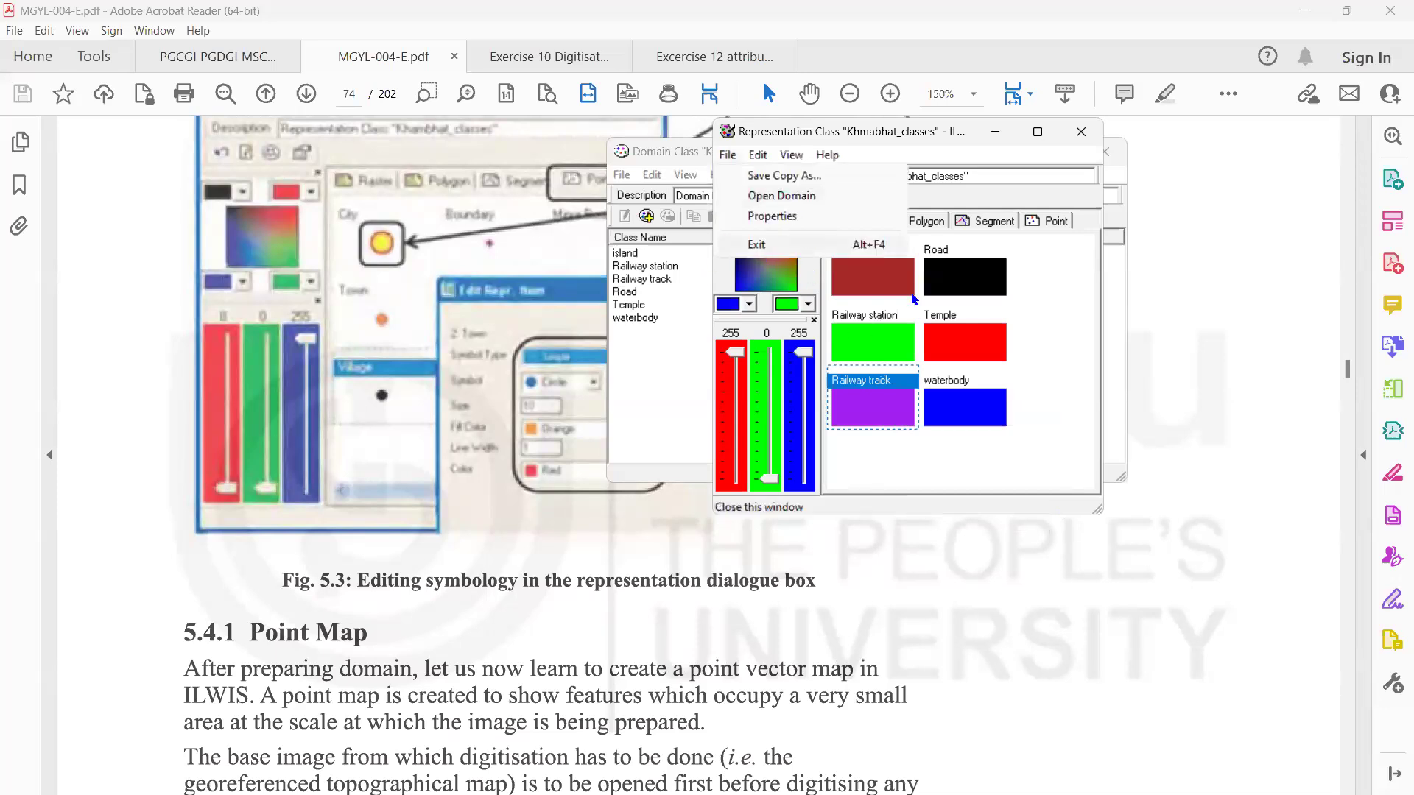
key(alt+F4)
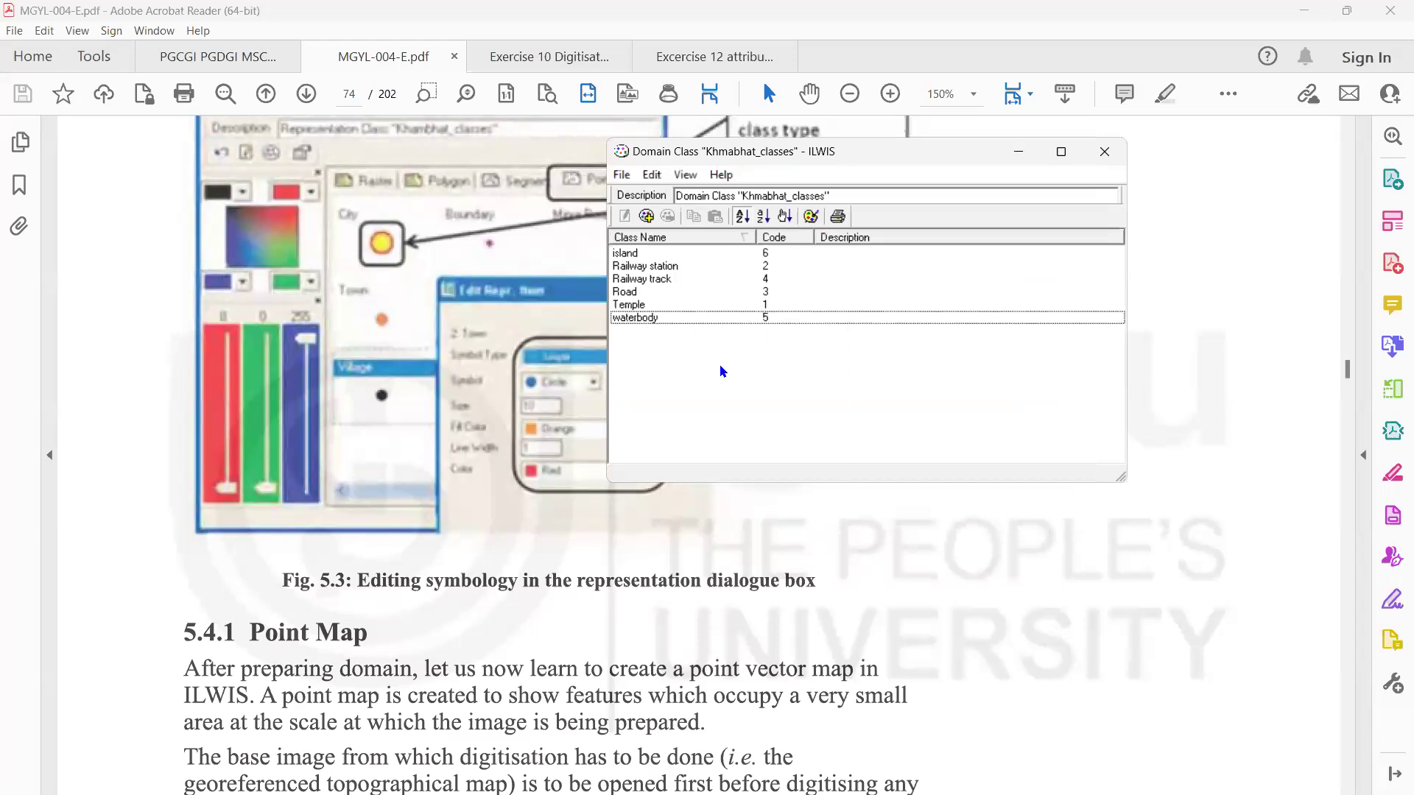
Switch to MGYL-004-E.pdf in Acrobat Reader and read the point map creation instructions in section 5.4.1
click(1105, 152)
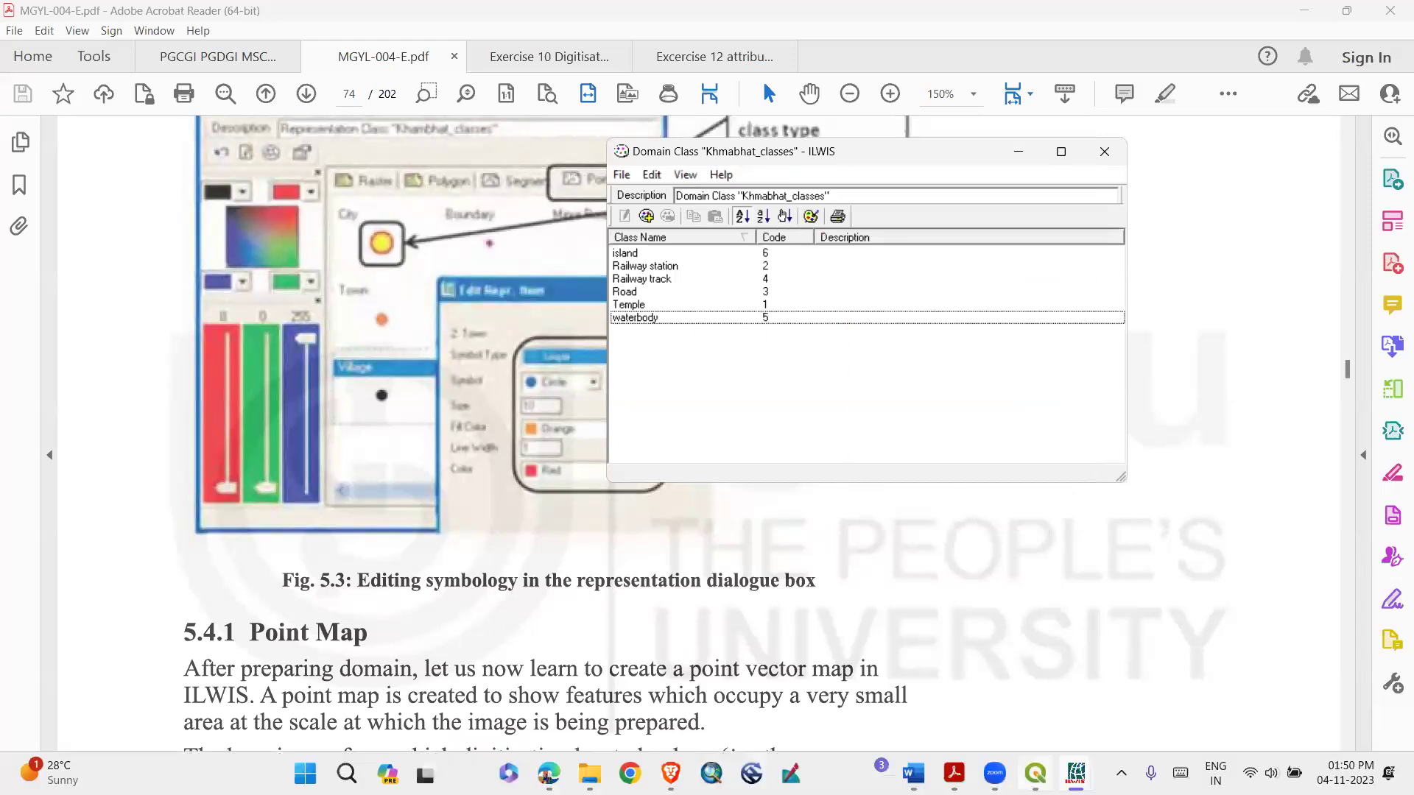
mouse_move(956, 772)
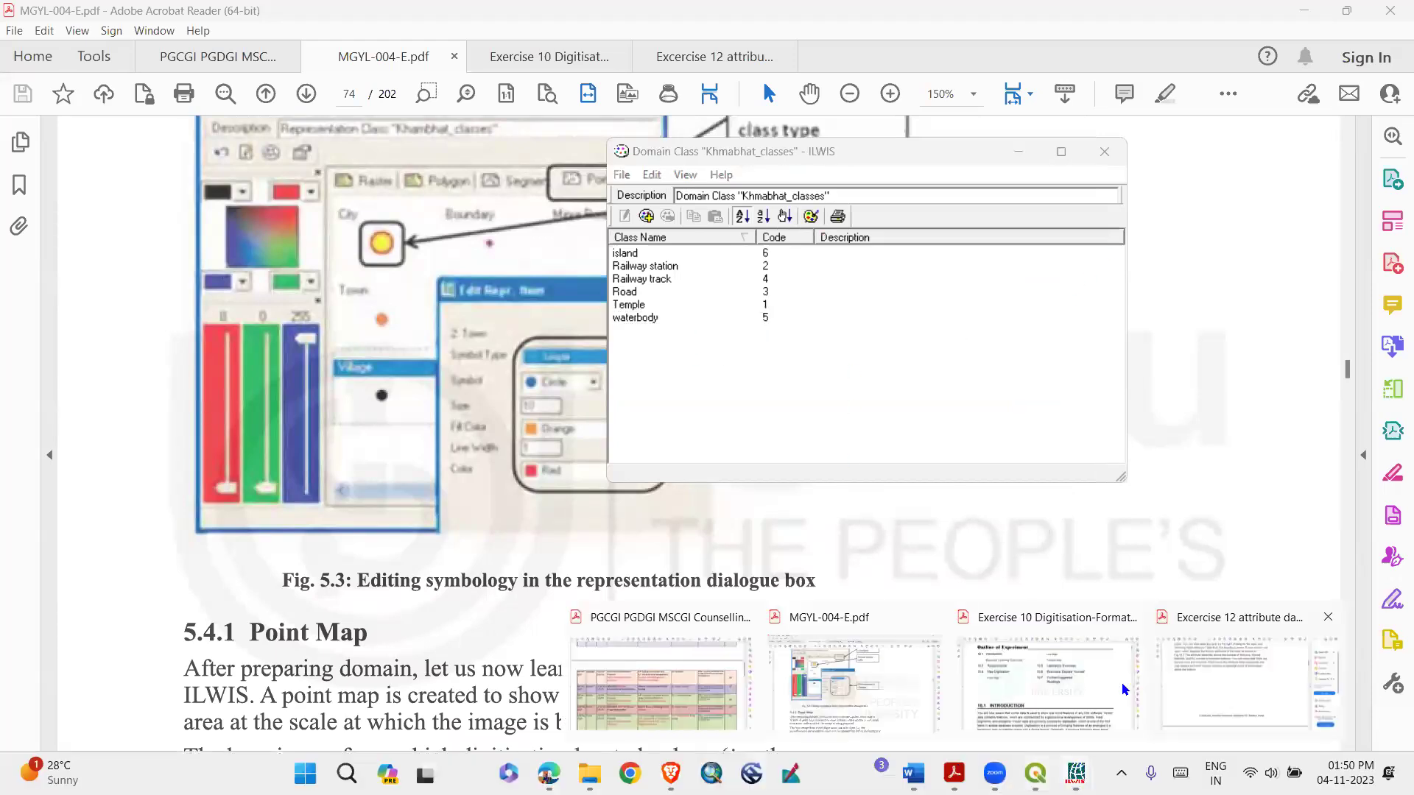
click(854, 685)
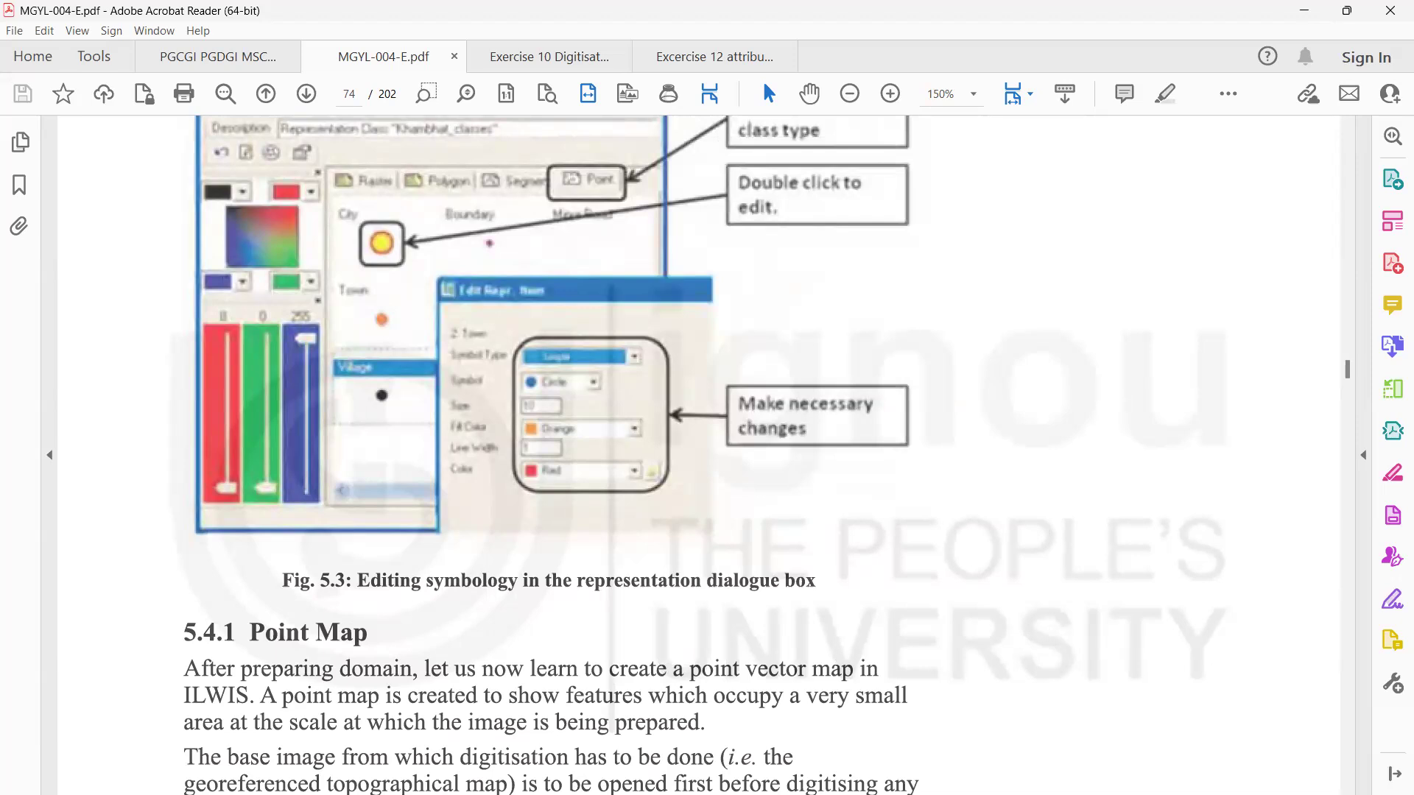
scroll(552, 457, down, 3)
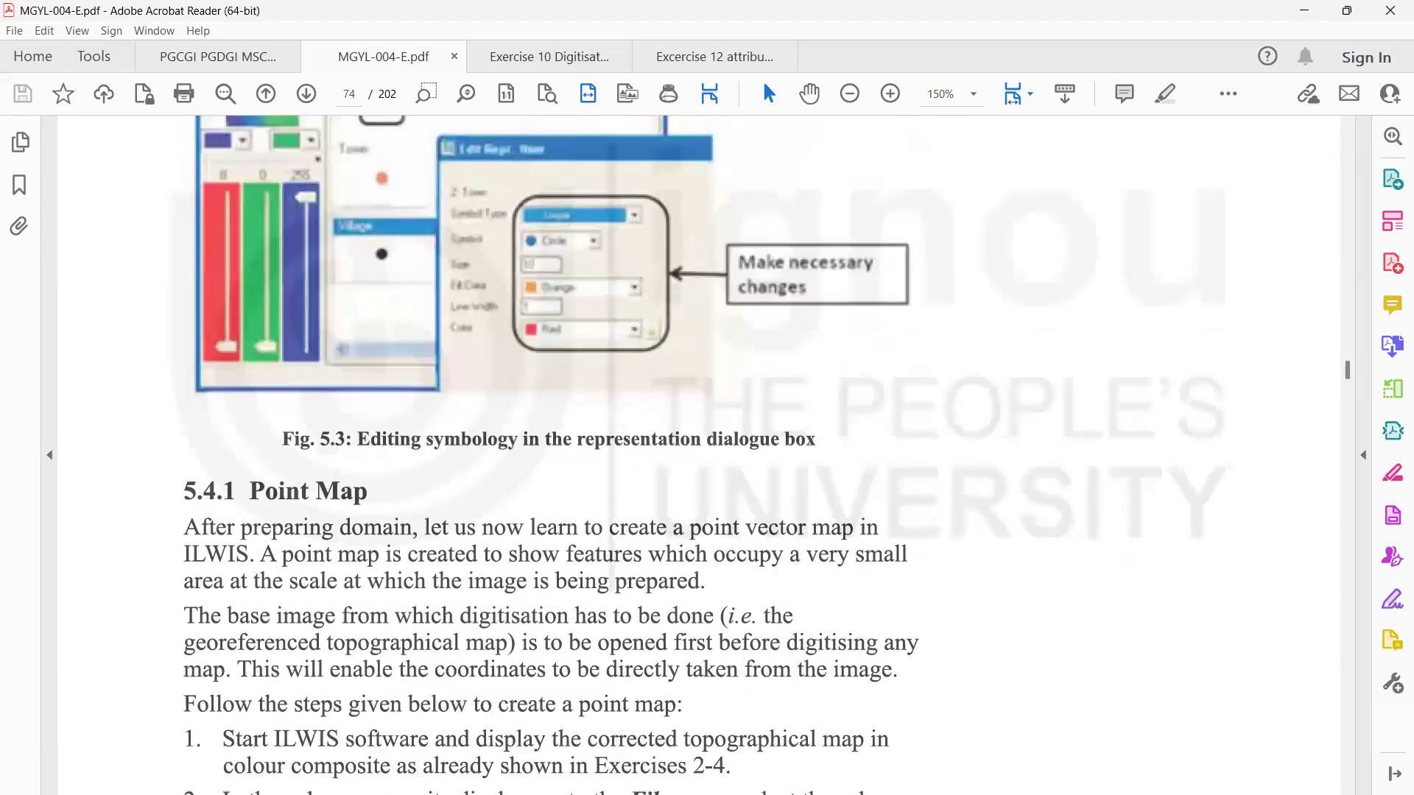
scroll(559, 453, up, 2)
scroll(556, 455, down, 3)
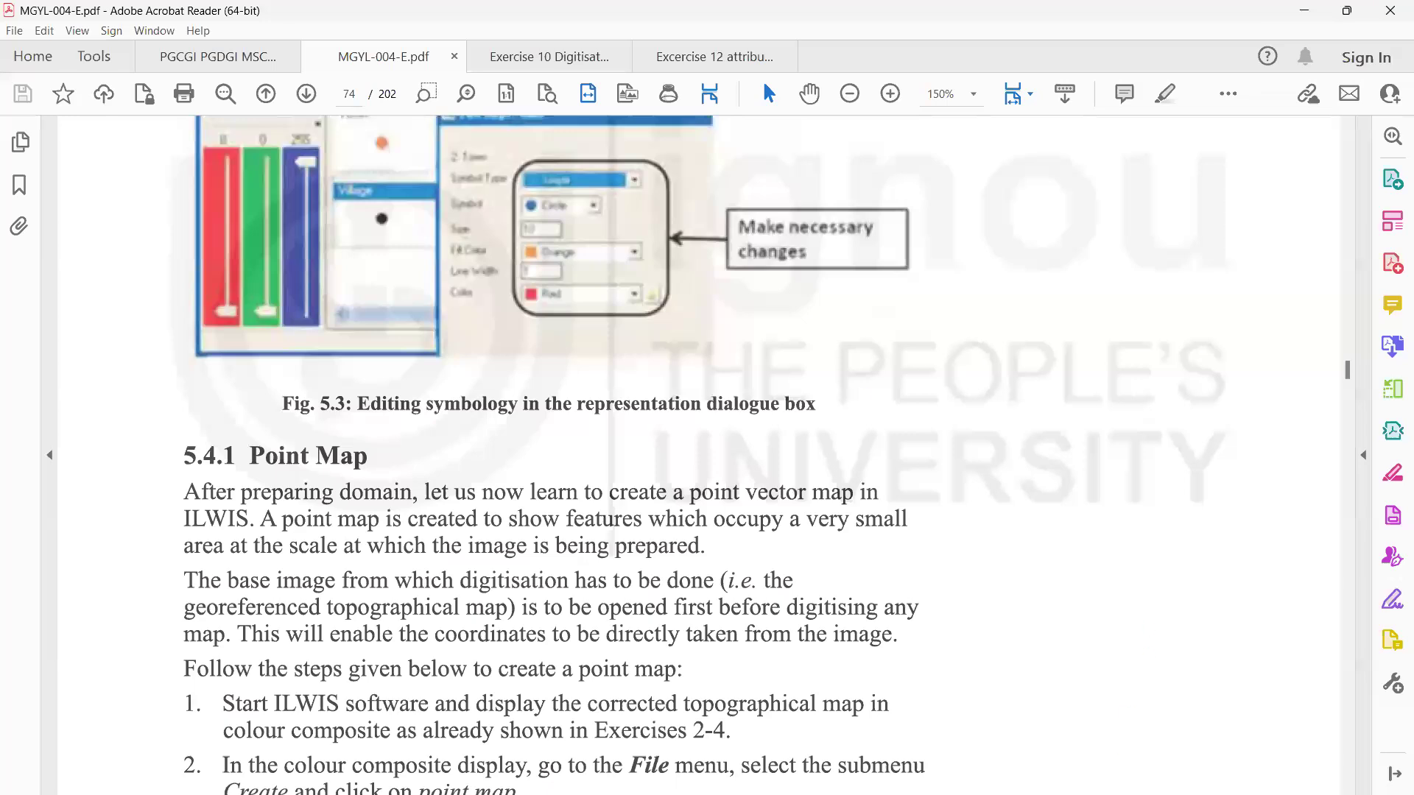
scroll(552, 456, down, 3)
scroll(556, 455, down, 2)
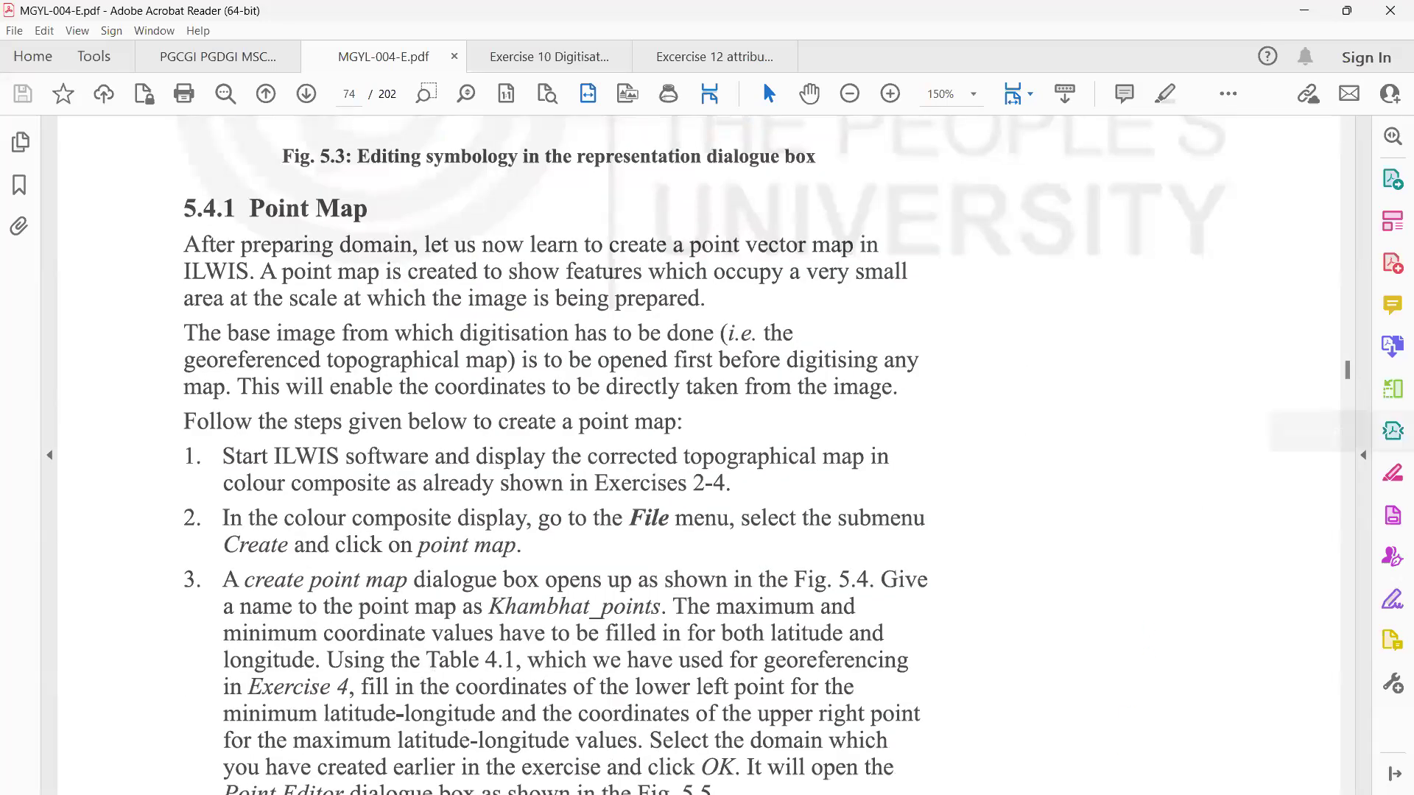
Switch to ILWIS, close the Khmabhat_classes domain window and maximize the nf-43-09 map window
mouse_move(590, 773)
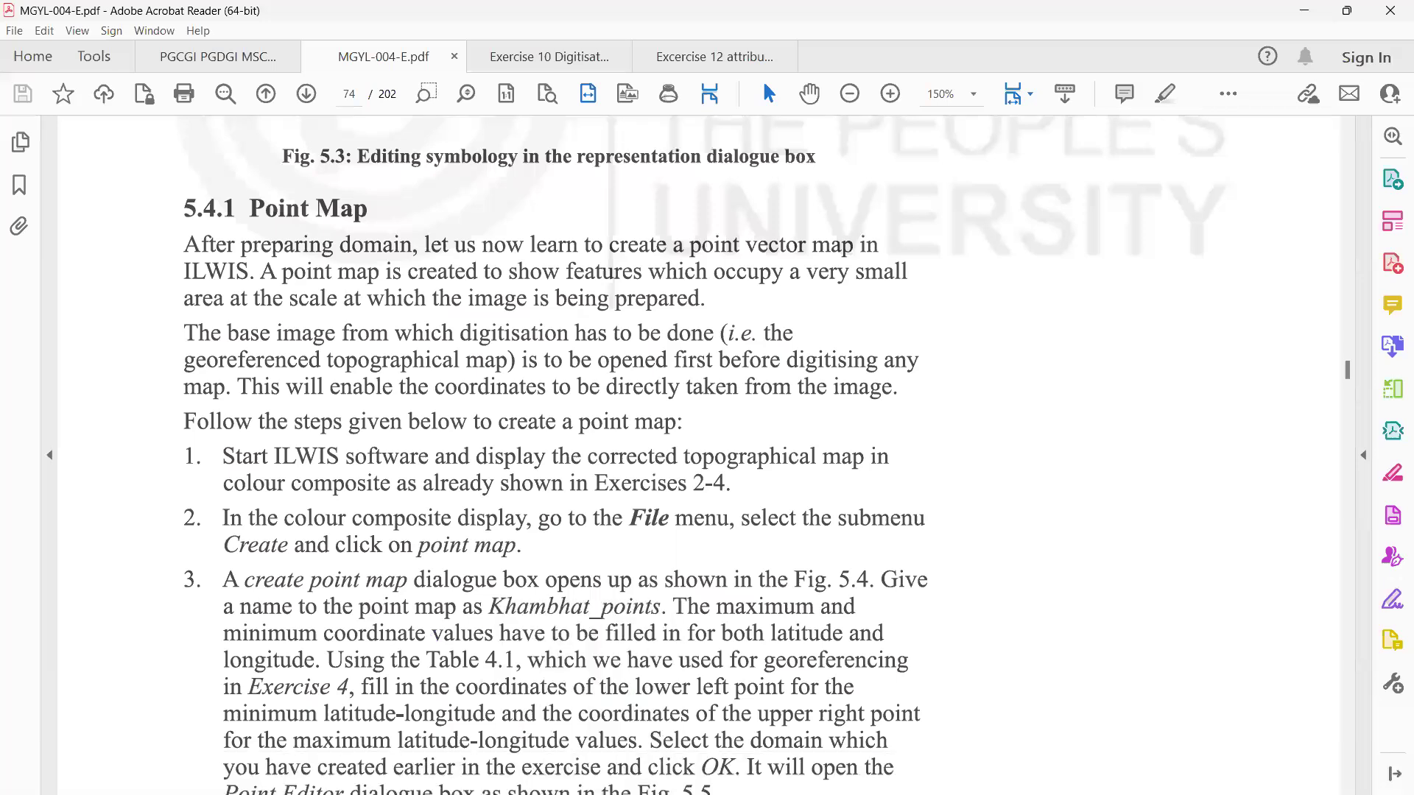
mouse_move(1076, 774)
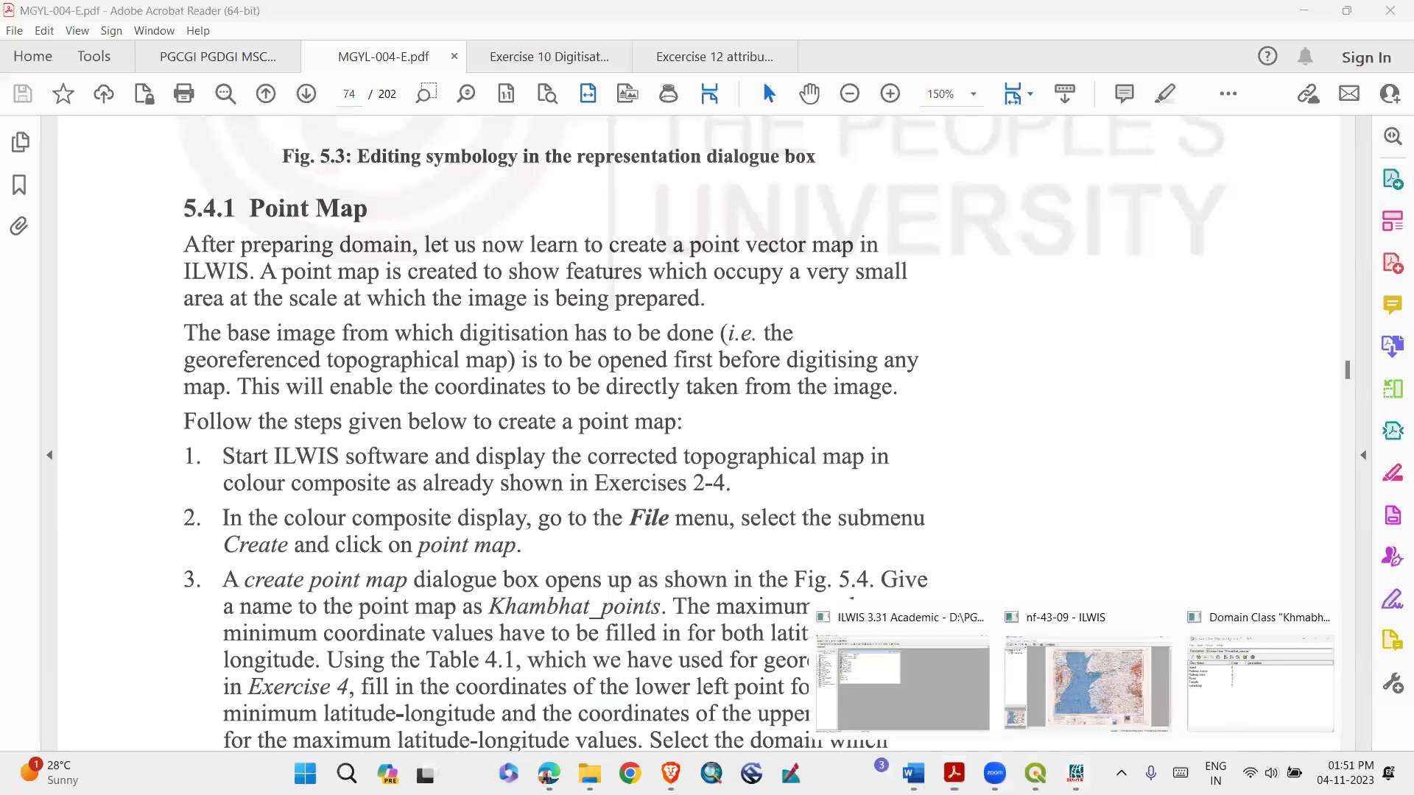
click(1087, 681)
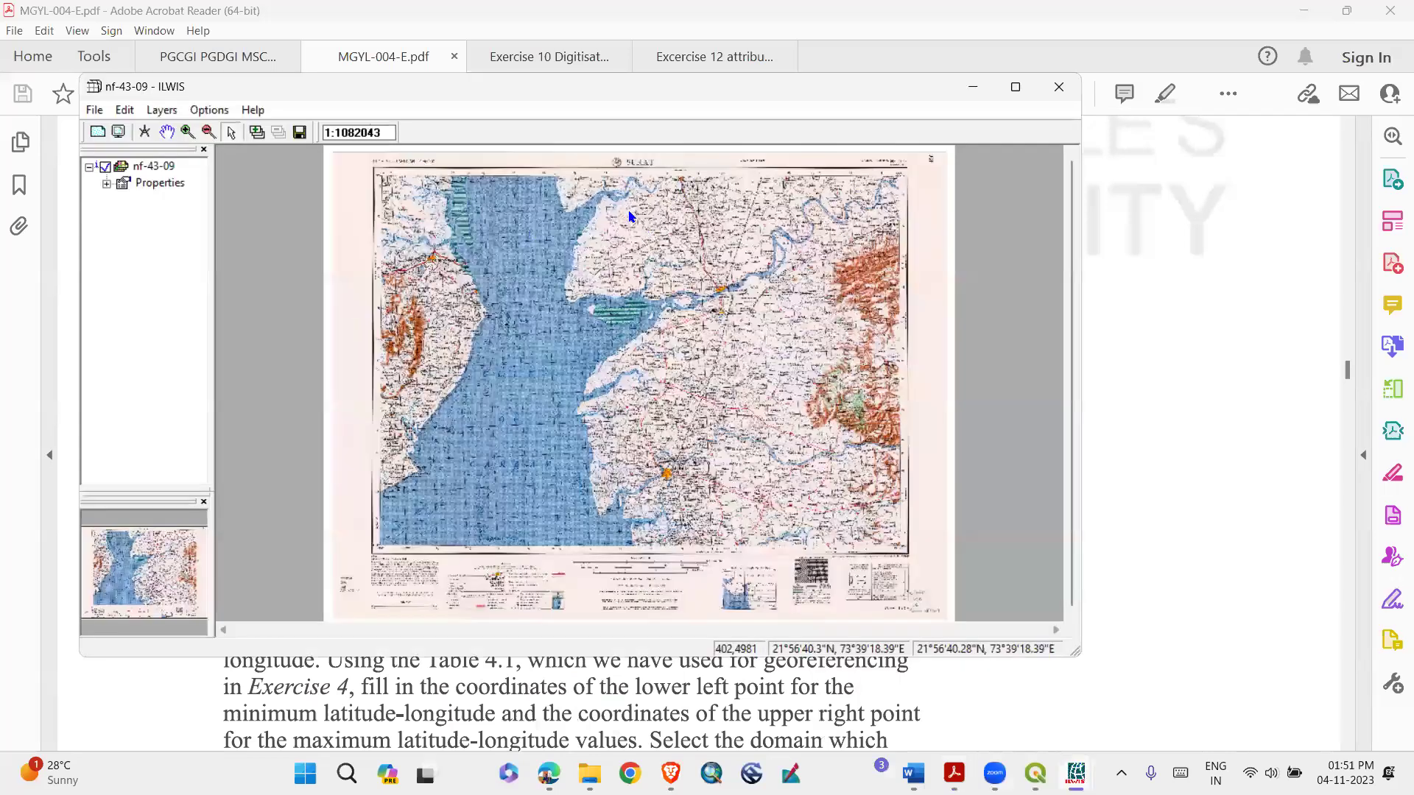
click(1237, 681)
click(622, 175)
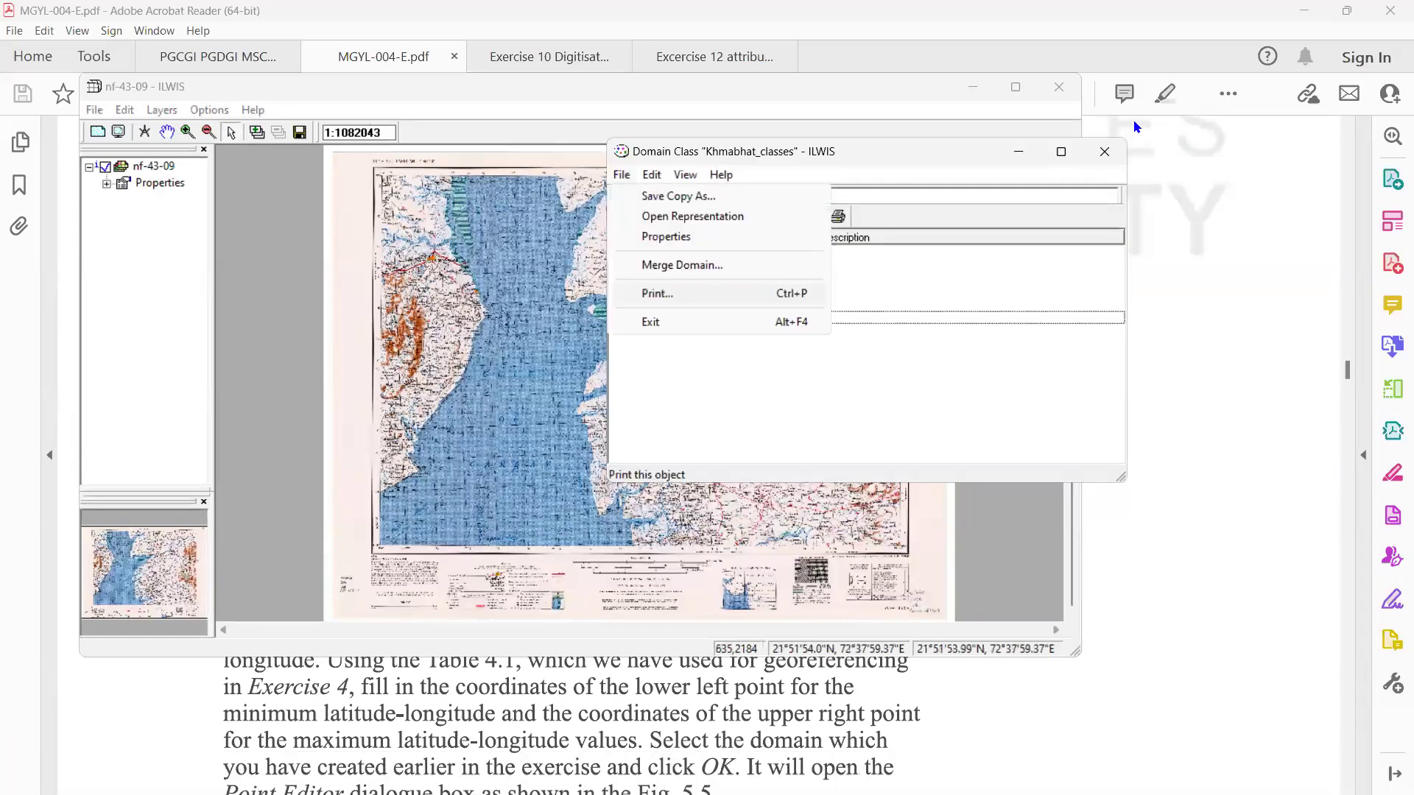
key(alt+F4)
click(1015, 86)
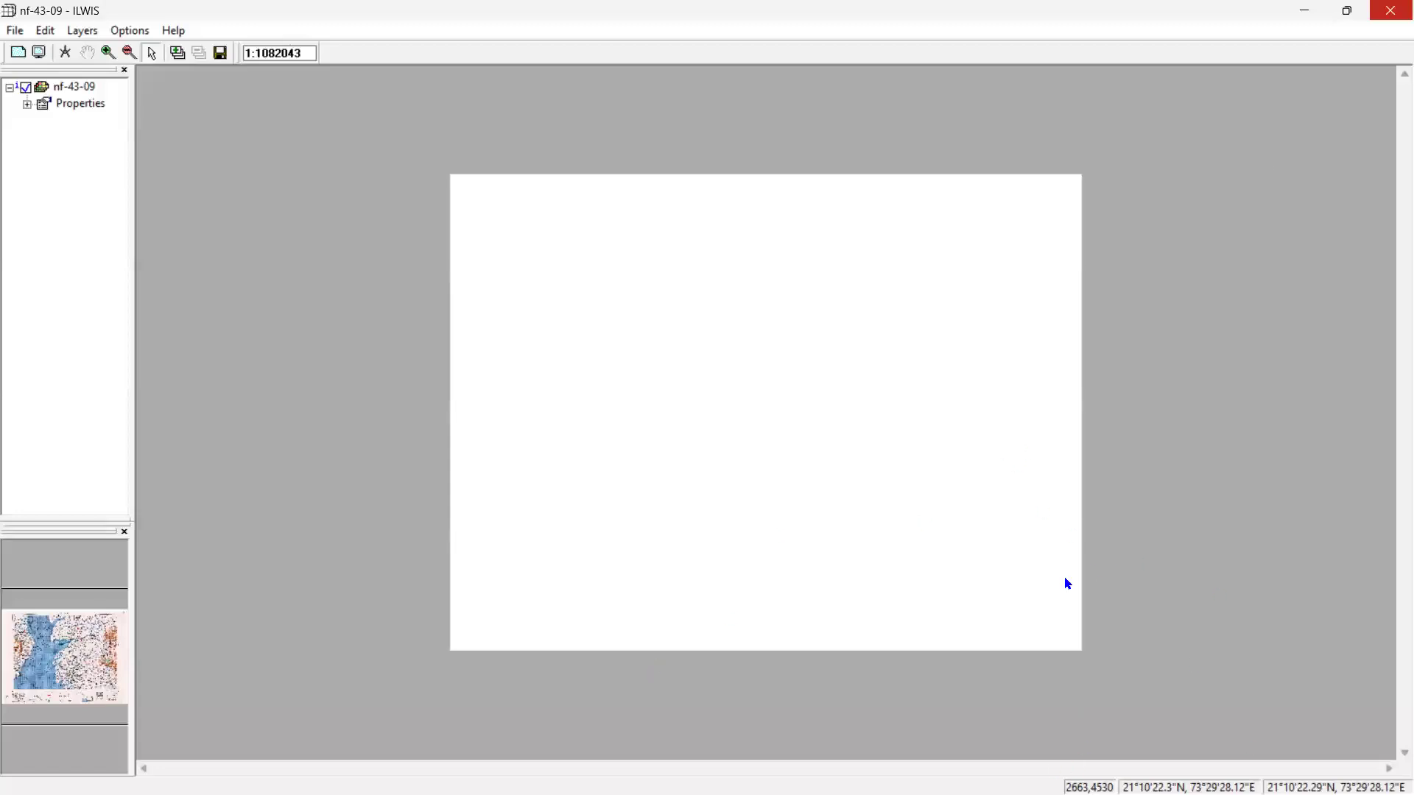
Start creating a new point map from the nf-43-09 map window
click(1297, 17)
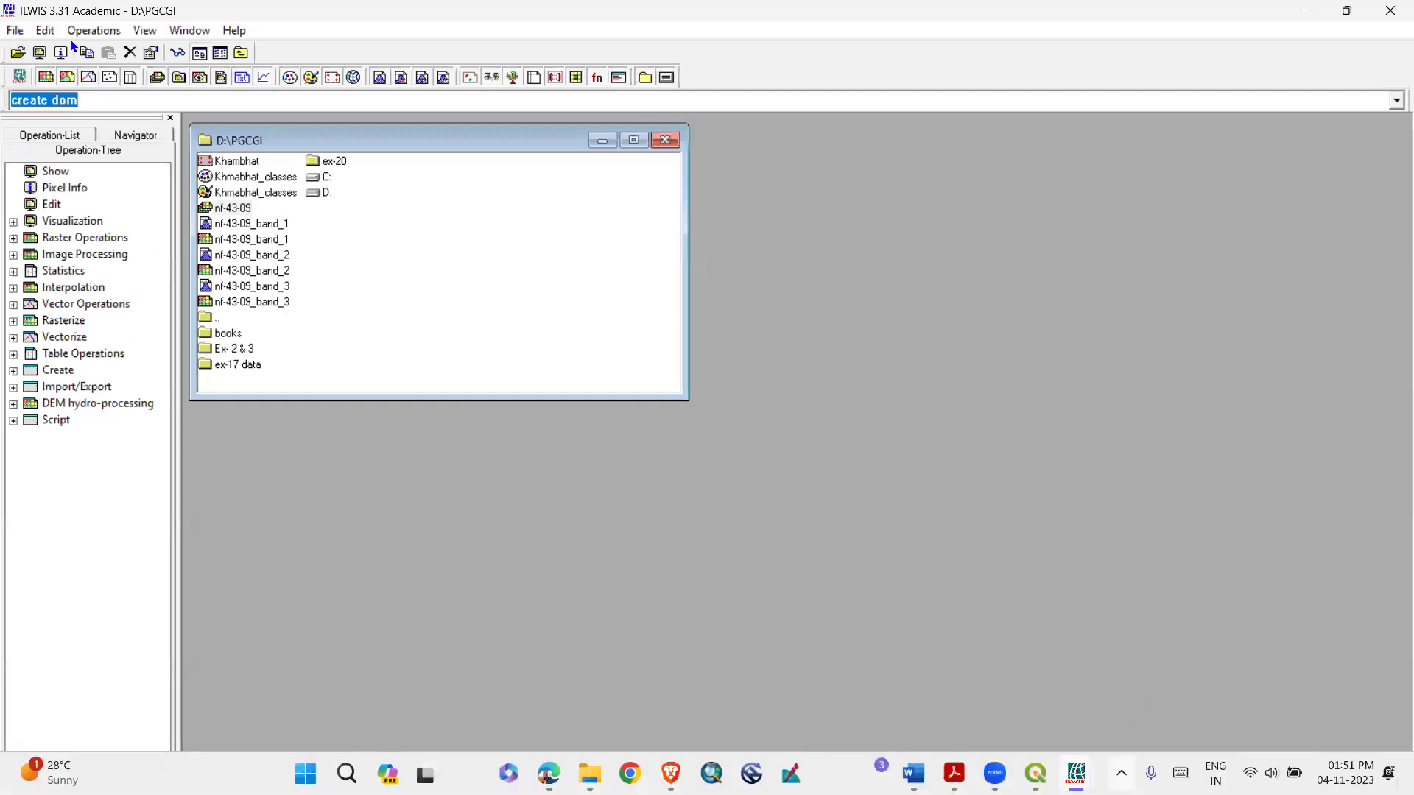
click(24, 37)
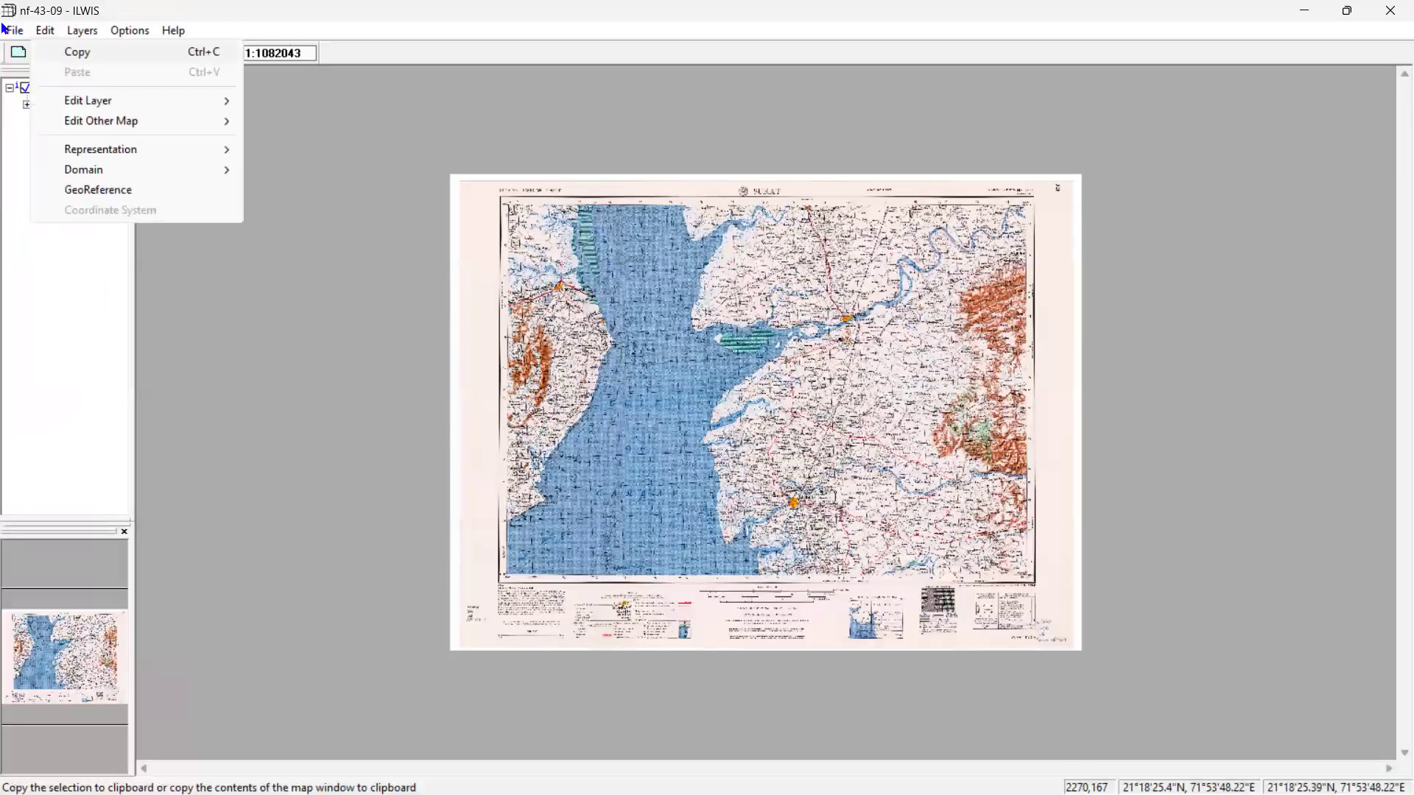
mouse_move(21, 54)
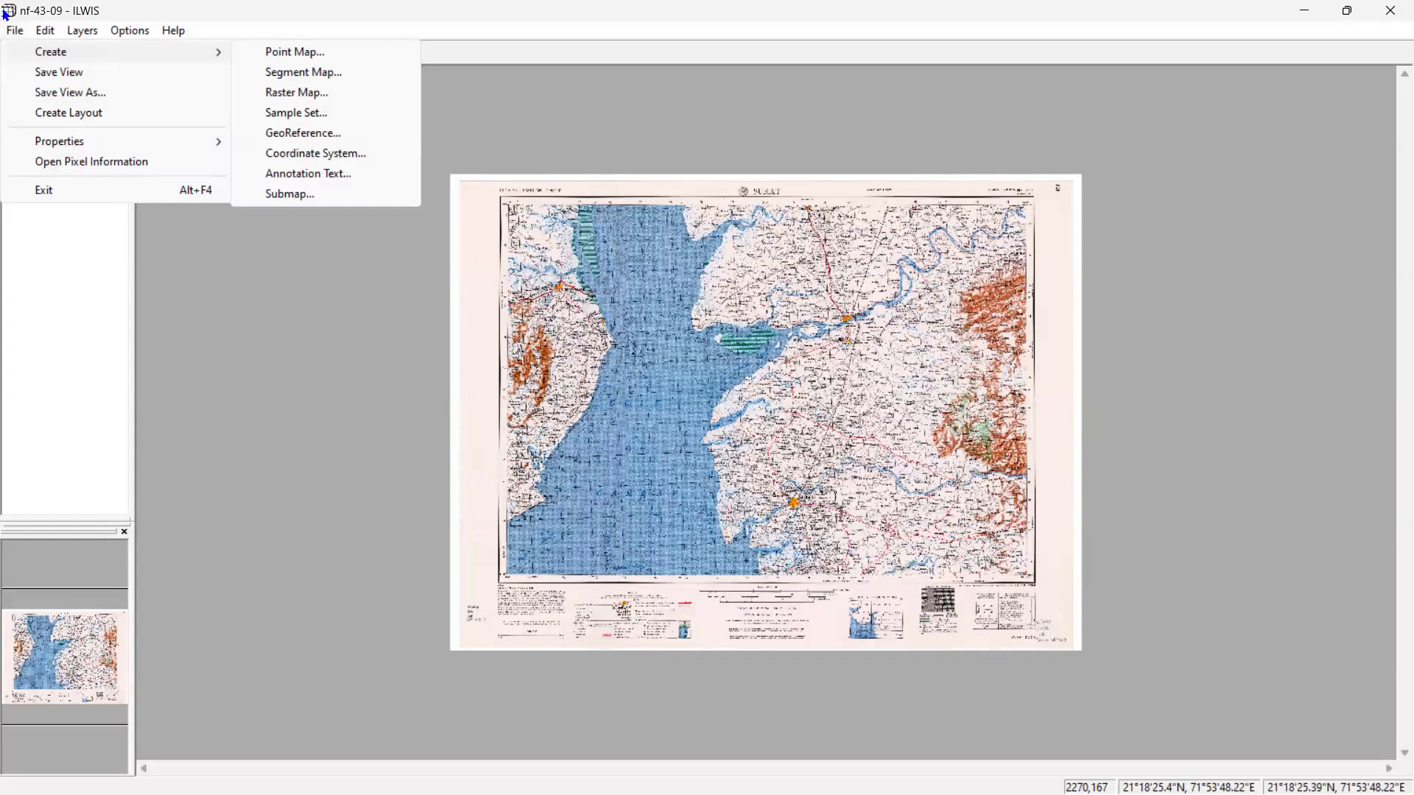
mouse_move(45, 31)
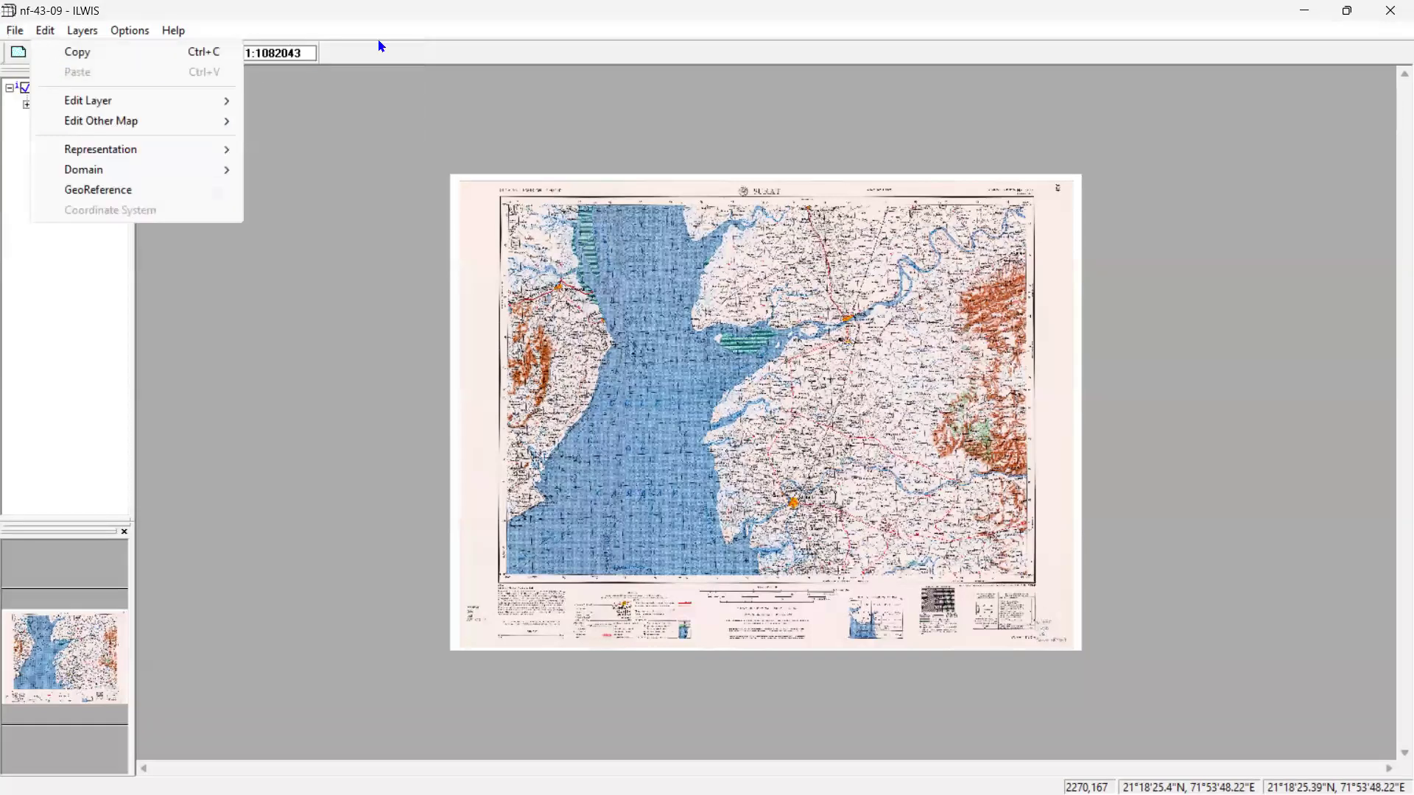
key(Left)
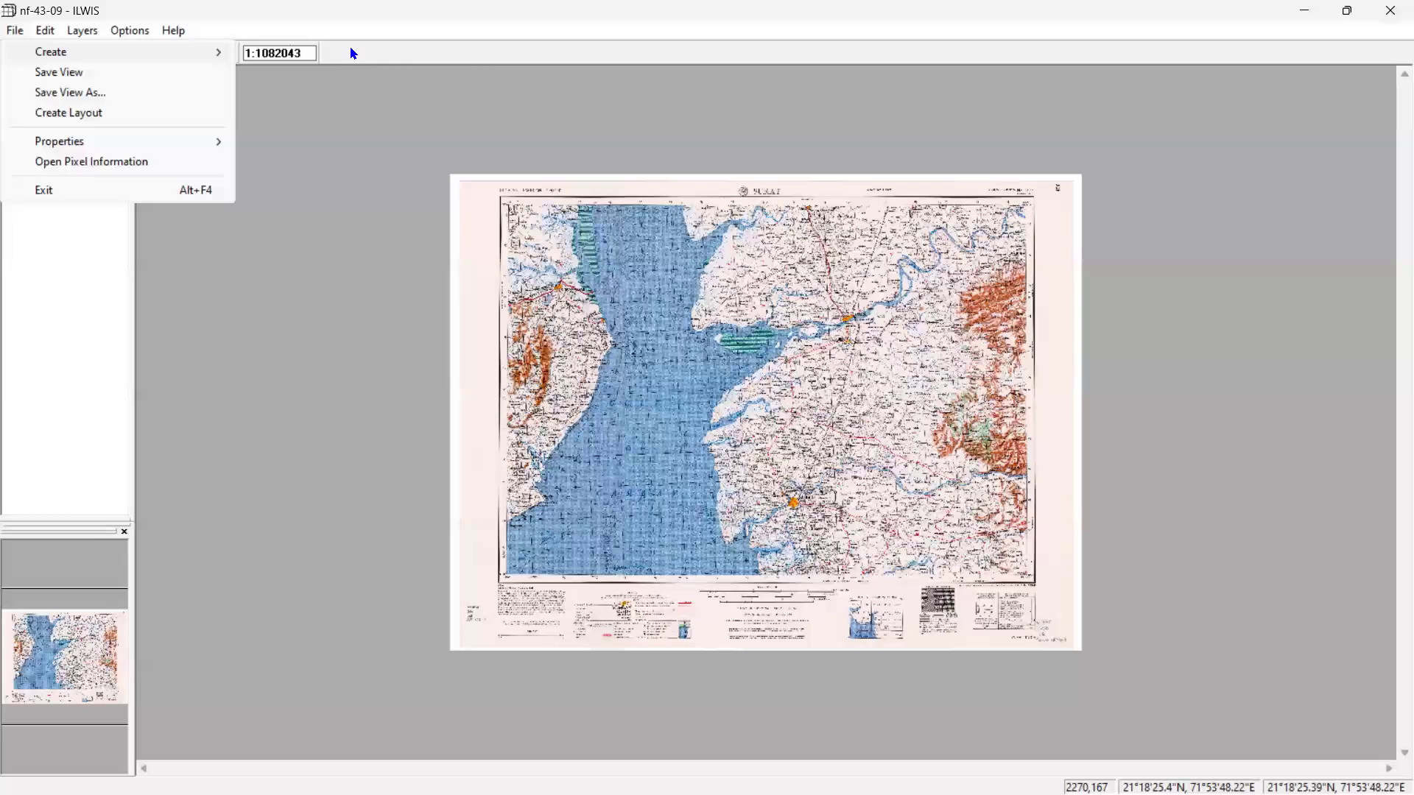
key(Escape)
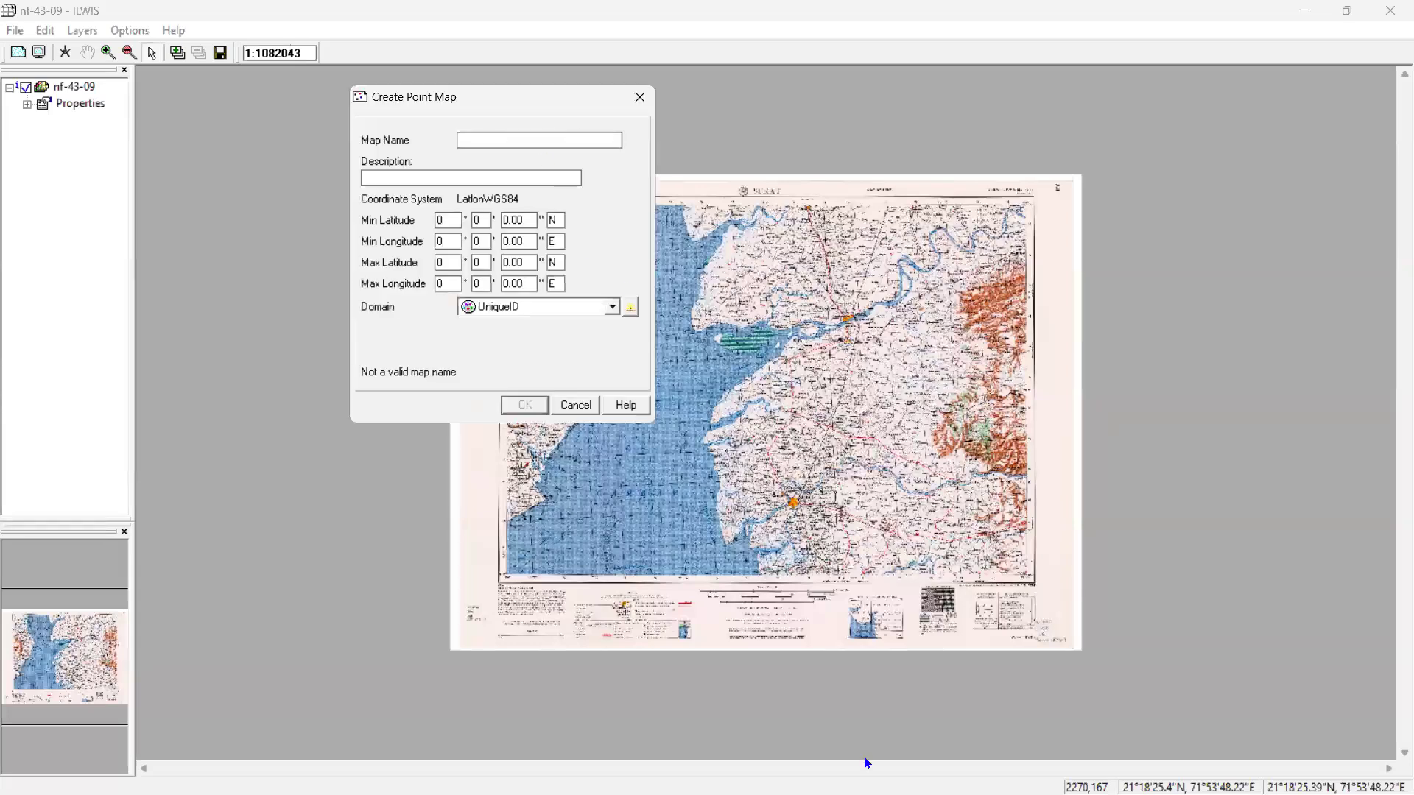
Following Fig. 5.4 in MGYL-004-E.pdf, create the point map as Khmabhat_points in ILWIS with the Khmabhat_classes domain
click(954, 773)
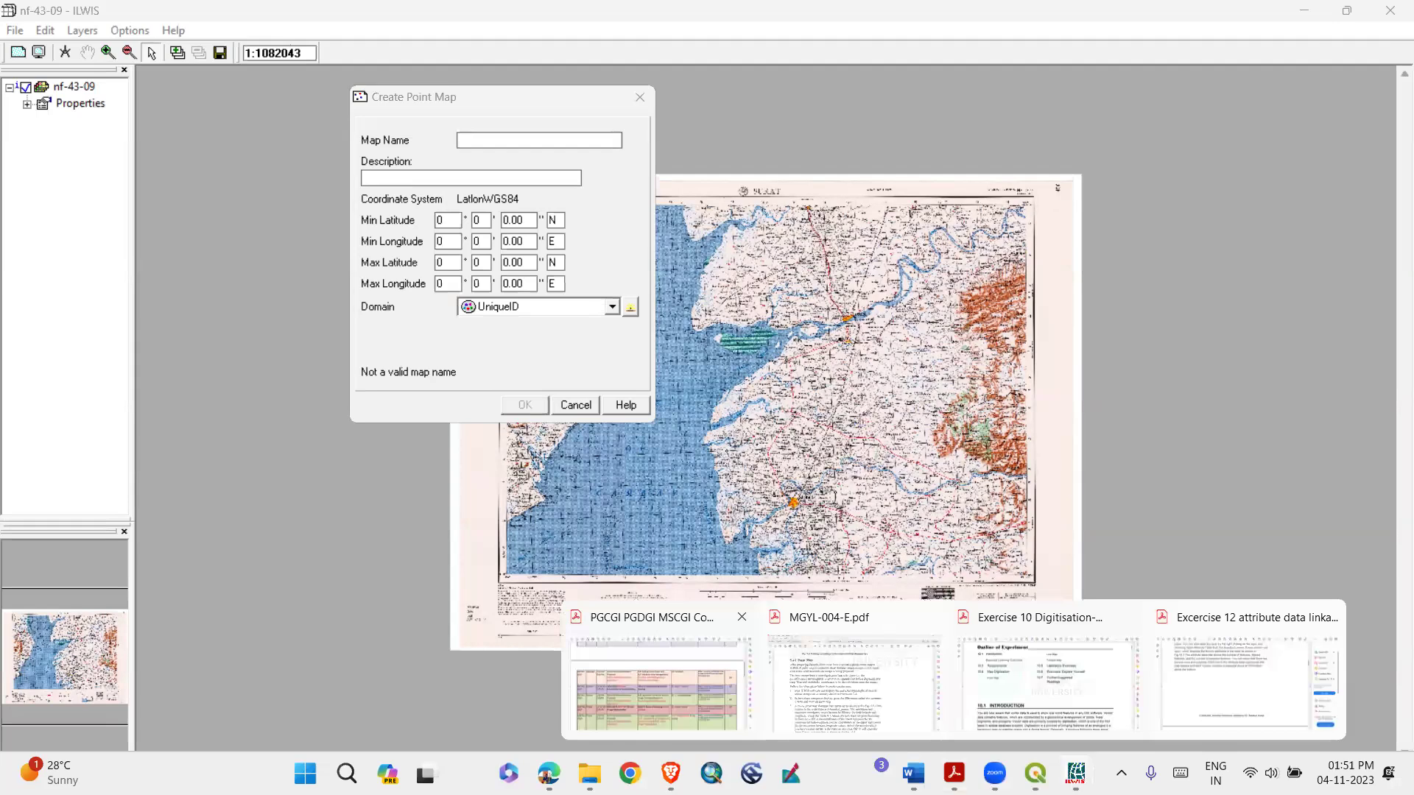
click(855, 677)
scroll(707, 442, down, 5)
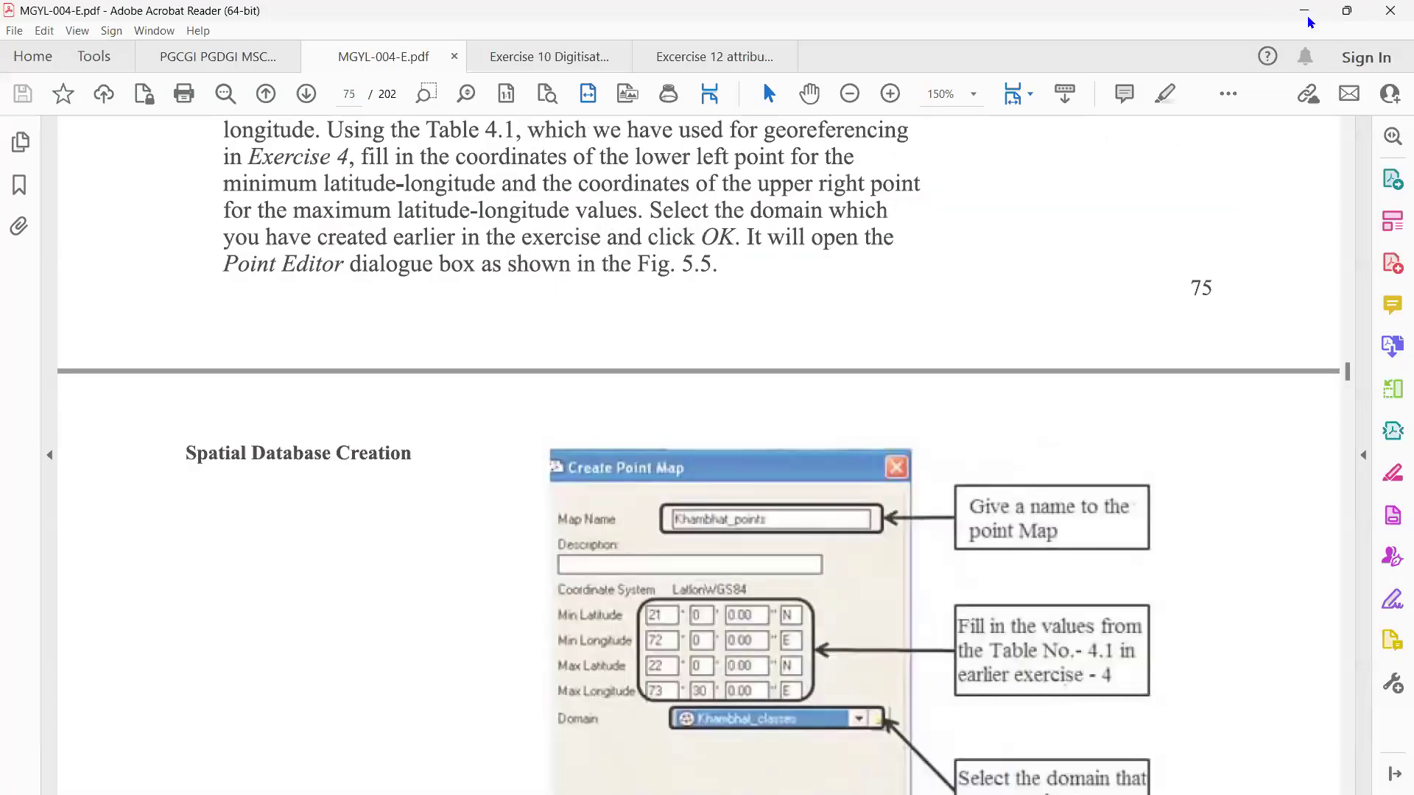
scroll(1310, 22, down, 3)
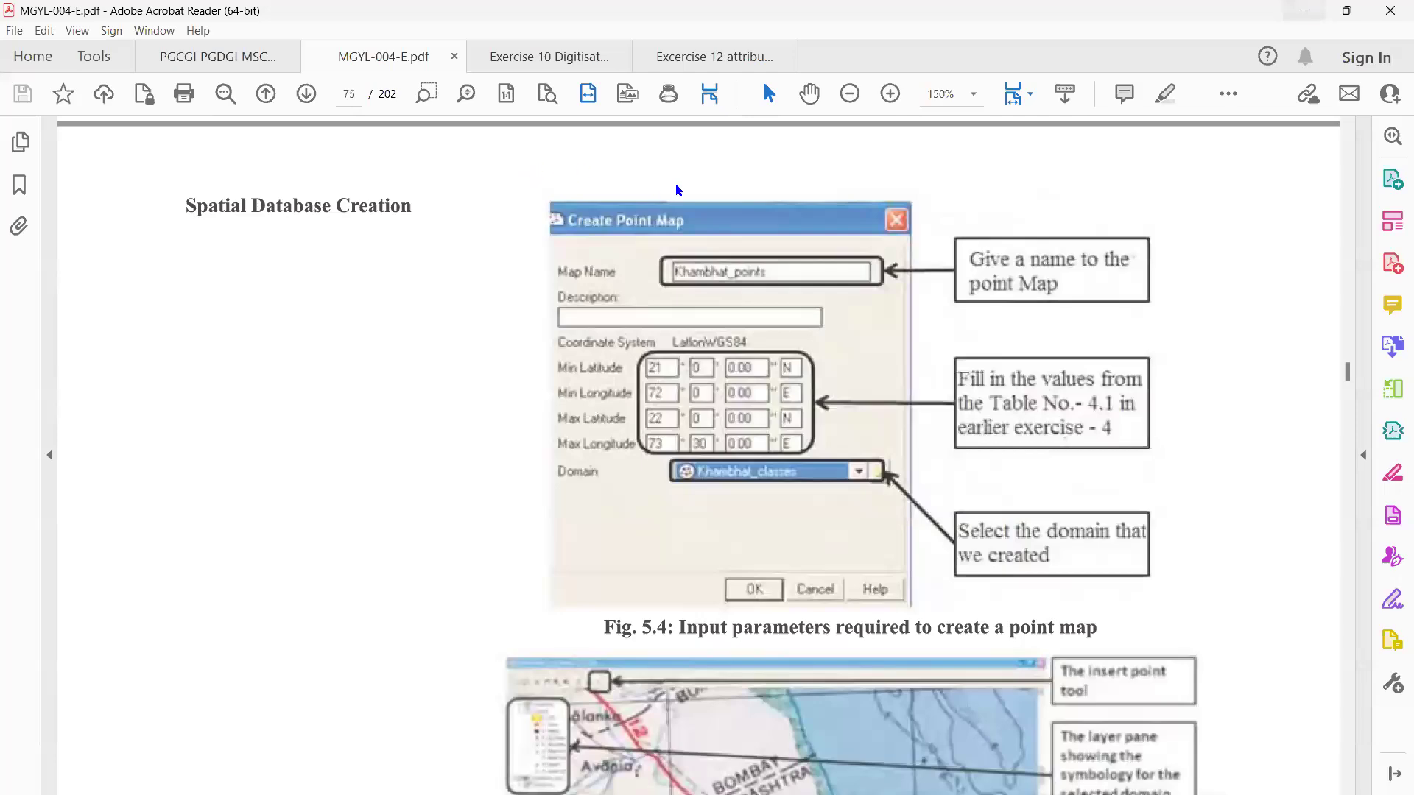
click(1304, 10)
text(Khmabh)
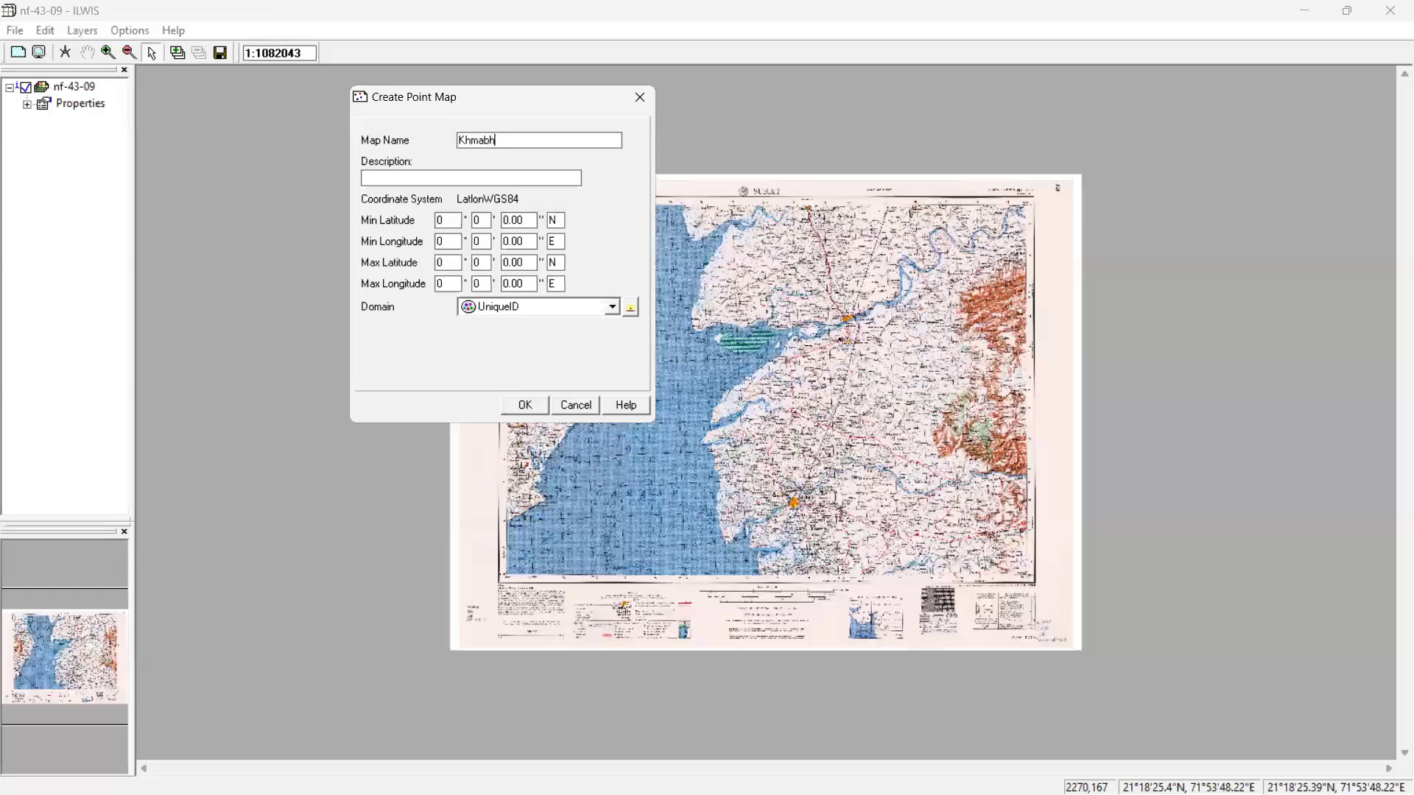
text(at_points)
click(612, 309)
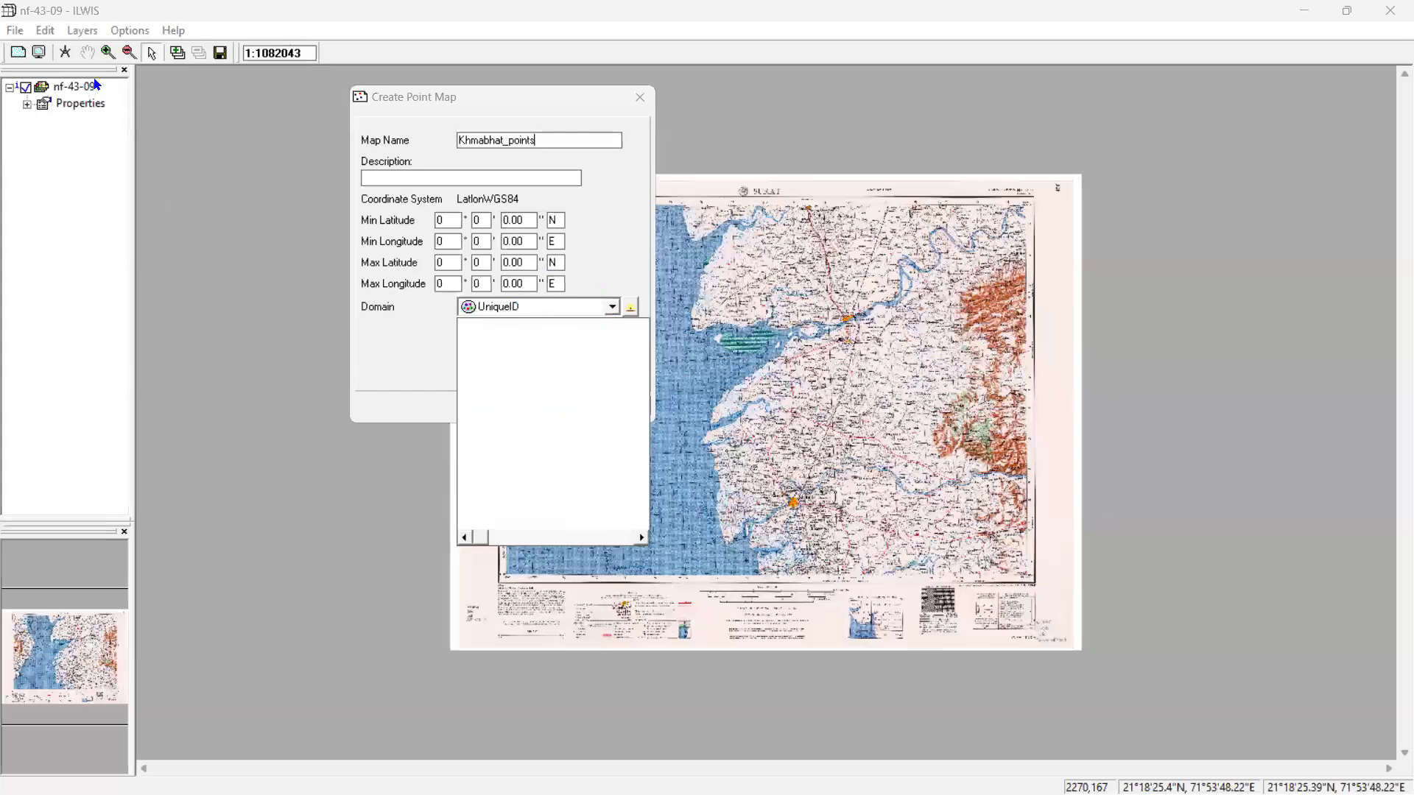
Zoom in on the northwestern part of the map and examine the Bhavnagar area and gulf coast
click(108, 52)
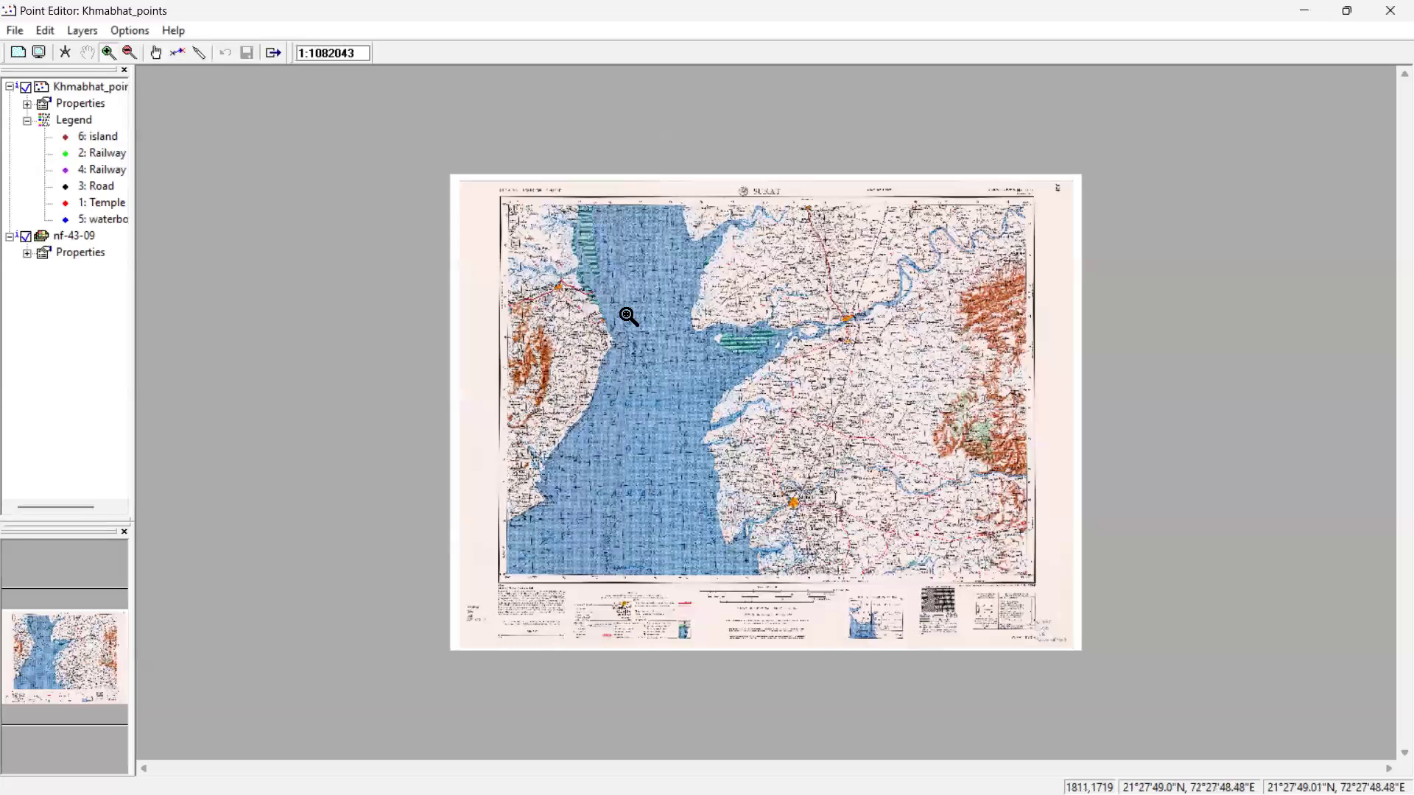
drag(506, 191, 614, 355)
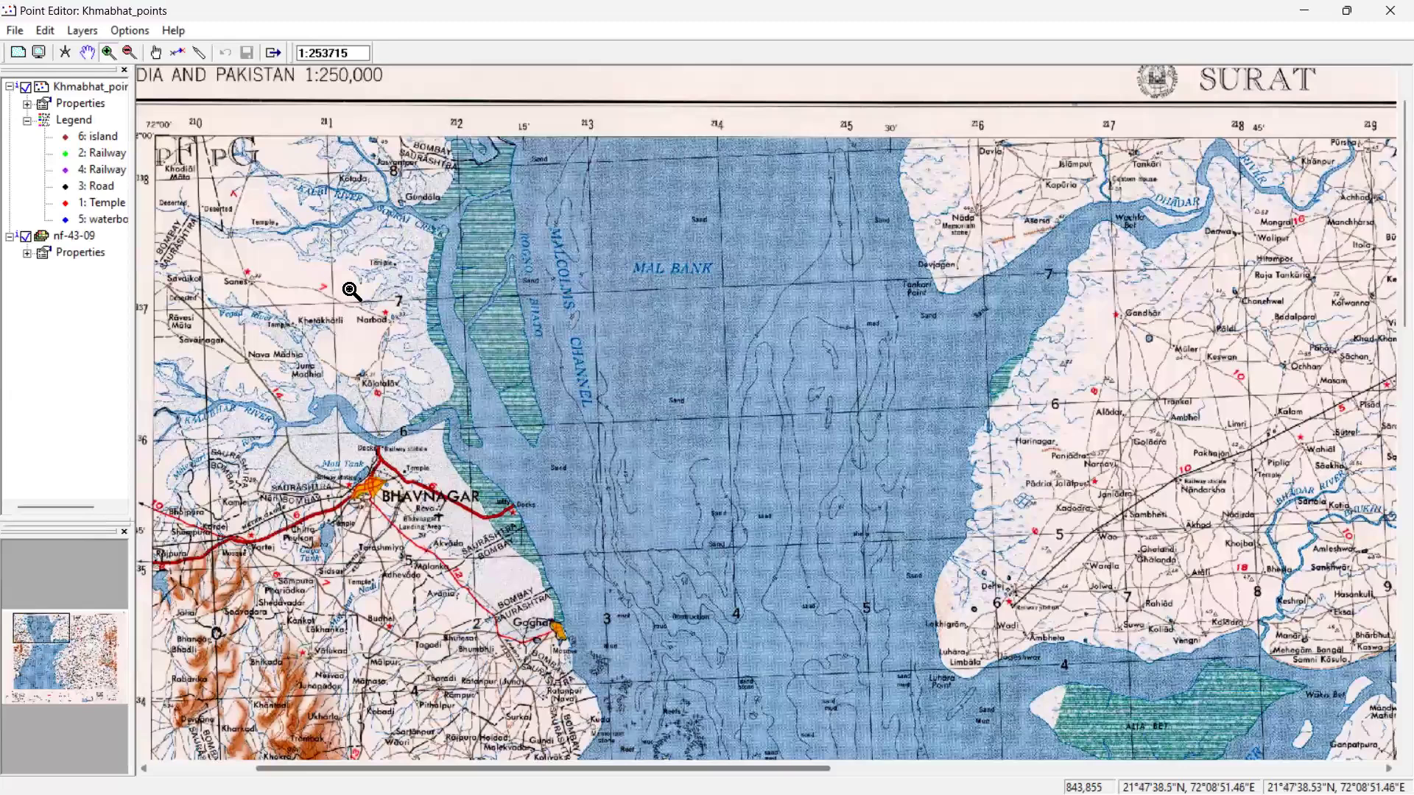
scroll(273, 269, down, 5)
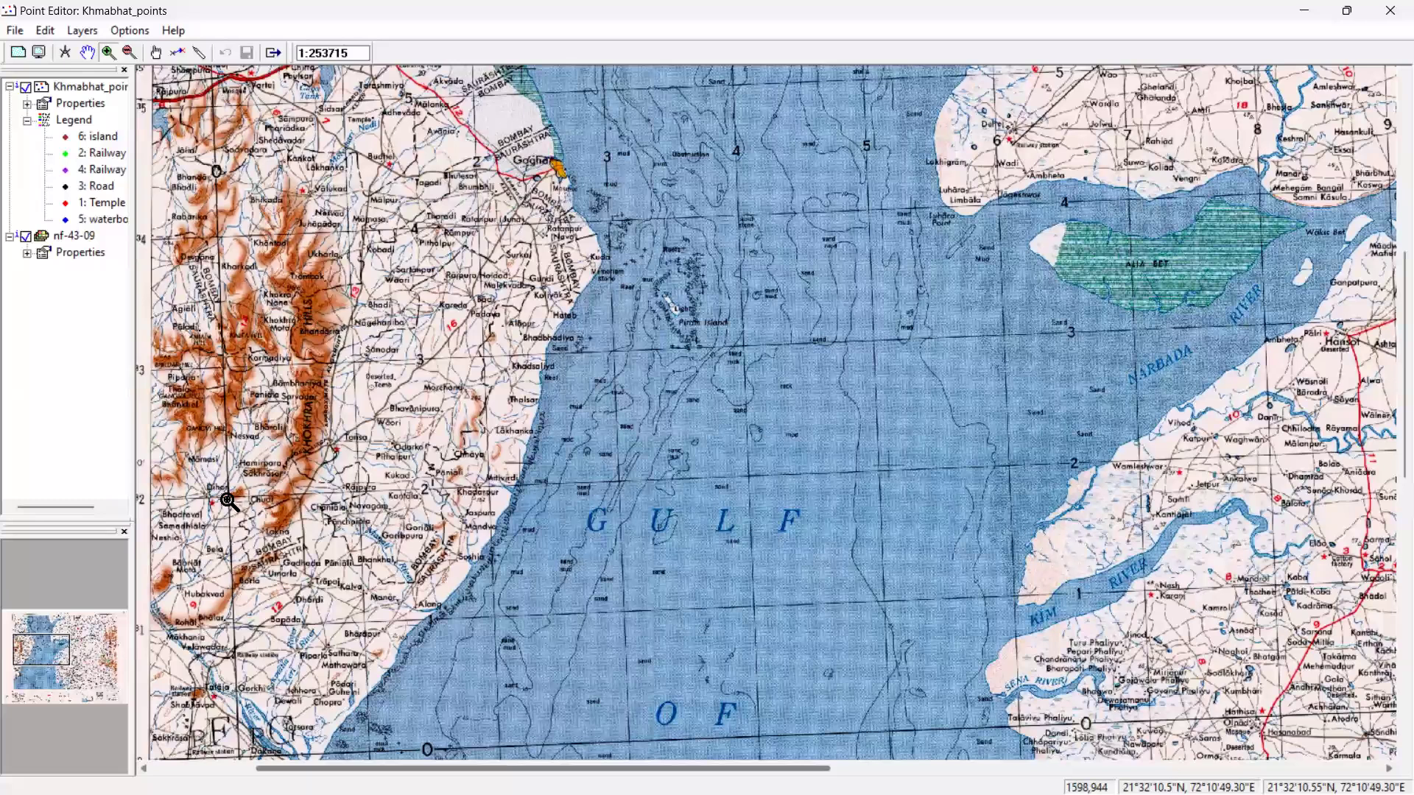
scroll(236, 464, up, 3)
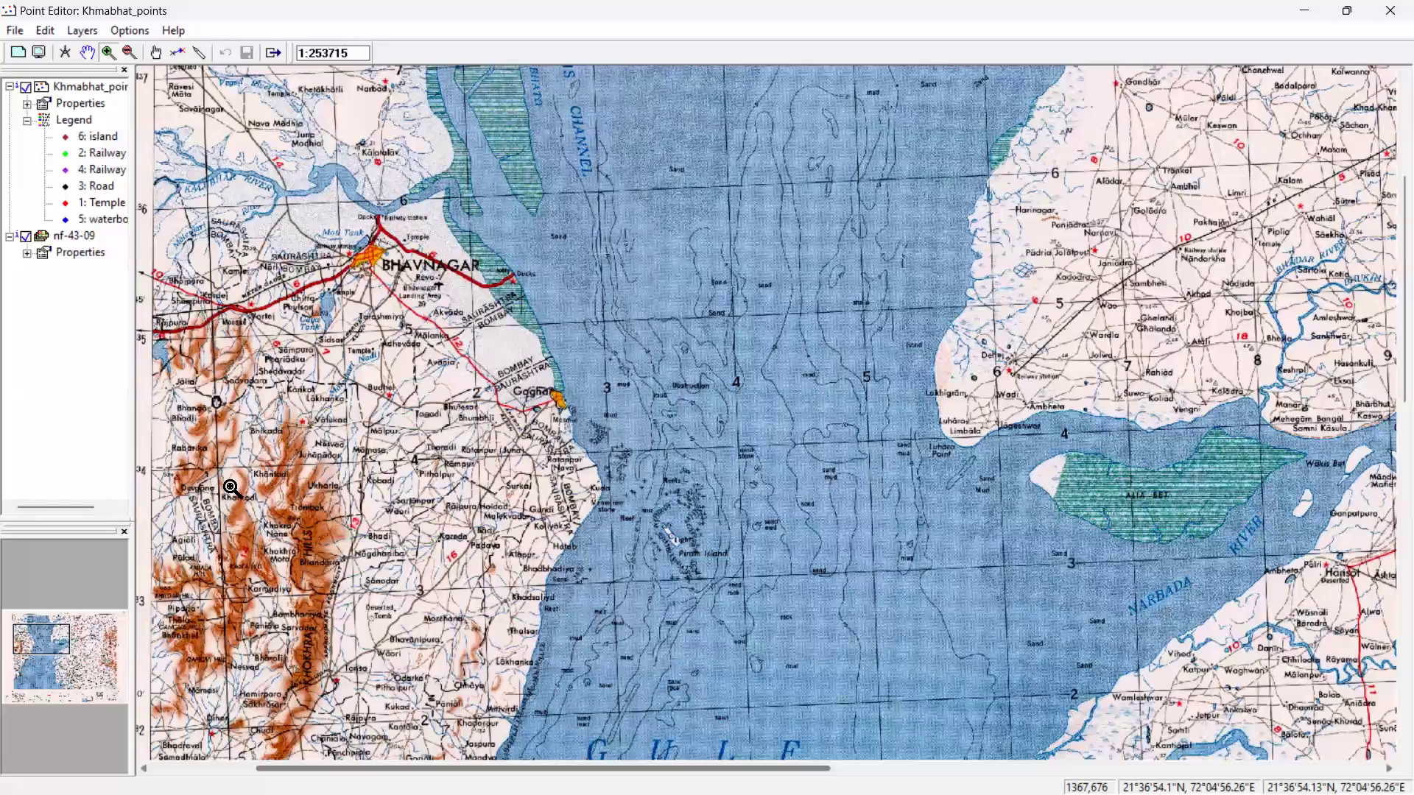
scroll(908, 343, up, 3)
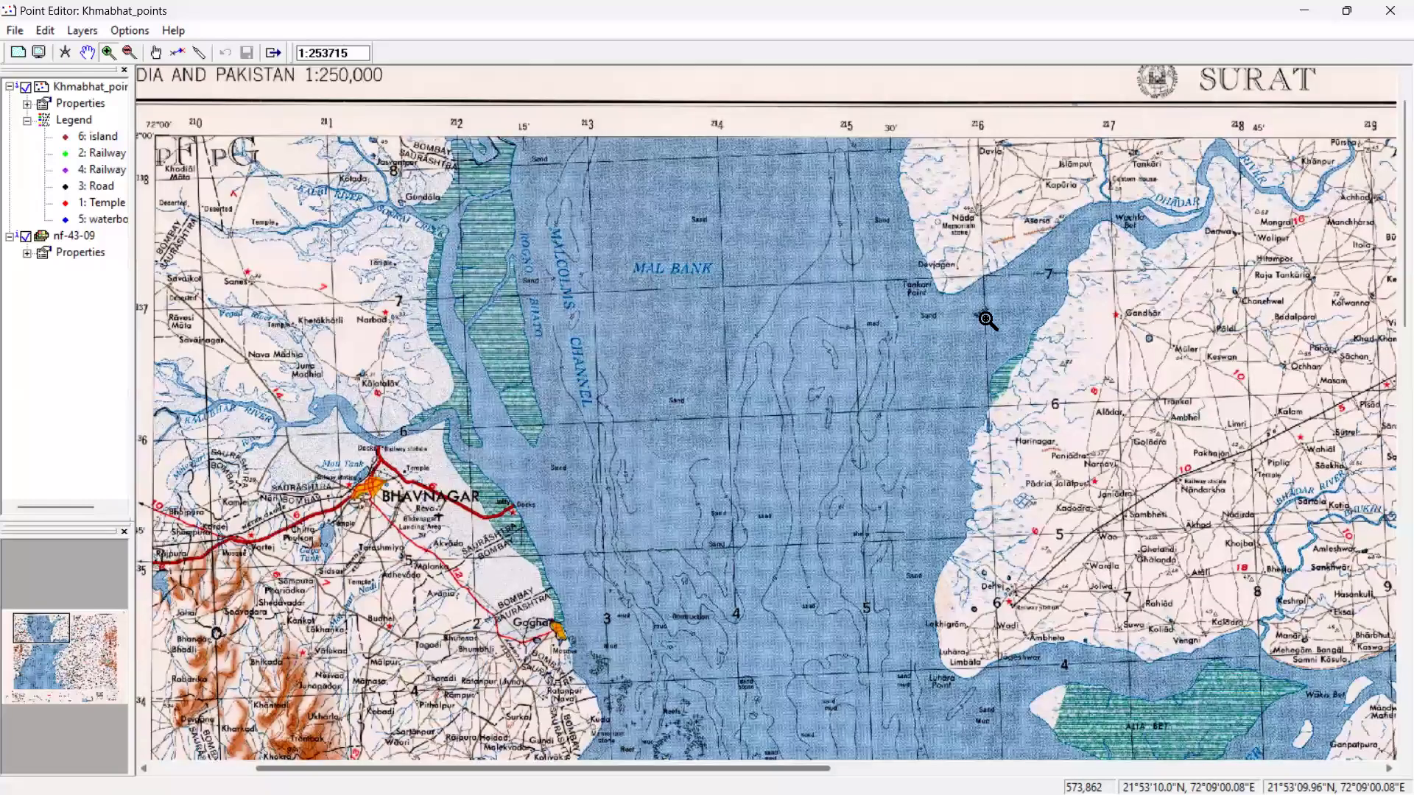
Examine the western coast of the map from Bhavnagar south to Gopnāth Point for point features
click(1089, 404)
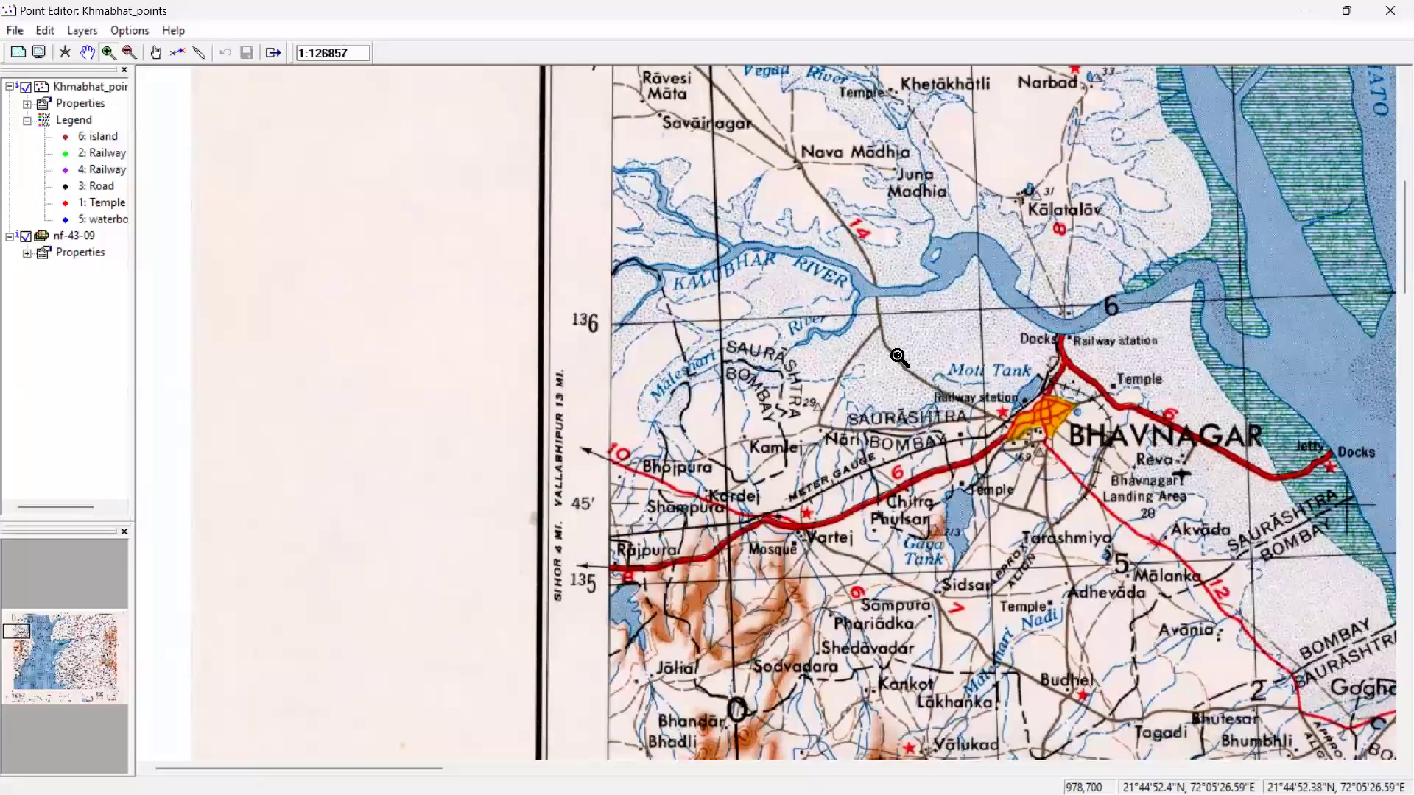
scroll(1112, 420, down, 3)
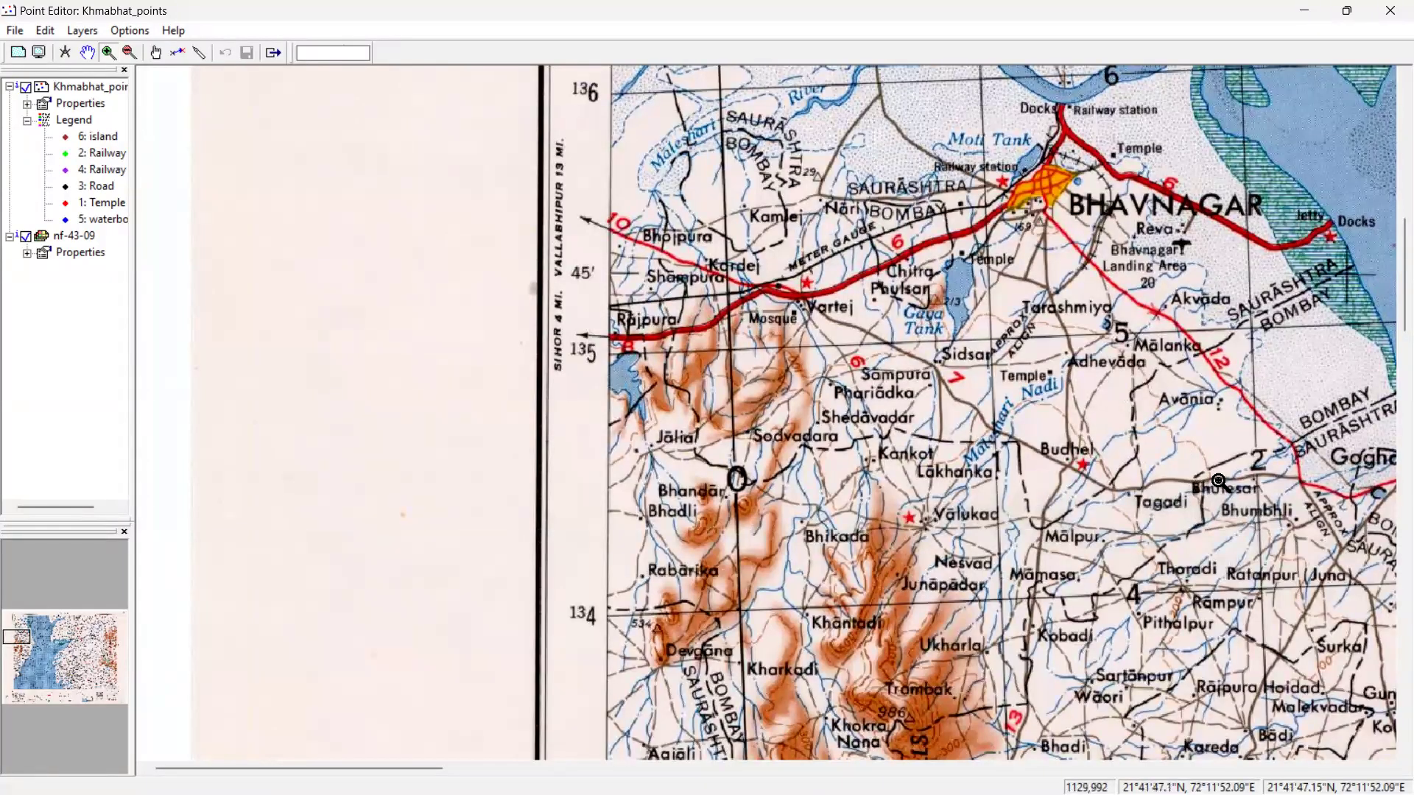
scroll(1219, 480, down, 3)
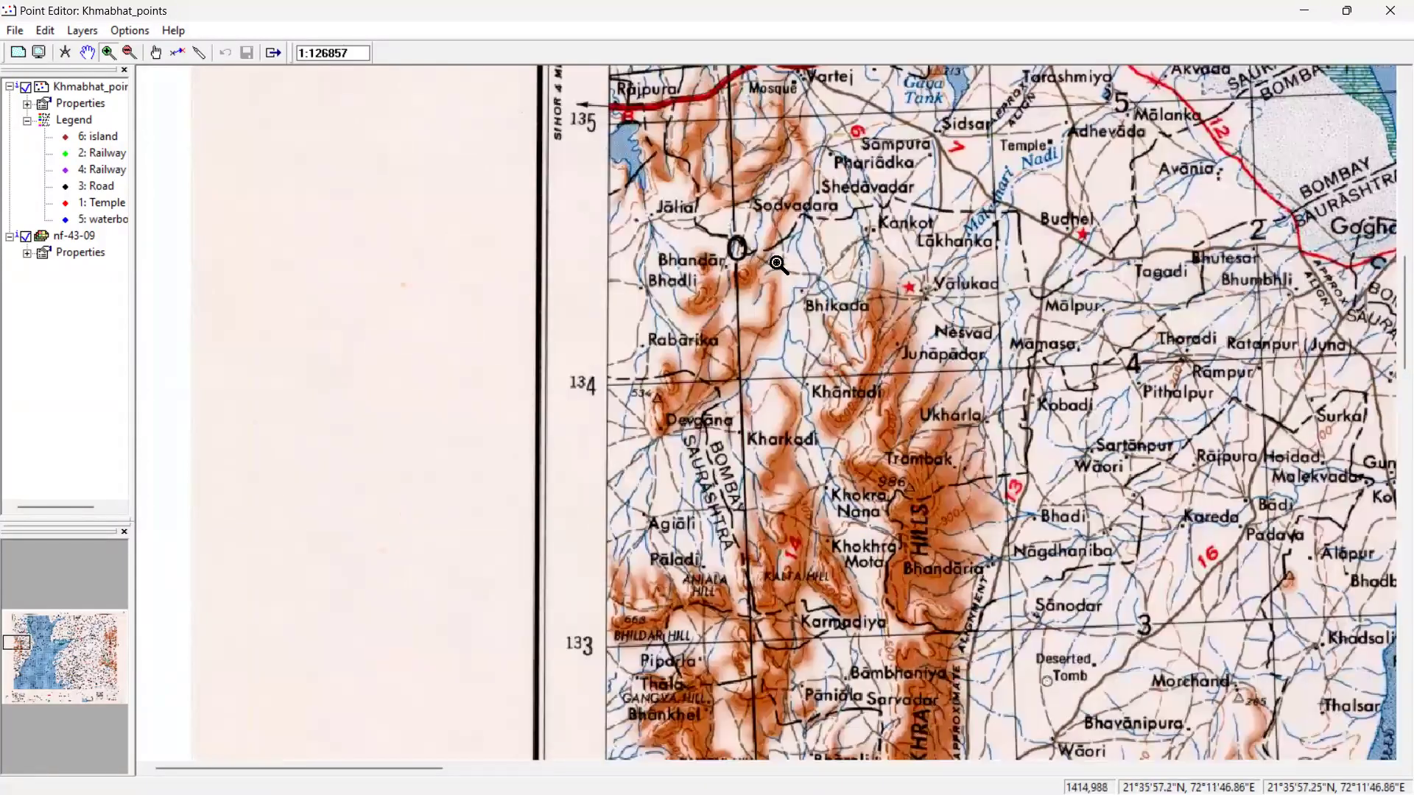
scroll(1285, 445, down, 6)
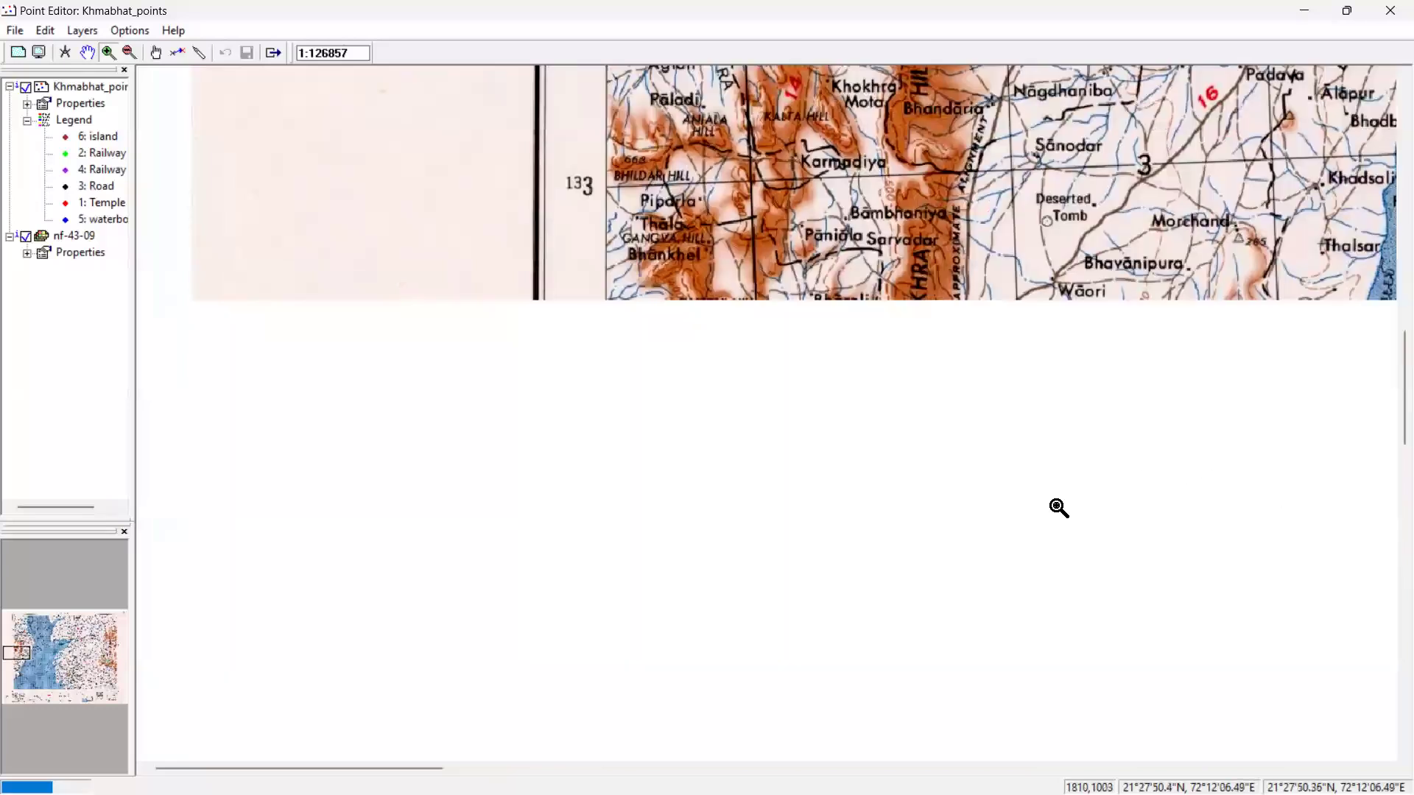
scroll(1184, 451, down, 3)
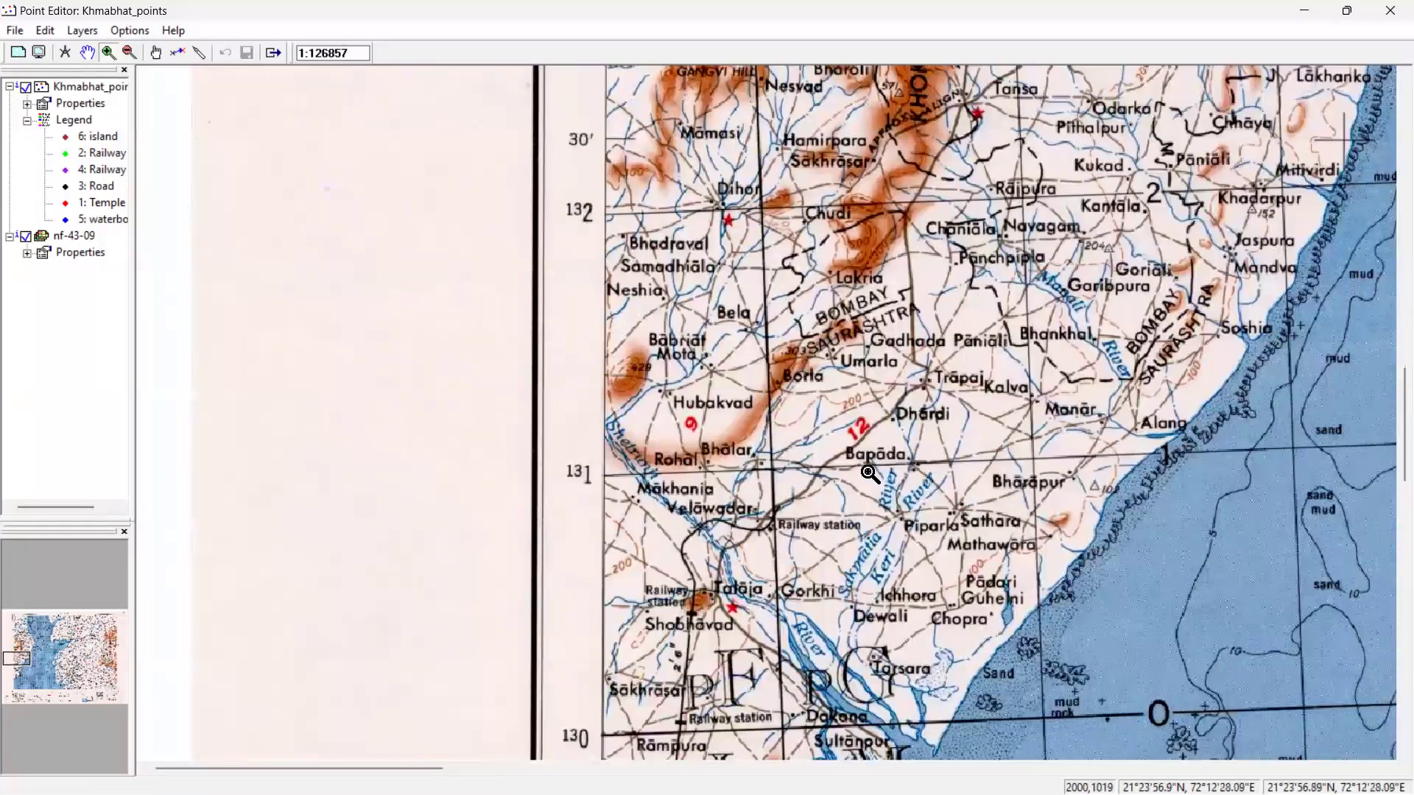
scroll(880, 442, down, 3)
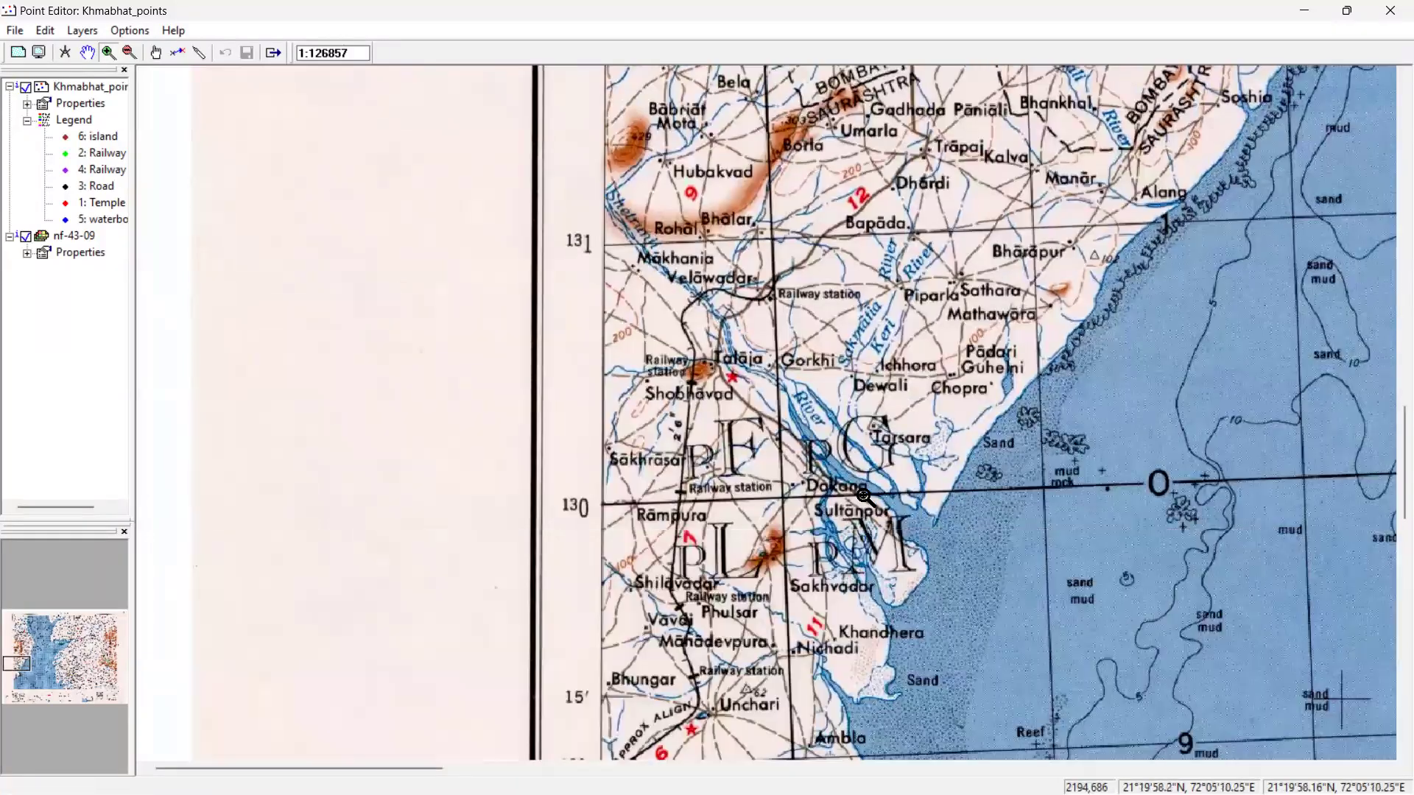
scroll(562, 379, down, 3)
scroll(252, 76, down, 3)
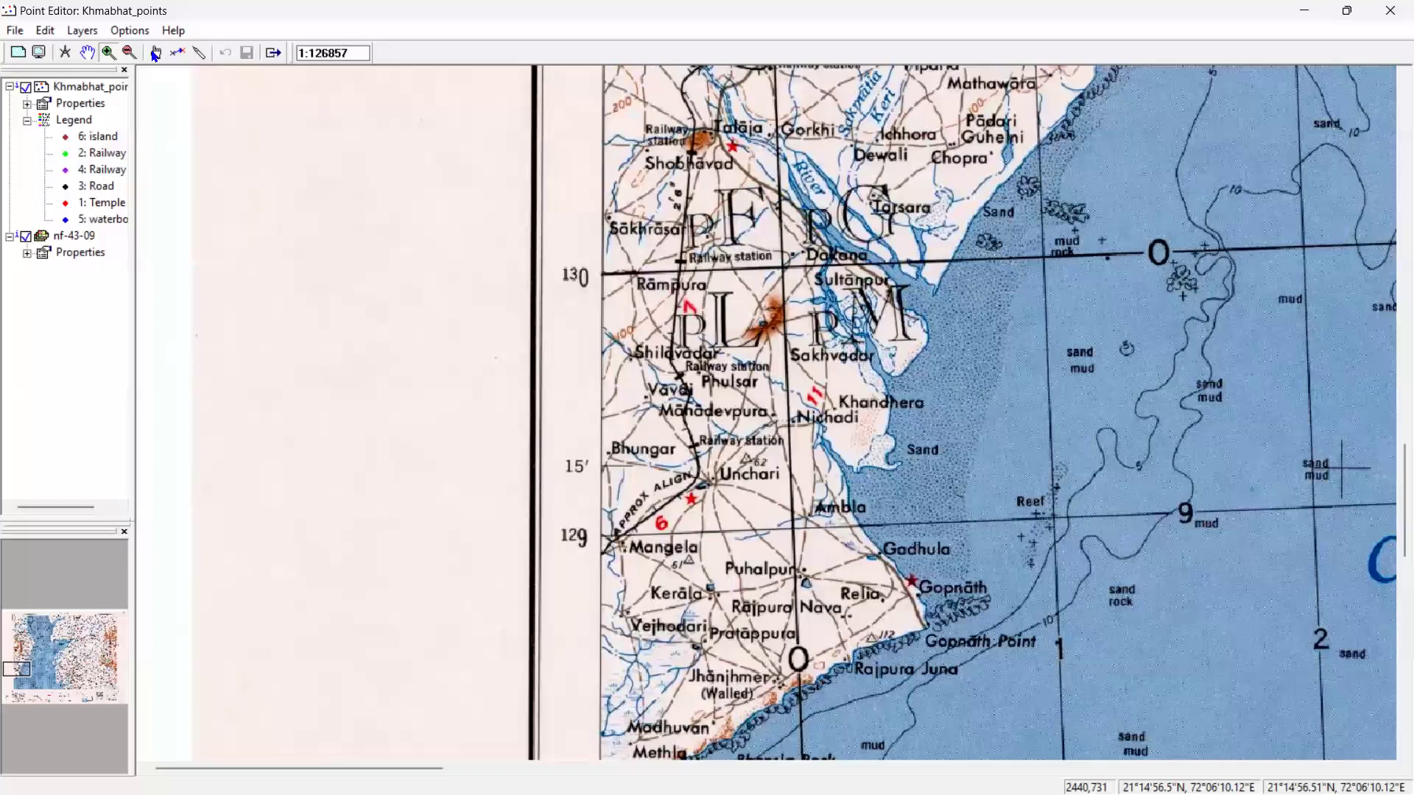
Examine the eastern part of the map from Surat north to Anklesvar and Broach for railway stations and temples
click(87, 53)
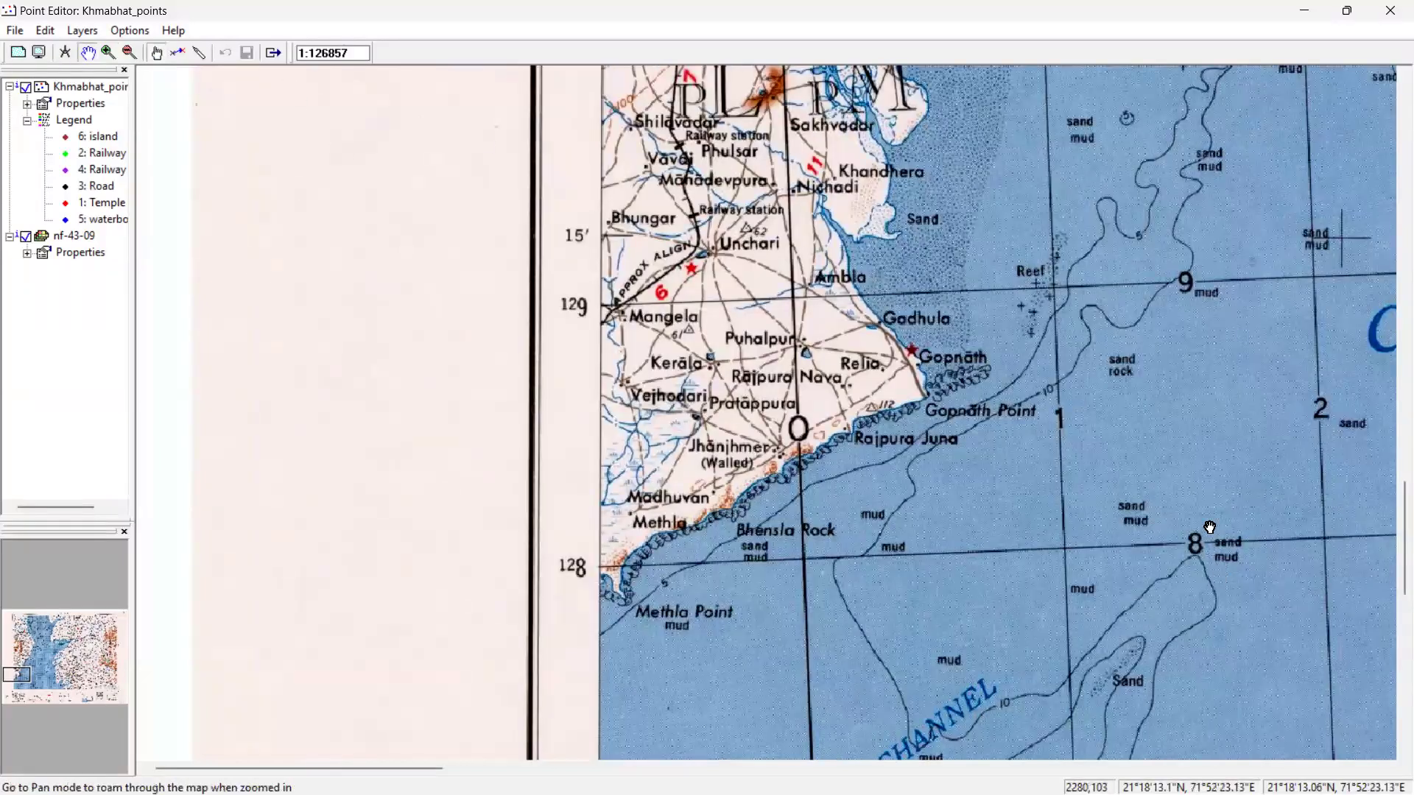
drag(1209, 537, 231, 412)
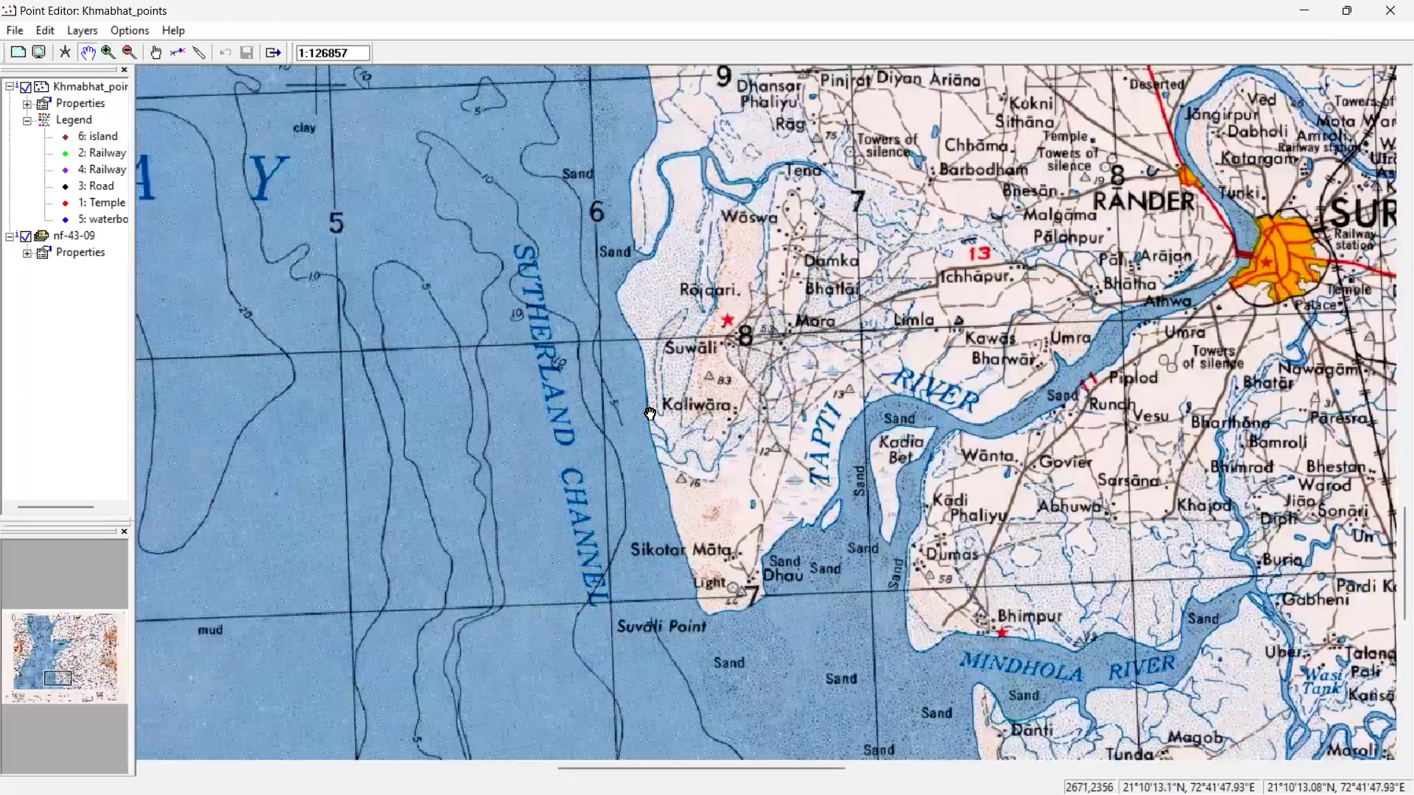
drag(886, 339, 633, 425)
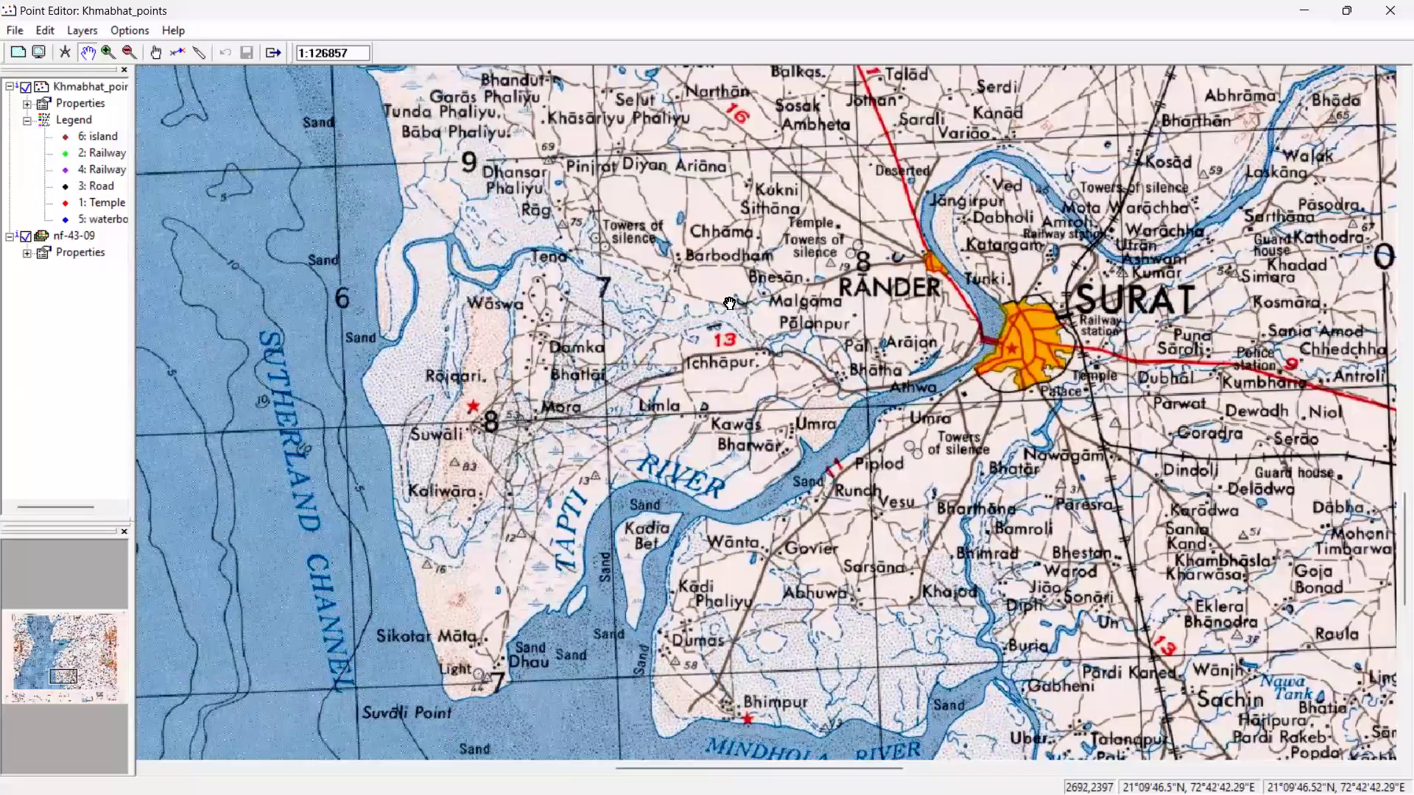
drag(729, 304, 645, 410)
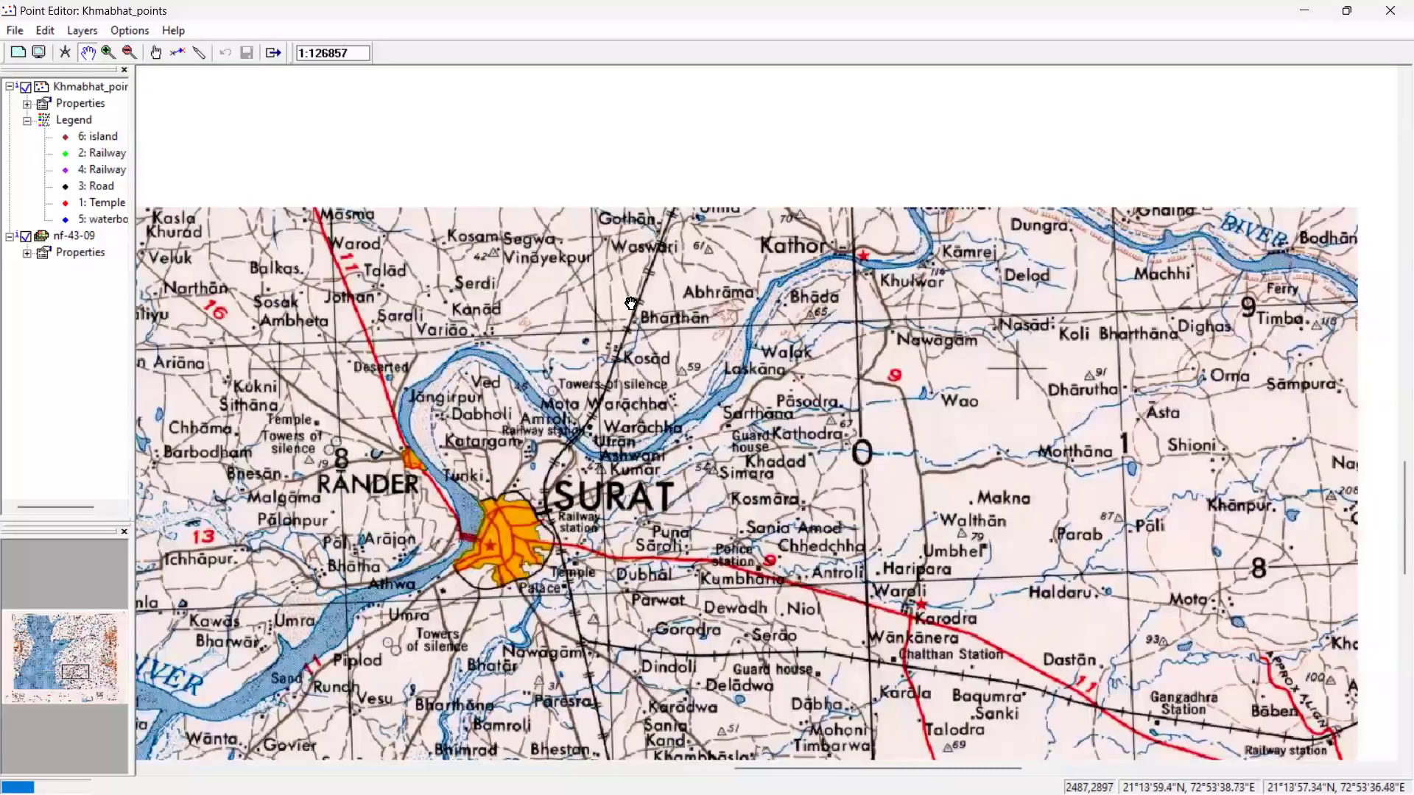
drag(627, 545, 738, 377)
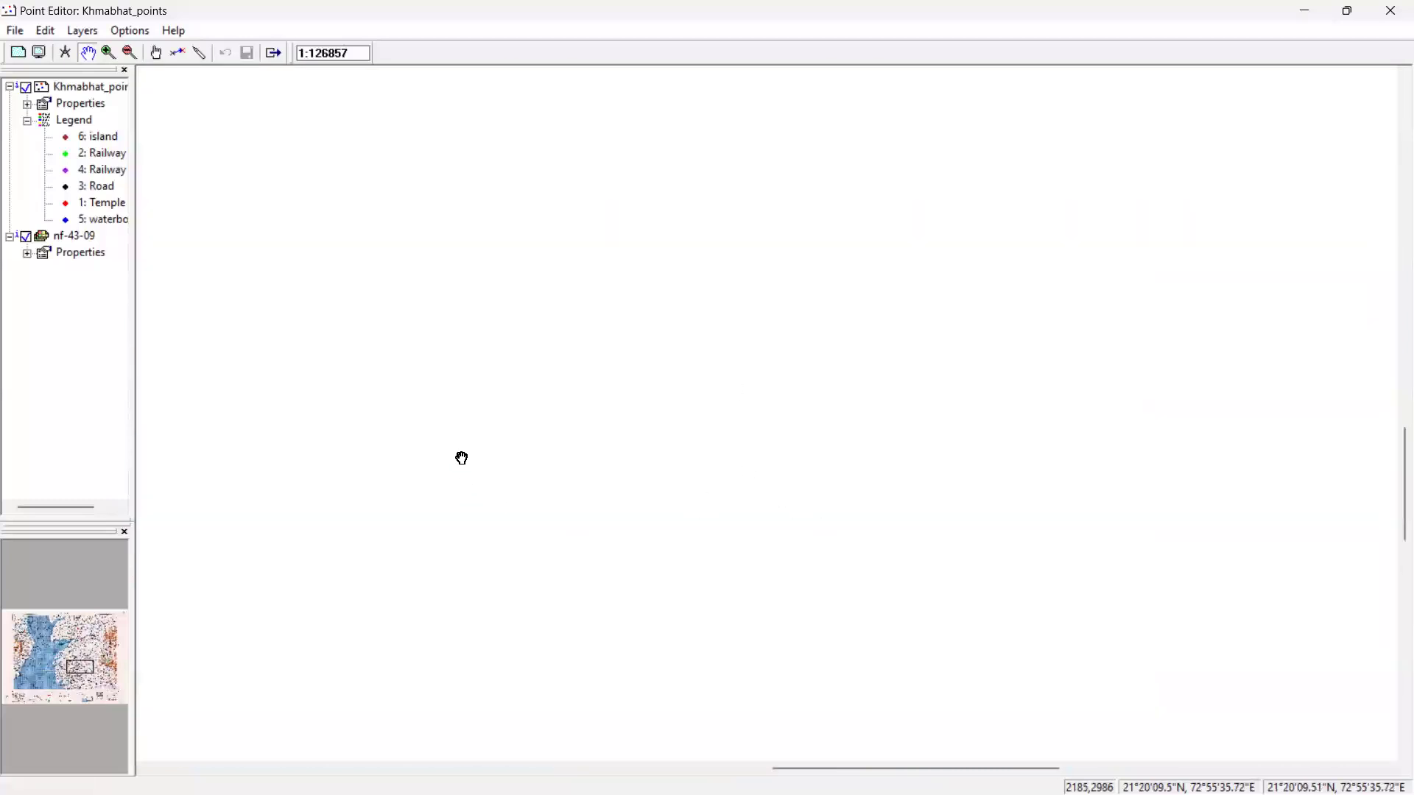
drag(559, 581, 620, 340)
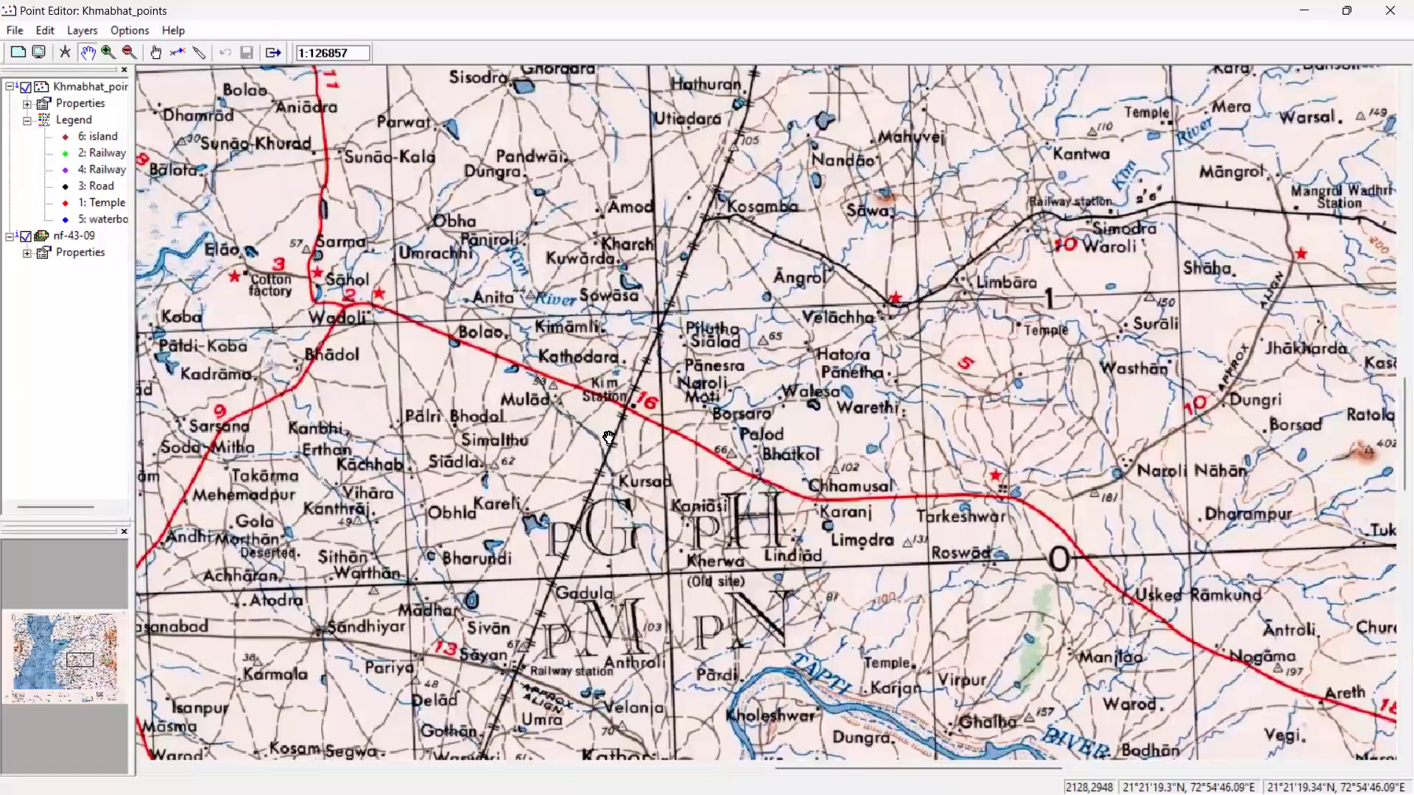
click(90, 58)
click(159, 54)
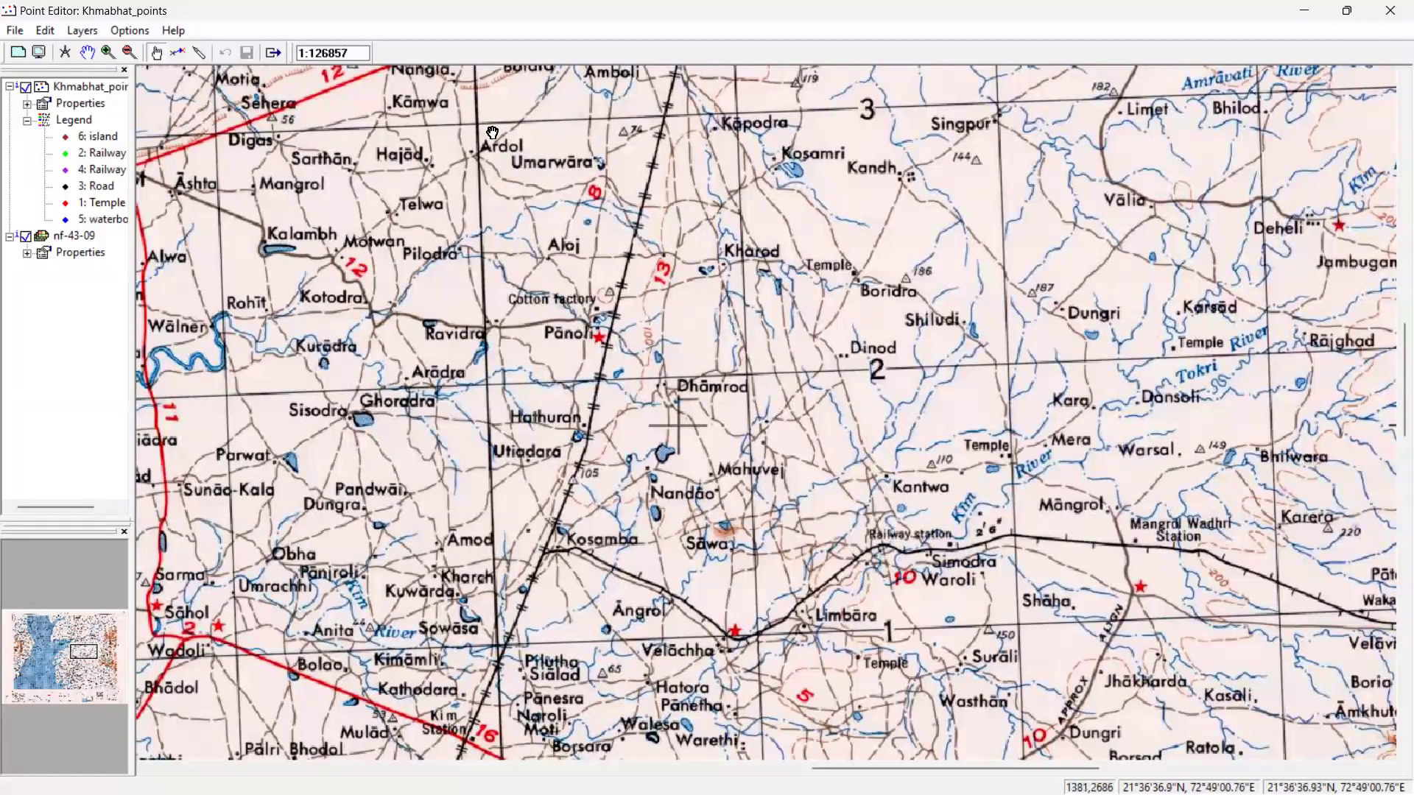
drag(645, 394, 615, 504)
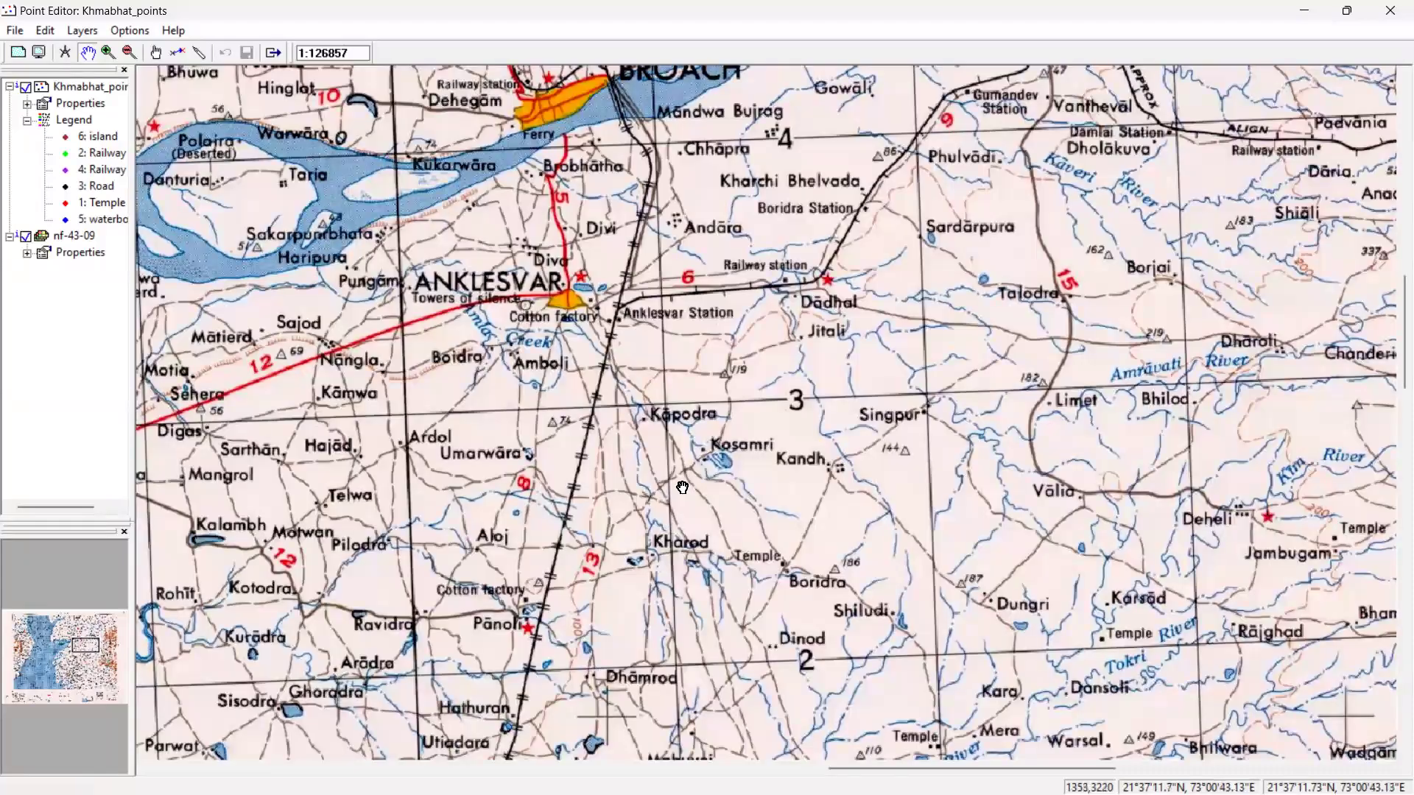
drag(661, 365, 698, 561)
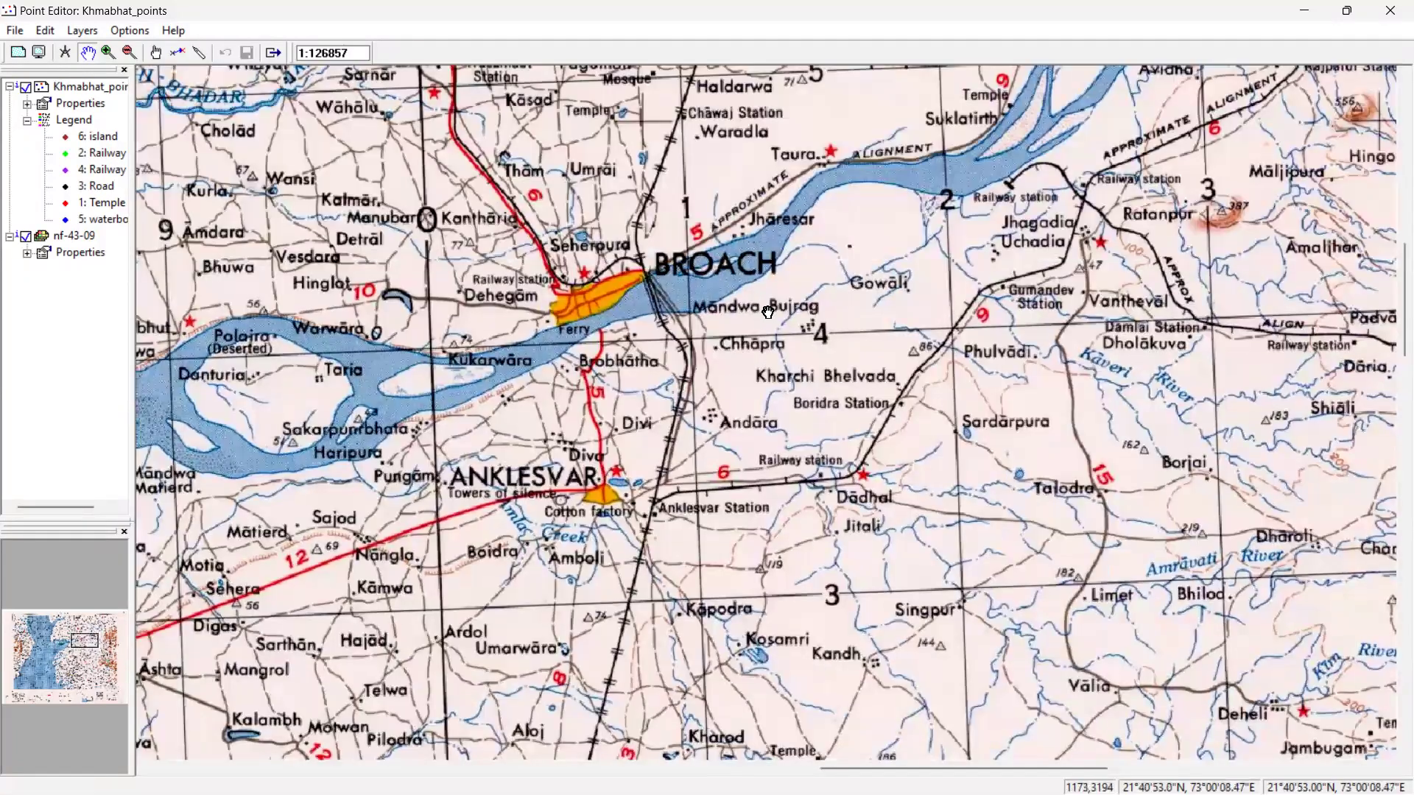
drag(700, 155, 754, 294)
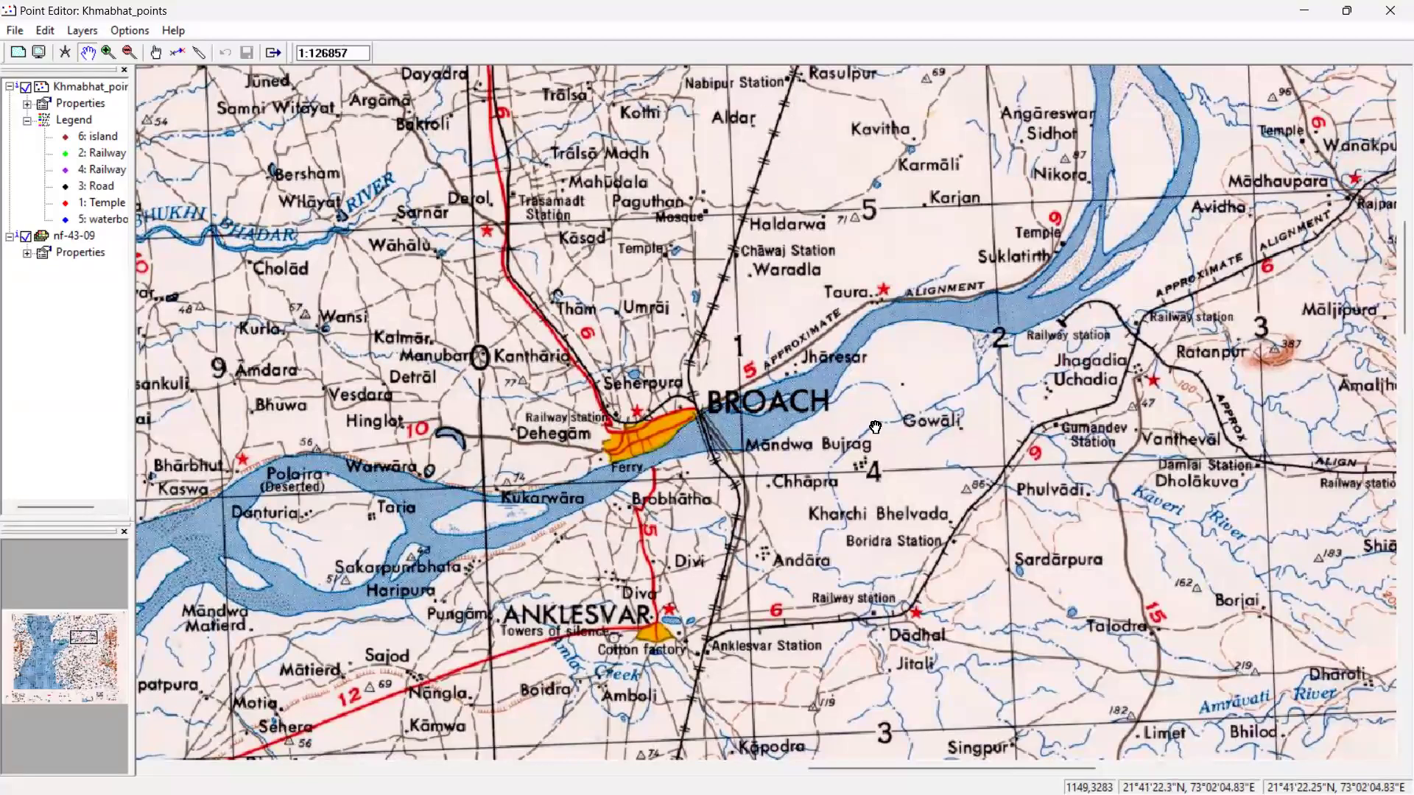
drag(931, 396, 1067, 533)
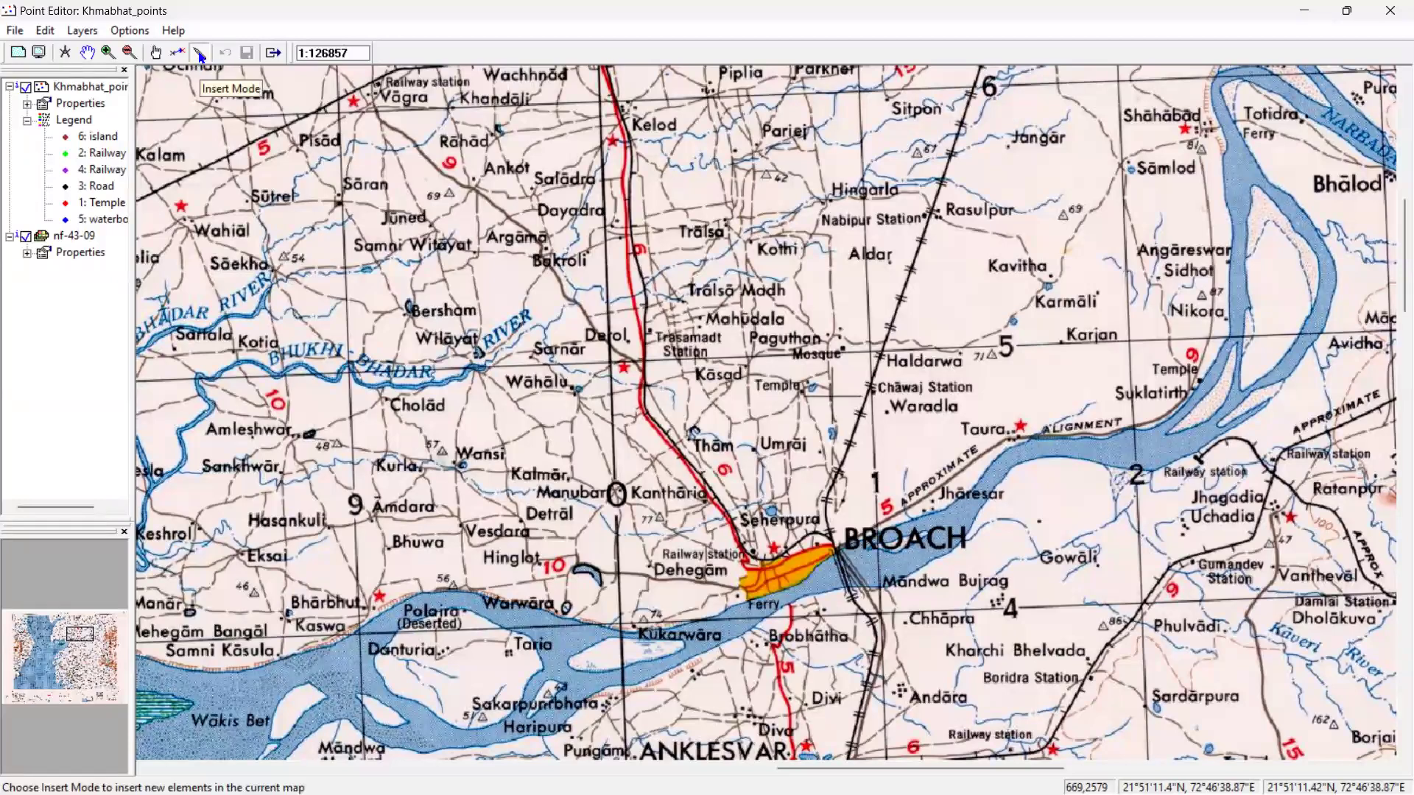
Try to add a point at Nabipur Station on the railway north of Broach
click(926, 219)
right_click(925, 216)
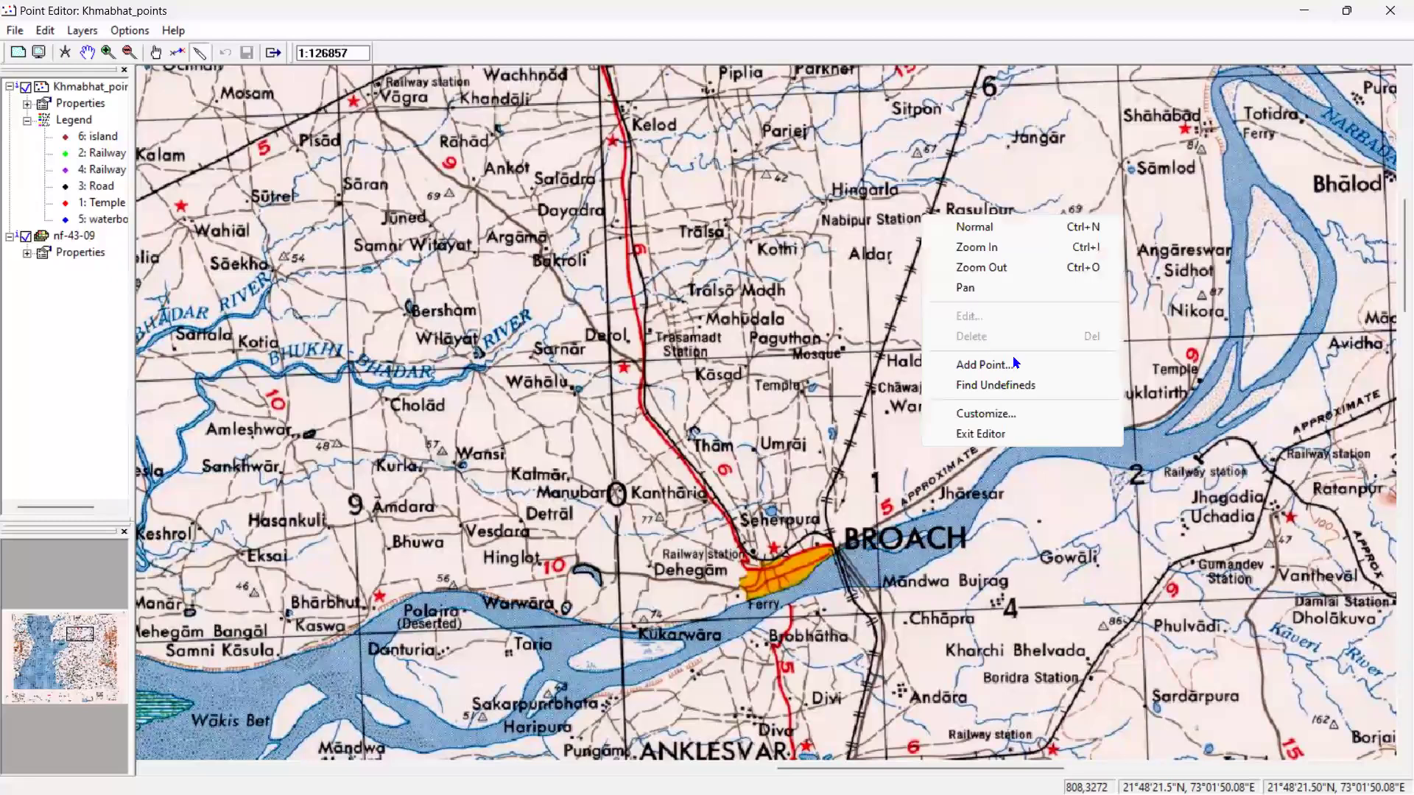
click(985, 365)
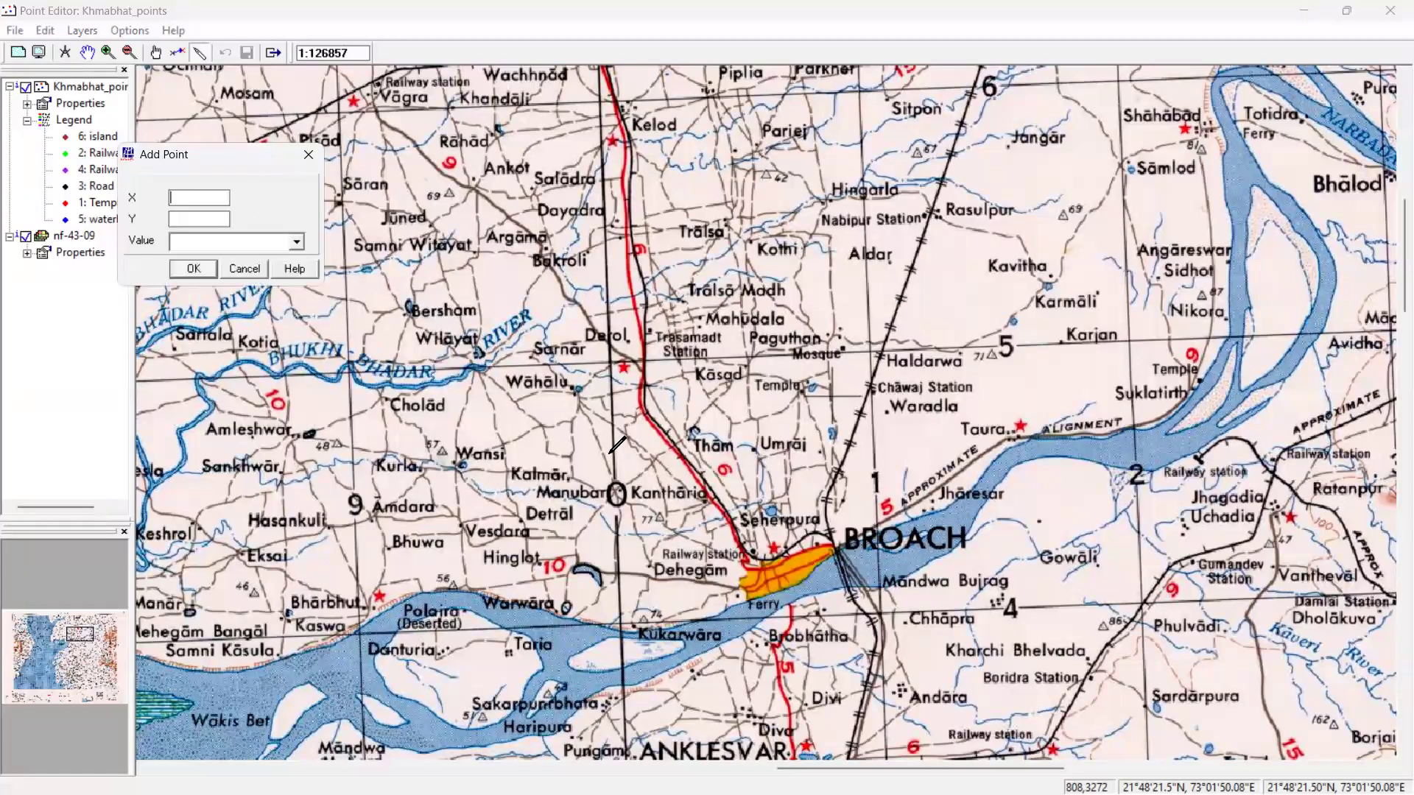
key(Escape)
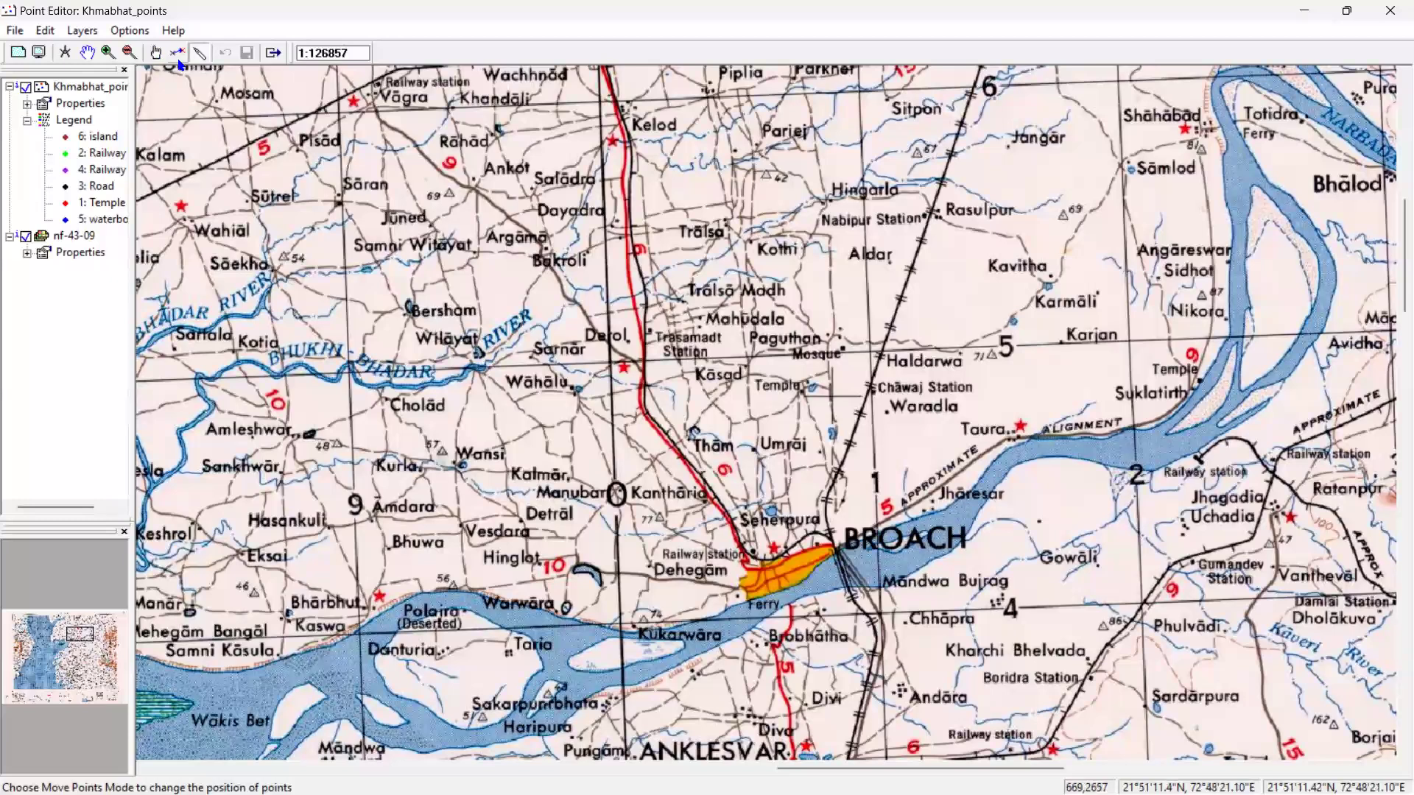
Try to insert a point at Chāwaj Station north of Broach and check the point editor's customization settings
click(155, 52)
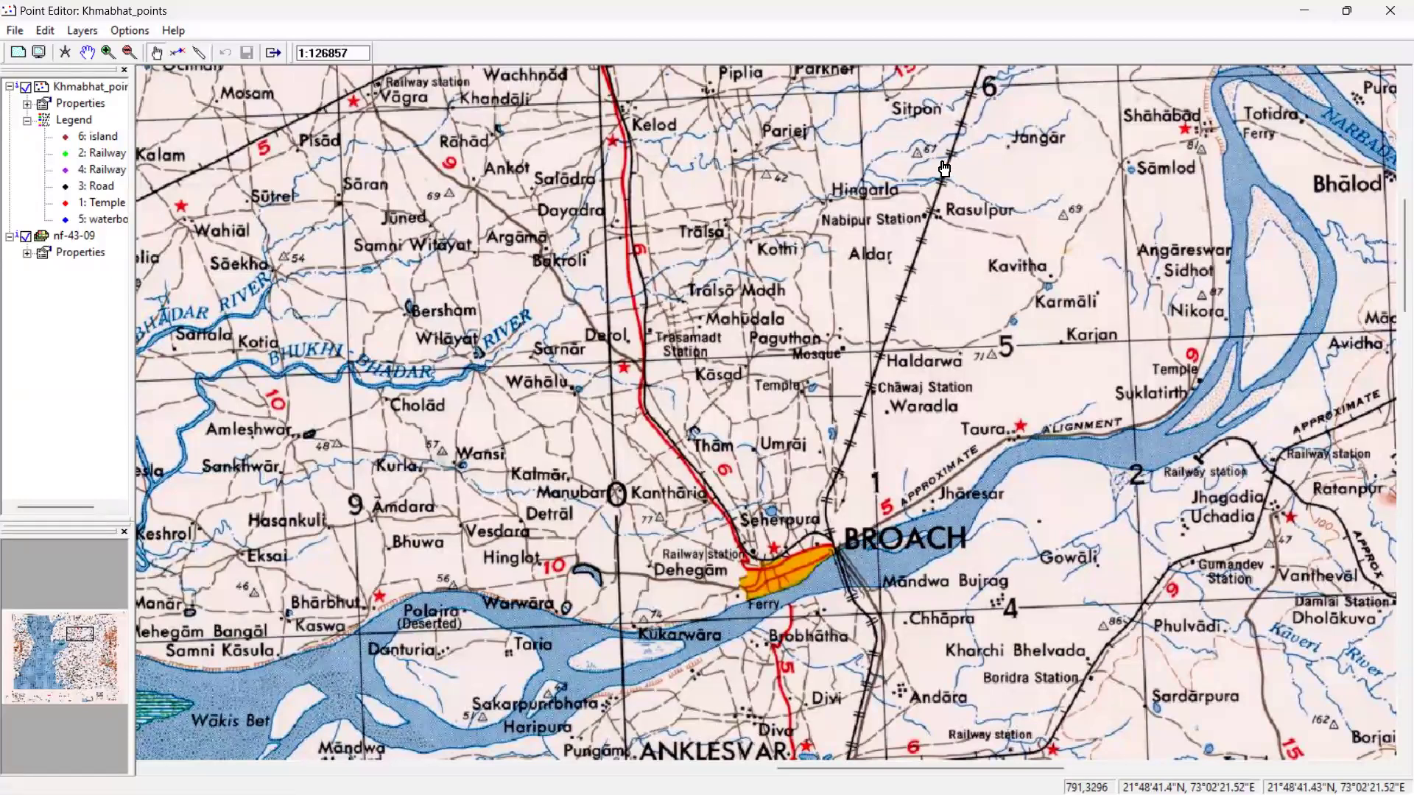
click(73, 119)
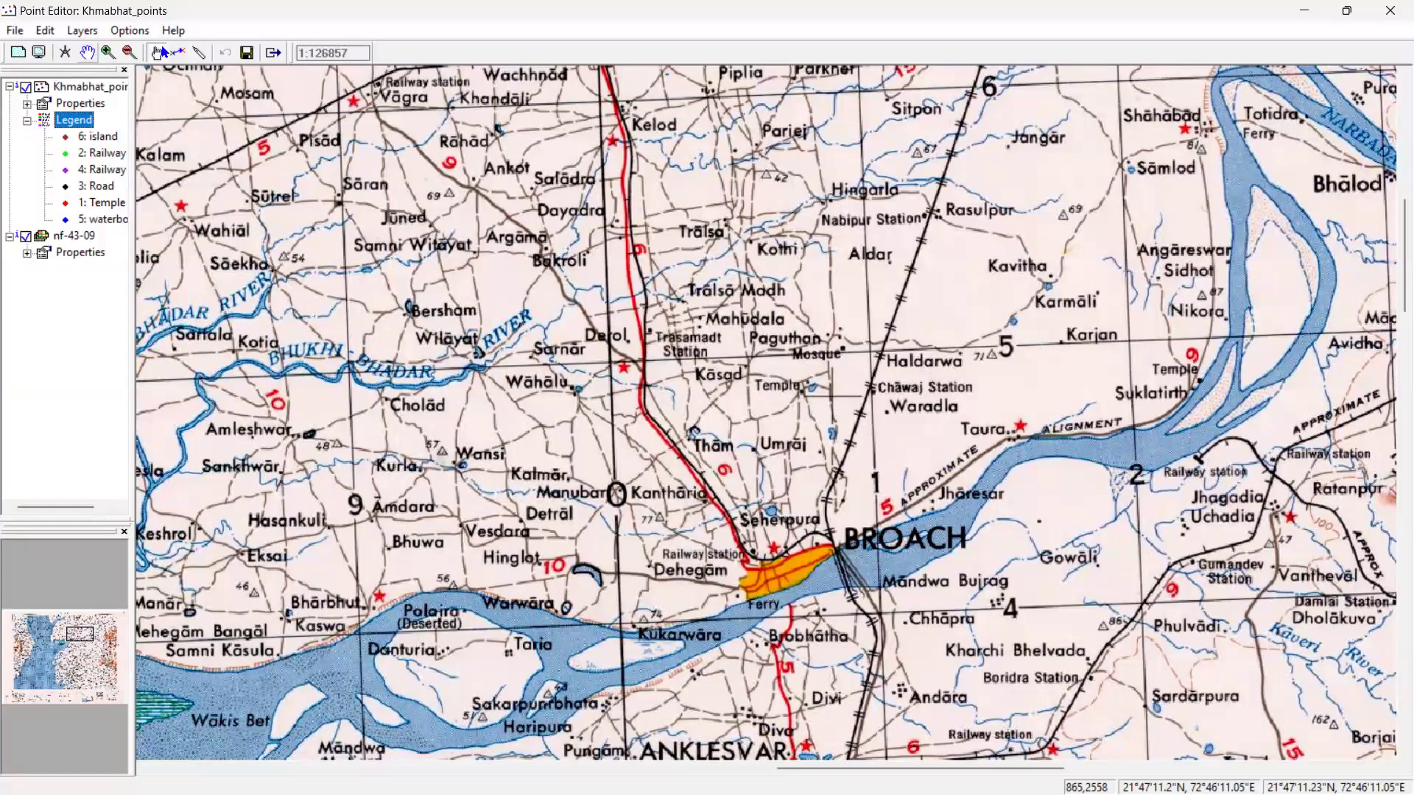
click(199, 53)
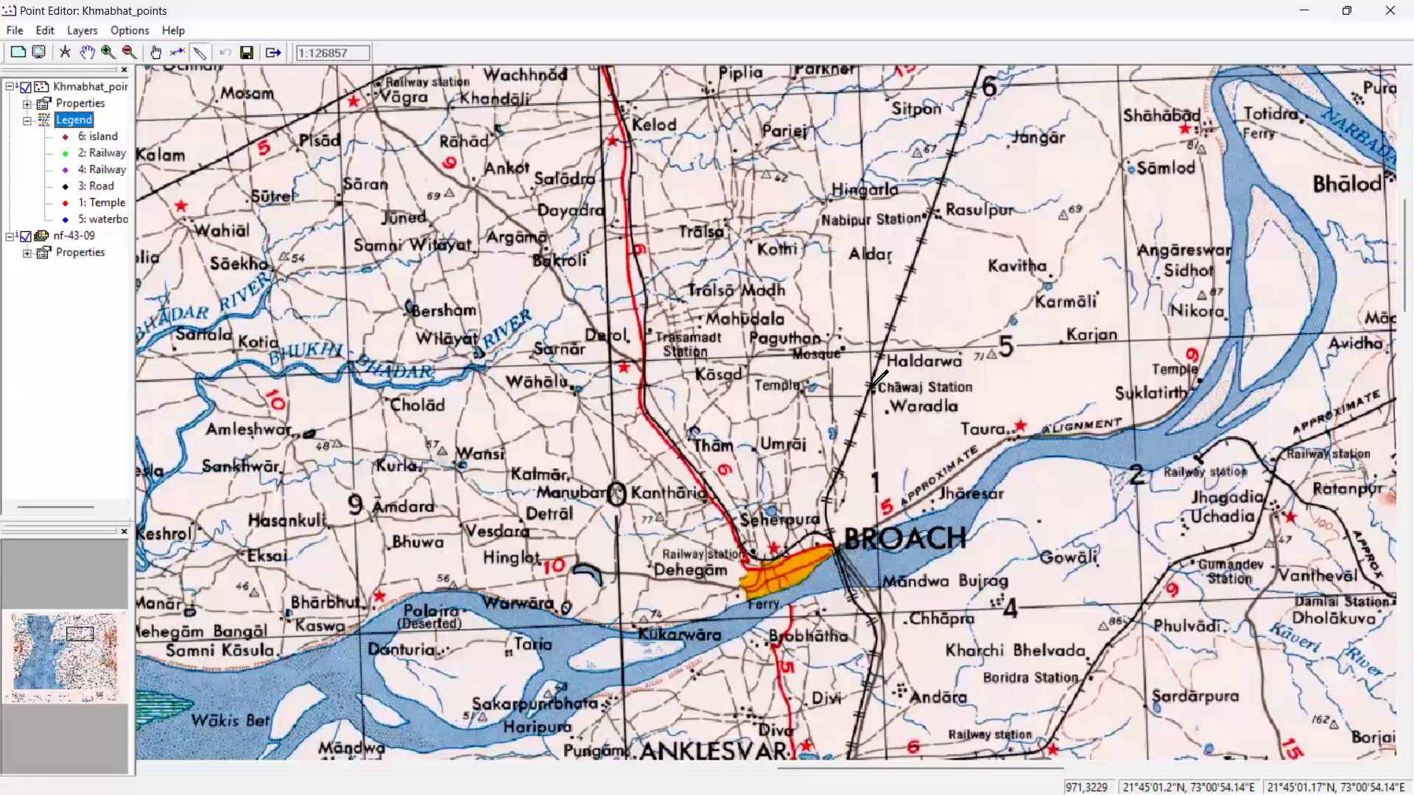
click(872, 385)
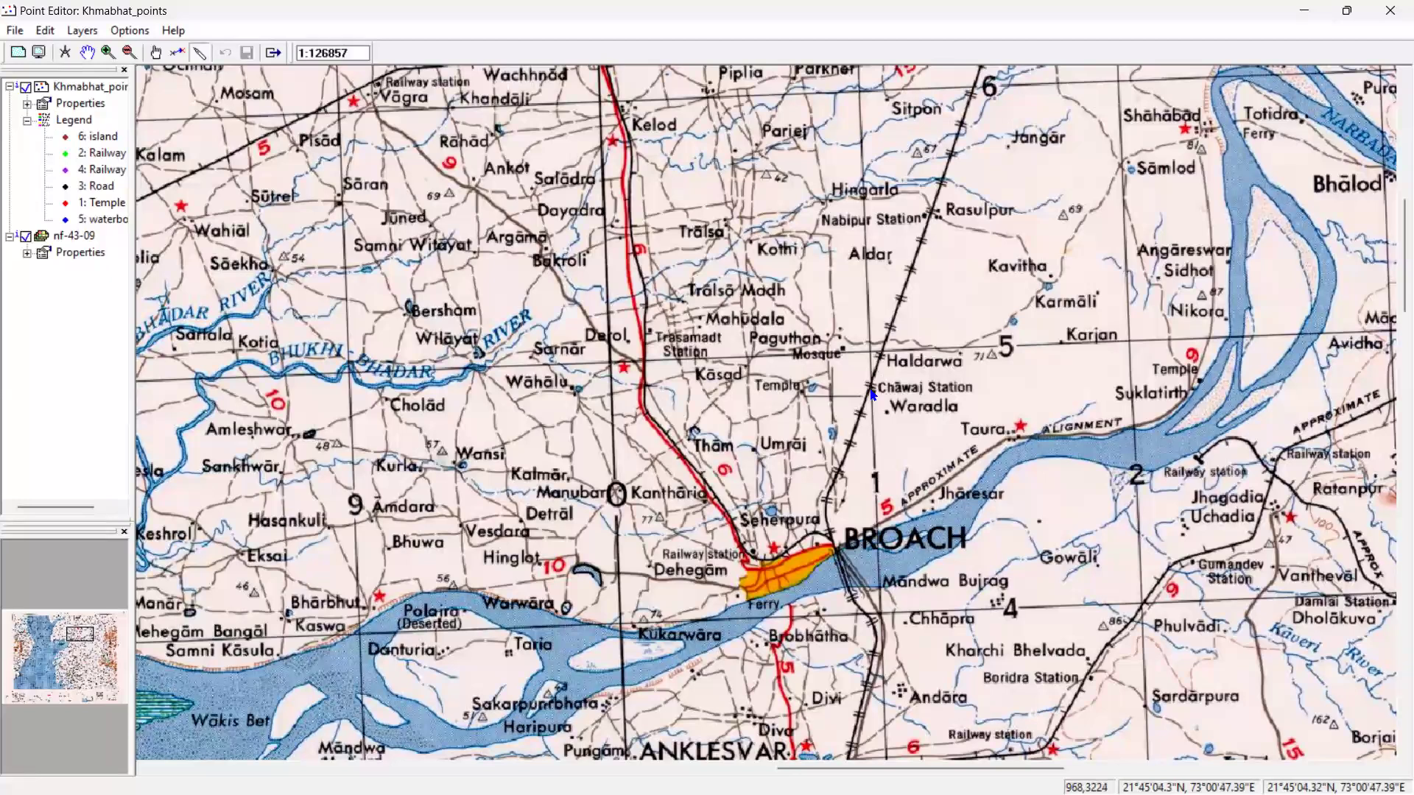
right_click(872, 394)
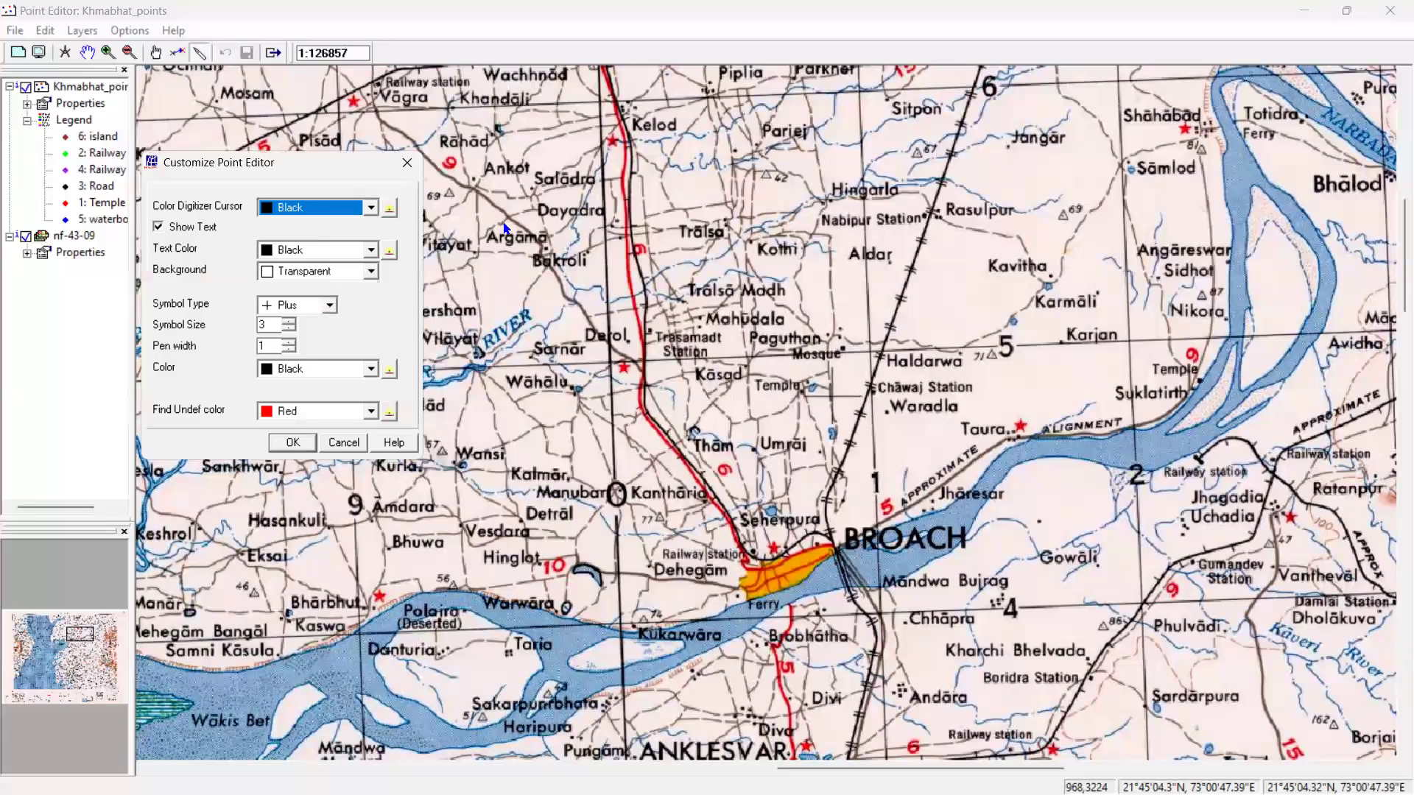
click(294, 443)
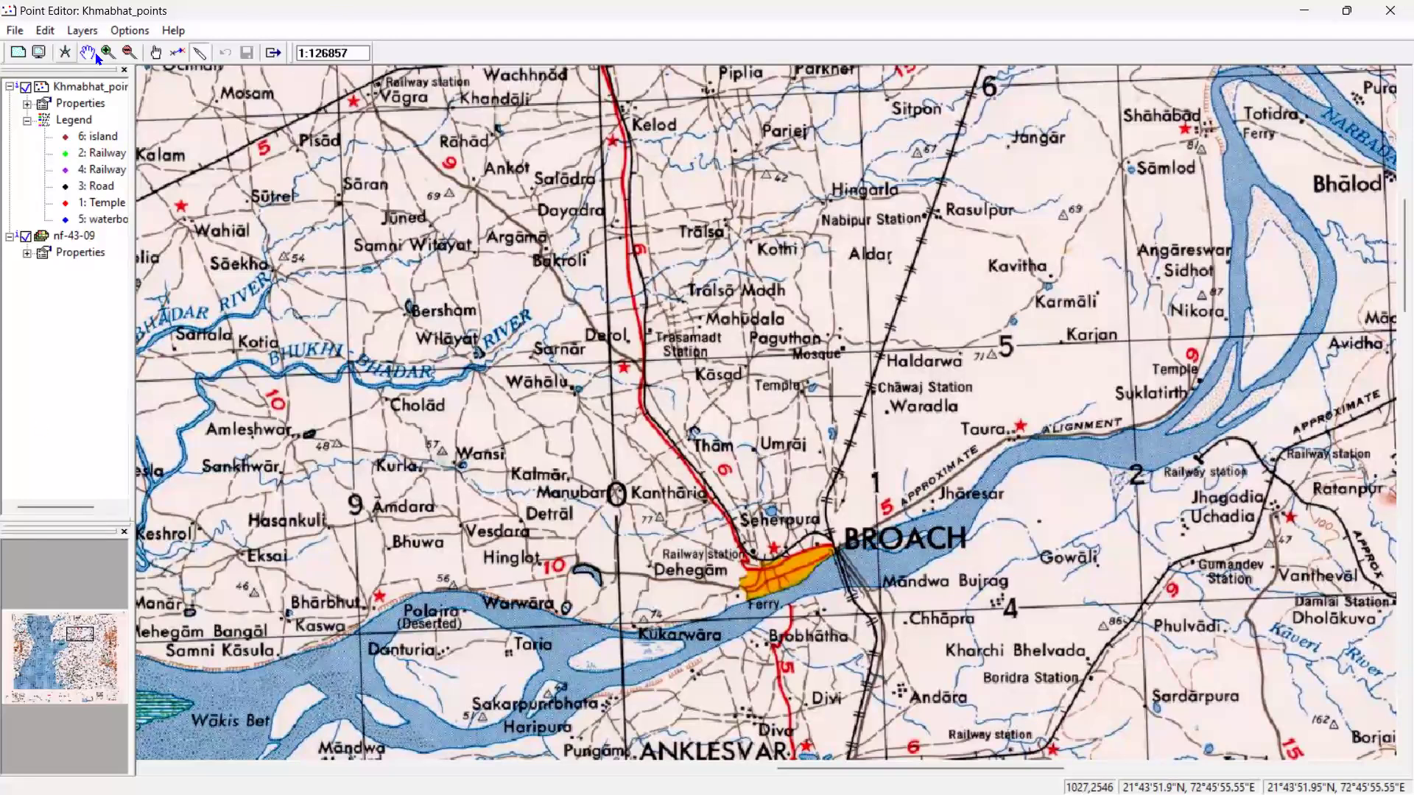
key(alt+e)
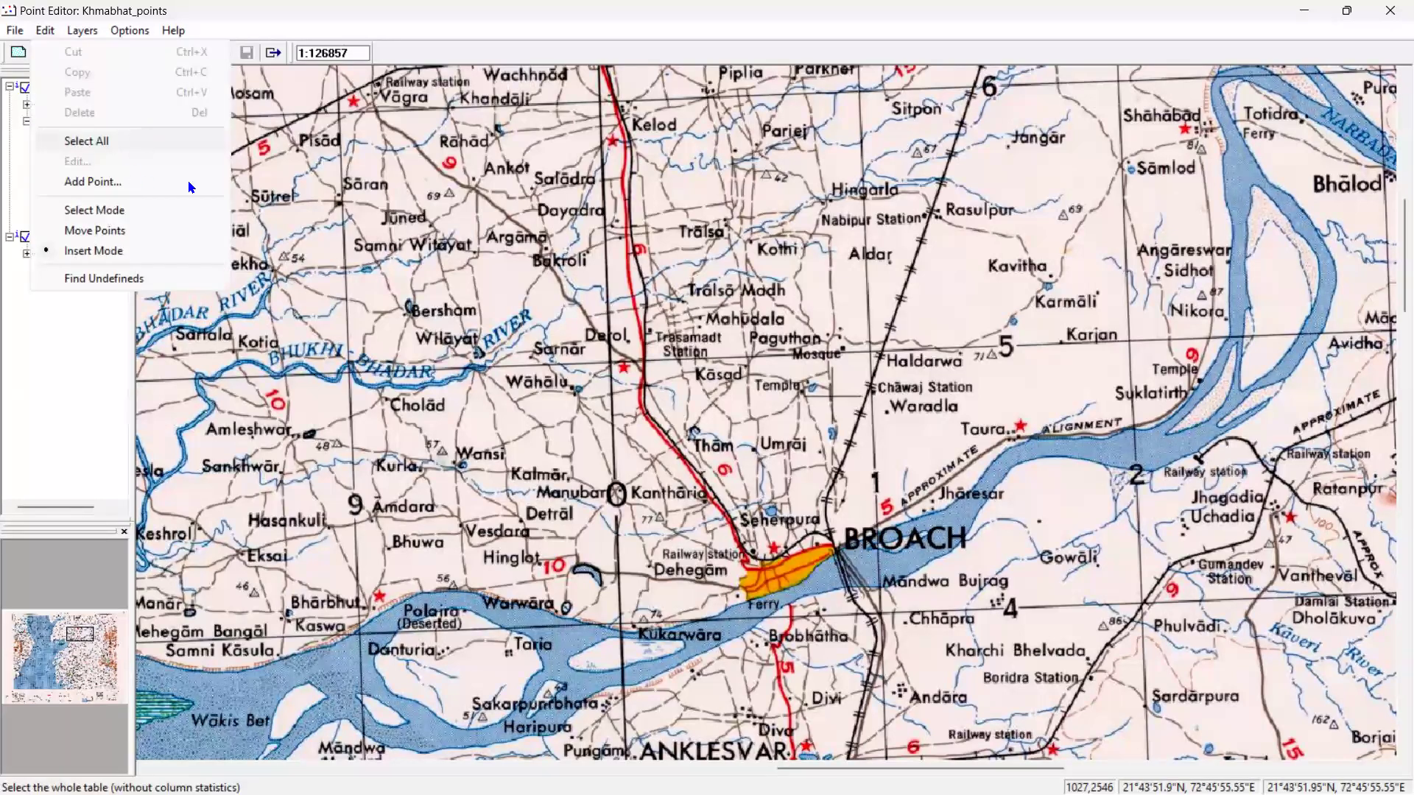
click(192, 184)
click(322, 152)
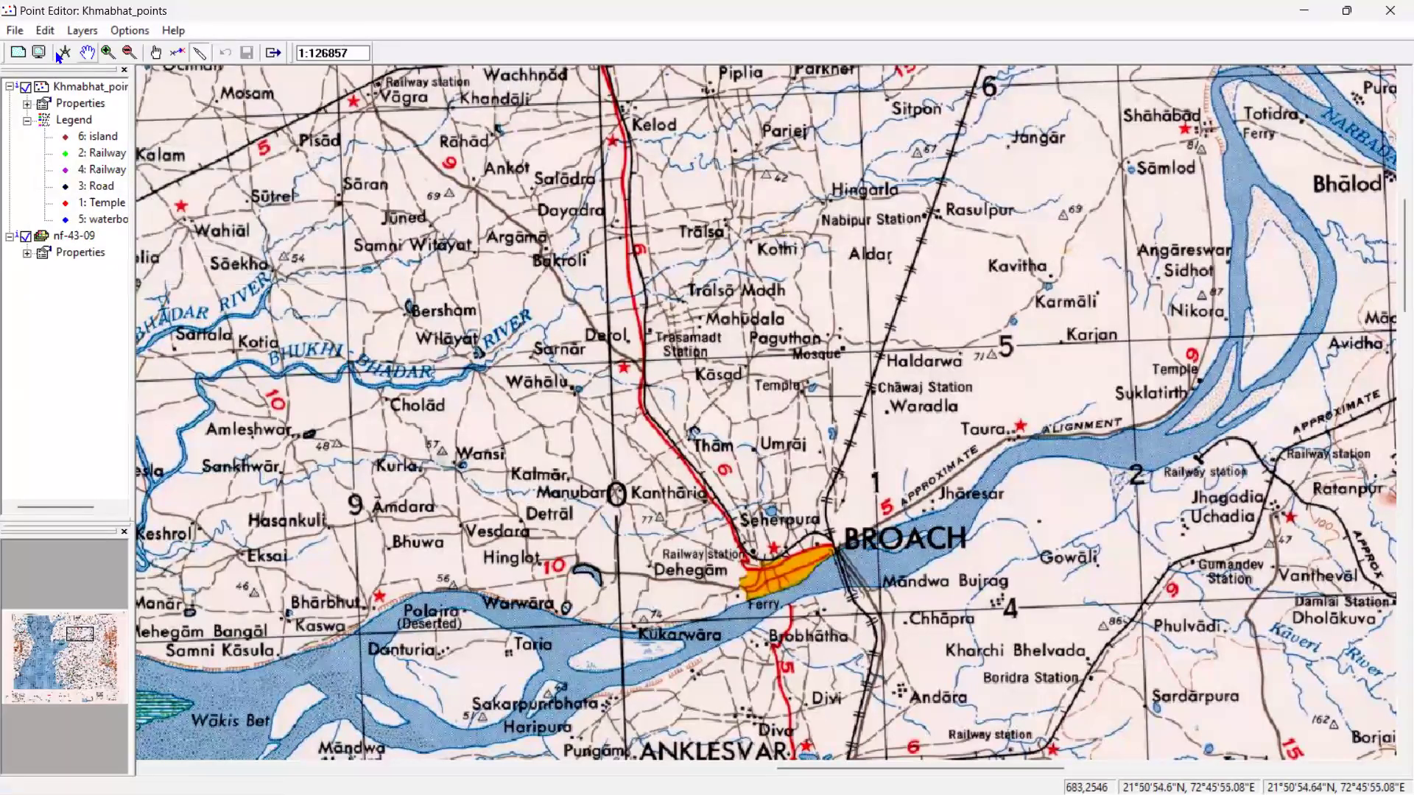
click(43, 29)
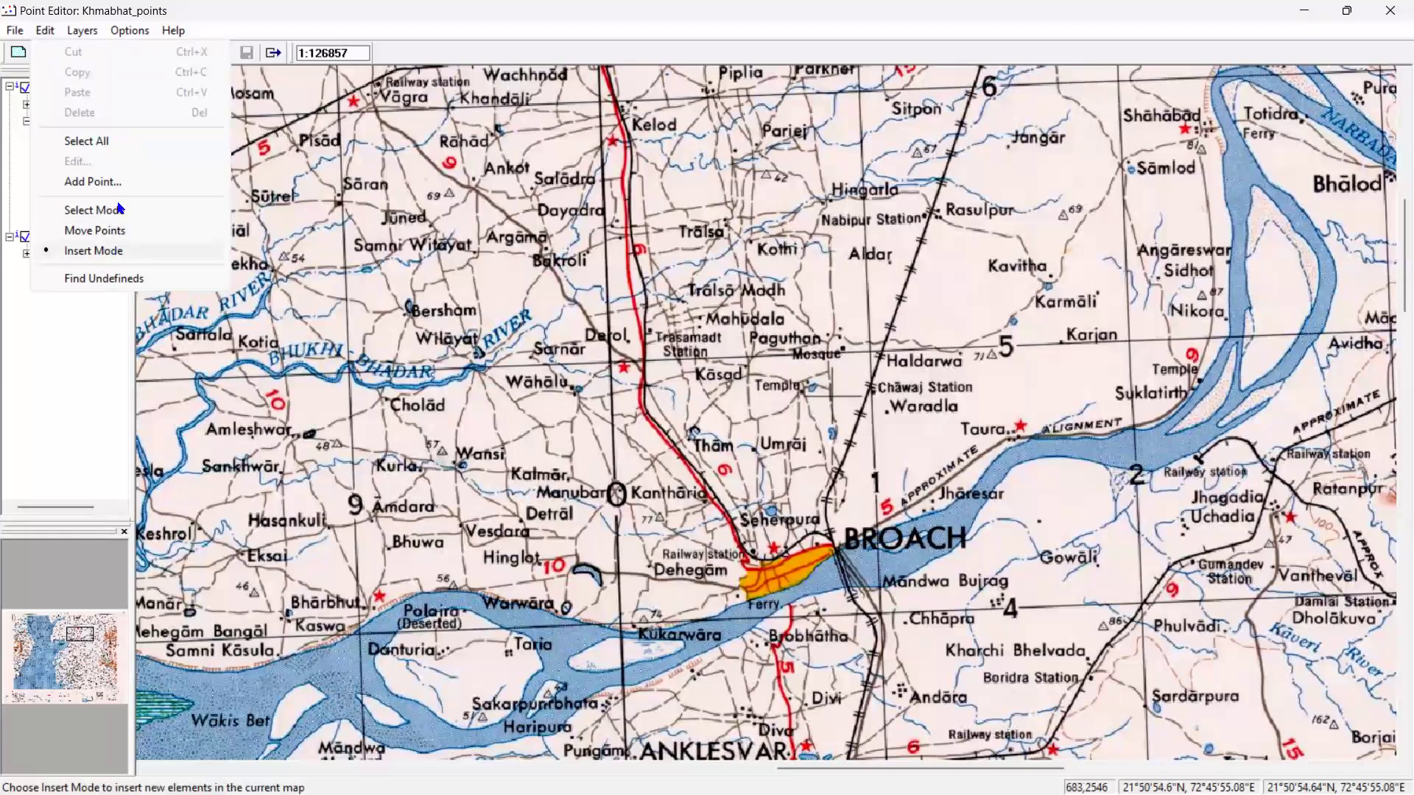
click(120, 240)
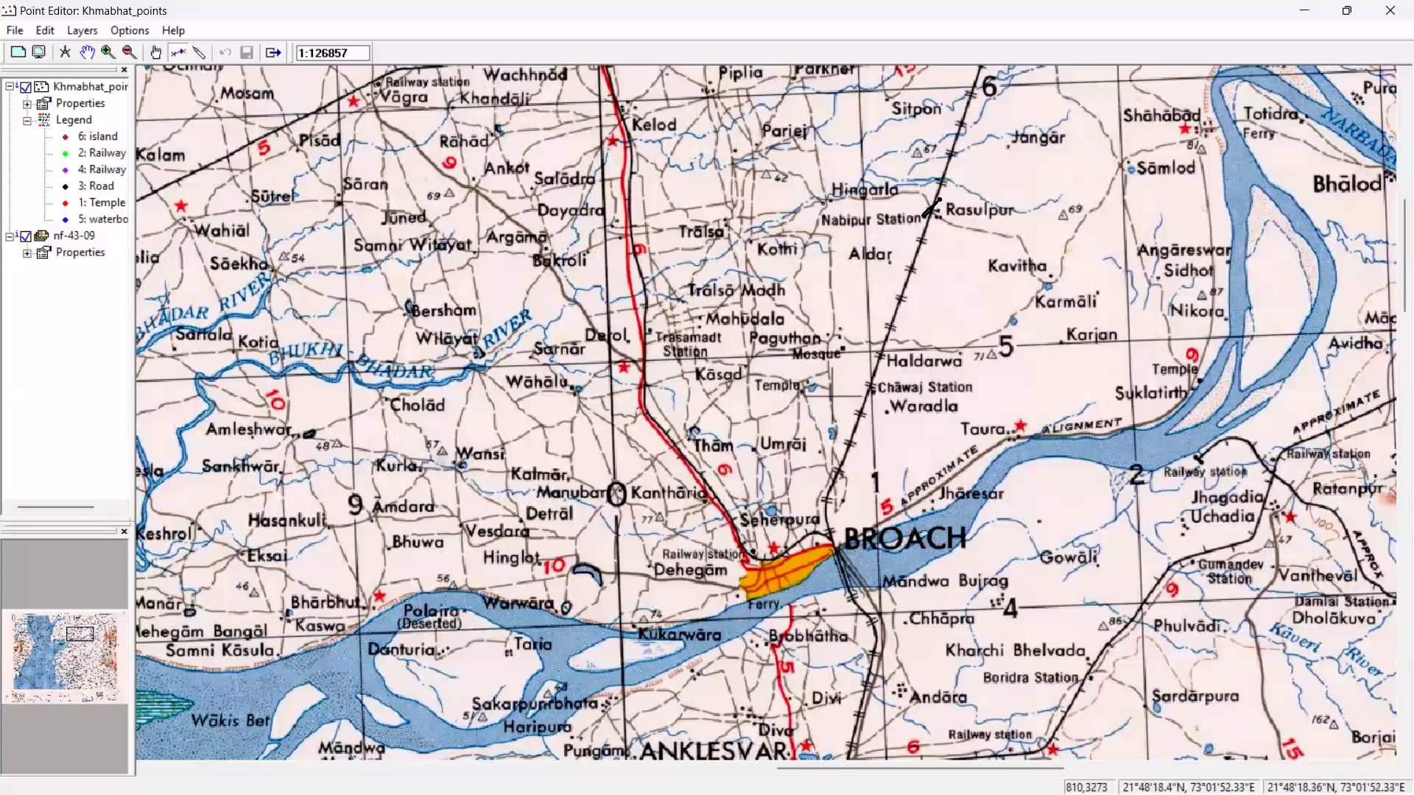
right_click(829, 398)
click(943, 267)
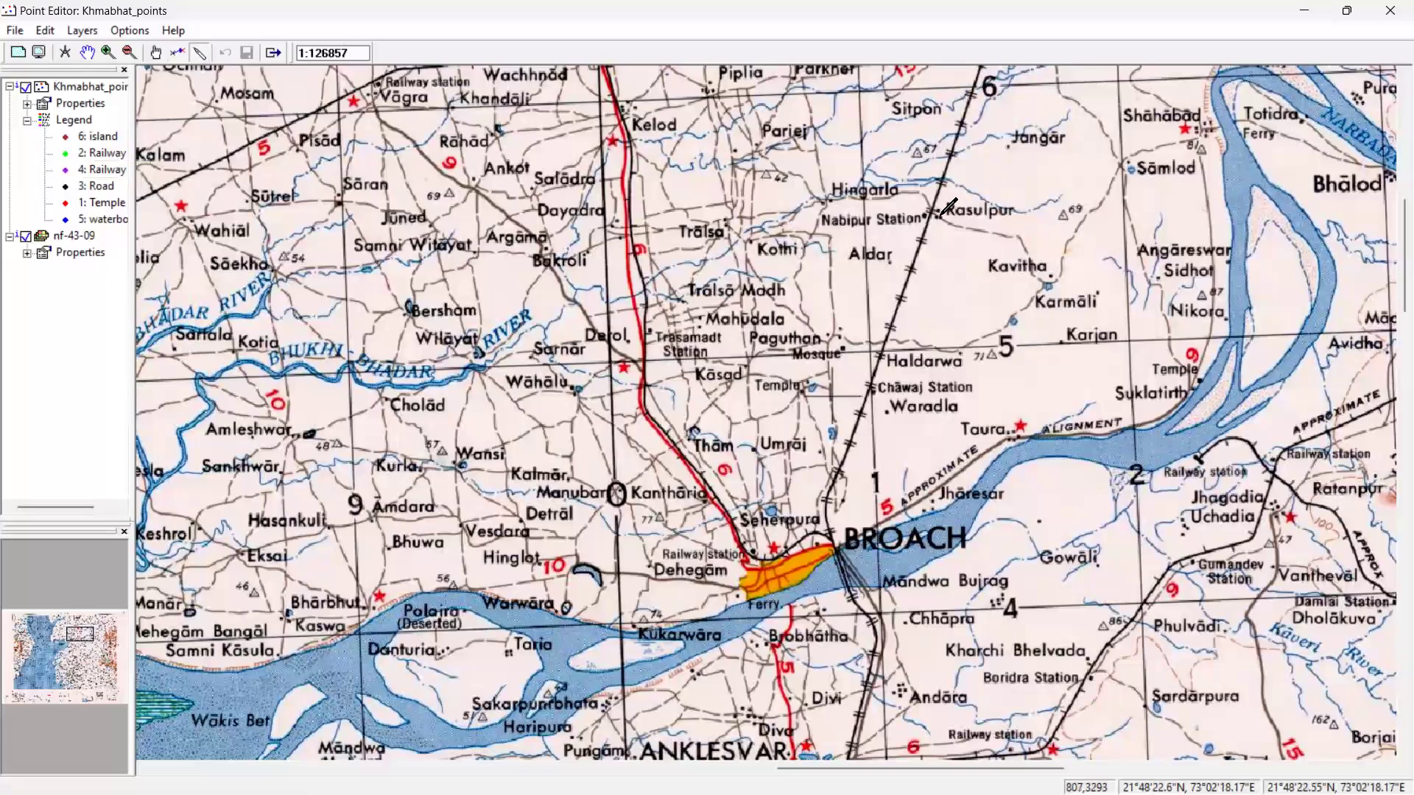
mouse_move(926, 215)
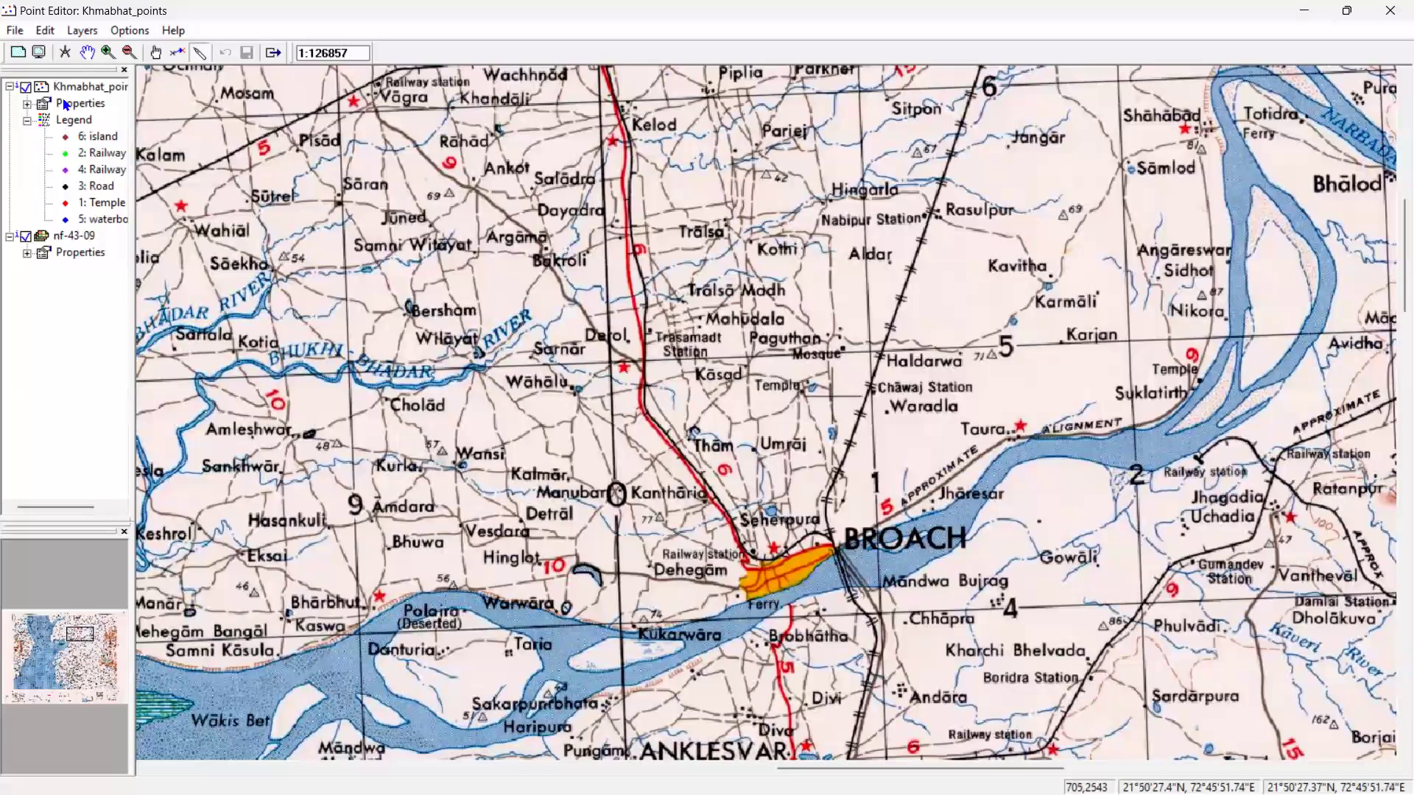
click(46, 31)
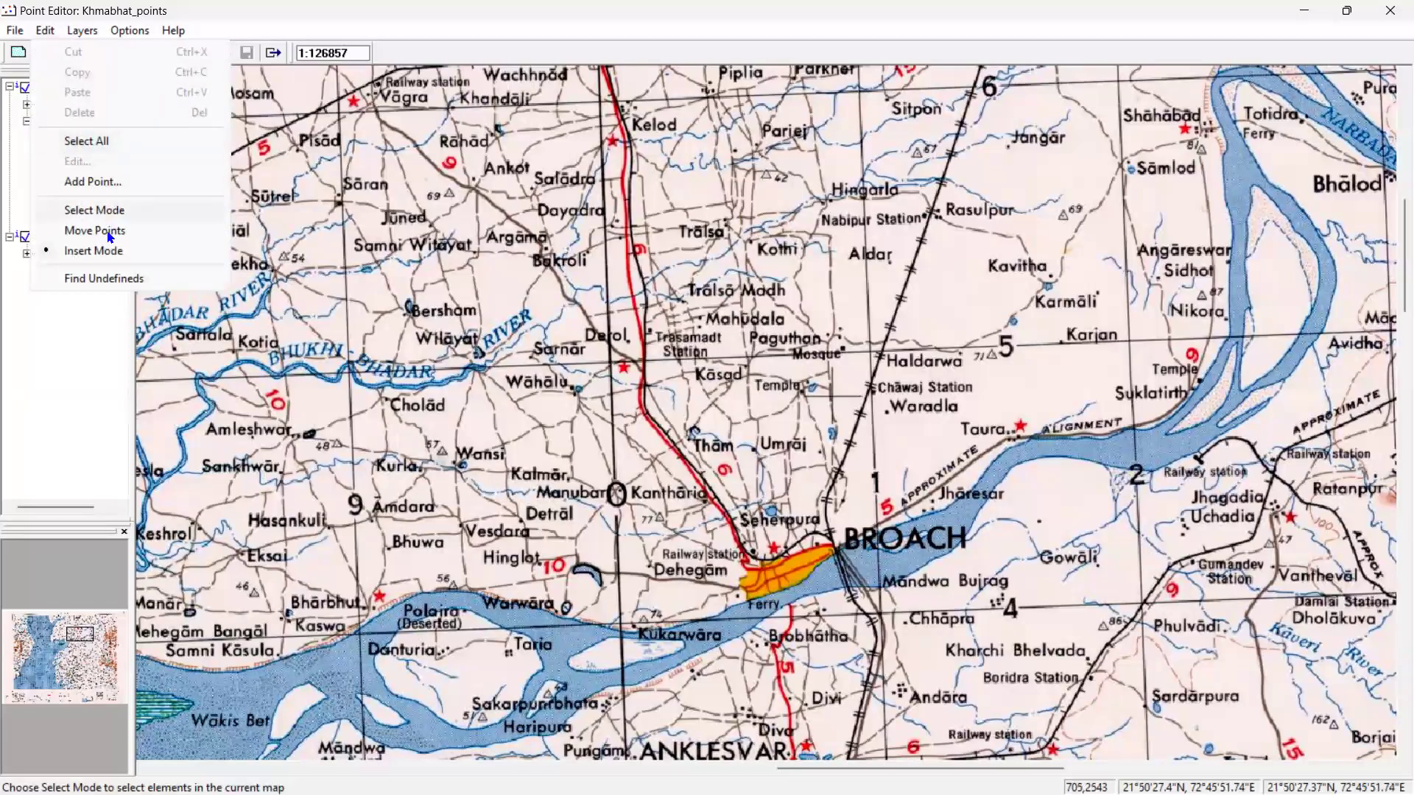
click(93, 182)
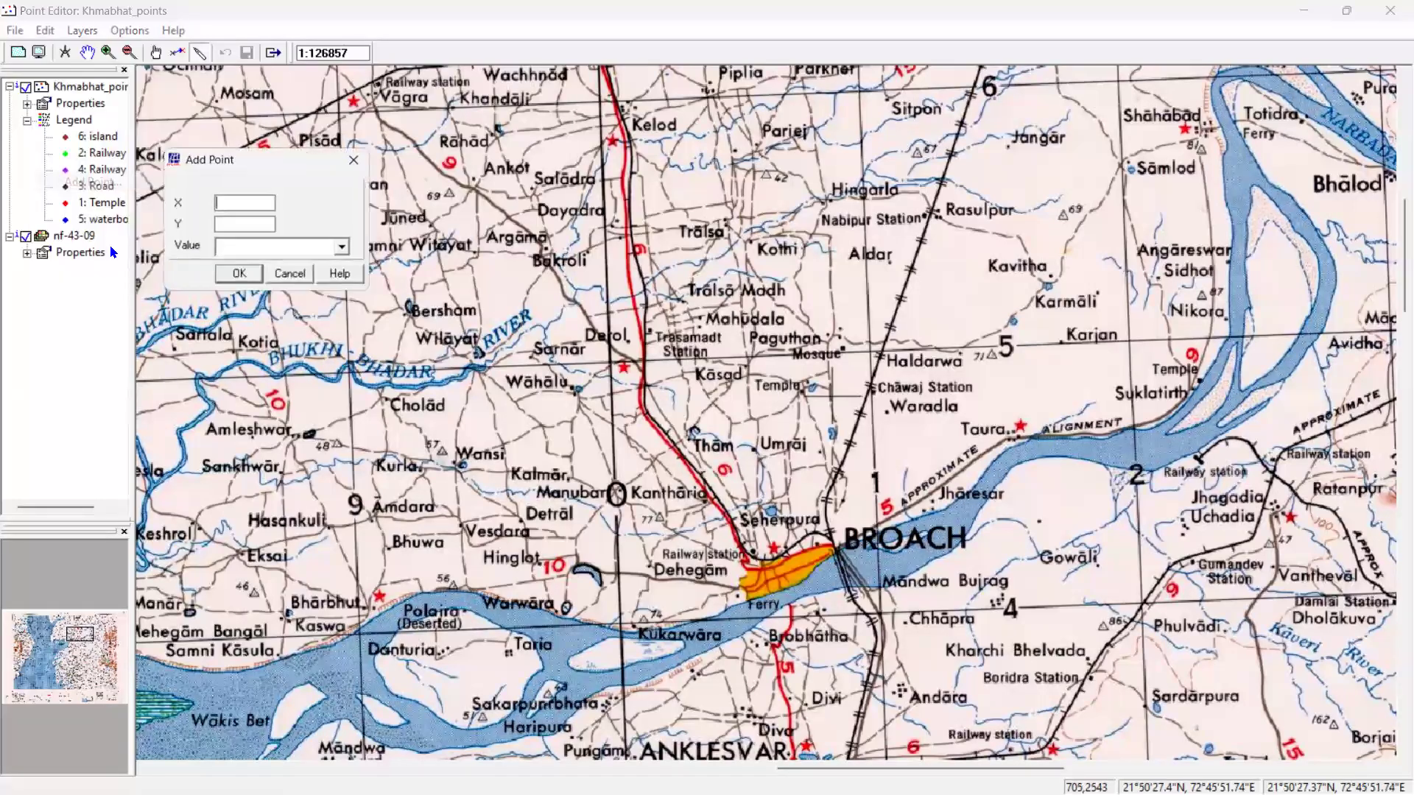
click(334, 253)
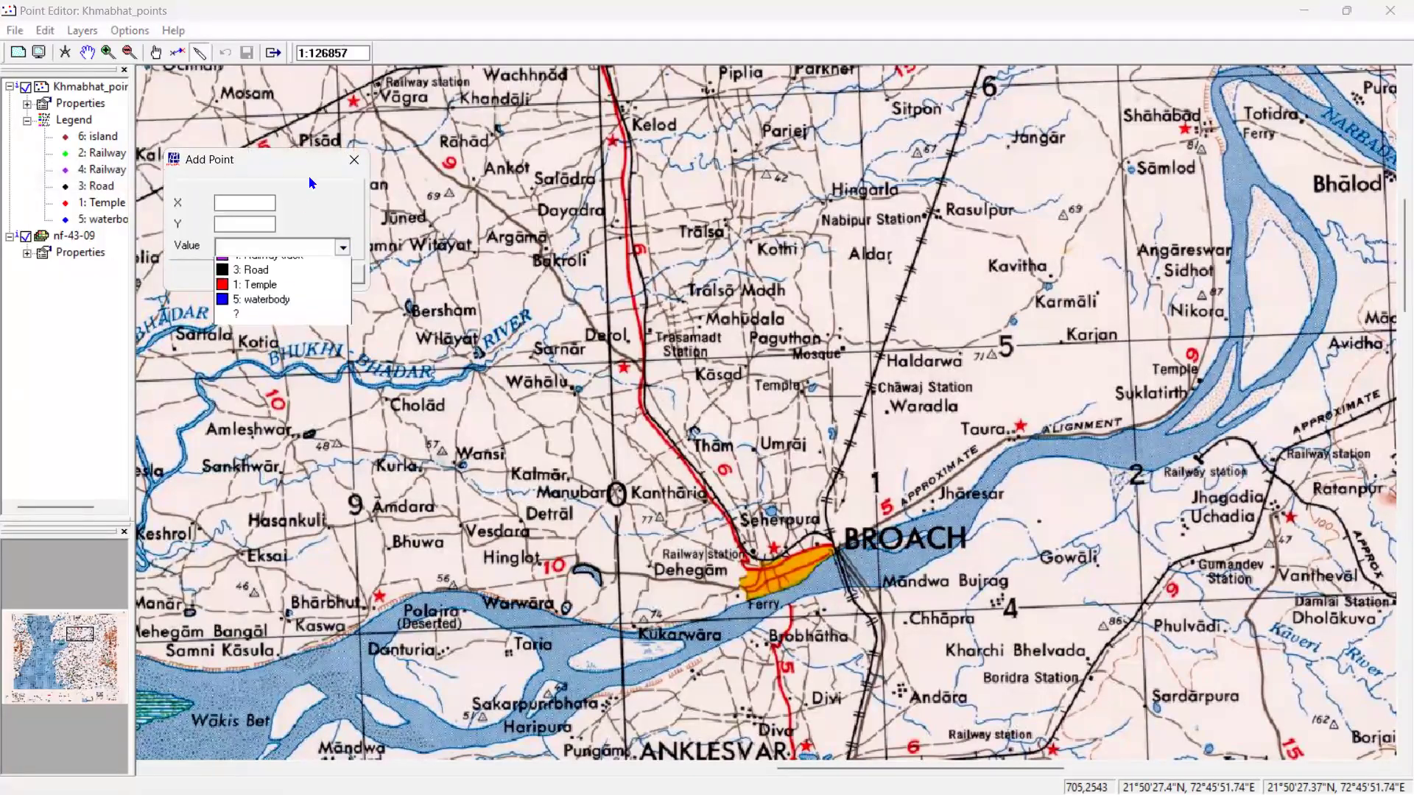
click(257, 325)
drag(273, 158, 117, 218)
click(192, 221)
Select the Temple class in the legend and save the point map
click(86, 173)
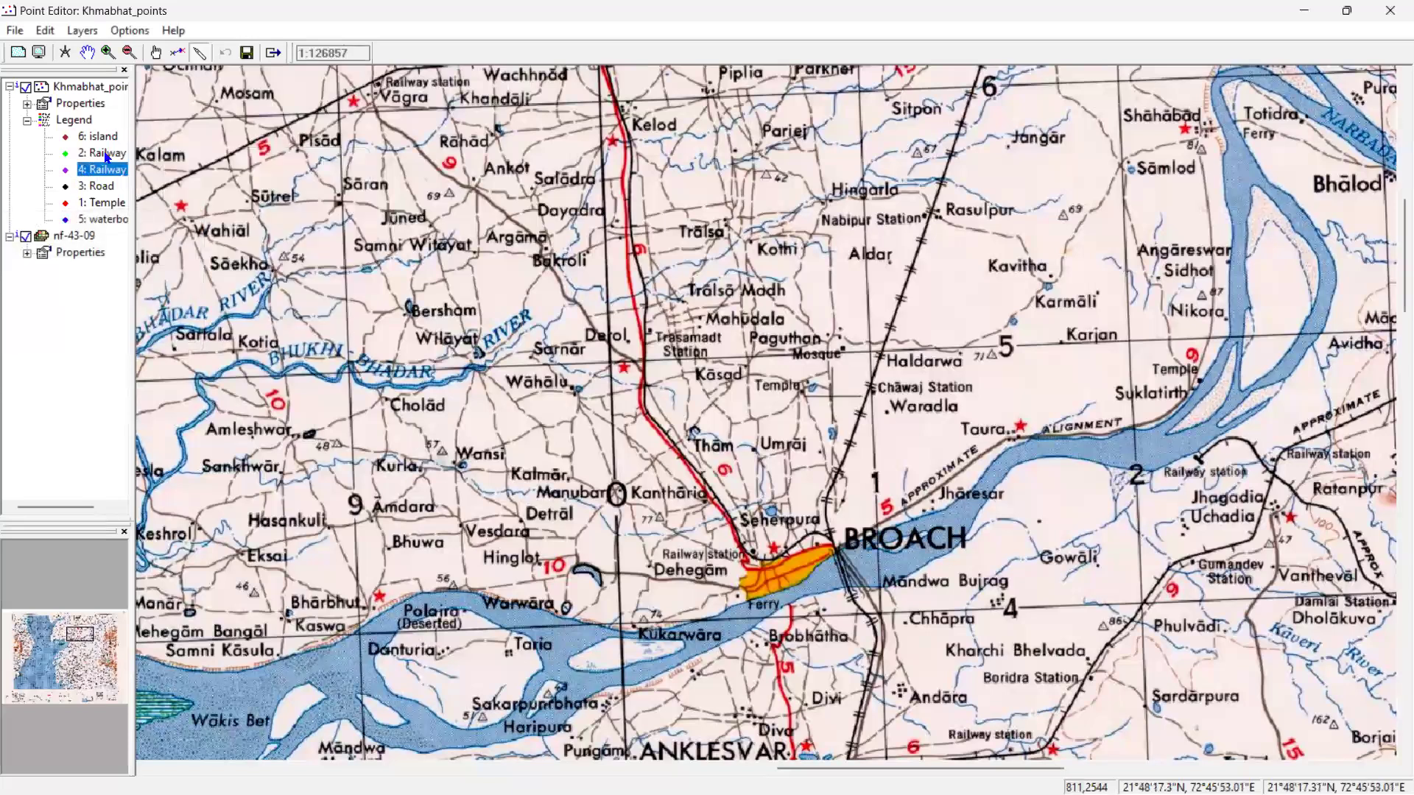
click(109, 203)
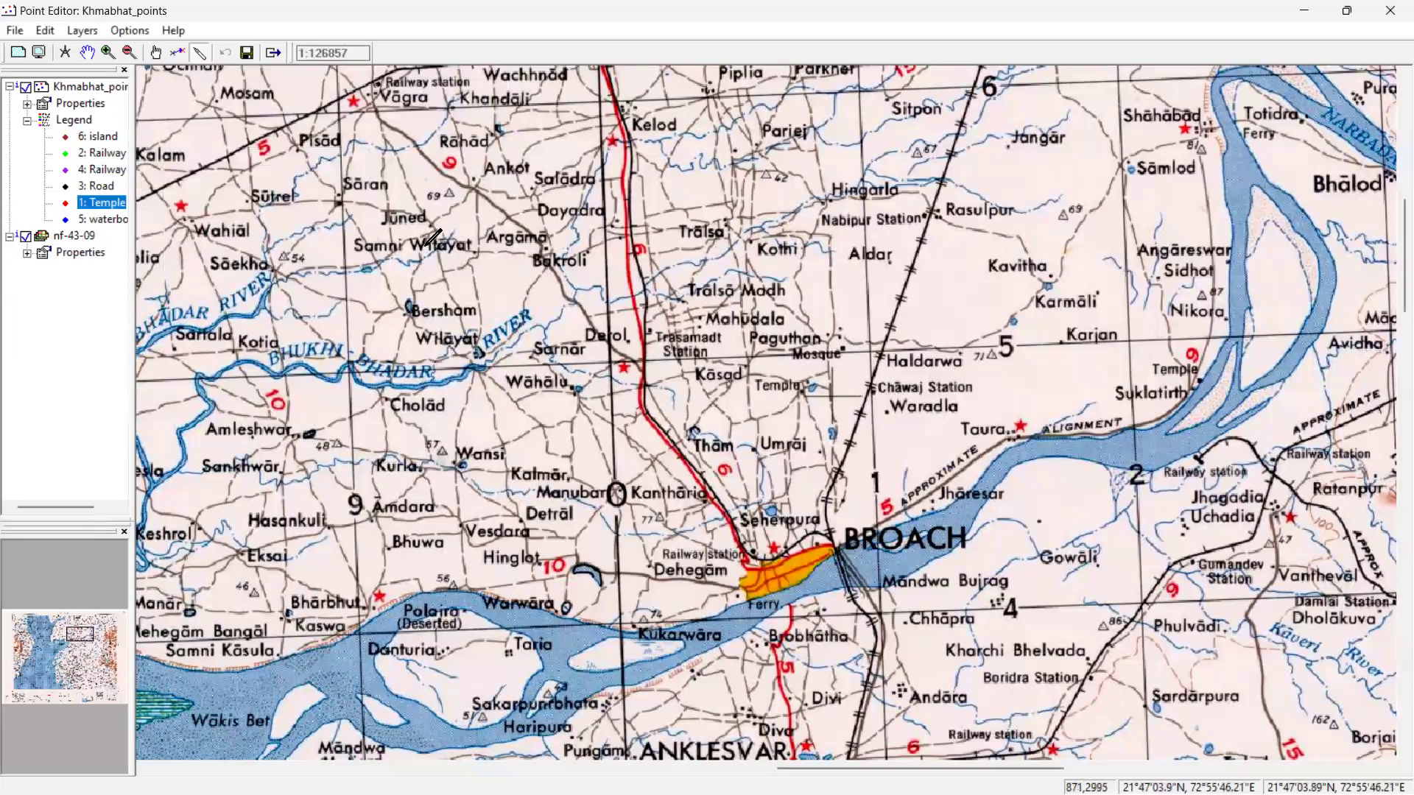
key(ctrl+s)
scroll(585, 398, up, 3)
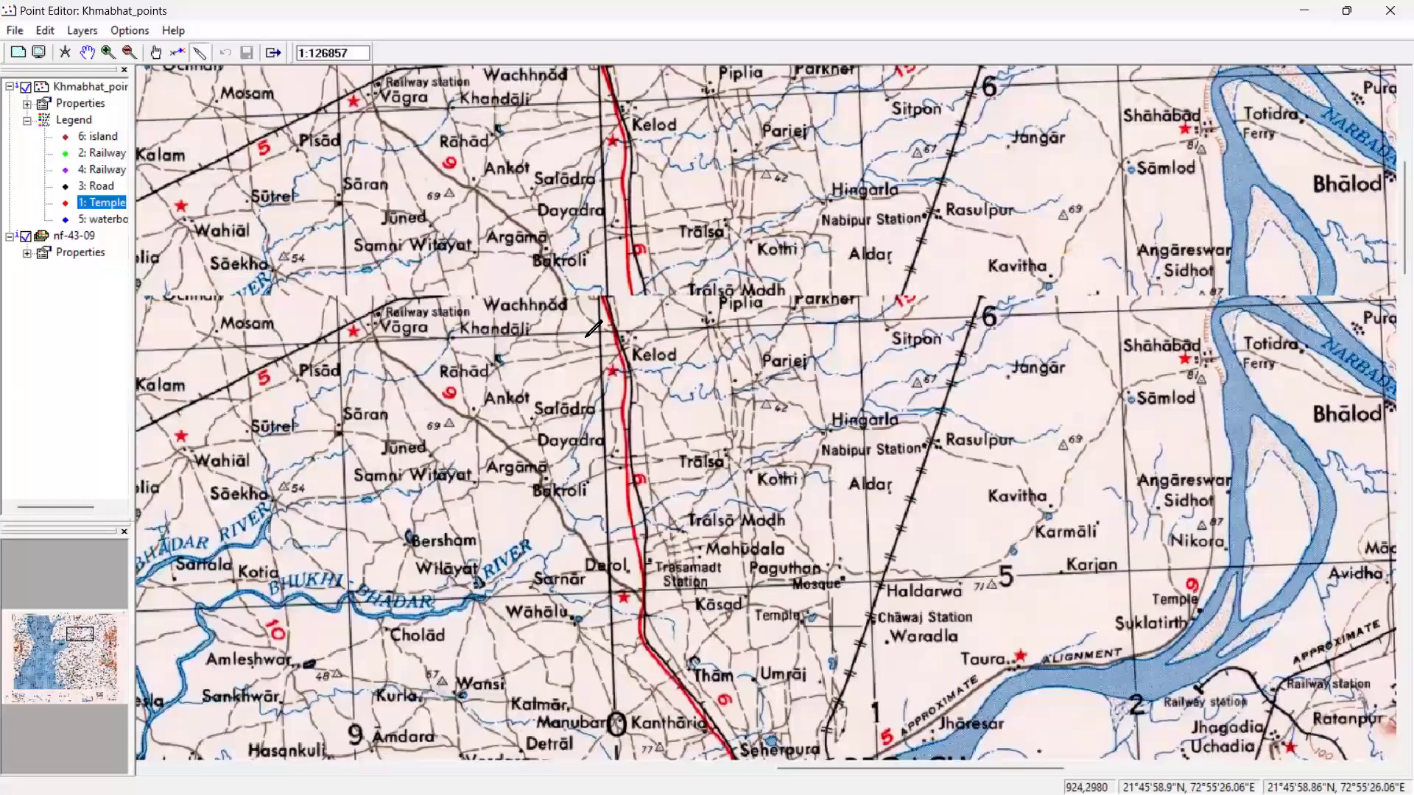
scroll(550, 221, down, 5)
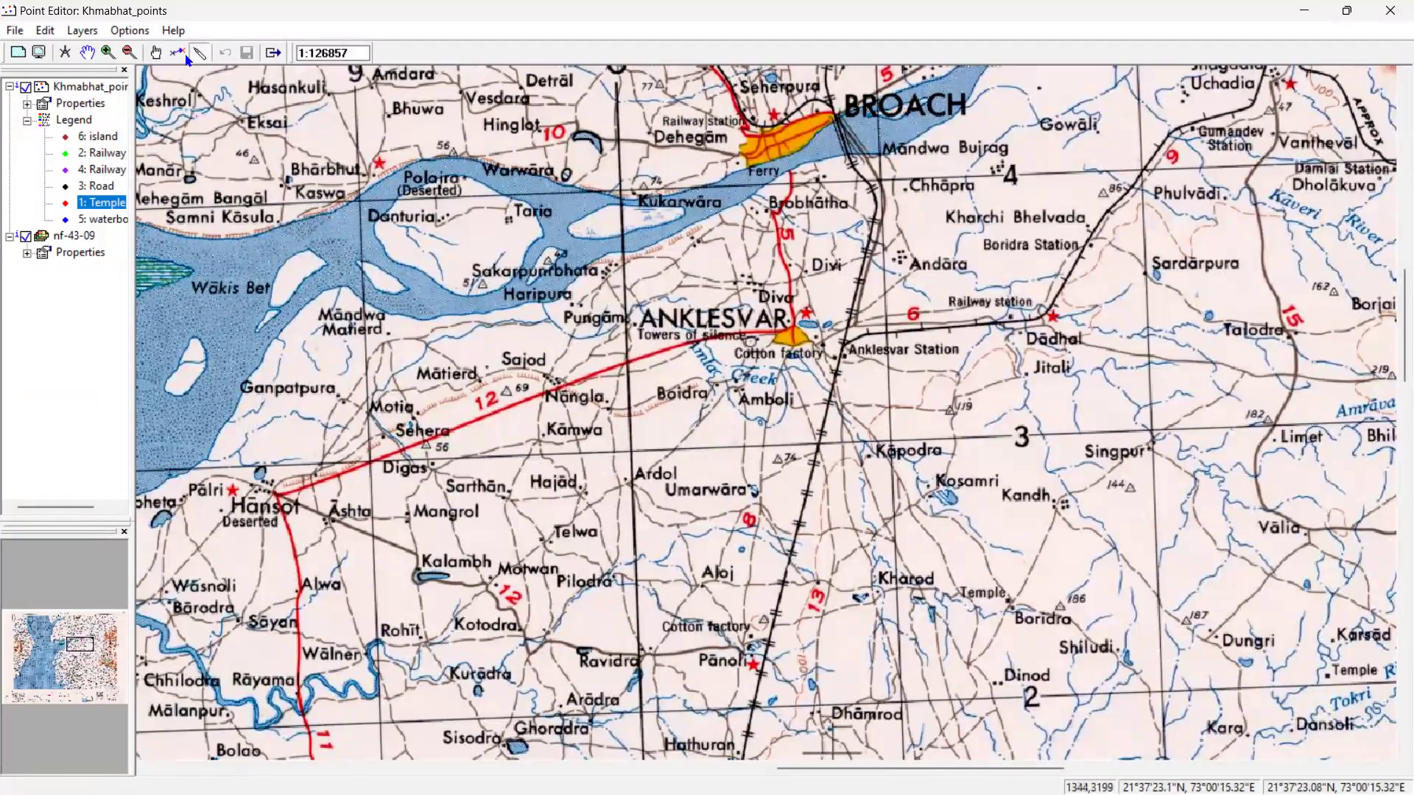
Try to insert a point on the river west of Broach, near Kukarwāra
click(156, 53)
click(199, 53)
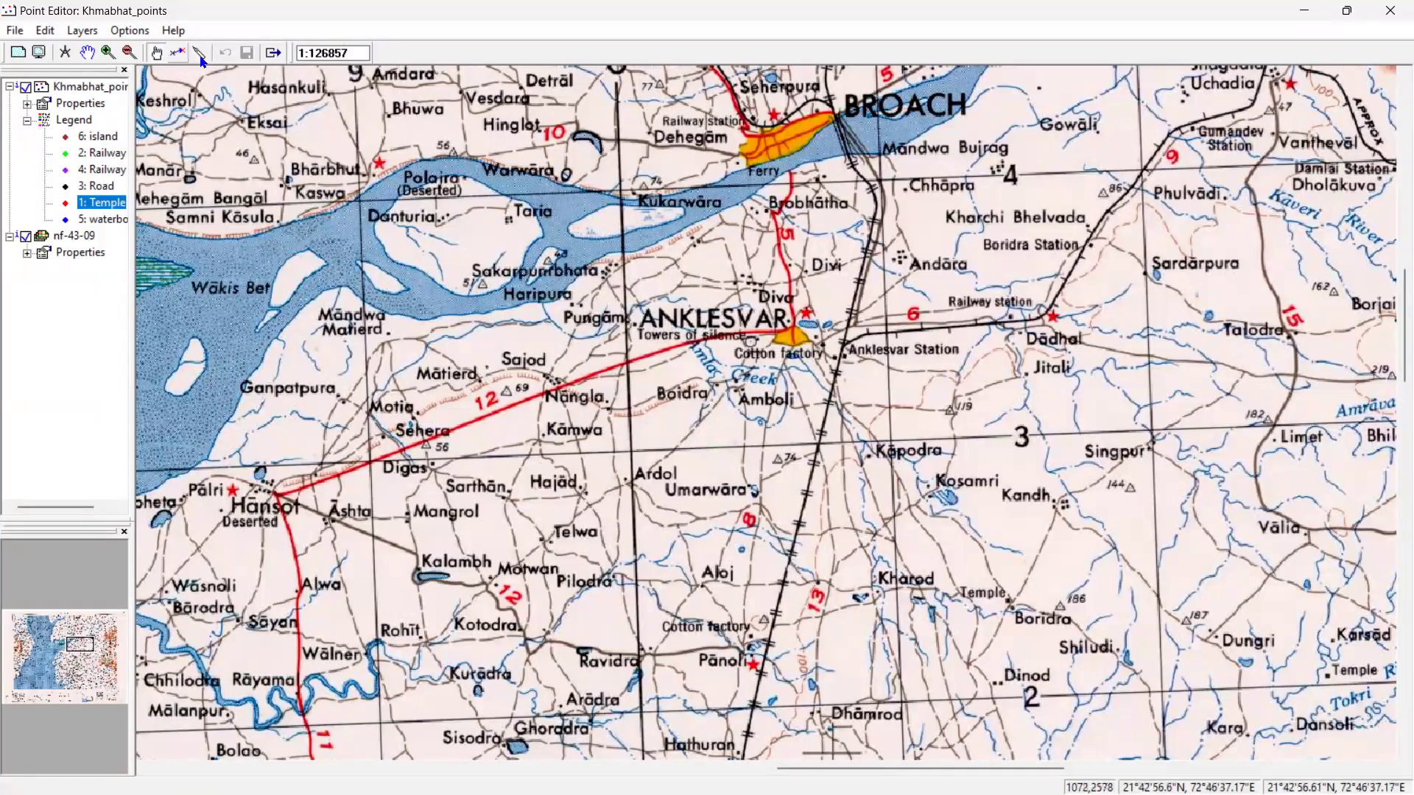
click(623, 153)
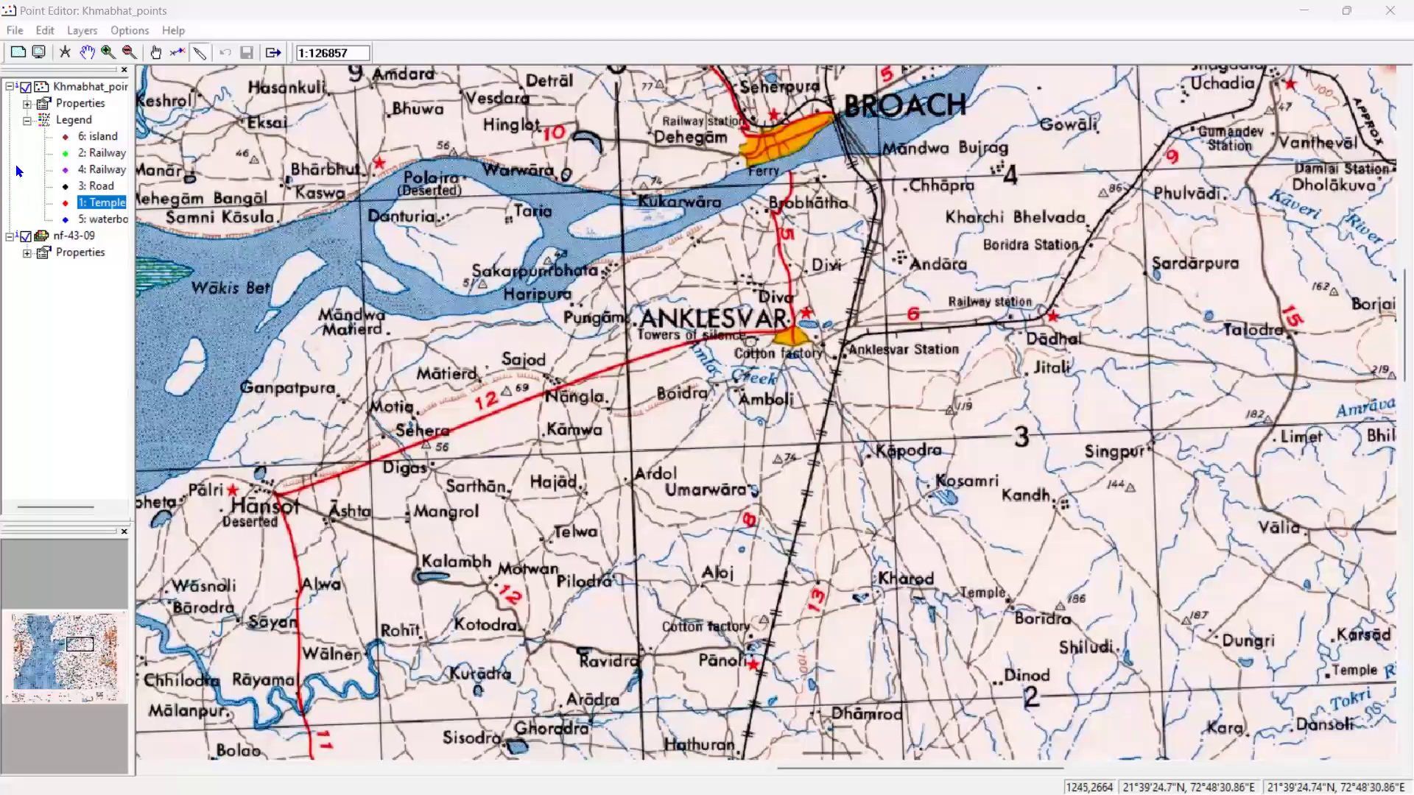
Apply the Khmabhat_points display options with the Khmabhat_classes representation and close the point editor
click(79, 89)
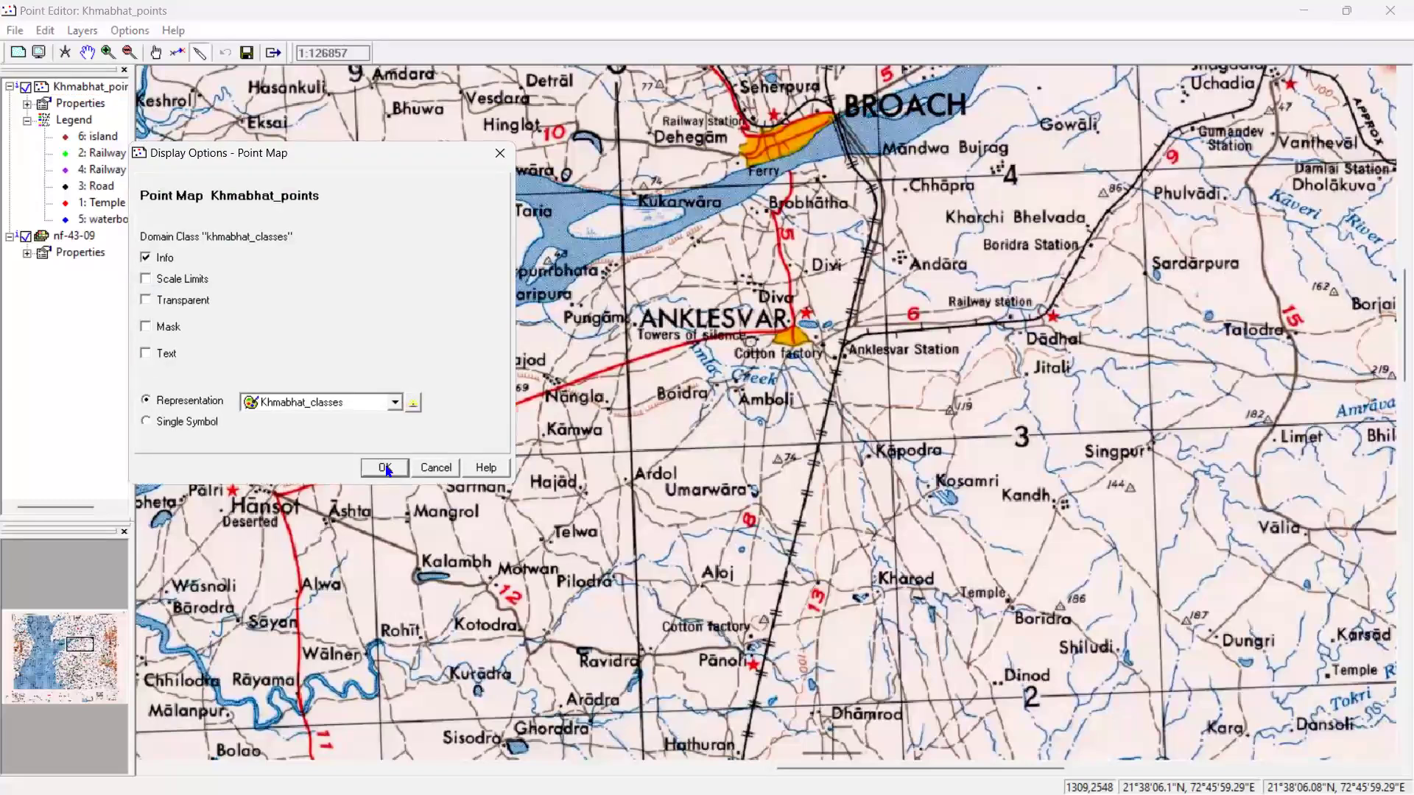
click(386, 467)
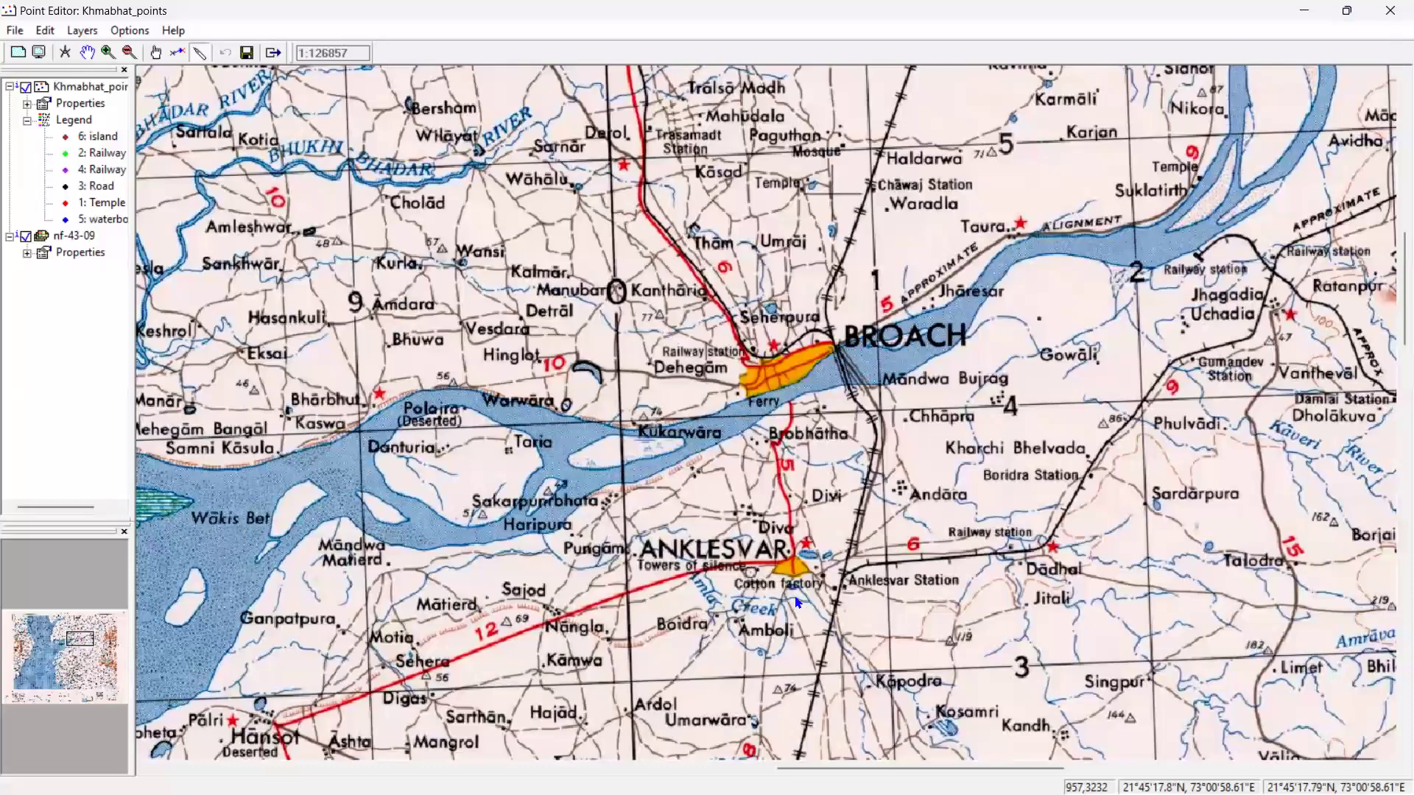
click(1390, 10)
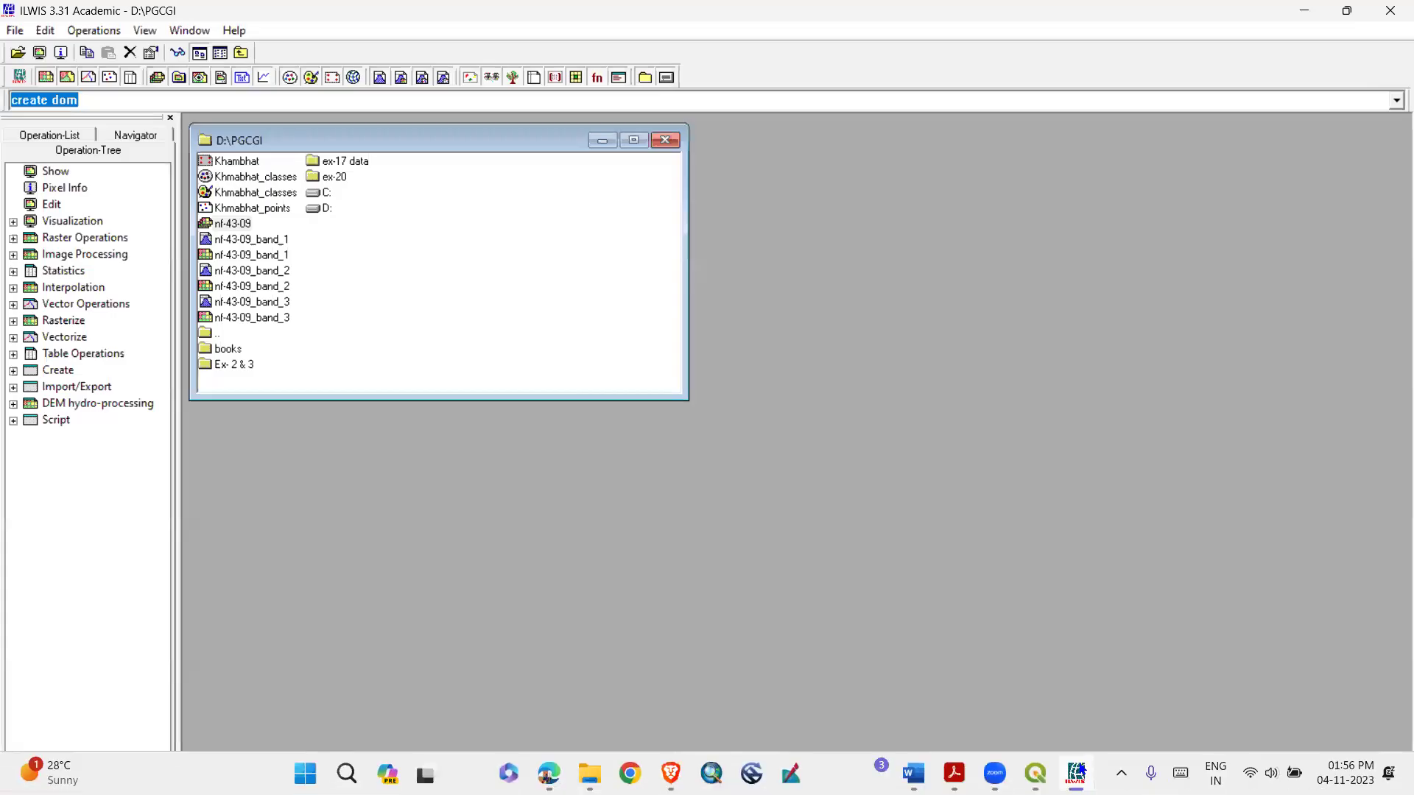
Display the nf-43-09 map list as an RGB colour composite with band_1 as red, band_2 as green and band_3 as blue
double_click(232, 223)
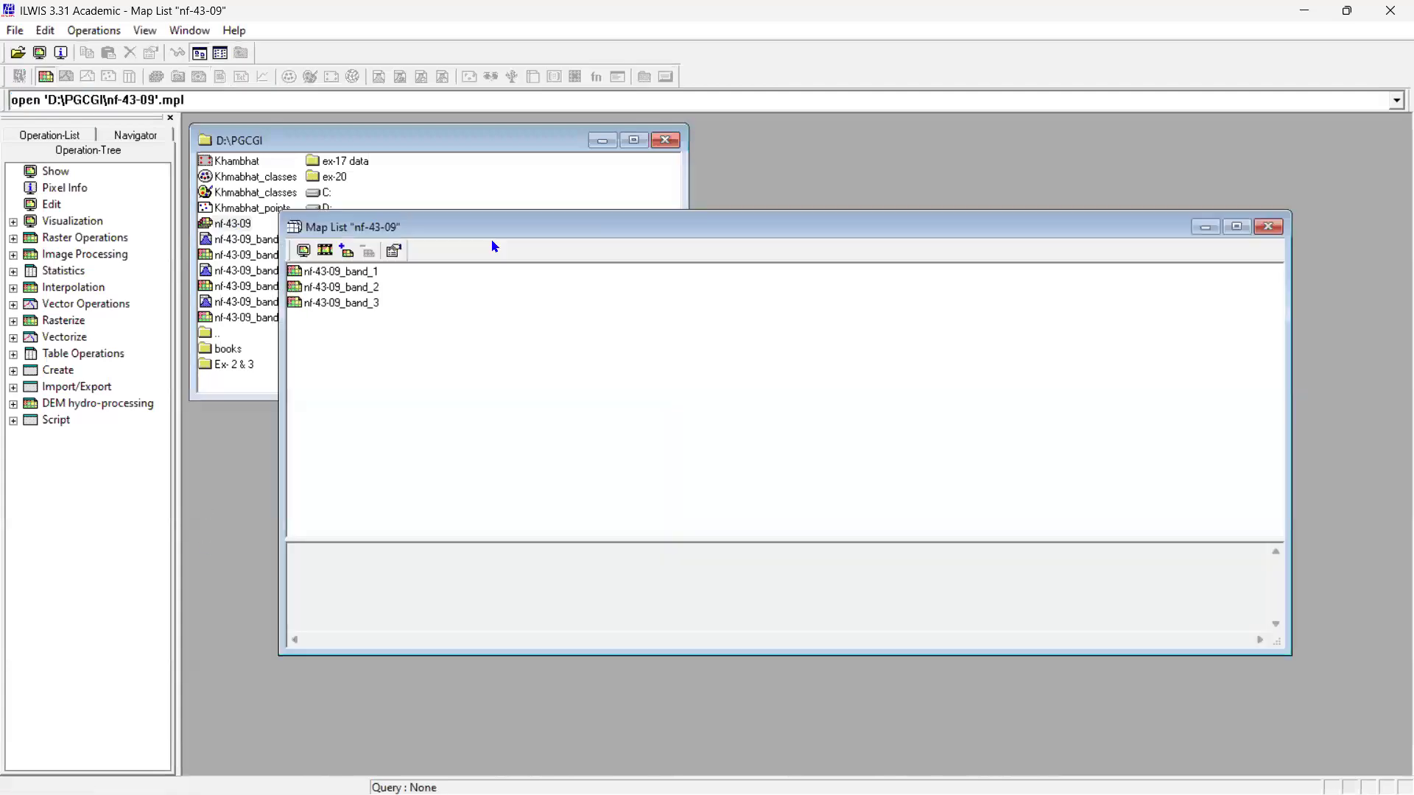
click(303, 251)
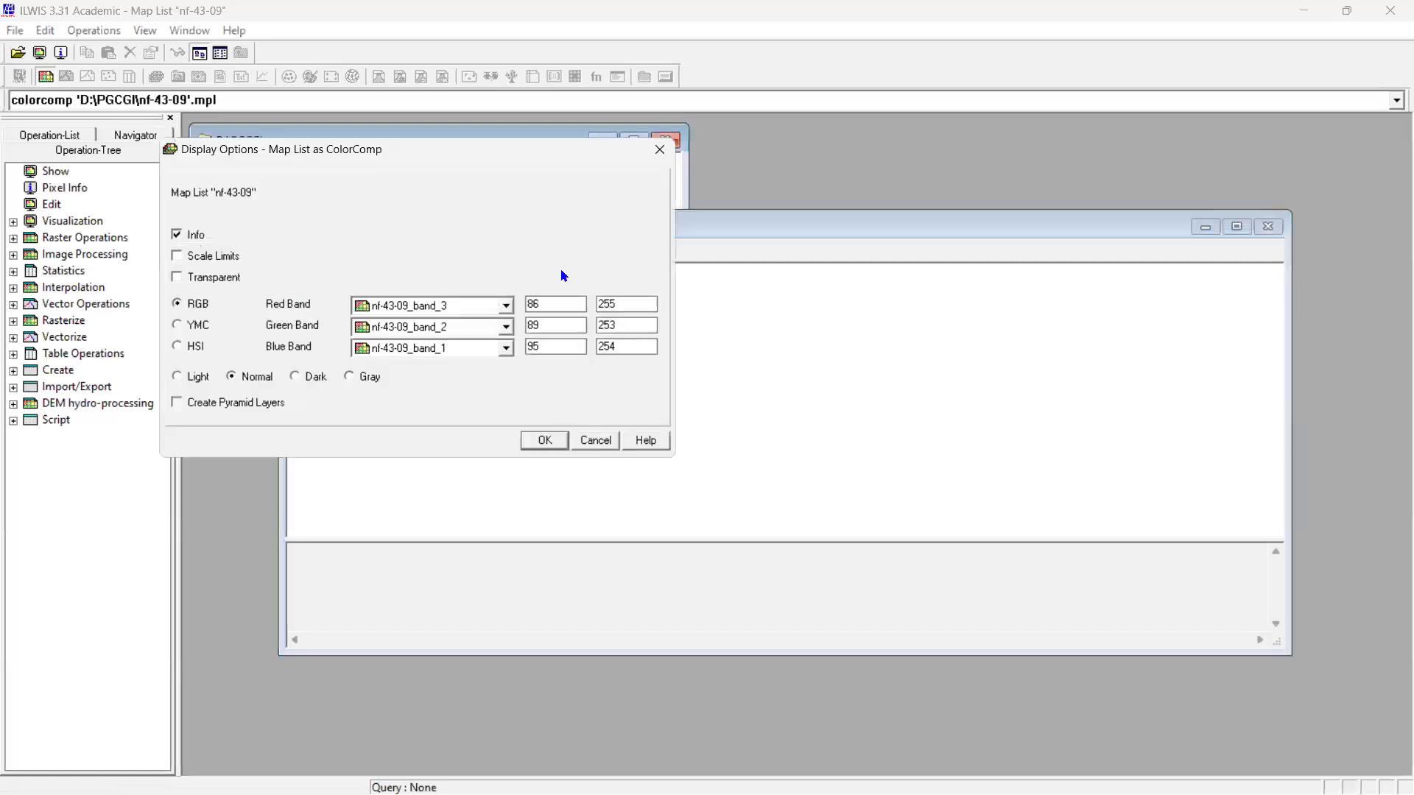
click(509, 308)
click(484, 316)
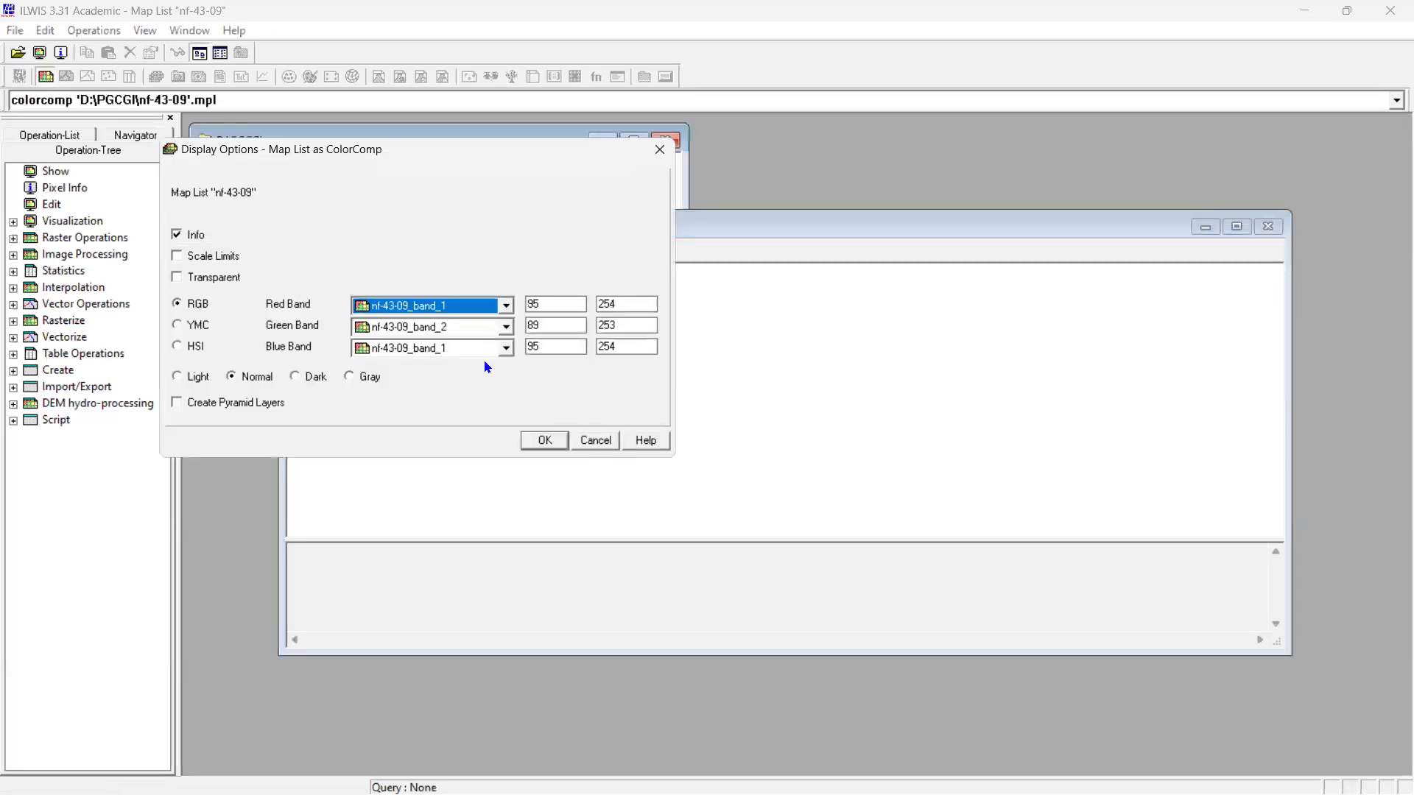
click(501, 349)
click(471, 381)
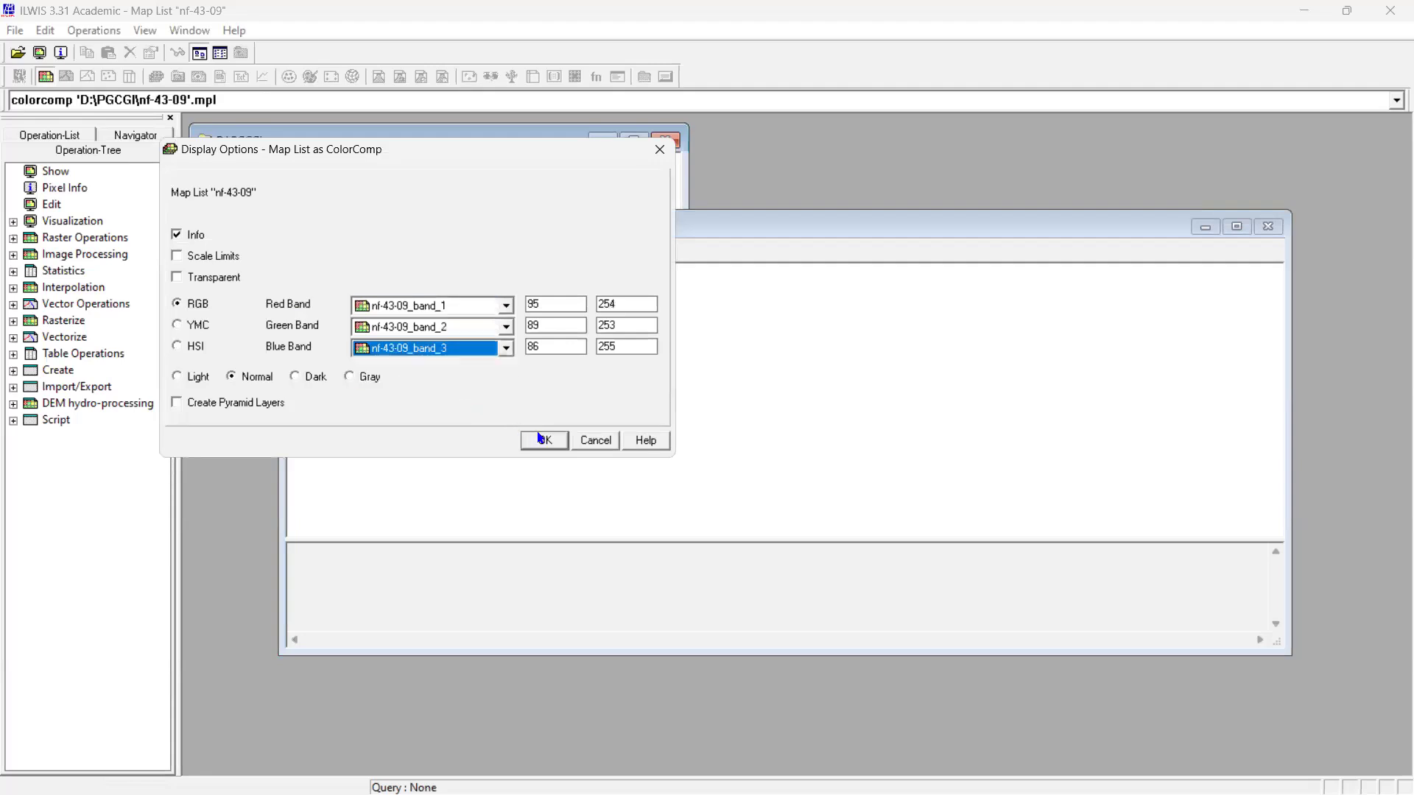
key(Return)
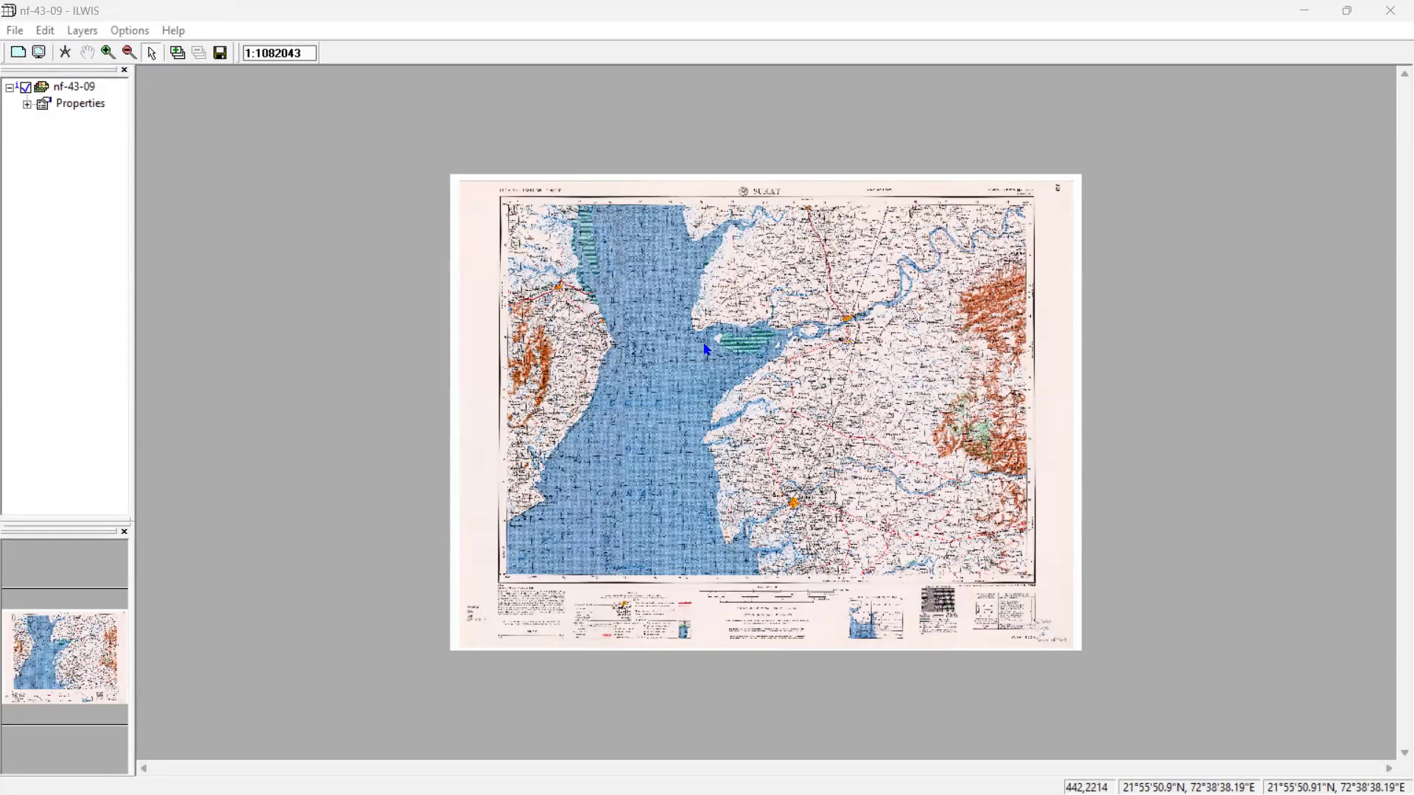
click(45, 30)
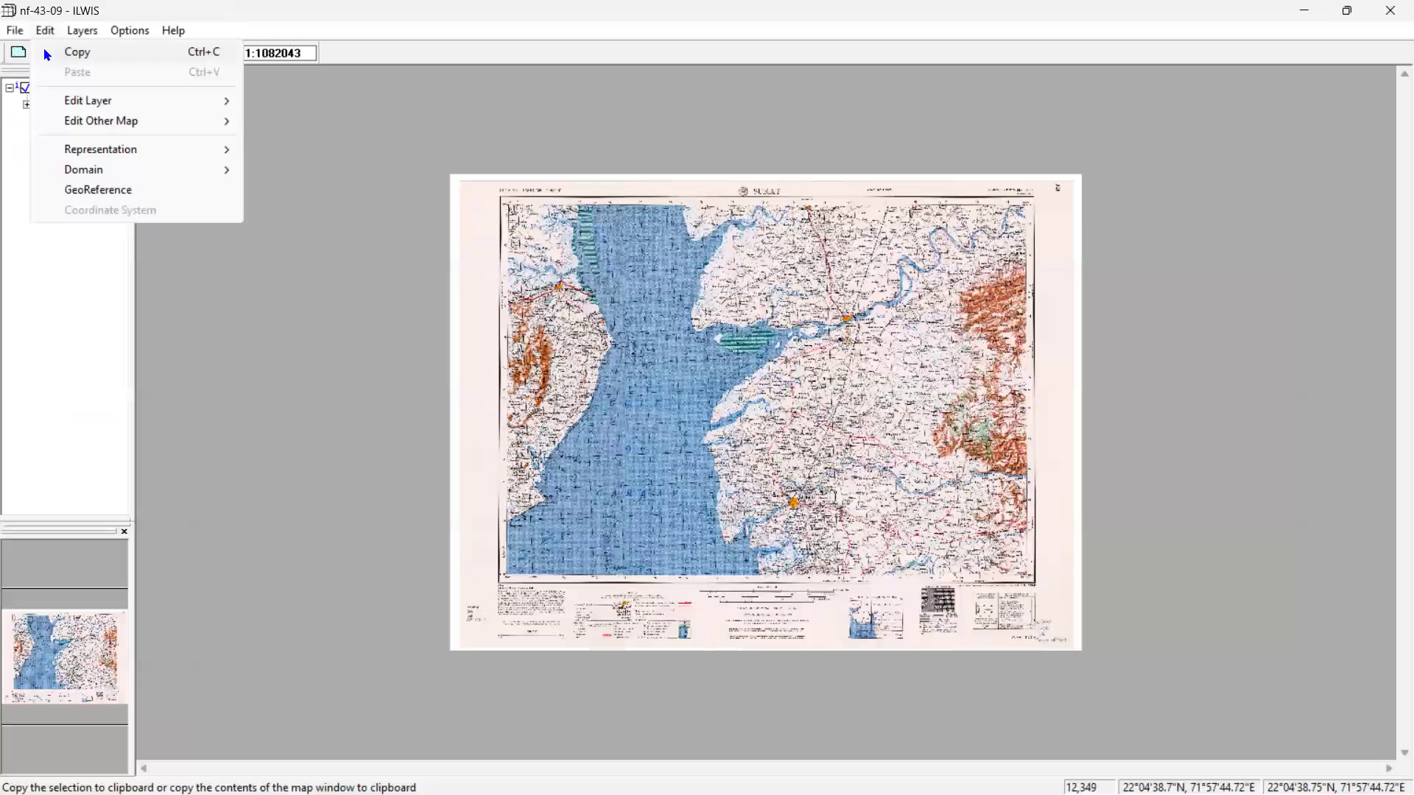
mouse_move(15, 30)
mouse_move(52, 52)
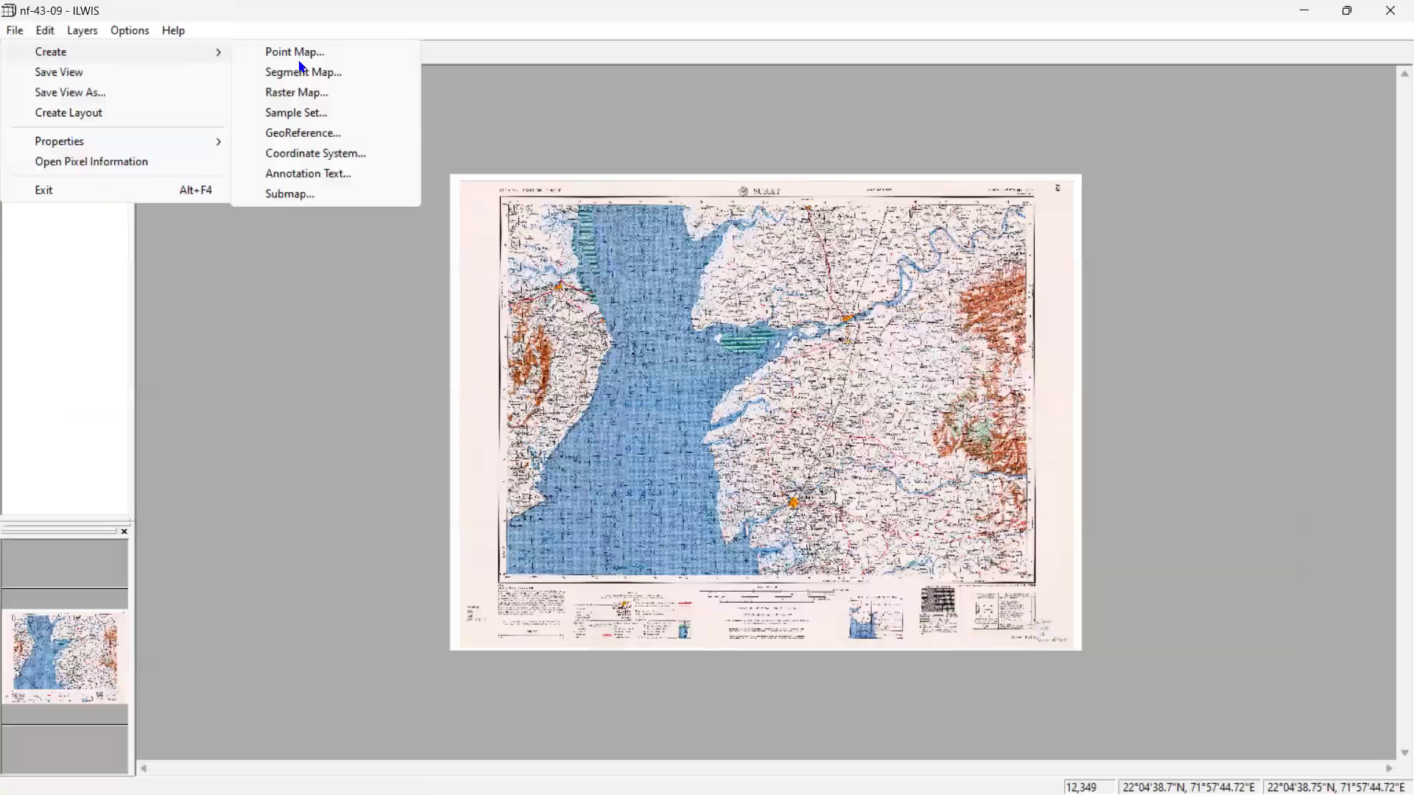
click(302, 53)
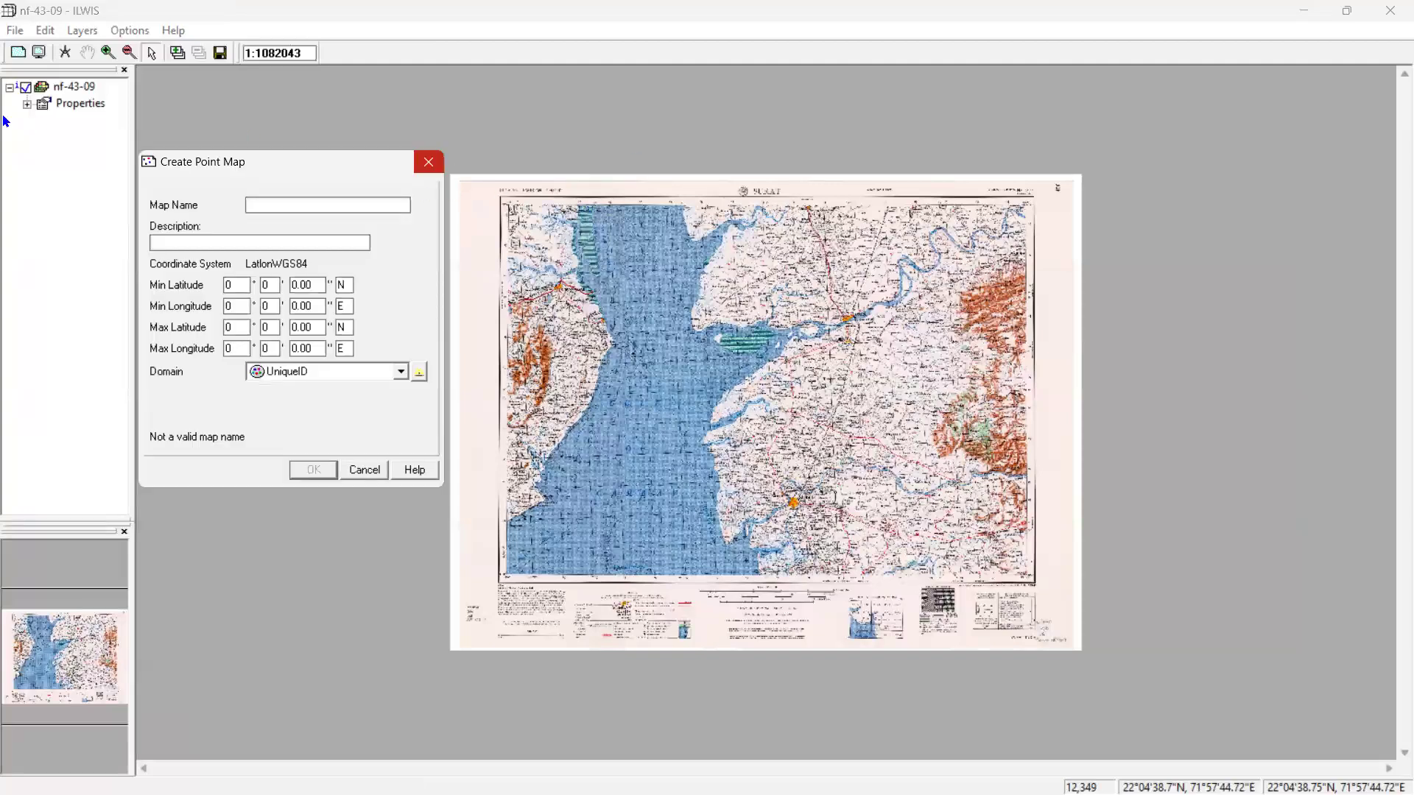
key(Escape)
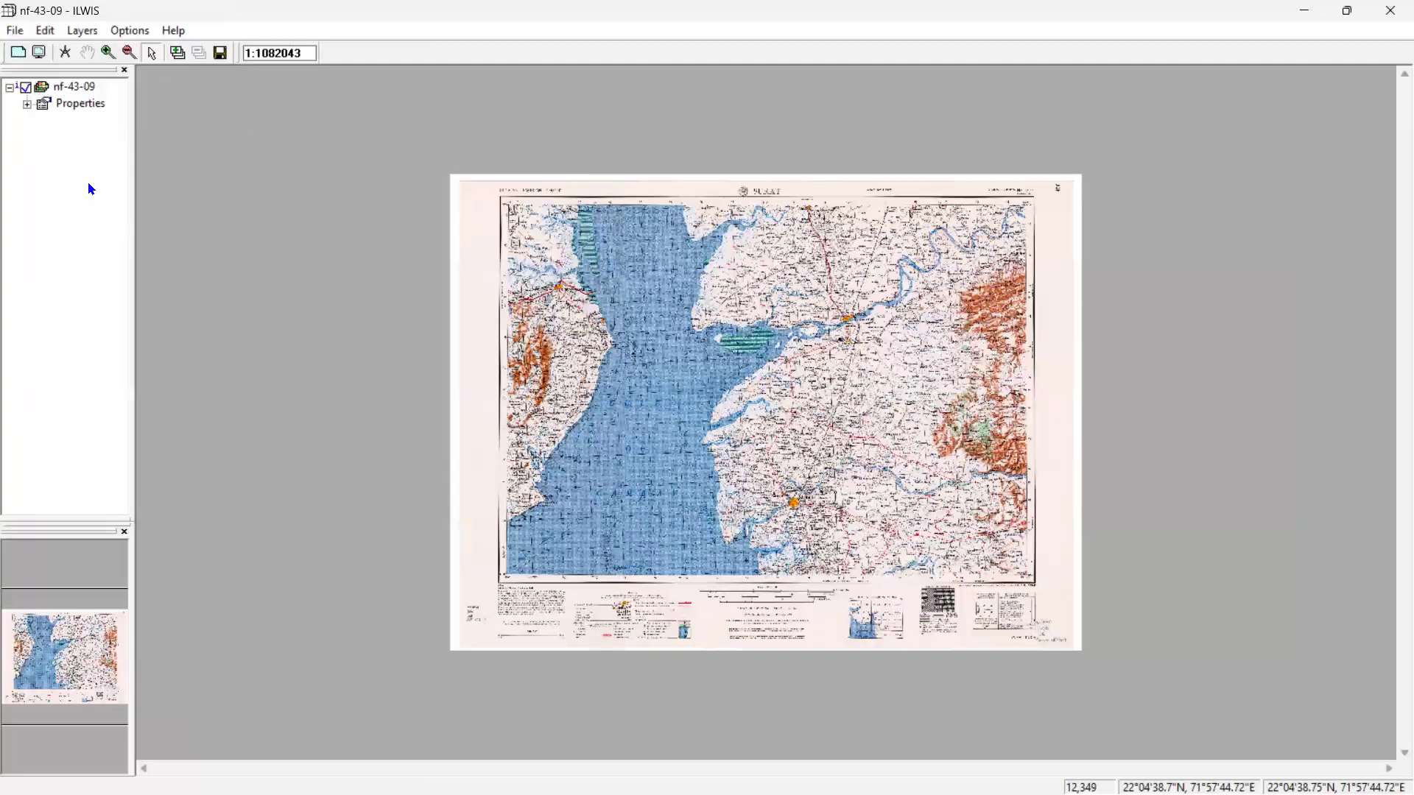
Create a point map named Khmabhat_points1 over the nf-43-09 map, using the Khmabhat_classes domain
key(alt+f)
key(Down)
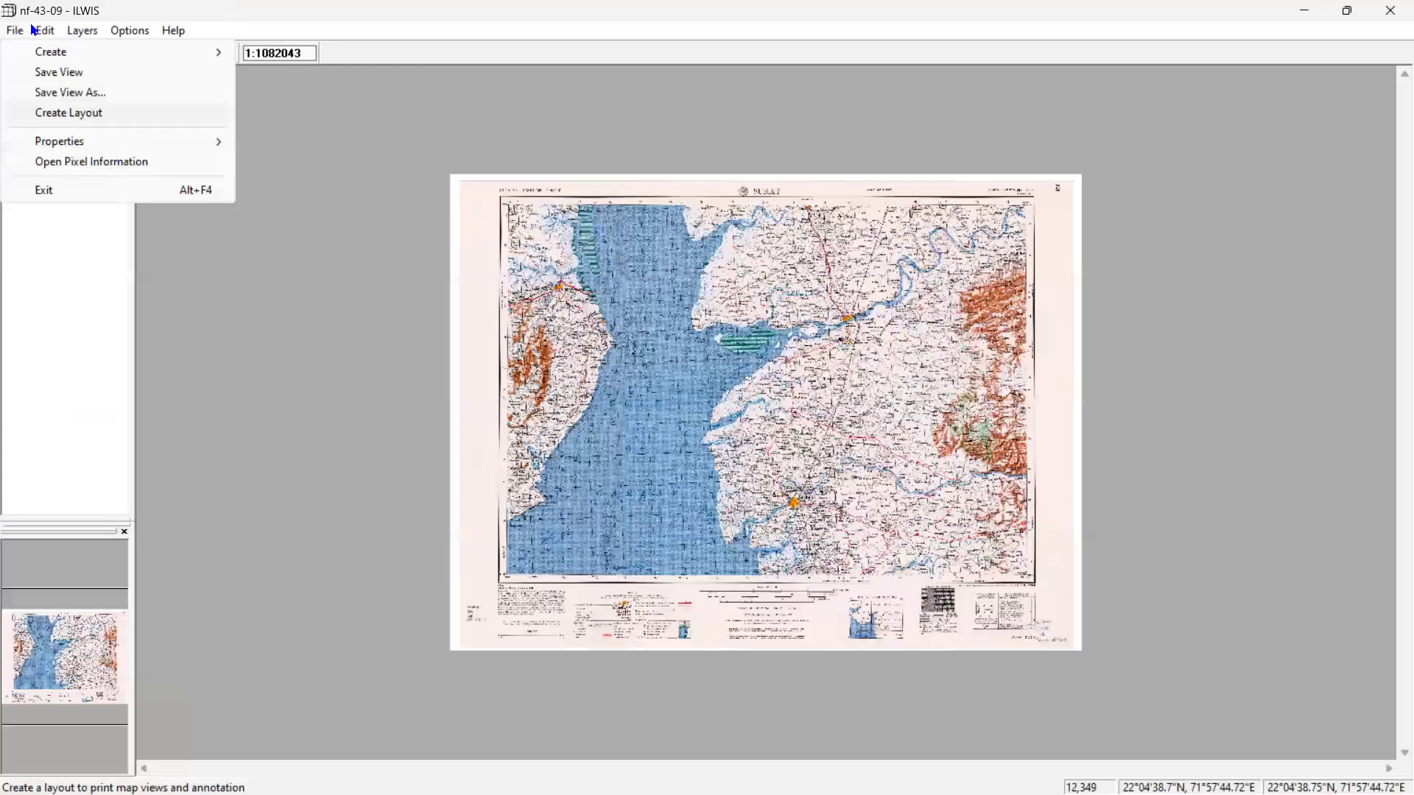
key(Right)
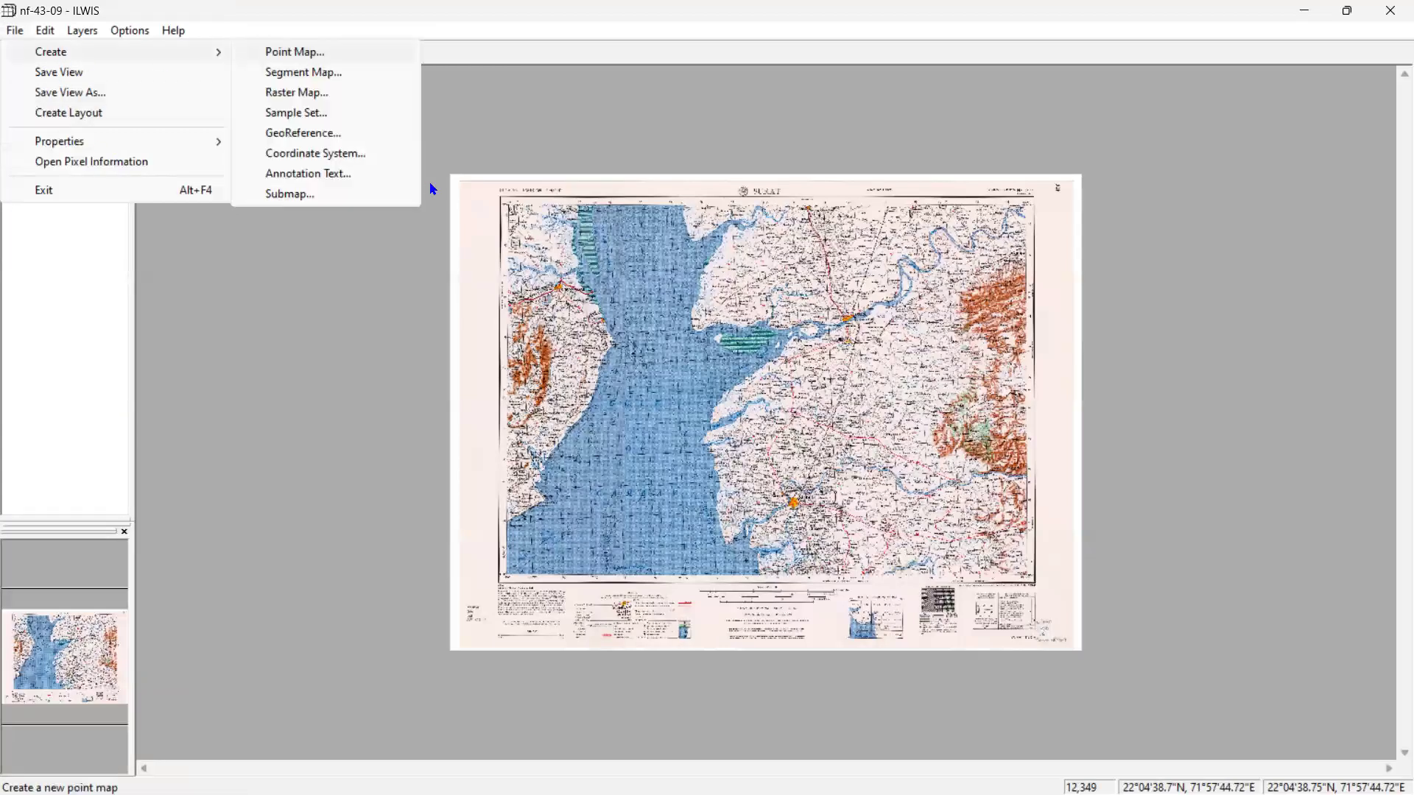
key(Return)
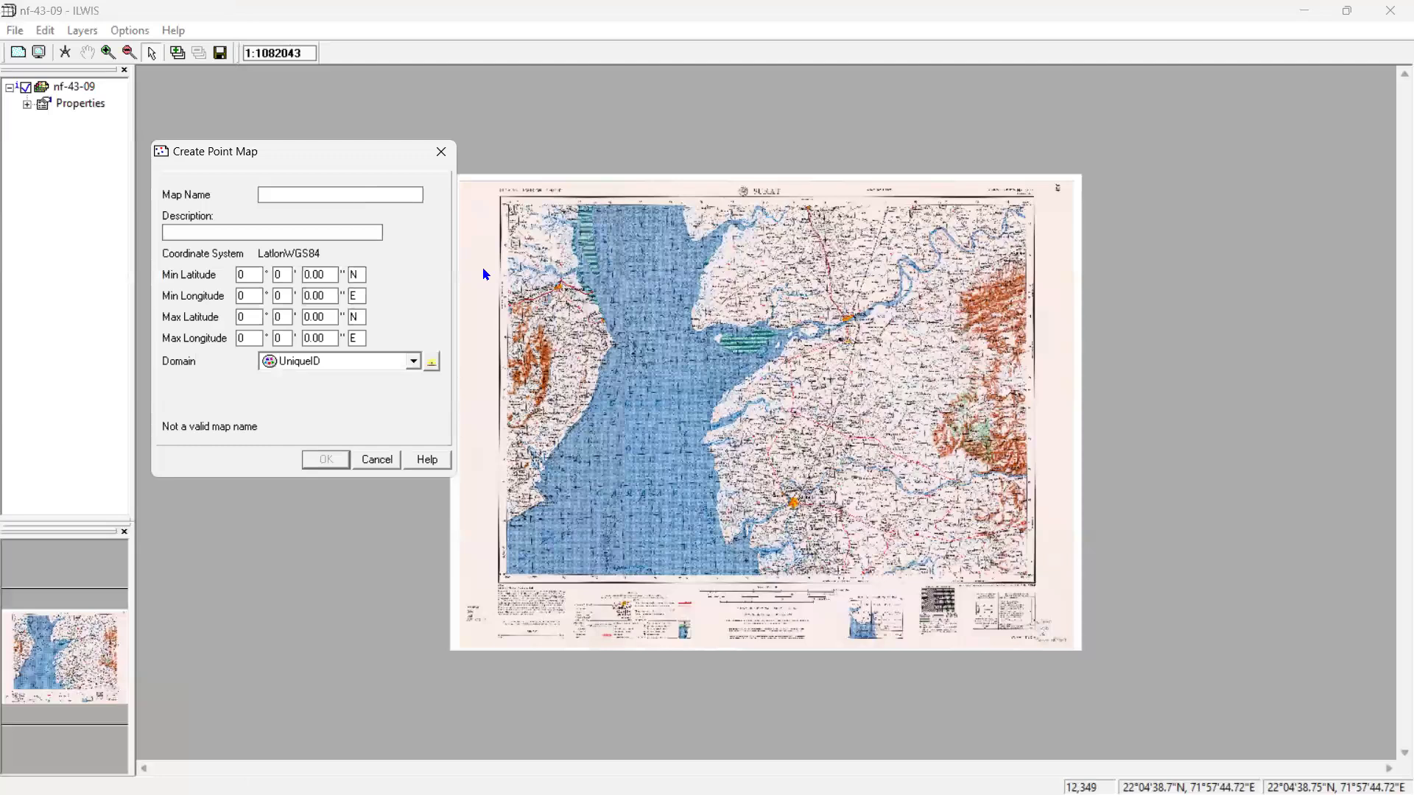
text(Khmabhat_p)
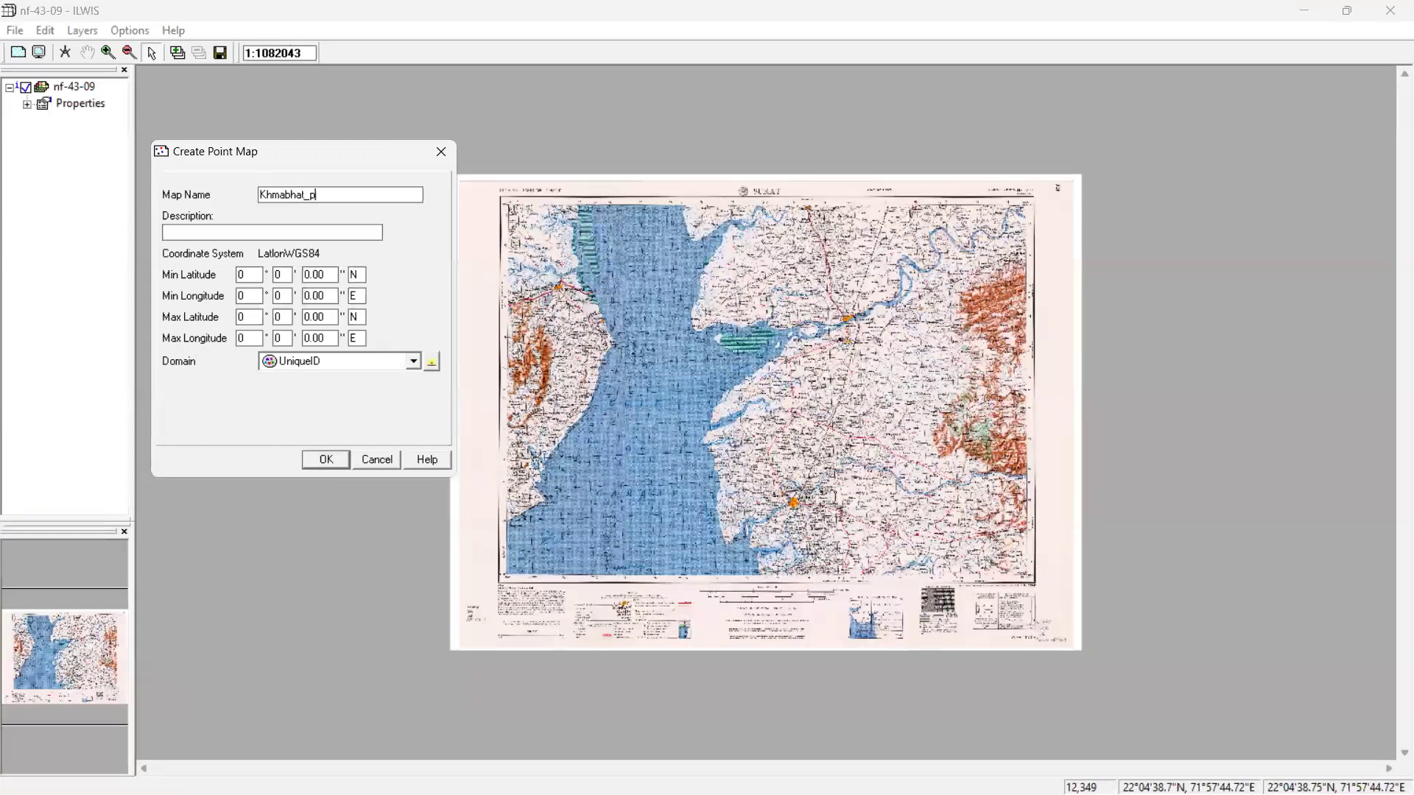
text(oints)
key(alt+Down)
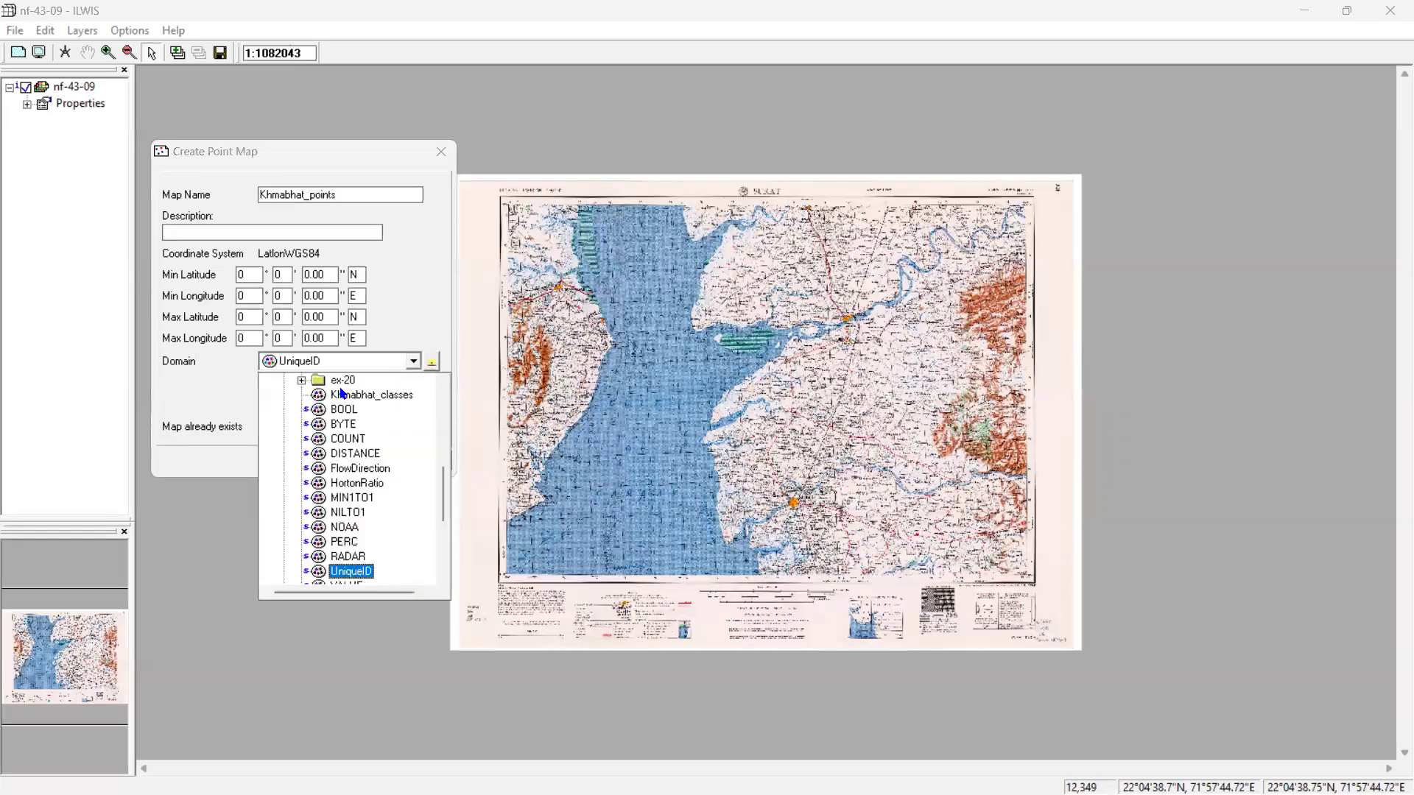
key(Down)
key(Return)
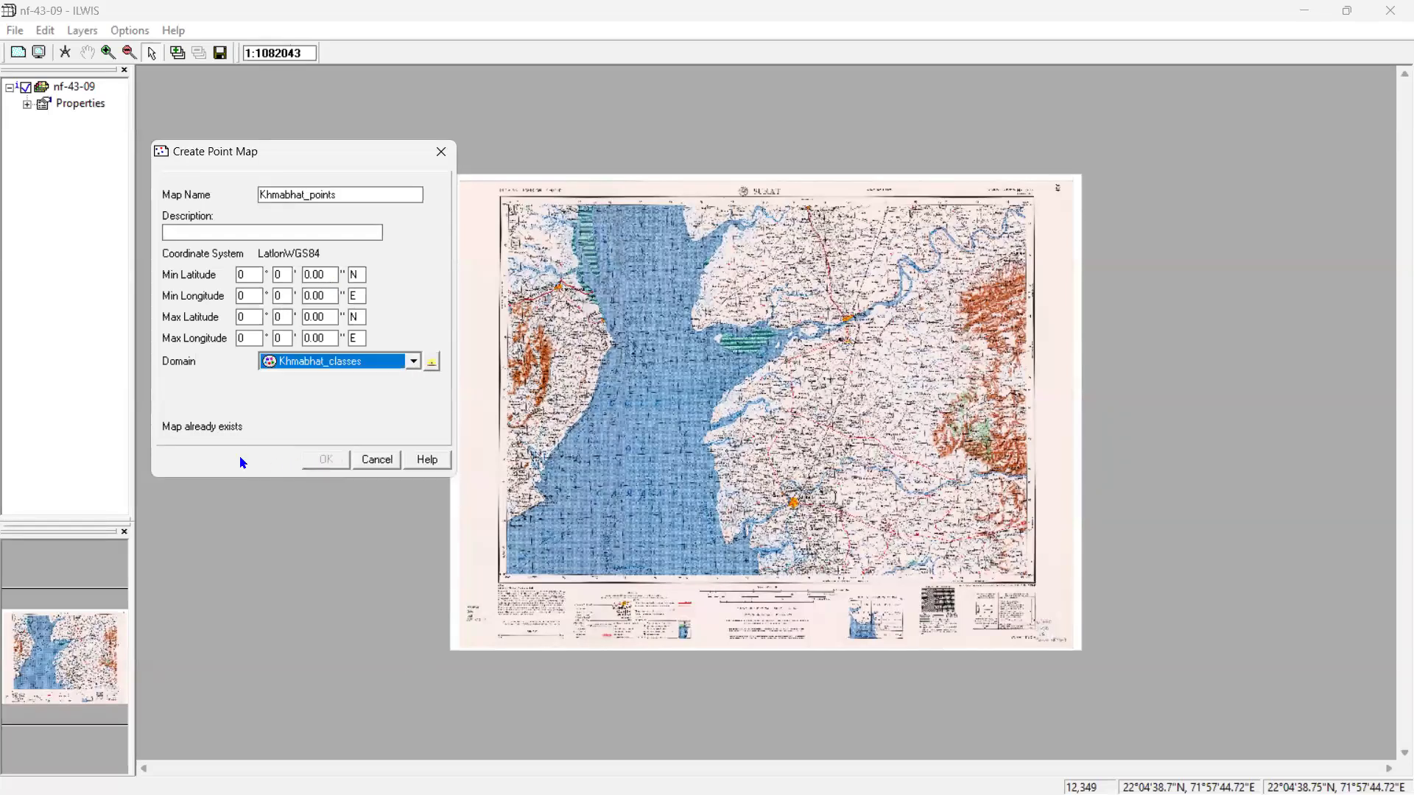
click(349, 193)
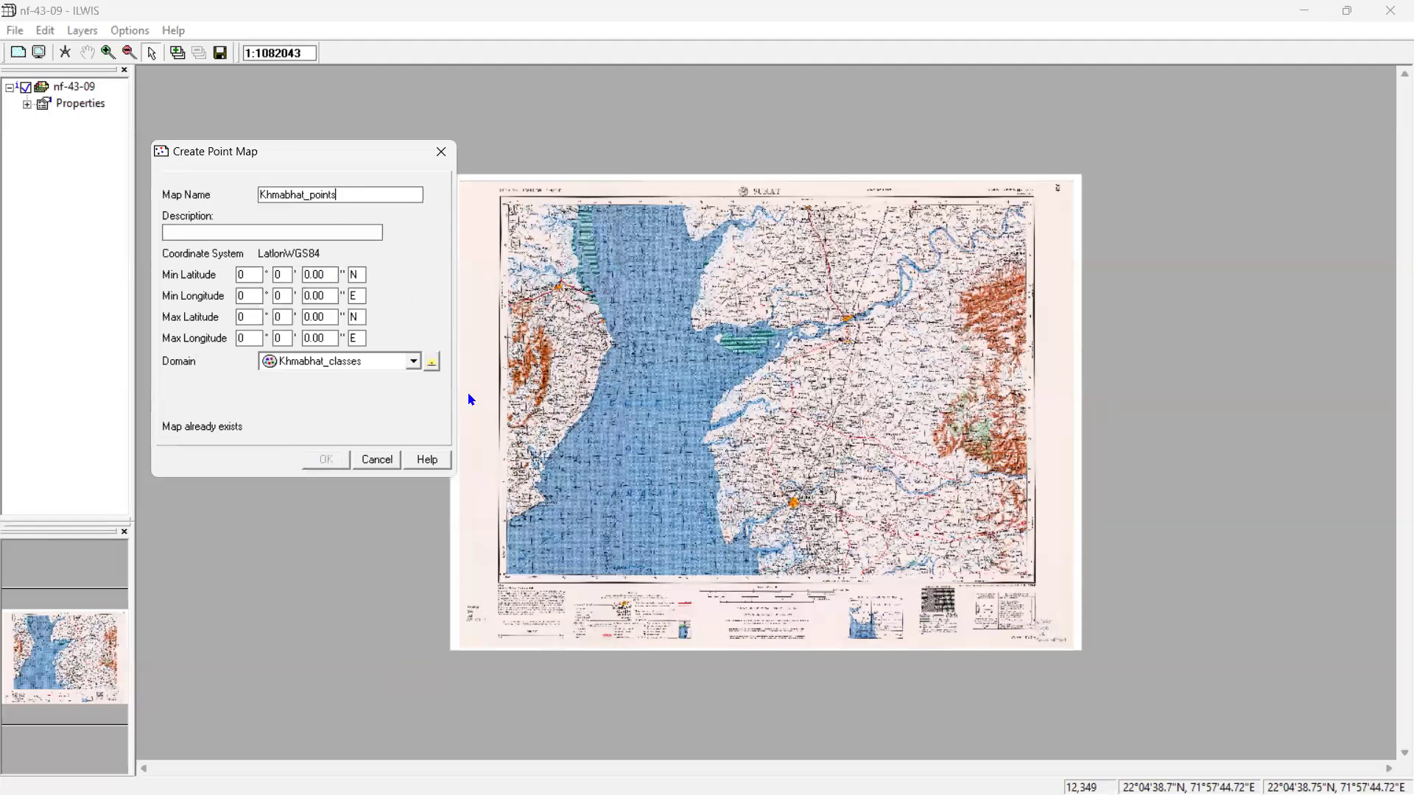
text(1)
key(Return)
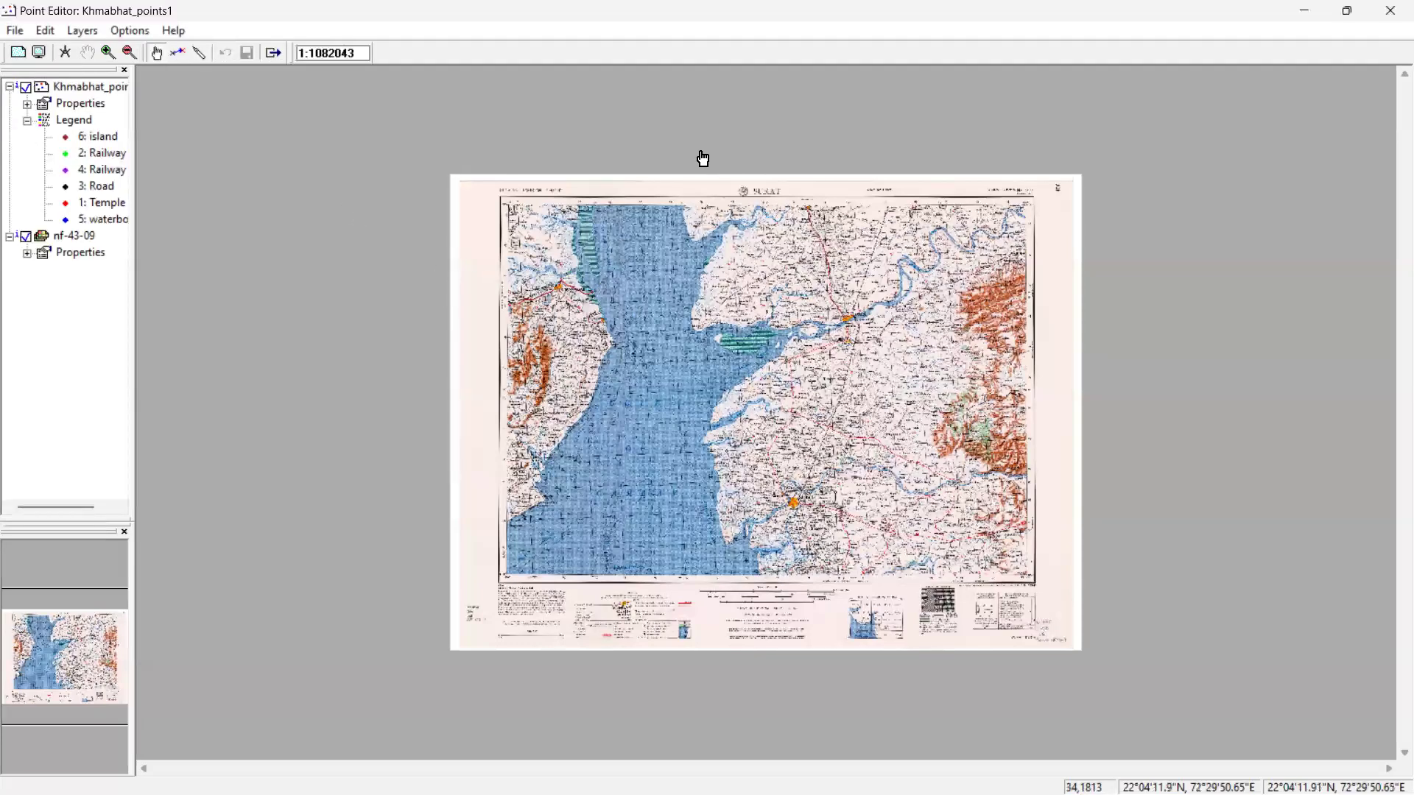
Zoom in on the coastal area north of Alia Bet, locate the railway station near Wadi, and activate point insertion
click(109, 53)
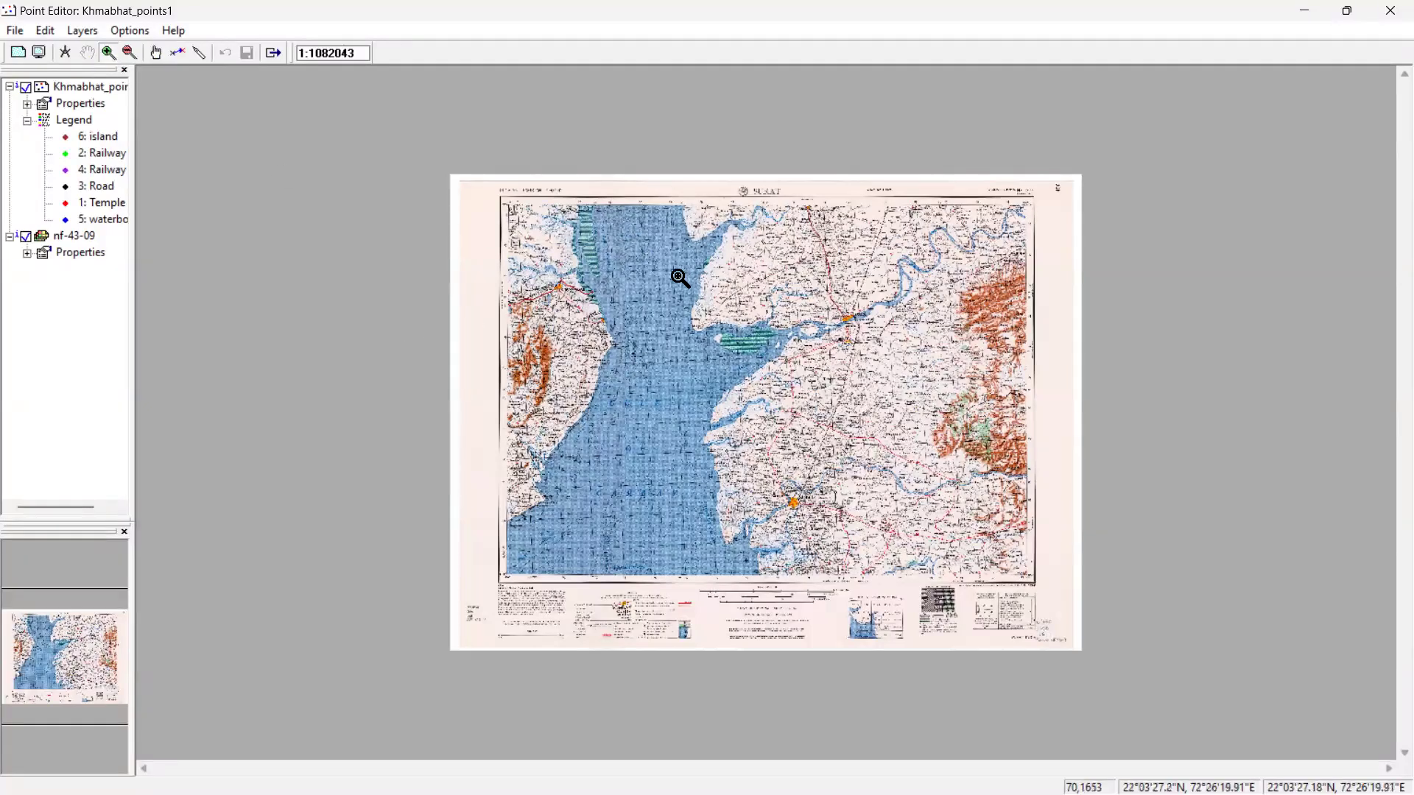
click(1006, 413)
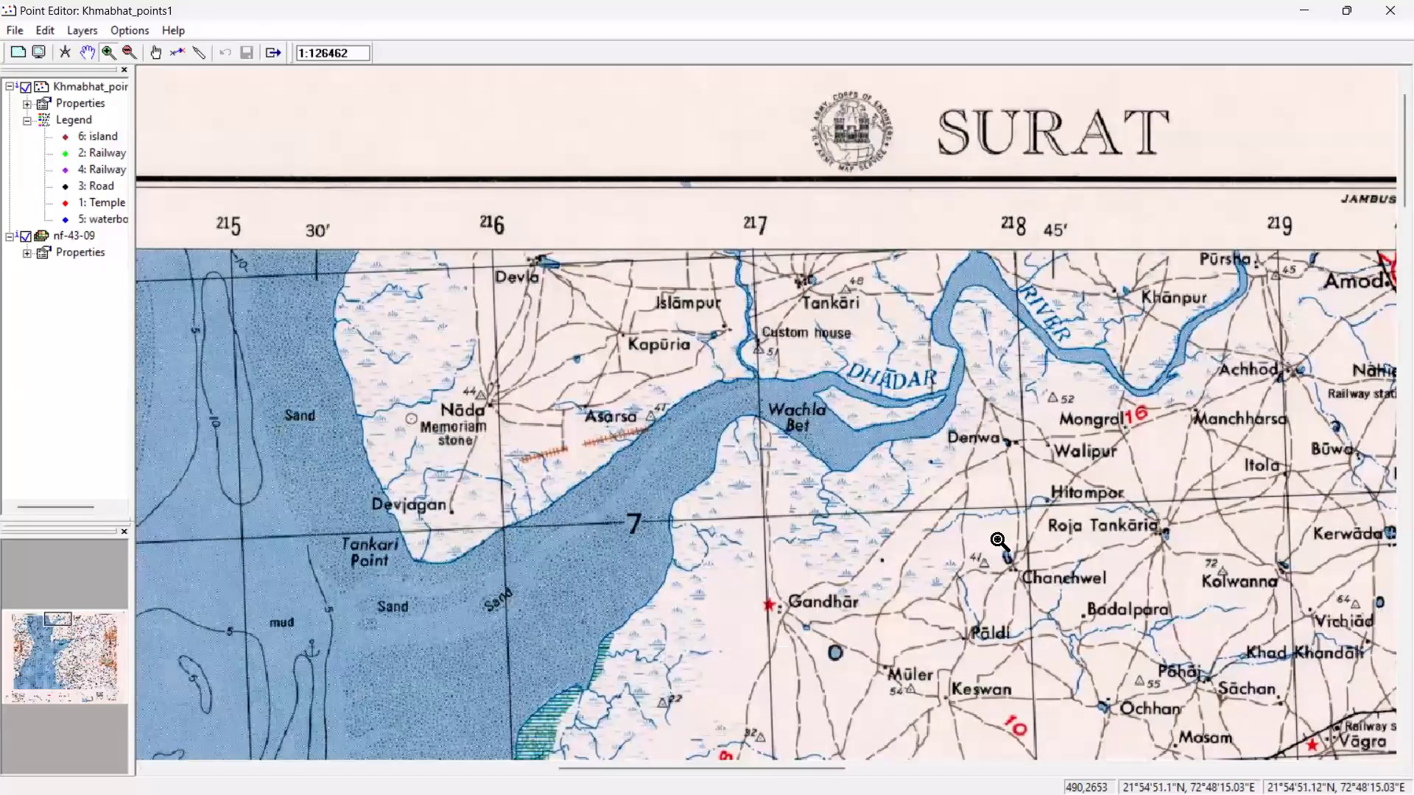
scroll(1002, 542, down, 3)
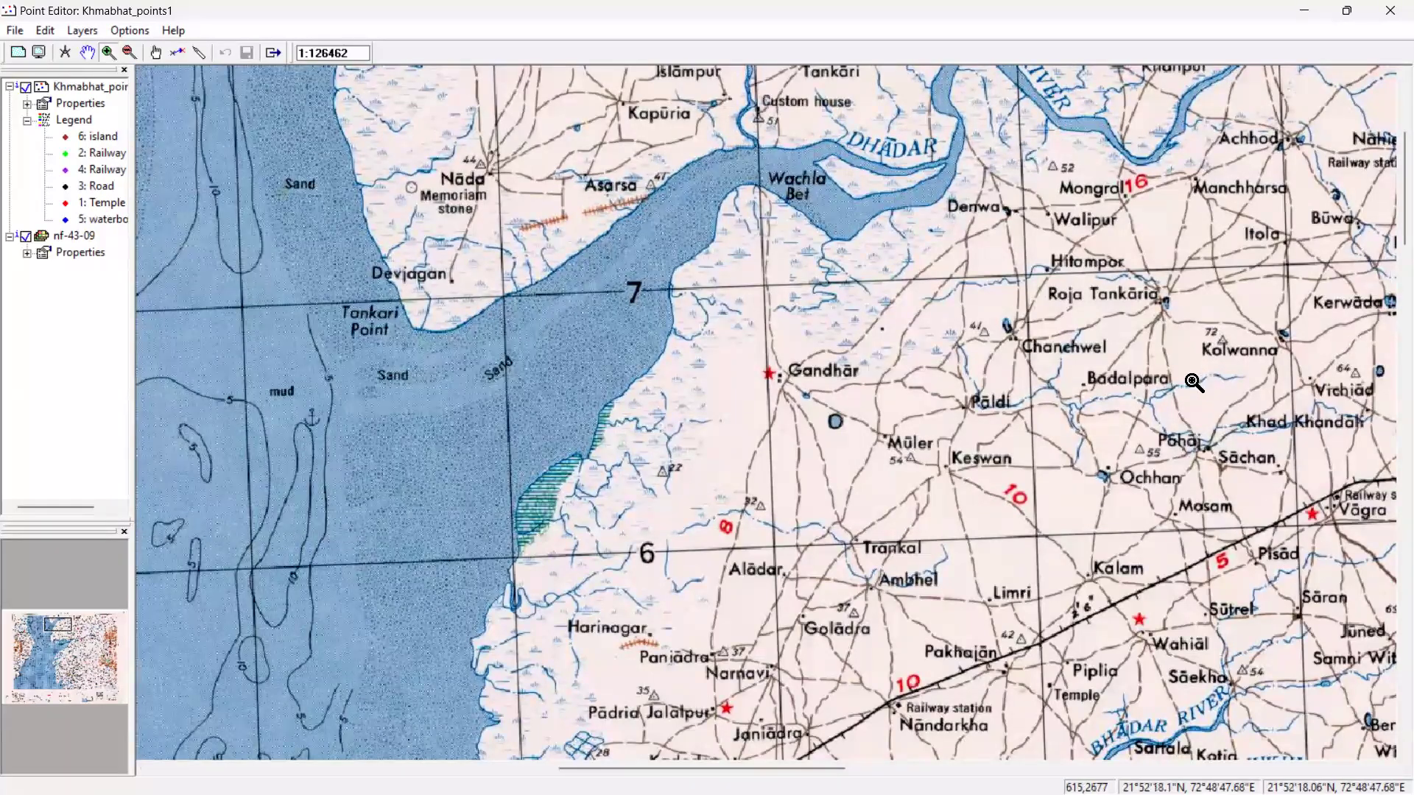
scroll(1010, 349, down, 3)
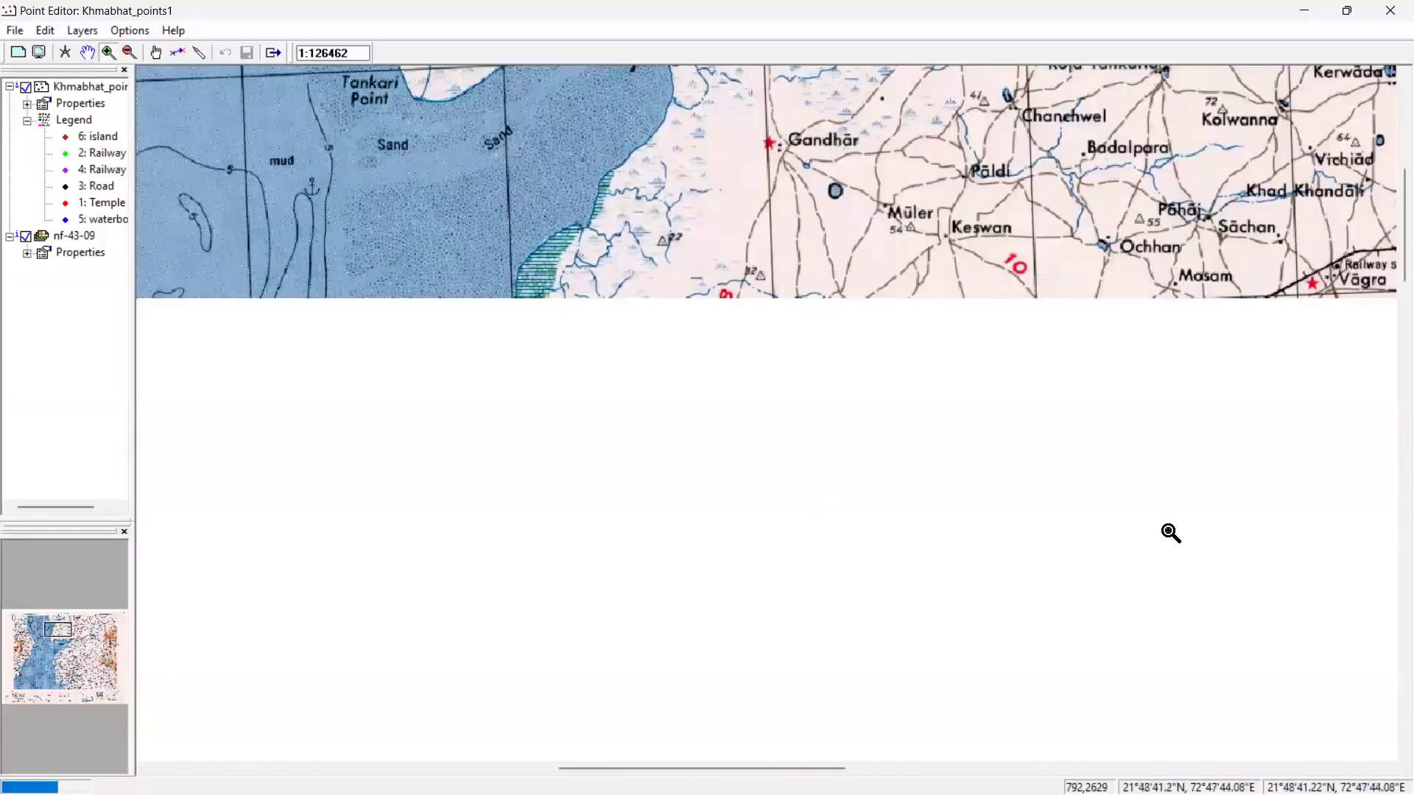
scroll(1171, 532, down, 3)
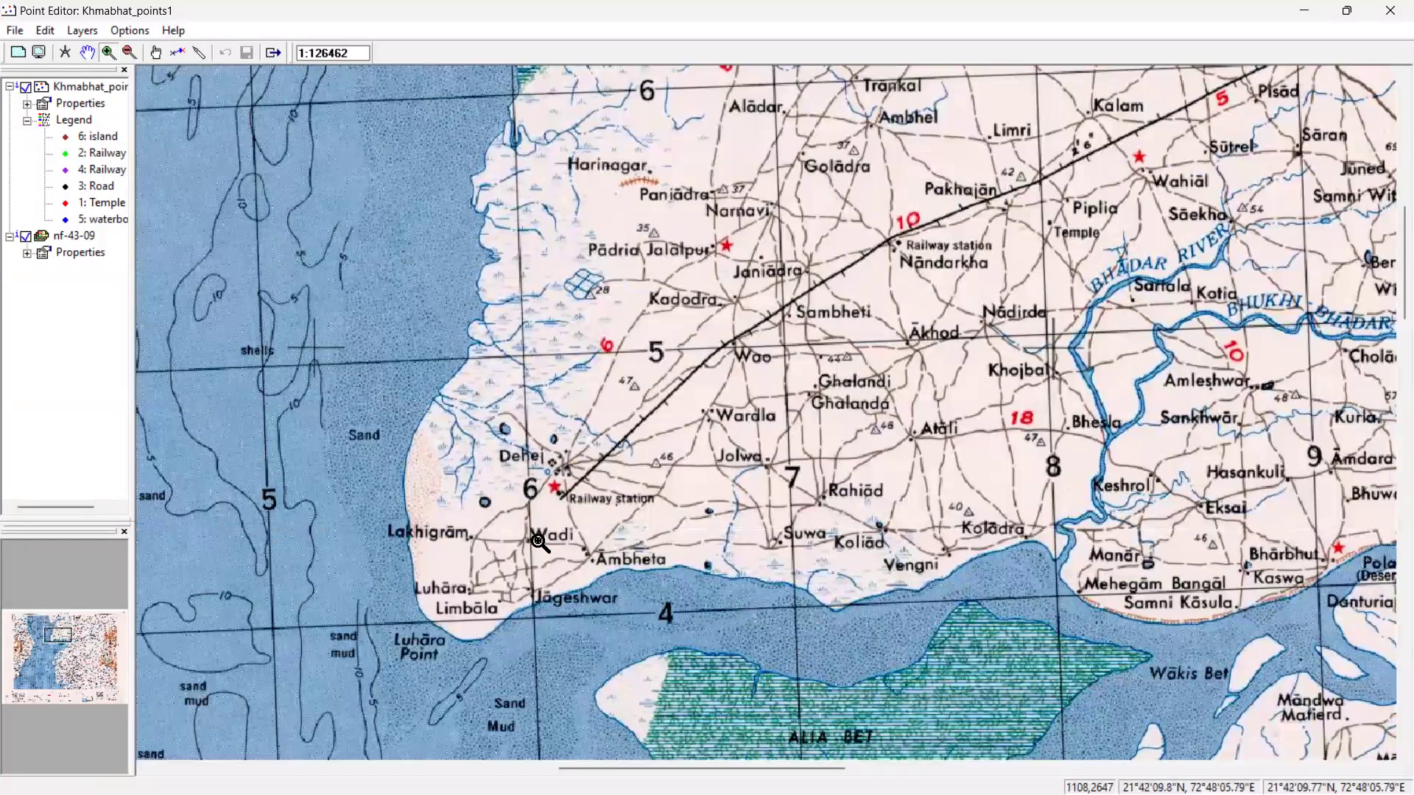
click(555, 495)
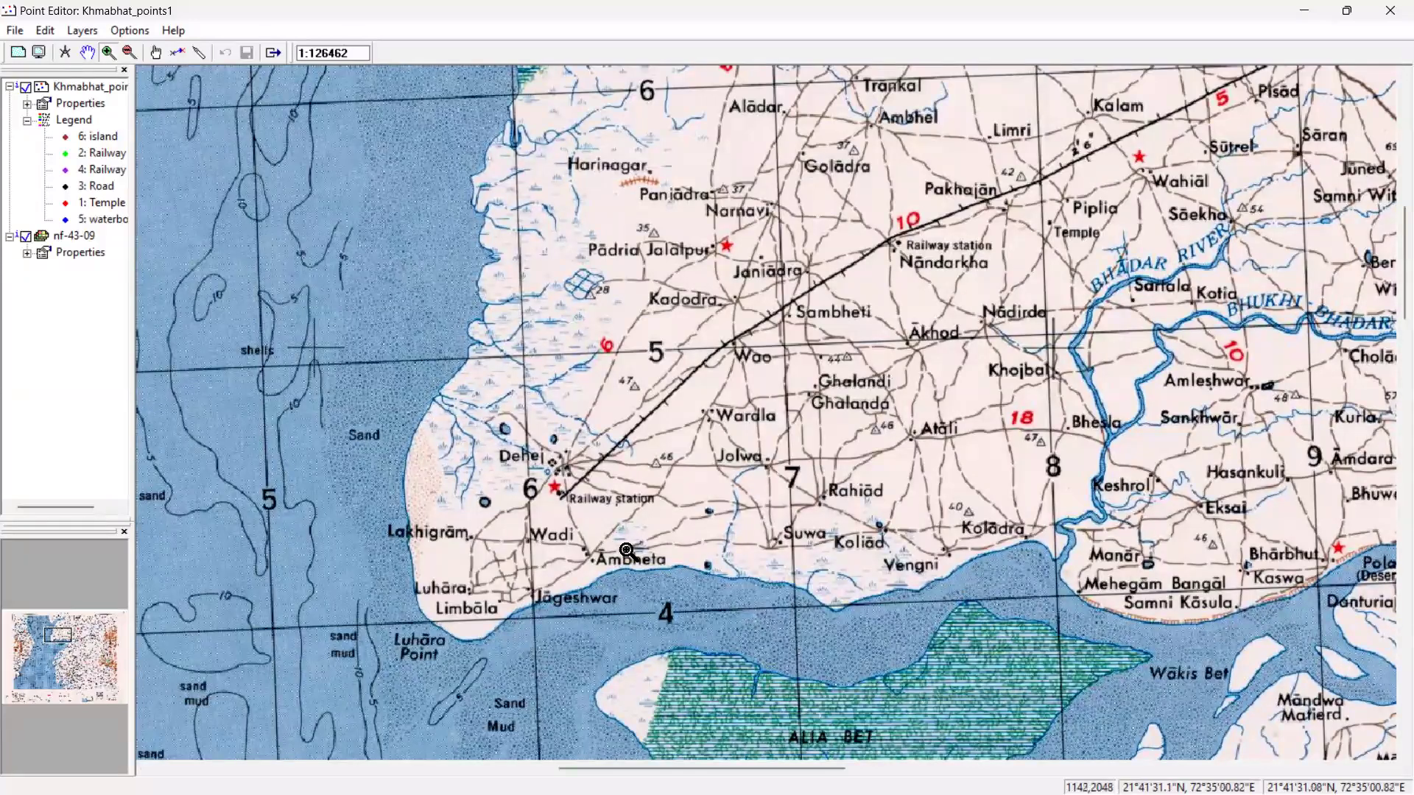
click(199, 53)
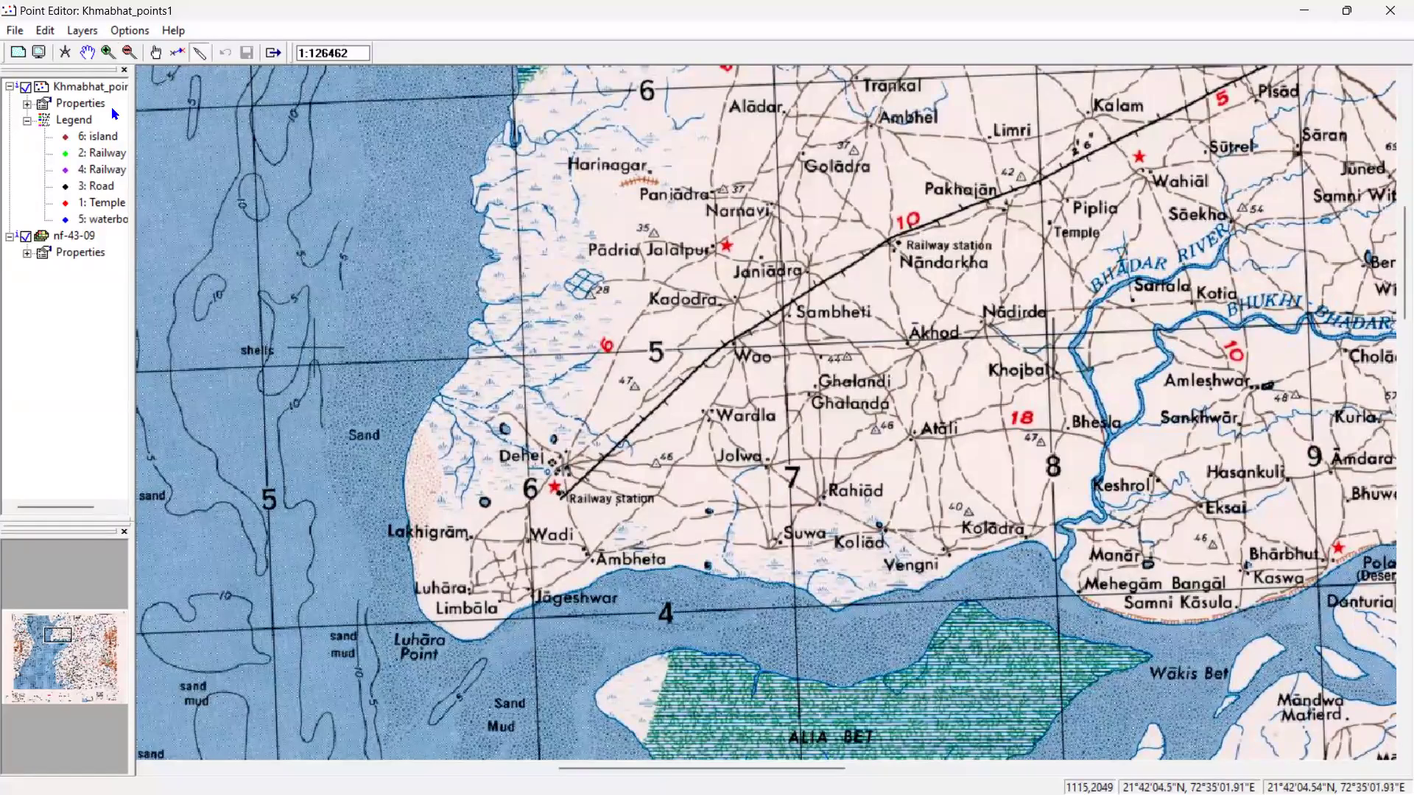
click(41, 30)
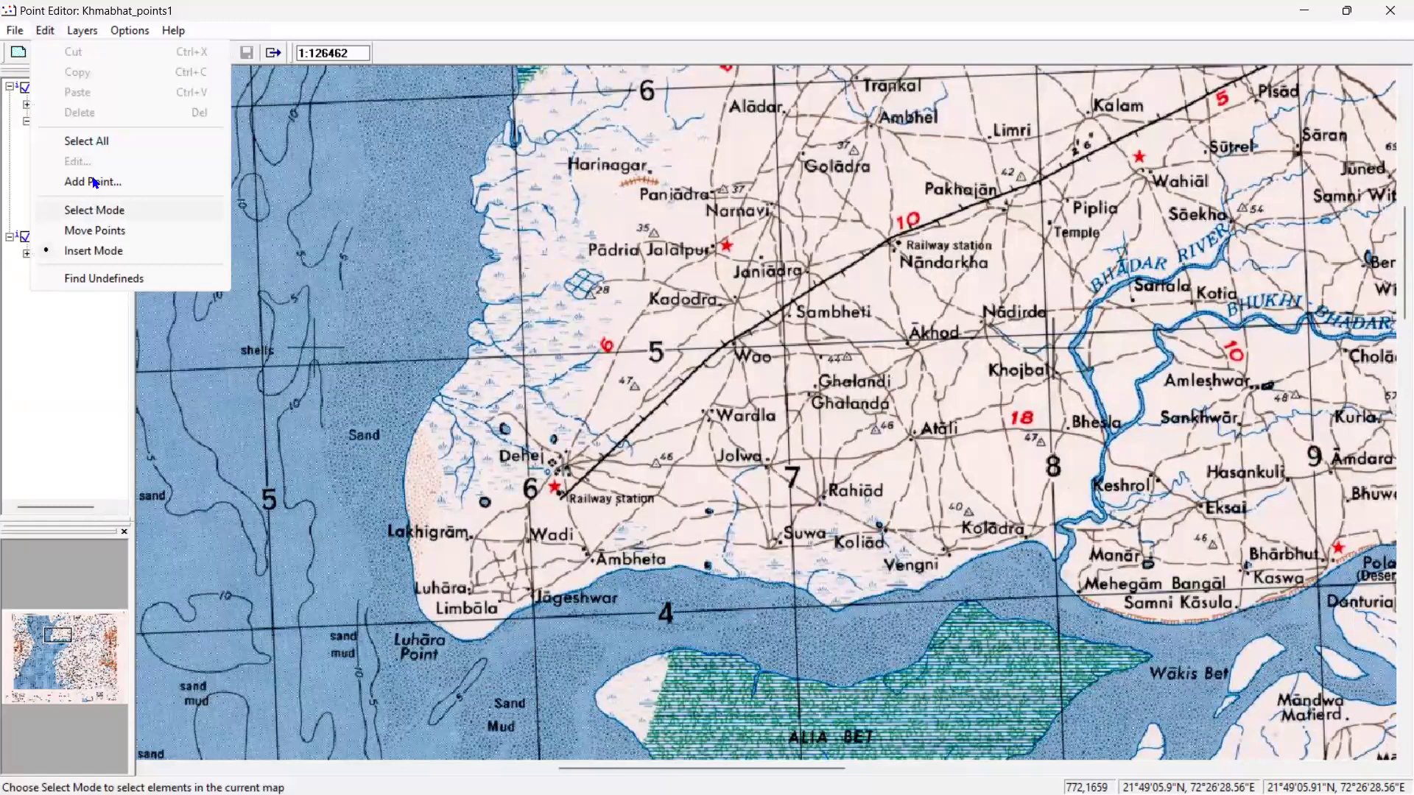
click(201, 180)
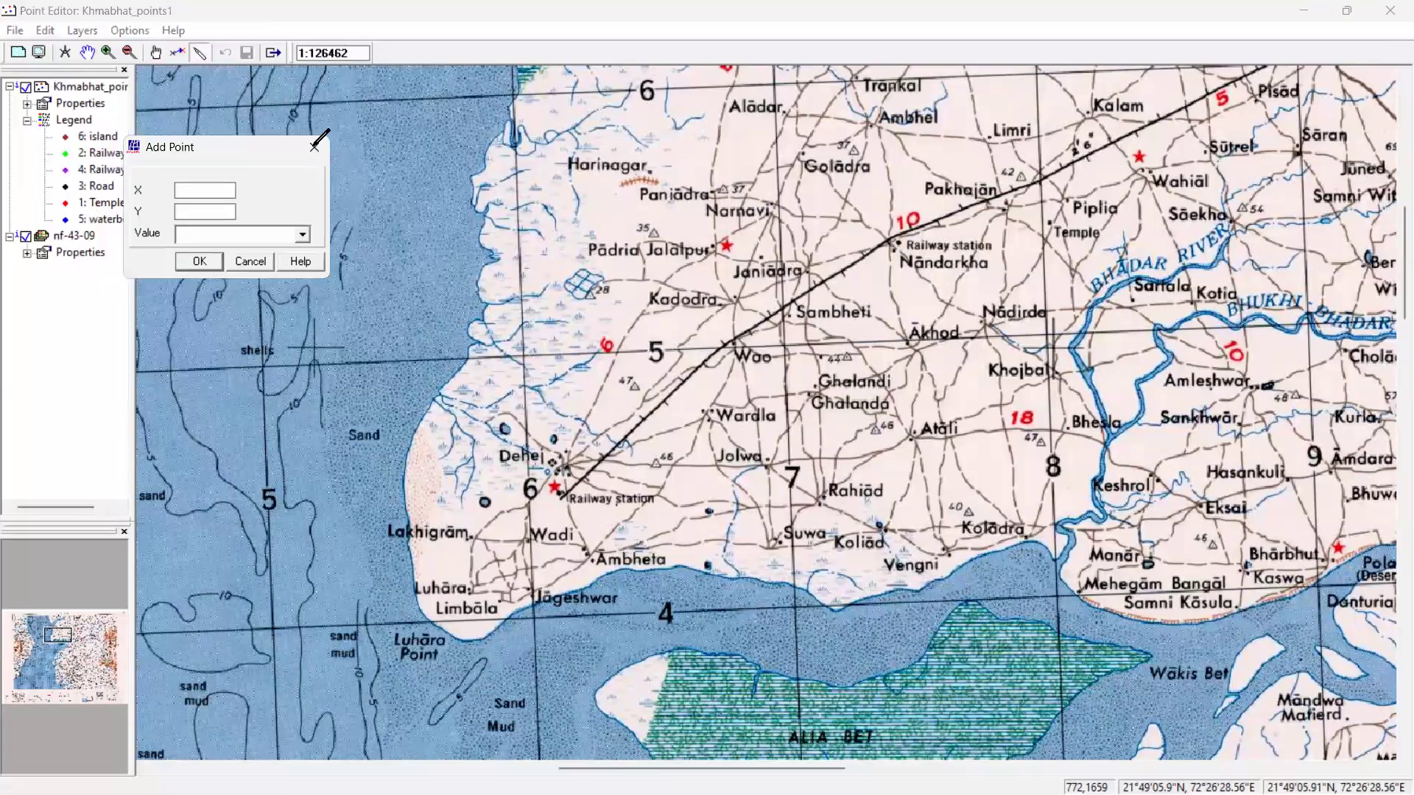
key(Escape)
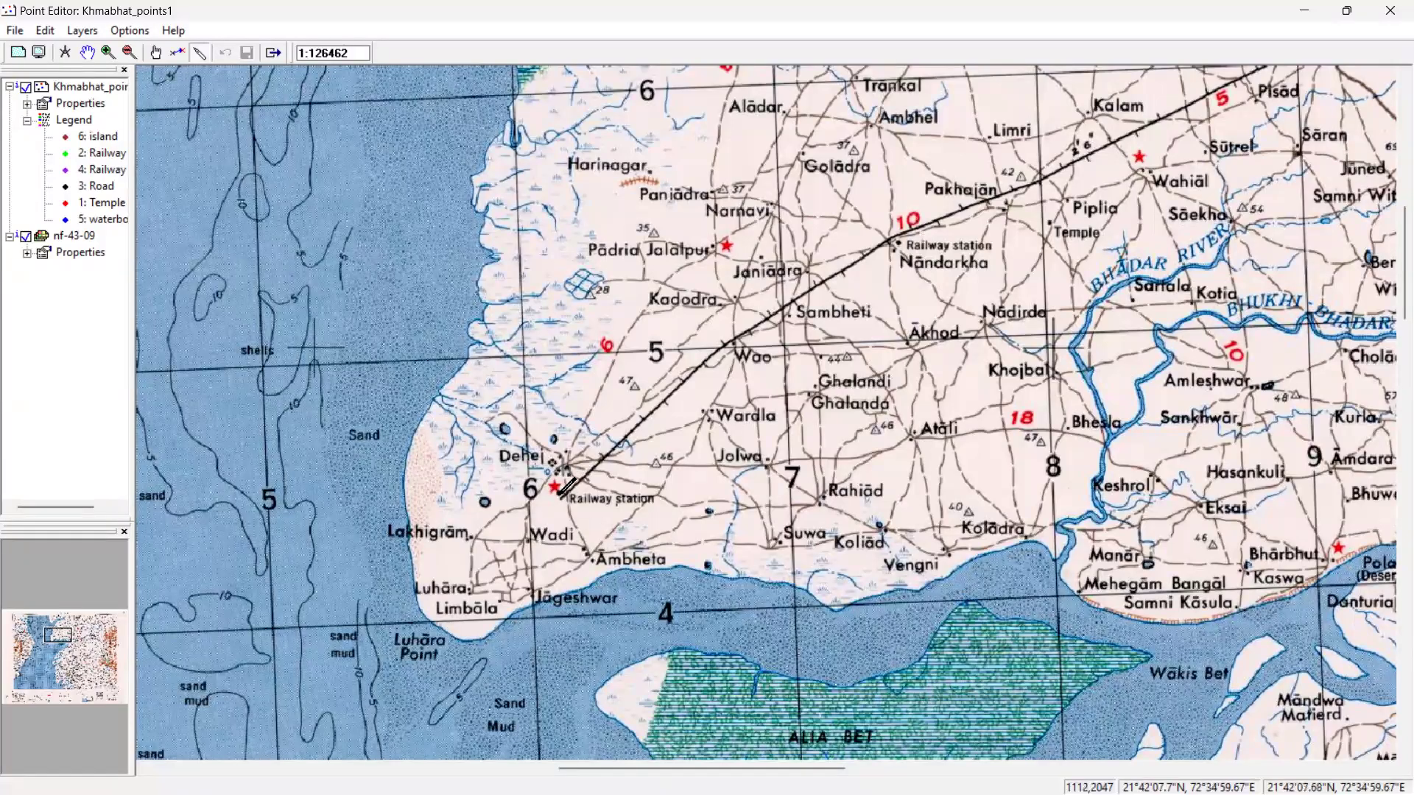
Save the point map with the Temple class highlighted in the legend, and return to point insertion mode
click(156, 52)
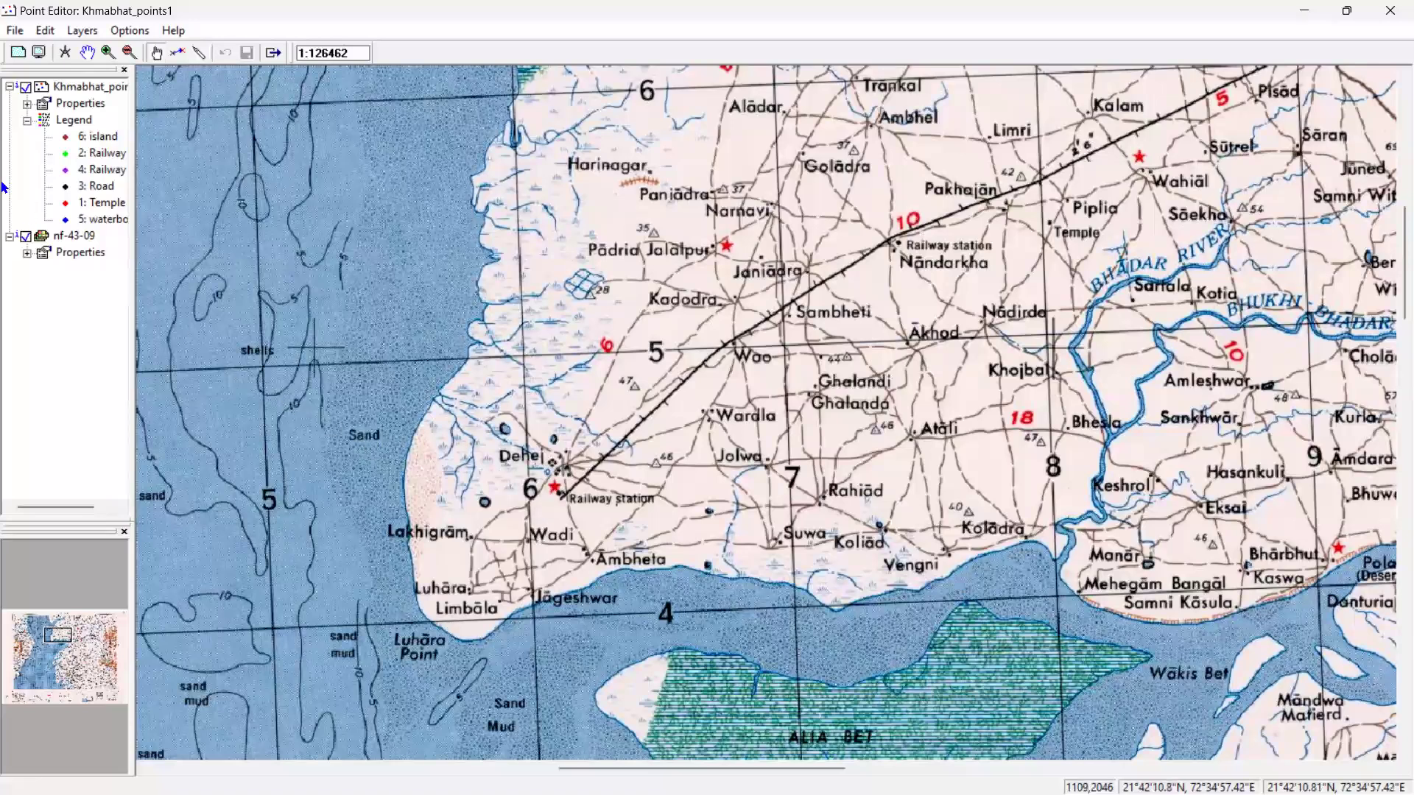
click(107, 204)
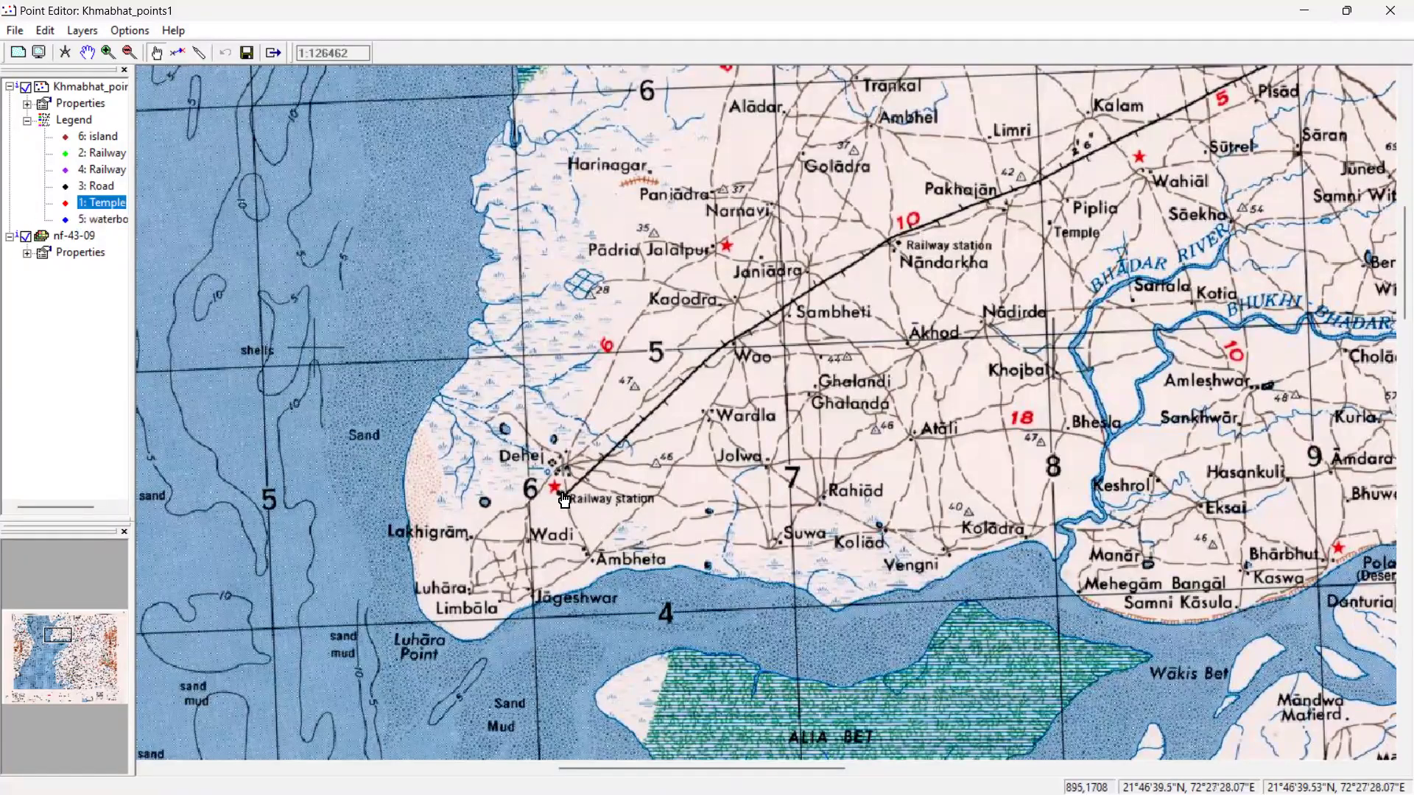
key(ctrl+s)
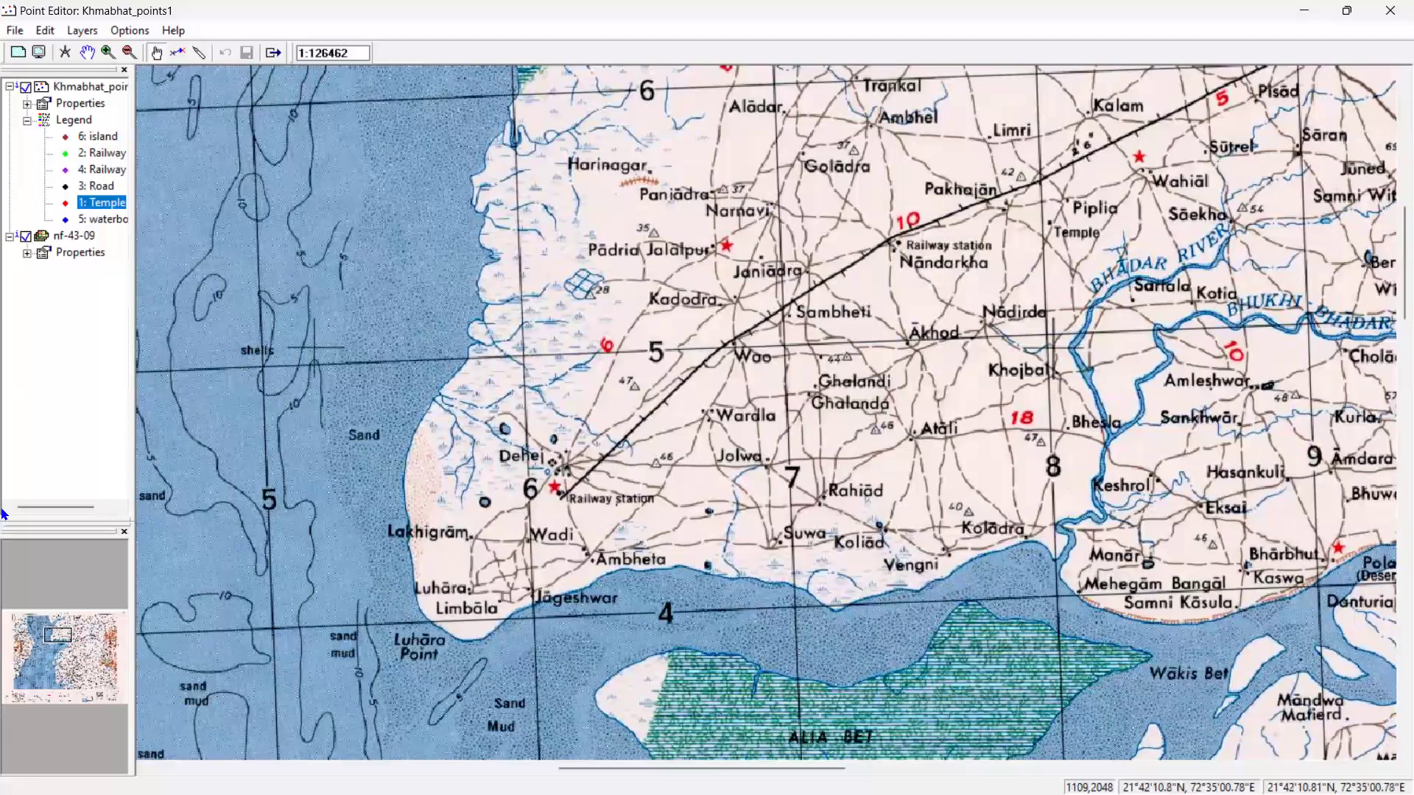
click(199, 53)
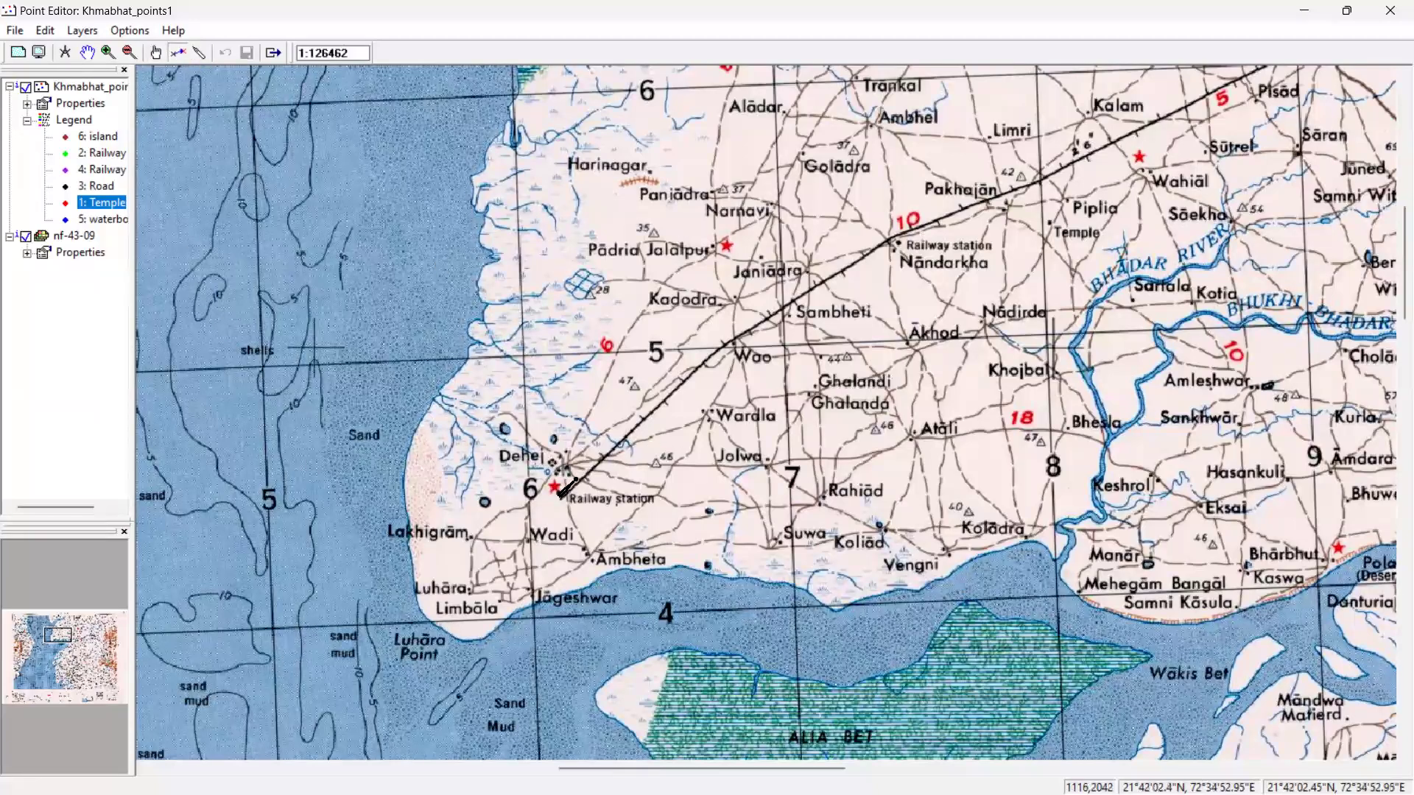
click(198, 54)
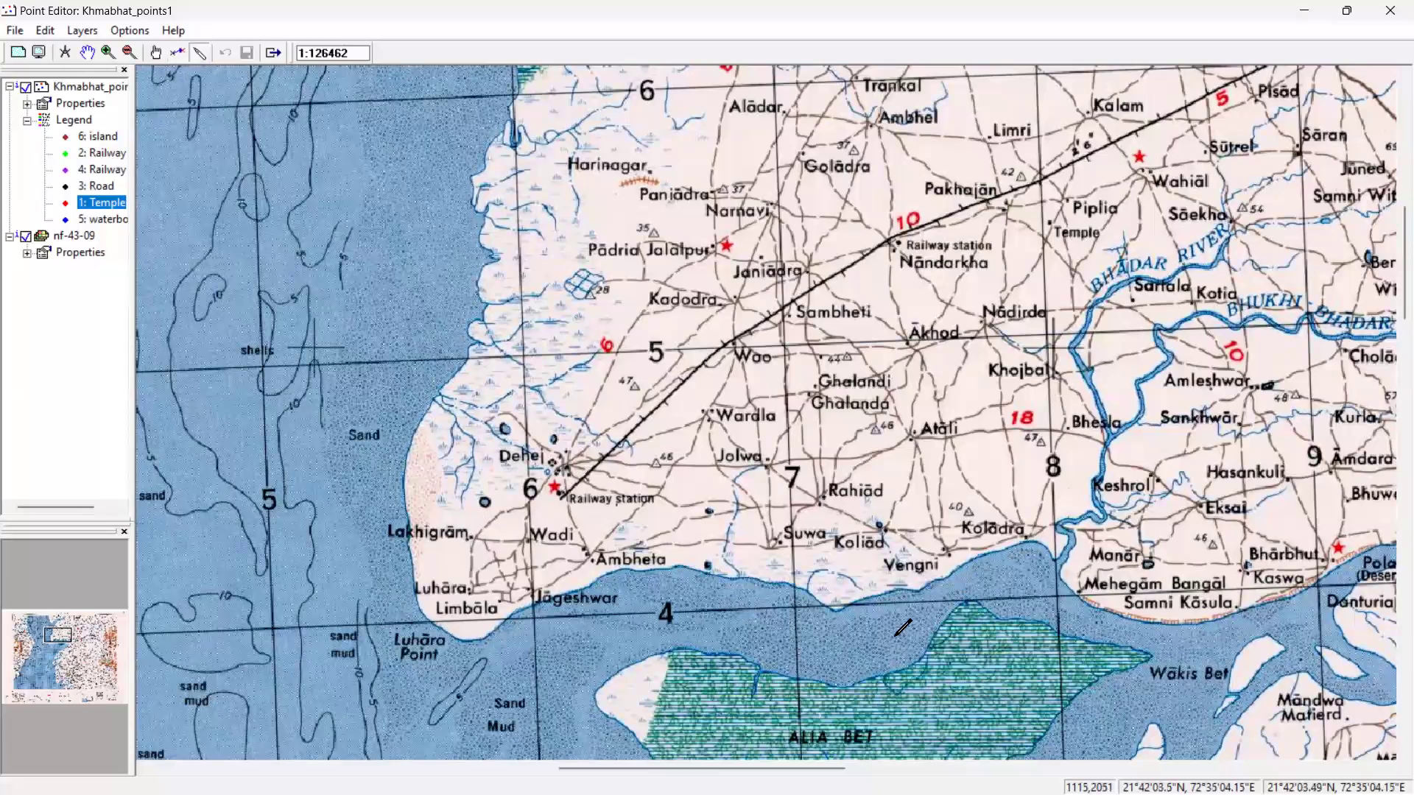
Switch to MGYL-004-E.pdf in Acrobat Reader and read steps 4 and 5 on inserting points and exiting the editor
mouse_move(810, 794)
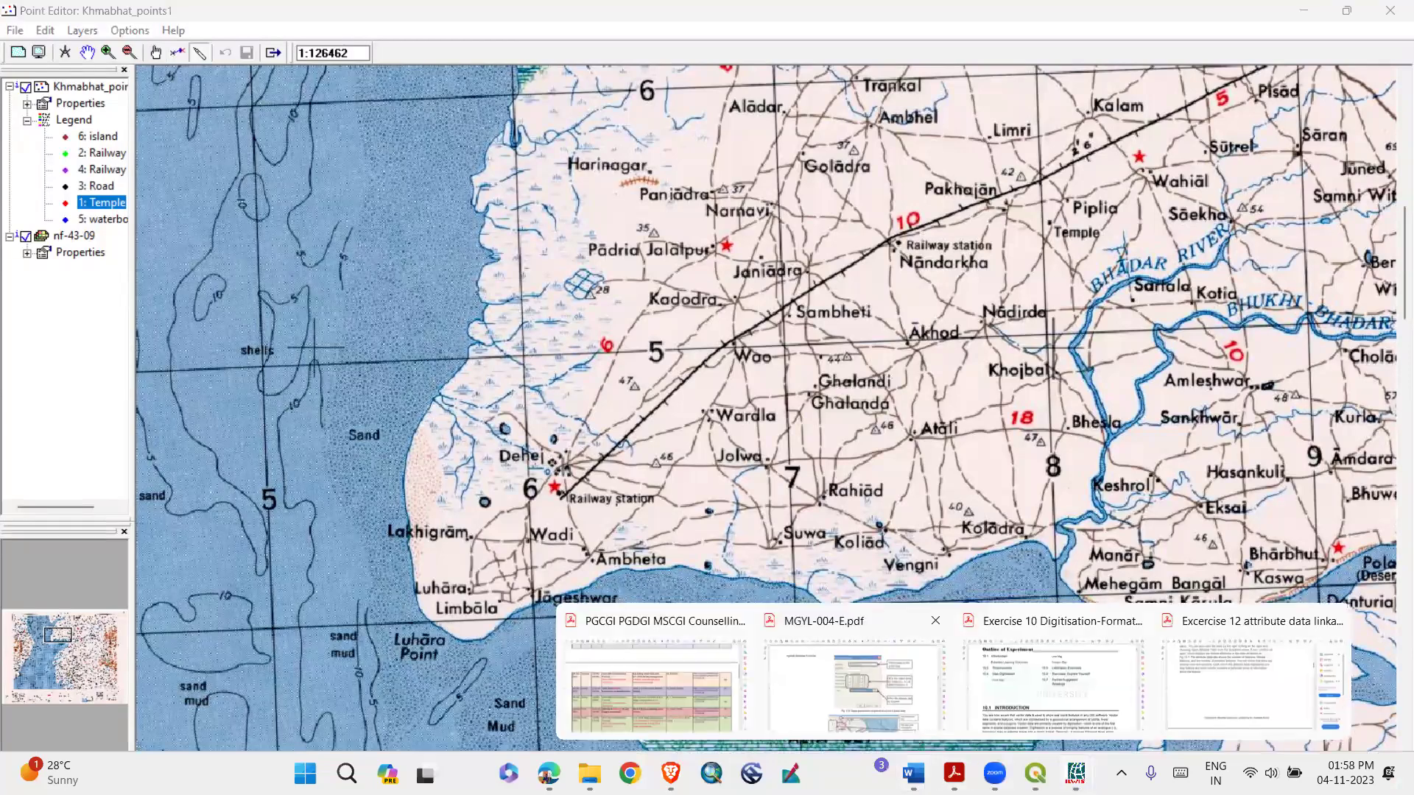
click(855, 685)
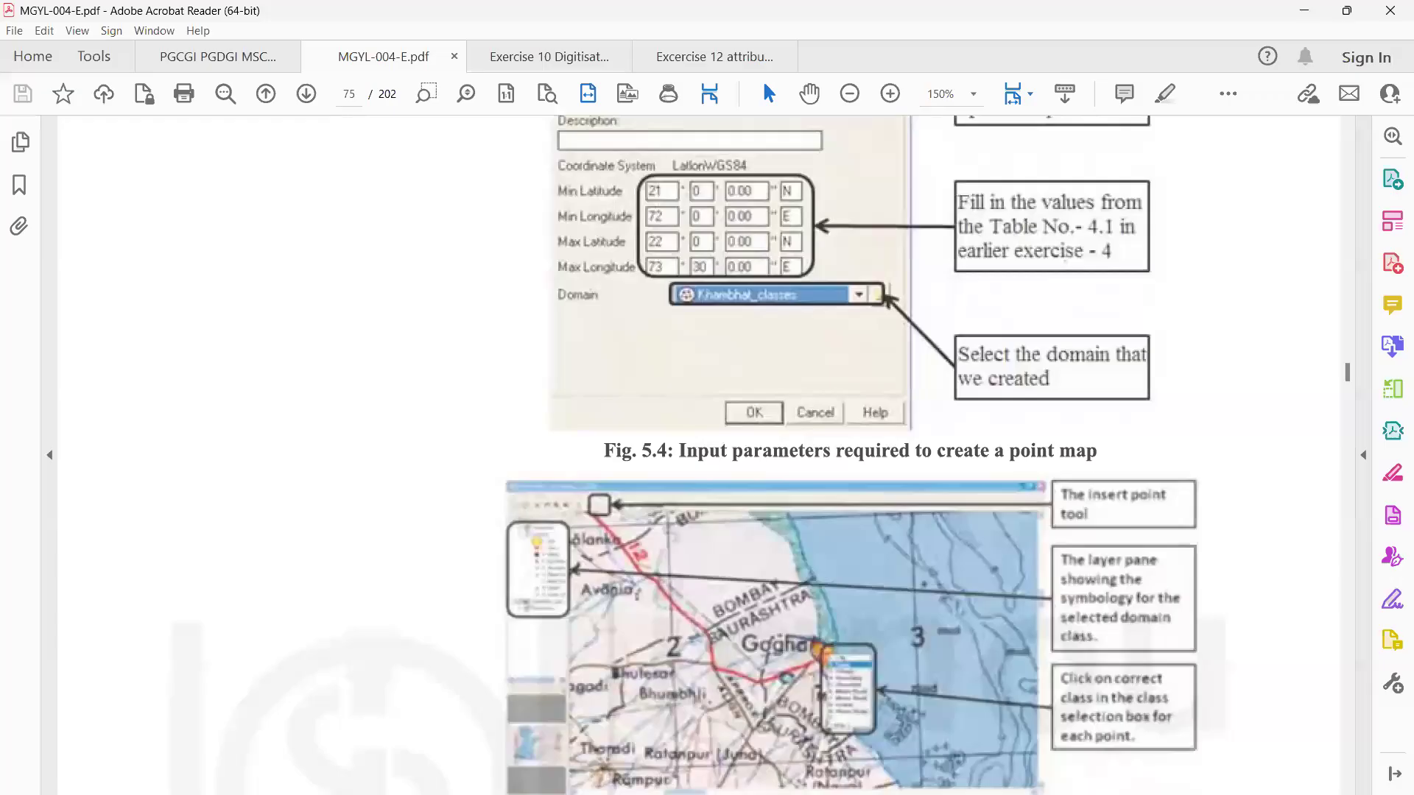
scroll(707, 442, down, 3)
scroll(707, 442, down, 3)
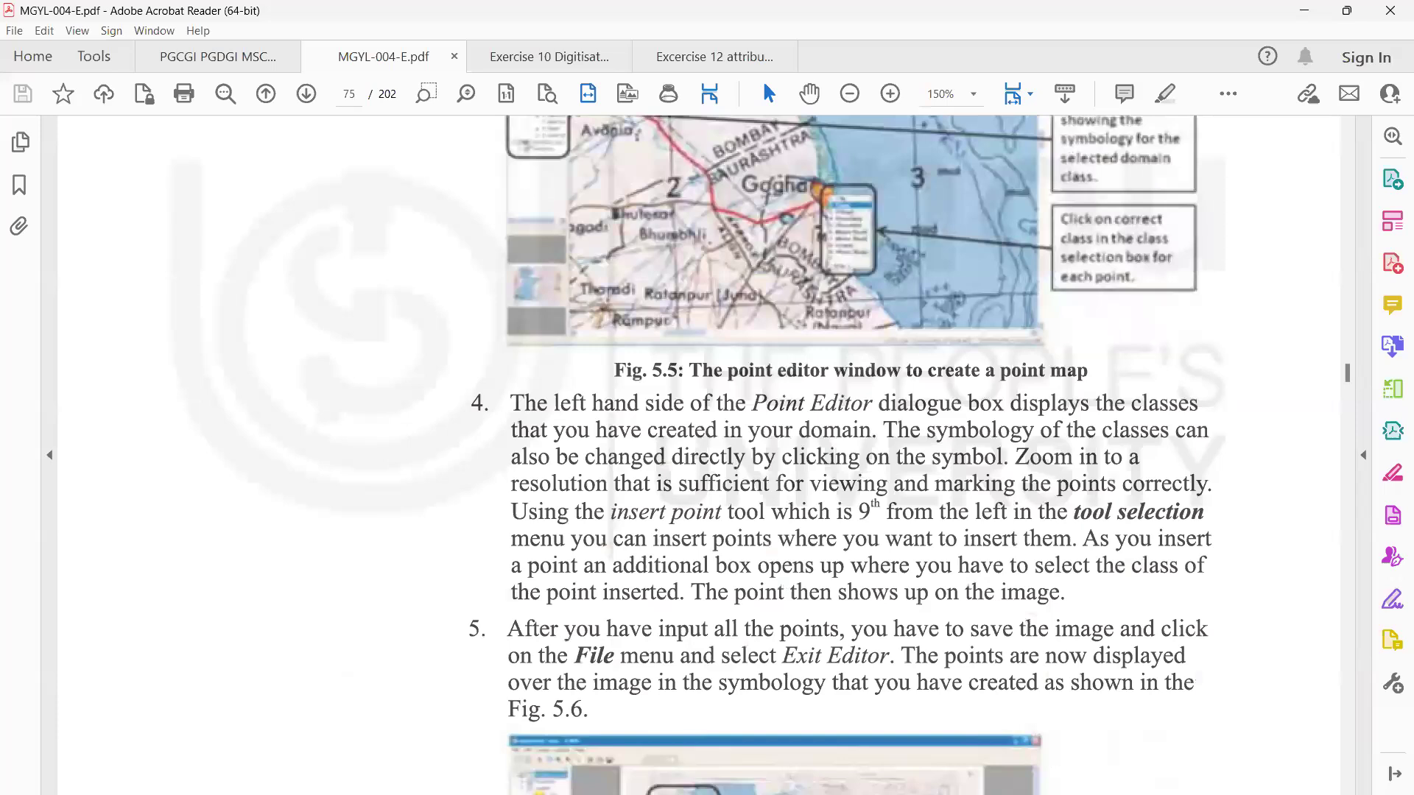
scroll(707, 442, up, 2)
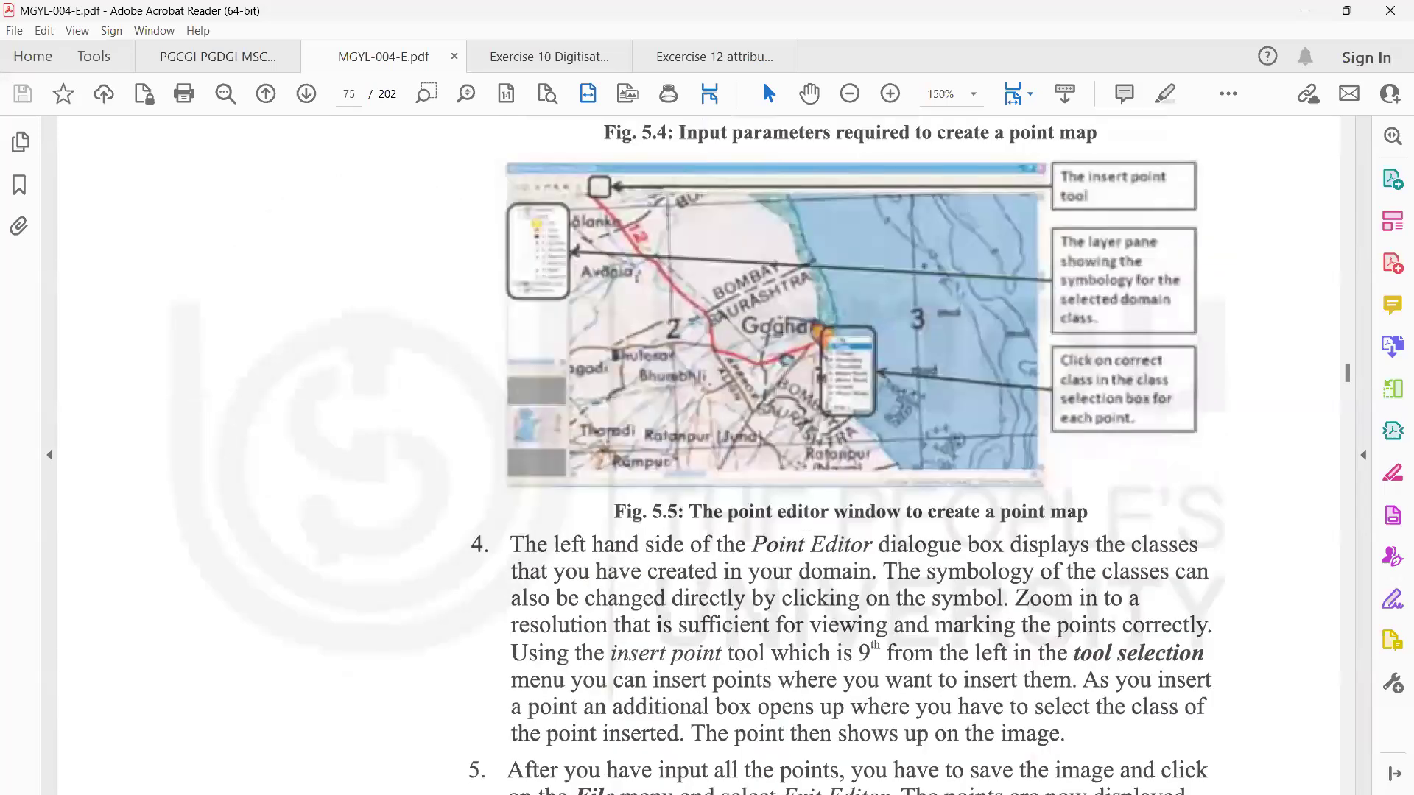
scroll(707, 442, down, 3)
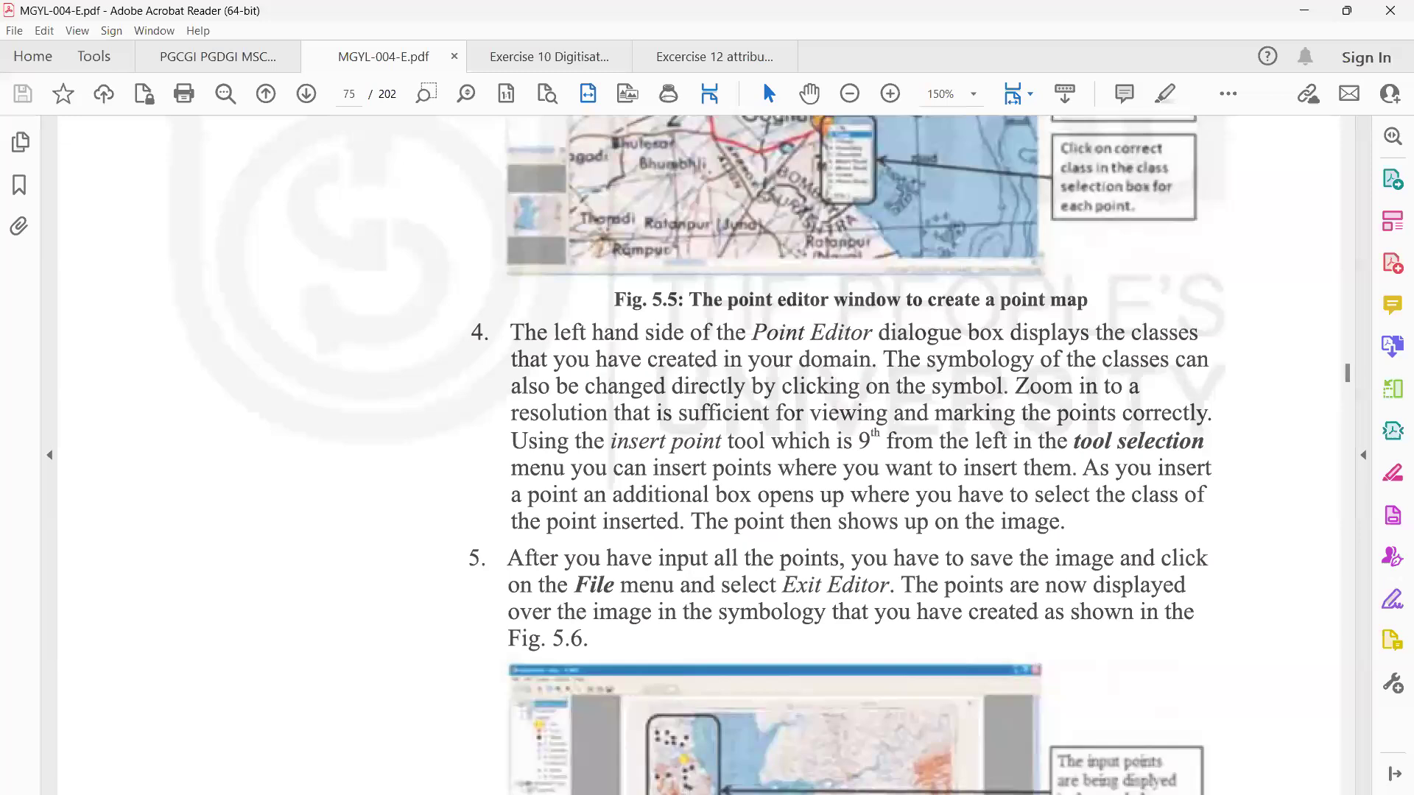
scroll(707, 456, down, 1)
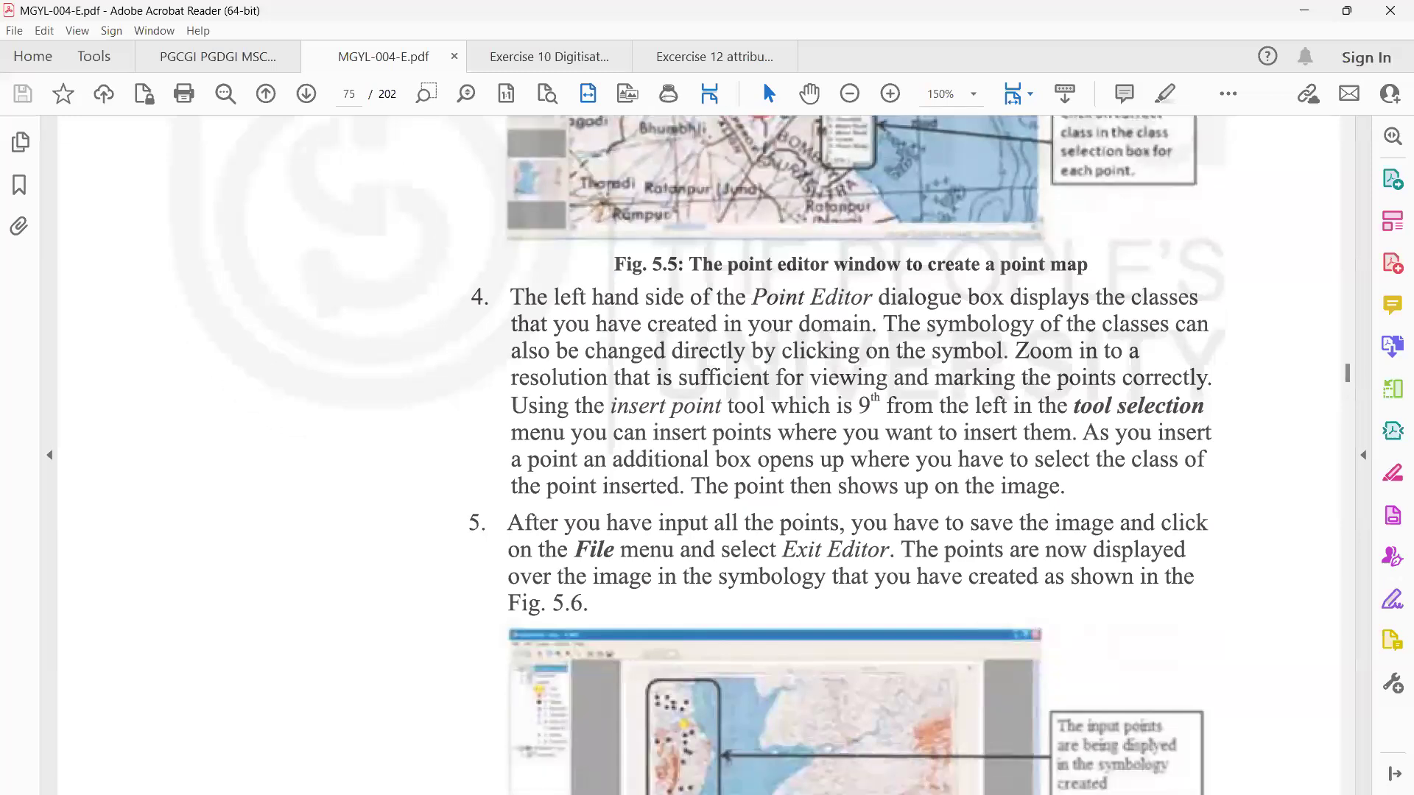
scroll(698, 455, down, 2)
scroll(701, 455, down, 1)
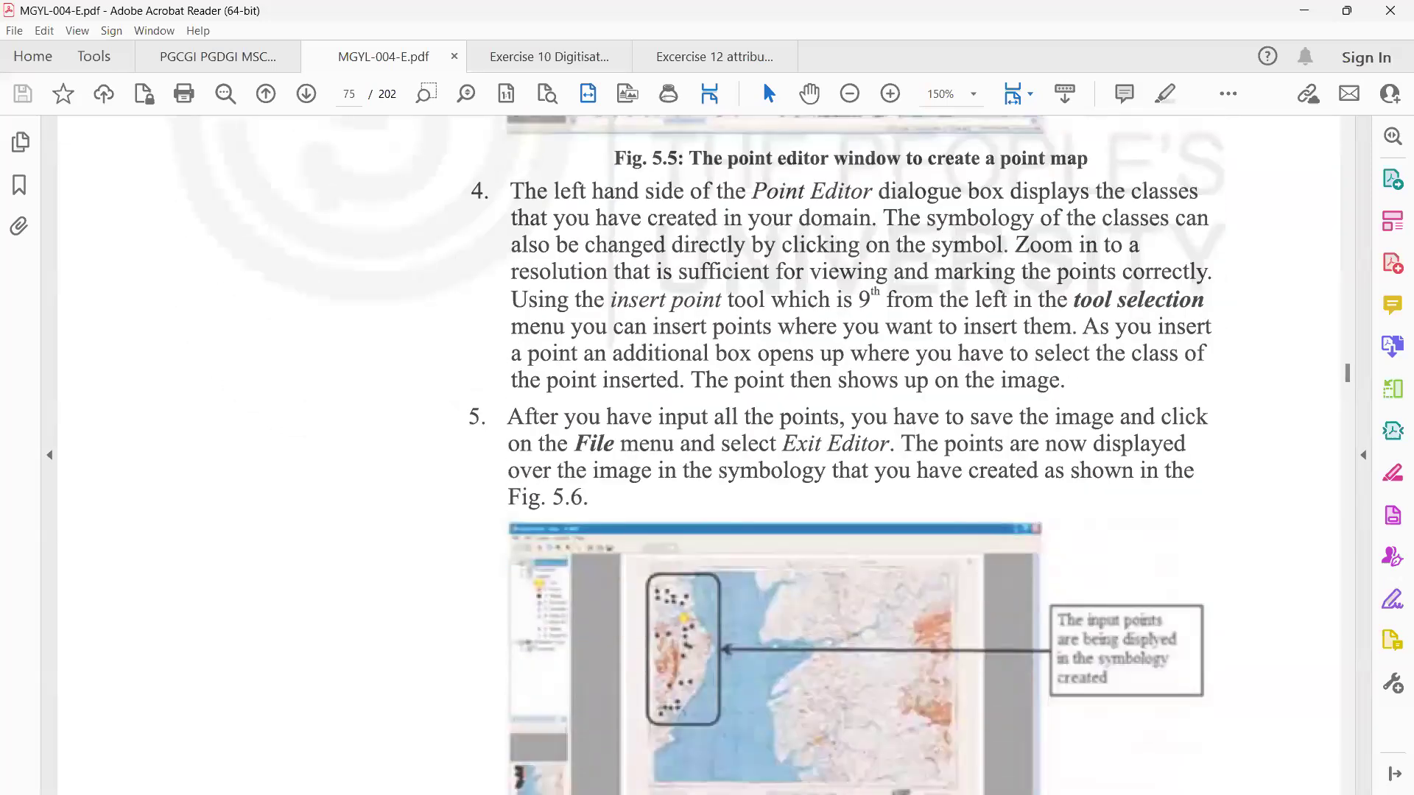
scroll(699, 455, down, 2)
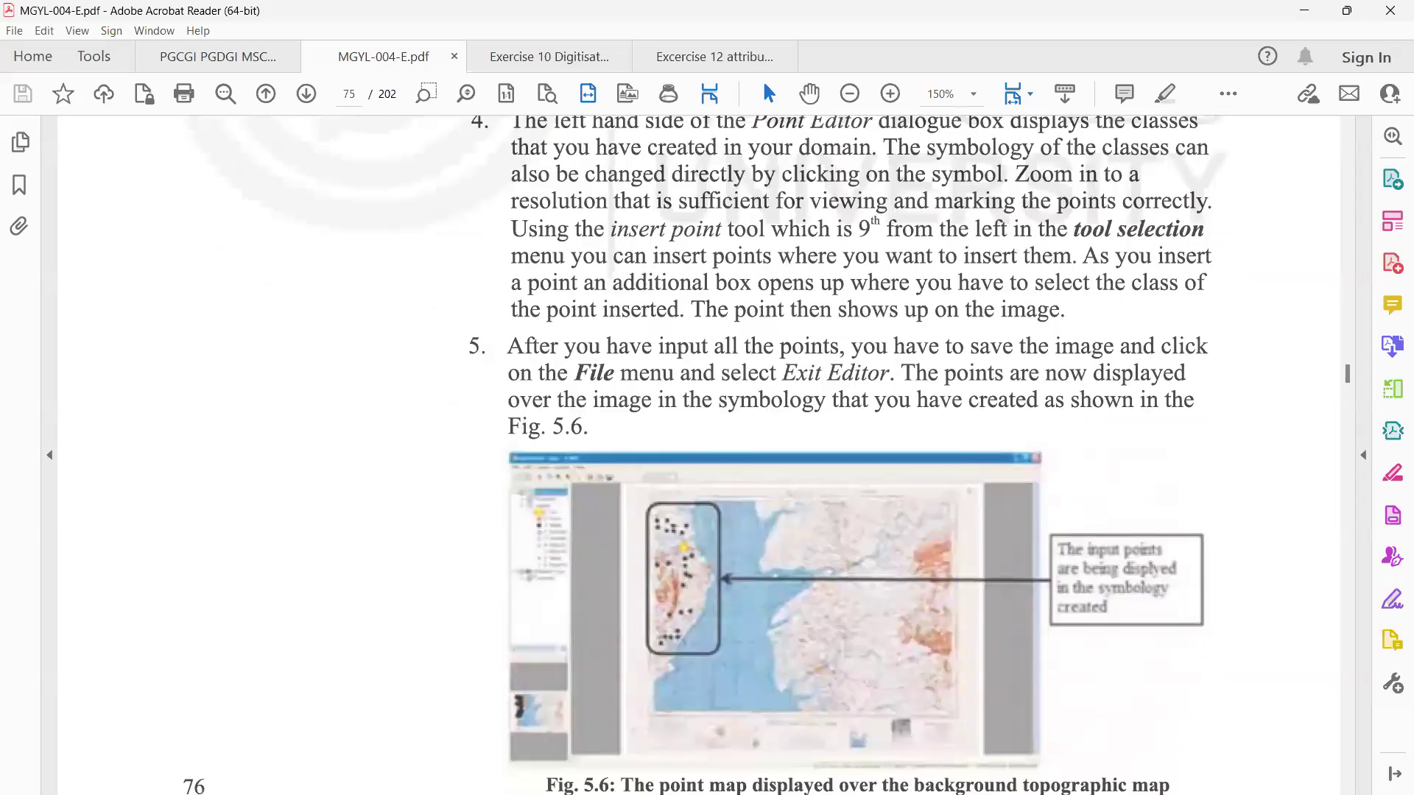
Review the manual's point map creation parameters in step 3 and Fig. 5.4, and recheck how a class is assigned to each inserted point
scroll(698, 455, up, 18)
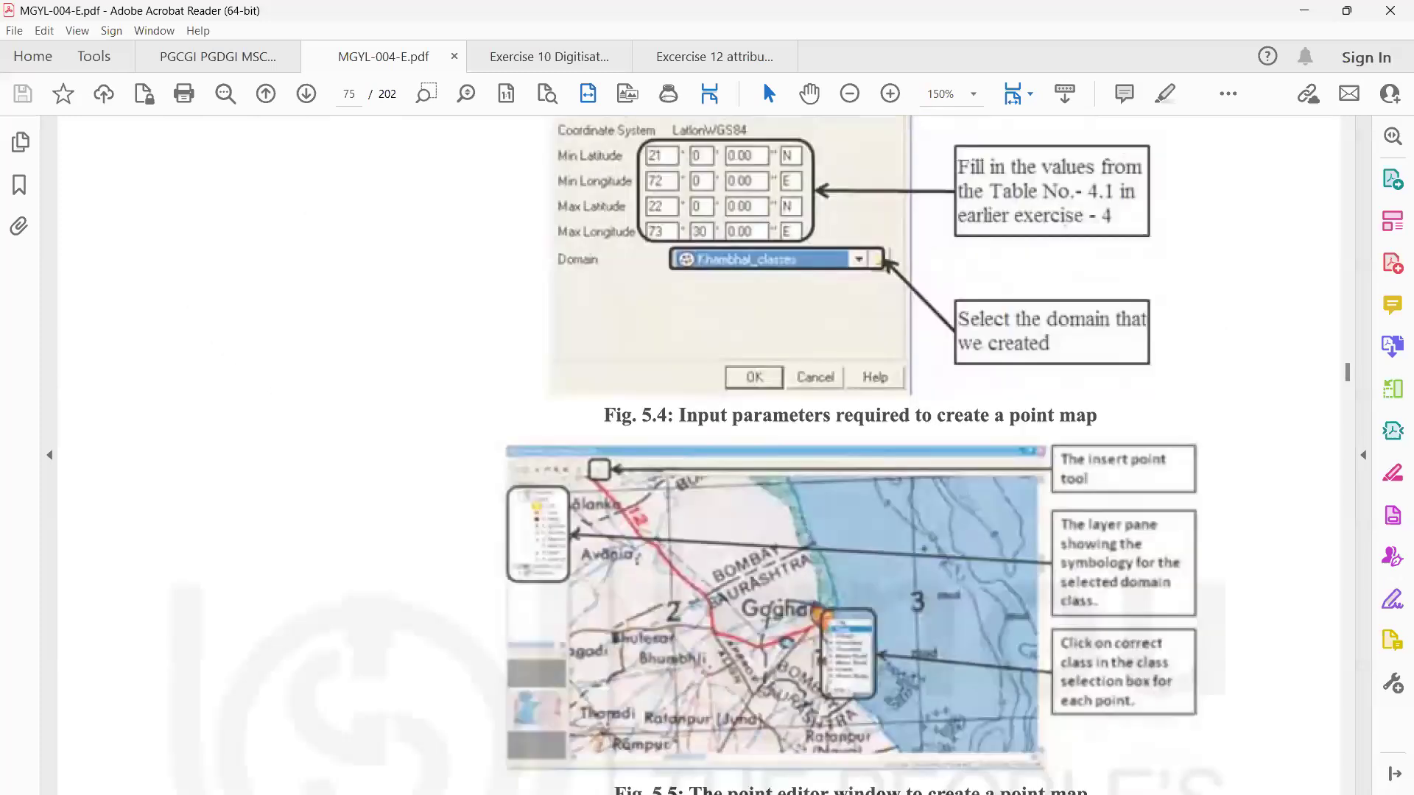
scroll(698, 455, up, 20)
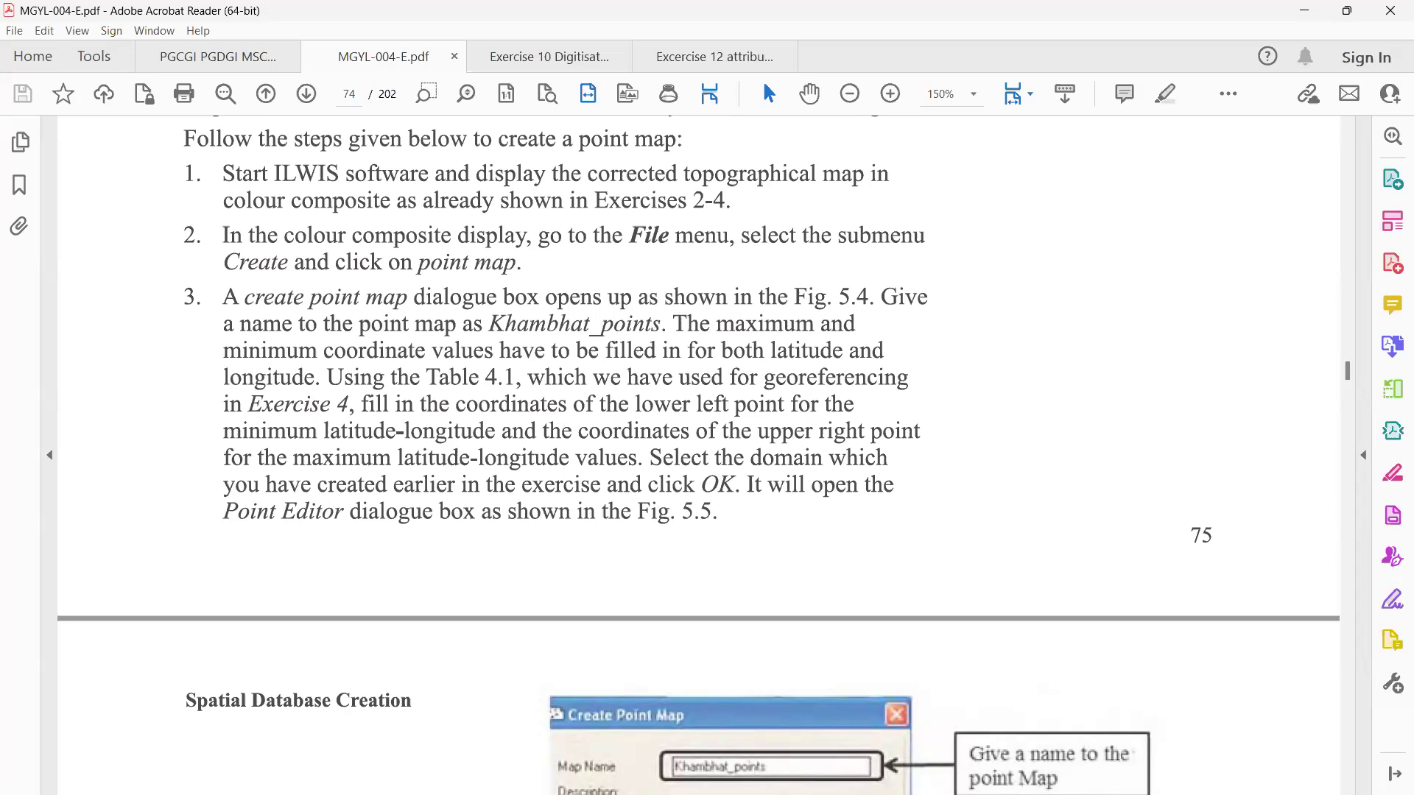
scroll(700, 441, down, 3)
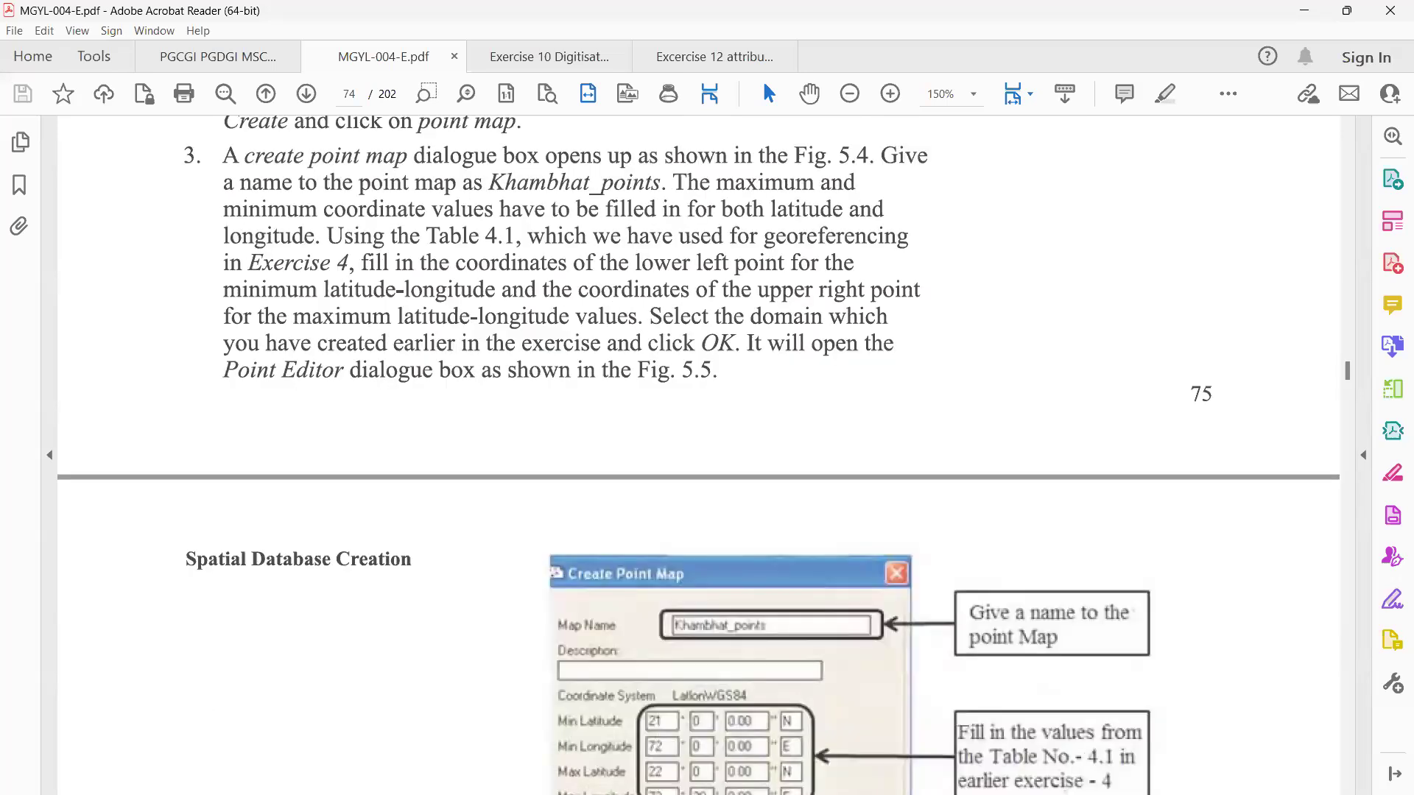
scroll(700, 442, down, 7)
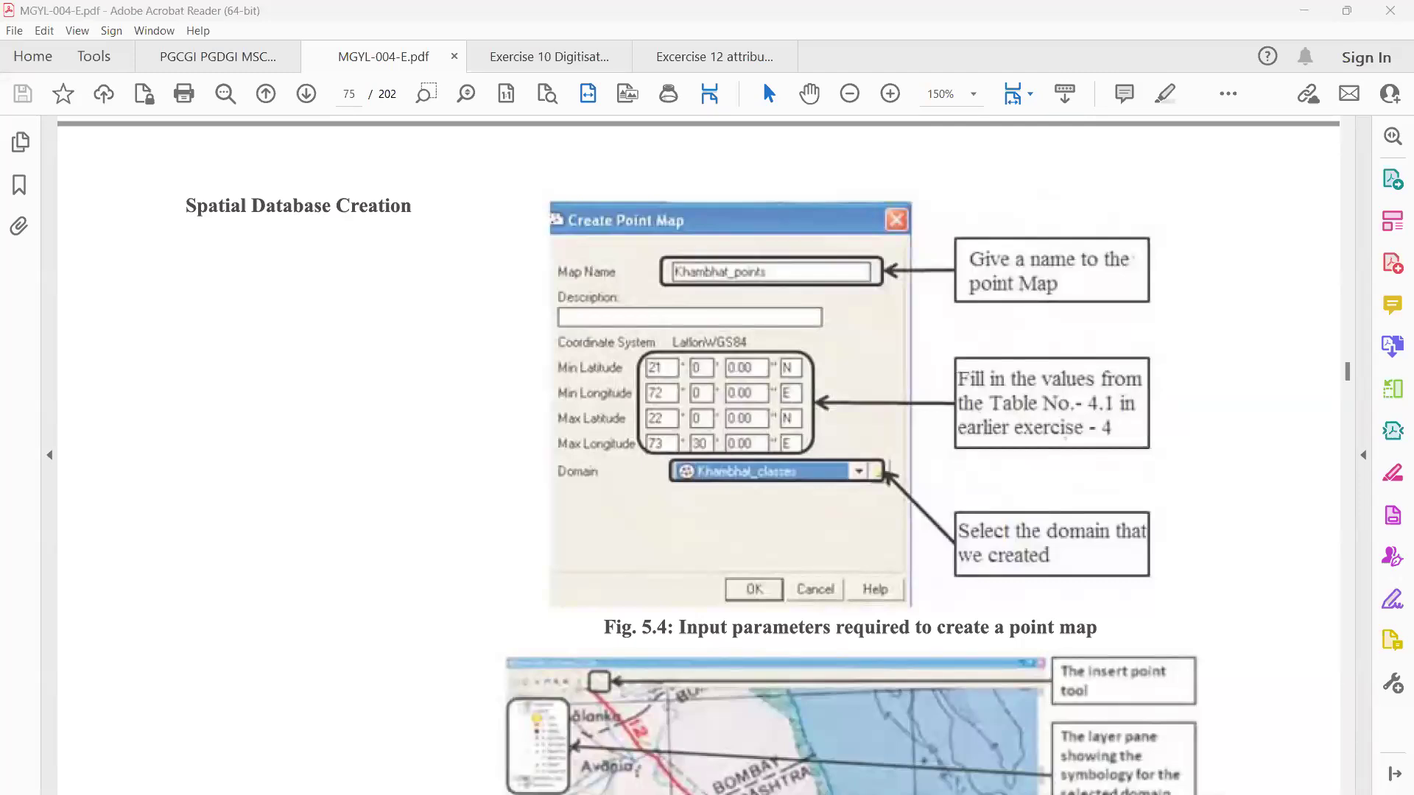
scroll(700, 457, down, 10)
scroll(699, 457, down, 3)
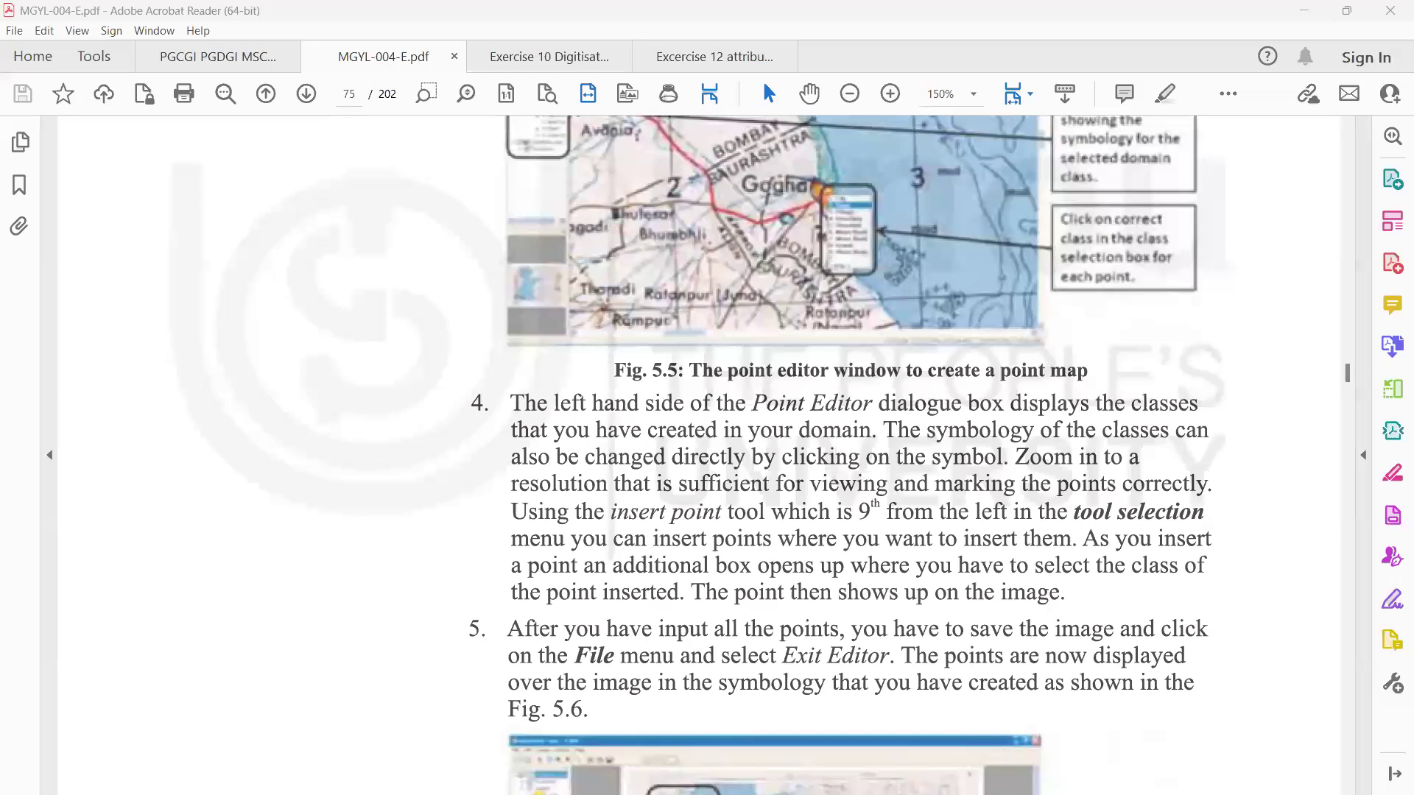
scroll(700, 457, down, 2)
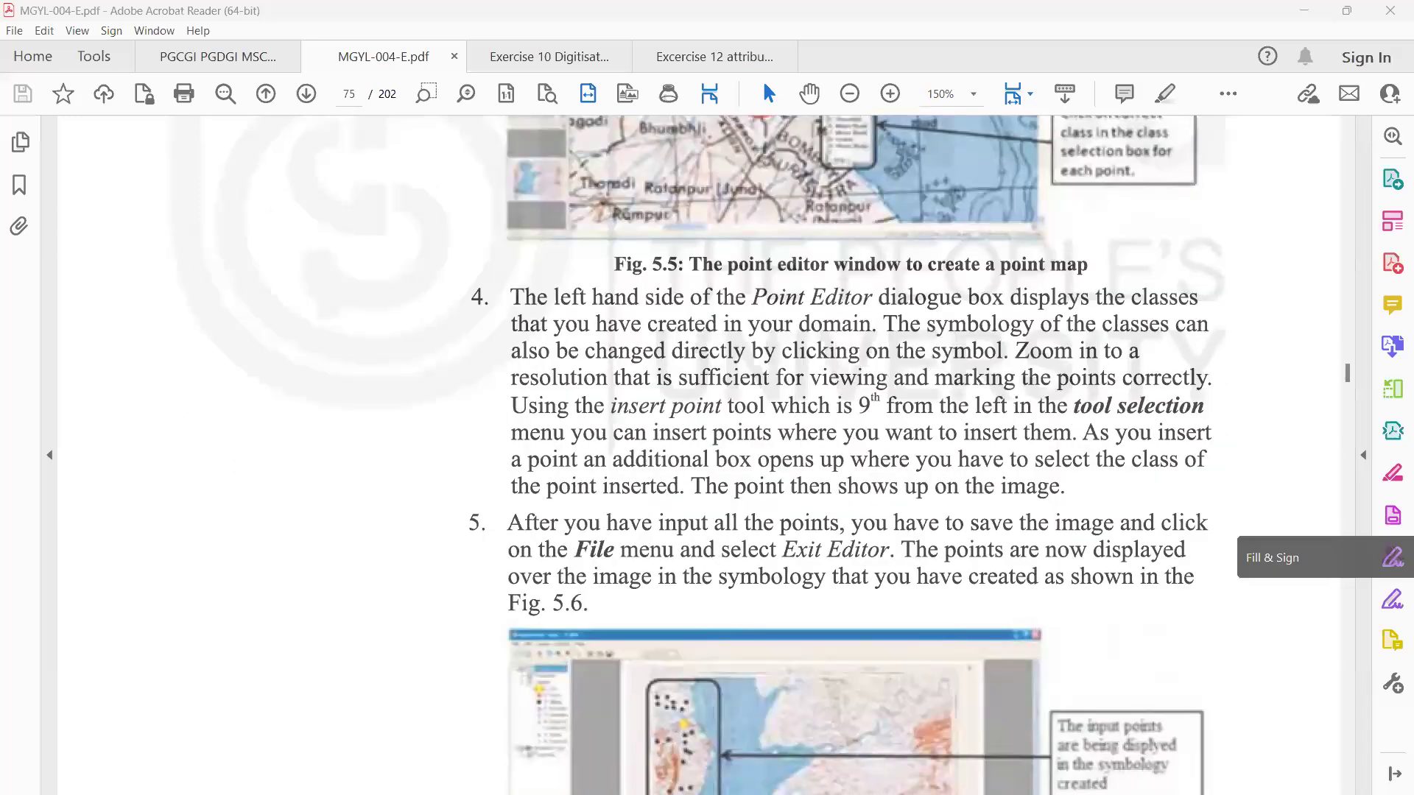
scroll(700, 457, up, 2)
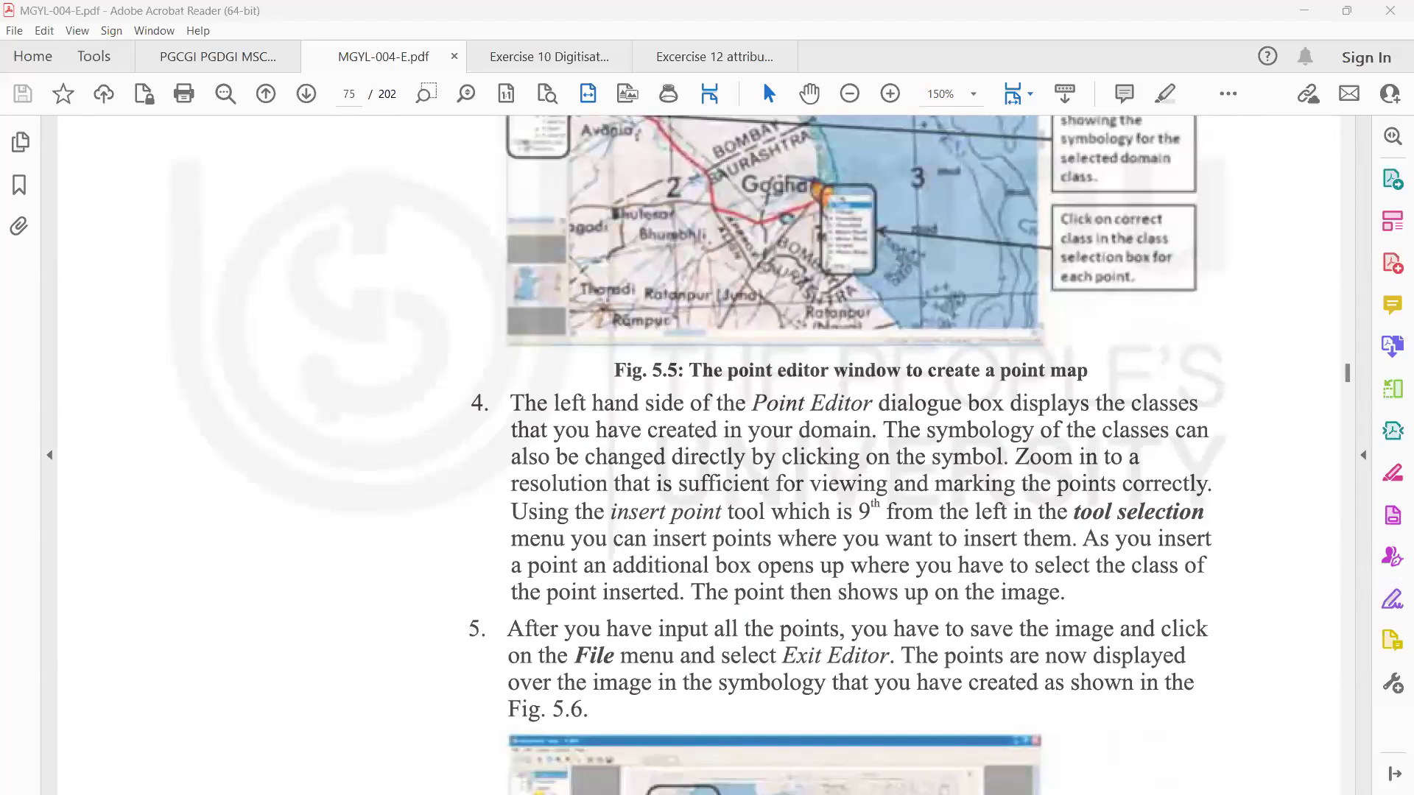
scroll(854, 442, up, 3)
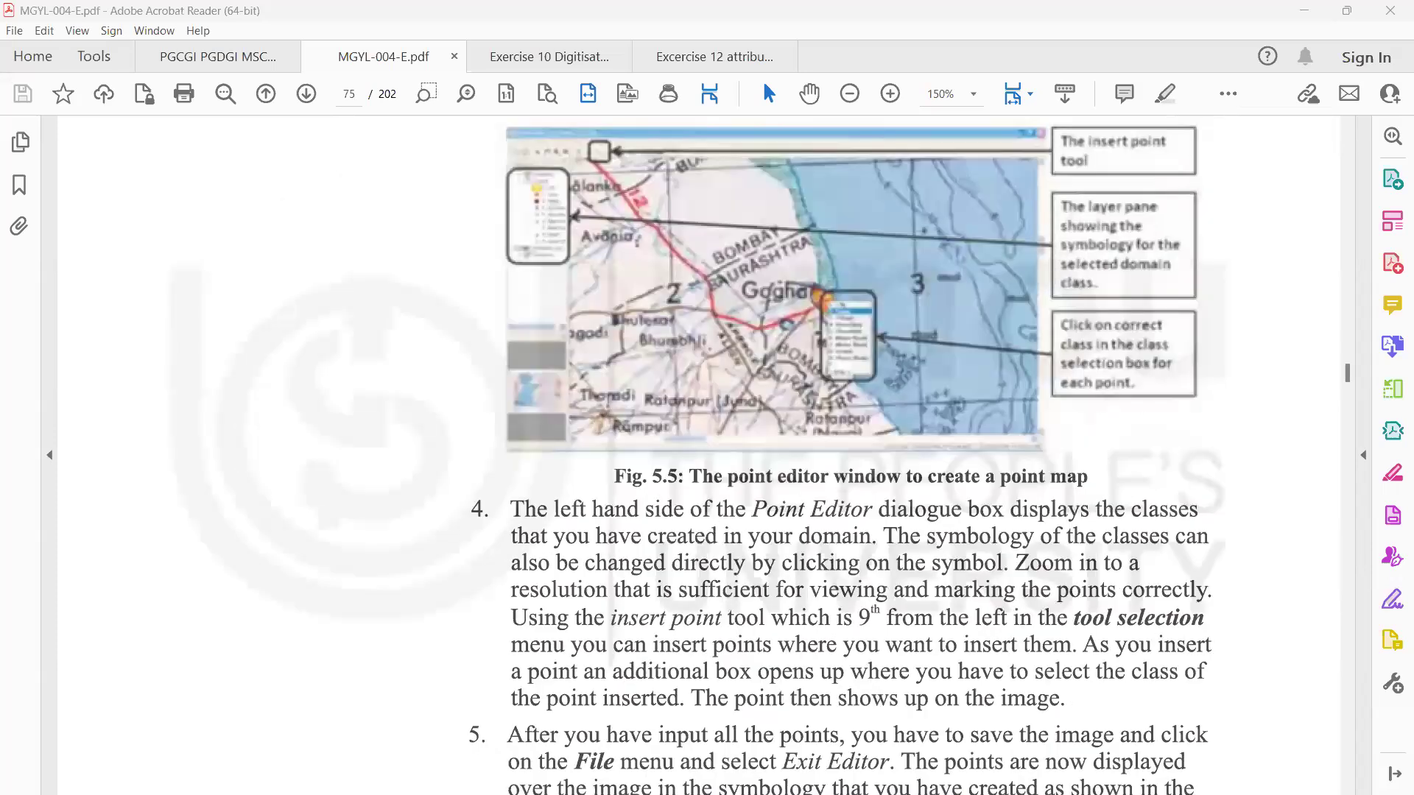
scroll(854, 442, down, 4)
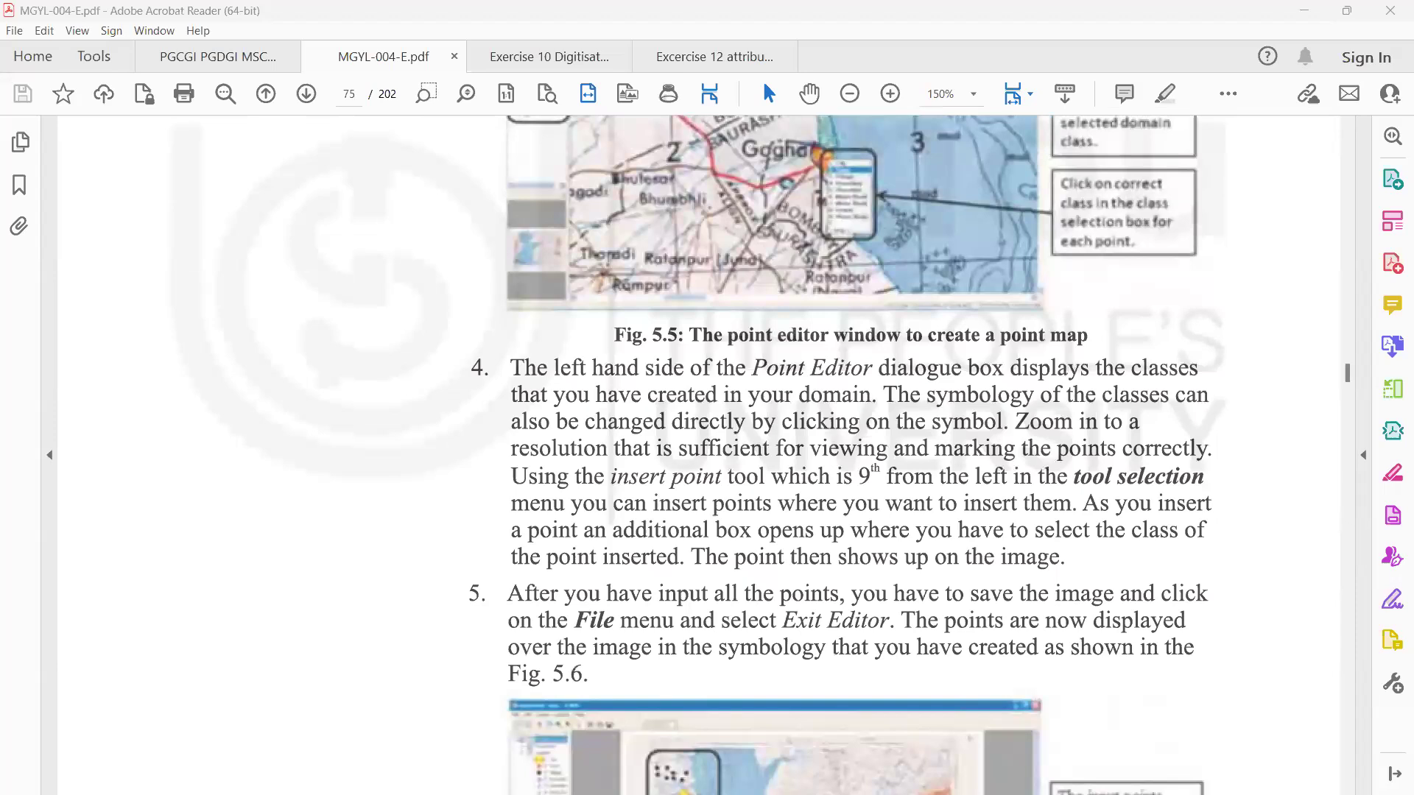
scroll(854, 442, down, 3)
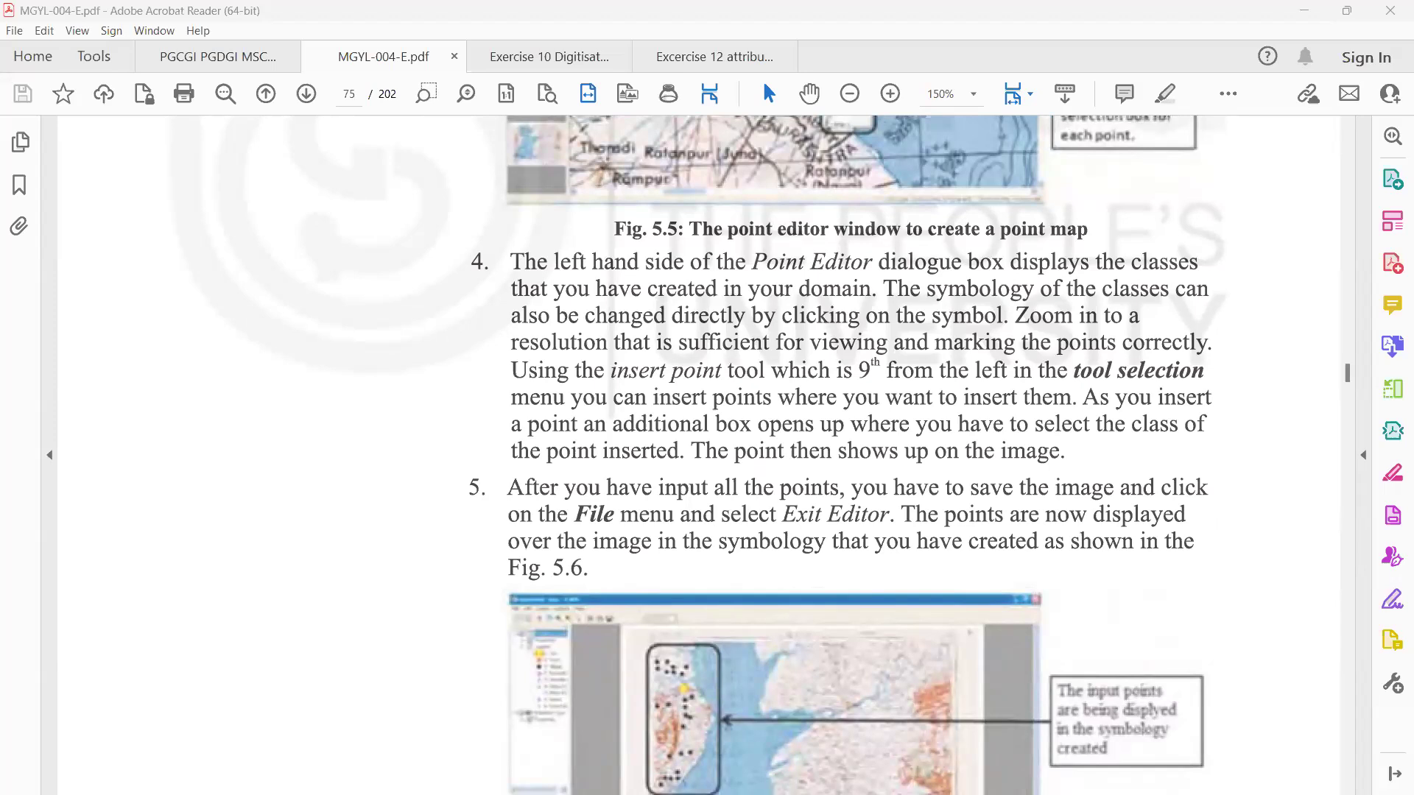
Switch back to the Khmabhat_points1 Point Editor and activate point insertion over the coastal area north of Alia Bet
mouse_move(1036, 773)
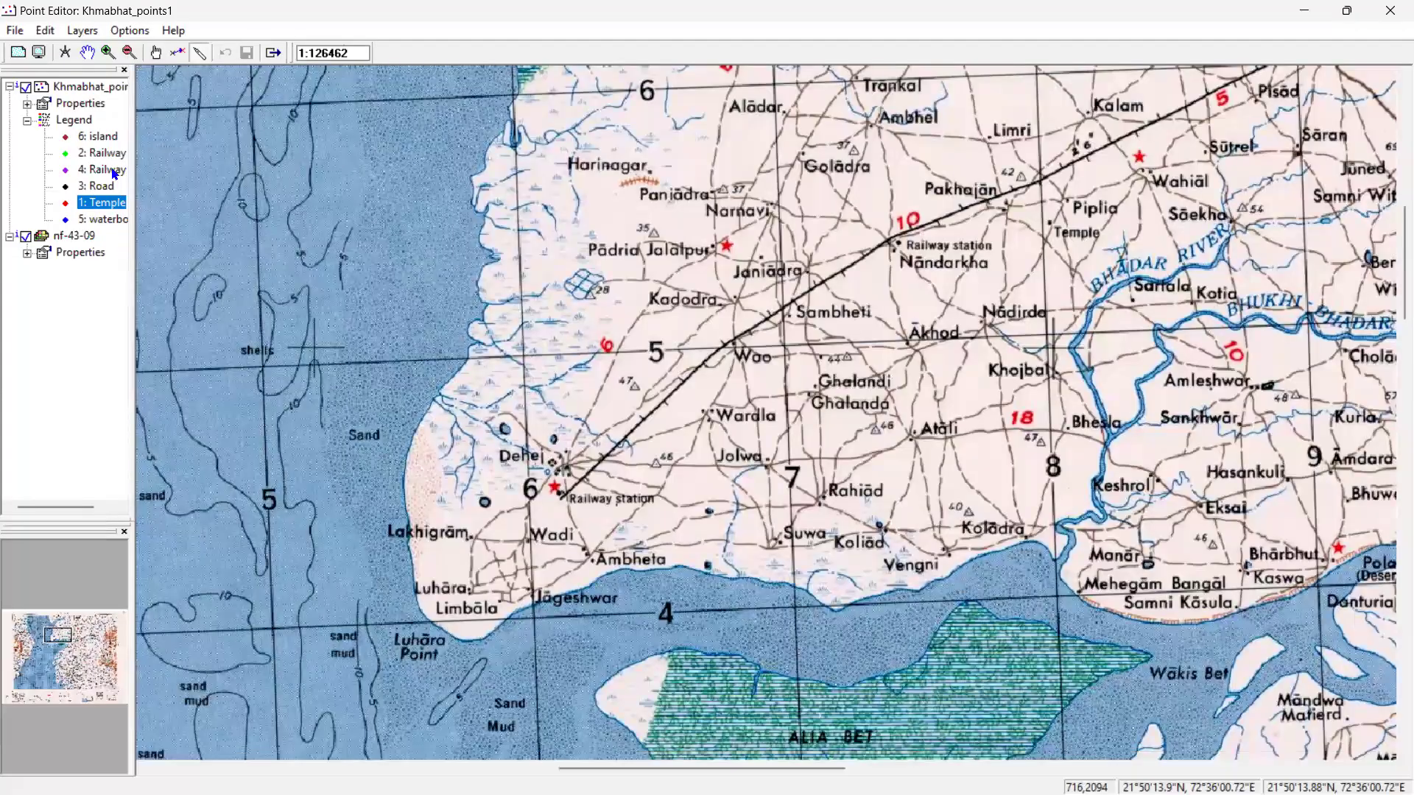
click(201, 52)
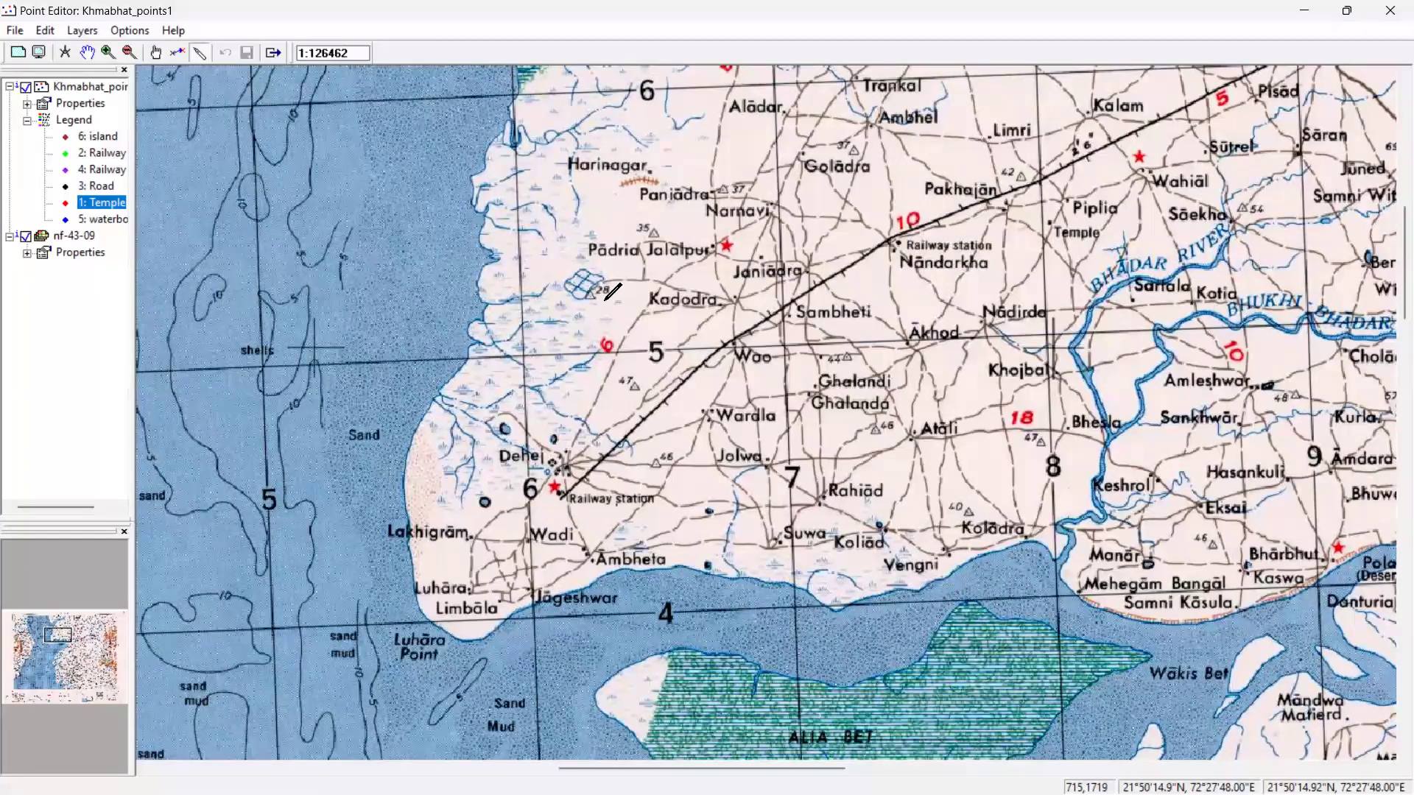
scroll(560, 269, up, 3)
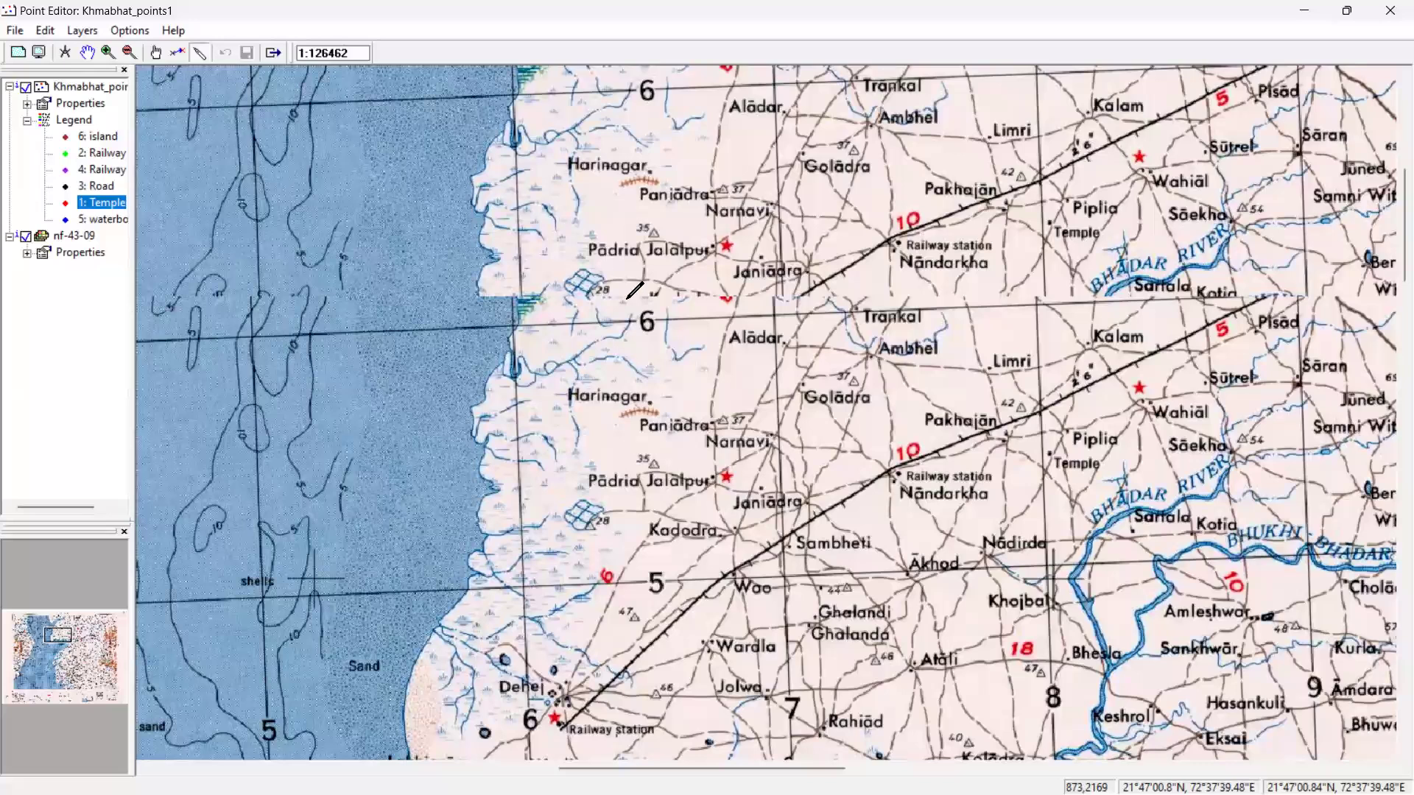
scroll(625, 400, down, 6)
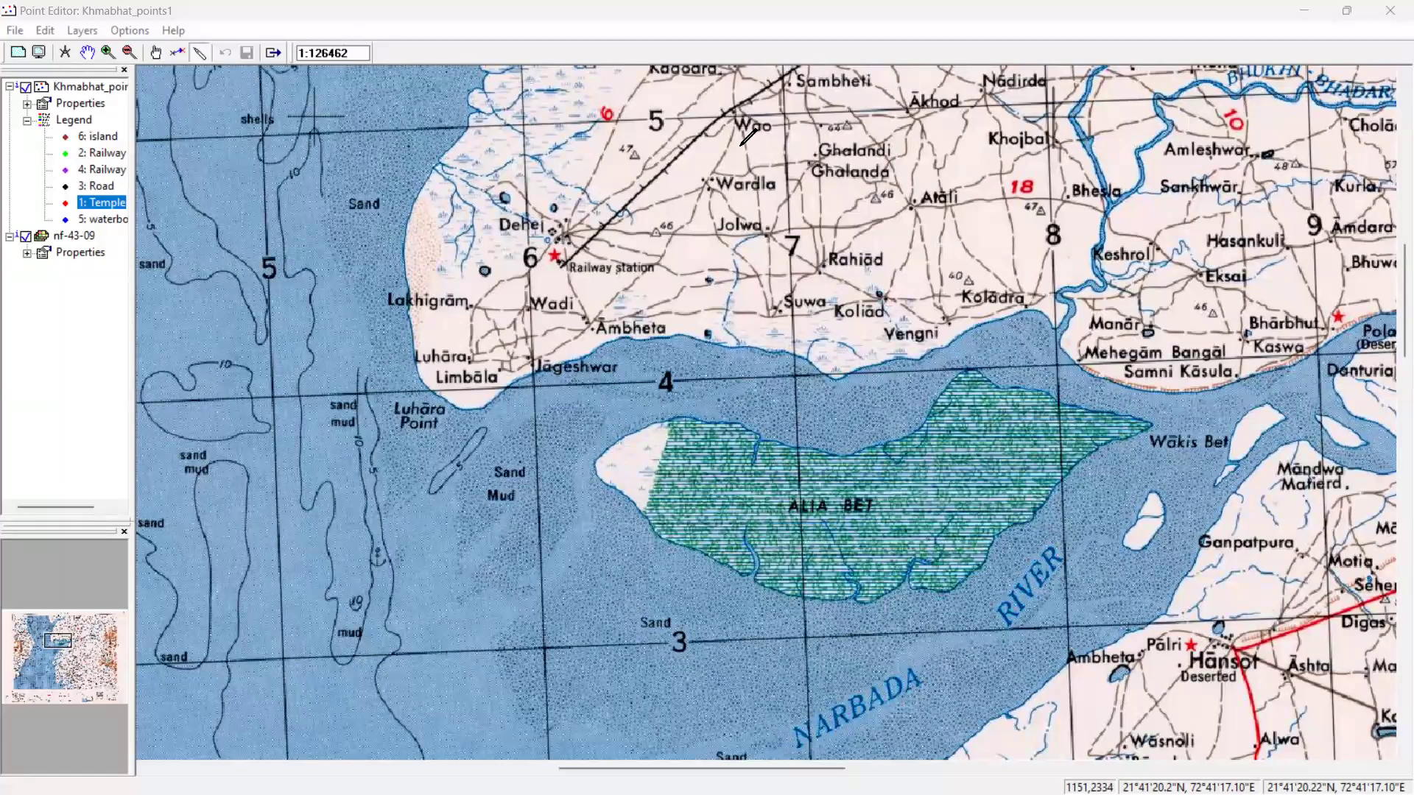
Switch to the Brave browser and search Google for egyankosh
mouse_move(854, 788)
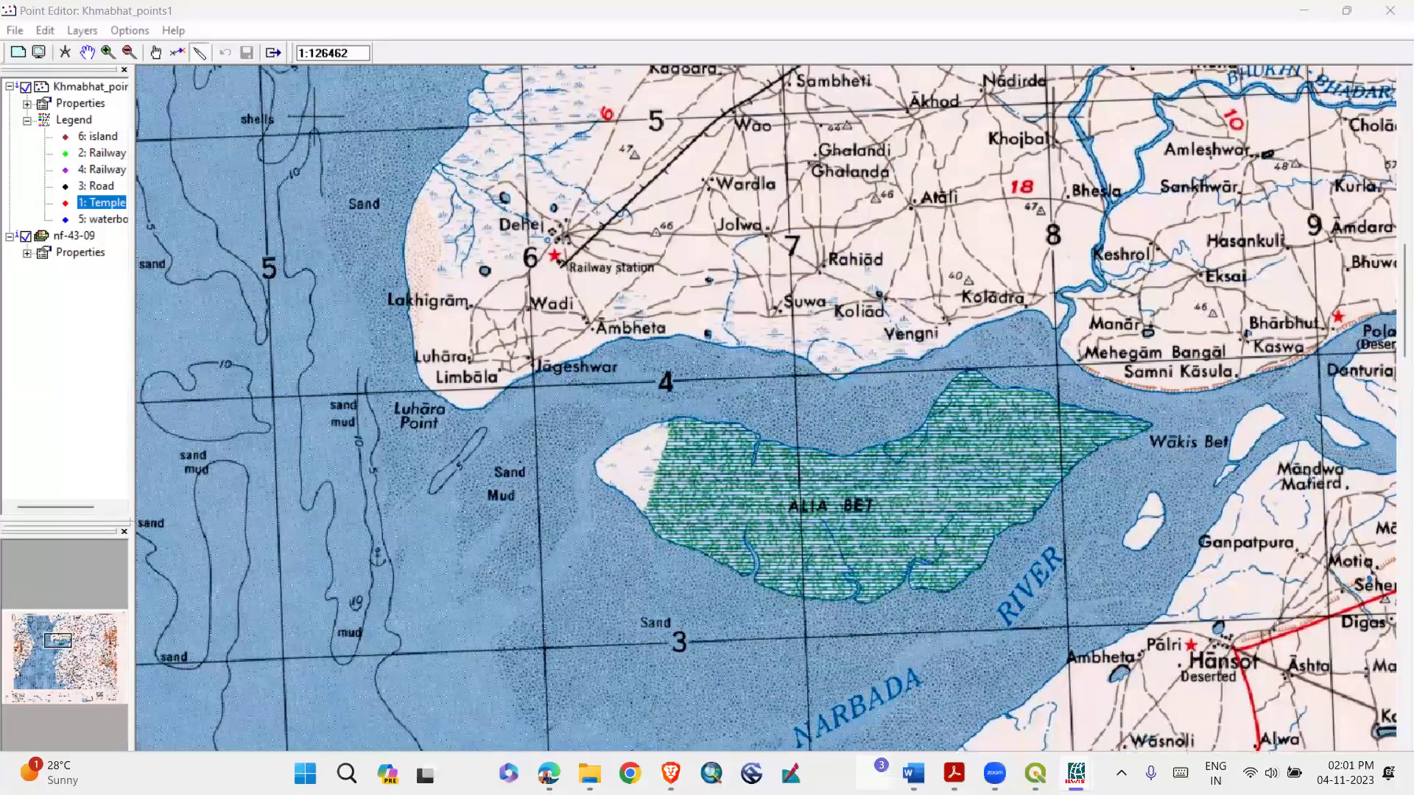
click(670, 773)
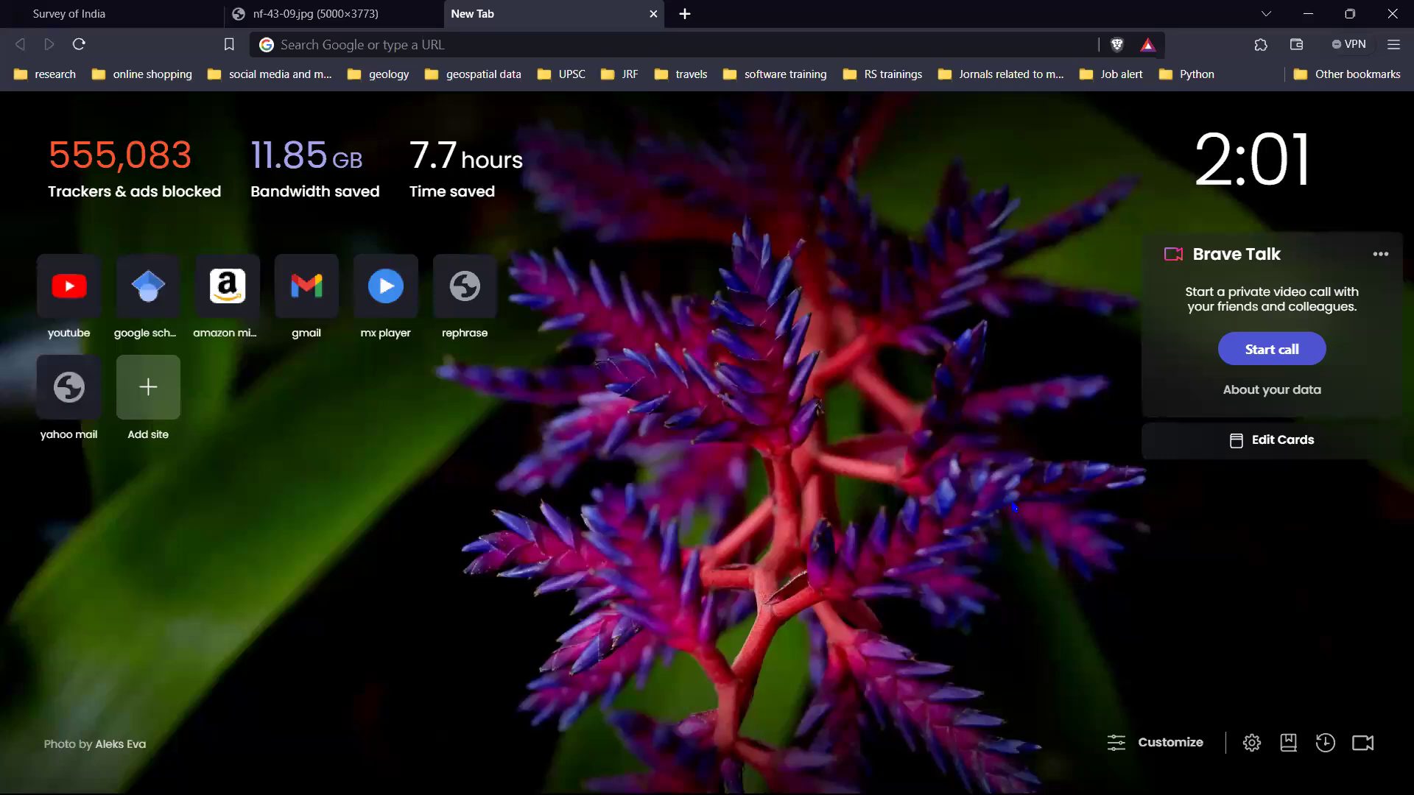
click(617, 51)
text(egy)
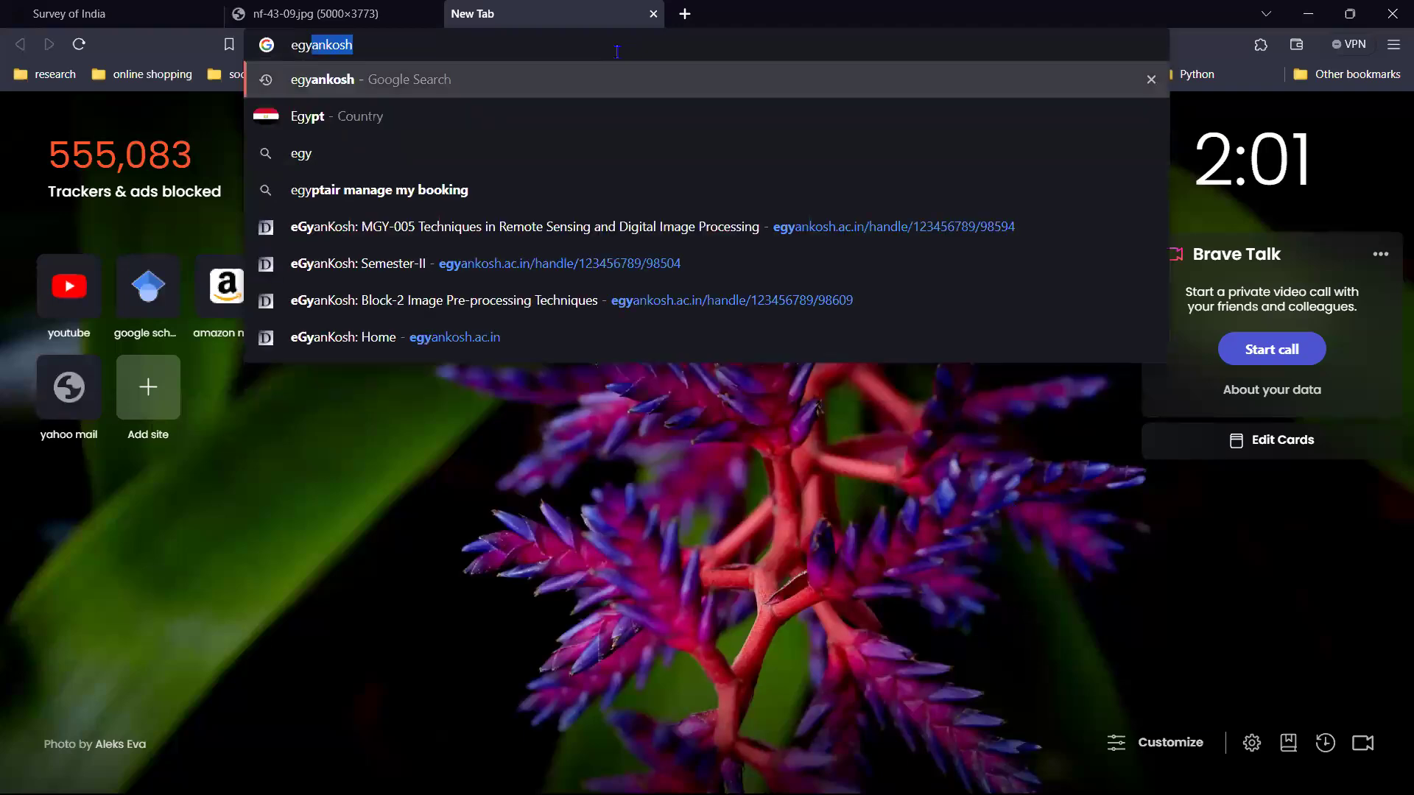
key(Return)
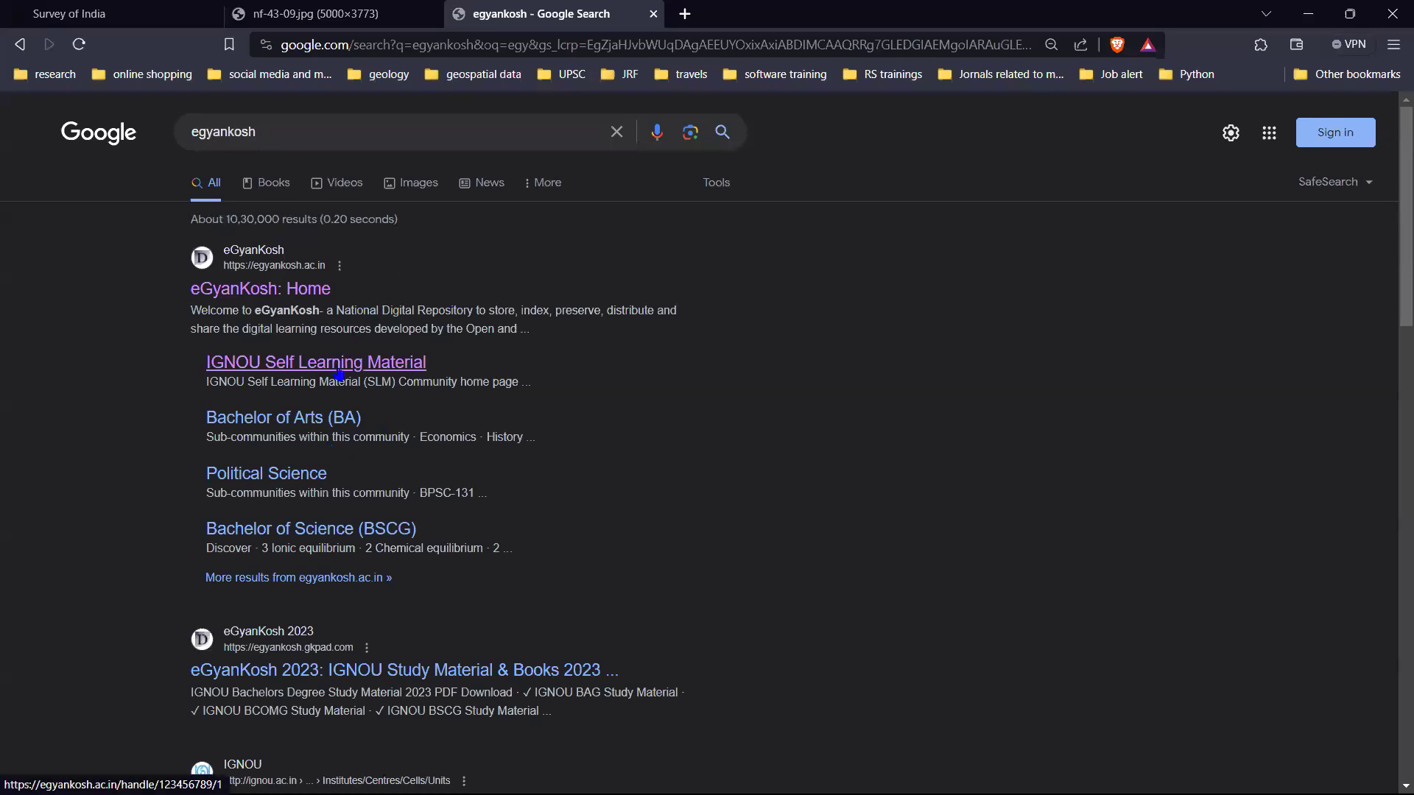
Open eGyanKosh's IGNOU Self Learning Material and go to the levels of the School of Sciences (SOS)
click(289, 376)
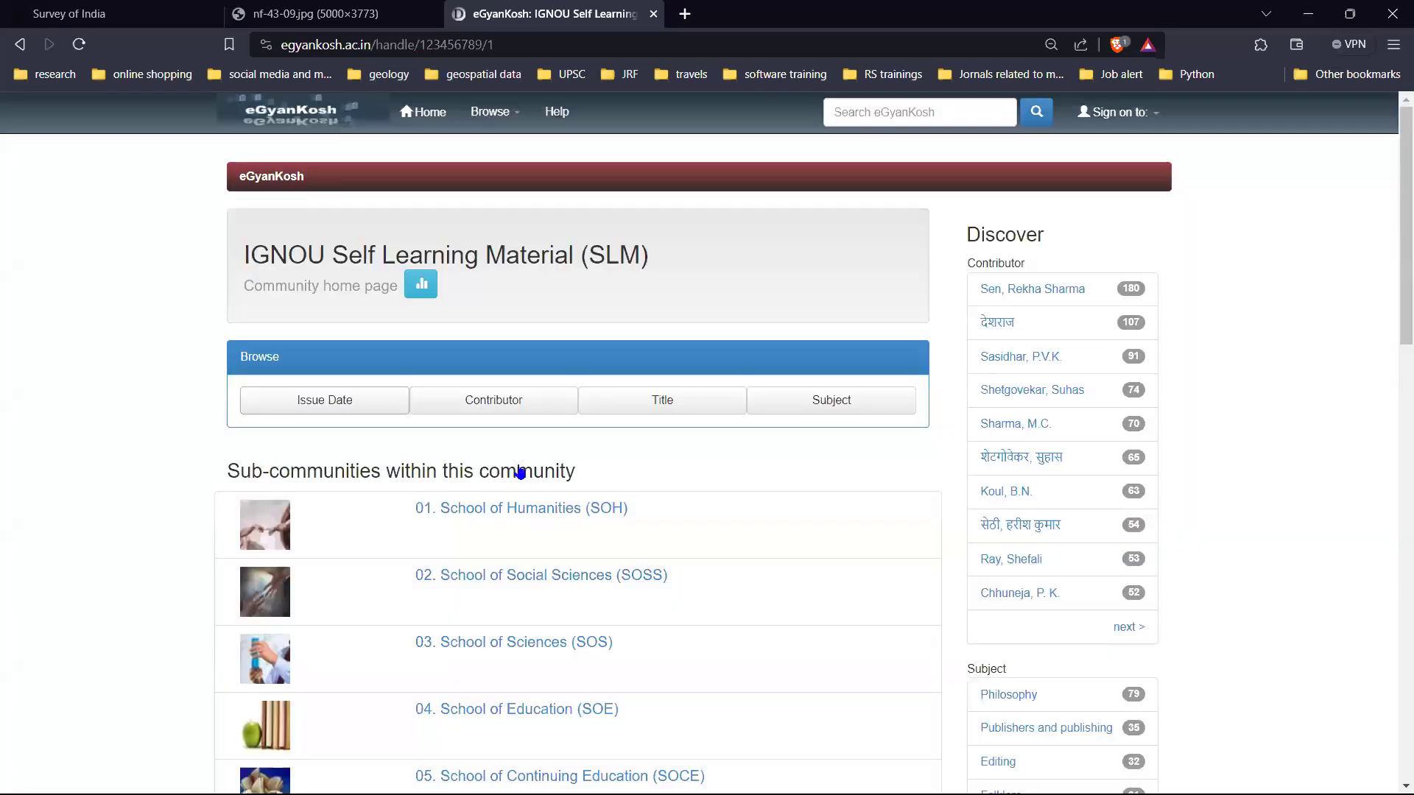
scroll(548, 382, down, 3)
click(562, 365)
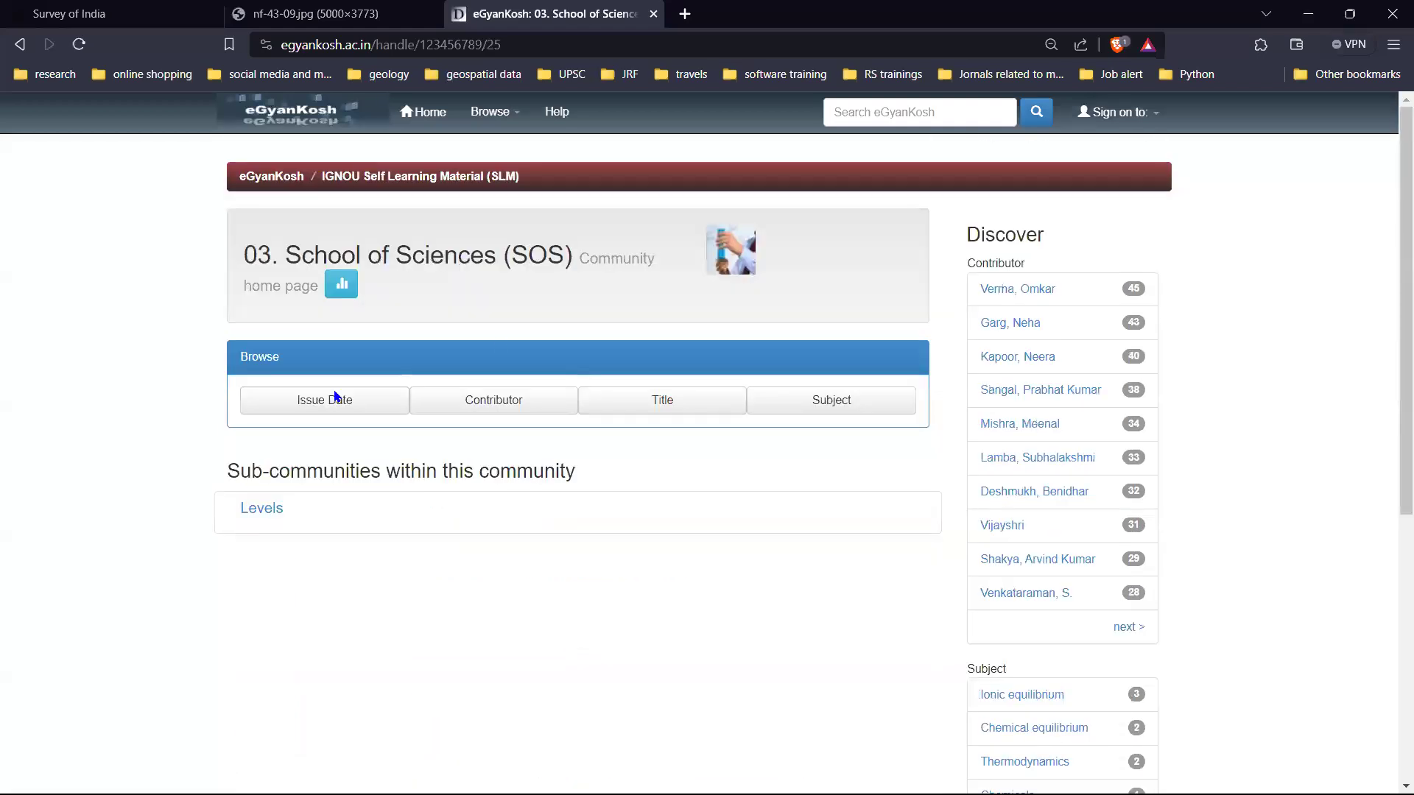
click(272, 521)
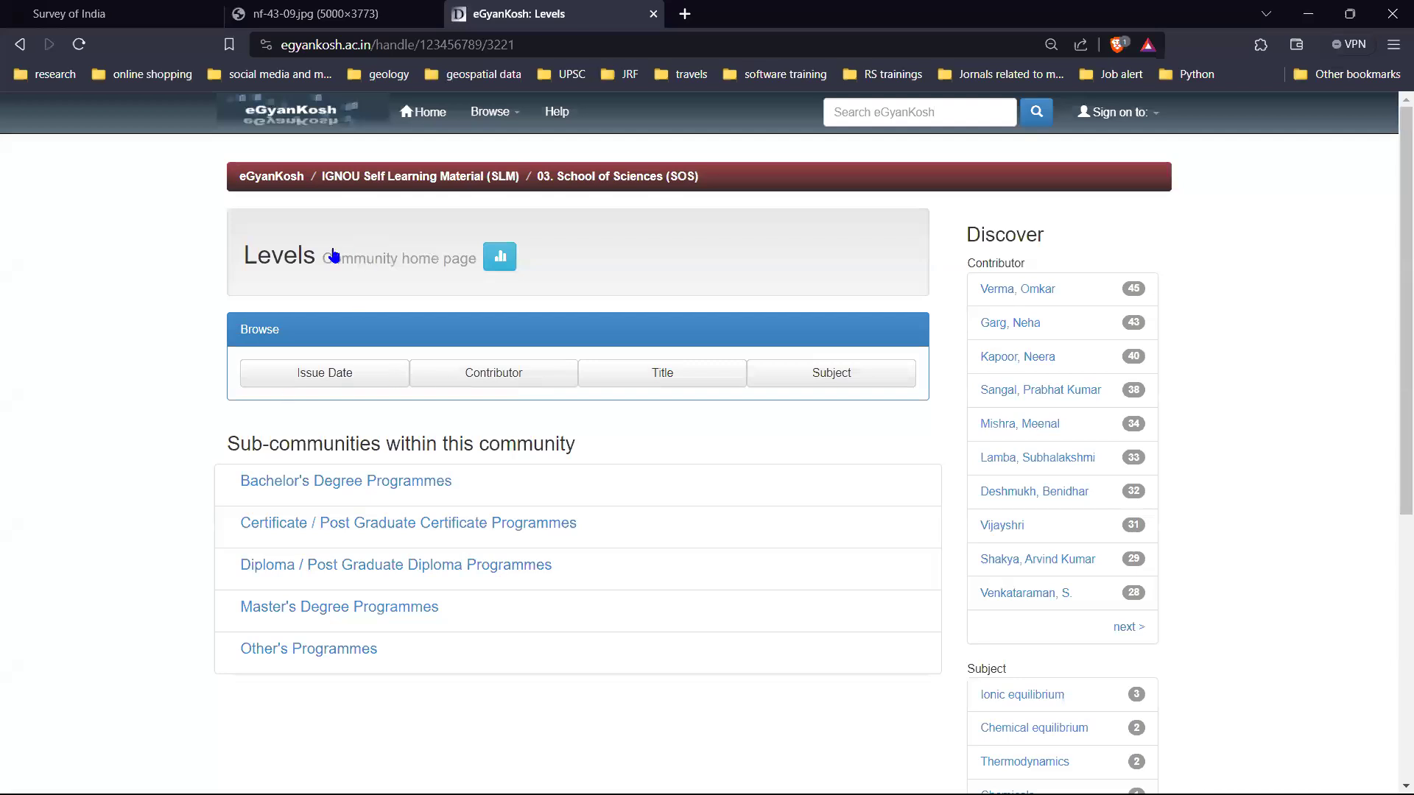
Open the current certificate programmes and the course list of the Post Graduate Certificate in Geoinformatics (PGCGI)
scroll(442, 254, down, 3)
click(501, 252)
click(277, 515)
scroll(563, 342, down, 3)
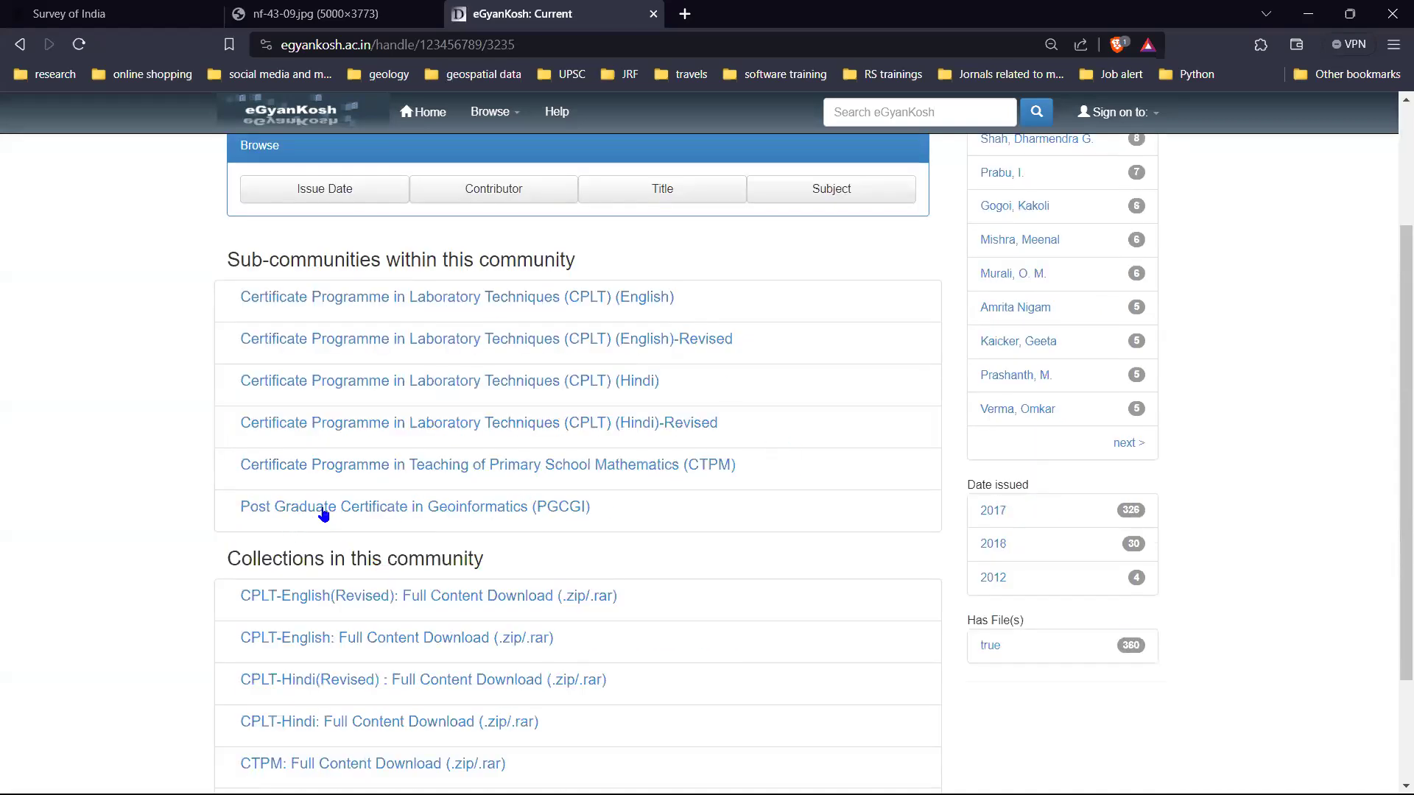
click(481, 507)
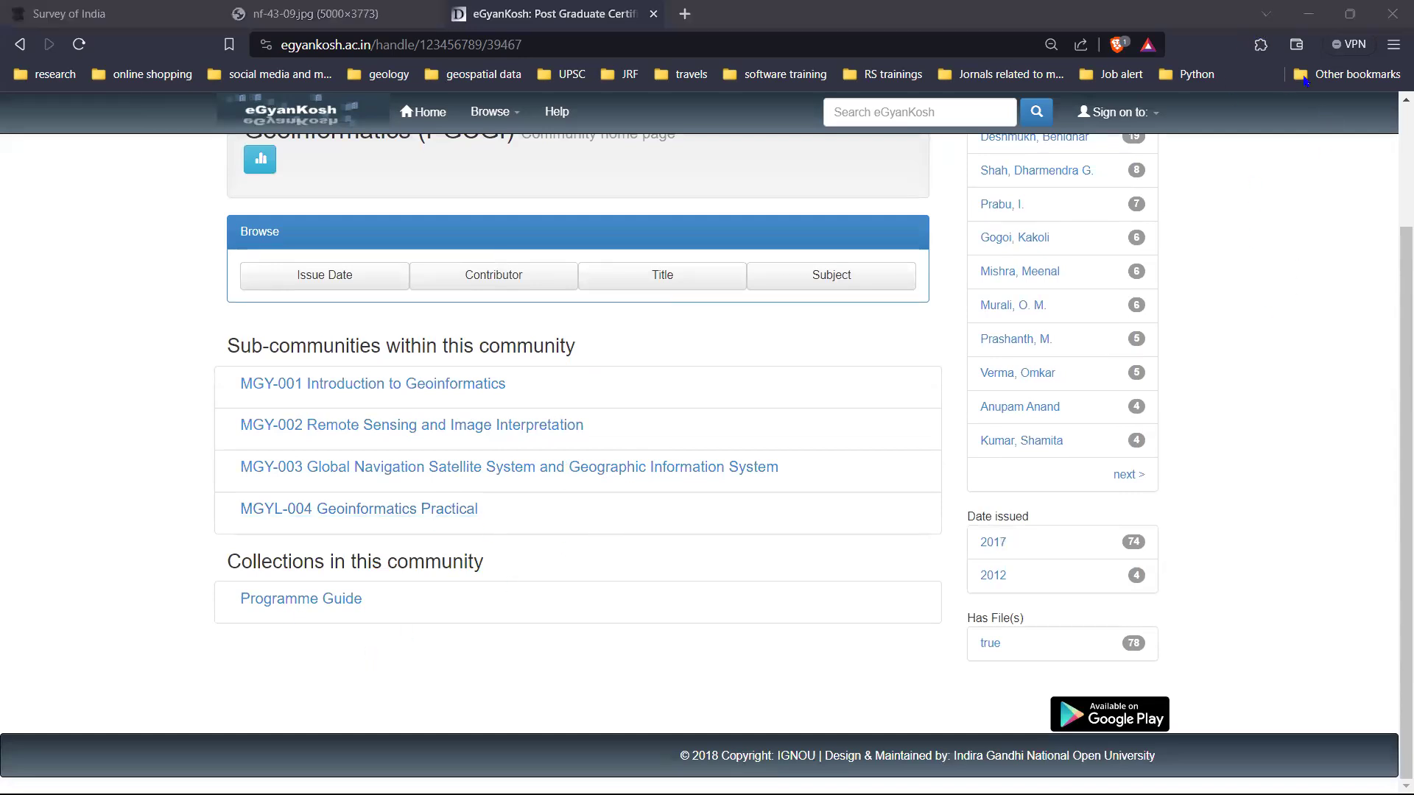
Return to the Point Editor, review the island class's point symbol settings in the Khmabhat_classes representation, accept them and close the window
click(1317, 5)
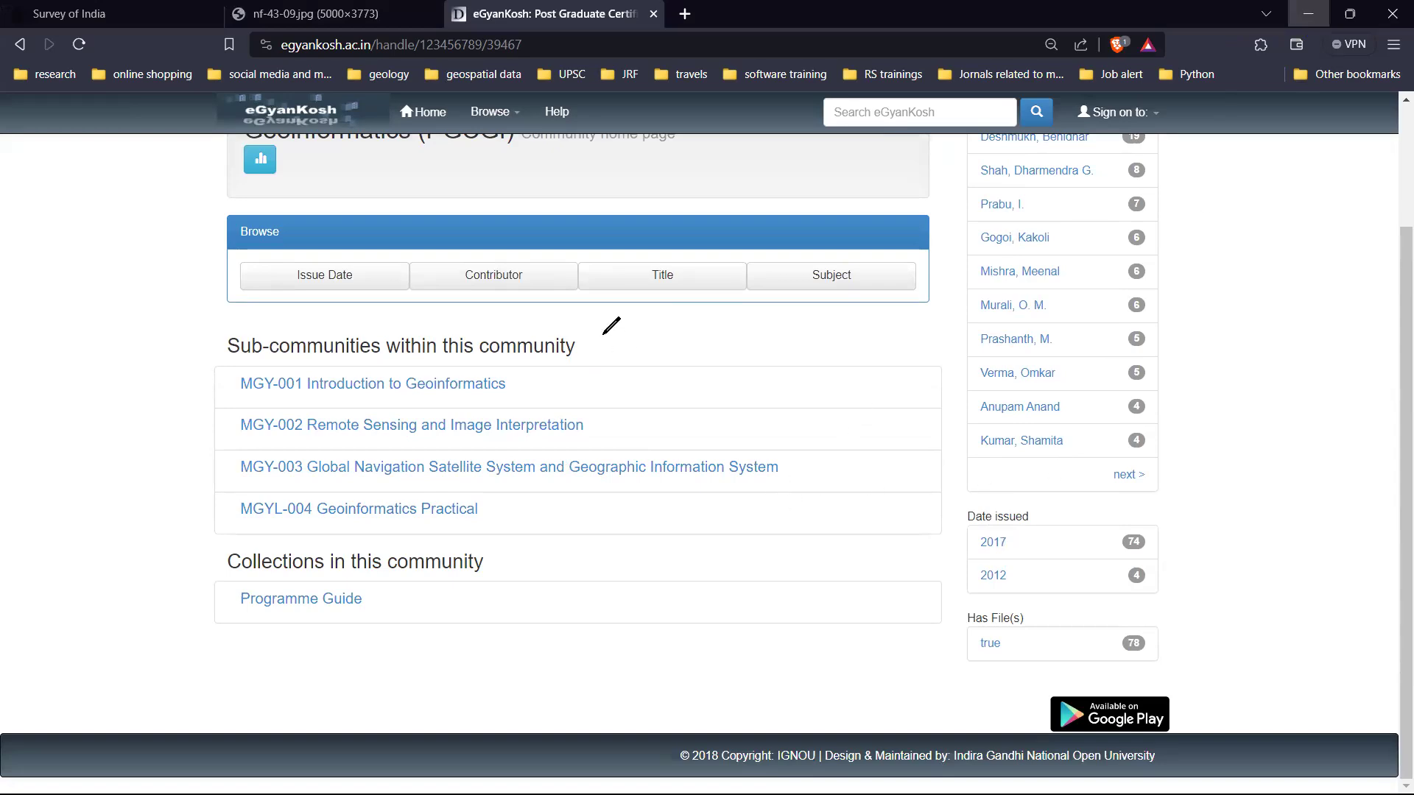
key(alt+Tab)
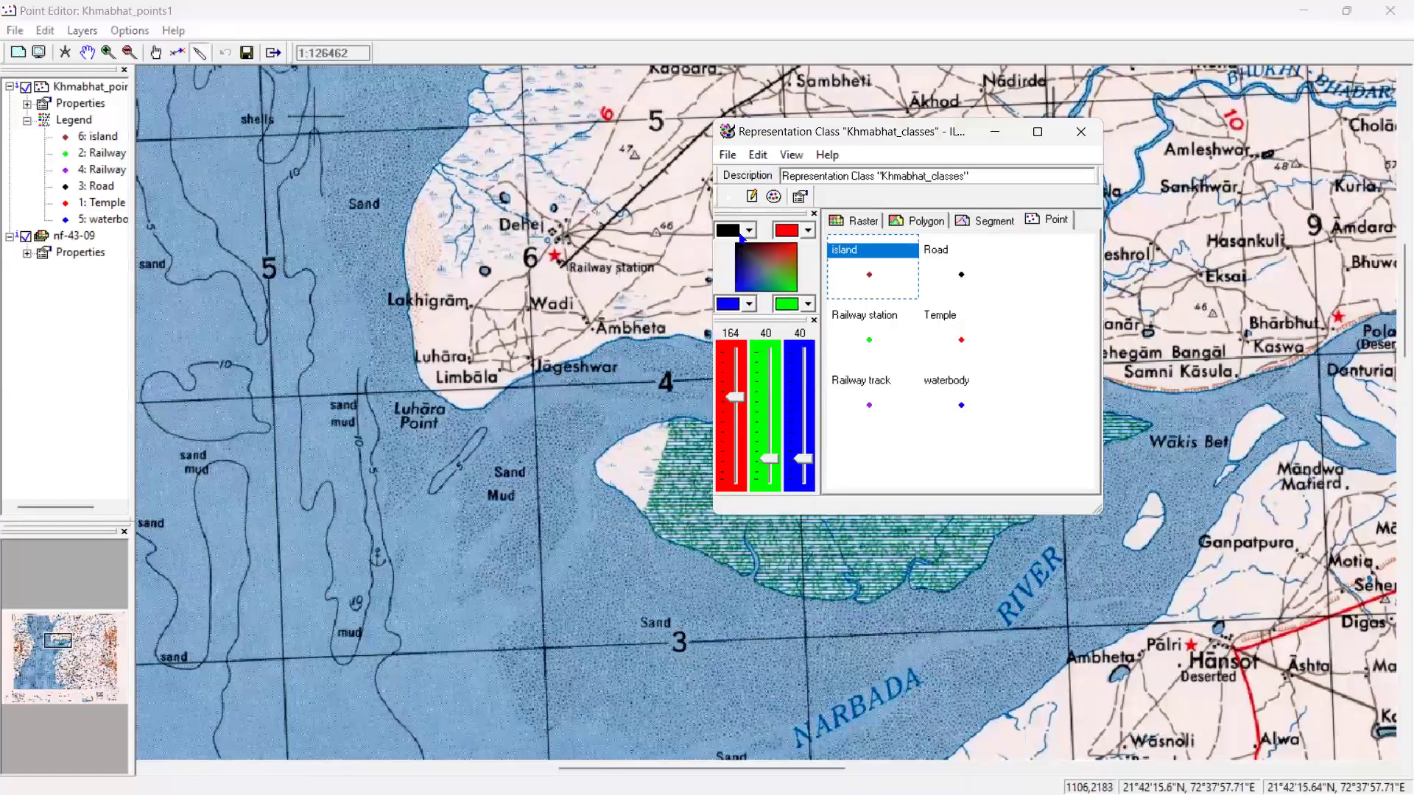
click(751, 196)
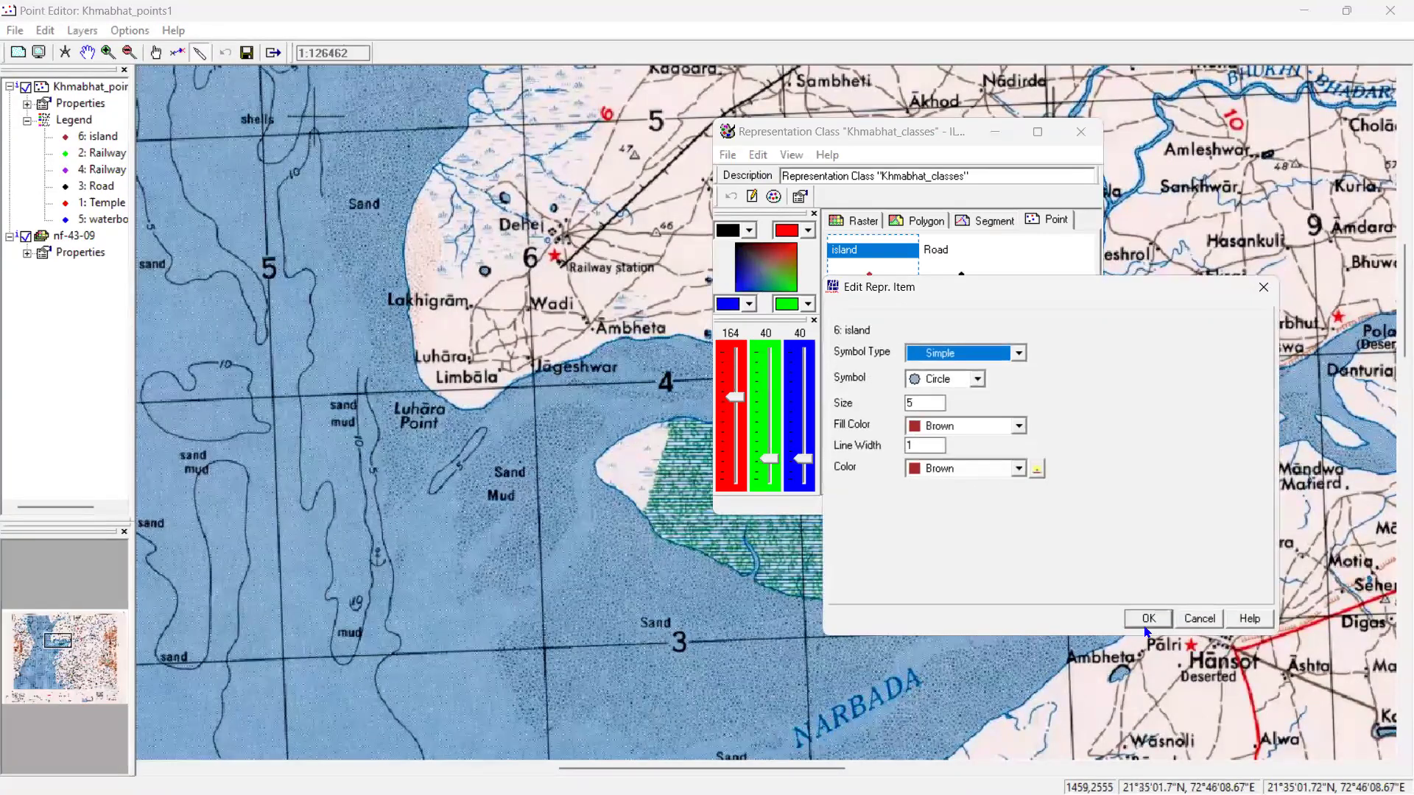
key(Return)
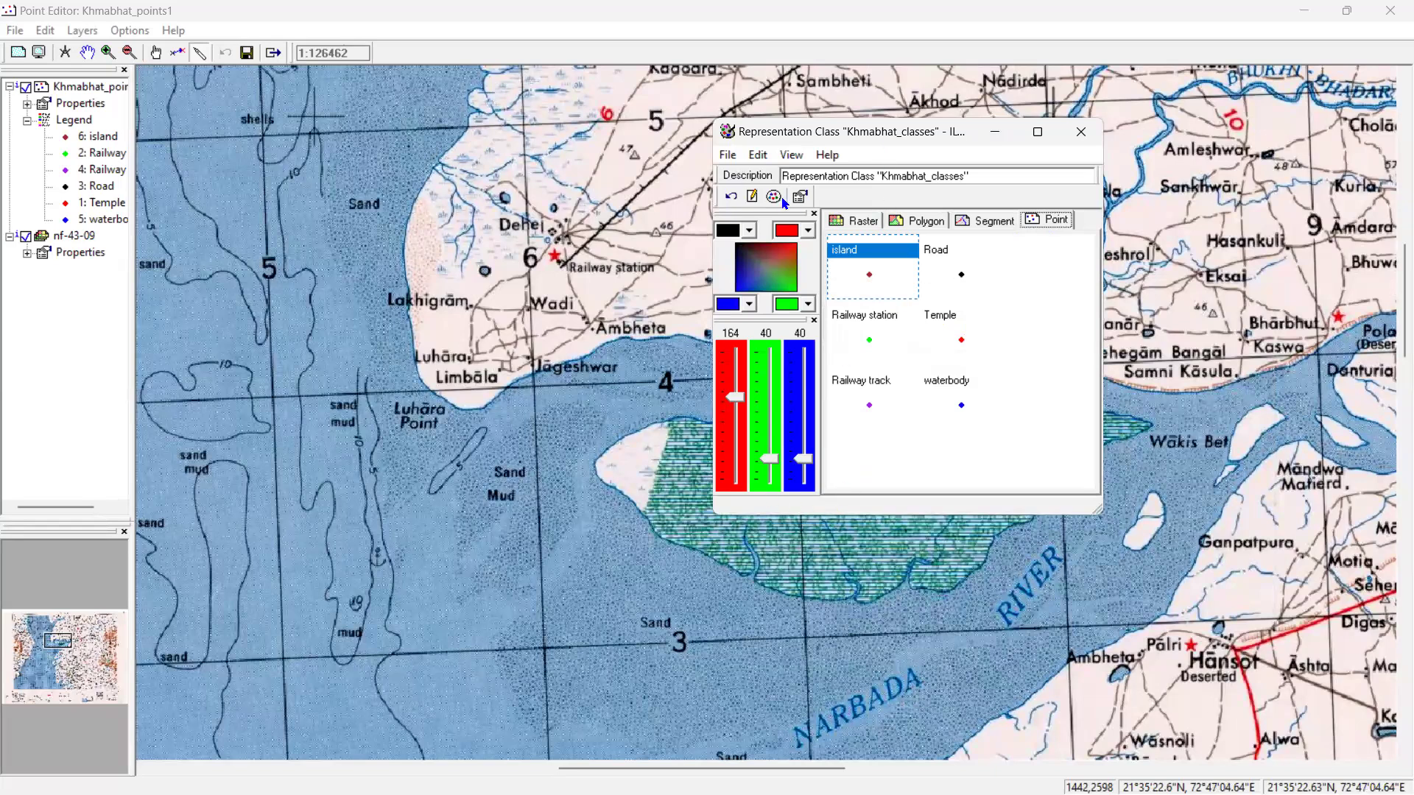
click(791, 155)
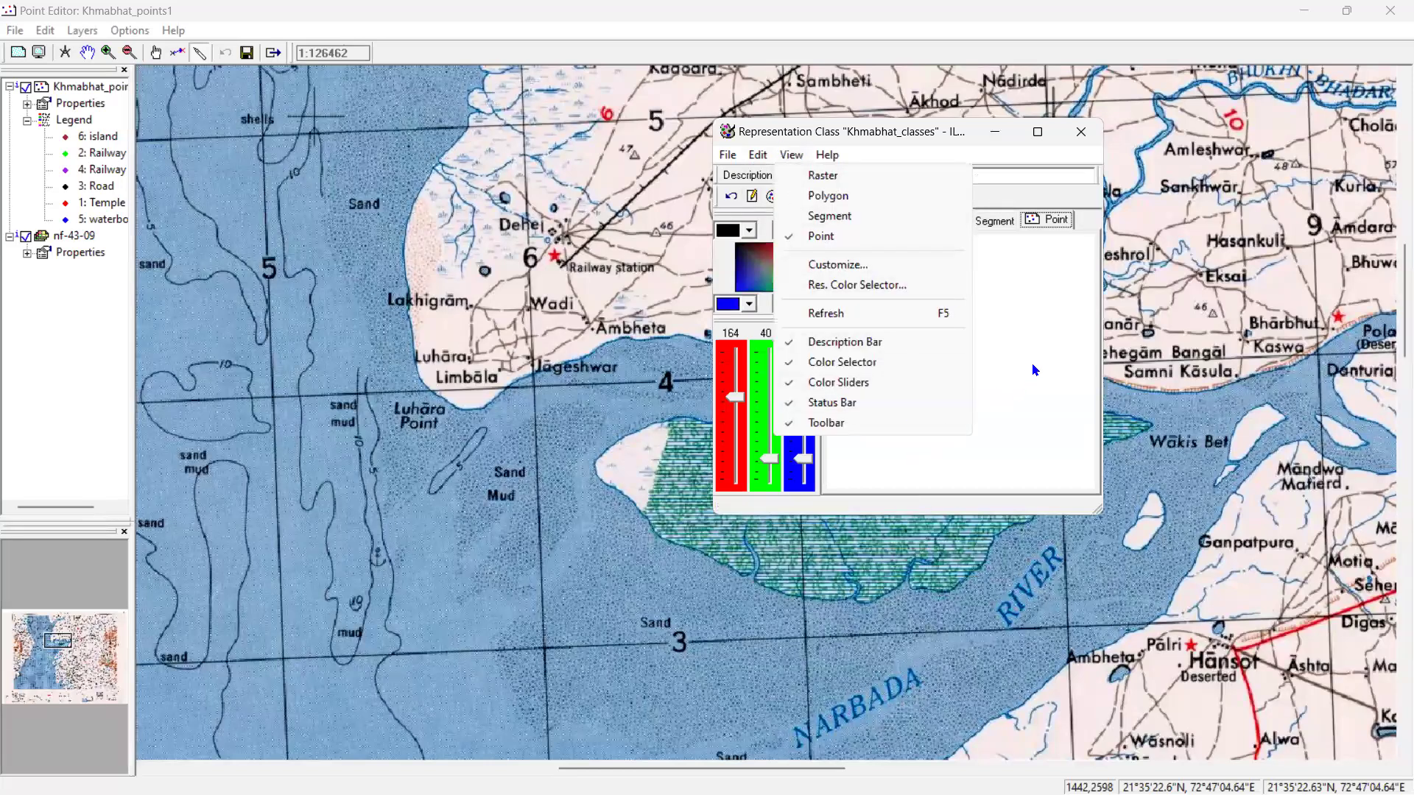
click(1047, 134)
click(1081, 132)
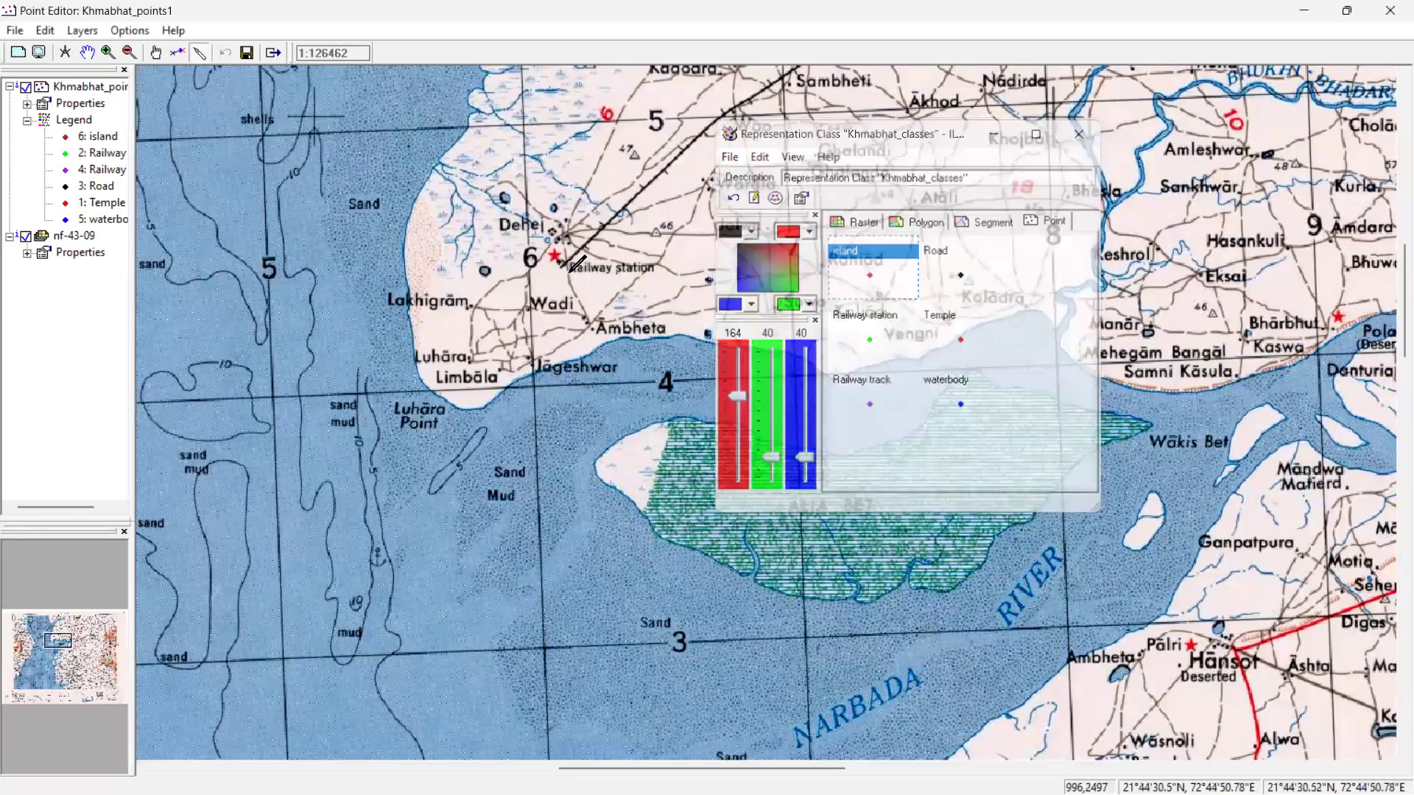
Try to insert a point at the railway station near Wadi, and look over the surrounding coast and railway line
click(564, 258)
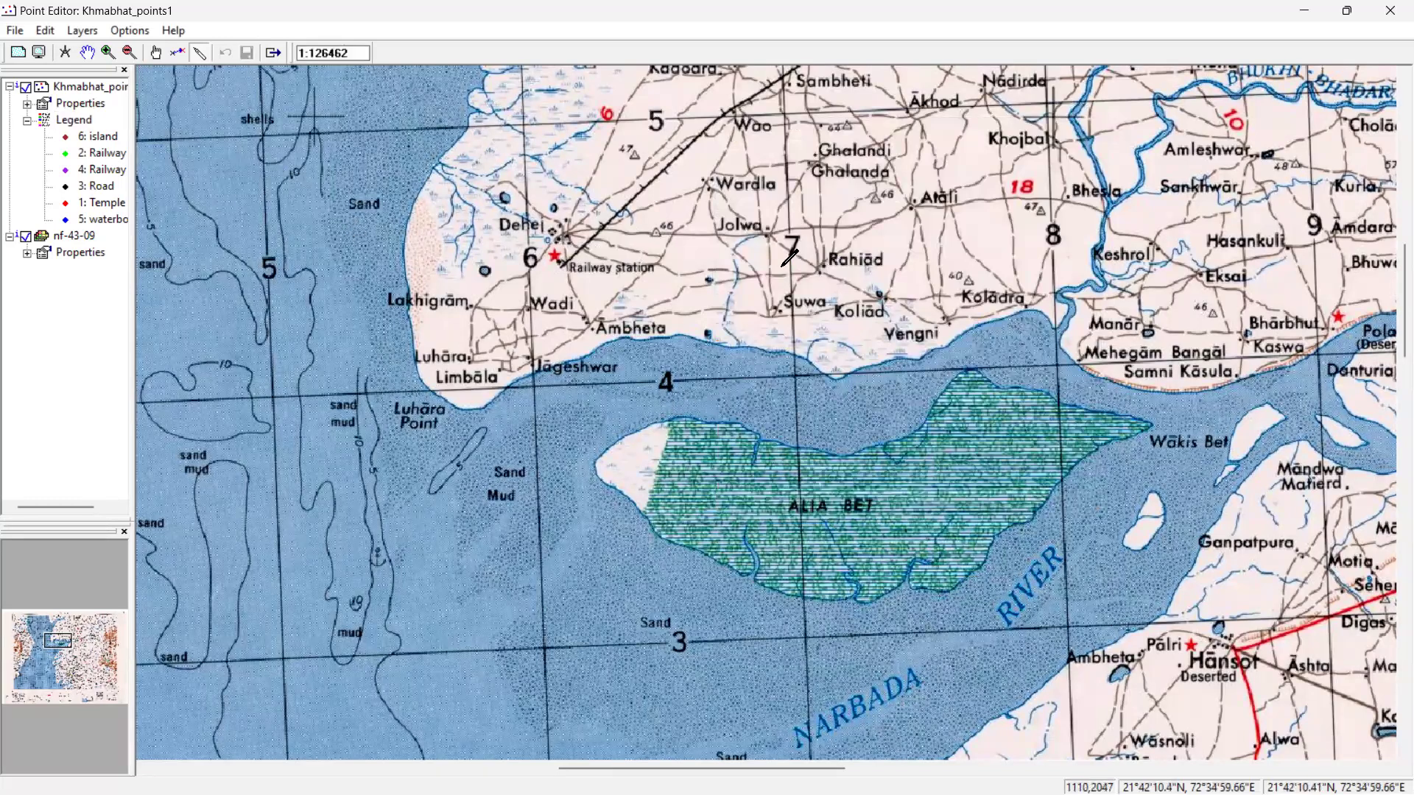
scroll(449, 324, up, 2)
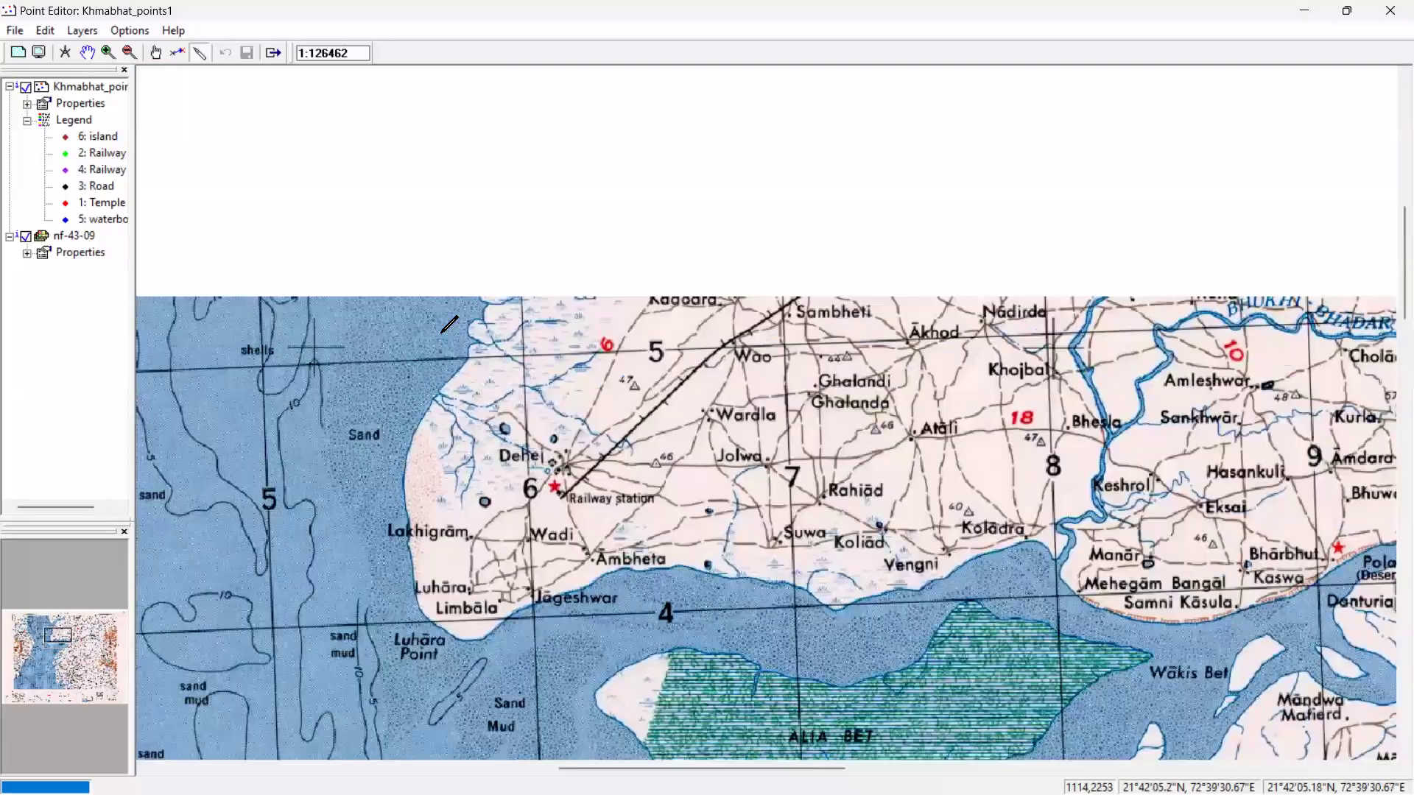
scroll(207, 53, down, 2)
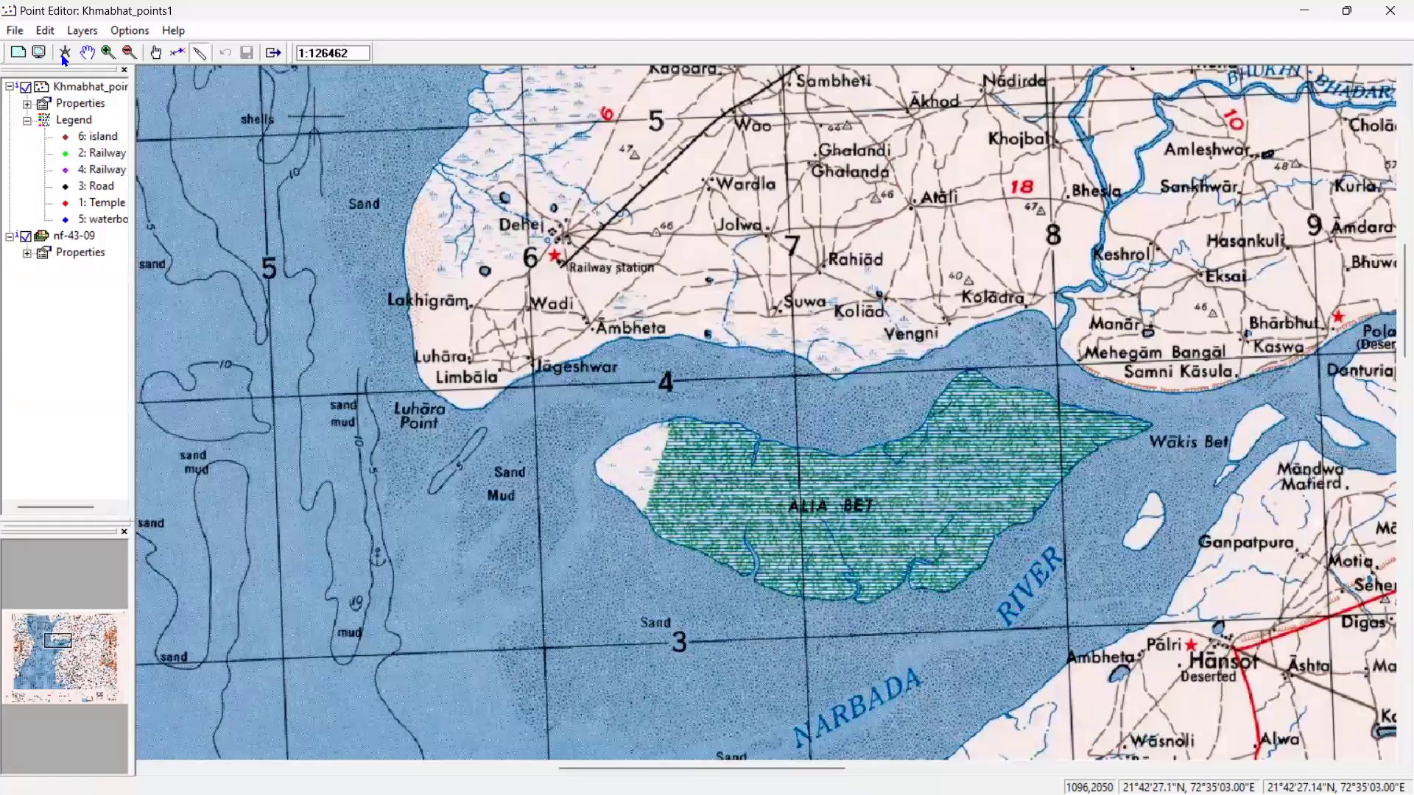
scroll(66, 58, up, 1)
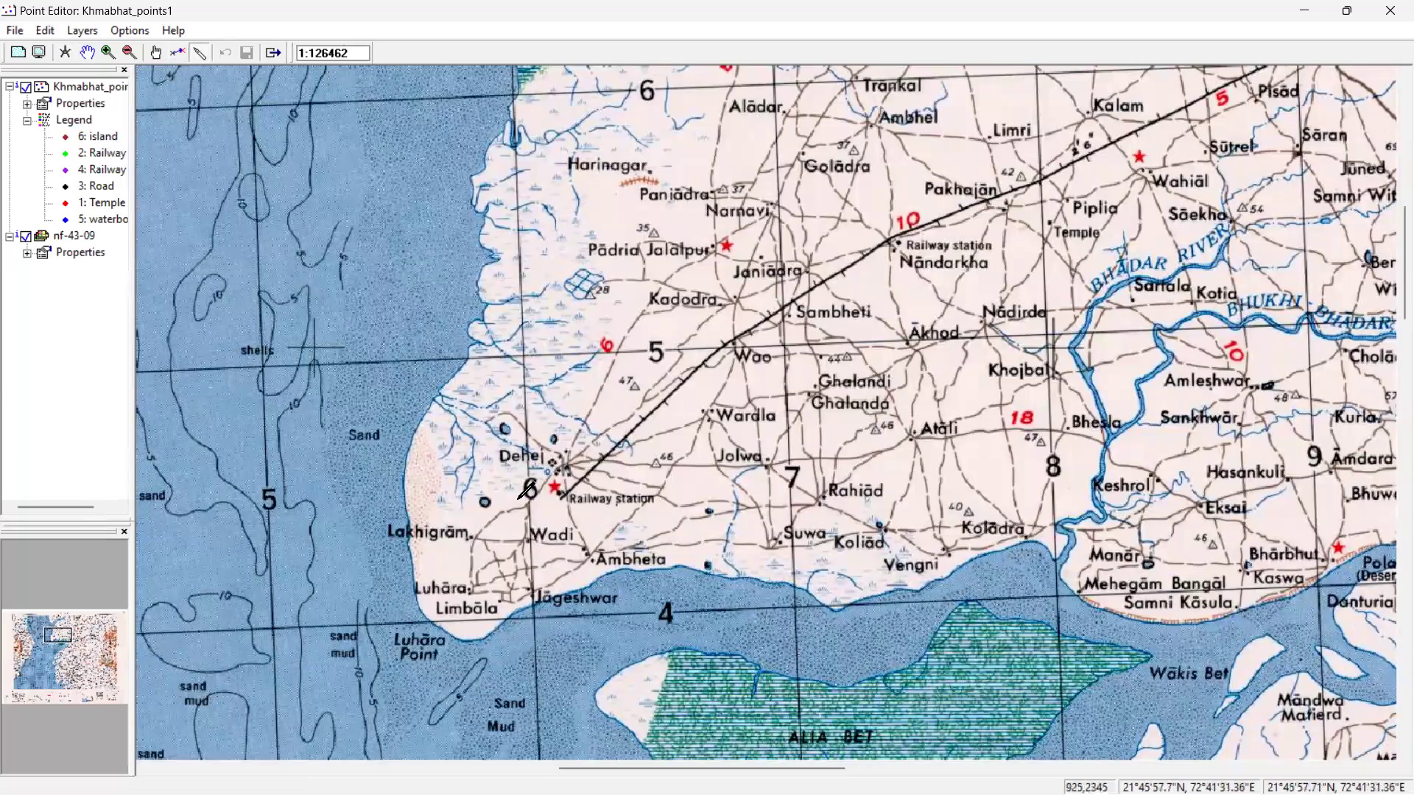
scroll(796, 375, up, 3)
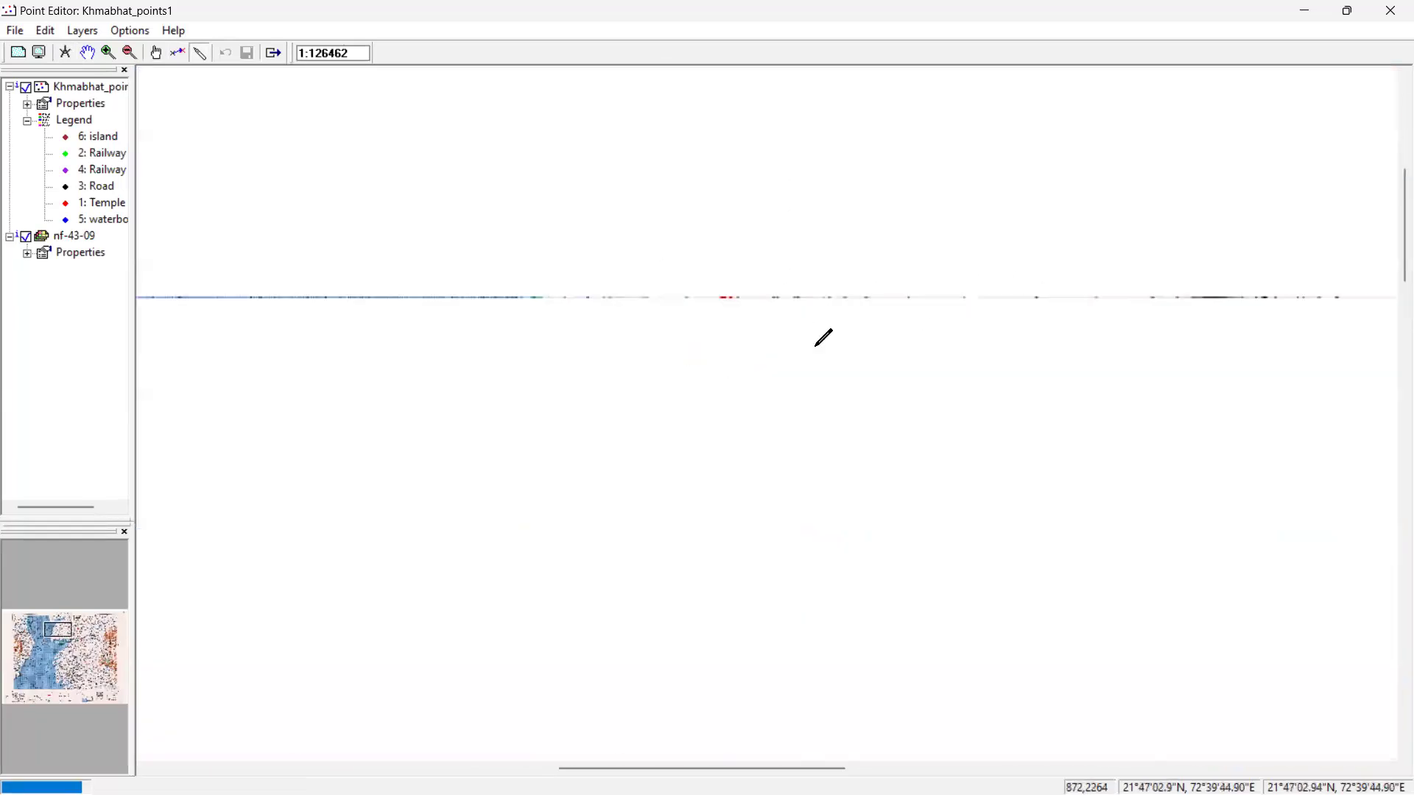
scroll(928, 424, down, 2)
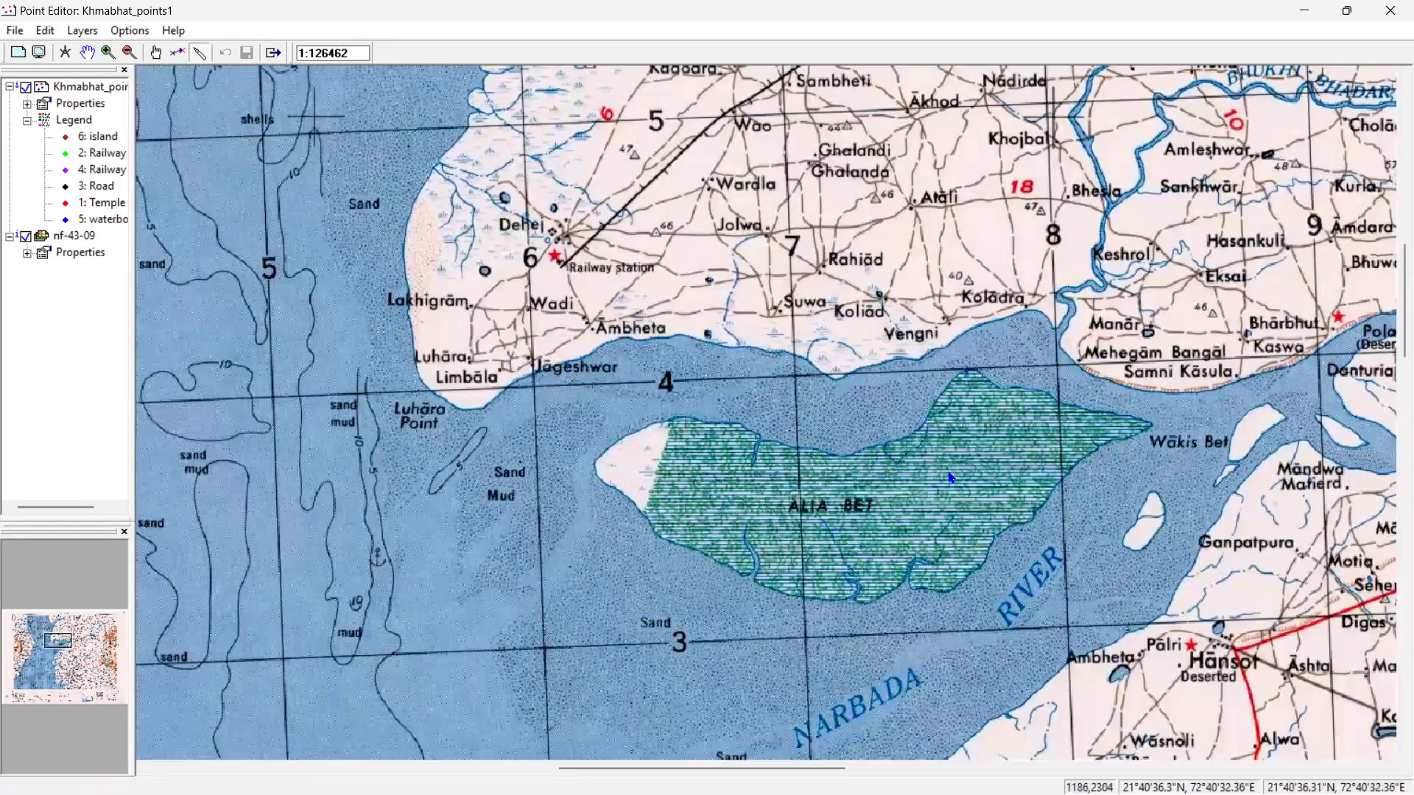
scroll(962, 607, up, 6)
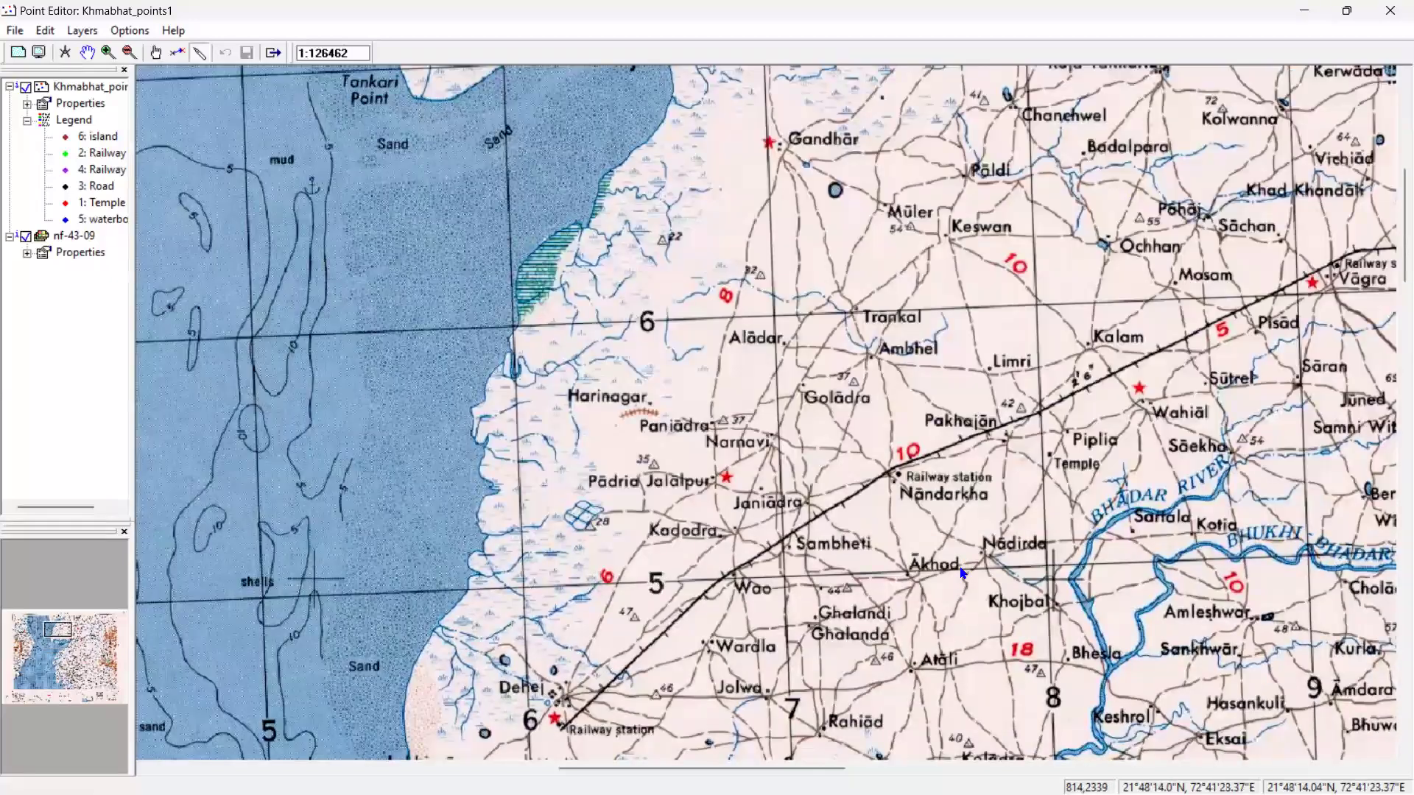
Exit the Point Editor back to the nf-43-09 map window, keeping the area north of Alia Bet in view
right_click(873, 633)
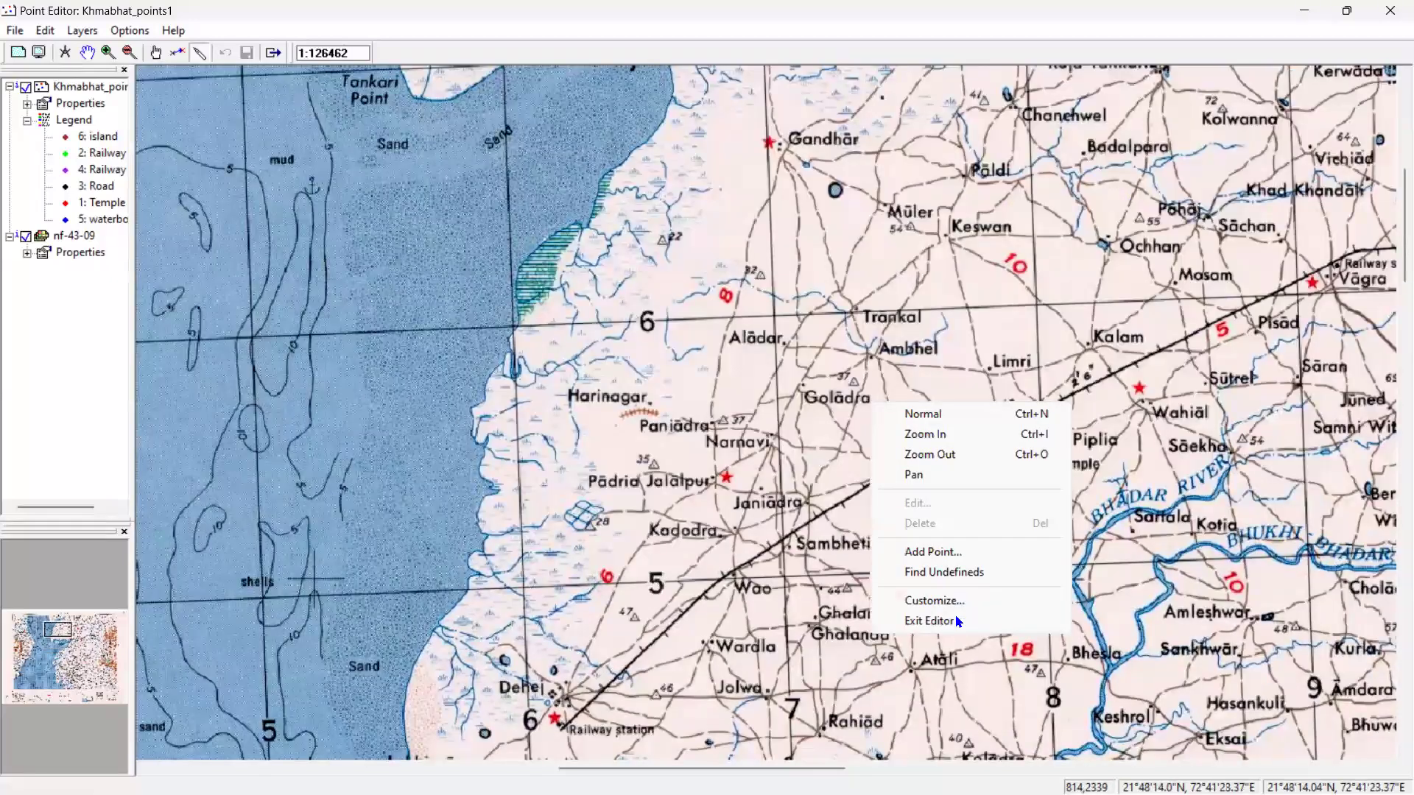
click(84, 230)
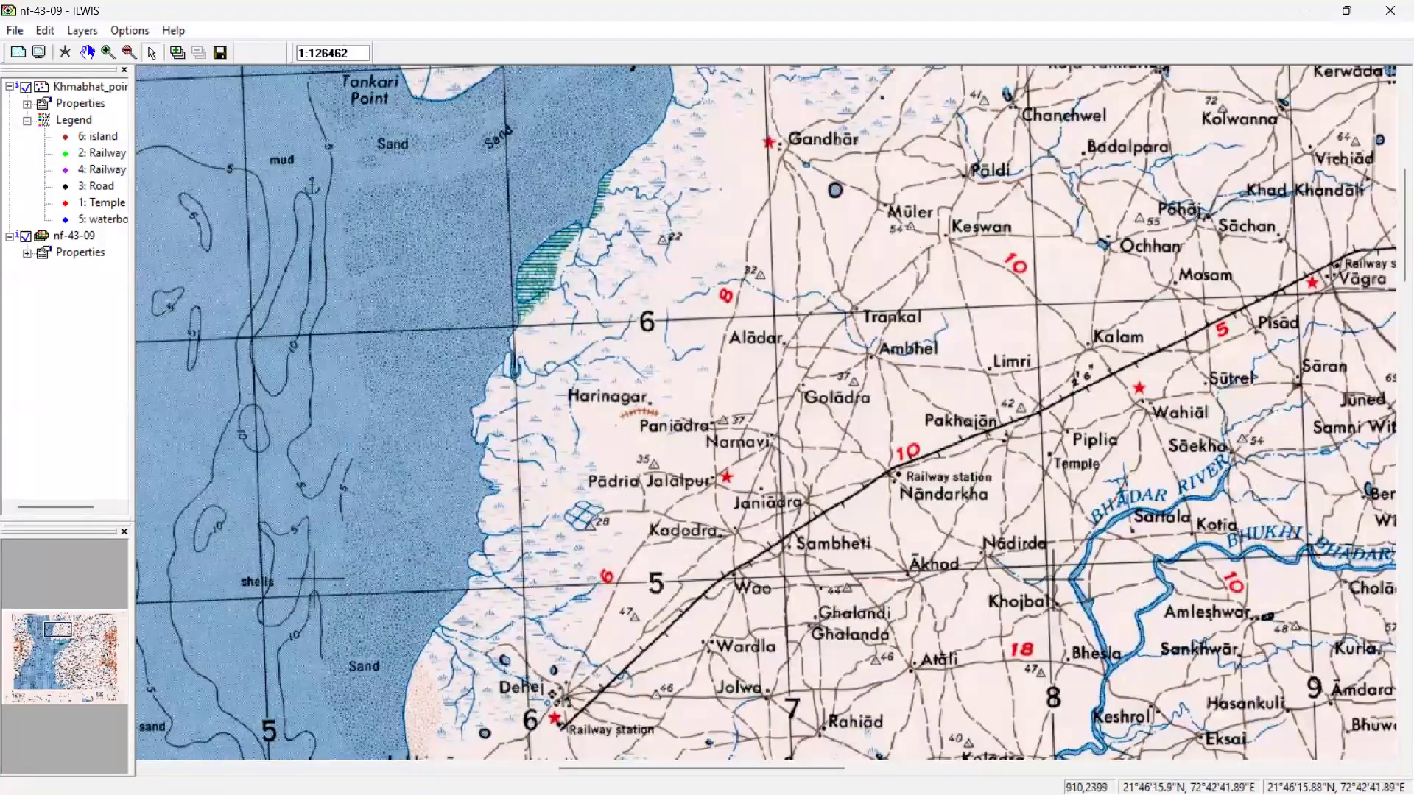
scroll(173, 70, down, 3)
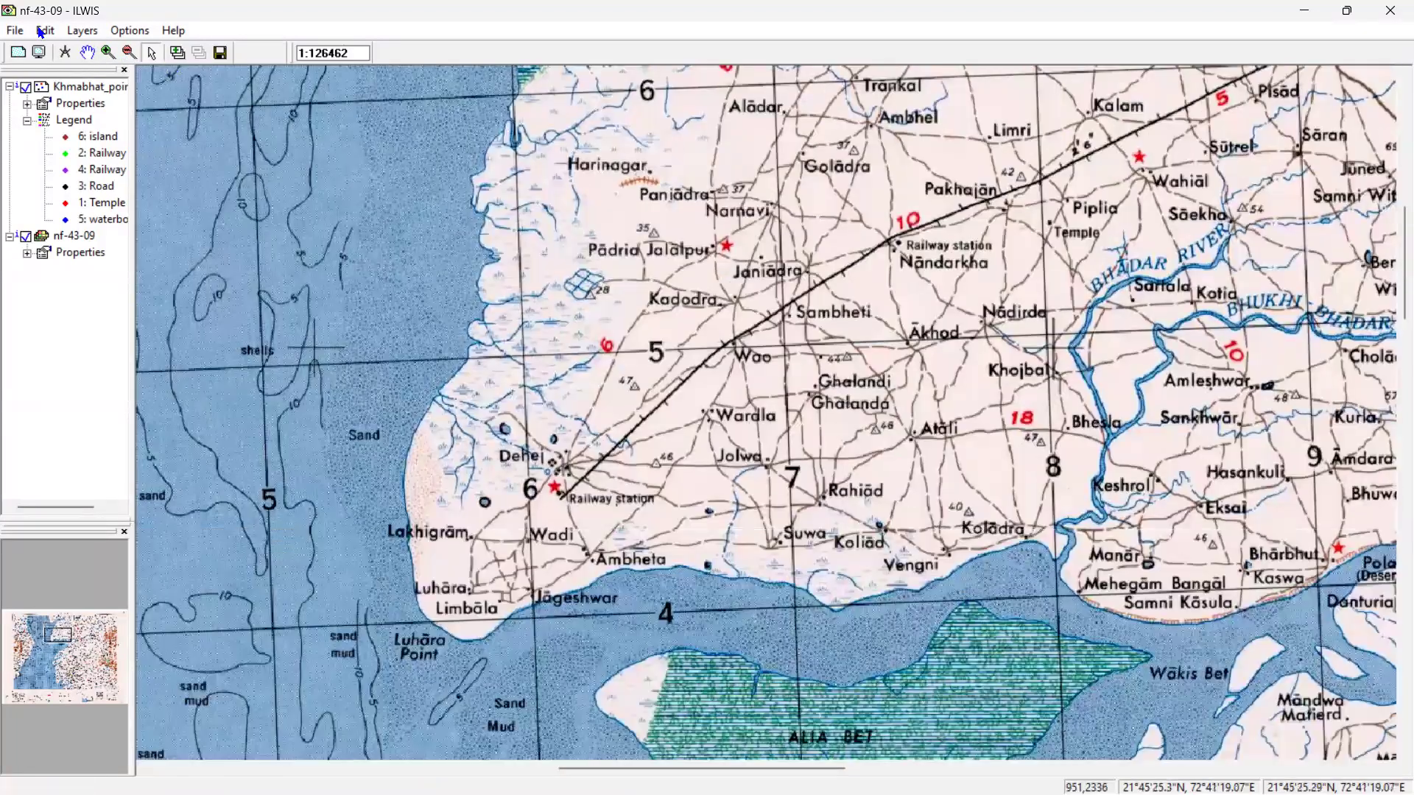
click(82, 28)
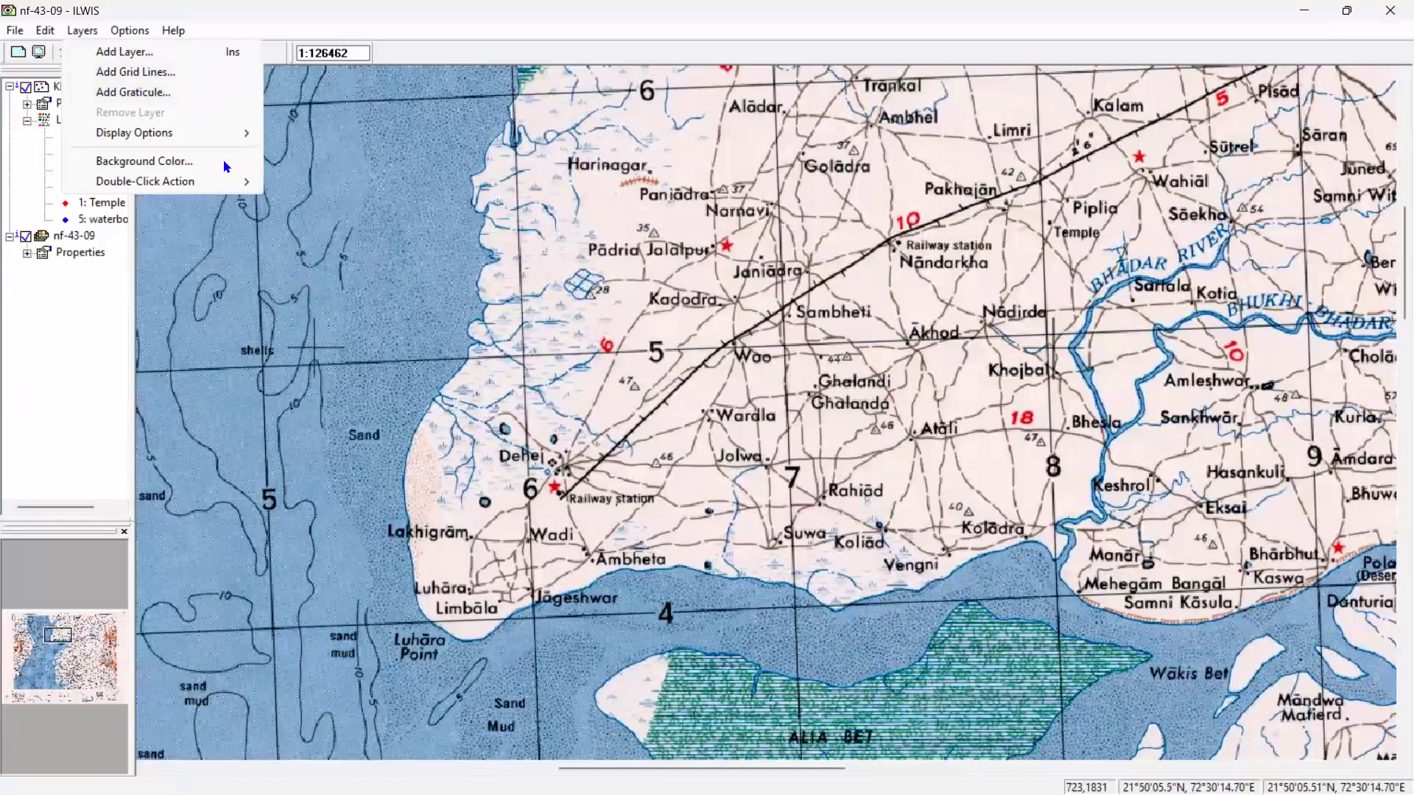
mouse_move(147, 35)
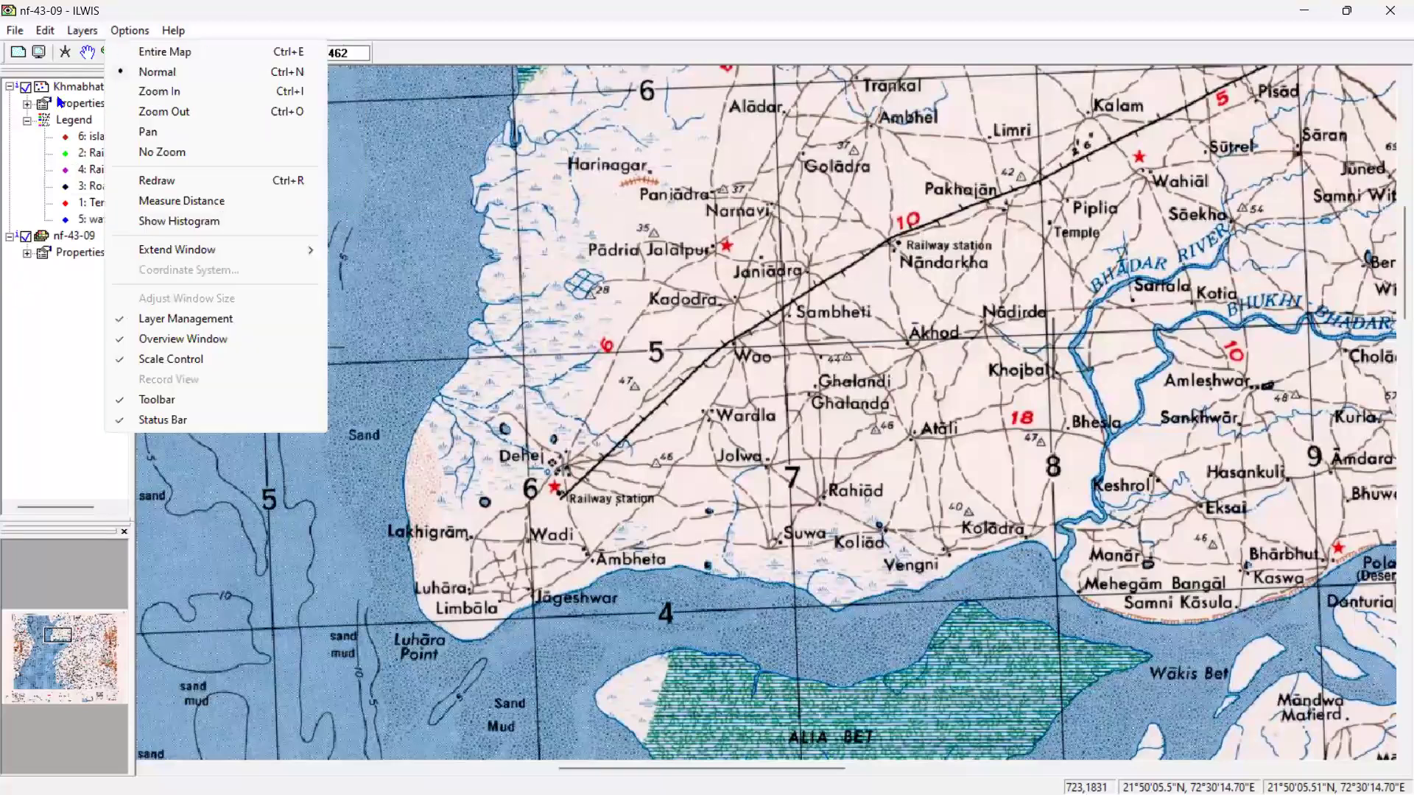
click(72, 120)
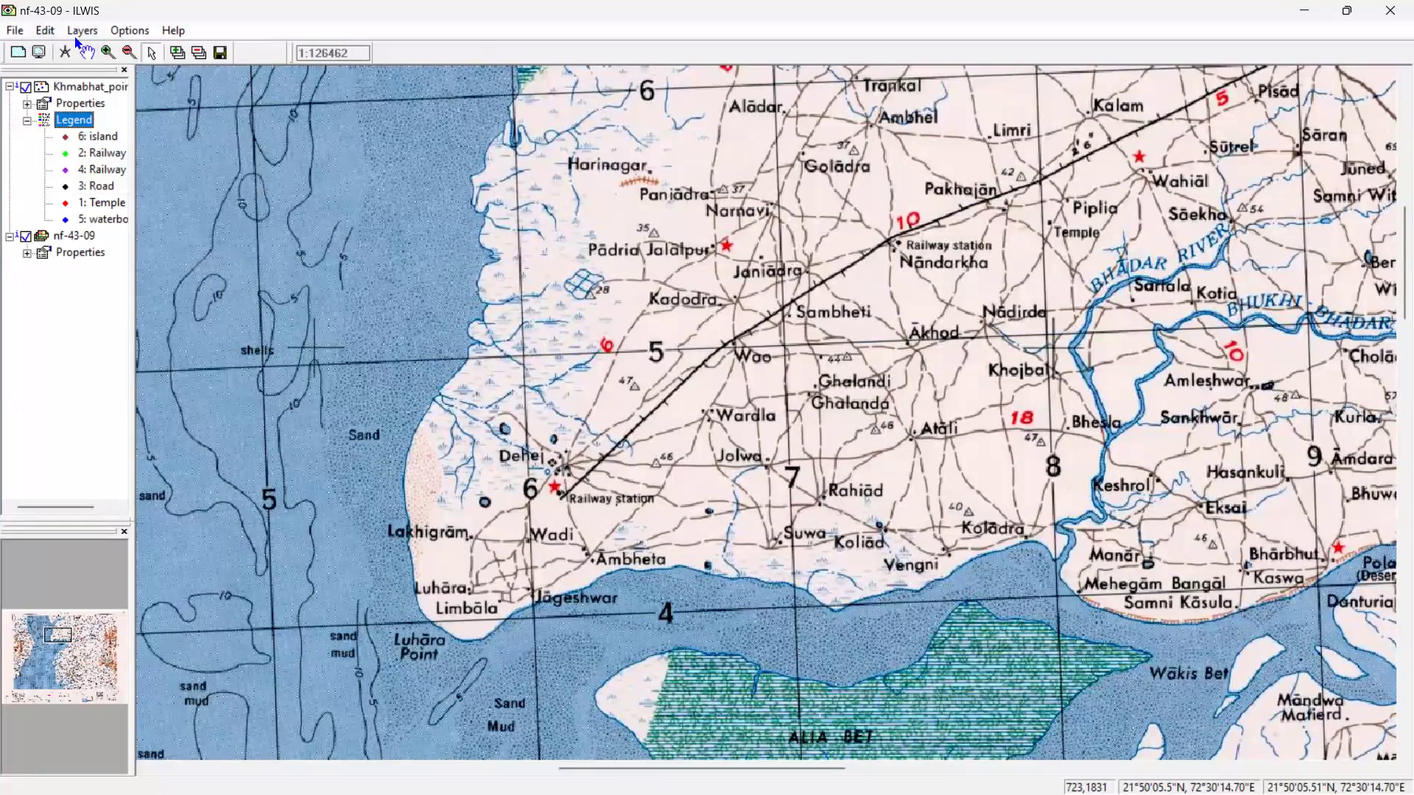
Reopen the Khmabhat_points1 point layer for editing and activate point insertion
click(42, 28)
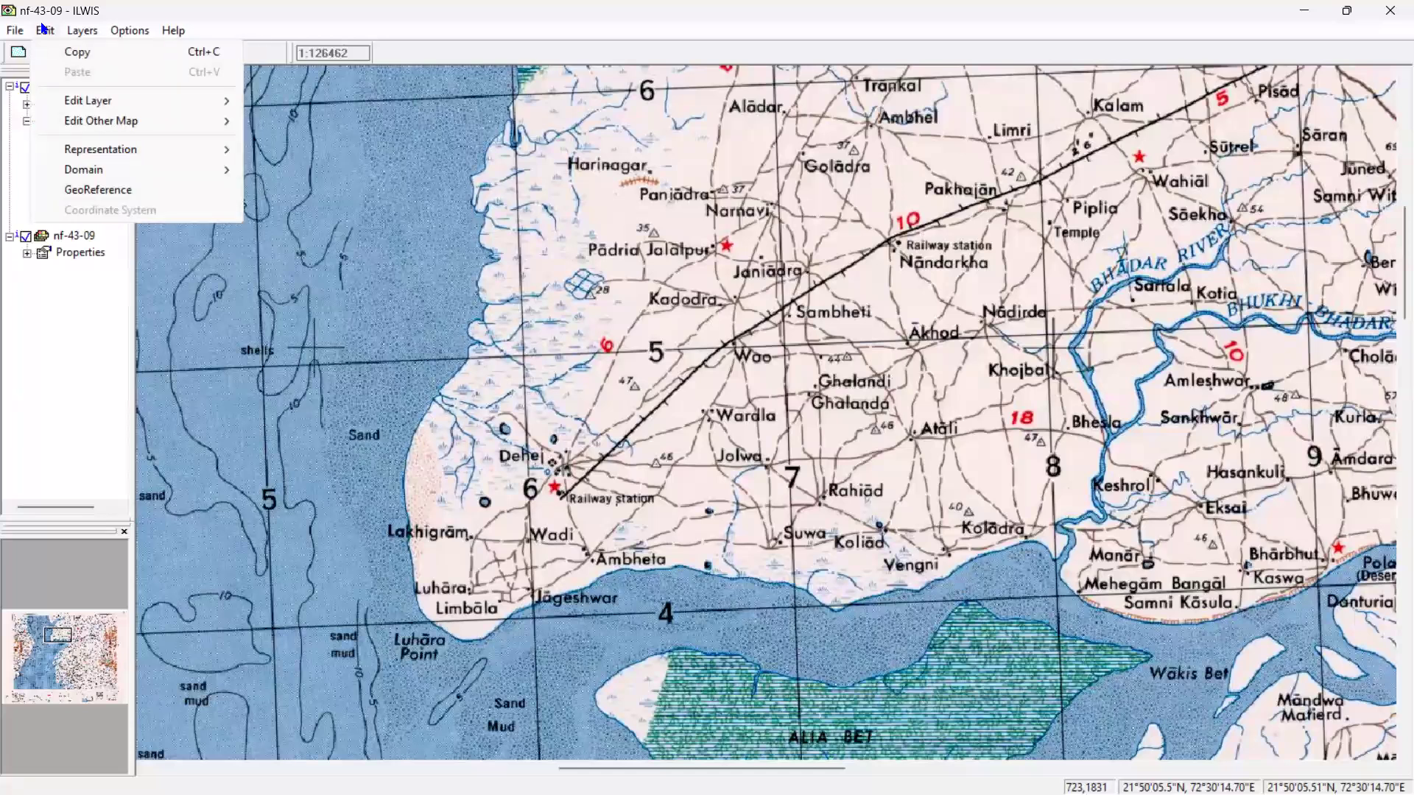
mouse_move(94, 101)
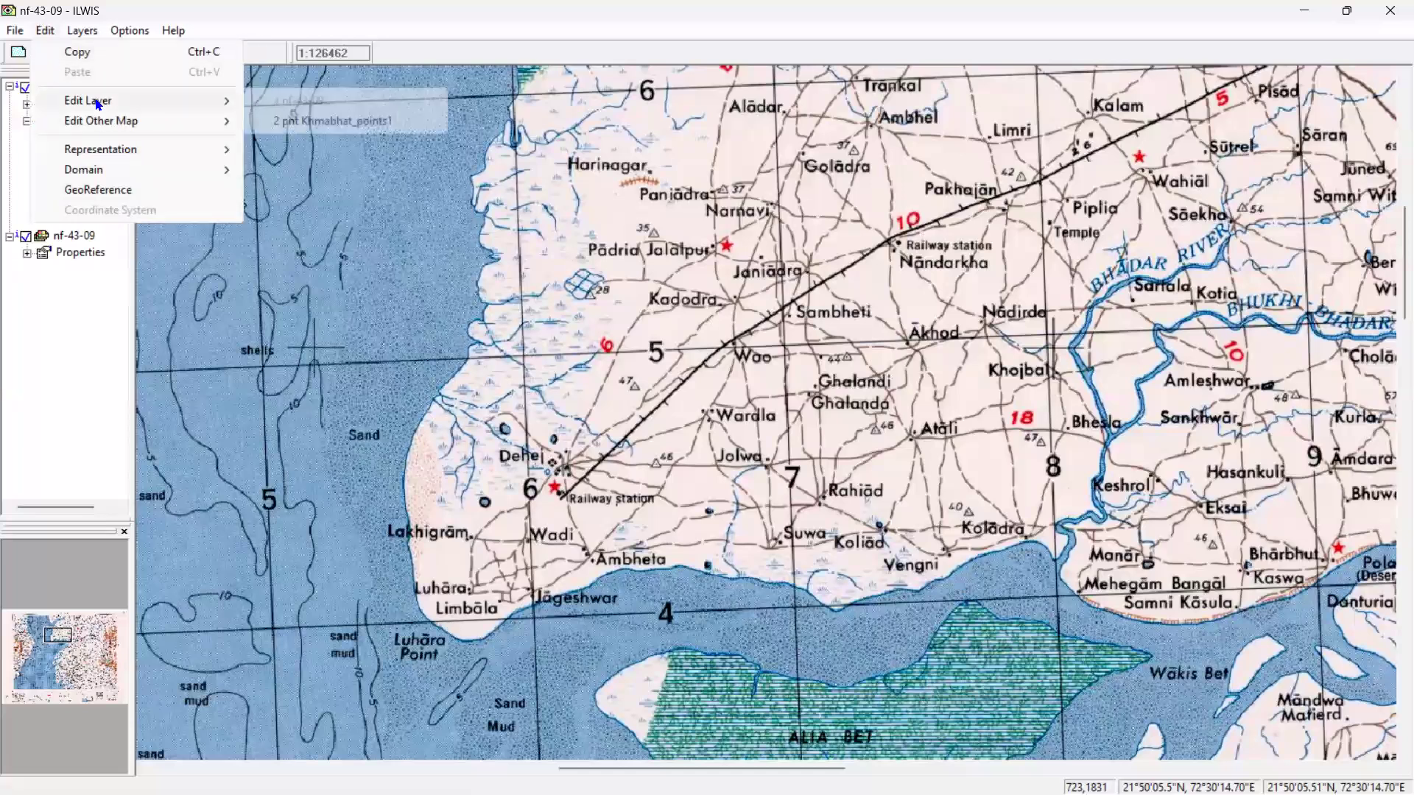
click(346, 123)
click(198, 54)
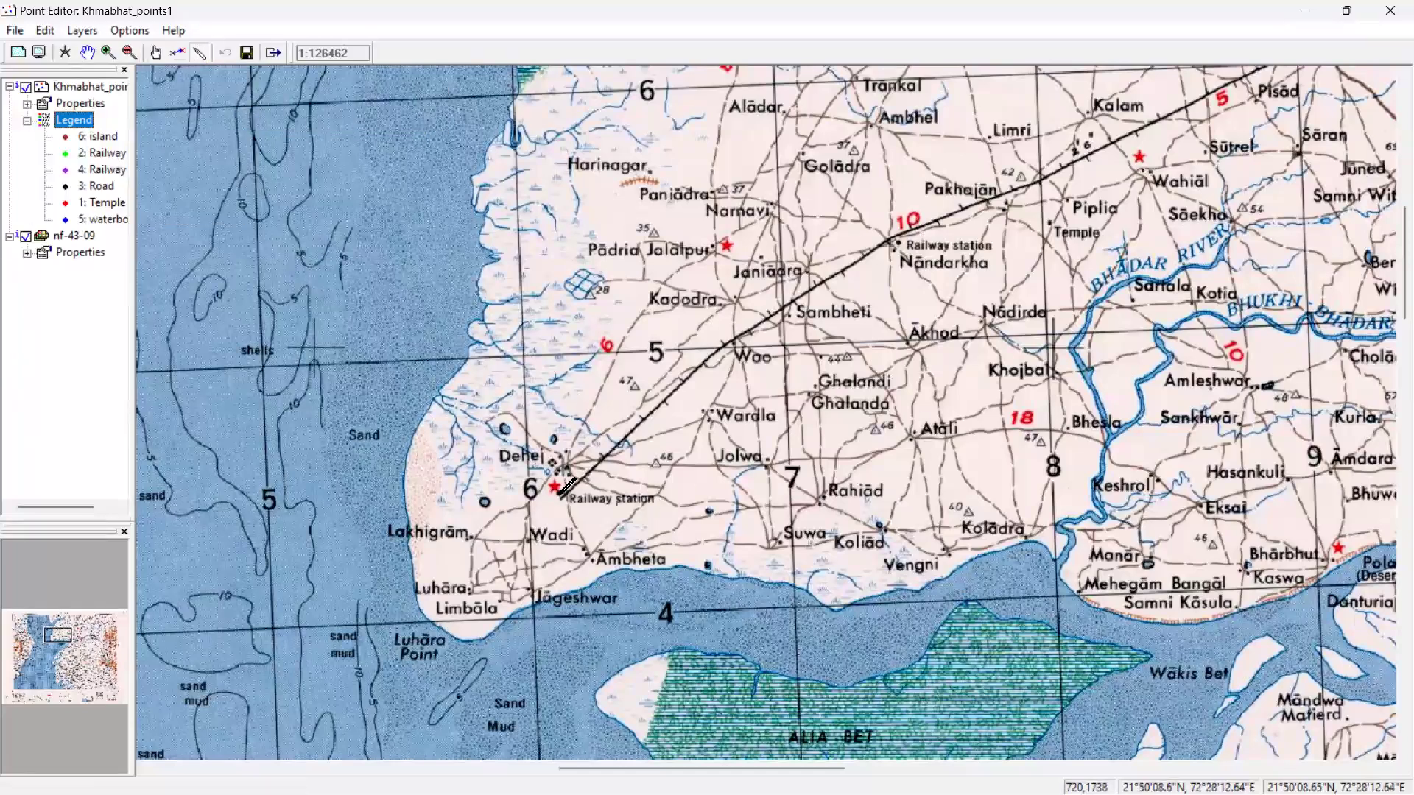
Save the Khmabhat_points1 map and try to add a point near the Wadi railway station with the Road class selected in the legend
click(247, 52)
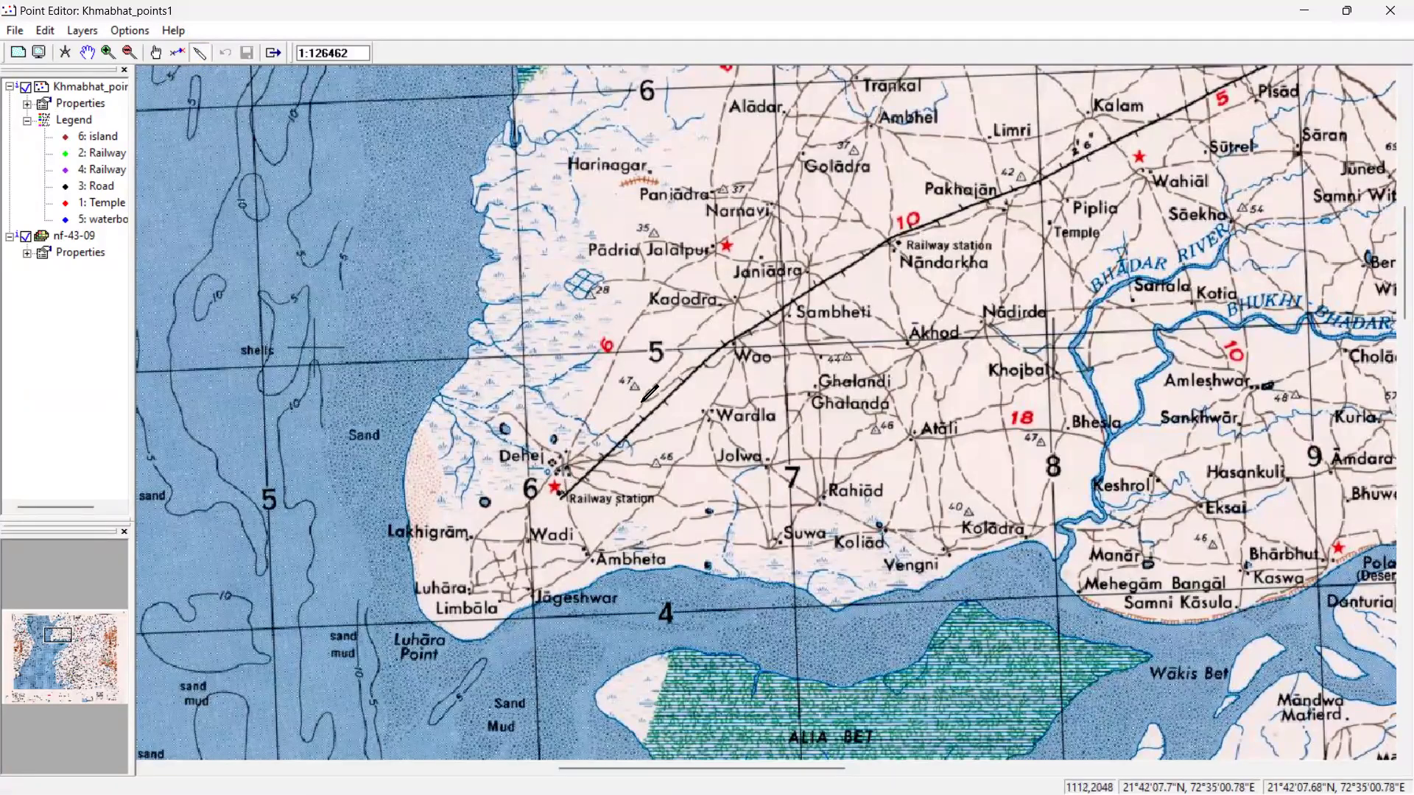
click(157, 53)
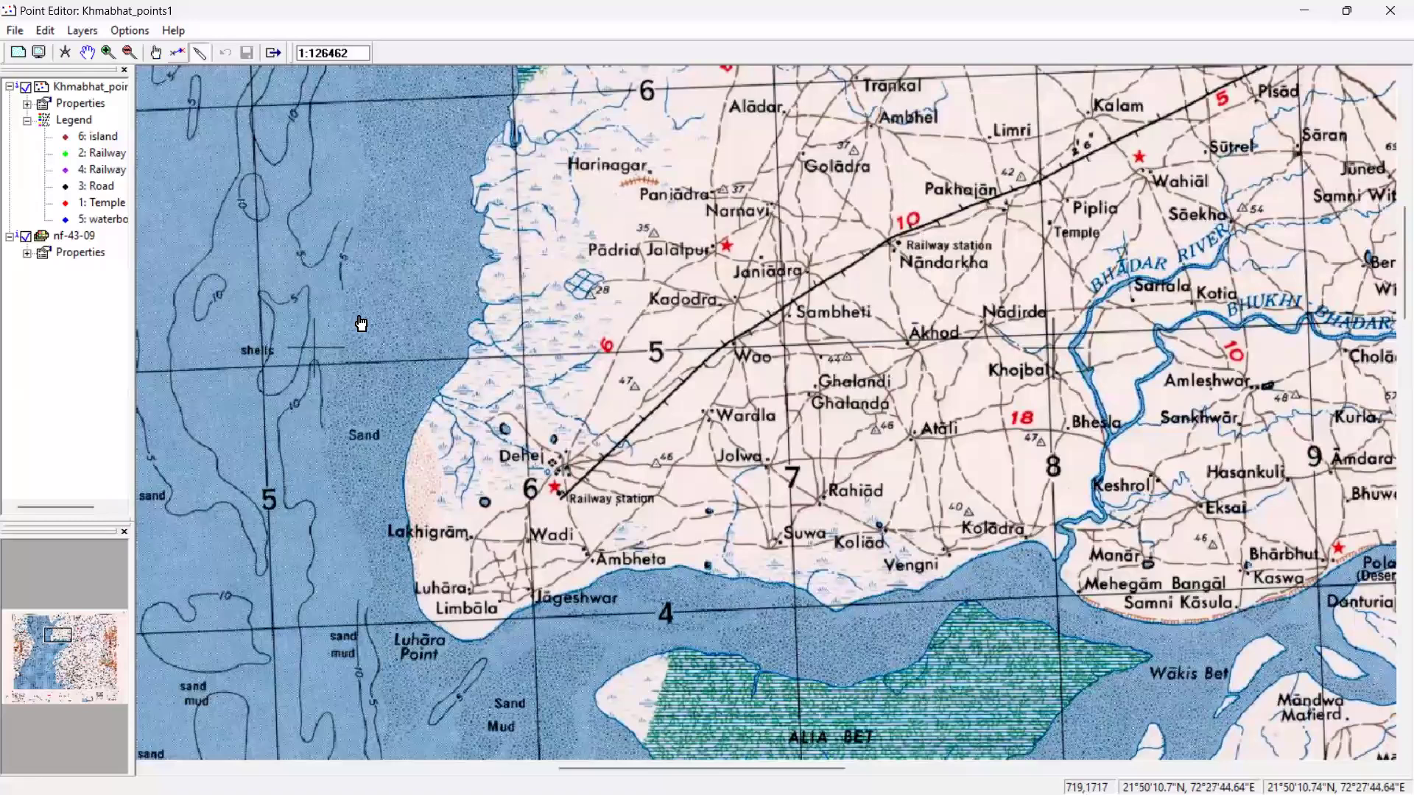
click(103, 186)
right_click(622, 508)
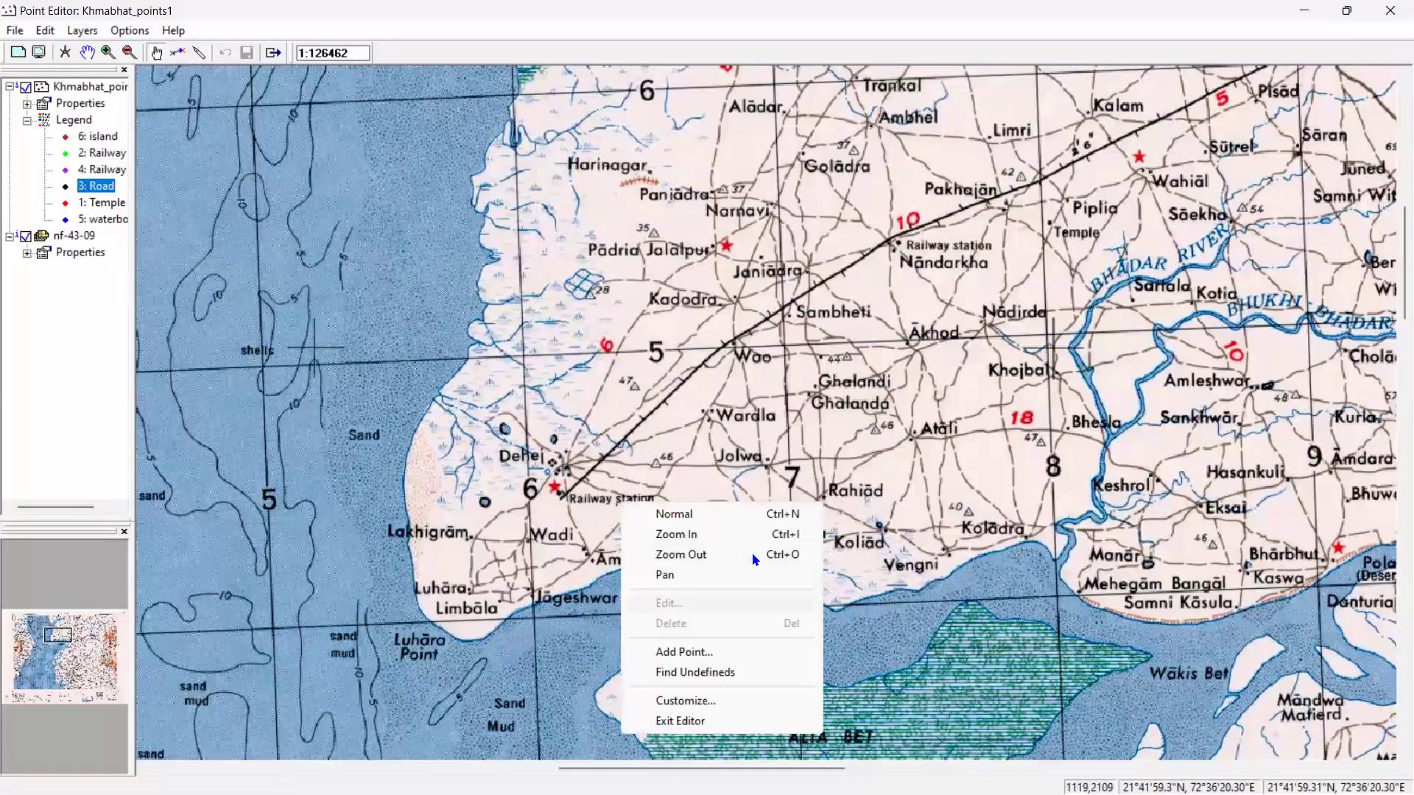
click(737, 653)
key(Escape)
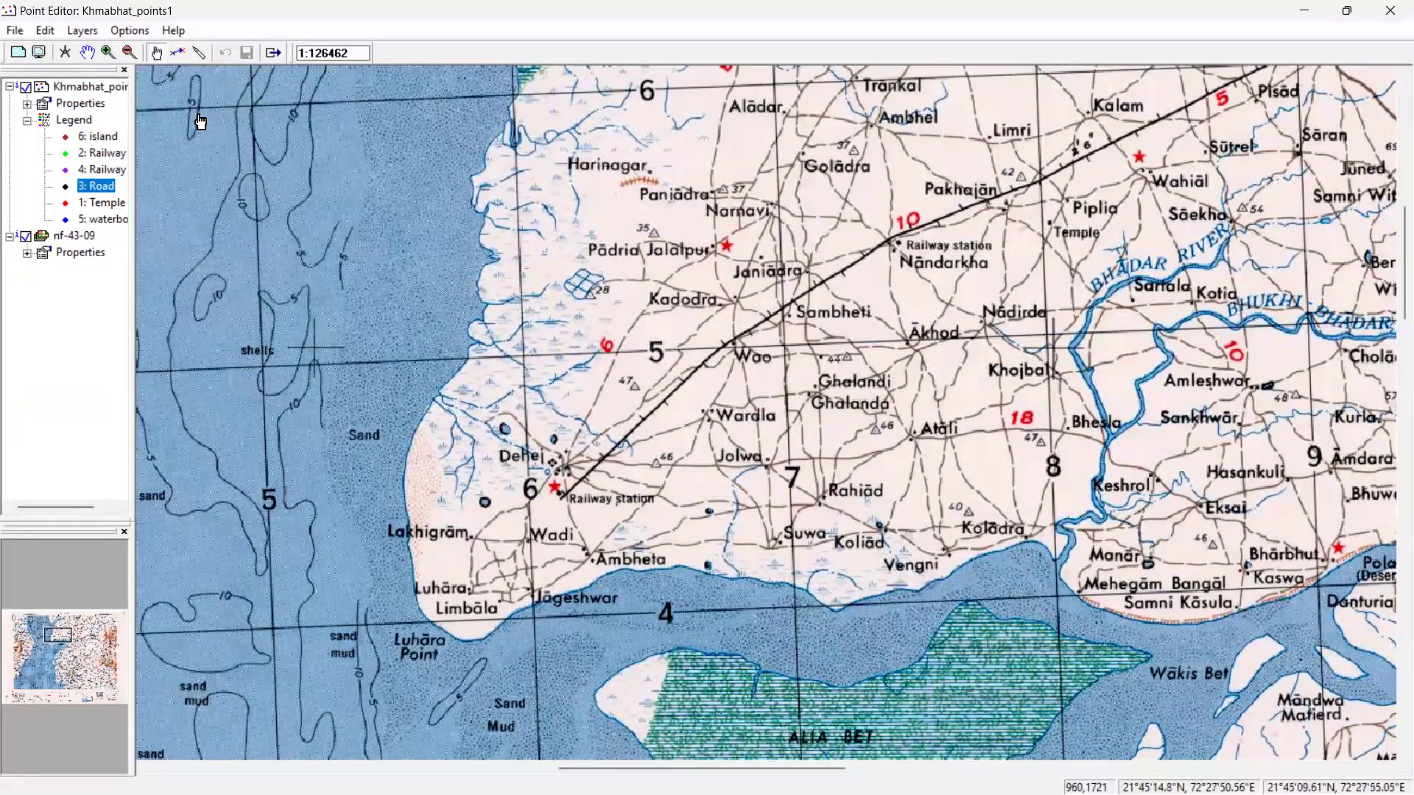
Reactivate point insertion, close the Point Editor, restart ILWIS and maximize its window on the D:\PGCGI catalog
click(199, 52)
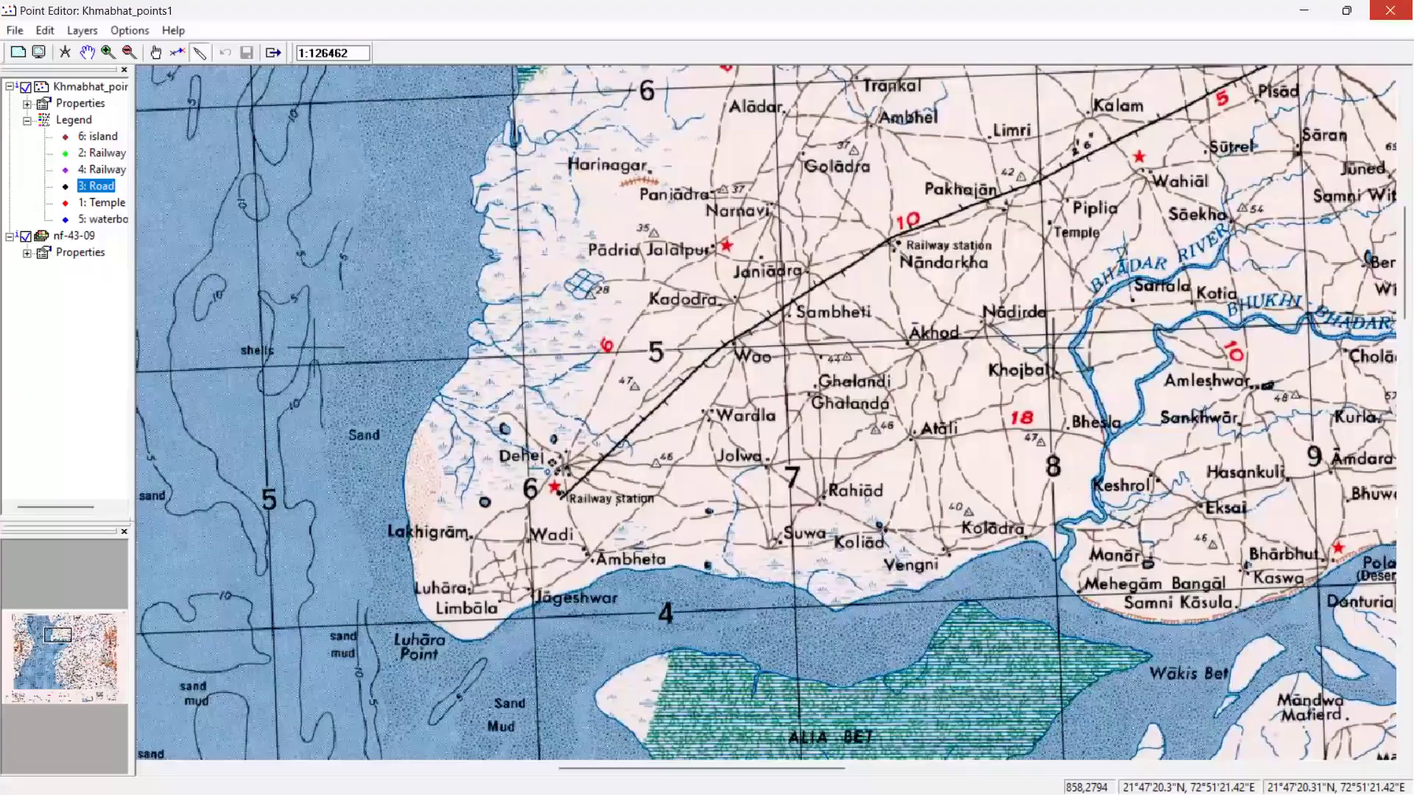
click(1390, 11)
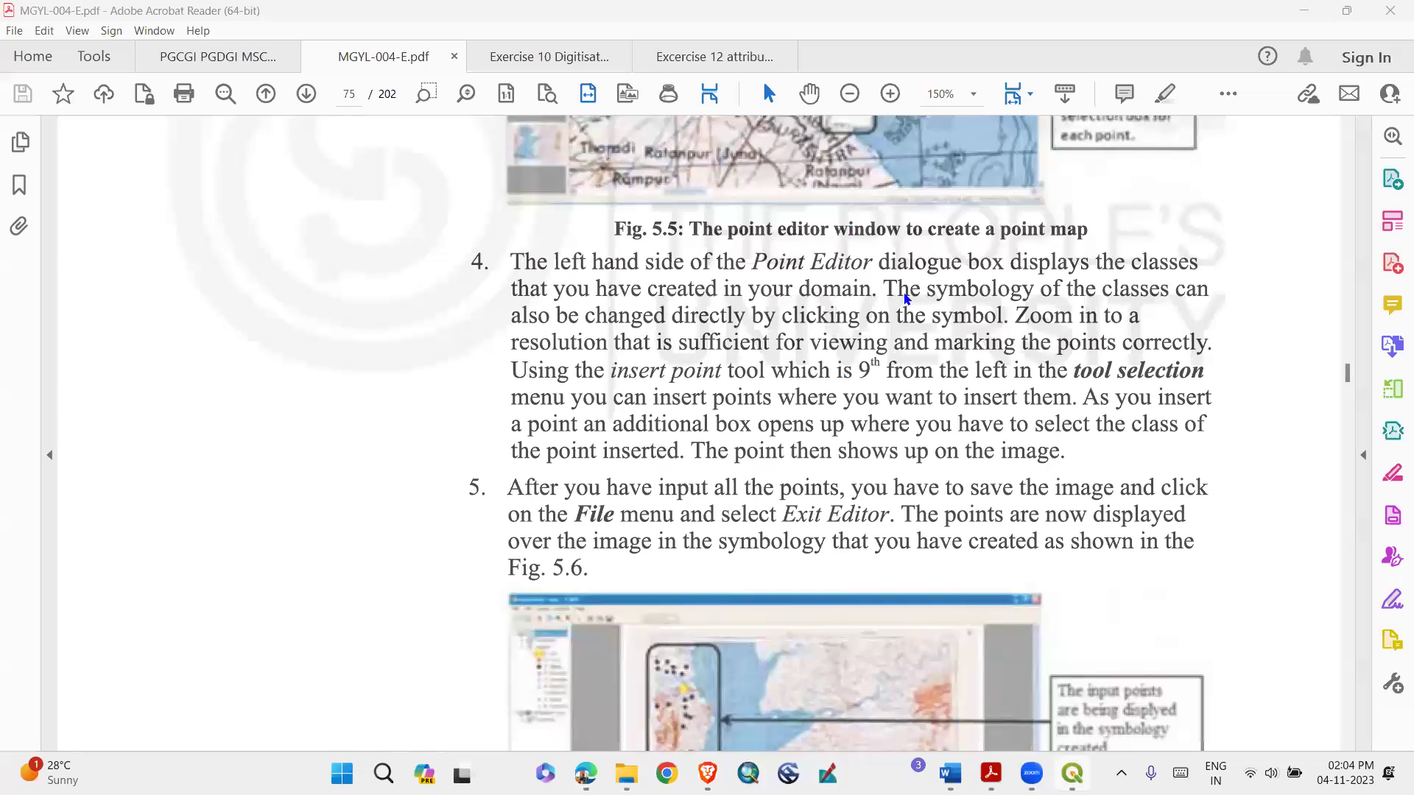
key(super+d)
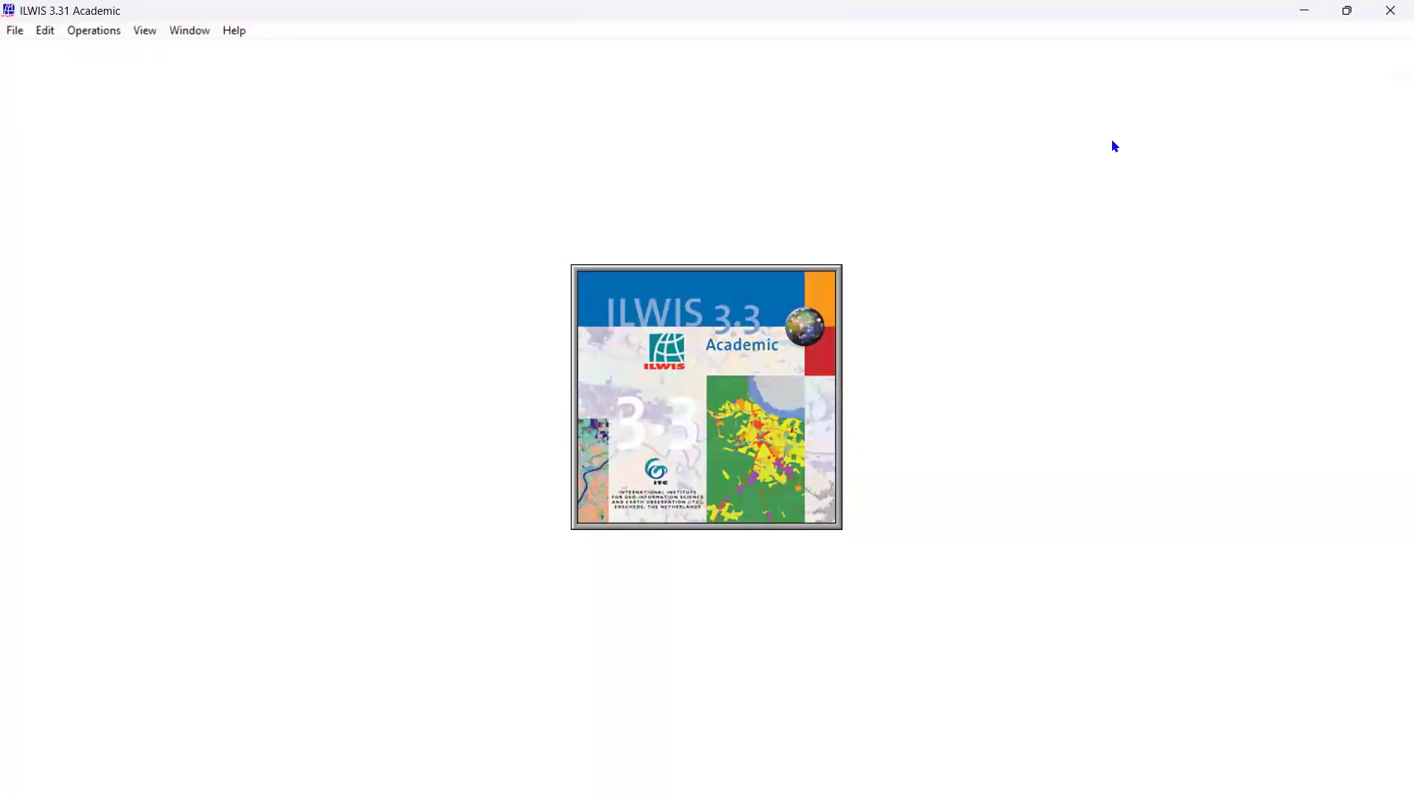
click(1351, 10)
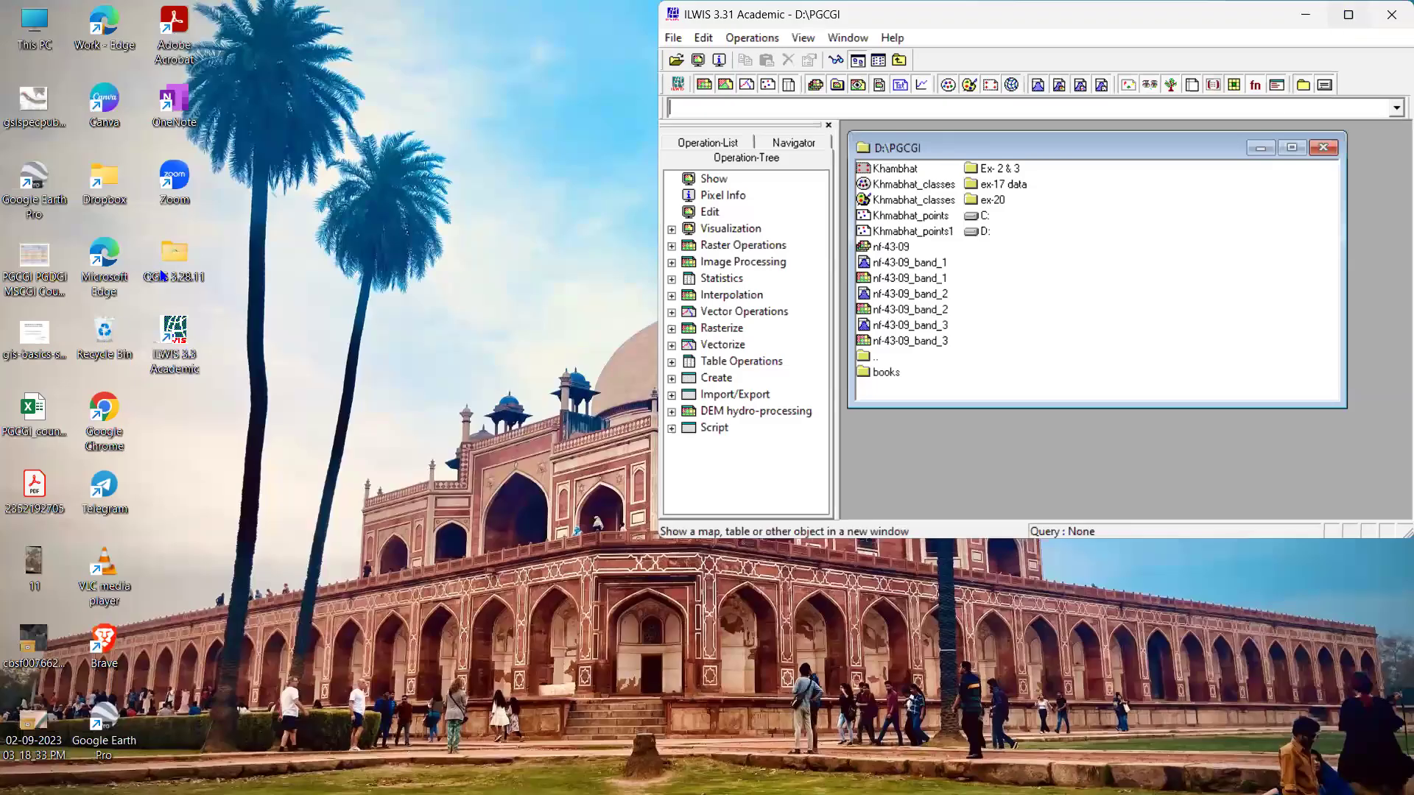
key(super+Up)
Delete the Khmabhat_classes domain and representation and the Khmabhat_points and Khmabhat_points1 point maps from D:\PGCGI, even if still in use
click(250, 224)
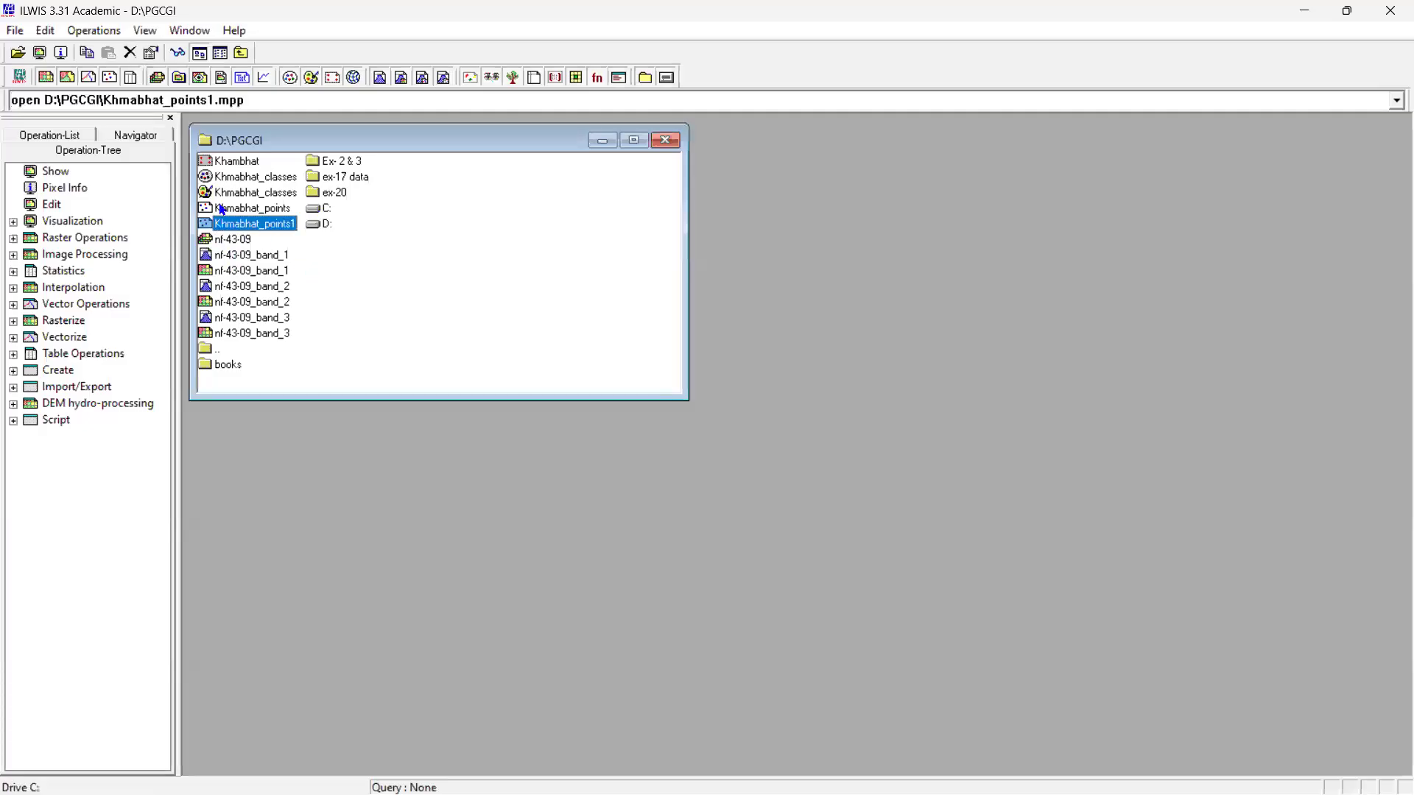
shift+click(244, 160)
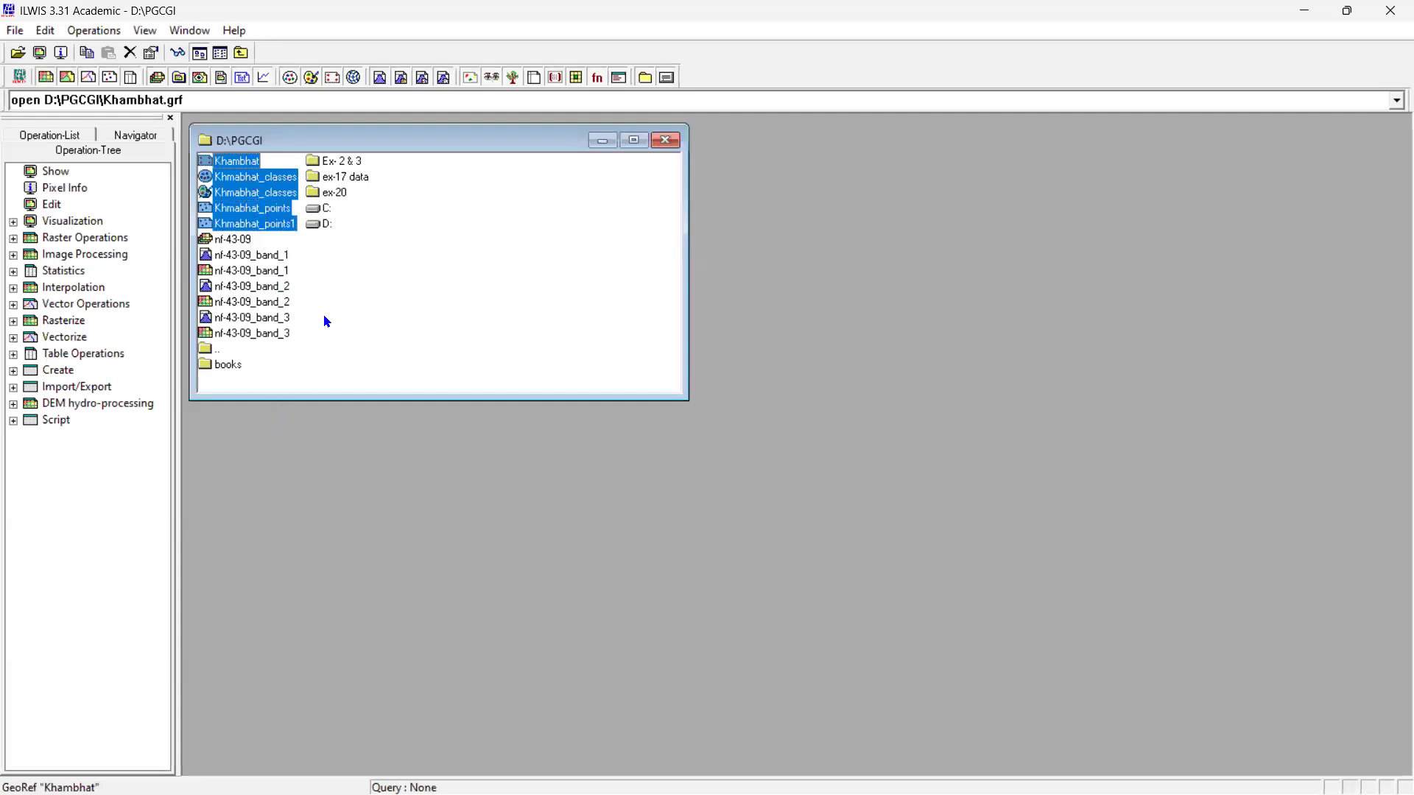
key(Delete)
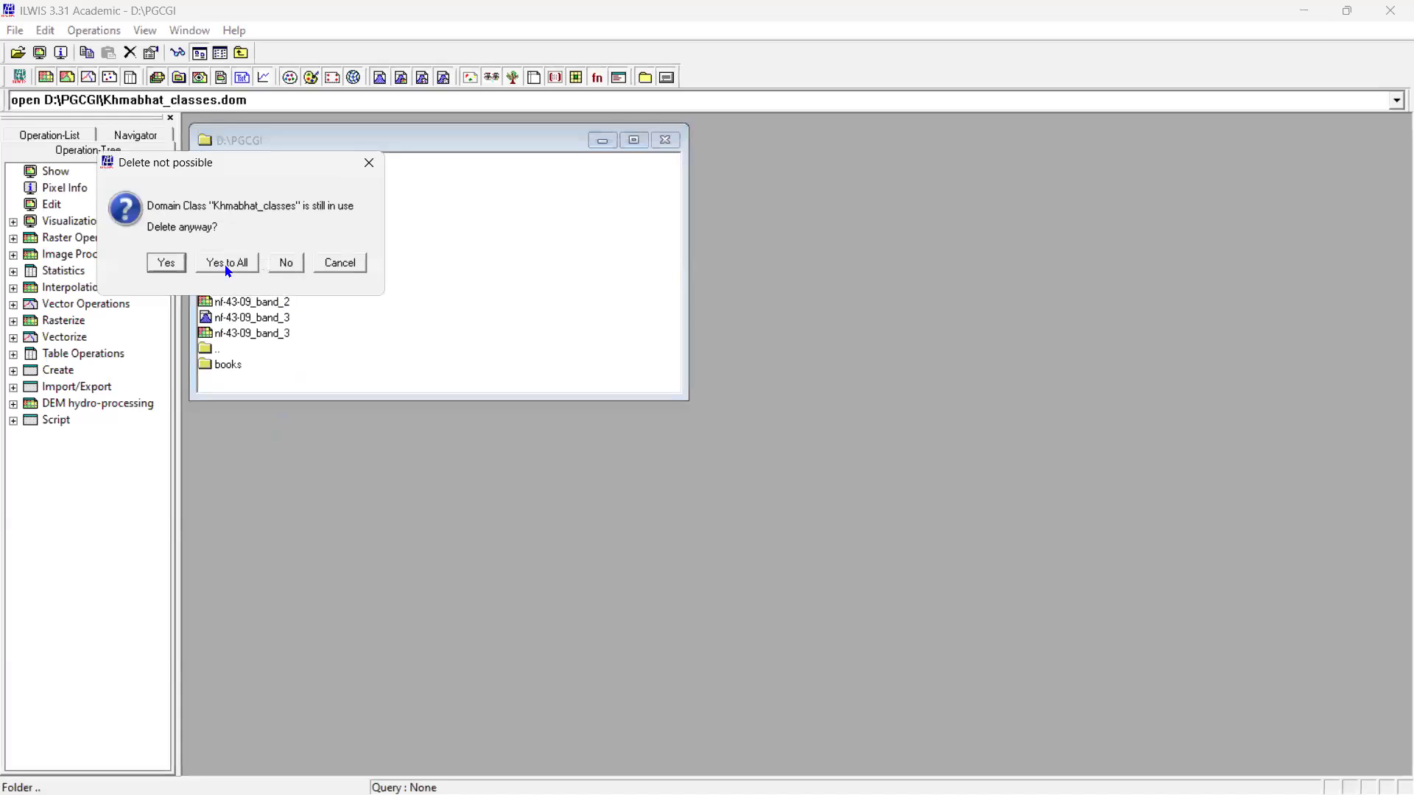
key(Return)
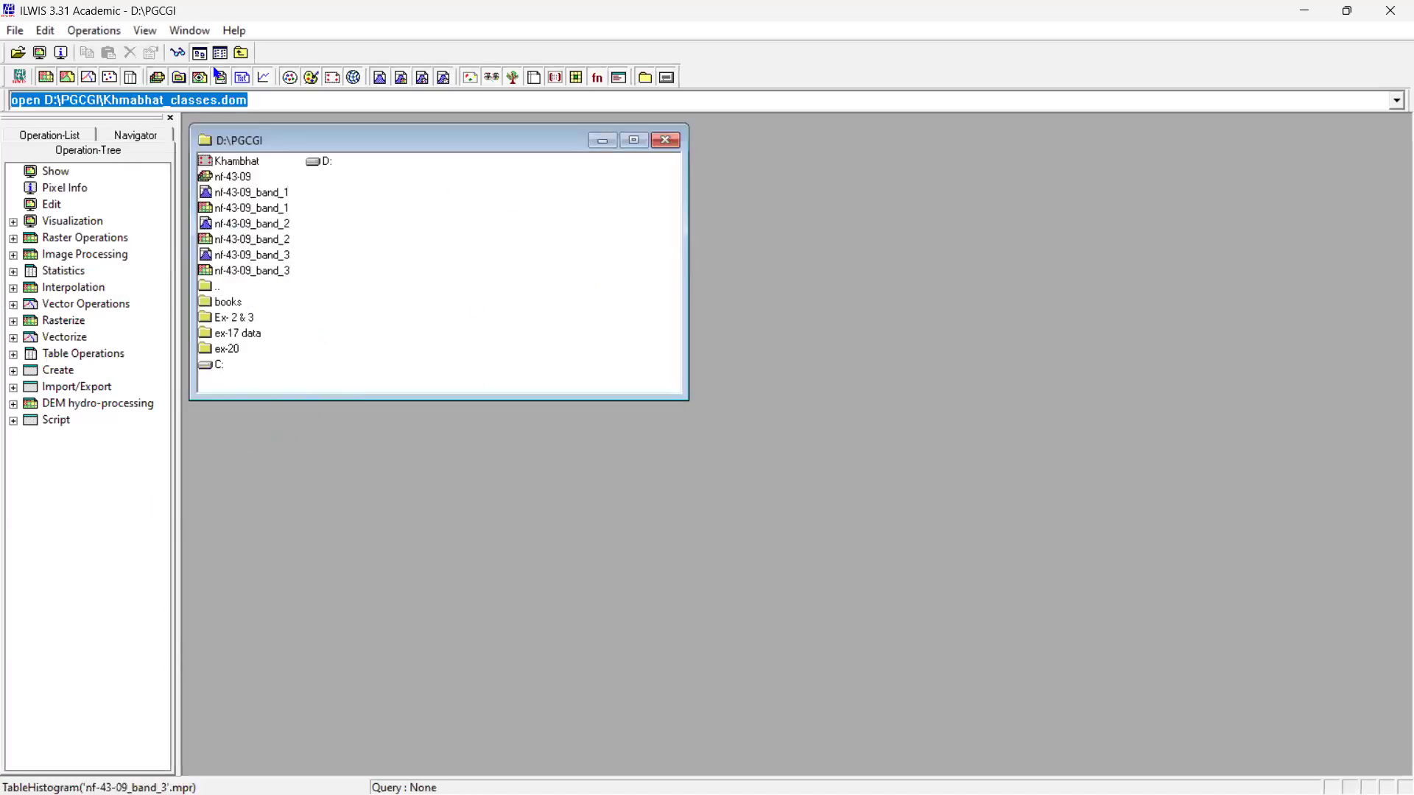
Display the nf-43-09 map list as an RGB colour composite, assigning nf-43-09_band_1 to red and choosing another band for blue
double_click(232, 179)
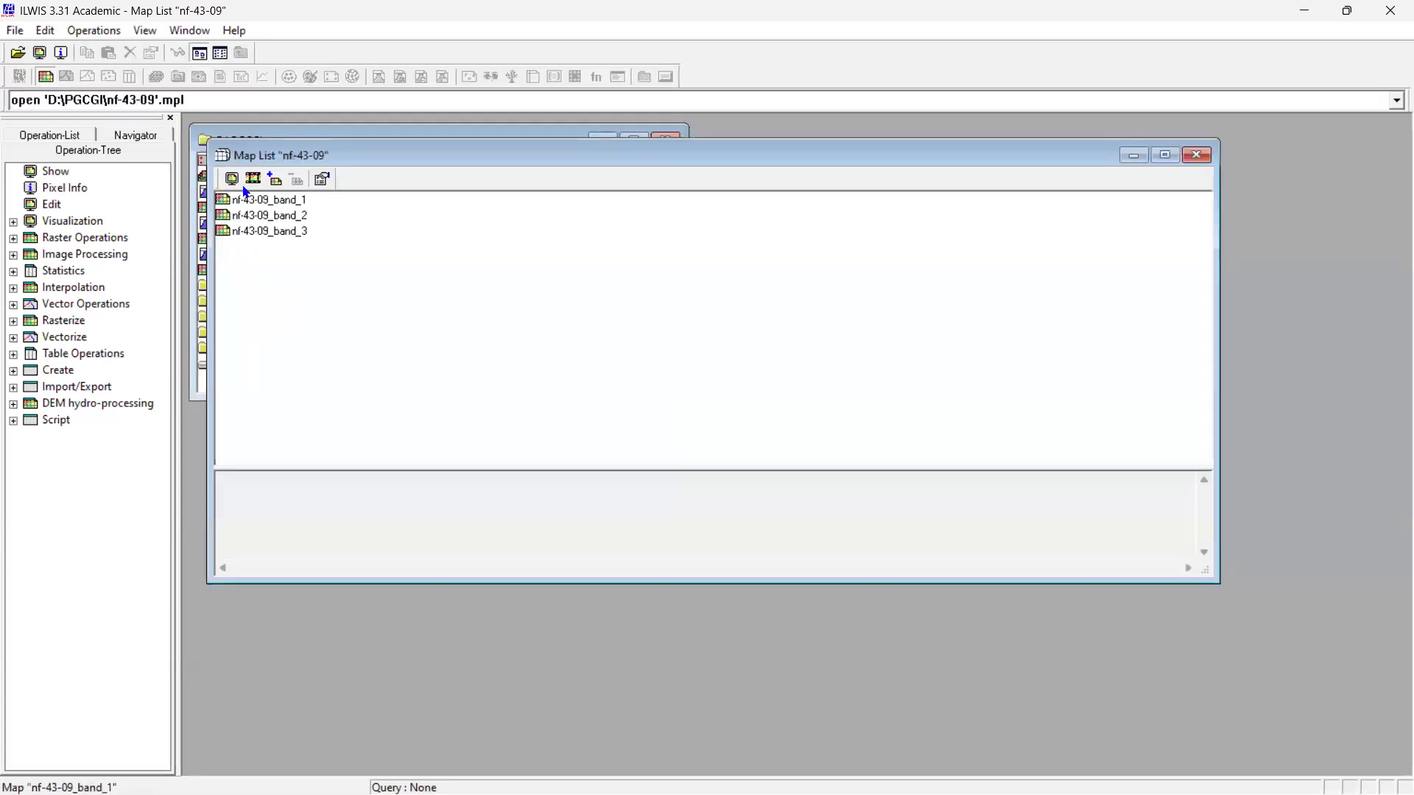
key(alt+Down)
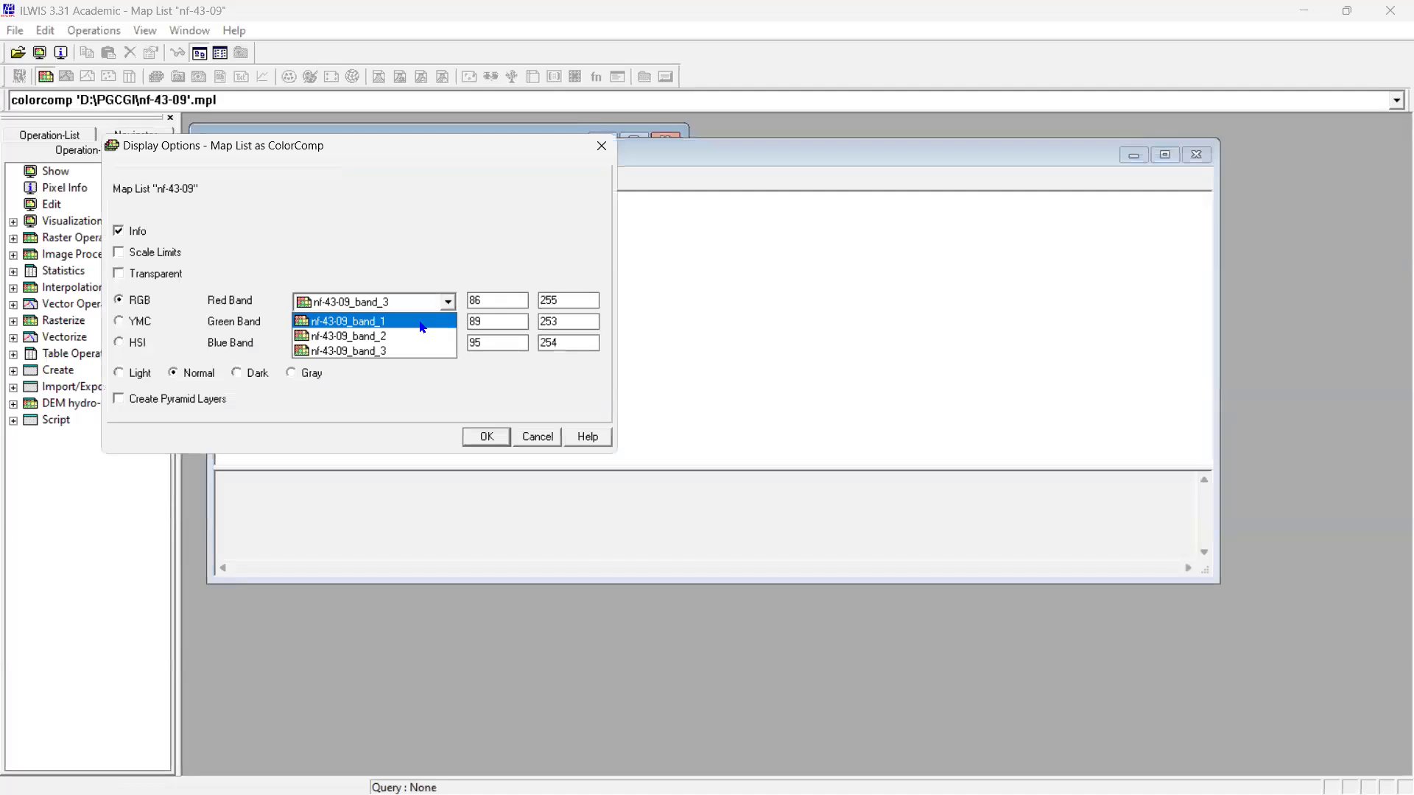
key(Return)
click(444, 349)
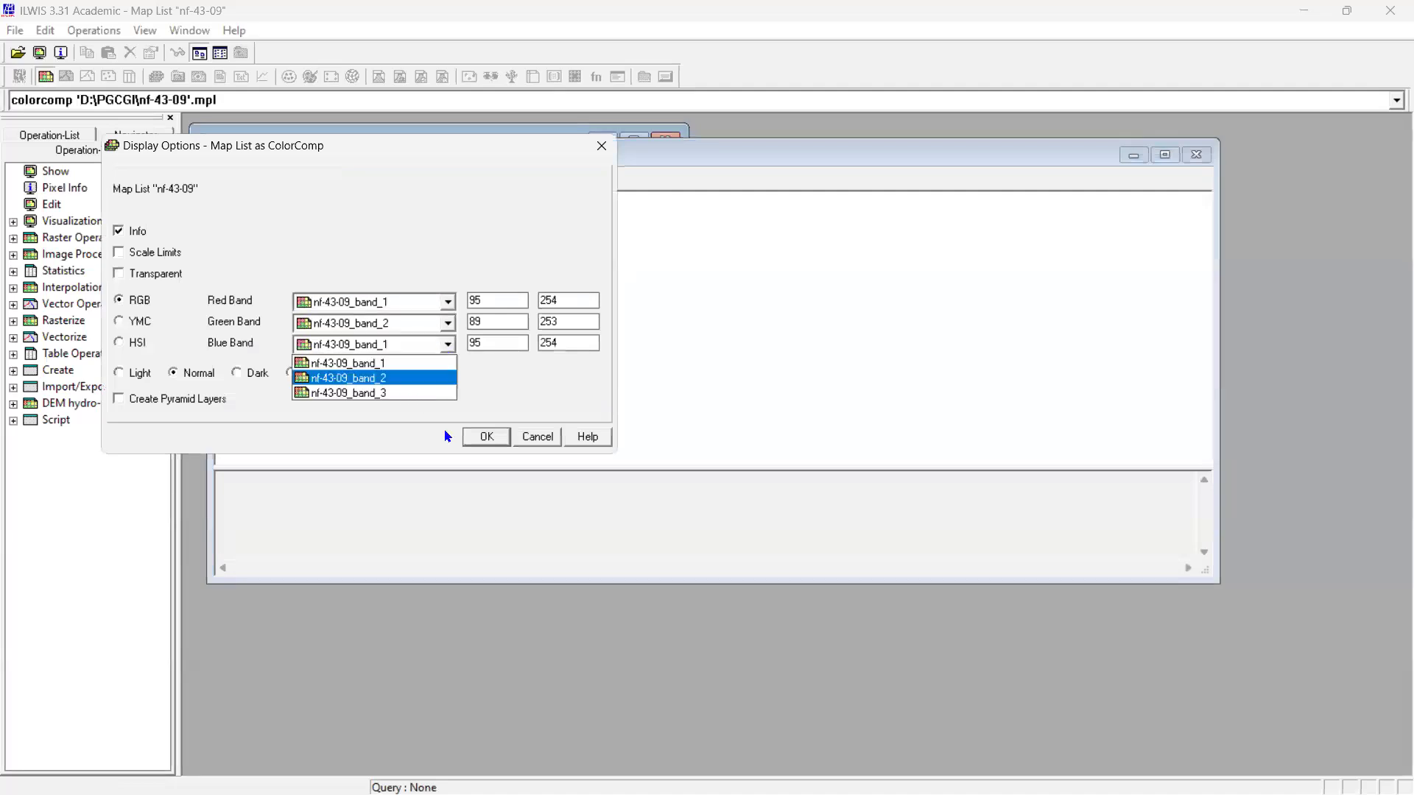
click(485, 436)
click(990, 64)
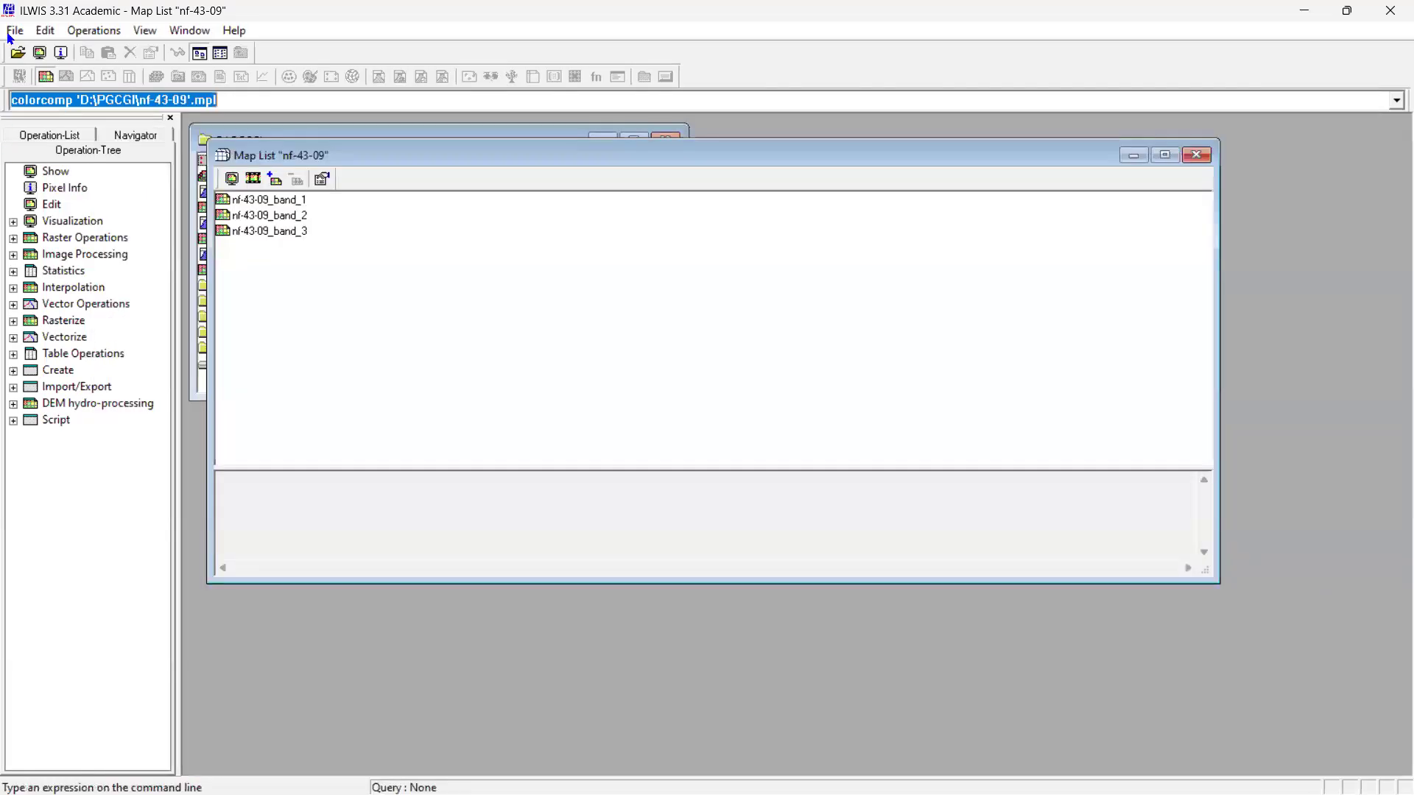
Create a new domain of type Class named Khmabhat and enlarge its editing window
key(alt+f)
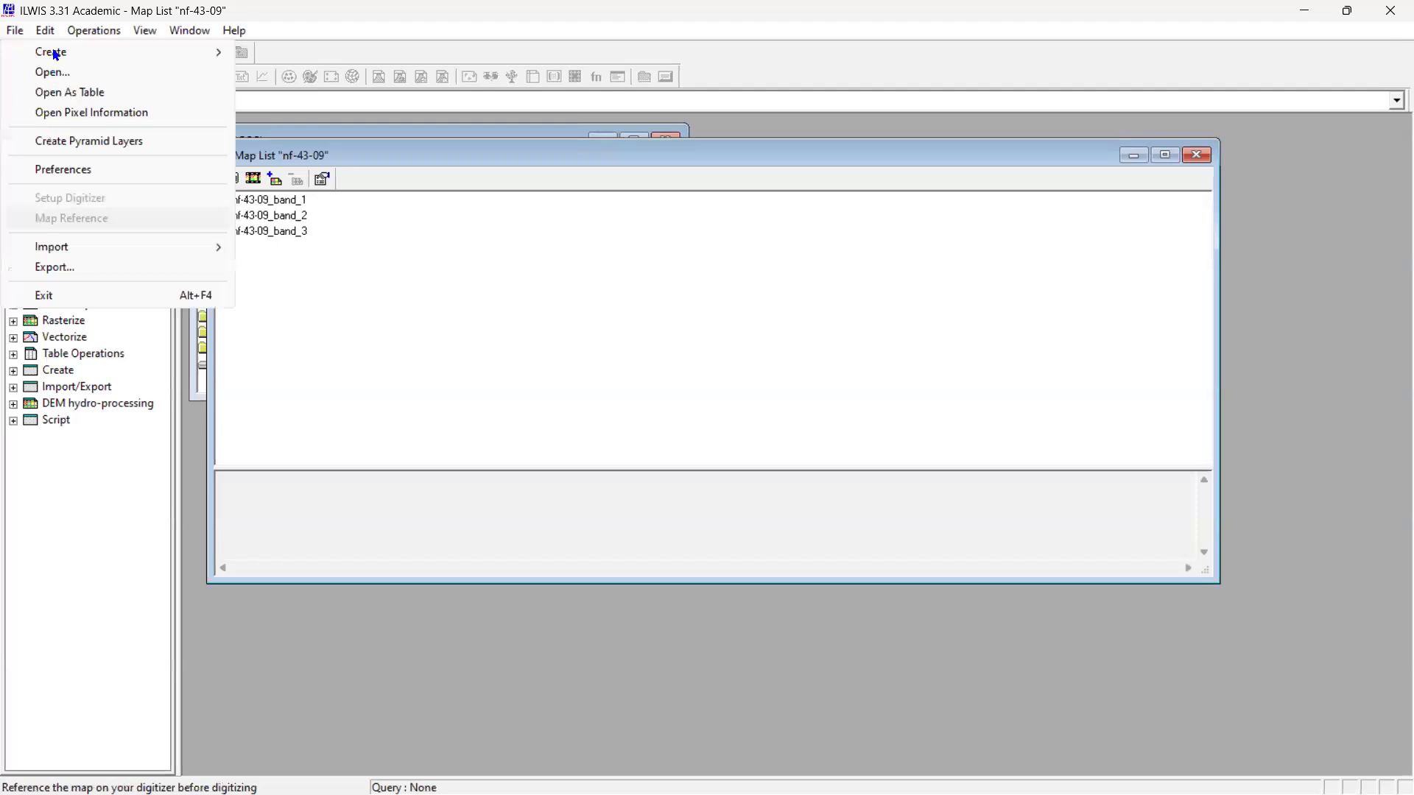
key(Left)
click(15, 30)
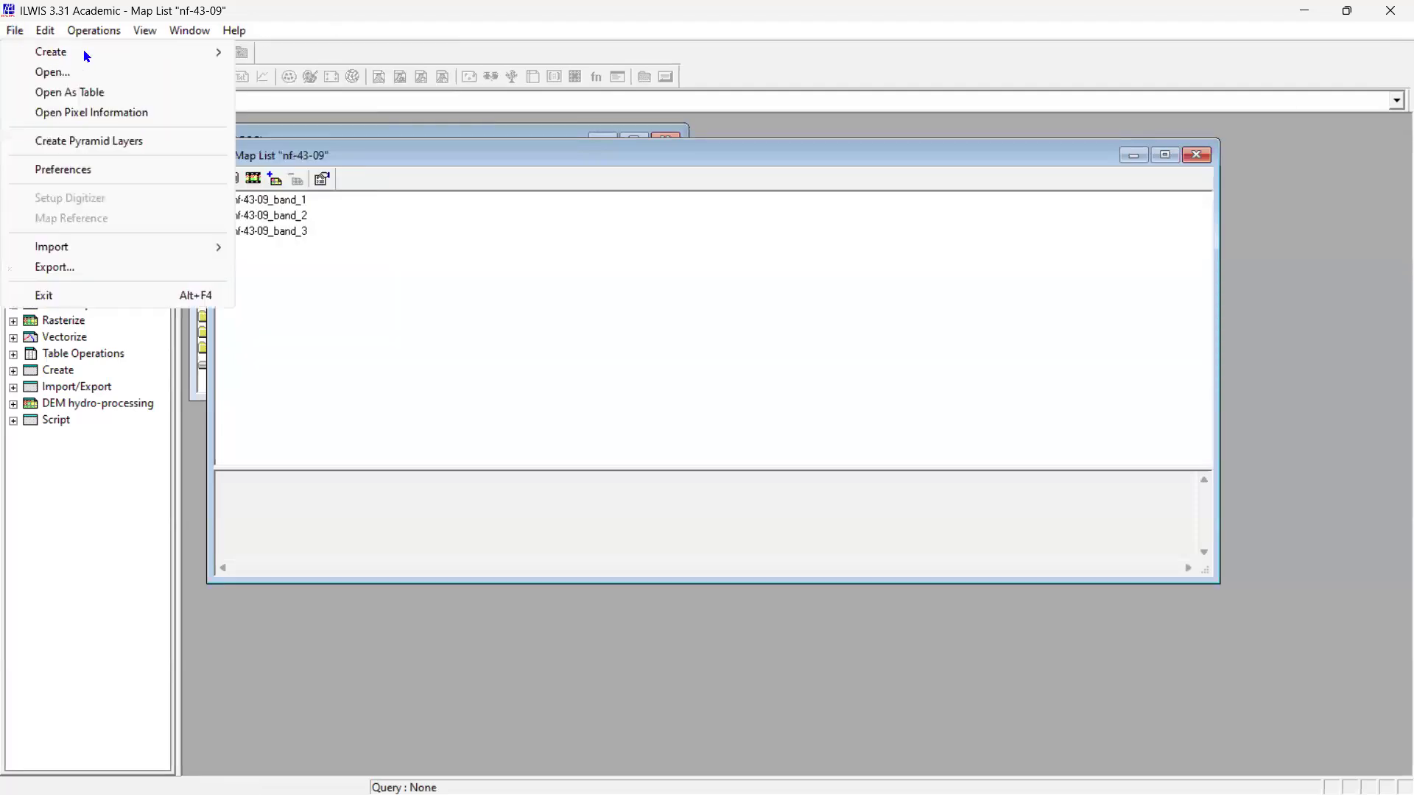
mouse_move(87, 57)
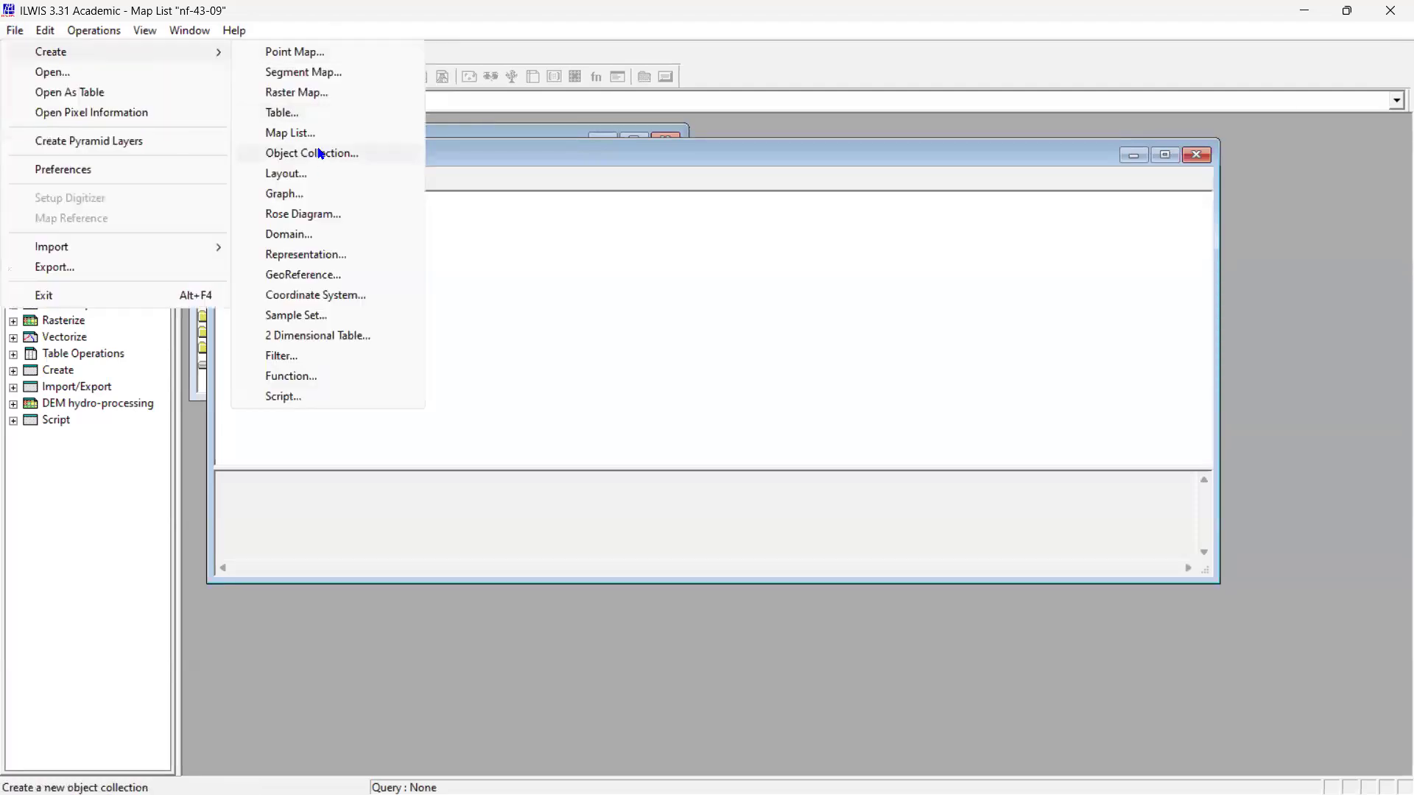
click(313, 234)
drag(383, 157, 665, 185)
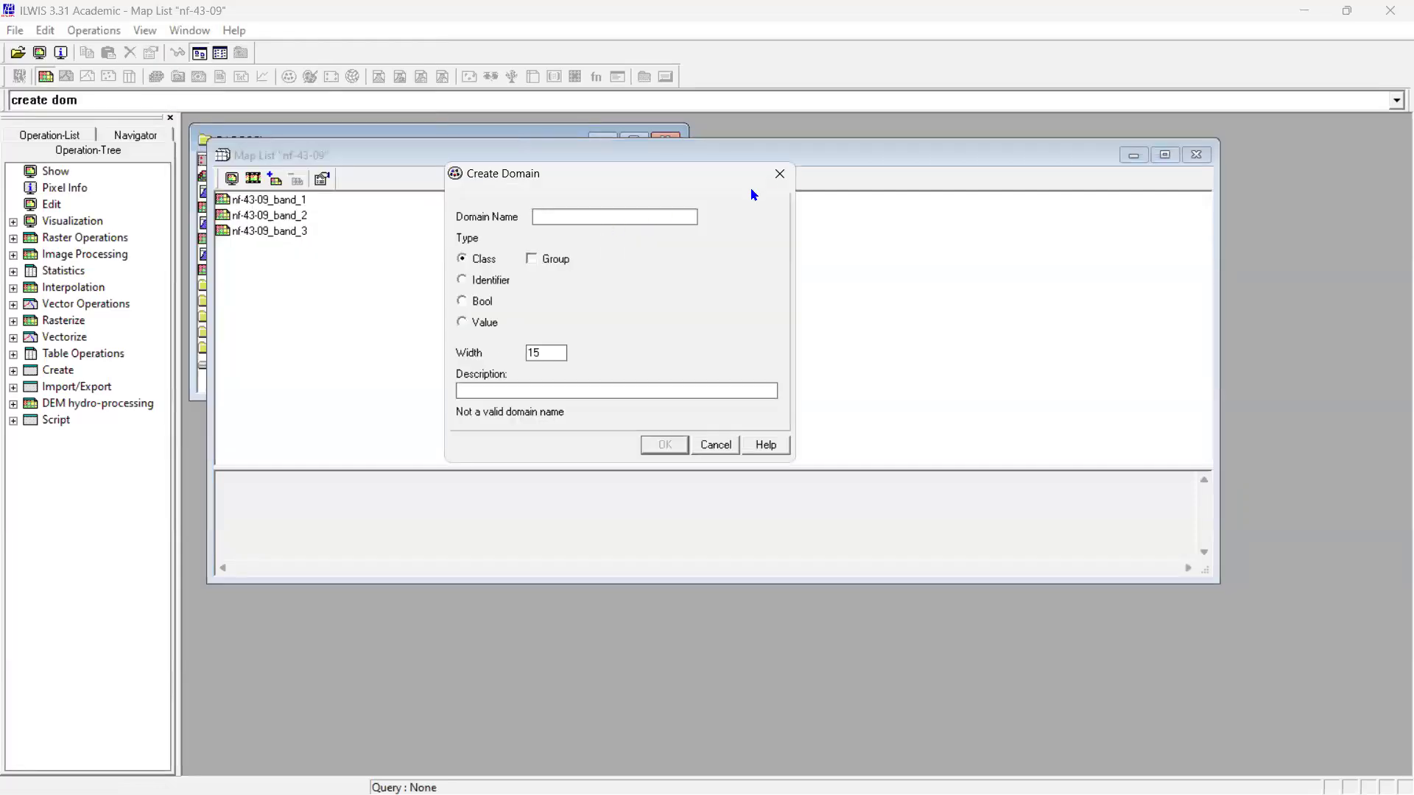
text(Khm)
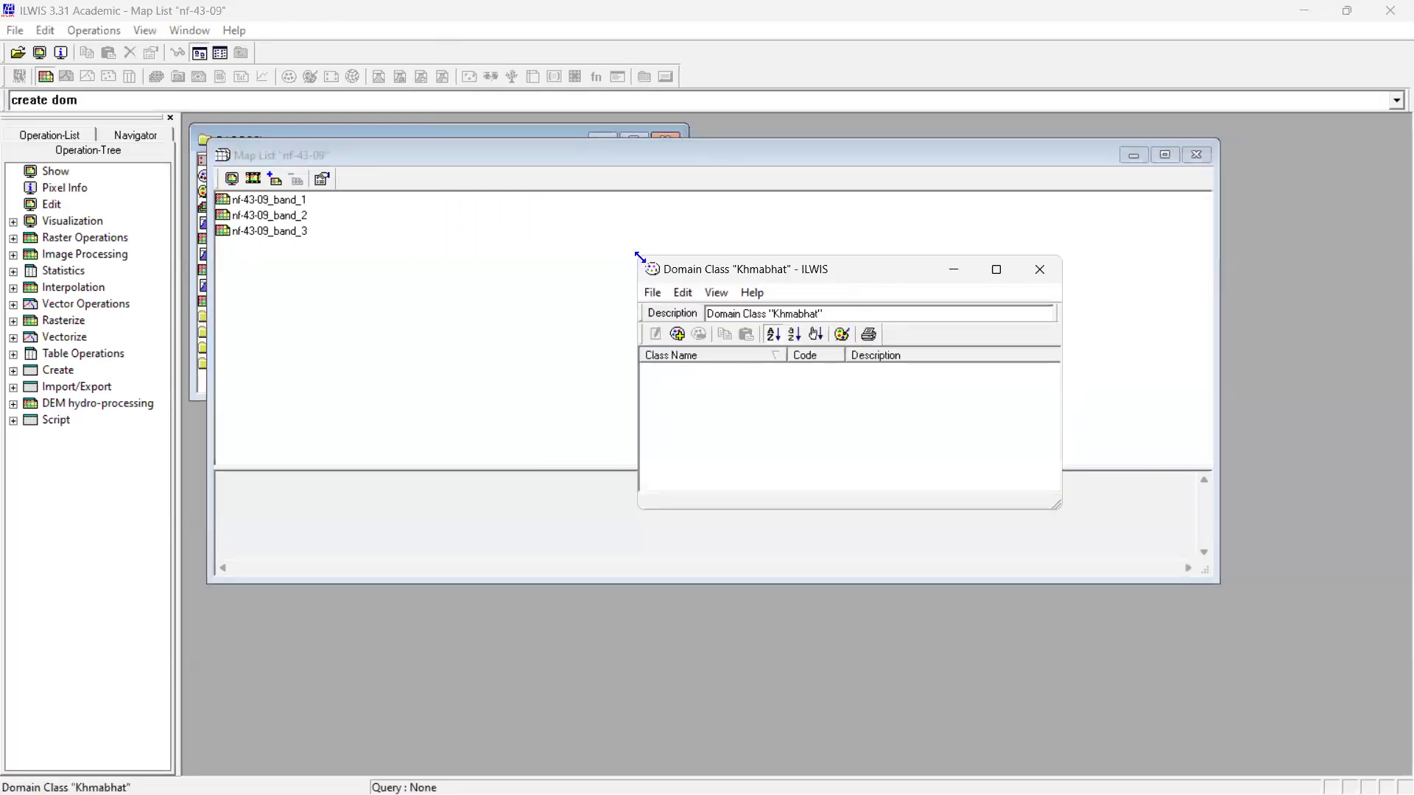
drag(640, 256, 567, 190)
Add the class temple with code 1 to the Khmabhat domain
click(603, 266)
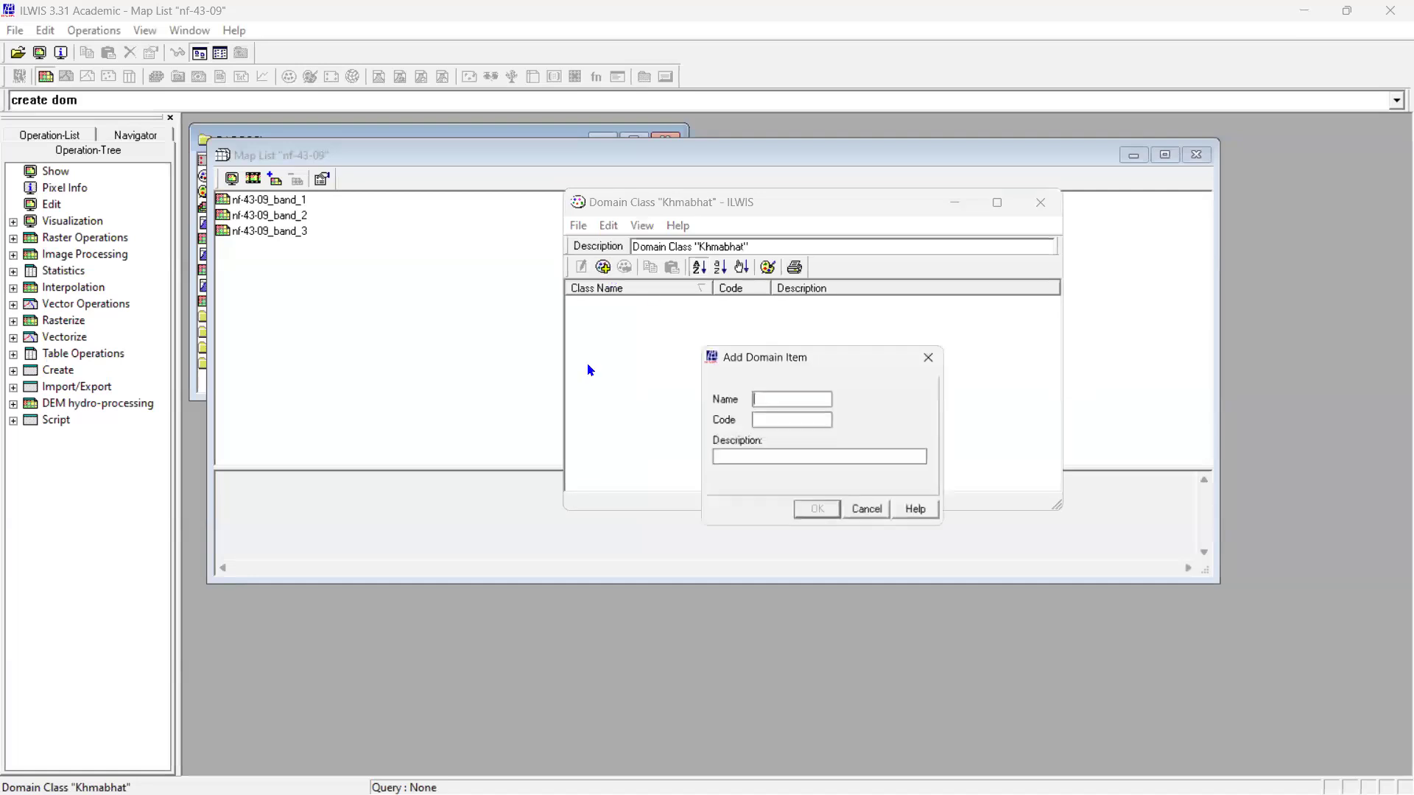
text(f)
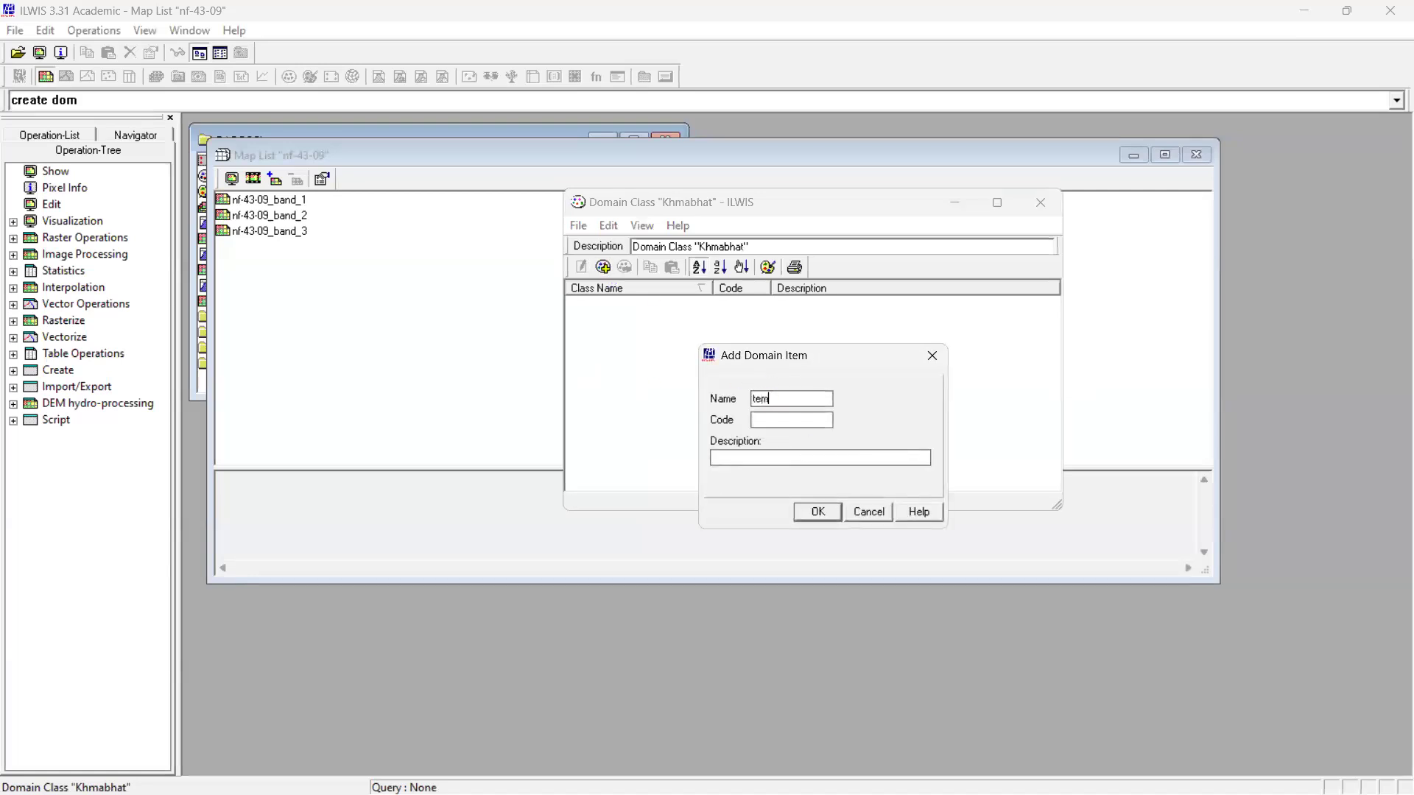
click(795, 419)
text(3)
click(816, 511)
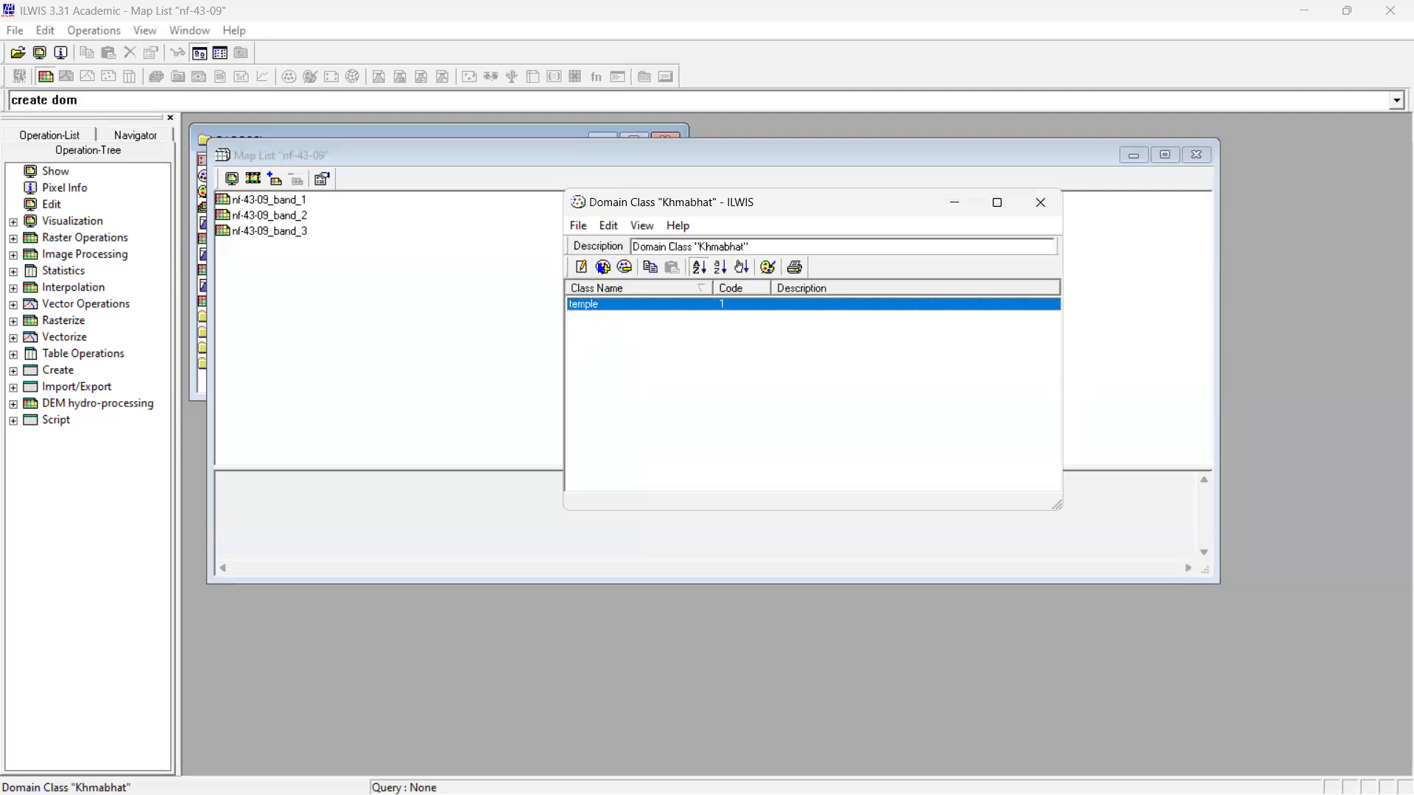
Add the class railway station with code 2 to the Khmabhat domain
click(584, 268)
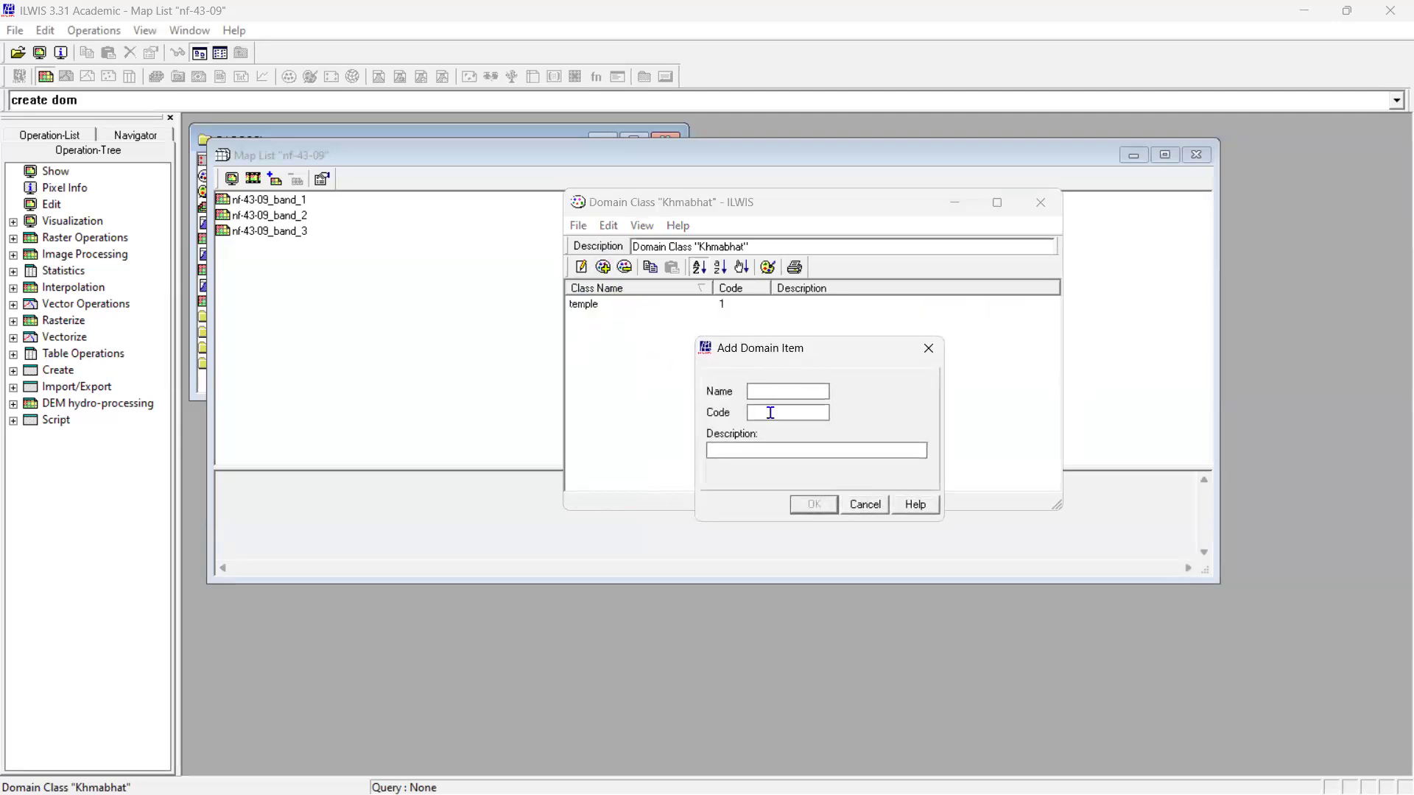
text(railway station)
click(781, 410)
text(2)
click(811, 511)
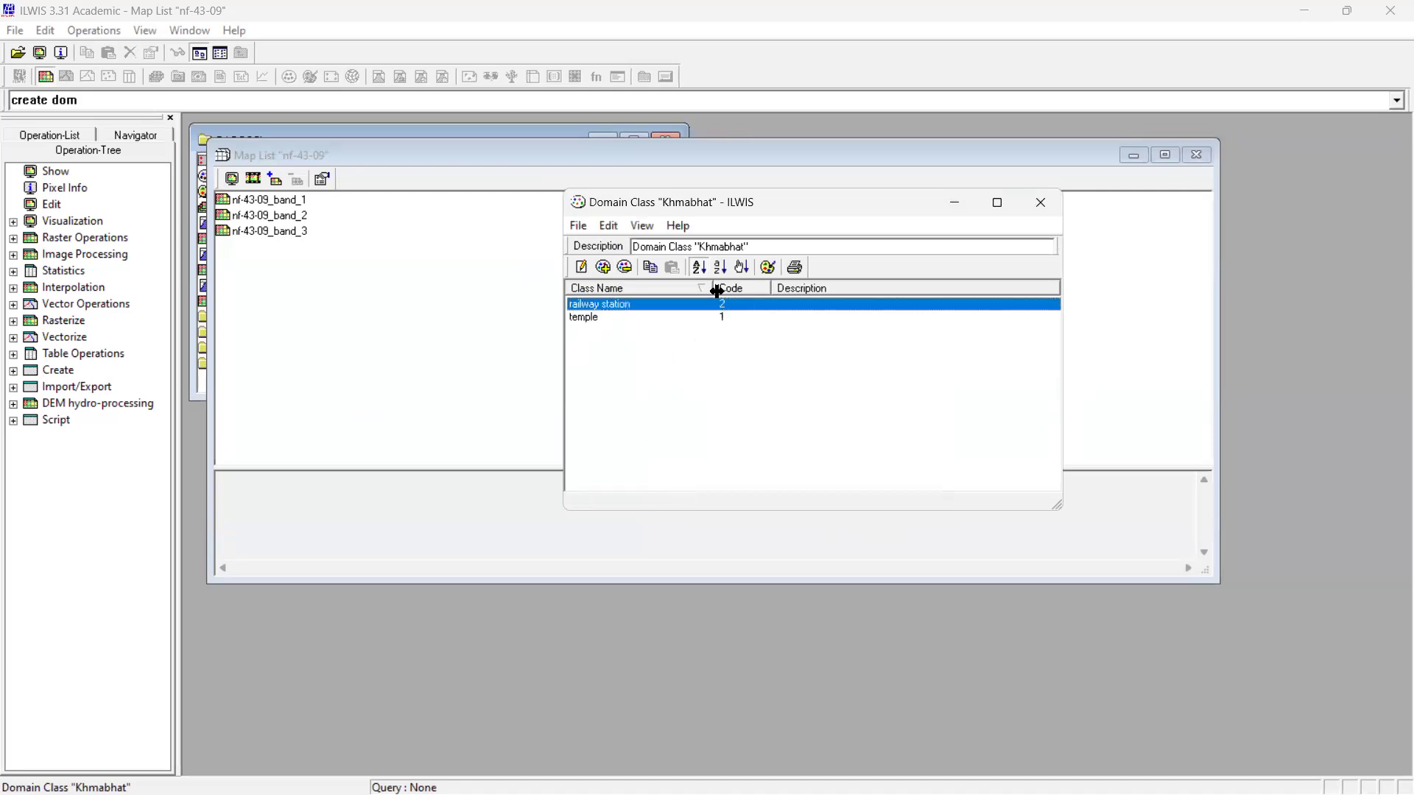
Add the class road with code 3 to the Khmabhat domain
click(602, 268)
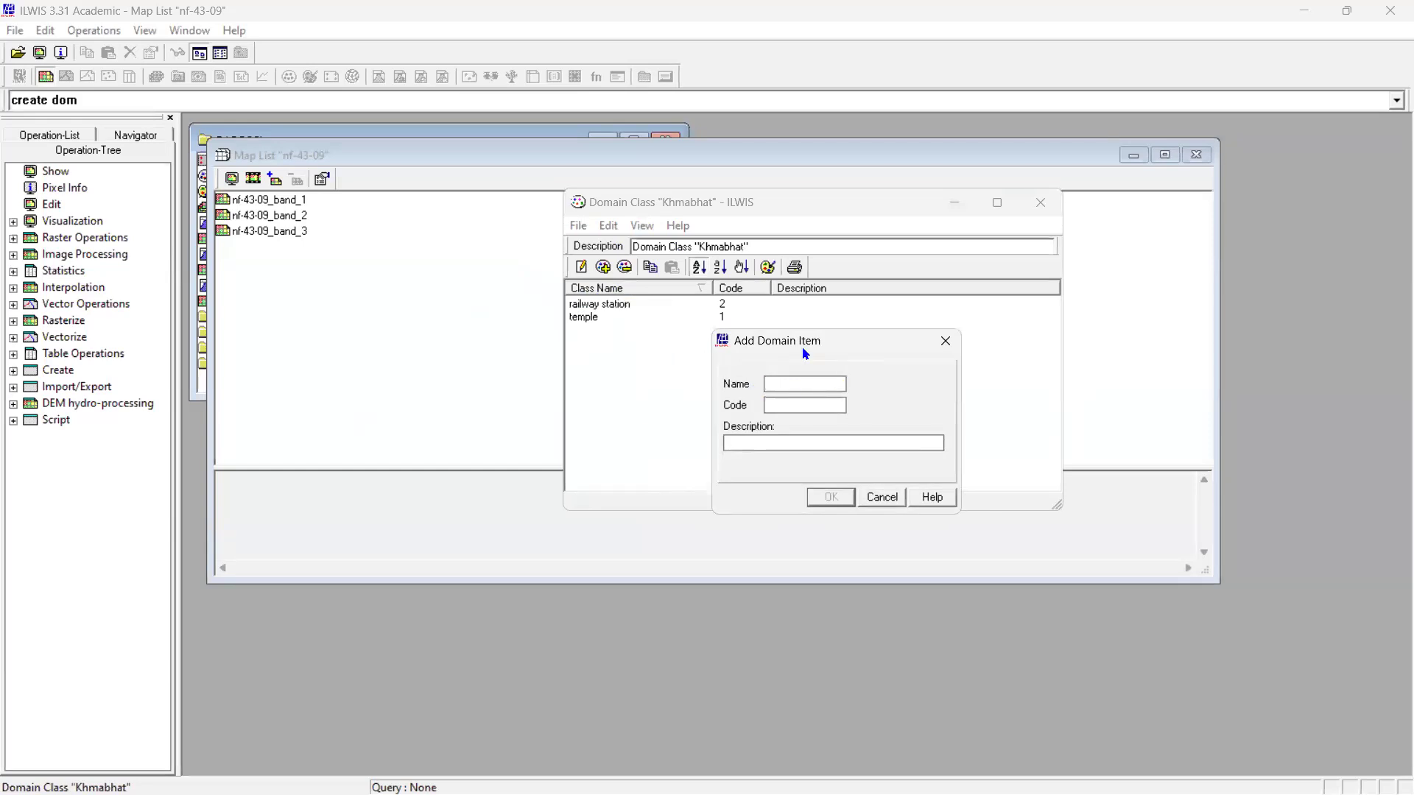
text(roa)
mouse_move(532, 761)
text(ds)
key(BackSpace)
key(Tab)
text(3)
click(836, 502)
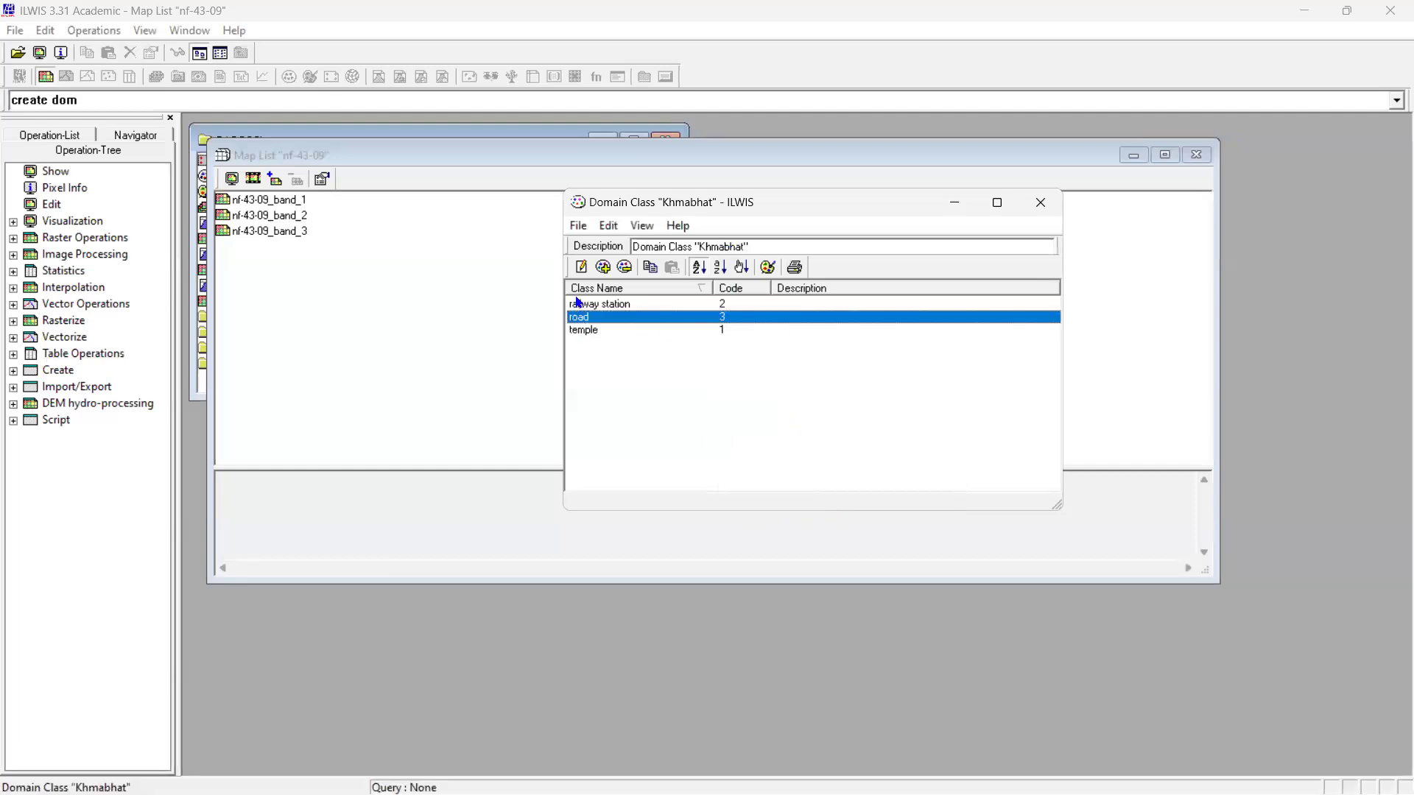
Add the classes railway track with code 4 and waterbody with code 5 to the Khmabhat domain
click(604, 268)
text(railway track)
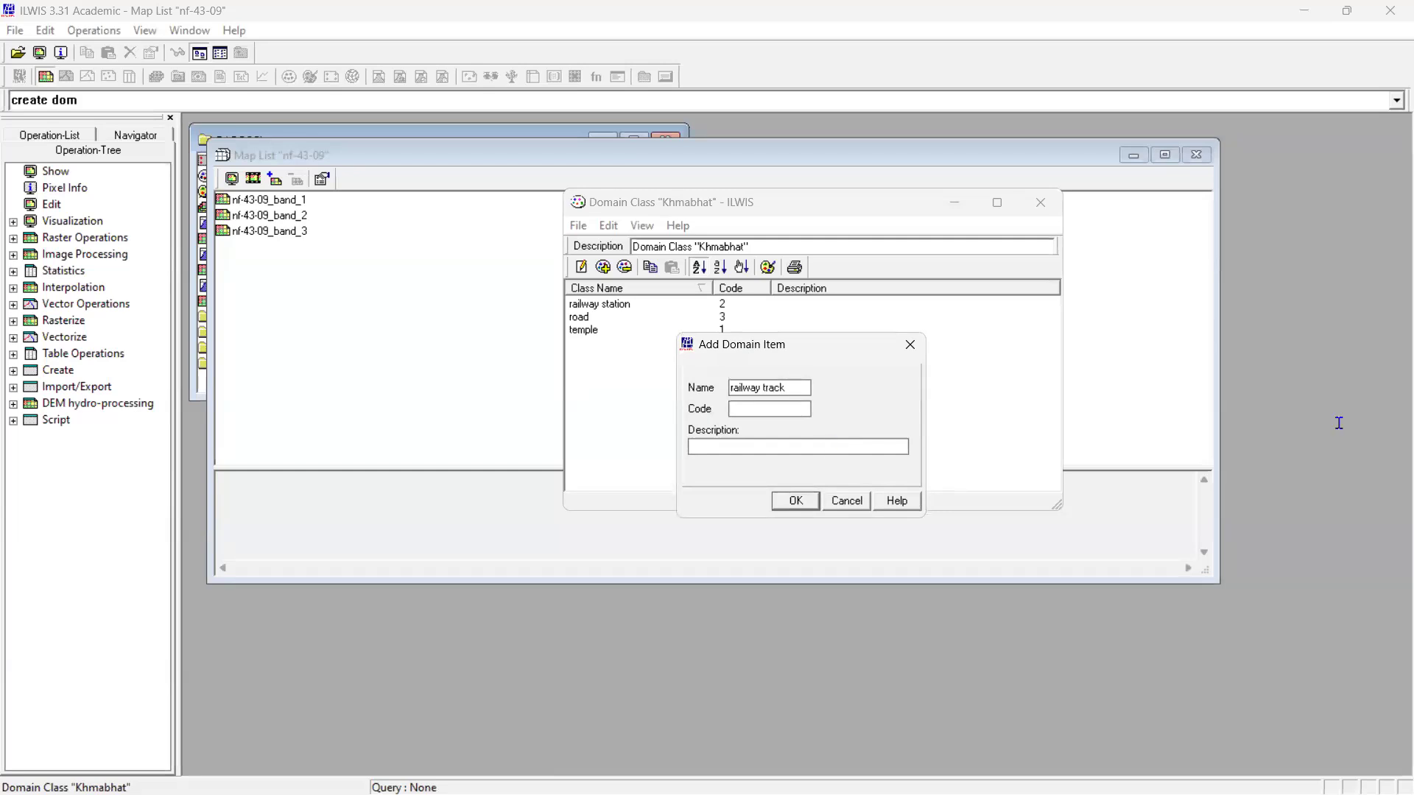
click(797, 501)
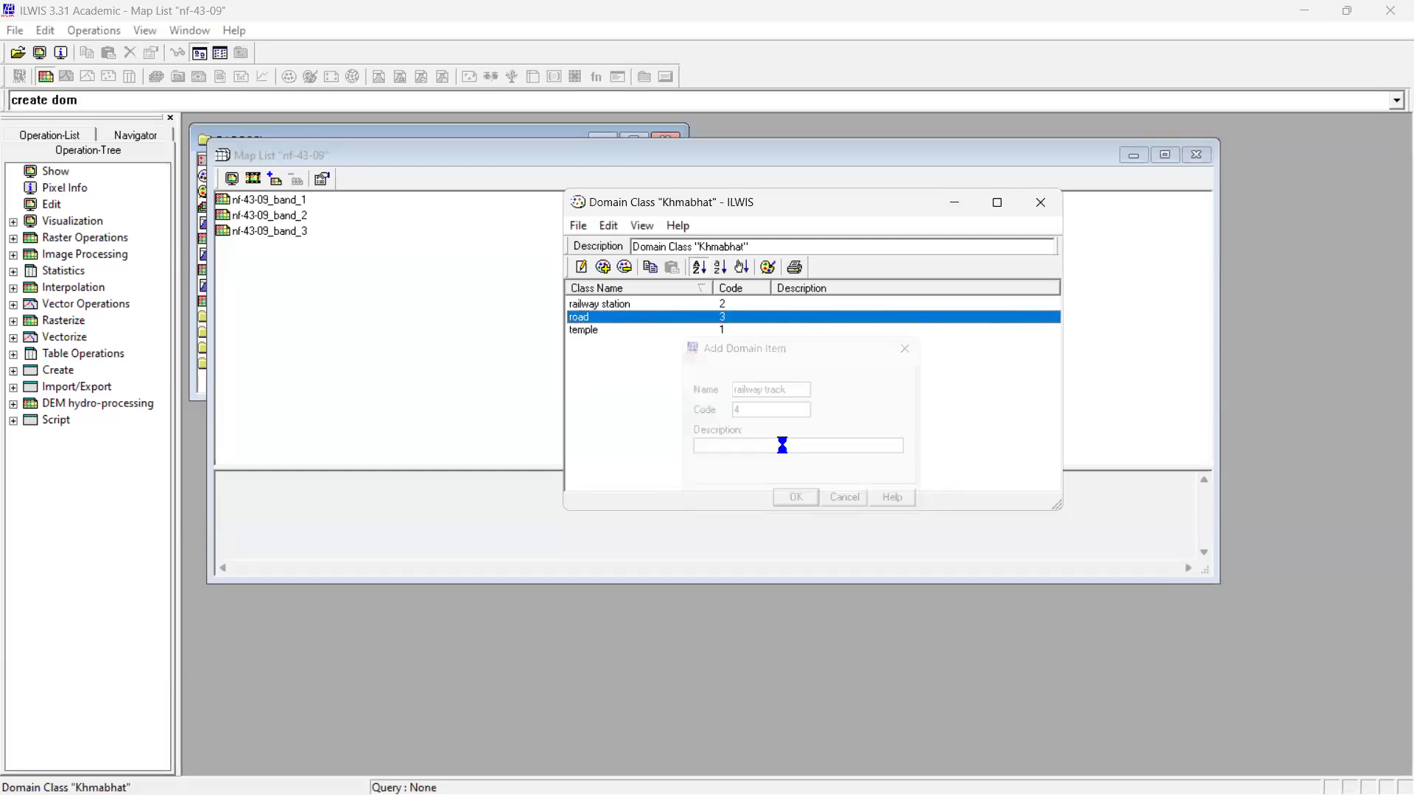
click(603, 268)
text(waterbody)
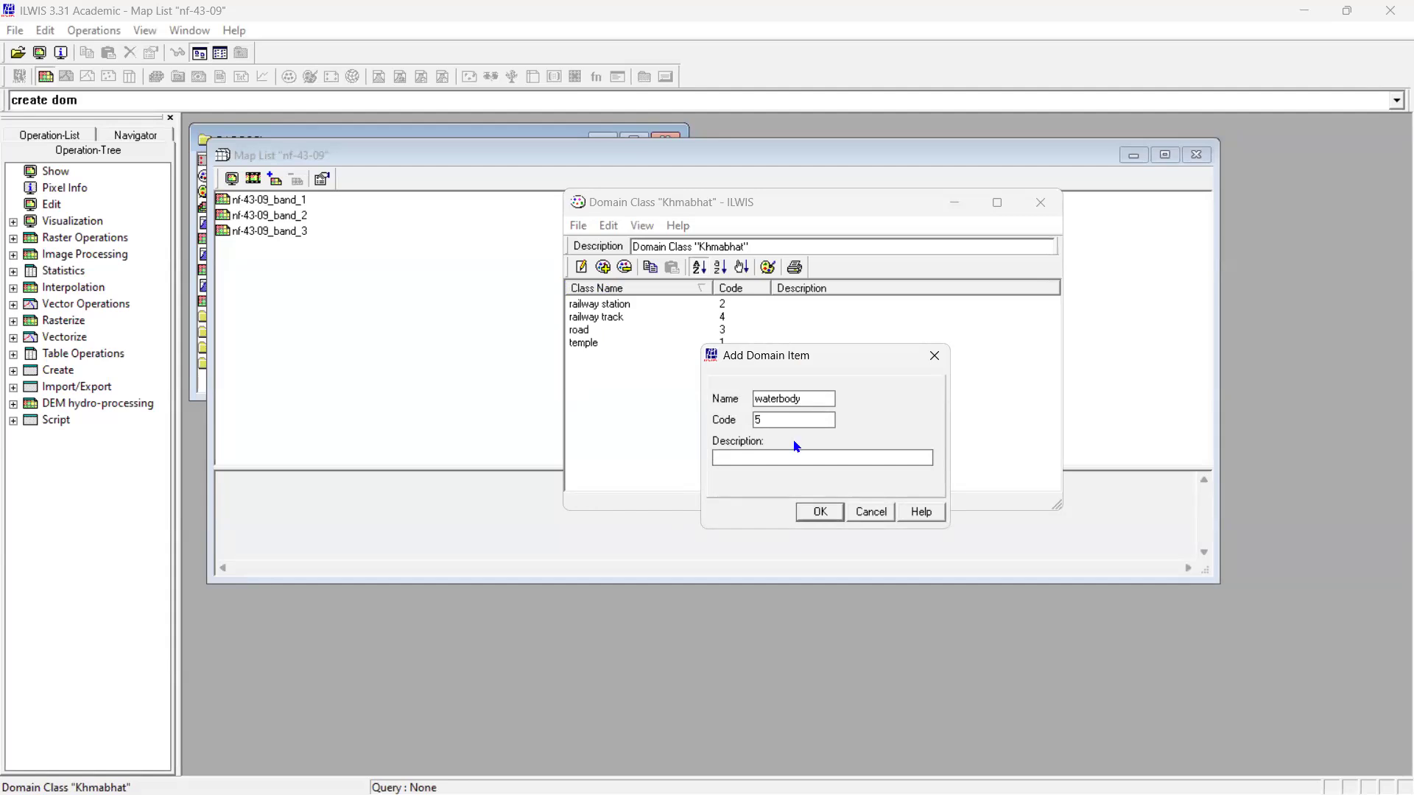
click(817, 512)
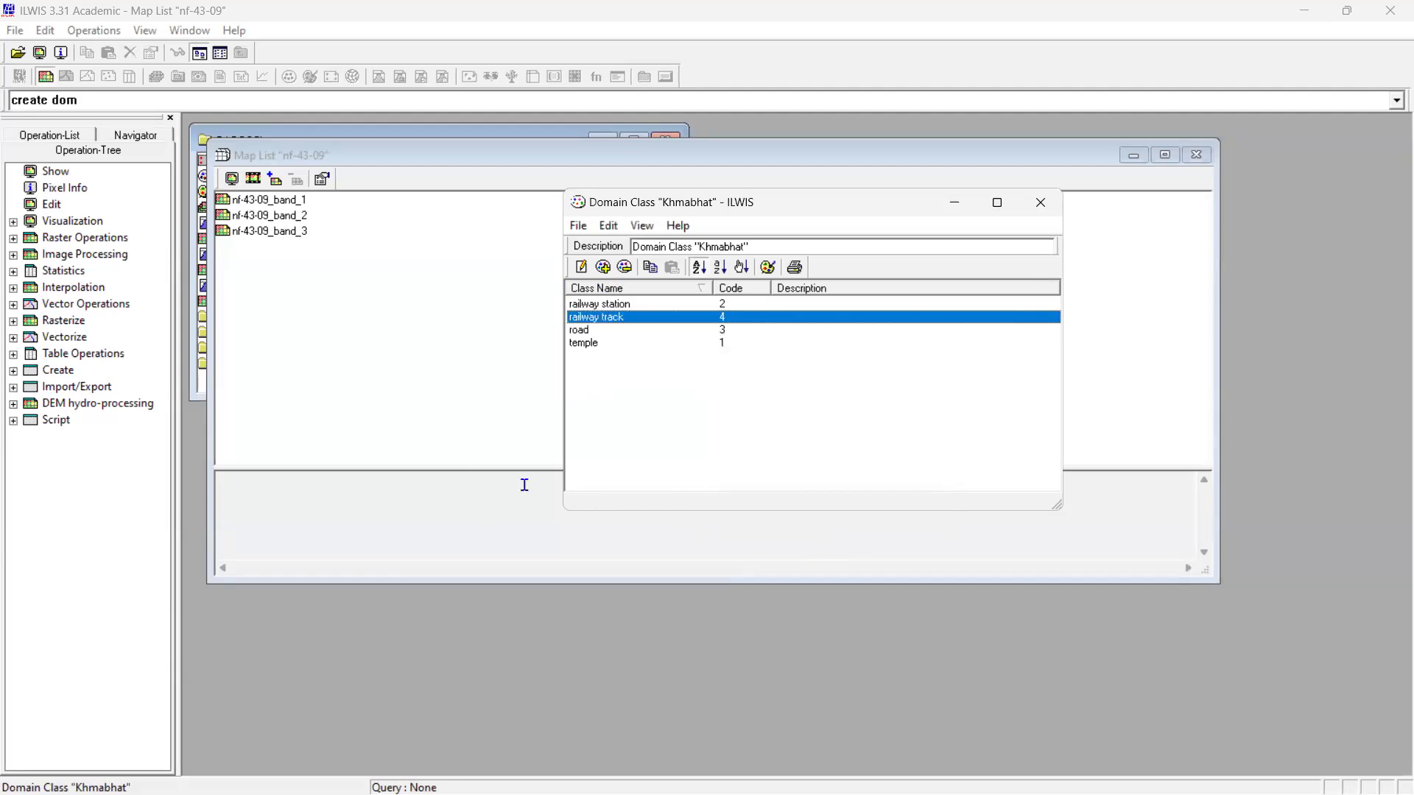
Add the class island with code 6 to the Khmabhat domain
click(603, 267)
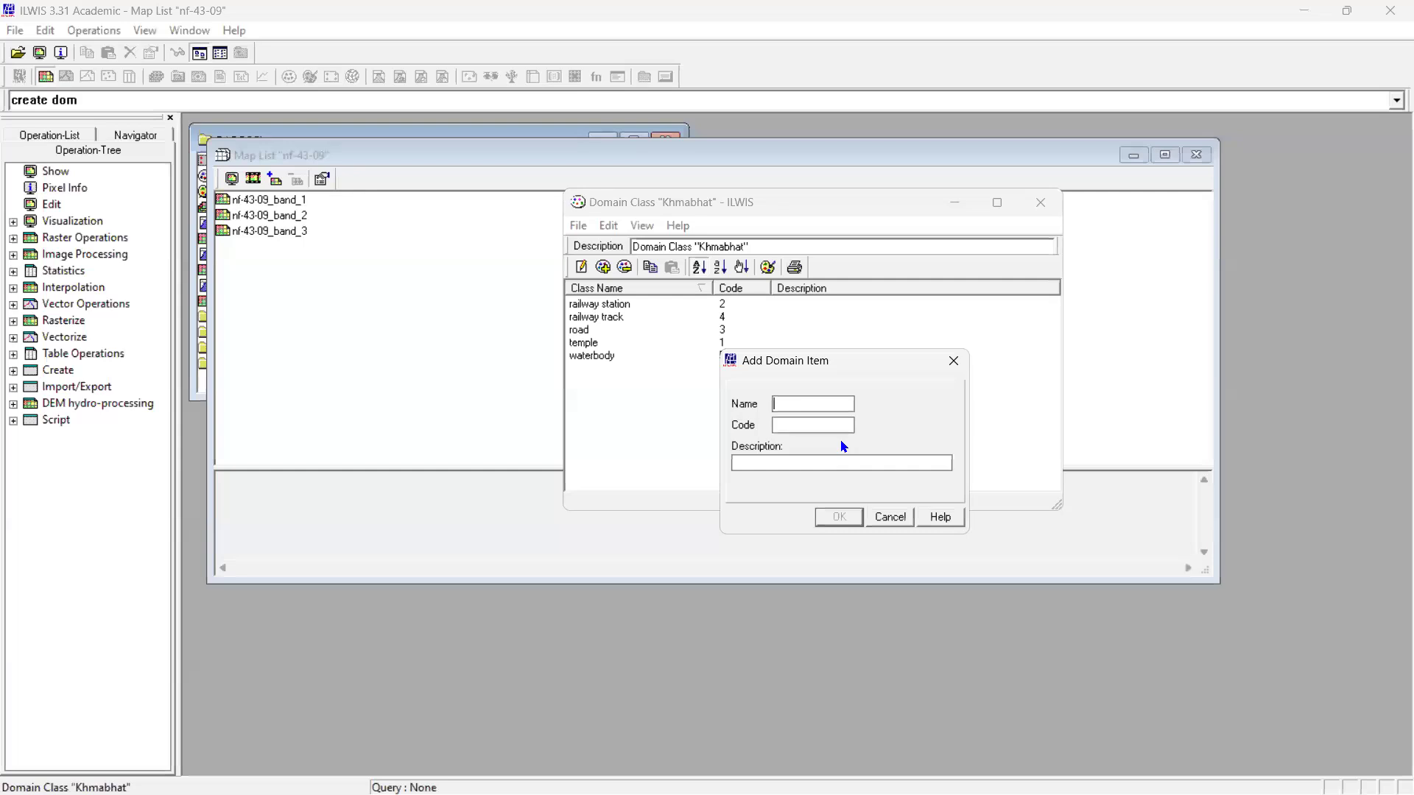
text(island)
click(856, 520)
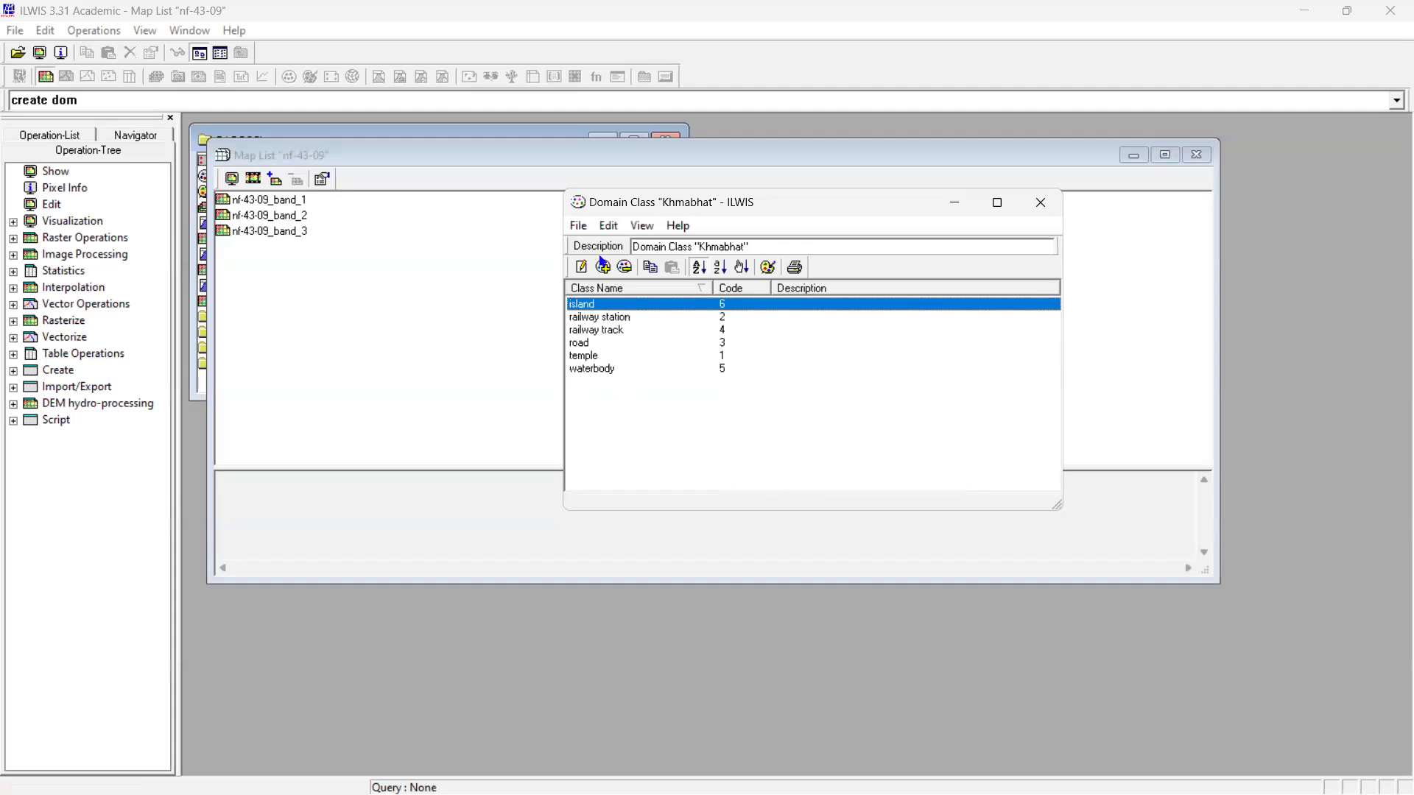
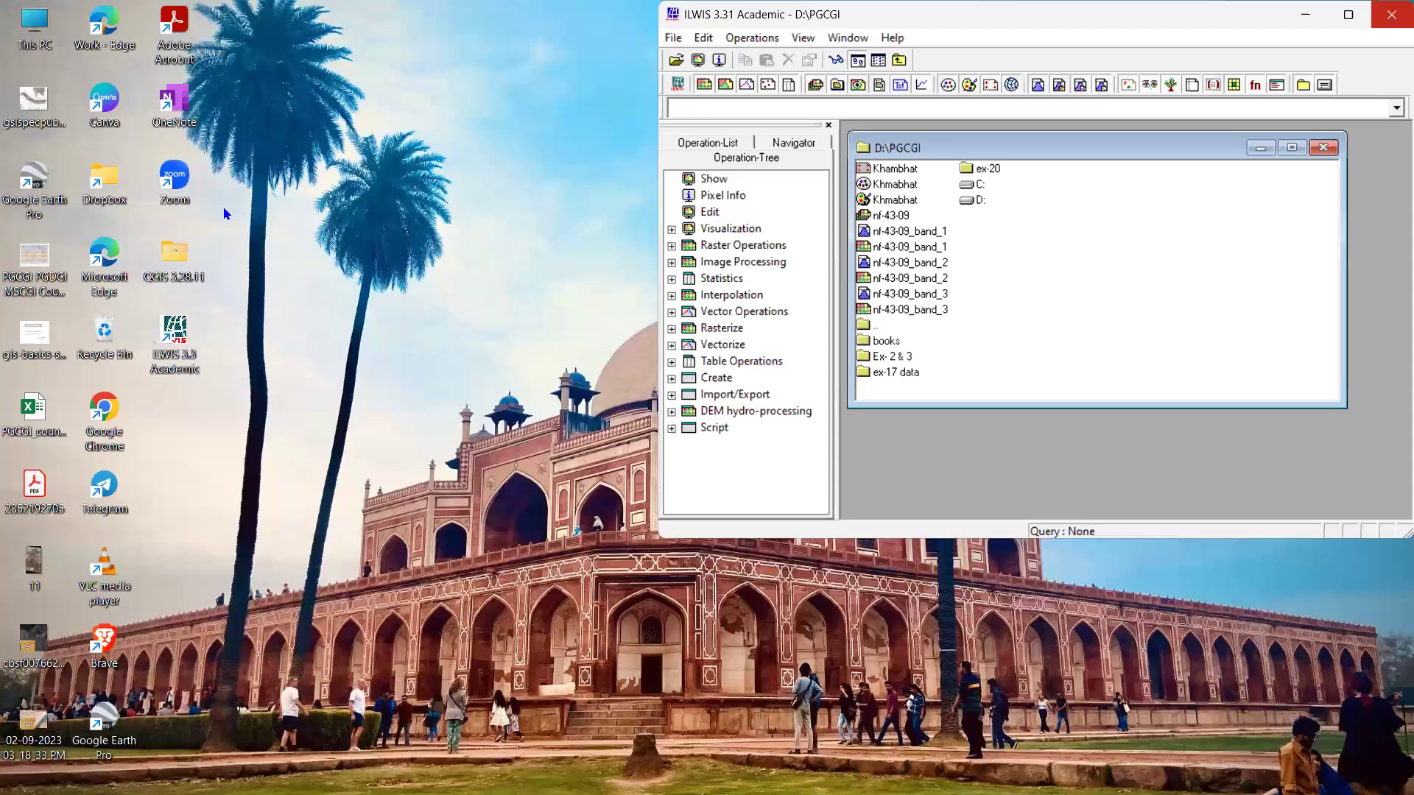
Open the Khmabhat representation and set the railway station point symbol's fill colour to YellowGreen
click(1349, 14)
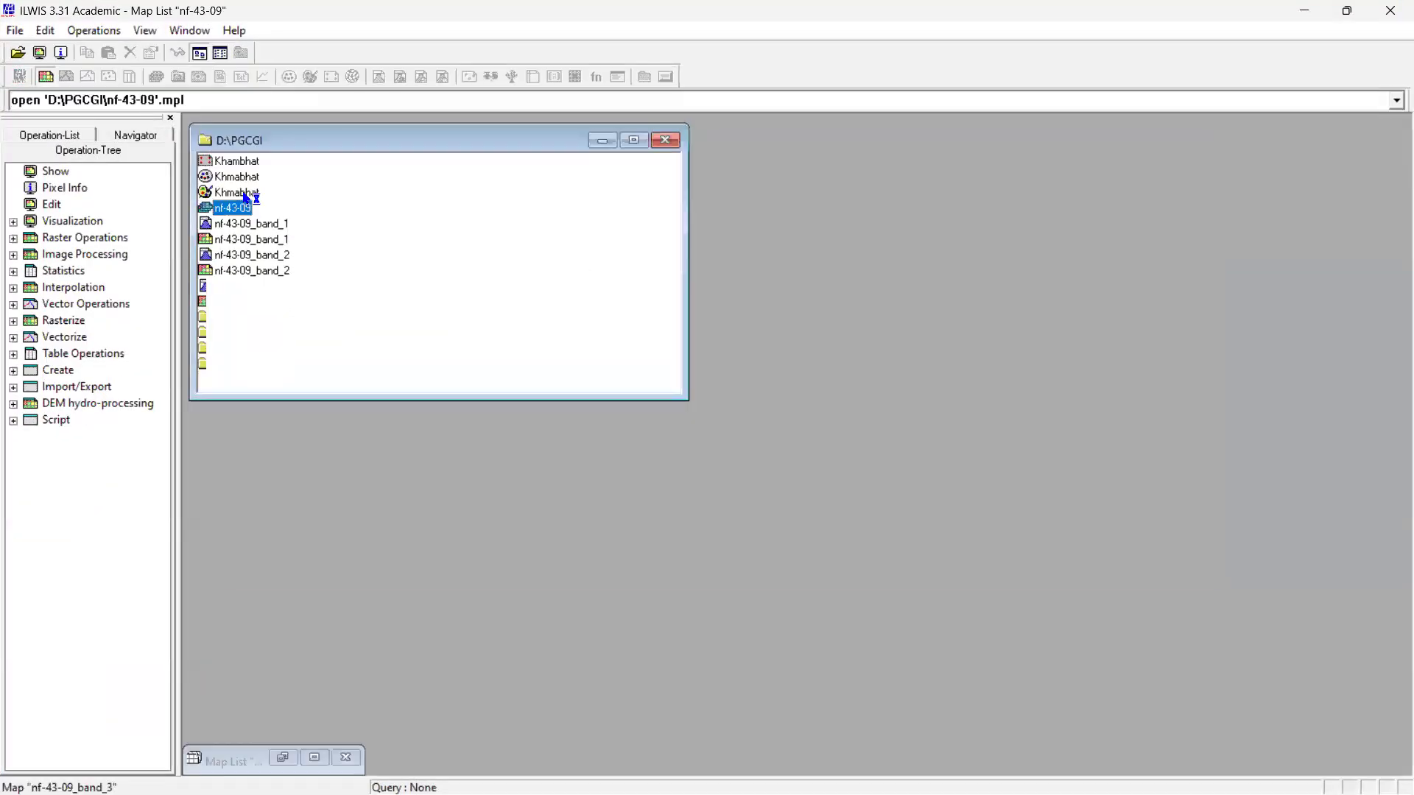
double_click(245, 194)
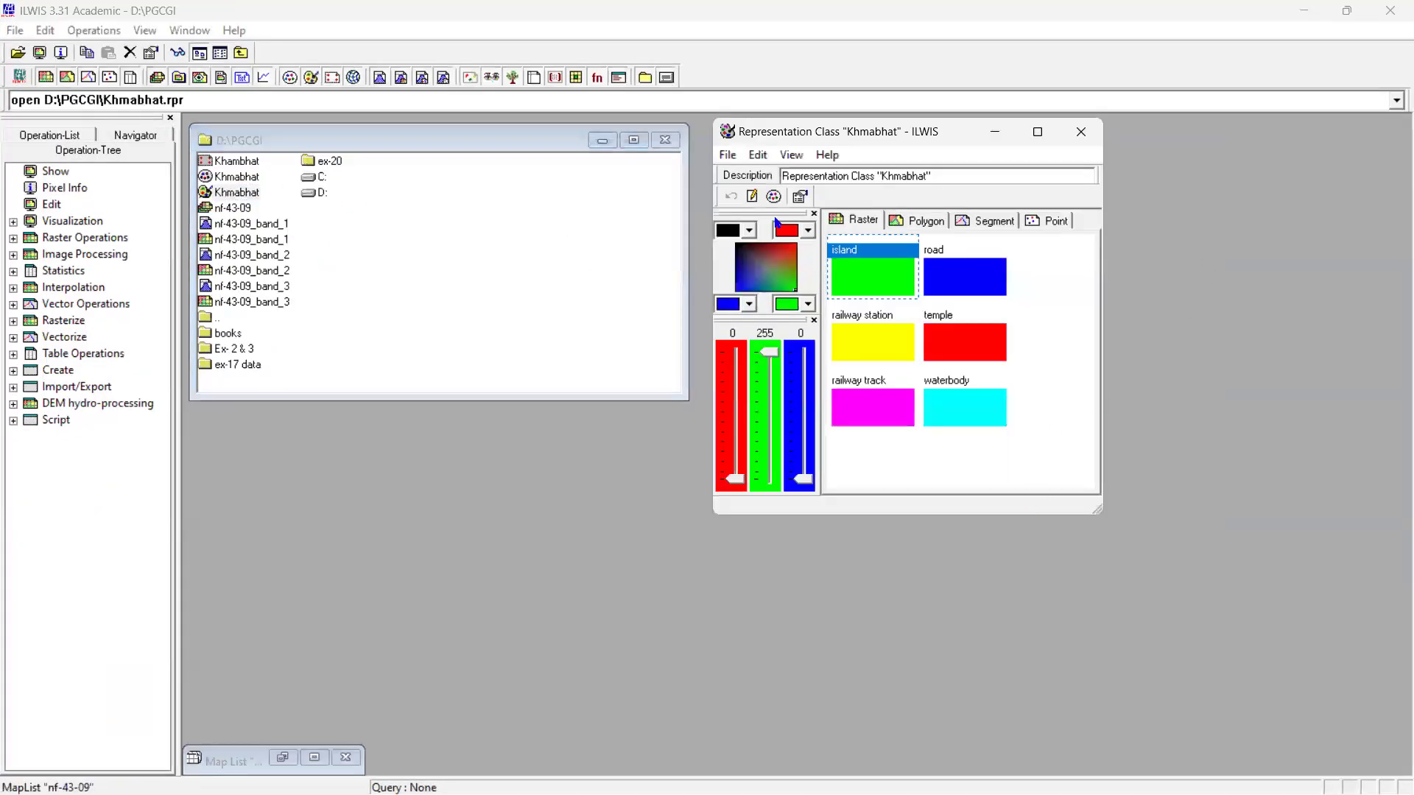
click(1046, 225)
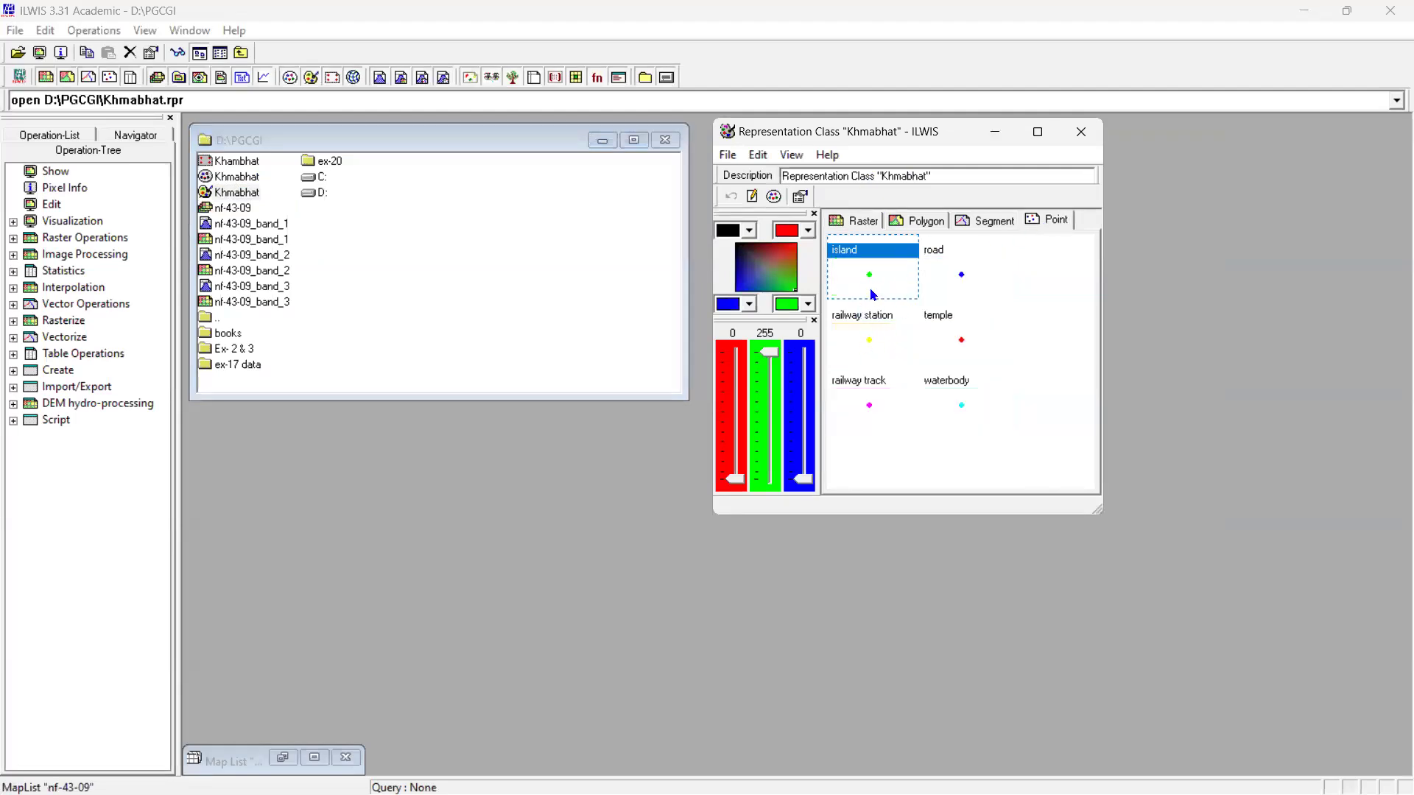
click(957, 342)
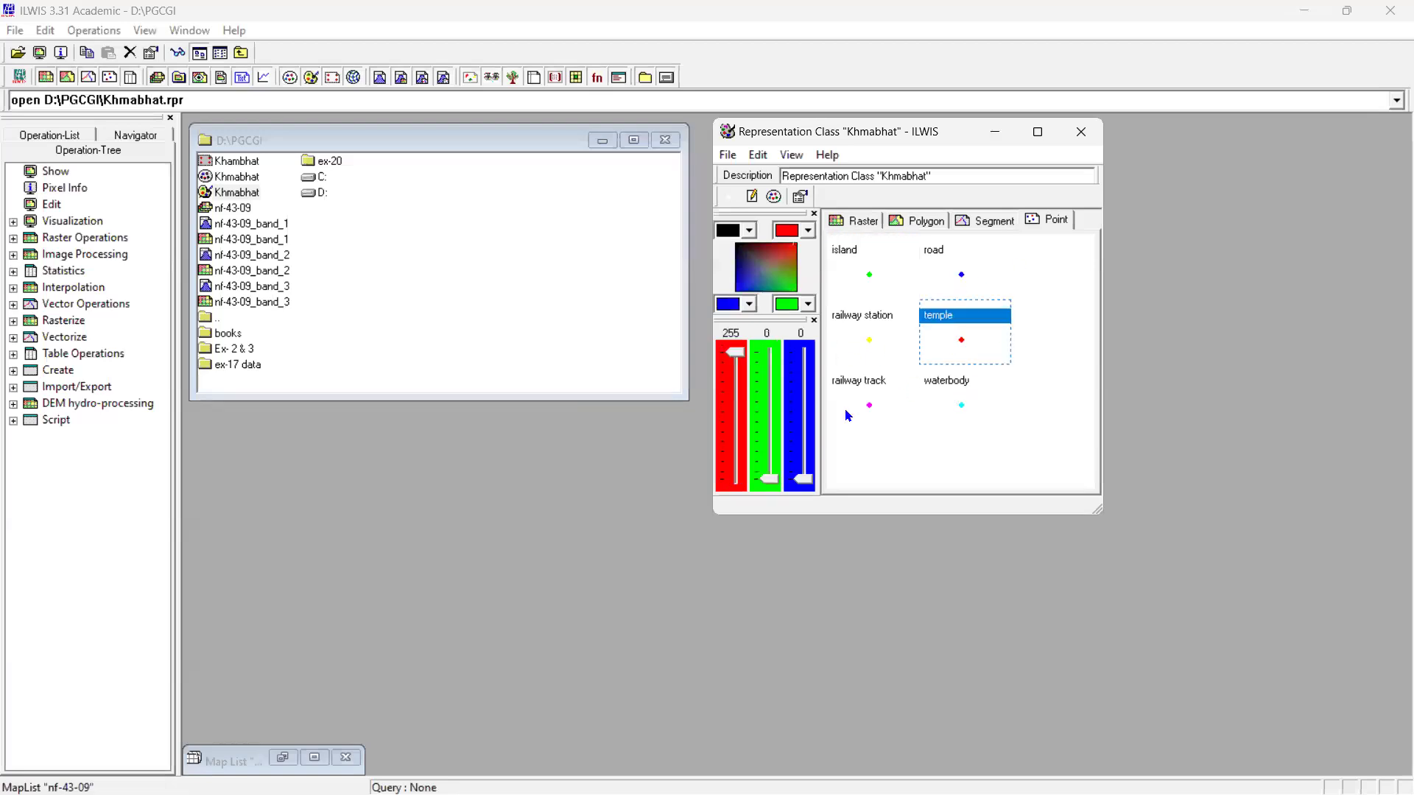
double_click(876, 344)
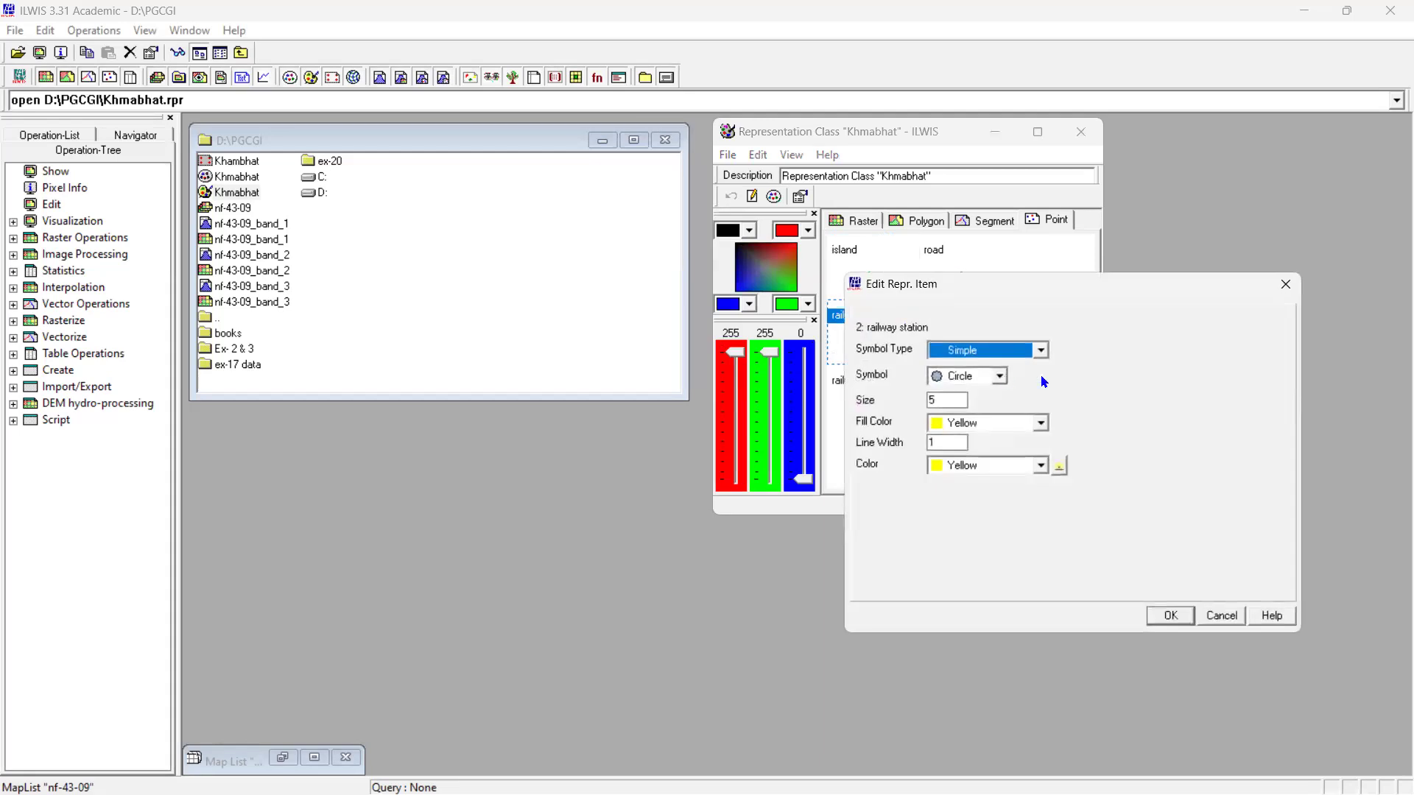
click(1041, 426)
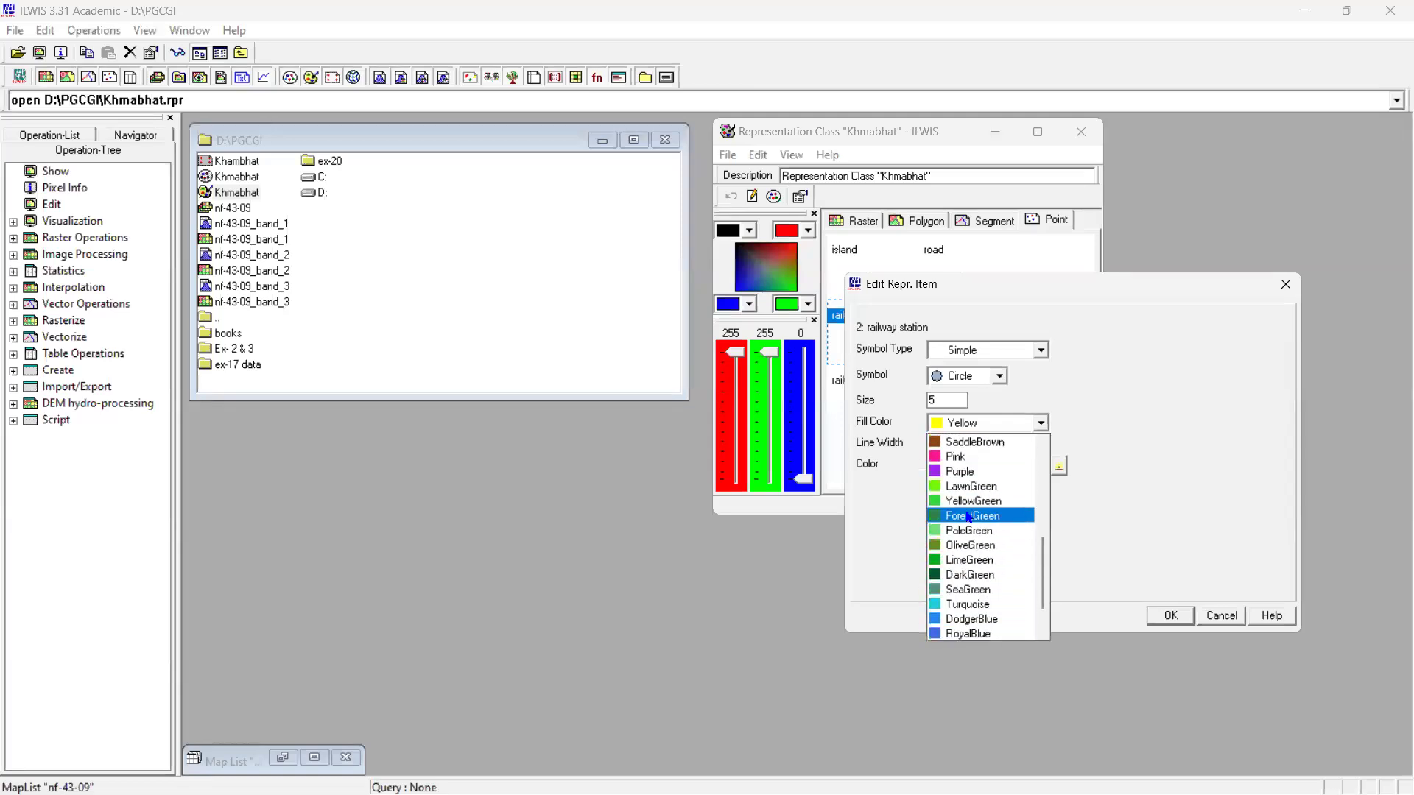
click(972, 501)
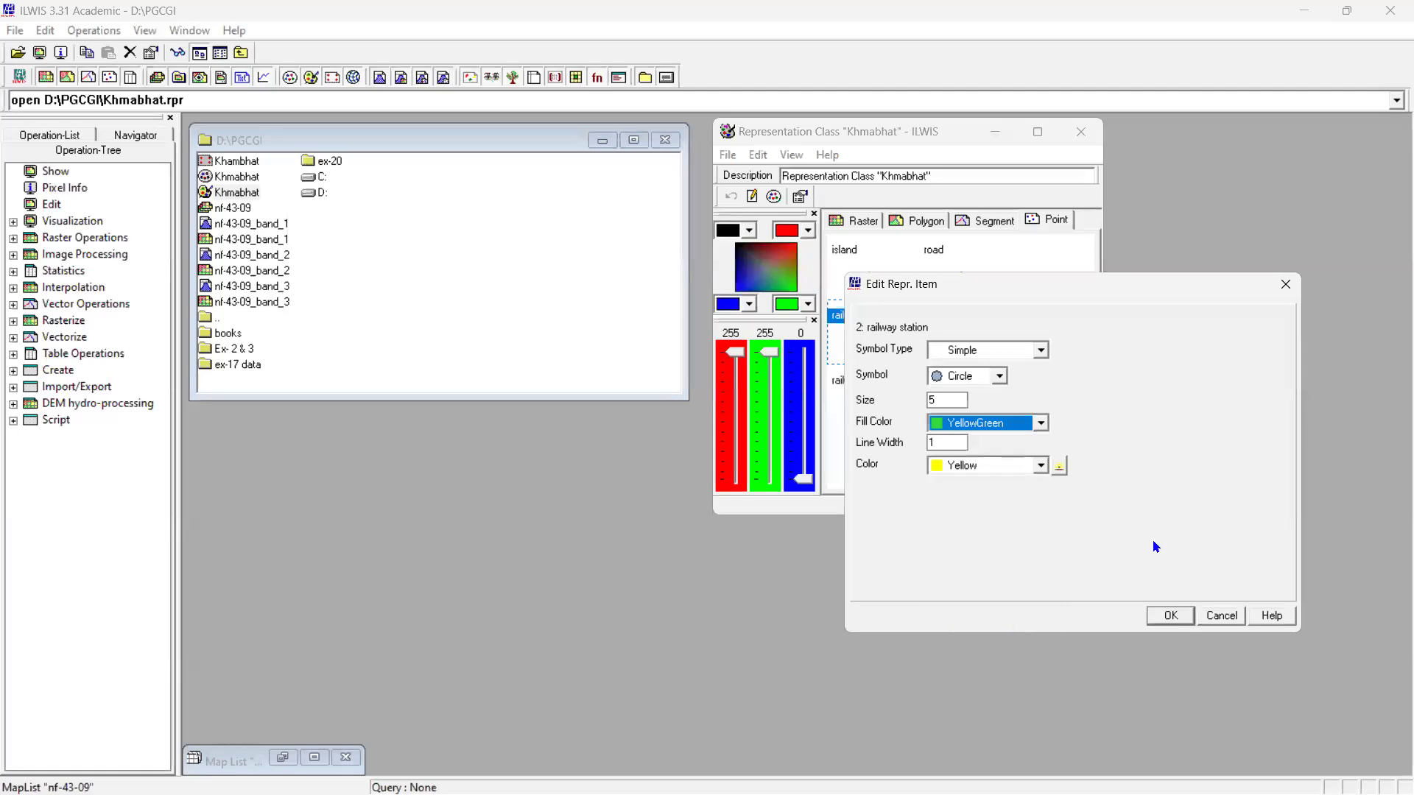
click(1171, 616)
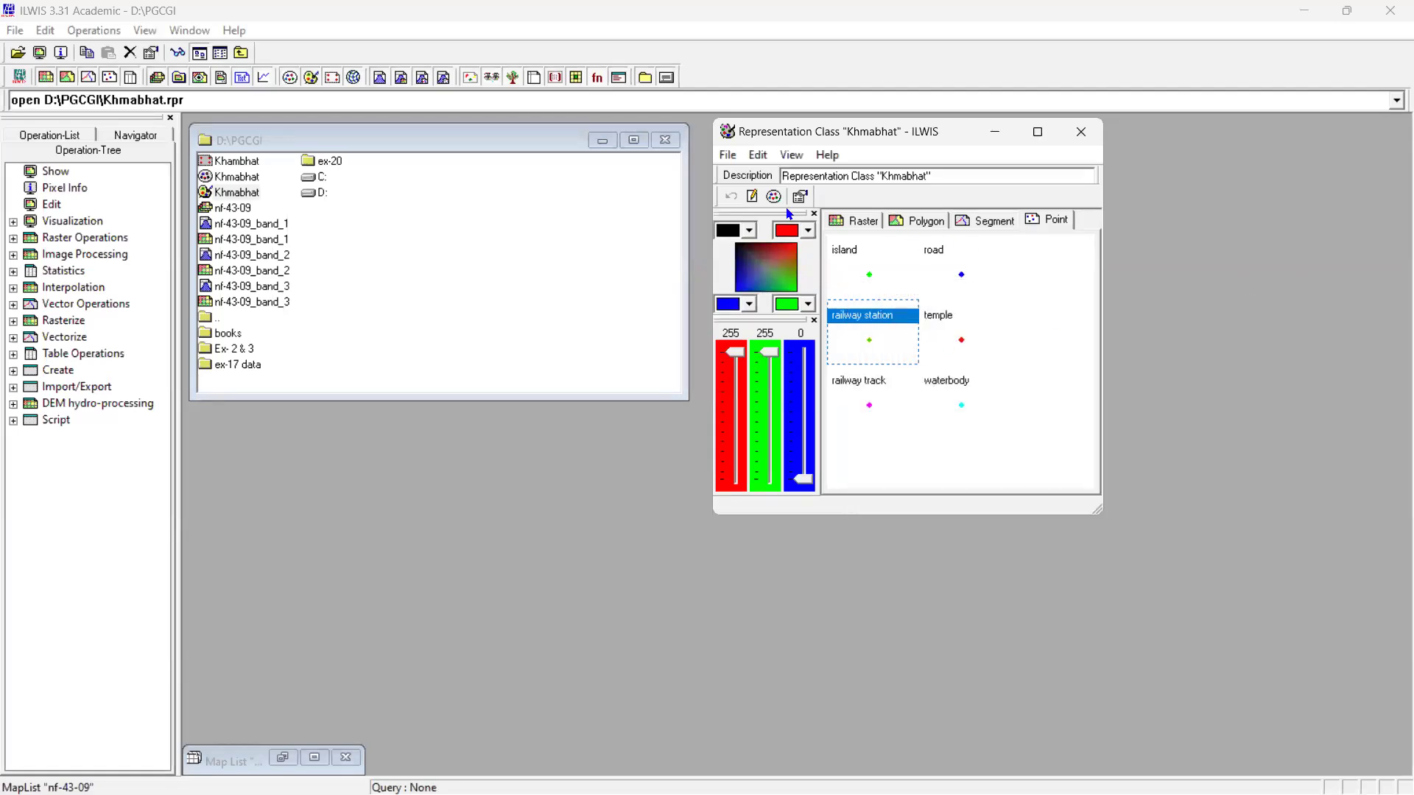
Set the road class's segment colour to Black in the Khmabhat representation
click(985, 223)
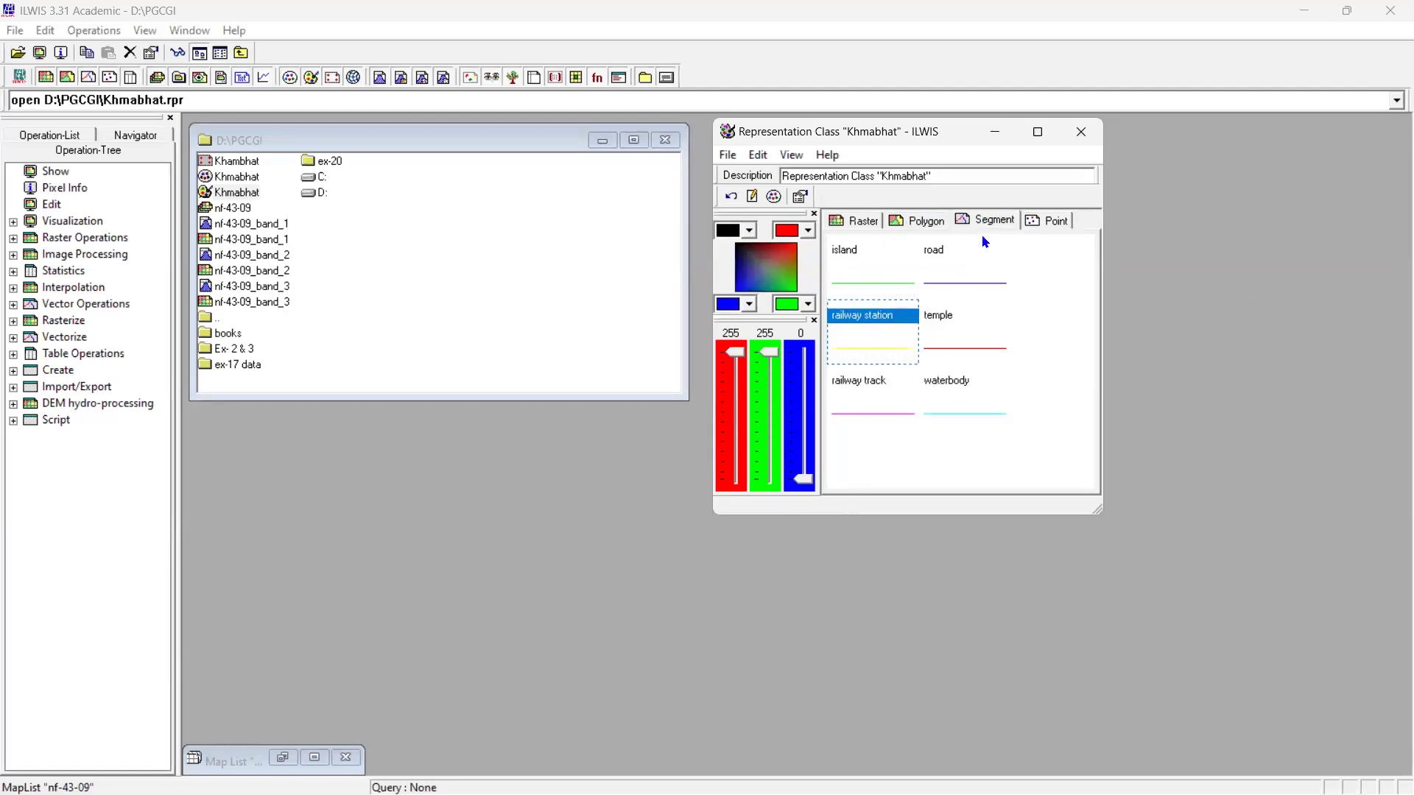
double_click(972, 282)
click(905, 336)
click(1009, 630)
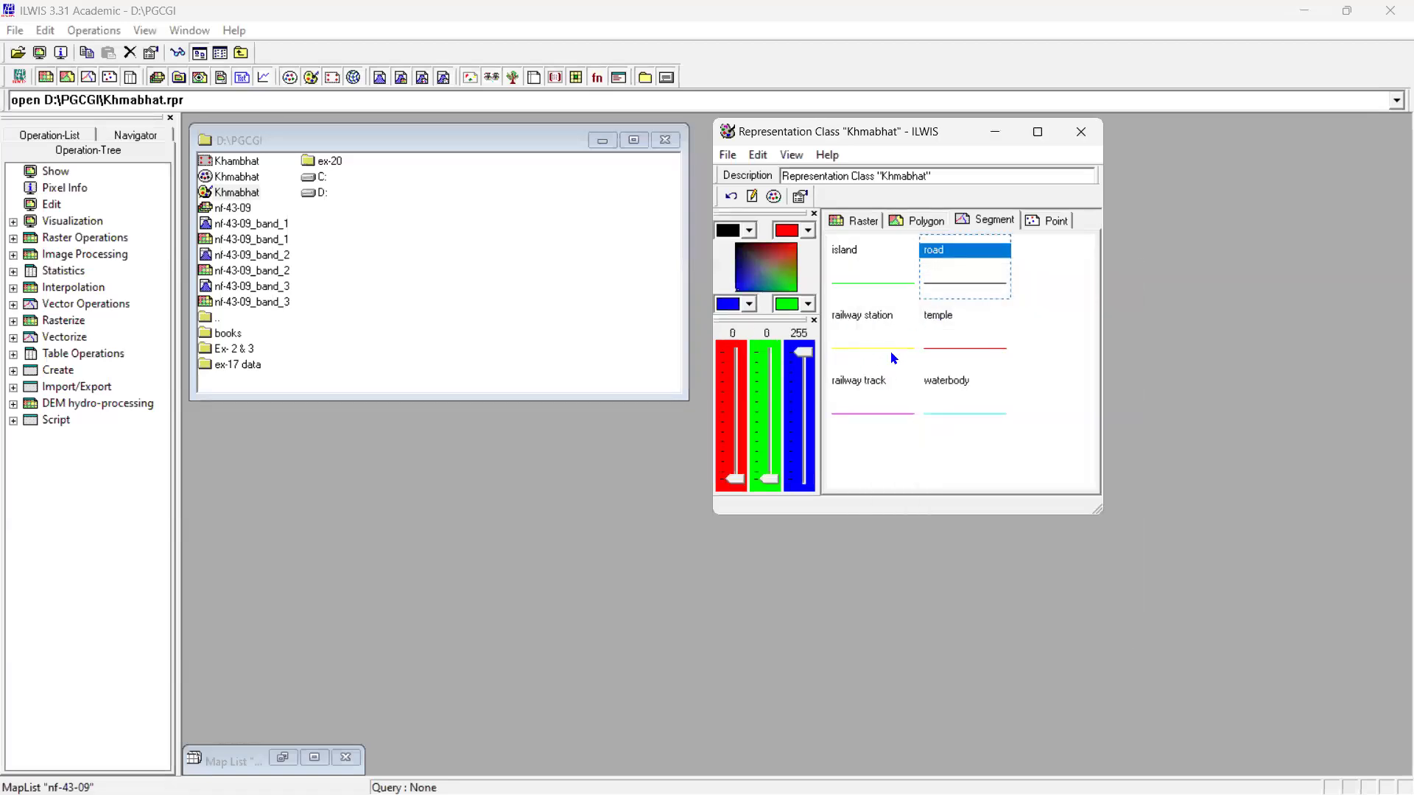
Set the railway track class's segment colour to DimGray
double_click(876, 405)
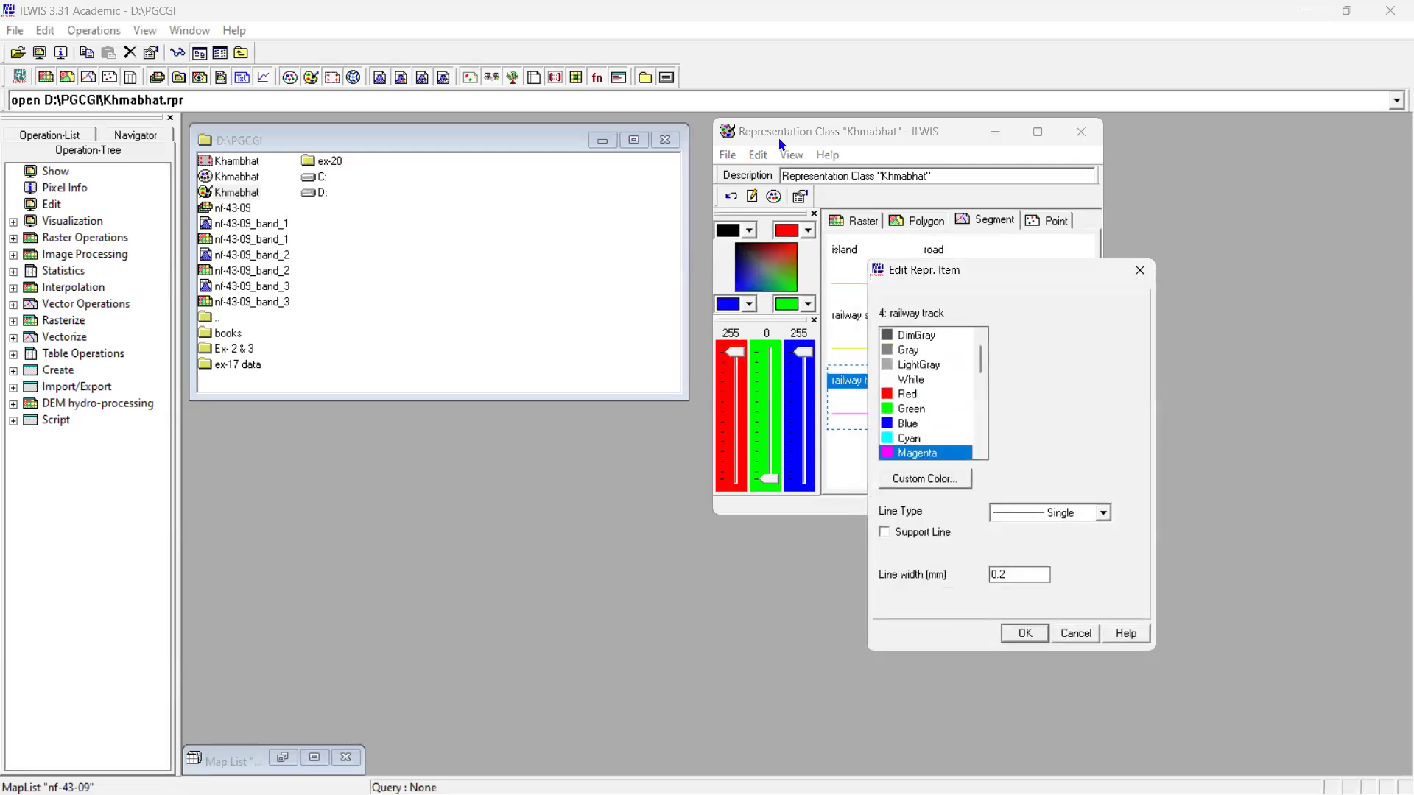
scroll(923, 424, down, 1)
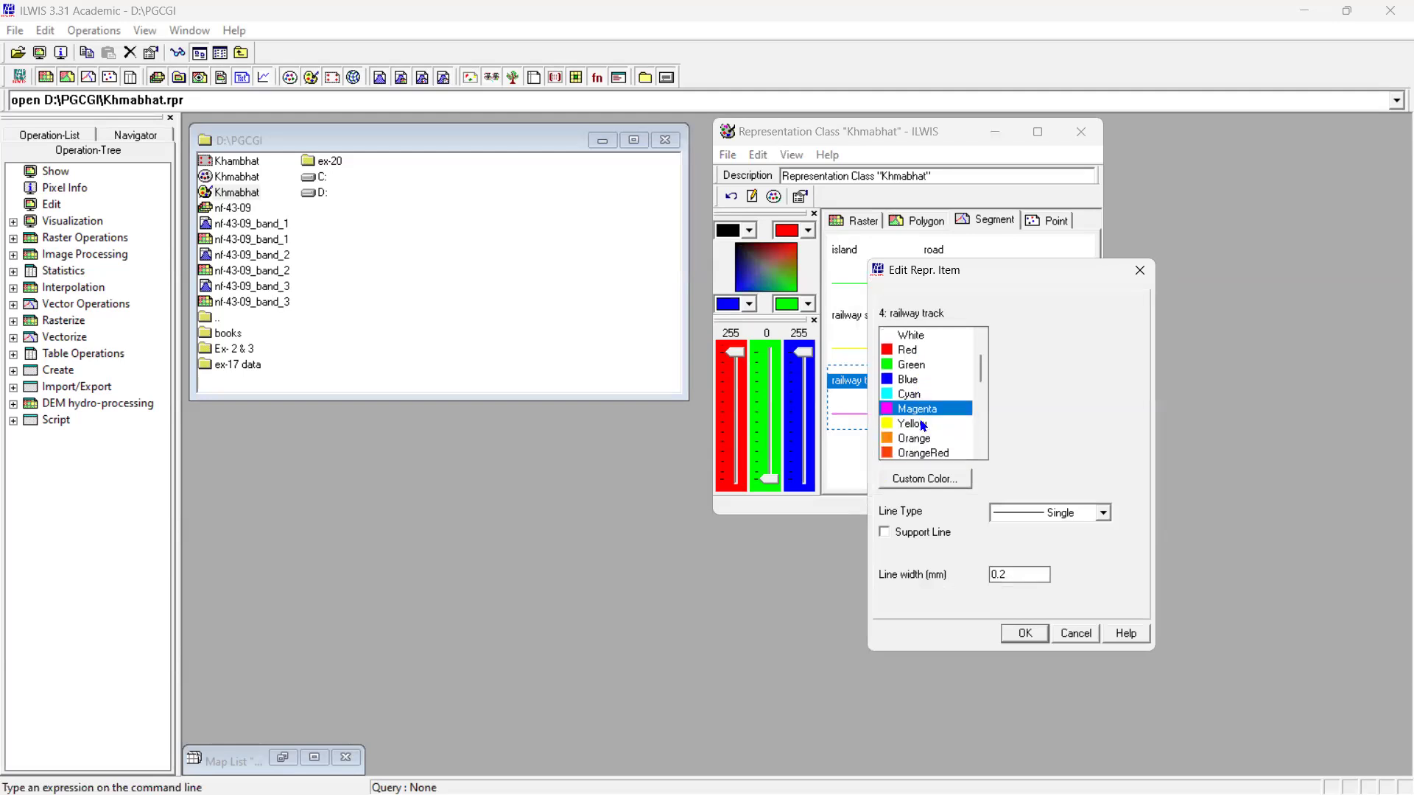
scroll(935, 420, down, 1)
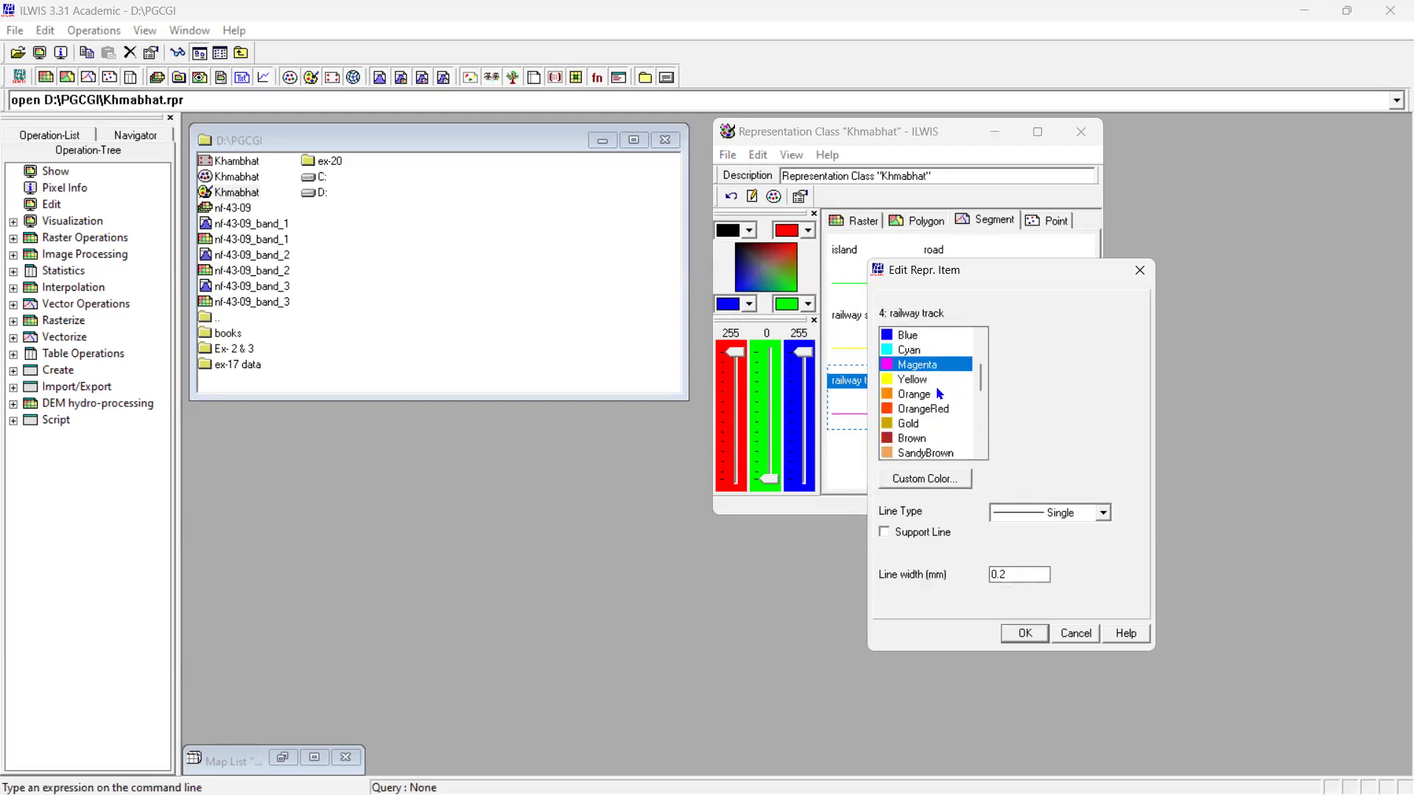
scroll(922, 386, up, 2)
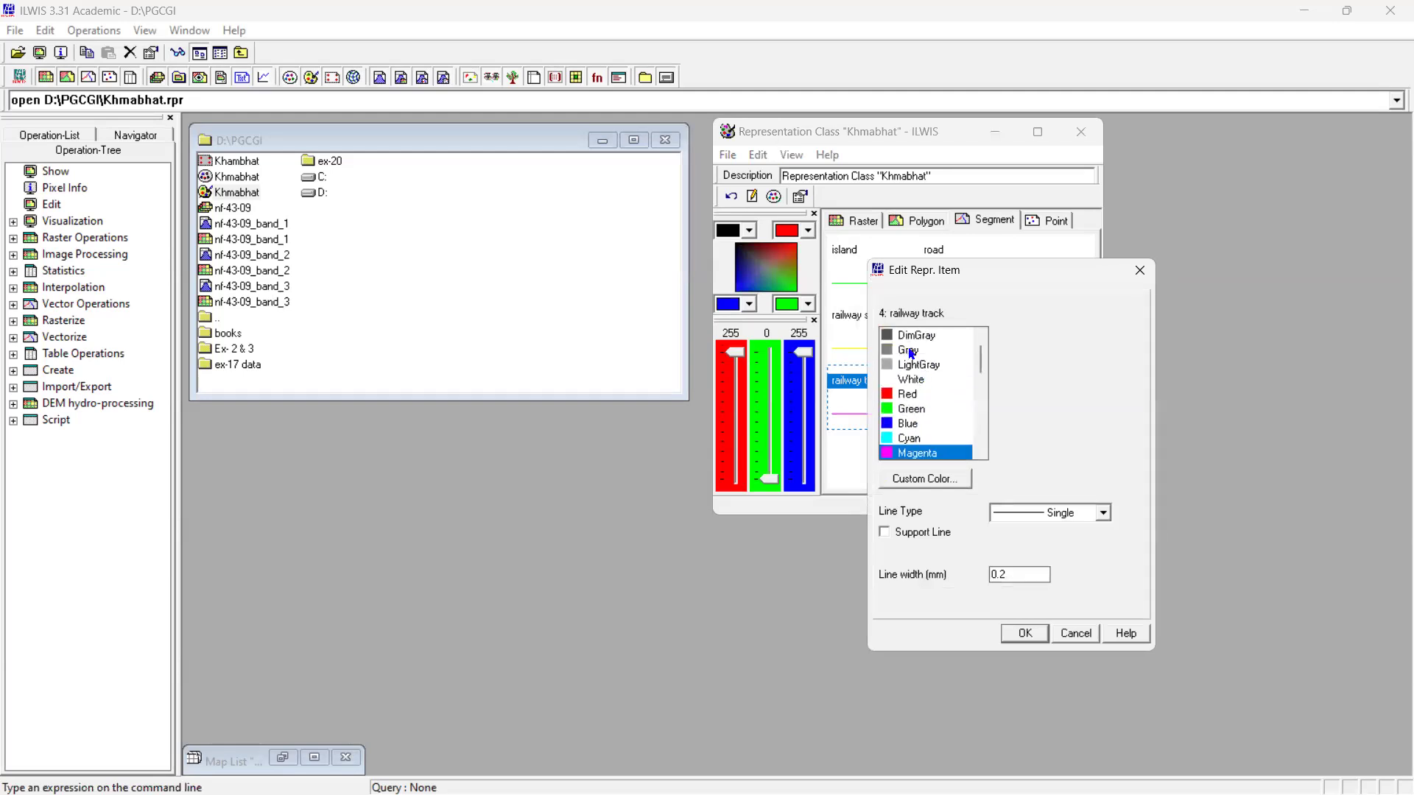
click(909, 354)
click(939, 340)
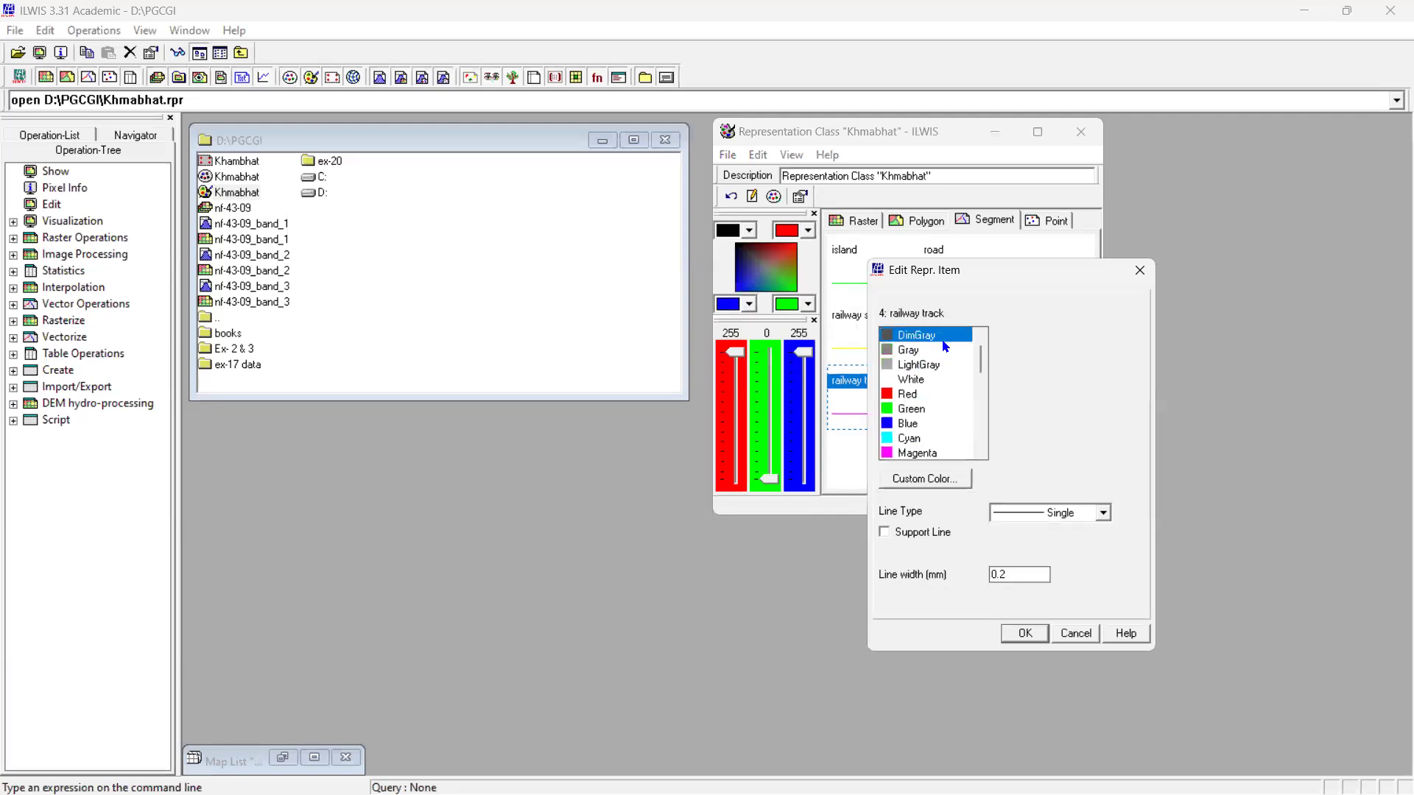
click(1035, 635)
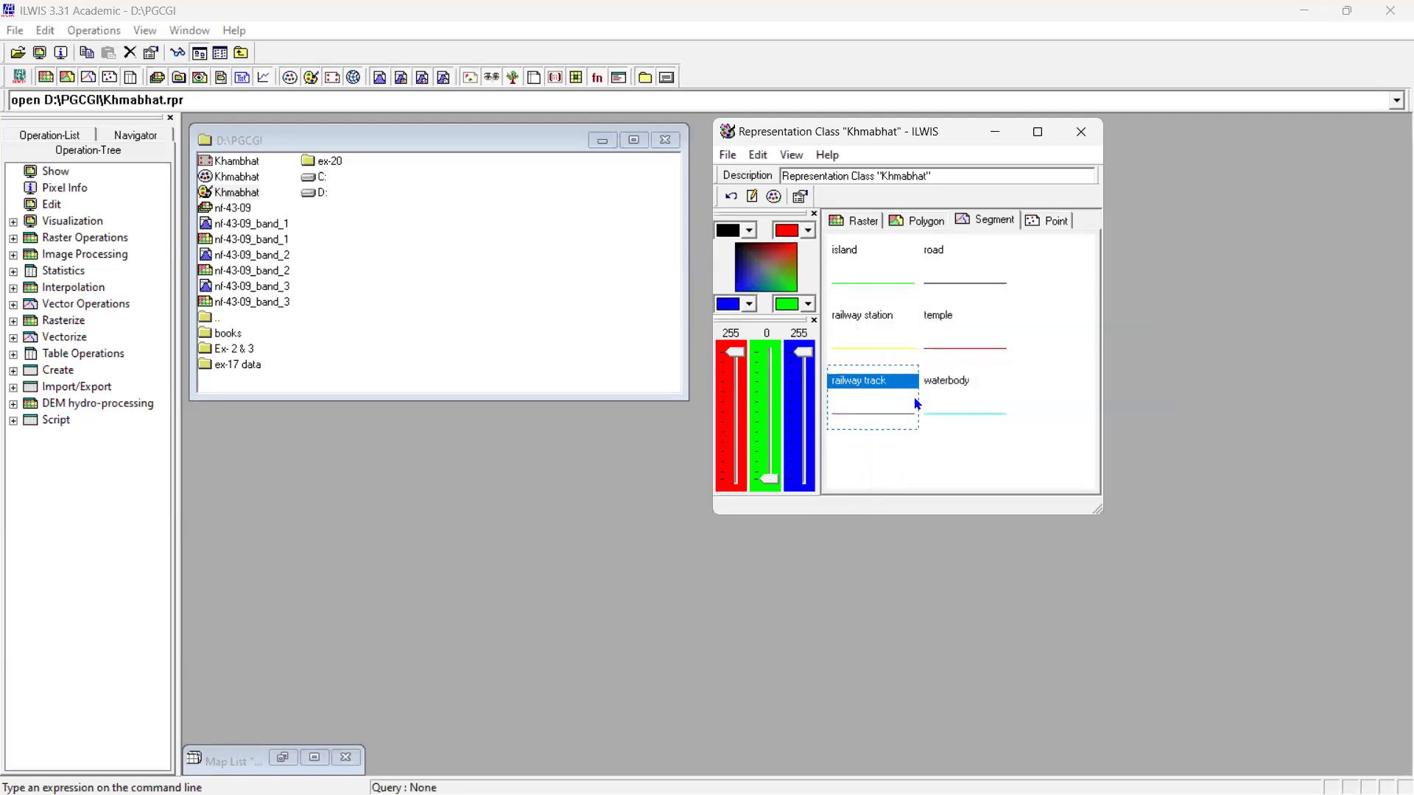
Set the island class's polygon colour to Brown, keeping the solid fill
click(869, 222)
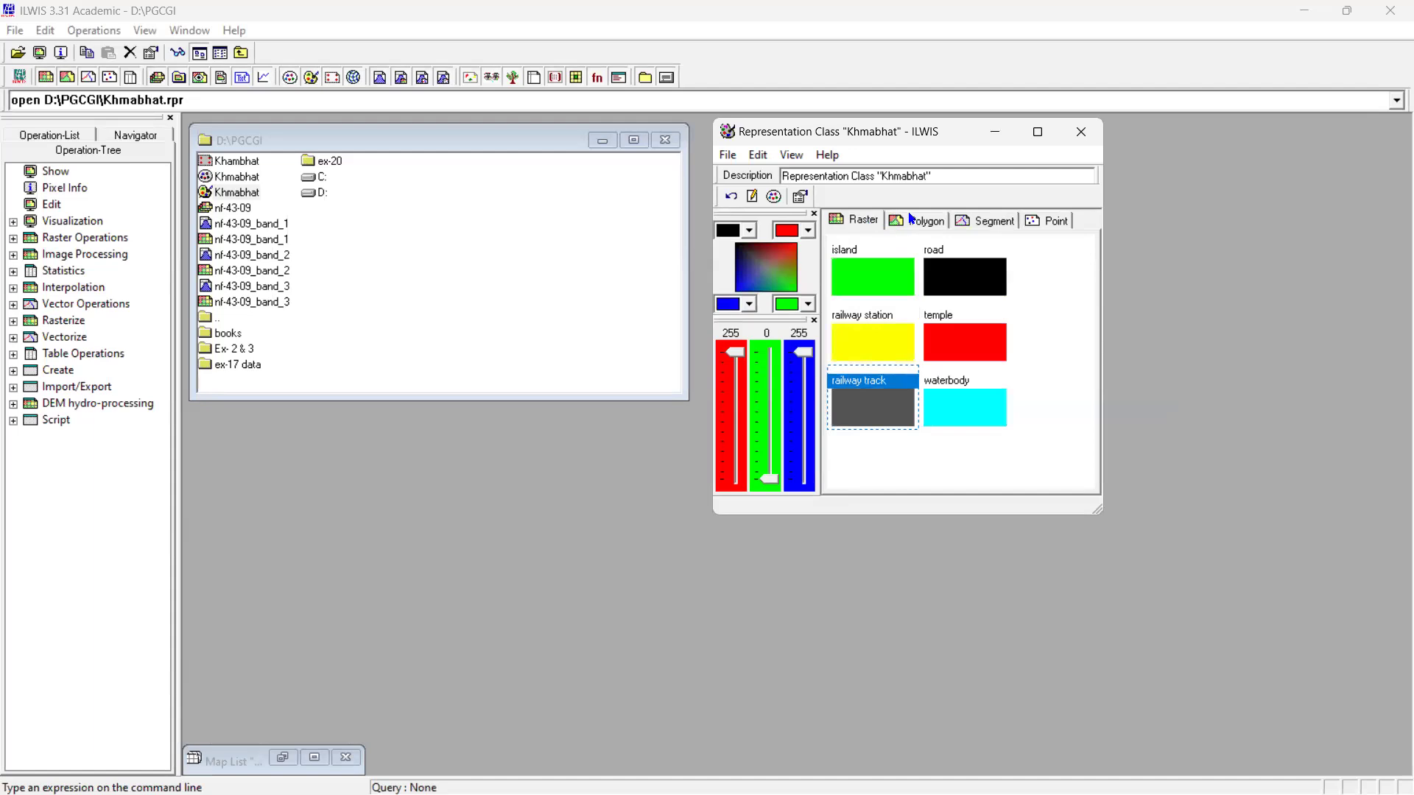
click(913, 220)
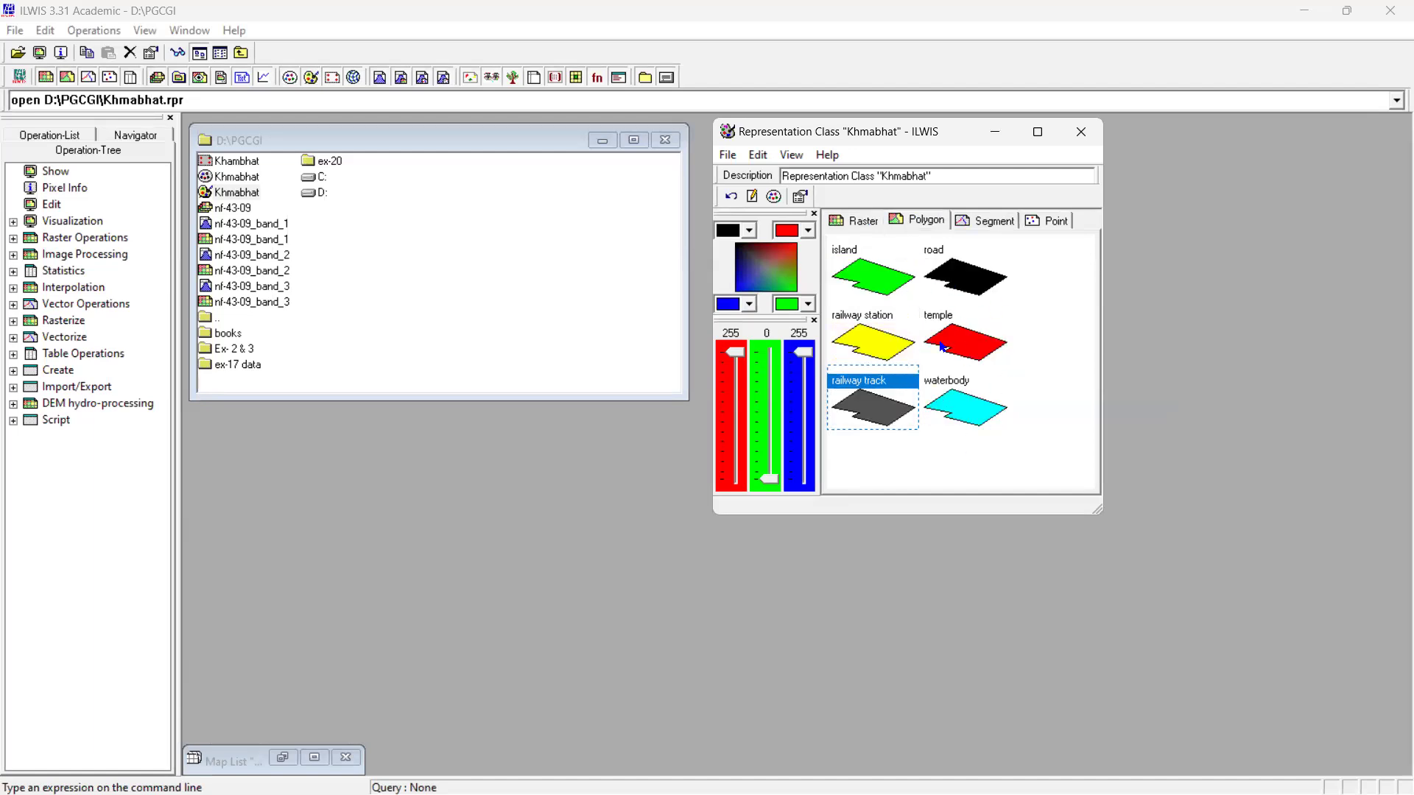
double_click(883, 274)
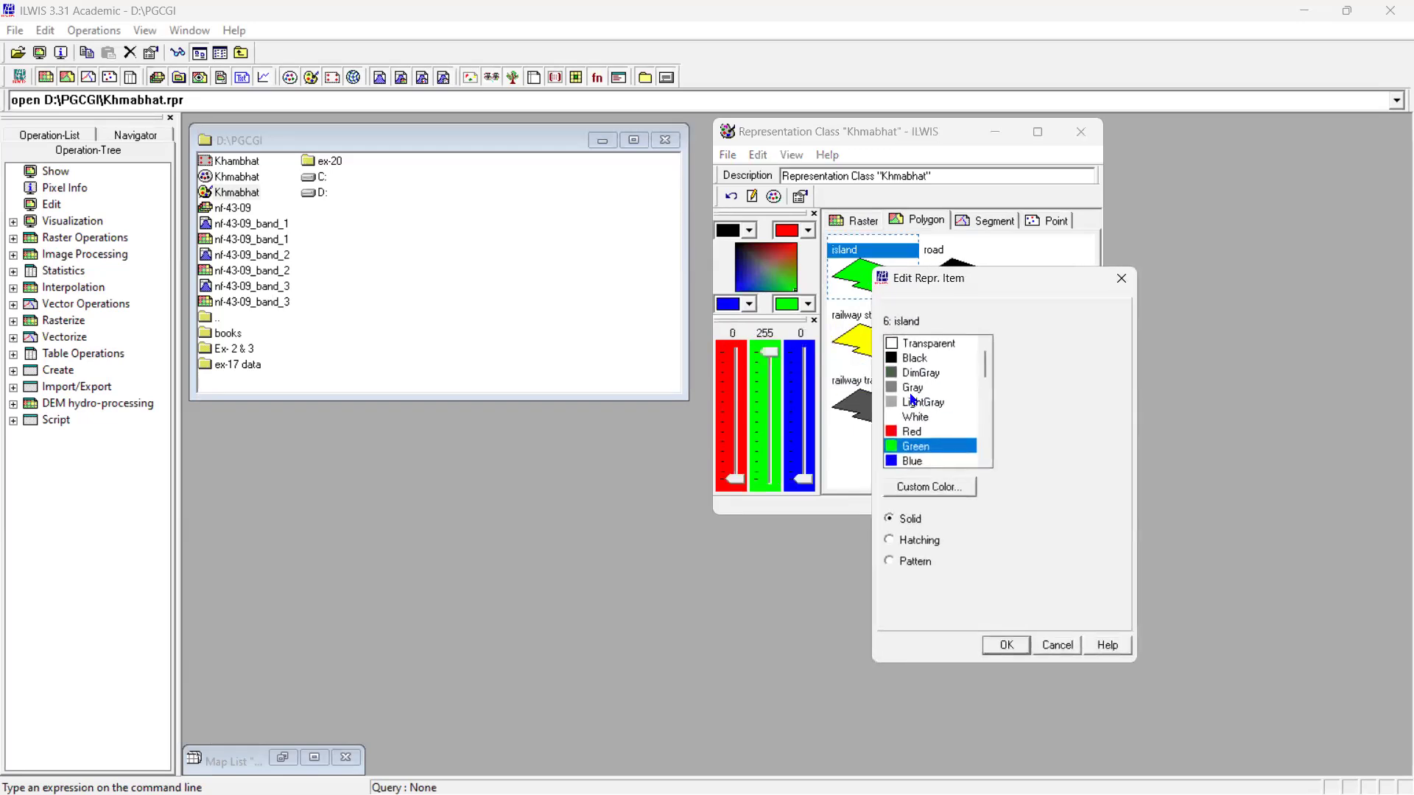
scroll(934, 438, down, 2)
scroll(936, 434, down, 3)
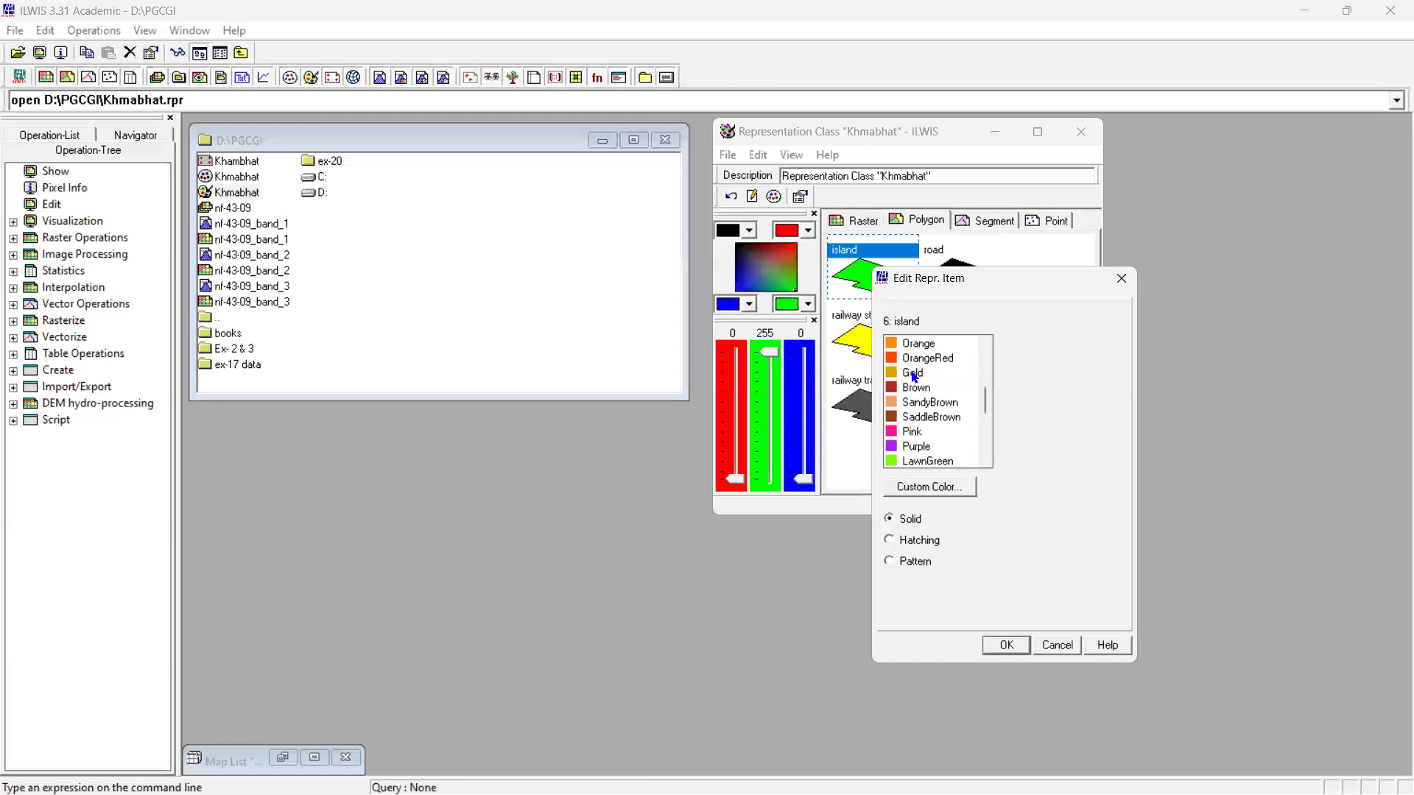
click(908, 389)
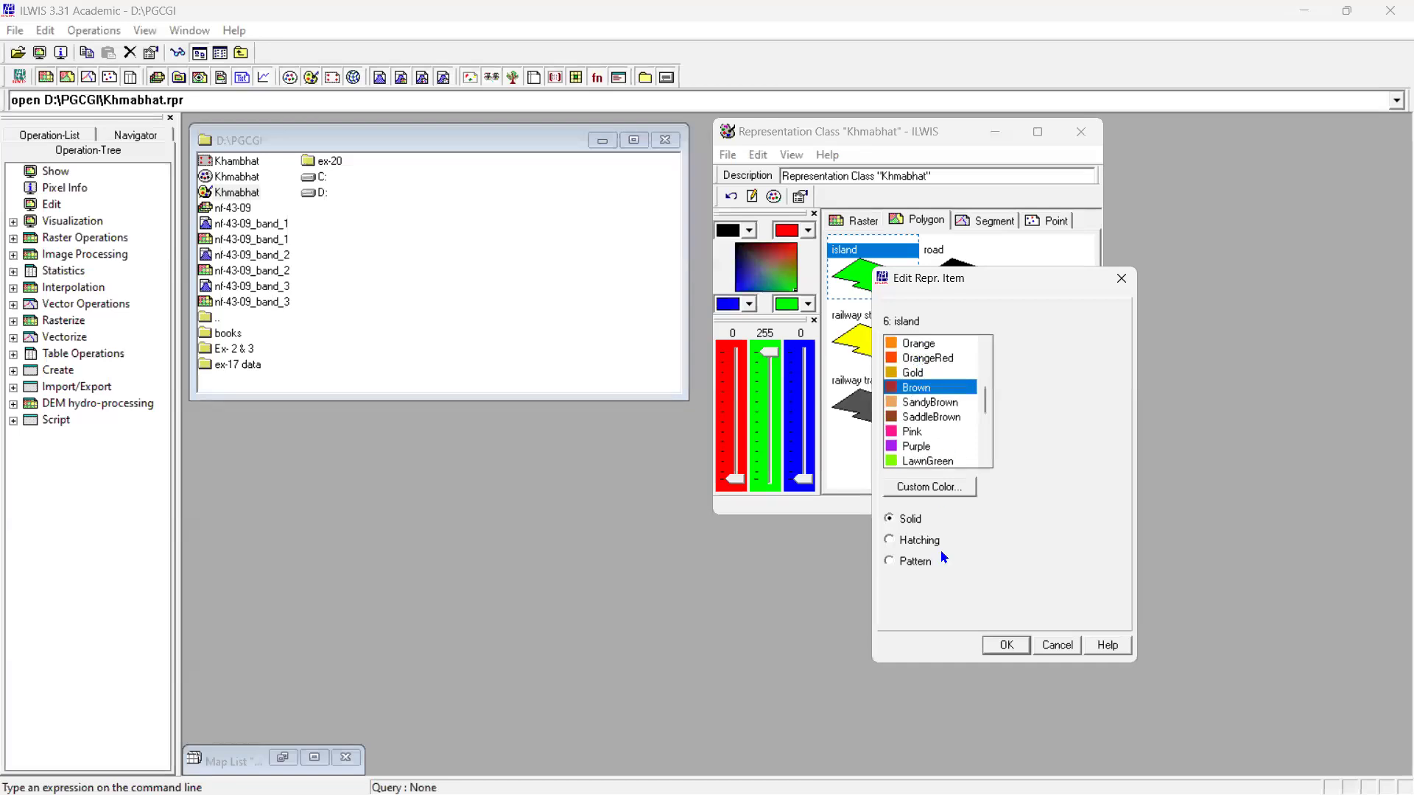
click(1006, 646)
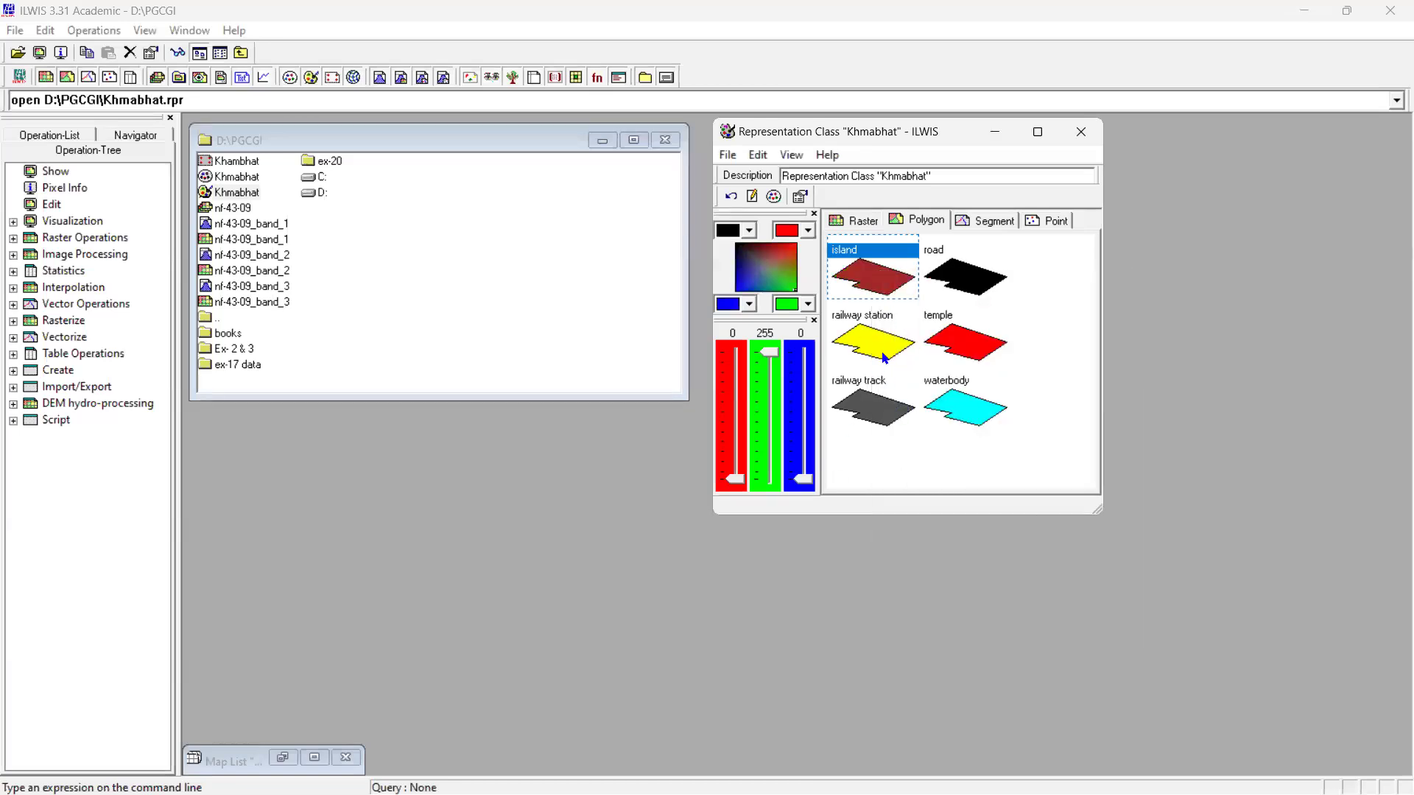
Set the waterbody class's polygon colour to Blue, keeping the solid fill
double_click(971, 407)
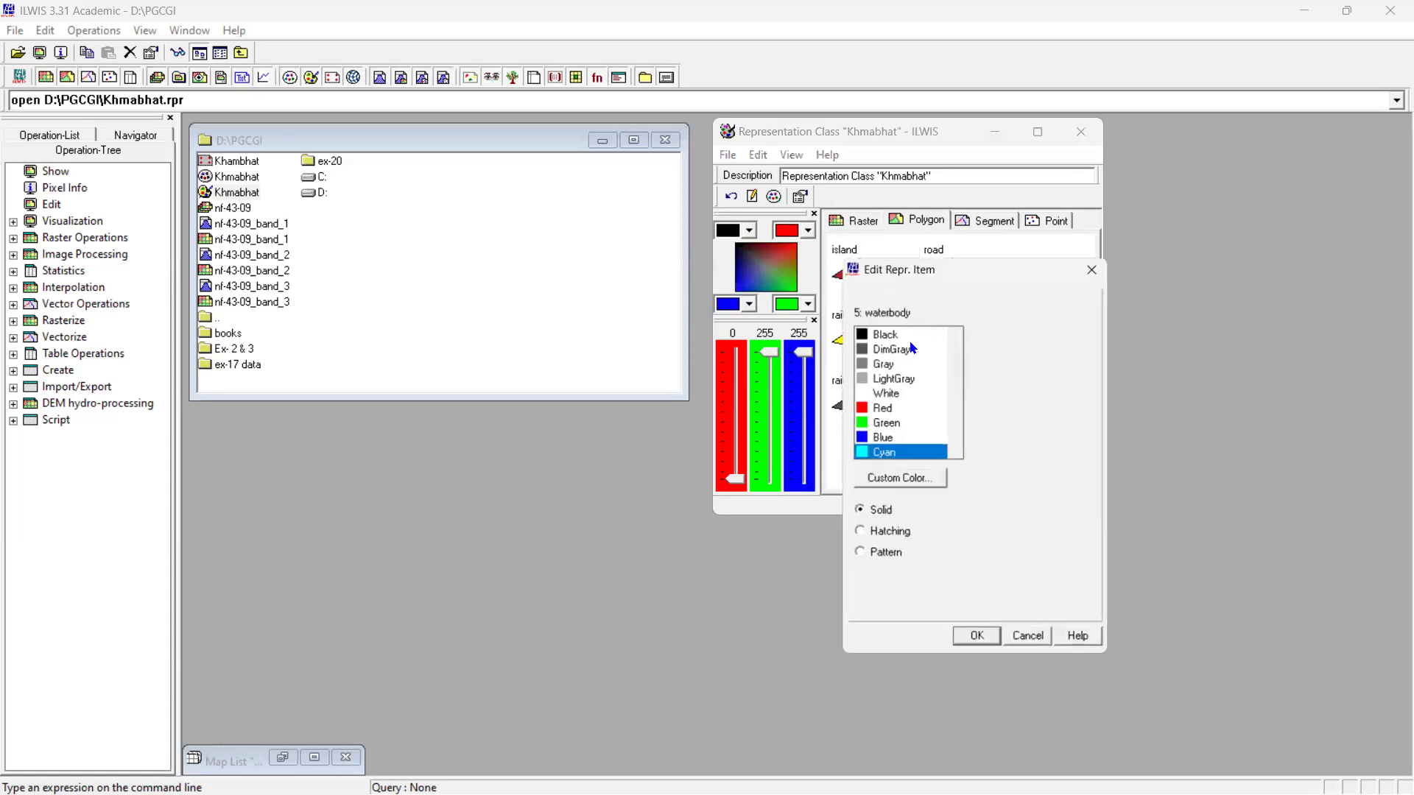
click(886, 439)
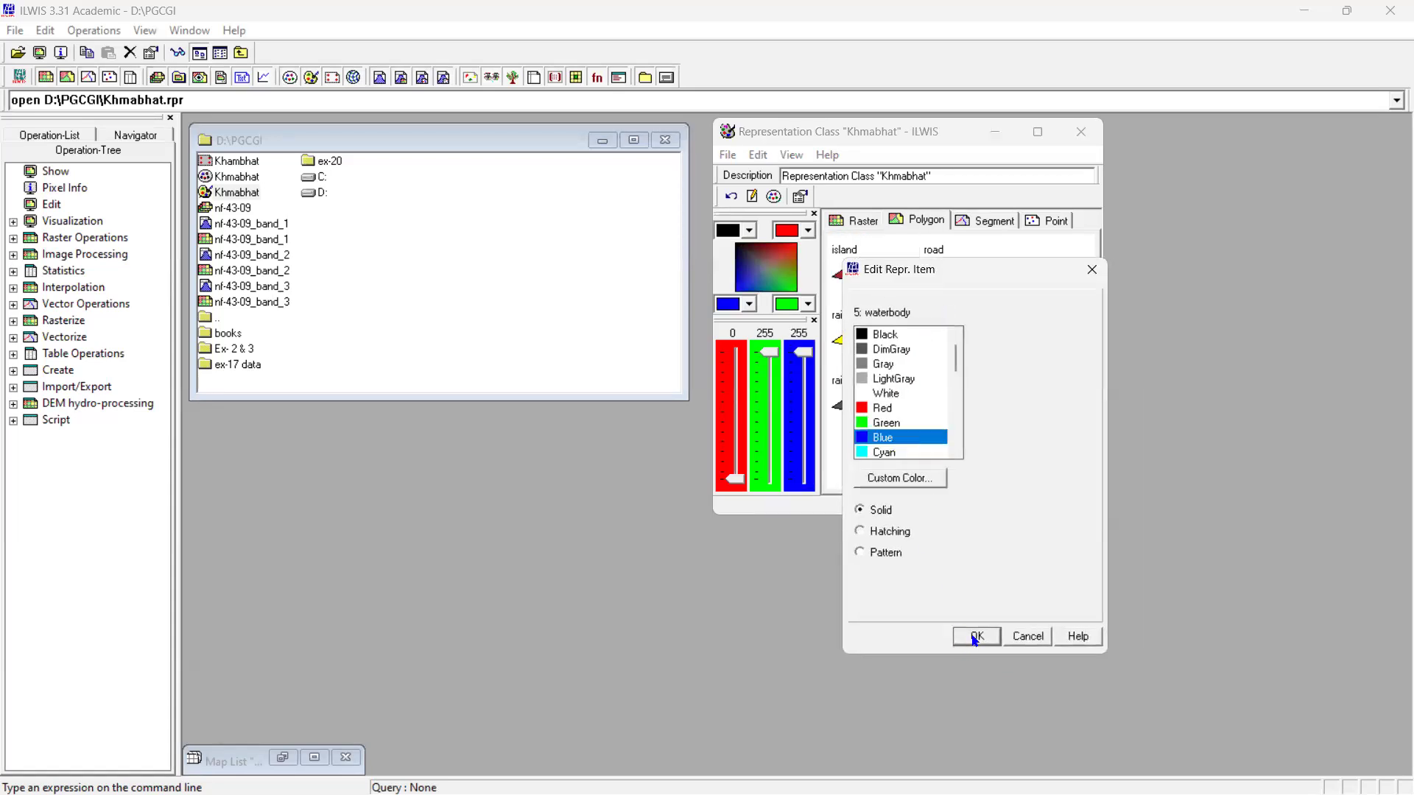
click(976, 638)
Check the class list in the linked Khmabhat domain, and close both the domain and the representation
click(728, 155)
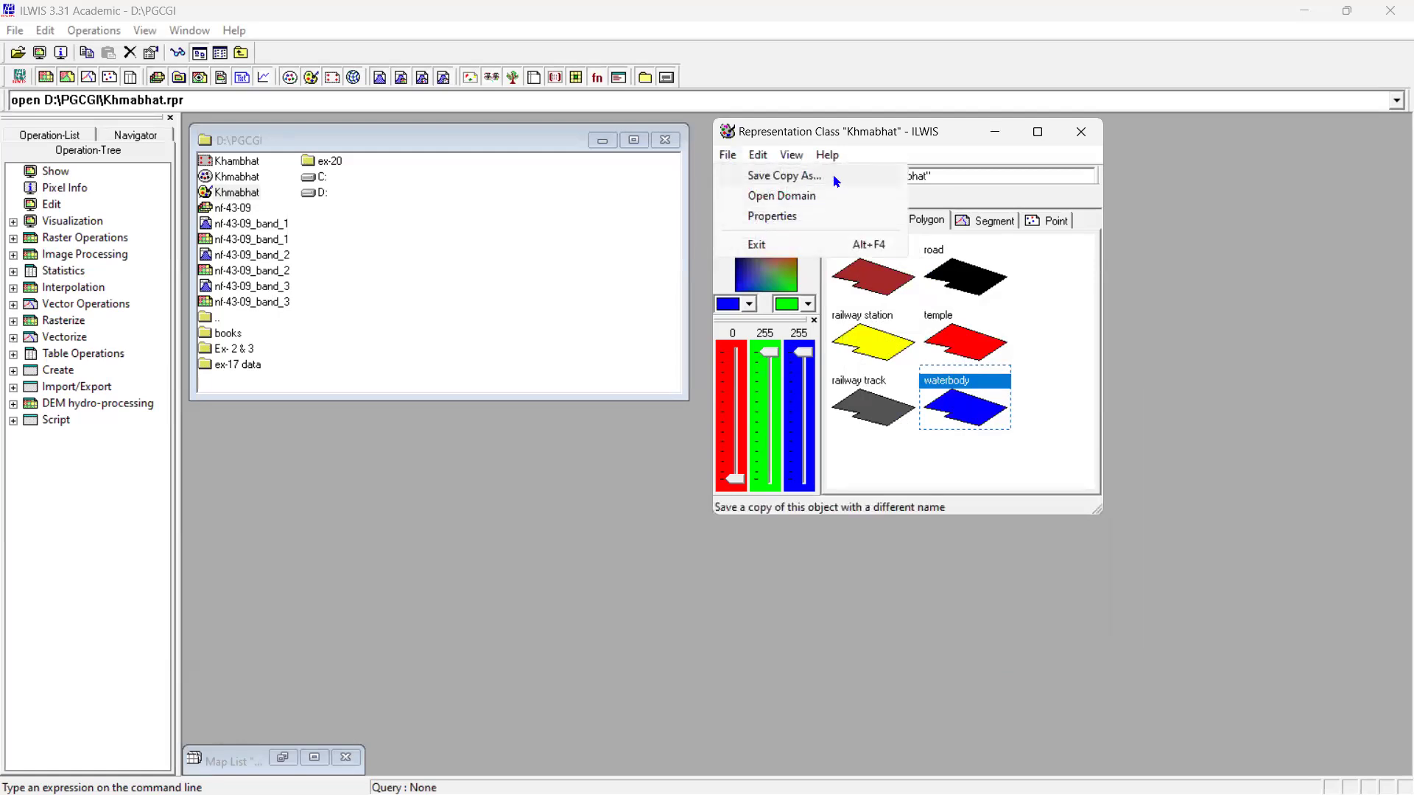
click(782, 196)
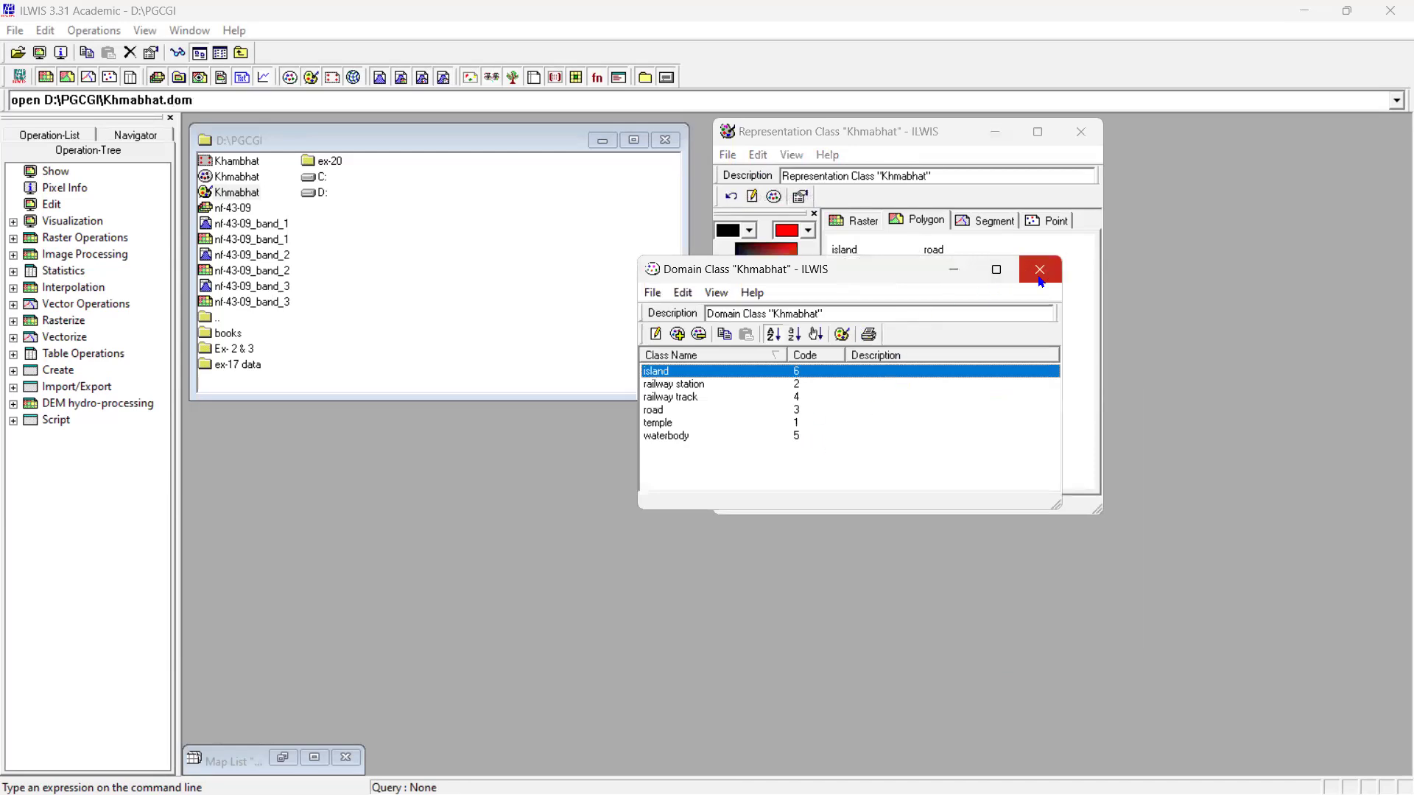
click(1040, 270)
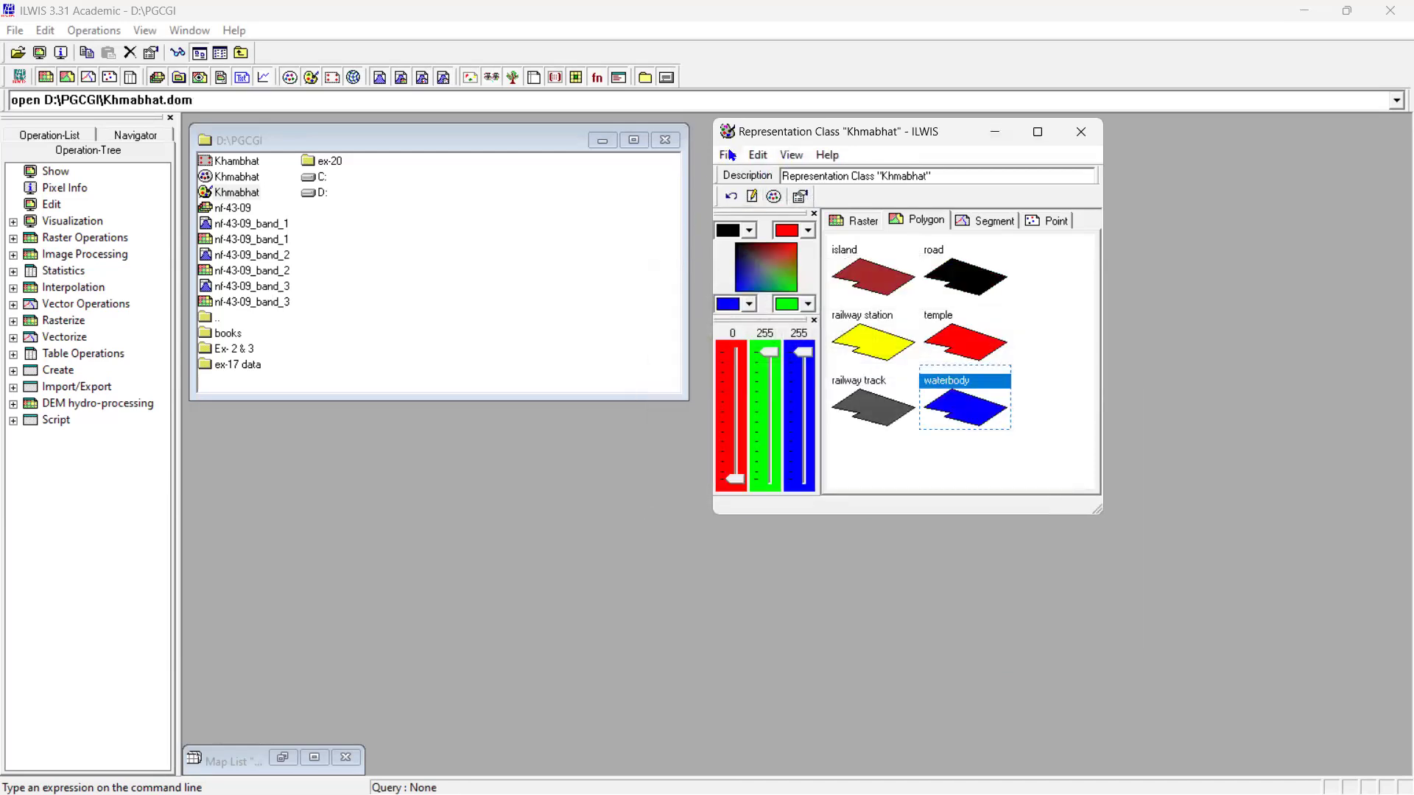
click(729, 154)
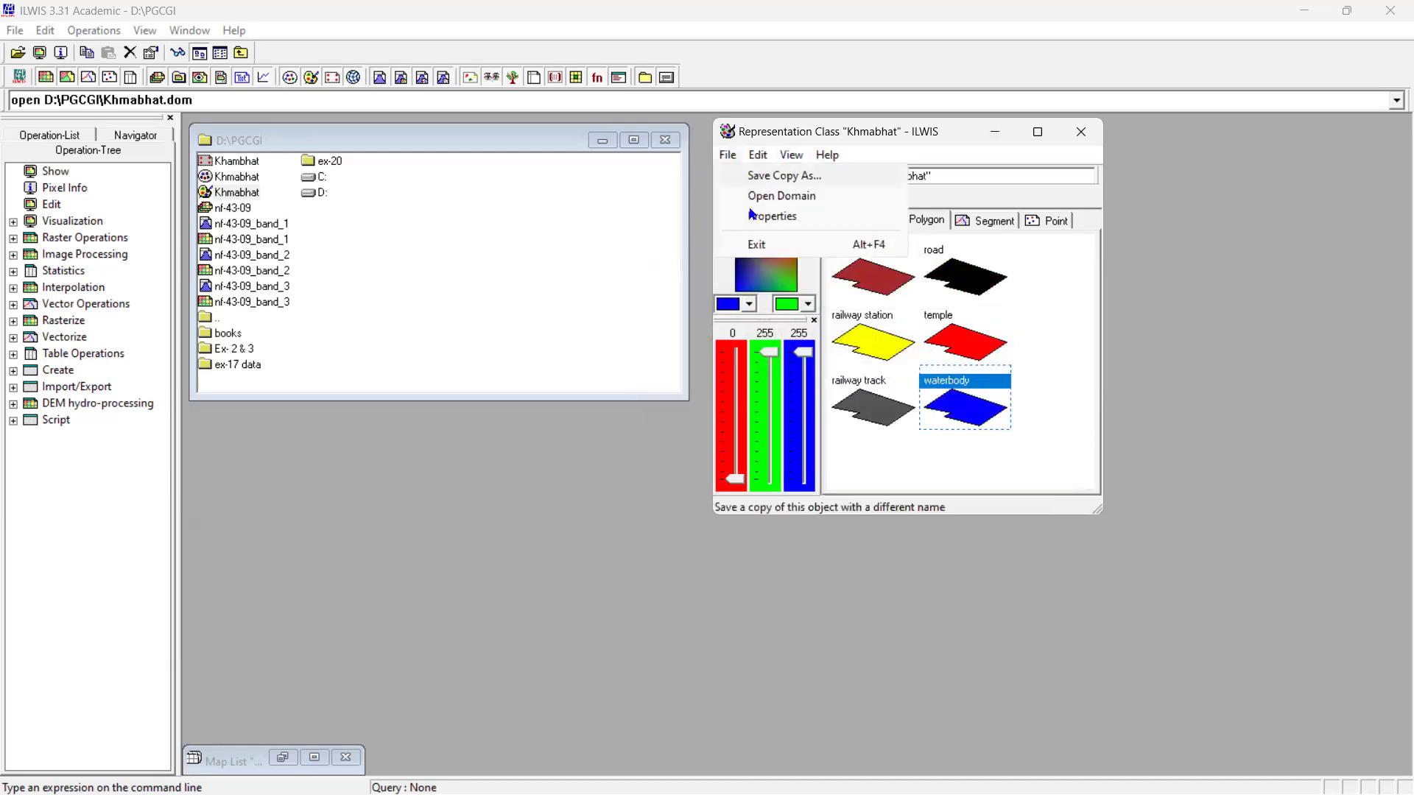
click(778, 246)
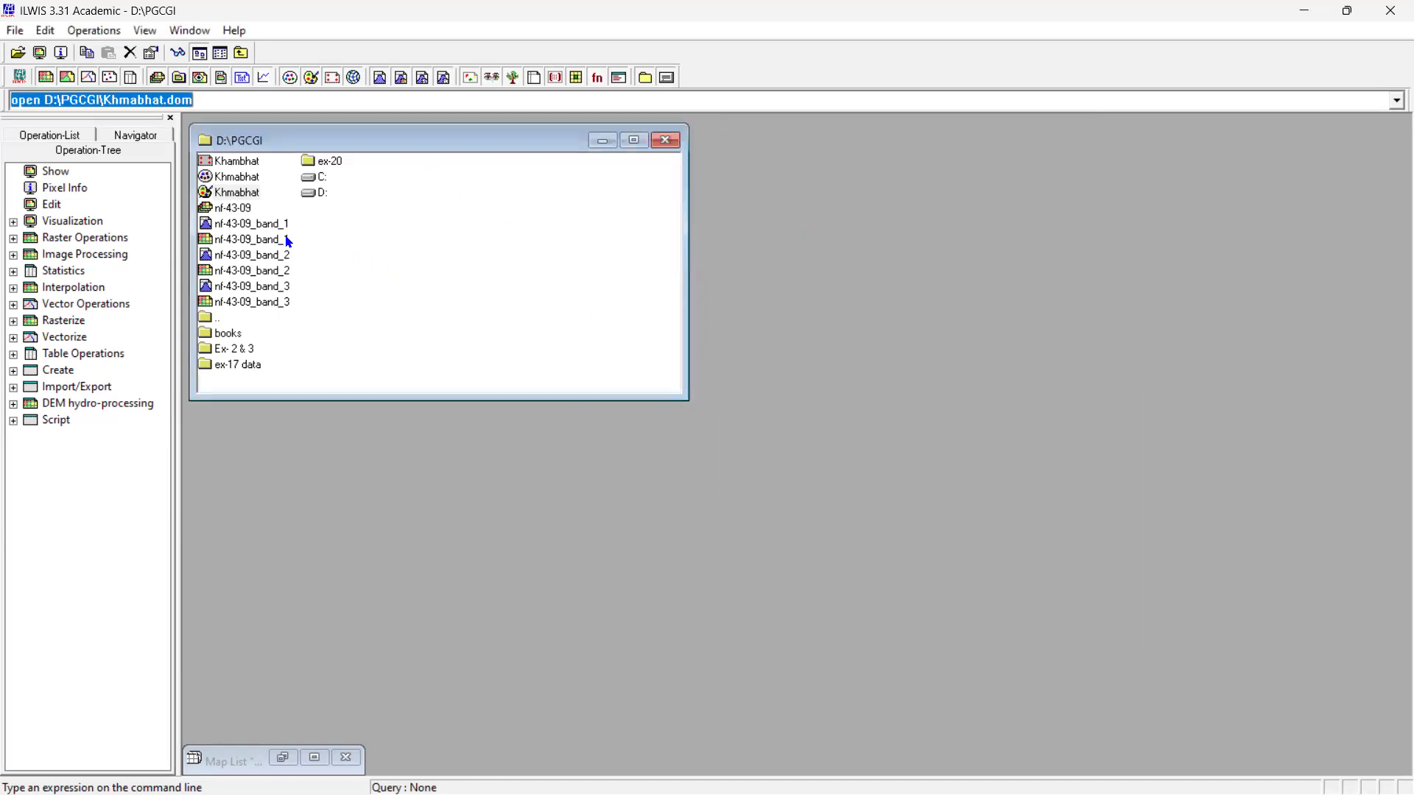
Display the nf-43-09 map list as an RGB colour composite with band_1 as red, band_2 as green and band_3 as blue, in a maximised window
mouse_move(1082, 760)
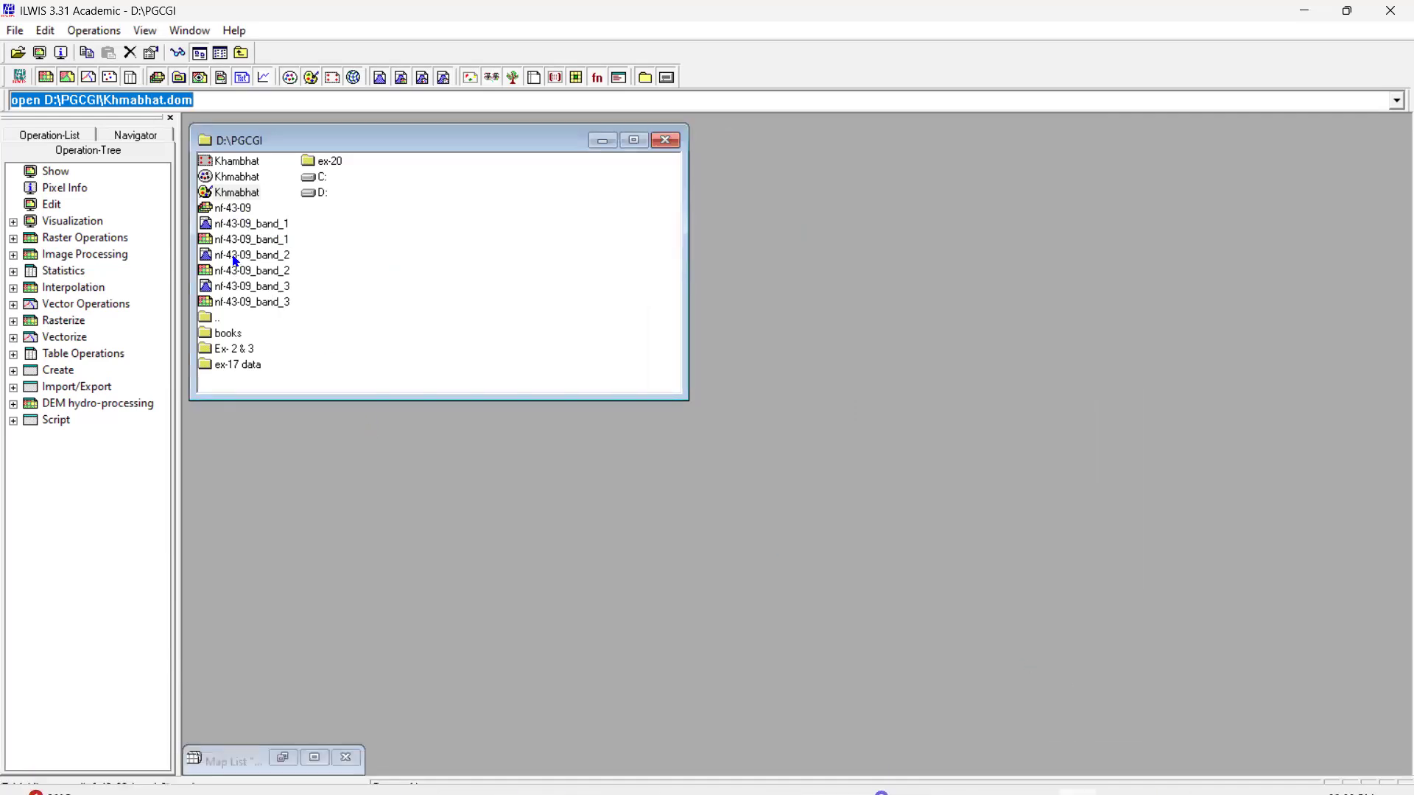
double_click(240, 209)
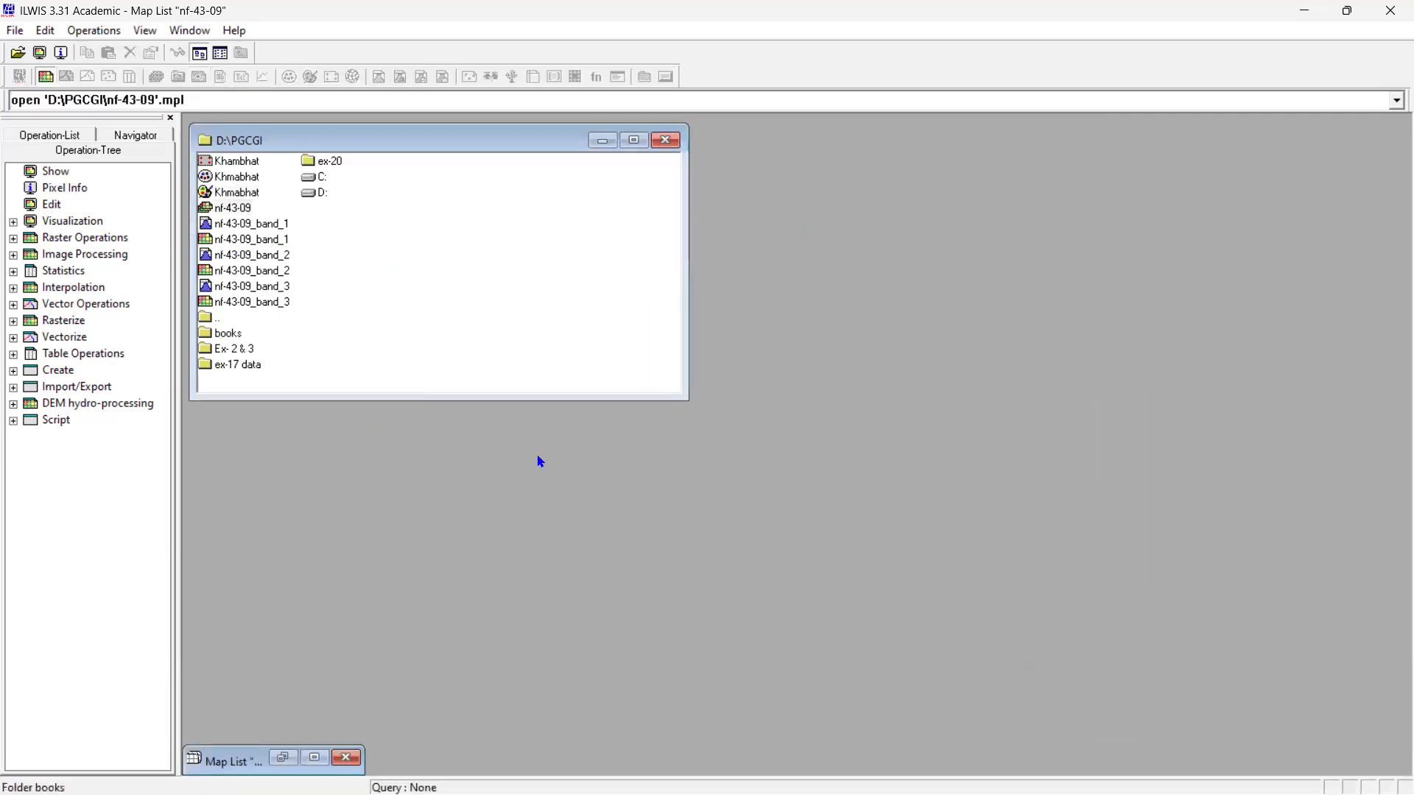
click(282, 757)
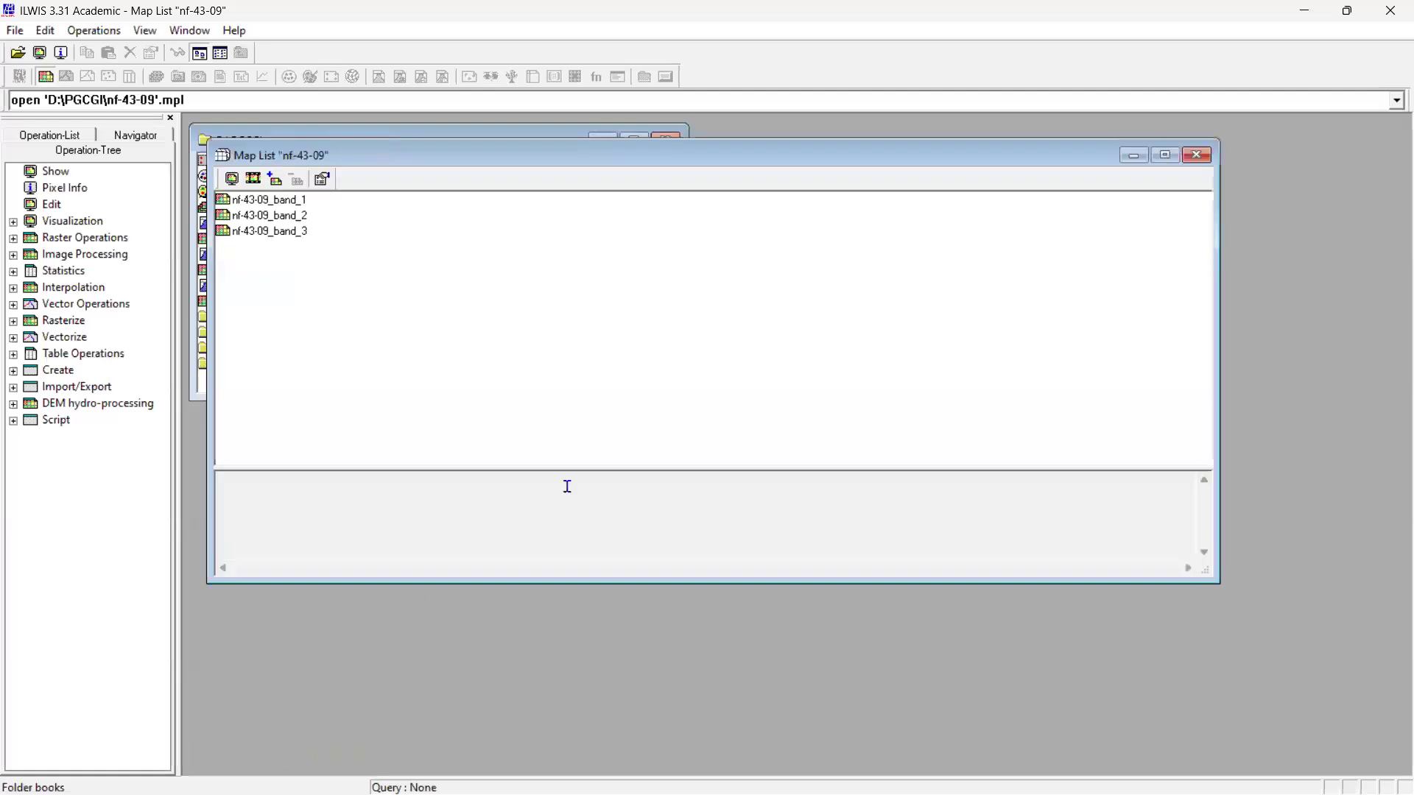
click(232, 179)
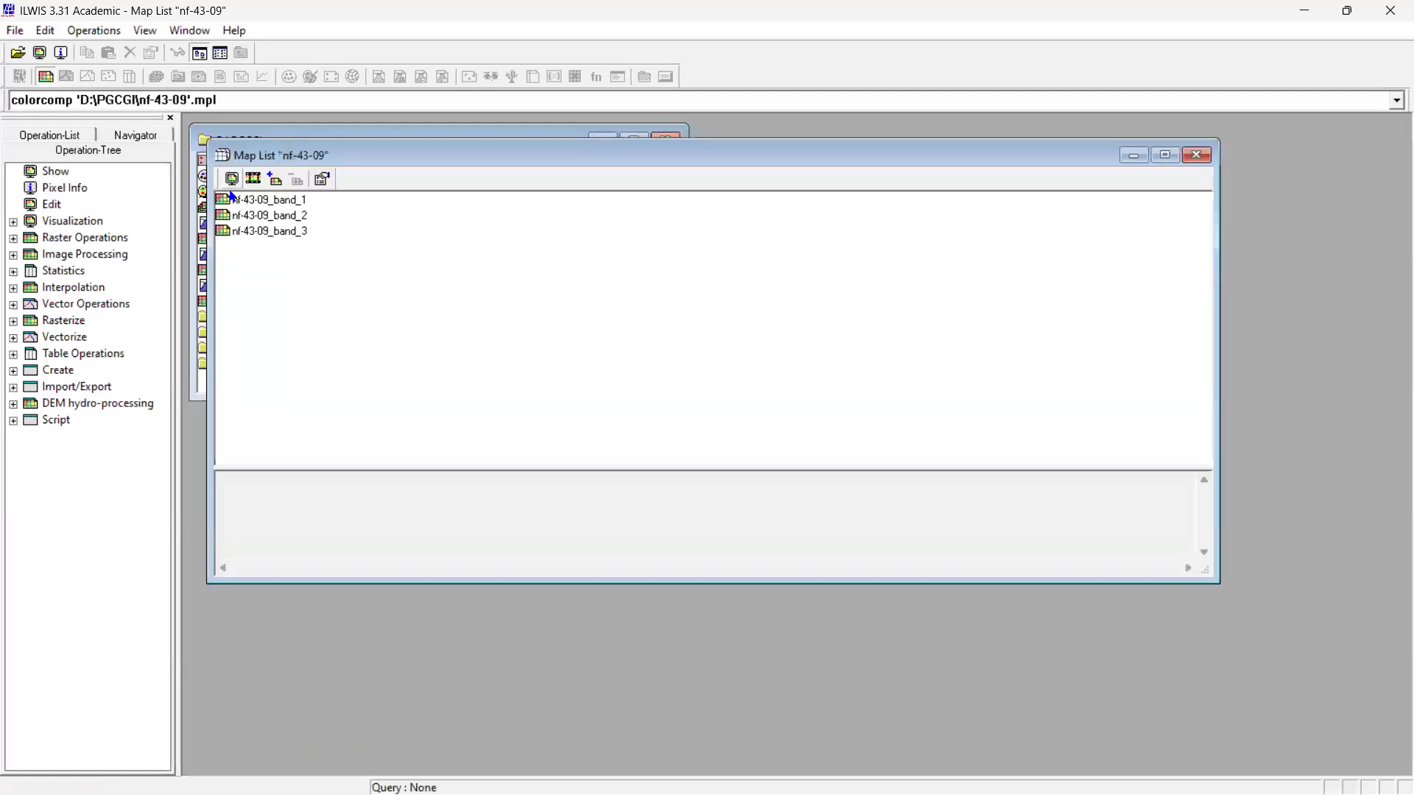
click(455, 305)
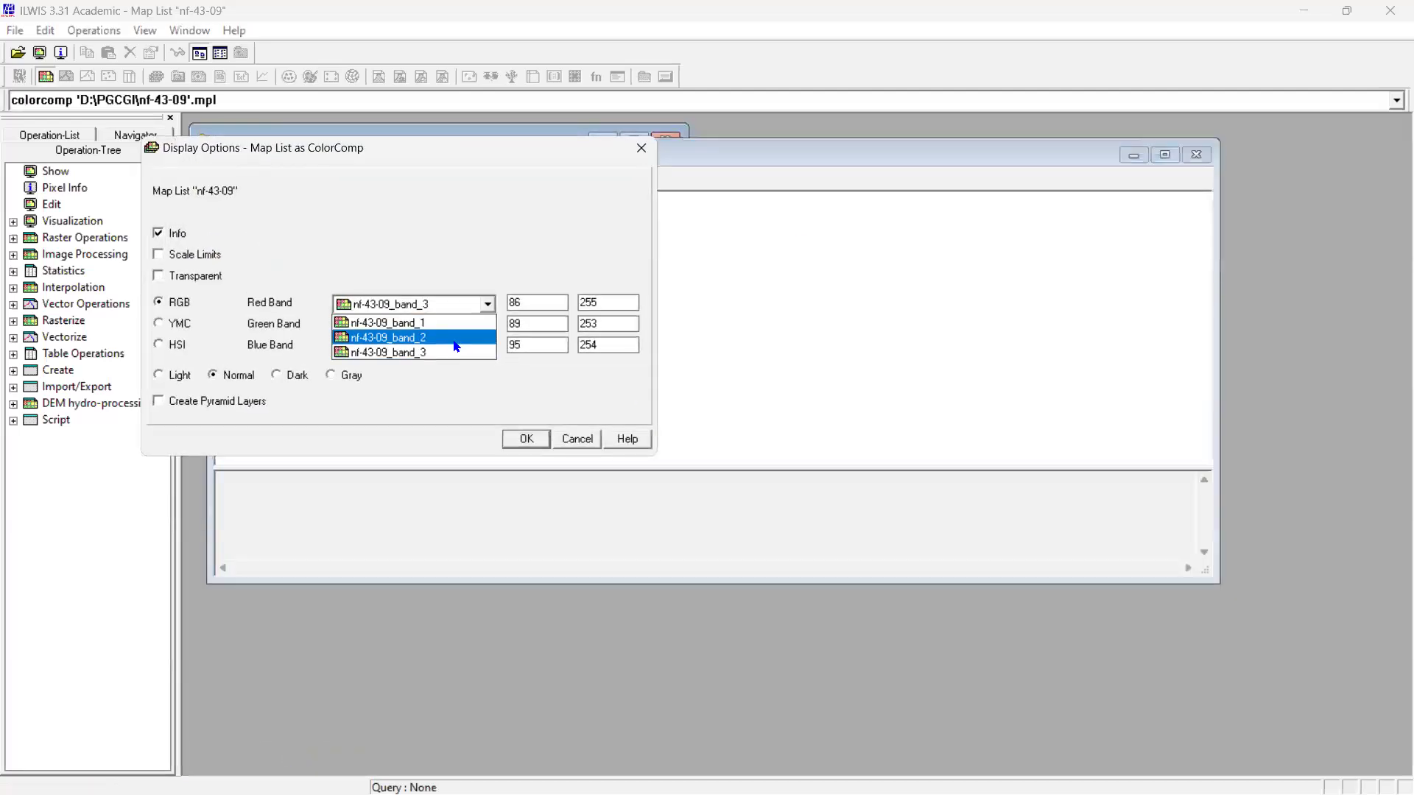
click(449, 329)
click(448, 346)
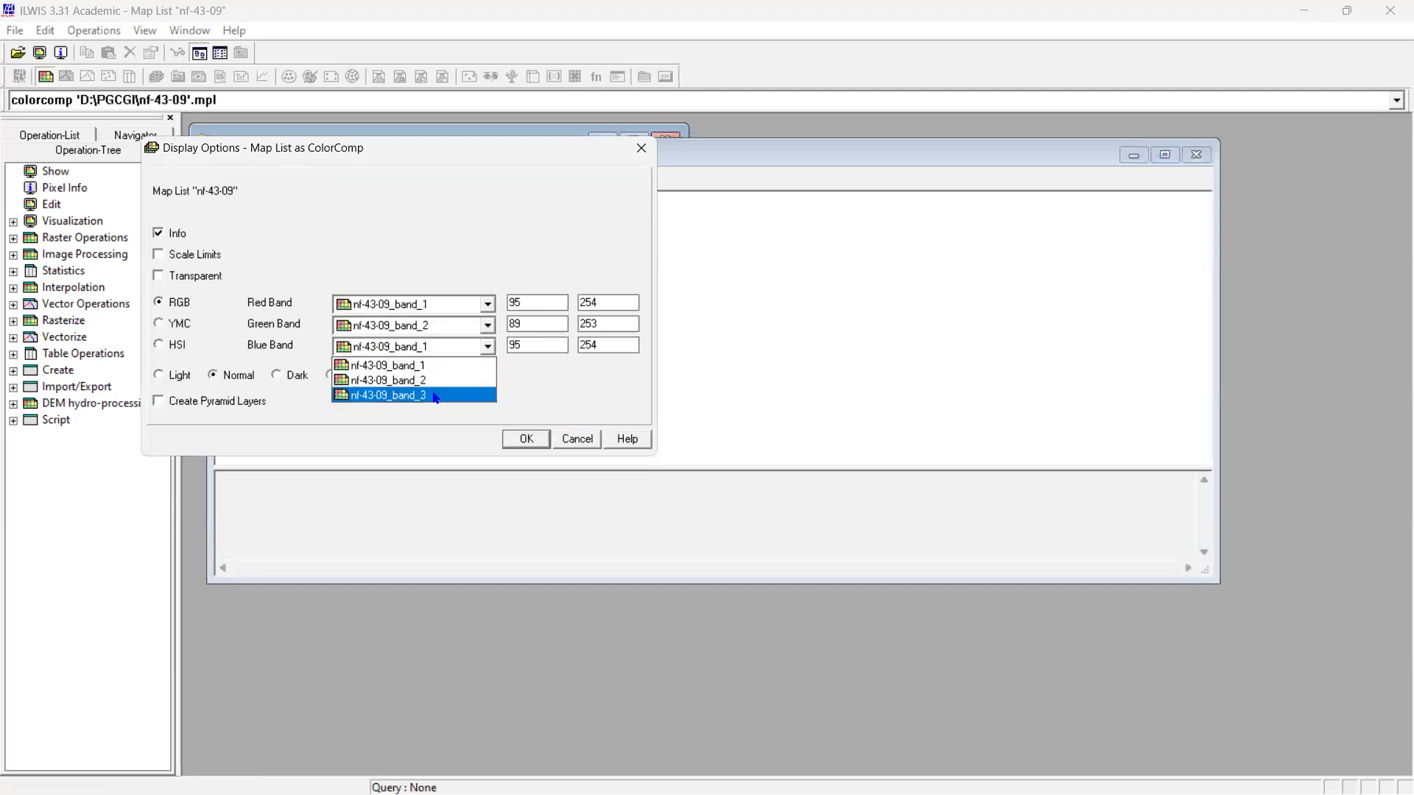
click(439, 396)
click(524, 438)
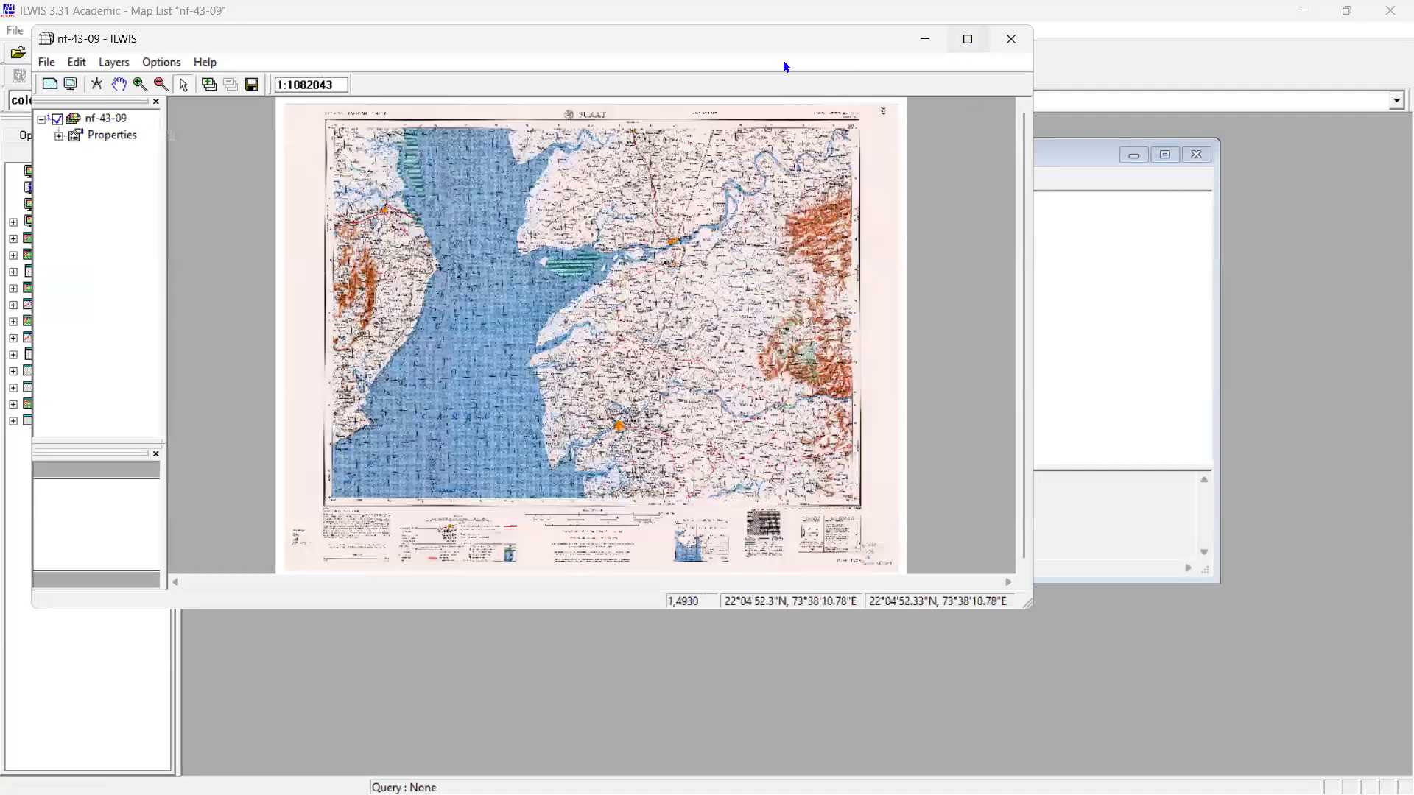
double_click(45, 45)
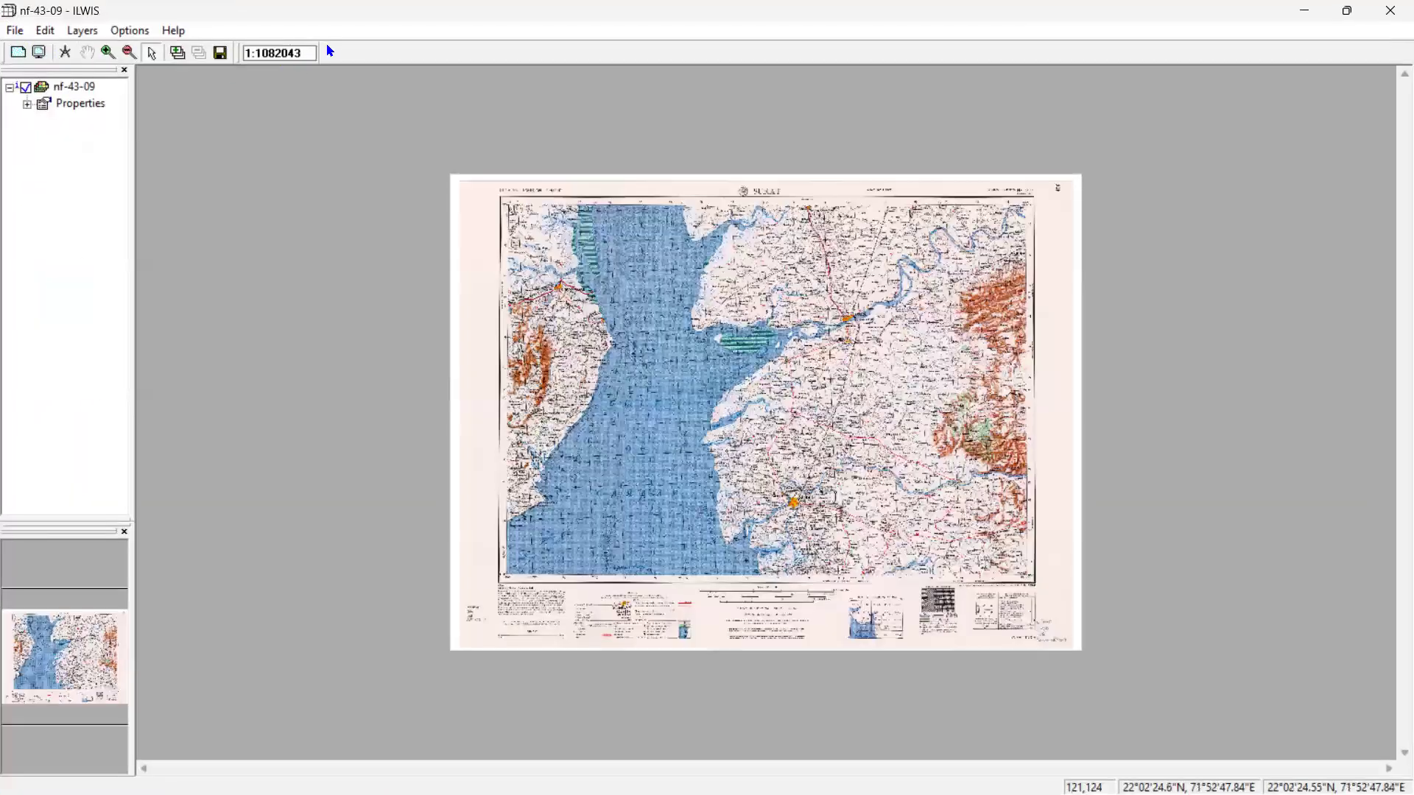
Start a new point map from the displayed map, named Khmabhat points, using the Khmabhat domain
key(alt+f)
key(c)
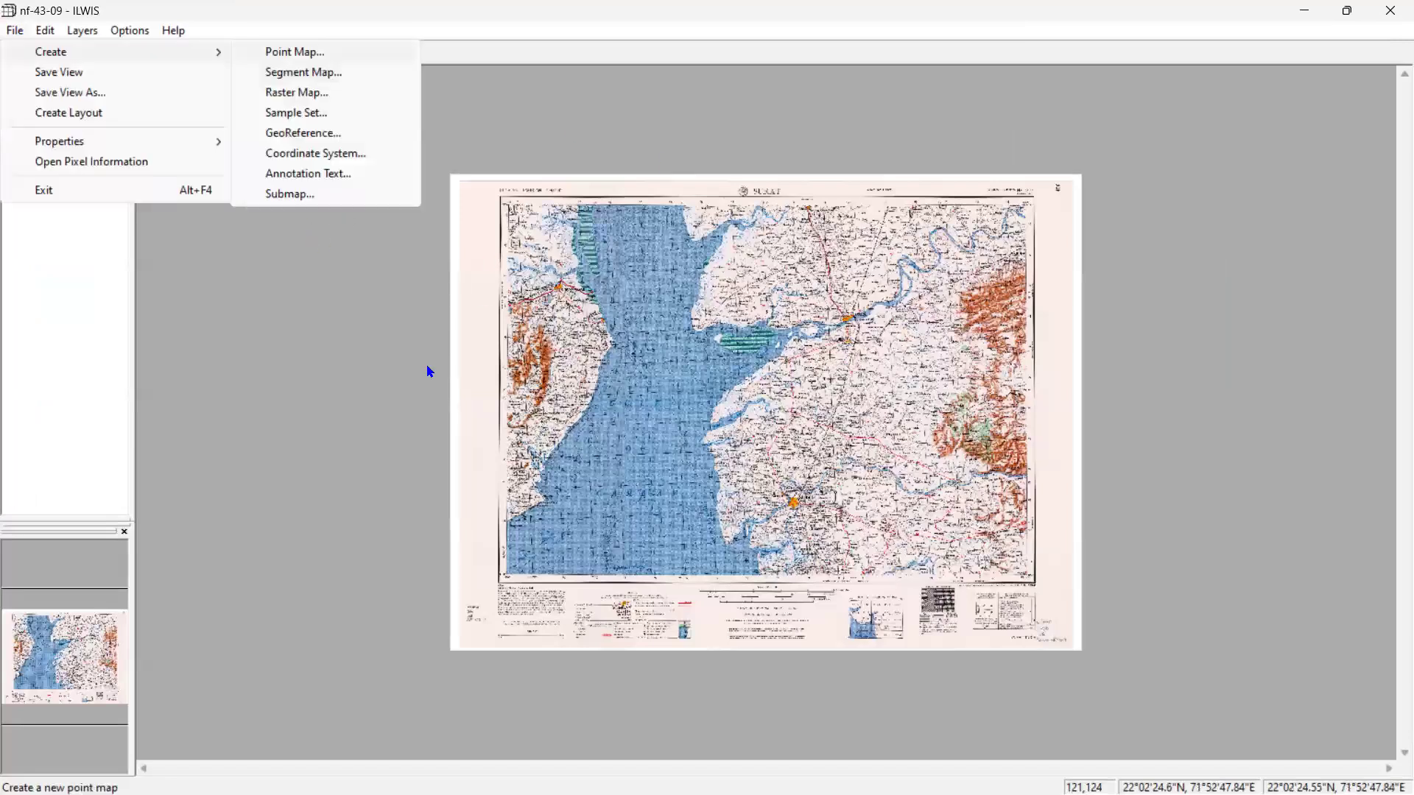
key(Return)
text(K)
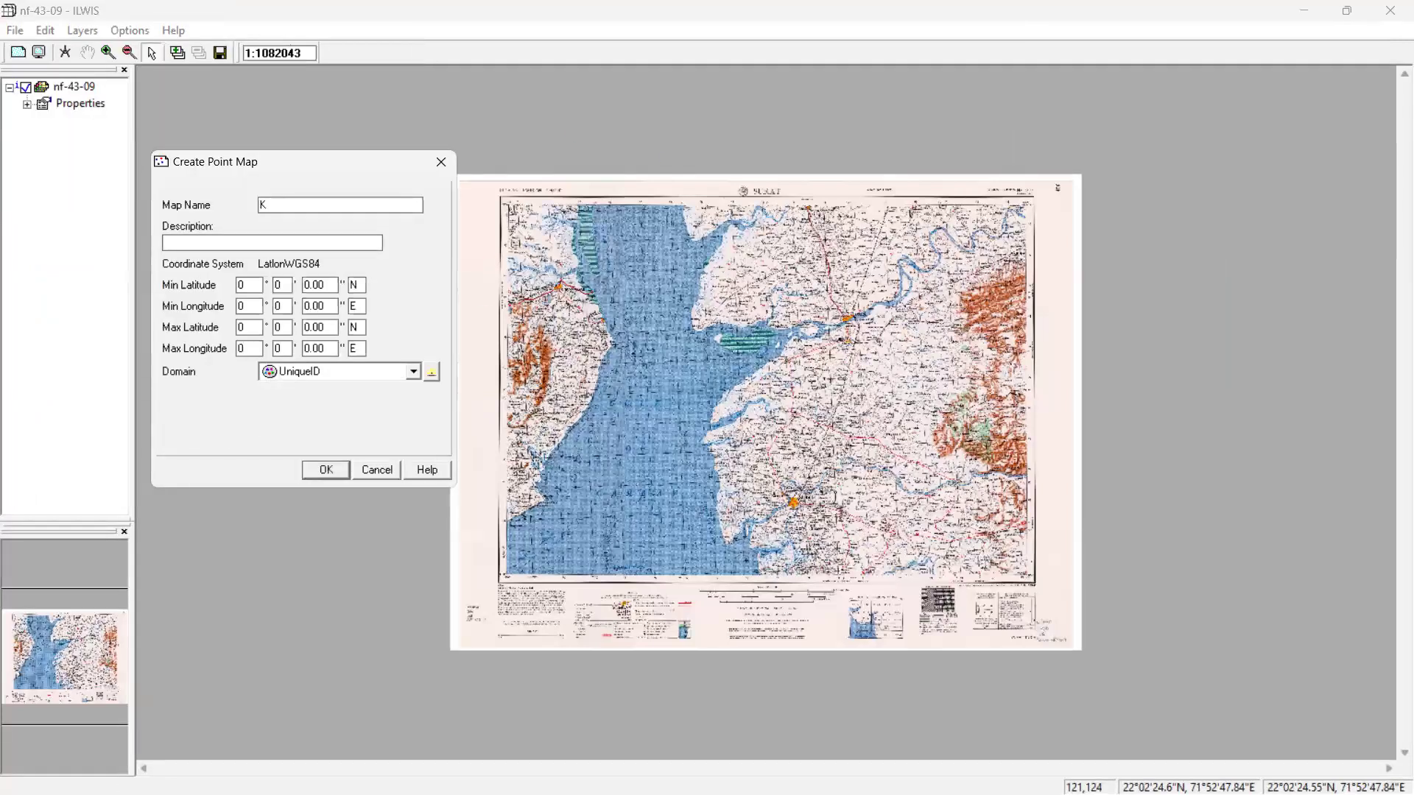
text(hmabhat points)
click(413, 372)
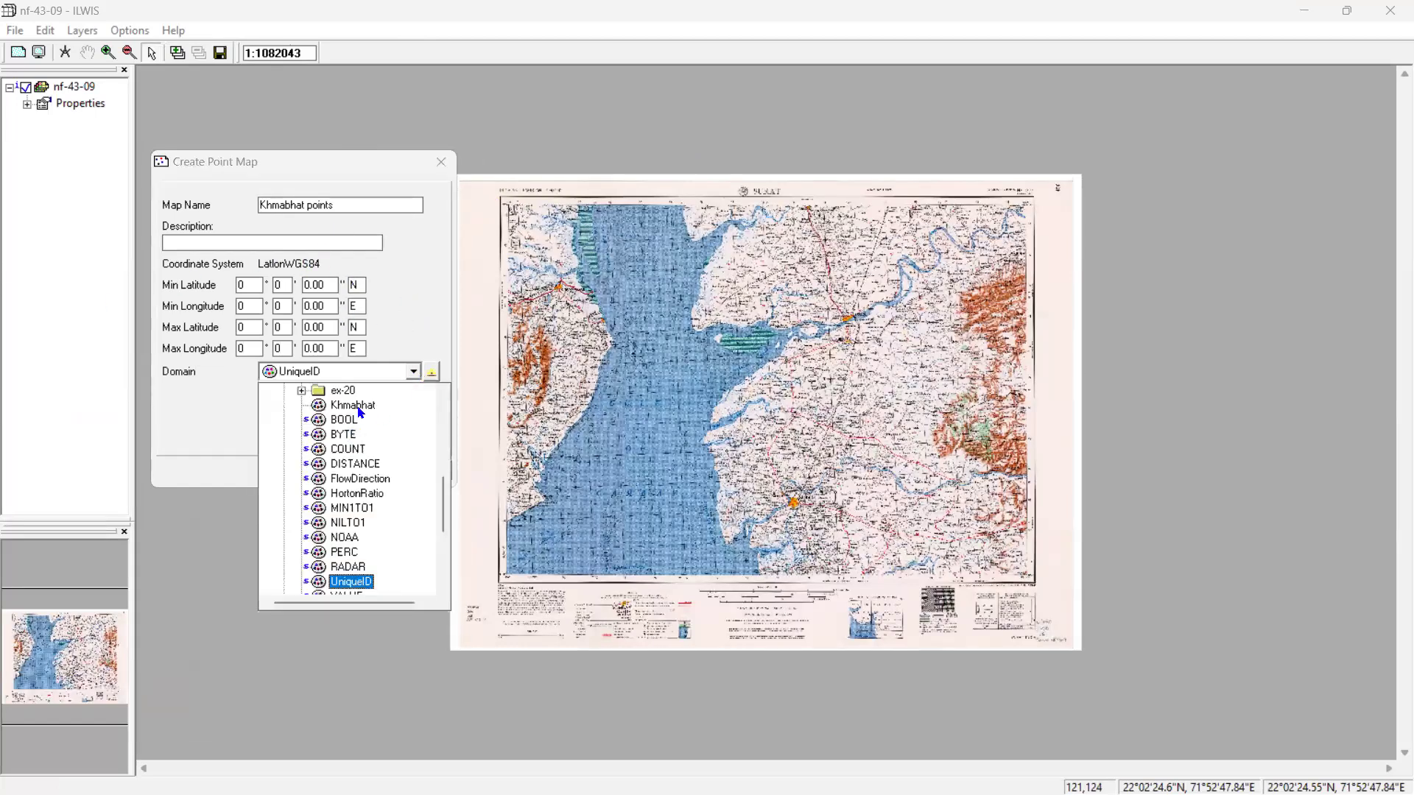
click(324, 406)
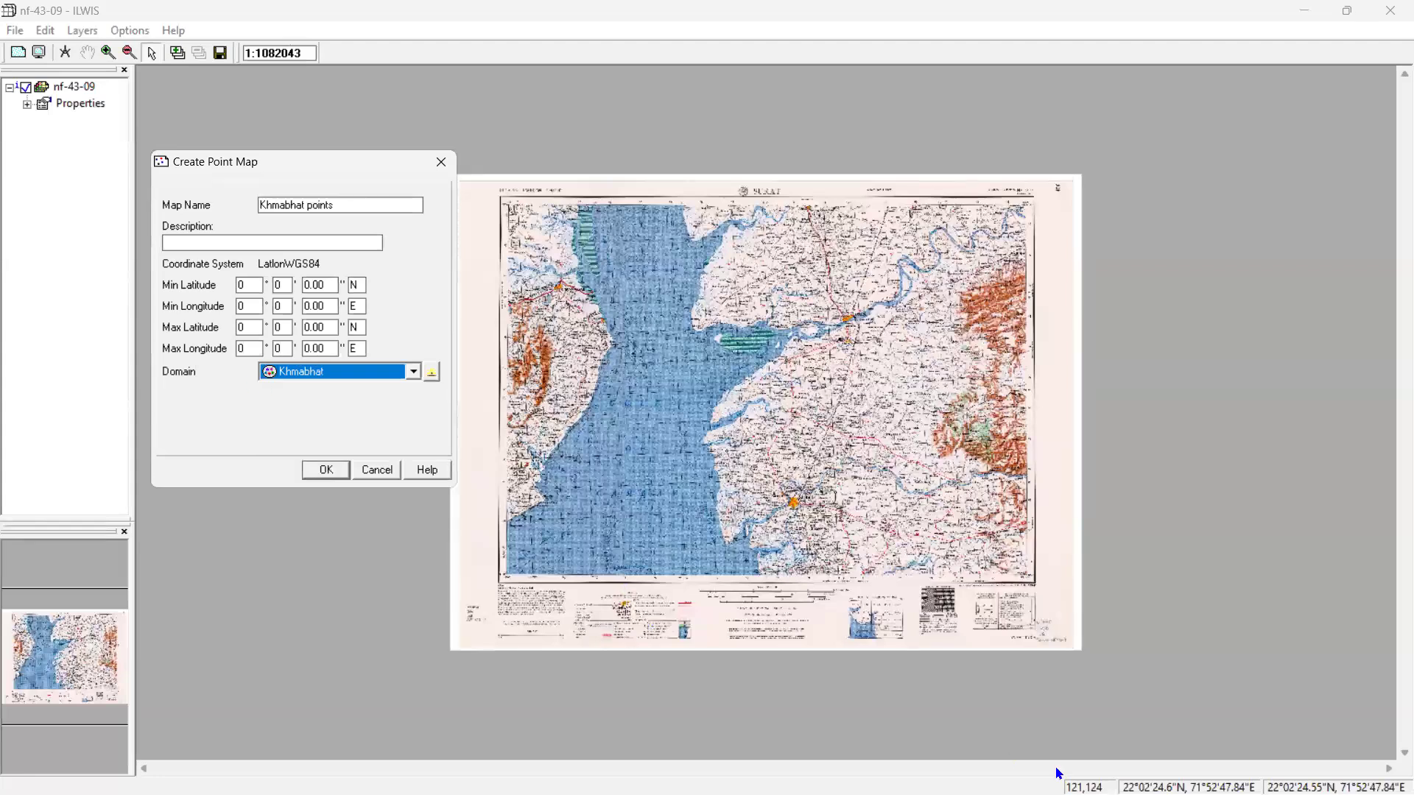
Switch to MGYL-004-E.pdf in Acrobat Reader and examine the latitude and longitude limits for the point map in Fig. 5.4
click(955, 773)
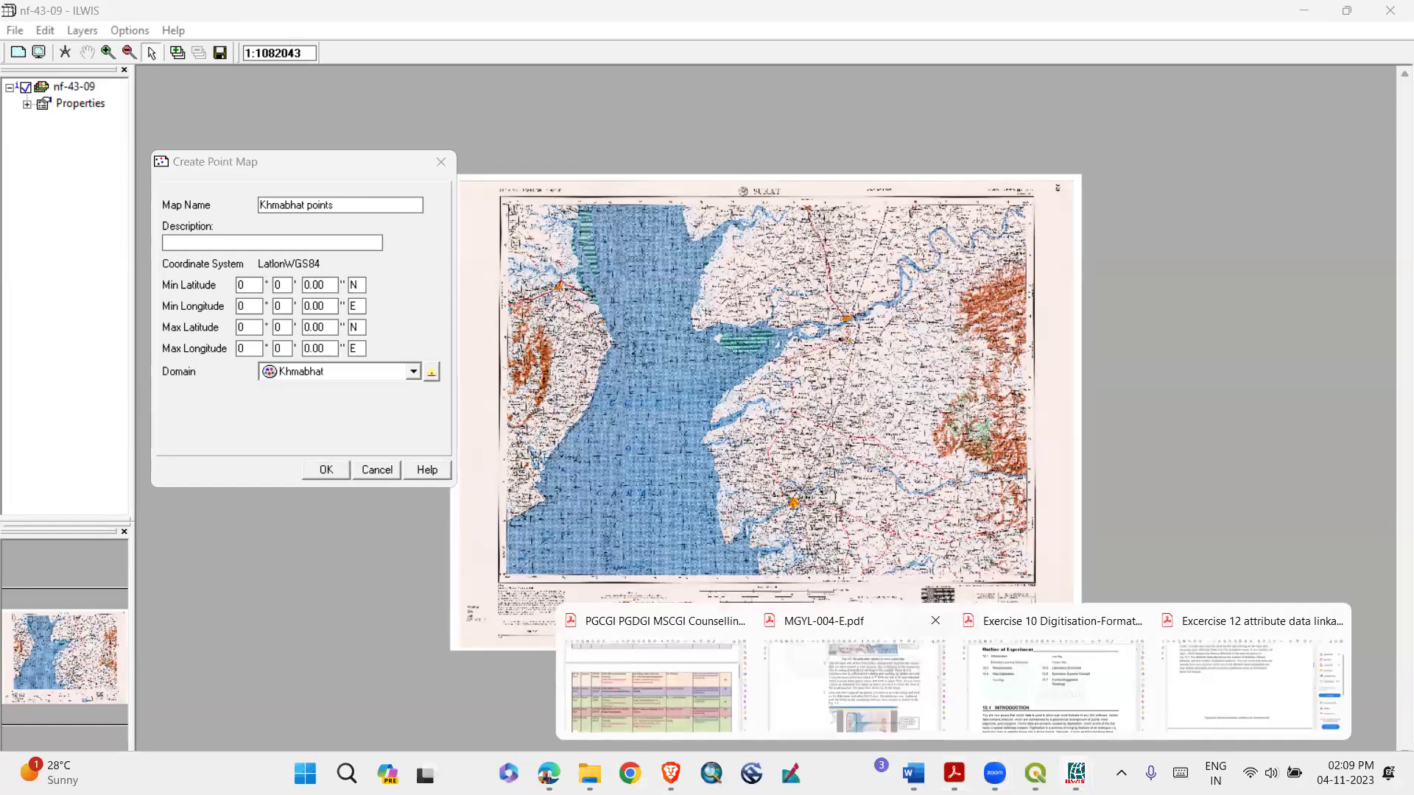
click(855, 684)
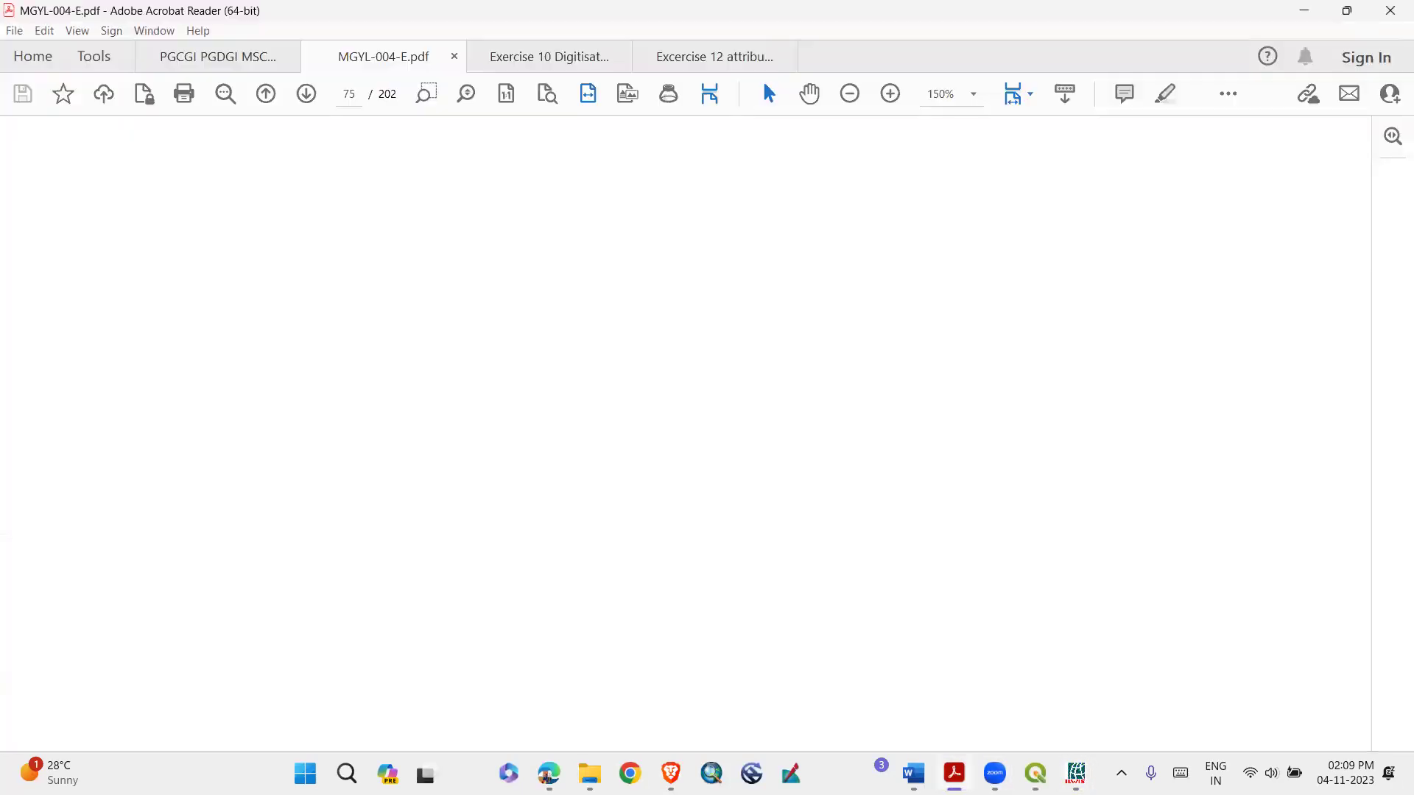
scroll(854, 441, down, 3)
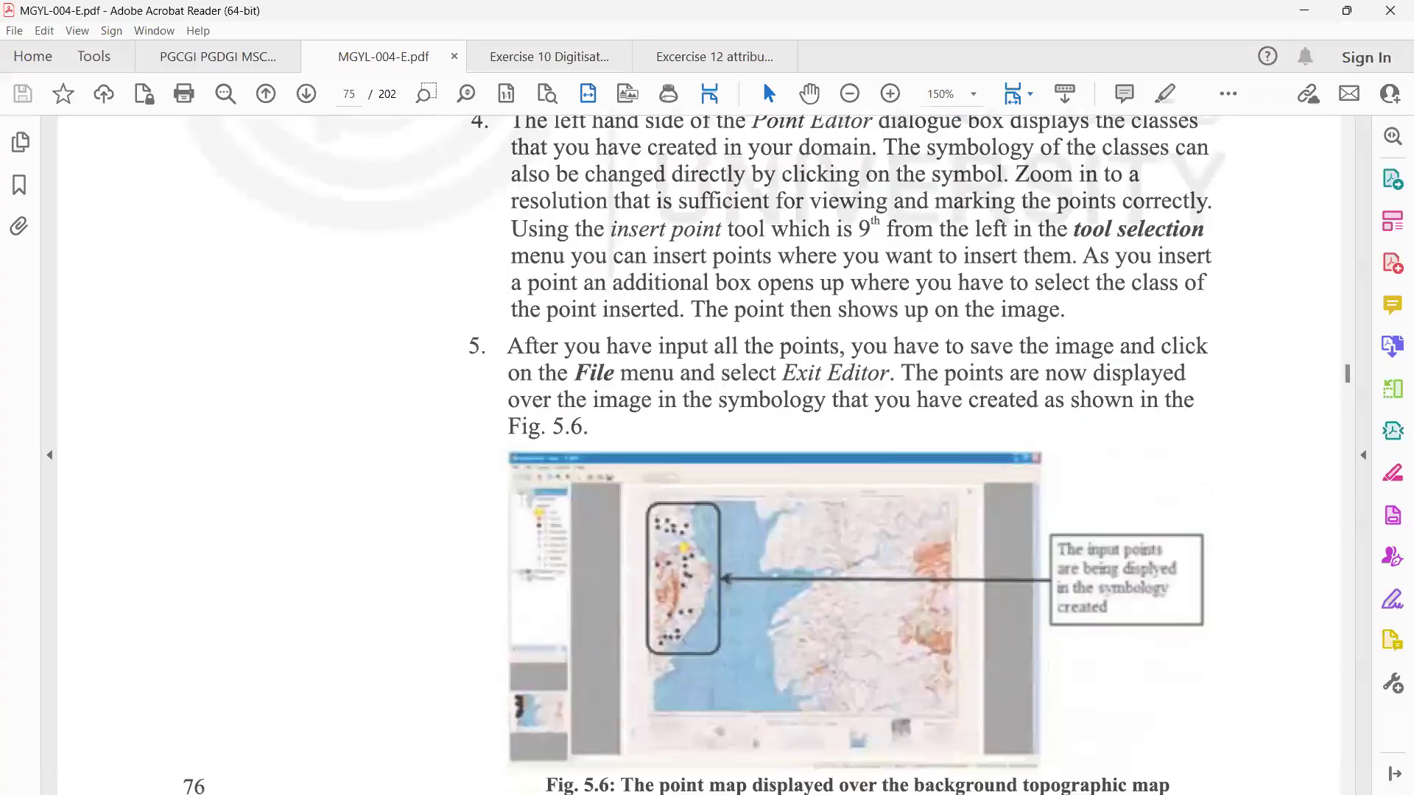
scroll(707, 442, down, 1)
scroll(707, 442, up, 5)
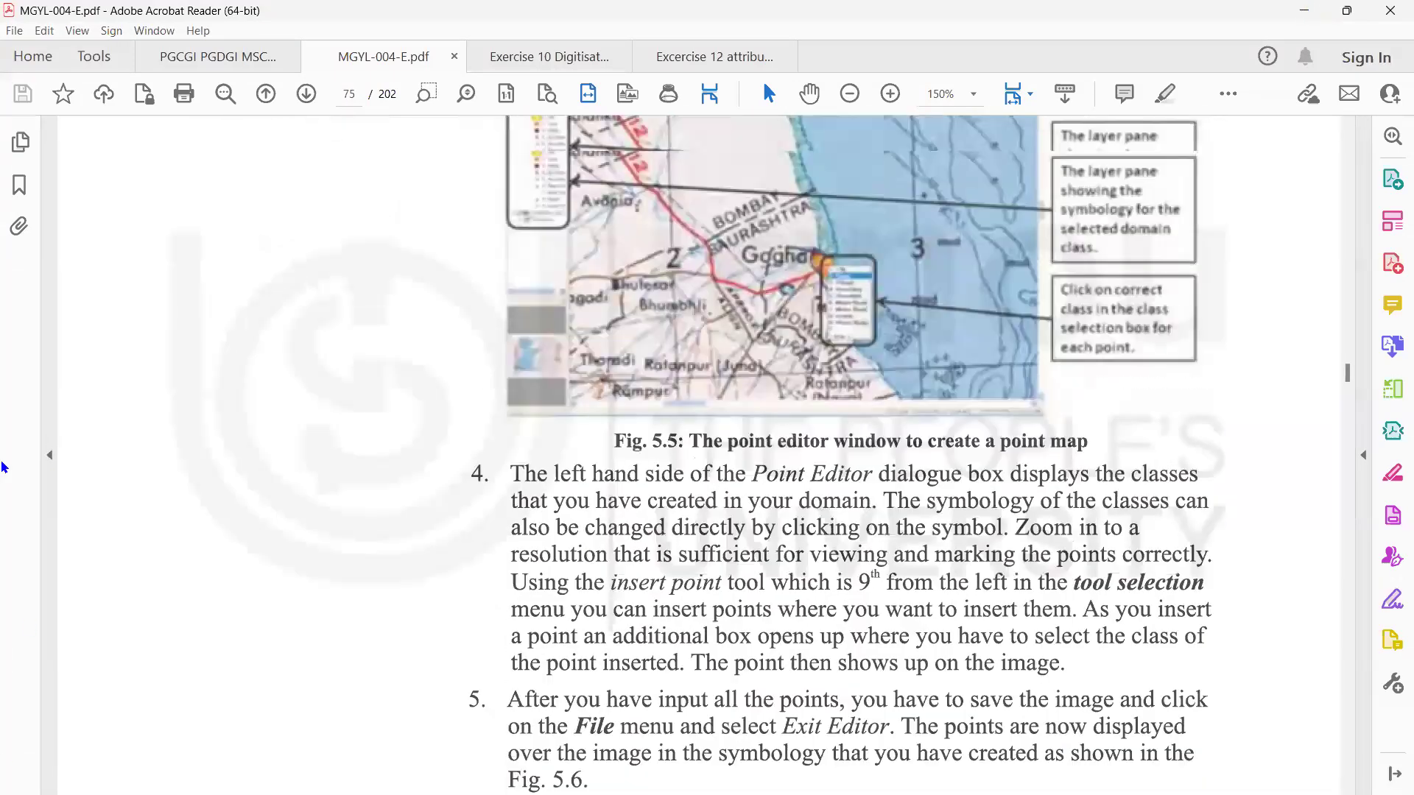
scroll(240, 302, up, 3)
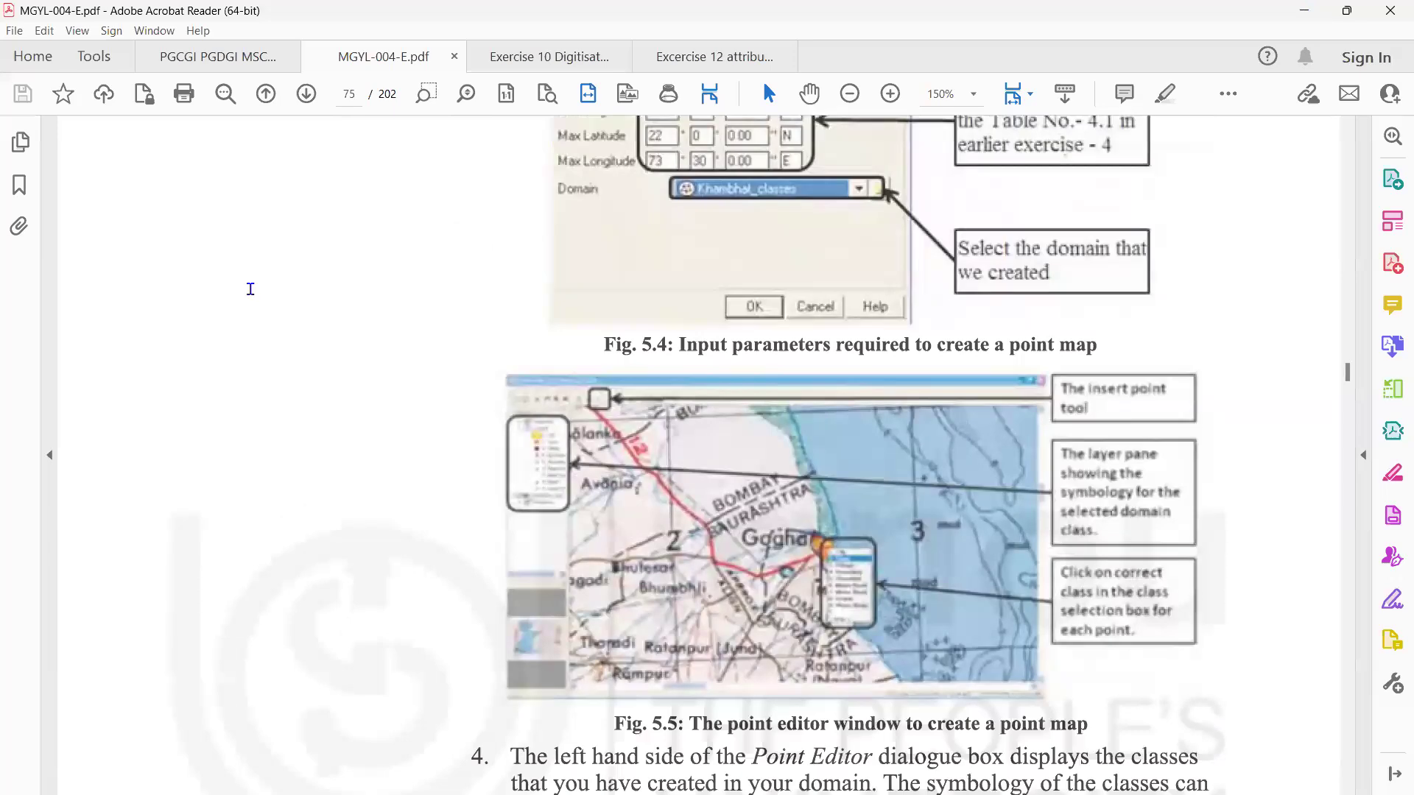
scroll(272, 354, up, 1)
key(alt+Tab)
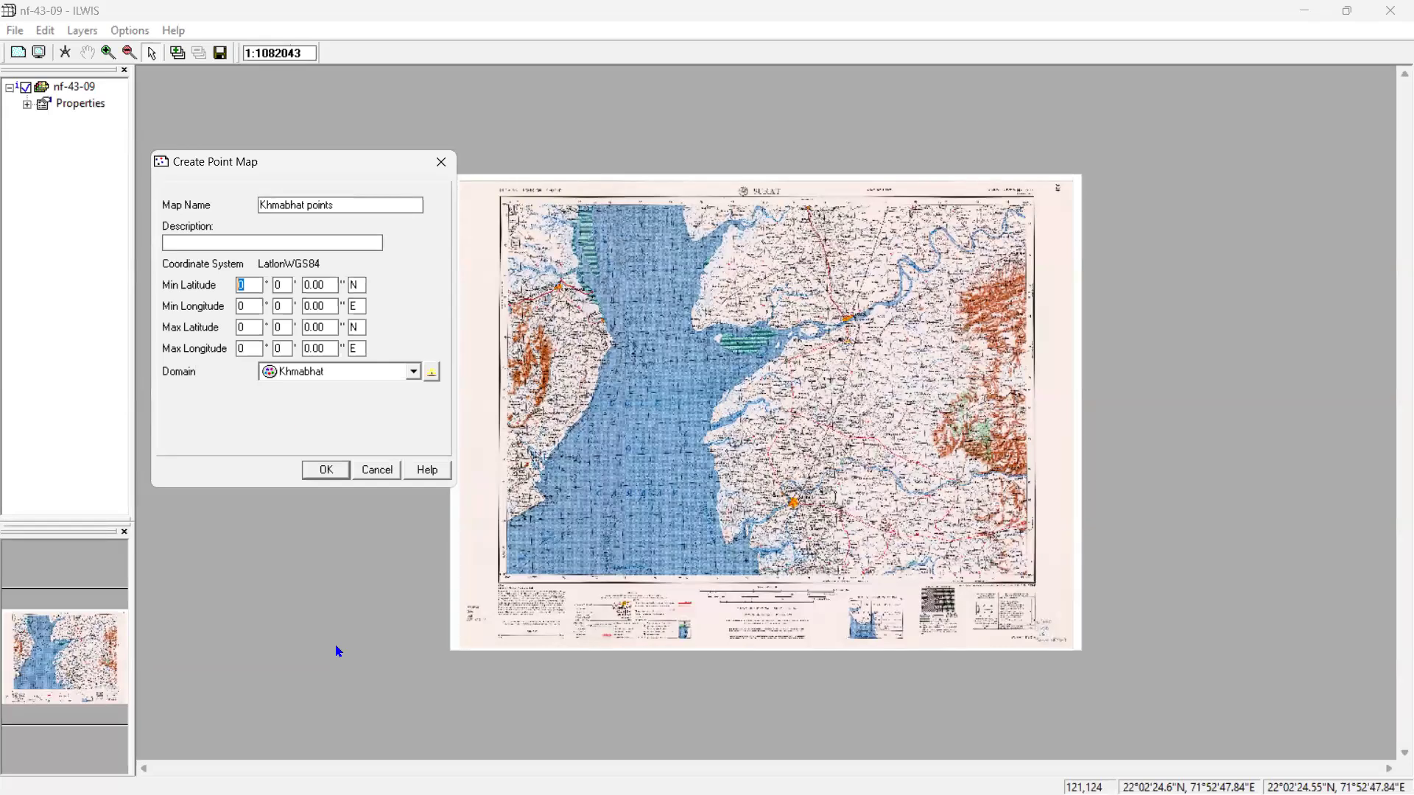
mouse_move(1035, 773)
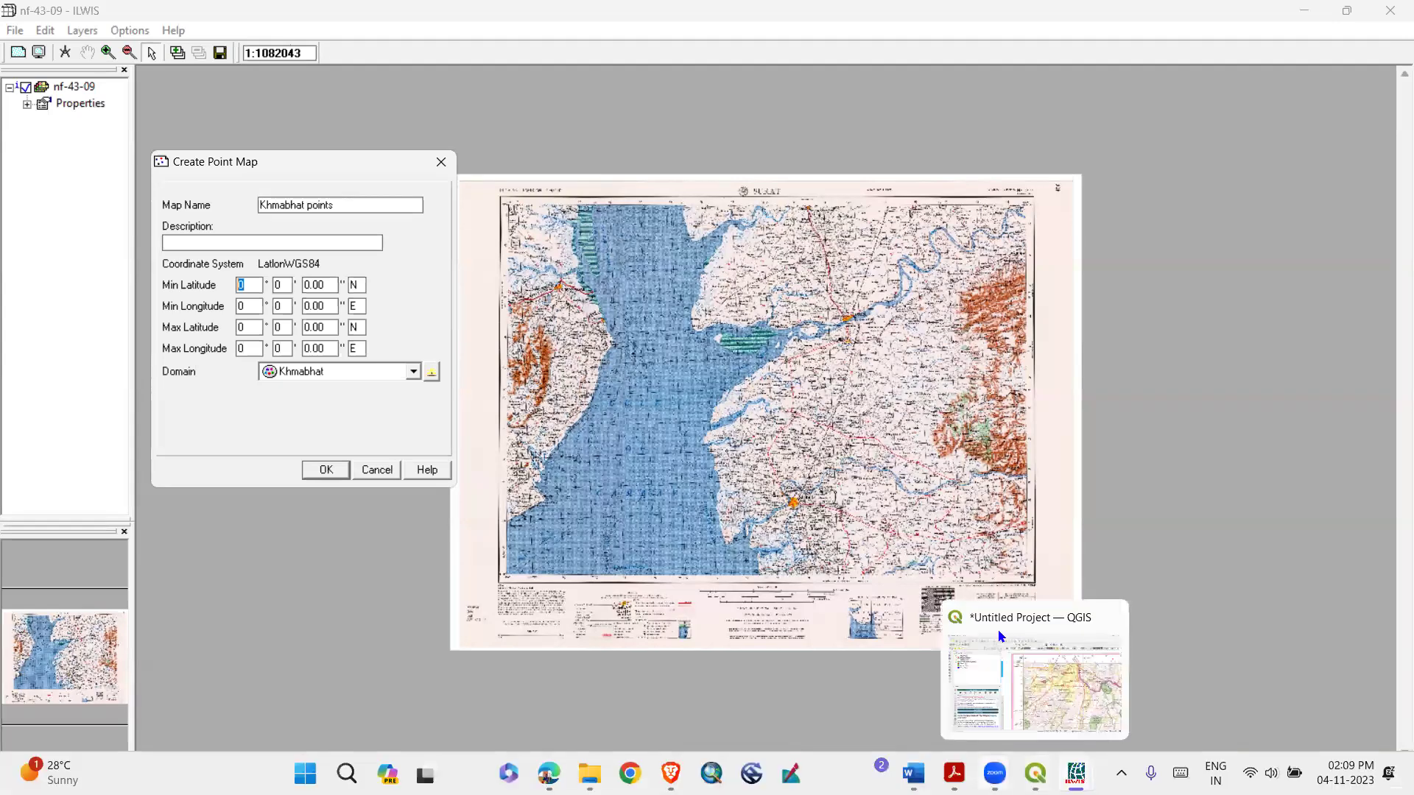
mouse_move(969, 663)
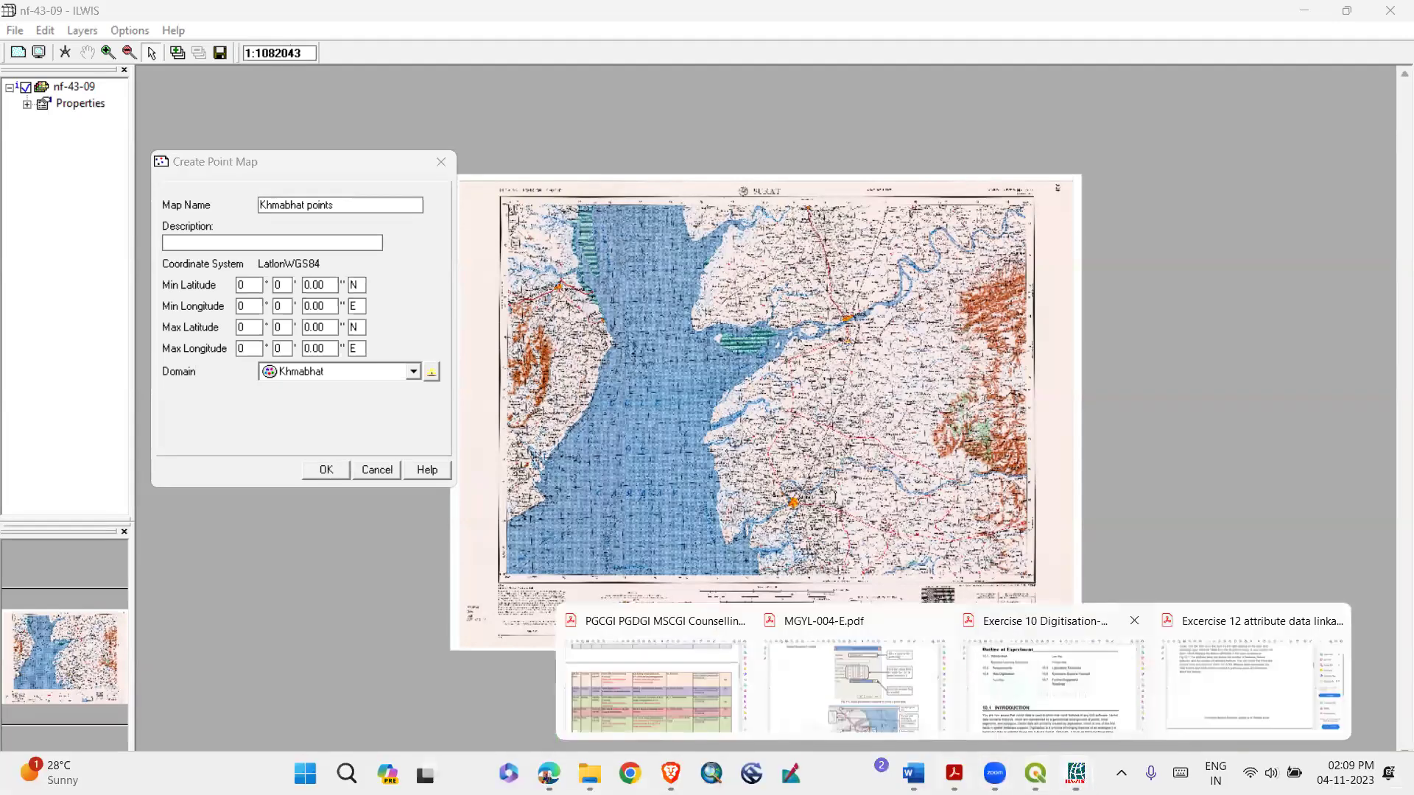
click(855, 685)
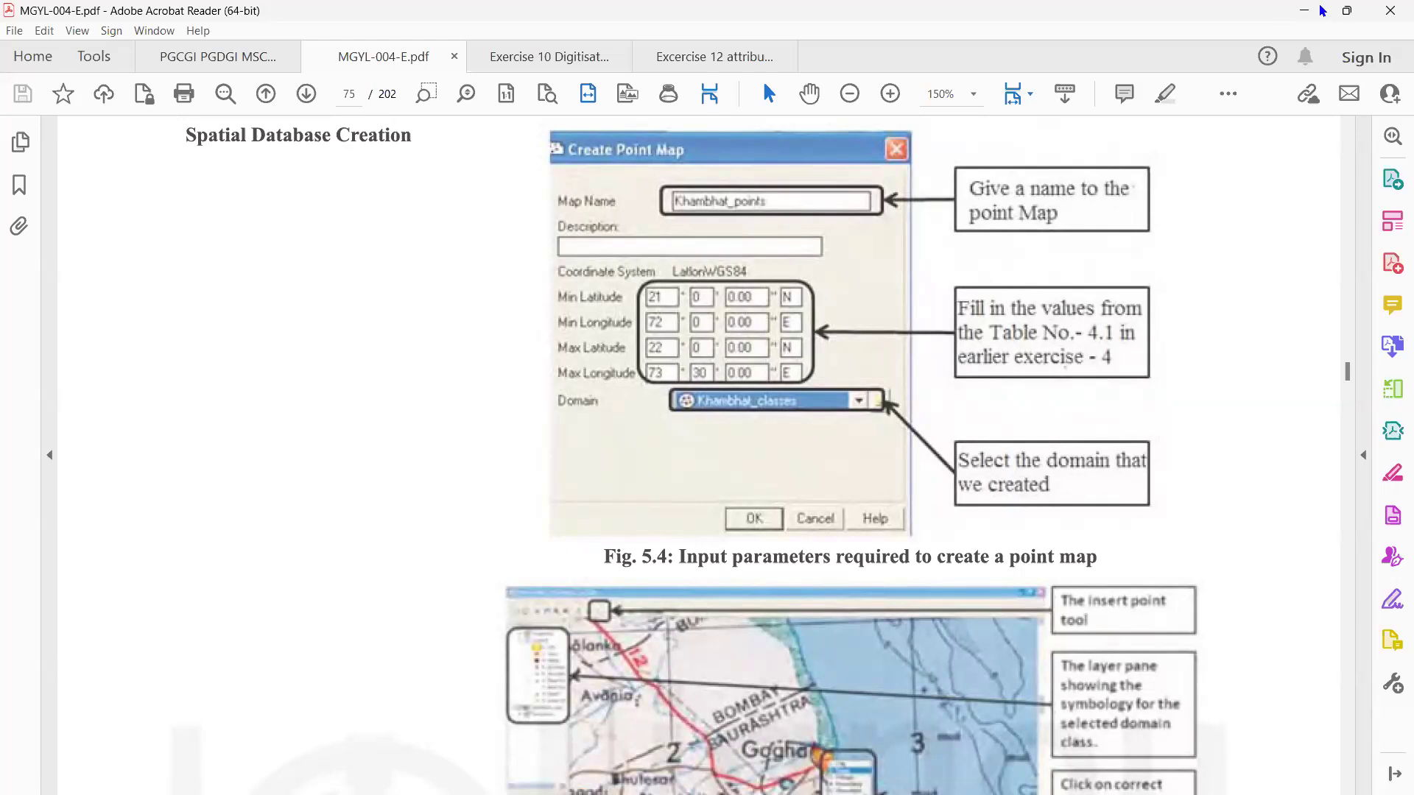
Return to ILWIS and set the point map's limits to latitude 21°0' to 22°0' N and longitude 72°0' to 72°30' E
key(alt+Tab)
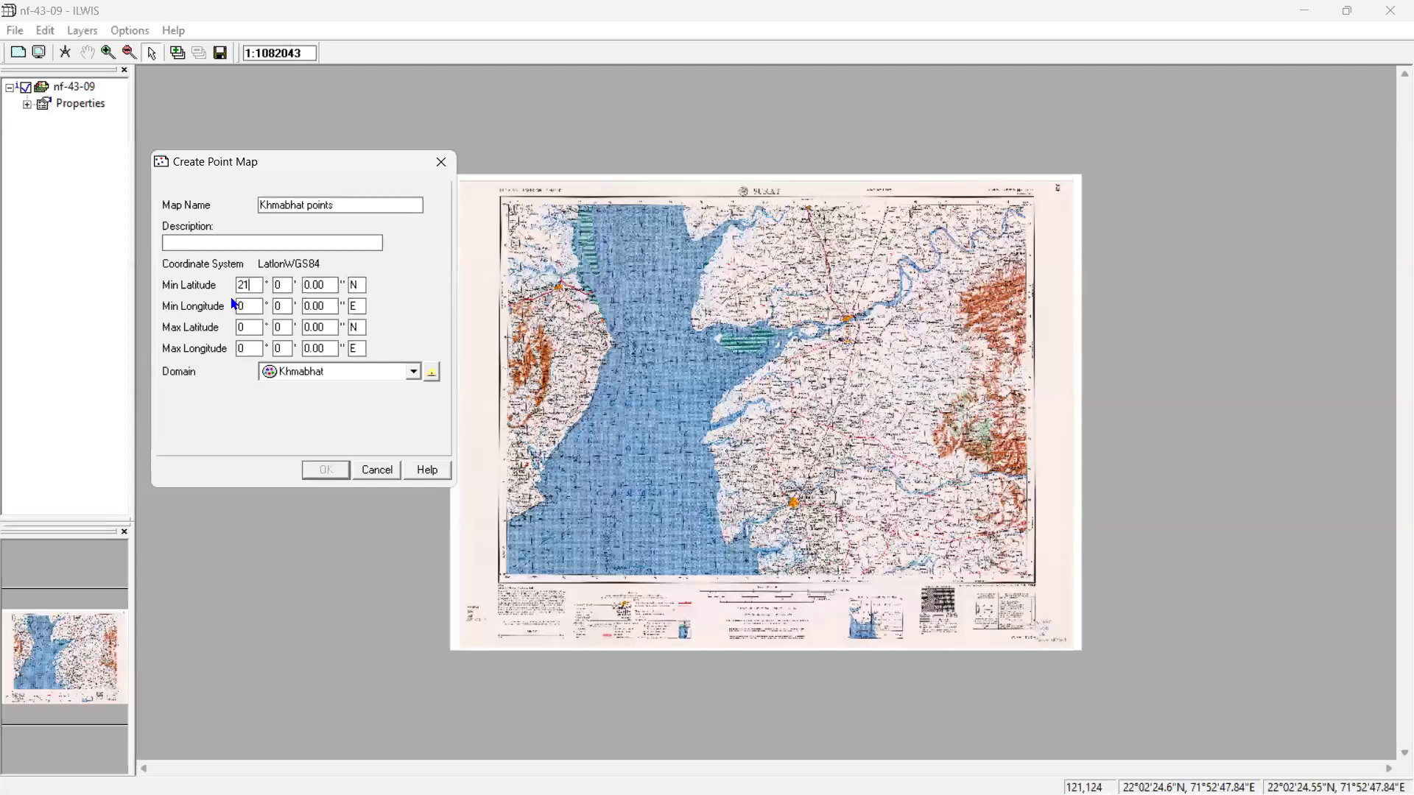
key(Tab)
text(72)
key(Tab)
key(Tab)
key(Tab)
key(Tab)
key(Tab)
key(Tab)
key(Tab)
key(Tab)
key(Tab)
text(30)
click(736, 79)
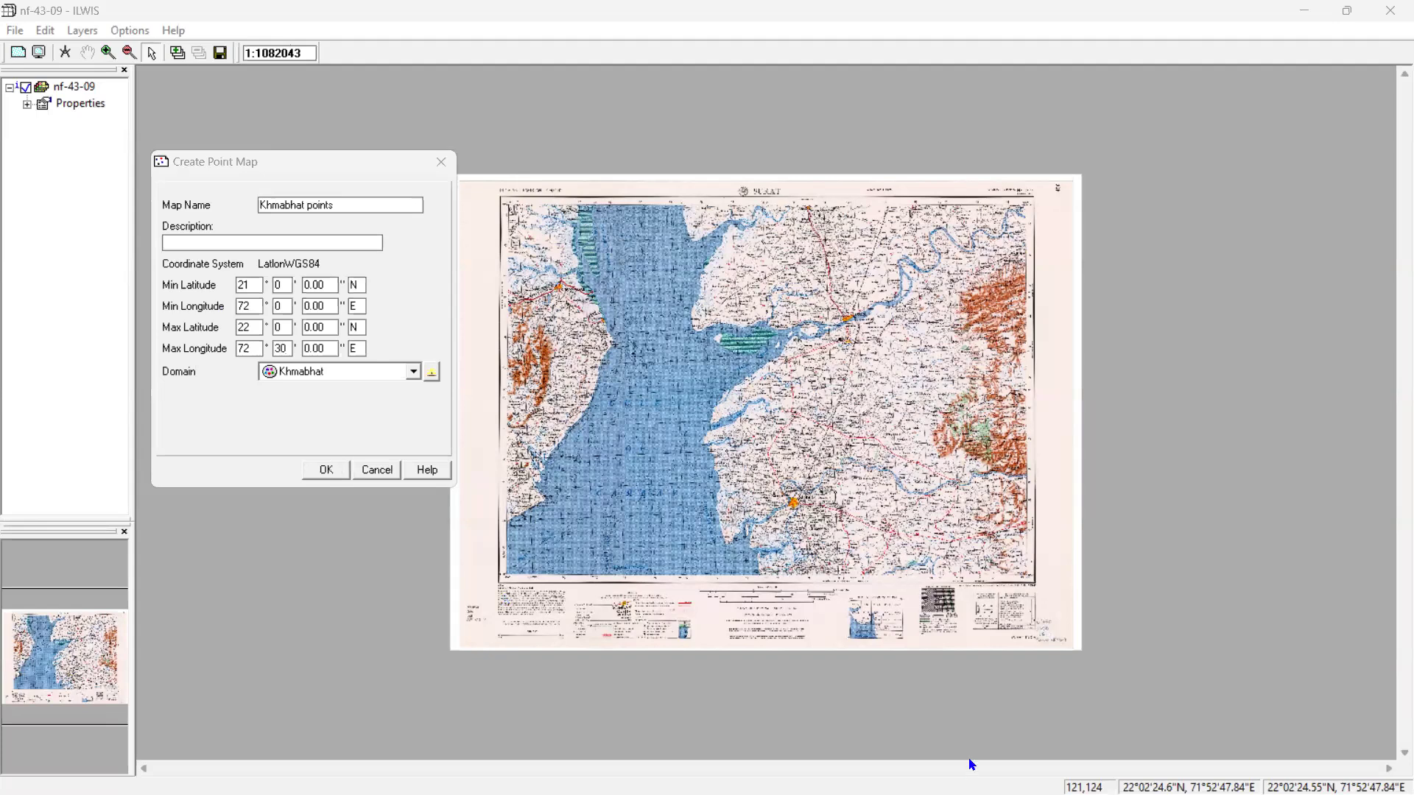
Recheck the coordinate limits against Fig. 5.4 in the manual, and create the Khmabhat points map in ILWIS
mouse_move(913, 774)
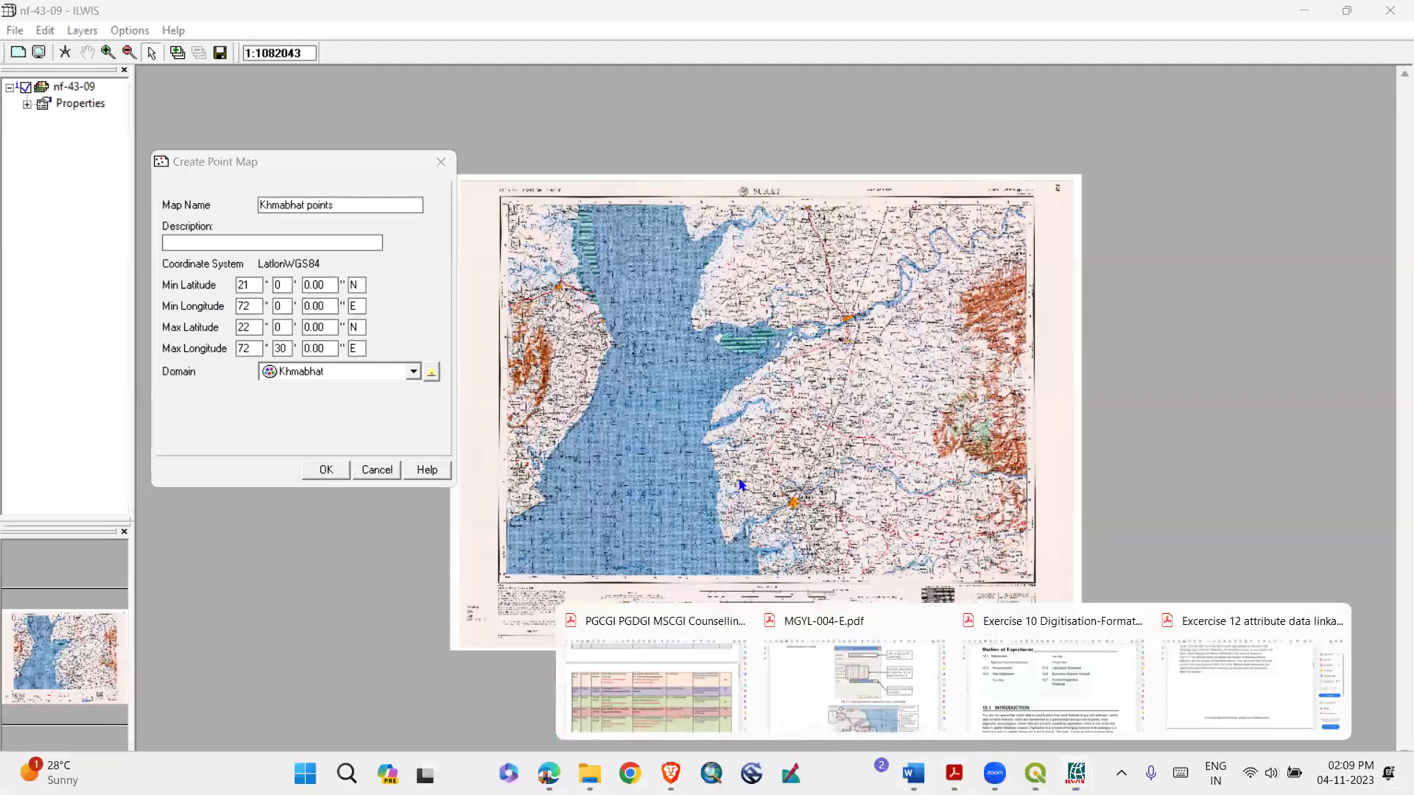
click(847, 678)
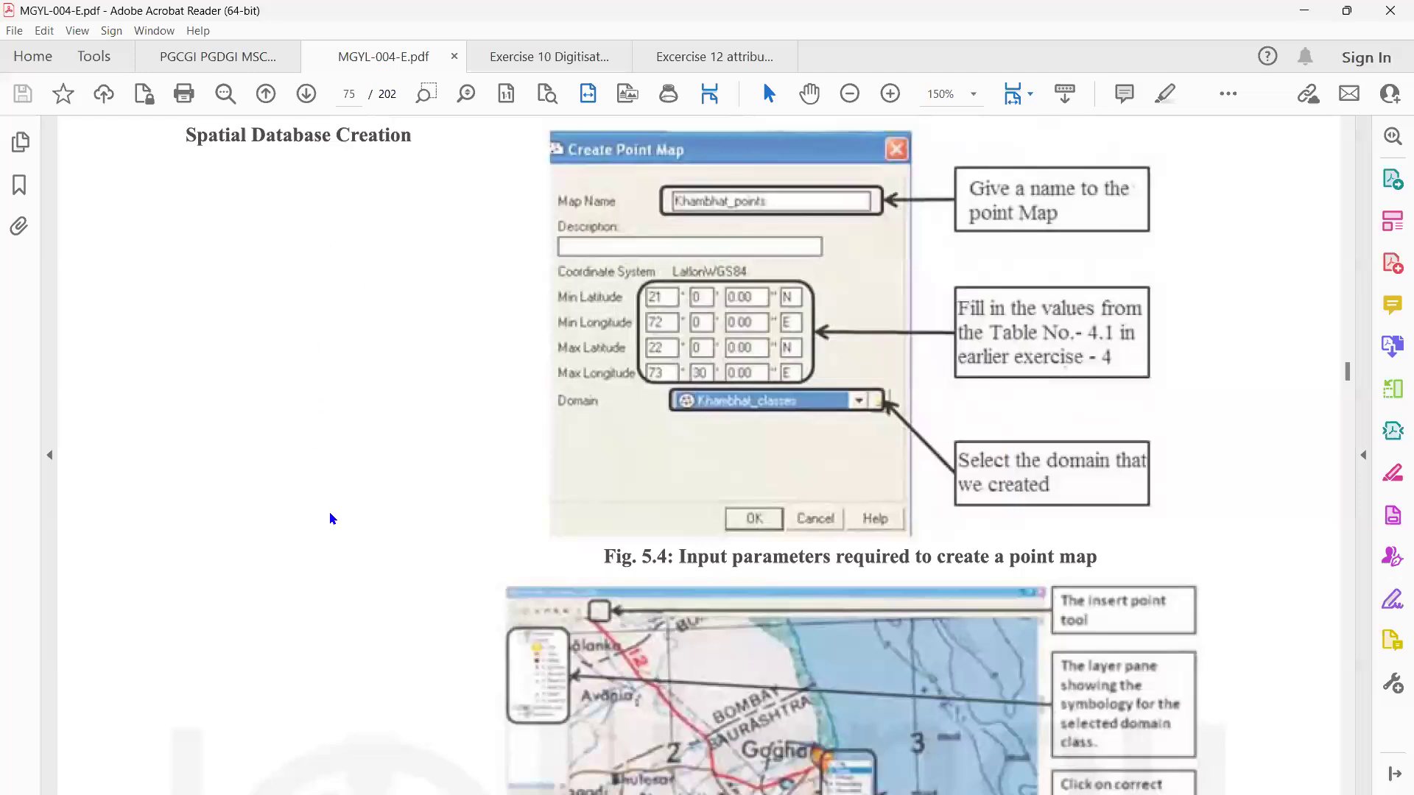
key(alt+Tab)
click(324, 469)
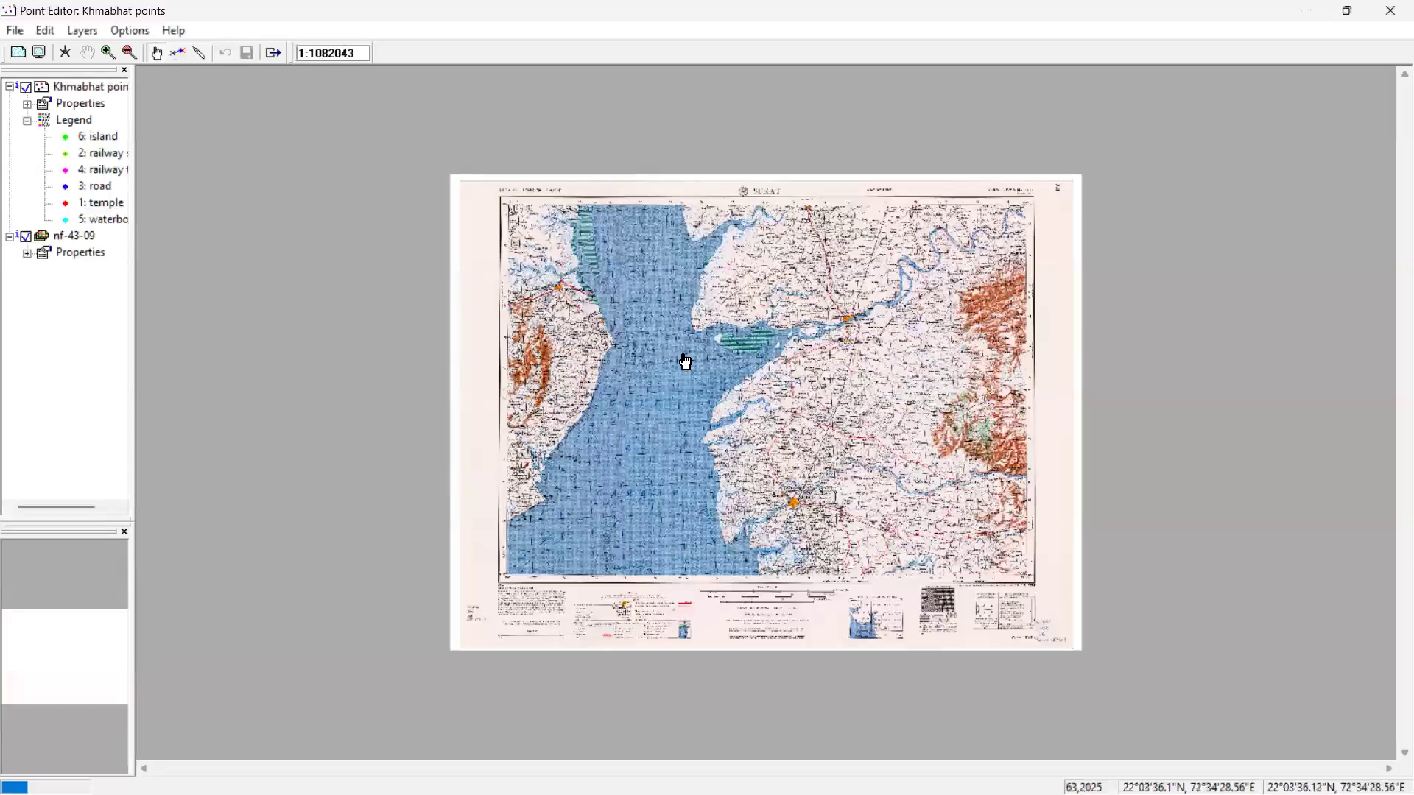
Enlarge the map around the railway stations near Nāhier and Tancha, and activate the insert point tool
click(109, 53)
drag(711, 174, 736, 268)
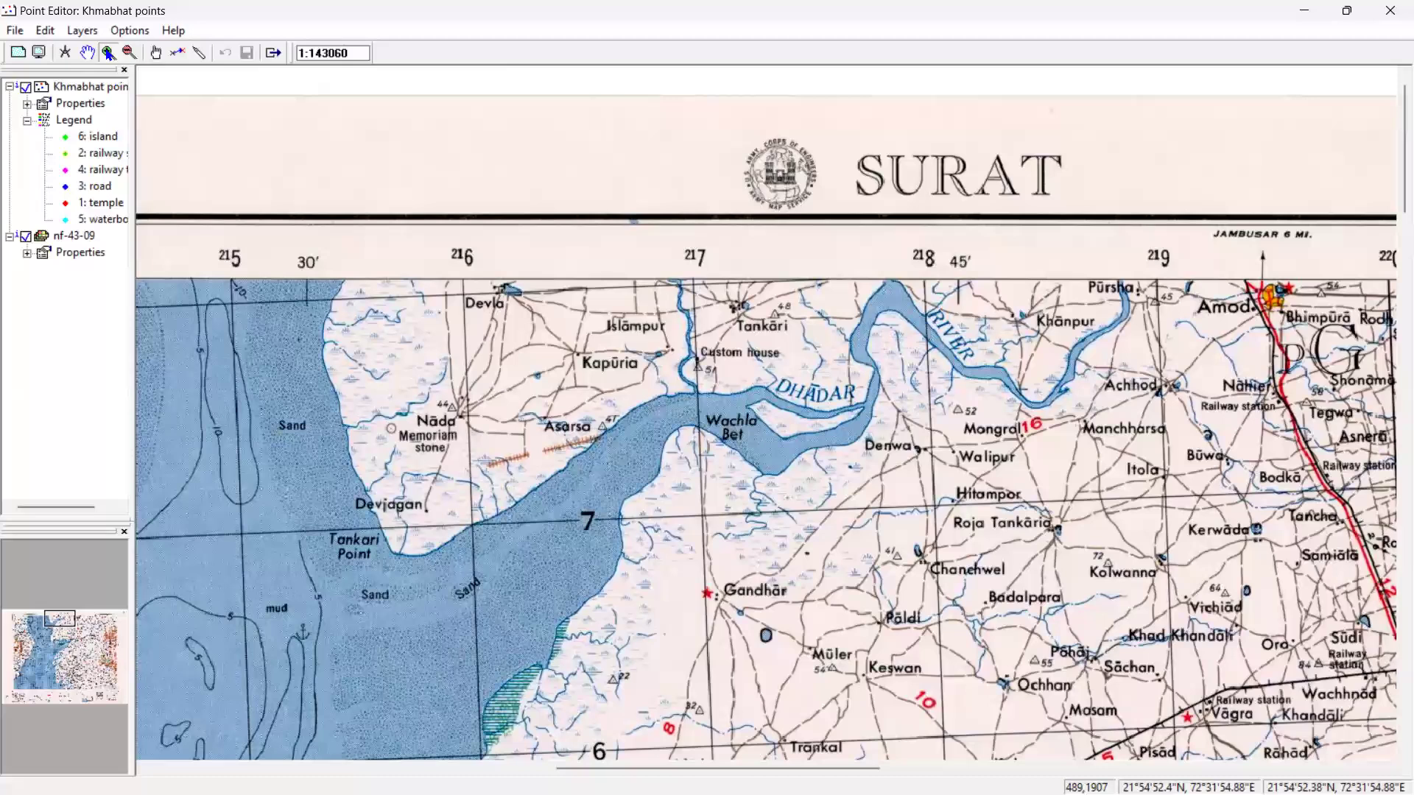
click(127, 52)
click(575, 427)
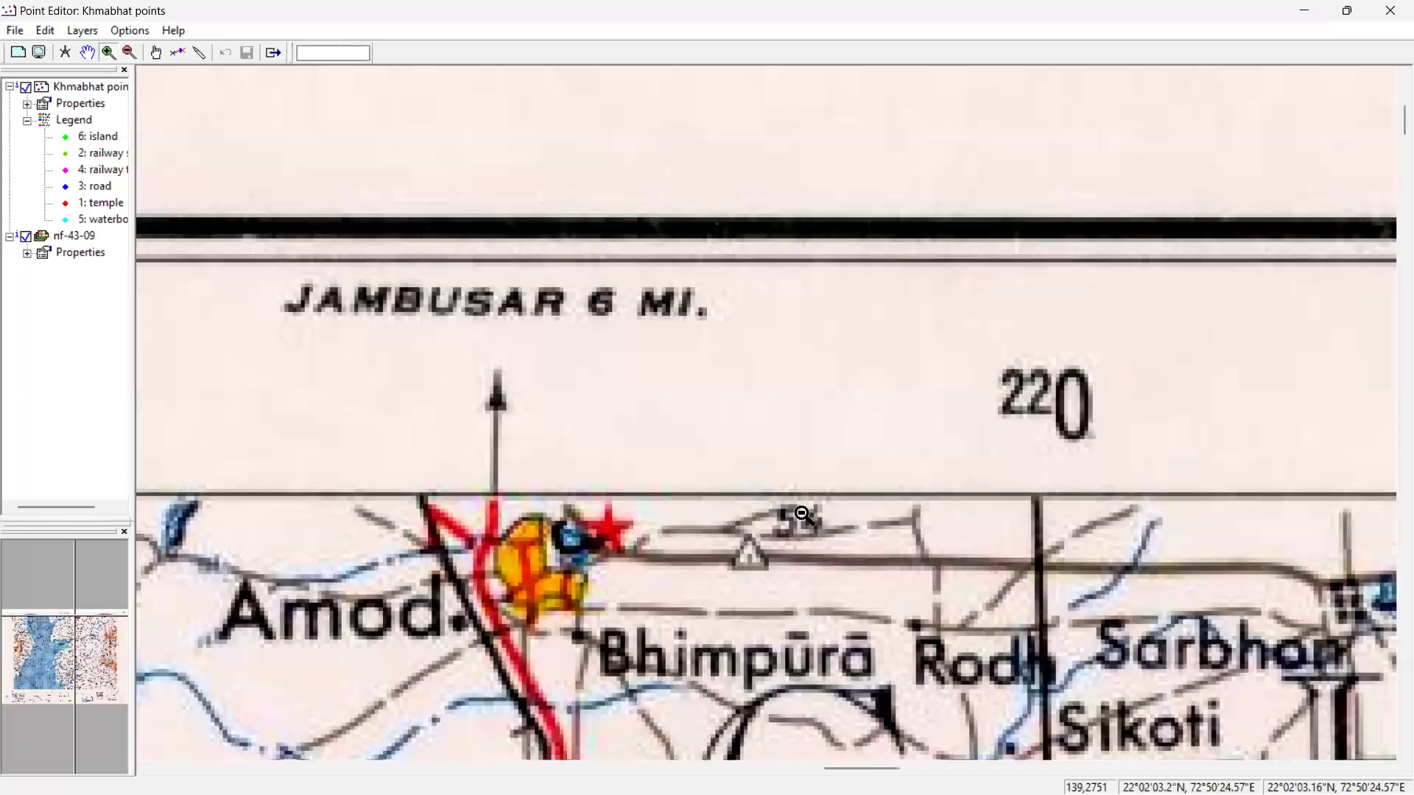
click(1018, 527)
click(199, 54)
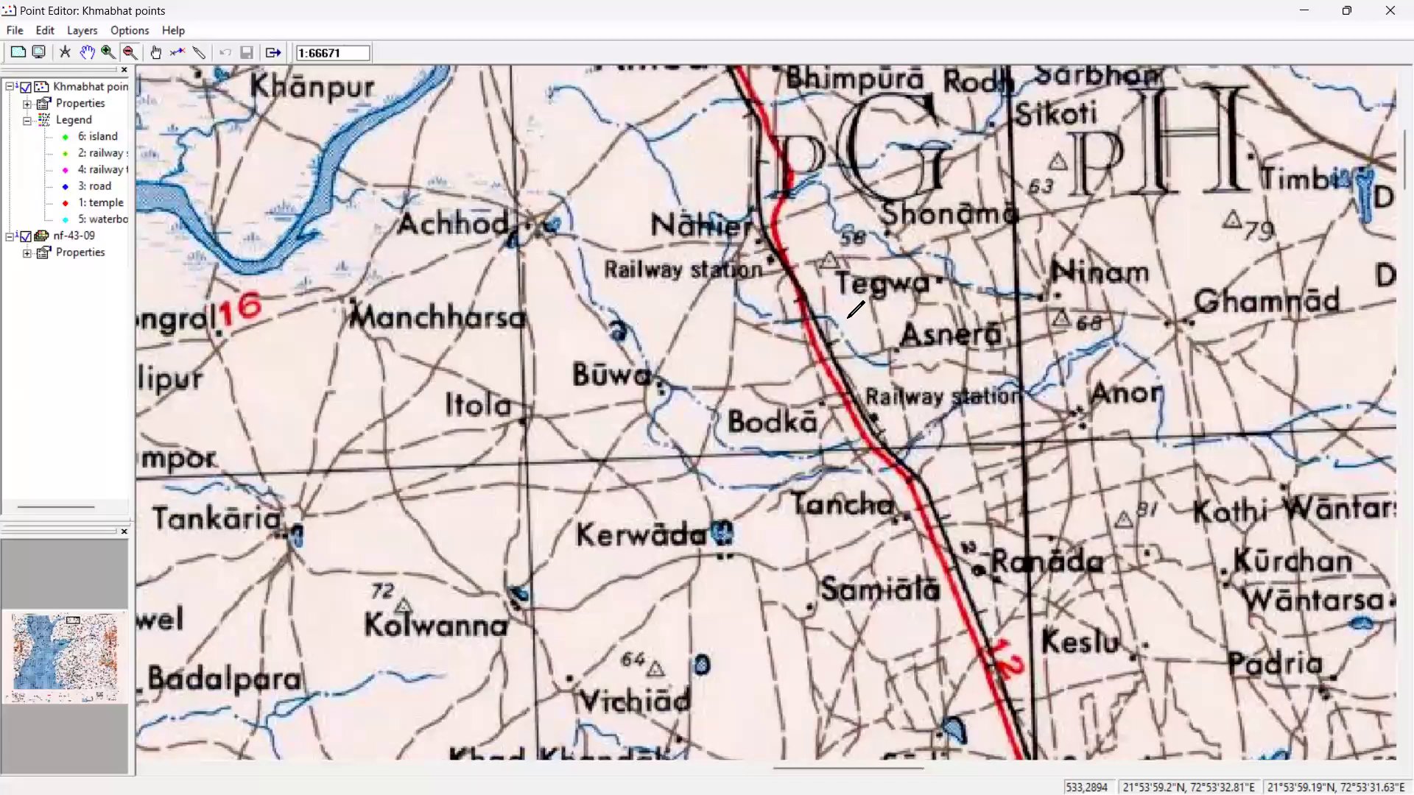
click(199, 52)
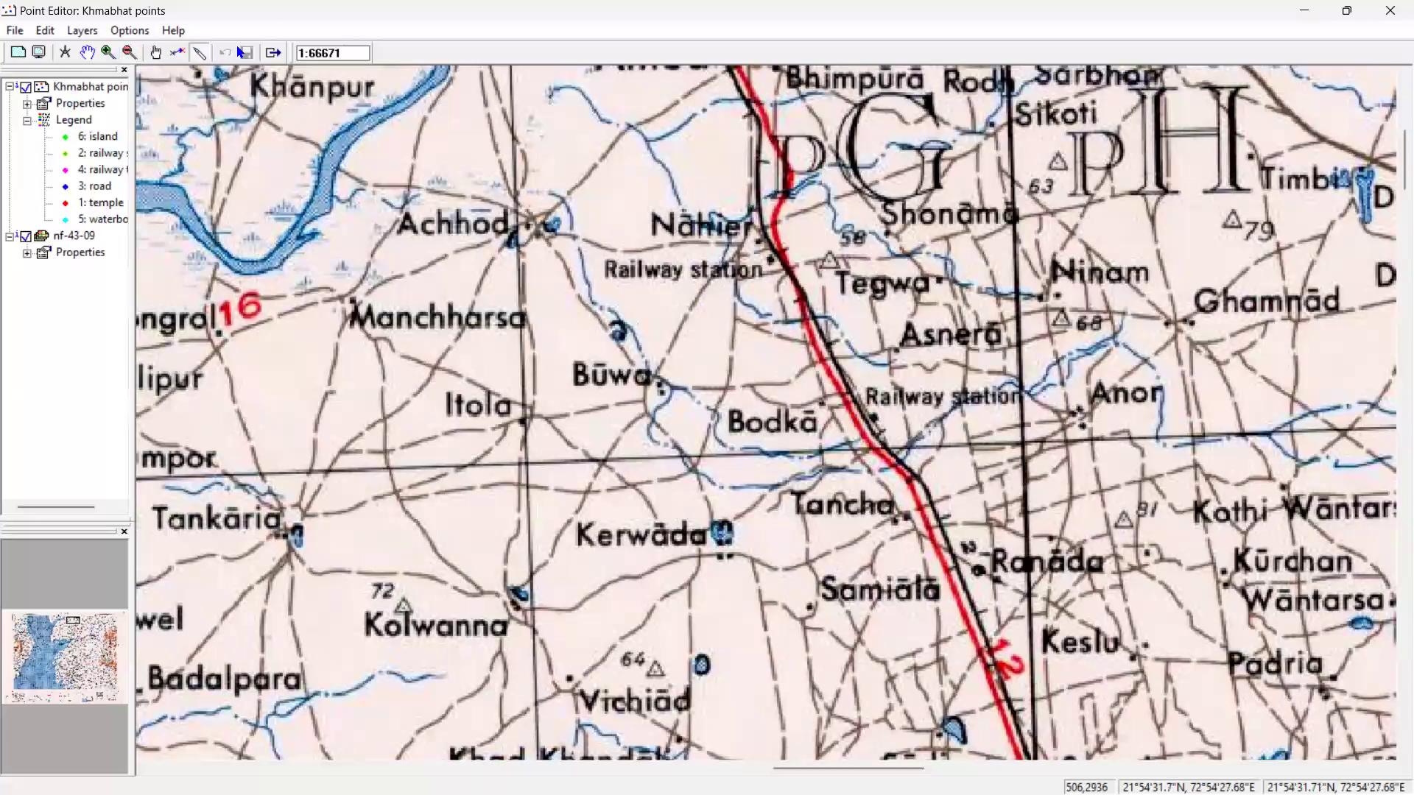
Try to add a point beside Būwa with the Add Point command
click(156, 54)
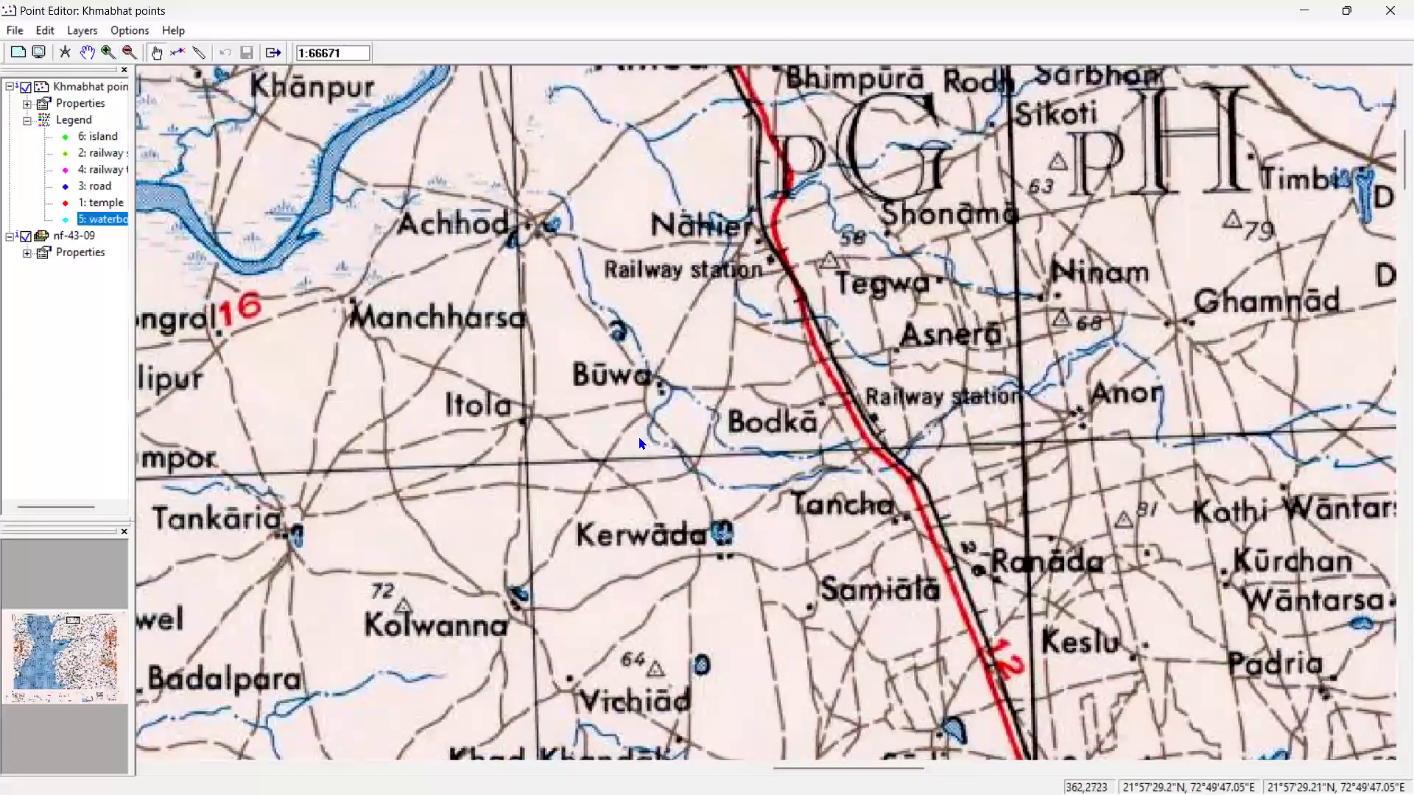
right_click(658, 395)
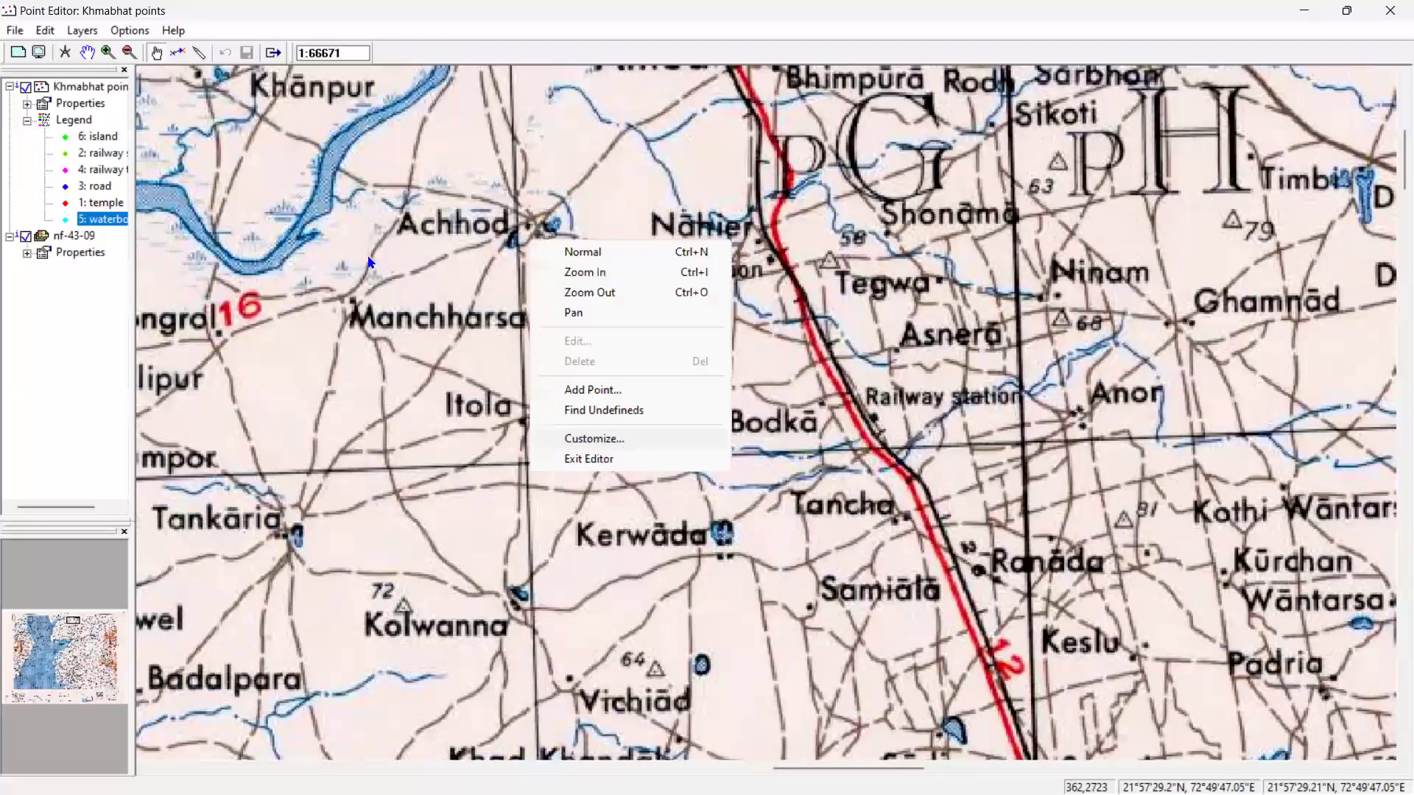
click(584, 386)
click(247, 269)
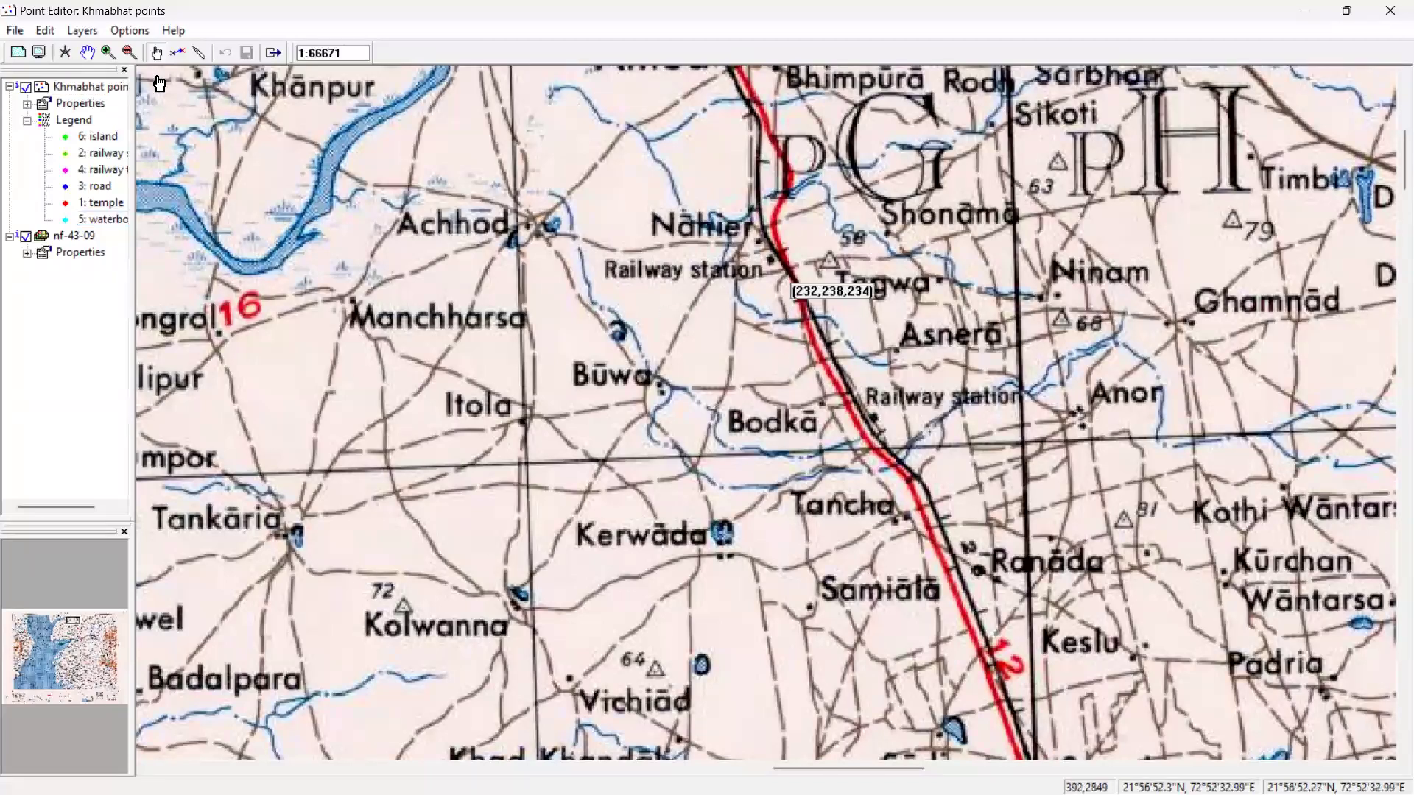
Inspect the display options of the Khmabhat points map and the island symbol in its Khmabhat representation
click(198, 53)
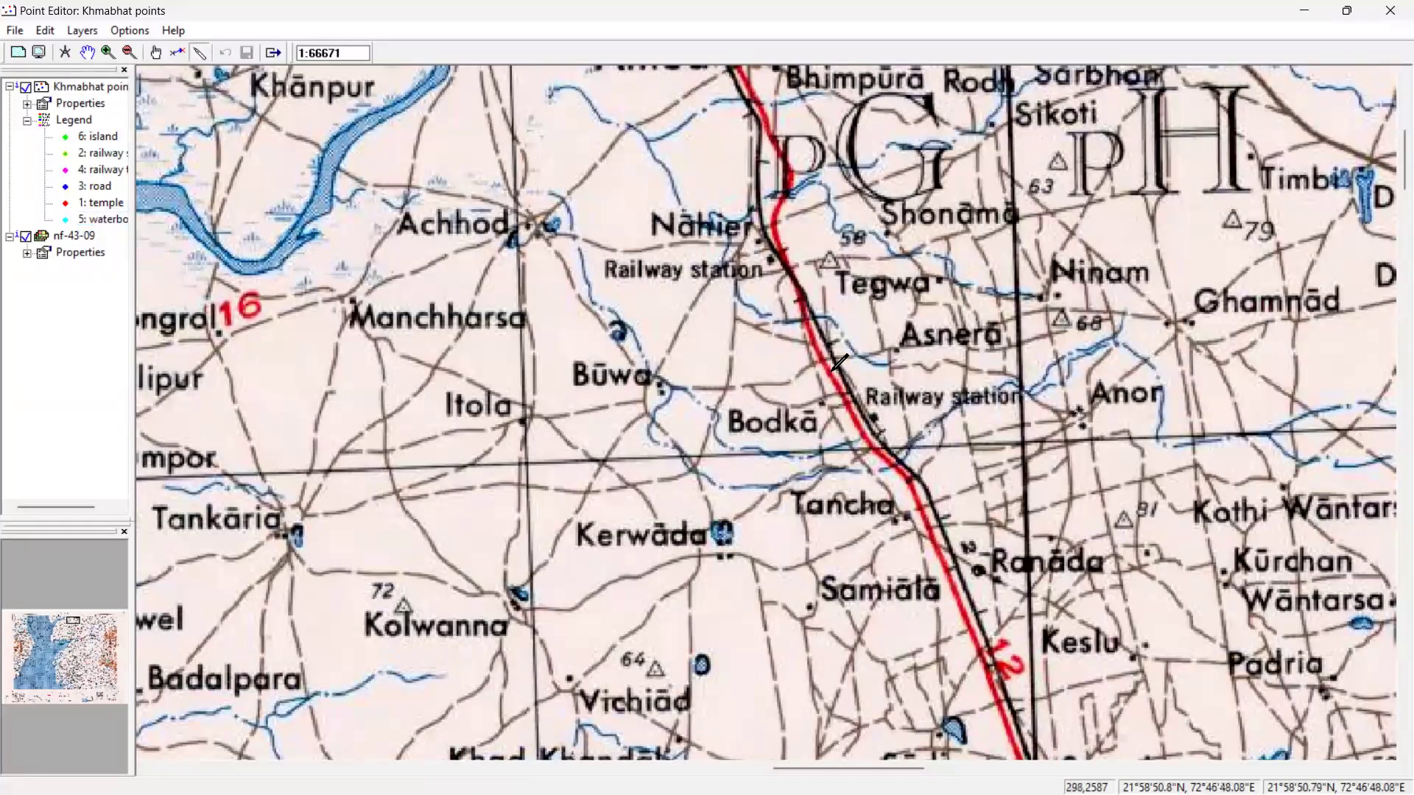
double_click(87, 90)
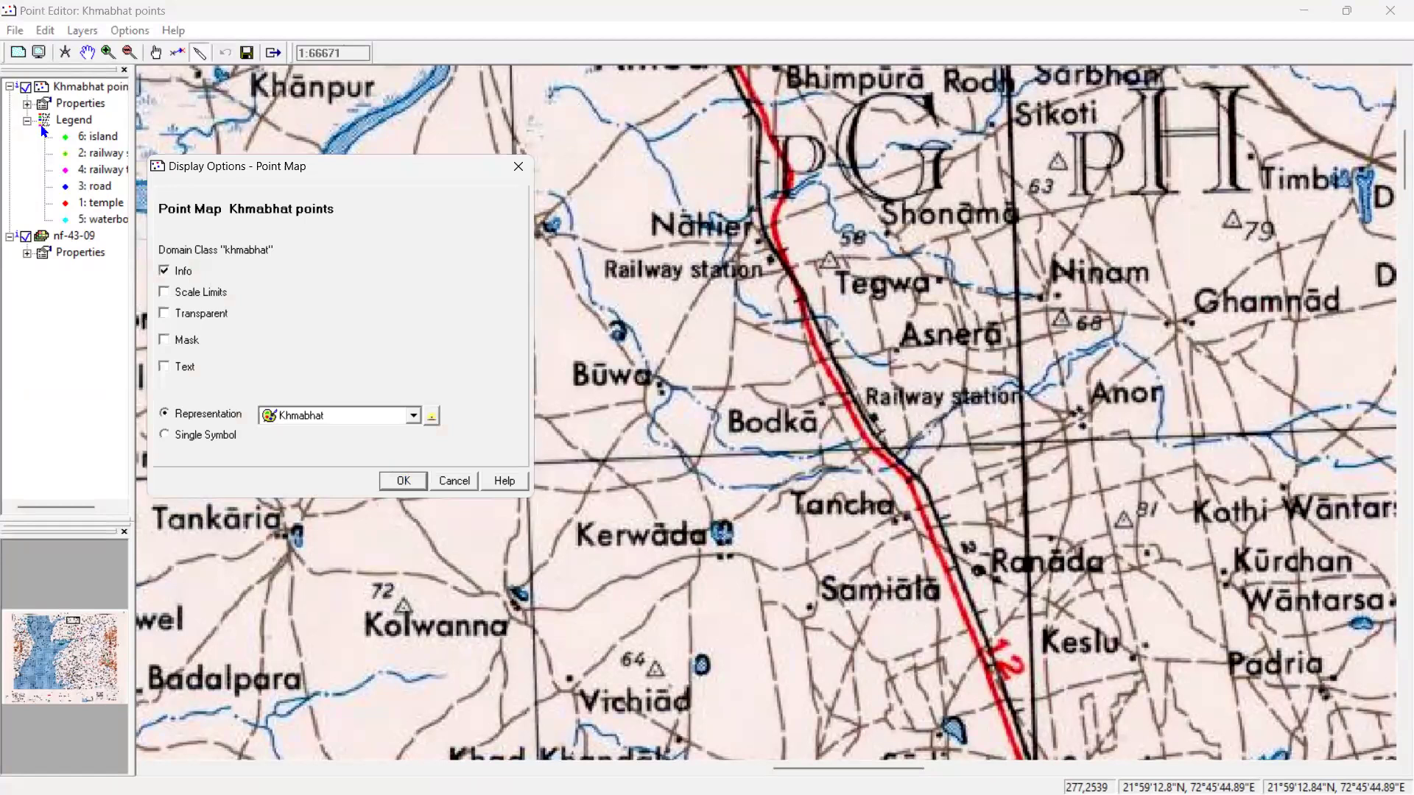
key(Escape)
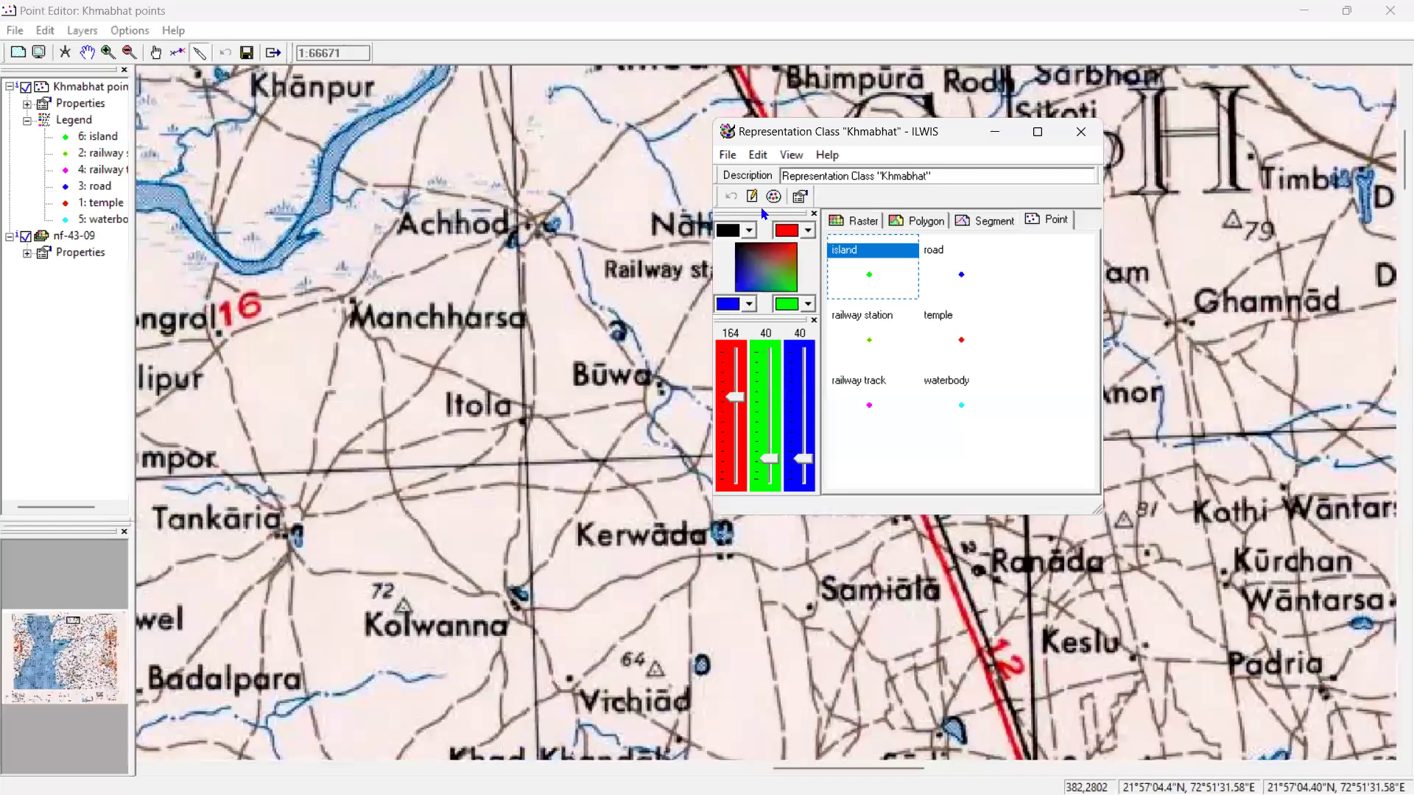
click(1151, 619)
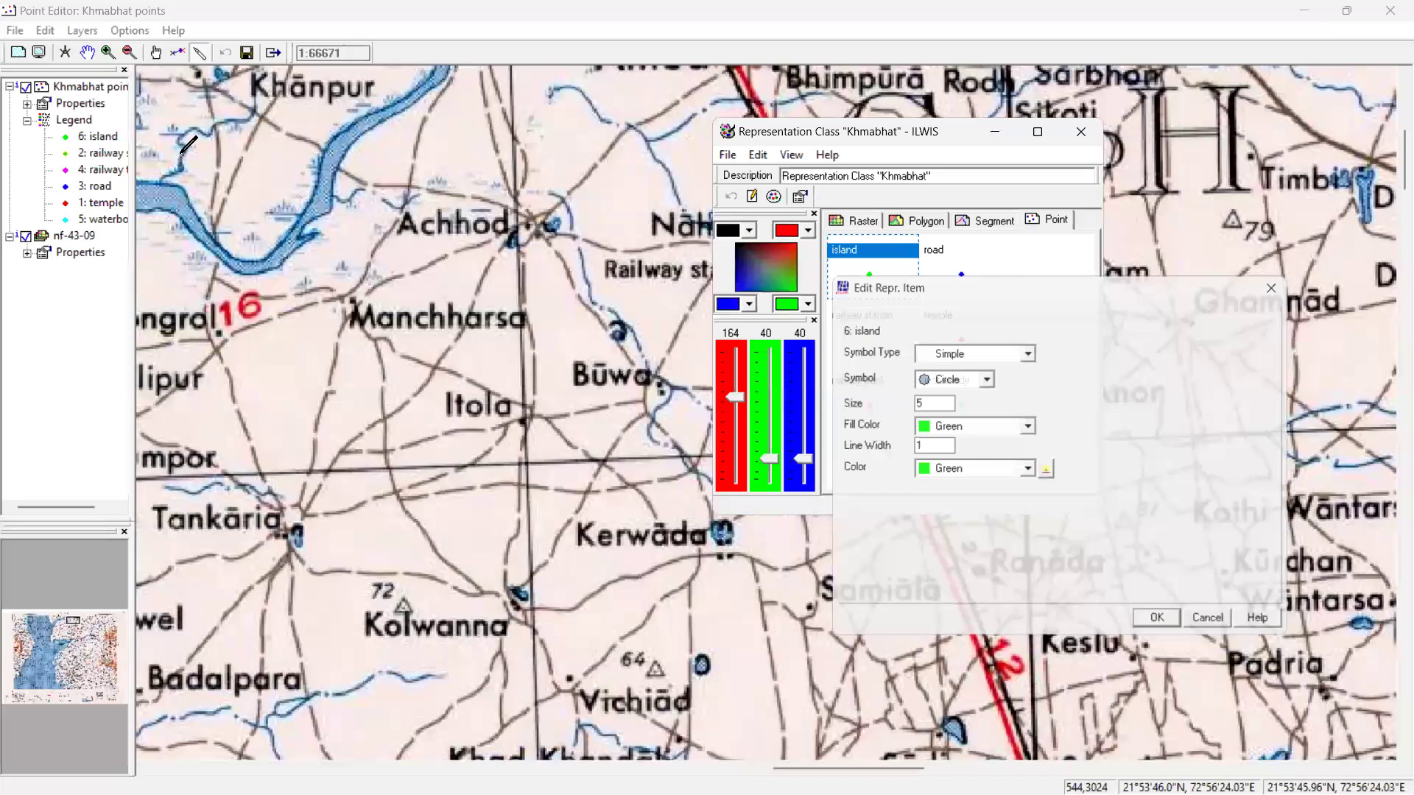
key(Return)
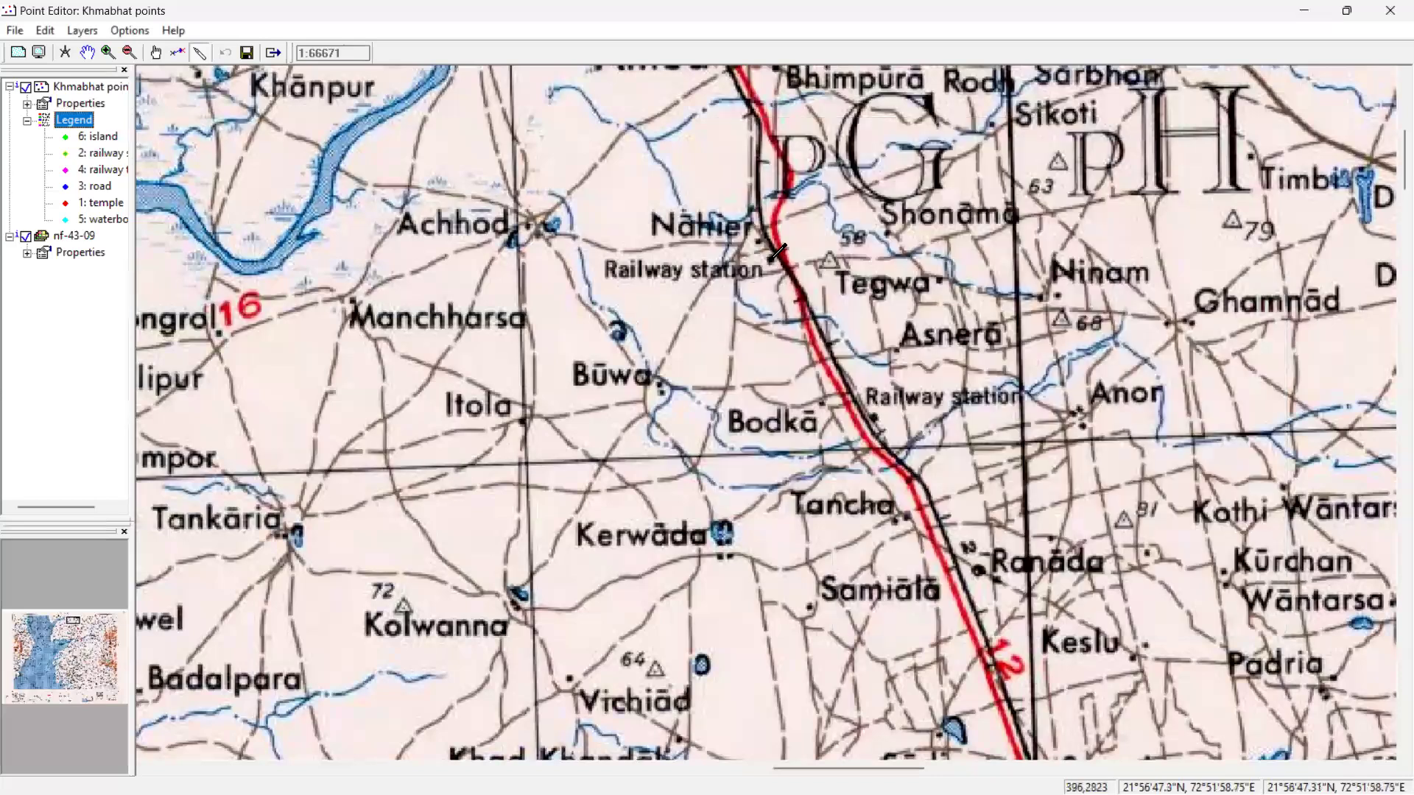
click(159, 55)
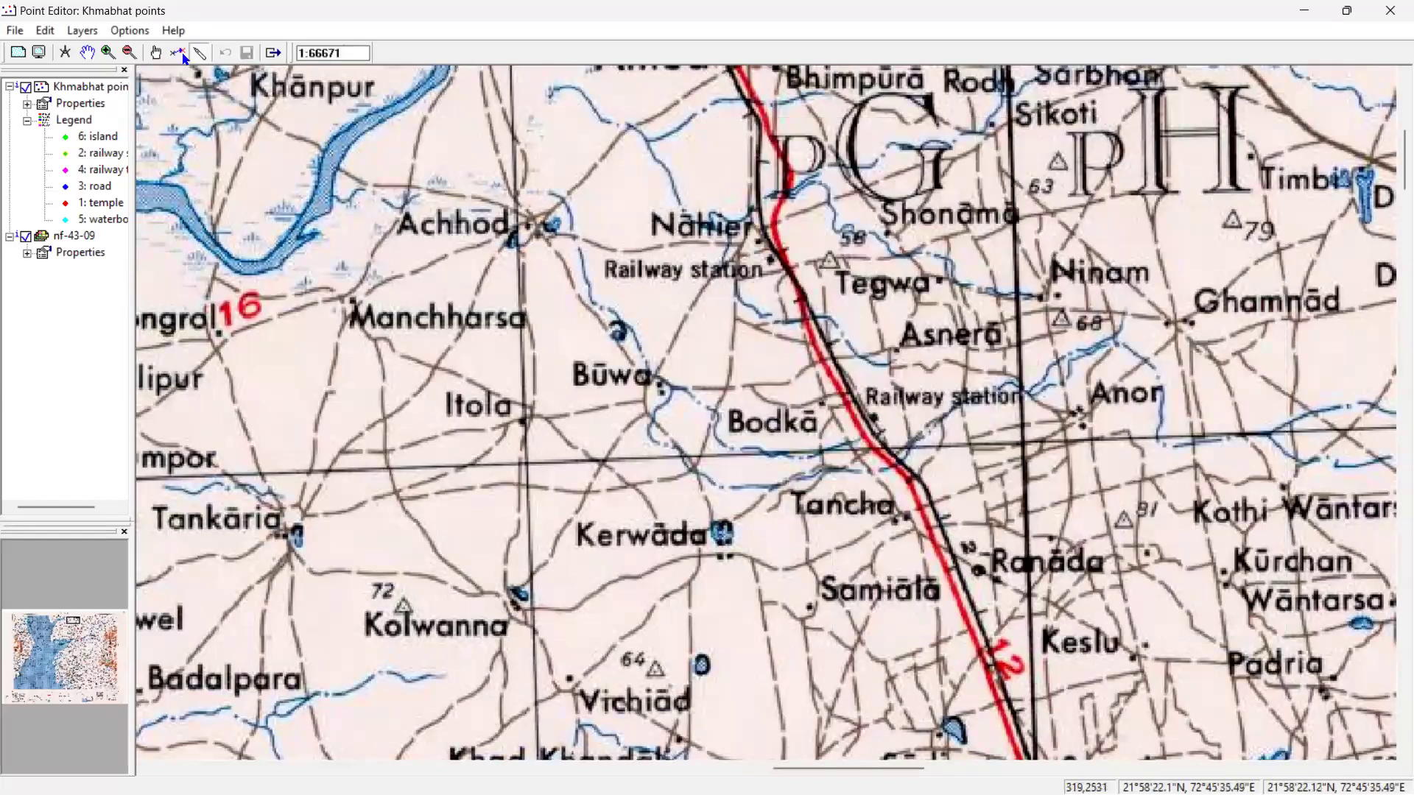
click(176, 57)
scroll(591, 370, down, 3)
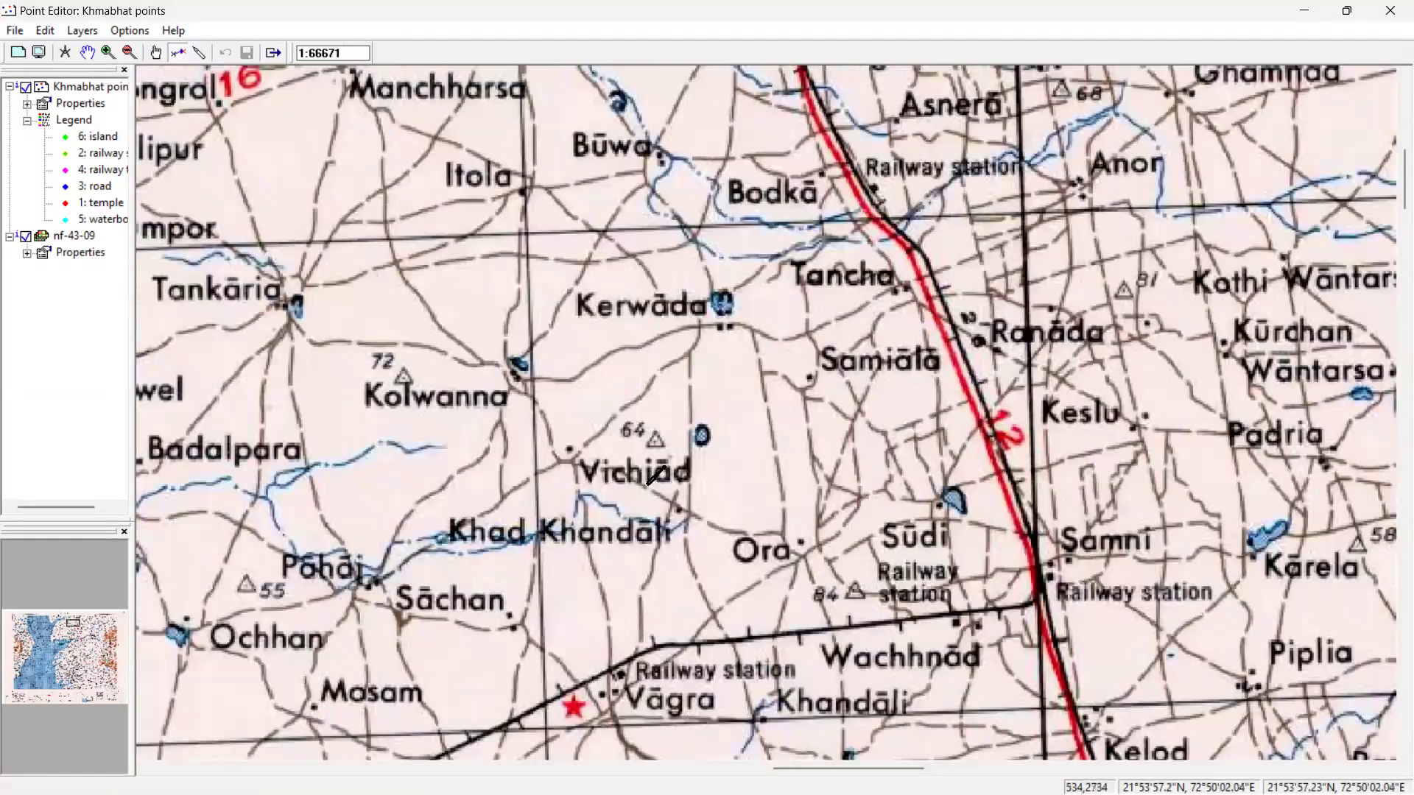
scroll(648, 485, down, 3)
scroll(648, 478, up, 6)
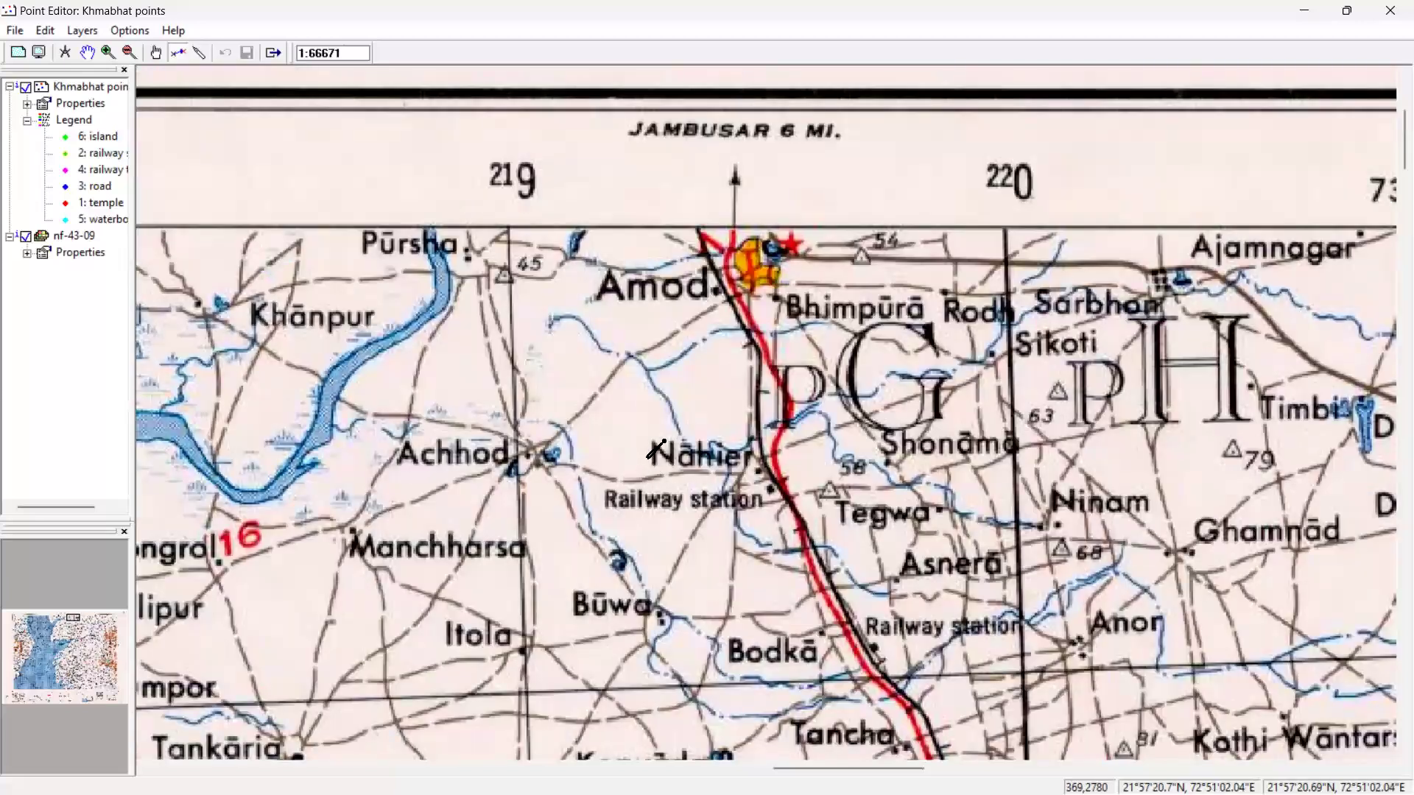
scroll(766, 462, up, 3)
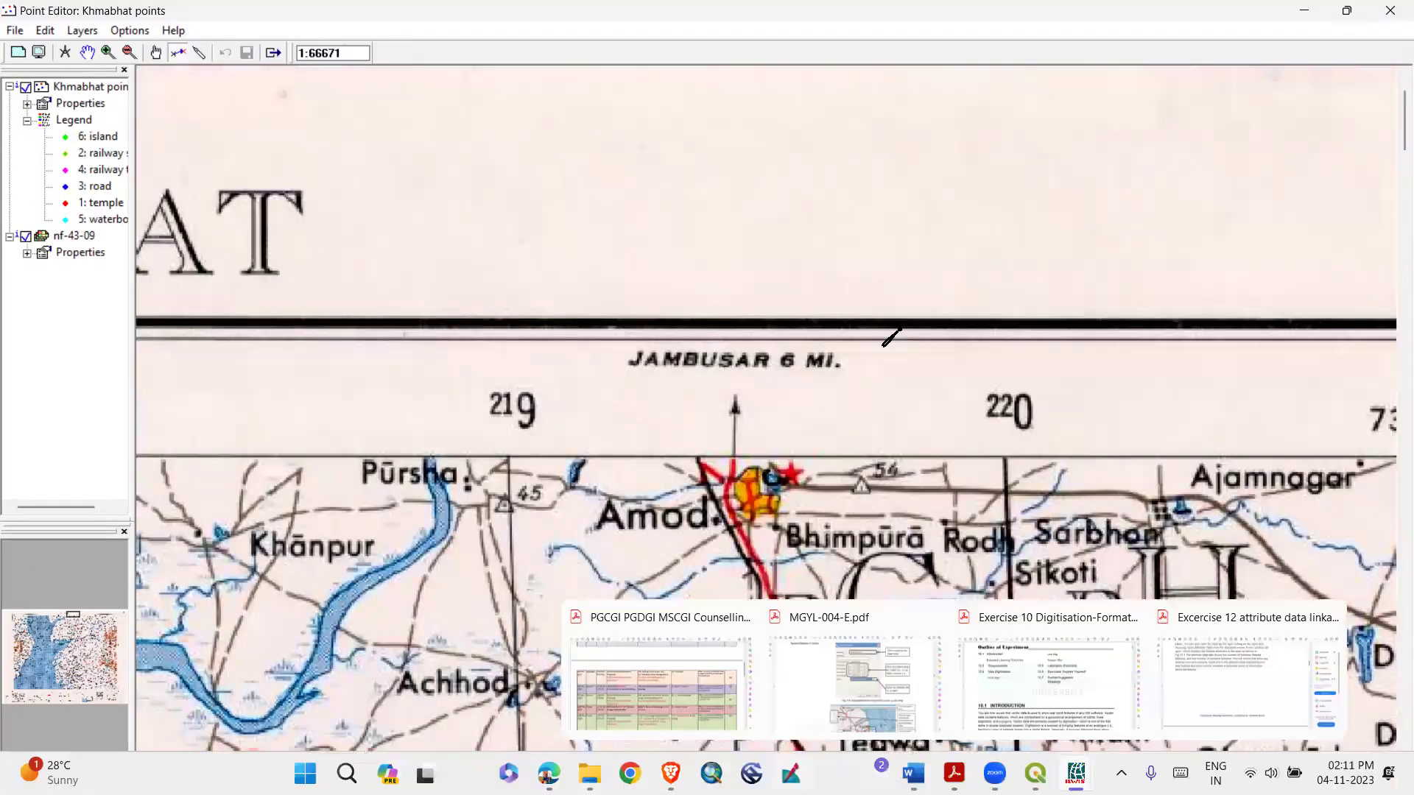
scroll(789, 142, down, 3)
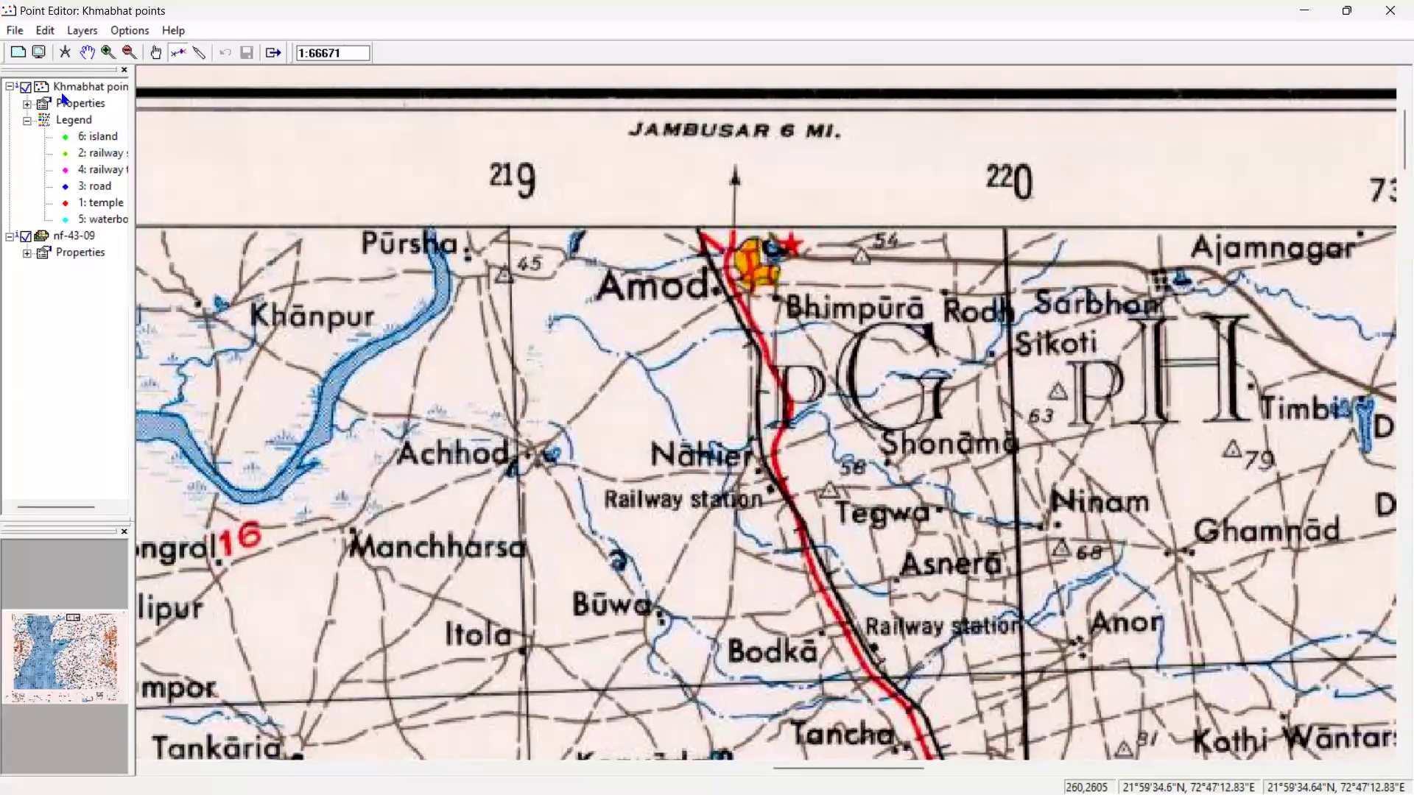
Switch the Khmabhat points editing back to insert mode, and exit the point editor
click(87, 31)
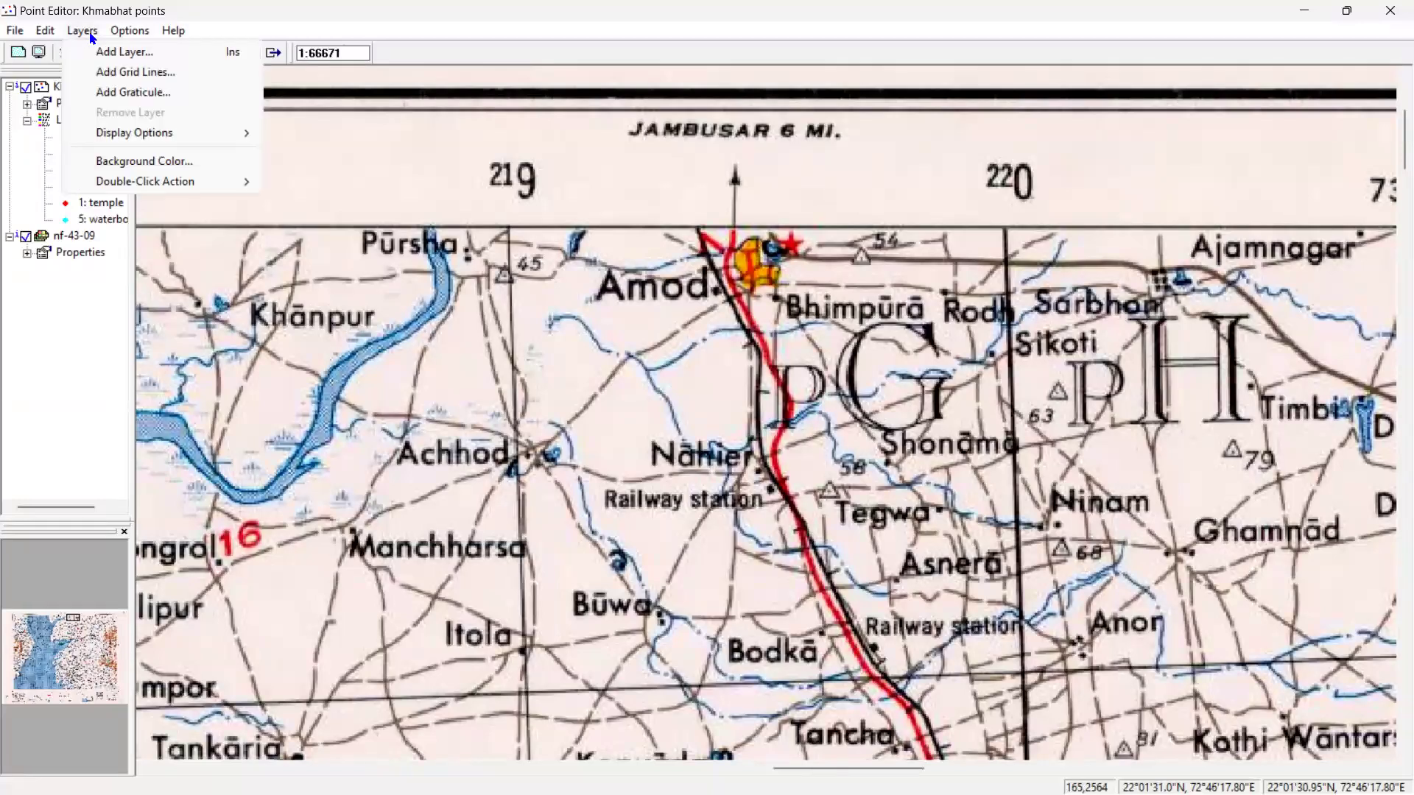
mouse_move(45, 32)
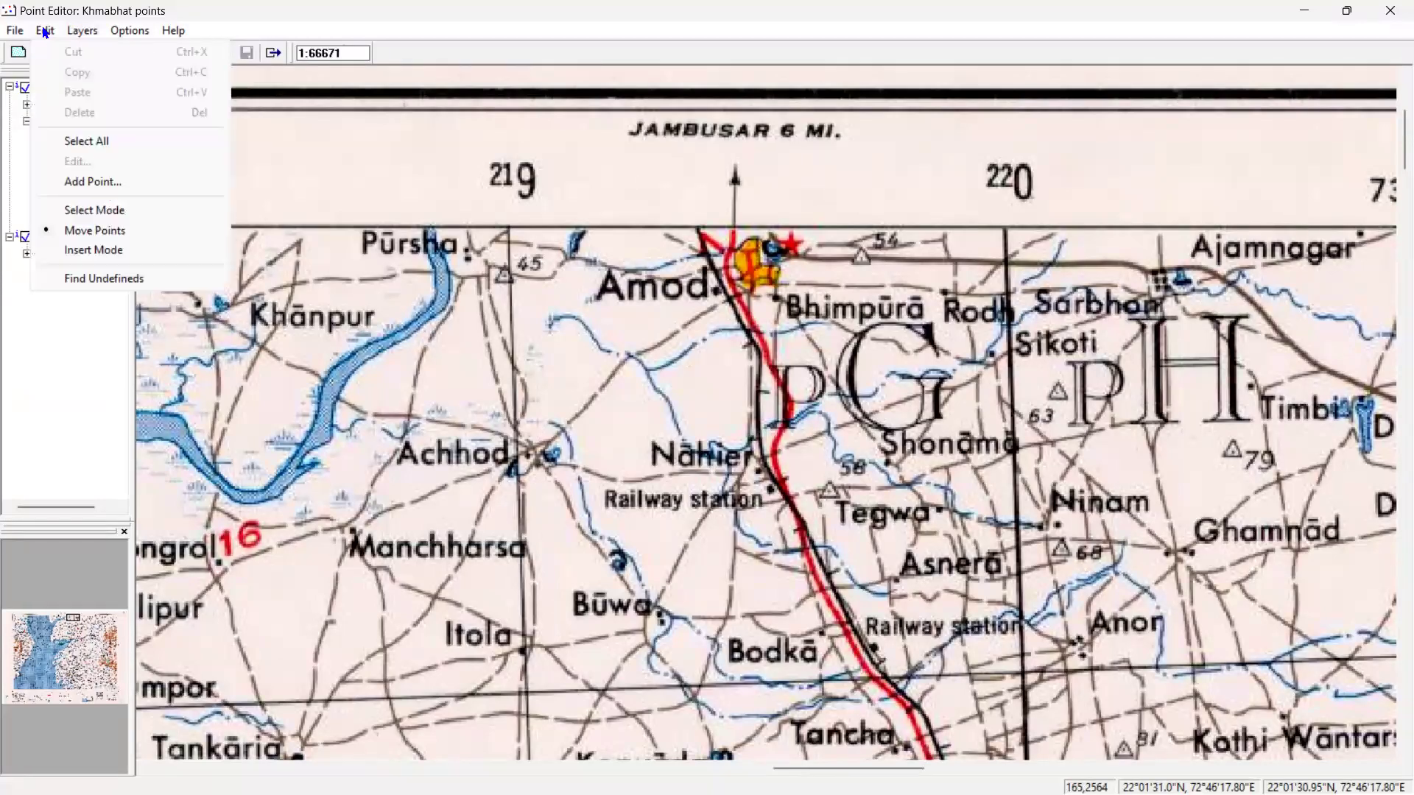
click(103, 253)
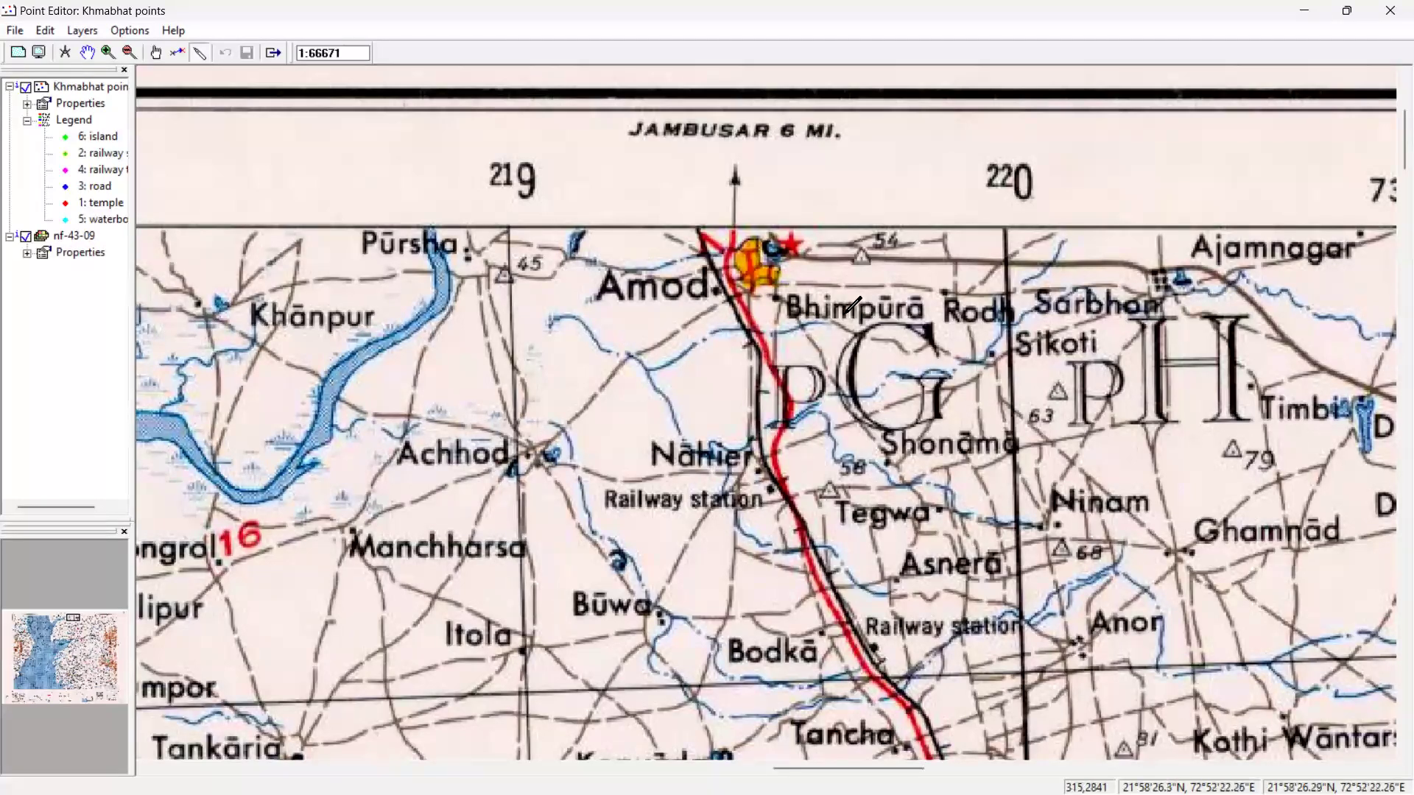
scroll(773, 398, down, 3)
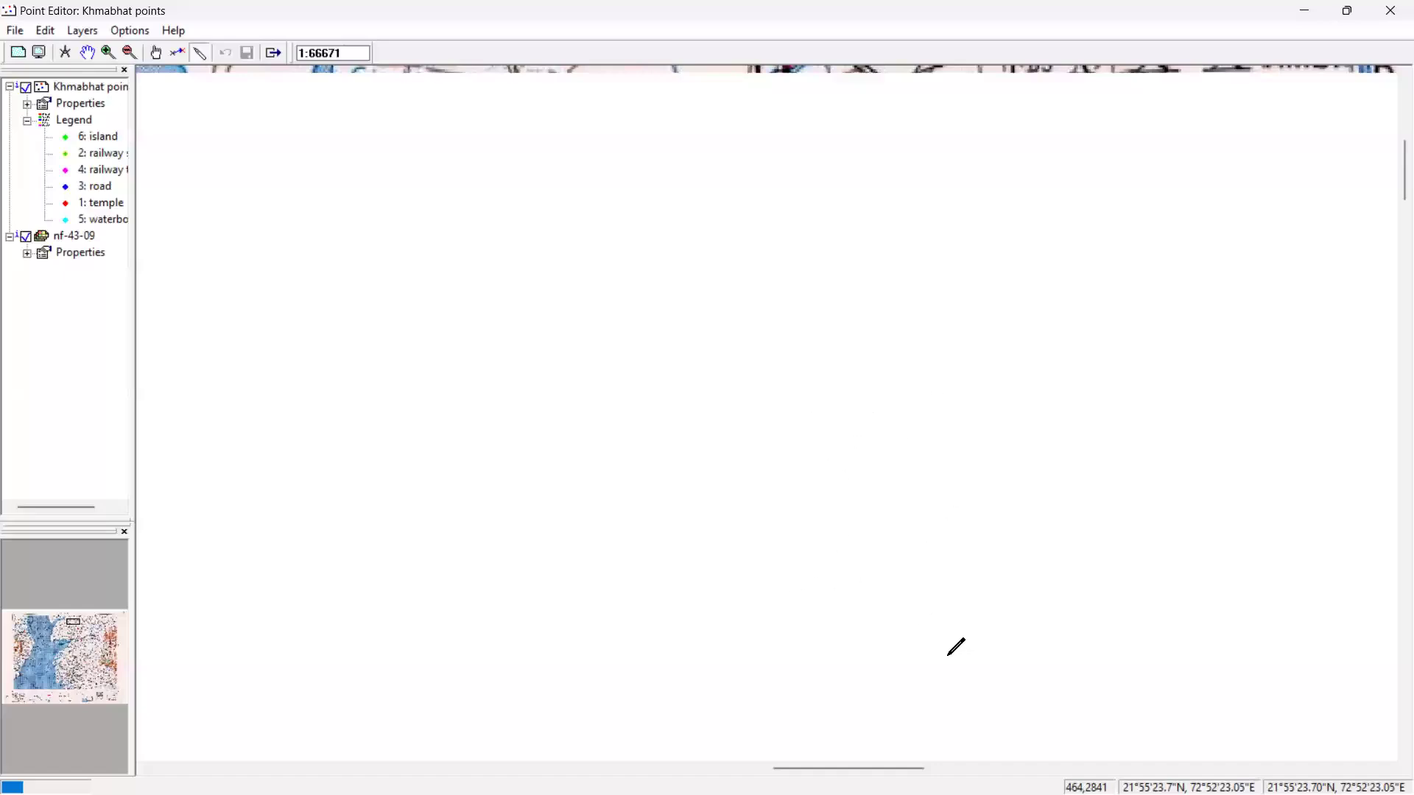
scroll(957, 648, down, 3)
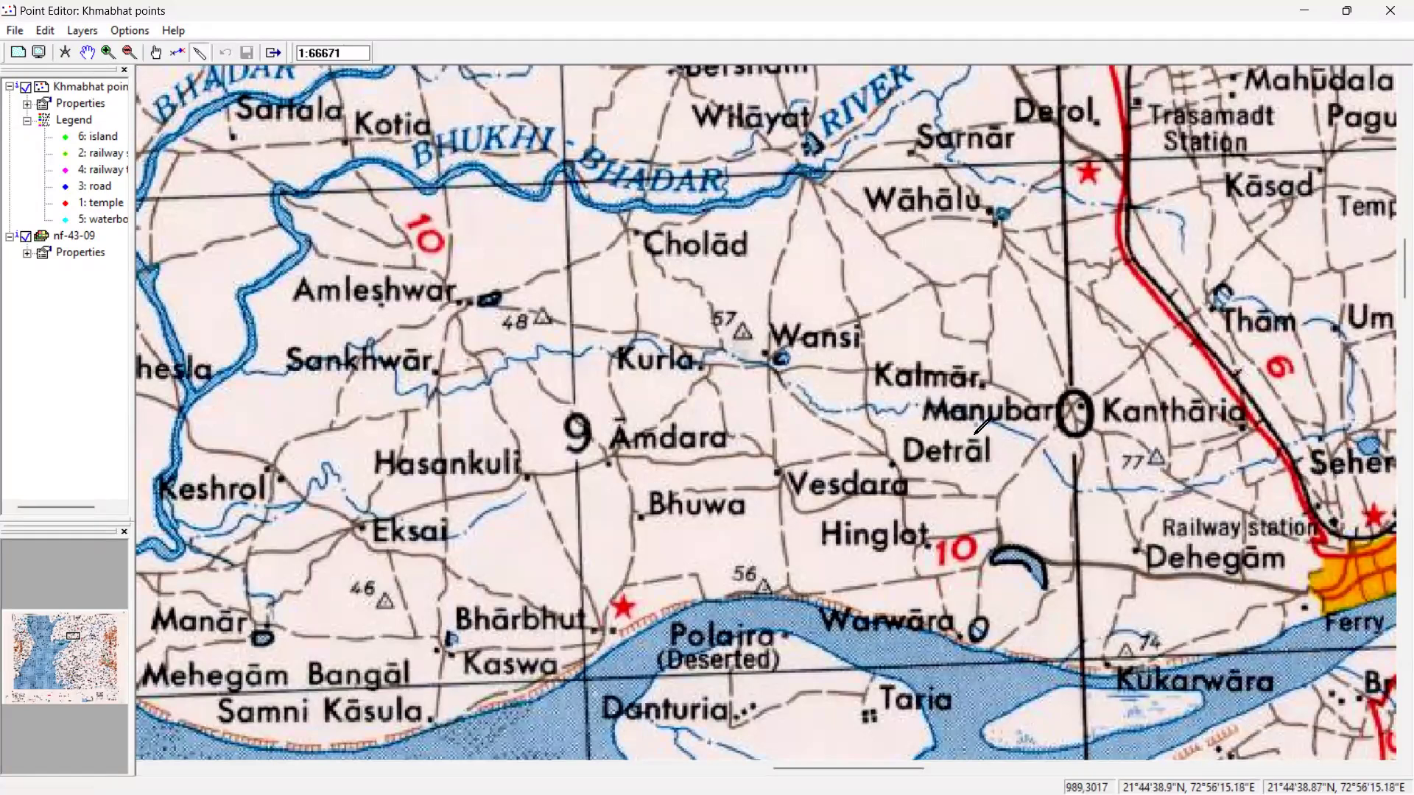
click(15, 33)
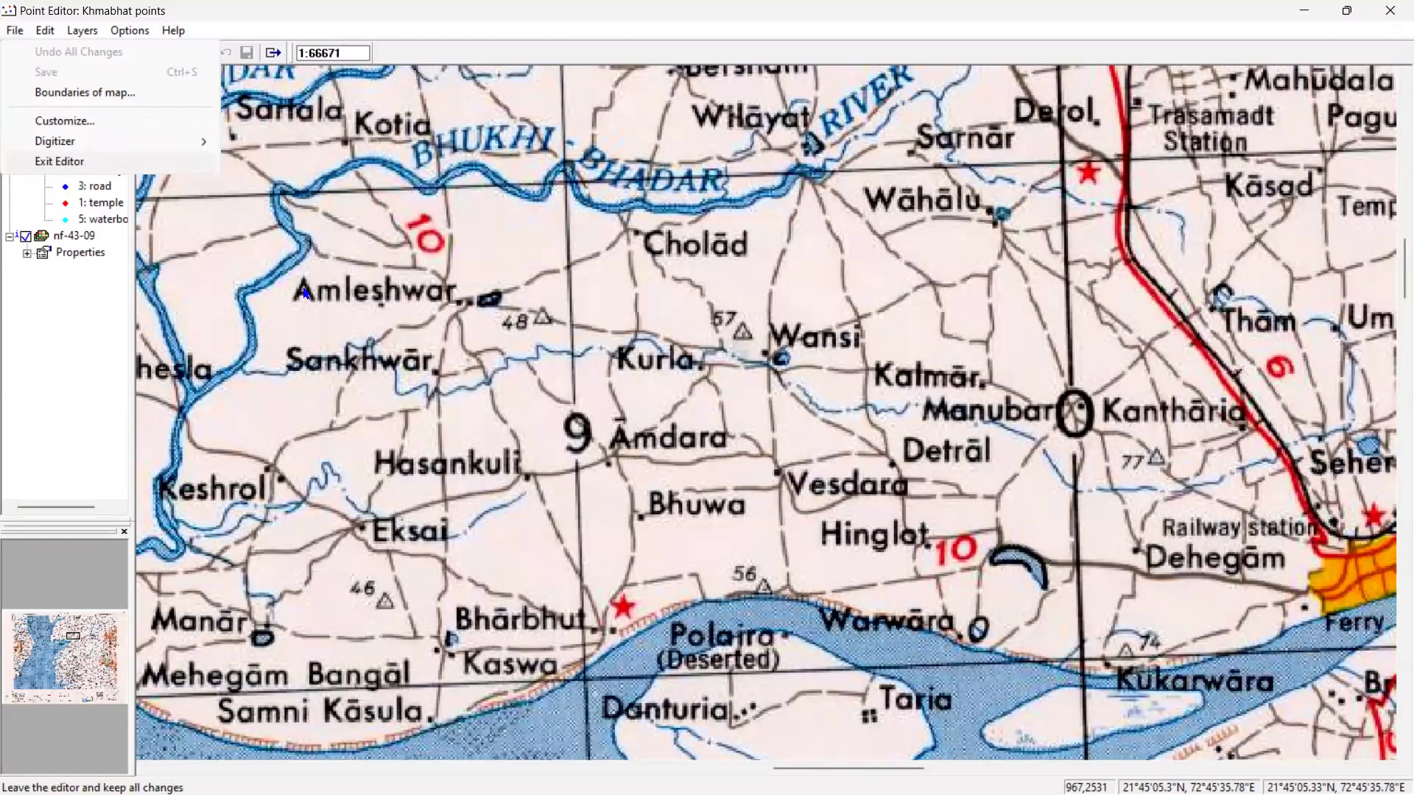
key(Return)
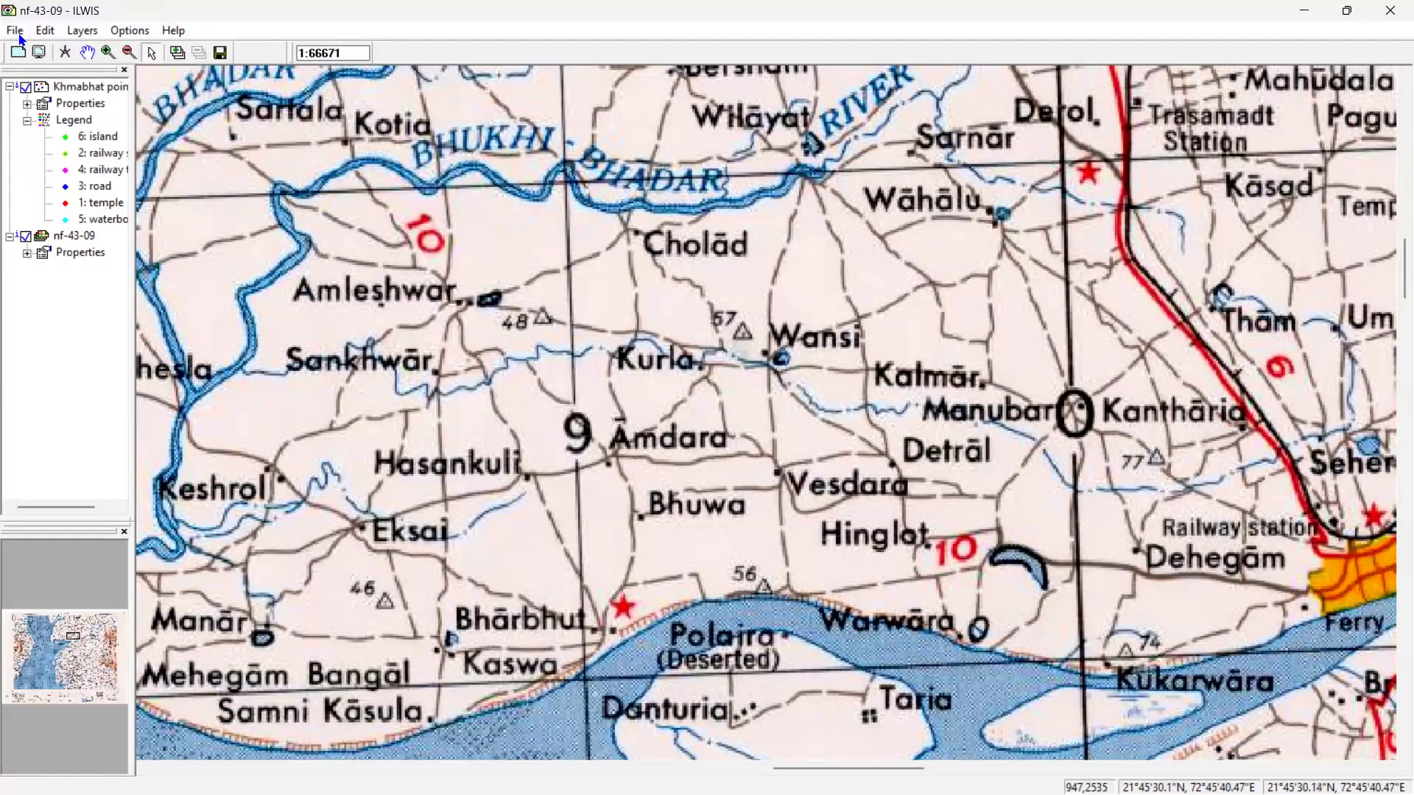
key(alt+e)
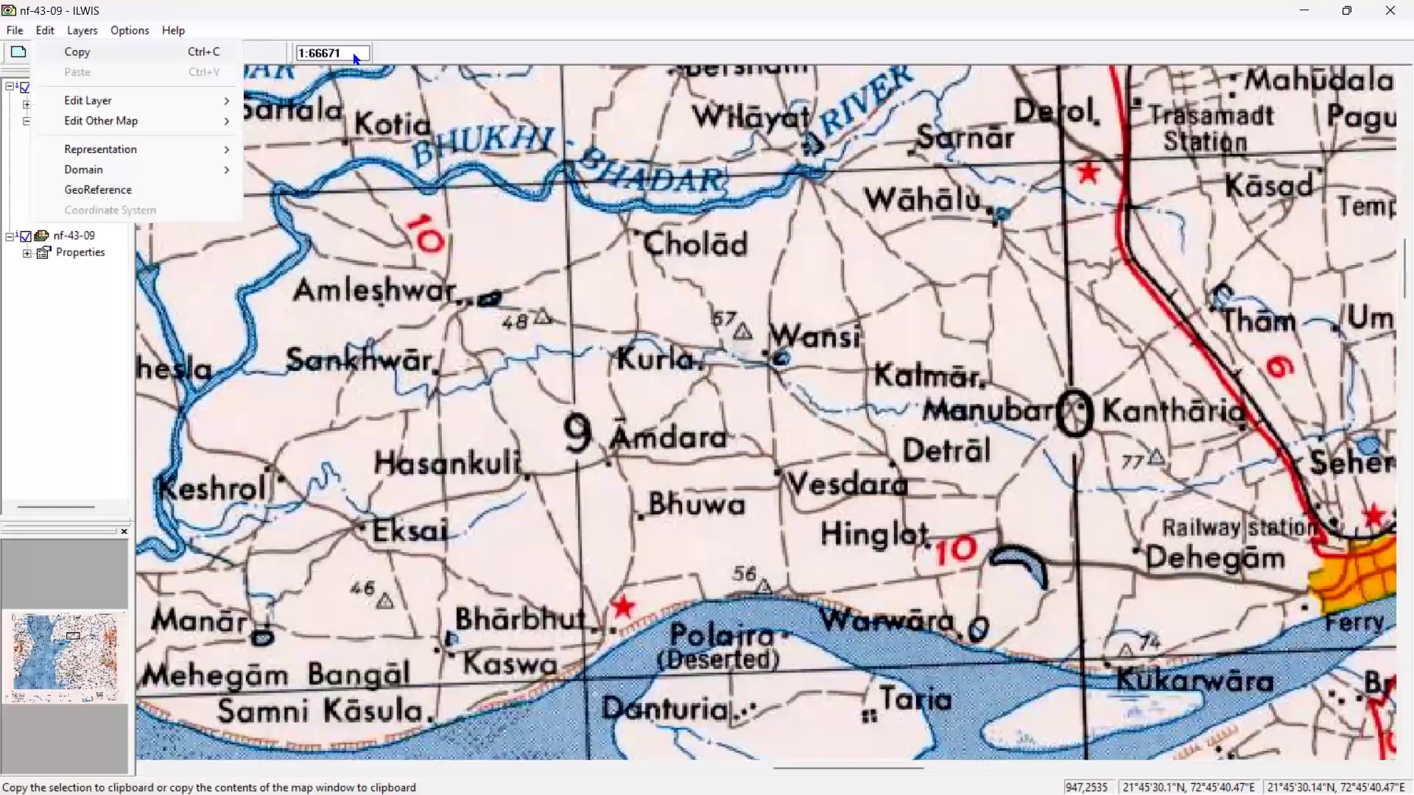
key(Left)
key(Right)
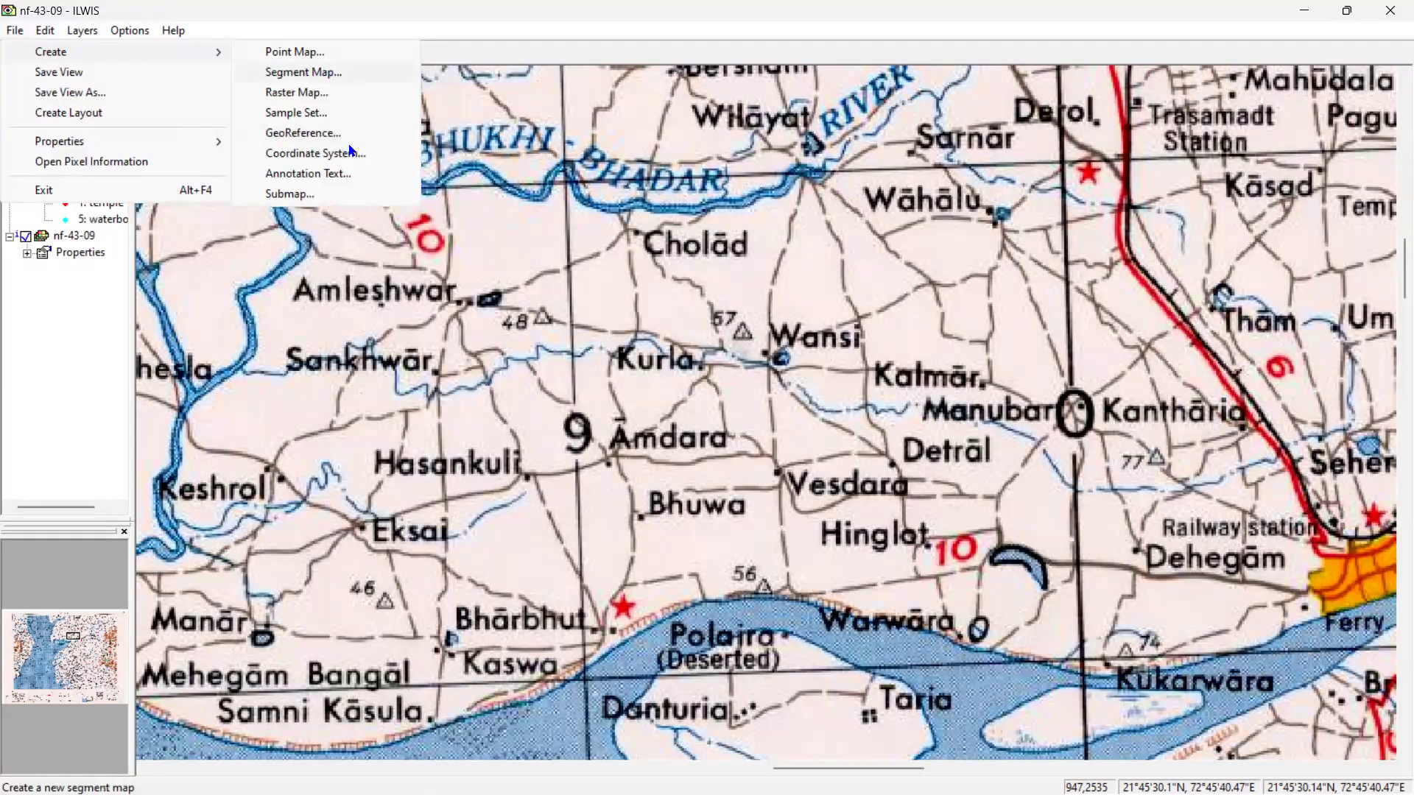
key(Up)
key(Return)
key(Escape)
Start a new segment map over nf-43-09 and name it Khmabhat line
click(17, 31)
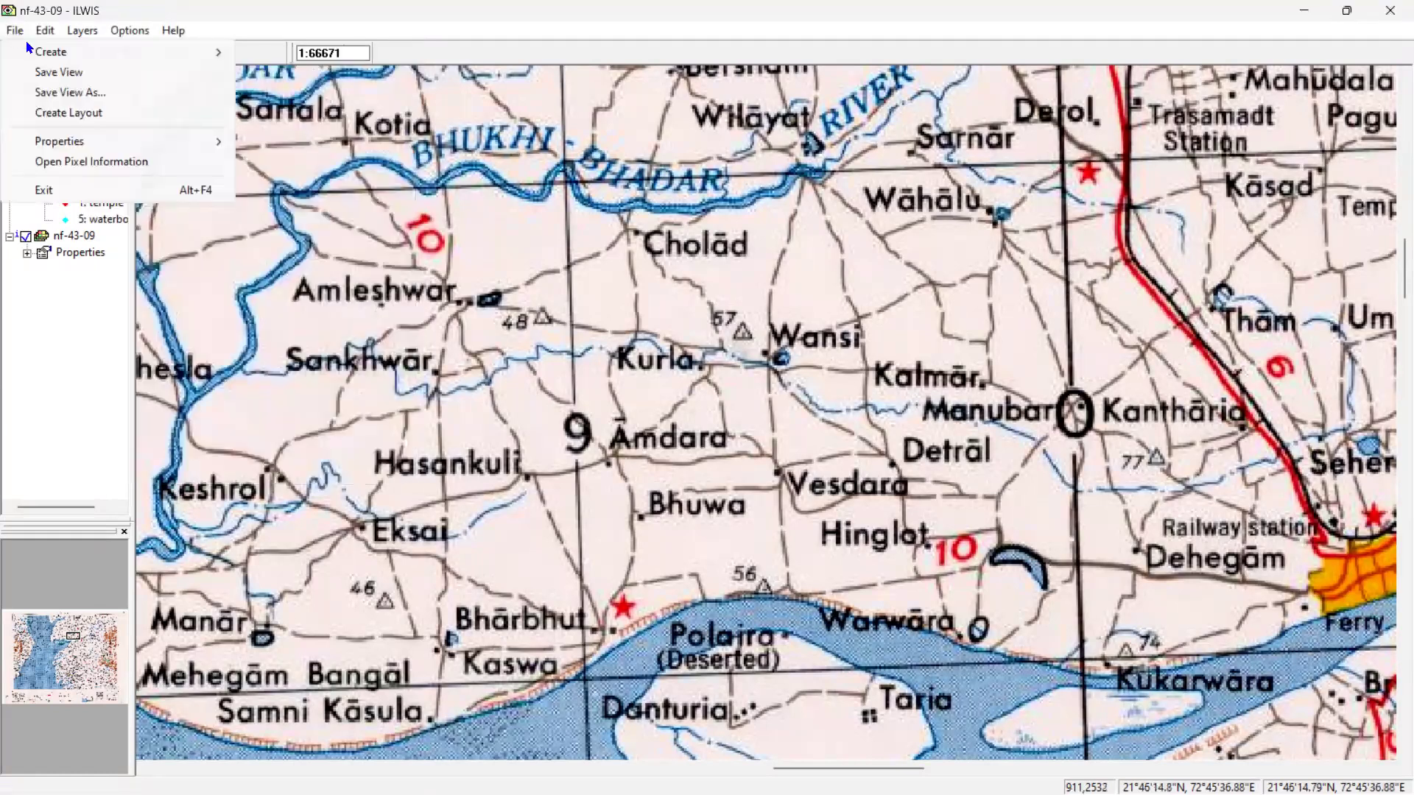
key(Down)
key(Right)
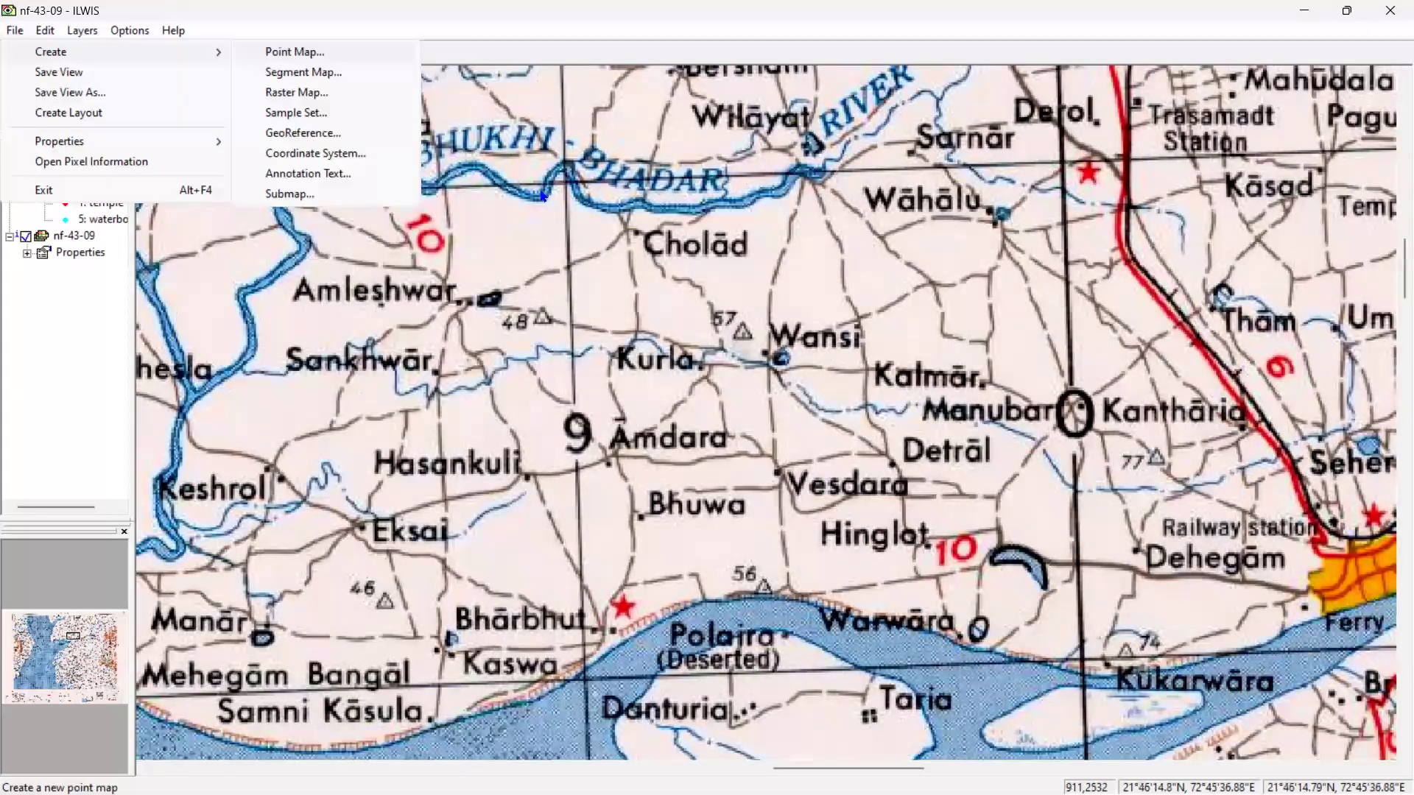
key(Down)
key(Return)
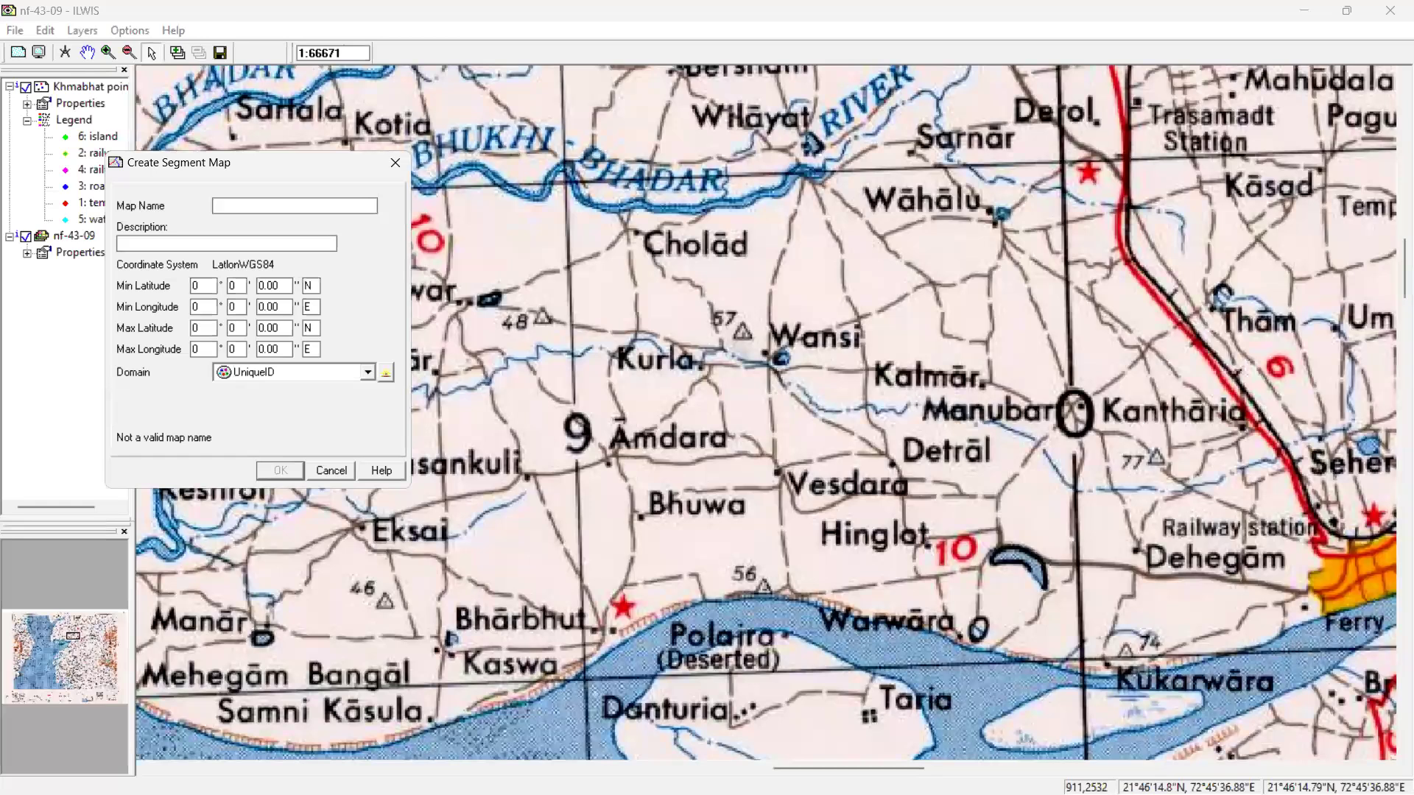
text(Khmabhat line)
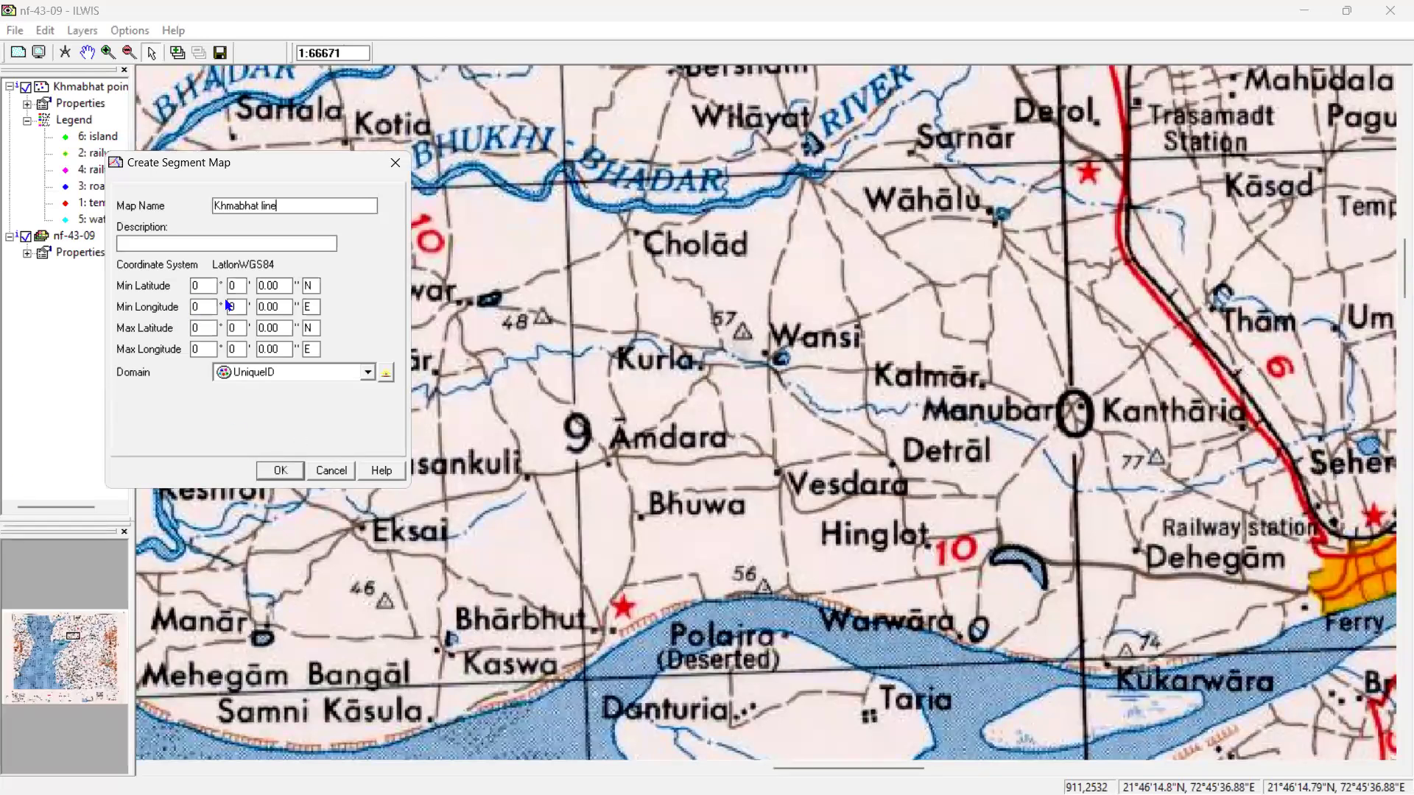
Set the segment map's limits to latitude 21°0' to 22°0' N and longitude 72°0' to 73°30' E
click(207, 286)
text(21)
key(Tab)
key(Tab)
key(Tab)
key(Tab)
text(72)
key(Tab)
key(Tab)
text(22)
key(Tab)
text(73)
key(Tab)
text(3)
Assign the Khmabhat domain to the segment map and create it
click(302, 372)
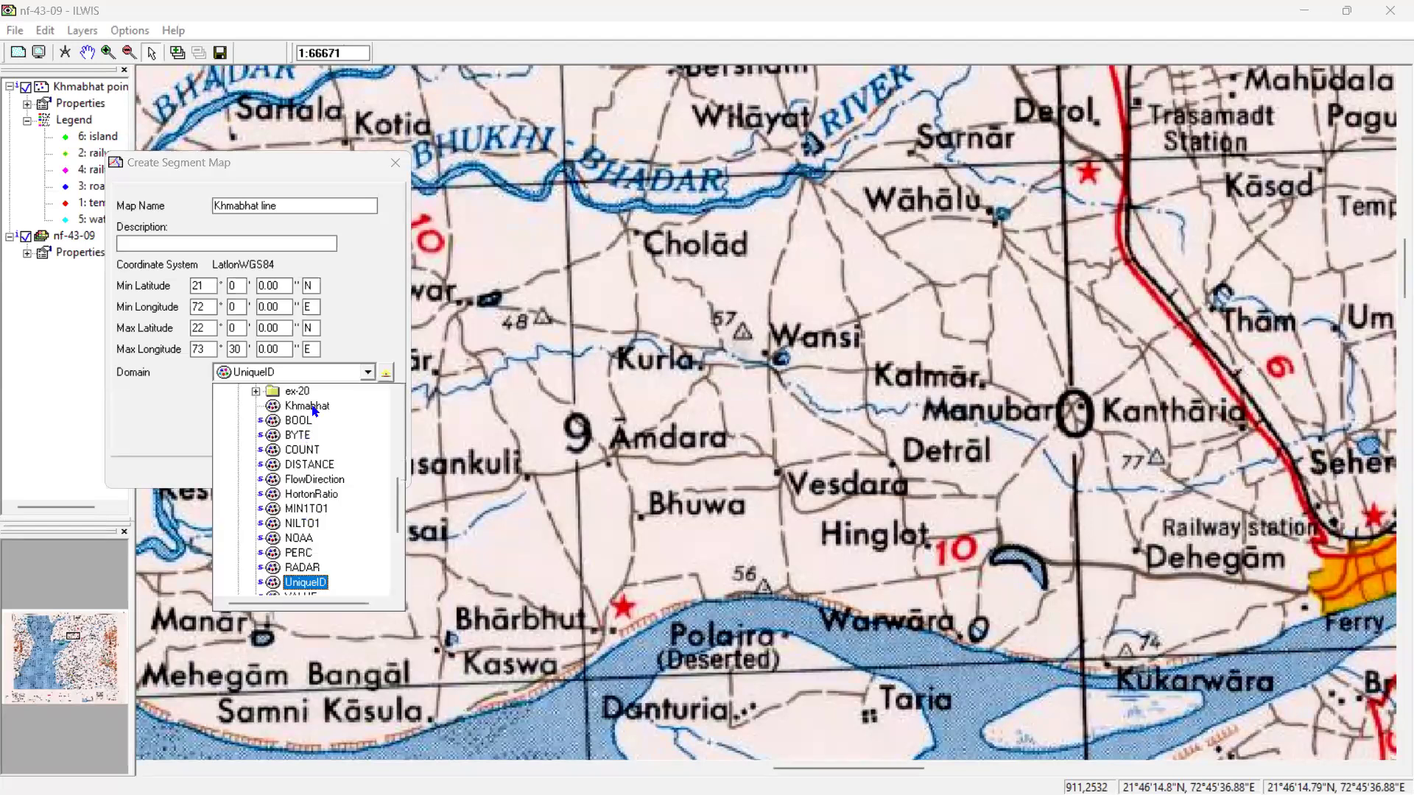
click(307, 405)
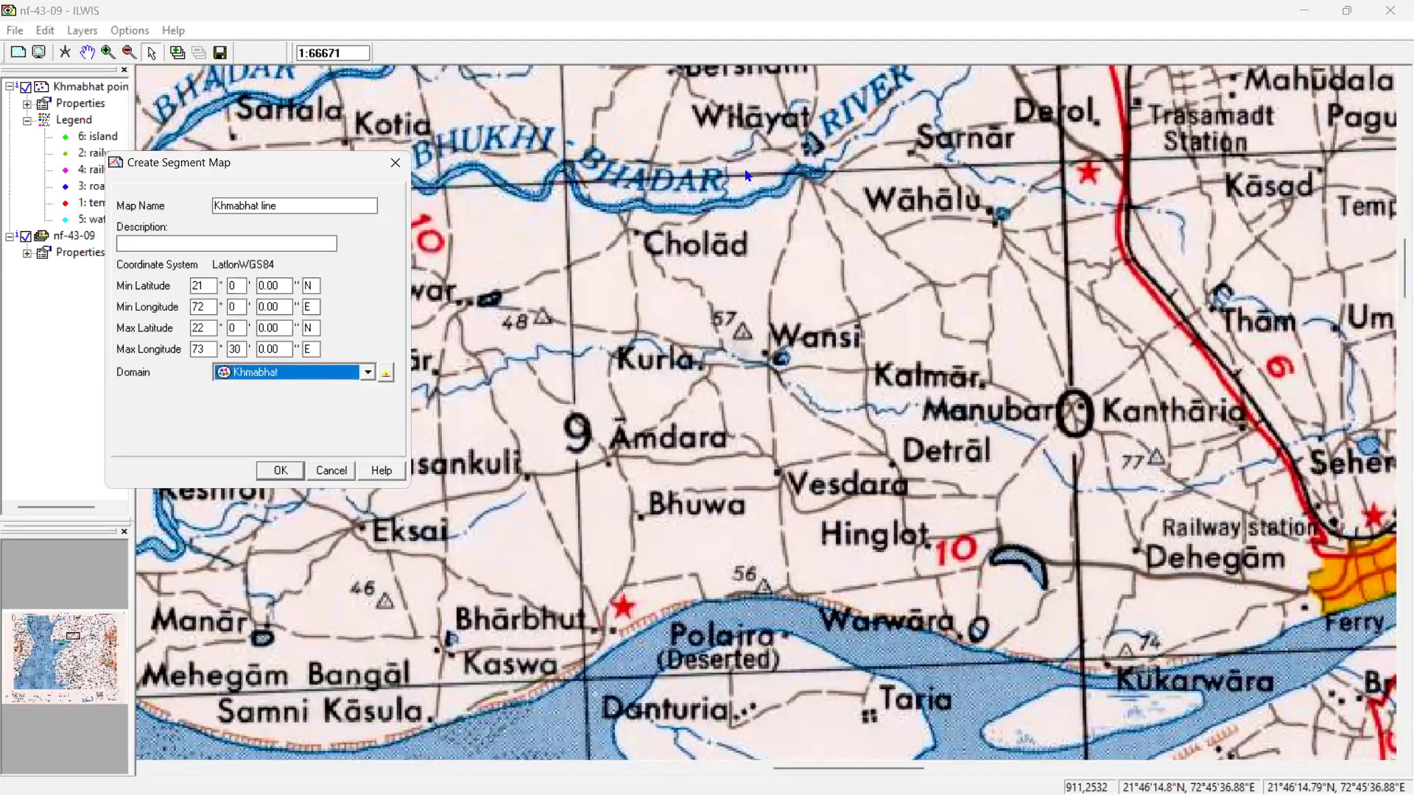
key(Return)
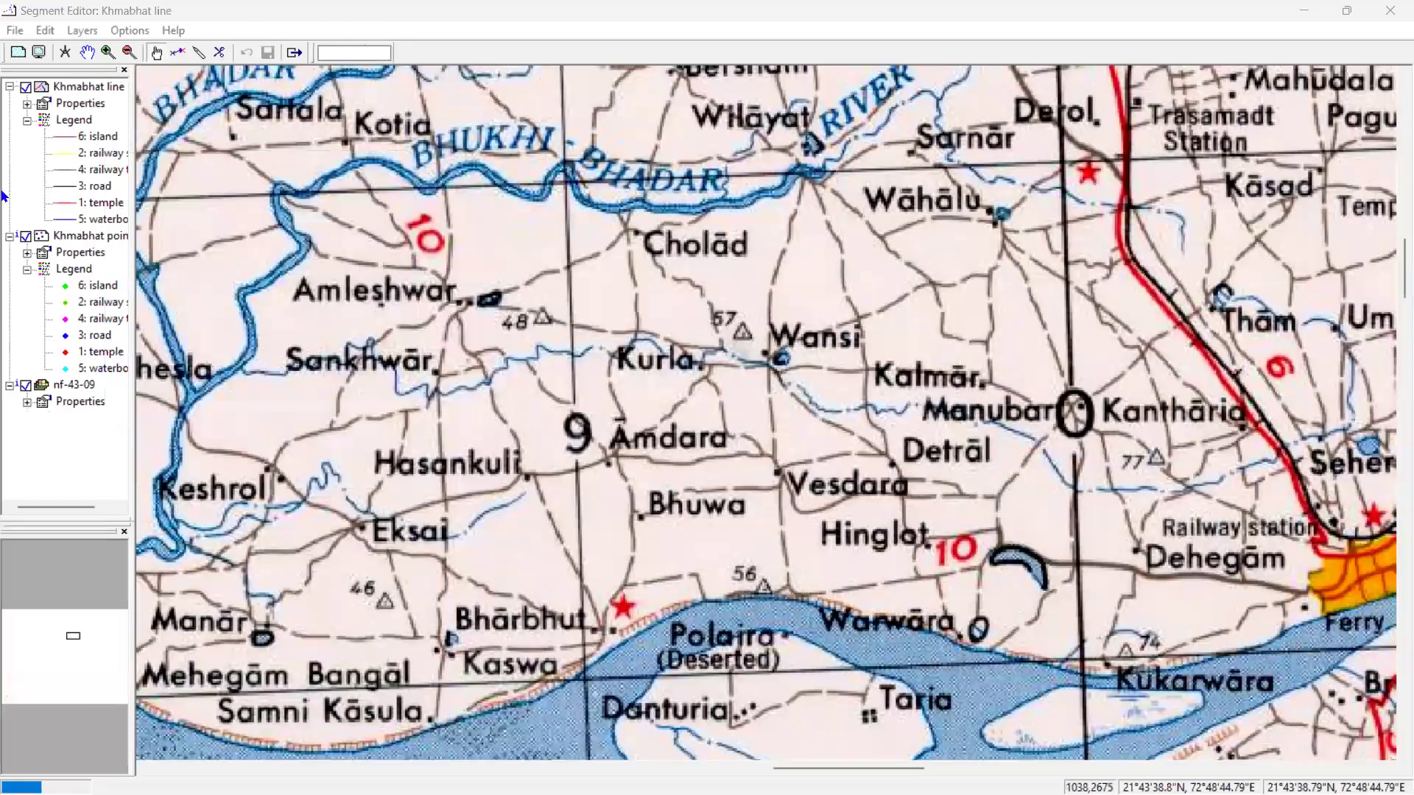
Digitise a short trial segment across the red 10 just north of Amleshwar, and accept its class dialog
click(198, 53)
click(390, 252)
click(474, 257)
click(566, 313)
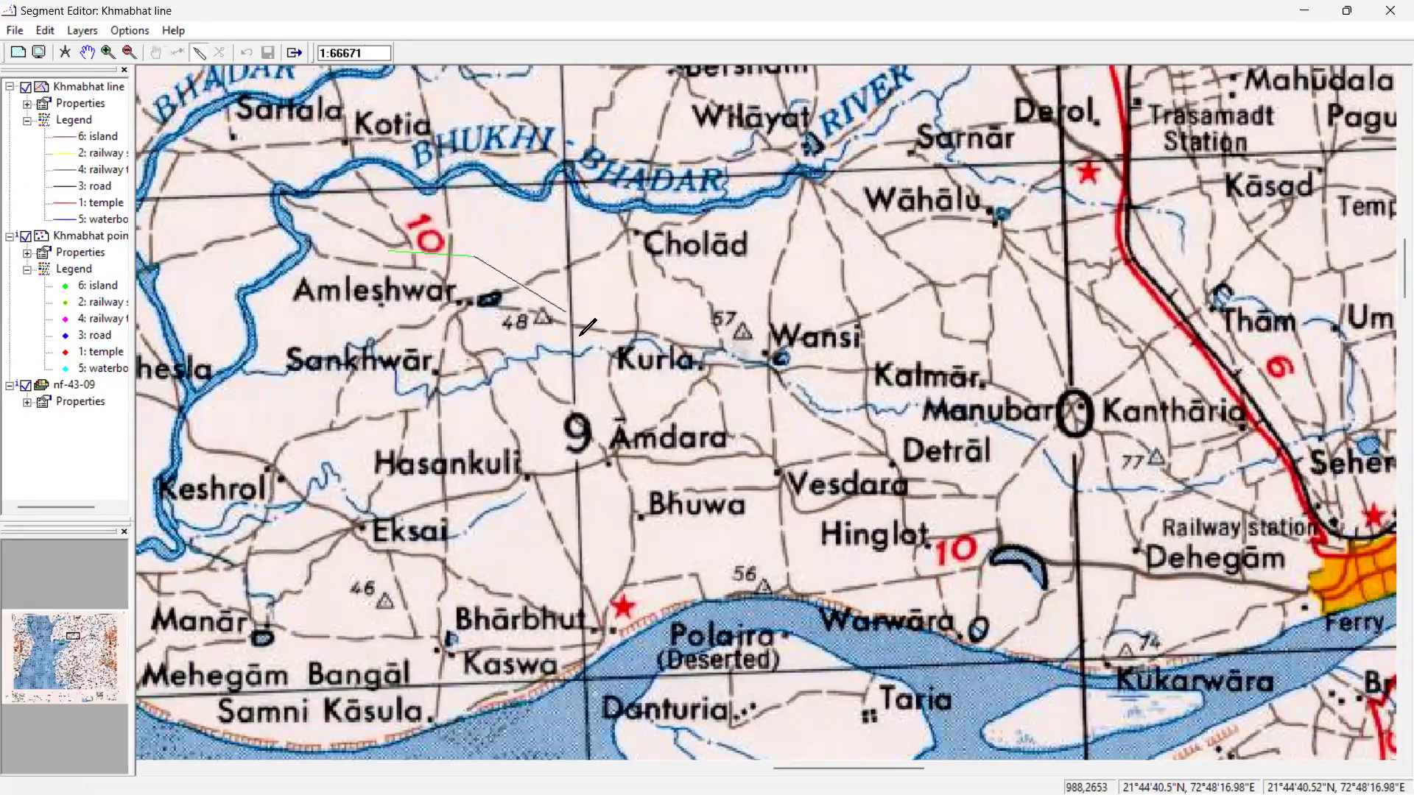
double_click(537, 241)
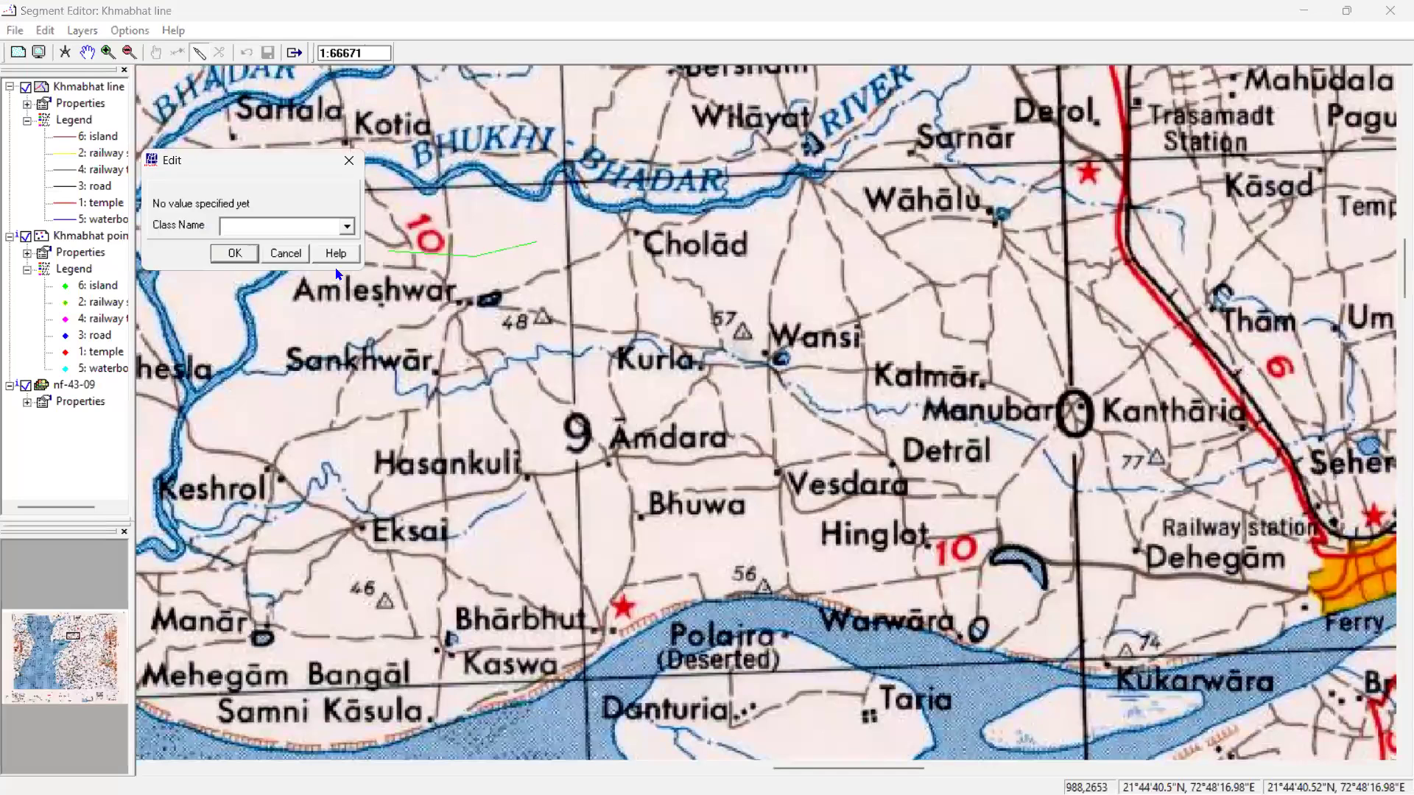
key(Return)
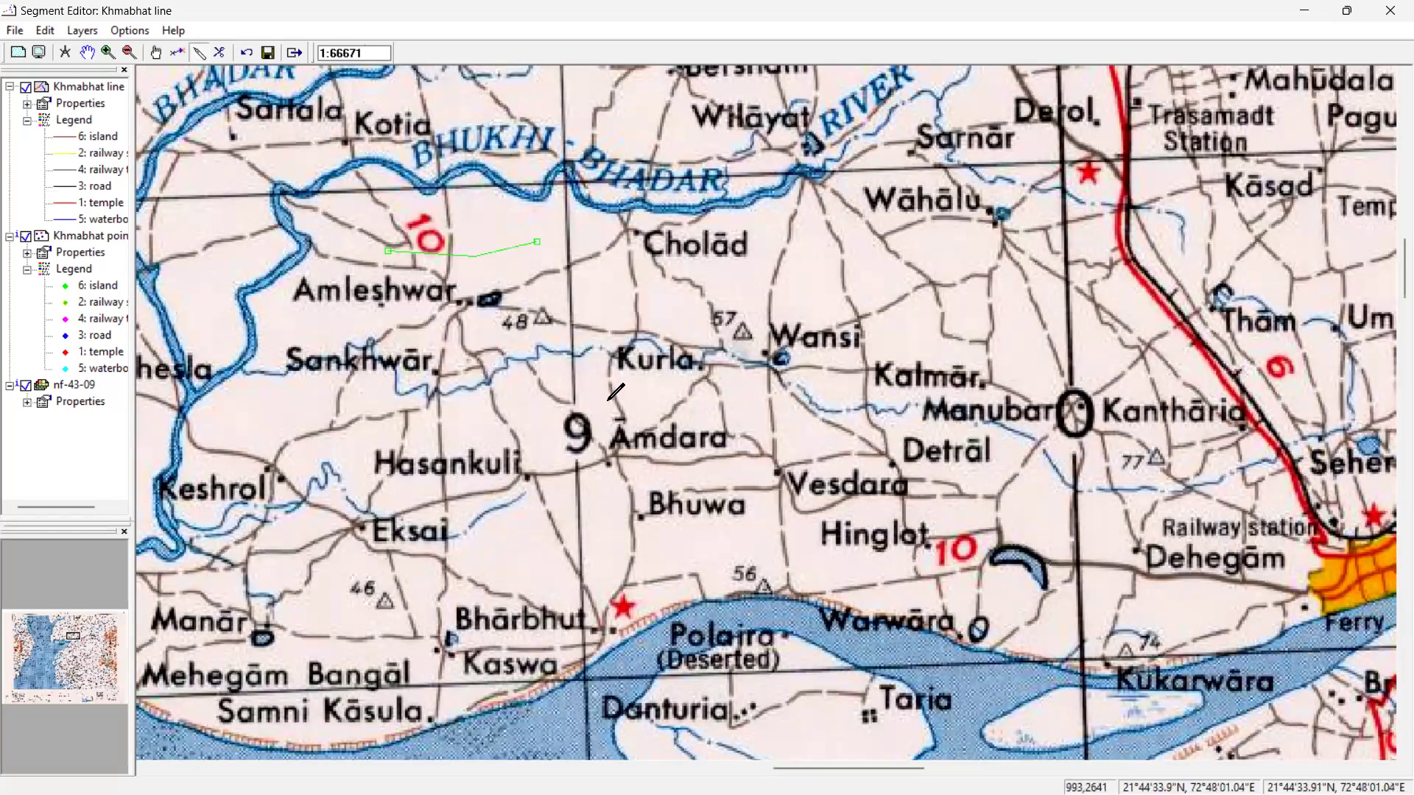
Digitise the railway from the map's northern edge past Amod and Nahier railway station to the bend south of it
scroll(615, 392, down, 3)
scroll(839, 325, up, 6)
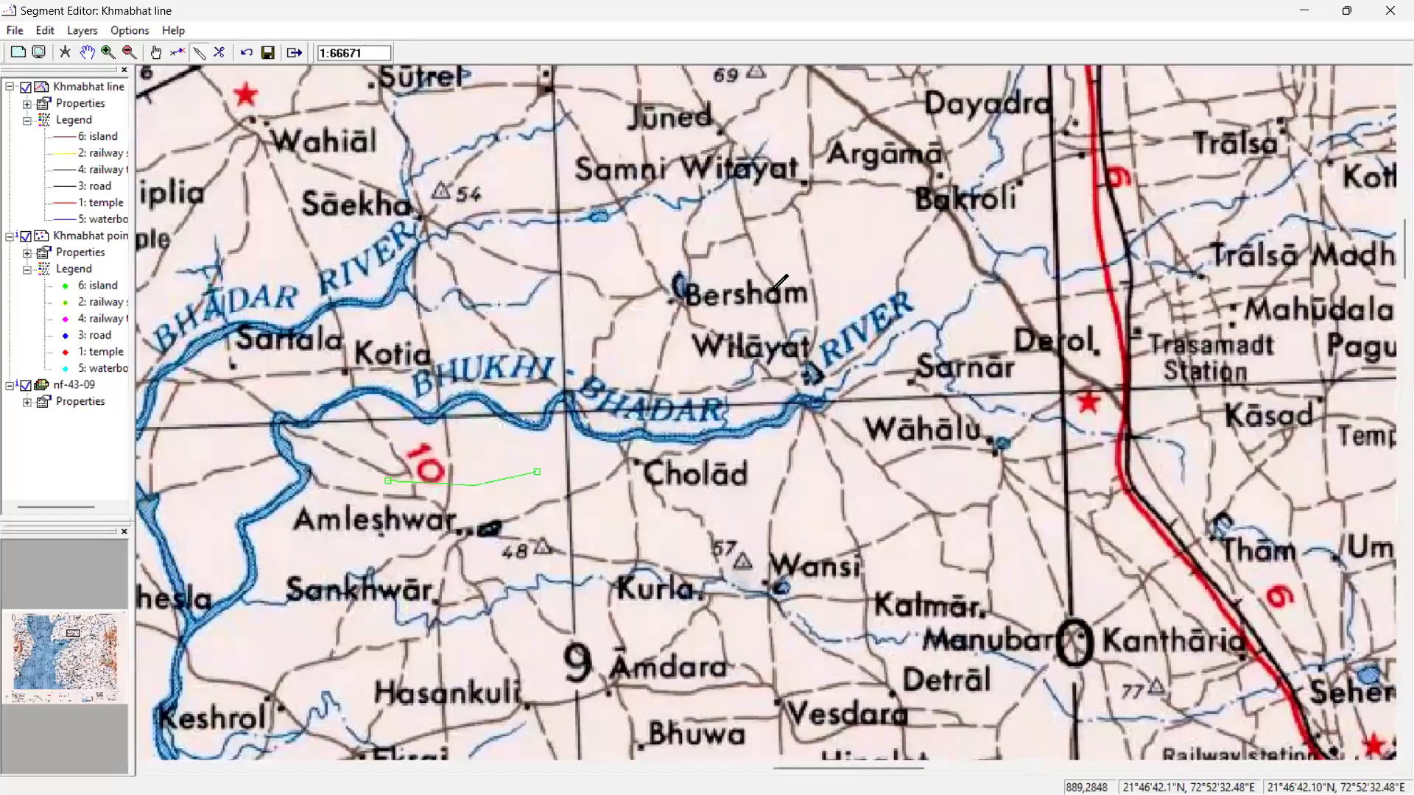
scroll(707, 339, up, 10)
scroll(707, 328, up, 3)
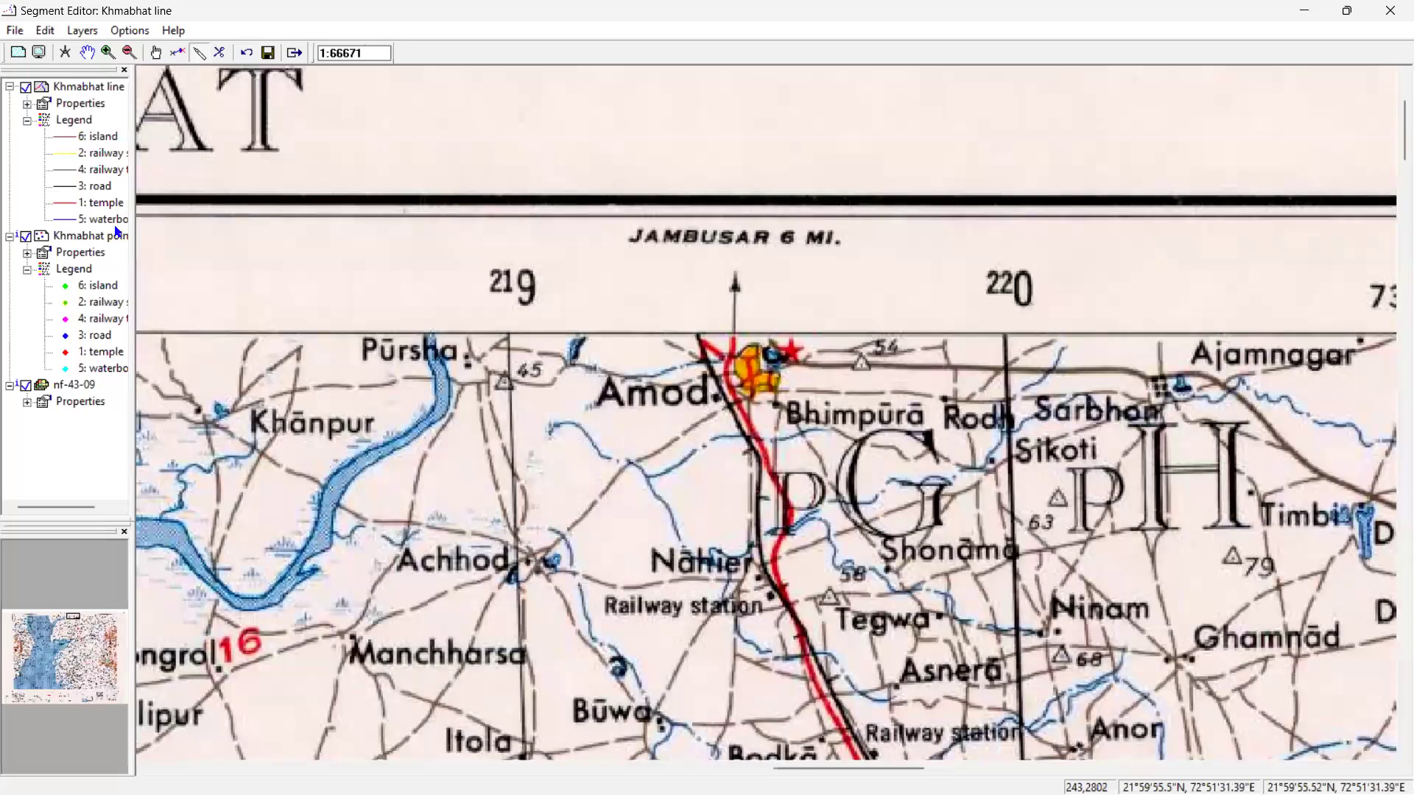
click(221, 53)
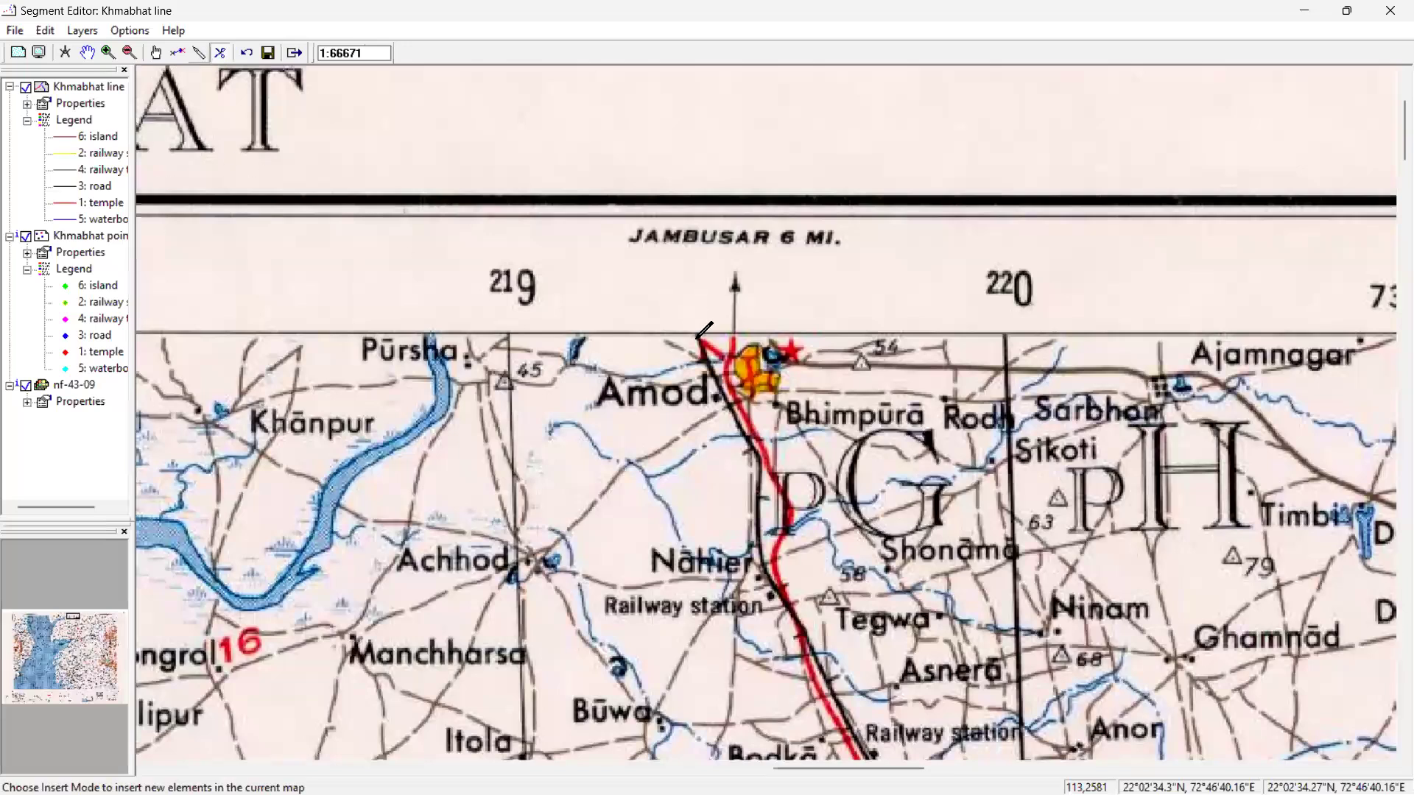
click(732, 394)
click(731, 399)
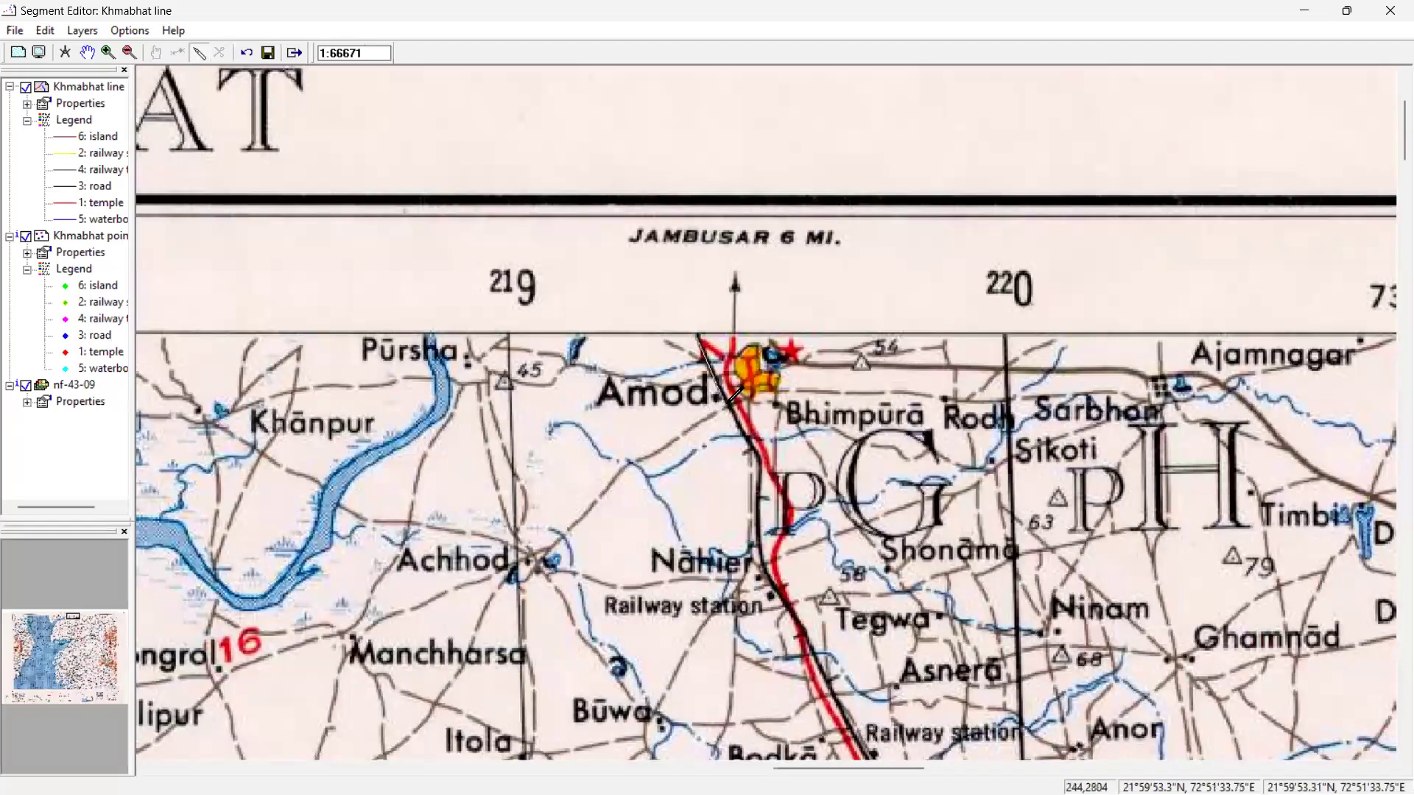
click(759, 453)
click(757, 508)
click(772, 580)
click(802, 626)
Continue the railway segment south past Bodka, Tancha and Ranada, and finish it just north of Samni
click(86, 52)
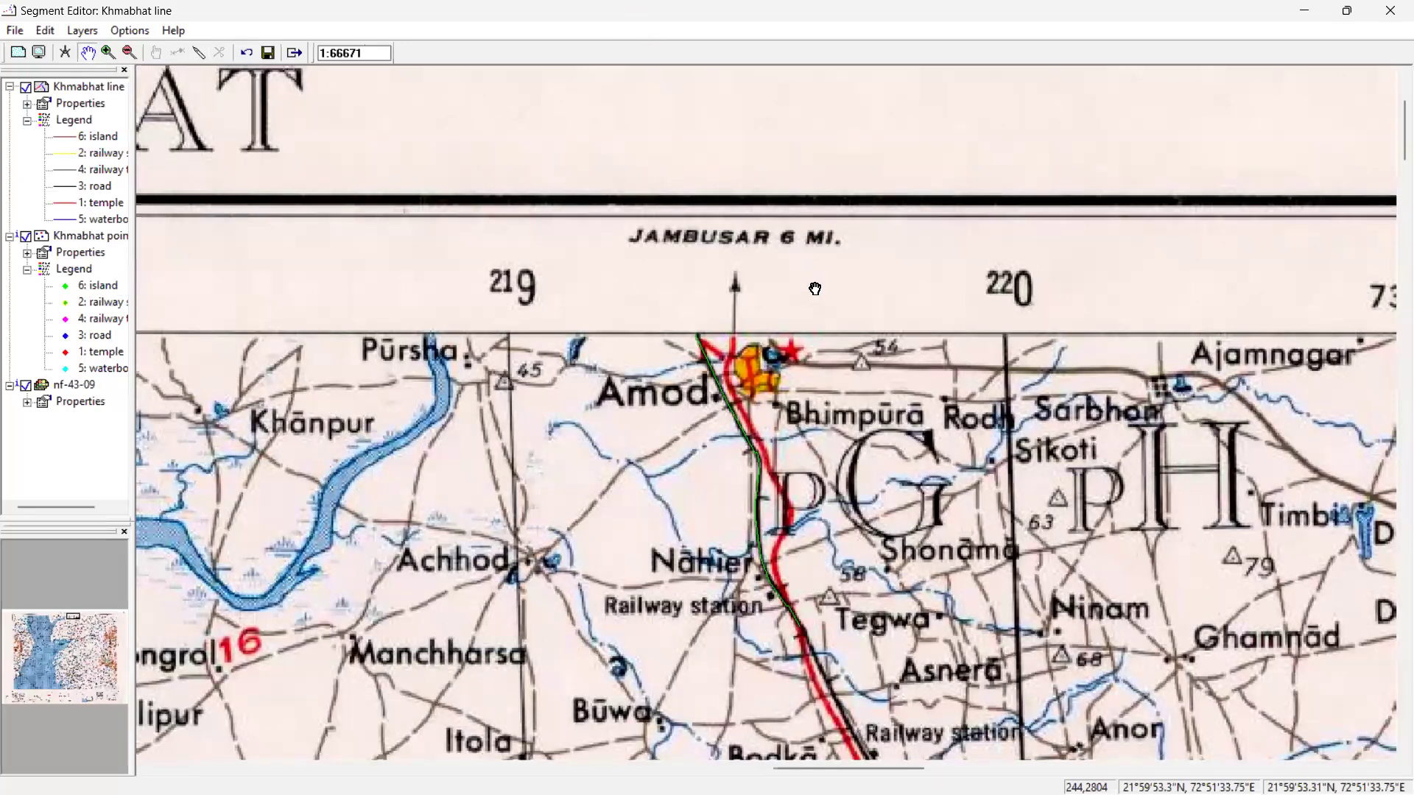
drag(815, 289, 734, 5)
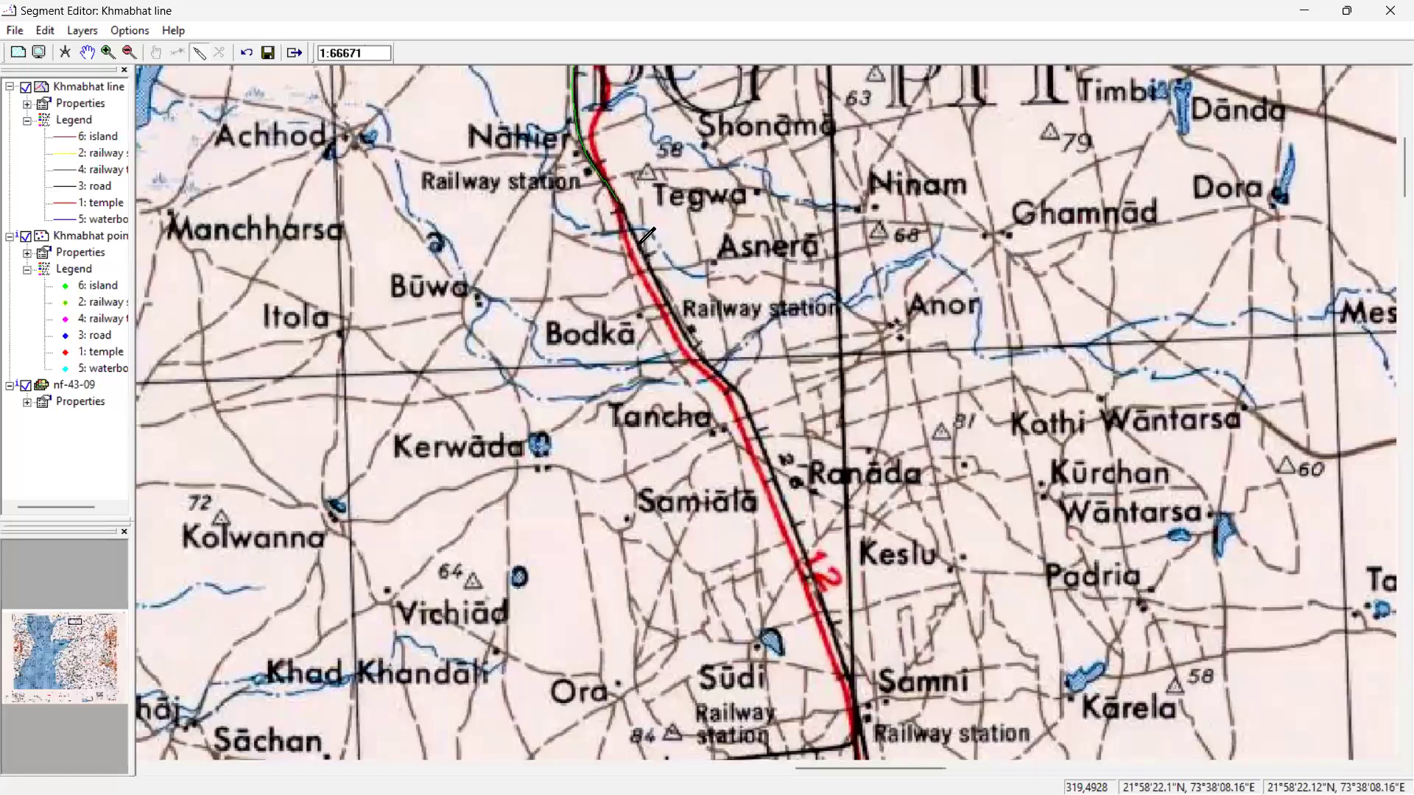
click(667, 293)
click(766, 450)
click(790, 512)
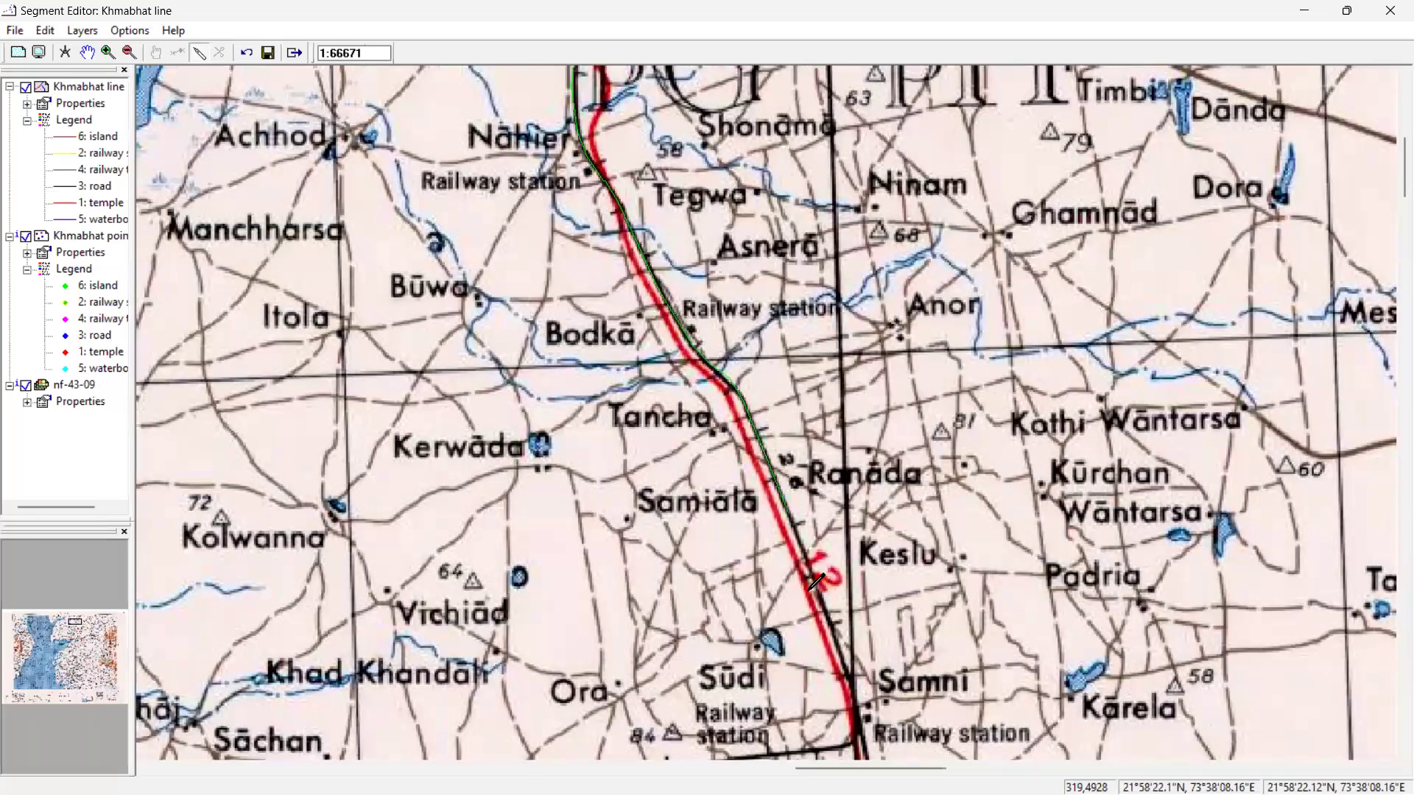
click(817, 582)
click(837, 635)
double_click(843, 649)
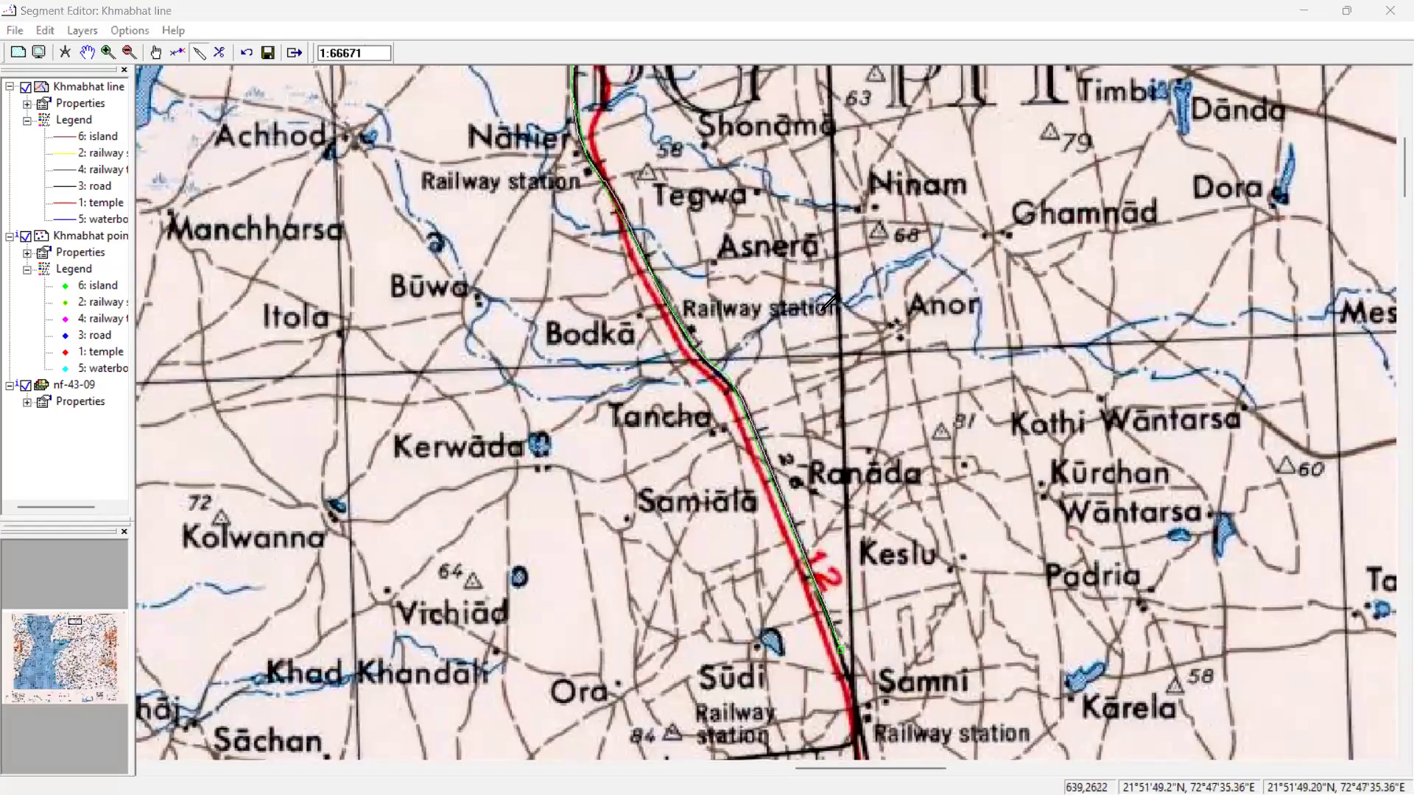
Inspect the digitised railway with the nf-43-09 map hidden, show the map again, and follow the remaining line south to Derol
scroll(832, 284, down, 3)
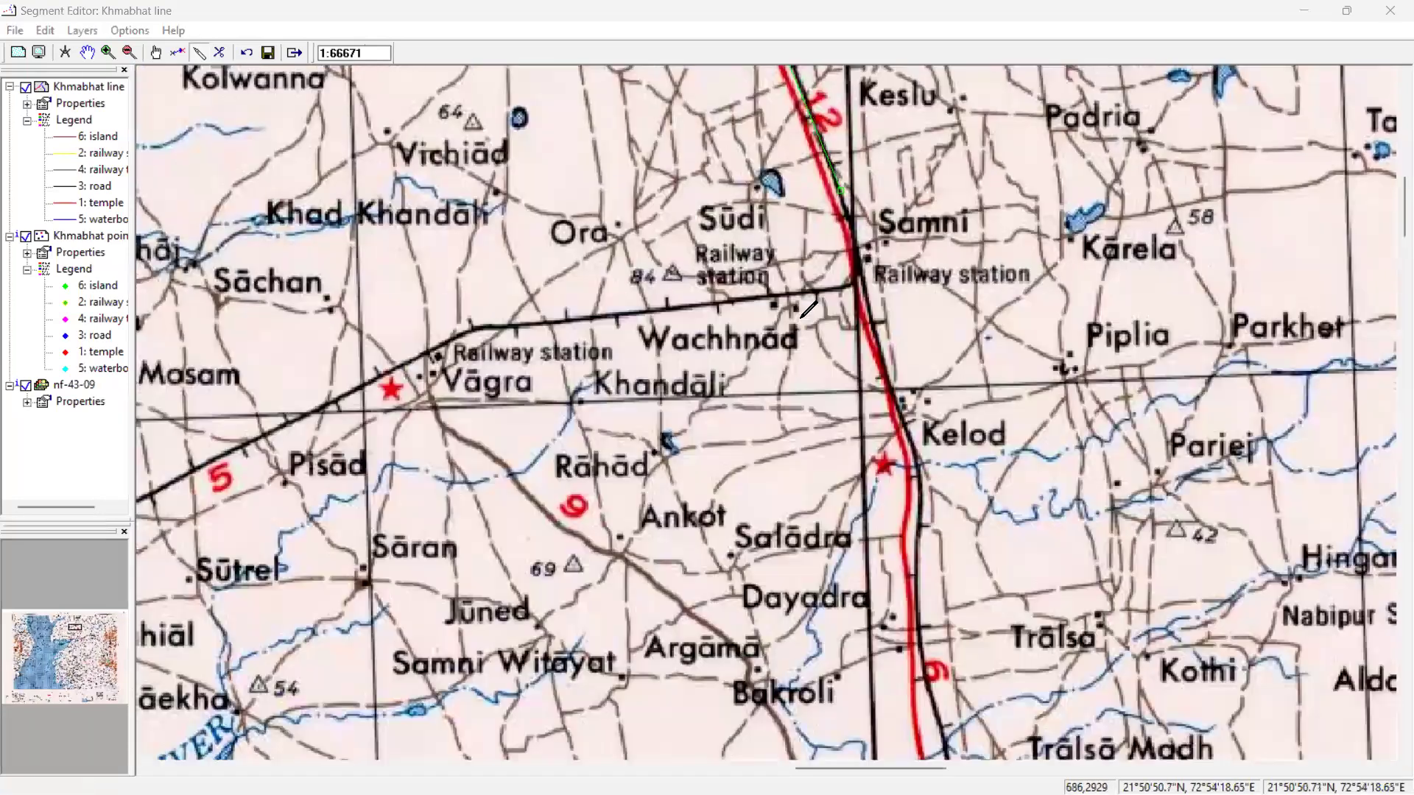
scroll(718, 229, up, 2)
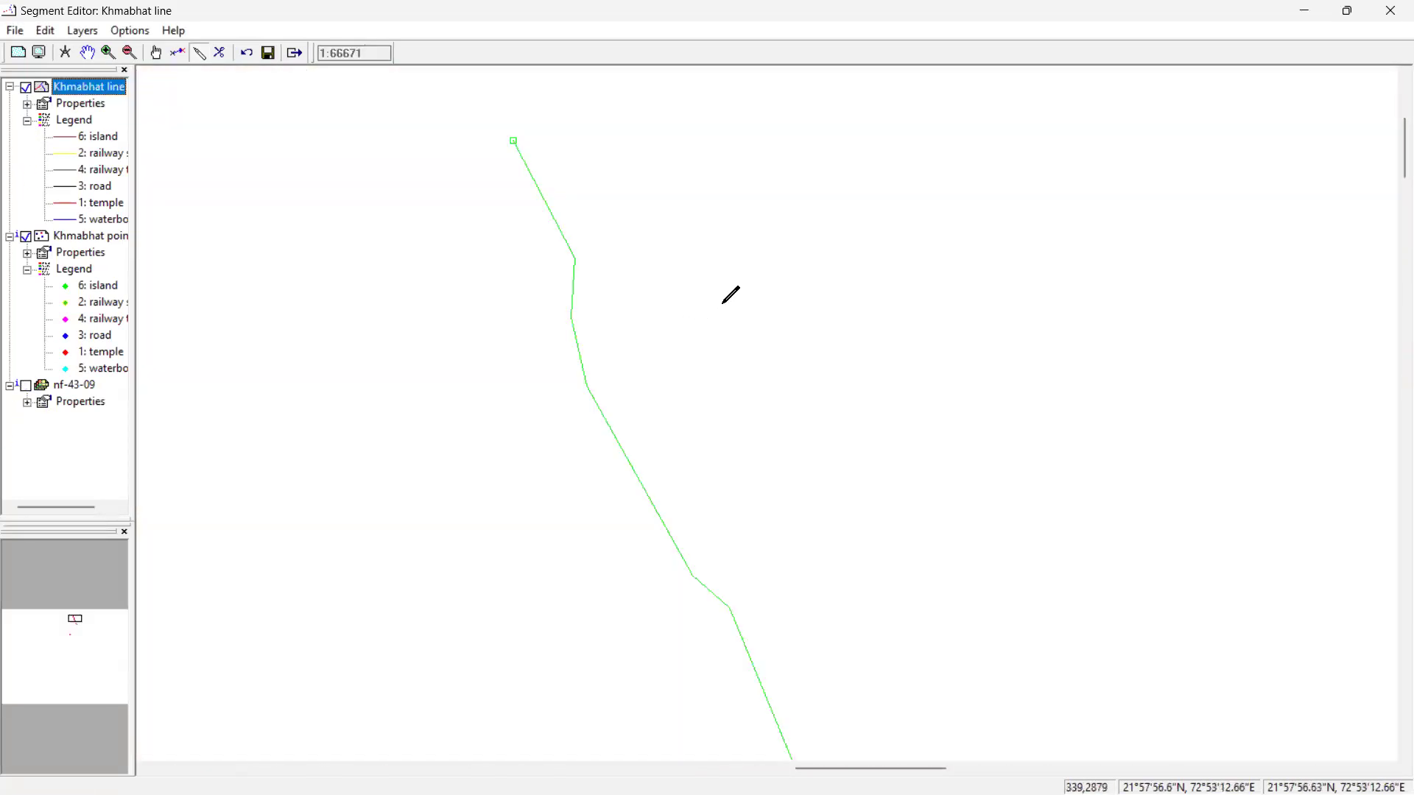
click(27, 386)
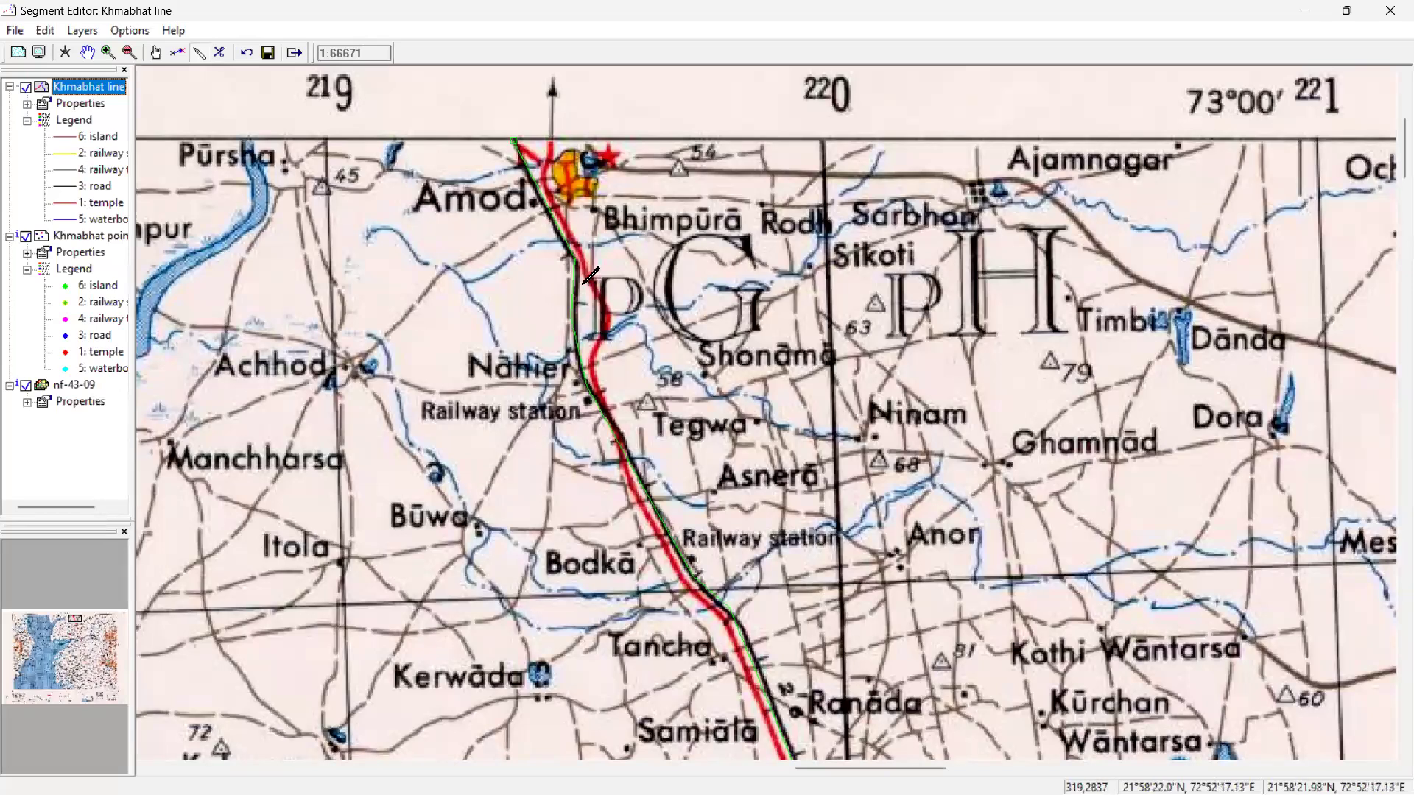
scroll(707, 271, down, 3)
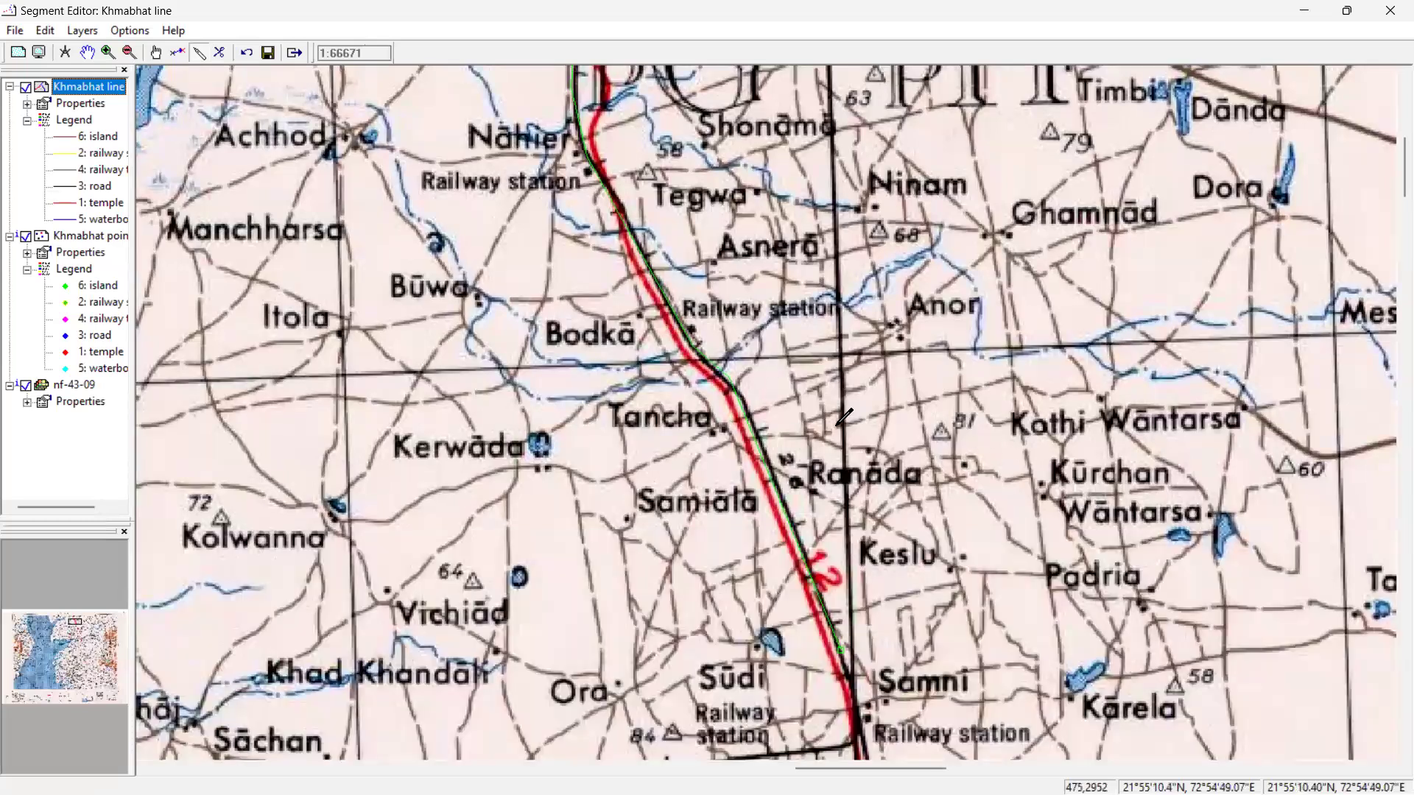
scroll(884, 401, down, 3)
scroll(830, 567, down, 6)
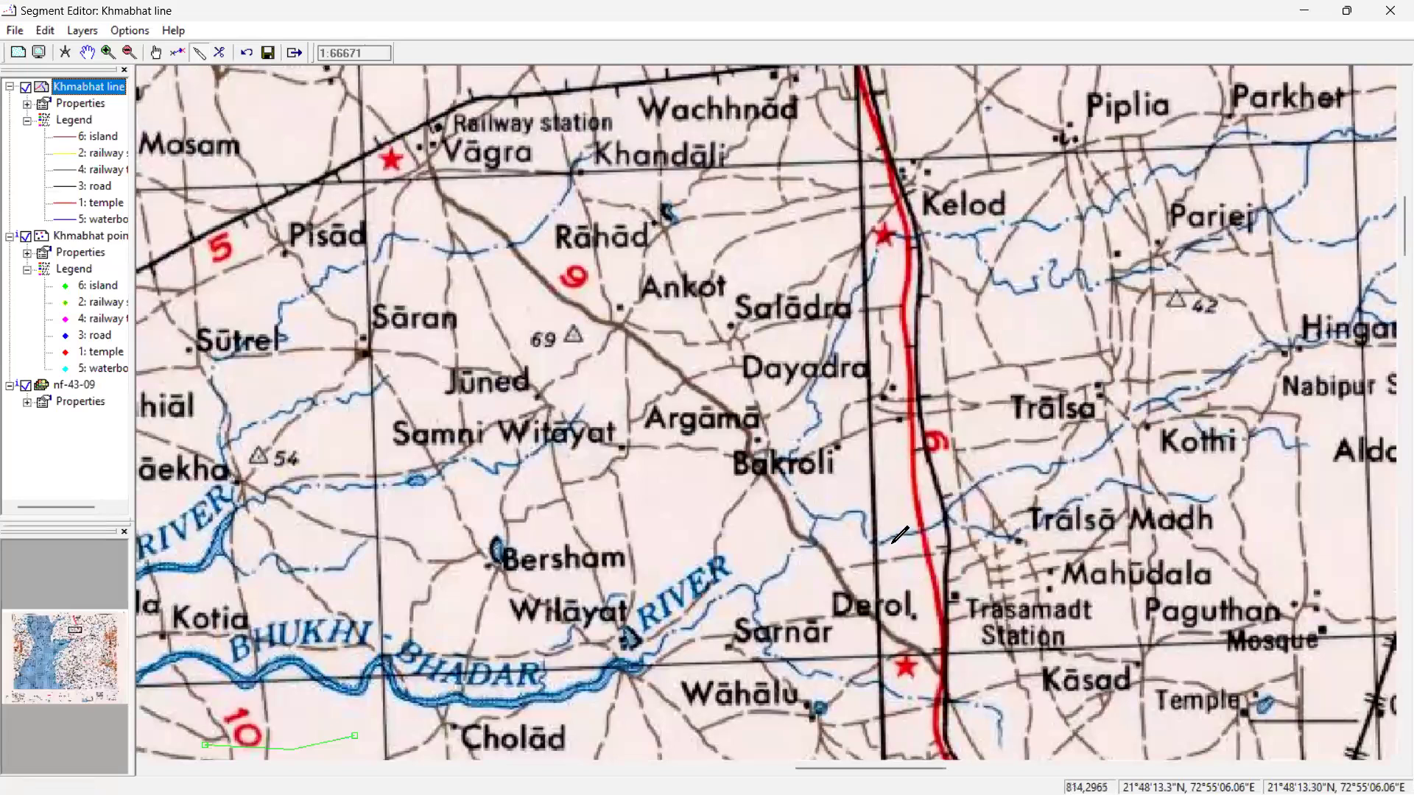
Digitise the branch railway from the Samni junction west past Wachhnad and Vagra to near Pisad
scroll(900, 542, up, 3)
scroll(736, 445, up, 3)
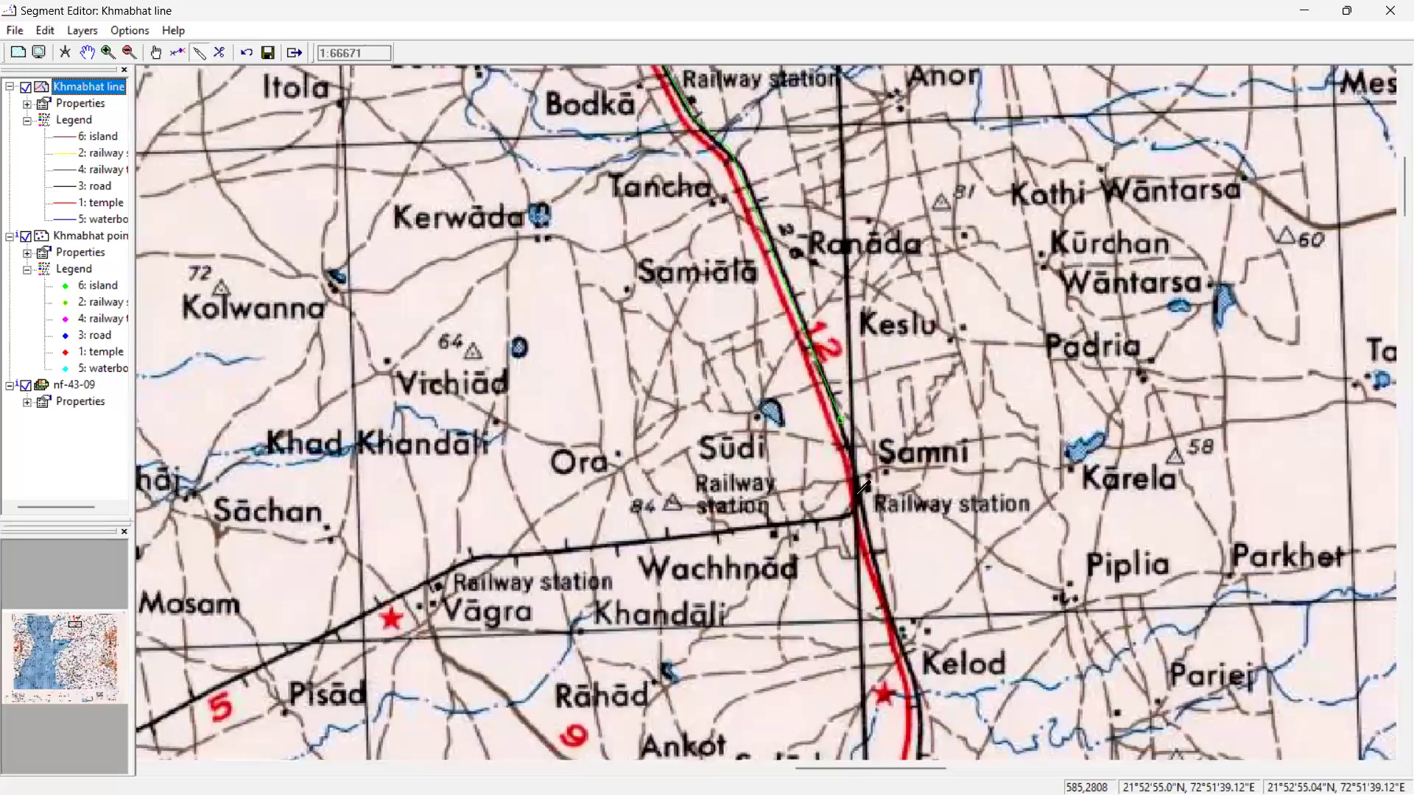
click(802, 518)
click(739, 523)
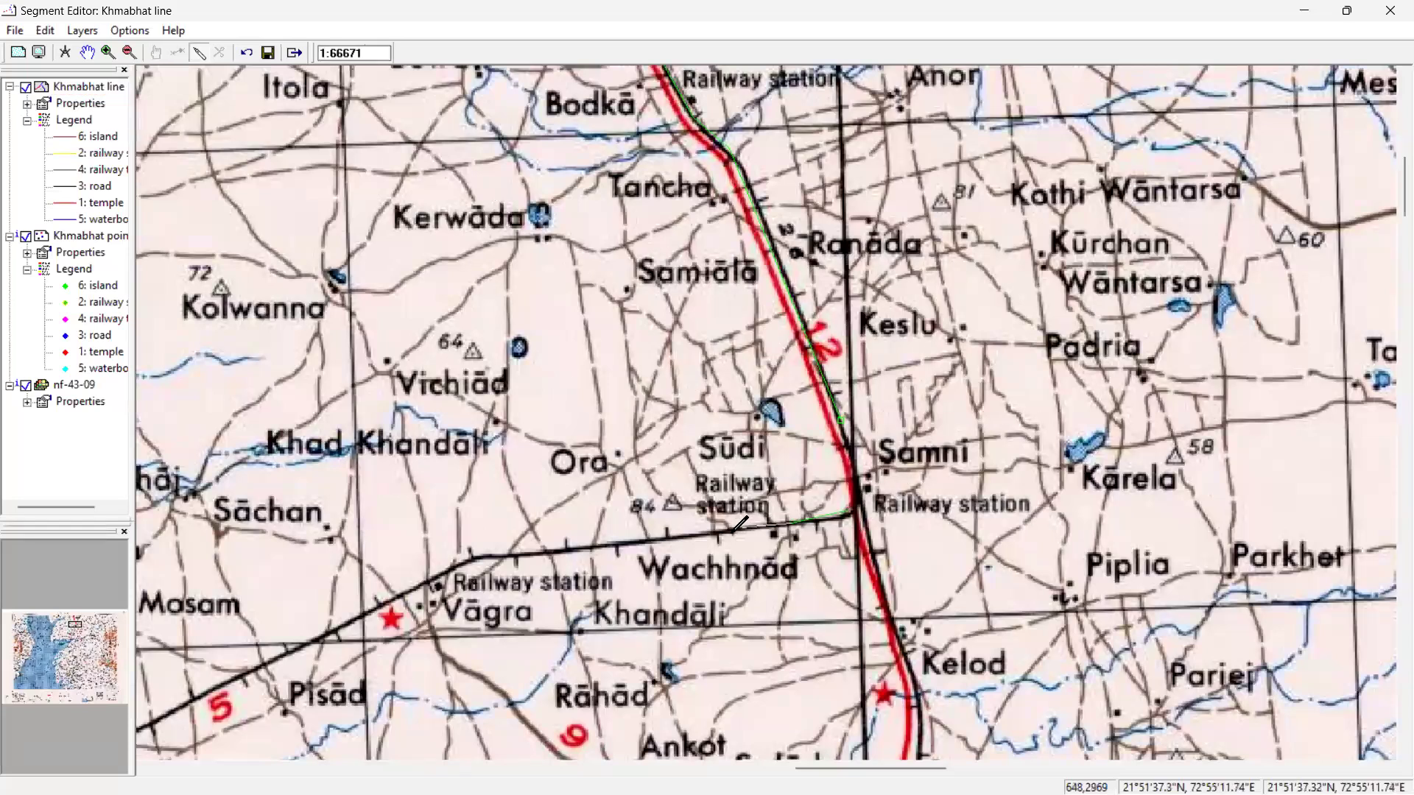
click(680, 535)
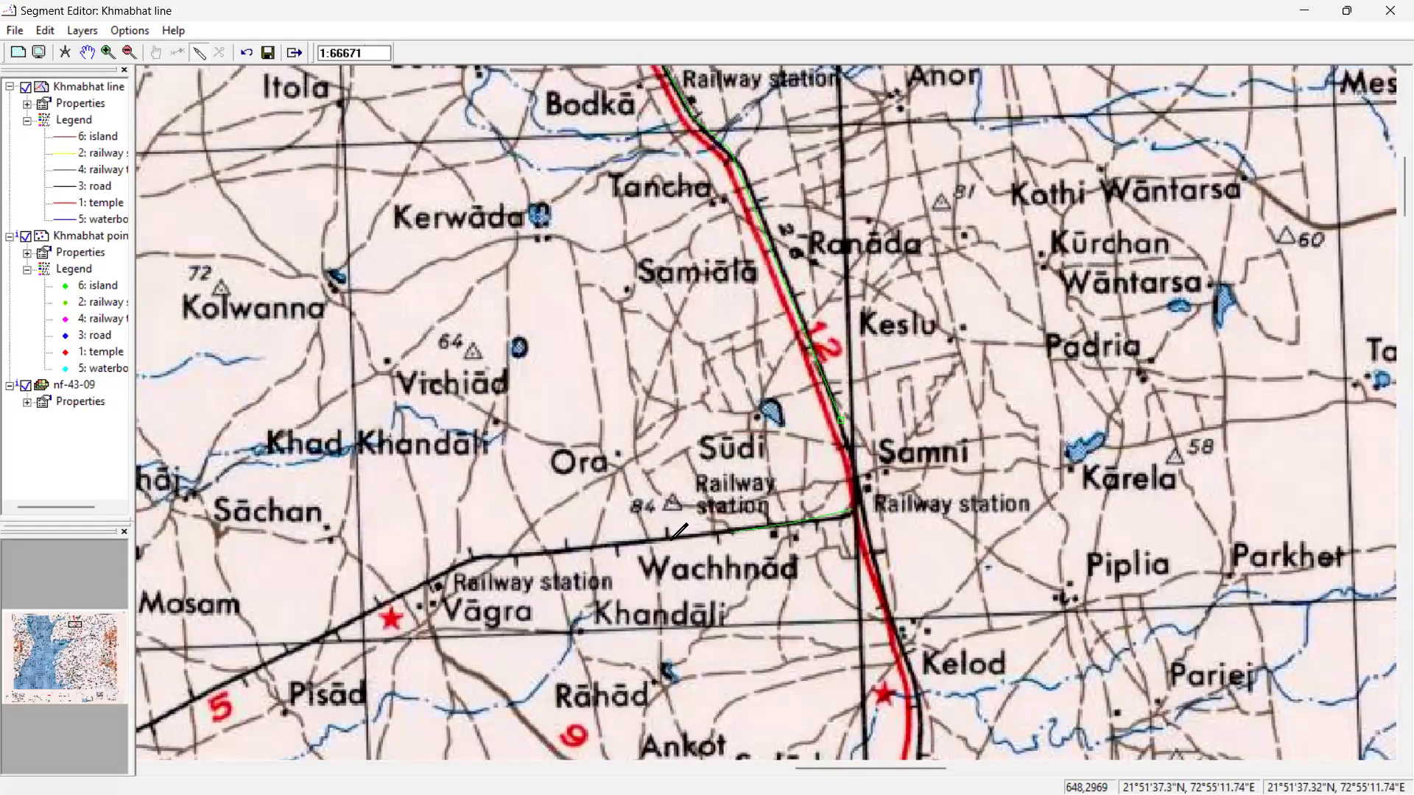
click(591, 547)
click(472, 558)
click(313, 639)
Continue the branch railway southwest from Pisad, past Kalam and Wahial, to just east of Pakhajan
click(87, 53)
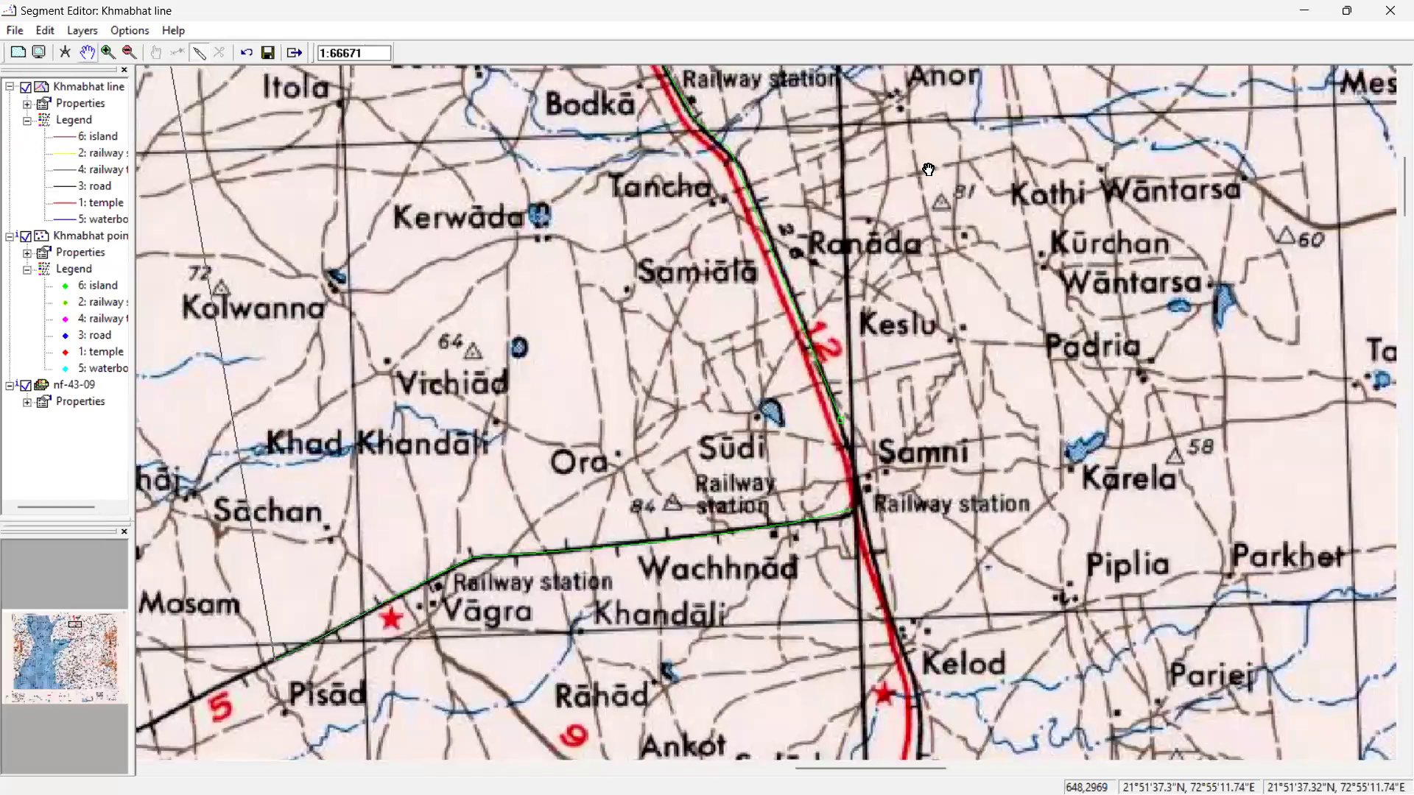
drag(870, 316, 1359, 4)
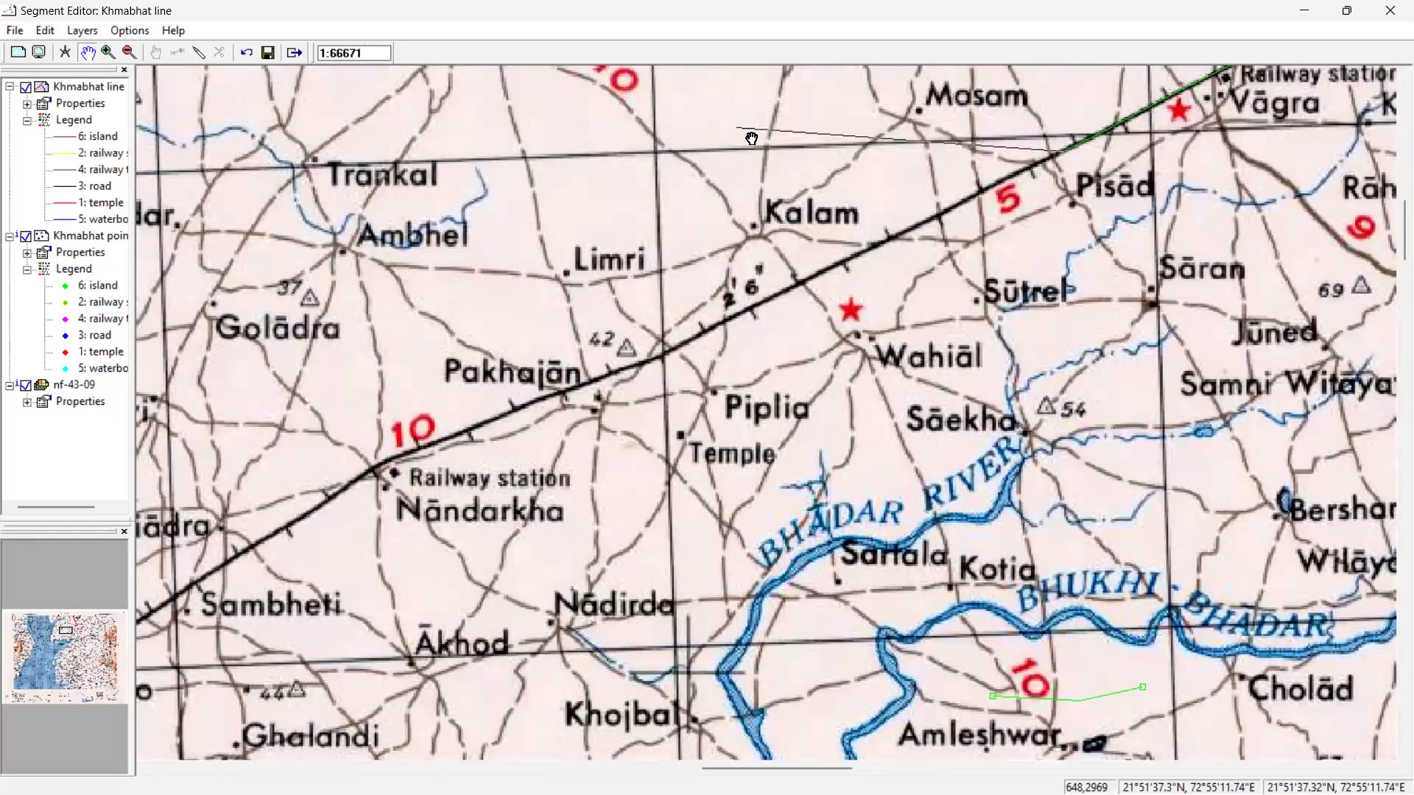
click(199, 53)
click(986, 189)
click(889, 238)
click(843, 262)
click(752, 305)
click(687, 341)
Extend the branch railway past Pakhajan and Nandarkha railway station to near Sambheti
click(640, 363)
click(532, 402)
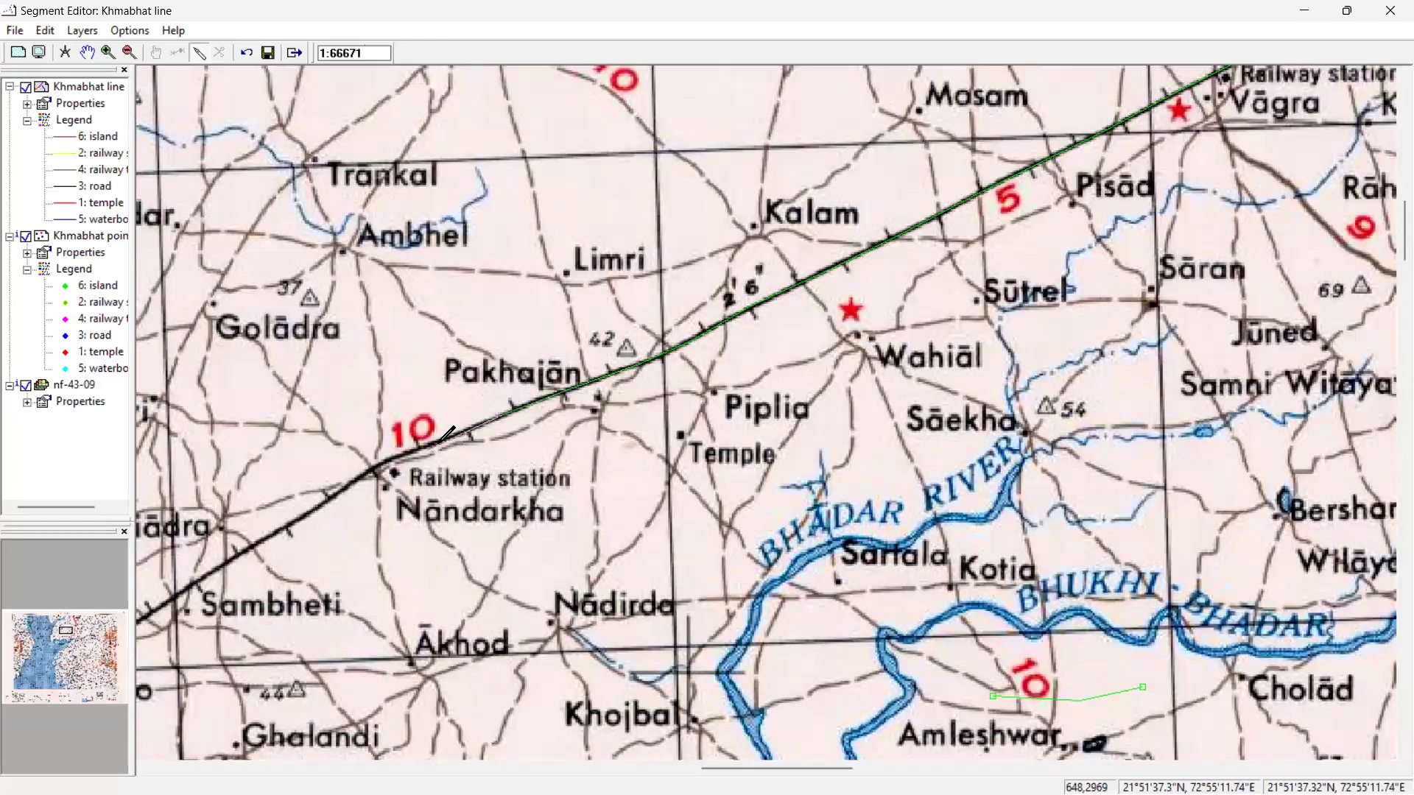
click(385, 457)
click(281, 531)
click(166, 599)
Digitise the last stretch of the branch railway past Wao and end the segment at the Dehei railway station
click(87, 52)
drag(590, 385, 763, 327)
drag(329, 349, 237, 140)
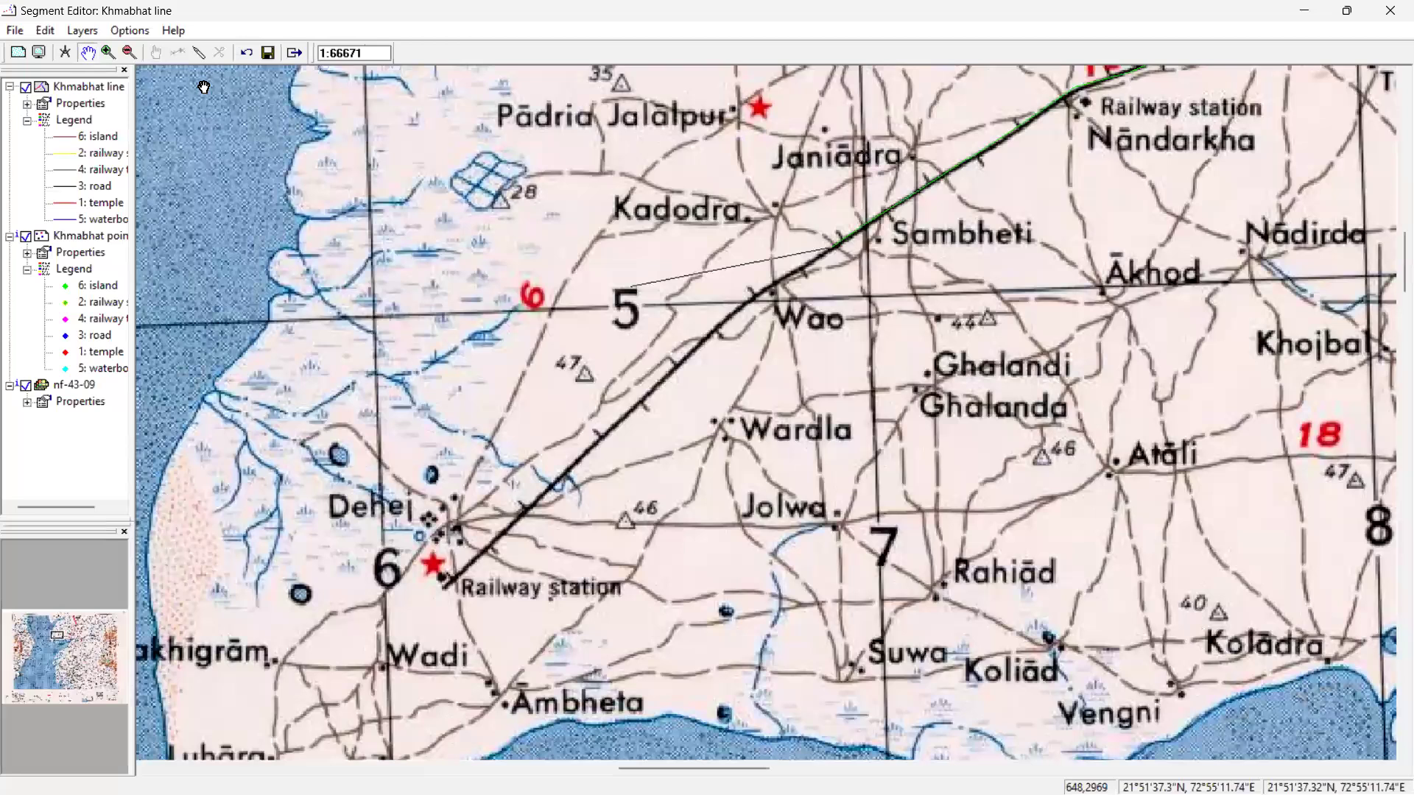
click(205, 53)
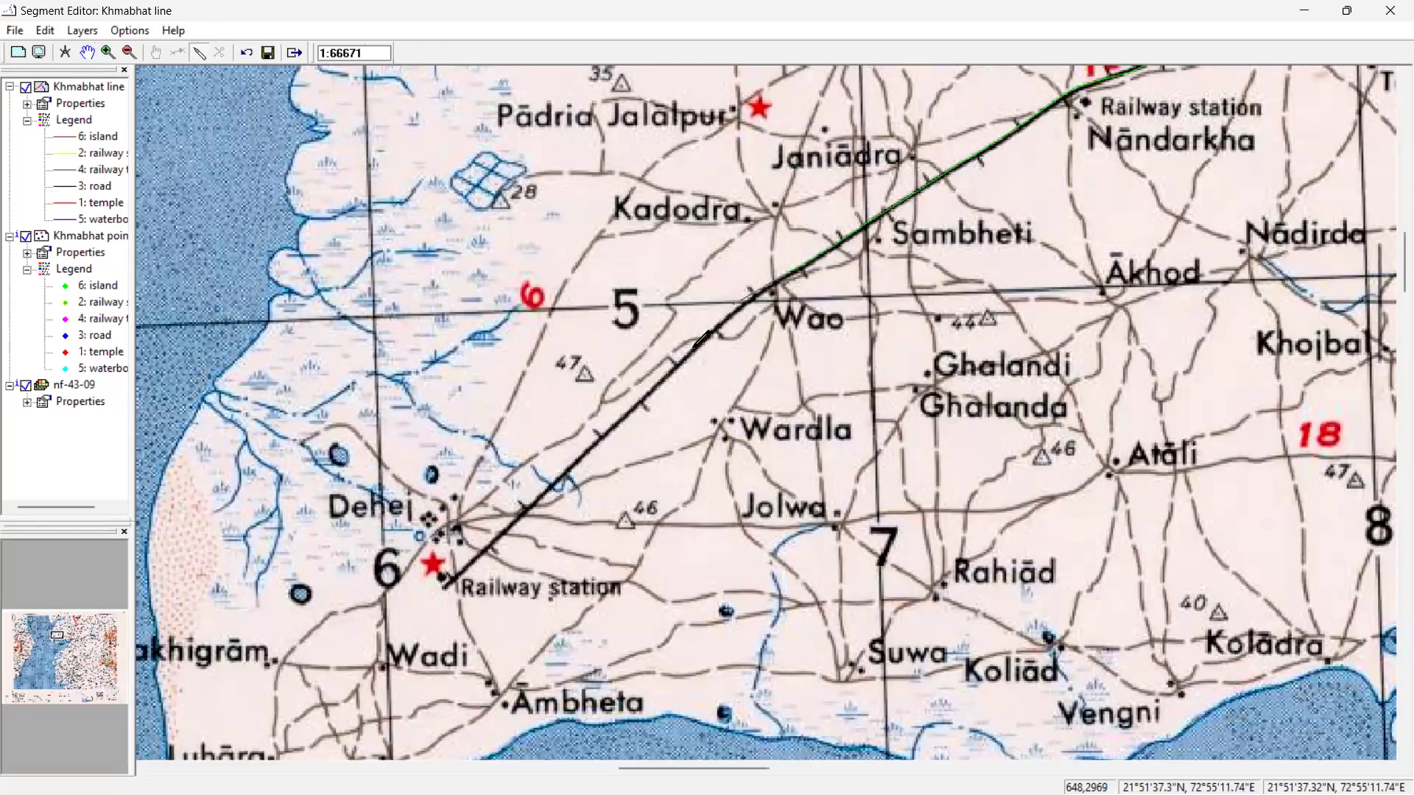
drag(694, 348, 444, 587)
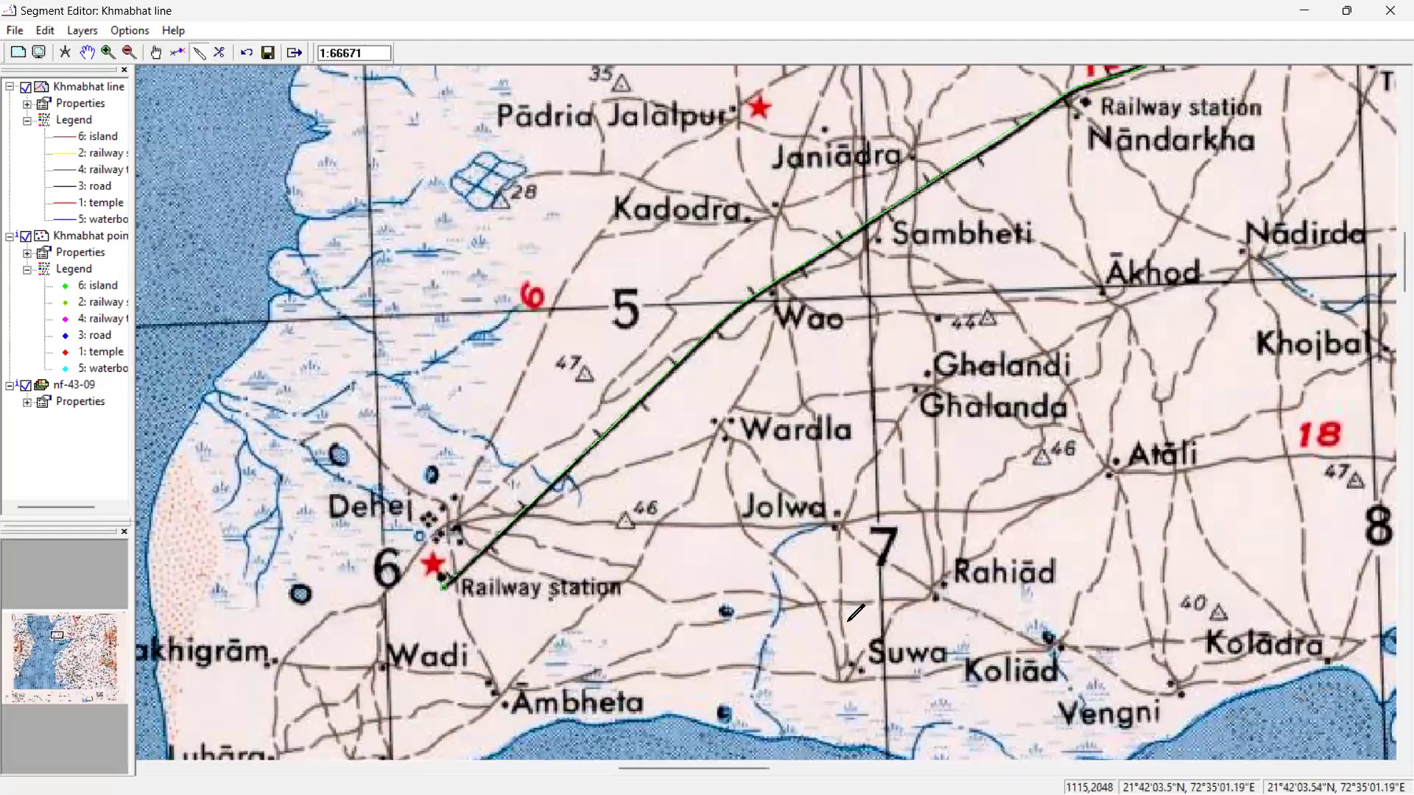
scroll(983, 370, up, 5)
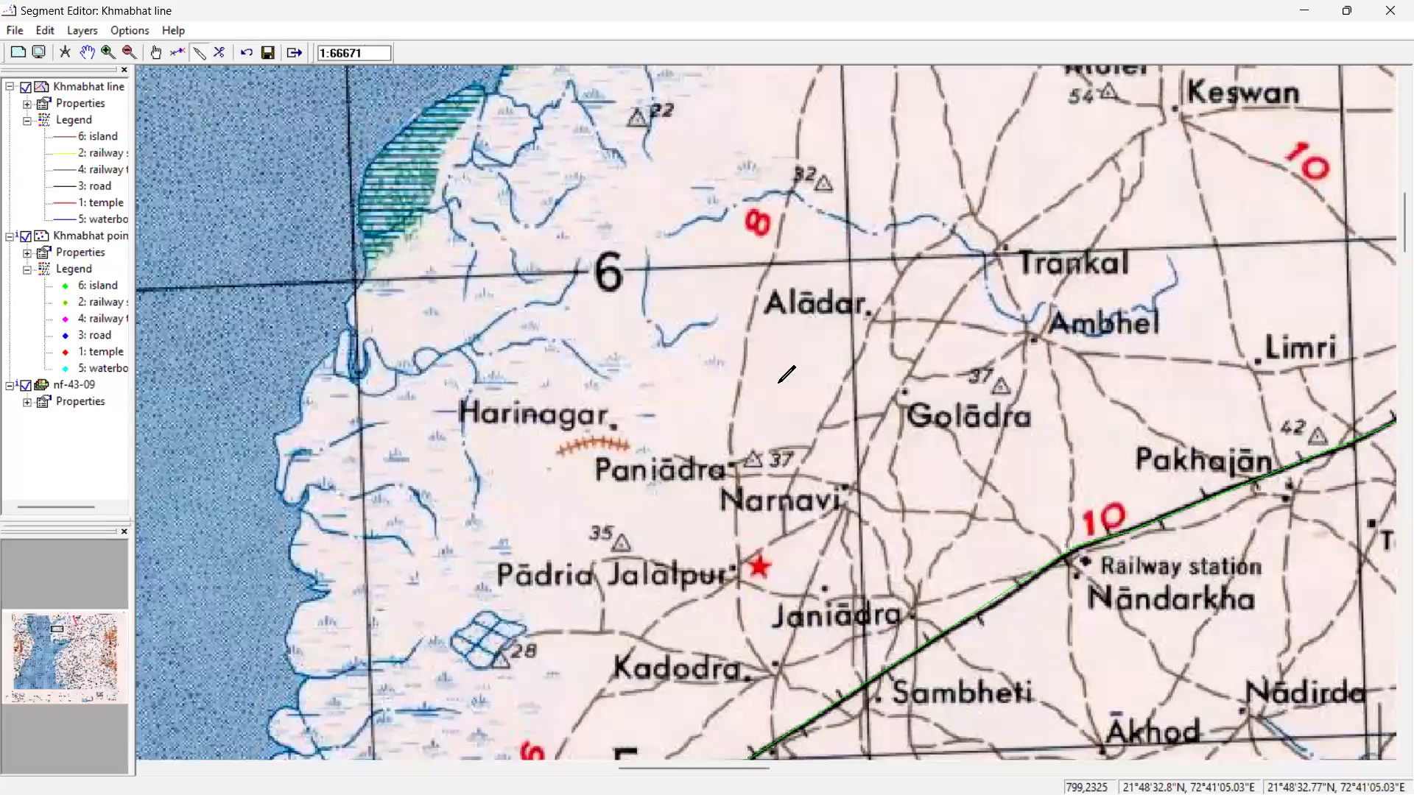
scroll(849, 226, down, 10)
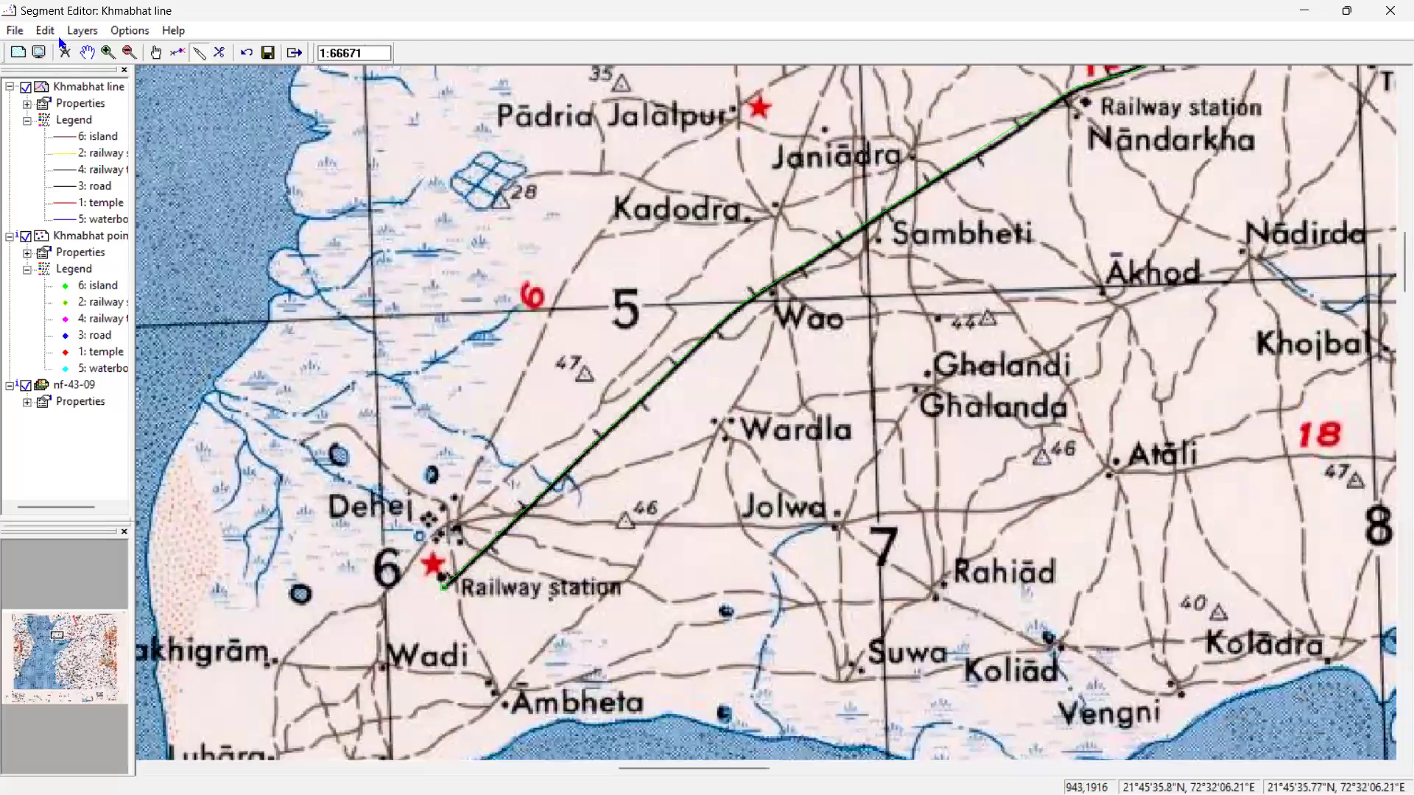
Exit the segment editor for the Khmabhat line map
click(16, 30)
mouse_move(36, 28)
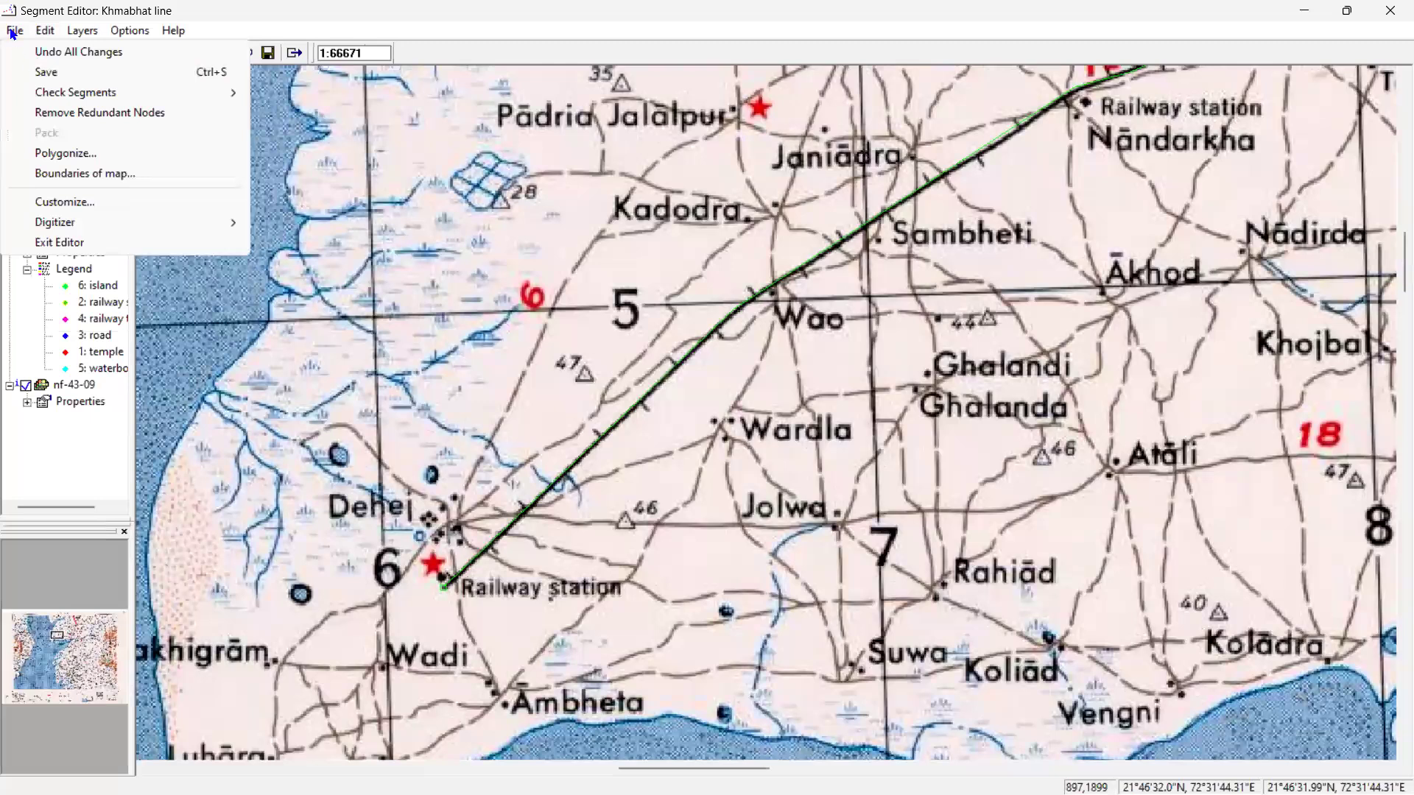
click(10, 32)
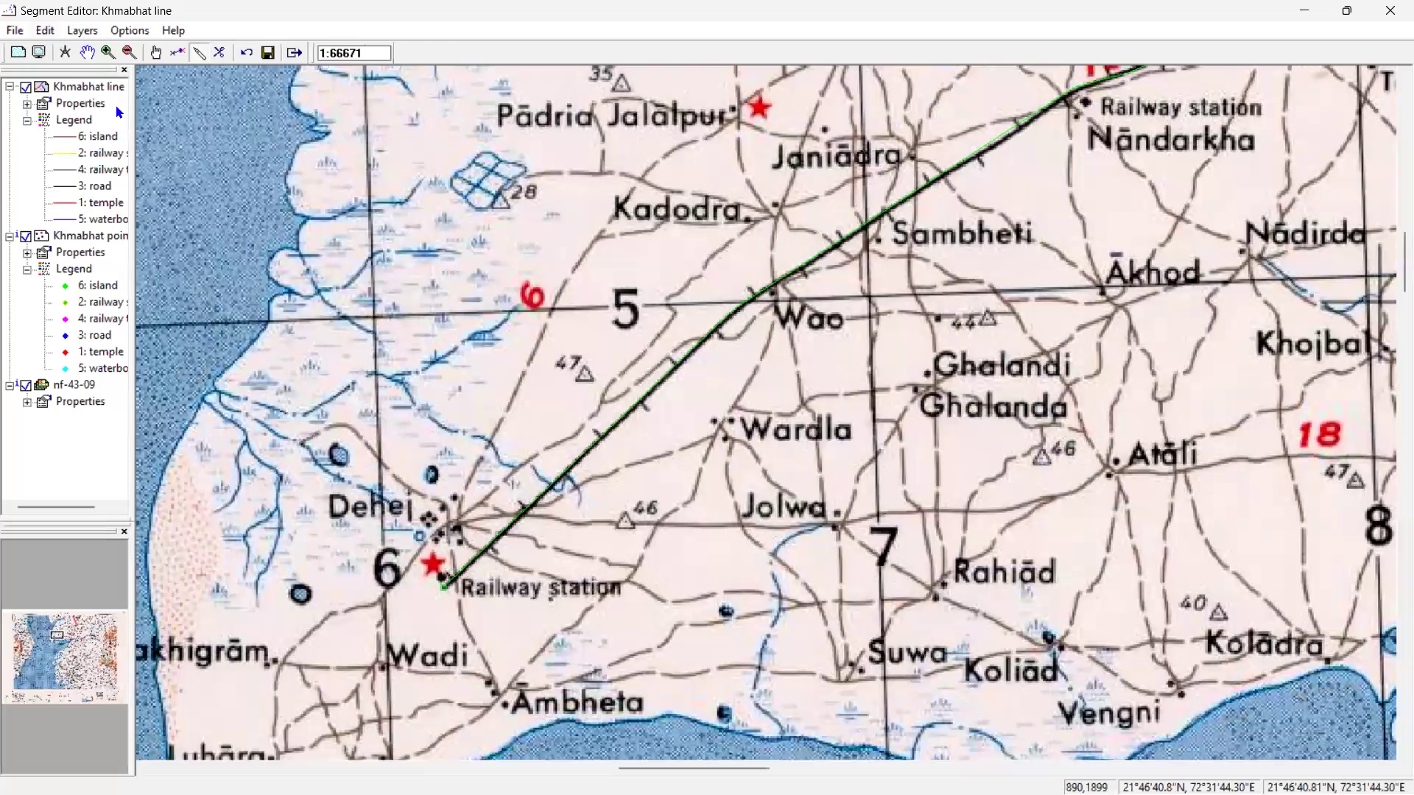
click(45, 30)
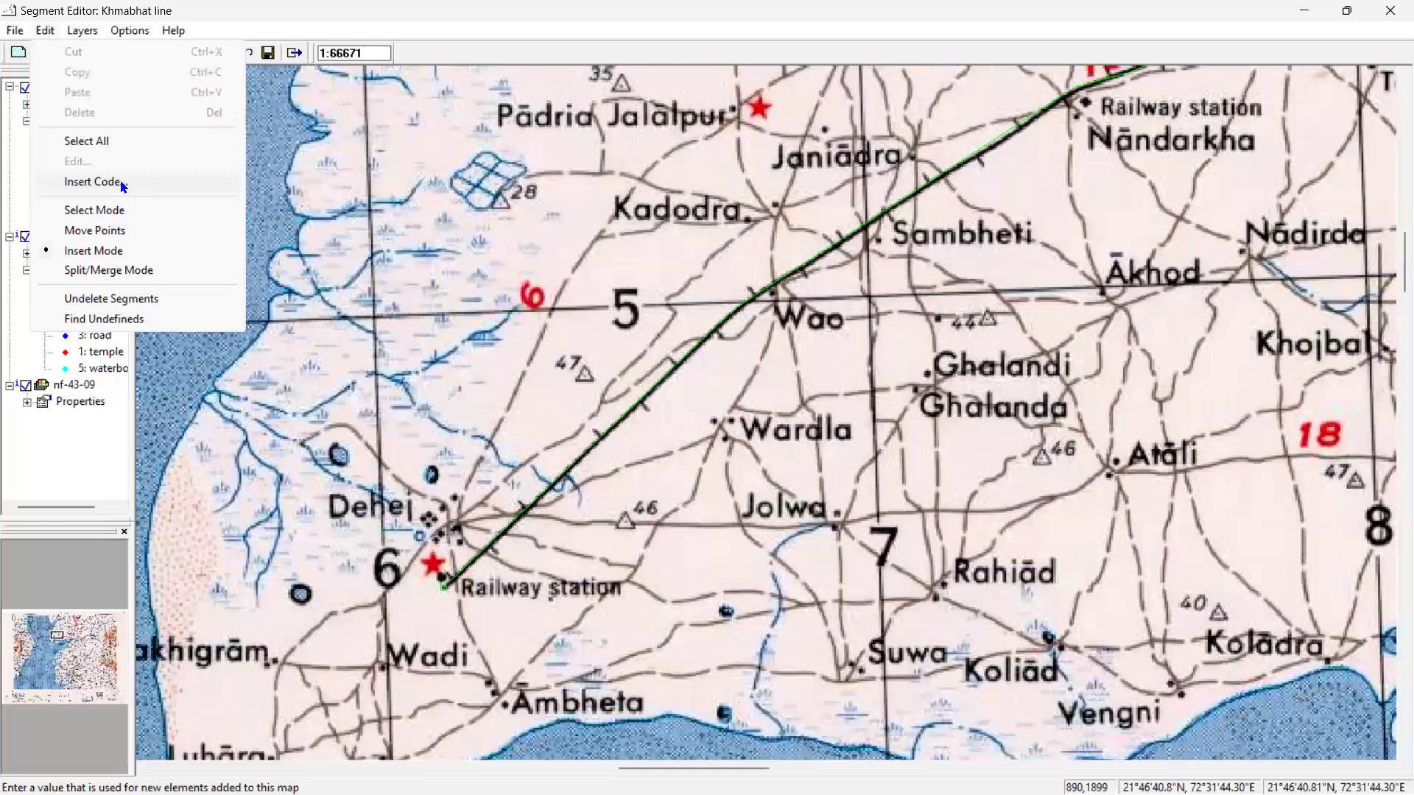
click(14, 60)
key(alt+f)
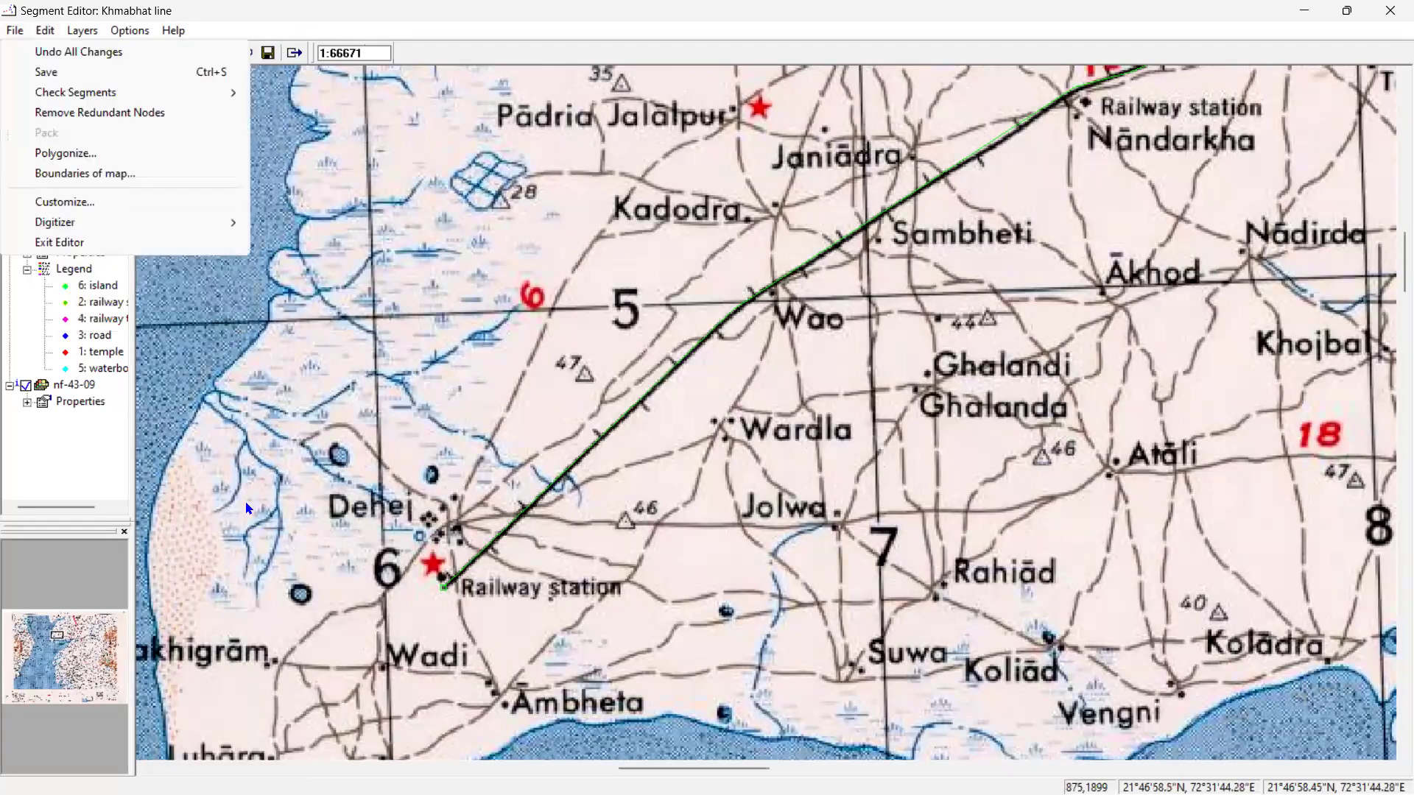
key(x)
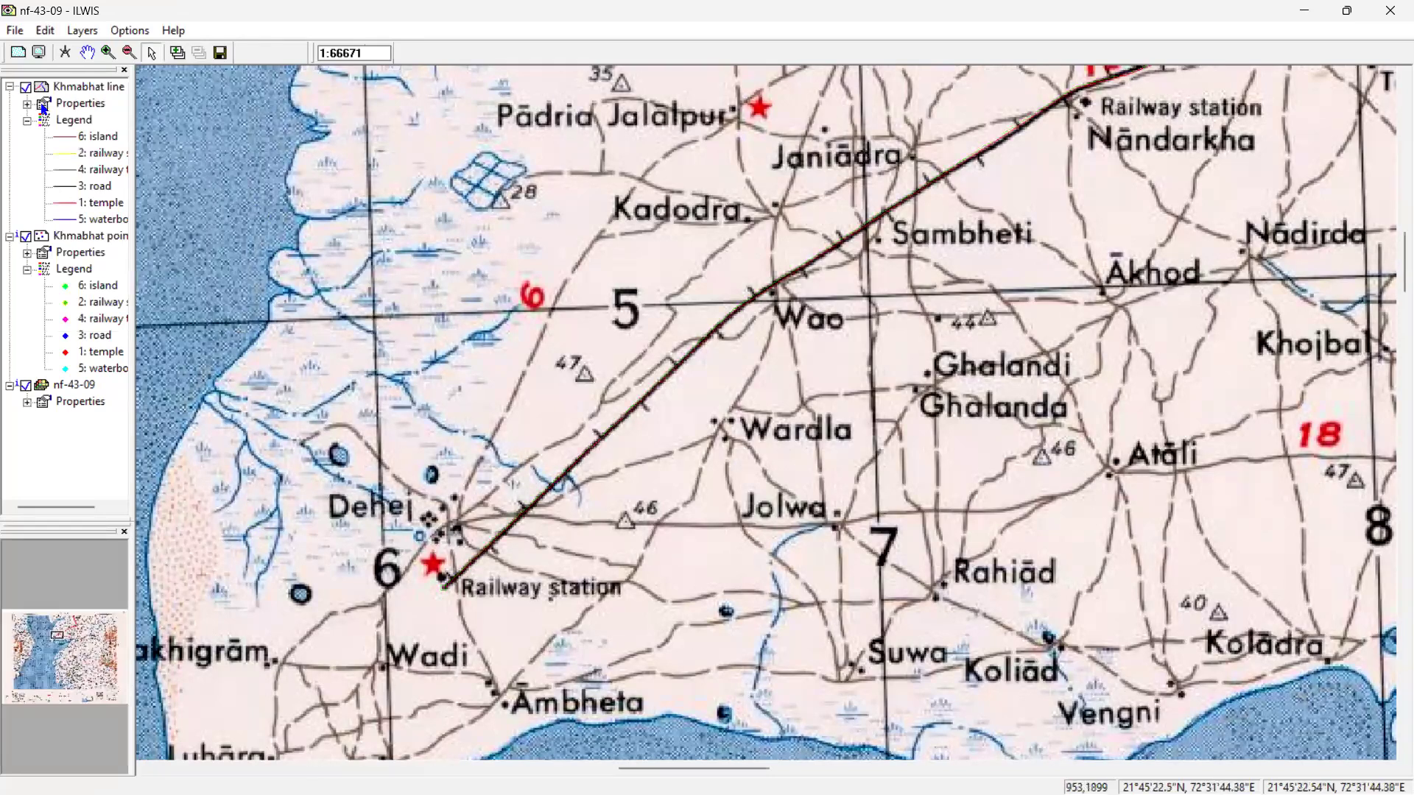
Start a new segment map over nf-43-09 and name it Khmabhat polygon
click(15, 30)
mouse_move(18, 53)
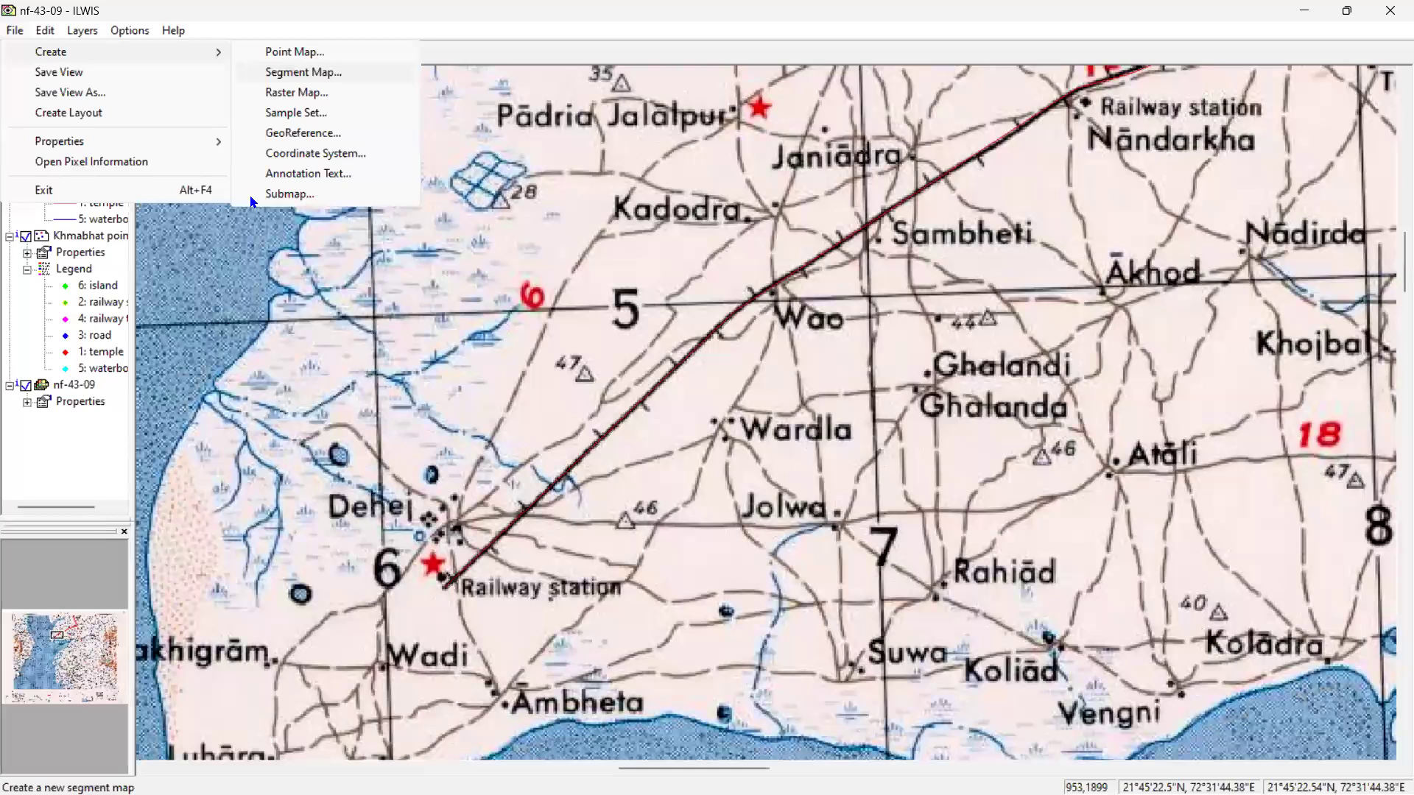
key(Return)
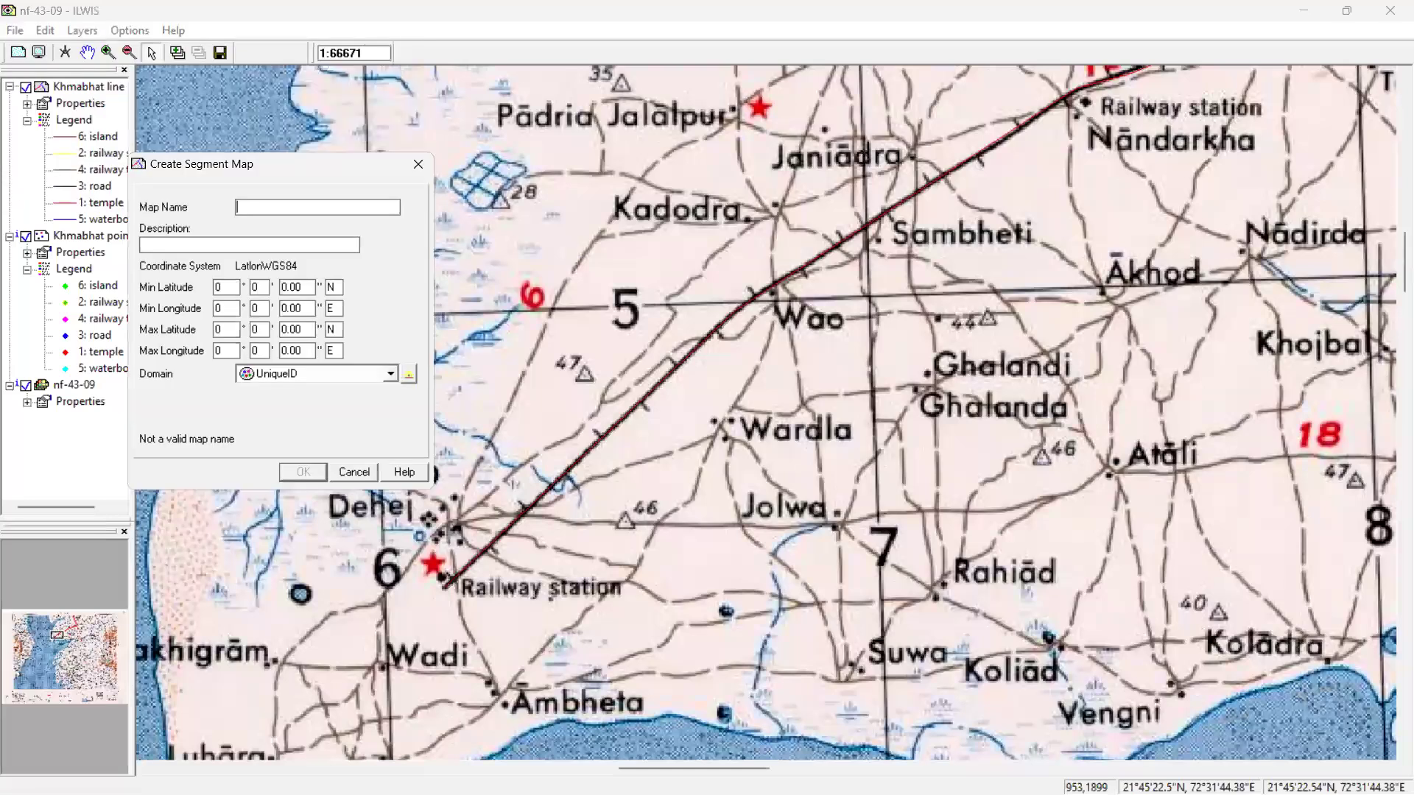
text(Khmabhat polyg)
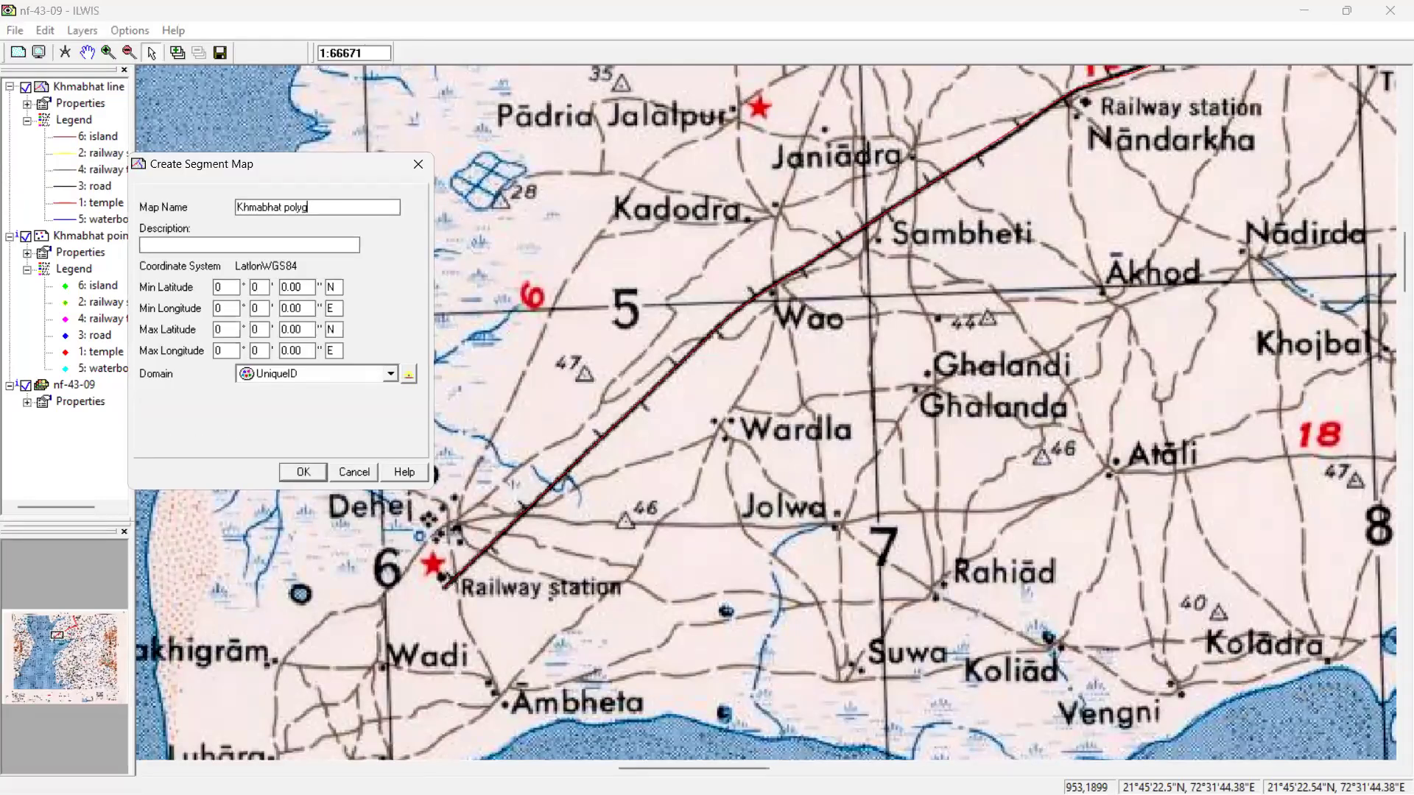
text(on)
Set the Khmabhat polygon map's minimum latitude to 21° N and minimum longitude to 72° E
key(Tab)
key(Tab)
text(21)
key(Tab)
key(Tab)
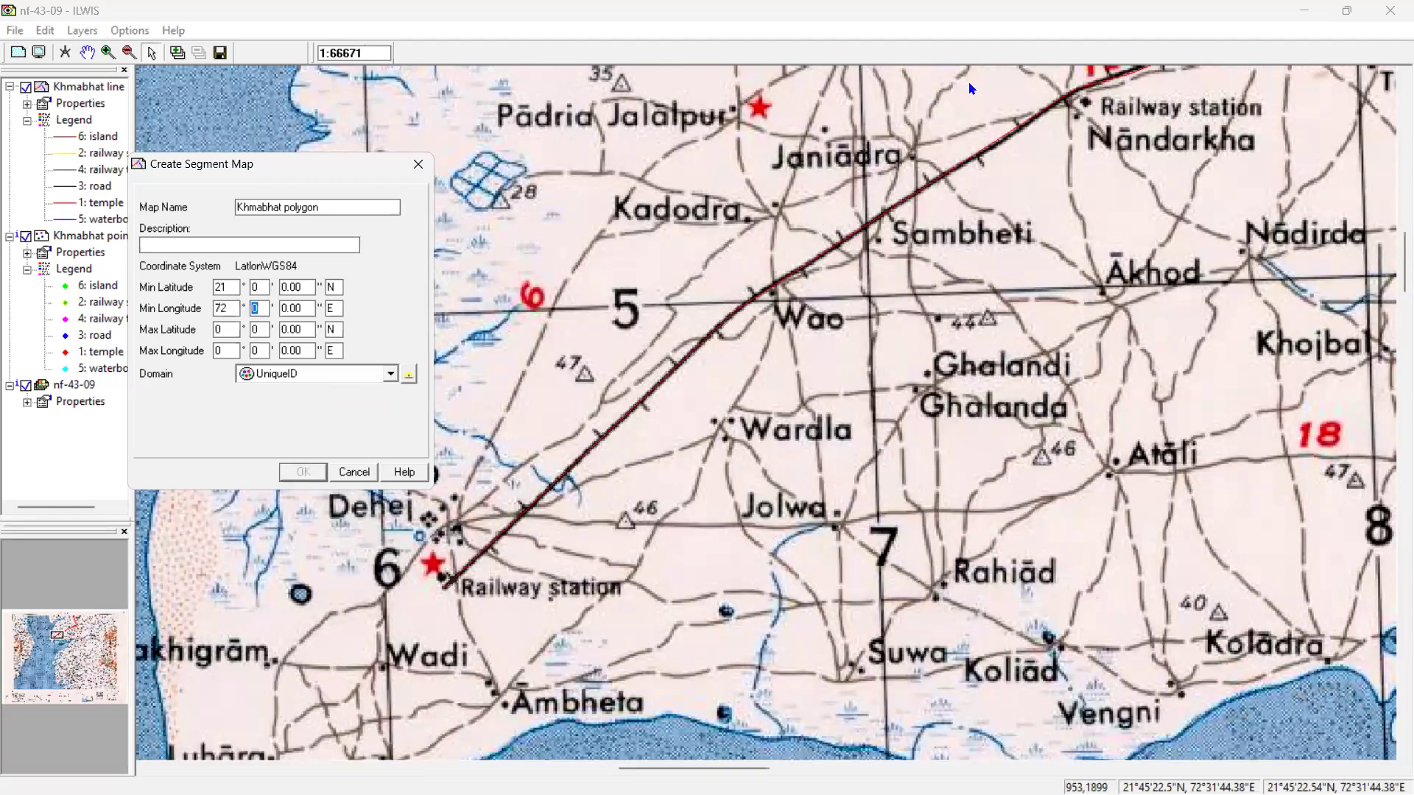